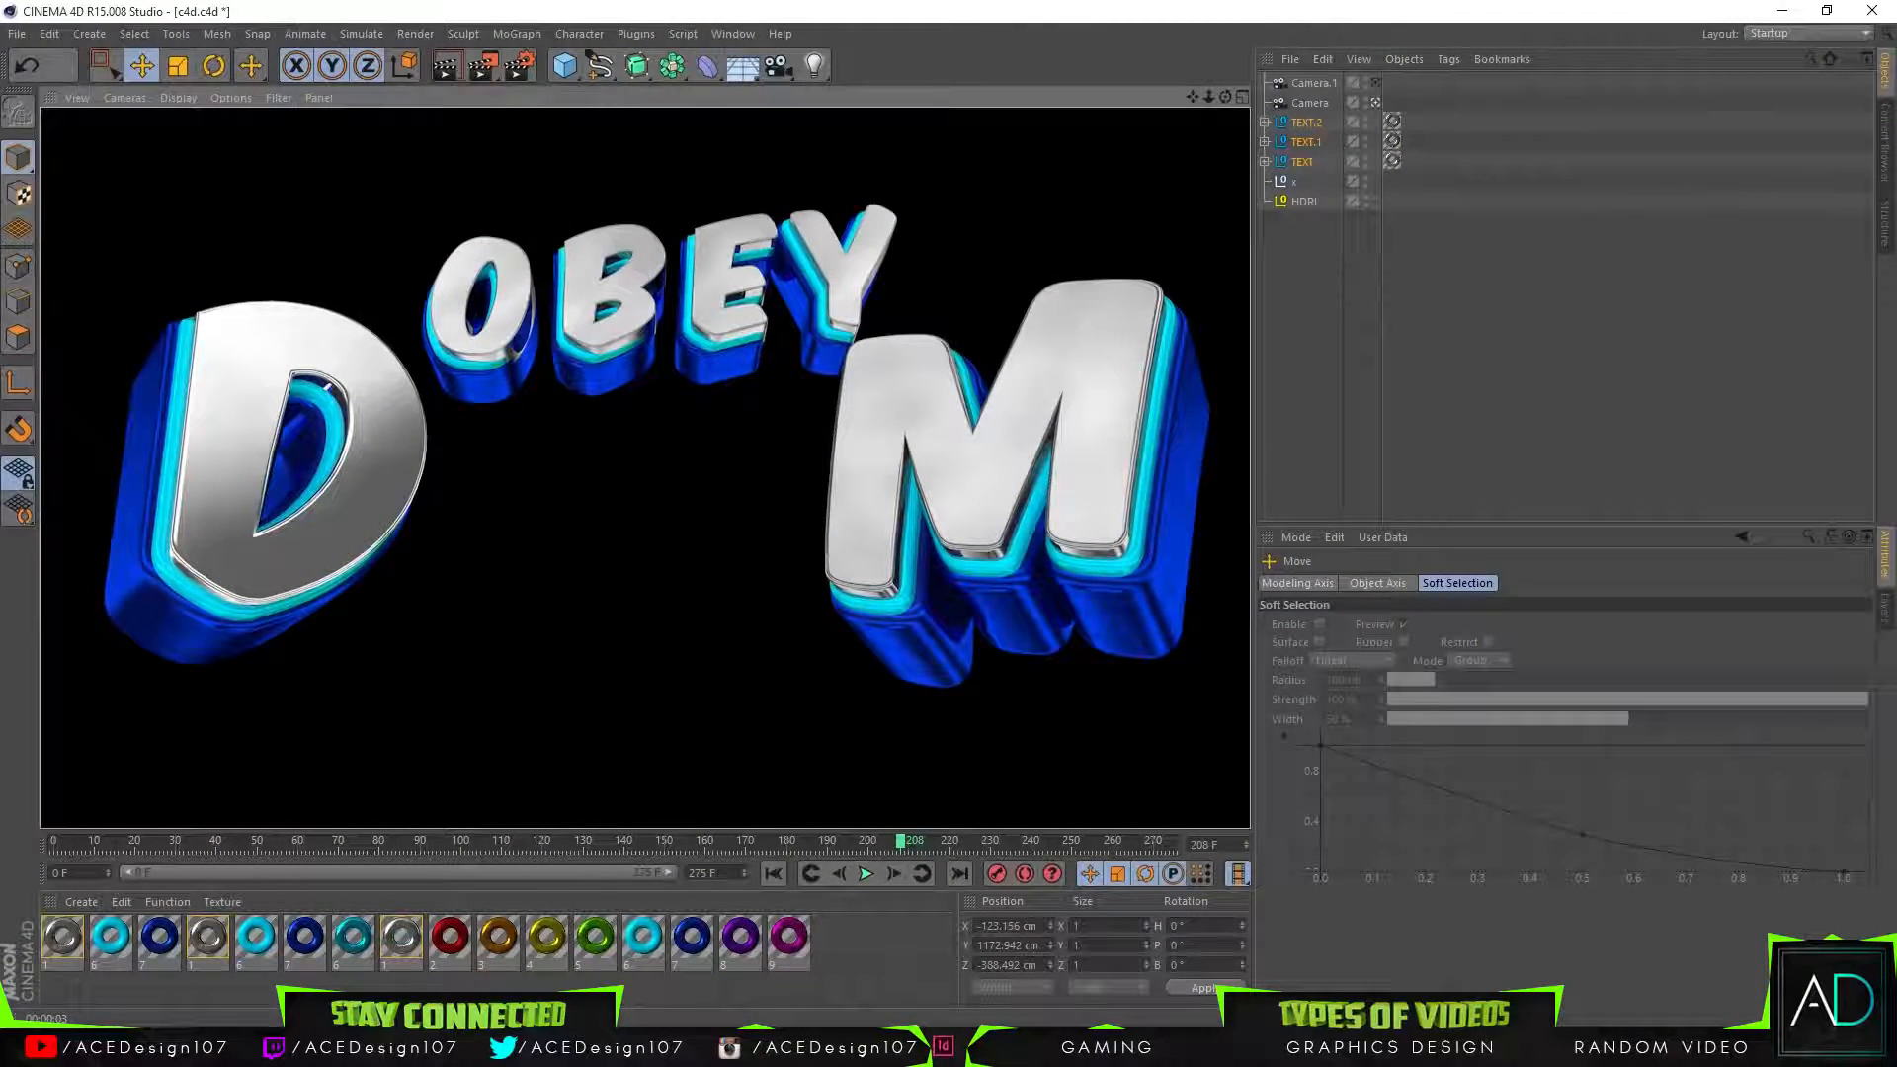
# Switch to the web browser and look through the open HDRI lightroom, logo pack and STDS HEADER pages.
pyautogui.moveTo(316, 1049)
pyautogui.click(317, 956)
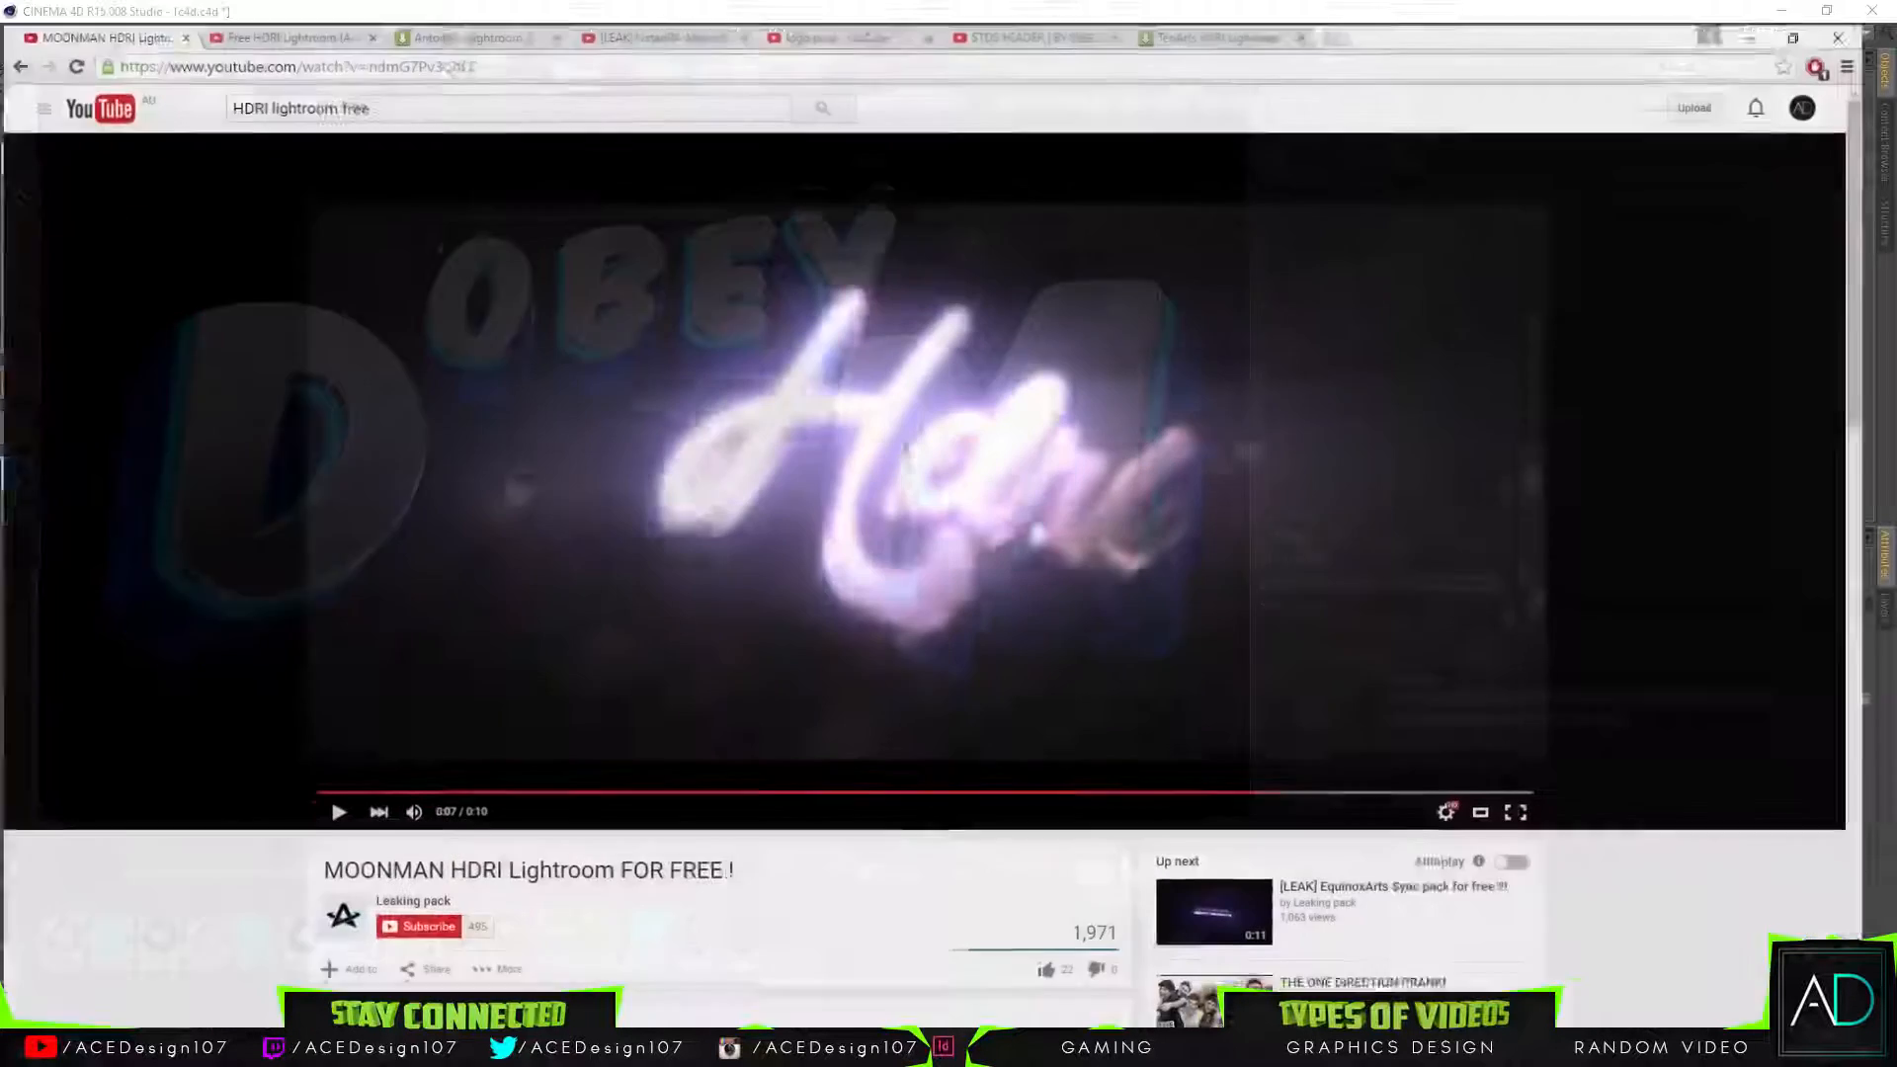
pyautogui.click(475, 787)
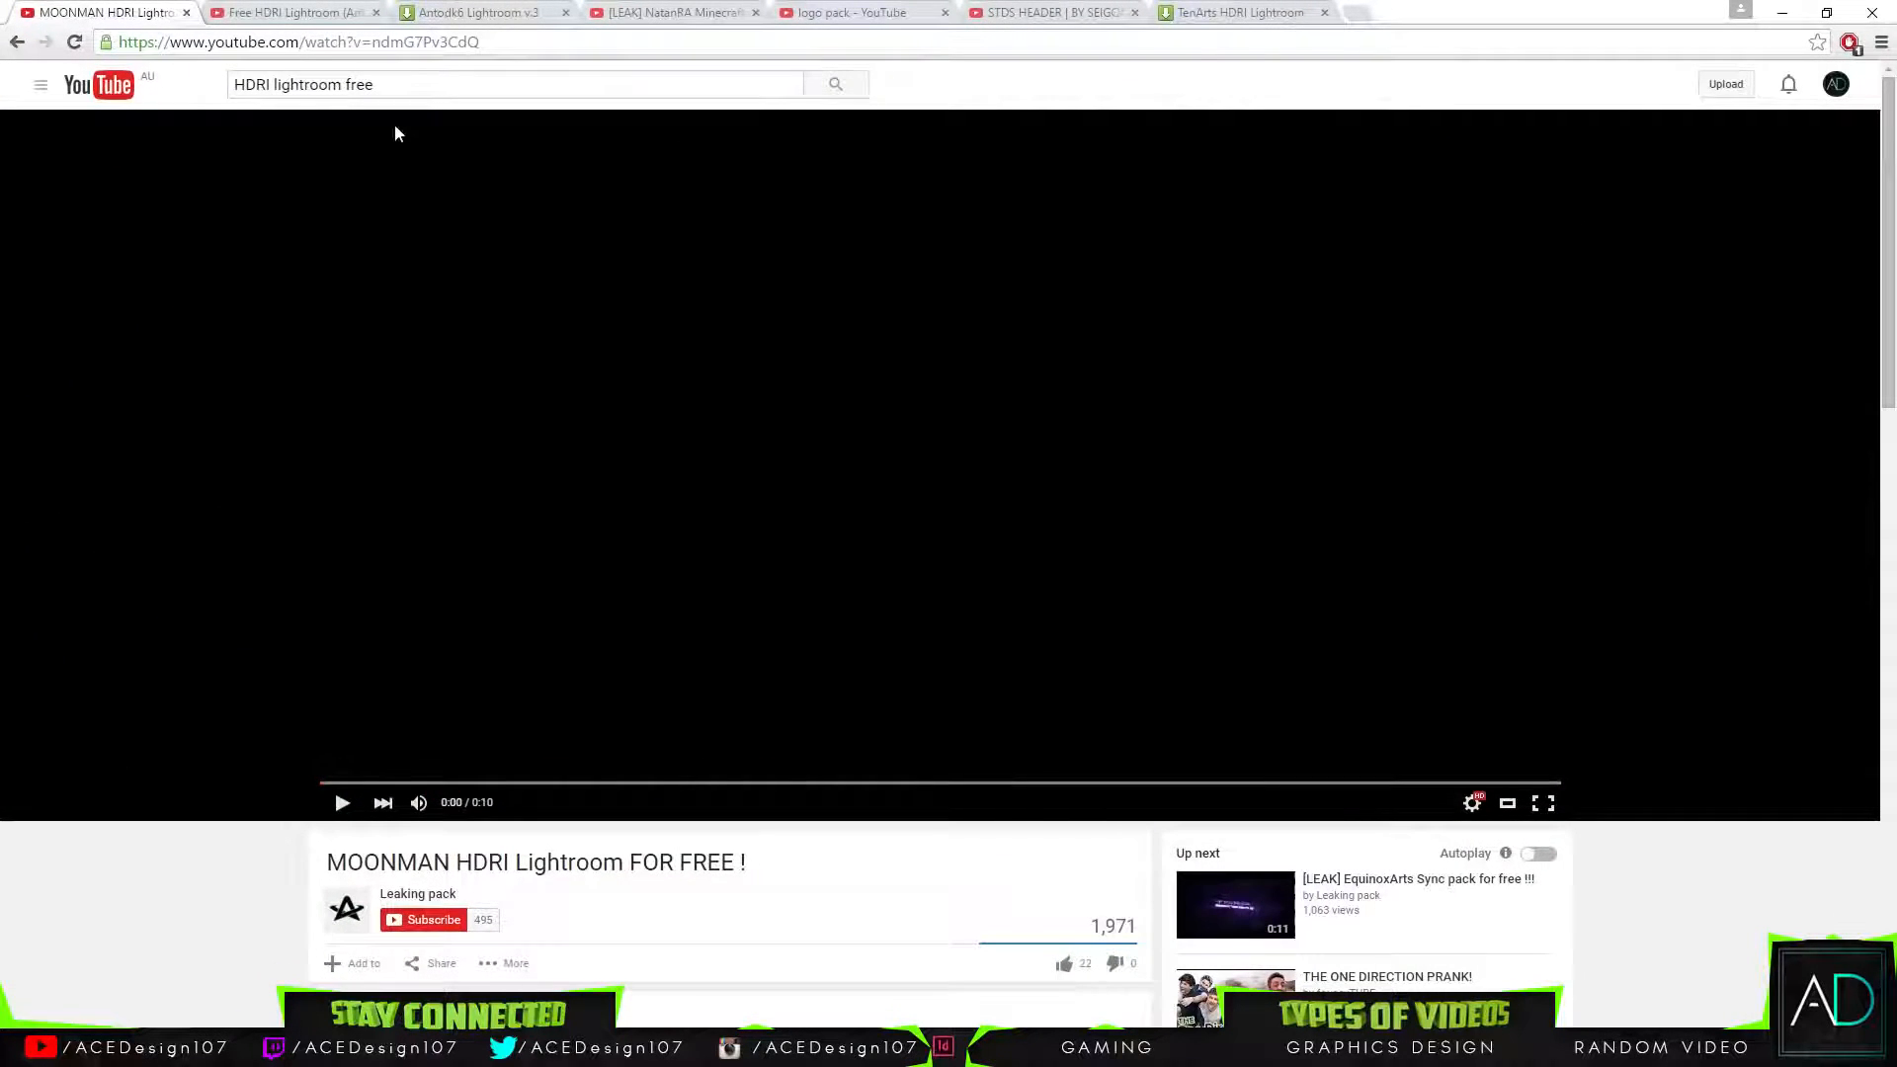
pyautogui.click(345, 12)
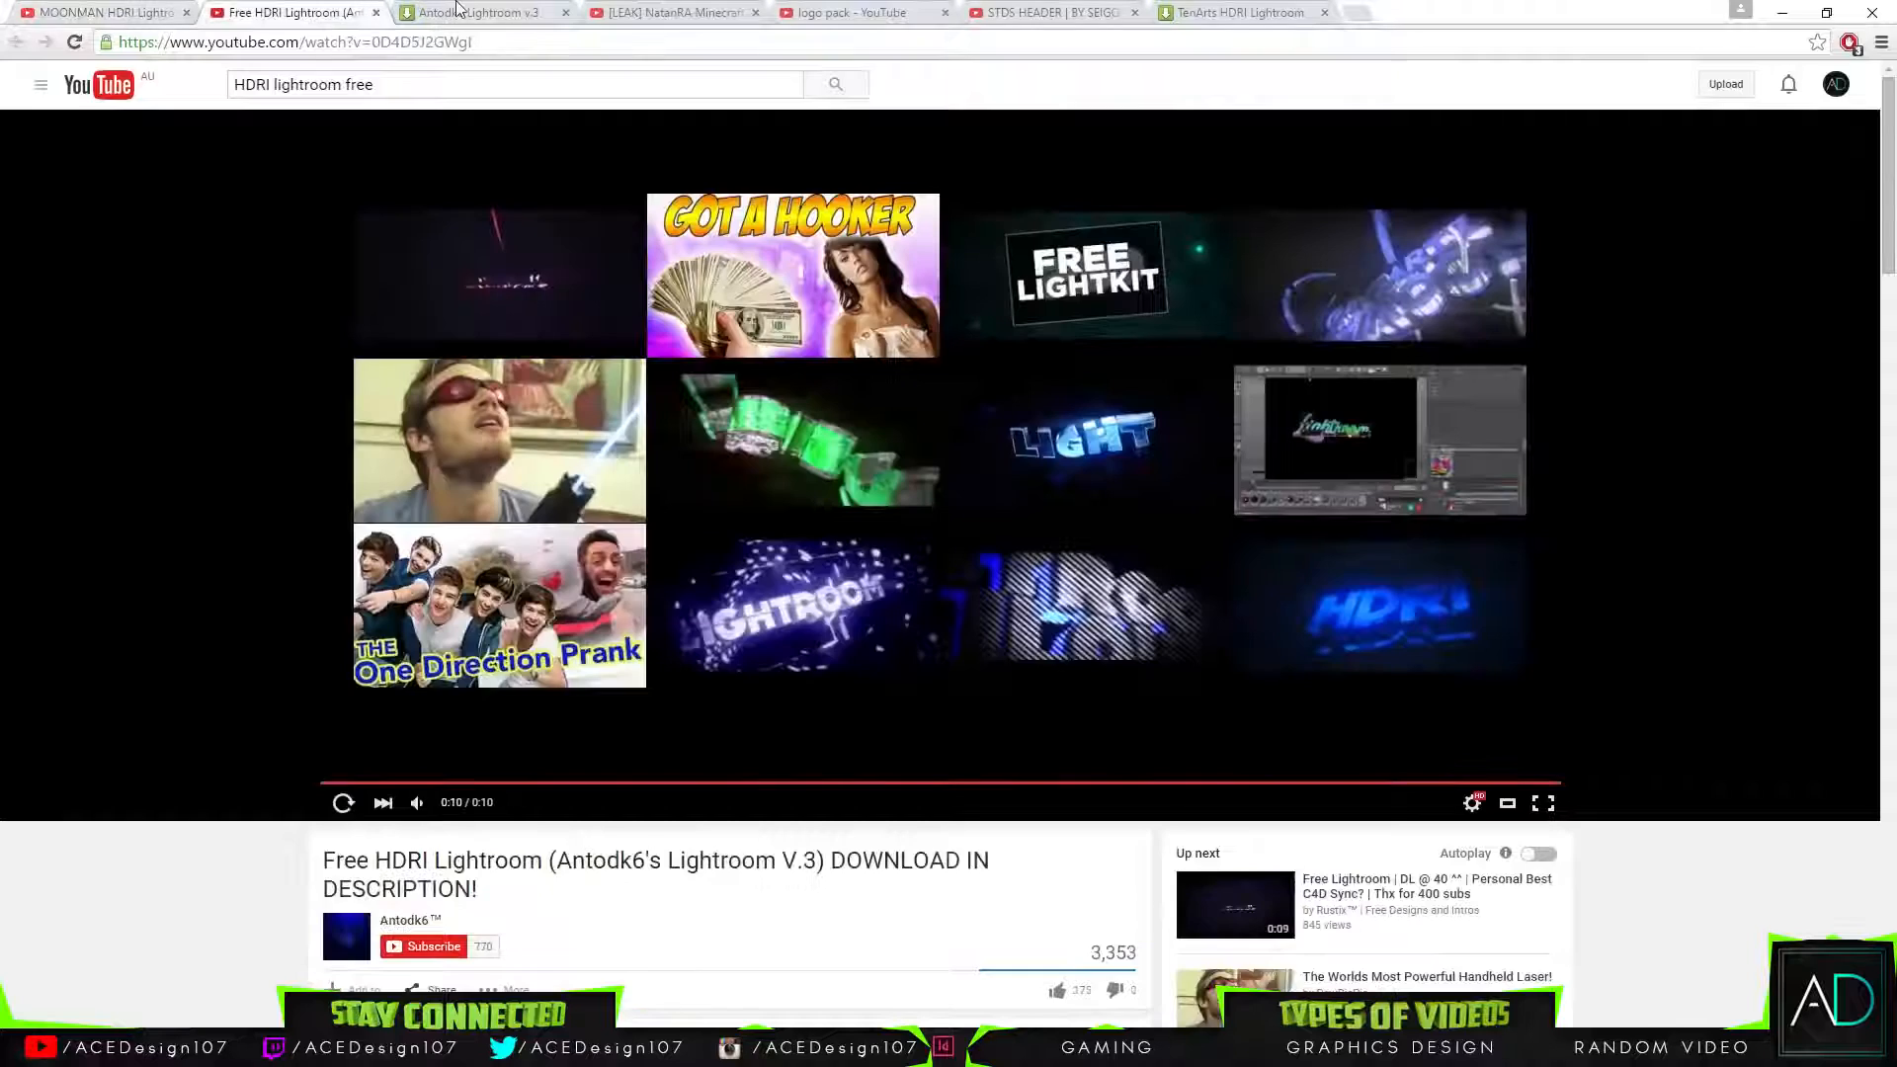
pyautogui.click(474, 12)
pyautogui.click(652, 12)
pyautogui.click(870, 12)
pyautogui.click(1048, 12)
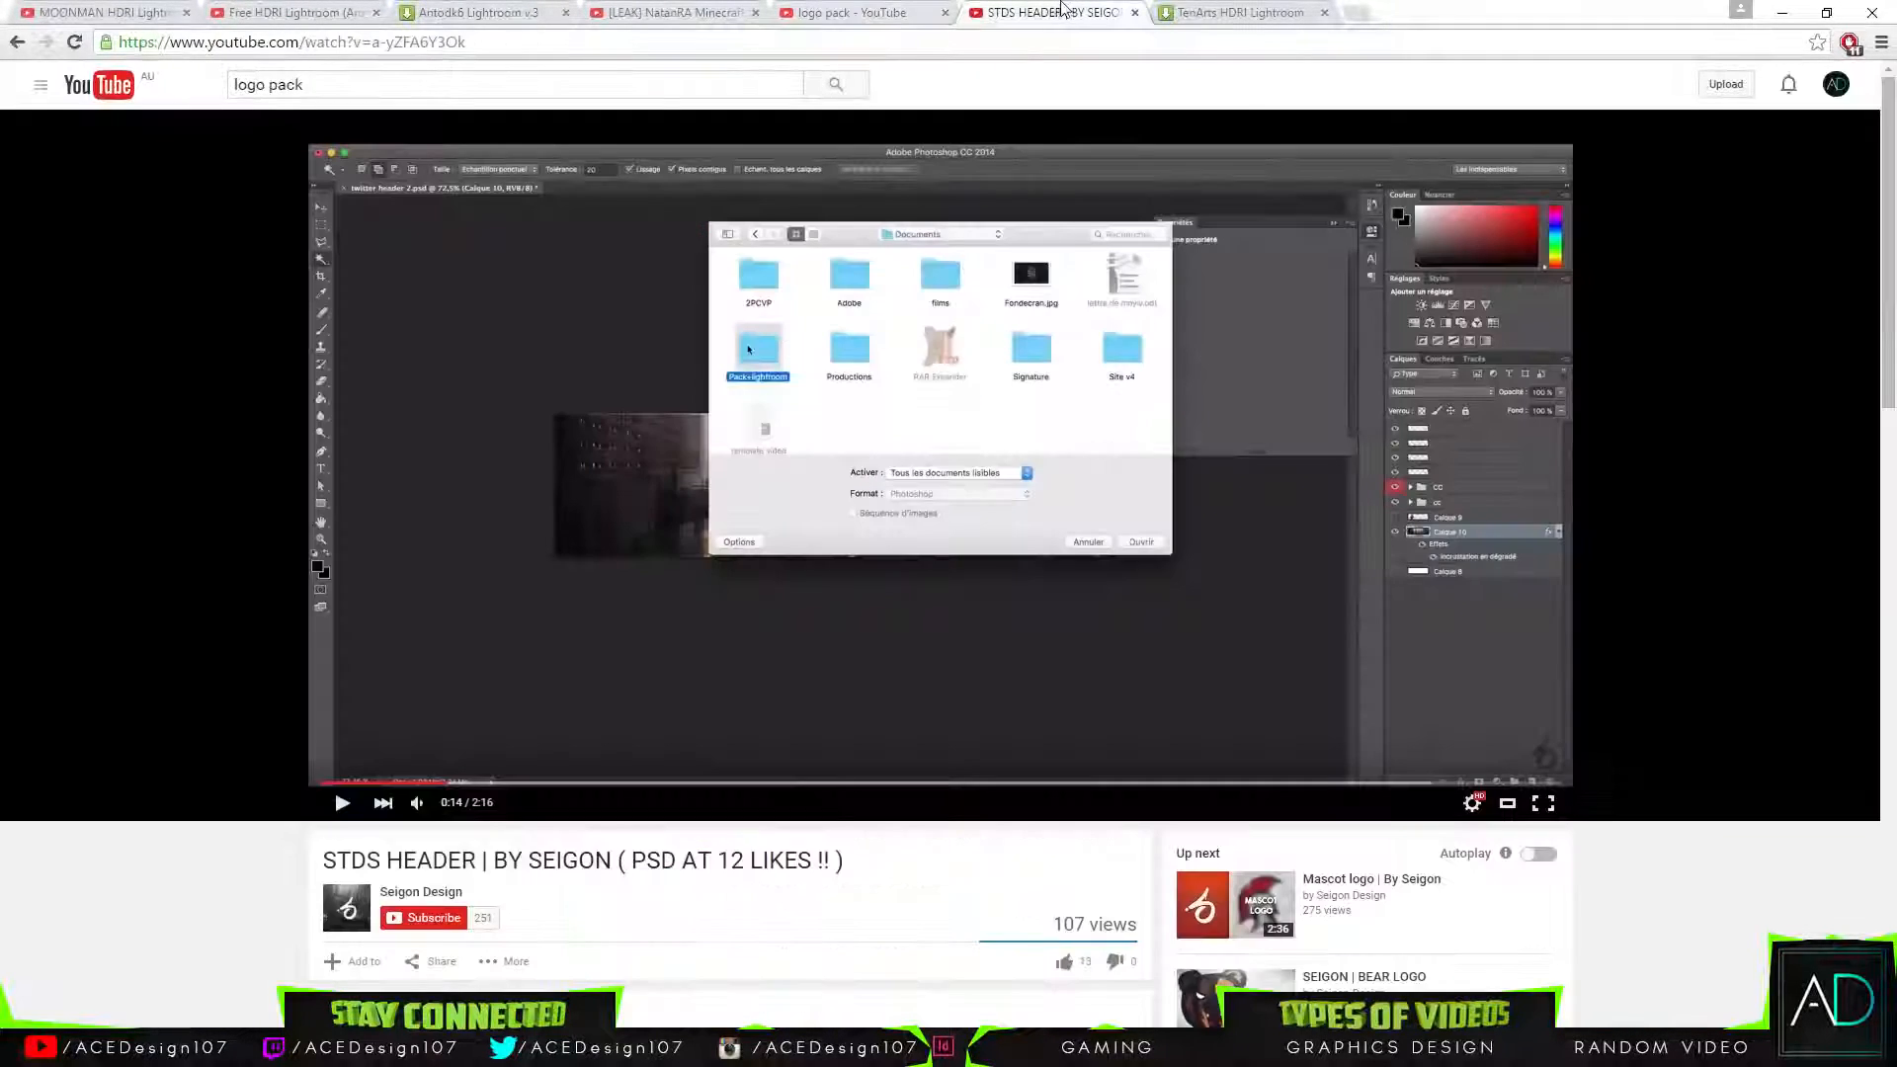
# Close all the browser pages except the MOONMAN HDRI Lightroom video.
pyautogui.click(368, 12)
pyautogui.click(376, 13)
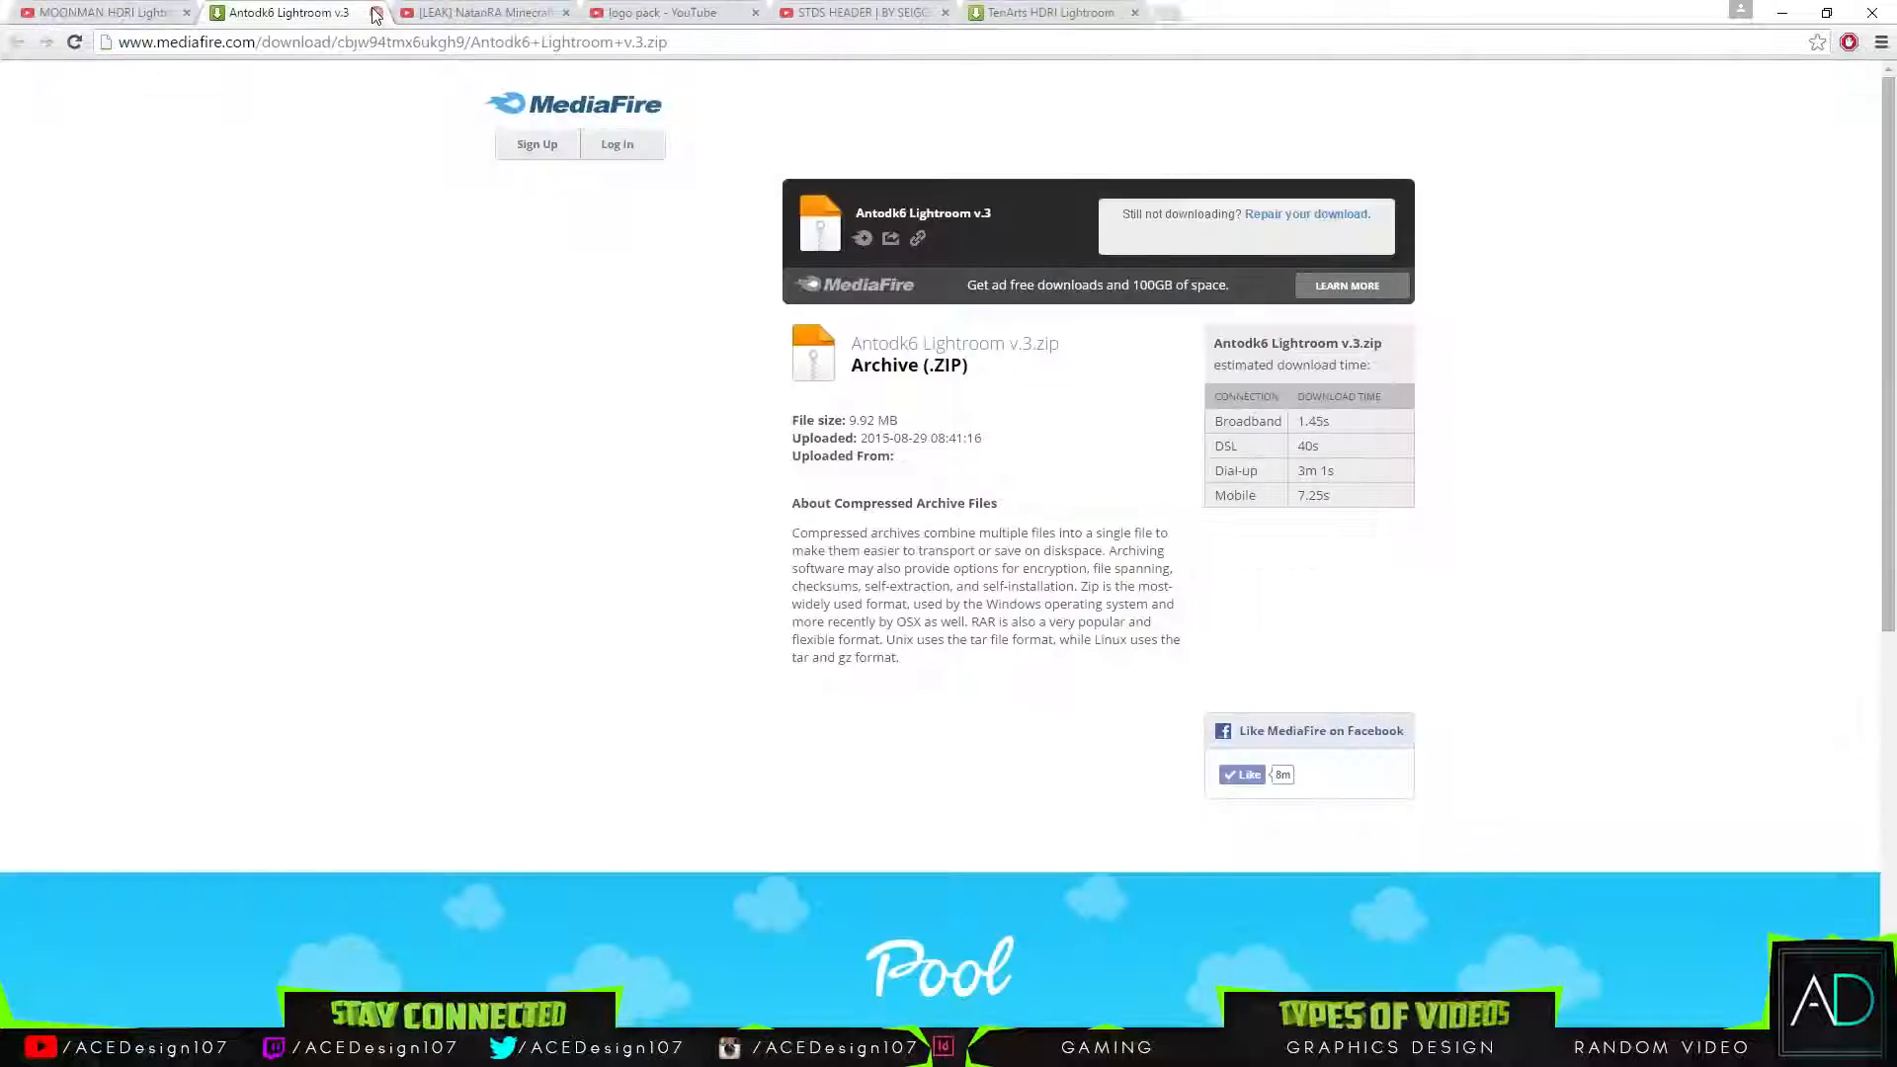
pyautogui.click(376, 13)
pyautogui.click(375, 13)
pyautogui.click(376, 13)
pyautogui.click(375, 13)
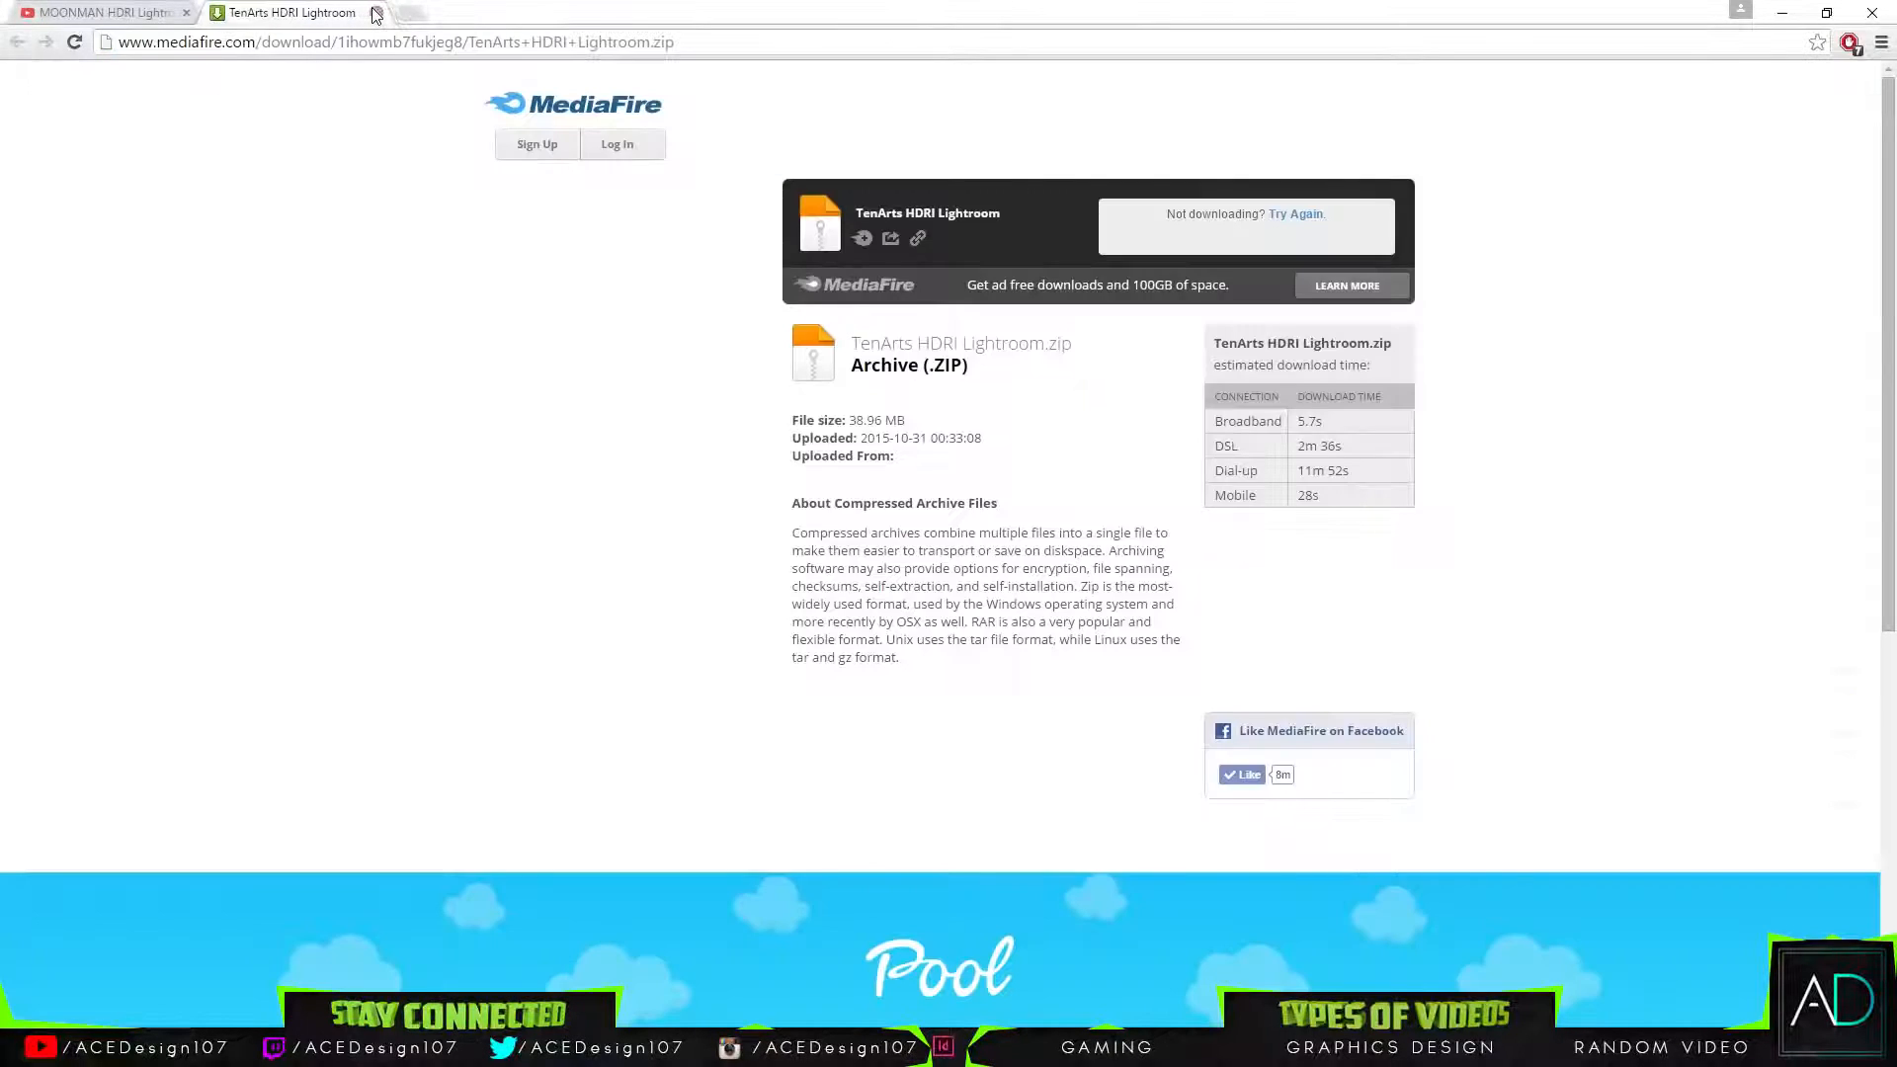
pyautogui.click(376, 13)
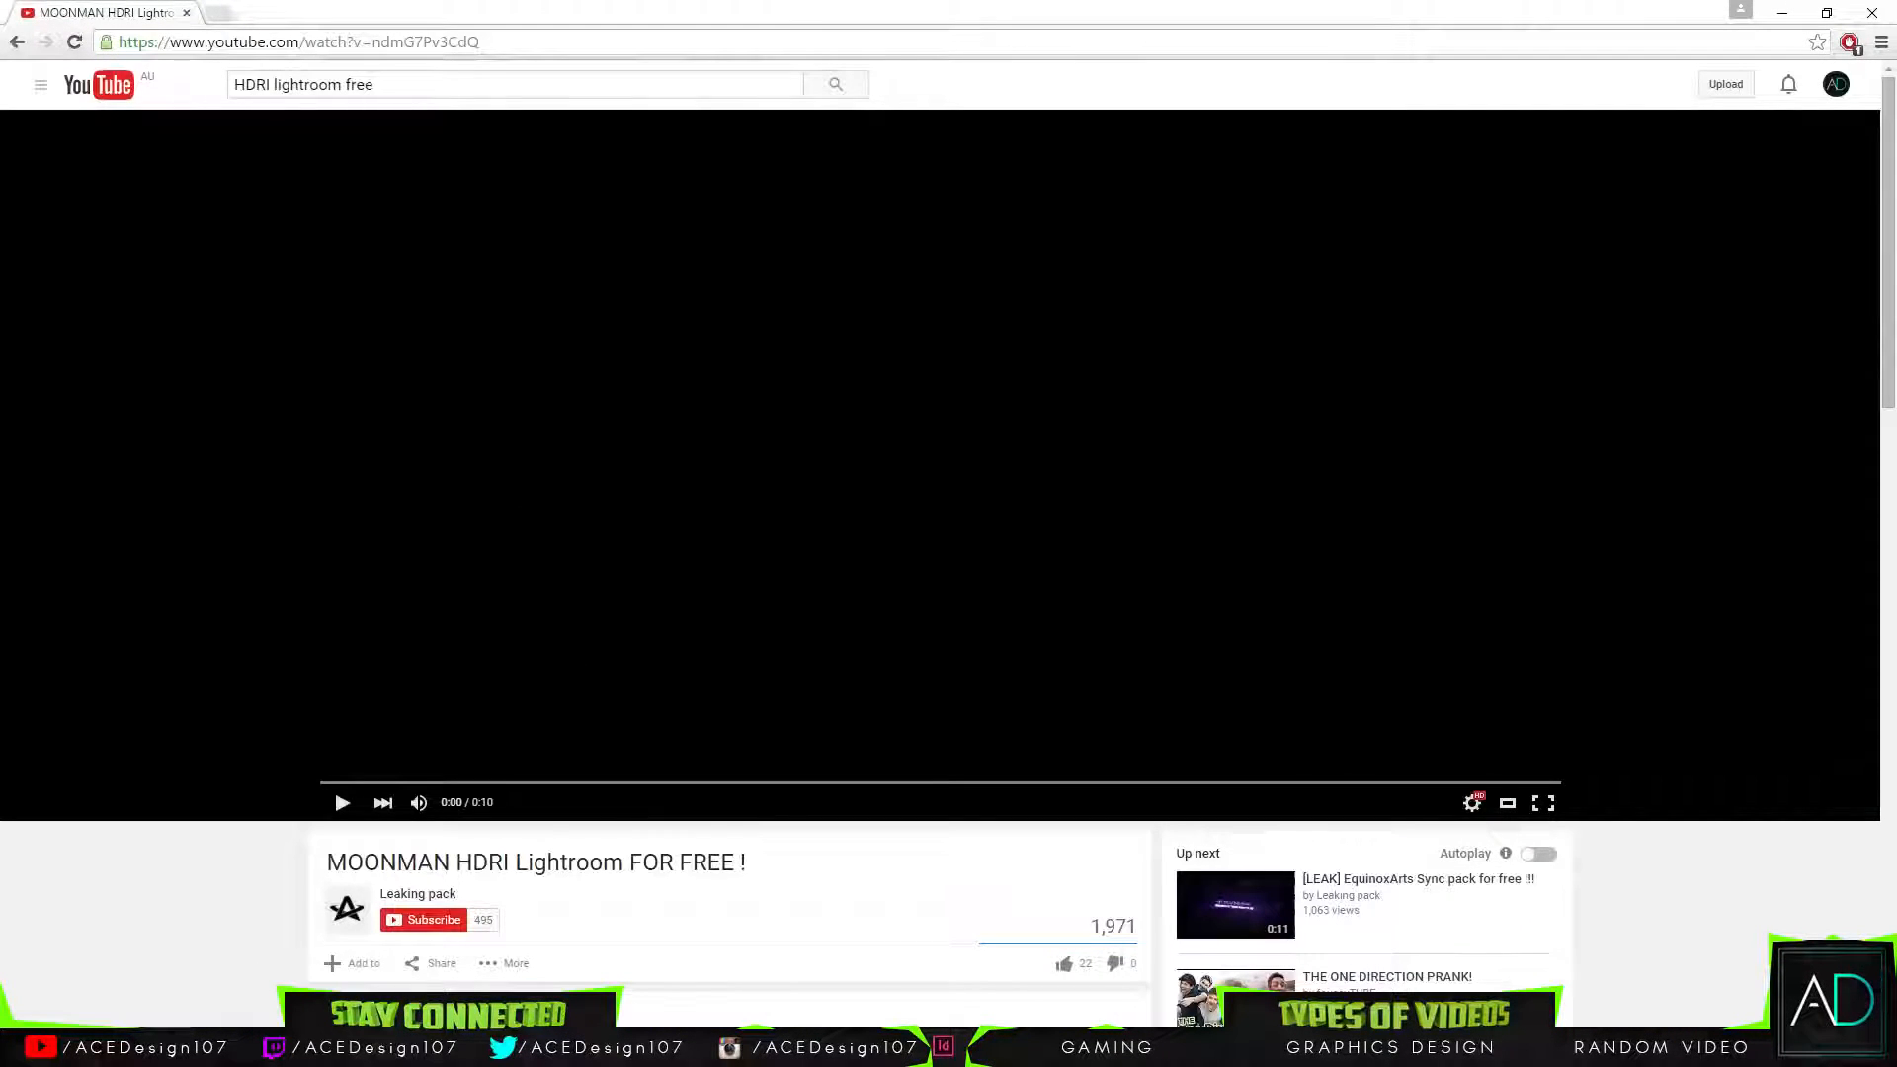
# Load the YouTube home page in a new browser tab.
pyautogui.click(106, 91)
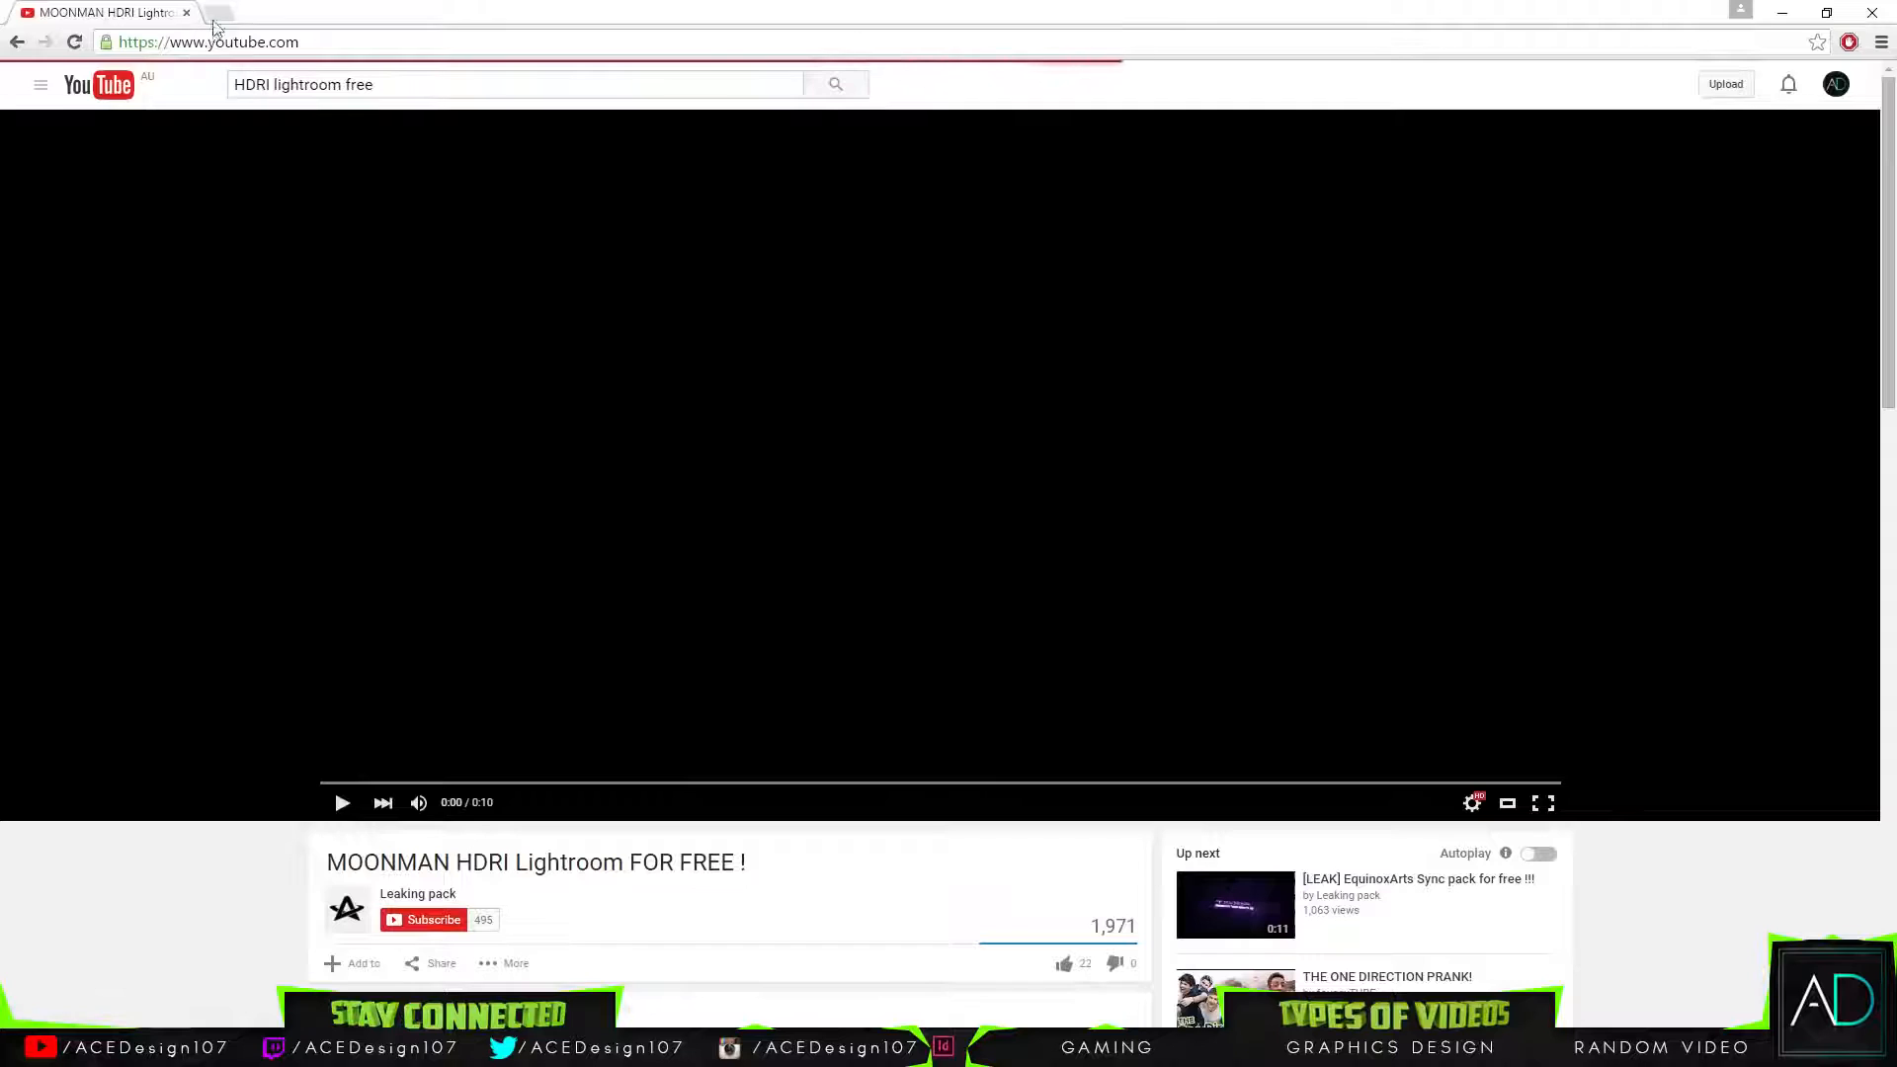
pyautogui.click(217, 11)
pyautogui.click(187, 14)
pyautogui.click(212, 14)
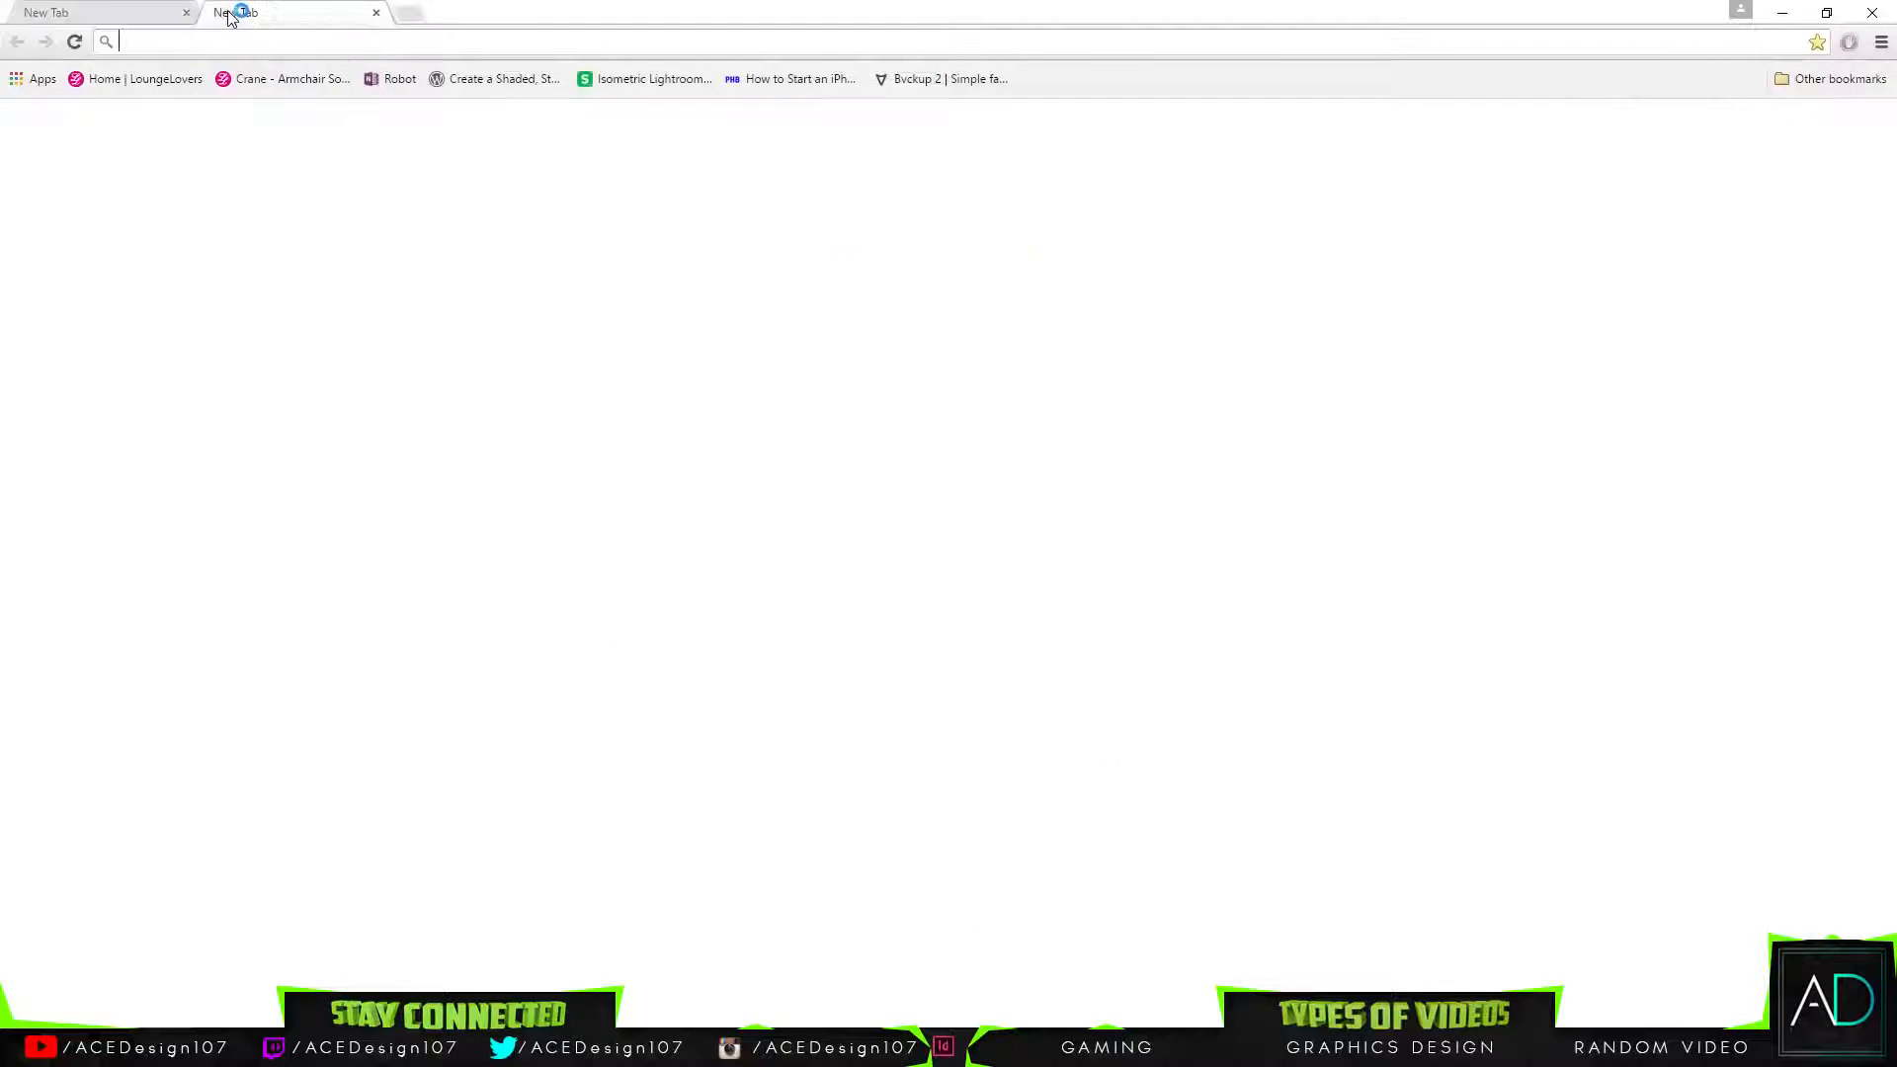
pyautogui.click(810, 538)
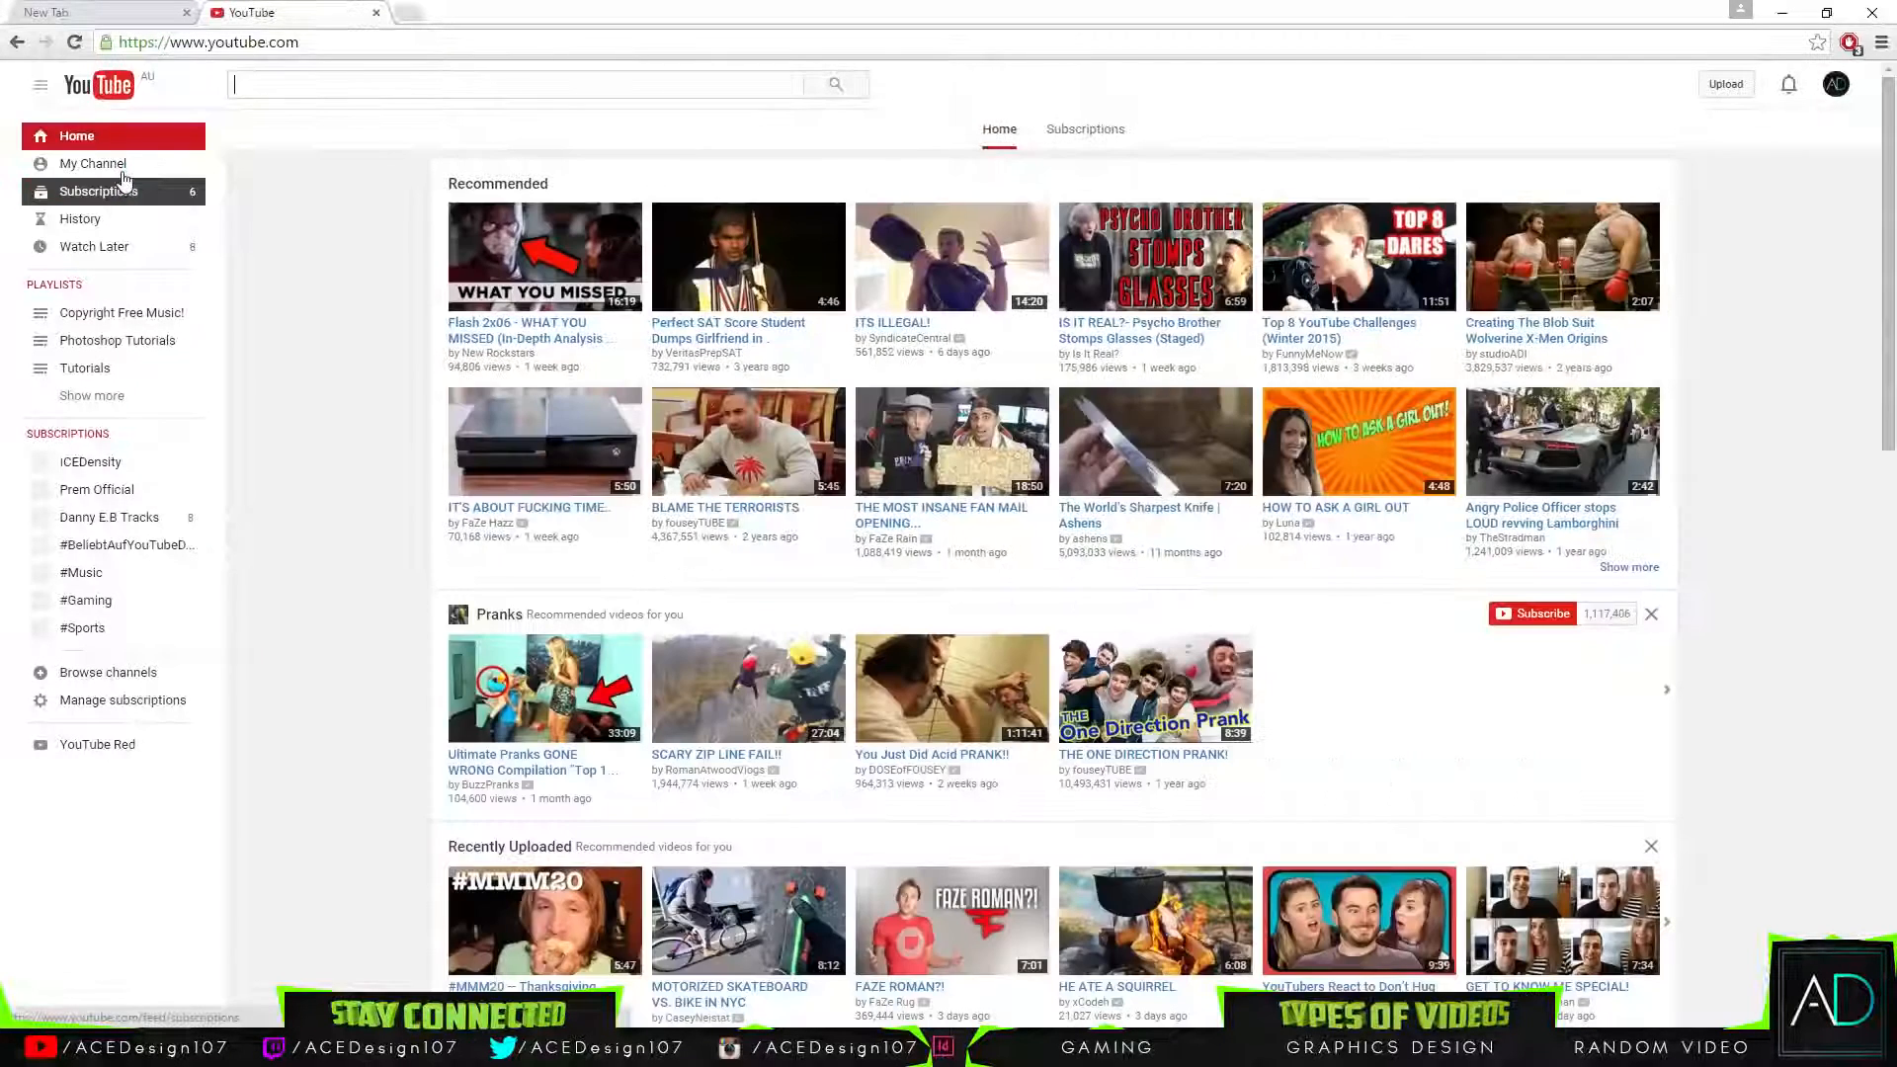
# Open the QUITTING YOUTUBE?! video from the uploads on your own channel and pause it.
pyautogui.click(120, 170)
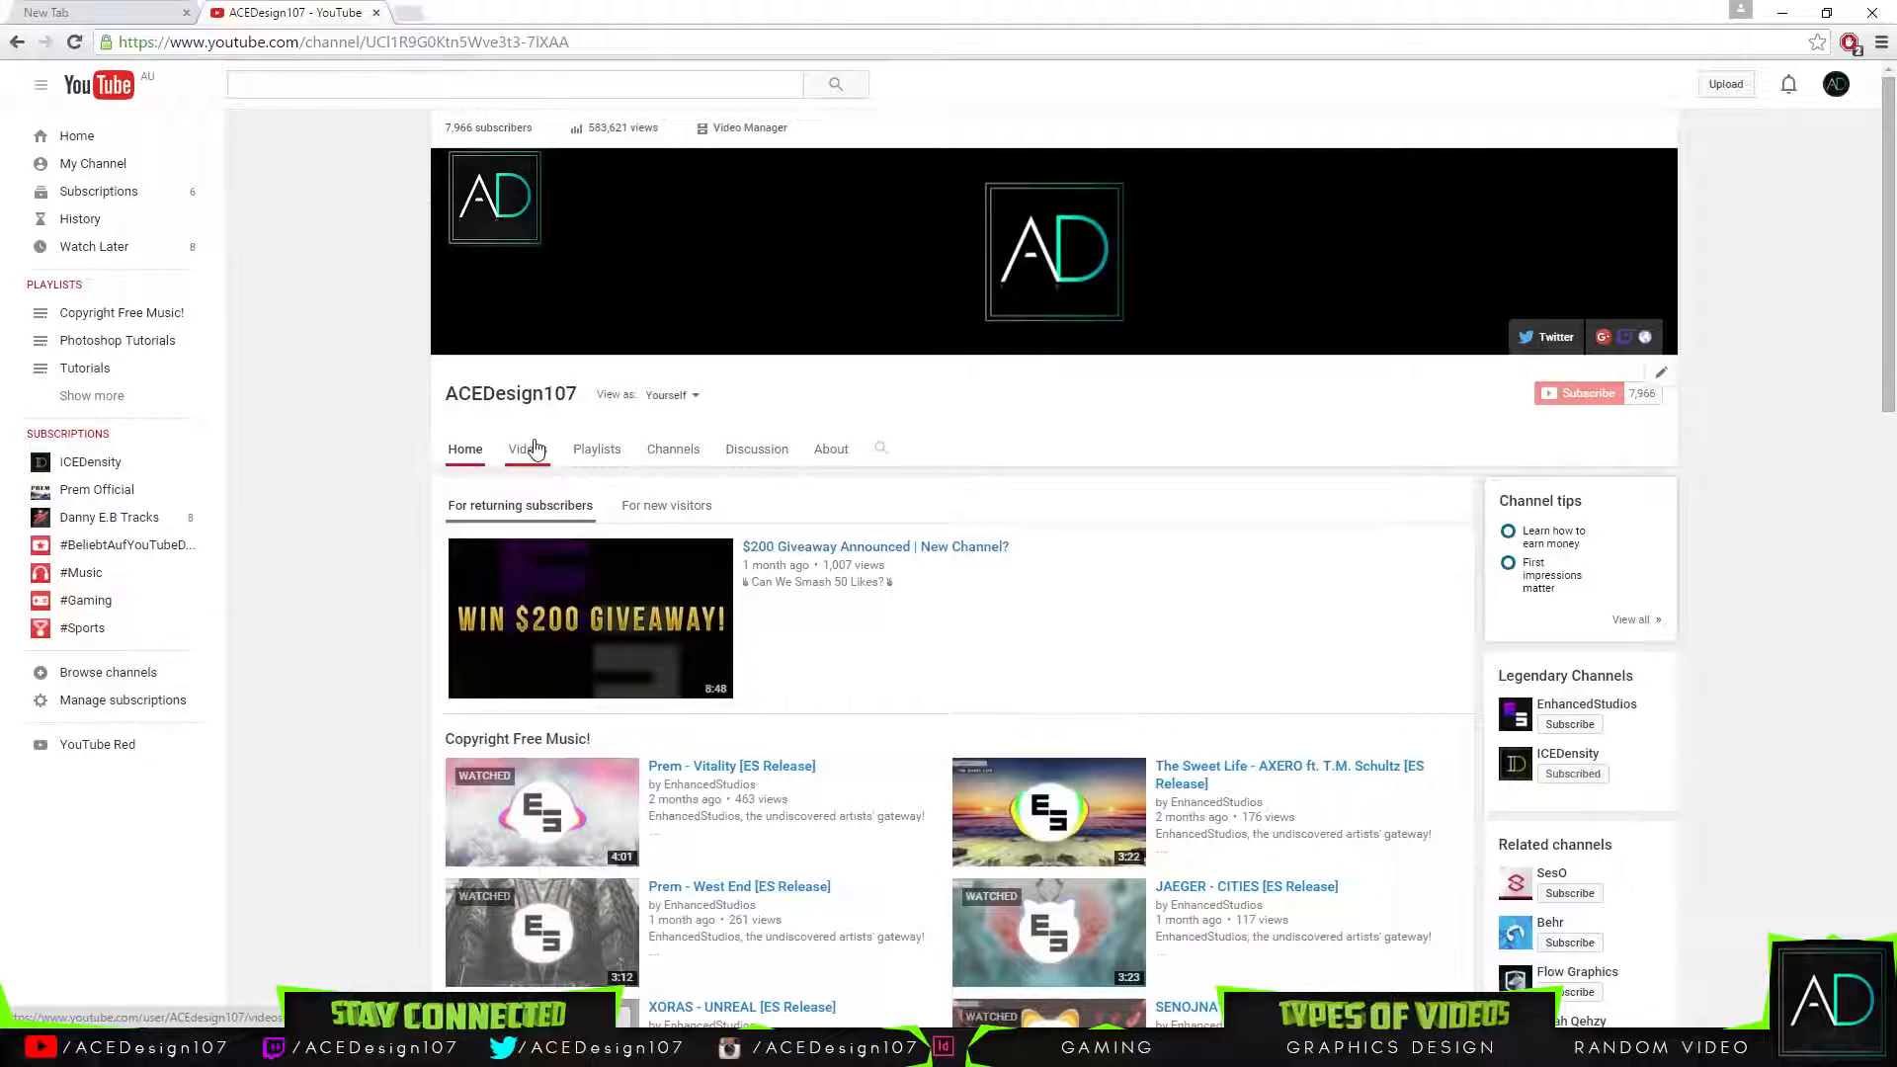
pyautogui.scroll(-8, 550, 447)
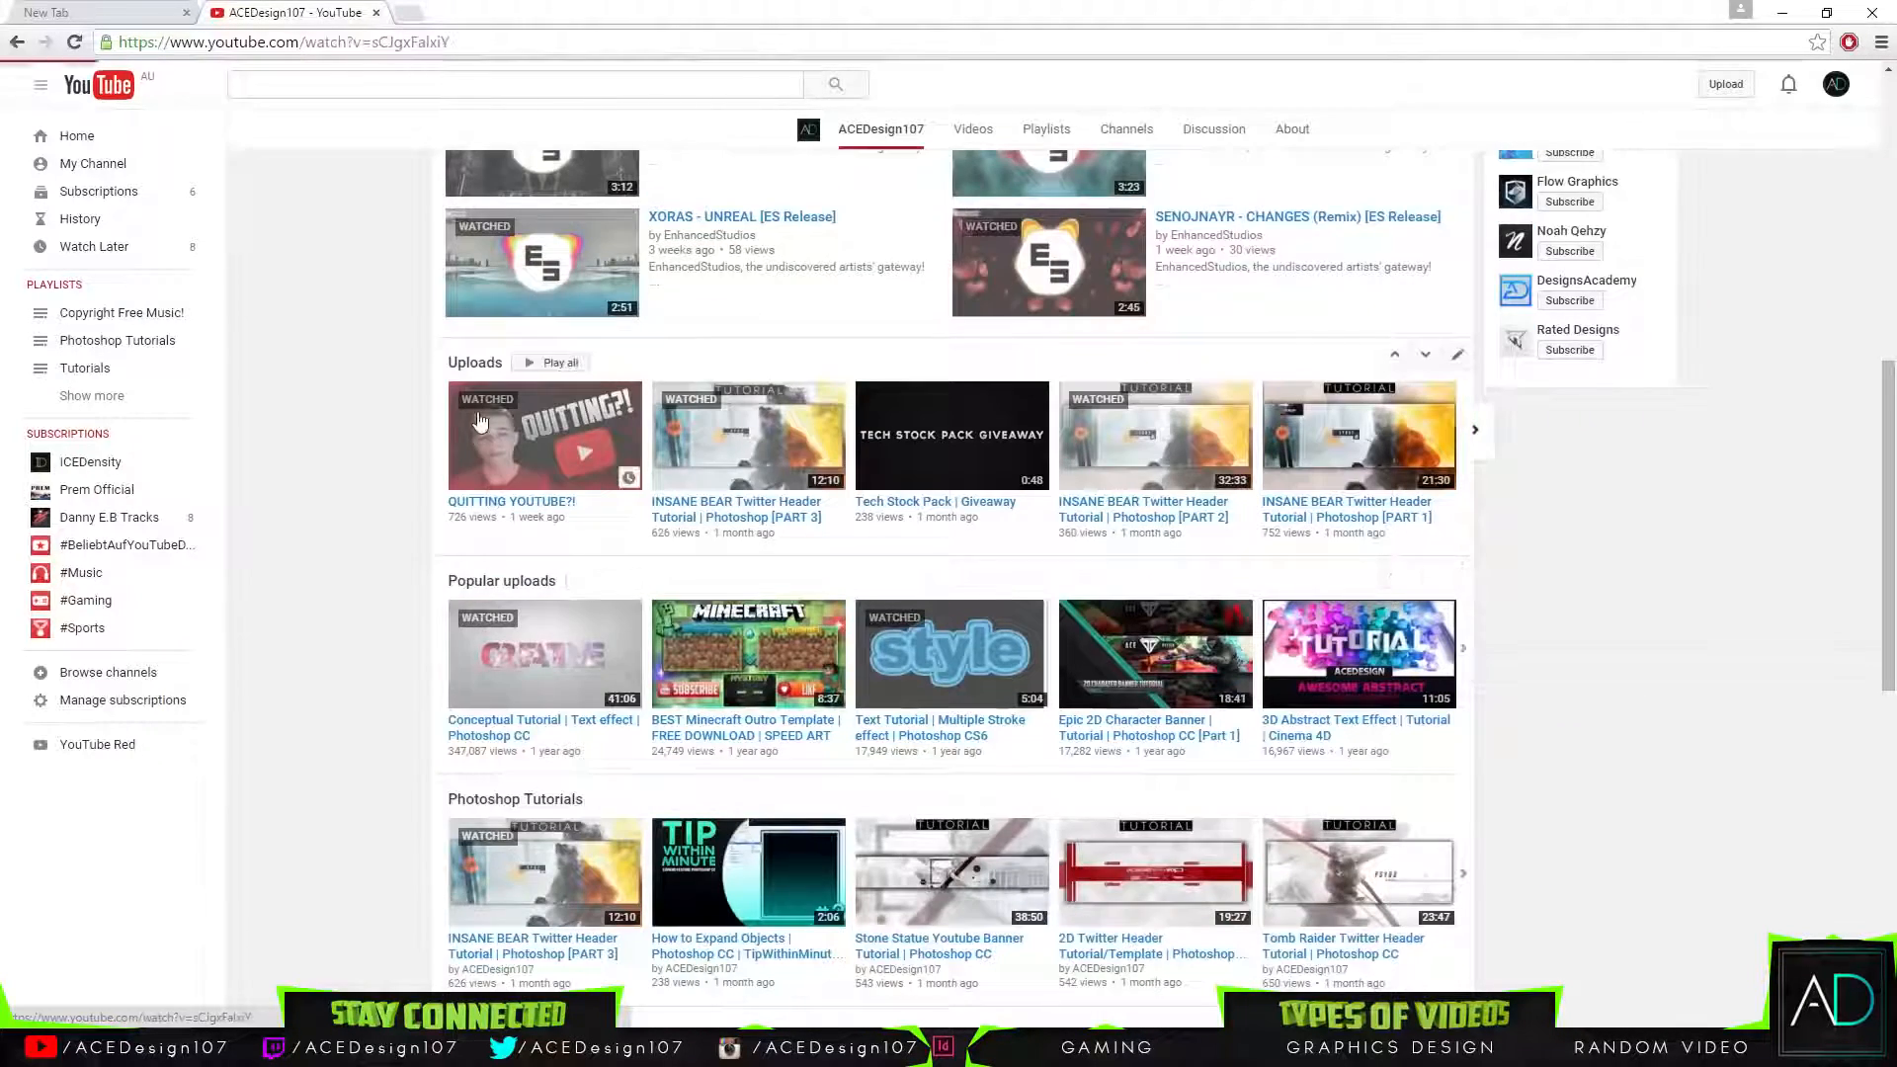
pyautogui.click(486, 426)
pyautogui.click(784, 628)
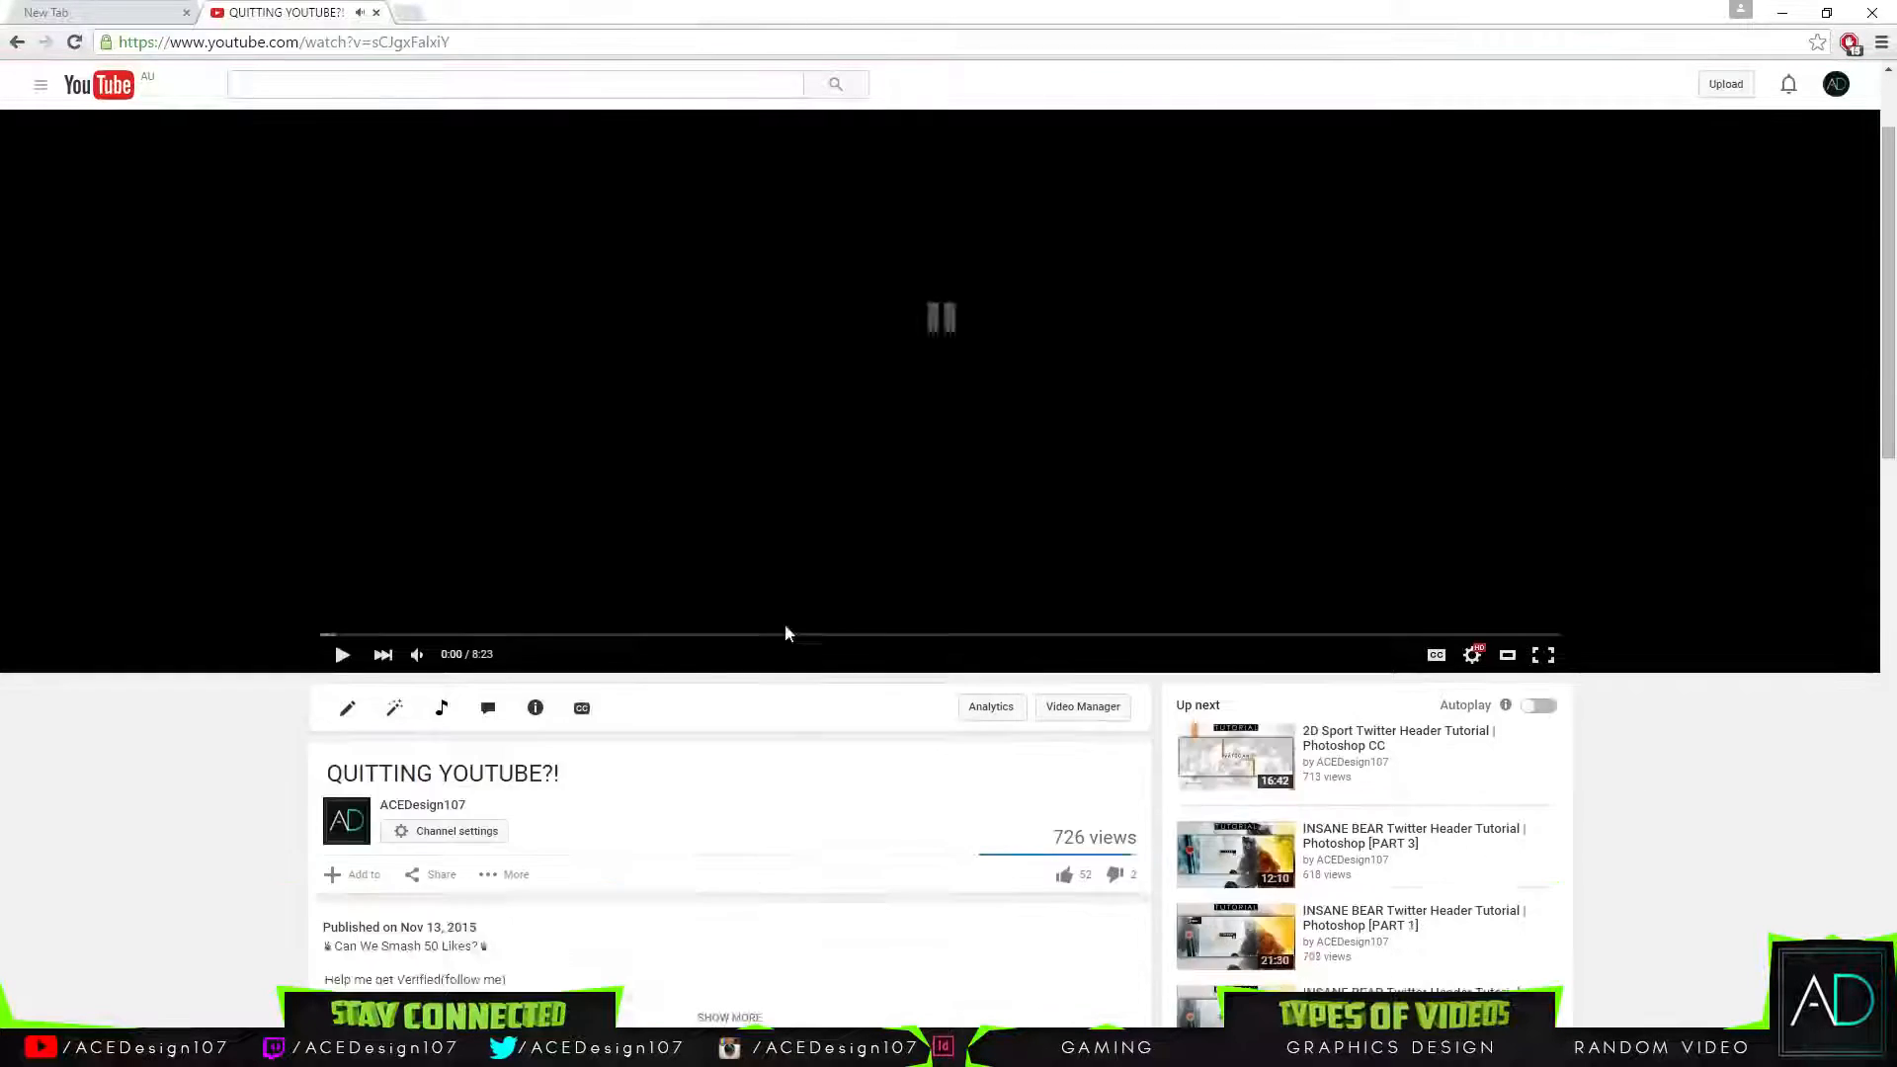
# Read through the viewer comments below the QUITTING YOUTUBE?! video, dismiss the comment approval notice, and return to the channel.
pyautogui.scroll(-3, 779, 631)
pyautogui.scroll(-5, 780, 630)
pyautogui.scroll(4, 702, 580)
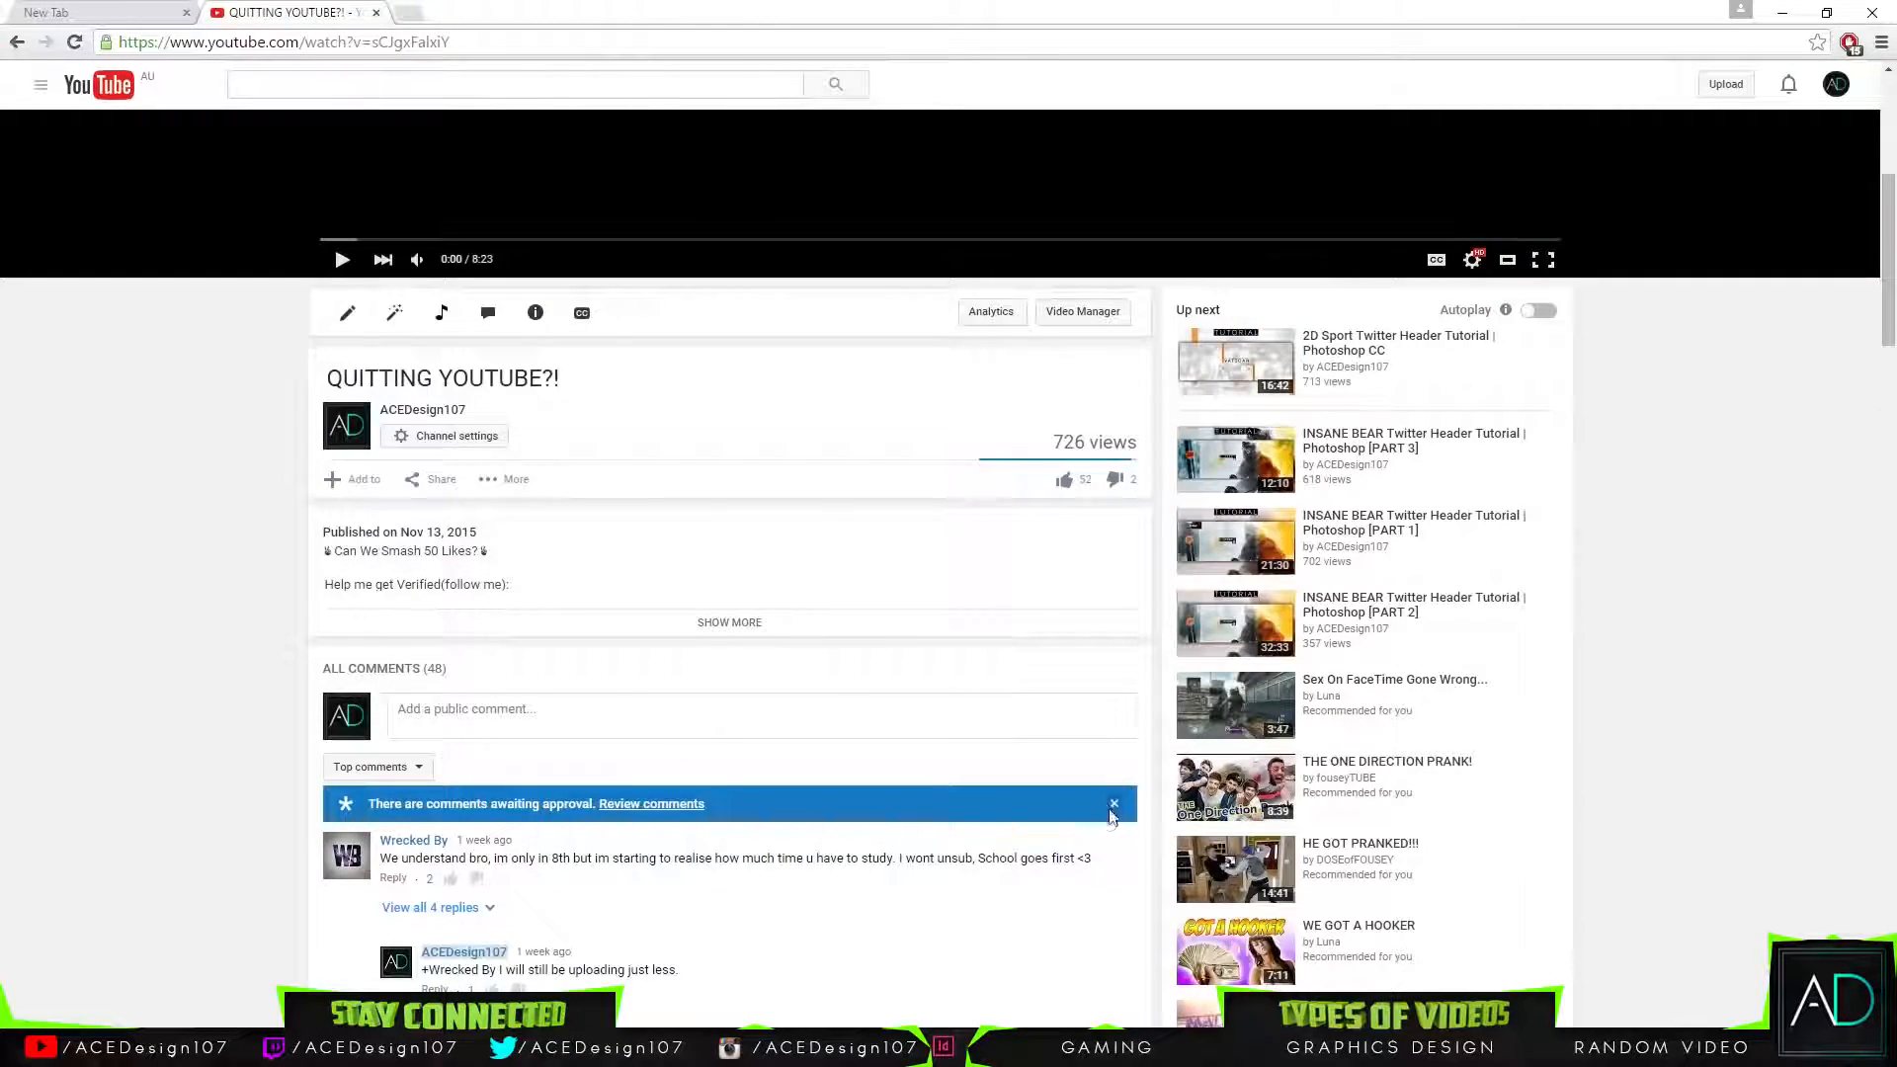
pyautogui.click(1112, 806)
pyautogui.scroll(-15, 889, 761)
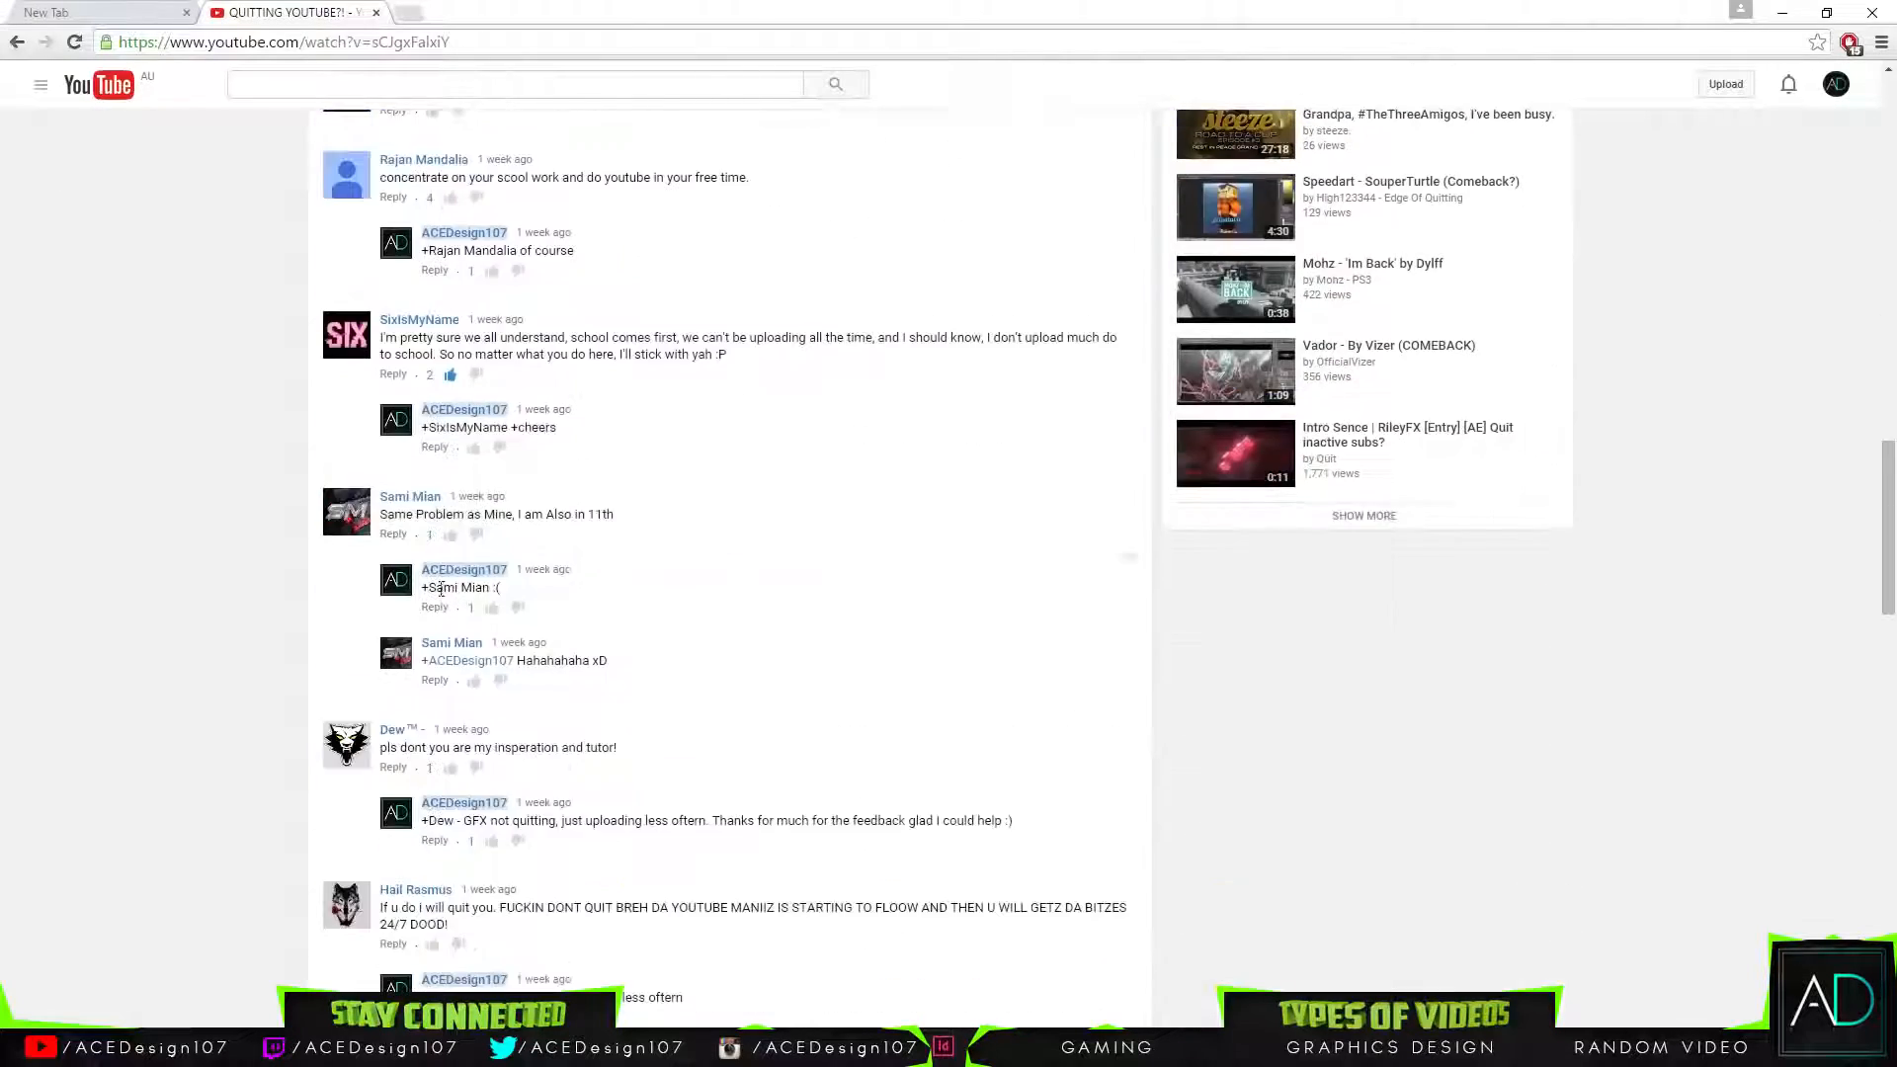
pyautogui.scroll(-15, 441, 589)
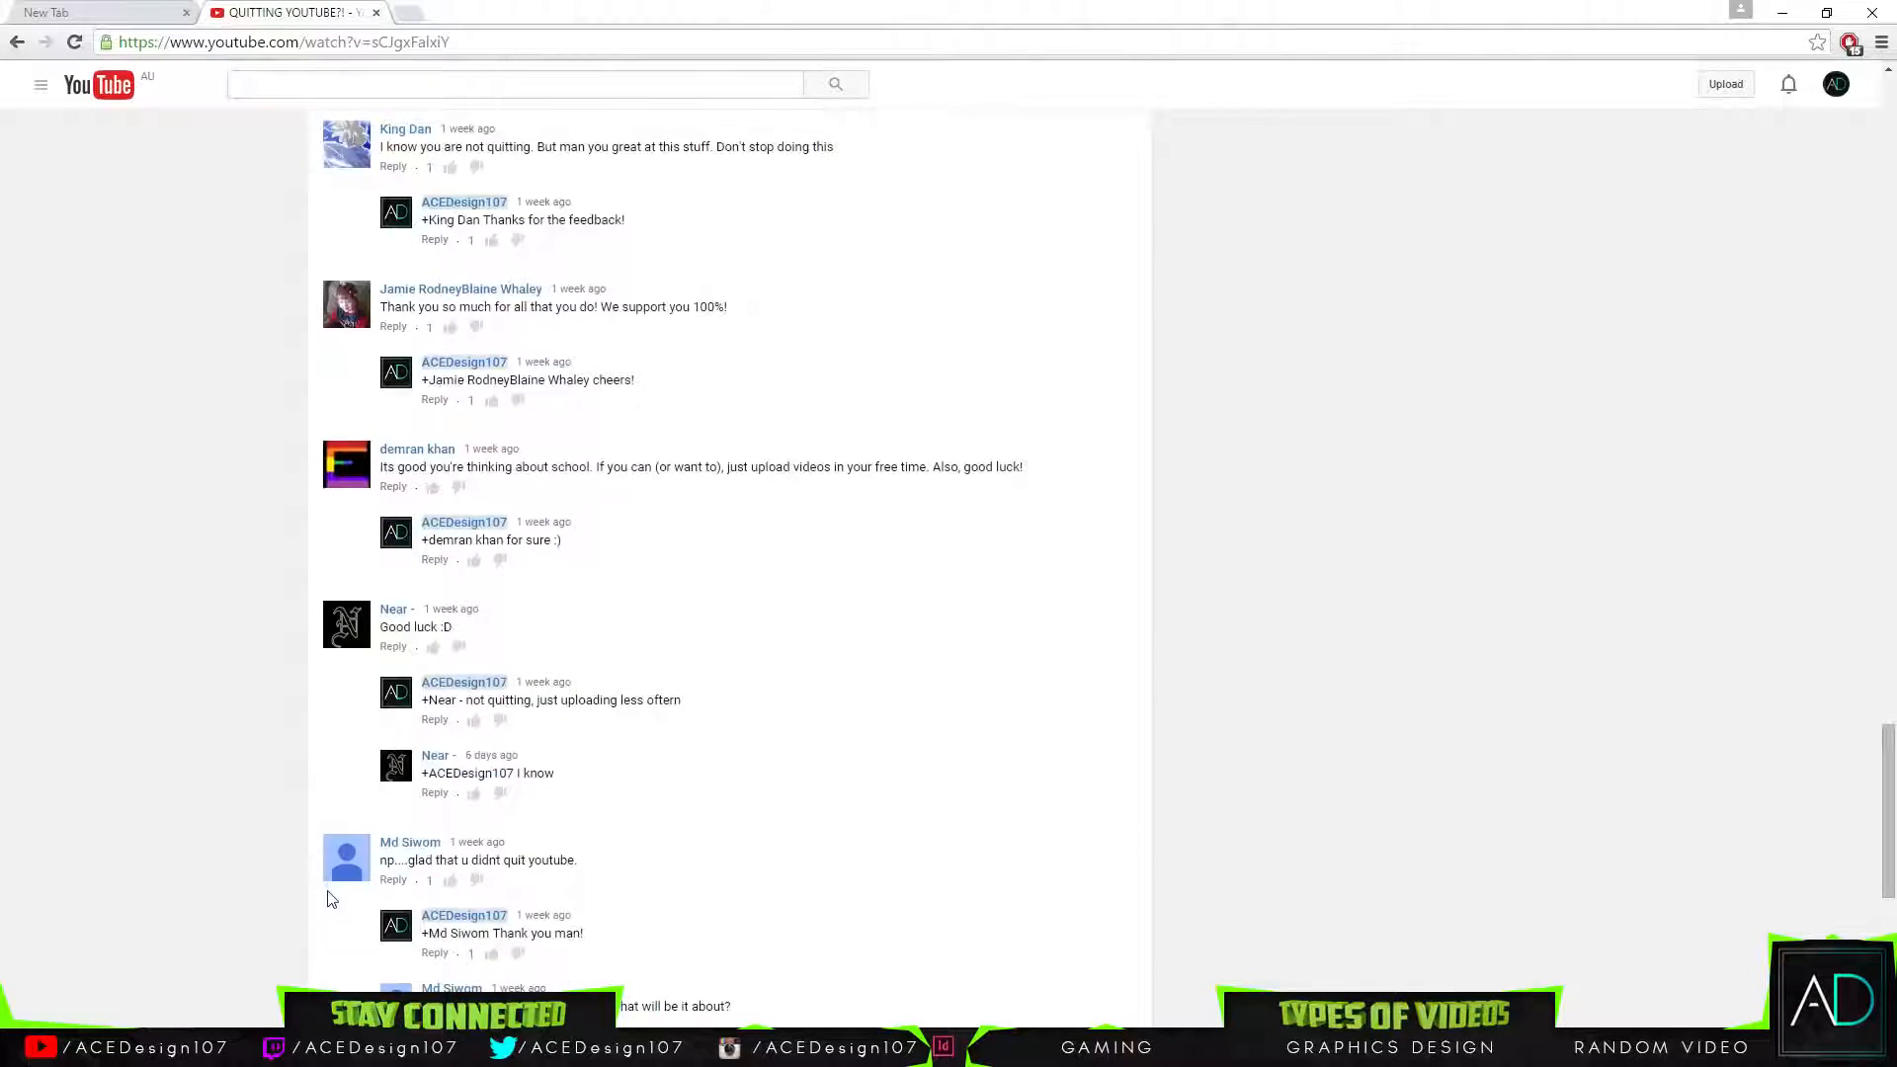
pyautogui.scroll(-5, 331, 899)
pyautogui.scroll(15, 332, 899)
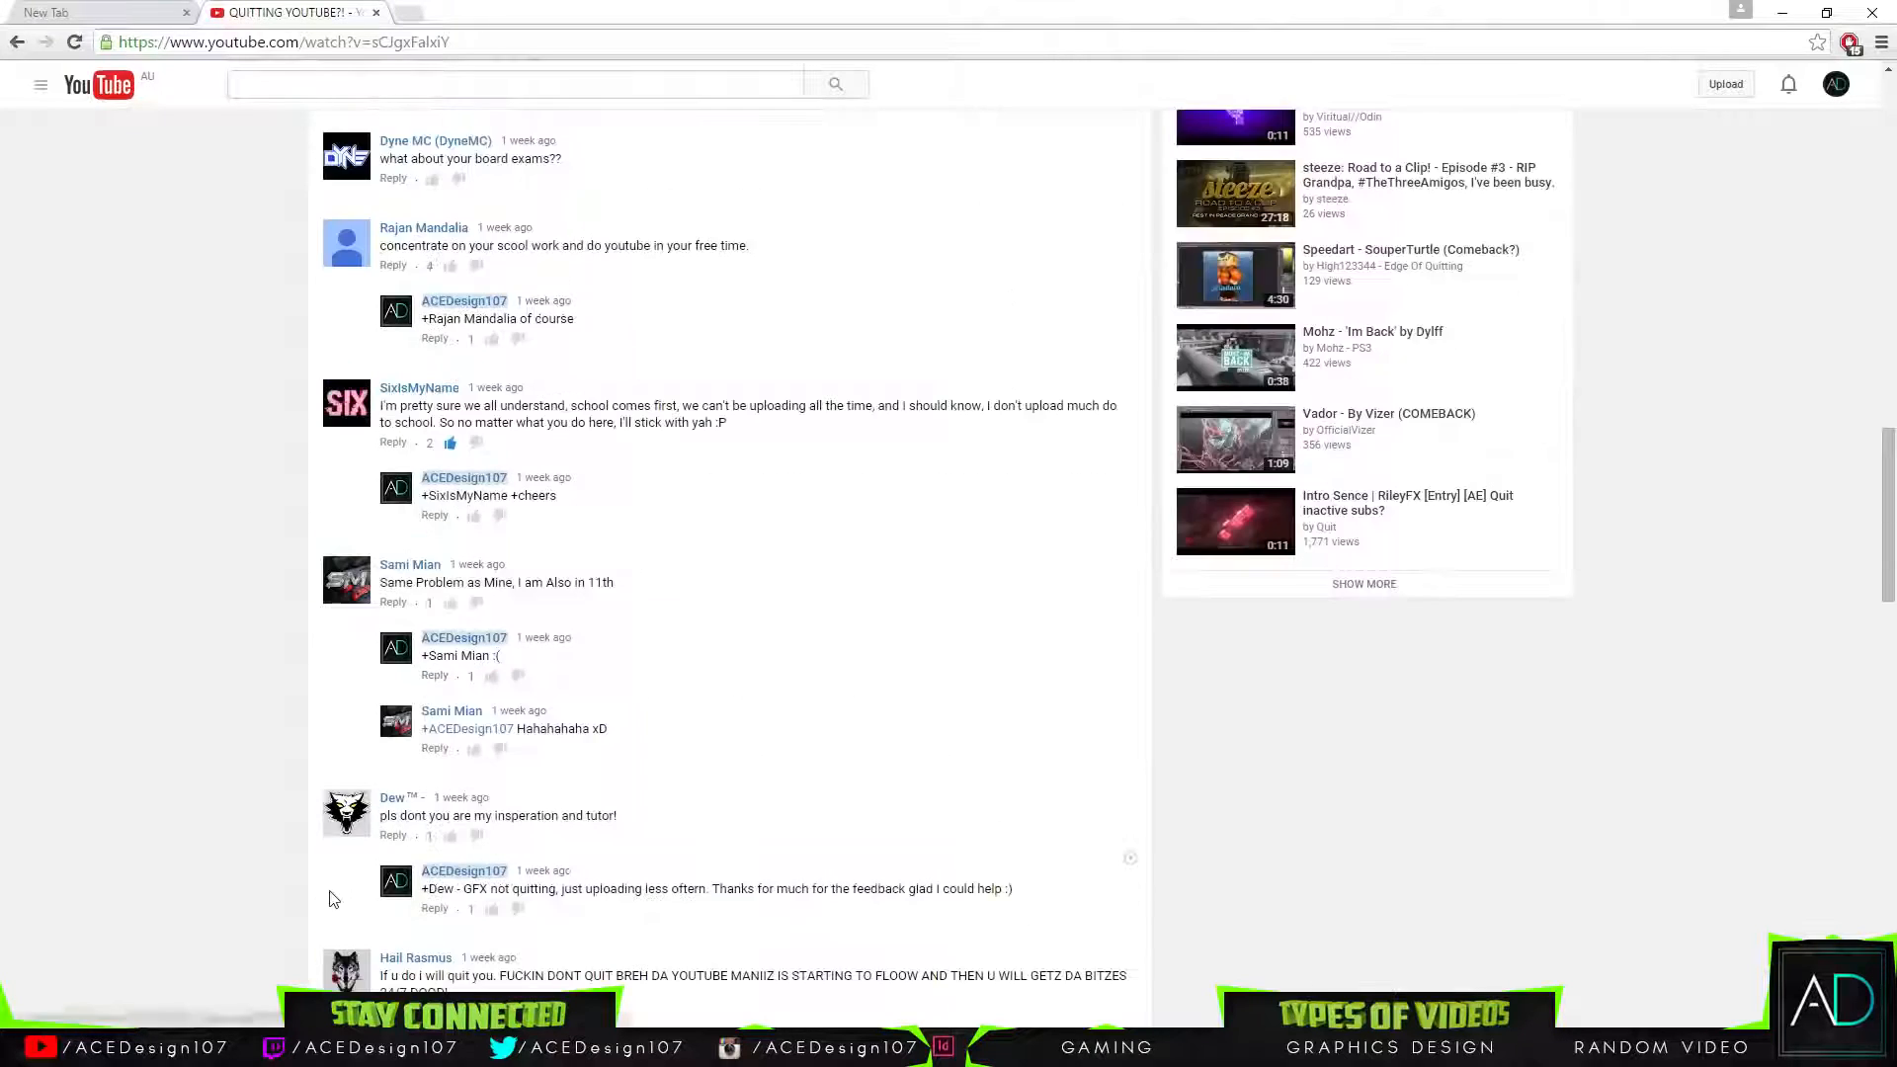
pyautogui.scroll(15, 330, 899)
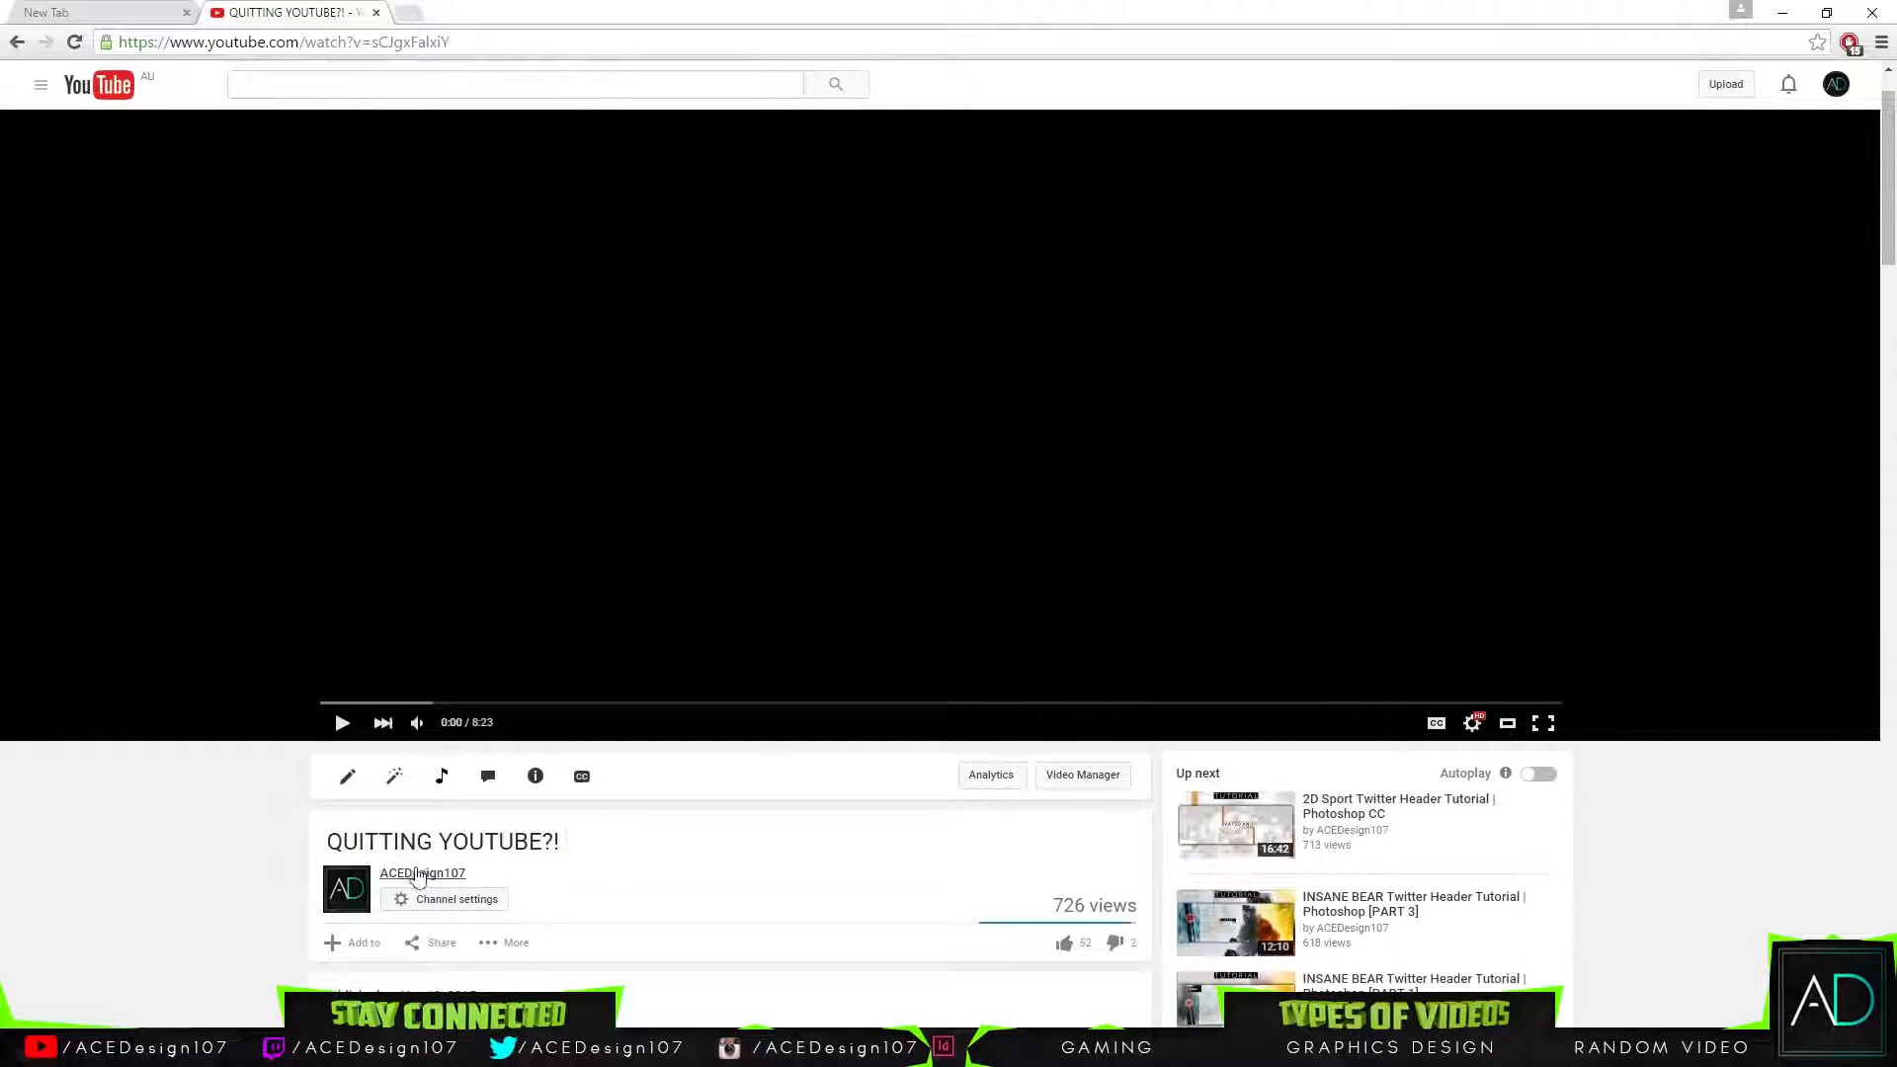
pyautogui.click(417, 874)
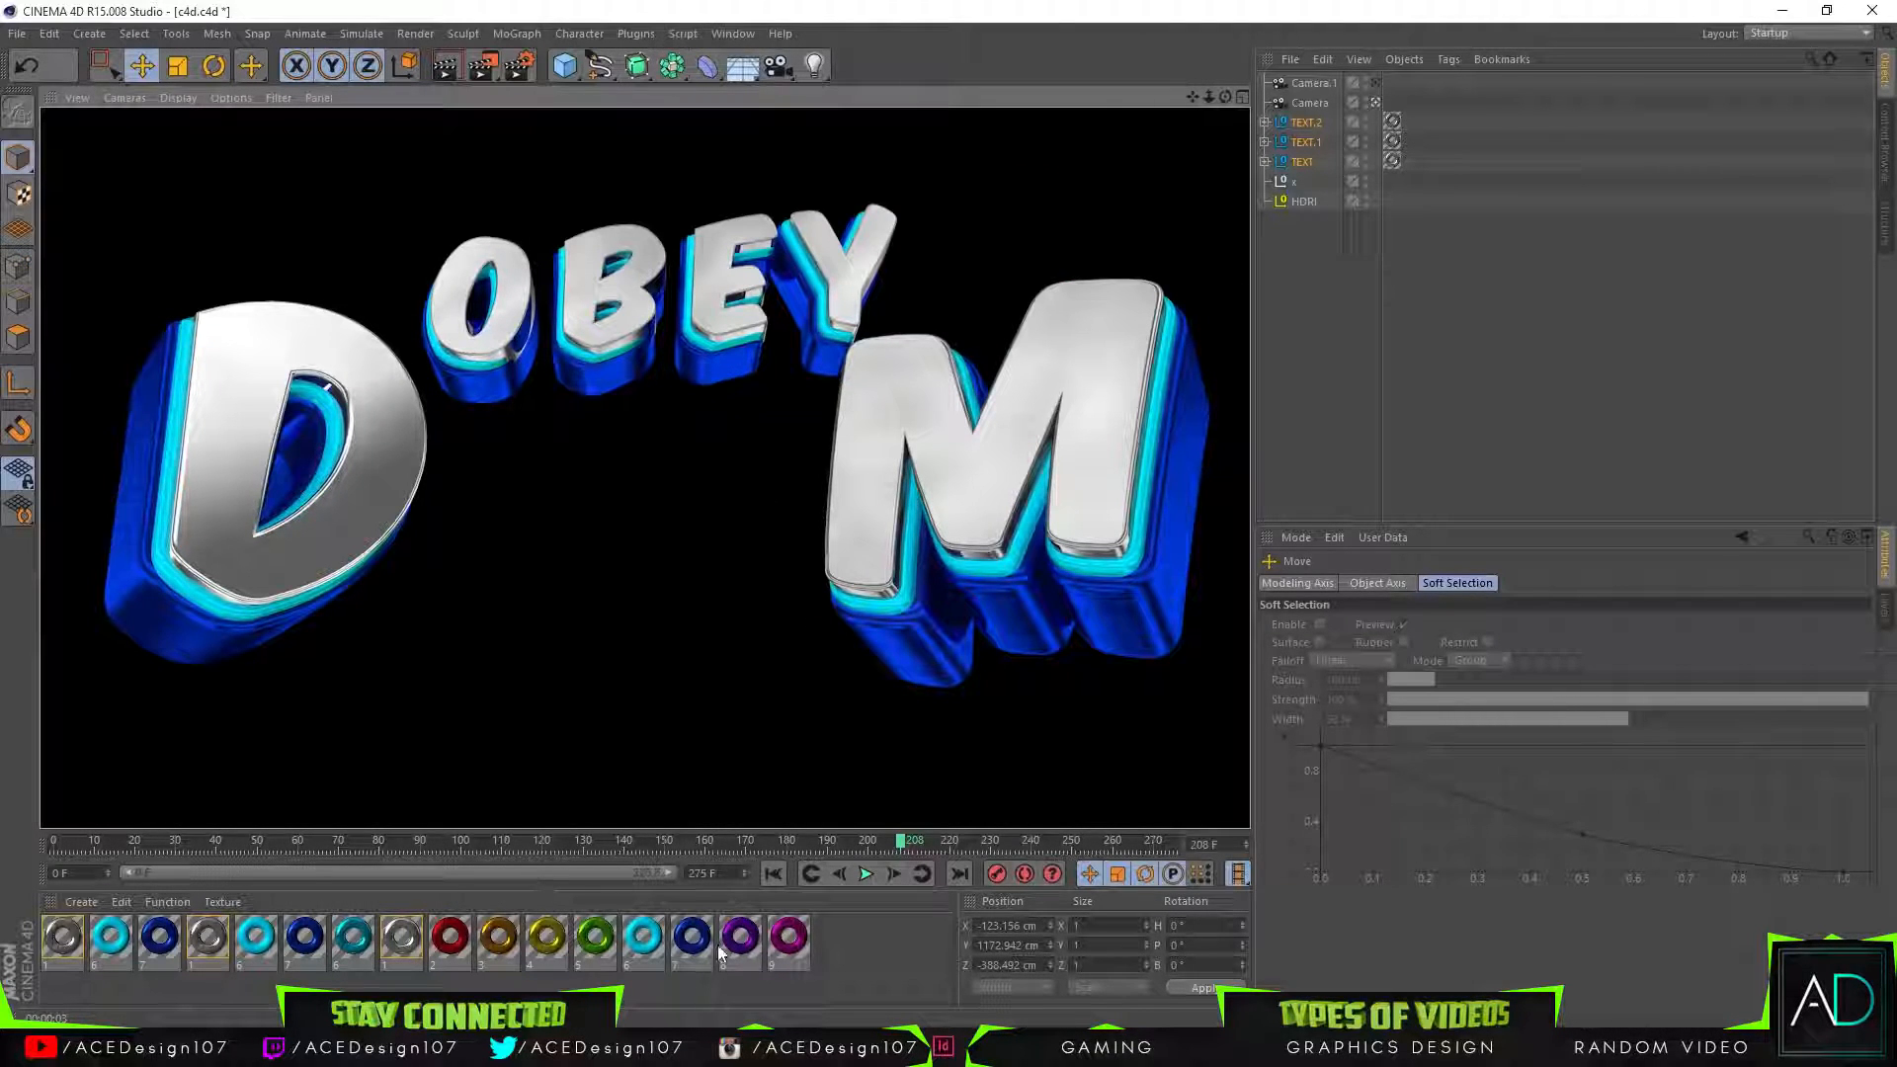
# Switch to File Explorer, go up to the TenArts HDRI Lightroom folder, and select the tenarts hdri lightroom.lib4d file.
pyautogui.moveTo(118, 1047)
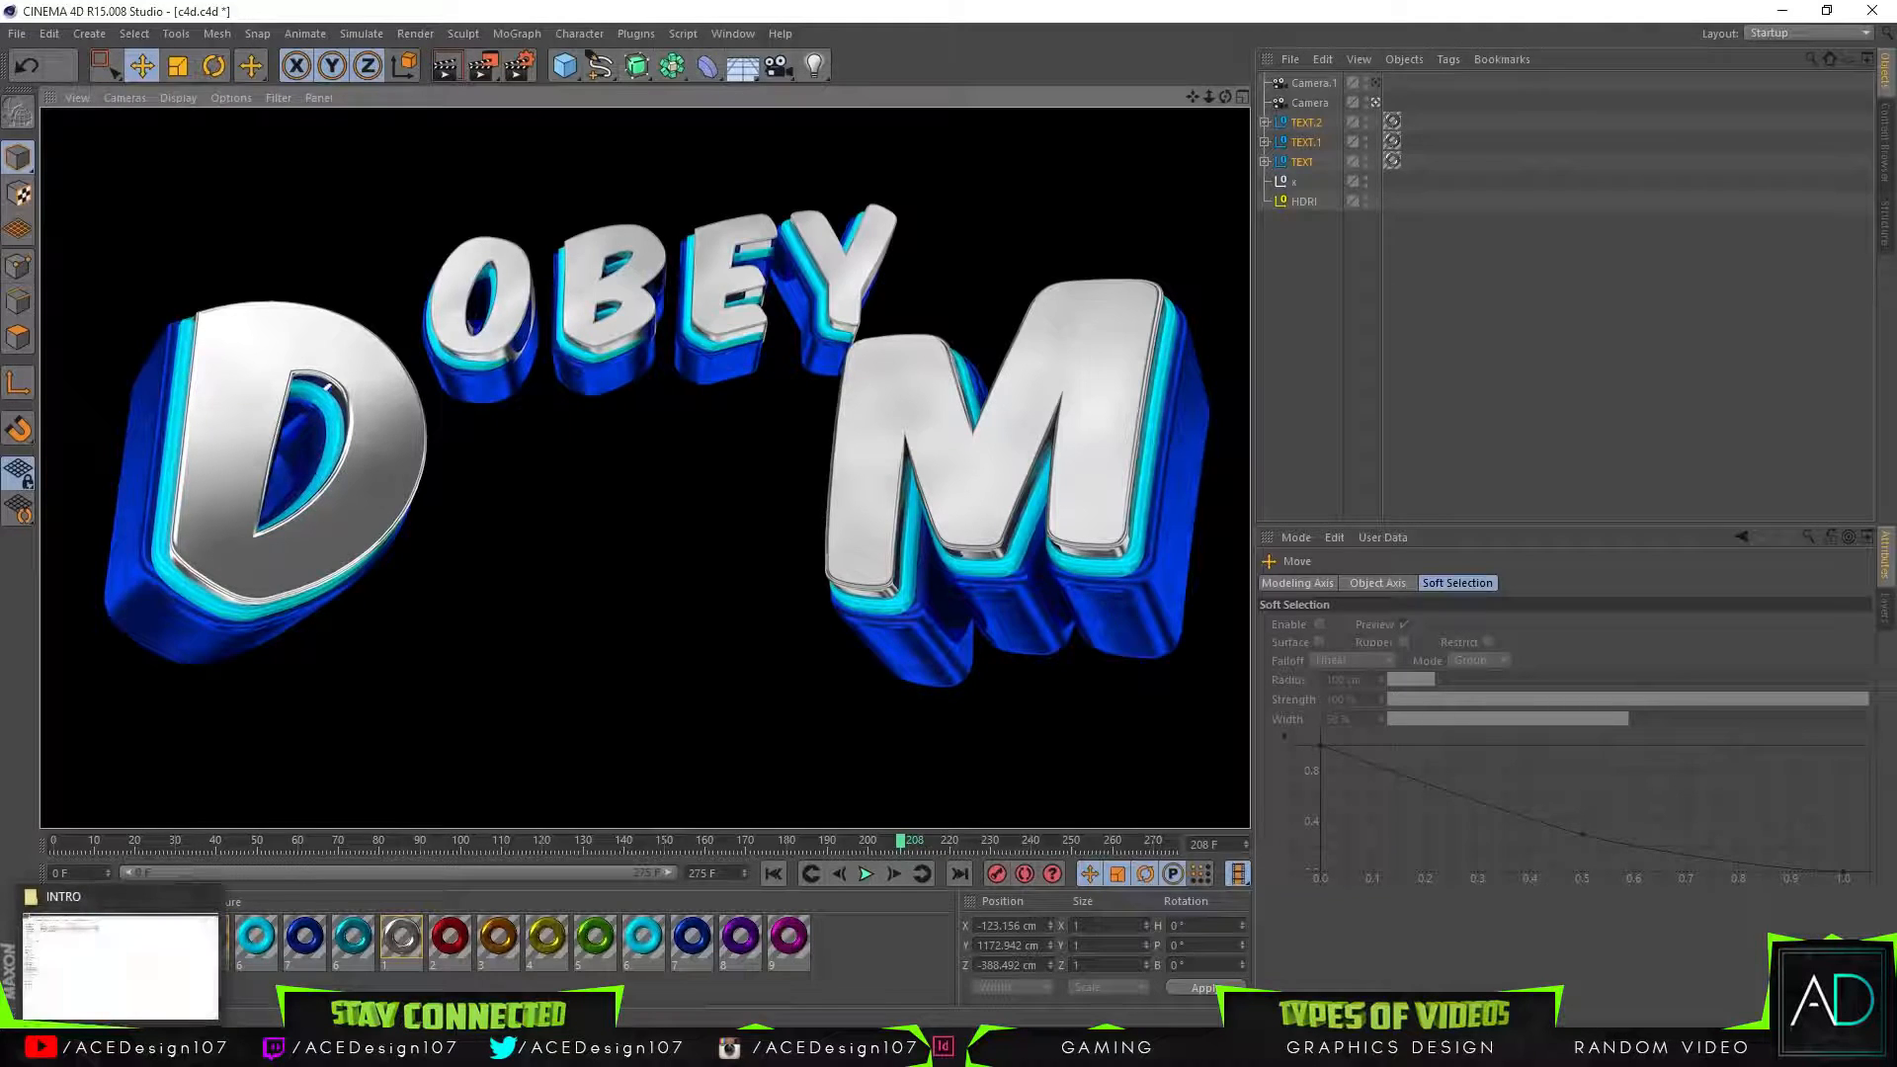
pyautogui.click(92, 992)
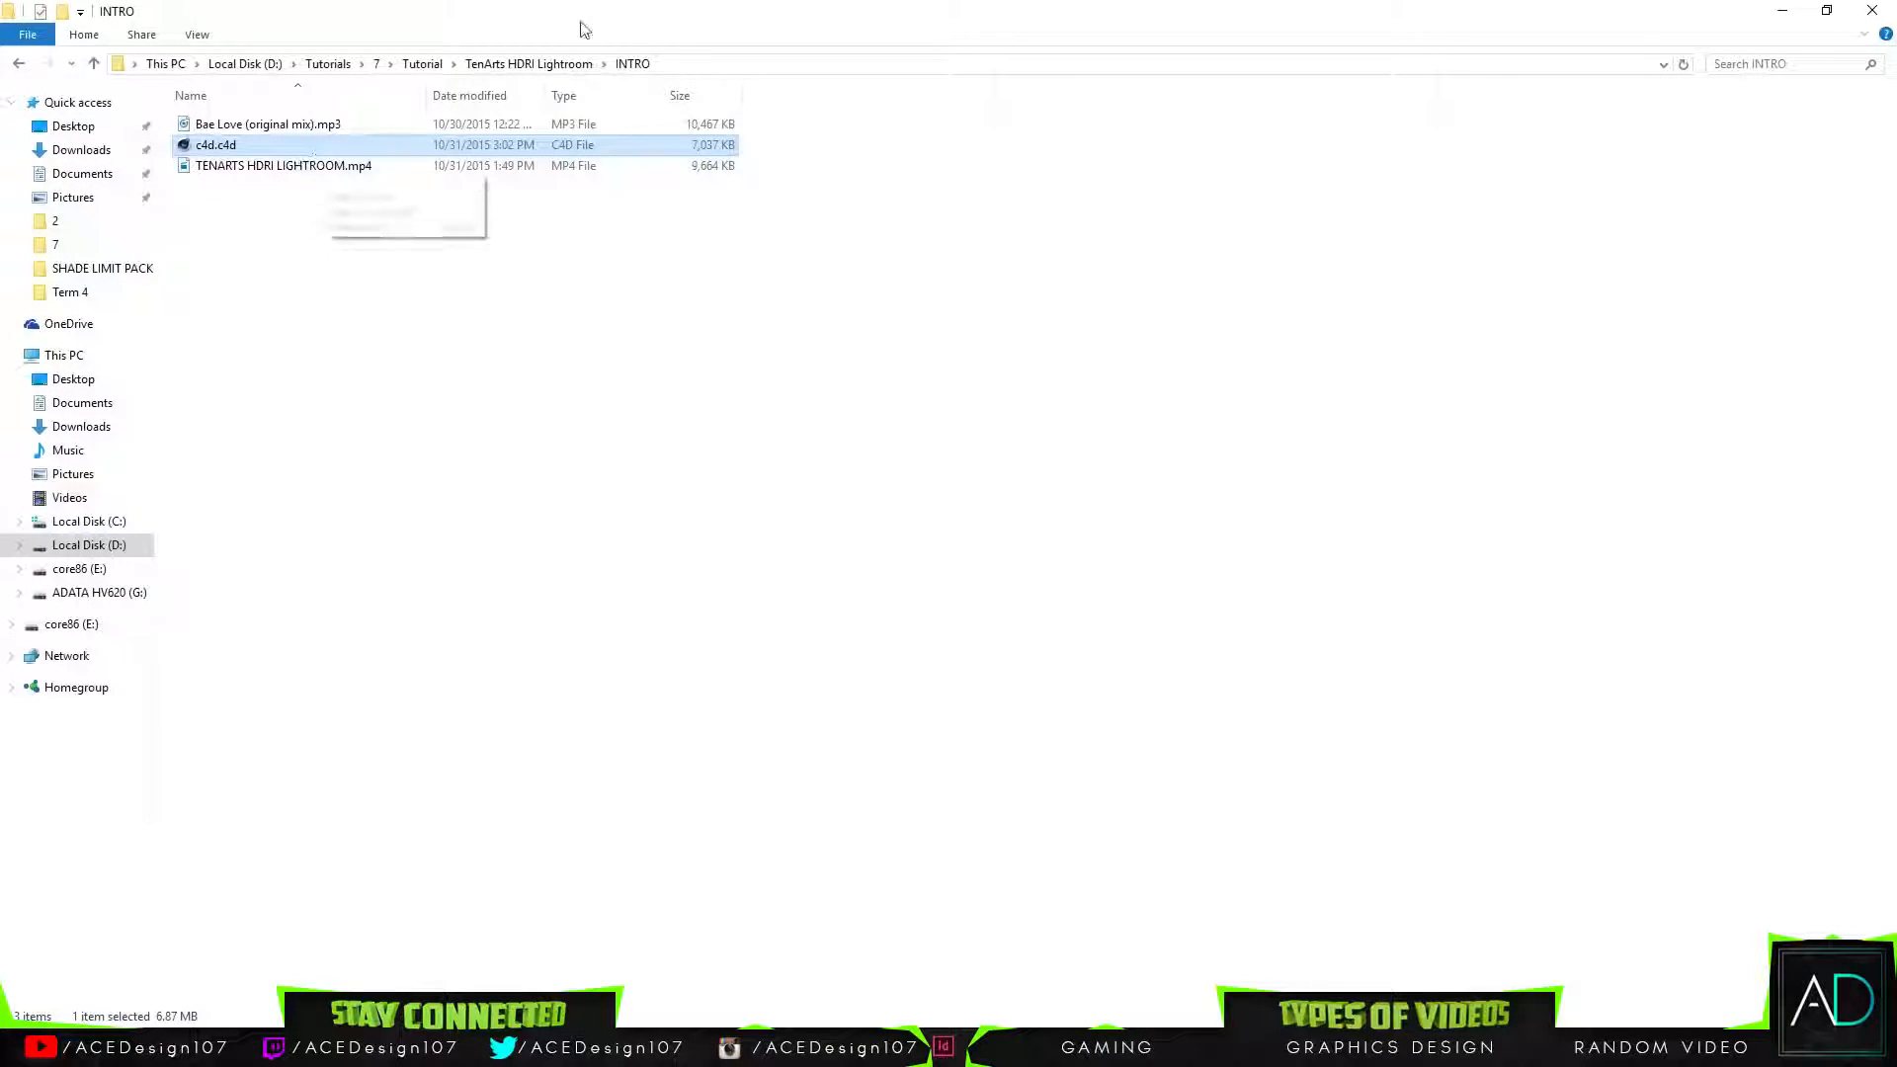
pyautogui.click(502, 67)
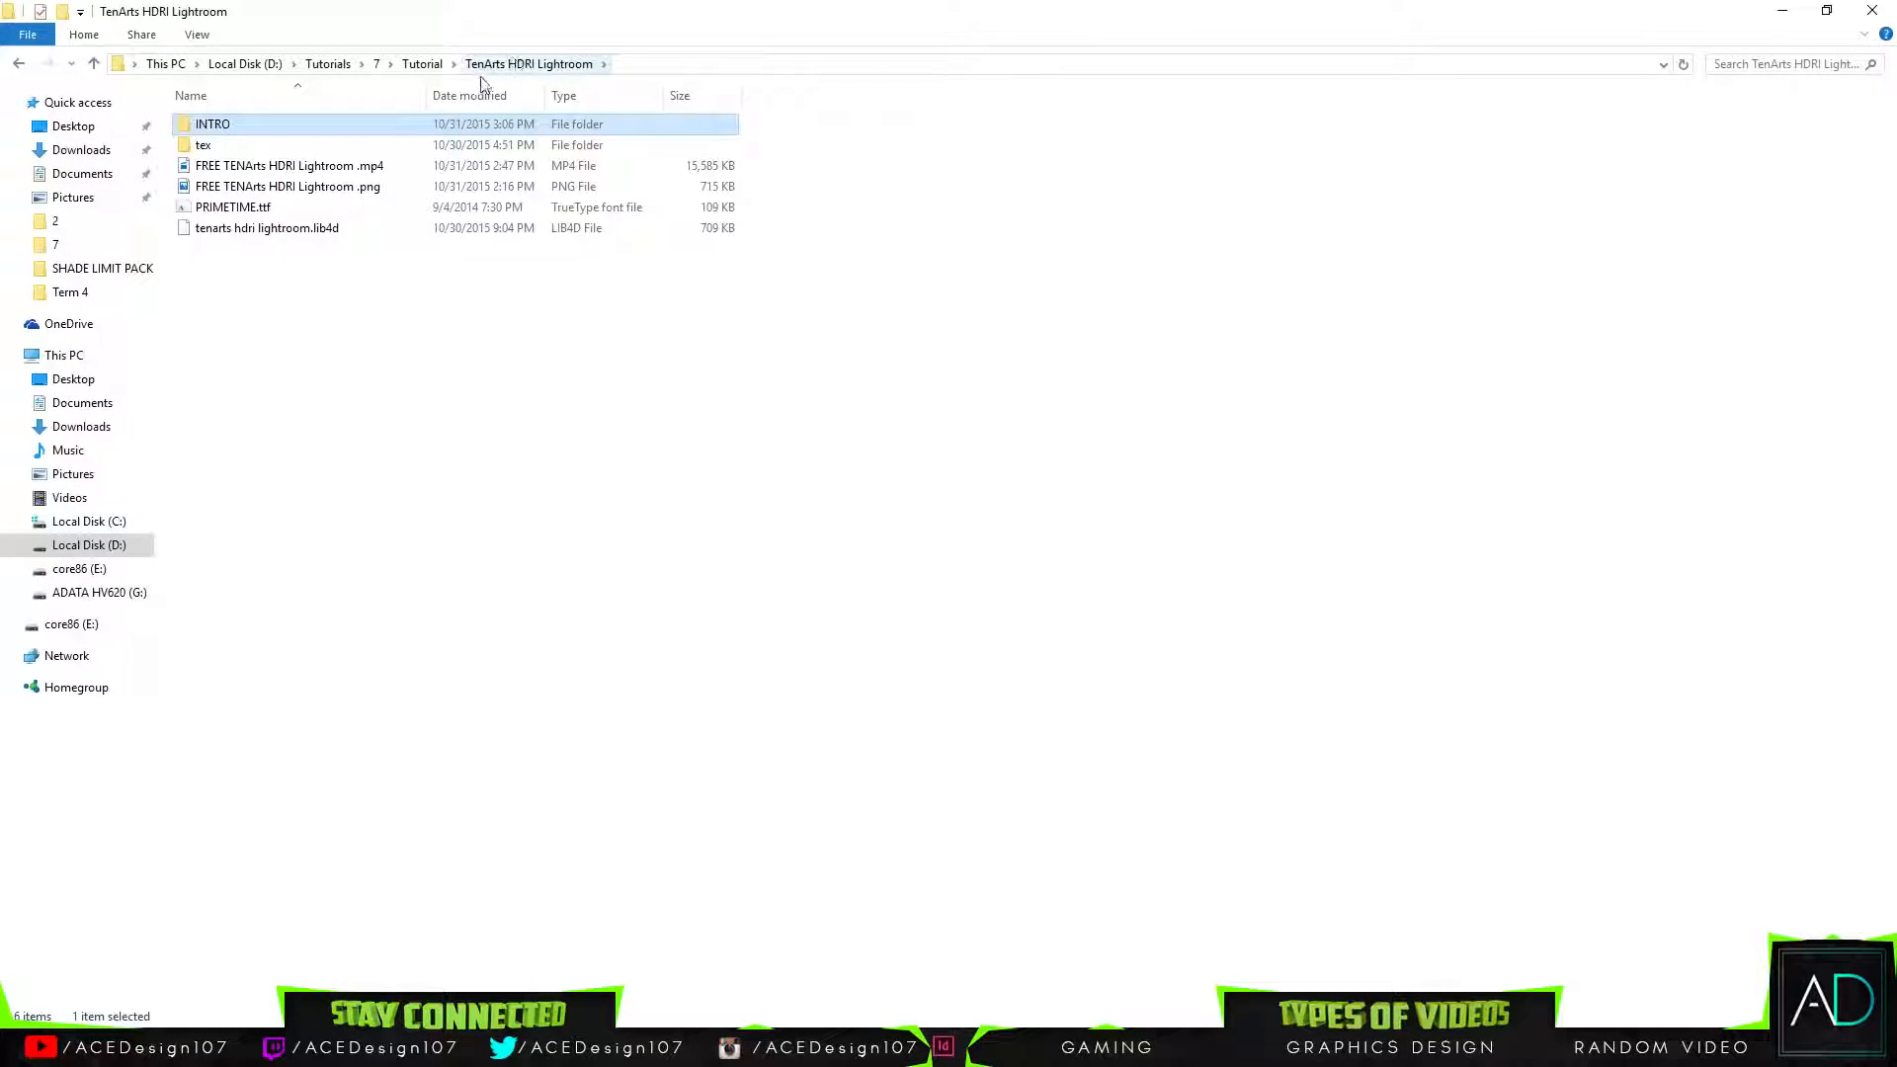
pyautogui.click(235, 238)
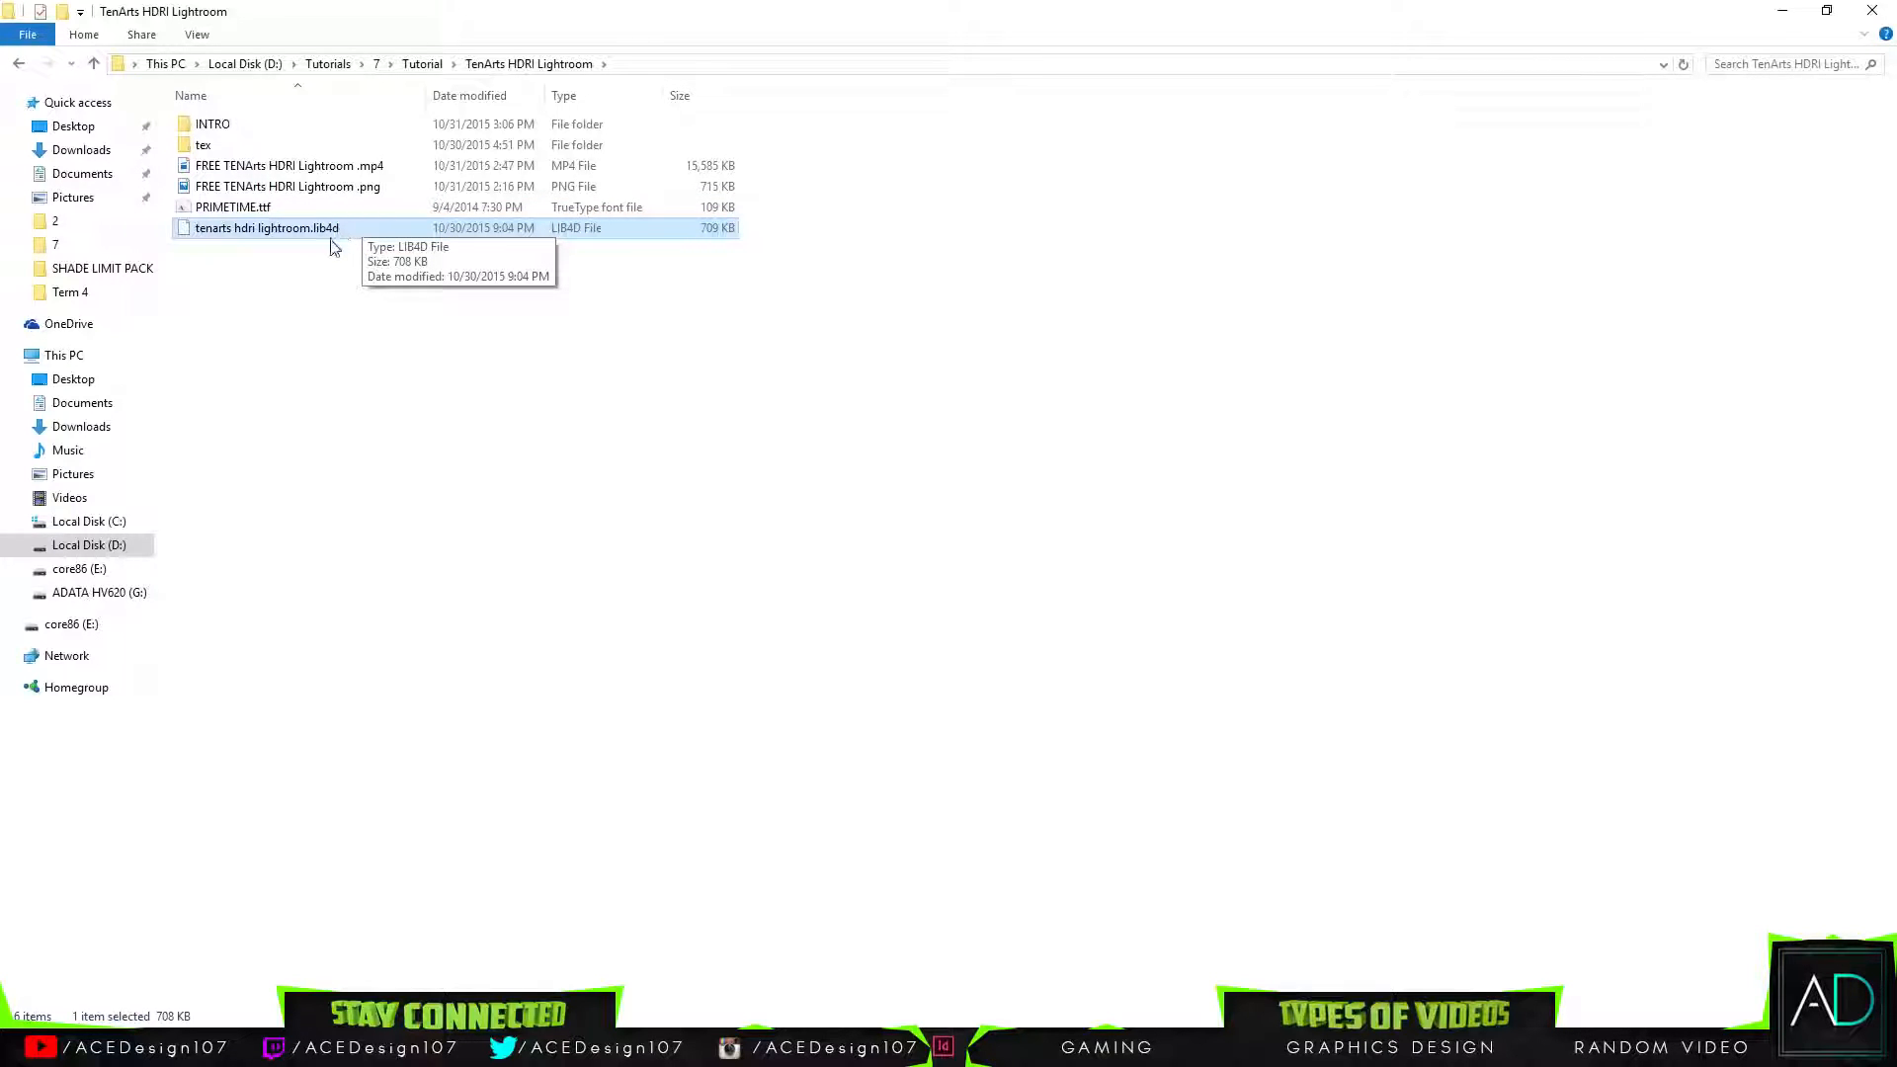
# Browse to Design Programs\library\browser on drive D, and look in Program Files on drive C as the alternative install location.
pyautogui.click(117, 553)
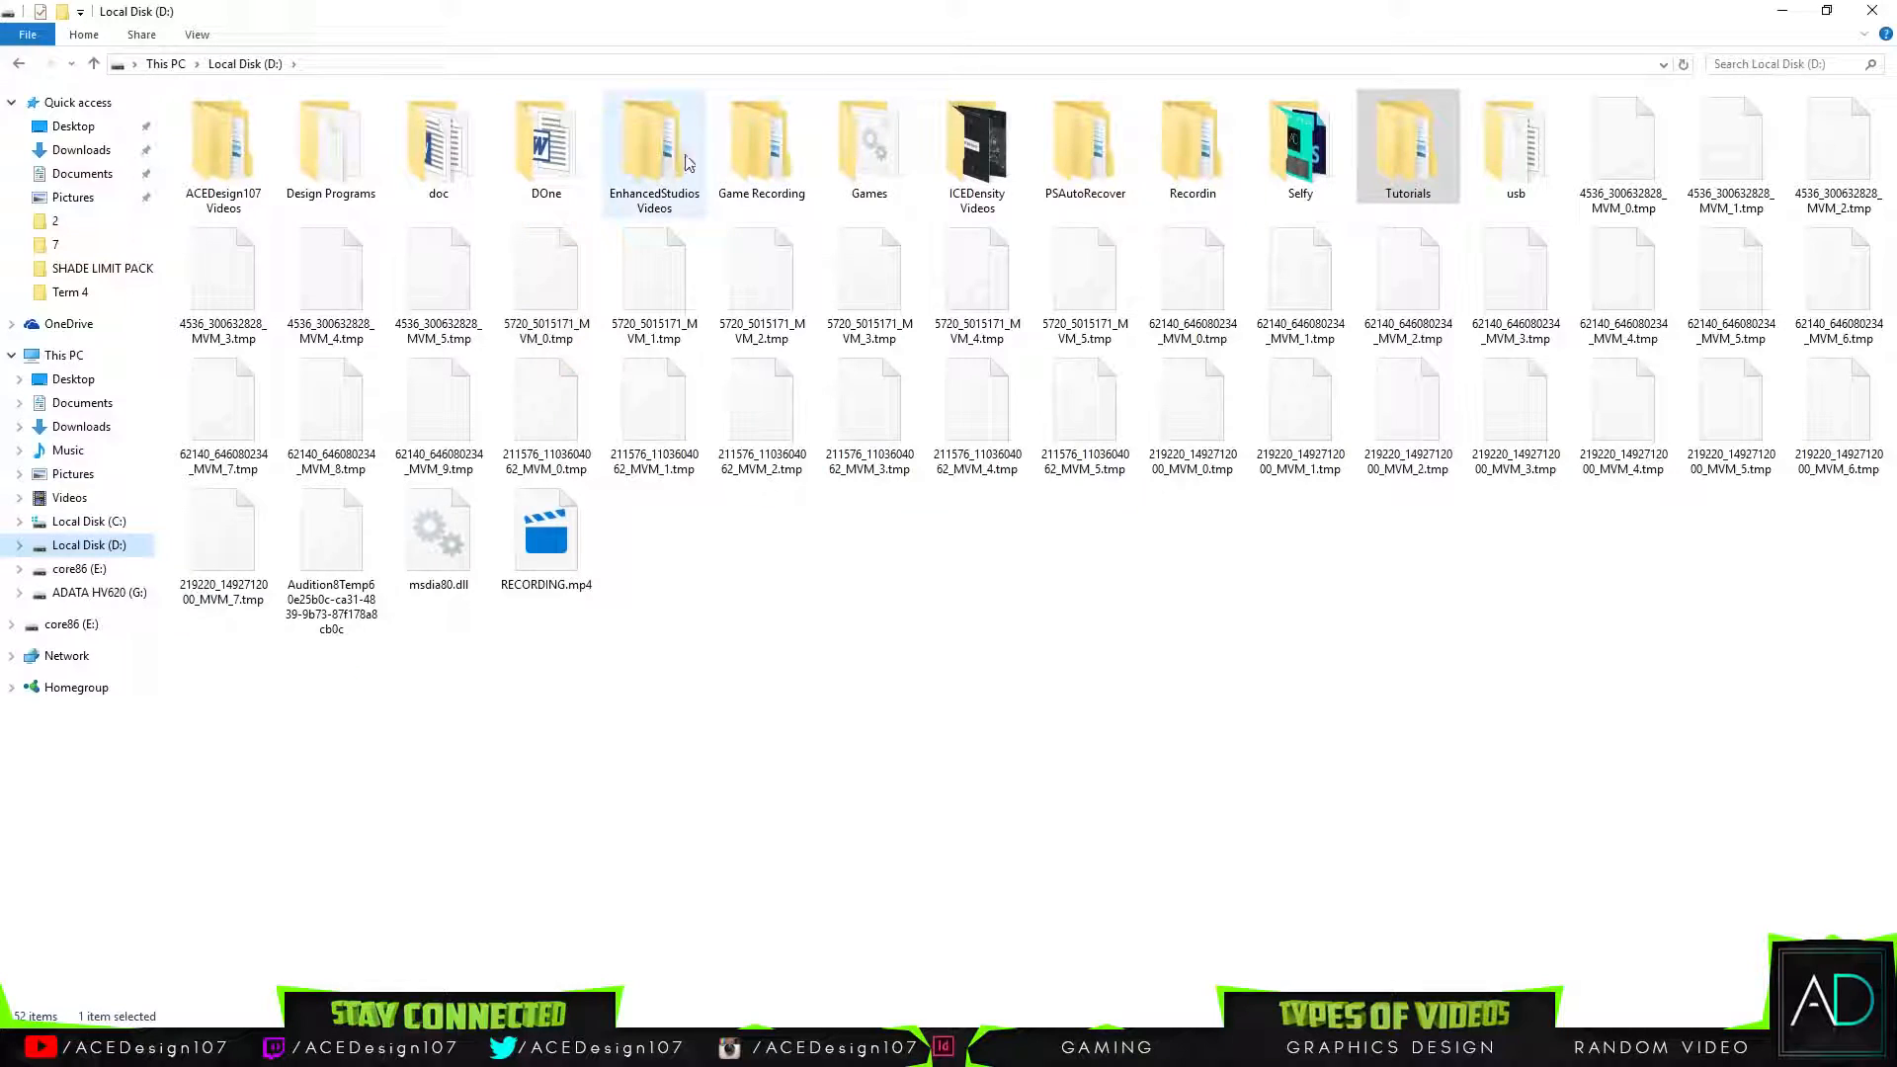
pyautogui.doubleClick(331, 166)
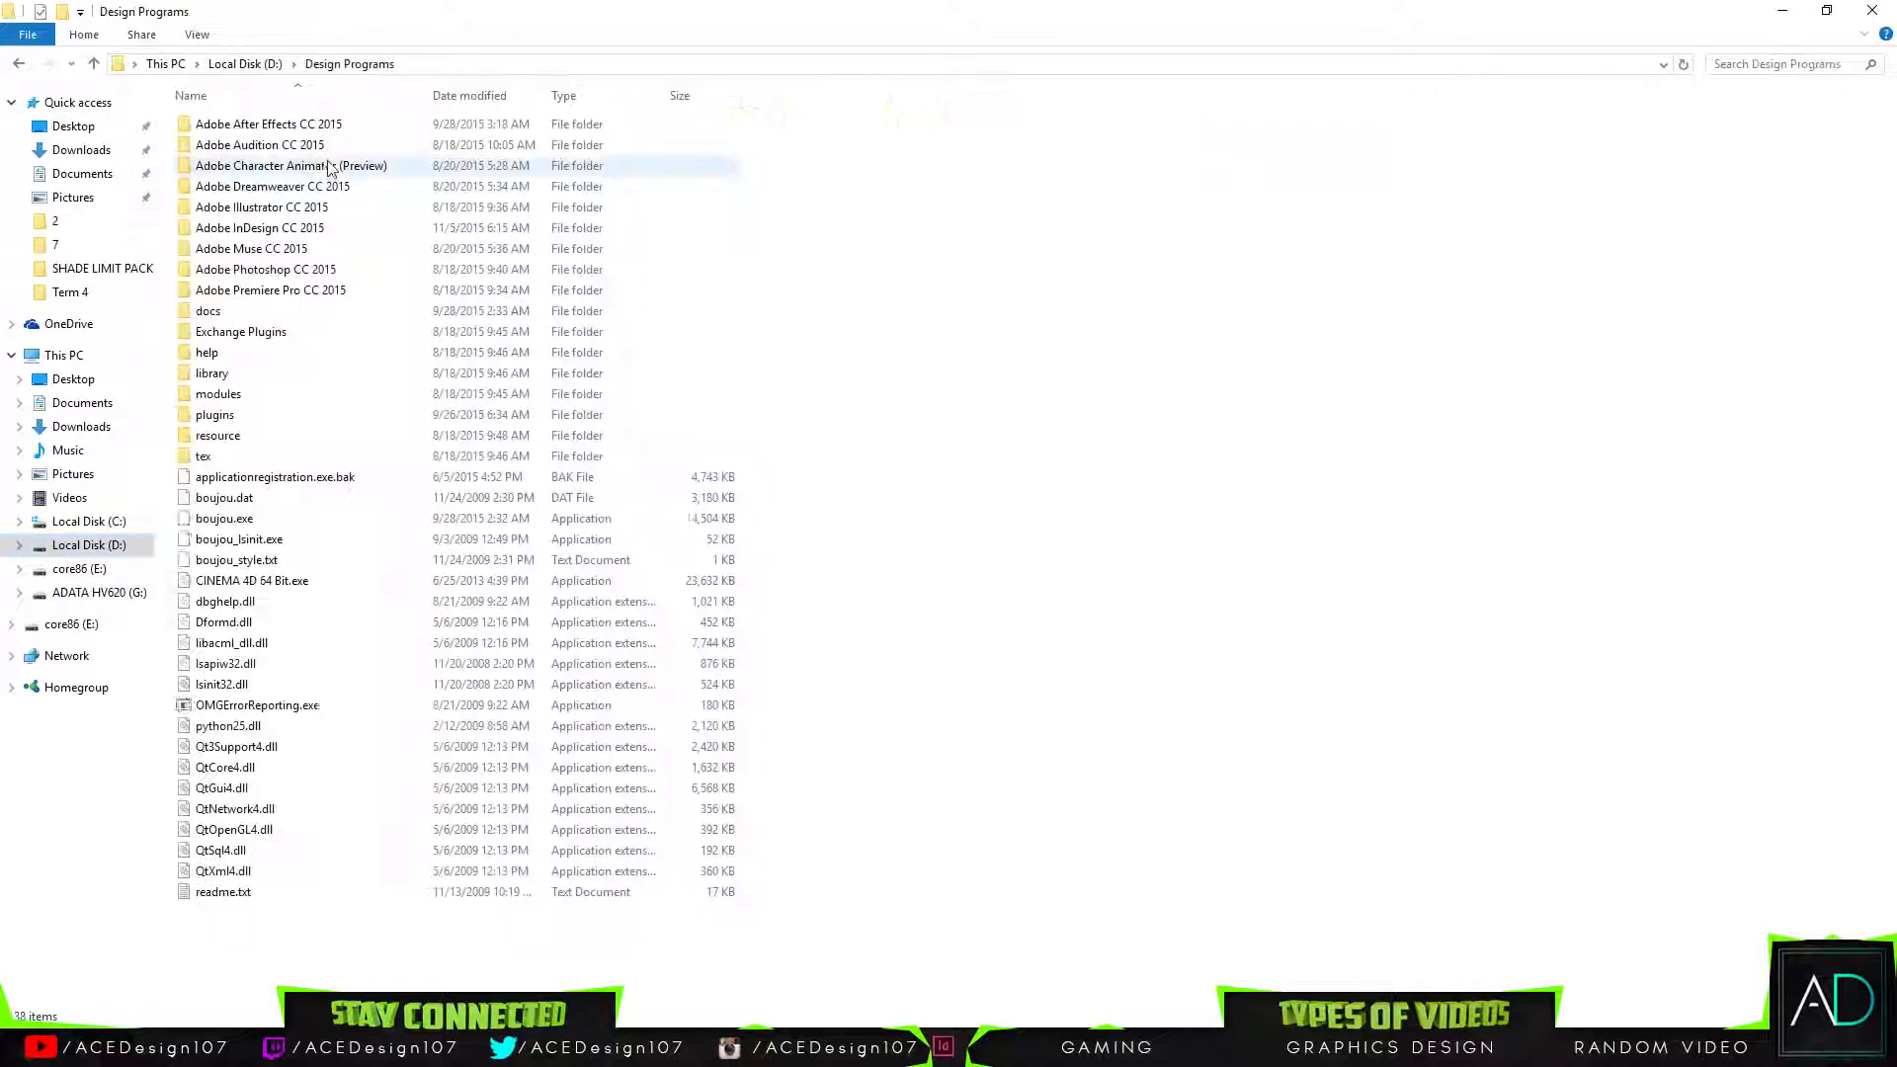
pyautogui.doubleClick(223, 374)
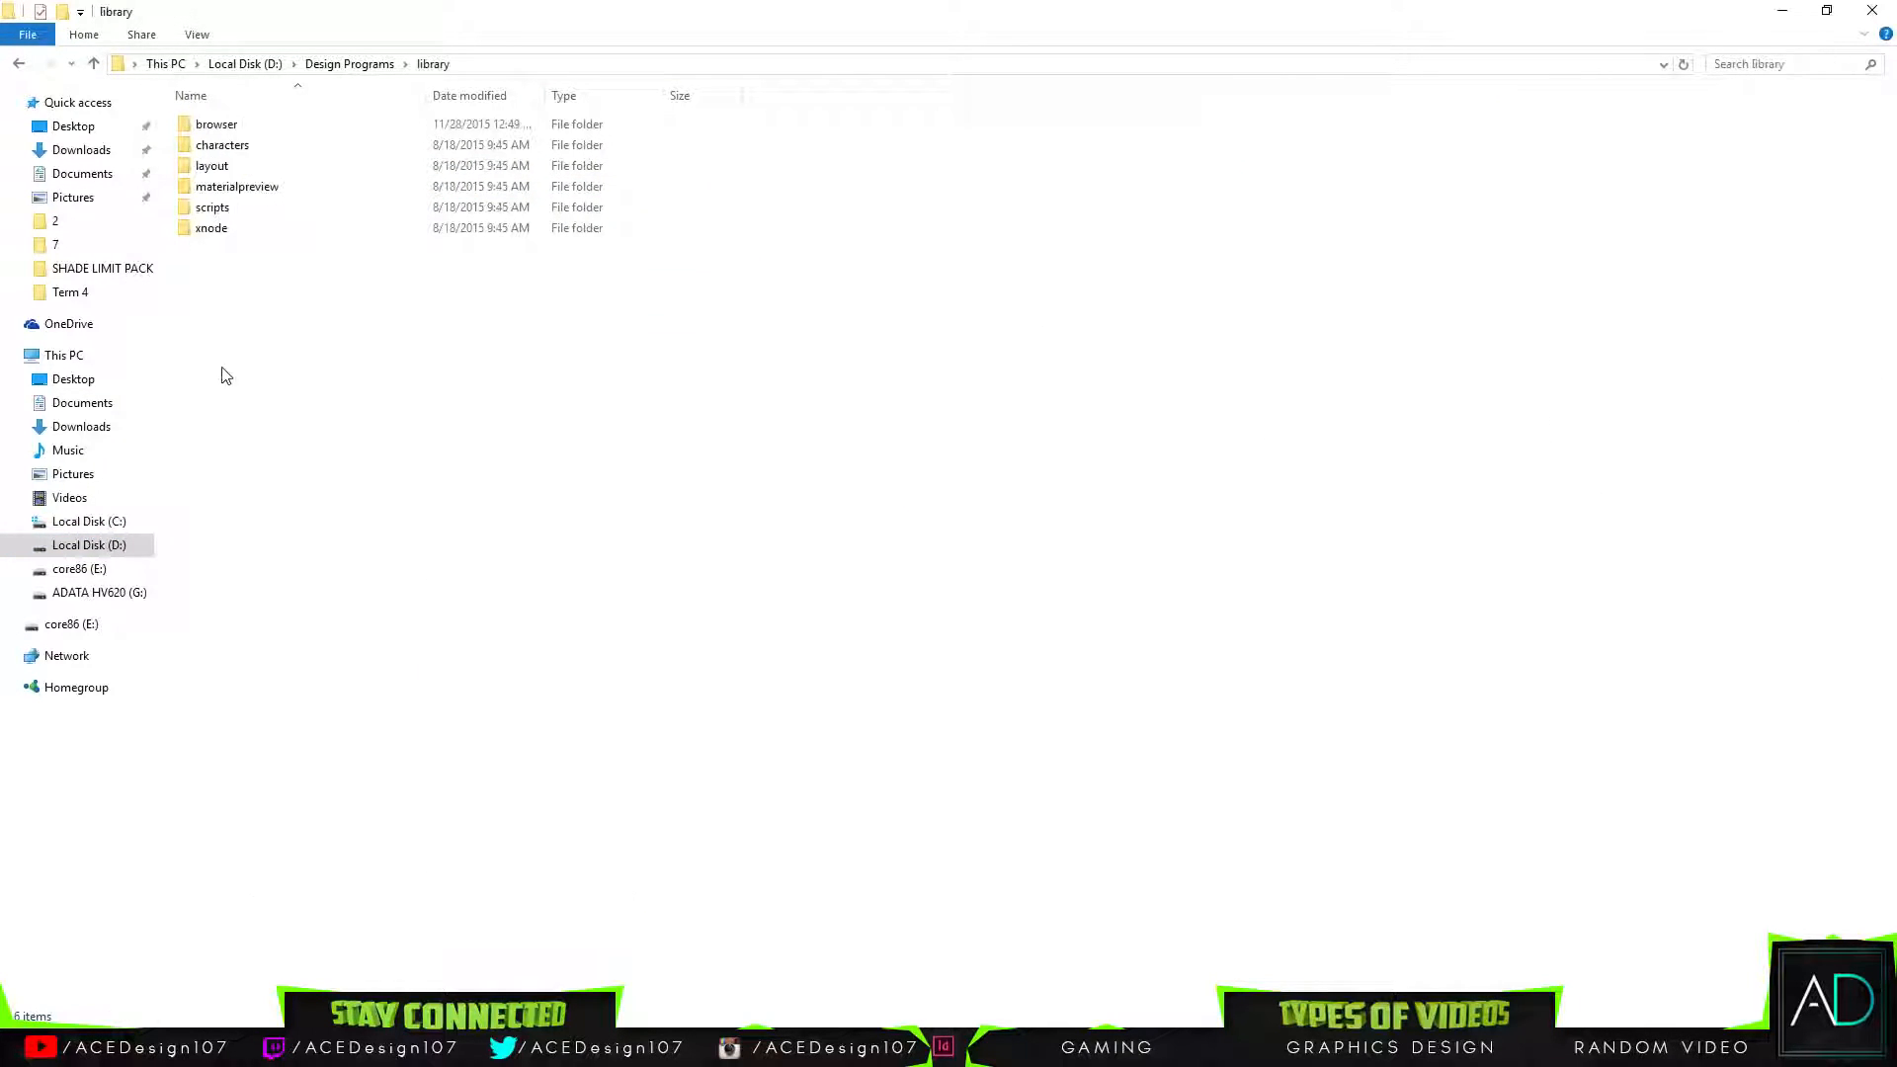
pyautogui.doubleClick(242, 125)
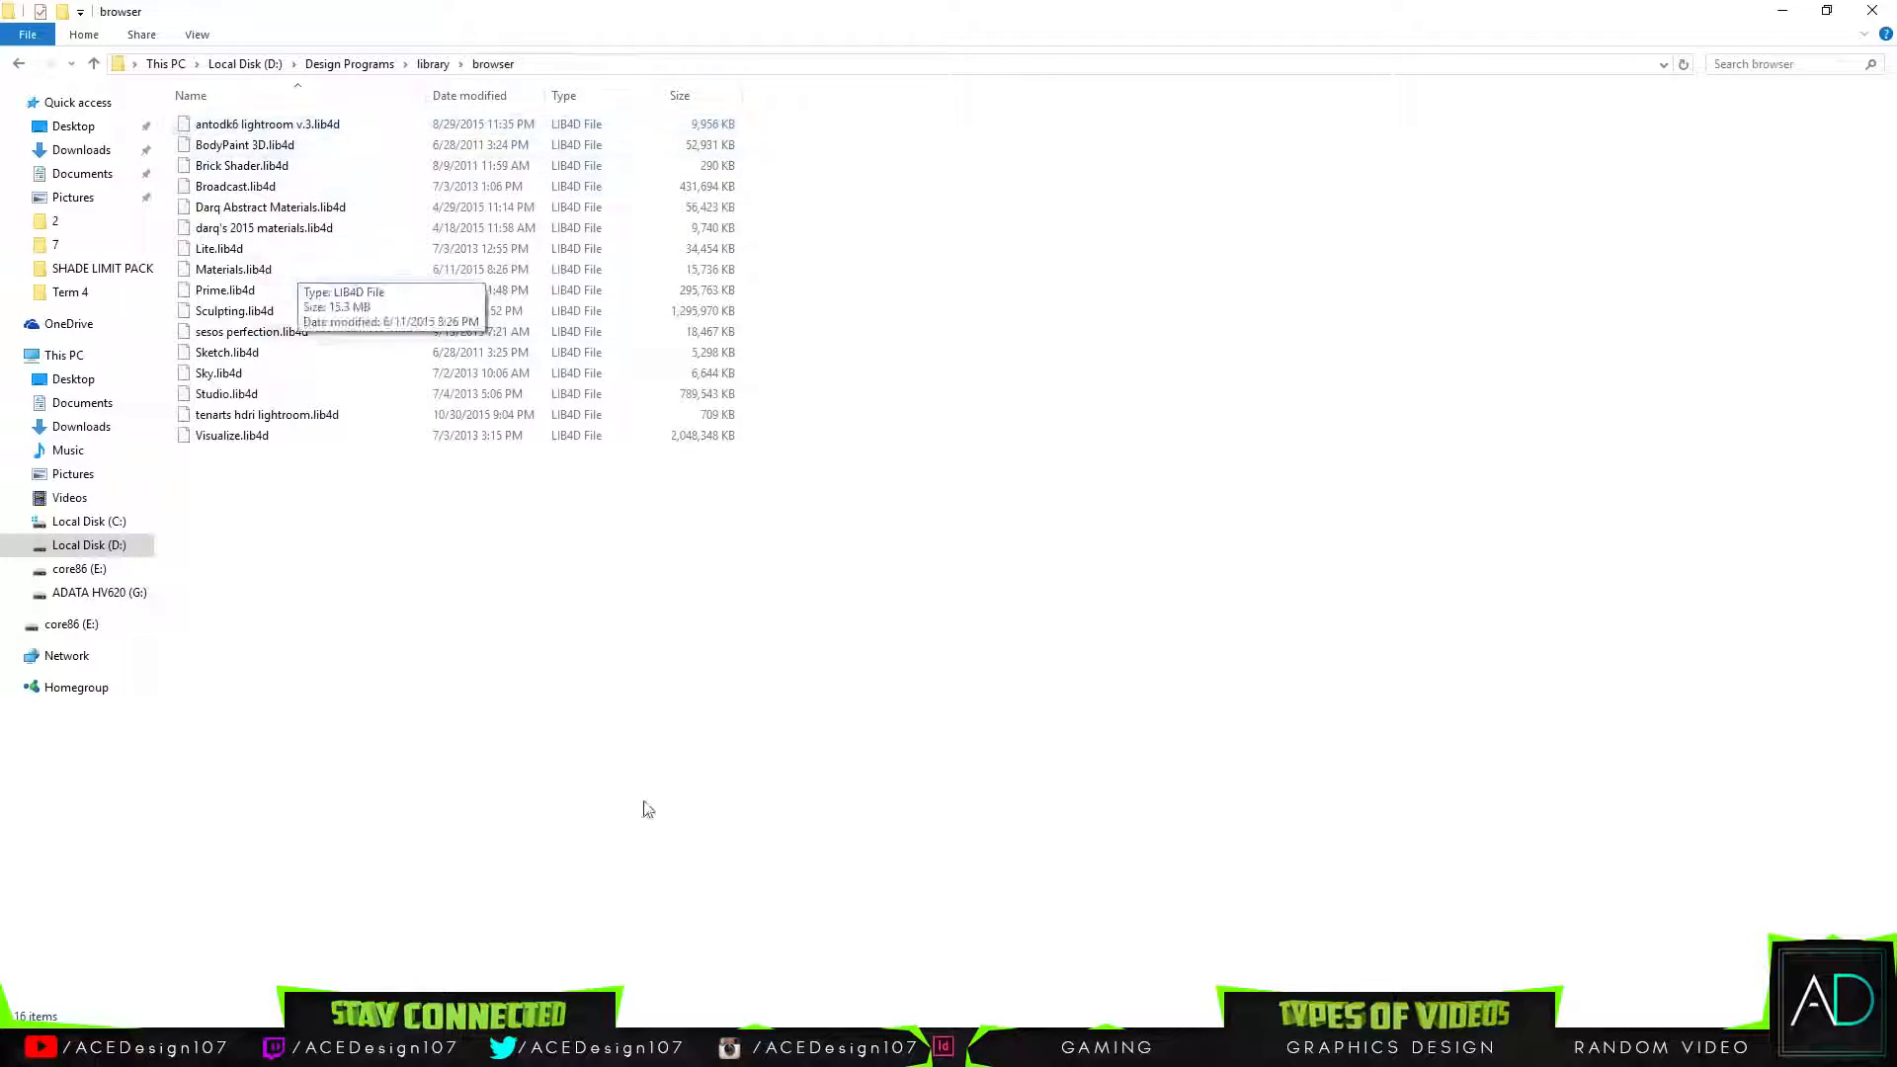
pyautogui.click(98, 522)
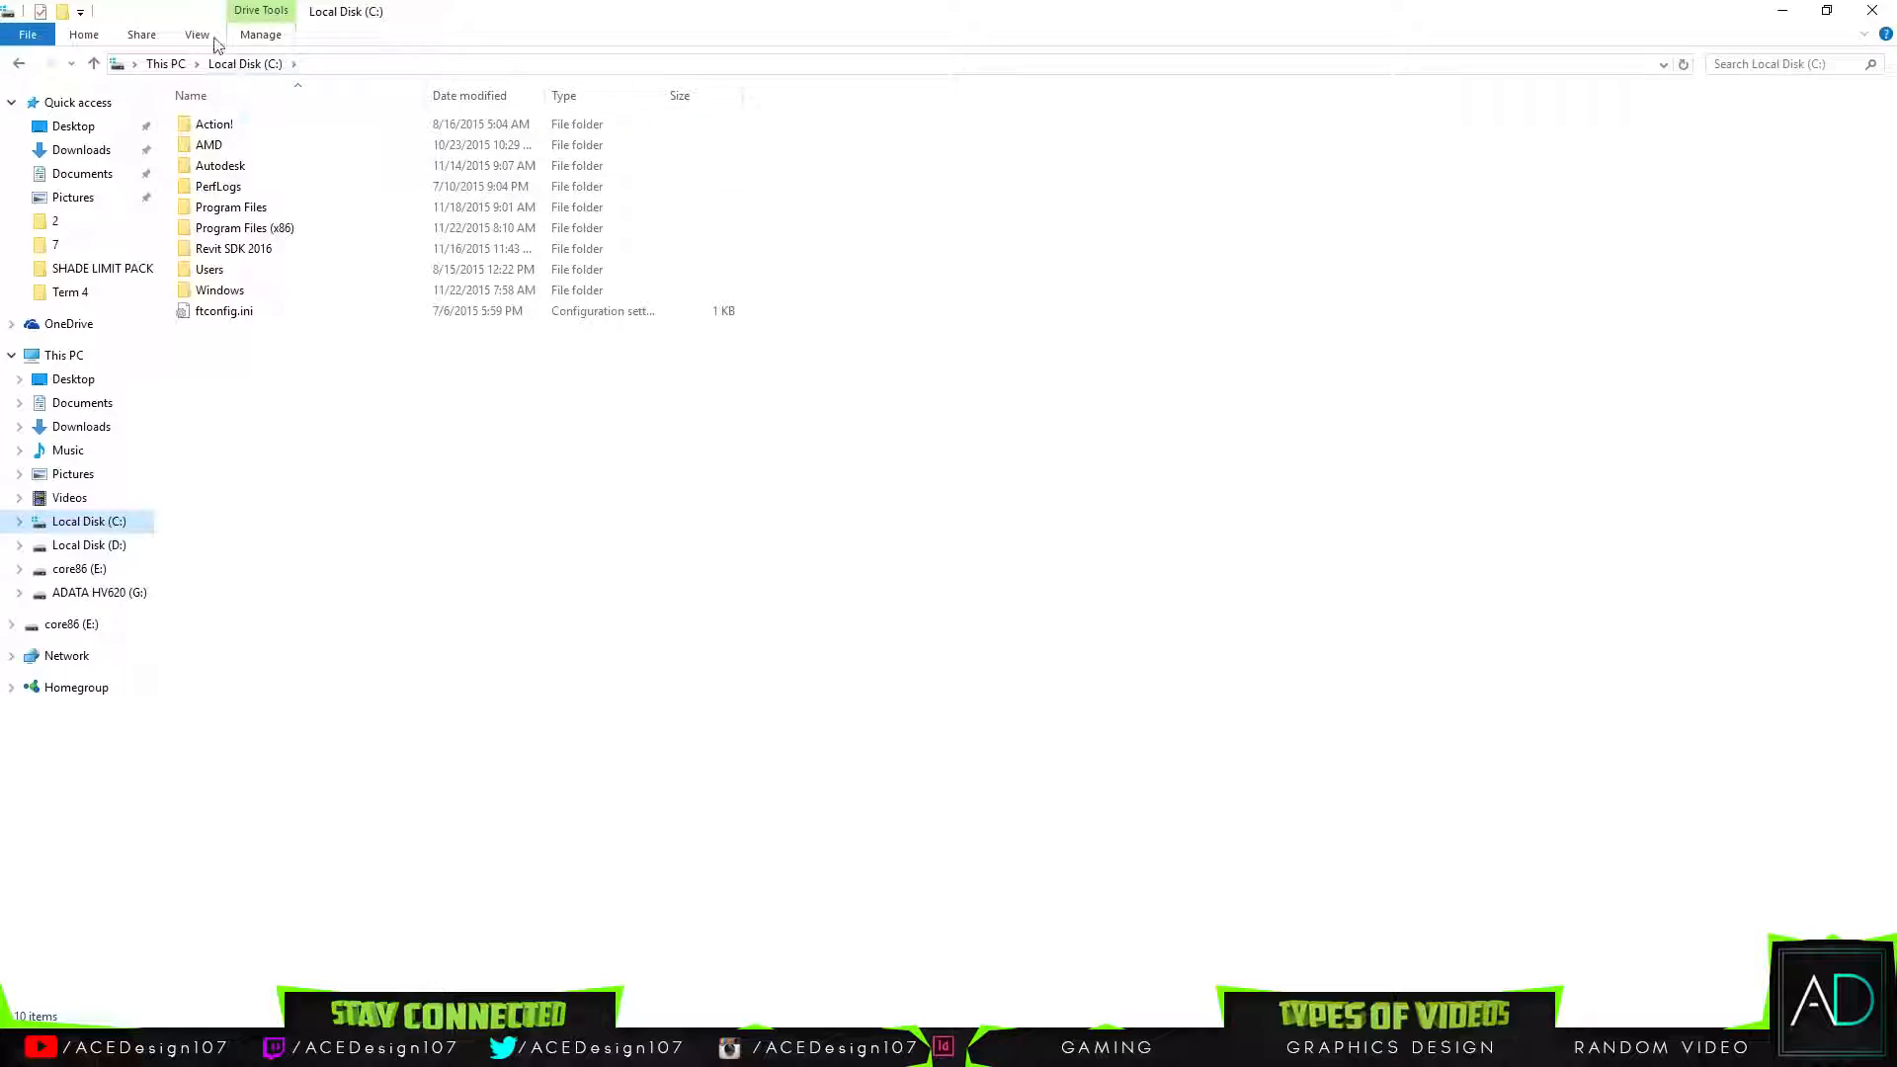
pyautogui.doubleClick(271, 204)
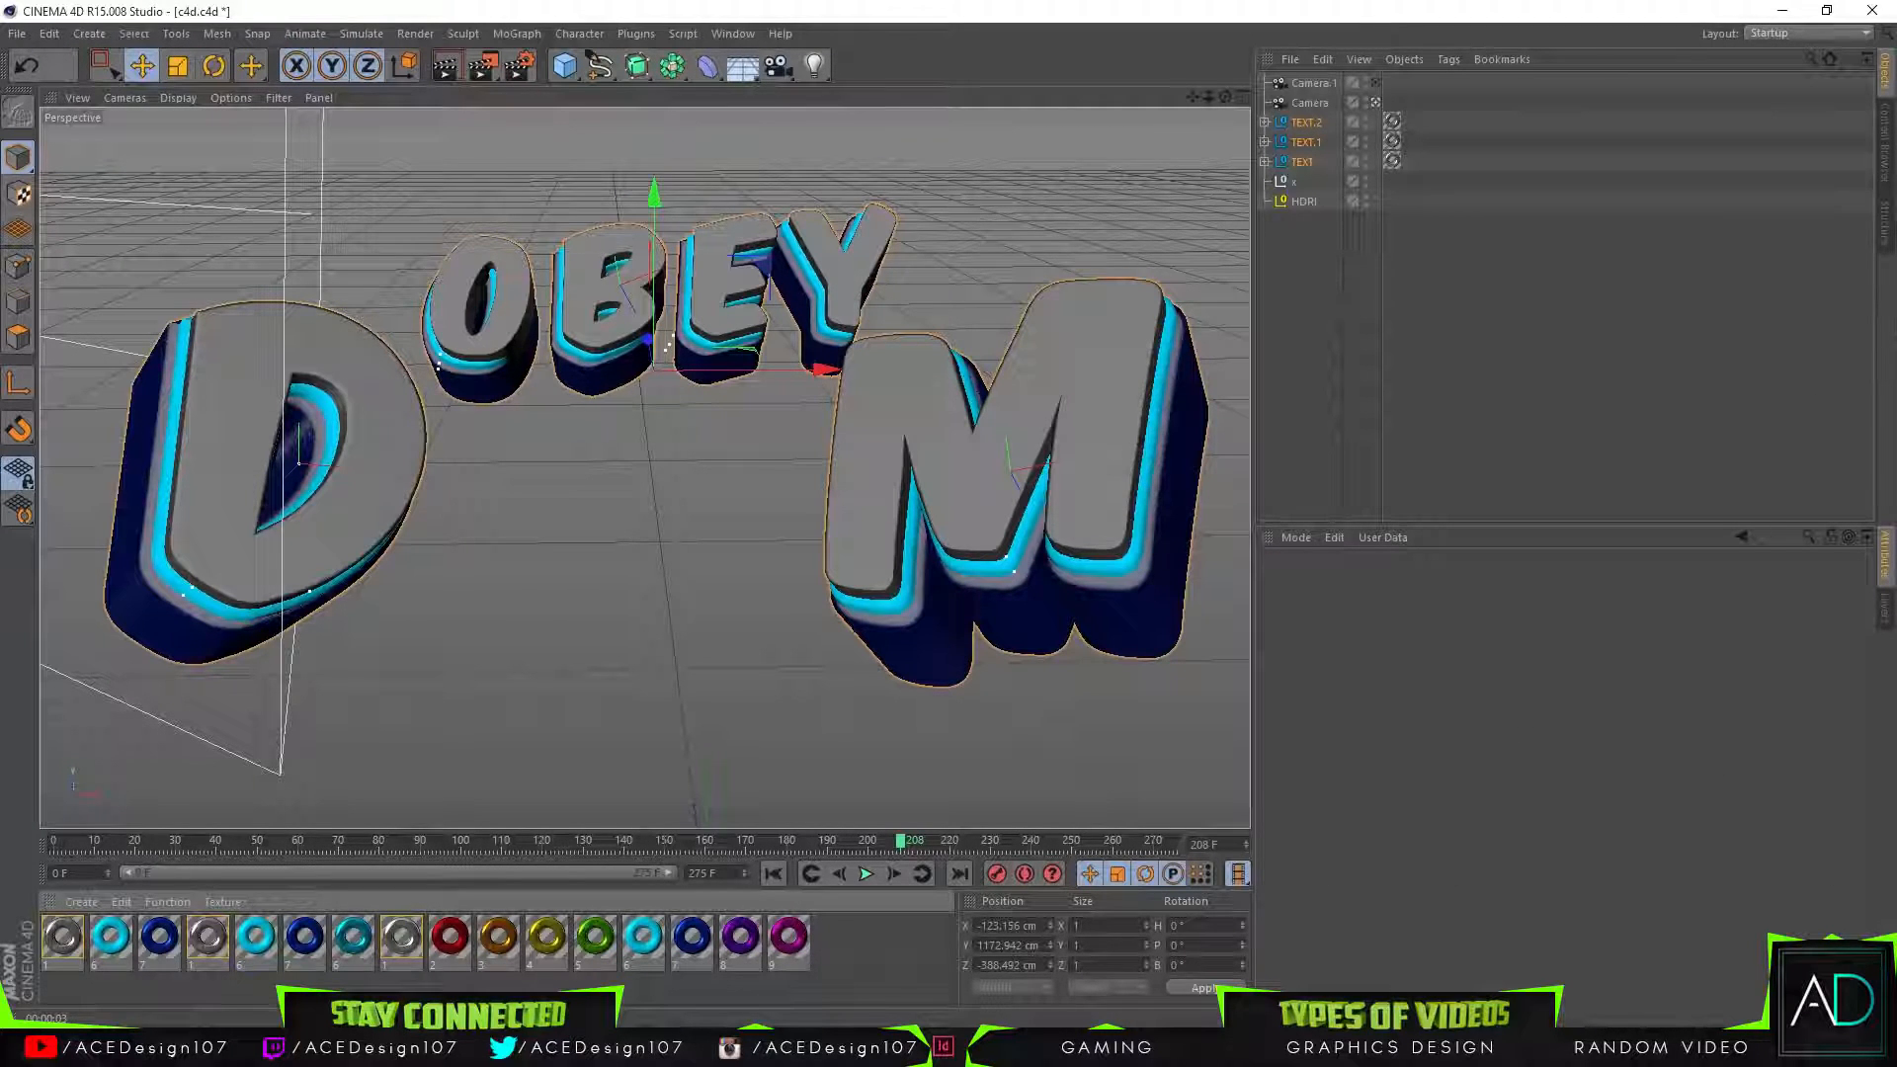
# Return to Cinema 4D, check the Content Browser, and select the TEXT.2 null that holds the OBEY letters.
pyautogui.click(1886, 176)
pyautogui.click(1886, 81)
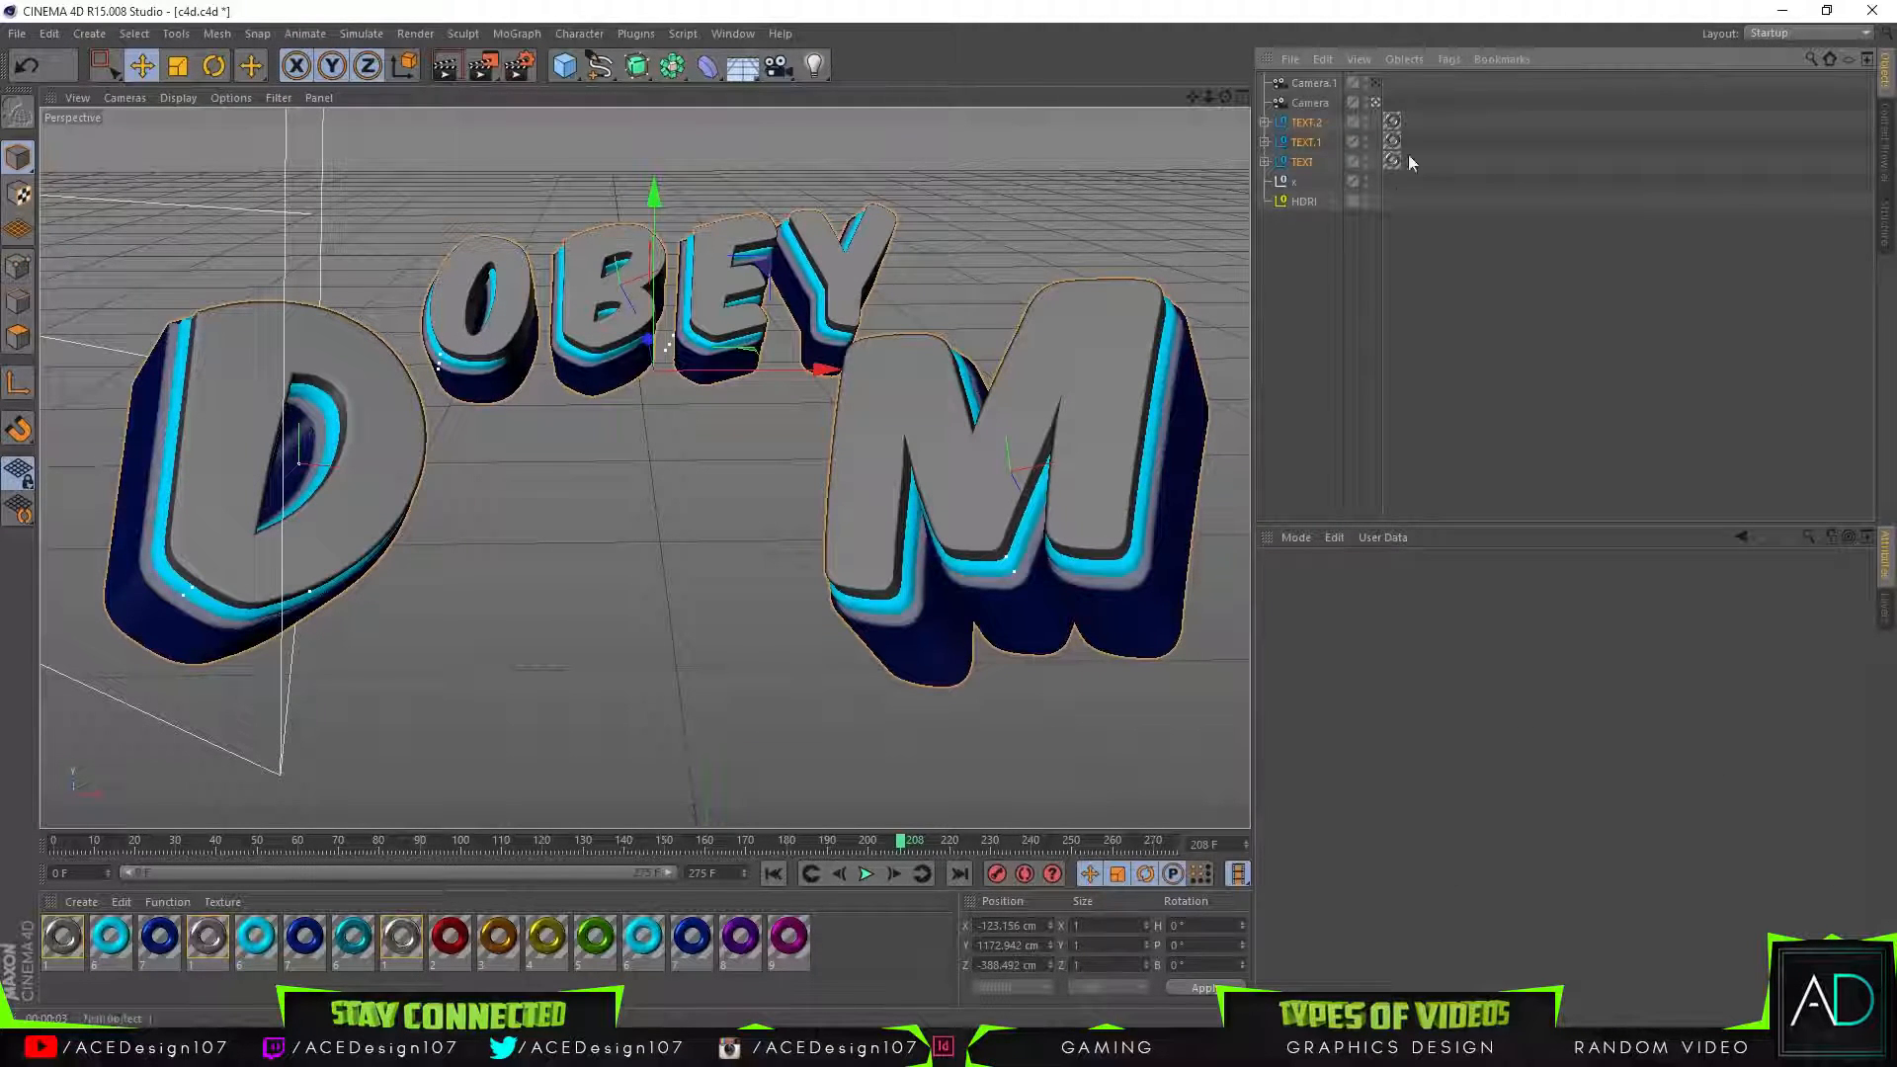
pyautogui.click(1312, 124)
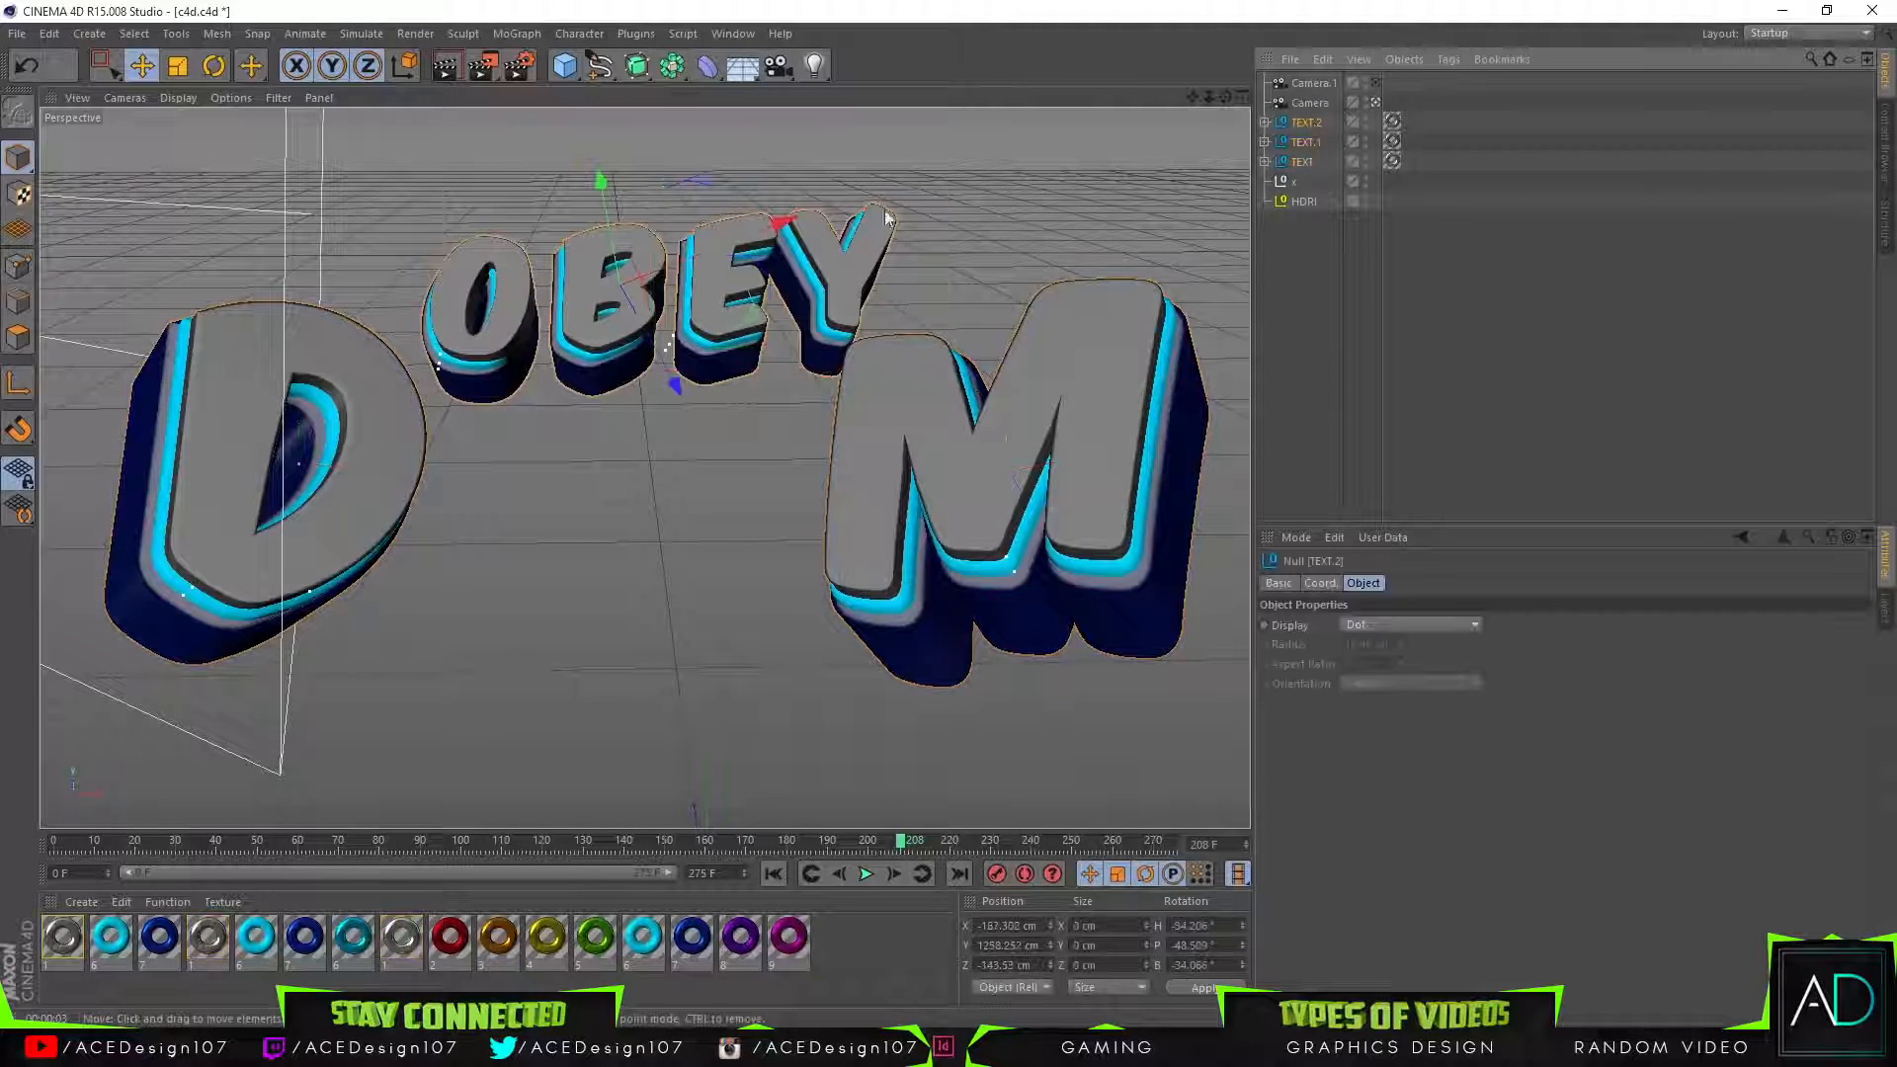
pyautogui.click(1307, 143)
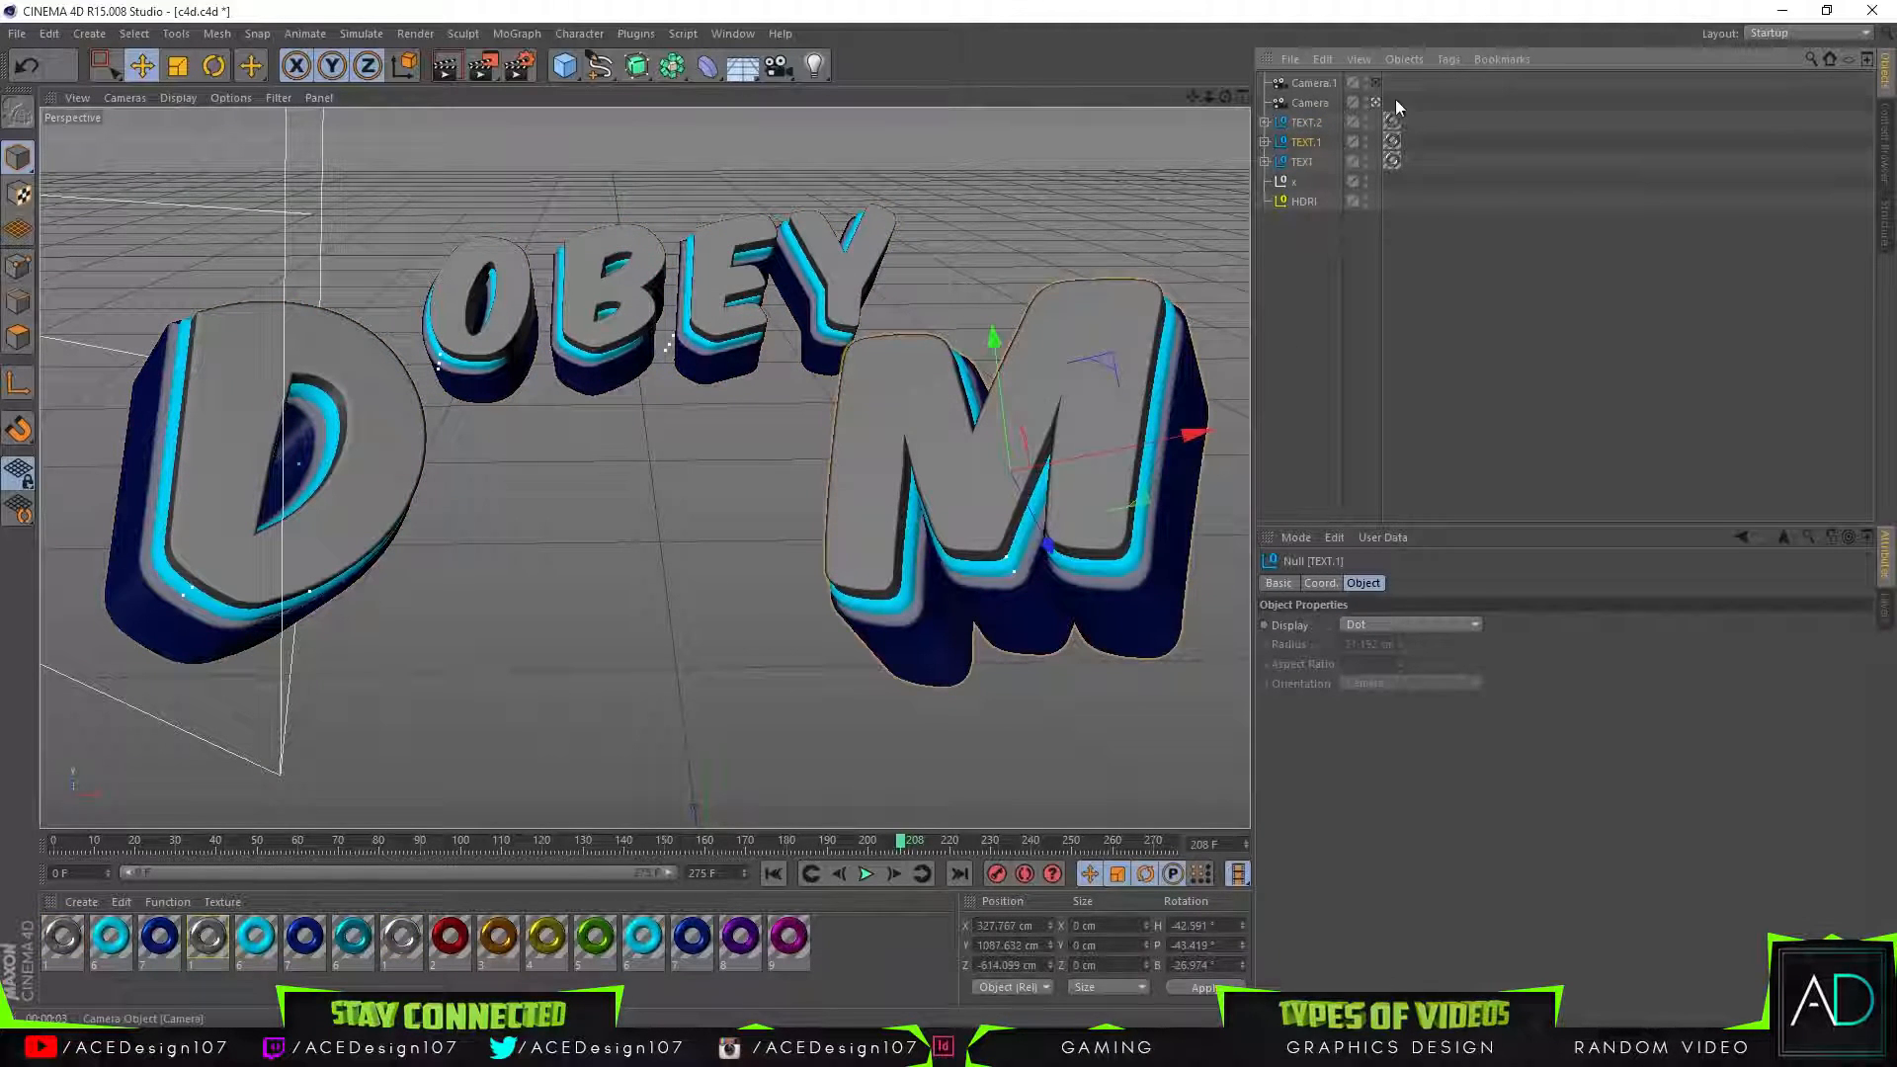
pyautogui.click(1318, 121)
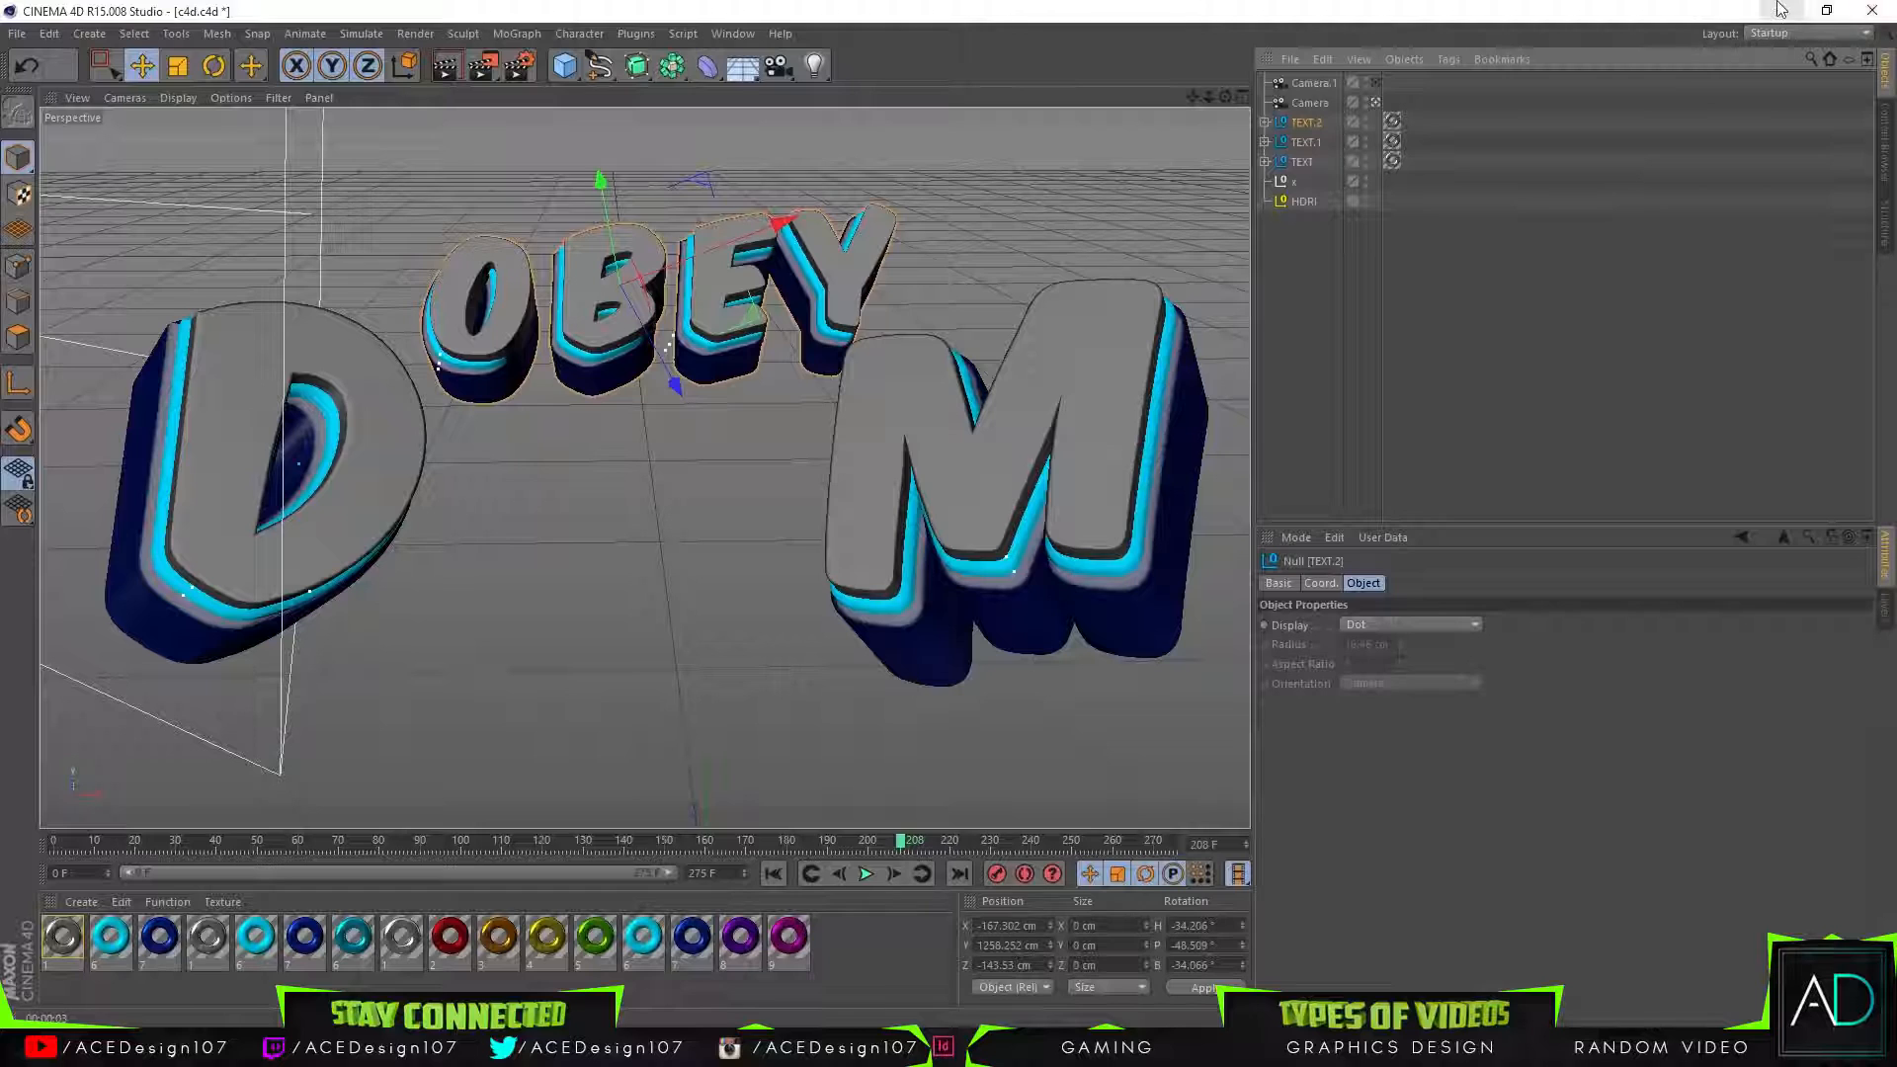
# Add the Ambient Occlusion and Global Illumination effects to the TenArts HDRI Lightroom render settings.
pyautogui.click(532, 67)
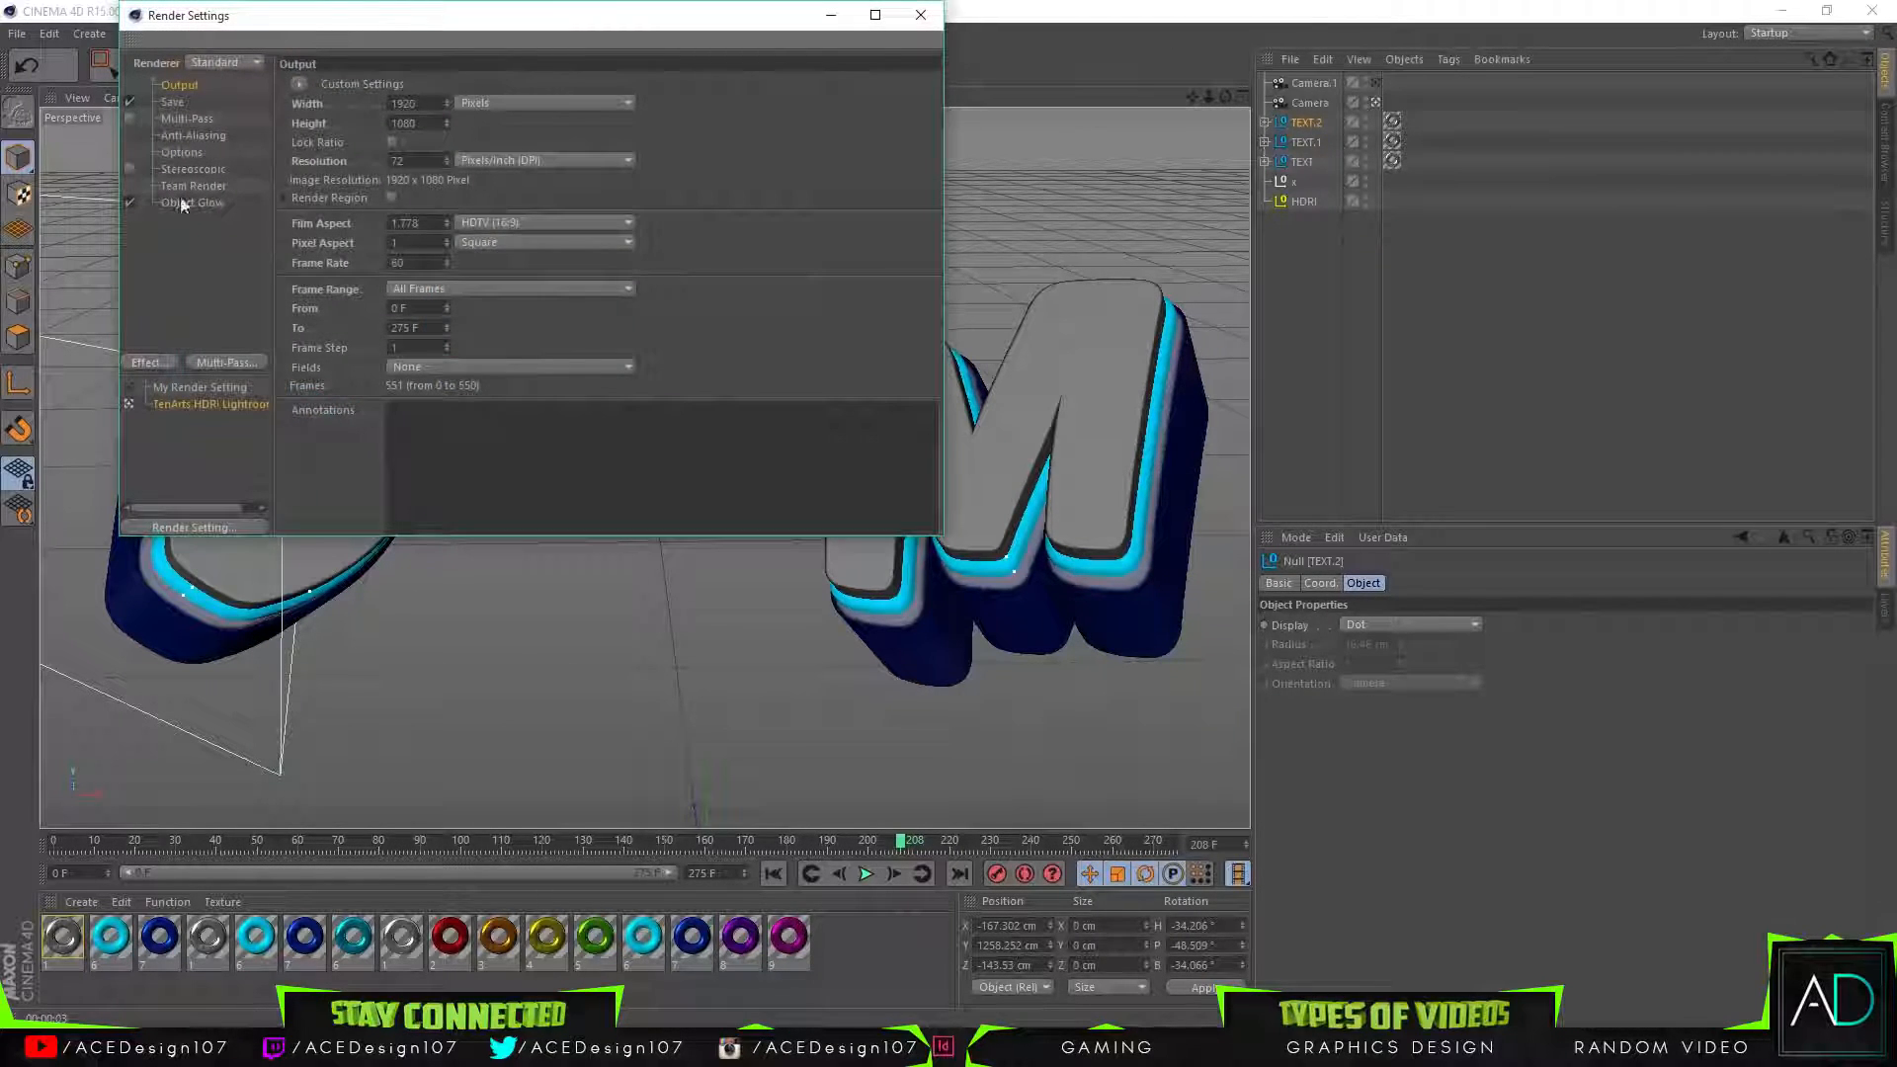
pyautogui.click(148, 362)
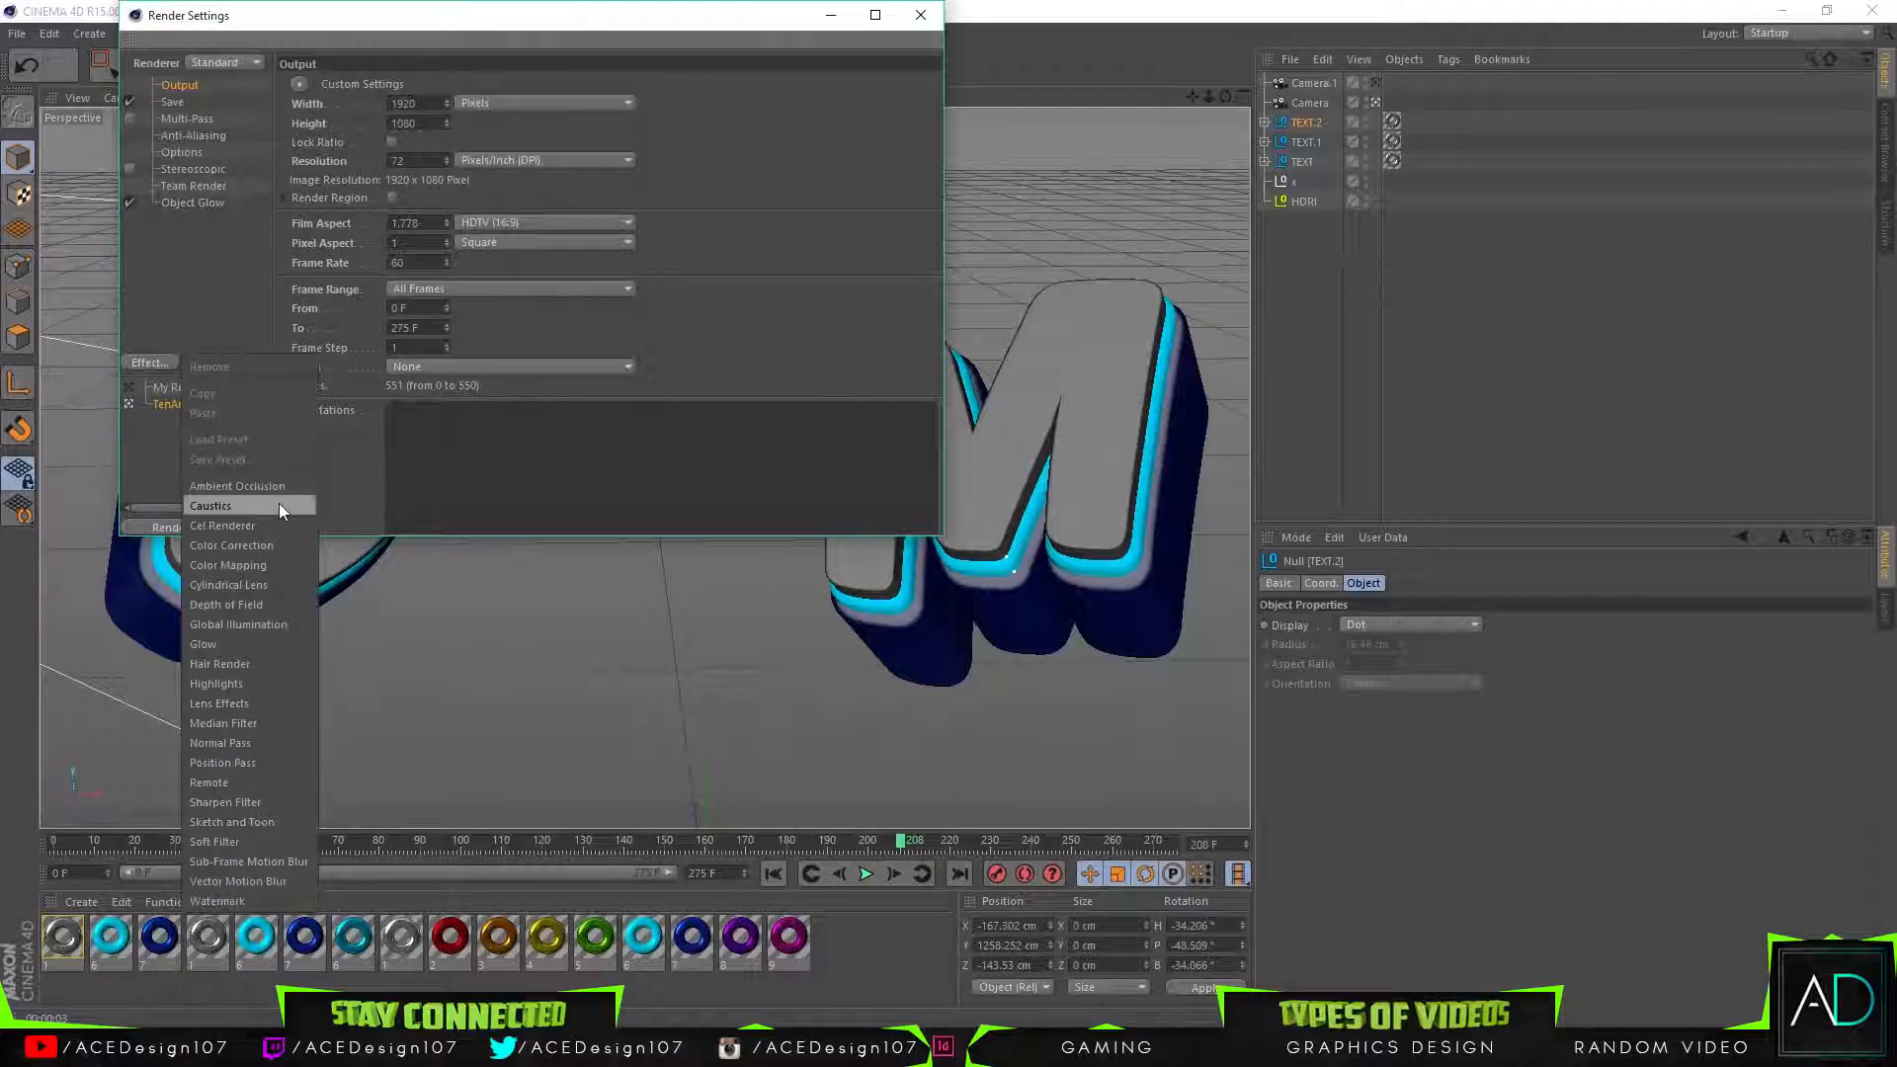
pyautogui.click(245, 484)
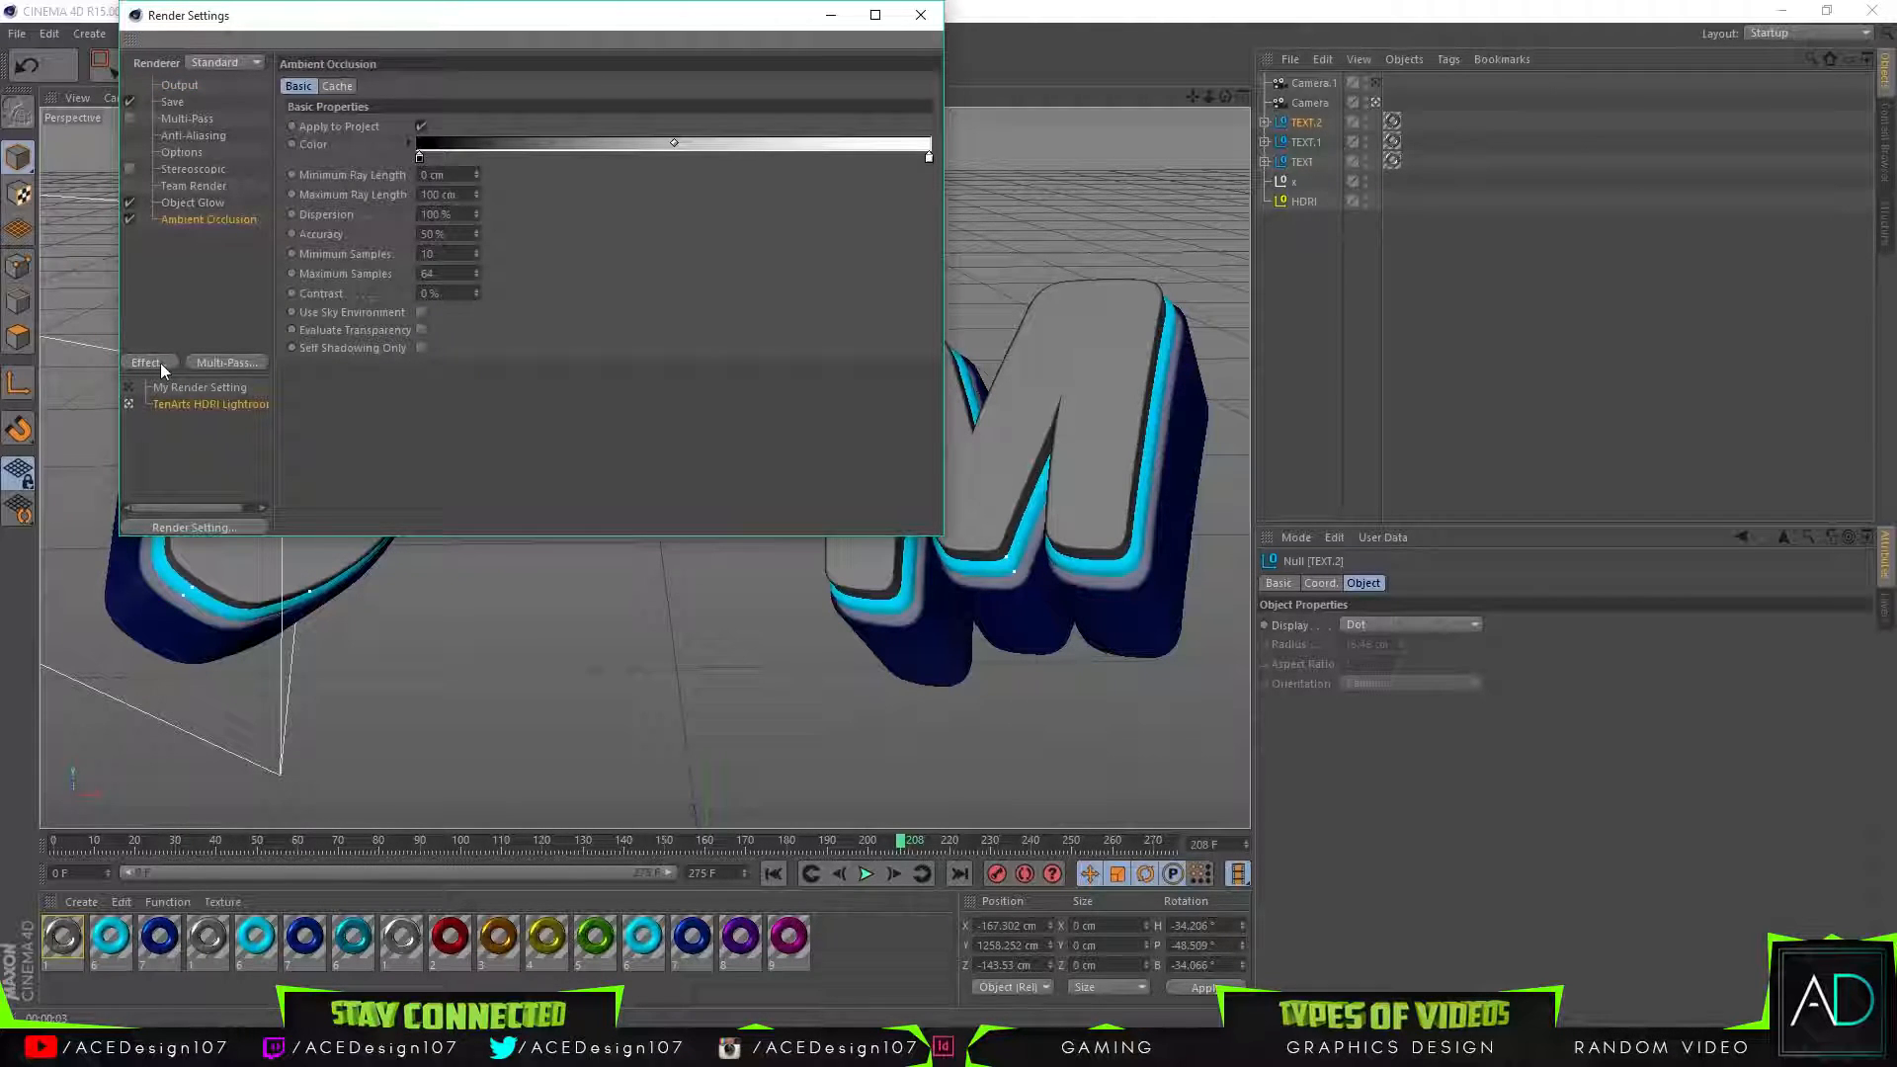
pyautogui.click(160, 364)
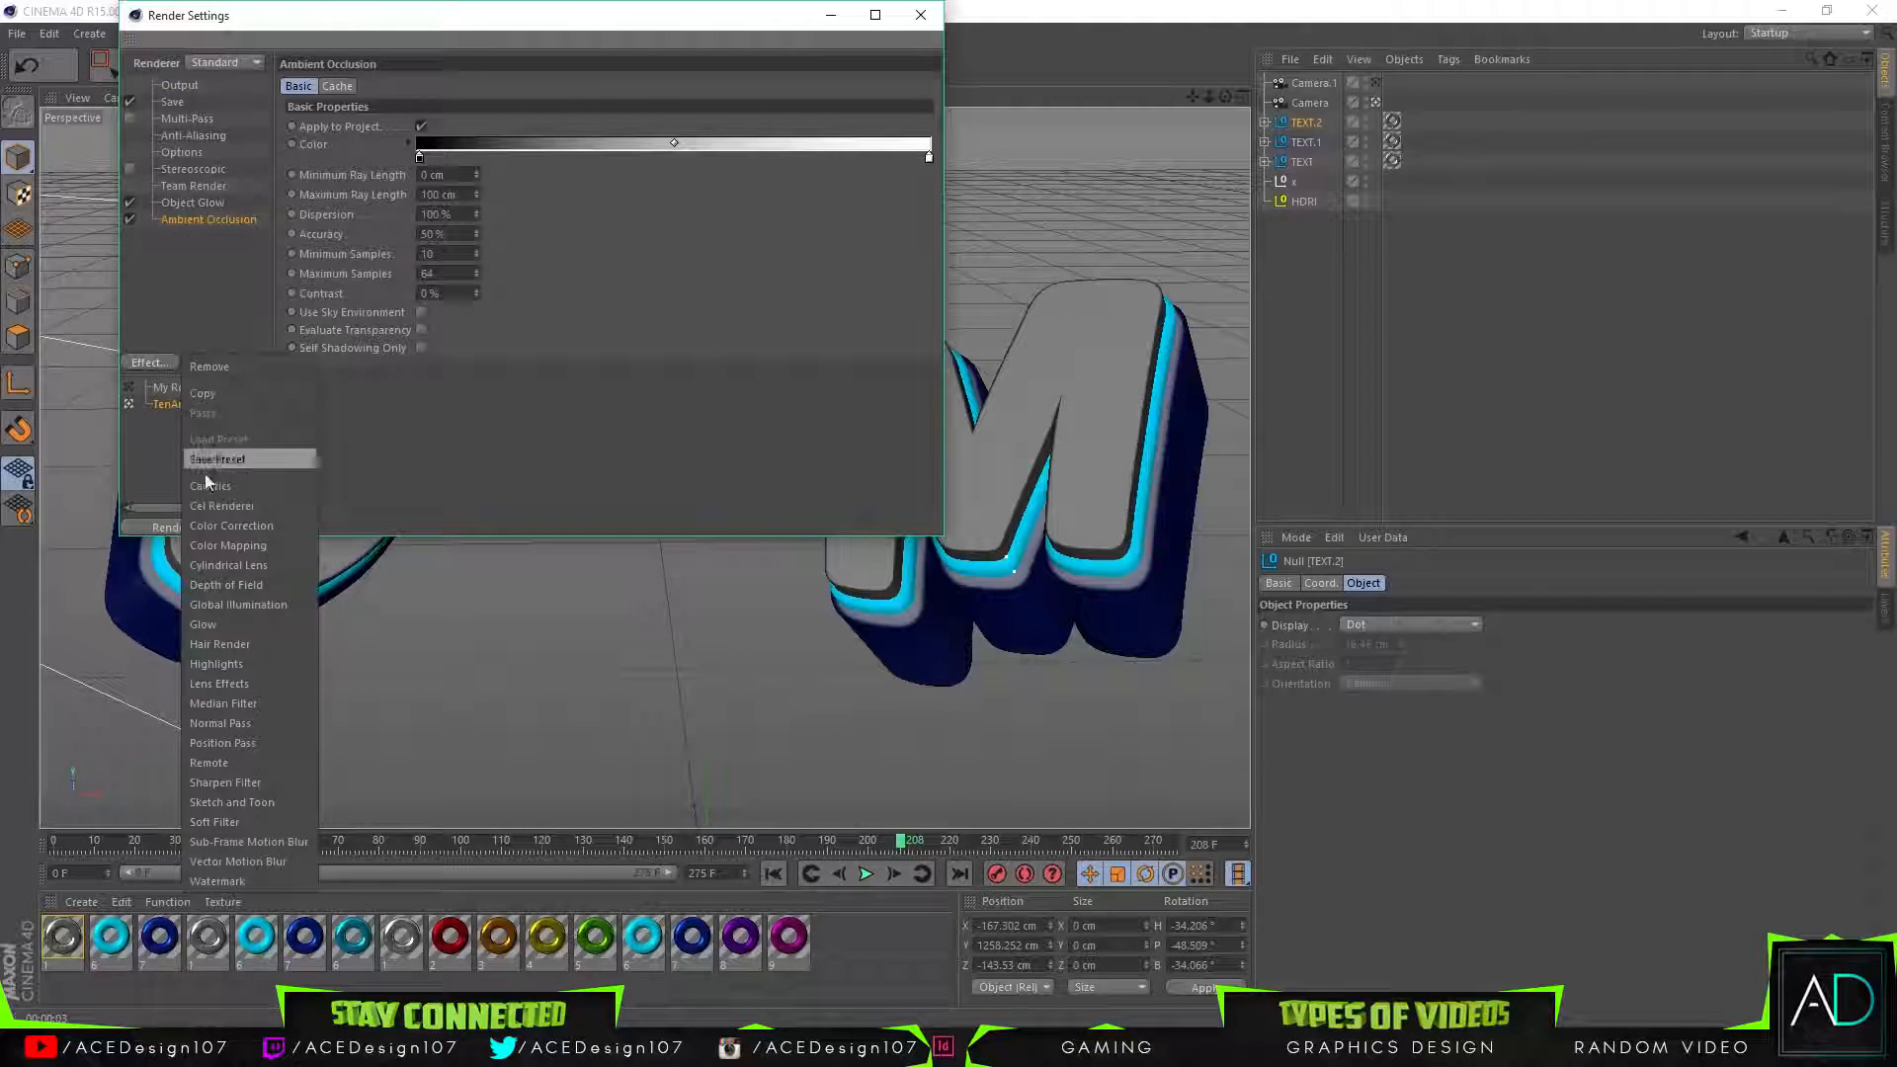
pyautogui.click(270, 604)
# Choose a save location for the rendered image by creating and opening a Render folder inside D:\Tutorials\7\Tutorial.
pyautogui.click(178, 105)
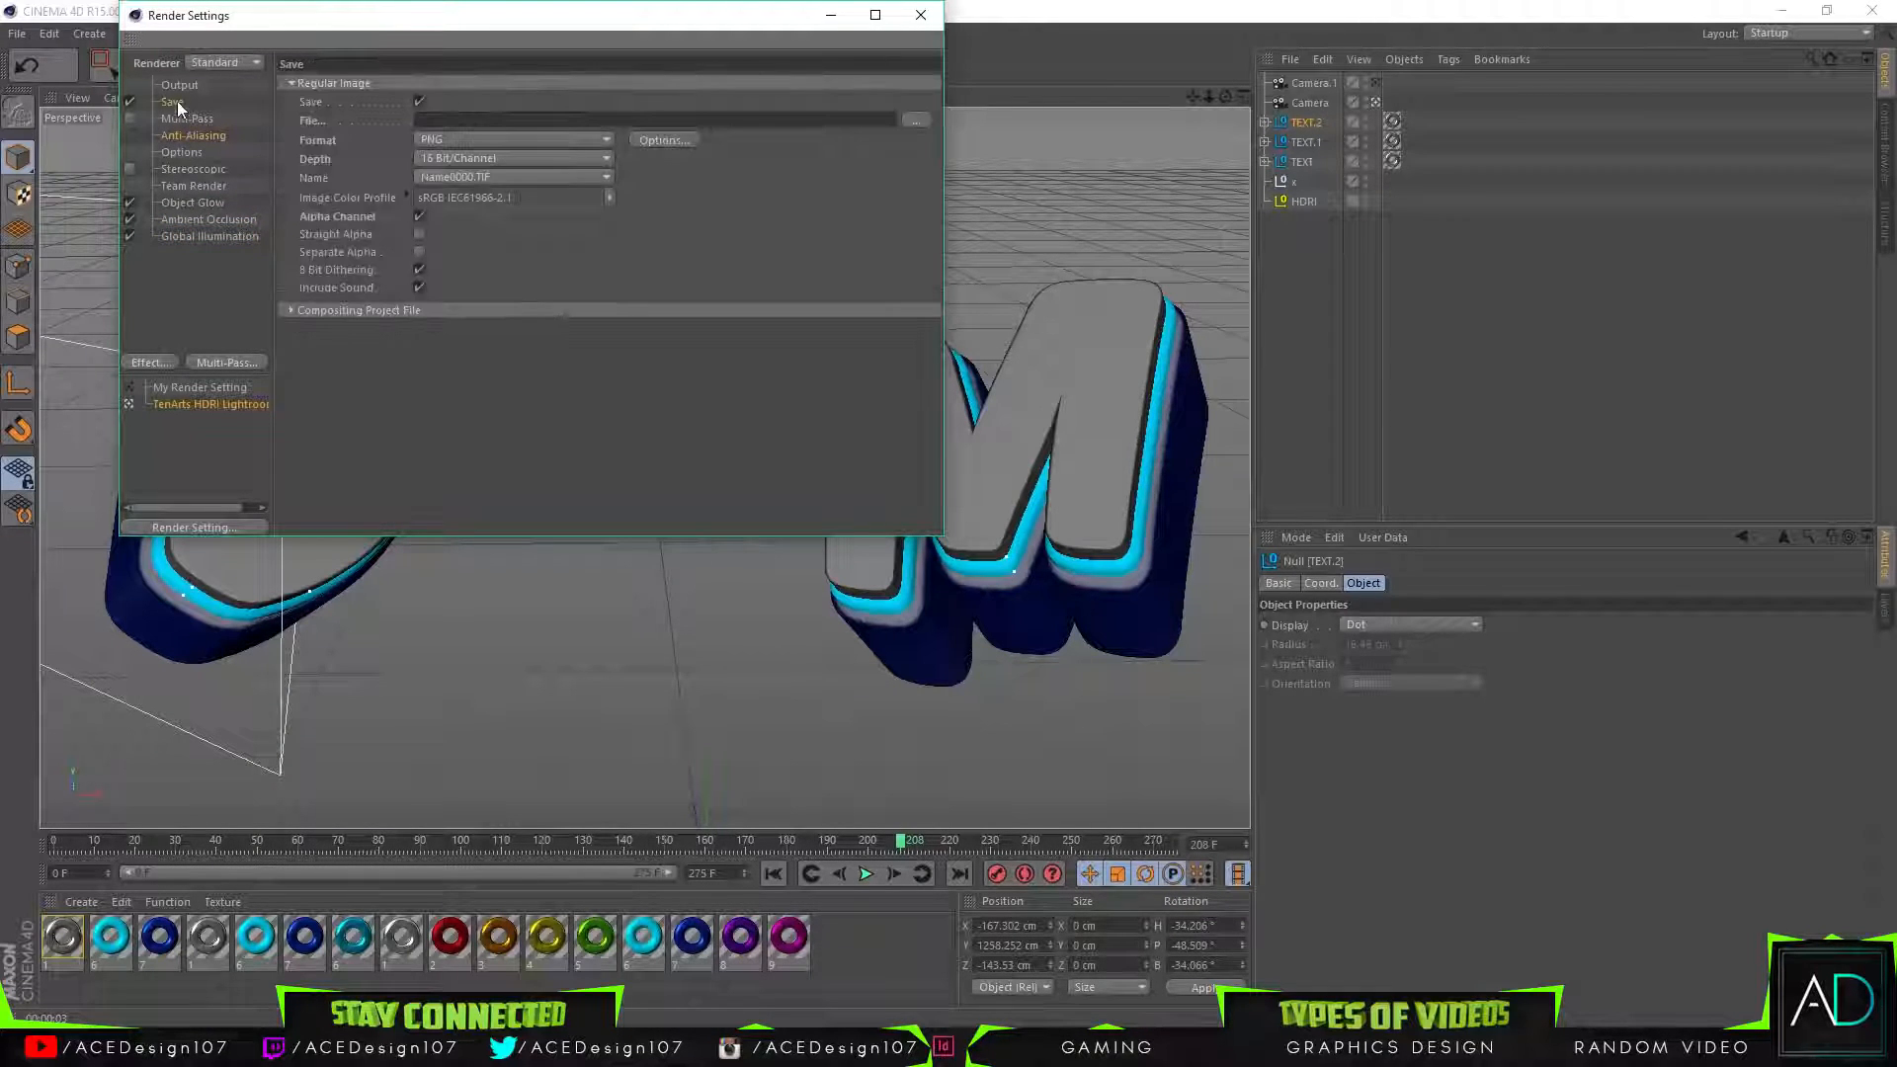
pyautogui.click(916, 118)
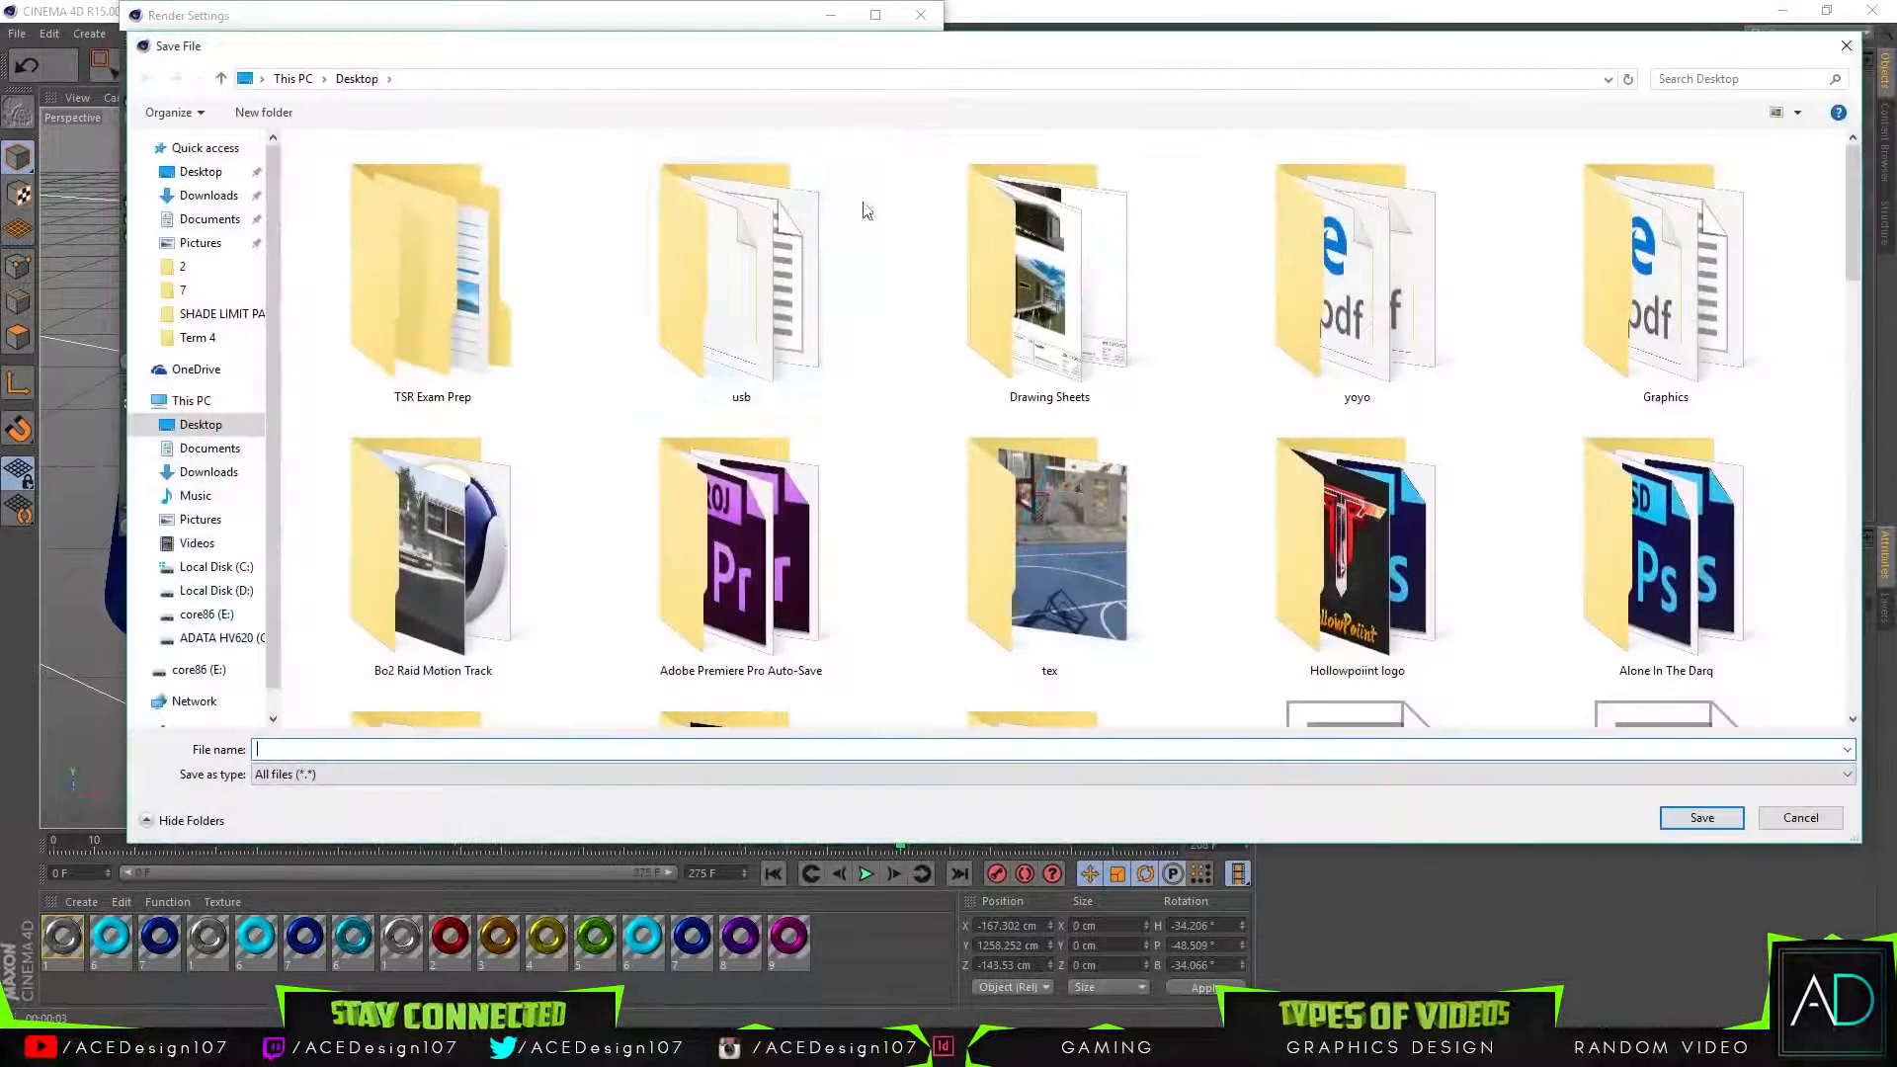
pyautogui.click(217, 590)
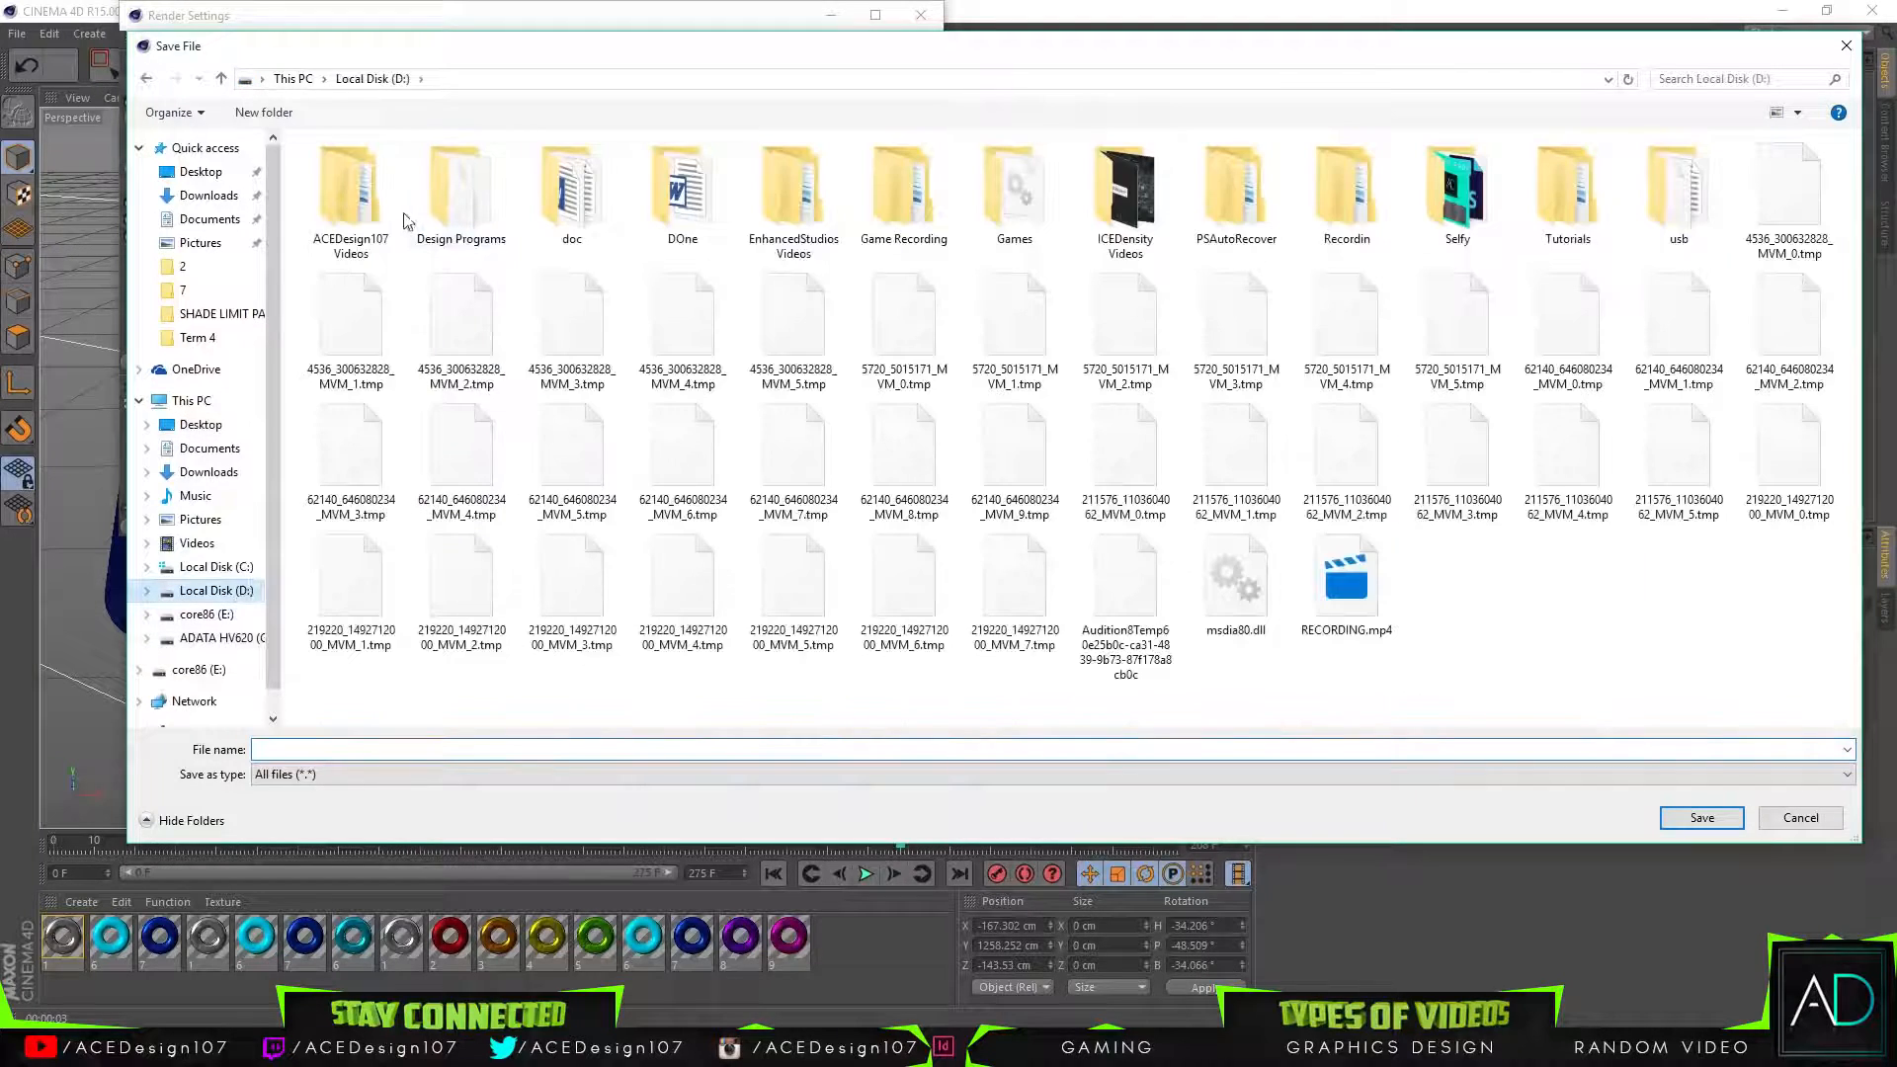
pyautogui.doubleClick(394, 212)
pyautogui.click(220, 78)
pyautogui.doubleClick(1560, 203)
pyautogui.doubleClick(321, 293)
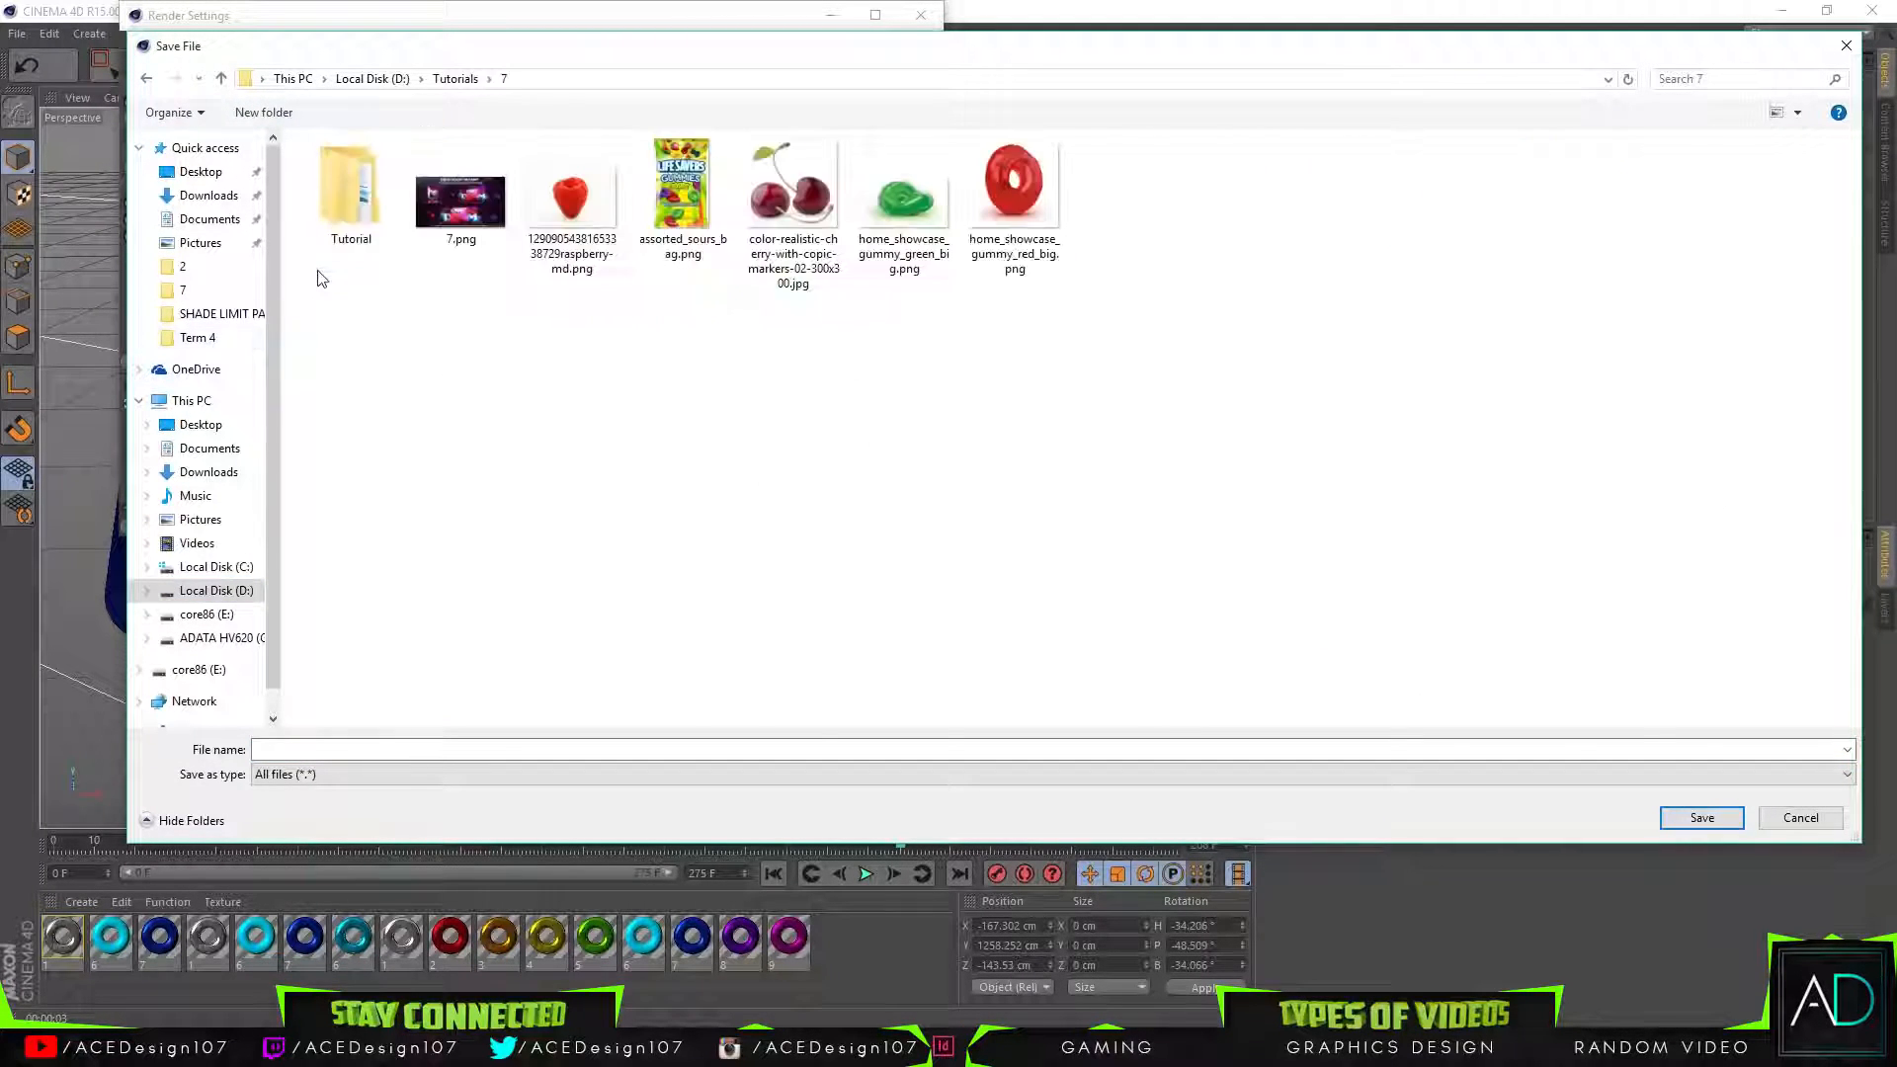
pyautogui.doubleClick(346, 194)
pyautogui.click(263, 111)
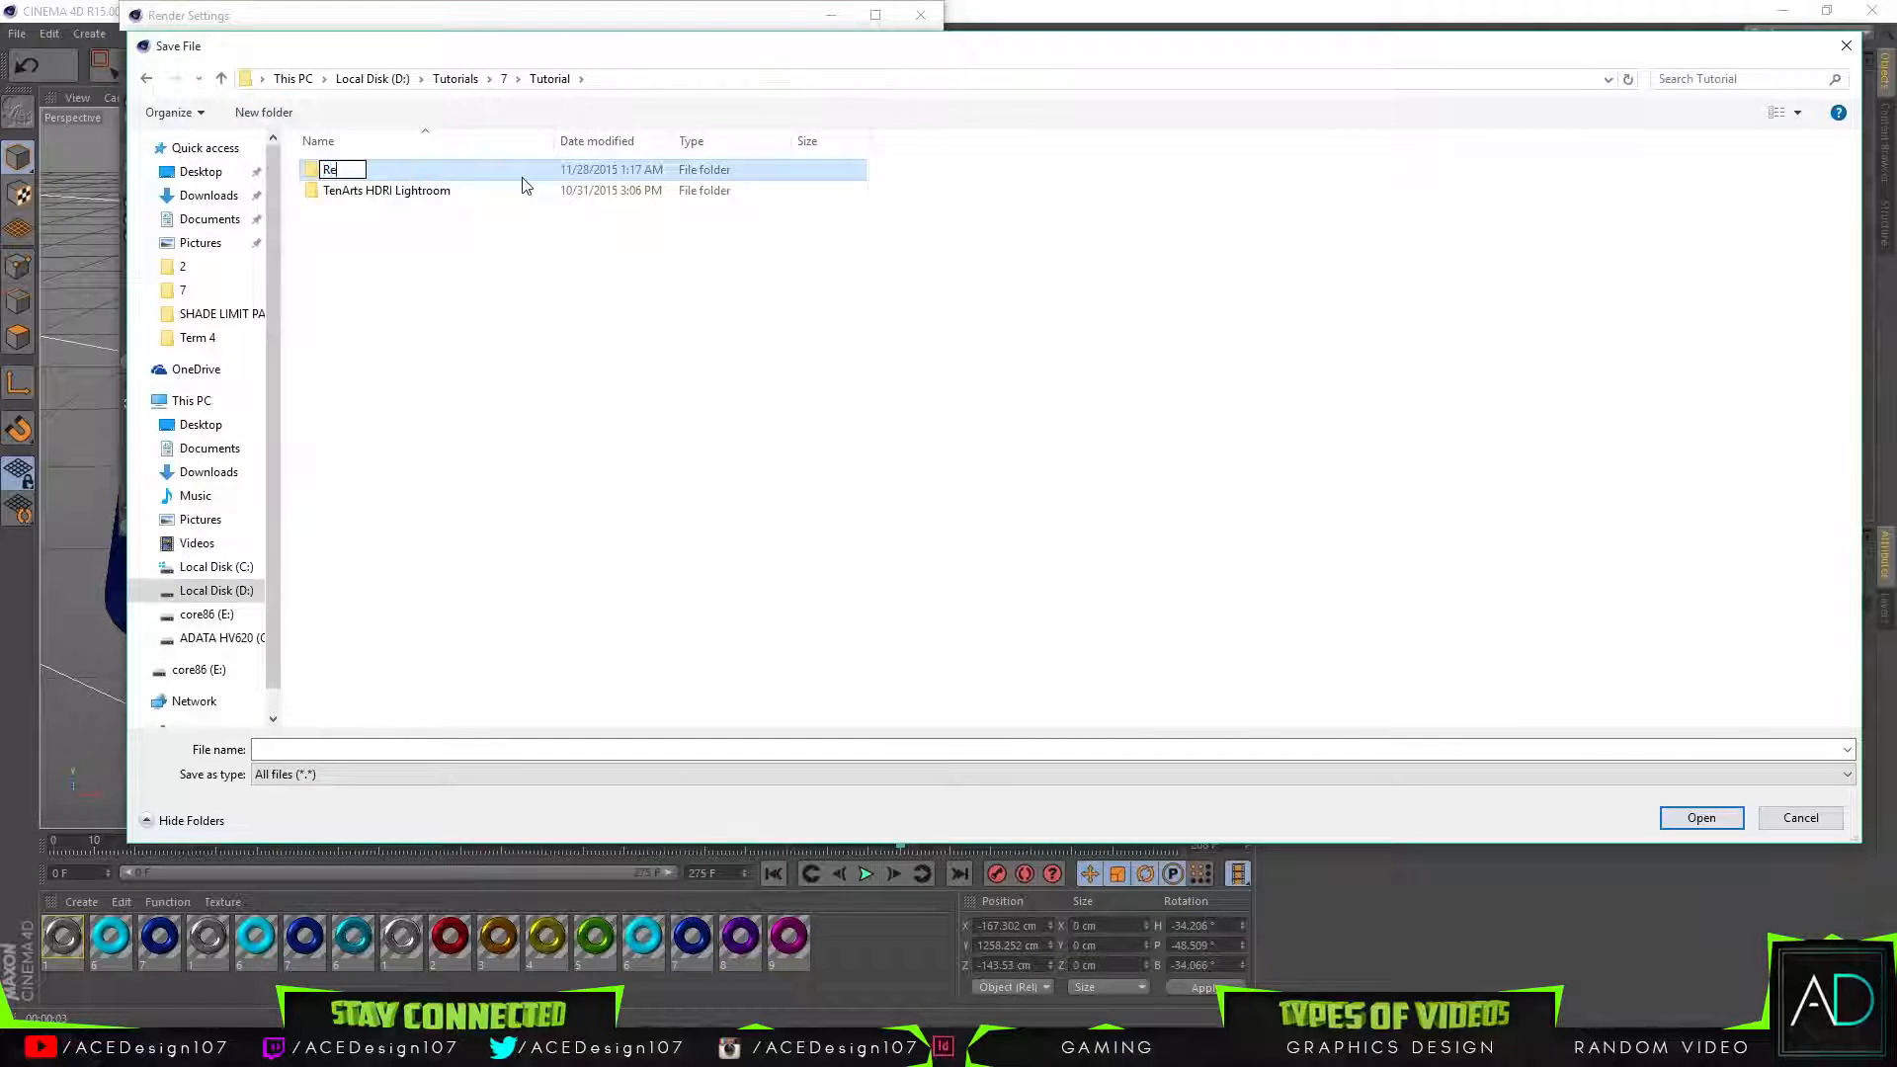
pyautogui.press('Return')
pyautogui.press('Return')
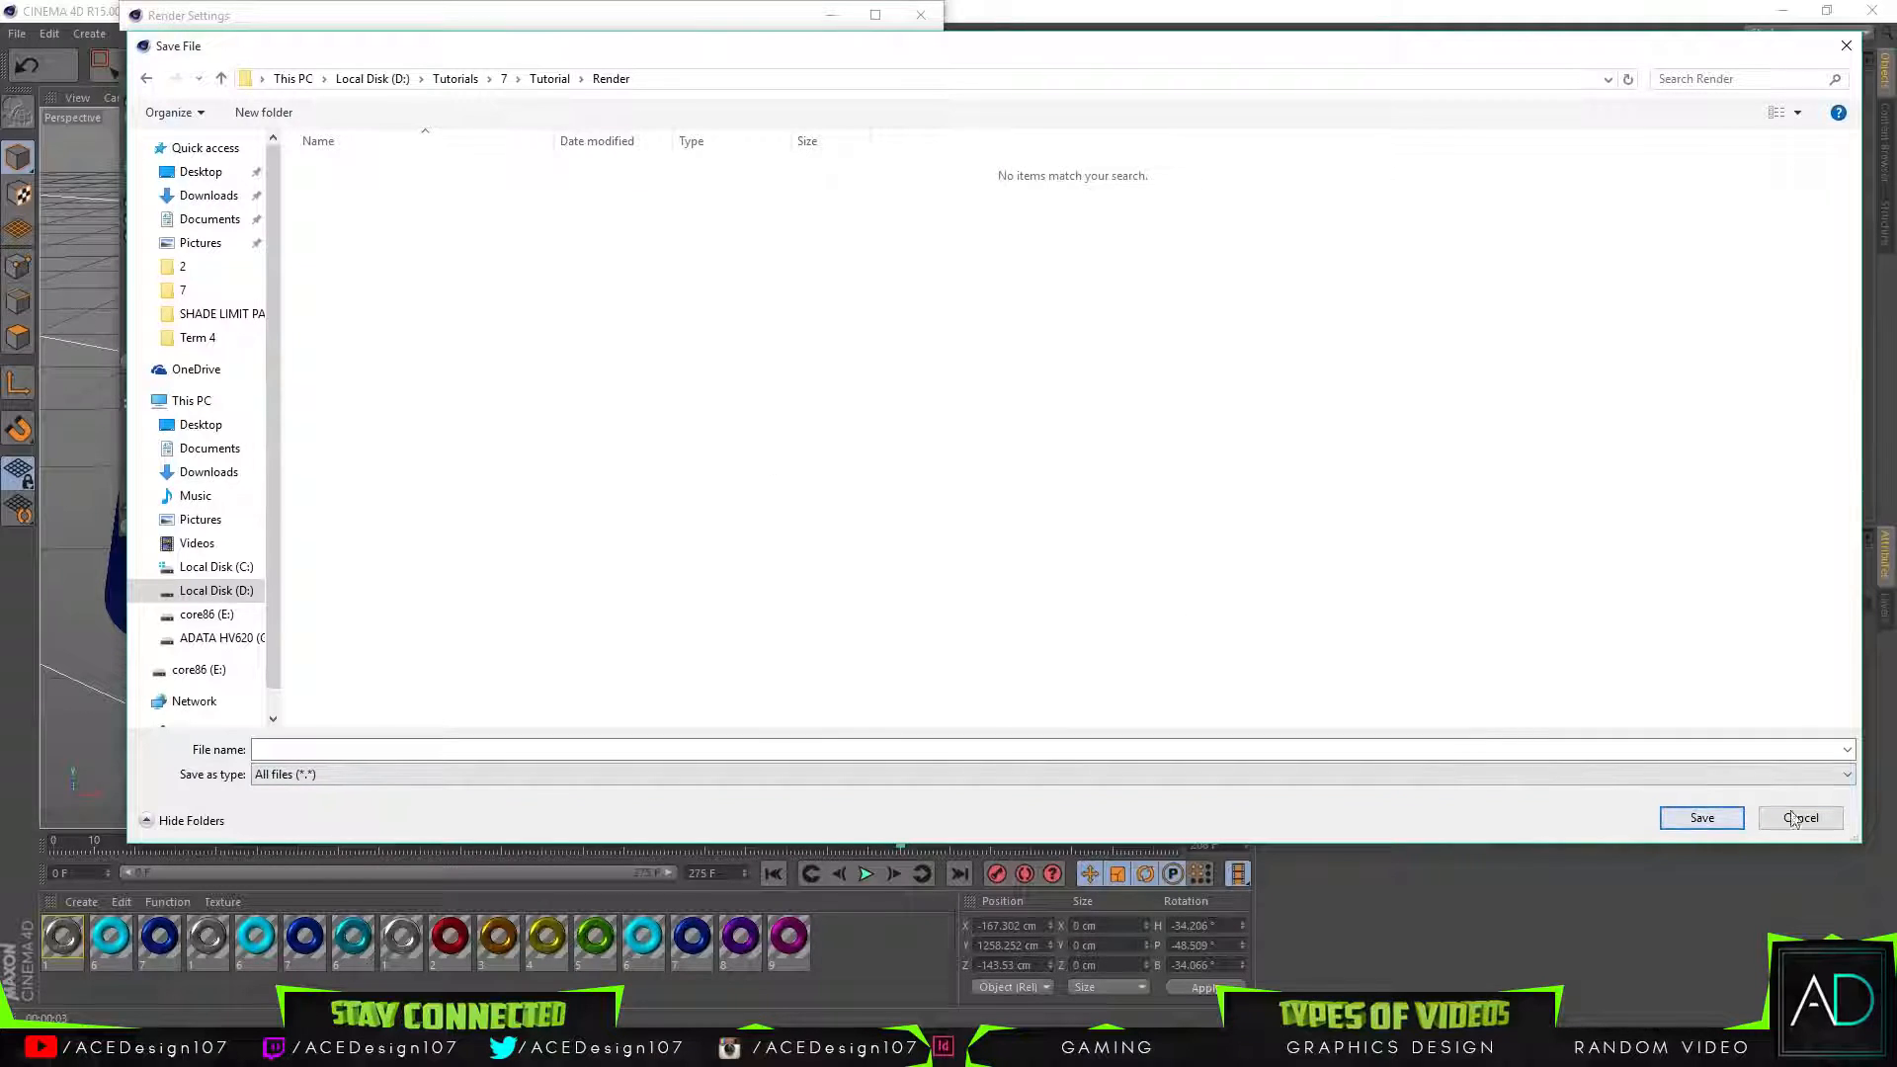
# Name the render output file Render, save the path, and close the render settings.
pyautogui.click(1628, 748)
pyautogui.write('Render')
pyautogui.press('Return')
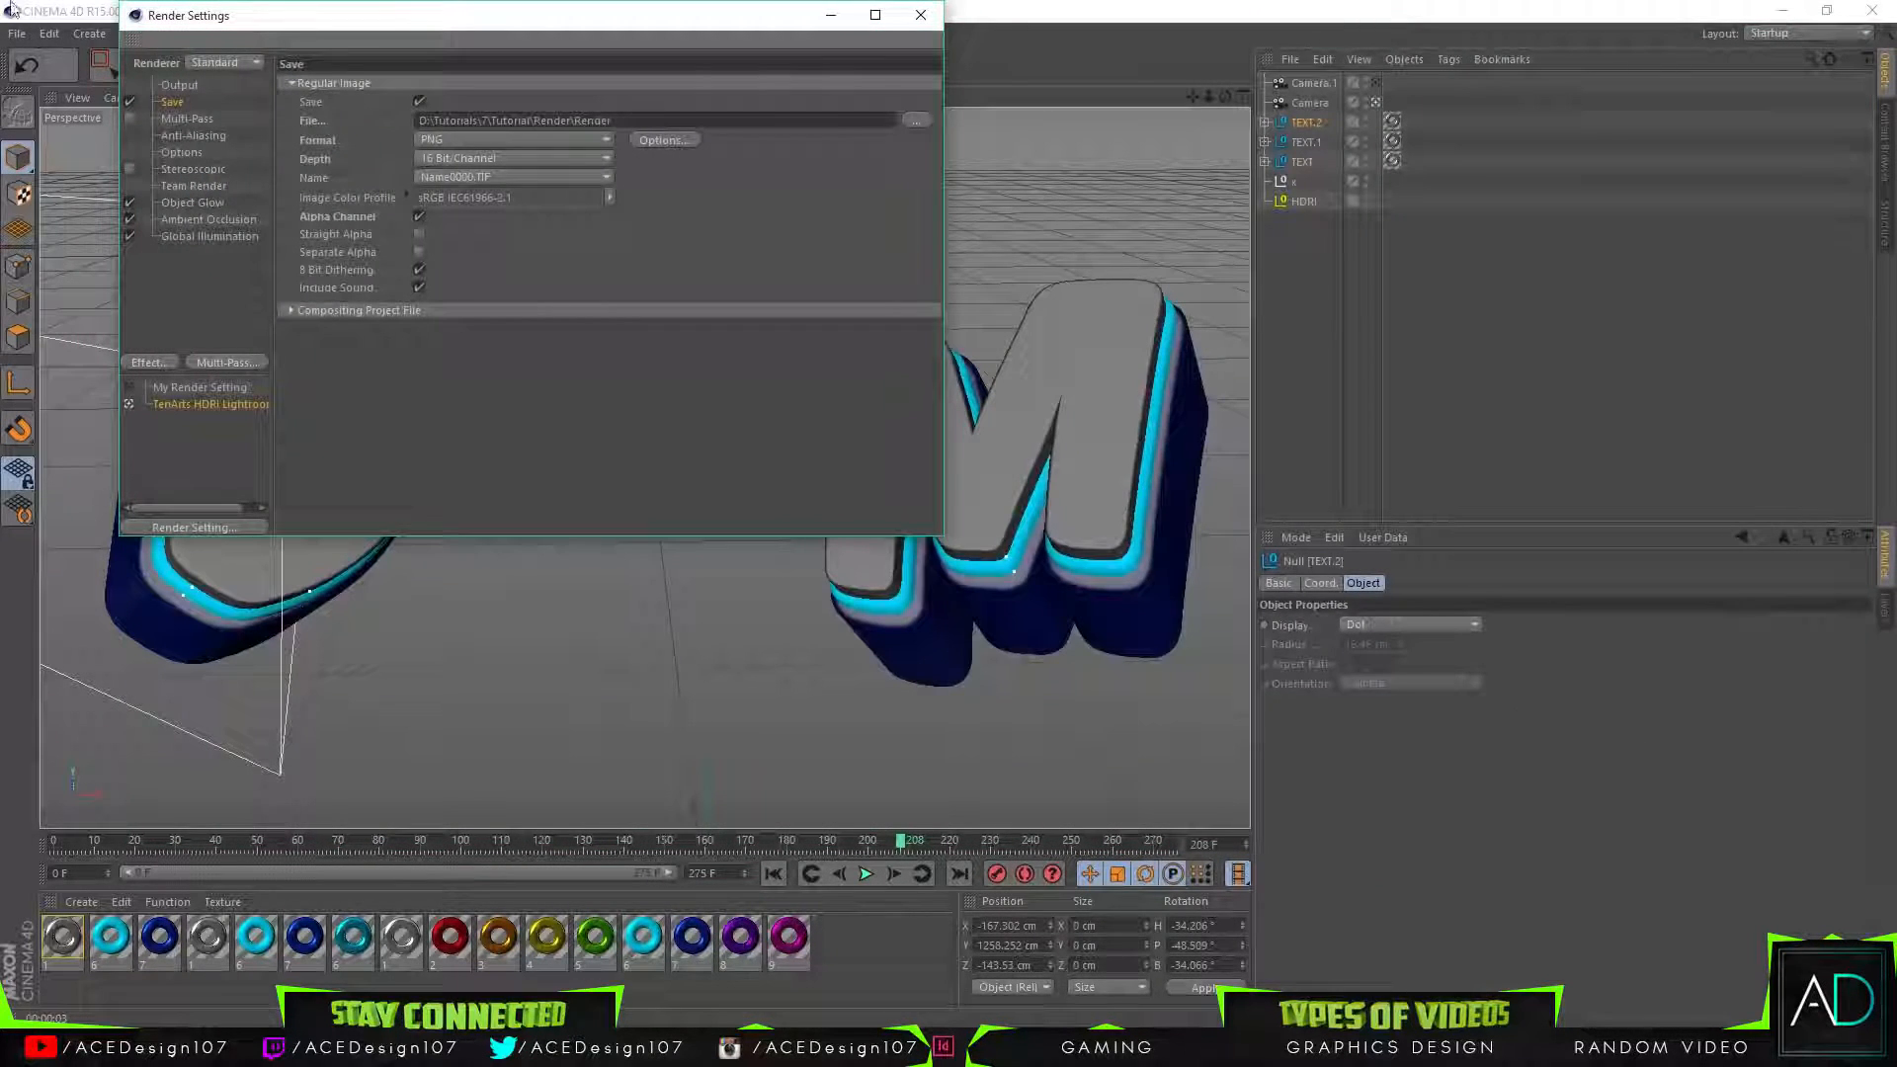
pyautogui.click(920, 16)
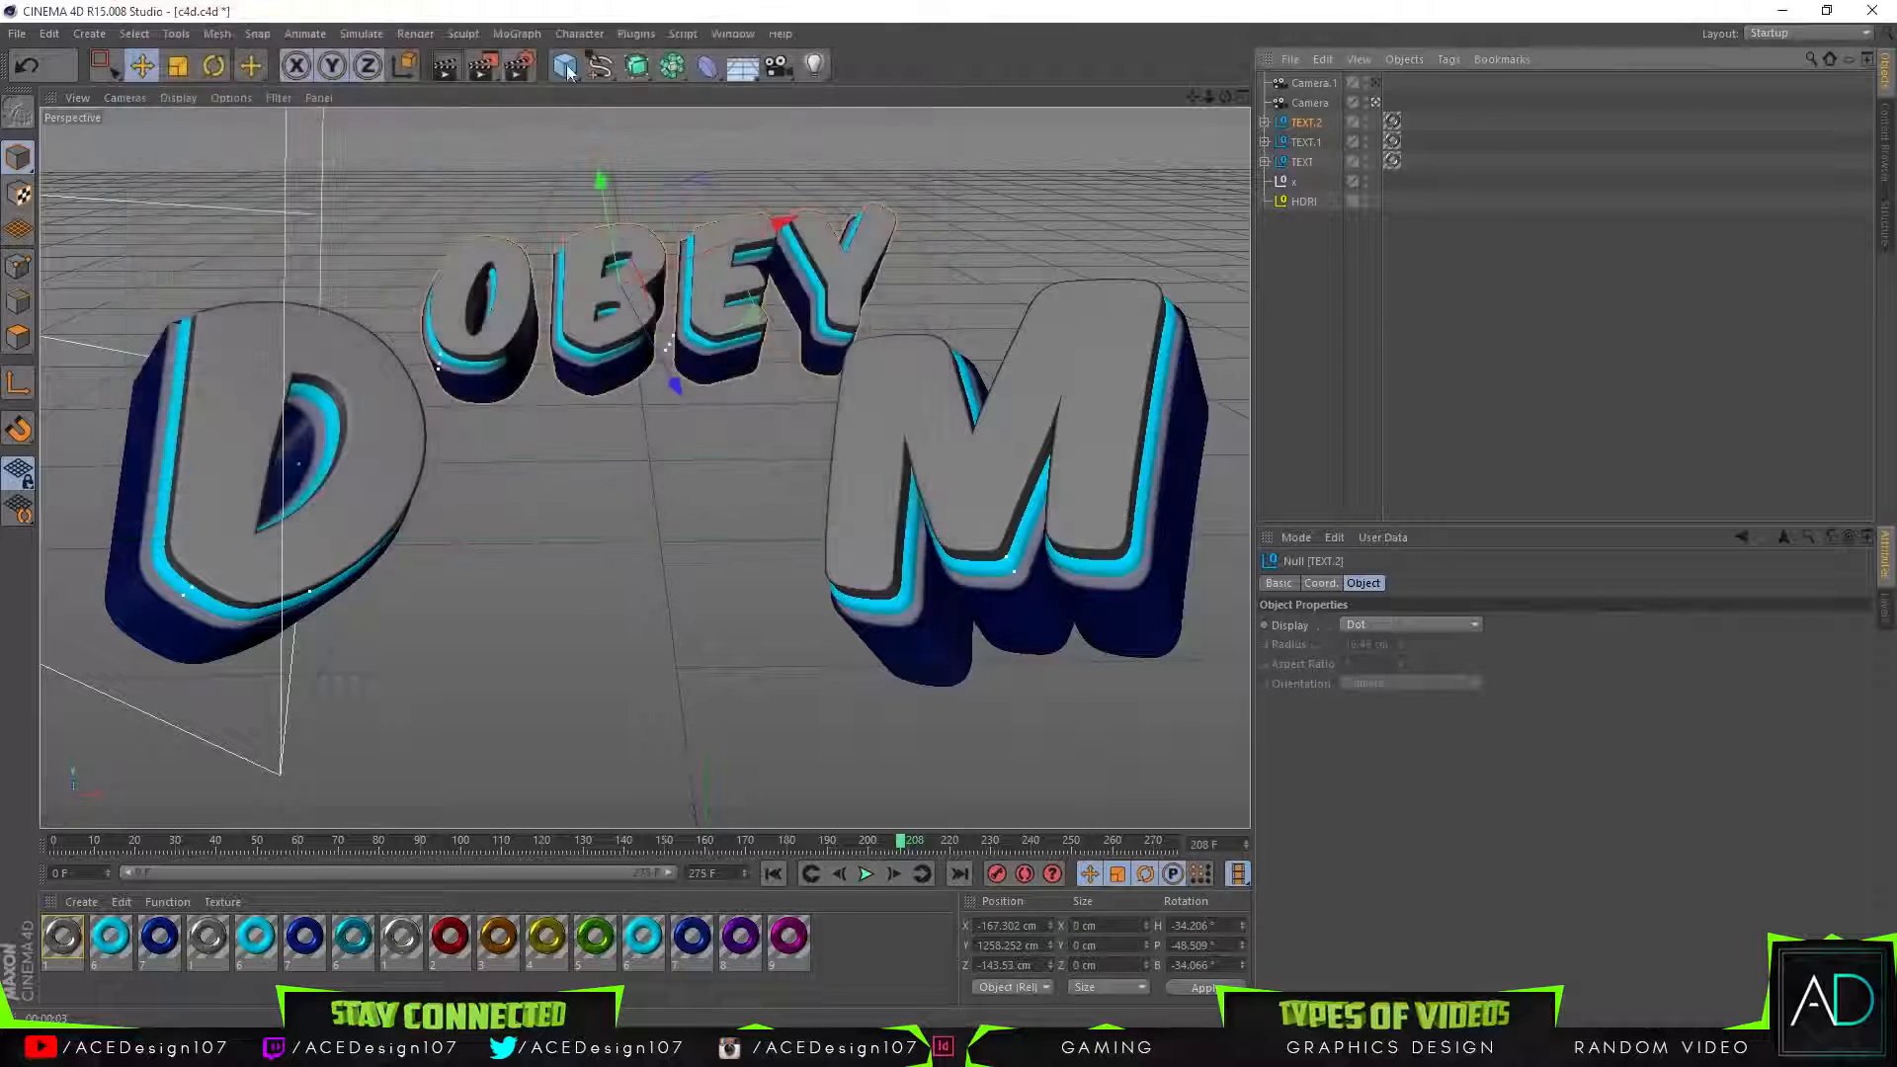
# Render the 3D text scene to the Picture Viewer and maximize the viewer.
pyautogui.click(496, 67)
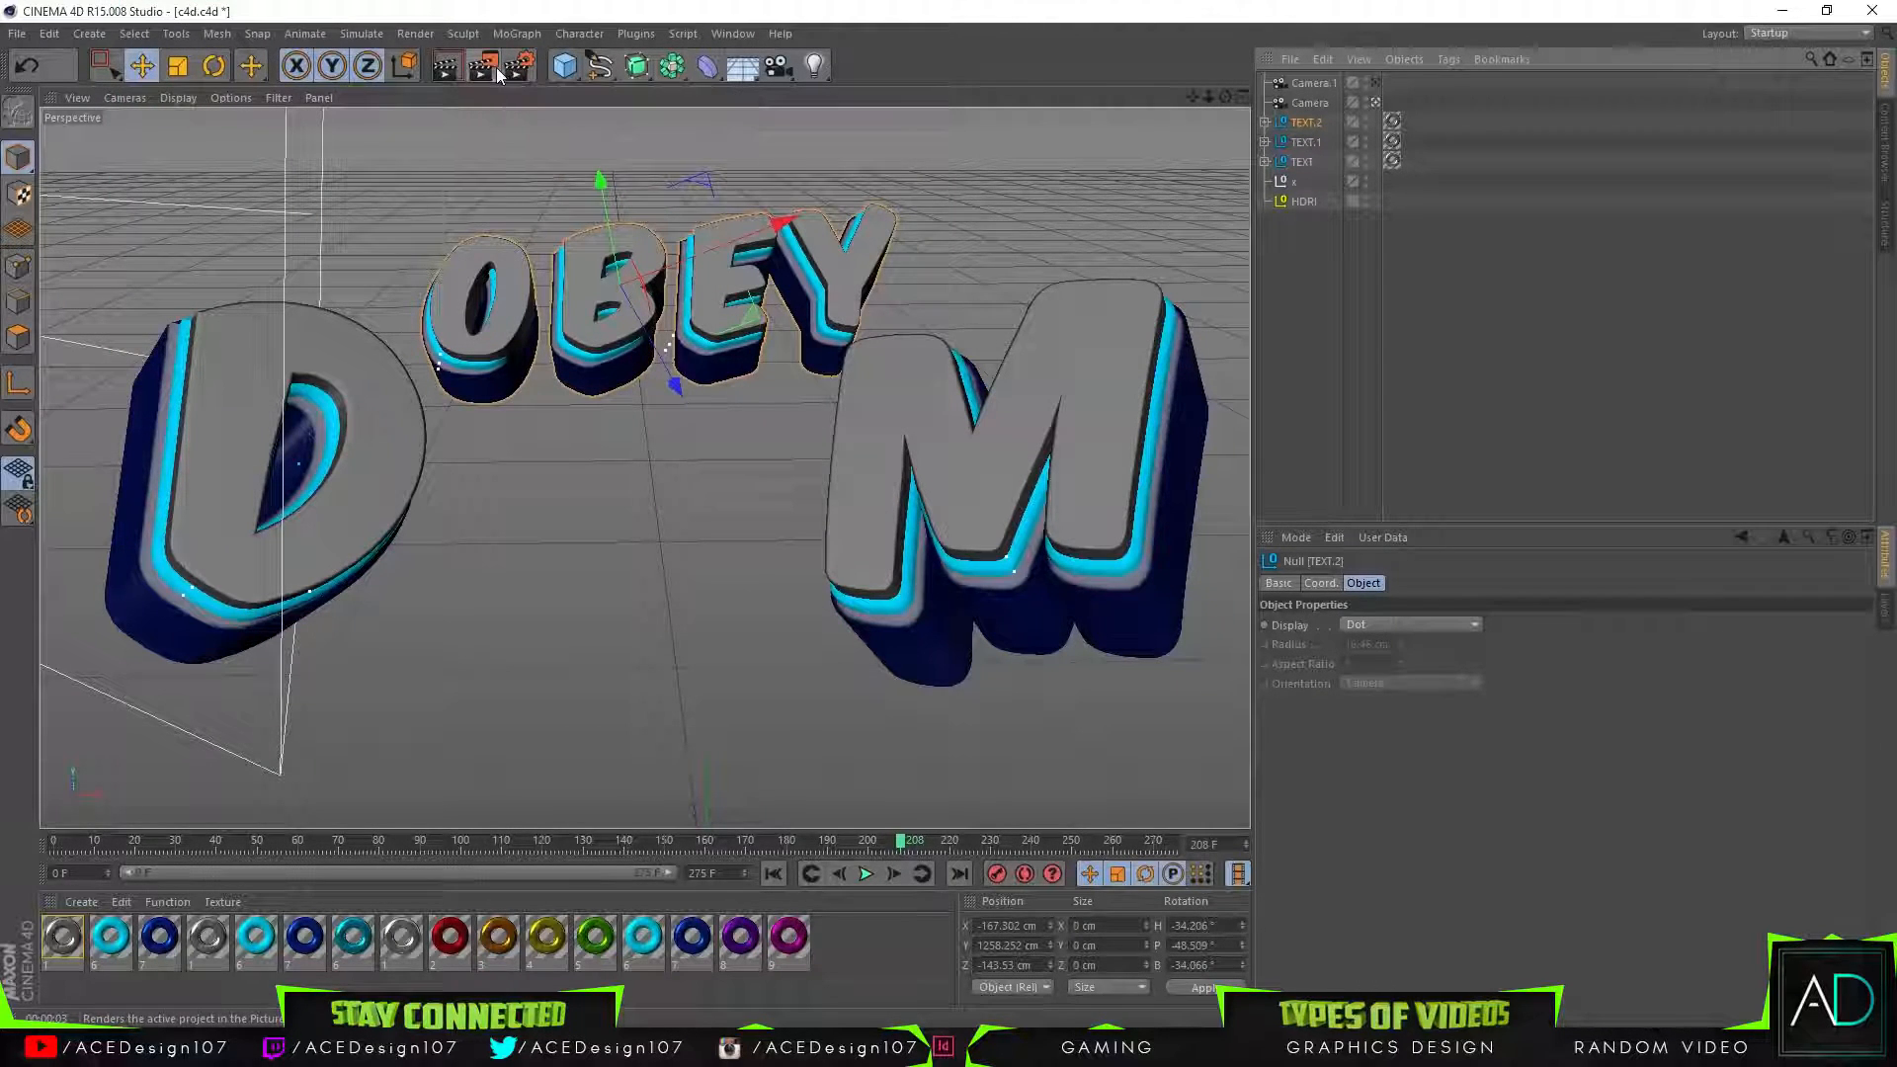
pyautogui.doubleClick(777, 209)
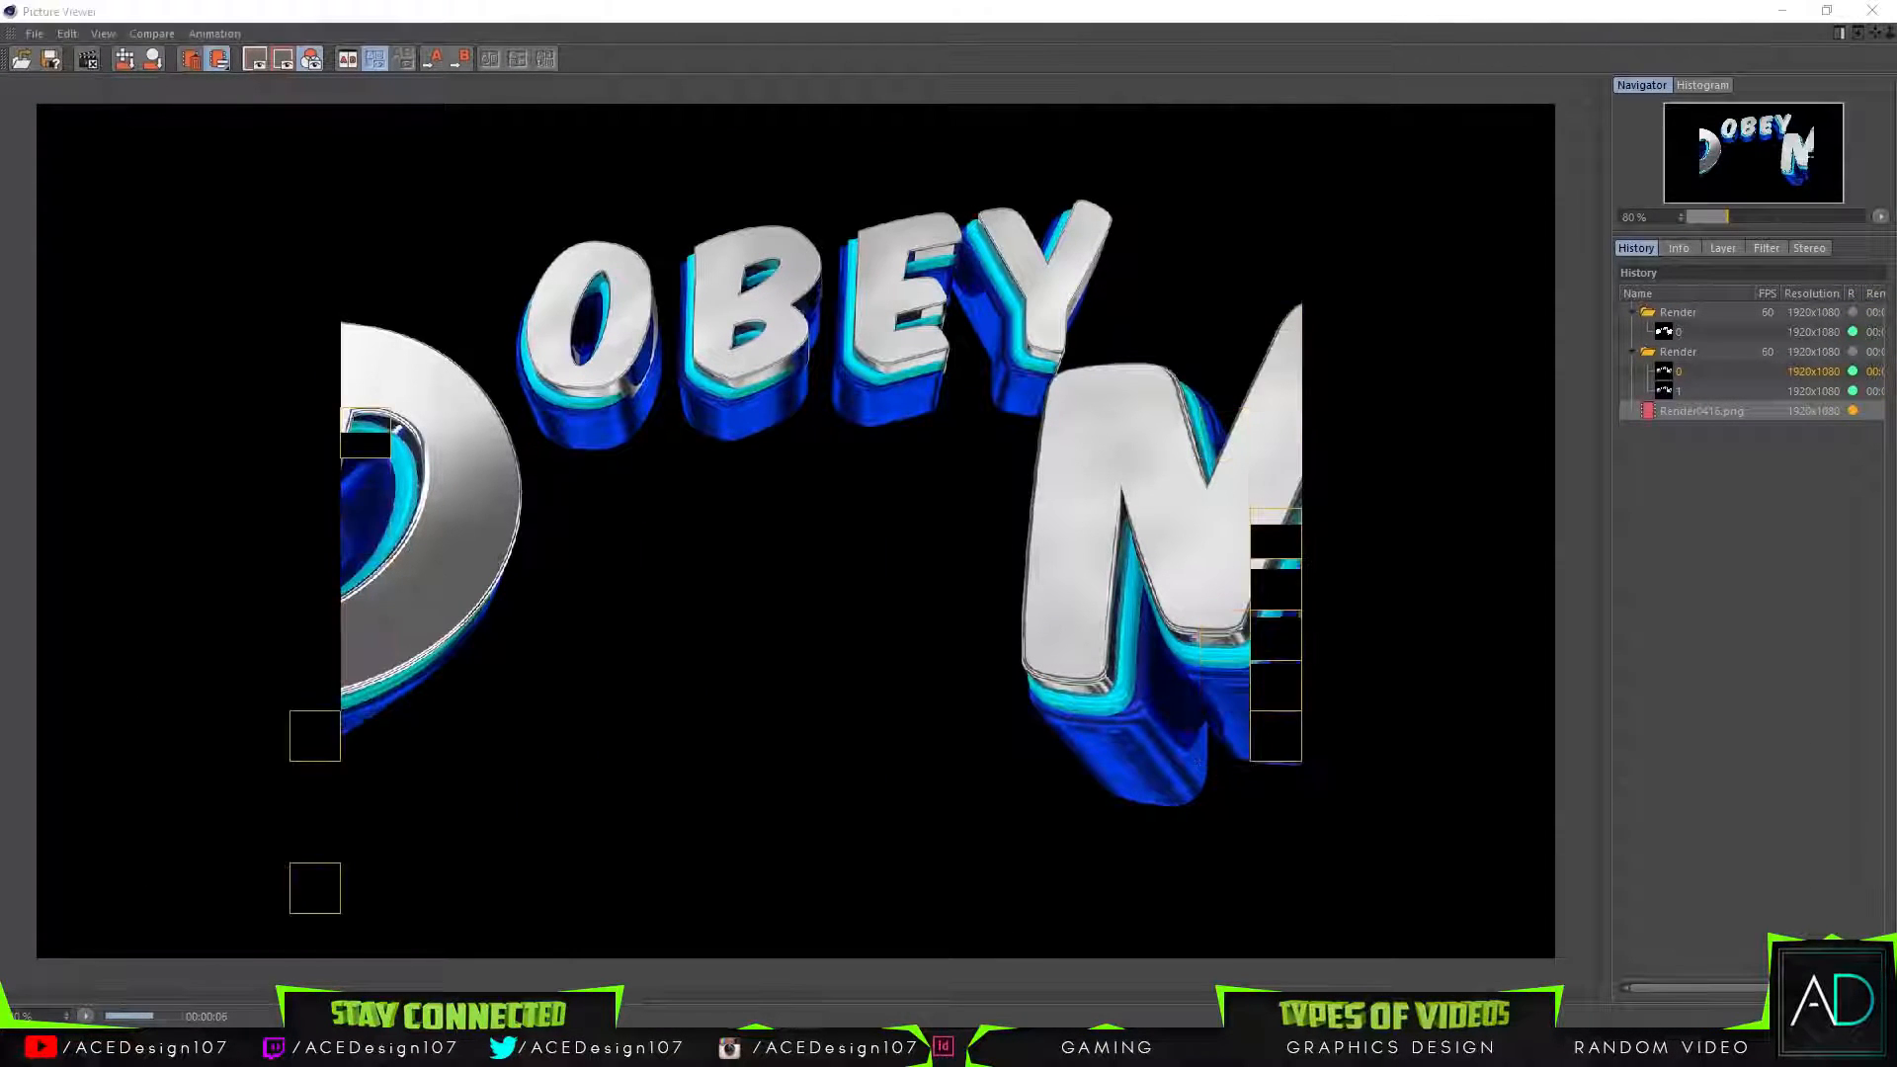
# Switch to Photoshop and close Content break-Recovered.psd without saving its changes.
pyautogui.click(213, 1047)
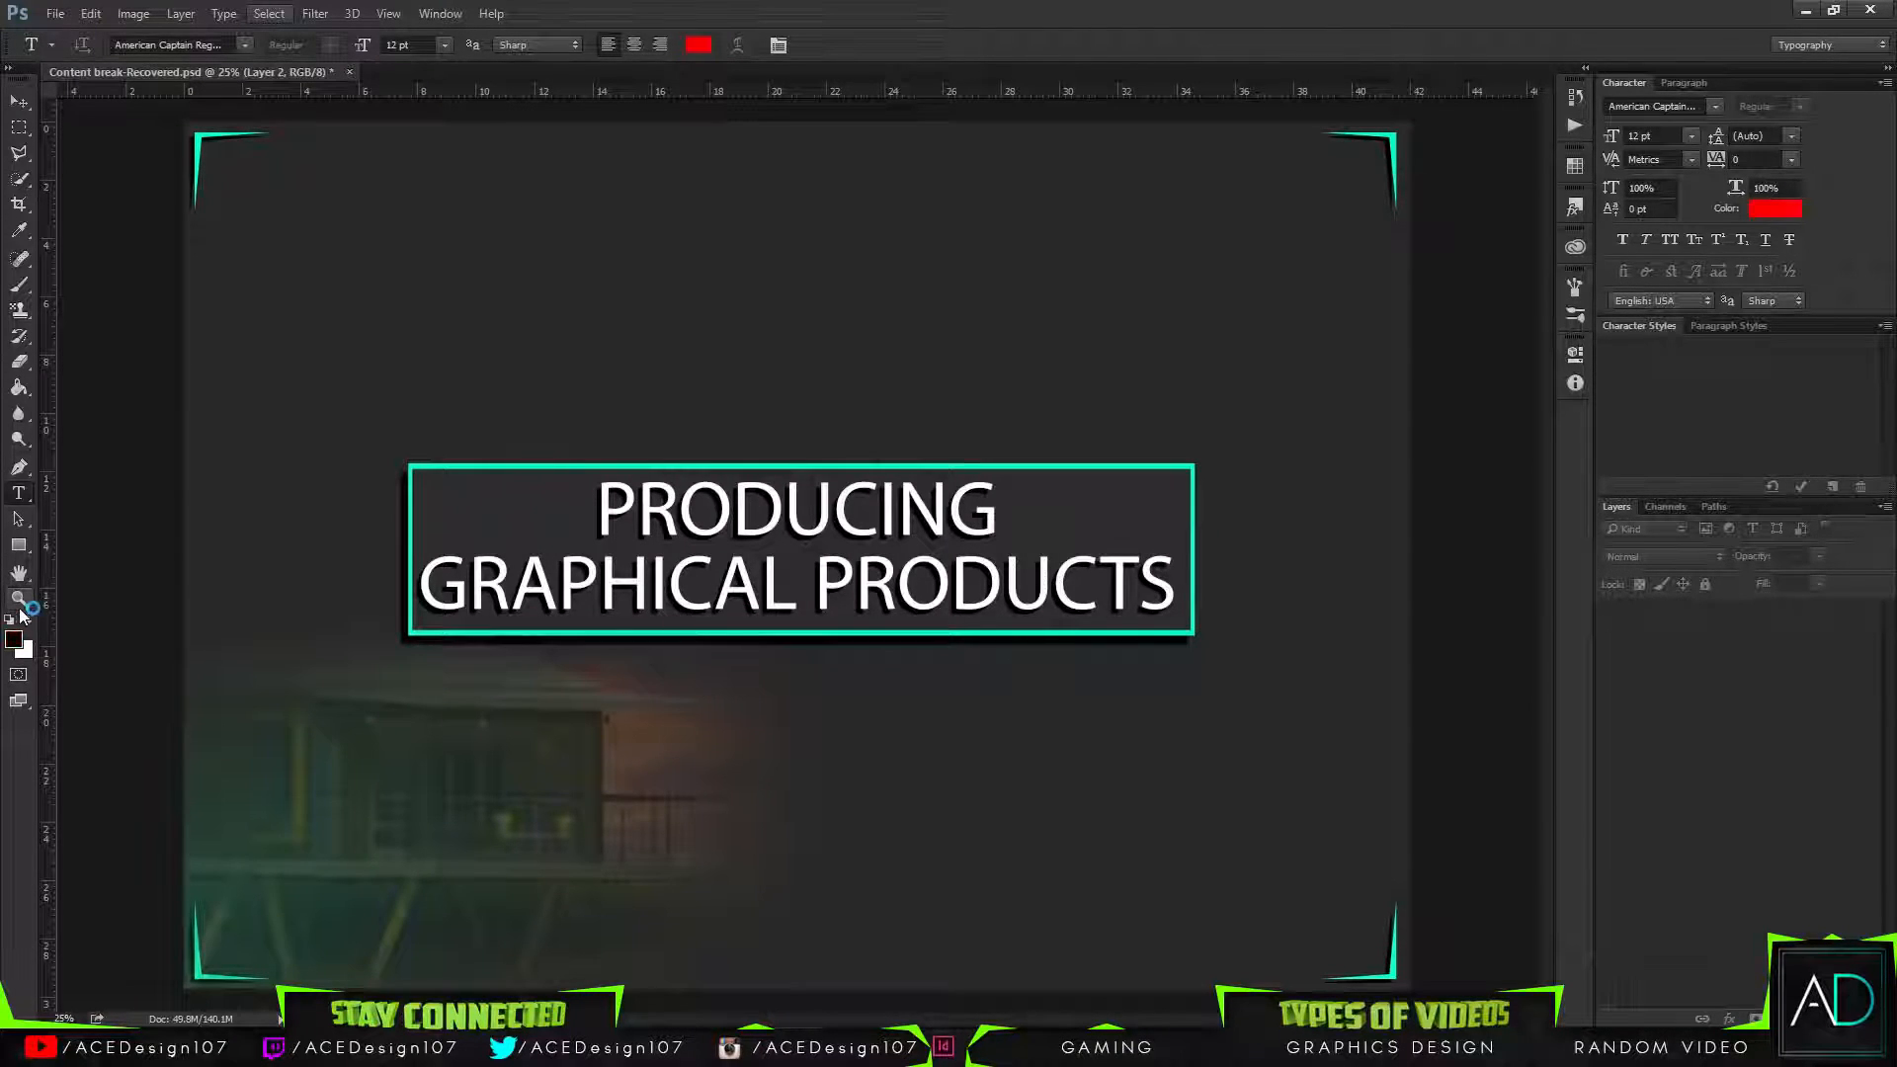
pyautogui.click(349, 72)
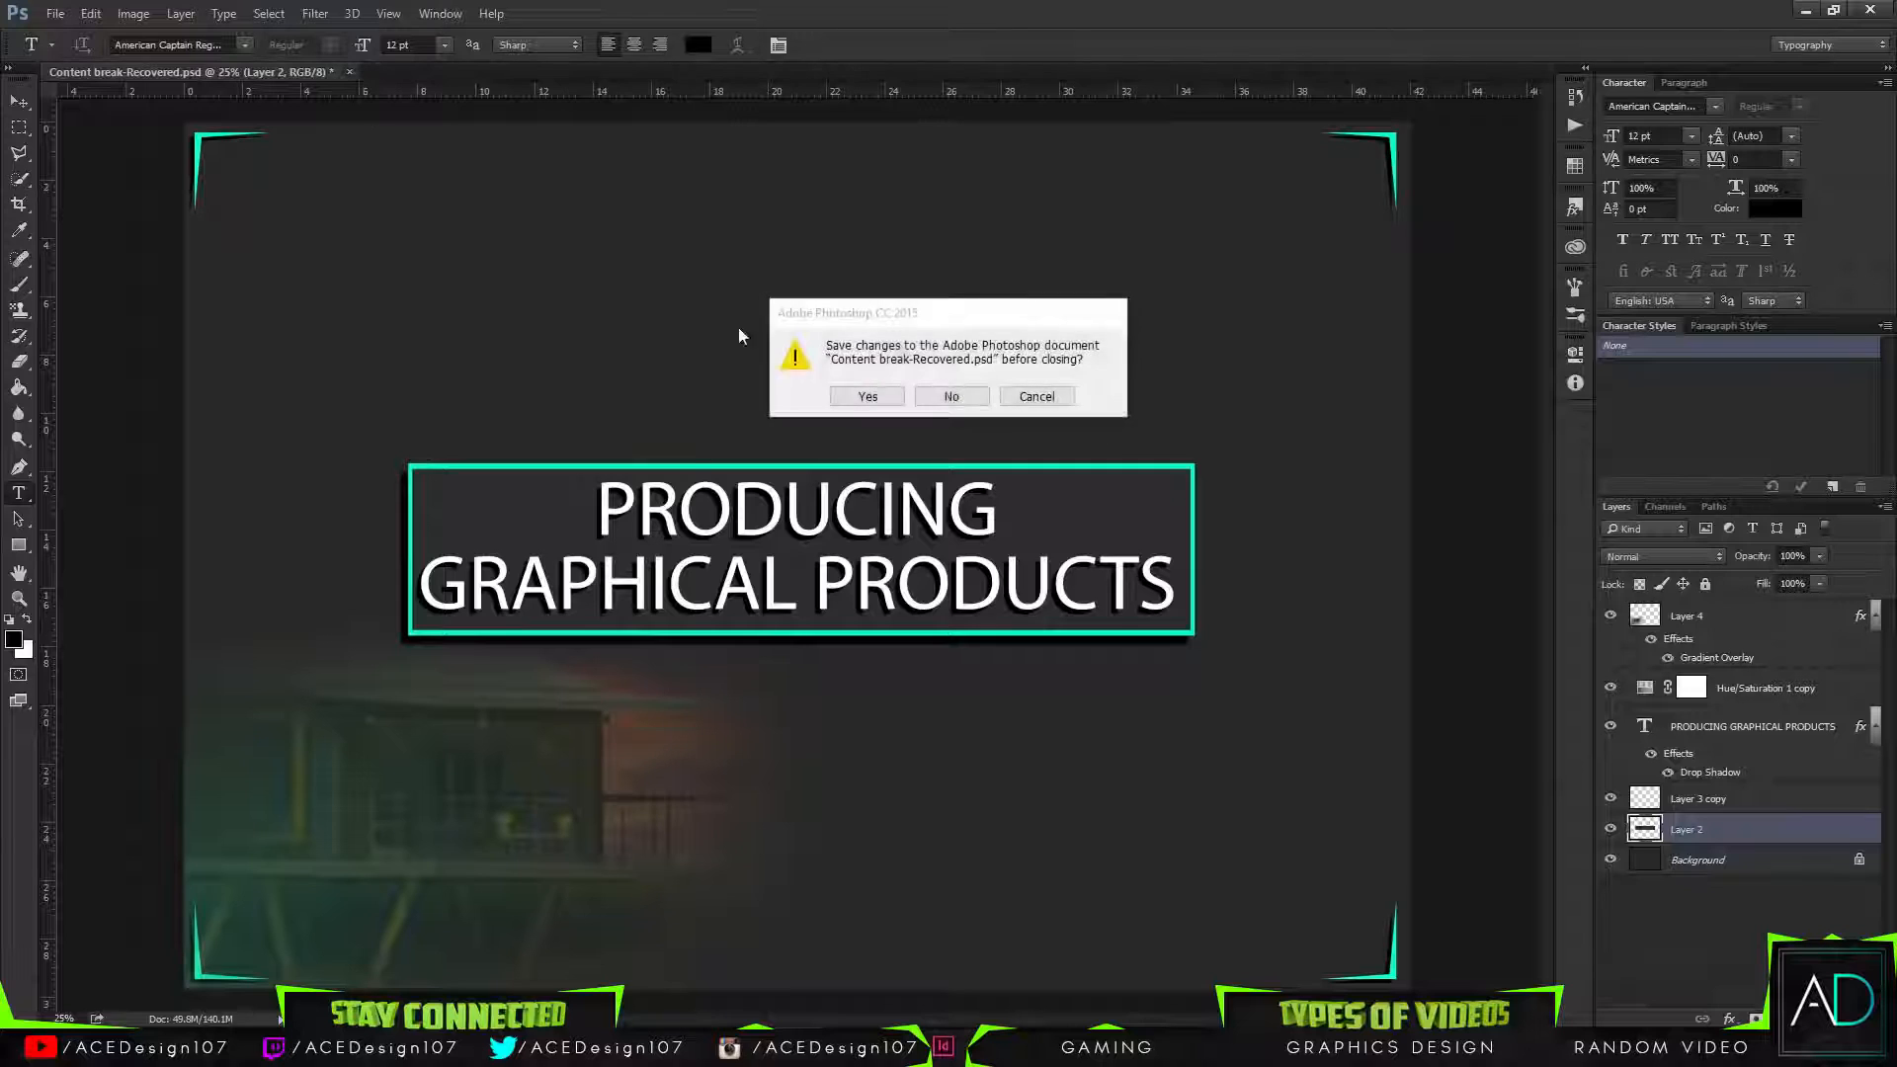
pyautogui.click(954, 393)
pyautogui.click(62, 15)
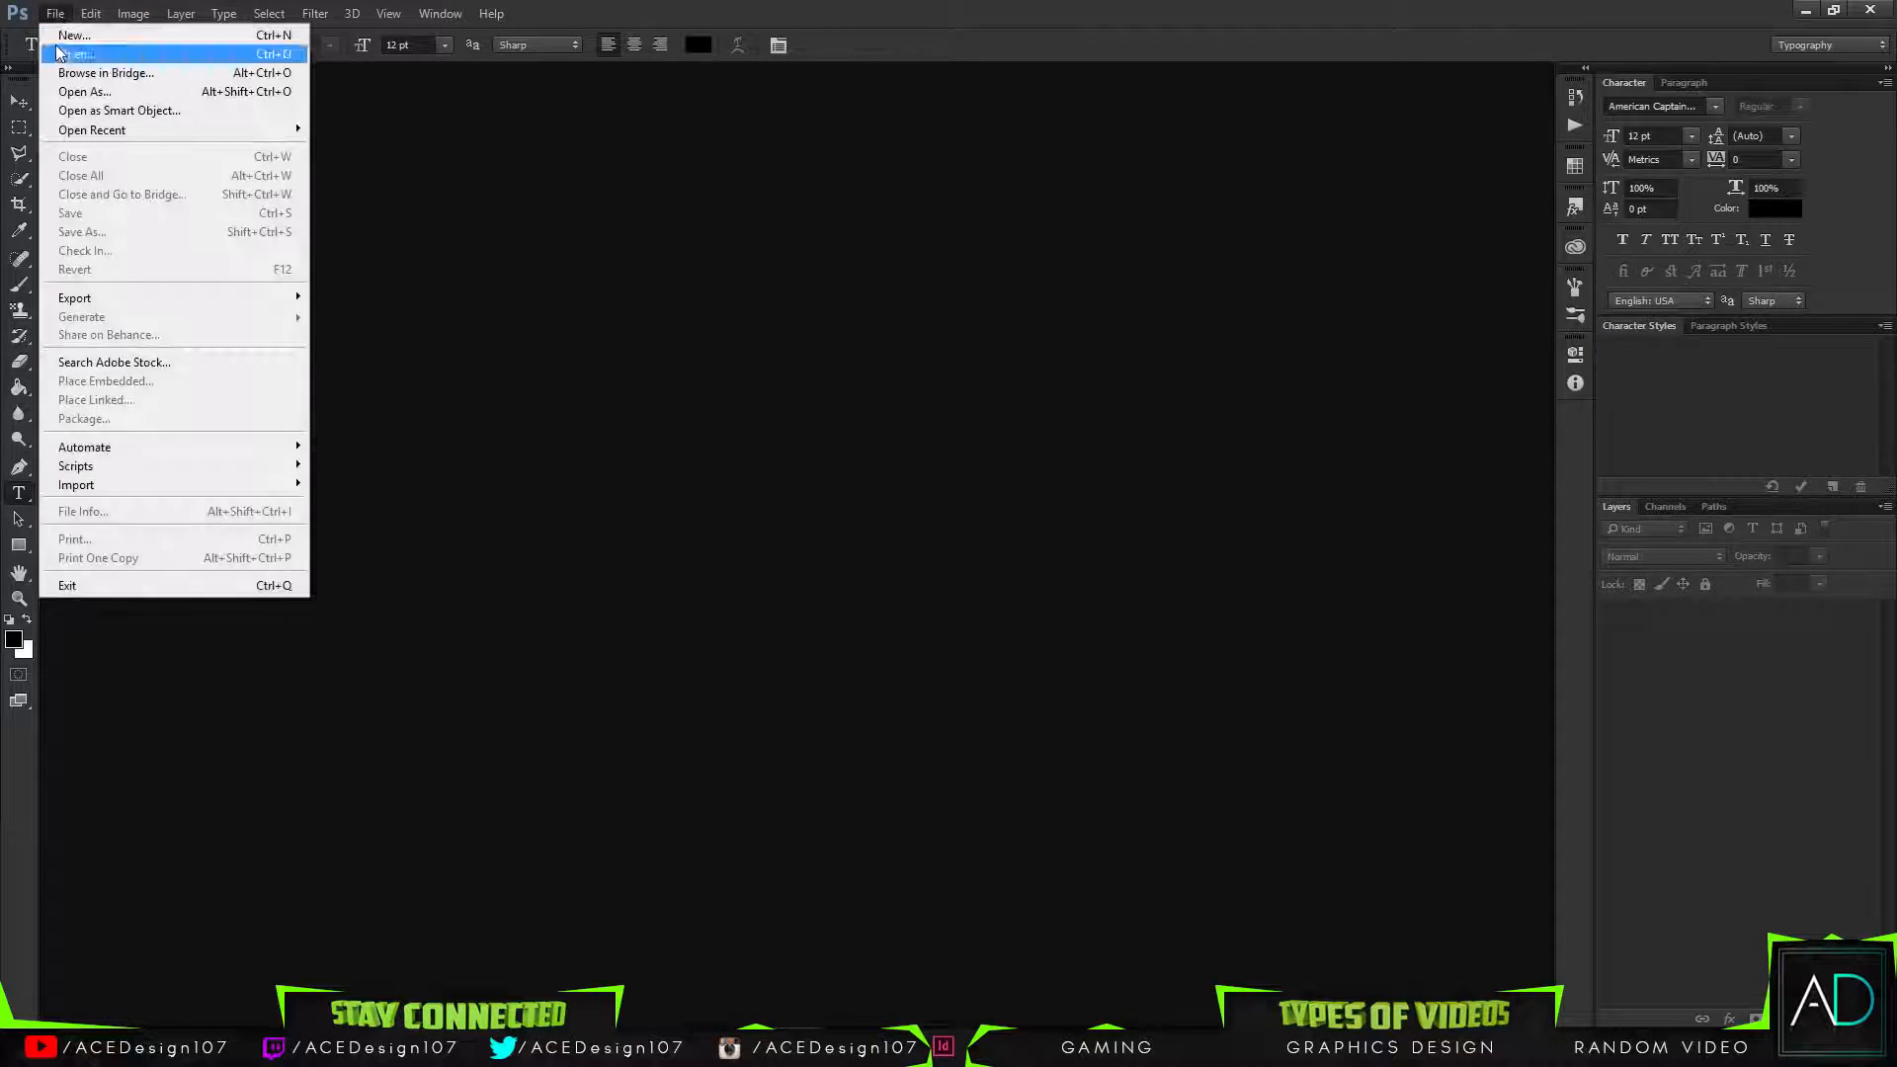
pyautogui.click(59, 56)
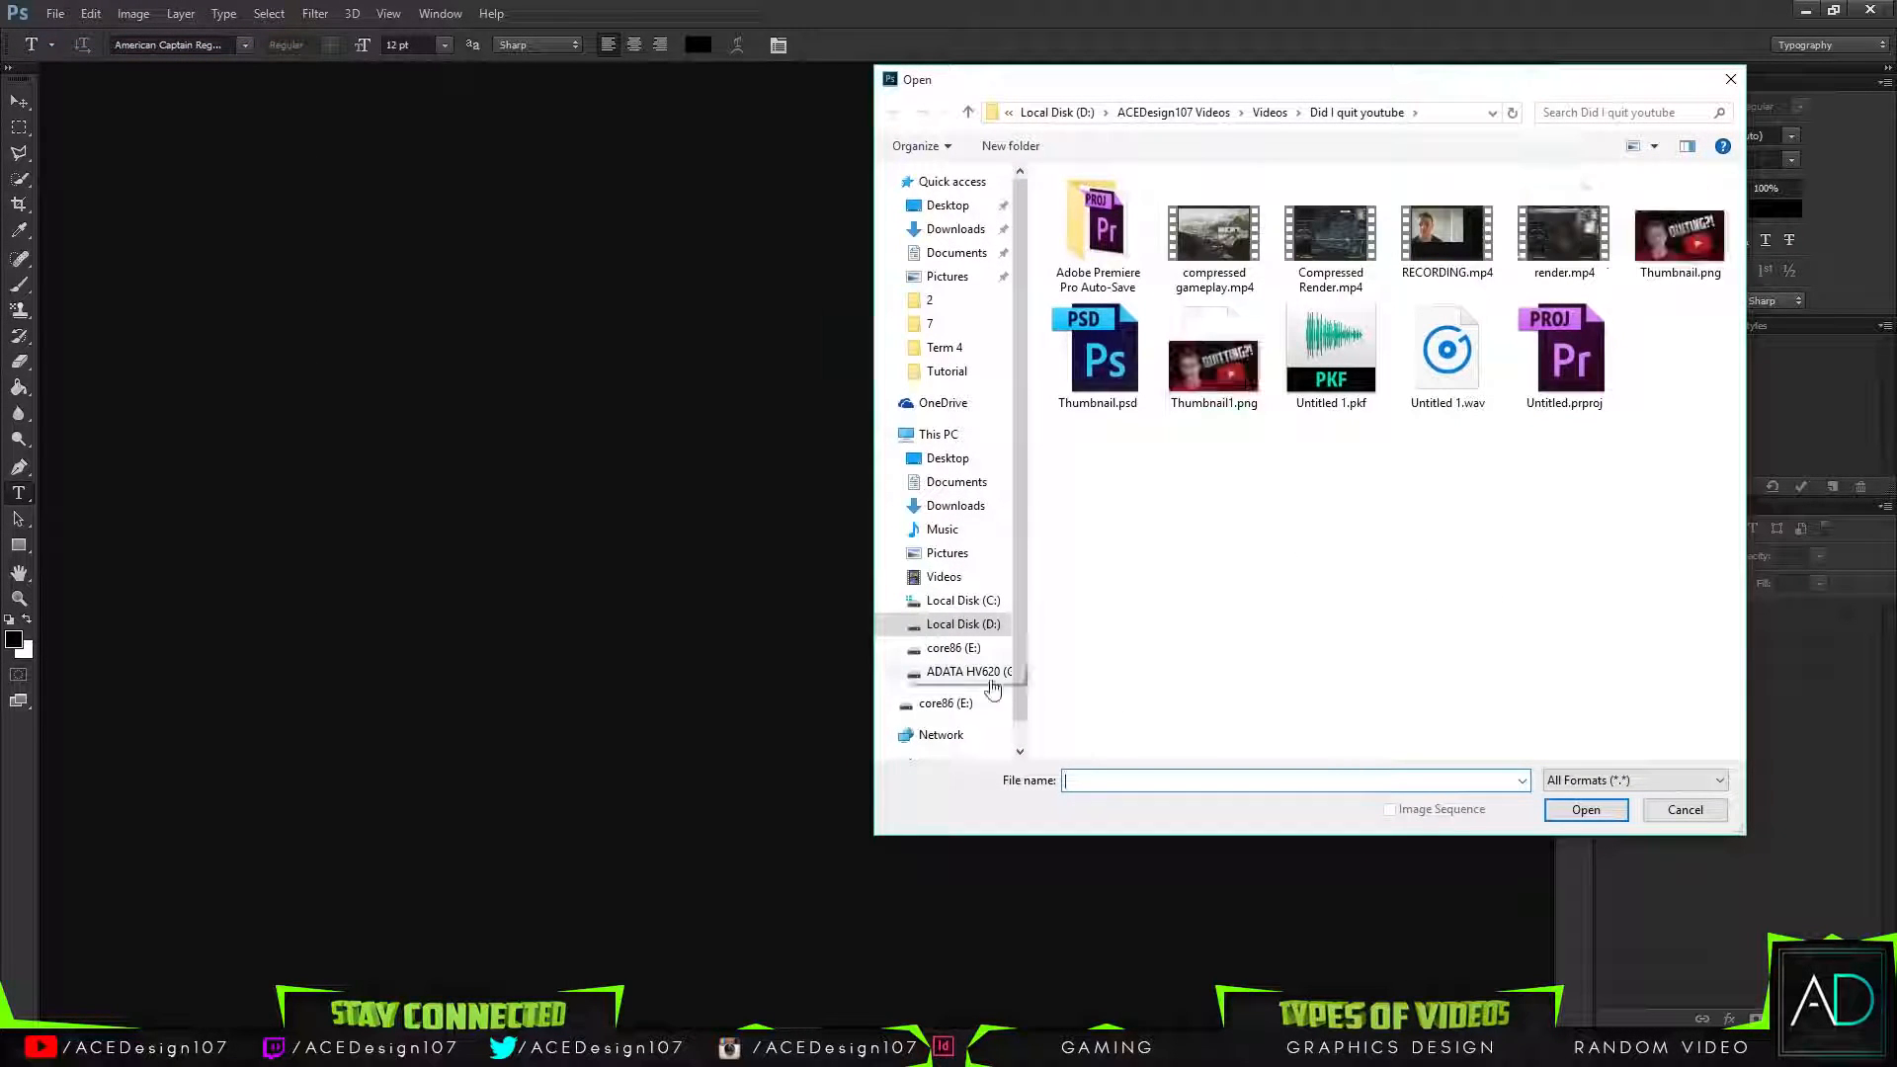
pyautogui.click(964, 624)
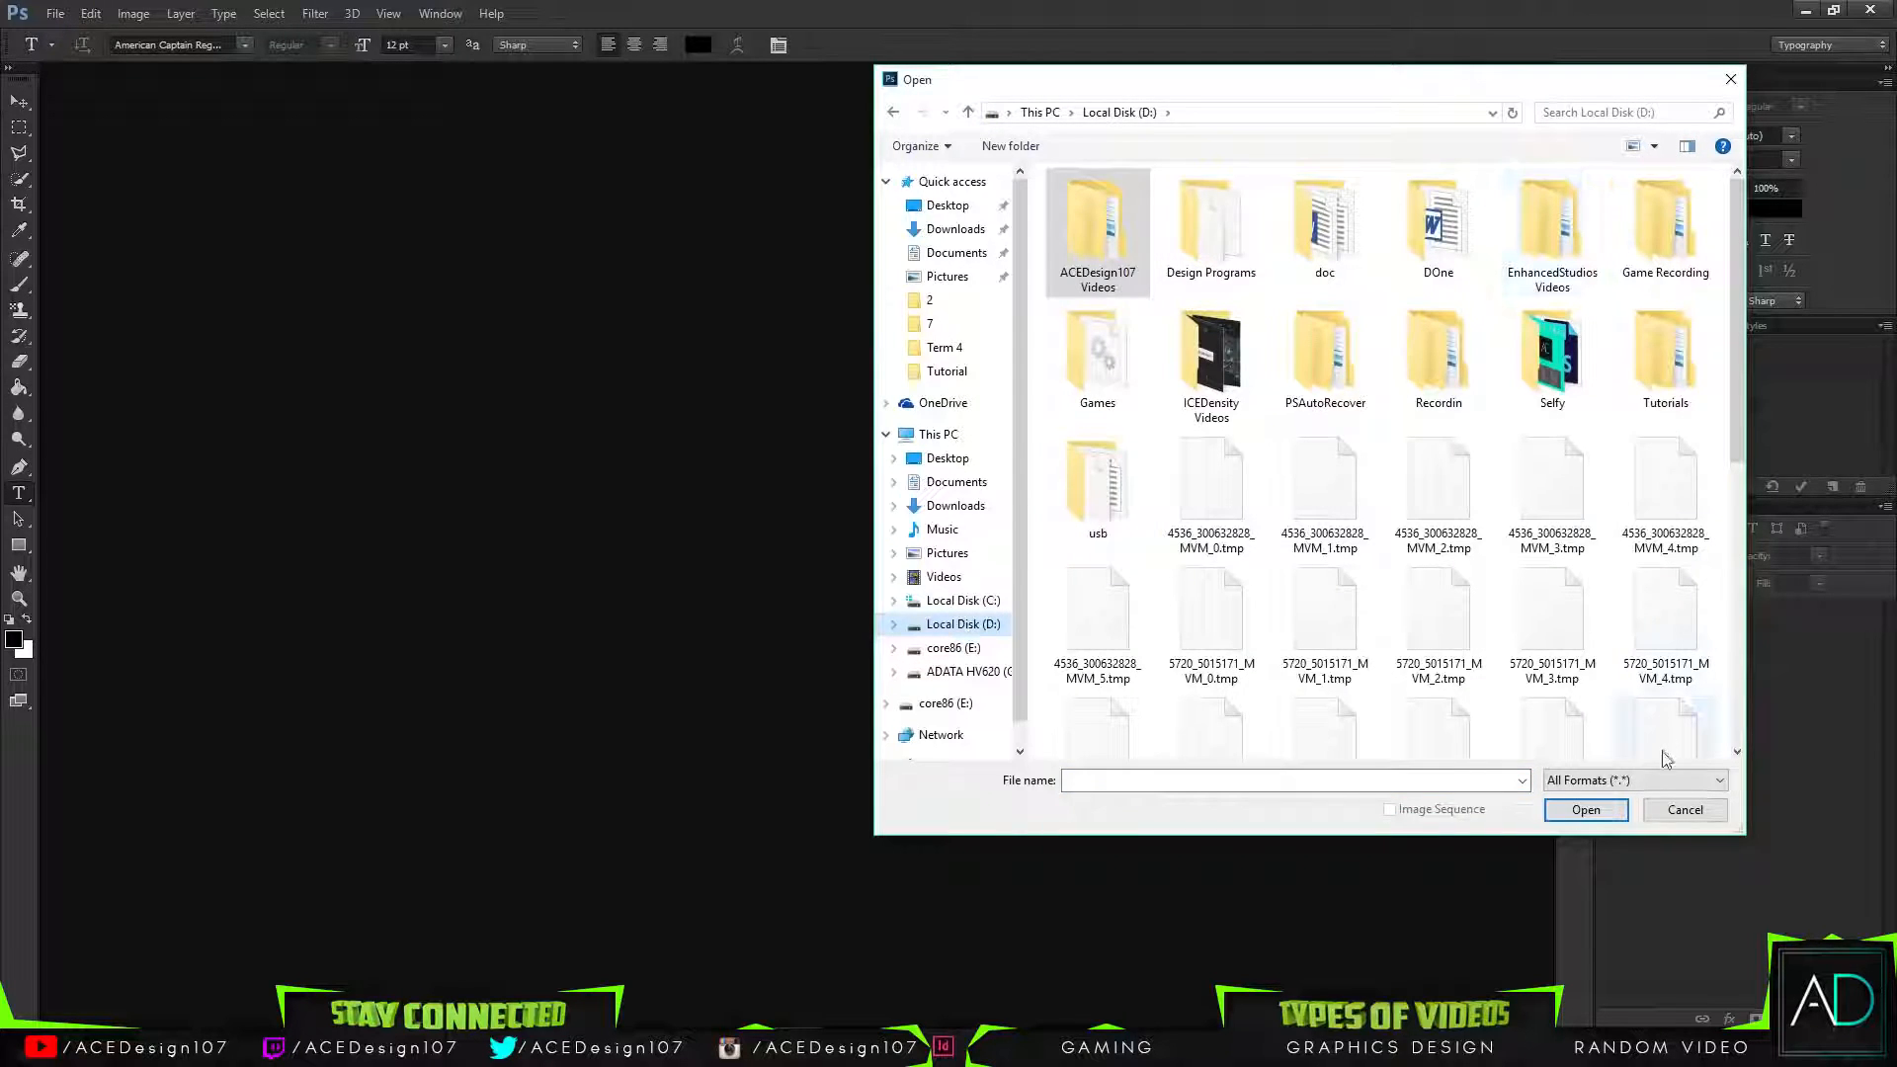
pyautogui.click(1685, 810)
# Open Youtube Layout Template.psd from the doc\GFX Packs\Youtube Layout folder on drive D.
pyautogui.click(57, 14)
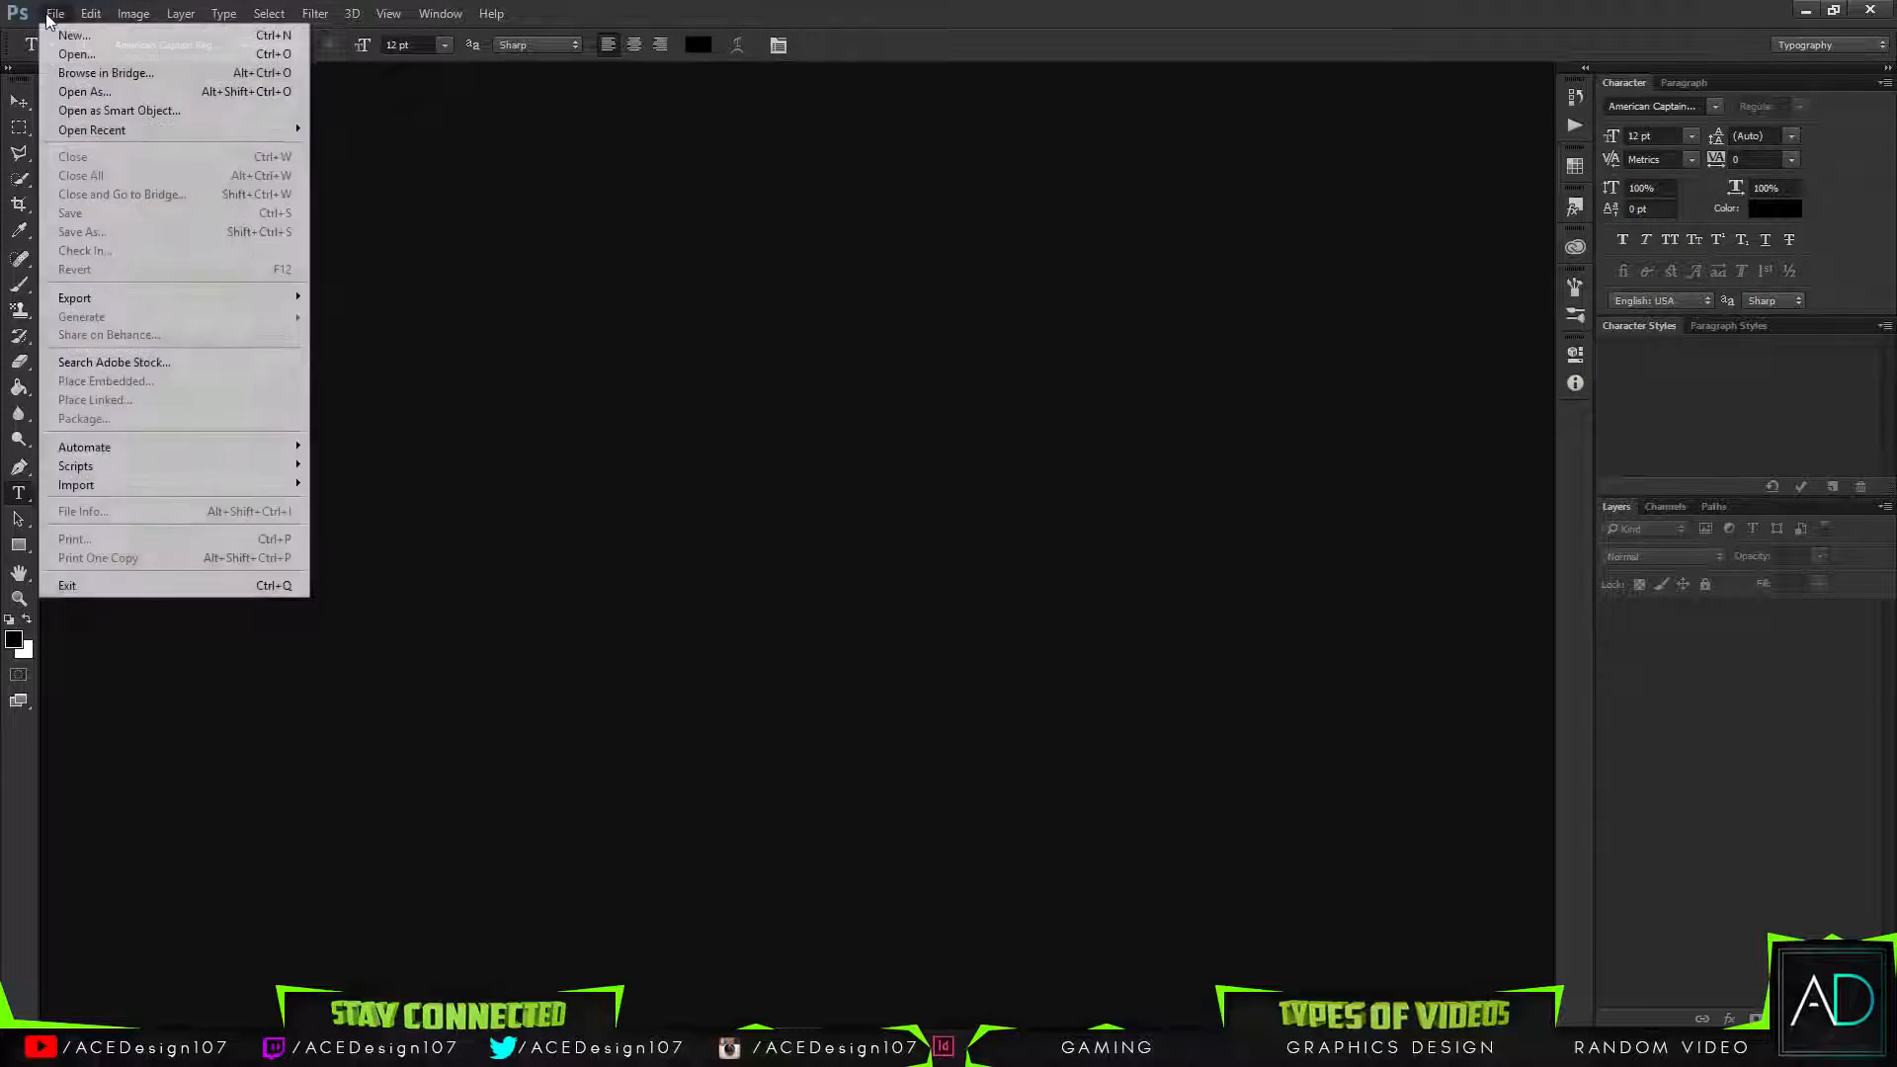
pyautogui.click(59, 56)
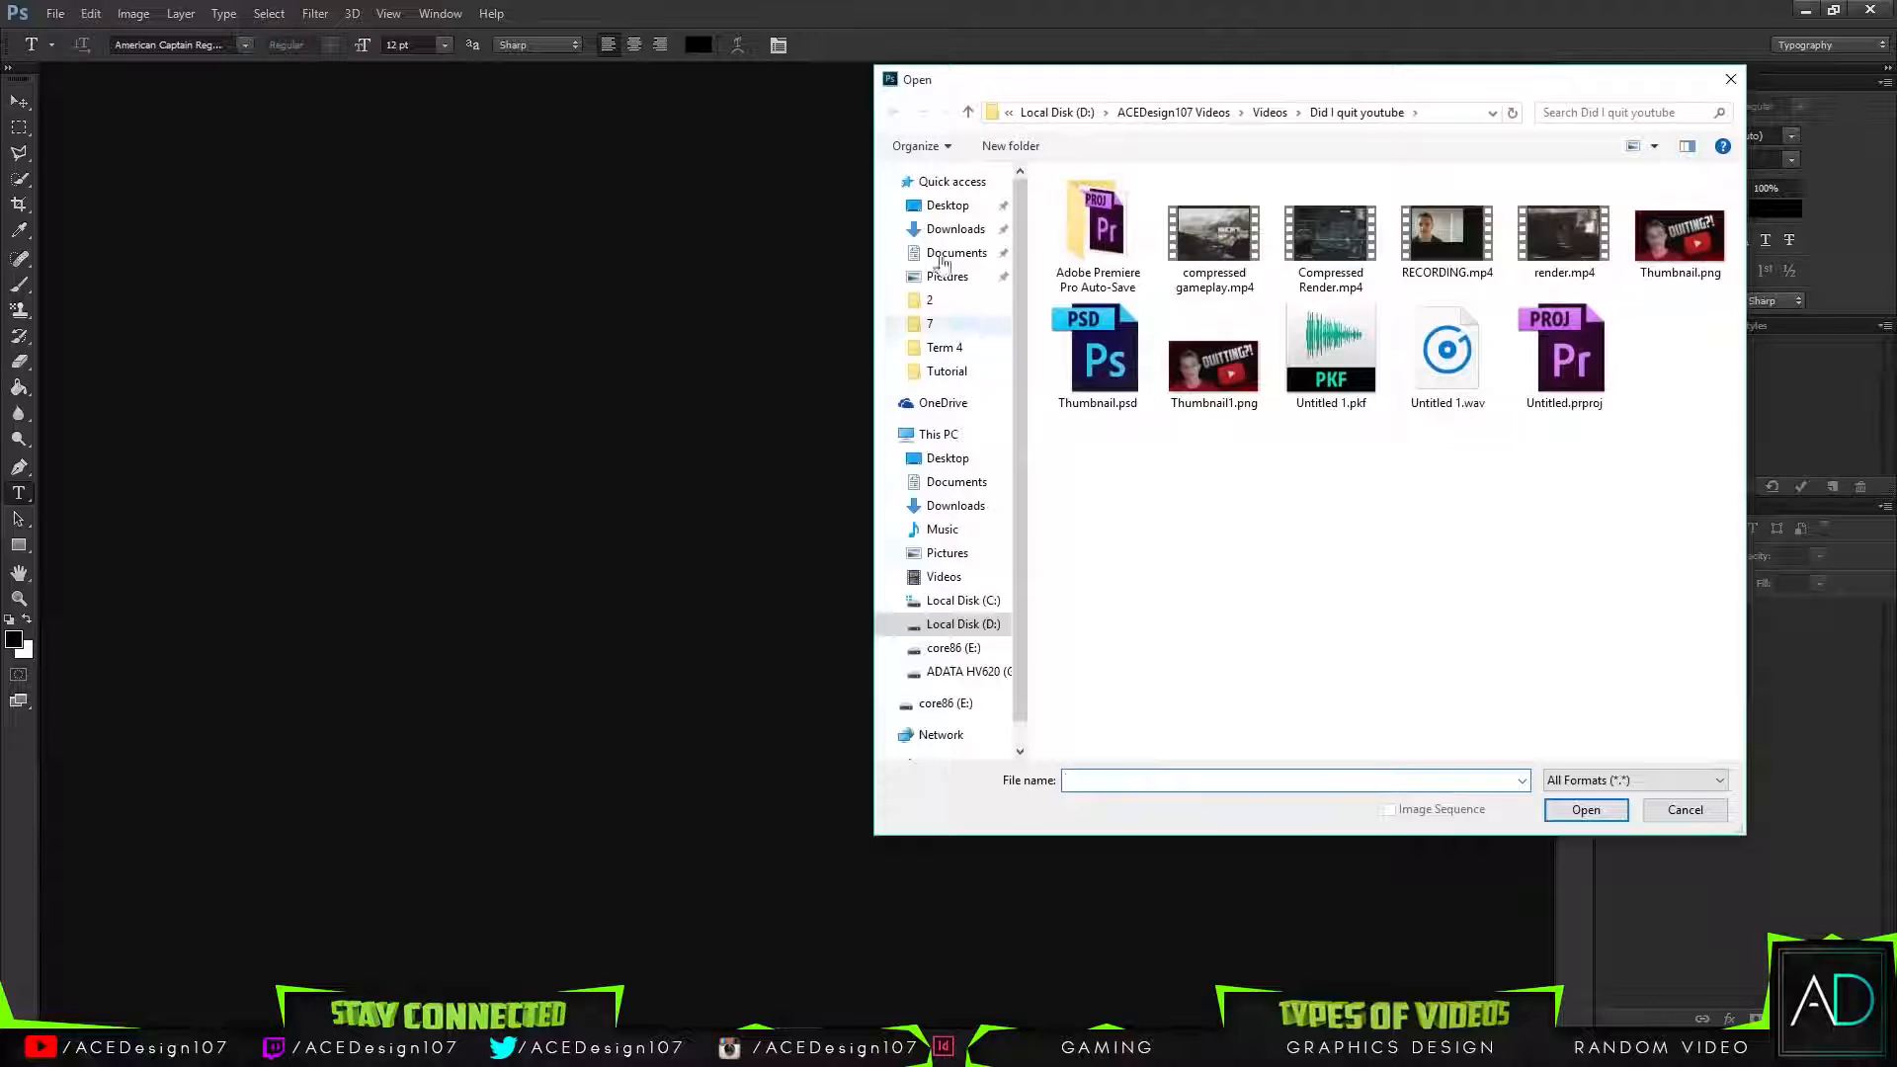
pyautogui.click(947, 253)
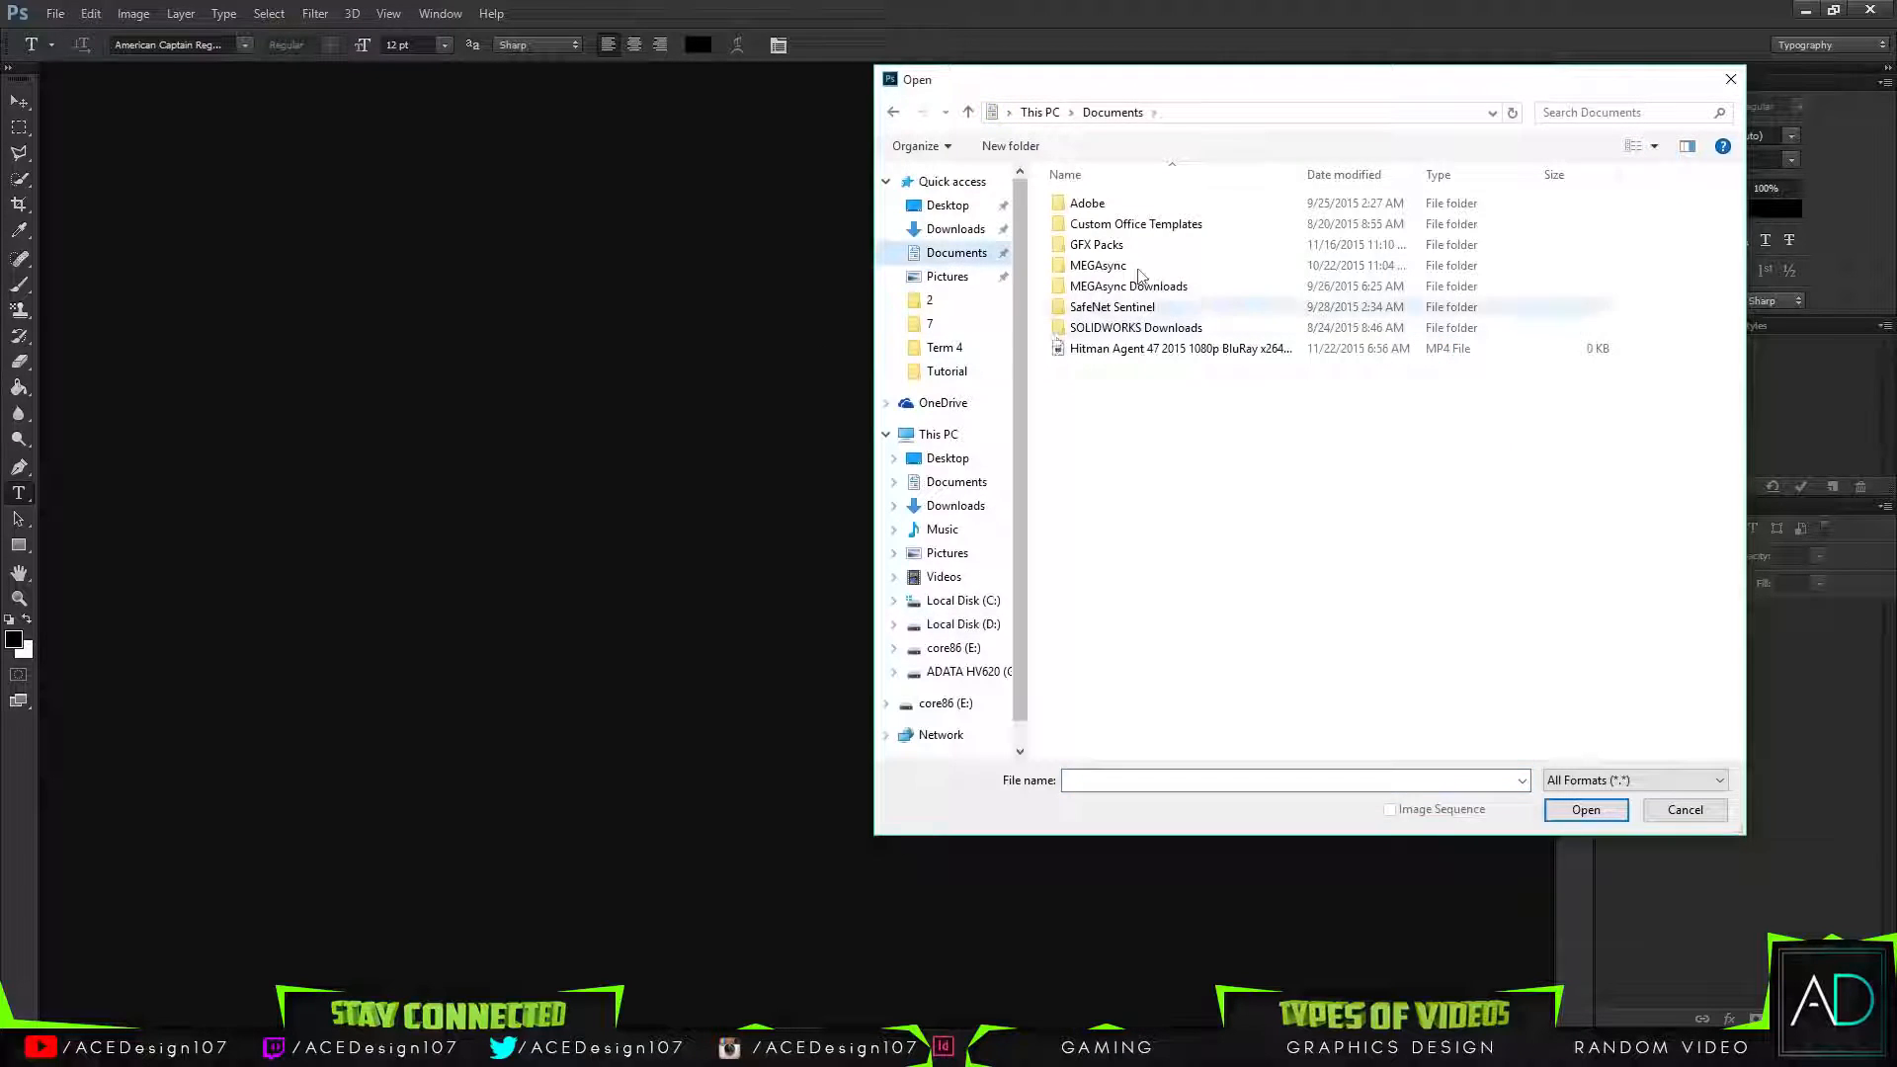
pyautogui.doubleClick(1084, 245)
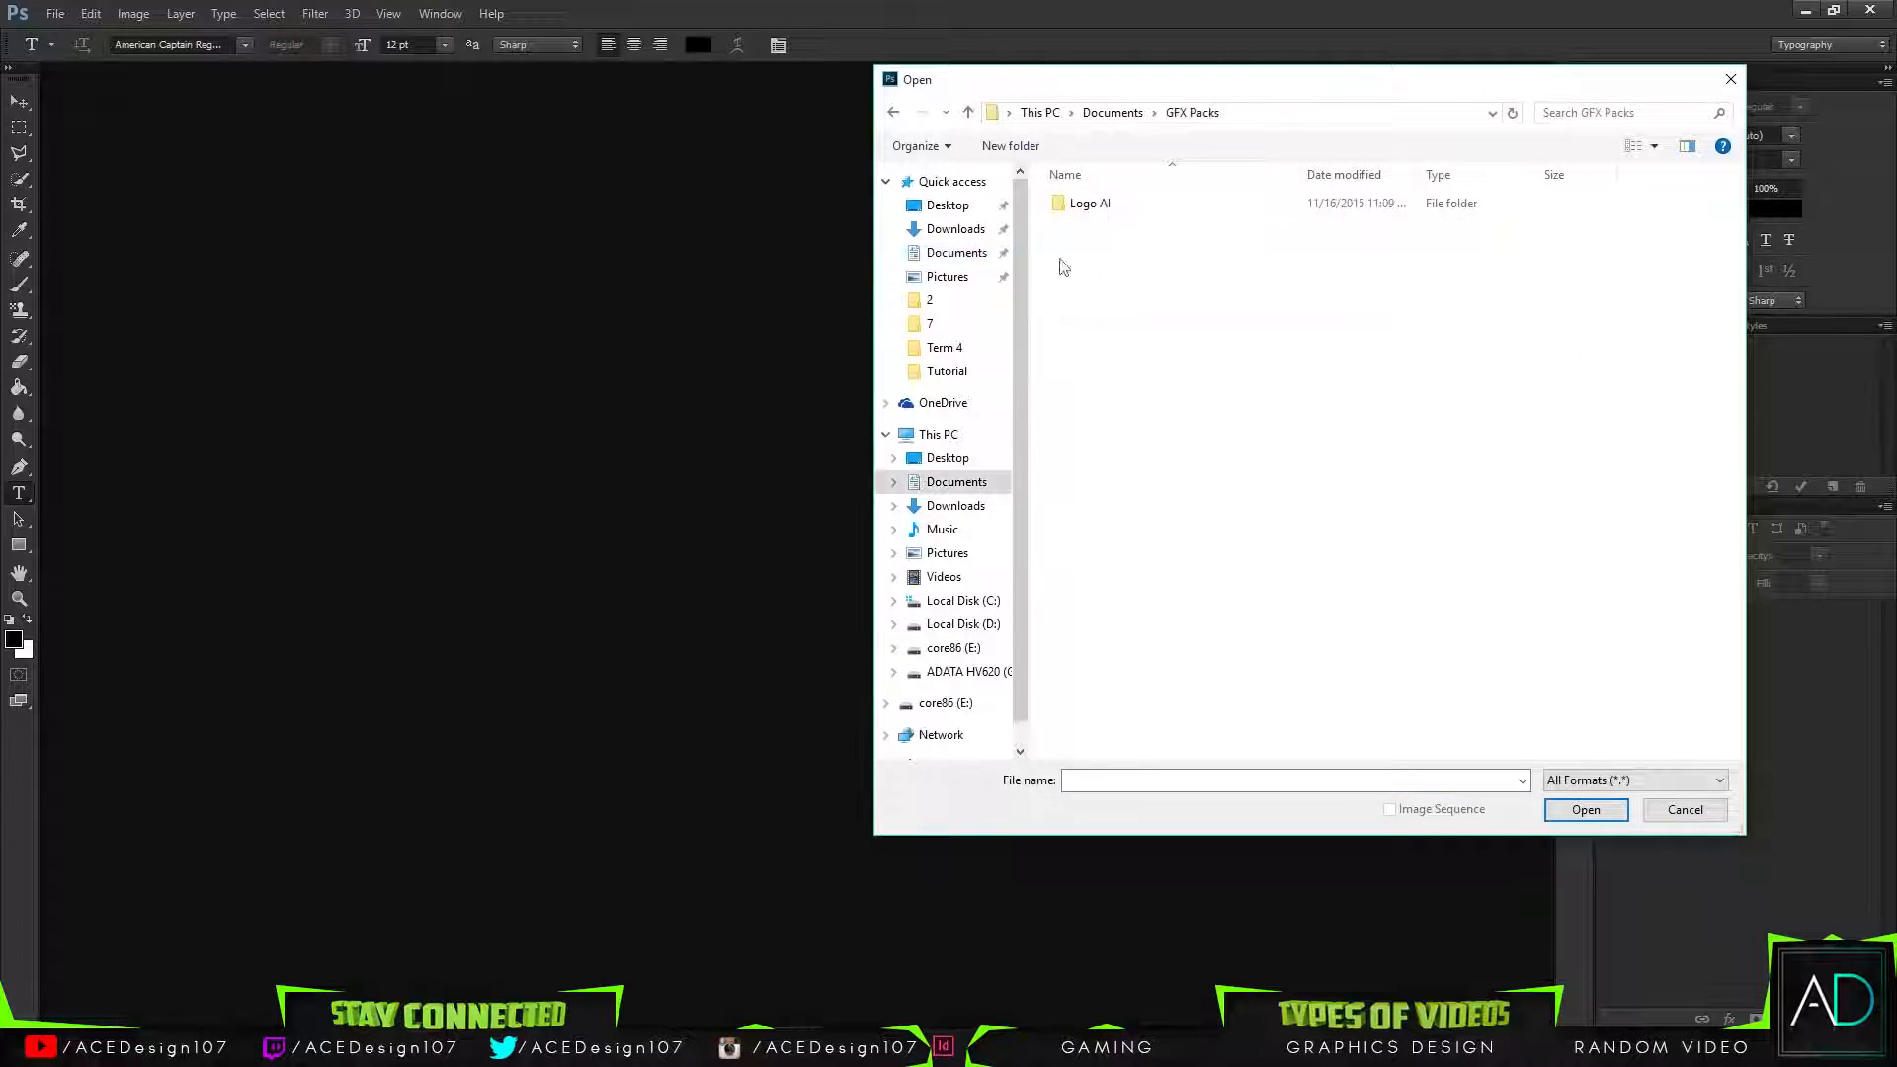
pyautogui.click(964, 624)
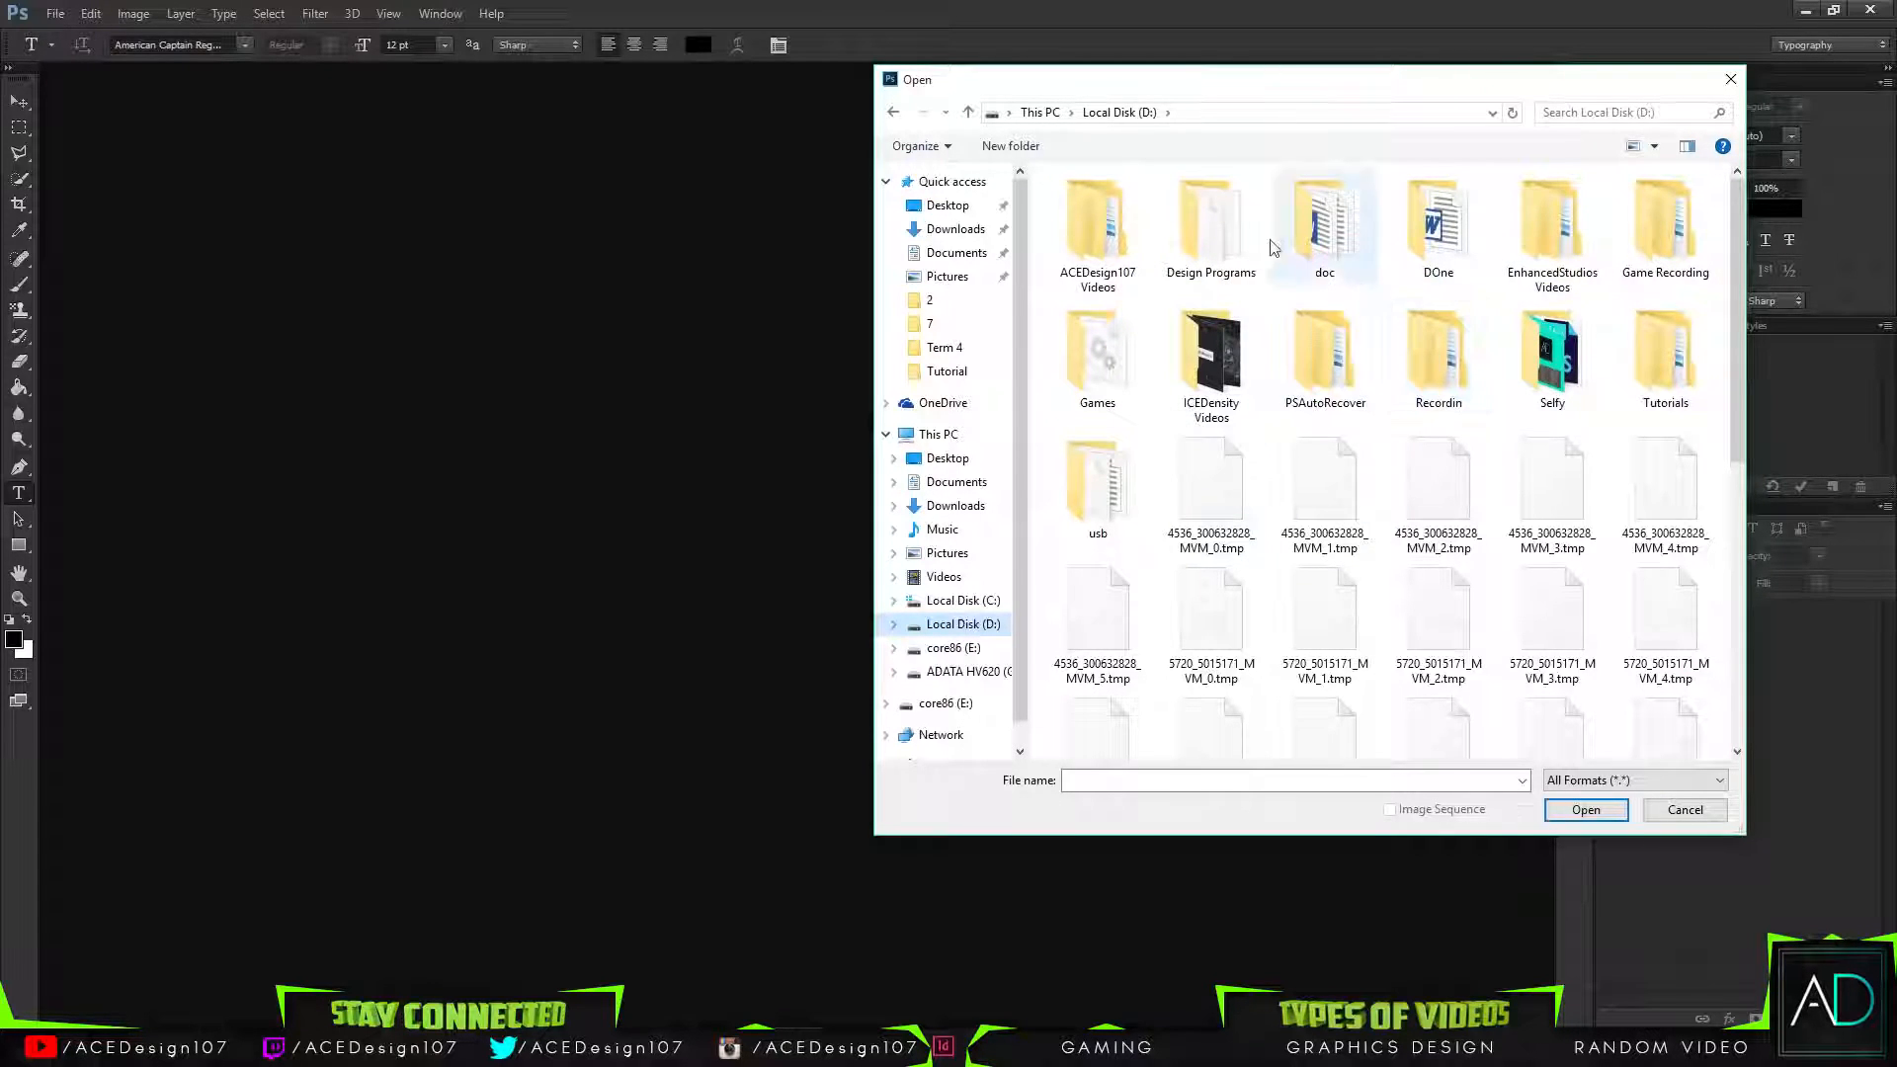
pyautogui.doubleClick(1312, 249)
pyautogui.doubleClick(1099, 328)
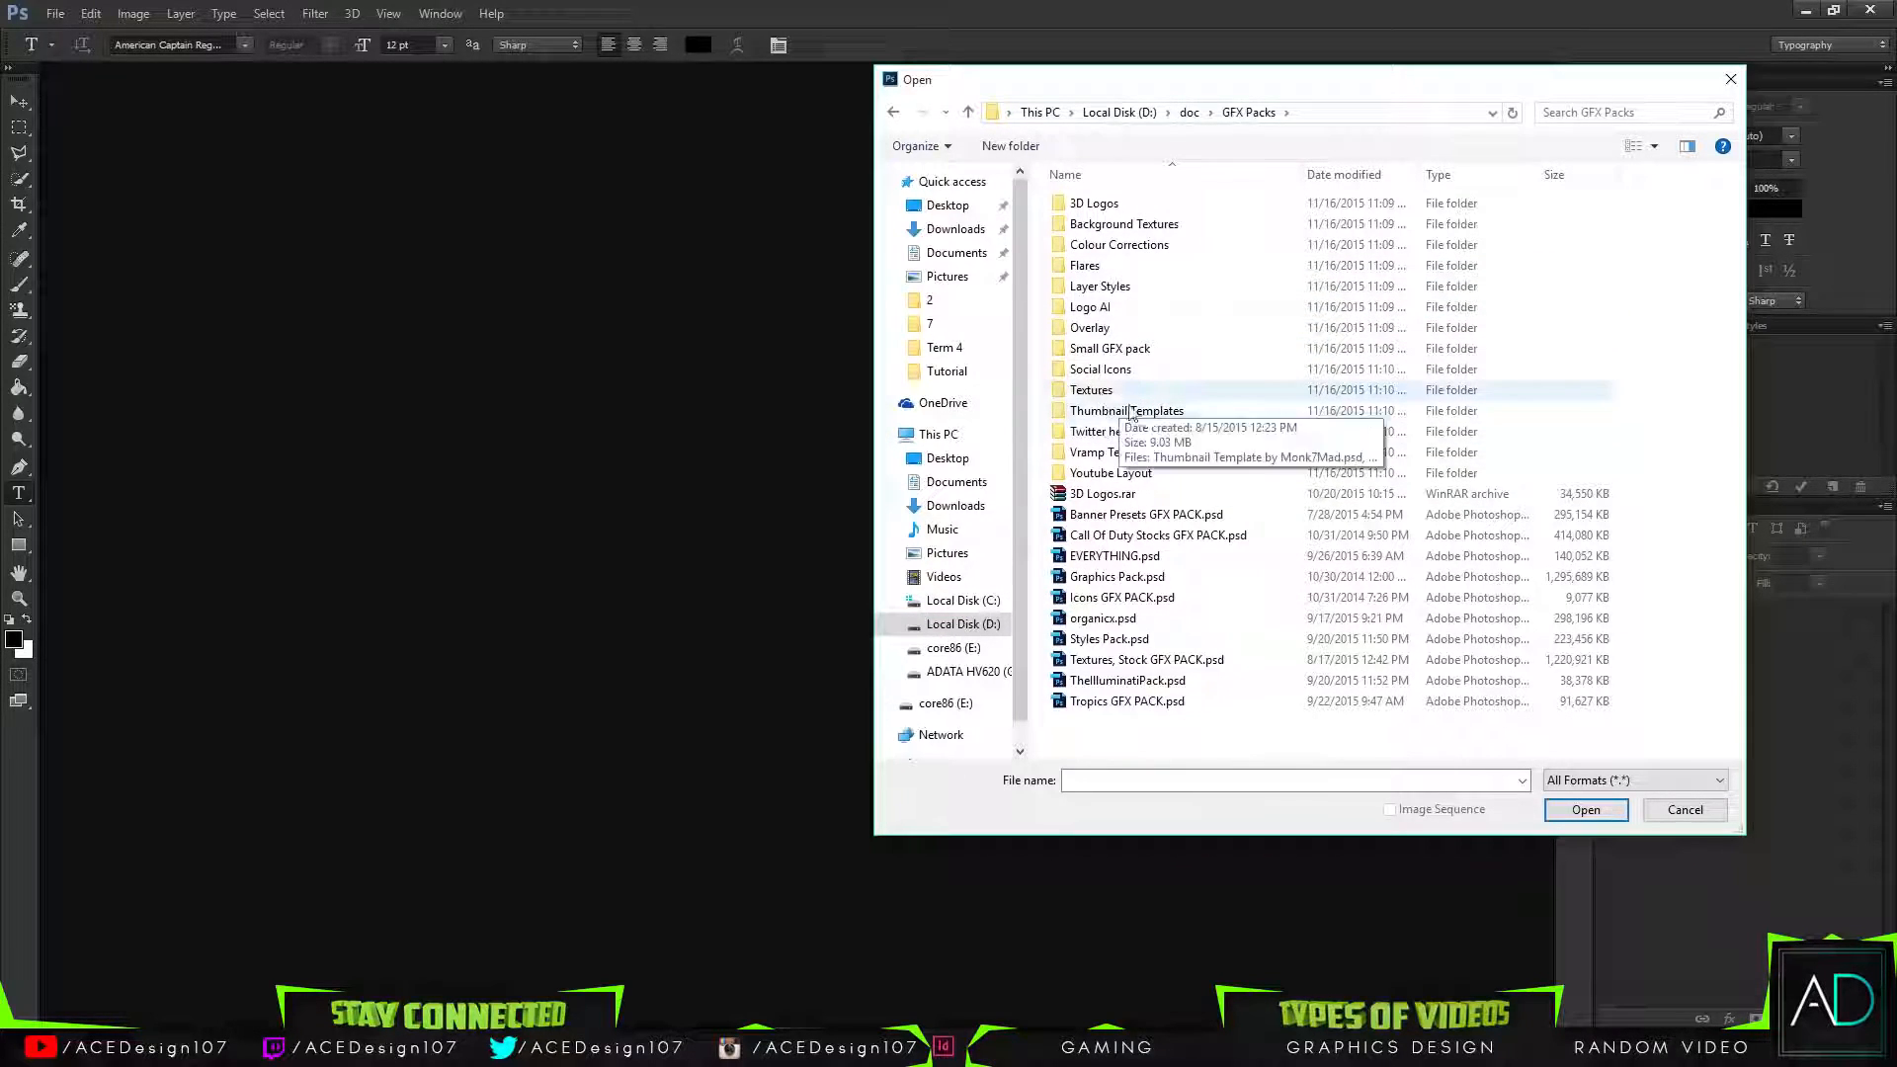
pyautogui.doubleClick(1106, 472)
pyautogui.doubleClick(1093, 221)
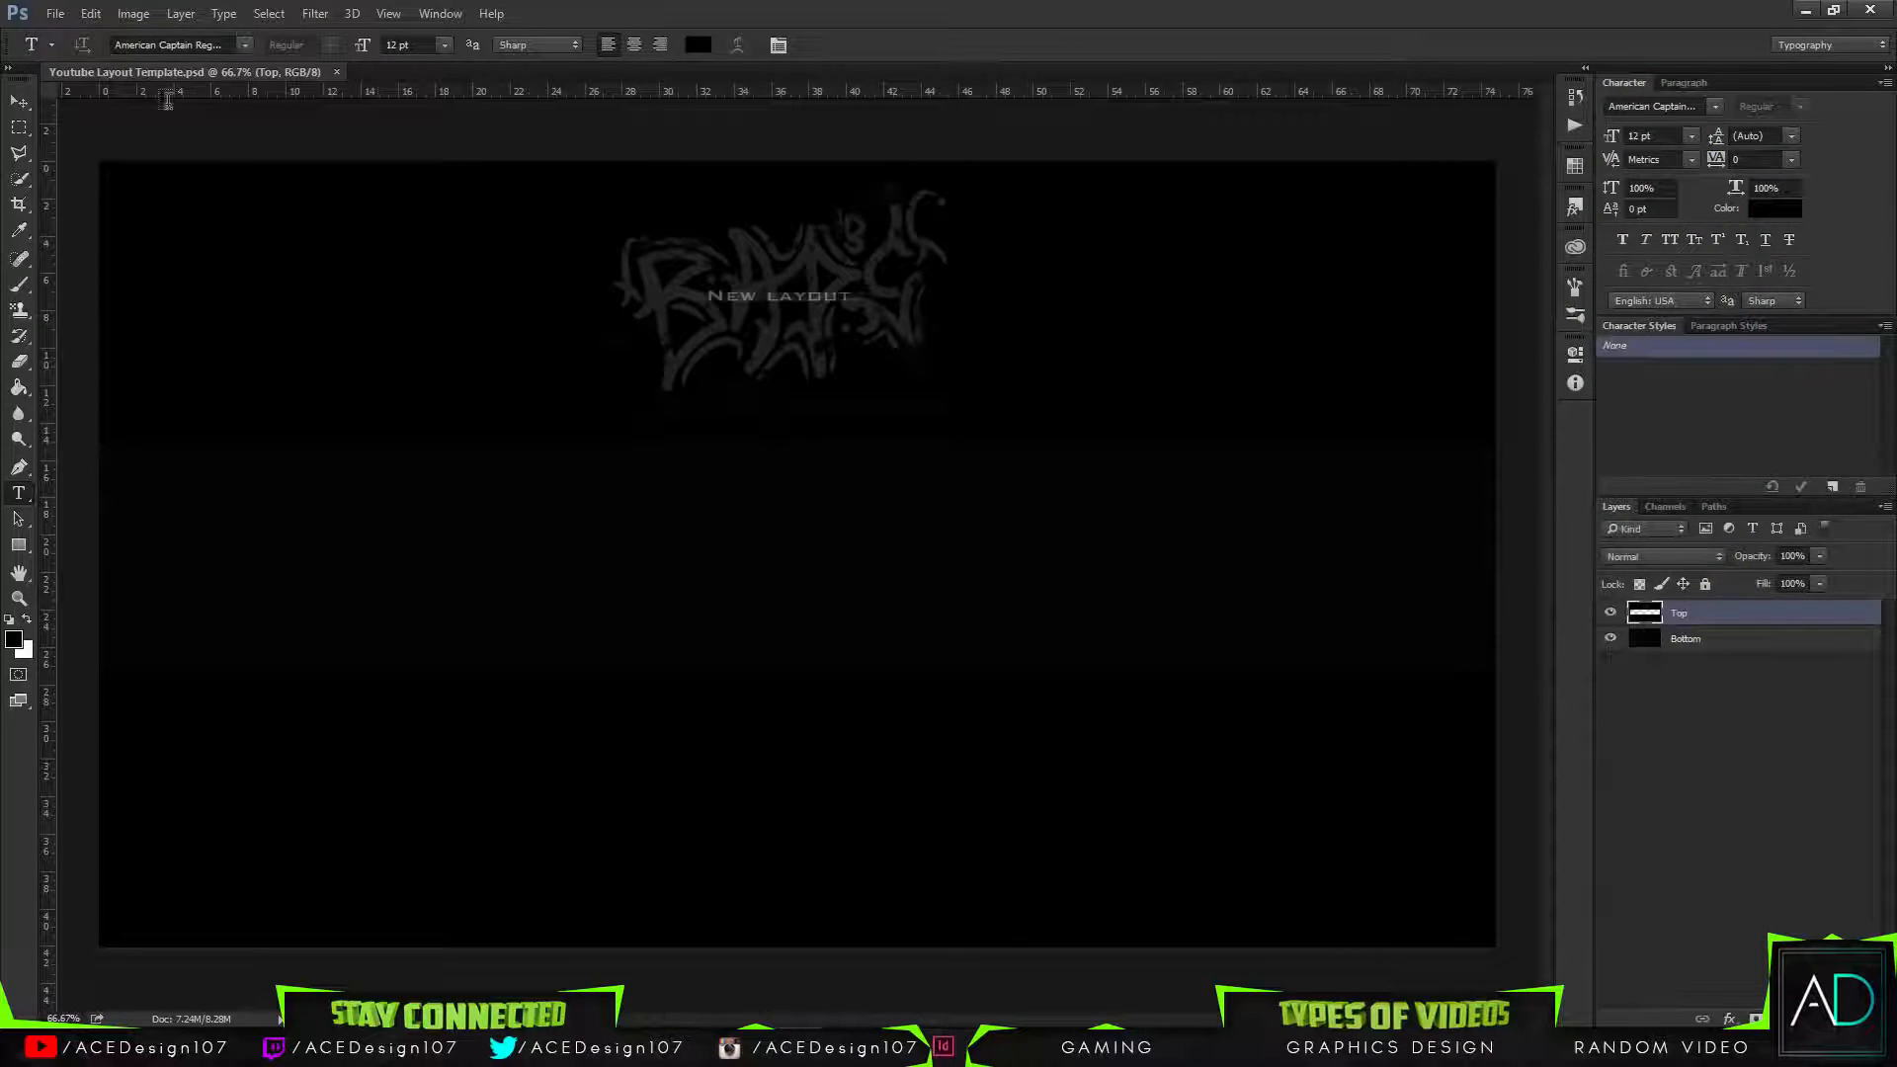
# Activate the Move tool and open 7.png from the Tutorials\7 folder on drive D.
pyautogui.click(20, 101)
pyautogui.click(55, 12)
pyautogui.click(61, 47)
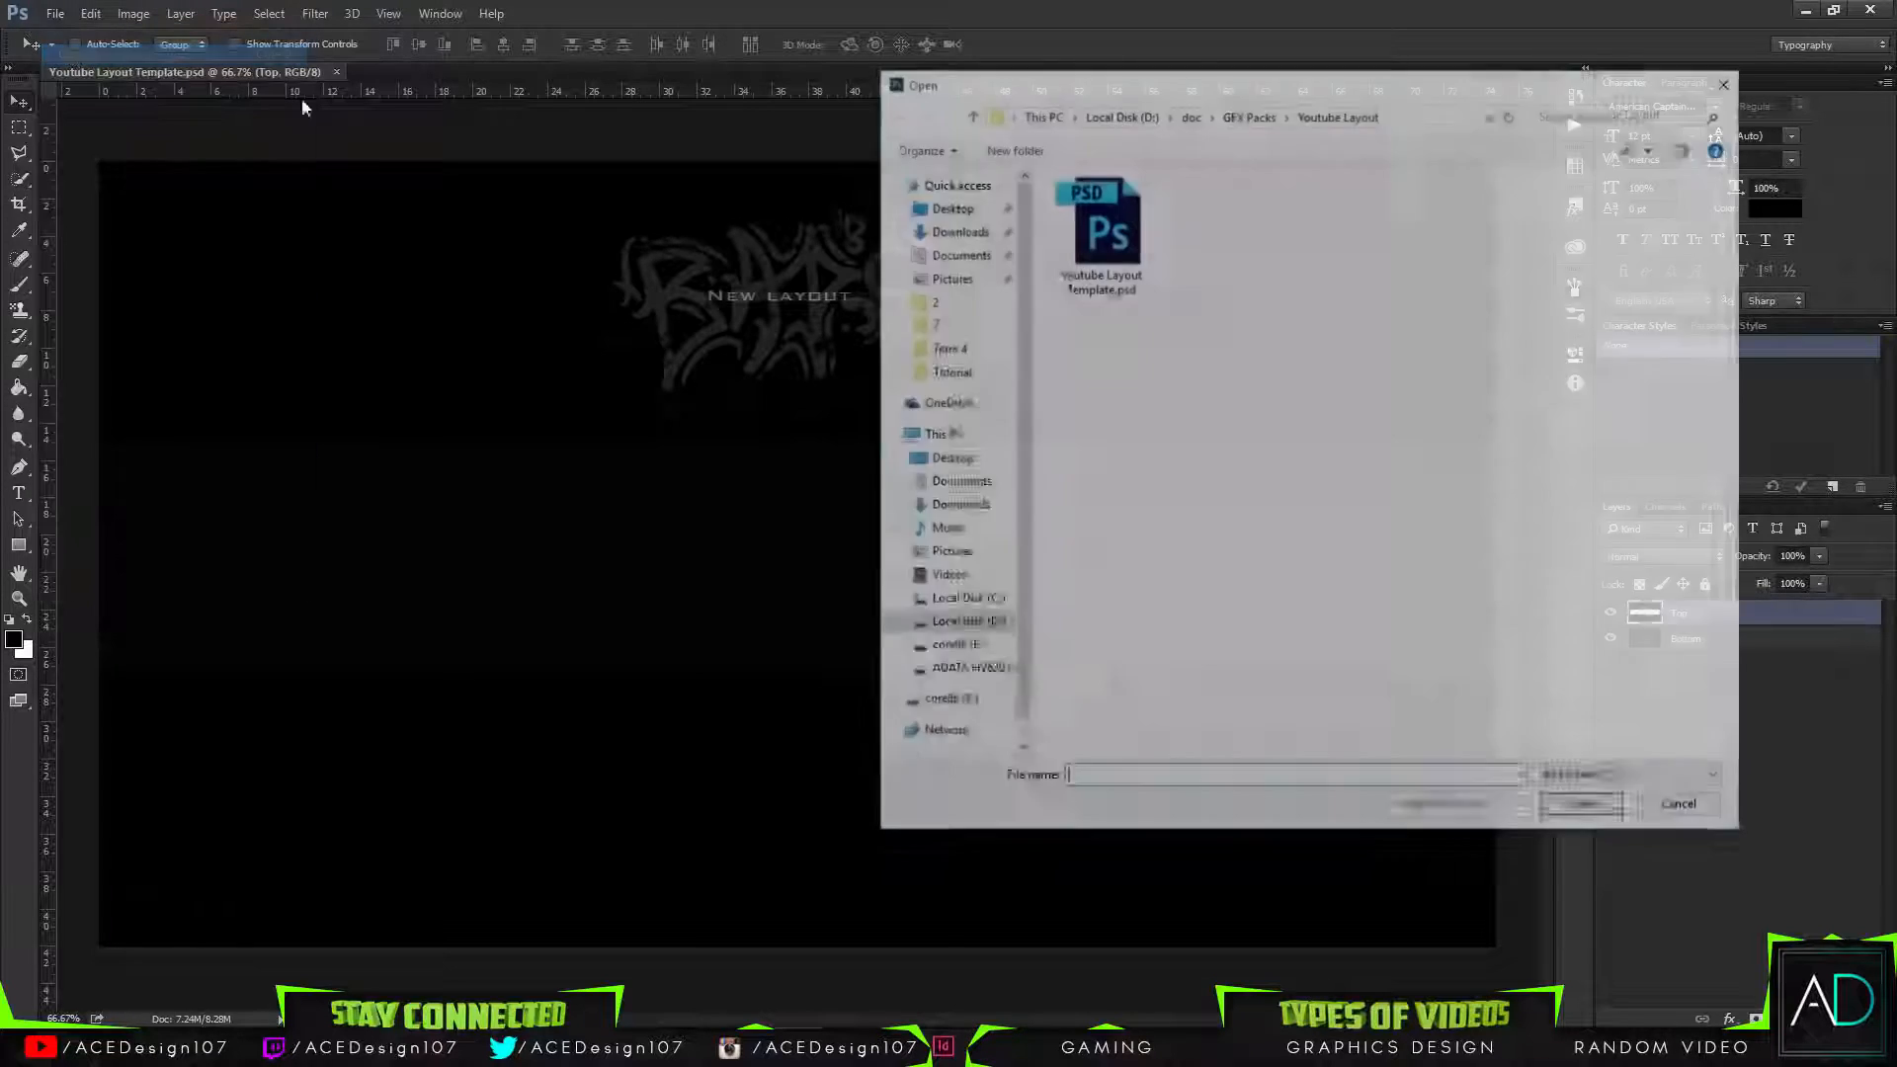
pyautogui.click(981, 621)
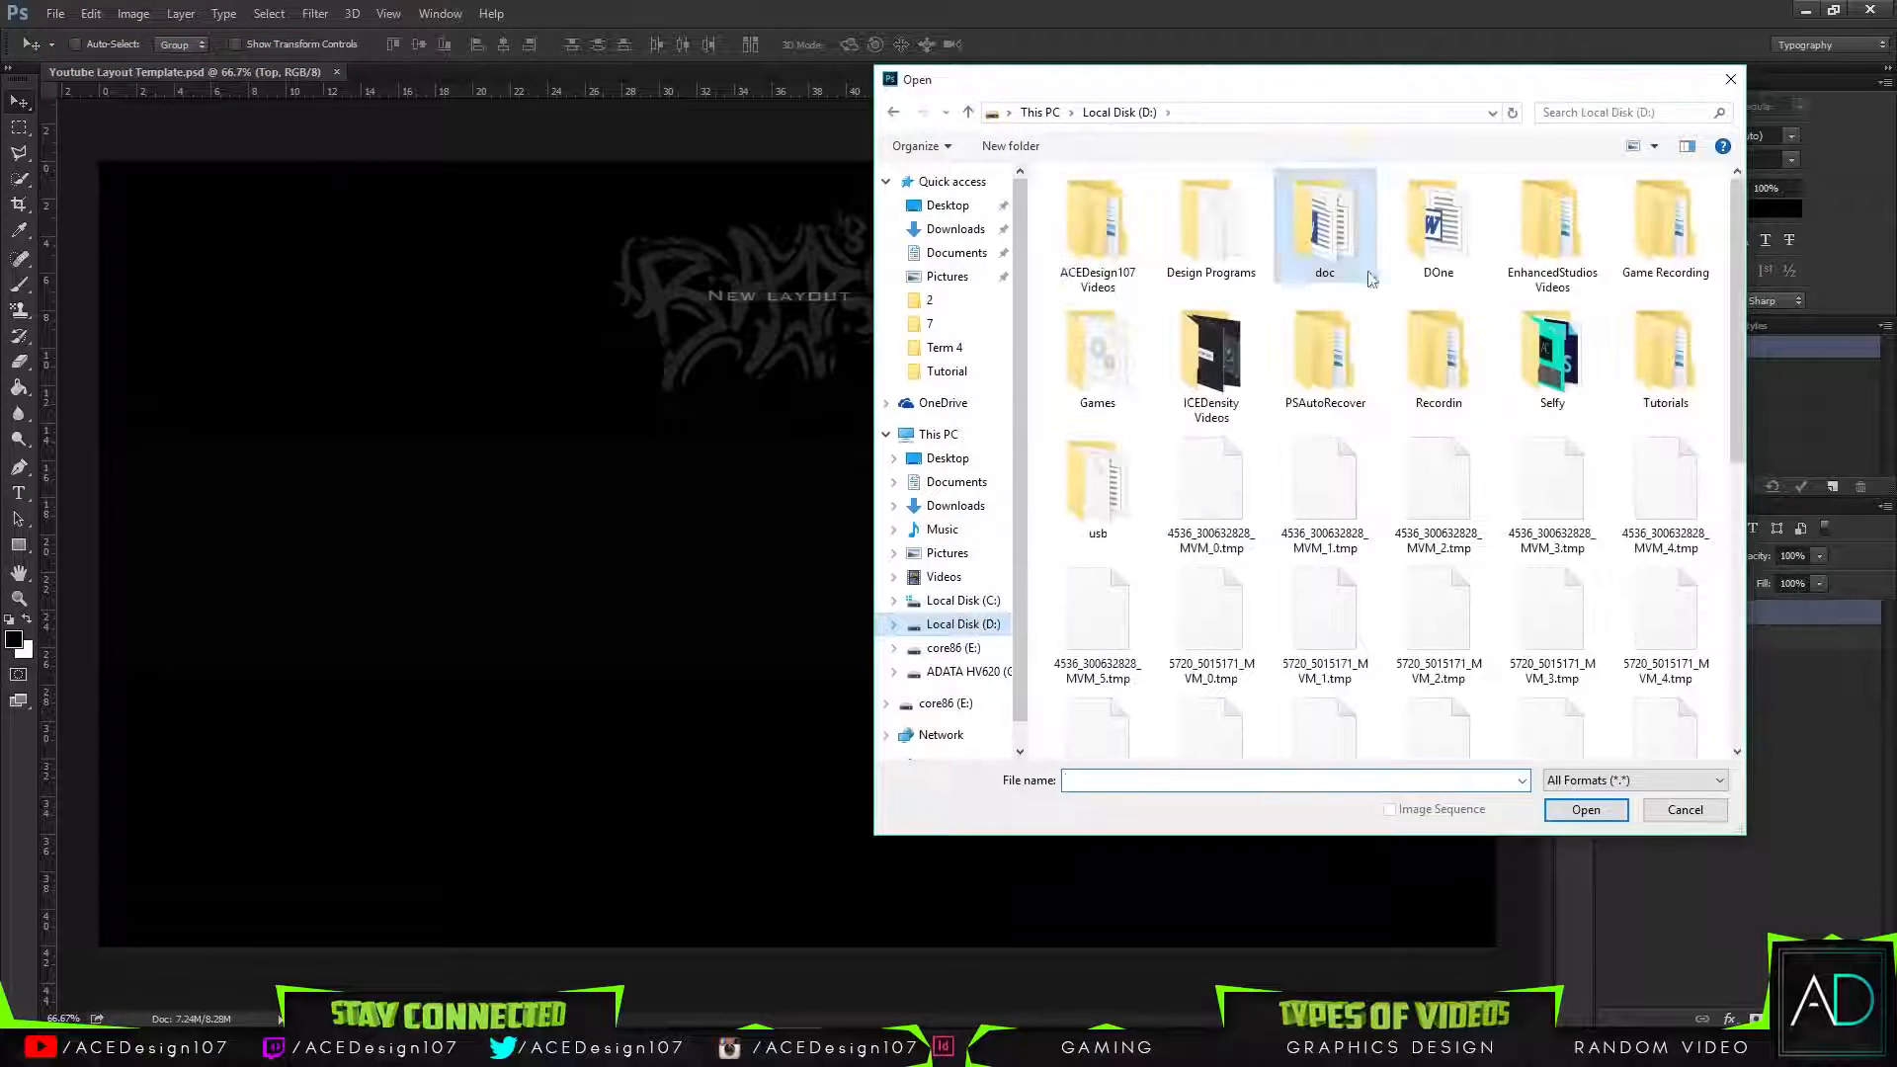
pyautogui.doubleClick(1666, 348)
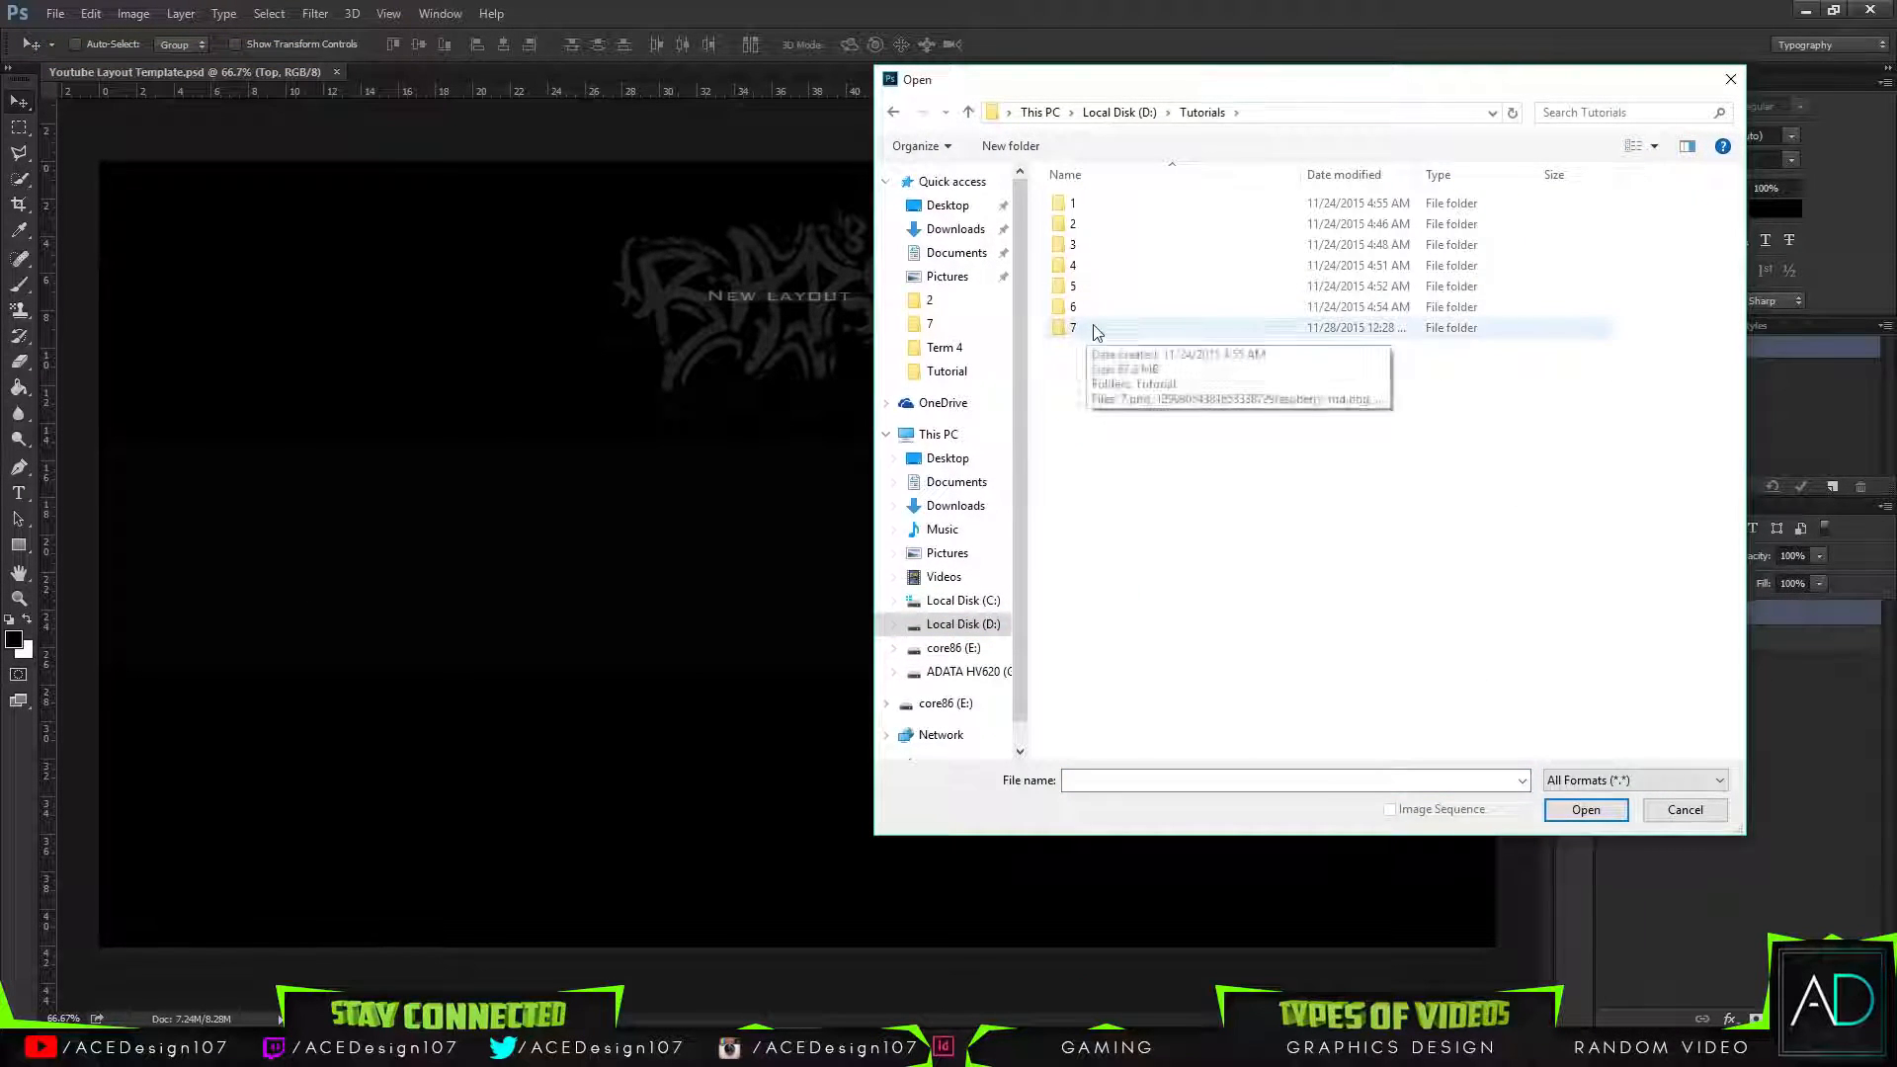
pyautogui.doubleClick(1072, 327)
pyautogui.doubleClick(1215, 235)
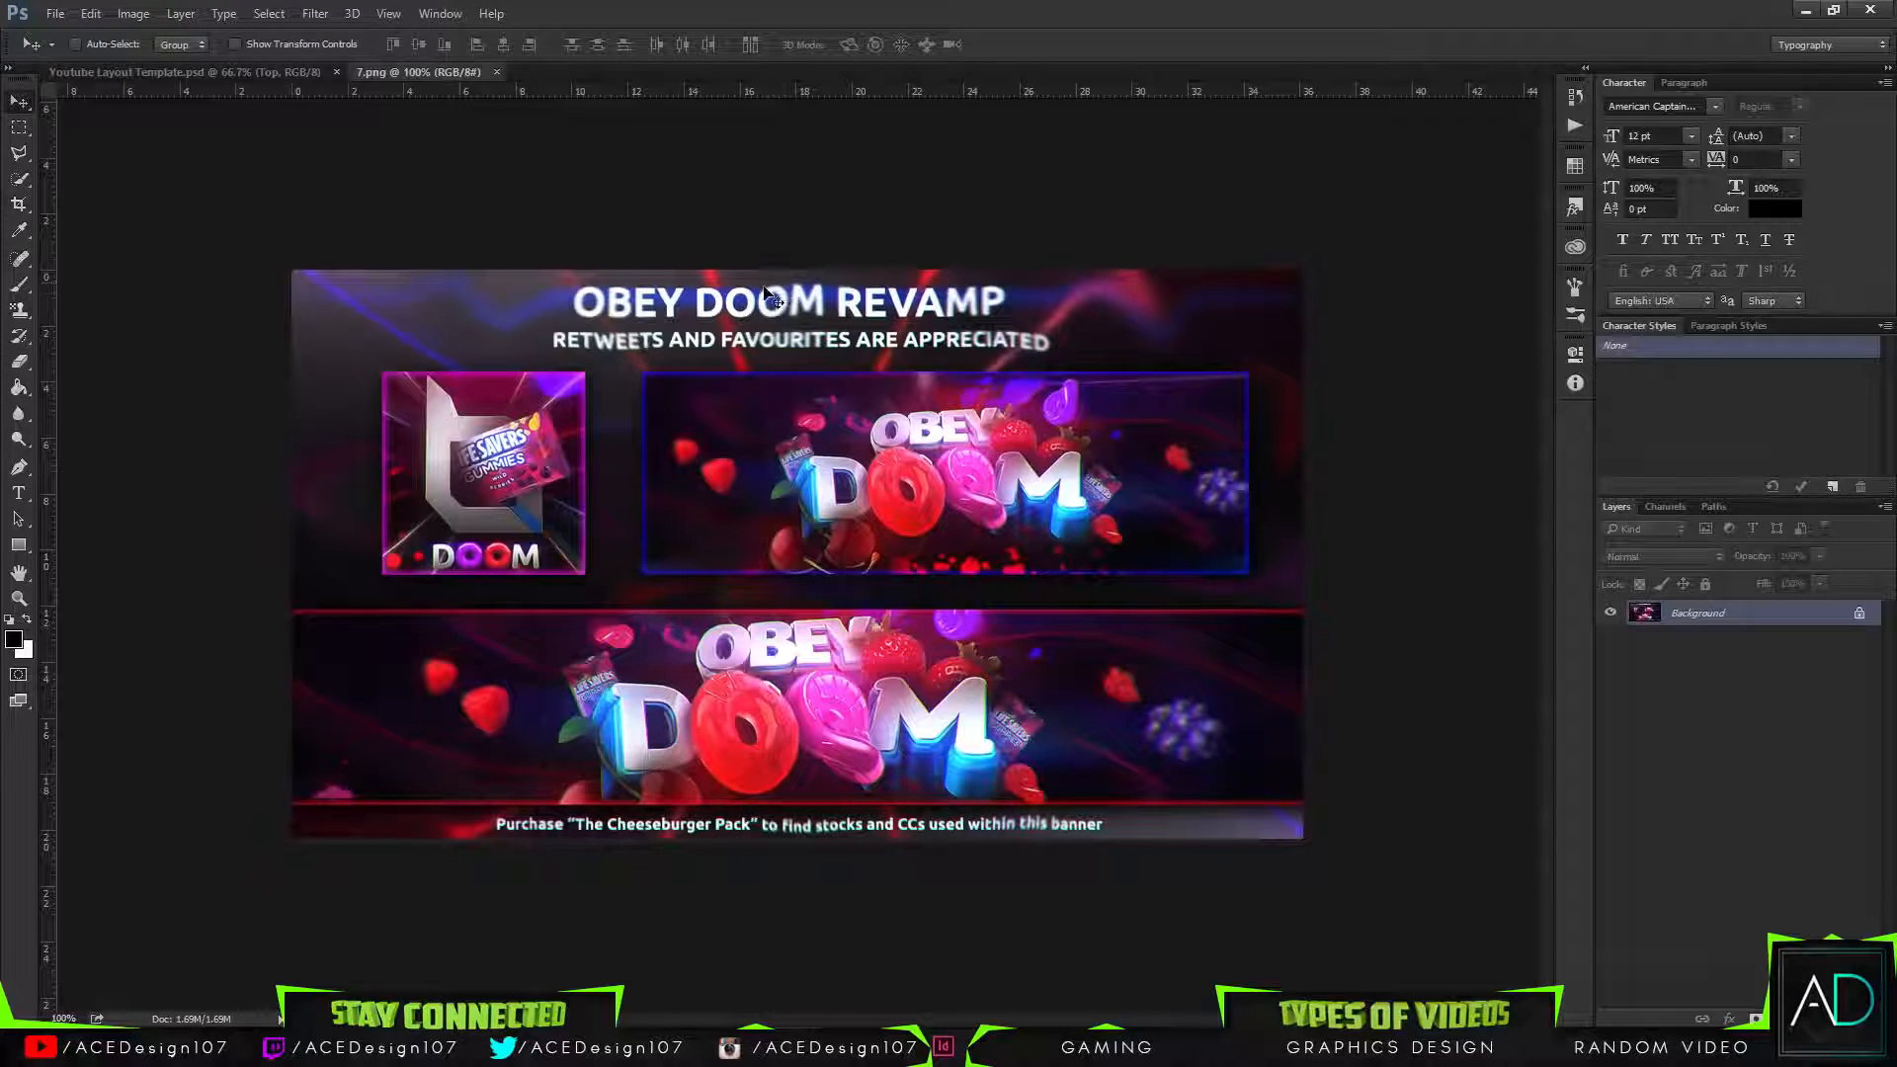
# Crop 7.png to the wide OBEY DOOM banner strip, excluding the header artwork above and the caption line below.
pyautogui.press('c')
pyautogui.moveTo(771, 269); pyautogui.dragTo(761, 444)
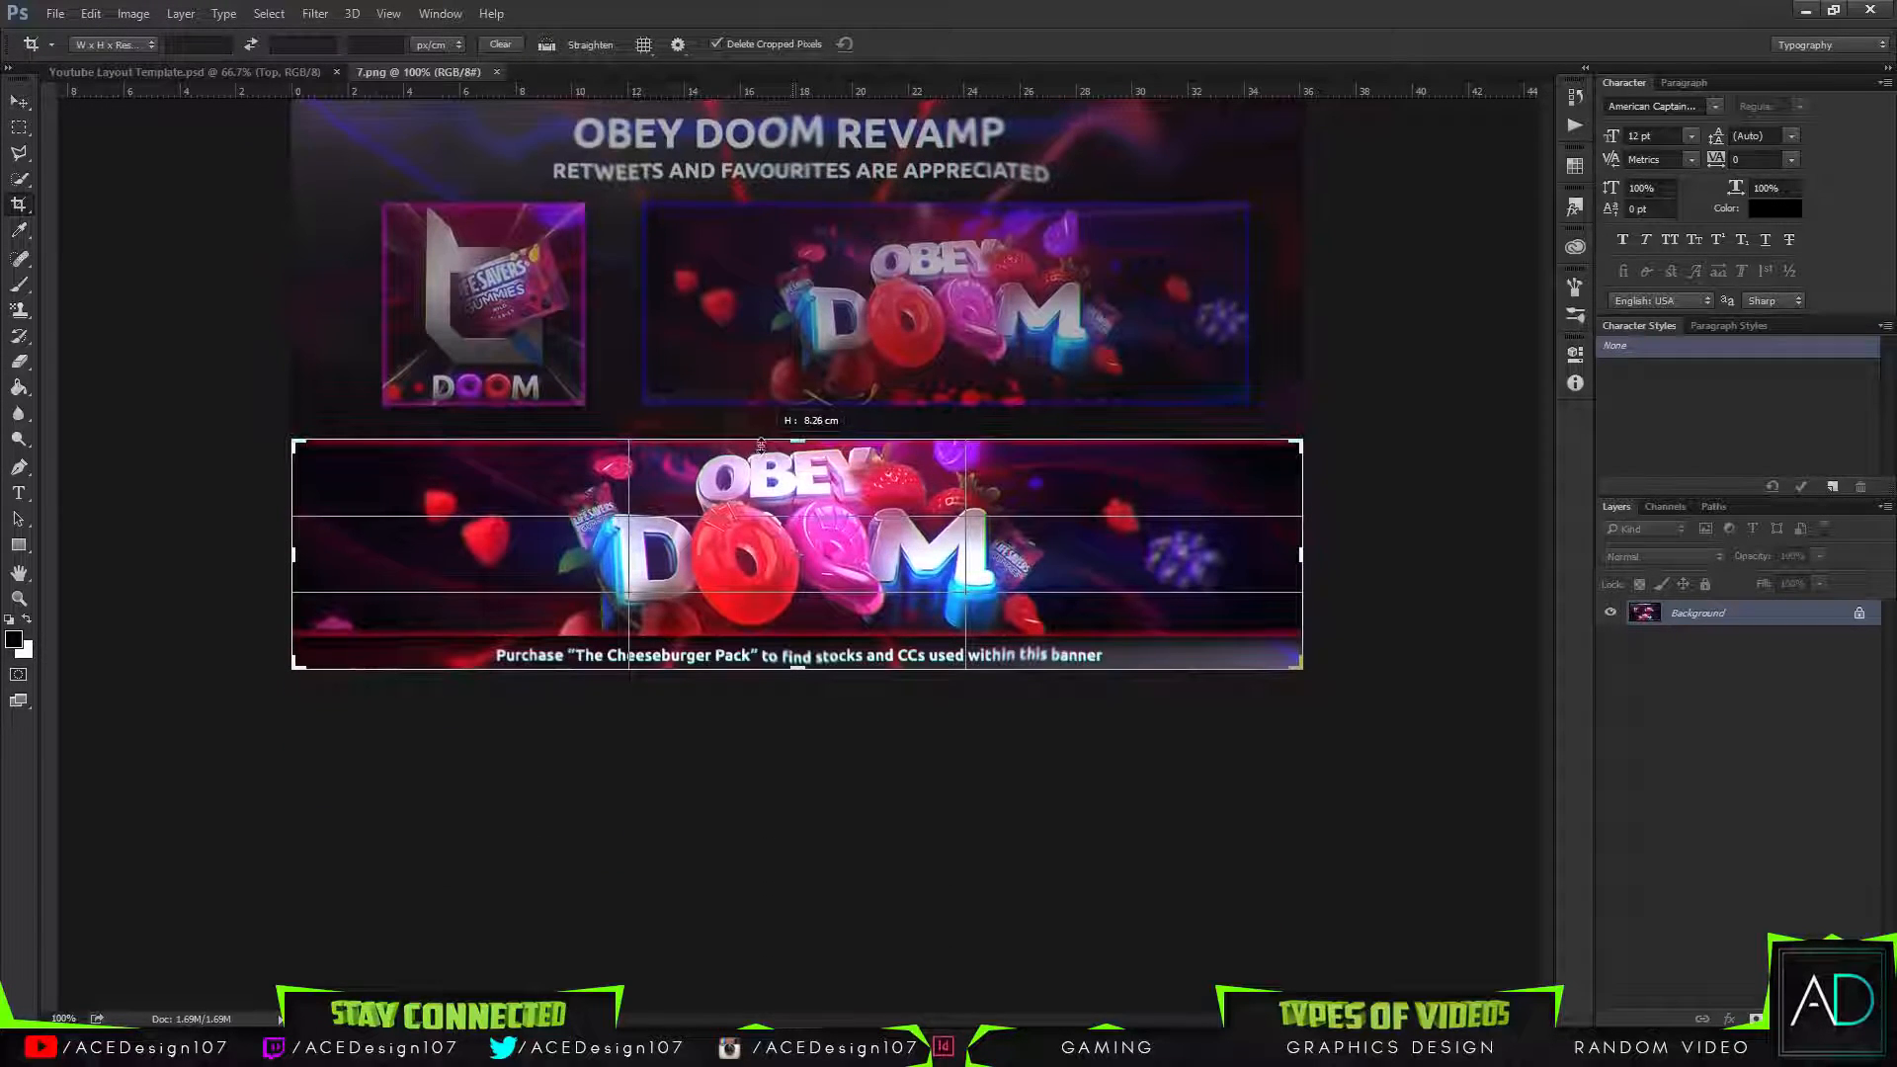
pyautogui.moveTo(798, 669); pyautogui.dragTo(811, 662)
pyautogui.press('Return')
pyautogui.press('v')
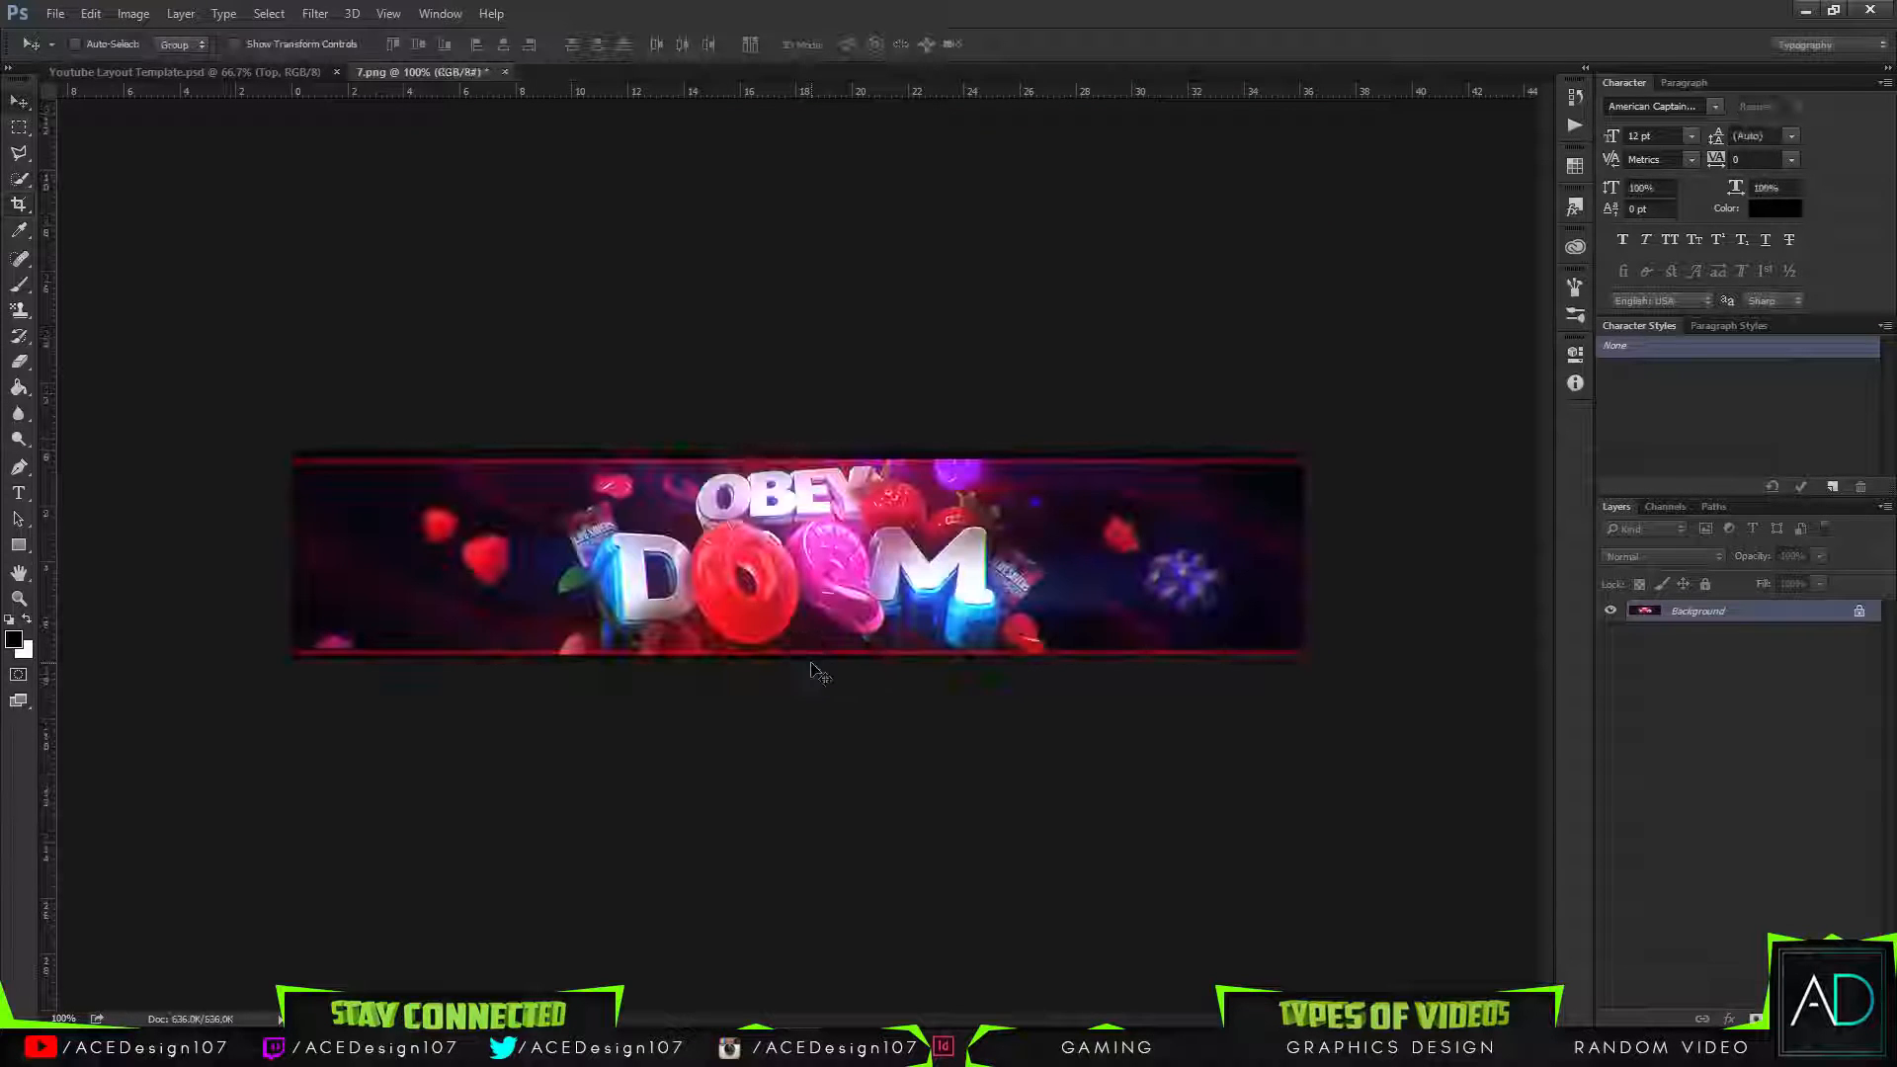
# Move the cropped OBEY DOOM banner into Youtube Layout Template.psd, centred near the bottom of the canvas.
pyautogui.press('c')
pyautogui.press('v')
pyautogui.moveTo(812, 557); pyautogui.dragTo(1071, 564)
pyautogui.hotkey('ctrl', 't')
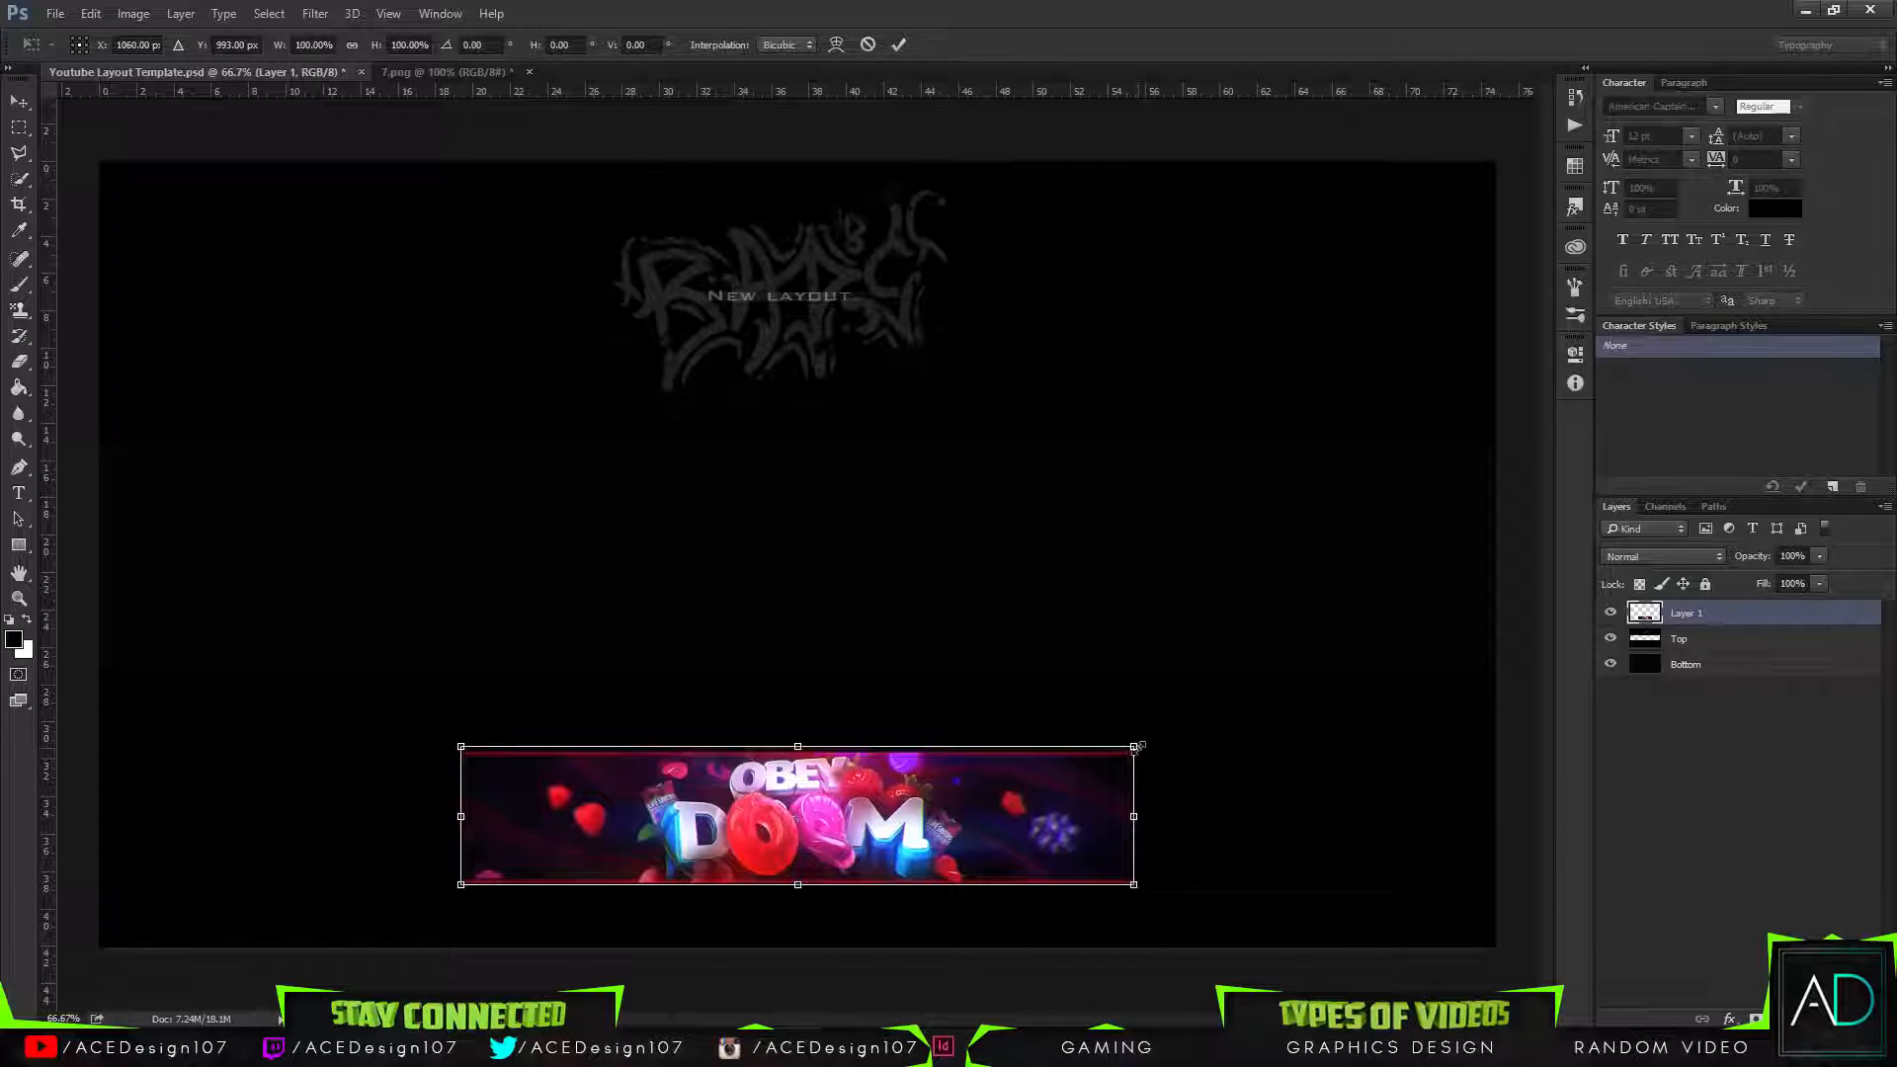
pyautogui.moveTo(1132, 744); pyautogui.dragTo(1208, 713)
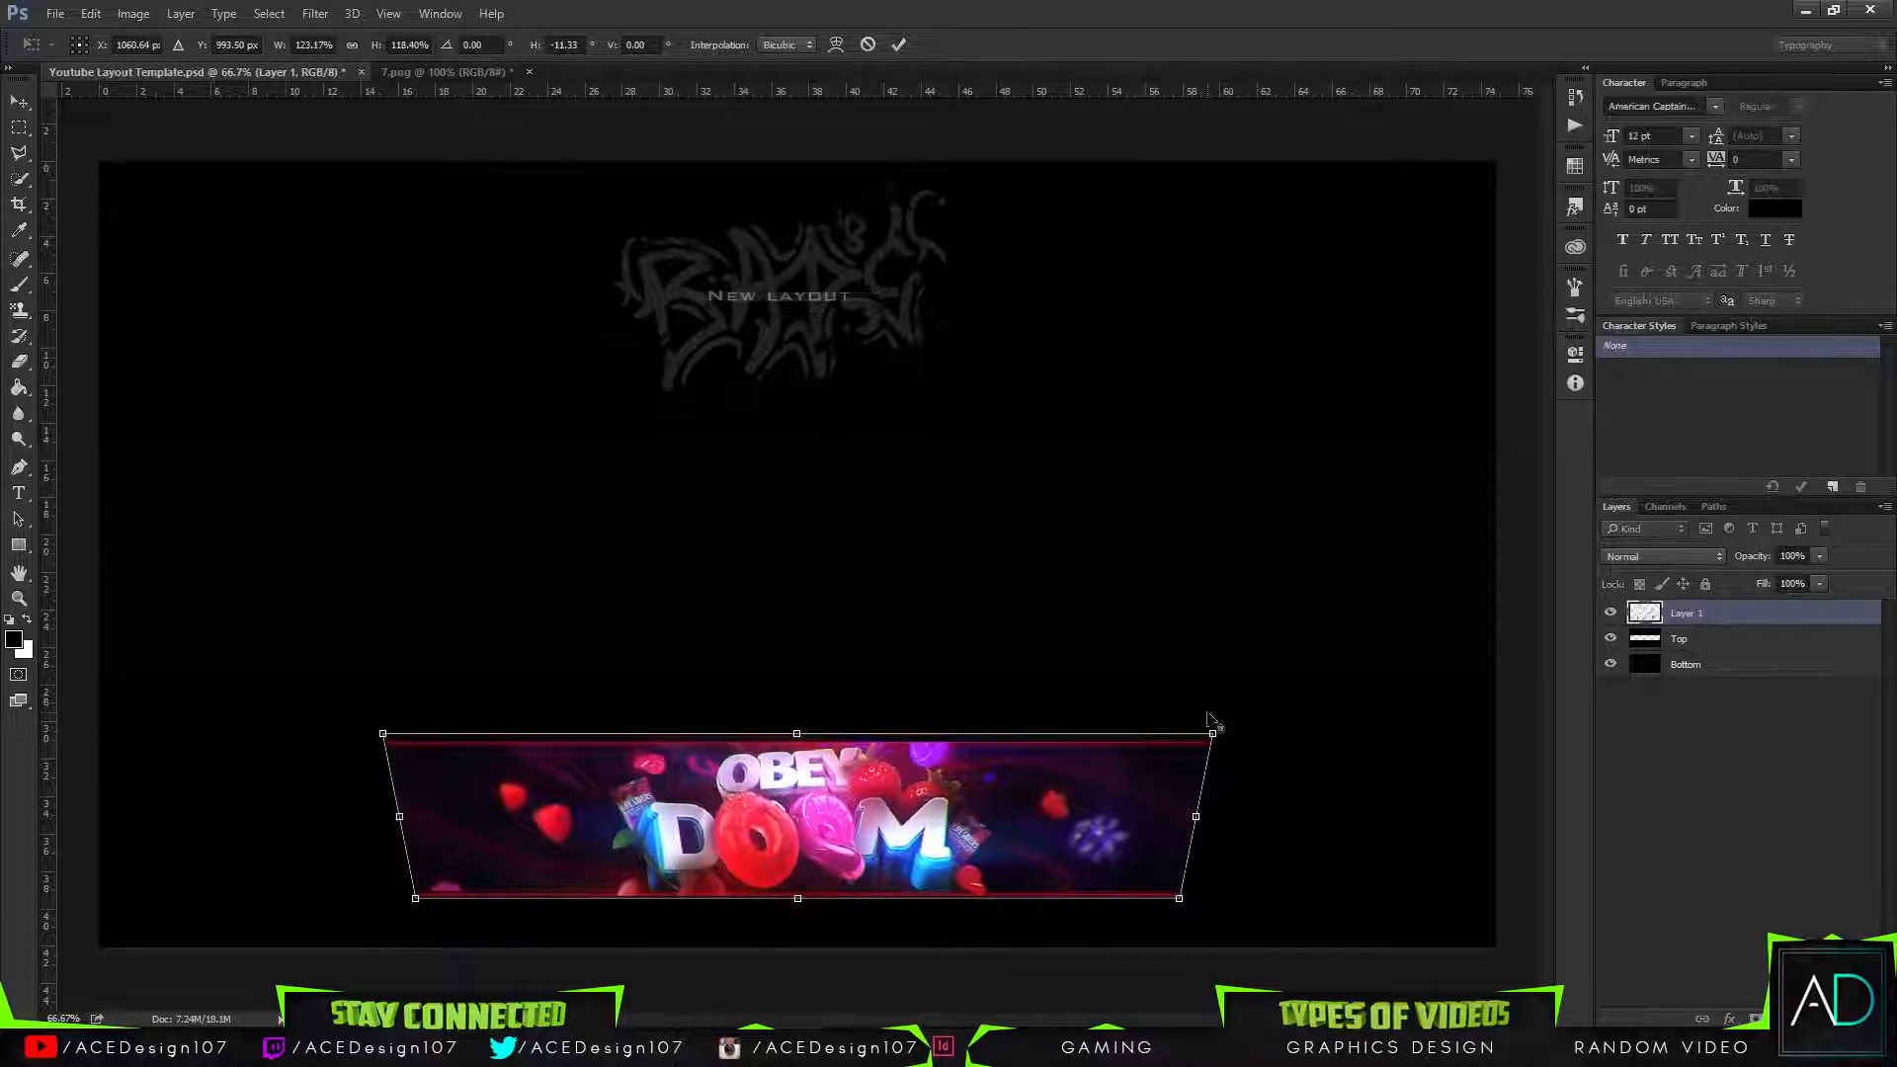
pyautogui.click(868, 44)
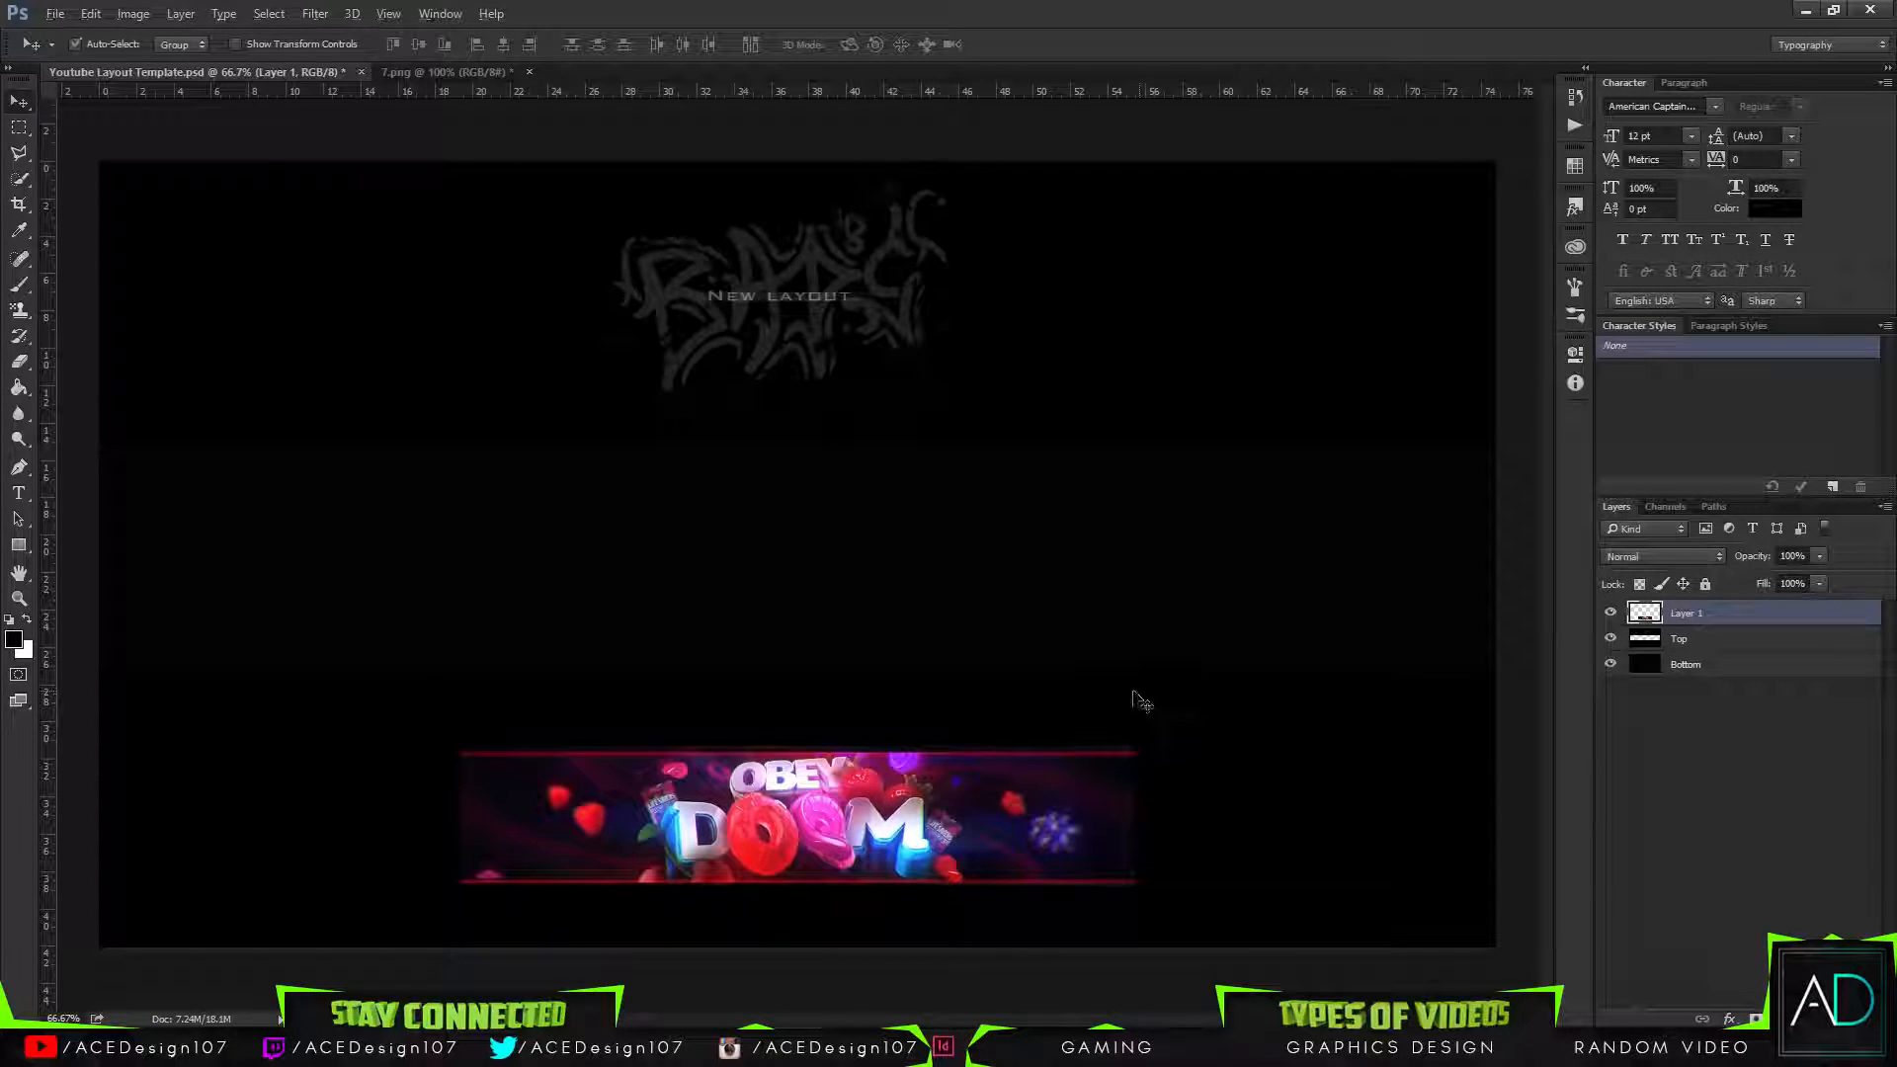
# Scale the OBEY DOOM banner layer up from its centre to about 166%.
pyautogui.hotkey('ctrl', 't')
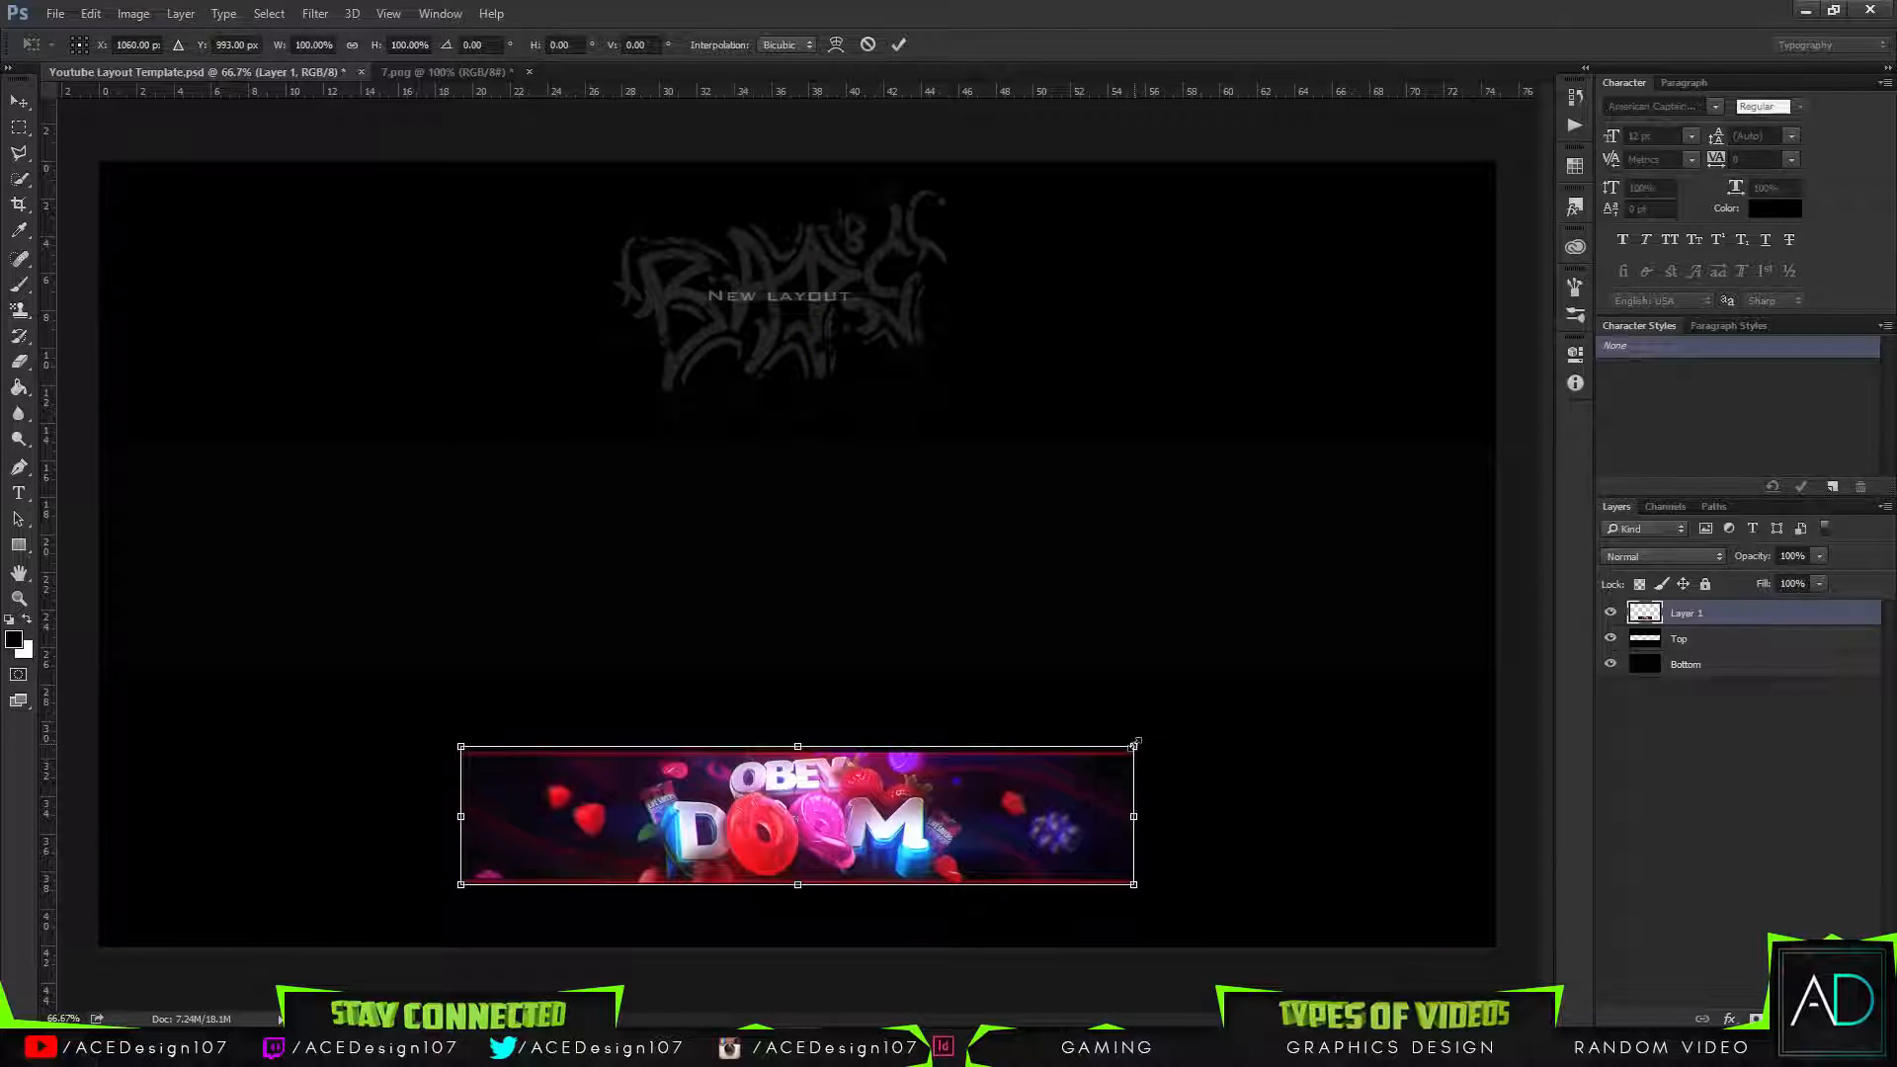
pyautogui.moveTo(1134, 743); pyautogui.dragTo(1337, 592)
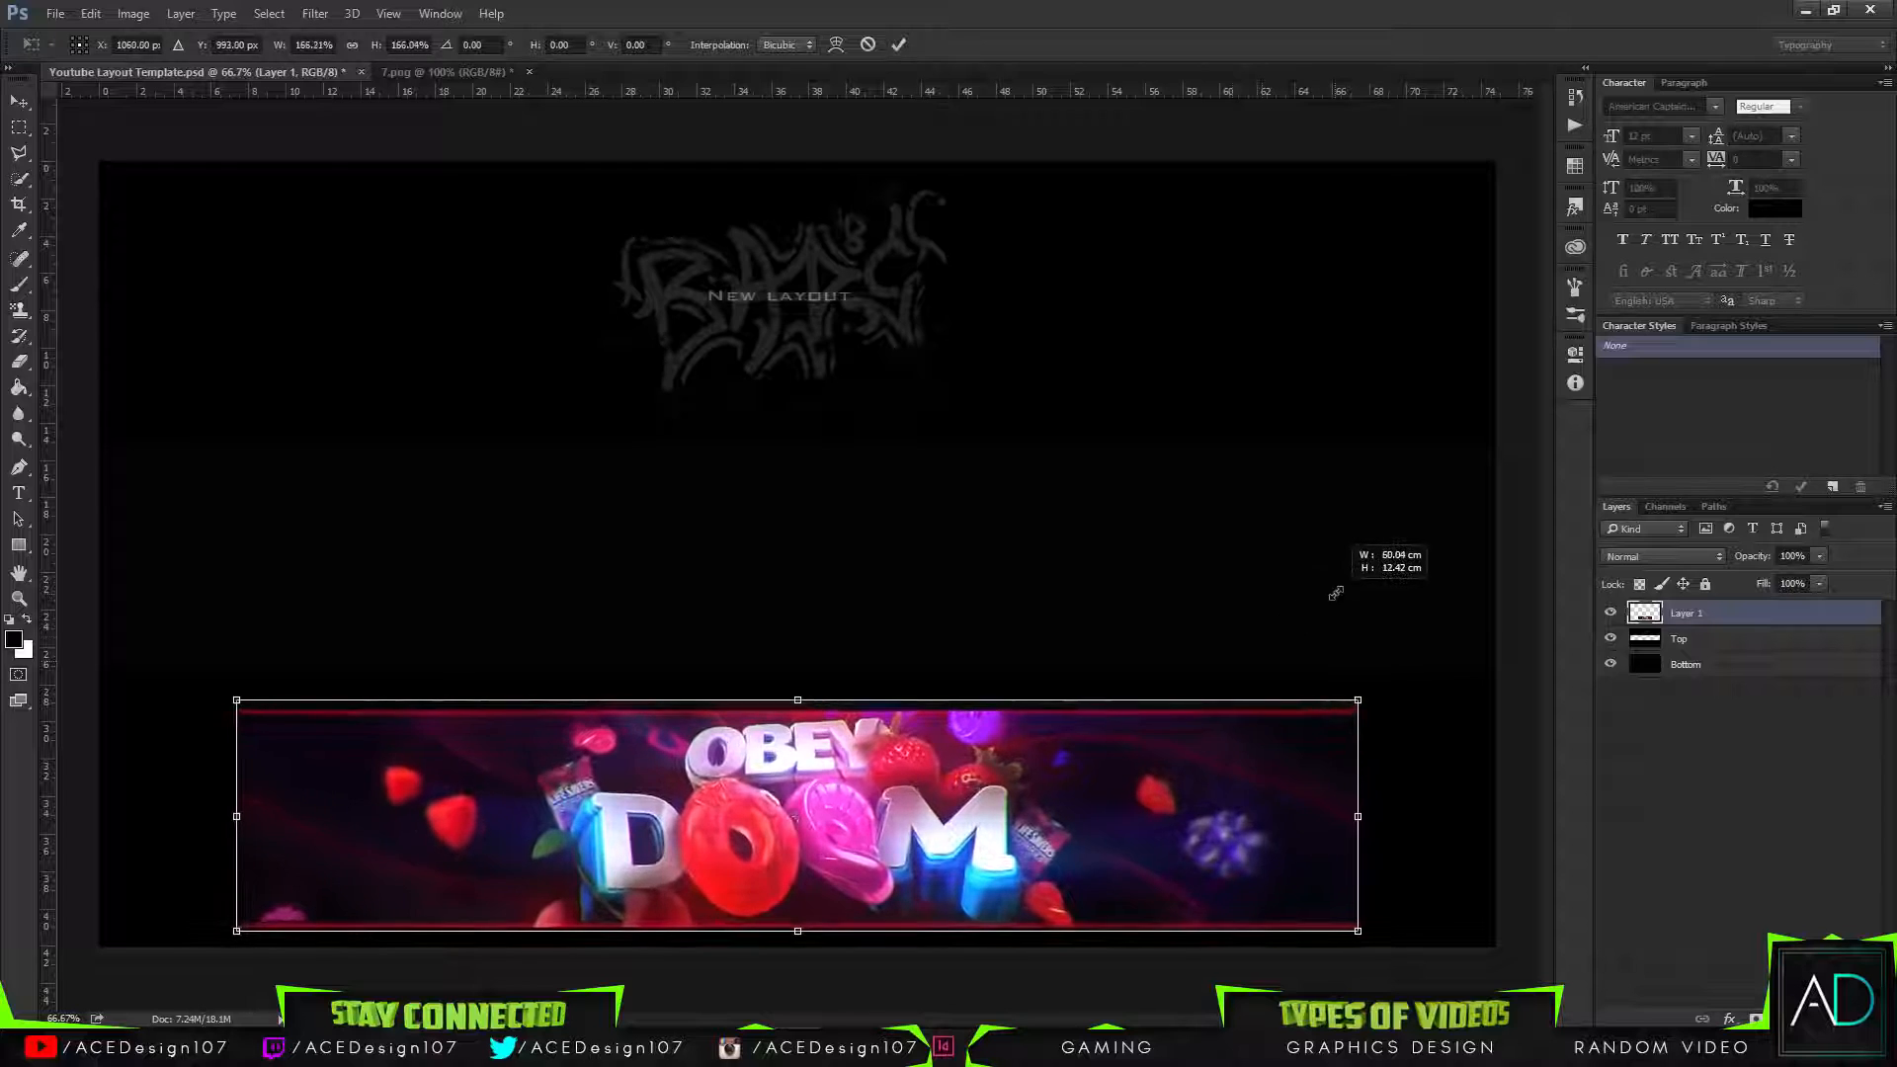
pyautogui.press('Return')
# Delete the thin strips of the banner outside its upper and lower red border lines, then clear the selection.
pyautogui.press('m')
pyautogui.moveTo(1445, 547); pyautogui.dragTo(117, 711)
pyautogui.moveTo(1378, 945); pyautogui.dragTo(140, 929)
pyautogui.press('Delete')
pyautogui.hotkey('ctrl', 'd')
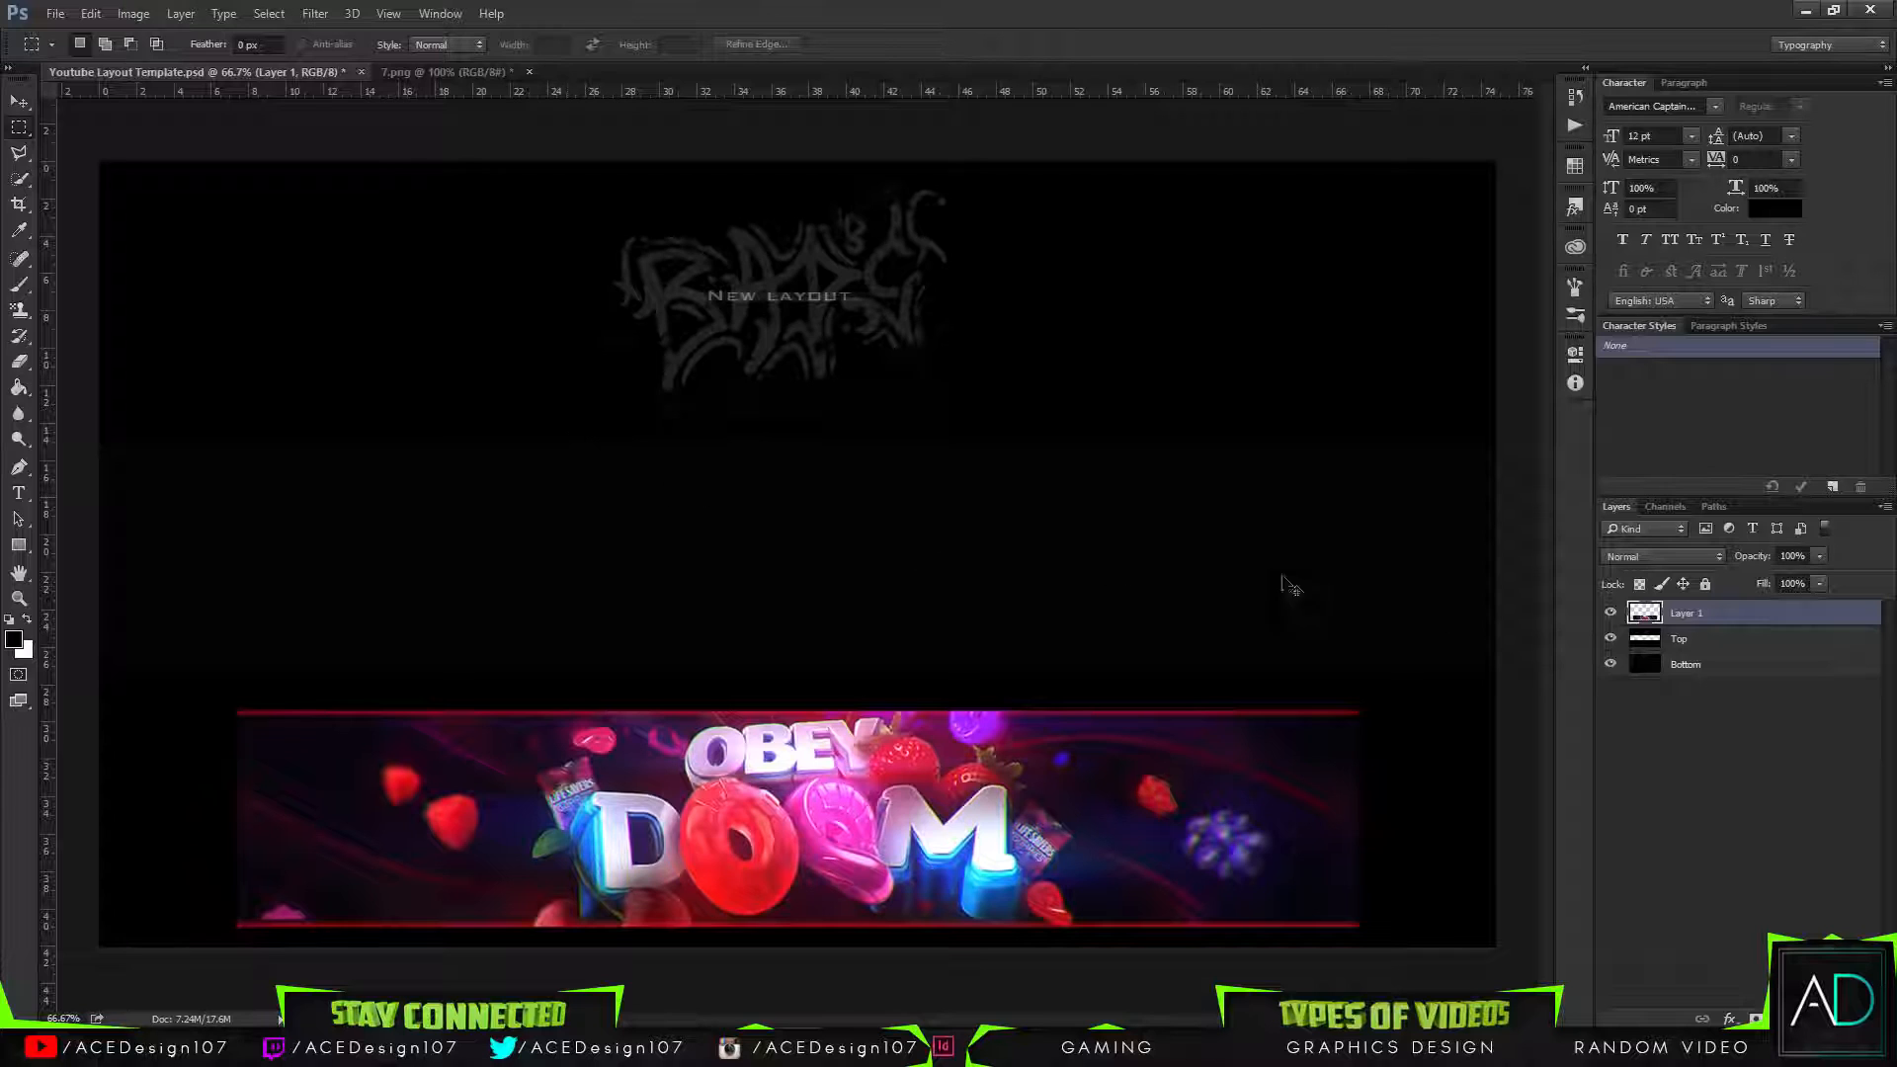
# Enlarge the trimmed banner slightly more and centre it horizontally near the bottom of the canvas.
pyautogui.hotkey('ctrl', 't')
pyautogui.moveTo(1360, 710); pyautogui.dragTo(1454, 691)
pyautogui.moveTo(1294, 799); pyautogui.dragTo(1223, 757)
pyautogui.press('Return')
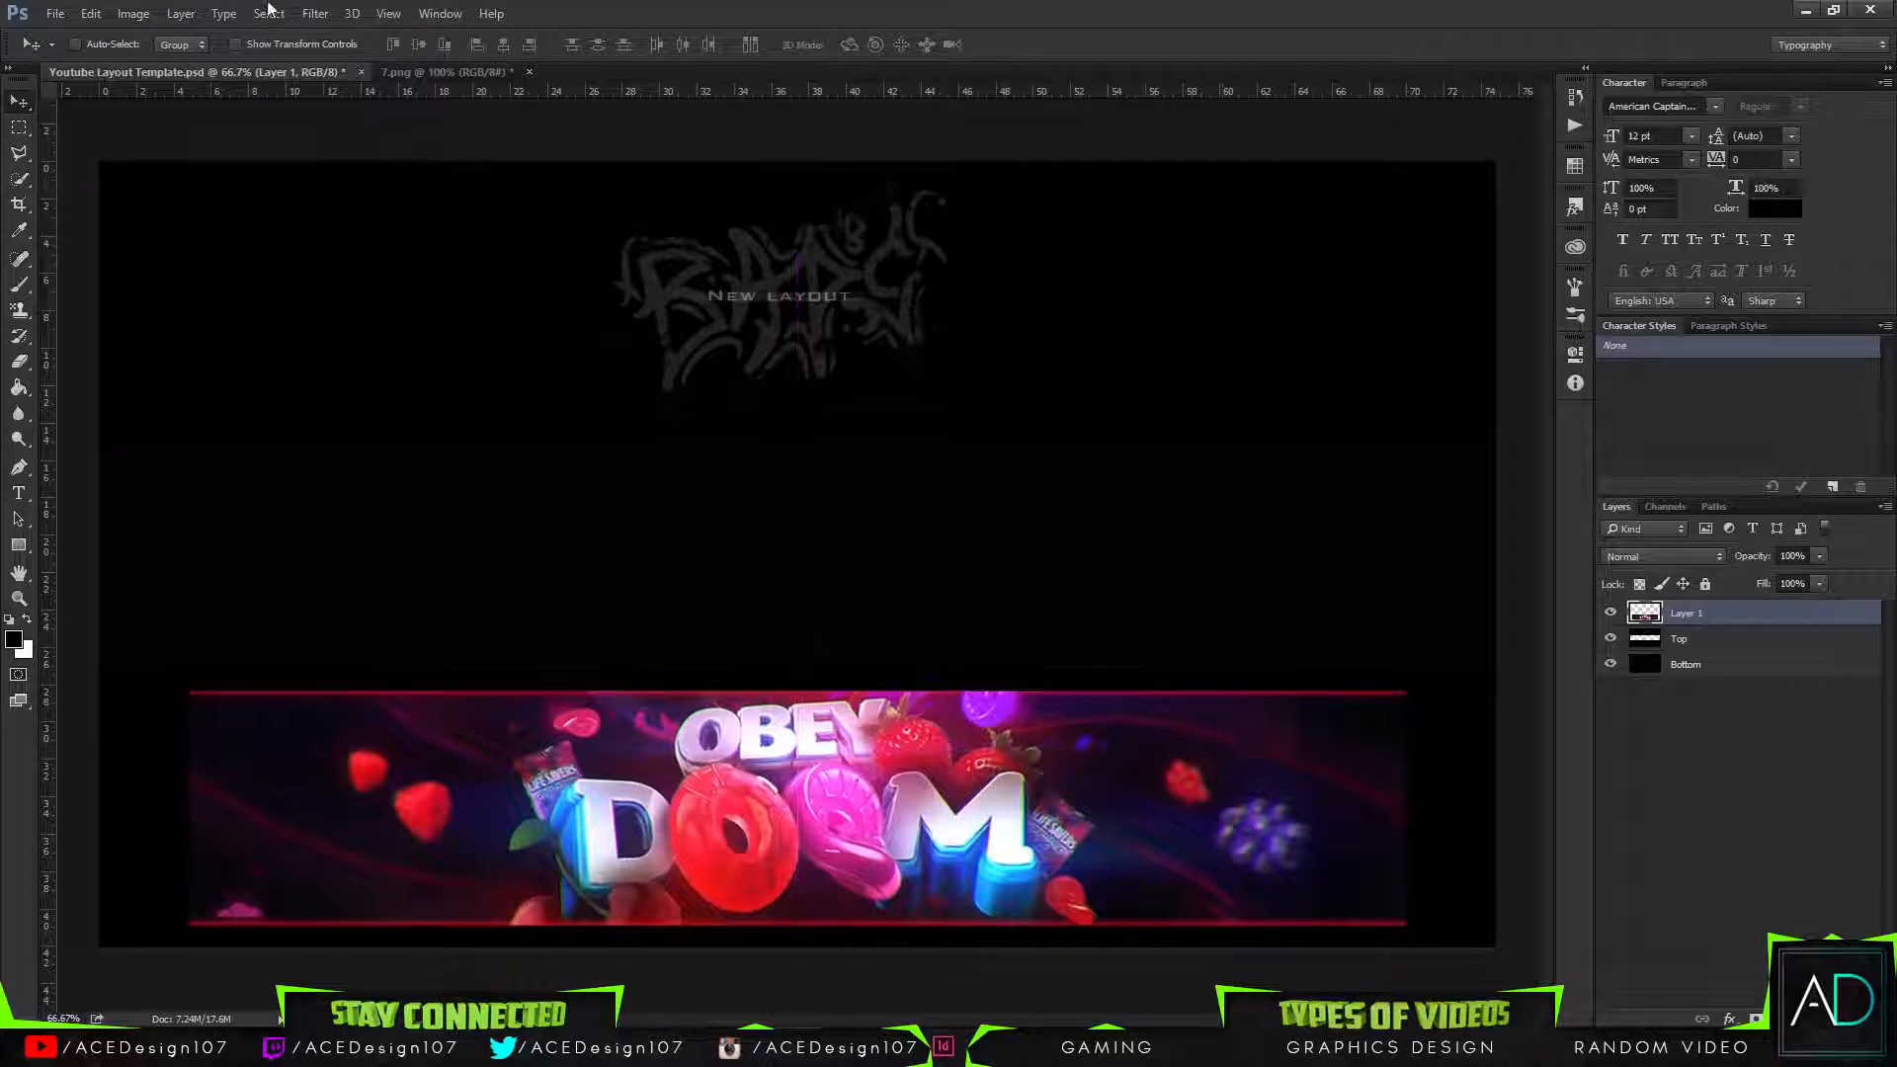
# Open Render0416.png from the Tutorials\7\Tutorial\Render folder on drive D.
pyautogui.click(59, 13)
pyautogui.click(59, 46)
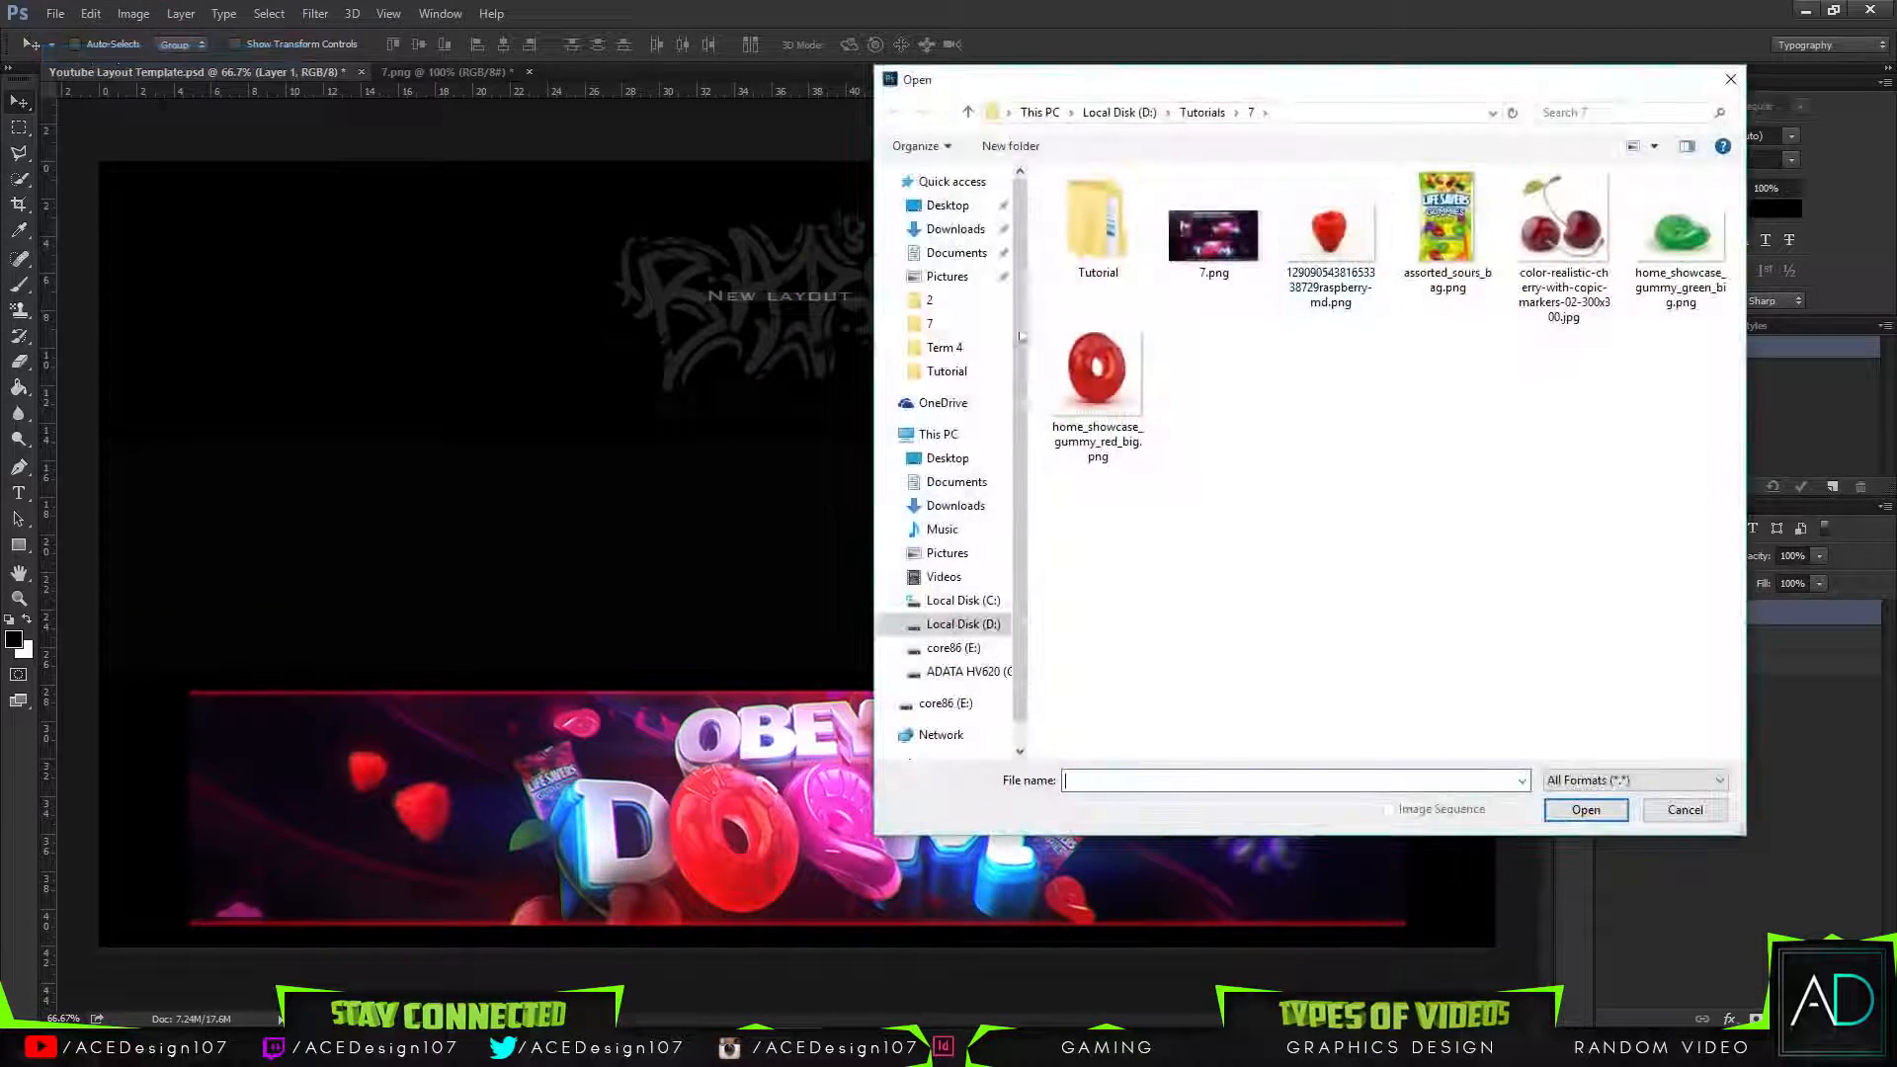
pyautogui.doubleClick(1064, 229)
pyautogui.doubleClick(1094, 205)
pyautogui.click(1095, 207)
pyautogui.click(1366, 258)
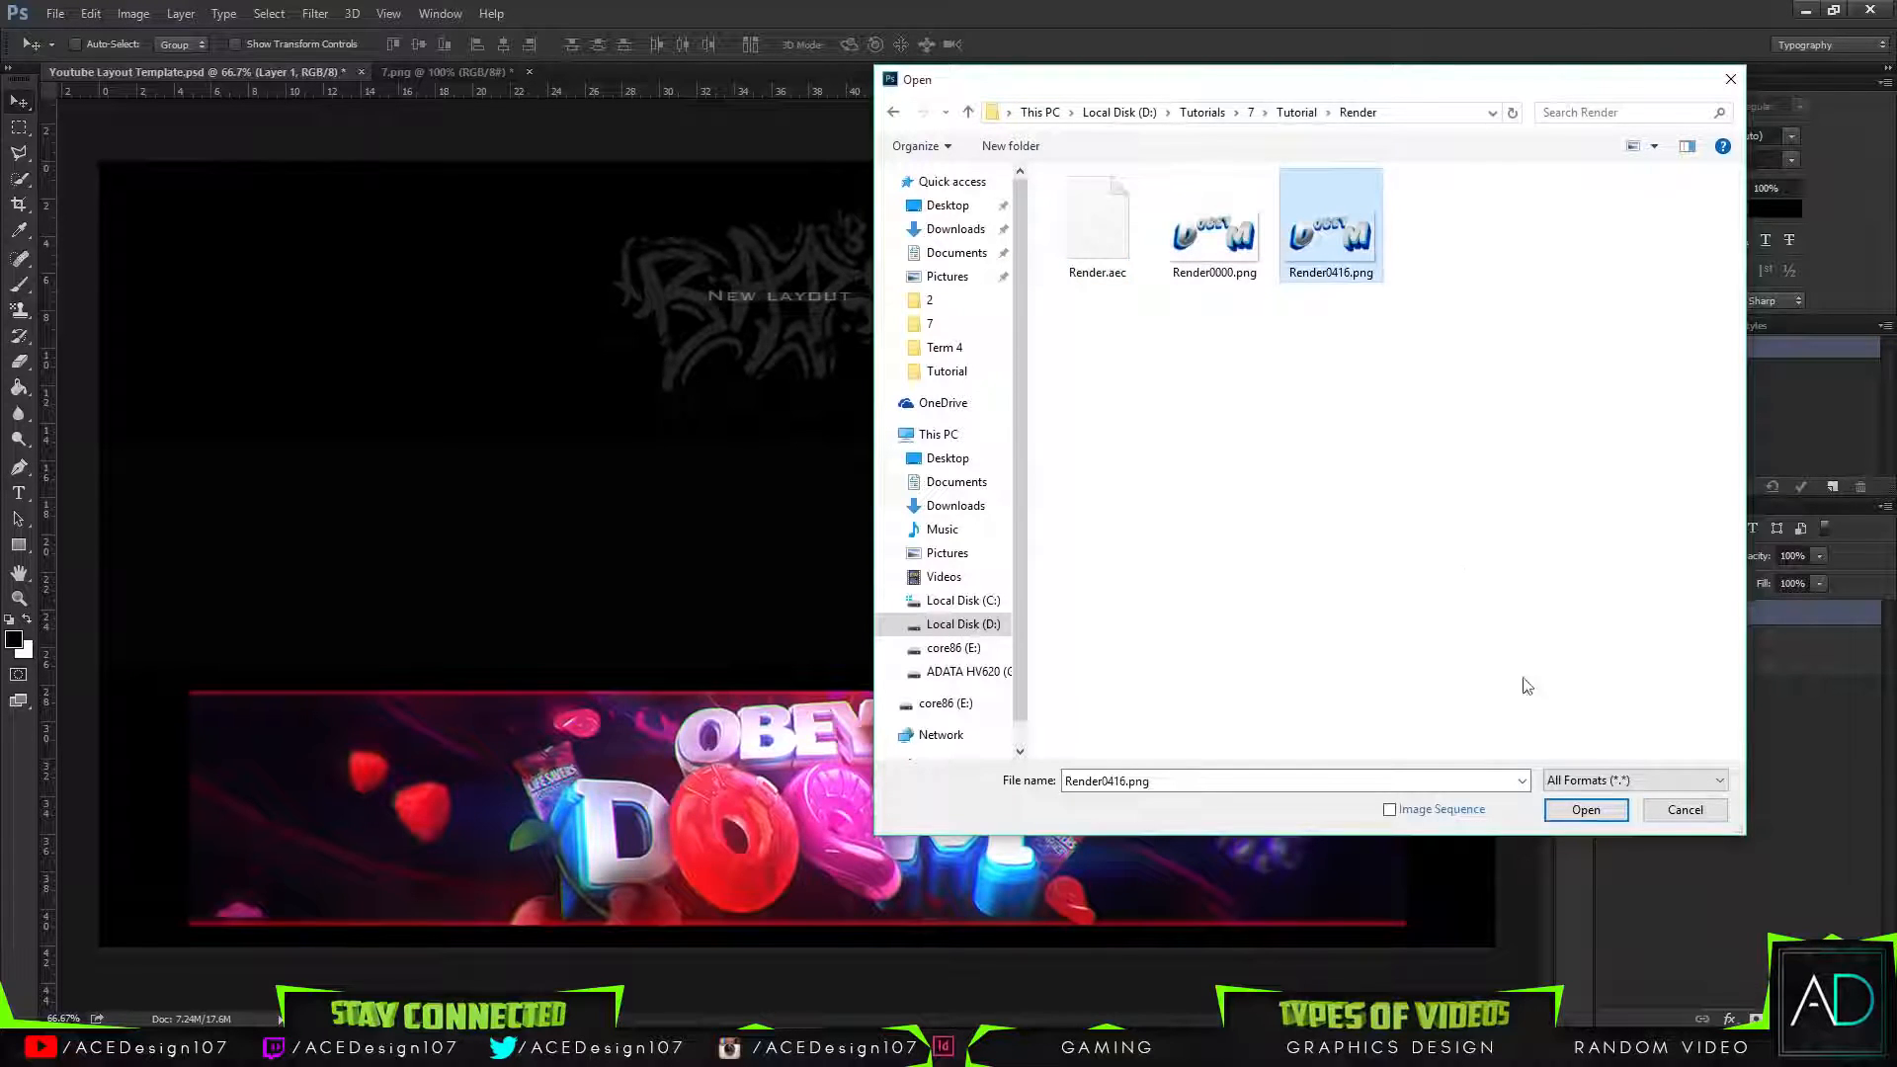
pyautogui.click(1189, 217)
pyautogui.click(1329, 259)
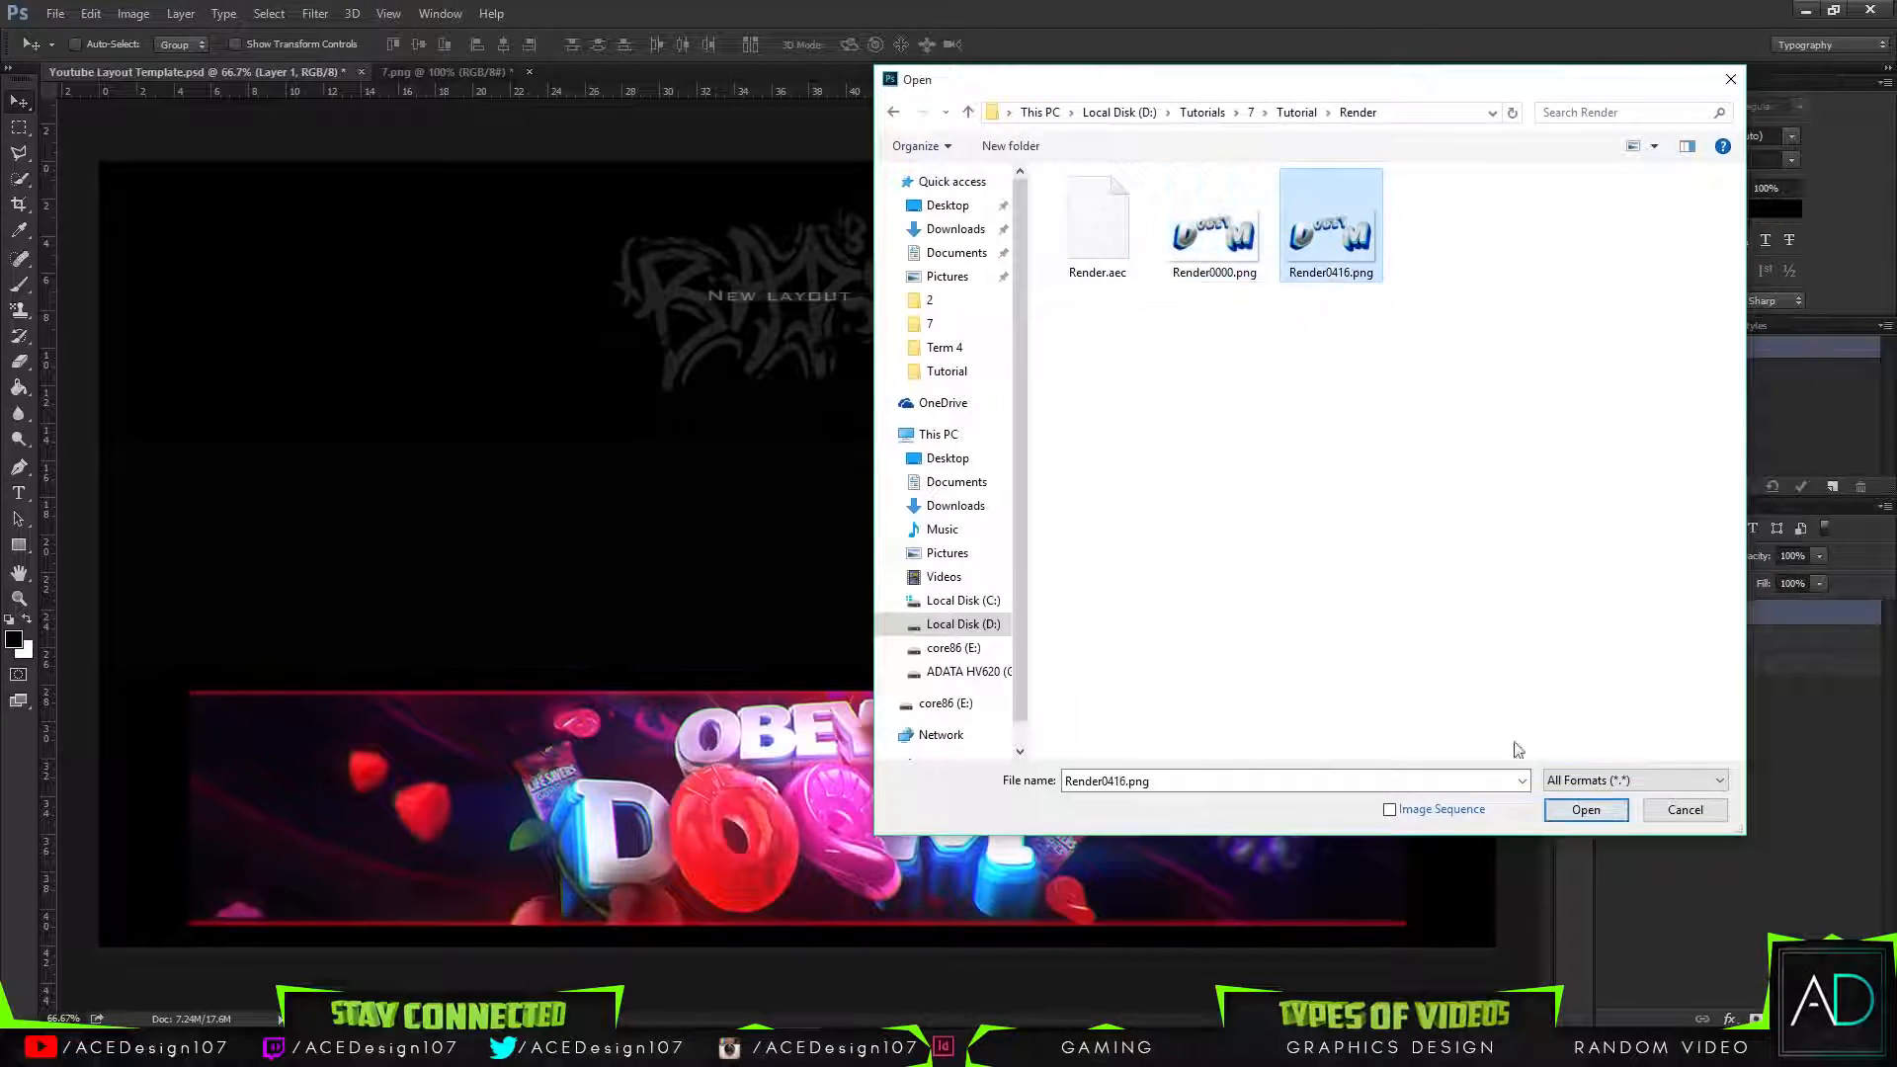
pyautogui.click(1568, 806)
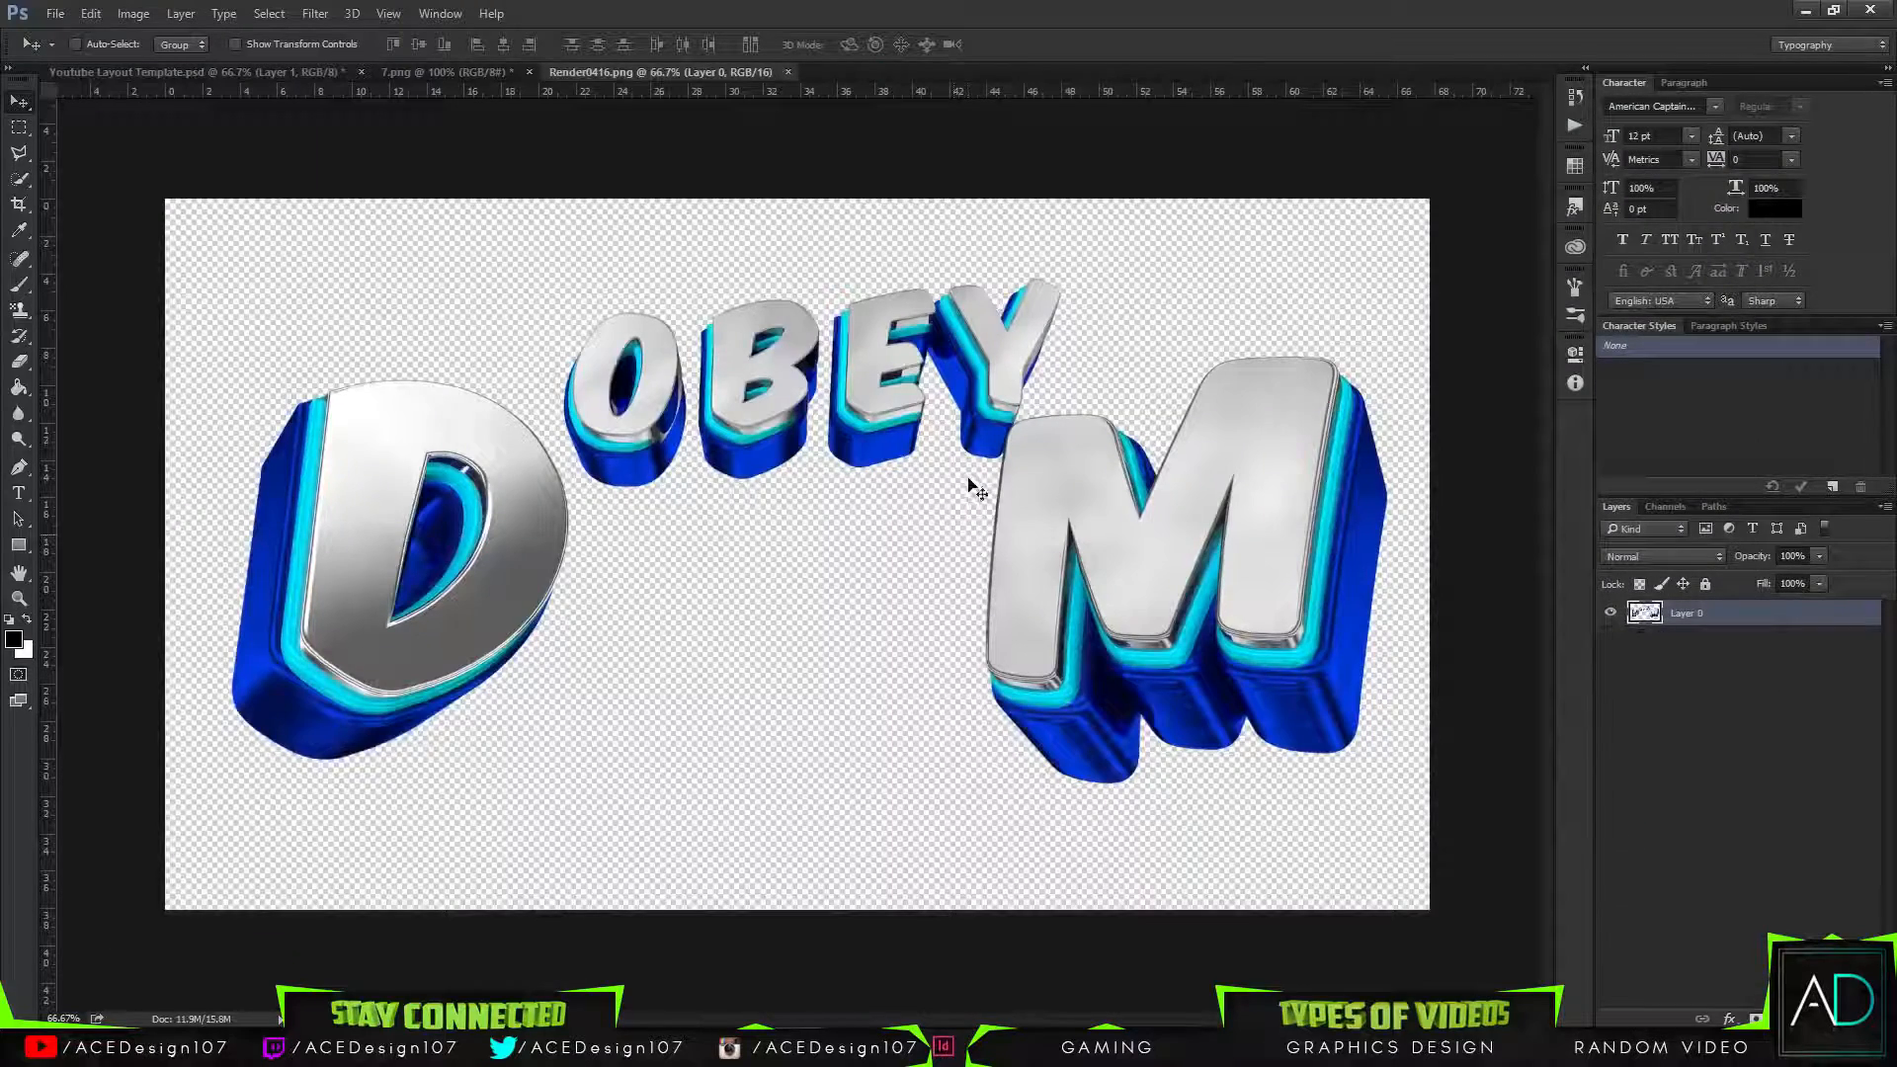
# Bring the OBEY D M render into Youtube Layout Template.psd, scale it down, and centre it directly above the reference banner.
pyautogui.moveTo(828, 390); pyautogui.dragTo(866, 276)
pyautogui.click(935, 407)
pyautogui.hotkey('ctrl', 't')
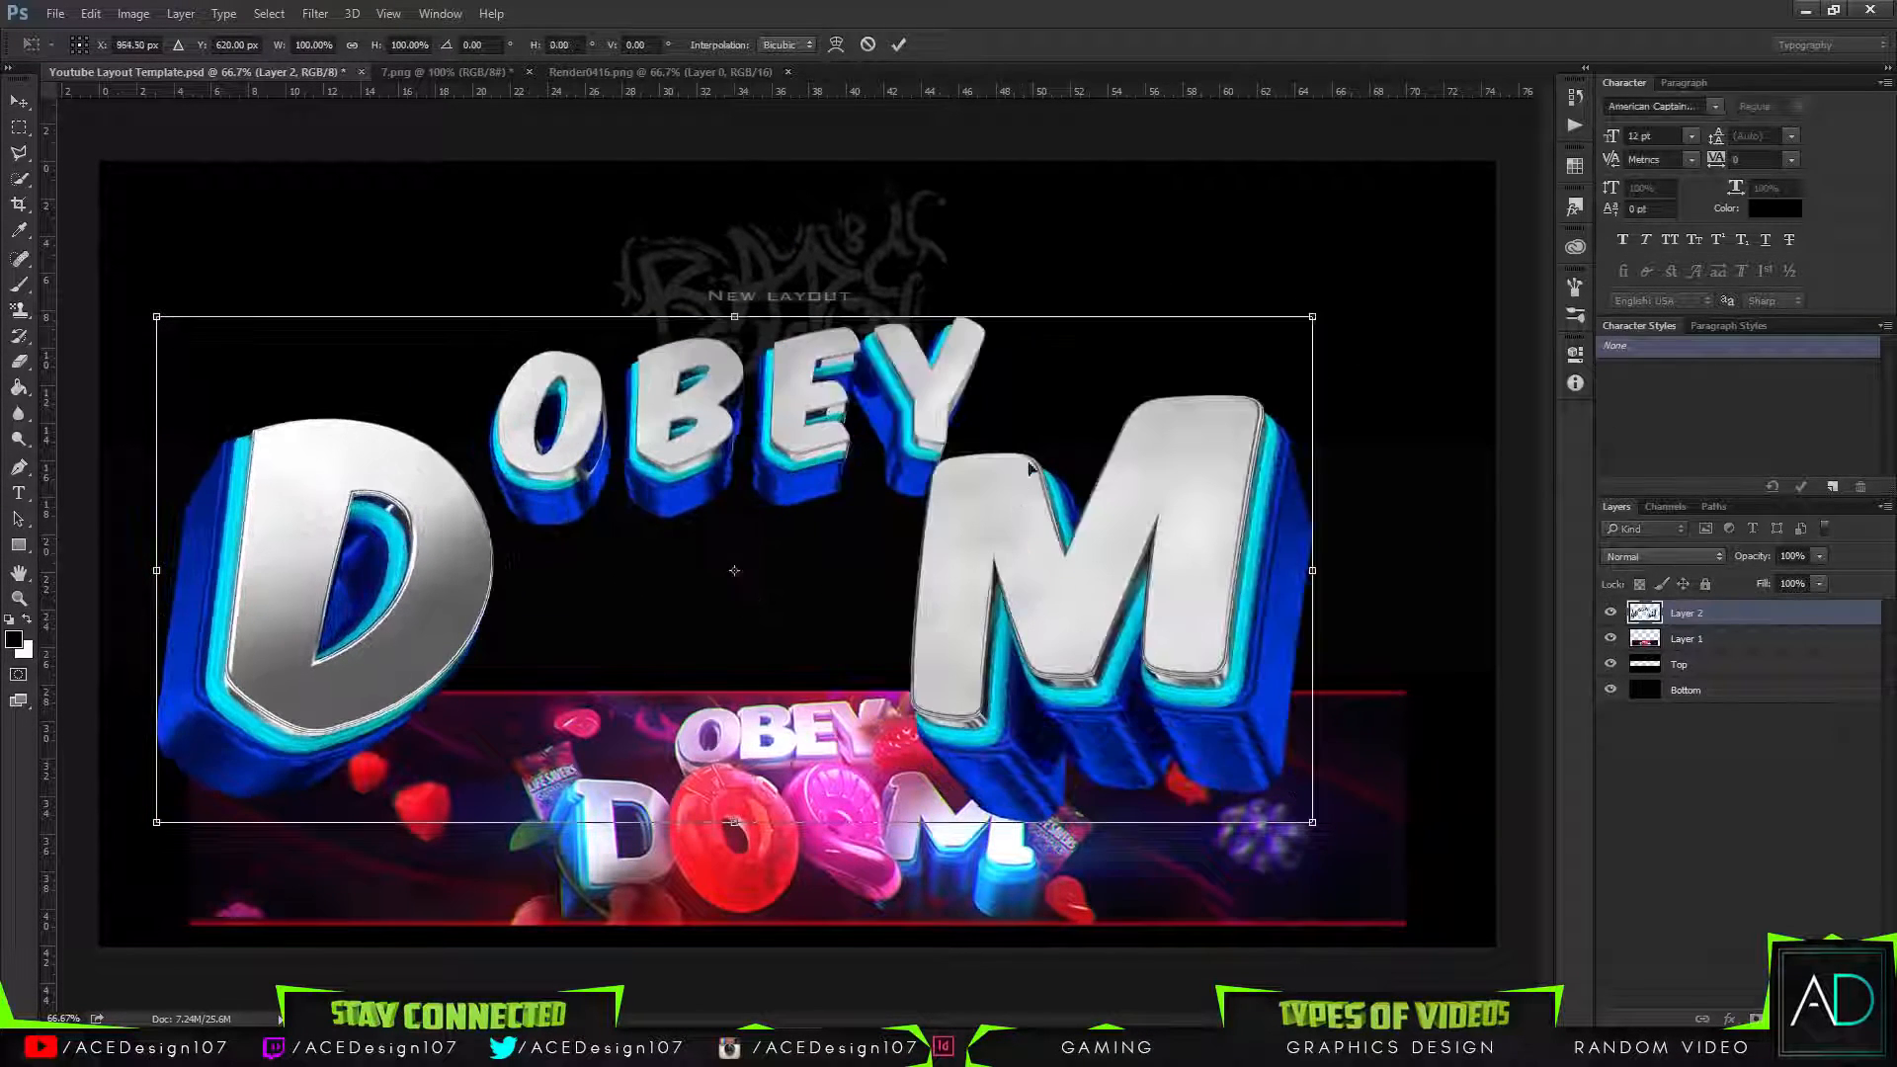
pyautogui.moveTo(1311, 316); pyautogui.dragTo(785, 547)
pyautogui.moveTo(565, 750); pyautogui.dragTo(893, 619)
pyautogui.press('Return')
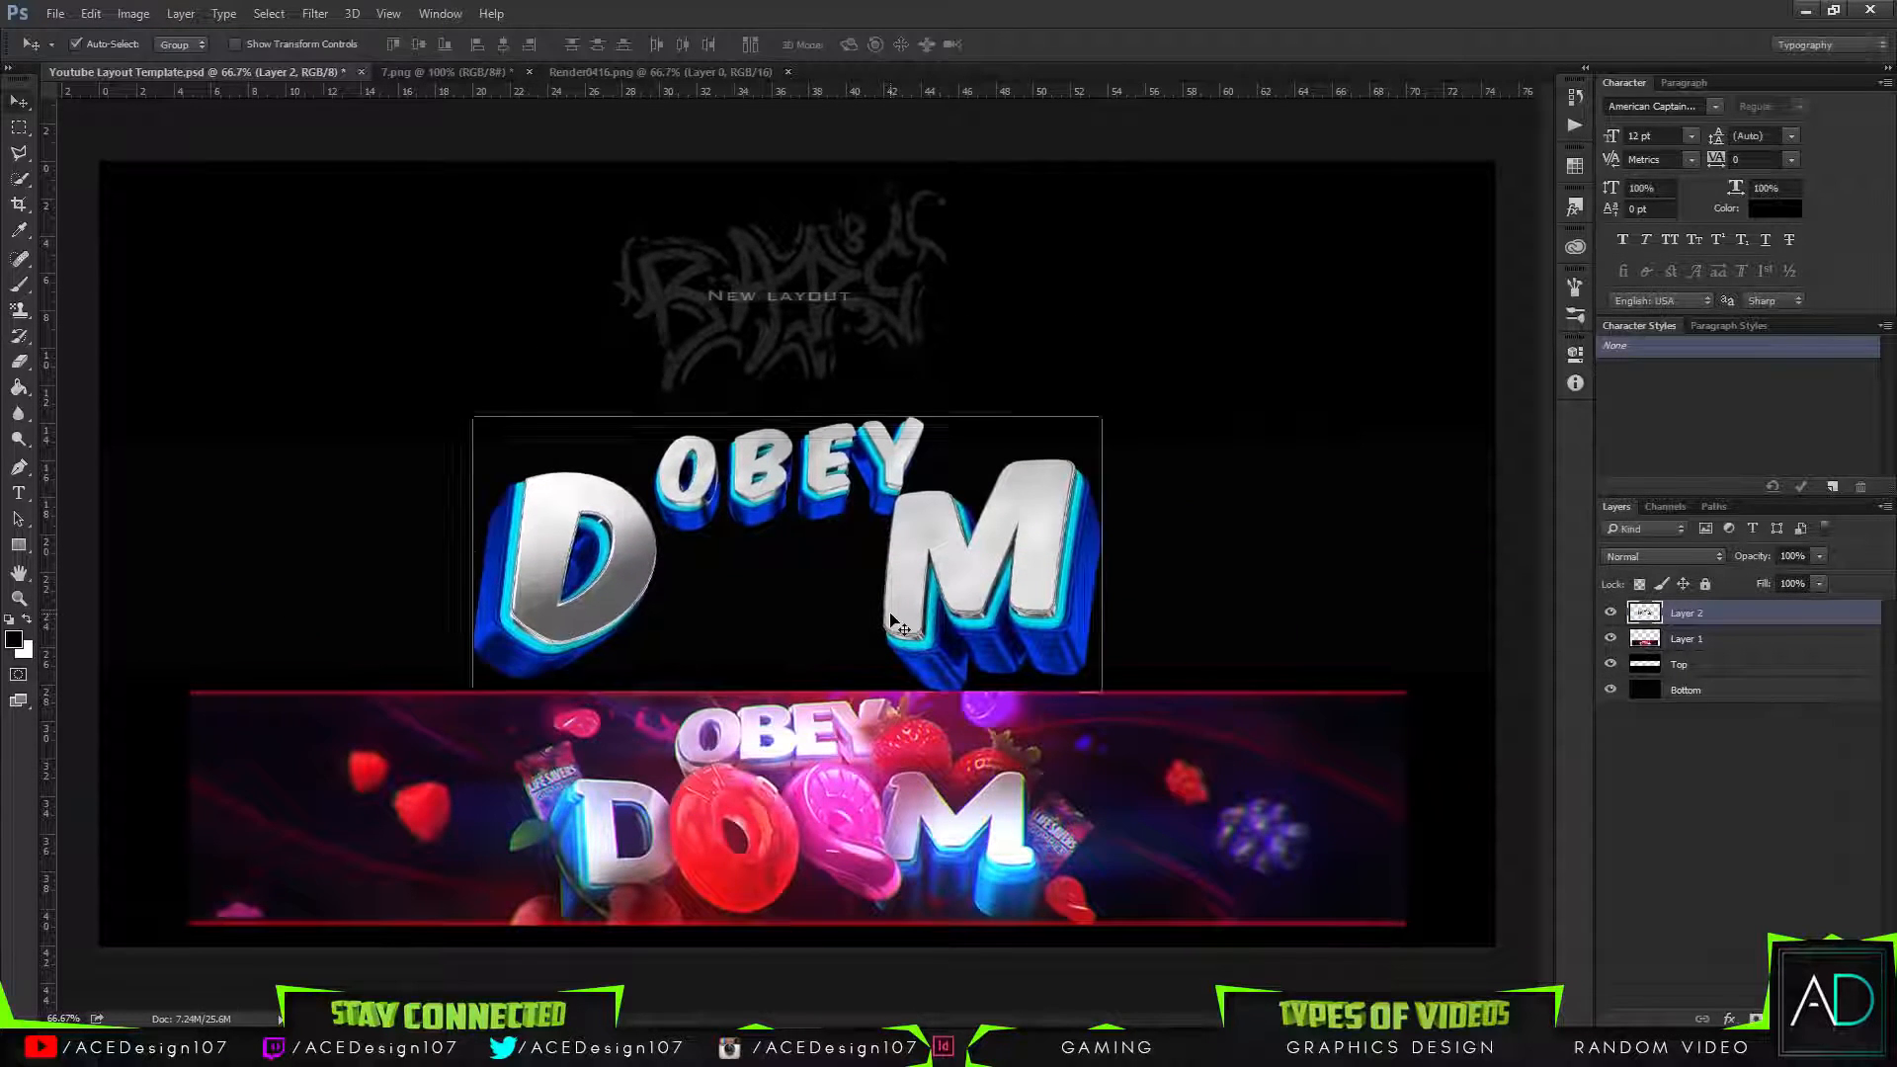
# Rename the reference banner layer Preview and lock it.
pyautogui.doubleClick(1687, 639)
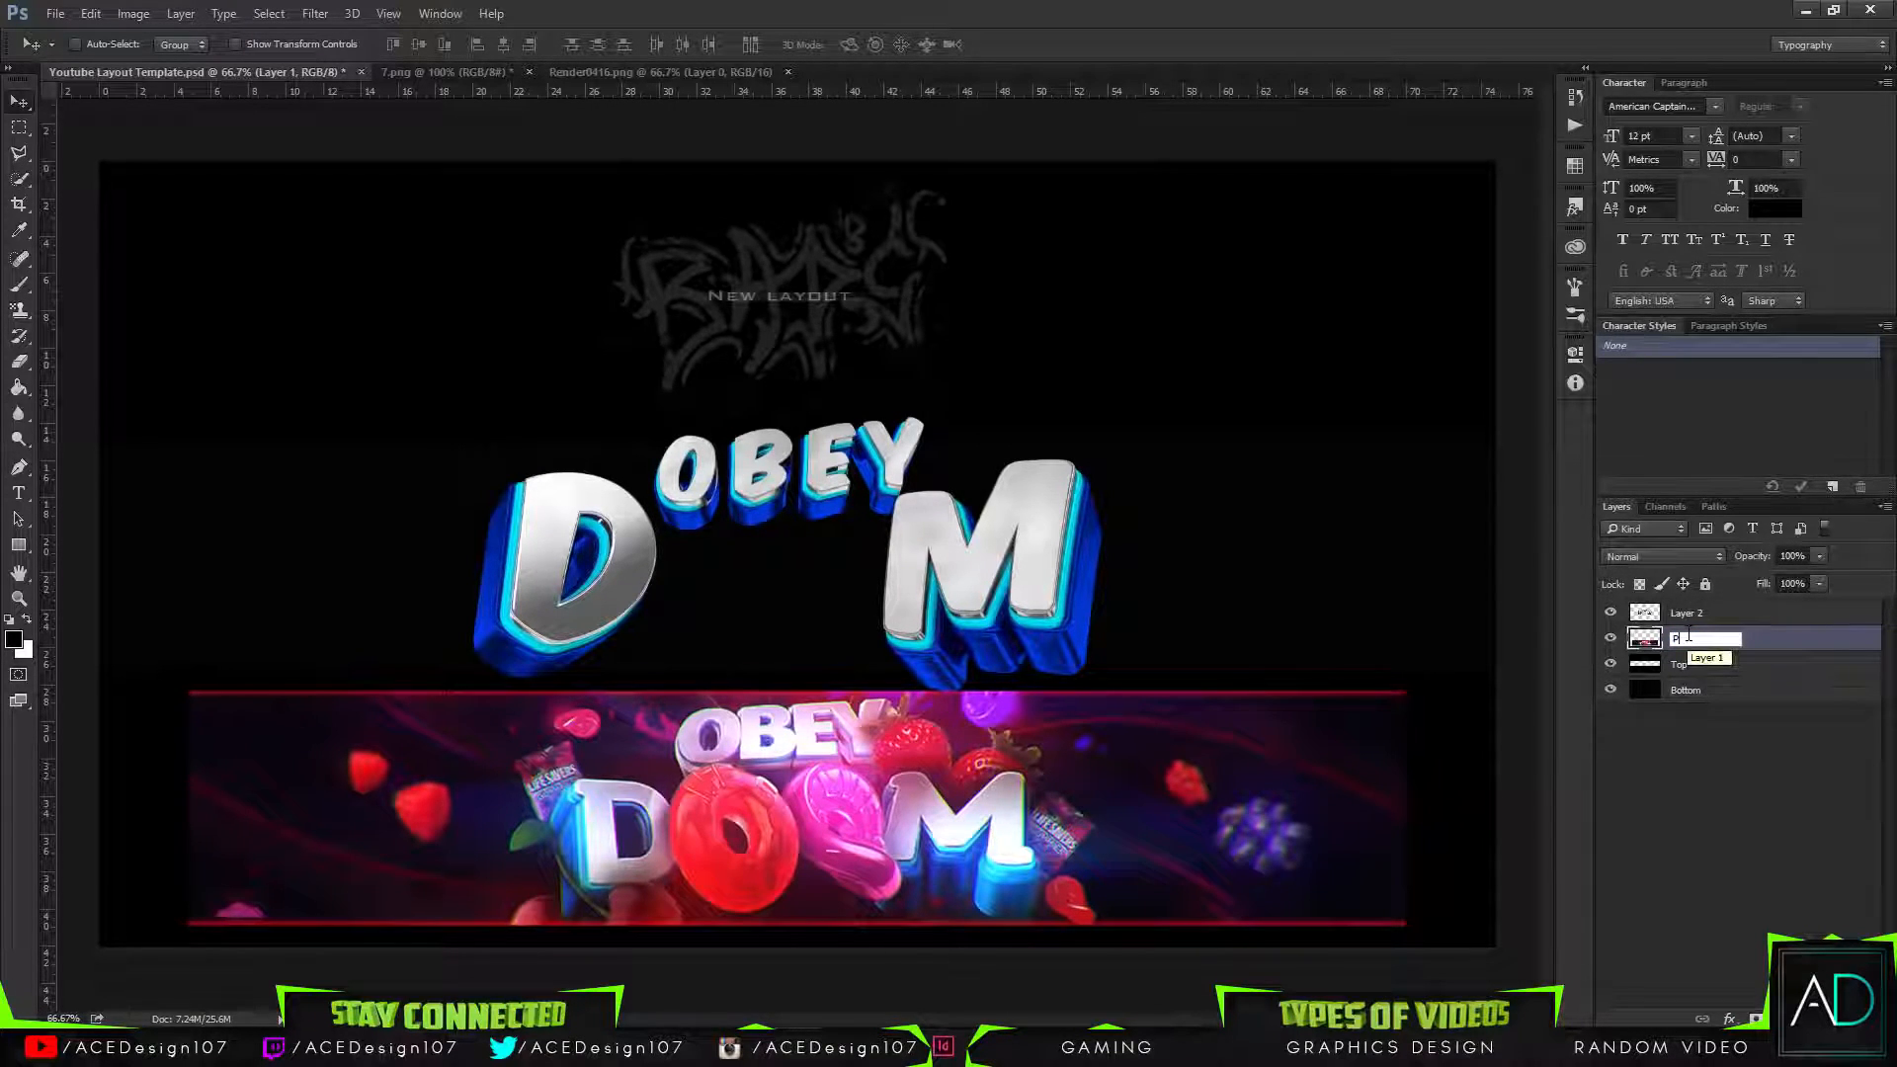
pyautogui.write('Previ')
pyautogui.press('BackSpace')
pyautogui.press('Return')
pyautogui.click(1704, 585)
# Place the render layer below the Top layer and scale it to about 79%, centred in the middle strip.
pyautogui.moveTo(1686, 613); pyautogui.dragTo(1699, 670)
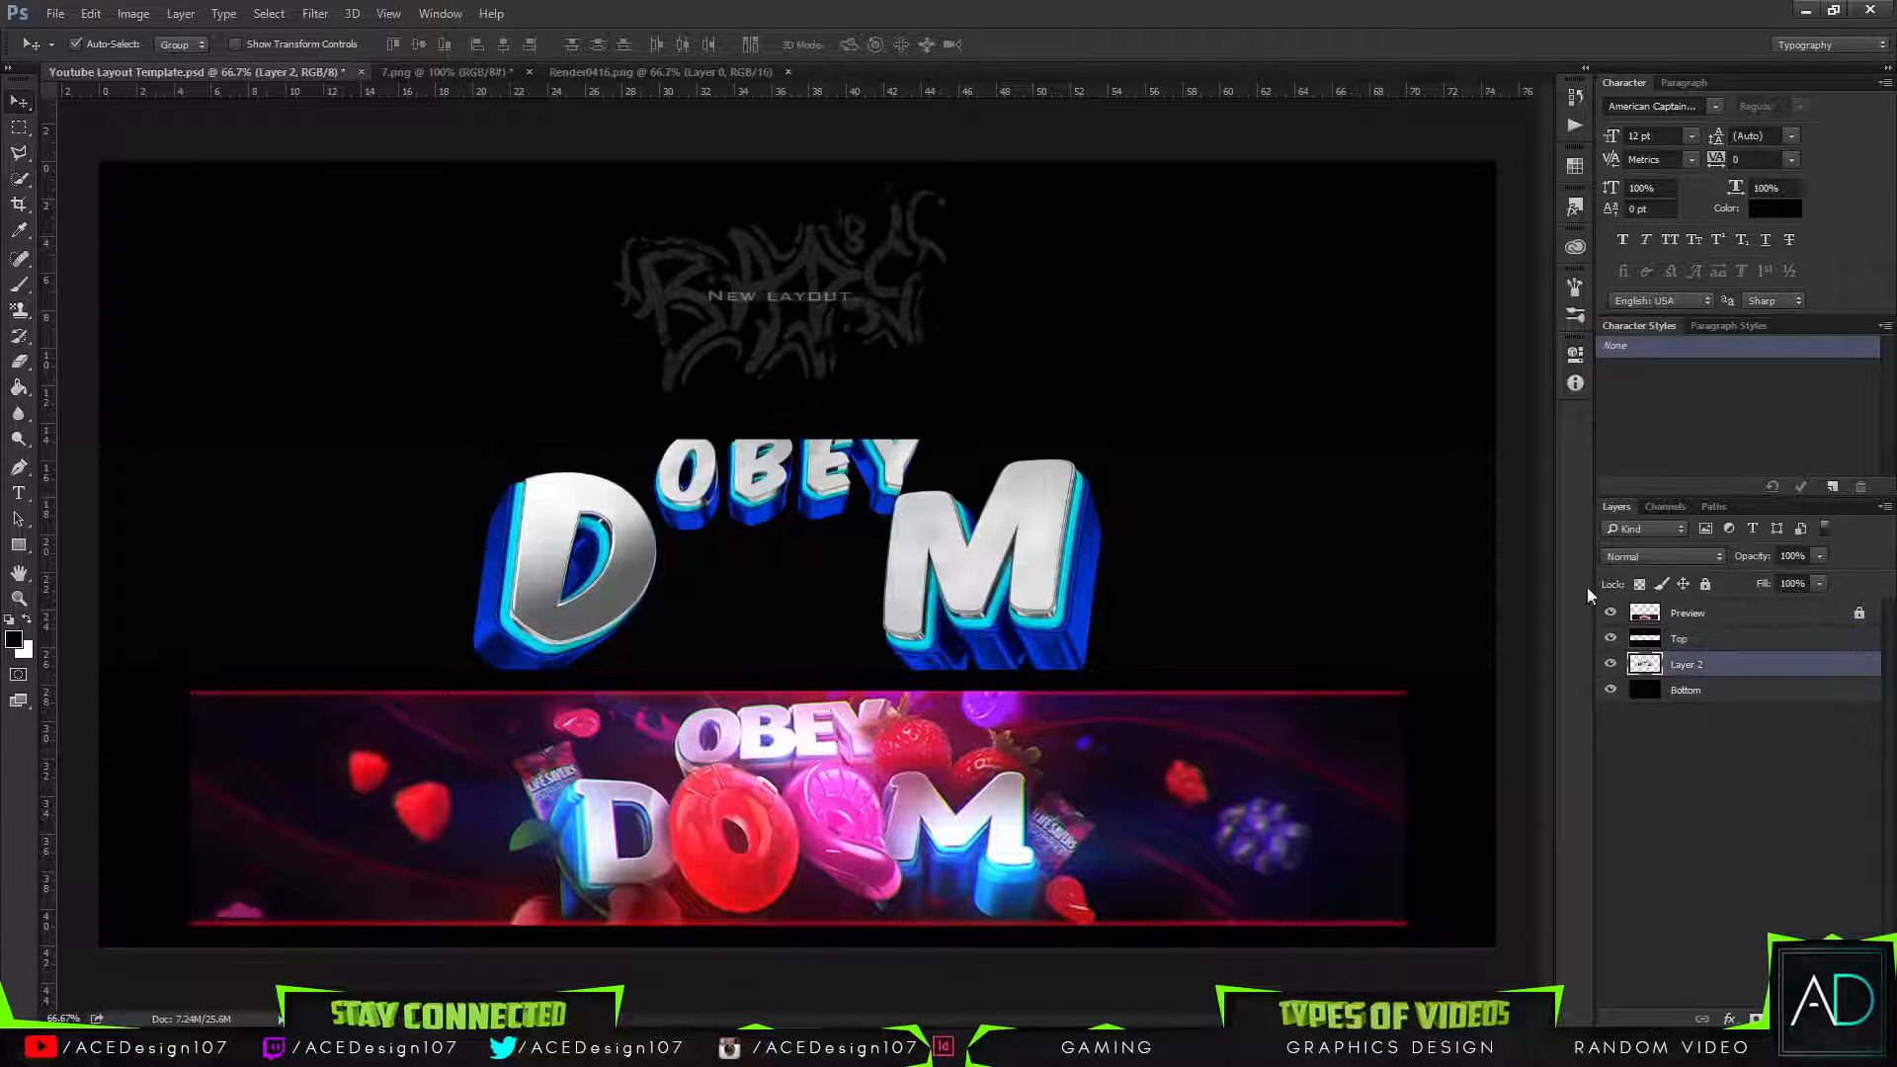
pyautogui.hotkey('ctrl', 't')
pyautogui.moveTo(1100, 419); pyautogui.dragTo(974, 474)
pyautogui.moveTo(896, 580); pyautogui.dragTo(969, 550)
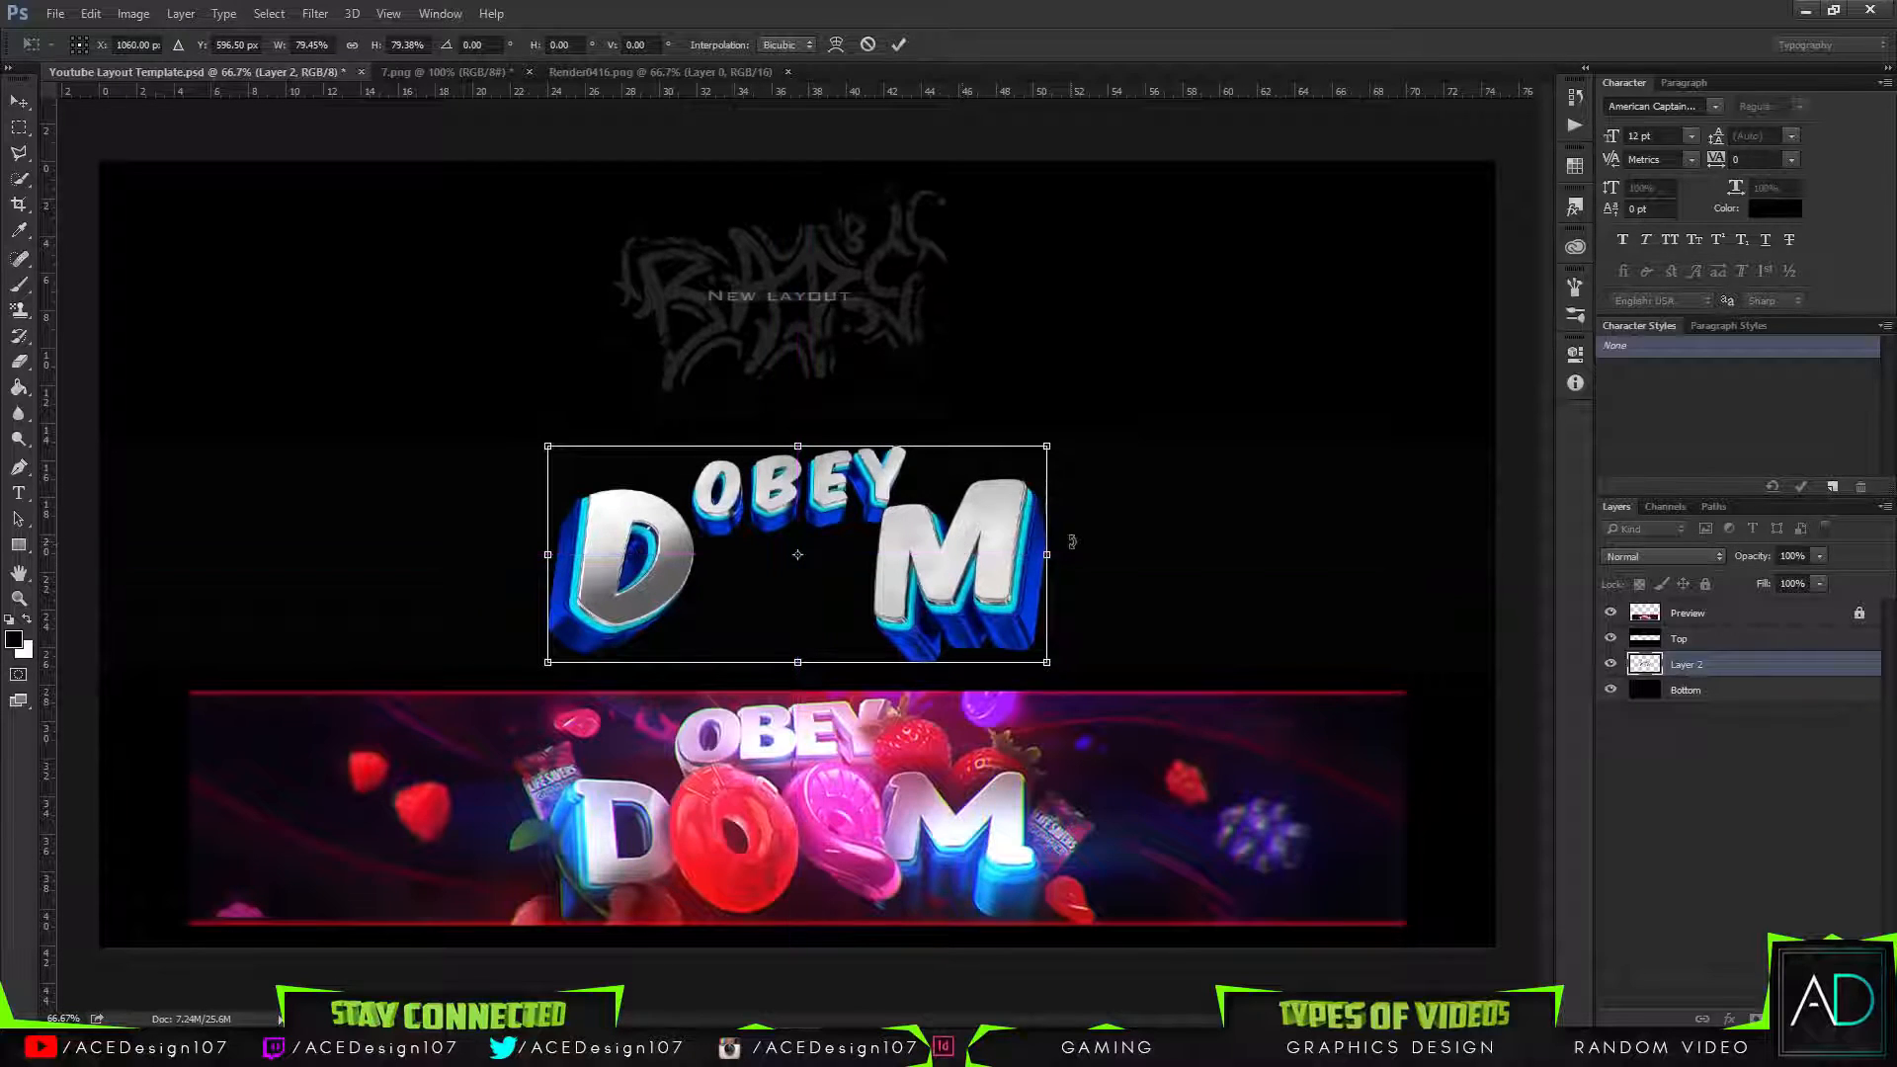
pyautogui.press('Return')
# Scale the OBEY D M render up to about 106%, keeping it centred to fill the middle strip's height.
pyautogui.hotkey('ctrl', 't')
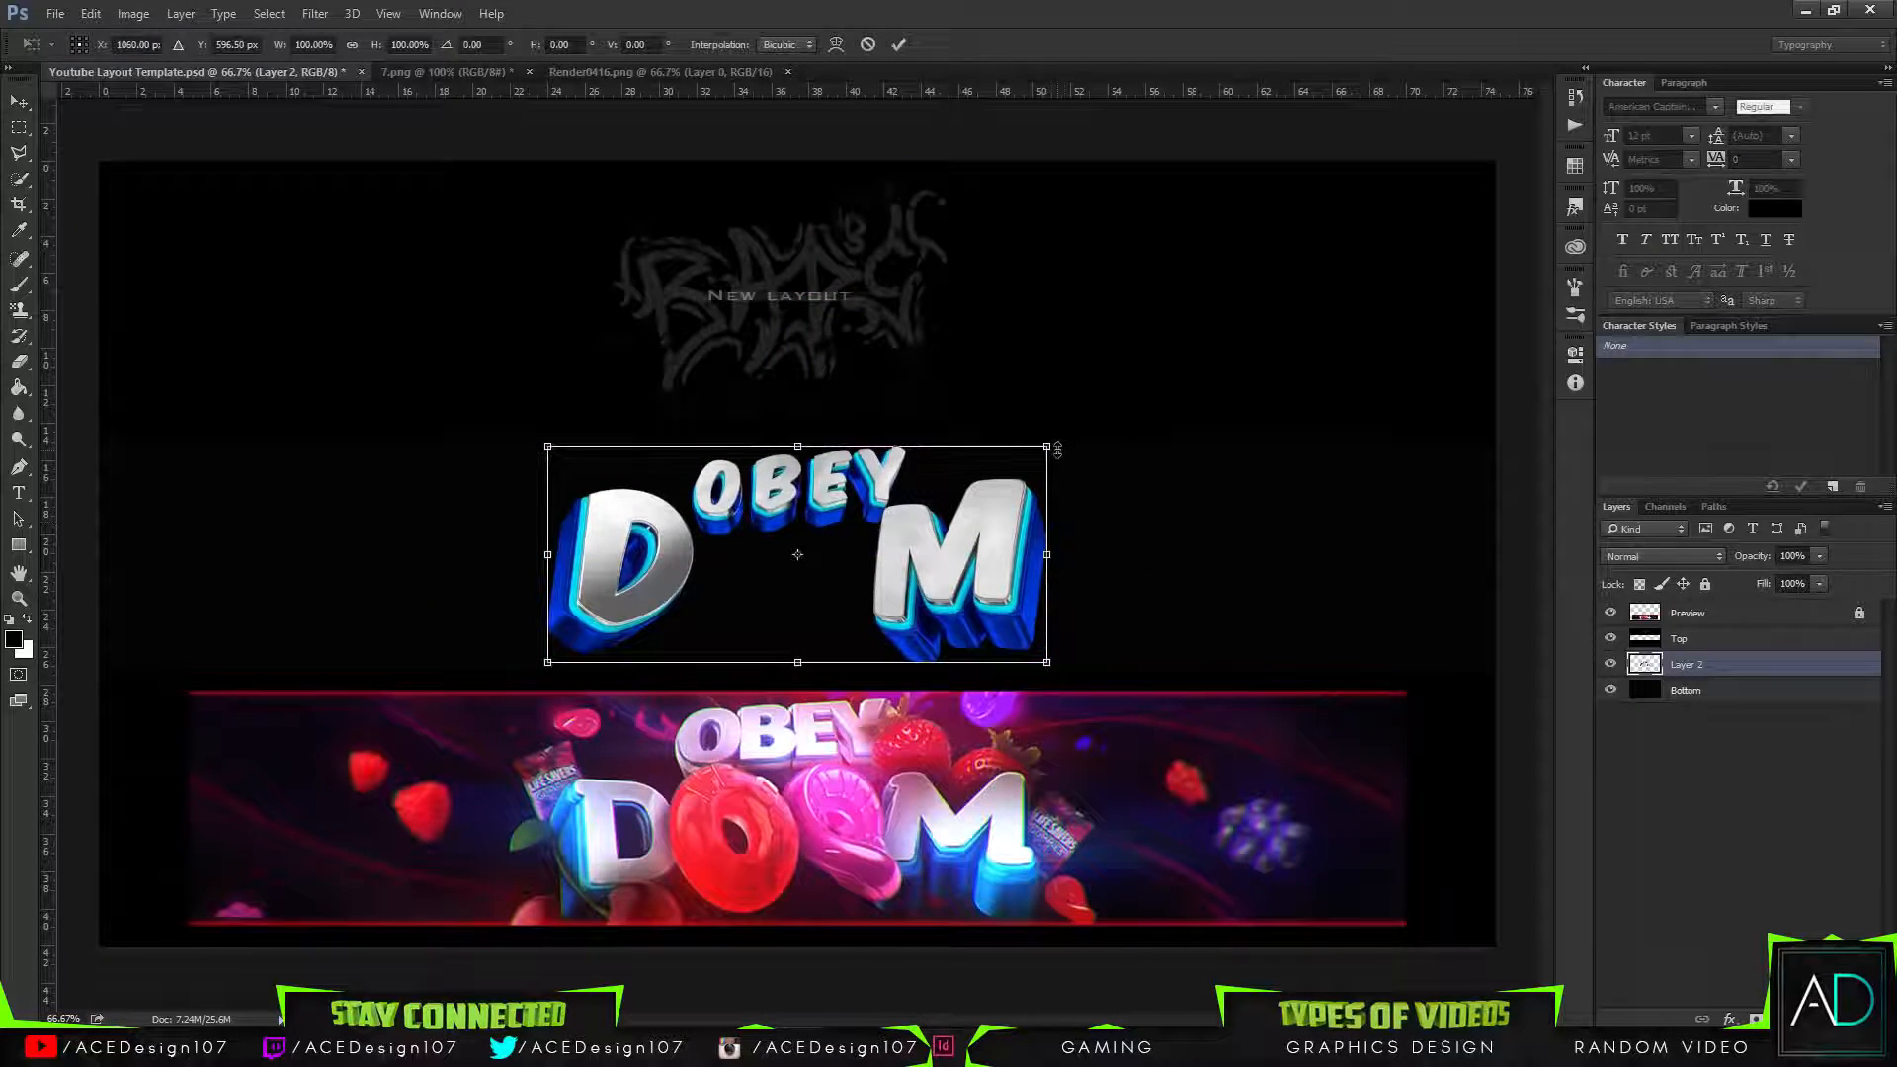
pyautogui.moveTo(1052, 446); pyautogui.dragTo(1105, 422)
pyautogui.moveTo(1009, 493); pyautogui.dragTo(984, 506)
pyautogui.moveTo(1073, 435); pyautogui.dragTo(1049, 444)
pyautogui.moveTo(978, 519); pyautogui.dragTo(1002, 482)
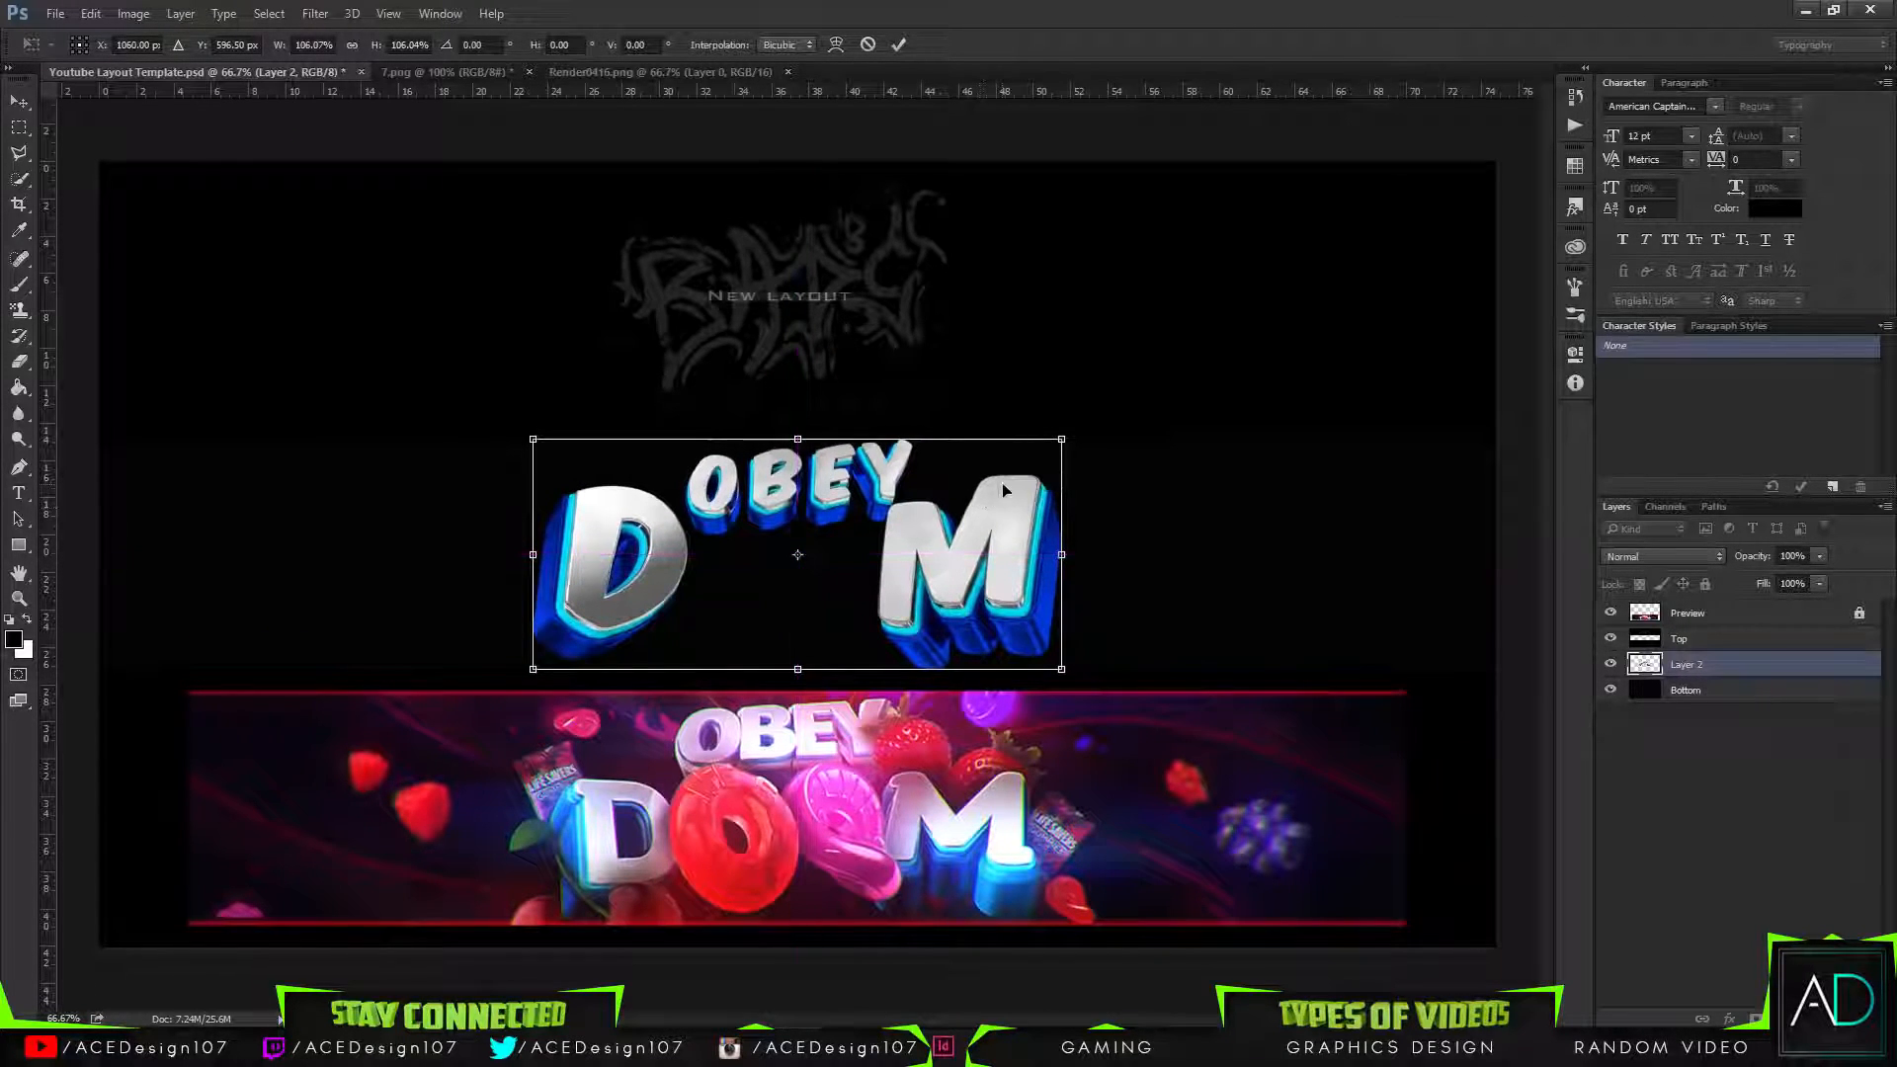
pyautogui.press('Return')
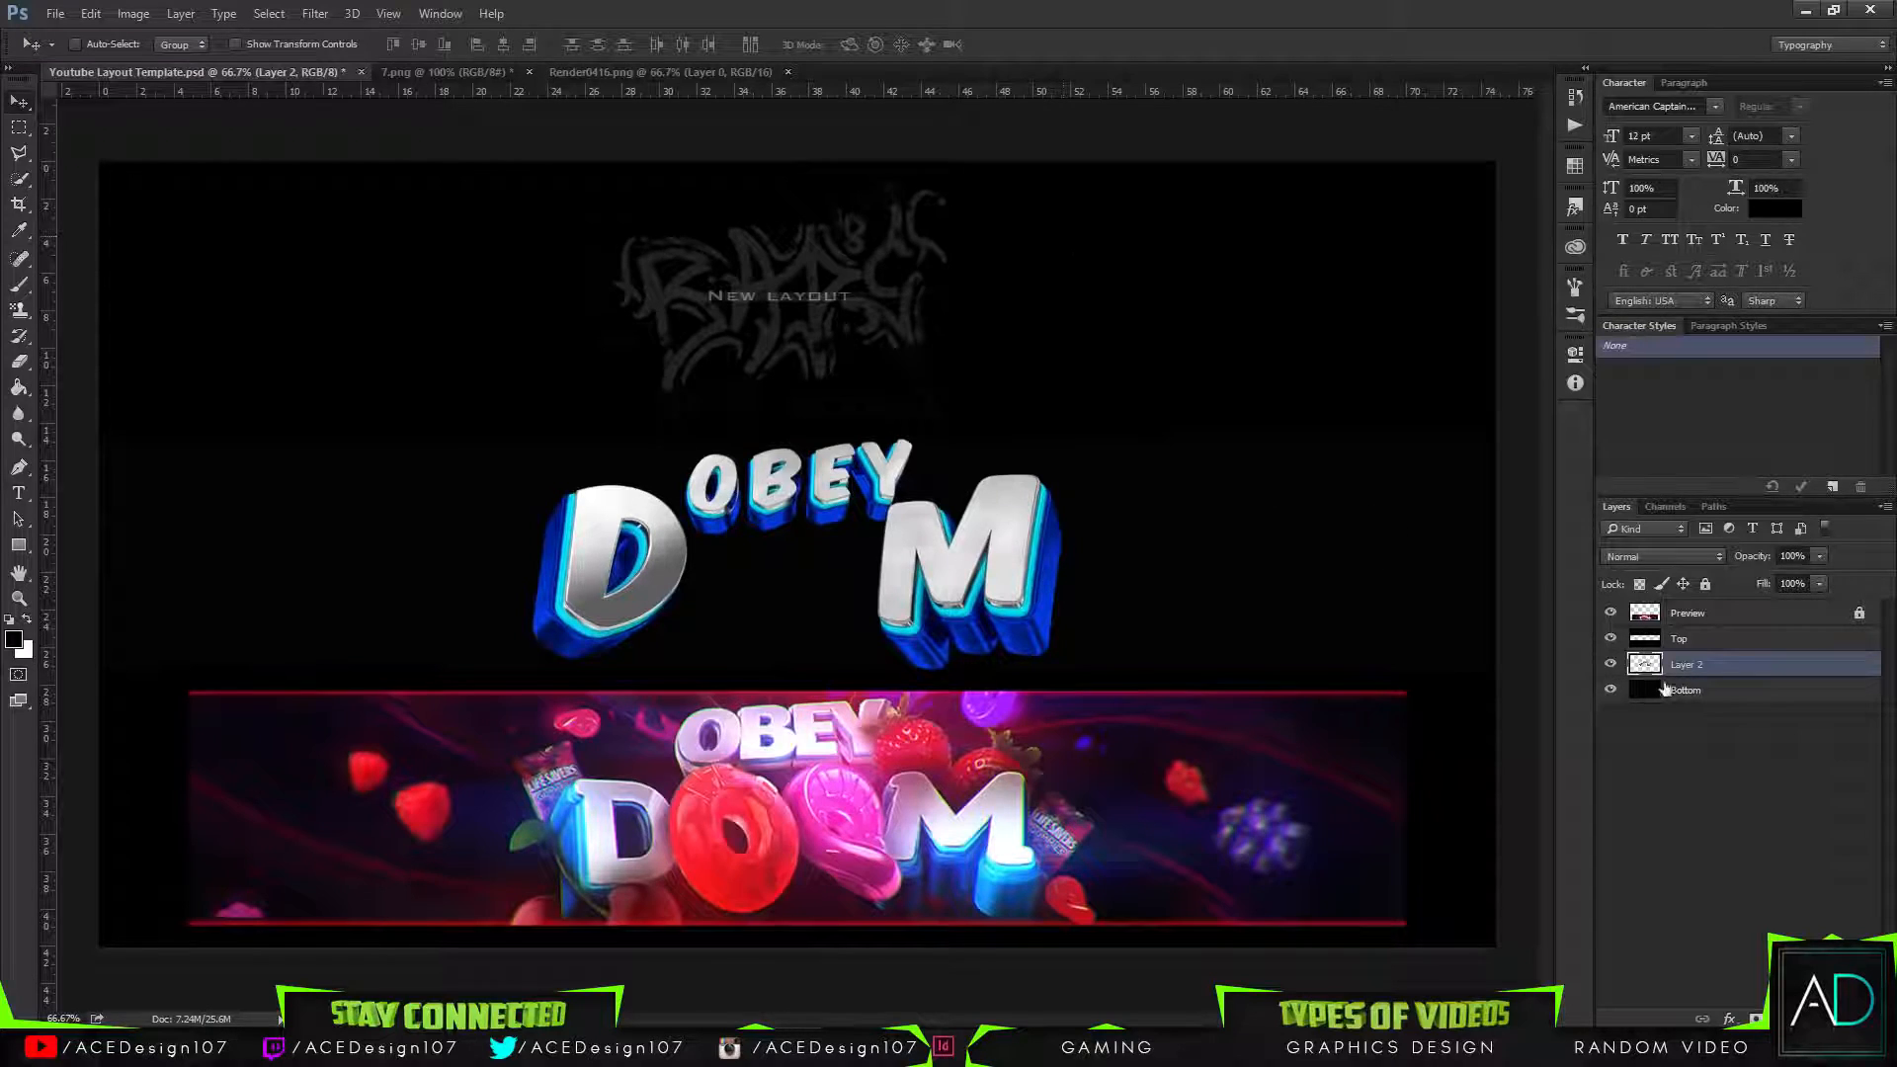
# Apply a white Color Overlay to the Top layer.
pyautogui.click(1709, 644)
pyautogui.click(1710, 706)
pyautogui.click(1685, 691)
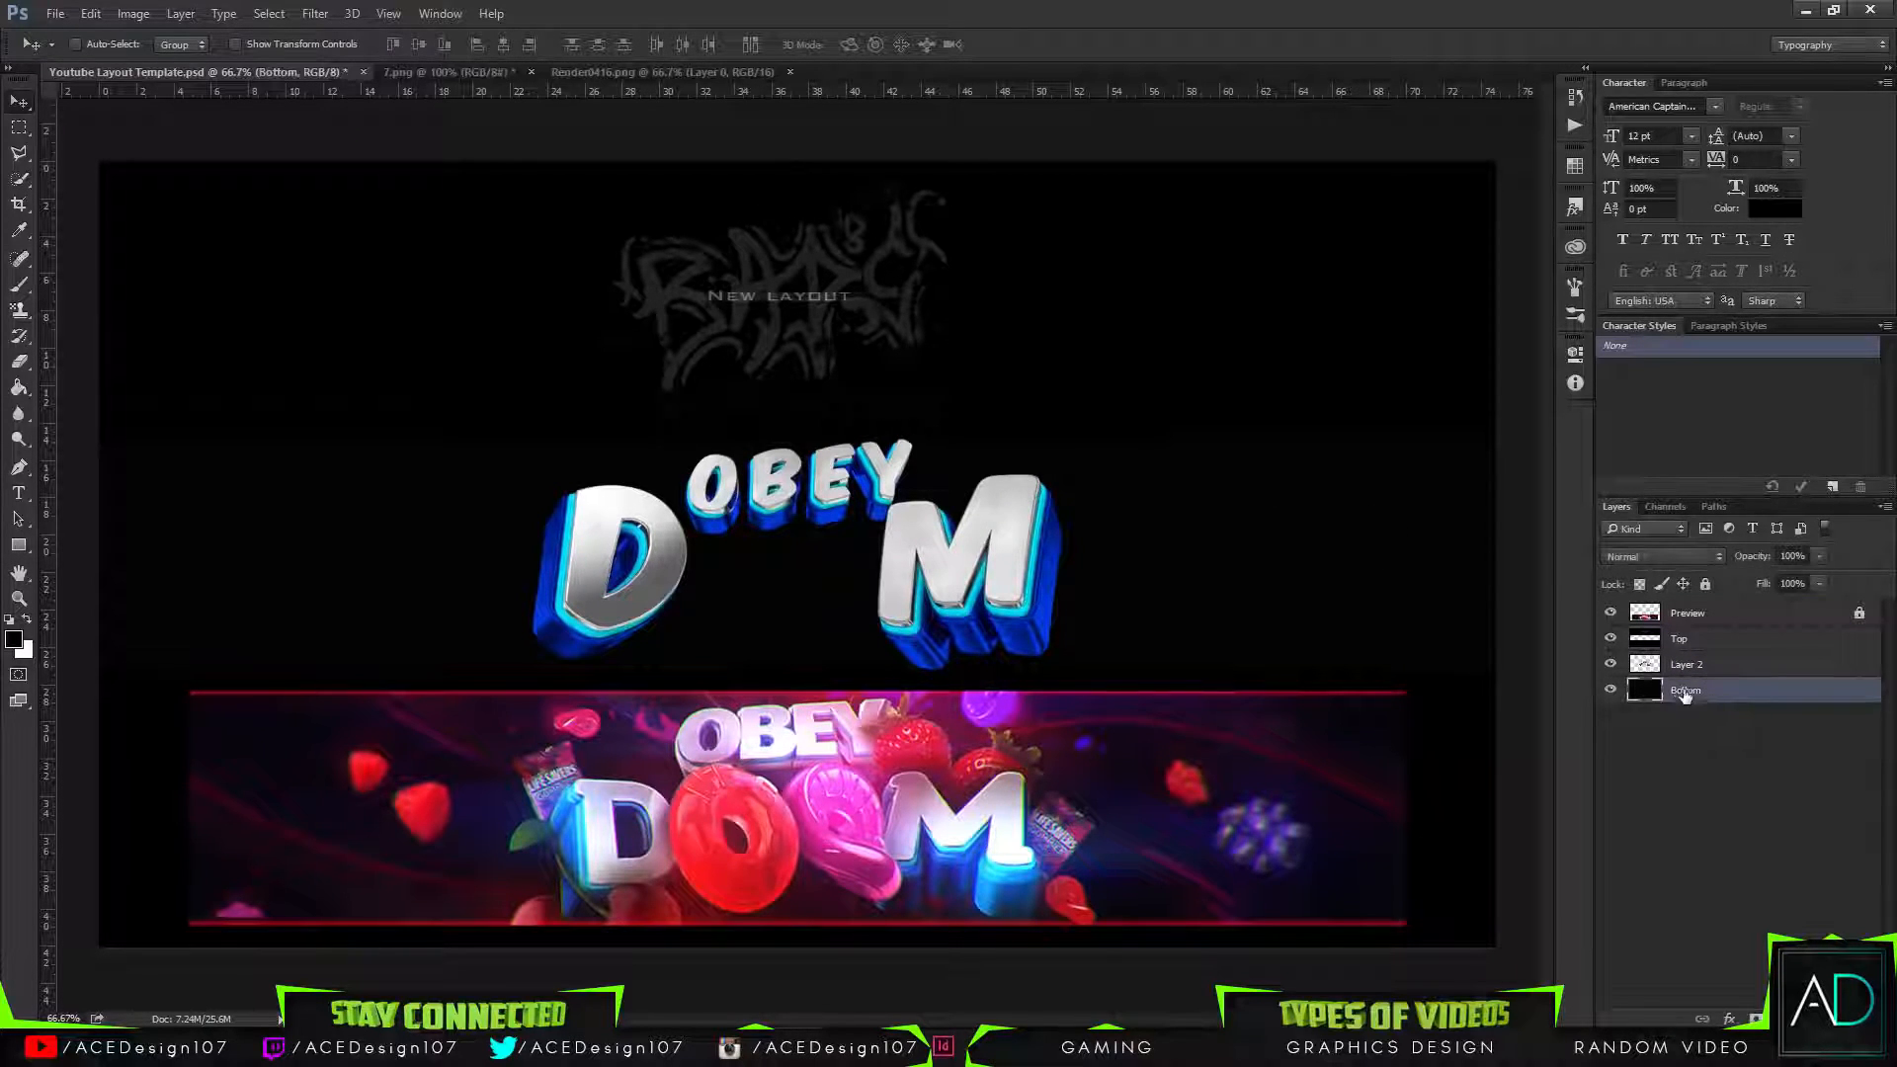
pyautogui.click(1752, 646)
pyautogui.rightClick(1723, 645)
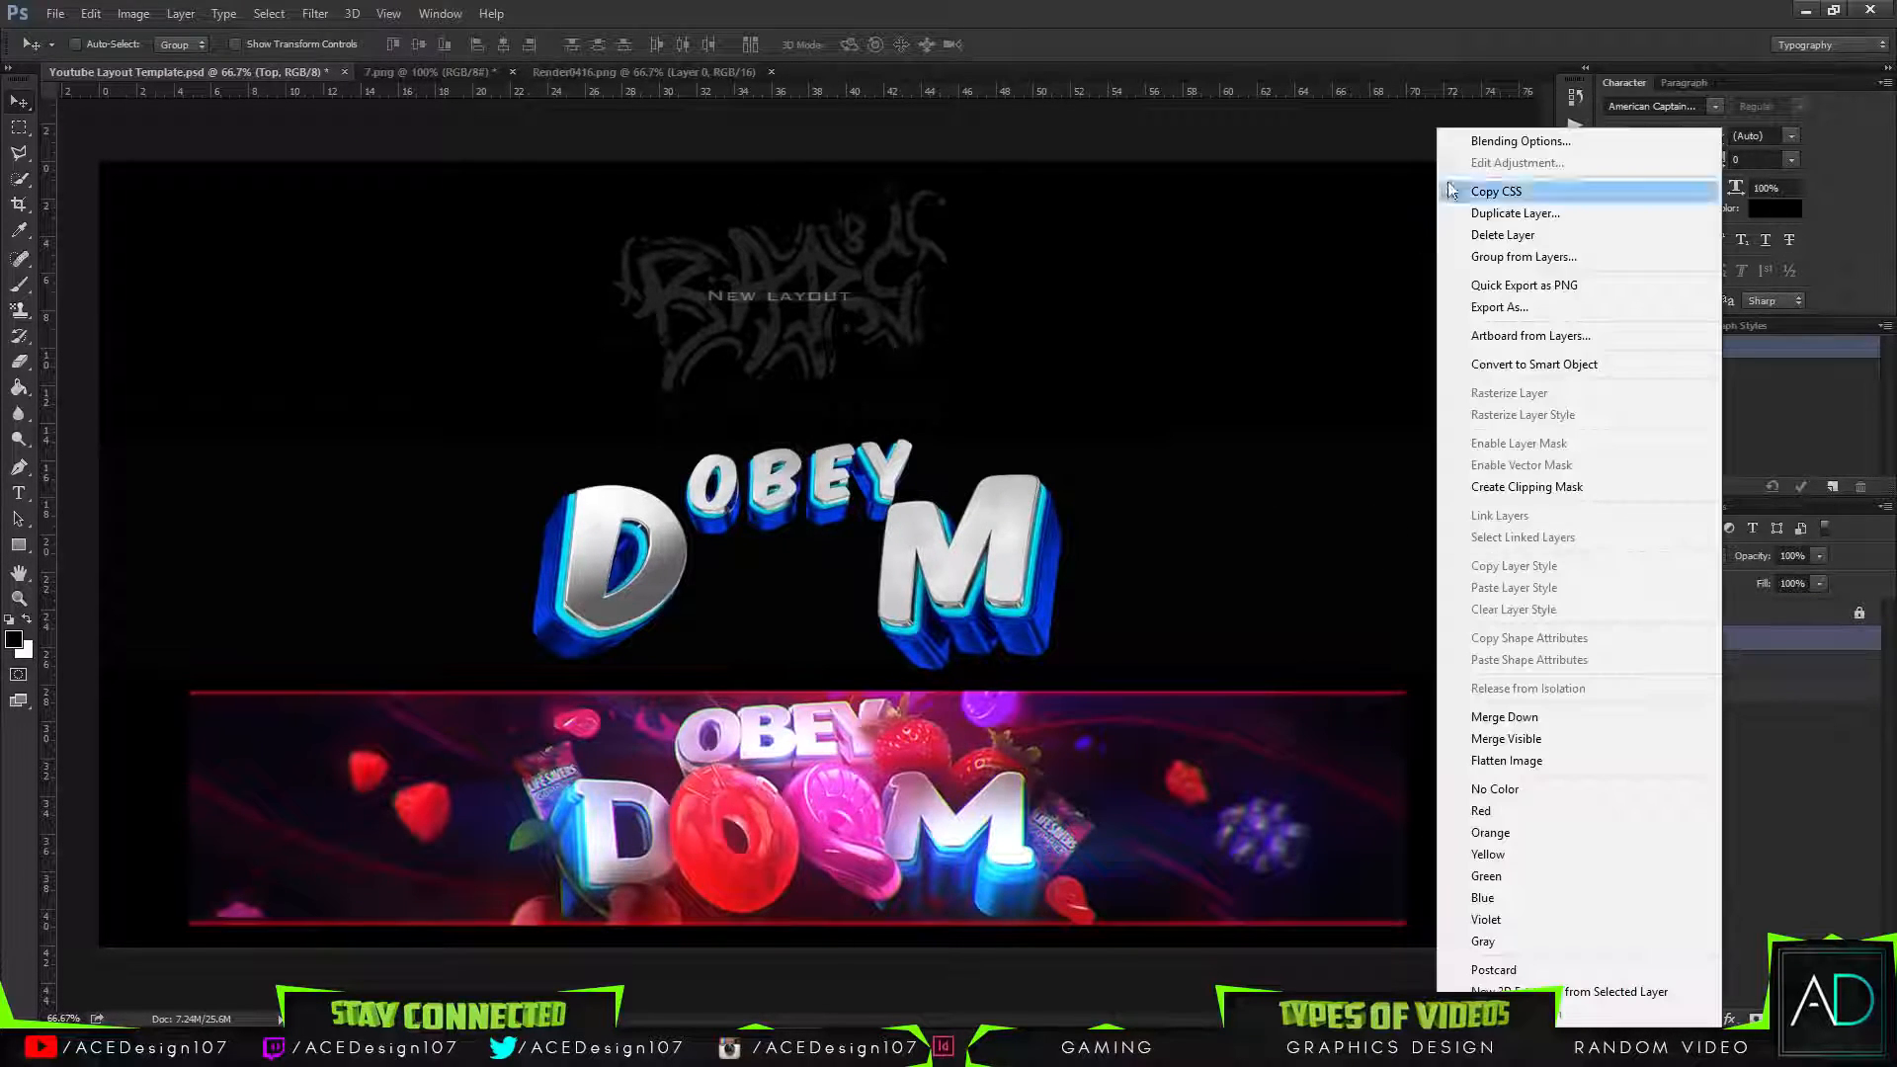
pyautogui.click(1527, 144)
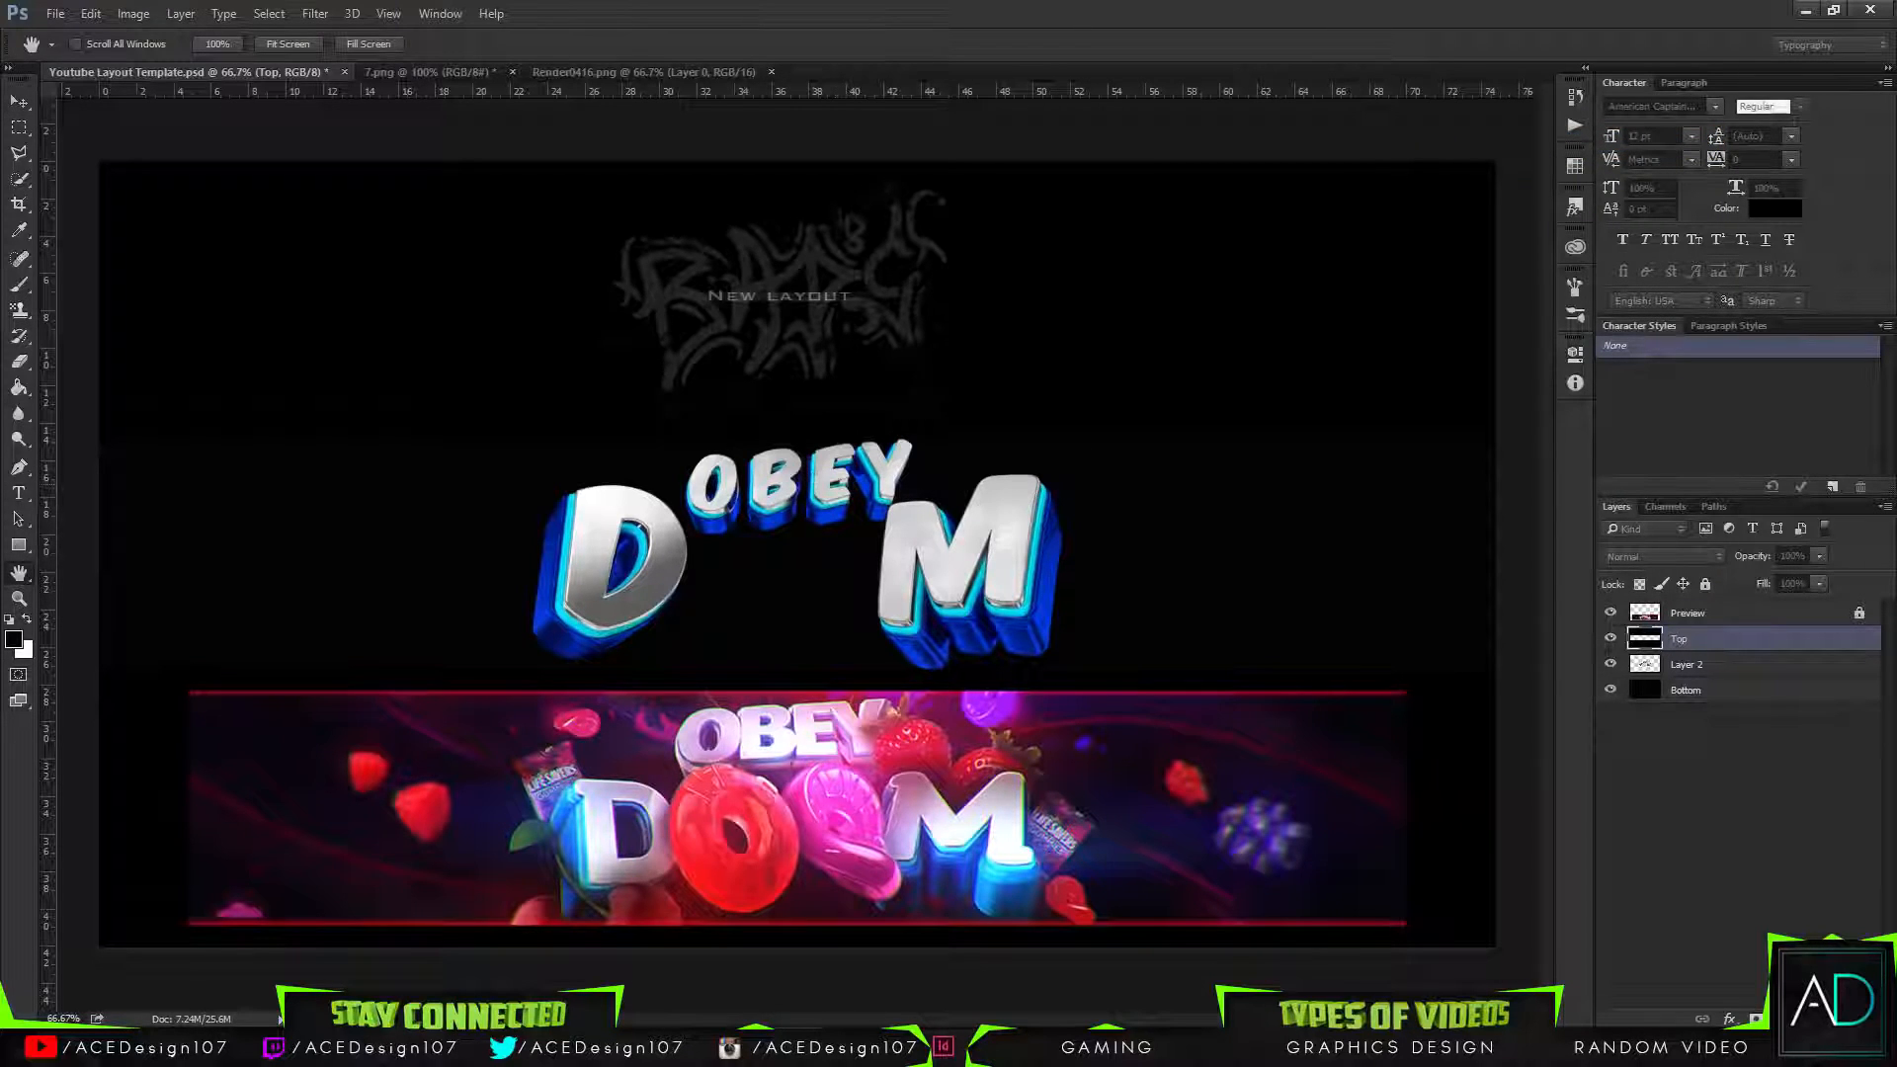
pyautogui.click(743, 189)
pyautogui.click(1085, 47)
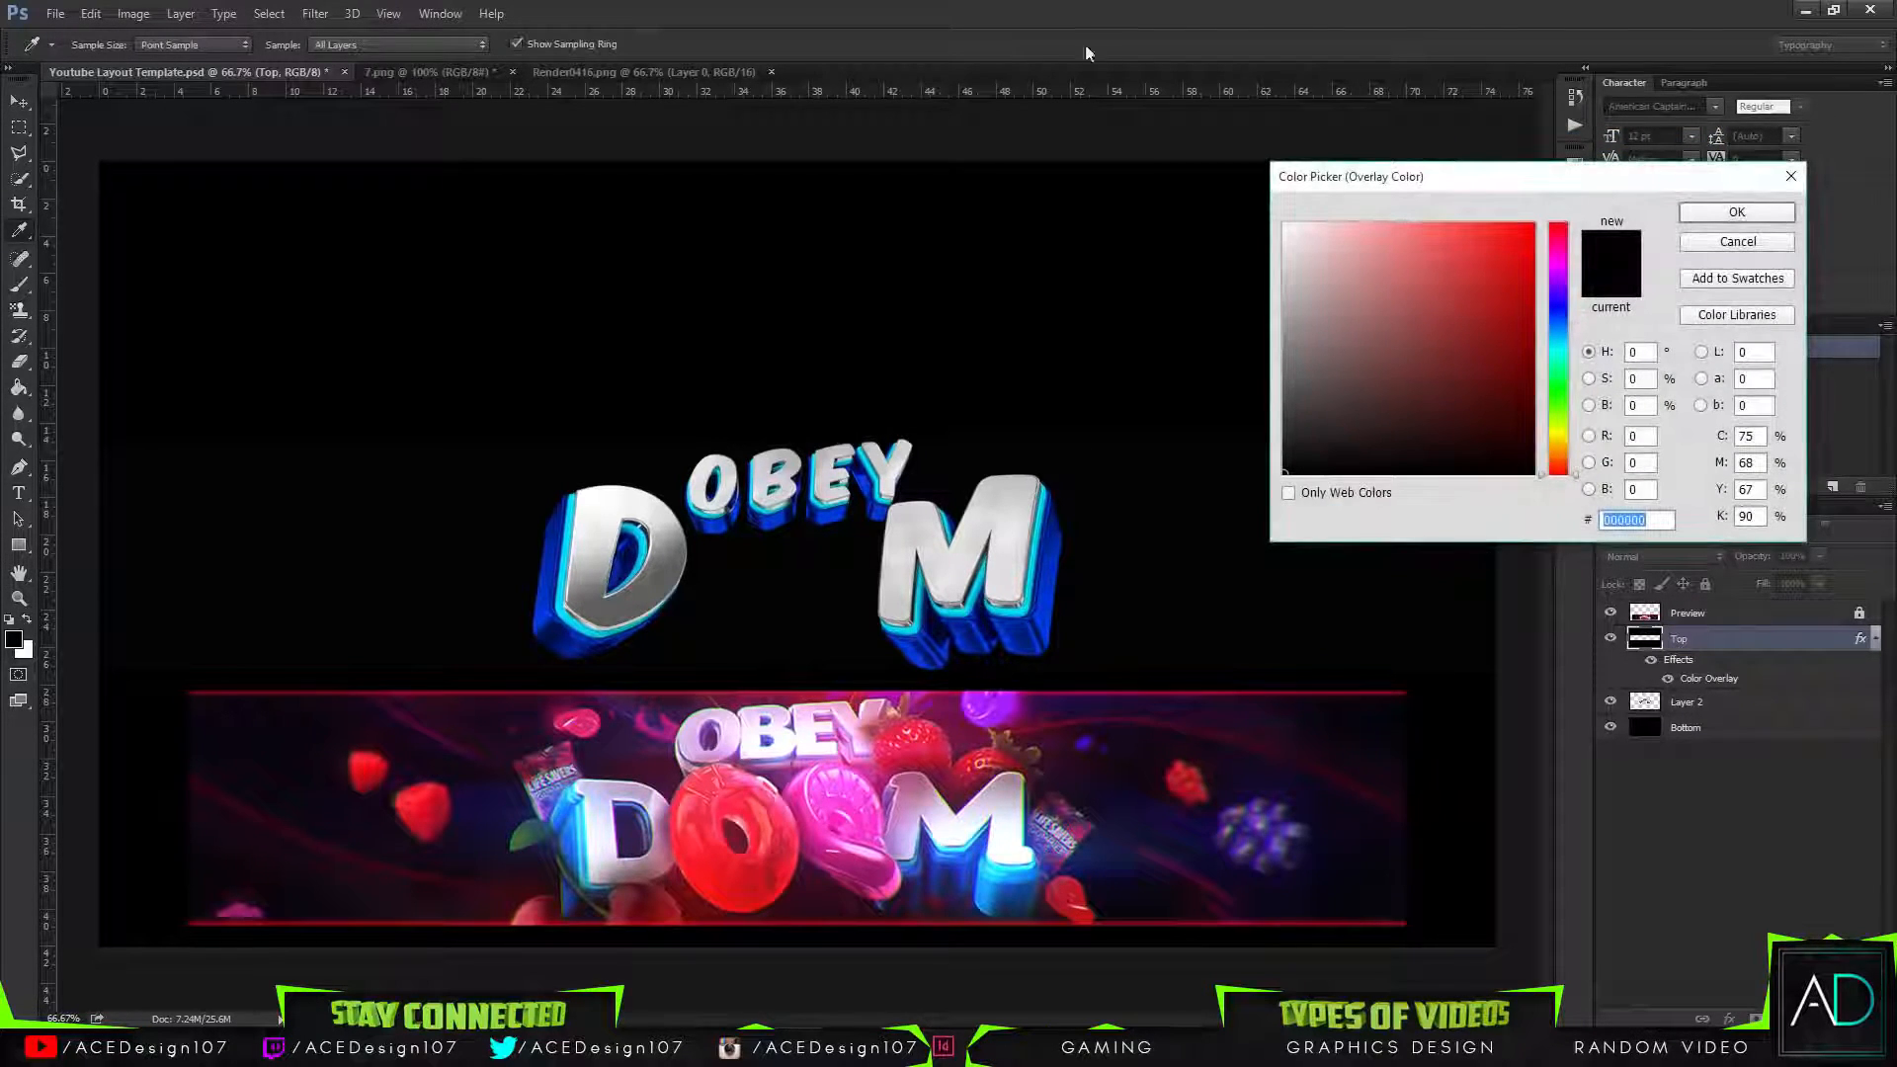
pyautogui.moveTo(1314, 252); pyautogui.dragTo(1144, 152)
pyautogui.press('Return')
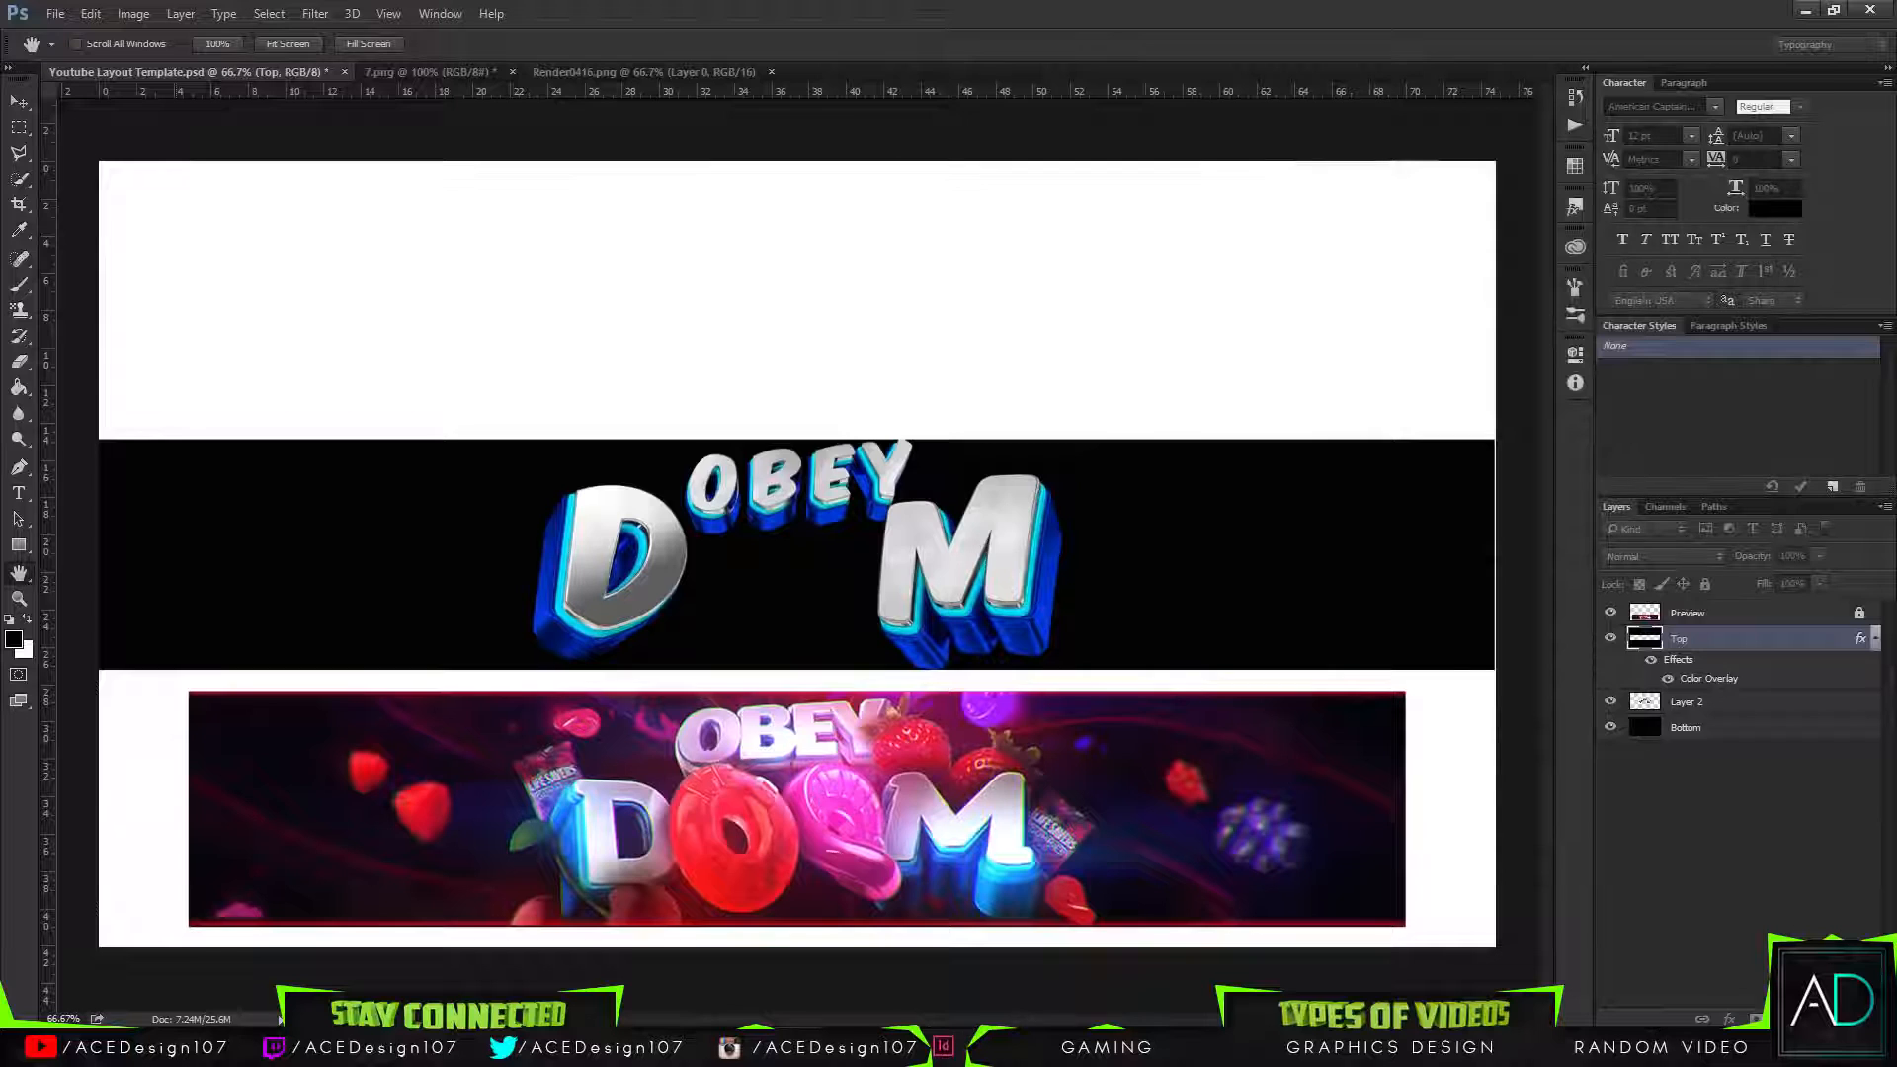
pyautogui.press('Return')
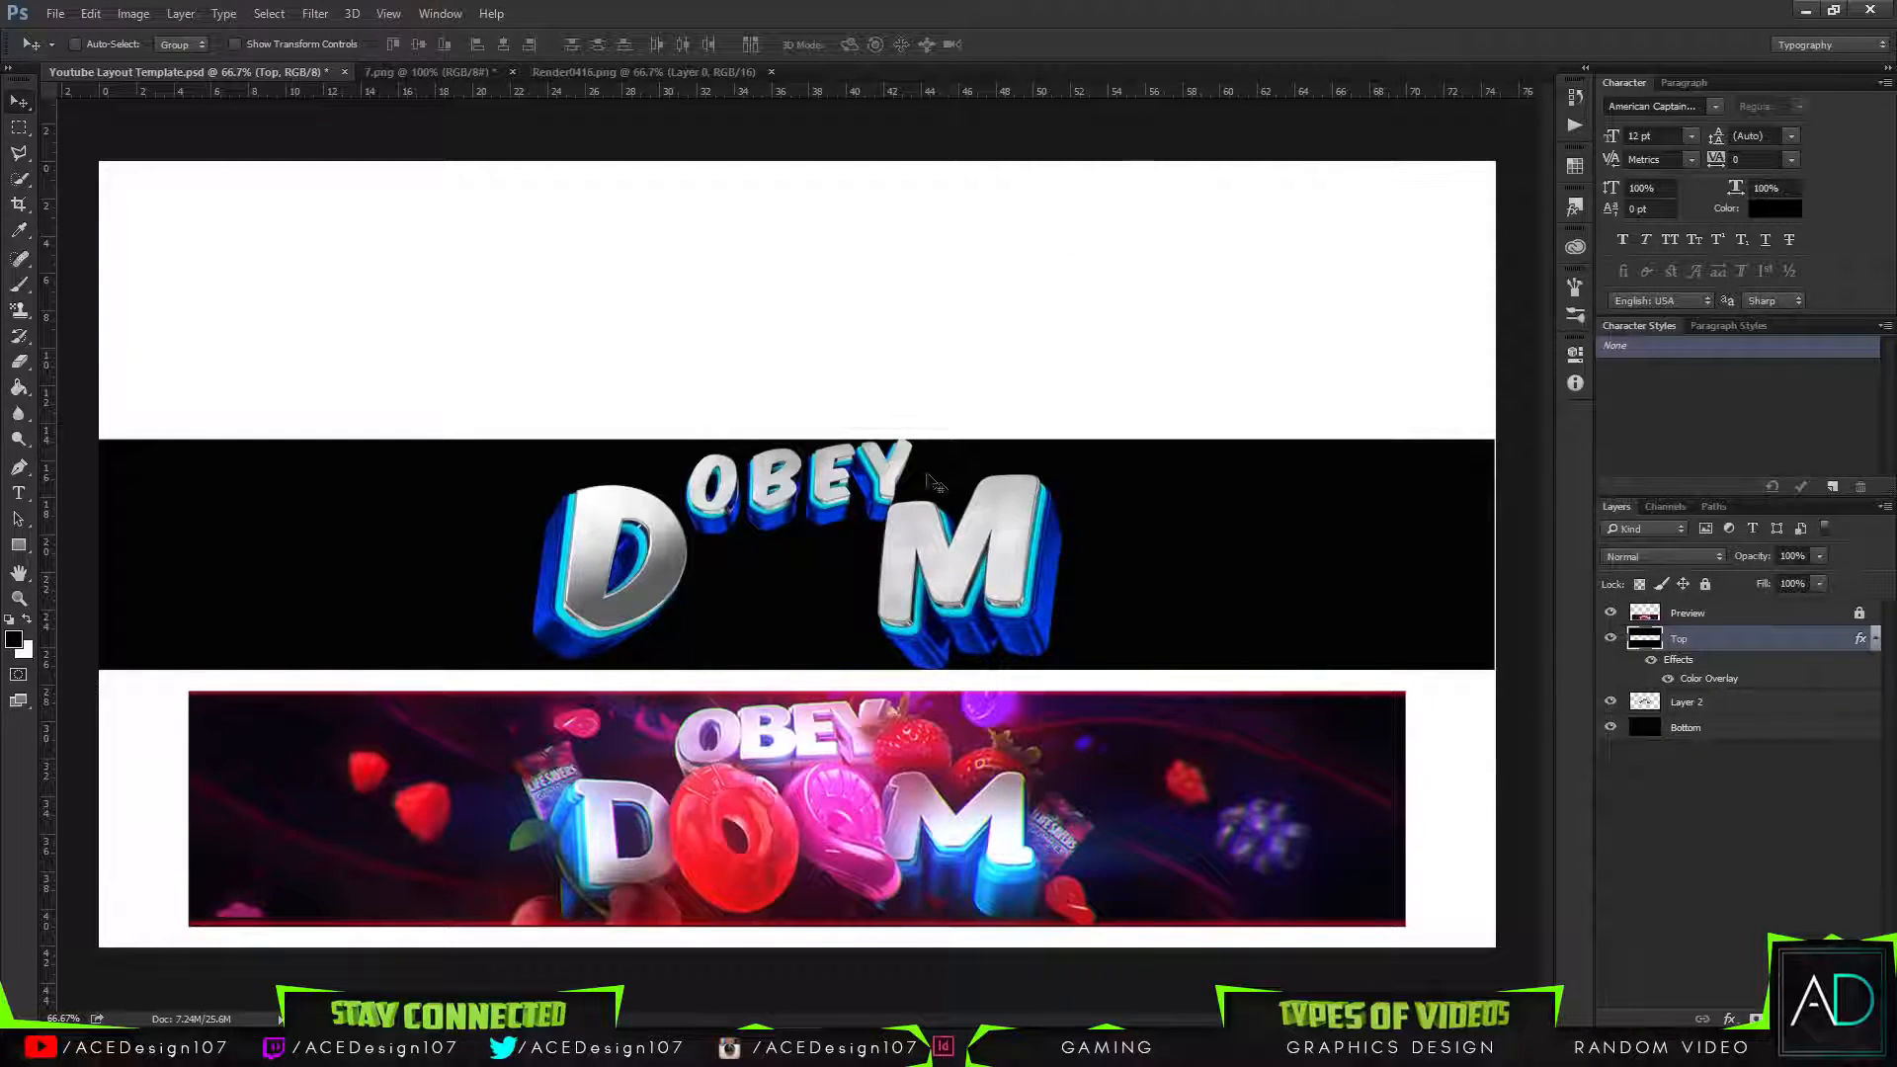
# Shrink the OBEY D M render slightly so it sits just inside the black strip's edges.
pyautogui.click(1743, 700)
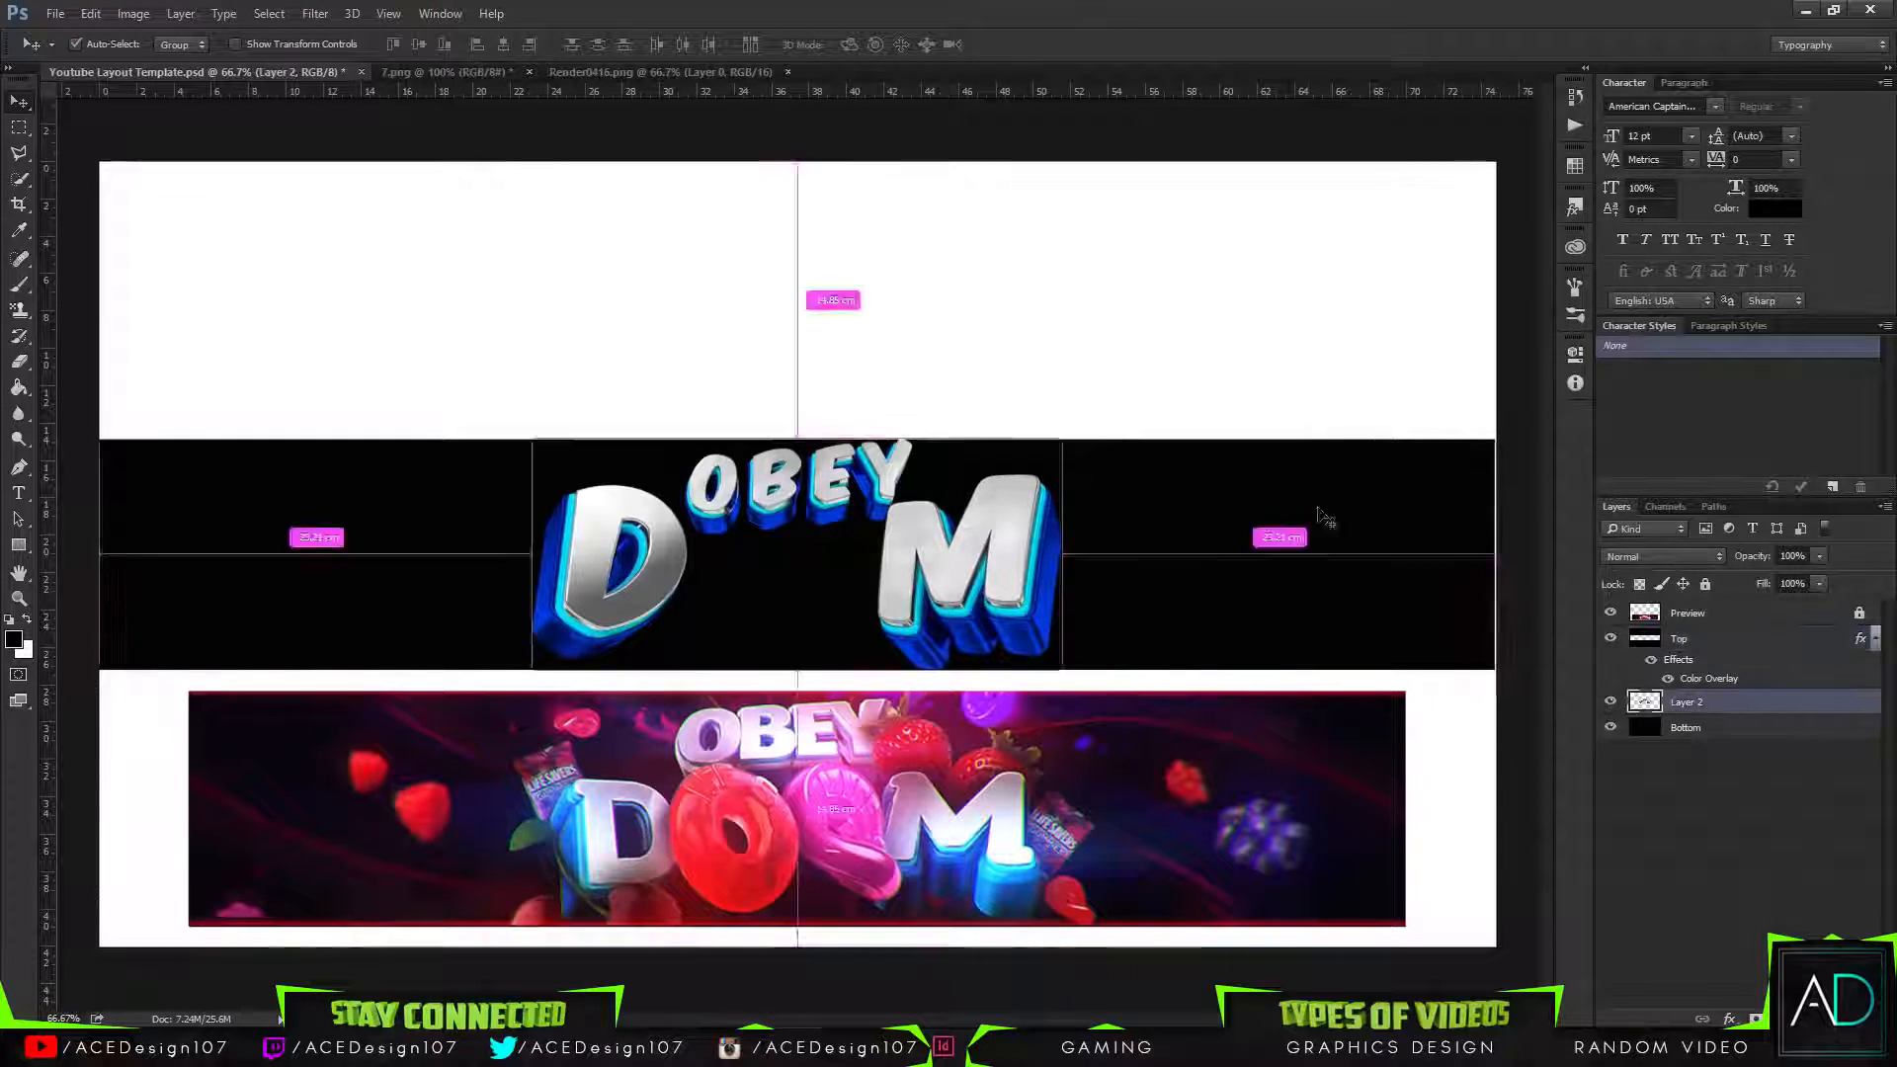
pyautogui.hotkey('ctrl', 't')
pyautogui.moveTo(1063, 436); pyautogui.dragTo(1051, 444)
pyautogui.press('Return')
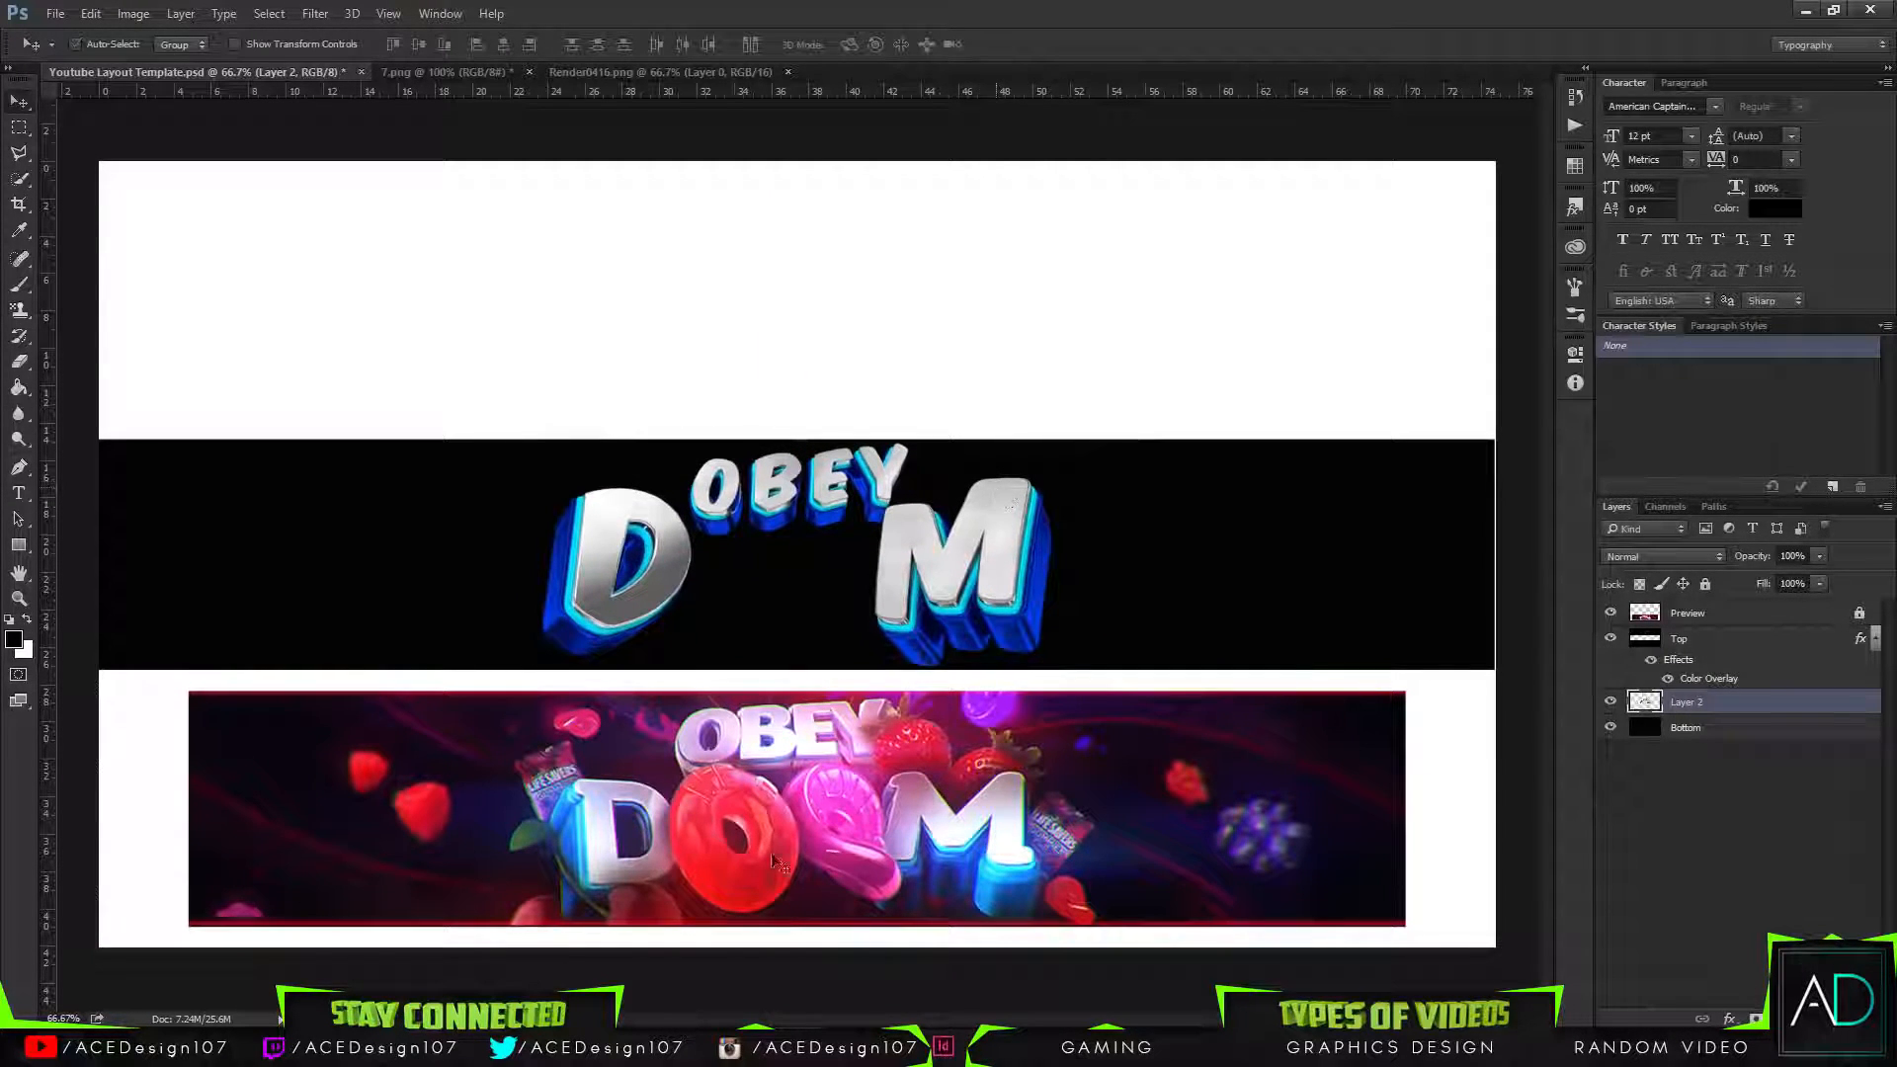
# Browse to the Tutorials\7 folder for files to open, selecting home_showcase_gummy_red_big.png and home_showcase_gummy_green_big.png.
pyautogui.click(48, 12)
pyautogui.click(69, 50)
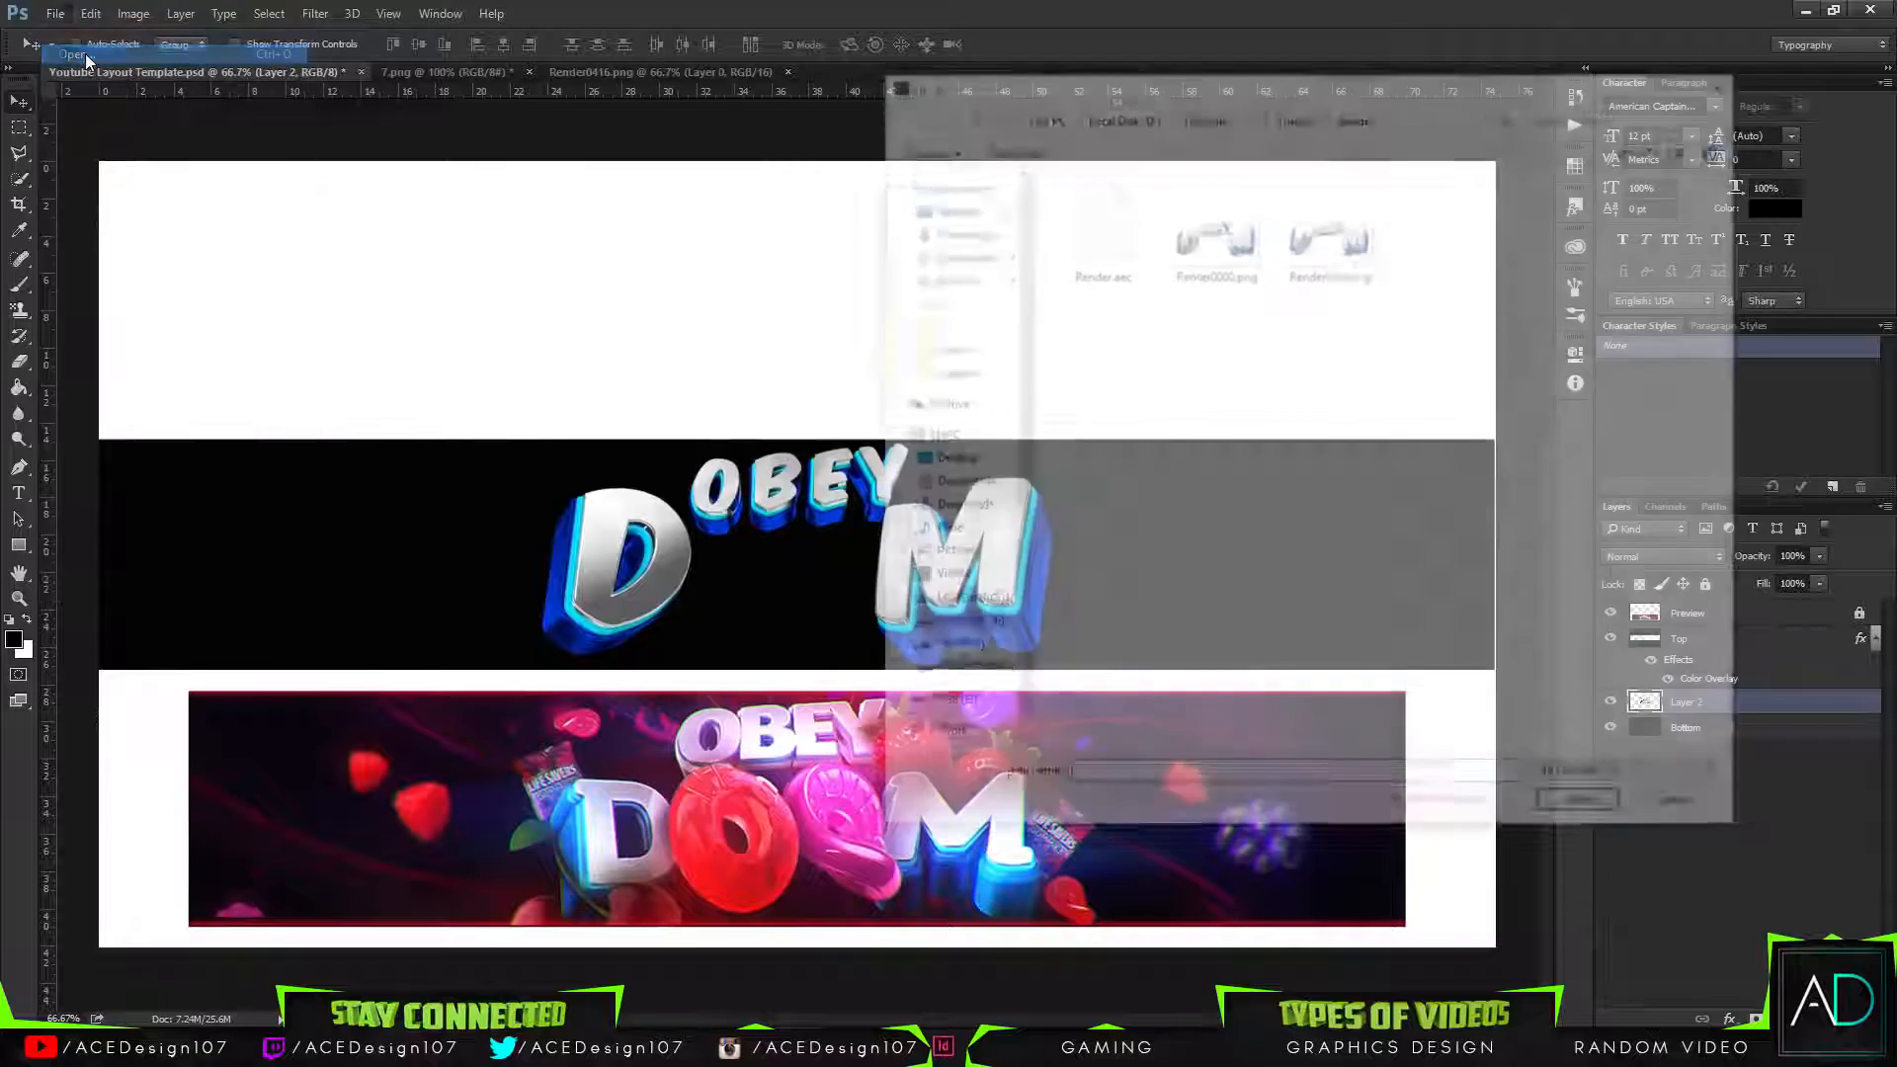
pyautogui.click(1271, 116)
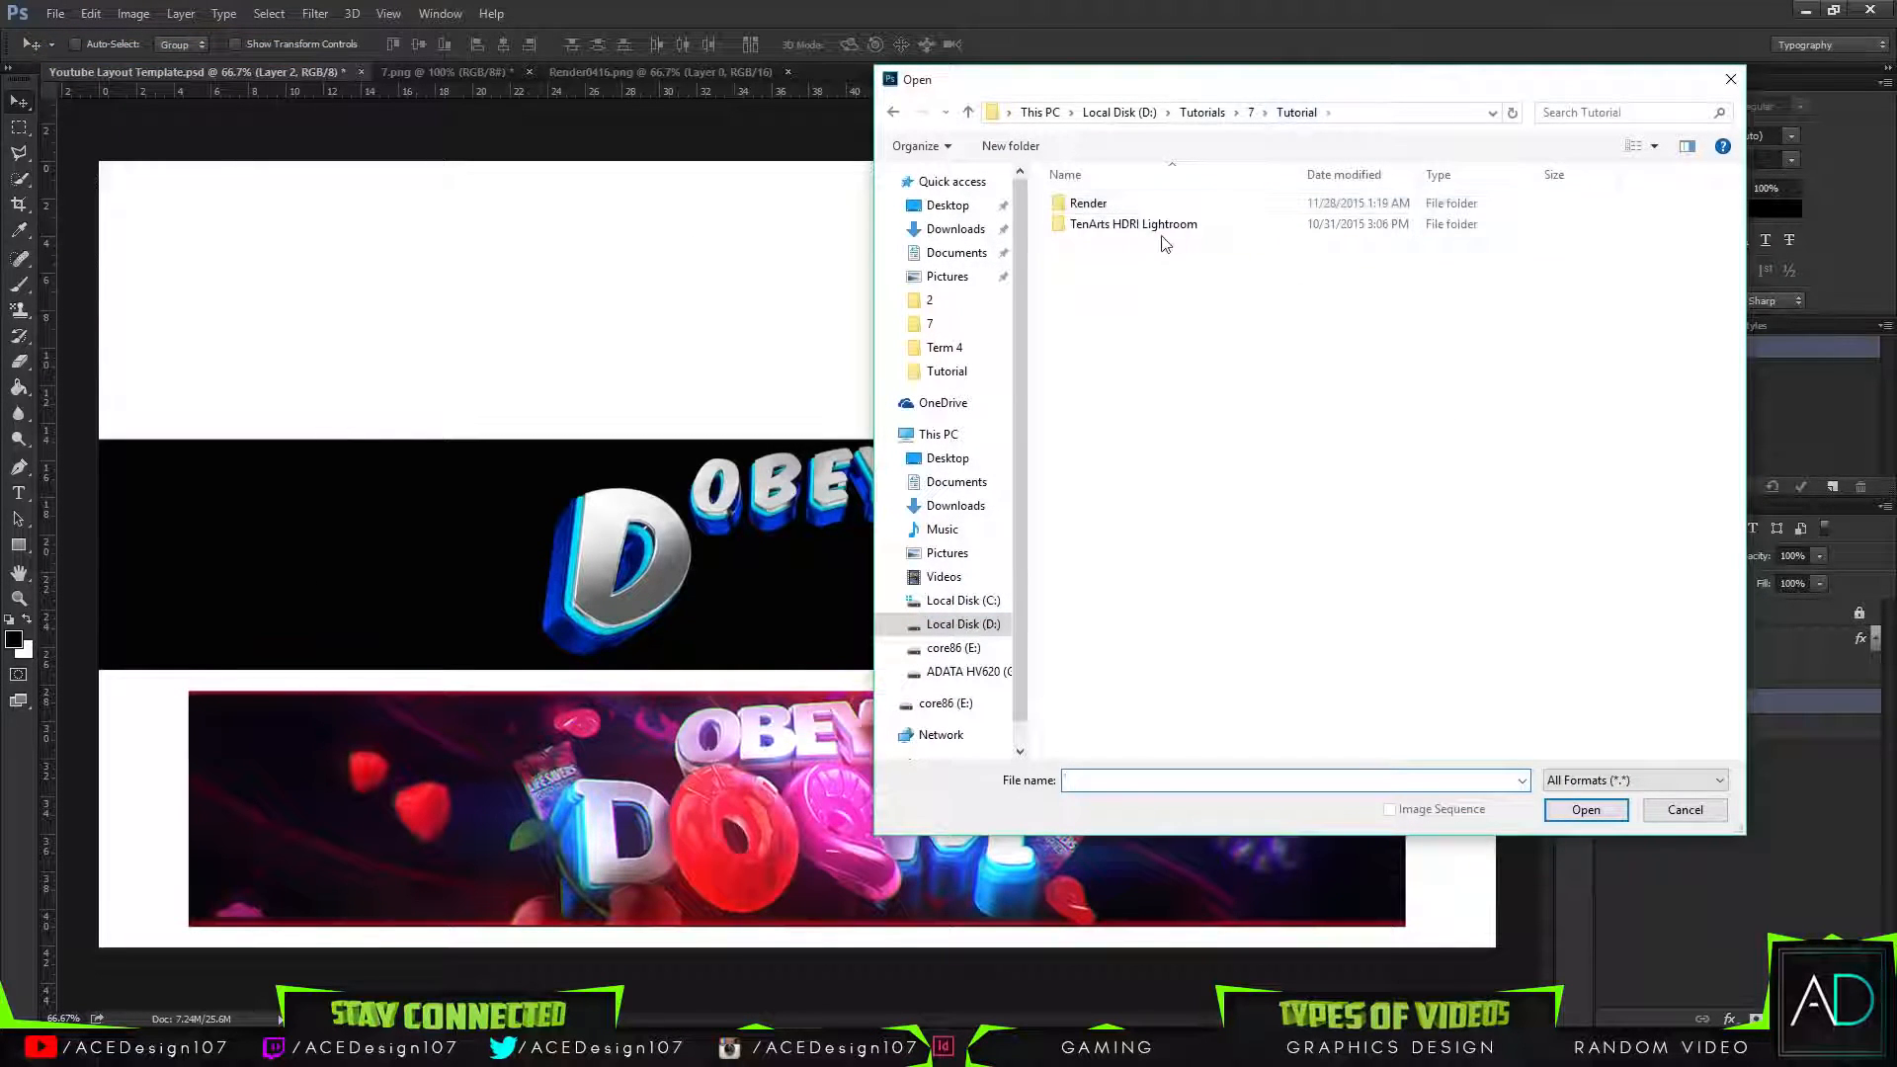
pyautogui.click(1203, 115)
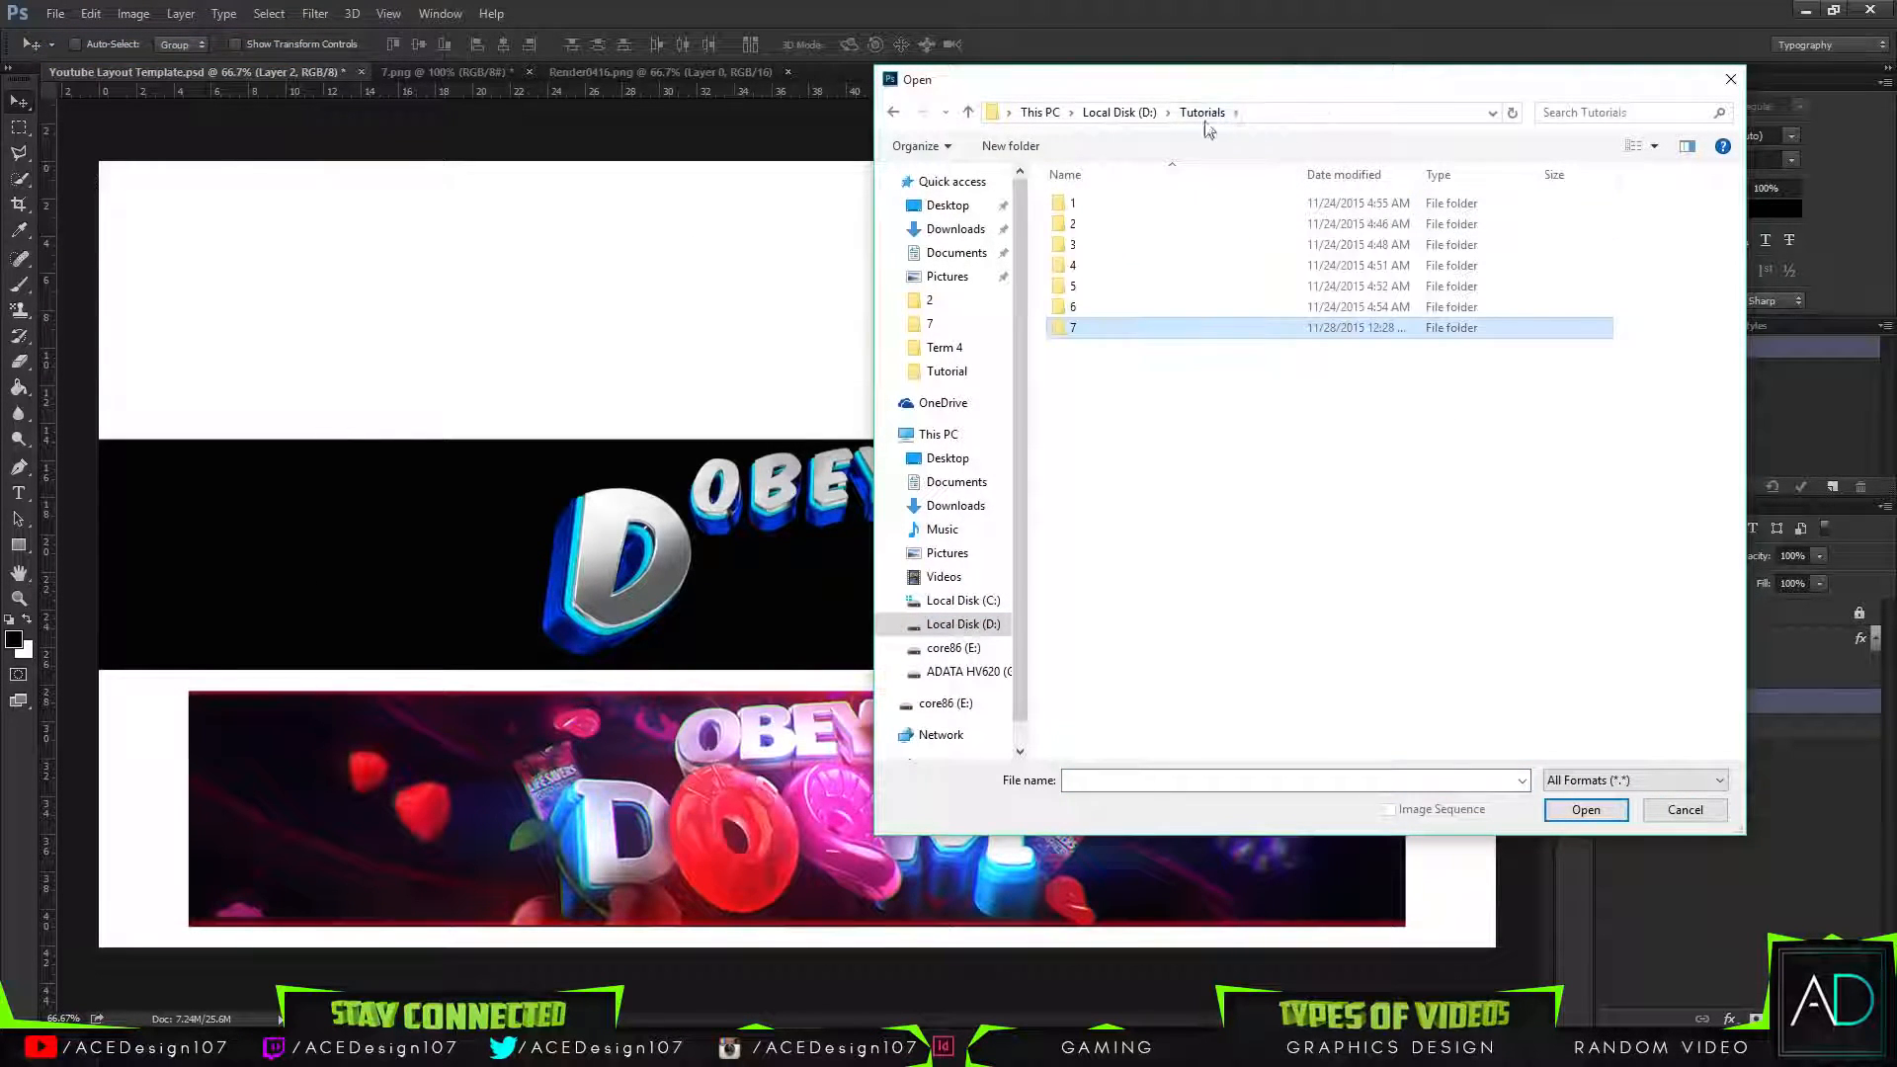
pyautogui.doubleClick(1086, 328)
pyautogui.click(1096, 376)
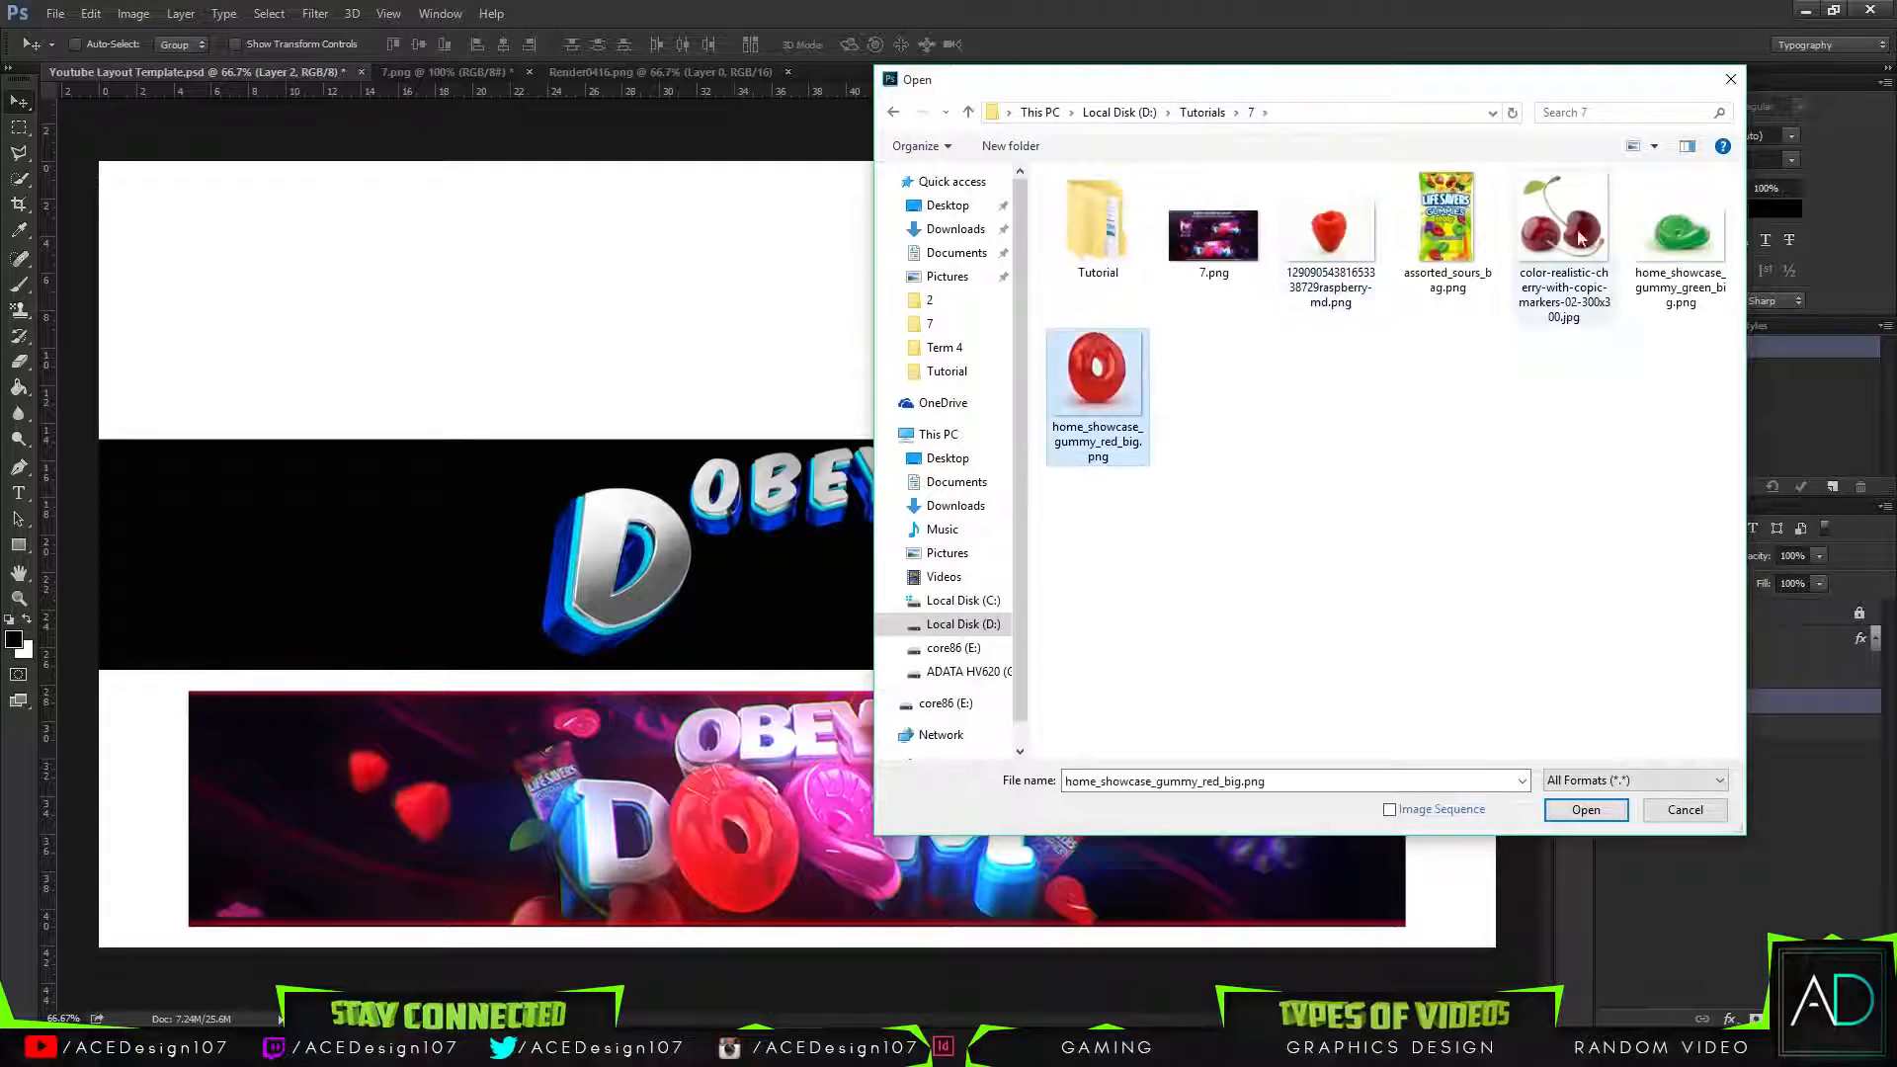
pyautogui.keyDown('ctrl'); pyautogui.click(1682, 235); pyautogui.keyUp('ctrl')
pyautogui.hotkey('ctrl', 'c')
pyautogui.hotkey('ctrl', 'v')
pyautogui.press('Delete')
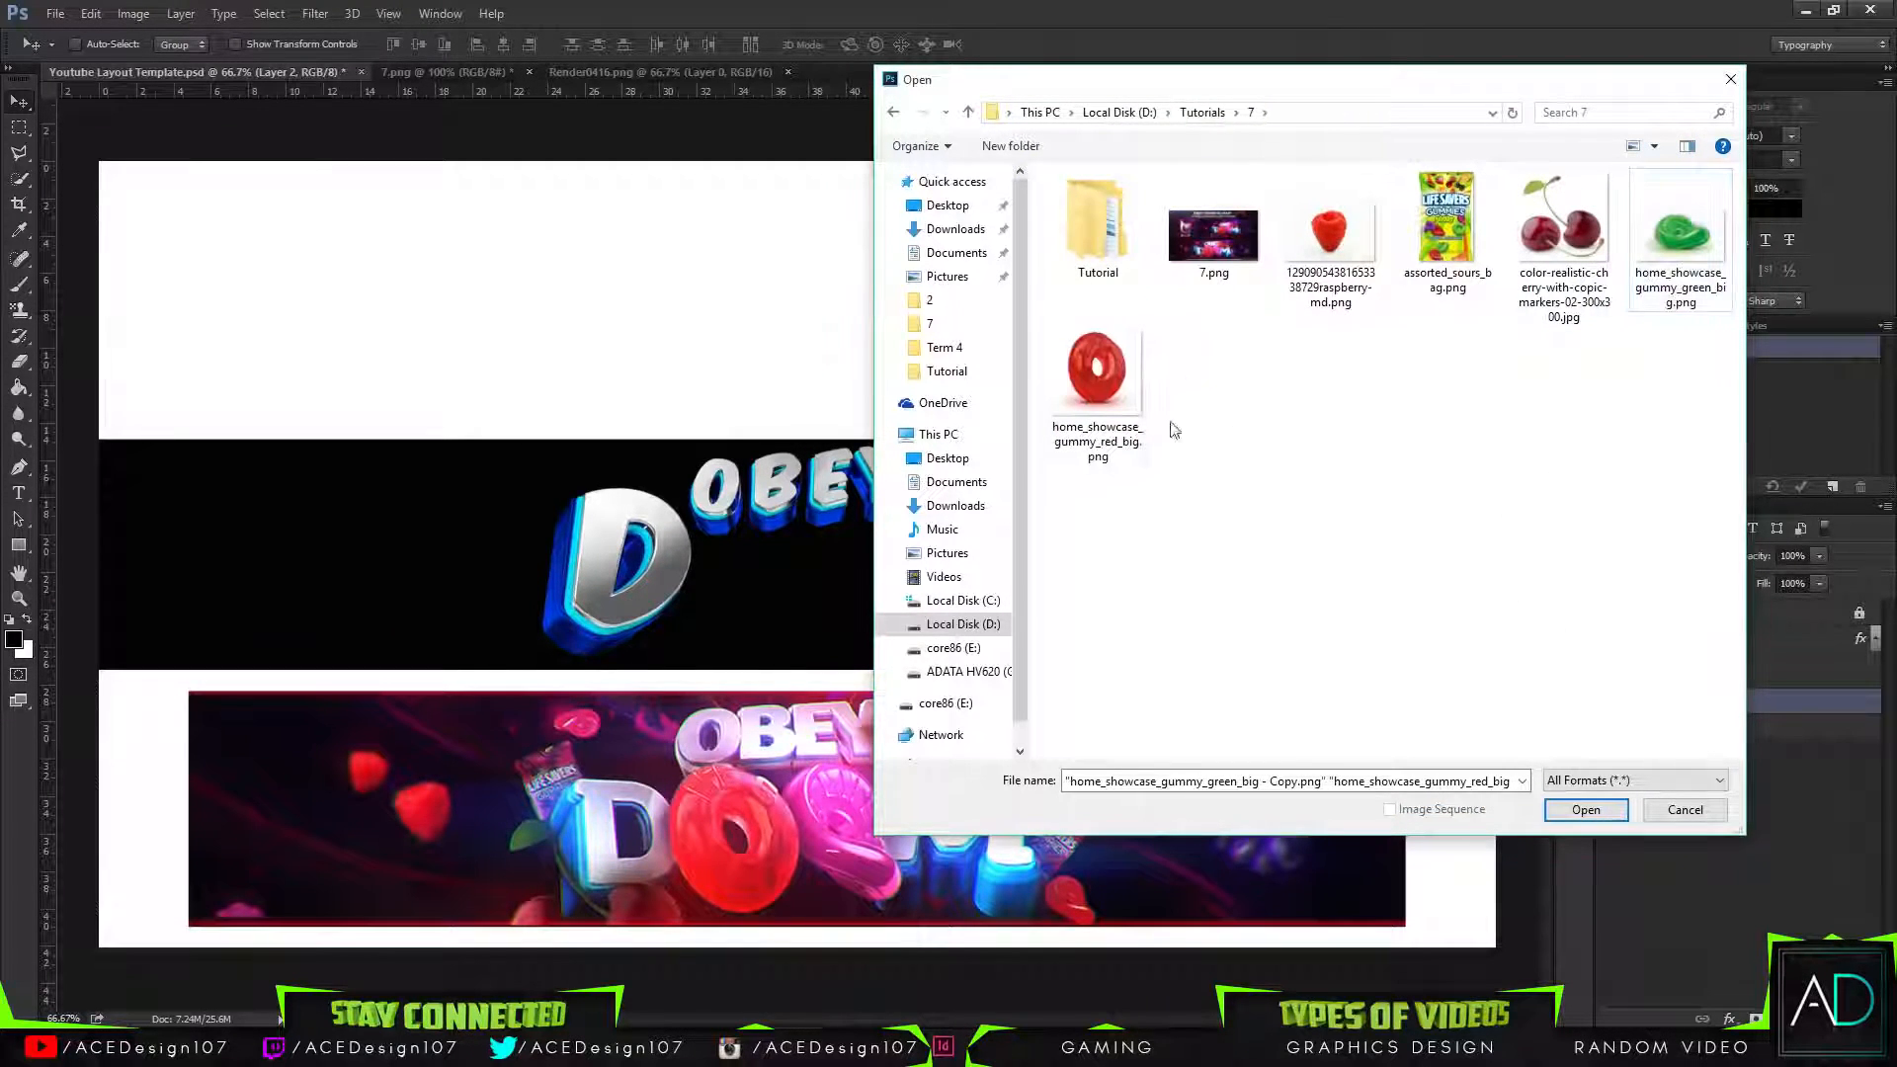
# Open home_showcase_gummy_red_big.png and home_showcase_gummy_green_big.png together.
pyautogui.click(1096, 375)
pyautogui.keyDown('ctrl'); pyautogui.click(1681, 235); pyautogui.keyUp('ctrl')
pyautogui.click(1586, 810)
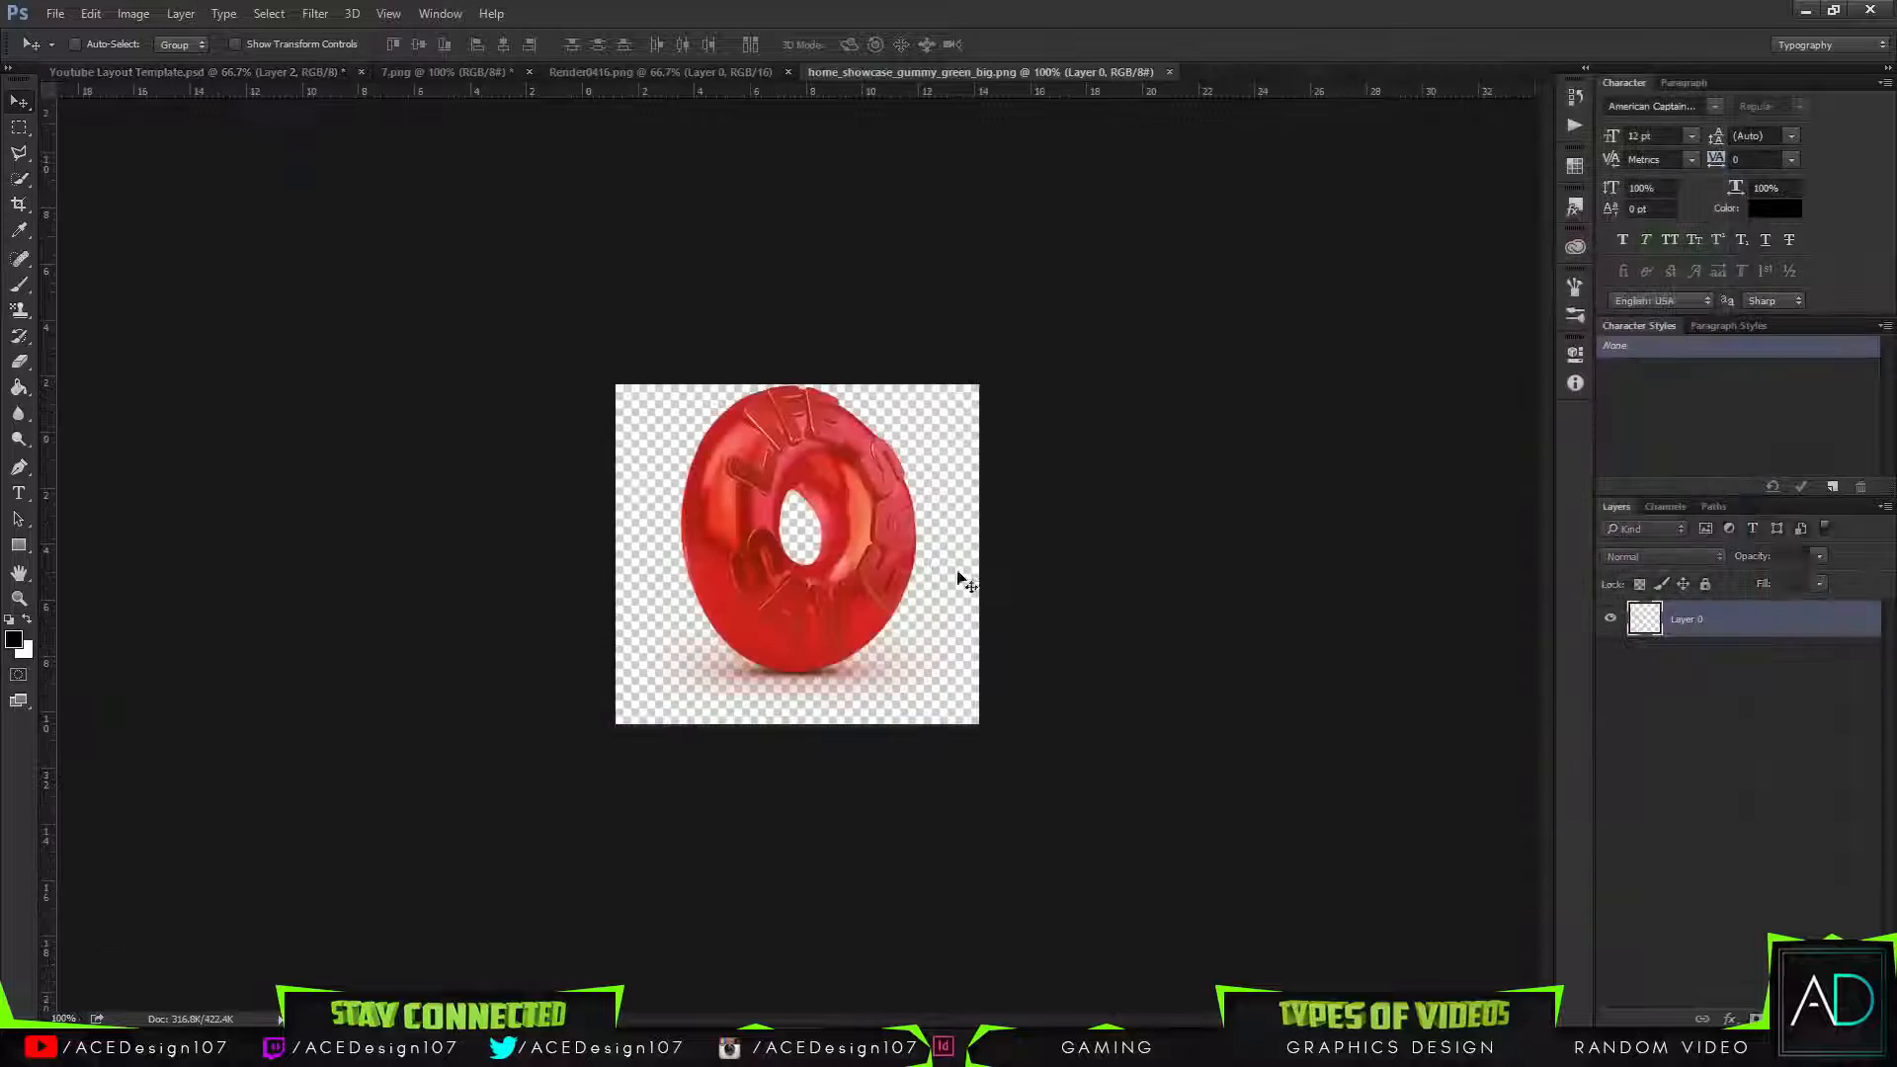
# Copy the red gummy ring from home_showcase_gummy_red_big.png into Youtube Layout Template.psd.
pyautogui.click(185, 67)
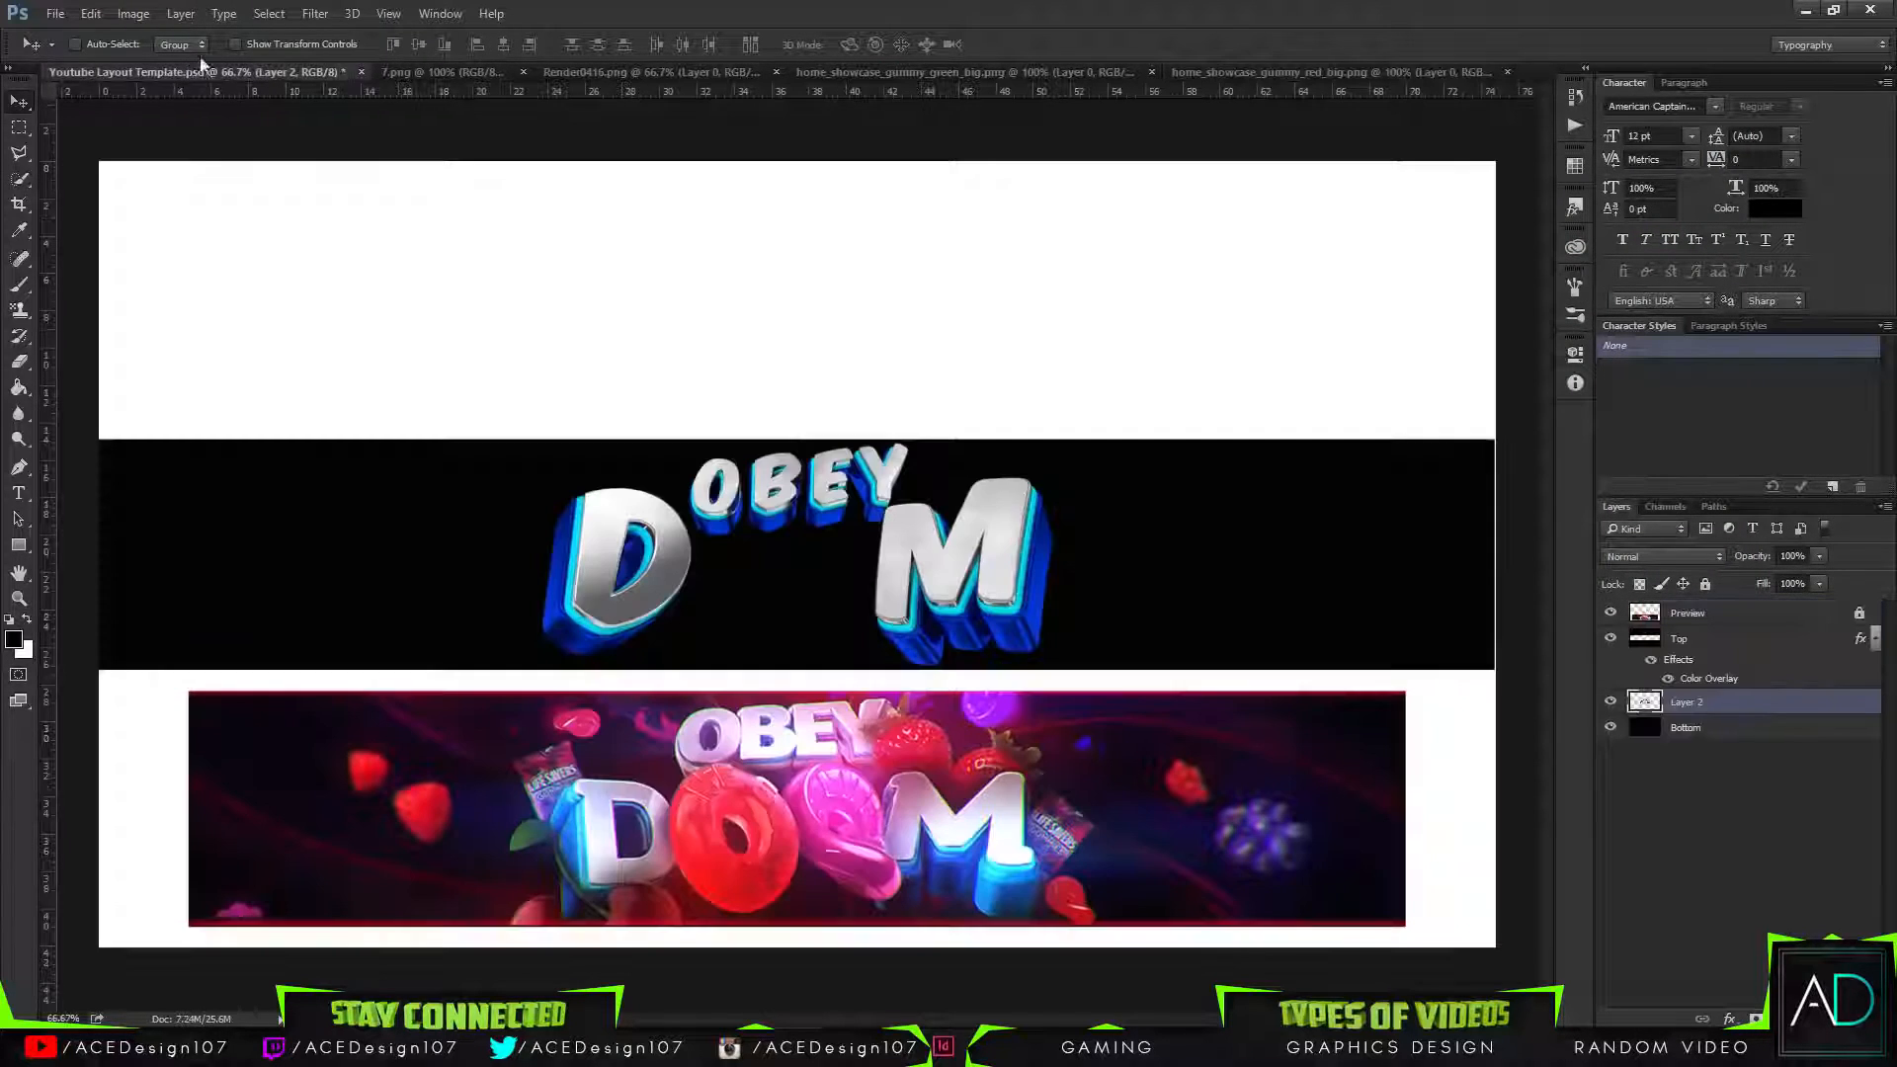
pyautogui.click(1367, 71)
pyautogui.moveTo(800, 544); pyautogui.dragTo(950, 638)
pyautogui.hotkey('ctrl', 't')
pyautogui.moveTo(869, 462); pyautogui.dragTo(749, 571)
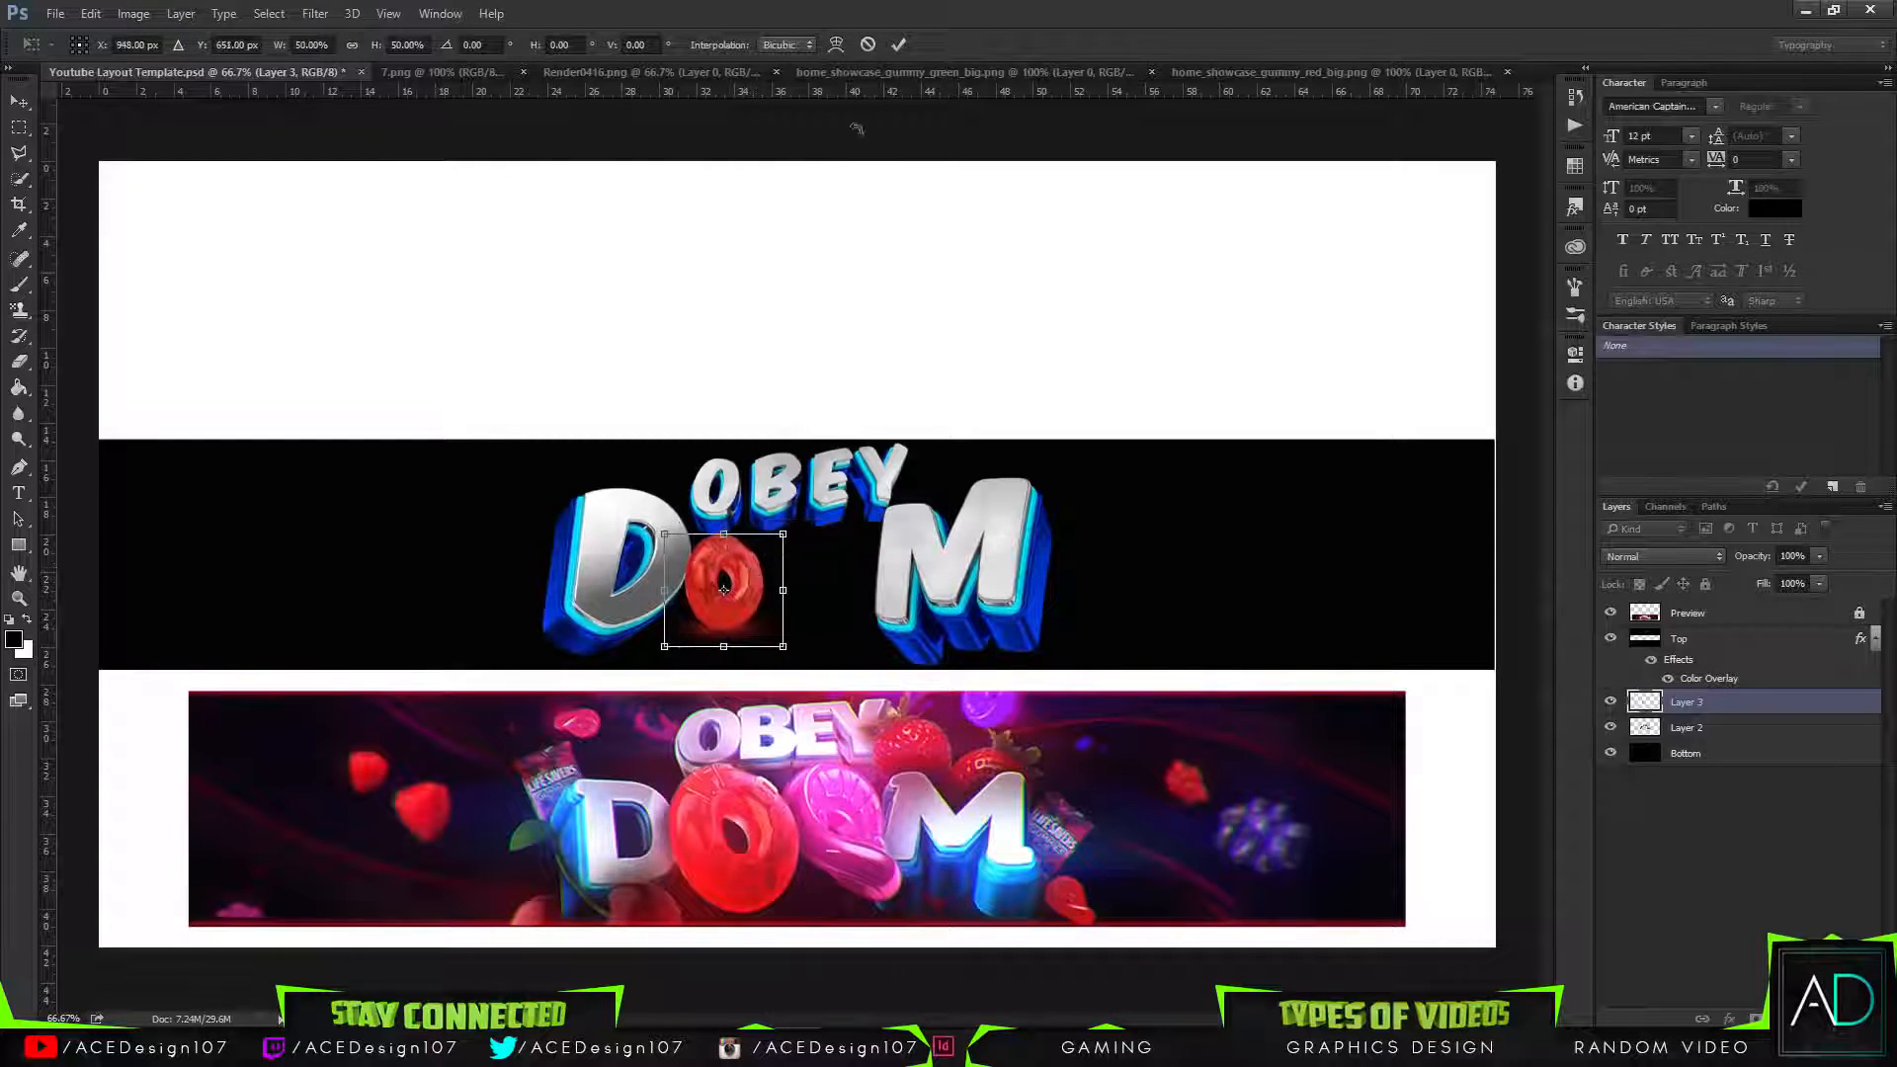
pyautogui.click(868, 45)
# Quick-select only the red gummy ring in home_showcase_gummy_red_big.png, subtracting the shadow beneath it from the selection.
pyautogui.click(1423, 74)
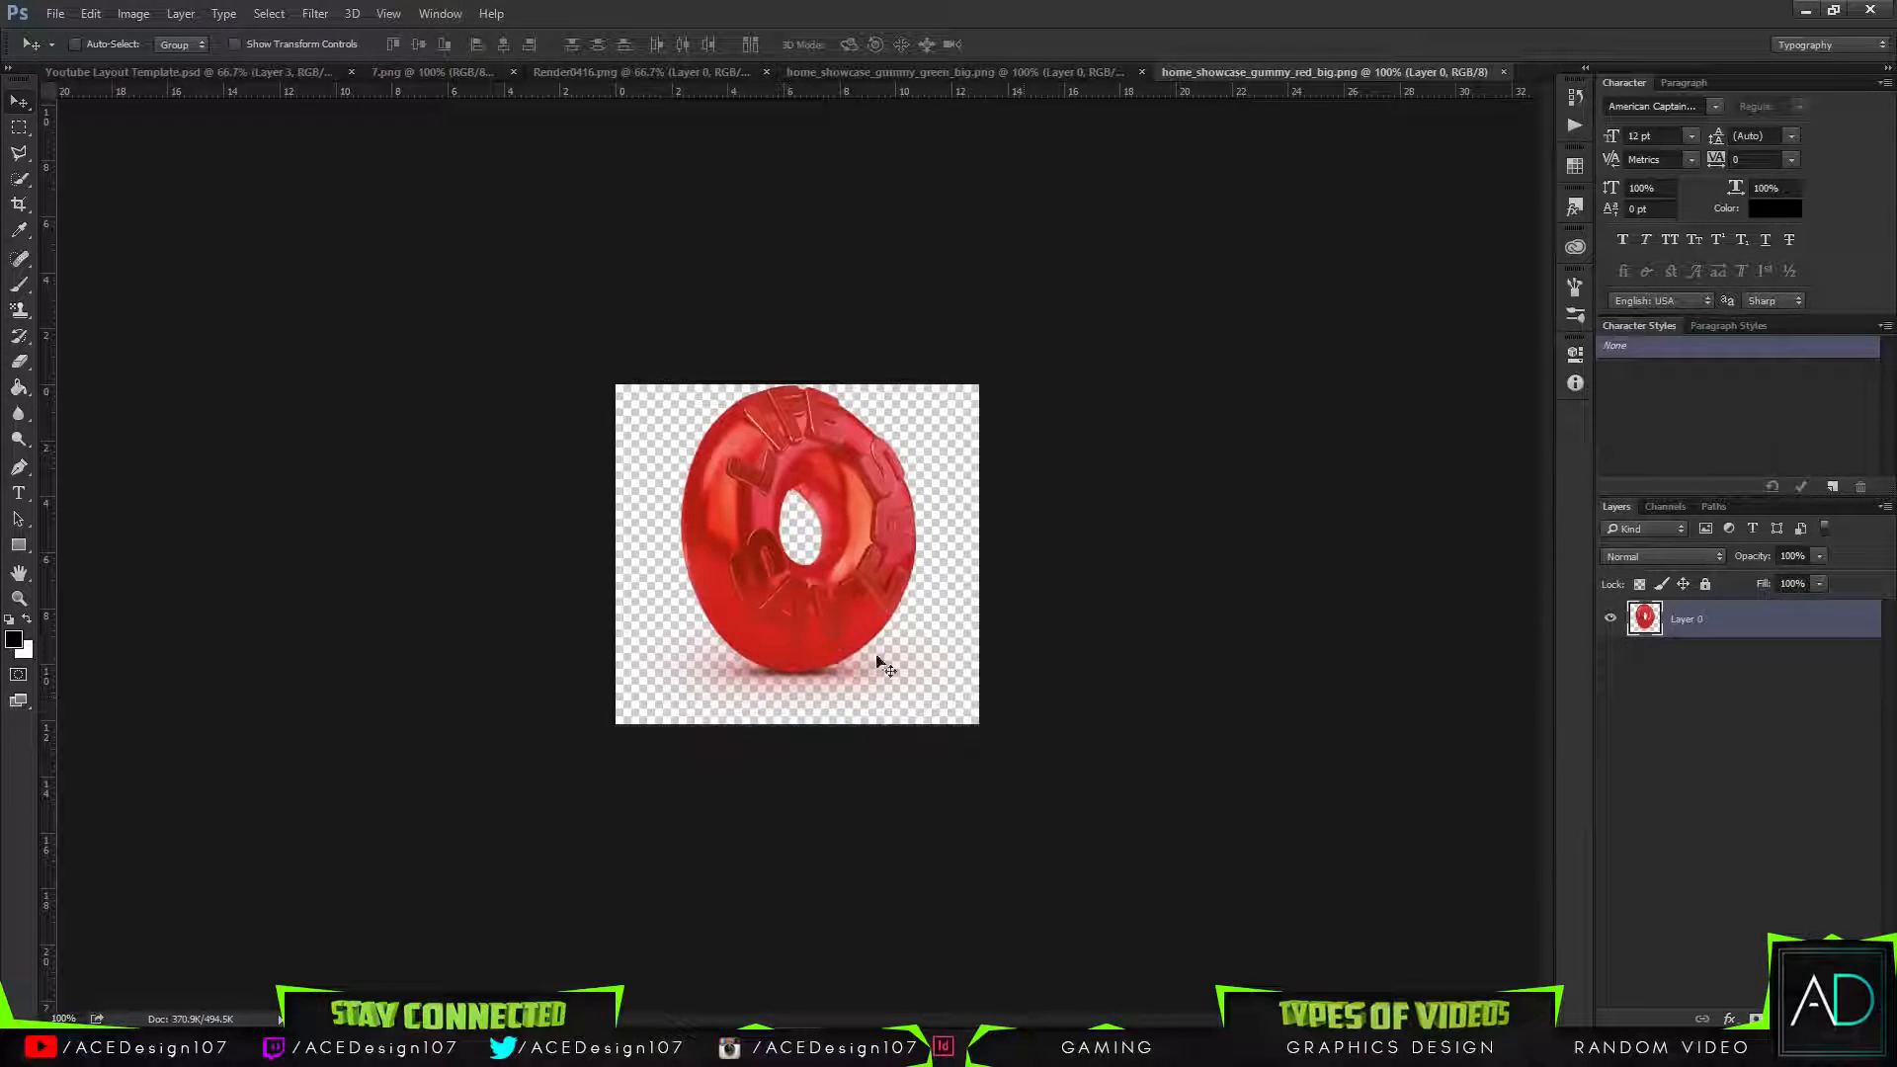
pyautogui.press('m')
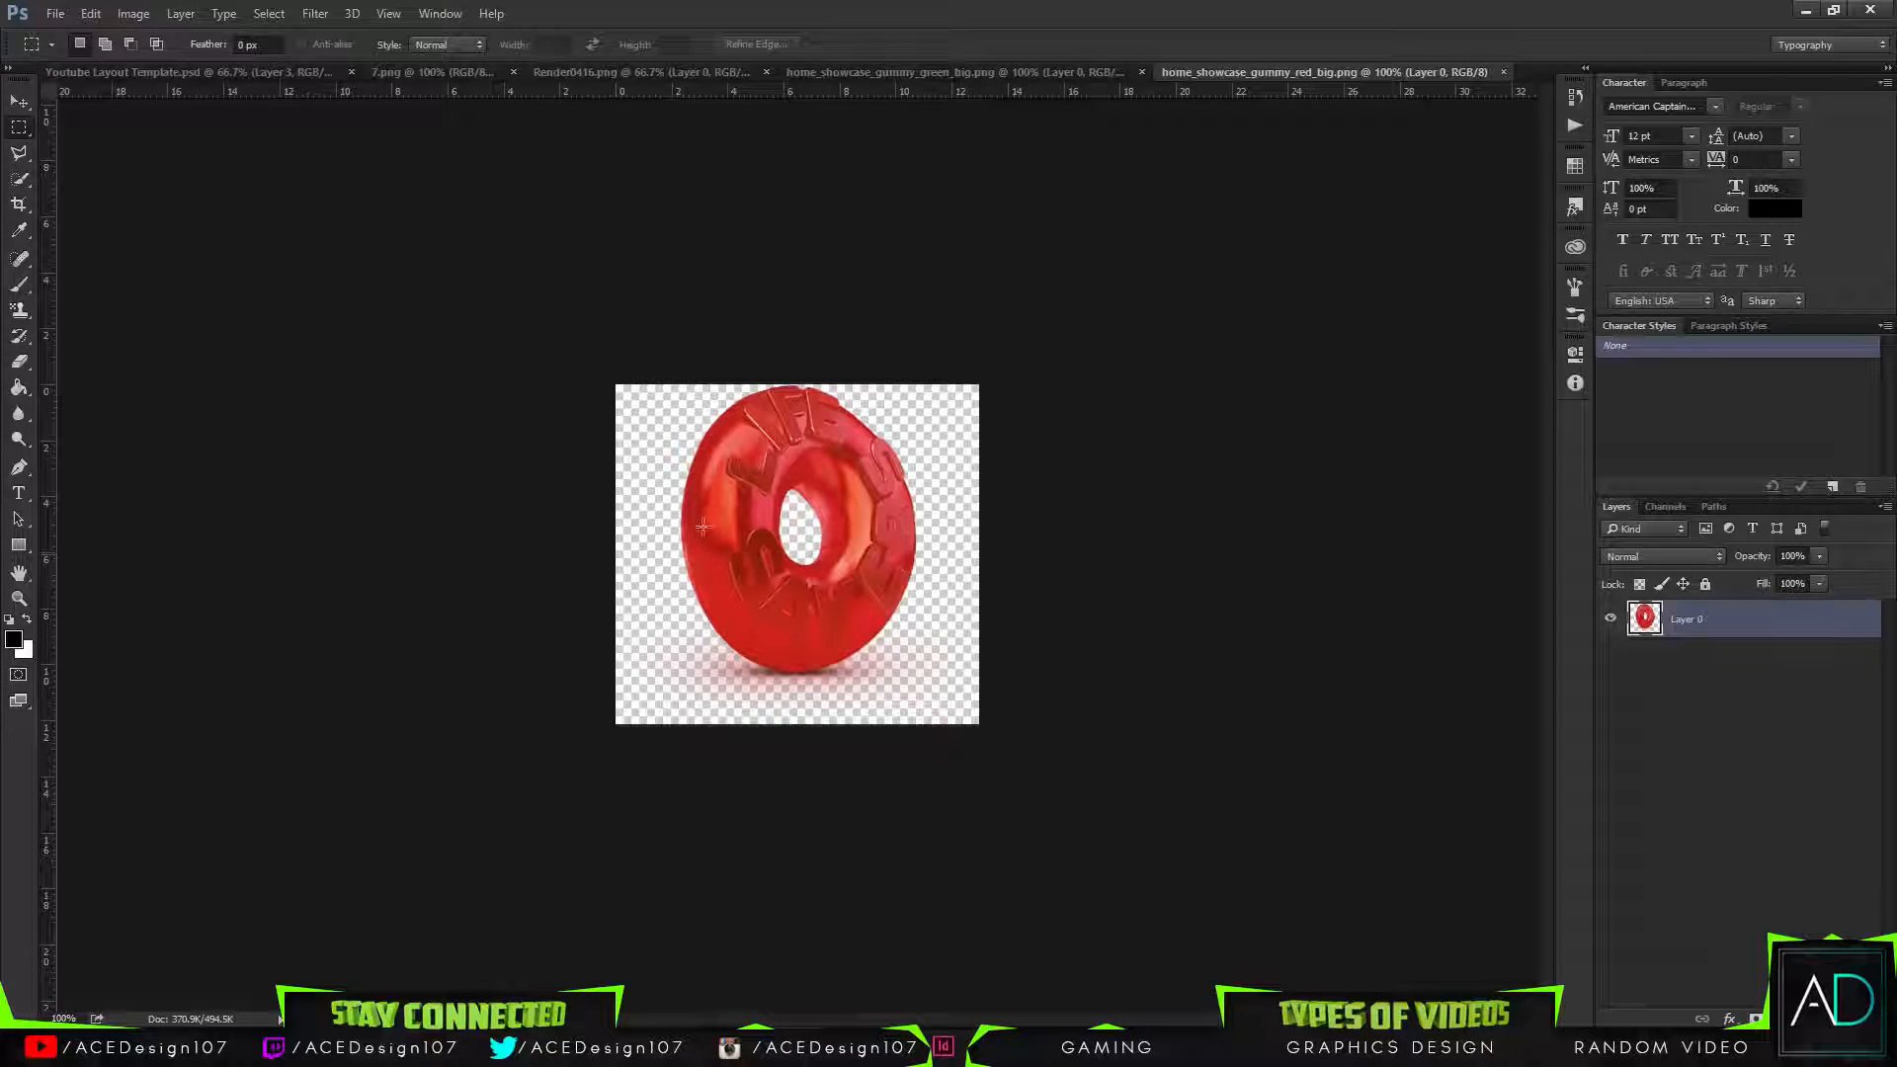
pyautogui.press('w')
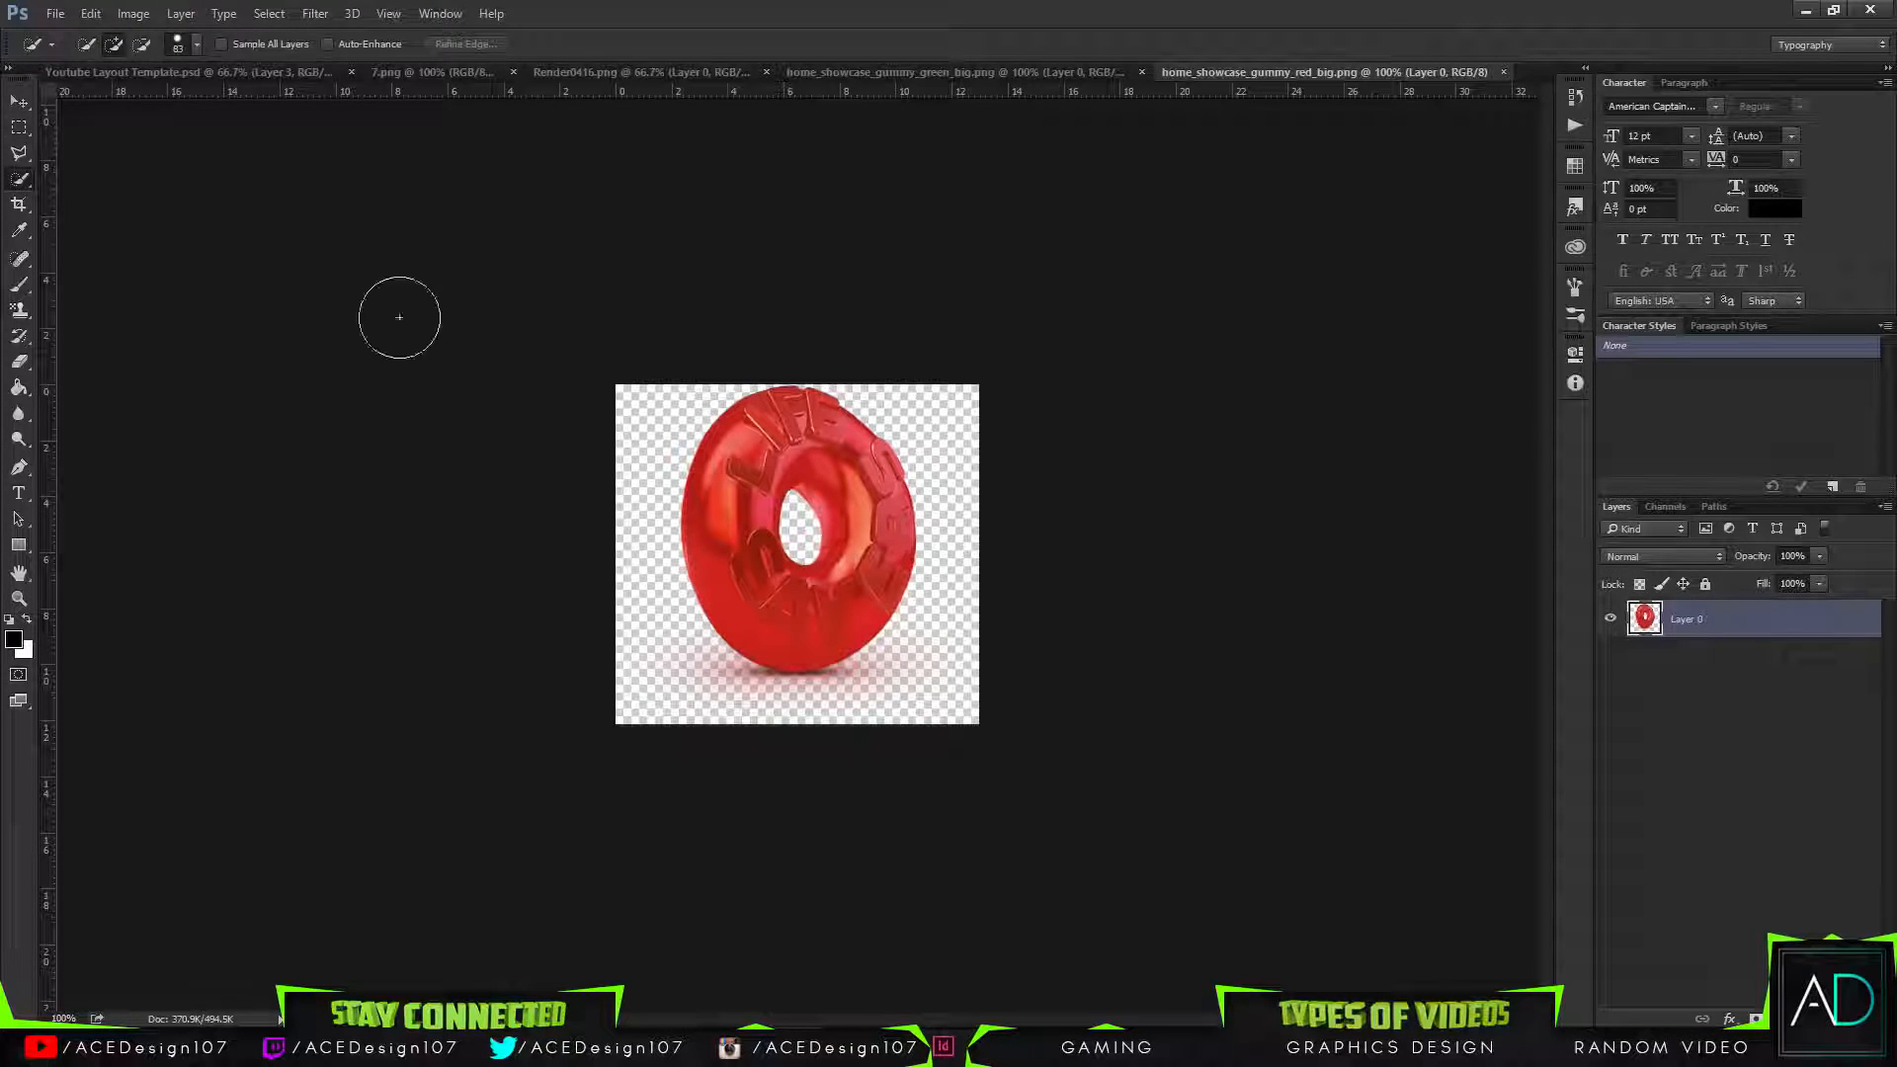
pyautogui.moveTo(823, 582)
pyautogui.mouseDown()
pyautogui.moveTo(836, 492)
pyautogui.moveTo(785, 445)
pyautogui.moveTo(792, 478)
pyautogui.moveTo(858, 477)
pyautogui.mouseUp()
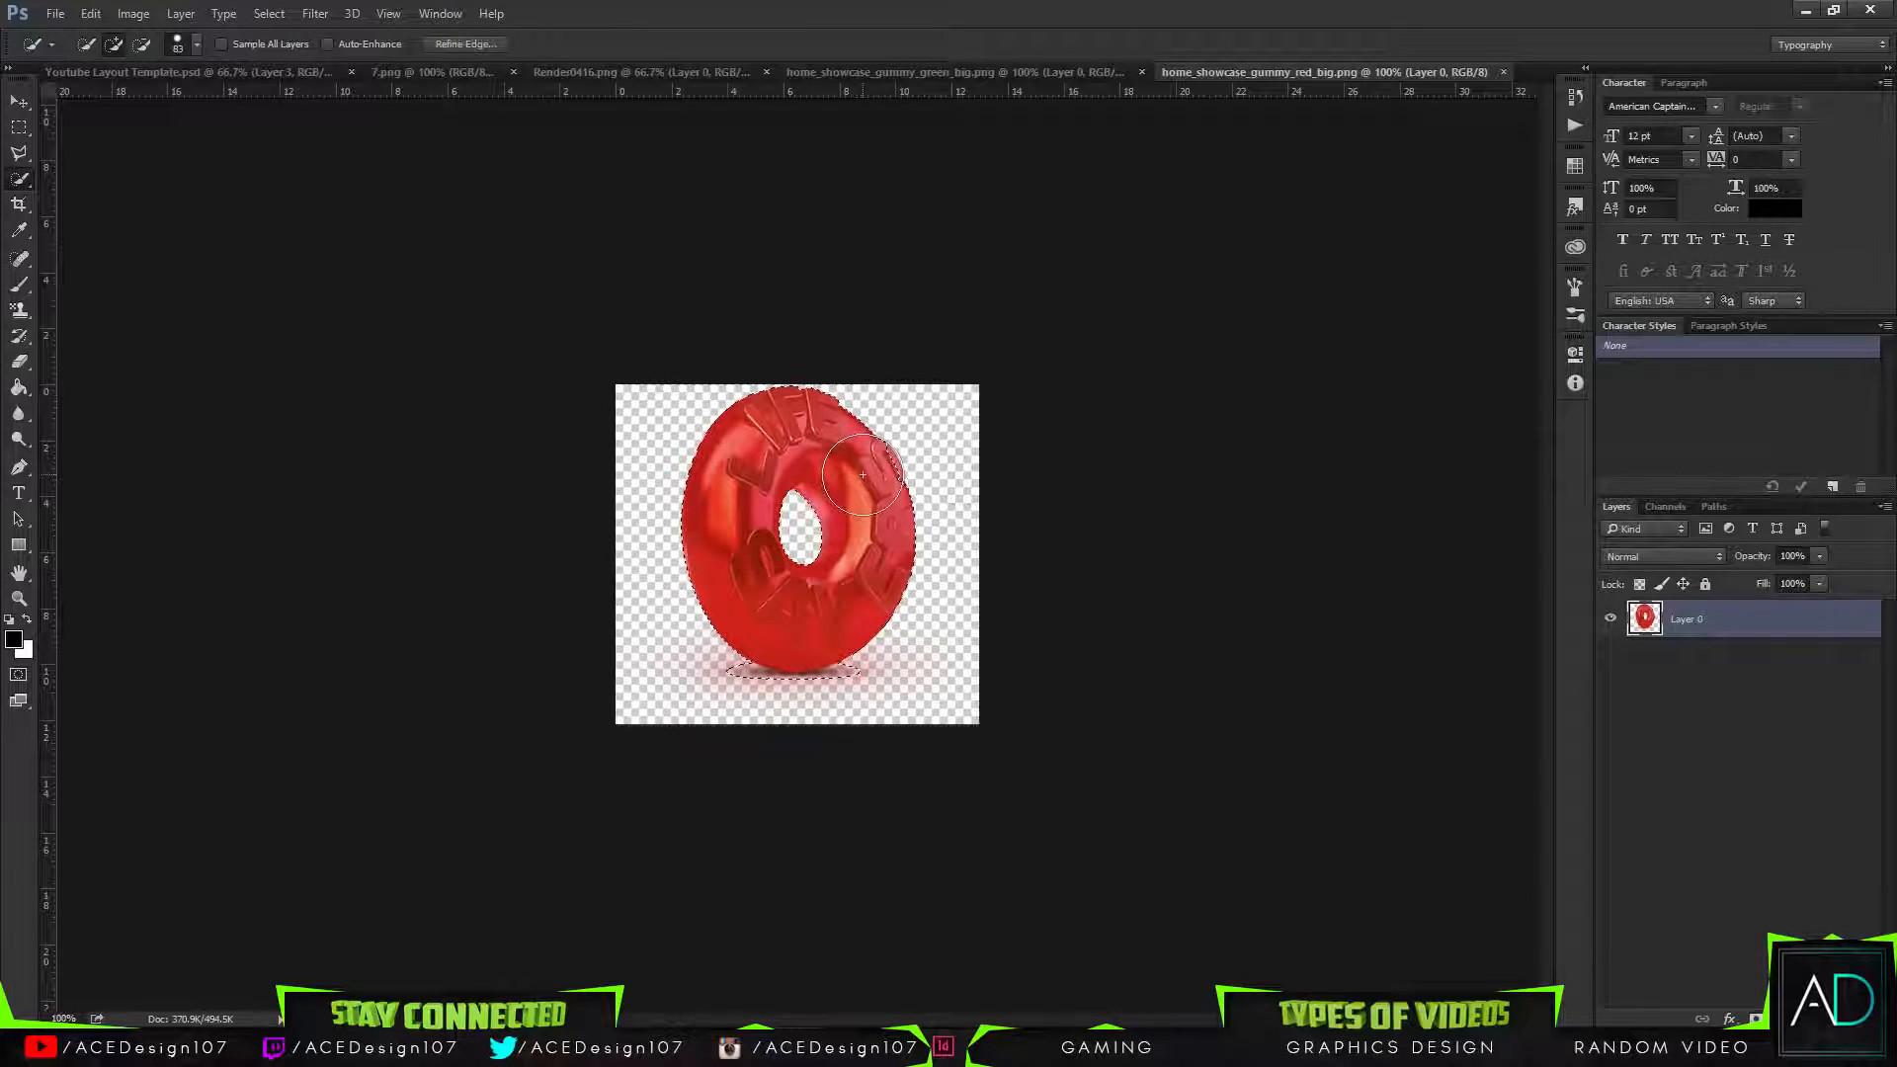
pyautogui.click(141, 45)
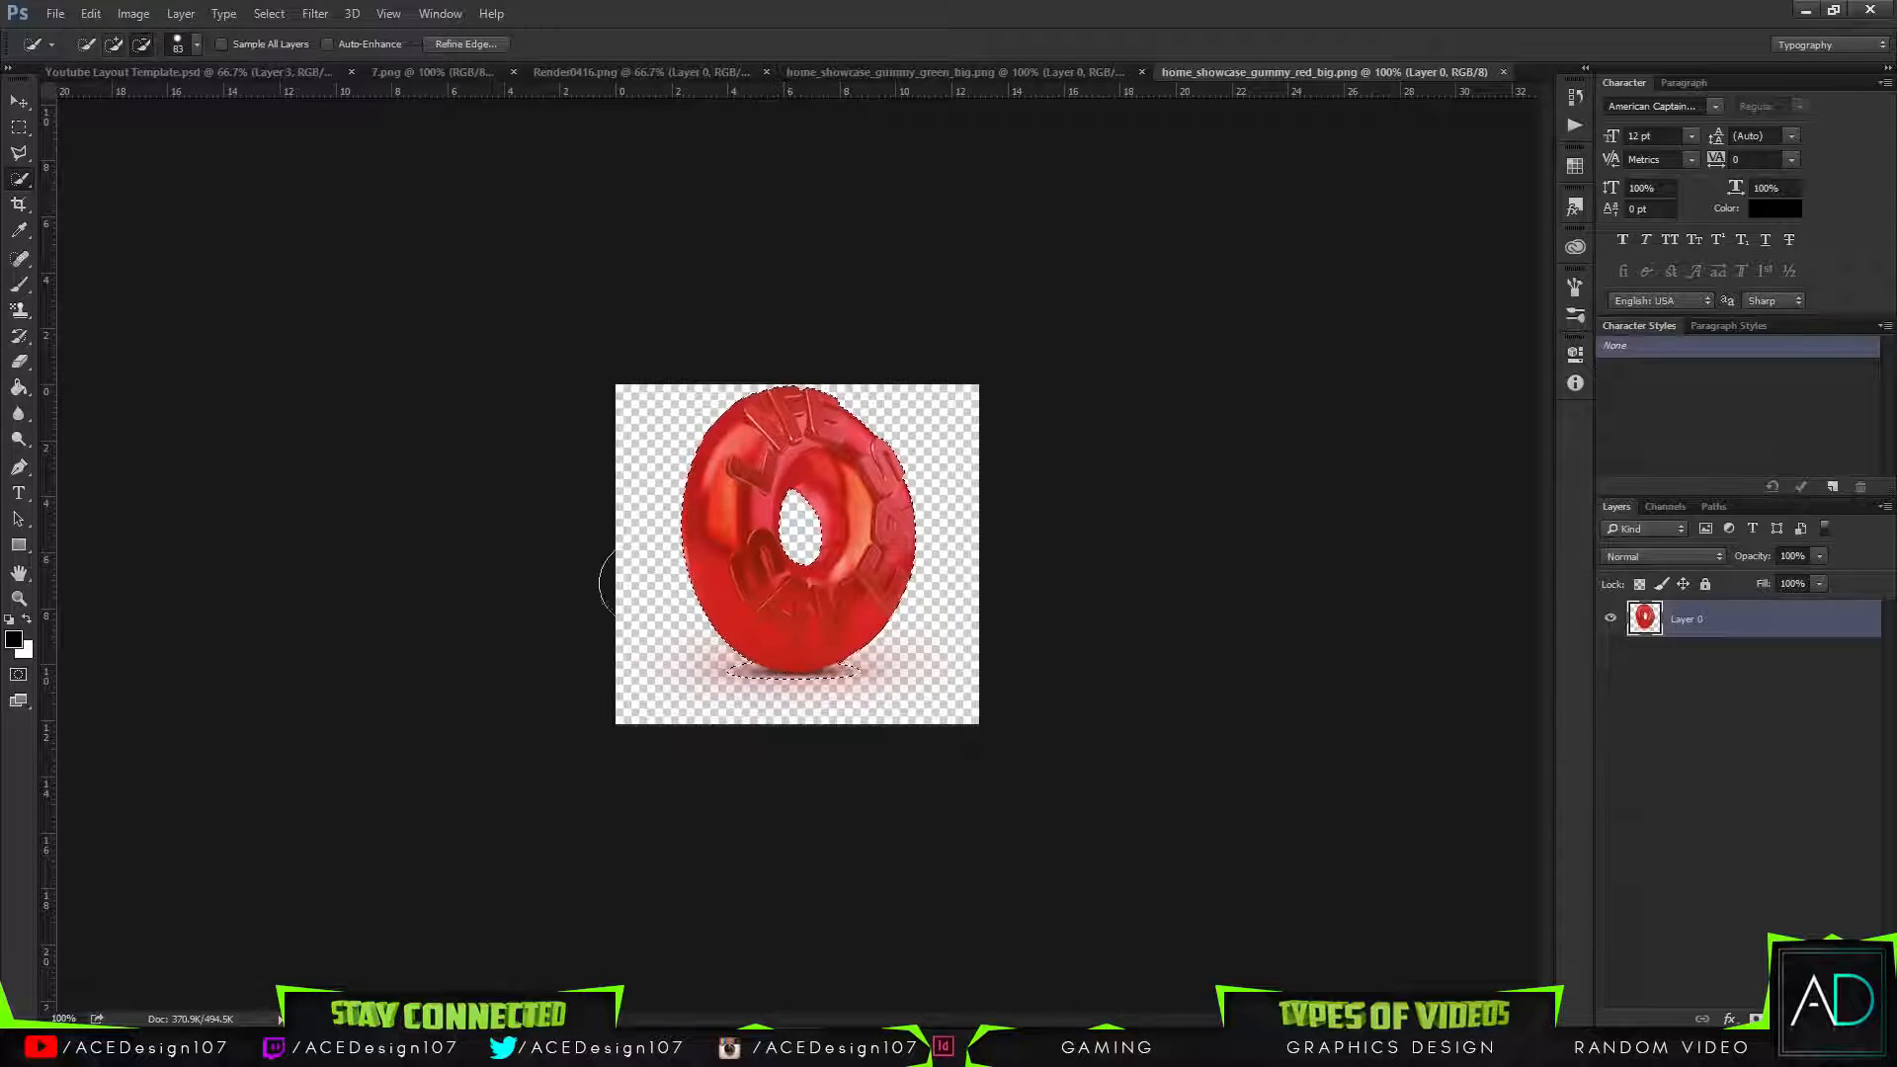
pyautogui.moveTo(714, 707); pyautogui.dragTo(808, 715)
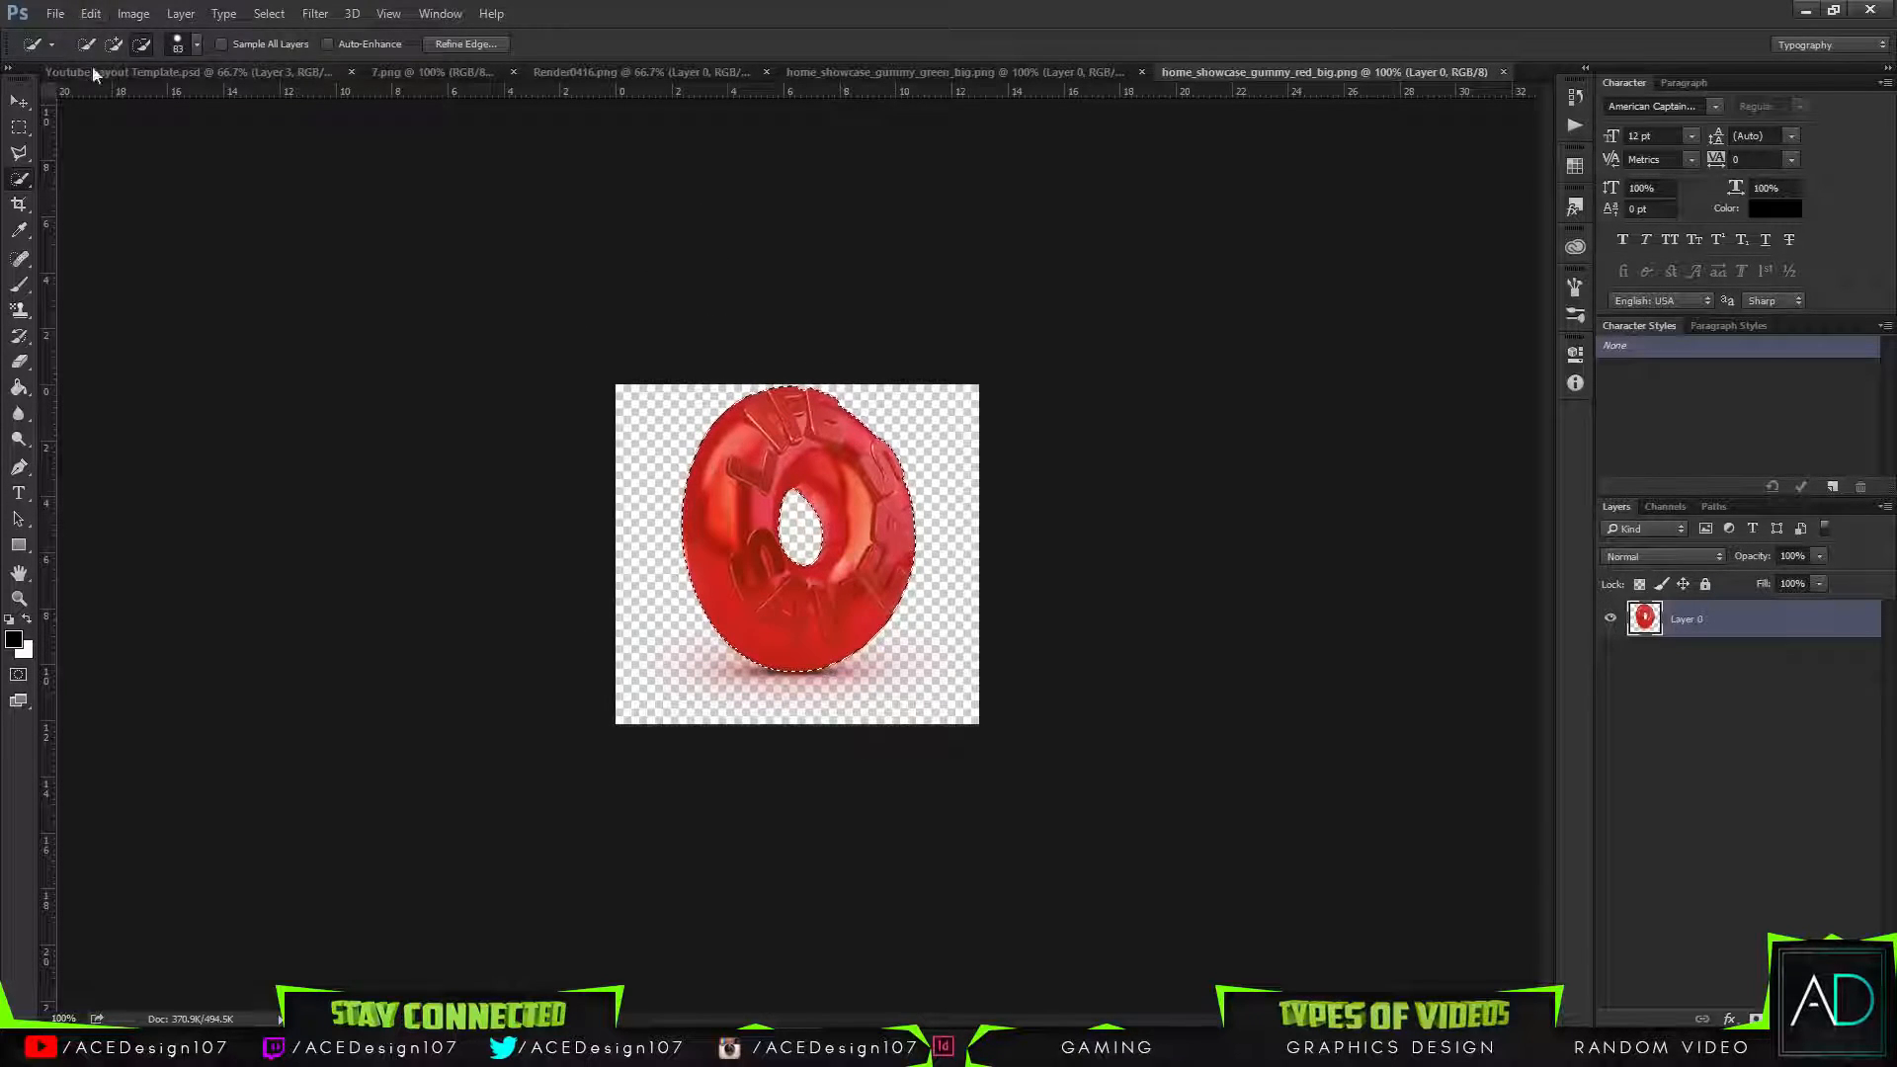
pyautogui.click(187, 45)
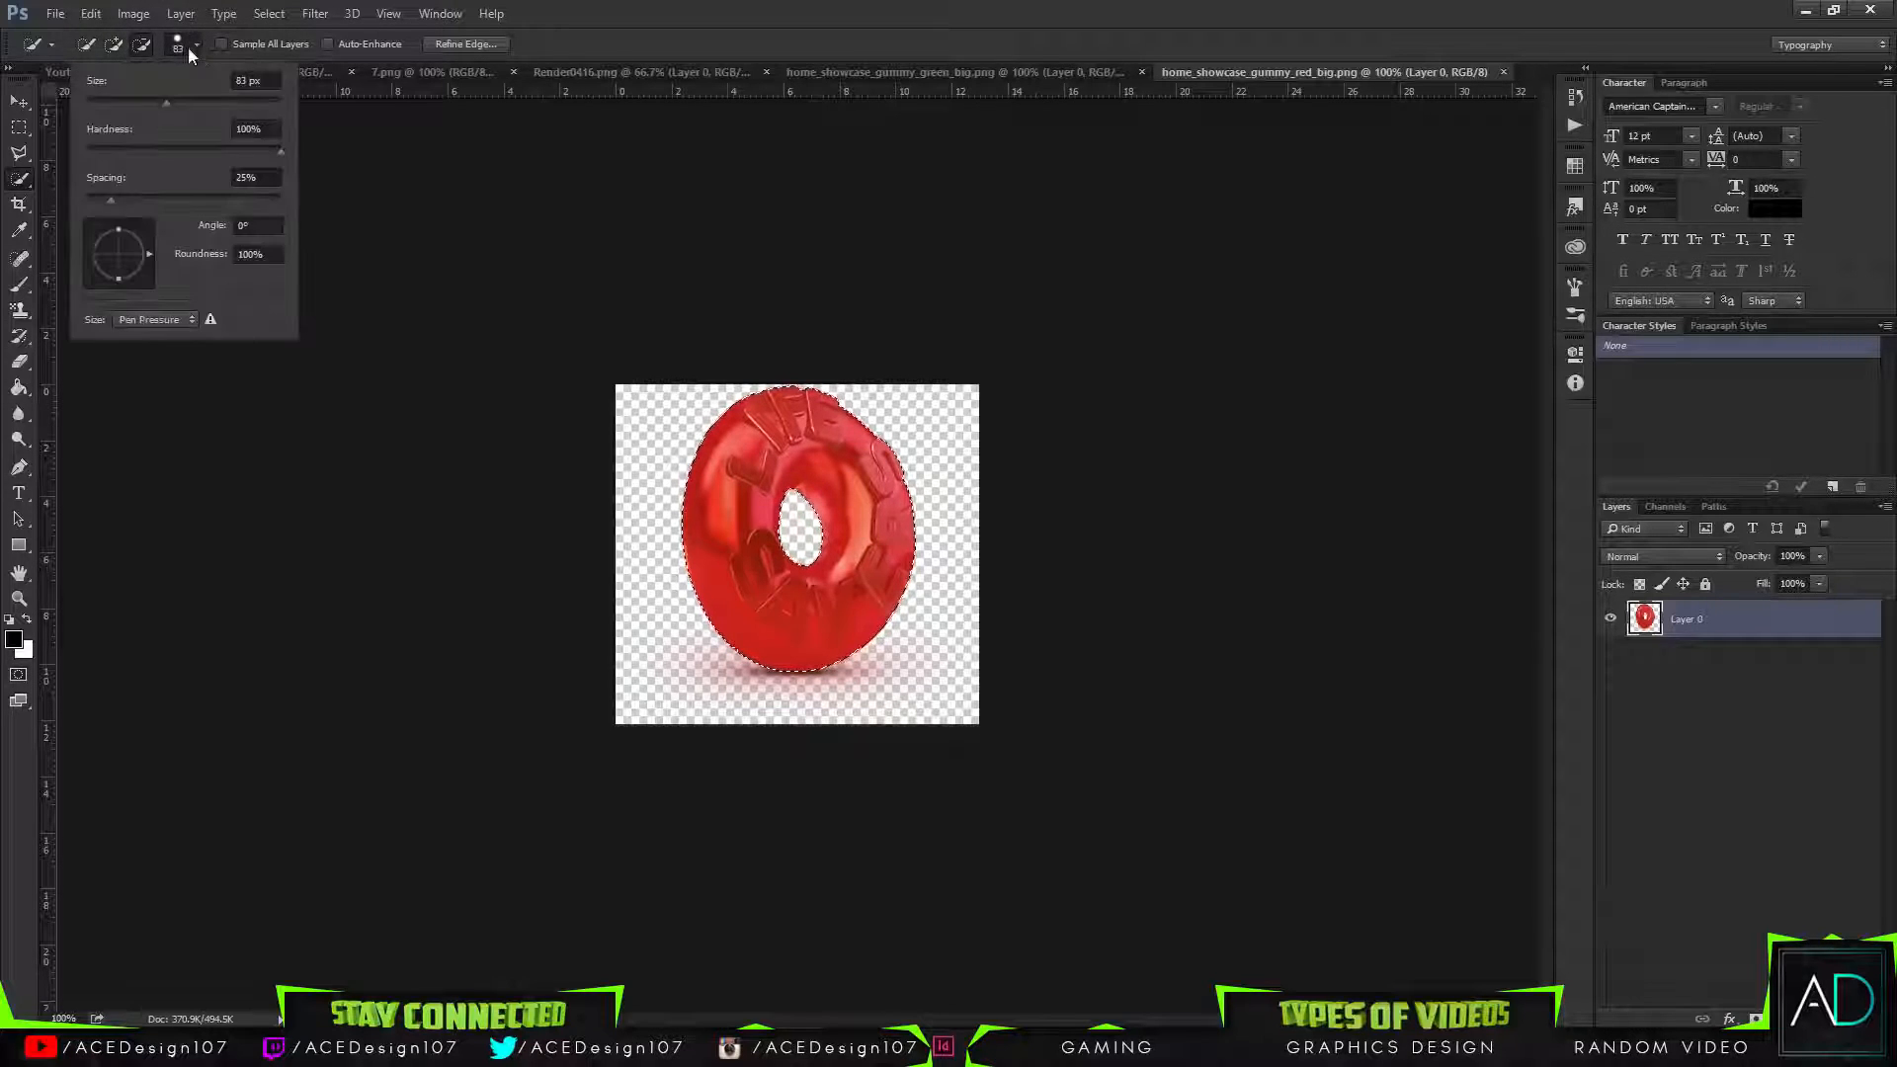
pyautogui.click(197, 46)
pyautogui.click(19, 100)
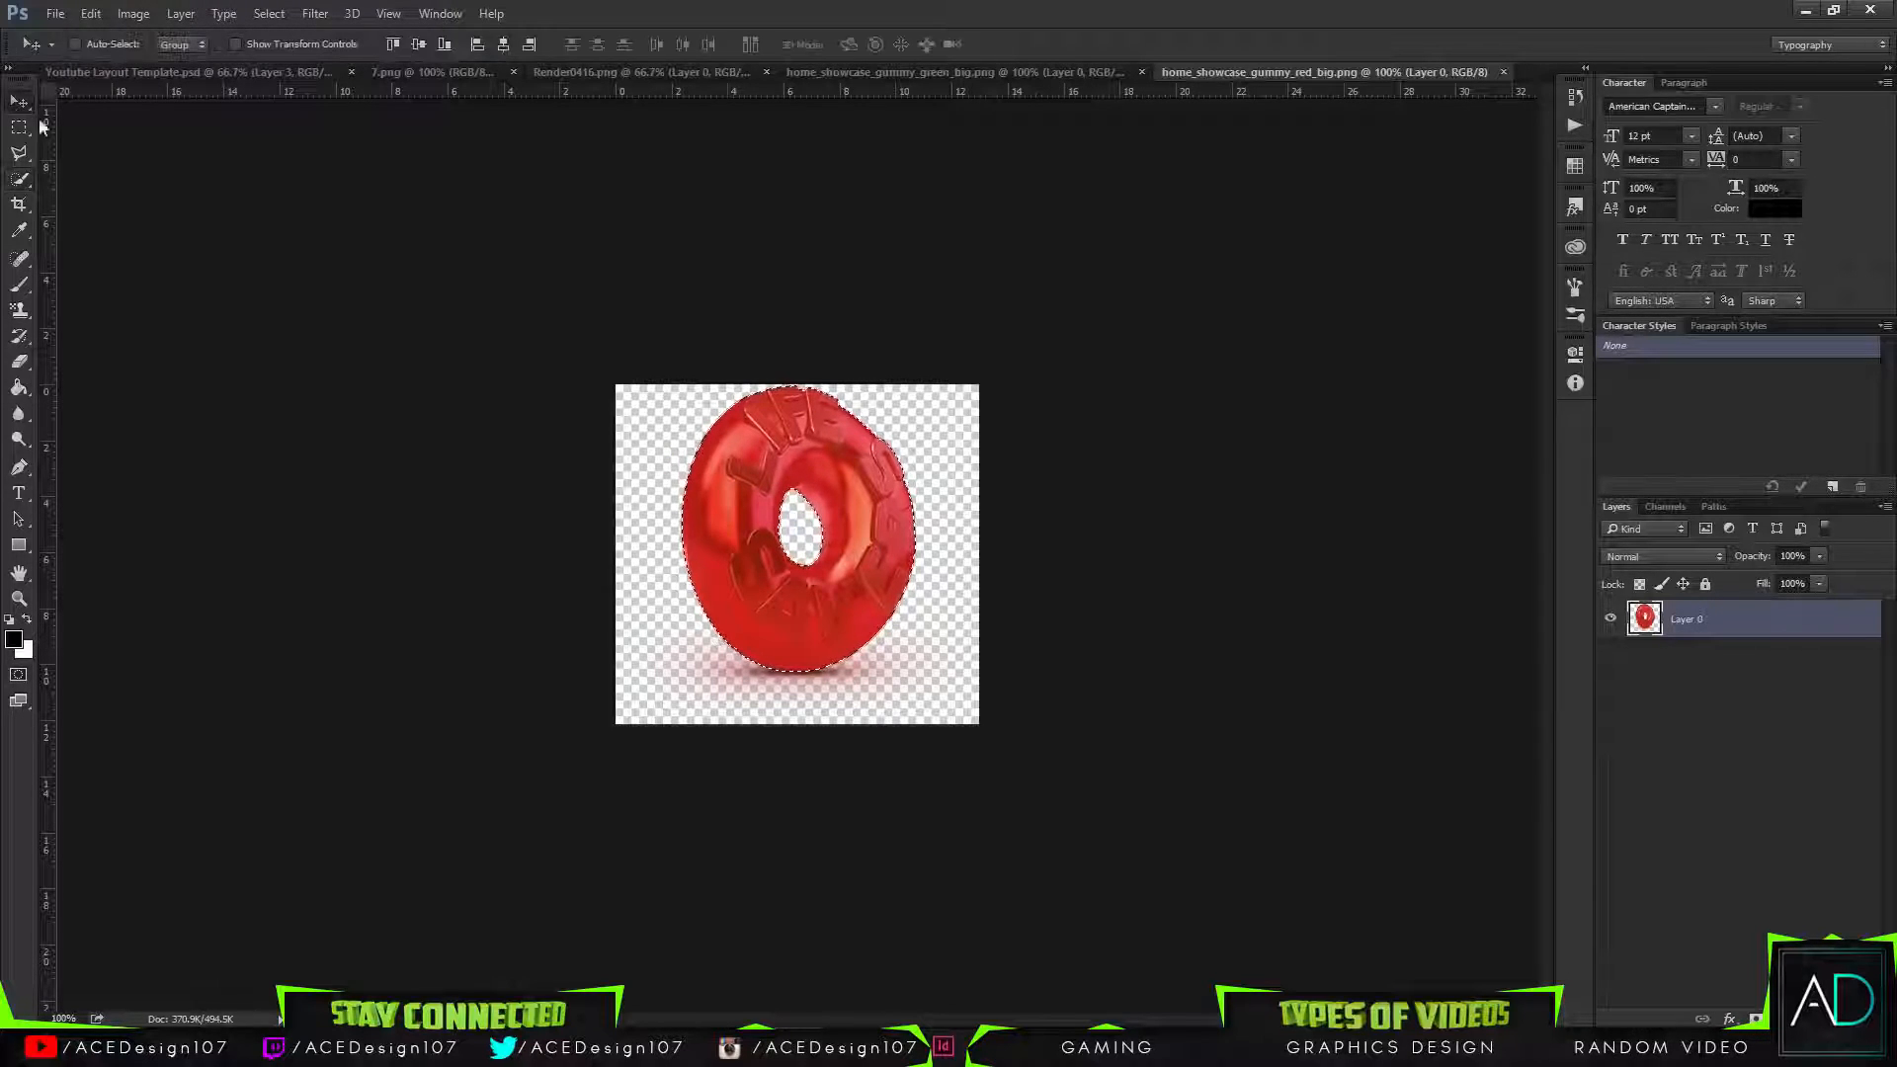
# Invert the selection, delete the shadow around the red gummy ring, and deselect.
pyautogui.hotkey('ctrl', 'shift', 'i')
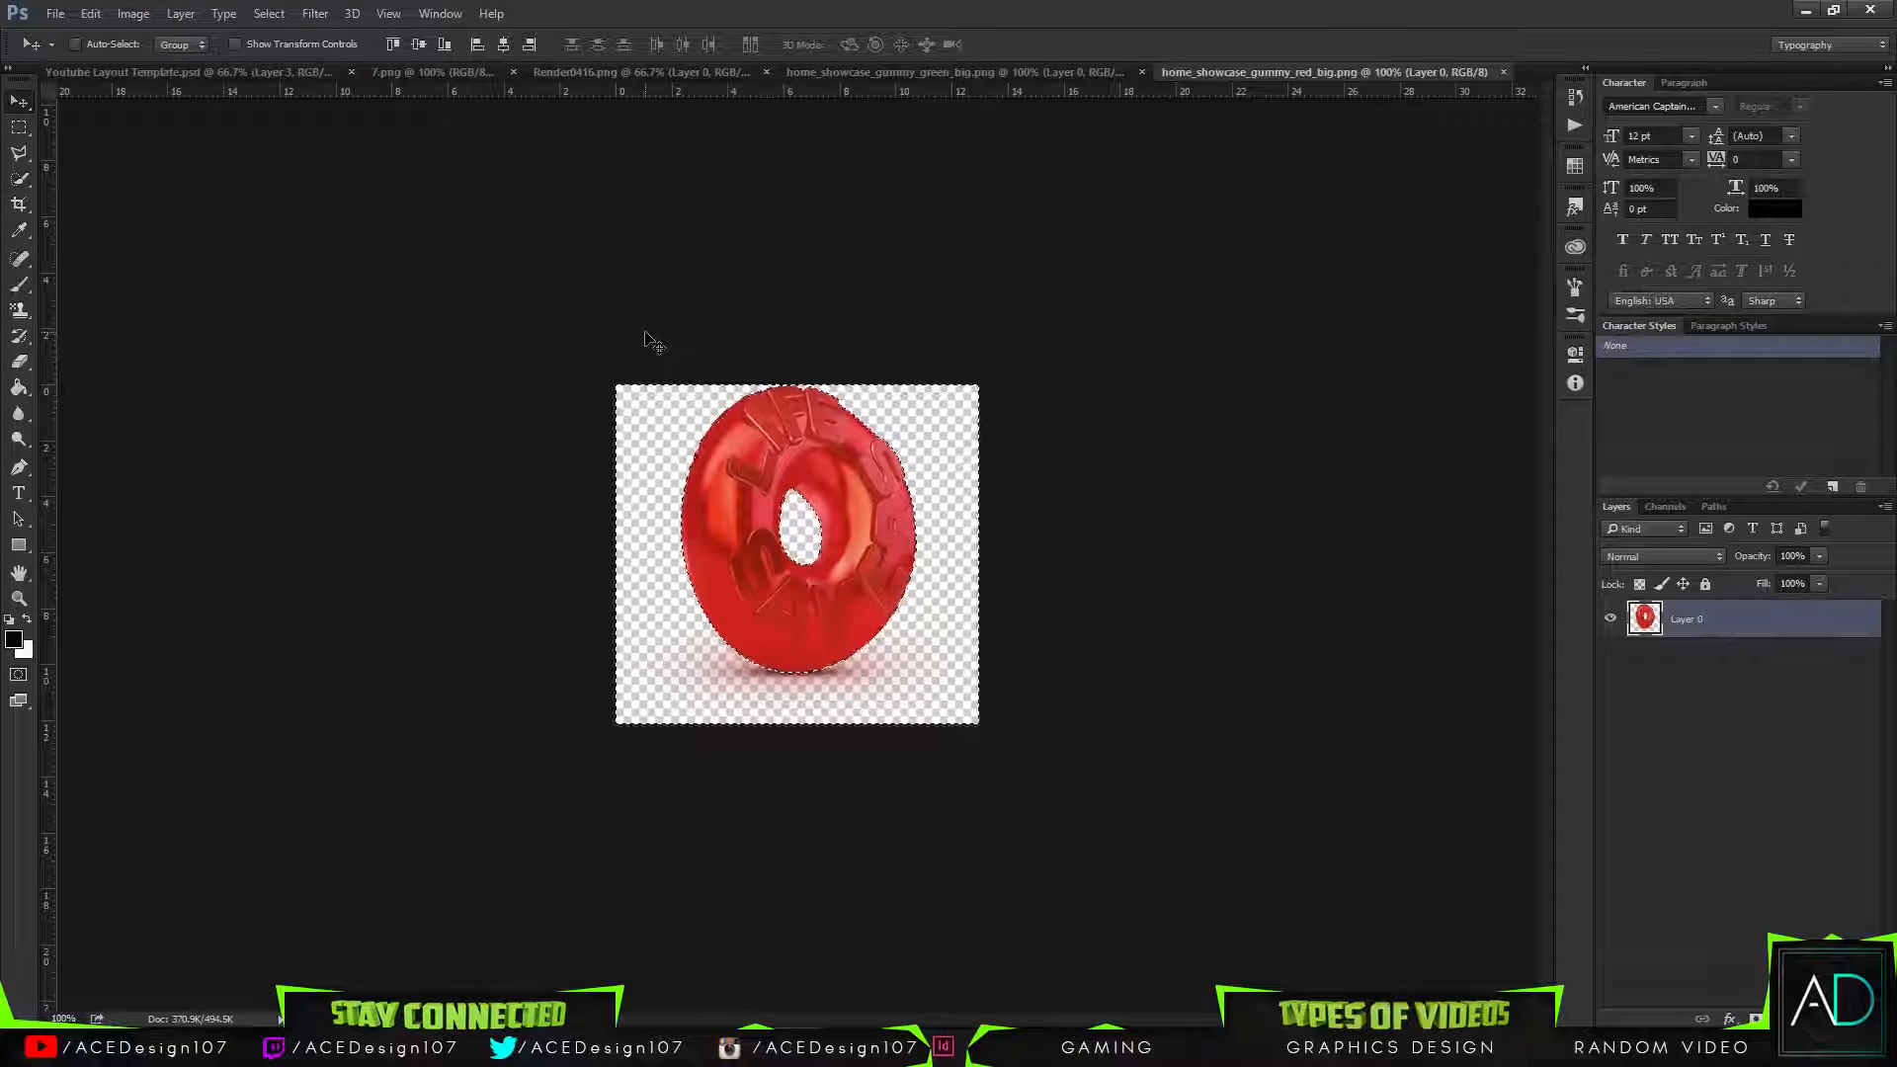
pyautogui.press('Delete')
pyautogui.hotkey('ctrl', 'd')
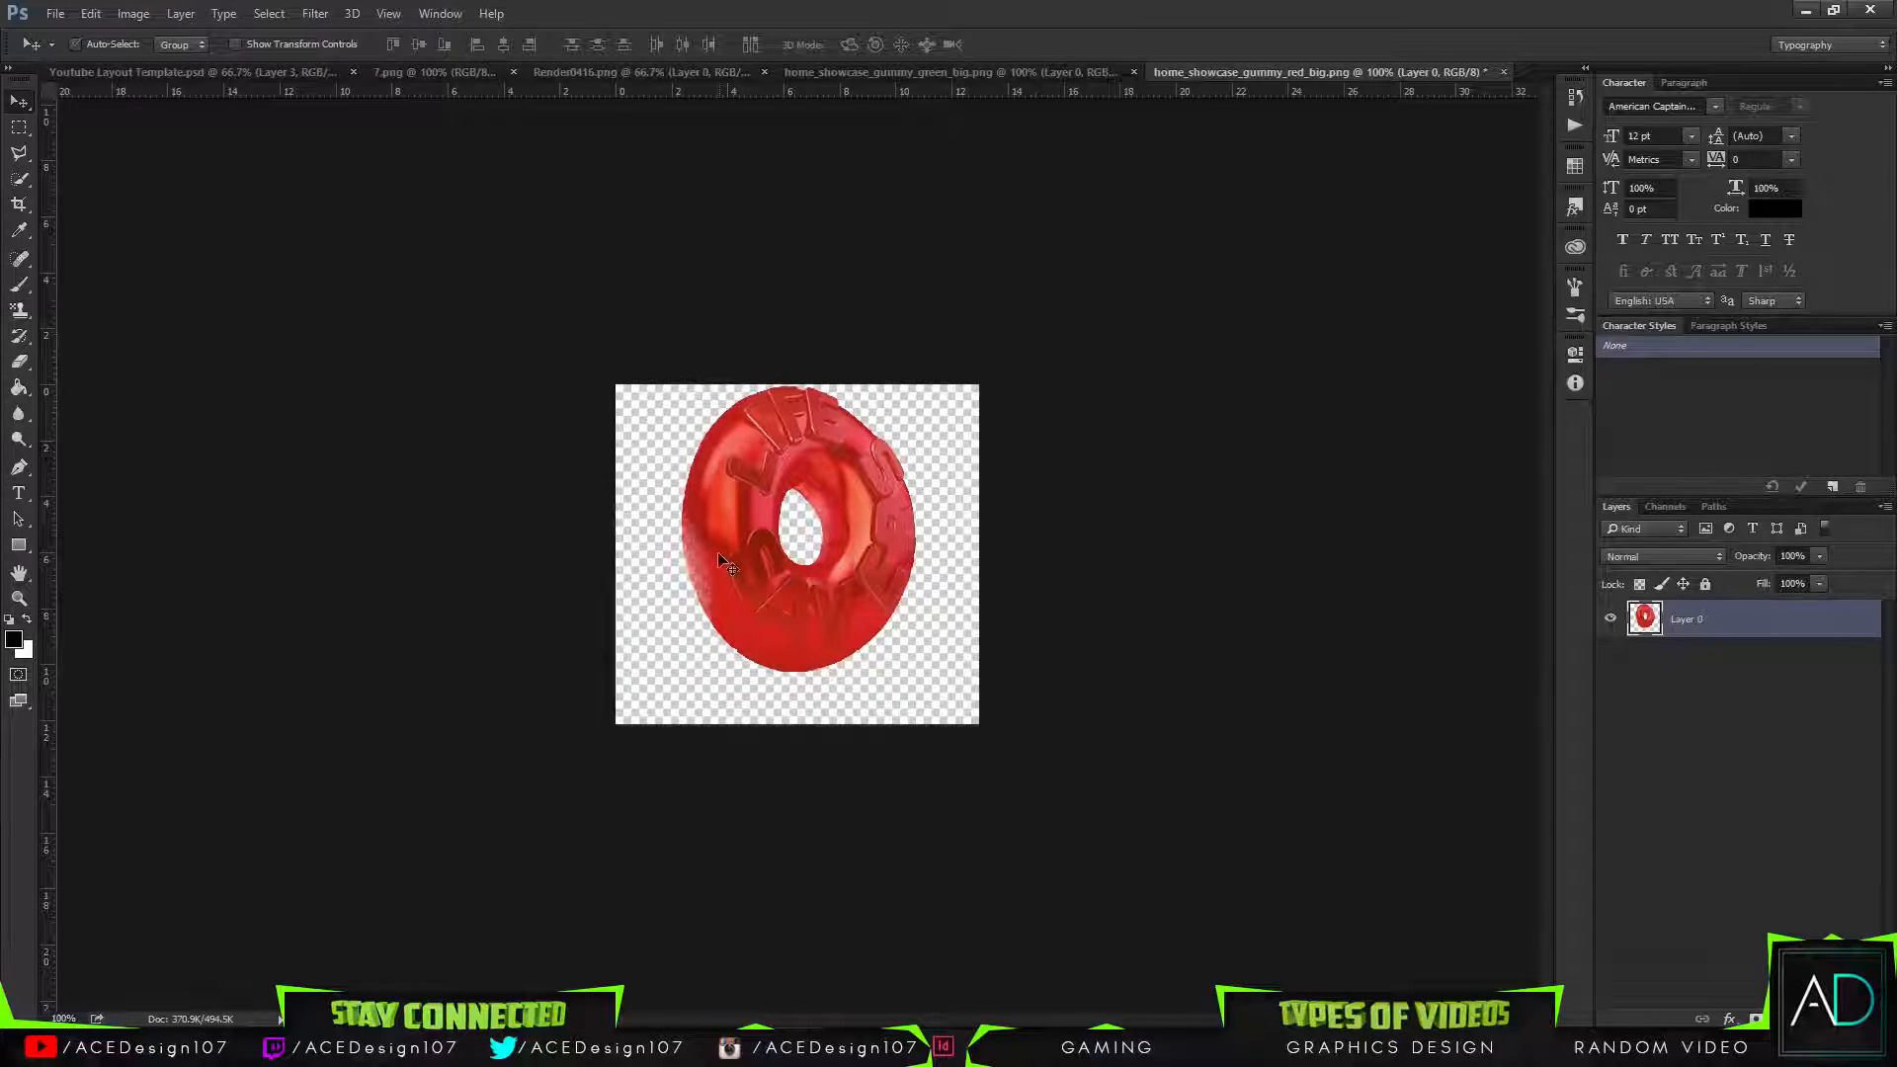
pyautogui.hotkey('ctrl', 'alt', 'z')
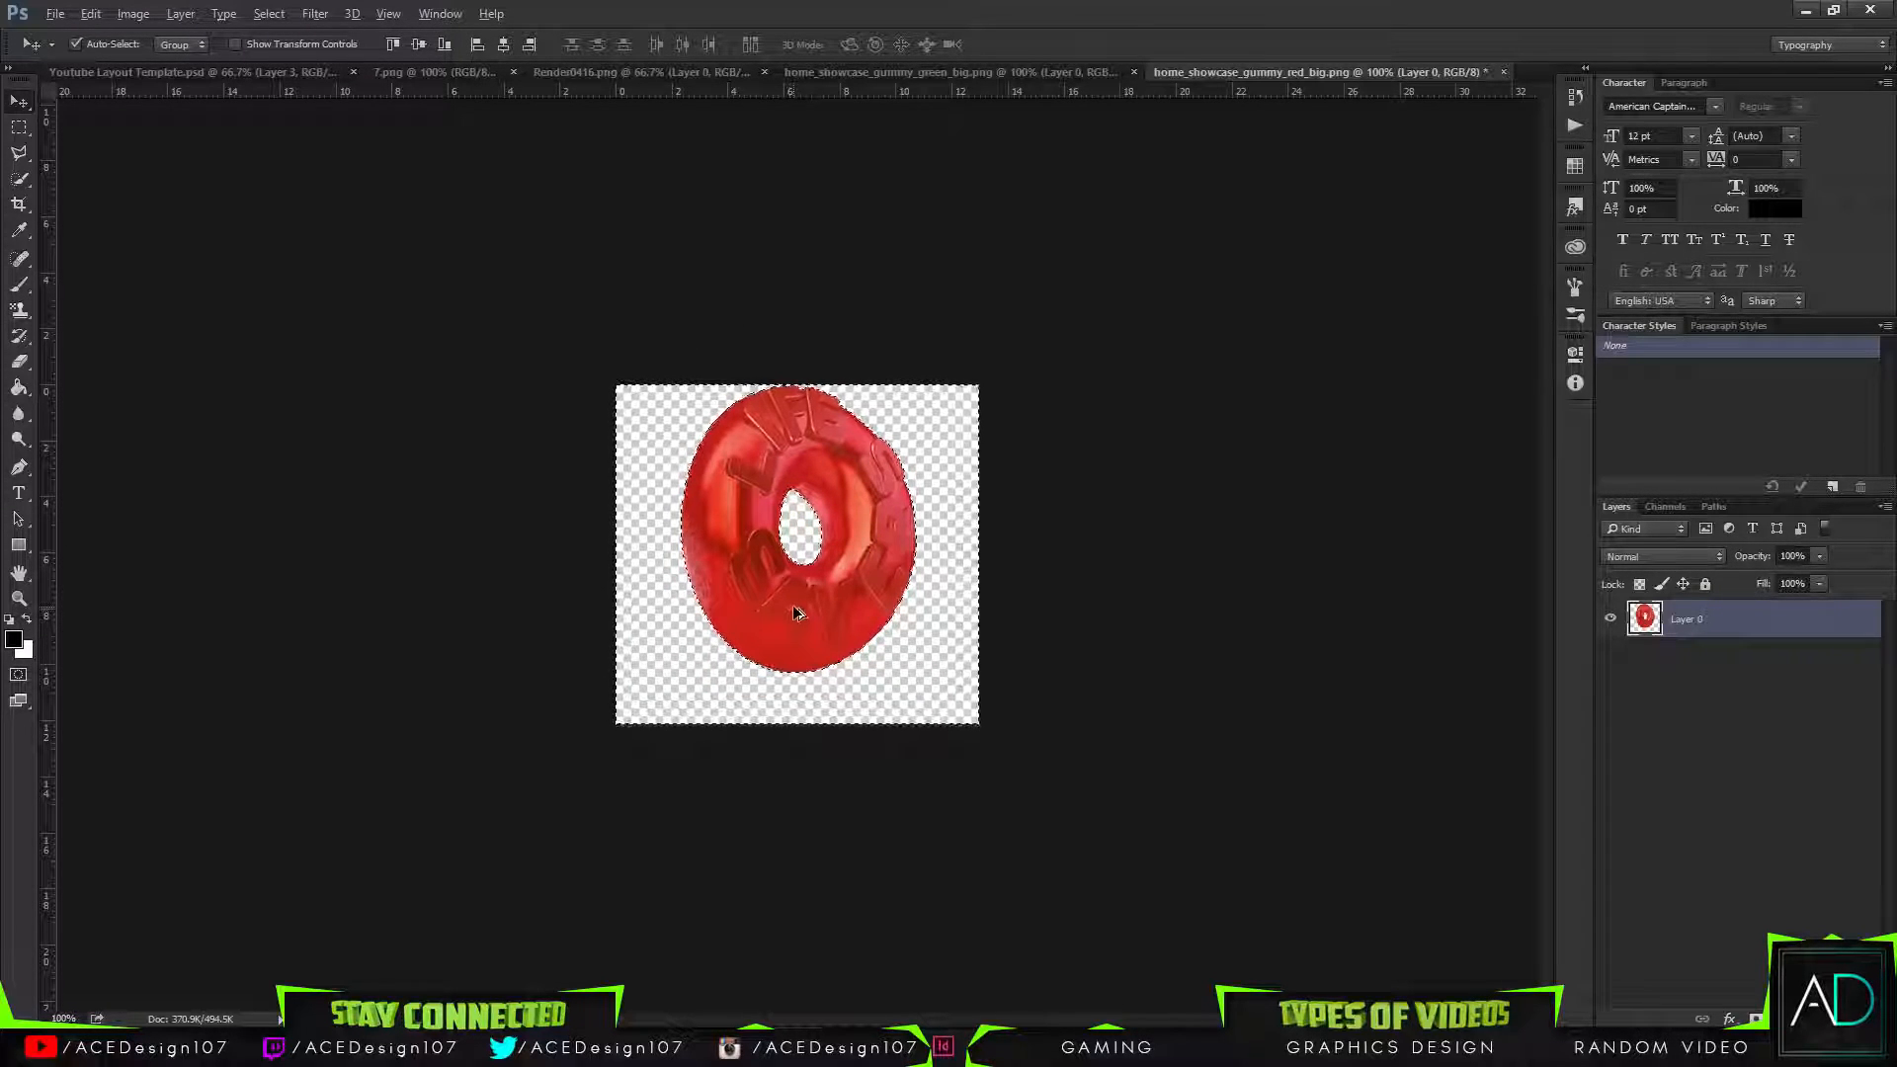
pyautogui.hotkey('ctrl', 'alt', 'z')
pyautogui.hotkey('ctrl', 'shift', 'z')
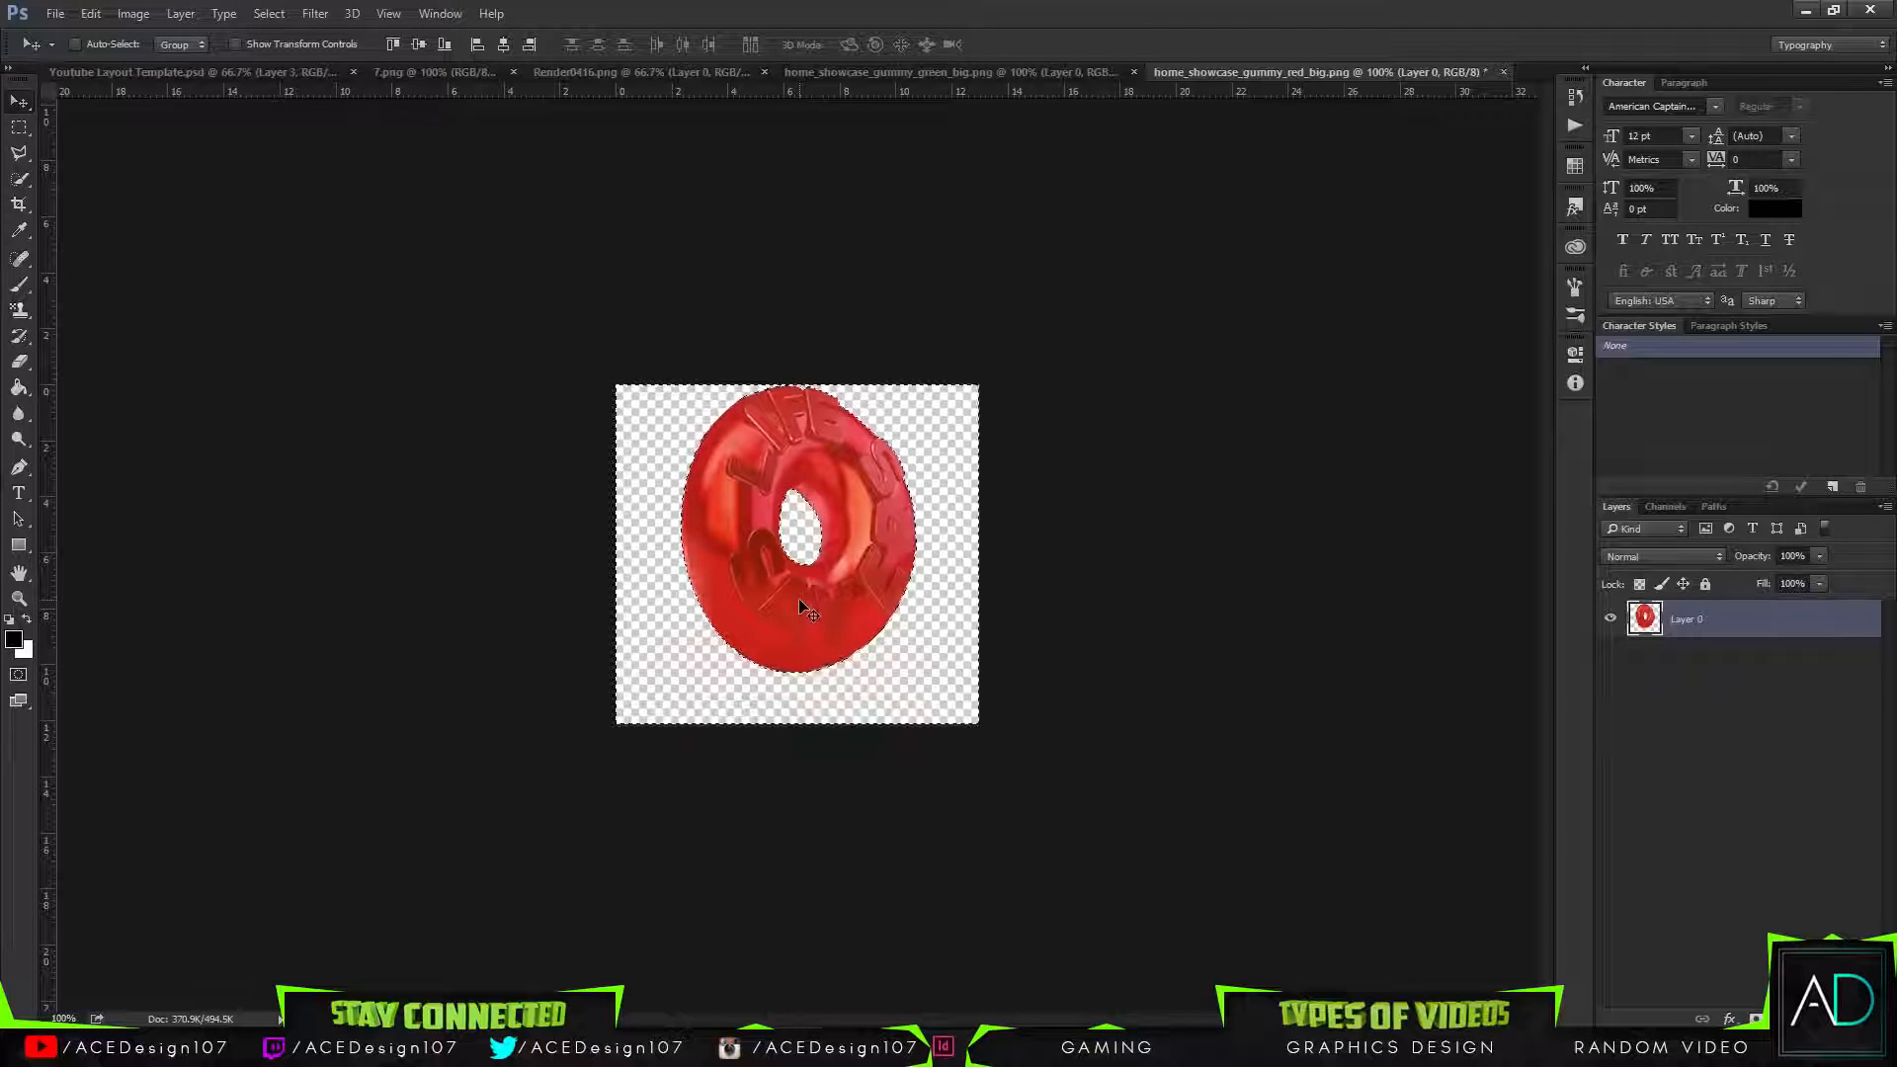
pyautogui.hotkey('ctrl', 'd')
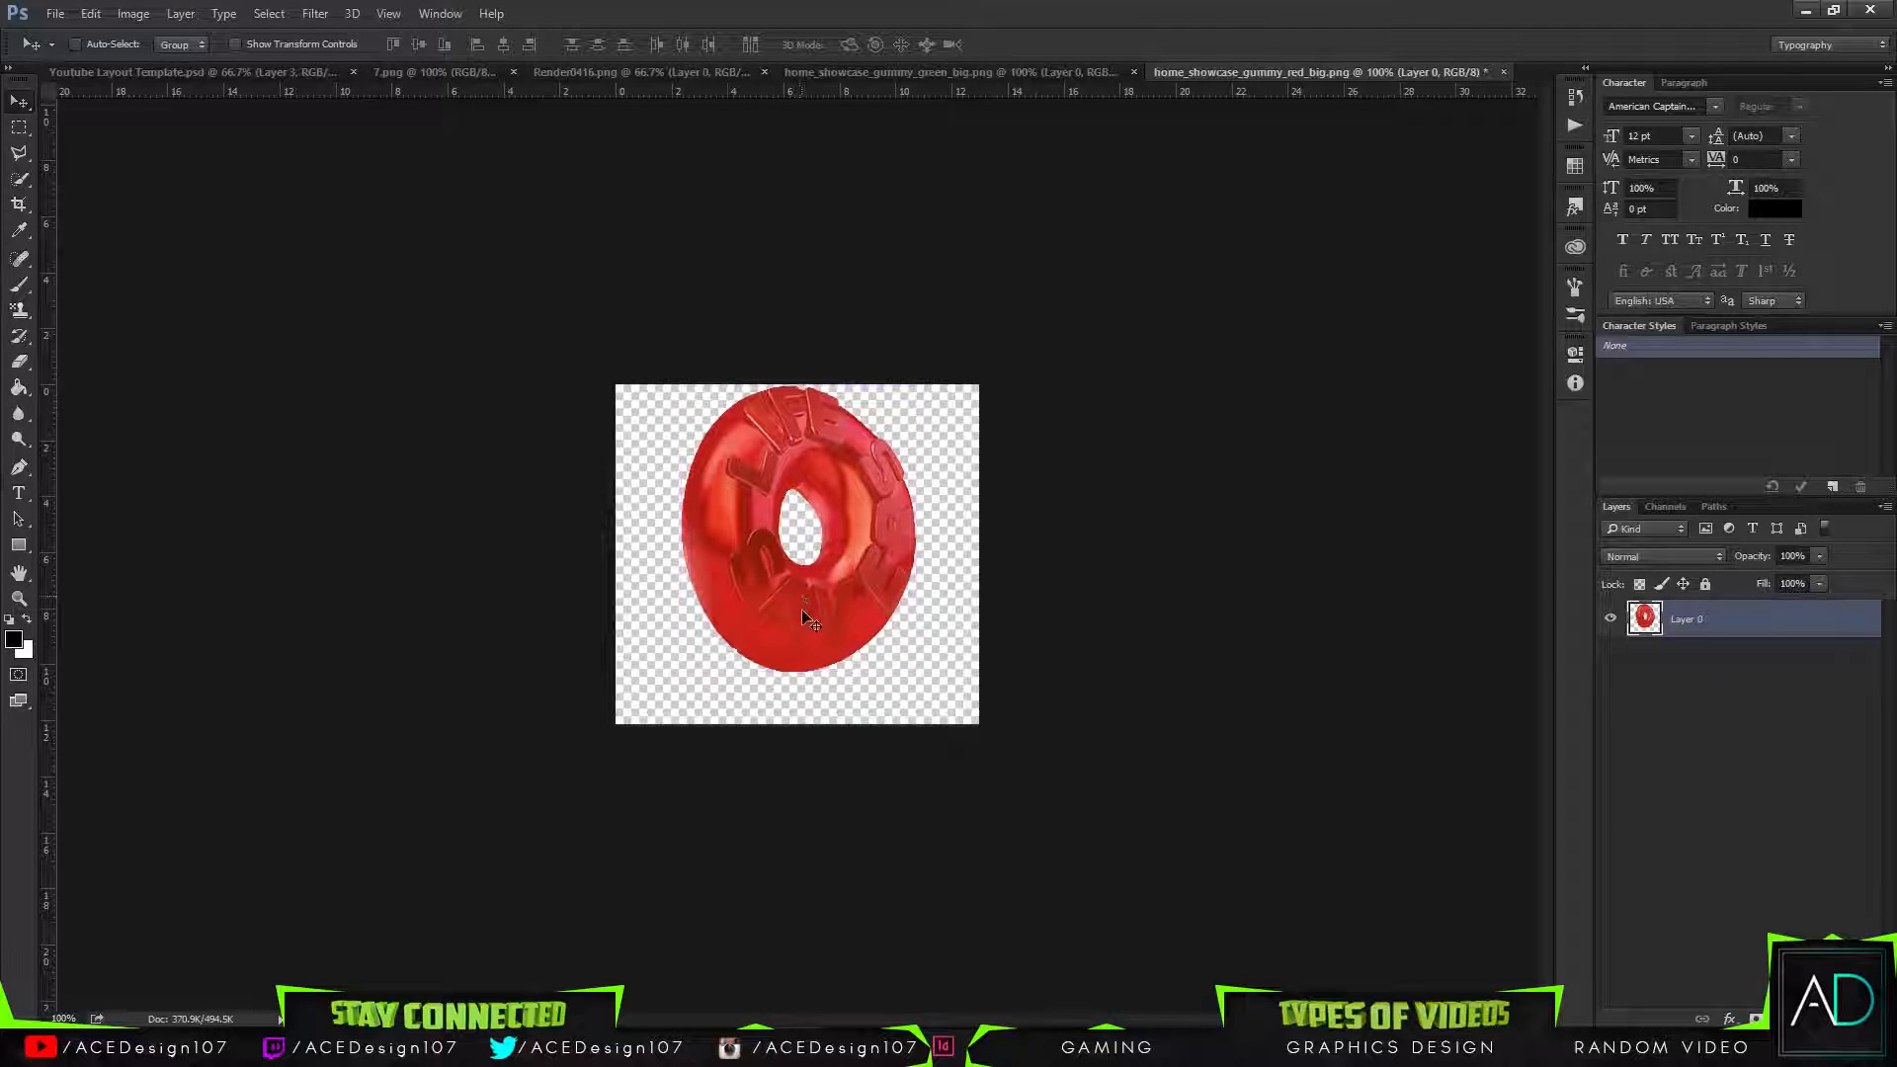
# Copy the cut-out red ring into Youtube Layout Template.psd and delete the earlier red ring on Layer 3.
pyautogui.moveTo(804, 611); pyautogui.dragTo(395, 592)
pyautogui.moveTo(116, 72); pyautogui.dragTo(840, 742)
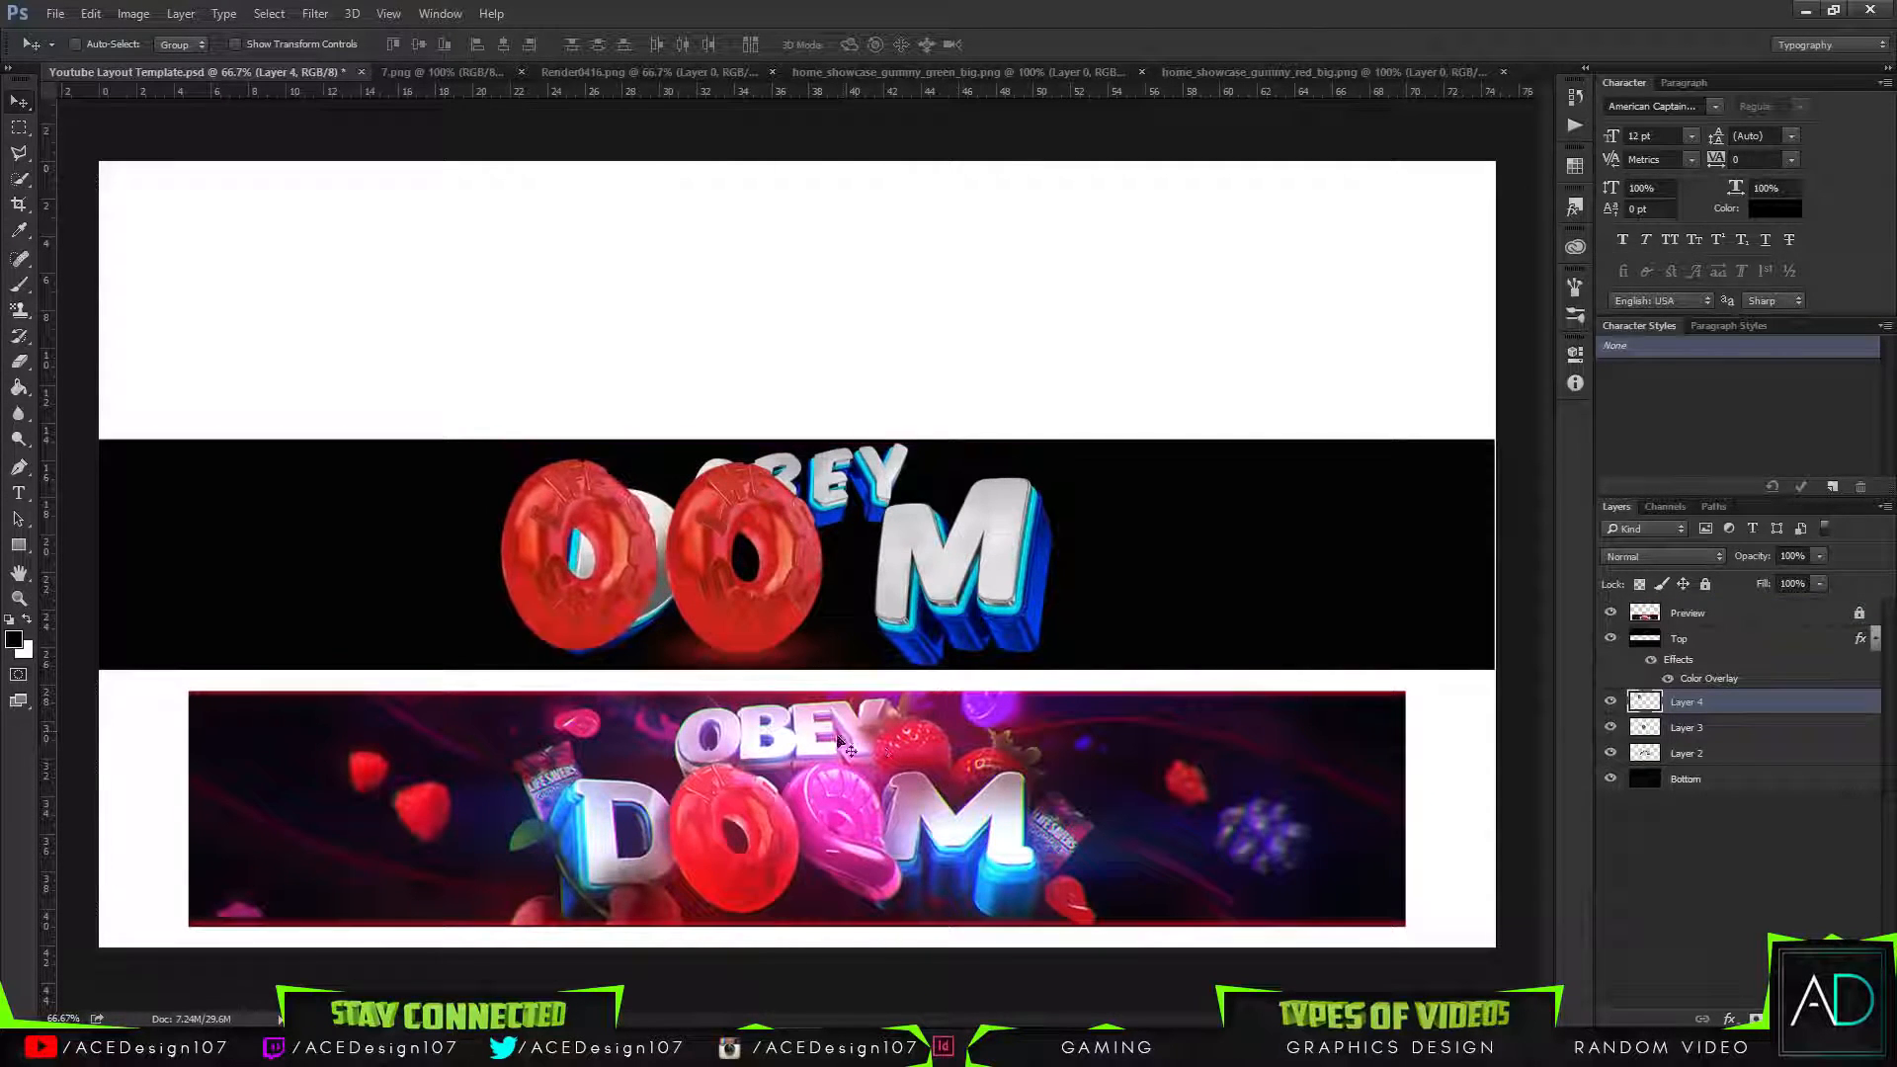
pyautogui.click(1754, 731)
pyautogui.press('Delete')
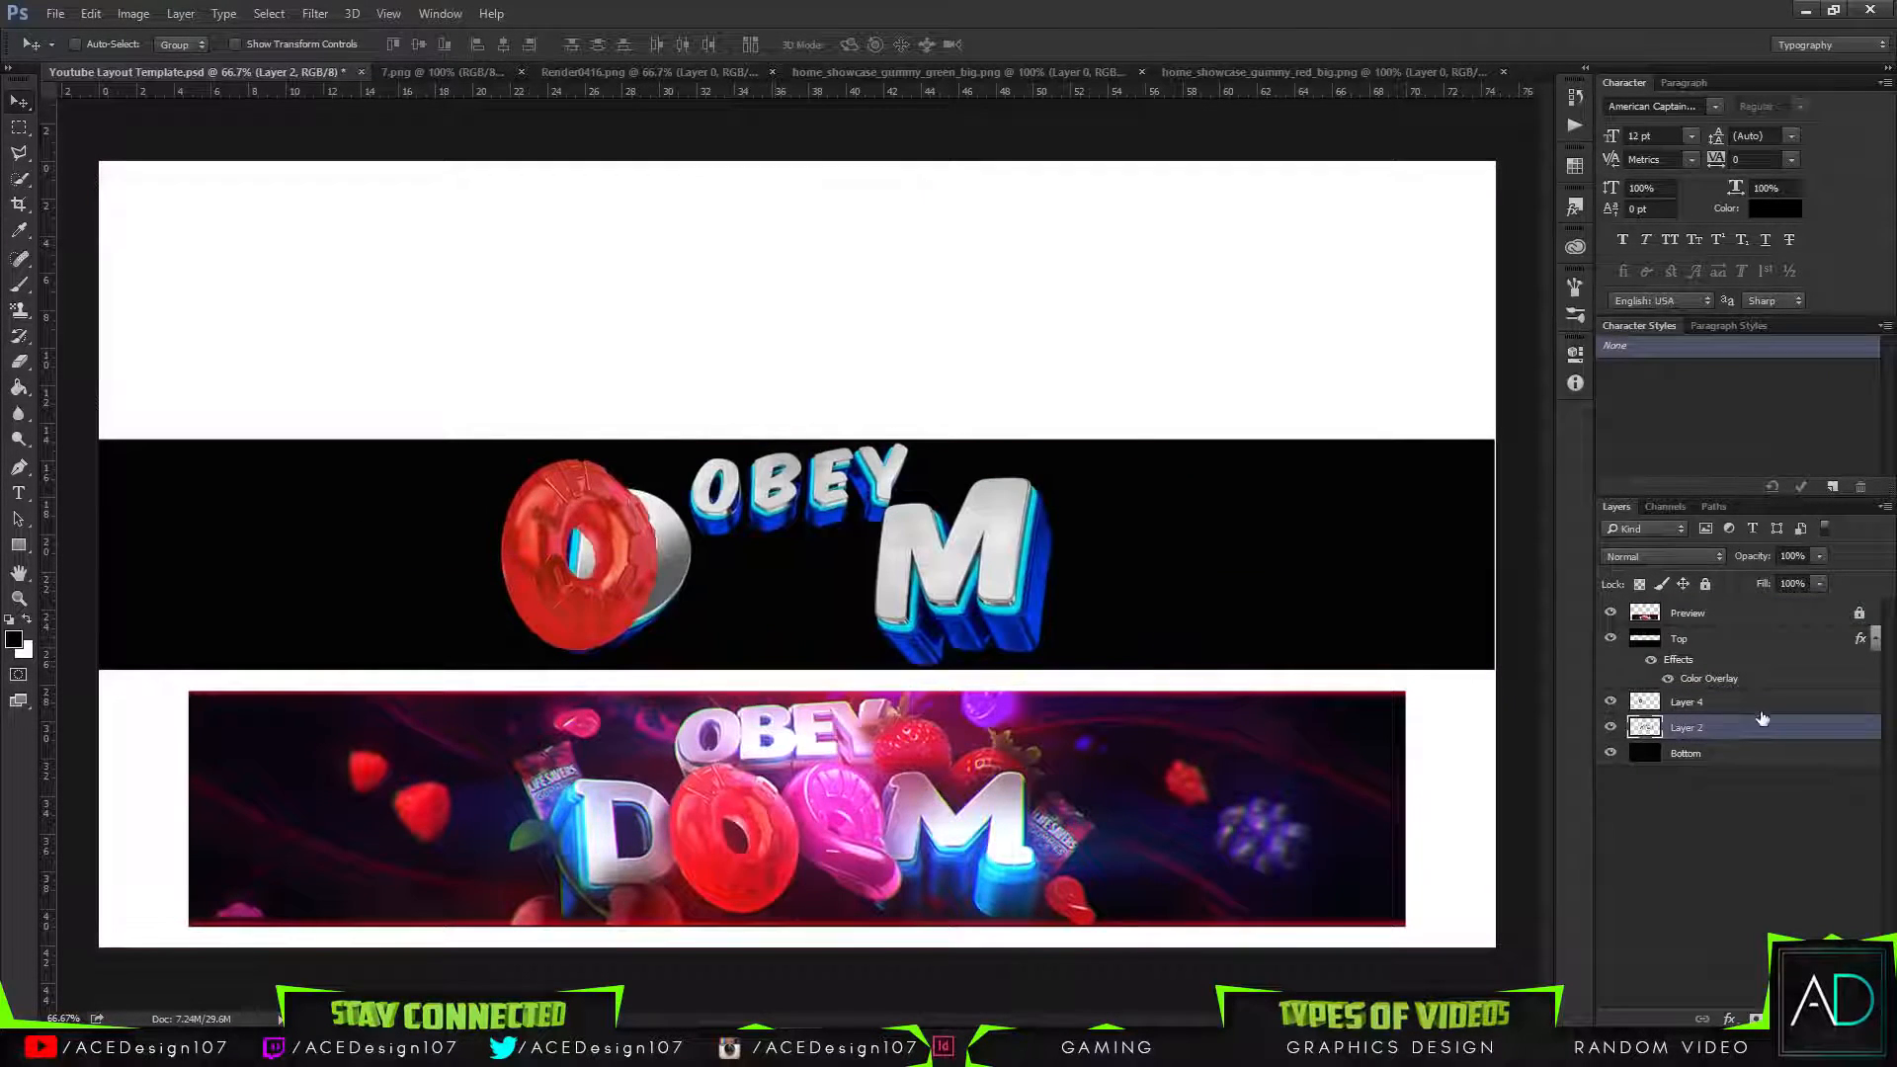
# Lock the OBEY D M letter layer and rename it Render.
pyautogui.click(1704, 584)
pyautogui.doubleClick(1697, 727)
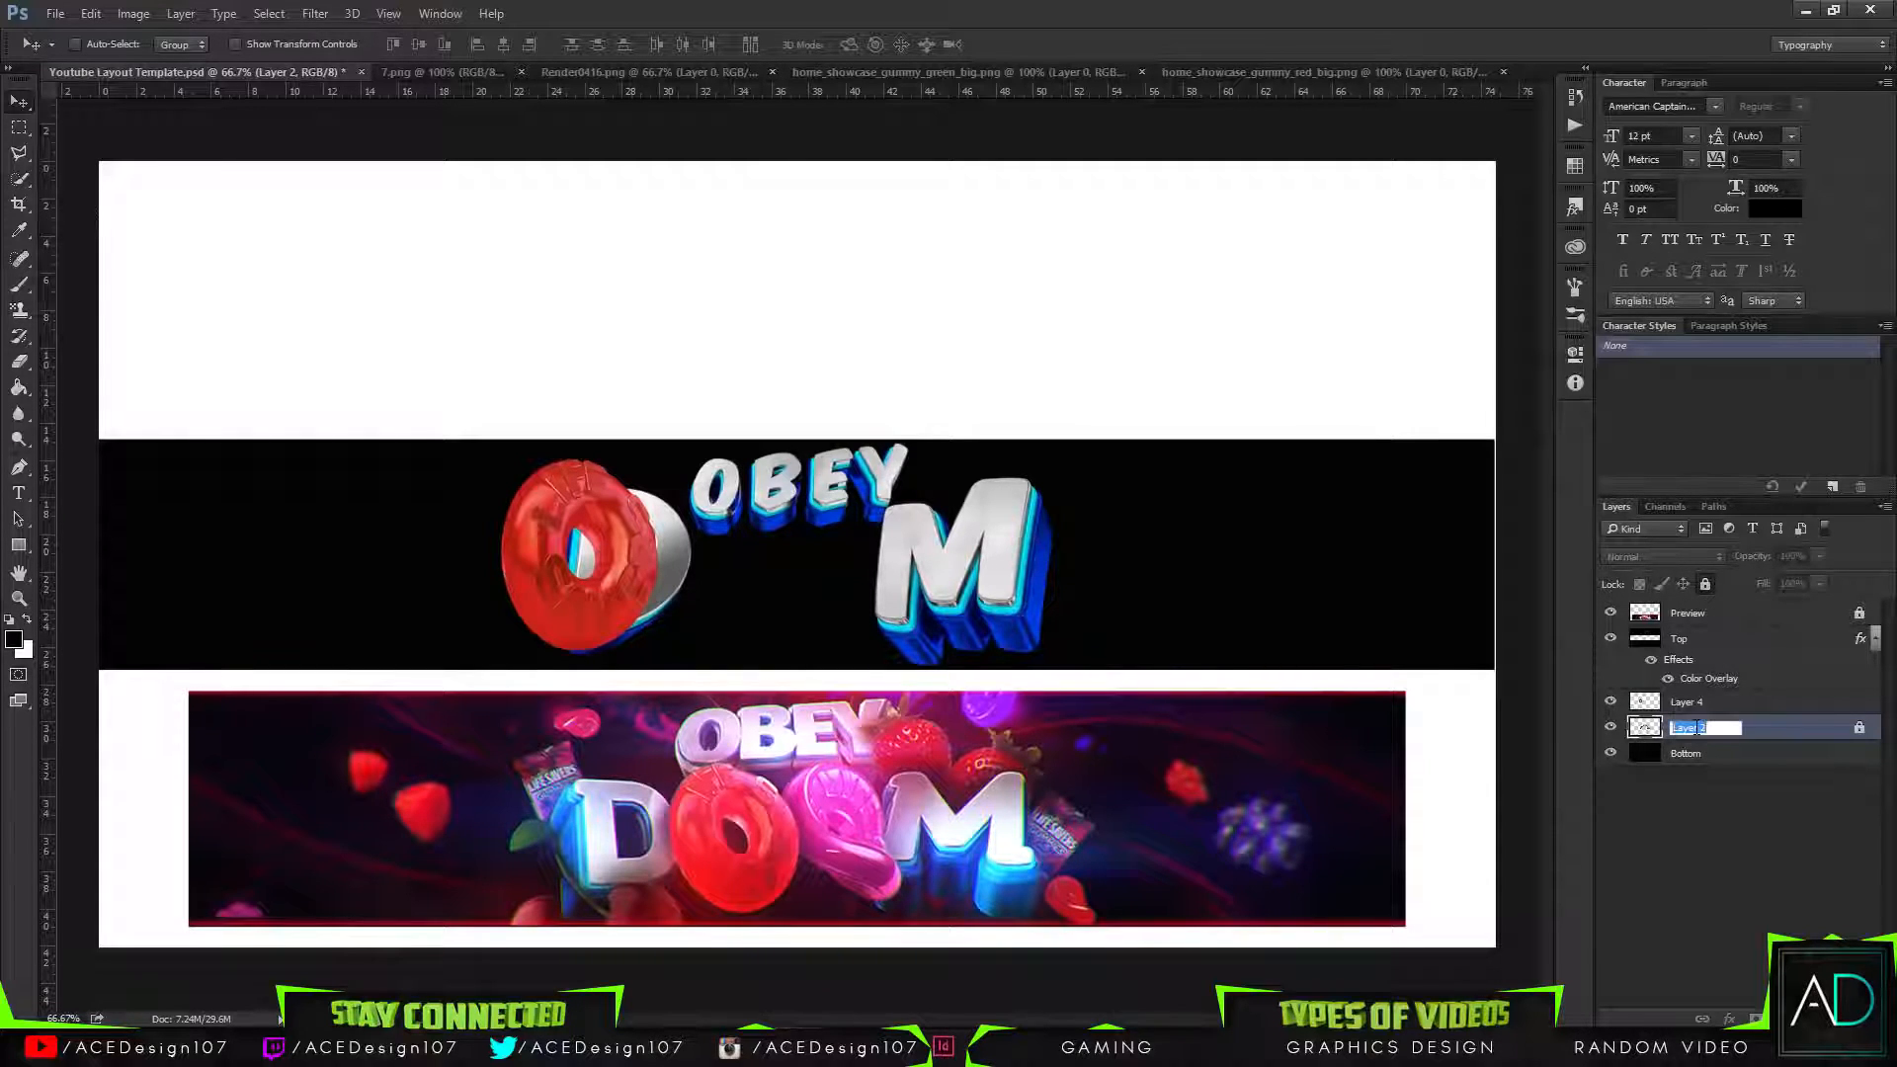
pyautogui.write('Render')
pyautogui.press('Return')
# Move the cut-out red ring into the gap after the D and scale it down to roughly the letters' height.
pyautogui.click(1740, 711)
pyautogui.moveTo(596, 523); pyautogui.dragTo(758, 541)
pyautogui.hotkey('ctrl', 't')
pyautogui.moveTo(820, 478); pyautogui.dragTo(788, 517)
pyautogui.press('Return')
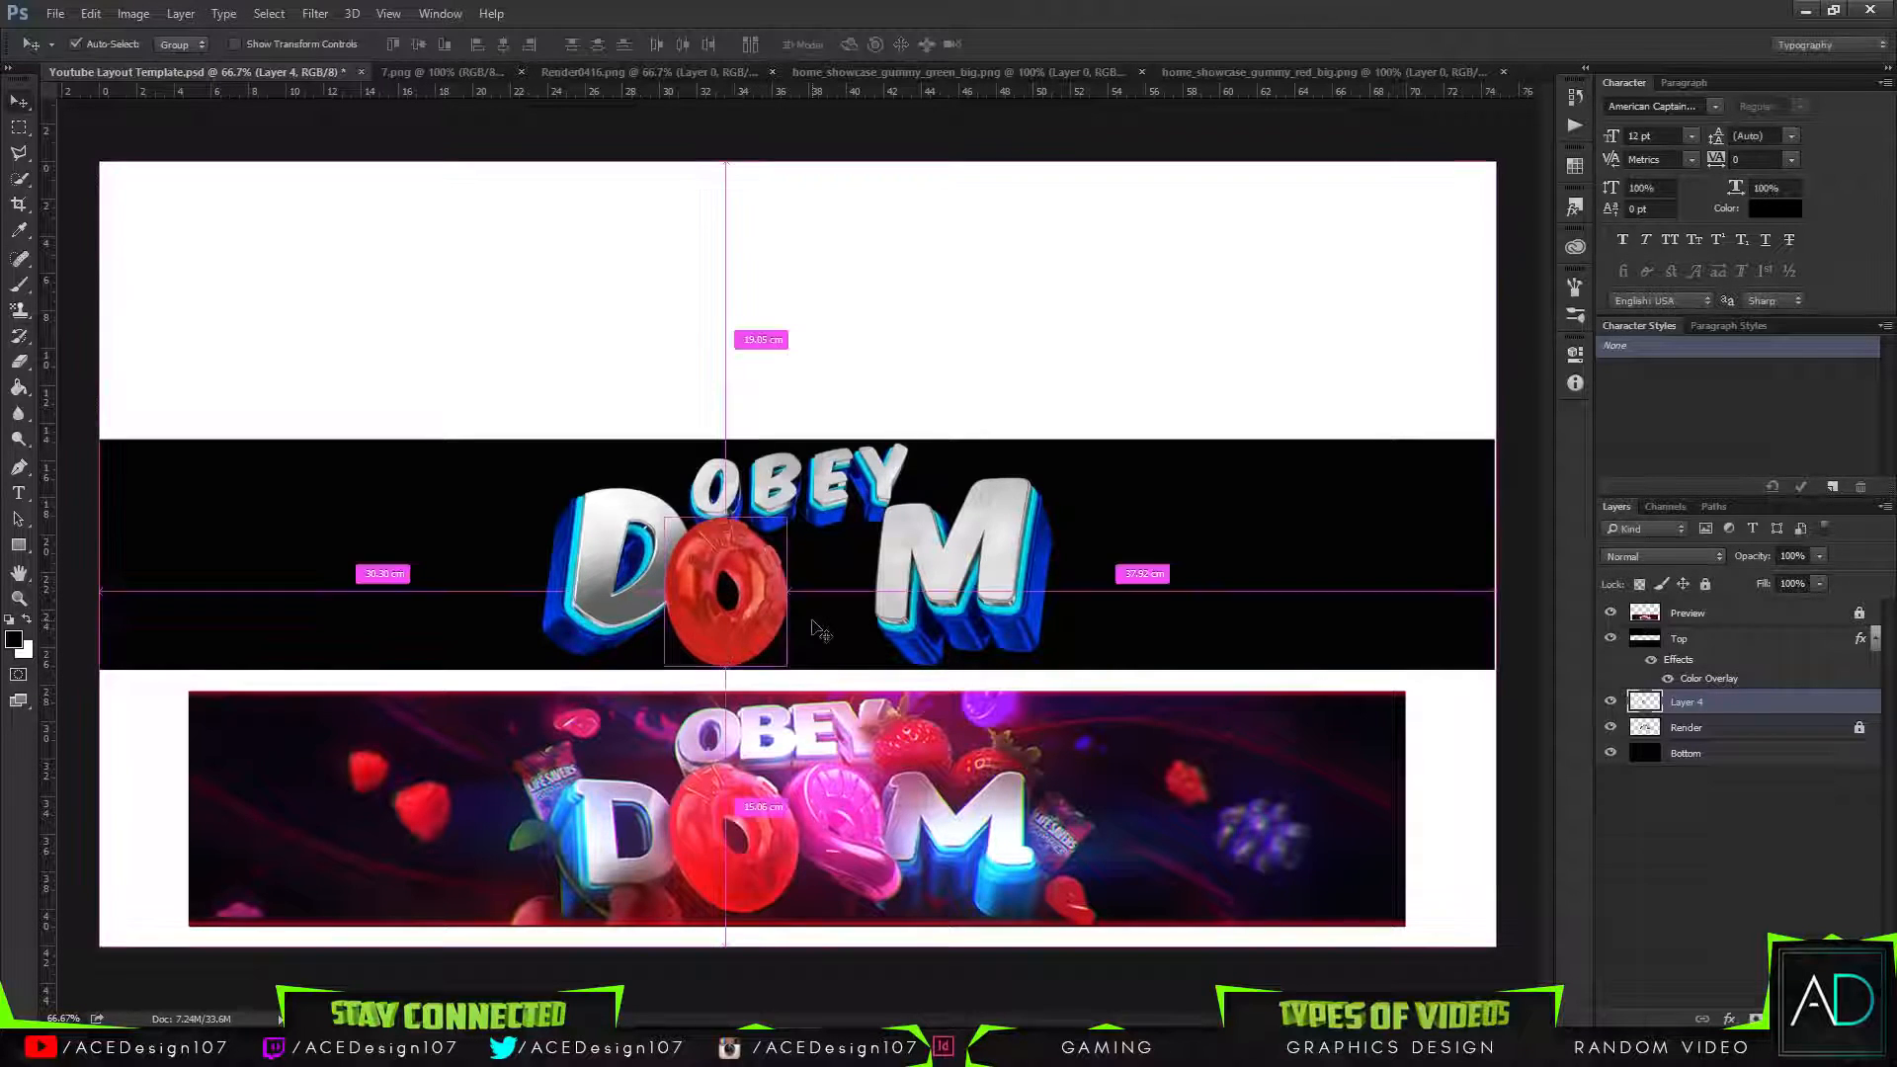
# Distort the red ring by its corners so it becomes slightly wider and shorter beside the D.
pyautogui.hotkey('ctrl', 't')
pyautogui.rightClick(745, 627)
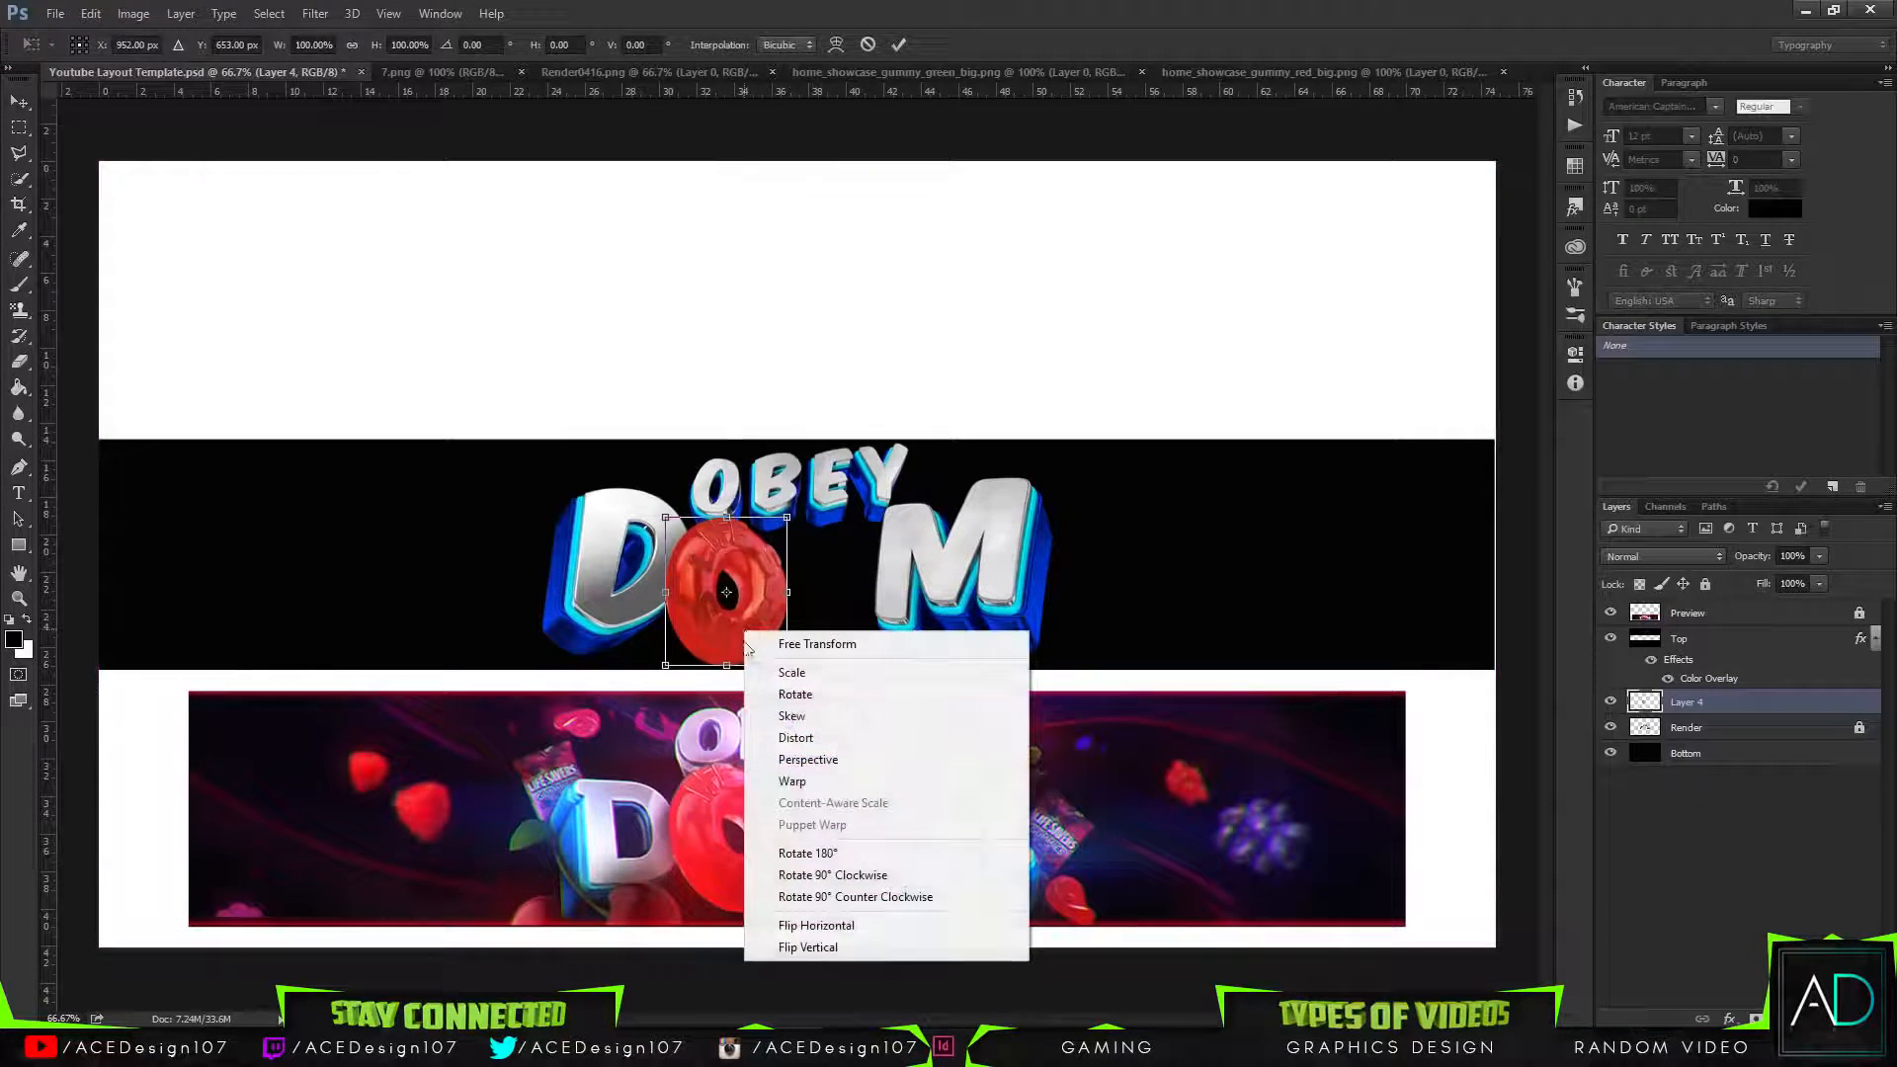
pyautogui.click(792, 760)
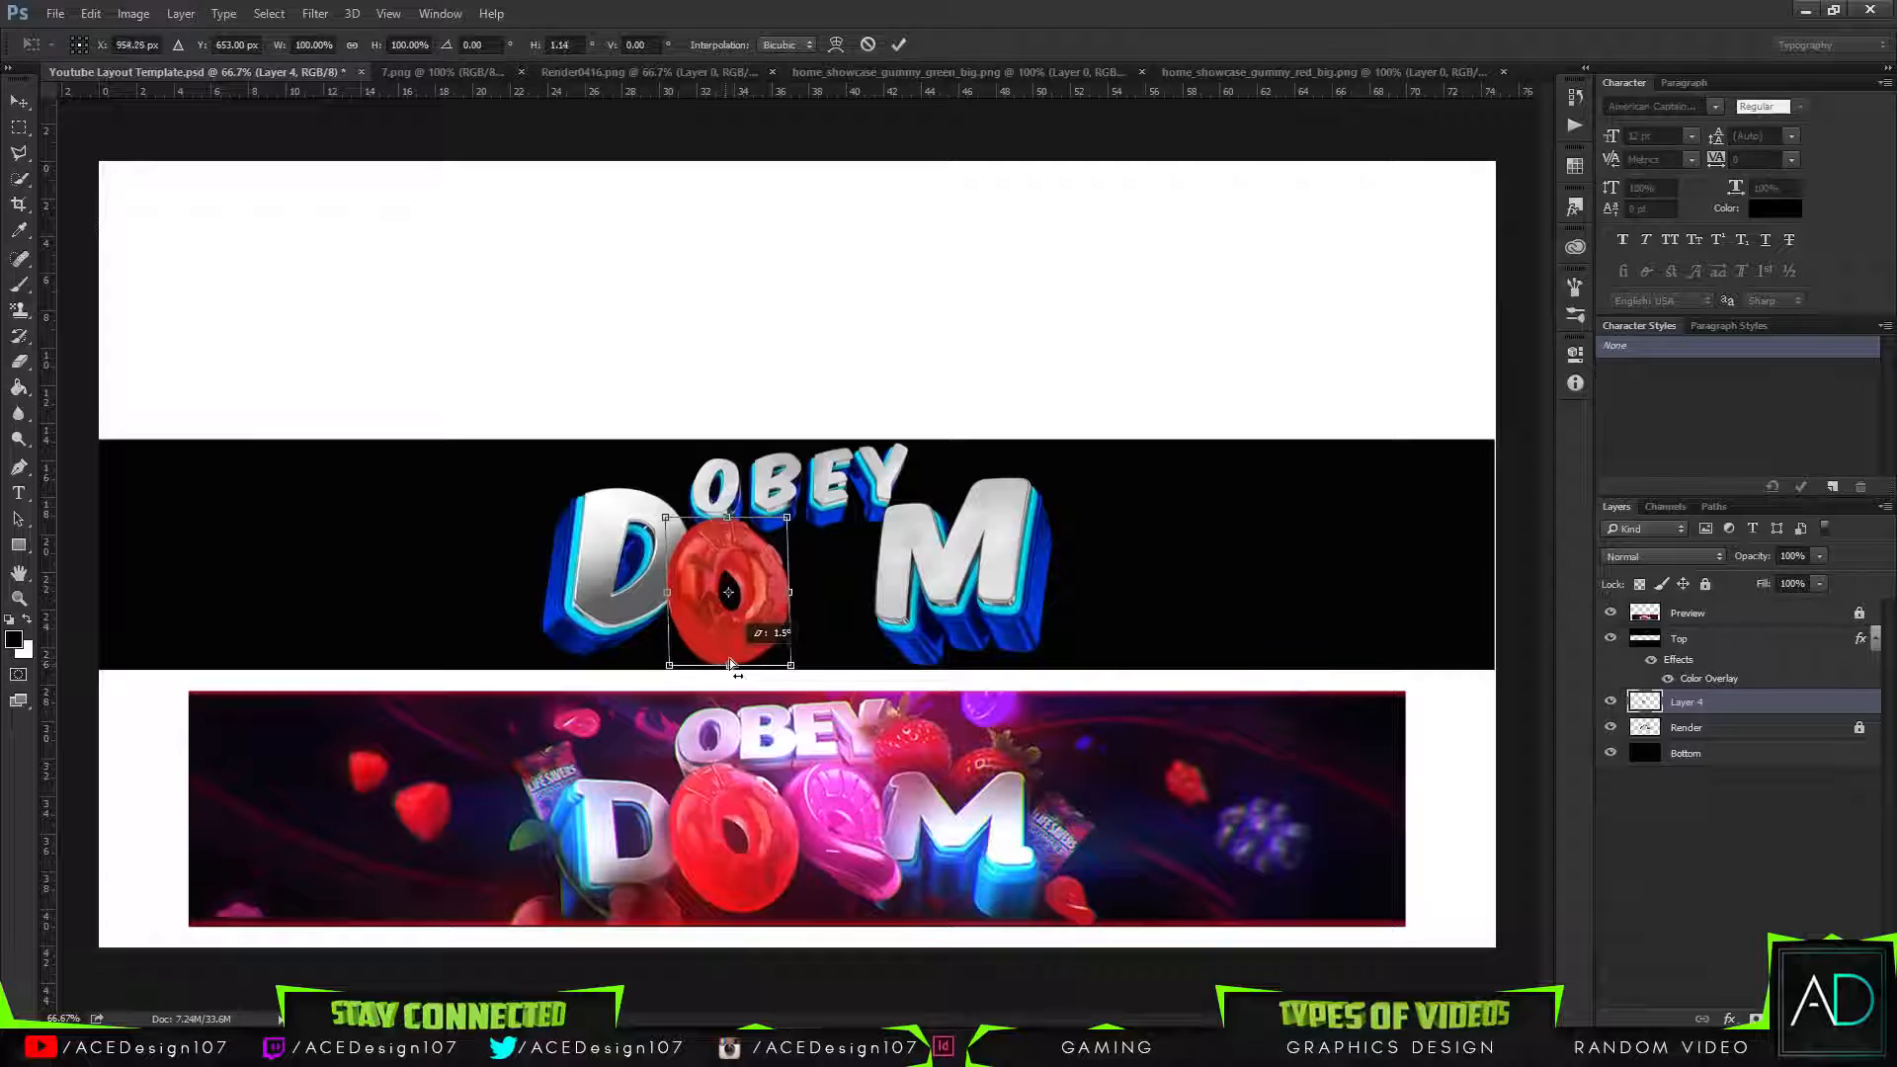
pyautogui.rightClick(759, 631)
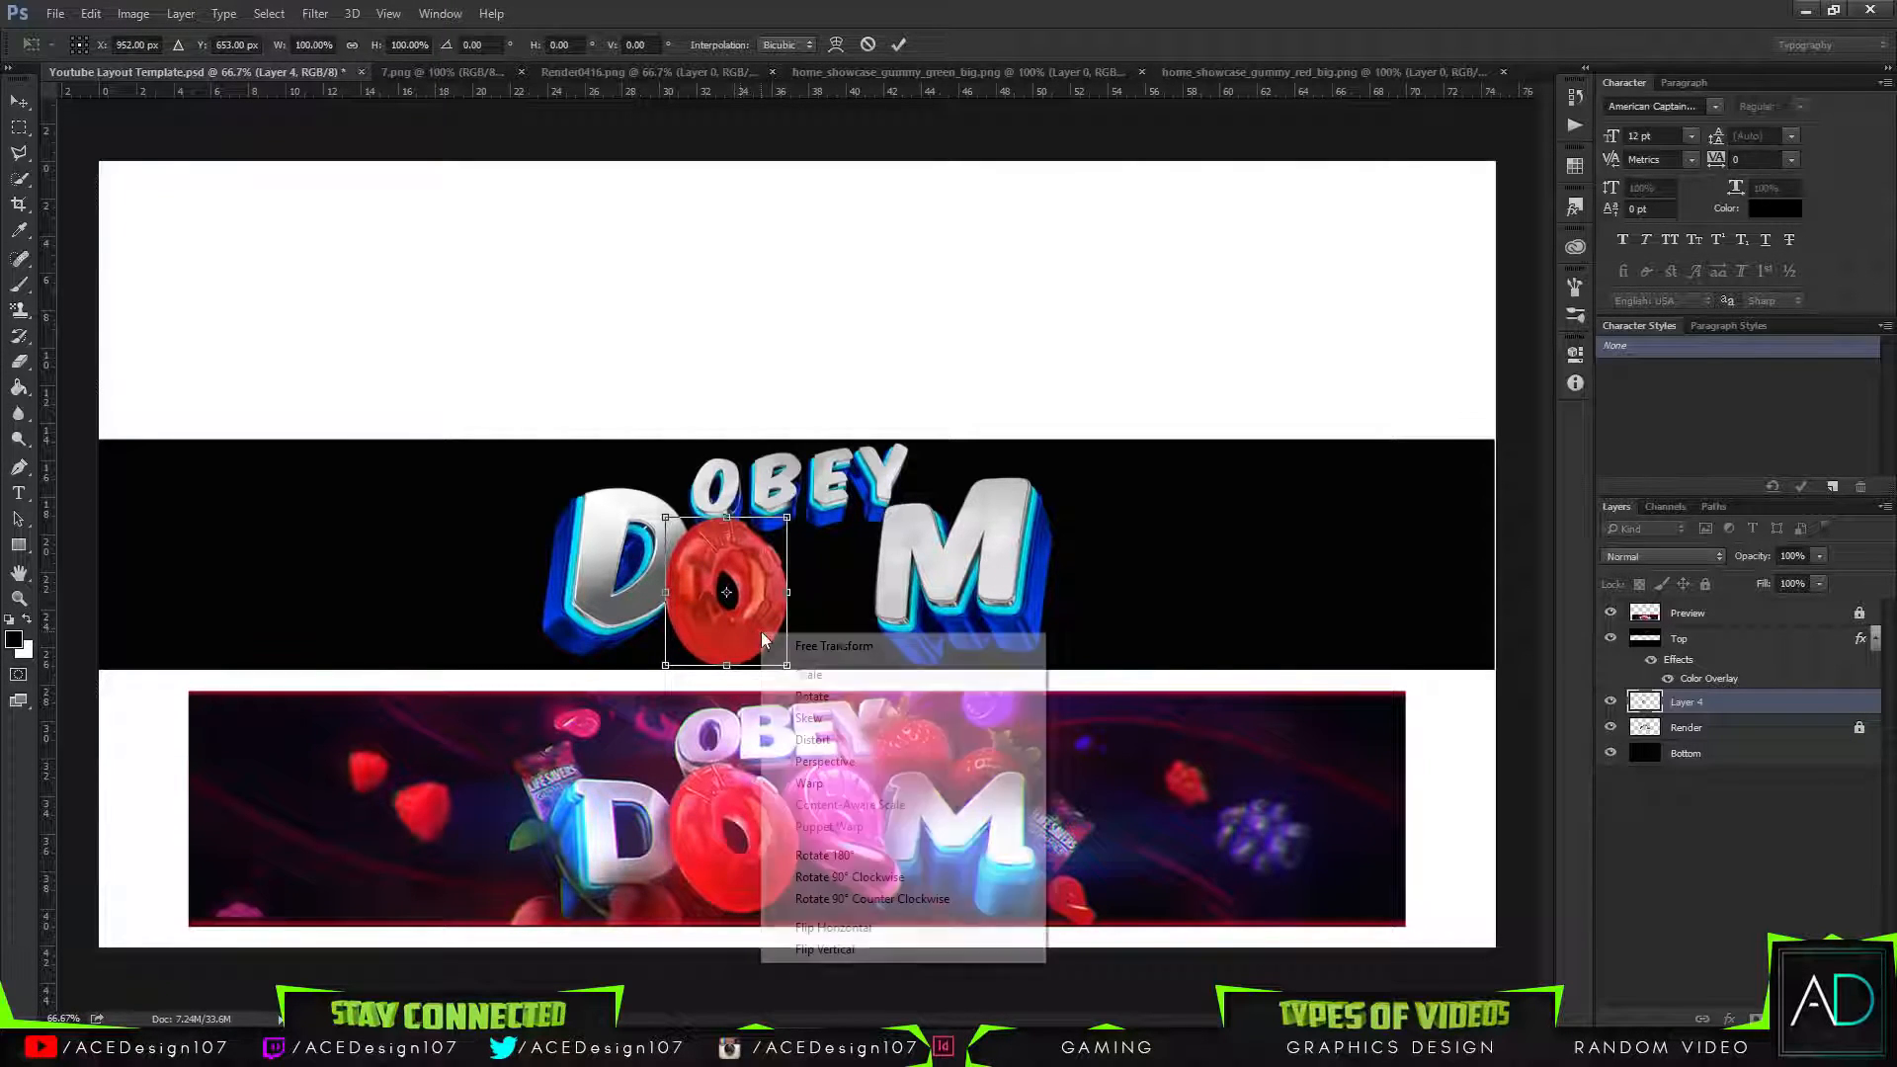
pyautogui.click(787, 668)
pyautogui.moveTo(791, 671); pyautogui.dragTo(792, 667)
pyautogui.moveTo(786, 520); pyautogui.dragTo(786, 529)
pyautogui.moveTo(671, 666); pyautogui.dragTo(656, 660)
pyautogui.moveTo(729, 541); pyautogui.dragTo(718, 535)
pyautogui.hotkey('ctrl', 'z')
pyautogui.hotkey('ctrl', 'z')
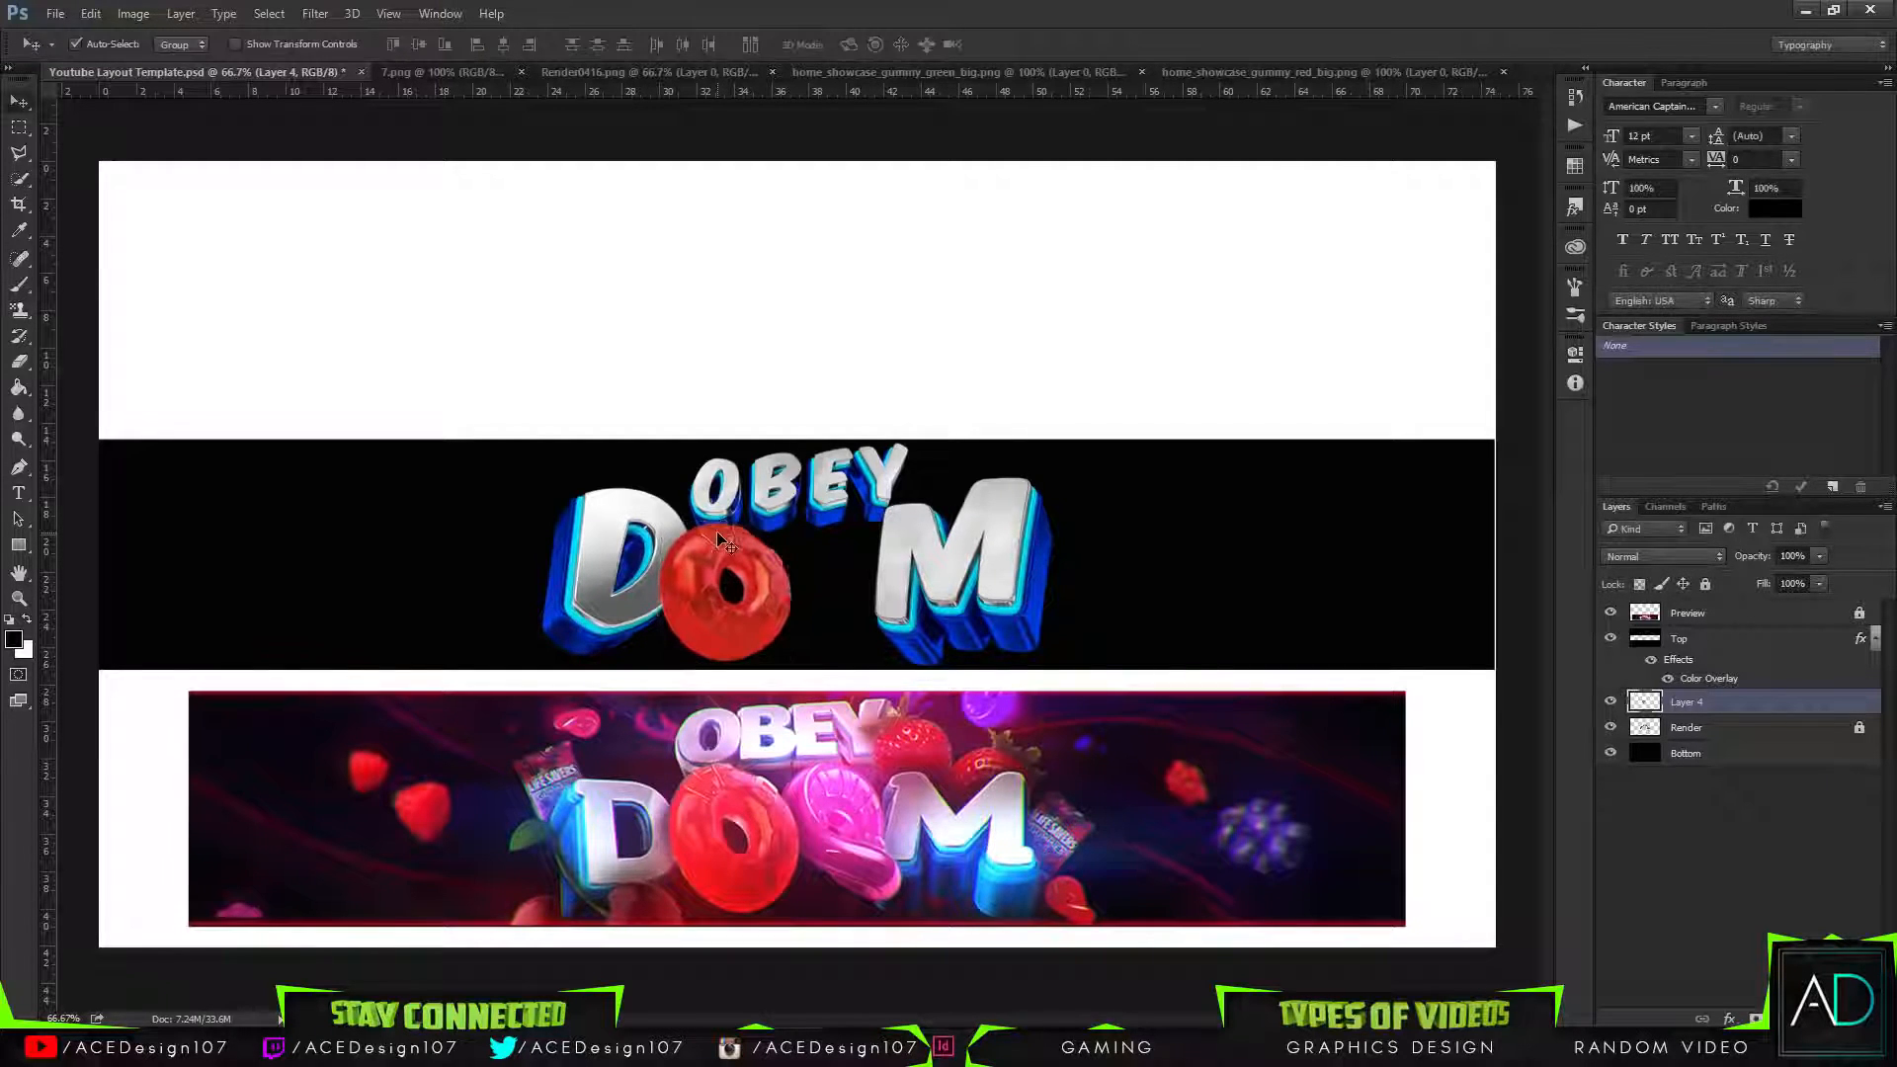
# Transform the red ring again, narrowing it slightly and shifting it a little away from the D towards the M.
pyautogui.rightClick(767, 571)
pyautogui.click(802, 611)
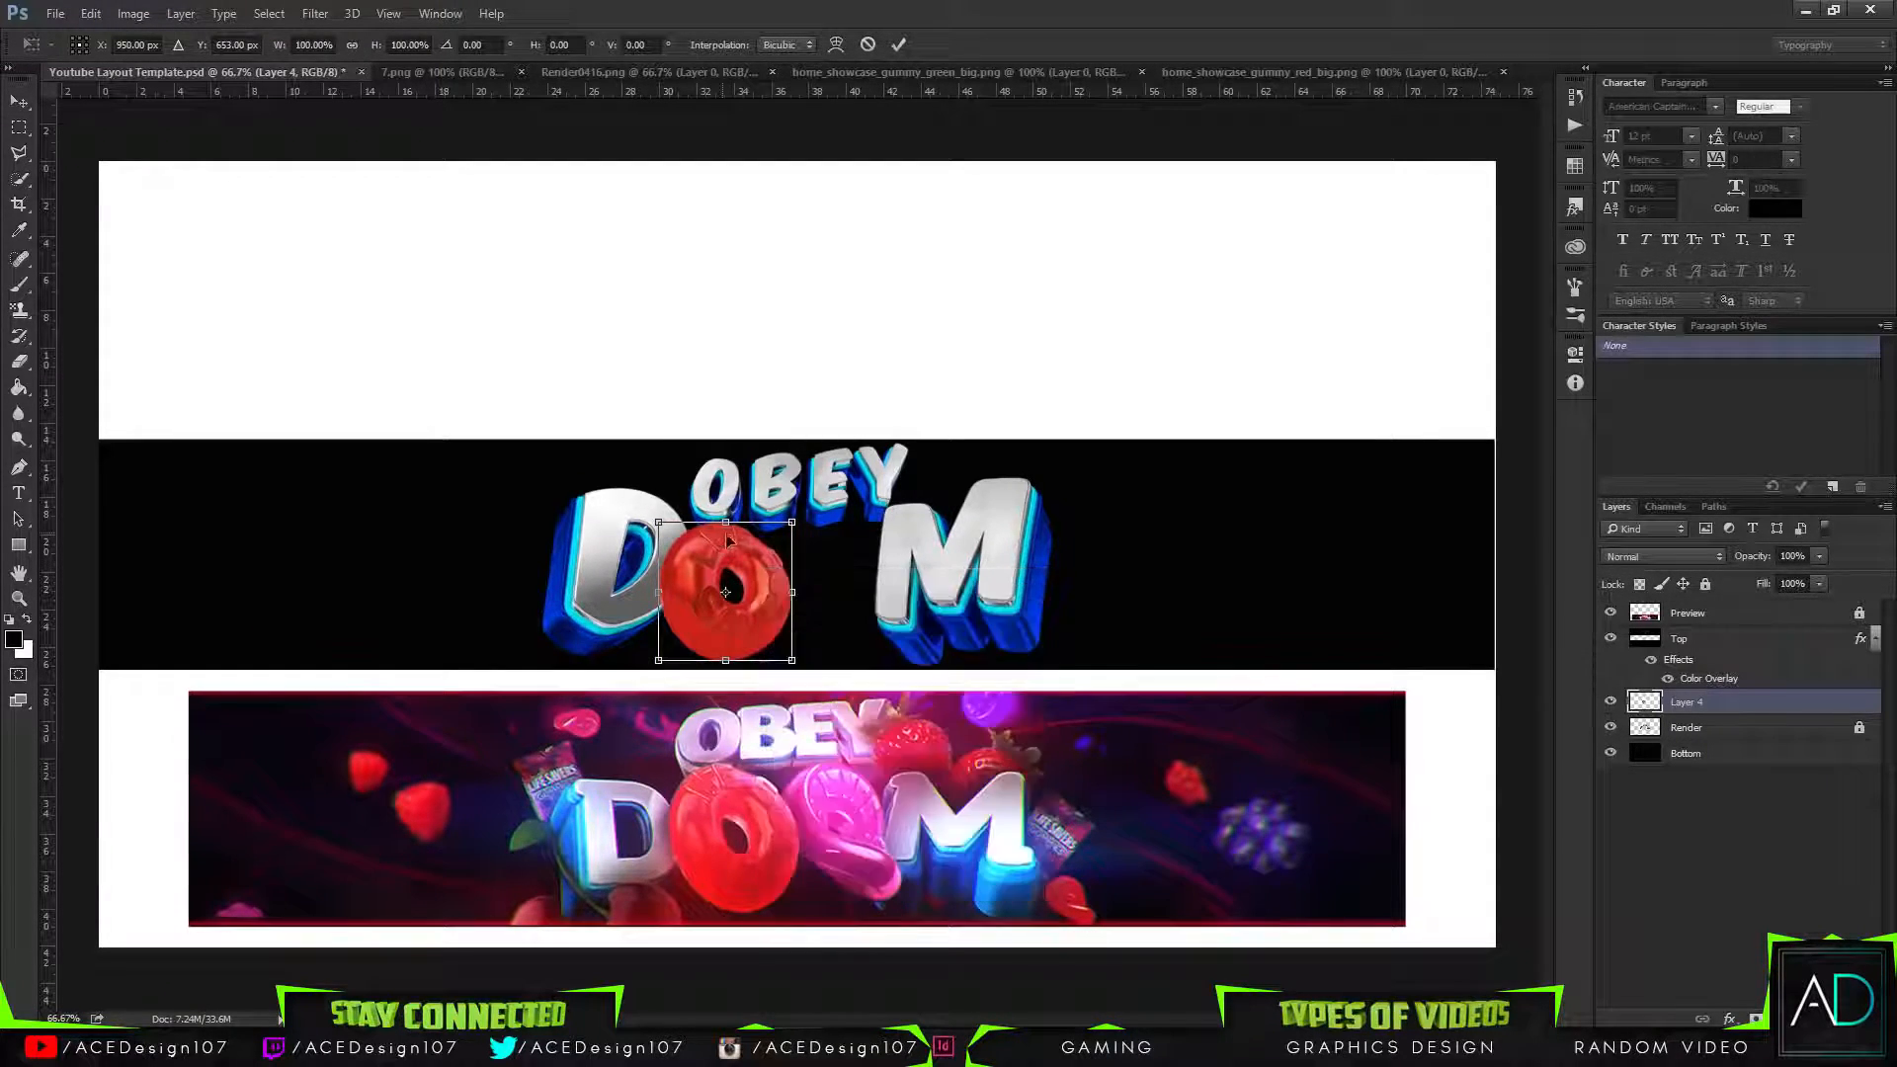
pyautogui.moveTo(790, 596); pyautogui.dragTo(739, 640)
pyautogui.press('Return')
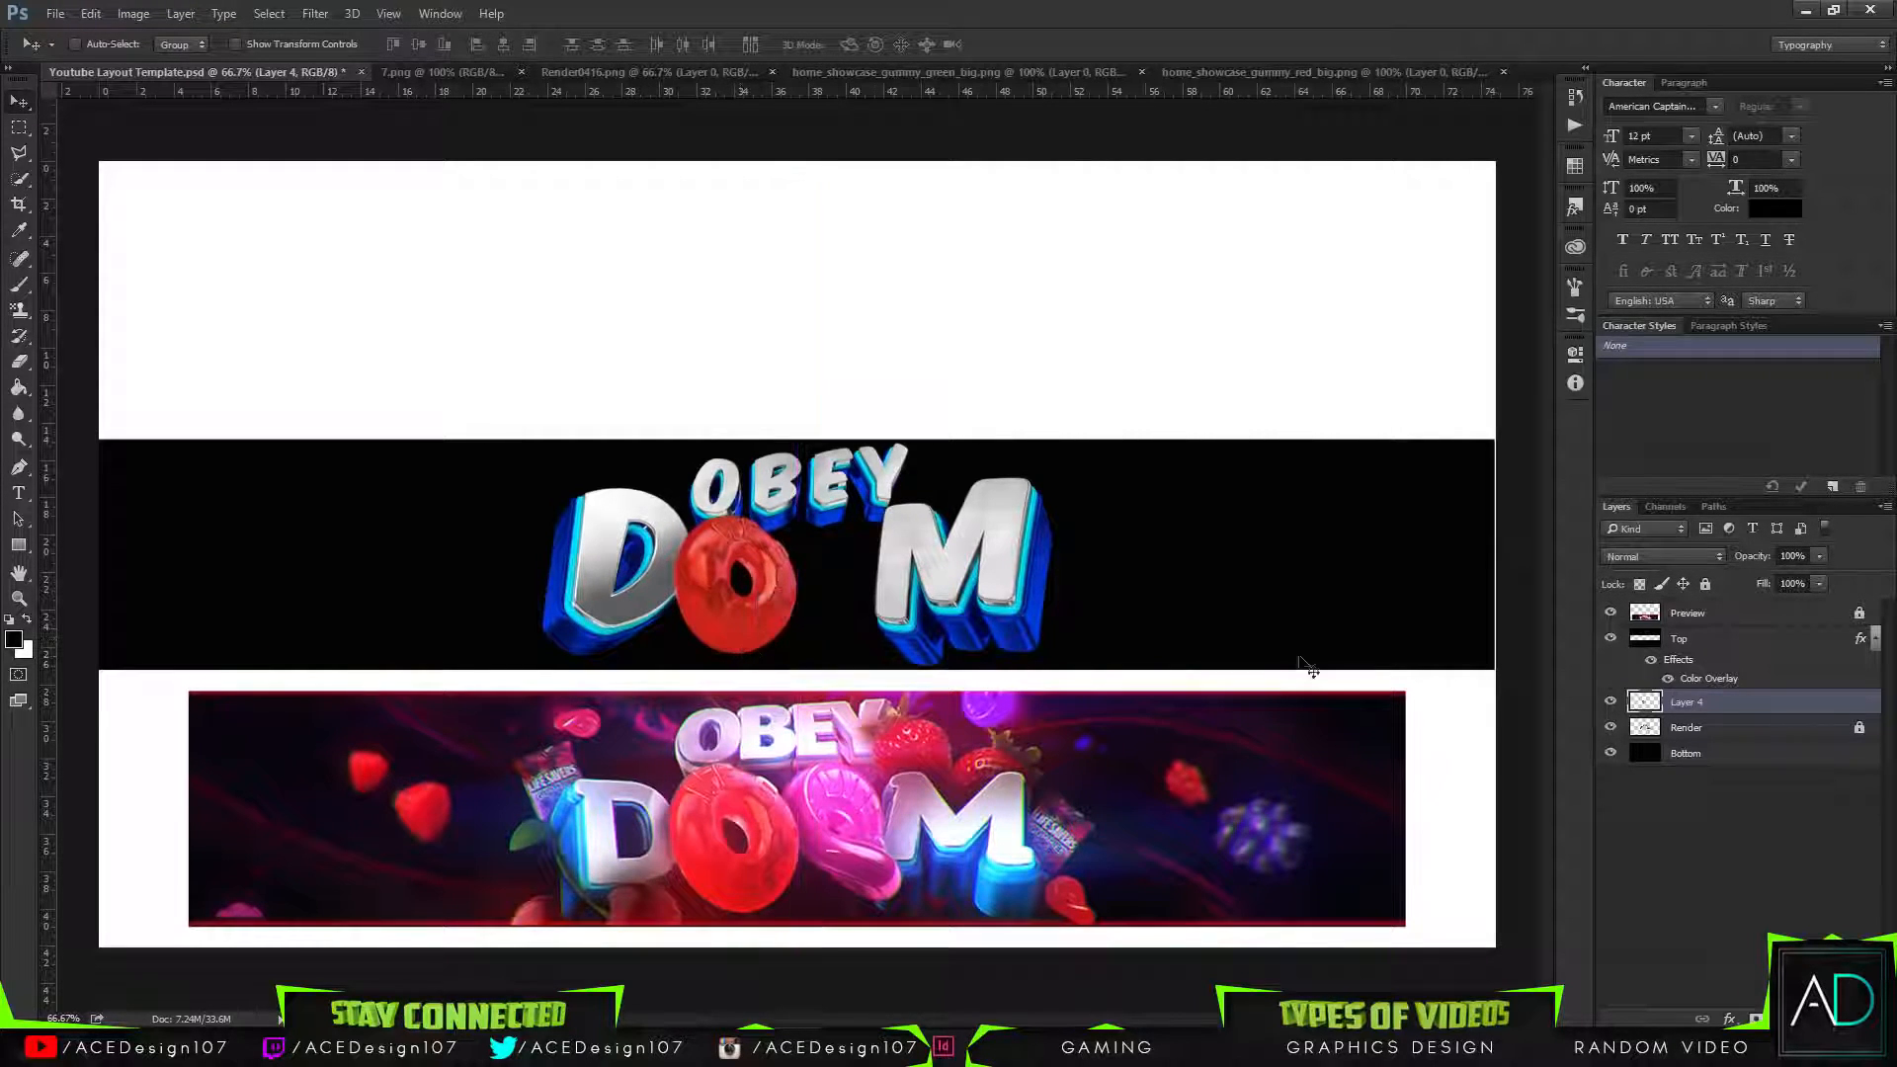
# Add a black Multiply drop shadow to the red ring with 66% opacity, 10% spread, 29 px size and a slight distance.
pyautogui.rightClick(1787, 694)
pyautogui.click(1630, 142)
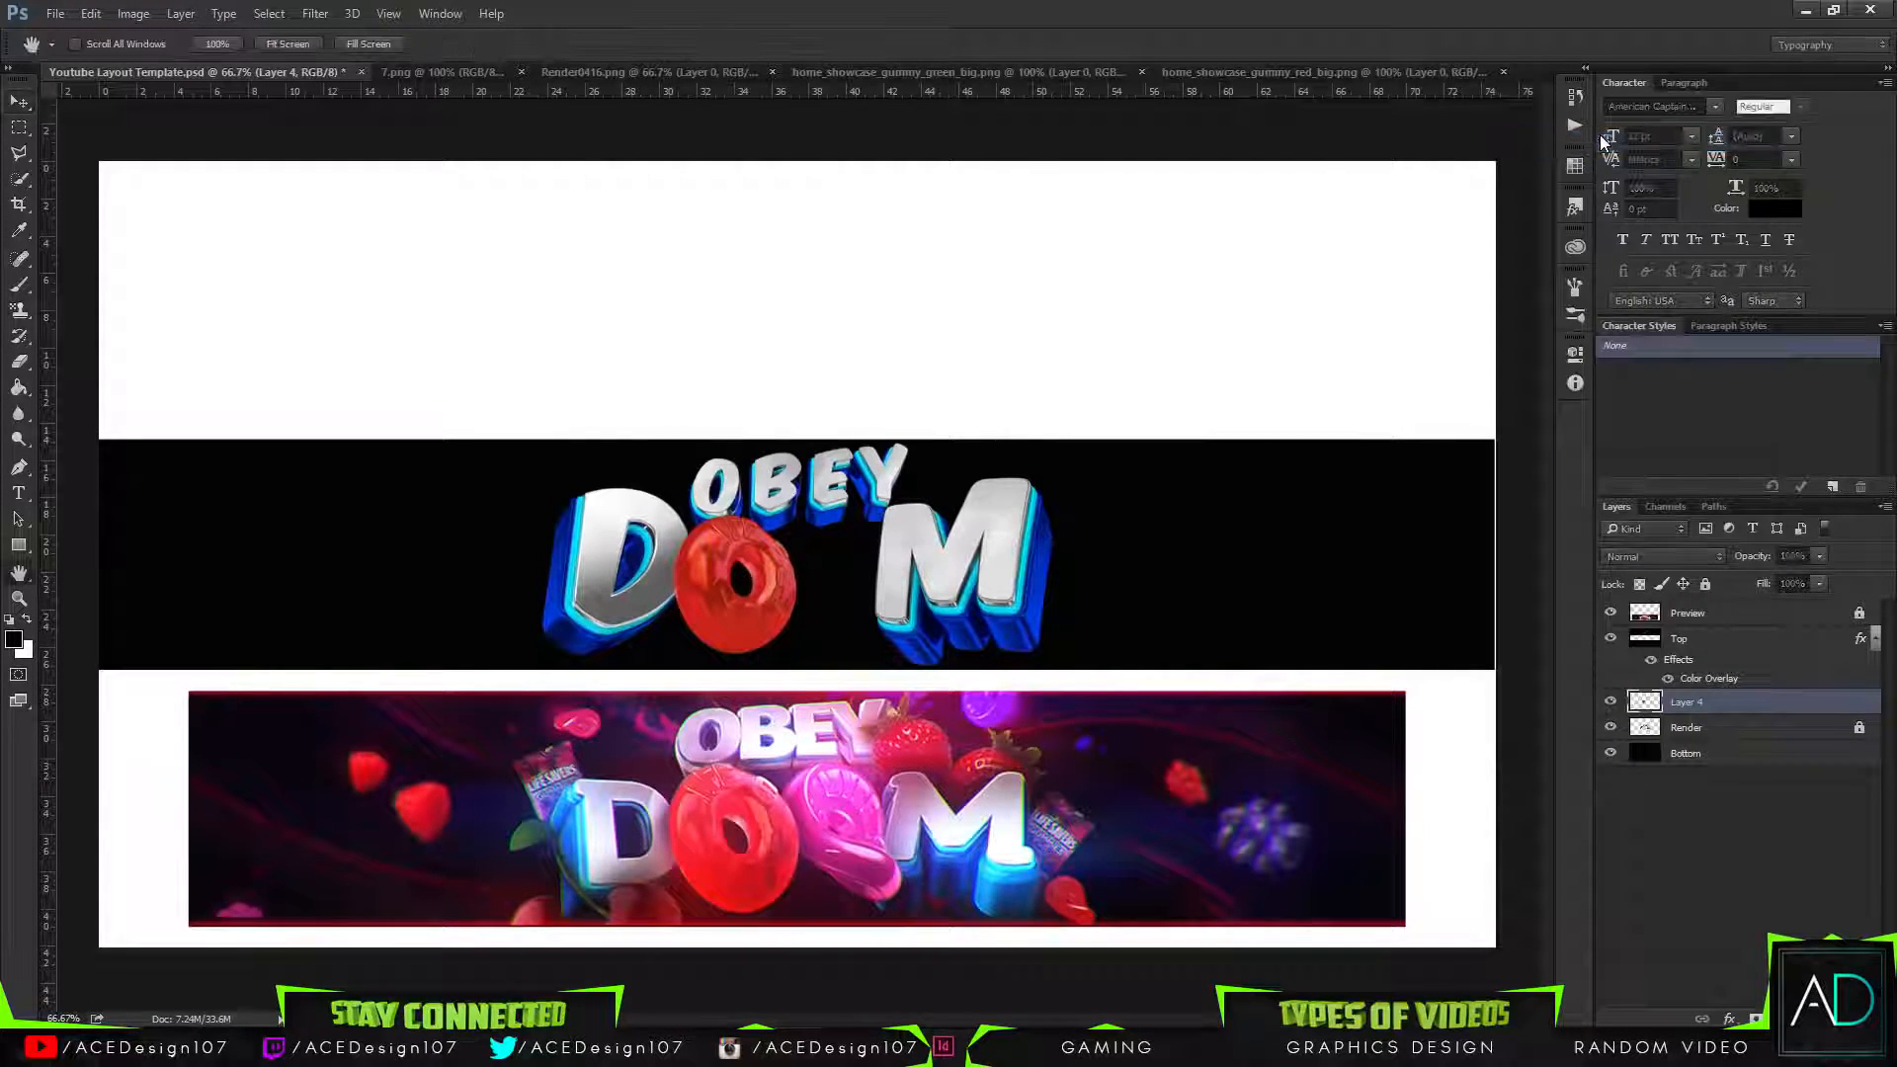
pyautogui.click(889, 459)
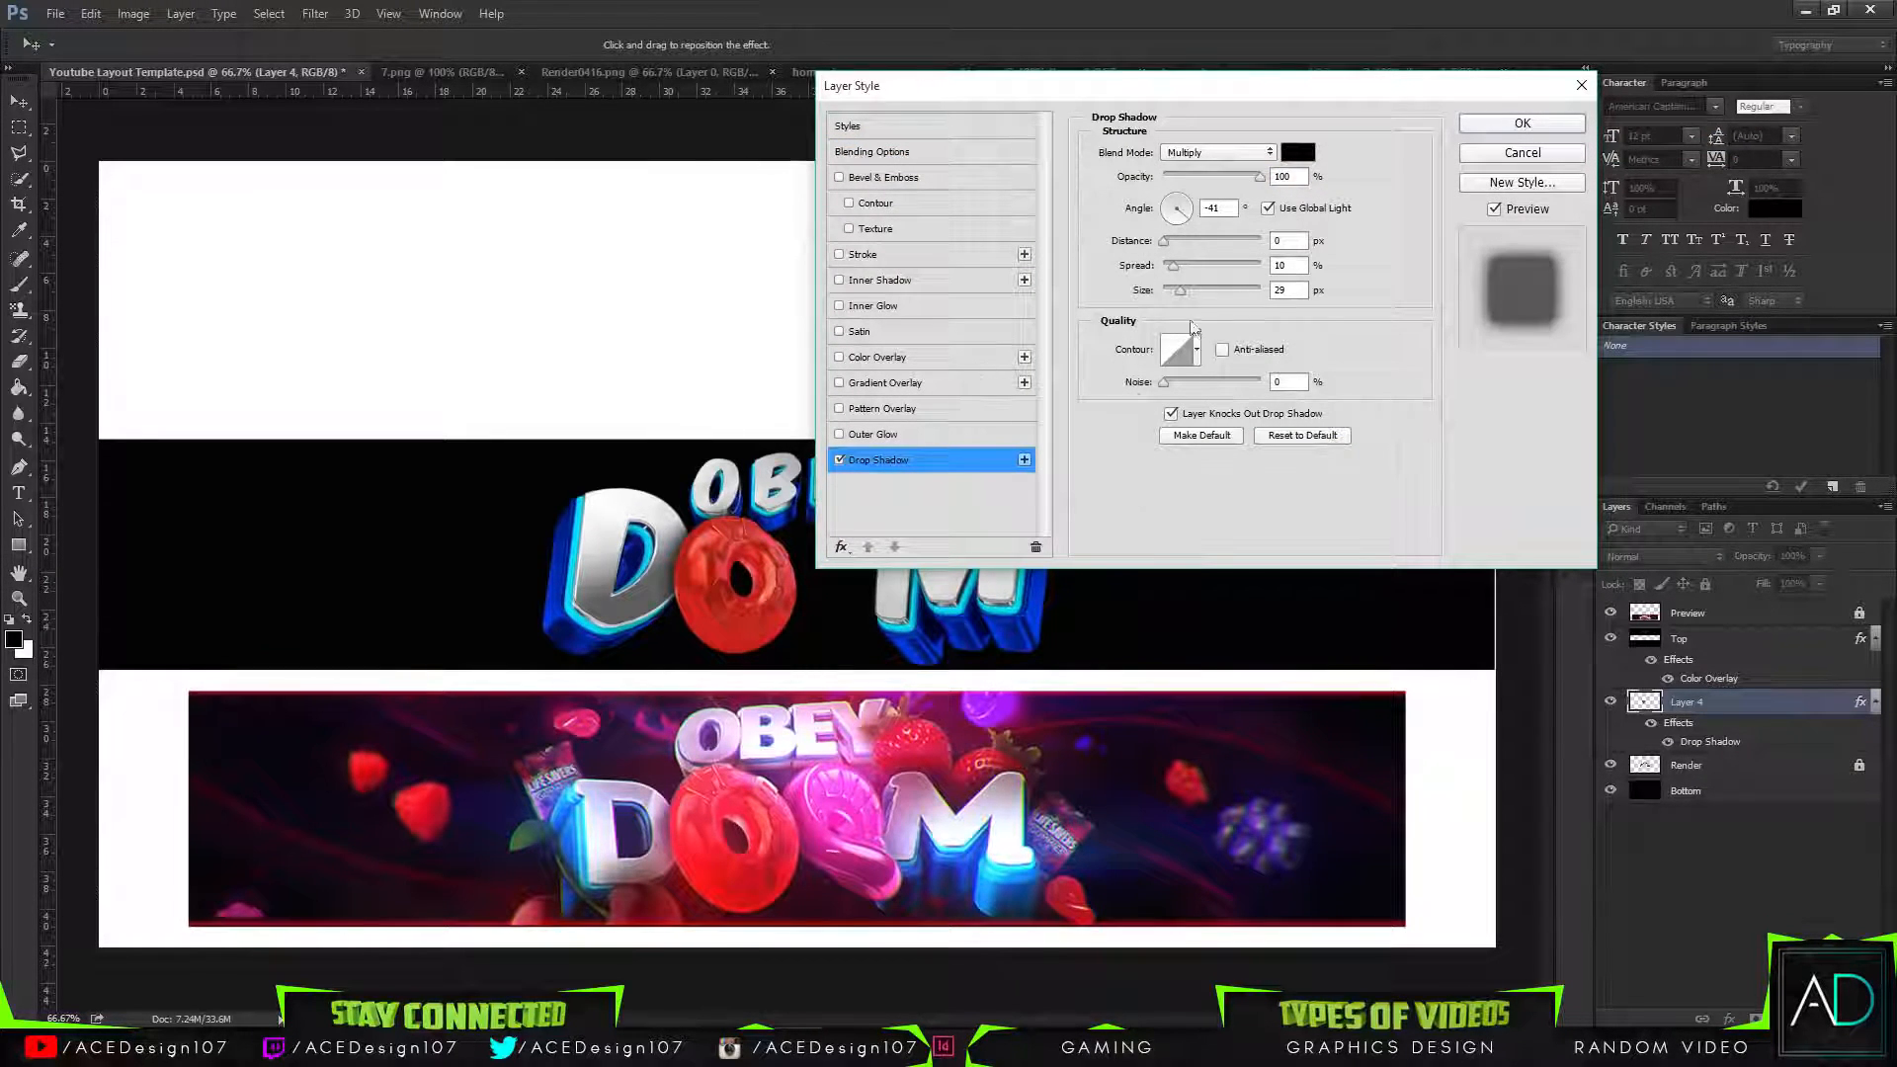
pyautogui.click(1189, 287)
pyautogui.moveTo(1188, 284); pyautogui.dragTo(1180, 284)
pyautogui.moveTo(1258, 176); pyautogui.dragTo(1227, 172)
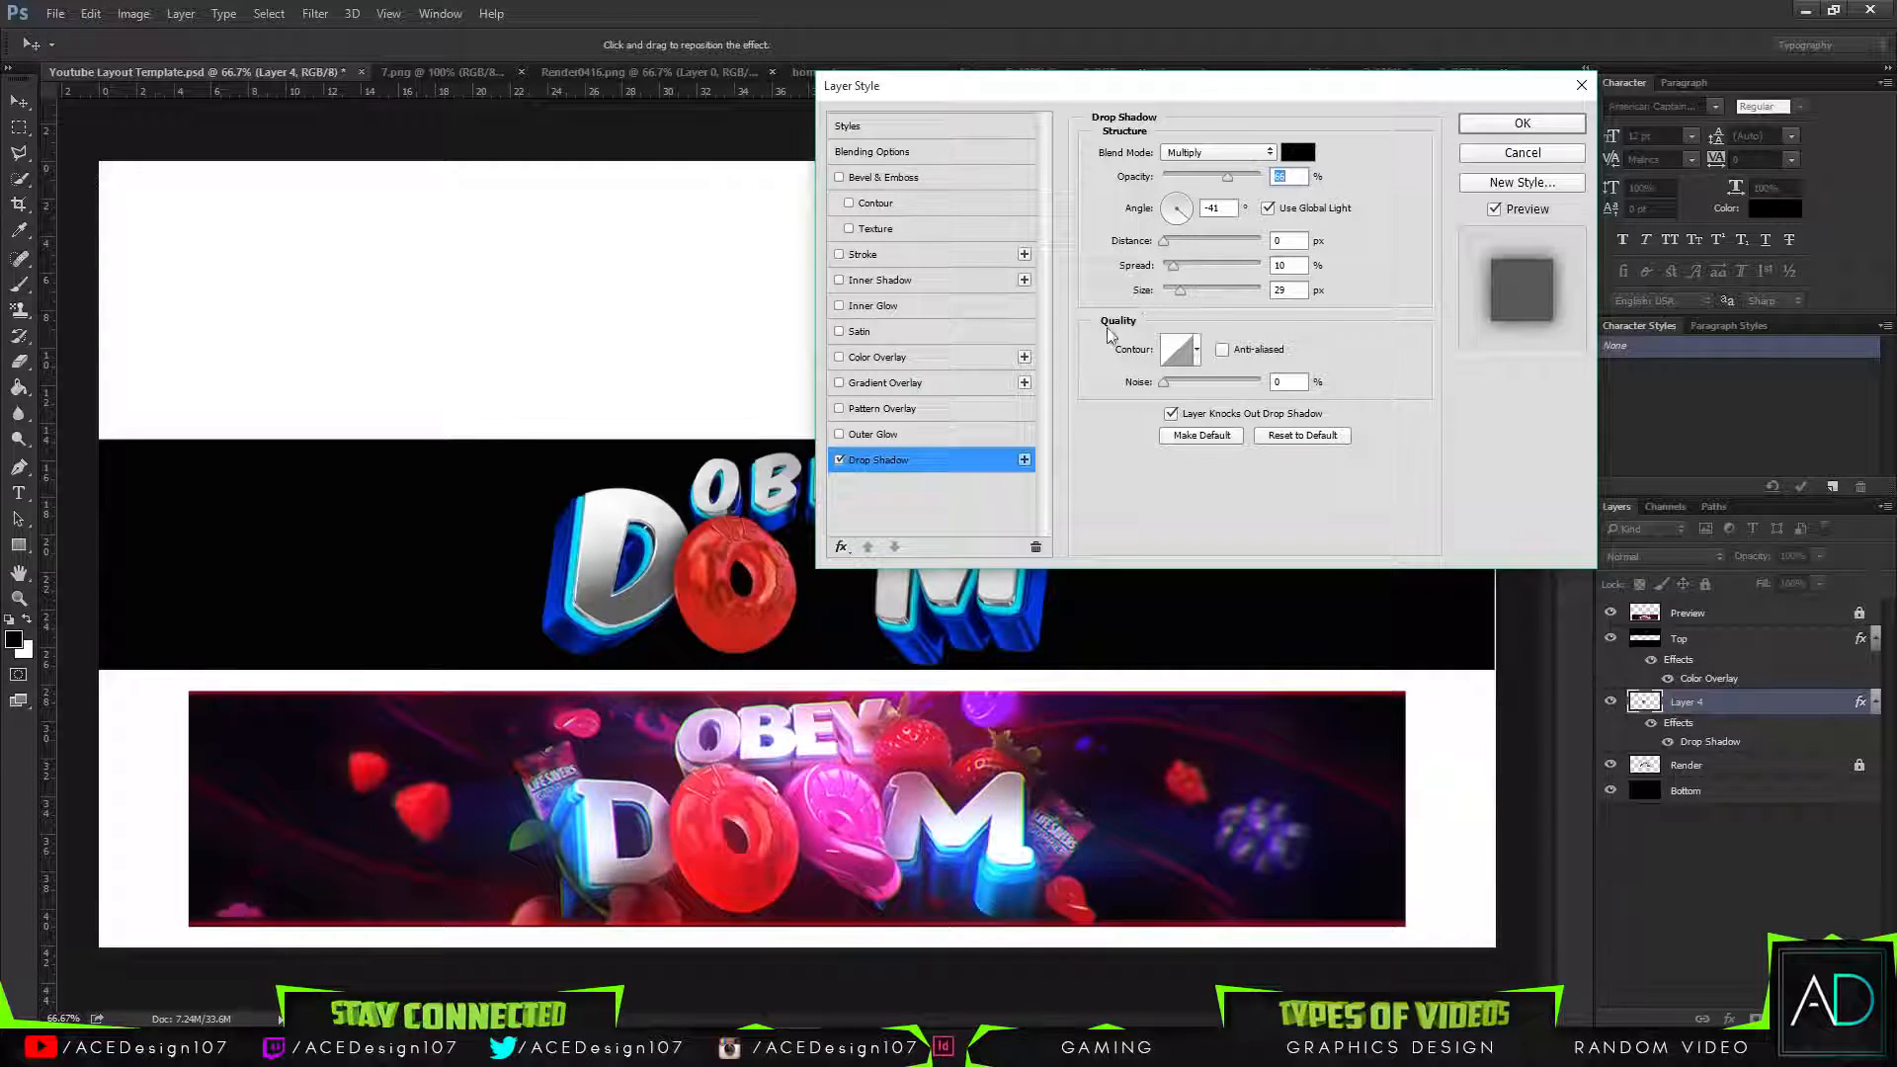
pyautogui.moveTo(1169, 245)
pyautogui.mouseDown()
pyautogui.moveTo(1187, 245)
pyautogui.moveTo(1172, 249)
pyautogui.mouseUp()
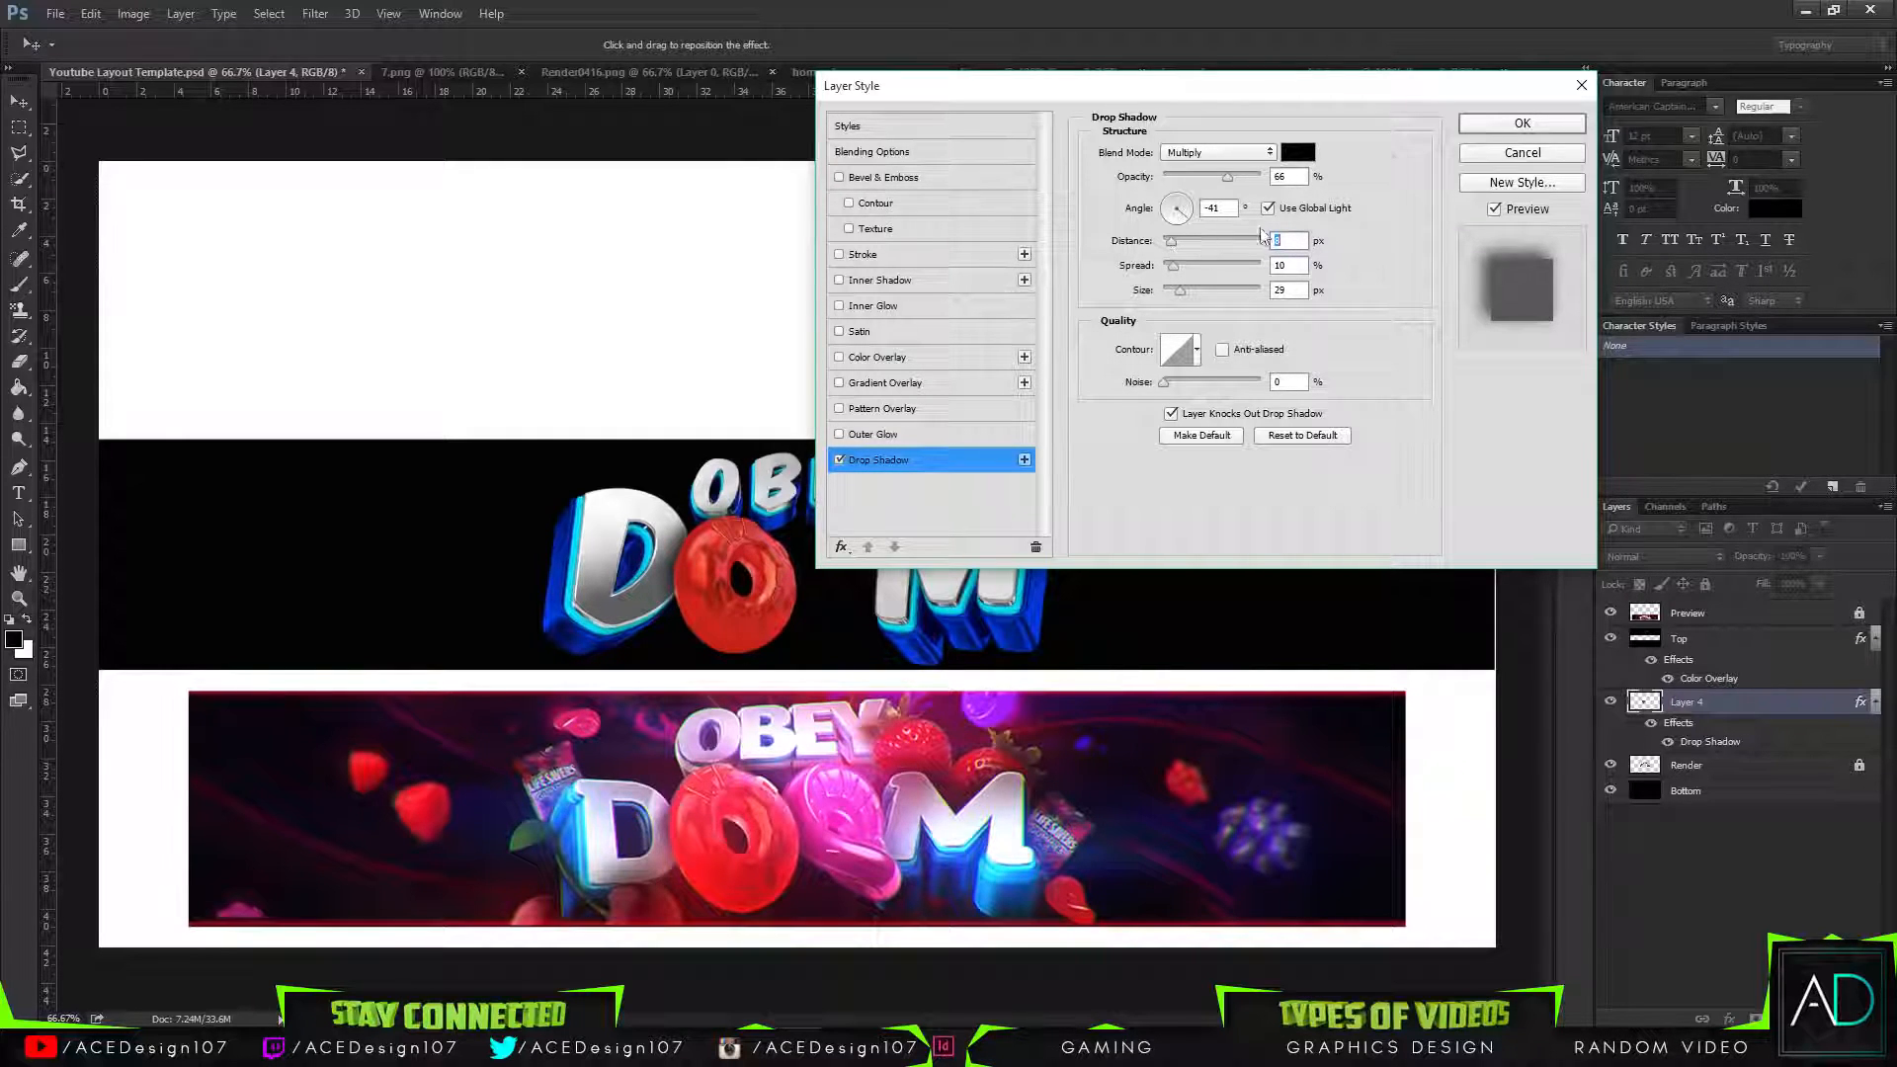
pyautogui.click(1530, 119)
# Open home_showcase_gummy_green_big.png from the Tutorials\7 folder.
pyautogui.click(55, 13)
pyautogui.click(69, 56)
pyautogui.click(1679, 235)
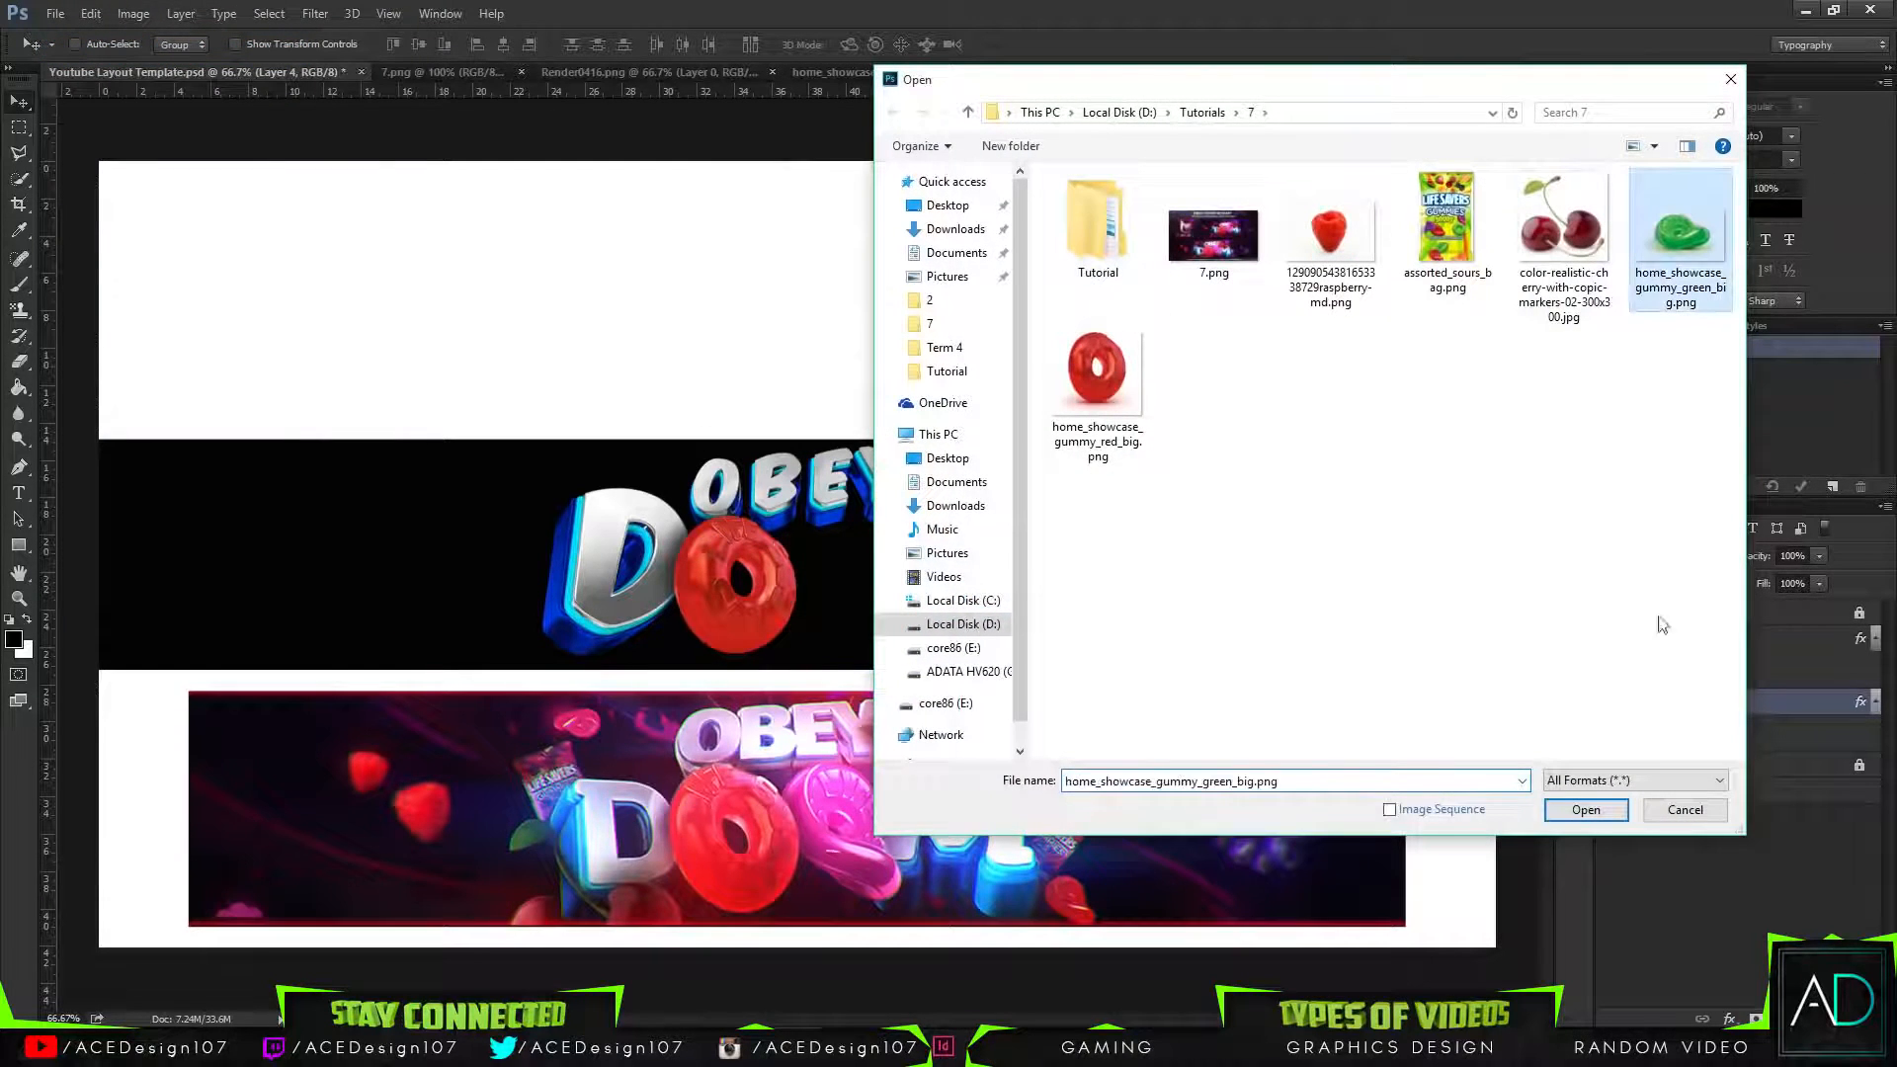
pyautogui.click(1585, 809)
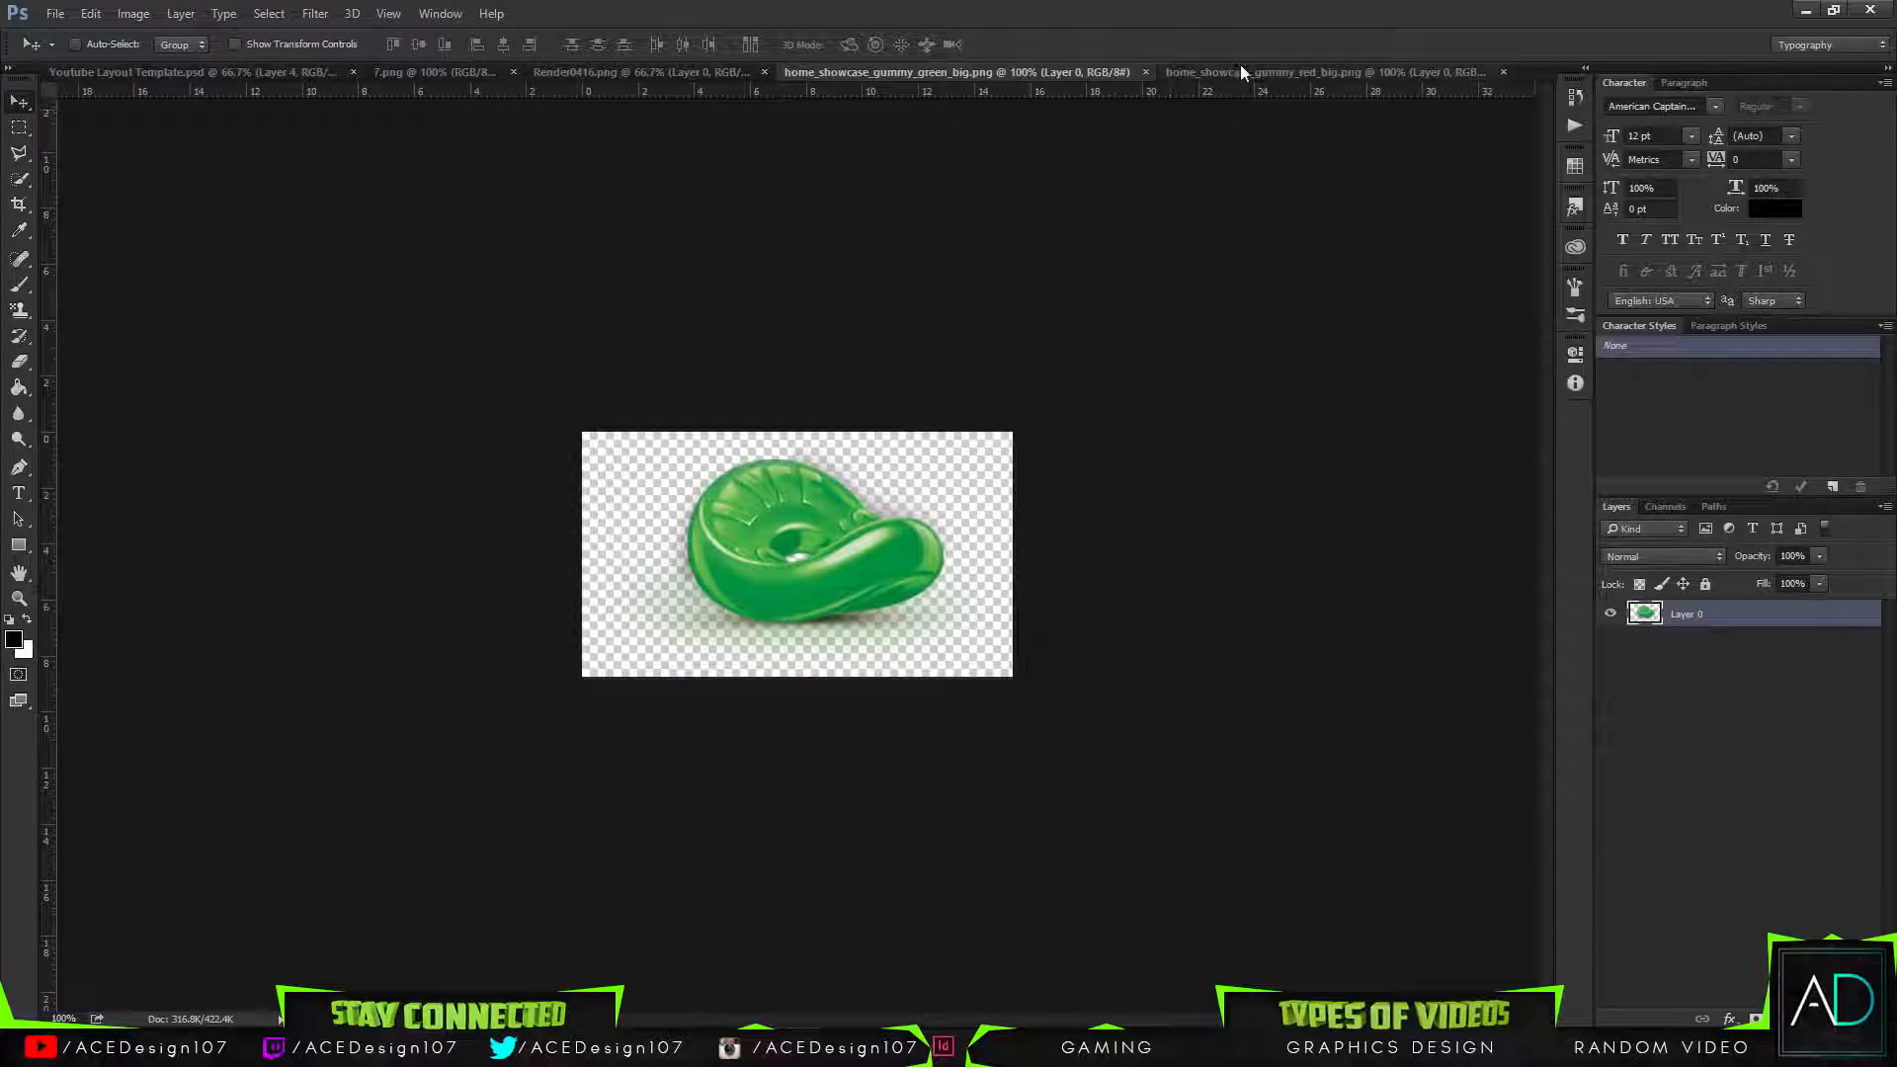
# Quick-select the whole green gummy ring, subtracting the shadow around its edge from the selection.
pyautogui.press('w')
pyautogui.moveTo(765, 521); pyautogui.dragTo(753, 535)
pyautogui.click(849, 548)
pyautogui.click(114, 44)
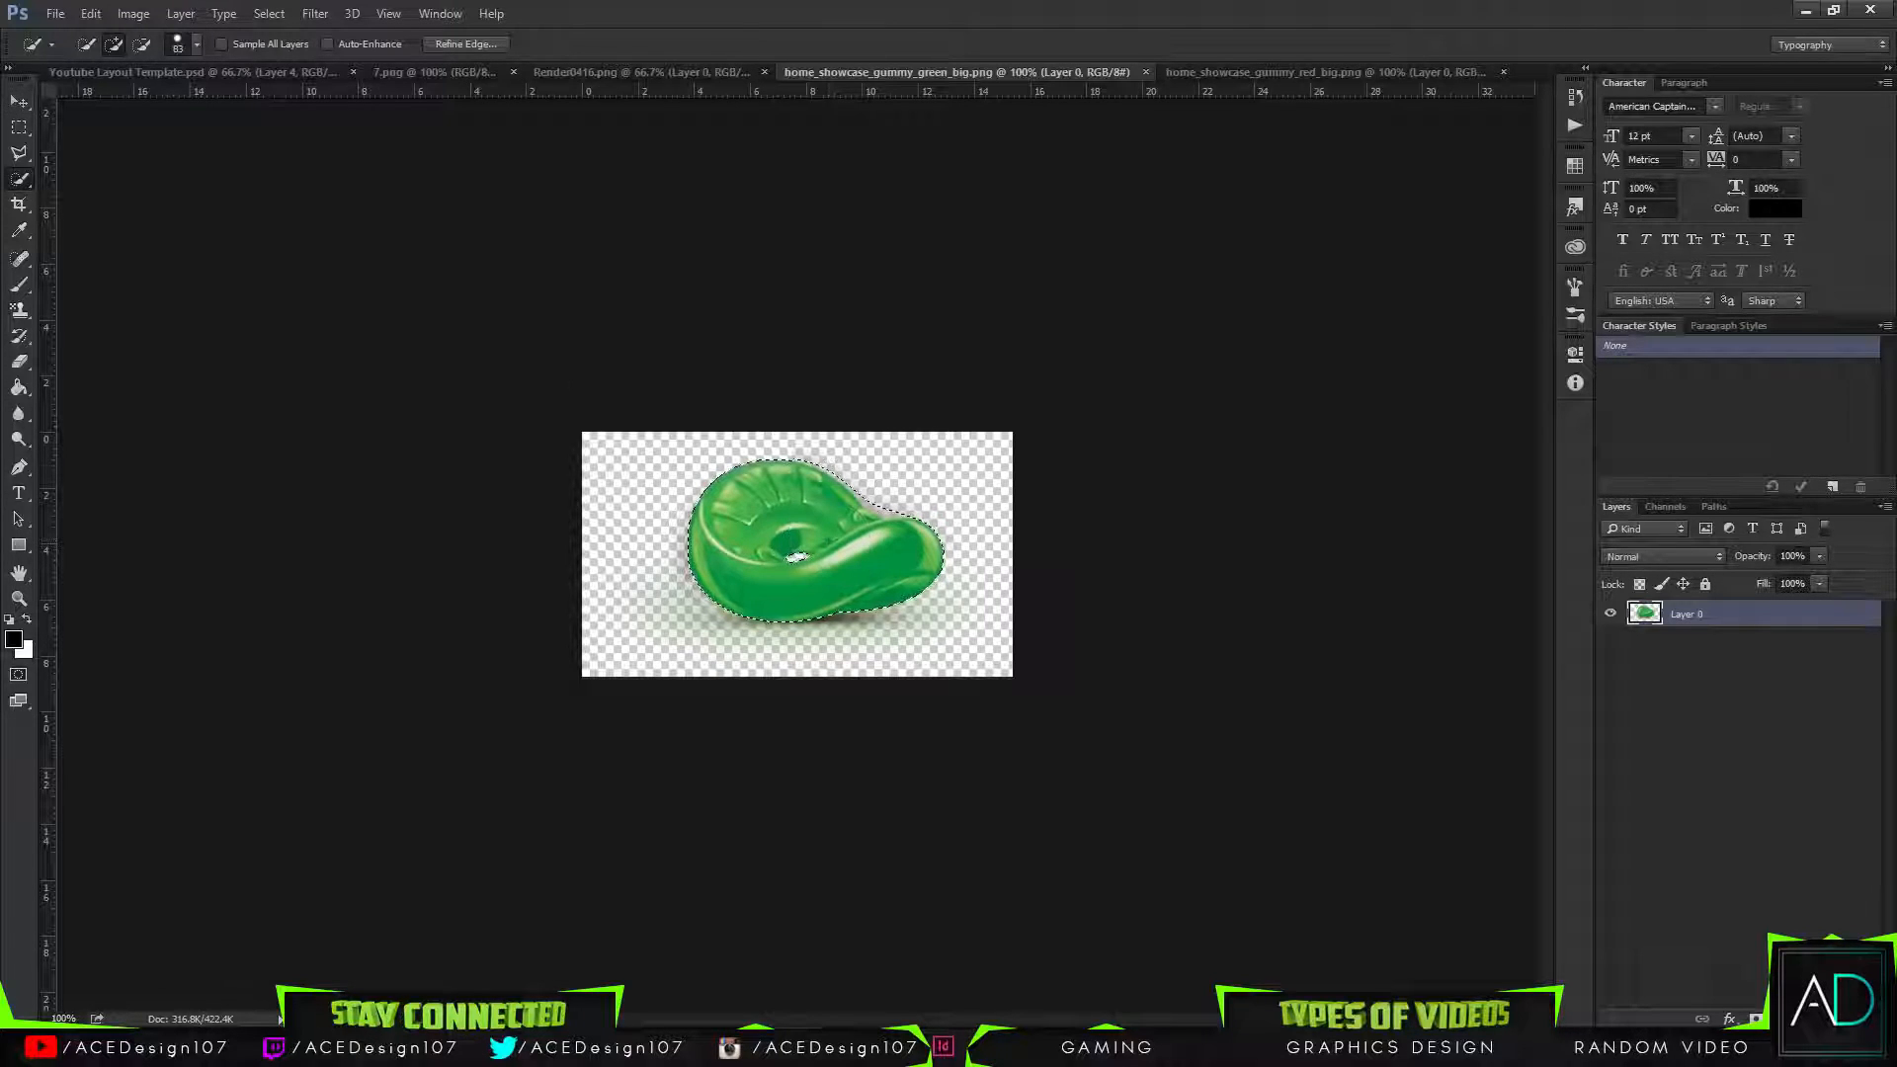
pyautogui.rightClick(24, 185)
pyautogui.click(142, 45)
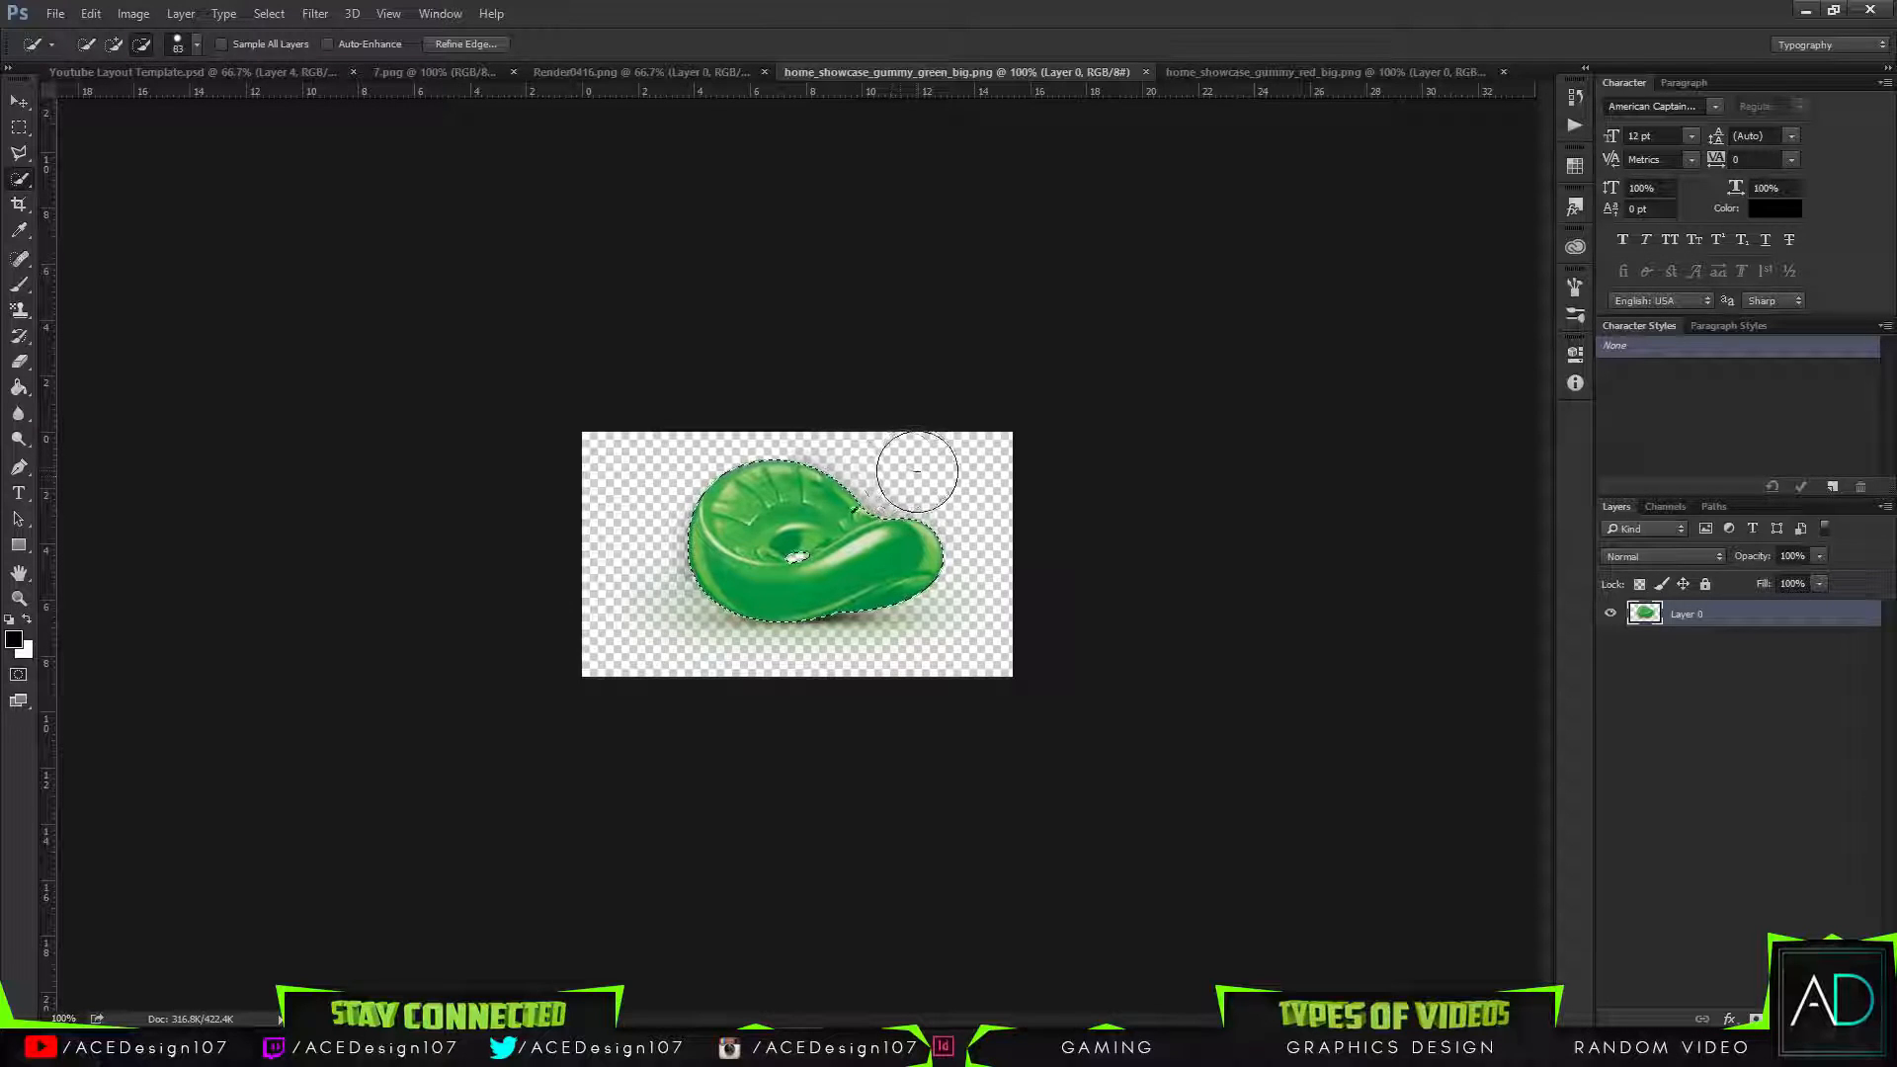
pyautogui.click(115, 44)
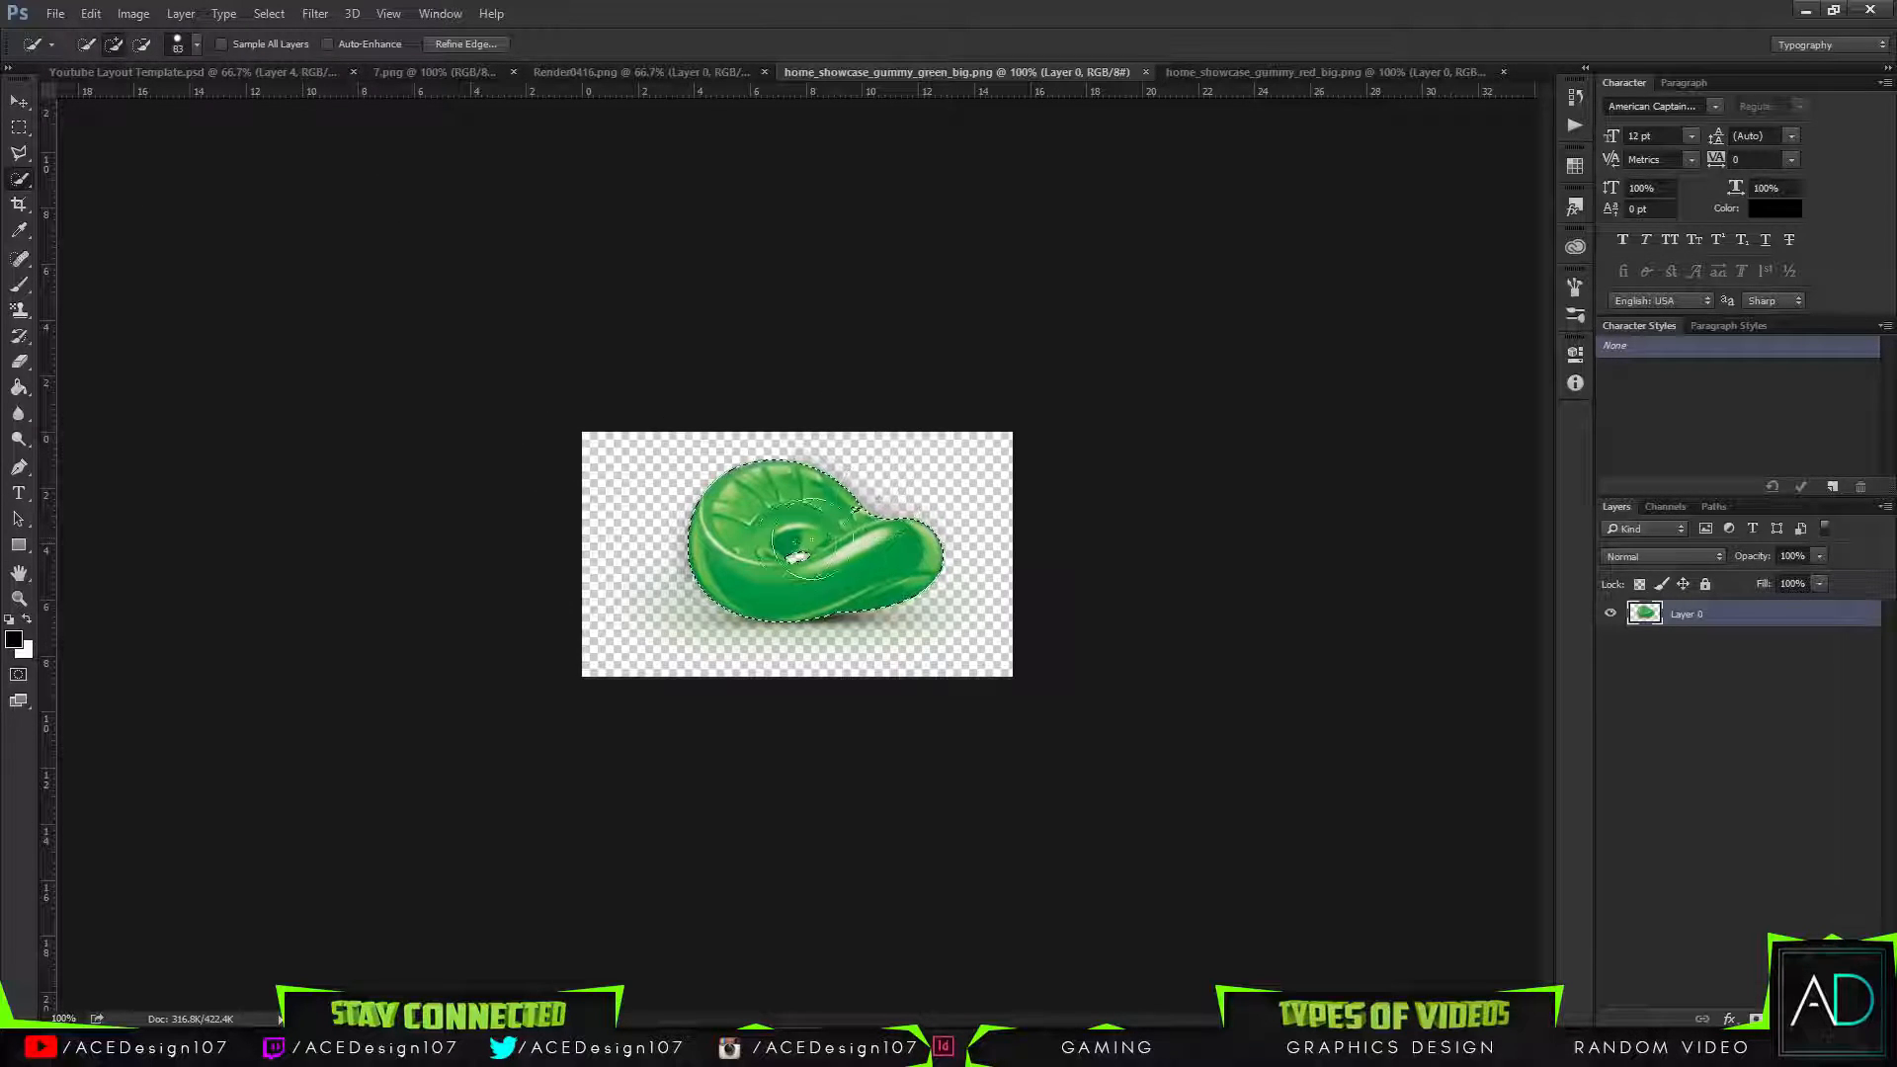
# Invert the selection, delete the shadow around the green gummy ring, and deselect.
pyautogui.hotkey('ctrl', 'shift', 'i')
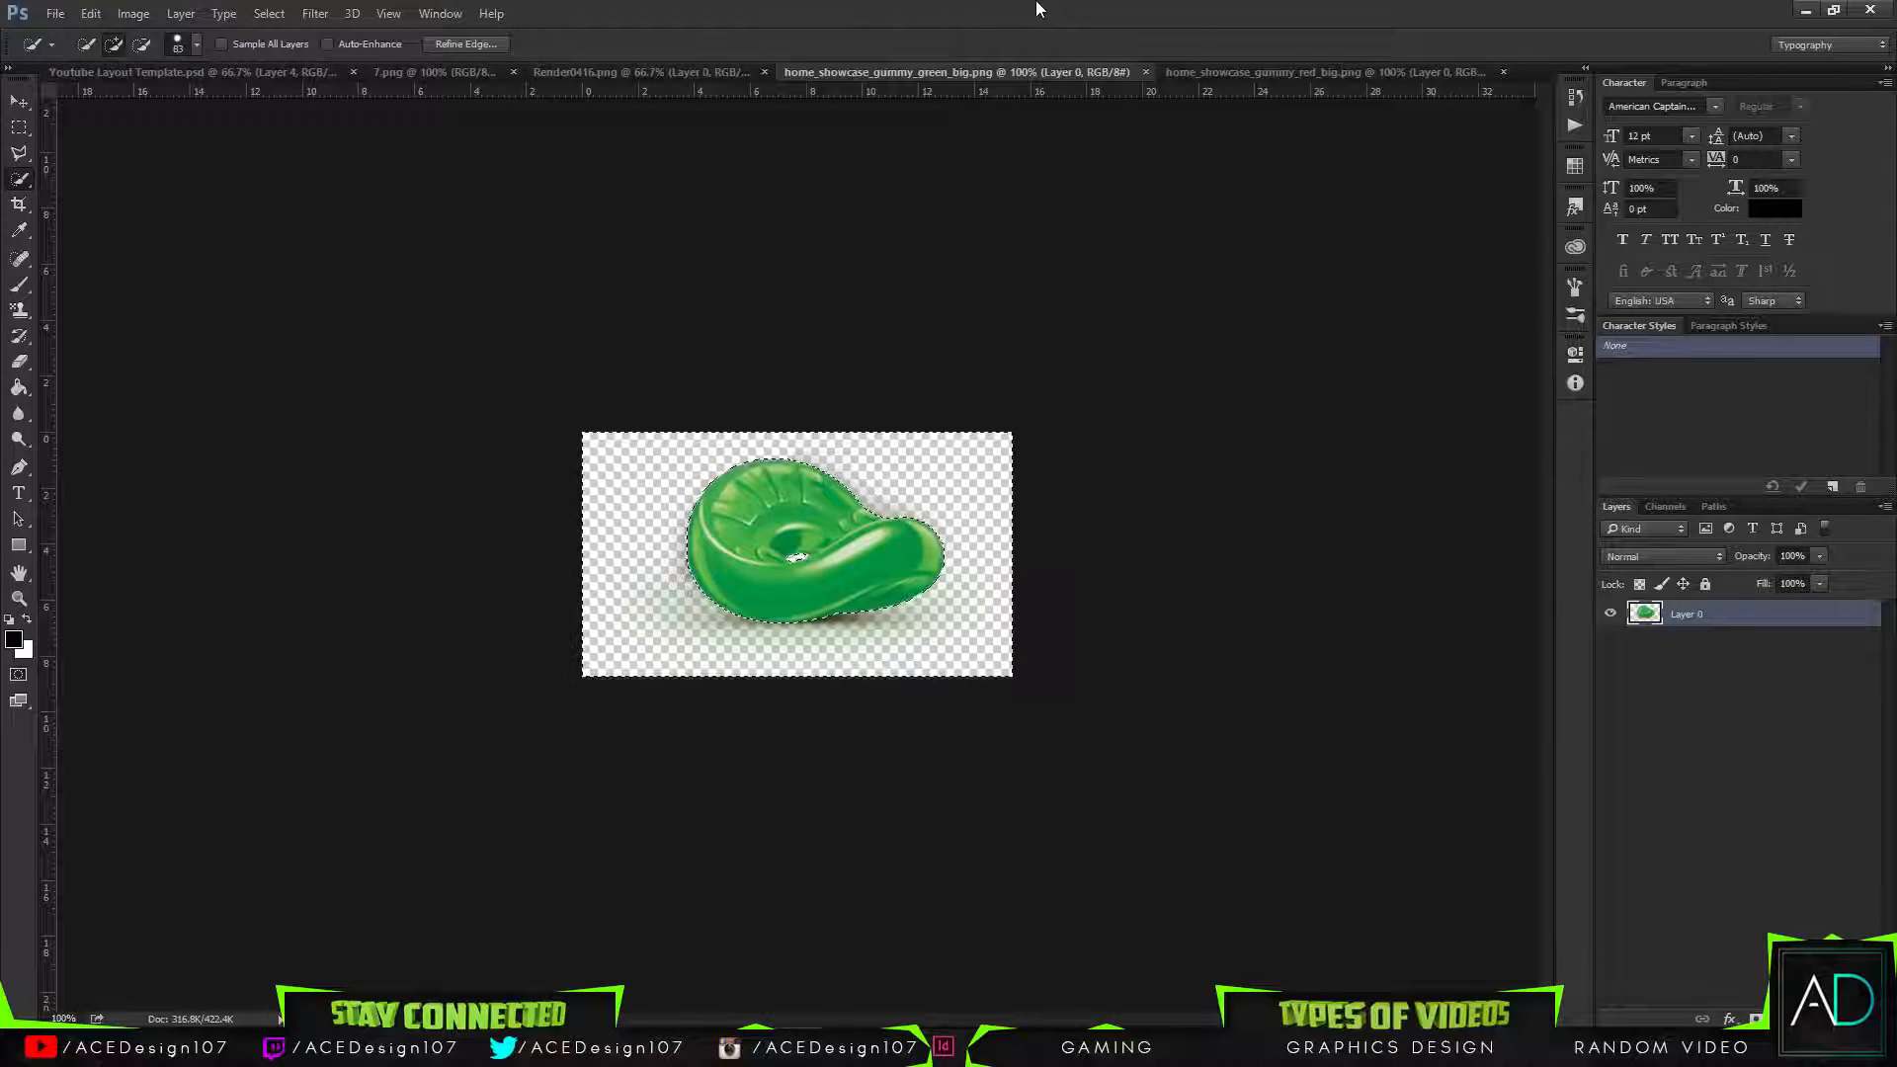
pyautogui.press('Delete')
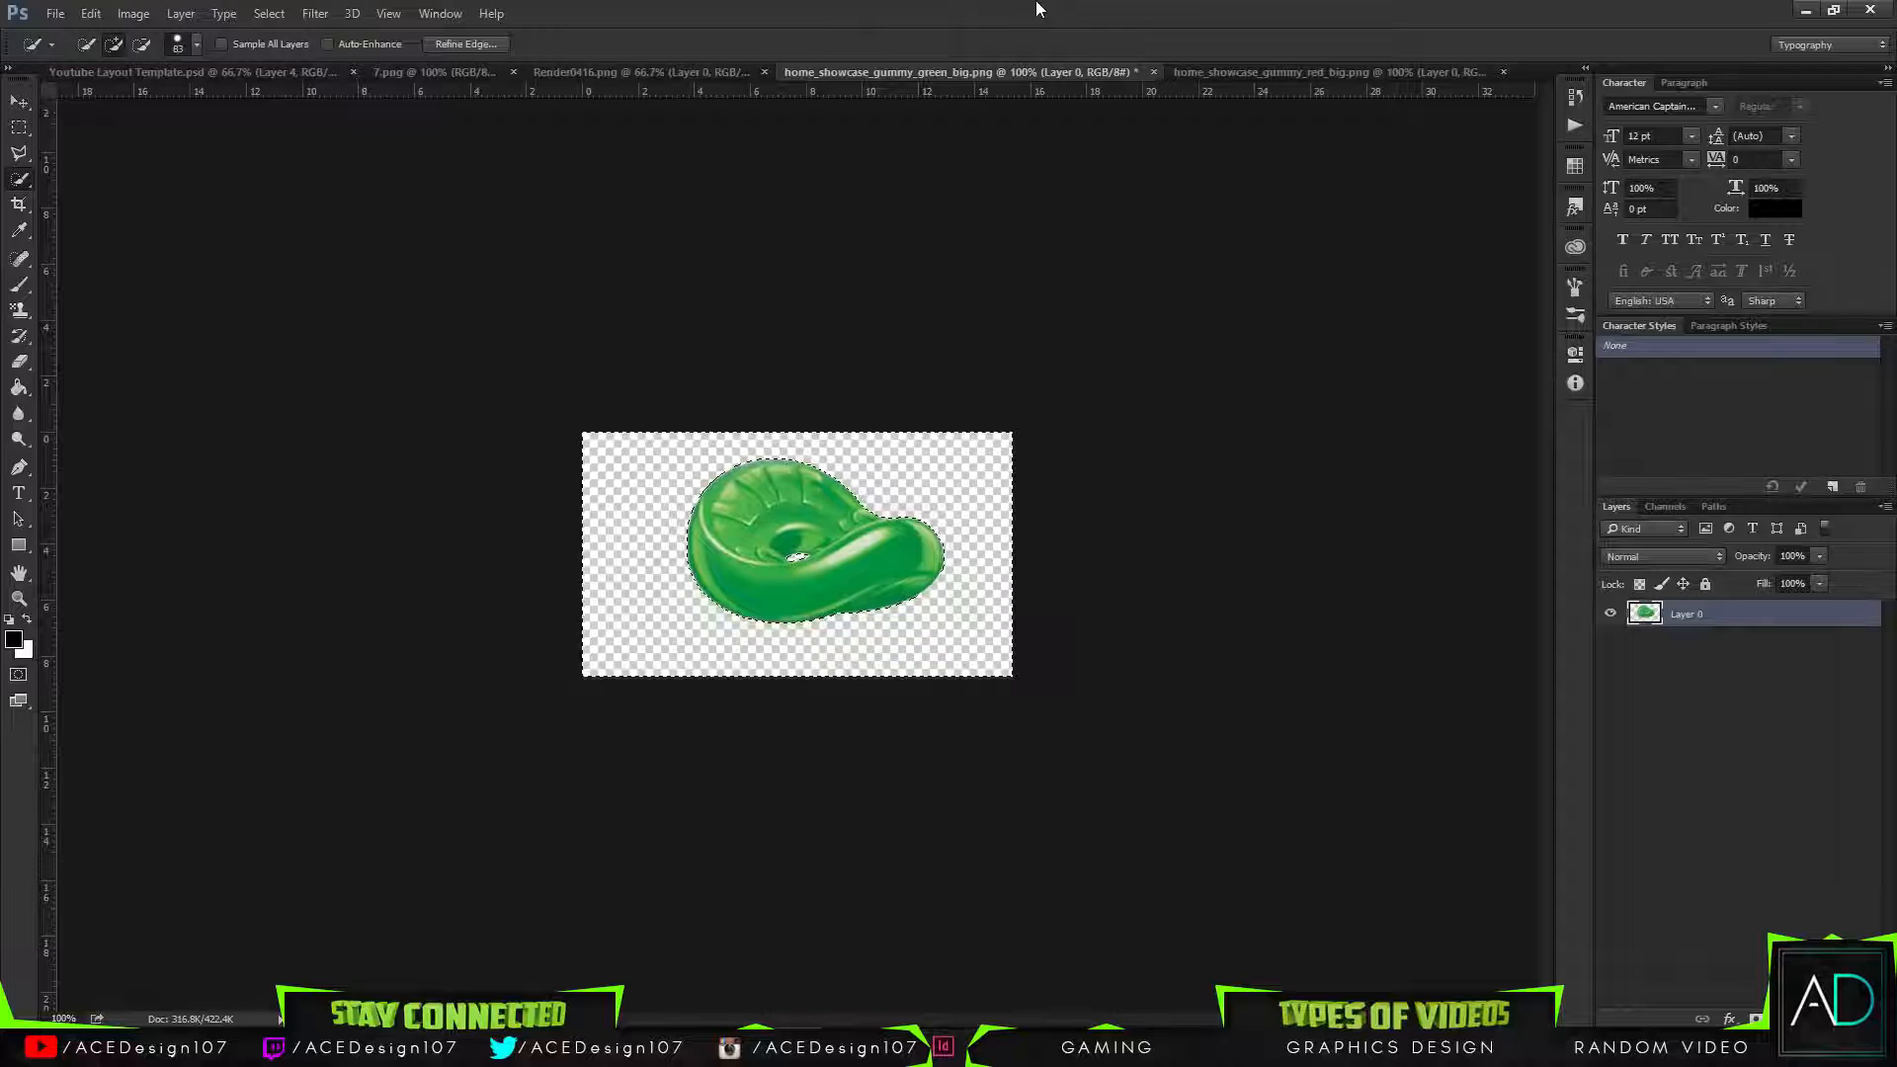
pyautogui.hotkey('ctrl', 'd')
# Bring the cut-out green gummy ring into the YouTube layout template and rotate it clockwise to match the reference's second O.
pyautogui.press('v')
pyautogui.moveTo(968, 627); pyautogui.dragTo(772, 393)
pyautogui.hotkey('ctrl', 't')
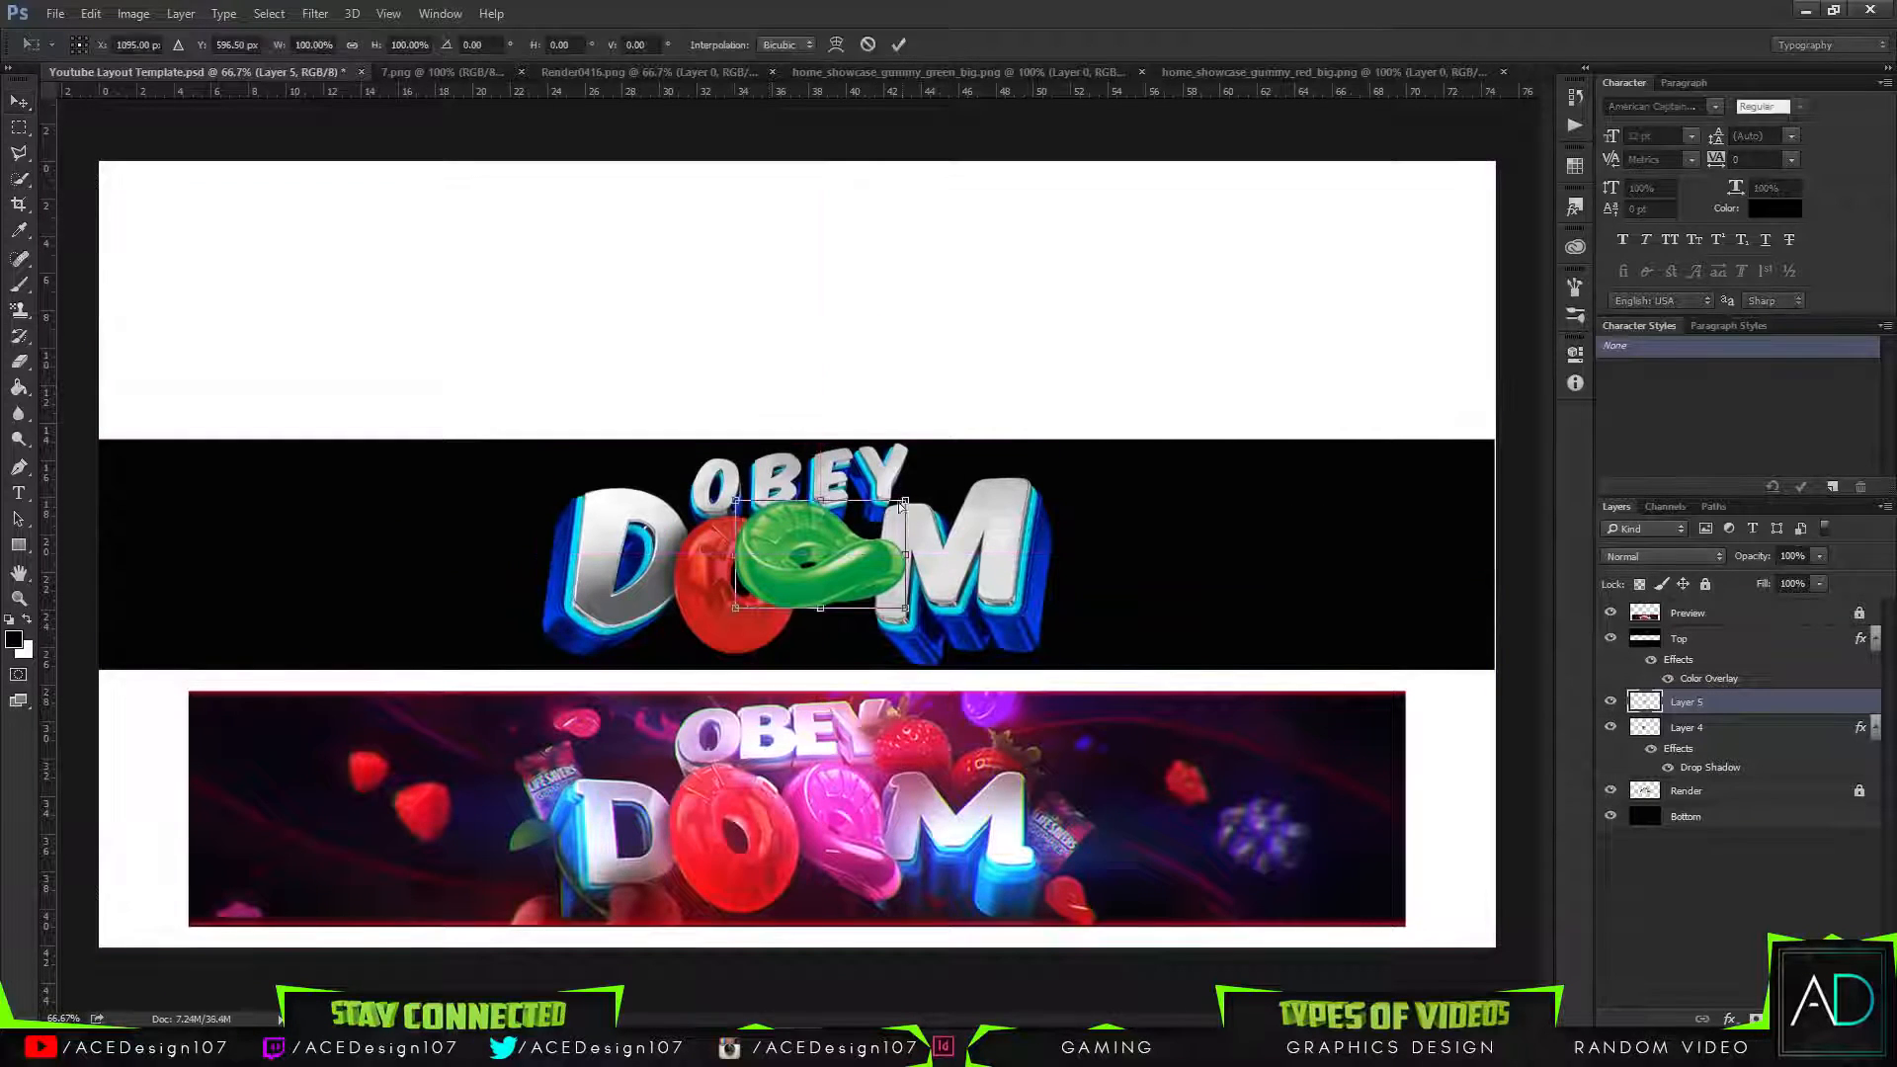
pyautogui.moveTo(926, 474); pyautogui.dragTo(978, 555)
pyautogui.press('Return')
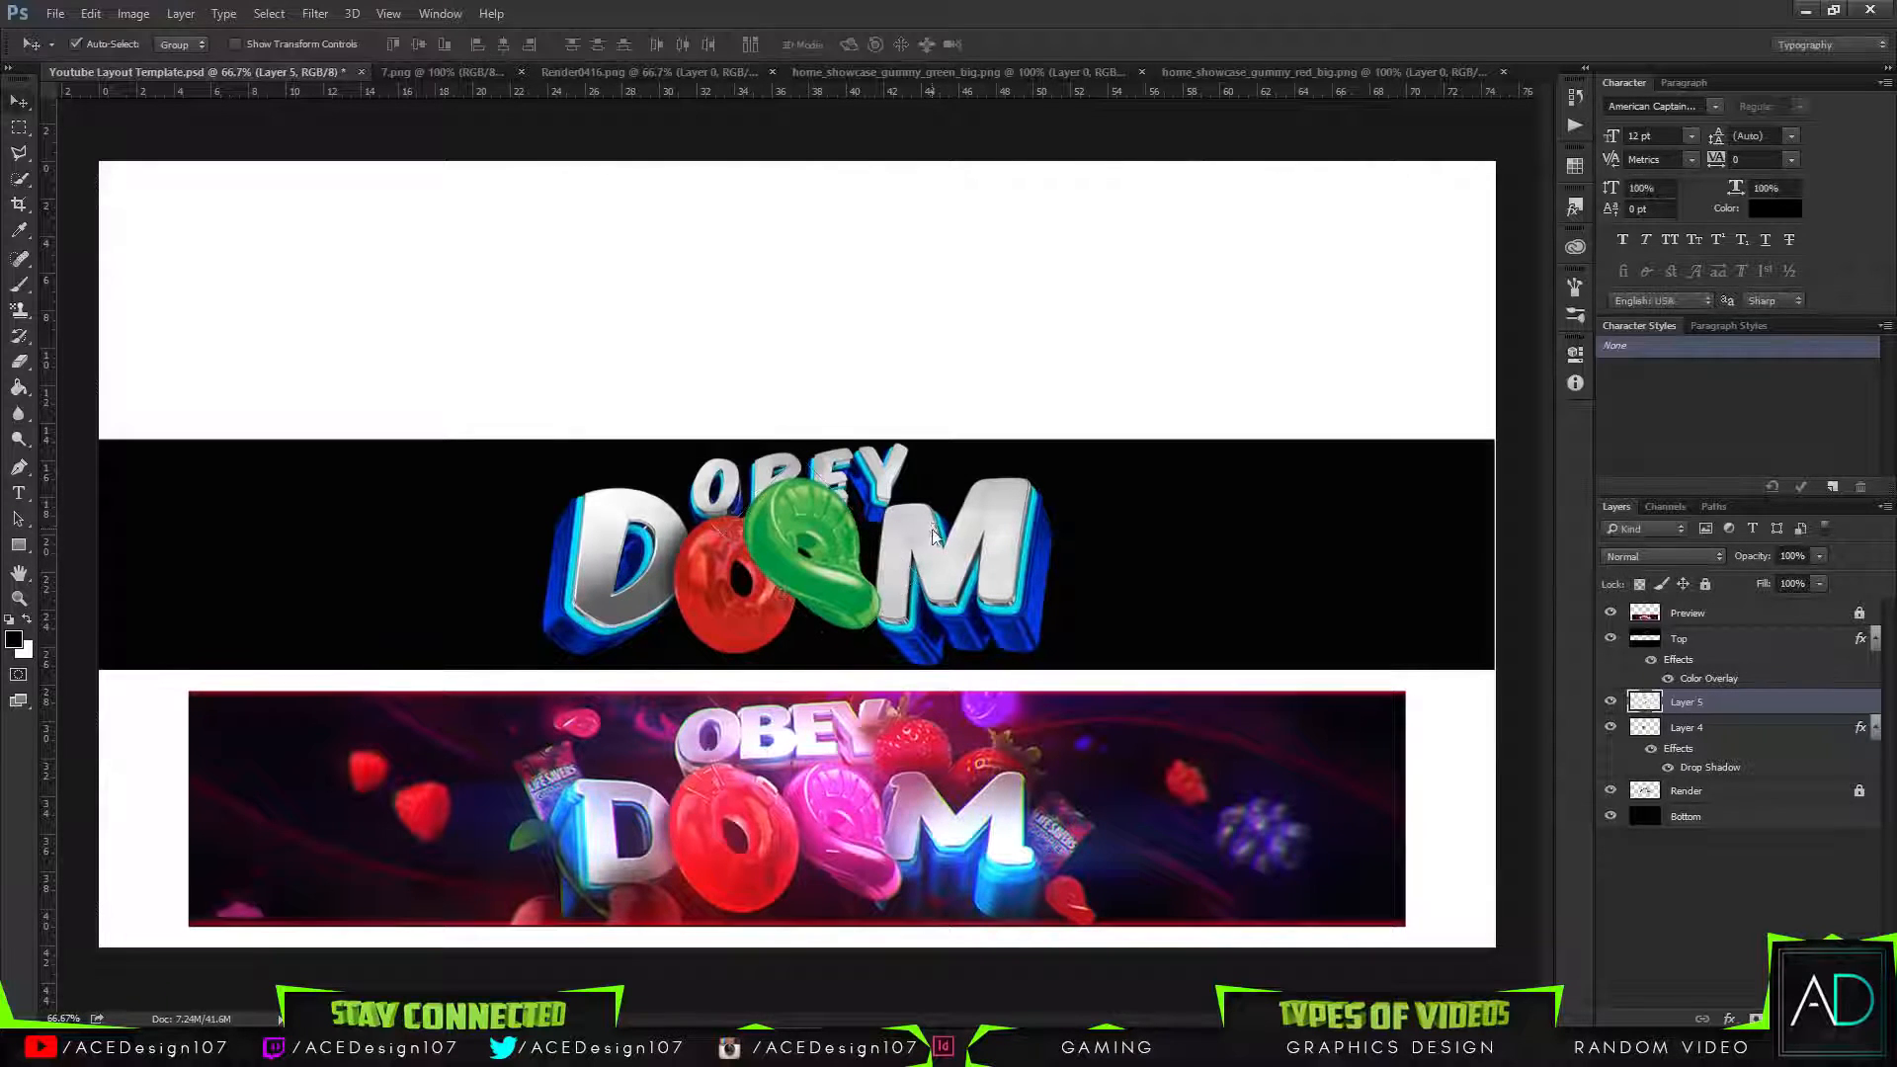
# Position the green ring between the red ring and the M, and scale it down slightly to fit the gap.
pyautogui.moveTo(896, 613)
pyautogui.mouseDown()
pyautogui.moveTo(940, 638)
pyautogui.moveTo(919, 634)
pyautogui.mouseUp()
pyautogui.hotkey('ctrl', 't')
pyautogui.keyDown('alt'); pyautogui.keyDown('shift'); pyautogui.moveTo(902, 502); pyautogui.dragTo(891, 516); pyautogui.keyUp('shift'); pyautogui.keyUp('alt')
pyautogui.moveTo(831, 593); pyautogui.dragTo(842, 599)
pyautogui.moveTo(890, 515)
pyautogui.keyDown('alt'); pyautogui.mouseDown()
pyautogui.moveTo(948, 499)
pyautogui.moveTo(947, 533)
pyautogui.moveTo(875, 533)
pyautogui.mouseUp(); pyautogui.keyUp('alt')
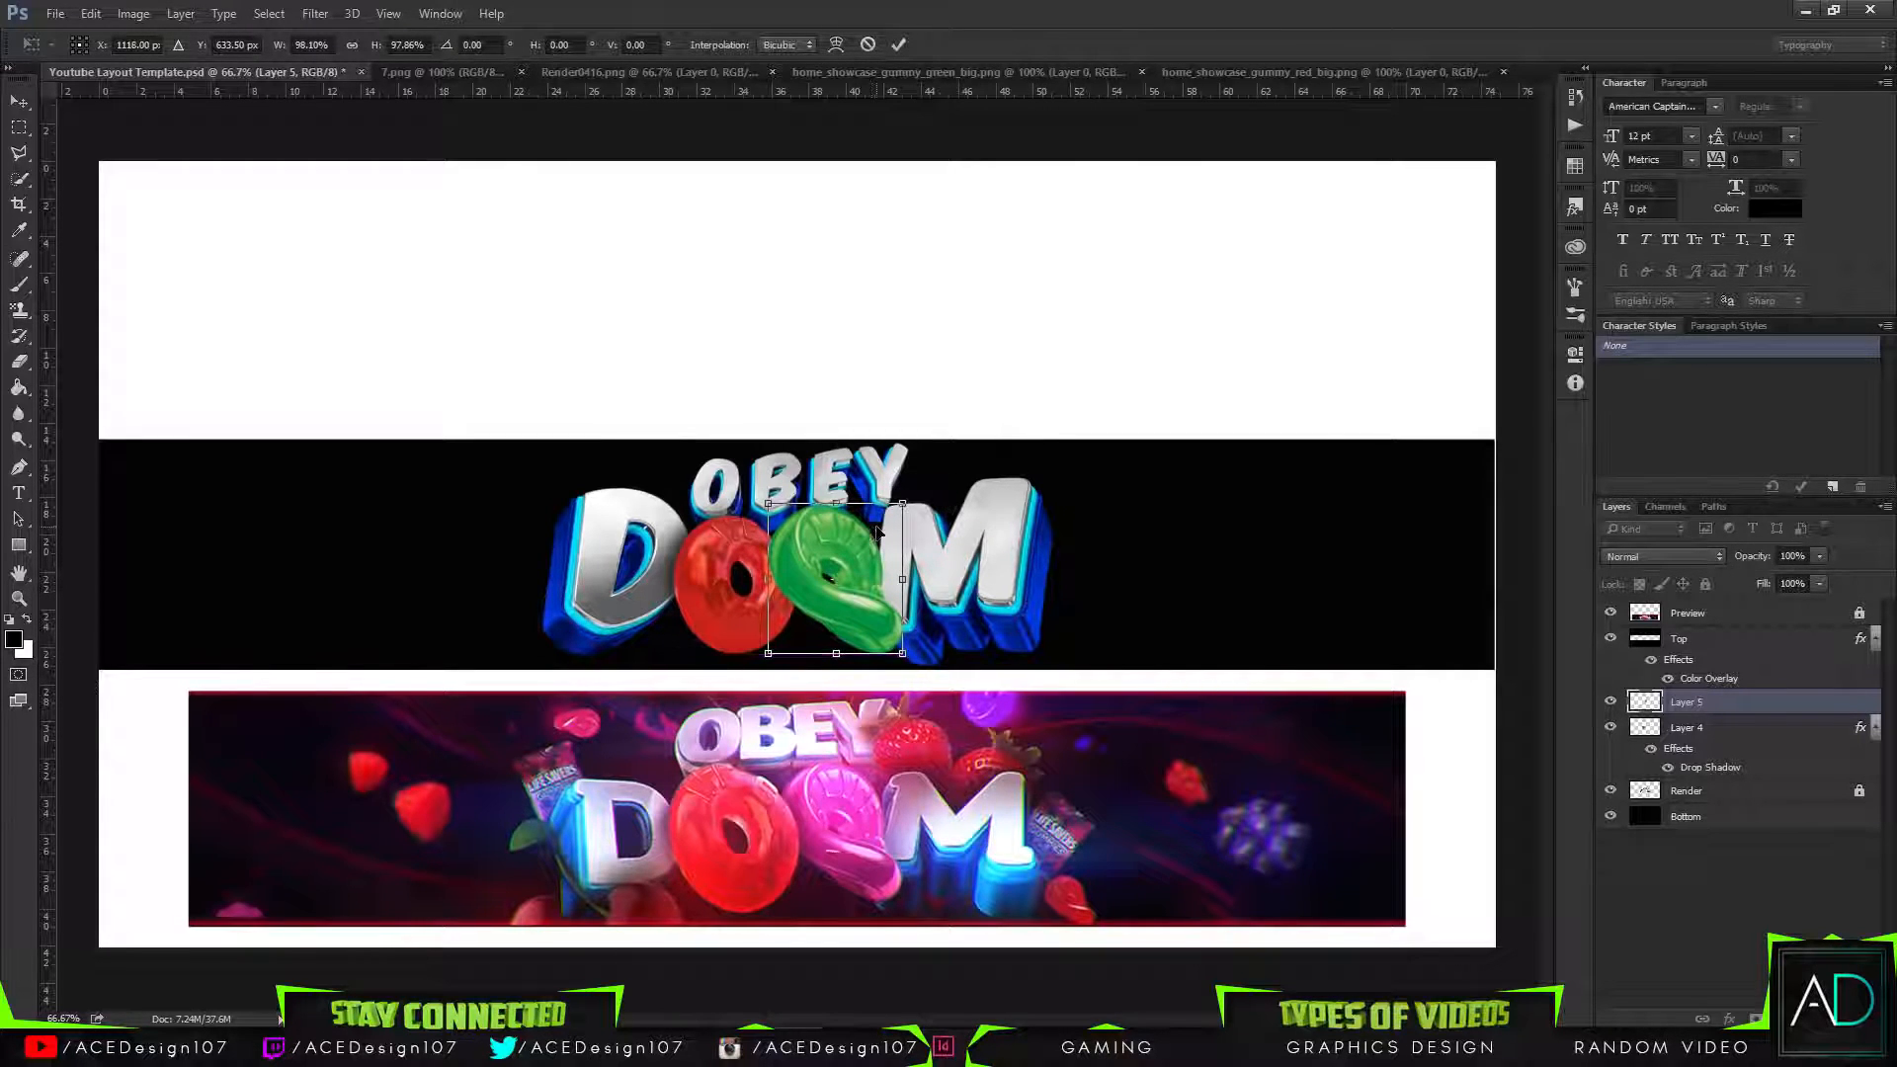
pyautogui.press('Return')
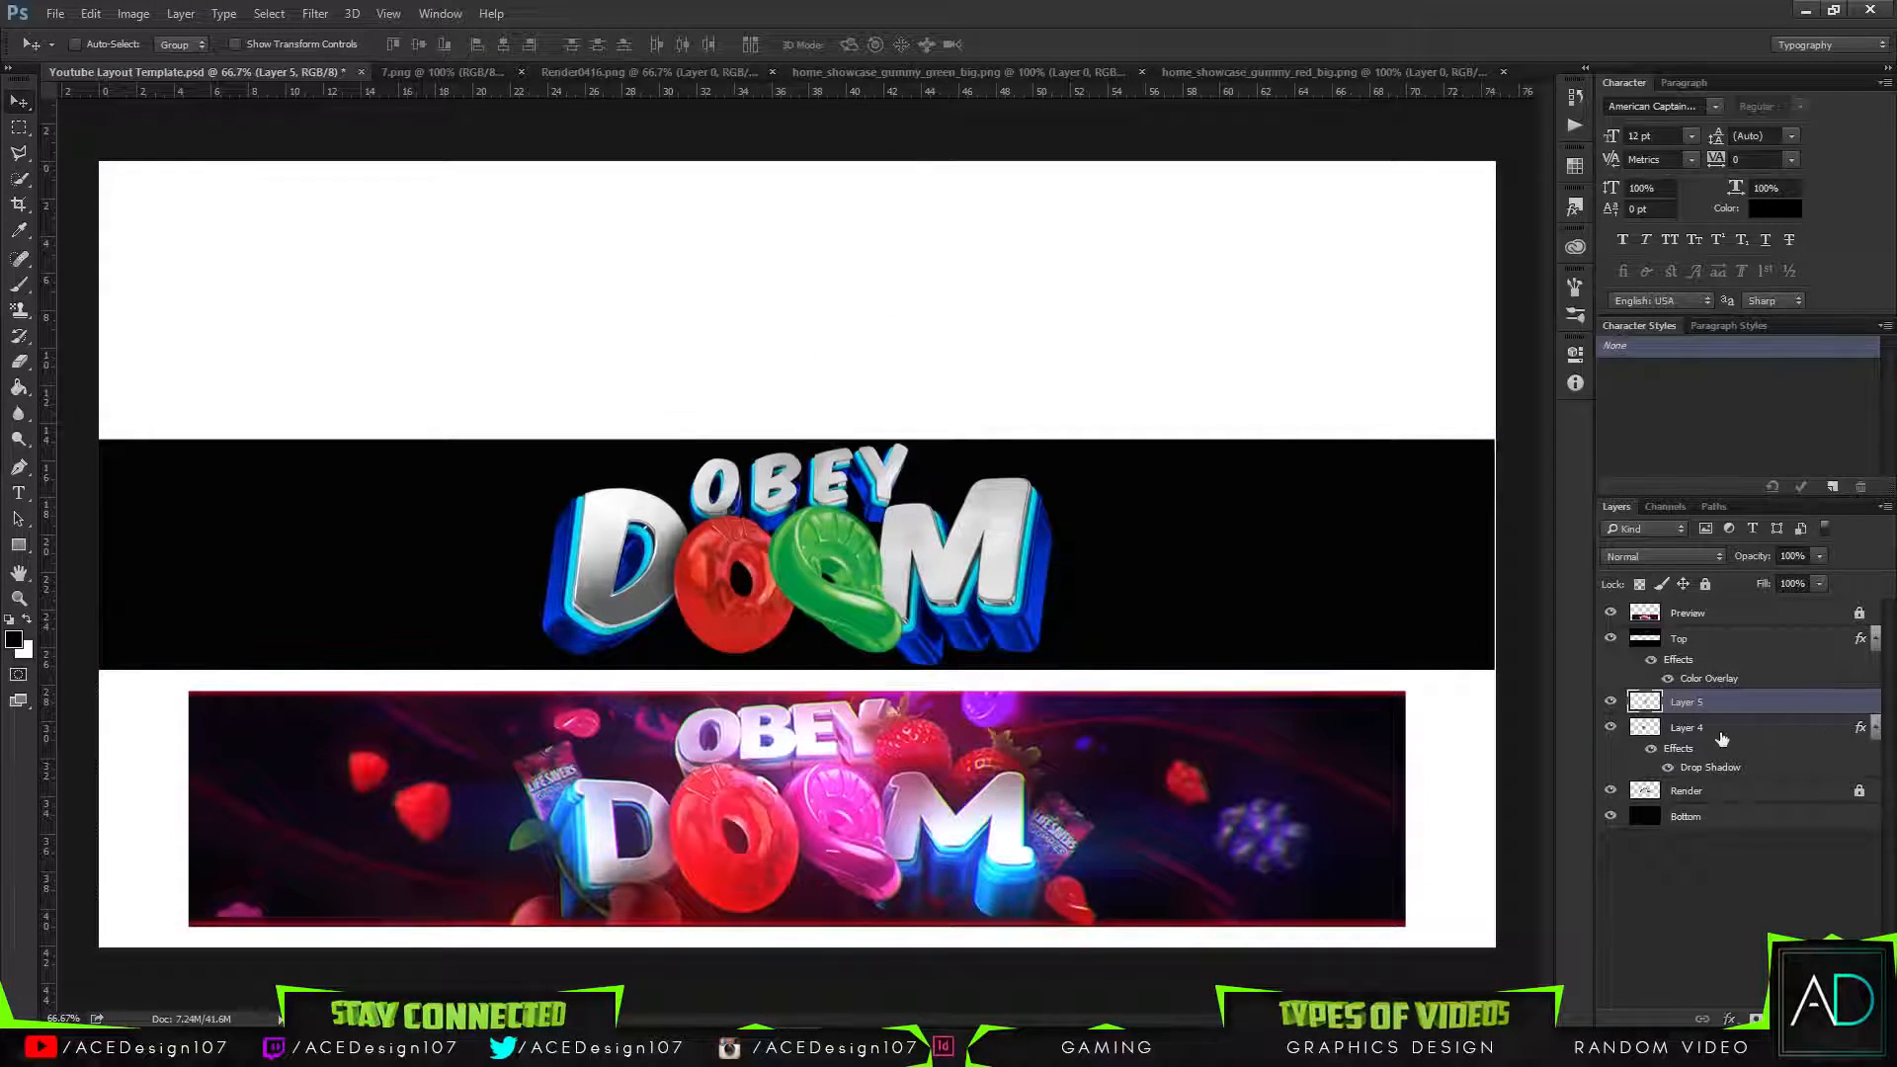
pyautogui.click(1650, 729)
pyautogui.keyDown('ctrl'); pyautogui.click(1648, 733); pyautogui.keyUp('ctrl')
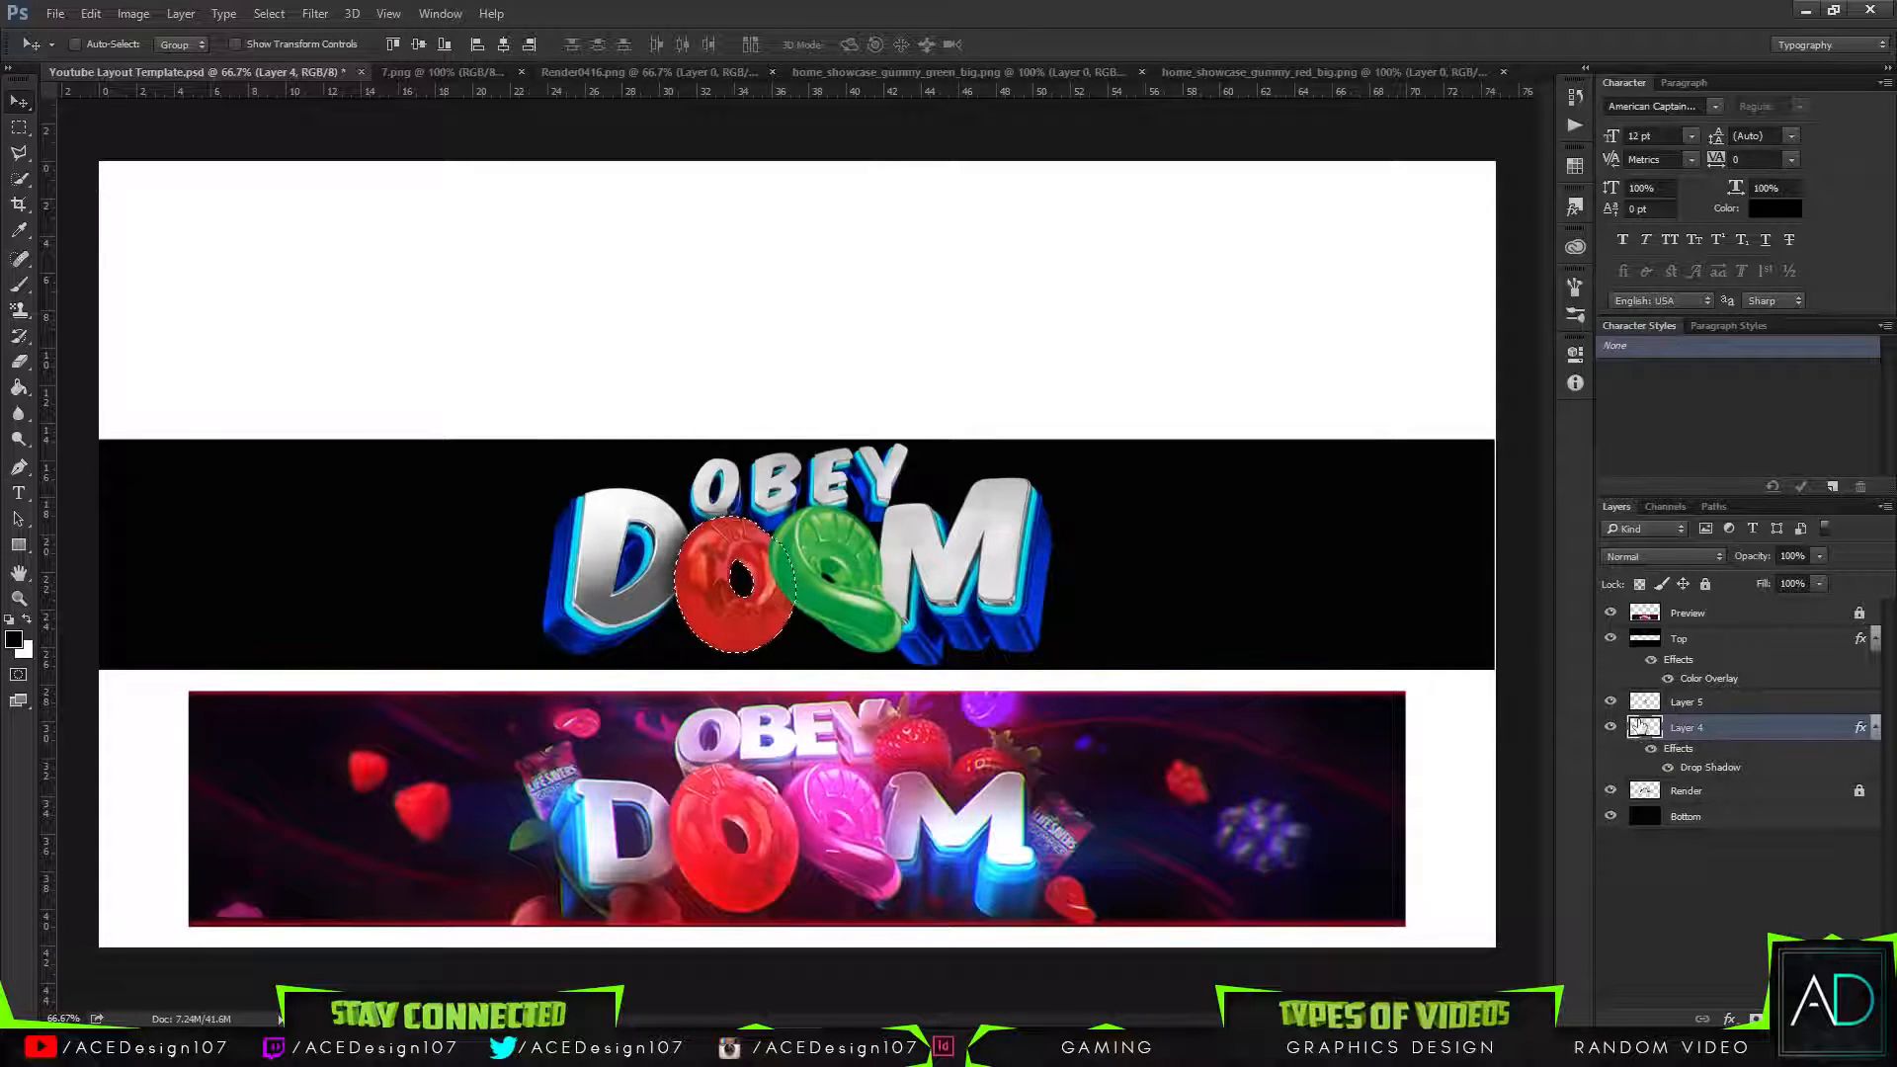
pyautogui.click(1737, 710)
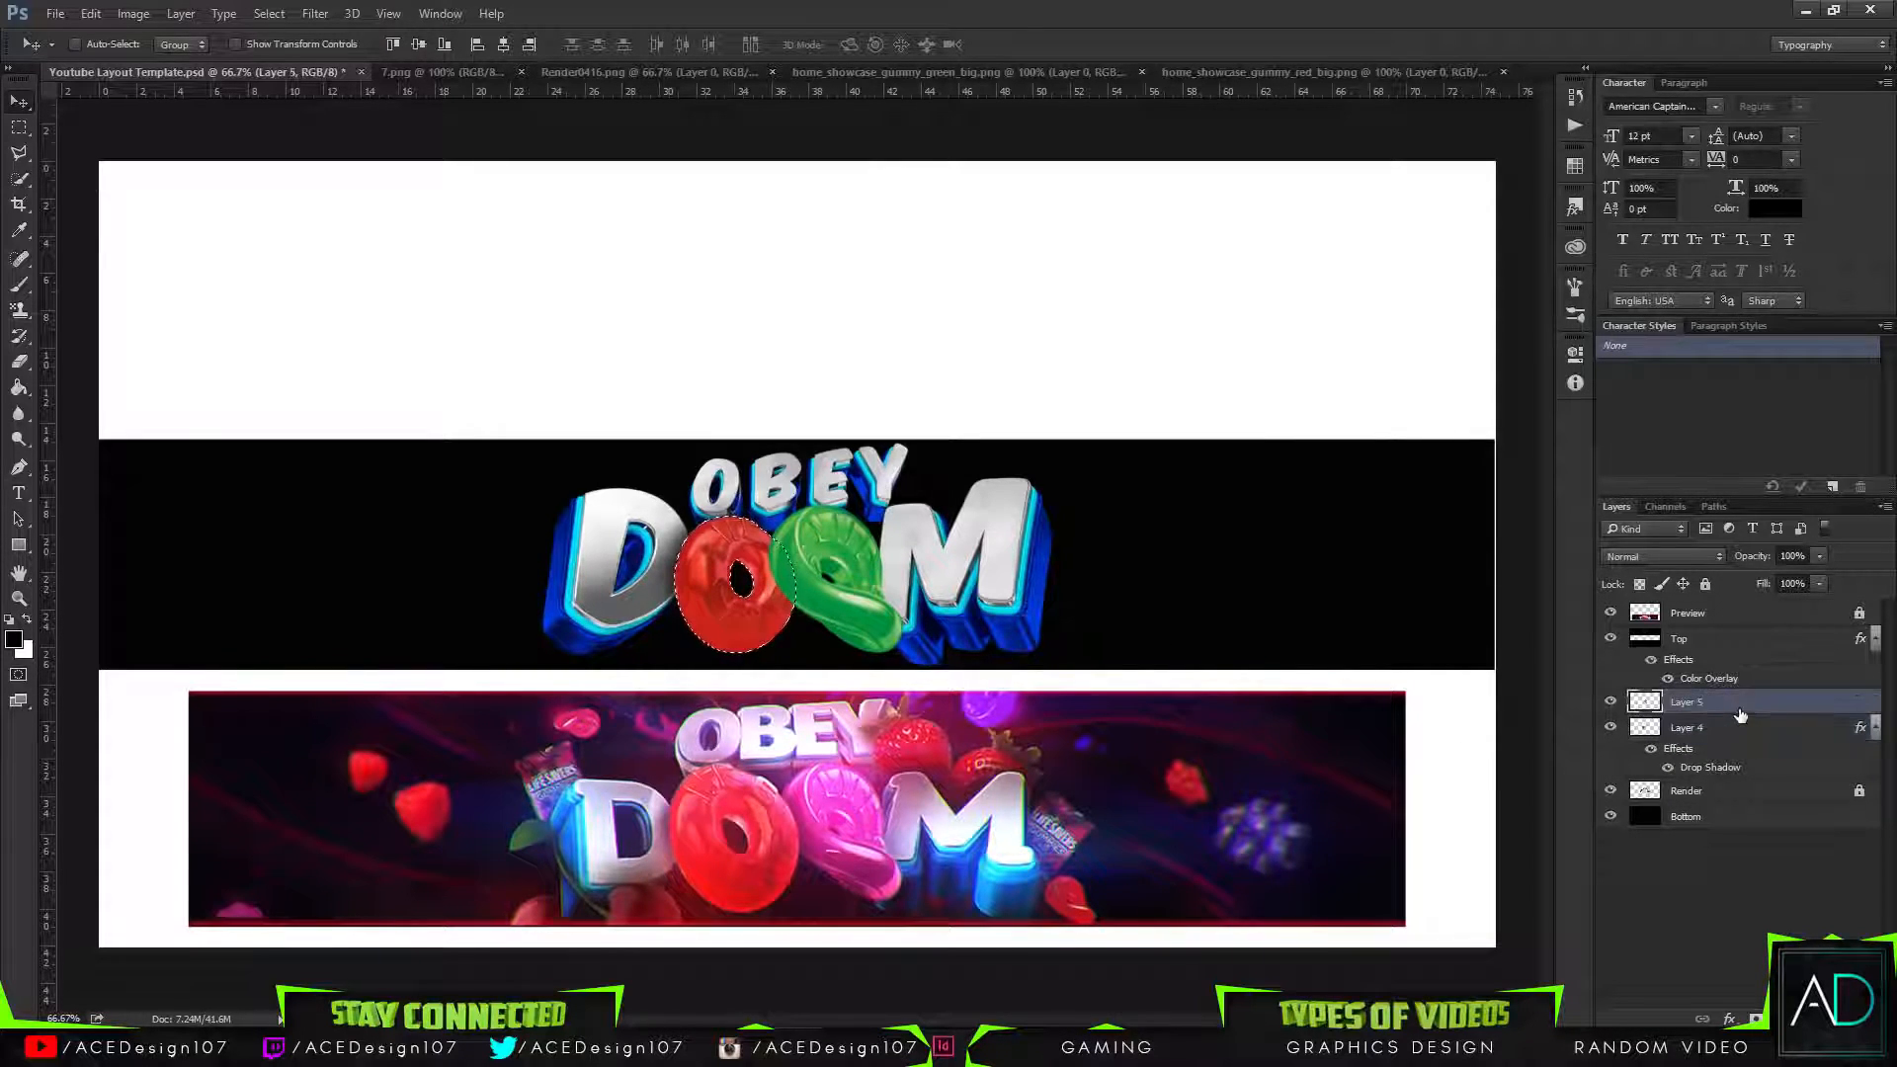
pyautogui.hotkey('ctrl', 'd')
# Reduce the size of the red ring's drop shadow slightly in its layer style.
pyautogui.rightClick(1740, 714)
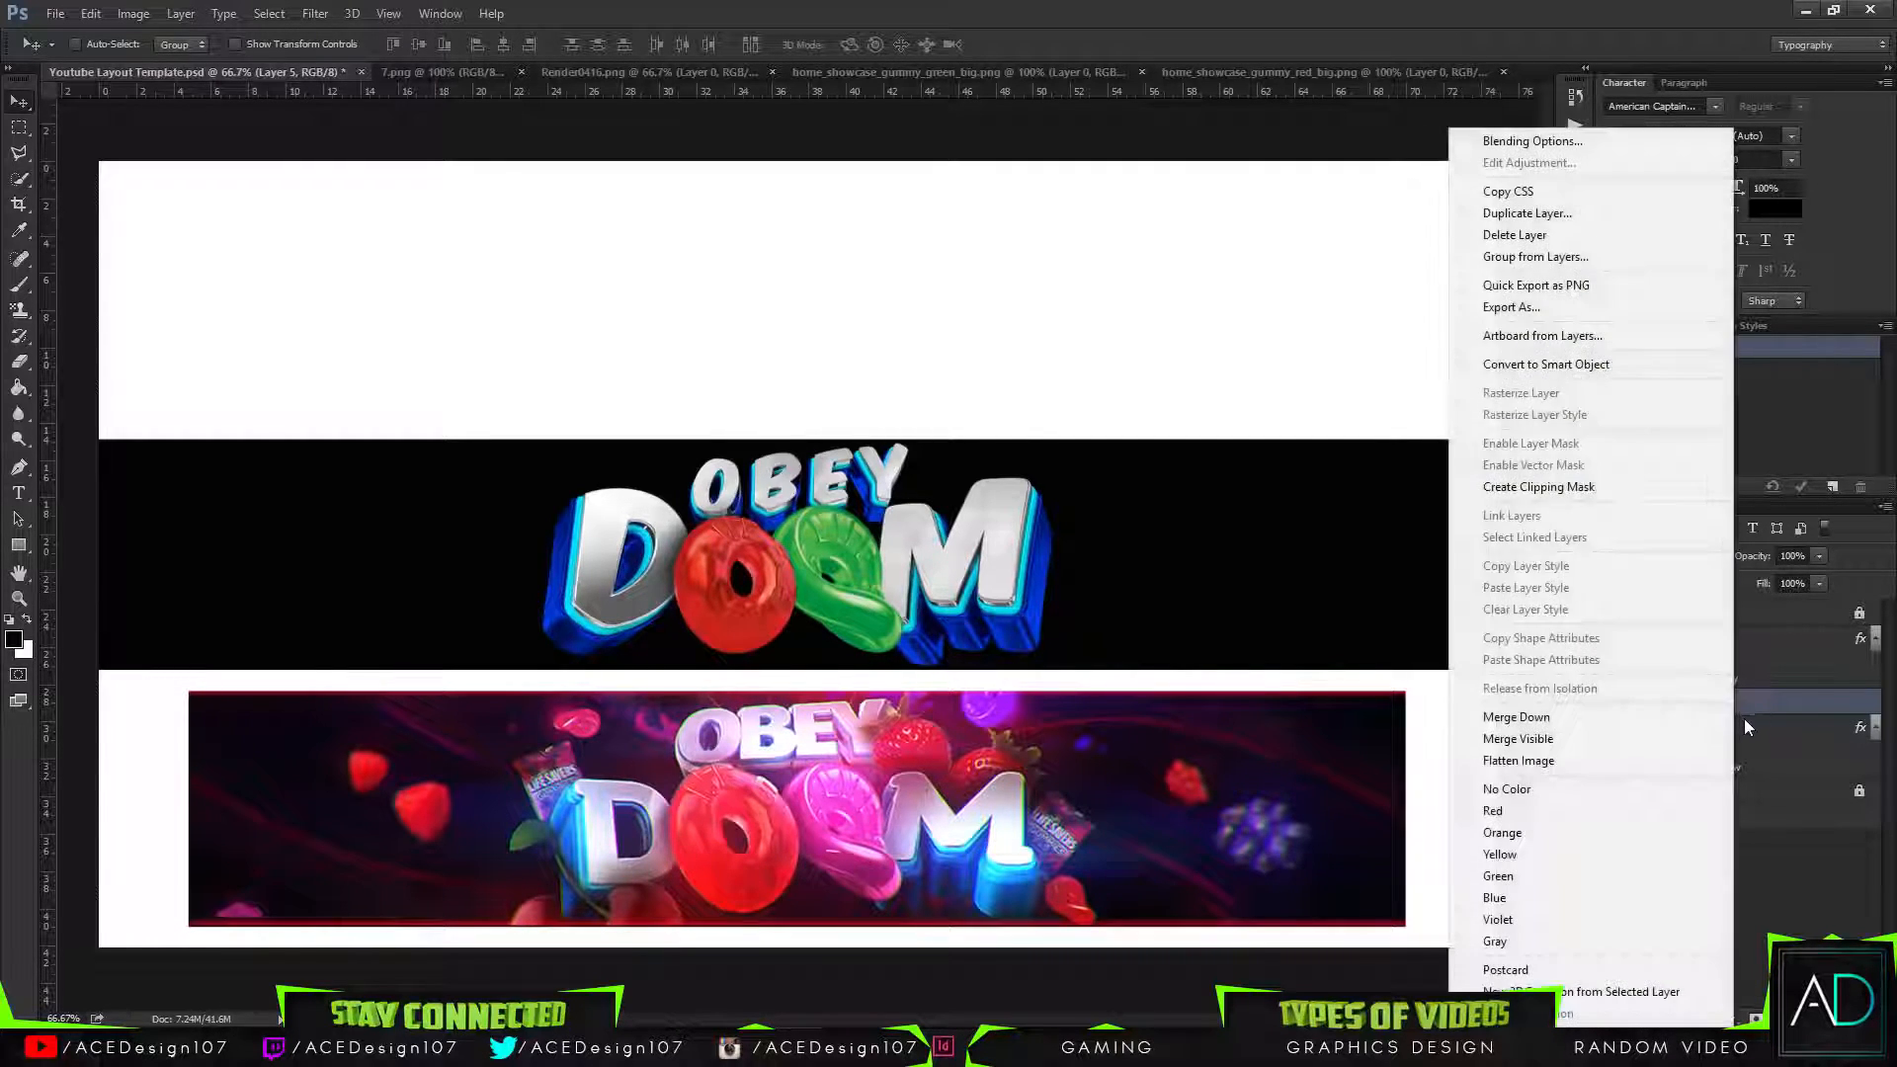
pyautogui.rightClick(1751, 729)
pyautogui.click(1541, 147)
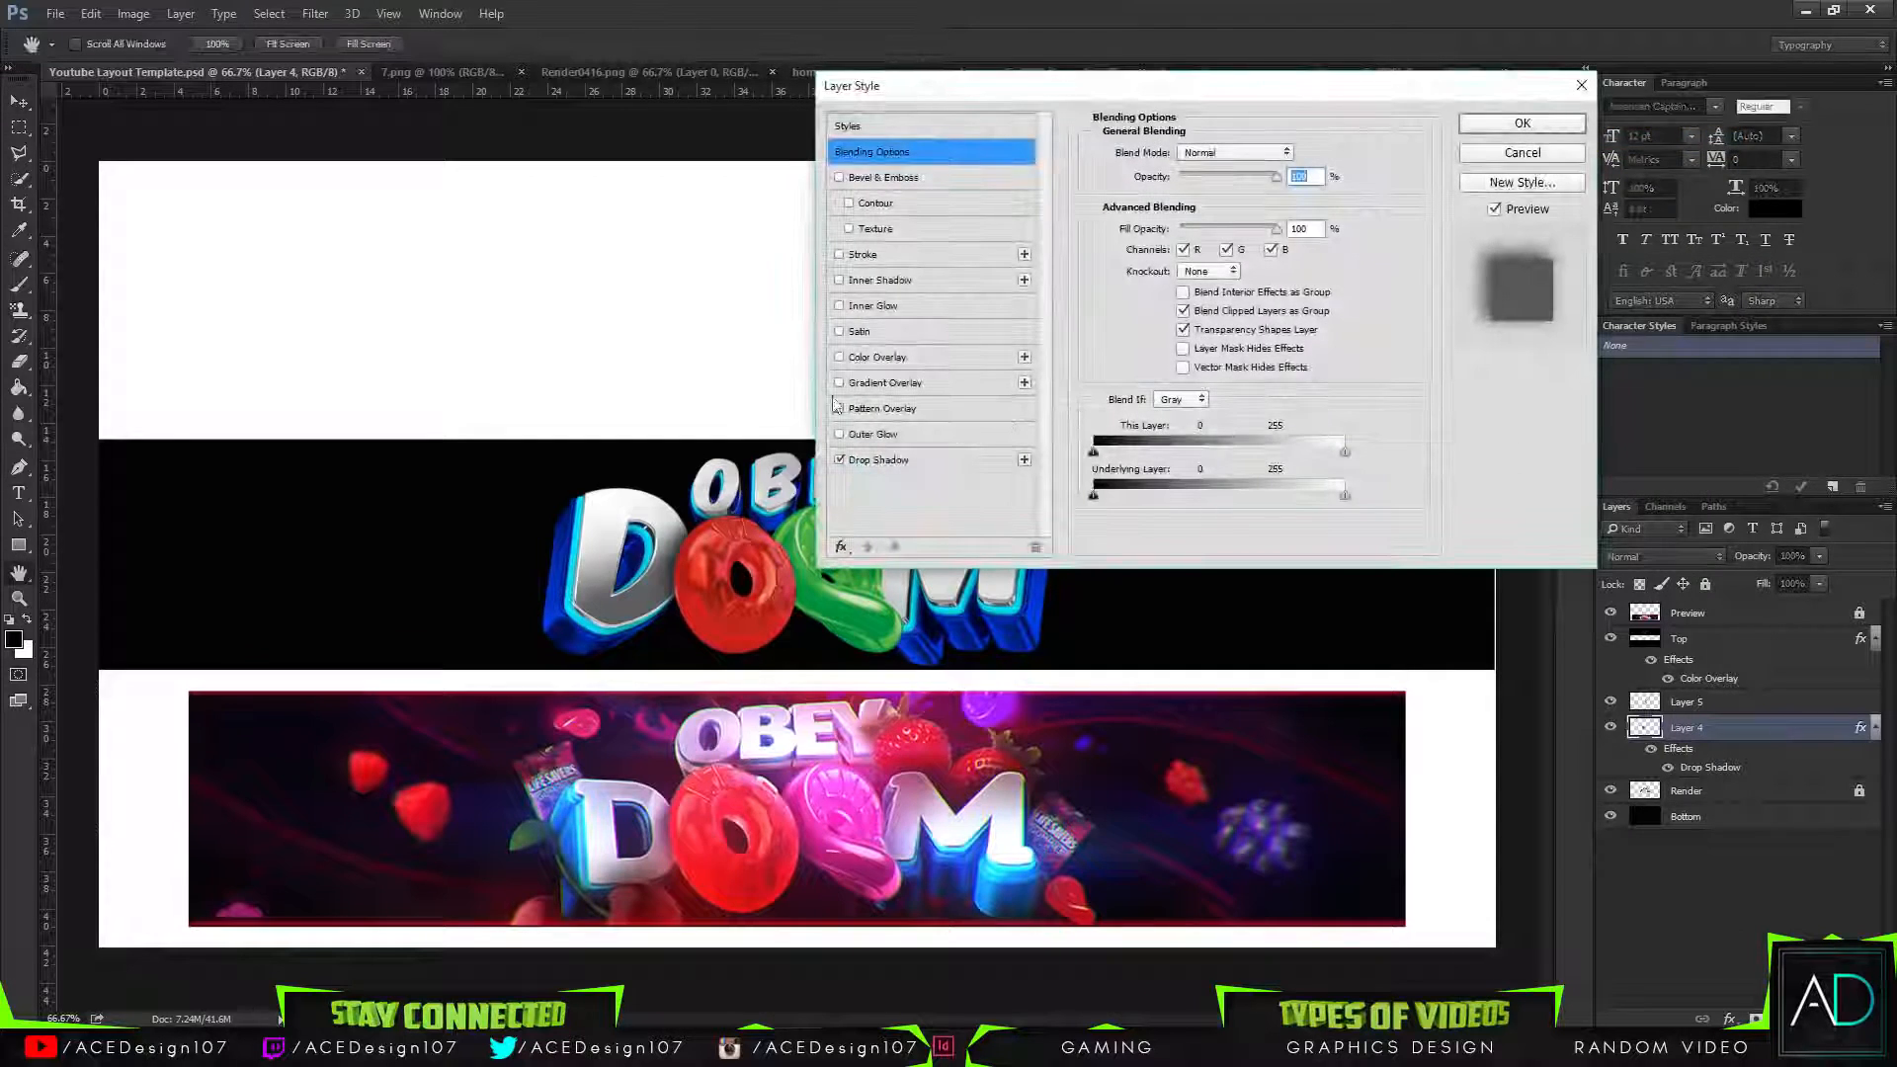
pyautogui.click(878, 459)
pyautogui.moveTo(1182, 292)
pyautogui.mouseDown()
pyautogui.moveTo(1200, 292)
pyautogui.moveTo(1178, 298)
pyautogui.mouseUp()
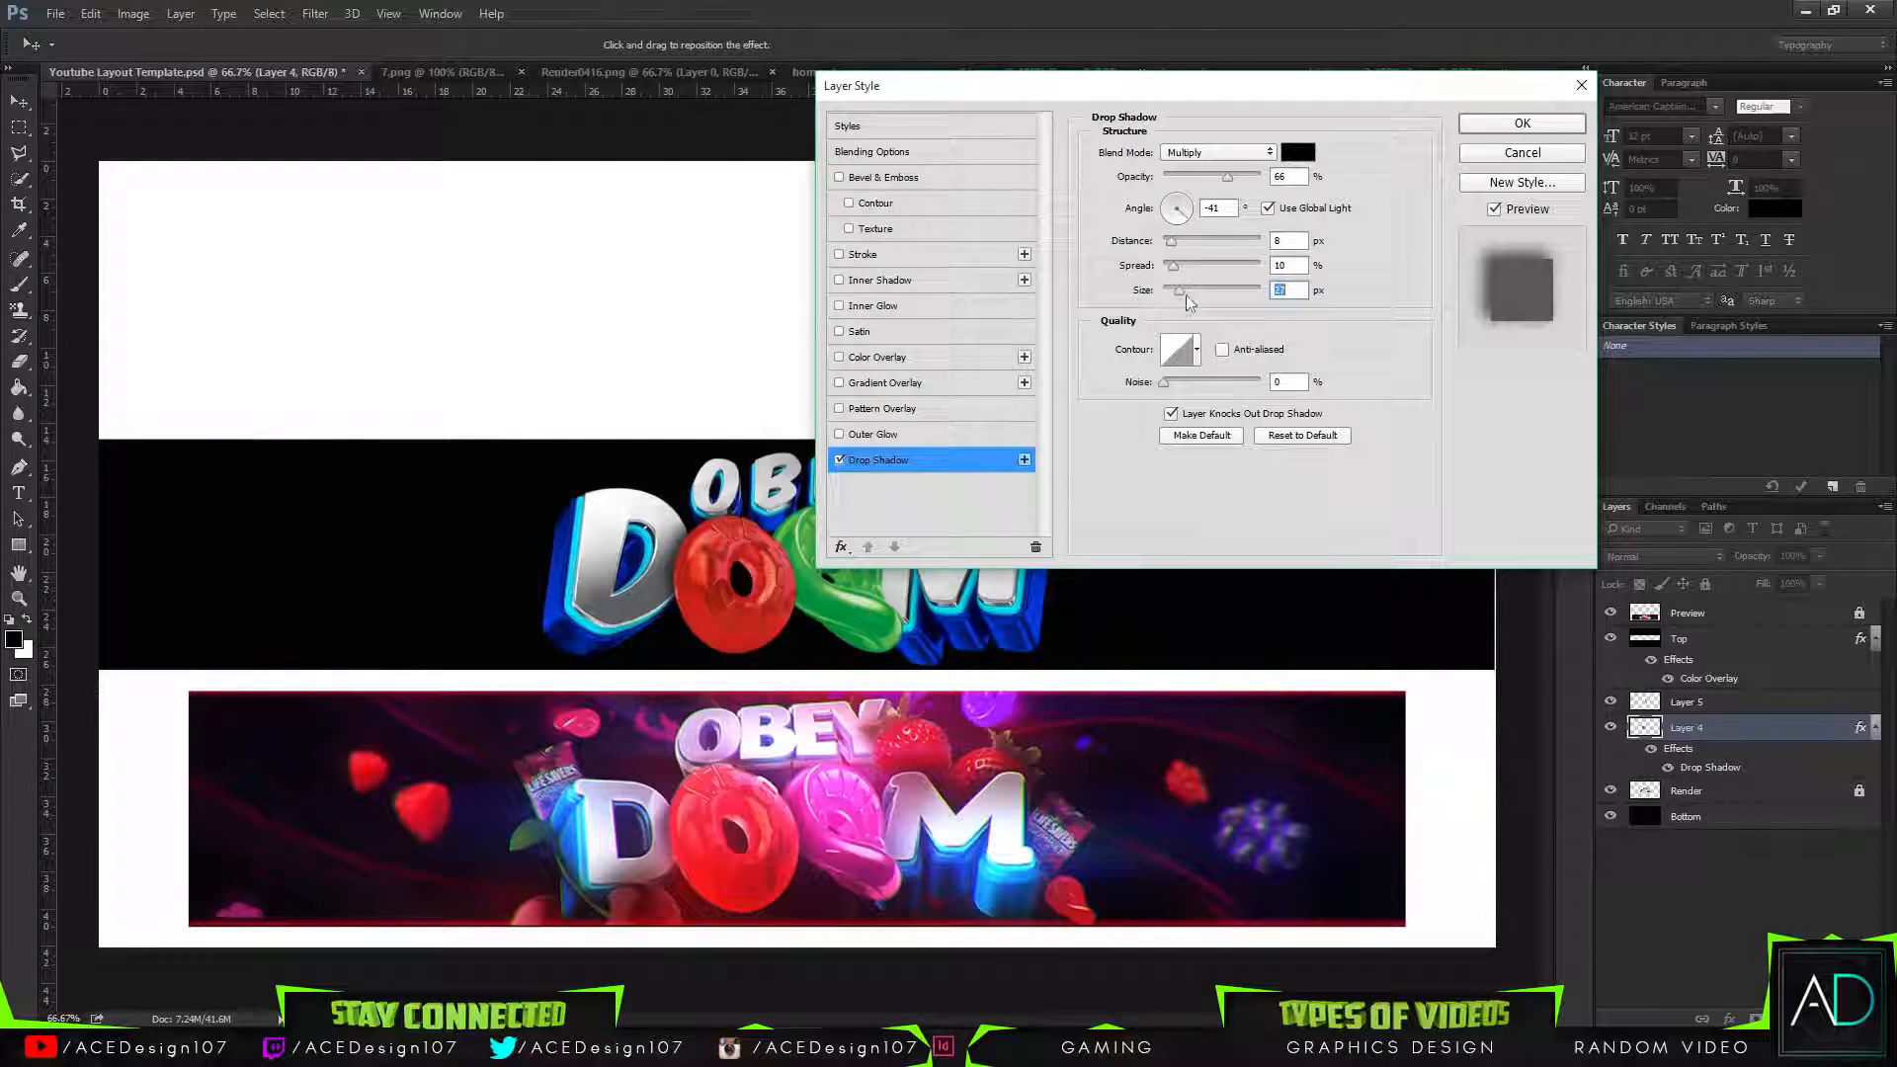
pyautogui.click(1561, 122)
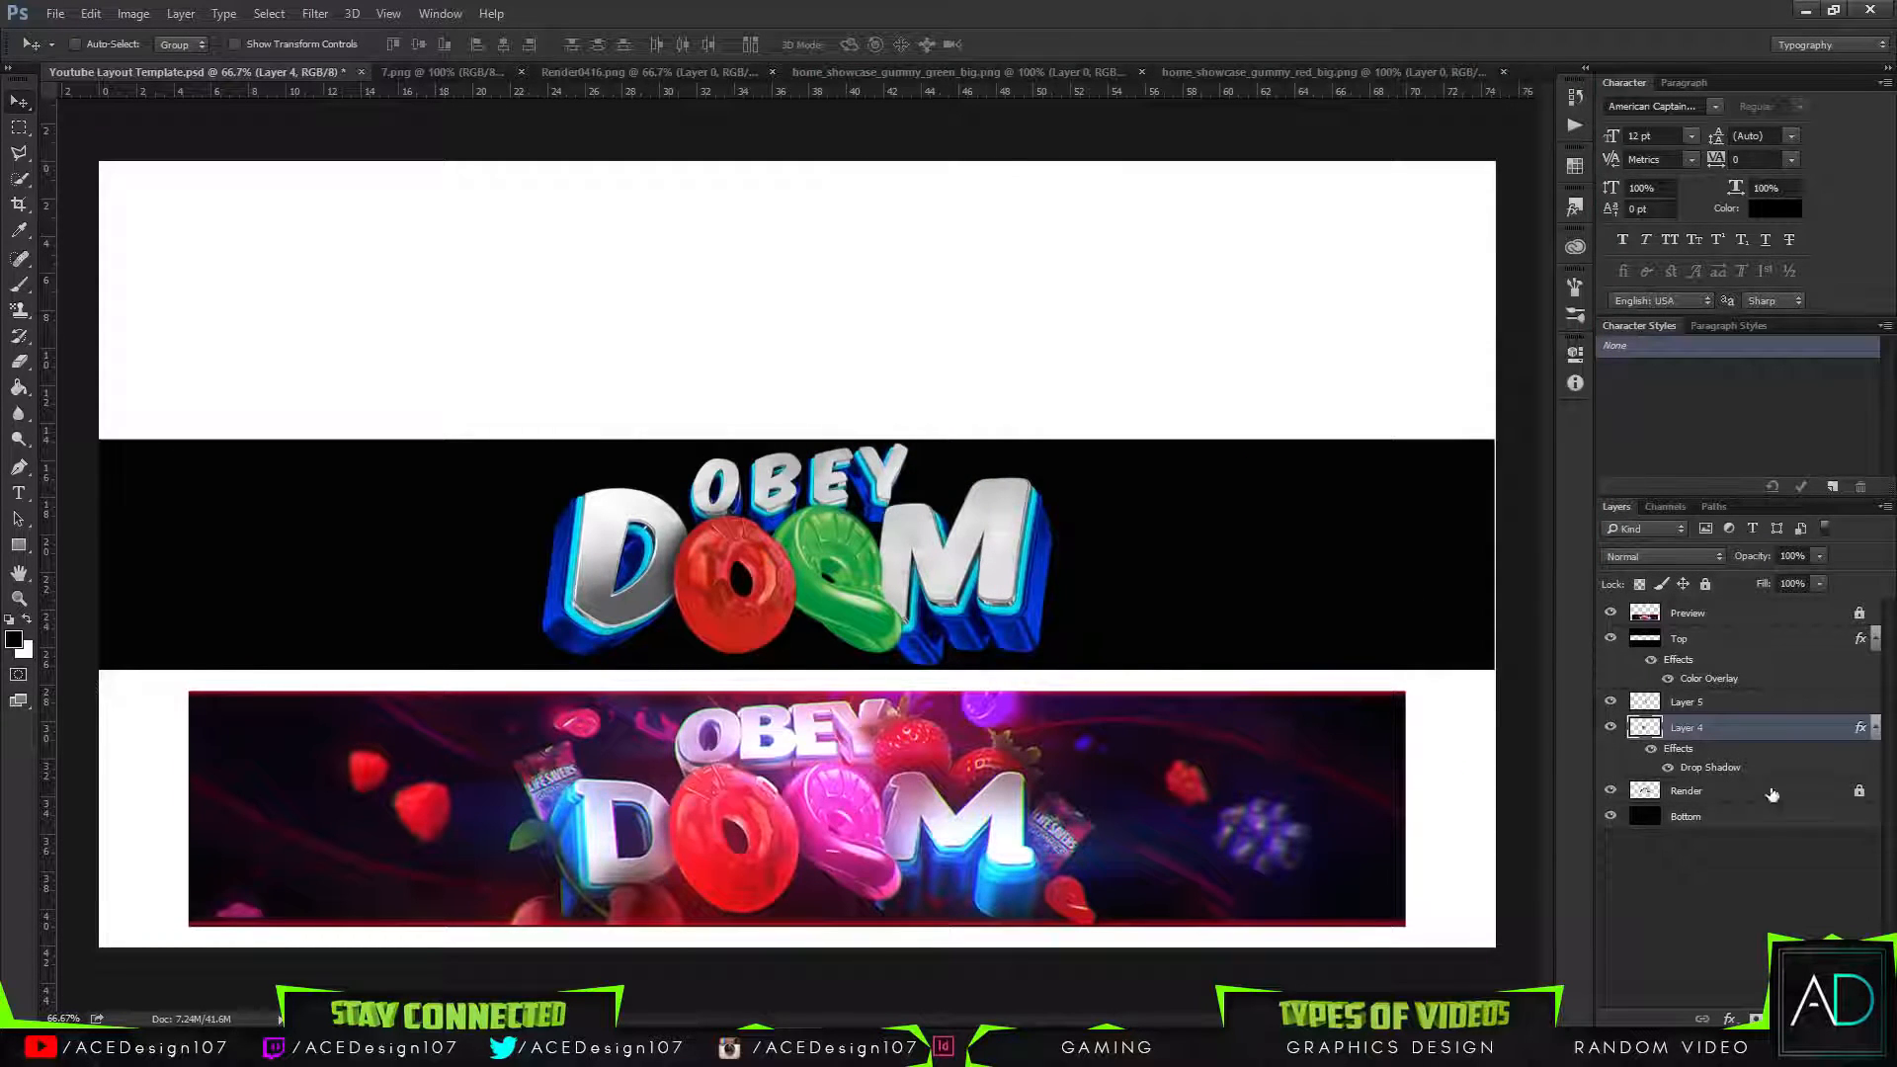
# Add a new empty layer directly above the red ring layer and clear the ring selection.
pyautogui.keyDown('ctrl'); pyautogui.click(1644, 727); pyautogui.keyUp('ctrl')
pyautogui.hotkey('ctrl', 'shift', 'n')
pyautogui.press('Return')
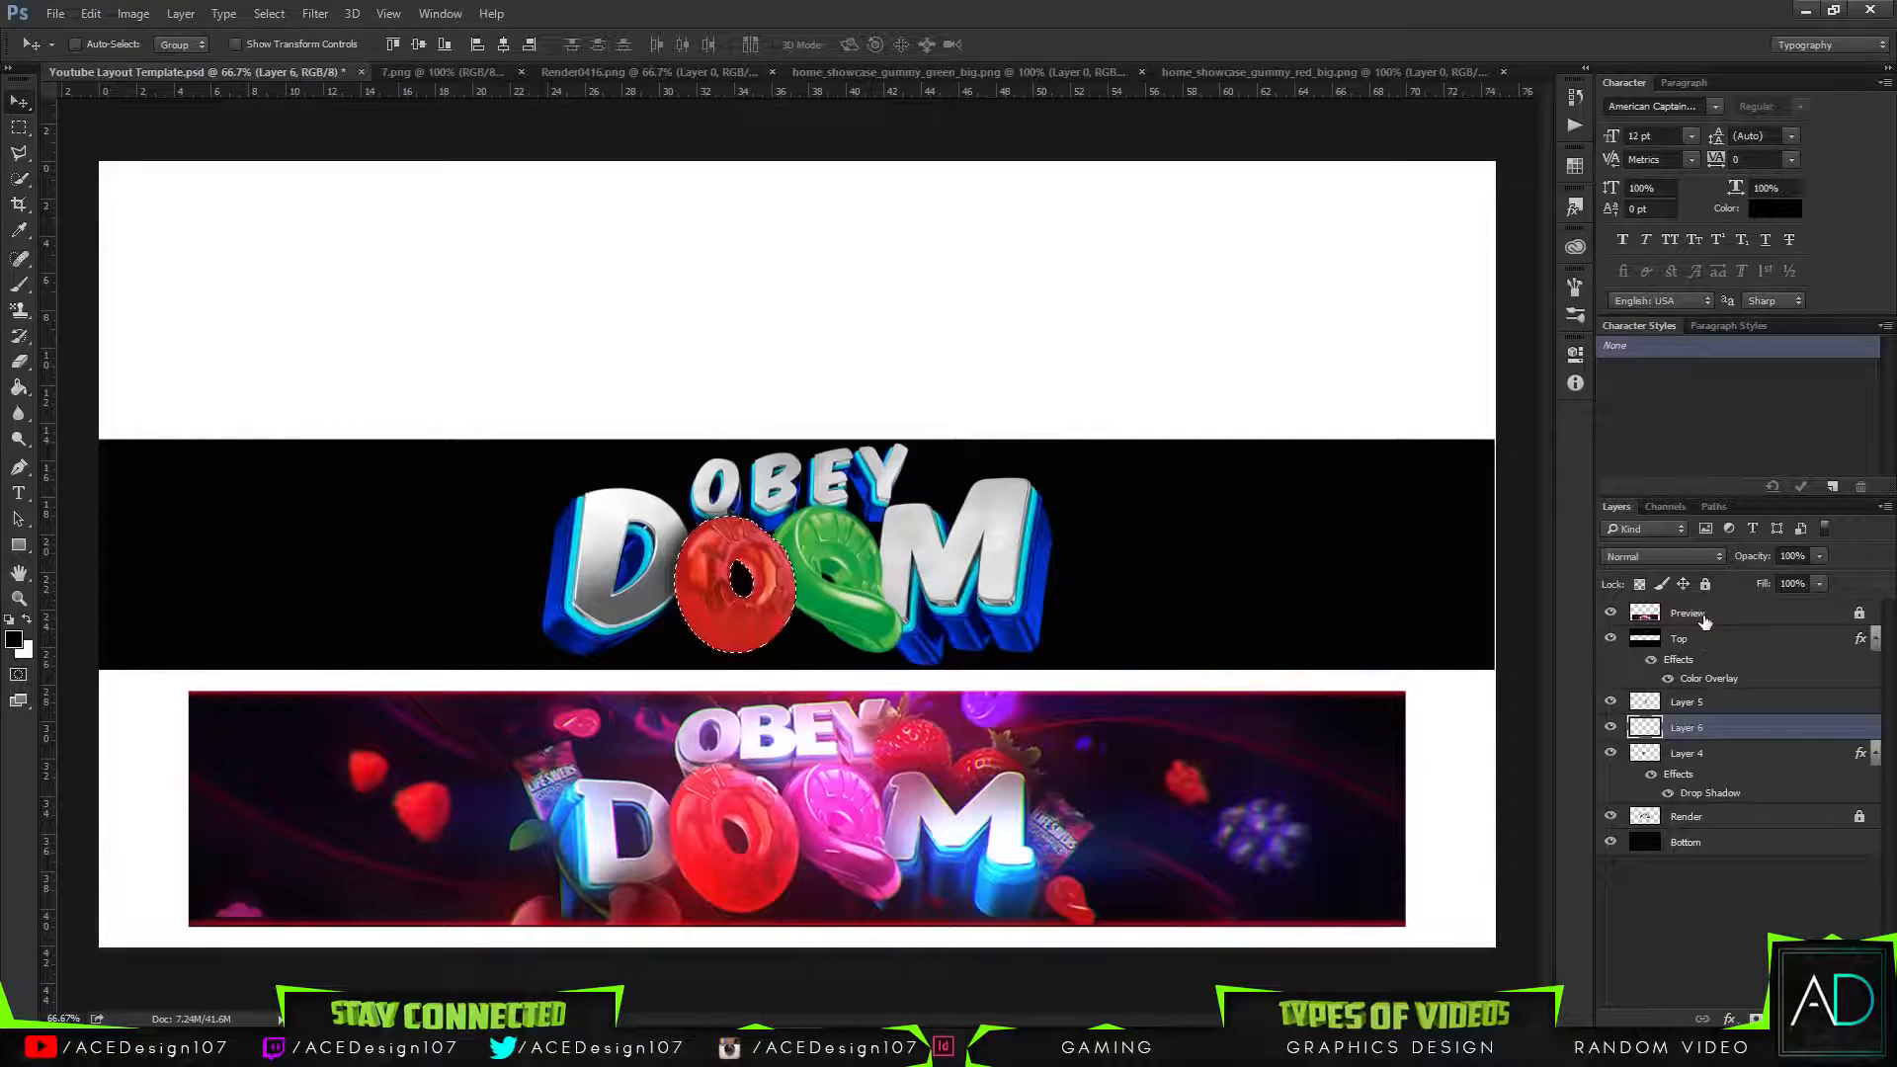
pyautogui.hotkey('ctrl', 'd')
# Load the red ring's outline as a selection and make the empty Layer 6 the active layer.
pyautogui.click(1712, 761)
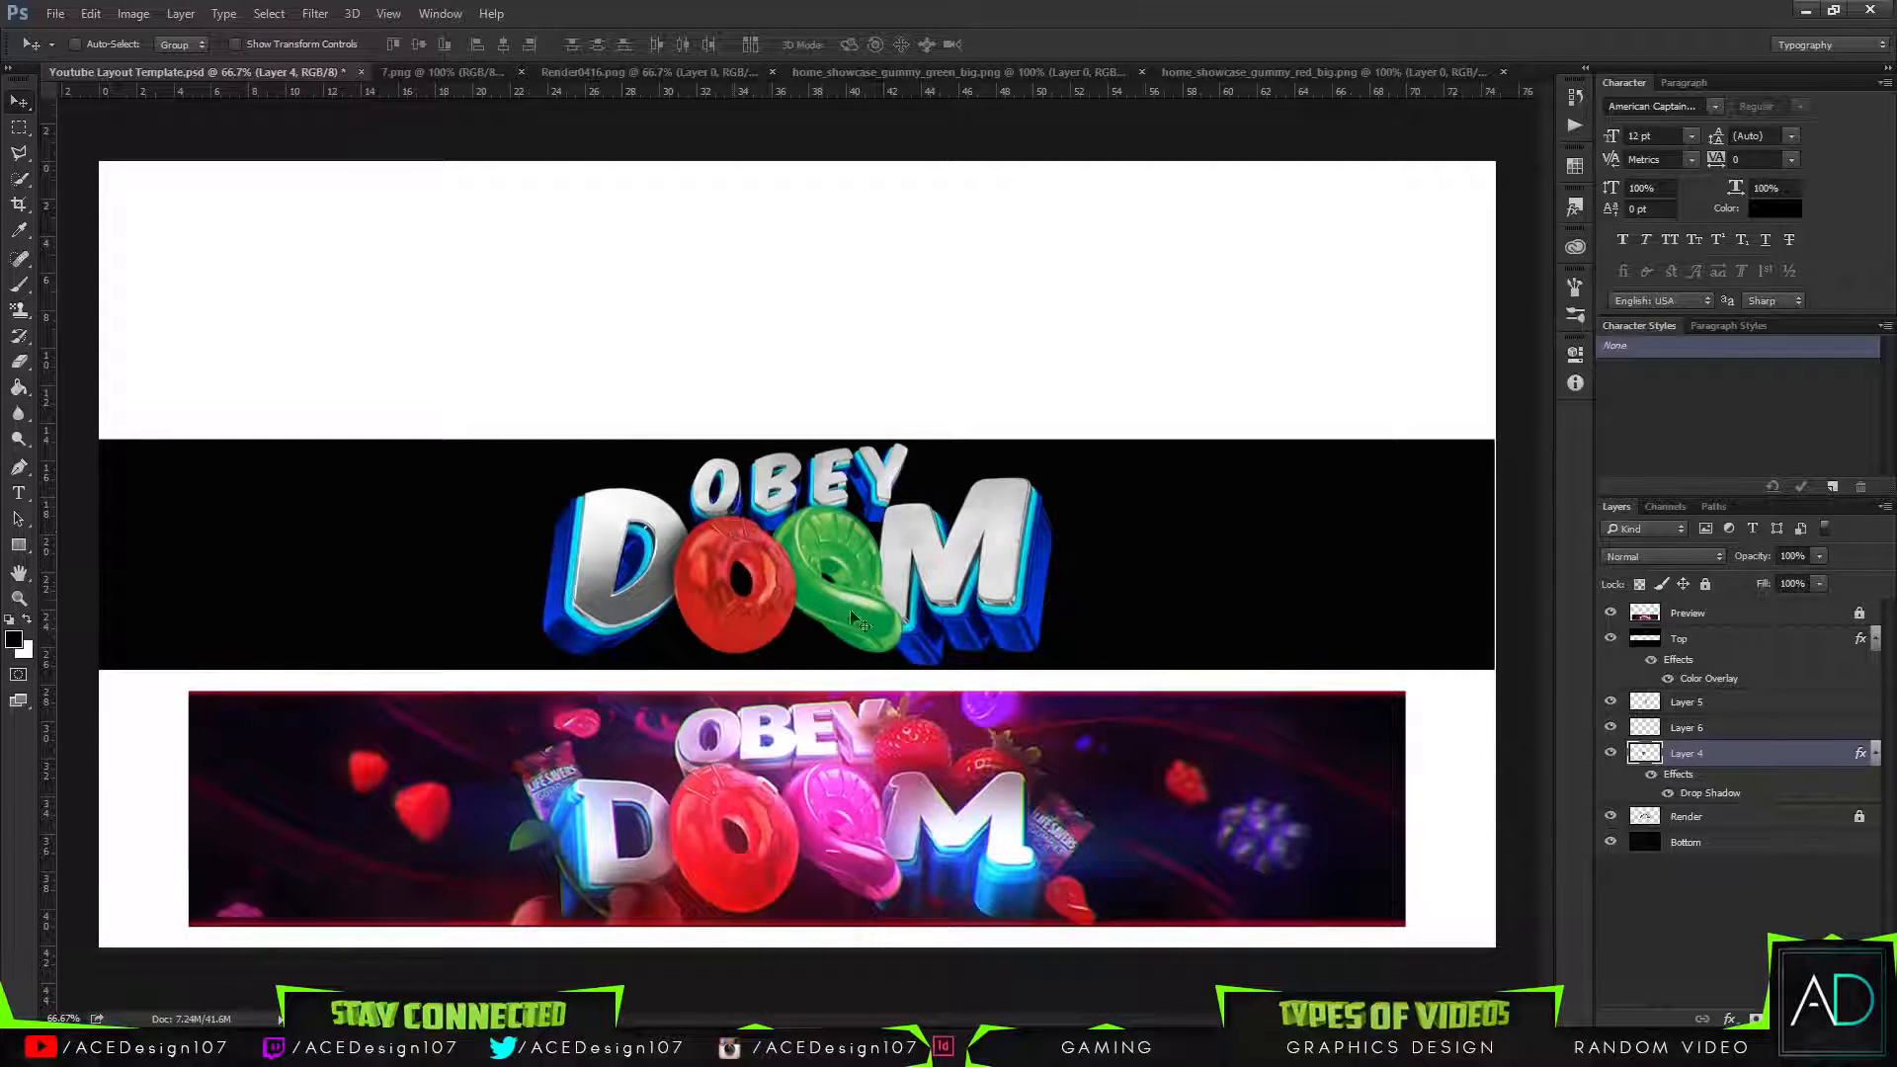
pyautogui.click(1712, 727)
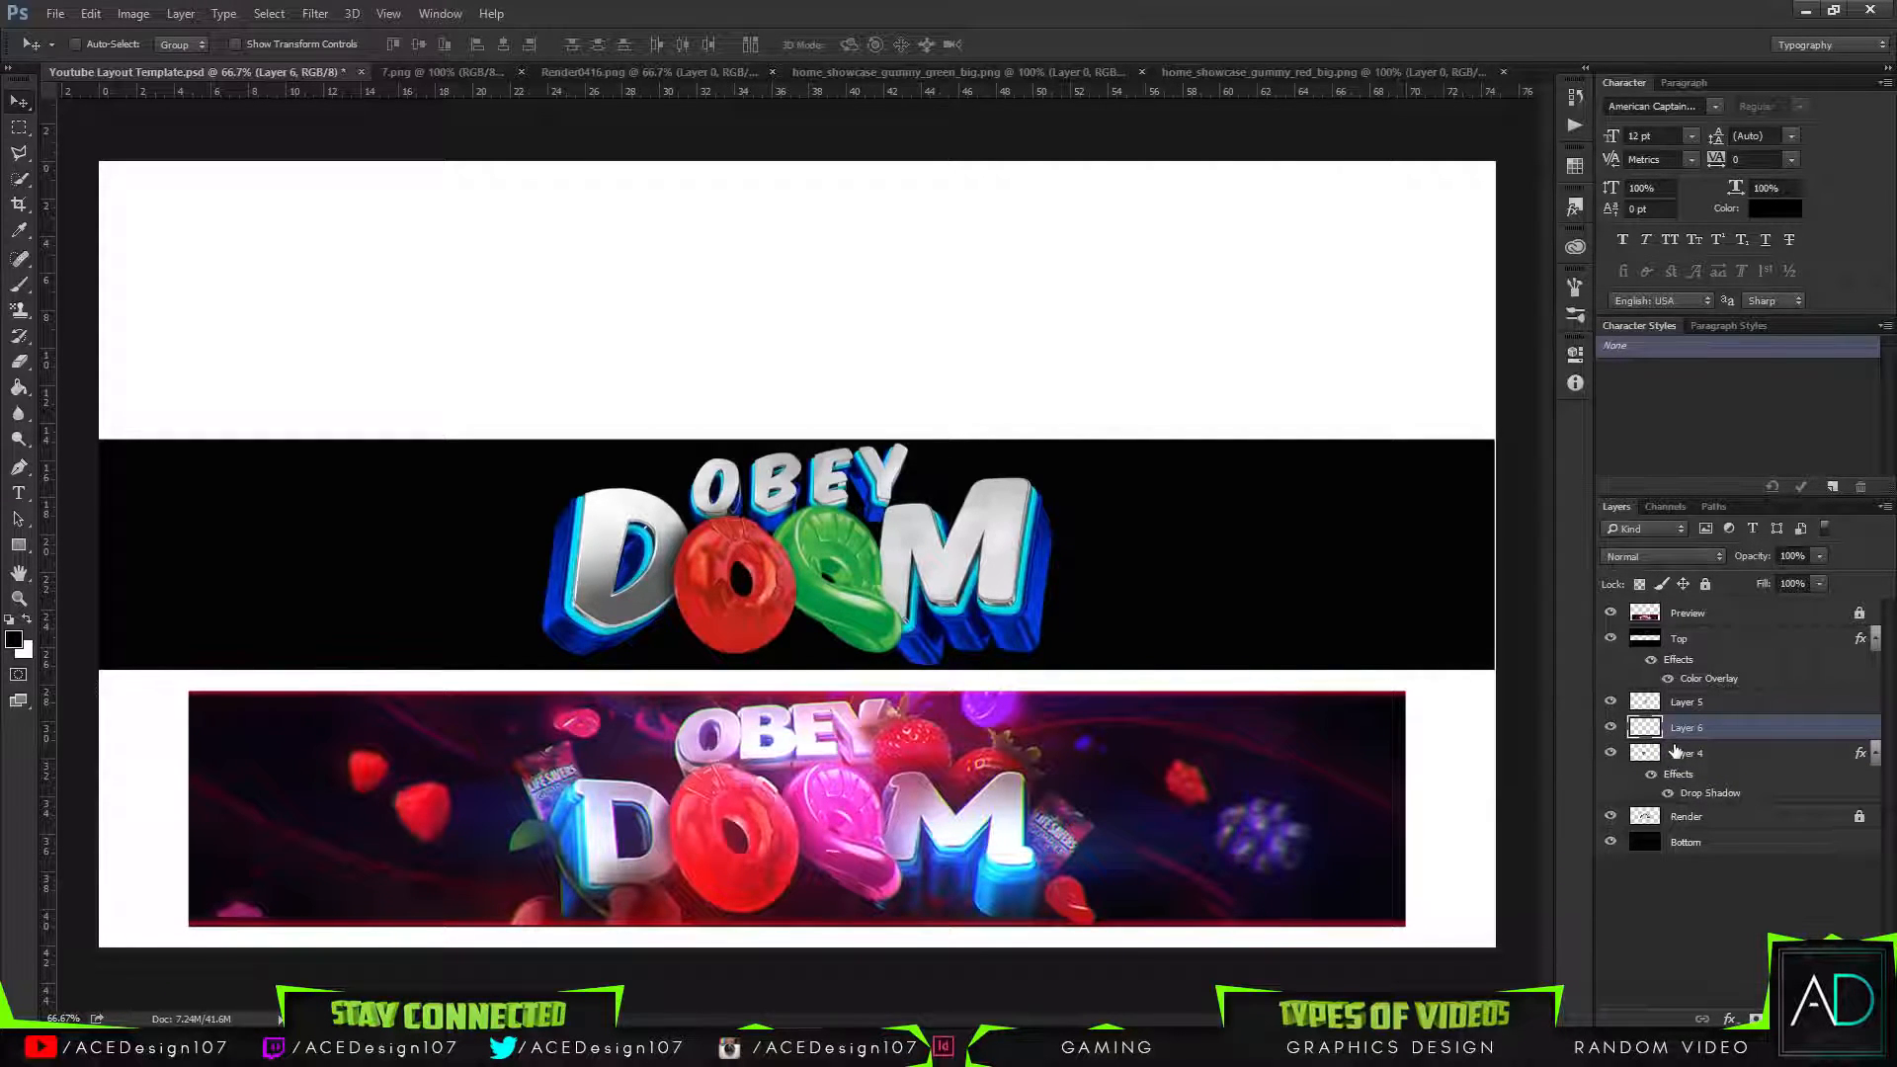
pyautogui.click(1728, 754)
pyautogui.keyDown('ctrl'); pyautogui.click(1644, 753); pyautogui.keyUp('ctrl')
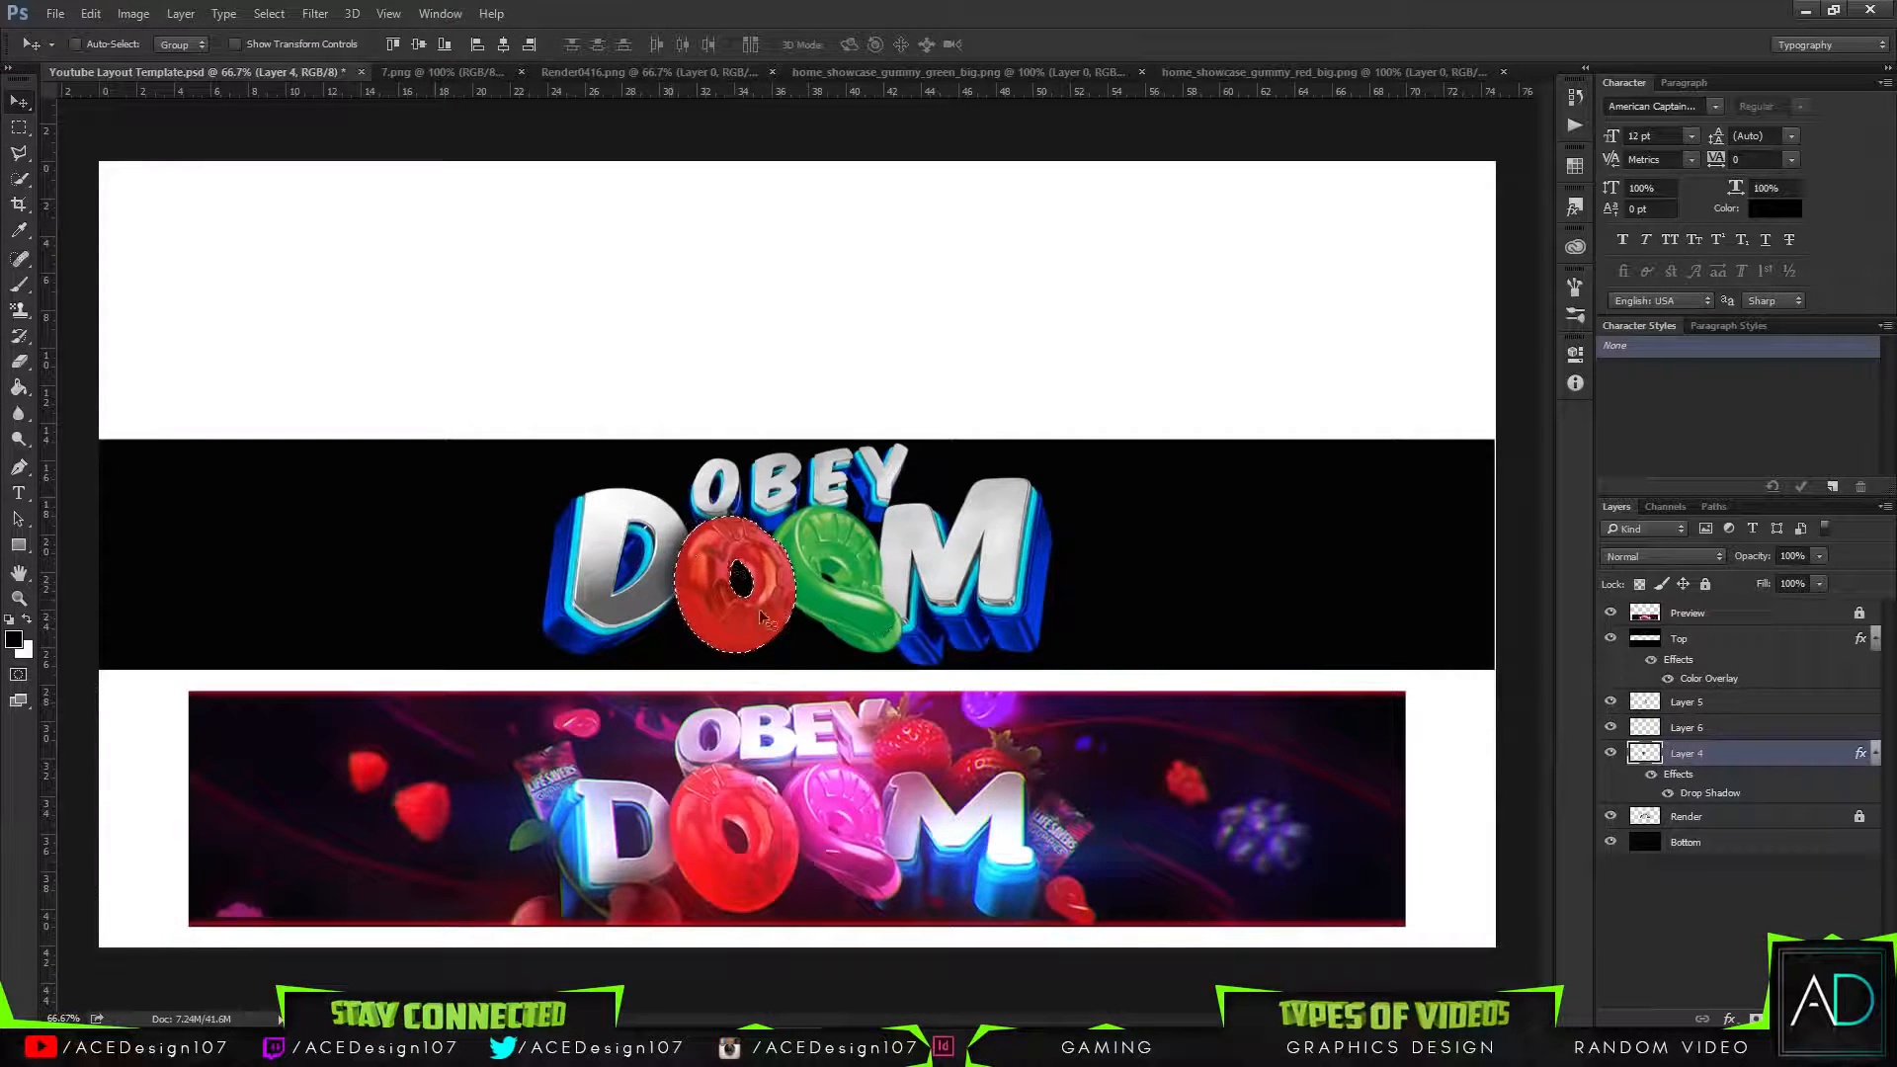
pyautogui.click(1738, 728)
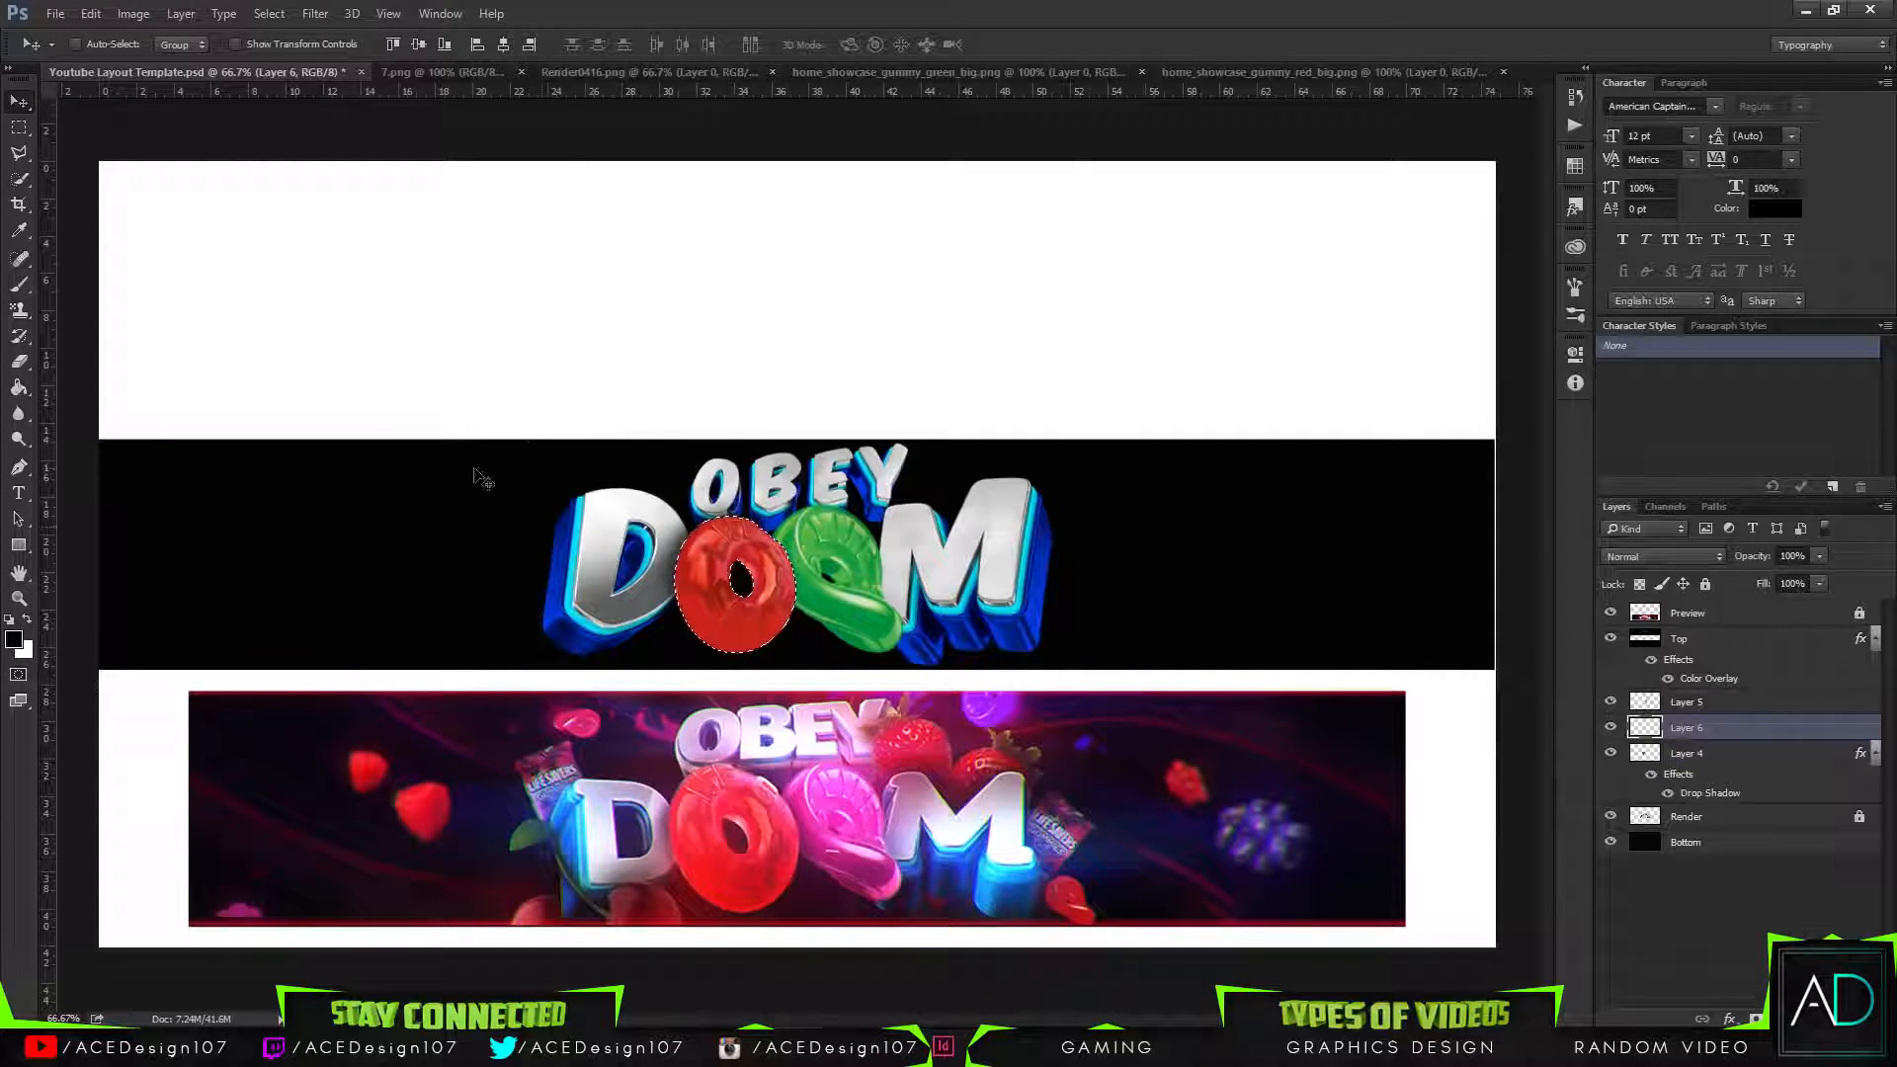
# Set a soft brush to 167 px, try black shading inside the red ring selection, and undo it.
pyautogui.press('b')
pyautogui.click(100, 44)
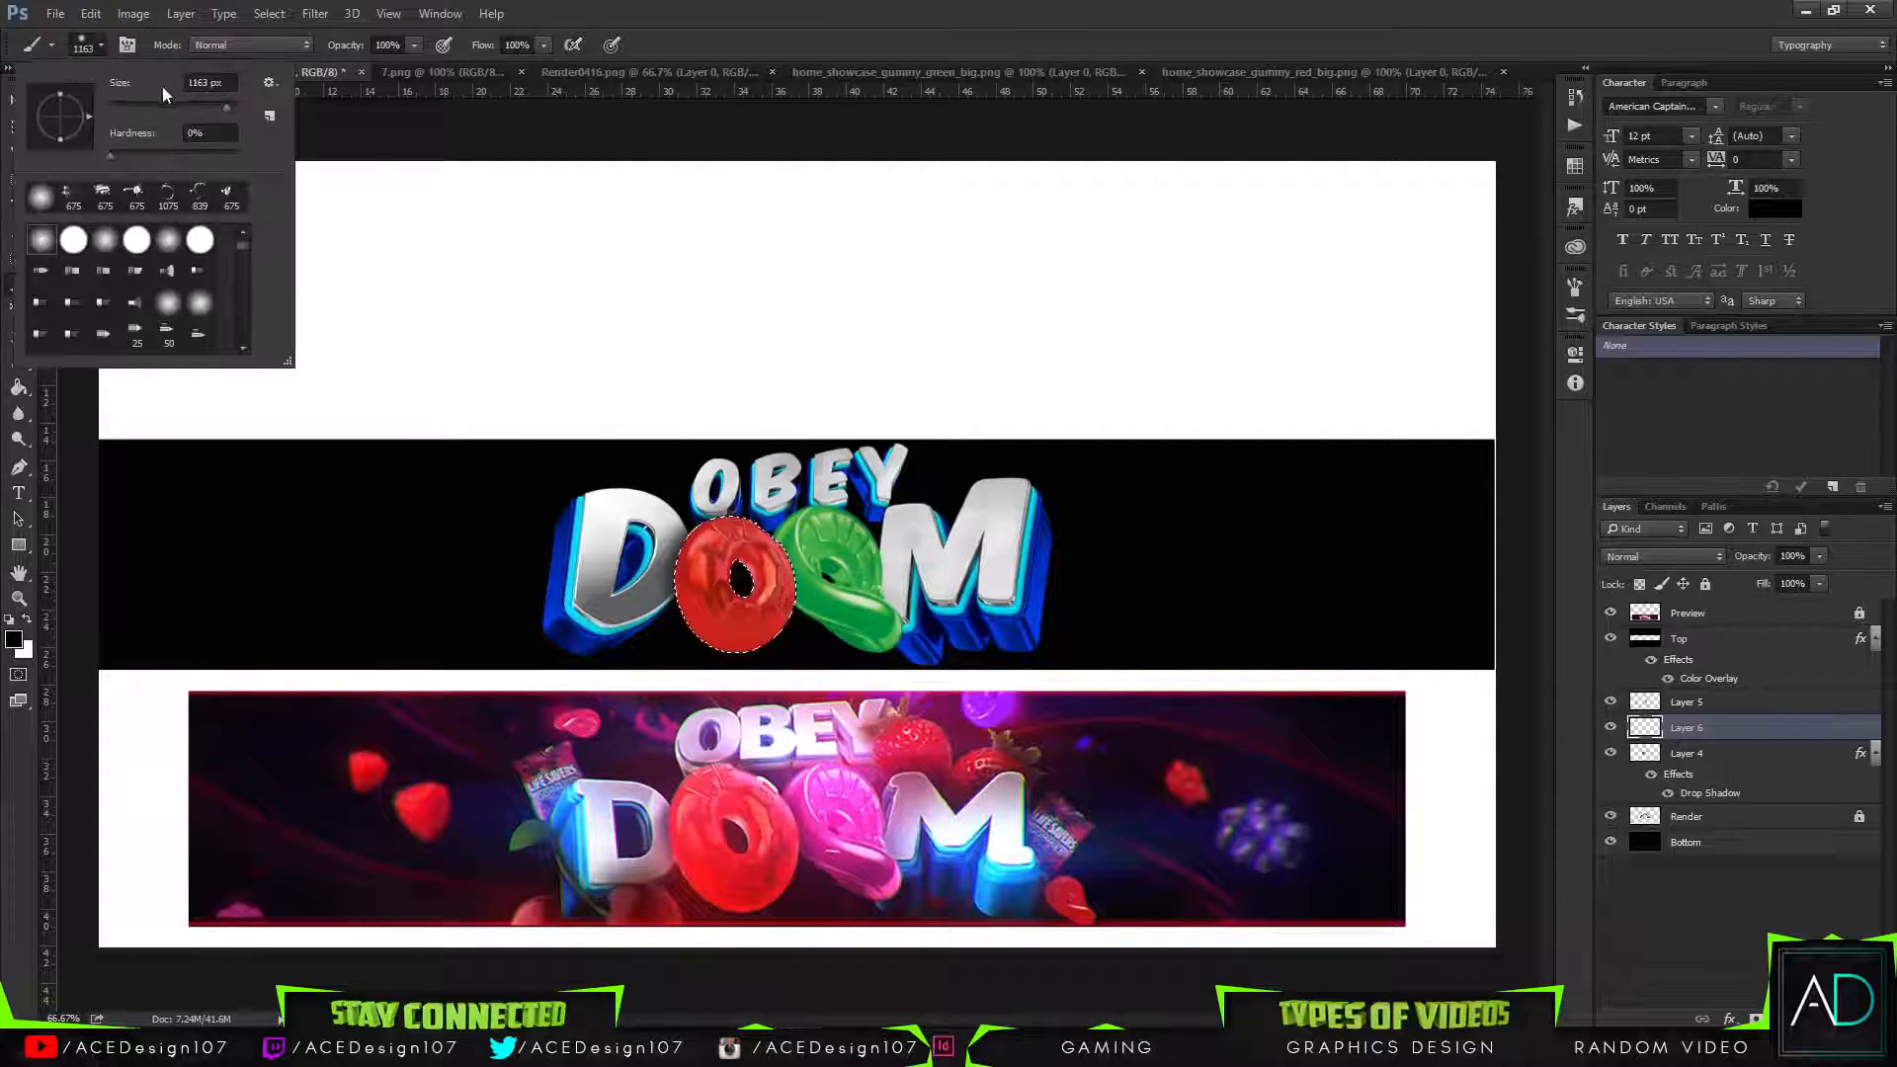
pyautogui.moveTo(161, 109); pyautogui.dragTo(195, 107)
pyautogui.click(778, 9)
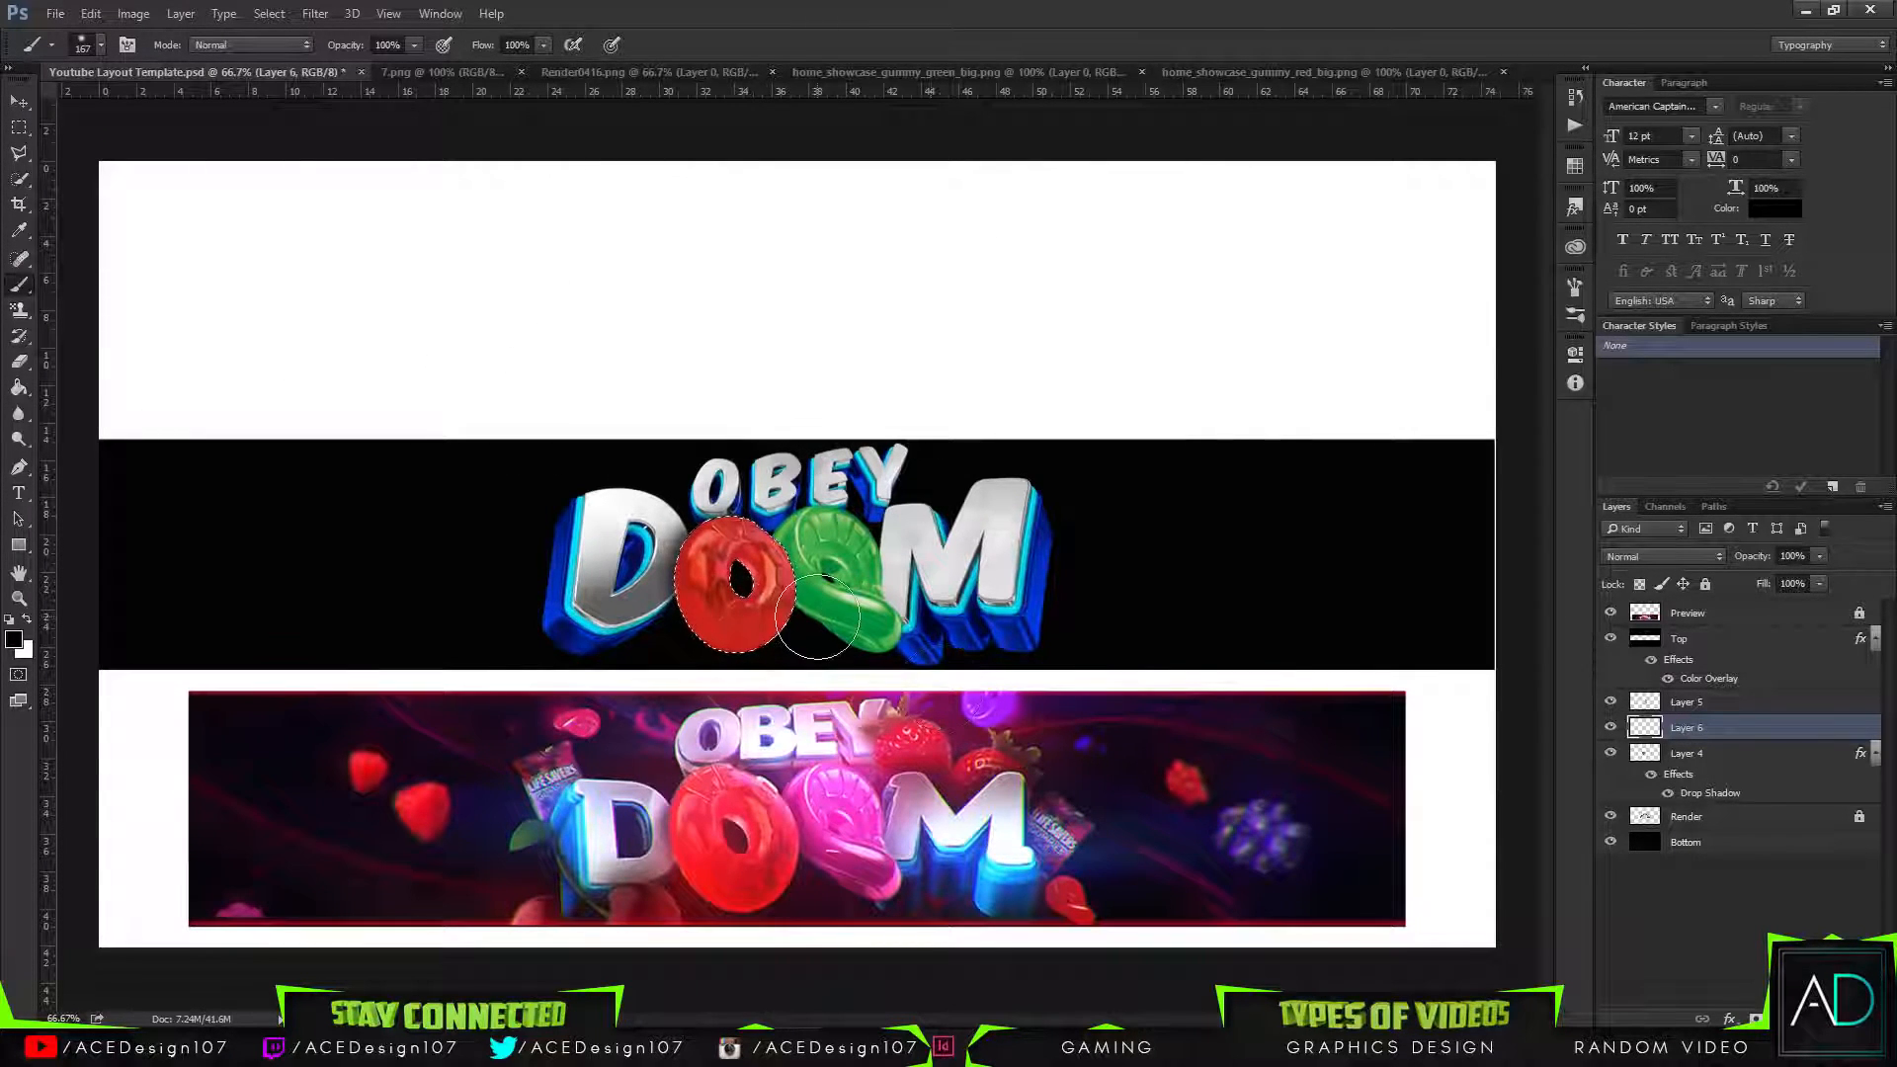
pyautogui.click(102, 44)
pyautogui.click(660, 9)
pyautogui.click(102, 44)
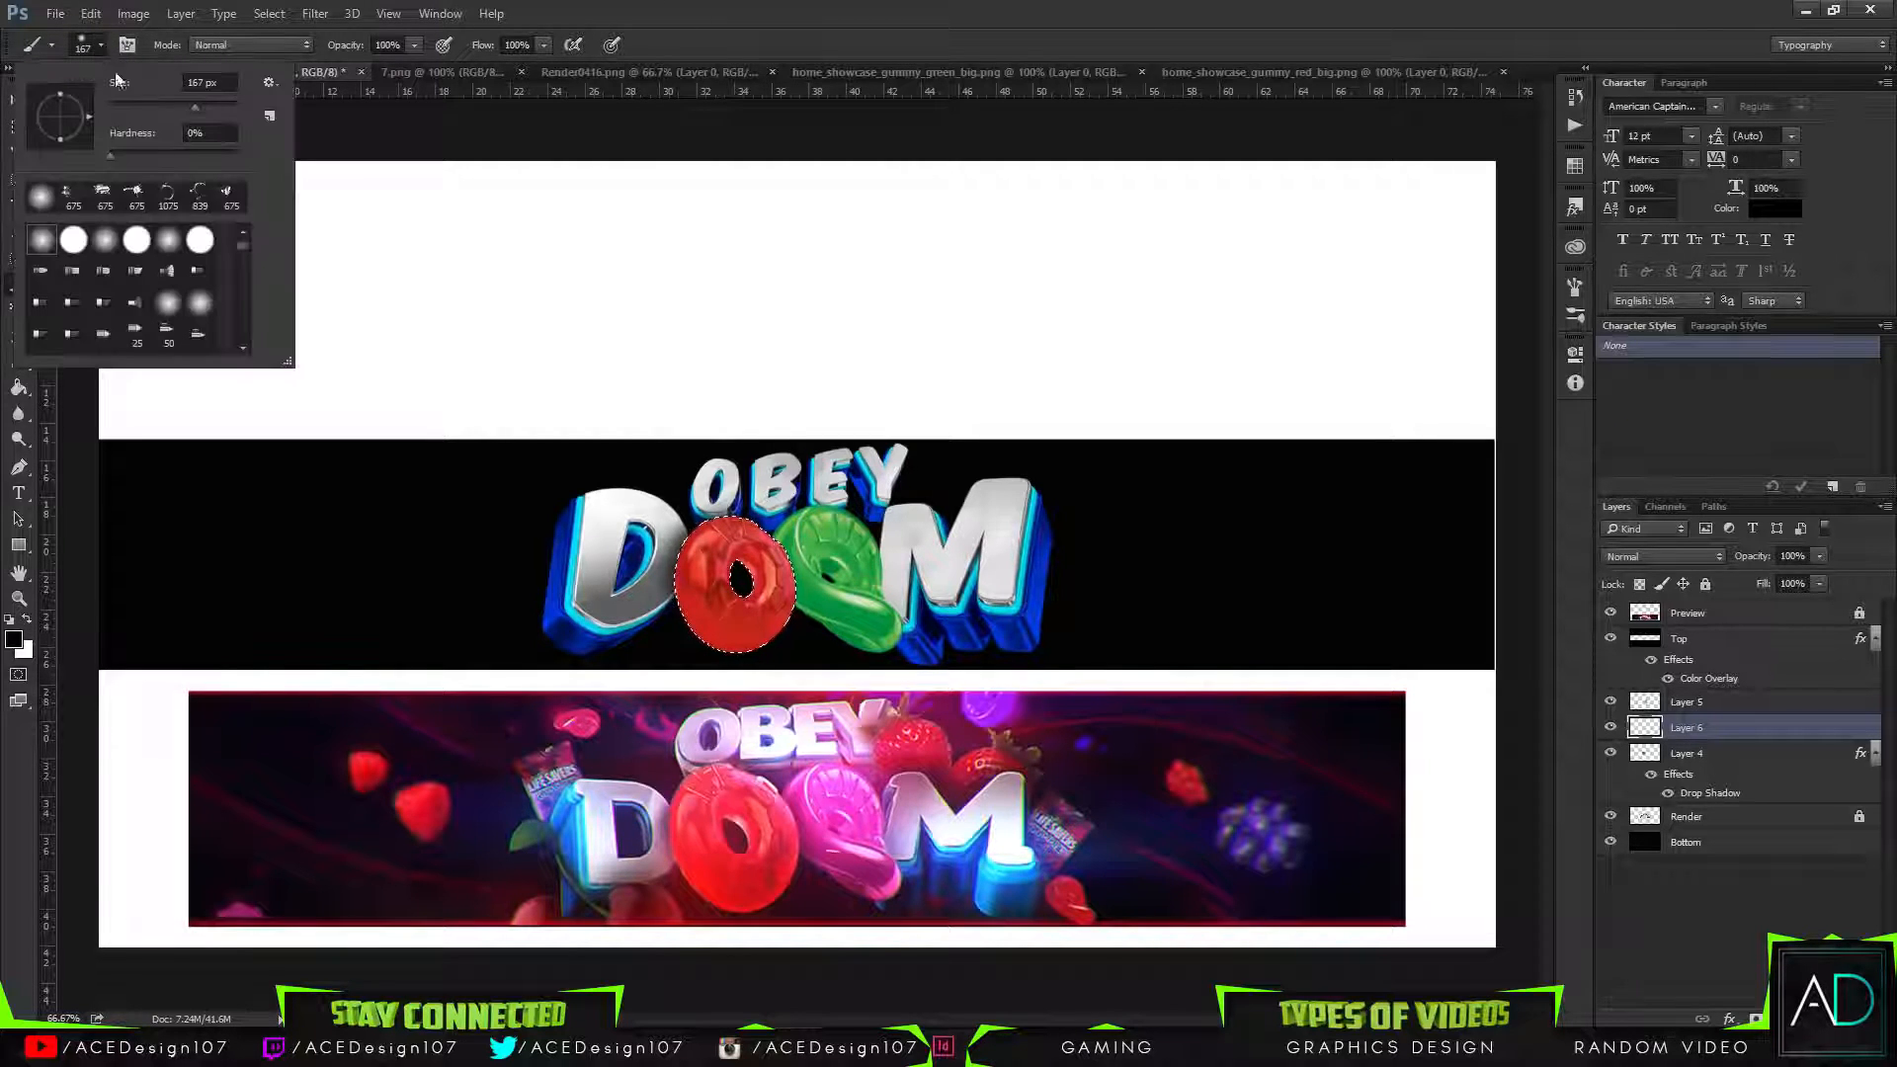
pyautogui.click(743, 10)
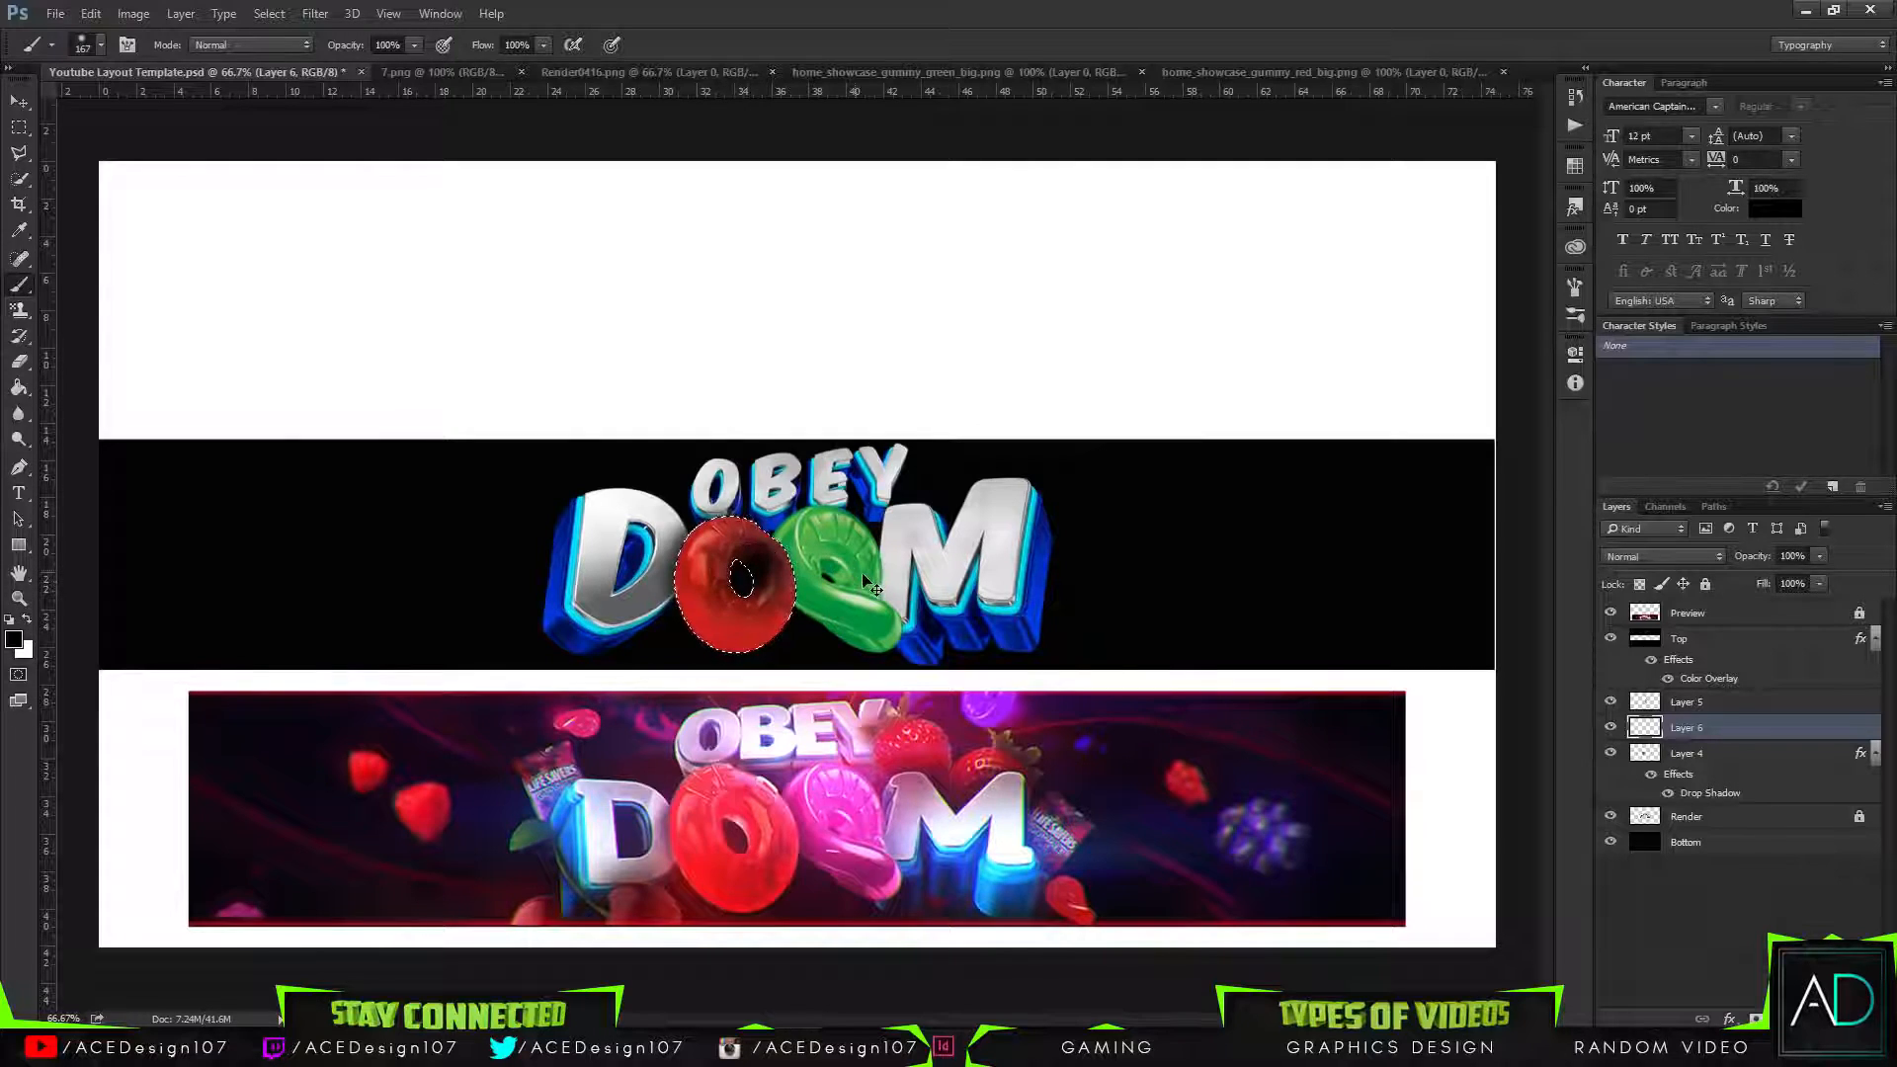
pyautogui.hotkey('ctrl', 'd')
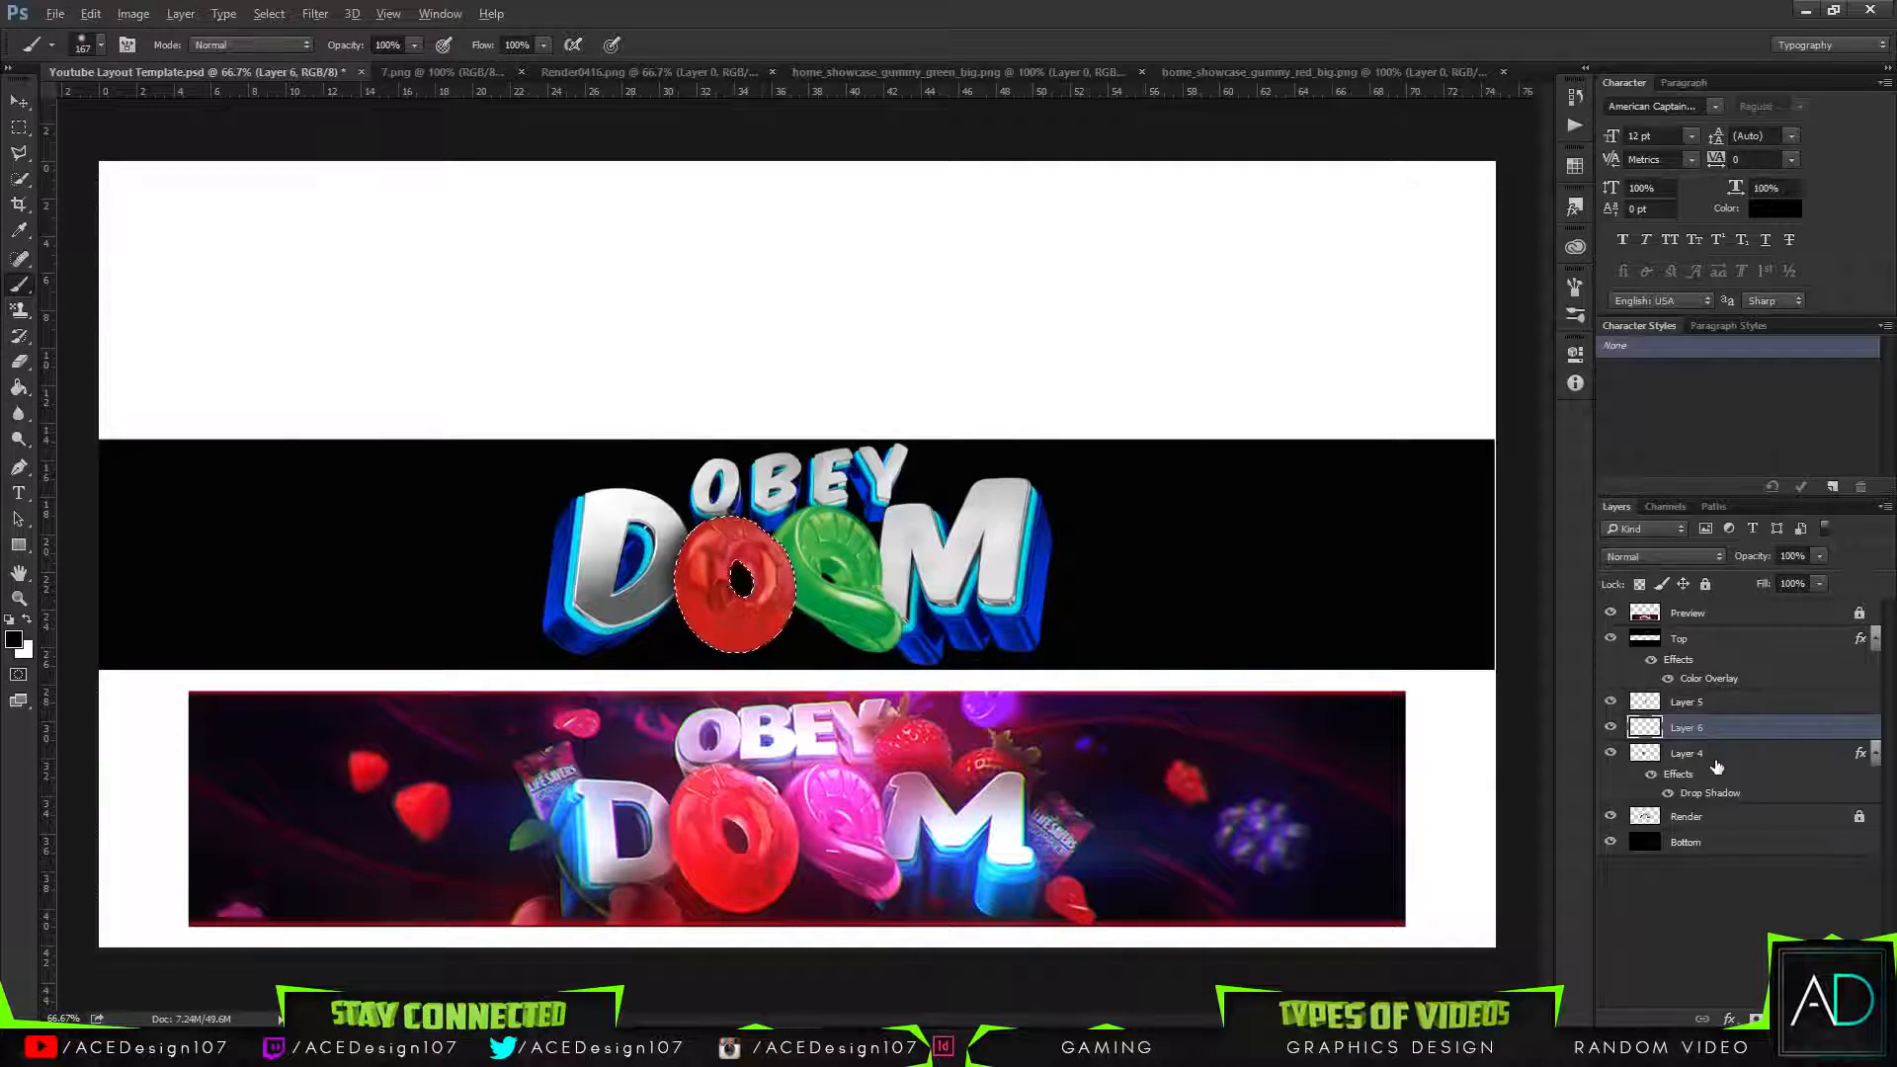
# Reorder the layers so the red ring is above Layer 6 and the green ring sits beneath both, with Layer 6 active.
pyautogui.moveTo(1736, 755); pyautogui.dragTo(1729, 798)
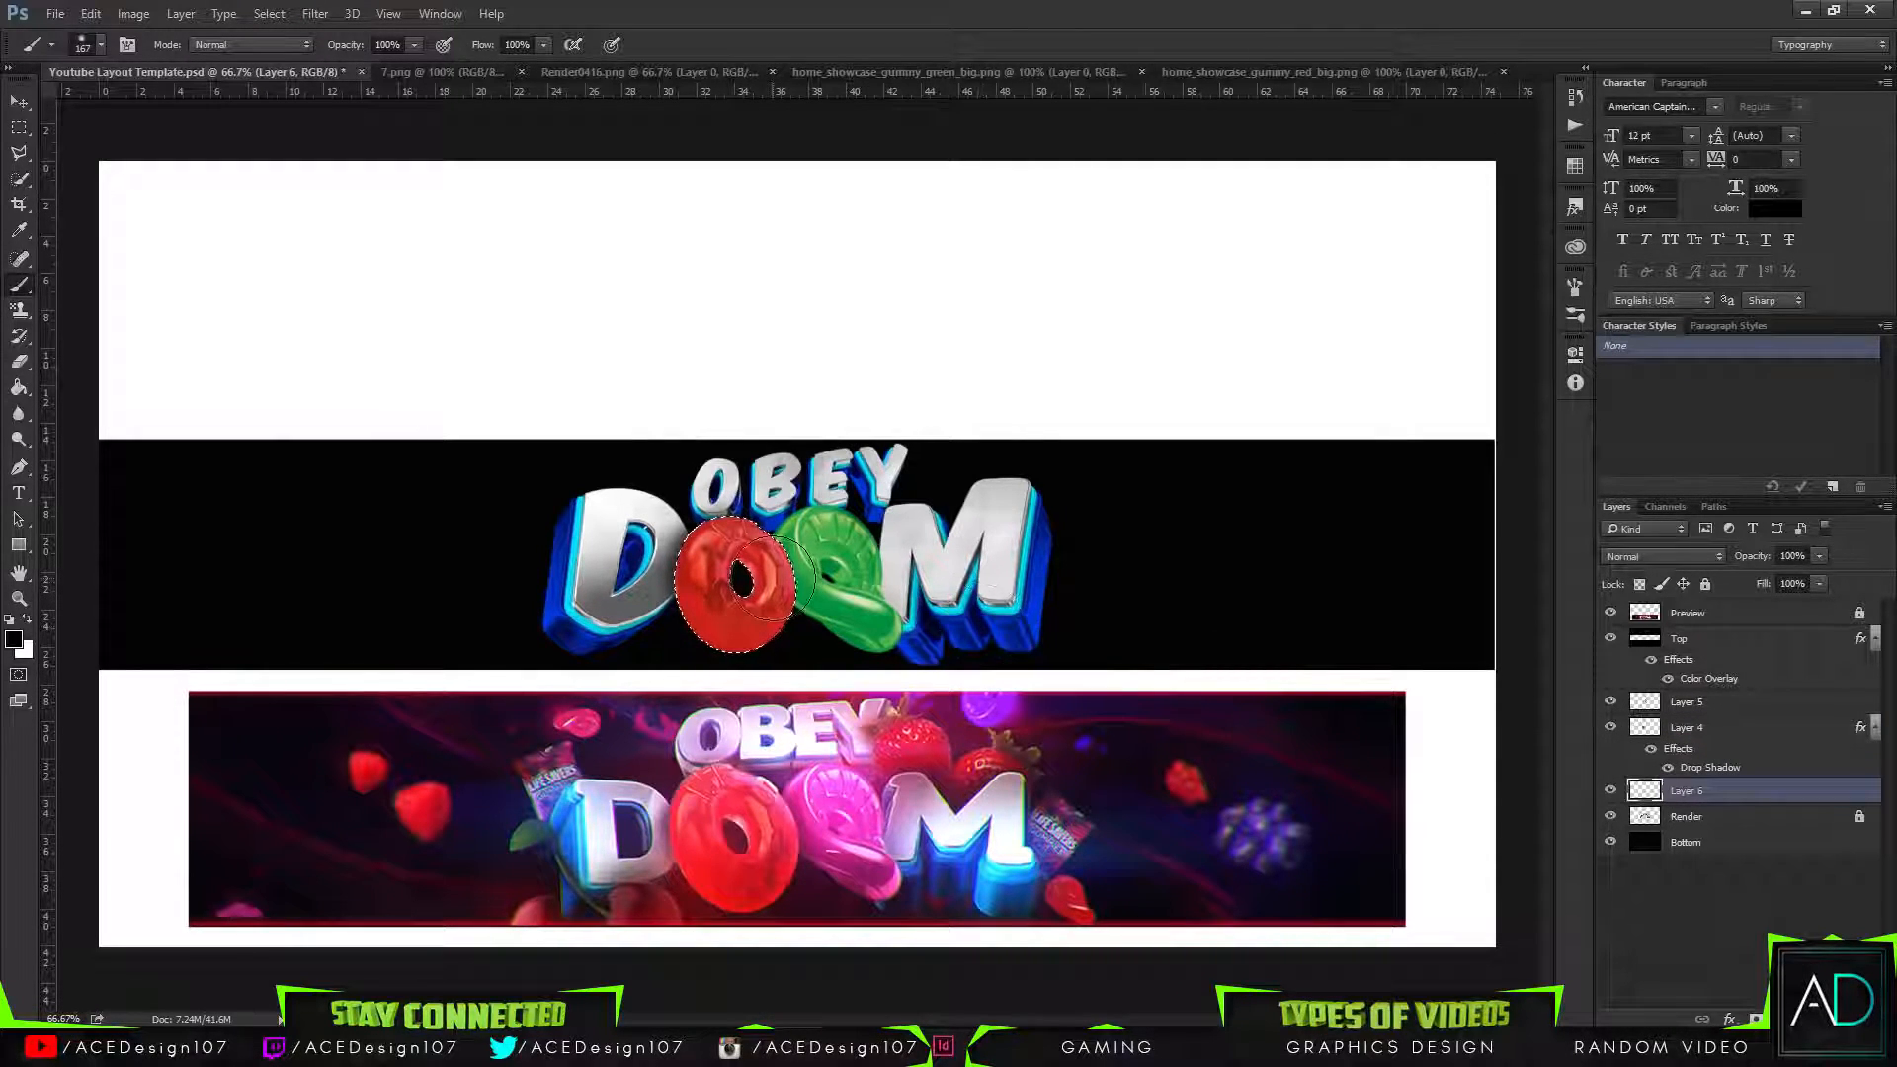
pyautogui.moveTo(1726, 704); pyautogui.dragTo(1717, 804)
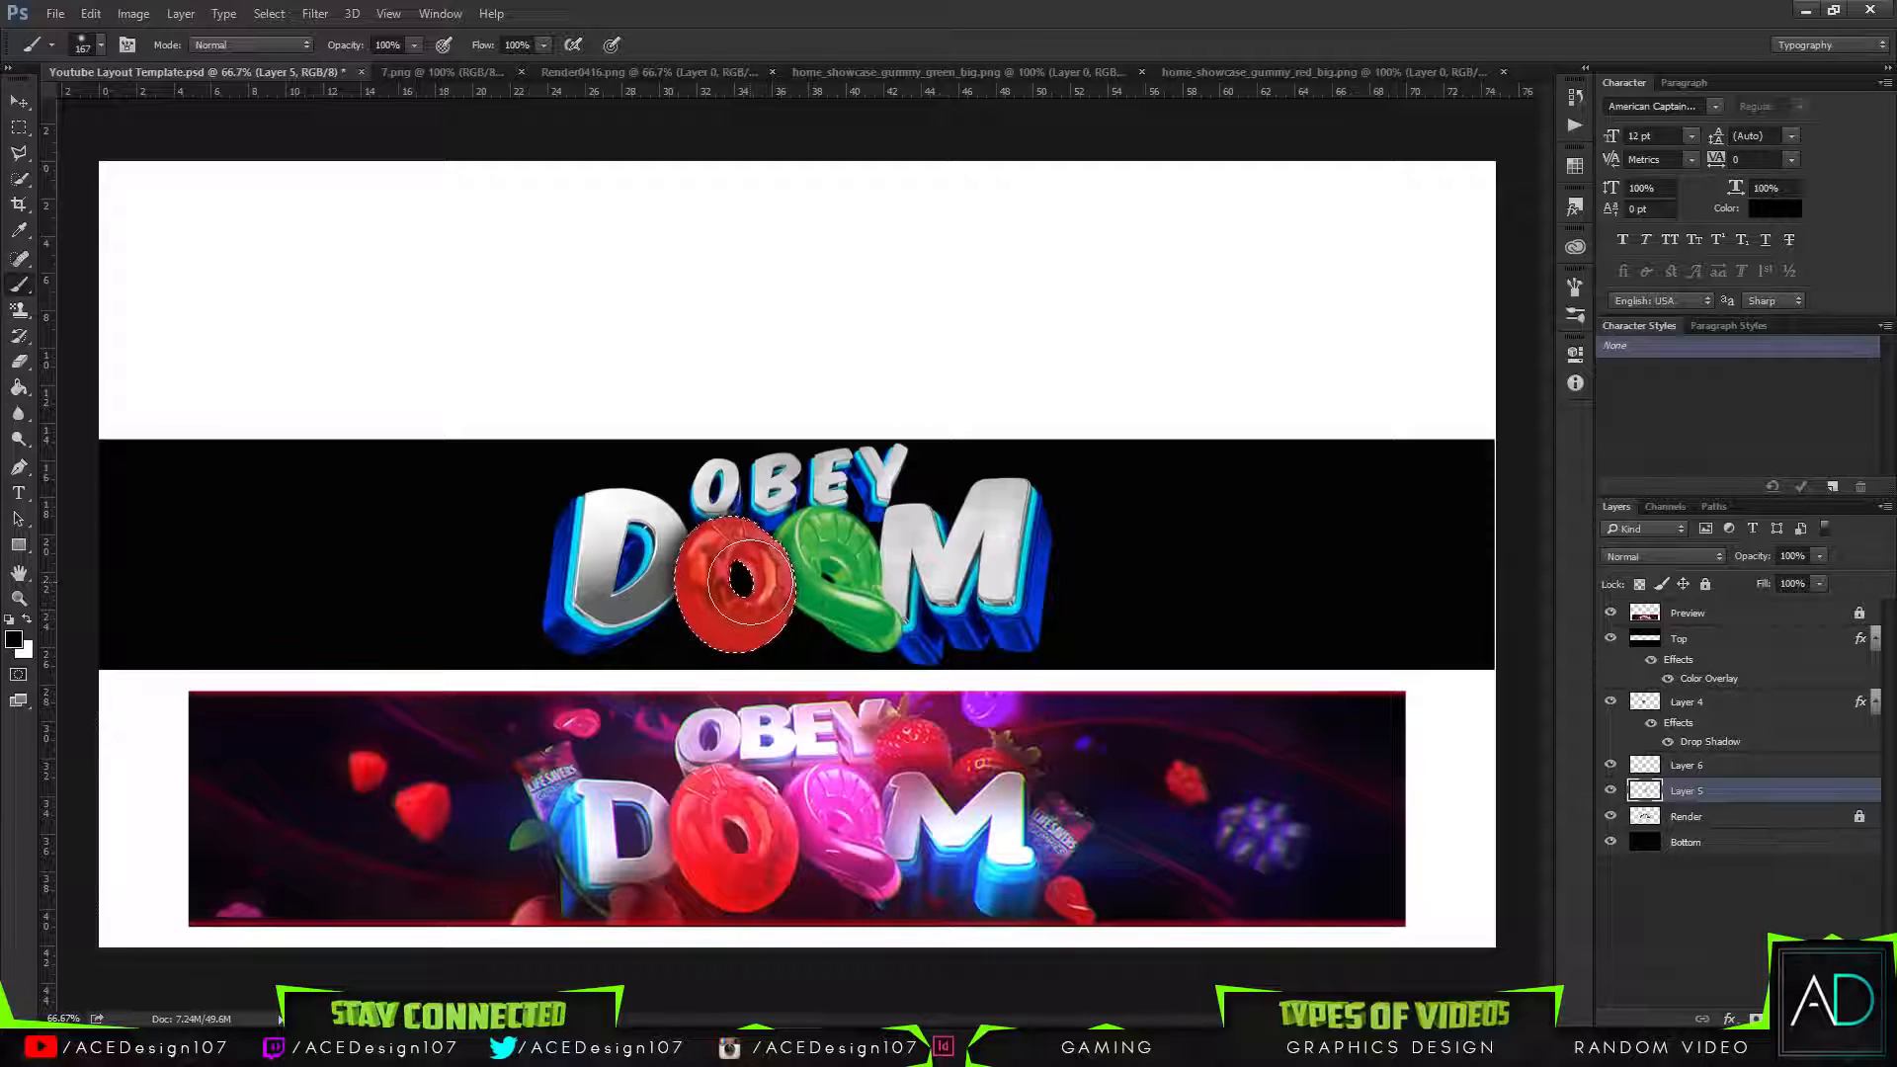
pyautogui.click(1750, 765)
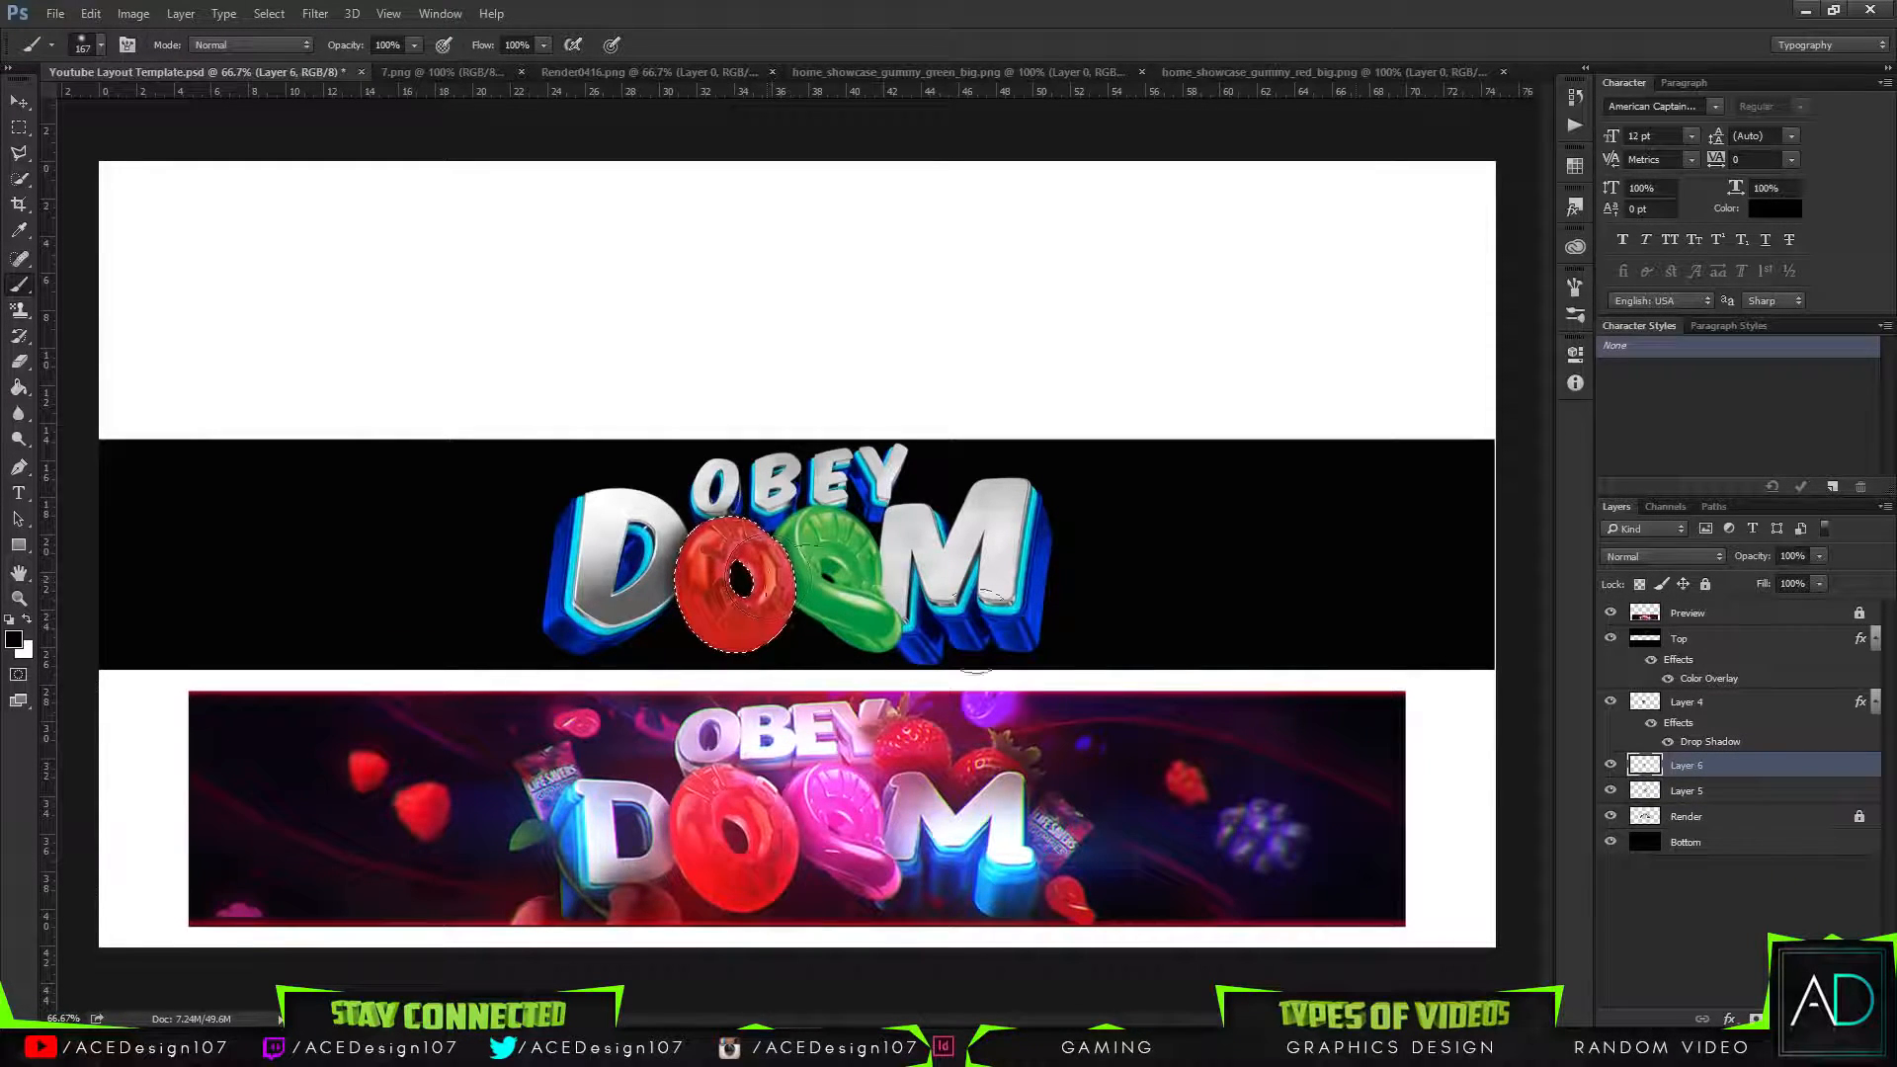
pyautogui.click(1755, 802)
pyautogui.click(1750, 765)
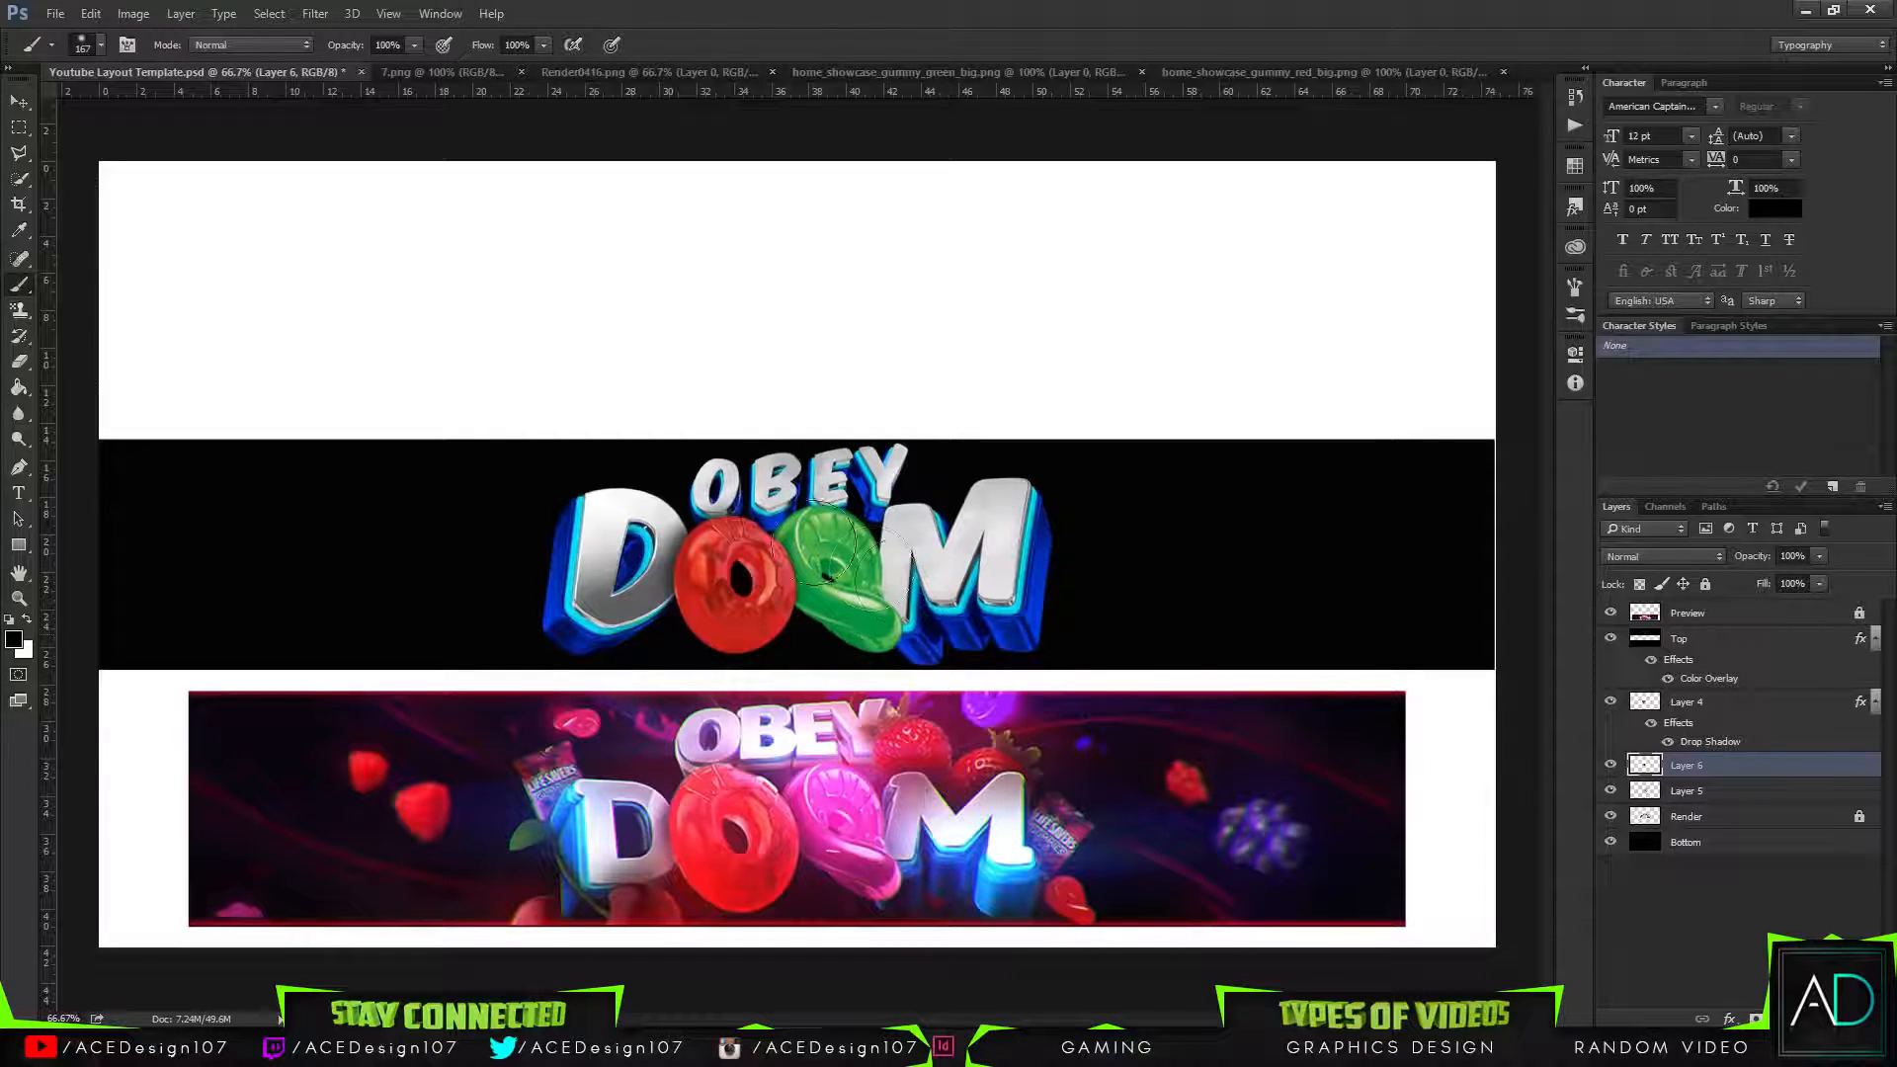
# Merge Layer 6 down into the green ring layer and toggle that layer's visibility to check it.
pyautogui.scroll(2, 829, 558)
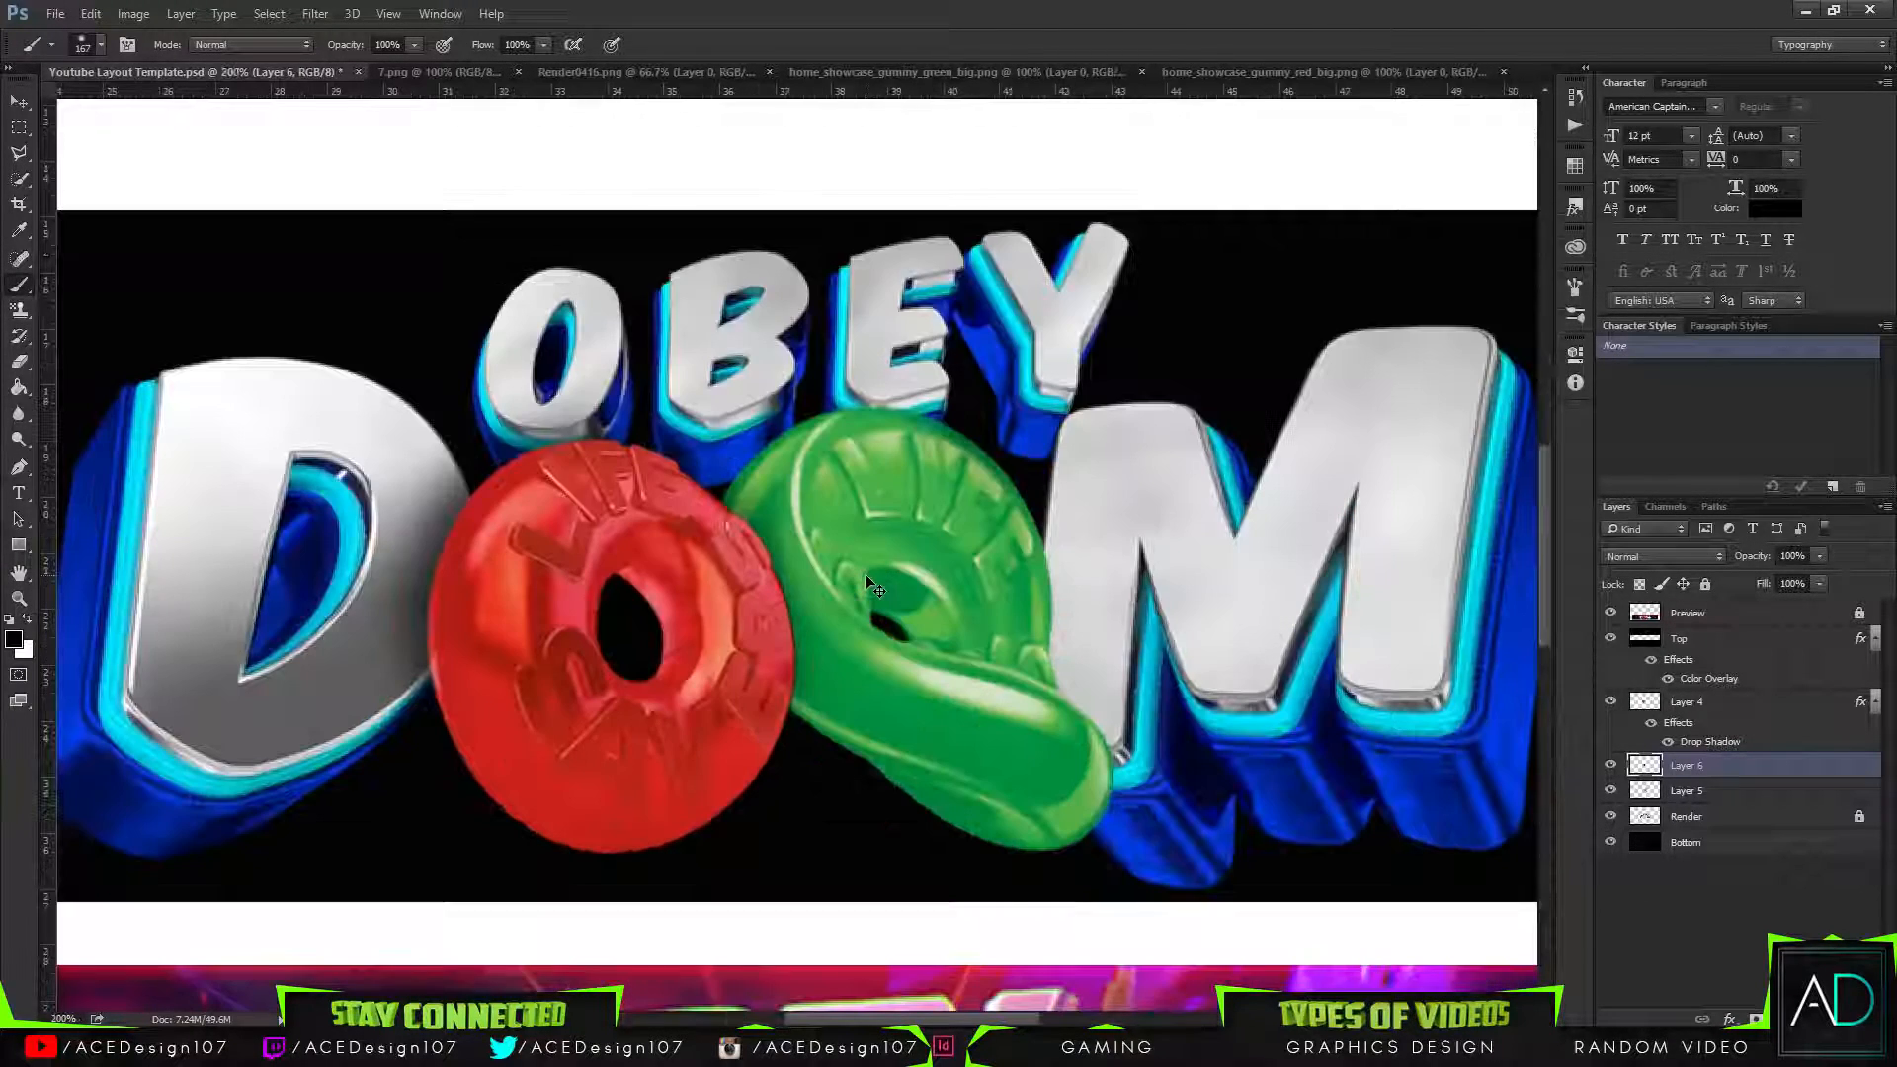
pyautogui.click(1687, 701)
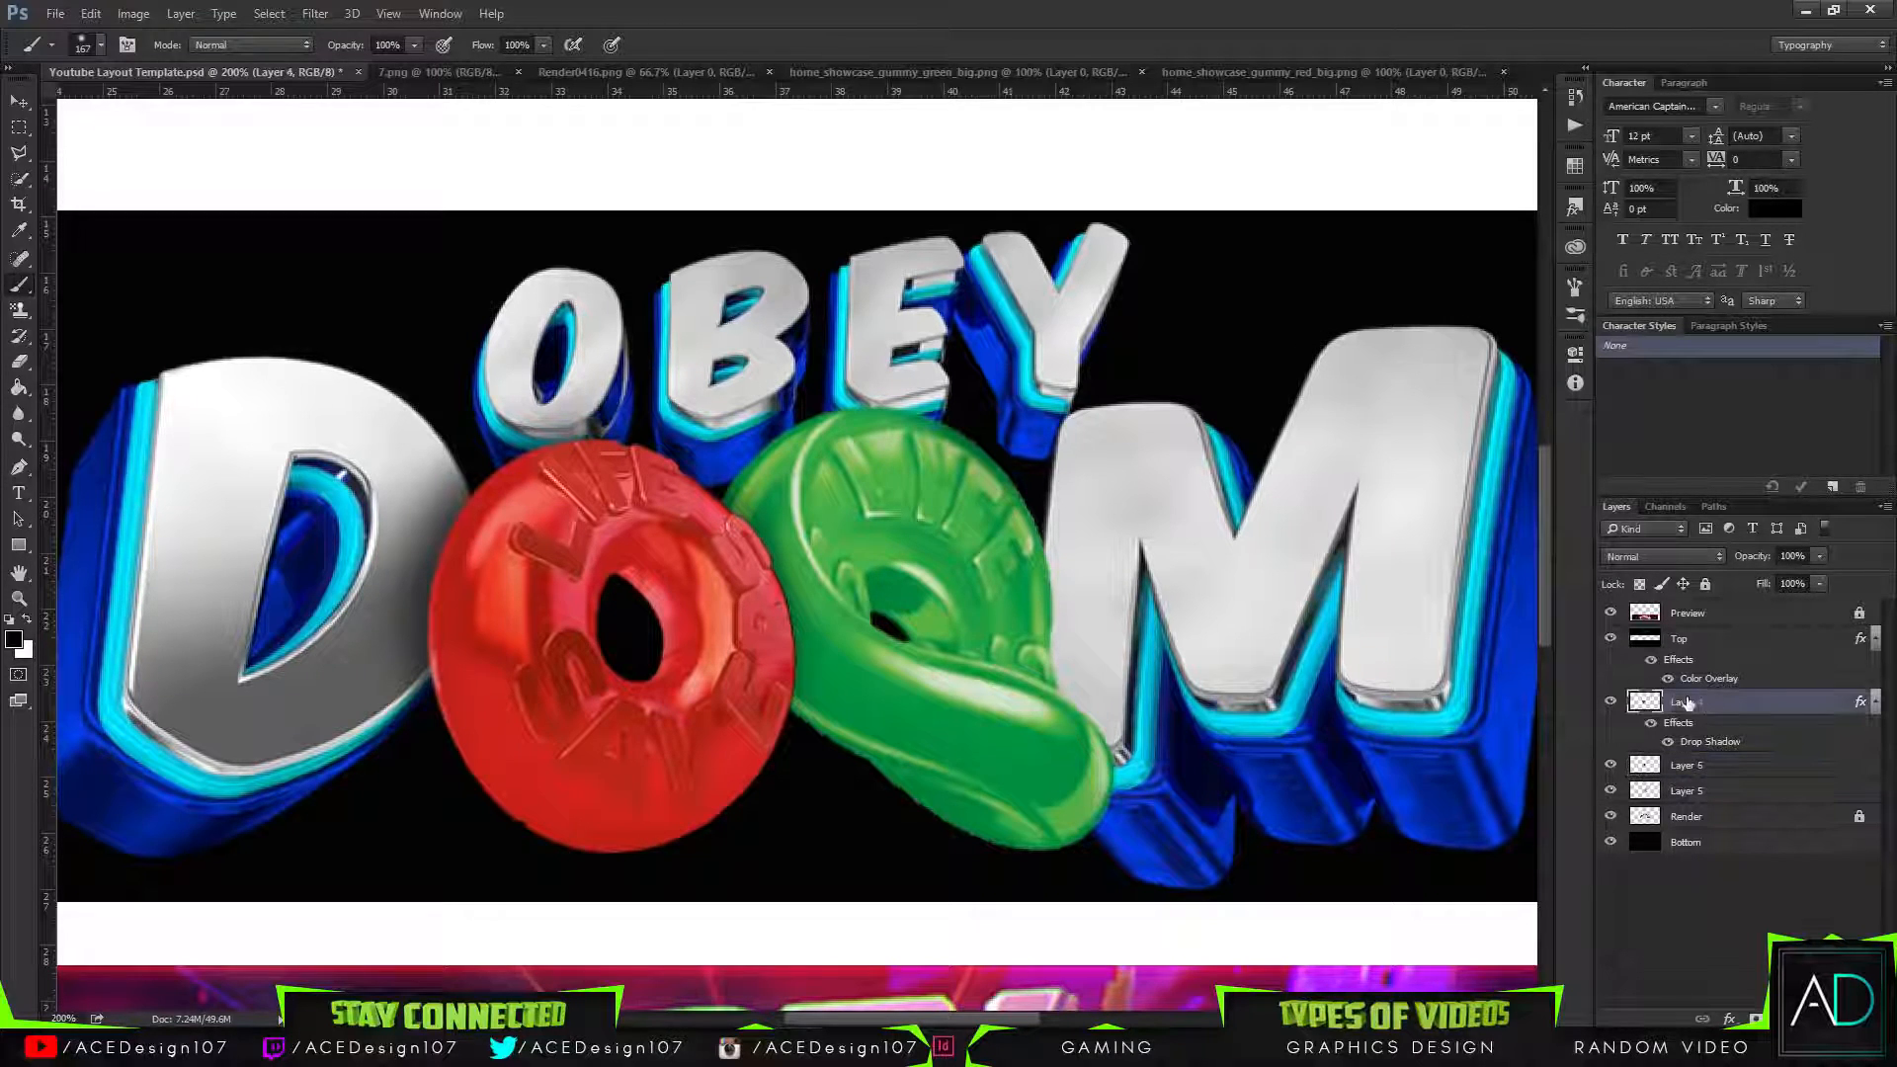
pyautogui.click(1776, 765)
pyautogui.hotkey('ctrl', 'e')
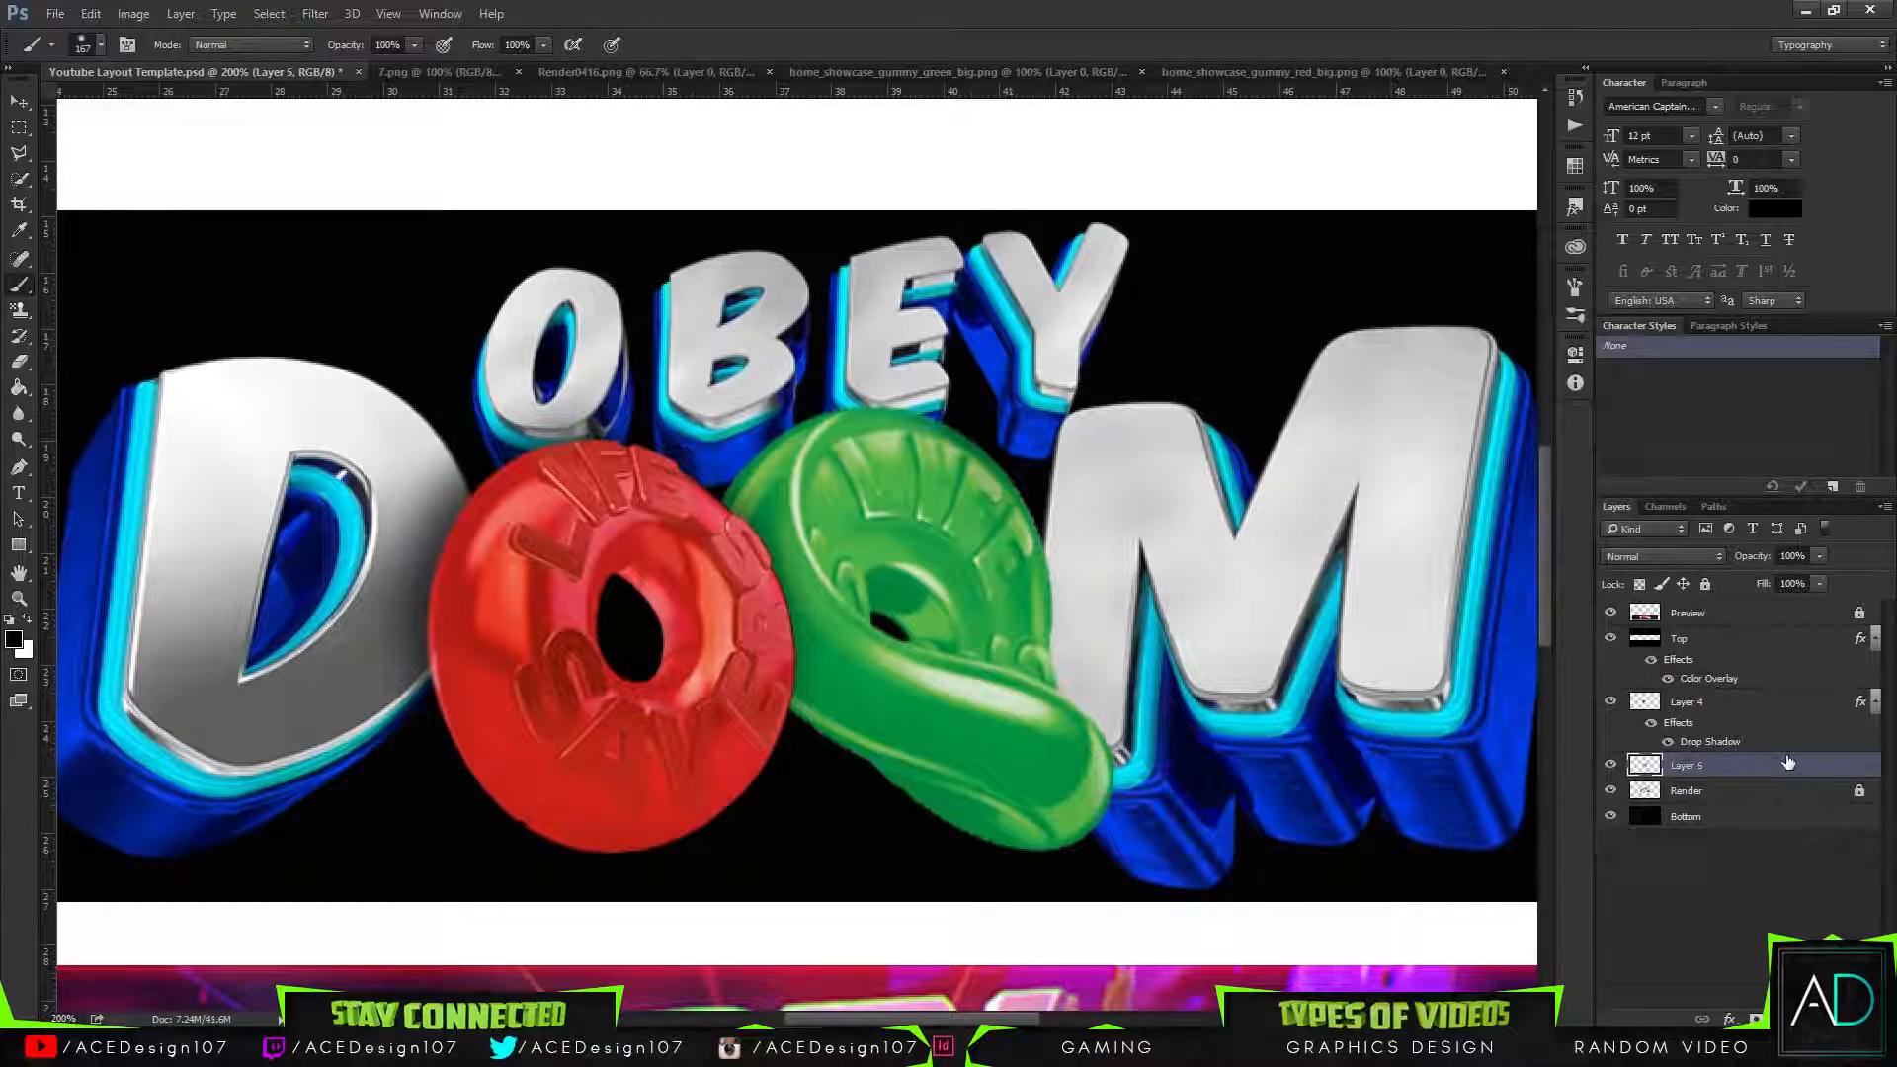
pyautogui.click(1610, 765)
pyautogui.click(1610, 765)
# Select the green ring layer and set the Eraser to a 1 px soft brush.
pyautogui.click(1720, 712)
pyautogui.click(1719, 767)
pyautogui.press('e')
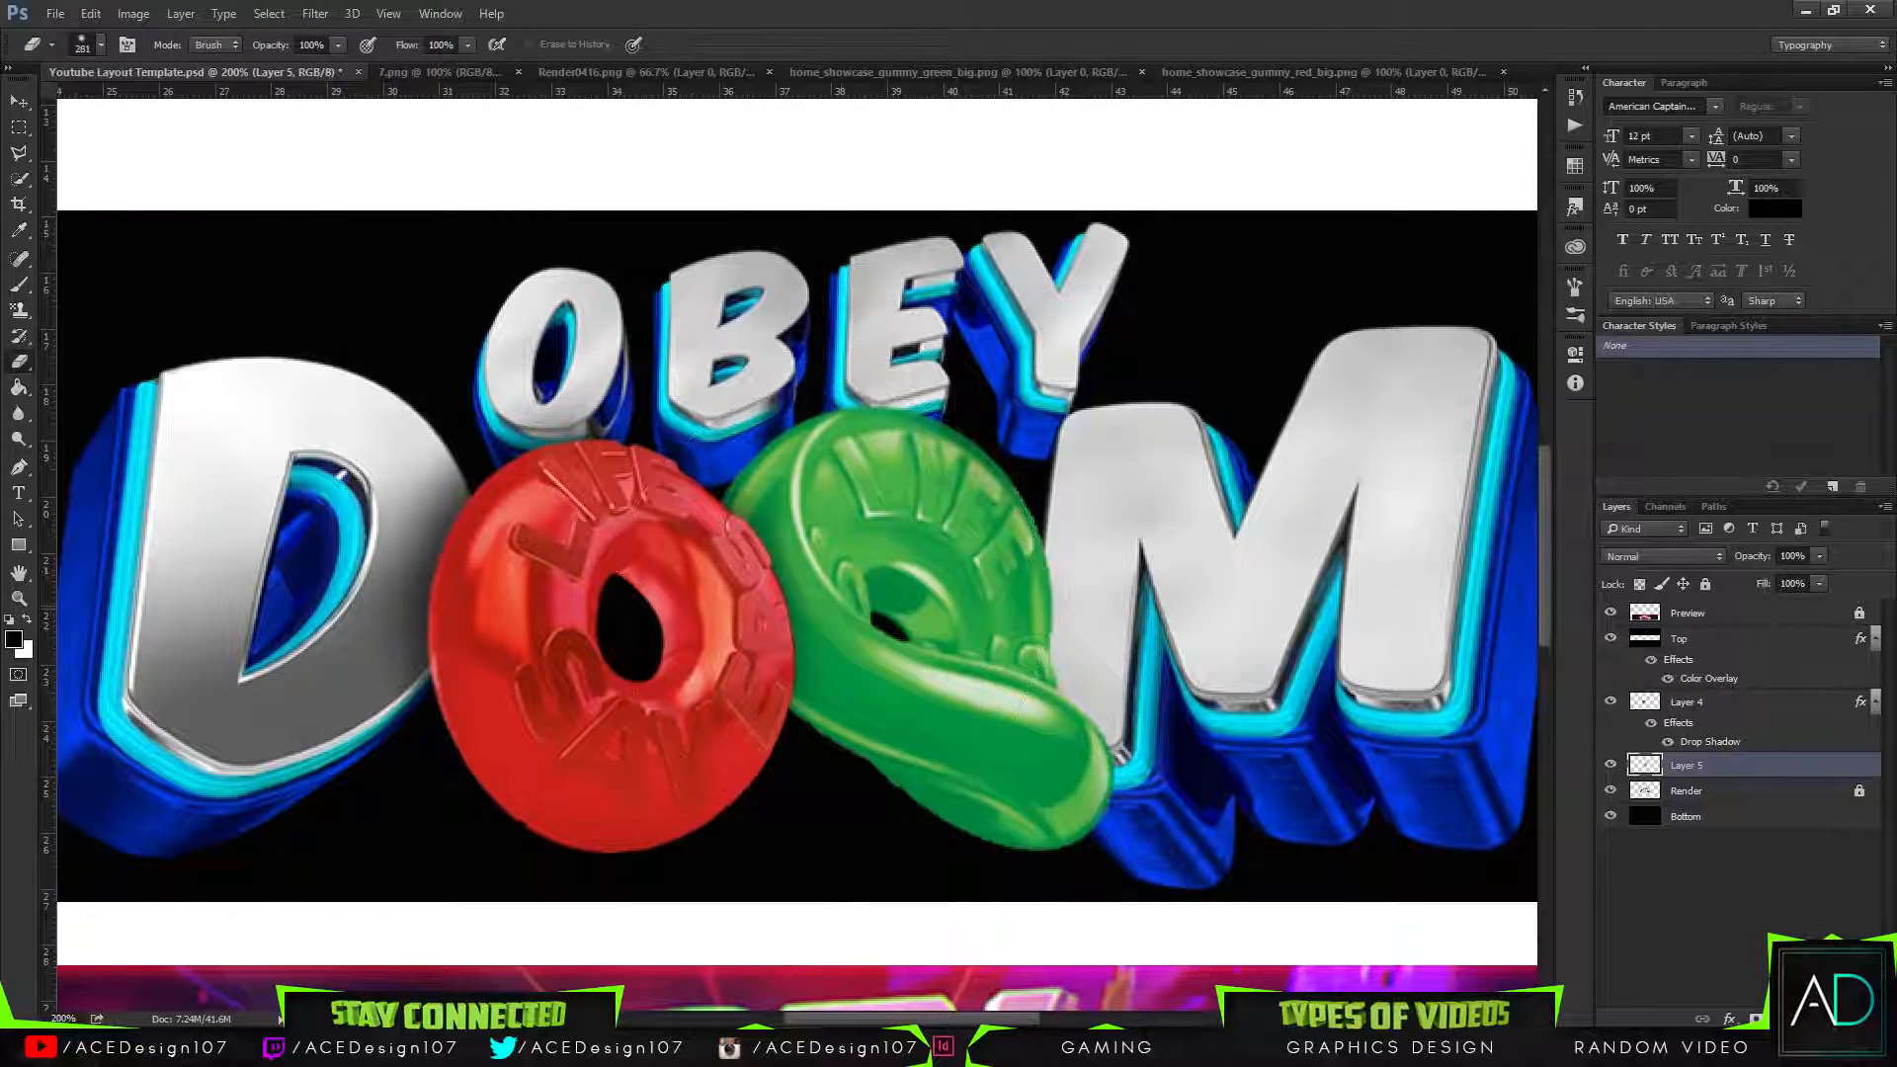
pyautogui.click(100, 45)
pyautogui.moveTo(132, 105); pyautogui.dragTo(106, 108)
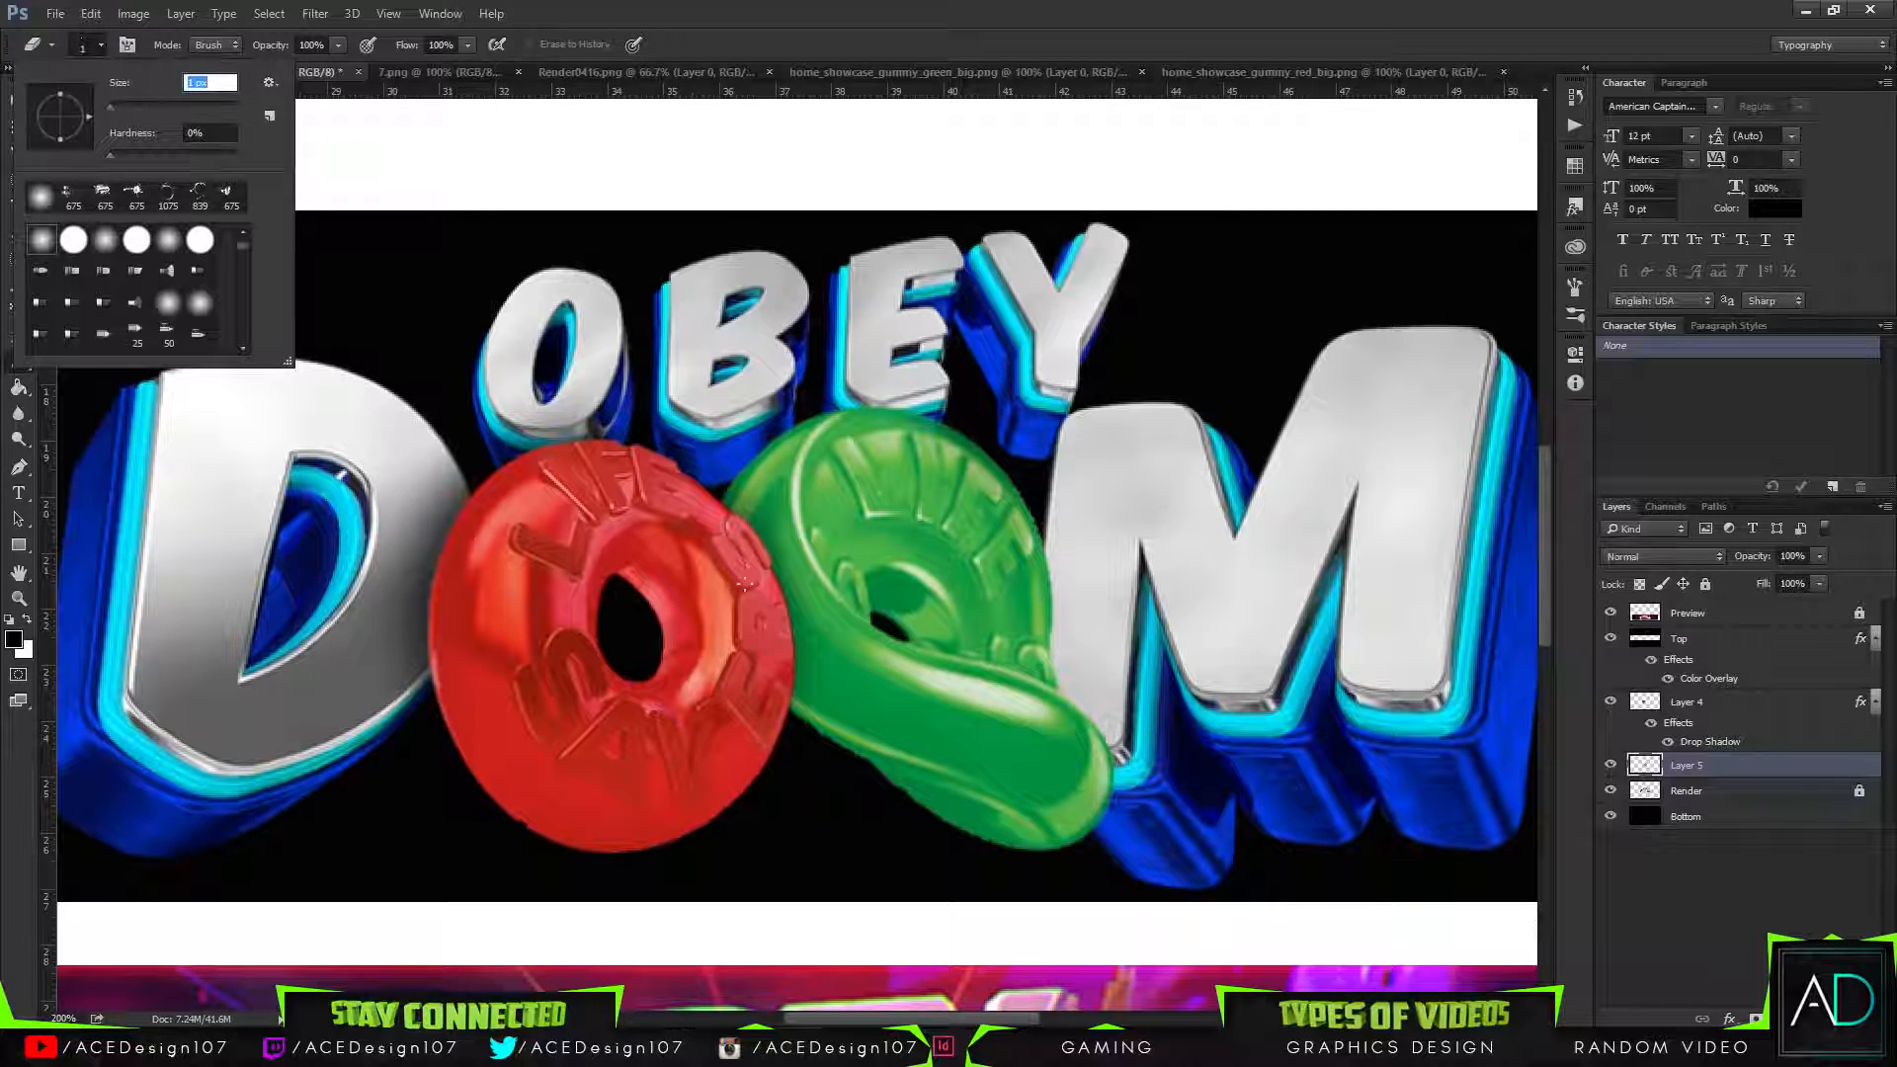
pyautogui.click(771, 567)
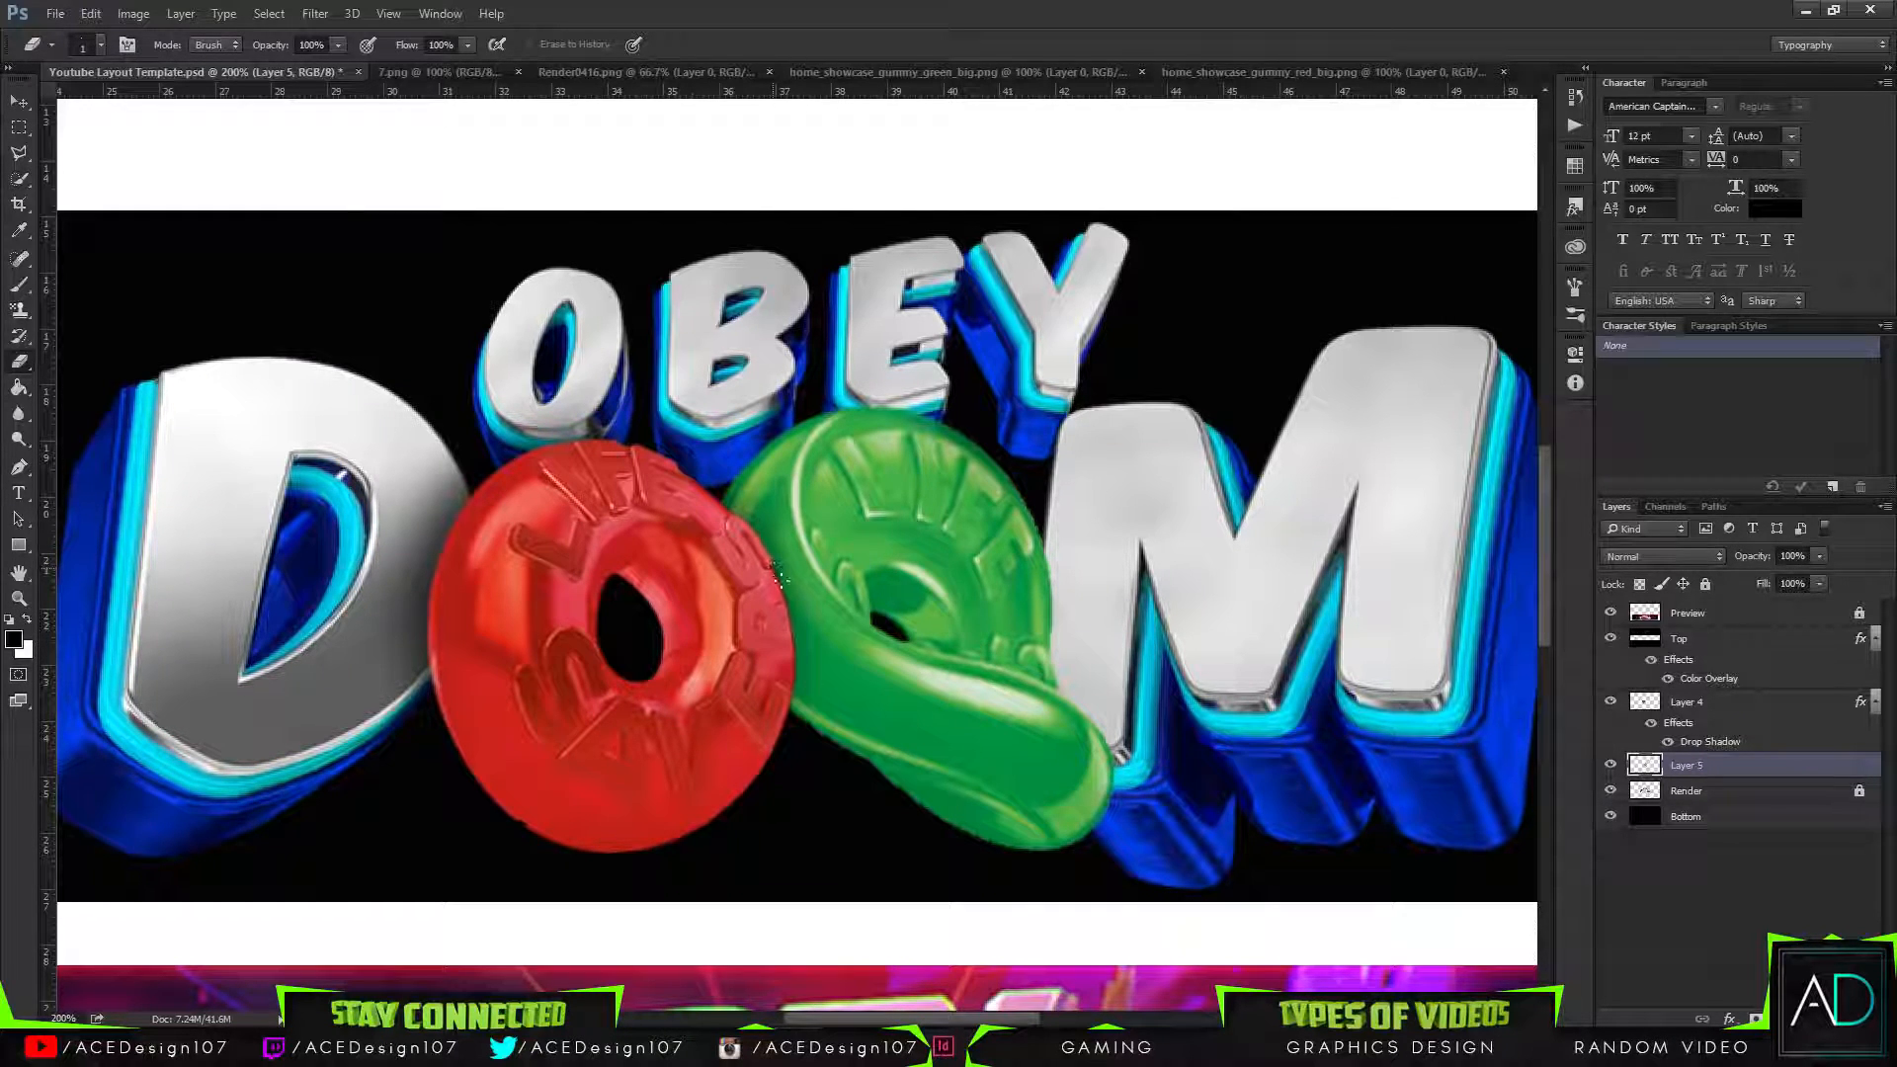
# Add a new layer between the red and green ring layers and switch to the Brush tool.
pyautogui.click(1724, 708)
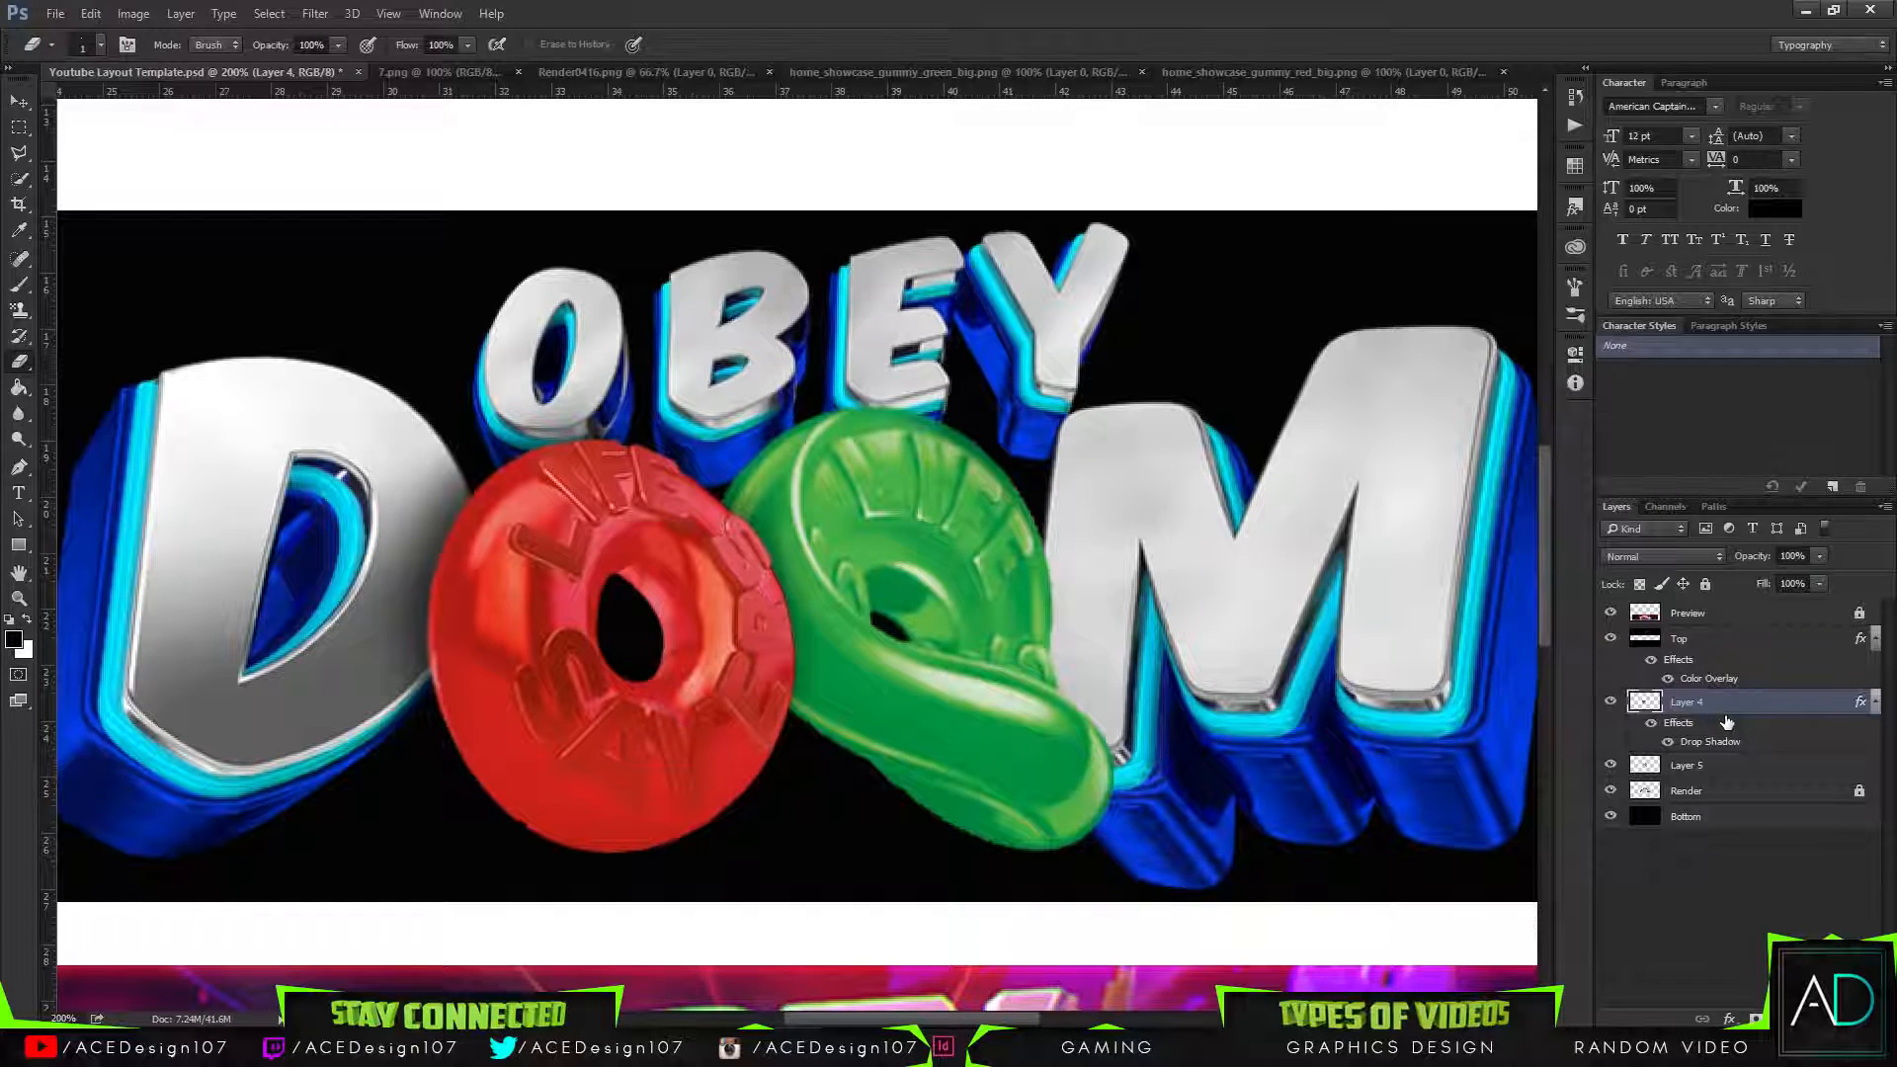
pyautogui.hotkey('ctrl', 'shift', 'n')
pyautogui.press('Return')
pyautogui.moveTo(1728, 705); pyautogui.dragTo(1656, 752)
pyautogui.press('b')
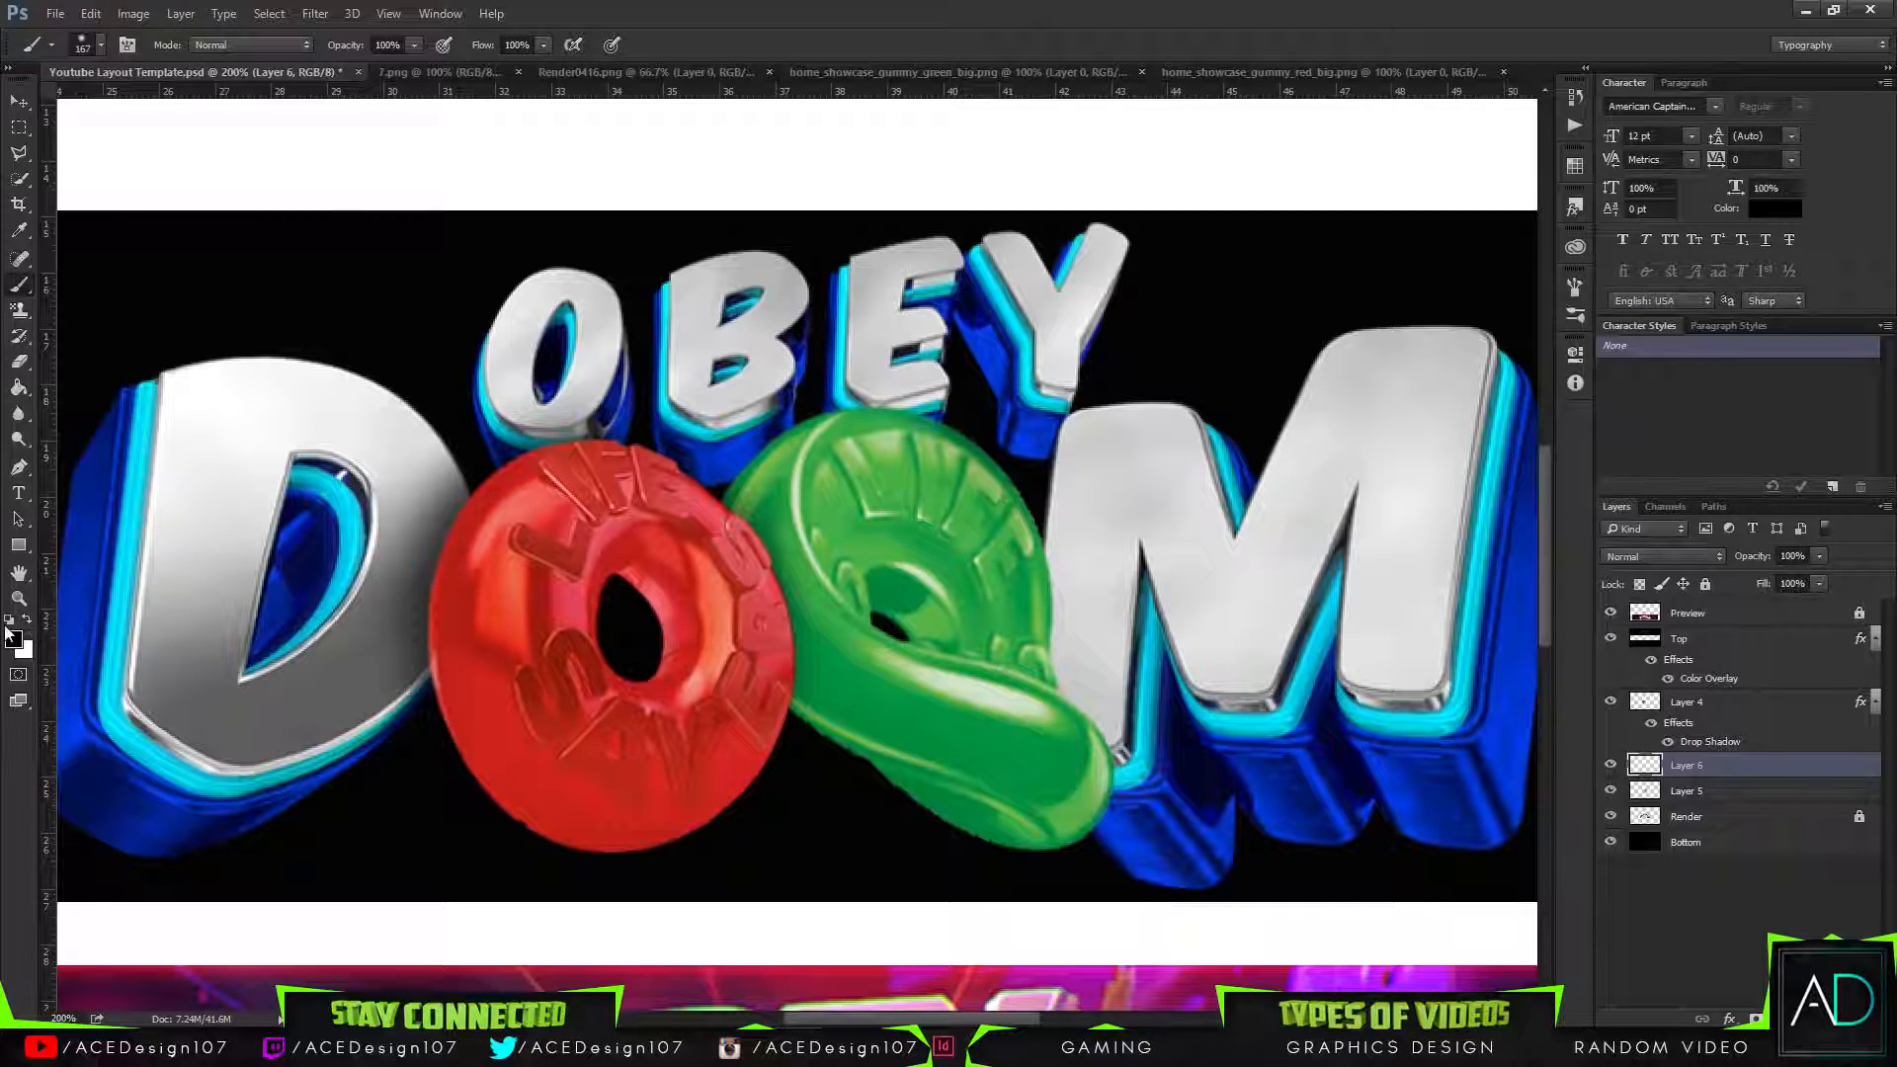
# Load the red ring's outline as a selection, try a black brush dab on its layer, and undo the dab.
pyautogui.click(1652, 705)
pyautogui.keyDown('ctrl'); pyautogui.click(1655, 710); pyautogui.keyUp('ctrl')
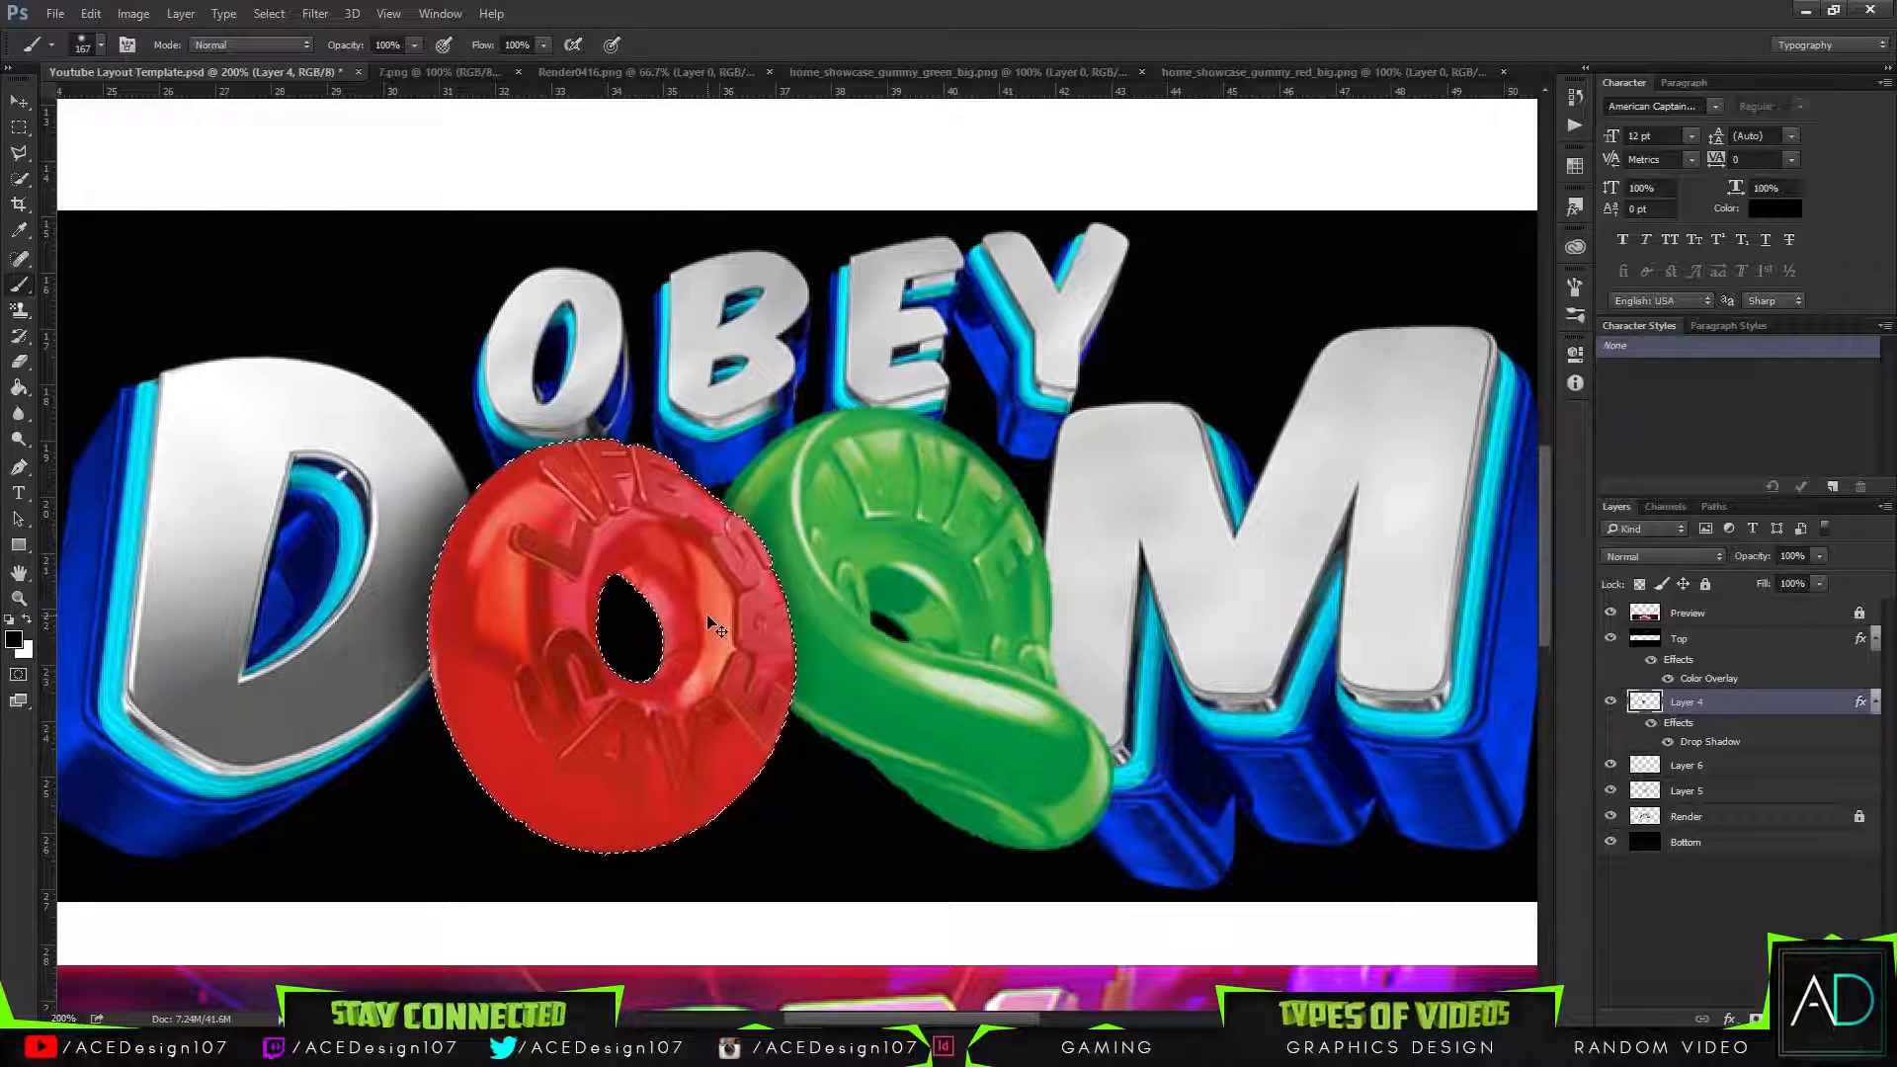
pyautogui.click(742, 575)
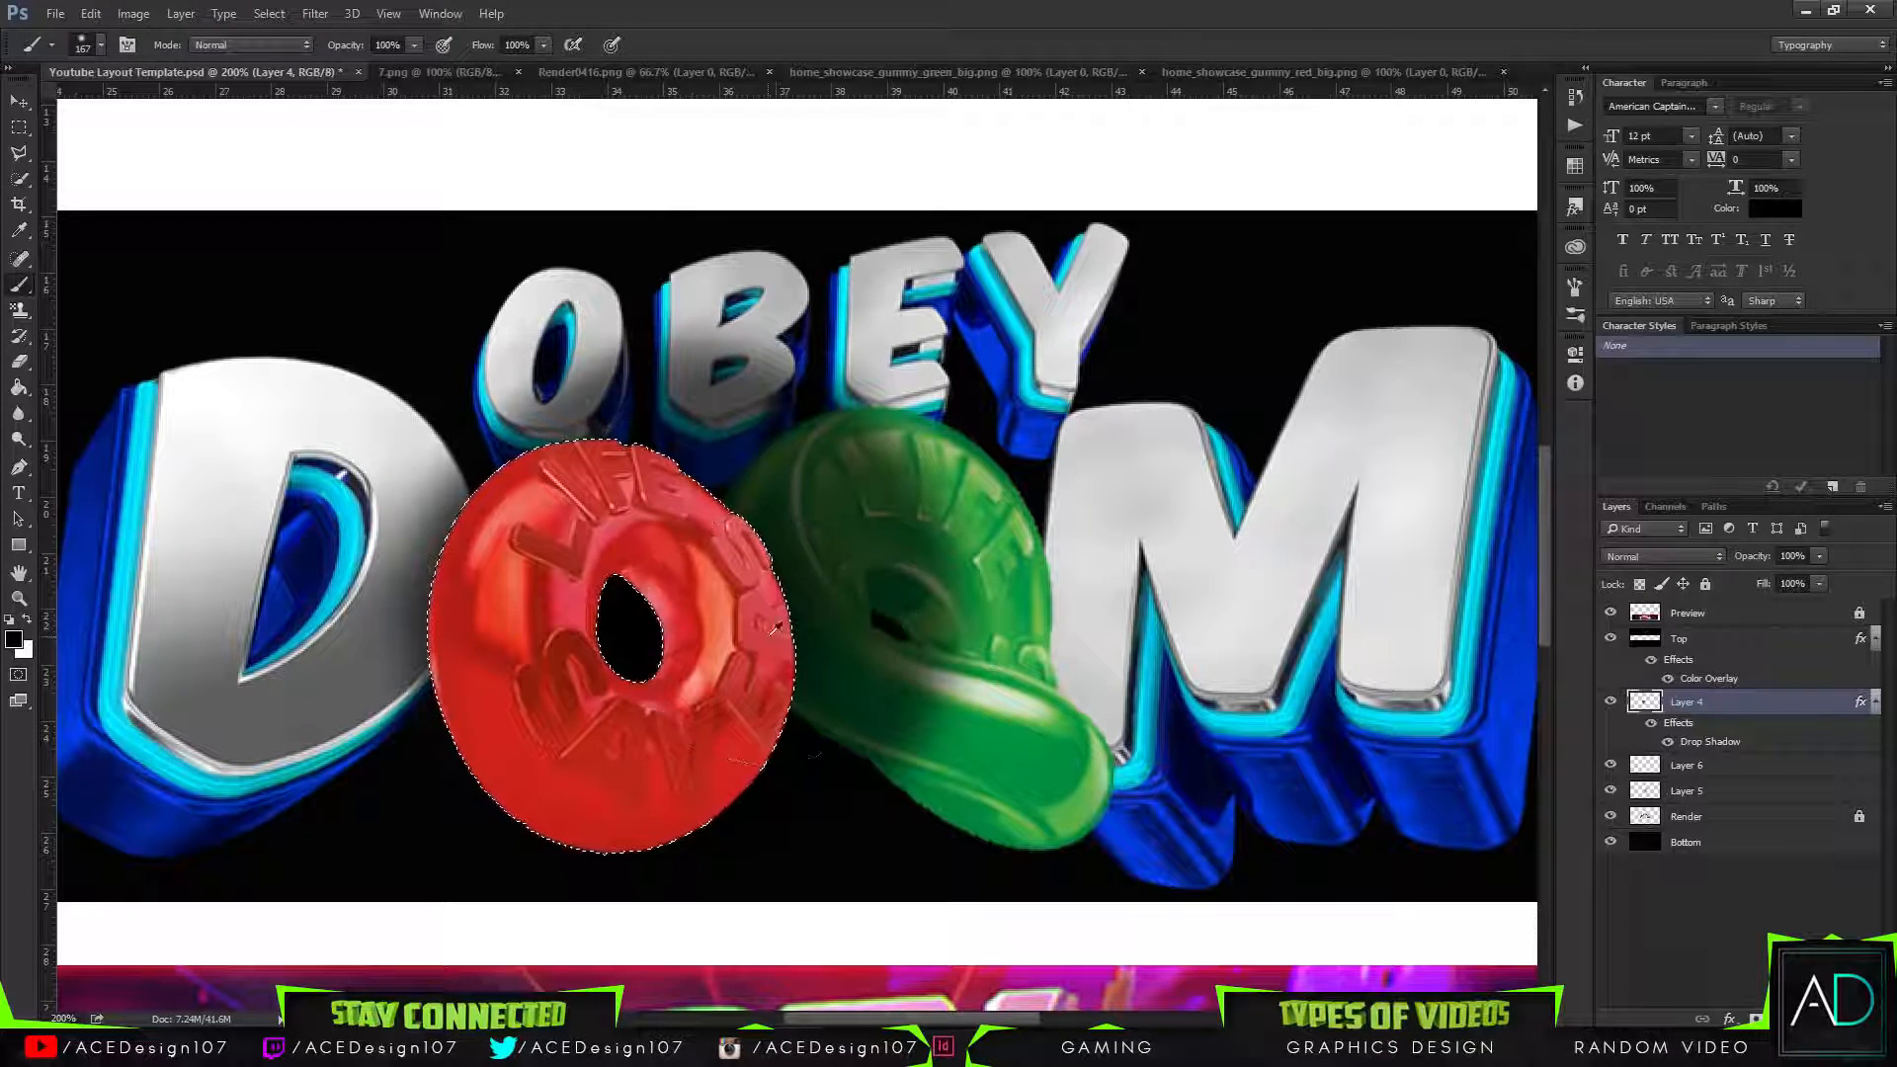
pyautogui.hotkey('ctrl', 'z')
# Try black dabs within the red ring's selection with the soft brush reduced in stages to 72 px, undoing them.
pyautogui.click(86, 45)
pyautogui.click(179, 107)
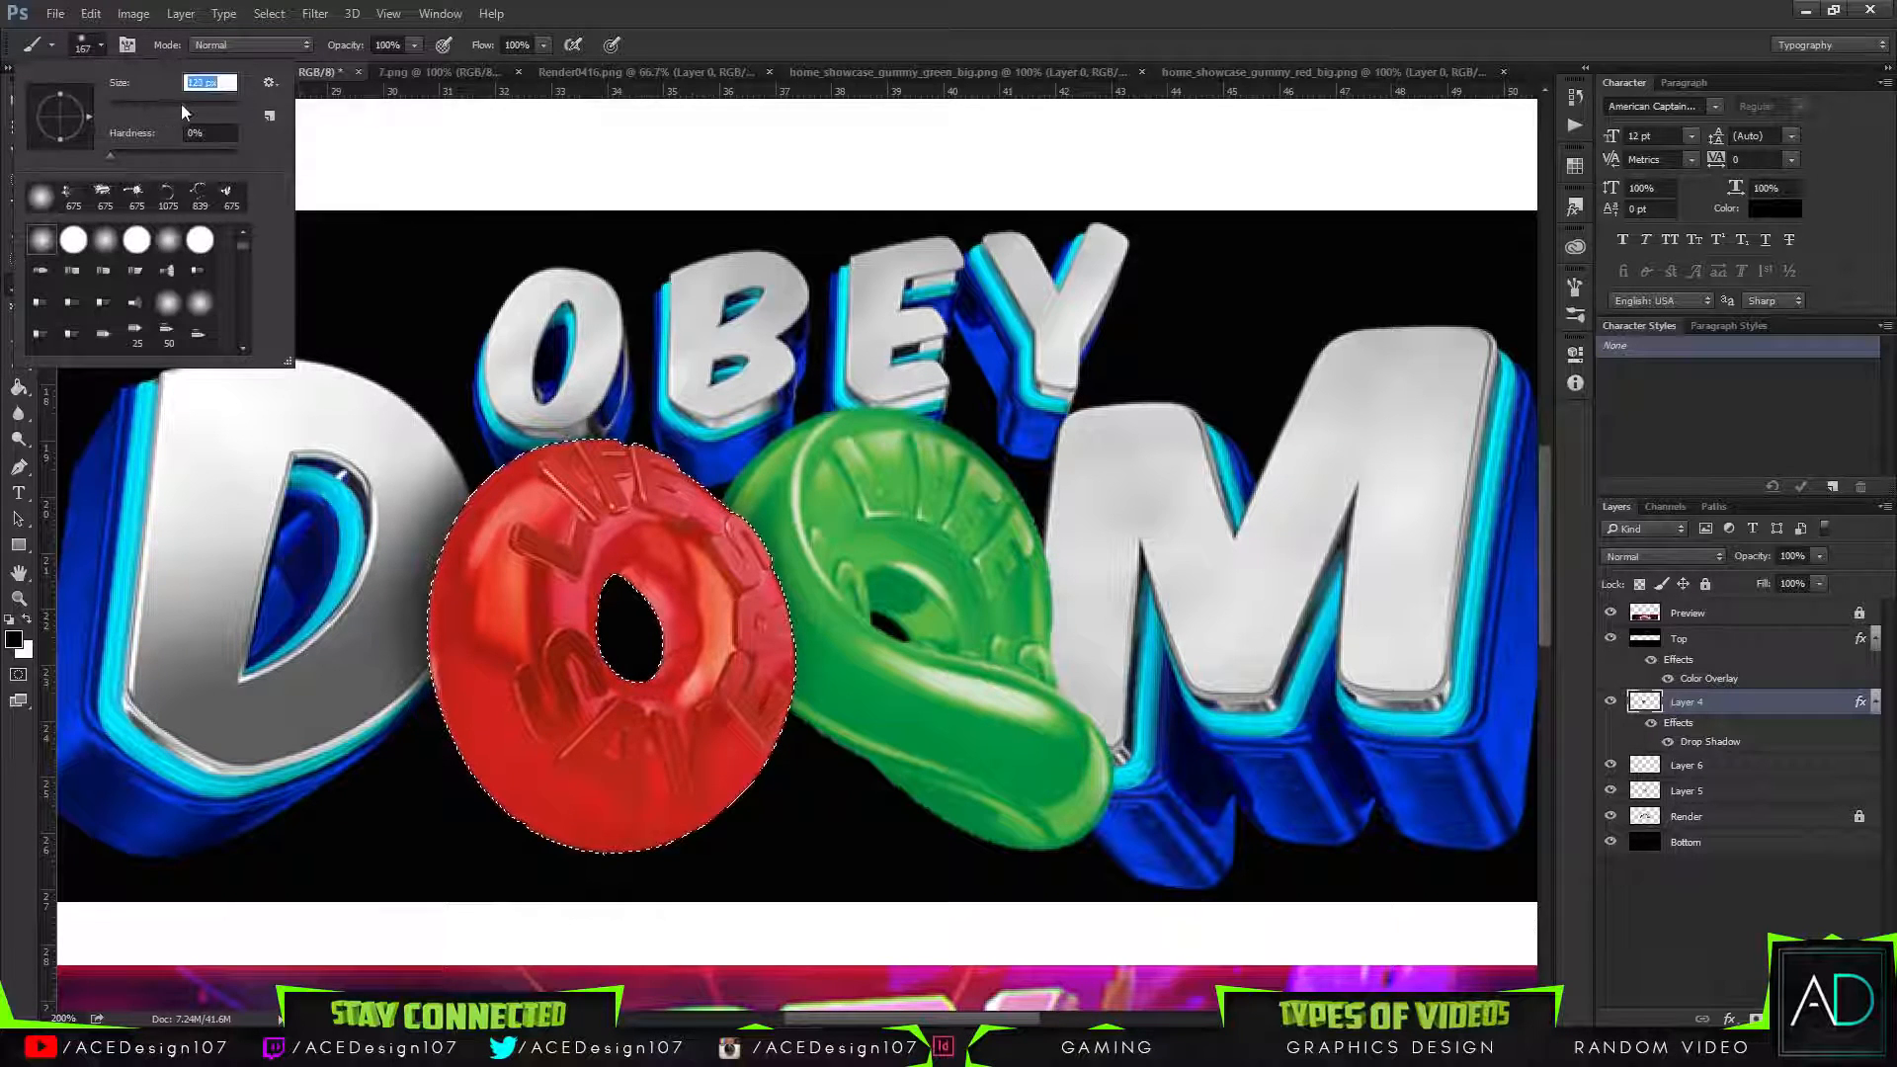
pyautogui.click(721, 589)
pyautogui.hotkey('ctrl', 'z')
pyautogui.click(101, 46)
pyautogui.moveTo(177, 105); pyautogui.dragTo(165, 107)
pyautogui.click(724, 566)
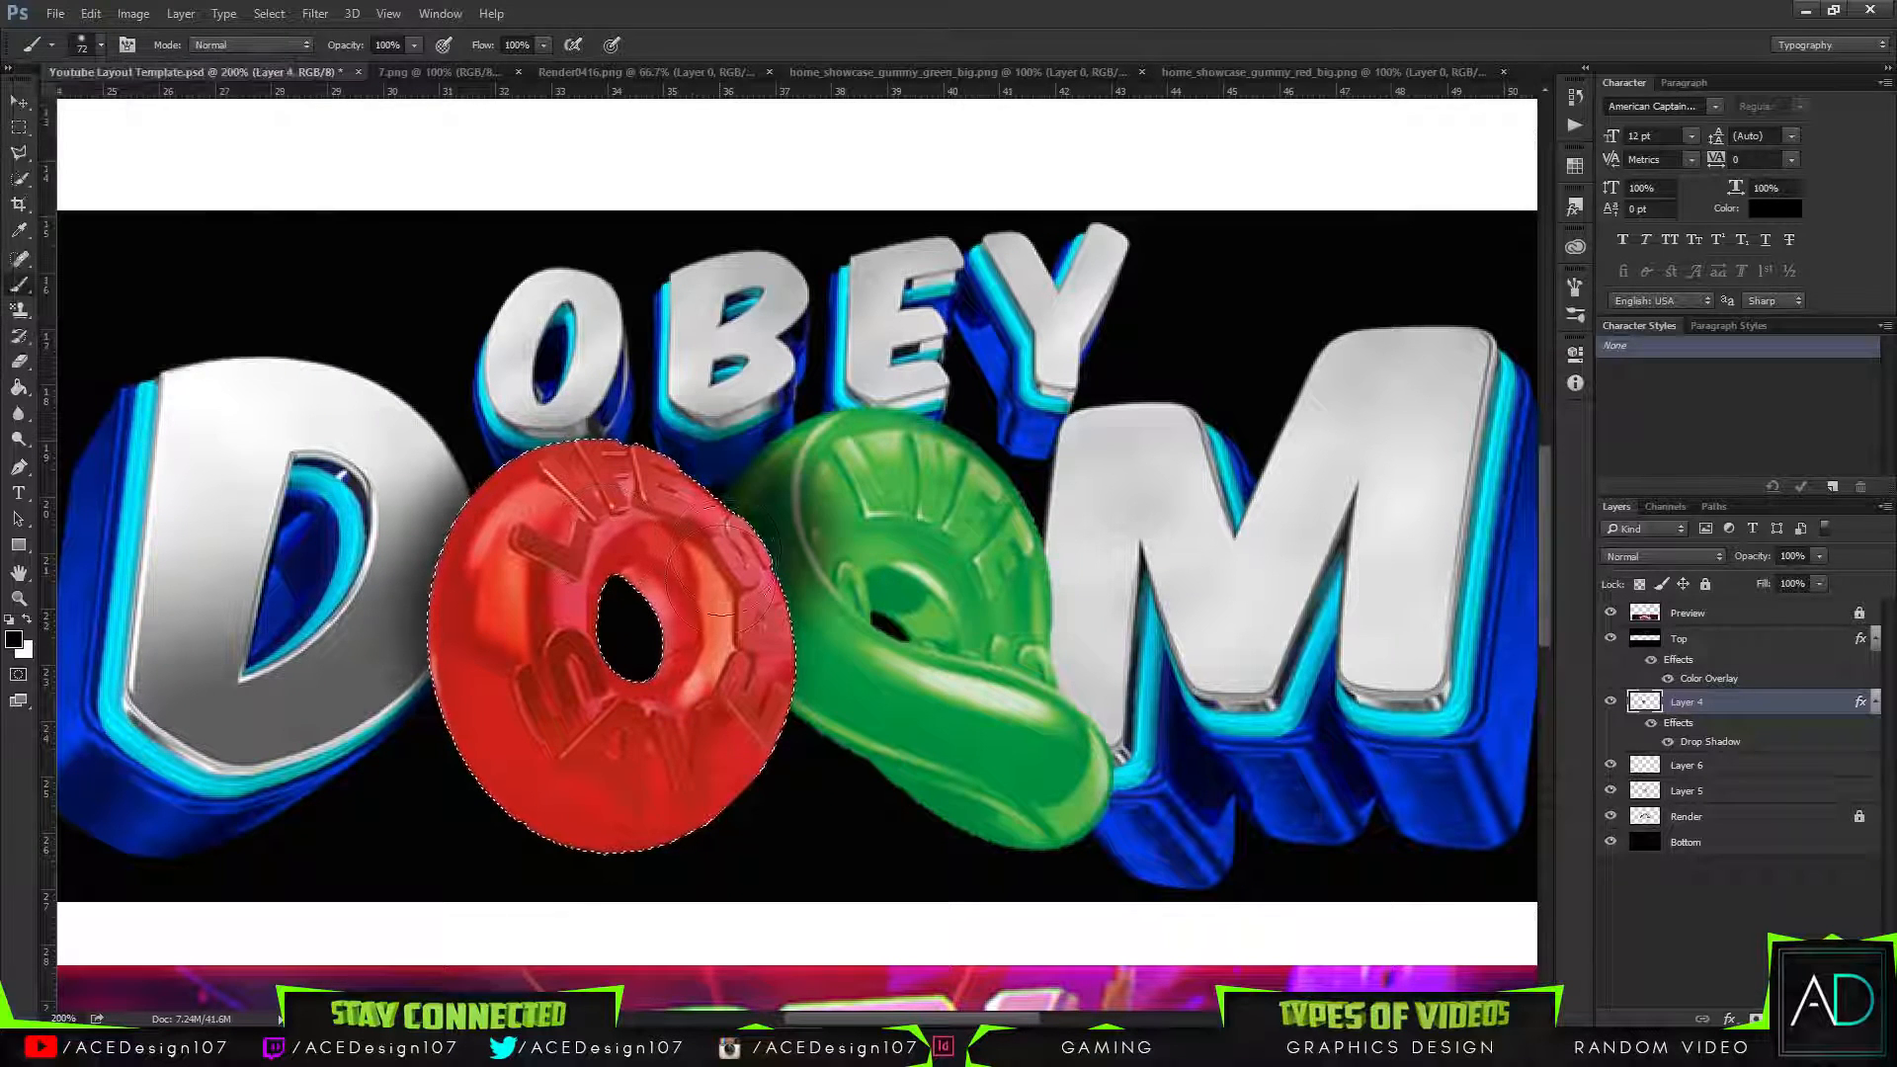
pyautogui.hotkey('ctrl', 'z')
pyautogui.click(742, 608)
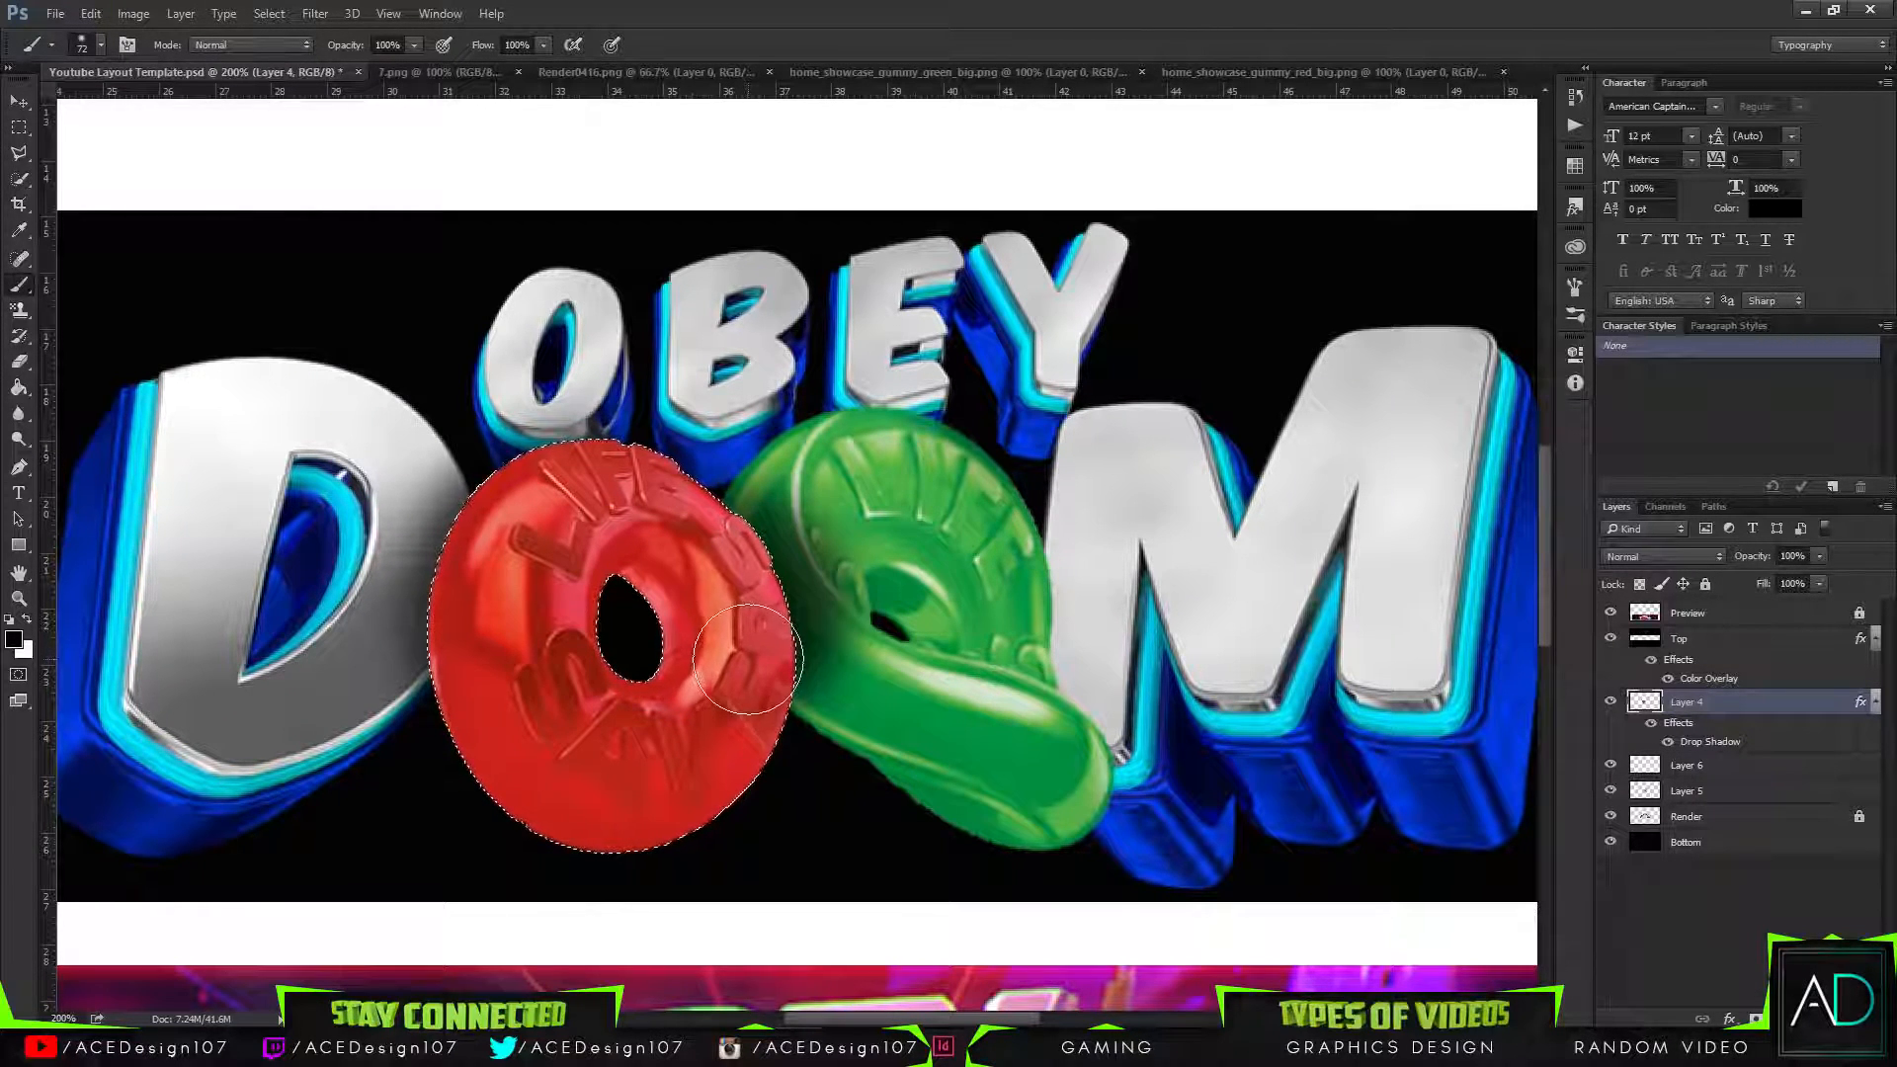
pyautogui.hotkey('ctrl', 'z')
# Try more black shading dabs on the red ring with the soft brush set to 83 px.
pyautogui.click(725, 669)
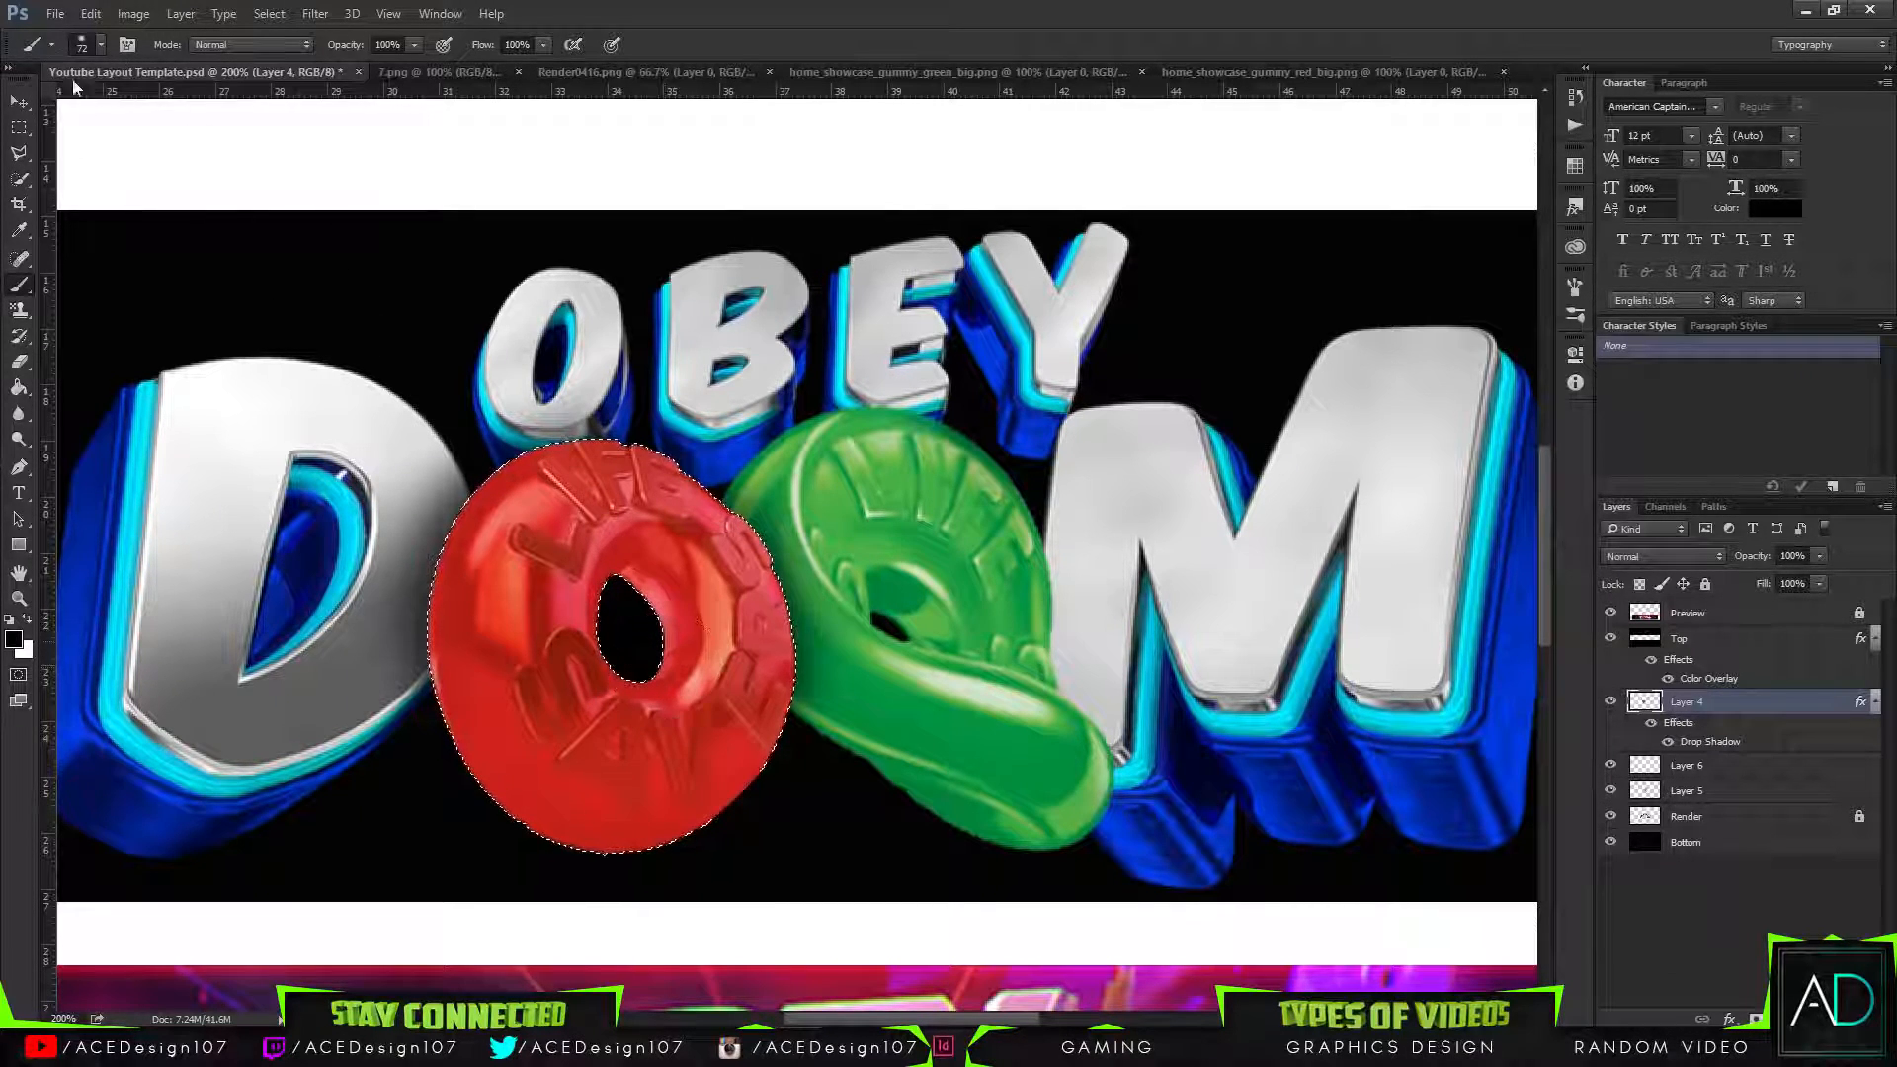
pyautogui.click(100, 45)
pyautogui.click(163, 109)
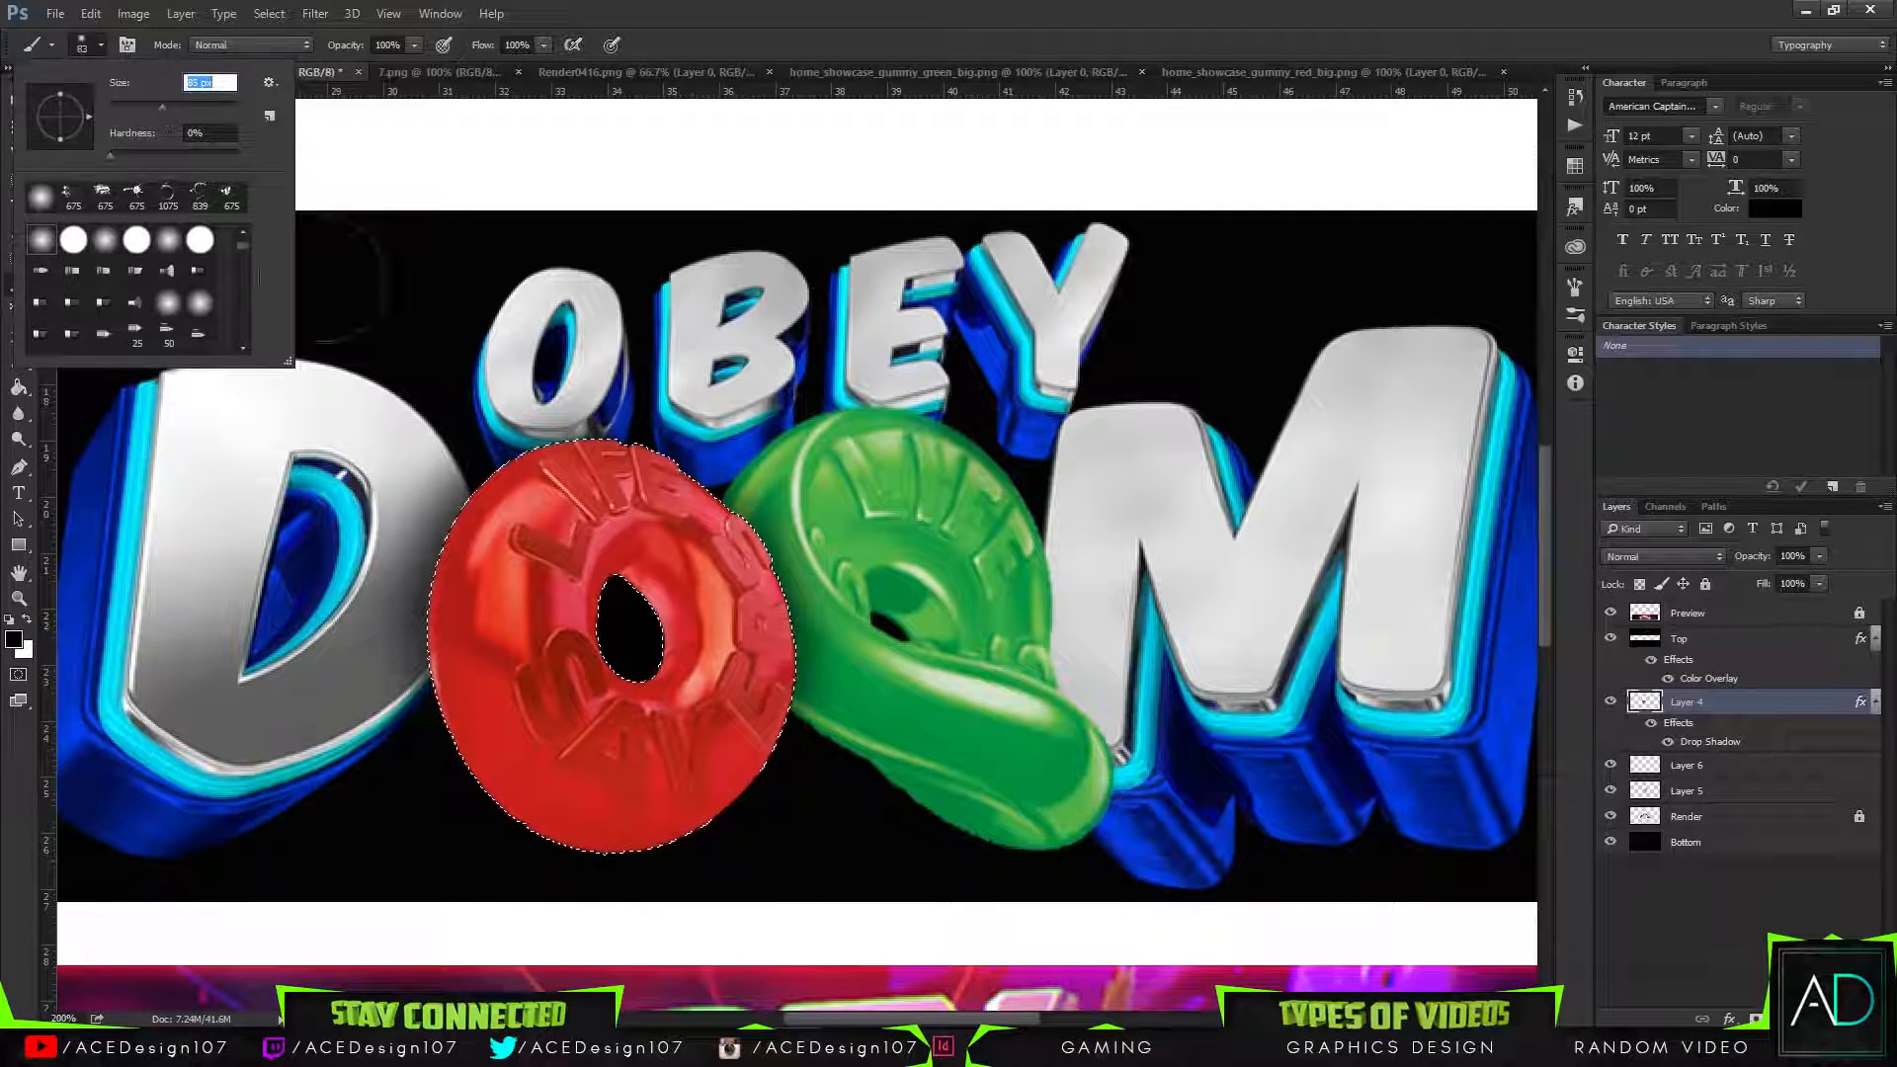
pyautogui.click(691, 621)
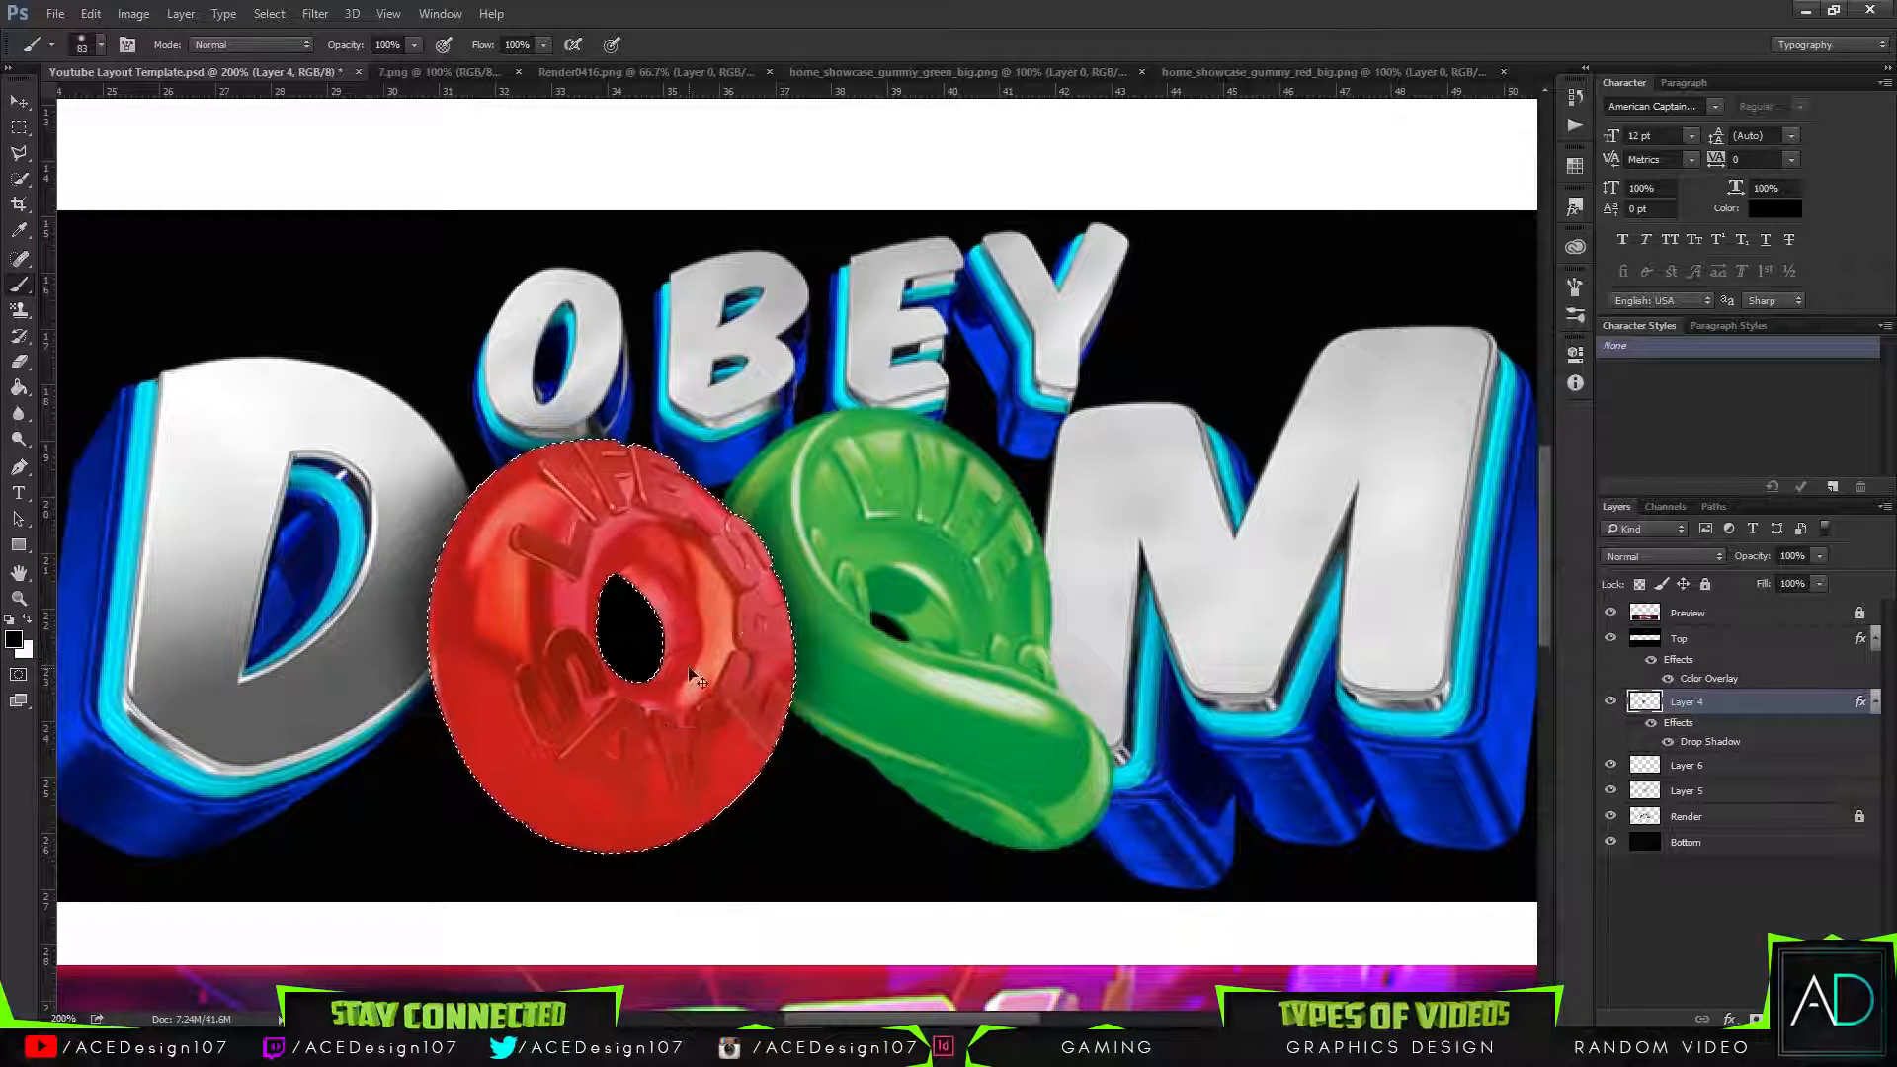
pyautogui.hotkey('ctrl', '0')
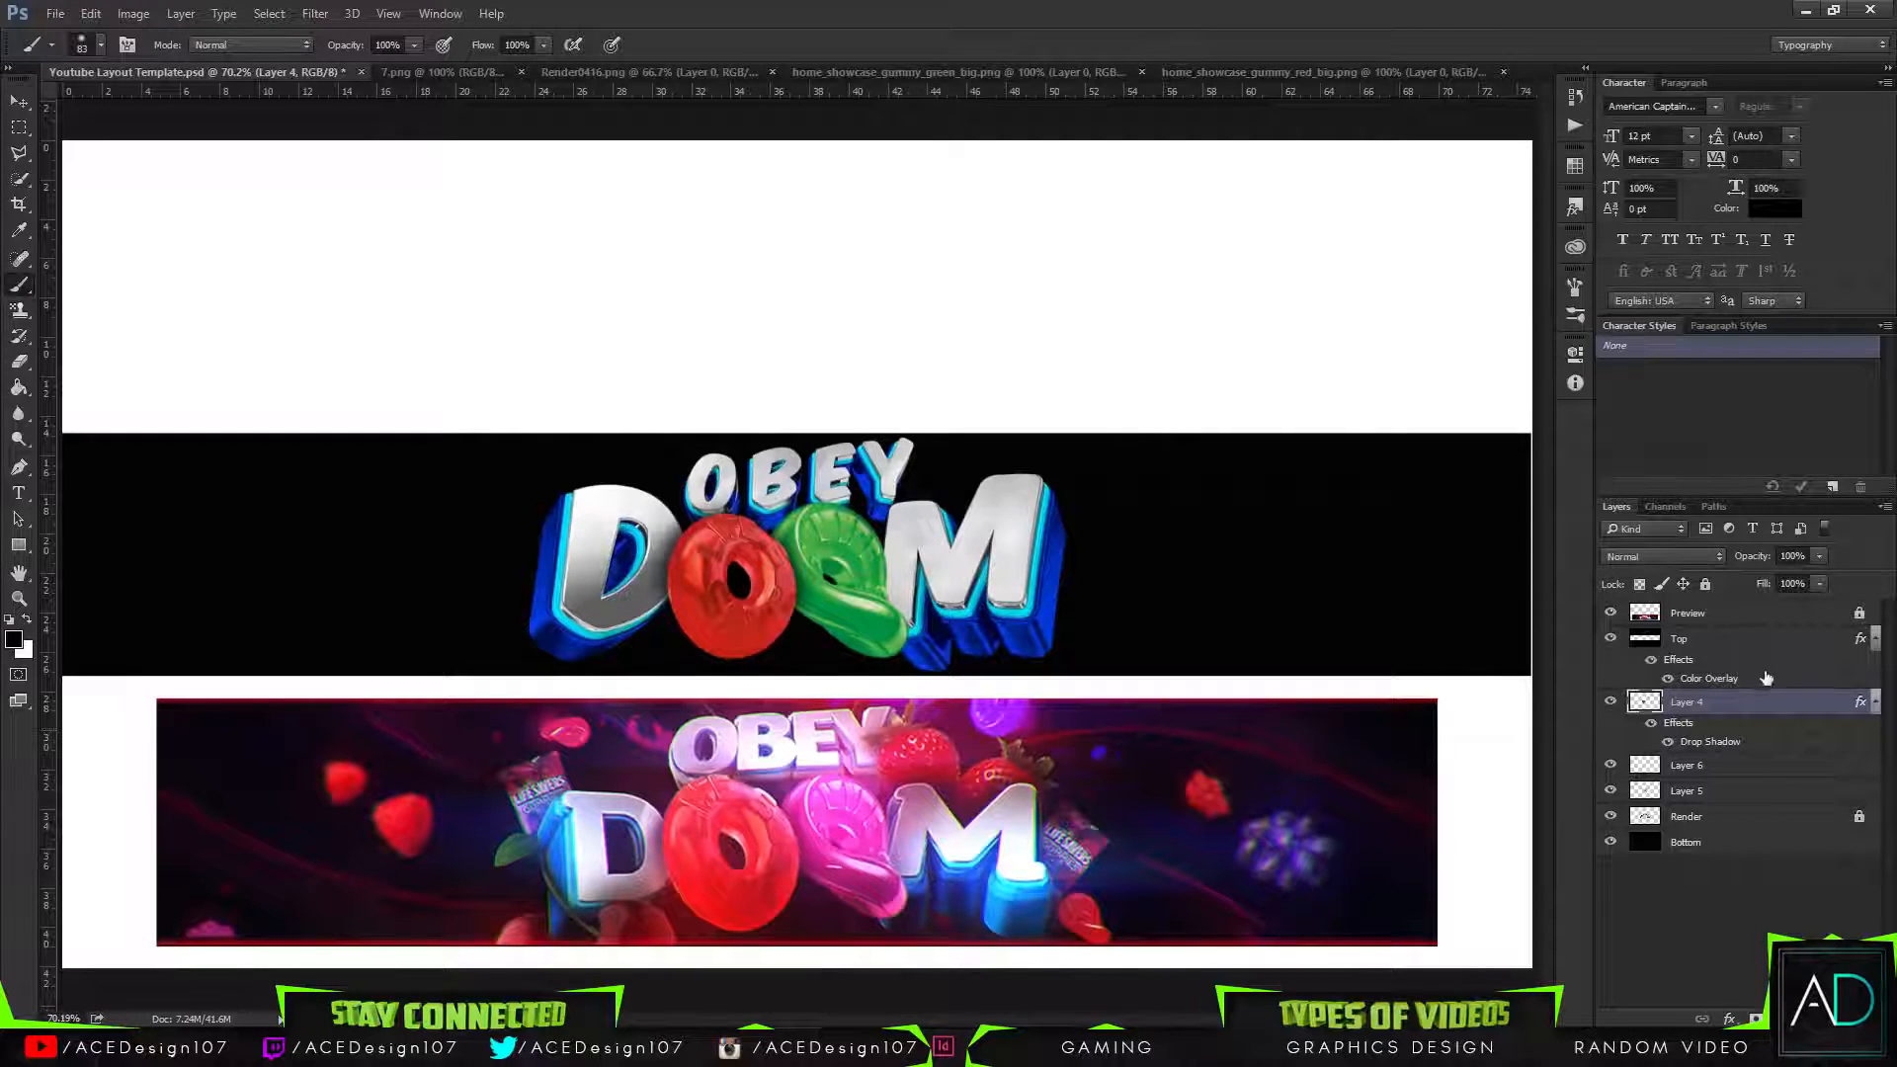
# Recolour the green ring on Layer 5 to magenta using Hue/Saturation with Hue +180 and Lightness +7.
pyautogui.click(1734, 768)
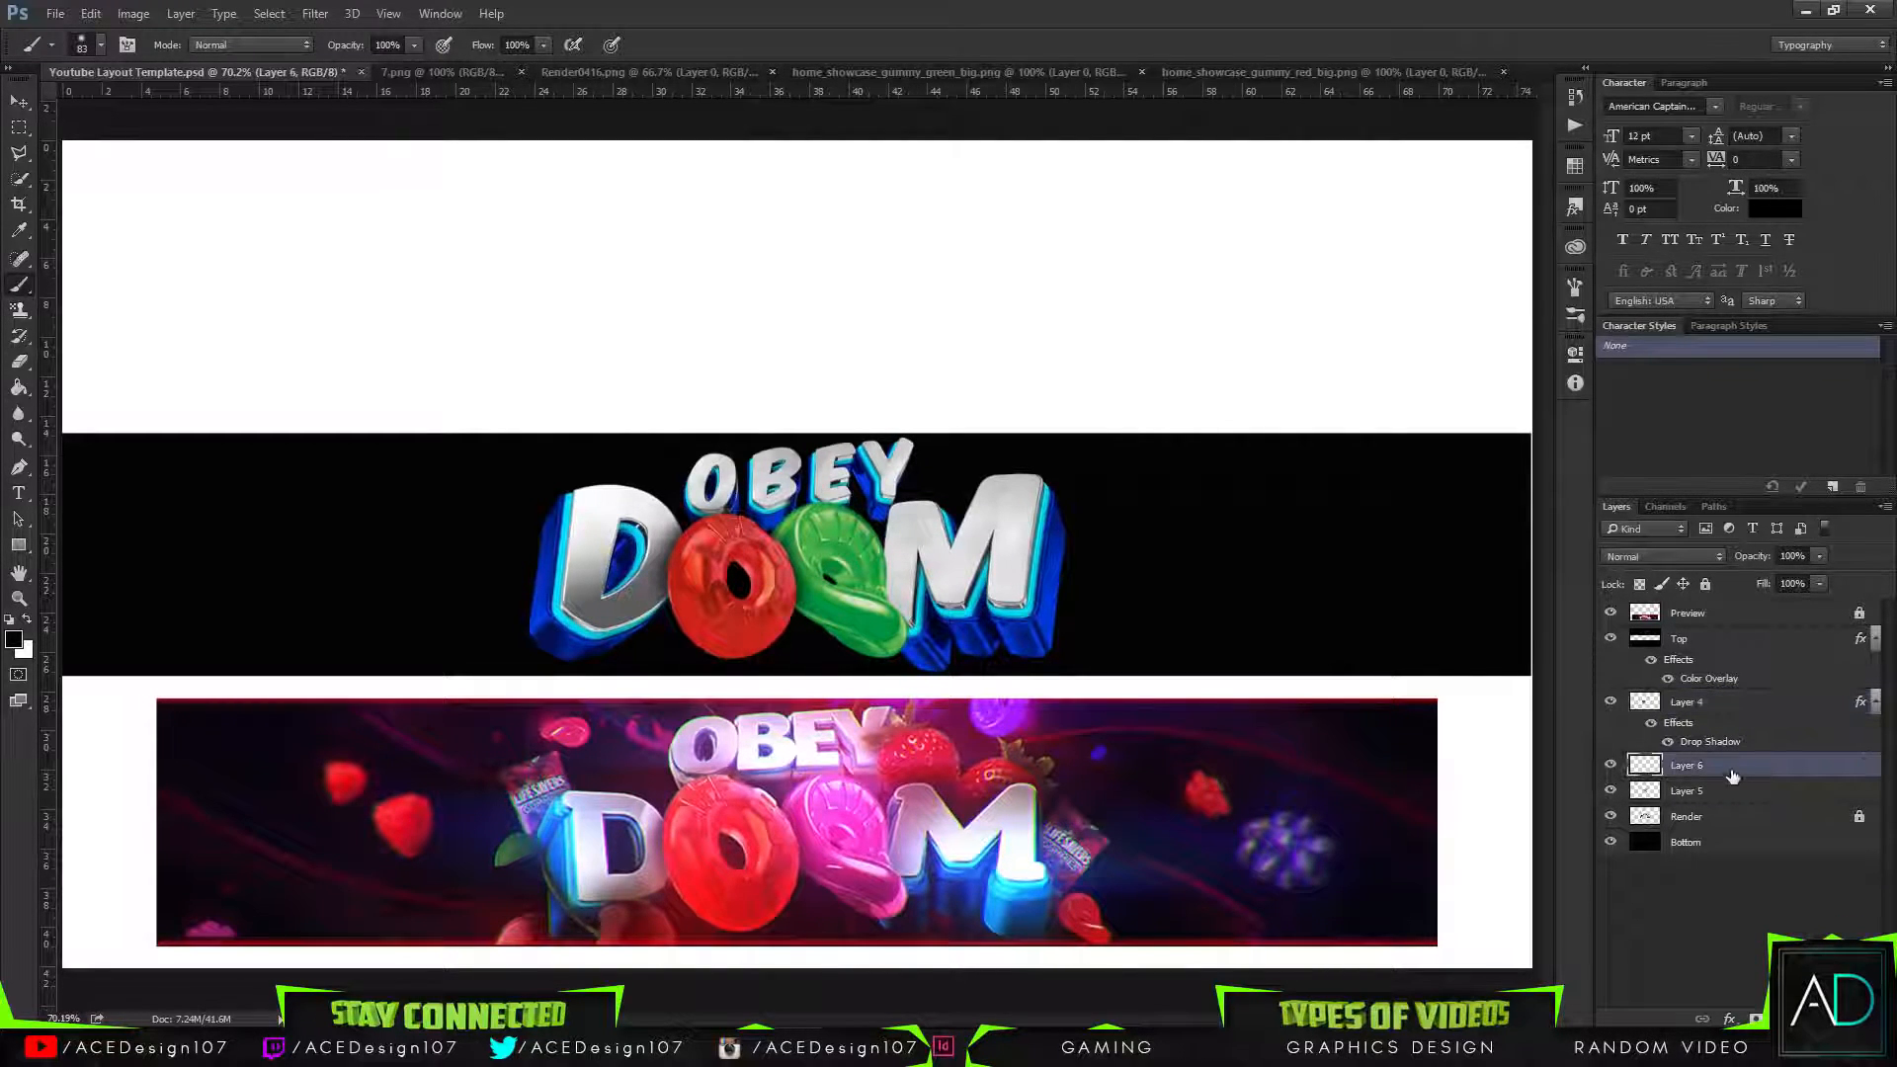
pyautogui.click(1744, 794)
pyautogui.hotkey('ctrl', 'u')
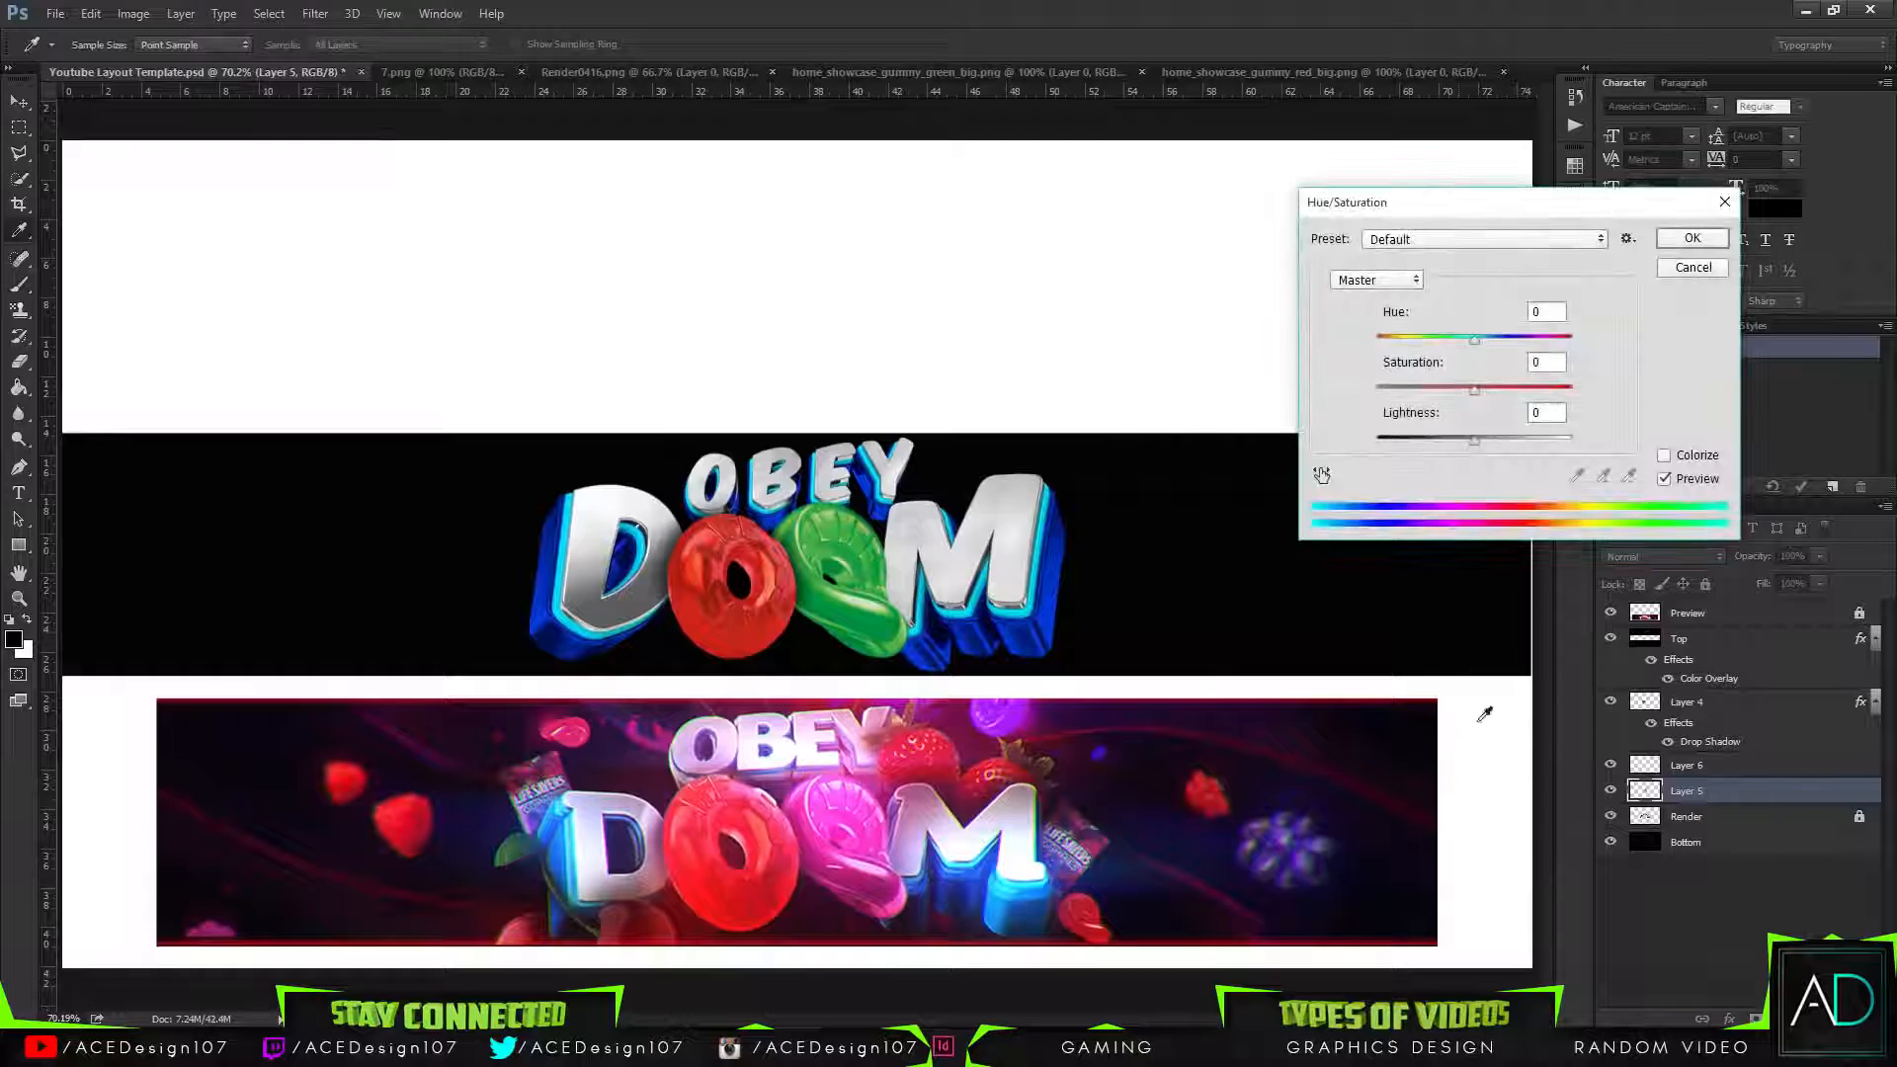
pyautogui.moveTo(1465, 340); pyautogui.dragTo(1373, 351)
pyautogui.moveTo(1474, 441); pyautogui.dragTo(1487, 397)
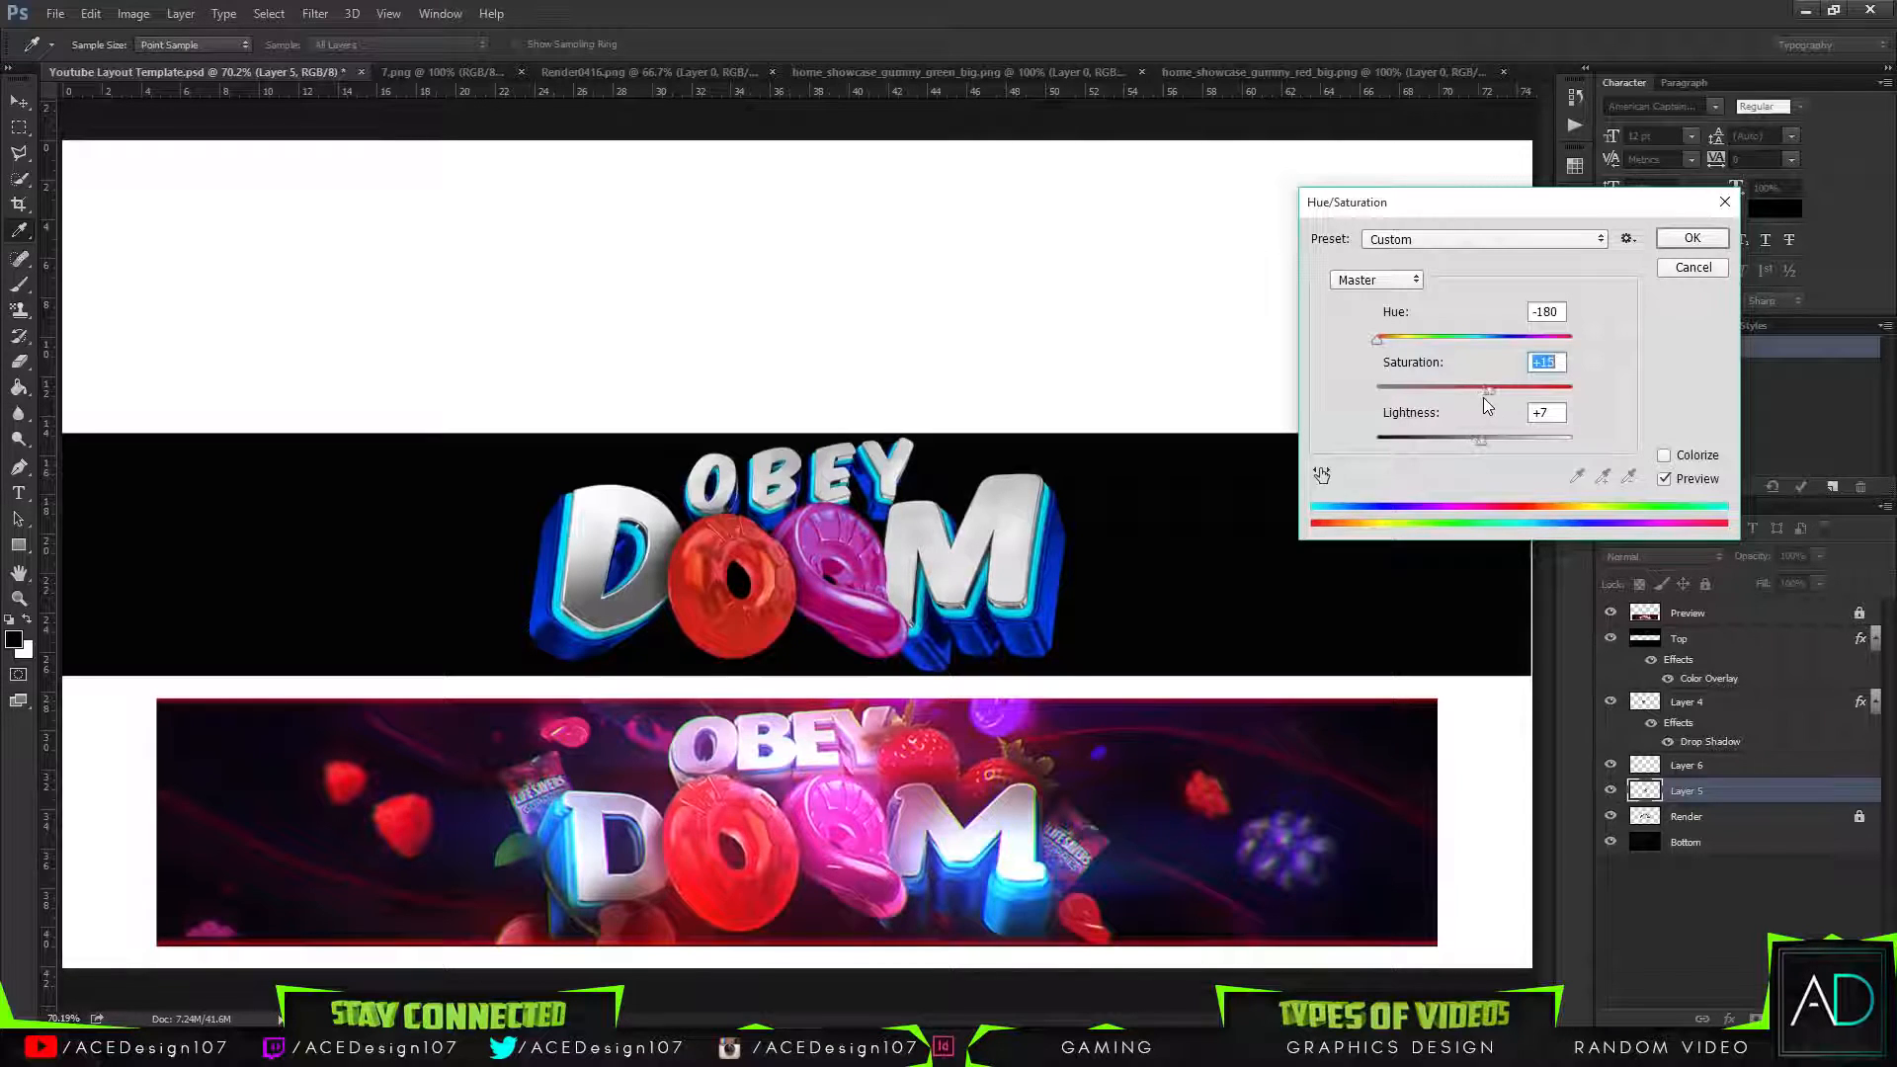
pyautogui.moveTo(1391, 346); pyautogui.dragTo(1598, 354)
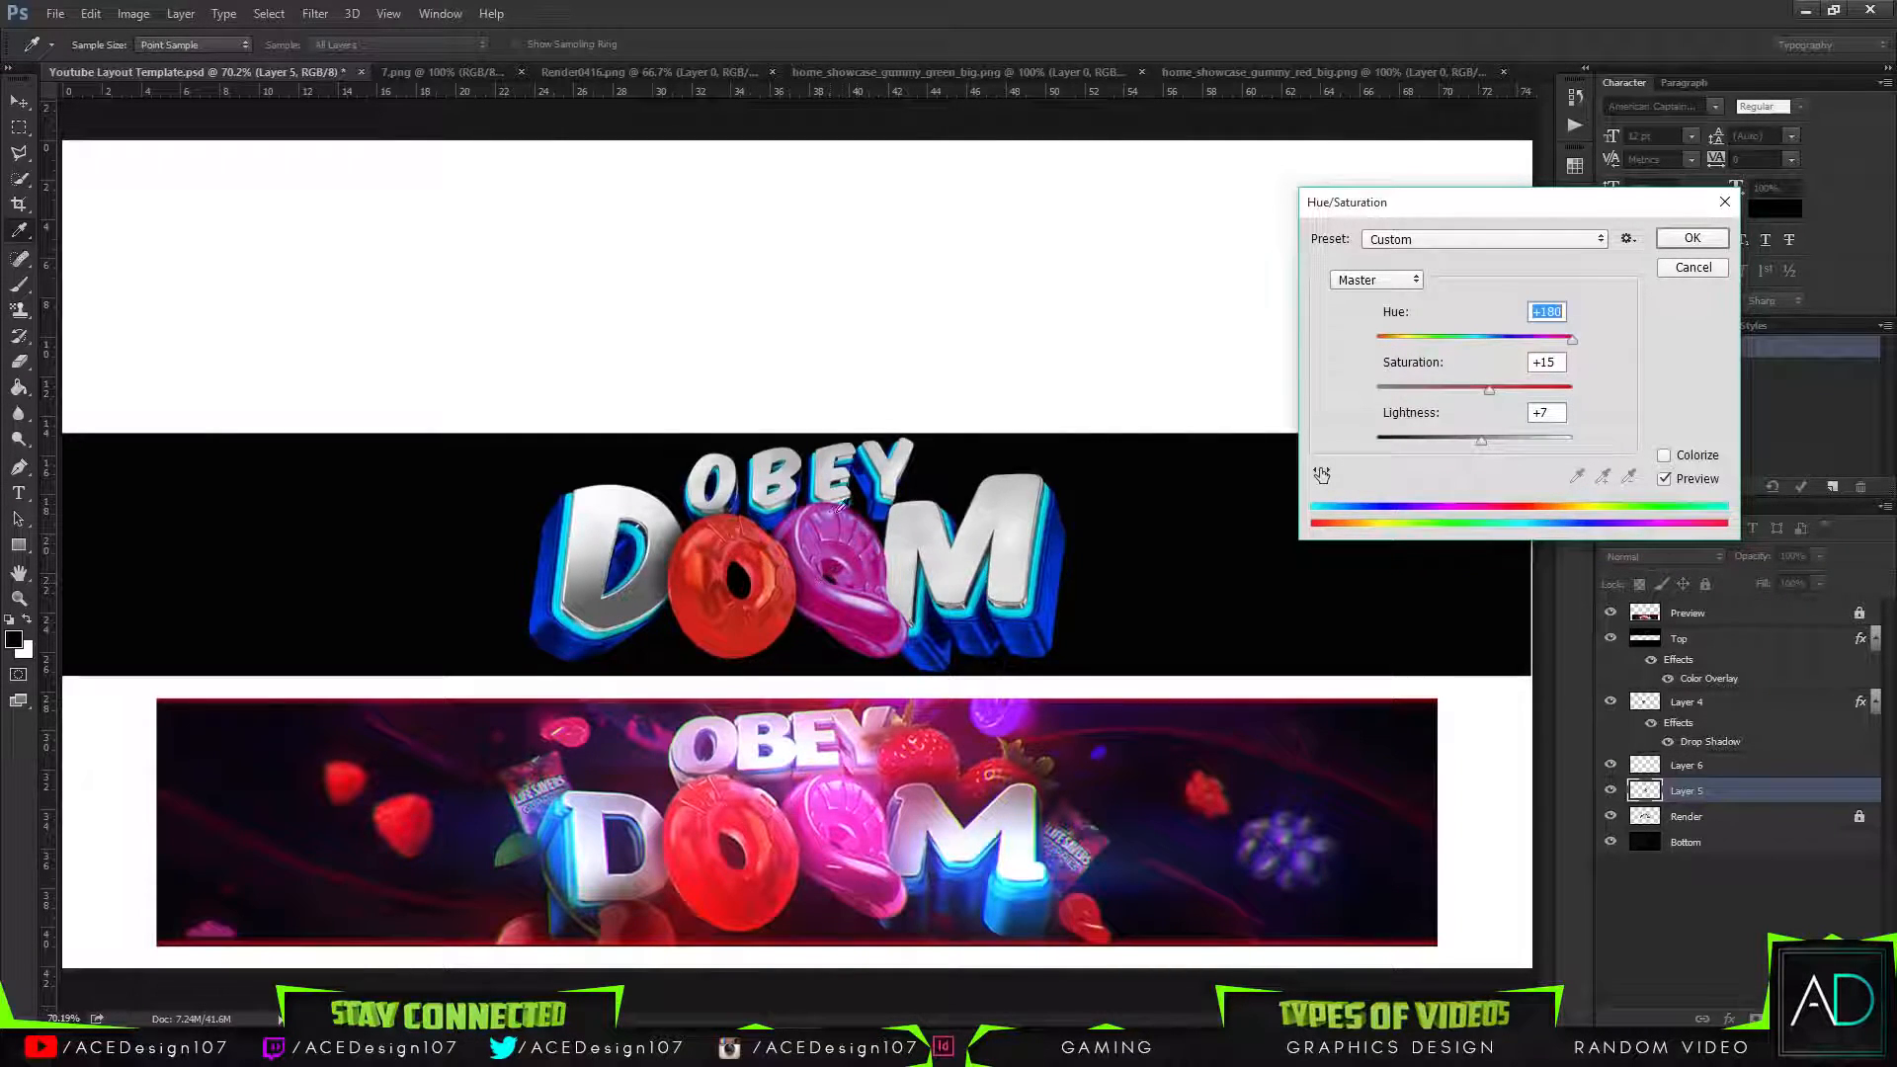
pyautogui.moveTo(1489, 390); pyautogui.dragTo(1474, 388)
pyautogui.click(1699, 230)
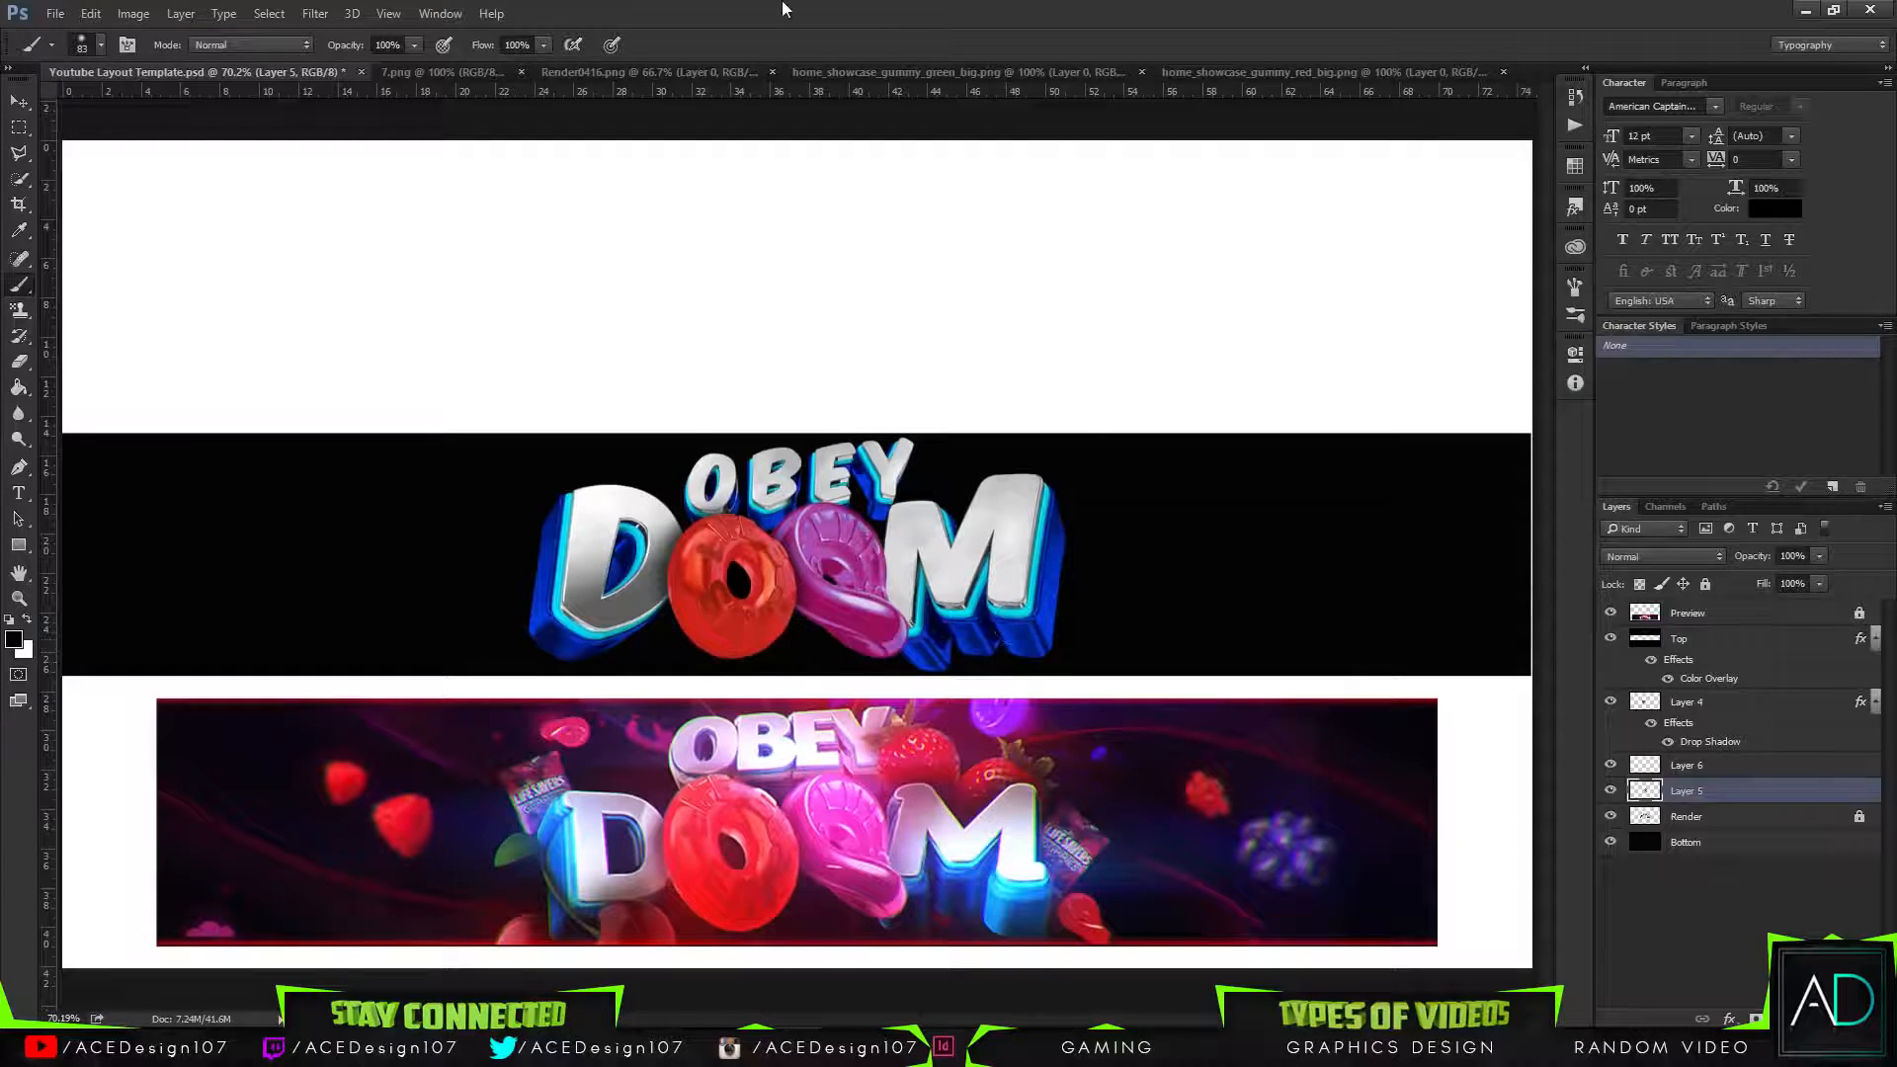
# Add a Multiply drop shadow to the magenta ring with 66% opacity, 0 px distance, 10% spread and about 21 px size.
pyautogui.click(19, 100)
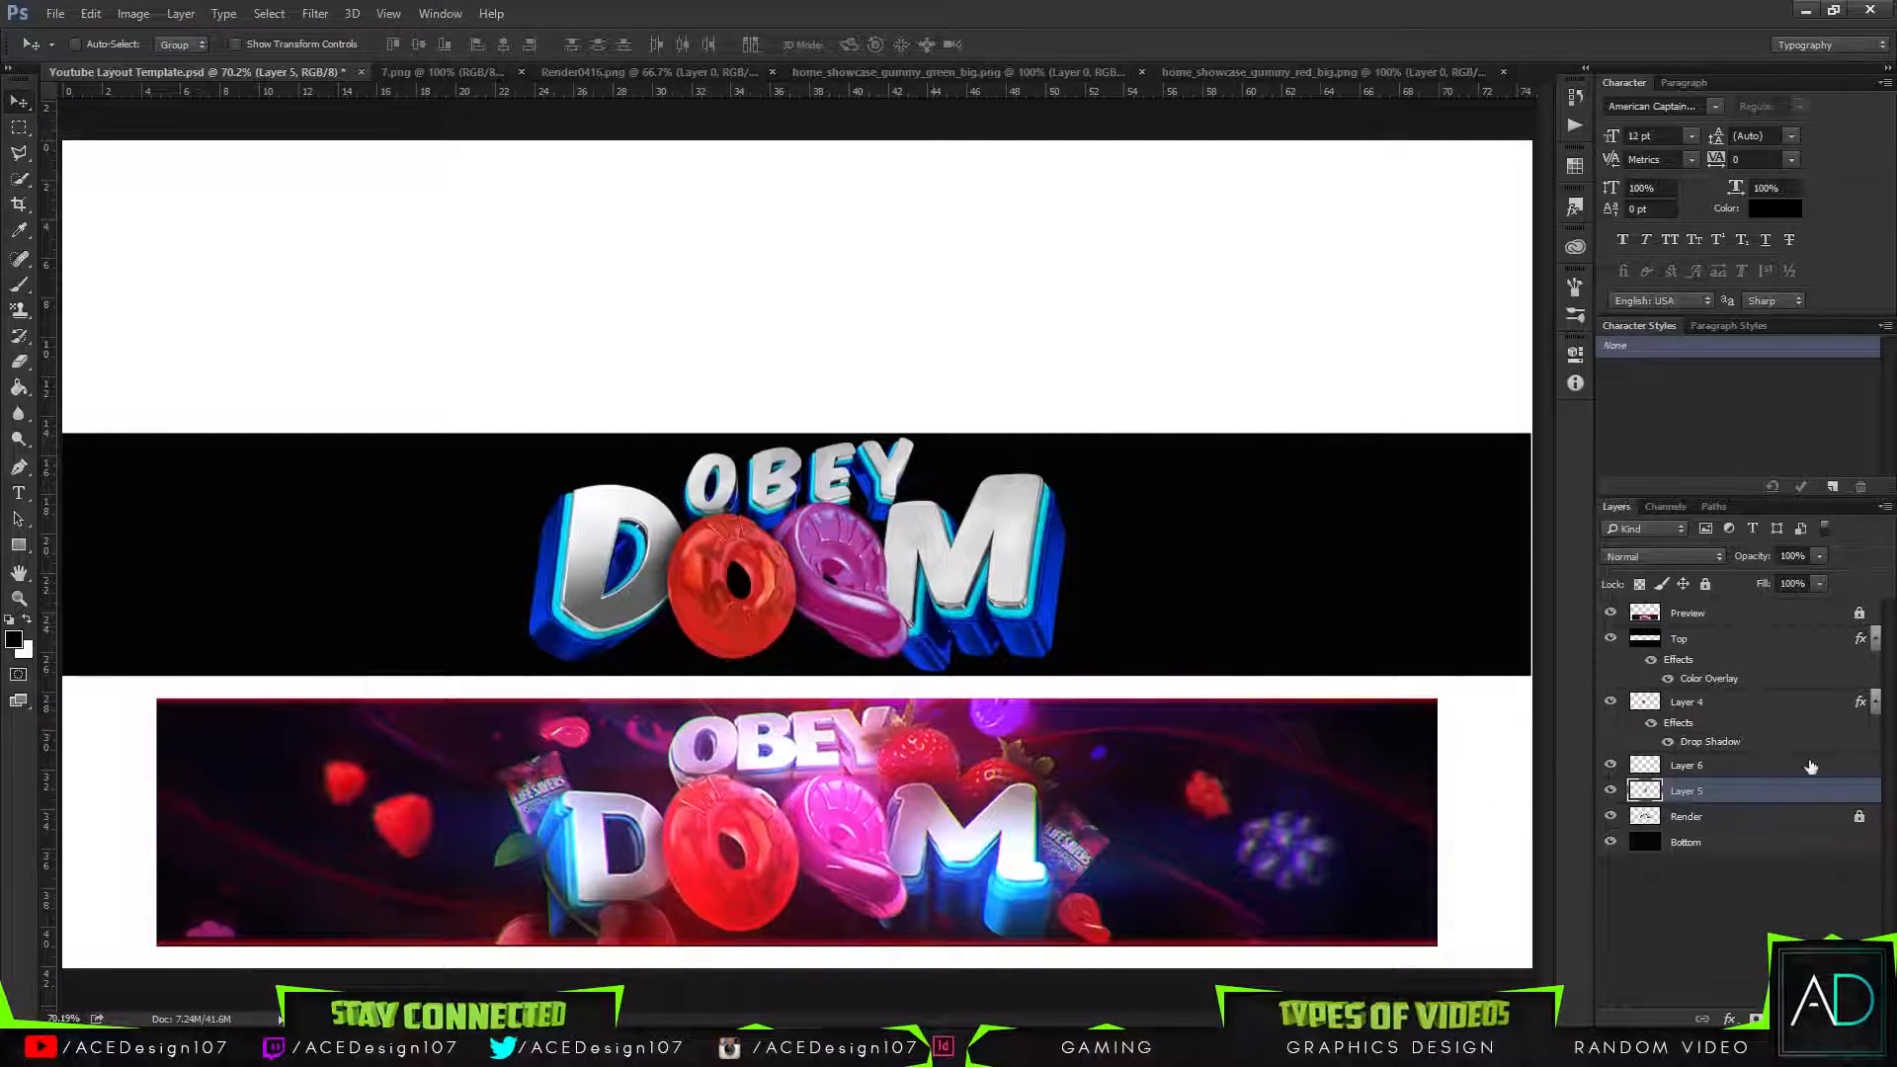
pyautogui.click(1715, 705)
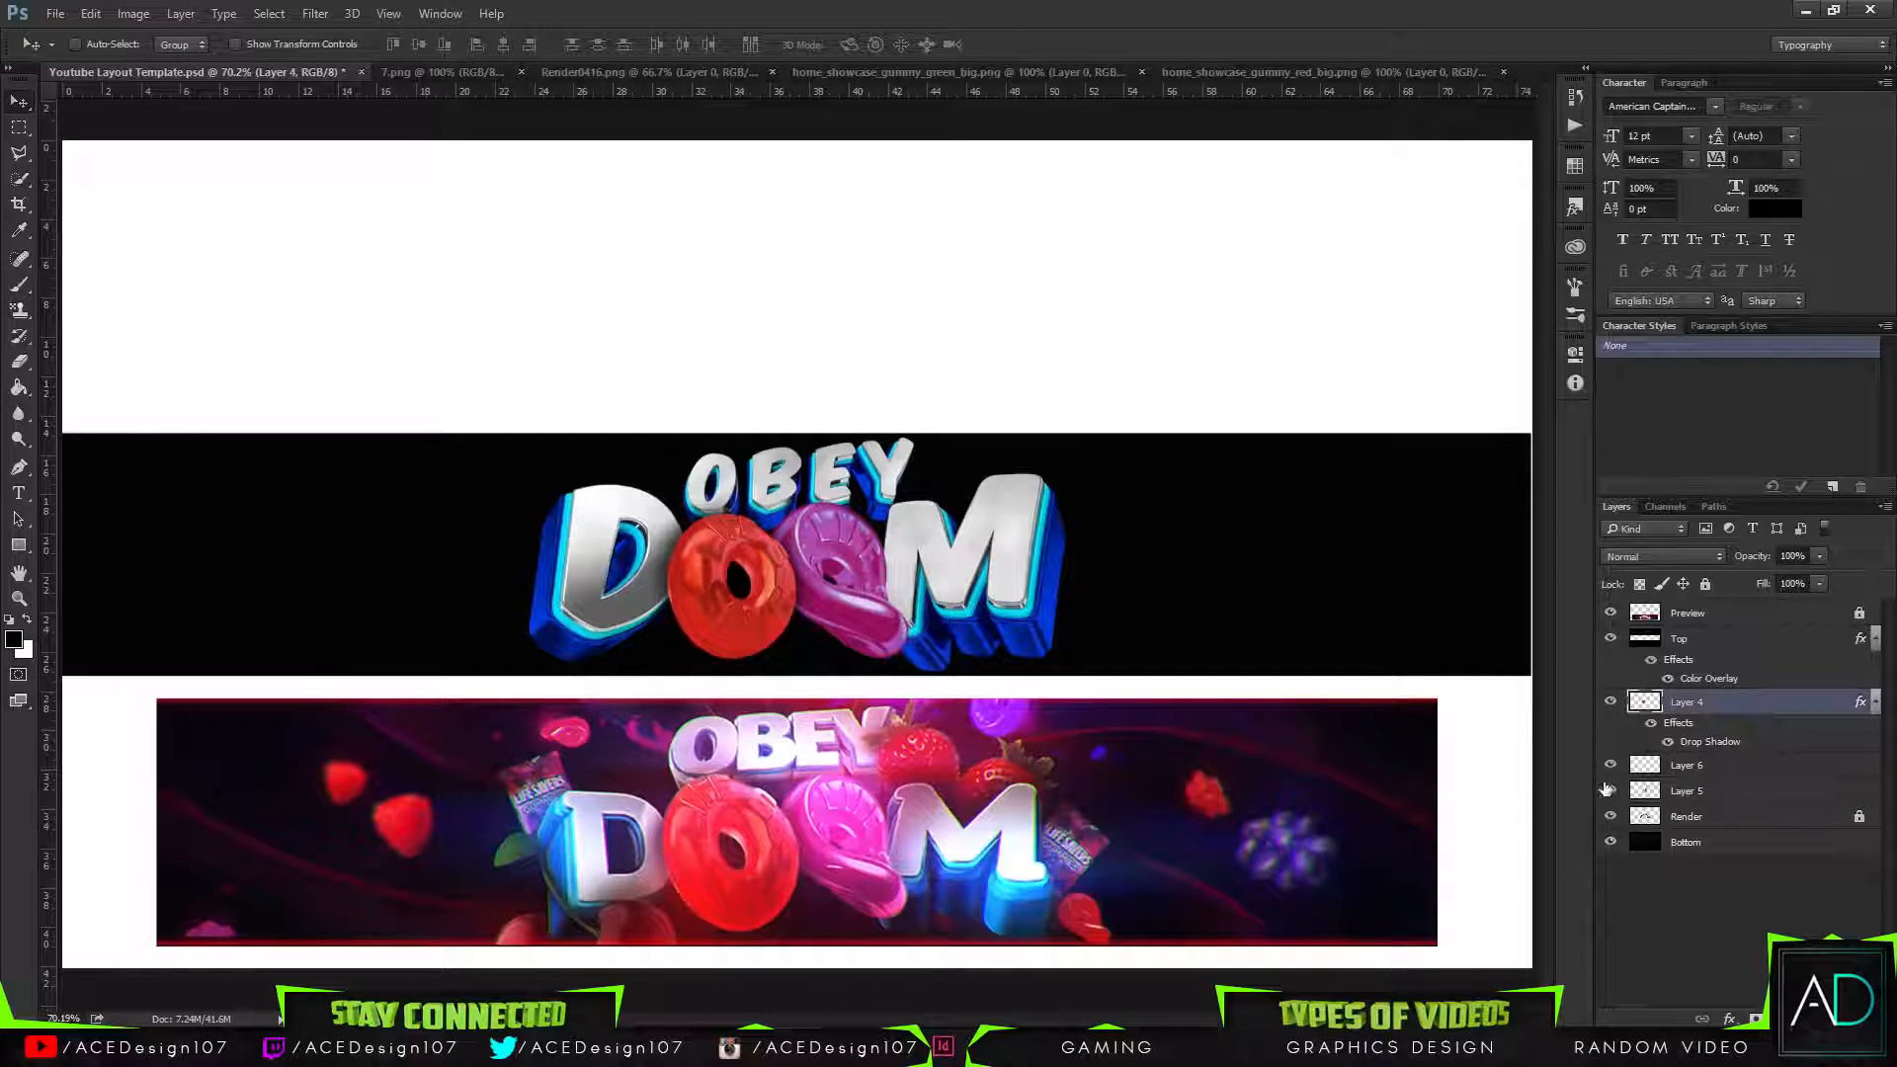
pyautogui.rightClick(1719, 790)
pyautogui.click(1550, 148)
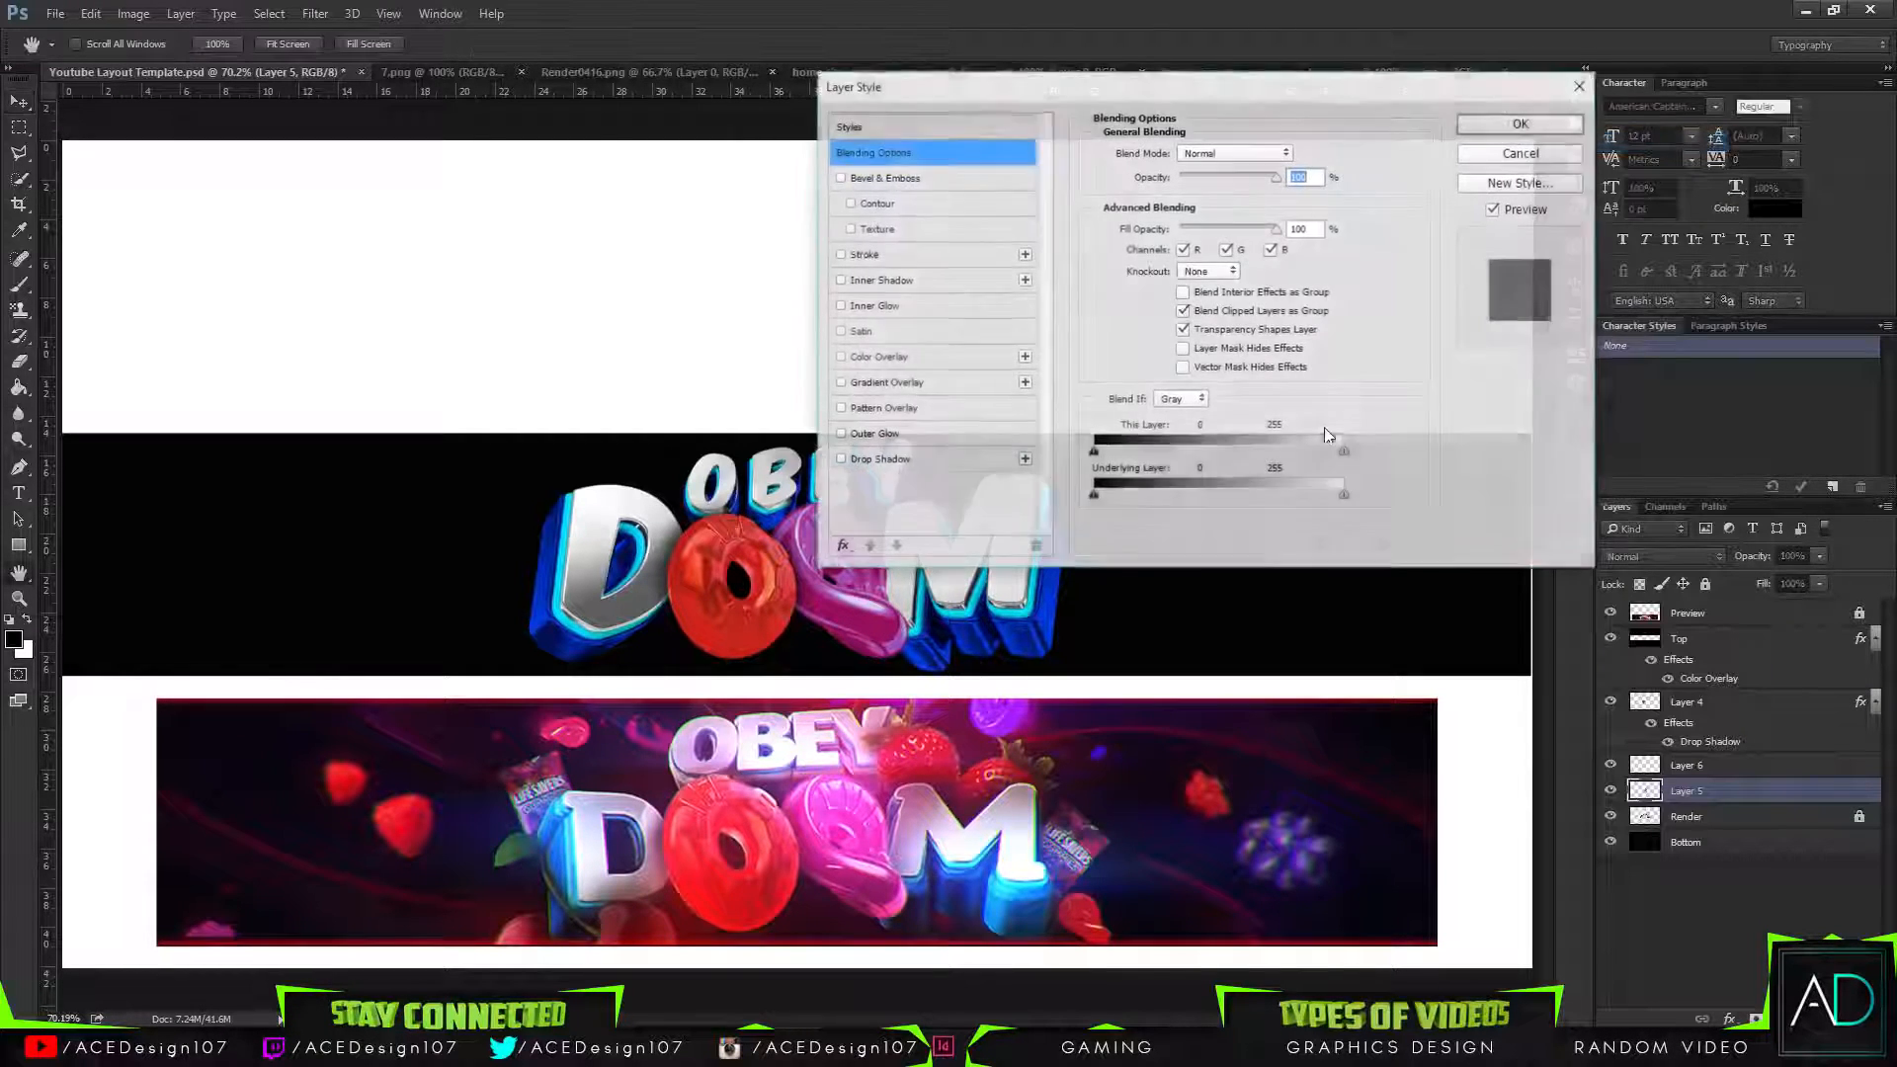
pyautogui.click(887, 460)
pyautogui.moveTo(1123, 102); pyautogui.dragTo(1539, 136)
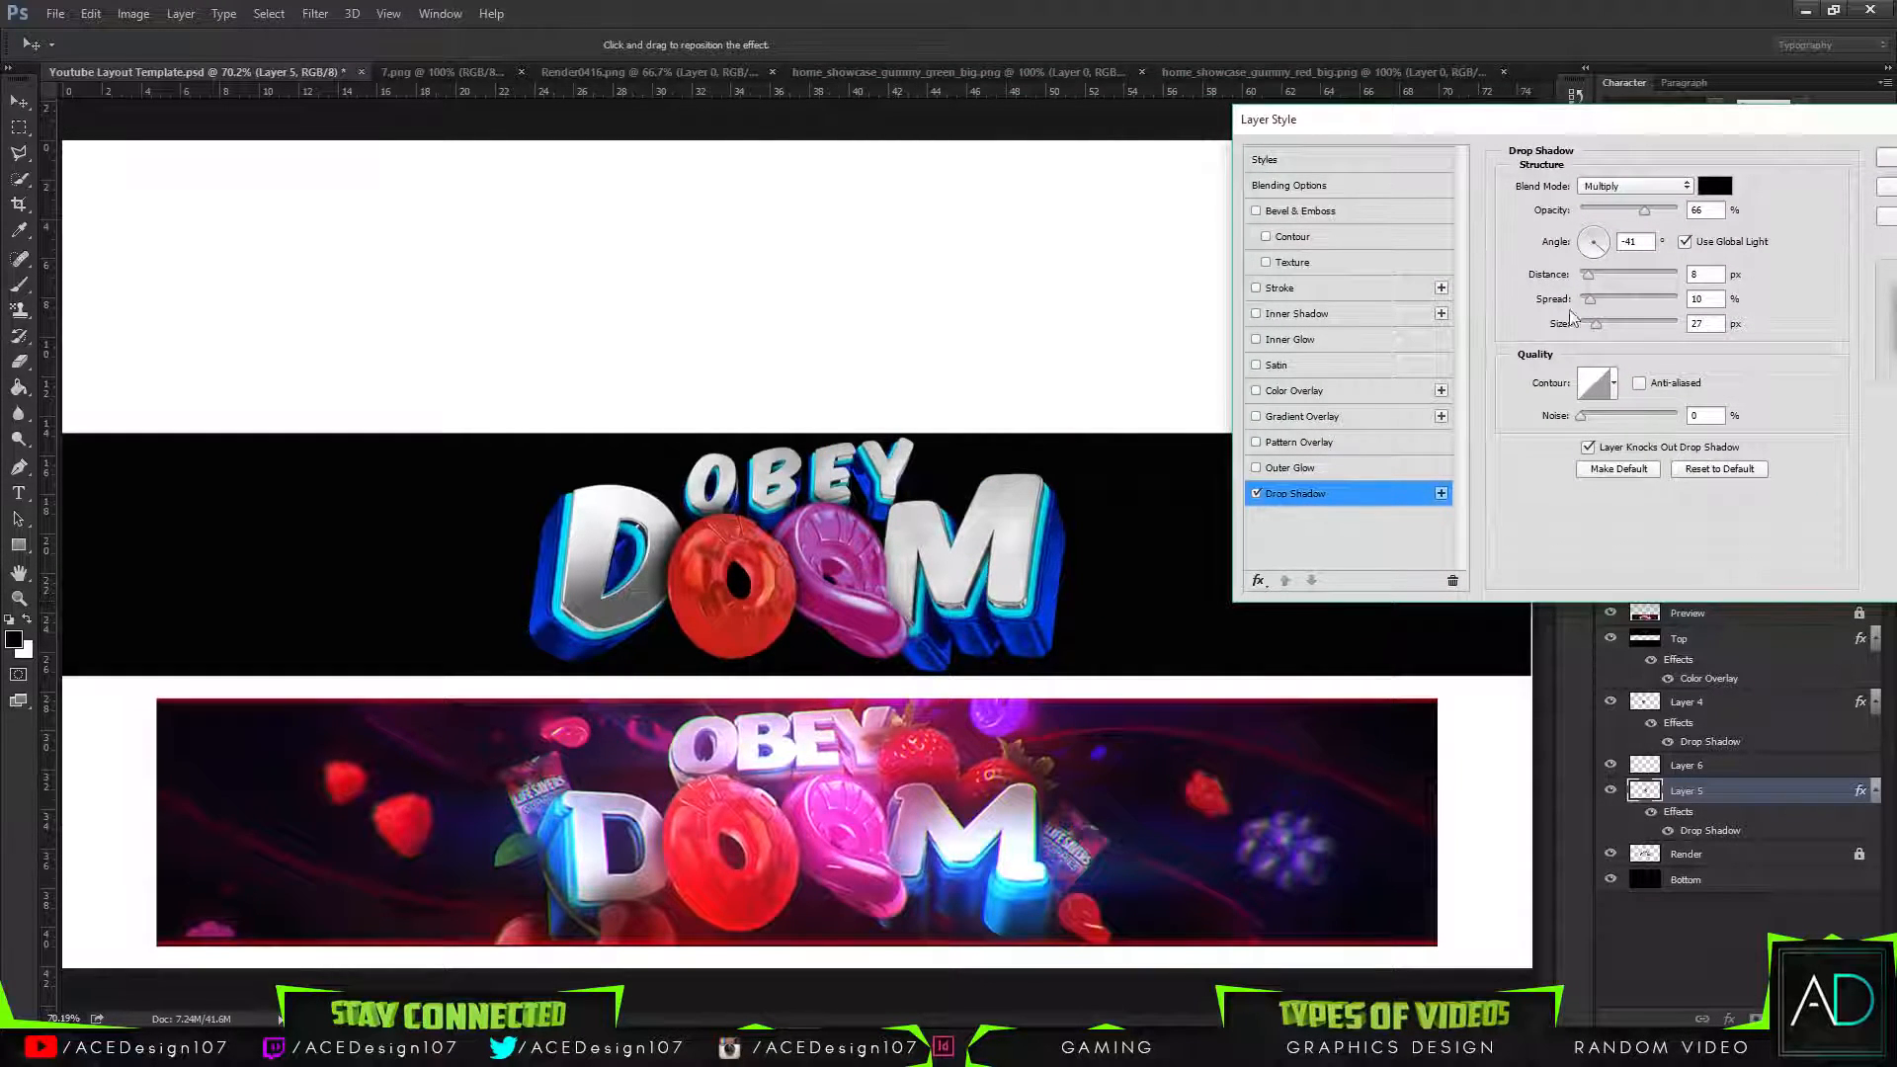
pyautogui.moveTo(1600, 323); pyautogui.dragTo(1449, 282)
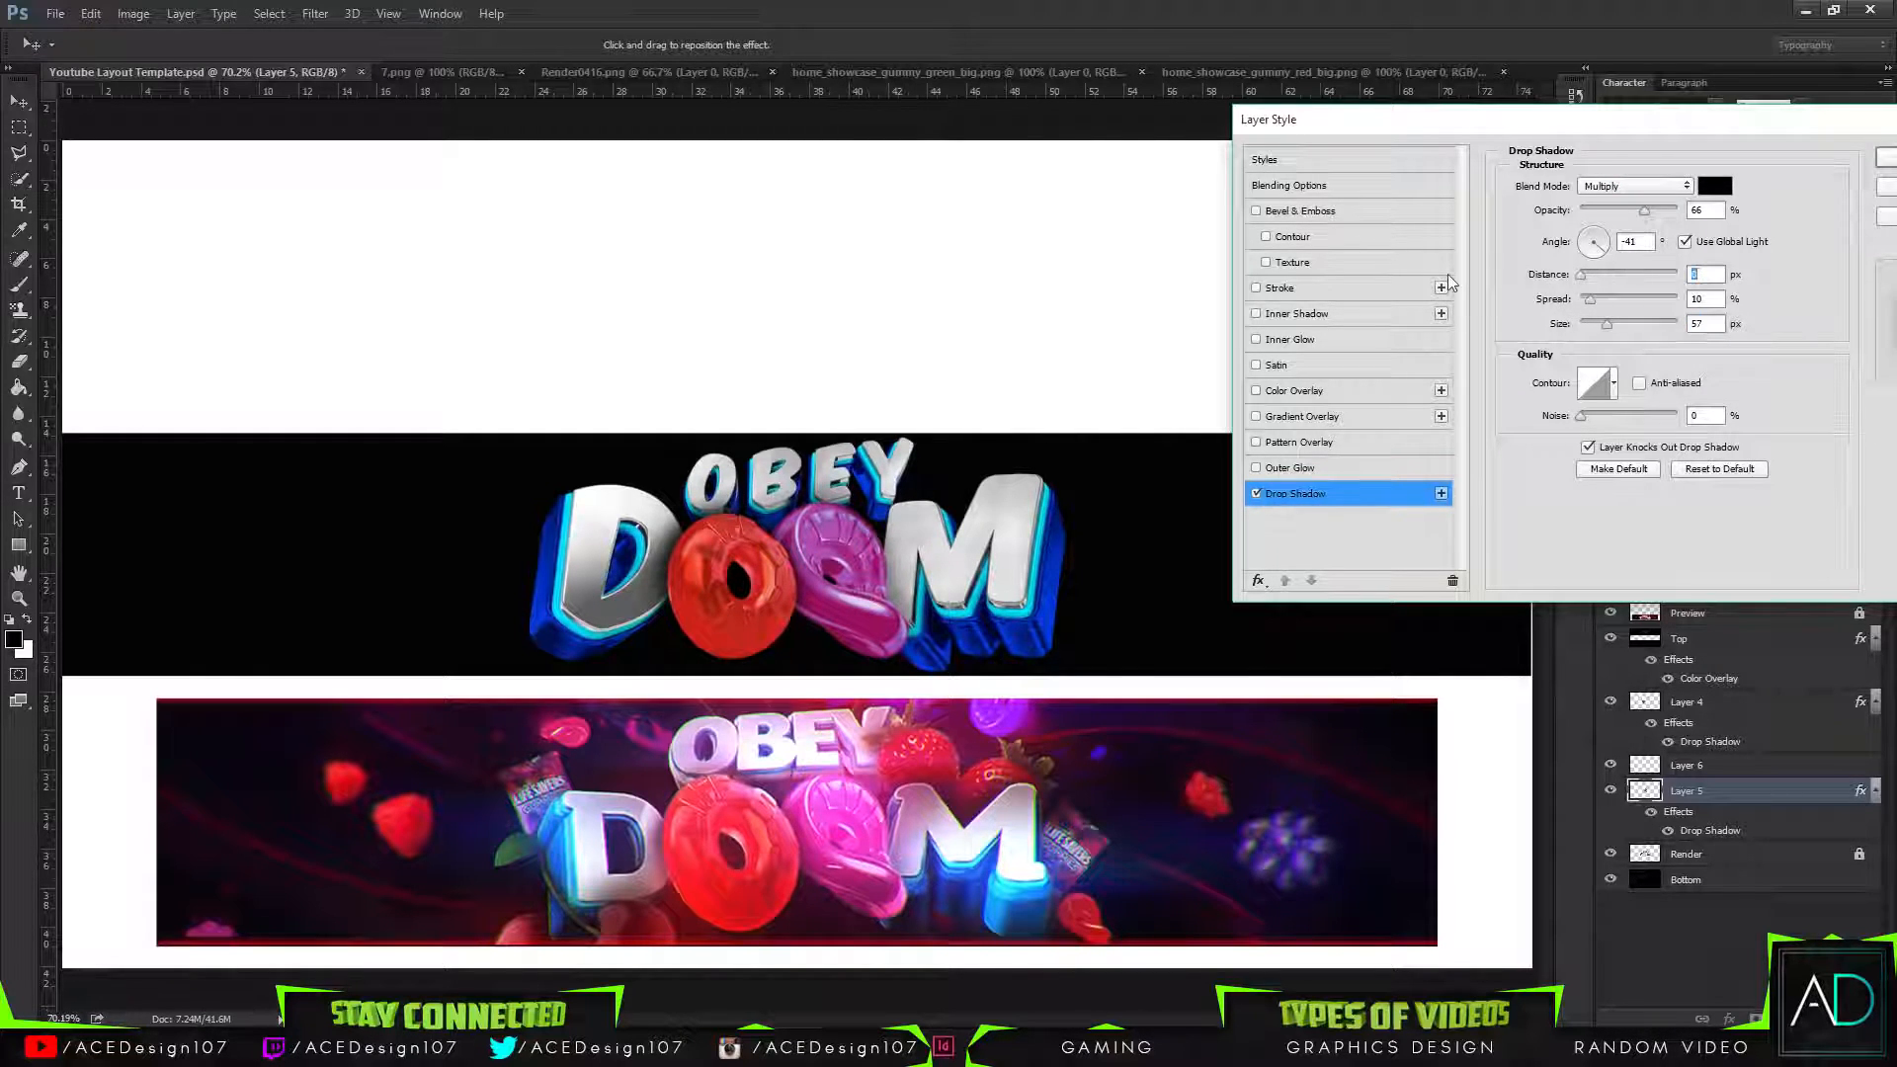
pyautogui.moveTo(1608, 329)
pyautogui.mouseDown()
pyautogui.moveTo(1657, 333)
pyautogui.moveTo(1590, 351)
pyautogui.mouseUp()
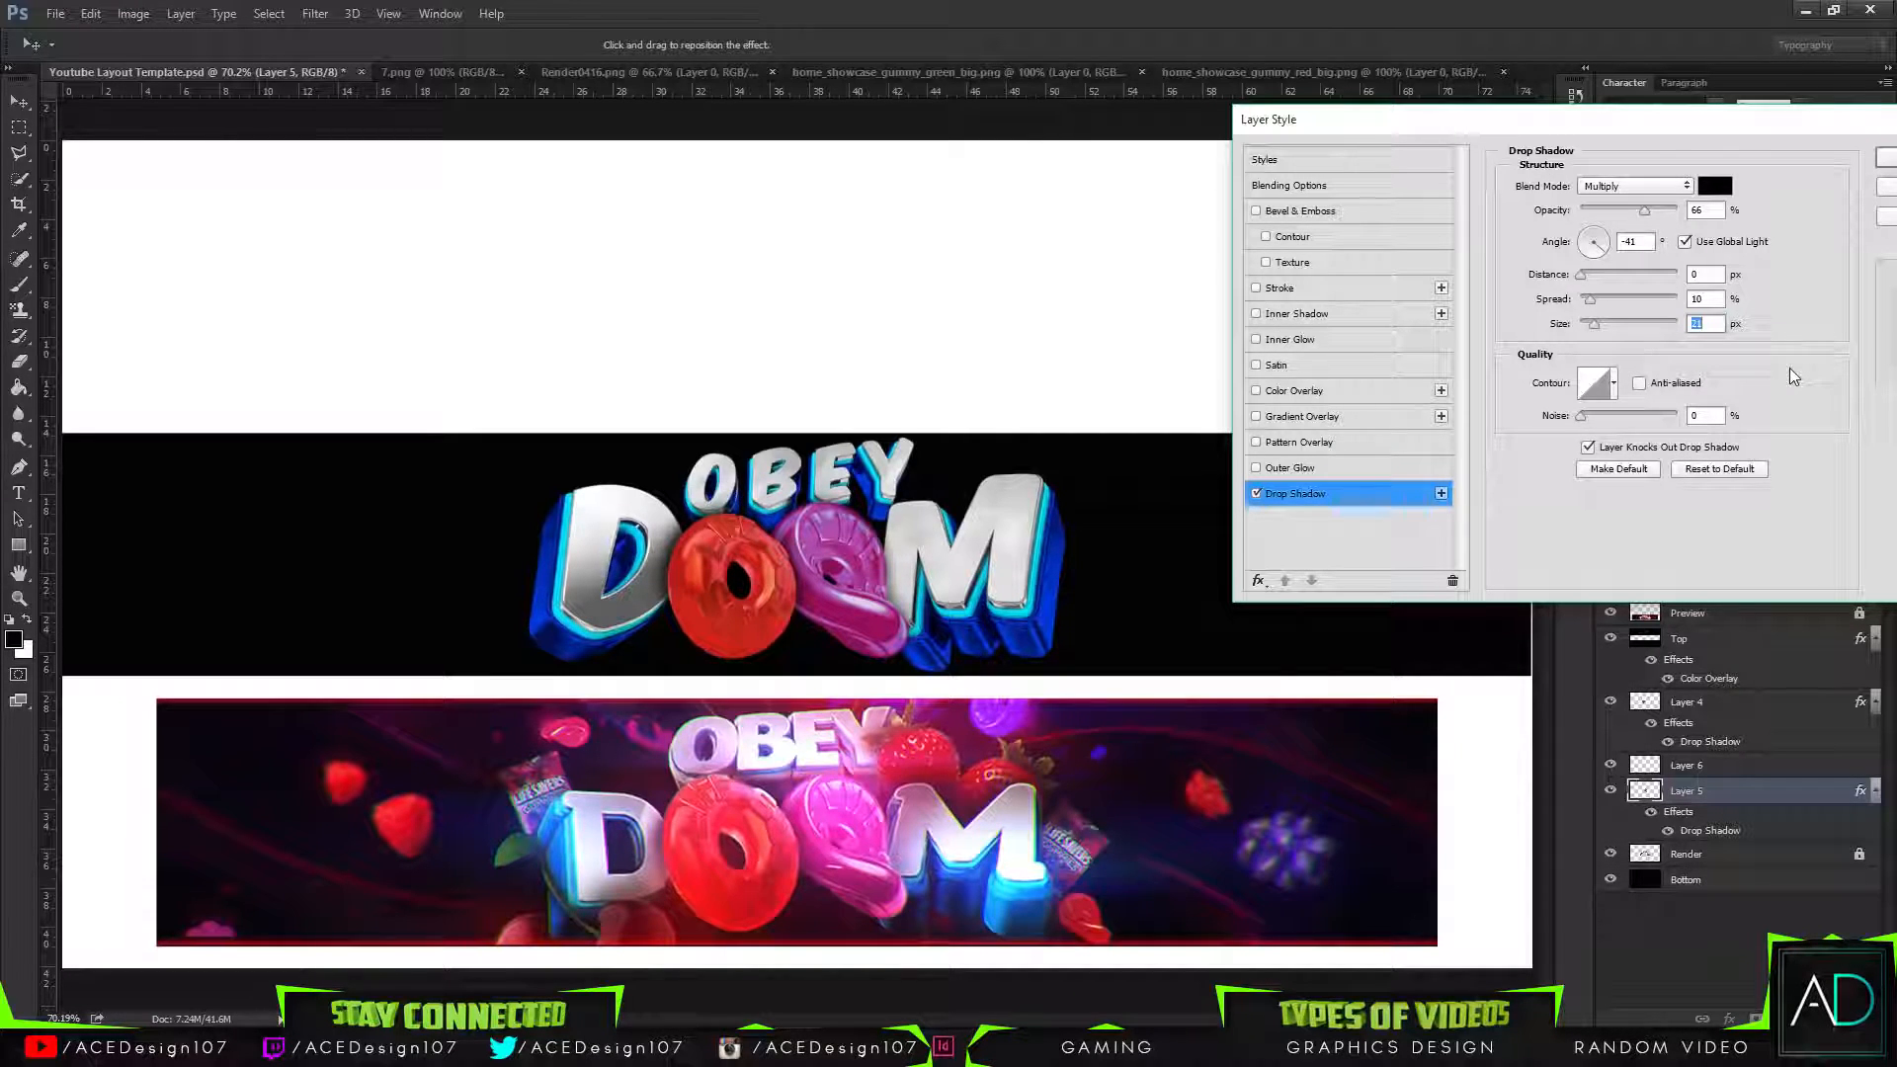
pyautogui.click(1885, 160)
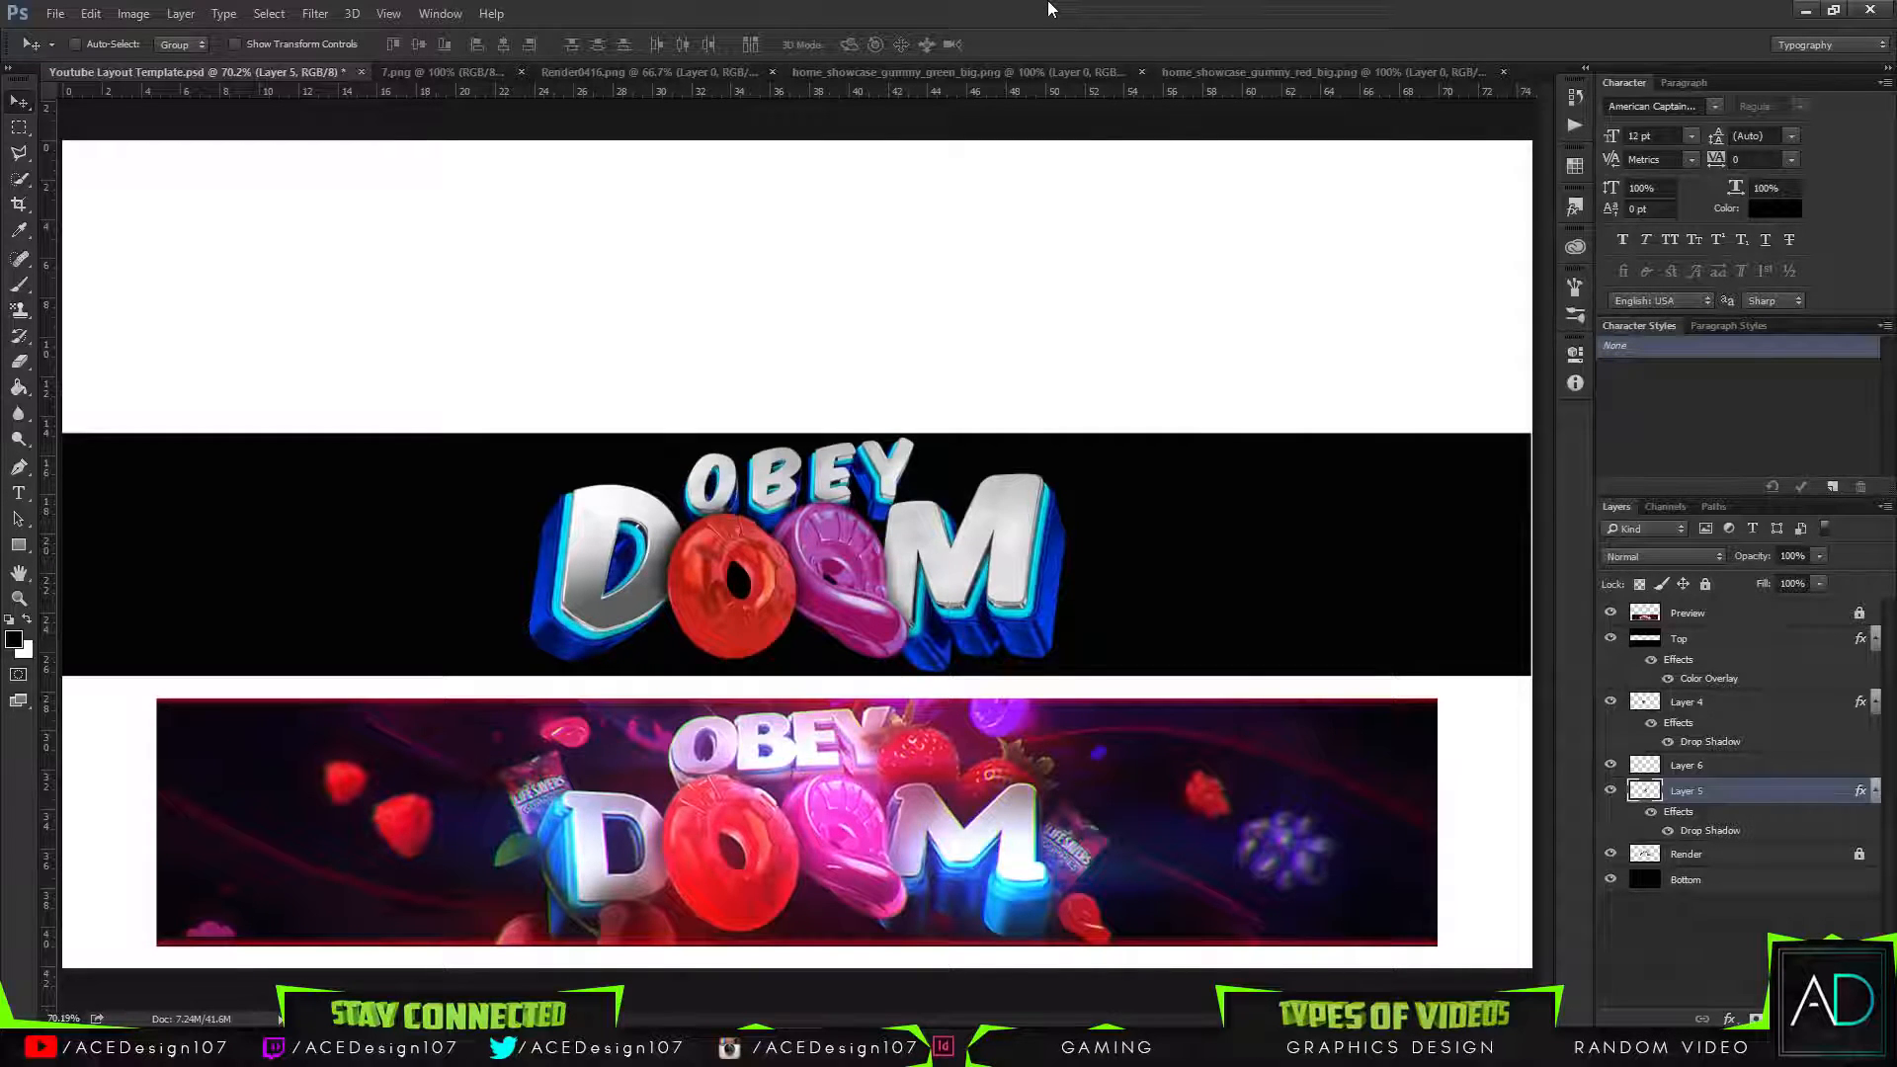
# Fine-tune the hue of the magenta ring's layer with a second Hue/Saturation adjustment.
pyautogui.click(132, 14)
pyautogui.click(1792, 794)
pyautogui.hotkey('ctrl', 'u')
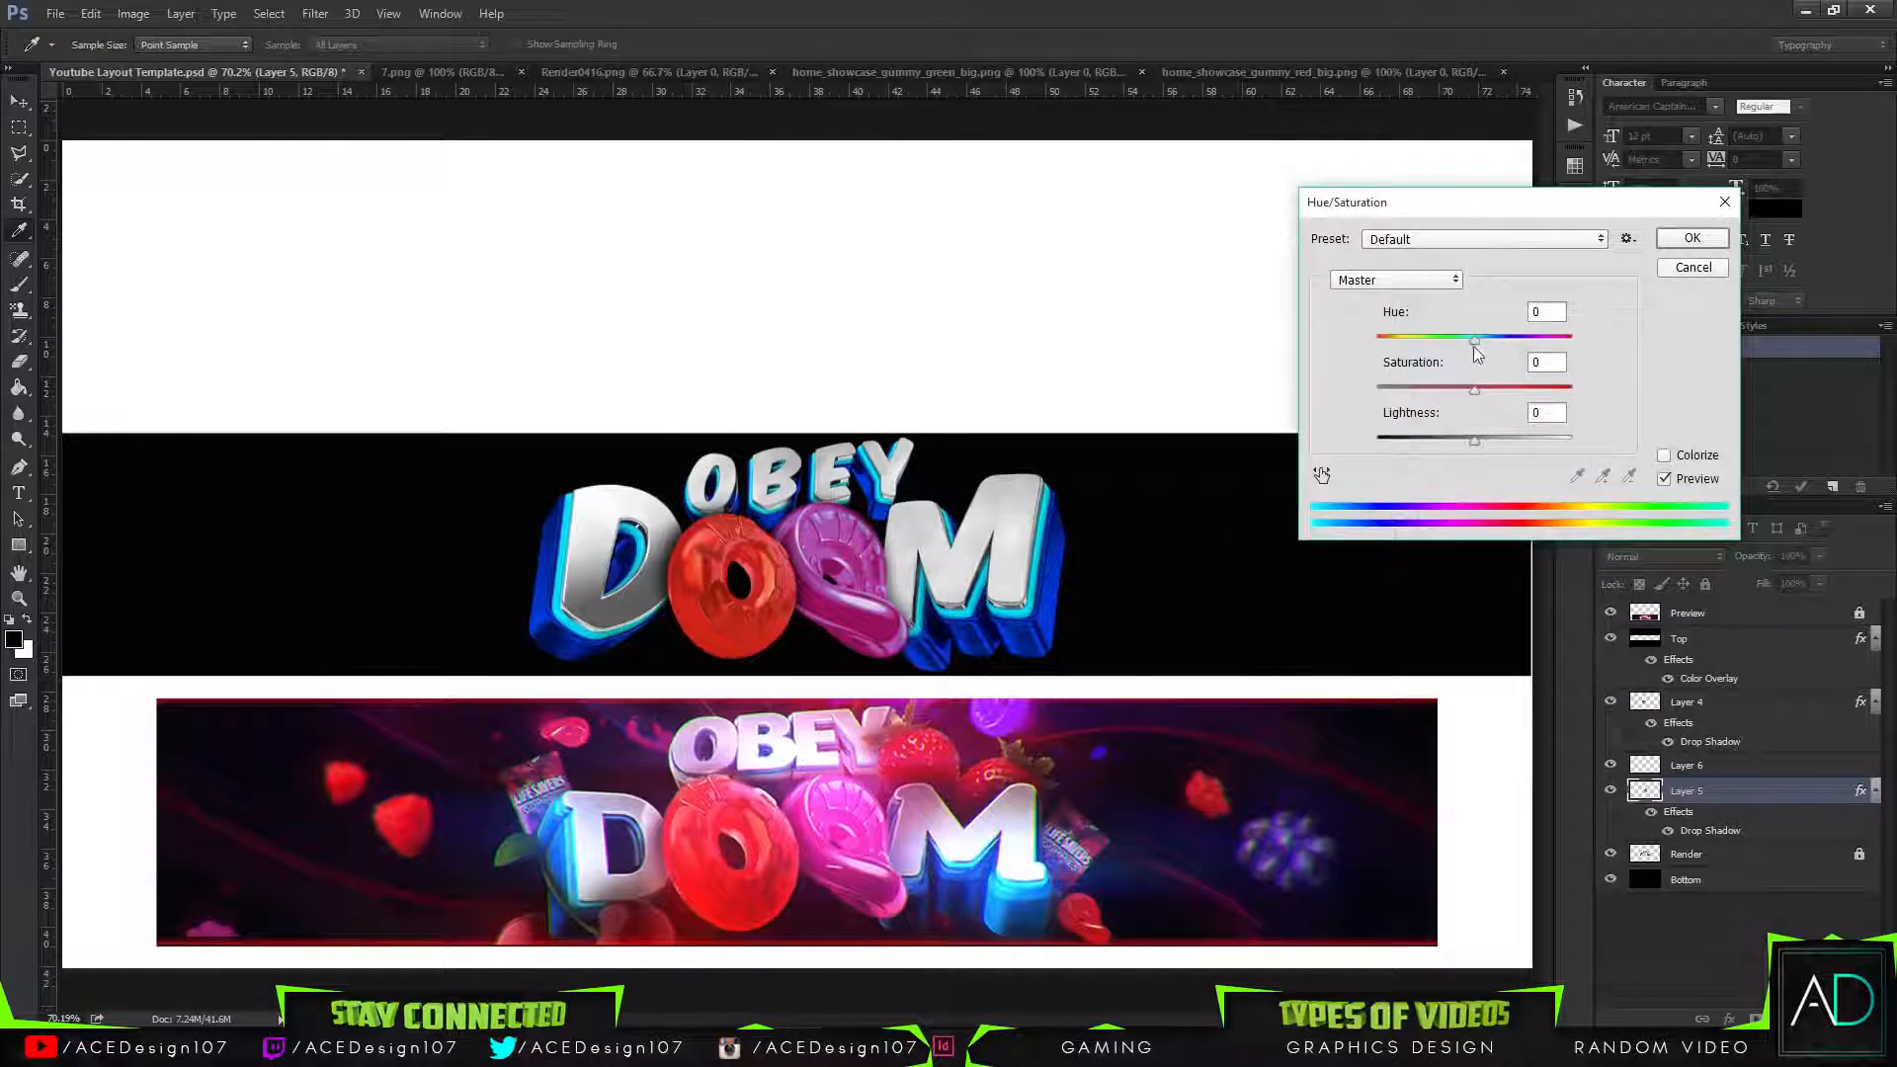
pyautogui.moveTo(1474, 341)
pyautogui.mouseDown()
pyautogui.moveTo(1454, 342)
pyautogui.moveTo(1508, 343)
pyautogui.moveTo(1479, 359)
pyautogui.mouseUp()
pyautogui.click(1672, 240)
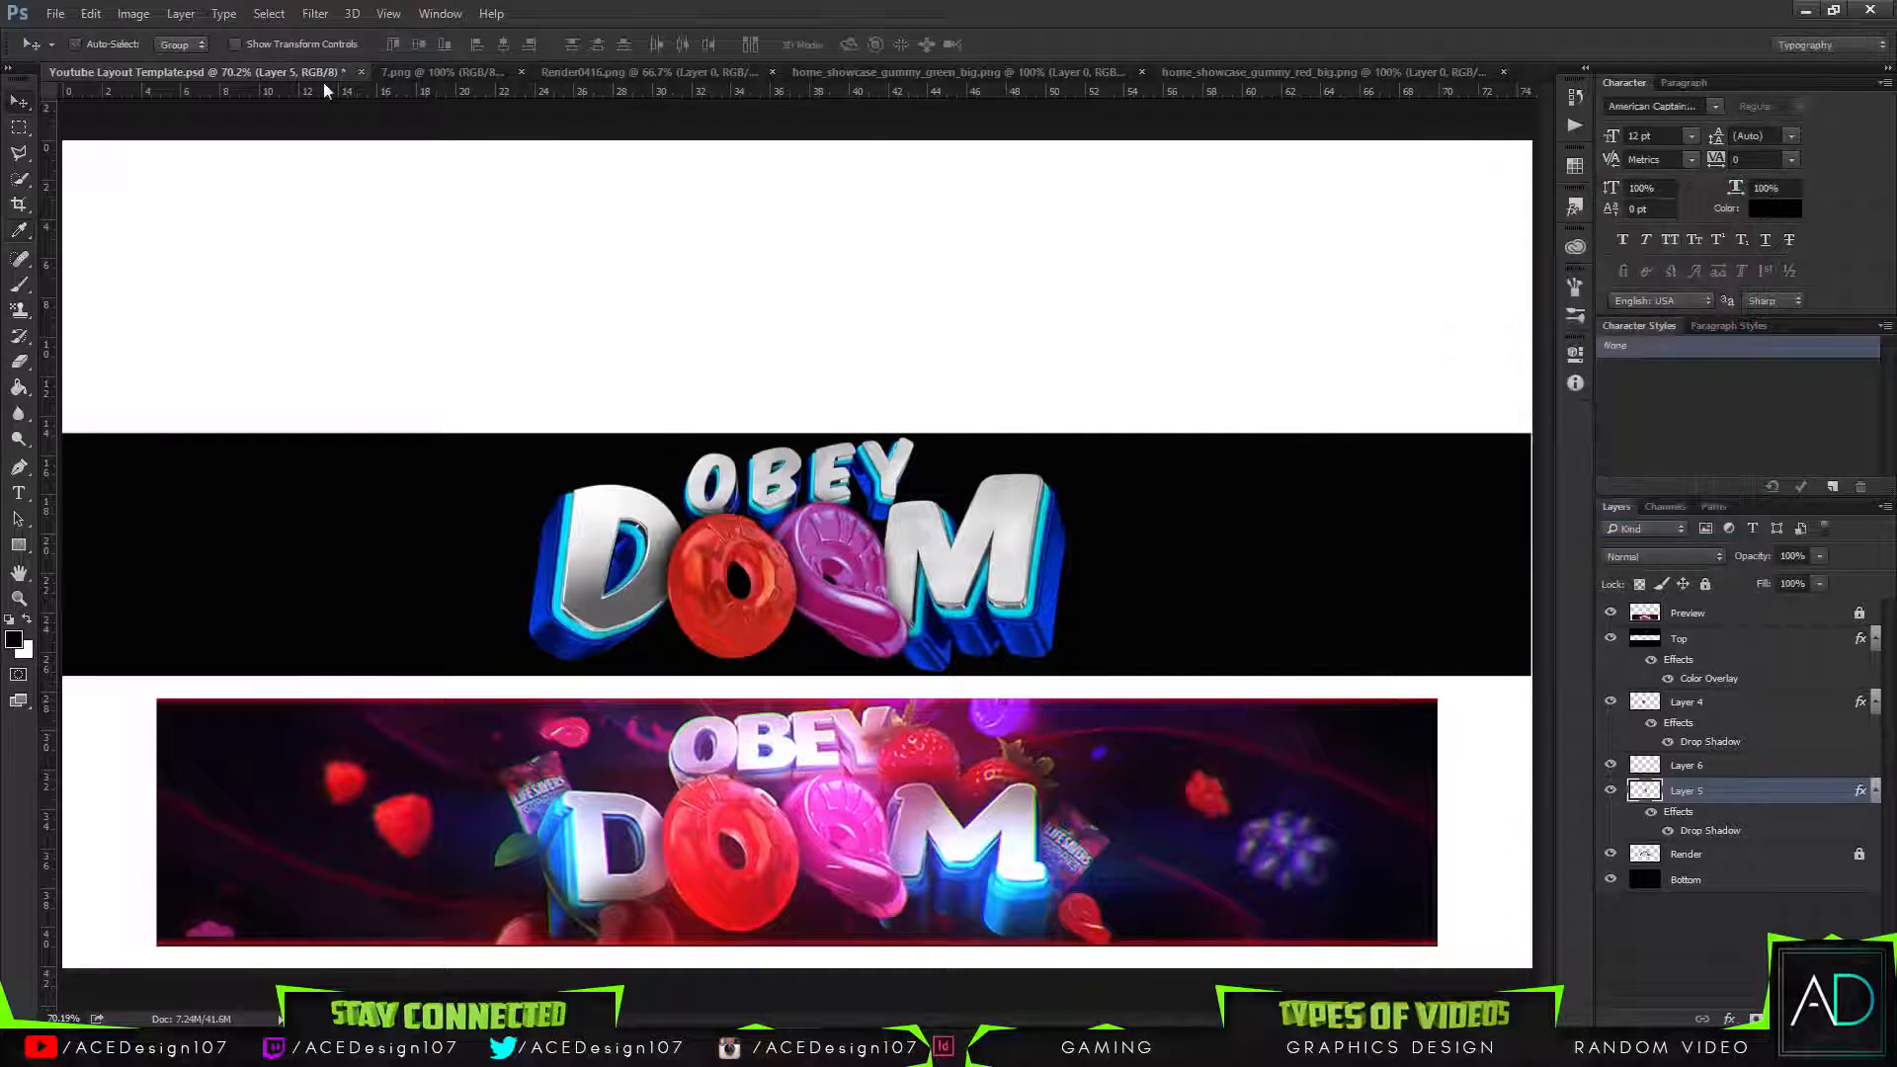
# Apply a Vibrance adjustment to the magenta ring with Vibrance about -9 and Saturation +27.
pyautogui.click(133, 13)
pyautogui.moveTo(247, 63)
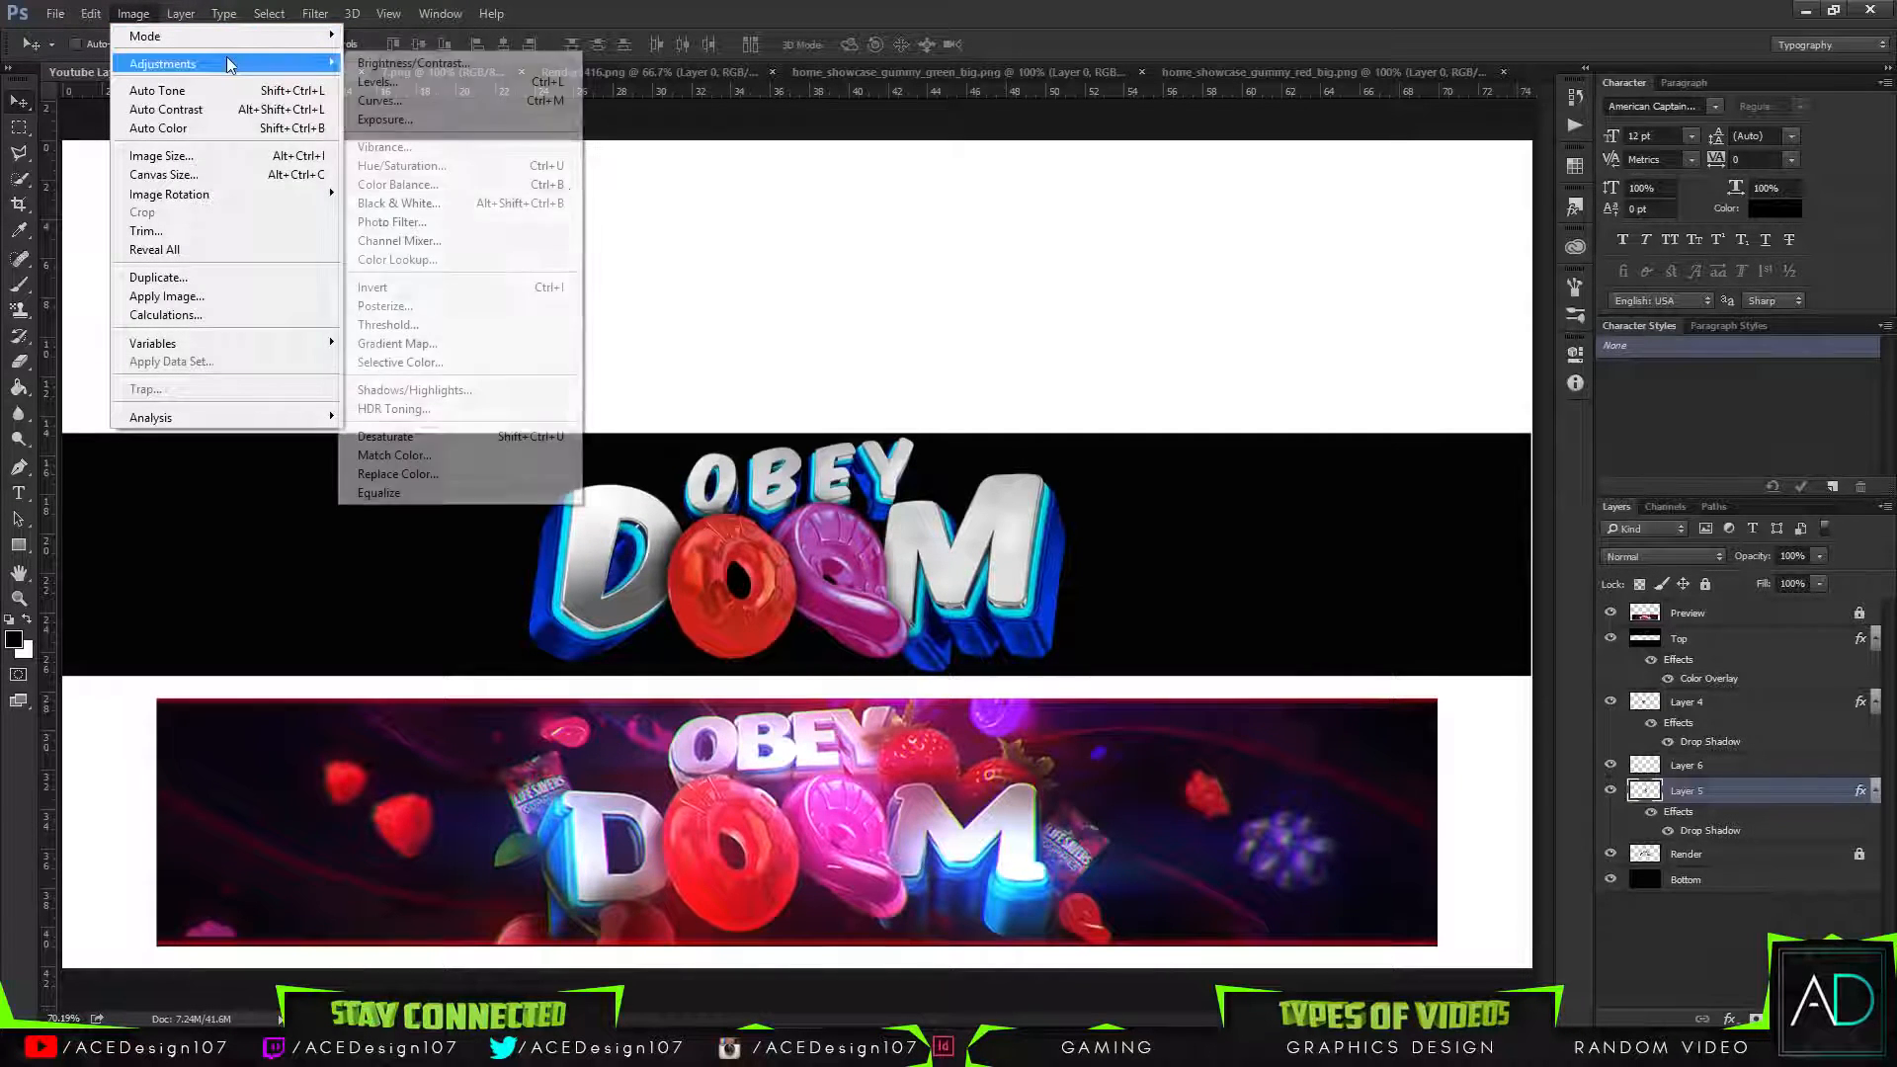
pyautogui.click(384, 146)
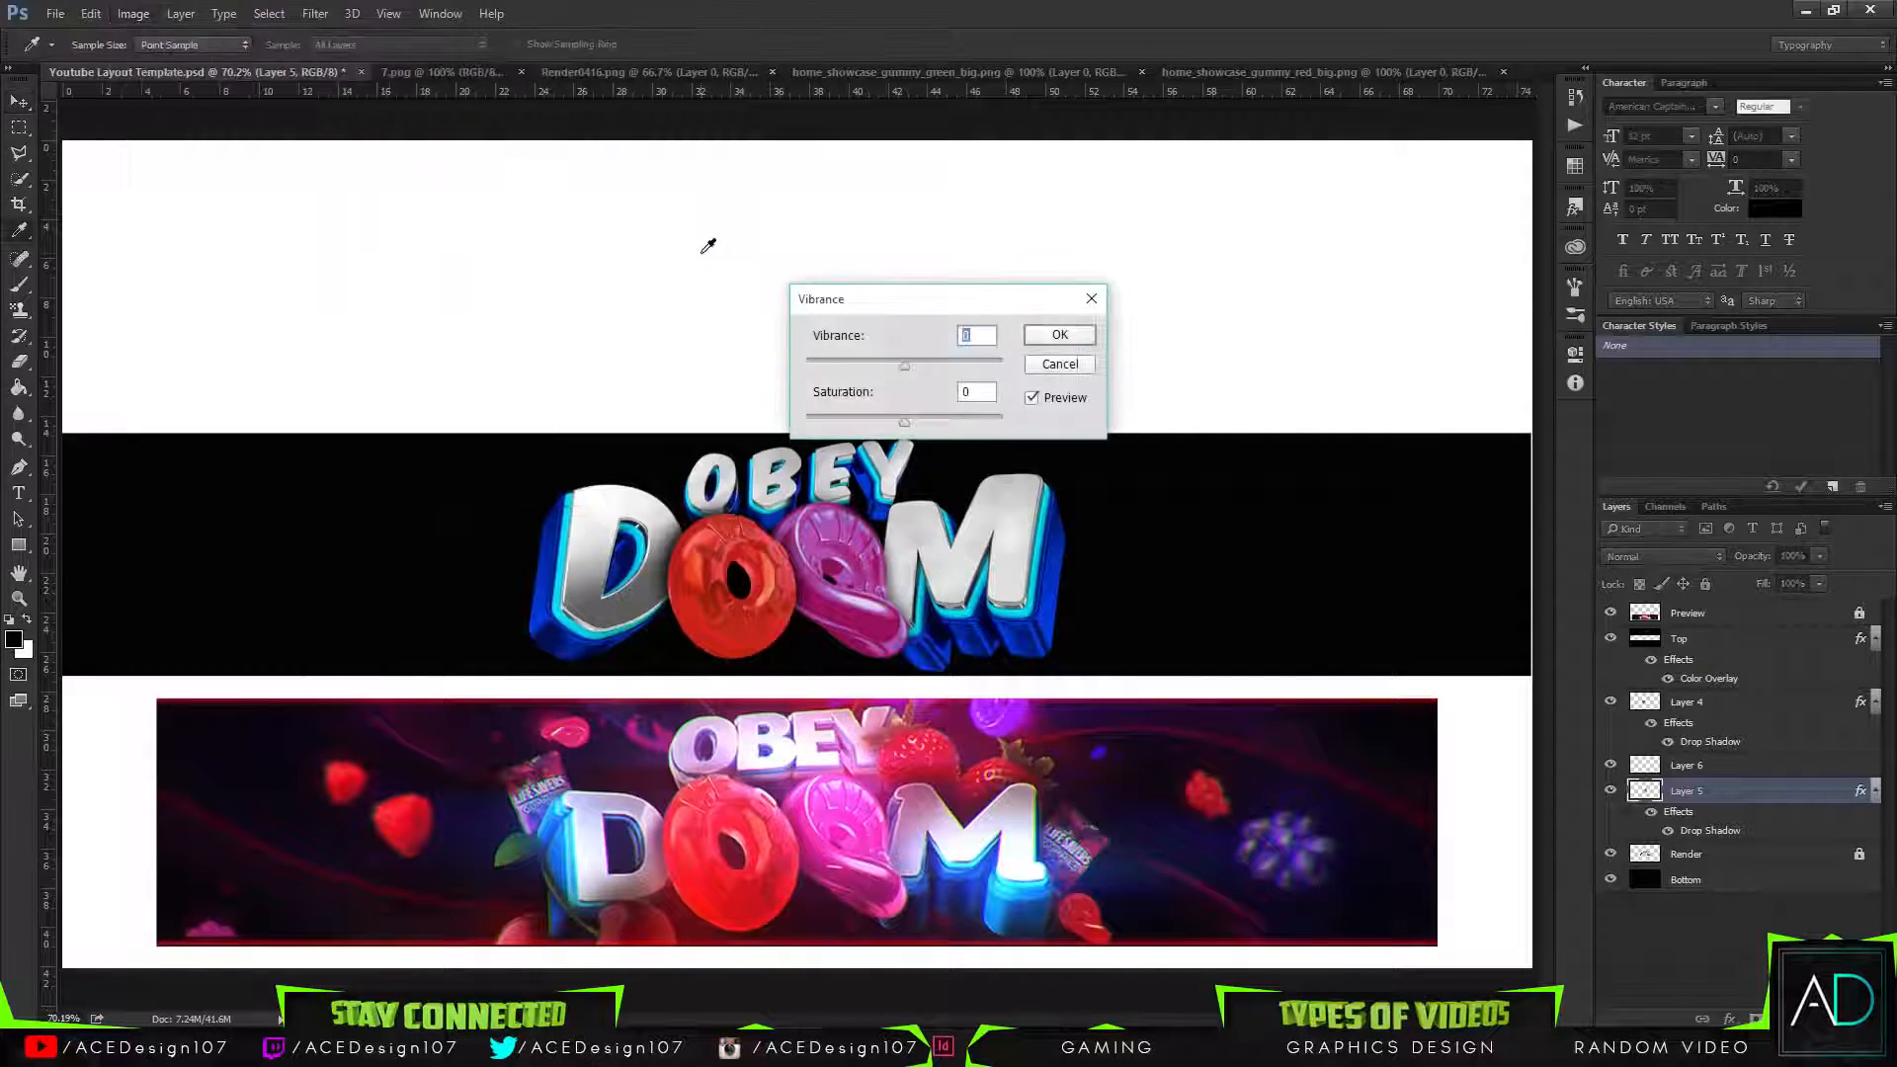
pyautogui.moveTo(918, 365); pyautogui.dragTo(934, 424)
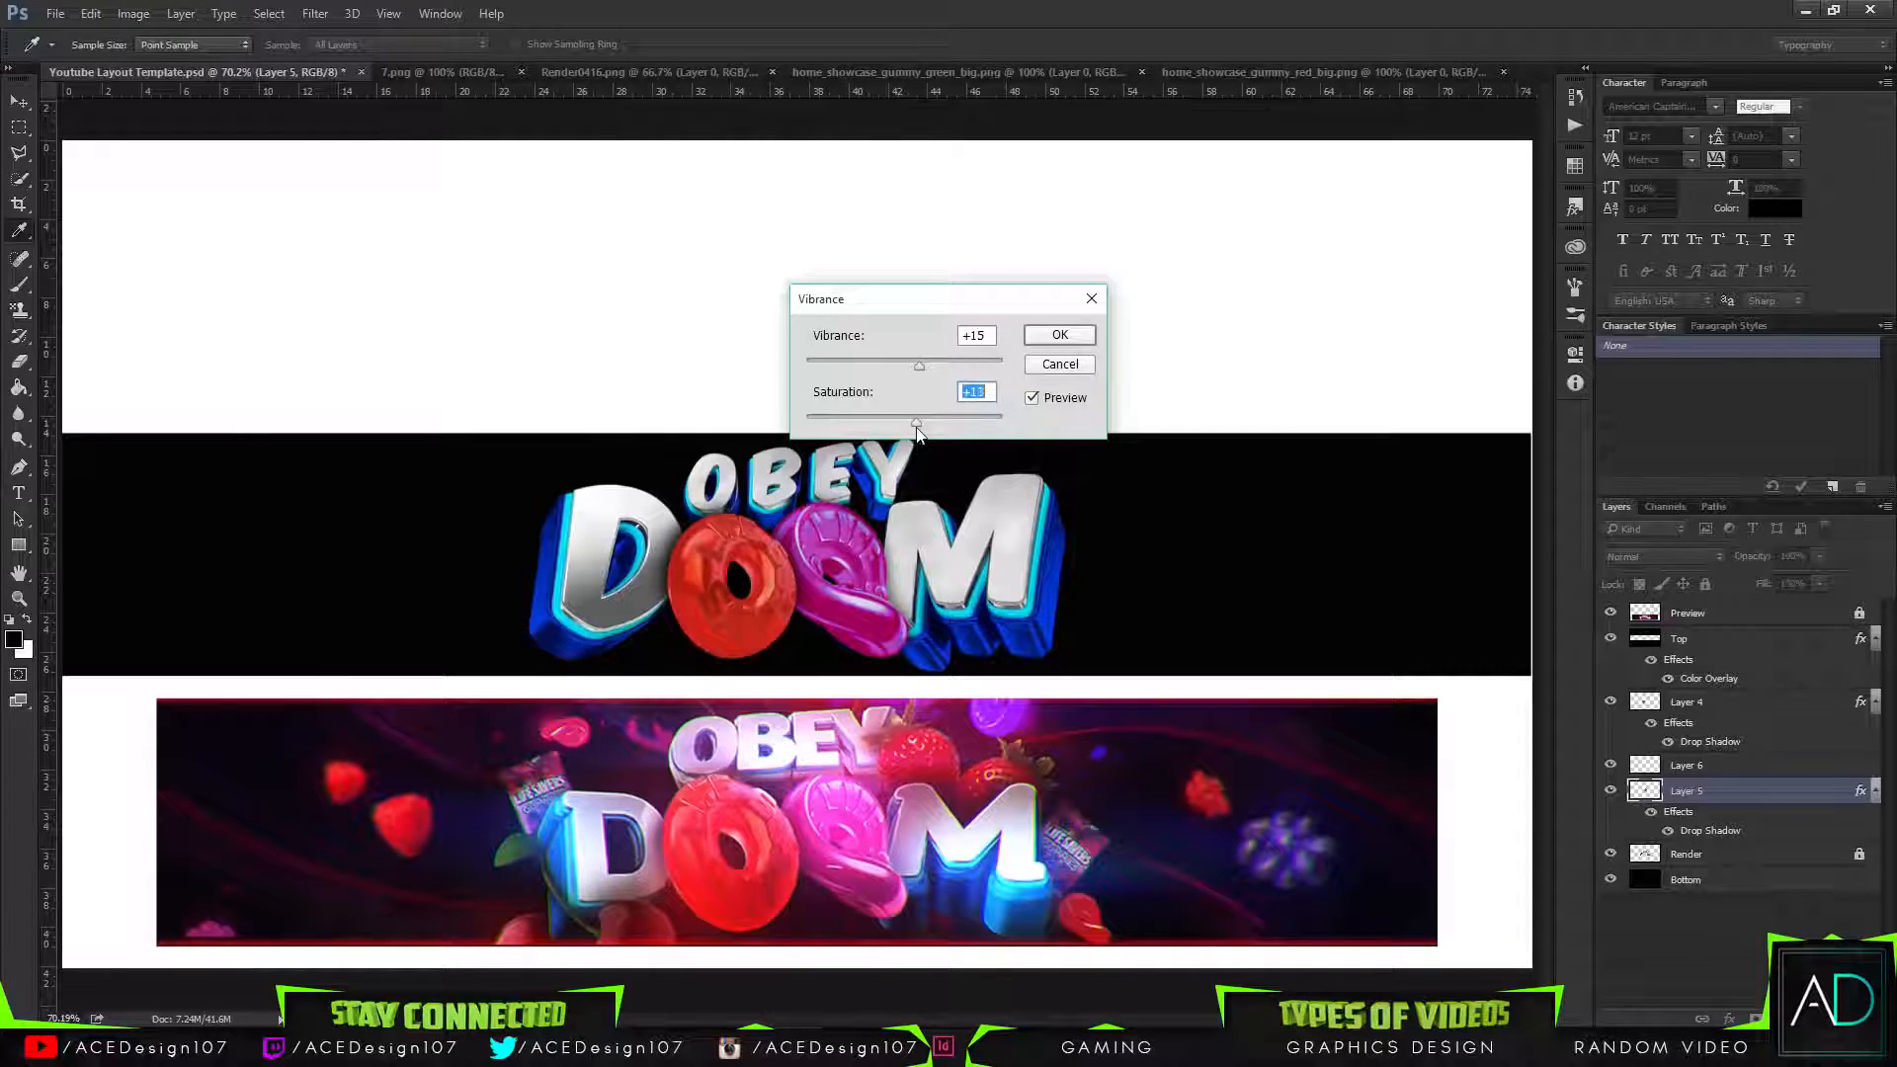
pyautogui.moveTo(928, 419); pyautogui.dragTo(805, 421)
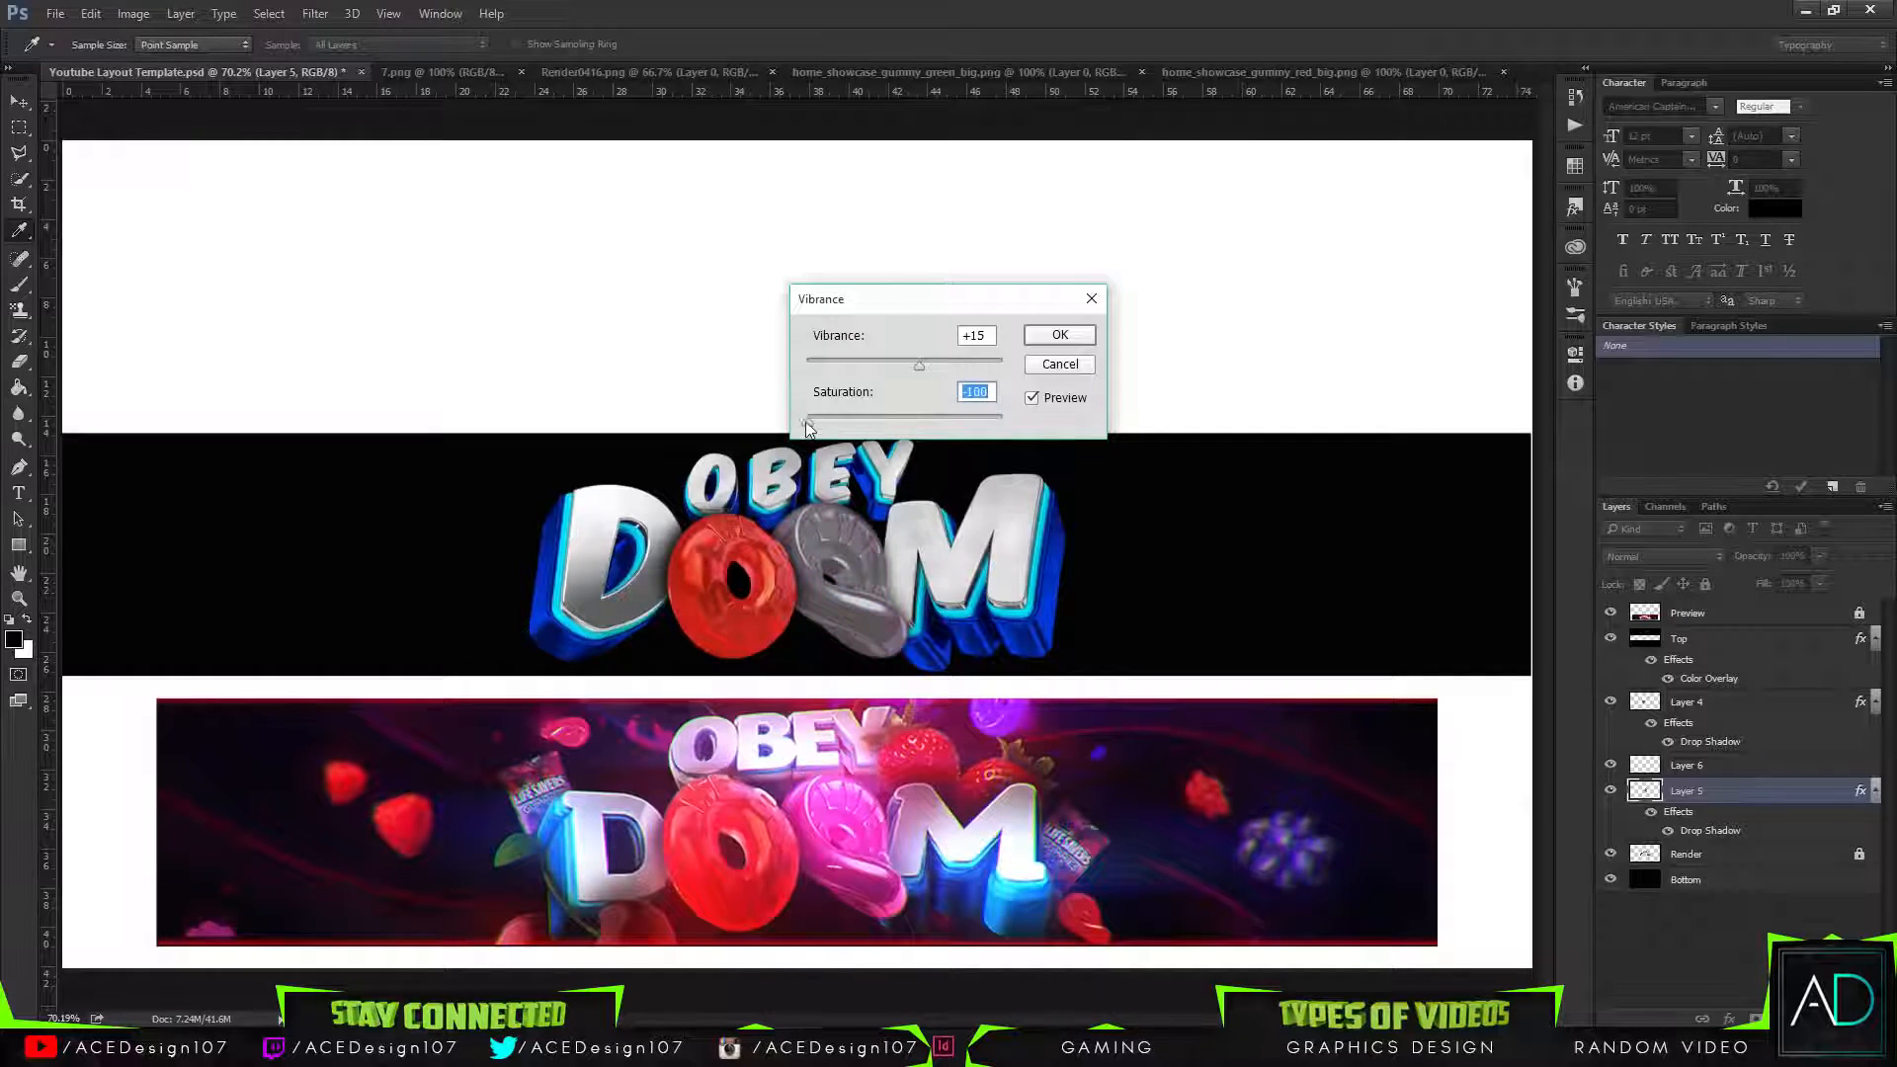
pyautogui.moveTo(927, 413); pyautogui.dragTo(964, 361)
pyautogui.moveTo(906, 369)
pyautogui.mouseDown()
pyautogui.moveTo(854, 368)
pyautogui.moveTo(896, 371)
pyautogui.mouseUp()
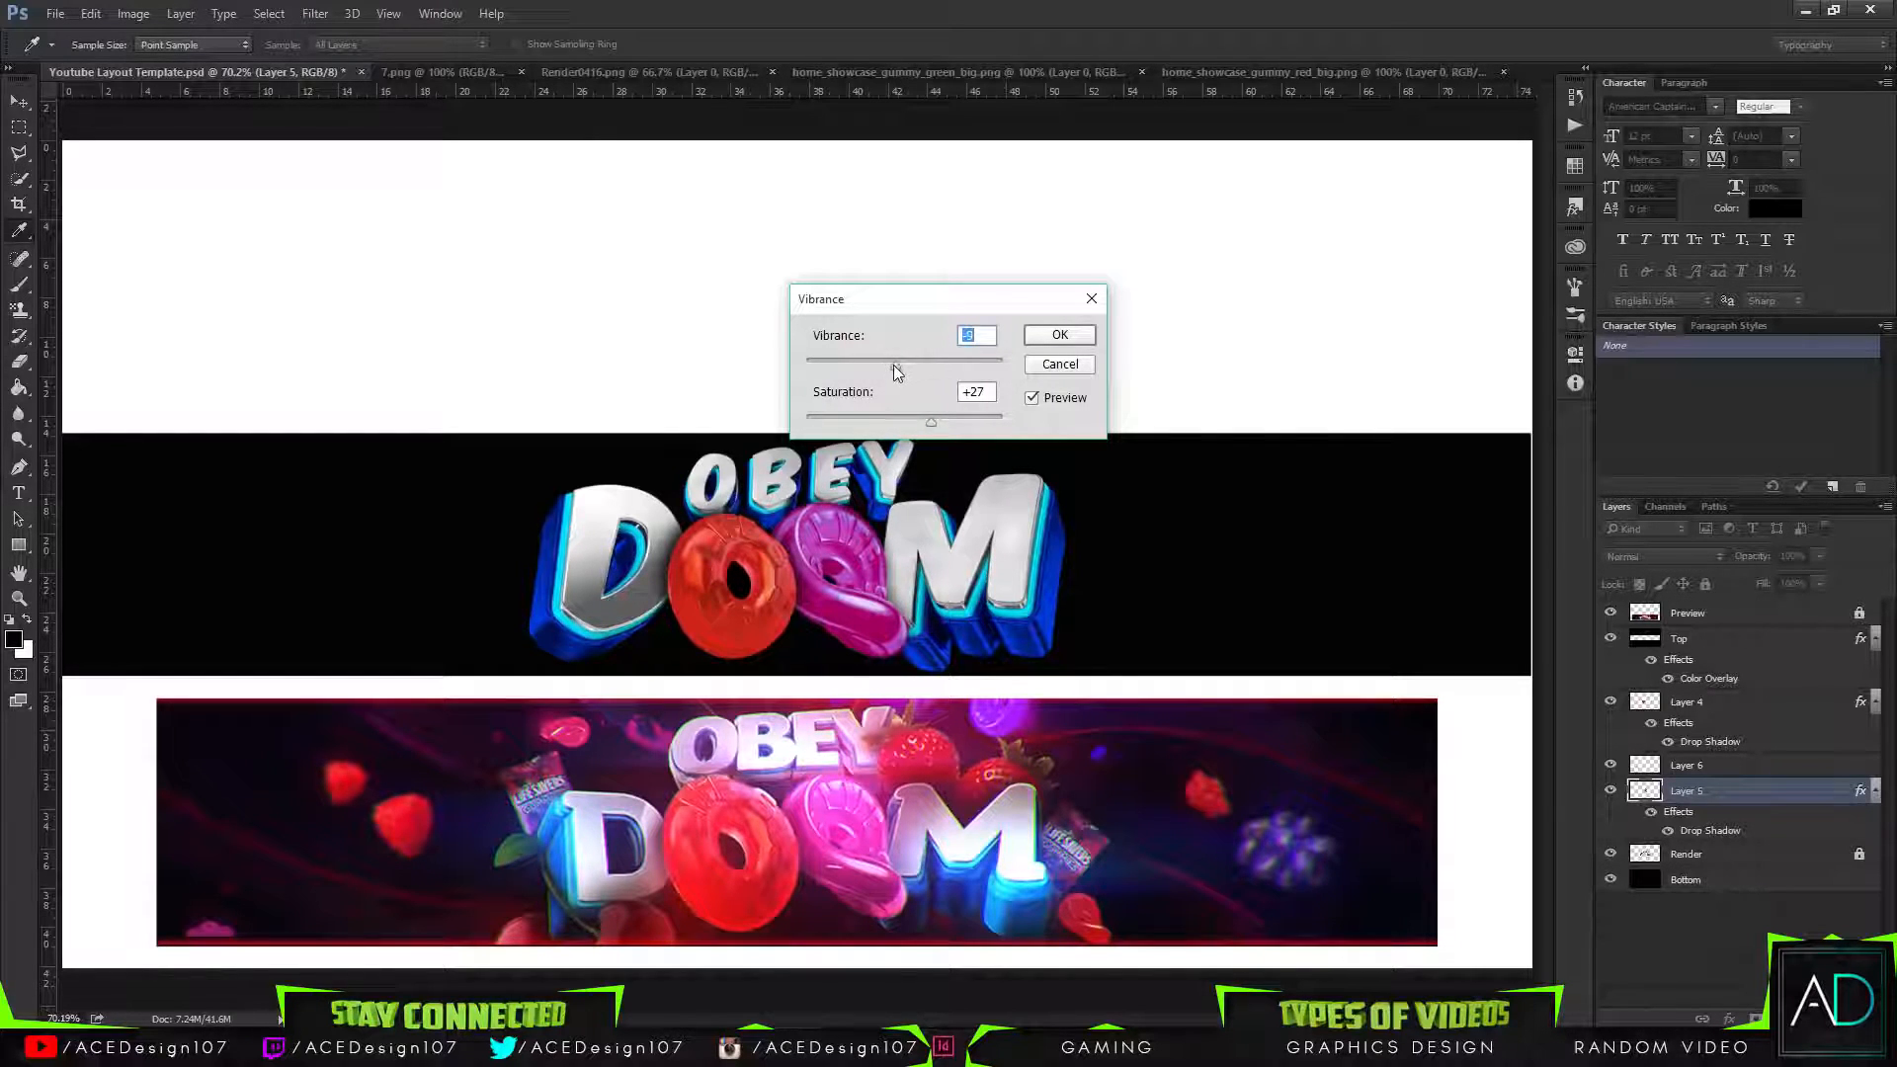
pyautogui.click(1052, 334)
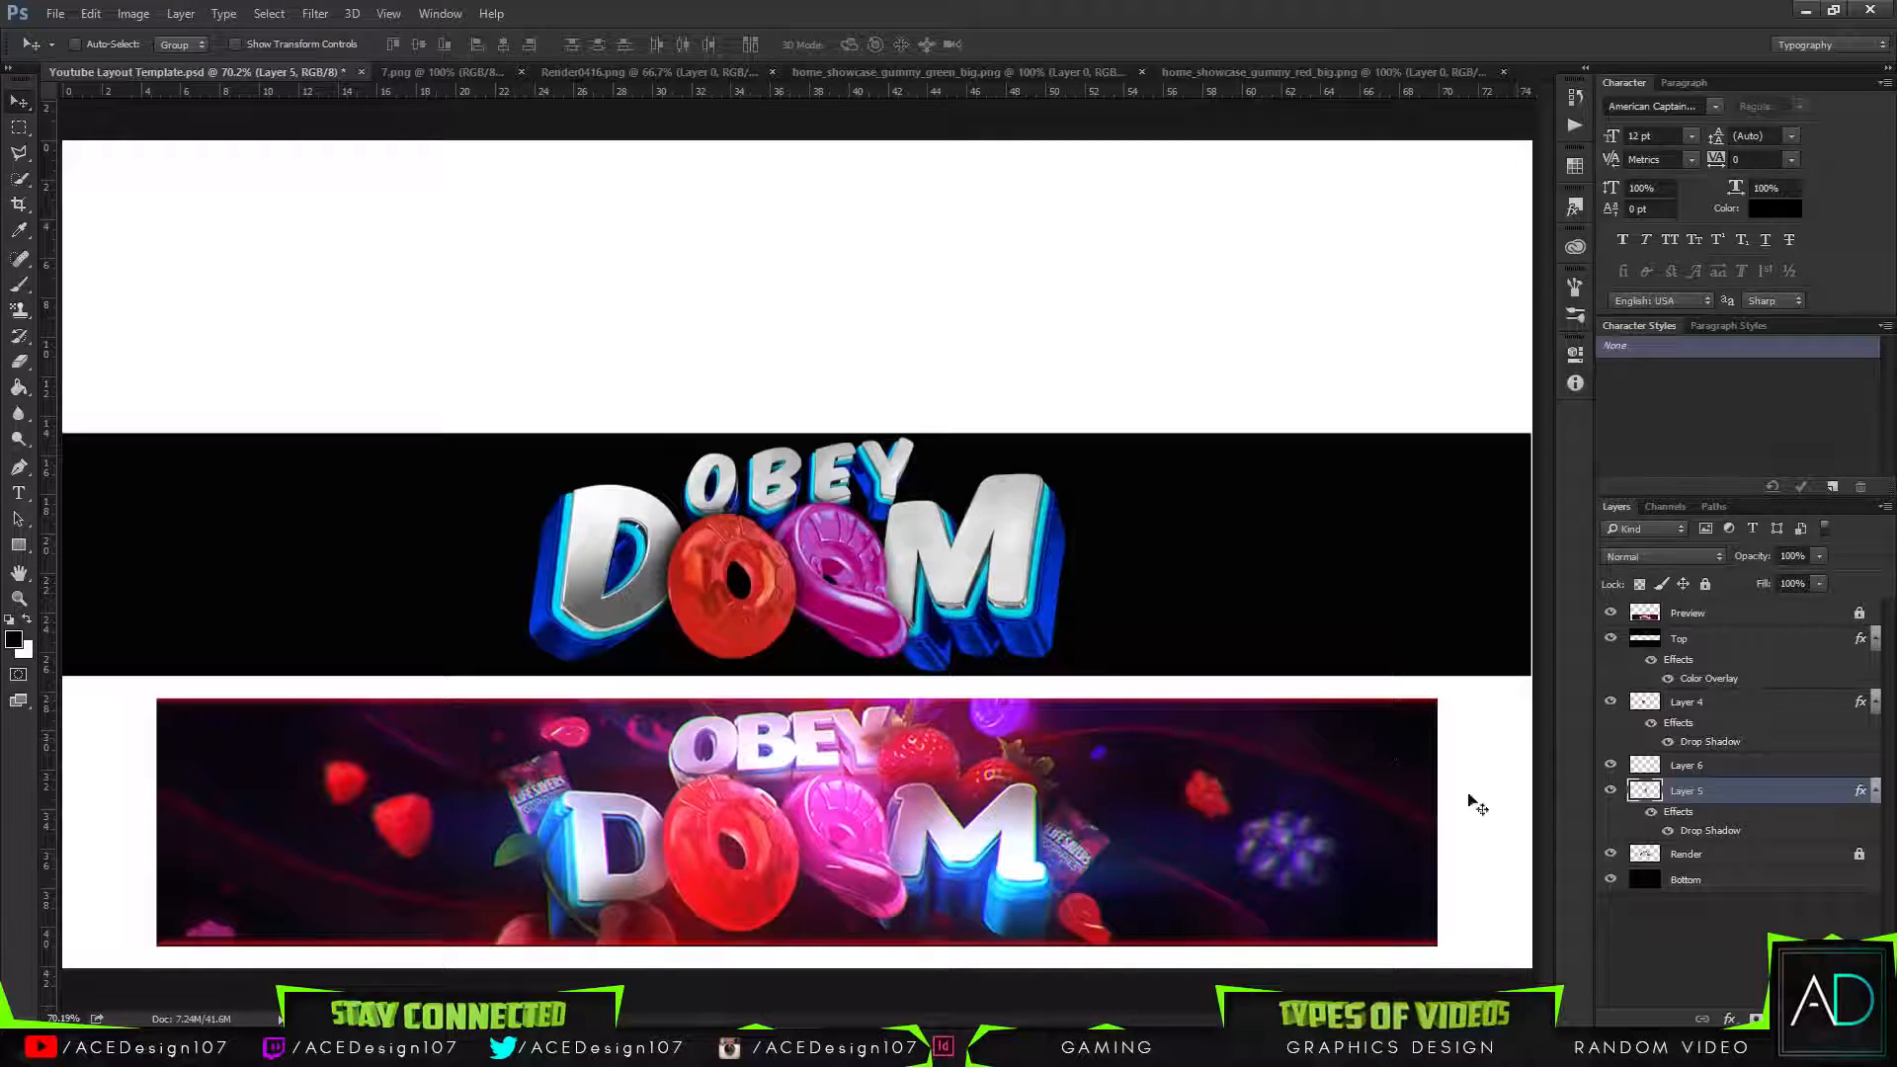
# Load the outline of the red ring on Layer 4 as a selection.
pyautogui.click(1738, 765)
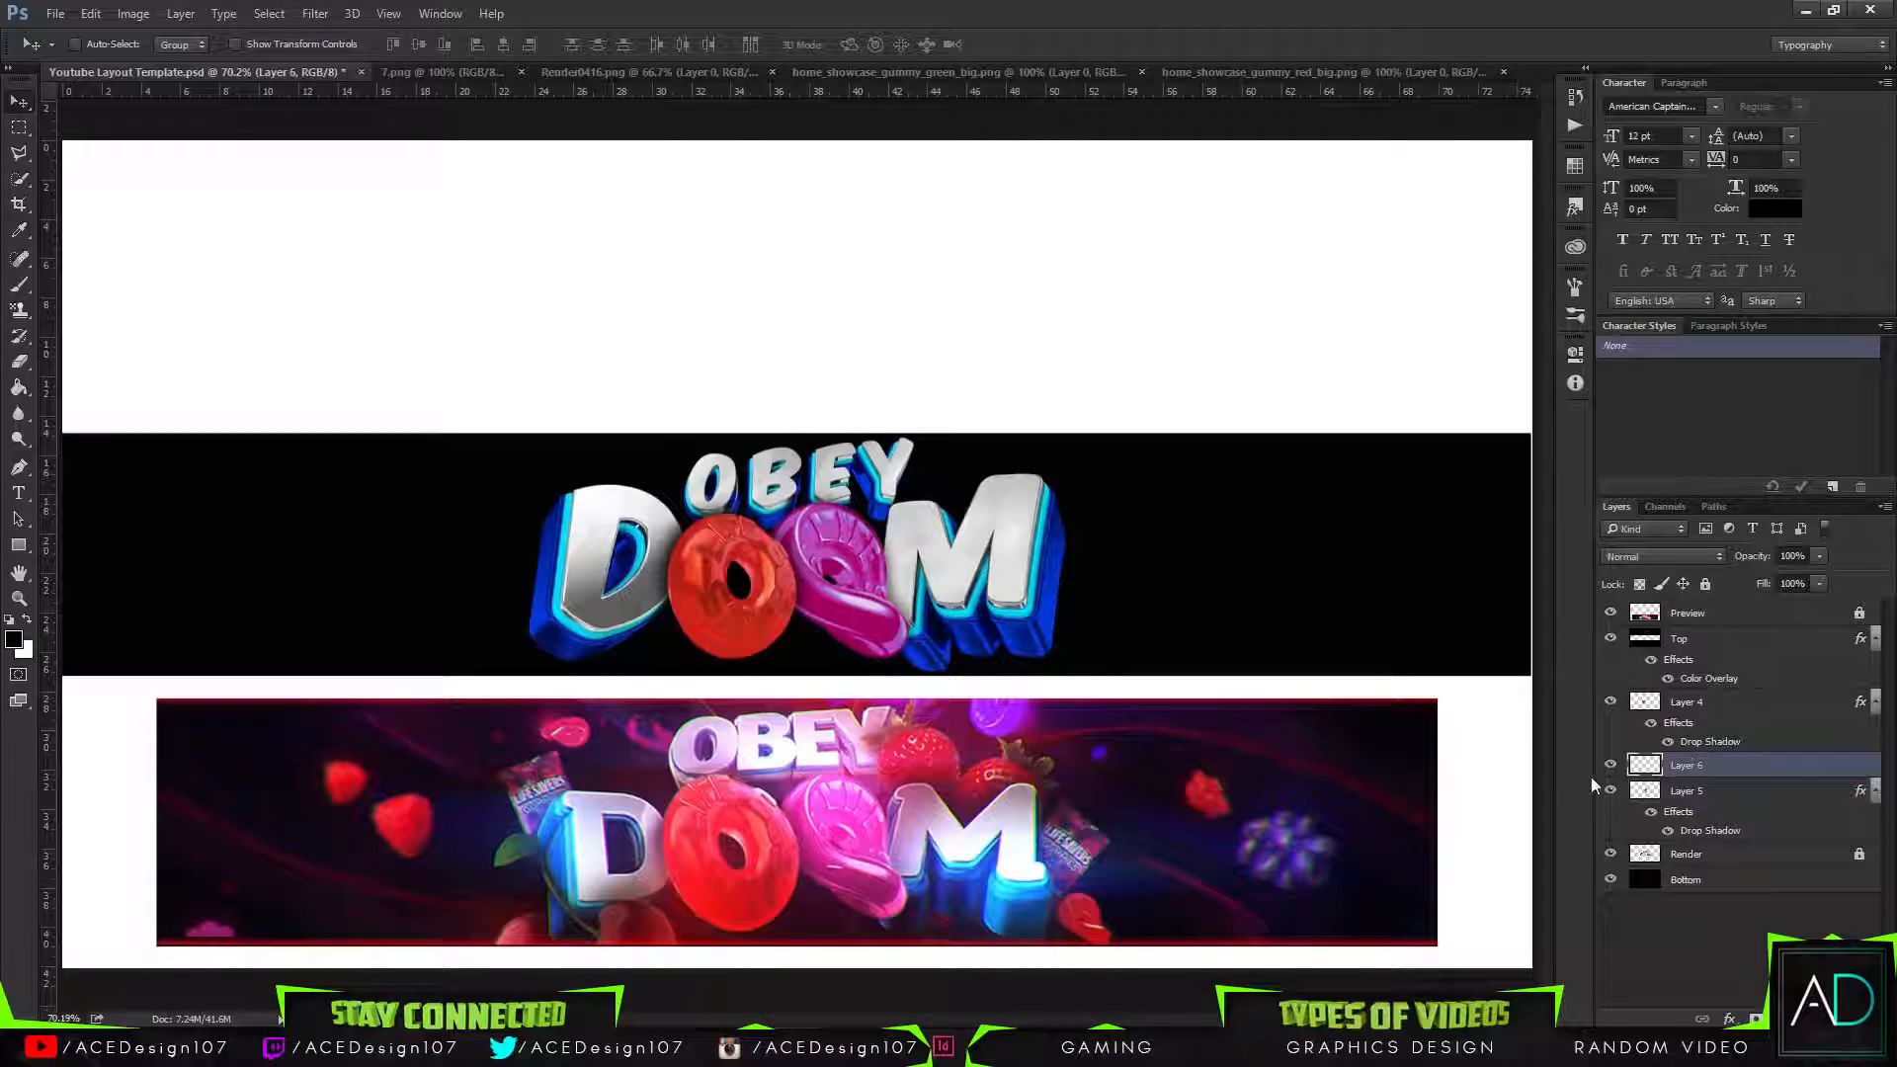
pyautogui.click(1719, 701)
pyautogui.keyDown('ctrl'); pyautogui.click(1645, 704); pyautogui.keyUp('ctrl')
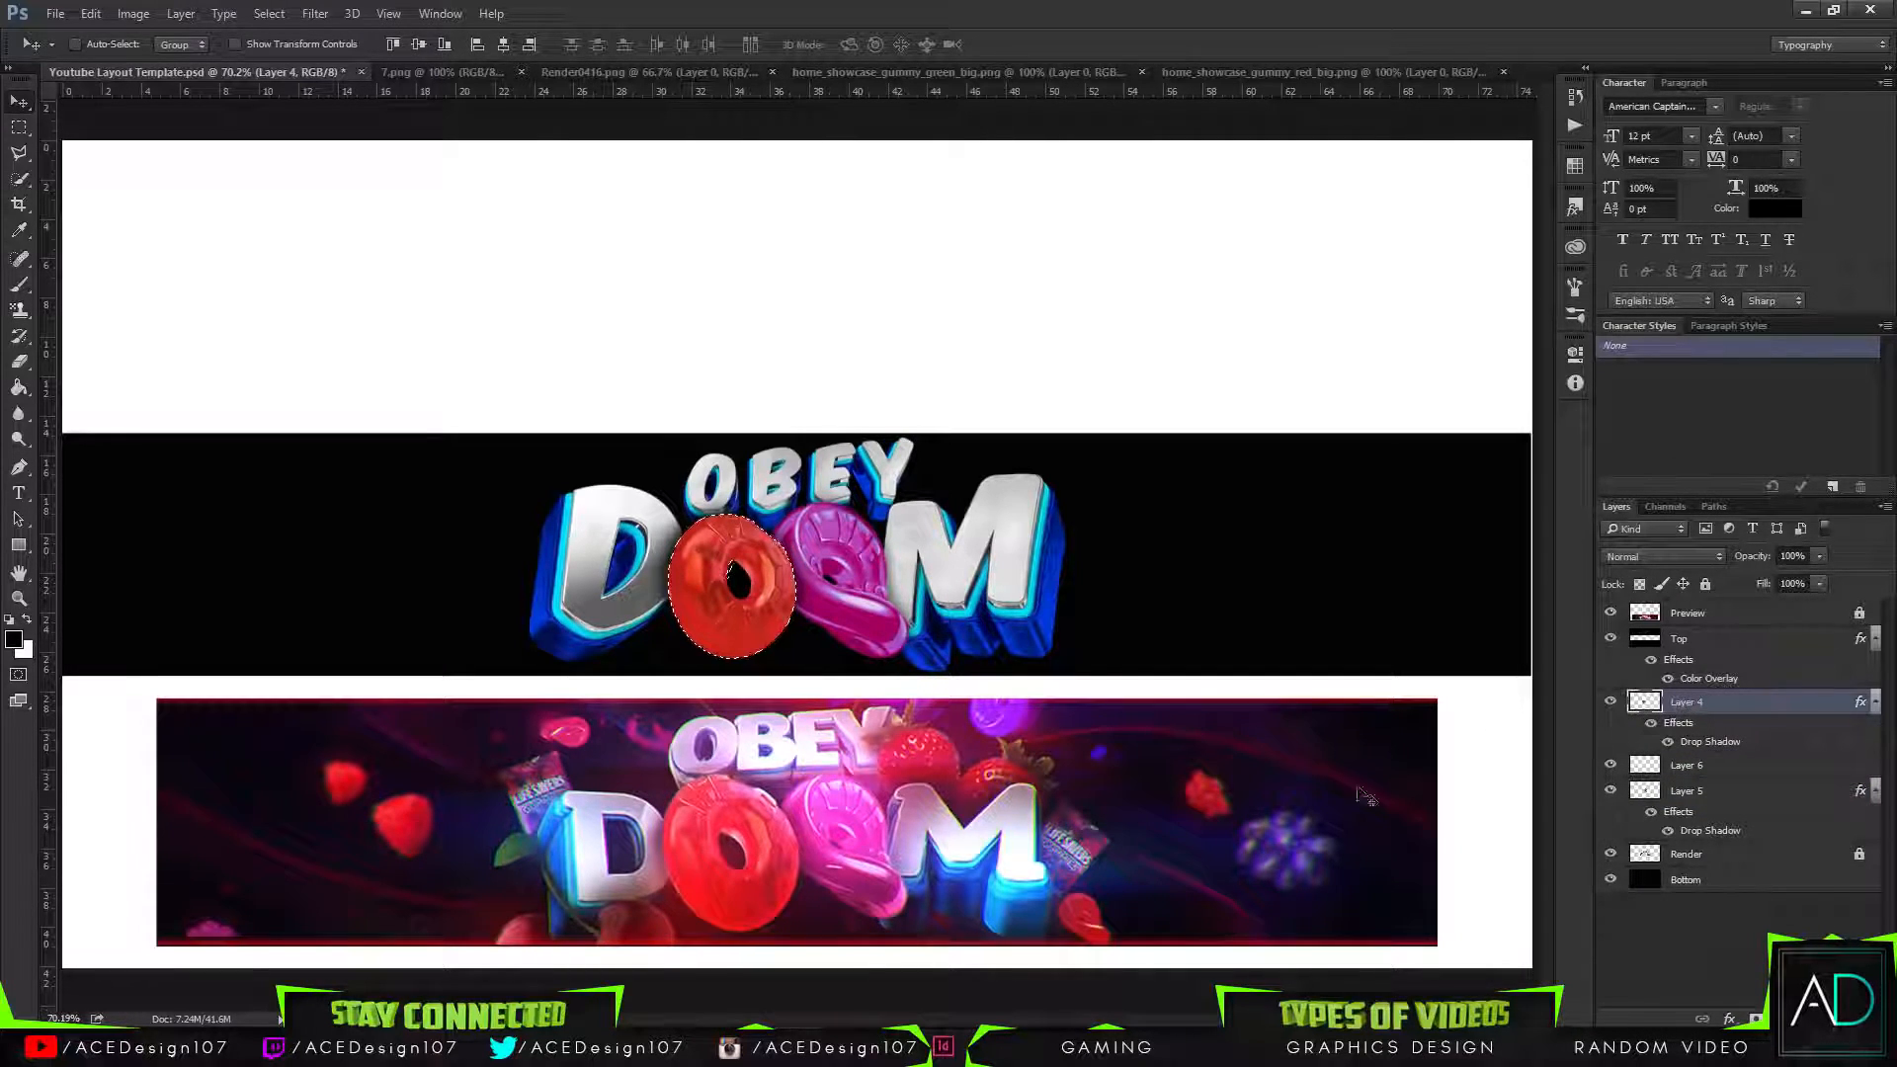
# Check the audio recording in Adobe Audition and return to the banner in Photoshop.
pyautogui.click(459, 1047)
pyautogui.click(749, 1047)
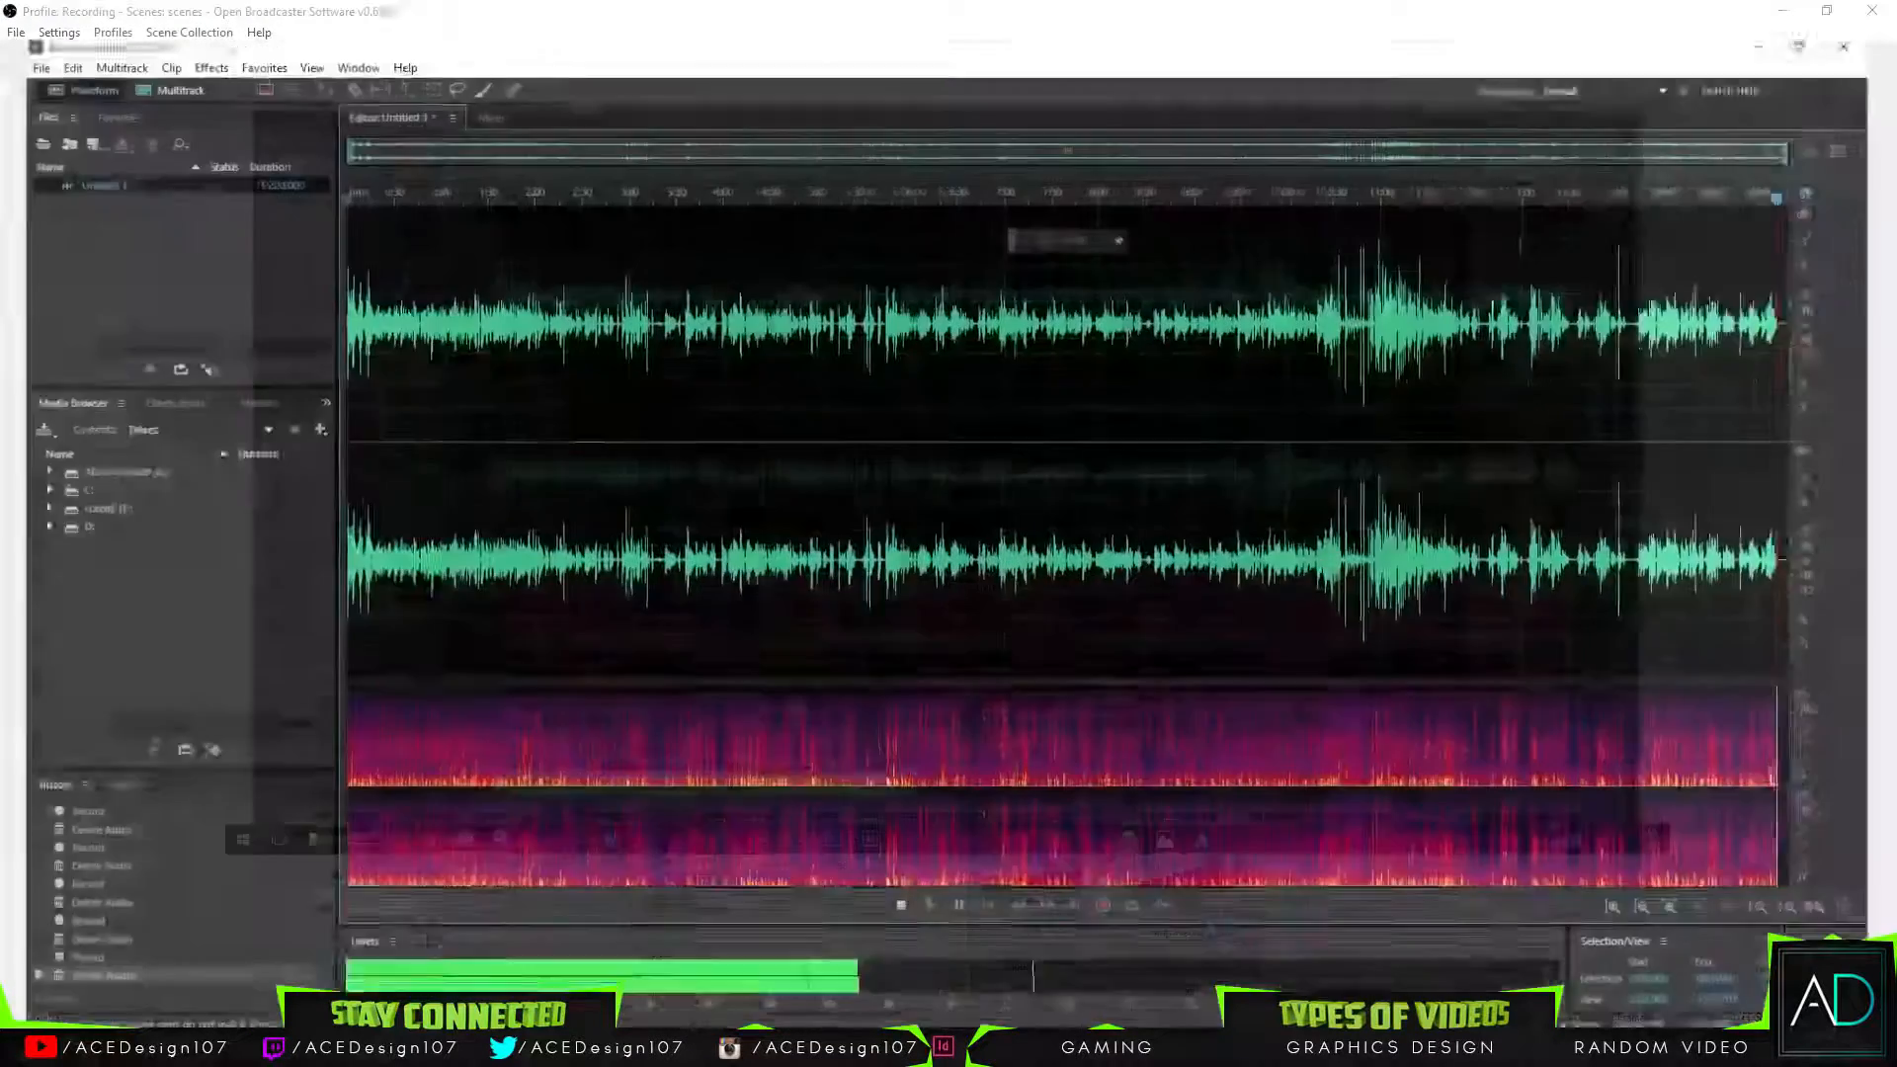
pyautogui.click(798, 1047)
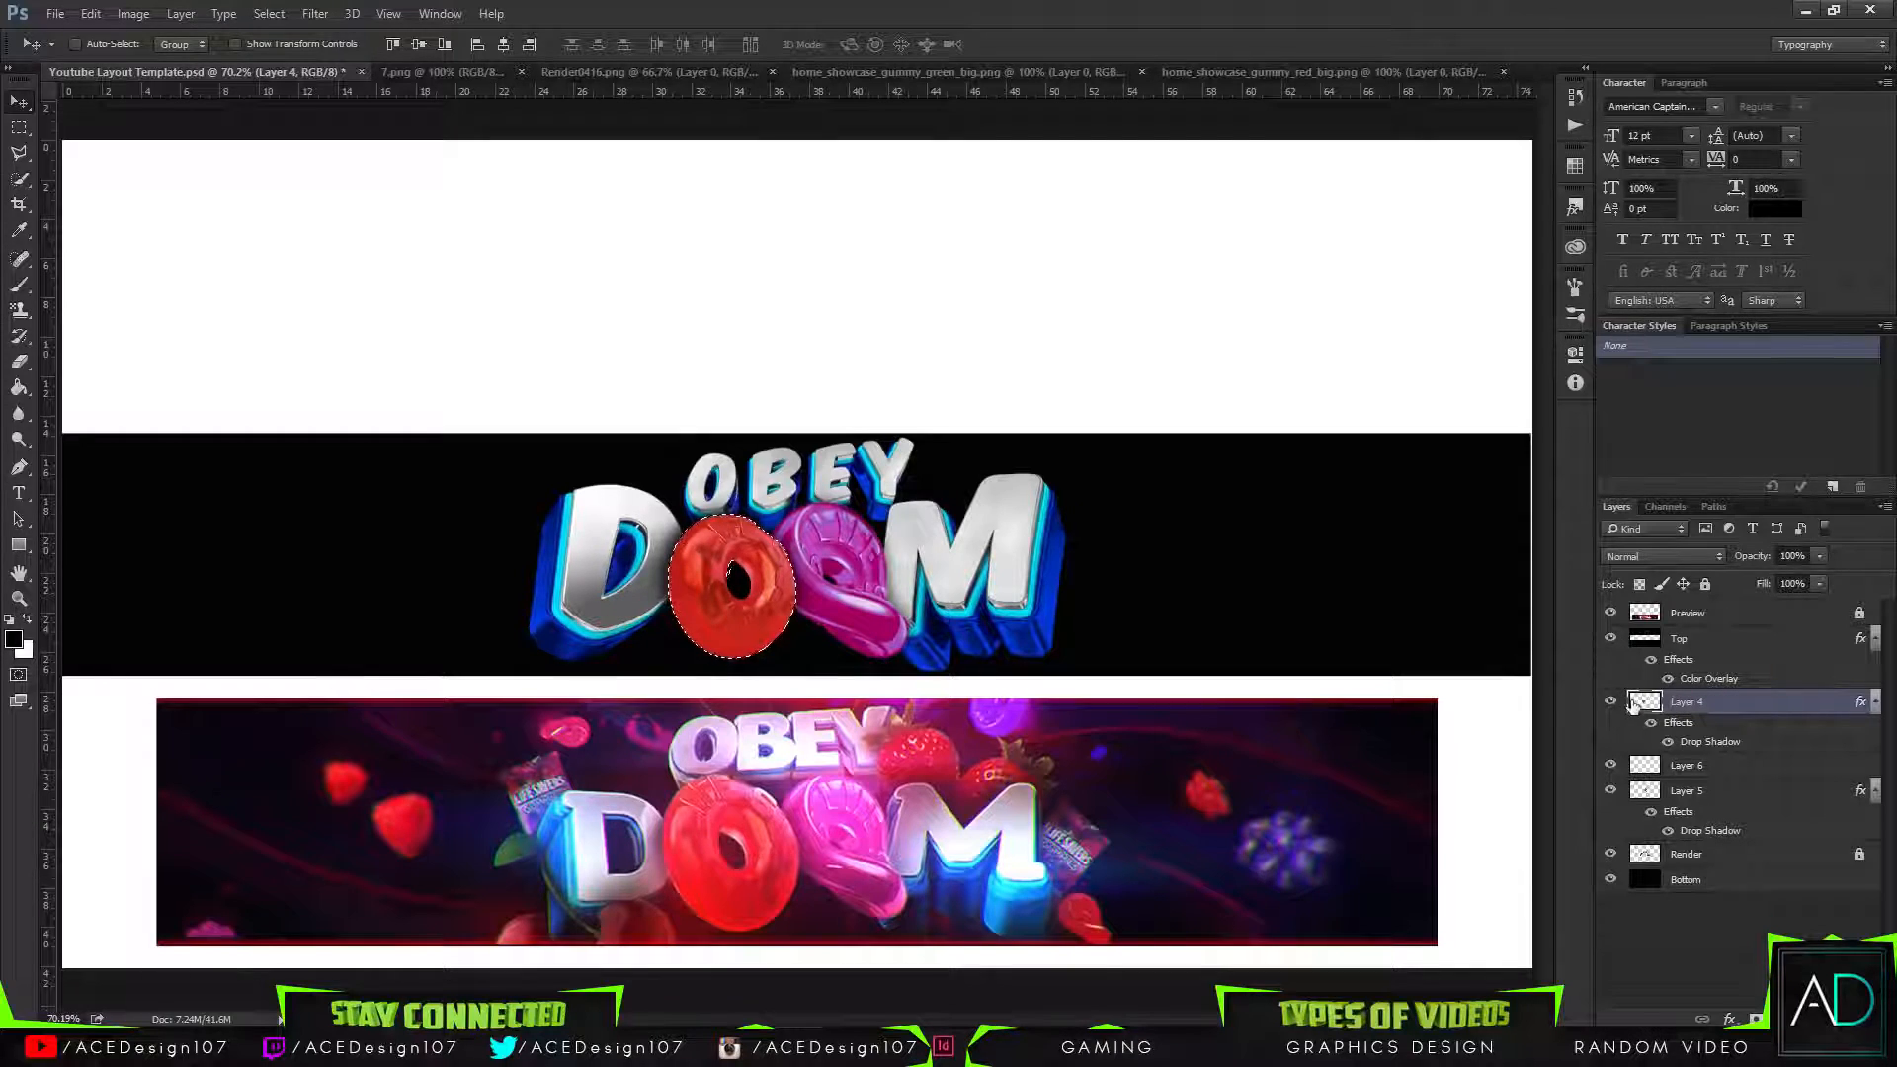
# Add a new layer above the red ring and set the Brush to pure red (#ff0000) at about 170 px.
pyautogui.hotkey('ctrl', 'shift', 'n')
pyautogui.press('Return')
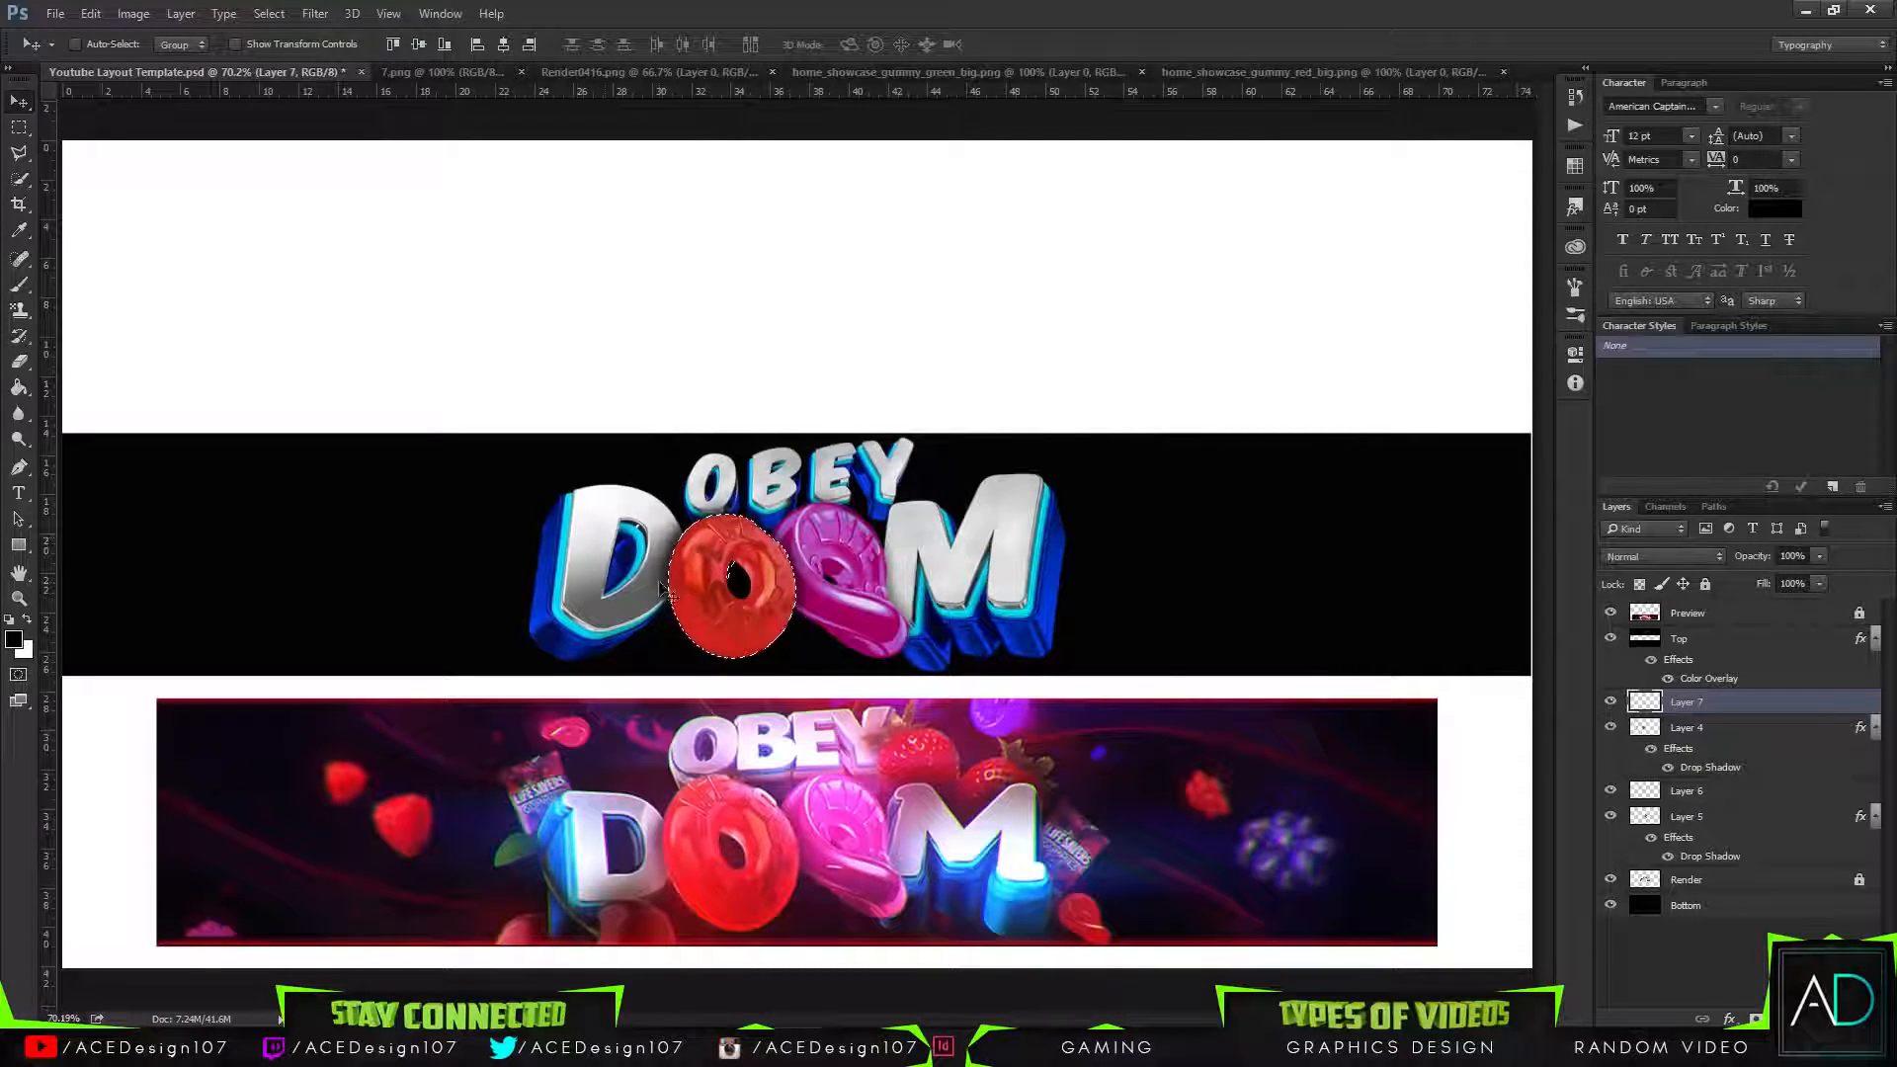
pyautogui.press('b')
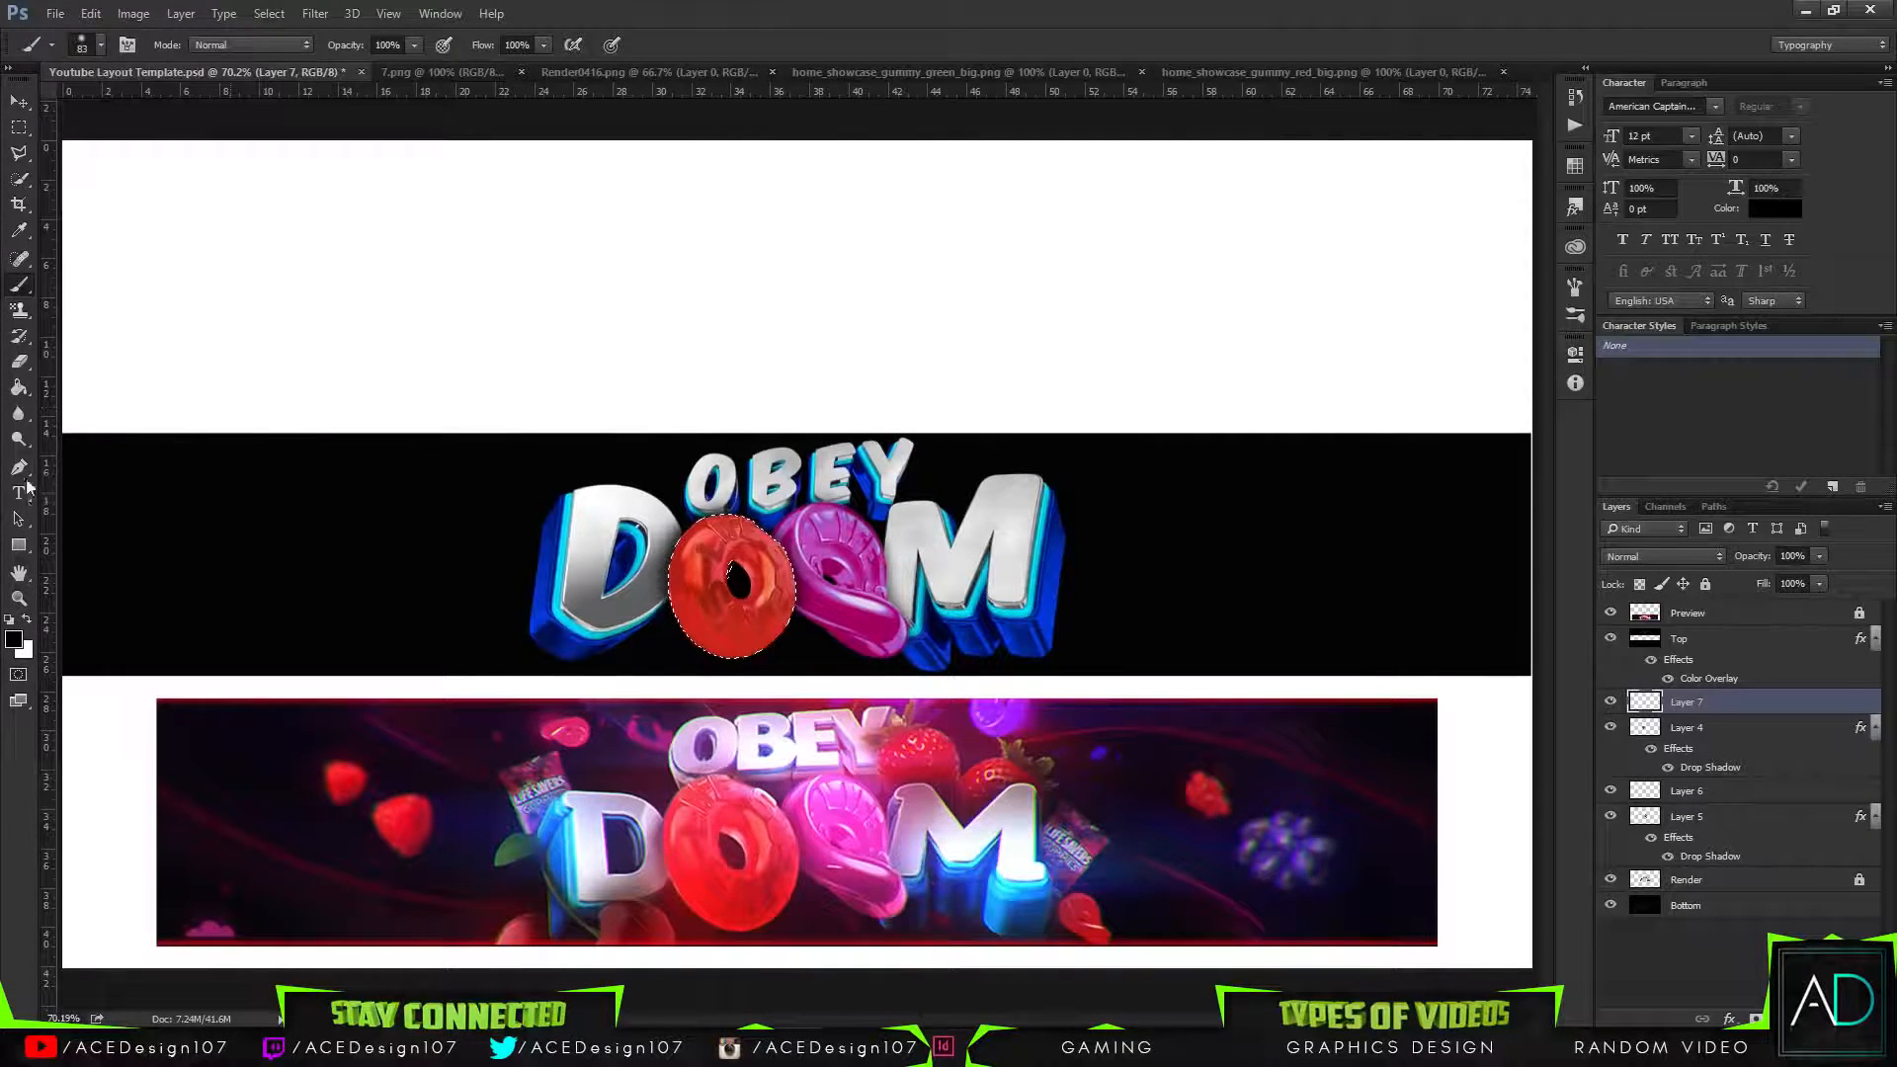
pyautogui.click(14, 640)
pyautogui.moveTo(1489, 367); pyautogui.dragTo(1535, 223)
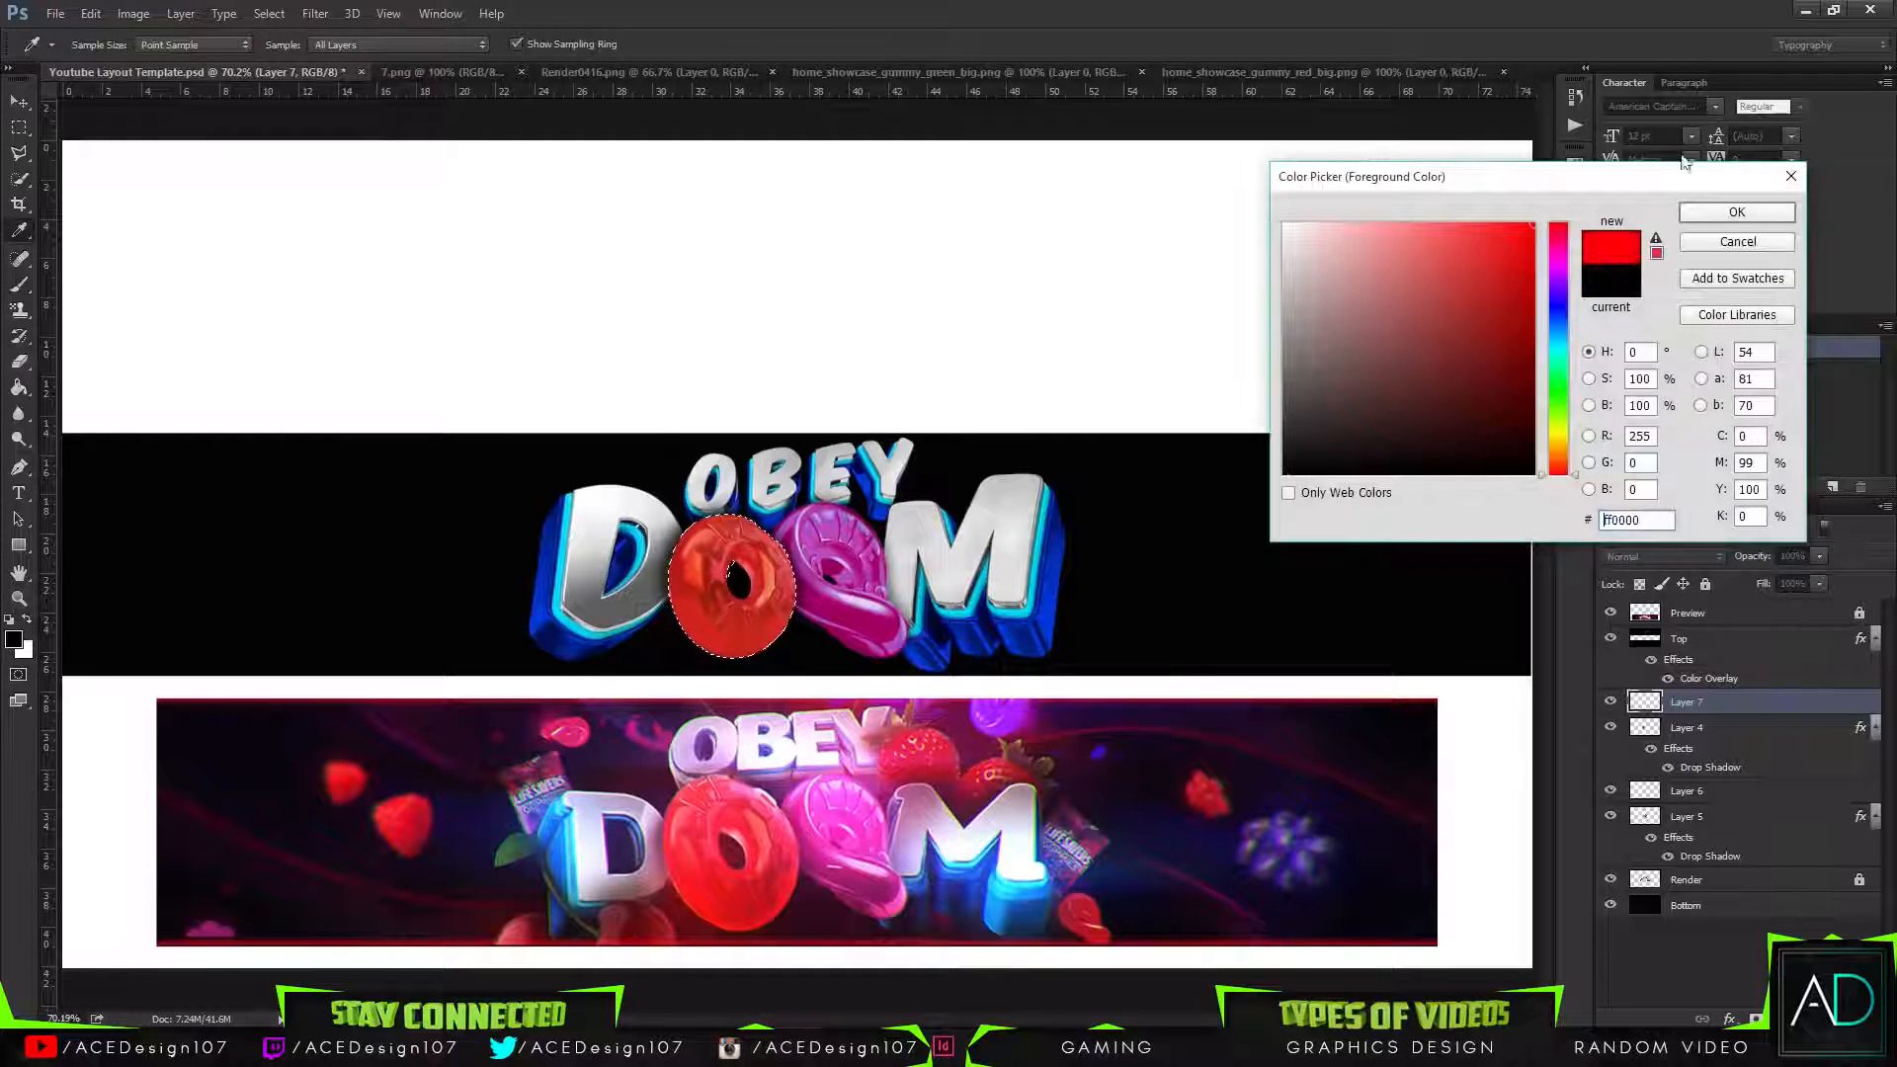
pyautogui.click(1737, 212)
pyautogui.click(89, 44)
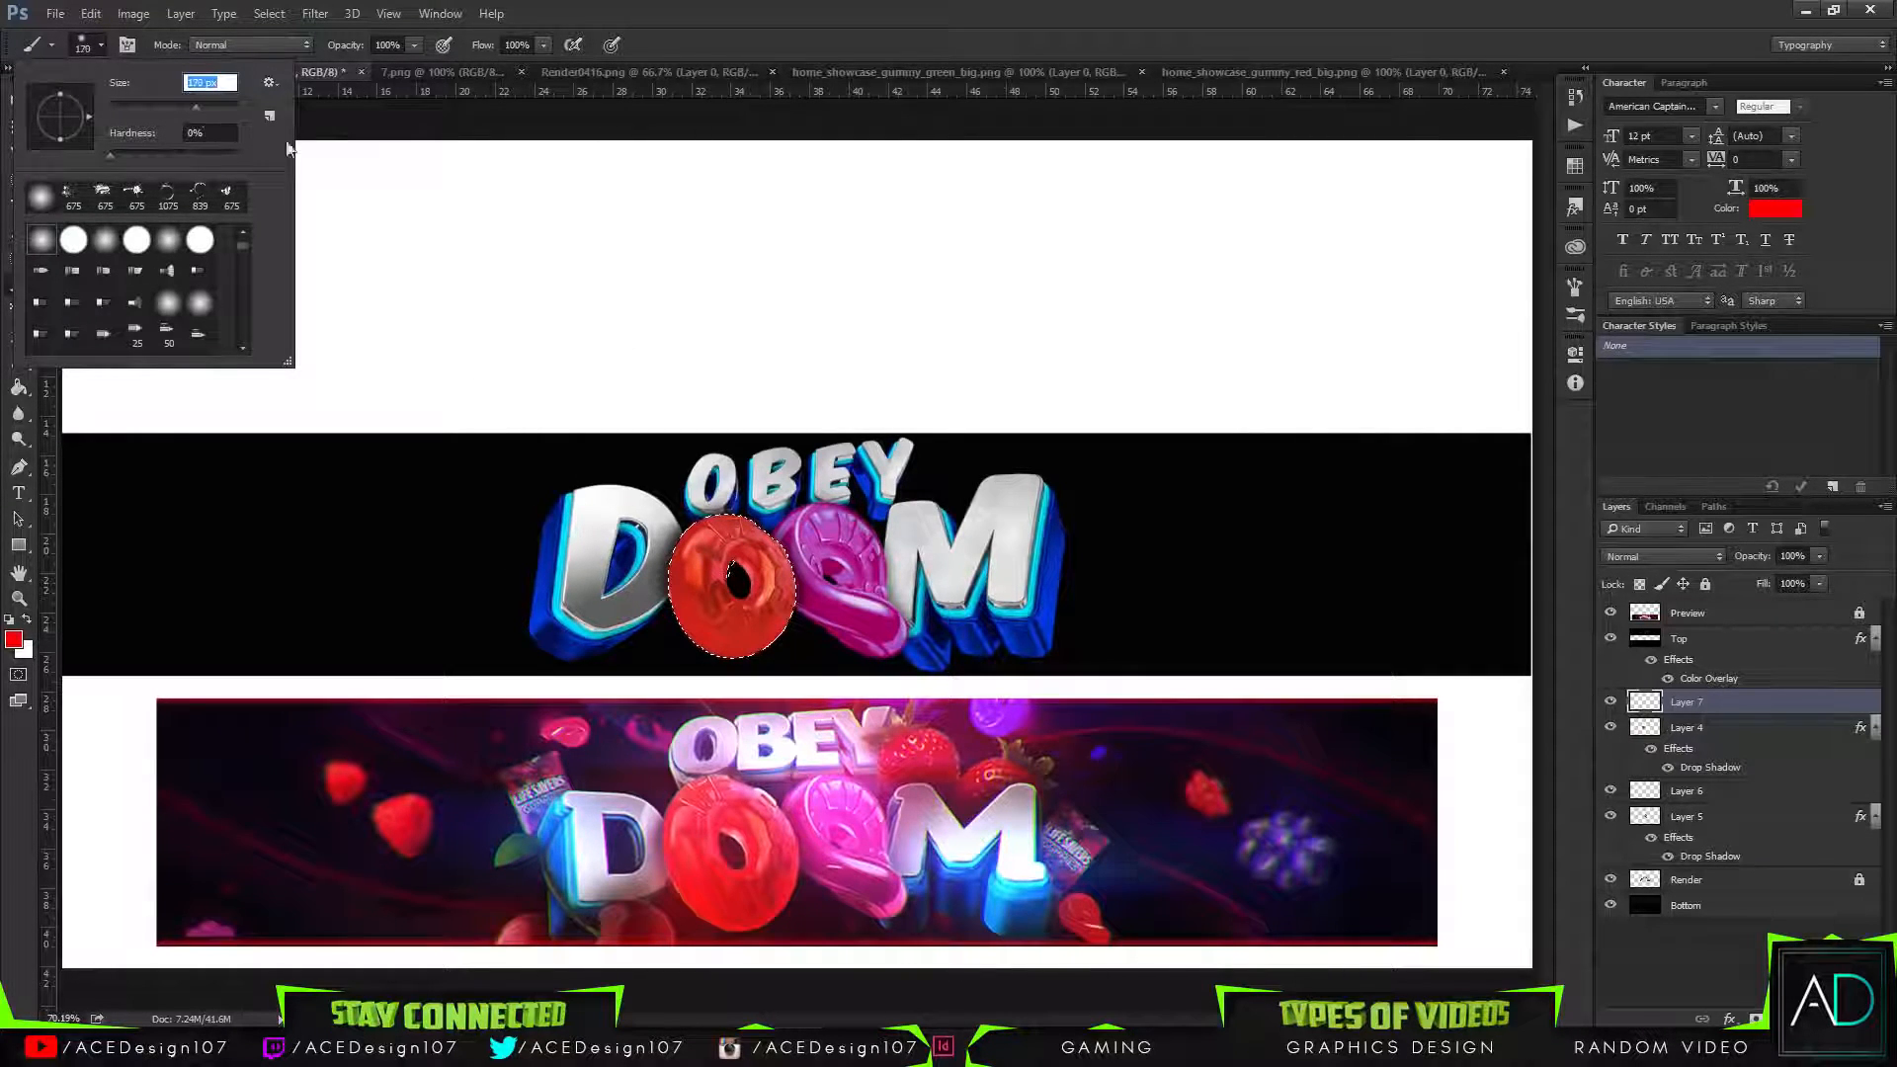
# Paint the lower part of the red ring with pure red, clear the selection, and lower Layer 7's opacity.
pyautogui.press('Return')
pyautogui.moveTo(695, 669); pyautogui.dragTo(745, 714)
pyautogui.hotkey('ctrl', 'z')
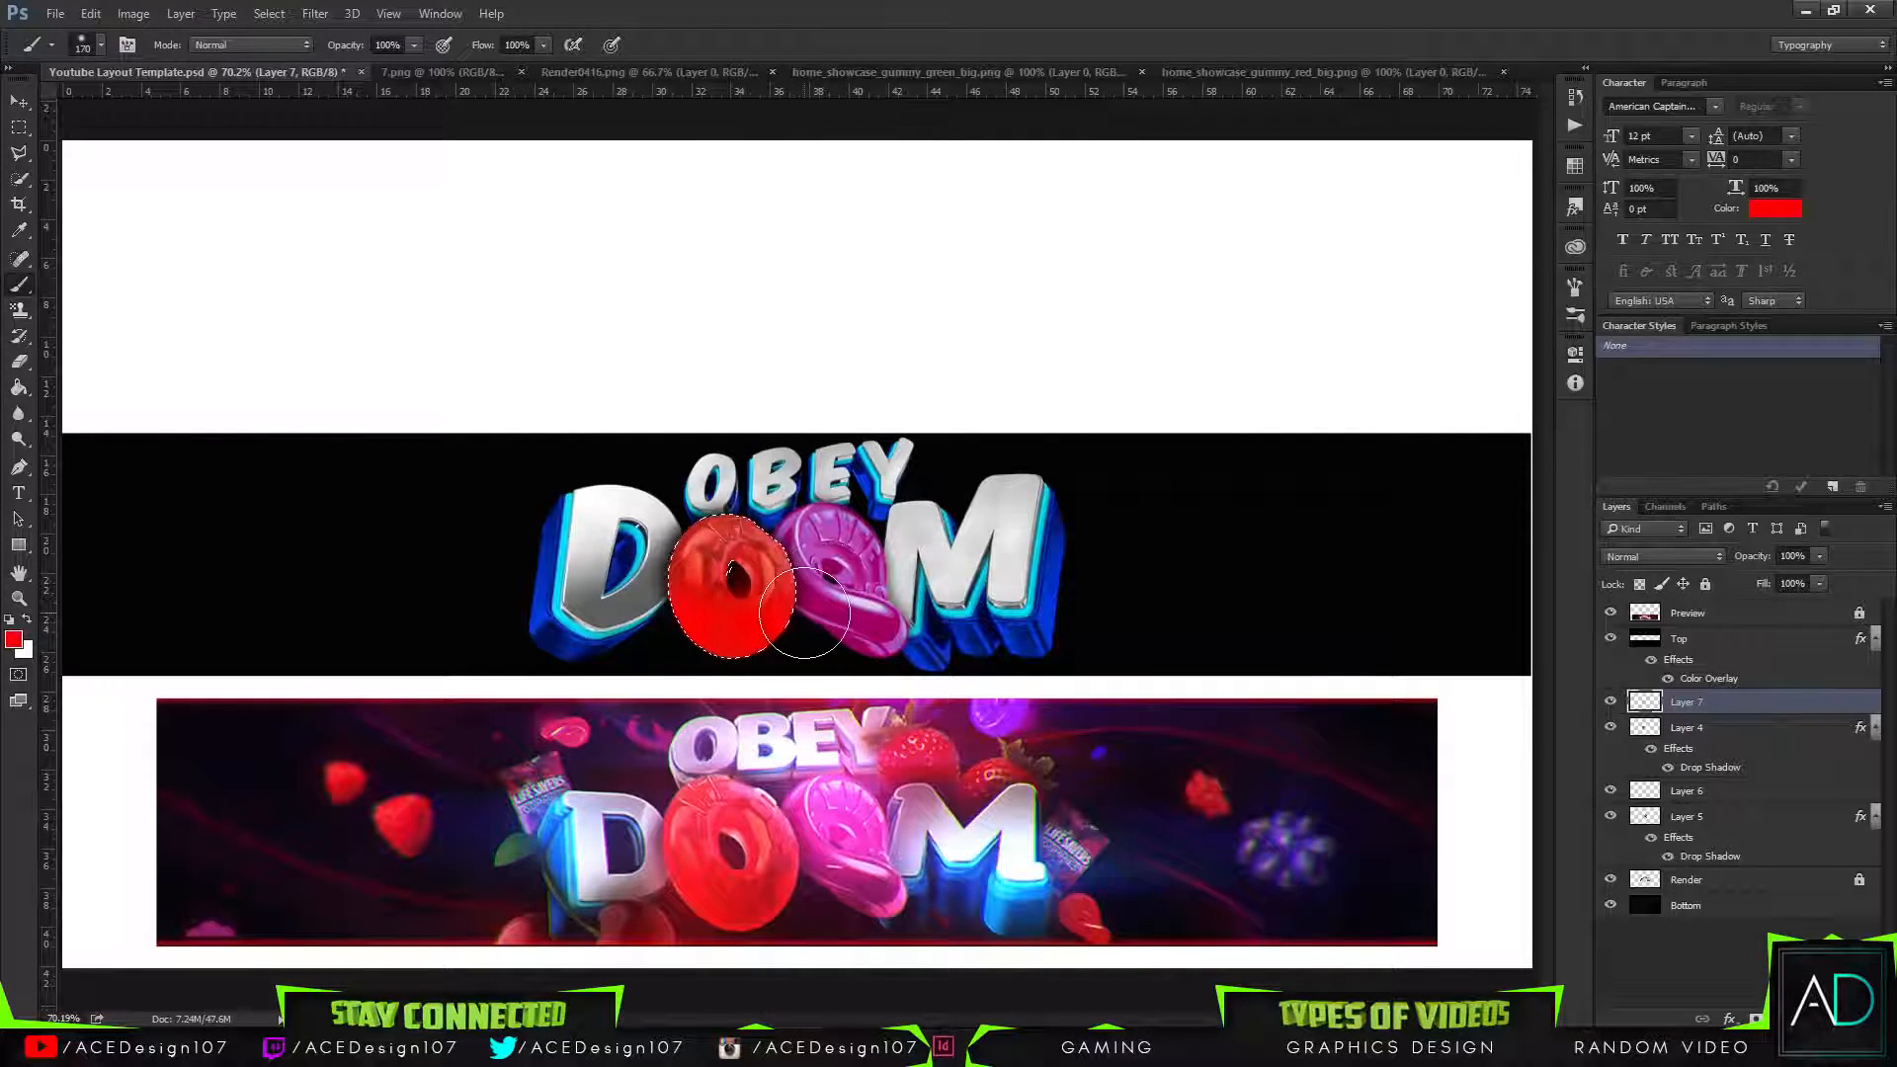
pyautogui.hotkey('ctrl', 'd')
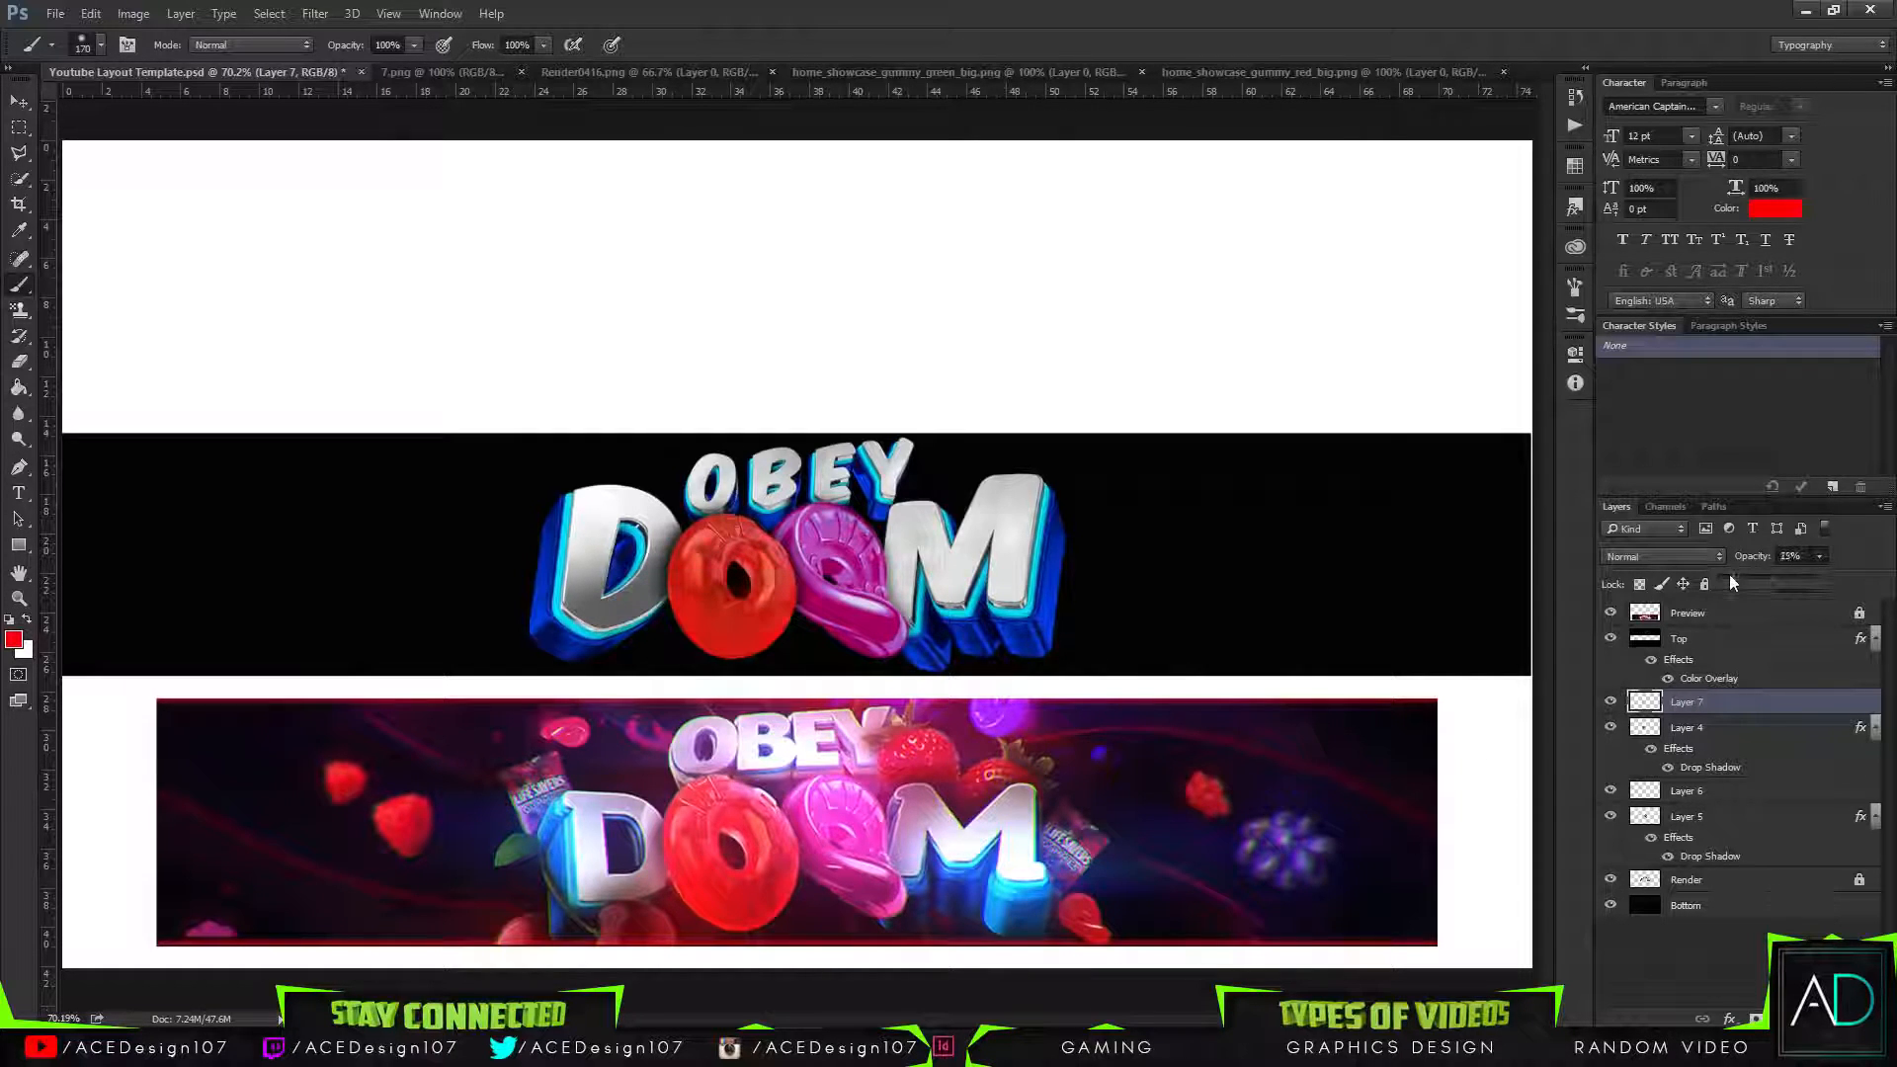
pyautogui.moveTo(1743, 572); pyautogui.dragTo(1757, 573)
# Load the outline of the magenta ring on Layer 5 as a selection.
pyautogui.click(1751, 790)
pyautogui.click(1646, 820)
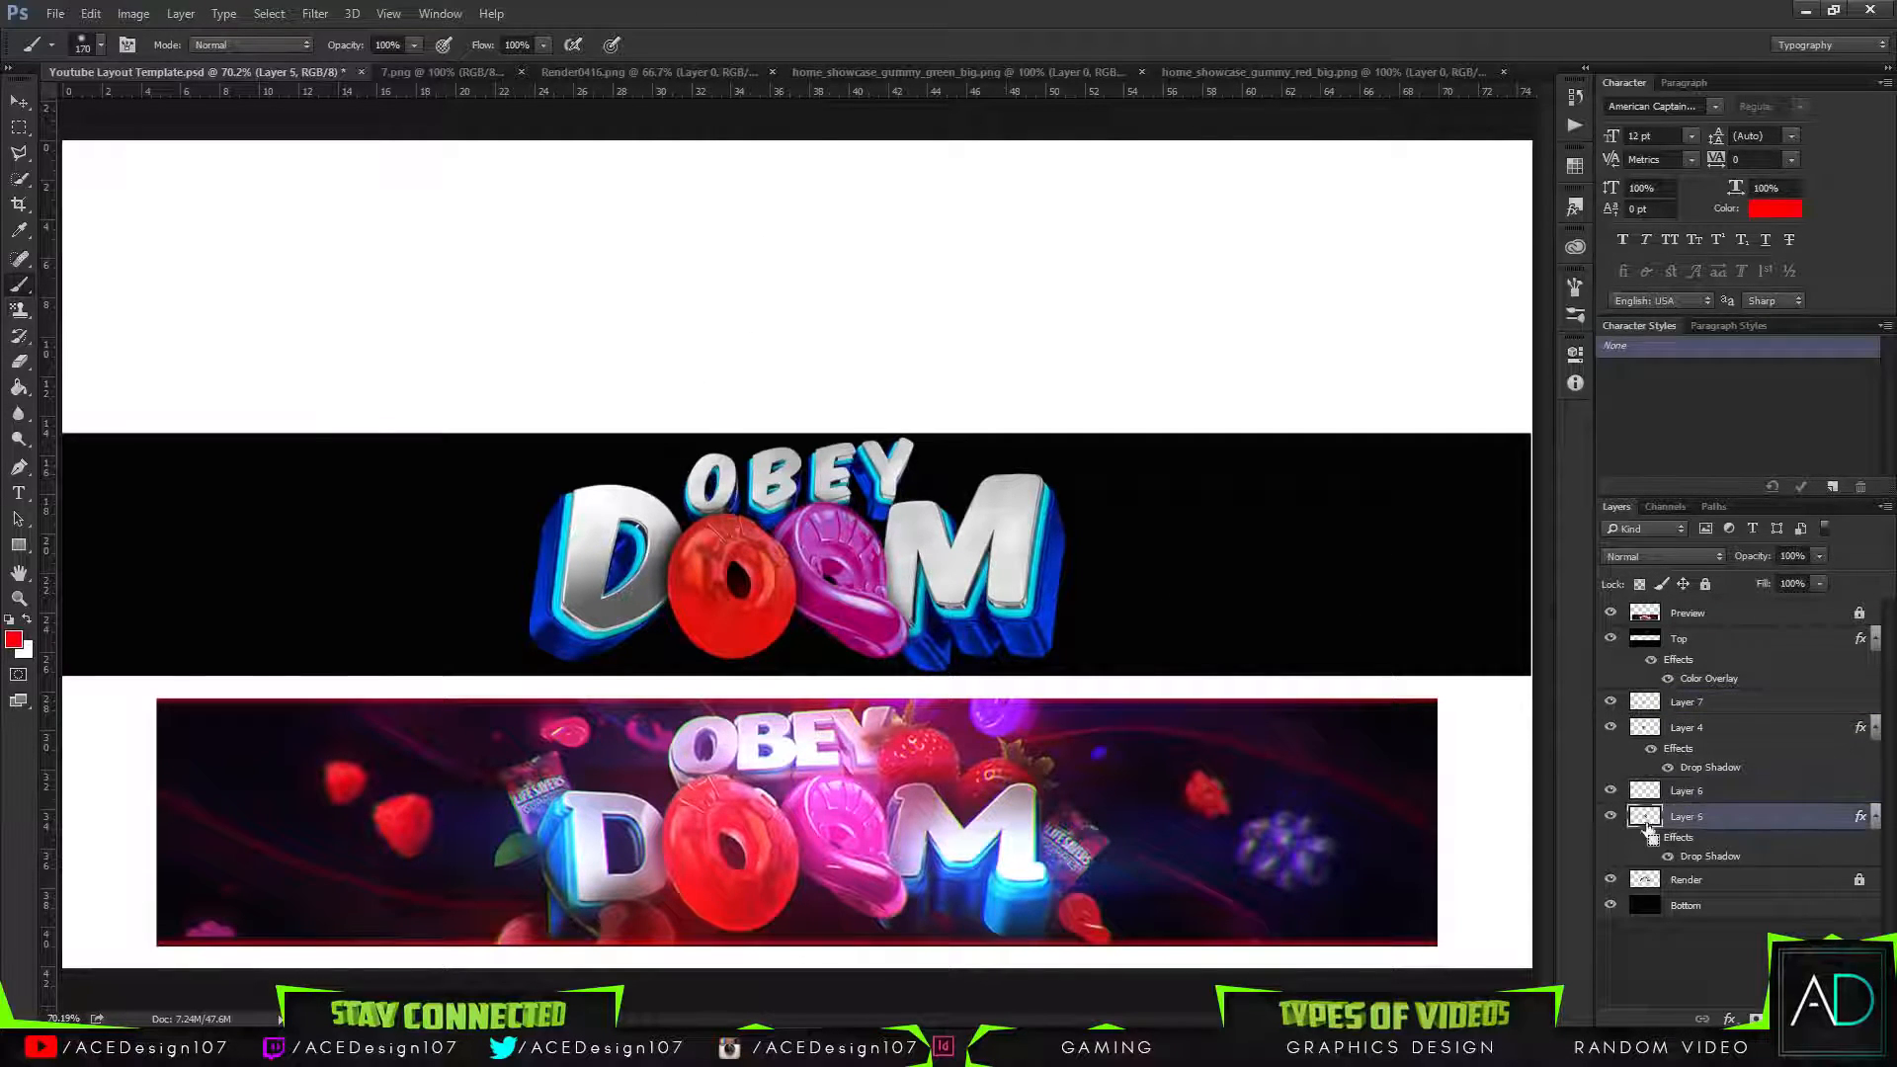
pyautogui.keyDown('ctrl'); pyautogui.click(1645, 820); pyautogui.keyUp('ctrl')
pyautogui.hotkey('ctrl', 'd')
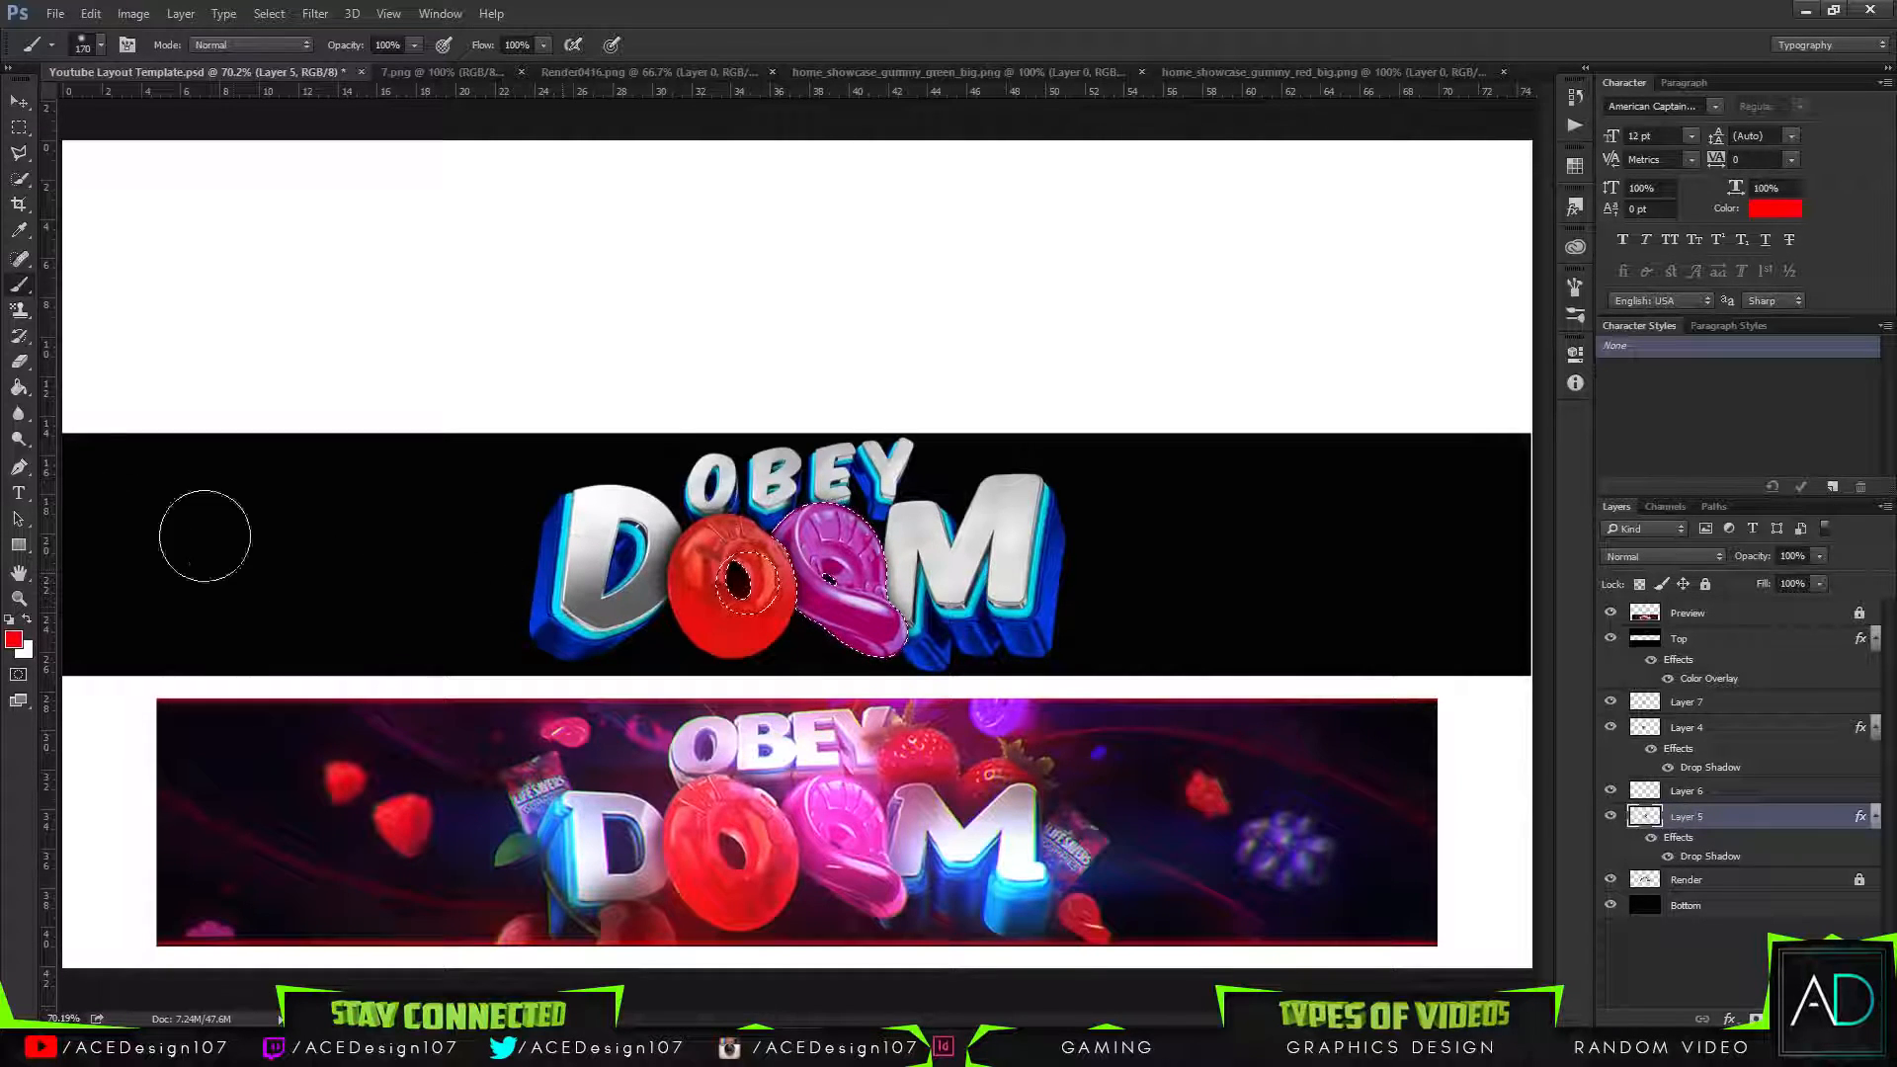
# Set the brush colour to magenta #ff00d8 and try painting the lower part of the magenta ring directly on Layer 5.
pyautogui.click(13, 638)
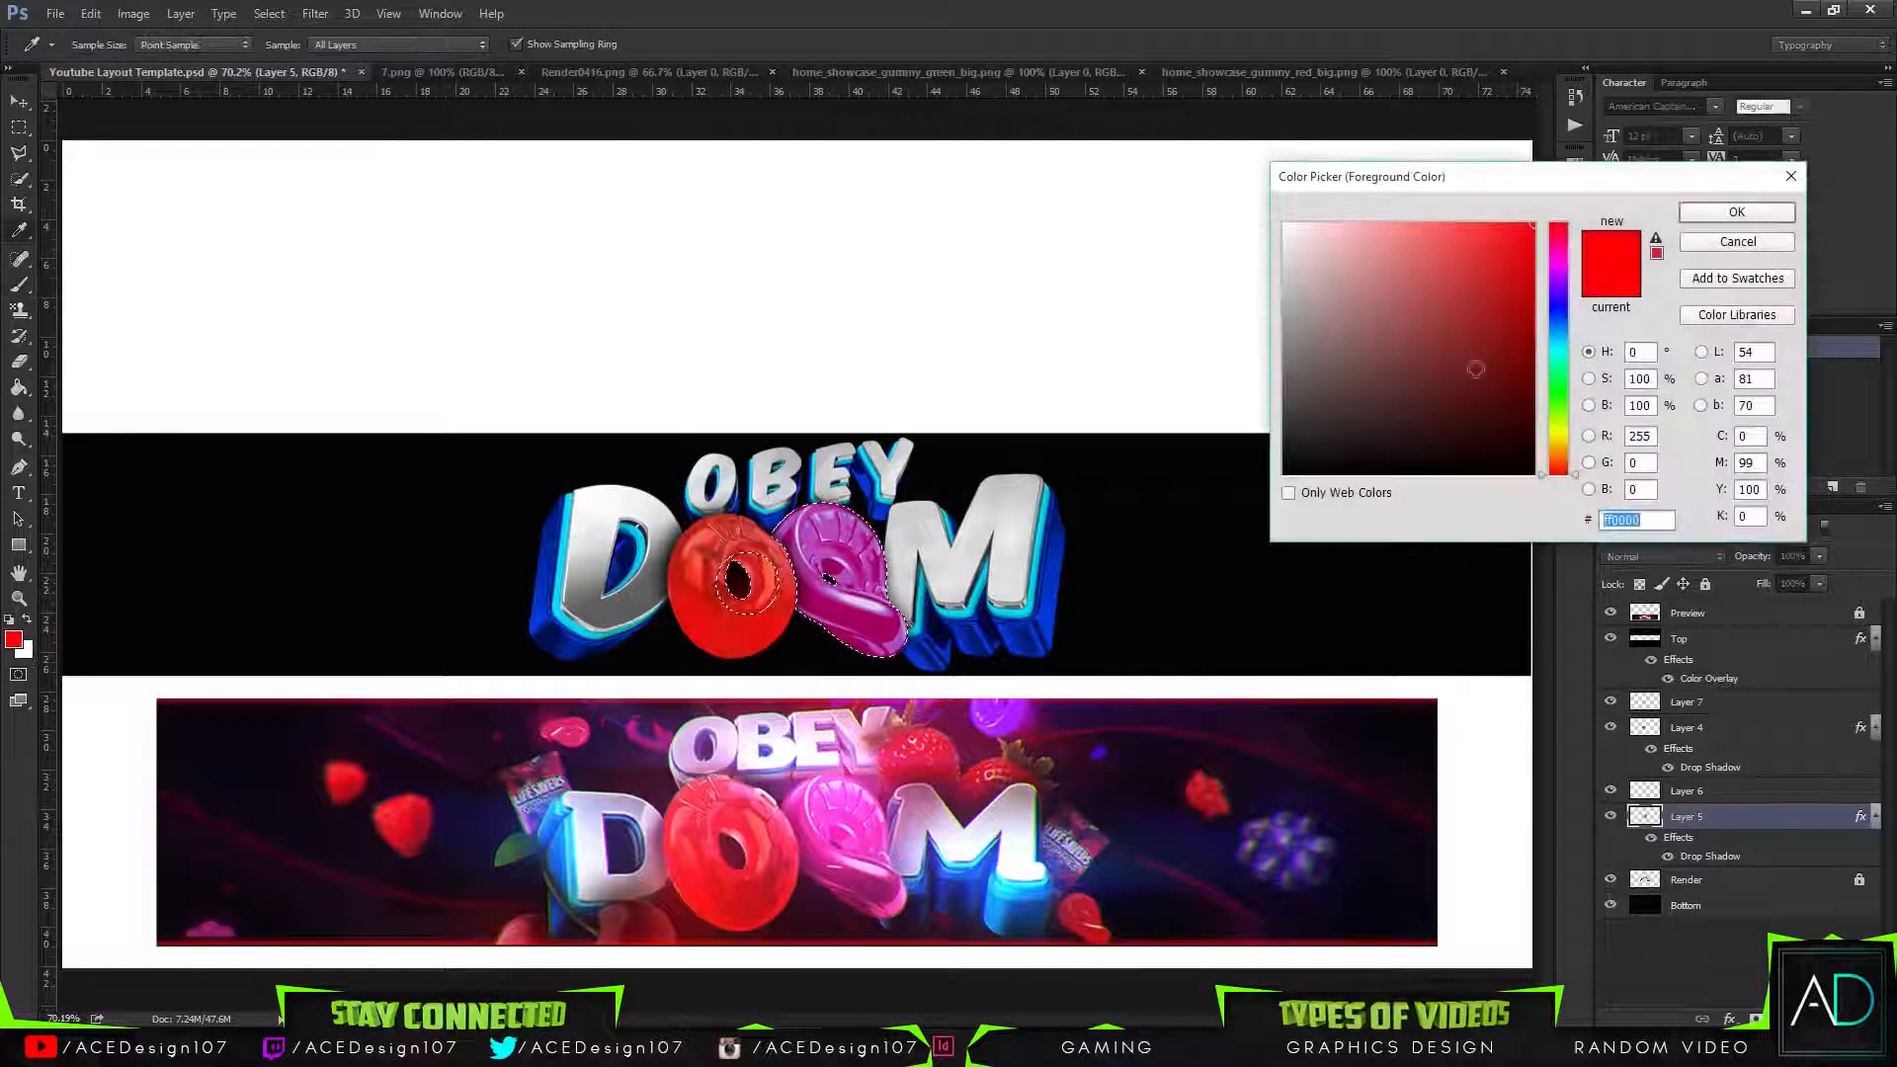
pyautogui.click(1561, 260)
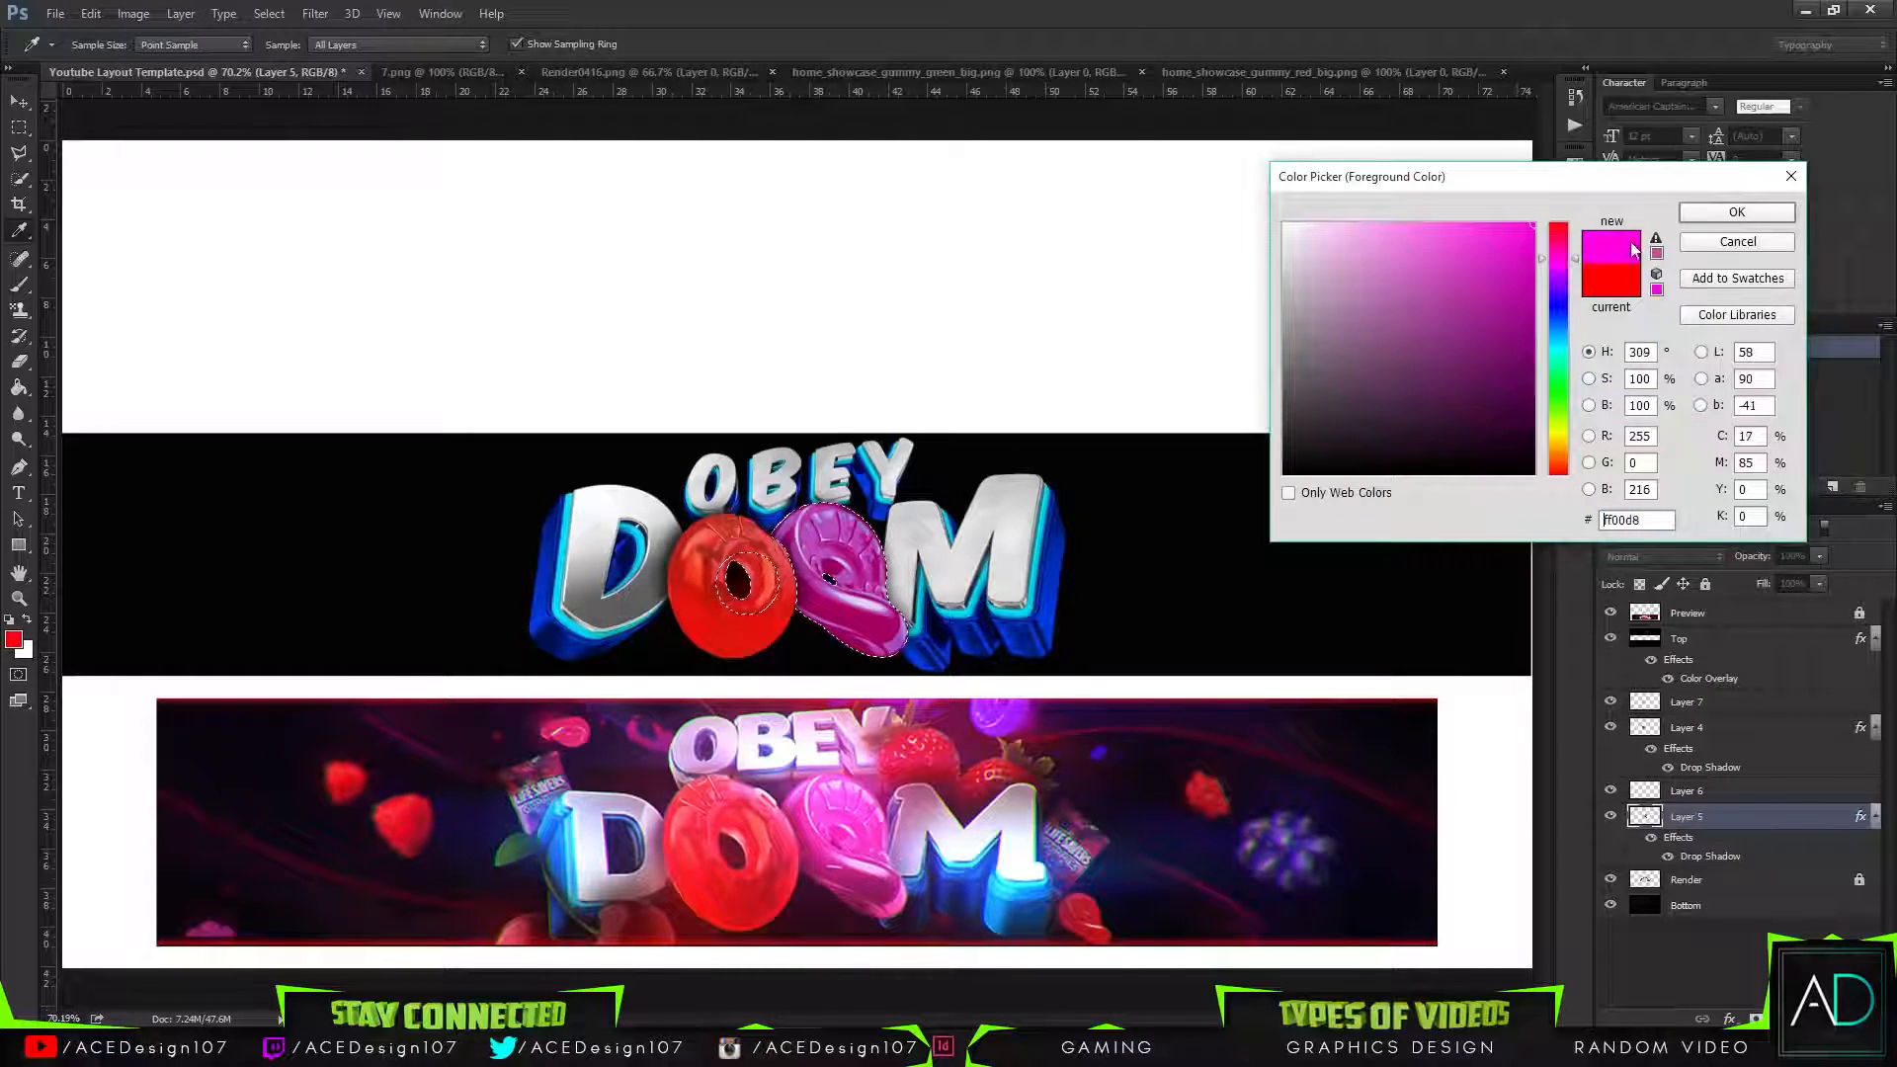
pyautogui.click(1735, 212)
pyautogui.press('b')
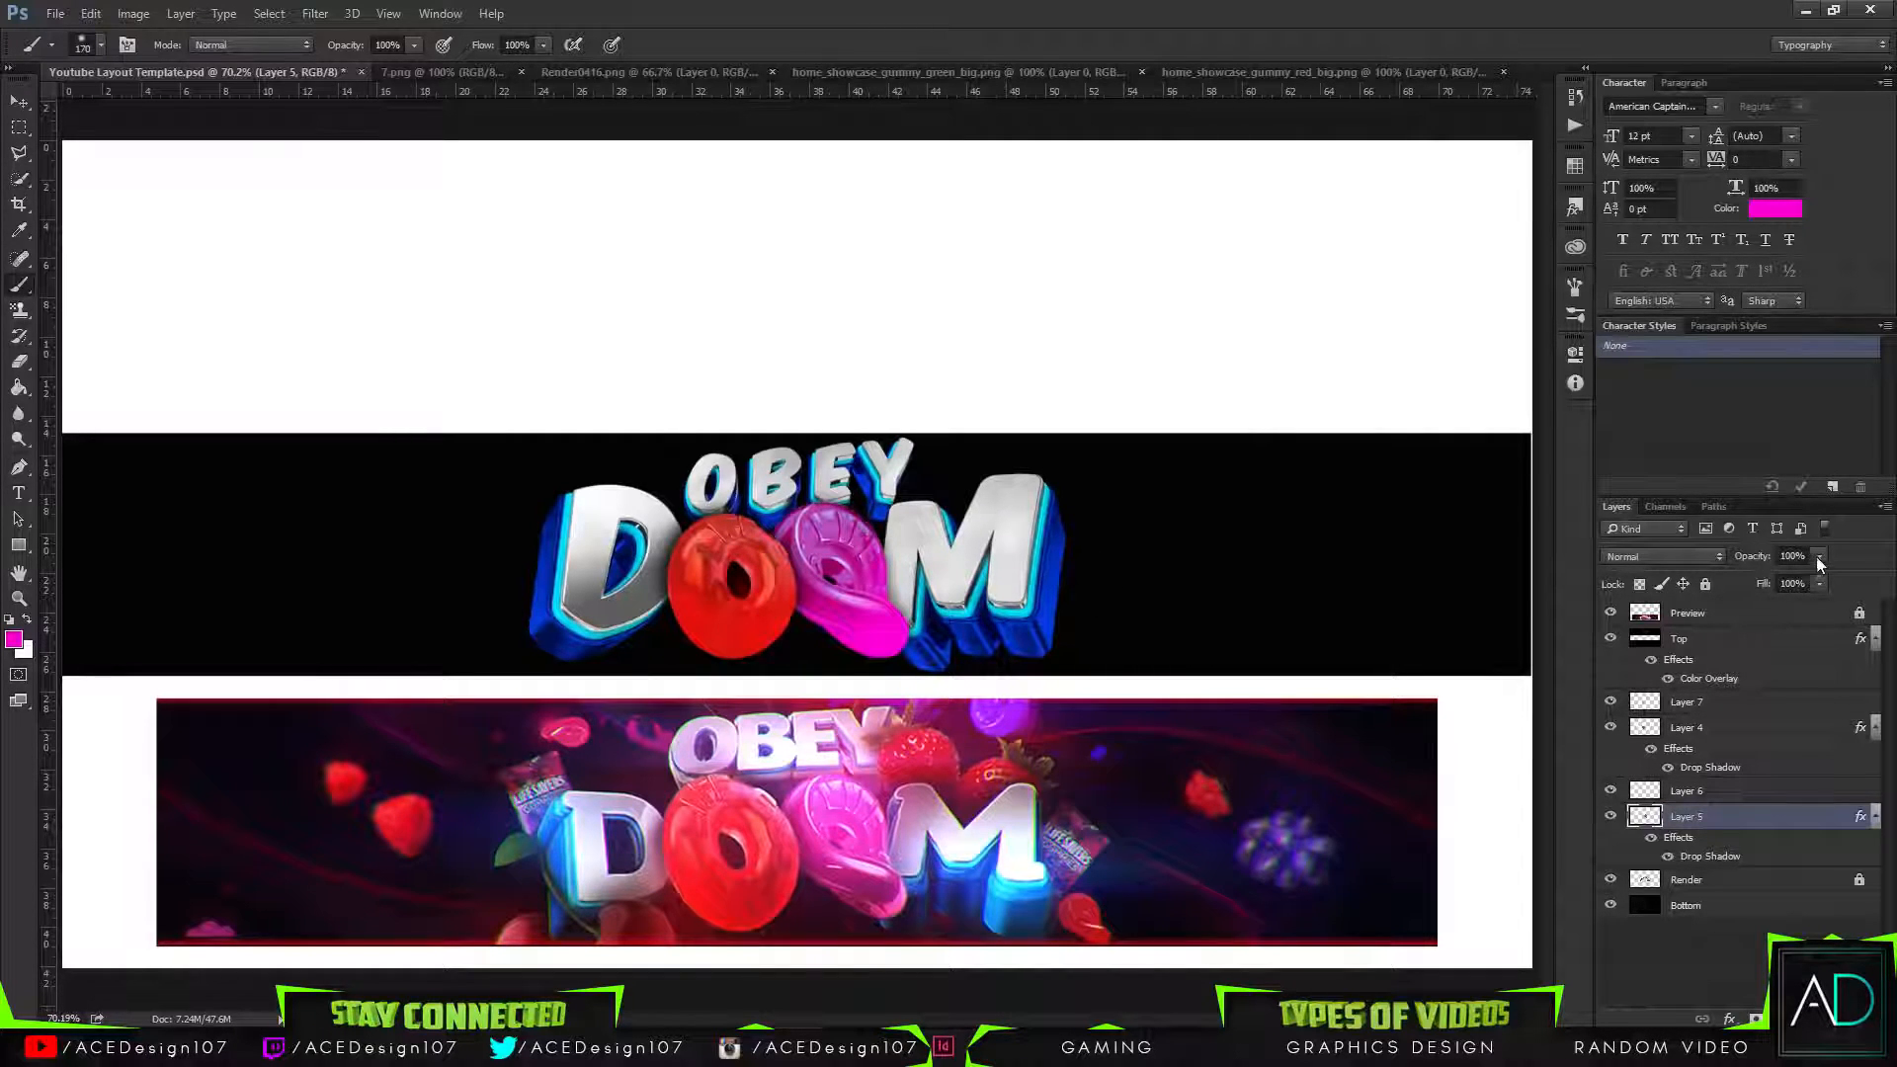
pyautogui.click(1435, 8)
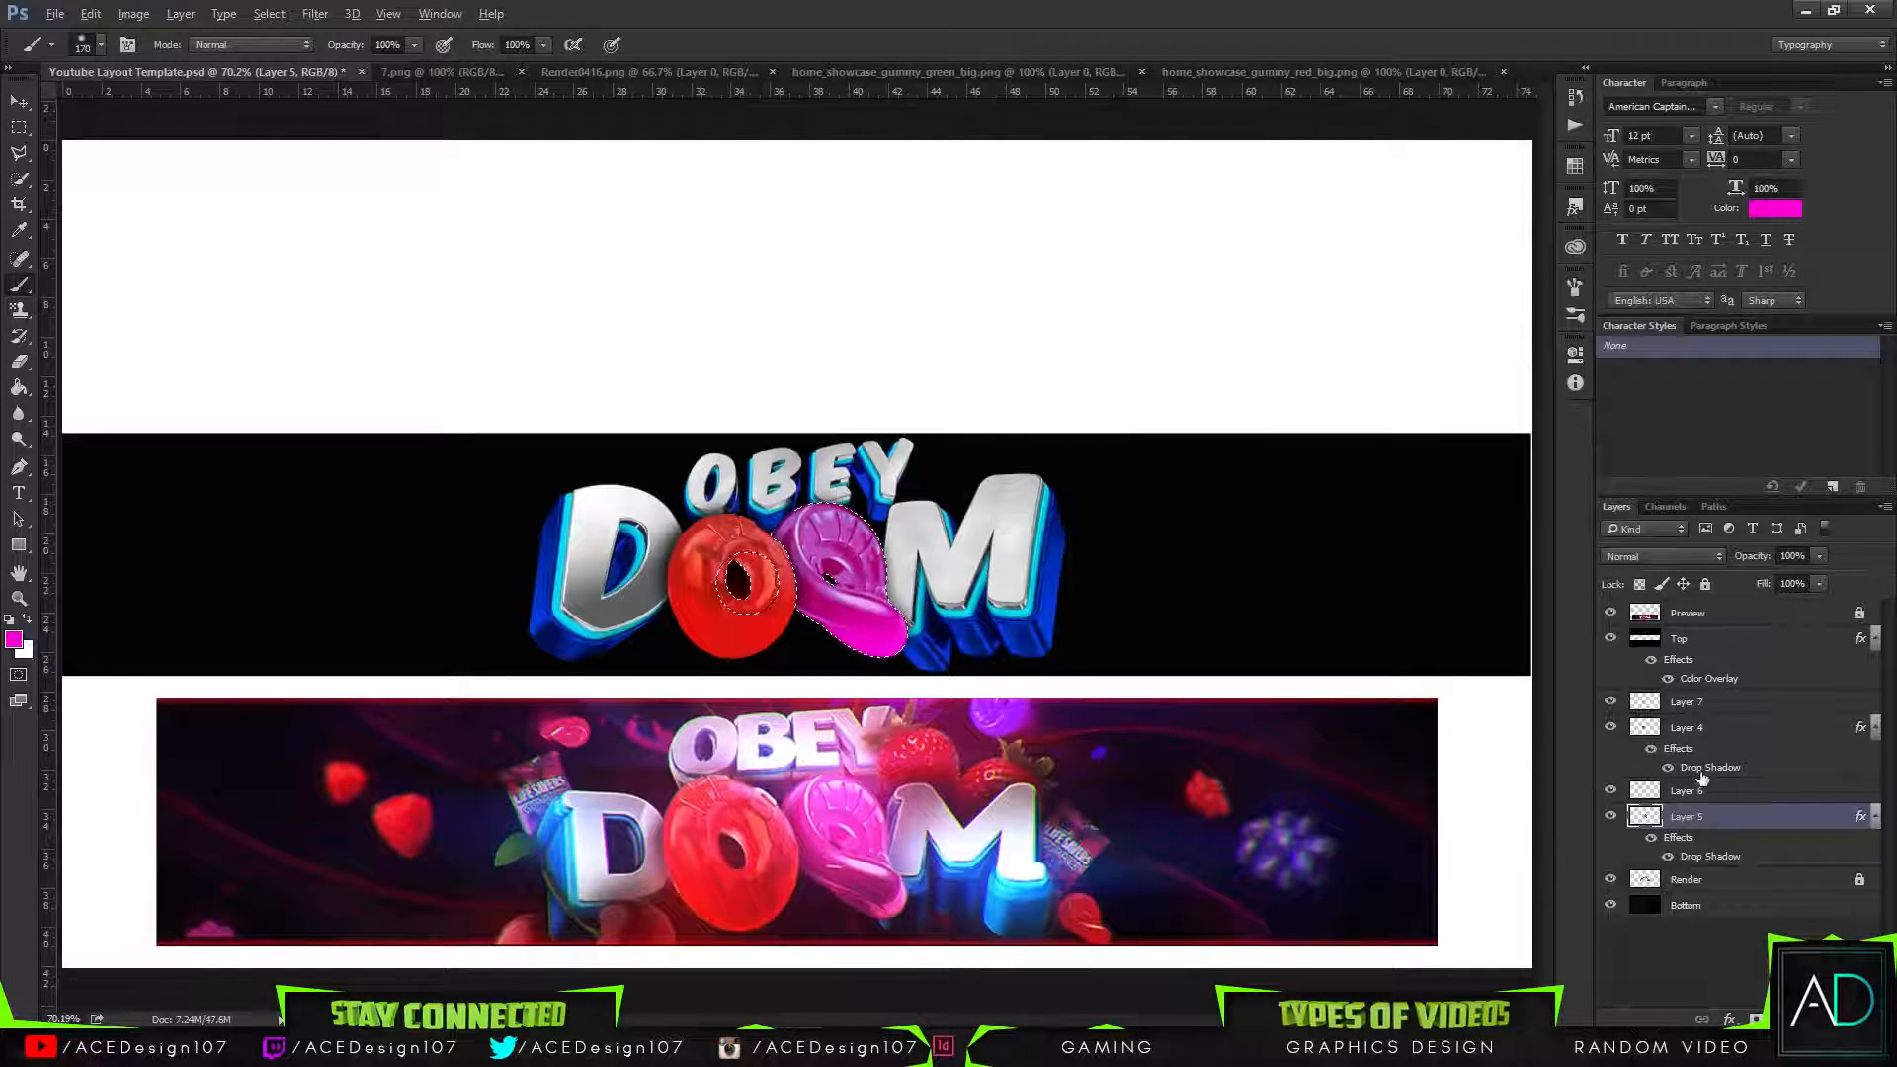
# Add a layer above Layer 5, paint the magenta ring's lower part on it at 64% layer opacity, and clear the selection.
pyautogui.hotkey('ctrl', 'shift', 'n')
pyautogui.press('Return')
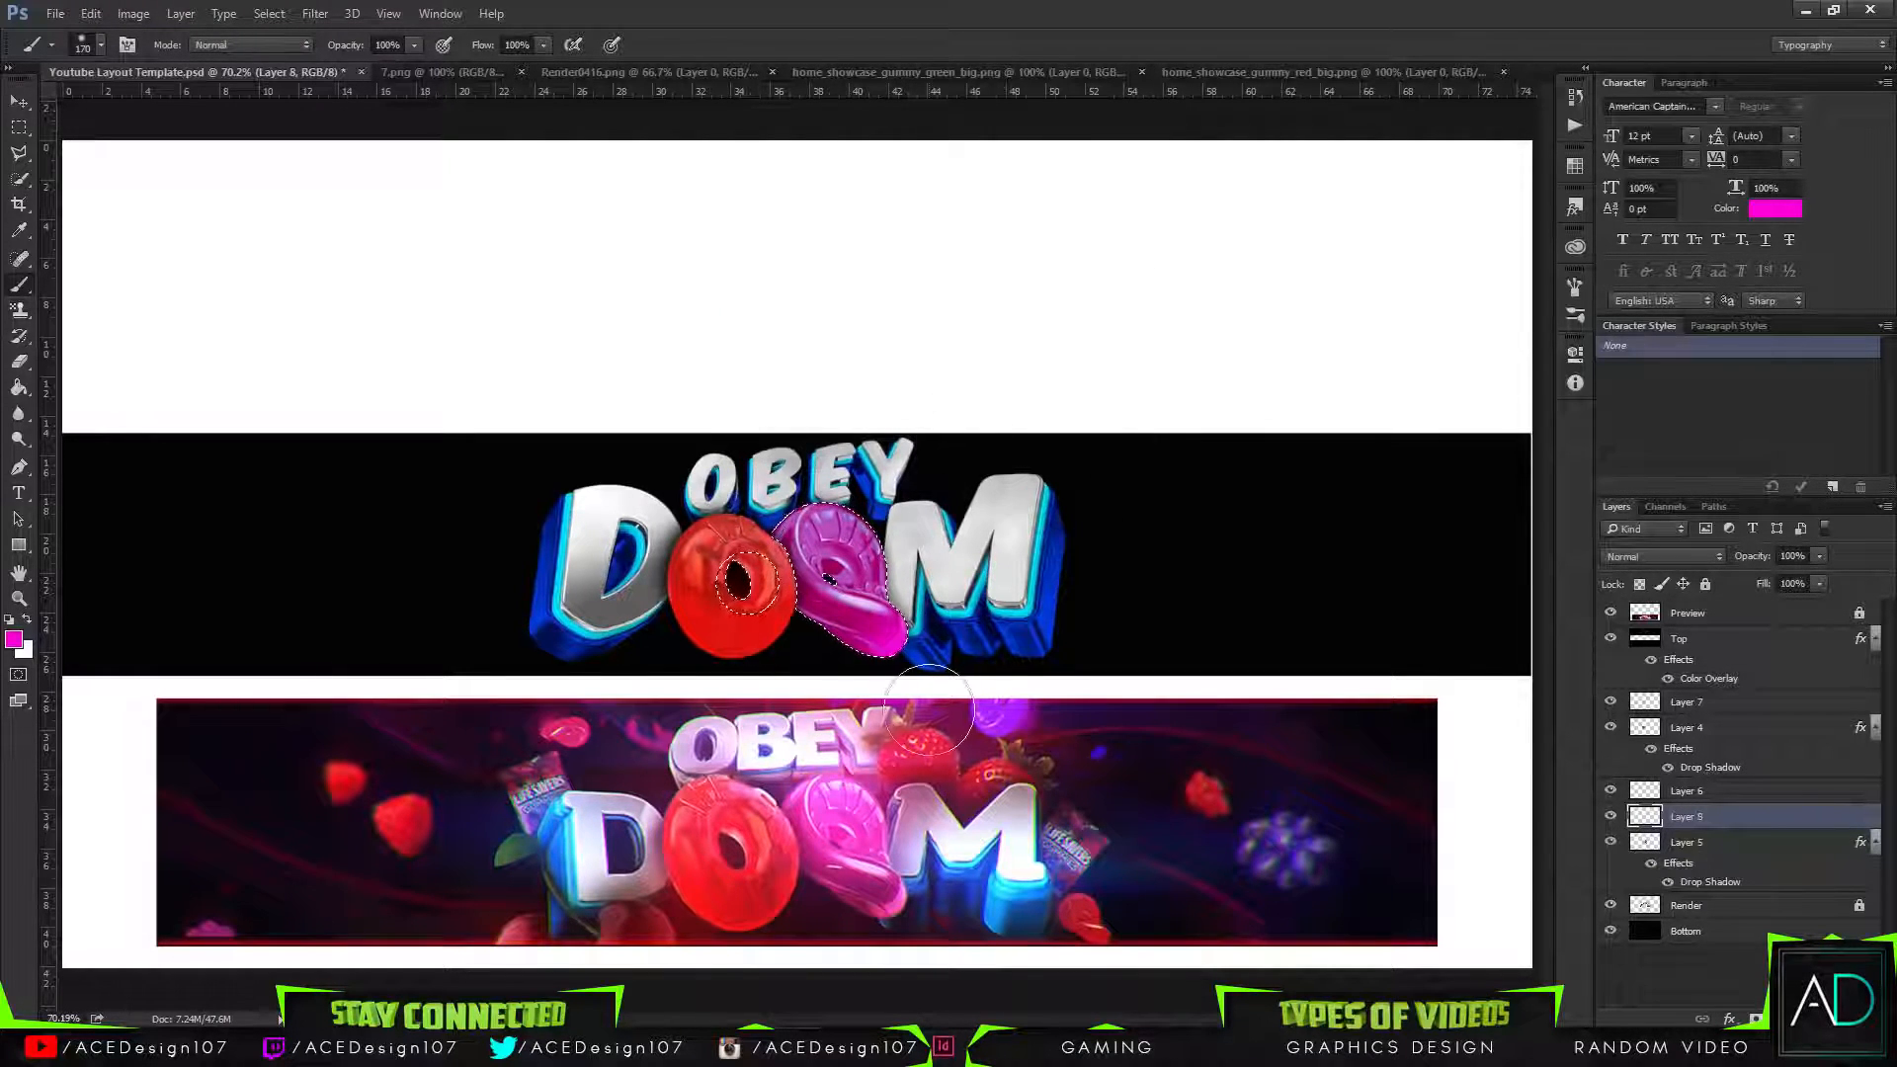
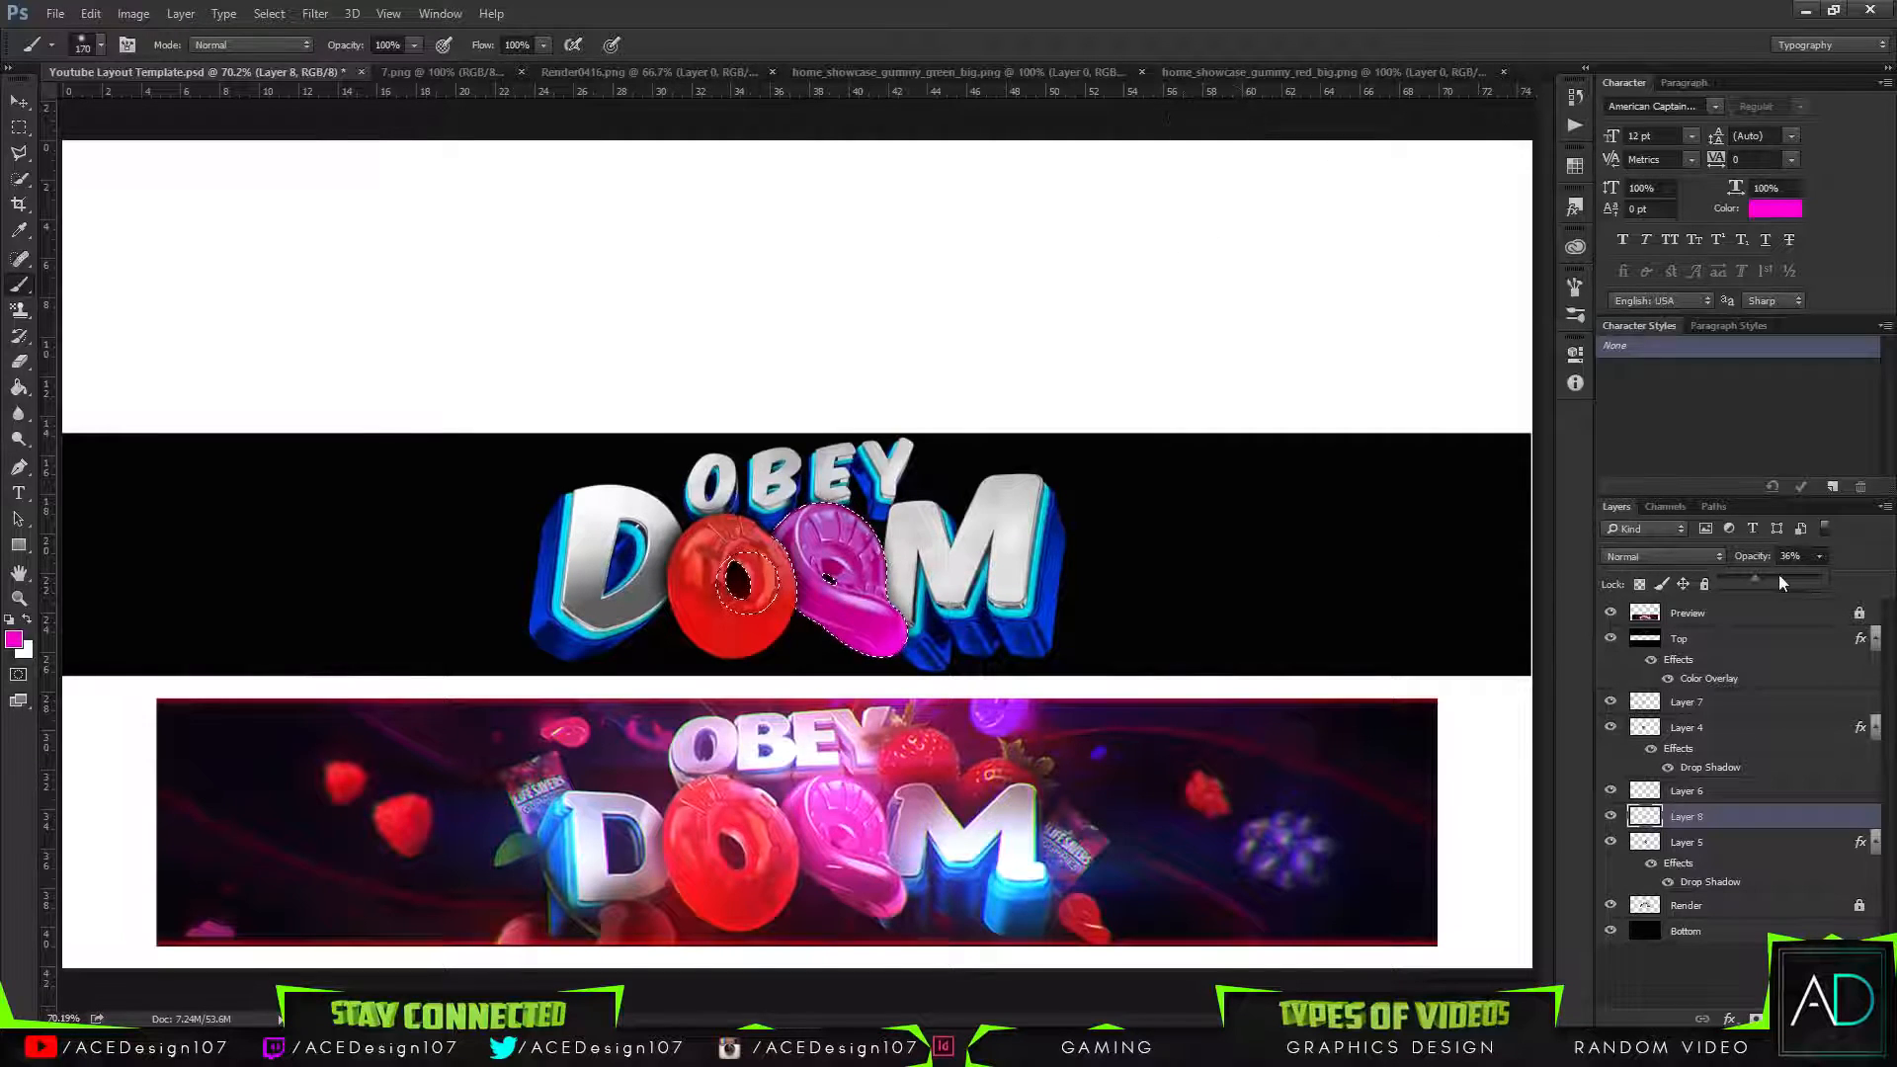
pyautogui.click(815, 8)
pyautogui.hotkey('ctrl', 'd')
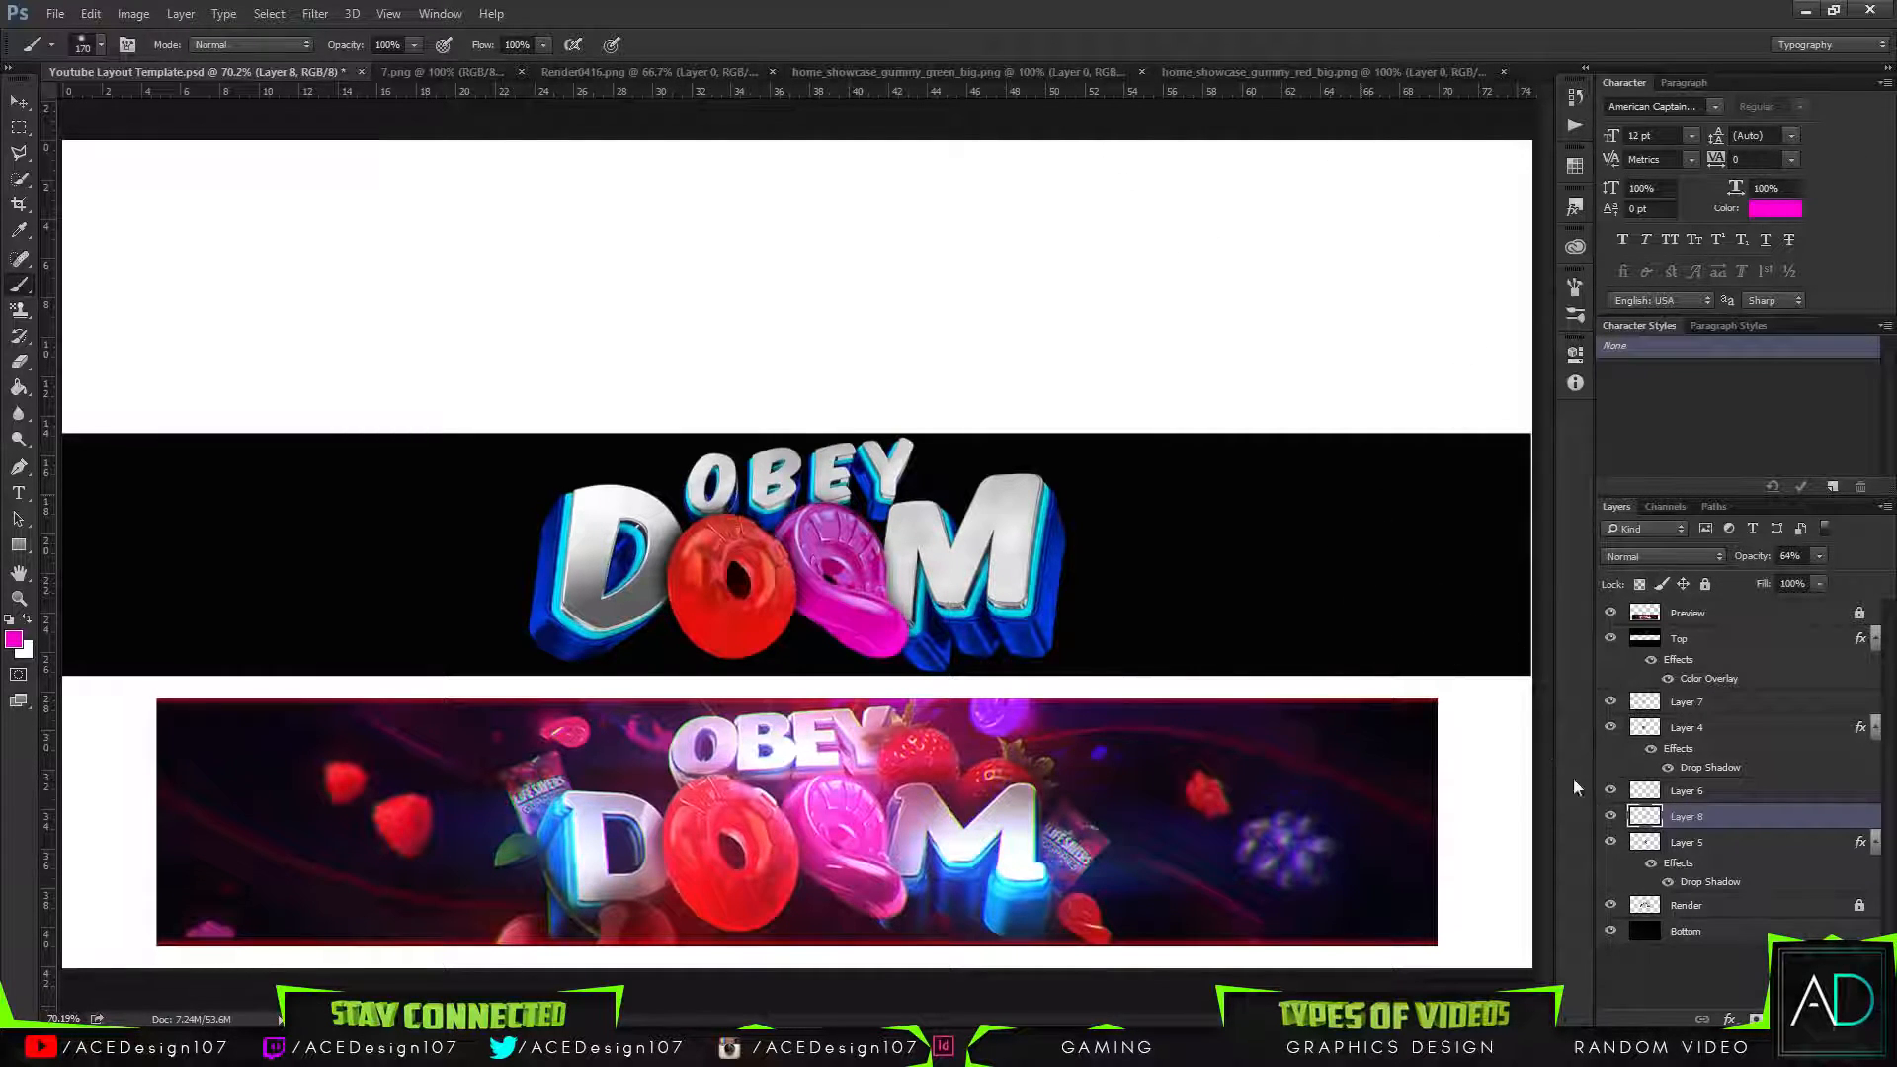
# Compare the magenta ring with and without the painted colour of Layer 8.
pyautogui.click(1610, 816)
pyautogui.click(1610, 816)
pyautogui.click(1610, 816)
pyautogui.click(1610, 816)
pyautogui.click(18, 101)
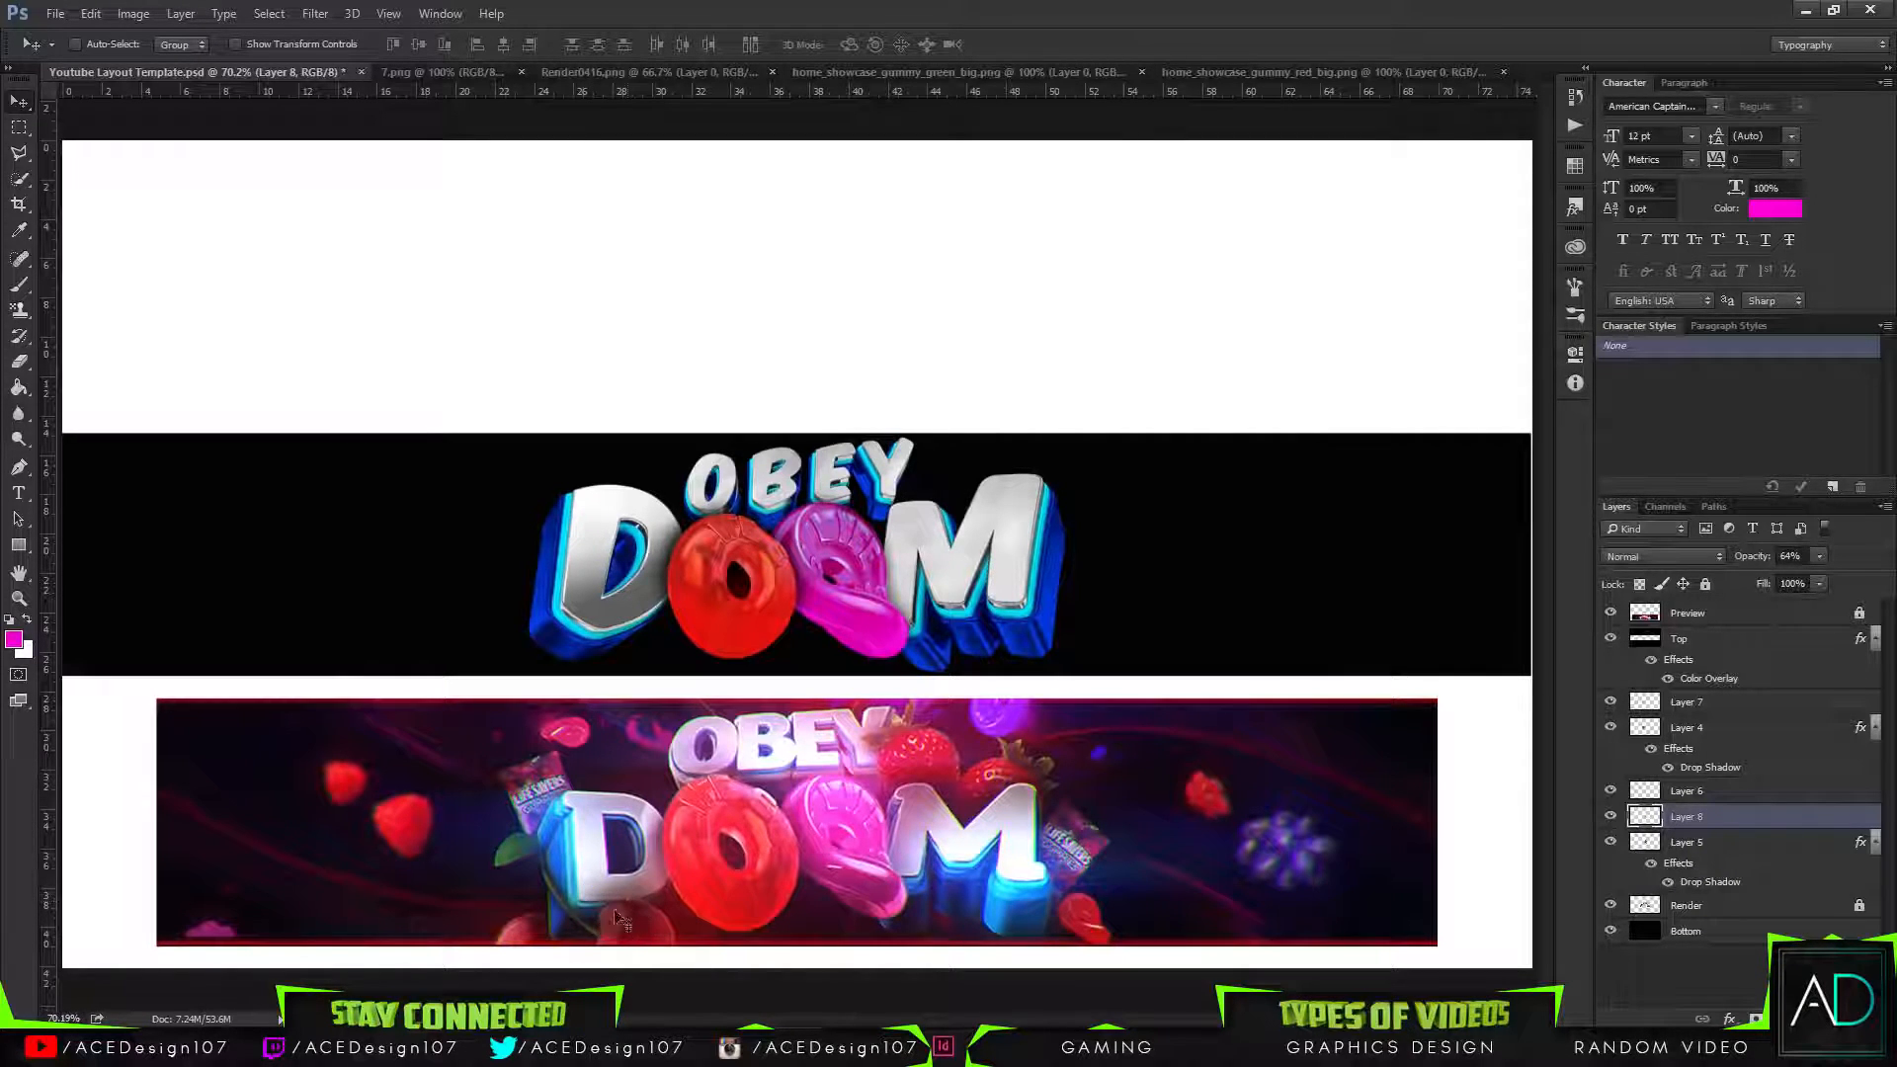
# Open the cherry image color-realistic-cherry-with-copic-markers-02-300x300.jpg from the Tutorials folder 7.
pyautogui.click(55, 15)
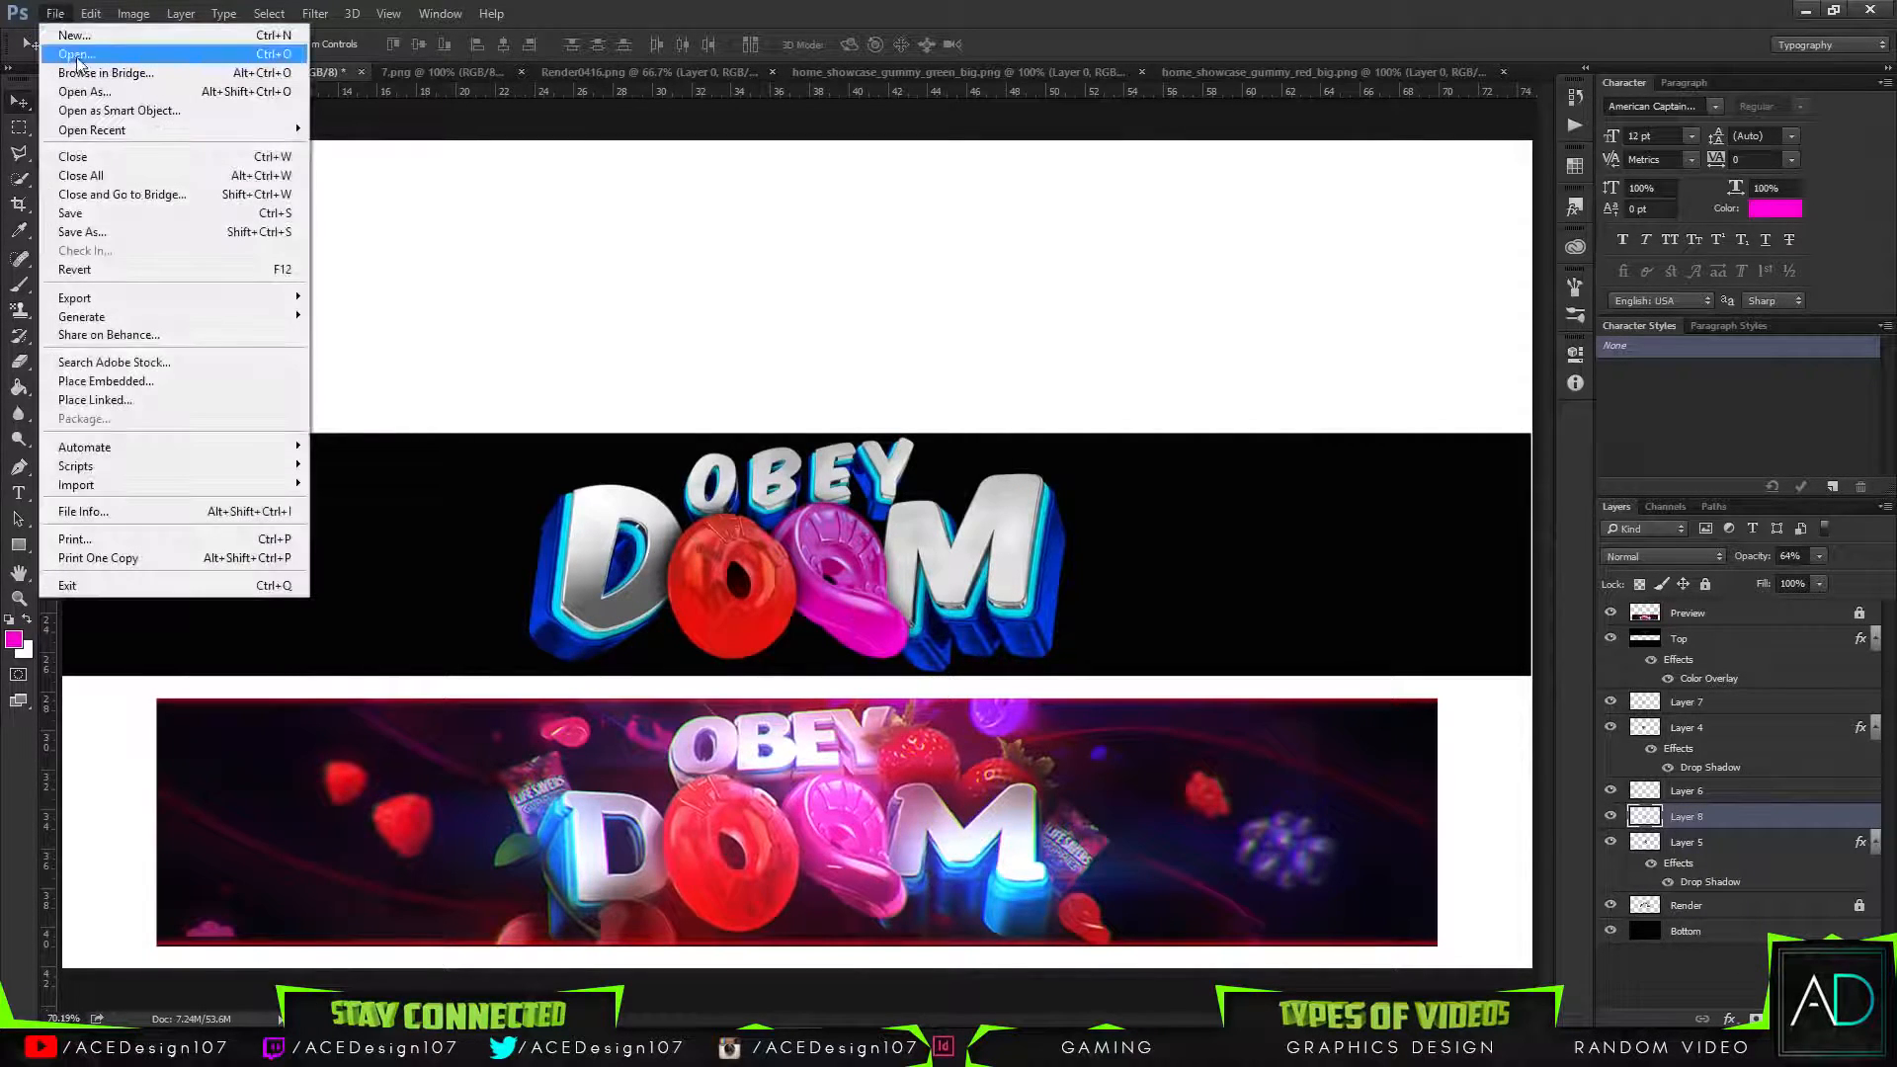
pyautogui.click(76, 52)
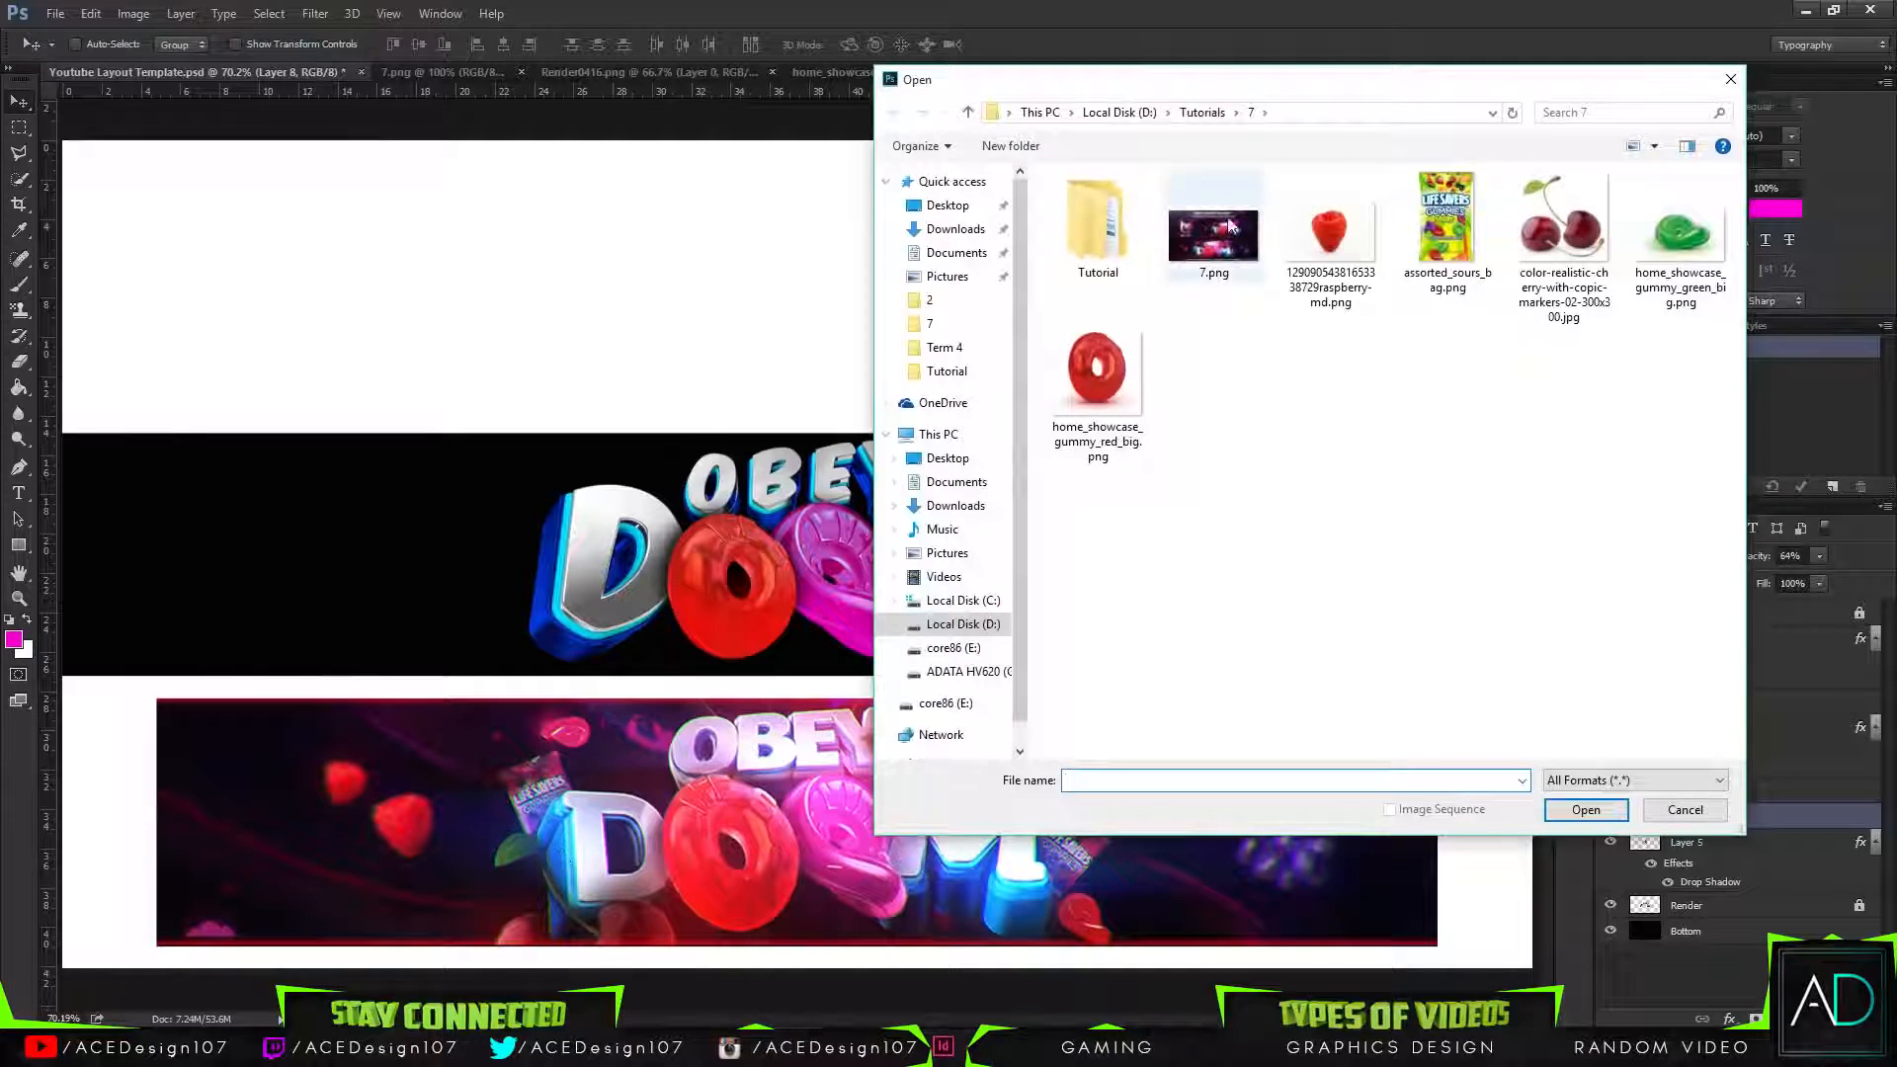
pyautogui.click(1549, 241)
pyautogui.click(1571, 809)
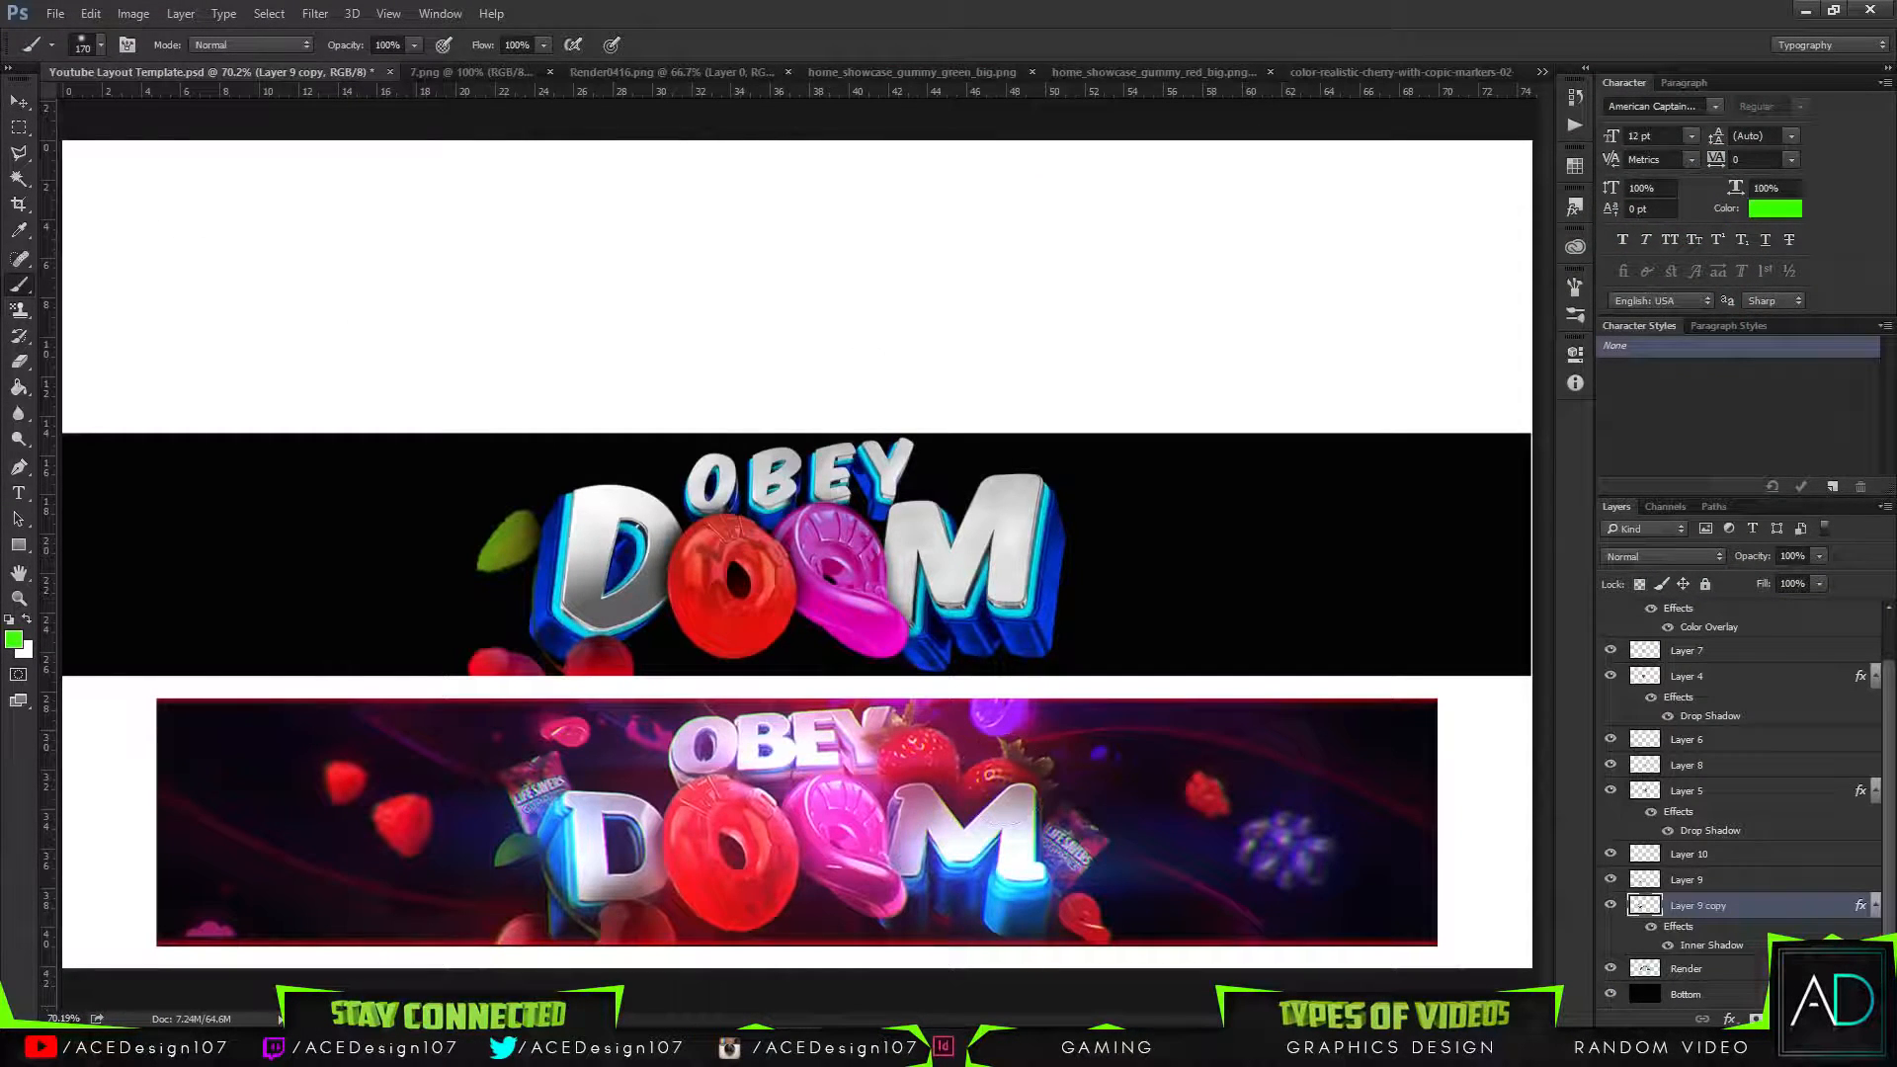
# Examine how Layer 9 copy, Layer 9 and Layer 10 build up the cherries and leaf by hiding and showing them.
pyautogui.click(20, 102)
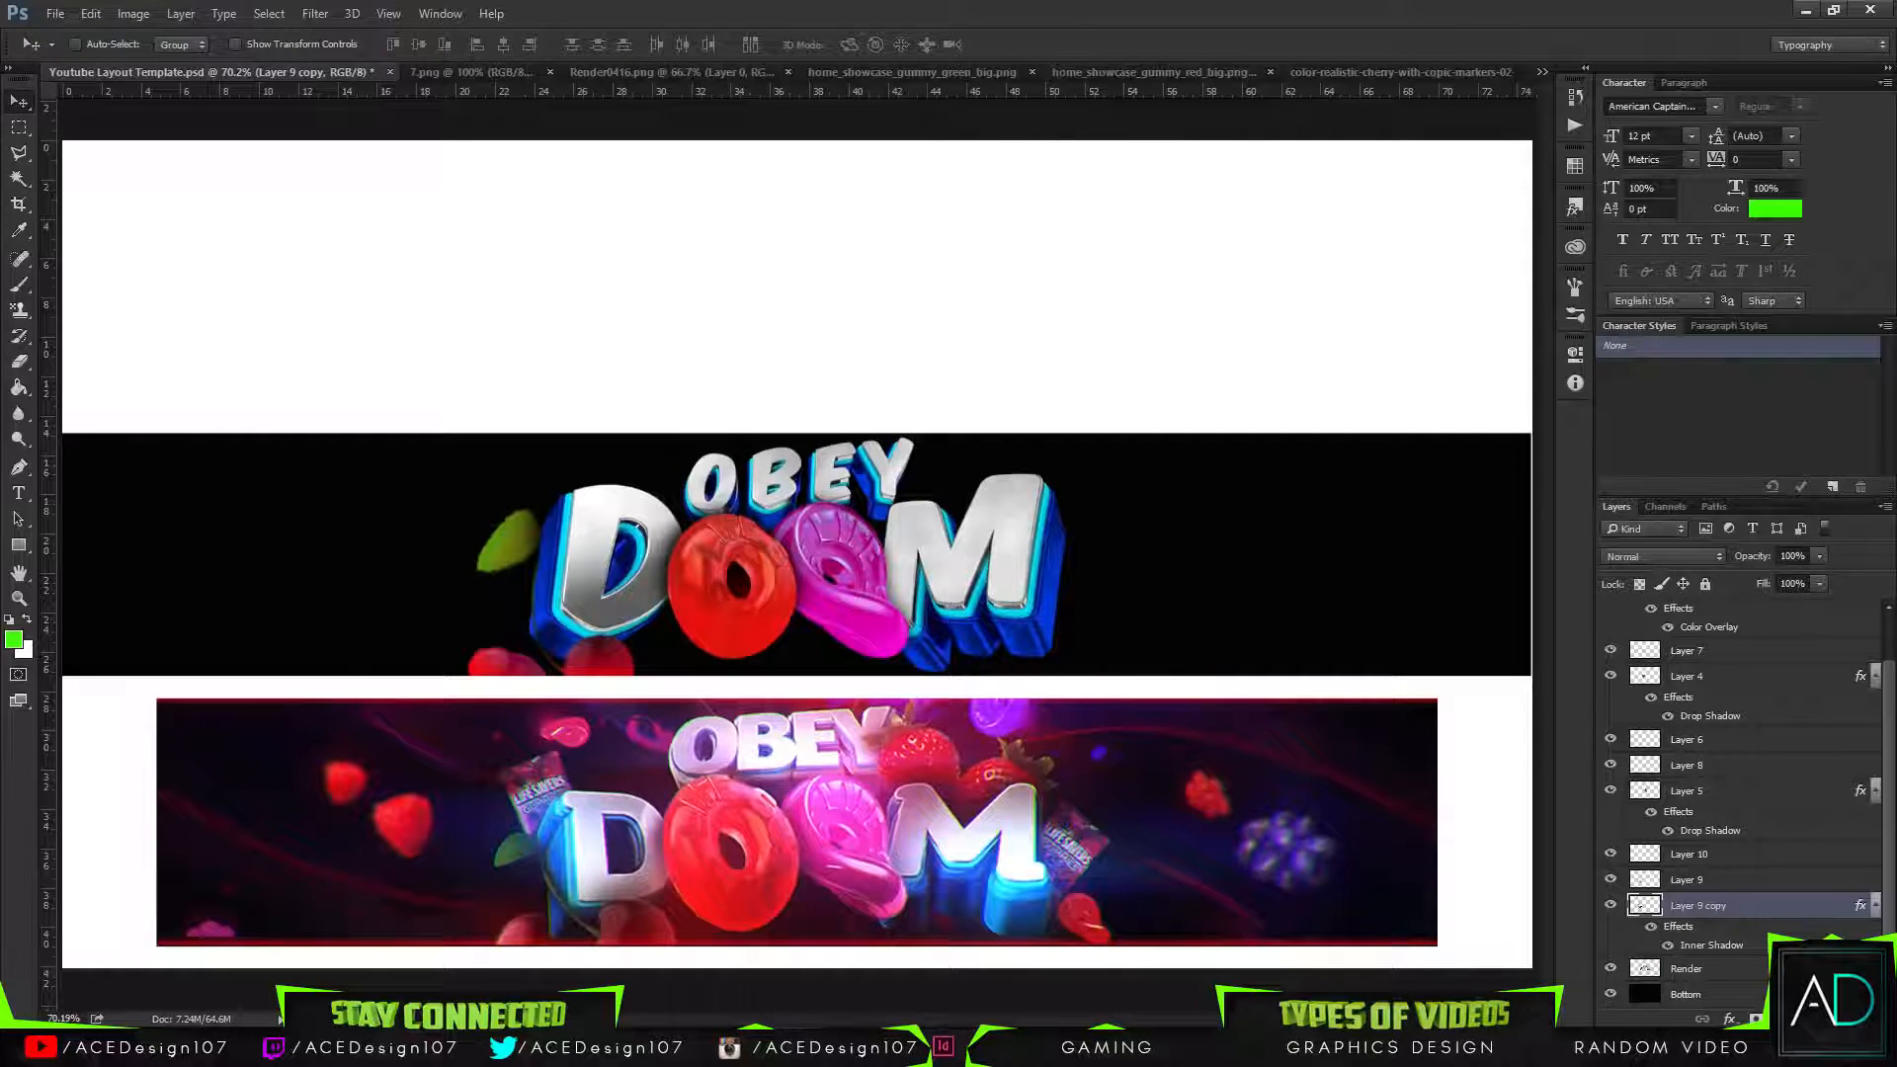
pyautogui.scroll(1, 1875, 910)
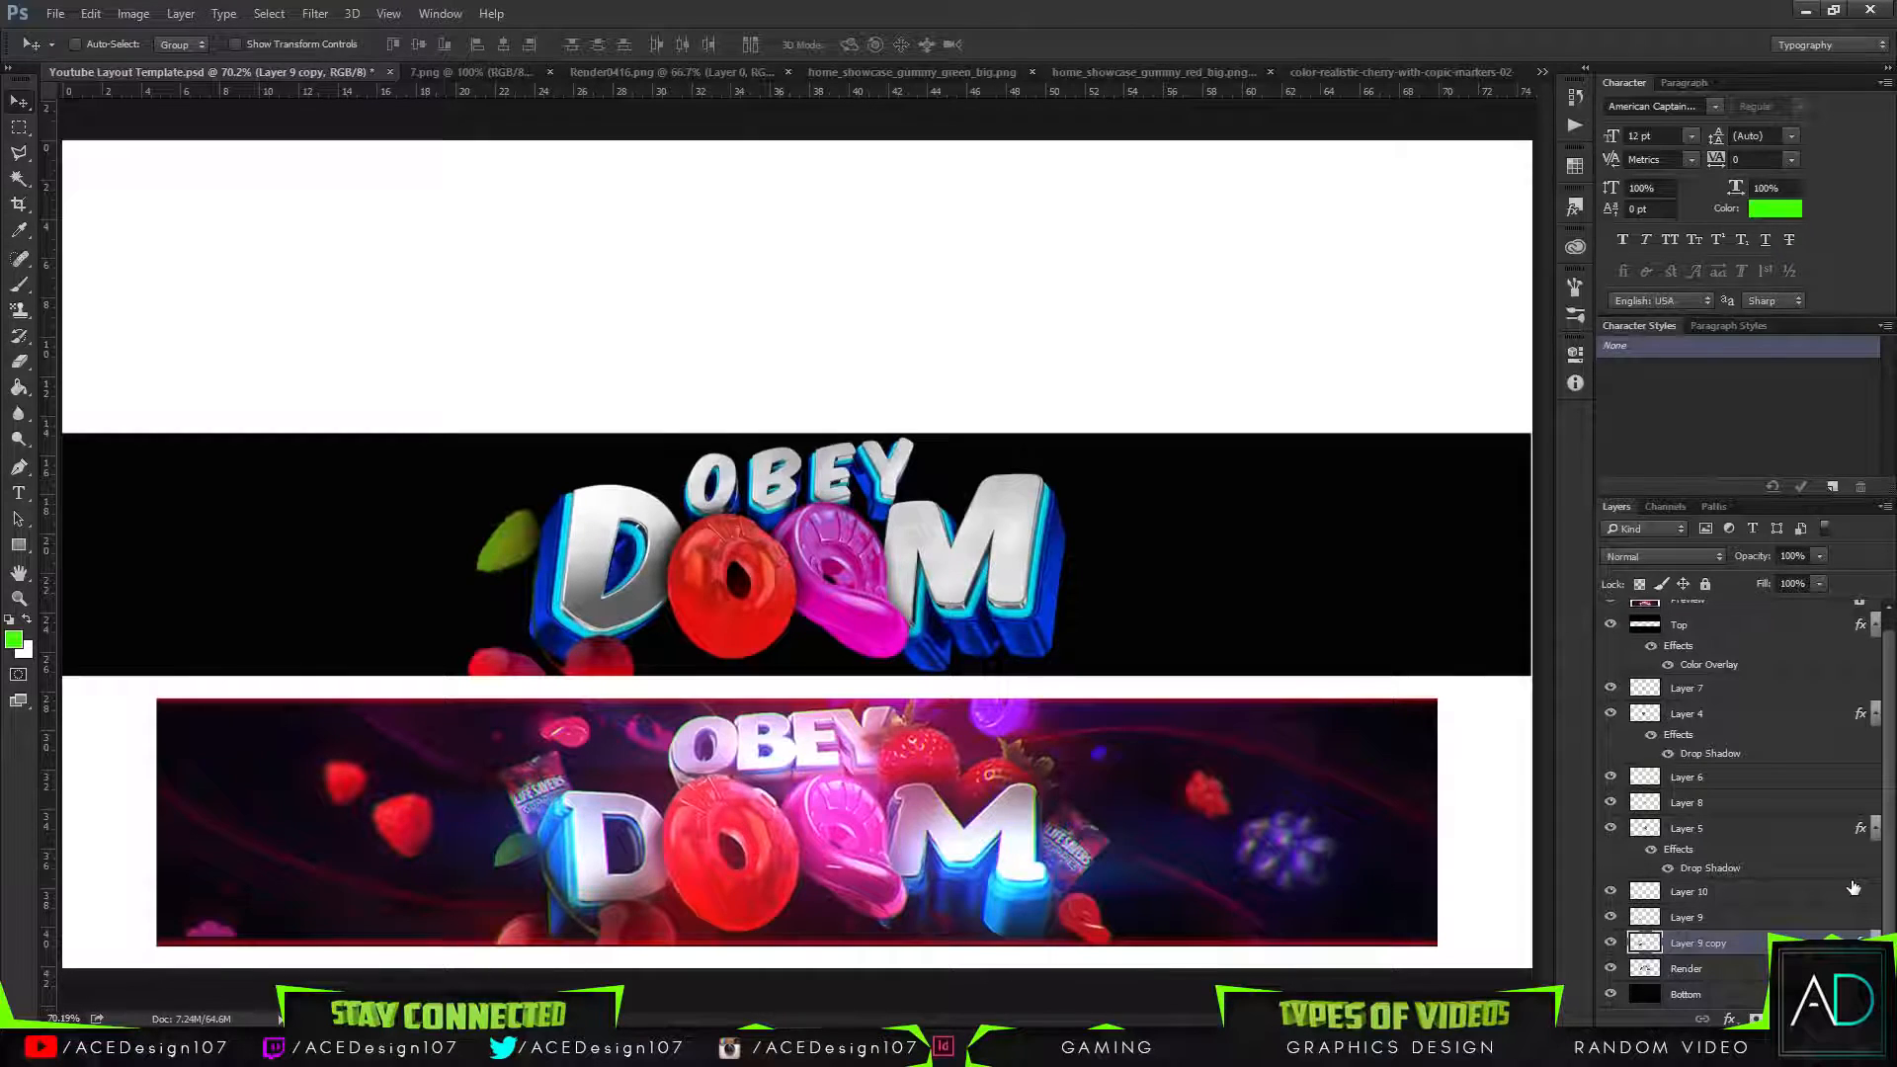
pyautogui.click(1610, 944)
pyautogui.click(1610, 943)
pyautogui.click(1610, 917)
pyautogui.click(1610, 893)
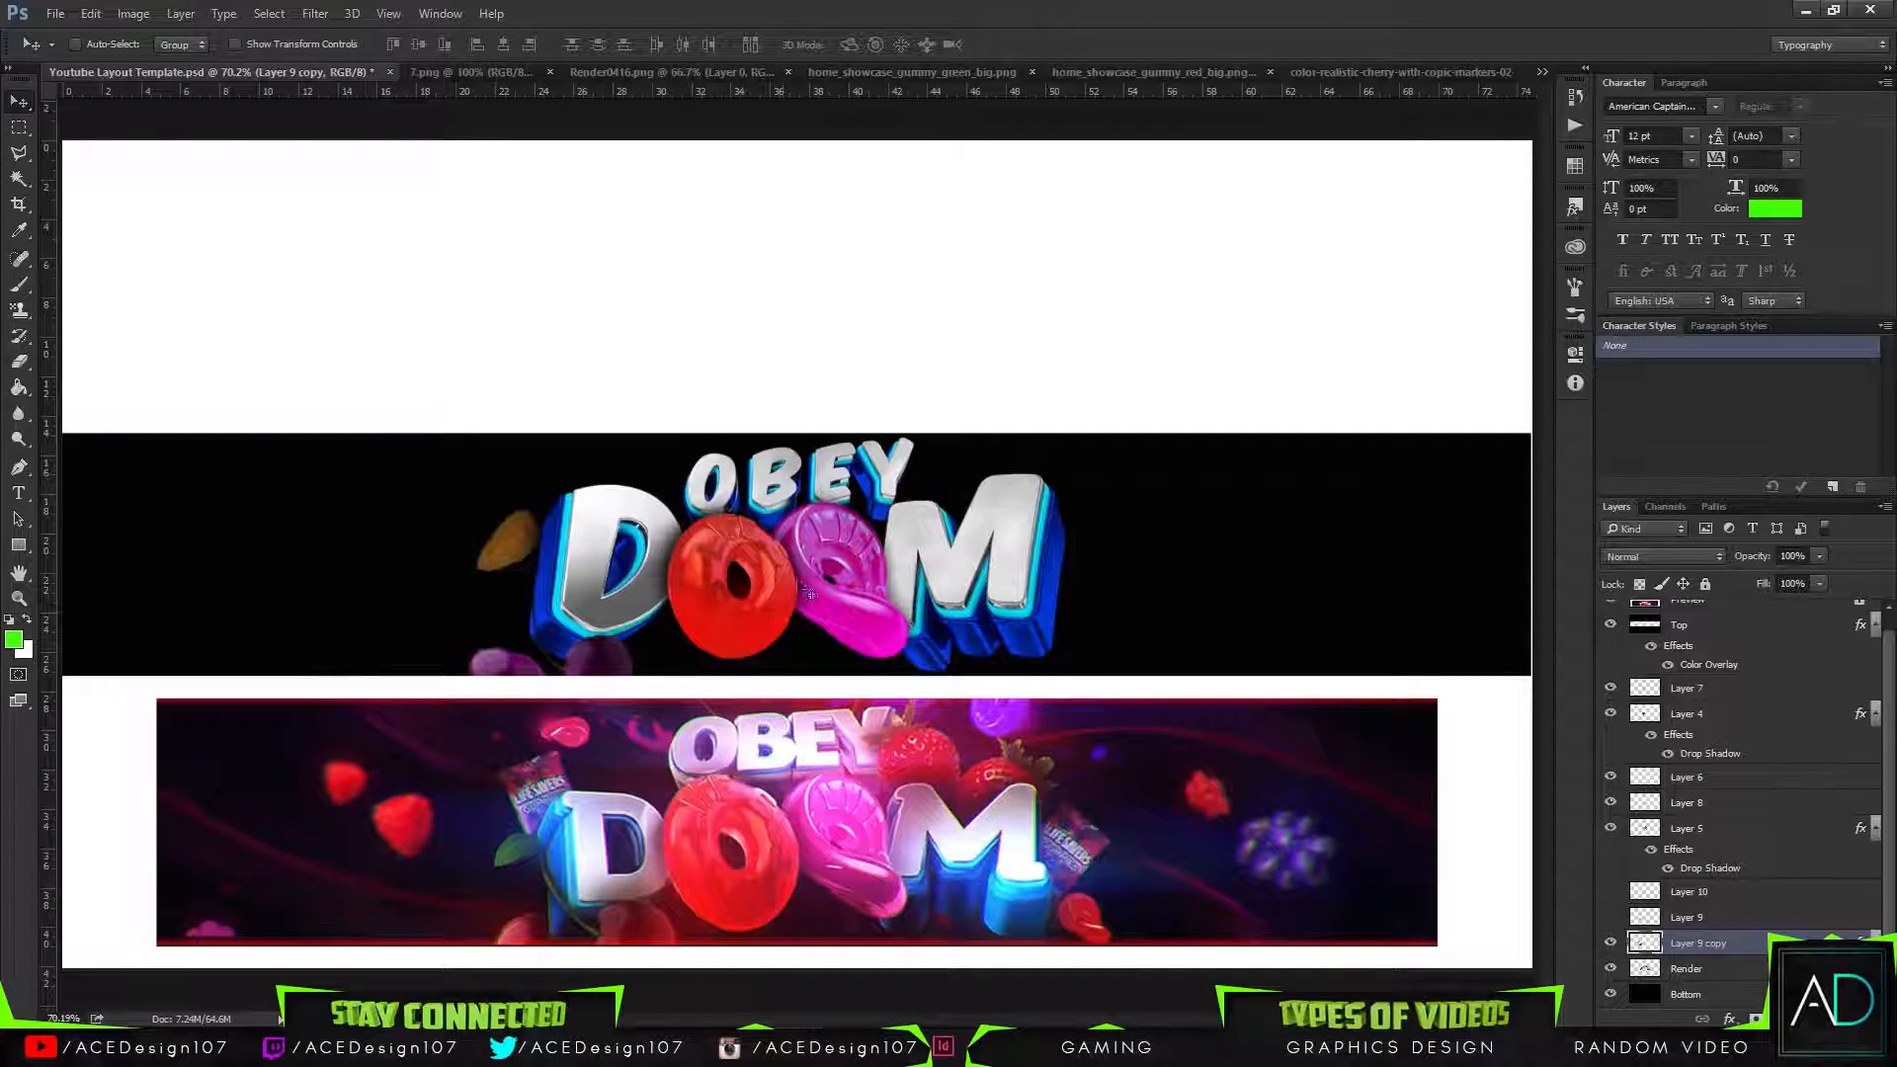
pyautogui.click(1609, 917)
pyautogui.click(1609, 893)
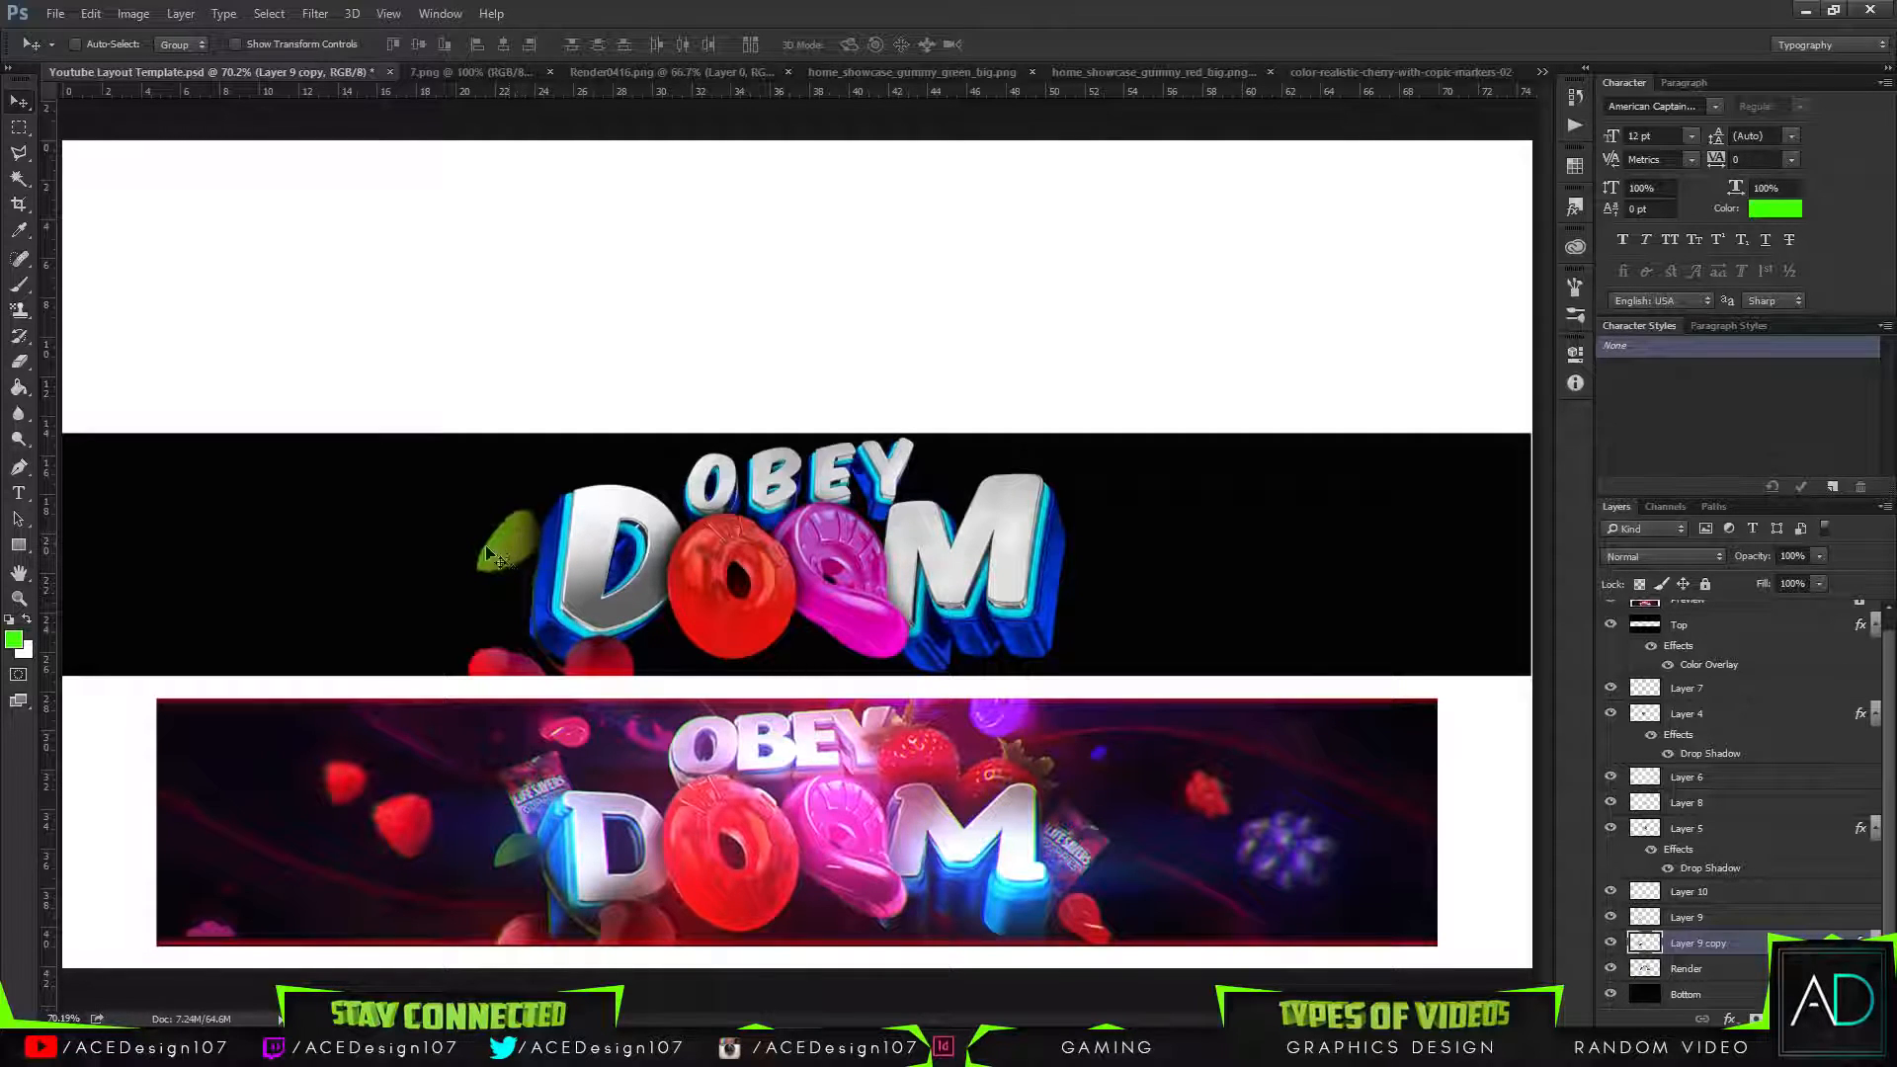
pyautogui.click(1610, 942)
pyautogui.click(1610, 917)
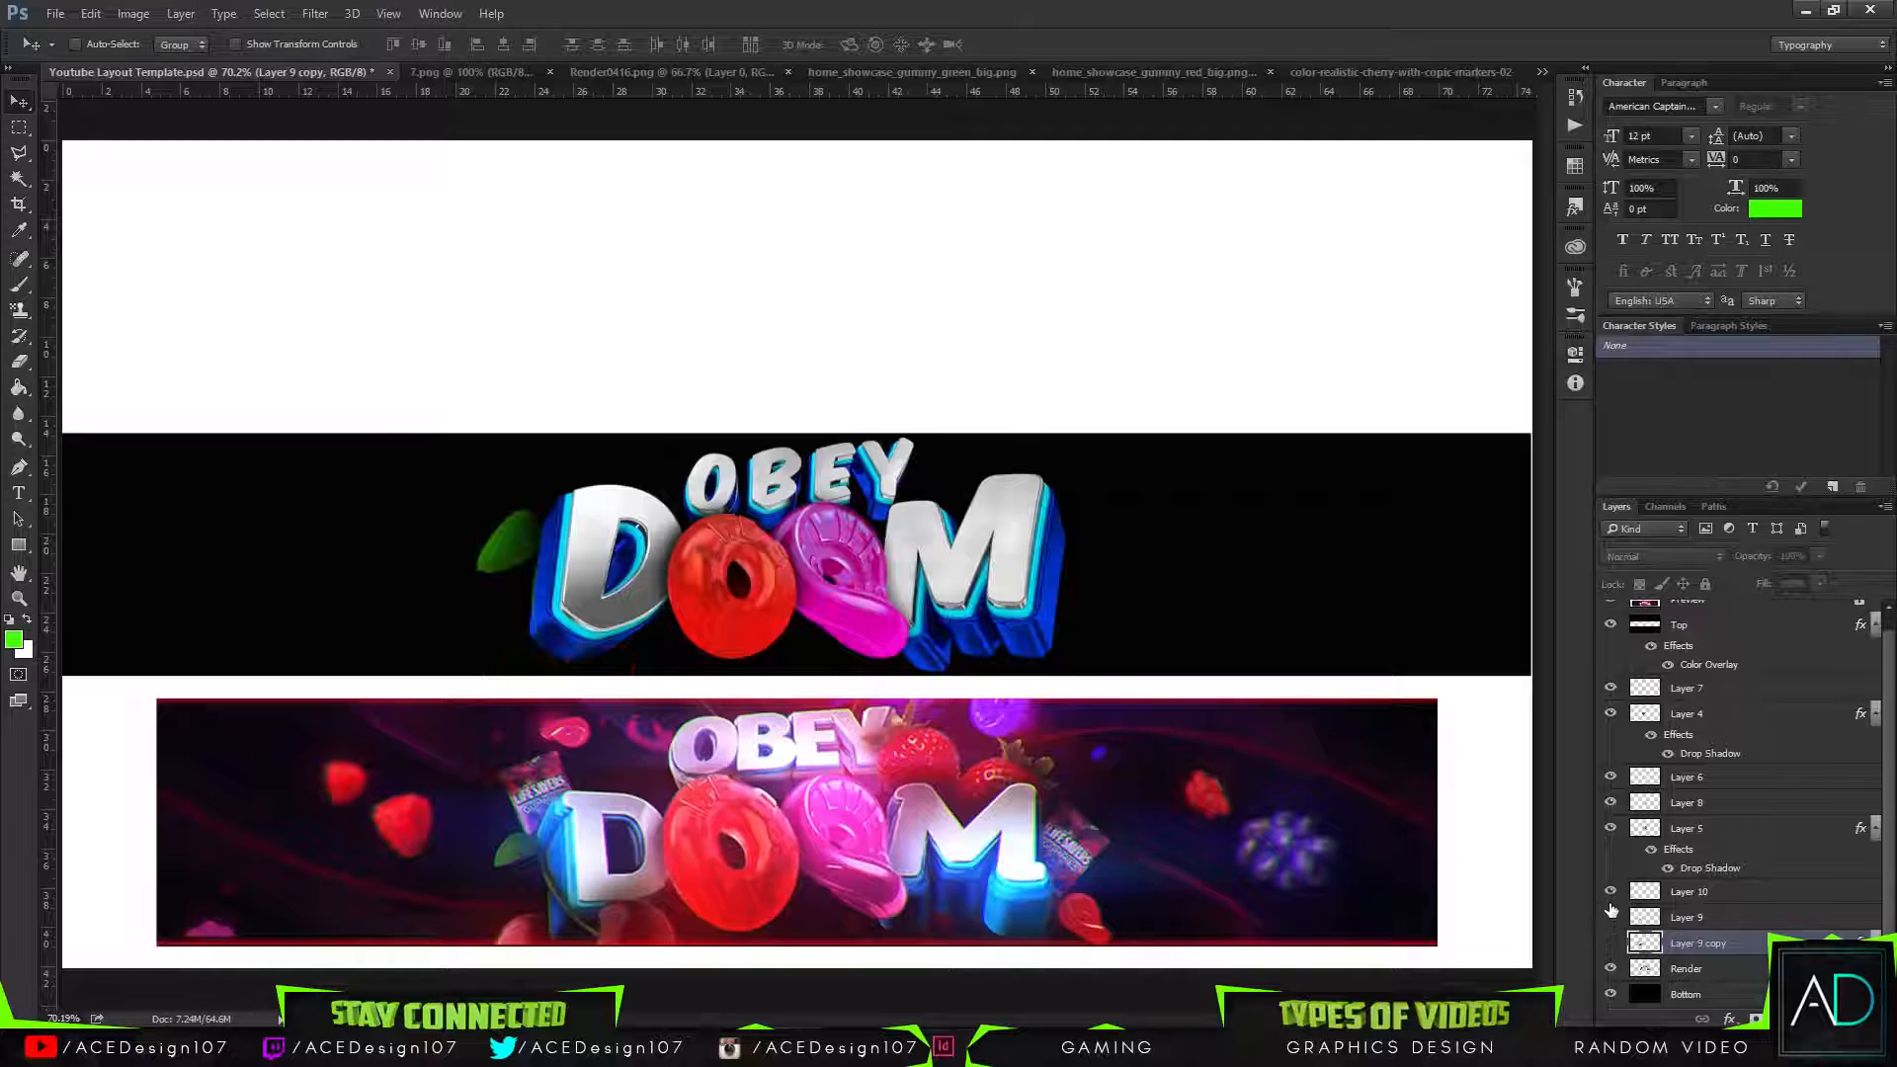
pyautogui.click(1610, 891)
pyautogui.click(1610, 942)
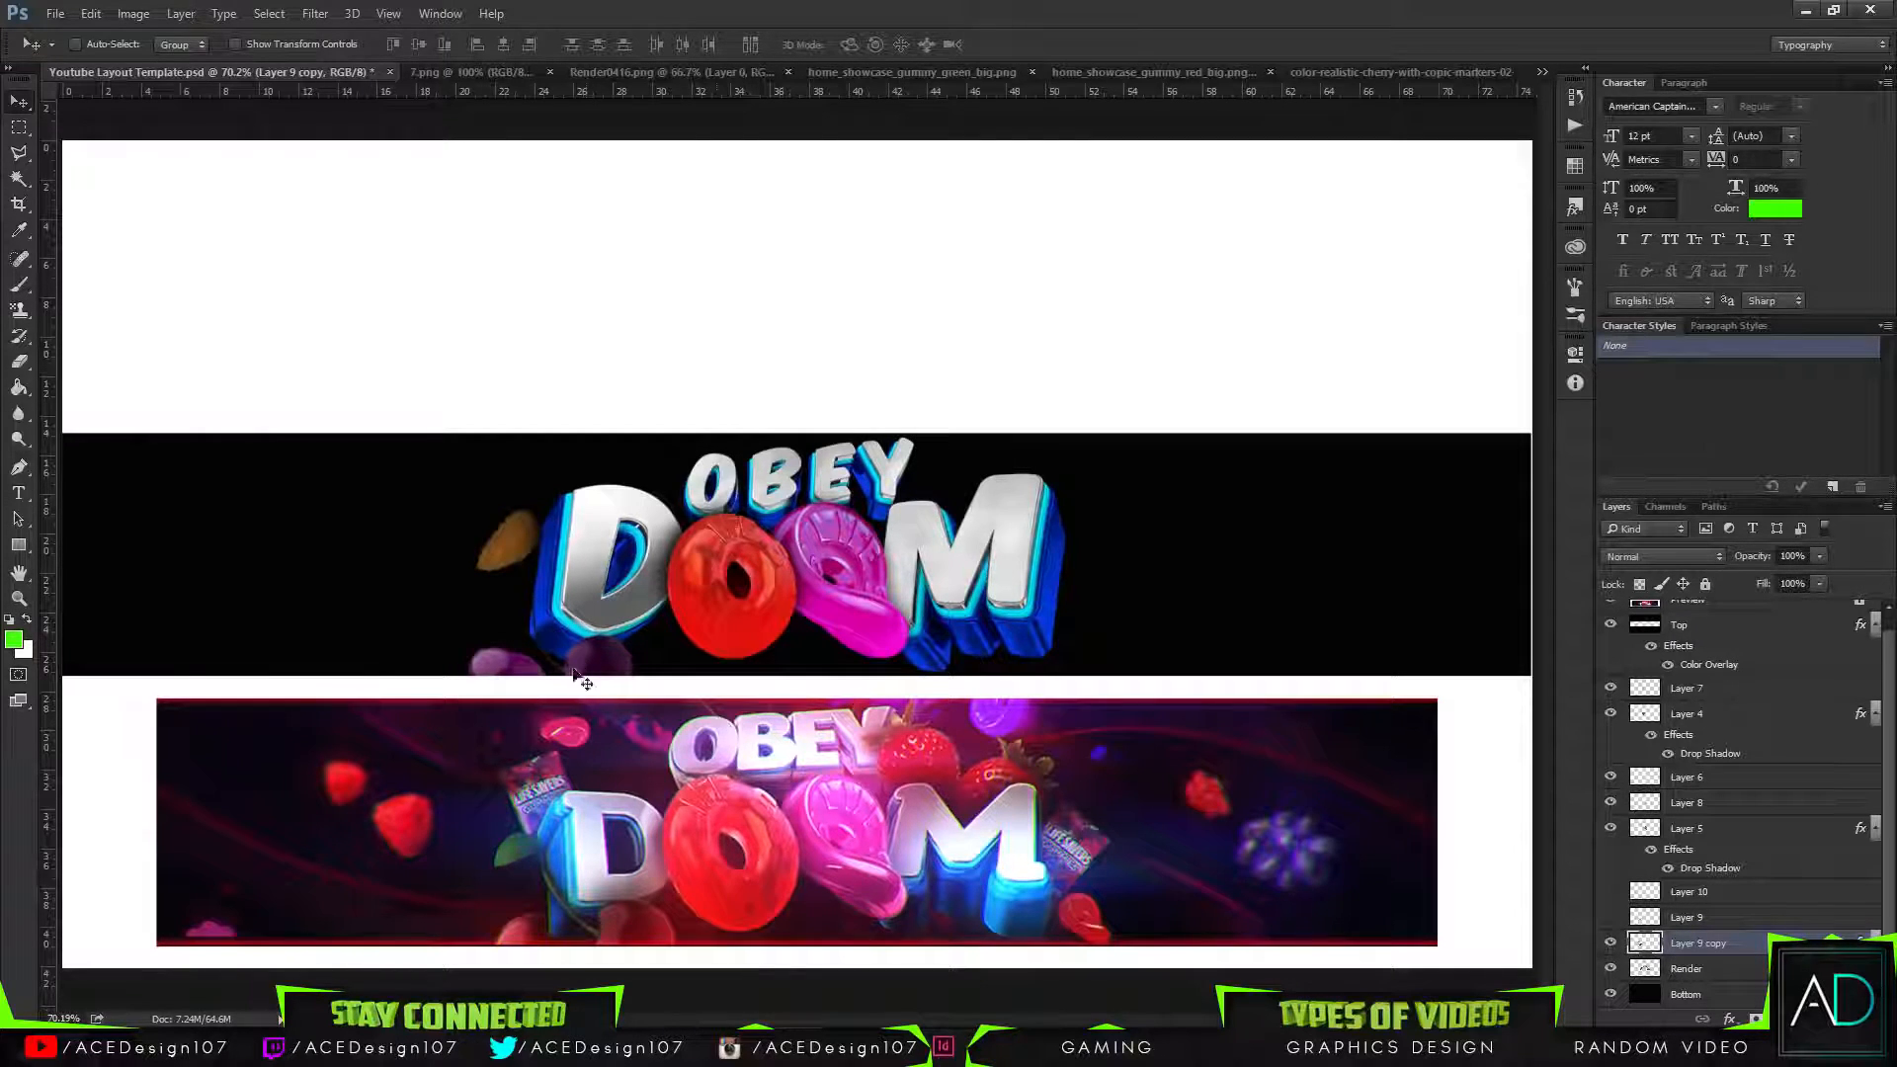
pyautogui.click(1610, 916)
pyautogui.click(1610, 891)
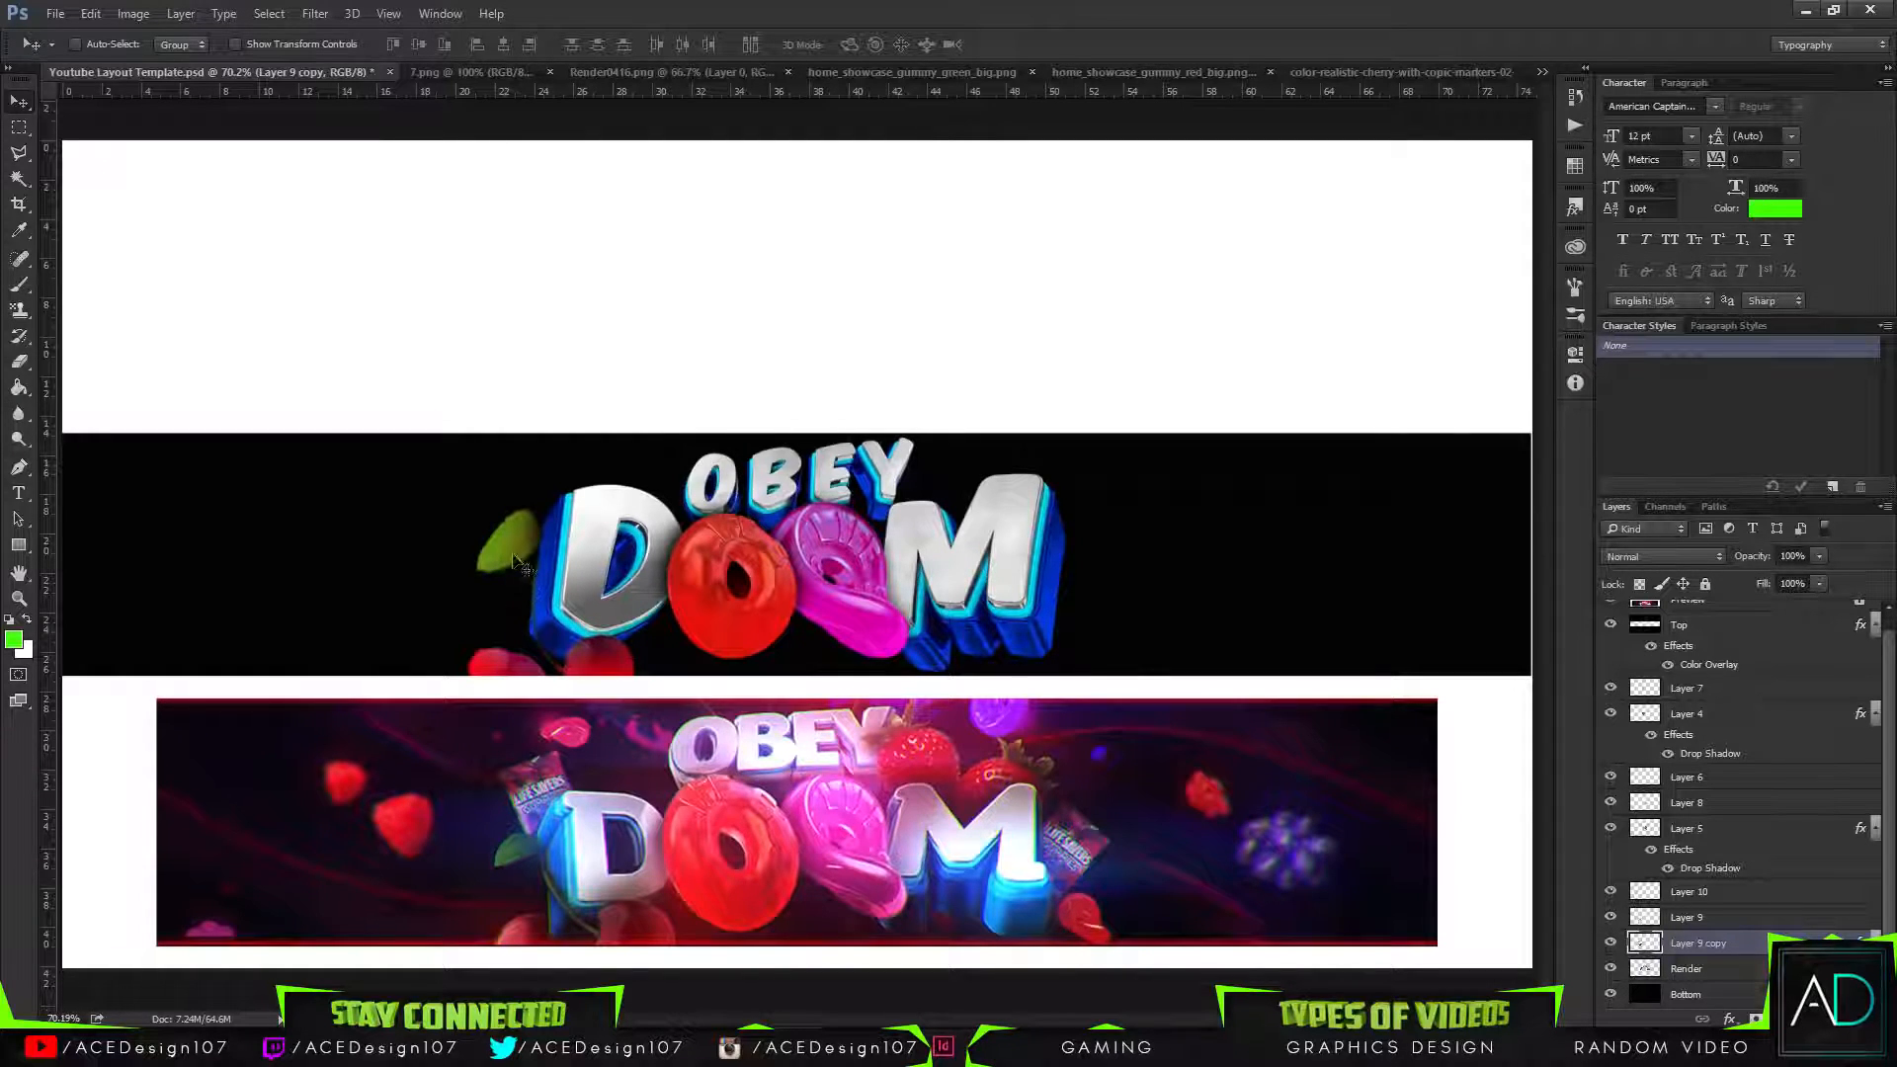
pyautogui.hotkey('ctrl', 't')
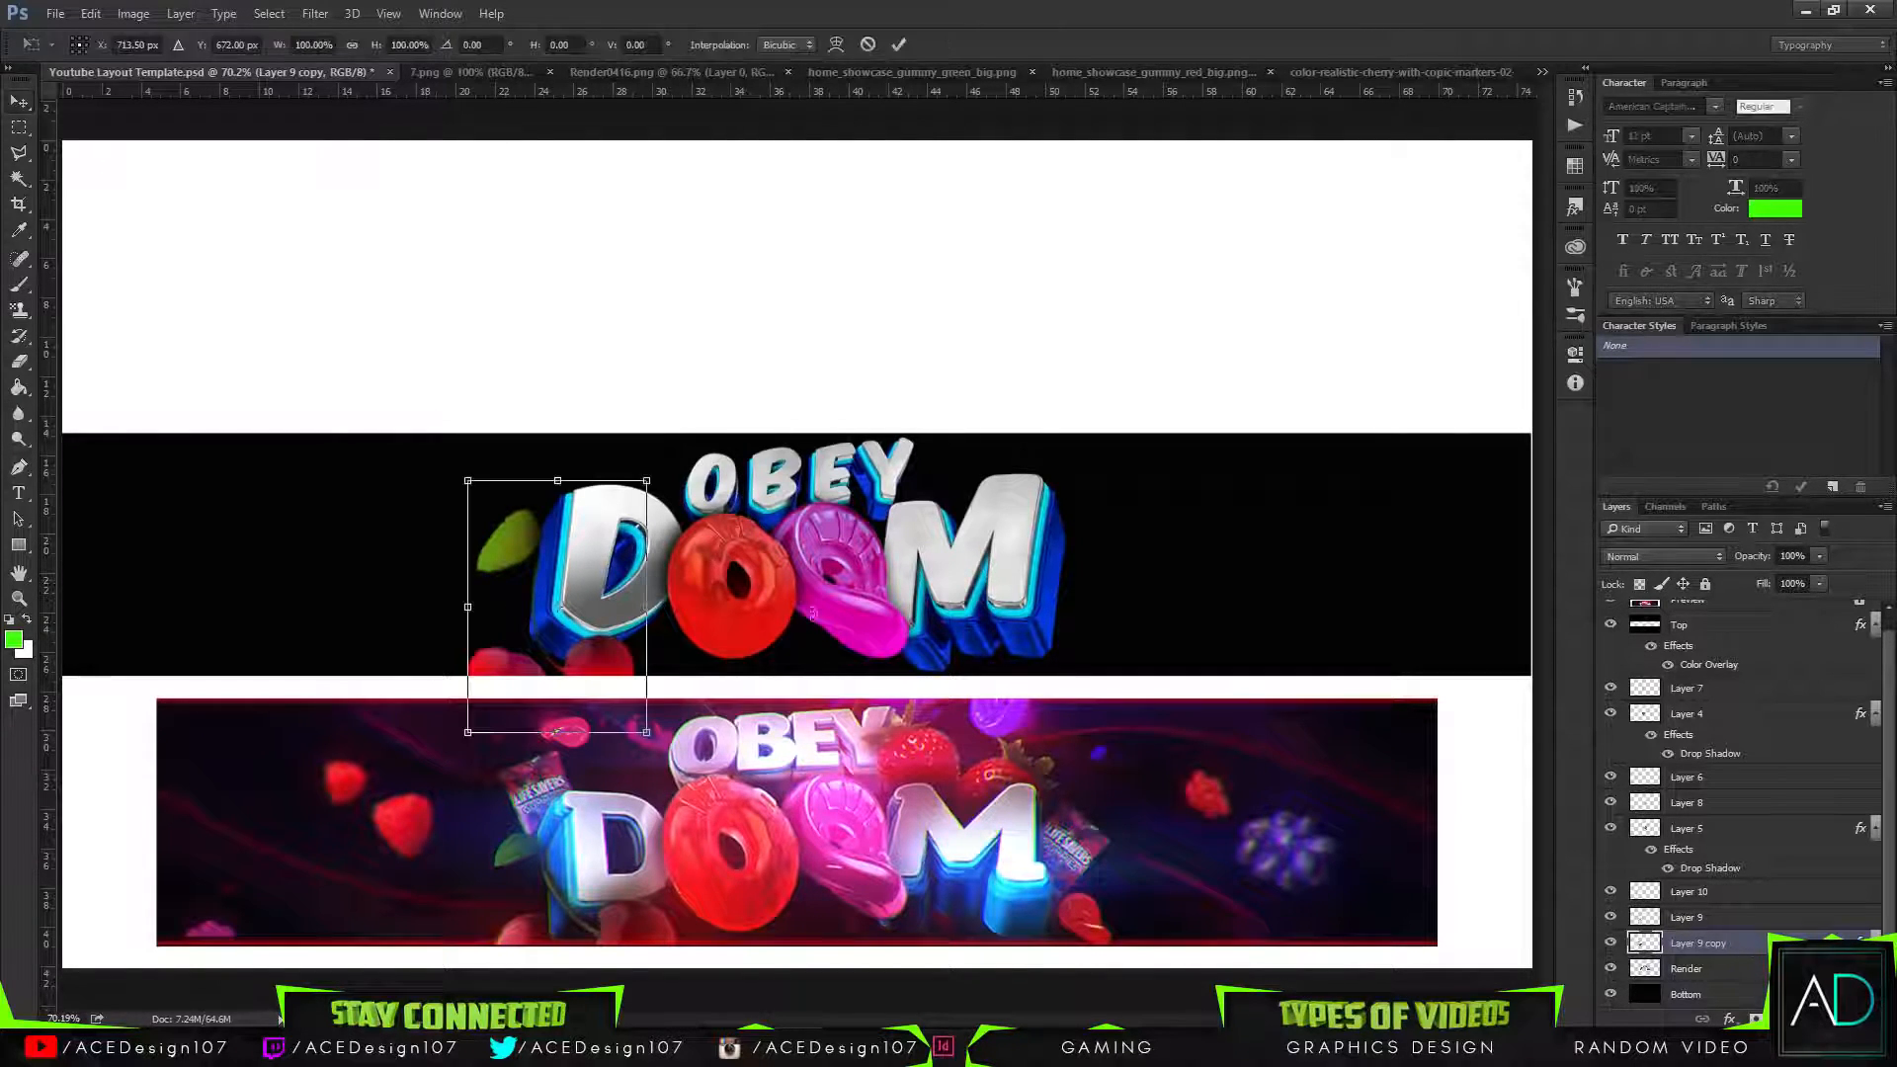
pyautogui.rightClick(516, 531)
pyautogui.click(564, 682)
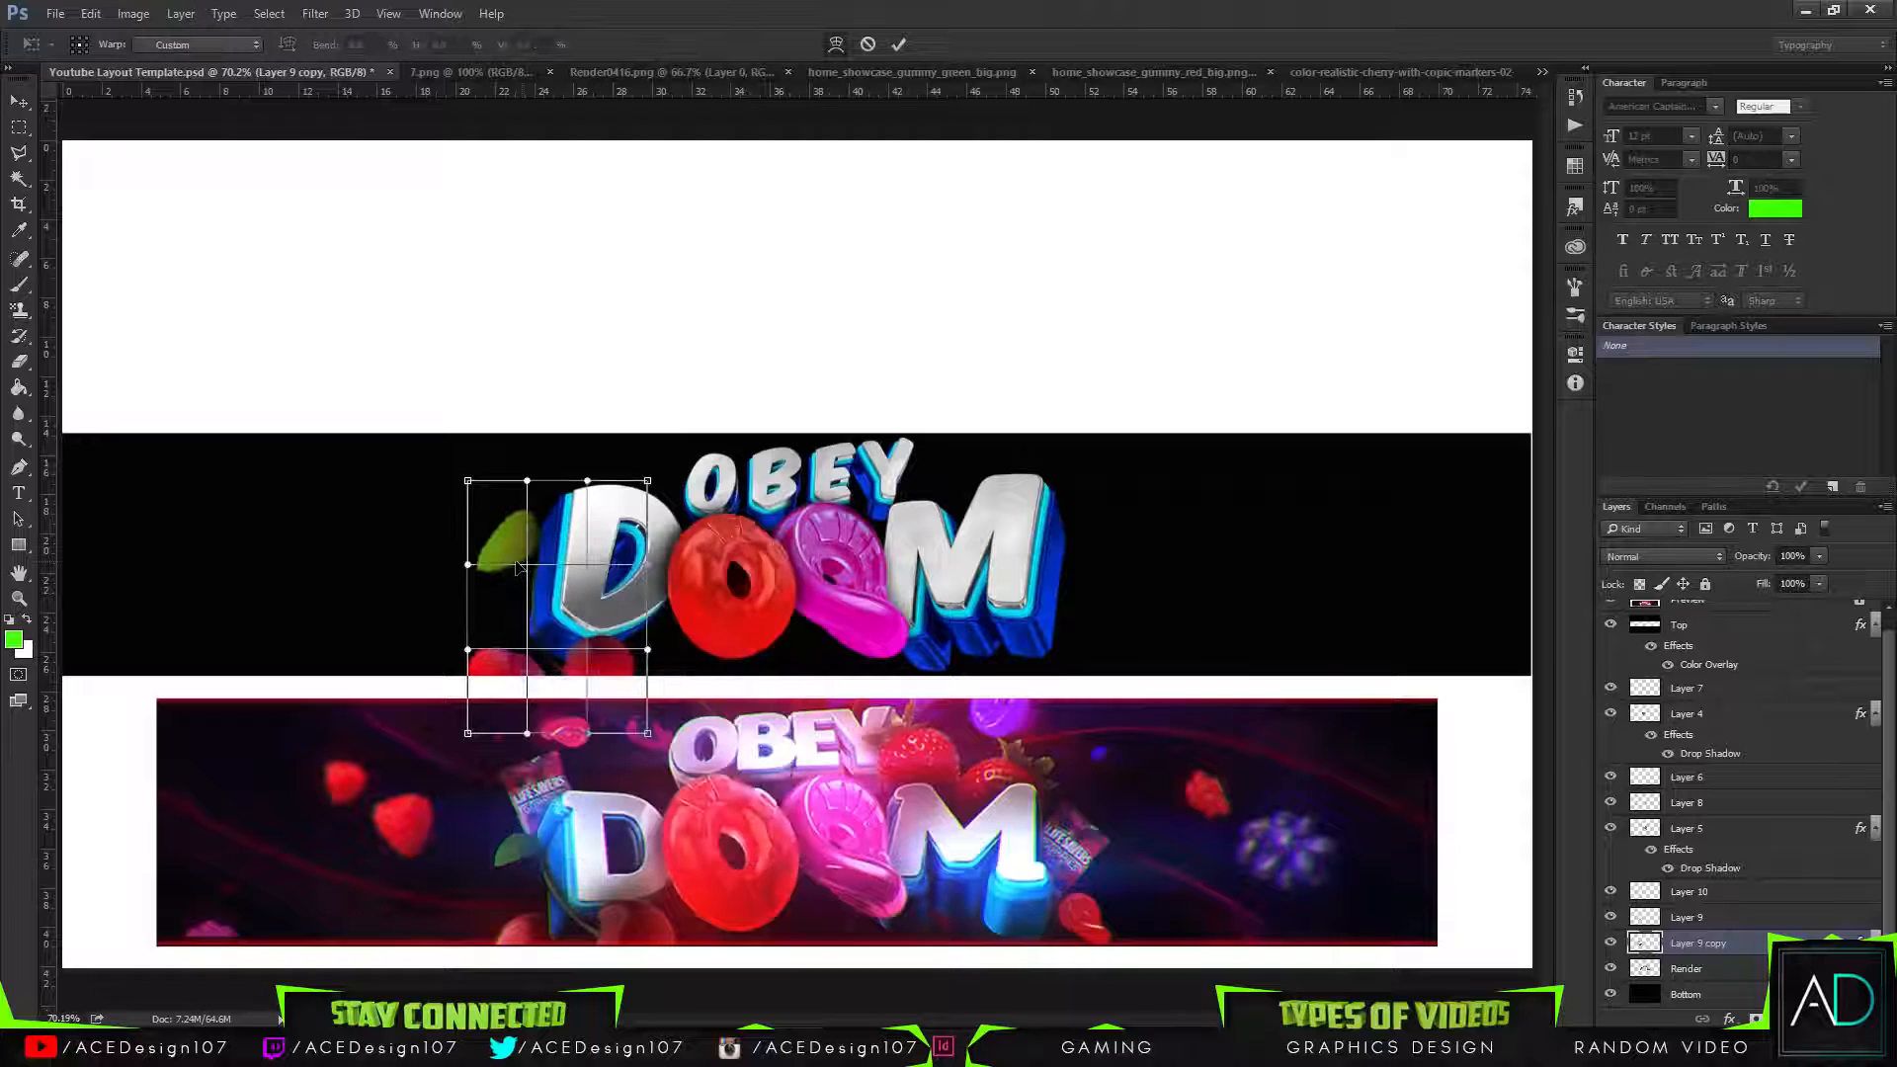
pyautogui.click(899, 44)
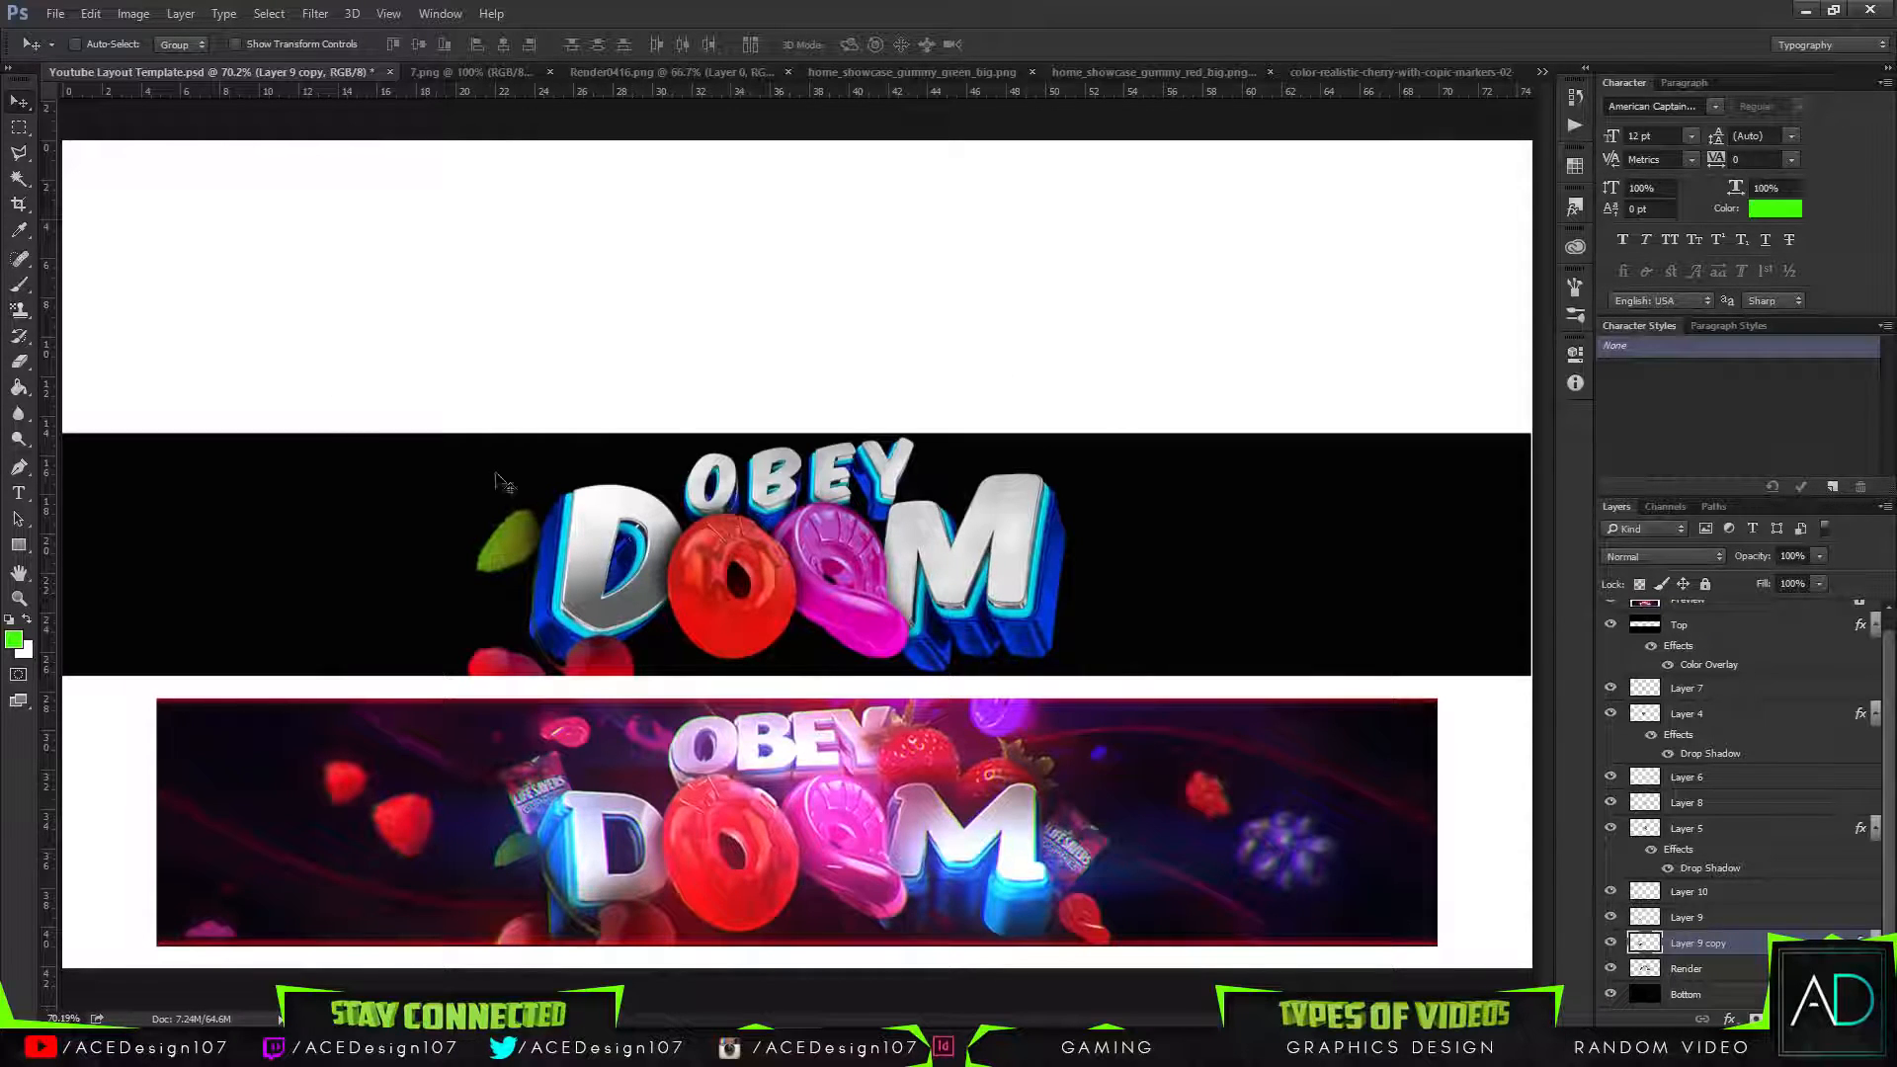
# Look through the source images in the Tutorials folder 7, including the raspberry PNG.
pyautogui.click(42, 12)
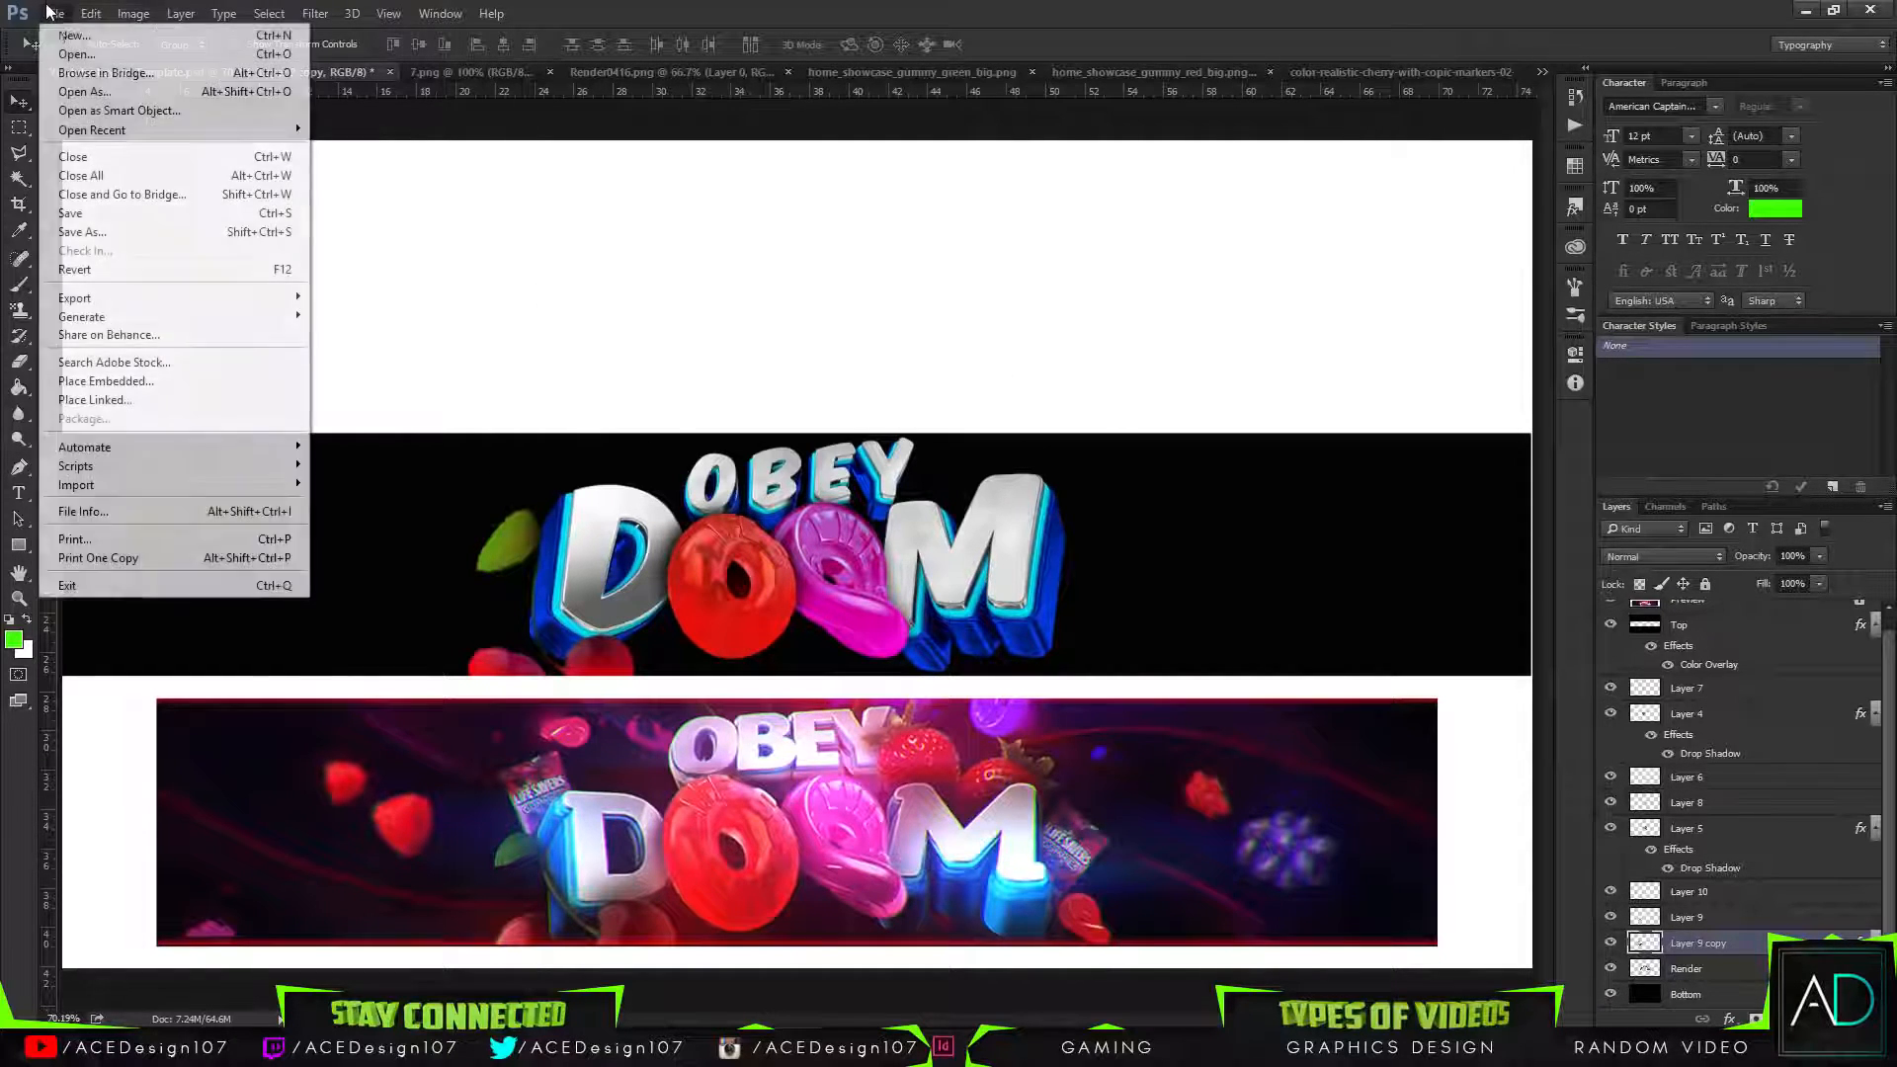
pyautogui.click(77, 50)
pyautogui.click(1300, 268)
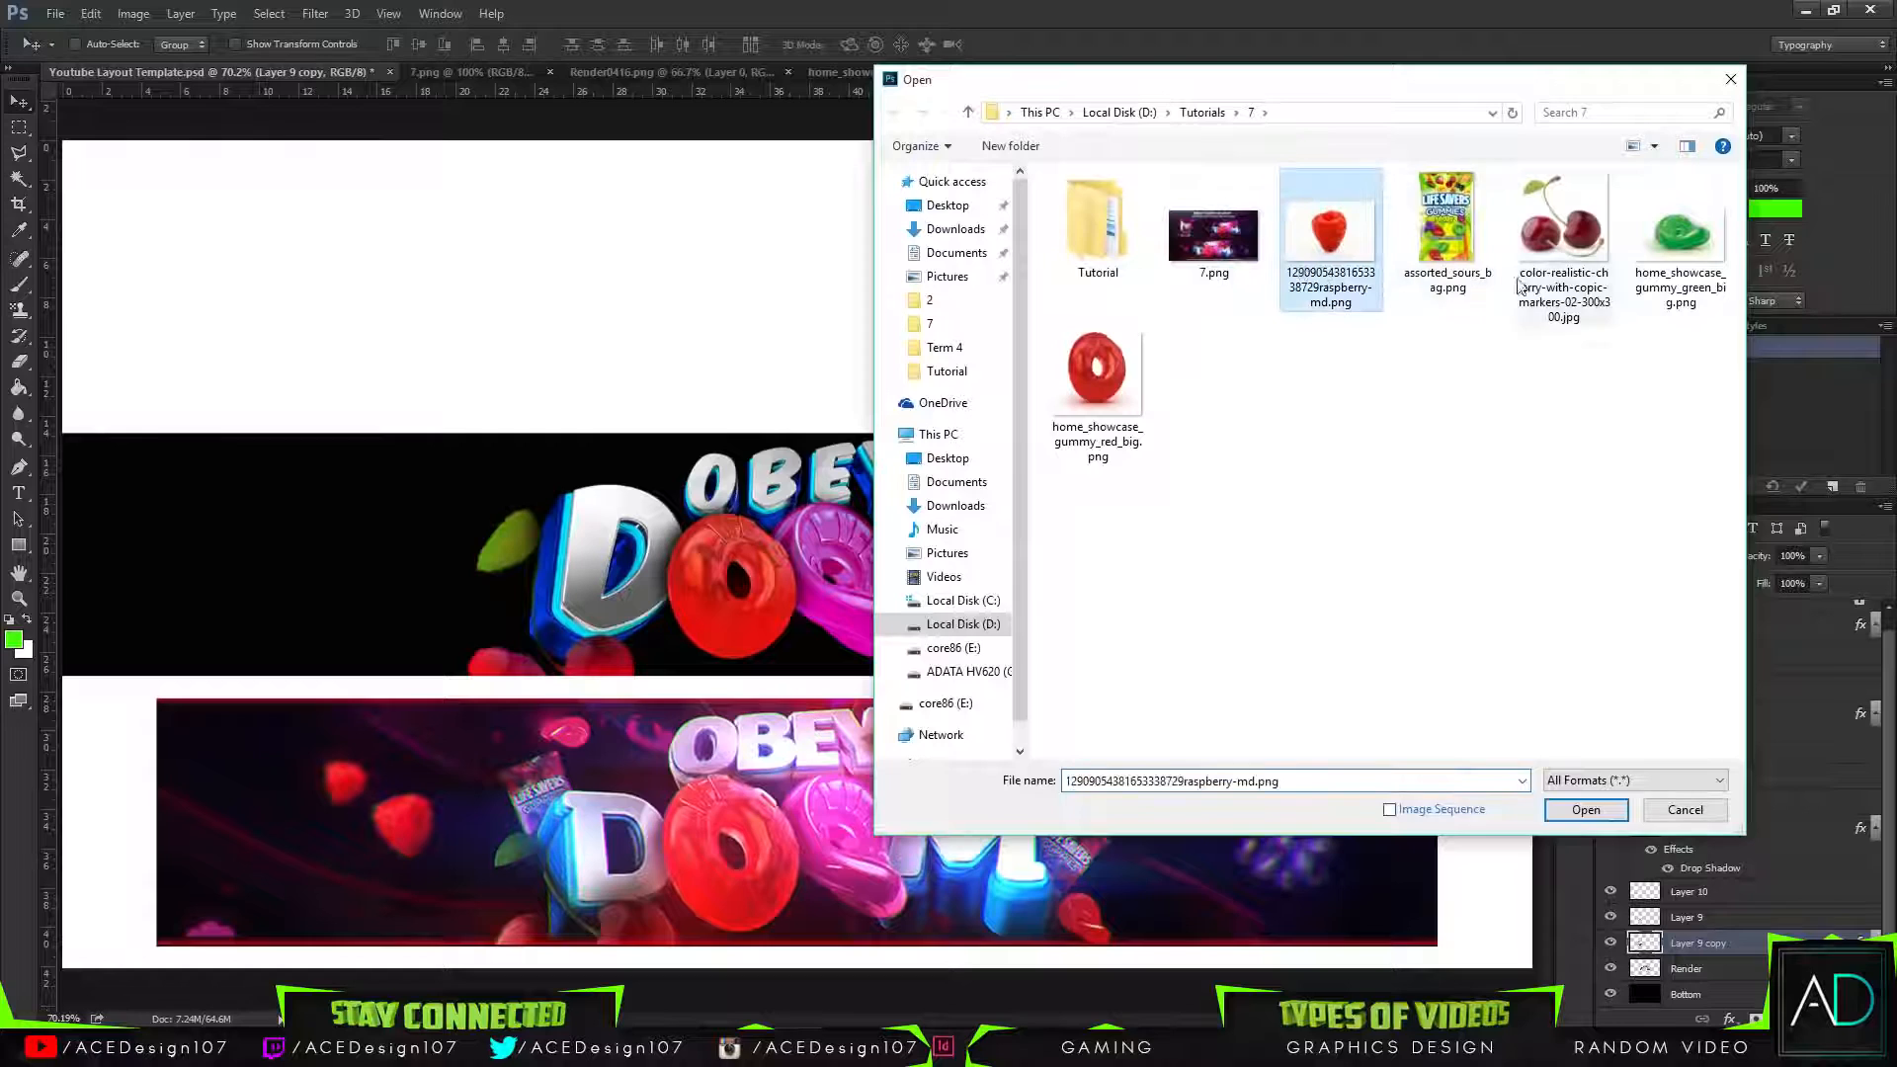
pyautogui.click(1585, 810)
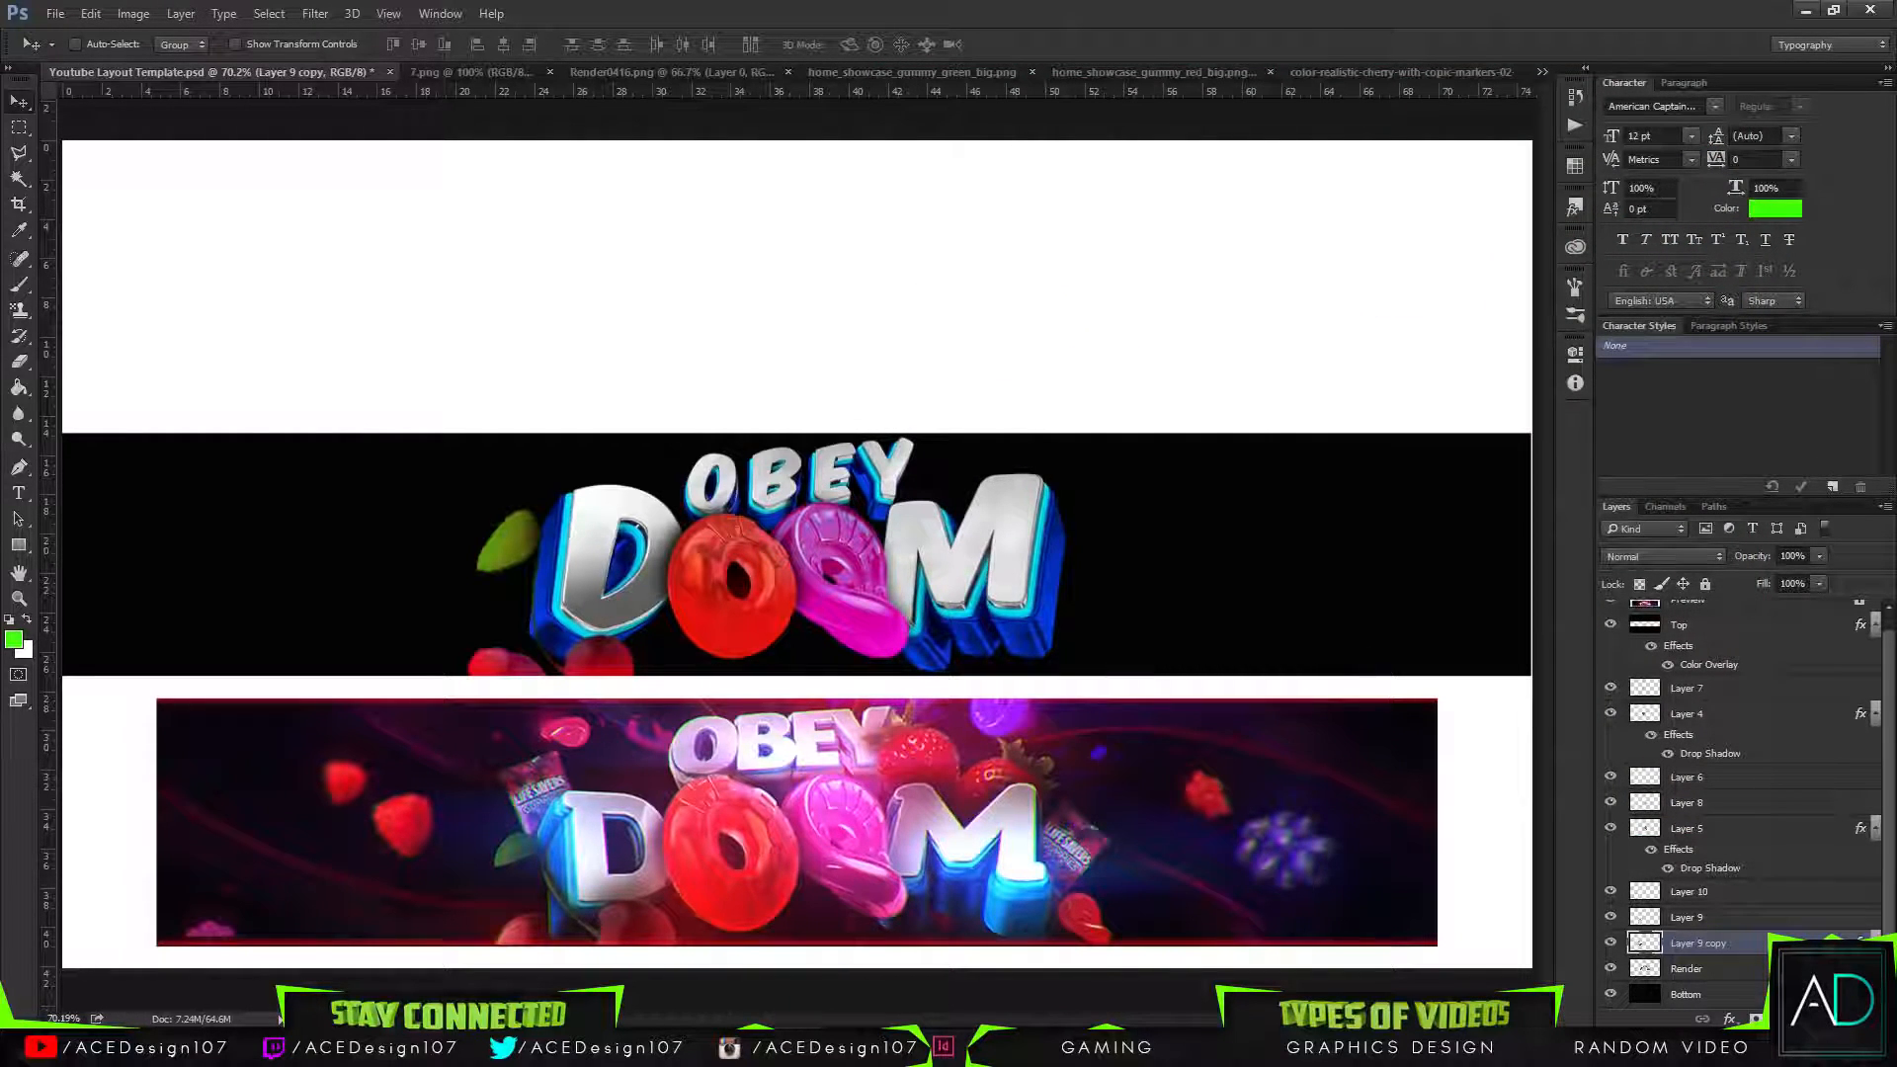
# Switch to Chrome and search Google Images for "strawberry png" in a maximized window.
pyautogui.rightClick(170, 1047)
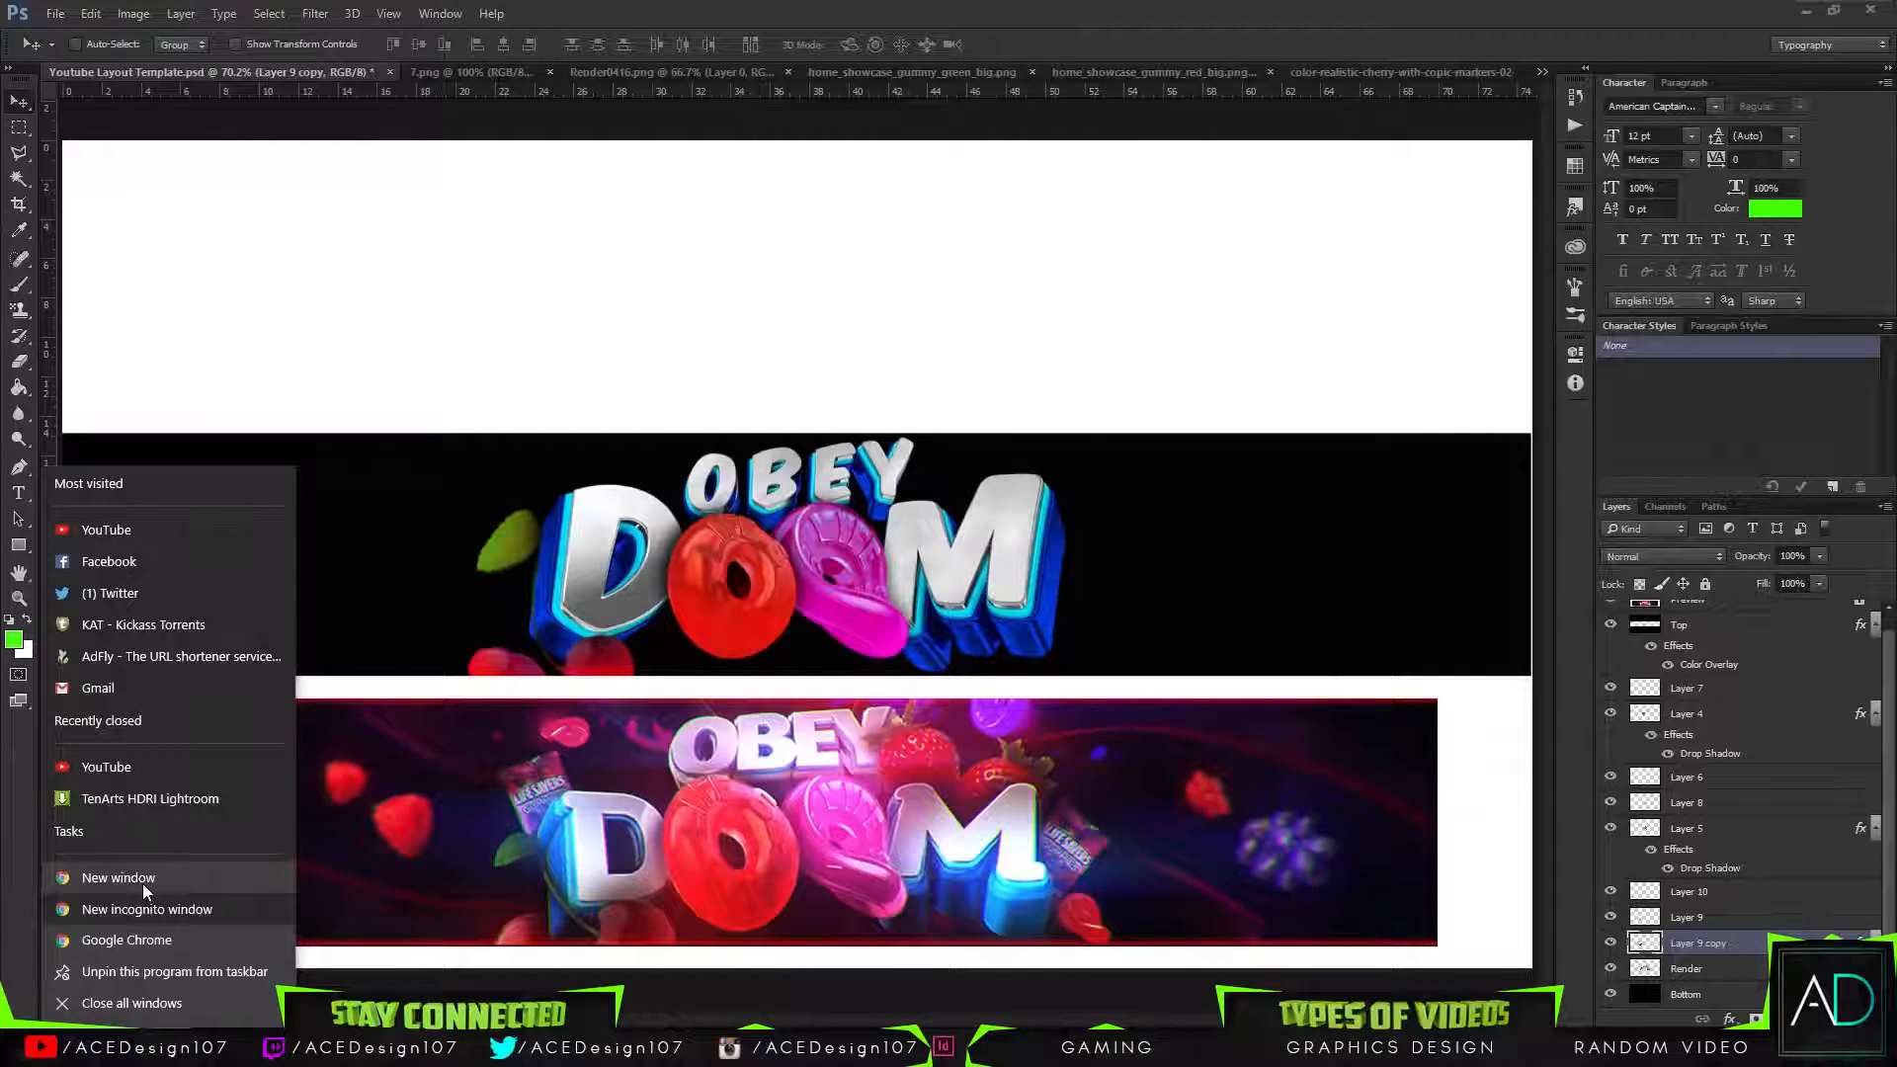
pyautogui.click(170, 1047)
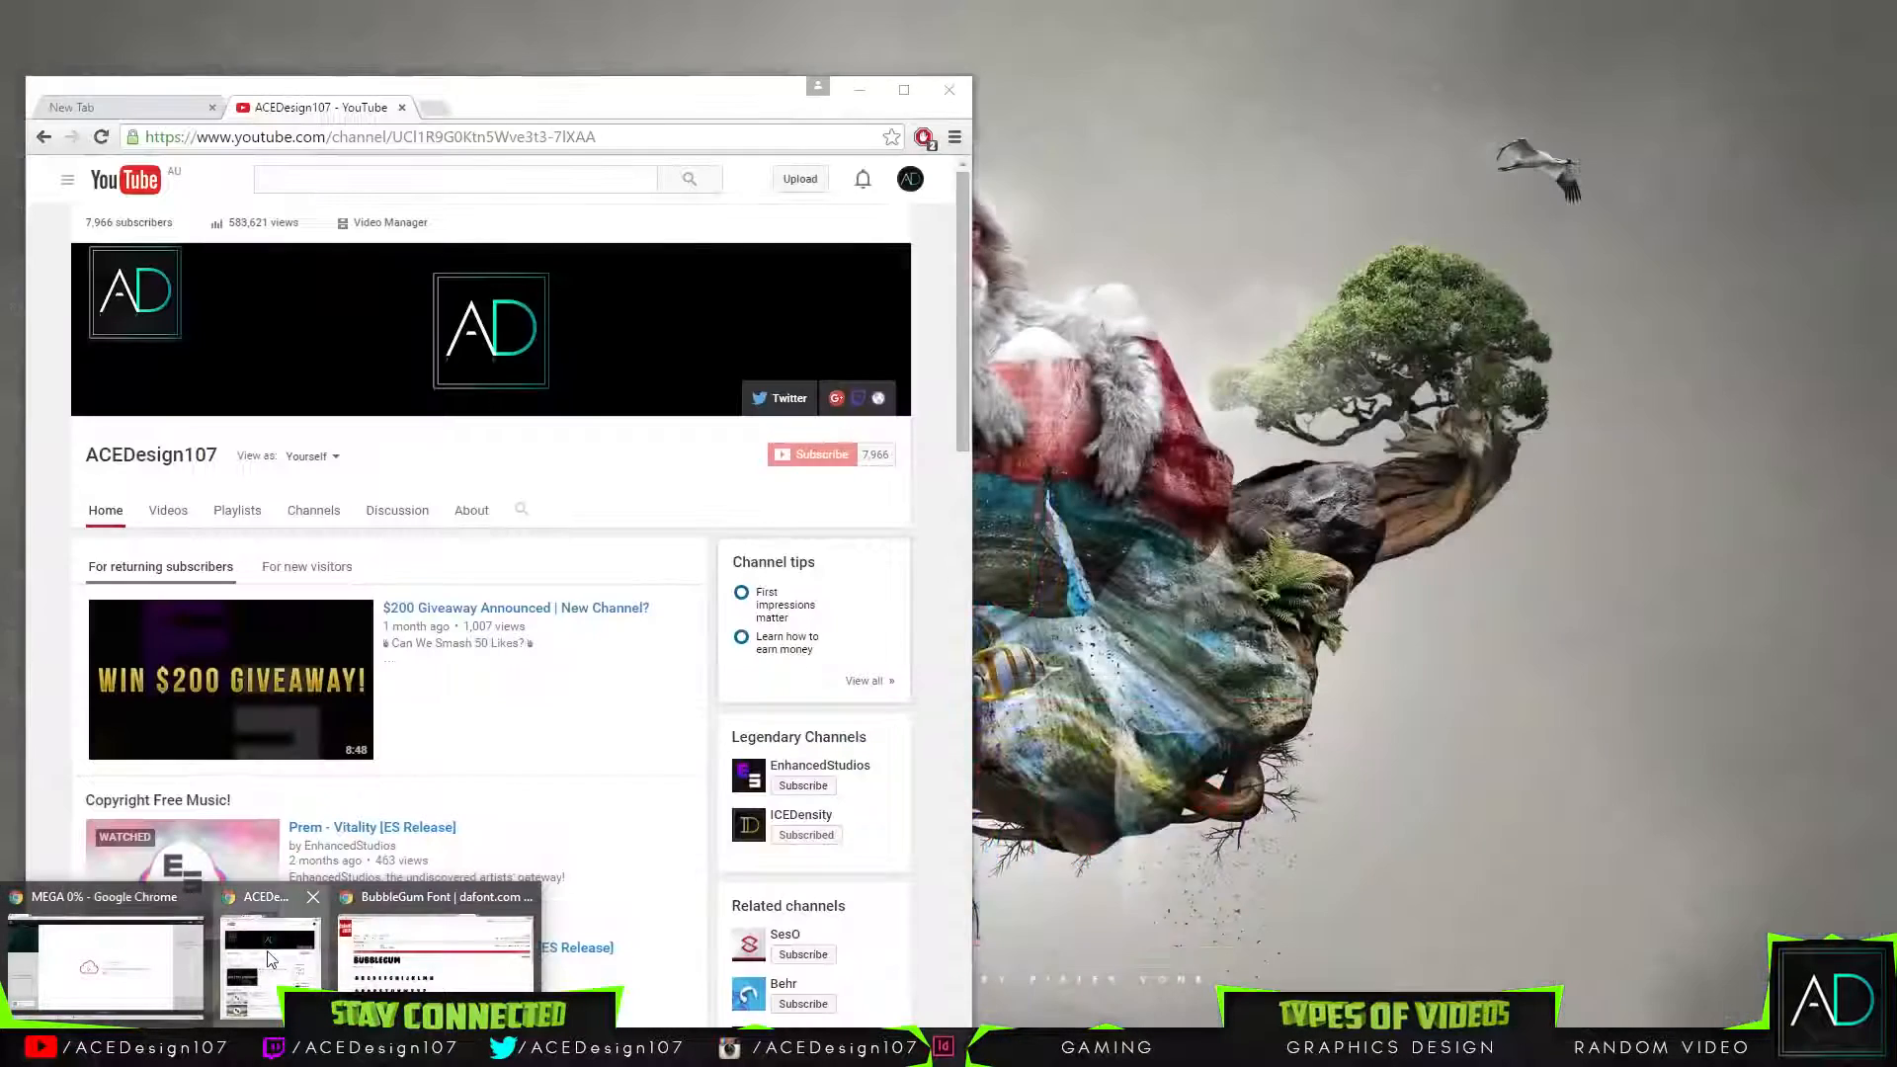
pyautogui.click(268, 959)
pyautogui.click(415, 136)
pyautogui.write('straw')
pyautogui.write('bear')
pyautogui.press('BackSpace')
pyautogui.press('BackSpace')
pyautogui.write('rry png')
pyautogui.press('Return')
pyautogui.click(247, 259)
pyautogui.moveTo(533, 93); pyautogui.dragTo(1008, 0)
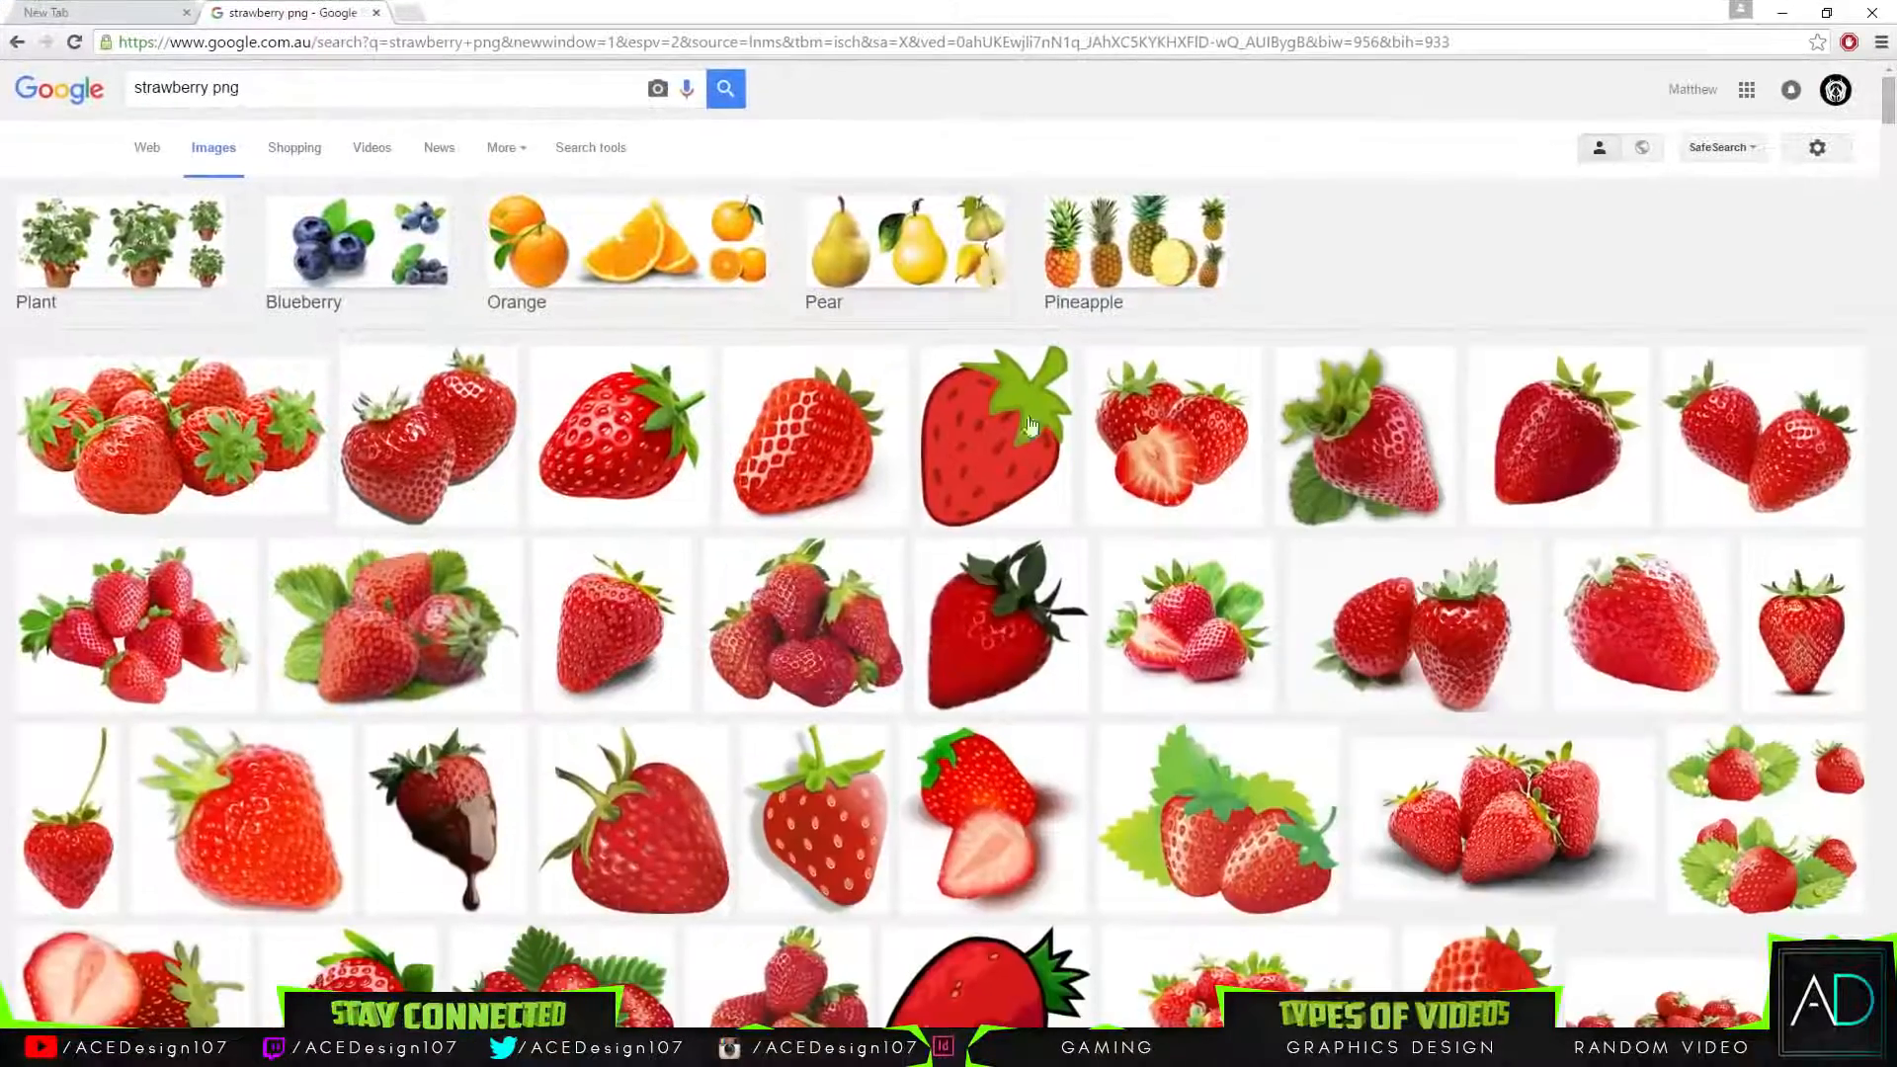
# Save the full-size single strawberry image as Strawberry.png in the Tutorials folder 7 and return to Photoshop.
pyautogui.click(1441, 622)
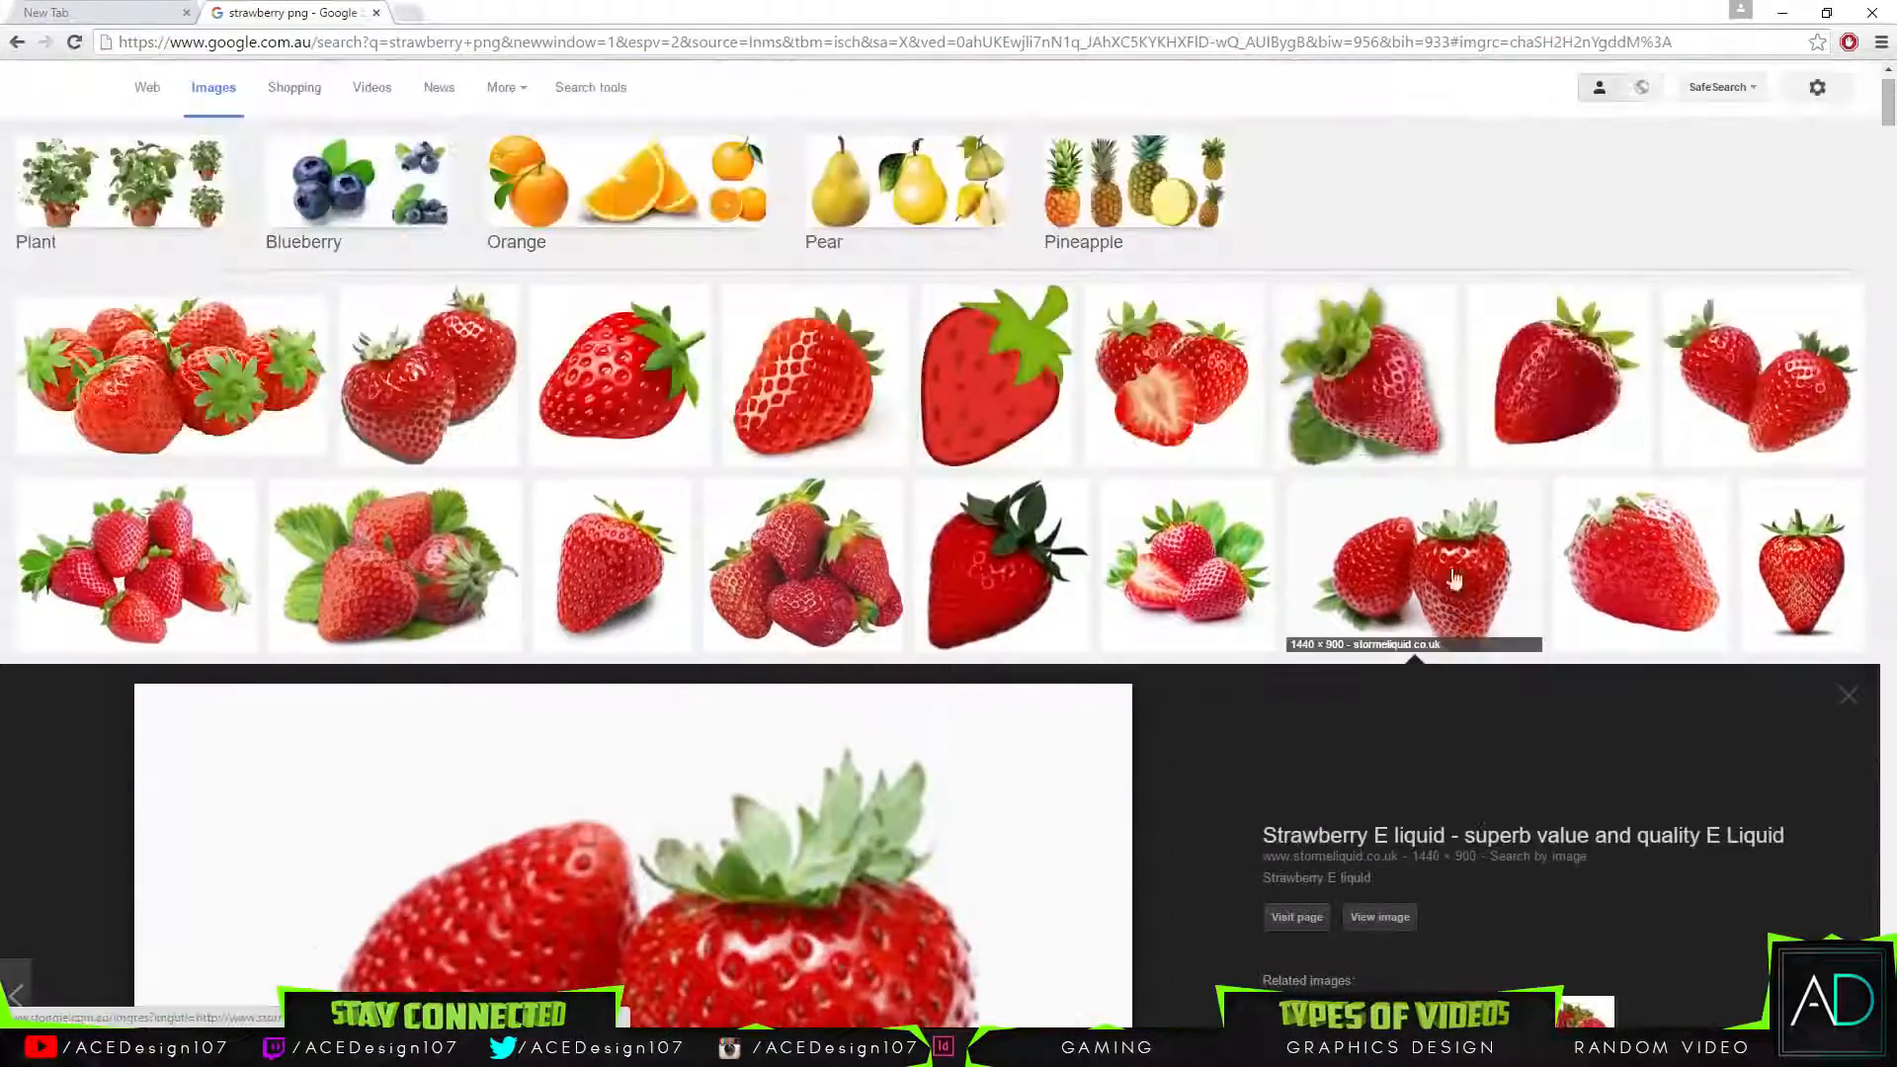
pyautogui.click(1559, 375)
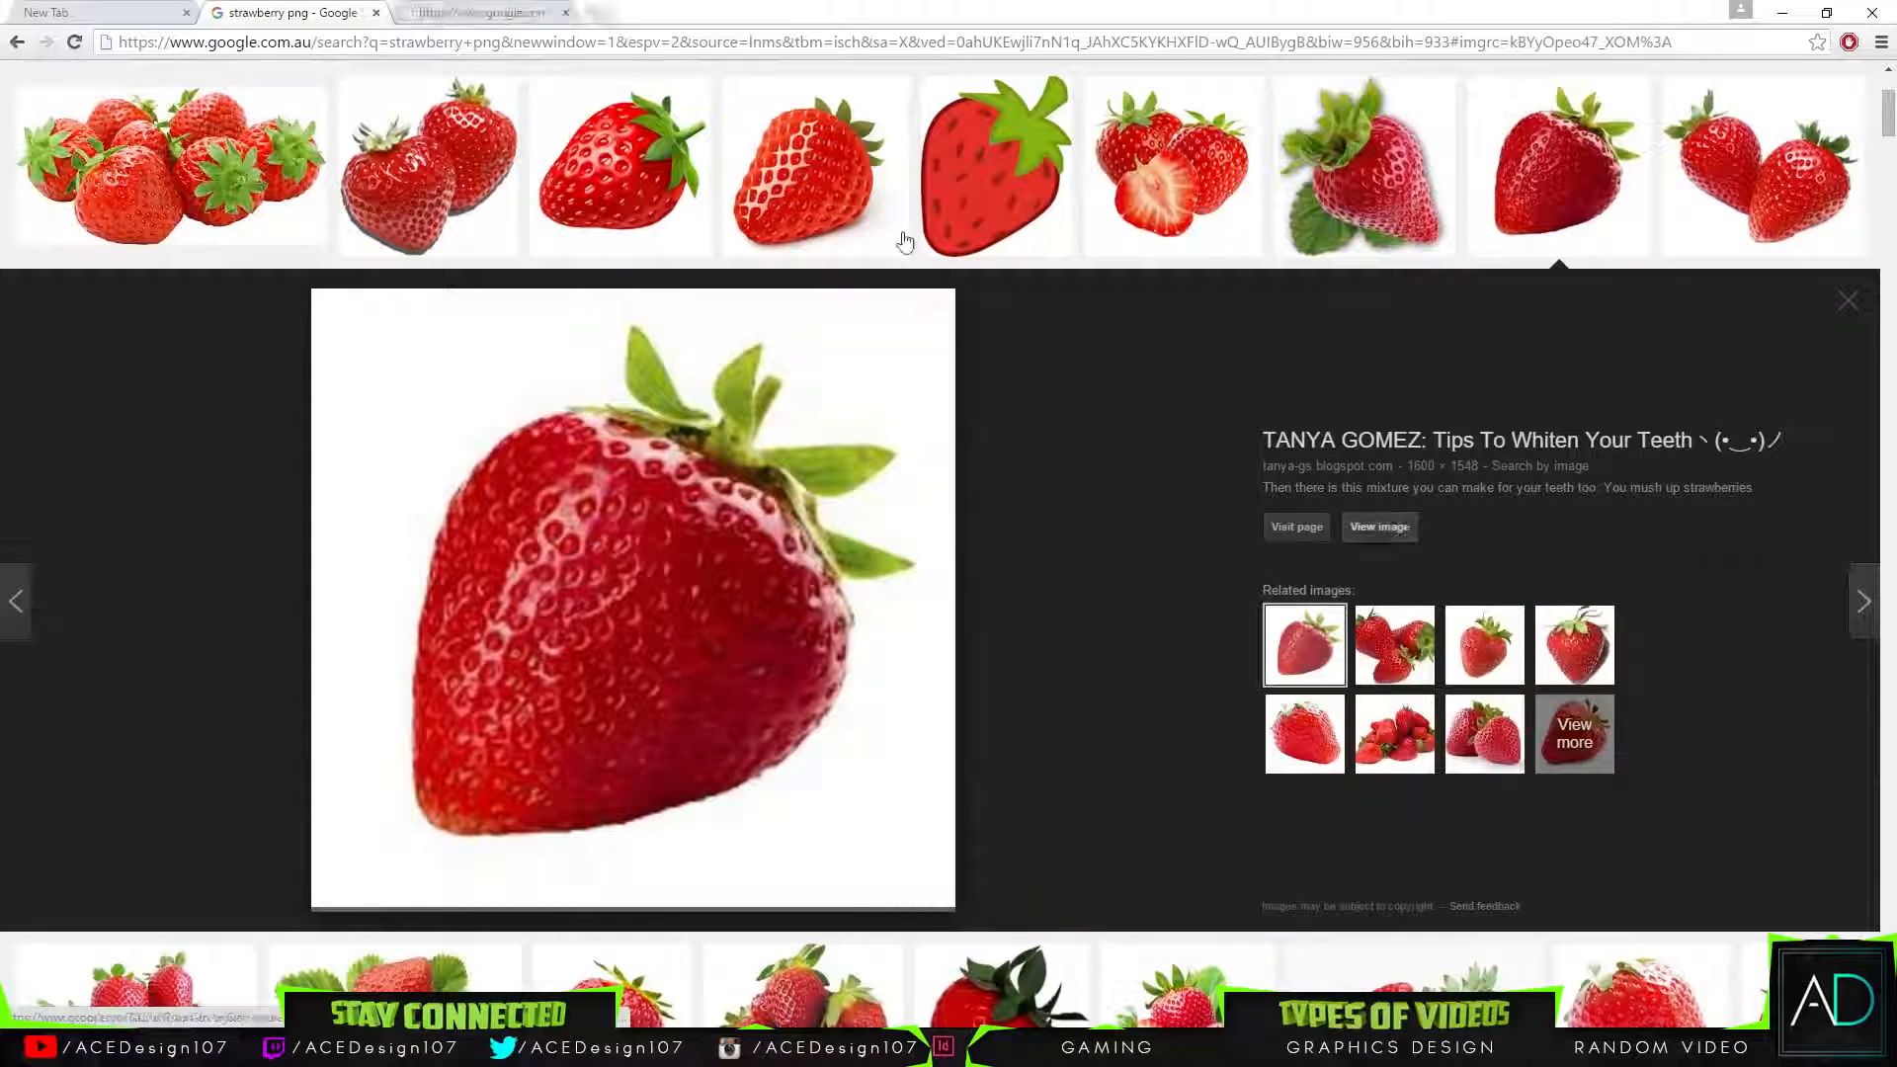
pyautogui.click(1379, 526)
pyautogui.rightClick(536, 266)
pyautogui.click(571, 293)
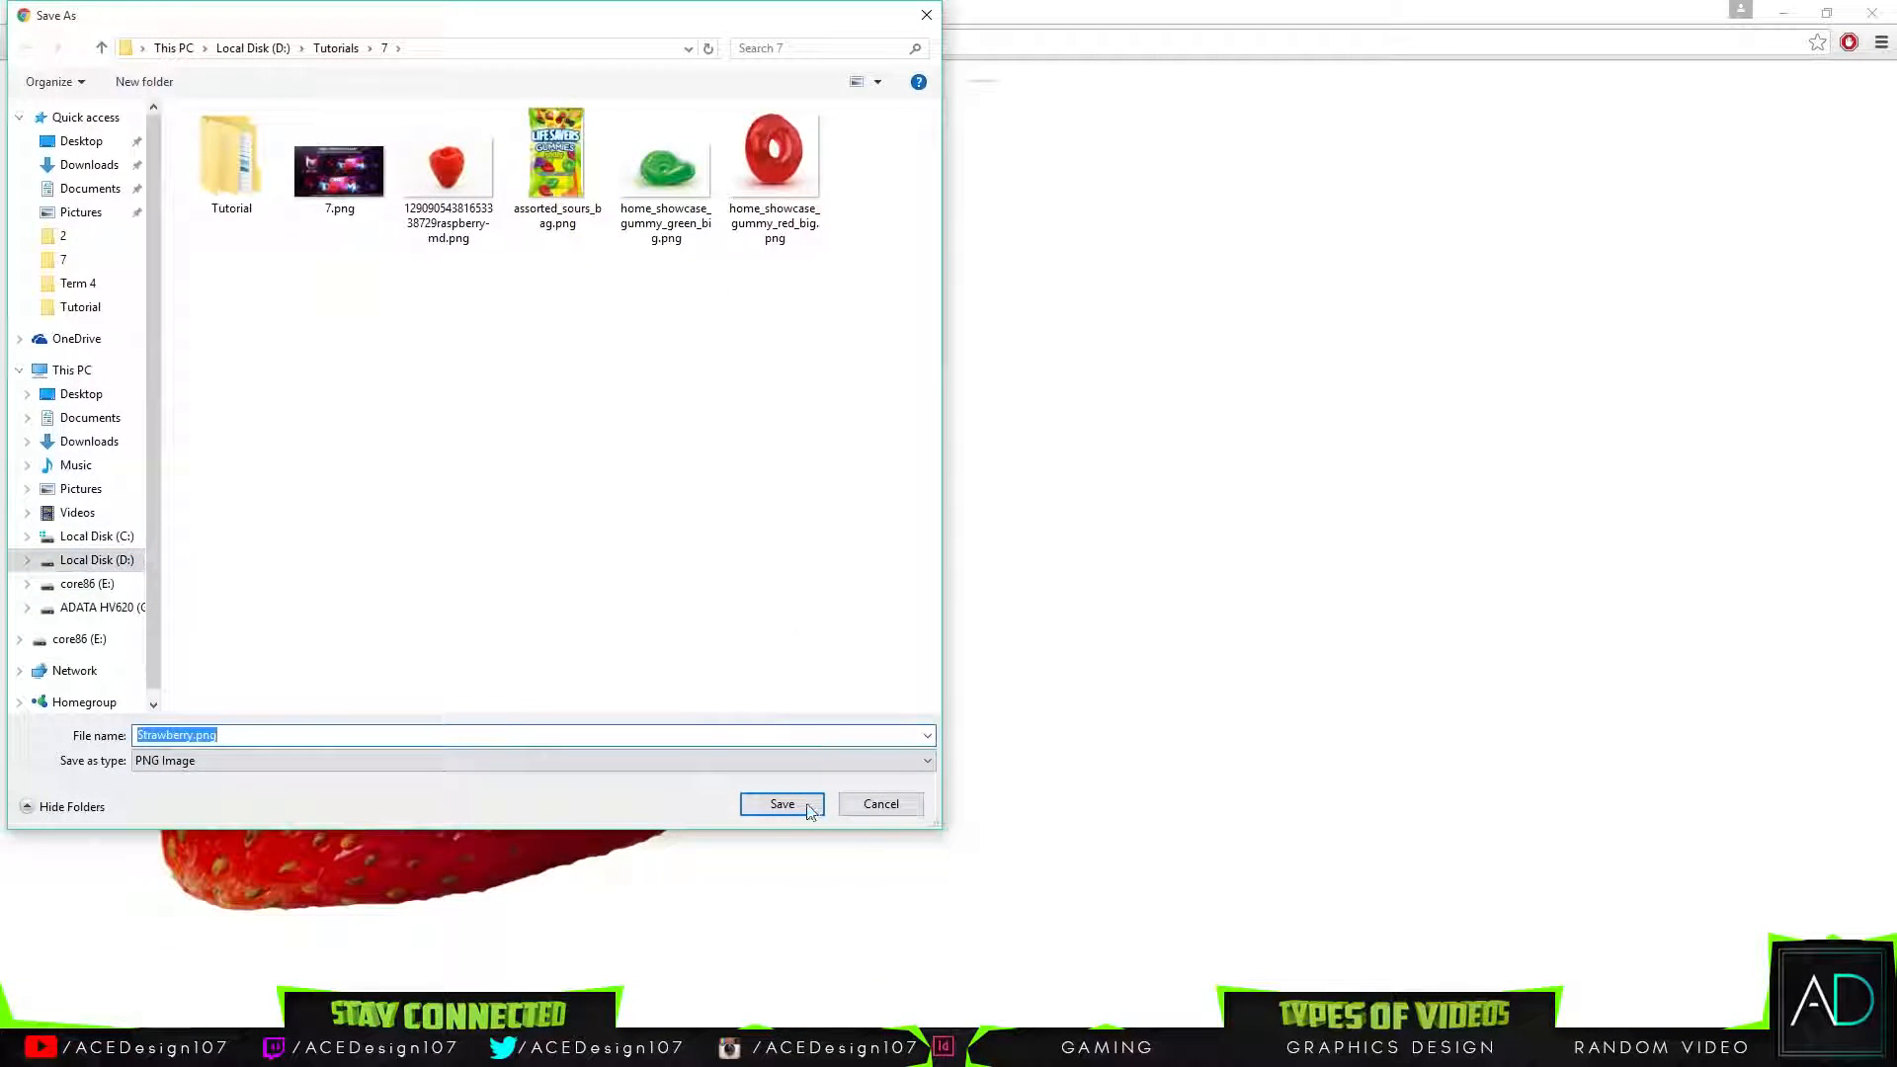
pyautogui.click(781, 803)
pyautogui.hotkey('alt', 'Tab')
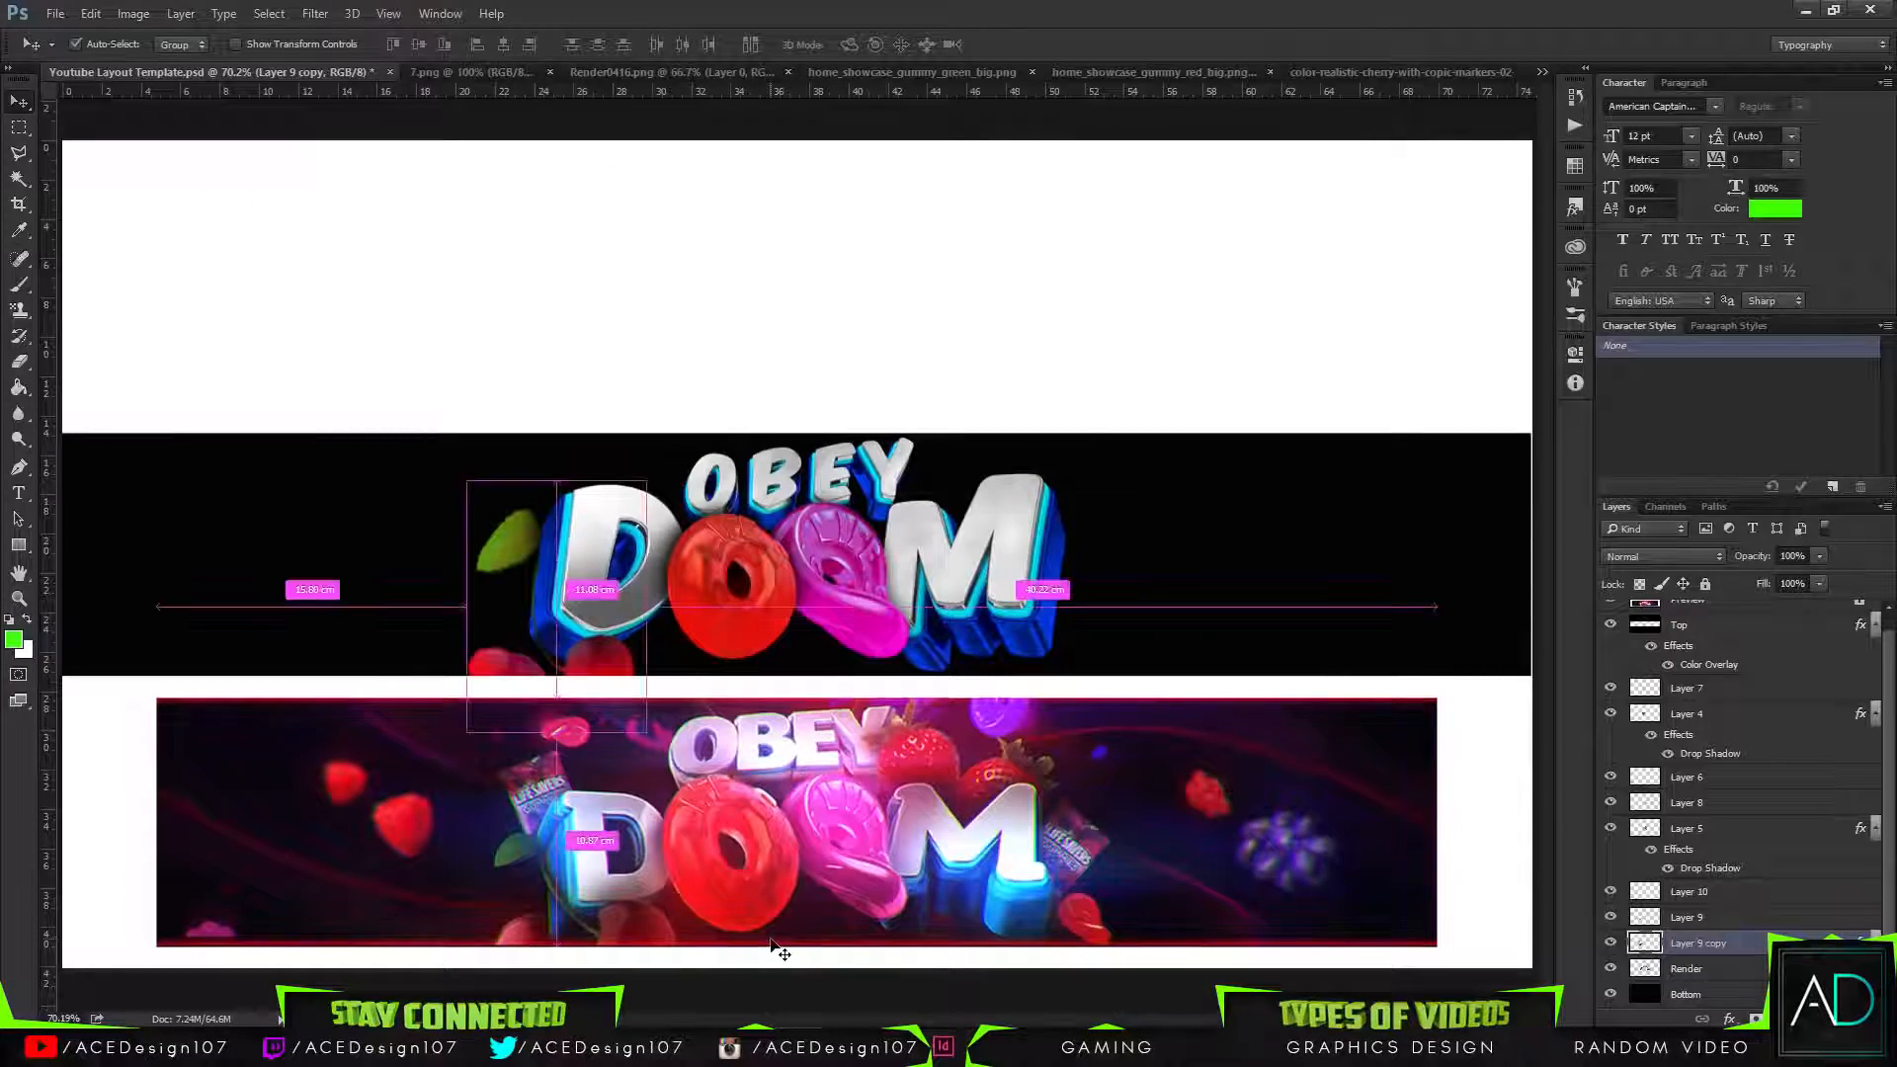
# Open Strawberry.png from the Tutorials folder 7 and copy the strawberry into the YouTube banner document.
pyautogui.hotkey('ctrl', 'o')
pyautogui.click(1230, 401)
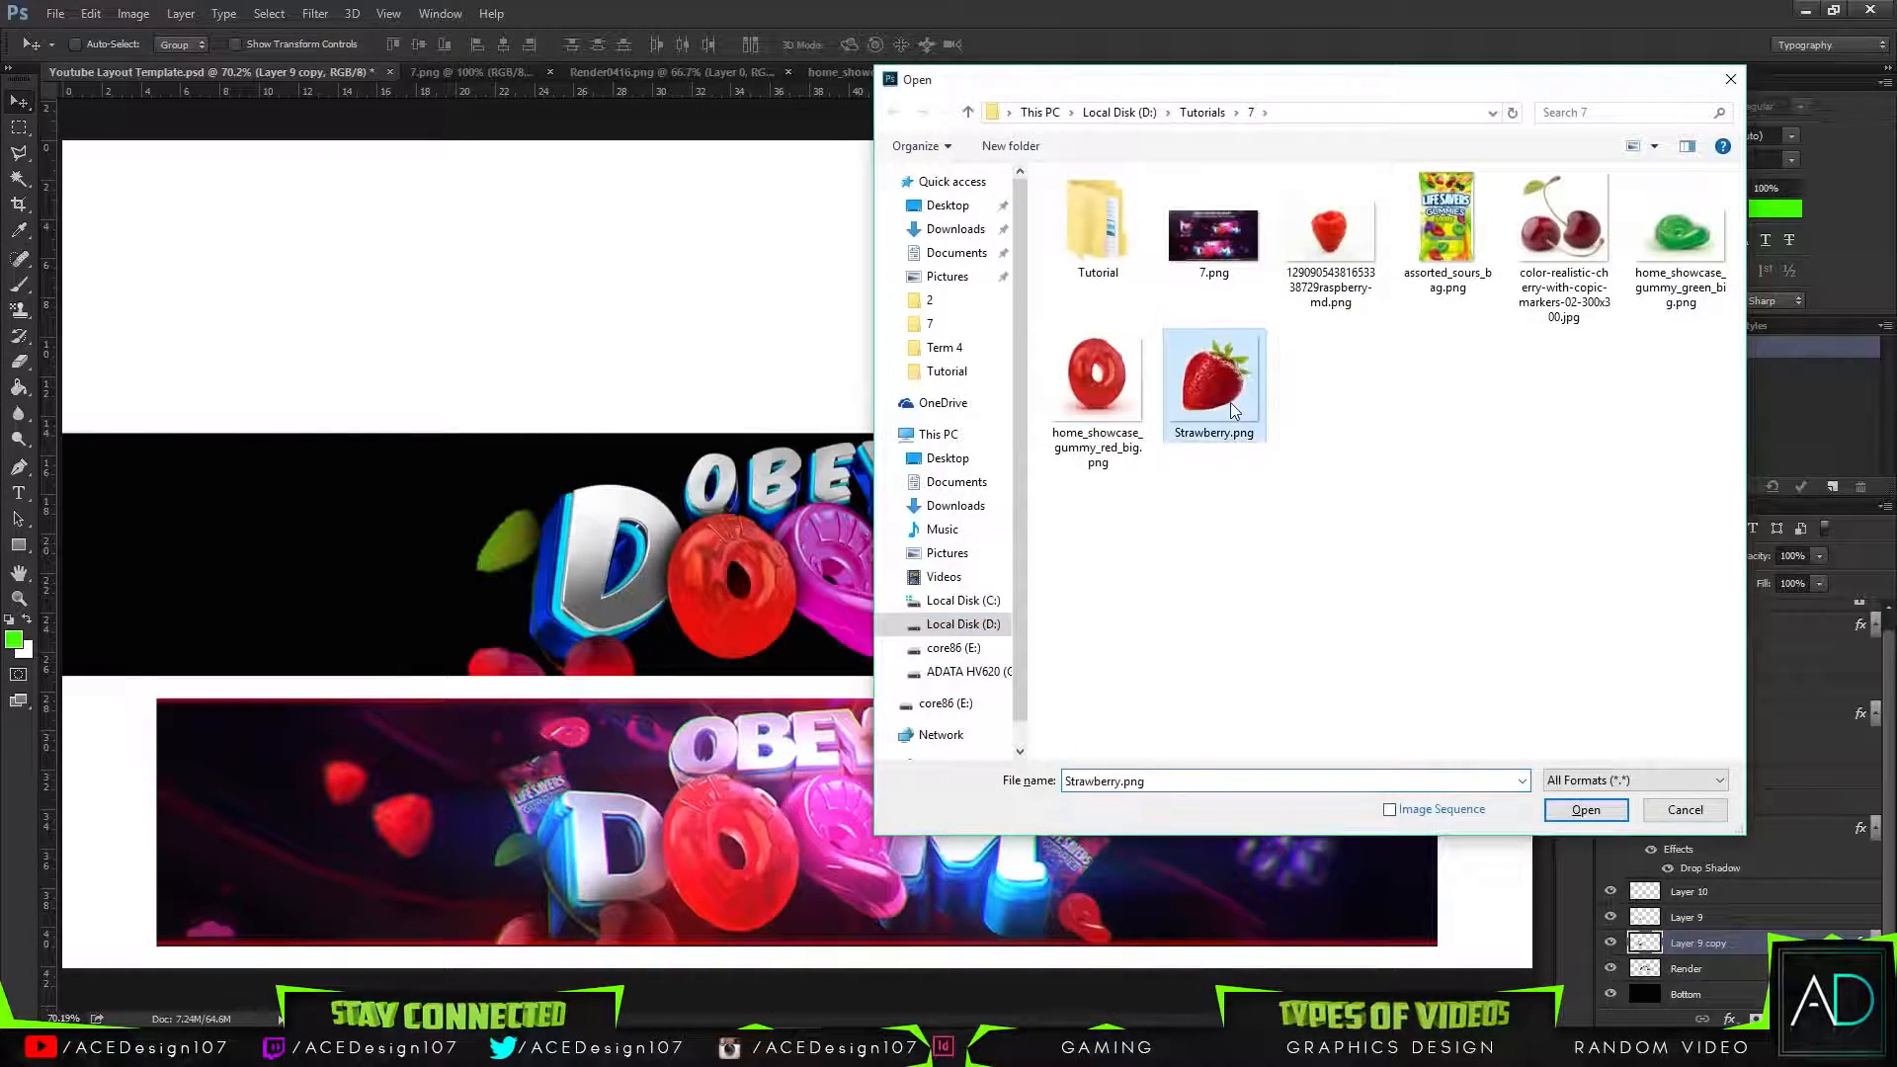
pyautogui.doubleClick(1230, 401)
pyautogui.moveTo(850, 522); pyautogui.dragTo(524, 248)
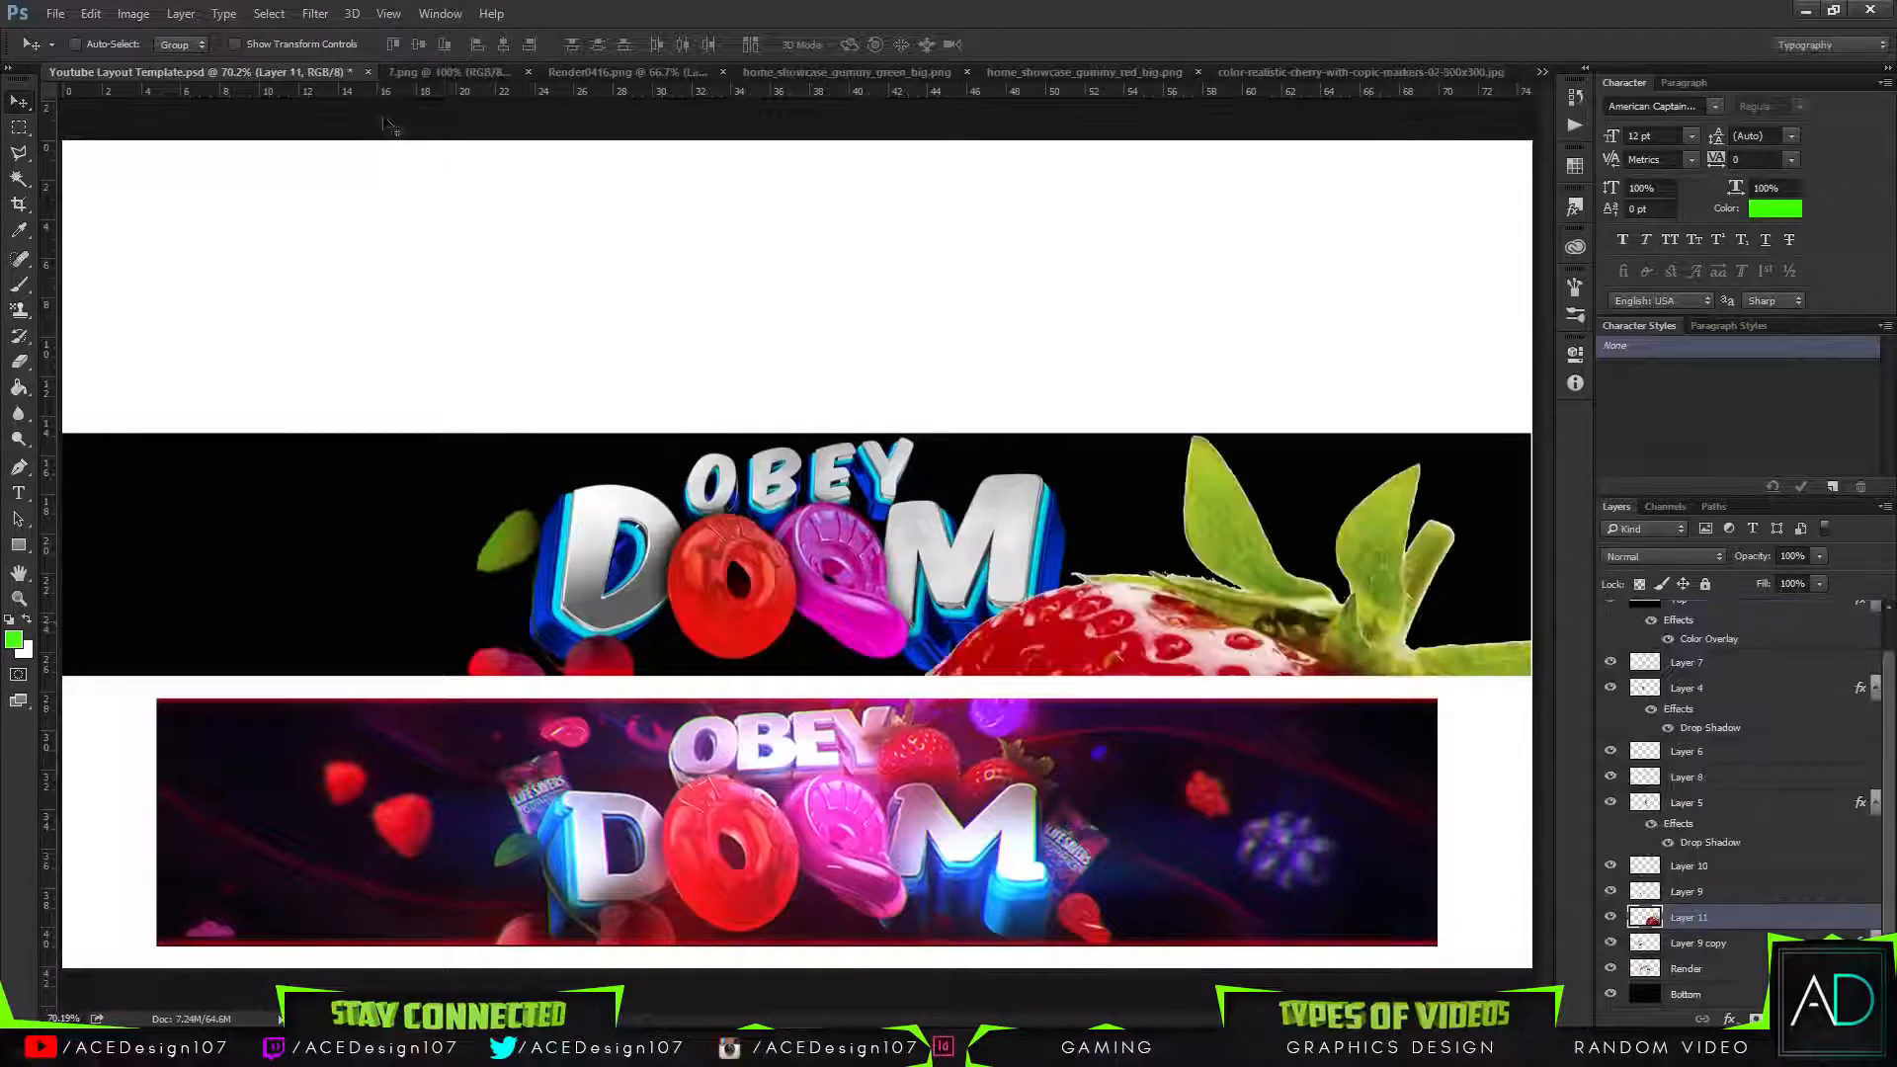
# Close 7.png without saving, plus Render0416.png and the cherry JPG, keeping the green and red gummy images and Strawberry.png open.
pyautogui.click(500, 73)
pyautogui.click(413, 73)
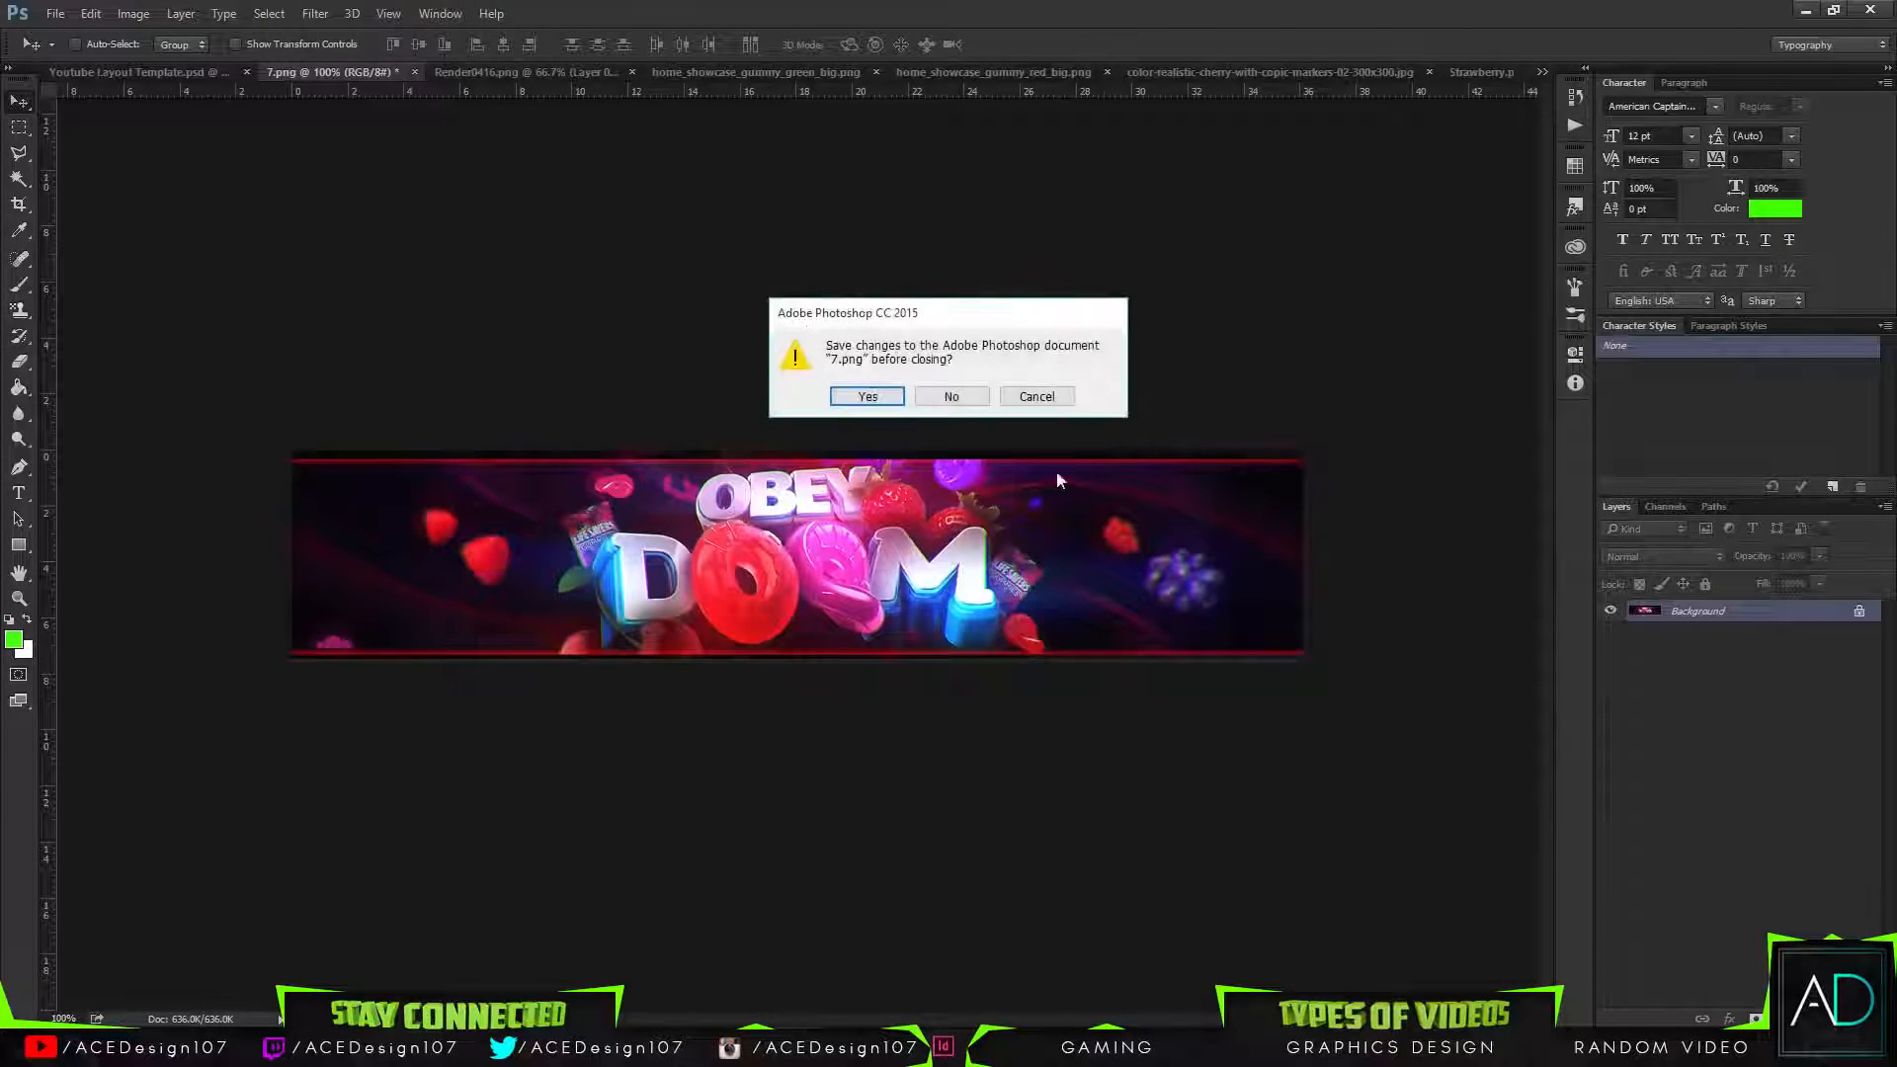
pyautogui.click(947, 395)
pyautogui.click(397, 71)
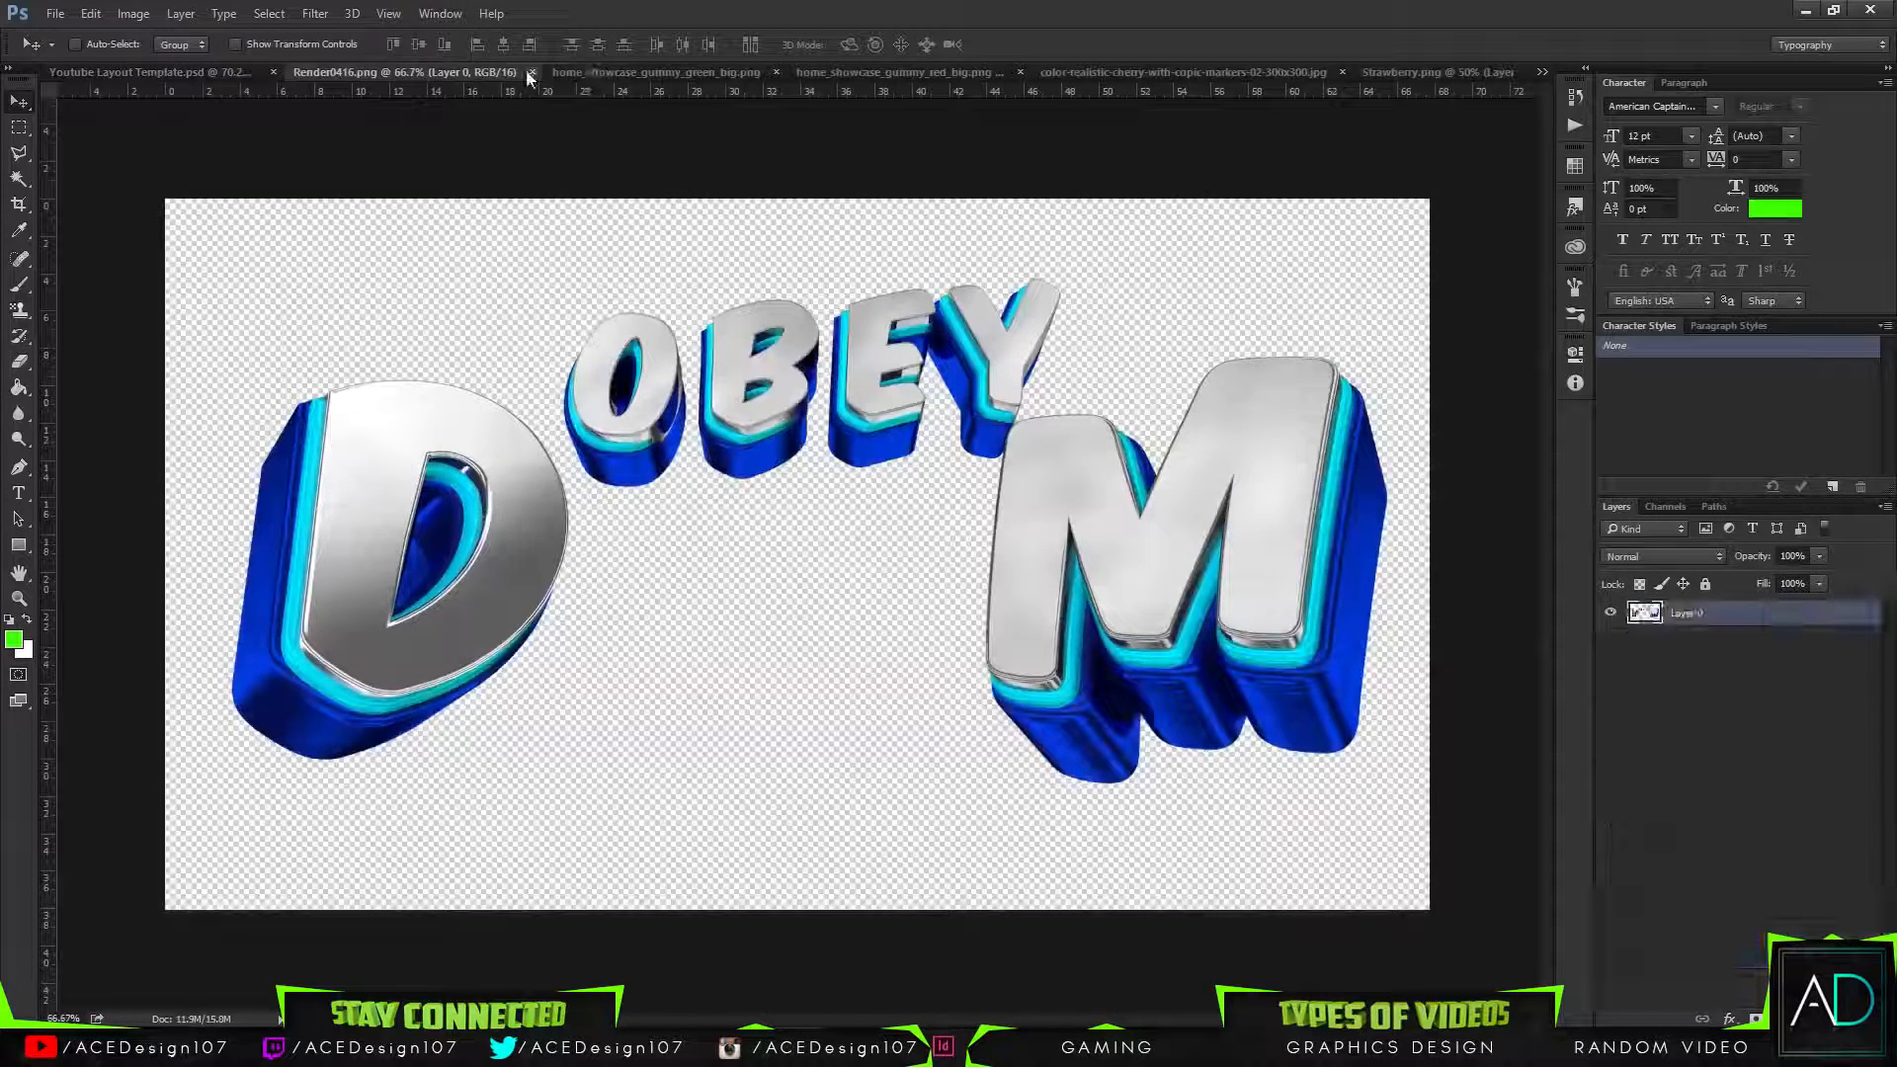
pyautogui.click(531, 72)
pyautogui.click(584, 74)
pyautogui.click(699, 72)
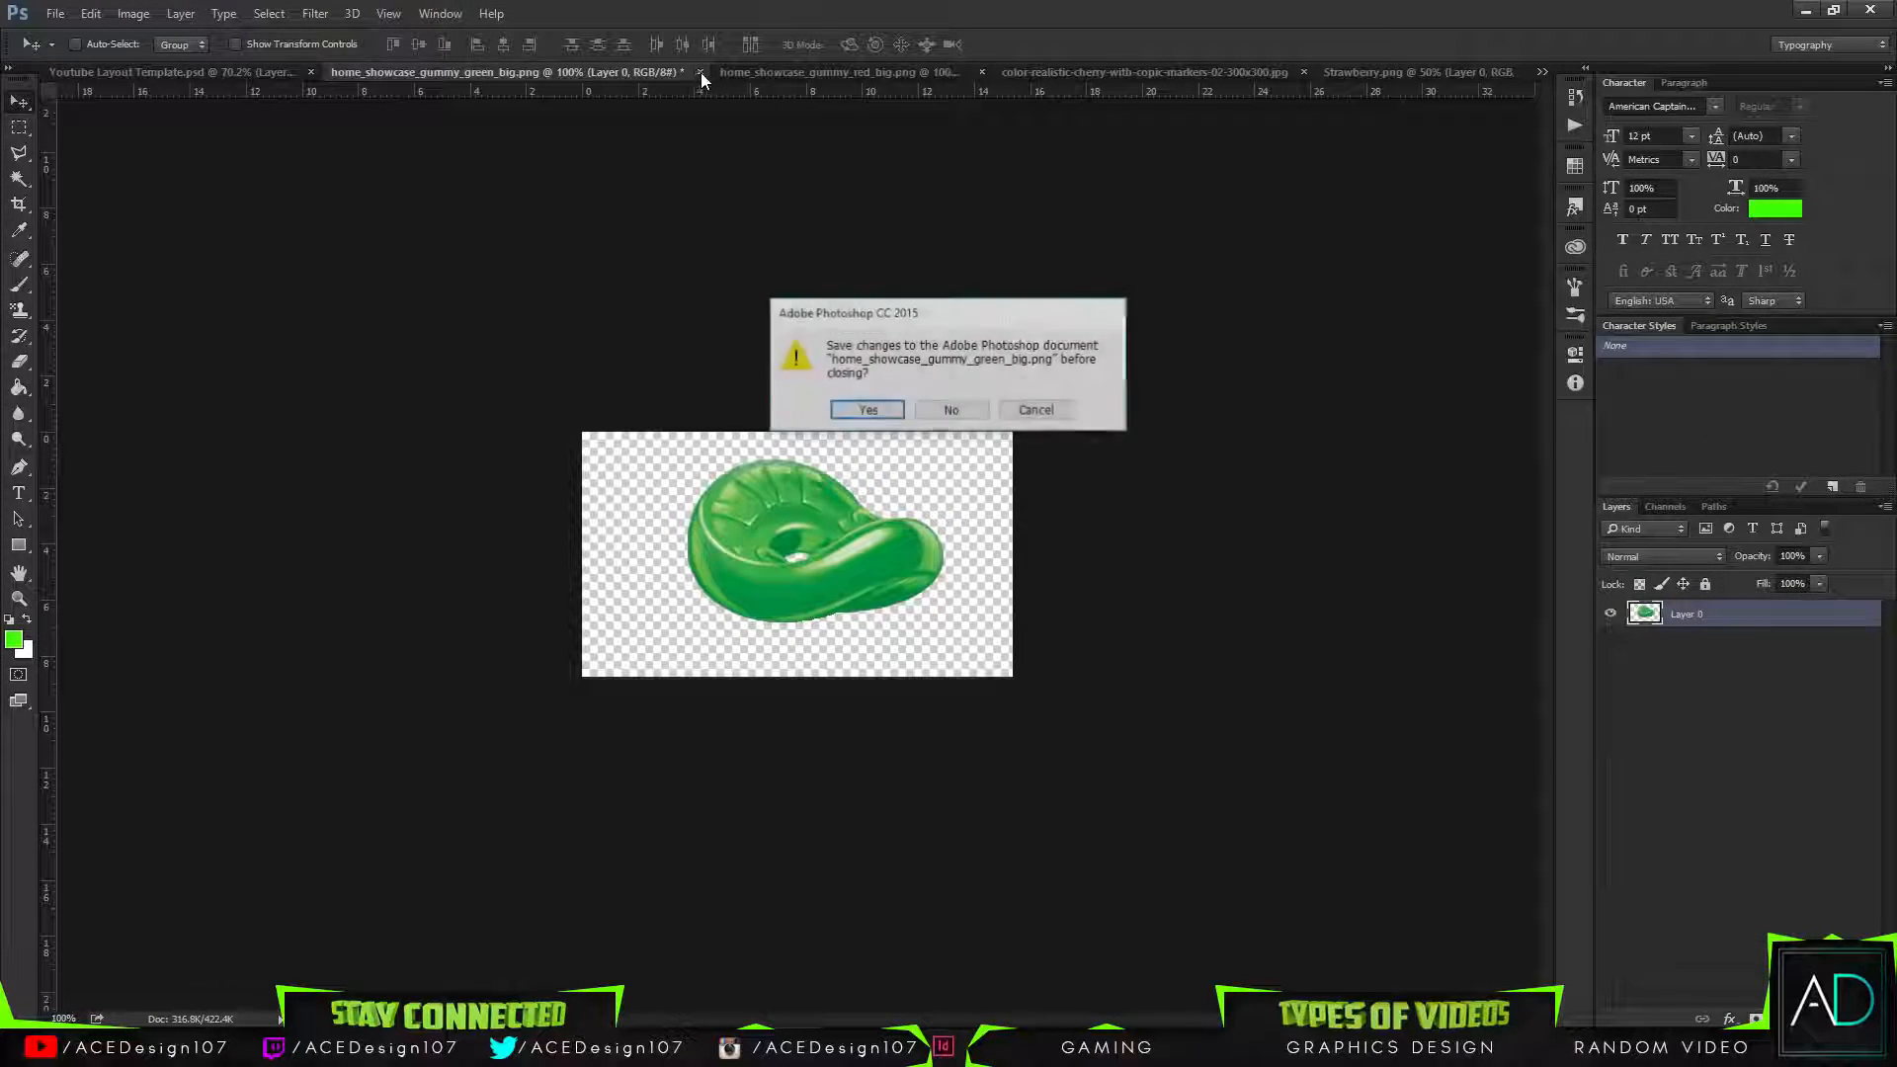
pyautogui.click(1036, 410)
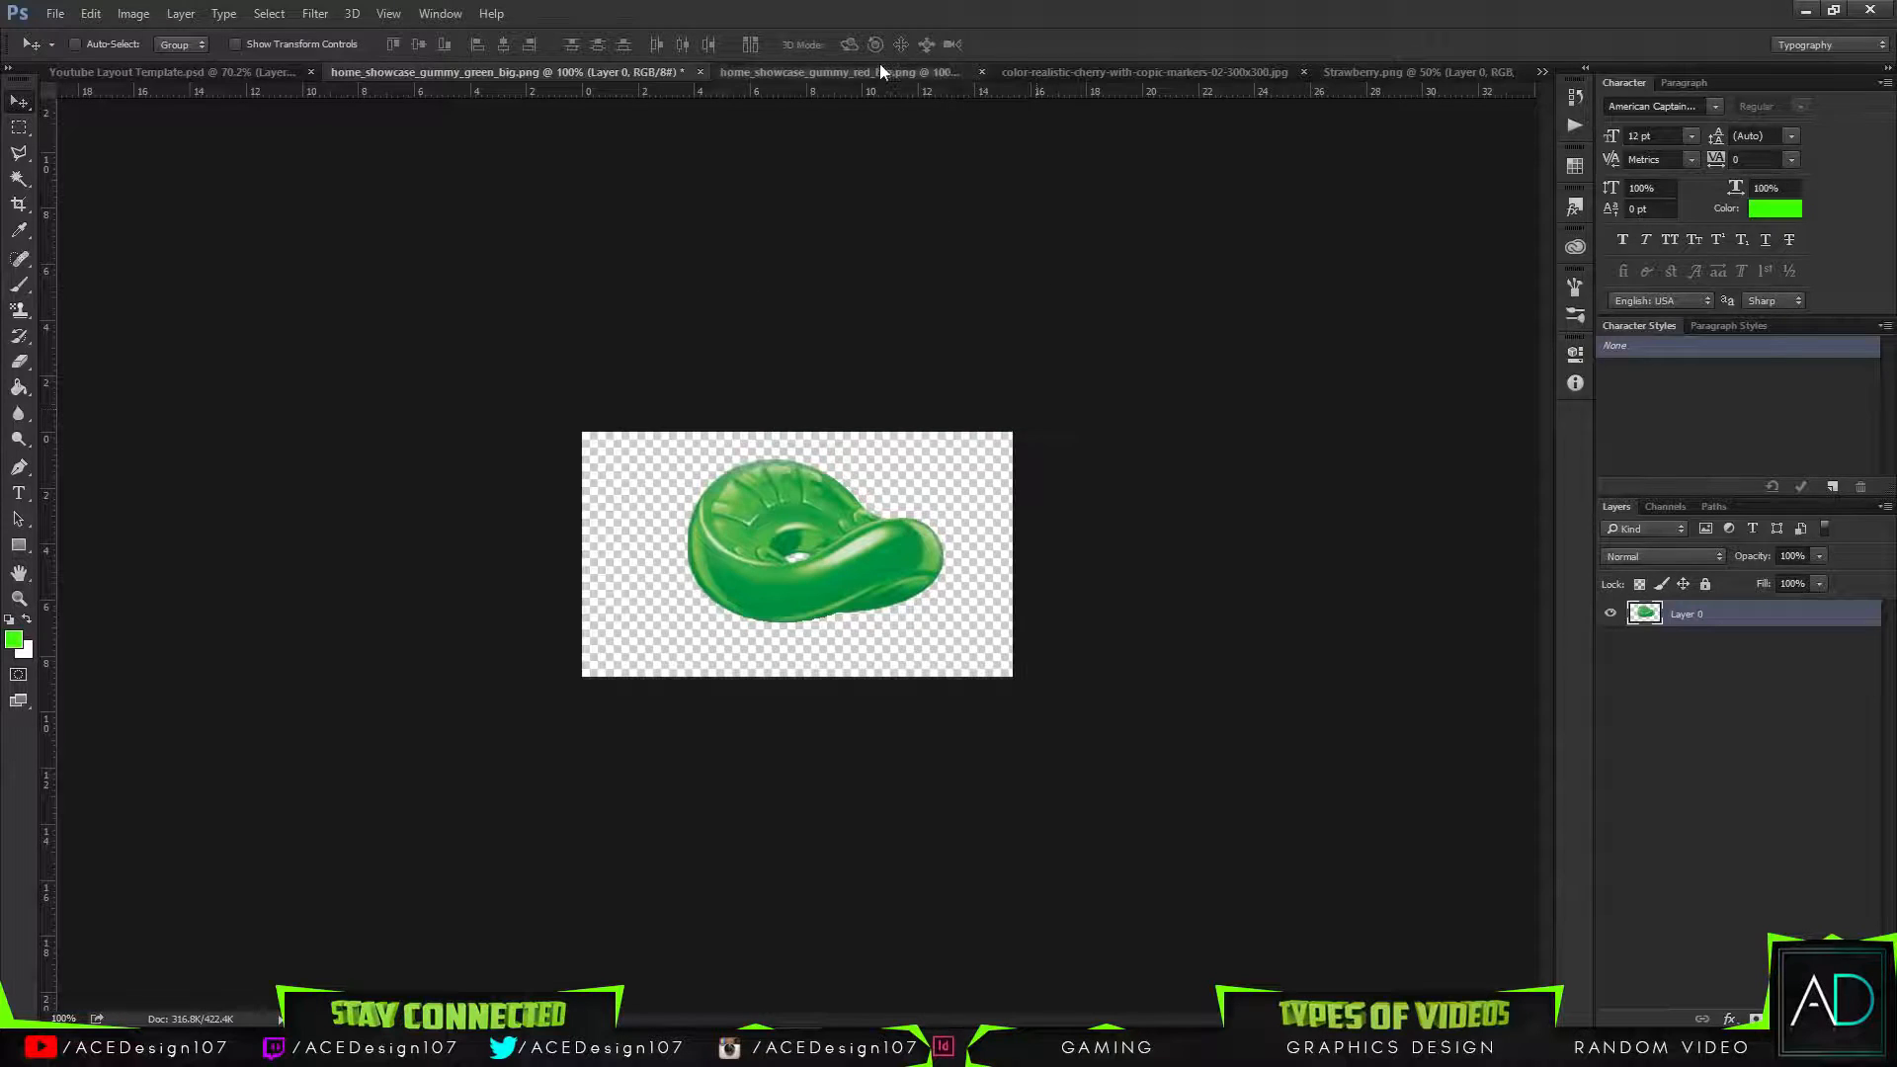
pyautogui.click(879, 71)
pyautogui.click(1042, 73)
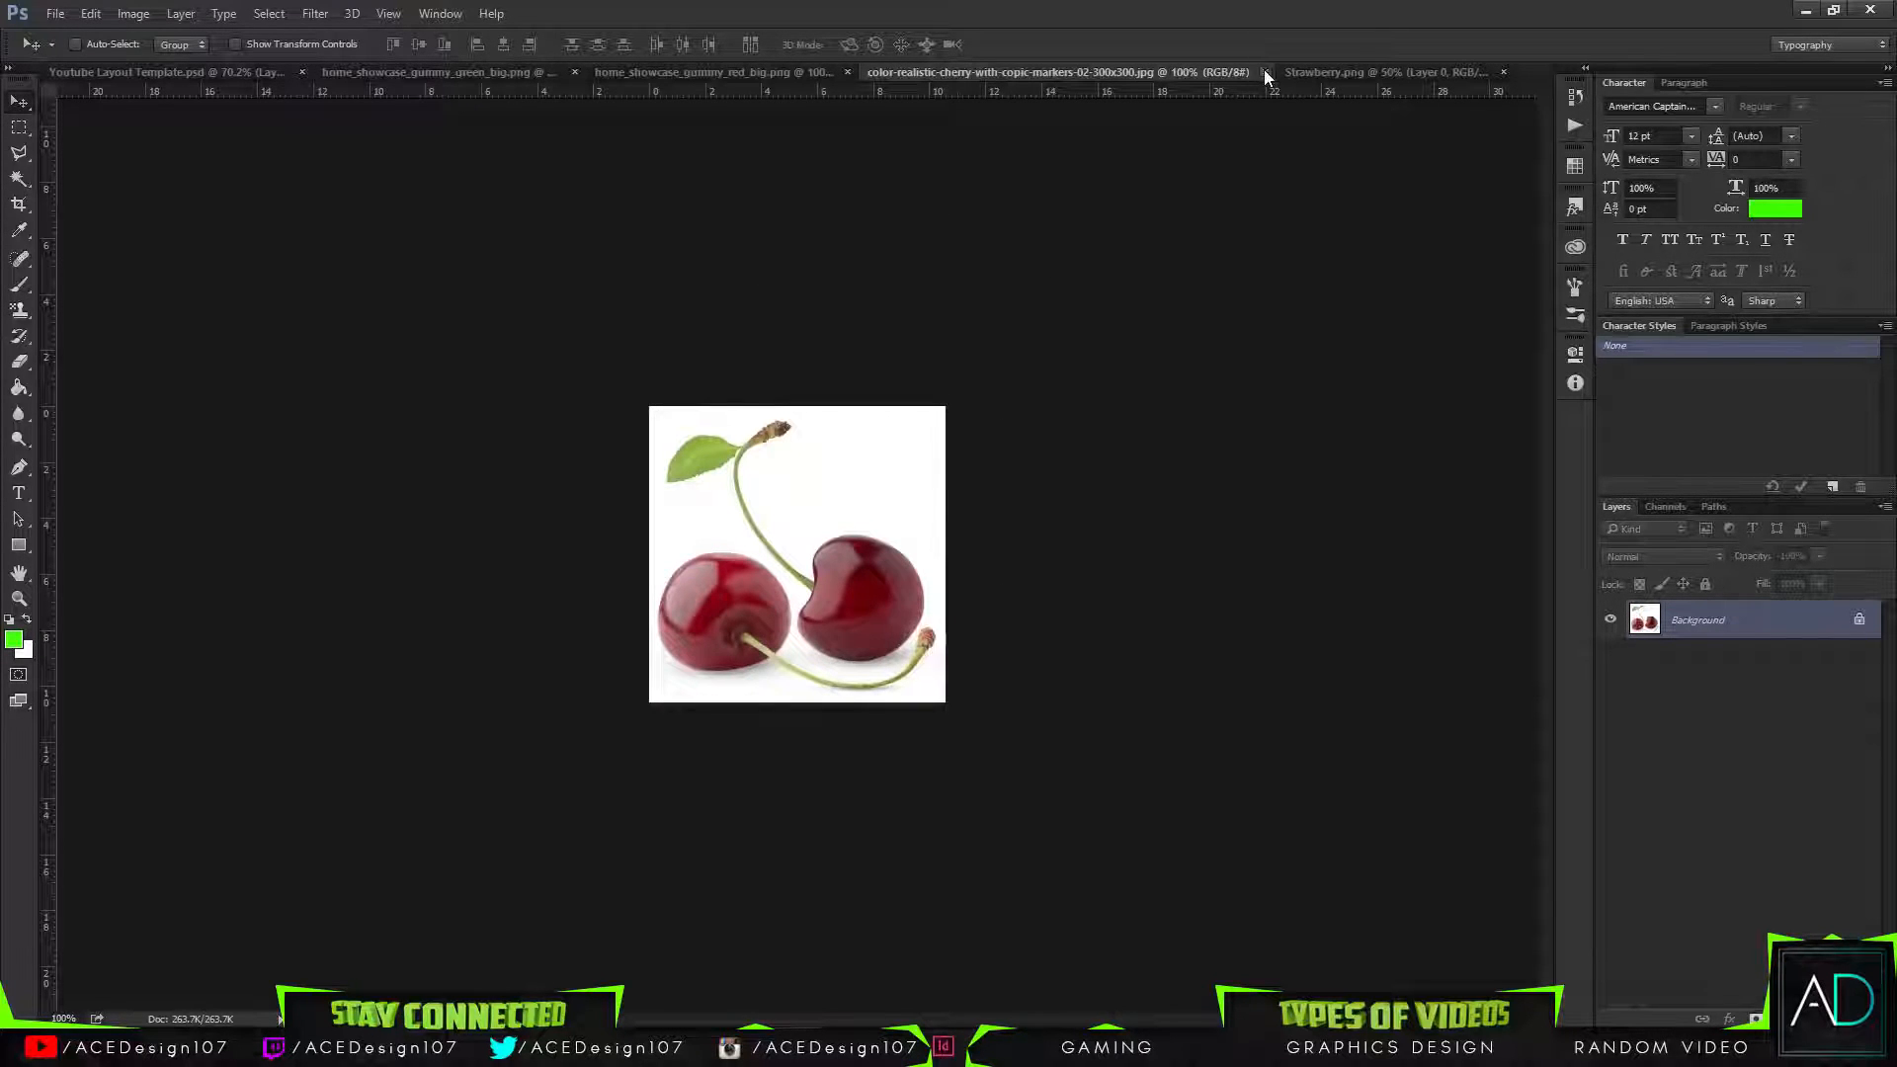
pyautogui.click(1264, 72)
pyautogui.click(1225, 71)
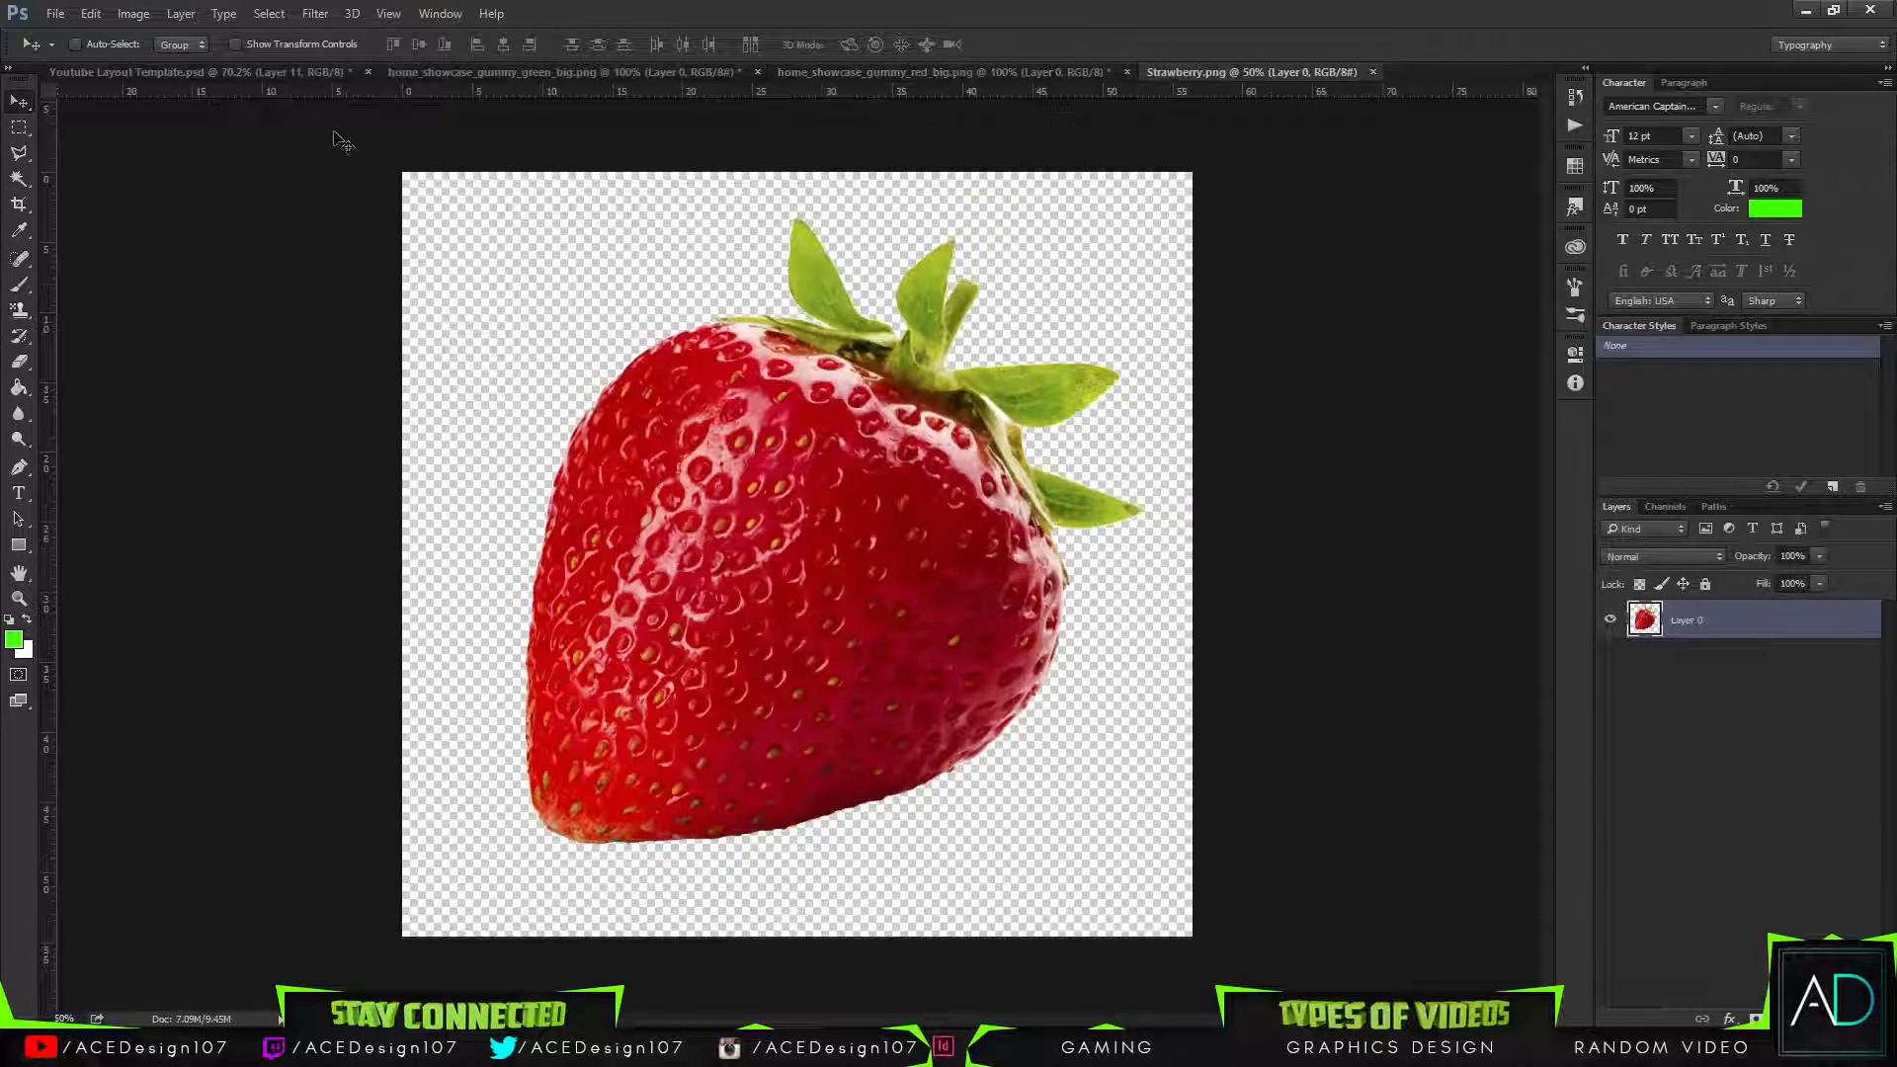
# Return to the YouTube banner document, move the strawberry over the DOOM lettering and scale it to about 45%.
pyautogui.click(162, 74)
pyautogui.moveTo(1286, 768); pyautogui.dragTo(1072, 577)
pyautogui.hotkey('ctrl', 't')
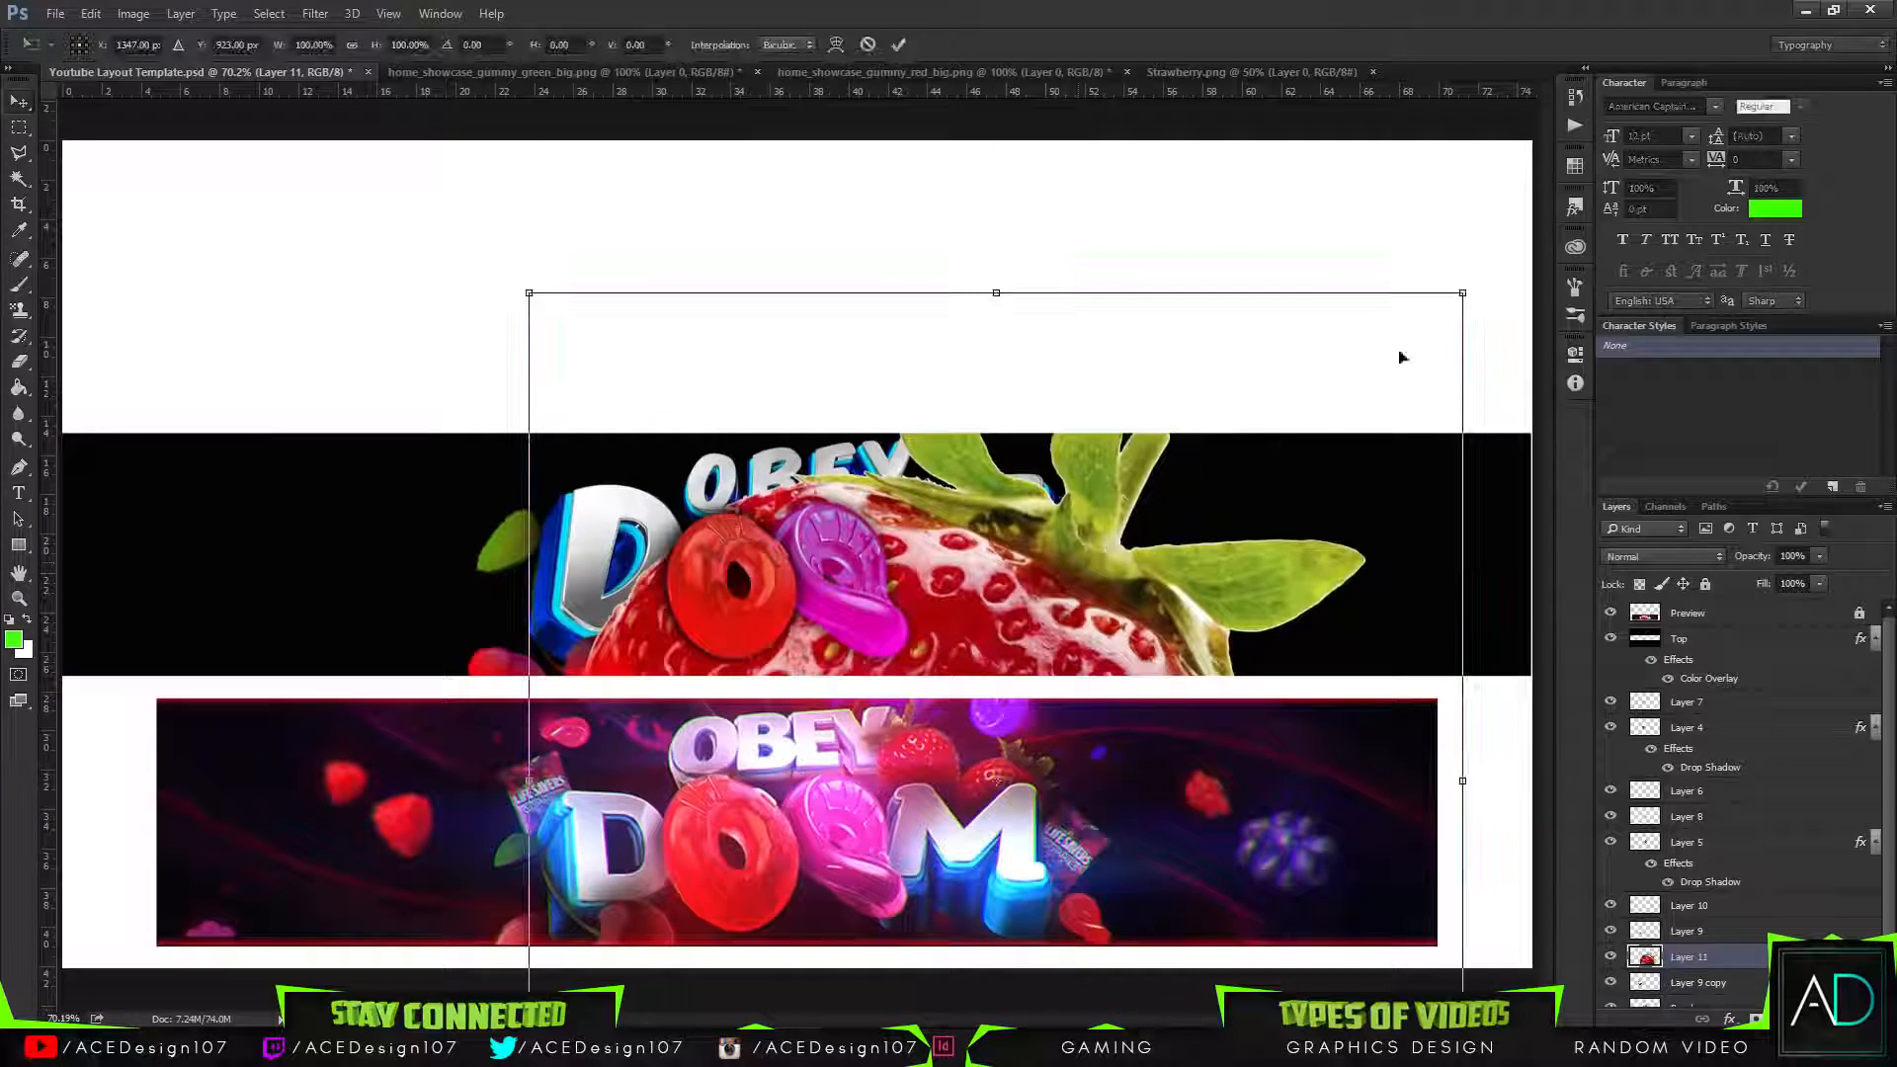
pyautogui.moveTo(1462, 294); pyautogui.dragTo(1012, 483)
pyautogui.moveTo(857, 623); pyautogui.dragTo(1011, 491)
pyautogui.moveTo(1101, 407); pyautogui.dragTo(1096, 410)
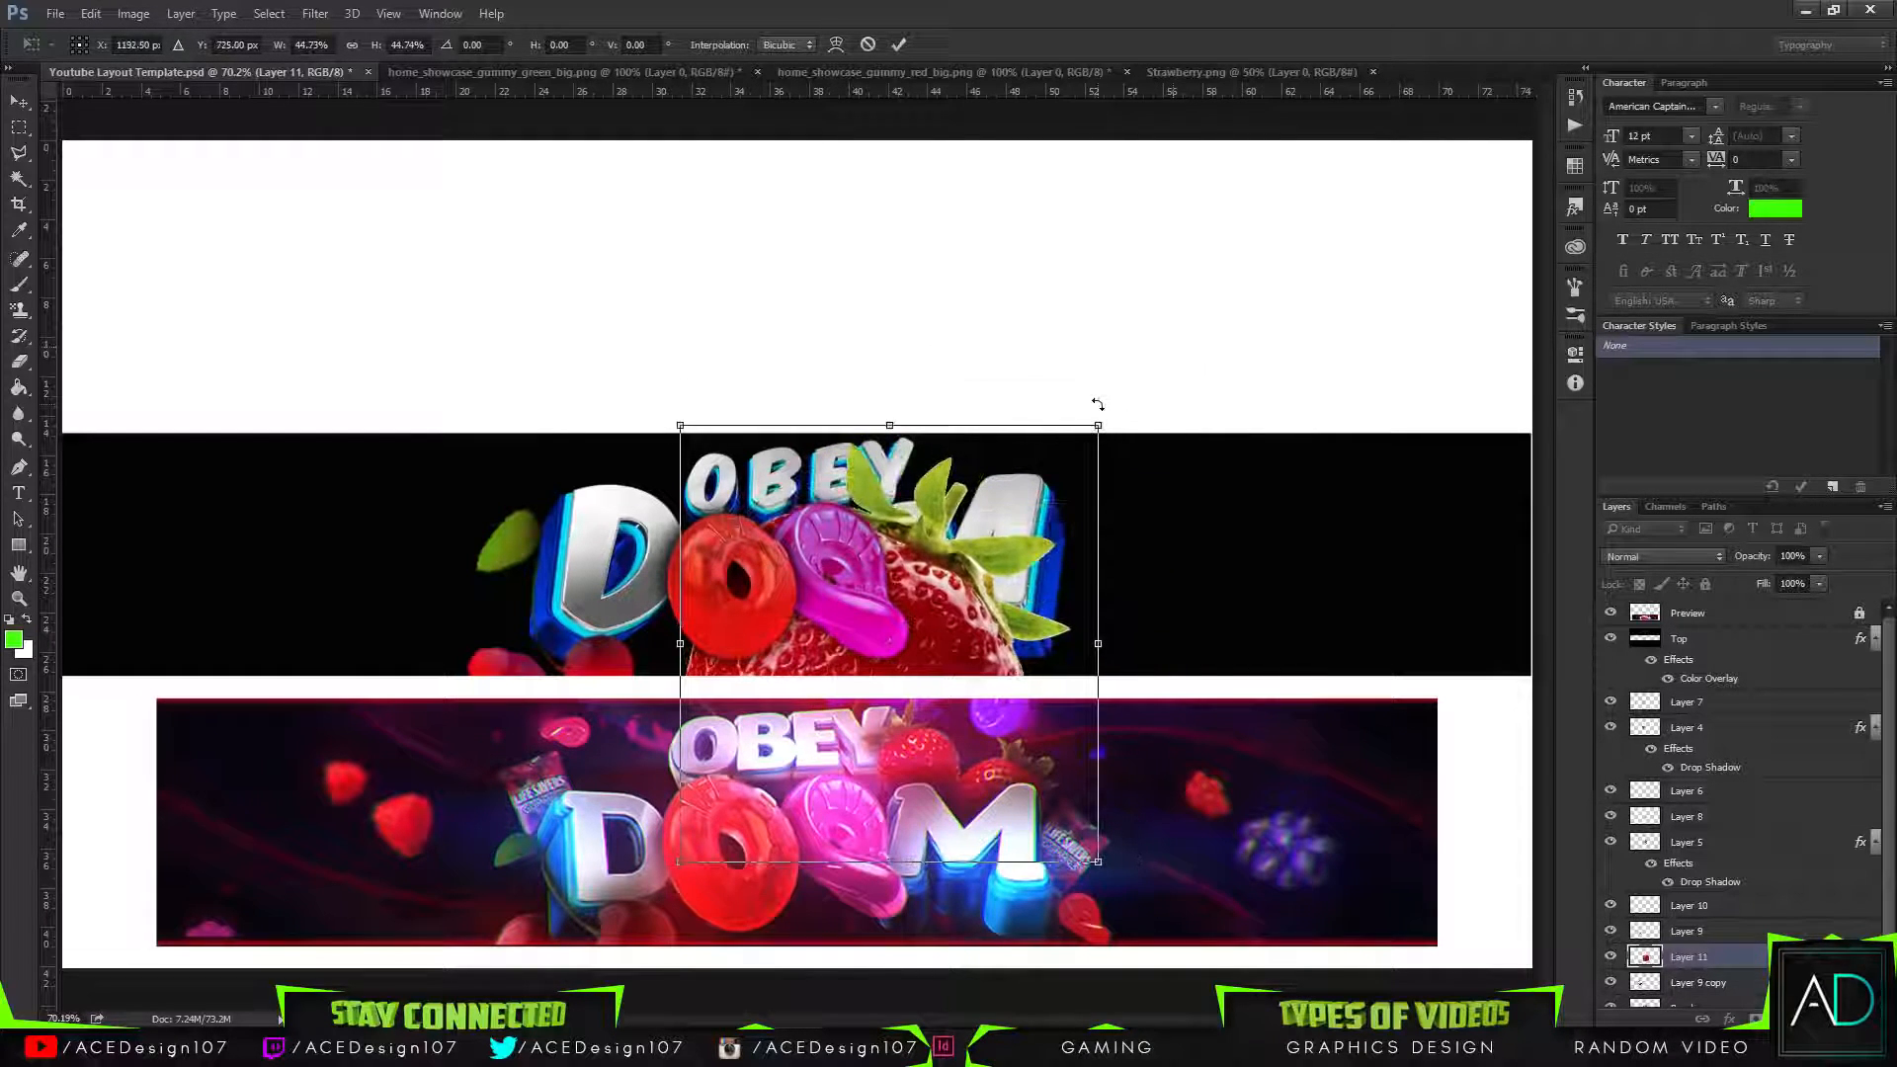
pyautogui.press('Return')
# Shift the strawberry up over the M and rotate it counter-clockwise so its leaves point toward the OBEY lettering.
pyautogui.moveTo(978, 648); pyautogui.dragTo(1045, 529)
pyautogui.hotkey('ctrl', 't')
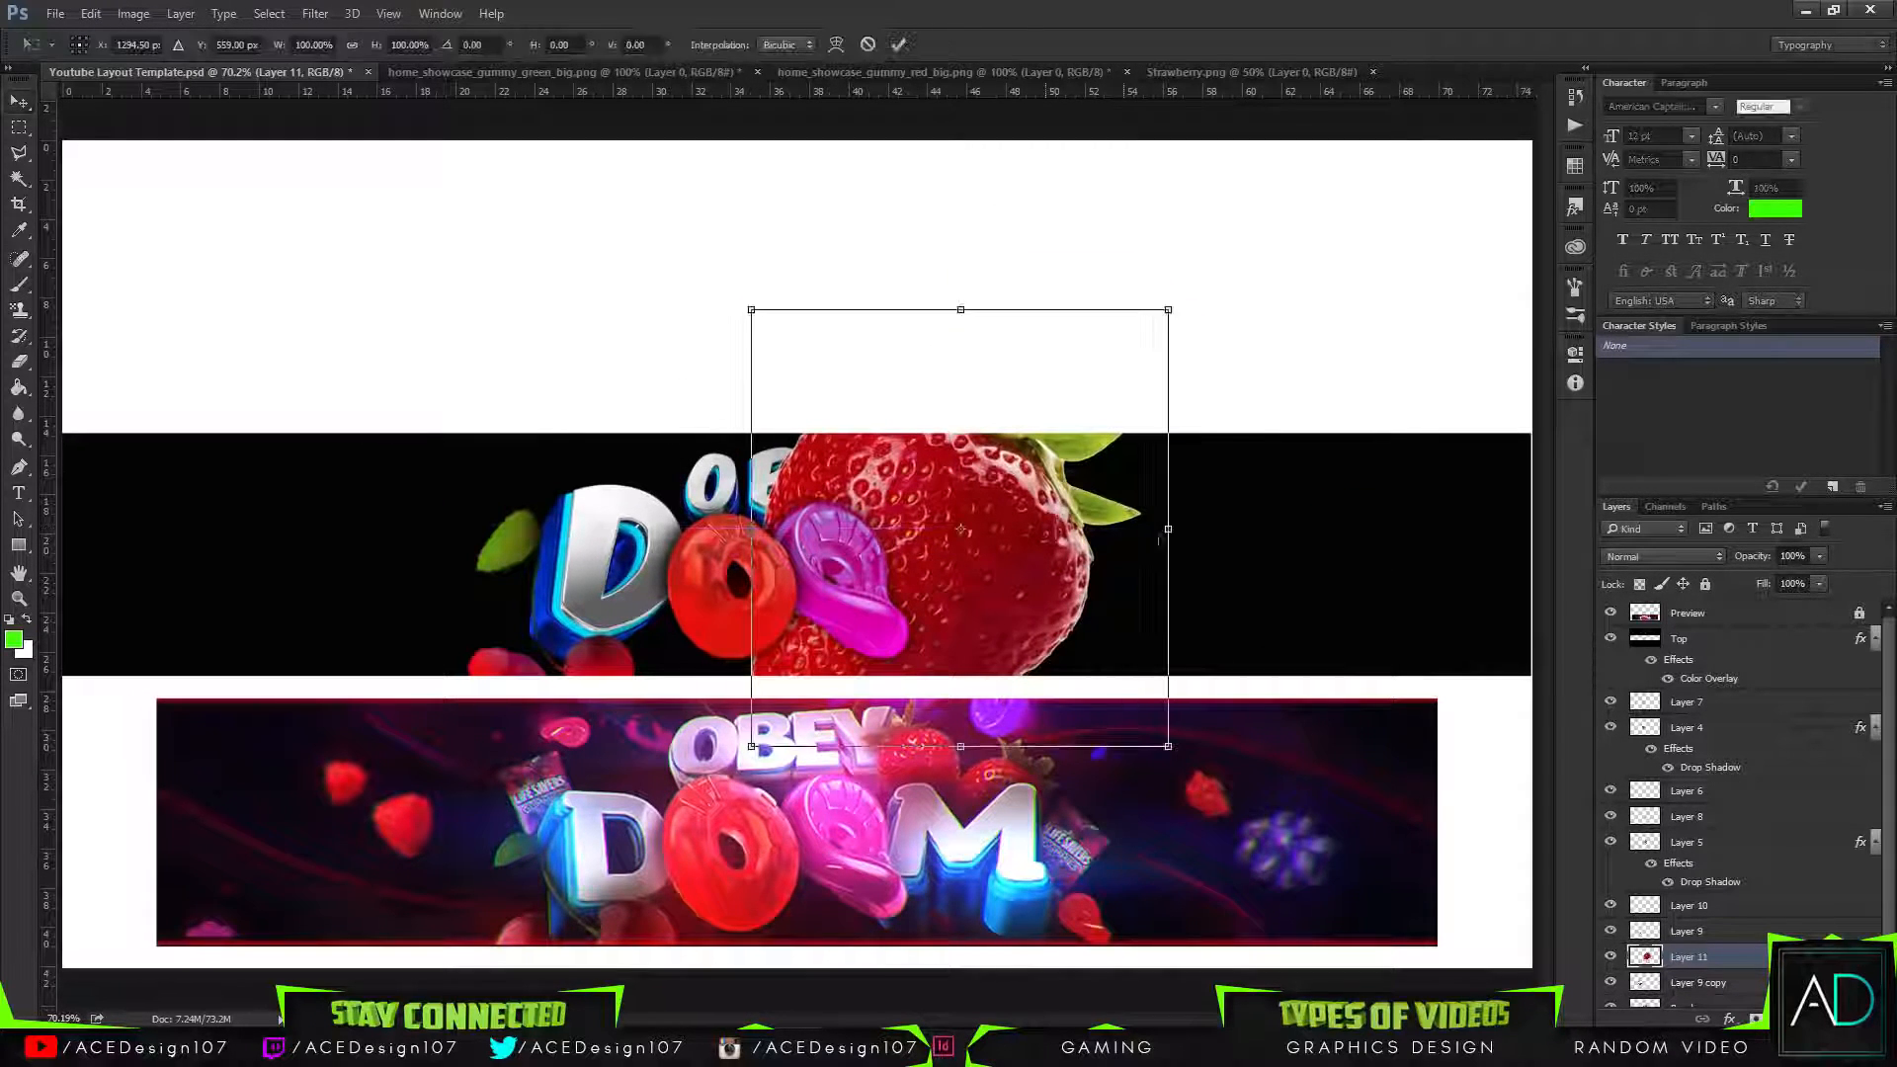
pyautogui.moveTo(1156, 262); pyautogui.dragTo(894, 294)
pyautogui.press('Escape')
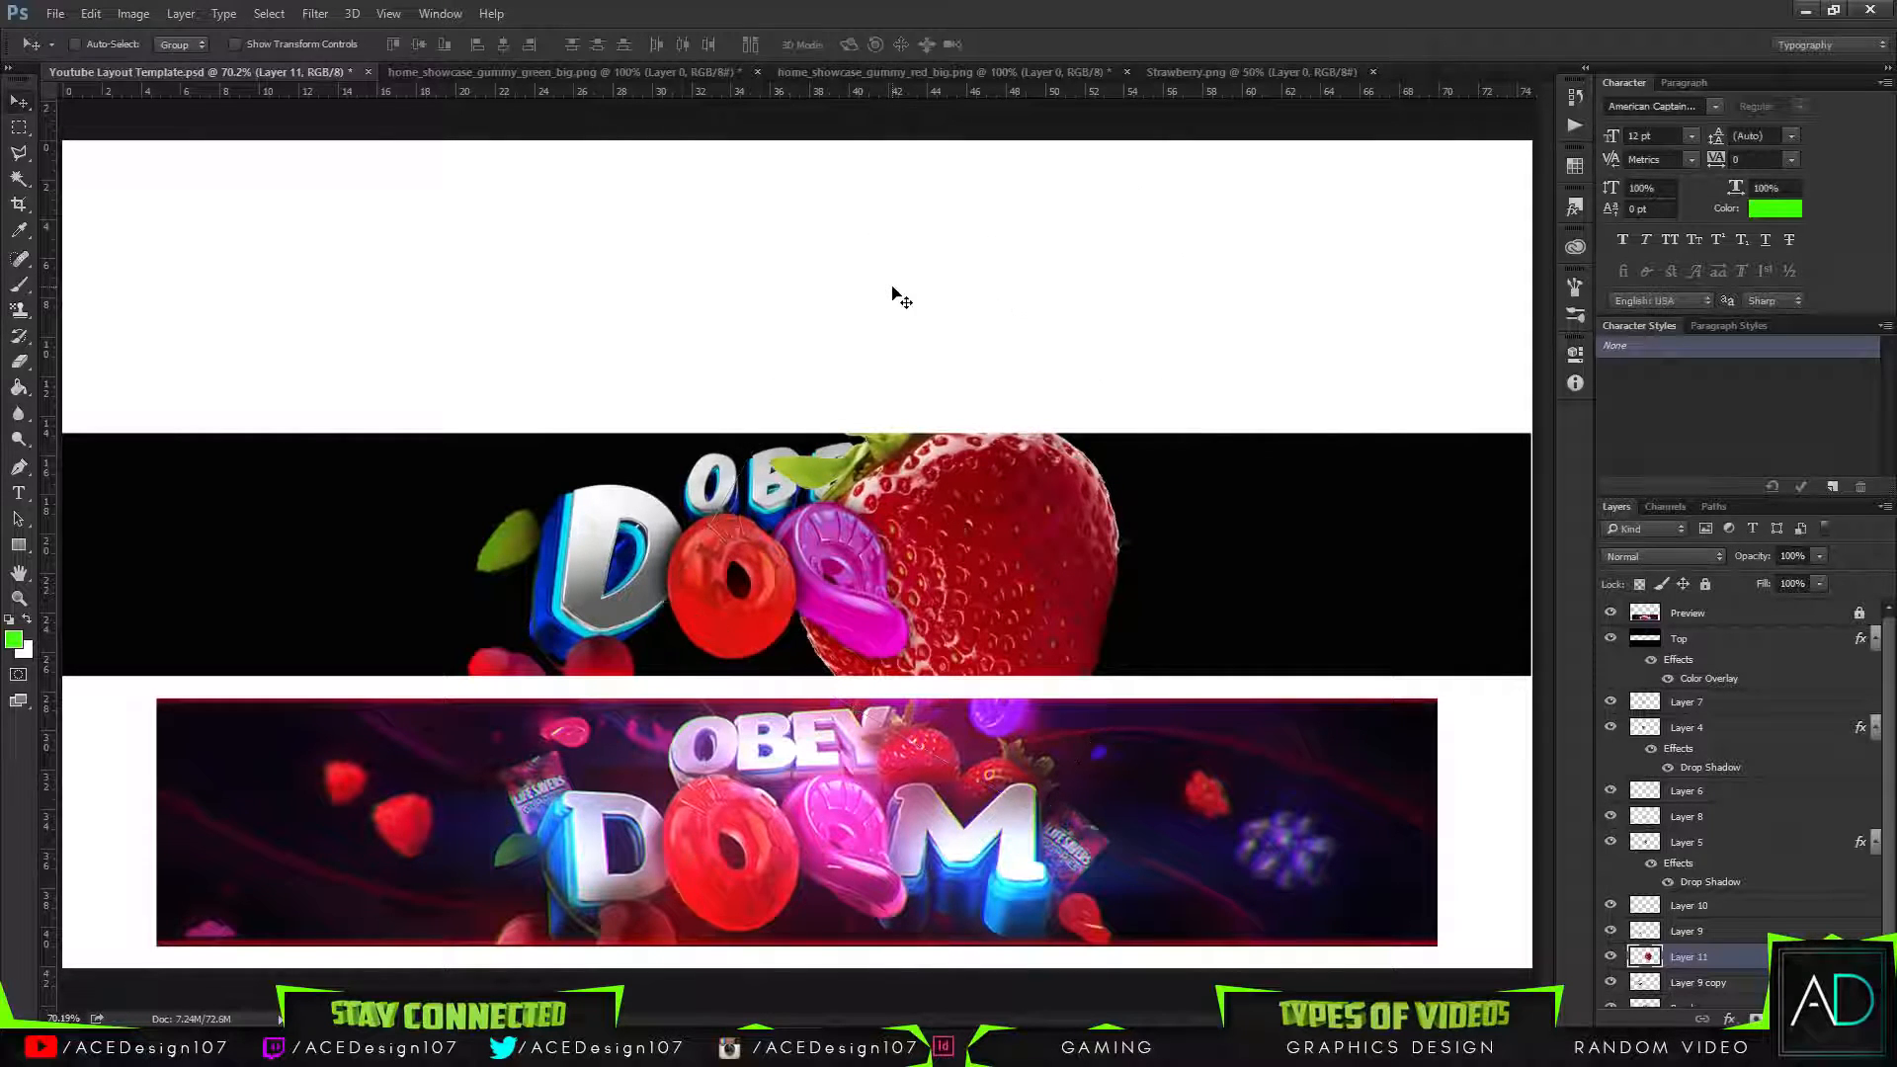
# Reorder the layers so the strawberry's Layer 11 sits beneath Render and Layer 9 copy sits above Render.
pyautogui.scroll(-1, 1762, 929)
pyautogui.moveTo(1733, 944); pyautogui.dragTo(1731, 983)
pyautogui.hotkey('ctrl', 't')
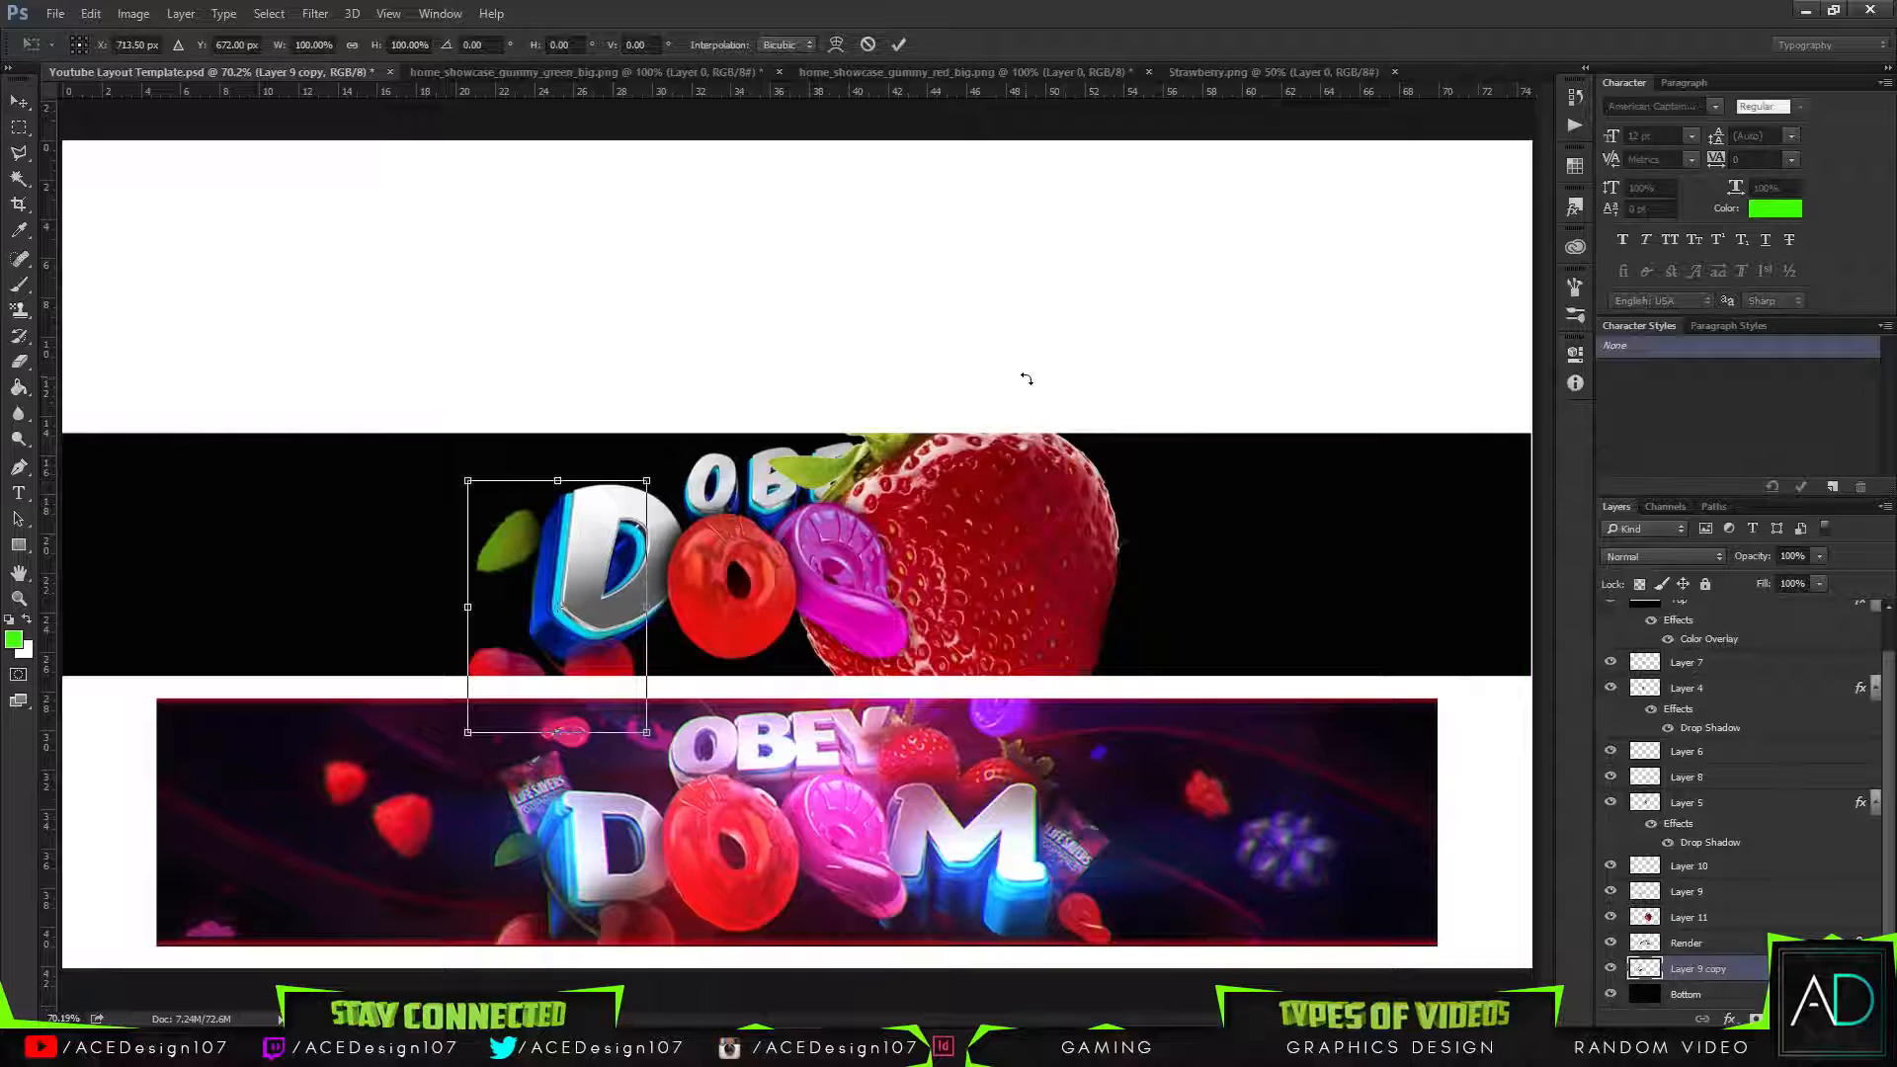
pyautogui.press('Escape')
pyautogui.click(1686, 944)
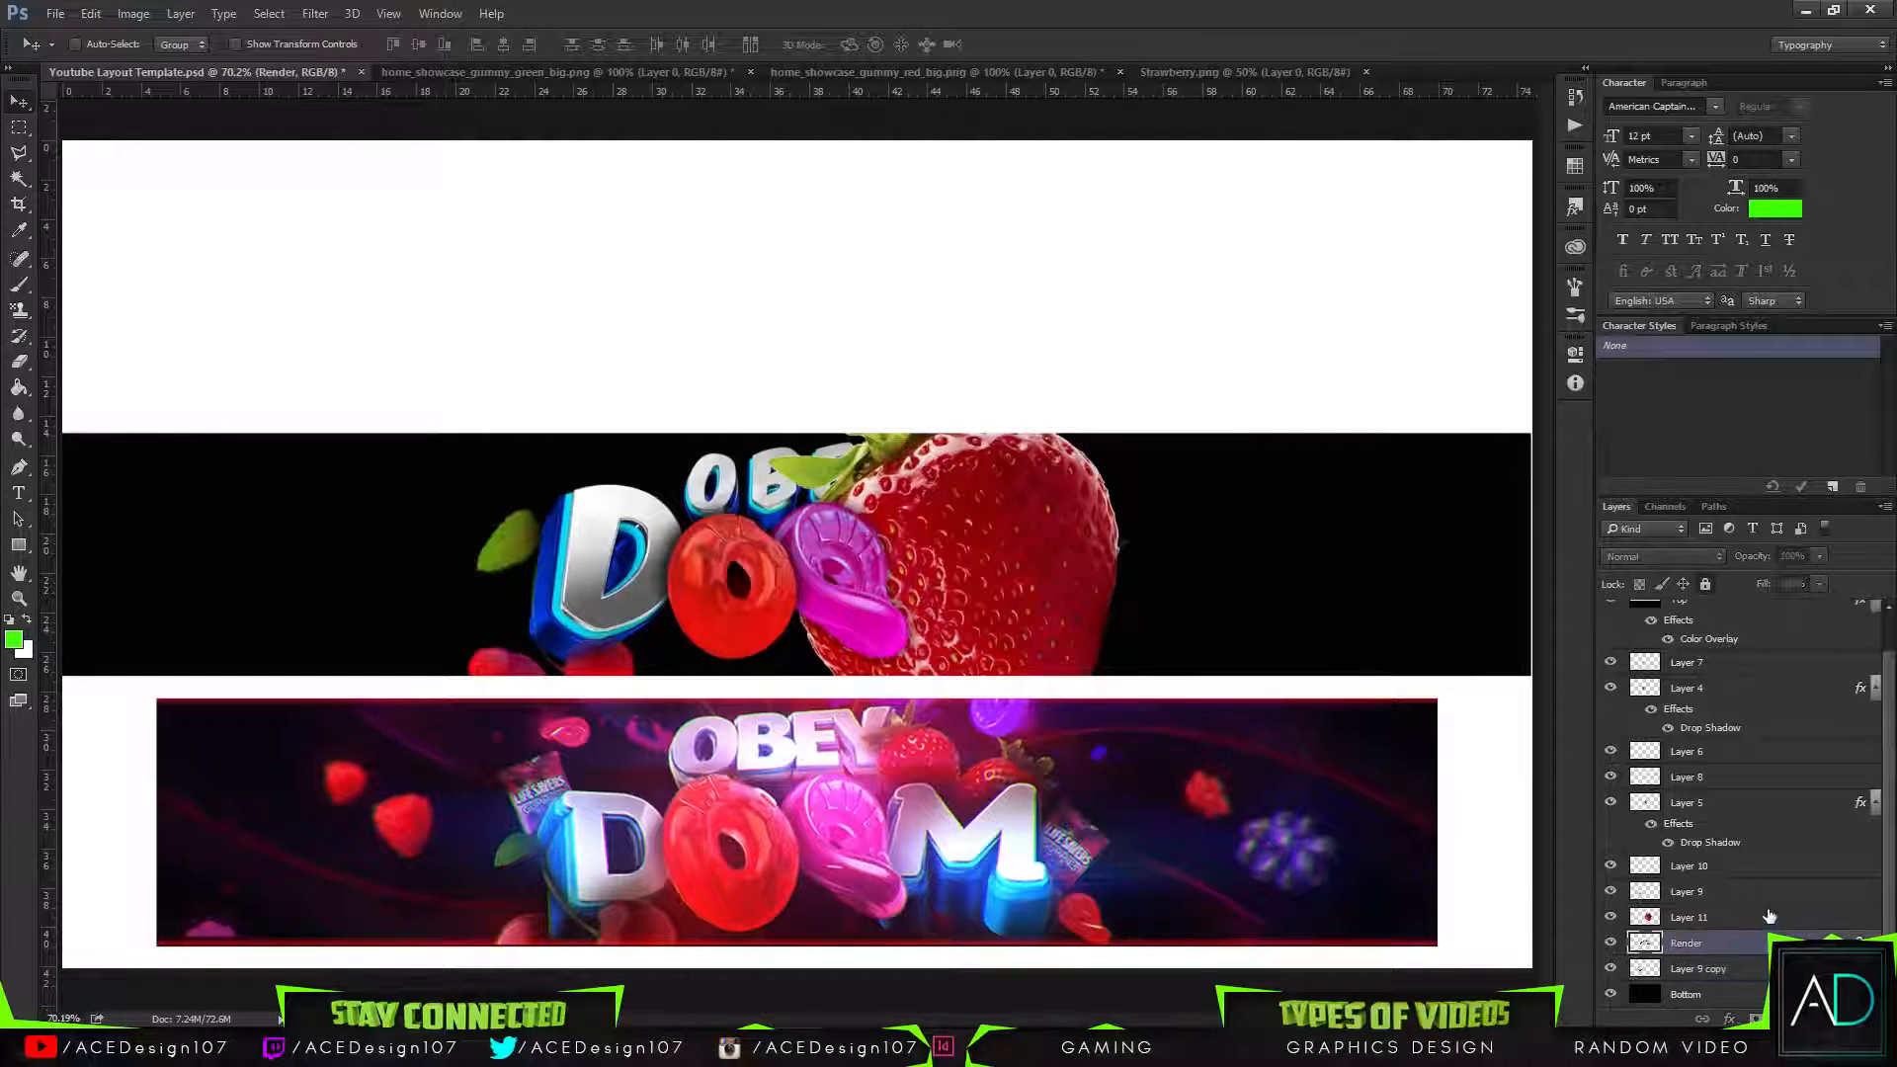
pyautogui.click(1738, 918)
pyautogui.doubleClick(1768, 919)
pyautogui.click(1810, 283)
pyautogui.moveTo(1736, 978)
pyautogui.mouseDown()
pyautogui.moveTo(1749, 904)
pyautogui.moveTo(1746, 973)
pyautogui.mouseUp()
pyautogui.doubleClick(1741, 943)
pyautogui.click(1810, 283)
# Shrink the strawberry and position it behind the lettering near the Y of OBEY and the top of the M.
pyautogui.hotkey('ctrl', 't')
pyautogui.moveTo(1134, 237); pyautogui.dragTo(1055, 346)
pyautogui.hotkey('ctrl', 'z')
pyautogui.moveTo(1134, 237); pyautogui.dragTo(907, 591)
pyautogui.moveTo(853, 688); pyautogui.dragTo(937, 461)
pyautogui.press('Return')
# Reduce the strawberry further and tuck it into the gap between the Y and the M.
pyautogui.hotkey('ctrl', 't')
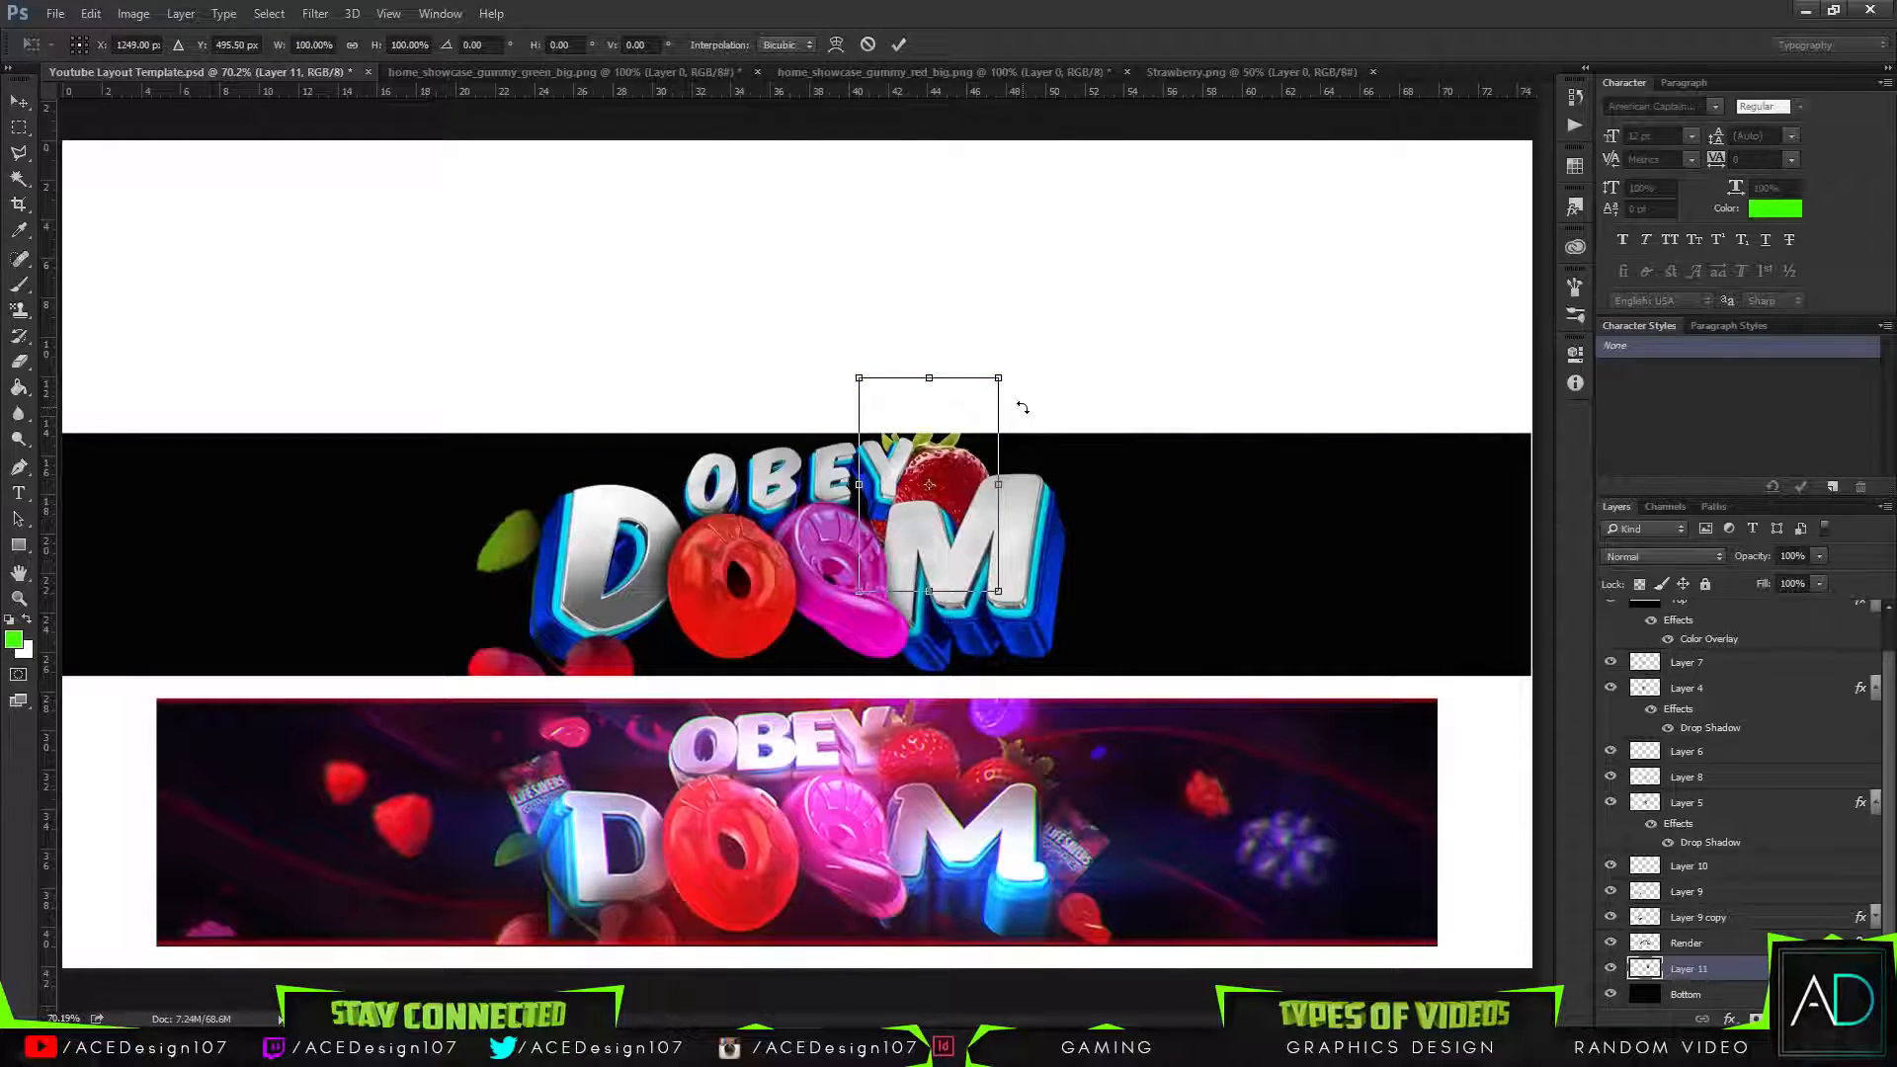
pyautogui.moveTo(998, 378); pyautogui.dragTo(991, 387)
pyautogui.moveTo(849, 378); pyautogui.dragTo(922, 442)
pyautogui.press('Return')
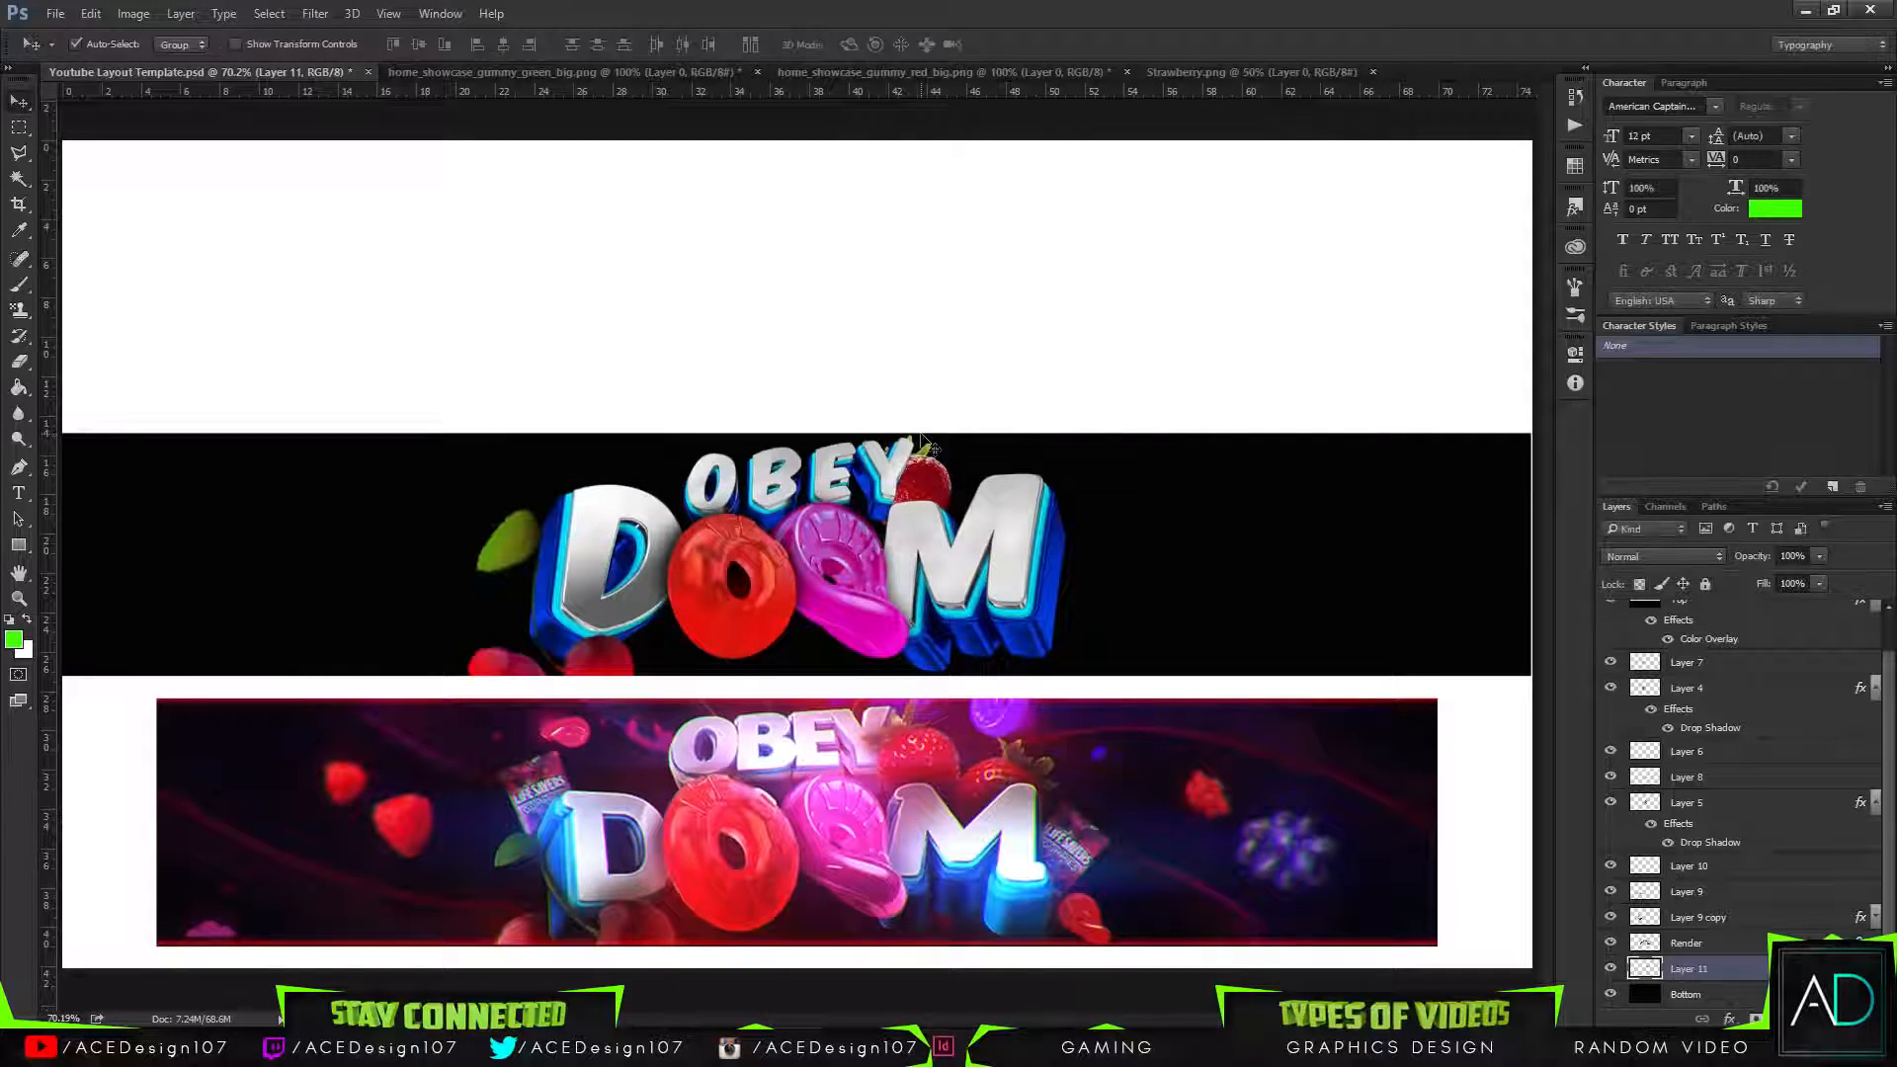
# Load the Render layer's outline as a selection and subtract the M and D with Quick Selection, leaving only OBEY selected.
pyautogui.click(1644, 943)
pyautogui.keyDown('ctrl'); pyautogui.click(1644, 944); pyautogui.keyUp('ctrl')
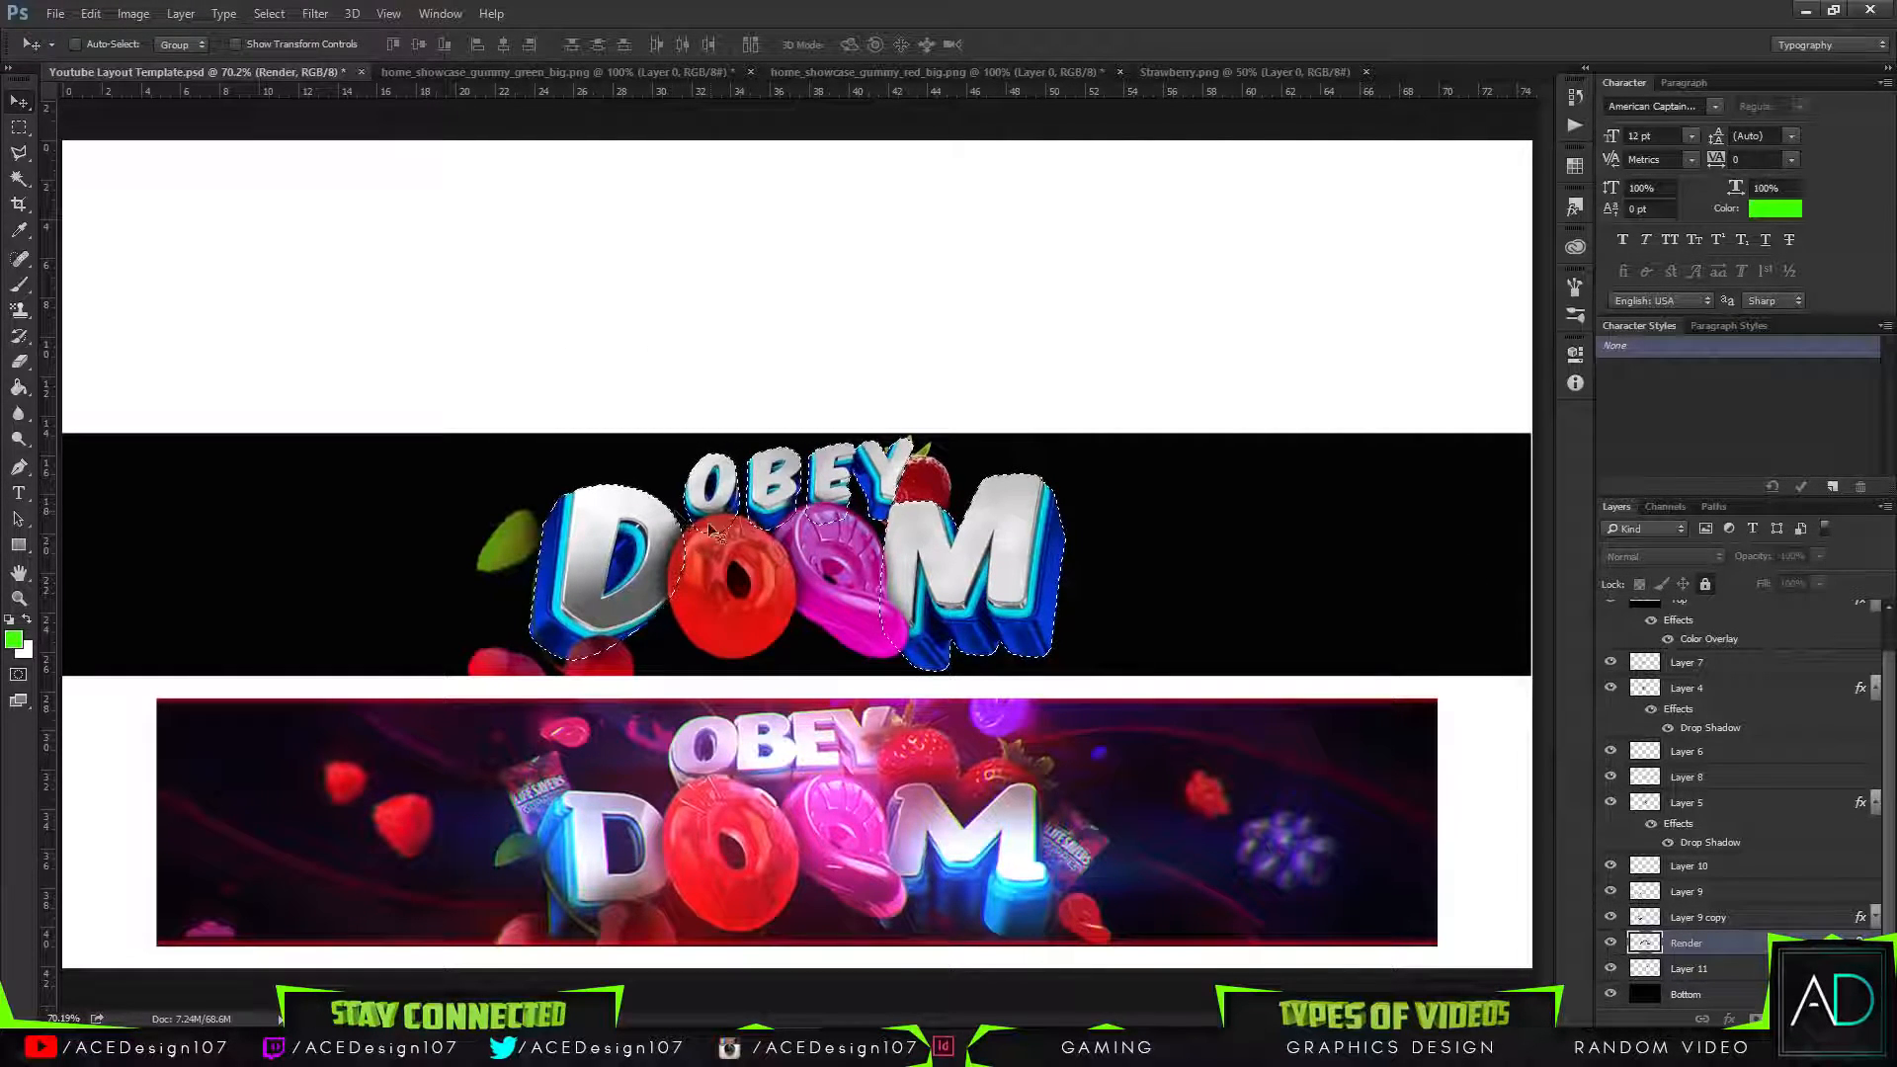
pyautogui.click(18, 181)
pyautogui.rightClick(18, 181)
pyautogui.click(99, 179)
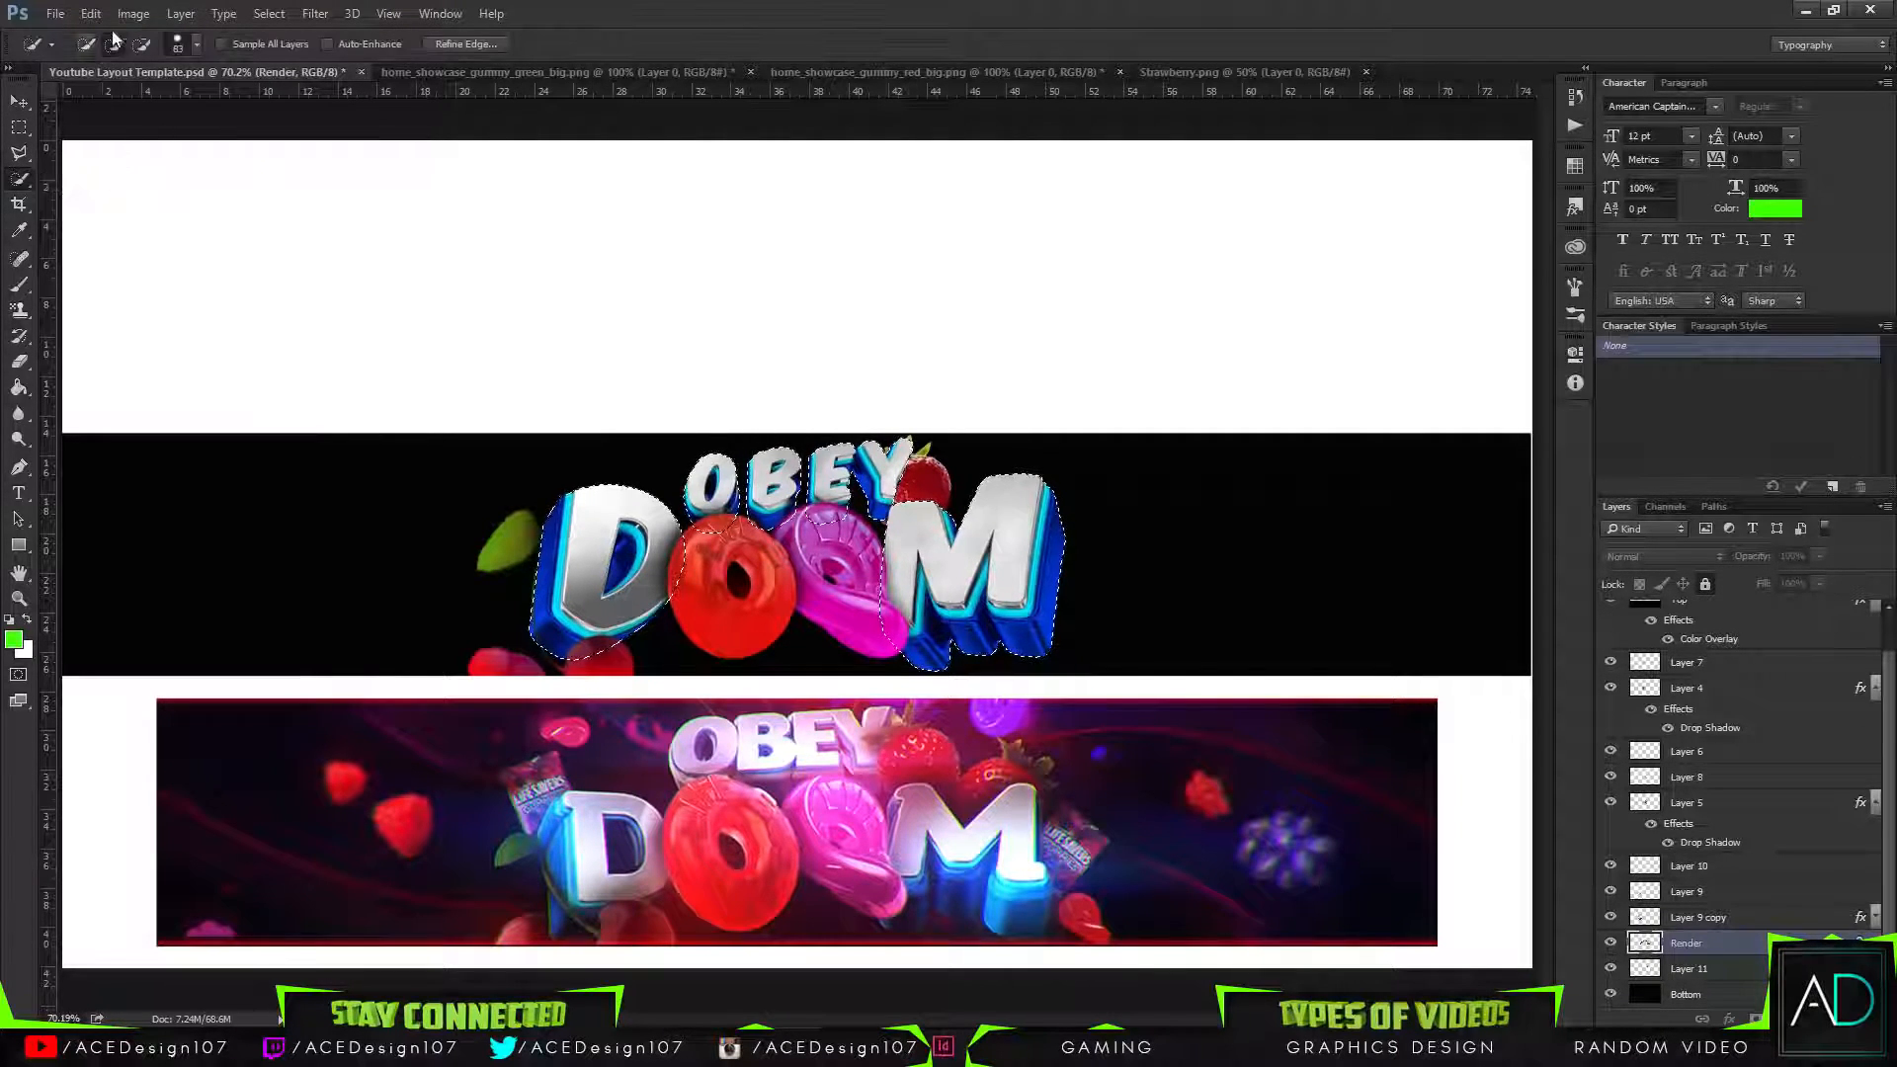
pyautogui.keyDown('alt'); pyautogui.click(929, 542); pyautogui.keyUp('alt')
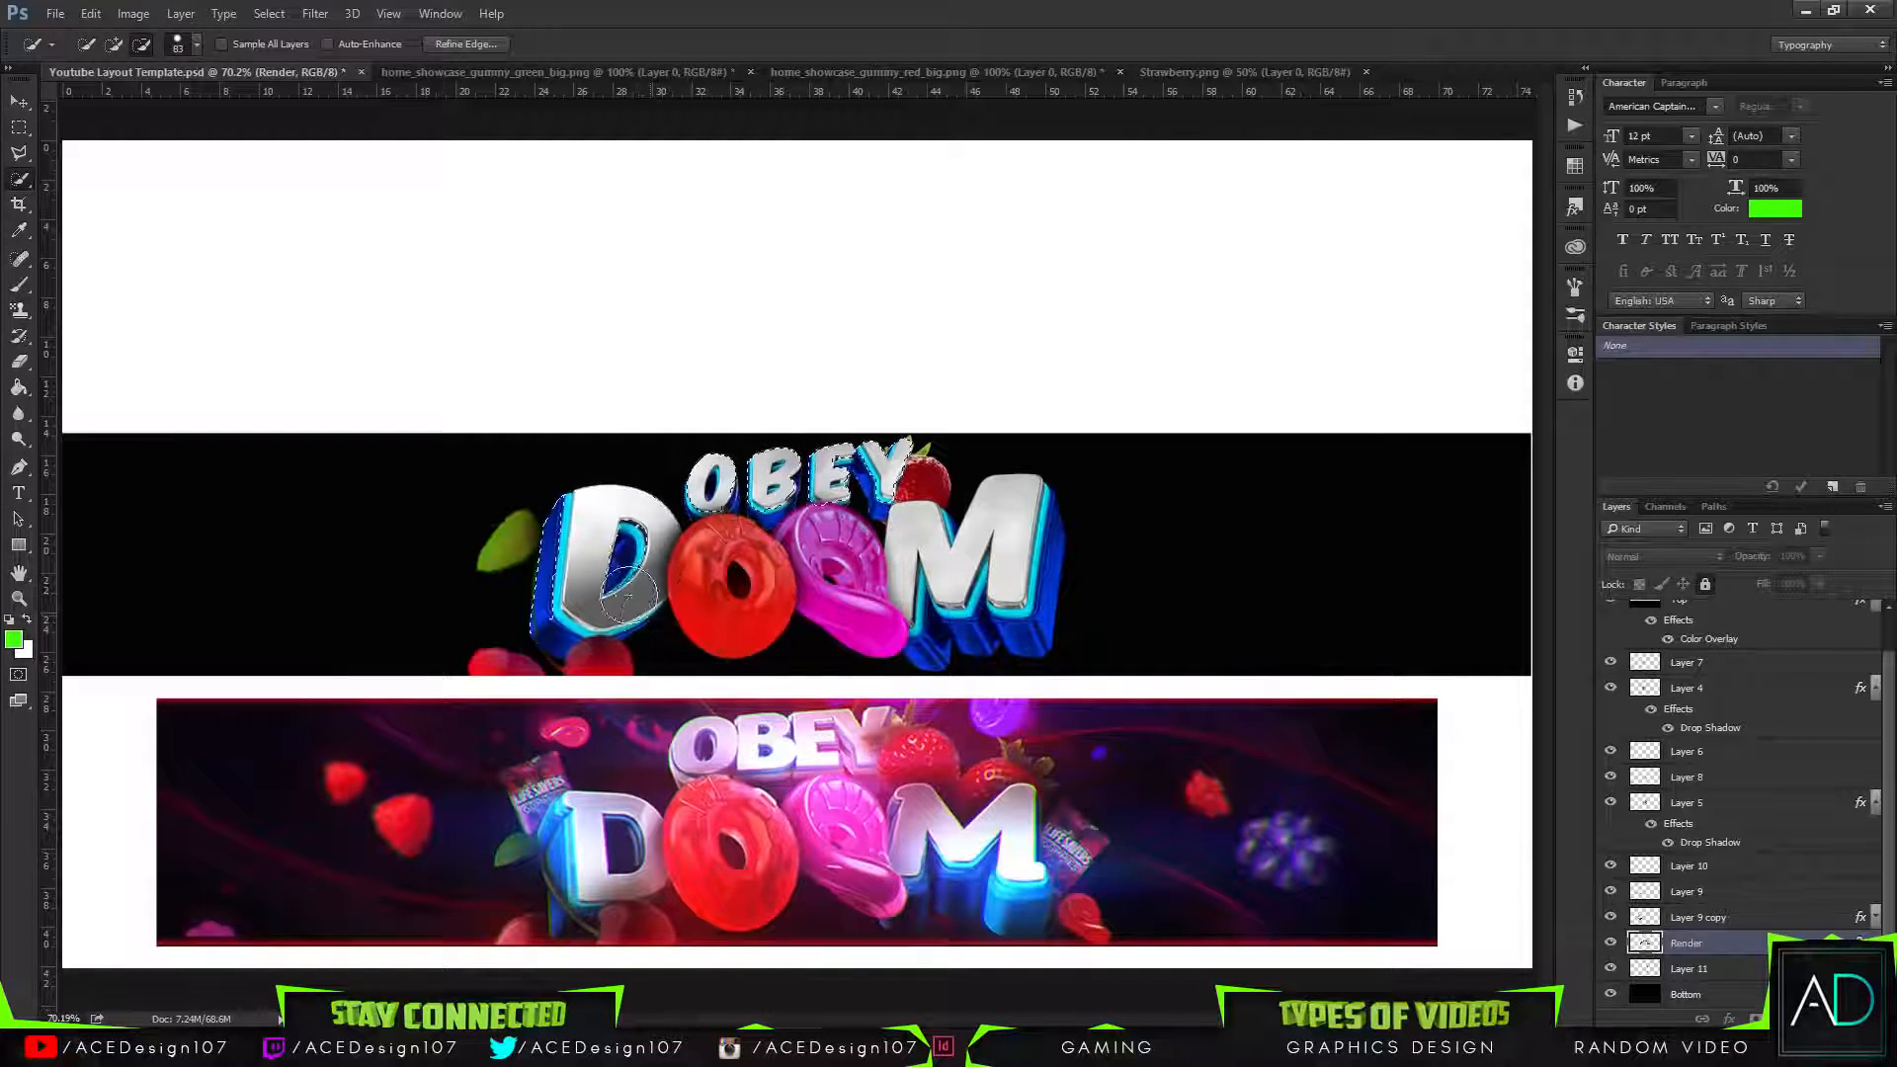
pyautogui.moveTo(588, 613)
pyautogui.mouseDown()
pyautogui.moveTo(532, 581)
pyautogui.moveTo(539, 533)
pyautogui.moveTo(569, 647)
pyautogui.moveTo(549, 600)
pyautogui.moveTo(580, 549)
pyautogui.mouseUp()
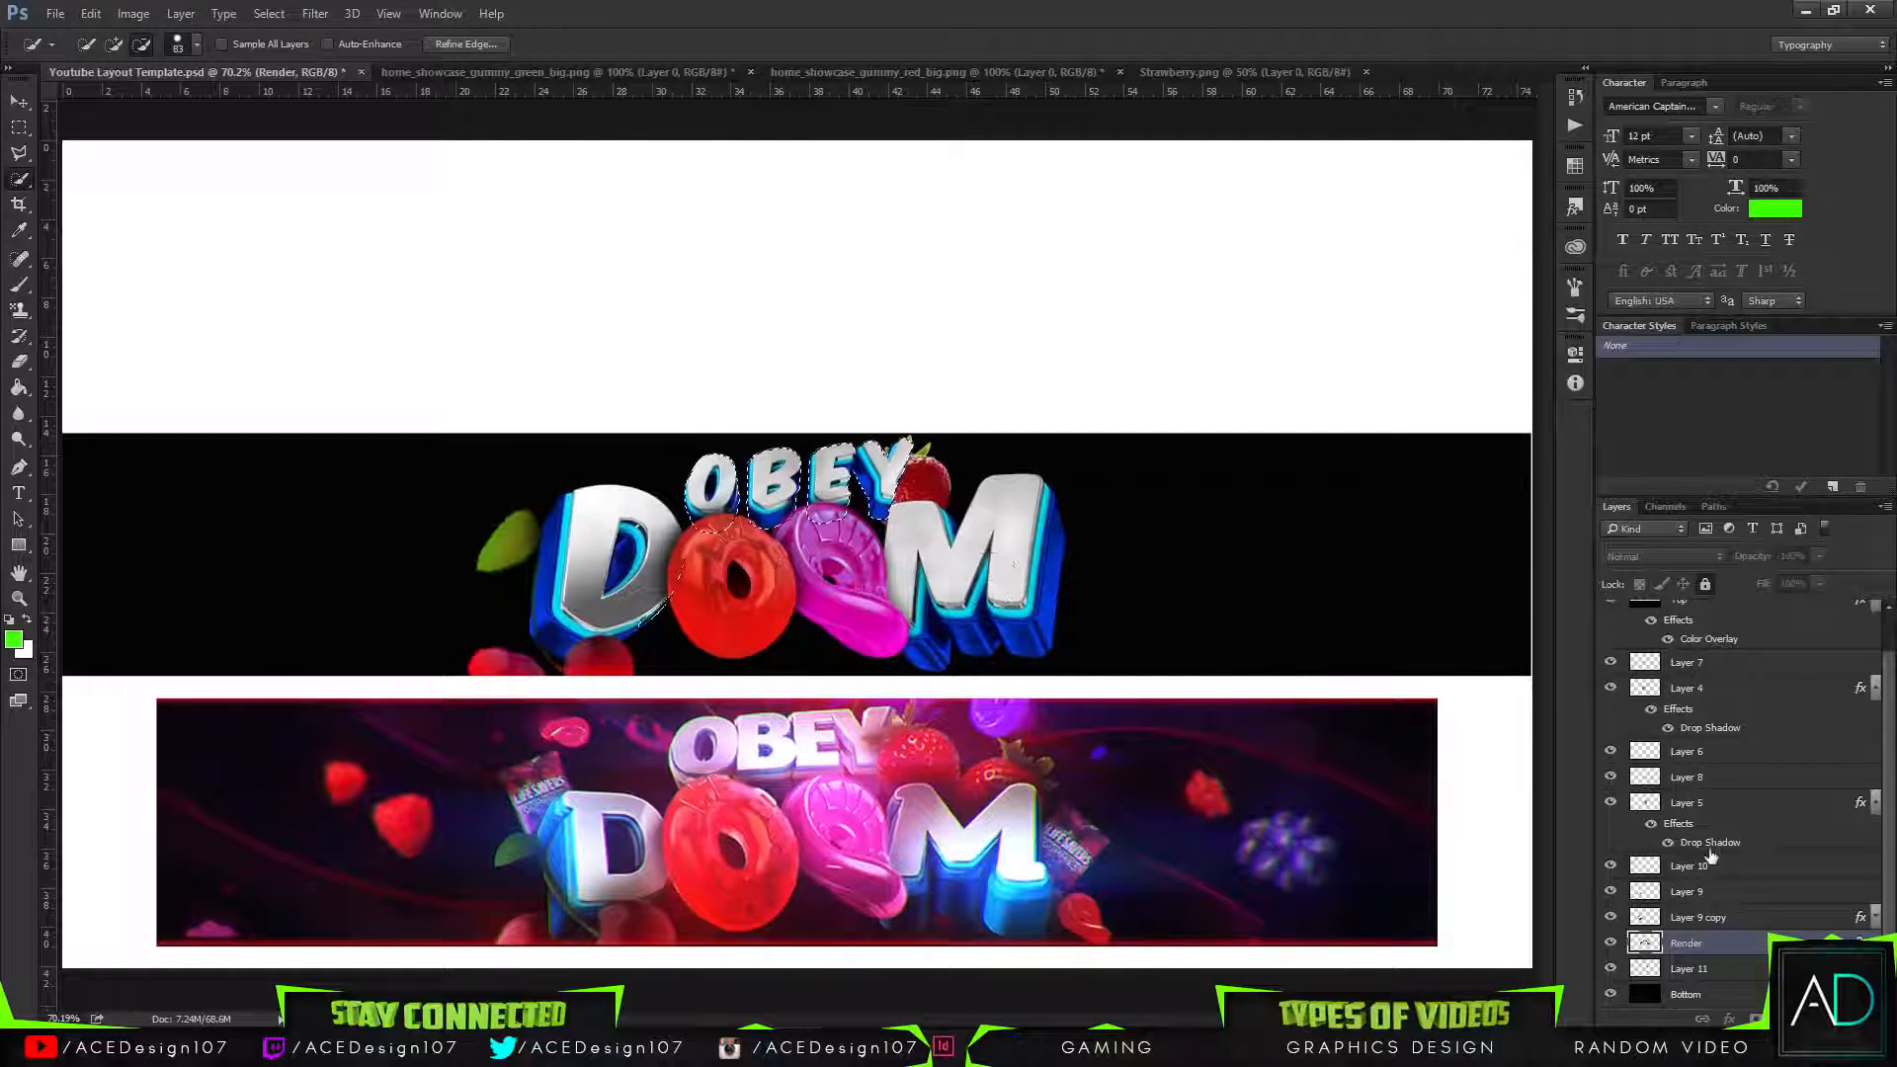
# Cut the selected OBEY letters out of the Render layer and paste them onto their own layer.
pyautogui.click(1731, 970)
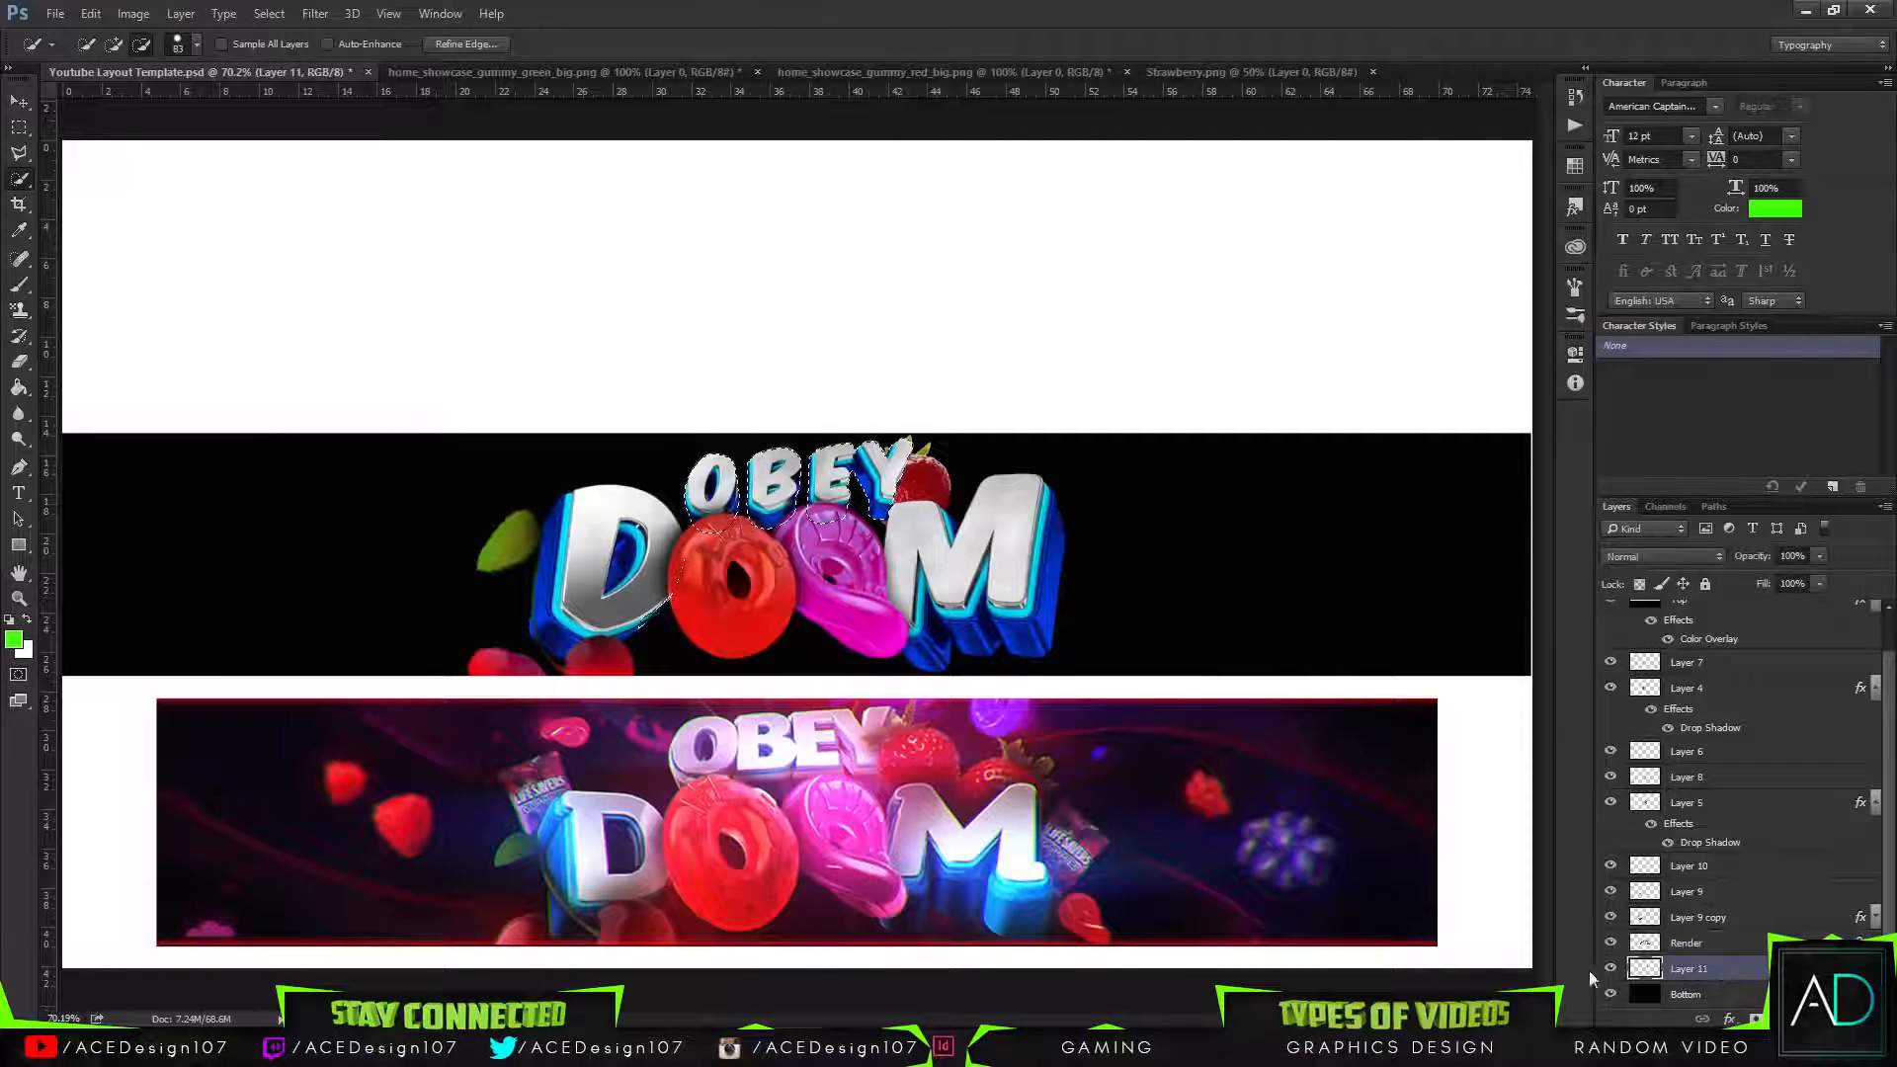
pyautogui.click(1713, 944)
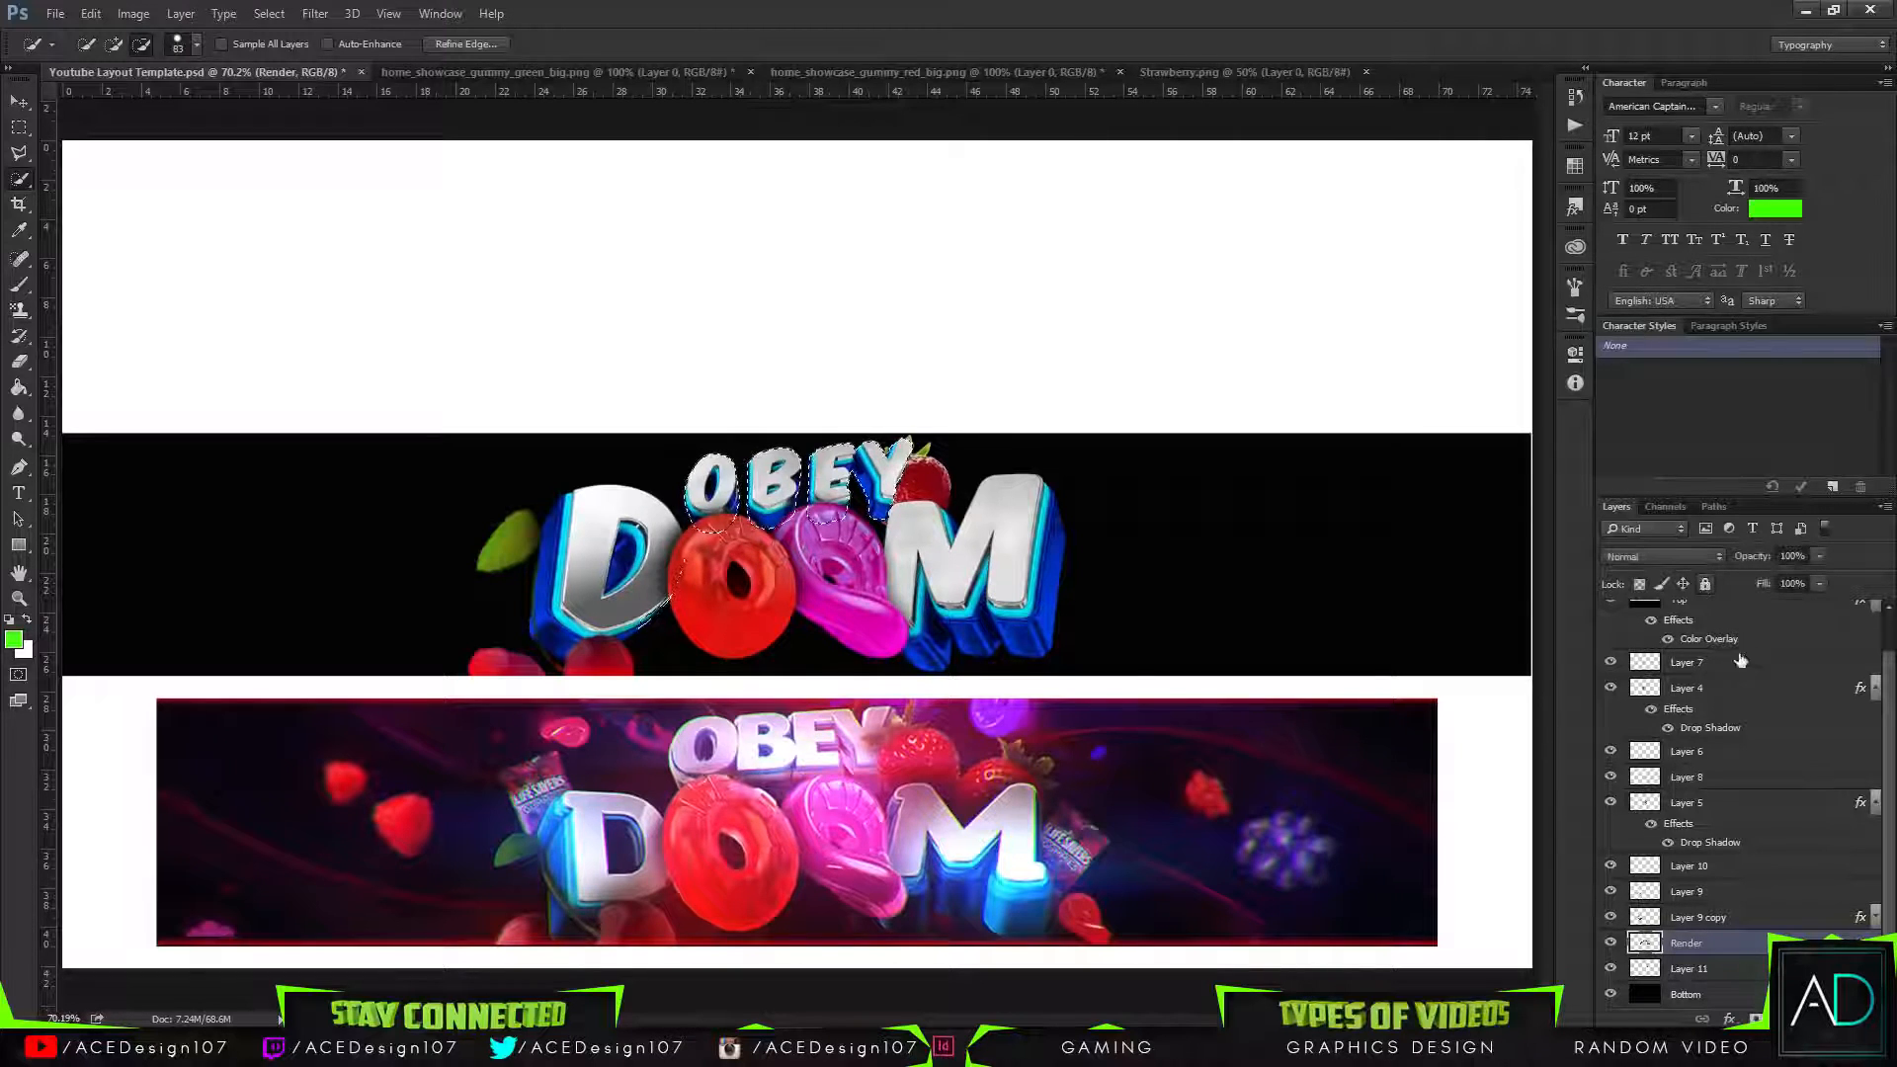
pyautogui.press('Delete')
pyautogui.hotkey('ctrl', 'd')
pyautogui.hotkey('ctrl', 'v')
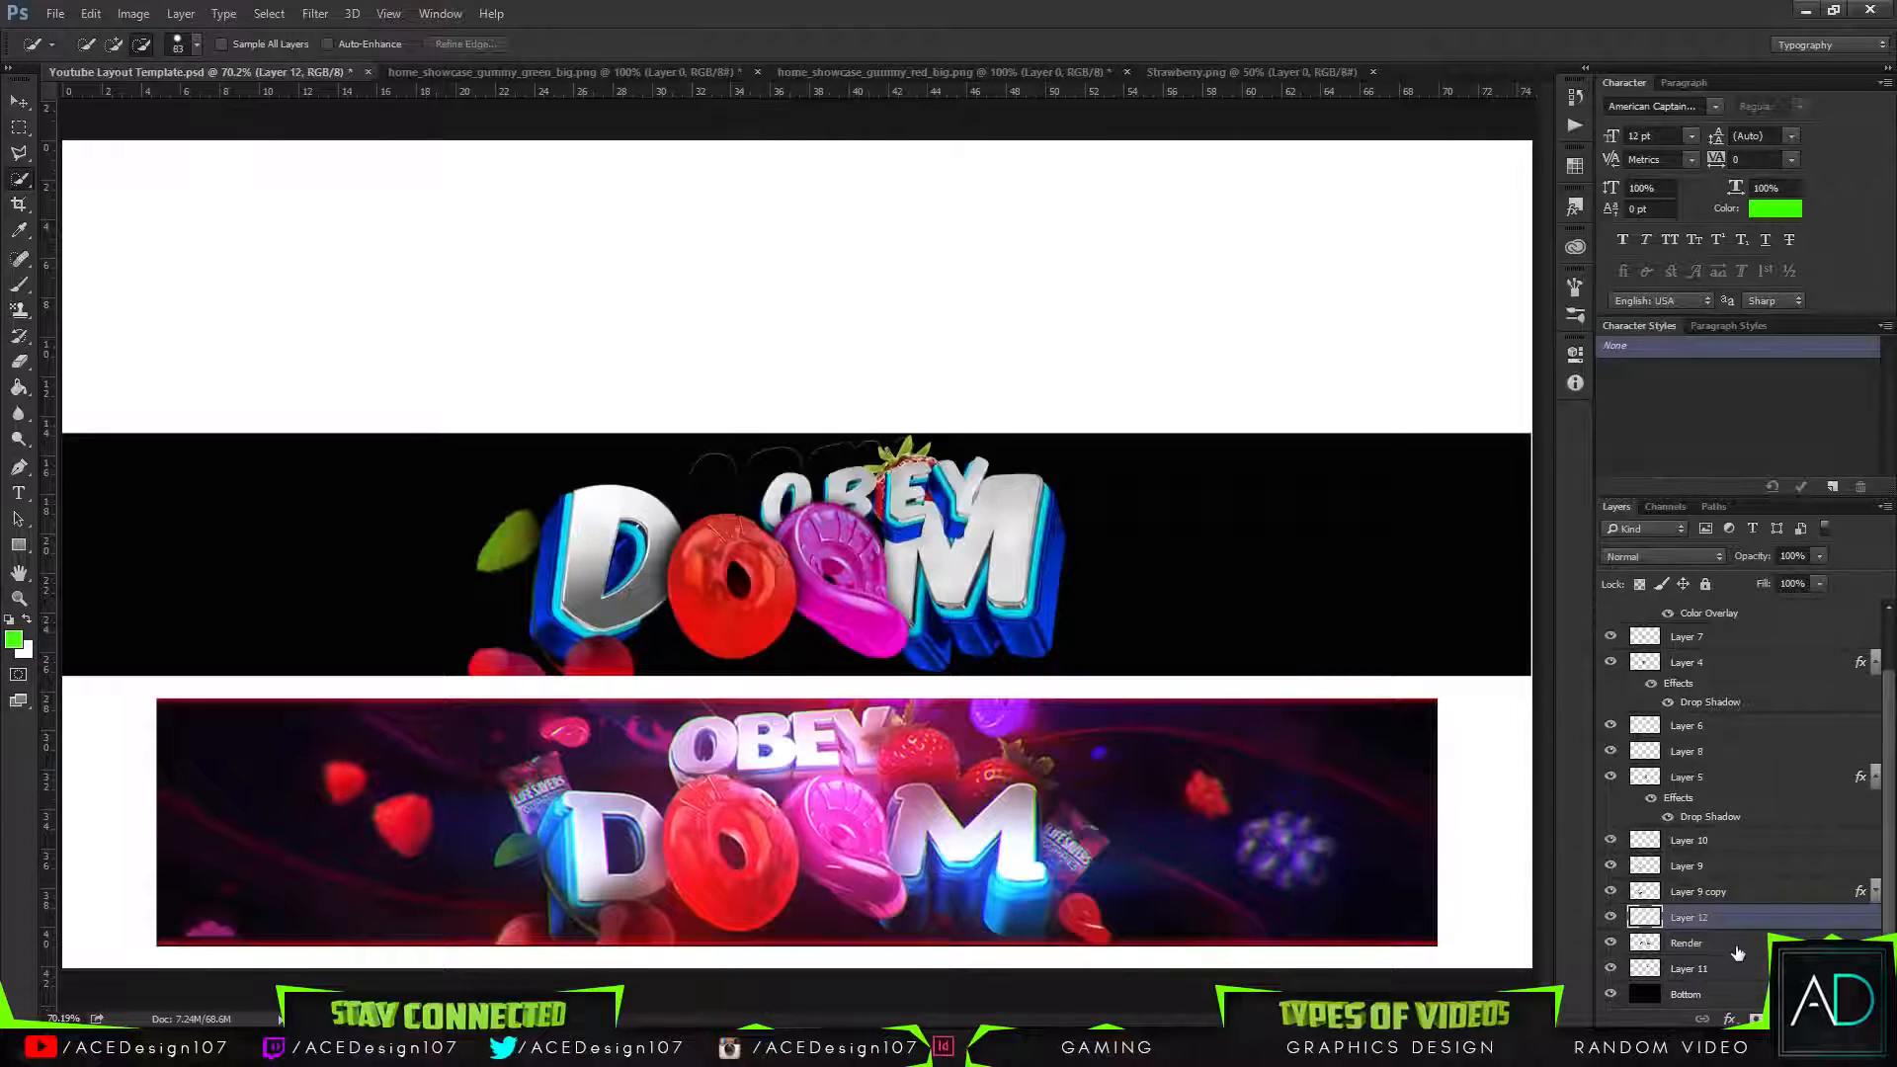
# Move the pasted OBEY lettering back to its original place above DOOM and put its layer beneath the strawberry's Layer 11.
pyautogui.press('v')
pyautogui.moveTo(961, 510); pyautogui.dragTo(885, 492)
pyautogui.moveTo(1742, 964); pyautogui.dragTo(1731, 909)
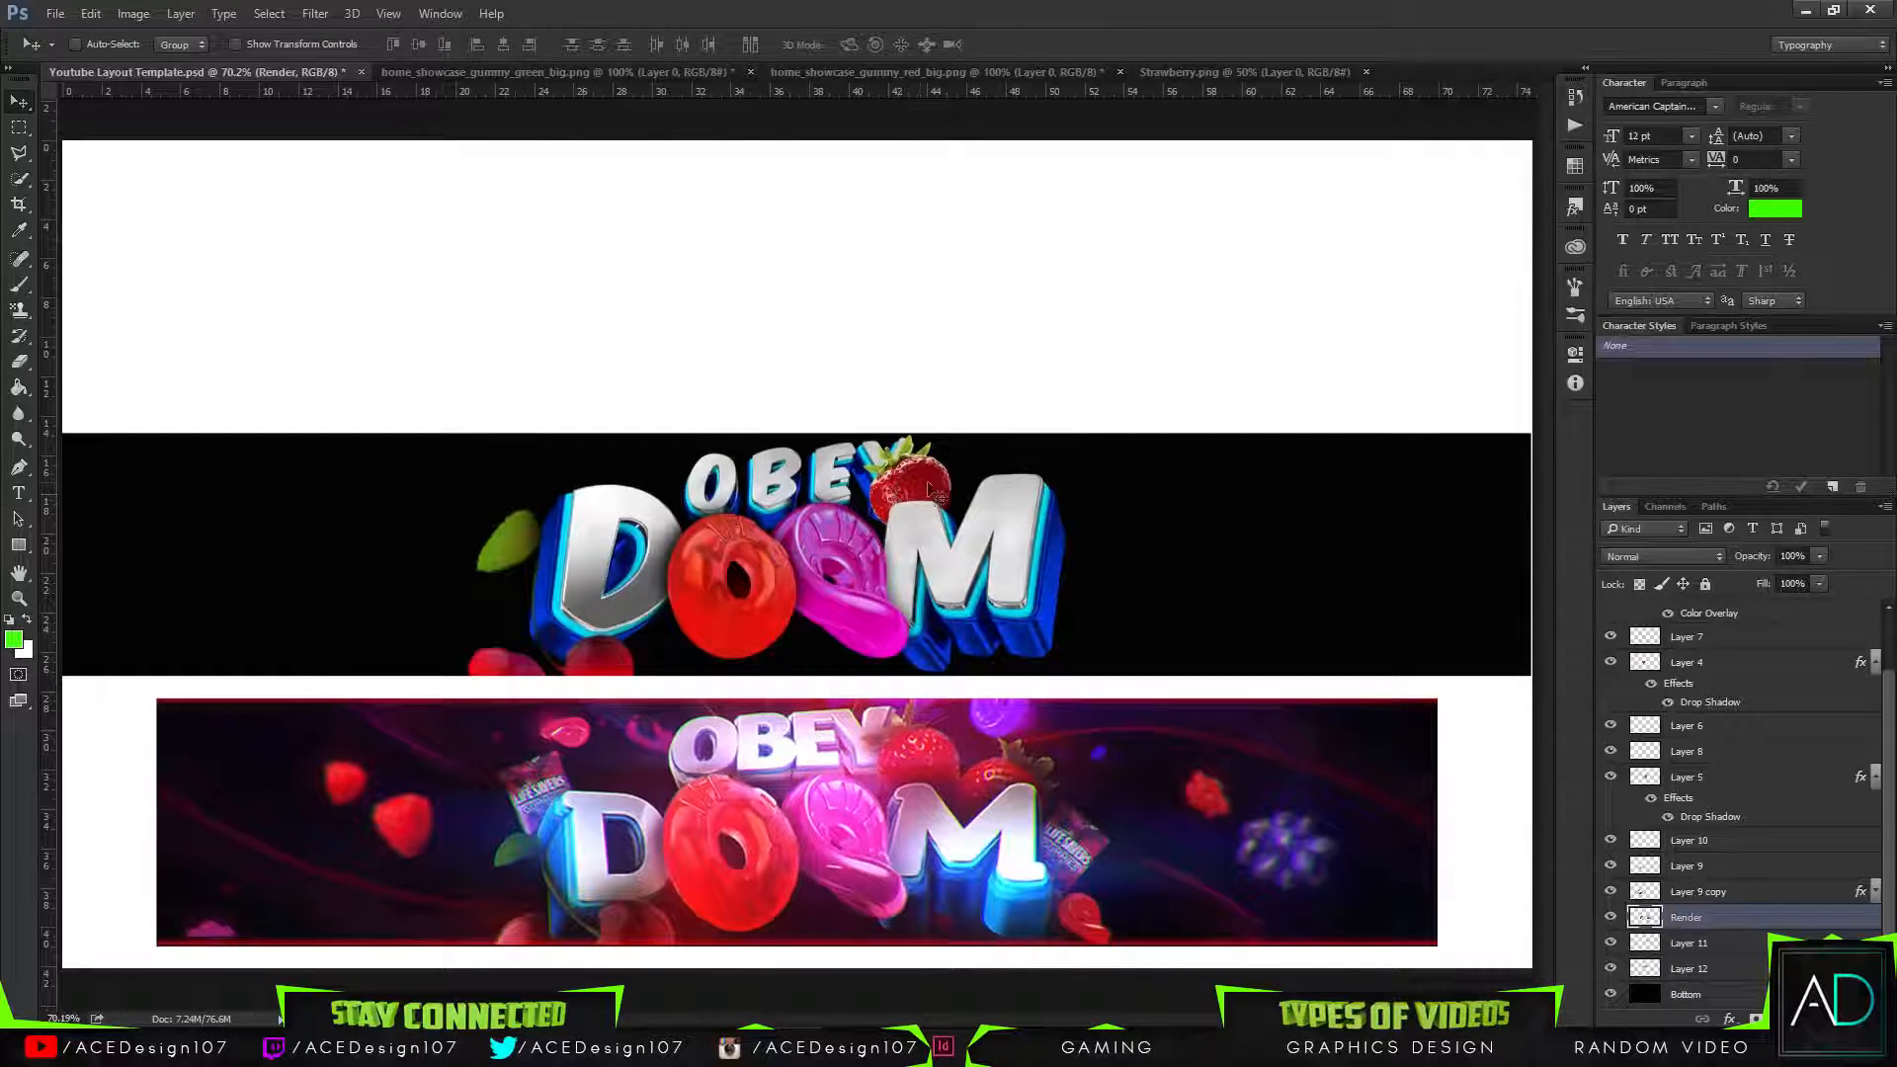
# Set the Eraser brush size to 20 px with the Render layer active.
pyautogui.press('e')
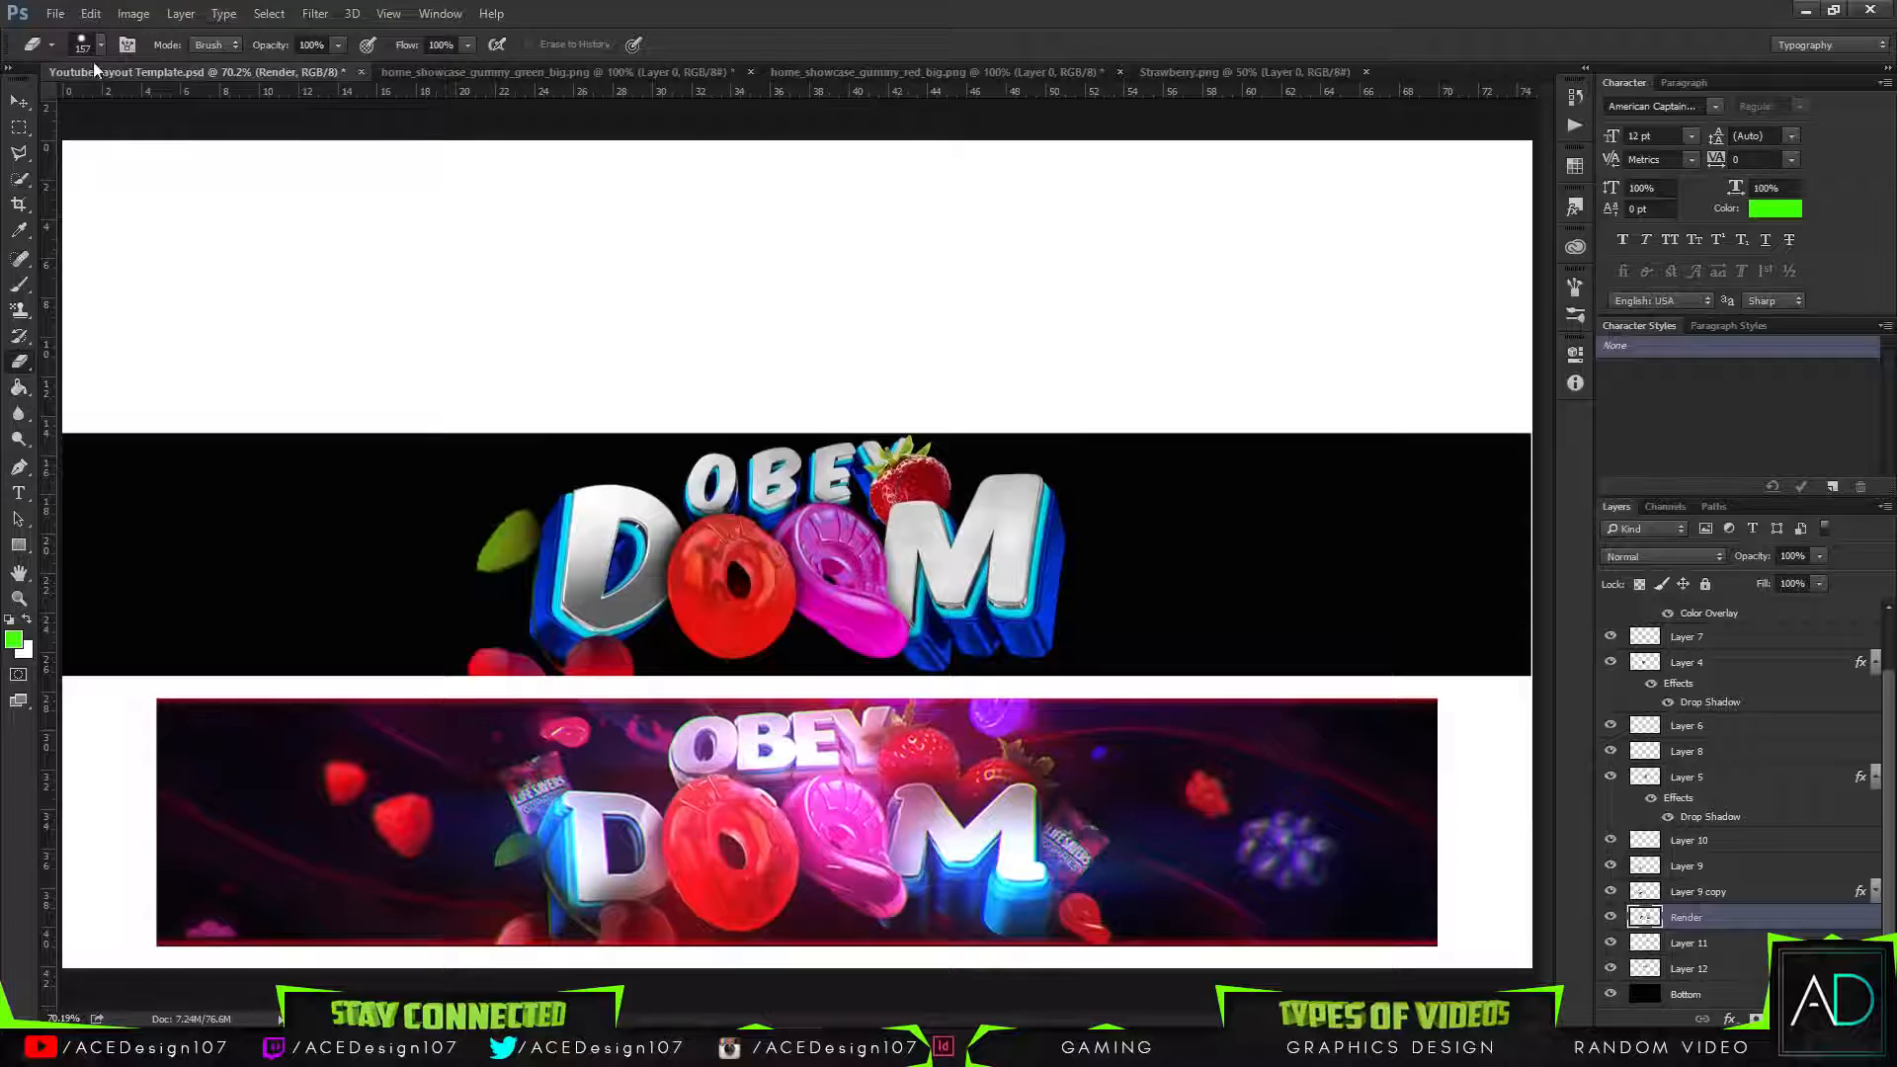
pyautogui.click(101, 45)
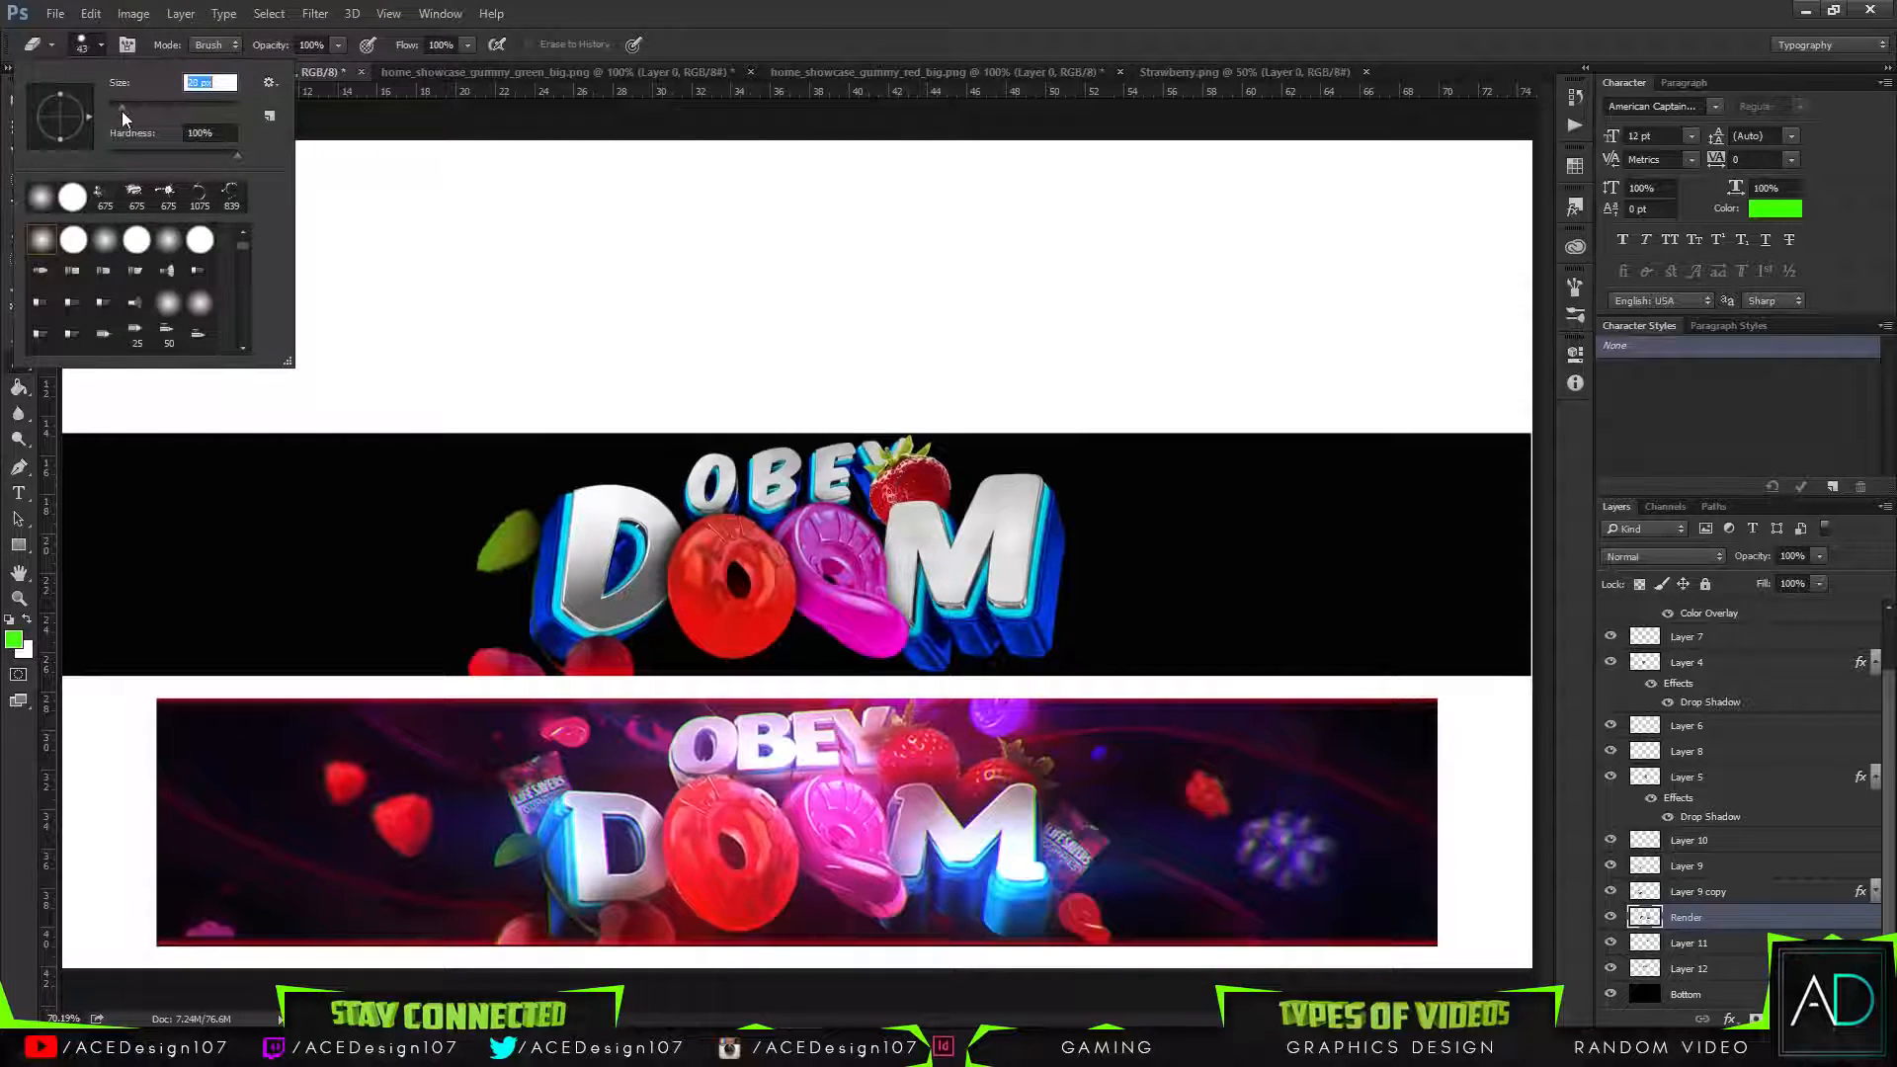
pyautogui.press('Return')
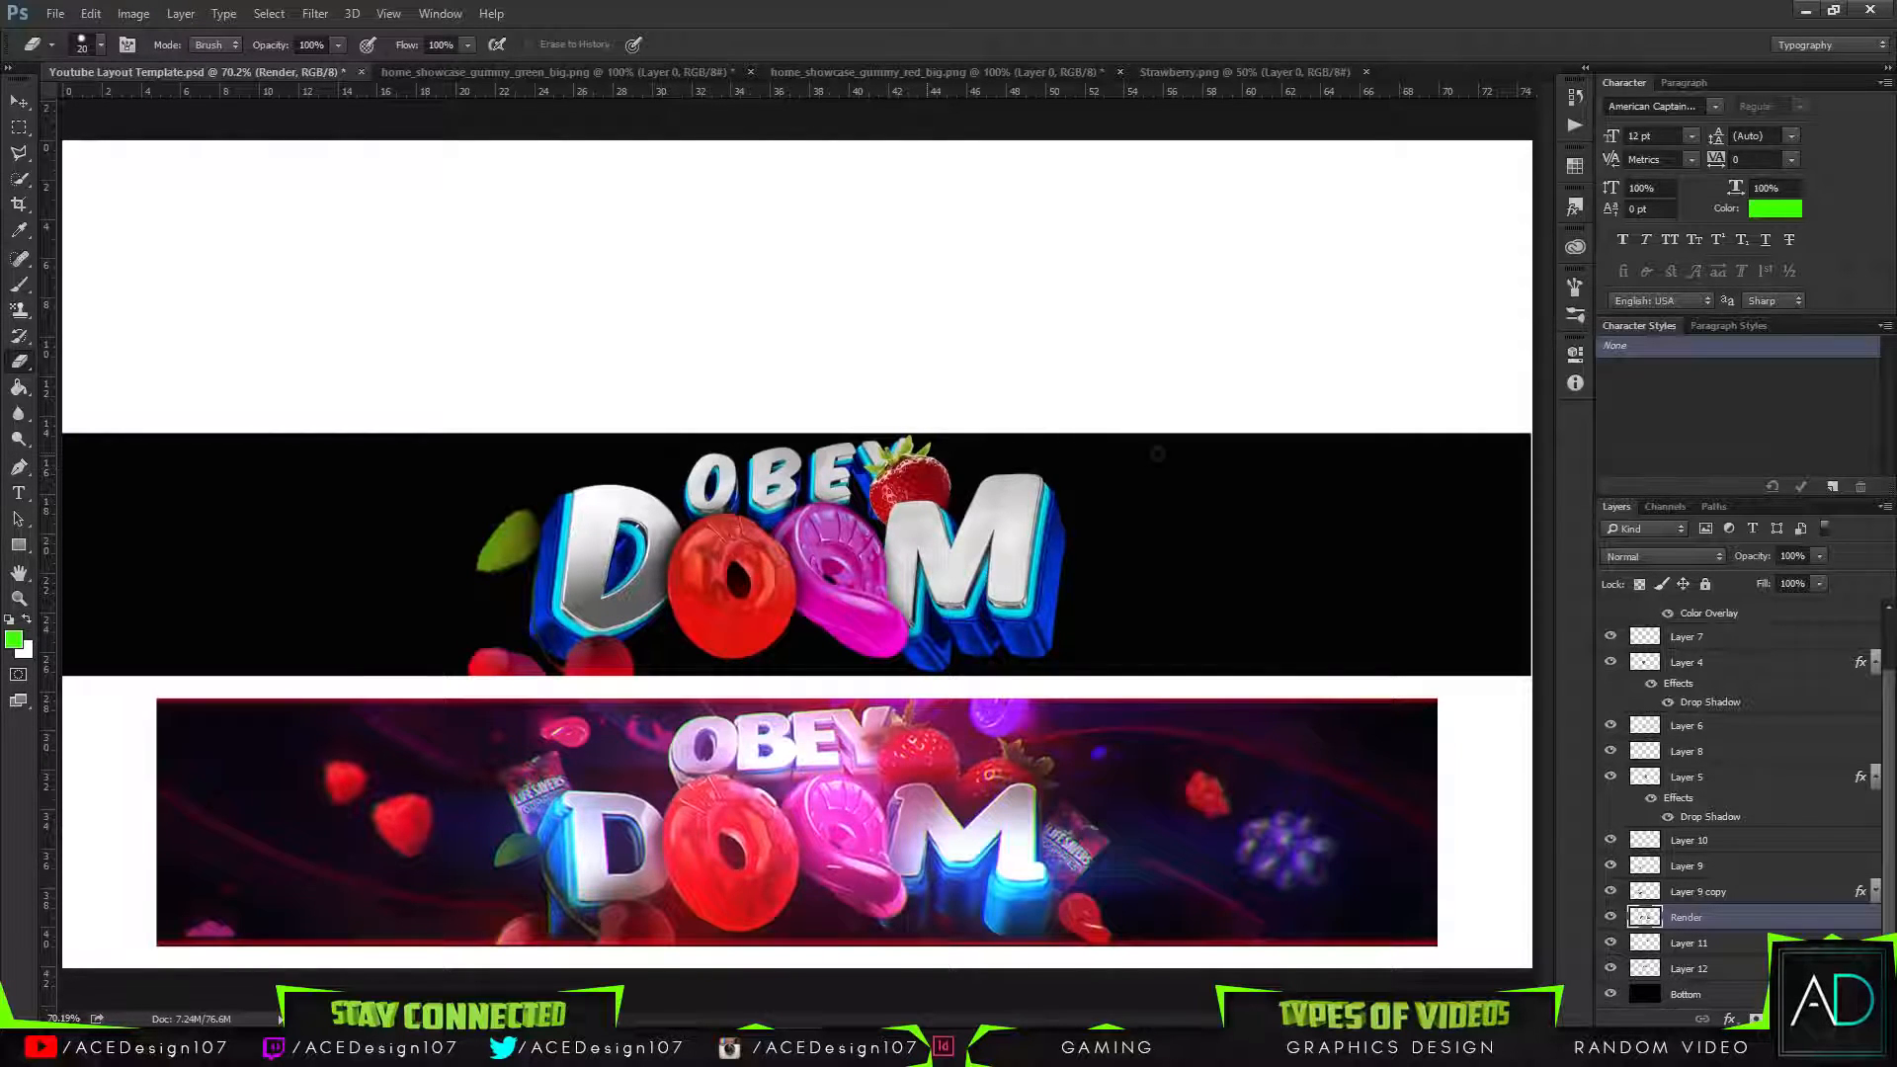
# Enlarge the strawberry on Layer 11 slightly and move it closer to the M so it overlaps less of the Y.
pyautogui.click(1715, 945)
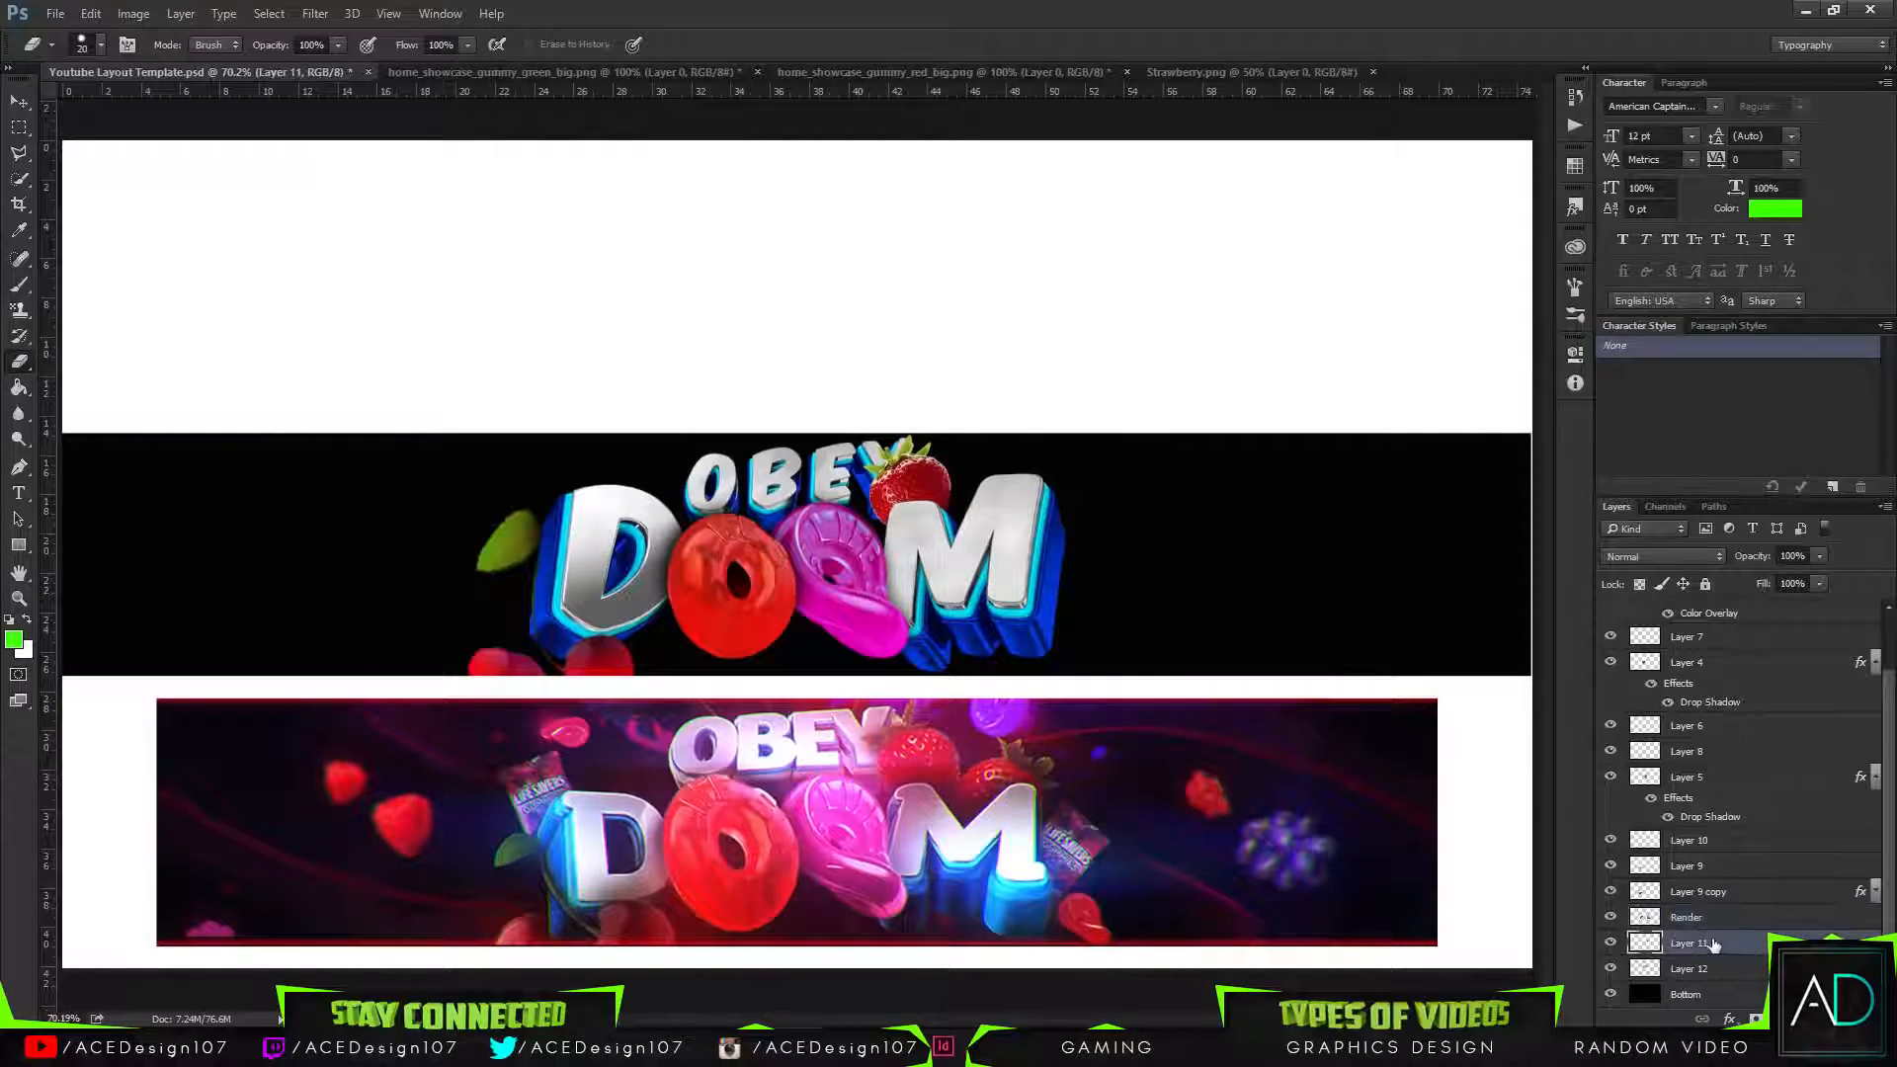
pyautogui.hotkey('ctrl', 't')
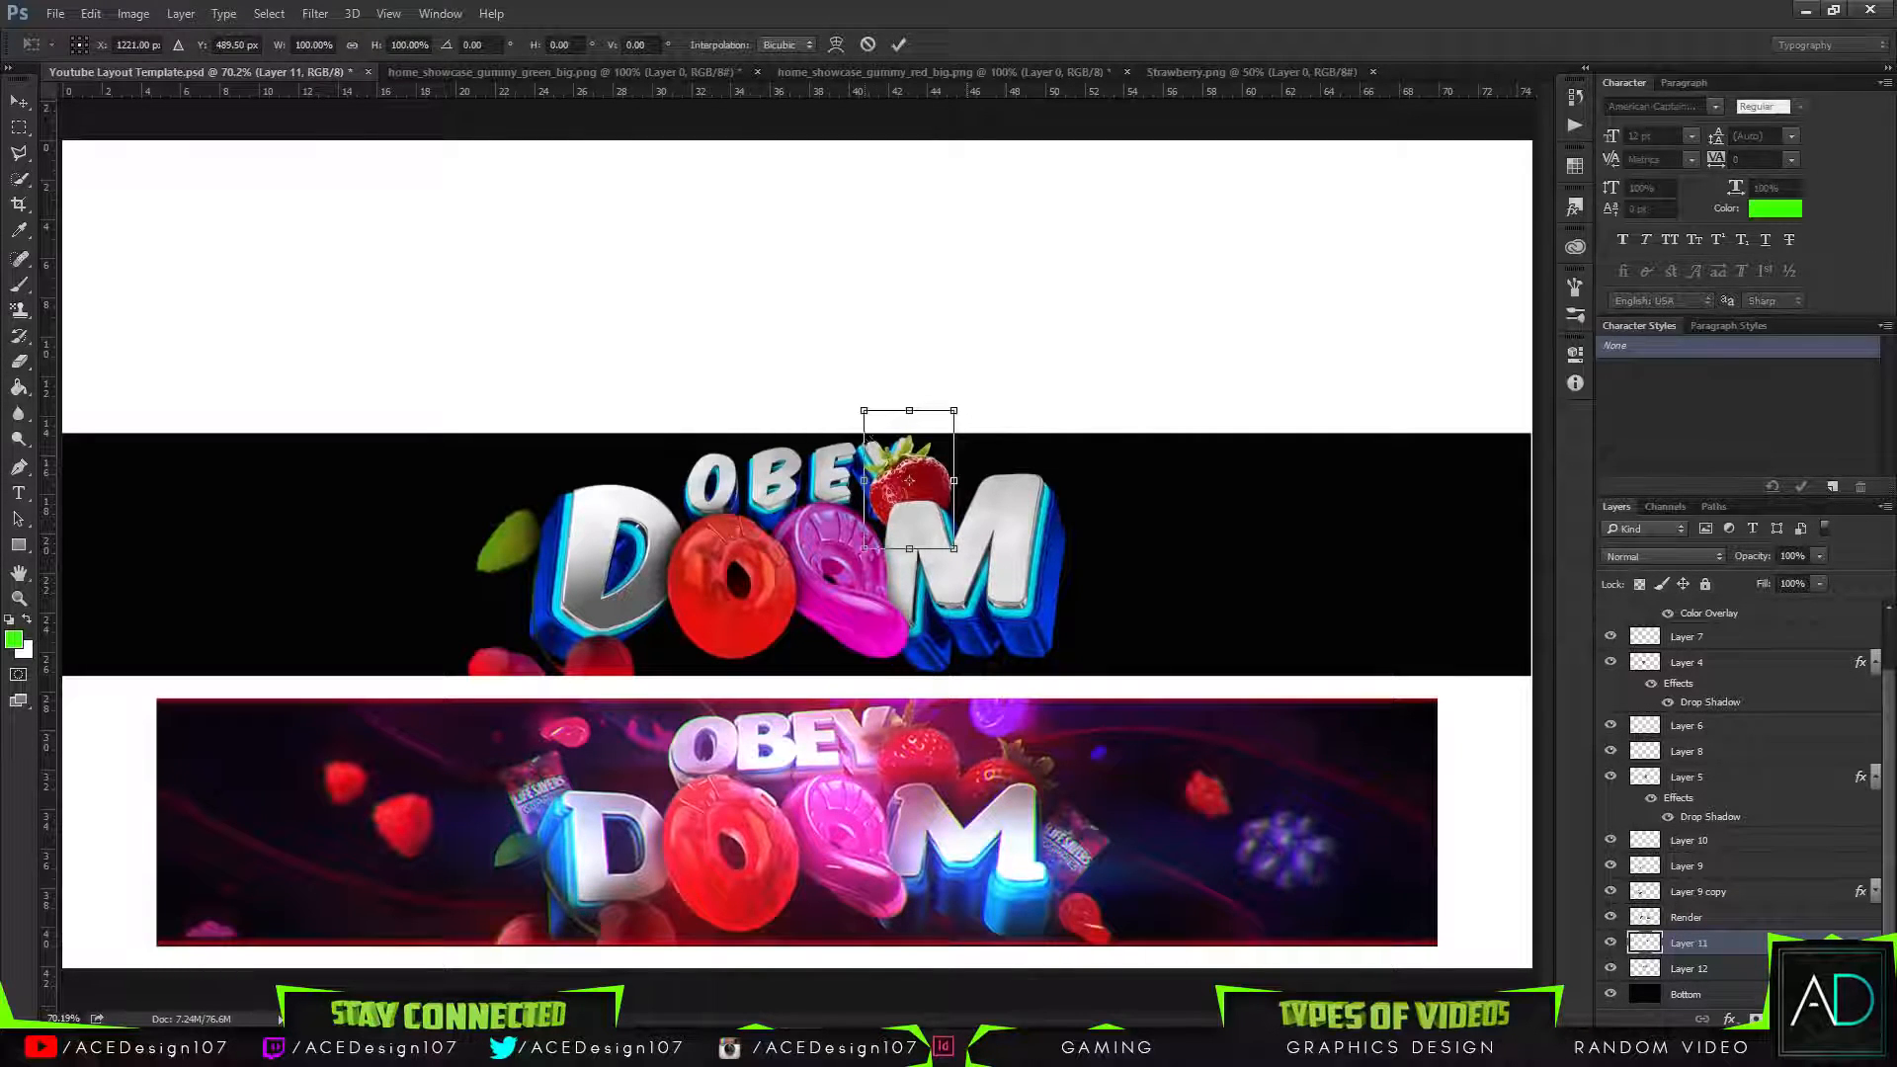
pyautogui.moveTo(874, 417); pyautogui.dragTo(860, 406)
pyautogui.moveTo(923, 461); pyautogui.dragTo(948, 451)
pyautogui.press('Return')
pyautogui.press('e')
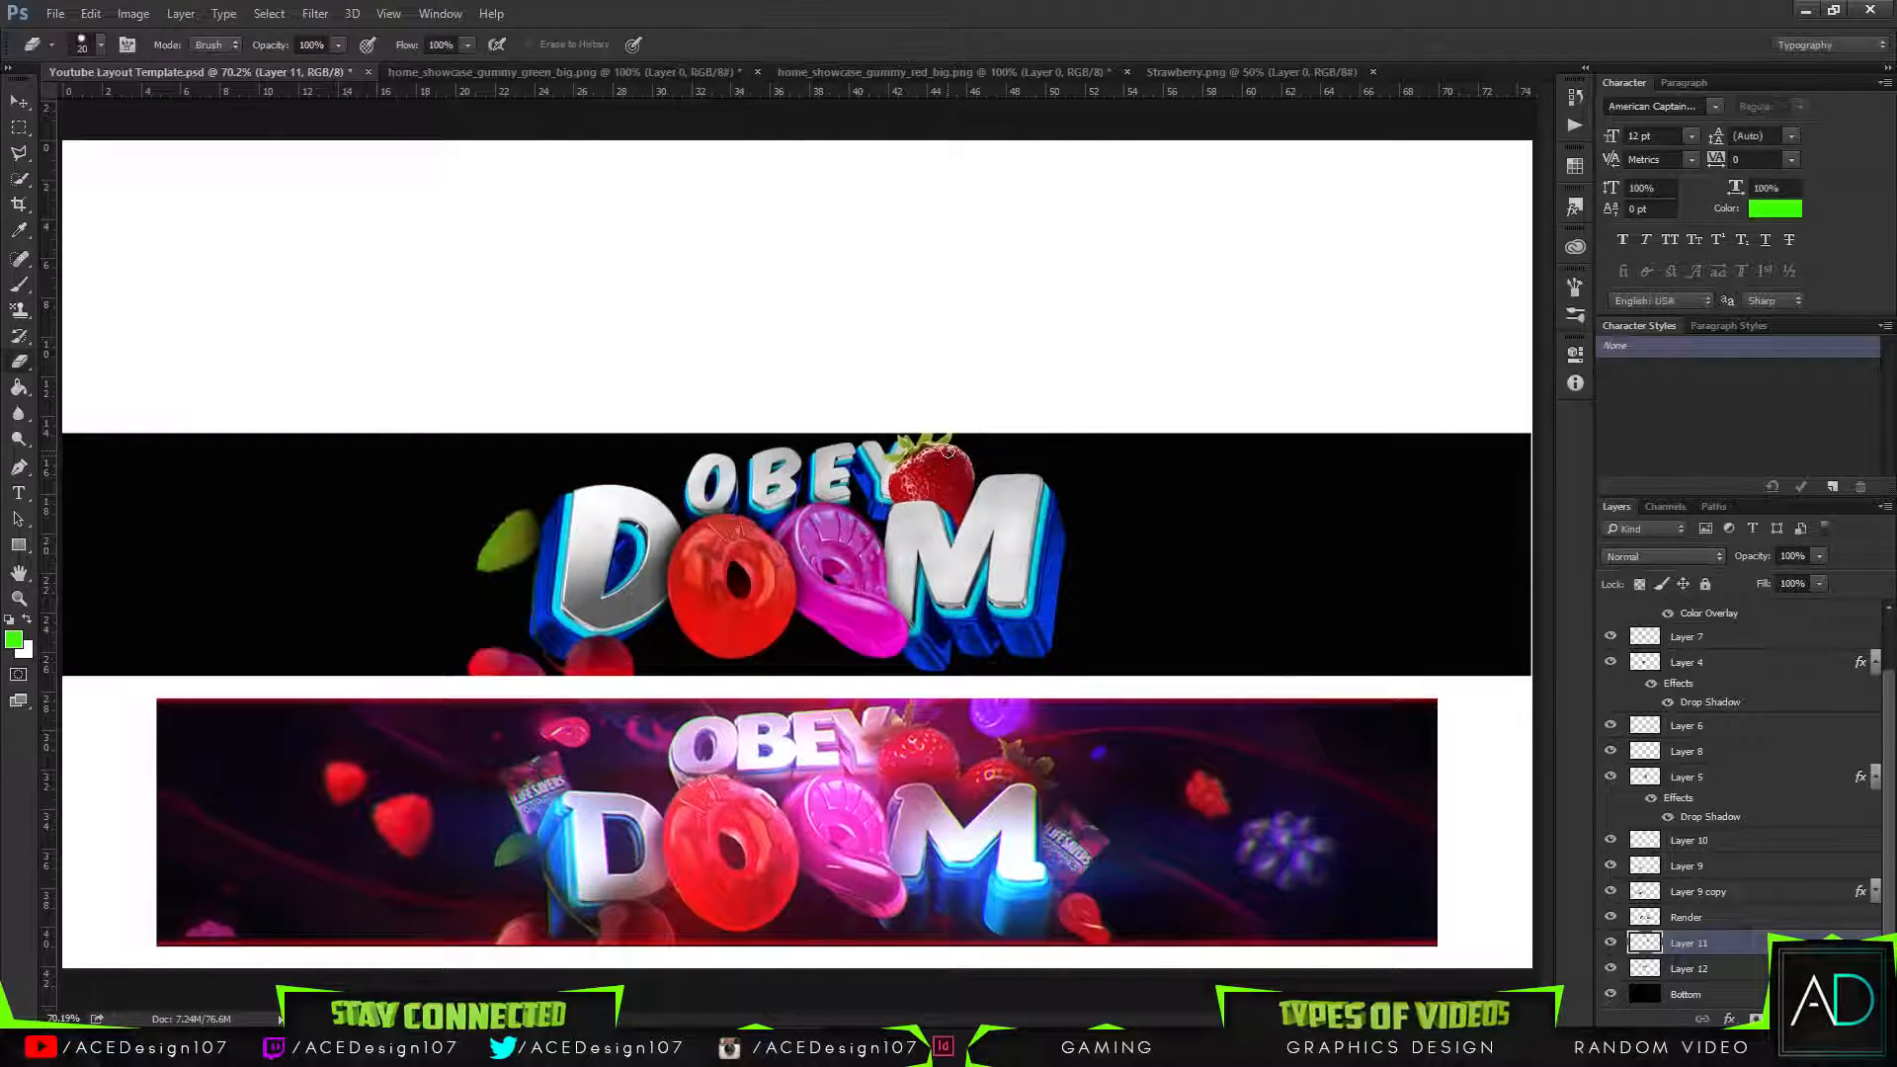
pyautogui.hotkey('ctrl', 'u')
pyautogui.moveTo(1474, 339); pyautogui.dragTo(1395, 334)
pyautogui.click(1691, 268)
pyautogui.press('e')
# Add a new layer above the strawberry's Layer 11 and load the strawberry's outline as a selection for the Brush.
pyautogui.hotkey('ctrl', 'shift', 'n')
pyautogui.press('Return')
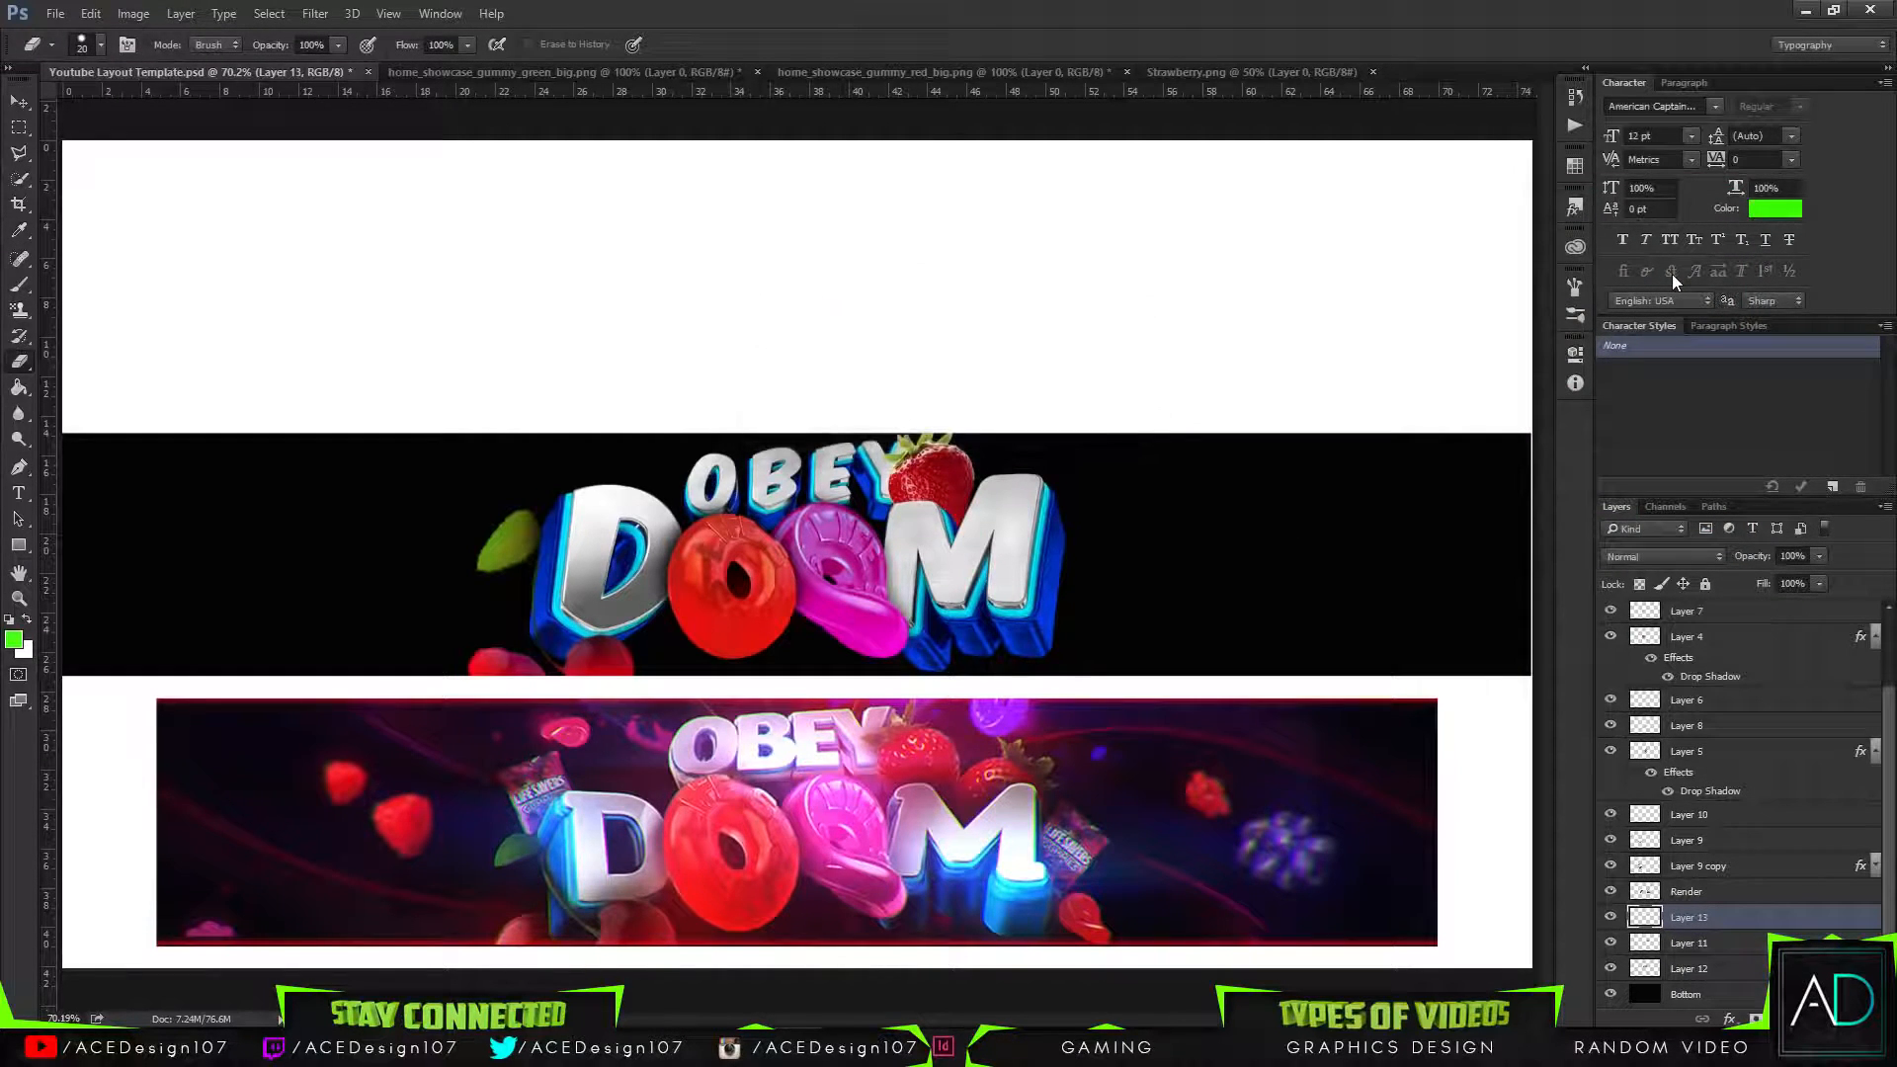
pyautogui.press('b')
pyautogui.keyDown('ctrl'); pyautogui.click(1642, 944); pyautogui.keyUp('ctrl')
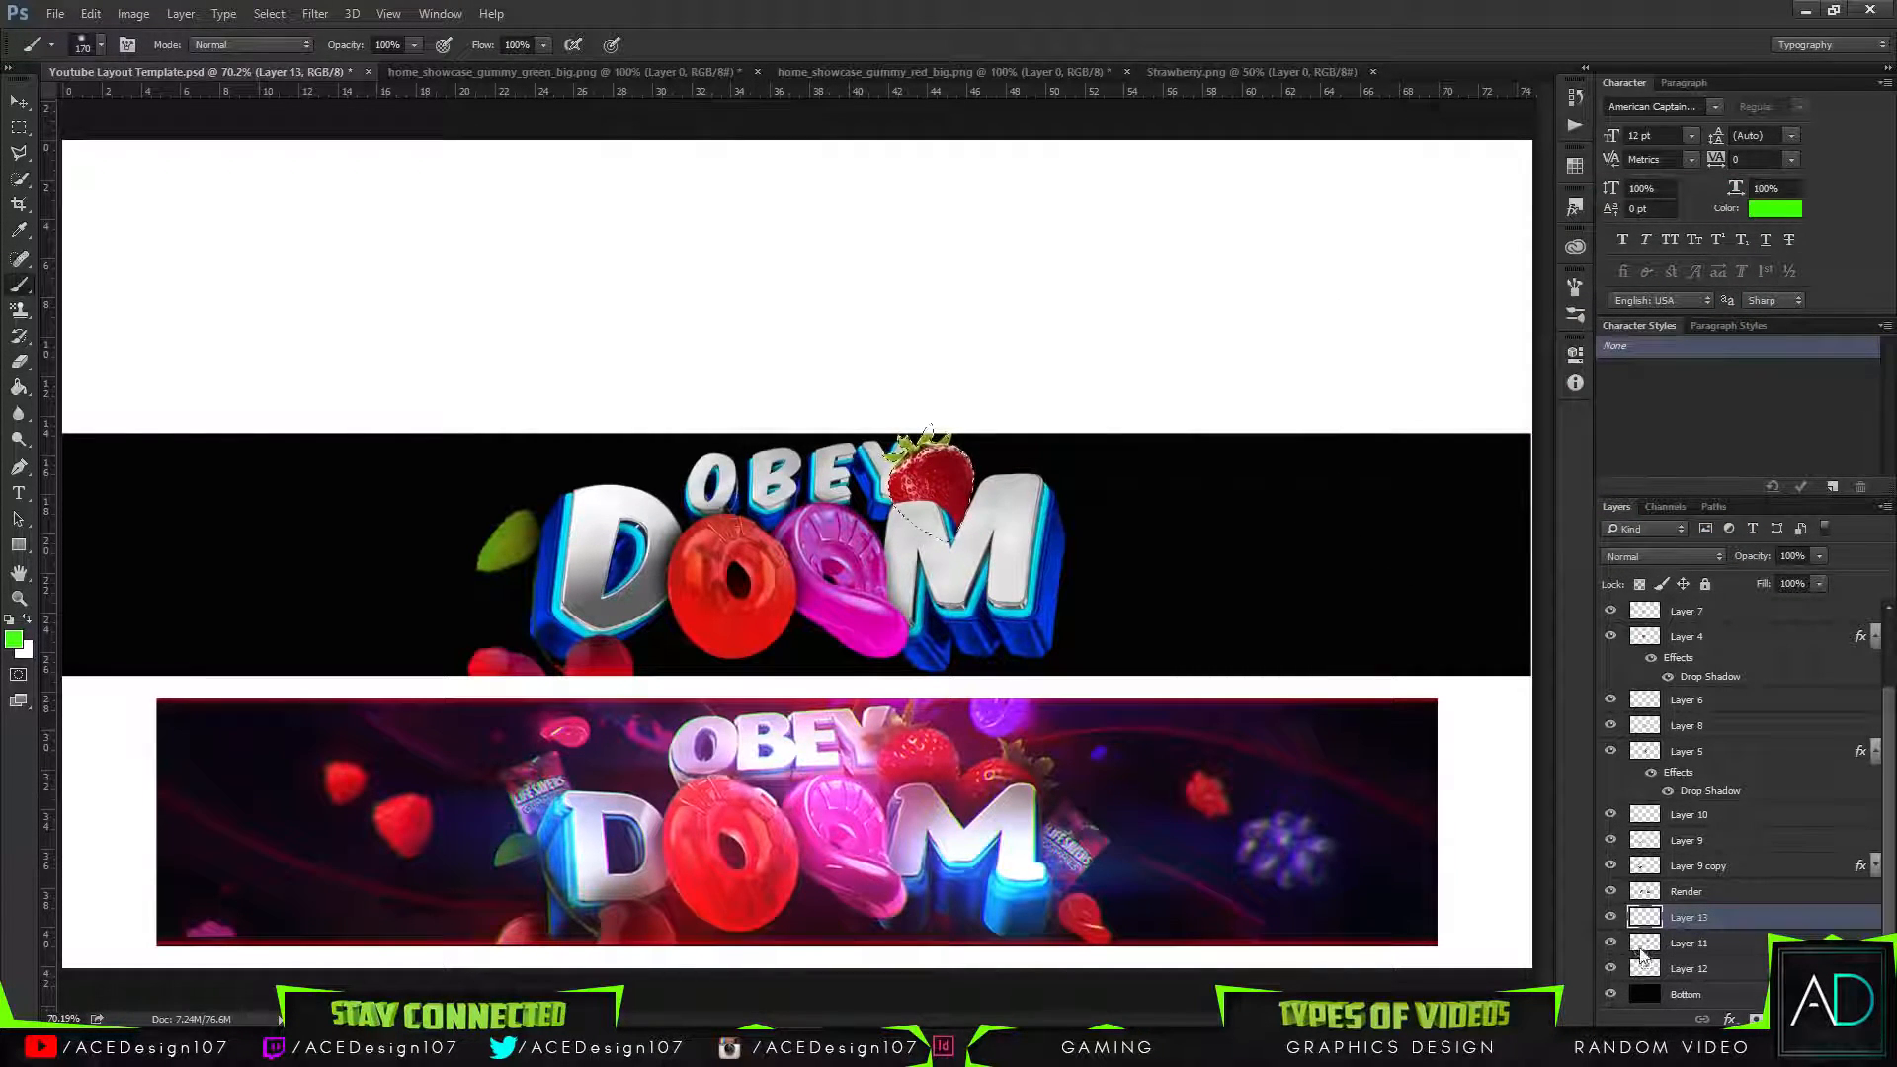
# Set the foreground colour to pure red, brush it over the strawberry inside the selection, and deselect.
pyautogui.click(20, 640)
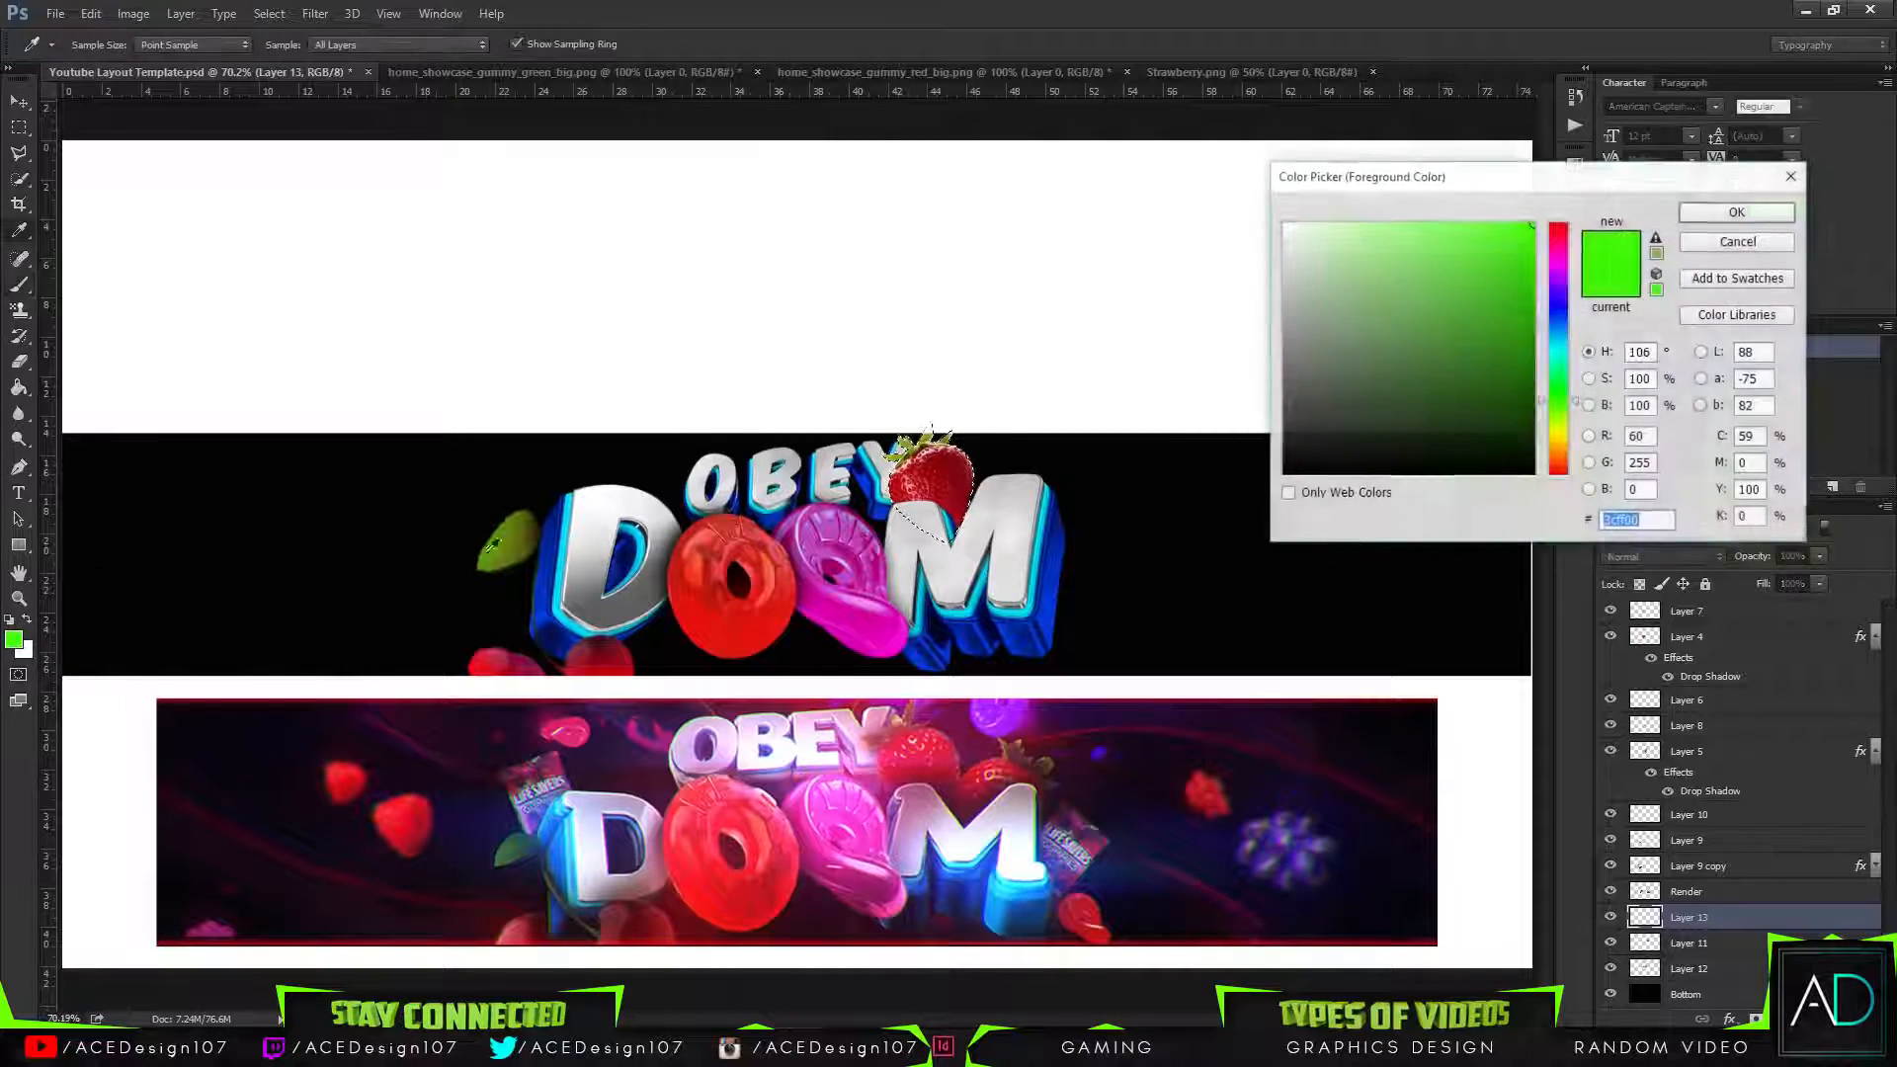
pyautogui.click(1559, 227)
pyautogui.click(1736, 211)
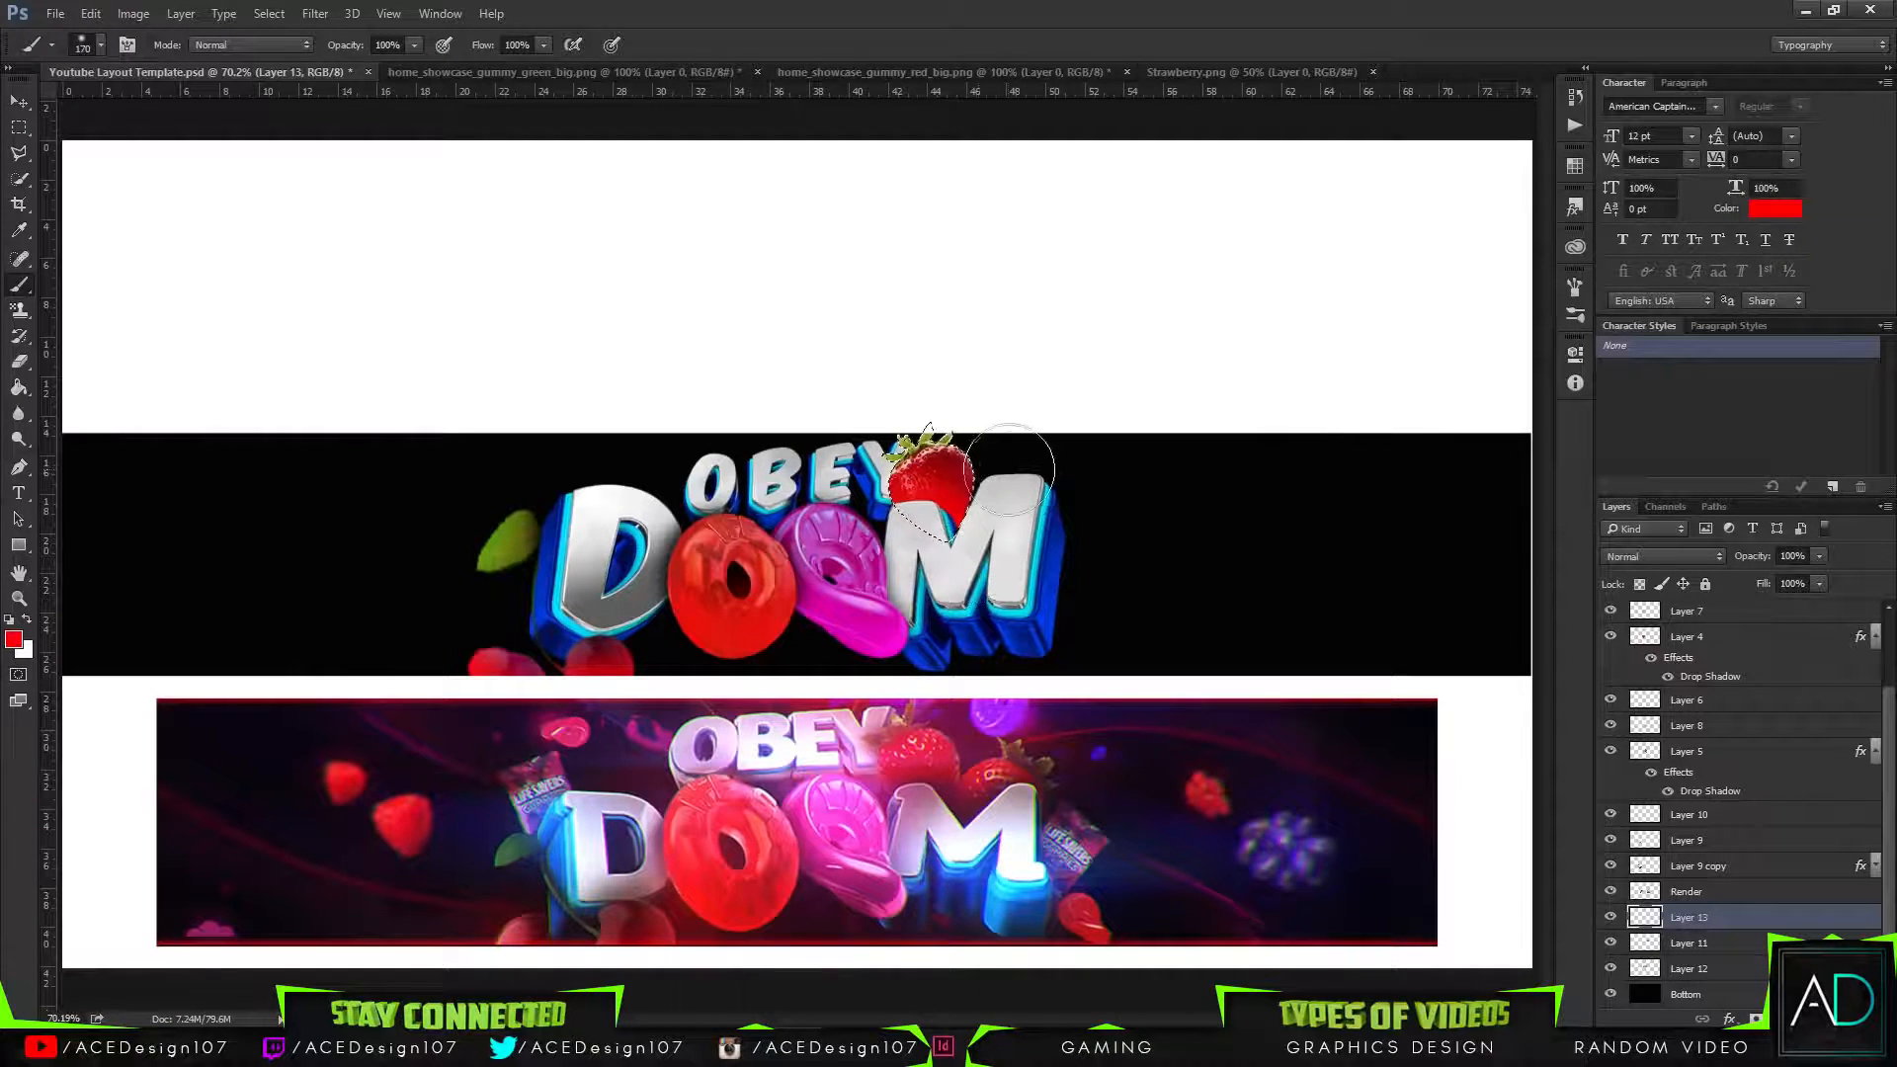
pyautogui.hotkey('ctrl', 'd')
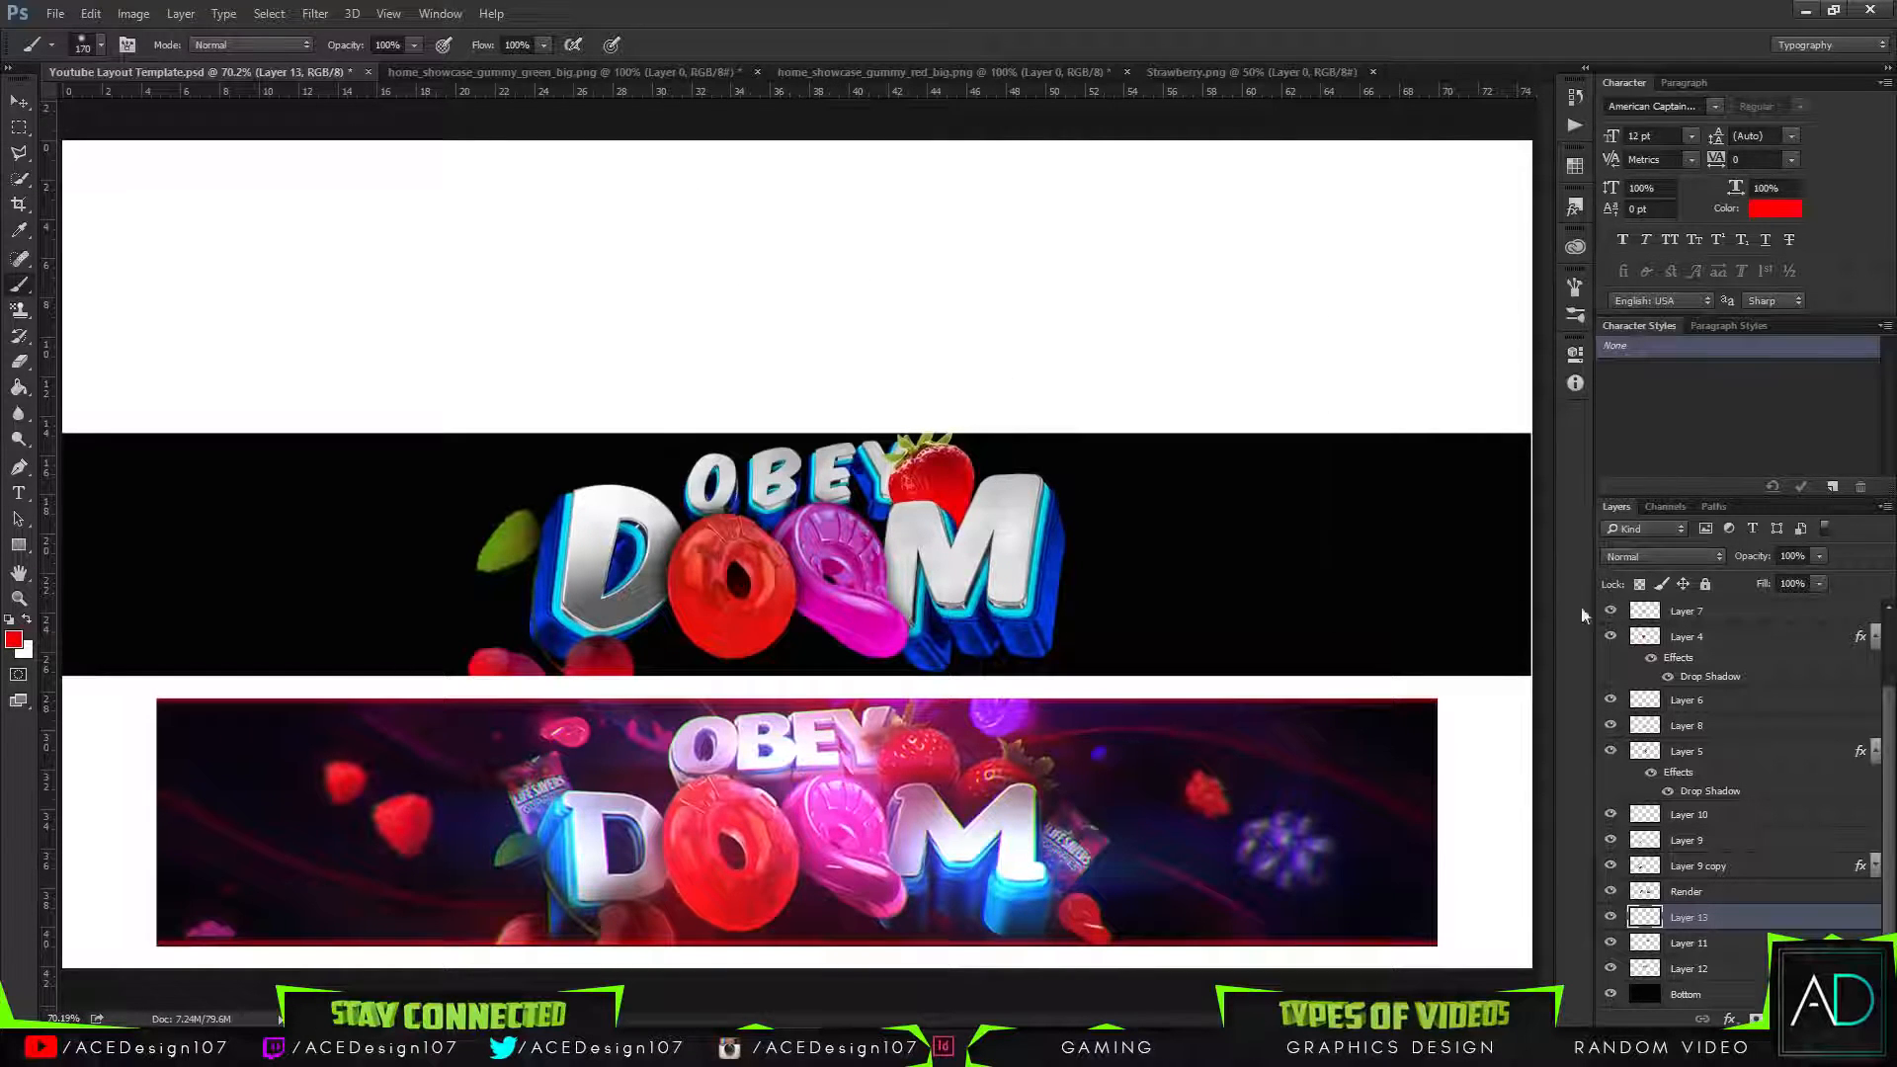
# Add a Multiply drop shadow to the Render layer with 39% opacity, 21 px distance and 35 px size.
pyautogui.click(1610, 968)
pyautogui.click(1610, 968)
pyautogui.rightClick(1752, 891)
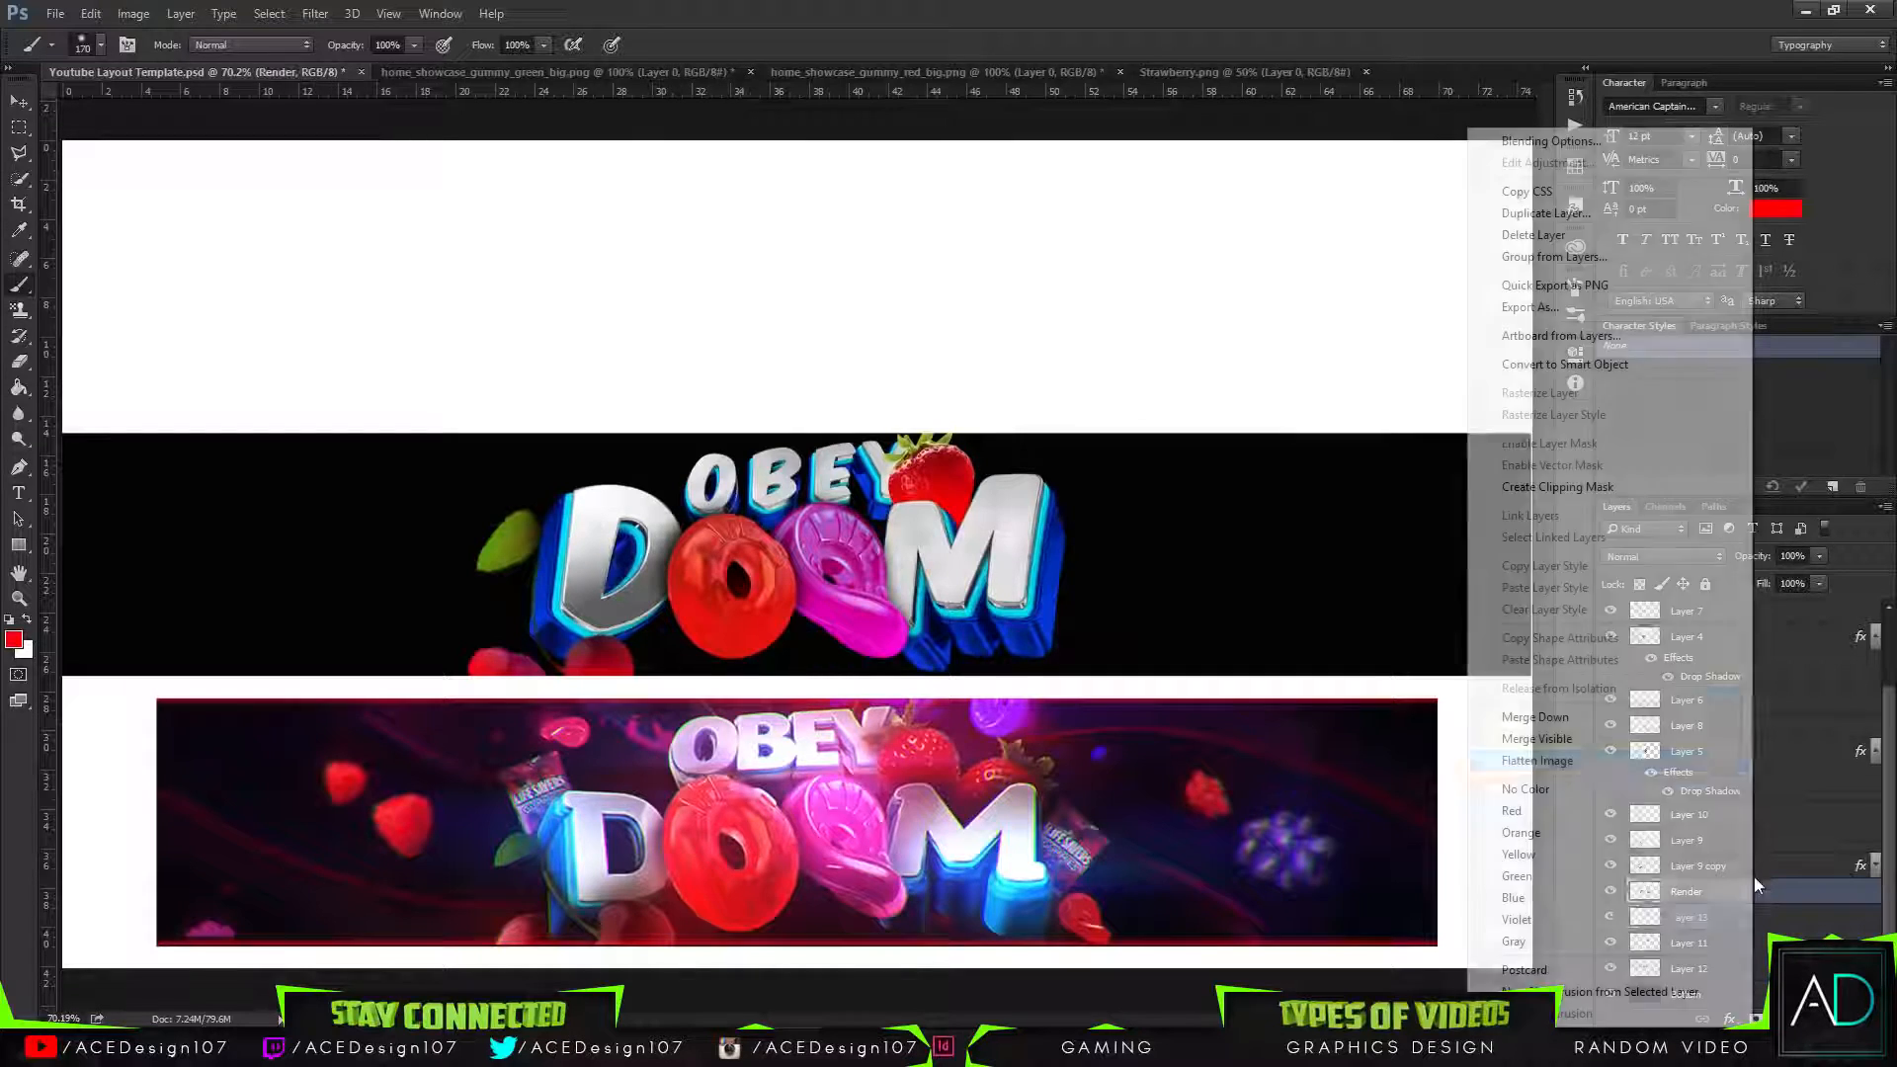
pyautogui.click(1533, 144)
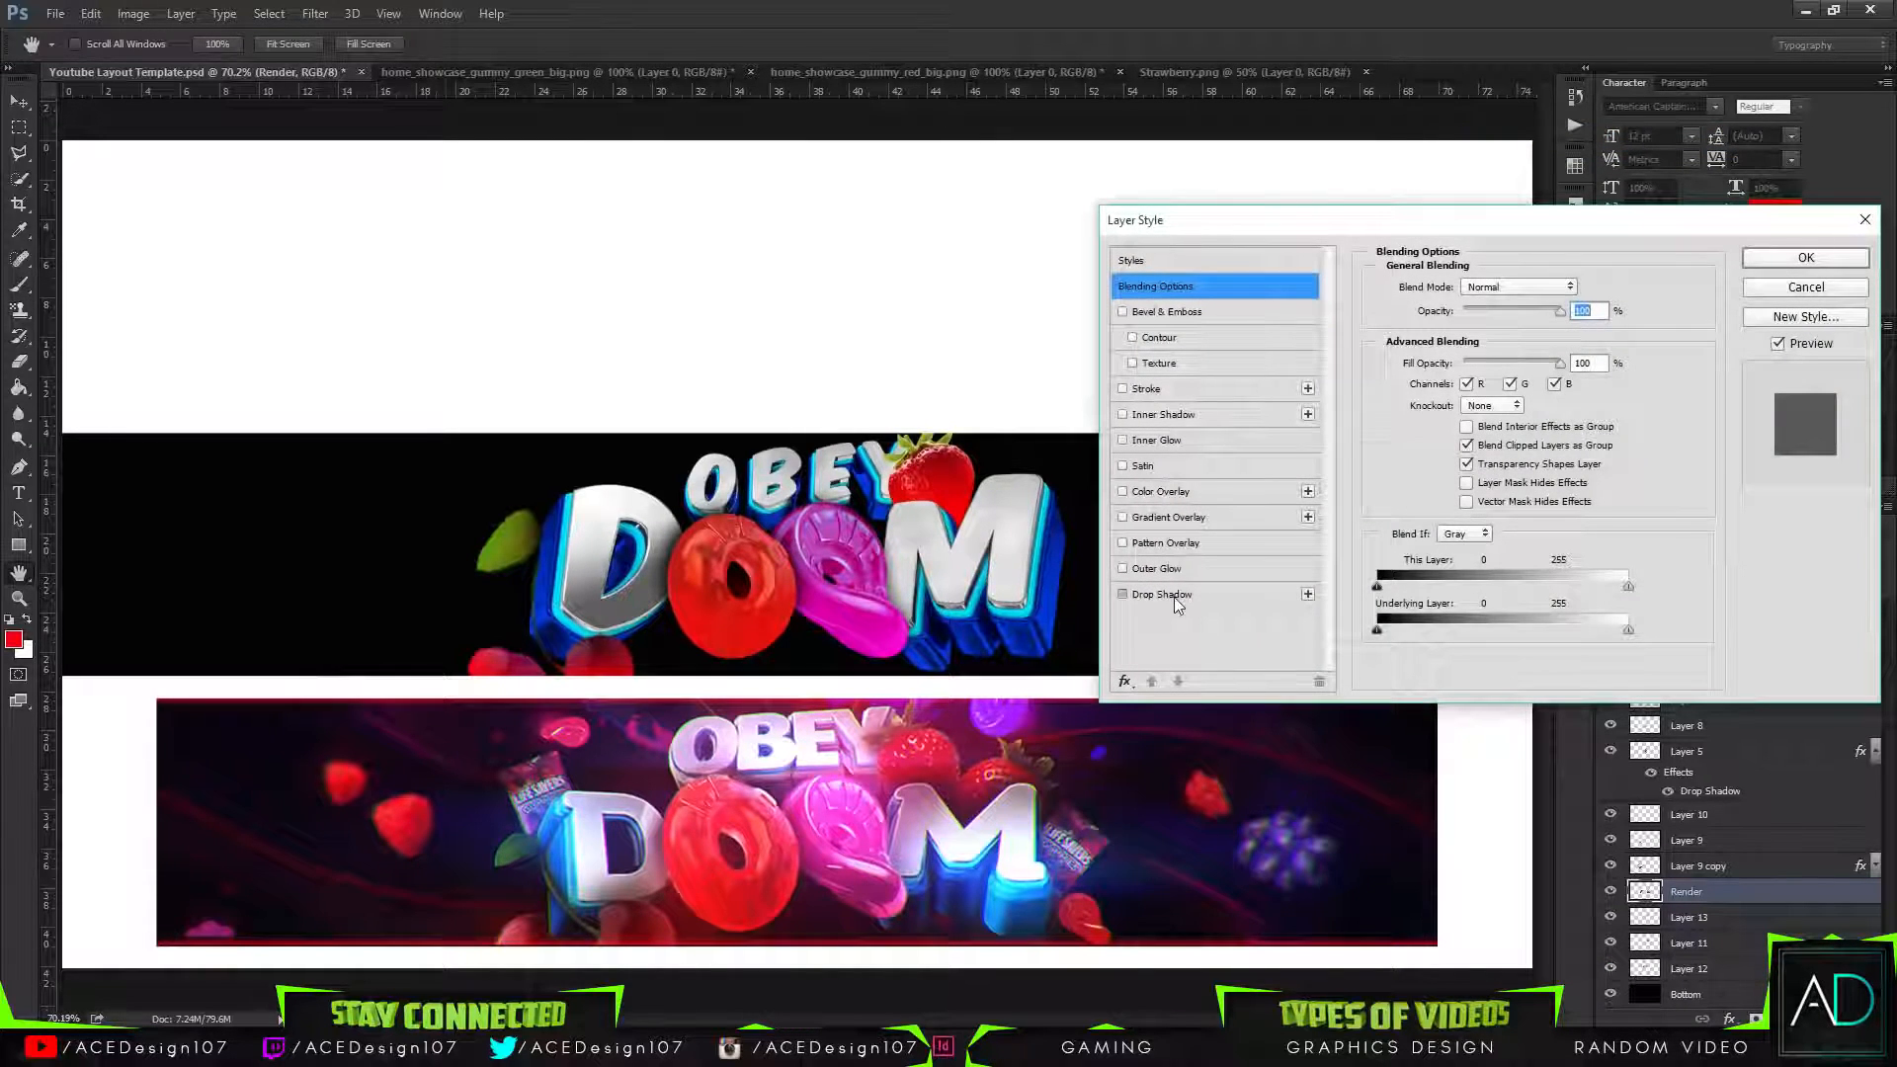
pyautogui.click(1174, 596)
pyautogui.moveTo(1449, 421)
pyautogui.mouseDown()
pyautogui.moveTo(1474, 428)
pyautogui.moveTo(1448, 429)
pyautogui.moveTo(1477, 397)
pyautogui.moveTo(1444, 400)
pyautogui.moveTo(1452, 378)
pyautogui.moveTo(1469, 377)
pyautogui.moveTo(1466, 418)
pyautogui.mouseUp()
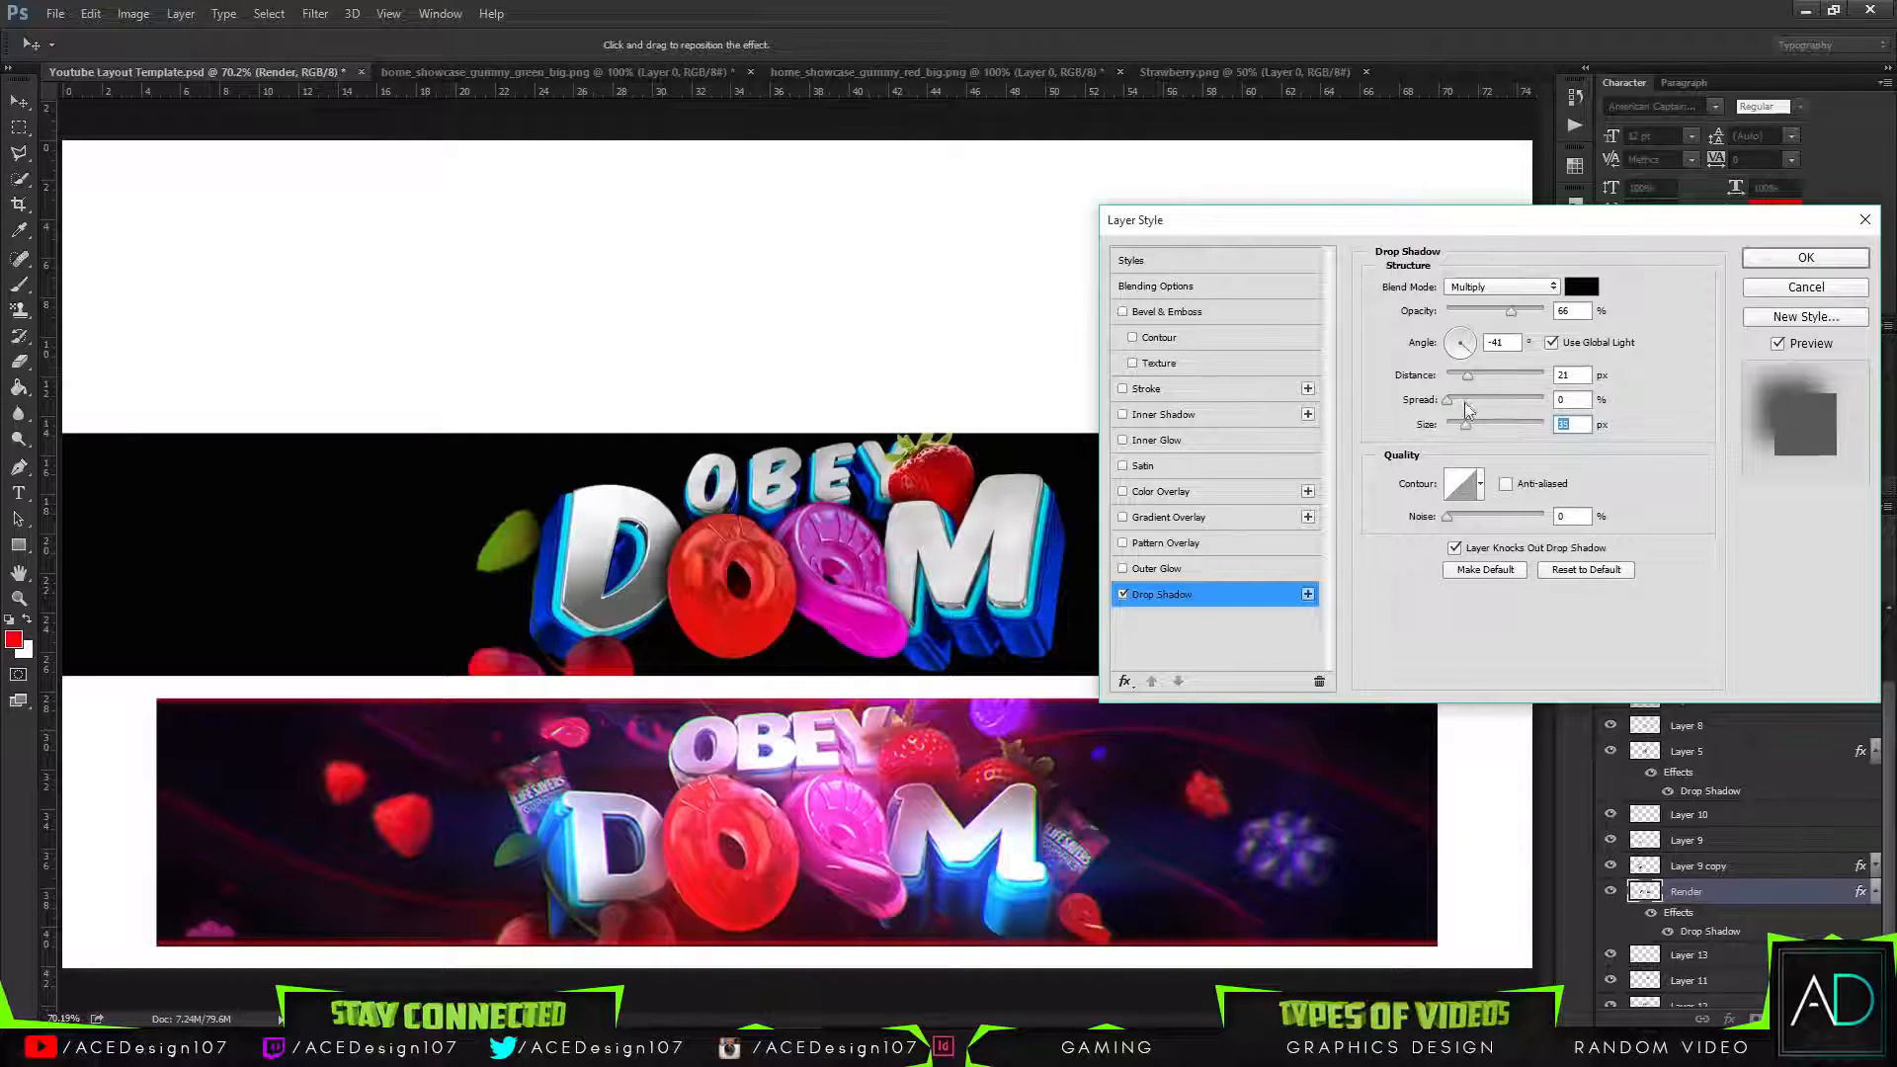
pyautogui.moveTo(1510, 310); pyautogui.dragTo(1470, 310)
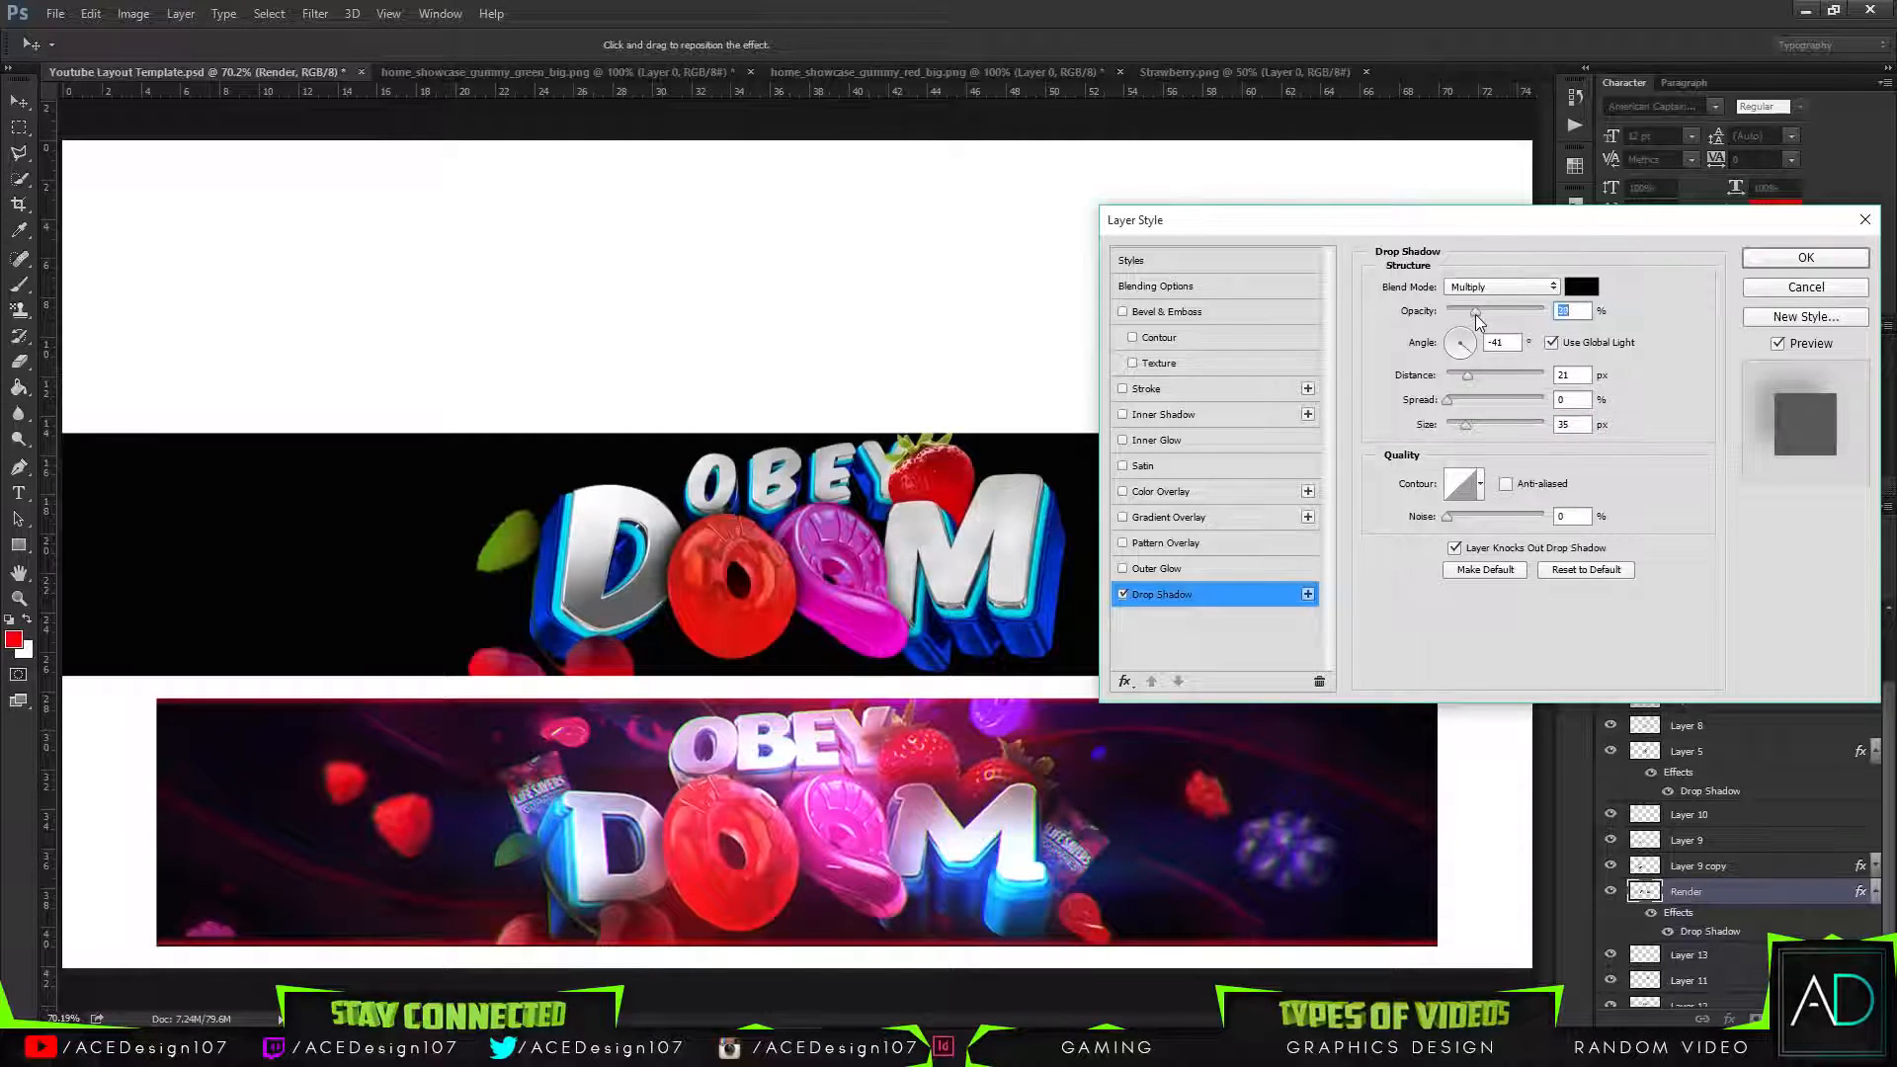
pyautogui.click(1803, 256)
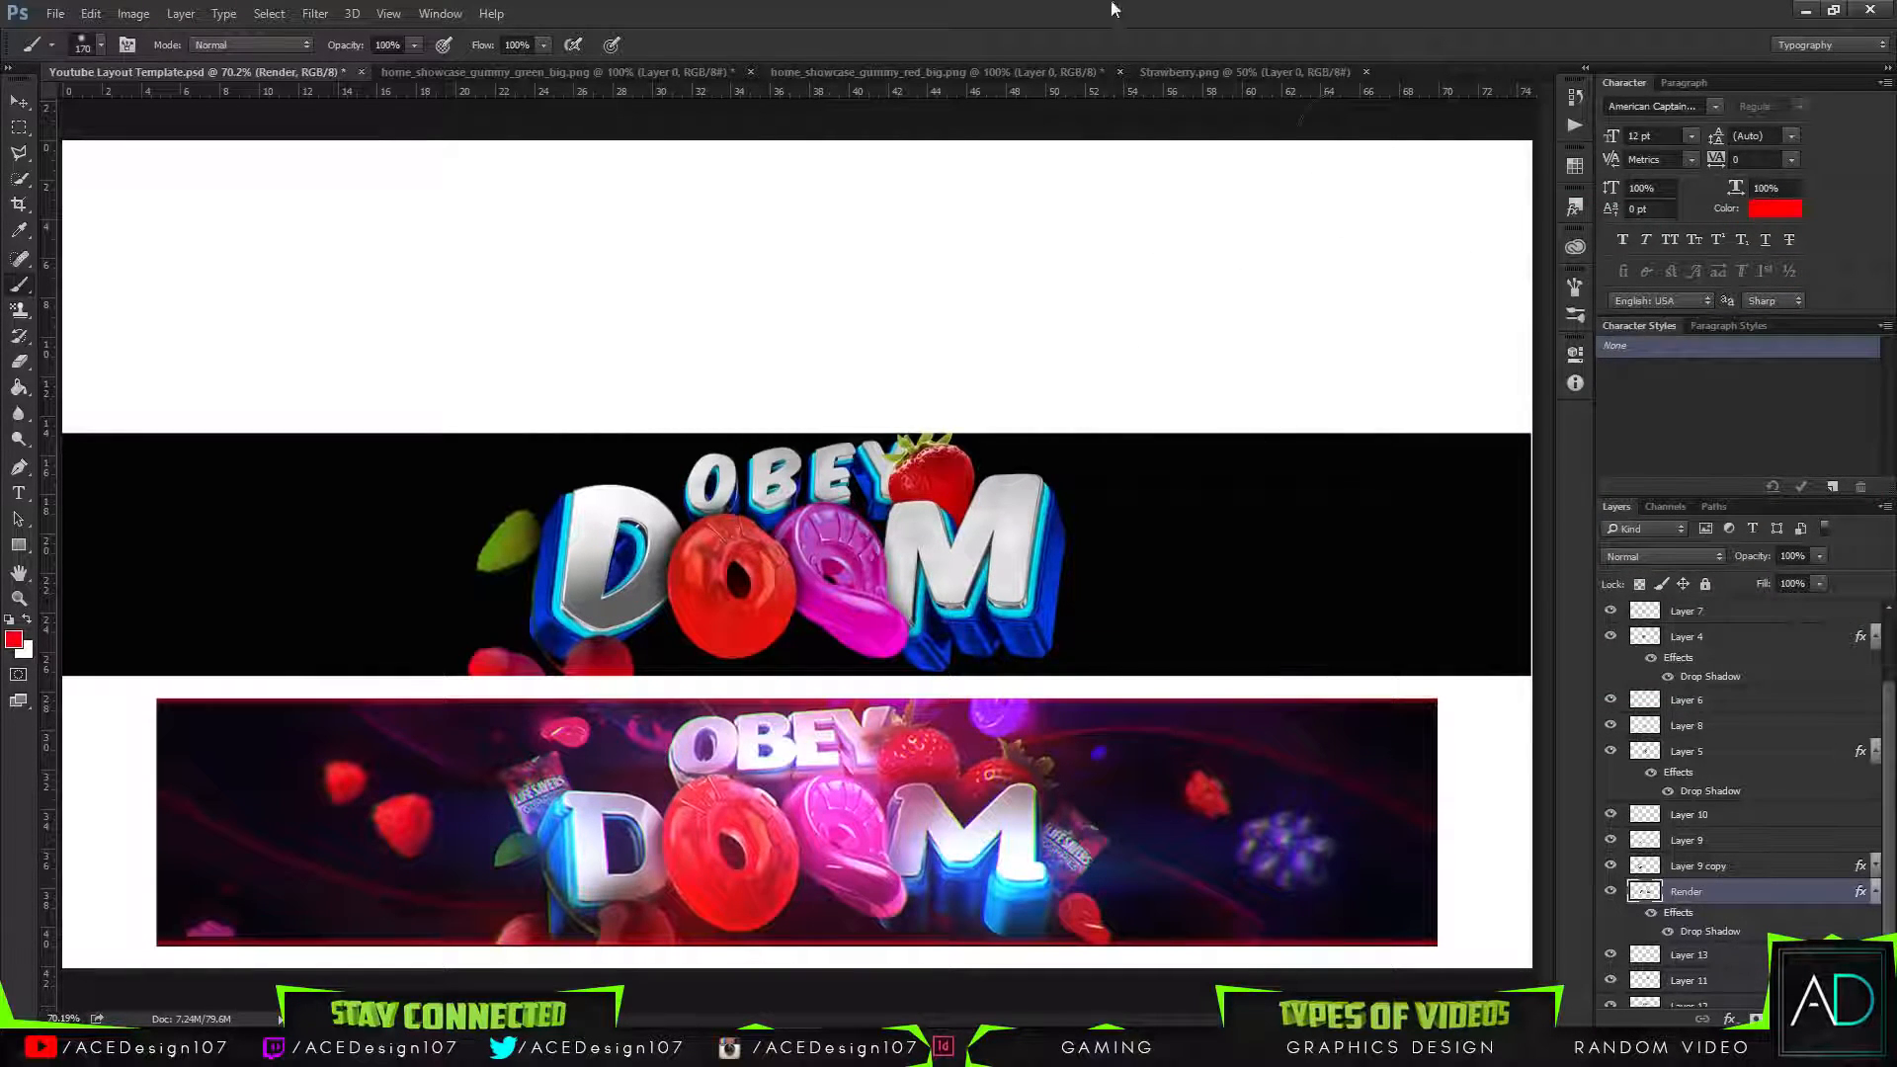
# Copy the strawberry from Strawberry.png into the Youtube Layout Template banner document.
pyautogui.click(1243, 73)
pyautogui.press('v')
pyautogui.moveTo(805, 465); pyautogui.dragTo(386, 326)
# Scale the new strawberry down to a small fruit and place it over the top of the M beside the first strawberry.
pyautogui.hotkey('ctrl', 't')
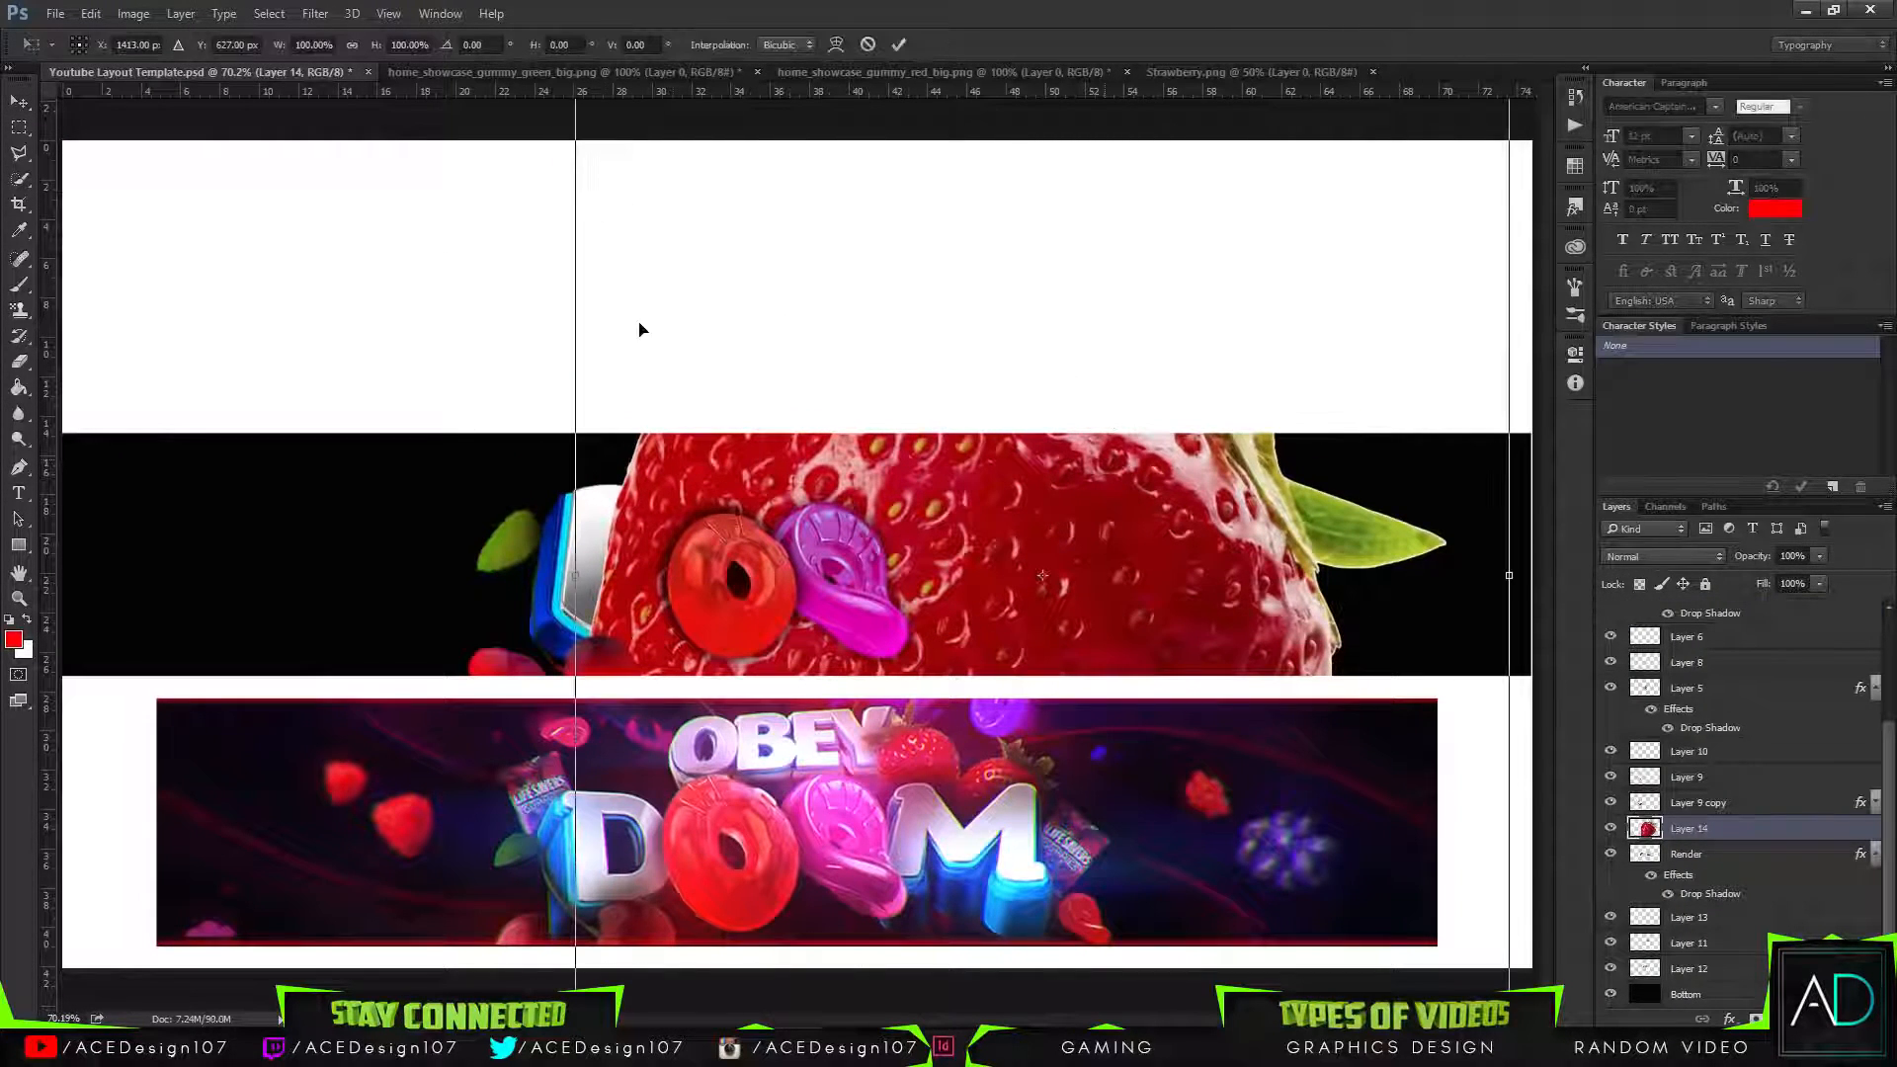
pyautogui.hotkey('ctrl', '-')
pyautogui.hotkey('ctrl', '-')
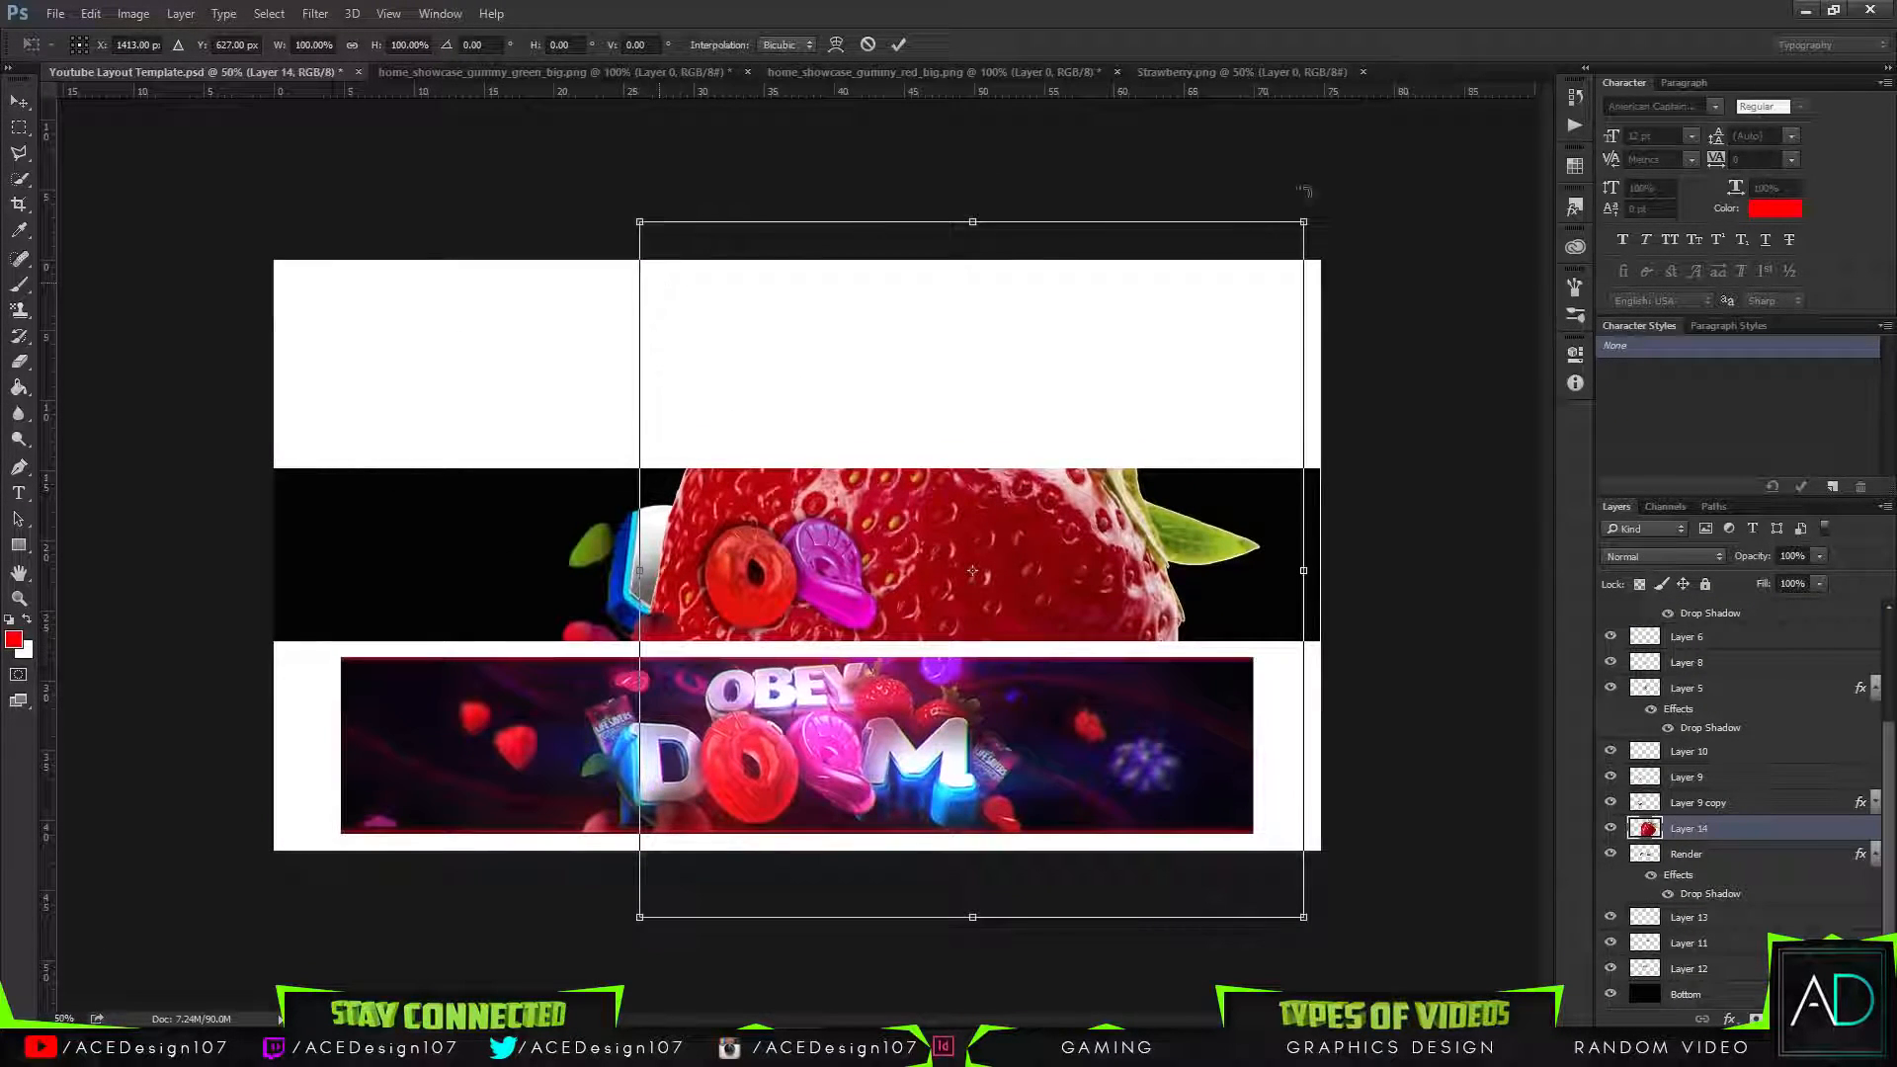
pyautogui.moveTo(1297, 226); pyautogui.dragTo(970, 510)
pyautogui.press('Return')
pyautogui.hotkey('ctrl', 't')
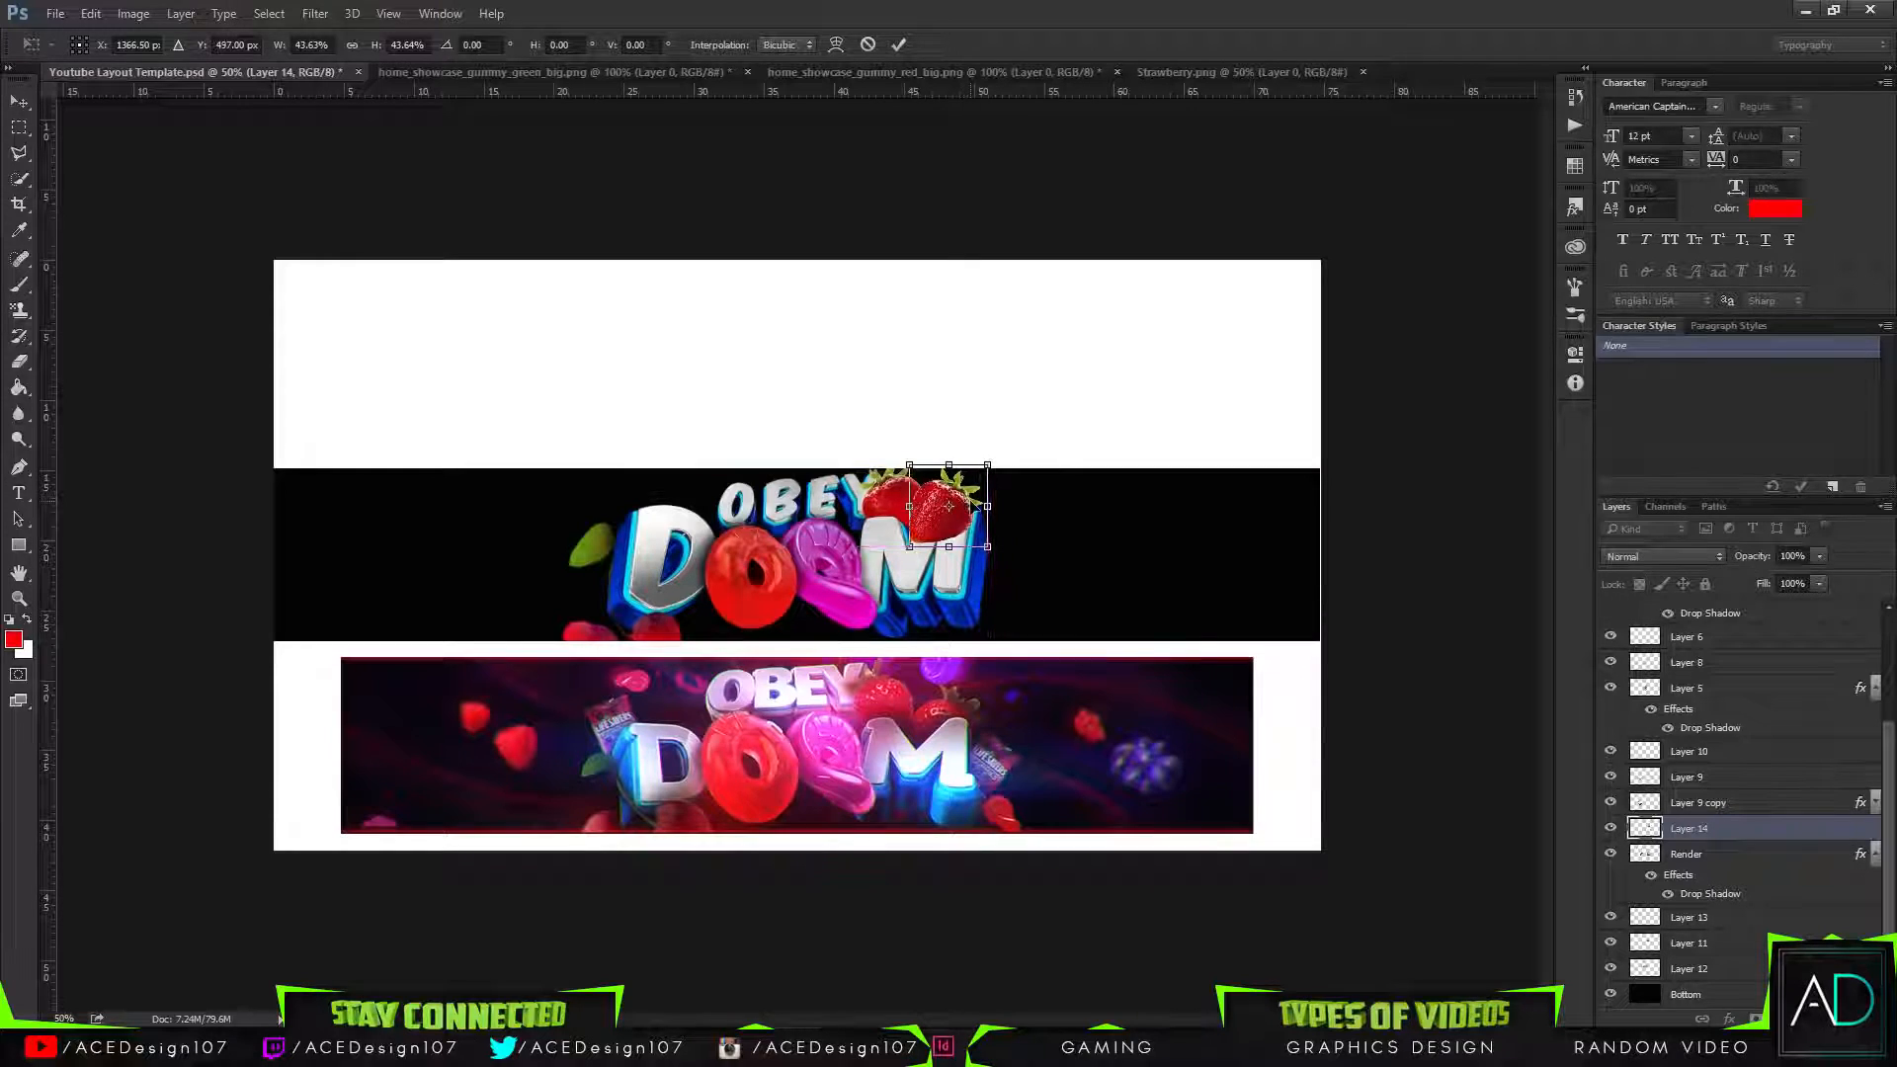
pyautogui.press('Return')
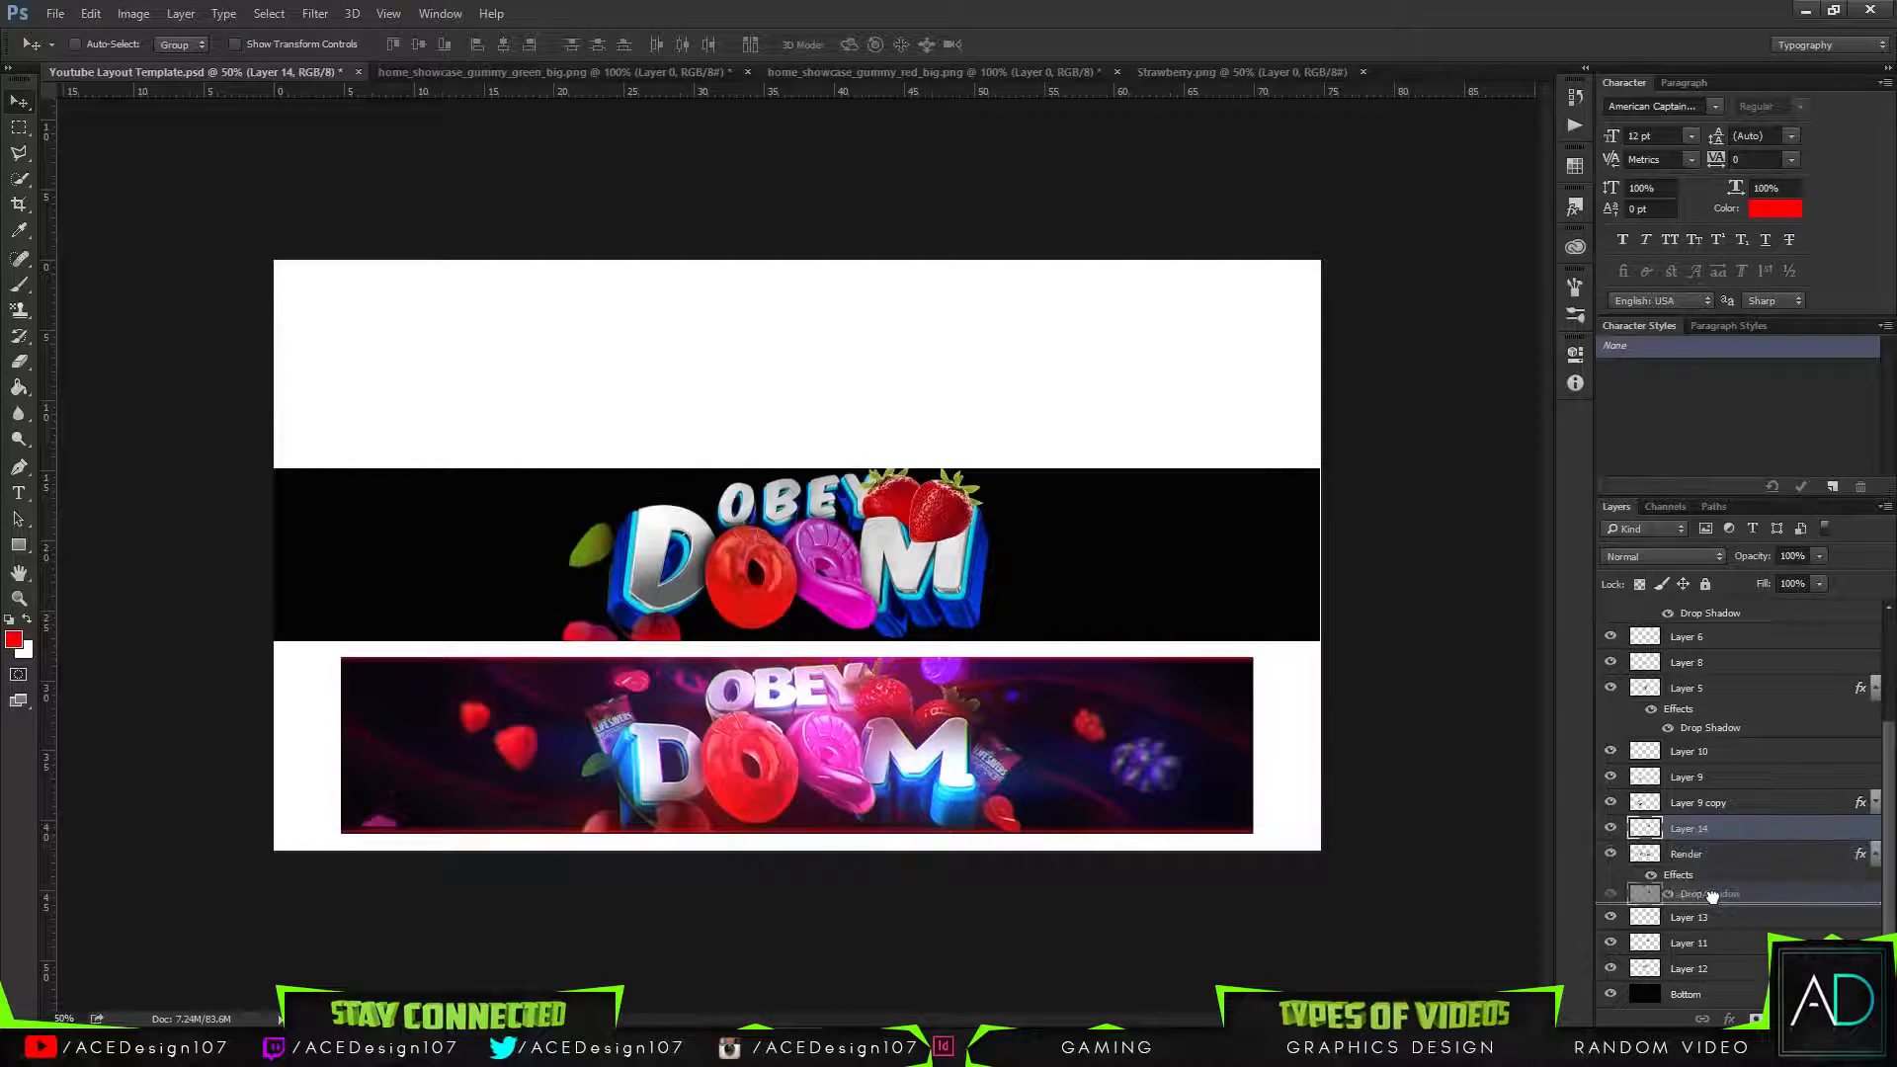
# Reorder the second strawberry's Layer 14 so it sits beneath the Render layer and directly above Layer 13.
pyautogui.moveTo(1710, 922); pyautogui.dragTo(1710, 930)
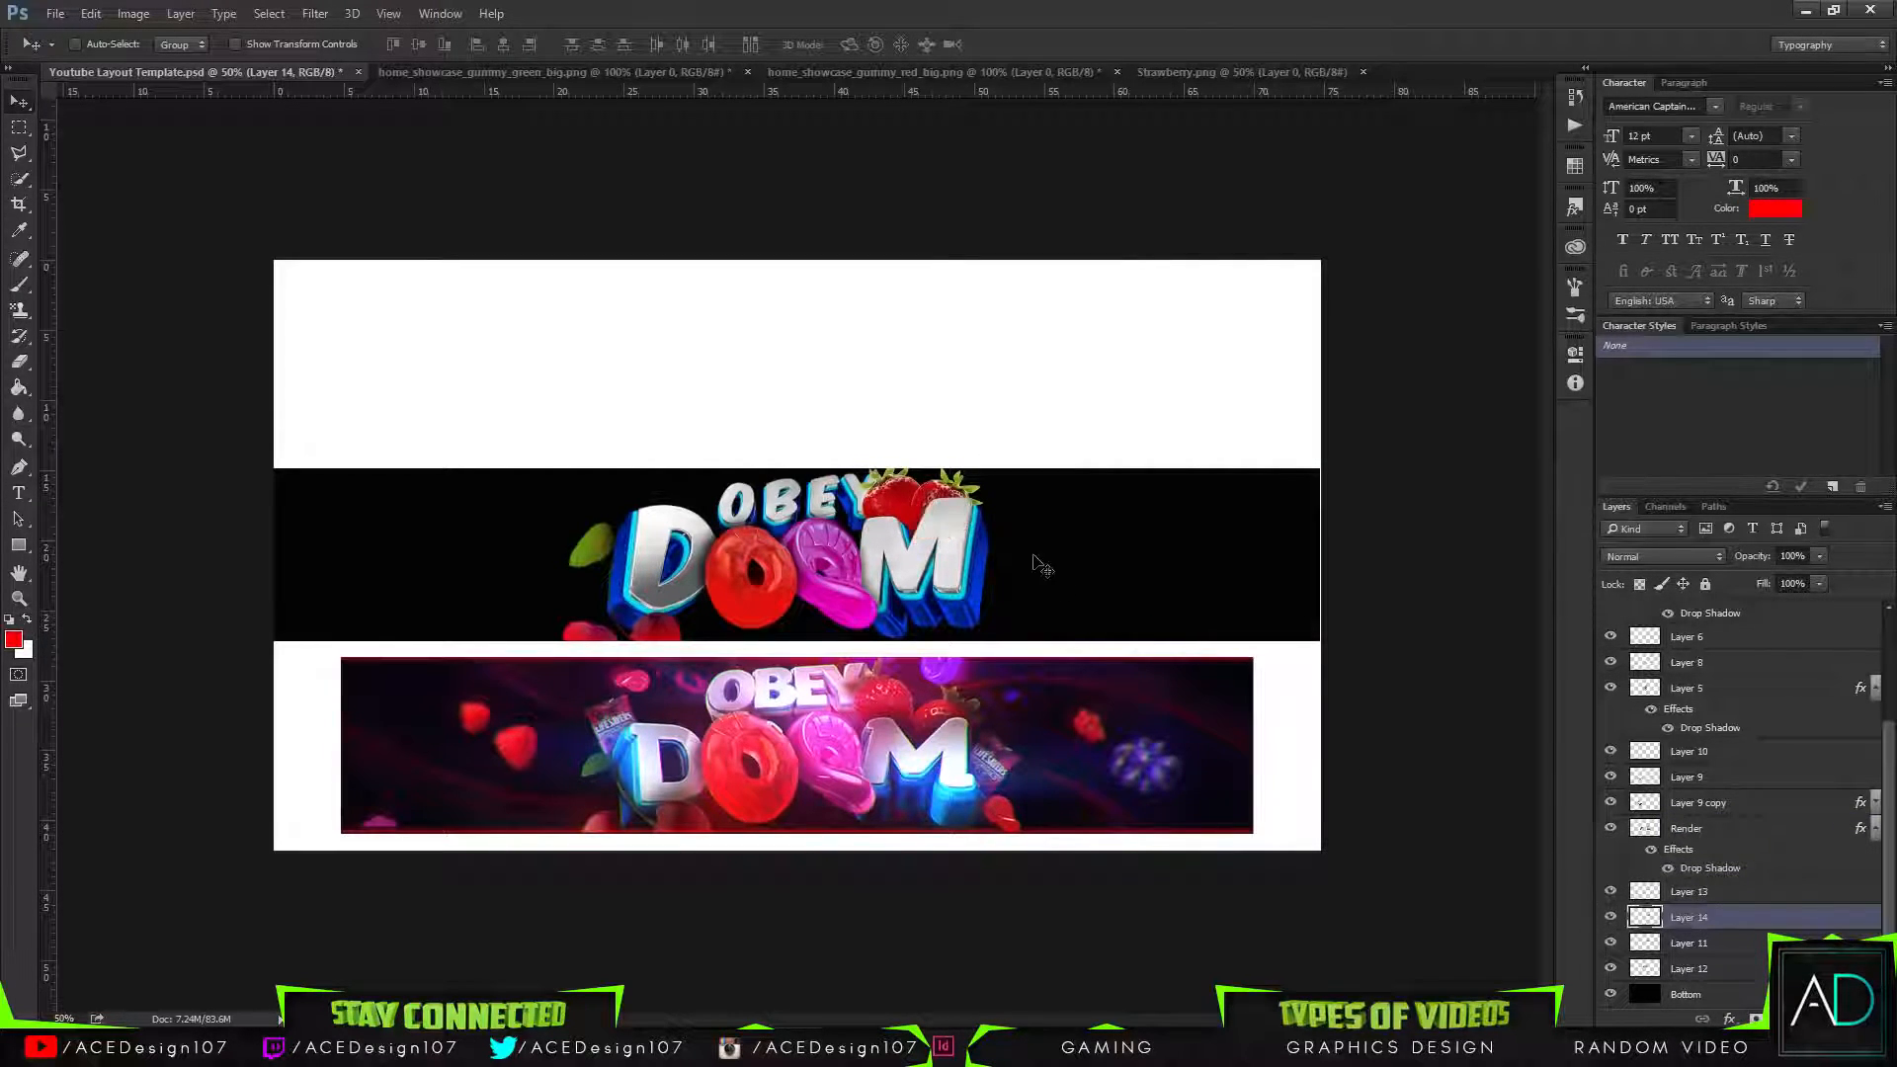
pyautogui.press('ctrl')
pyautogui.hotkey('ctrl', '0')
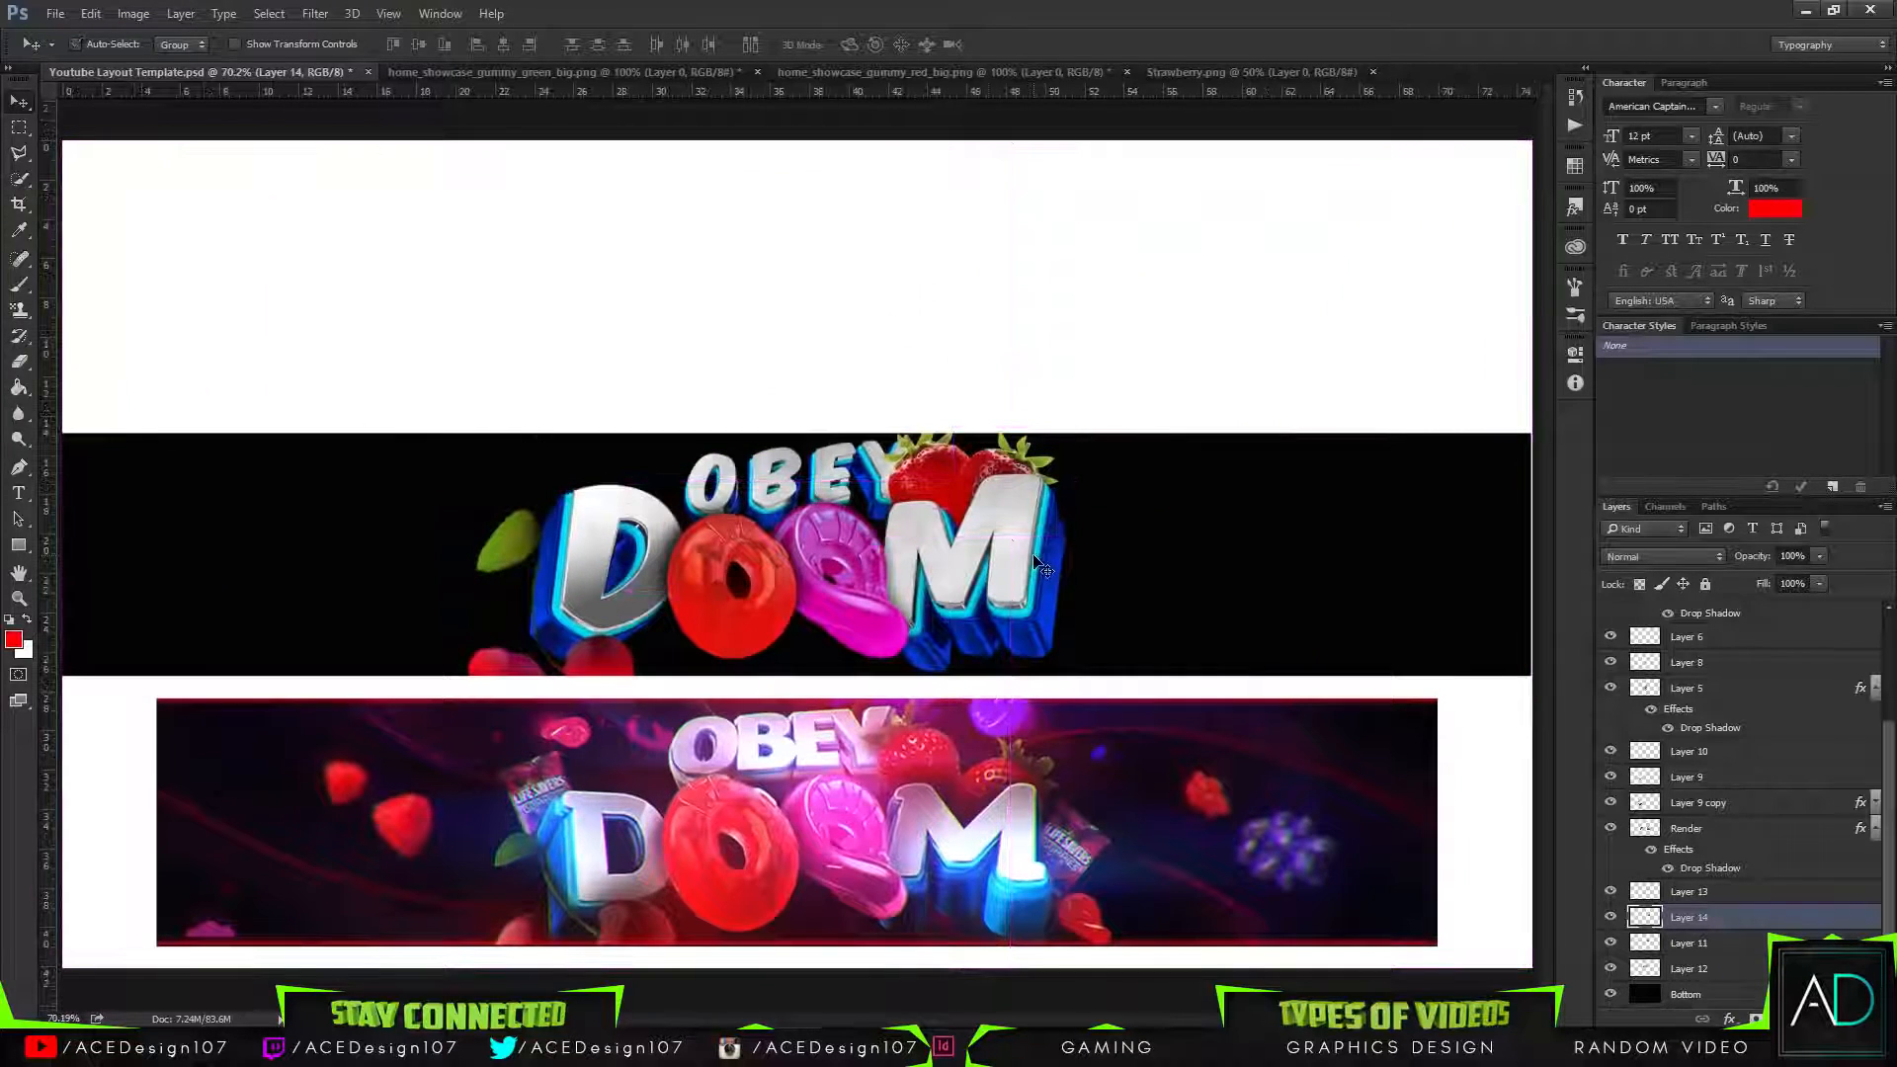
pyautogui.moveTo(1741, 922); pyautogui.dragTo(1730, 884)
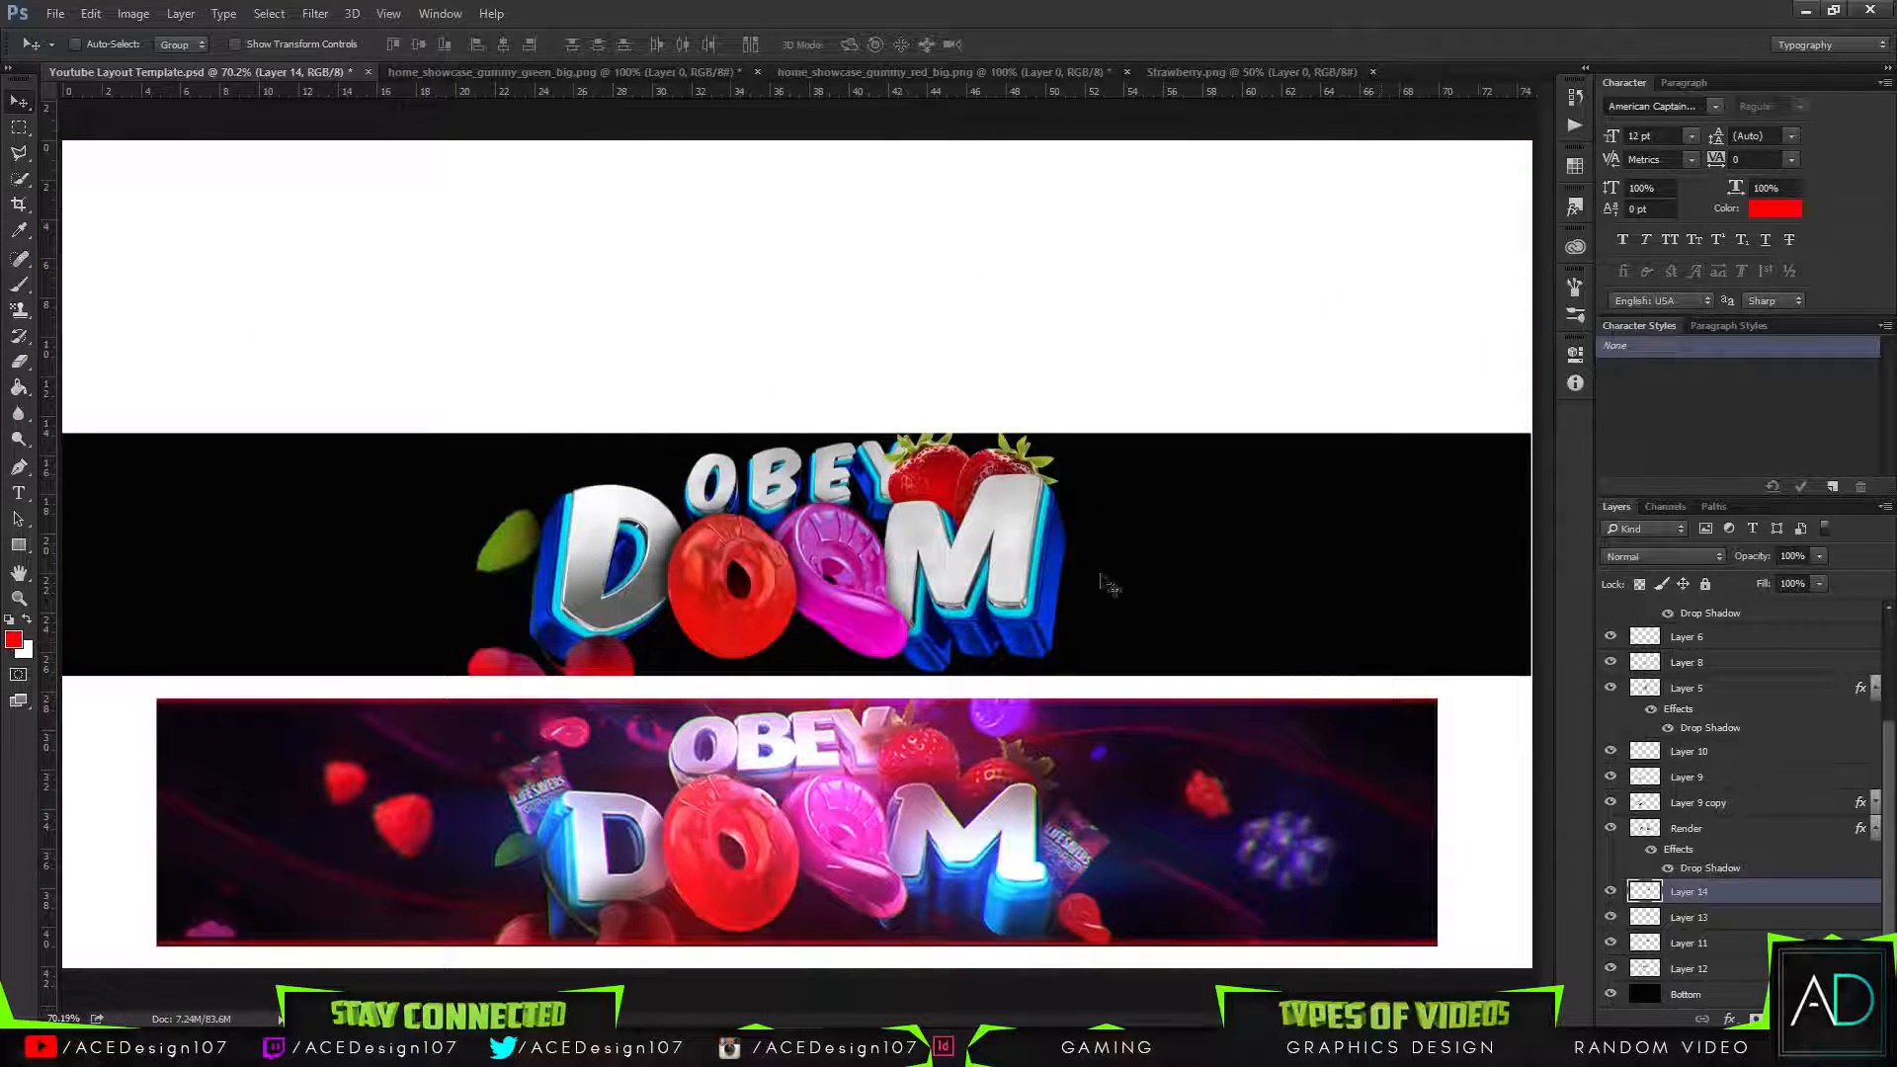
pyautogui.hotkey('ctrl', 't')
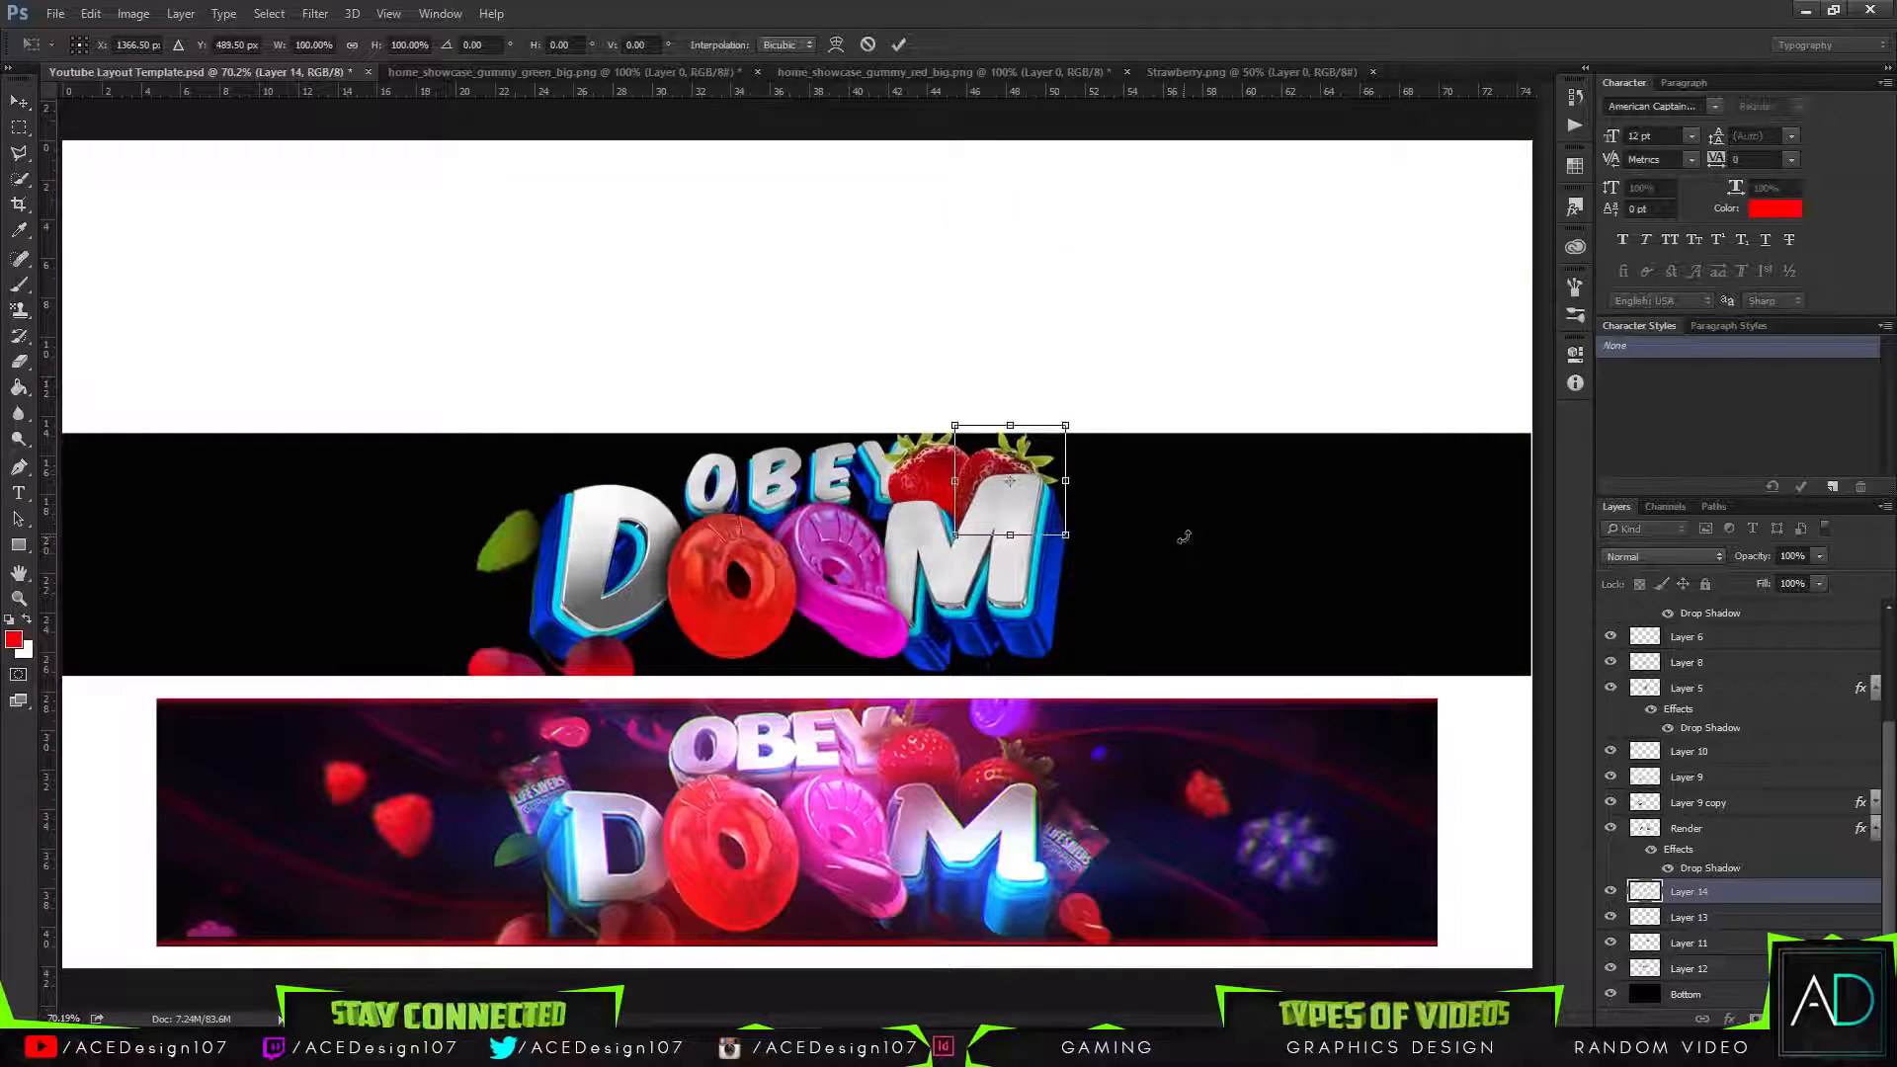
pyautogui.press('Return')
# Load the second strawberry's outline as a selection, add a layer above Layer 14, and brush red over the fruit.
pyautogui.keyDown('ctrl'); pyautogui.click(1645, 892); pyautogui.keyUp('ctrl')
pyautogui.hotkey('ctrl', 'shift', 'n')
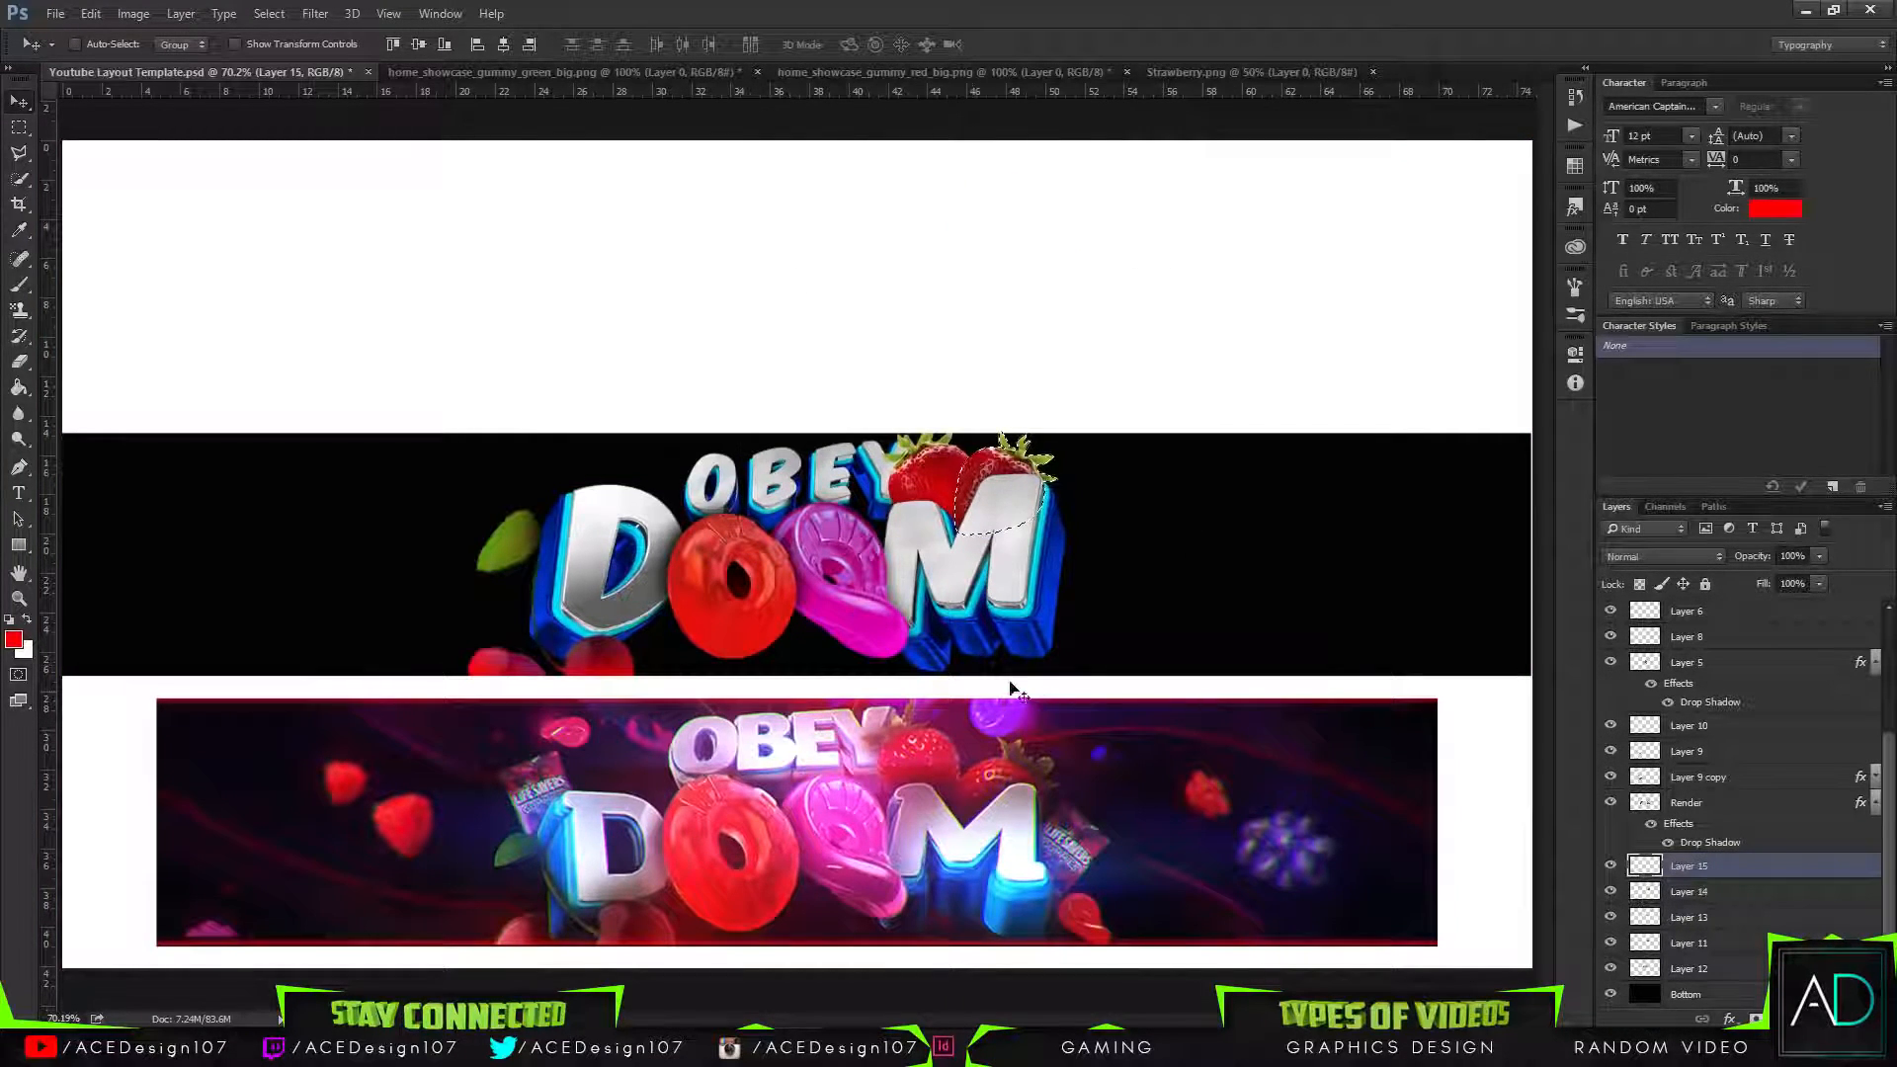
pyautogui.press('b')
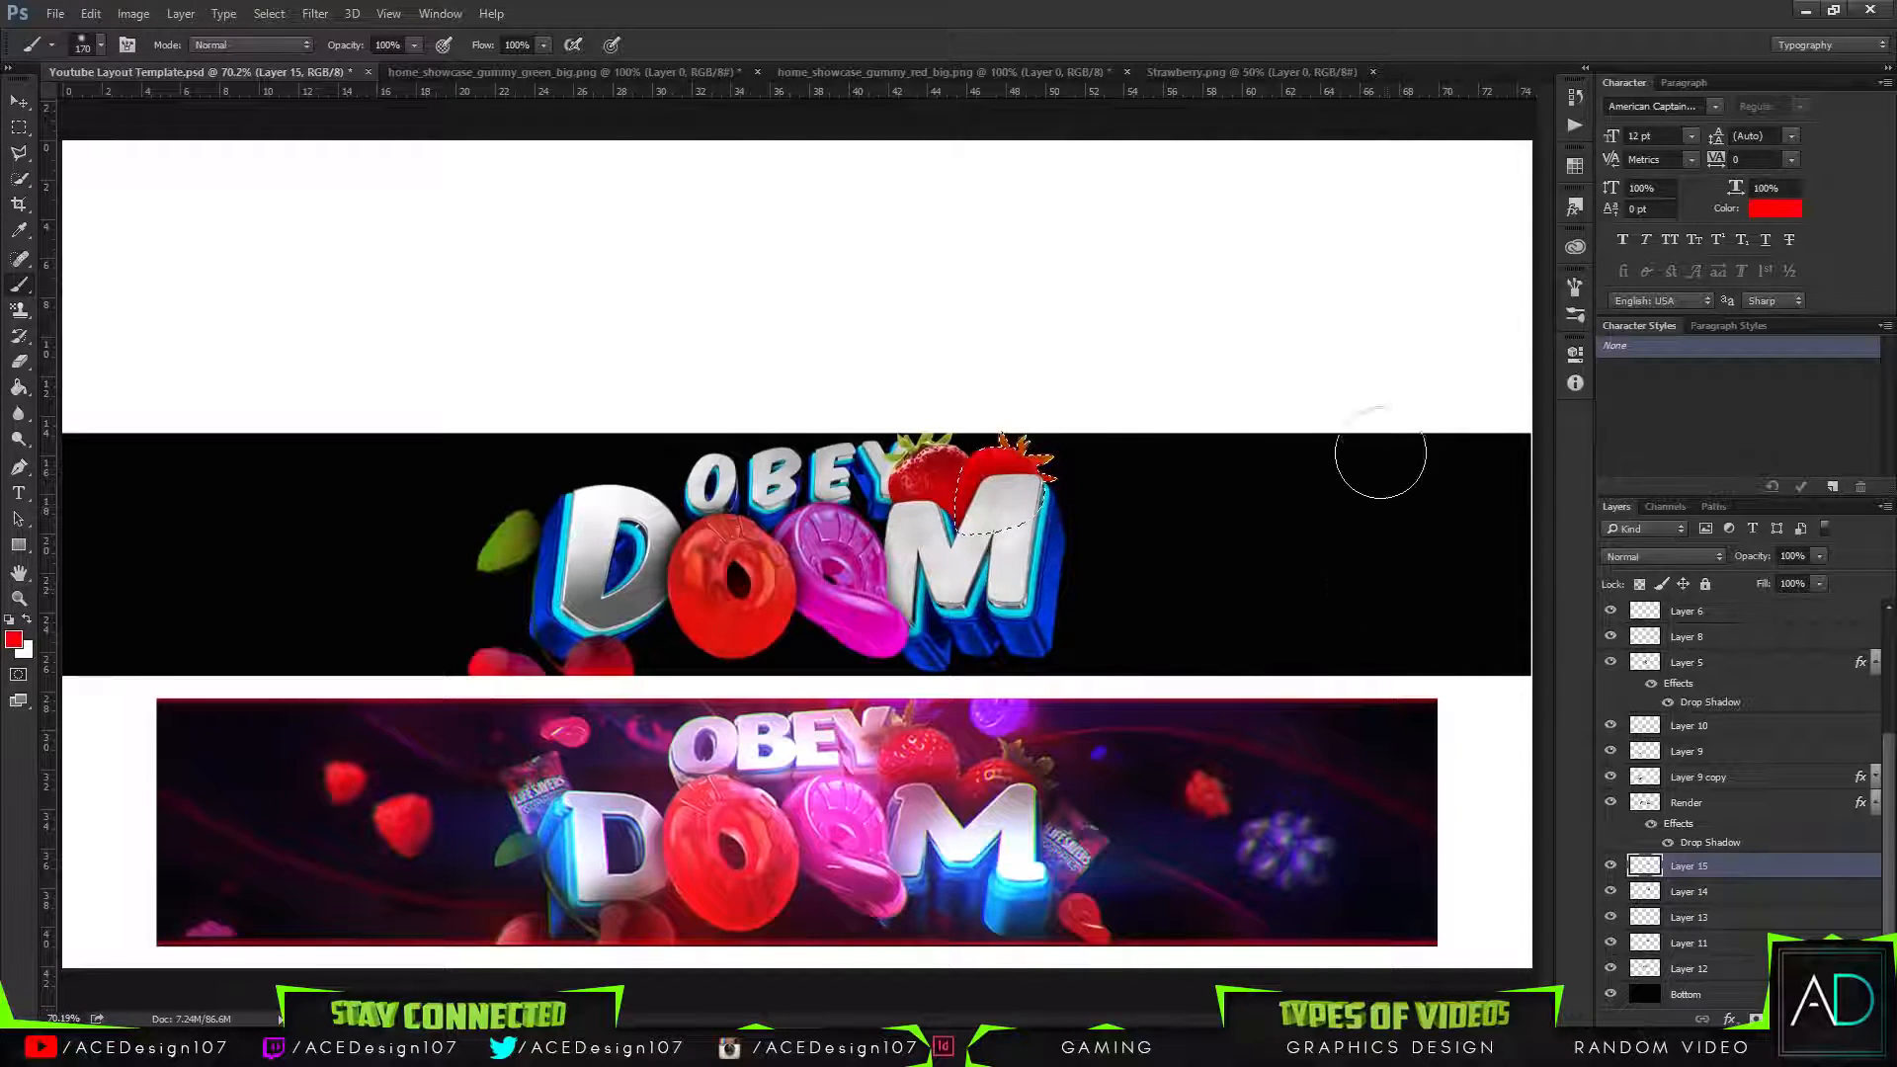
# Set the foreground colour to bright green, brush it over the second strawberry's leaves inside the selection, and deselect.
pyautogui.click(13, 639)
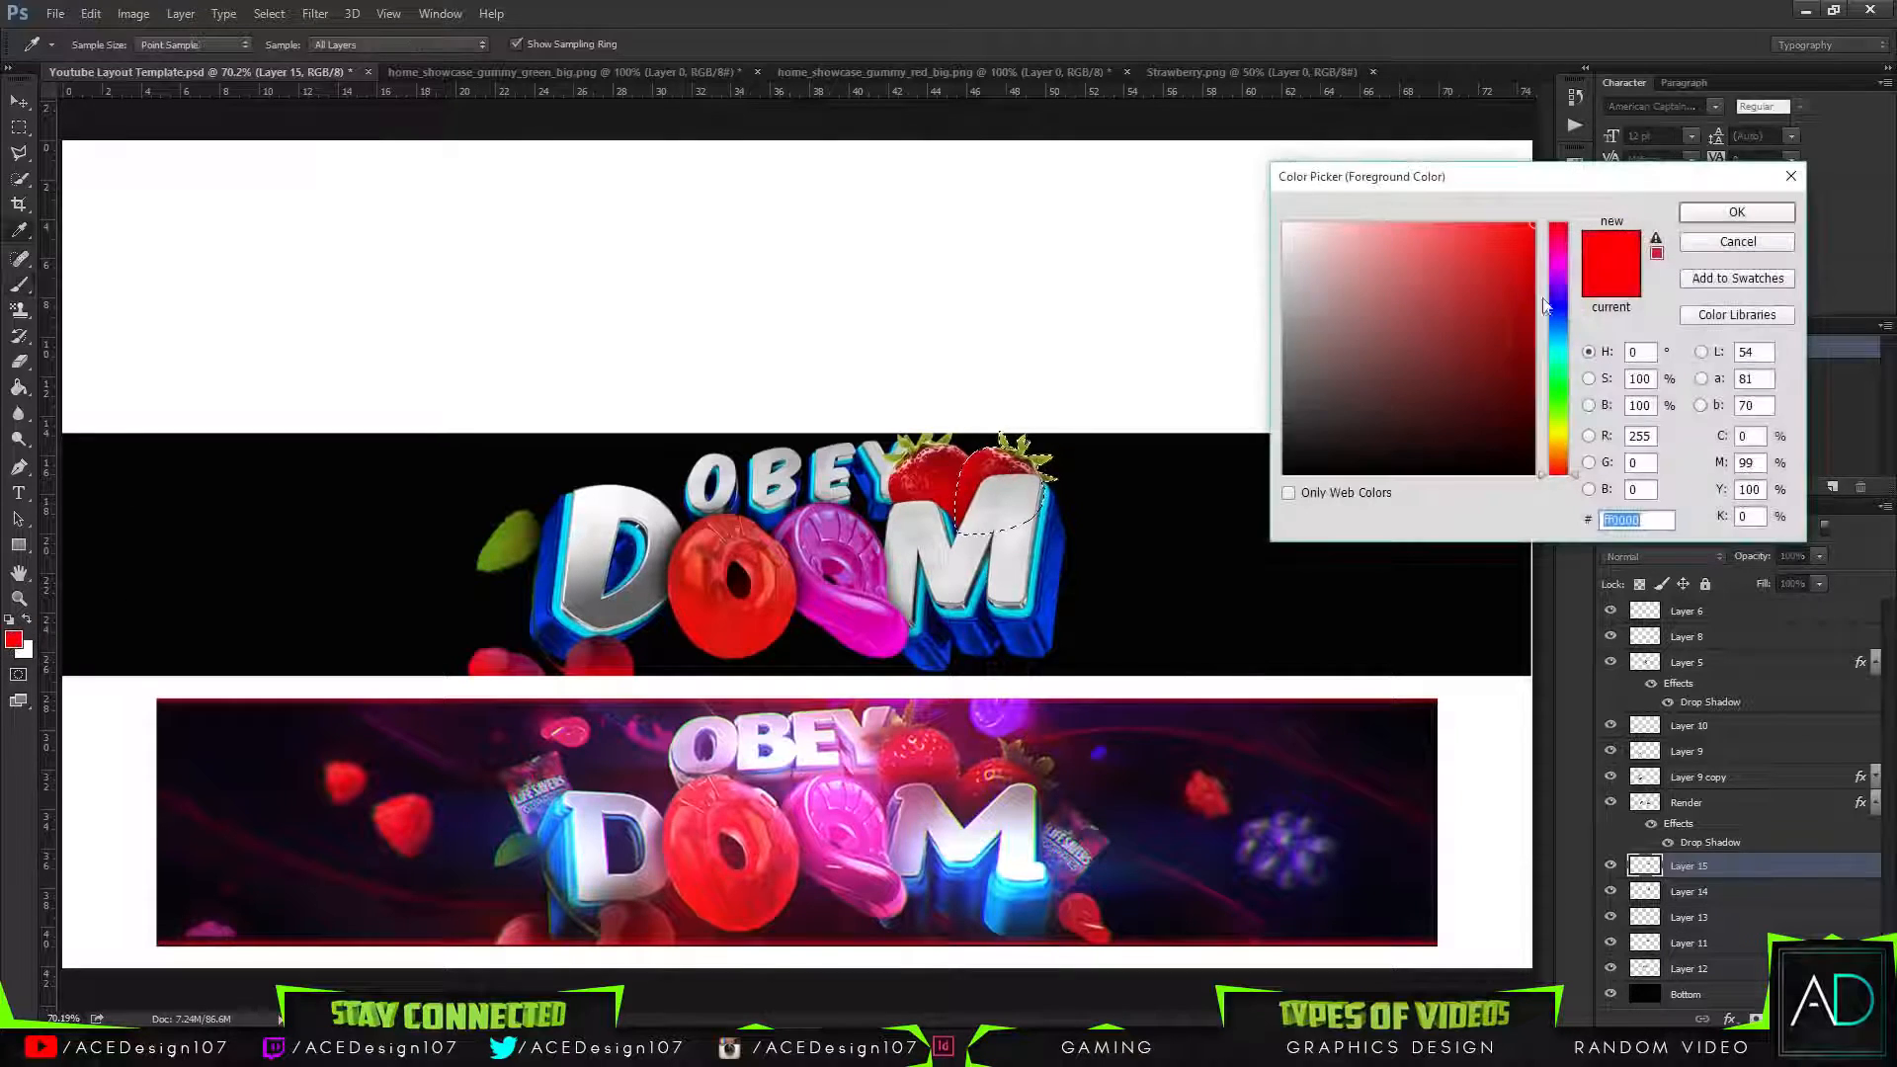
pyautogui.click(1567, 388)
pyautogui.click(1736, 212)
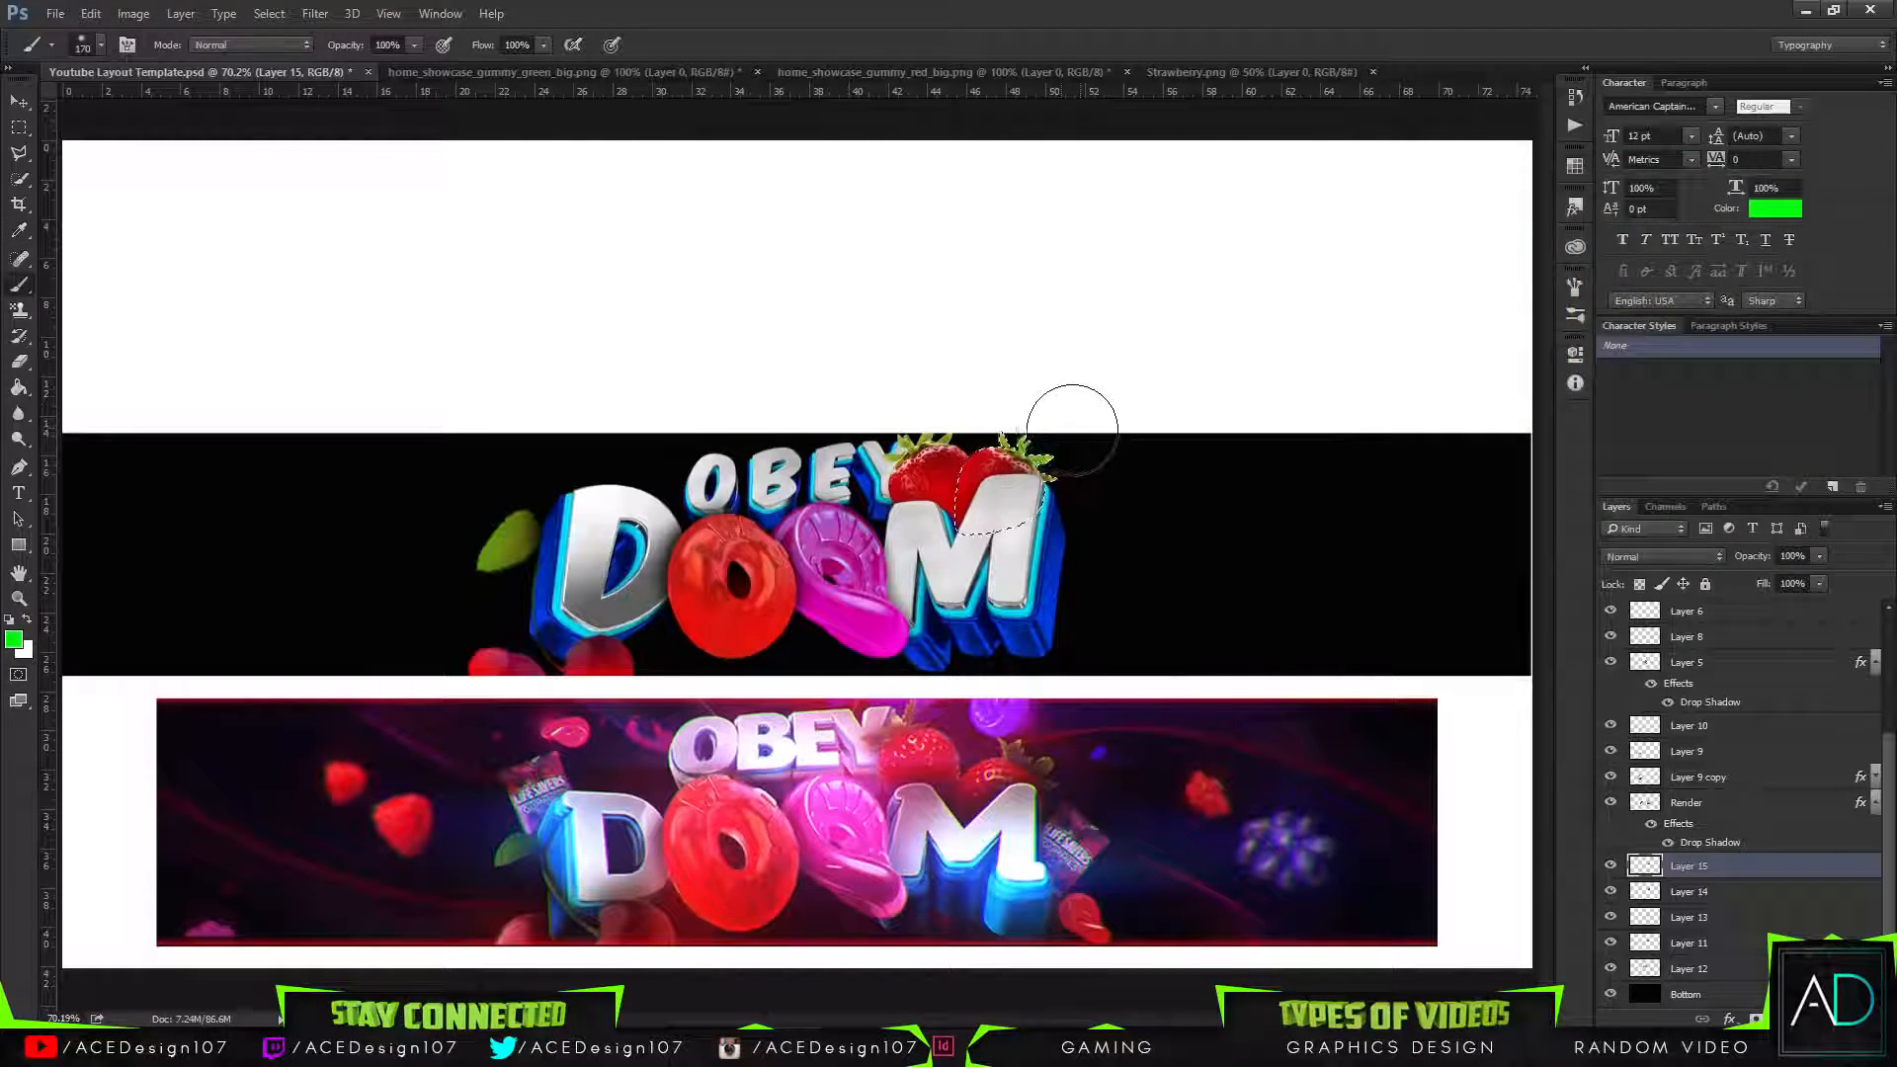
pyautogui.hotkey('ctrl', 'd')
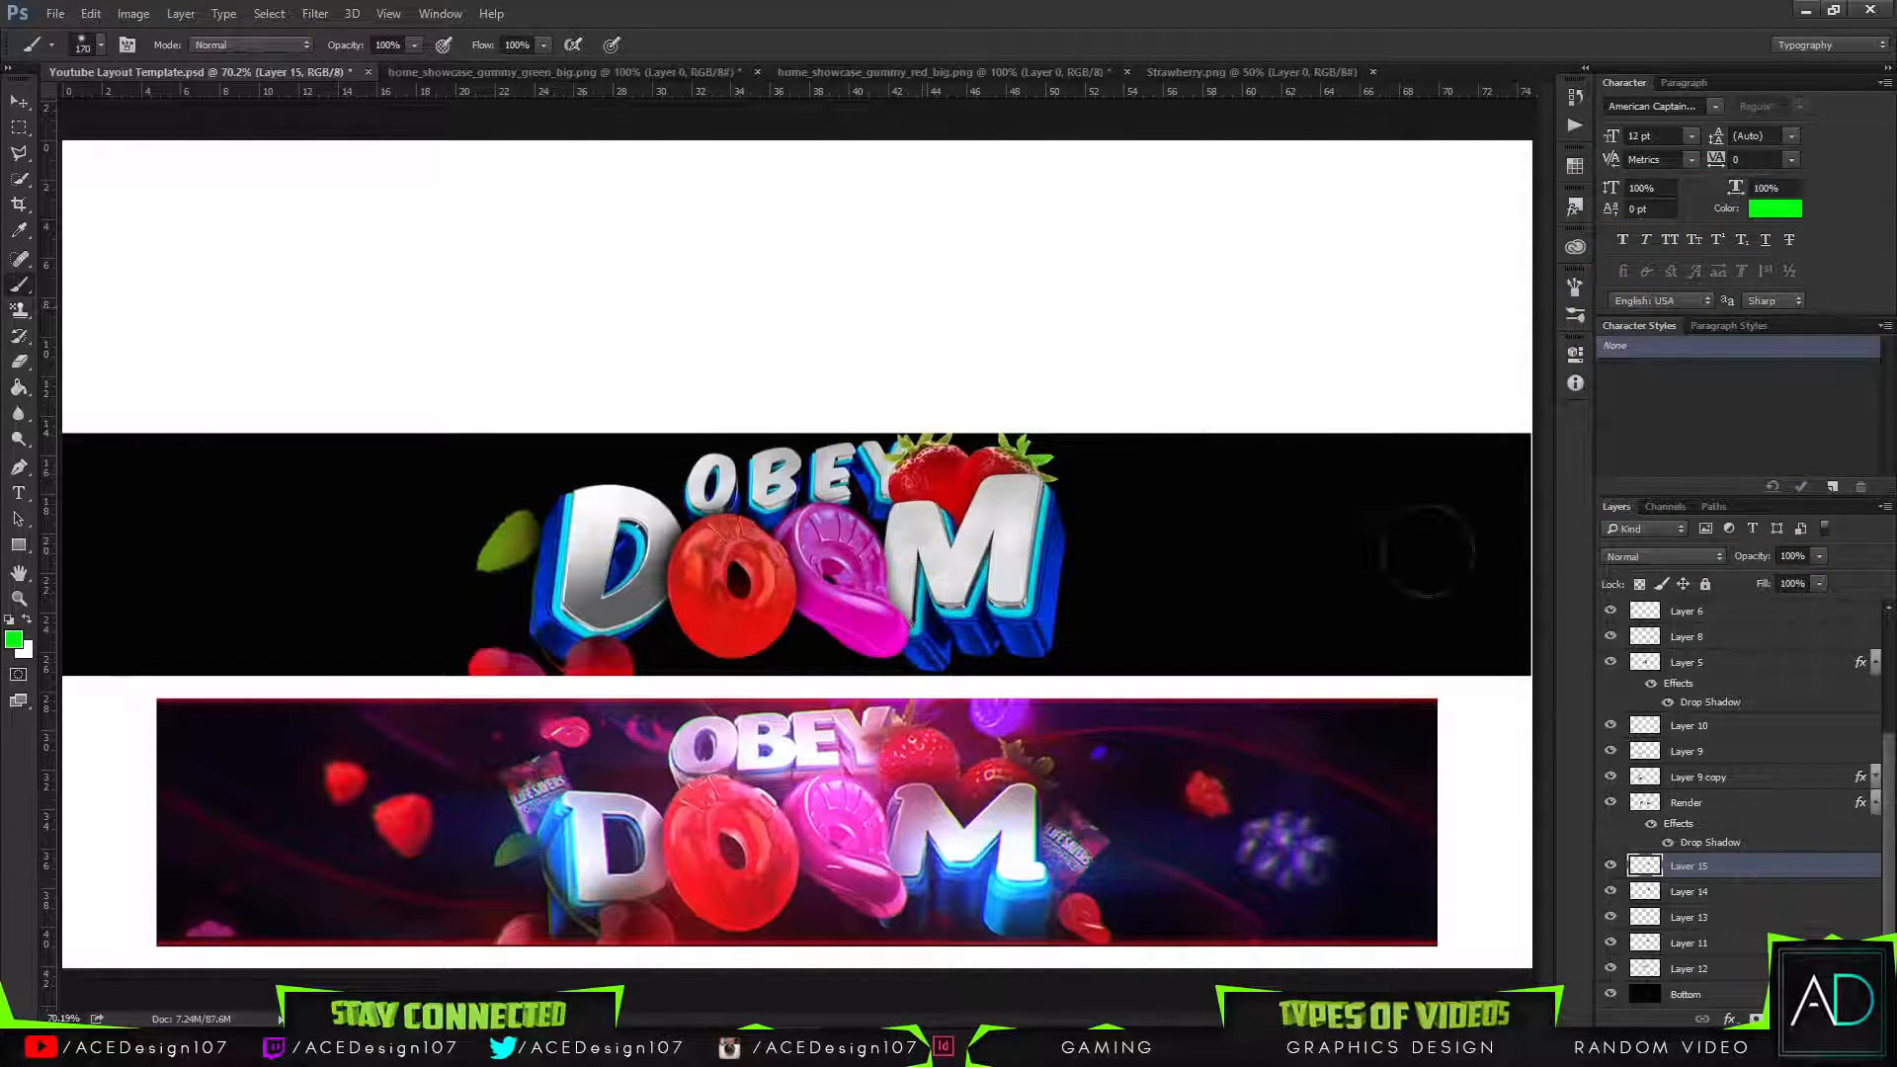
# On Layer 13, load the first strawberry's outline from Layer 11, brush green over its leaves, and deselect.
pyautogui.click(1690, 916)
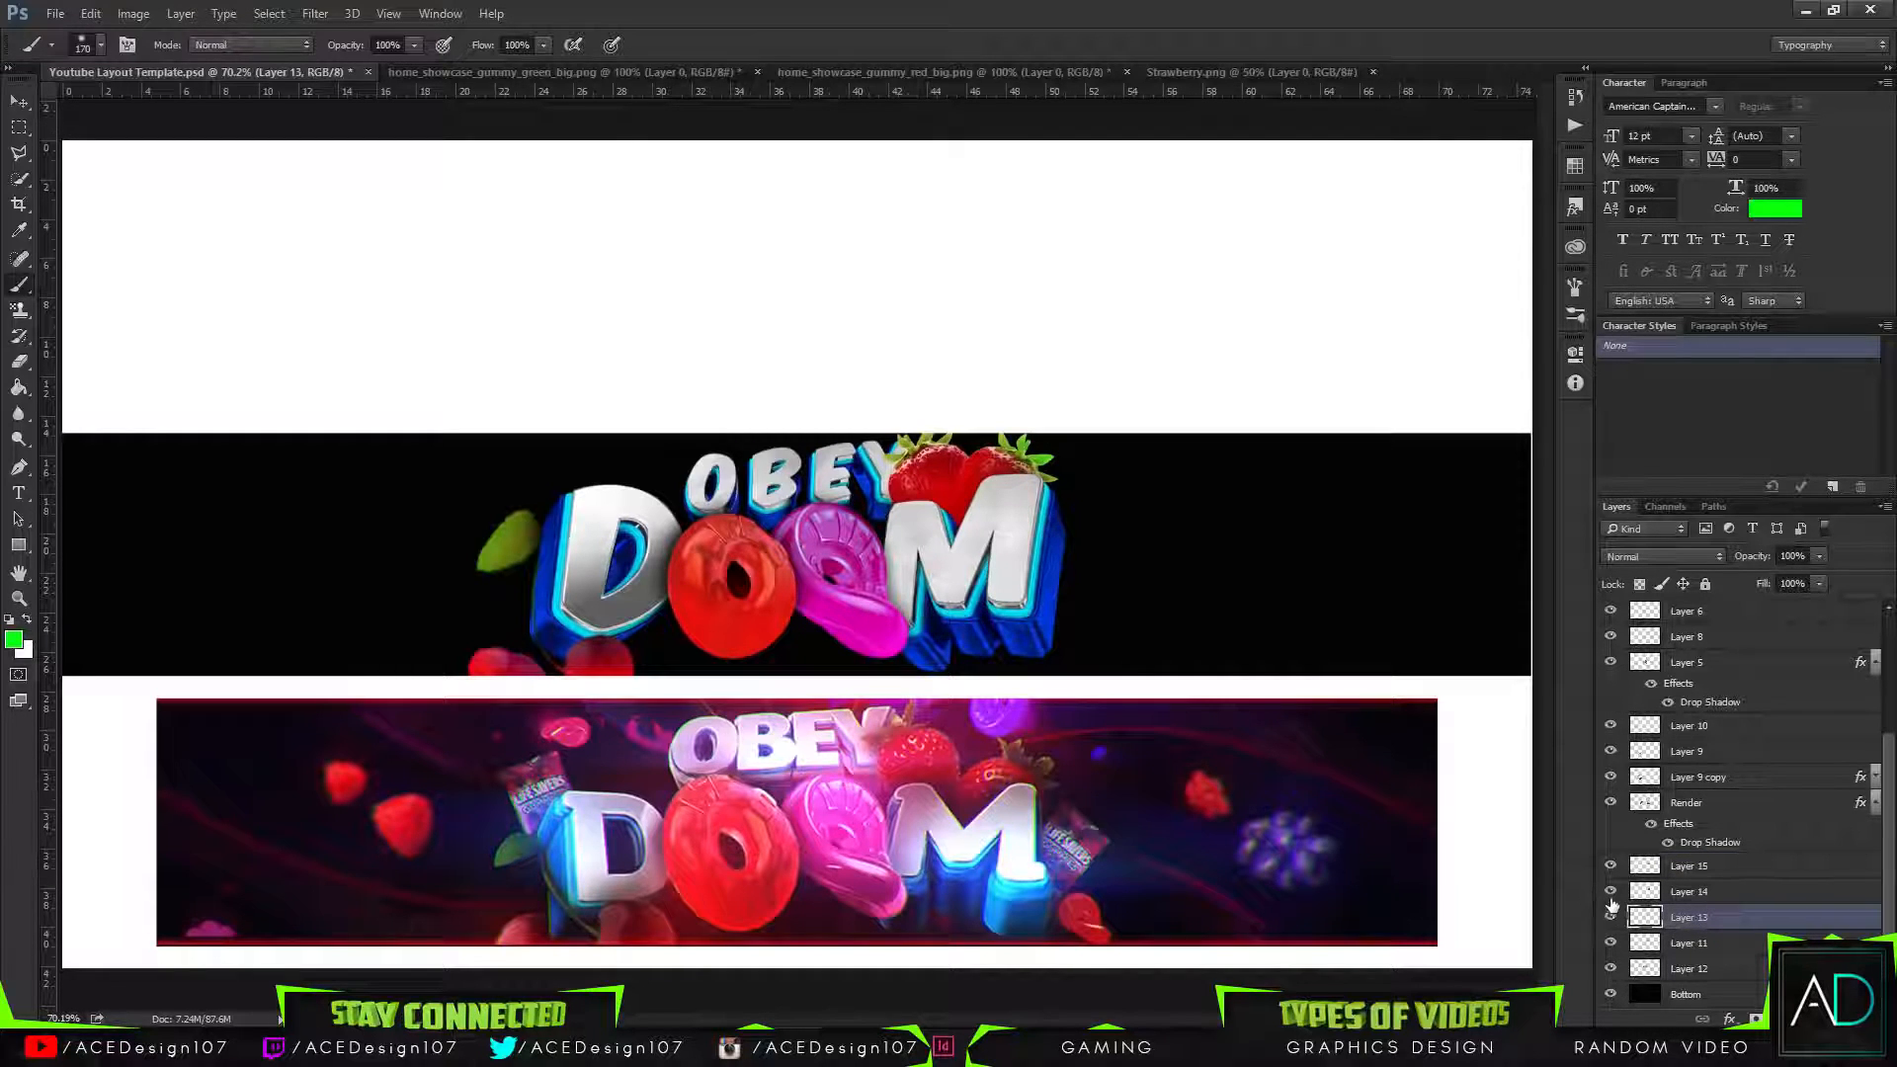
pyautogui.click(1611, 944)
pyautogui.click(1610, 944)
pyautogui.keyDown('ctrl'); pyautogui.click(1645, 943); pyautogui.keyUp('ctrl')
pyautogui.hotkey('ctrl', 'd')
pyautogui.hotkey('ctrl', 'shift', 'd')
# Set the Eraser brush size to 281 px with Layer 15 active.
pyautogui.click(1703, 893)
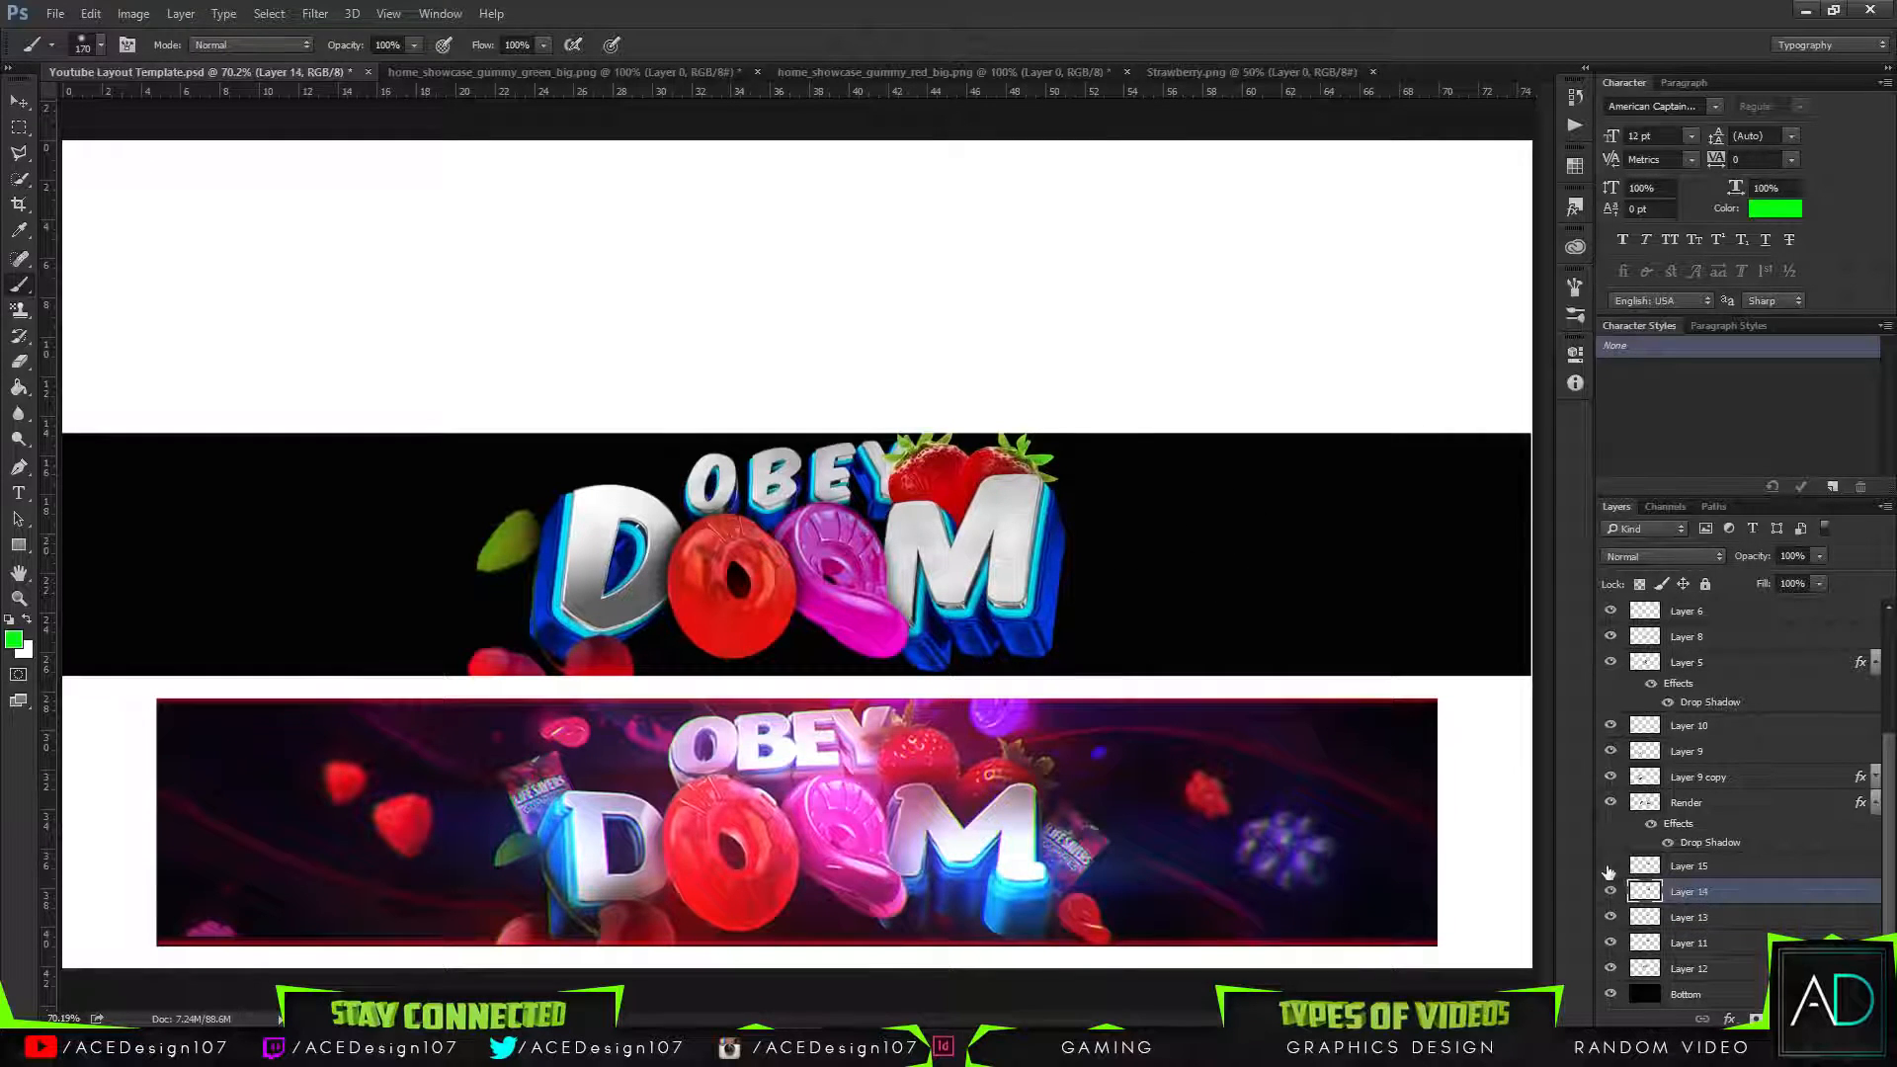
pyautogui.click(1690, 866)
pyautogui.press('e')
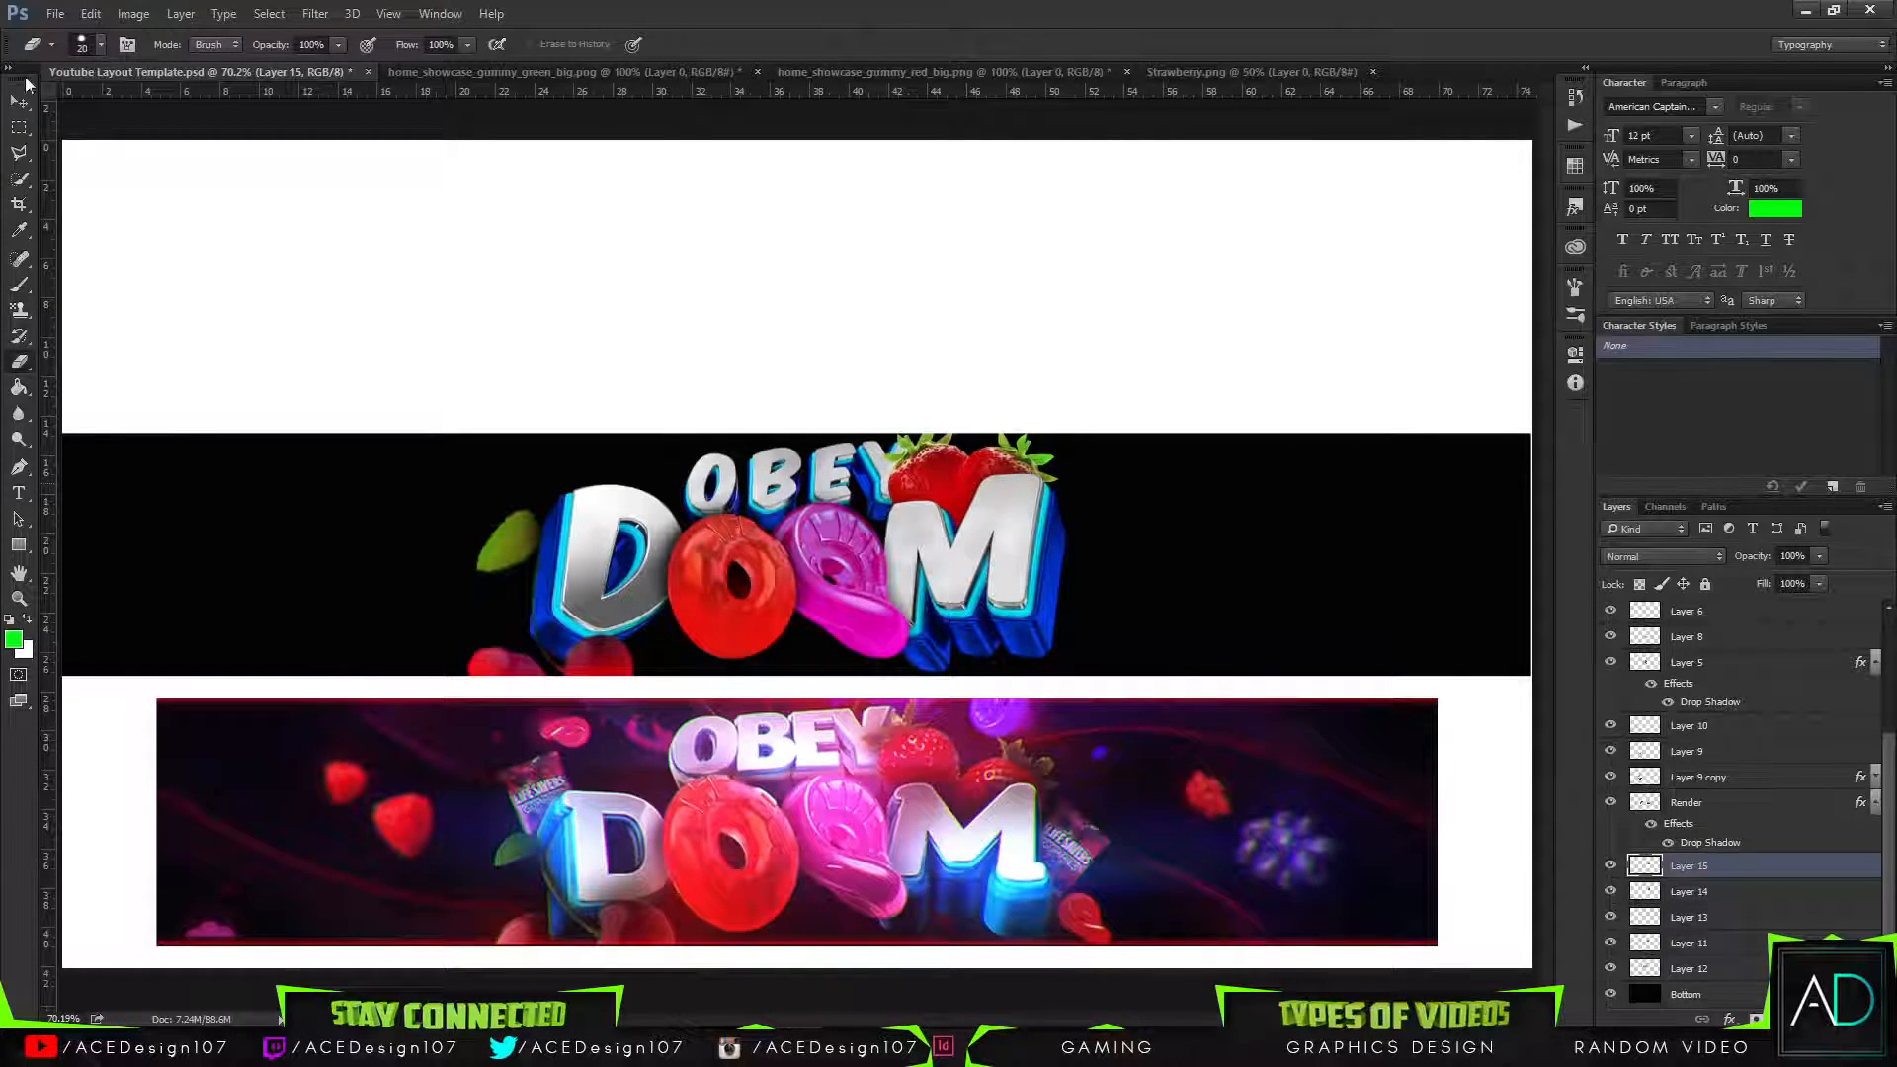
pyautogui.click(104, 47)
pyautogui.moveTo(205, 103); pyautogui.dragTo(197, 101)
pyautogui.click(805, 5)
pyautogui.click(102, 46)
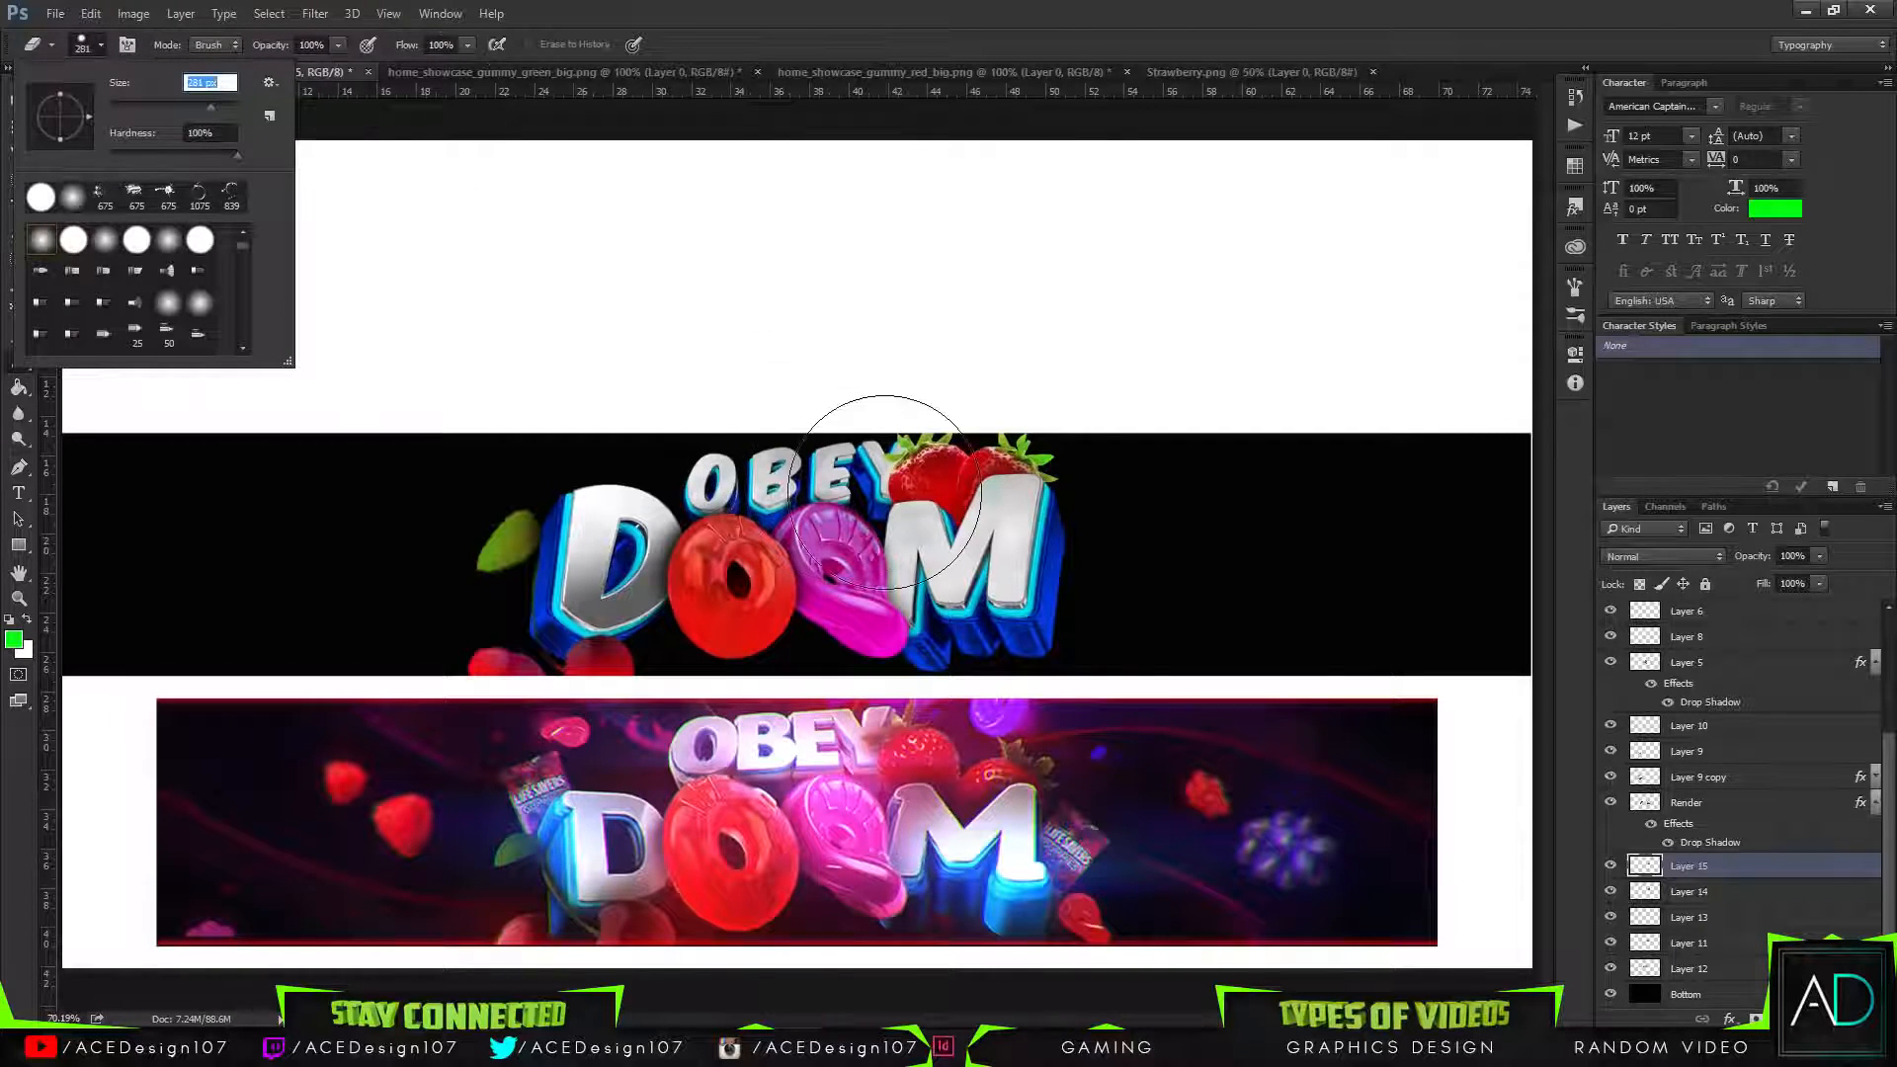
pyautogui.click(881, 492)
pyautogui.click(102, 46)
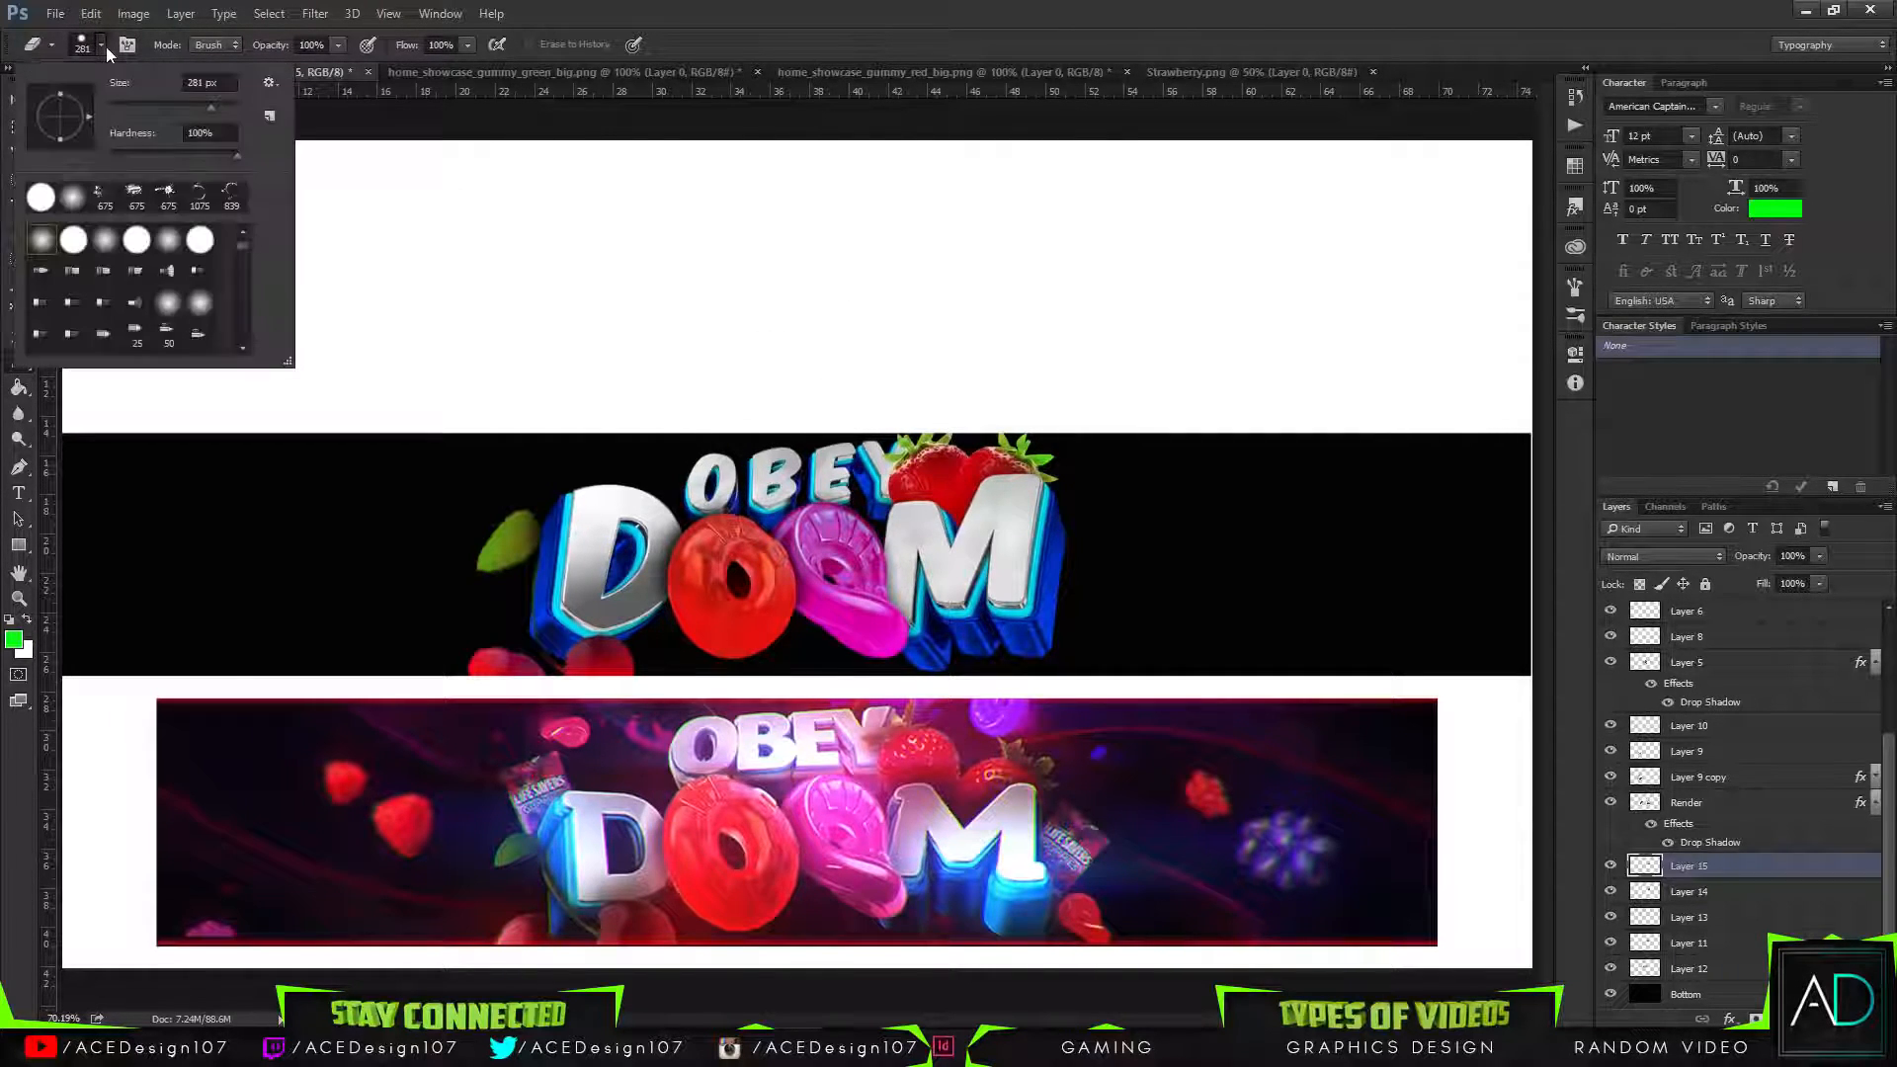
pyautogui.click(862, 504)
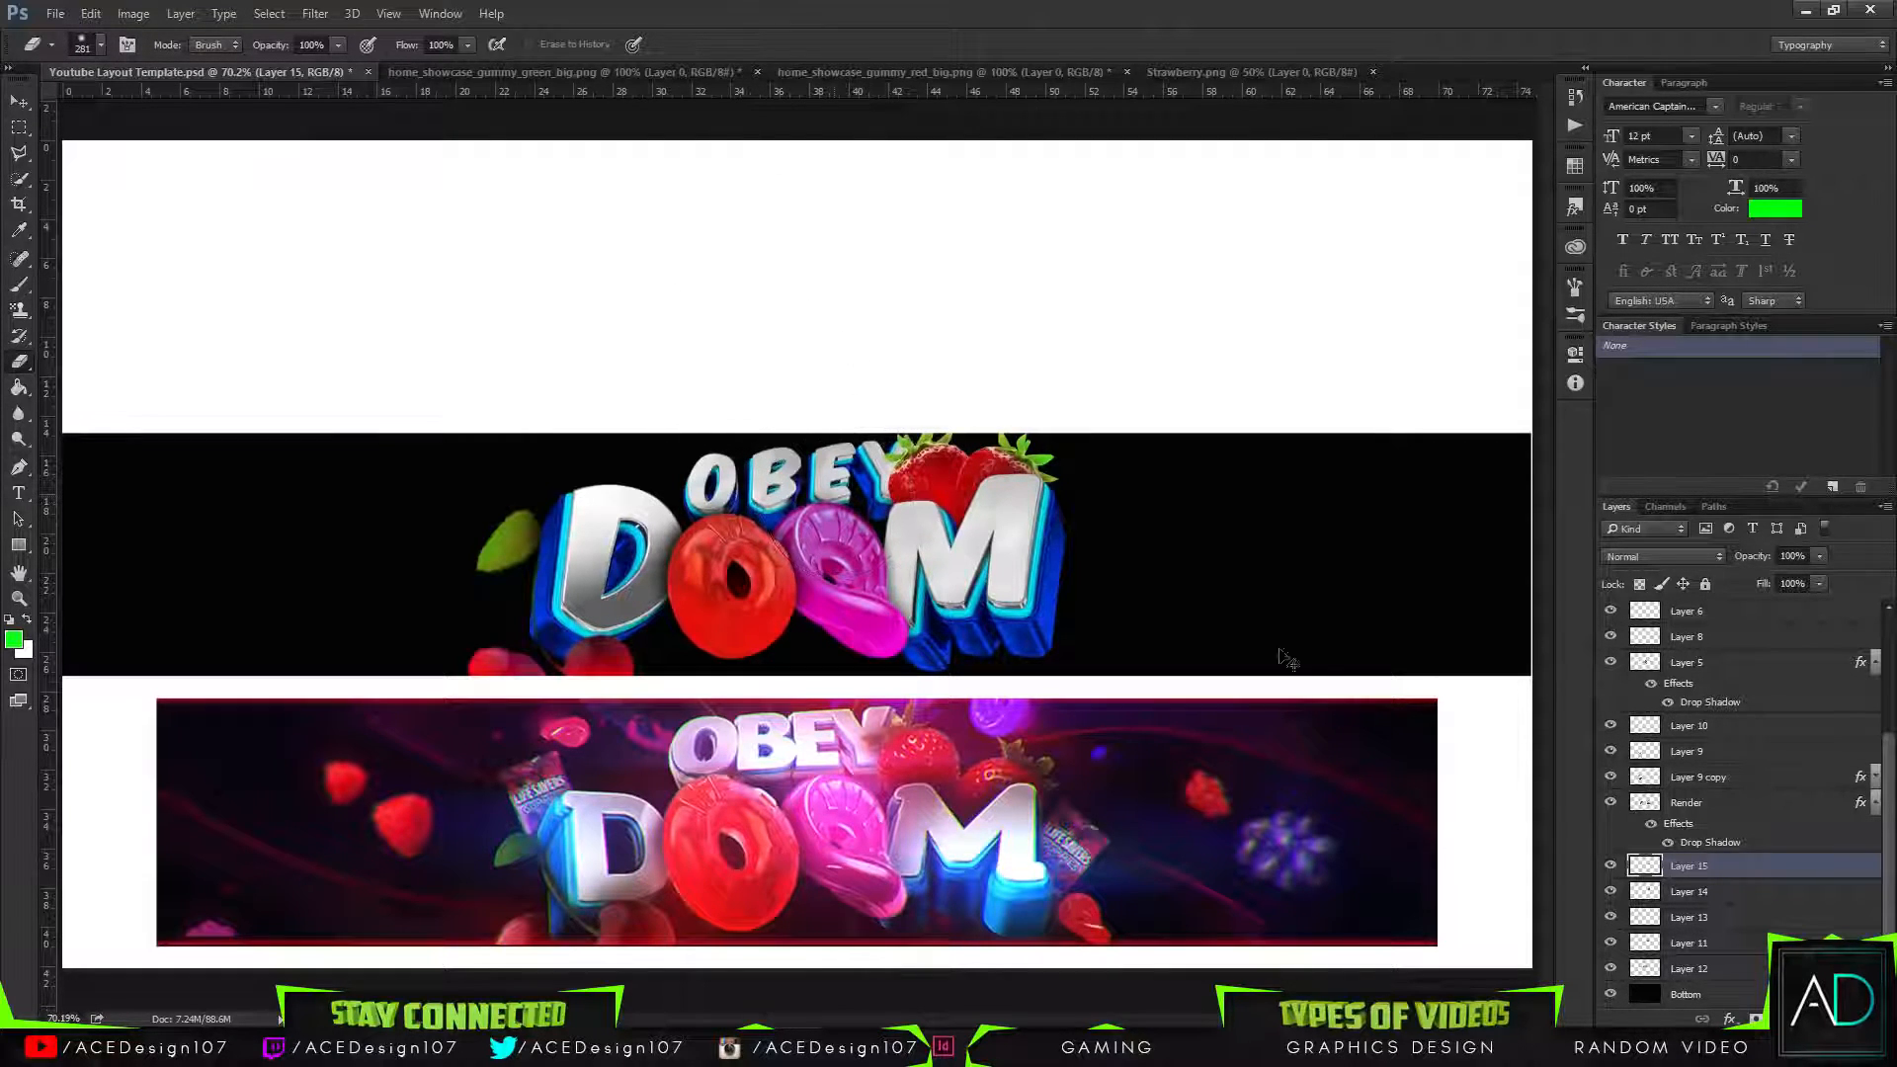
# Toggle the visibility of Layers 13 and 14 to examine which strawberry parts each one holds.
pyautogui.click(1734, 892)
pyautogui.click(1614, 897)
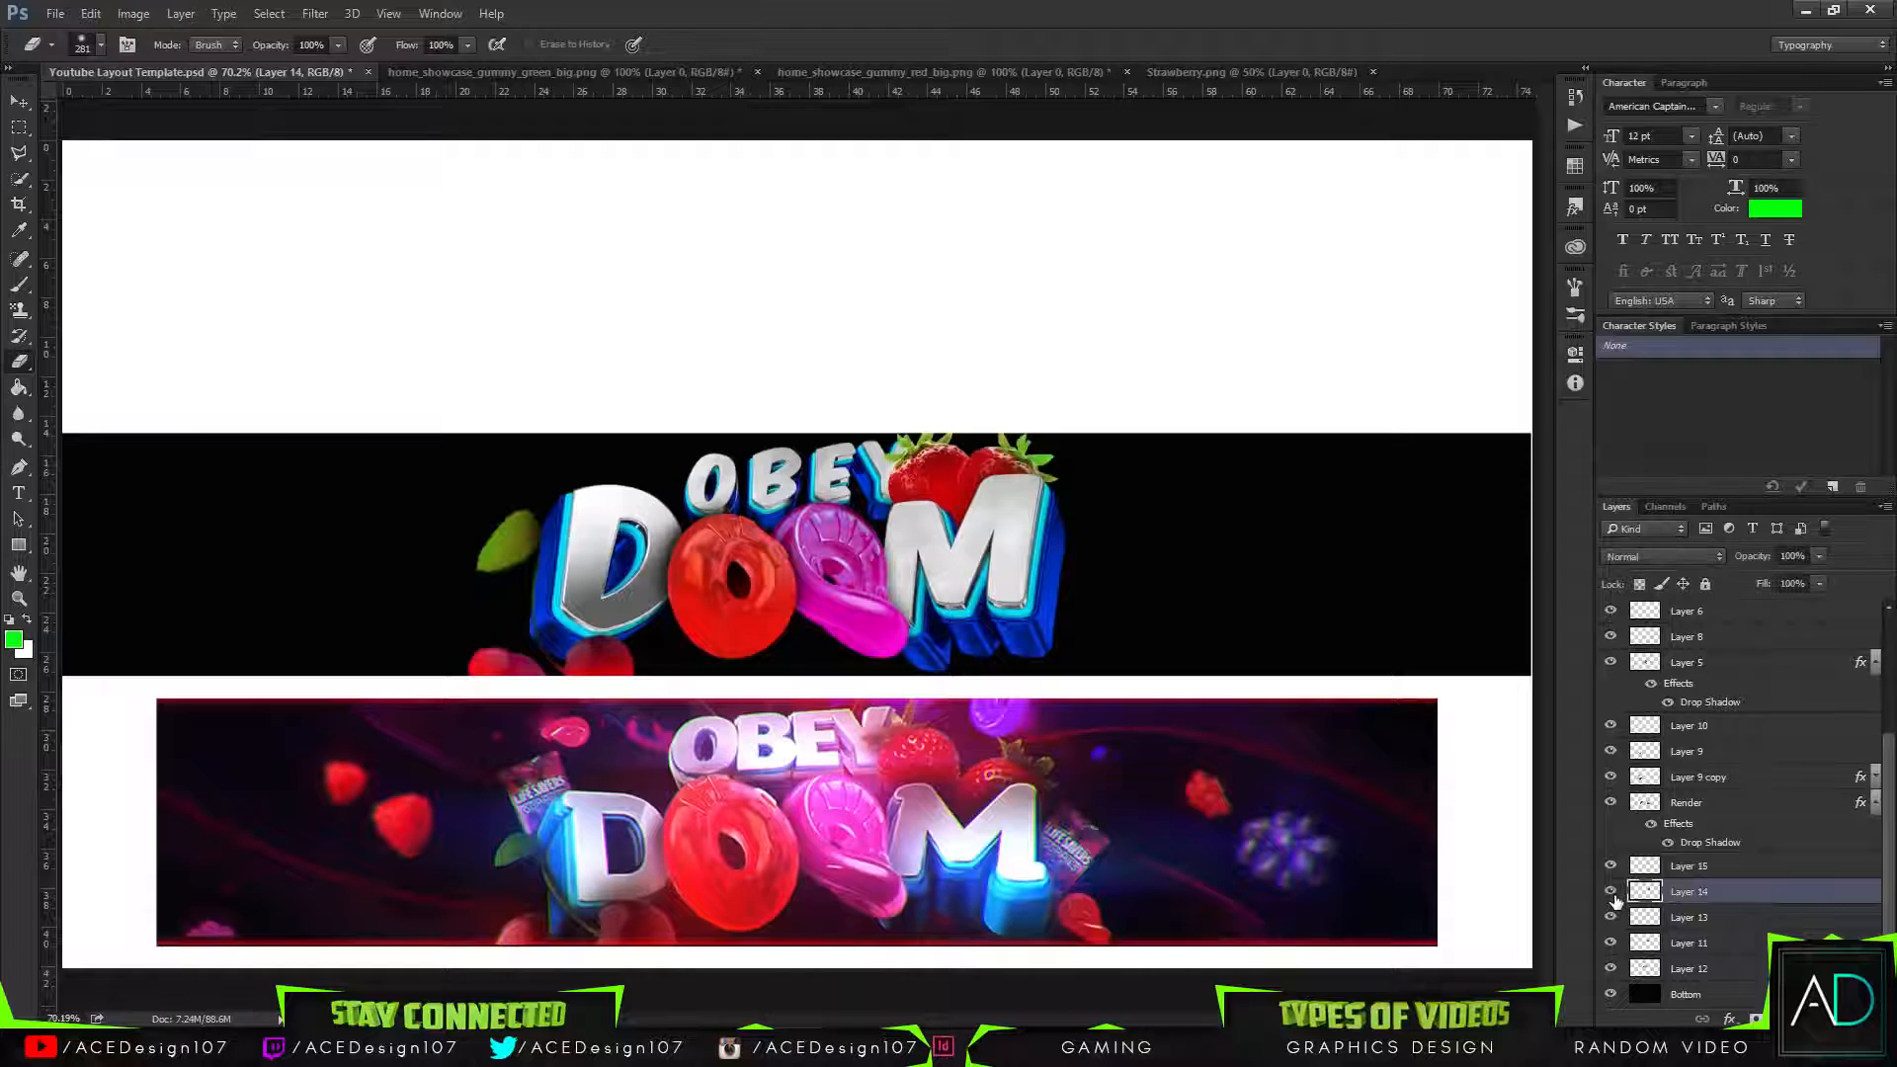
pyautogui.click(1717, 916)
pyautogui.click(1610, 919)
pyautogui.click(1611, 918)
pyautogui.moveTo(1611, 915); pyautogui.dragTo(1610, 903)
pyautogui.click(1611, 912)
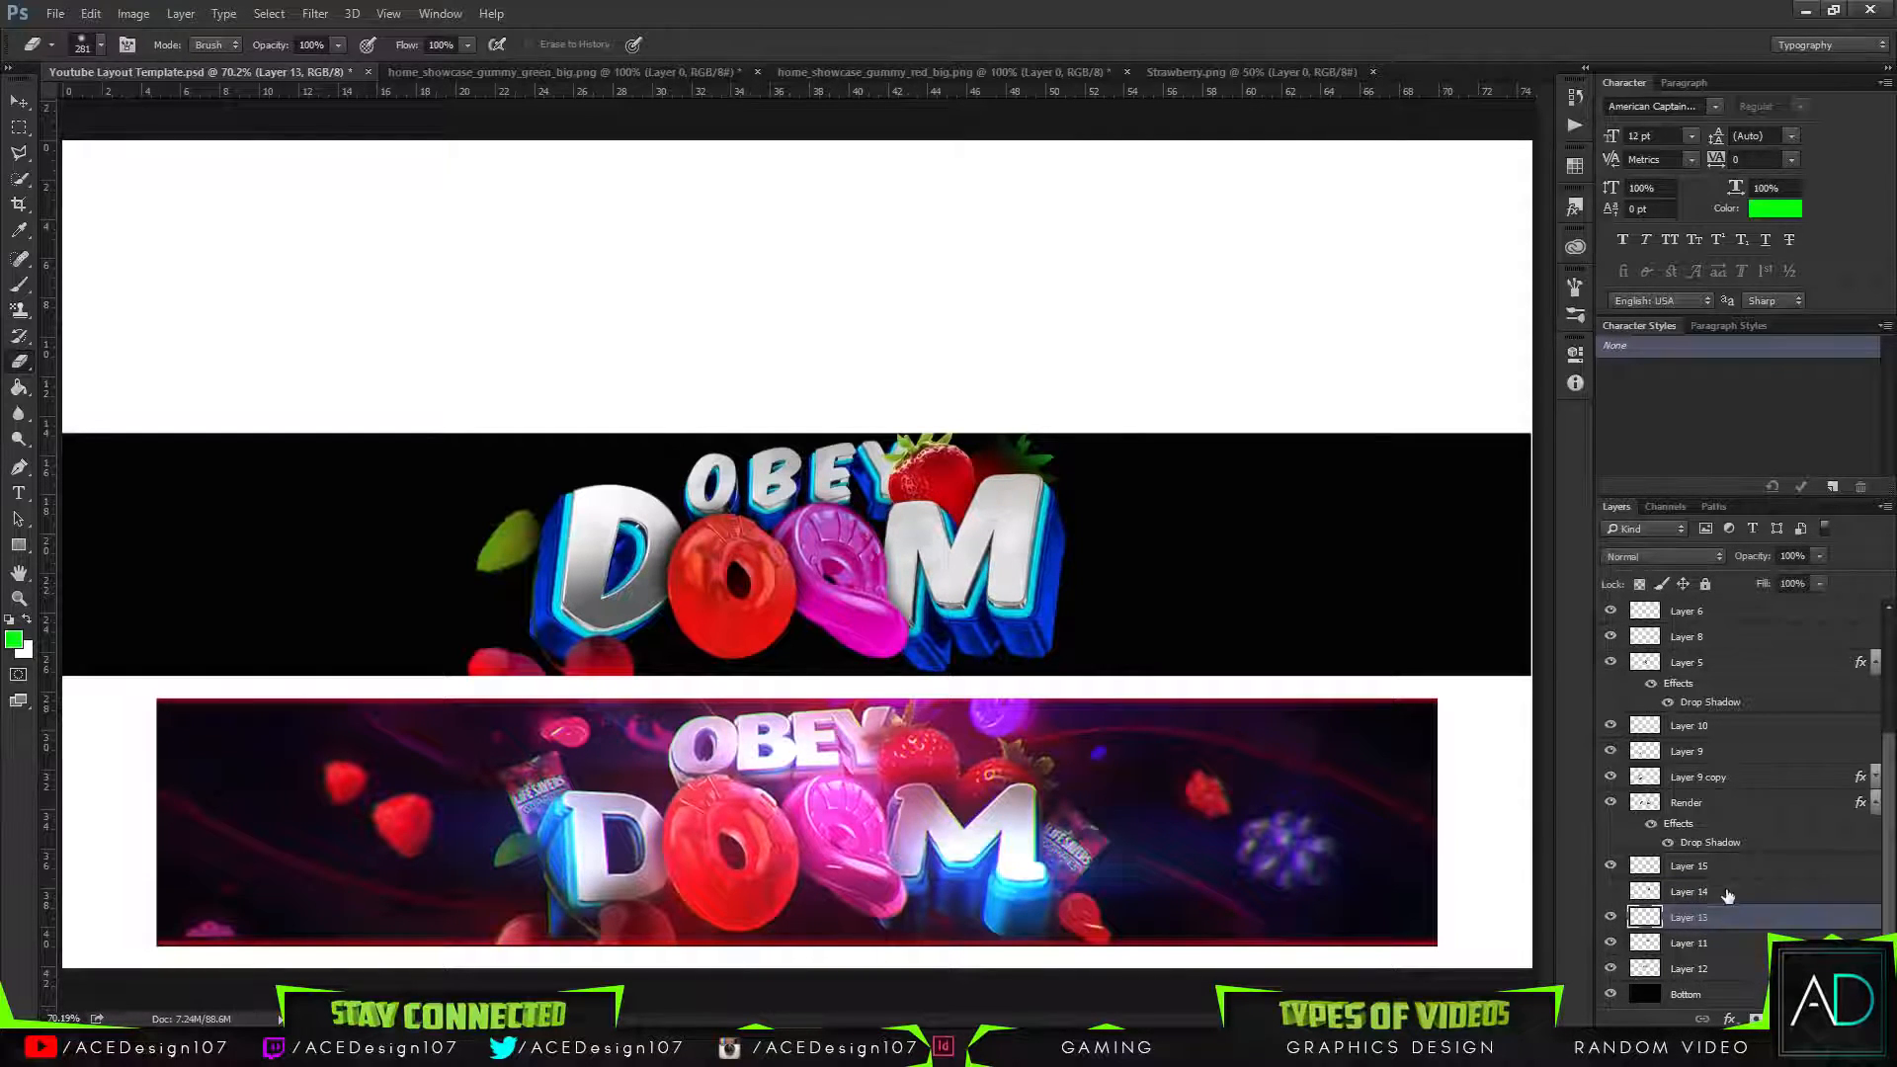
pyautogui.click(1724, 896)
pyautogui.click(1610, 891)
# Add a drop shadow to the second strawberry's Layer 14 with a 27 px size and reduced opacity.
pyautogui.rightClick(1723, 894)
pyautogui.click(1514, 141)
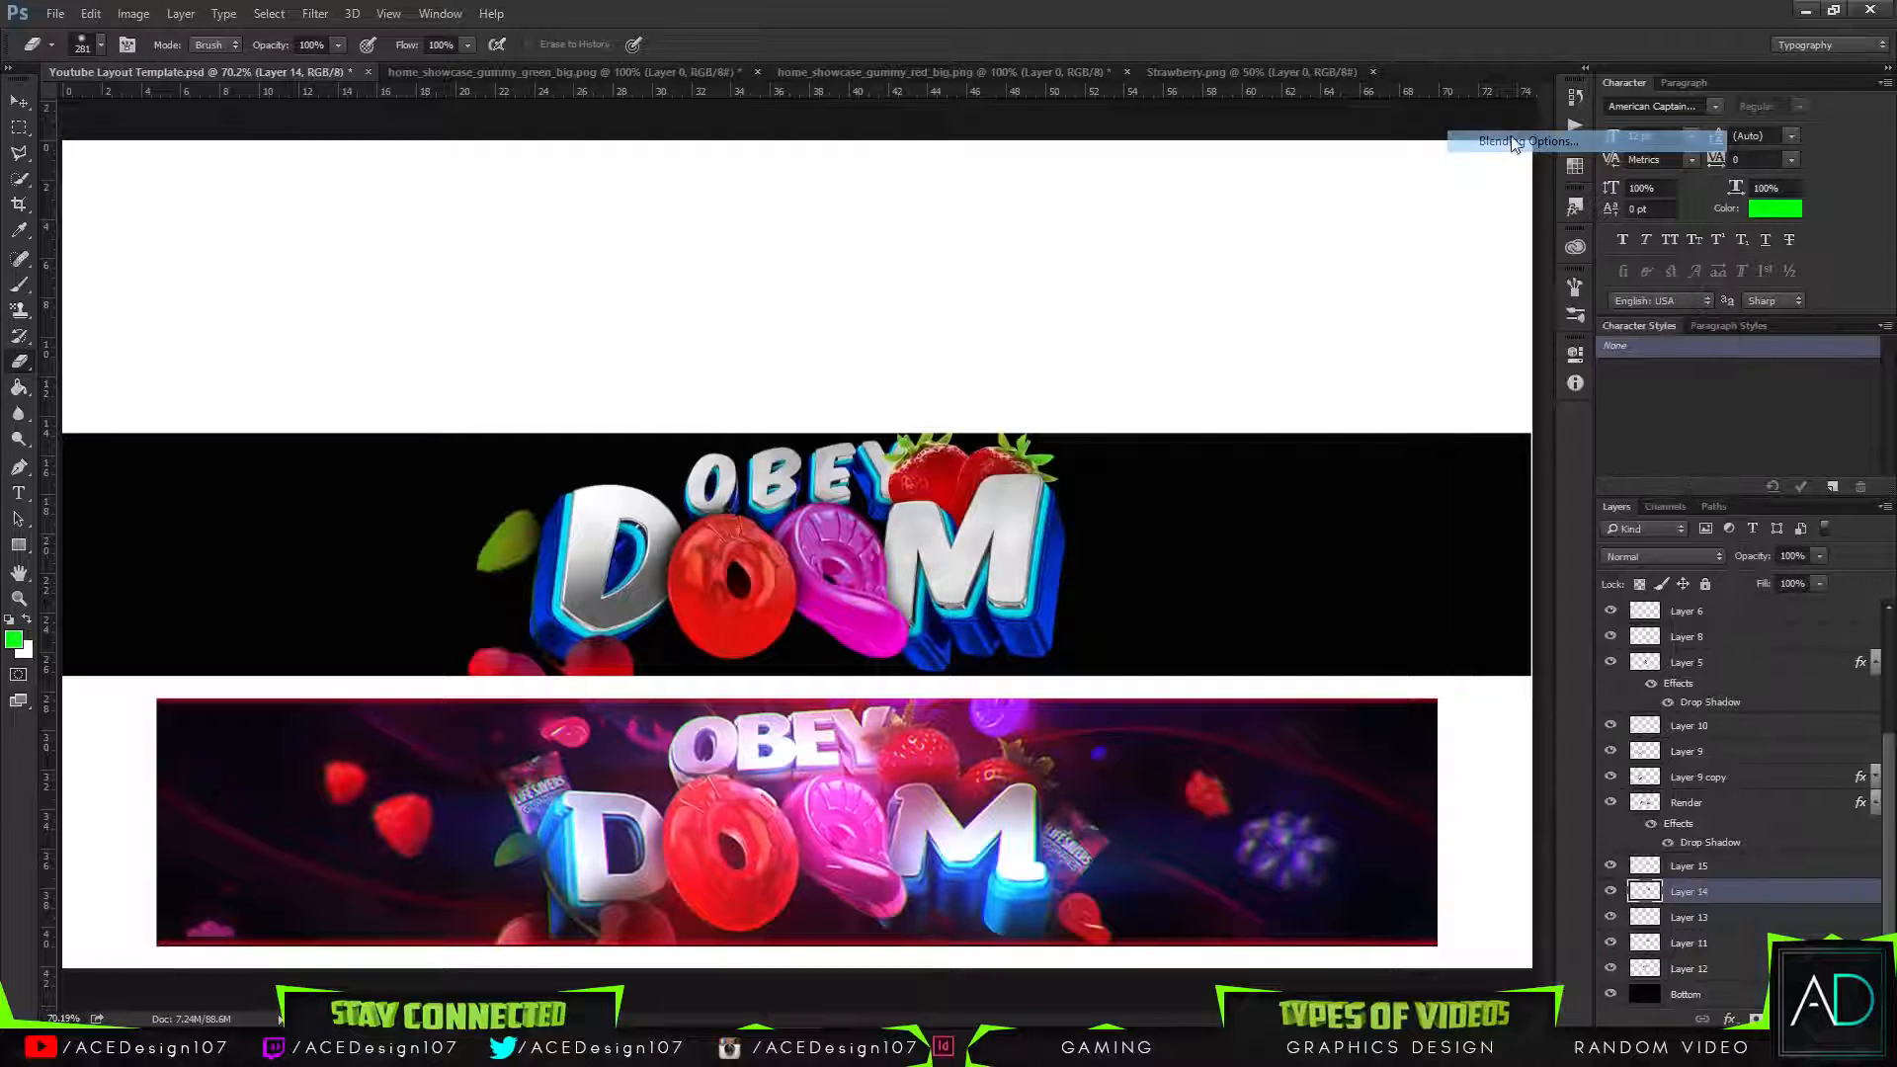
pyautogui.click(1176, 594)
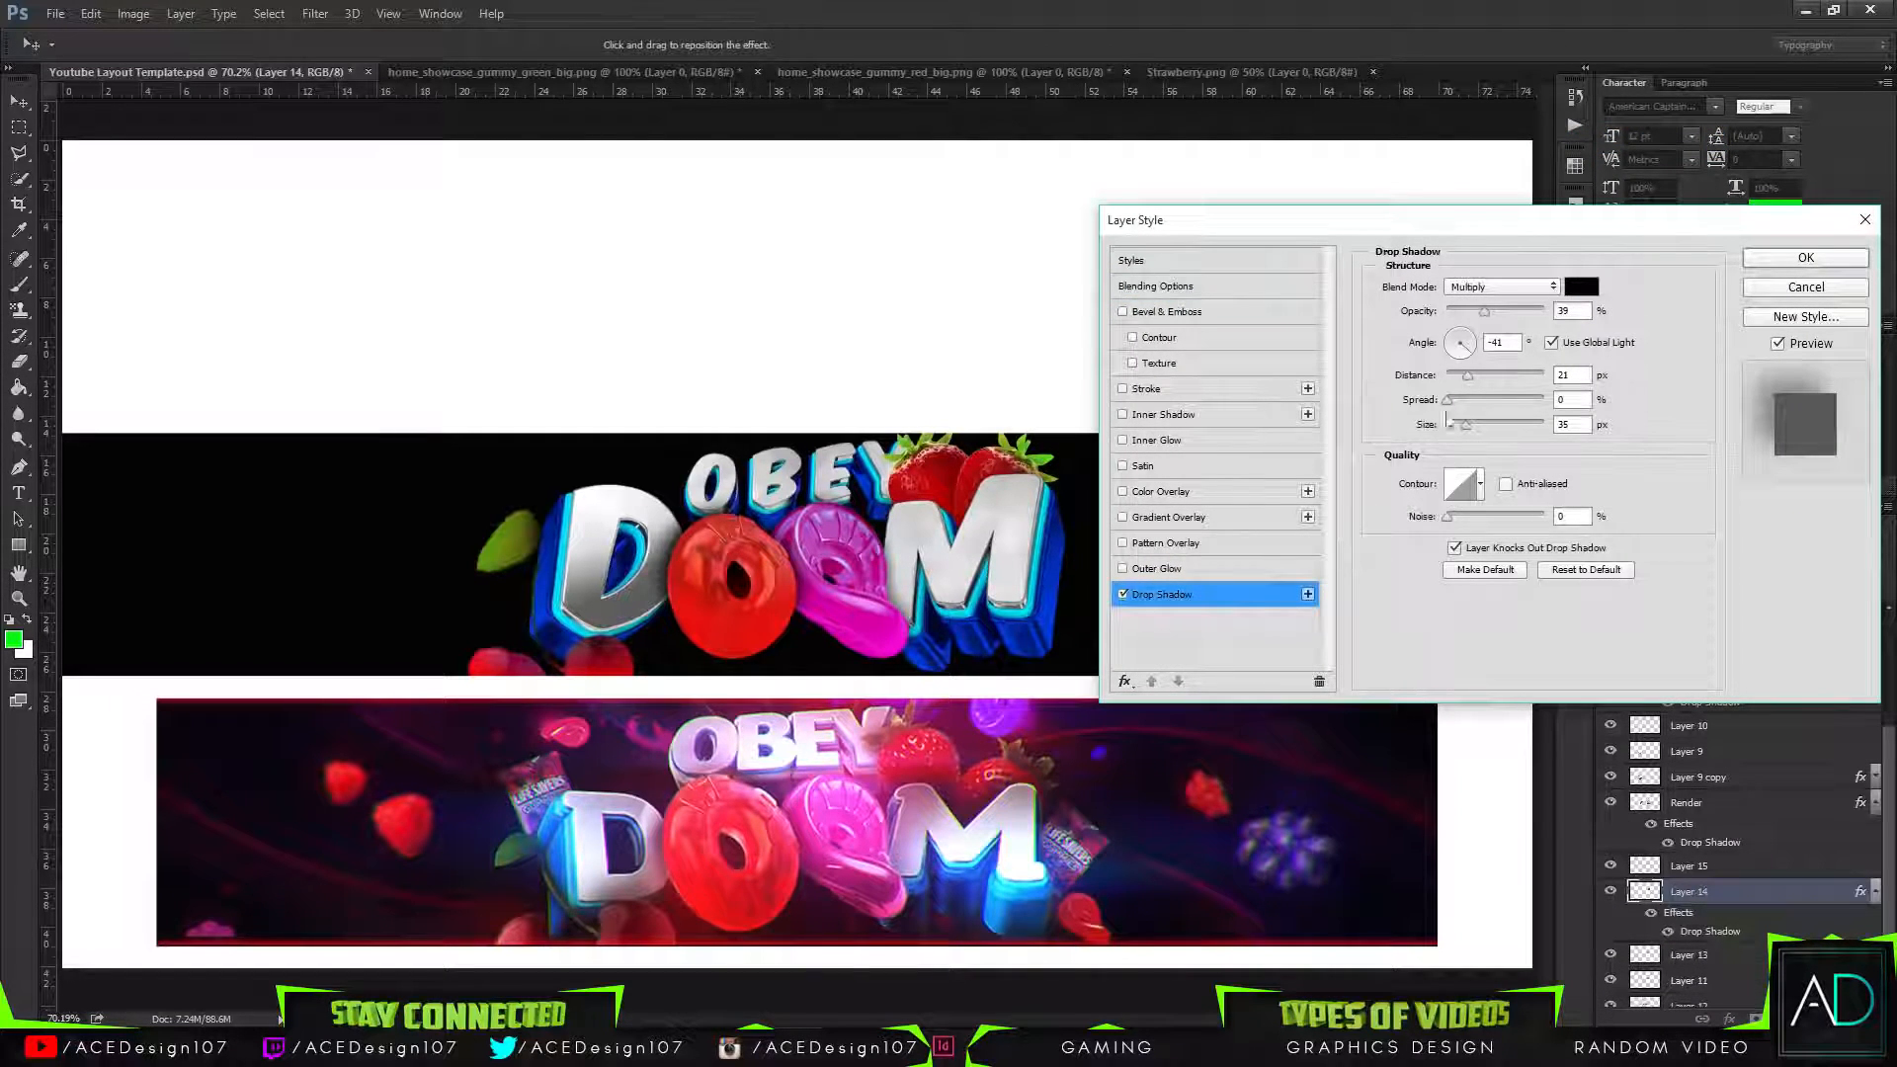
pyautogui.moveTo(1462, 428); pyautogui.dragTo(1462, 424)
pyautogui.moveTo(1482, 315); pyautogui.dragTo(1469, 319)
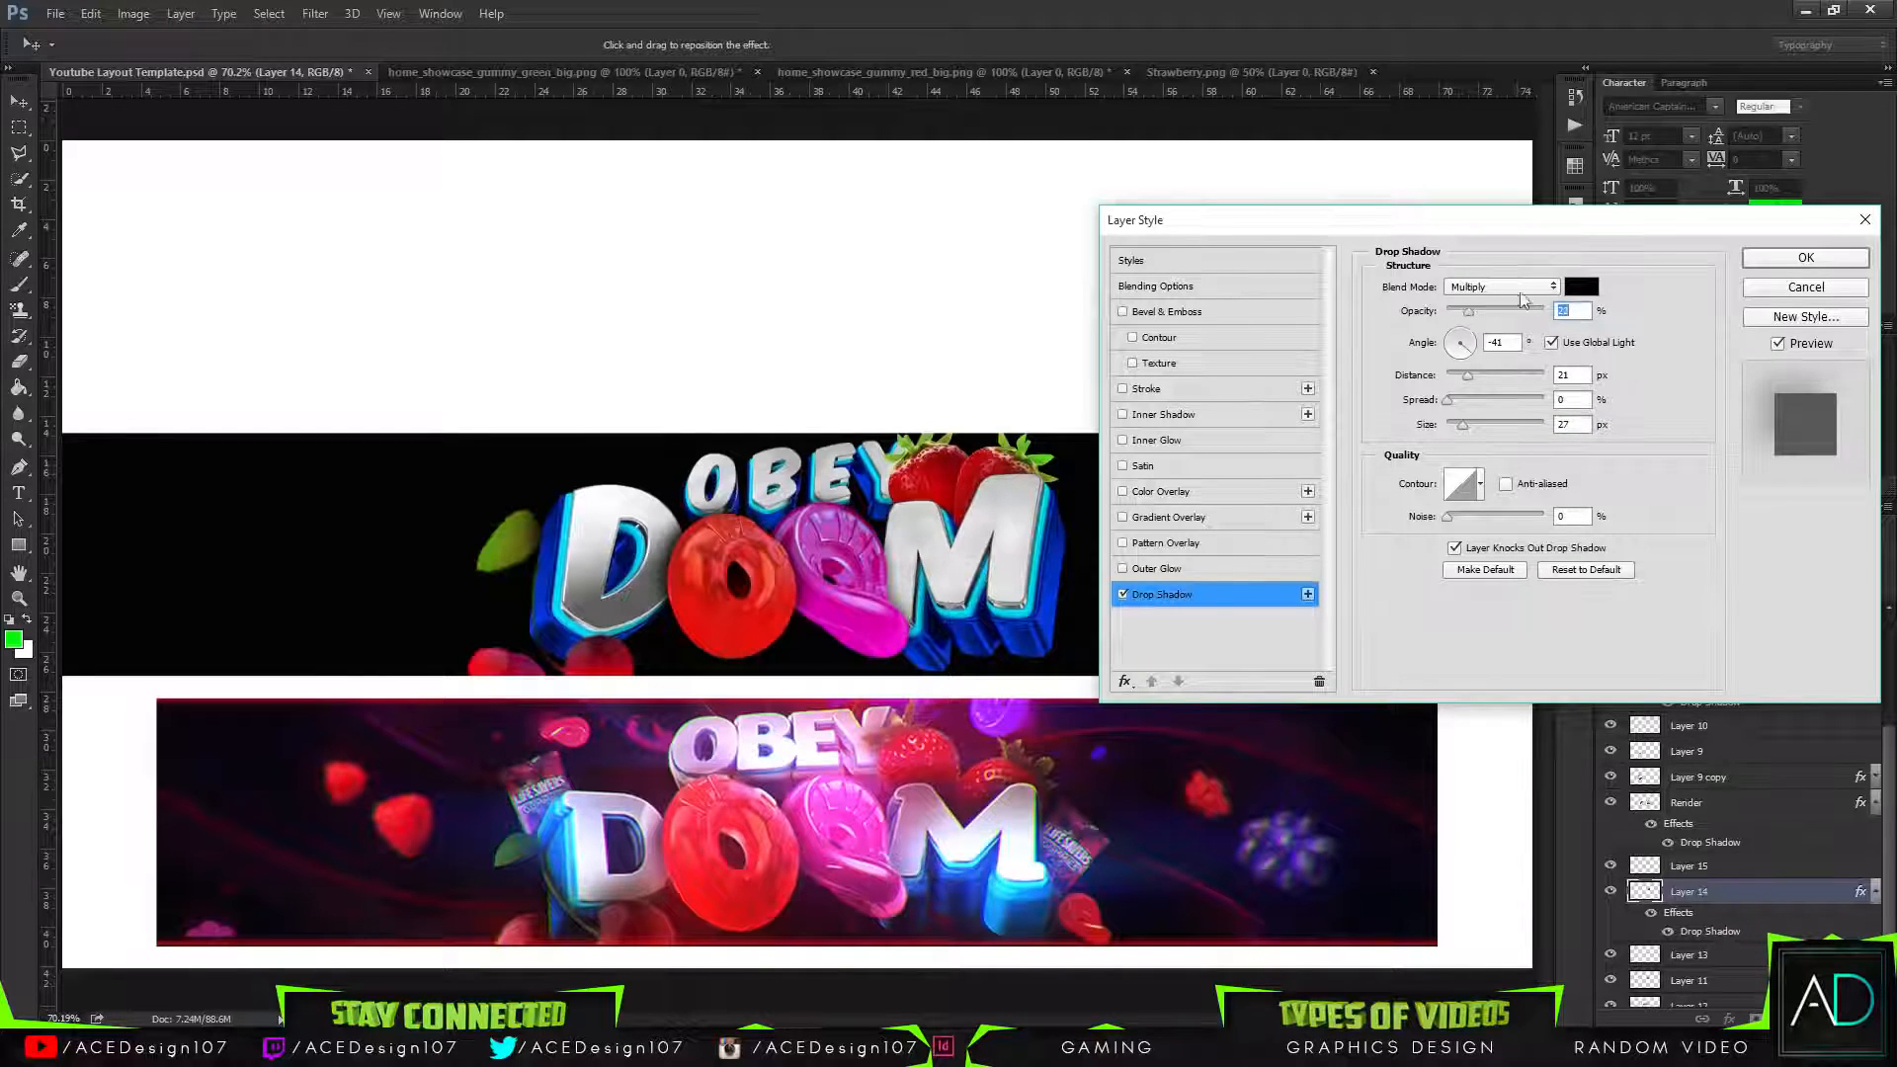
pyautogui.click(1768, 258)
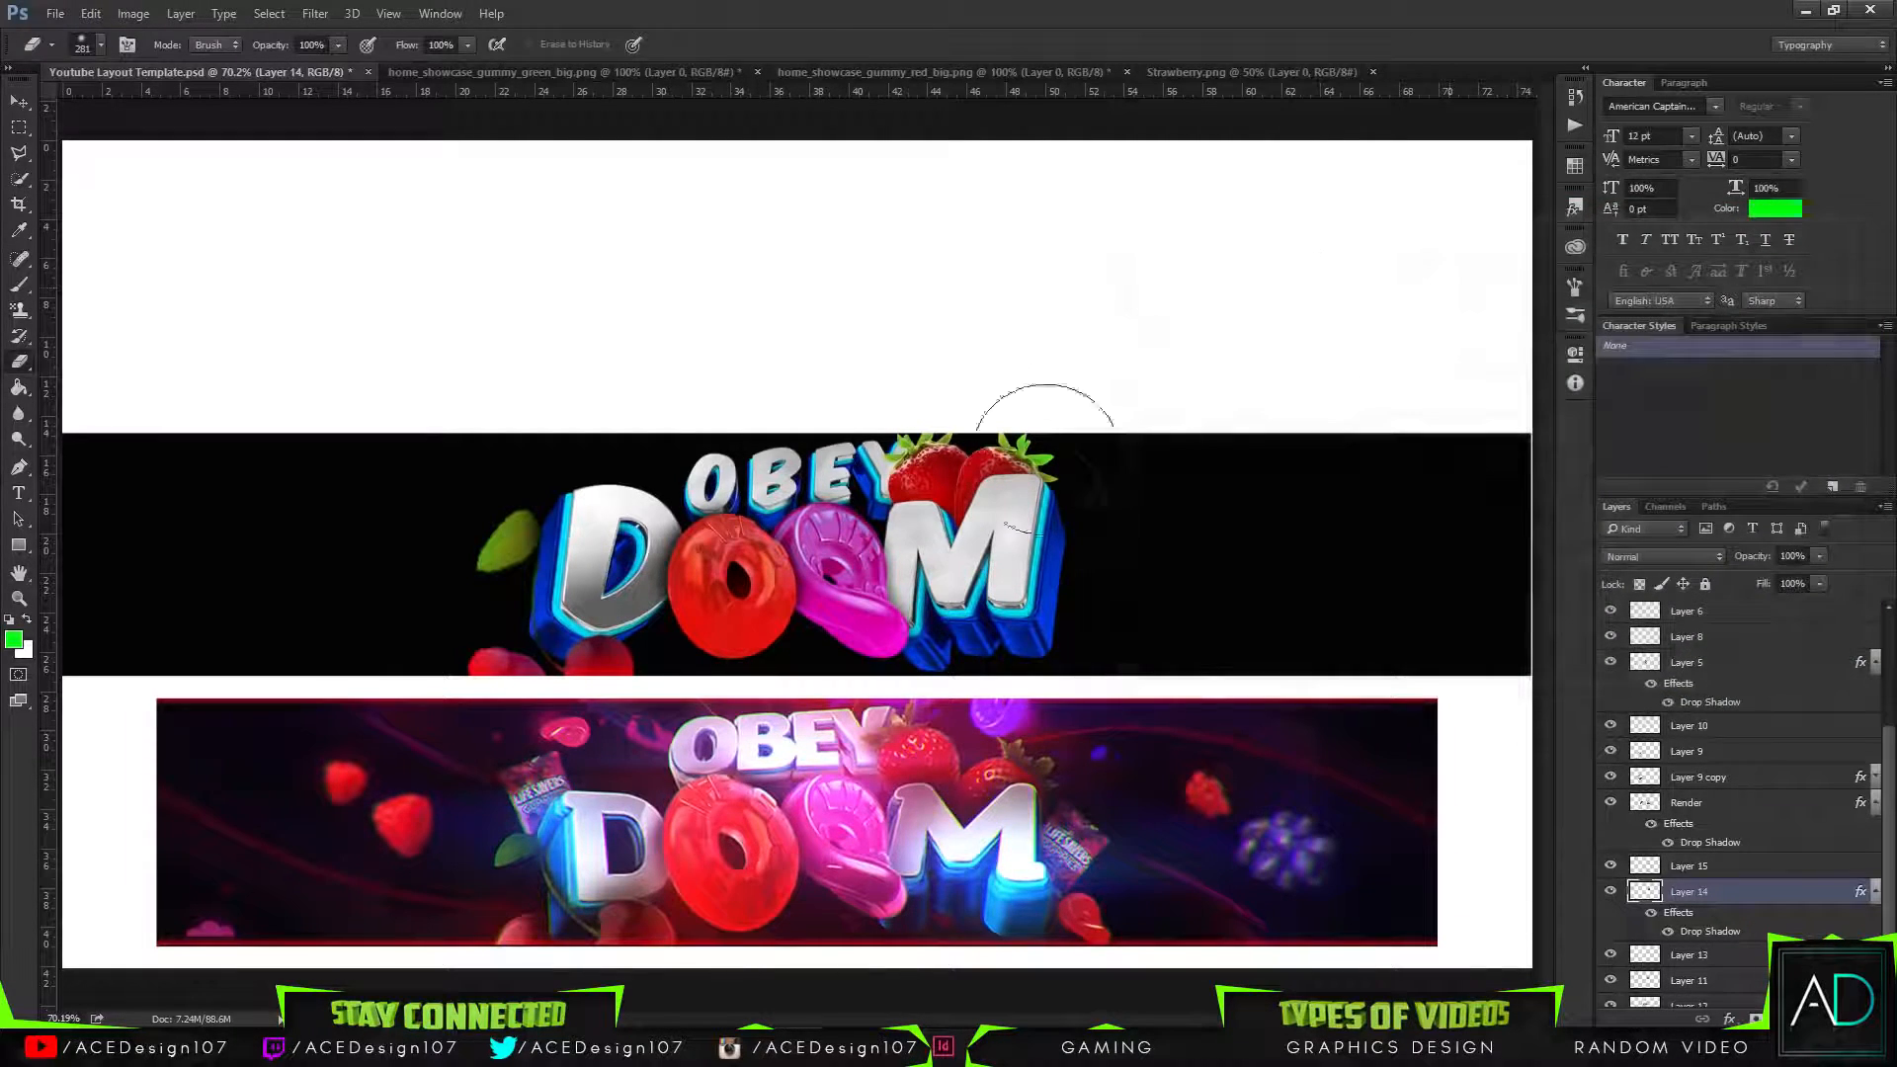
# Soften Layer 14's drop shadow to 12% opacity, 0 px distance and 18 px size, with an increased spread.
pyautogui.rightClick(1736, 894)
pyautogui.click(1532, 141)
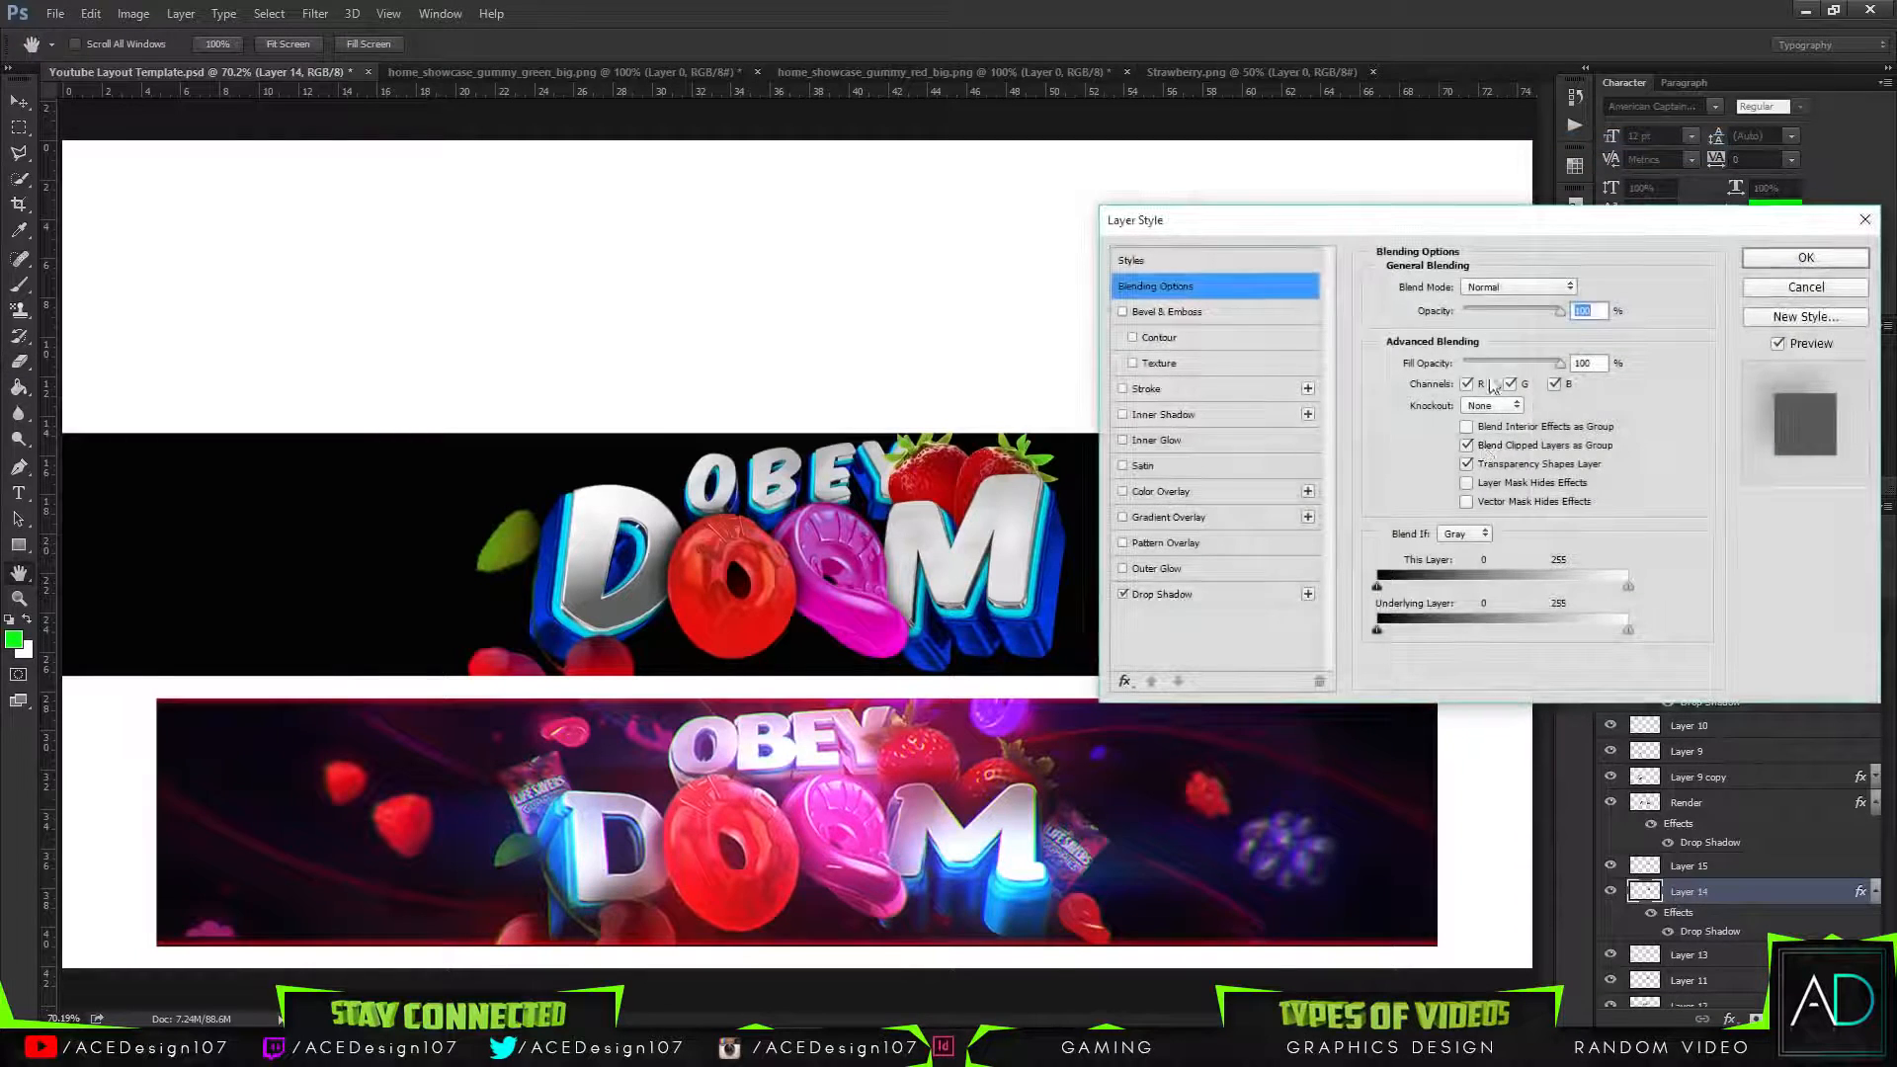
pyautogui.click(1158, 593)
pyautogui.moveTo(1468, 312); pyautogui.dragTo(1450, 314)
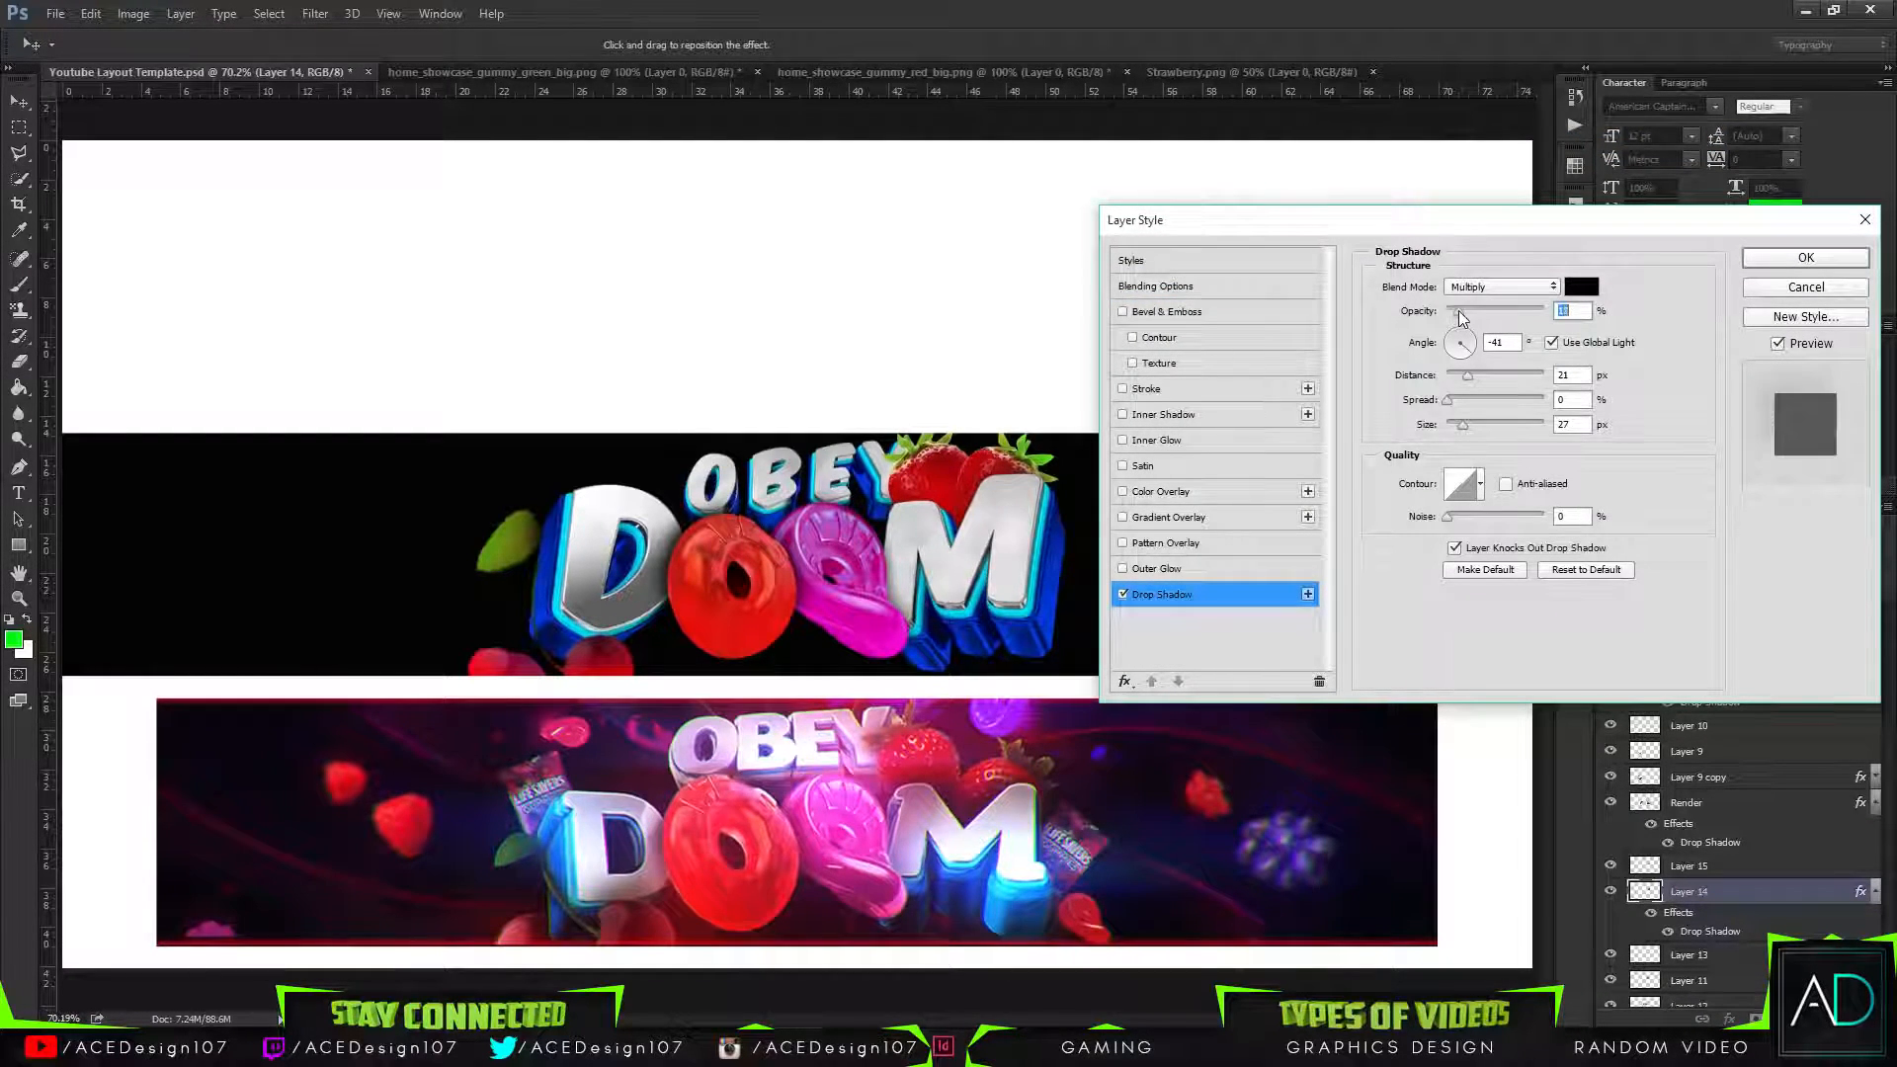
pyautogui.moveTo(1463, 424)
pyautogui.mouseDown()
pyautogui.moveTo(1463, 399)
pyautogui.moveTo(1536, 381)
pyautogui.moveTo(1452, 405)
pyautogui.mouseUp()
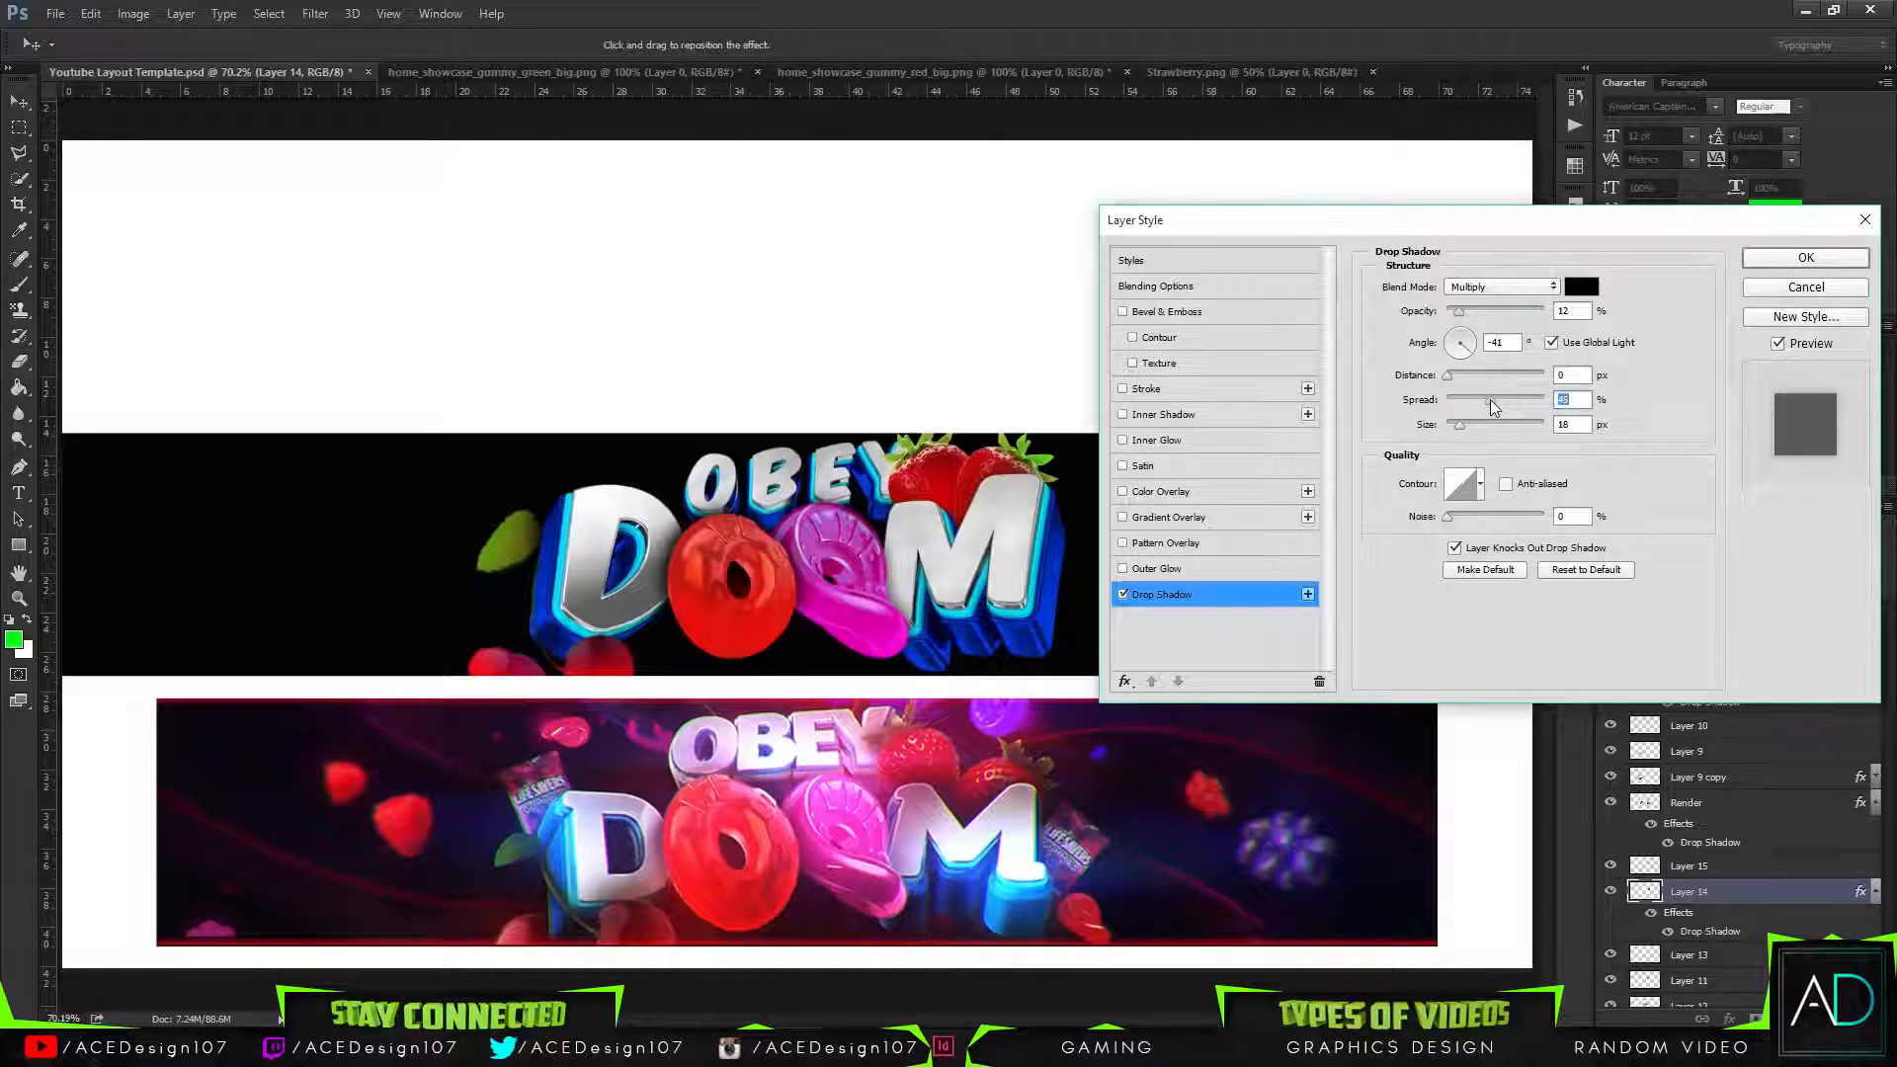
pyautogui.click(1853, 255)
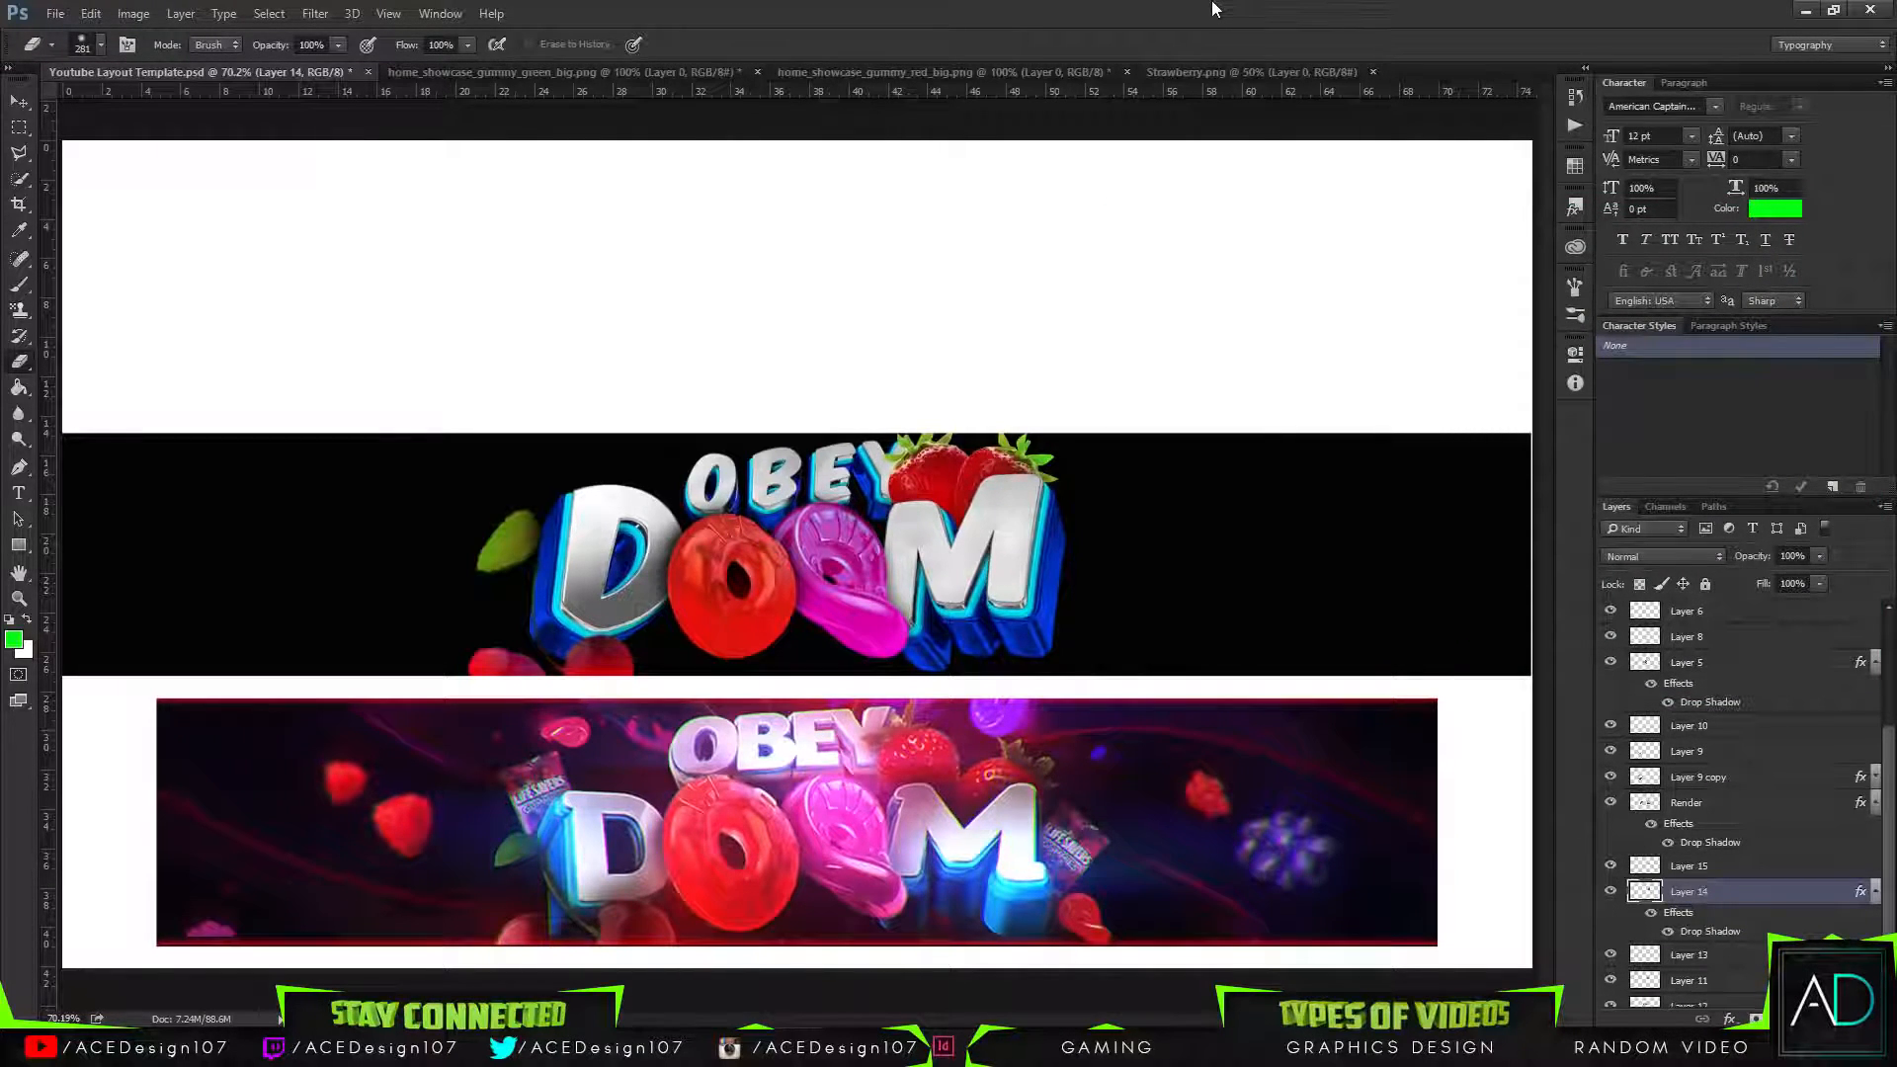
# Open assorted_sours_bag.png from the tutorial's folder 7.
pyautogui.click(20, 101)
pyautogui.click(55, 13)
pyautogui.click(69, 58)
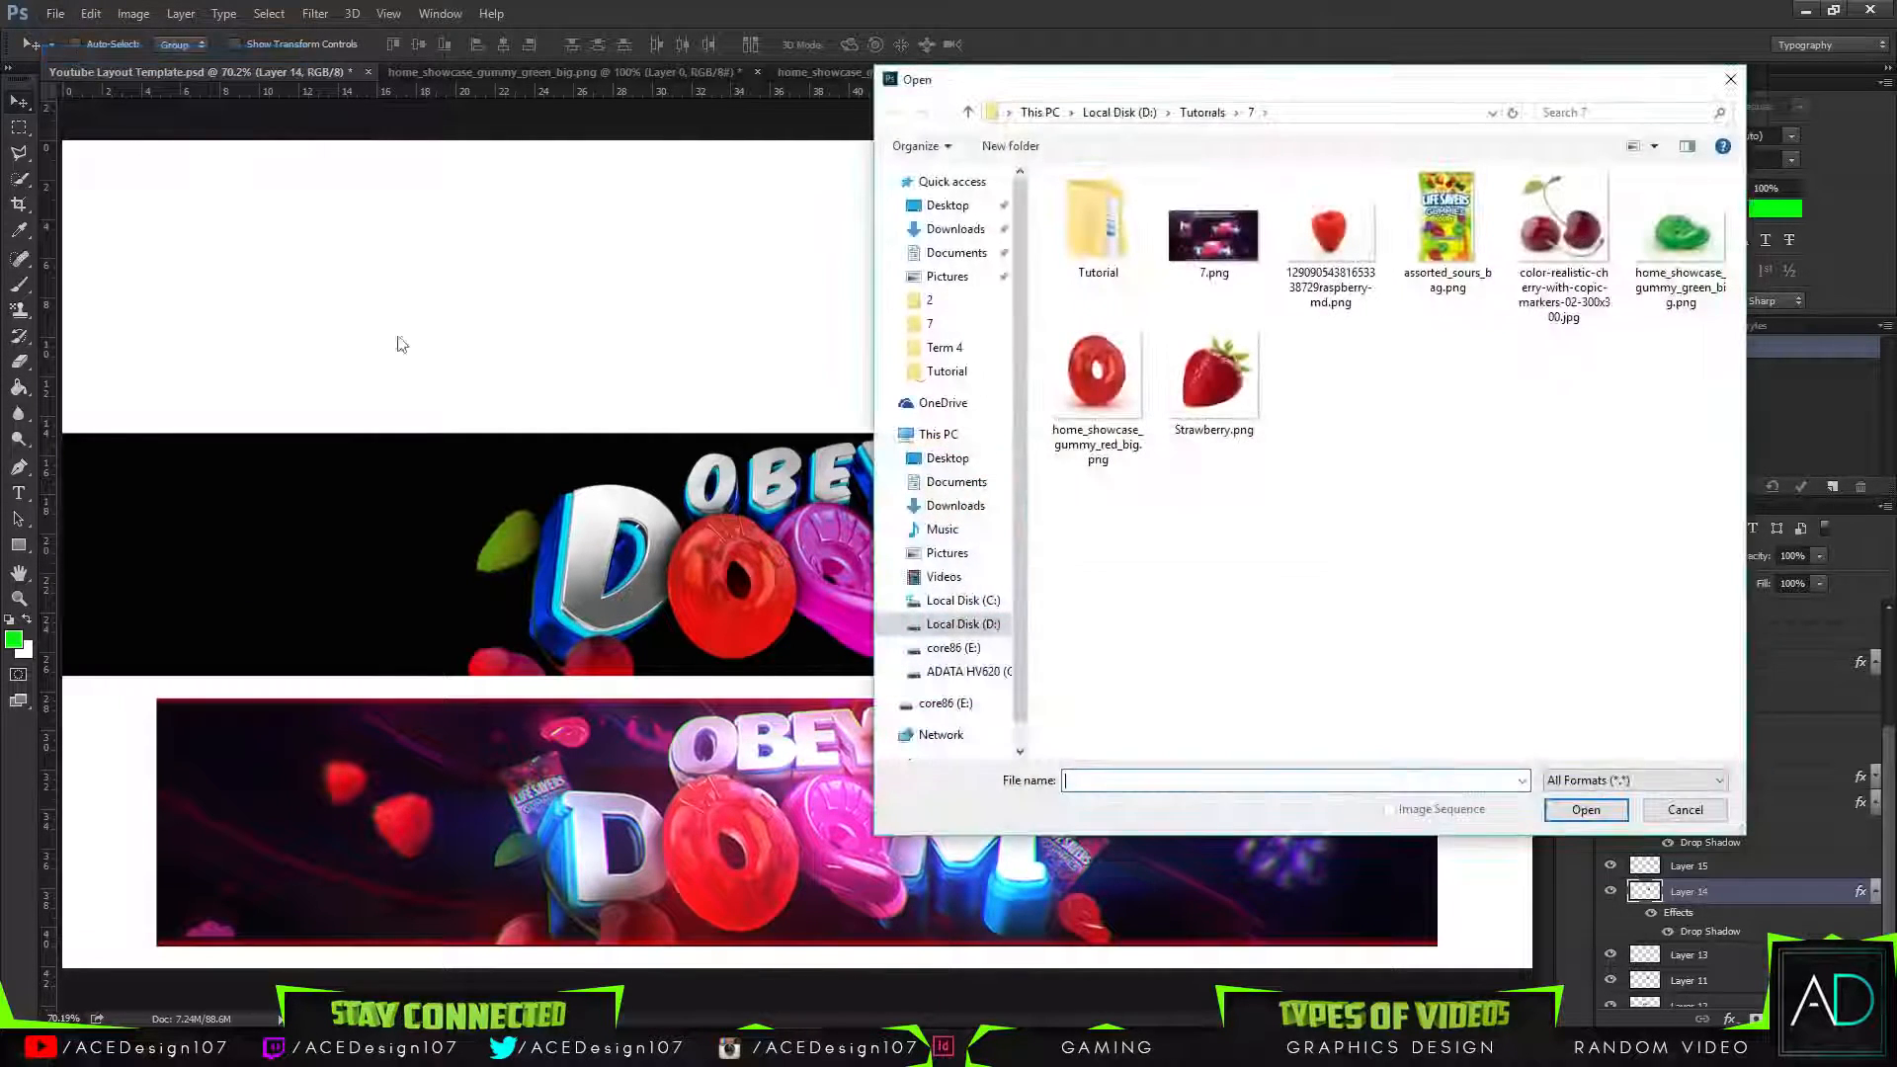
pyautogui.click(1255, 247)
pyautogui.click(1447, 232)
pyautogui.click(1585, 807)
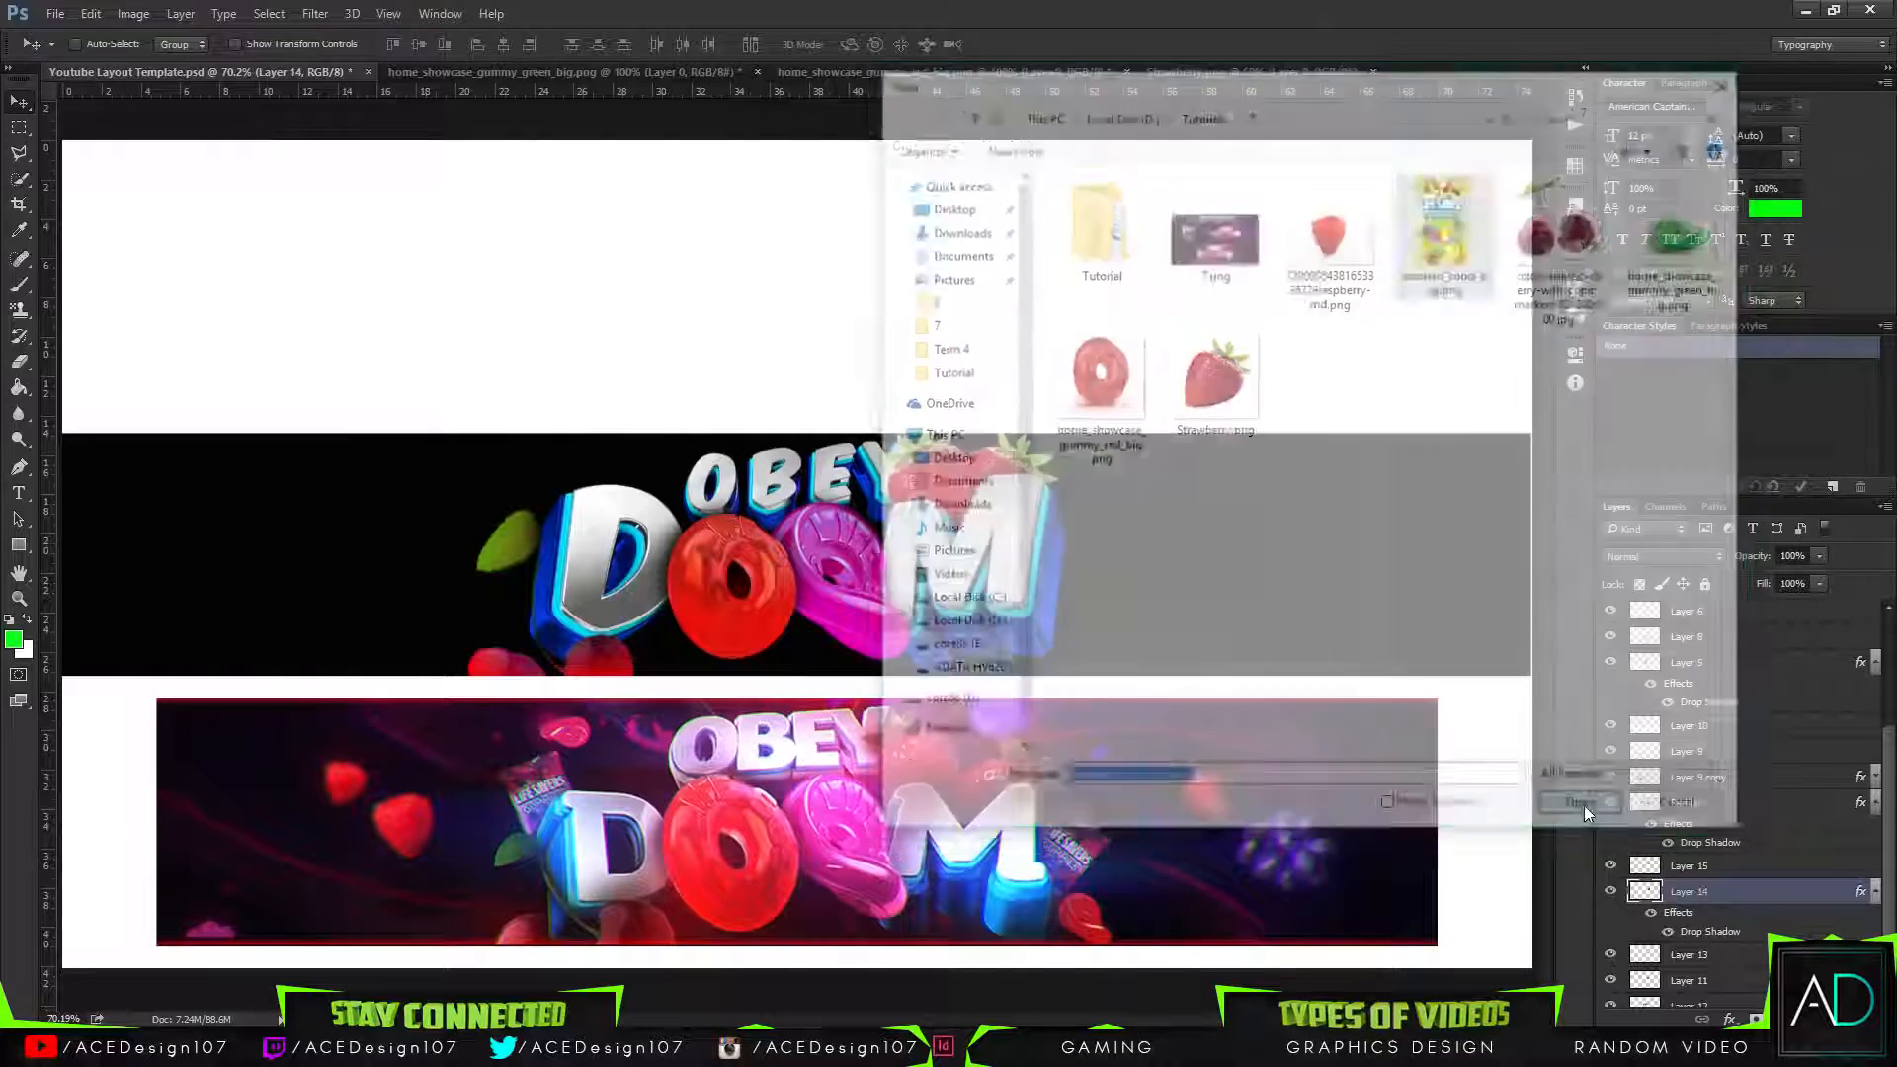
pyautogui.hotkey('ctrl', 'u')
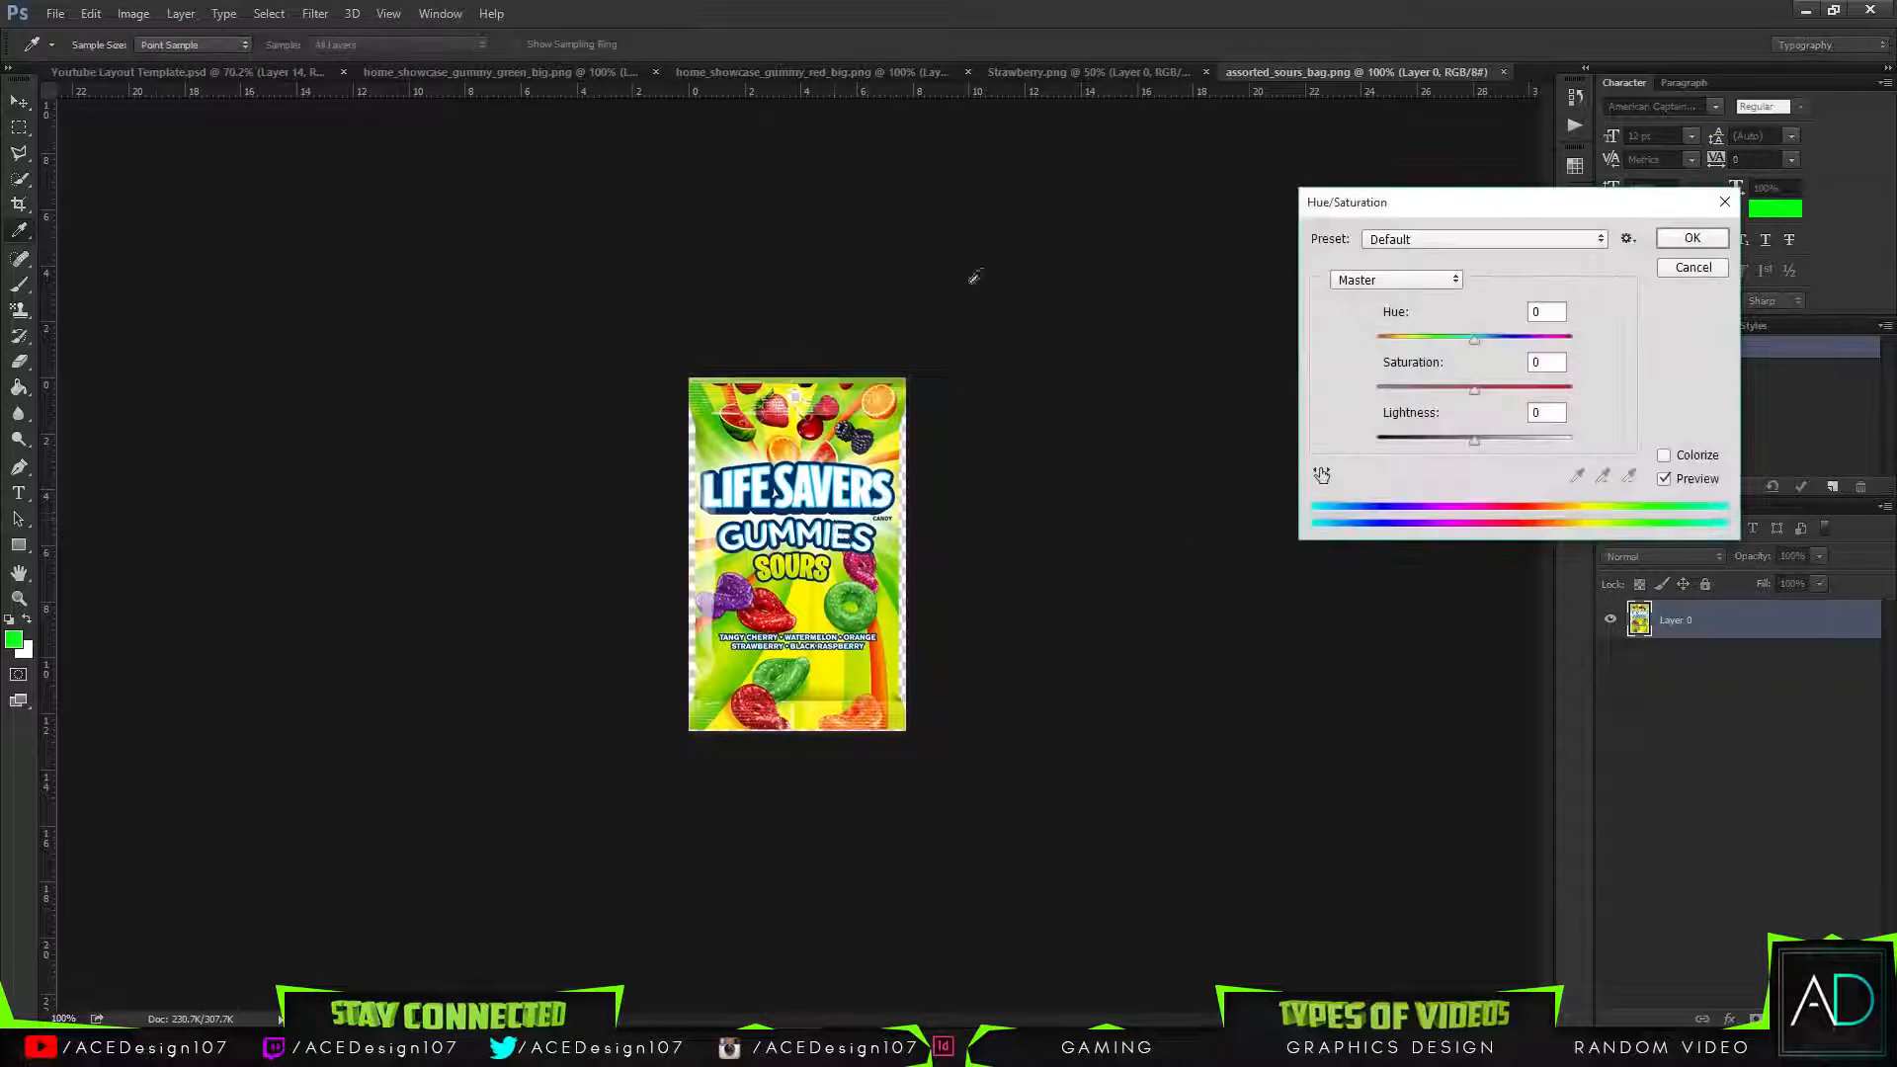
pyautogui.moveTo(1407, 338); pyautogui.dragTo(1405, 340)
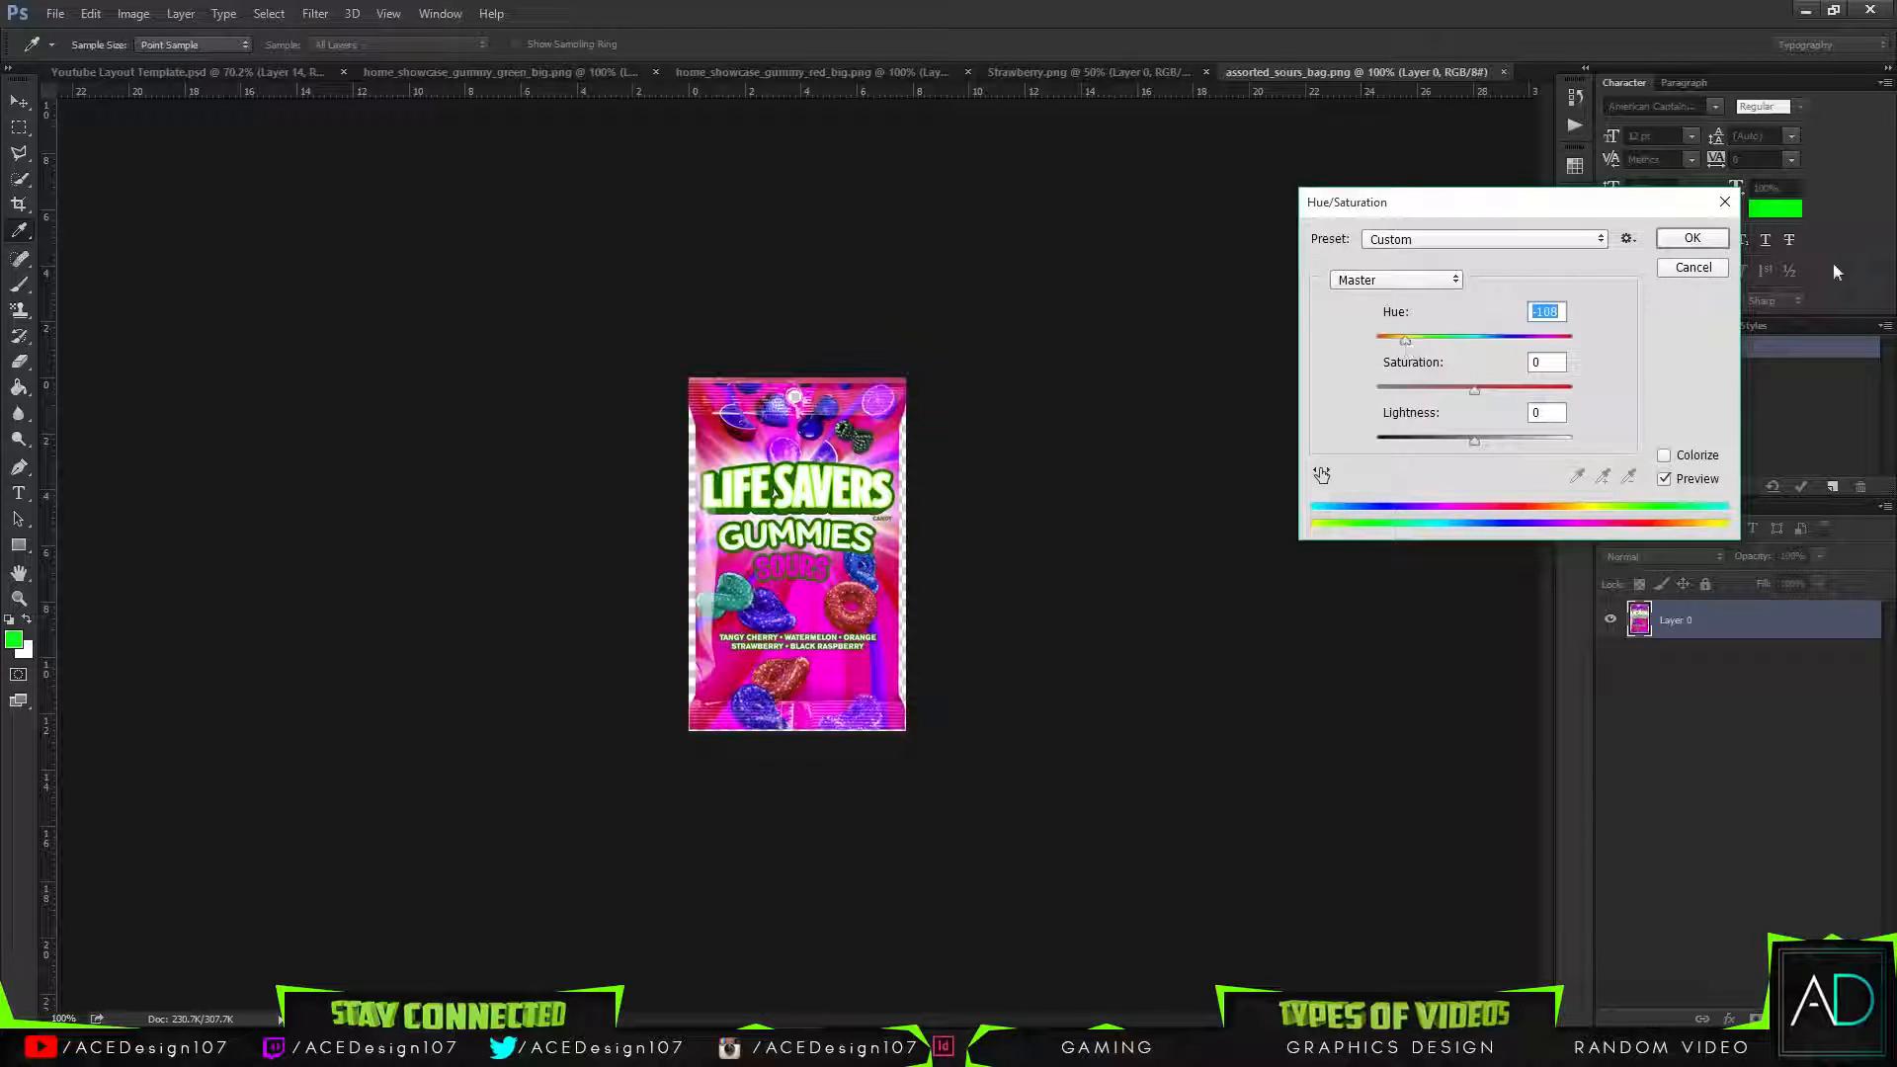
pyautogui.click(1699, 273)
# Bring the Life Savers gummies bag into the banner document, placing it beside the M at full size.
pyautogui.moveTo(852, 542); pyautogui.dragTo(1240, 533)
pyautogui.hotkey('ctrl', 't')
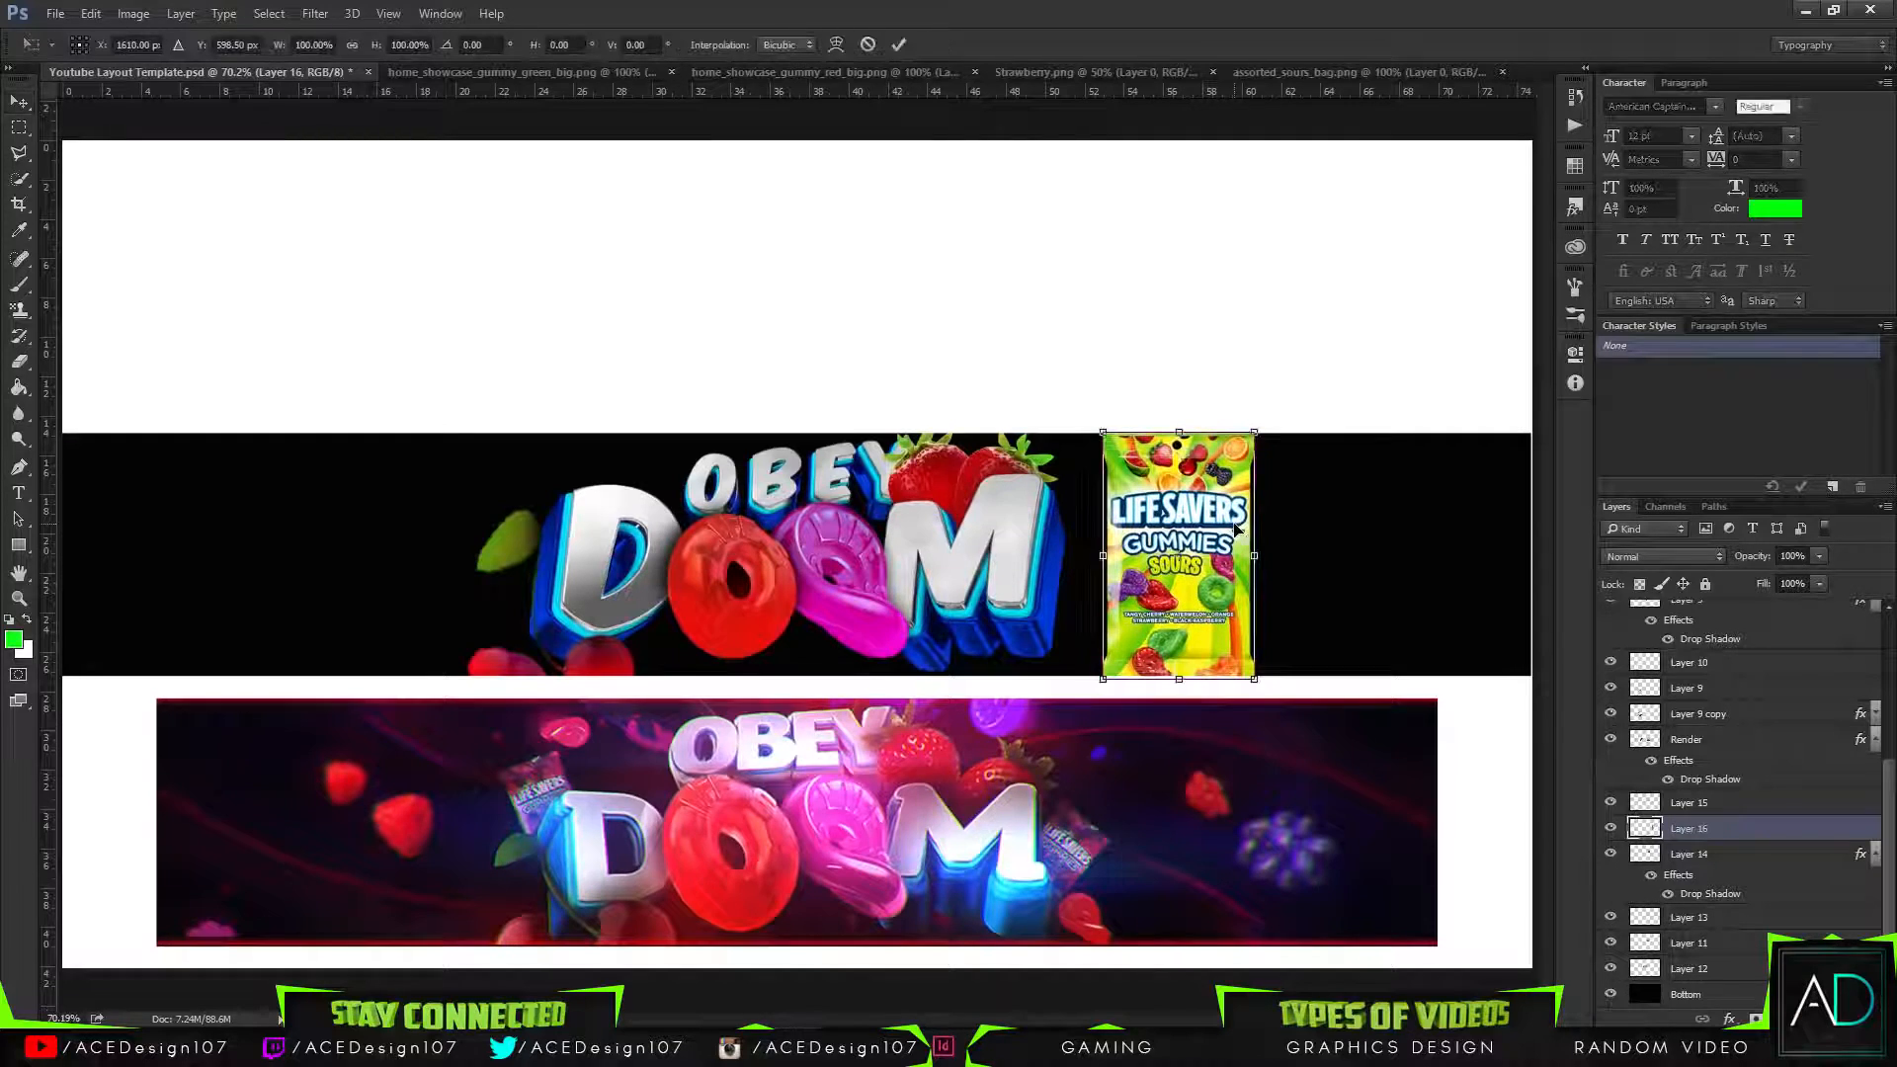
pyautogui.press('Return')
# Shift the candy bag's hue with Hue/Saturation so the yellow-green packaging turns purple-magenta.
pyautogui.hotkey('ctrl', 'u')
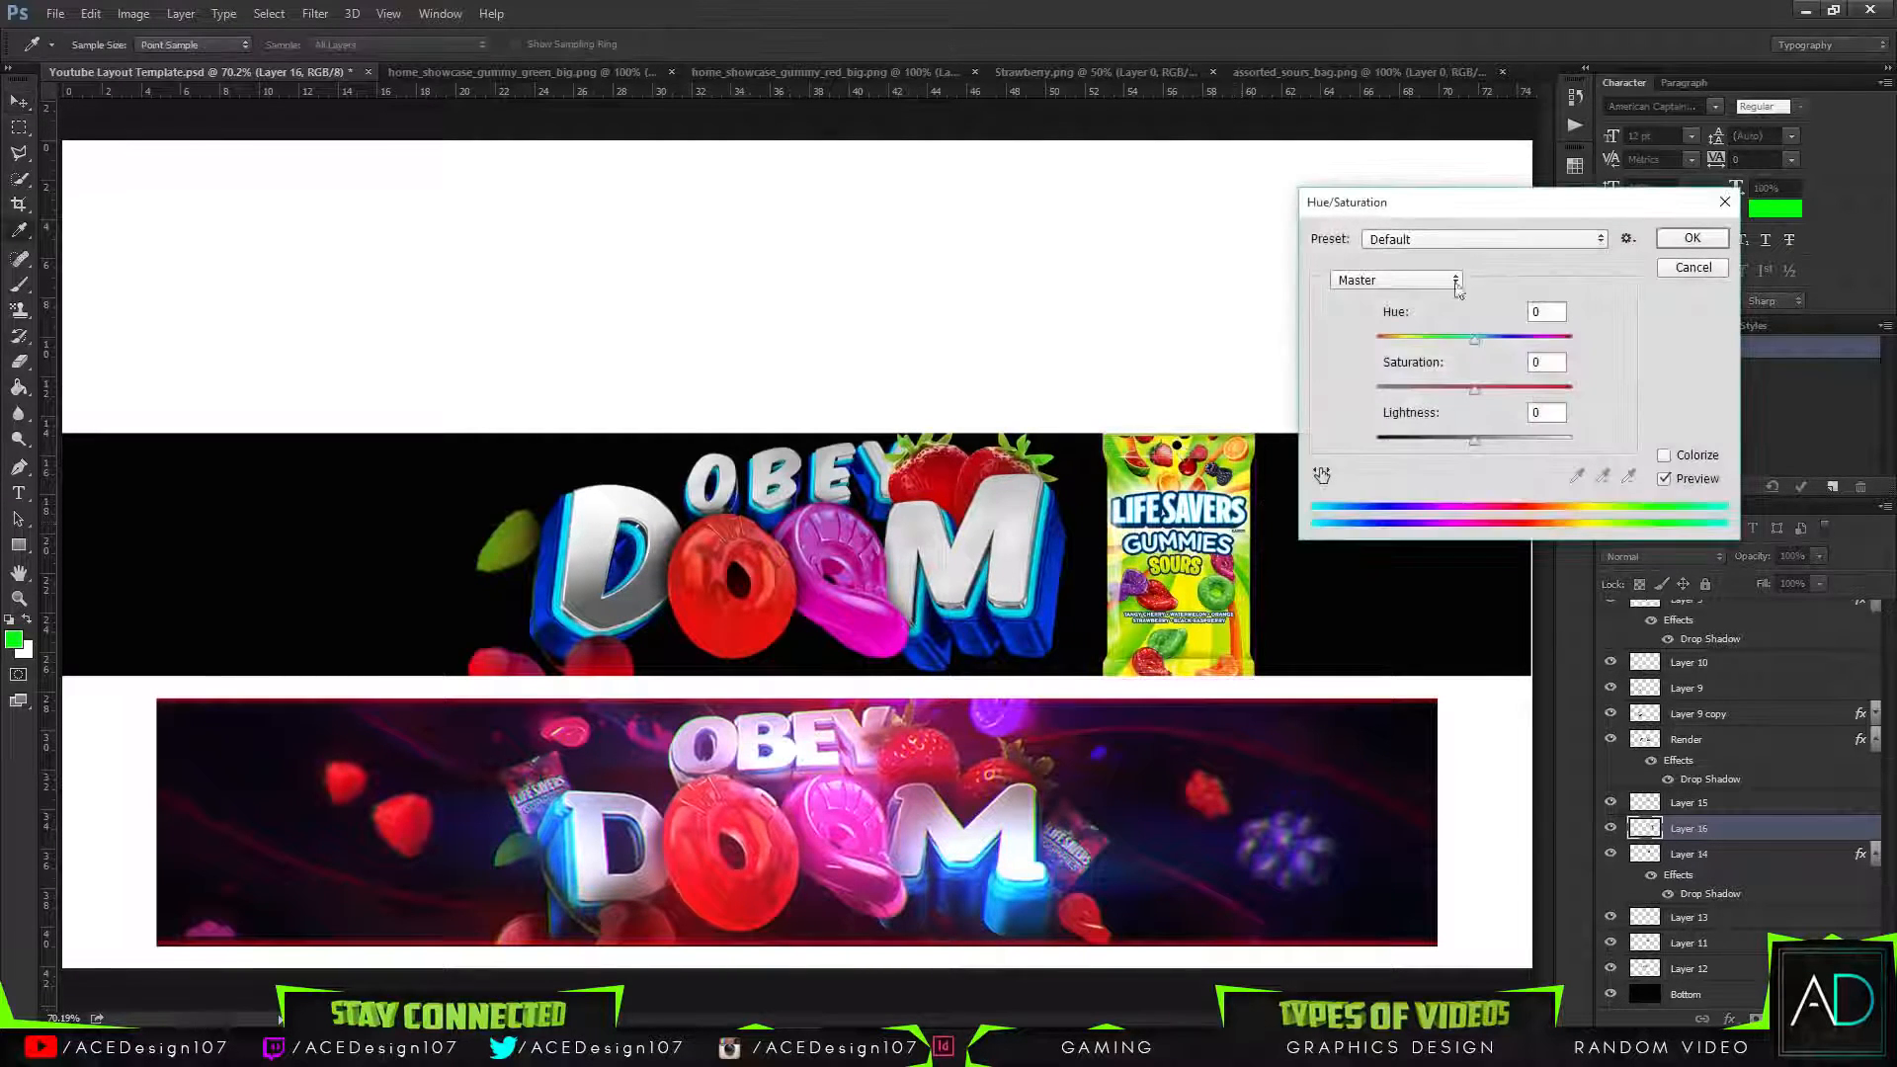
pyautogui.moveTo(1441, 334); pyautogui.dragTo(1387, 344)
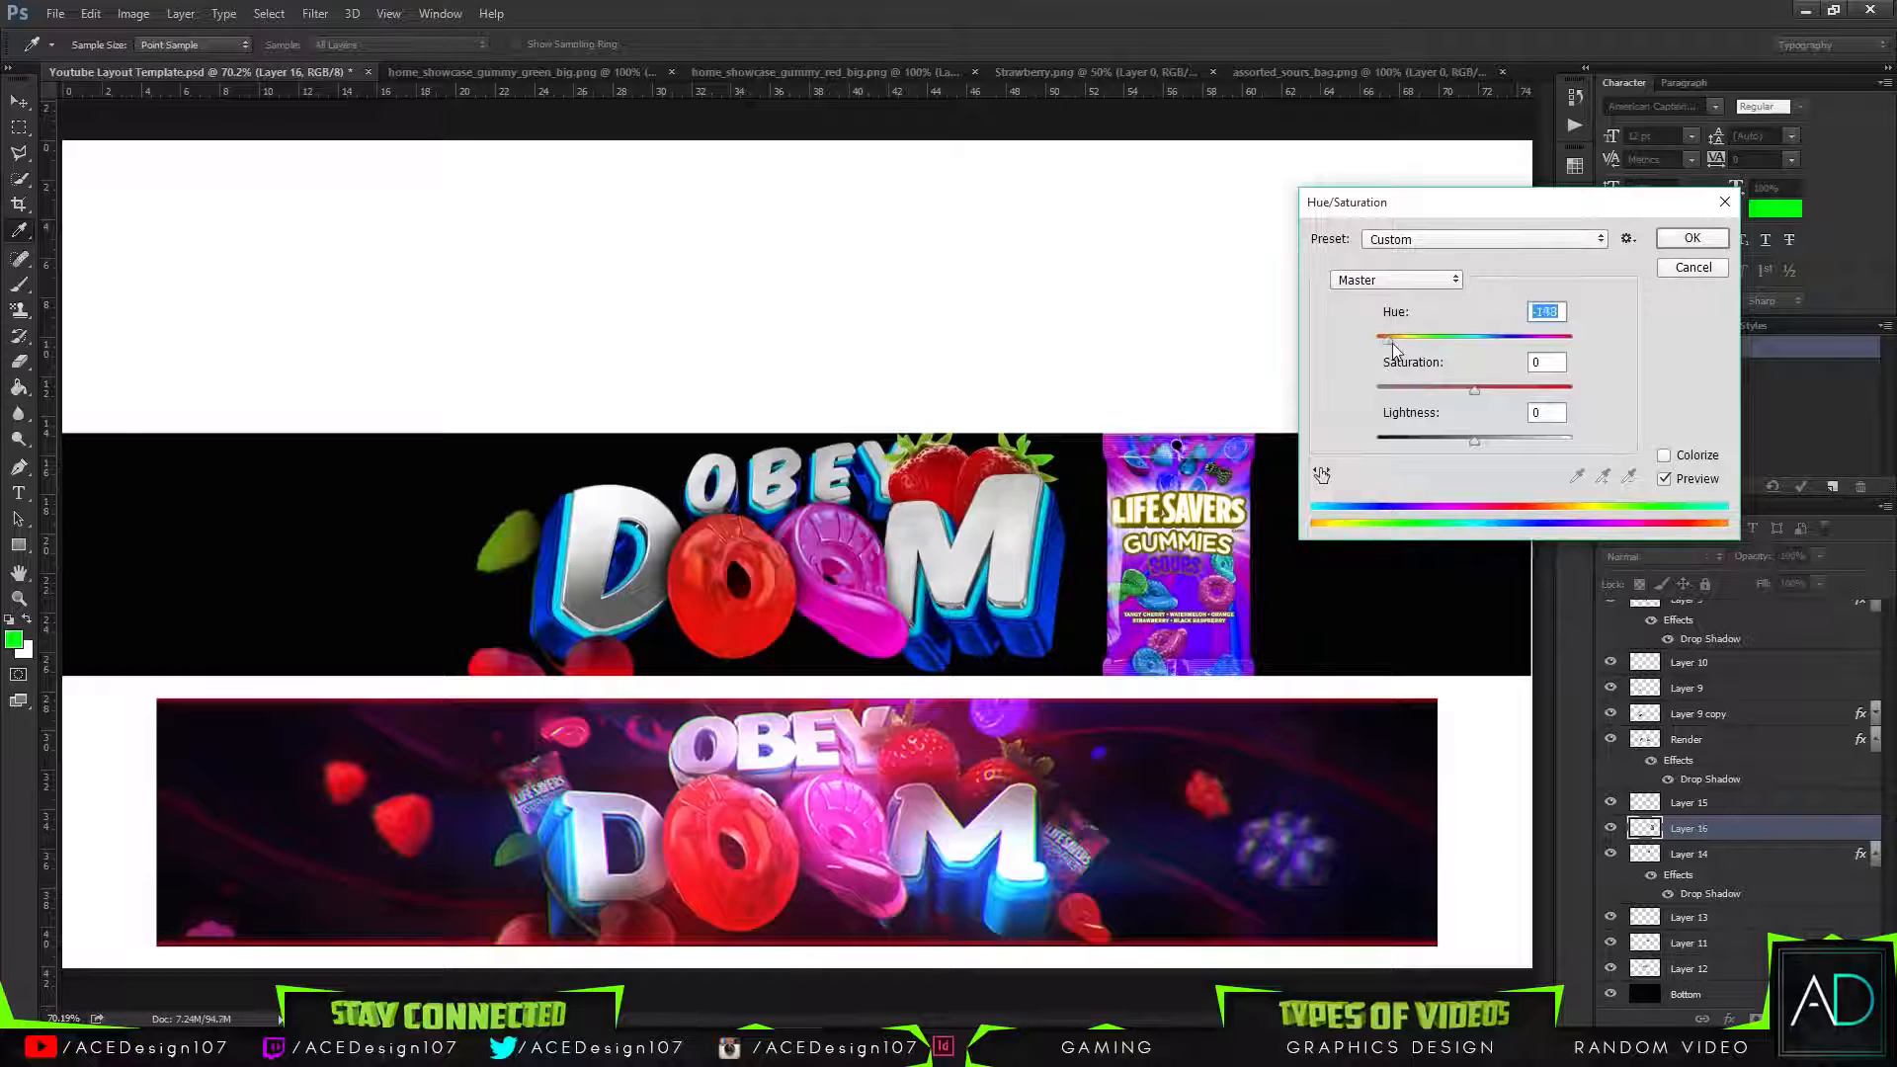
pyautogui.click(1685, 245)
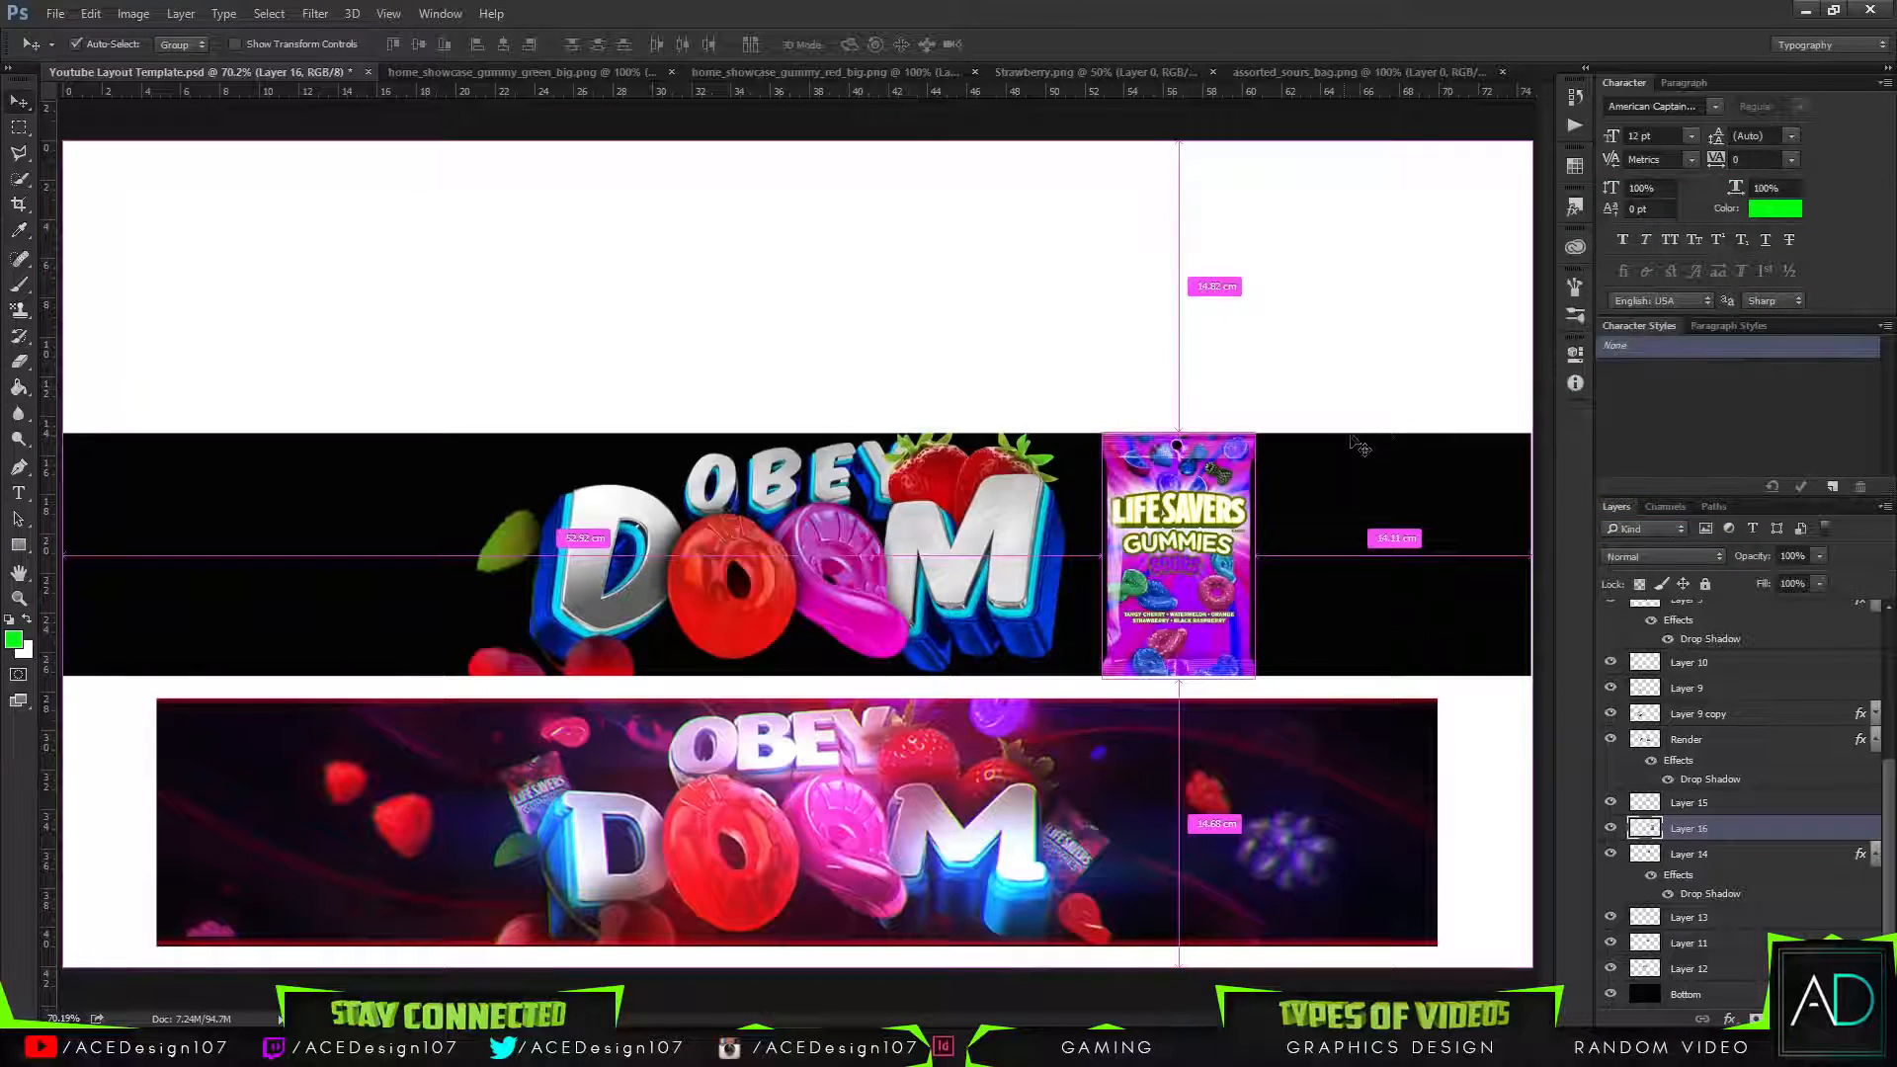
# Scale the candy bag to about 58%, rotate it about 40° clockwise, tuck it behind the M's outer edge and stretch it slightly wider.
pyautogui.hotkey('ctrl', 't')
pyautogui.moveTo(1275, 413); pyautogui.dragTo(1086, 555)
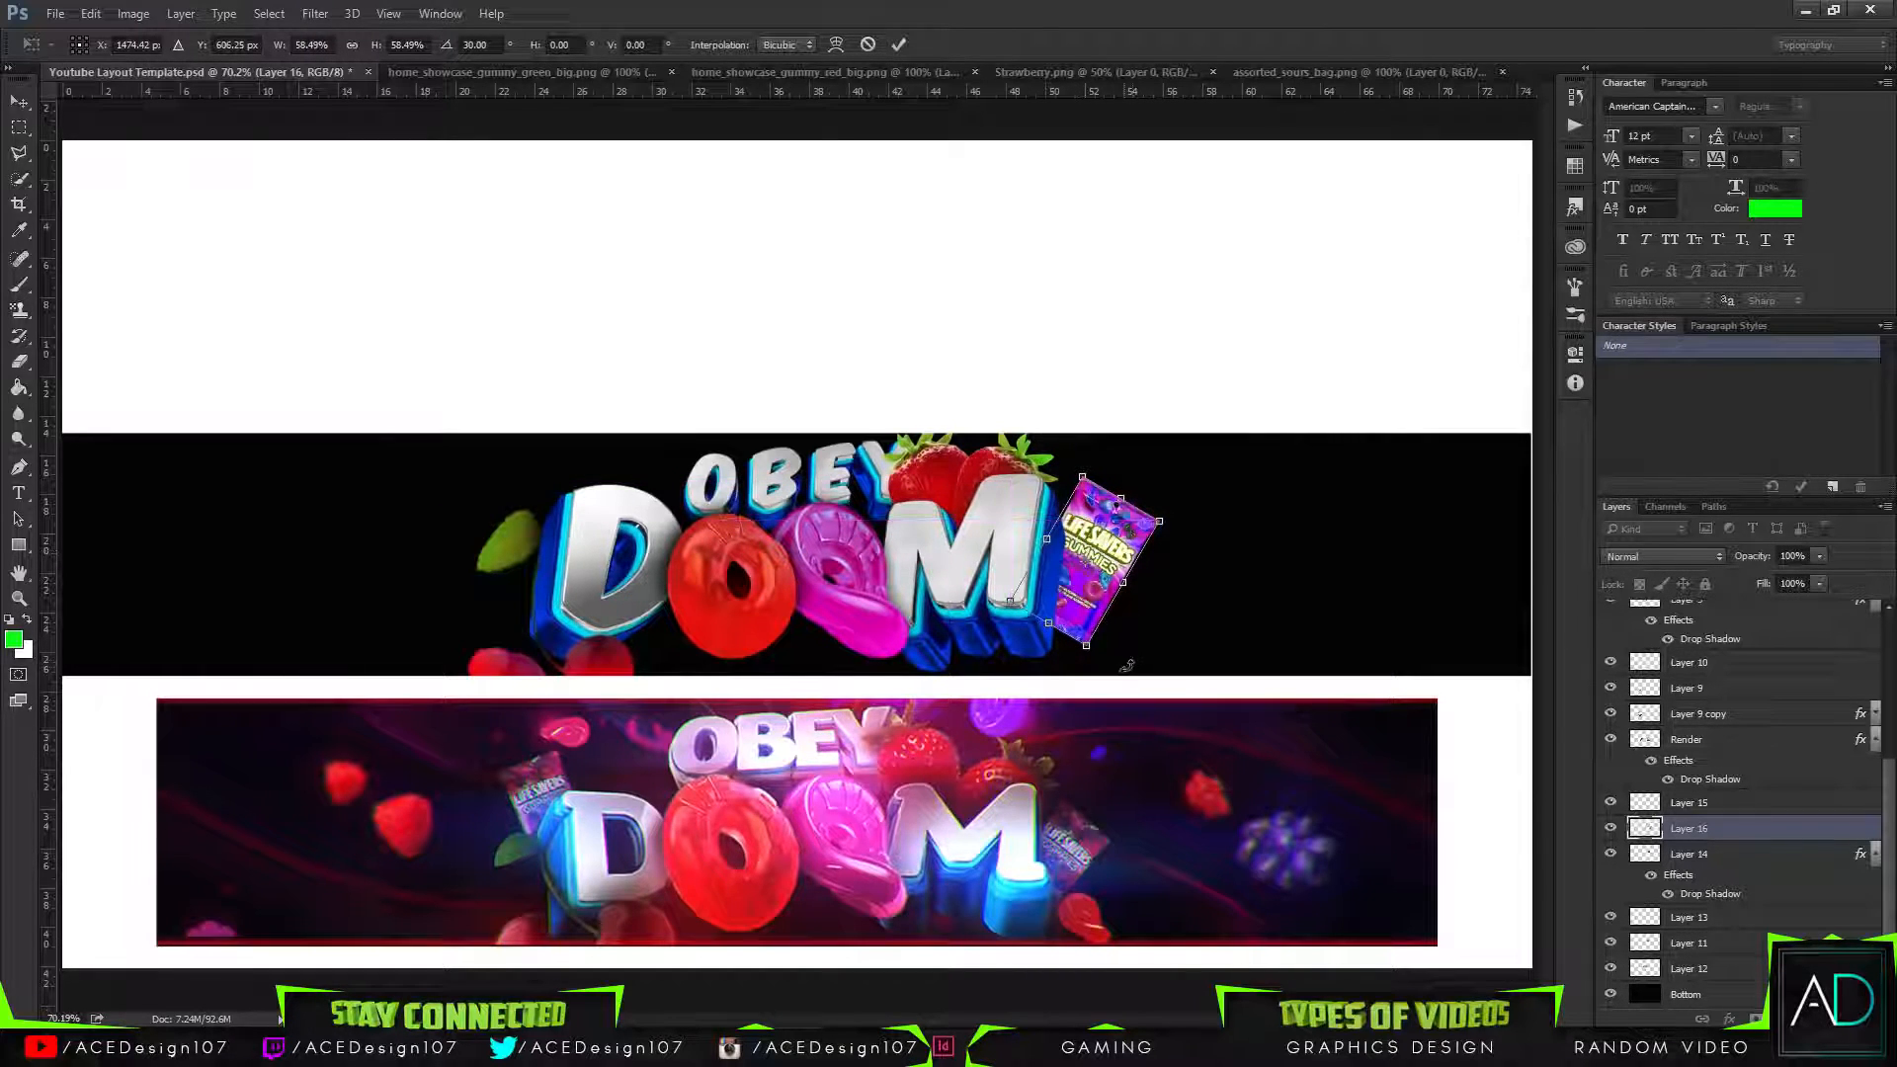
pyautogui.moveTo(1105, 571); pyautogui.dragTo(1086, 559)
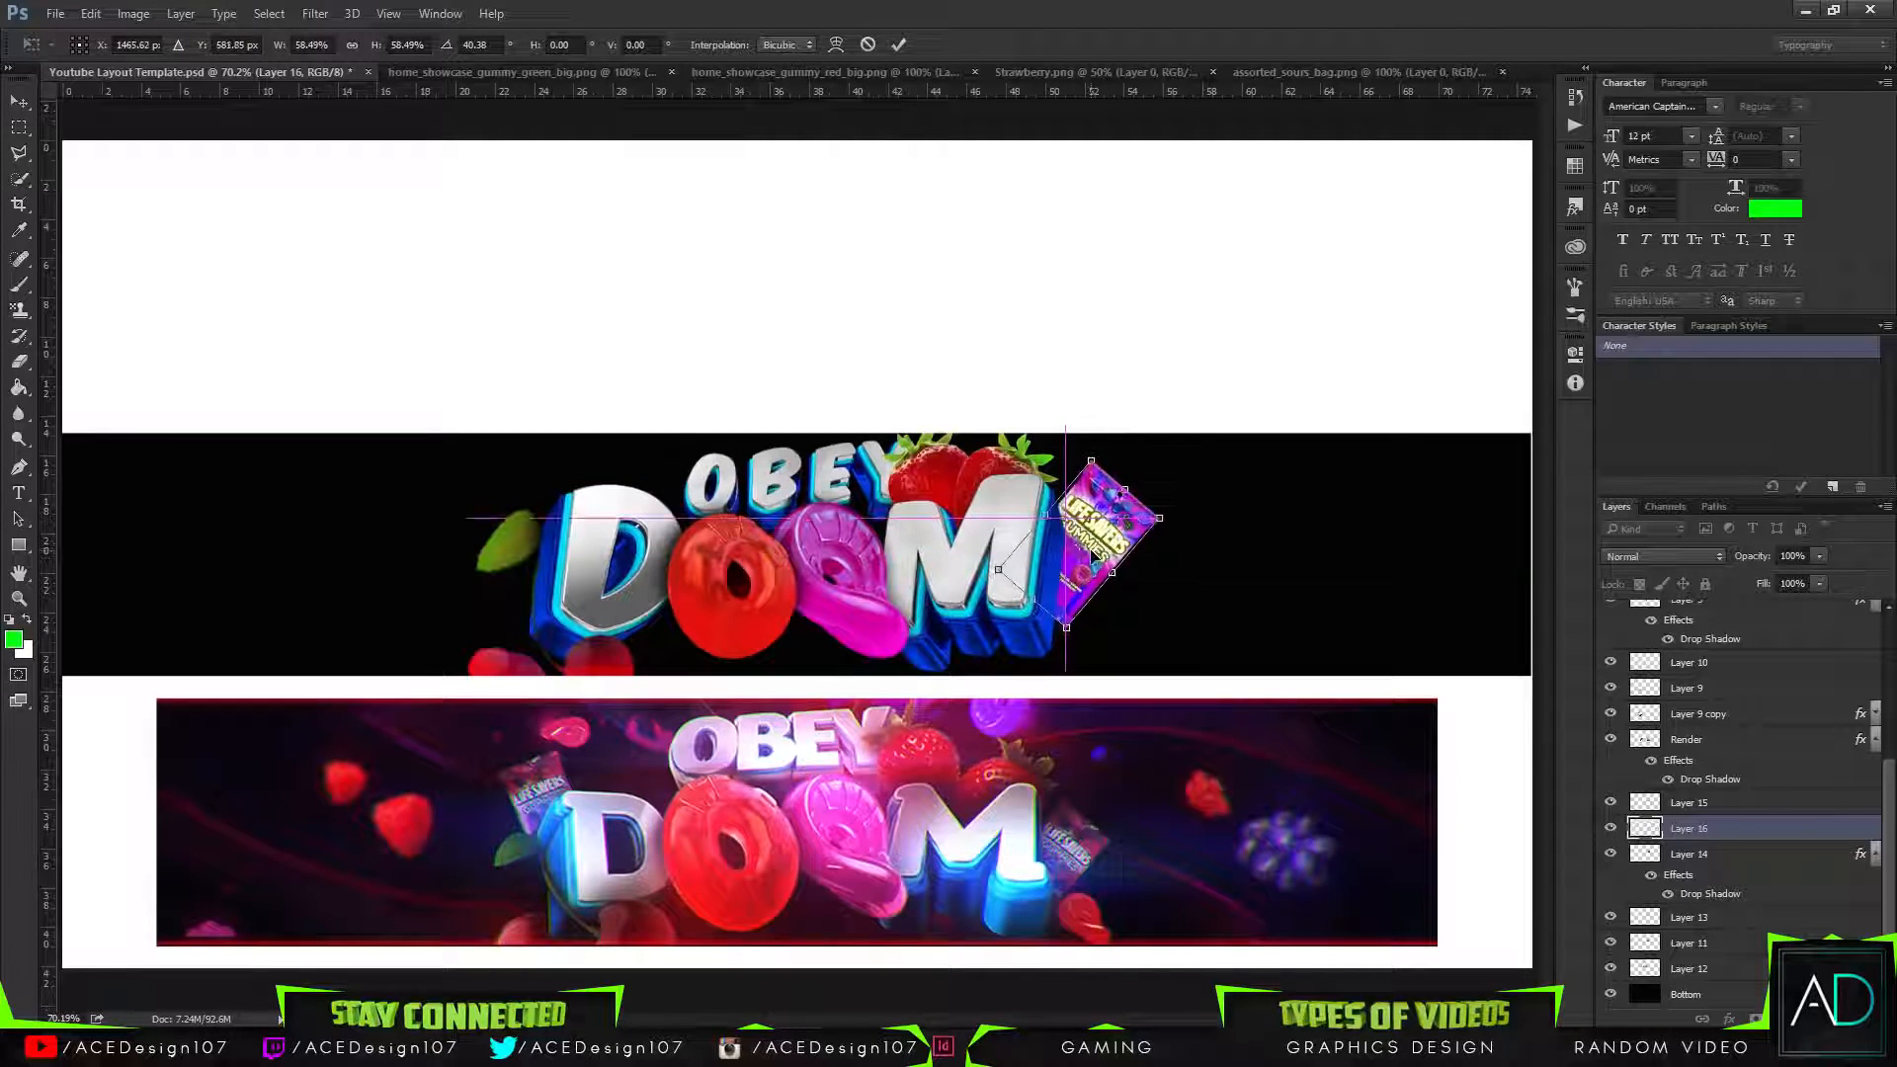
pyautogui.press('Return')
pyautogui.press('ctrl')
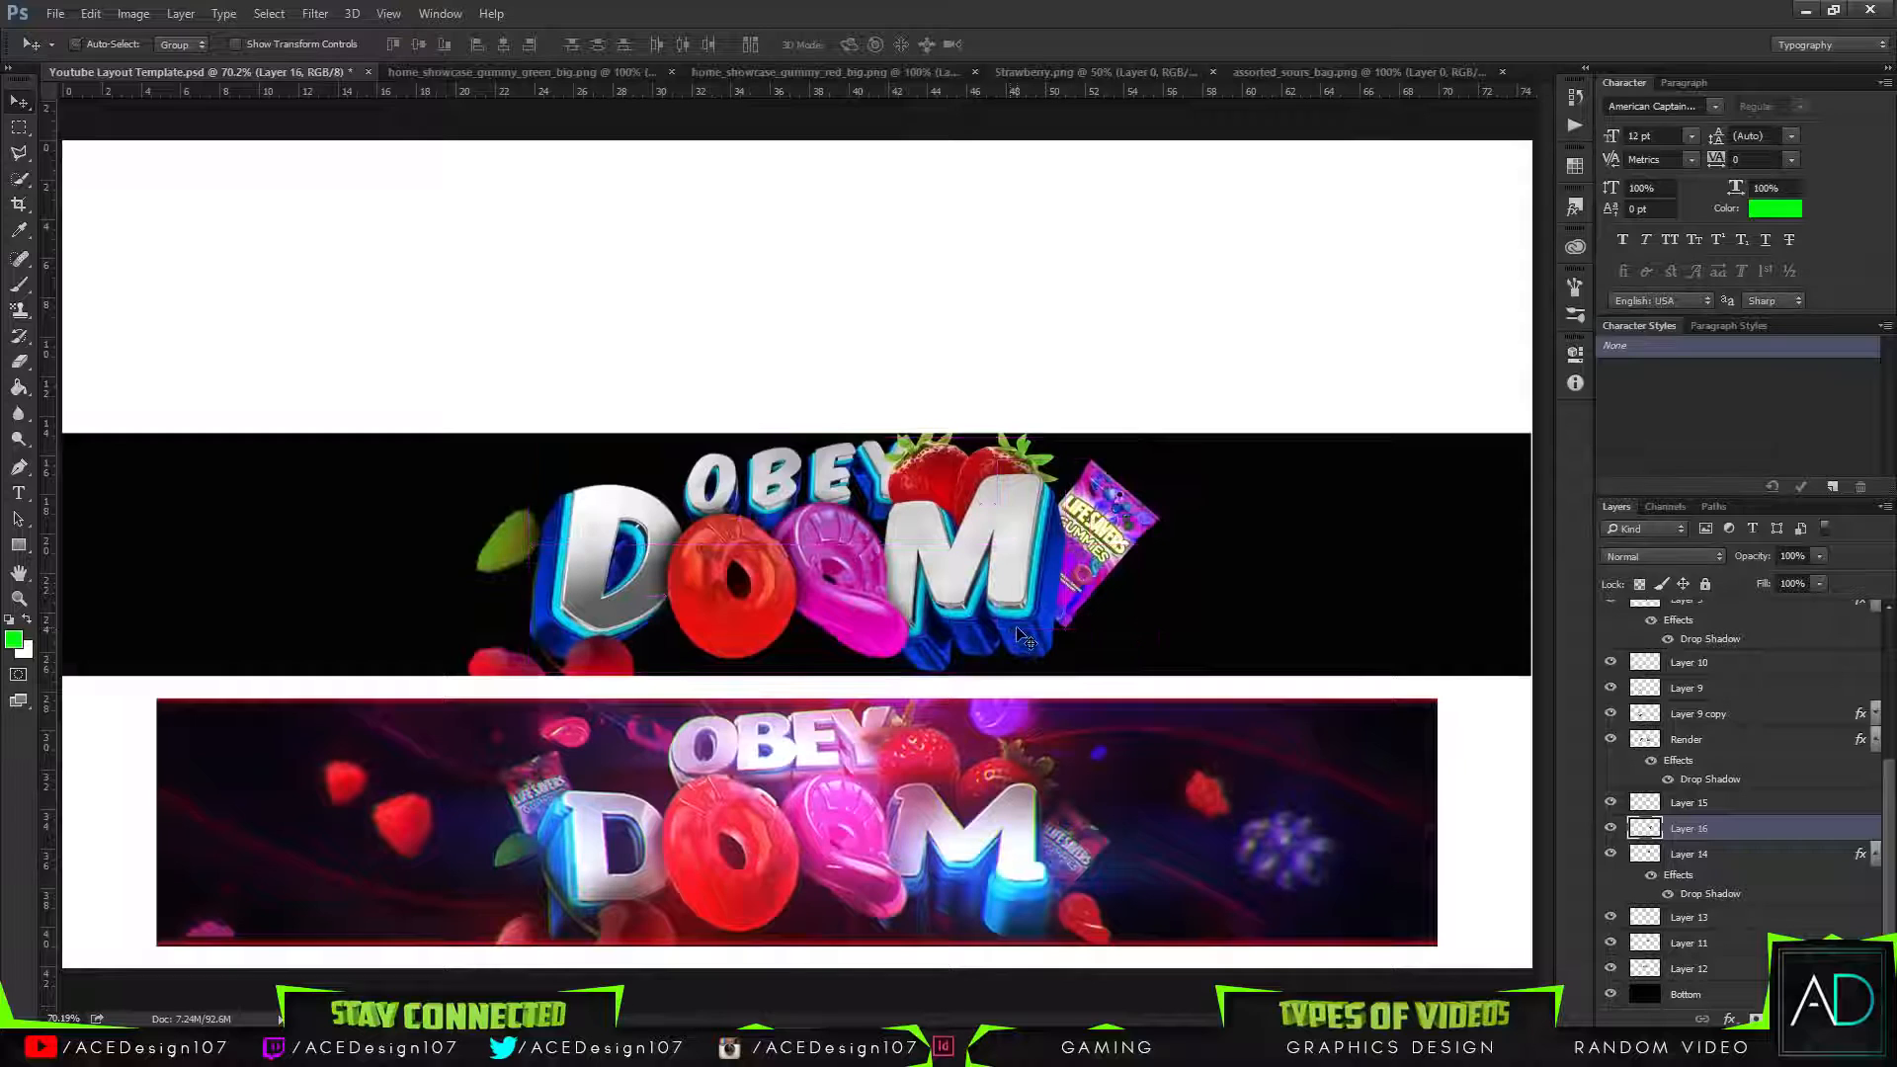
pyautogui.hotkey('ctrl', 't')
pyautogui.moveTo(985, 637); pyautogui.dragTo(988, 624)
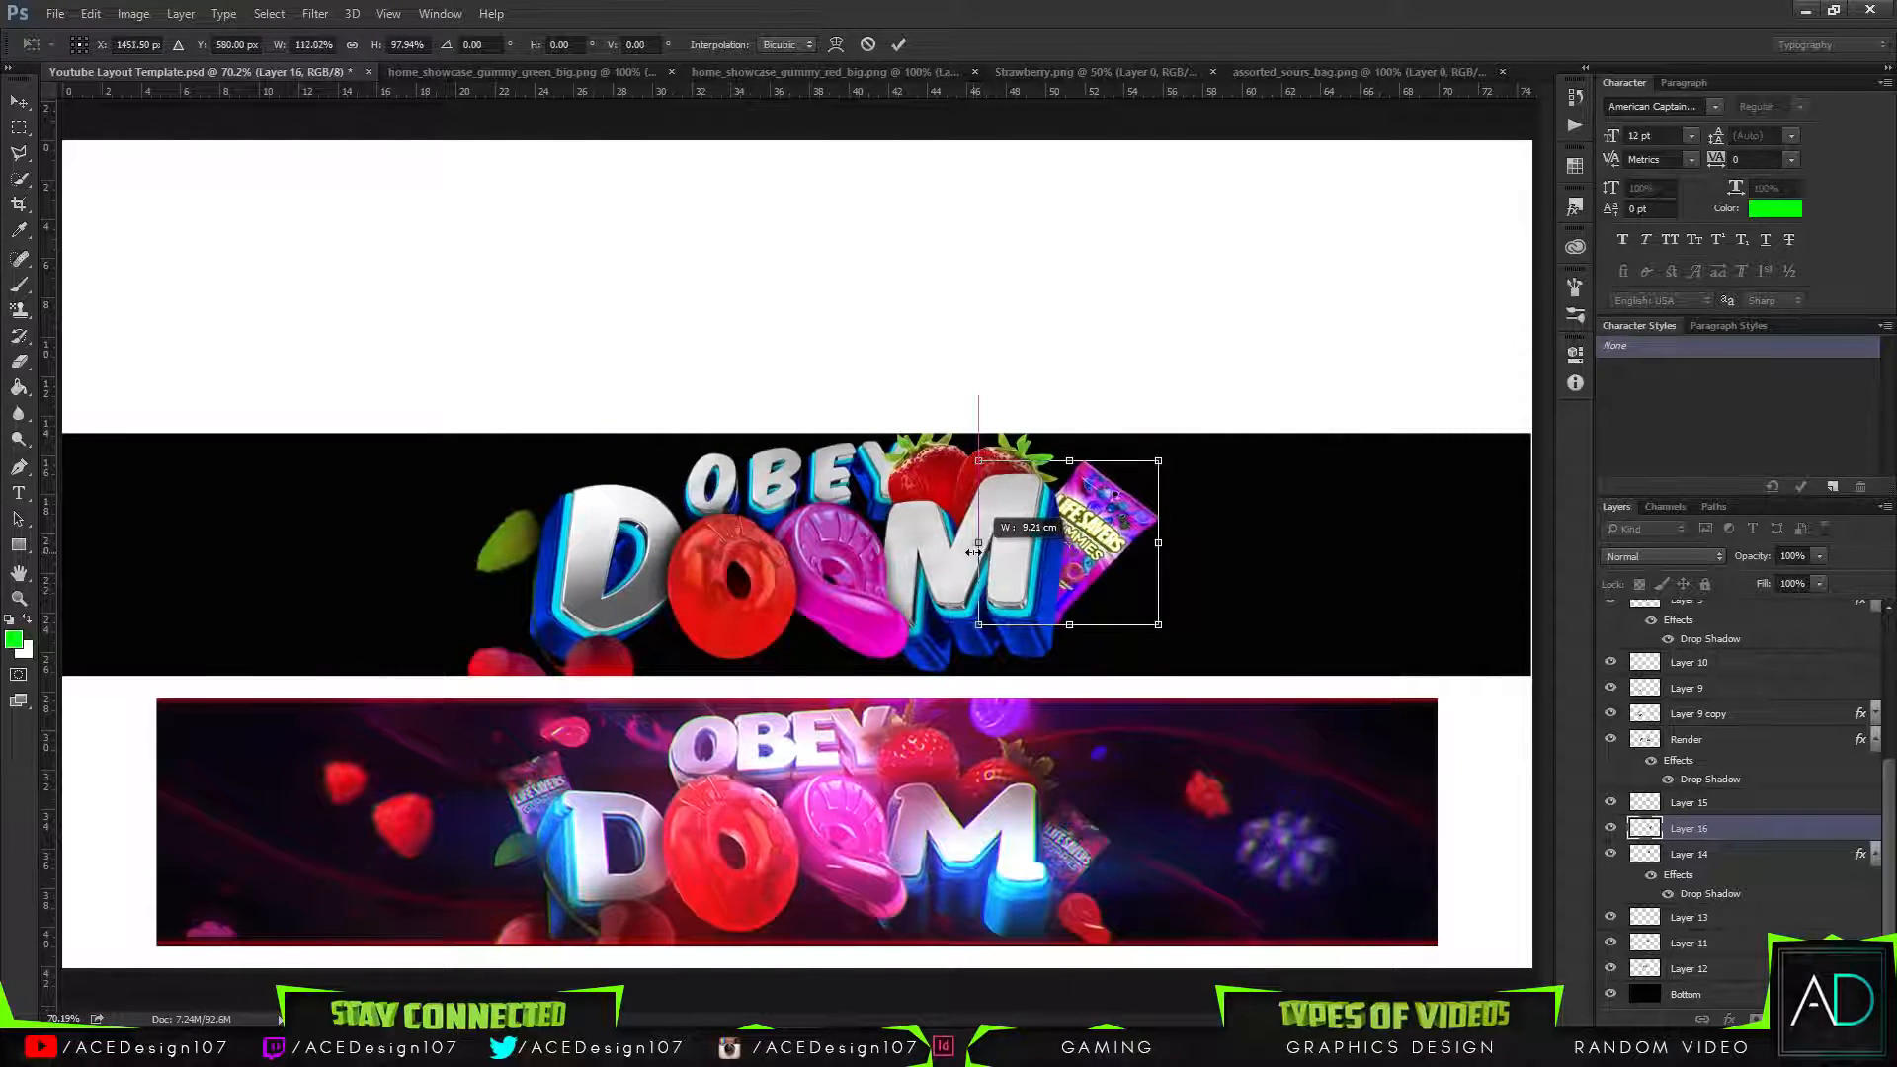
pyautogui.press('Return')
# Shrink the candy bag to about 52% width and 62% height, rotate it about 13° more and nudge it slightly outward from the M.
pyautogui.hotkey('ctrl', 't')
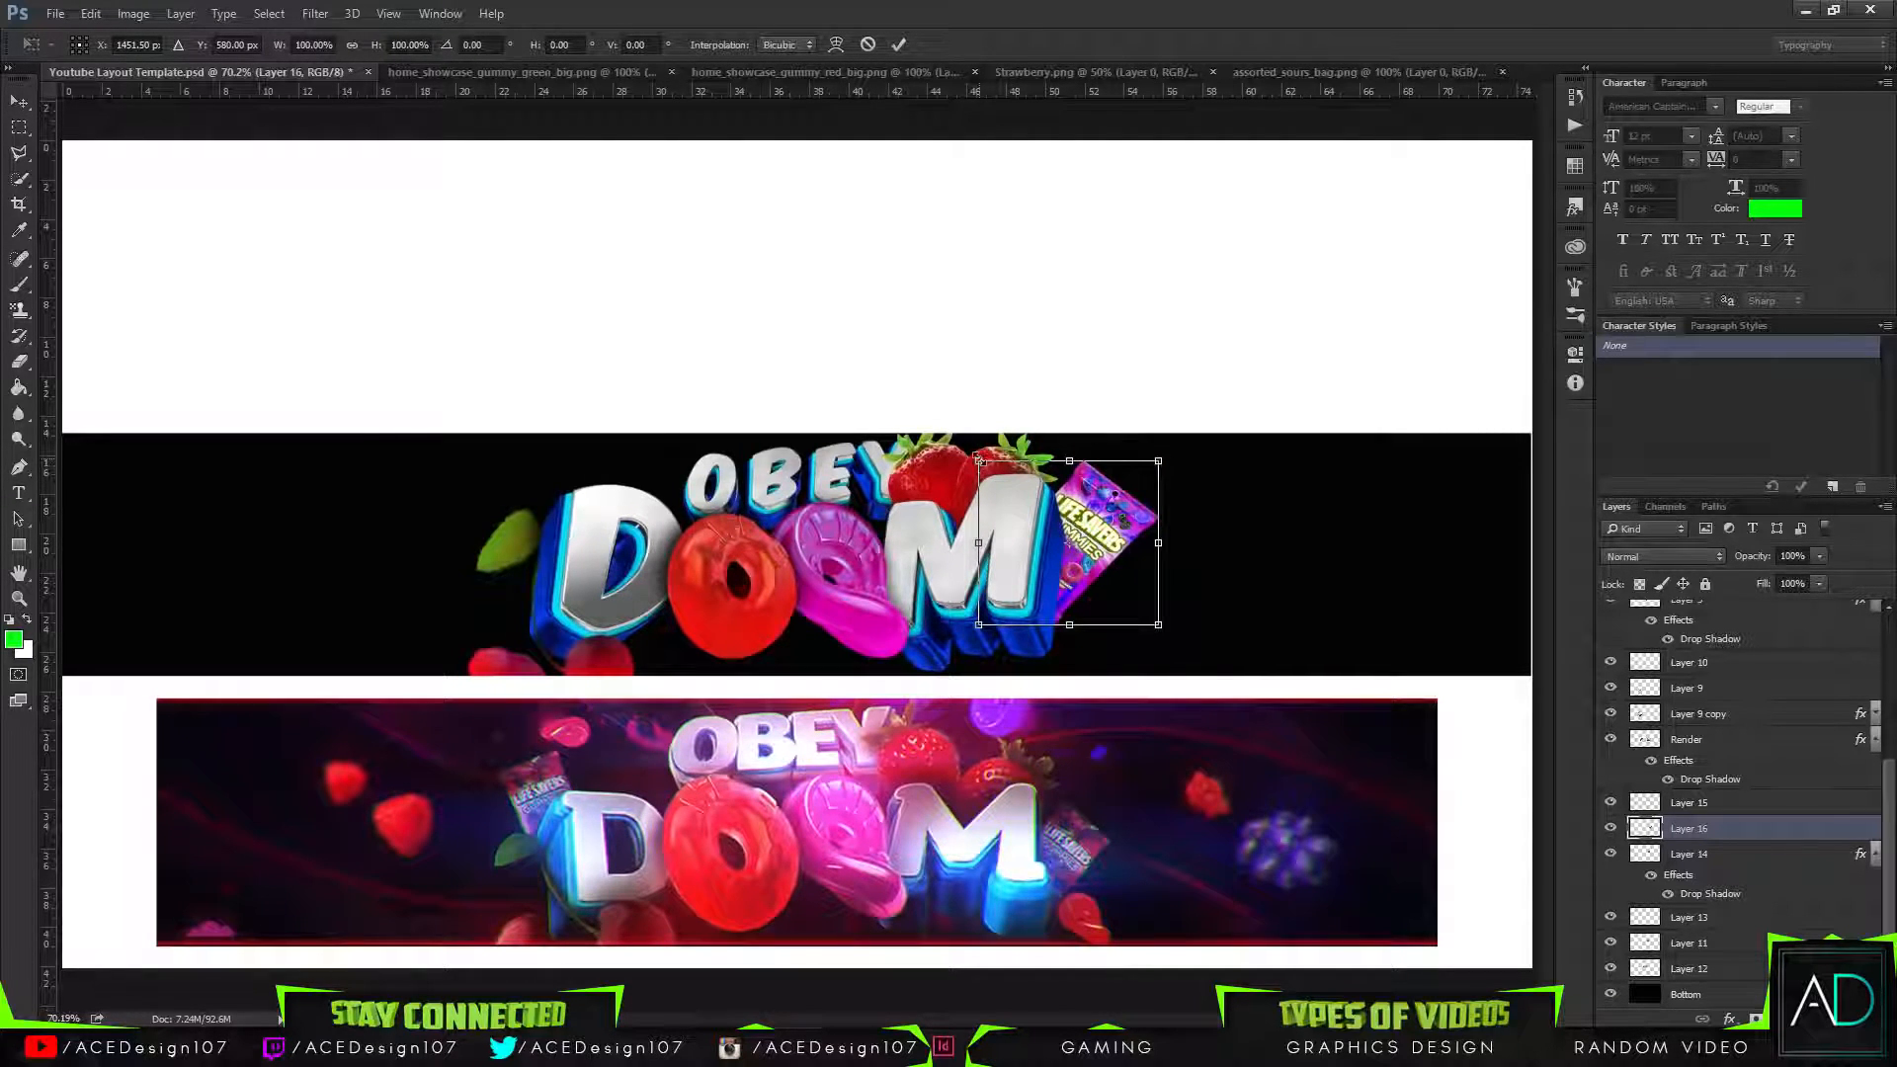
pyautogui.moveTo(978, 460); pyautogui.dragTo(1013, 491)
pyautogui.moveTo(1107, 563); pyautogui.dragTo(1093, 575)
pyautogui.moveTo(1168, 453)
pyautogui.mouseDown()
pyautogui.moveTo(1220, 445)
pyautogui.moveTo(1191, 479)
pyautogui.mouseUp()
pyautogui.moveTo(1054, 481); pyautogui.dragTo(1101, 546)
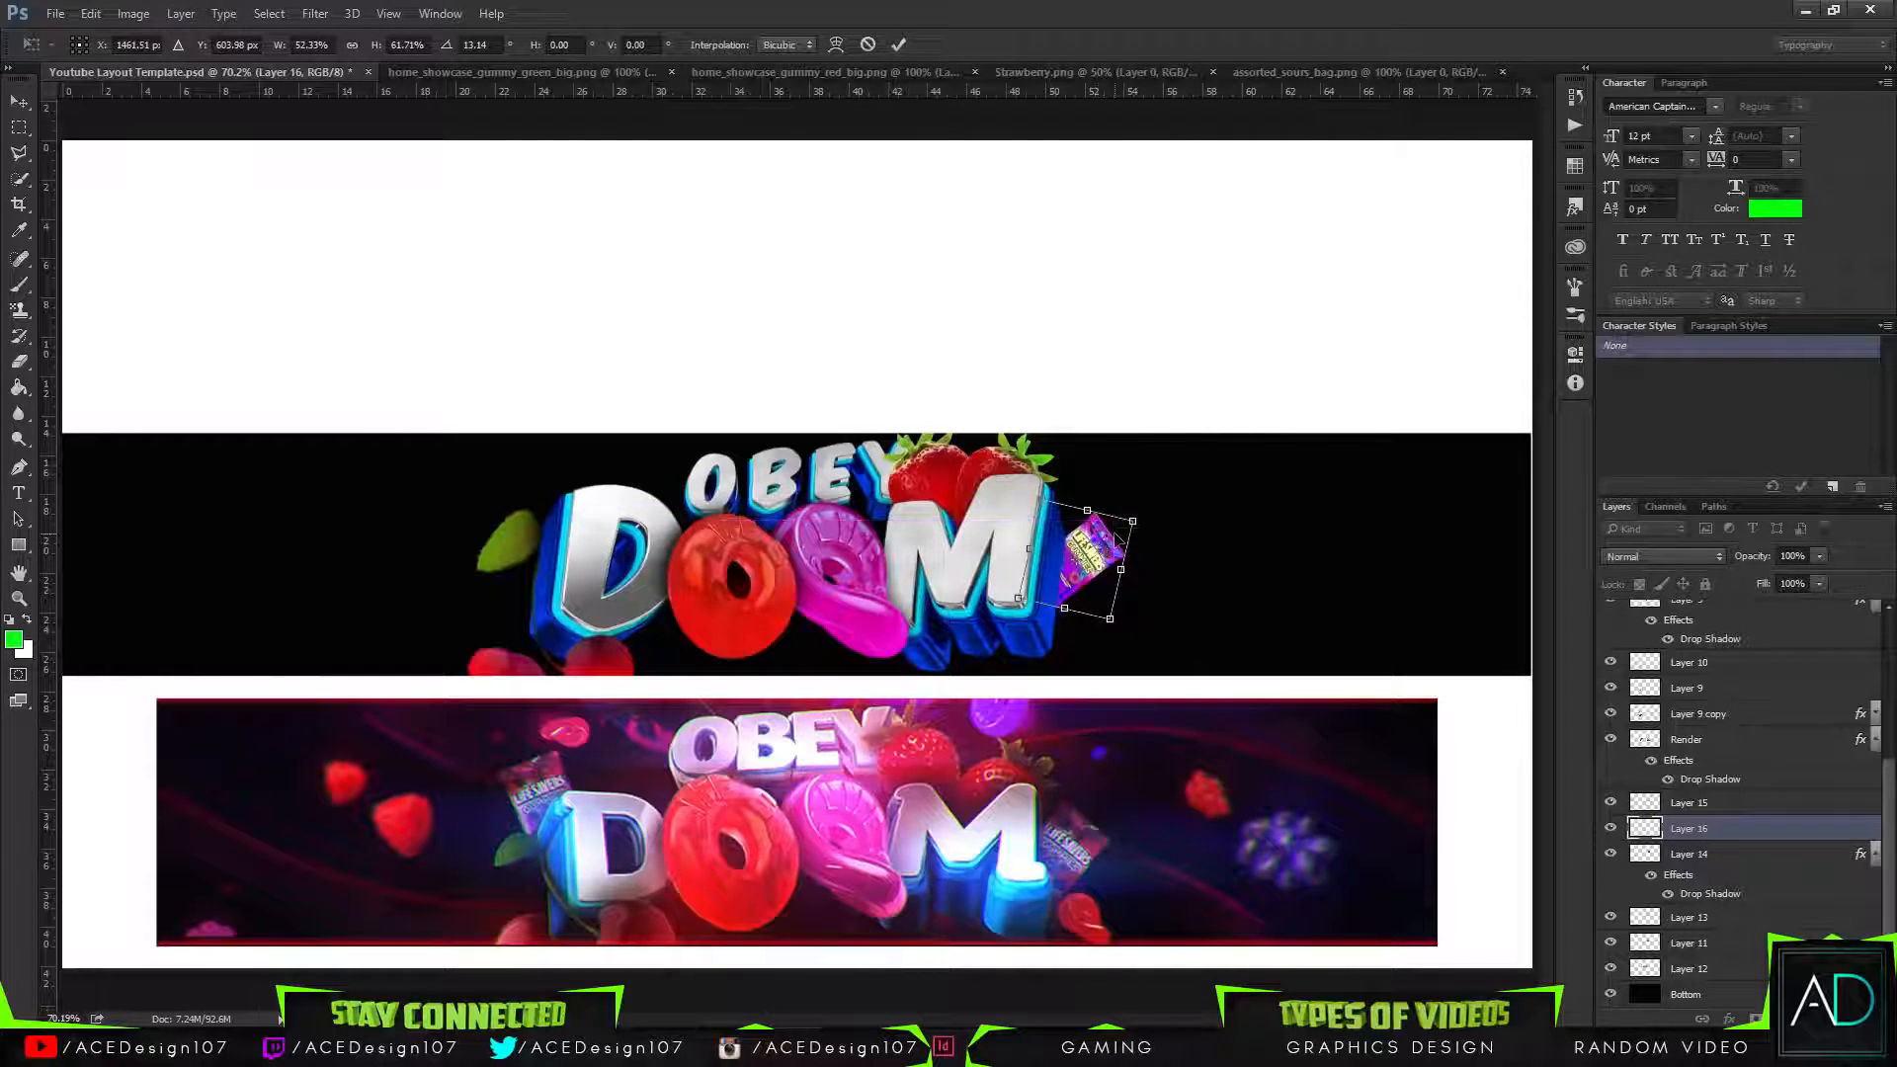
pyautogui.press('Return')
pyautogui.hotkey('ctrl', 't')
pyautogui.press('Right')
pyautogui.press('Right')
pyautogui.press('Right')
pyautogui.press('Right')
pyautogui.press('Return')
# Duplicate the candy bag, rotate the copy counterclockwise and place it behind the D's outer upper corner, above the leaf.
pyautogui.hotkey('ctrl', 't')
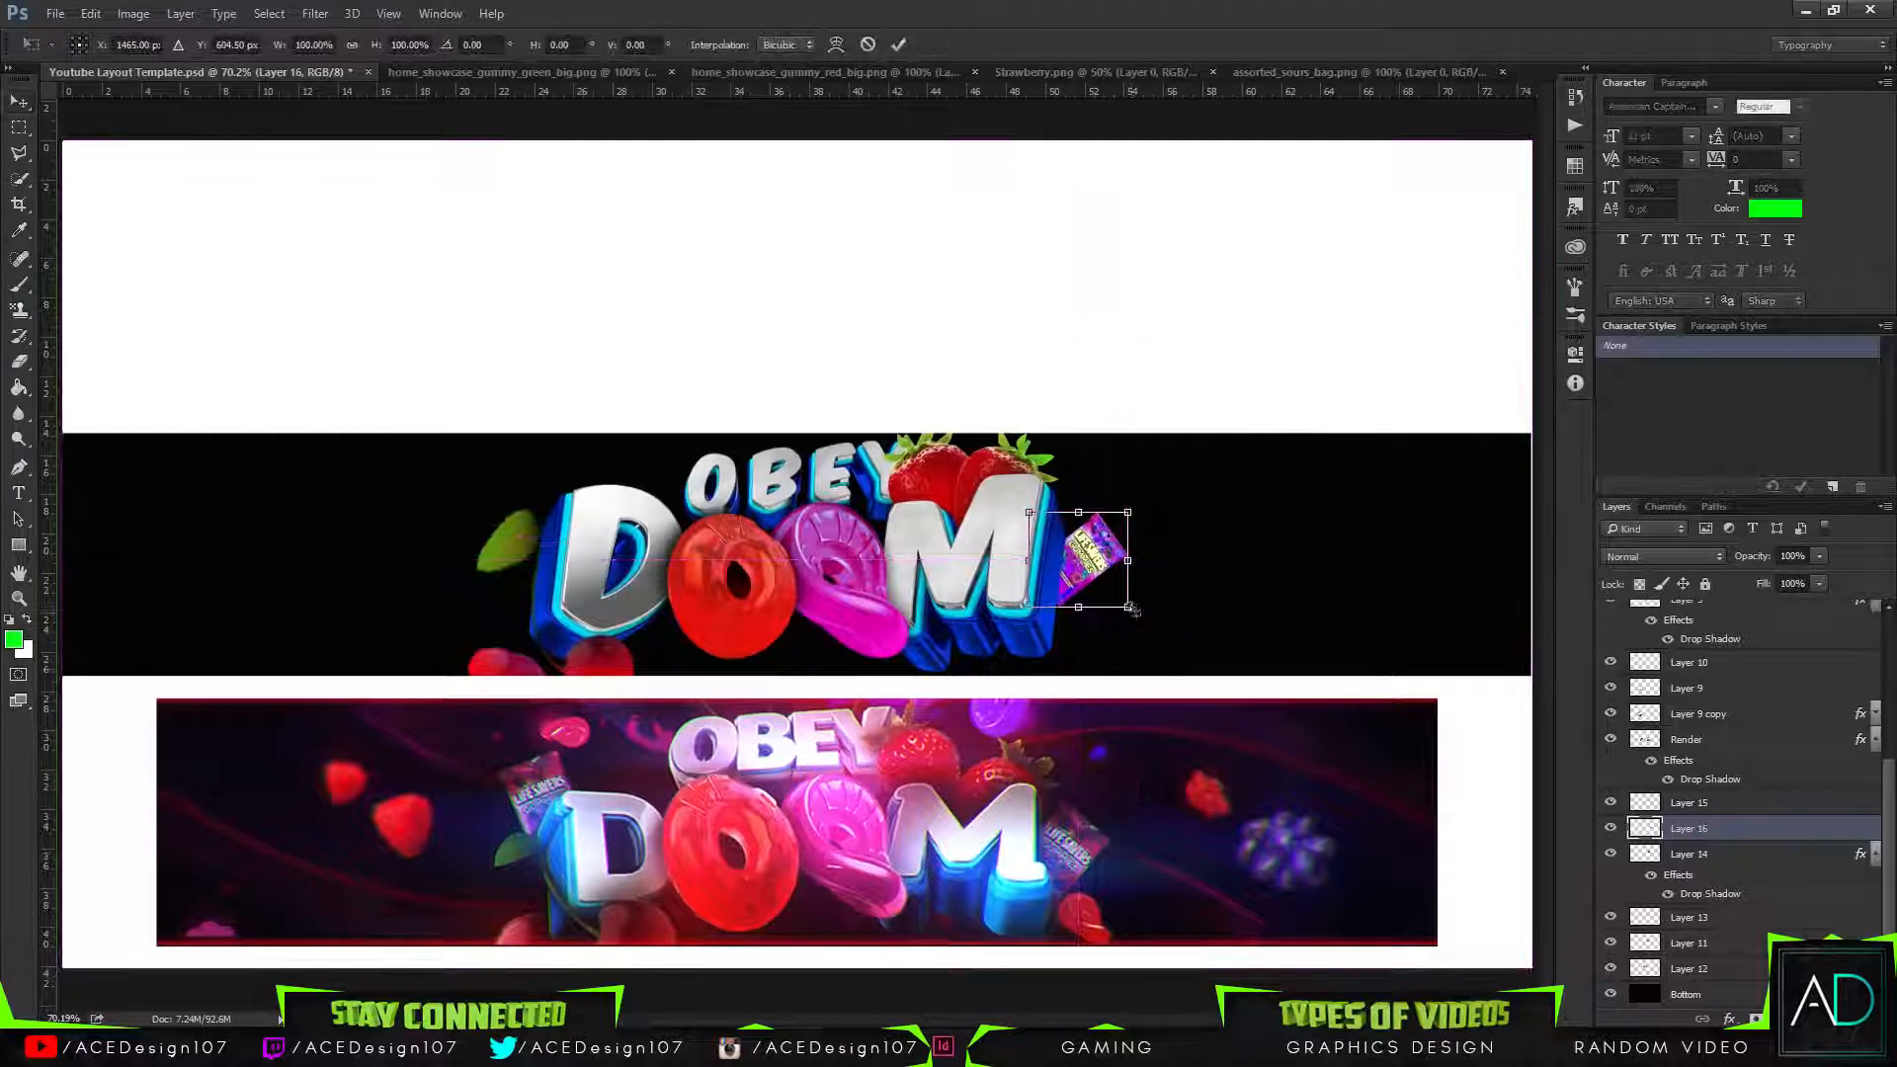
pyautogui.moveTo(1123, 612); pyautogui.dragTo(581, 492)
pyautogui.press('Return')
pyautogui.hotkey('ctrl', 't')
pyautogui.moveTo(654, 545); pyautogui.dragTo(701, 311)
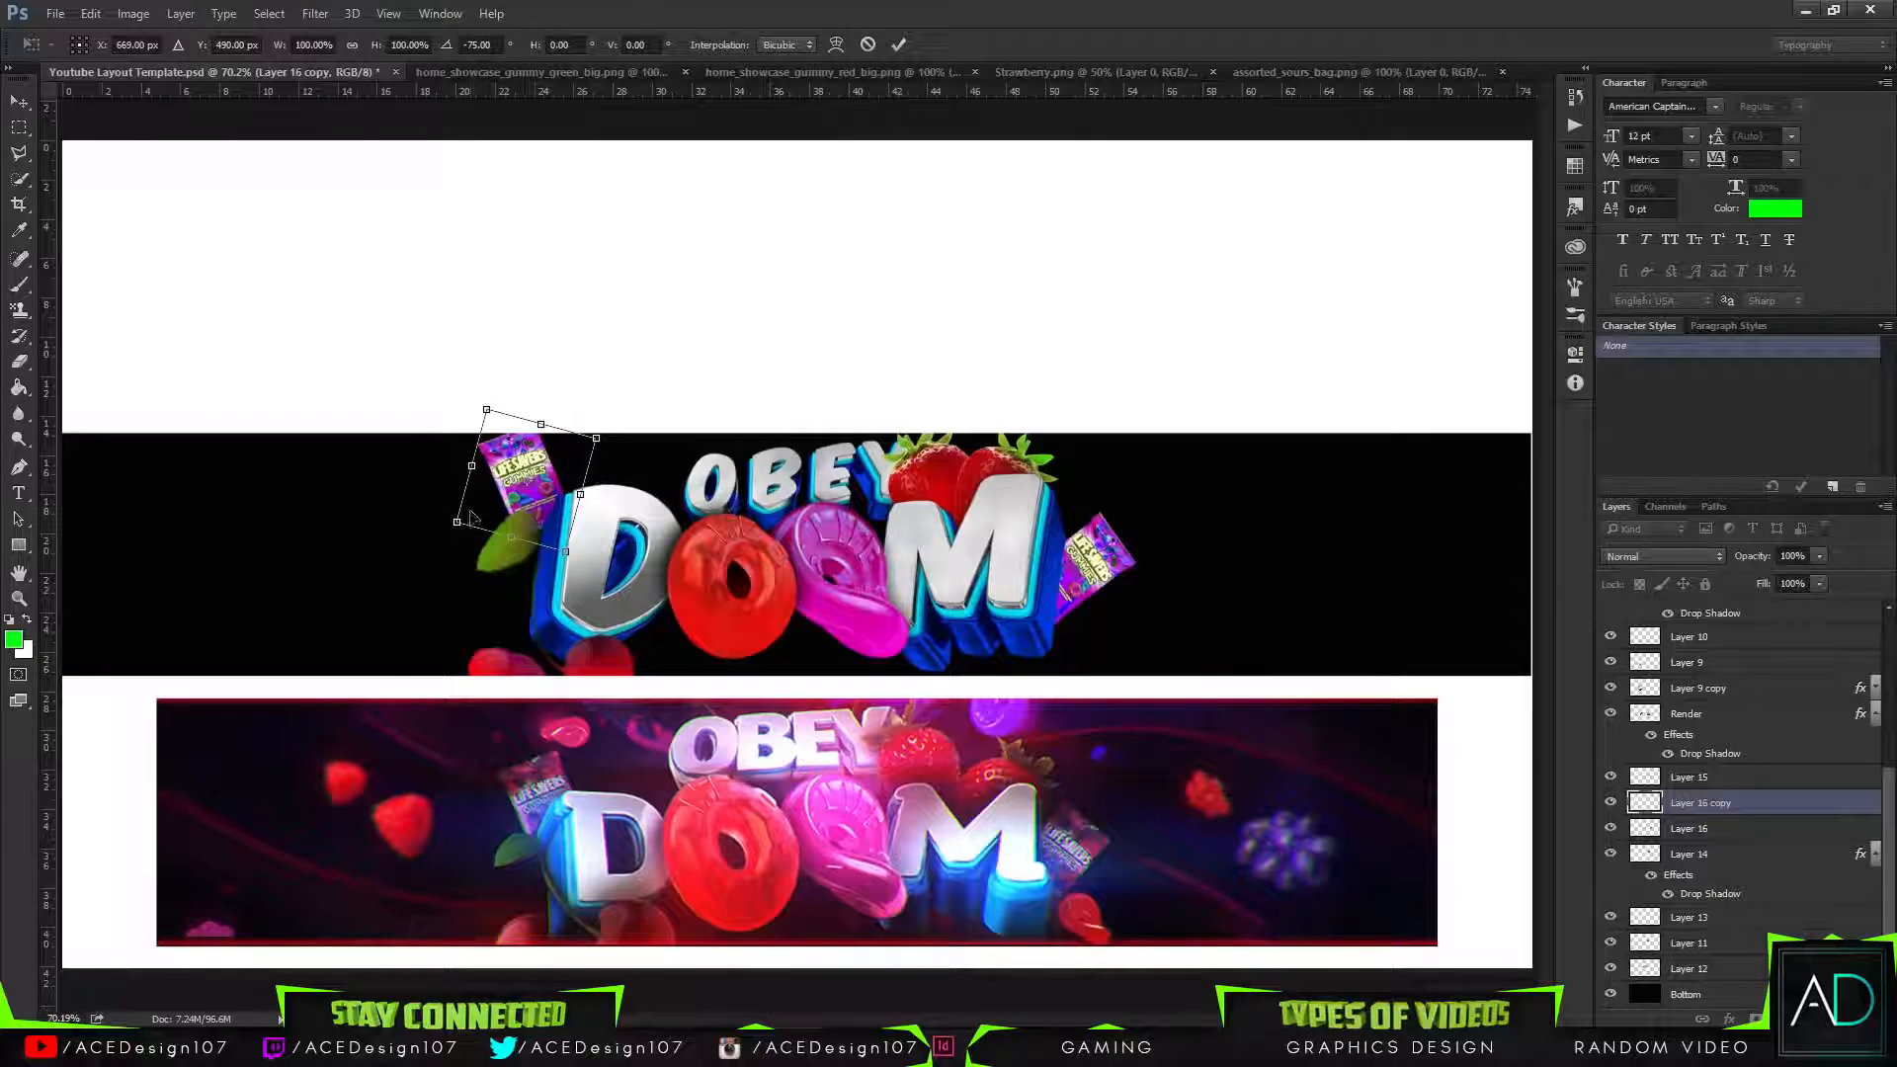
pyautogui.moveTo(452, 527); pyautogui.dragTo(423, 544)
pyautogui.moveTo(552, 498); pyautogui.dragTo(579, 525)
pyautogui.press('Return')
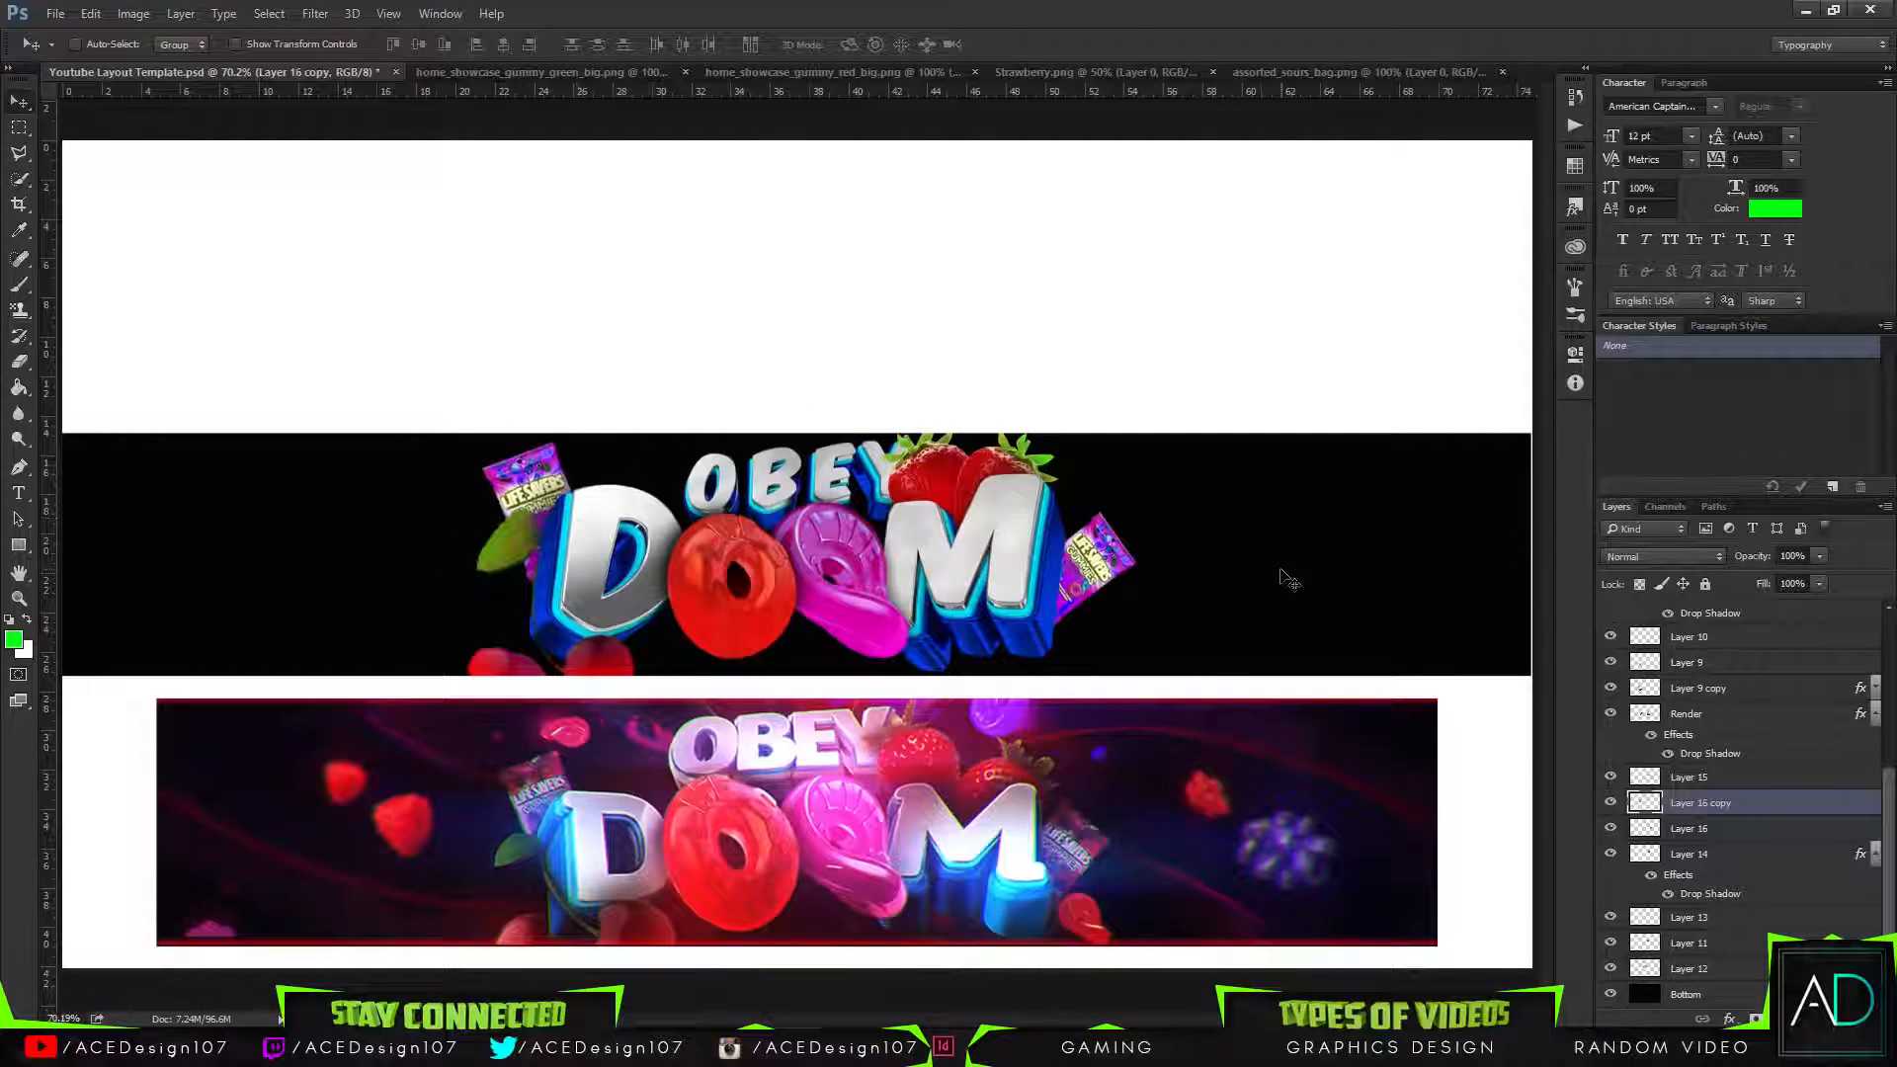
# Merge Layer 16 and its copy into one layer and shift both candy bags' hue to pink-red.
pyautogui.keyDown('ctrl'); pyautogui.click(1765, 826); pyautogui.keyUp('ctrl')
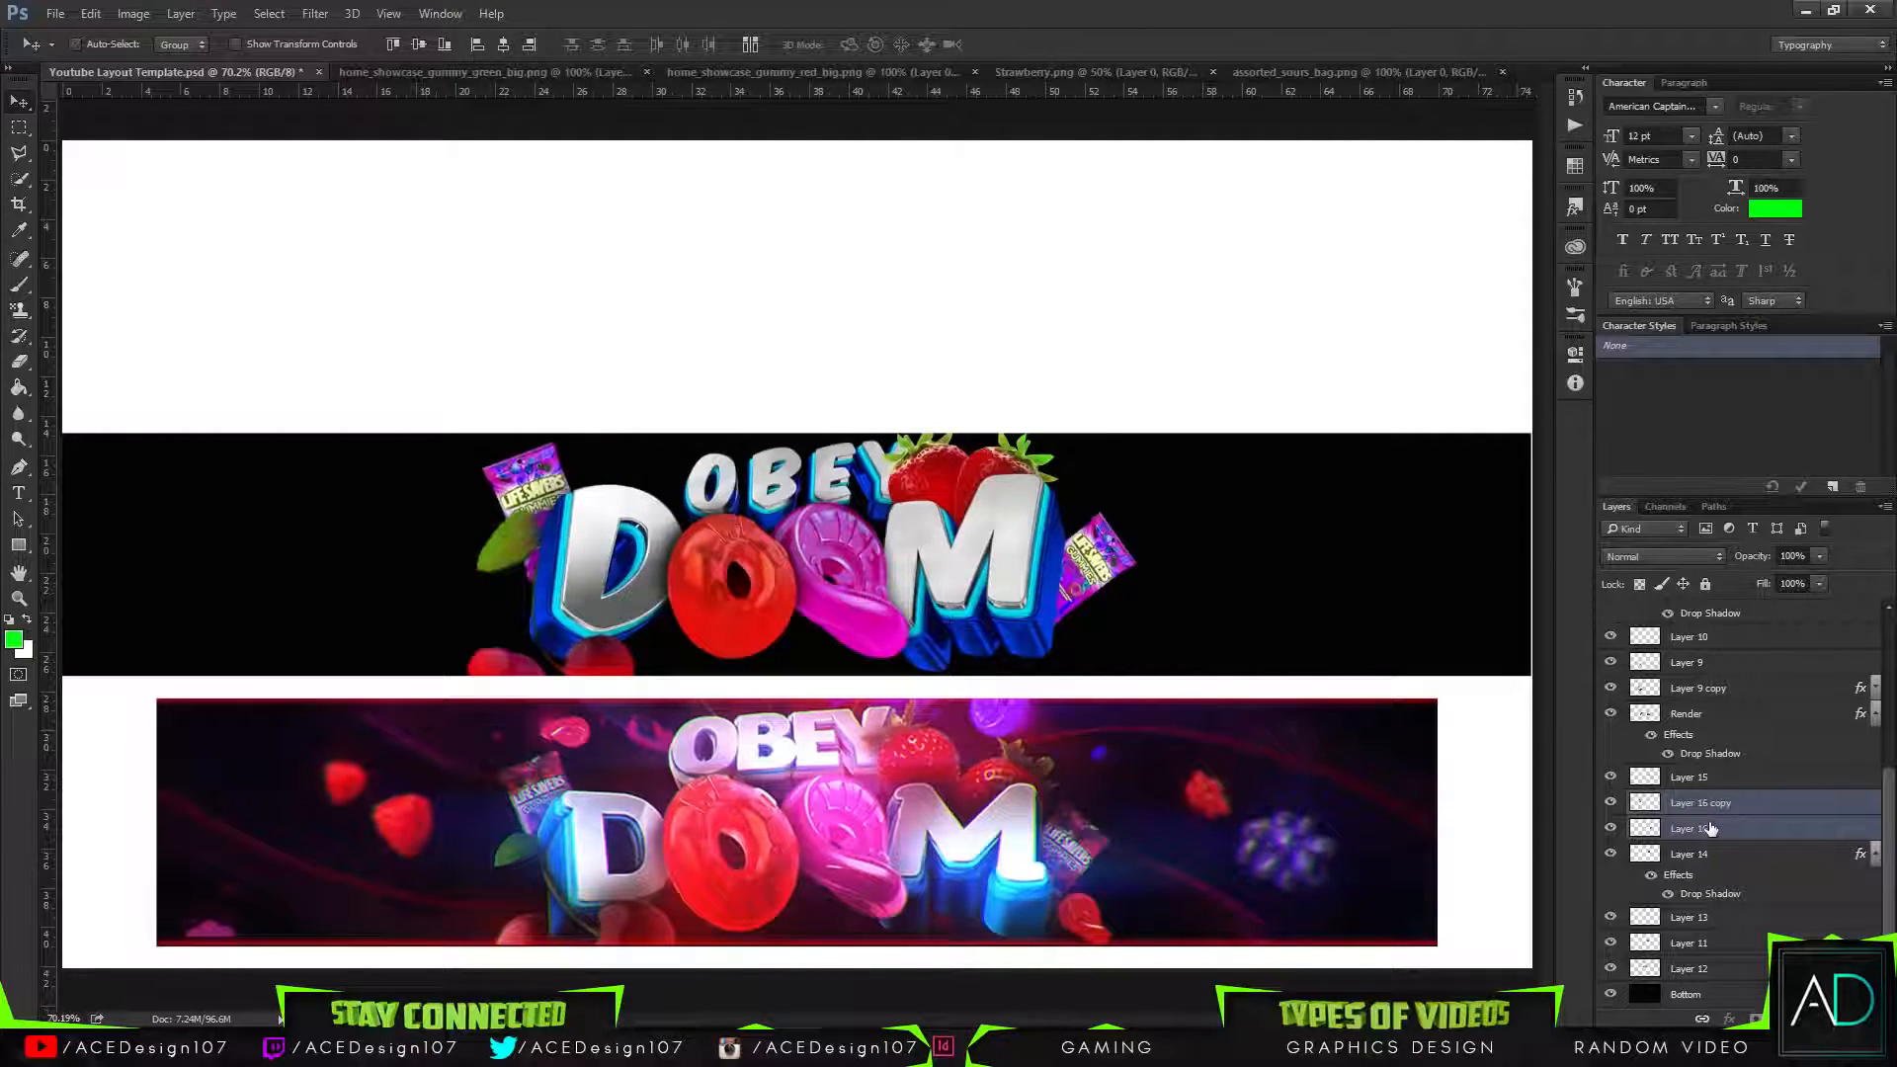
pyautogui.hotkey('ctrl', 'e')
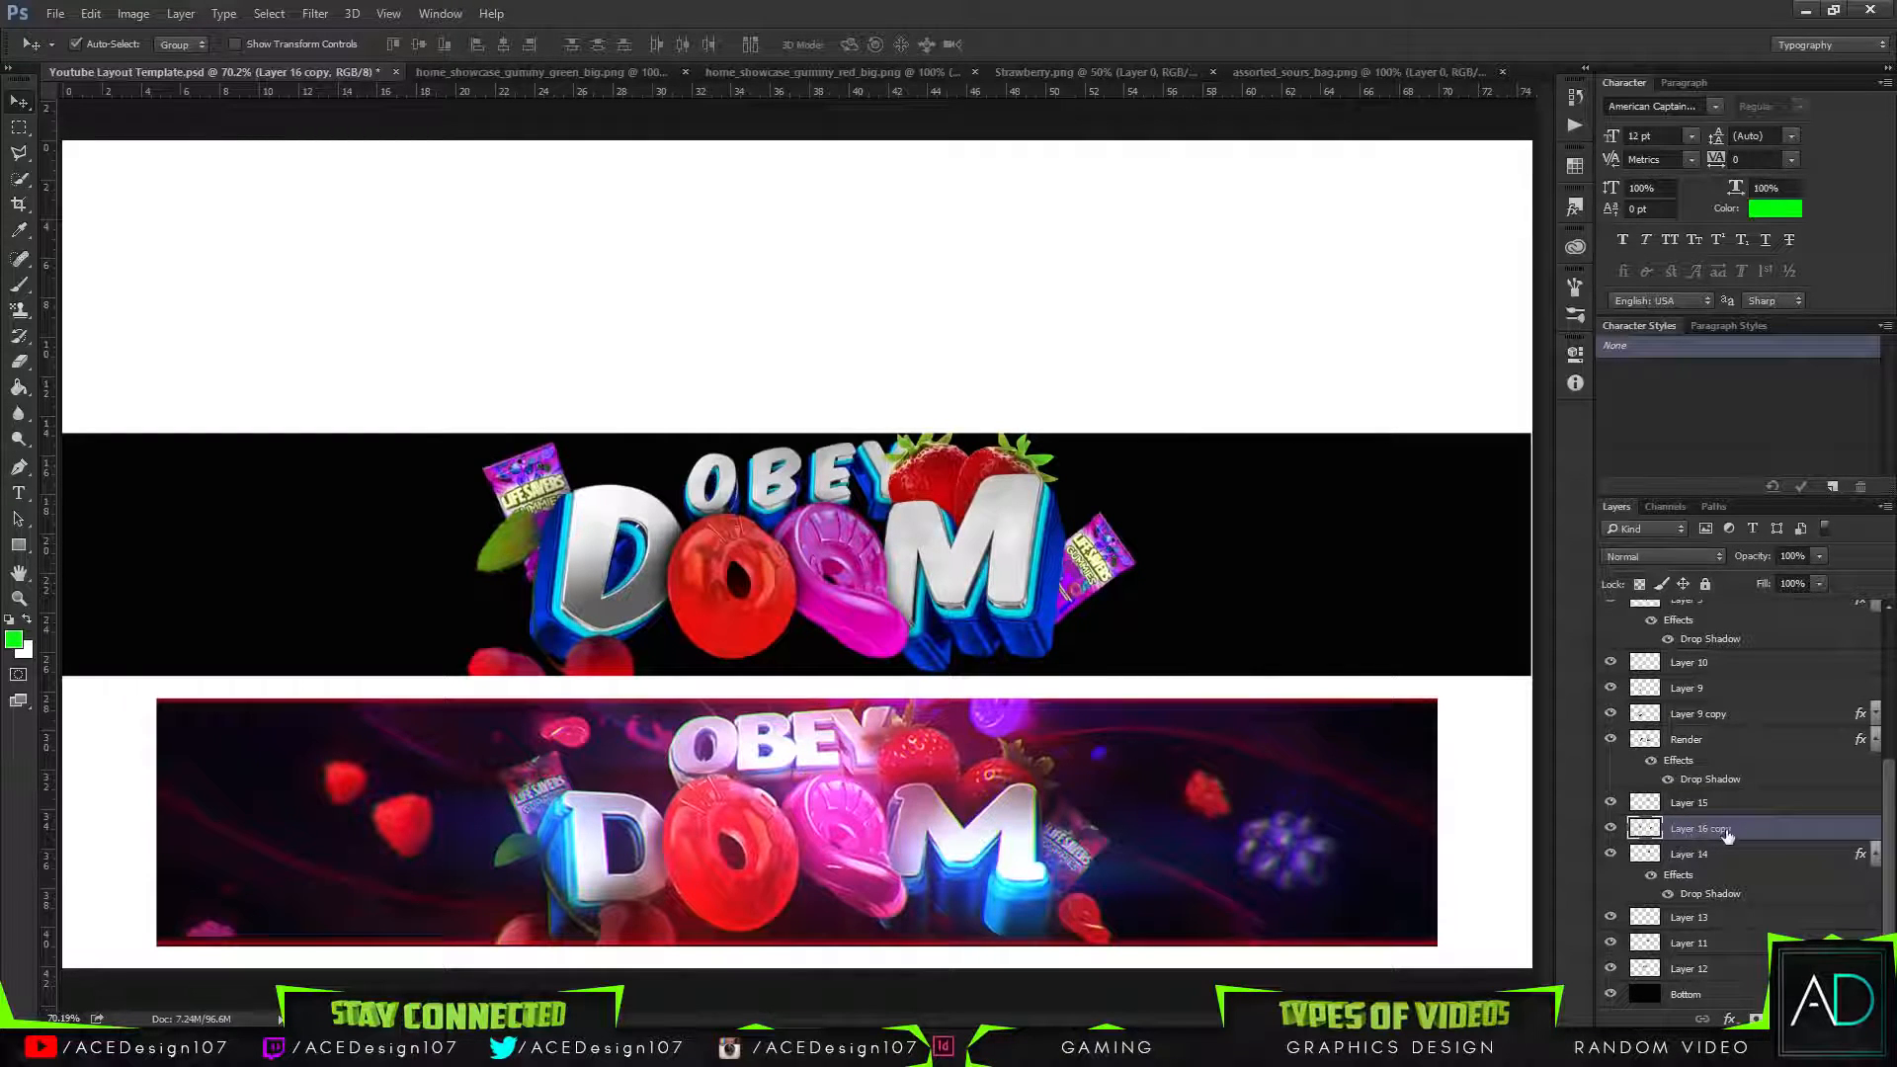
pyautogui.hotkey('ctrl', 'u')
pyautogui.moveTo(1474, 335); pyautogui.dragTo(1519, 335)
pyautogui.click(1693, 240)
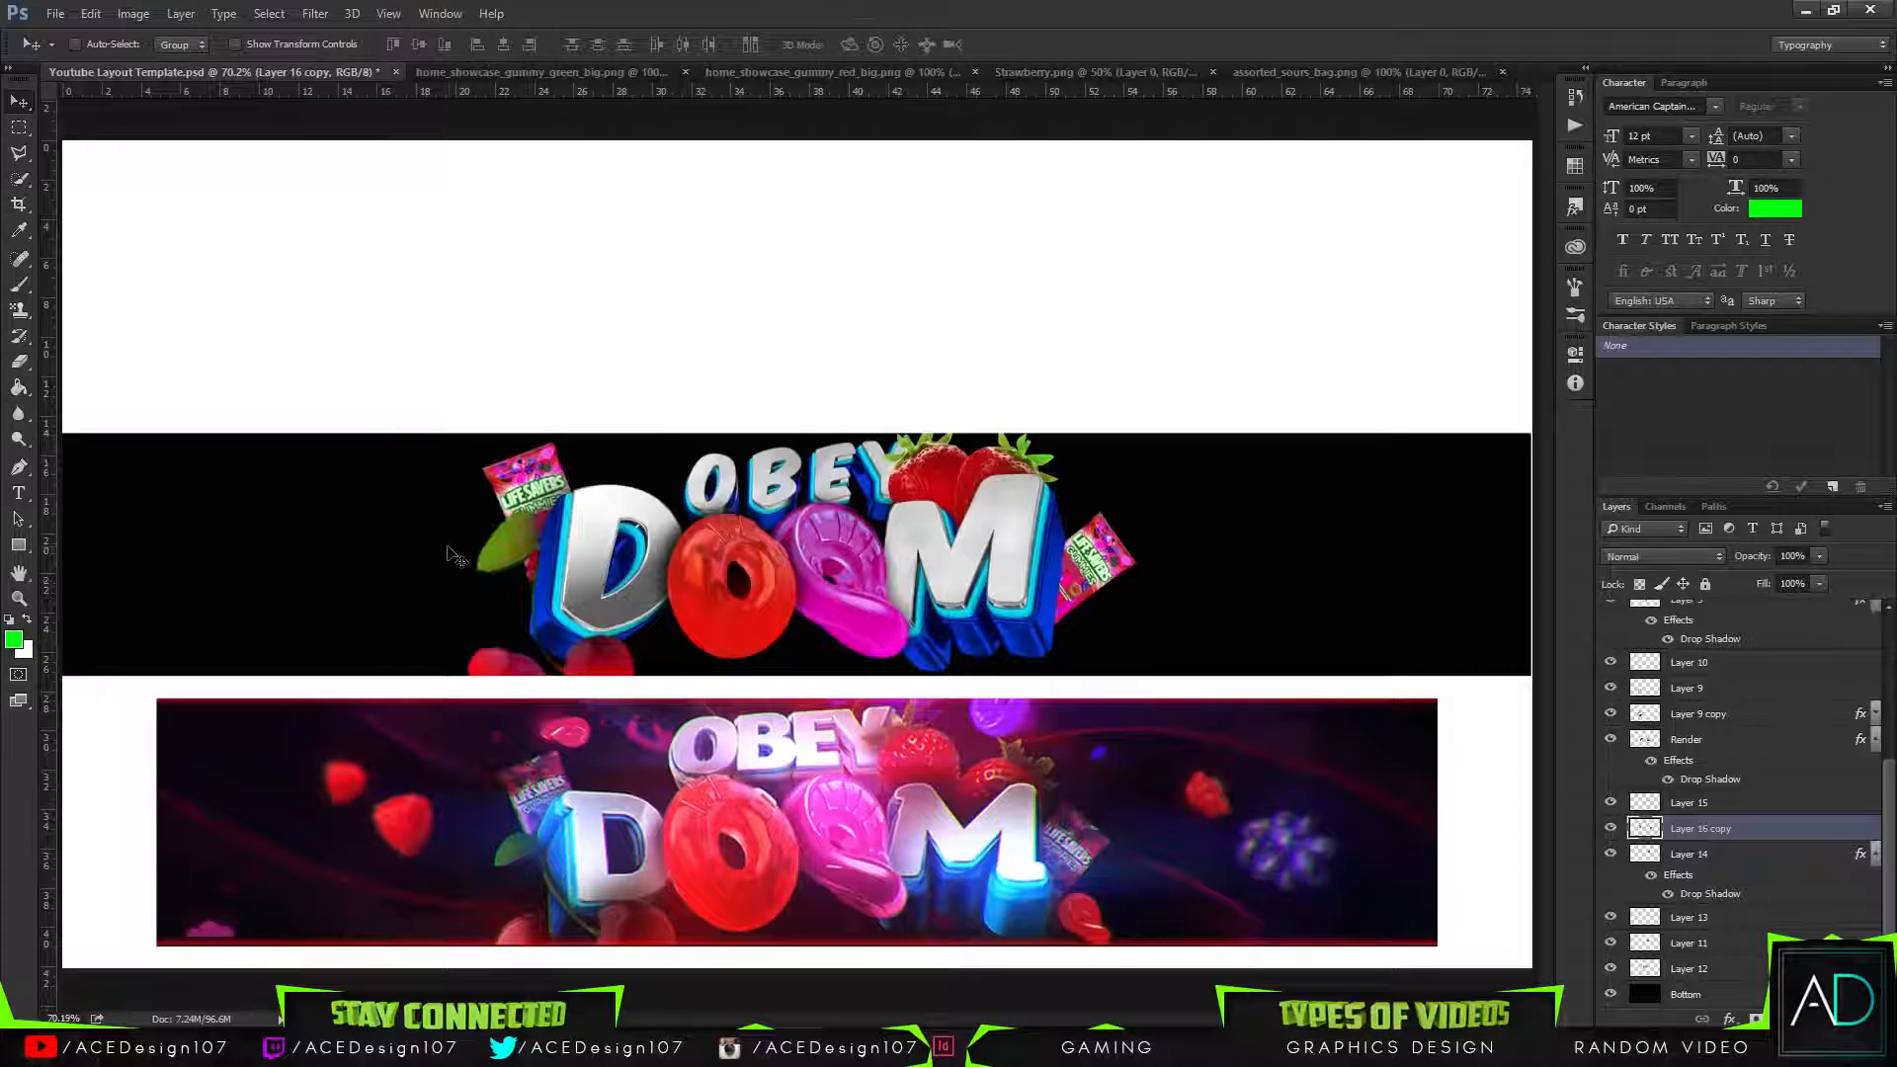
# Create a new layer and move it directly above the Bottom layer, beneath all the candy and fruit layers.
pyautogui.hotkey('ctrl', 'shift', 'n')
pyautogui.press('Return')
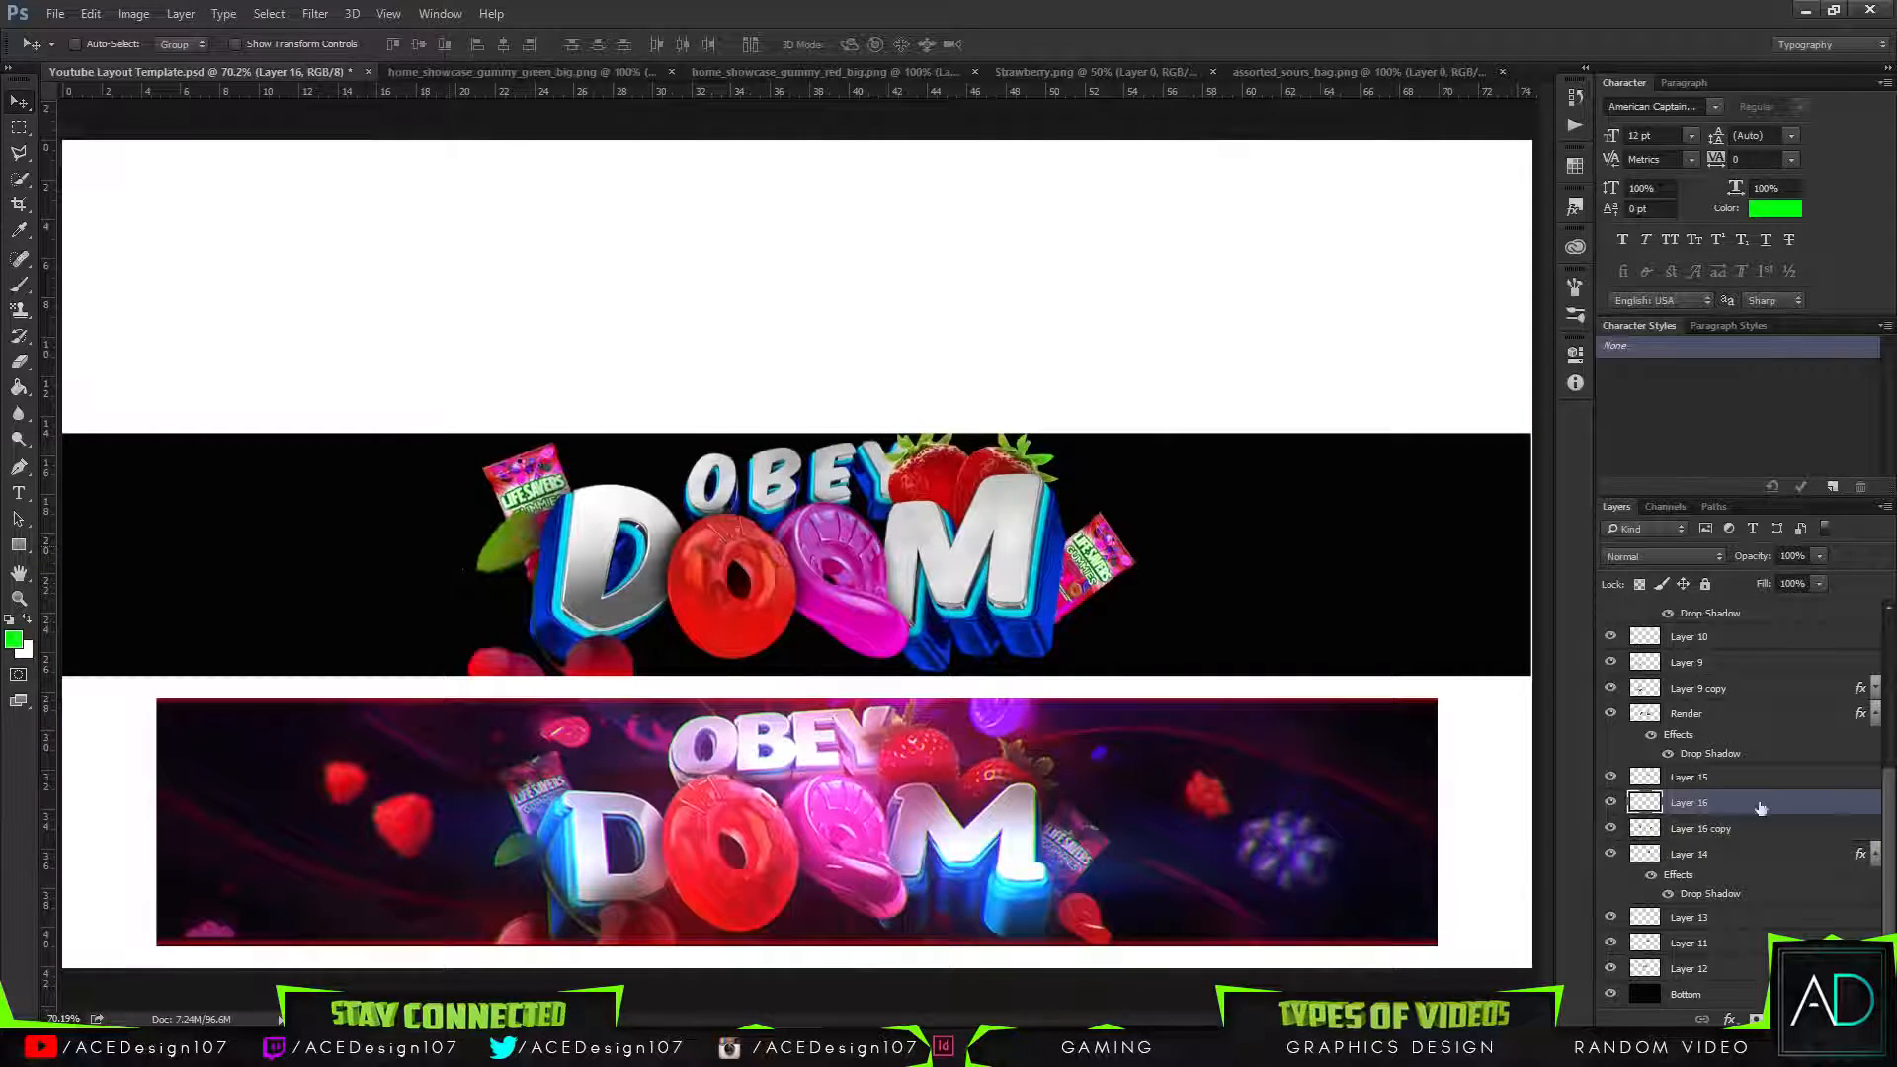
pyautogui.scroll(5, 1753, 808)
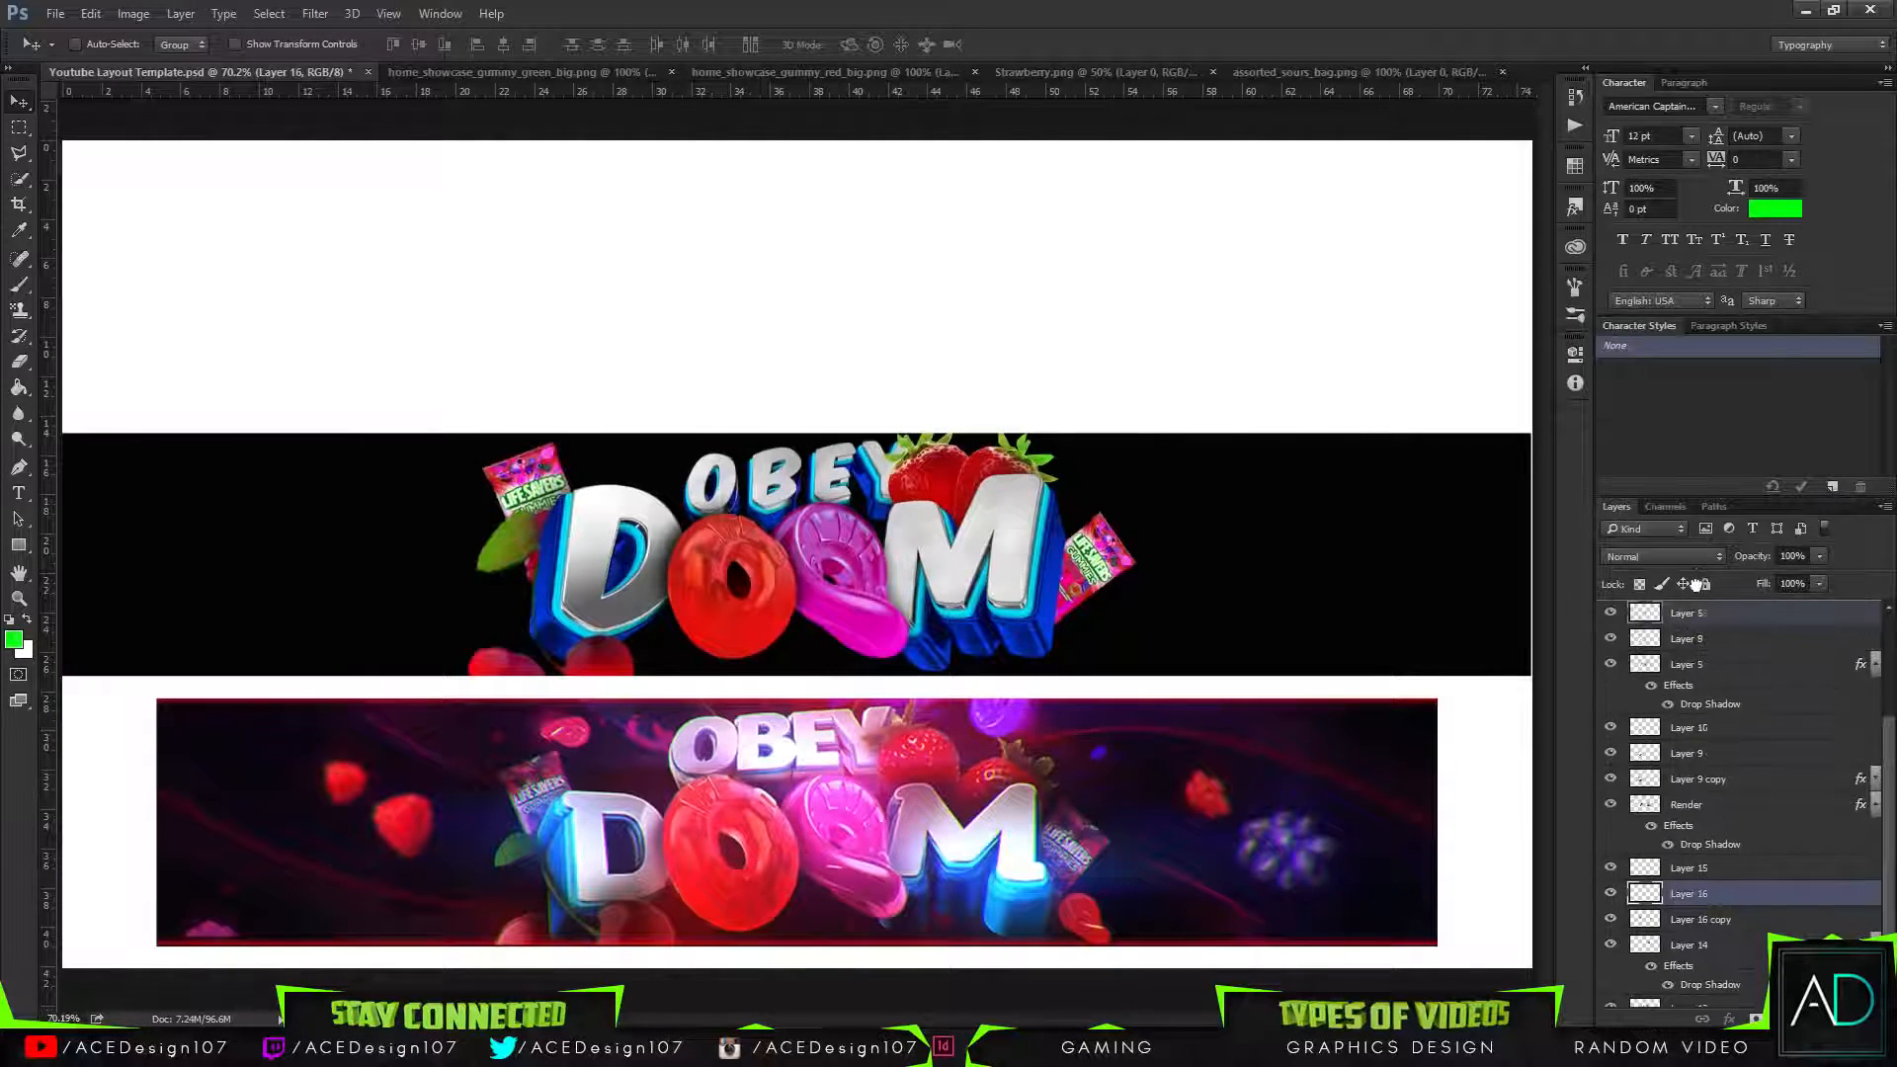
pyautogui.moveTo(1746, 951); pyautogui.dragTo(1740, 981)
# Group Layer 12 through Layer 15 beneath the Render layer and name the group Behind Render.
pyautogui.click(1749, 942)
pyautogui.scroll(7, 1743, 833)
pyautogui.scroll(-5, 1742, 833)
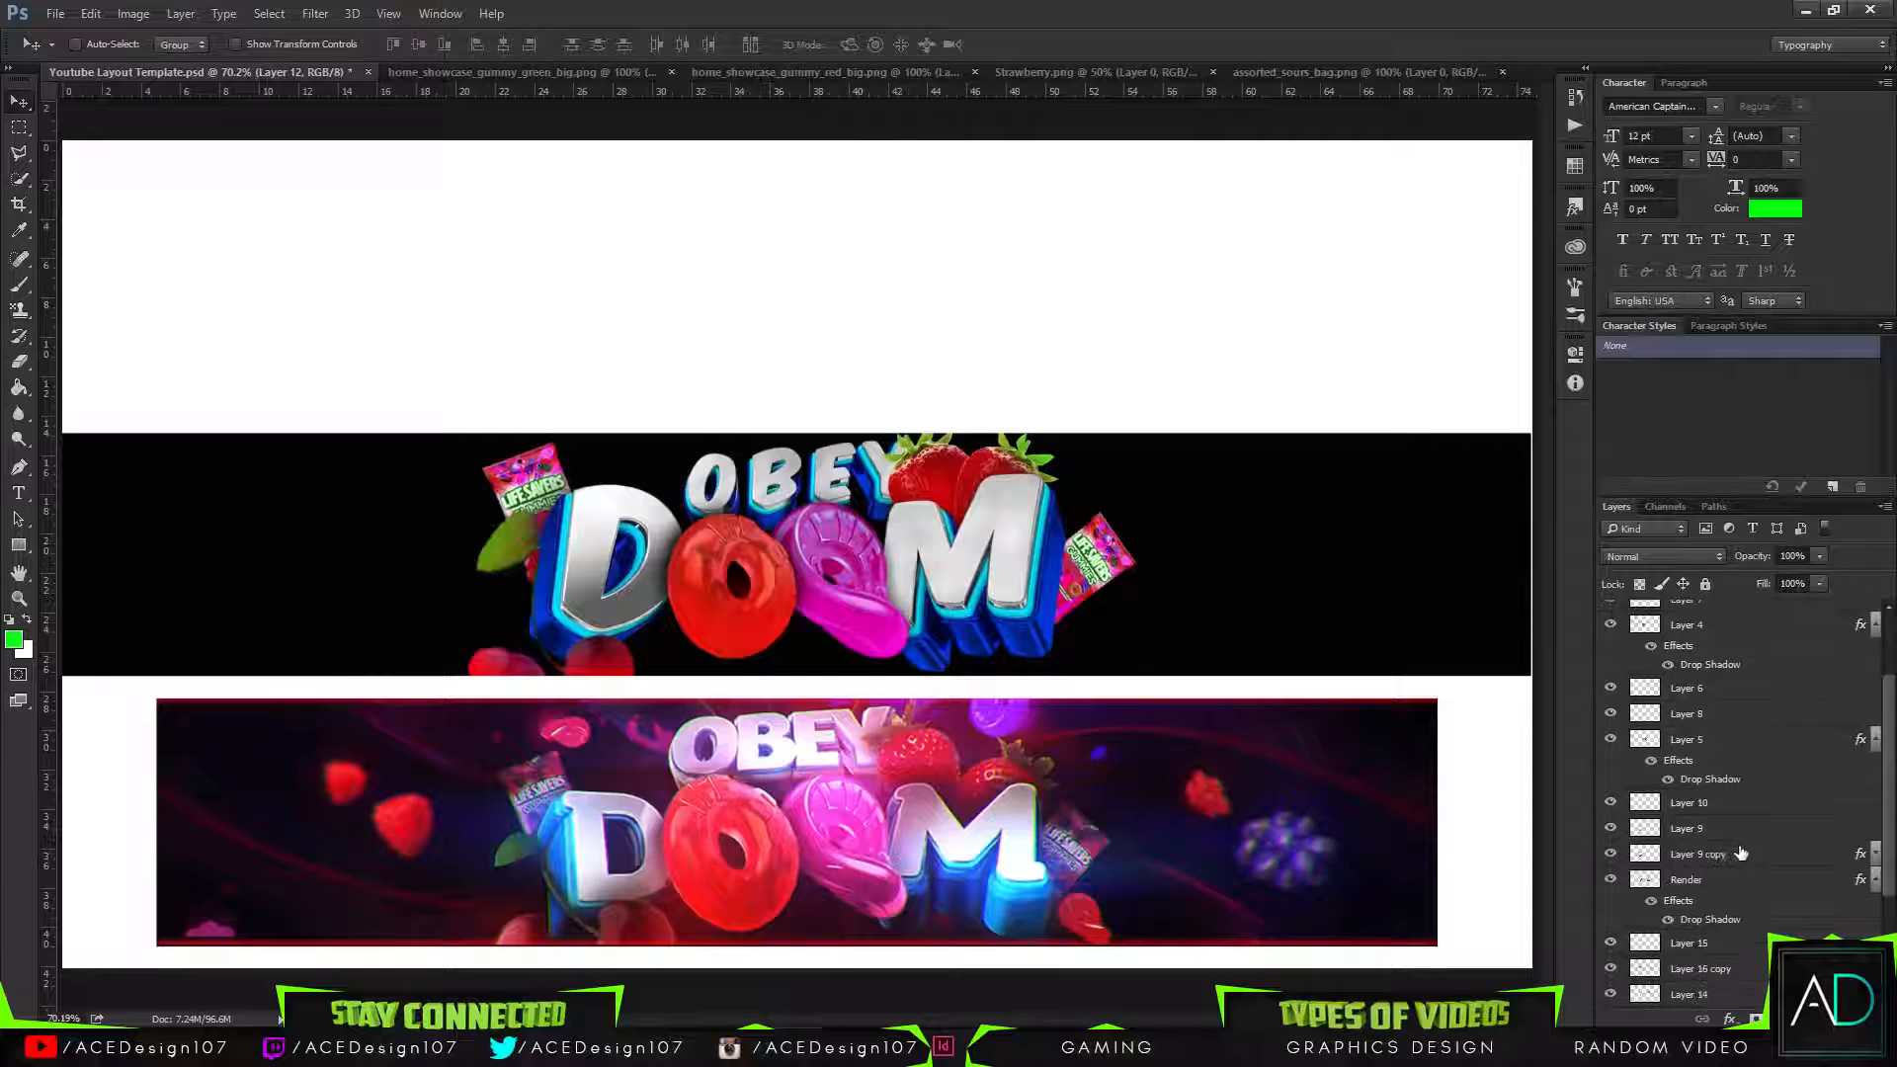
pyautogui.keyDown('shift'); pyautogui.click(1735, 823); pyautogui.keyUp('shift')
pyautogui.hotkey('ctrl', 'g')
pyautogui.doubleClick(1683, 941)
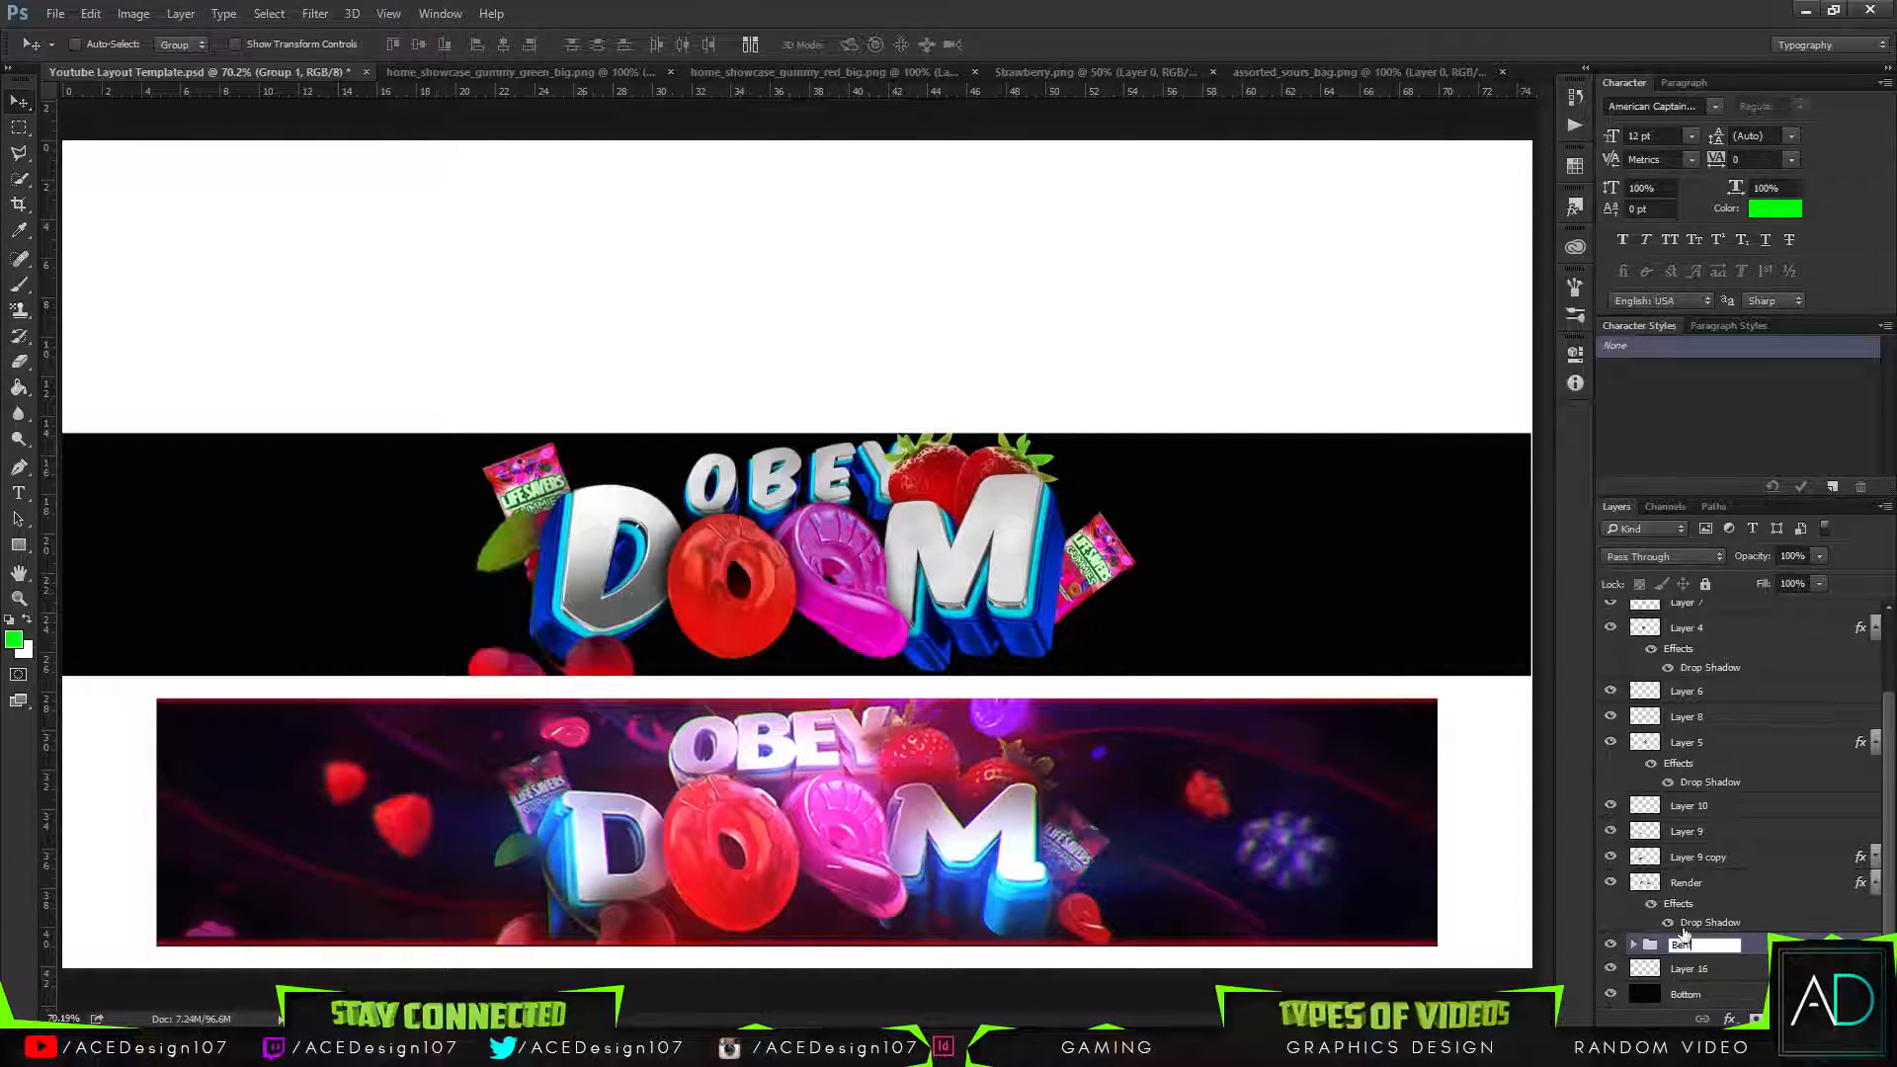
pyautogui.write('Behind Render')
pyautogui.press('Return')
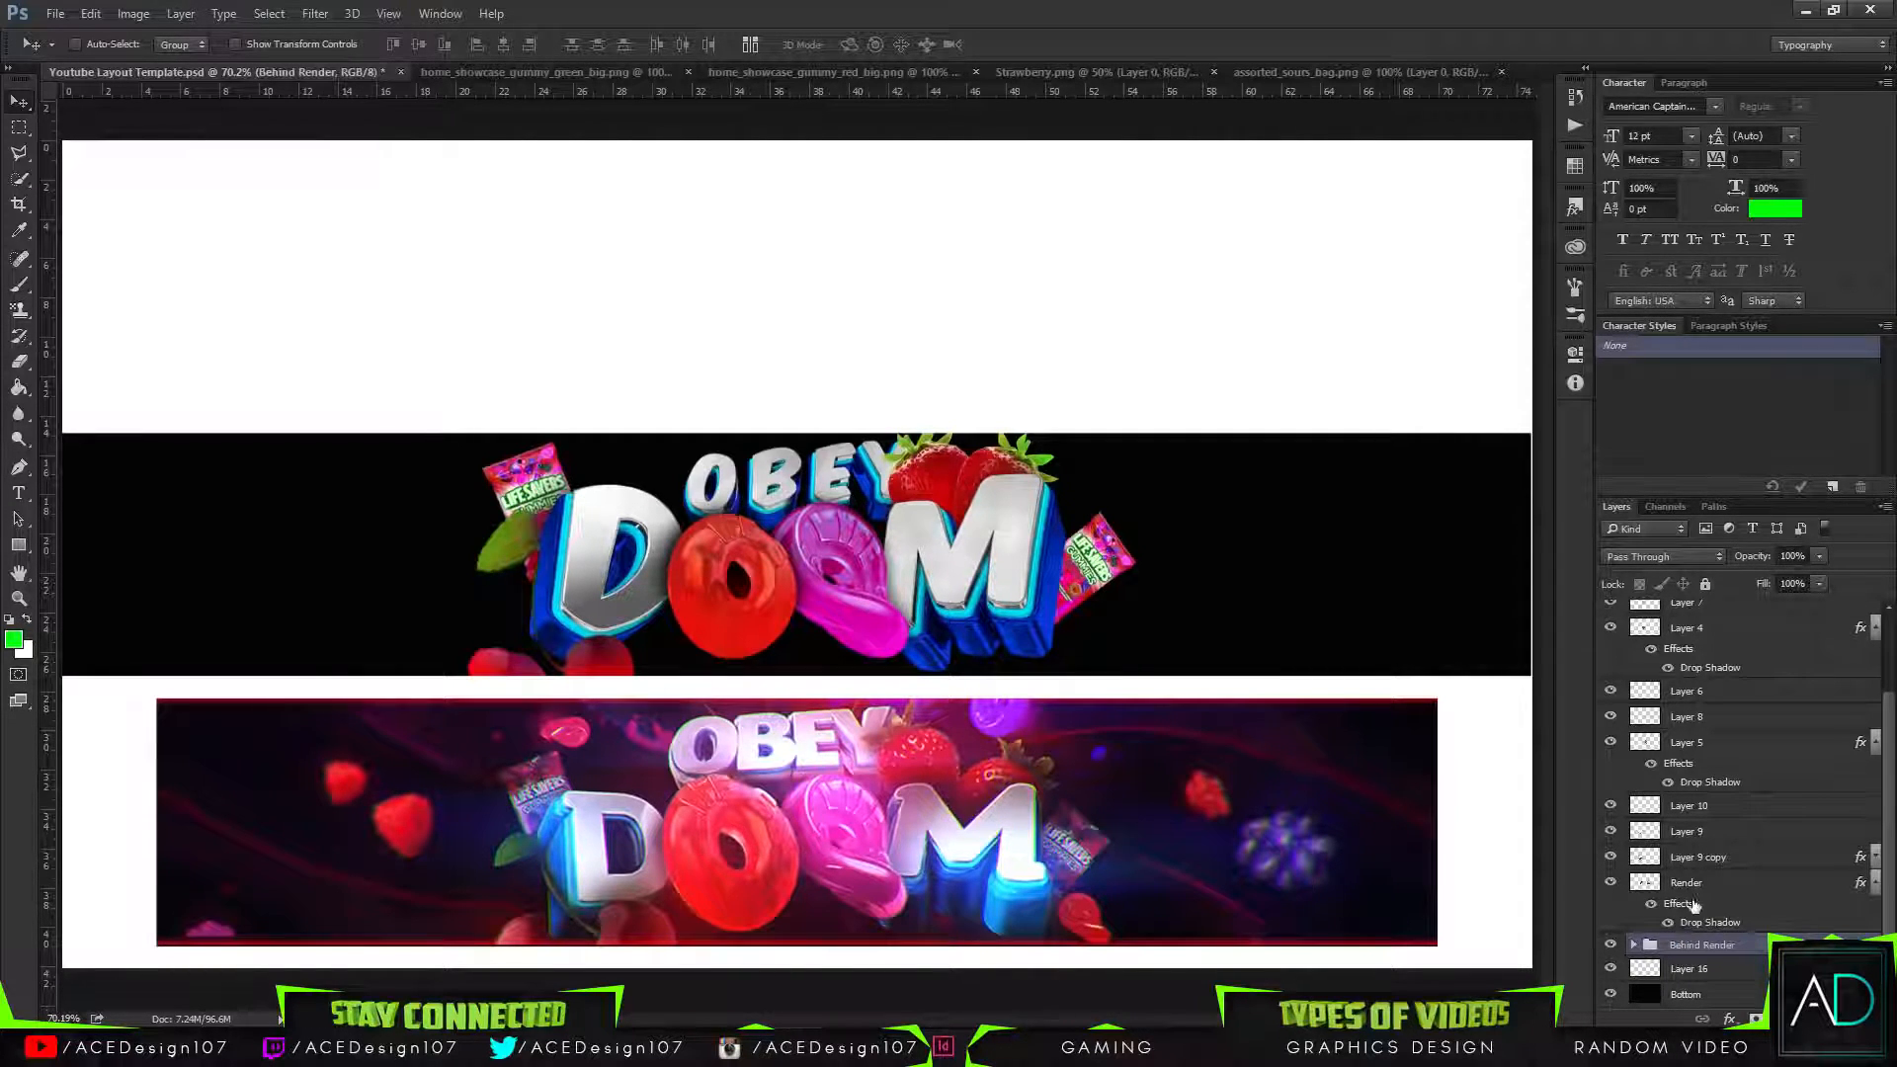
# Group Layer 9 copy through Layer 7 above the Render layer and name the group Above renber.
pyautogui.click(1754, 859)
pyautogui.scroll(2, 1750, 731)
pyautogui.keyDown('shift'); pyautogui.click(1742, 708); pyautogui.keyUp('shift')
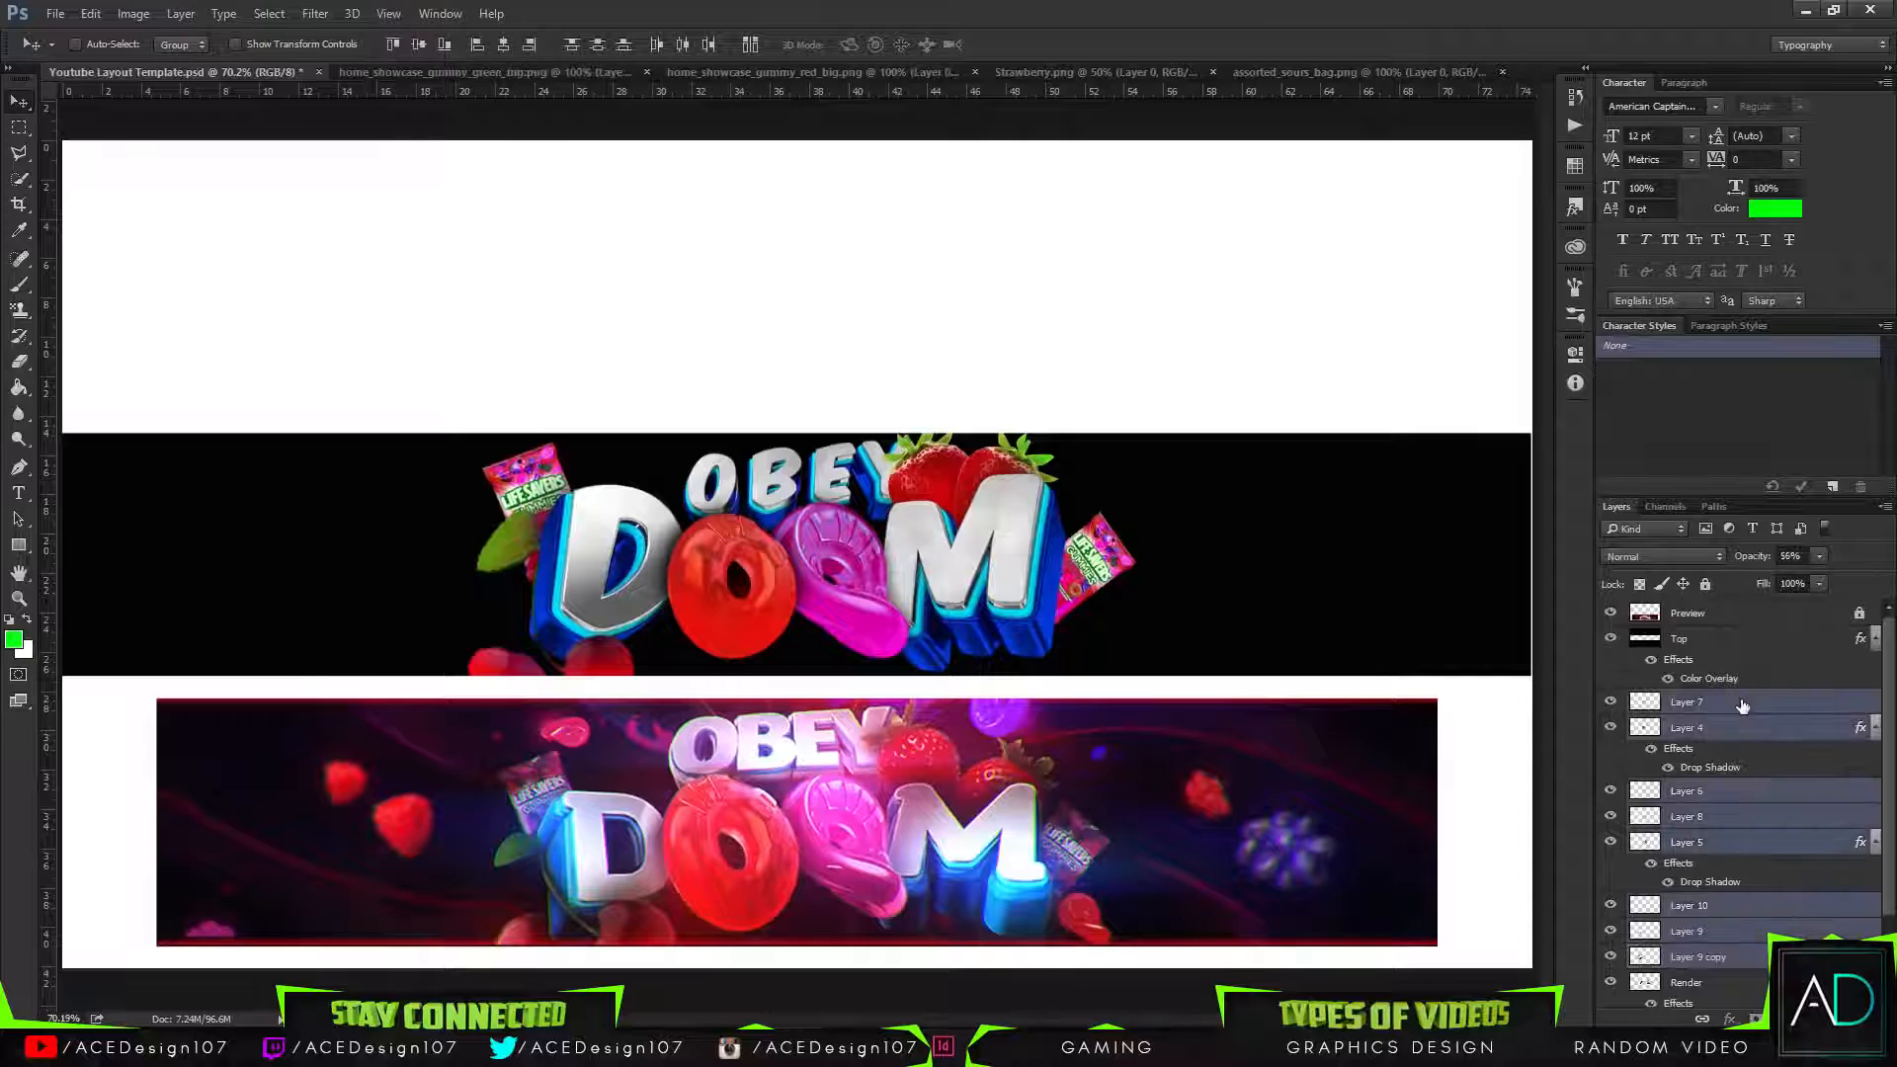
pyautogui.hotkey('ctrl', 'g')
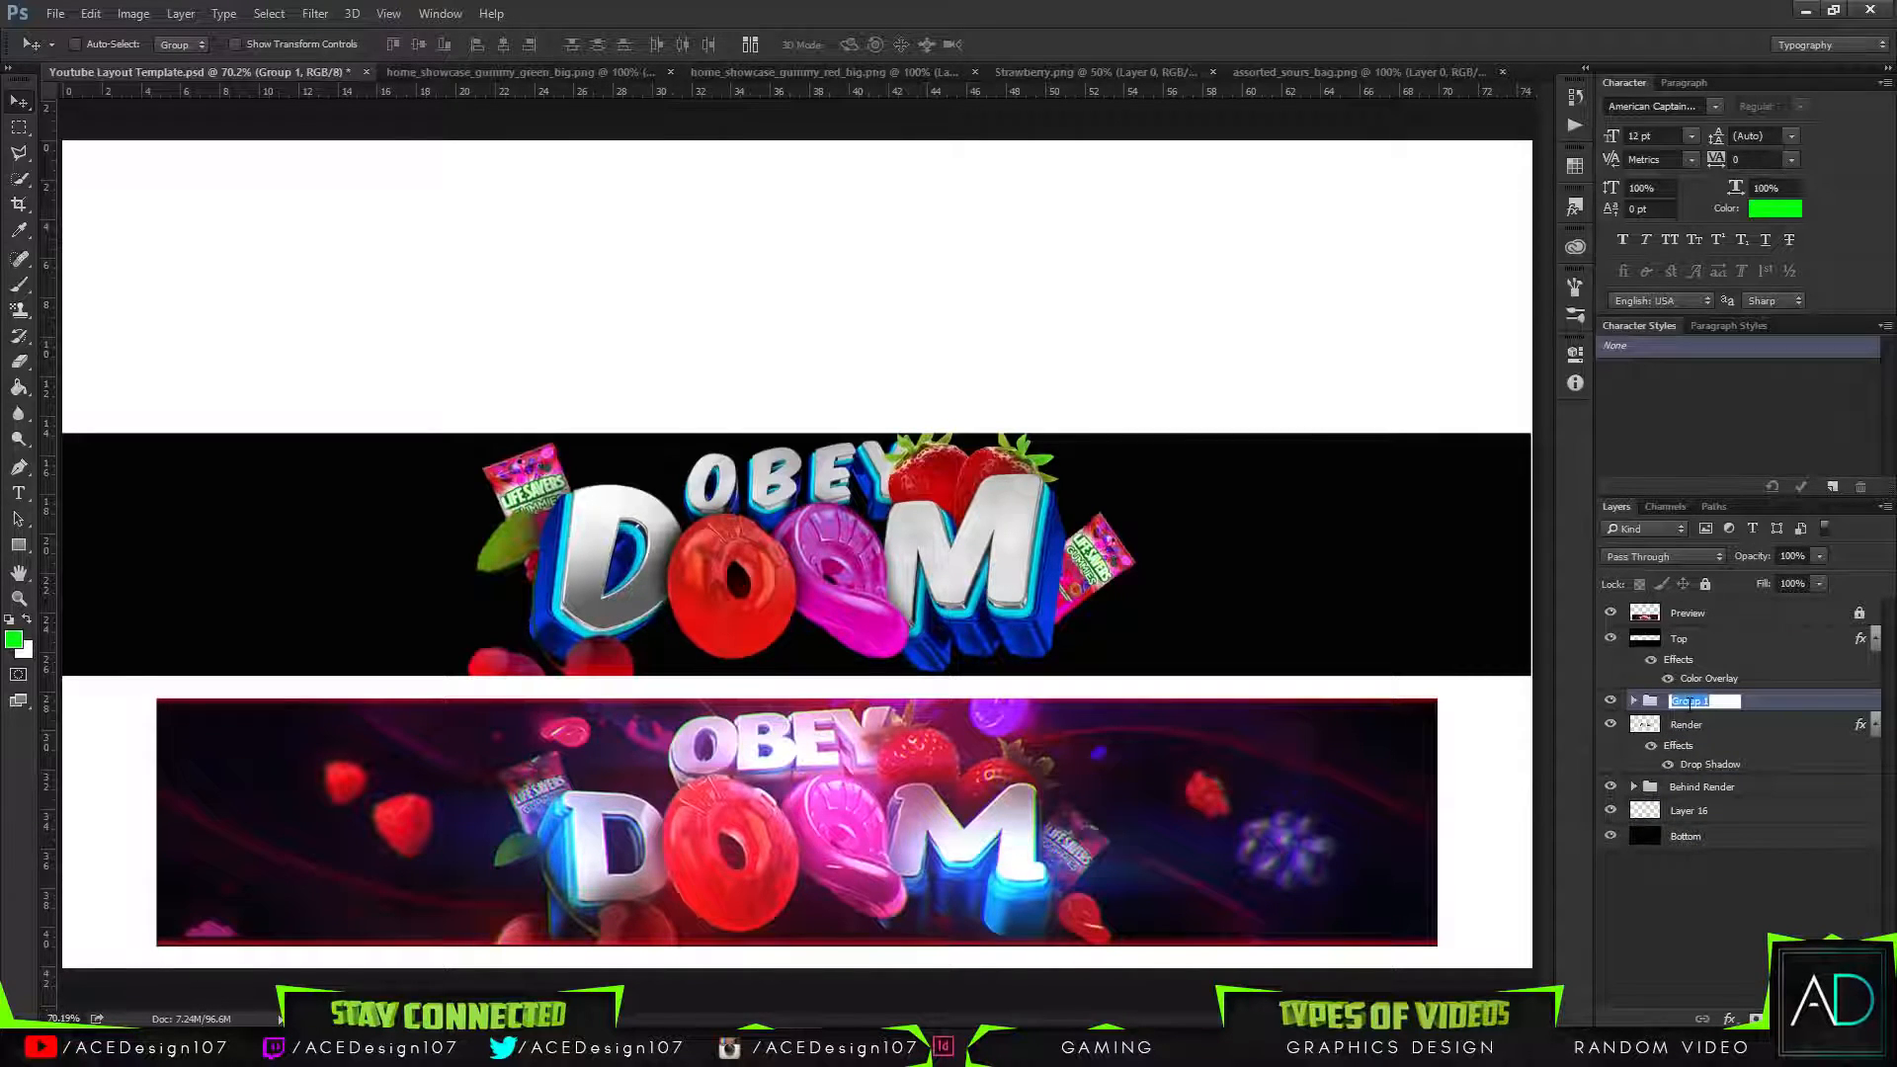
pyautogui.write('Above renber')
pyautogui.press('Return')
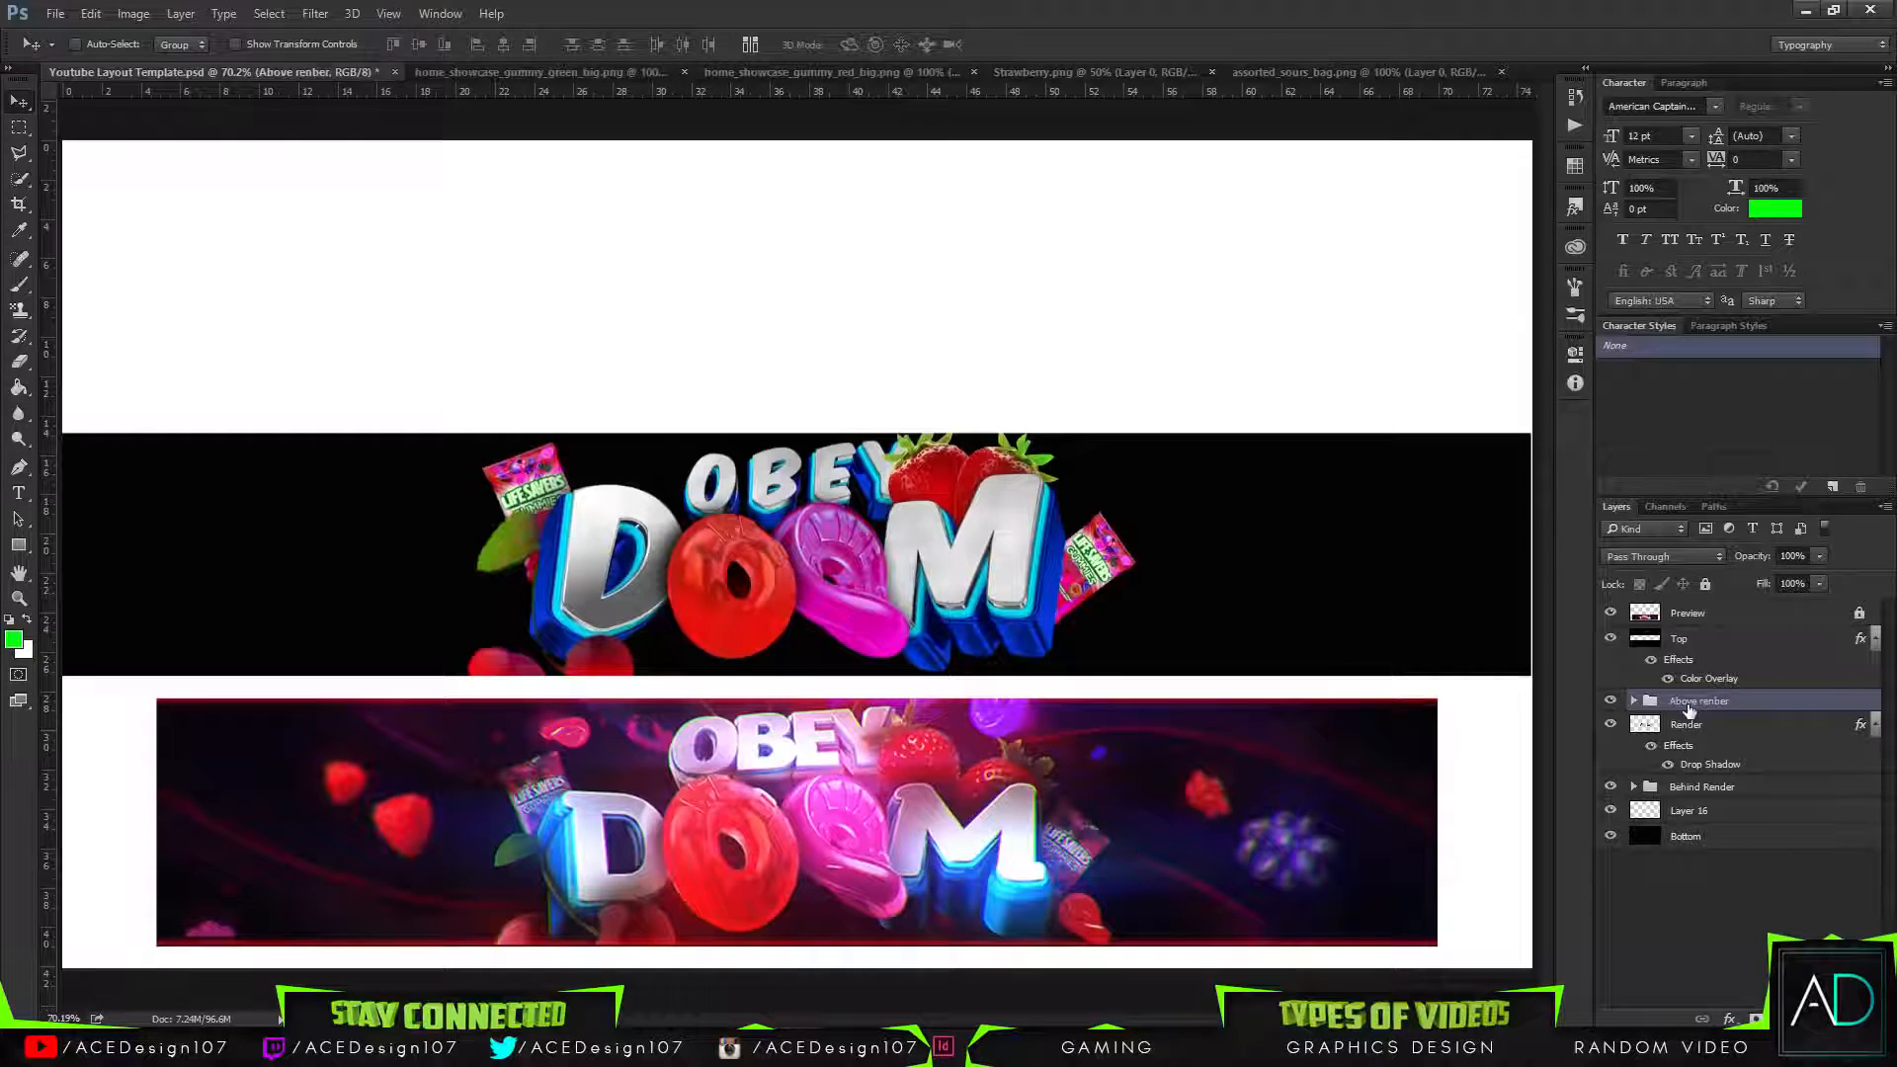
# Start saving the banner as a PSD, browsing to Local Disk (D:) as the destination.
pyautogui.click(55, 14)
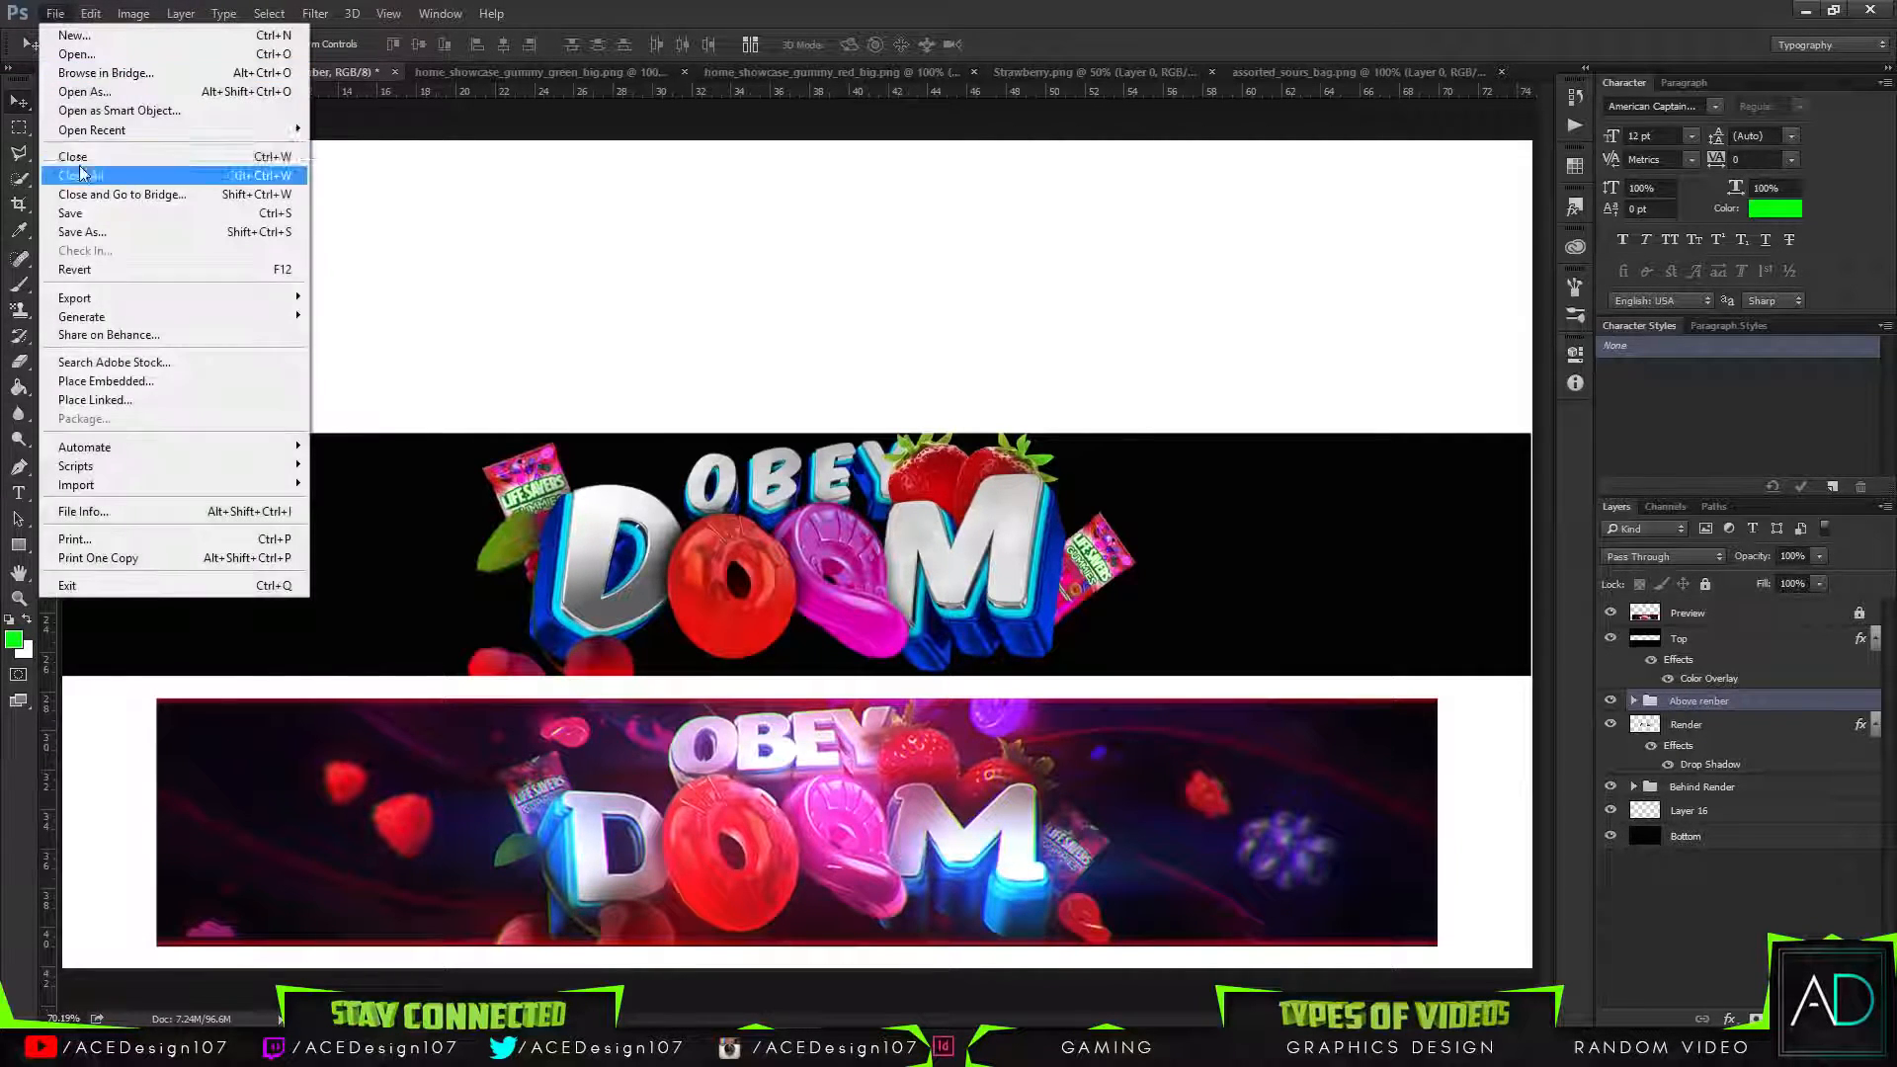
pyautogui.click(70, 215)
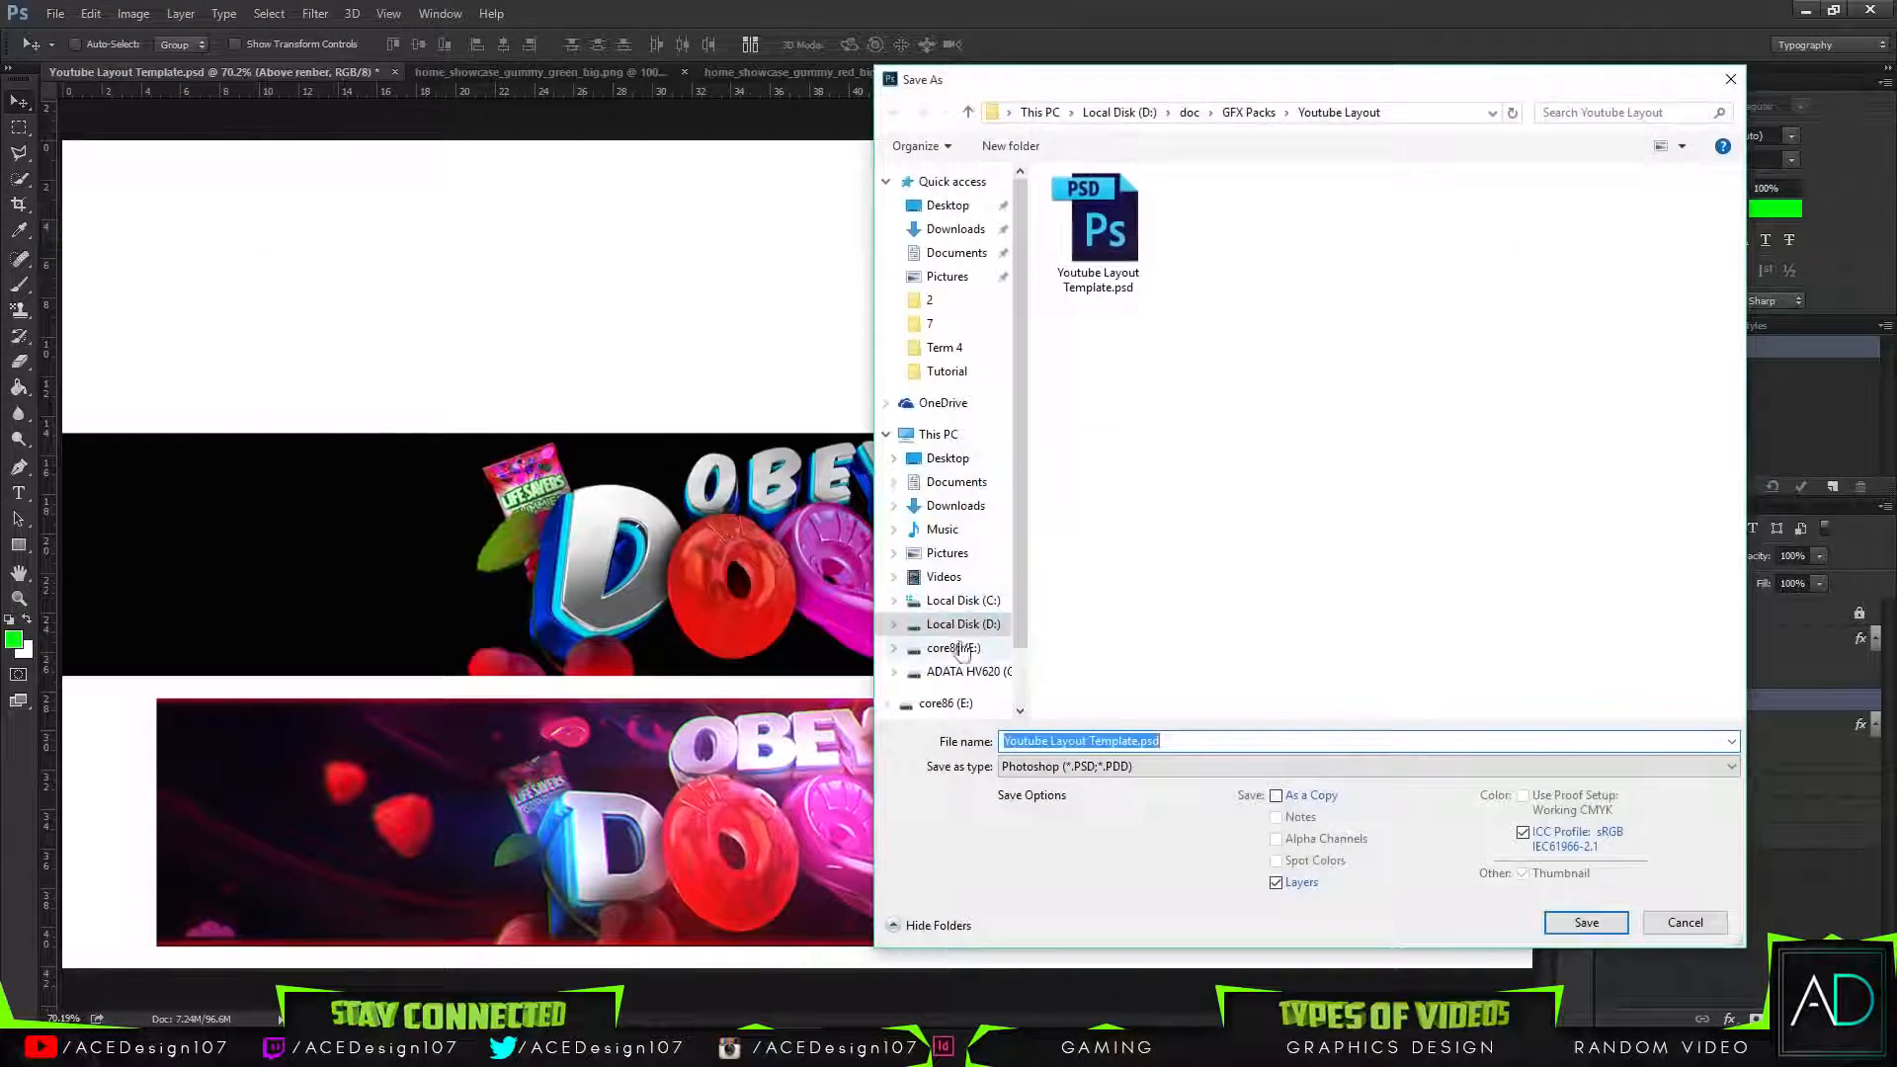
pyautogui.click(937, 624)
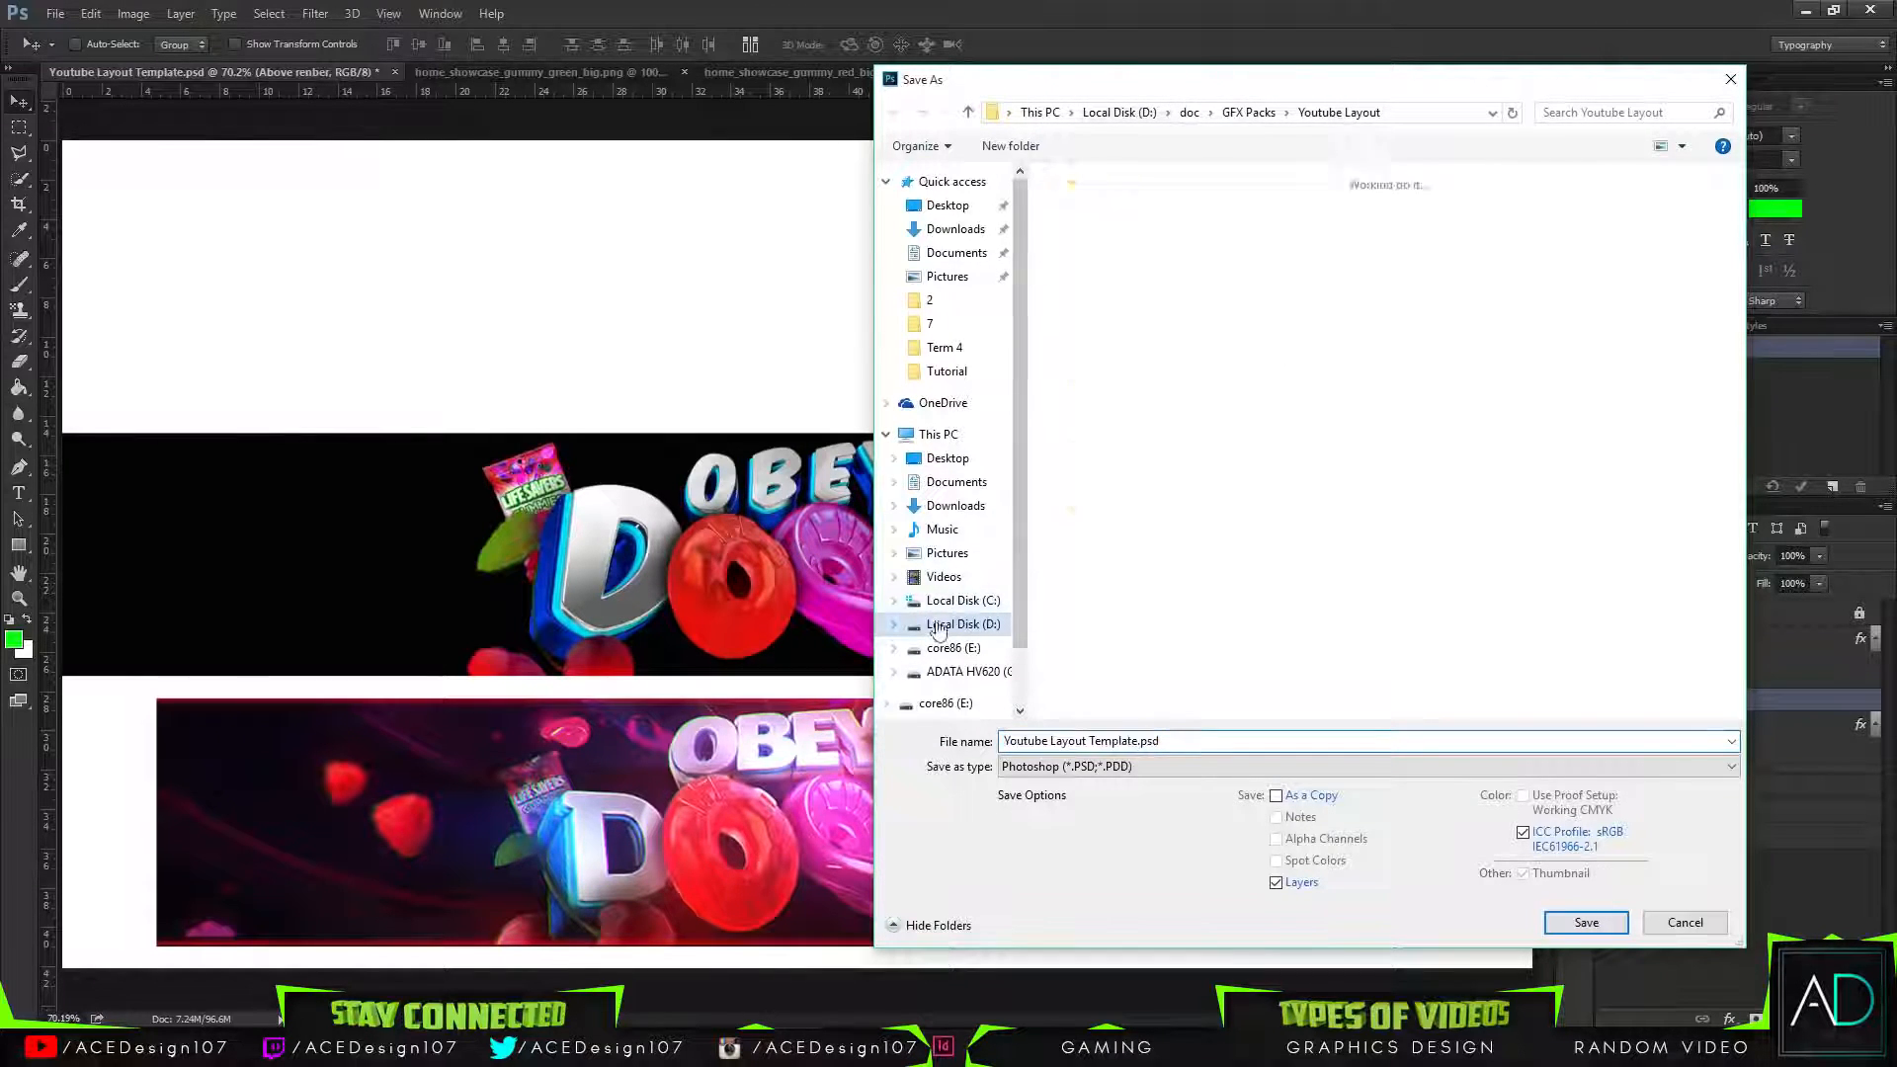
# Browse to the Tutorials > 7 > Tutorial folder on Local Disk (D:) as the save location.
pyautogui.click(1692, 357)
pyautogui.doubleClick(1692, 358)
pyautogui.doubleClick(1082, 329)
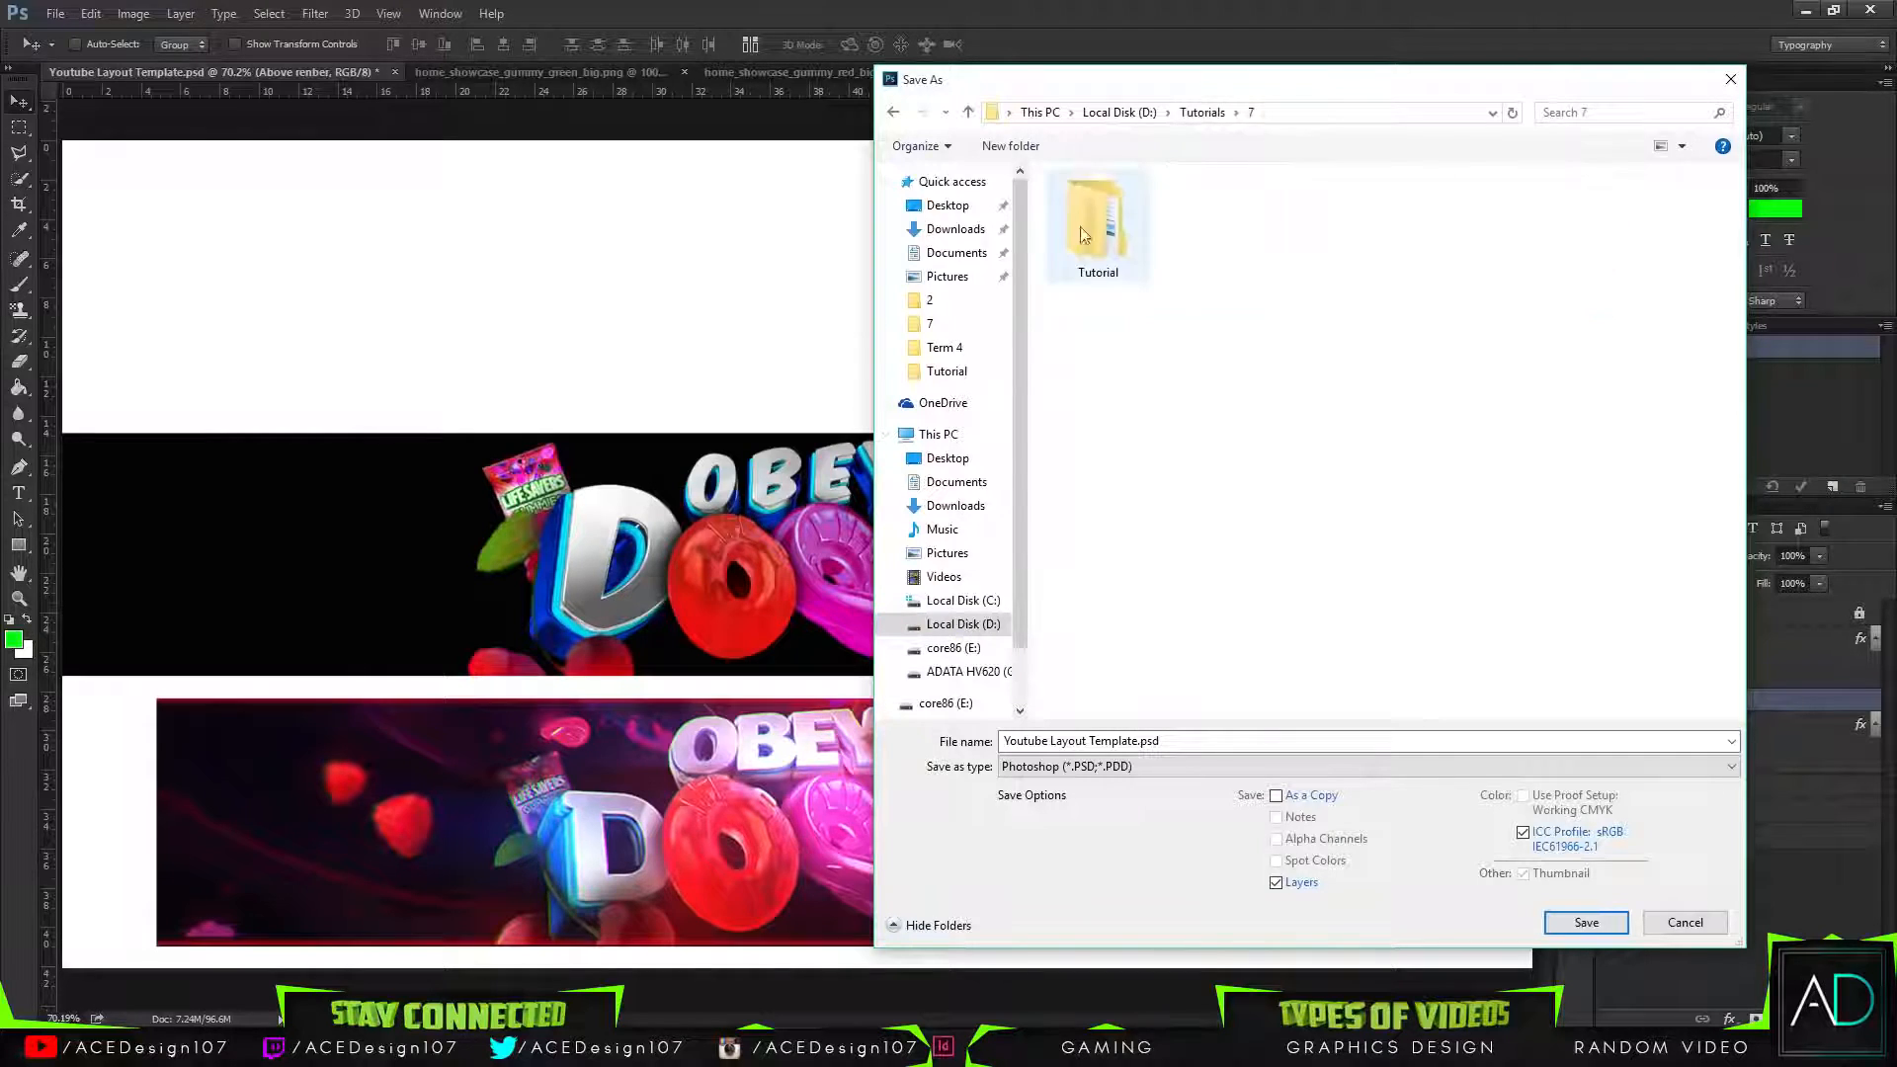
pyautogui.doubleClick(1089, 203)
# Create a folder named Photoshop Tutorial and save Youtube Layout Template.psd in it.
pyautogui.click(1000, 146)
pyautogui.write('Photosh')
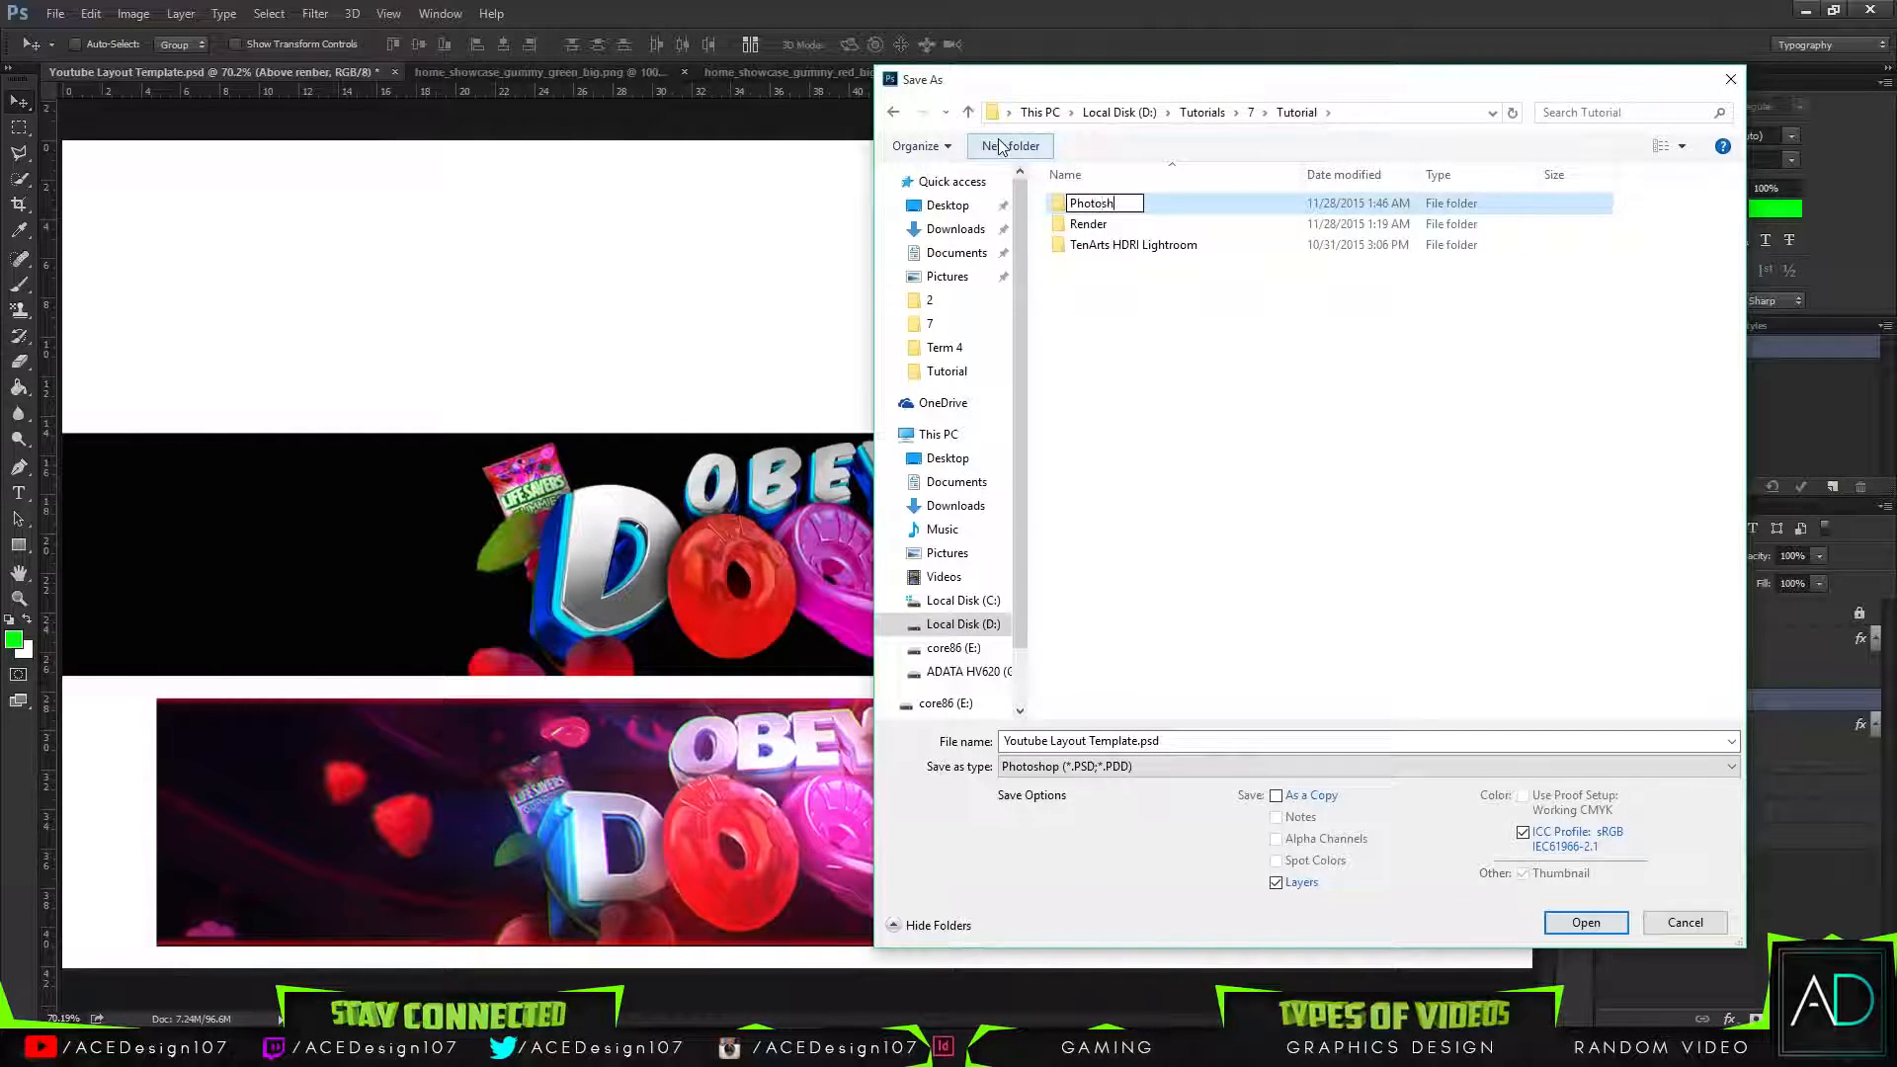
pyautogui.write('op Tutorial')
pyautogui.press('Return')
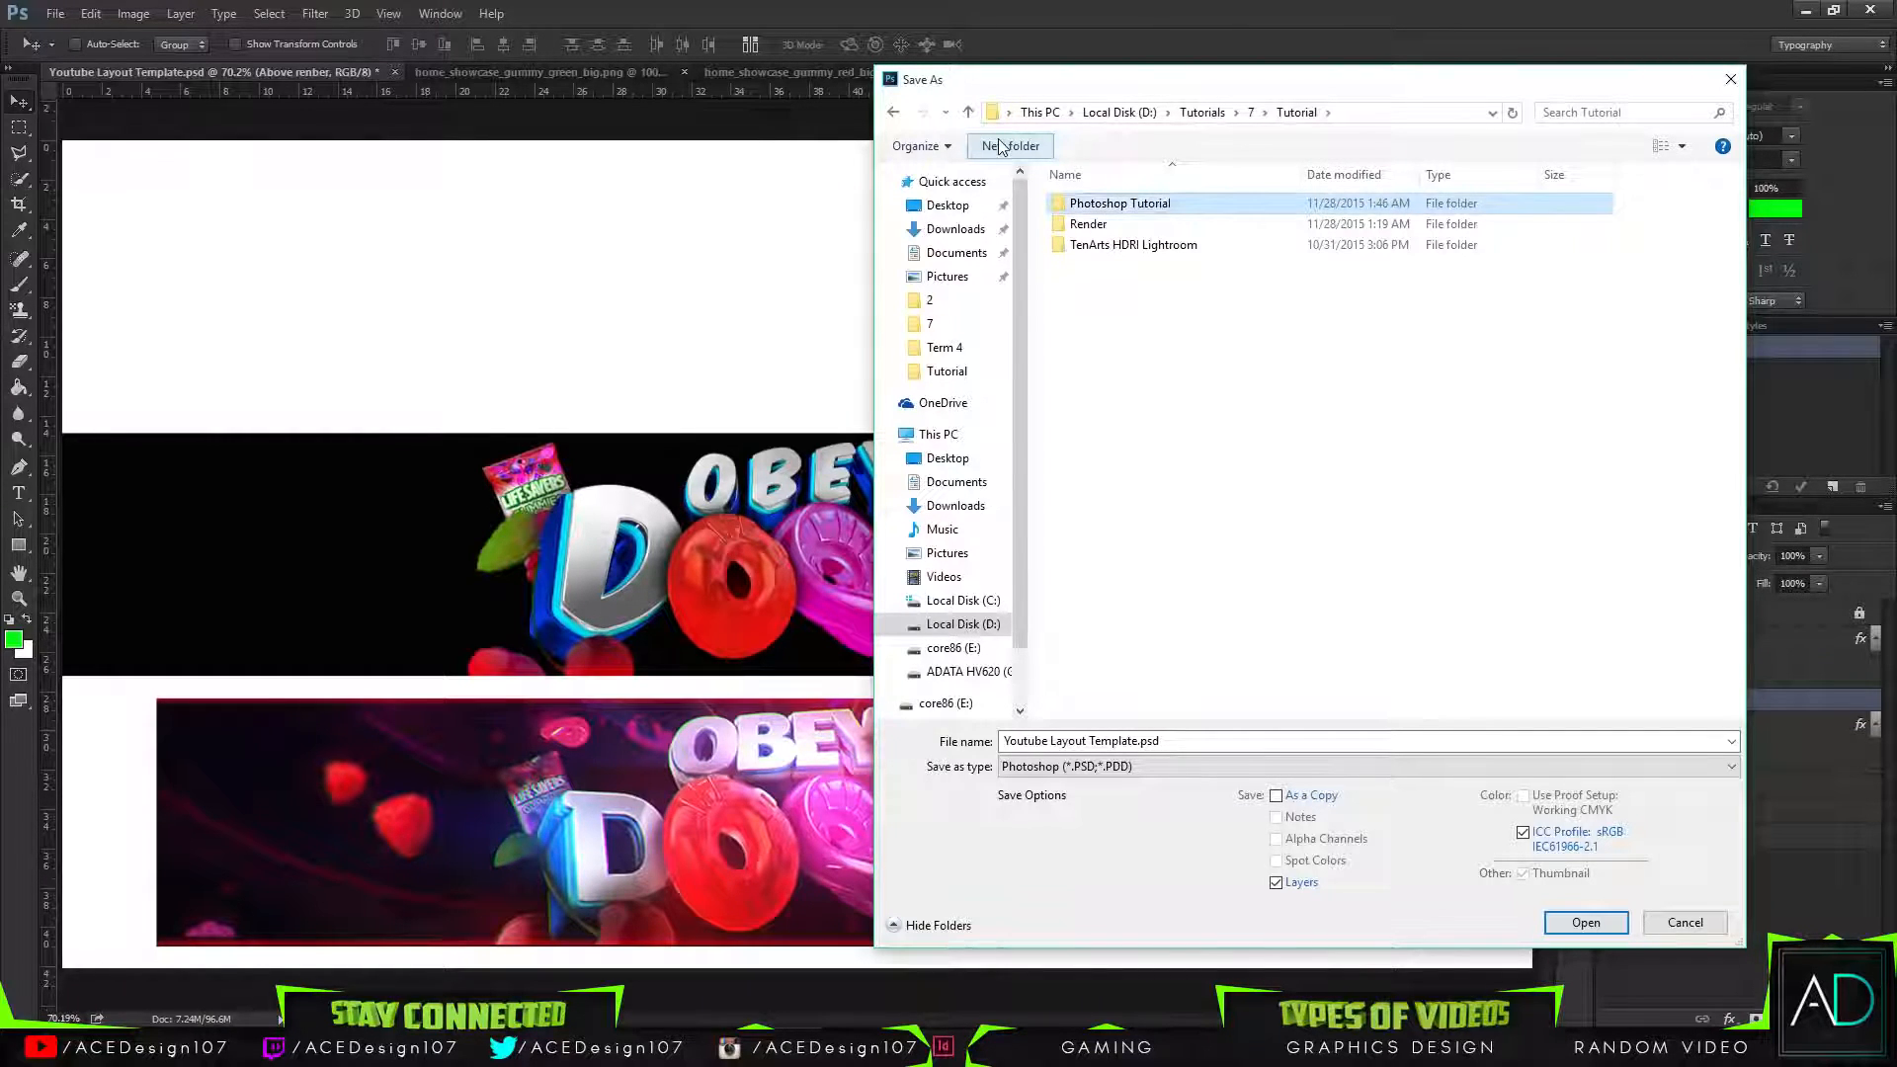
pyautogui.press('Return')
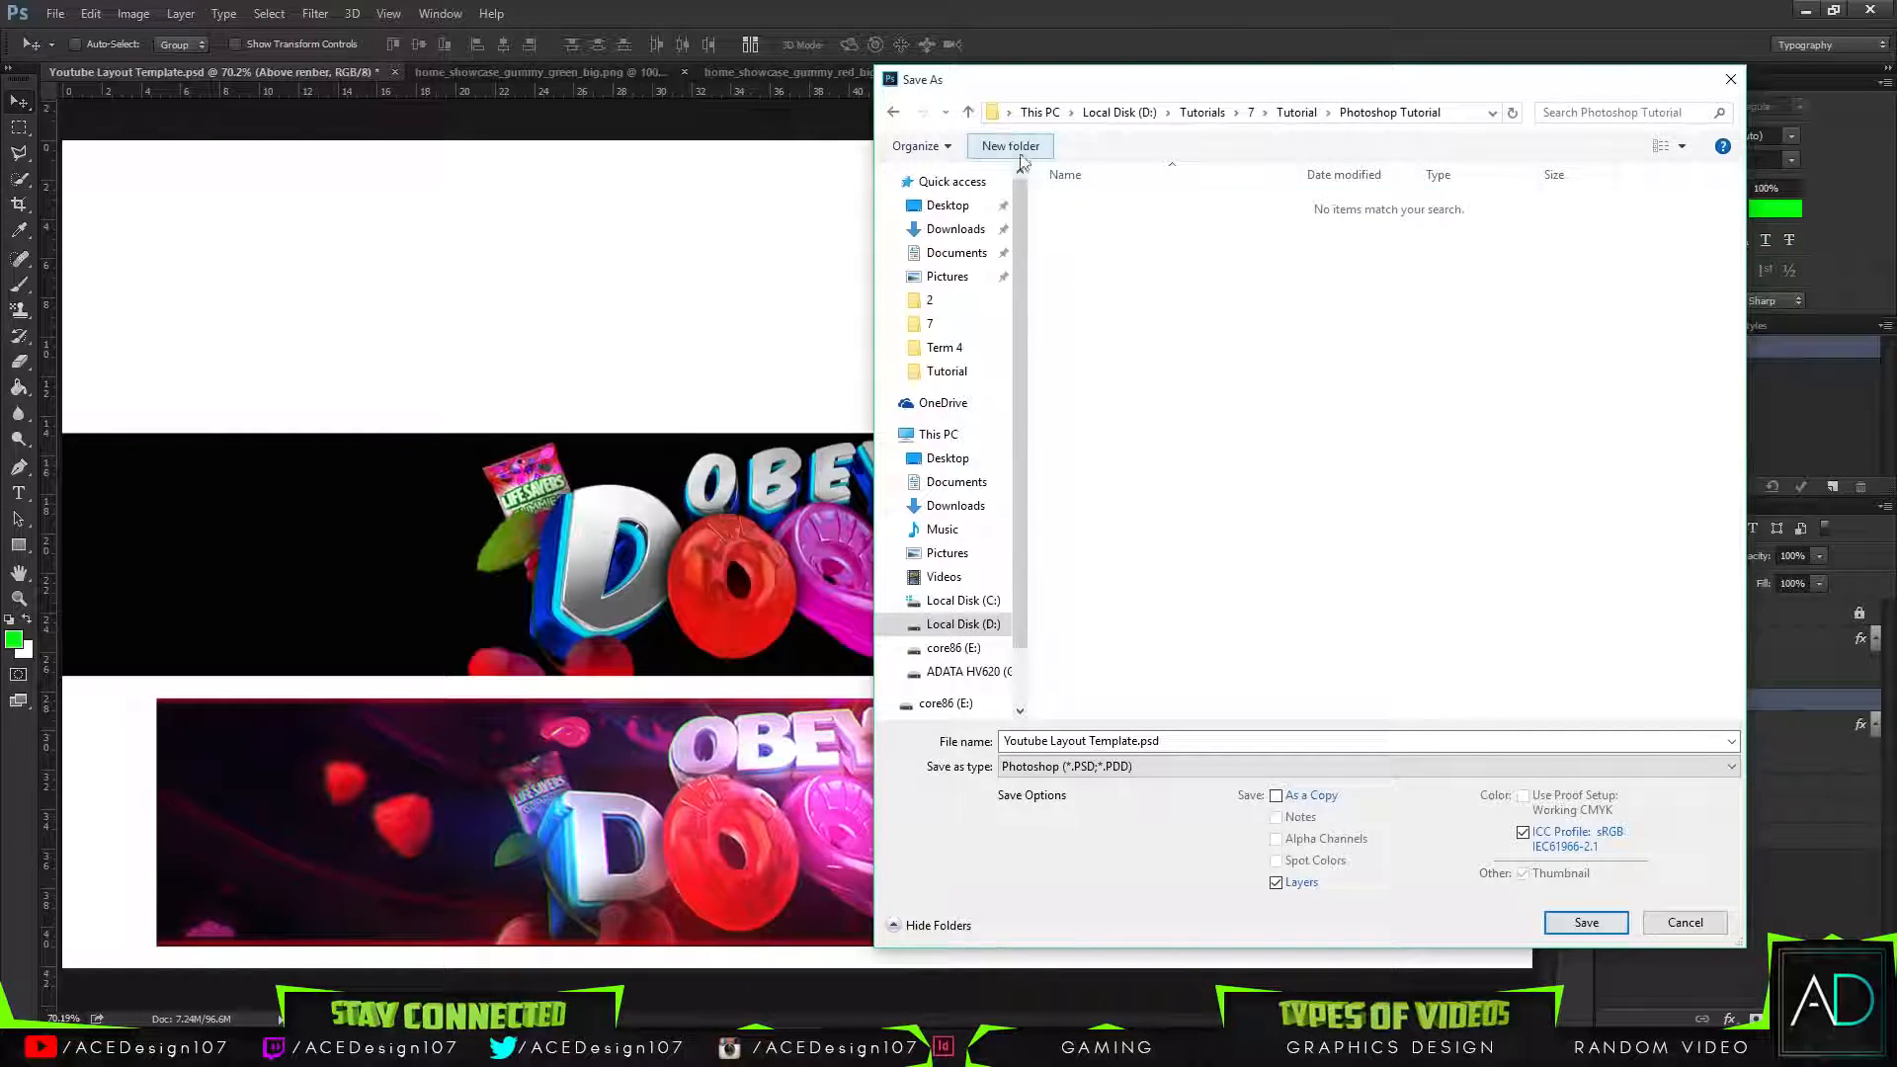
pyautogui.click(1571, 923)
pyautogui.click(1172, 320)
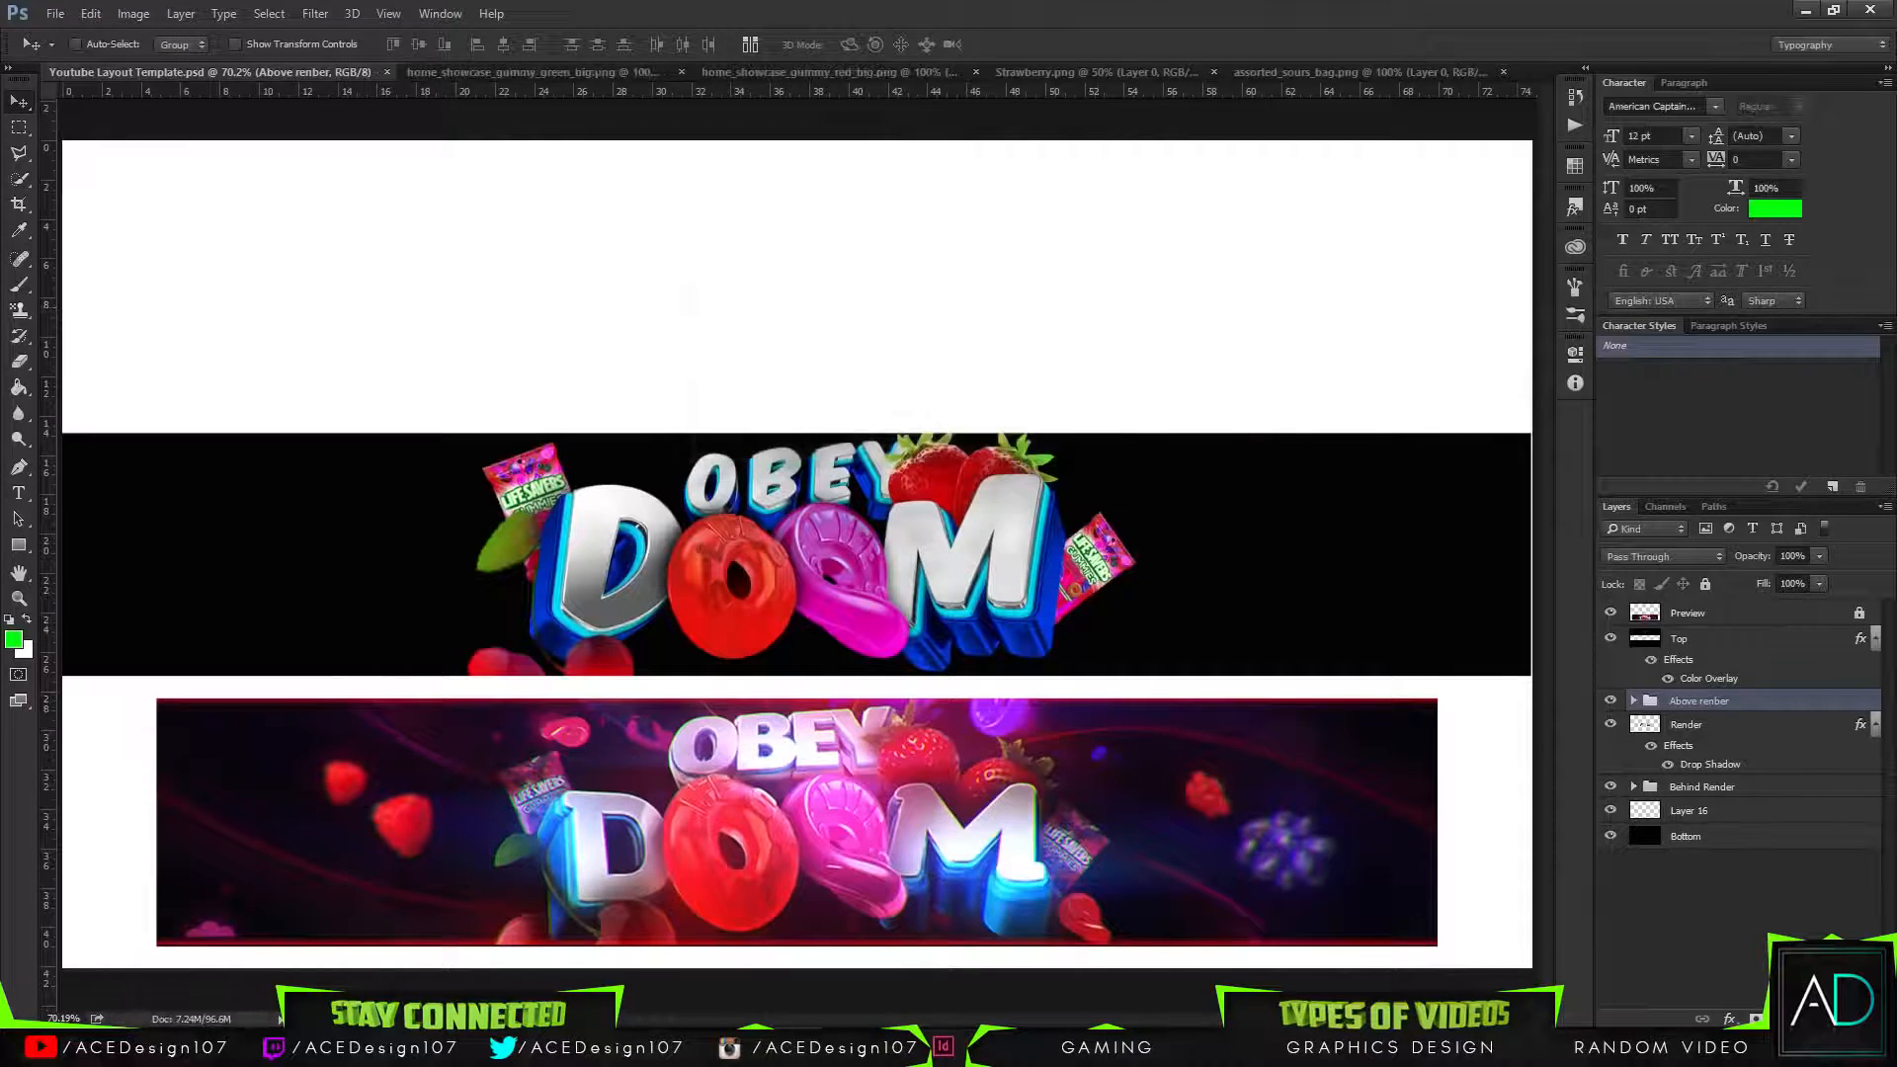
# Draw a curved Pen path from the black banner's left edge, dipping behind the DOOM text and rising over to its right side.
pyautogui.press('p')
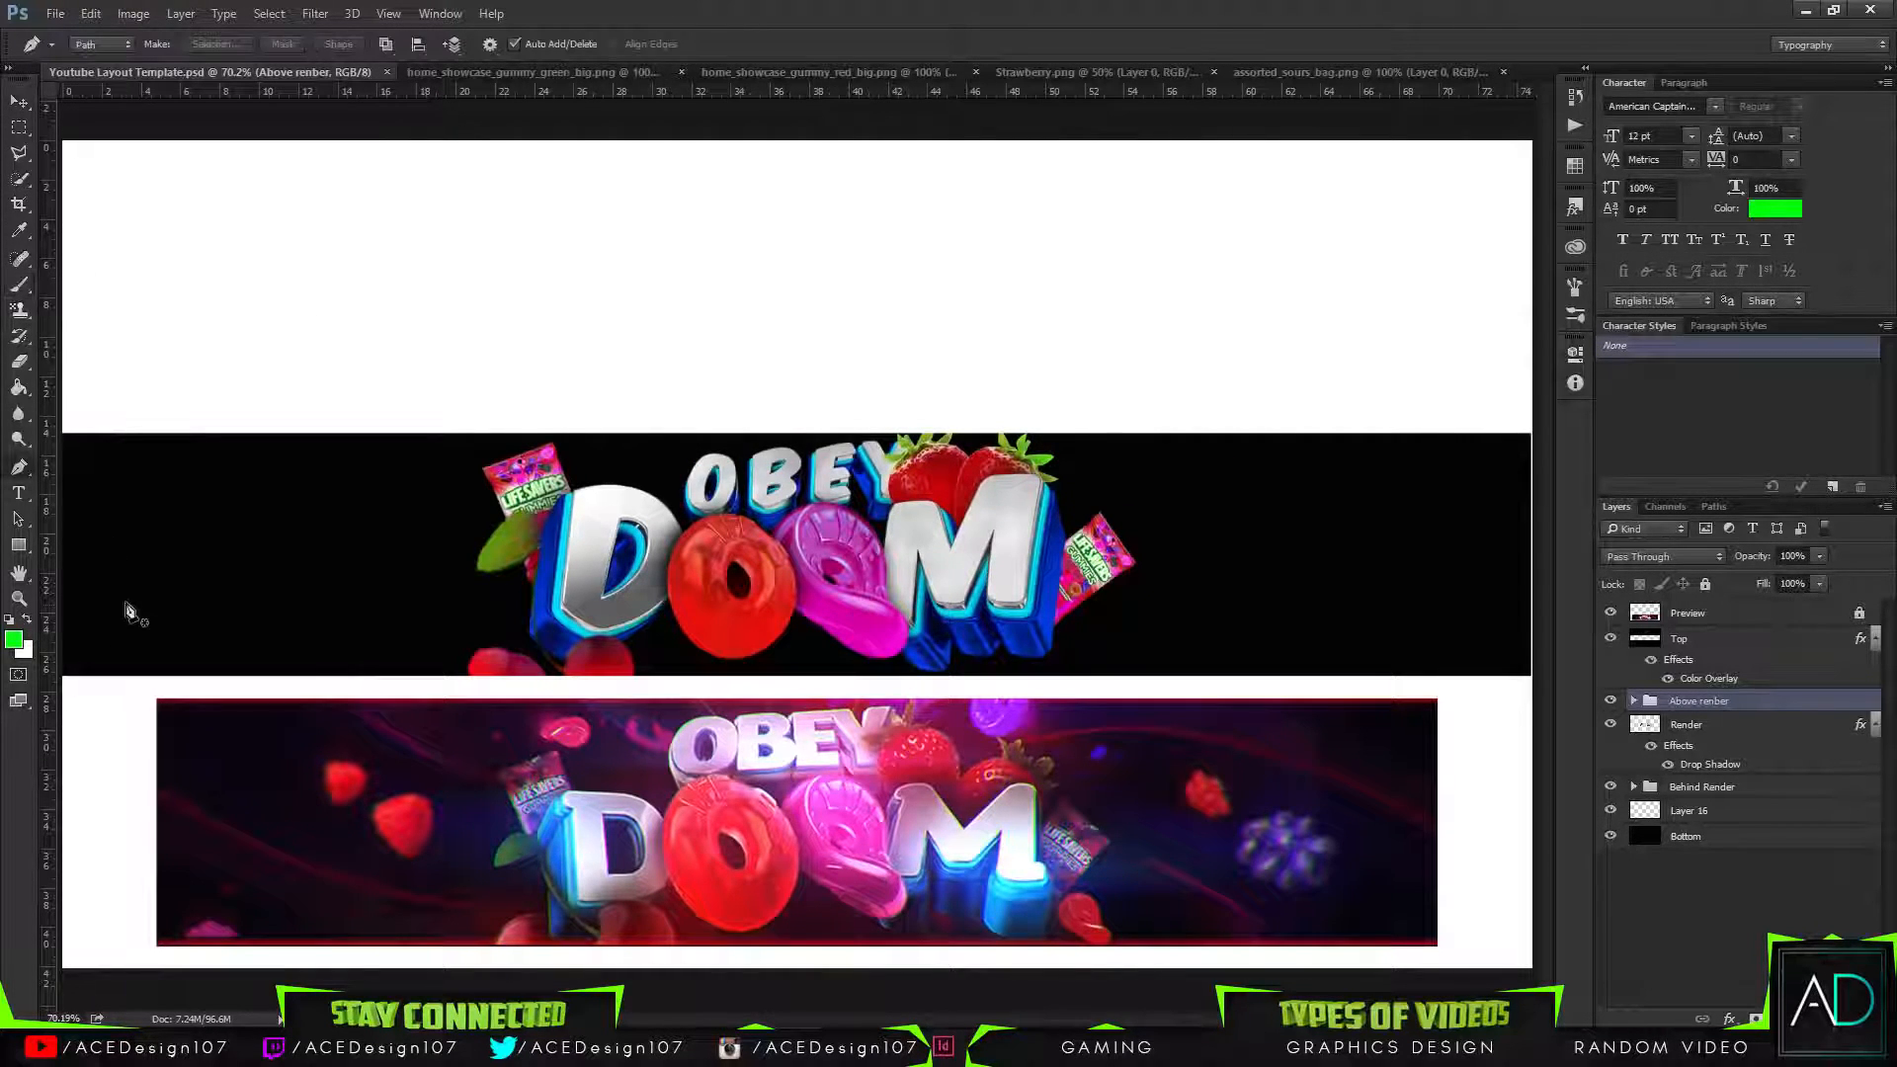
pyautogui.hotkey('ctrl', '-')
pyautogui.hotkey('ctrl', '-')
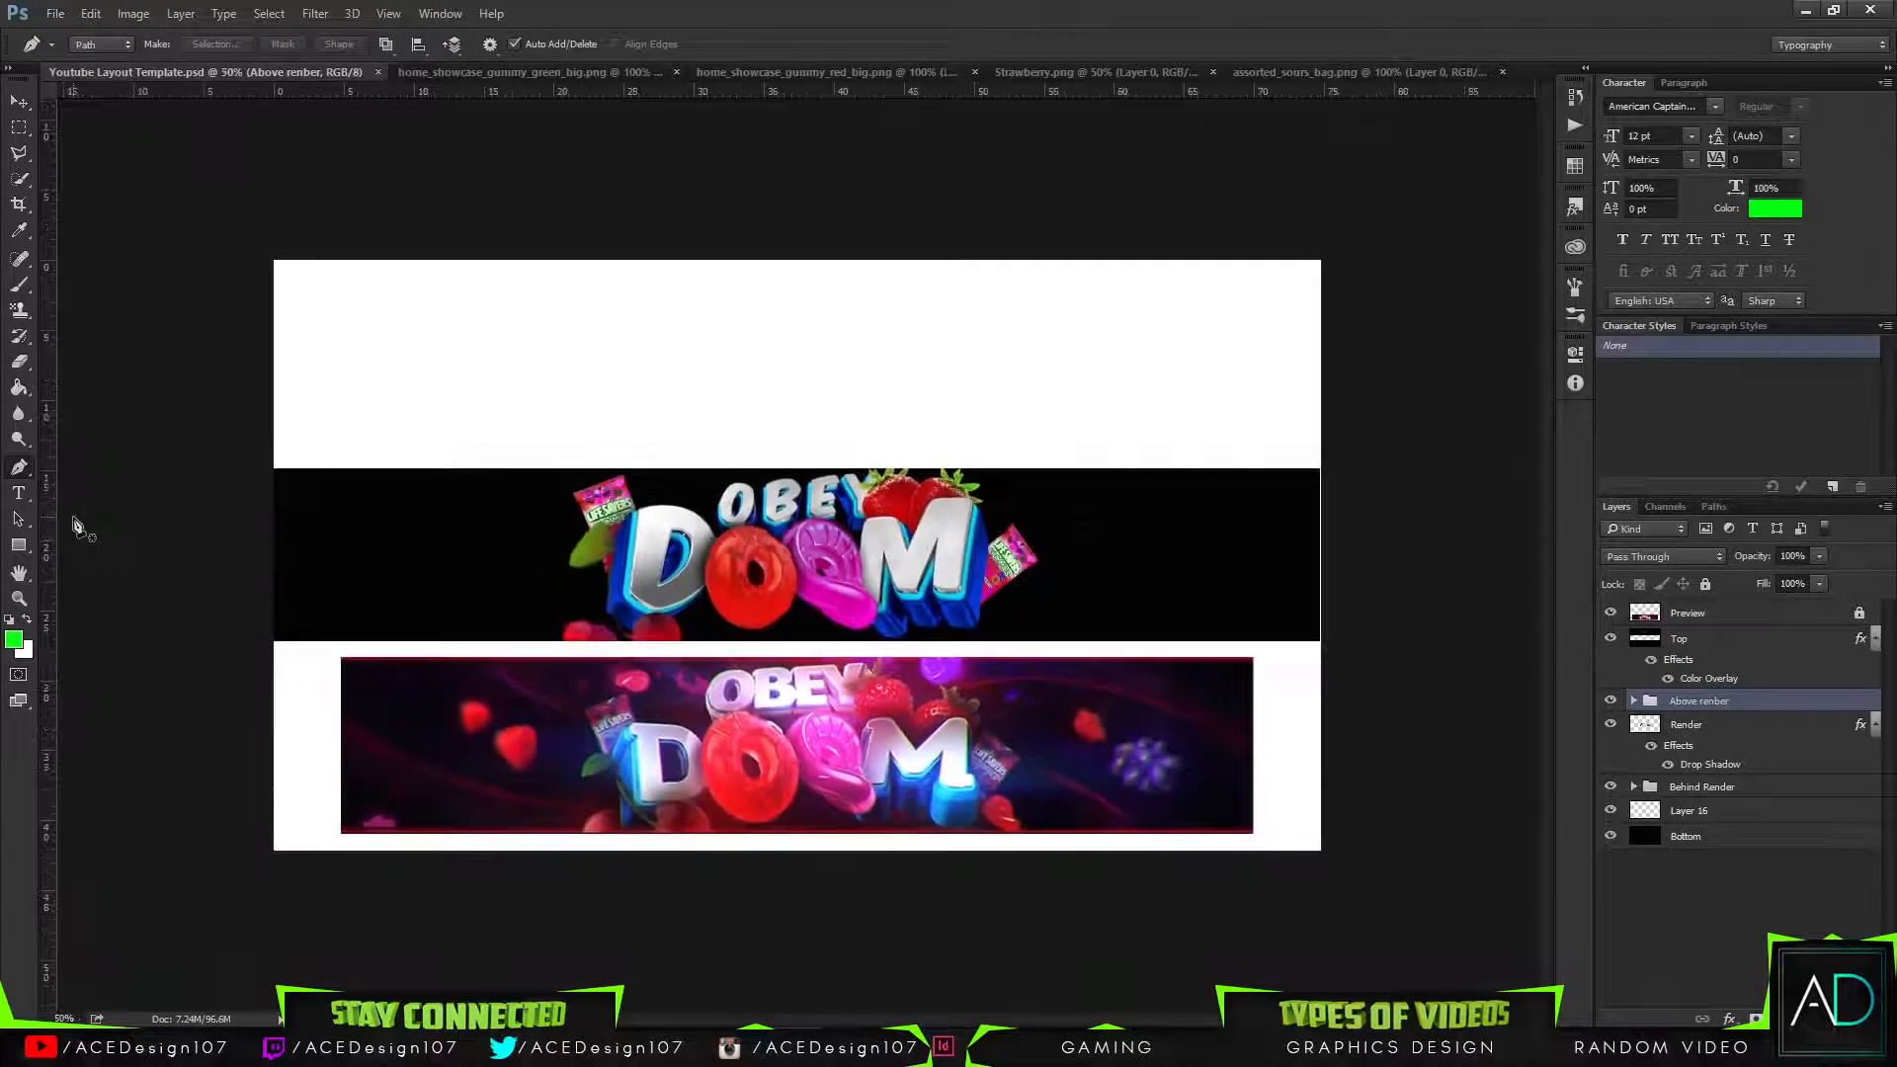
pyautogui.click(261, 535)
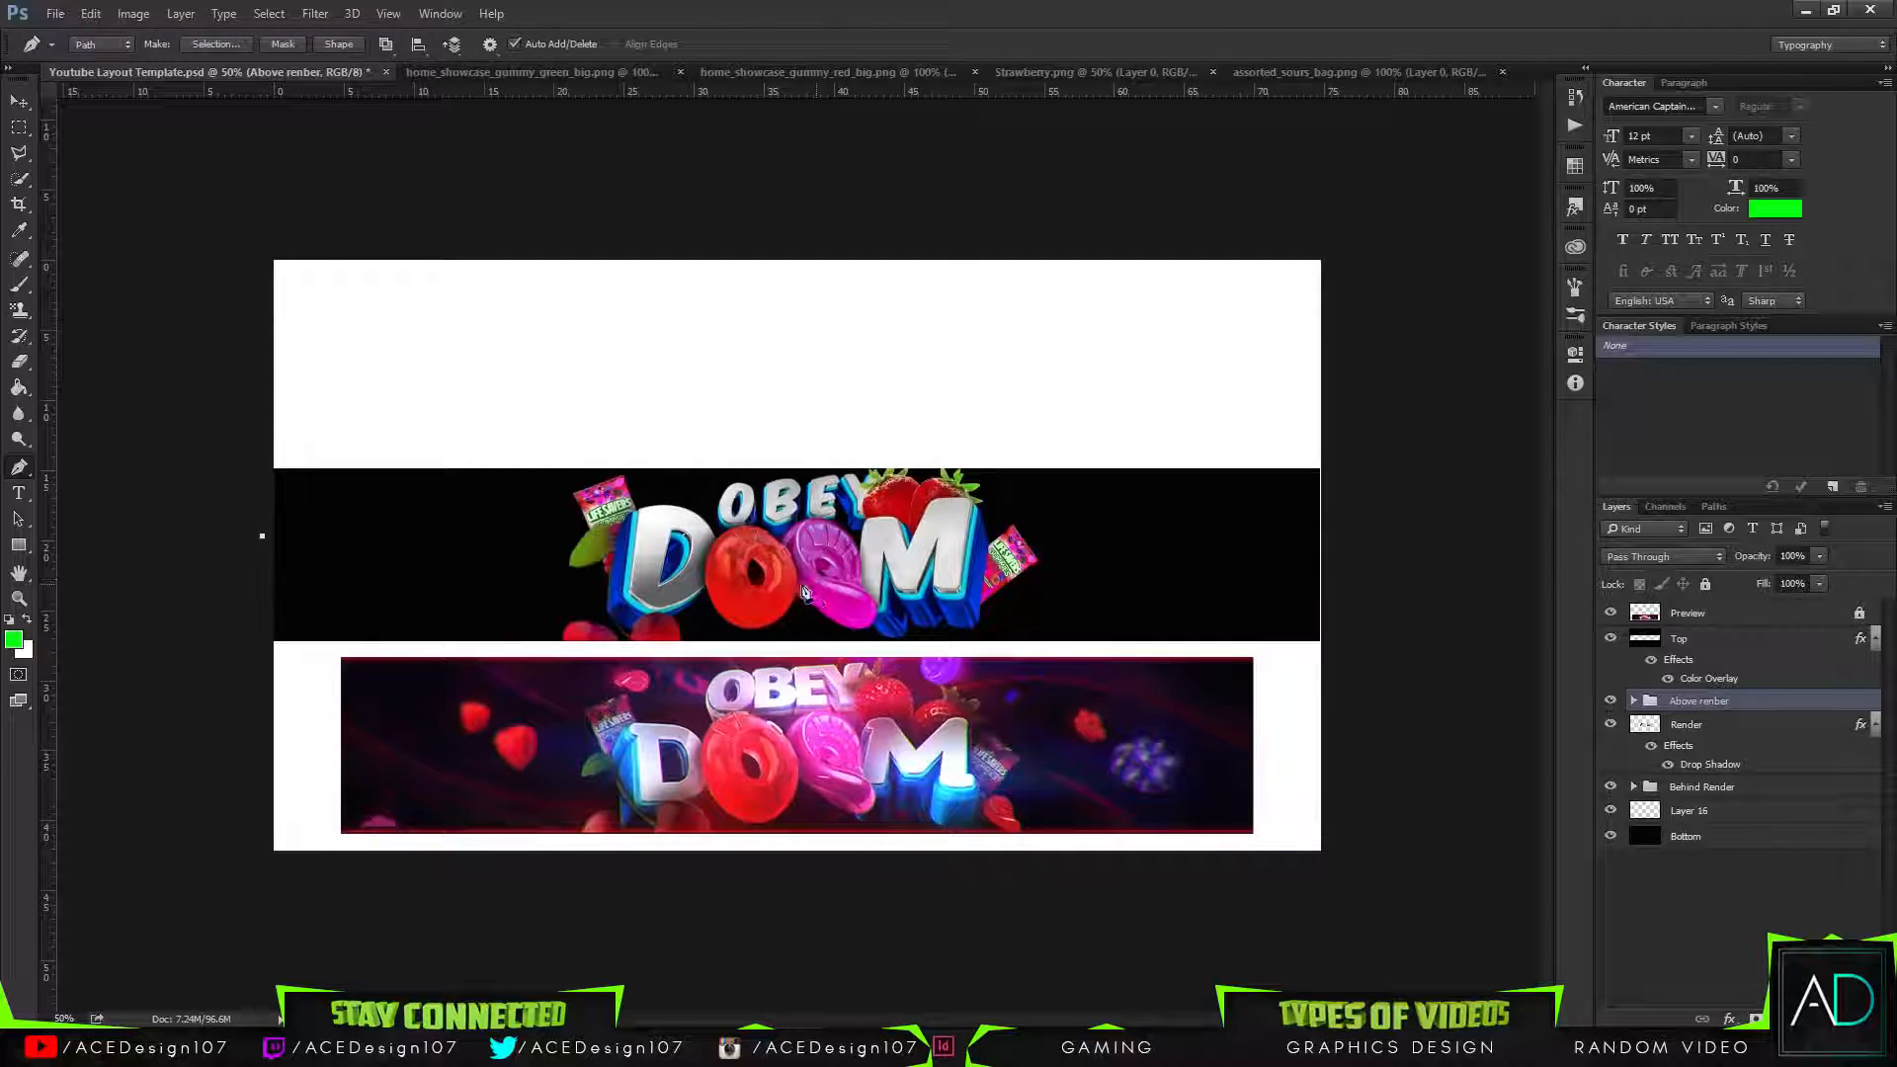
pyautogui.moveTo(810, 583); pyautogui.dragTo(1169, 517)
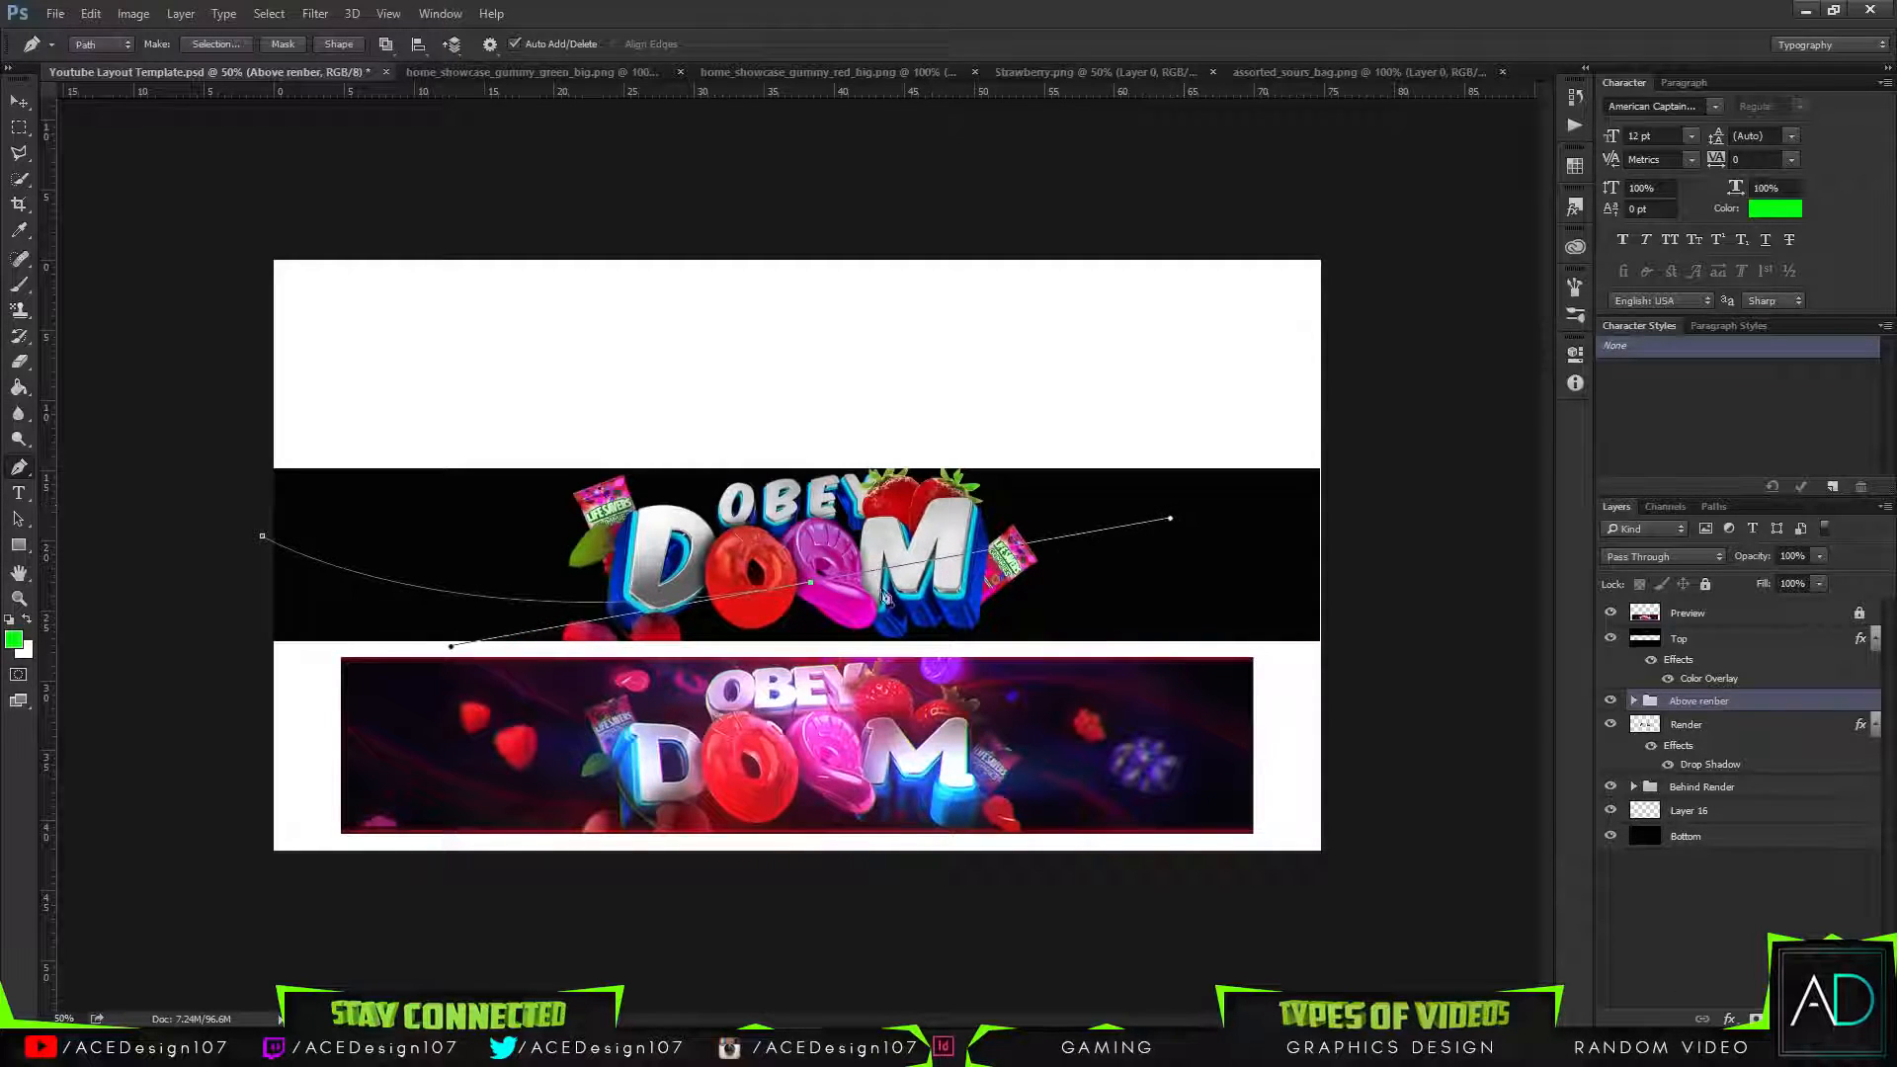
pyautogui.keyDown('alt'); pyautogui.click(811, 583); pyautogui.keyUp('alt')
pyautogui.moveTo(1234, 587); pyautogui.dragTo(1474, 649)
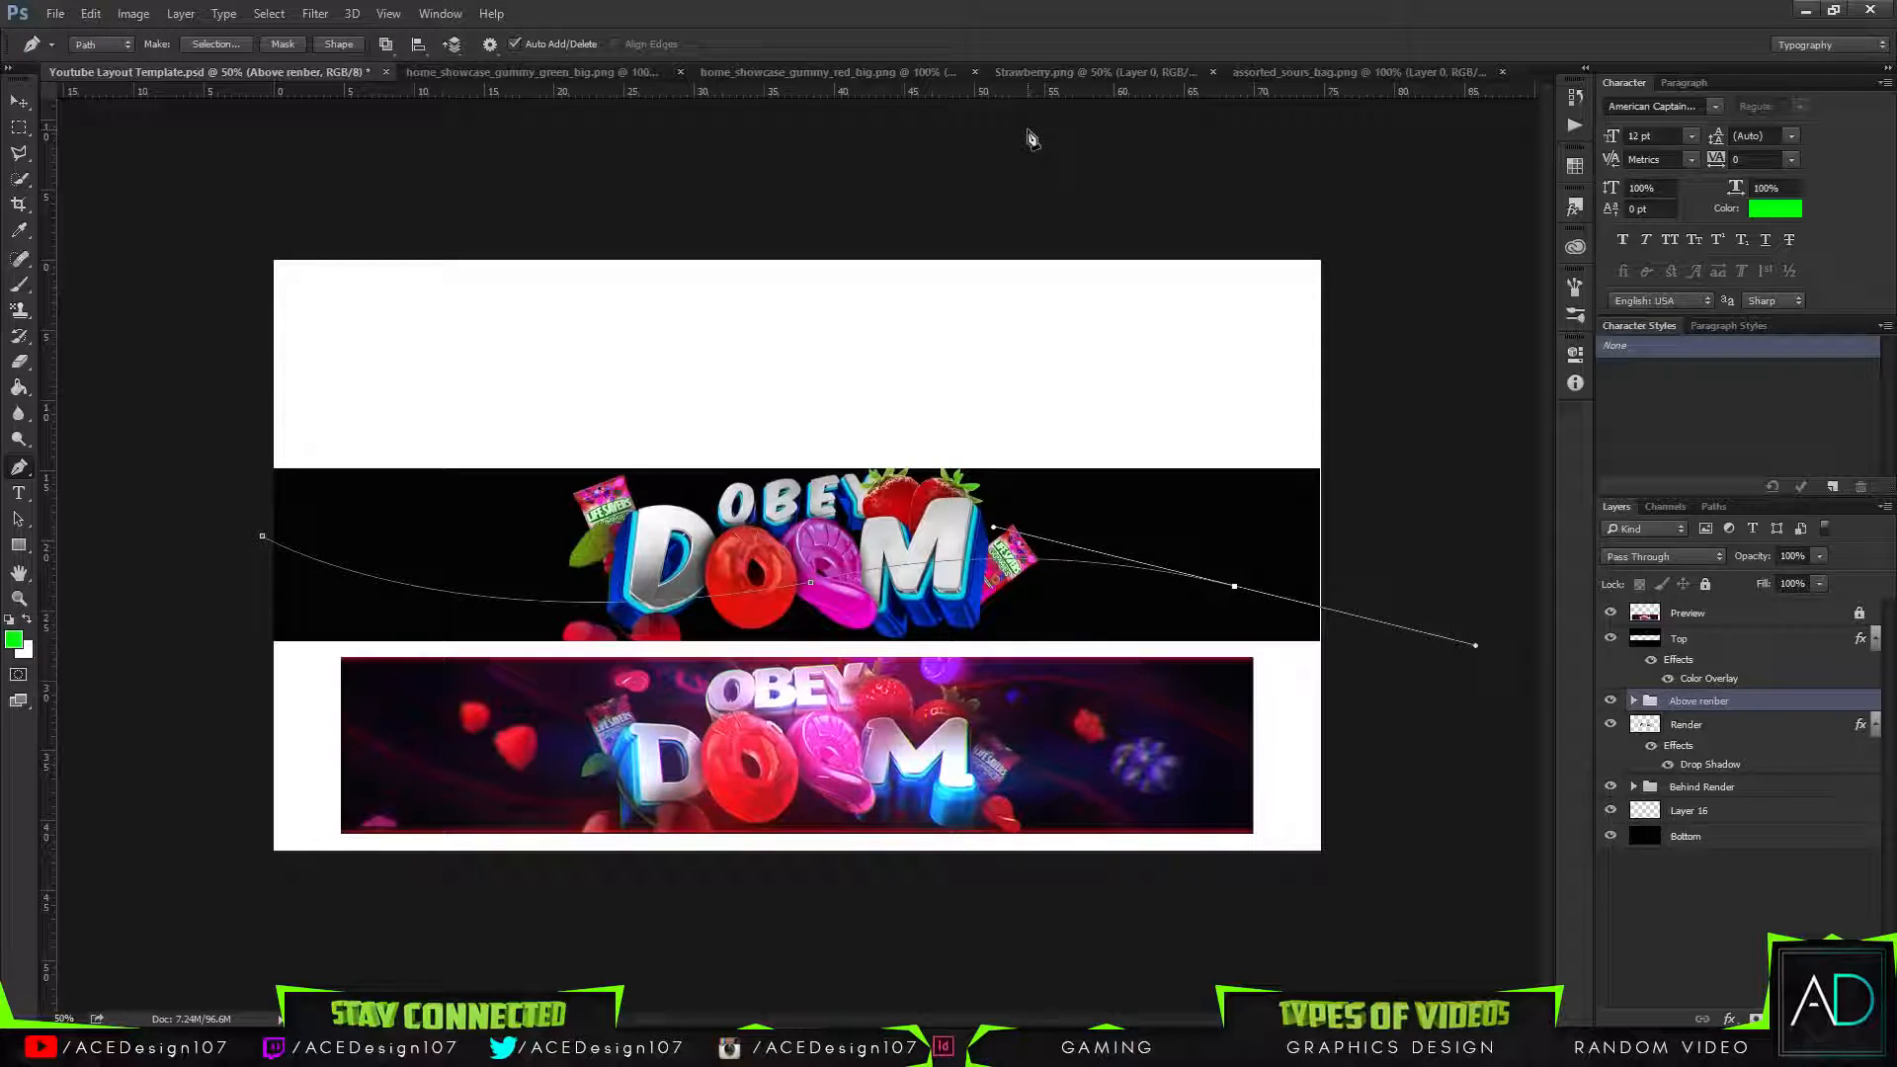
pyautogui.rightClick(1147, 571)
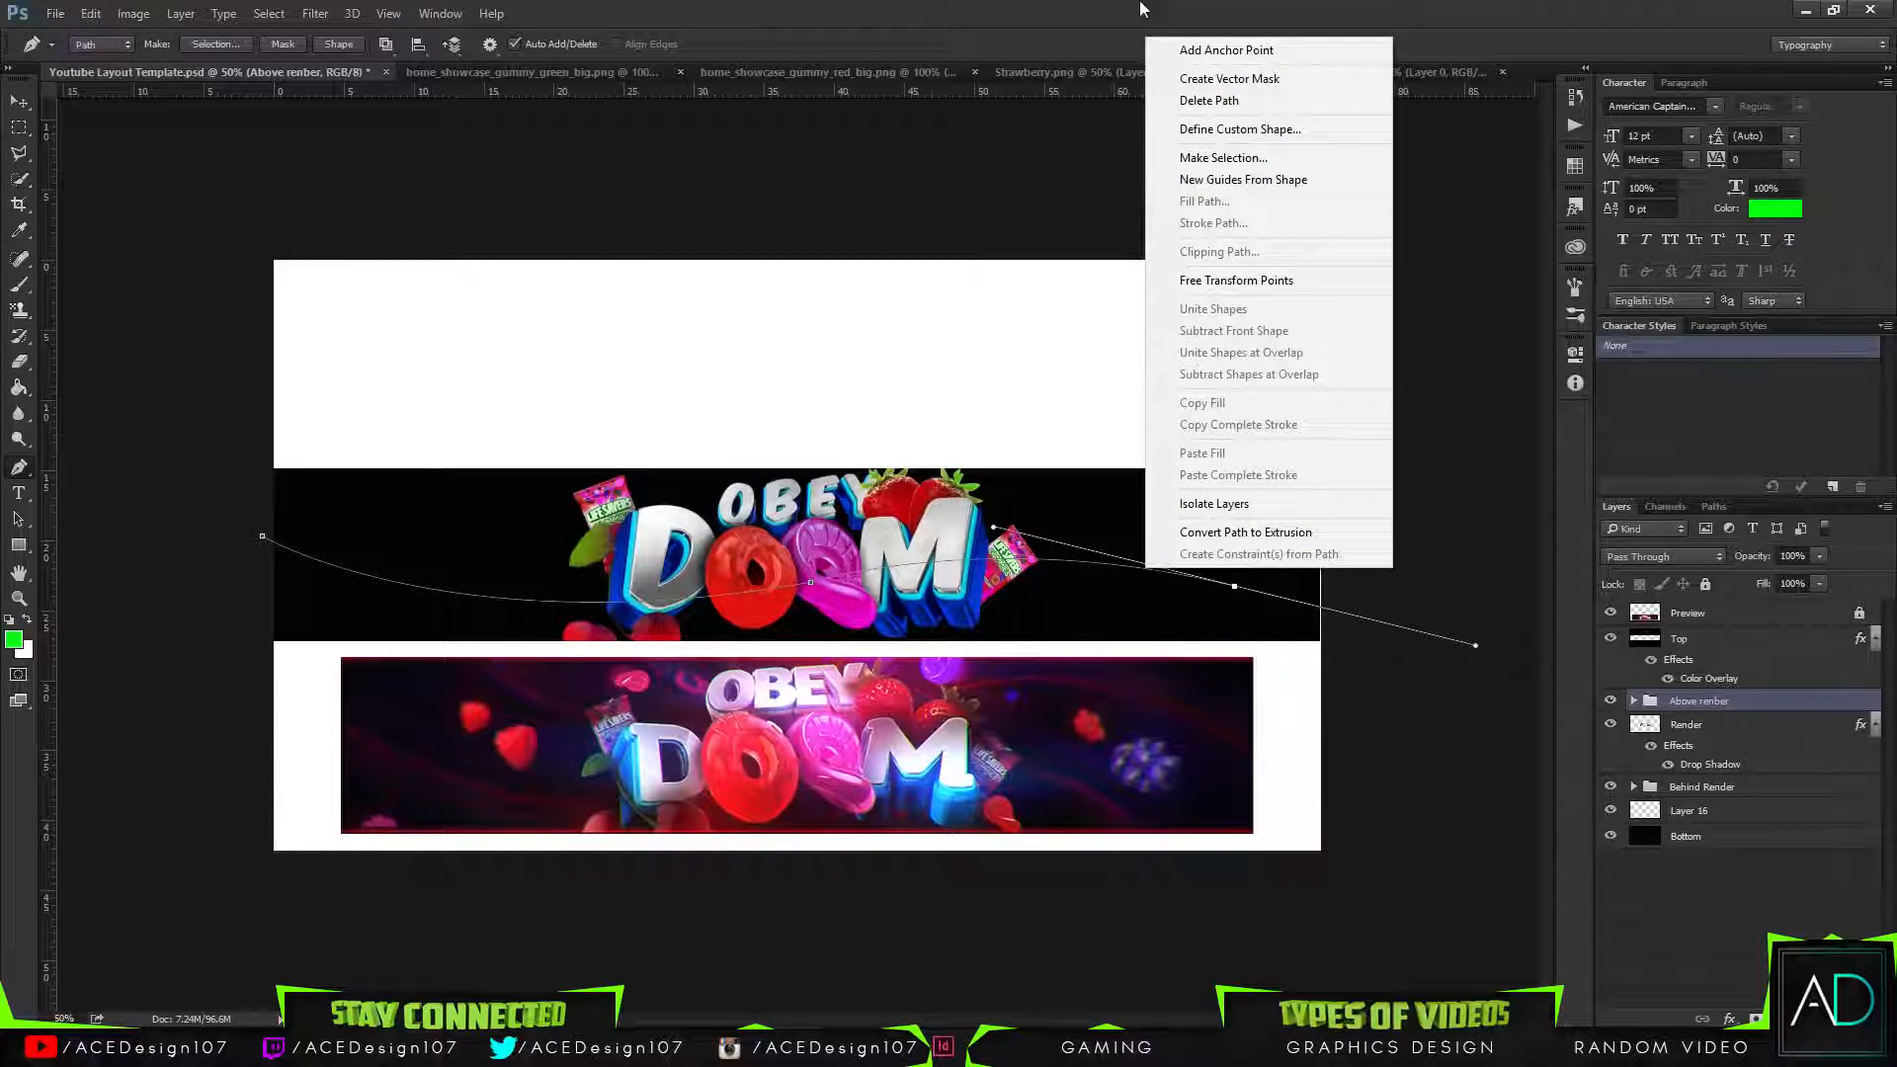
pyautogui.press('Escape')
# Add a new layer and place it directly below the Behind Render group.
pyautogui.press('b')
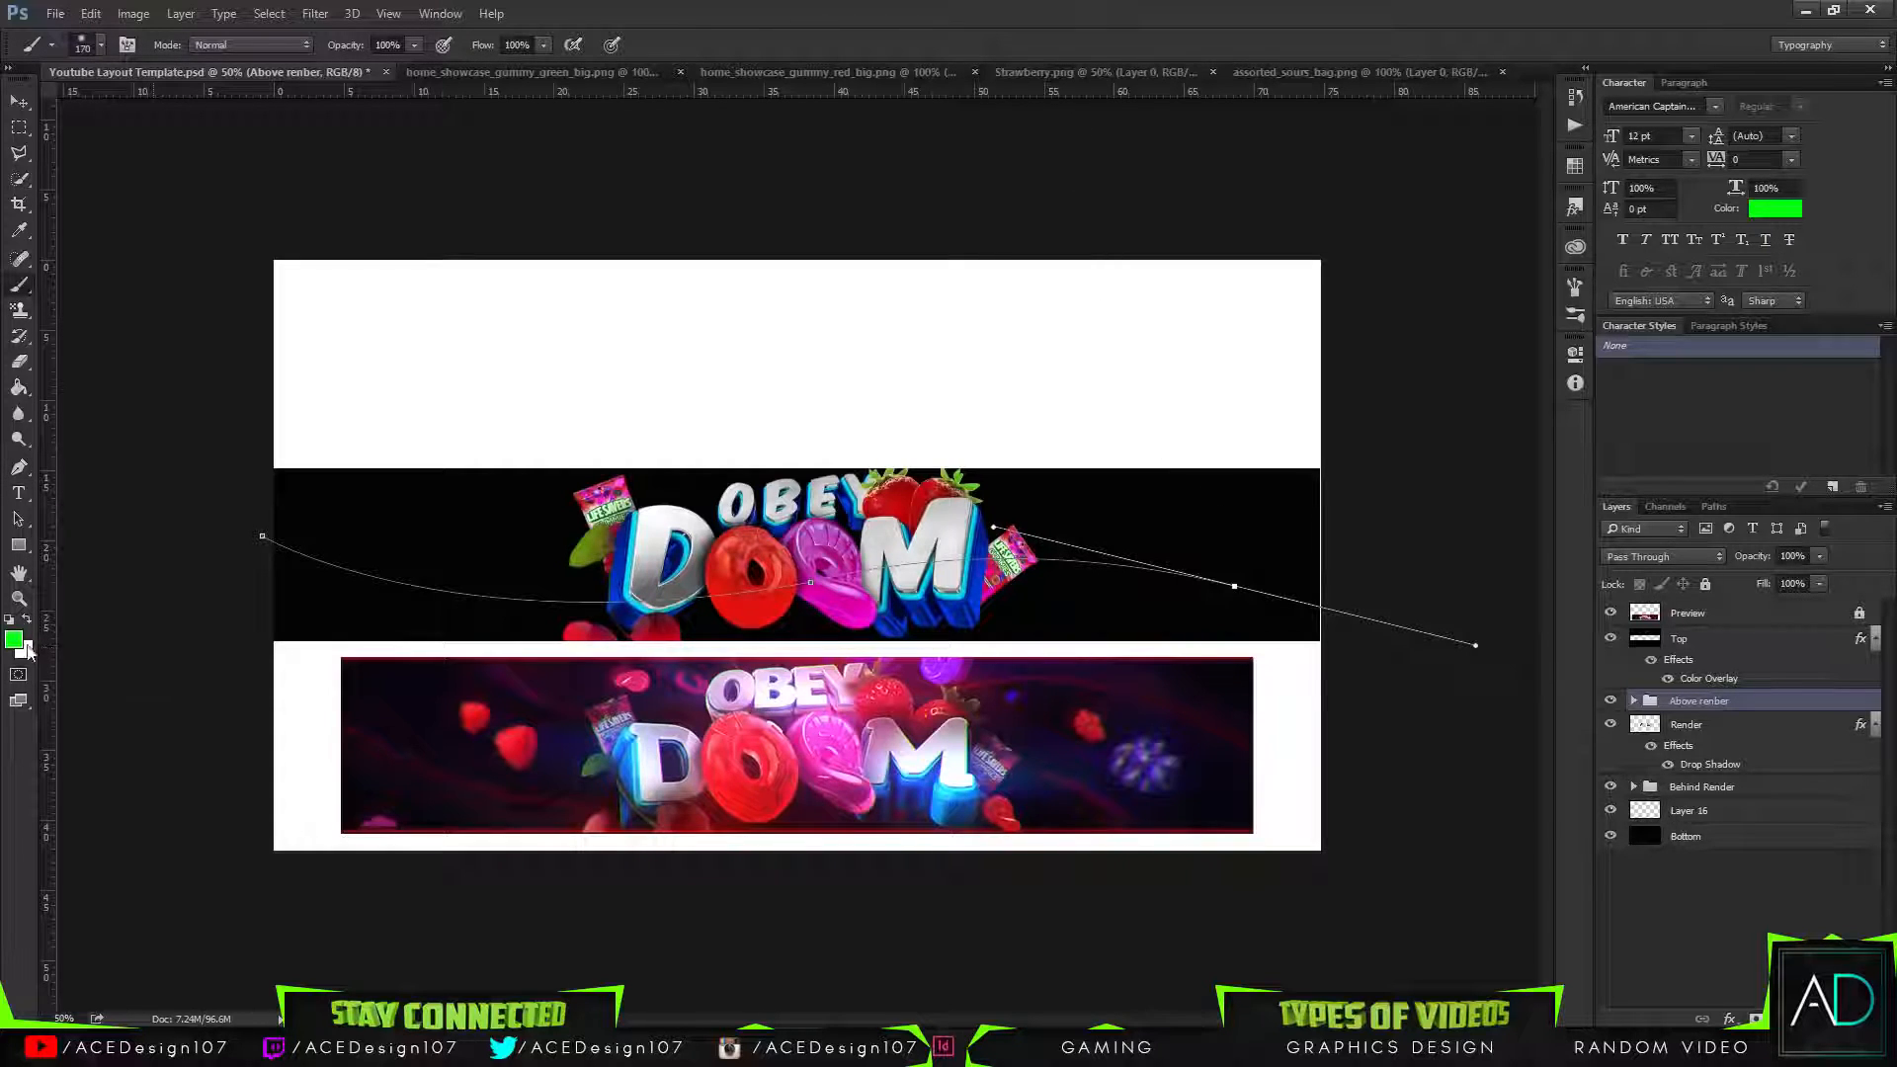
pyautogui.press('v')
pyautogui.hotkey('ctrl', 'shift', 'n')
pyautogui.press('Return')
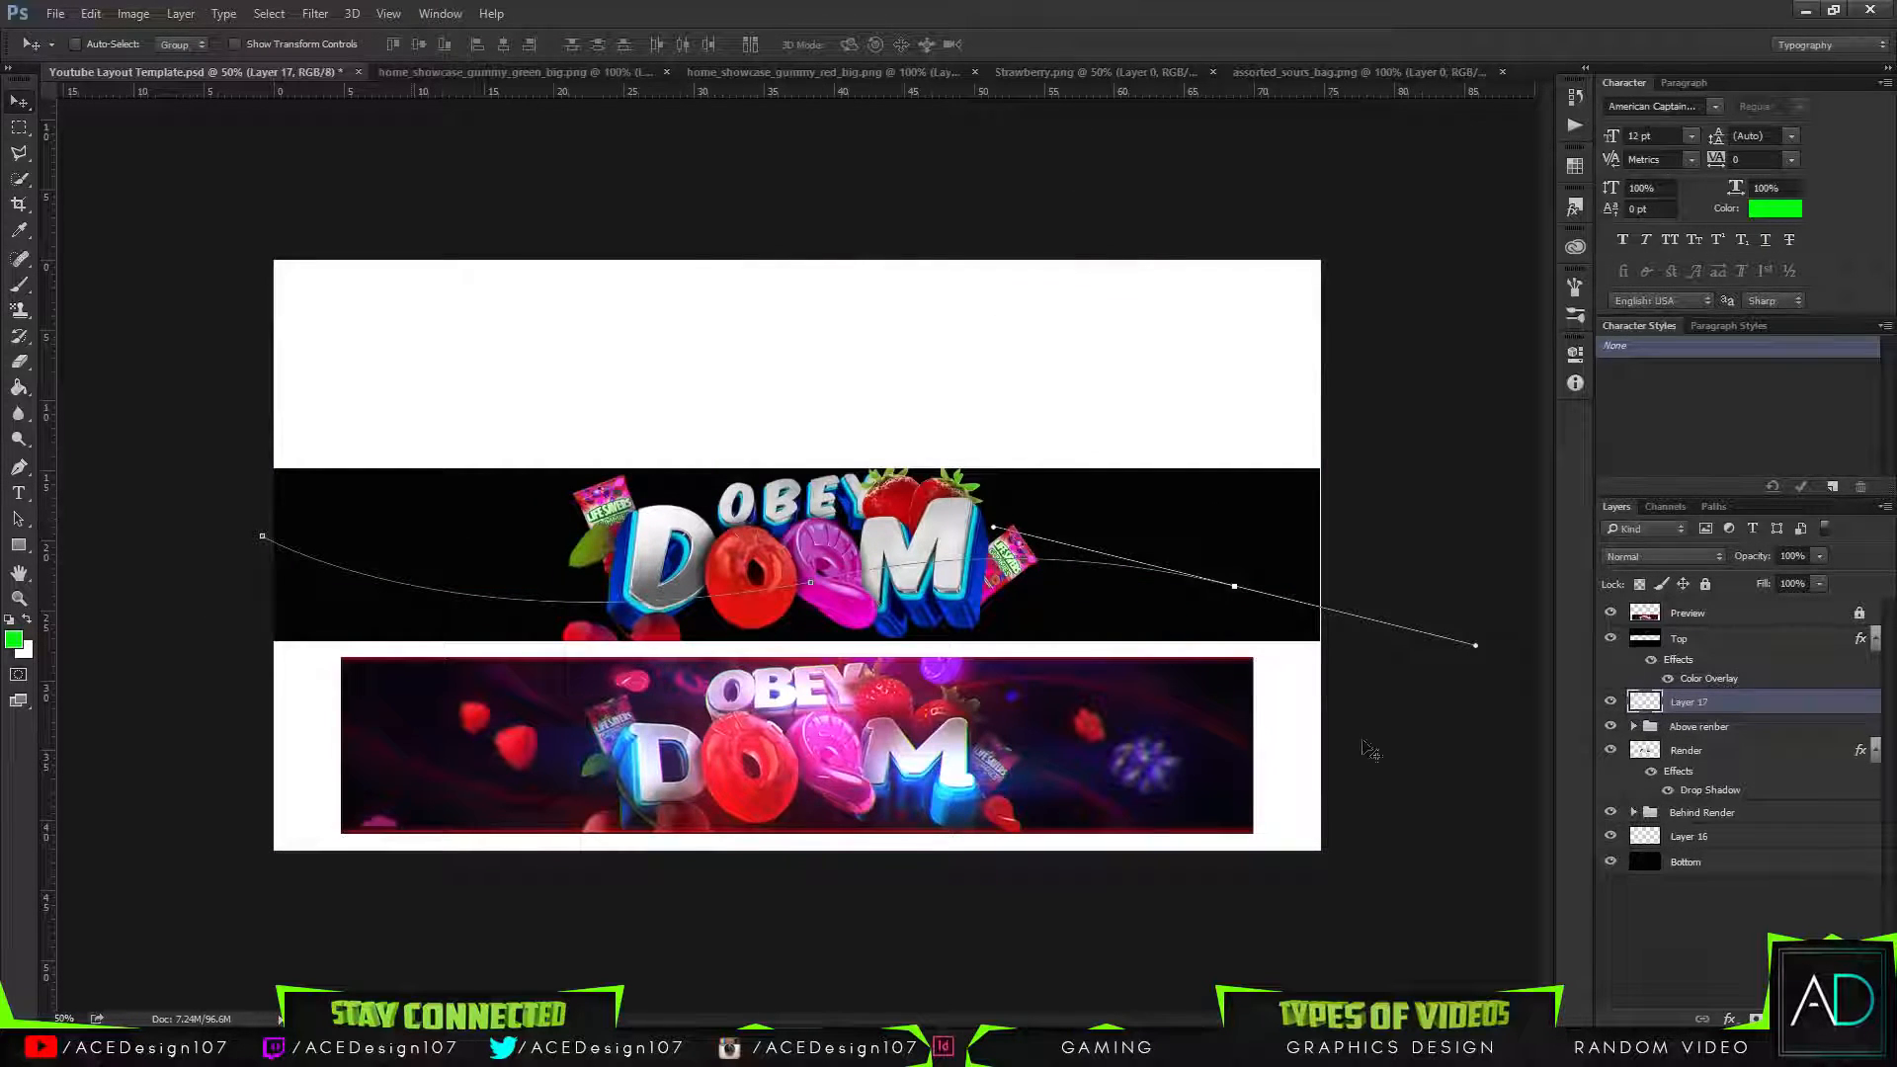
pyautogui.moveTo(1778, 707); pyautogui.dragTo(1773, 824)
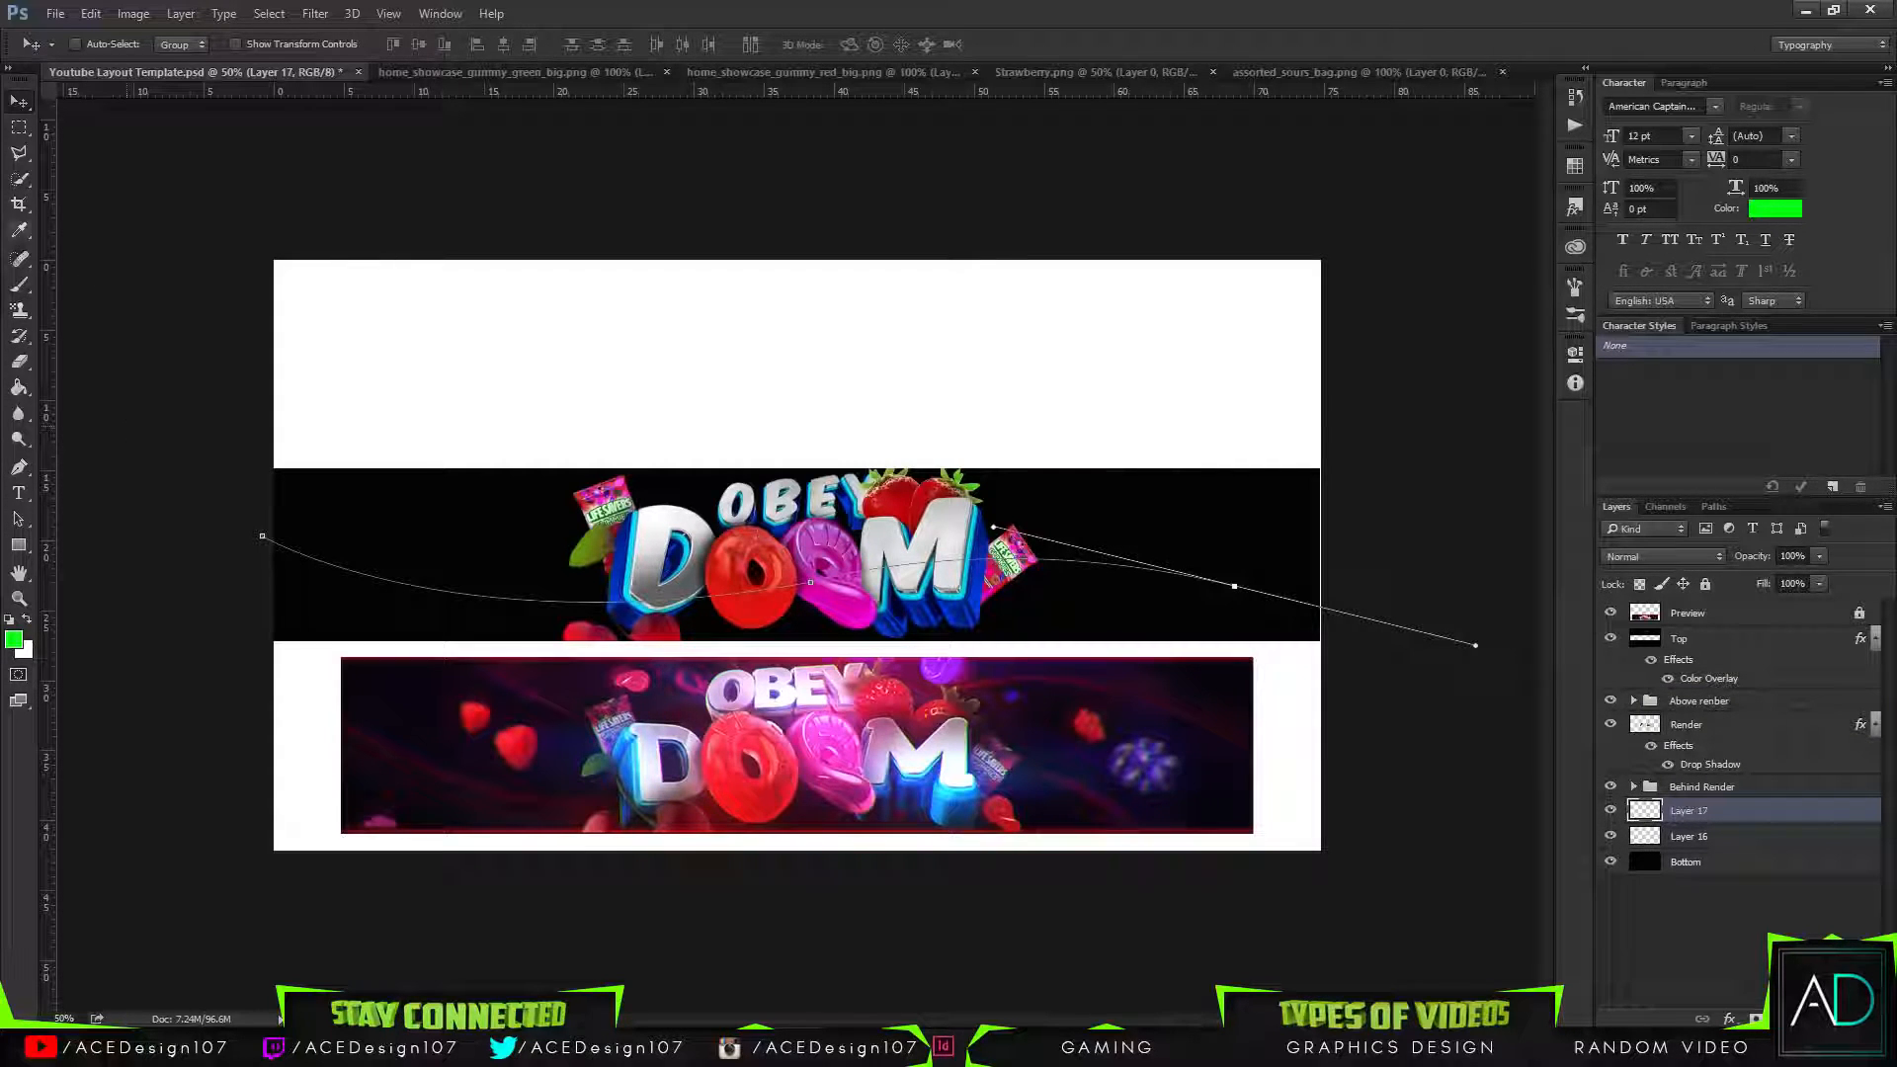
# Choose the Brush tool and set the foreground color to a bright pinkish red.
pyautogui.click(21, 287)
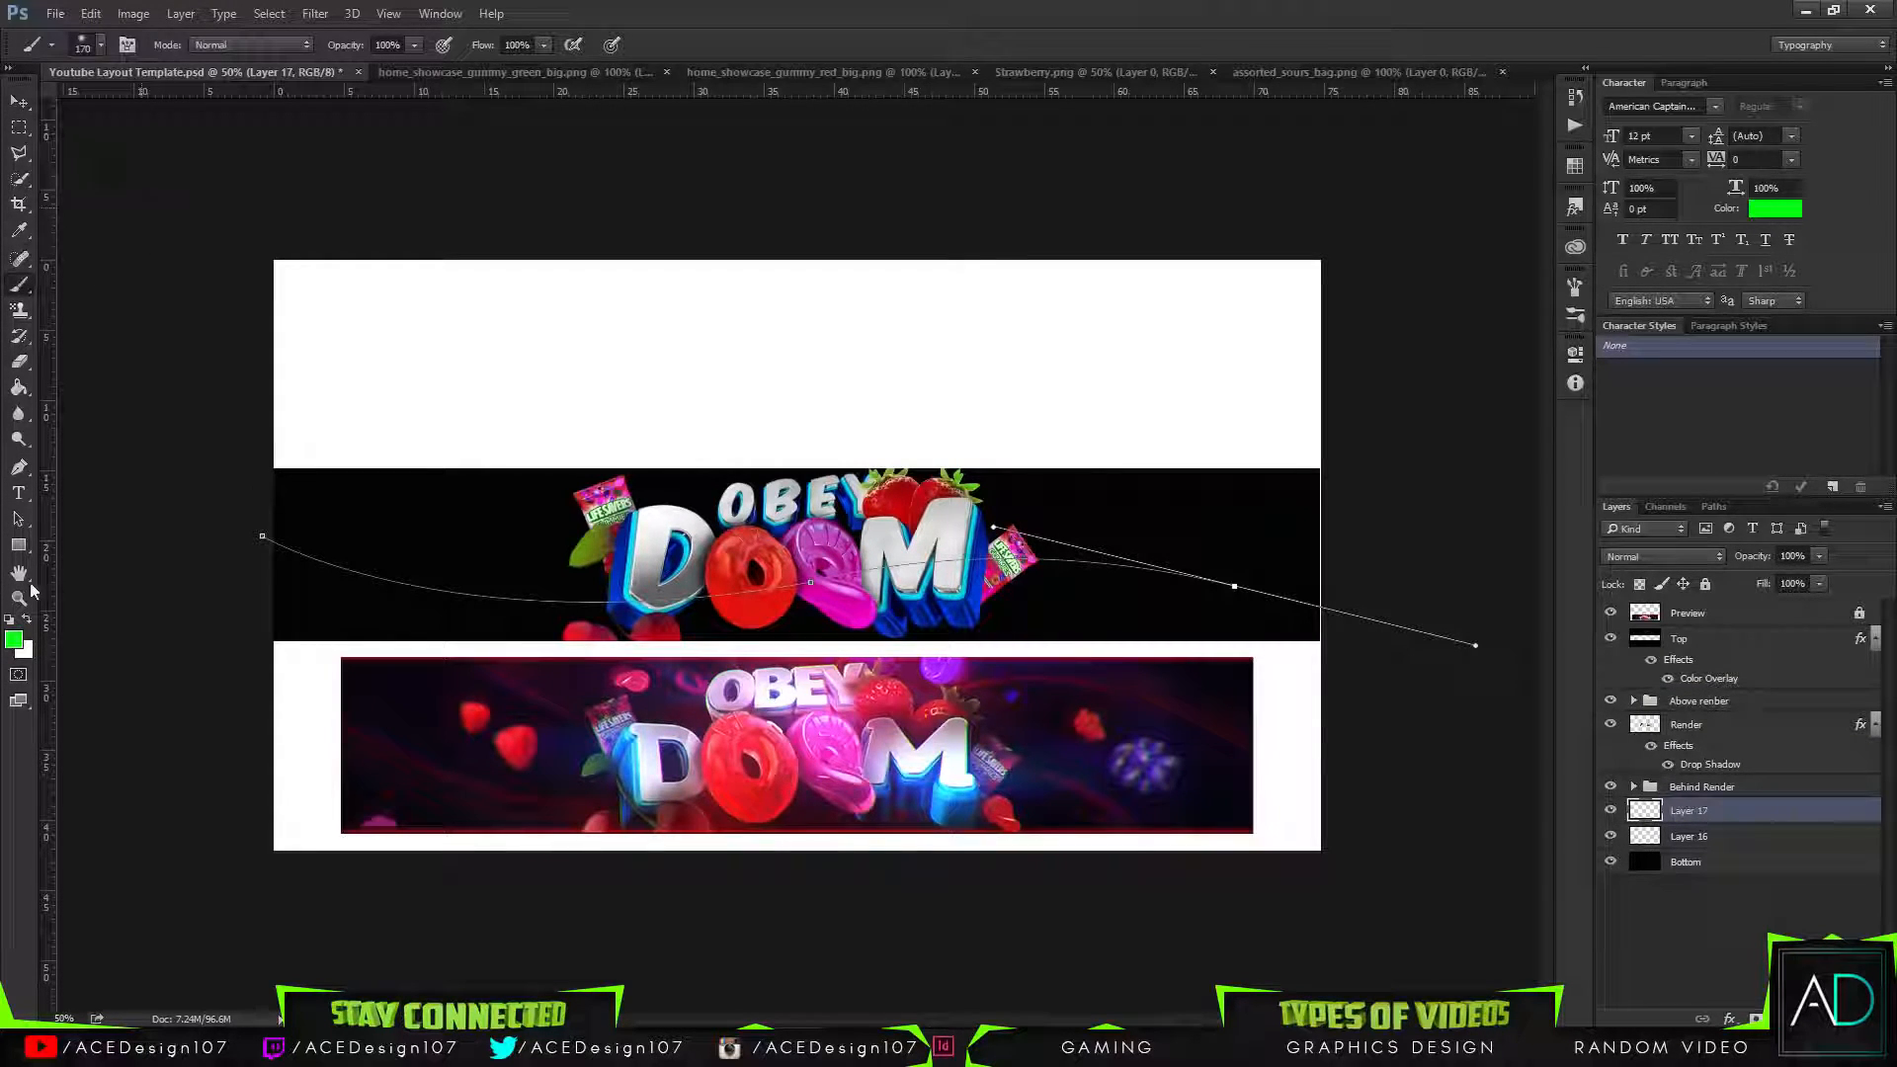
pyautogui.click(15, 640)
pyautogui.moveTo(1554, 264)
pyautogui.mouseDown()
pyautogui.moveTo(1559, 219)
pyautogui.moveTo(1566, 244)
pyautogui.mouseUp()
pyautogui.click(1736, 213)
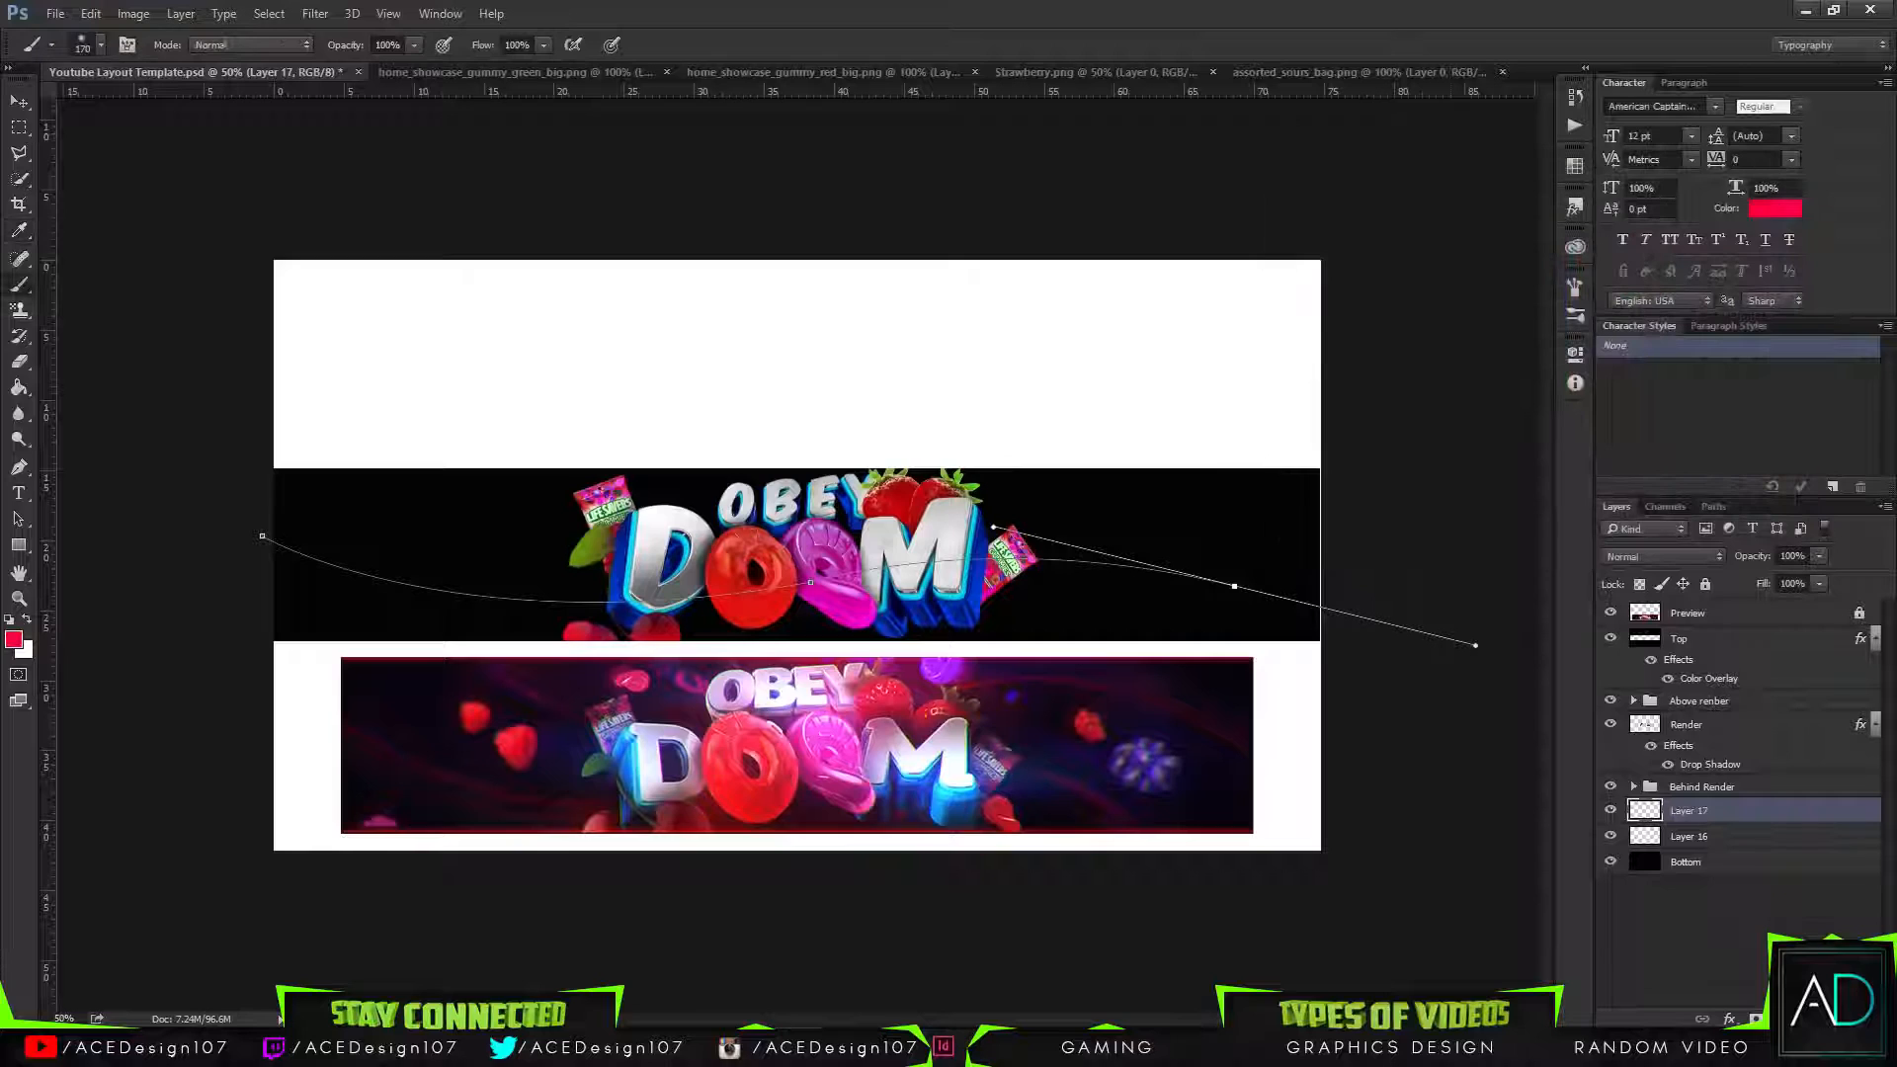
# Set the brush size to 25 px and stroke the whole path with the brush using simulated pressure.
pyautogui.click(102, 48)
pyautogui.moveTo(196, 107); pyautogui.dragTo(119, 109)
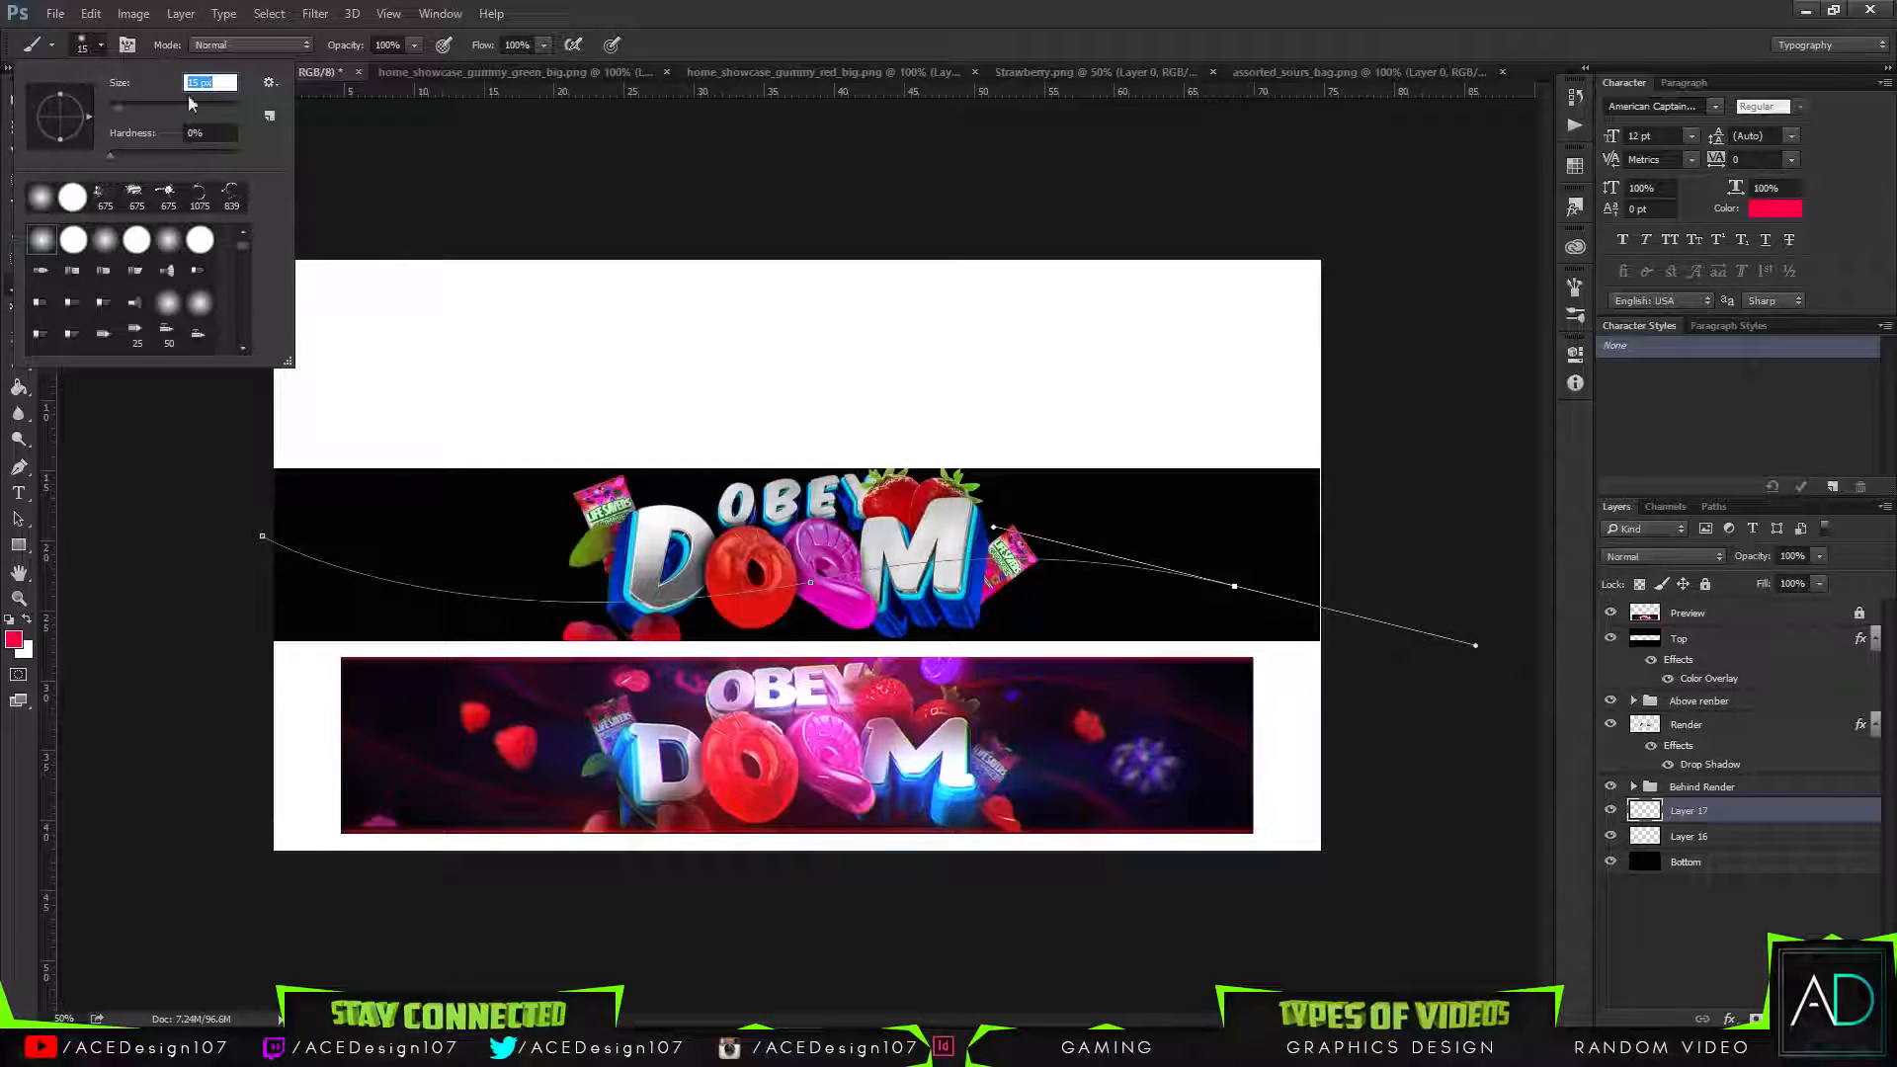
pyautogui.write('25')
pyautogui.press('Return')
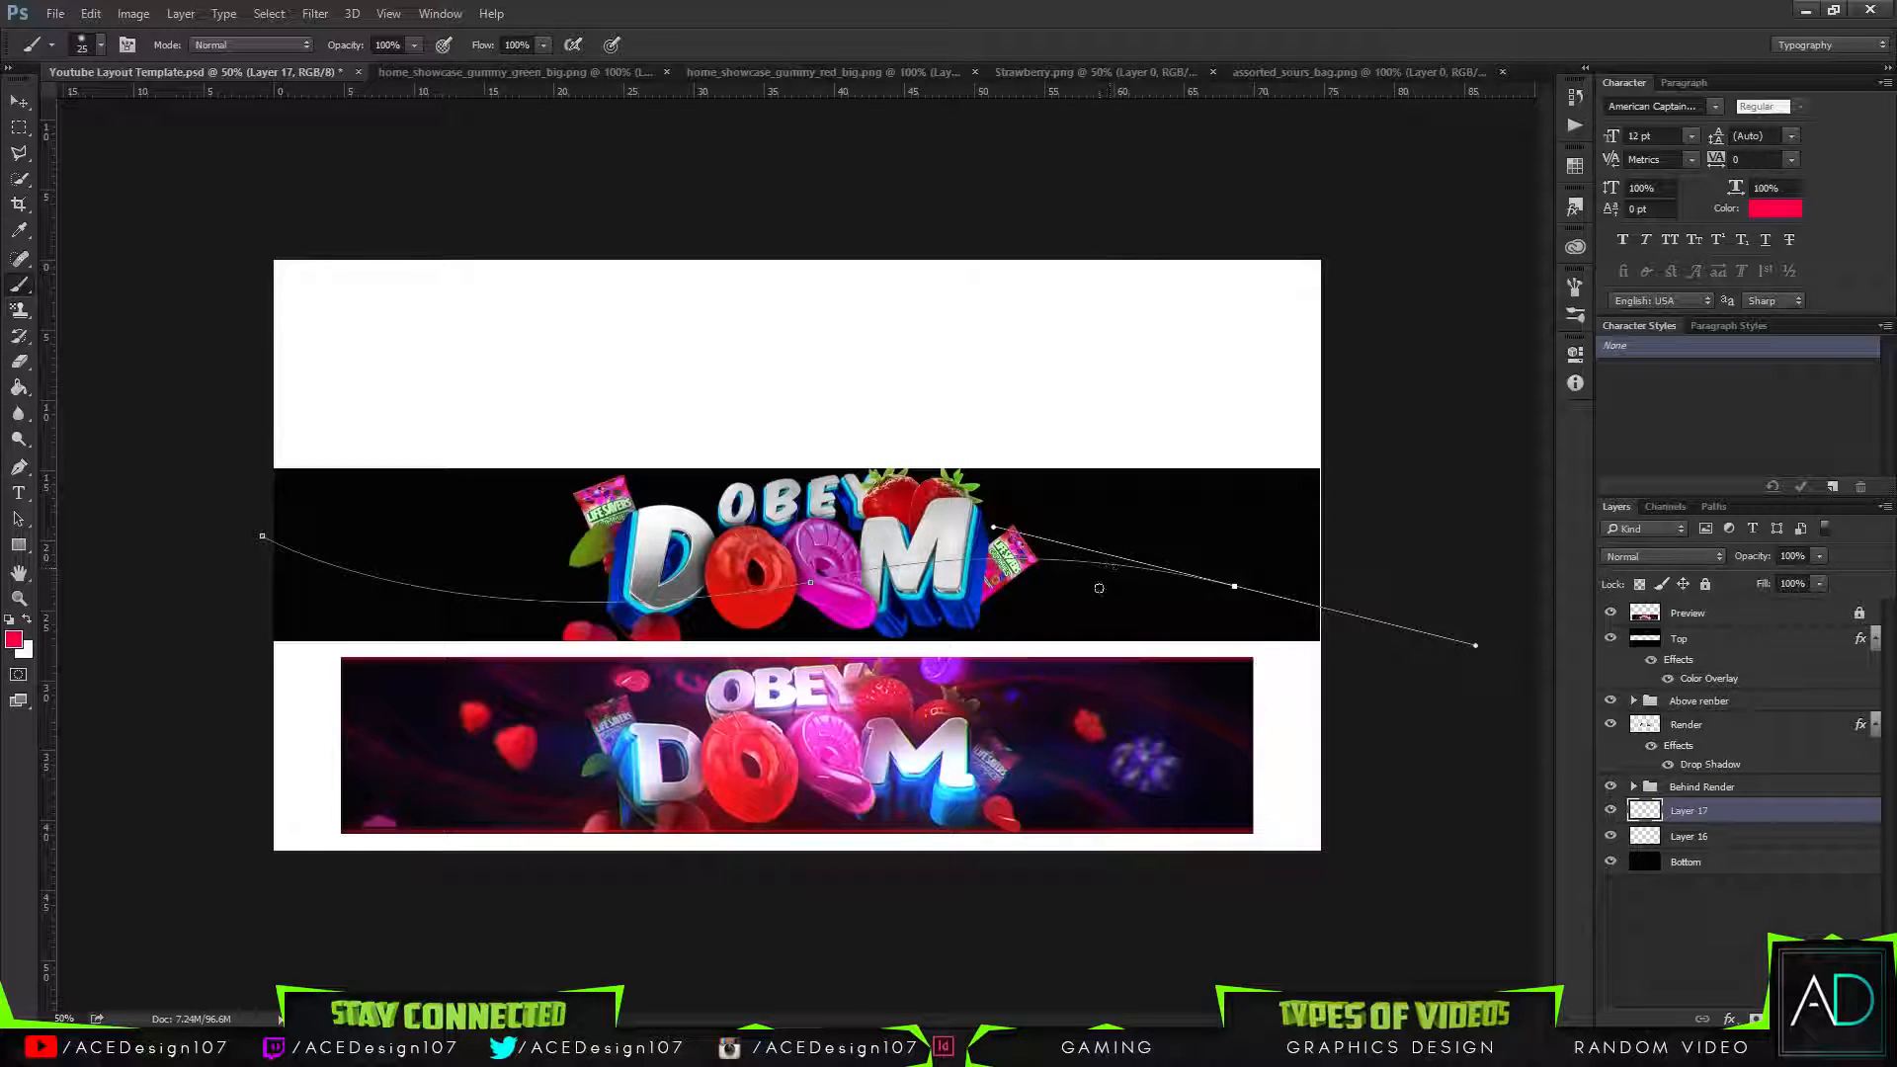
pyautogui.press('p')
pyautogui.rightClick(1050, 560)
pyautogui.click(1139, 216)
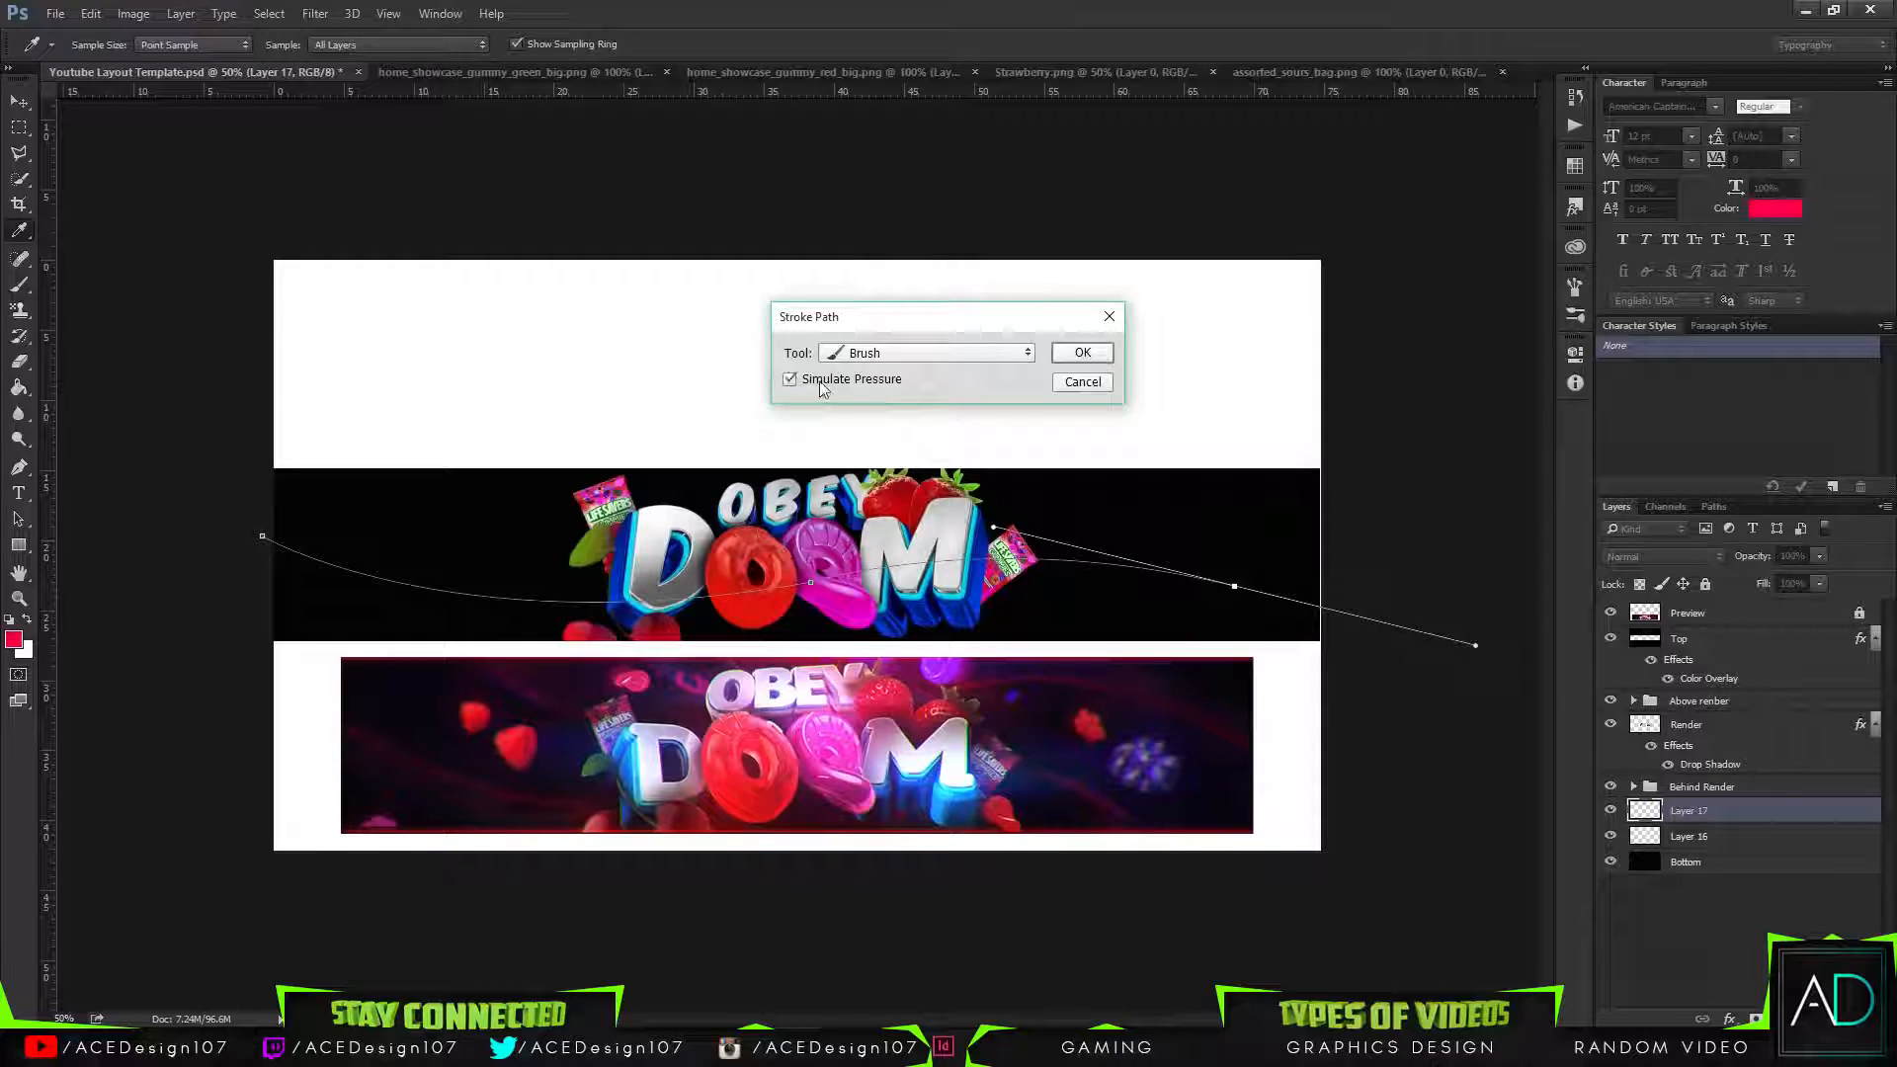
pyautogui.click(1065, 355)
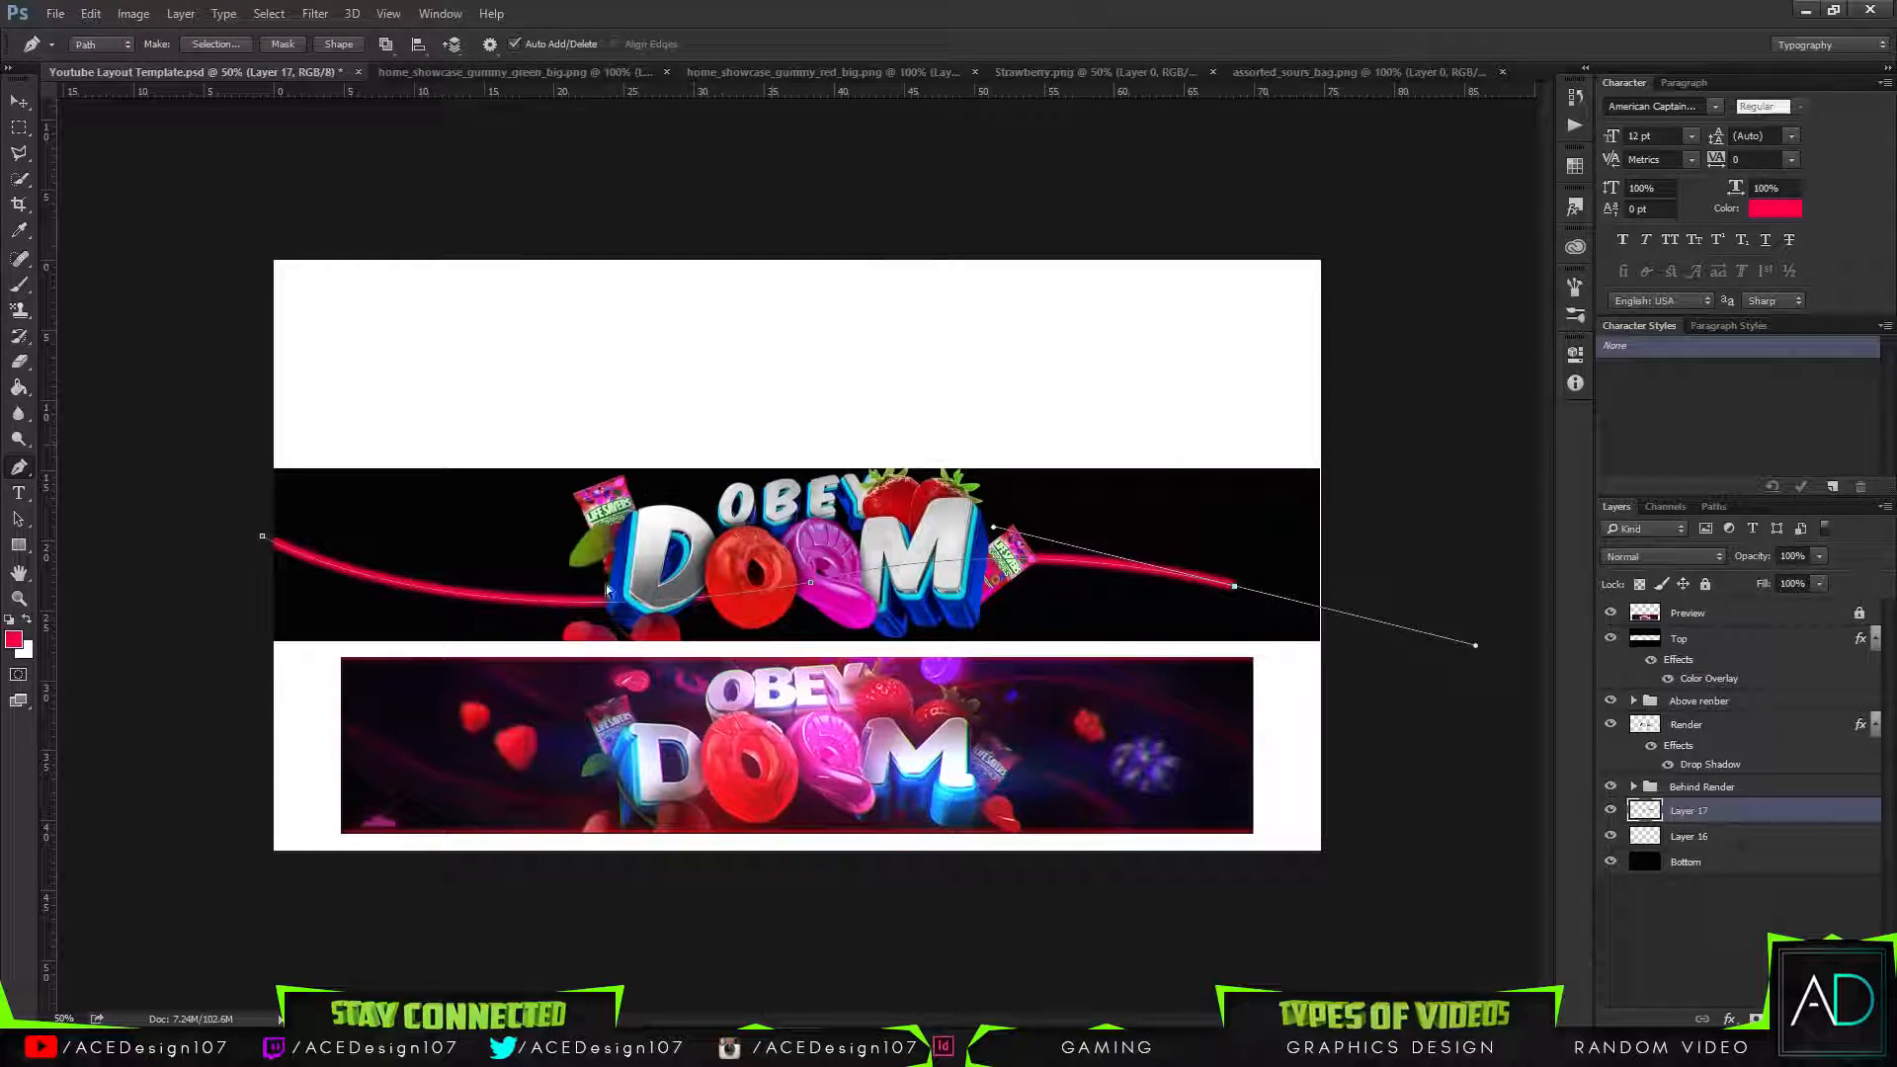
# Undo the thick stroke and remove the path's last curve segment on the right of the banner.
pyautogui.hotkey('ctrl', 'z')
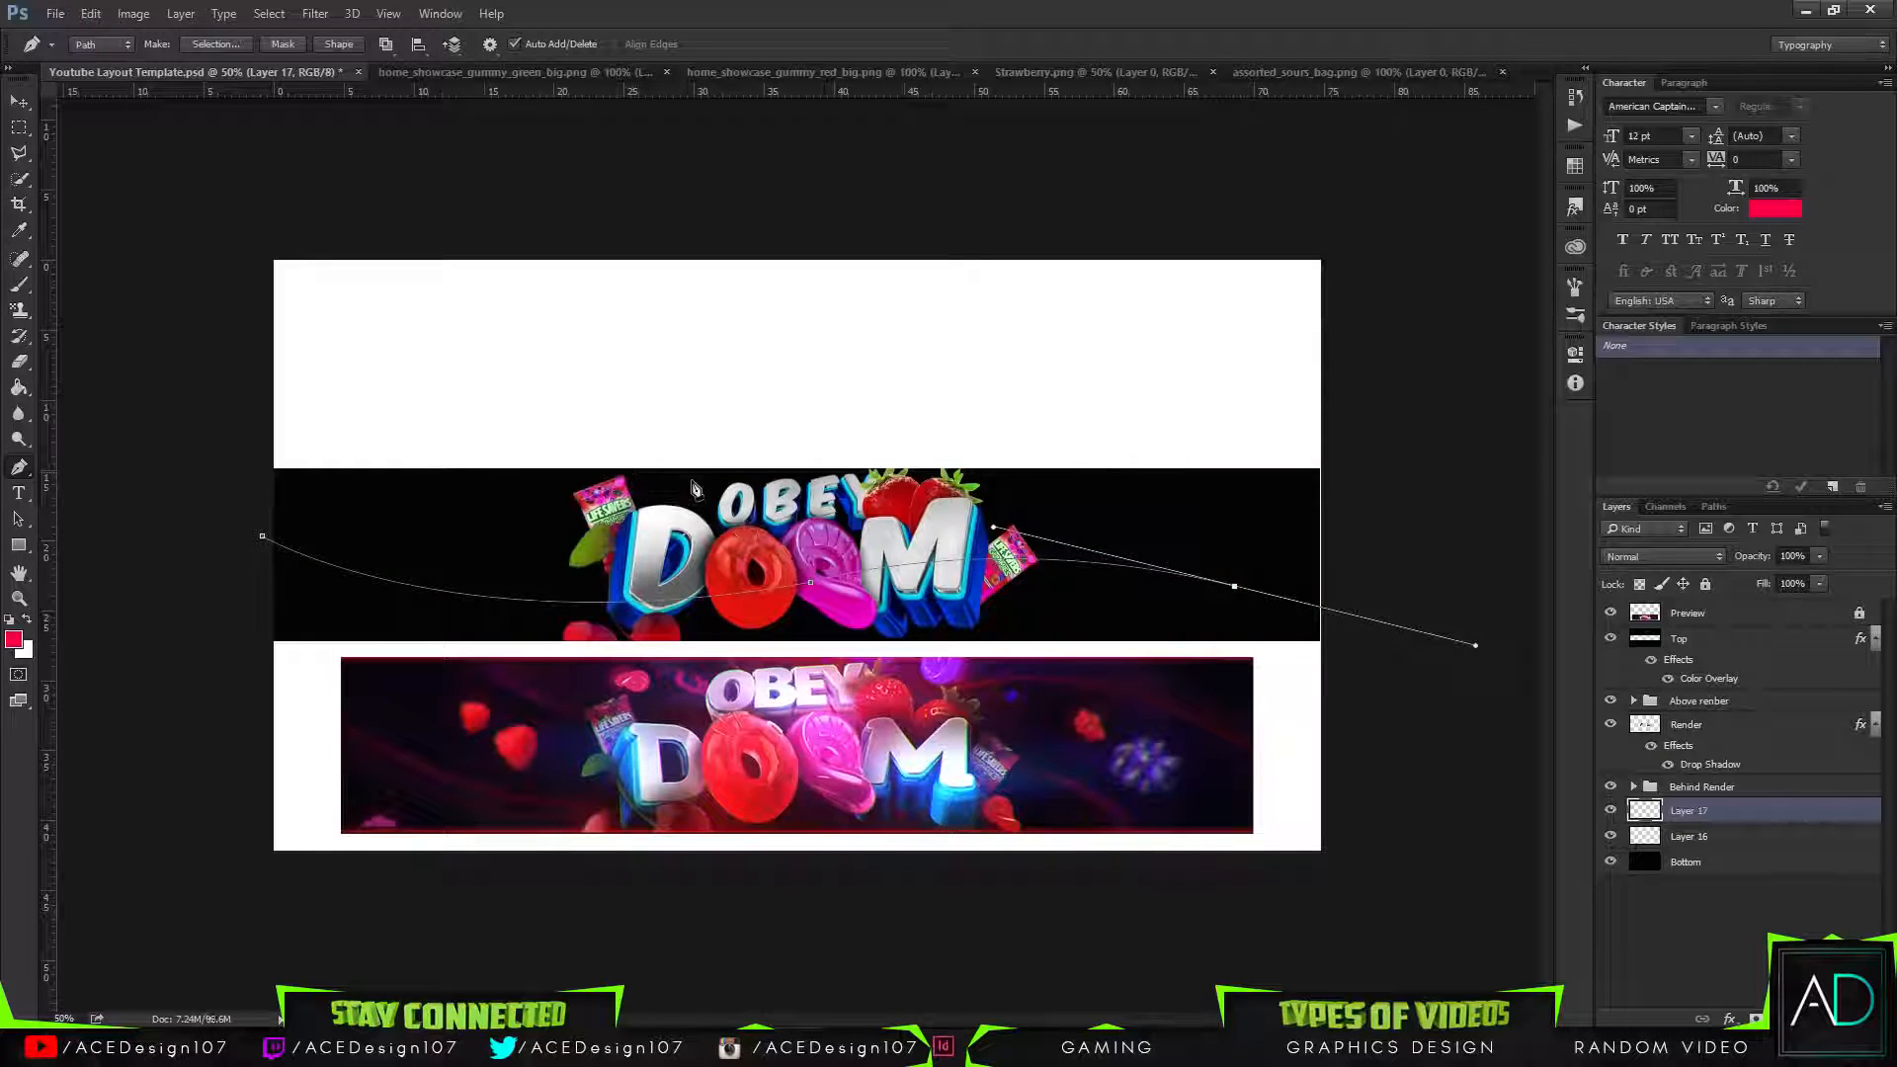
pyautogui.hotkey('ctrl', 'z')
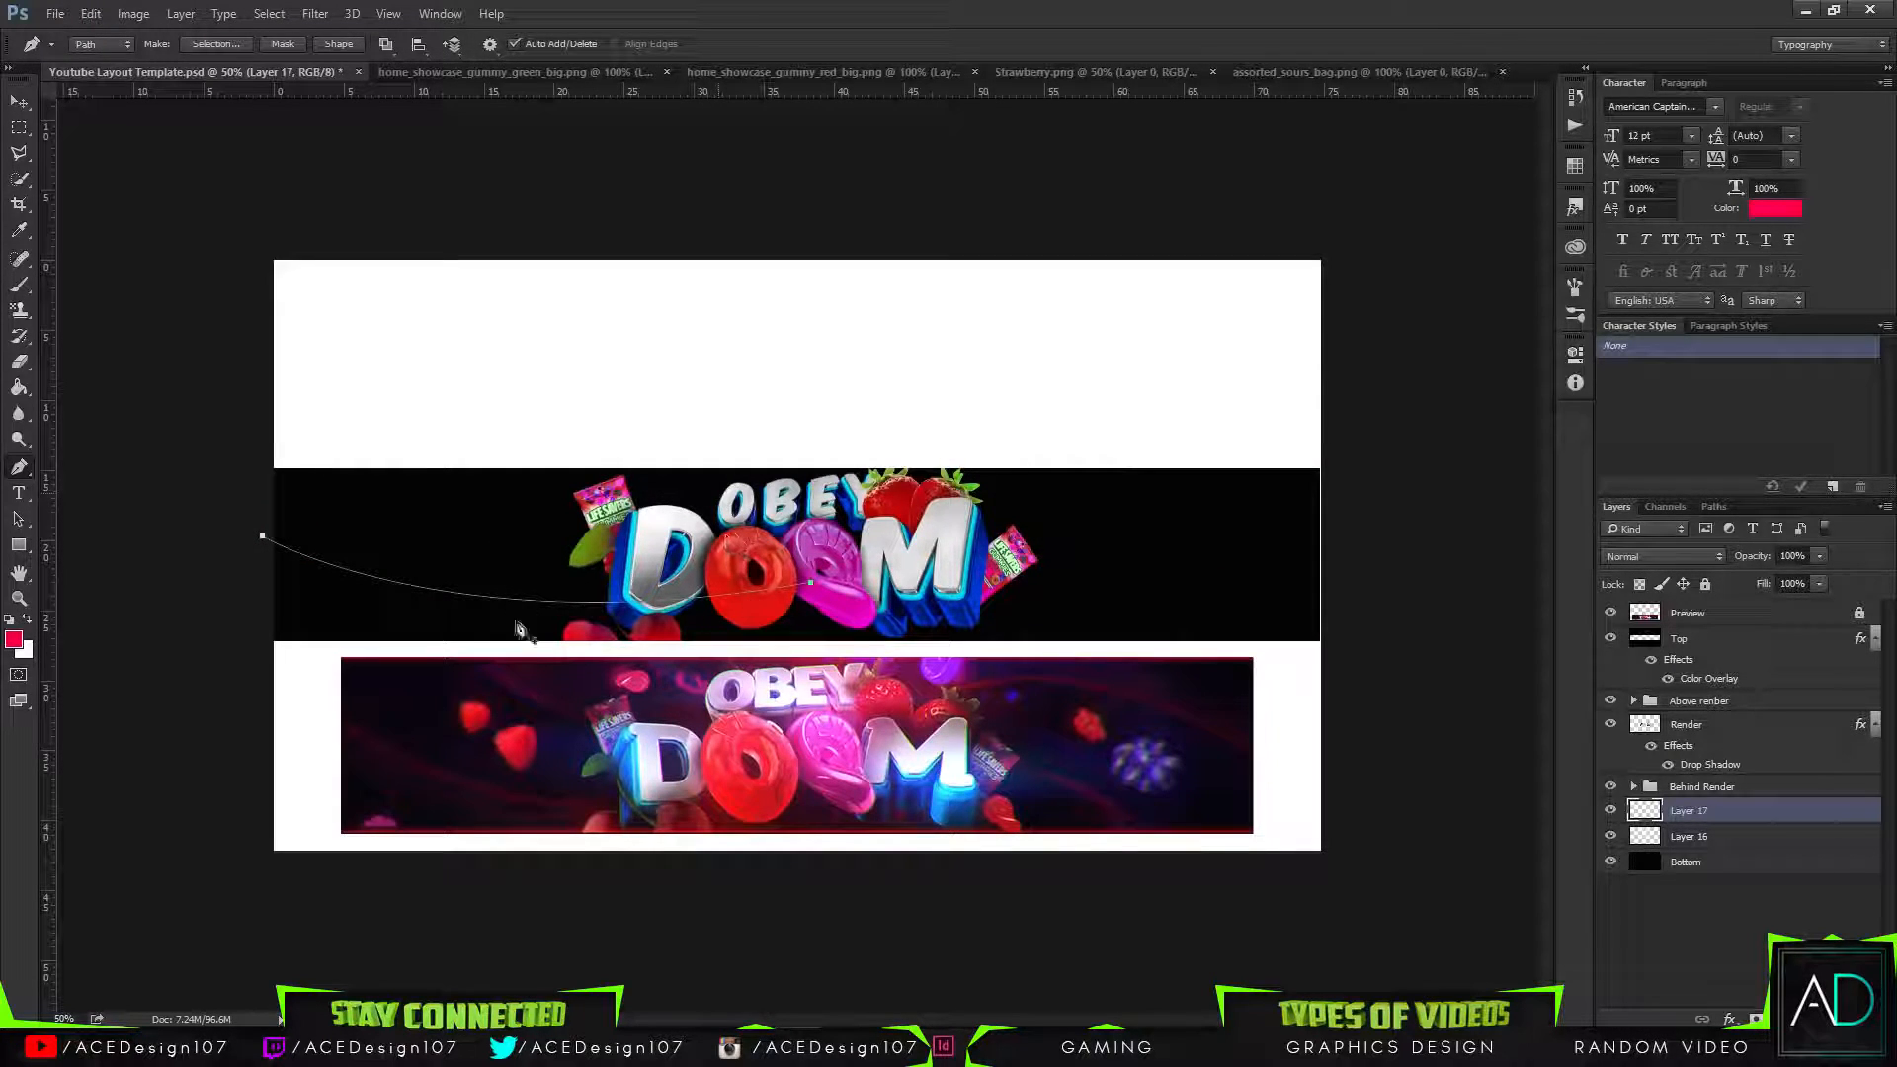
pyautogui.rightClick(435, 591)
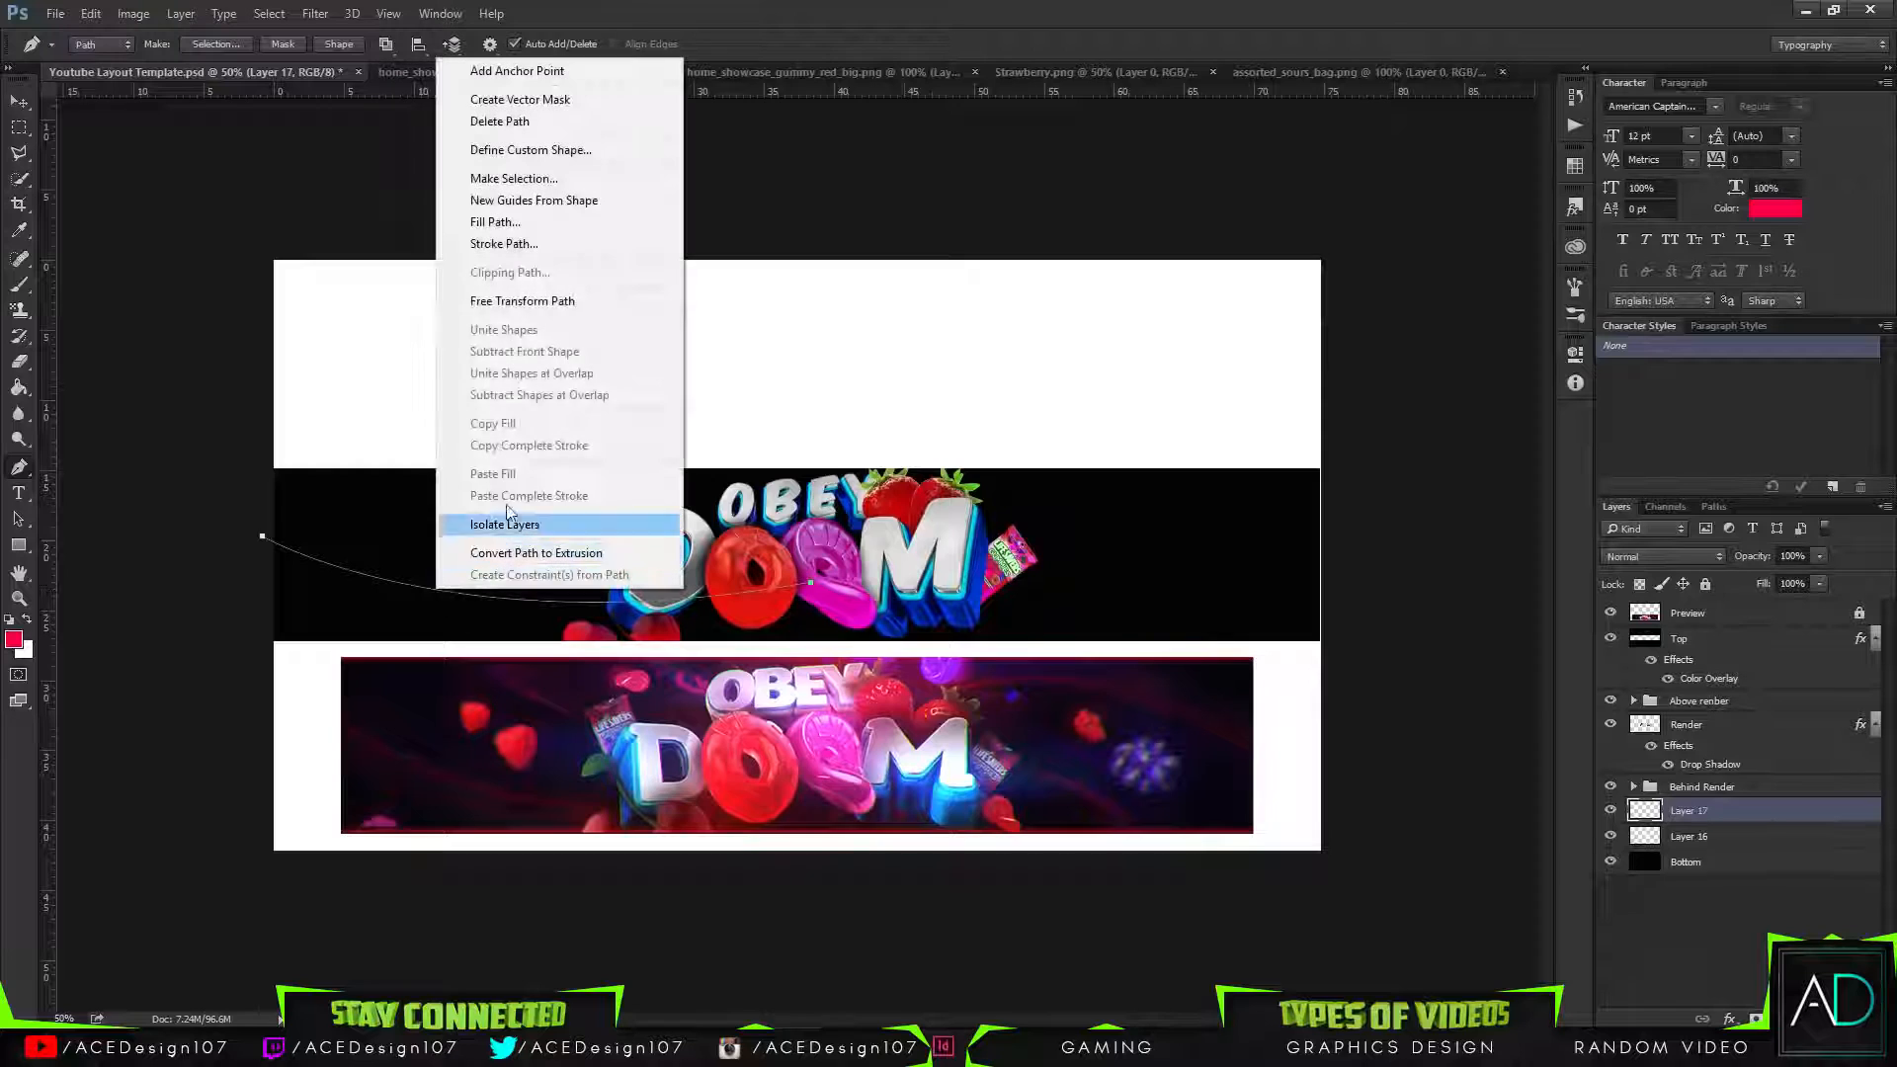
pyautogui.click(503, 243)
pyautogui.click(1080, 383)
# Stroke the remaining left curve with a 5 px brush and simulated pressure, and dismiss the path.
pyautogui.press('b')
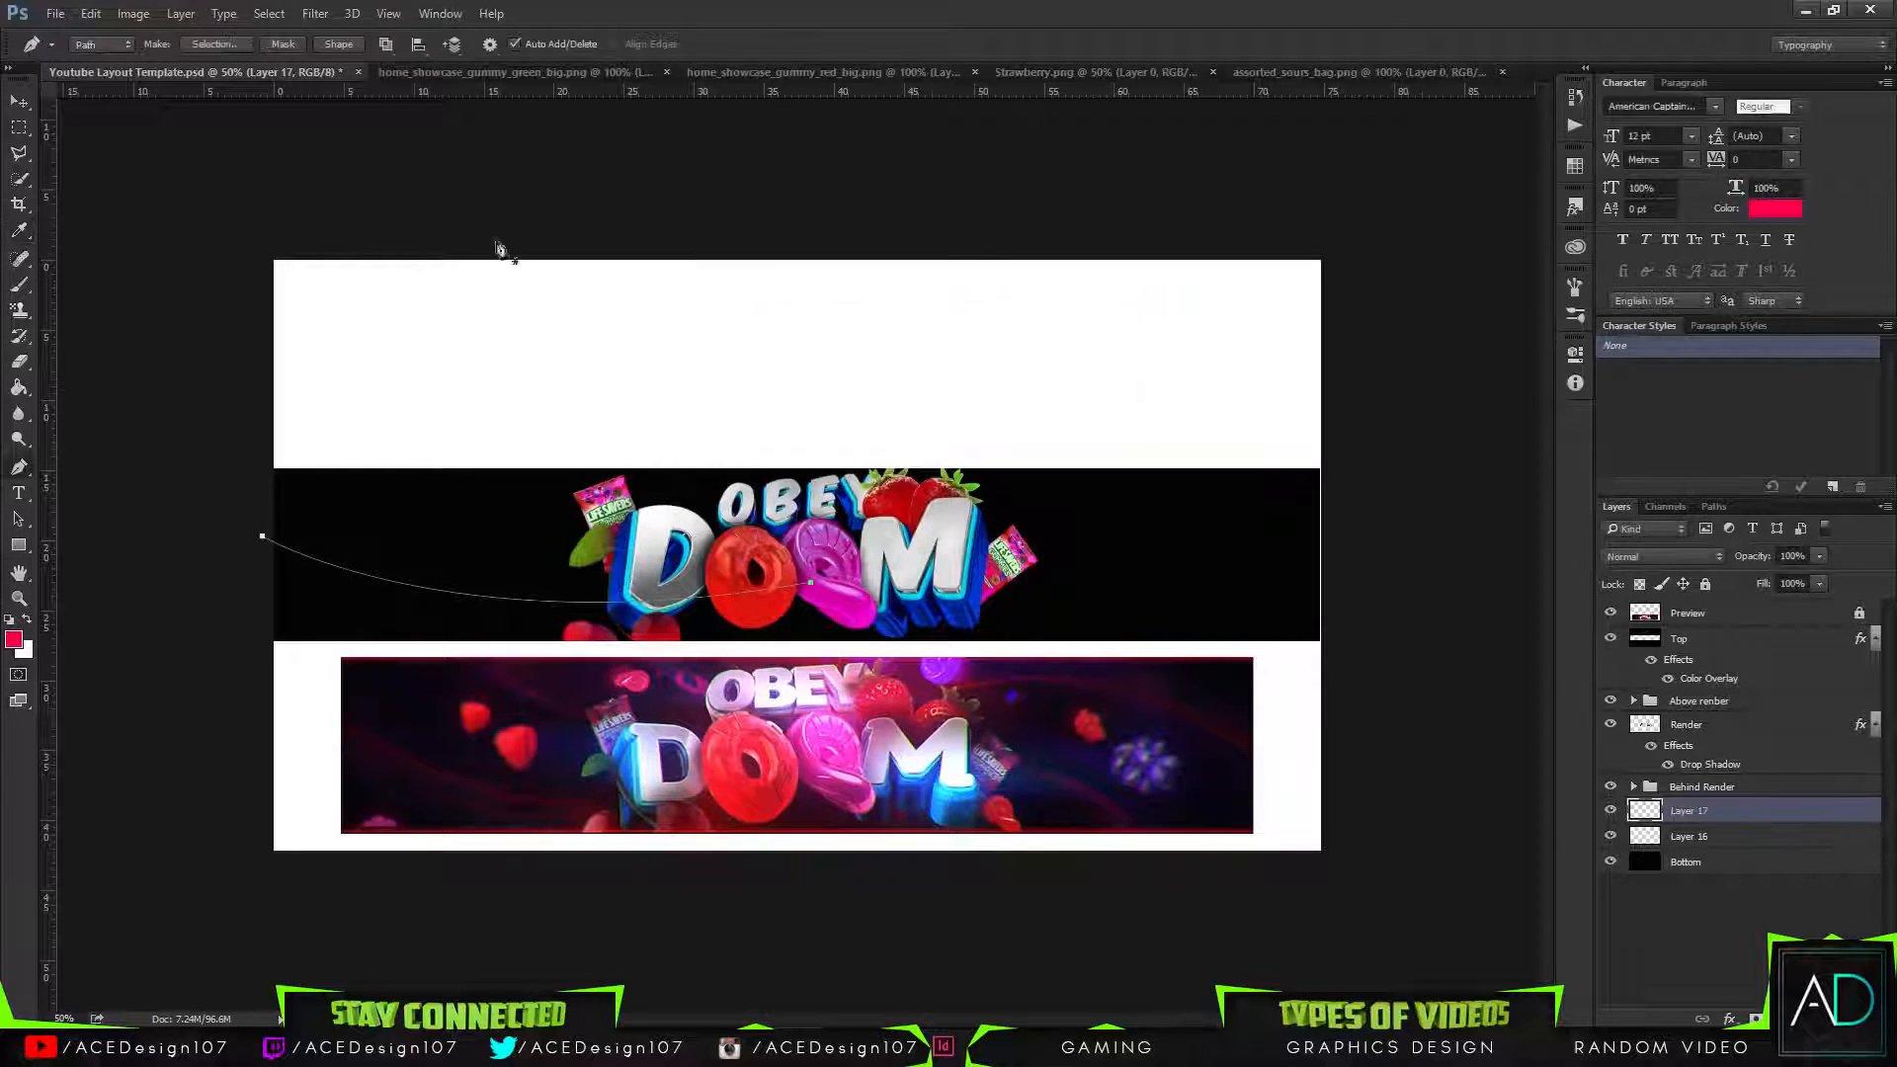
pyautogui.click(94, 47)
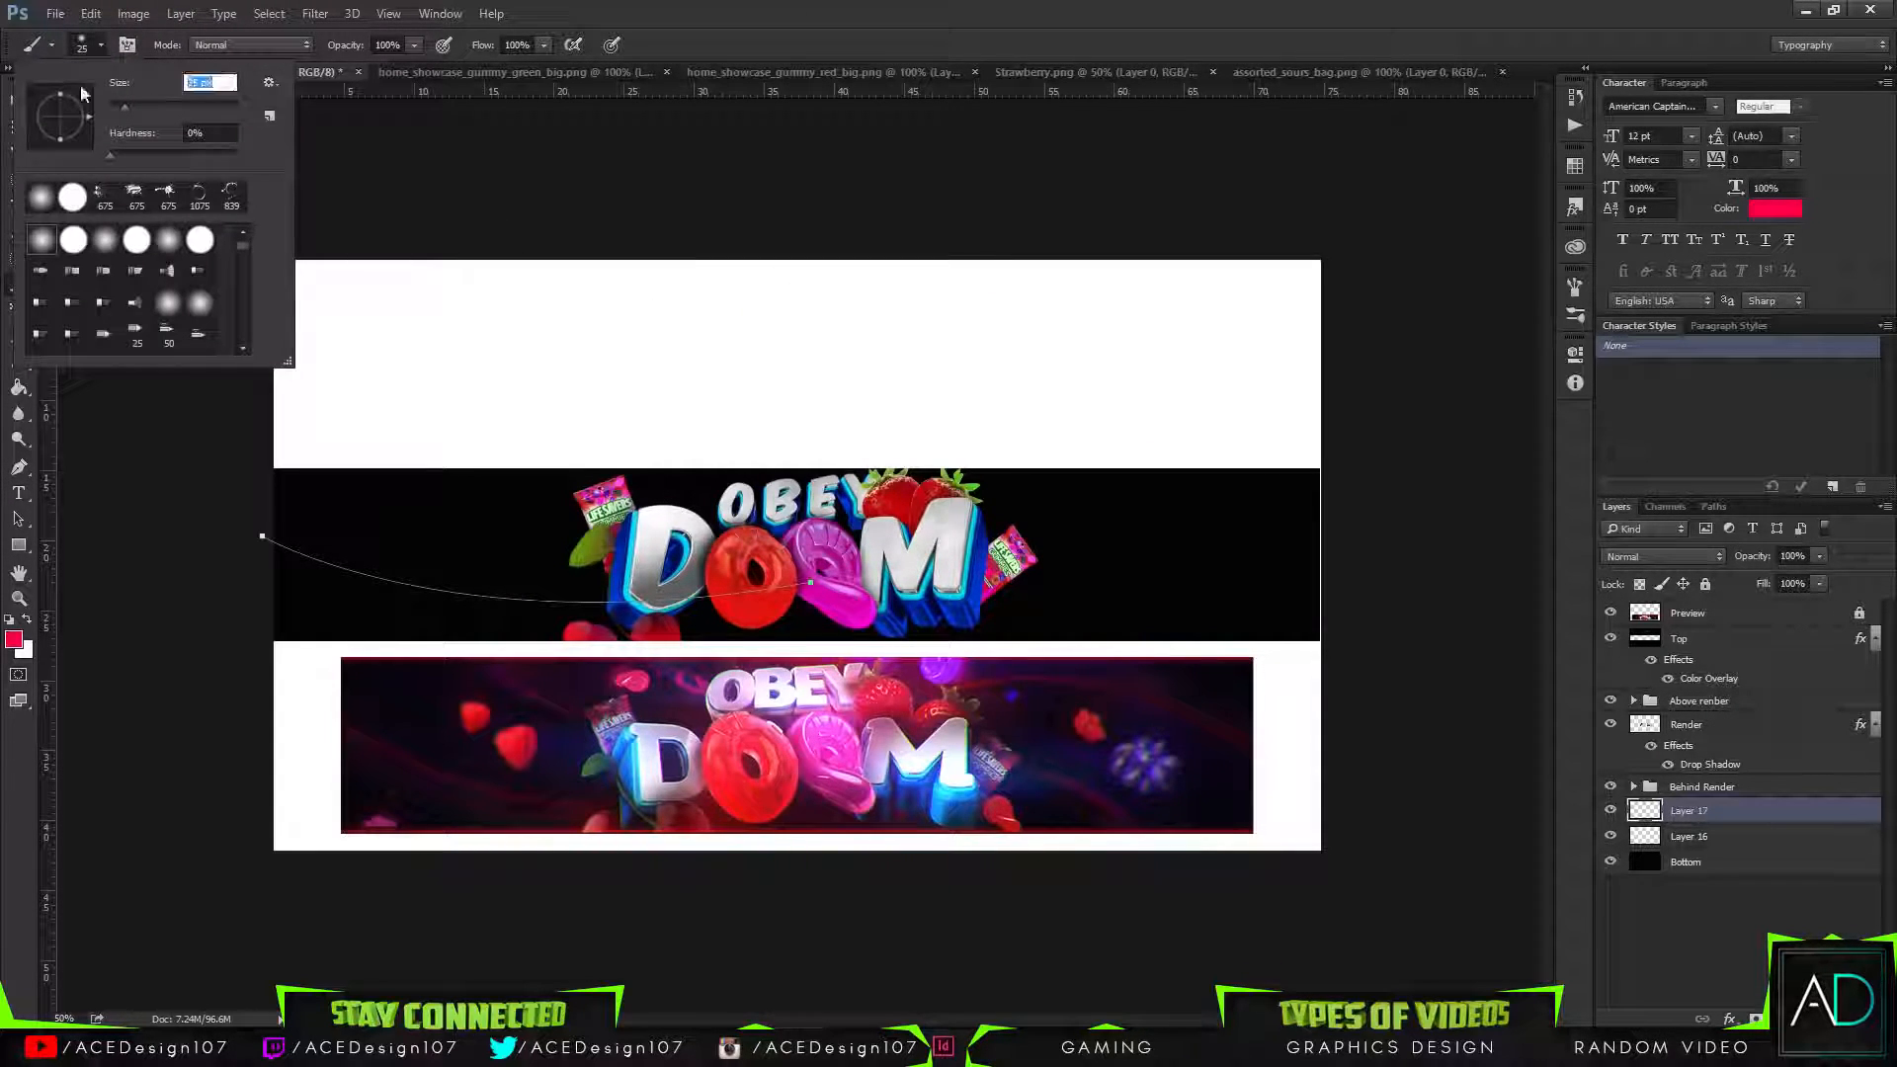
pyautogui.write('5')
pyautogui.press('Return')
pyautogui.press('p')
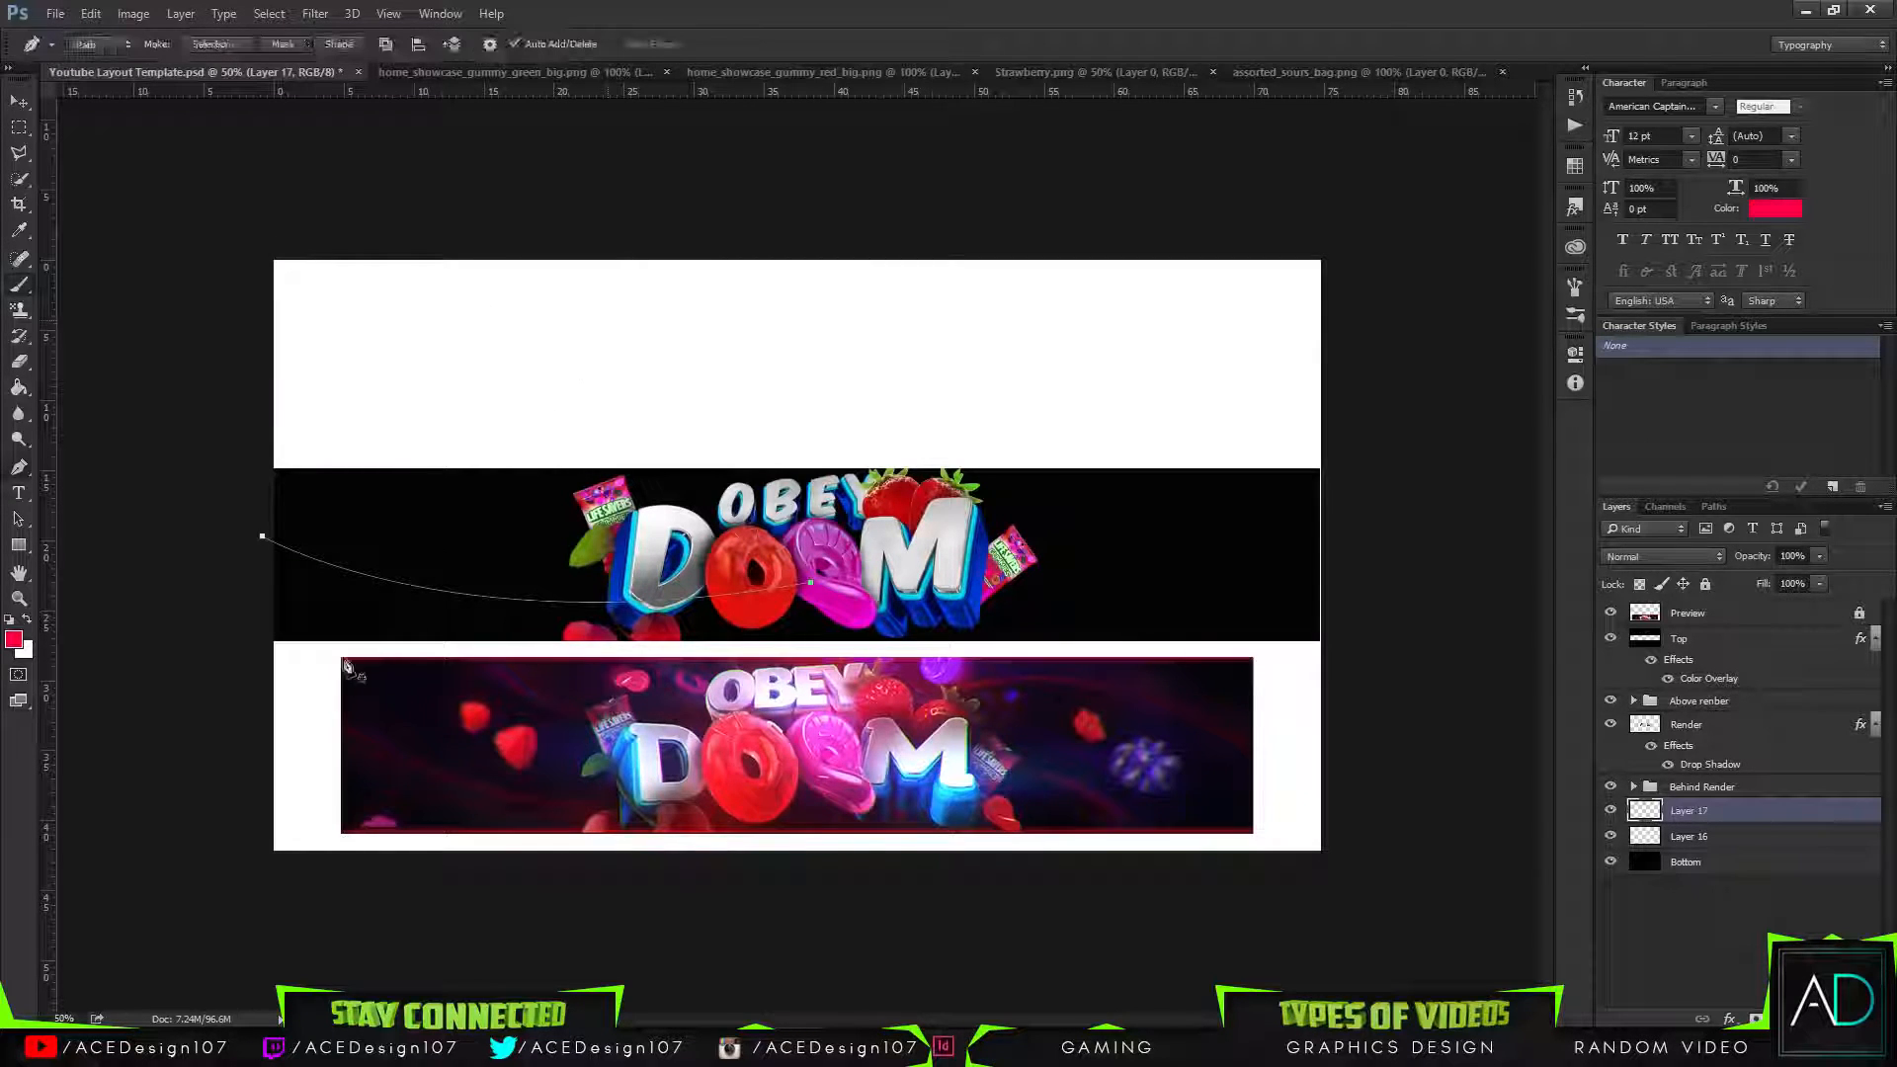
pyautogui.rightClick(391, 581)
pyautogui.click(457, 232)
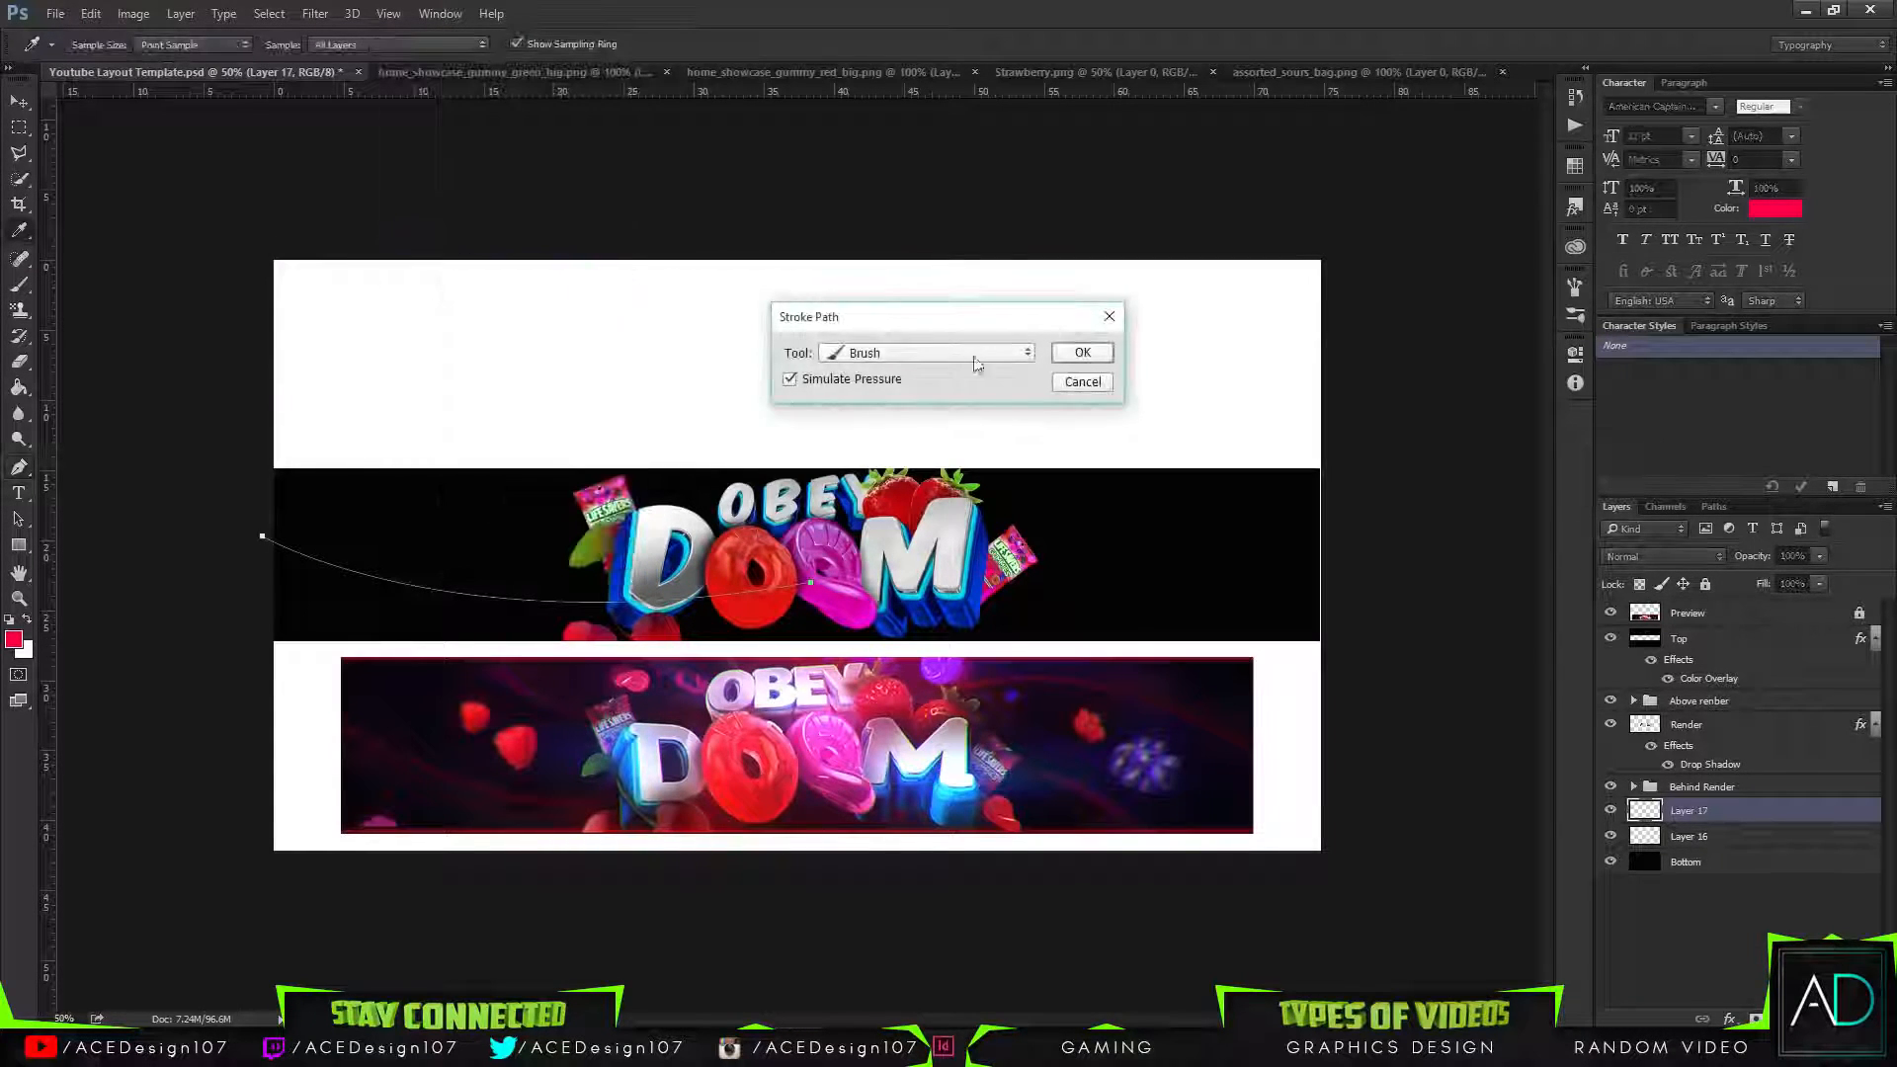
pyautogui.click(1081, 338)
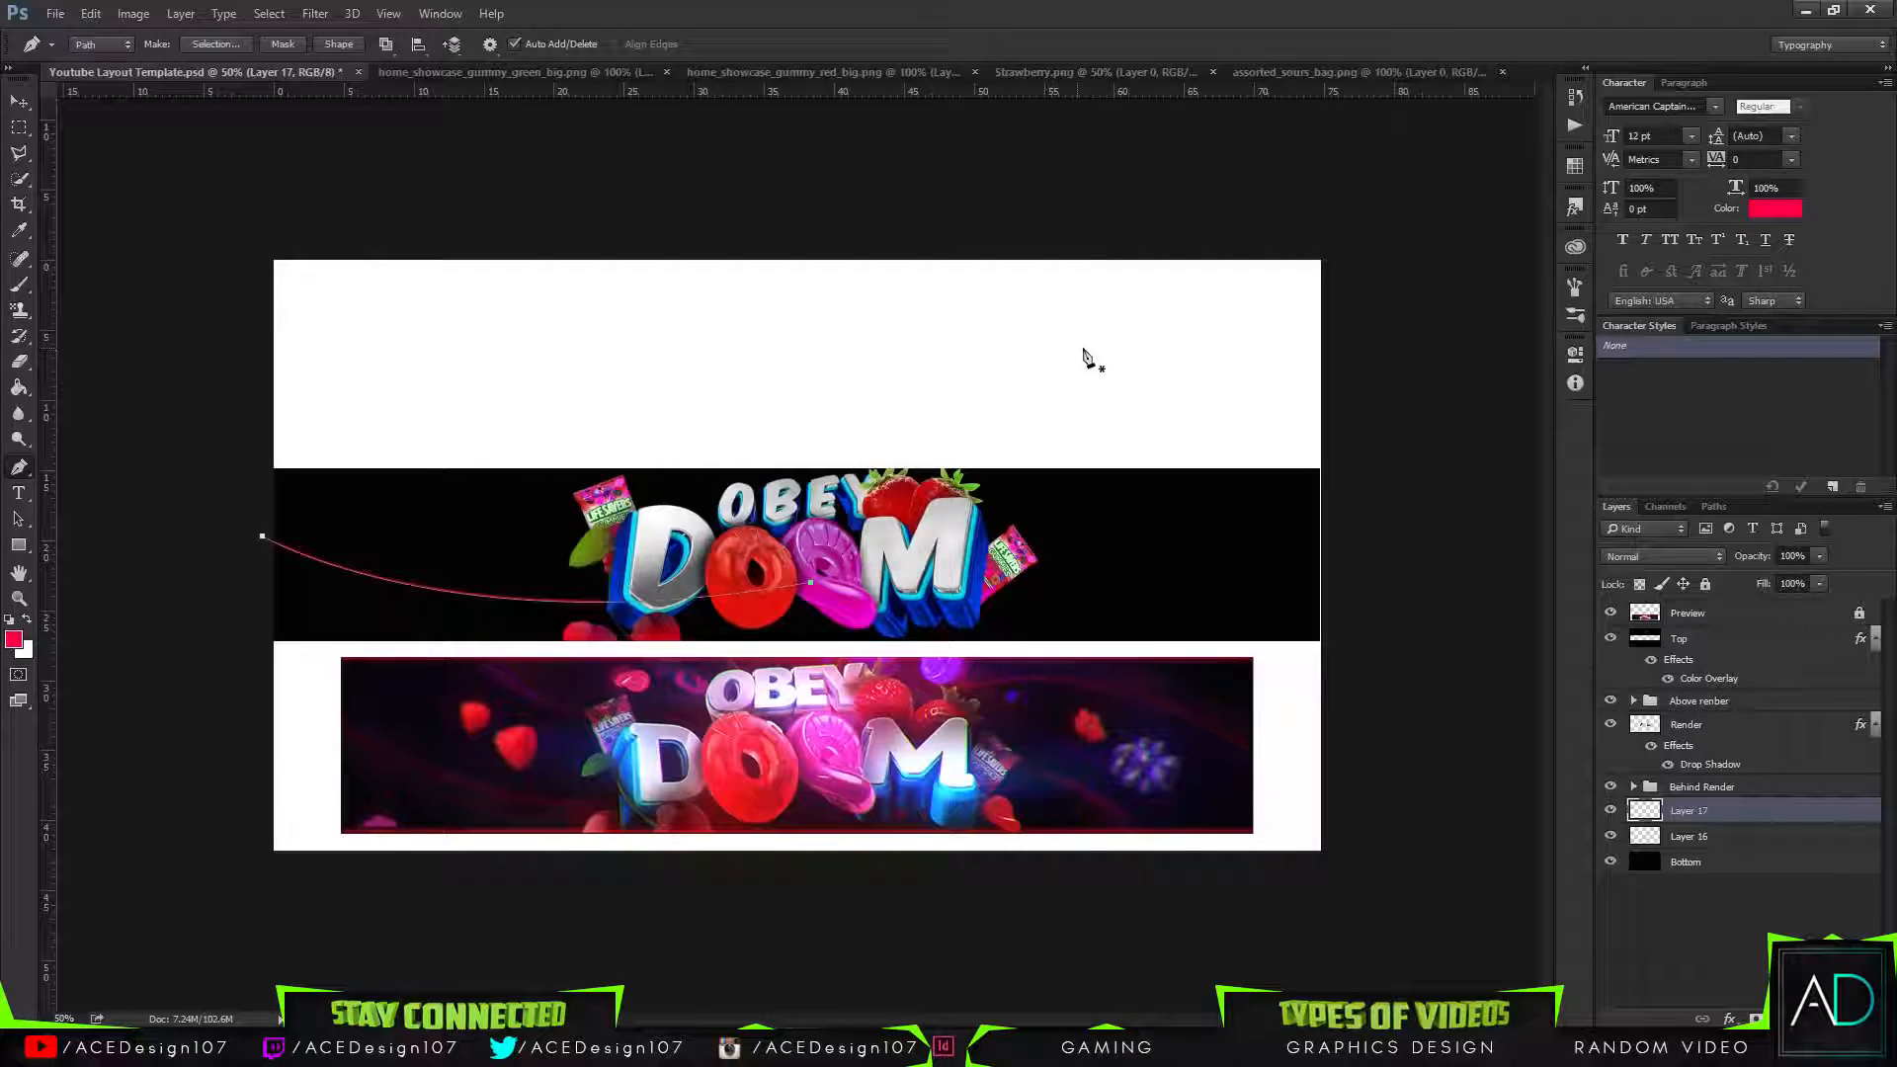
pyautogui.press('Return')
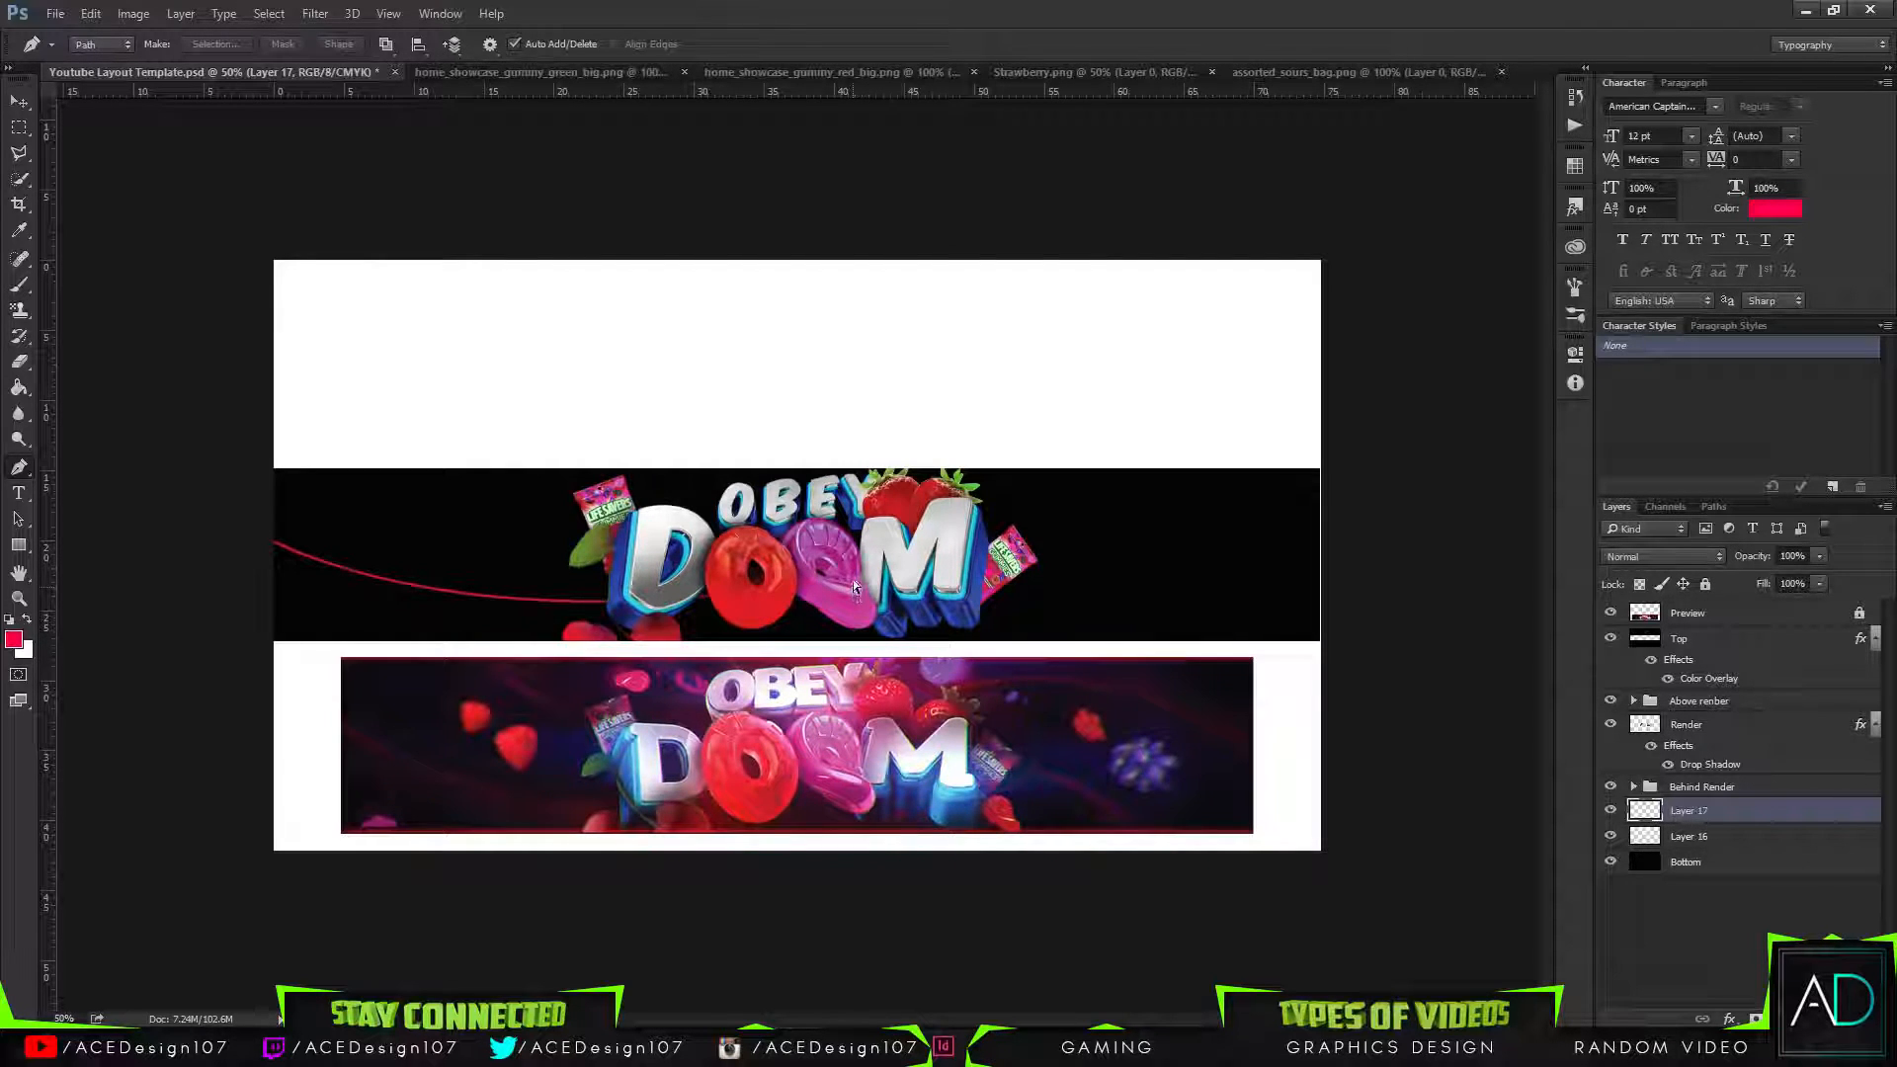
# Adjust the thin red curve behind the text slightly with Free Transform.
pyautogui.hotkey('ctrl', 't')
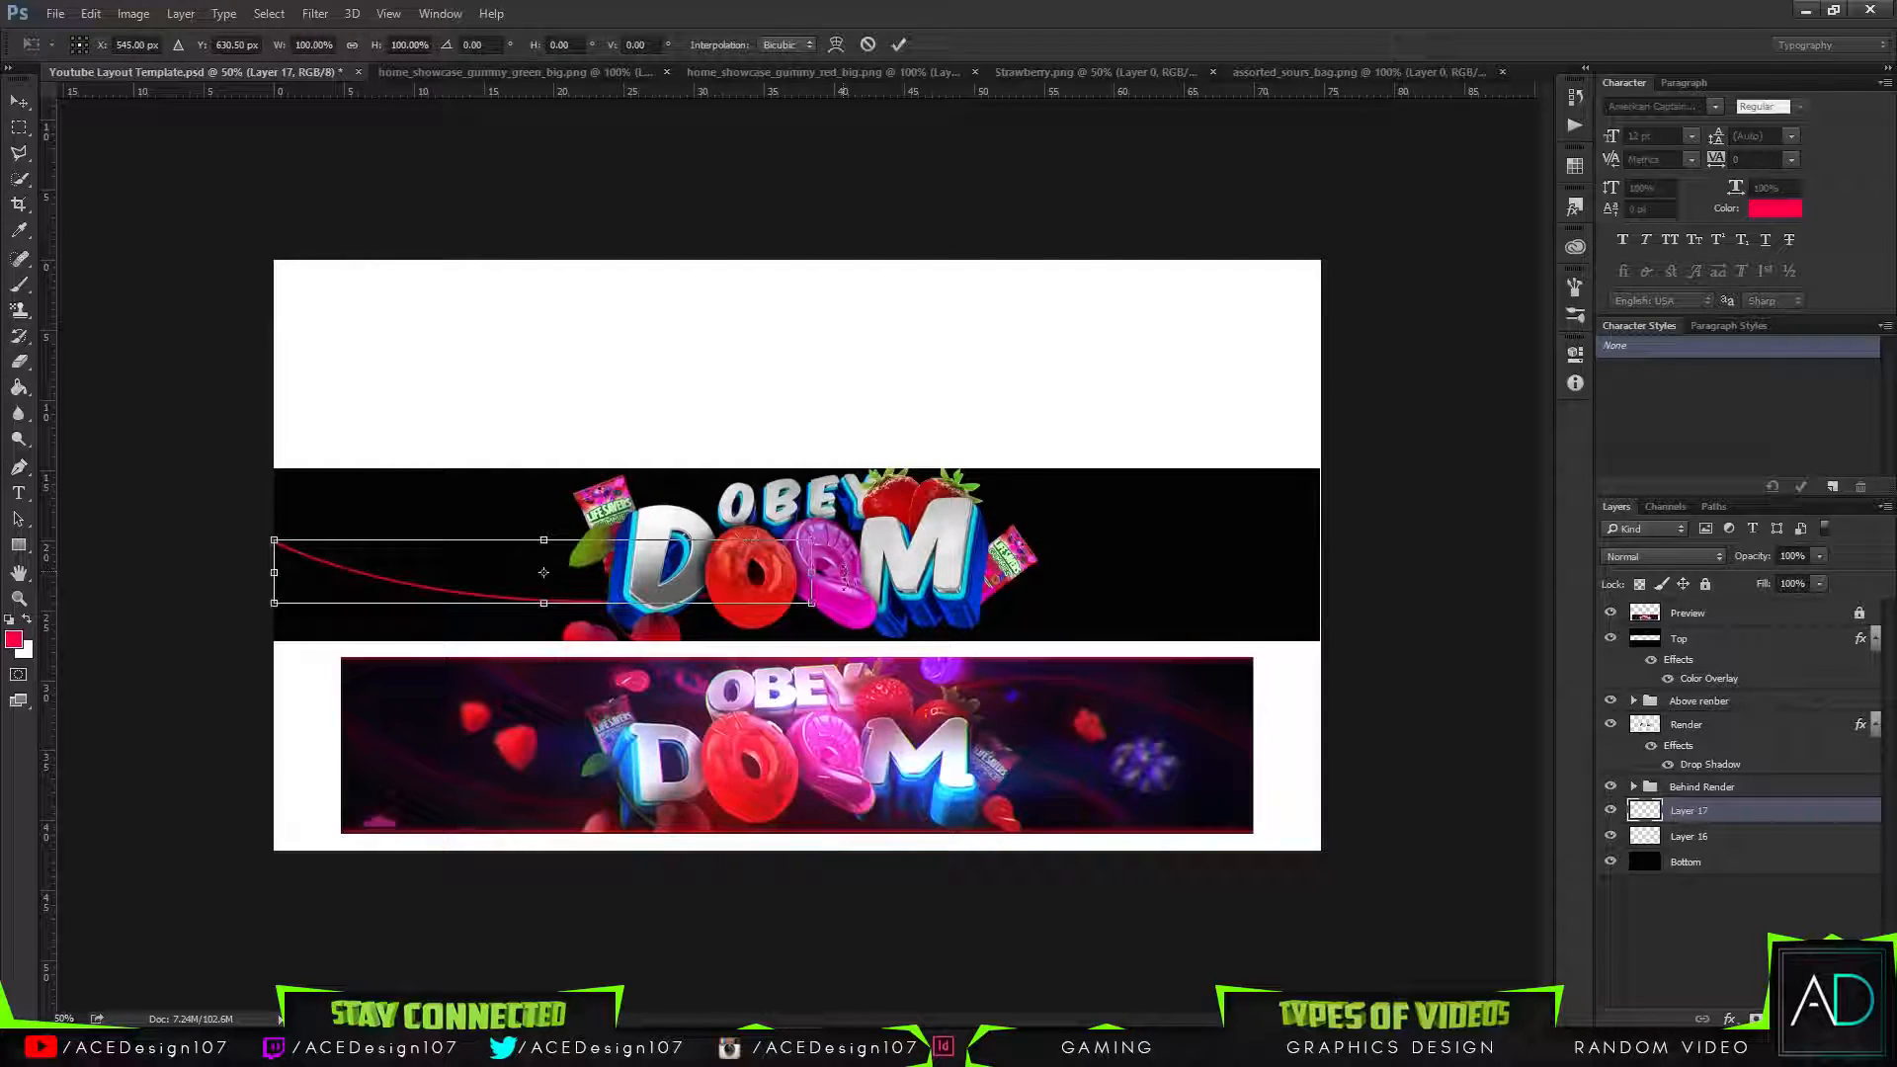
pyautogui.moveTo(845, 571)
pyautogui.mouseDown()
pyautogui.moveTo(612, 583)
pyautogui.moveTo(849, 560)
pyautogui.moveTo(786, 573)
pyautogui.mouseUp()
pyautogui.press('Return')
# Fade the red curve's end near the letter D with a soft 700 px eraser.
pyautogui.press('e')
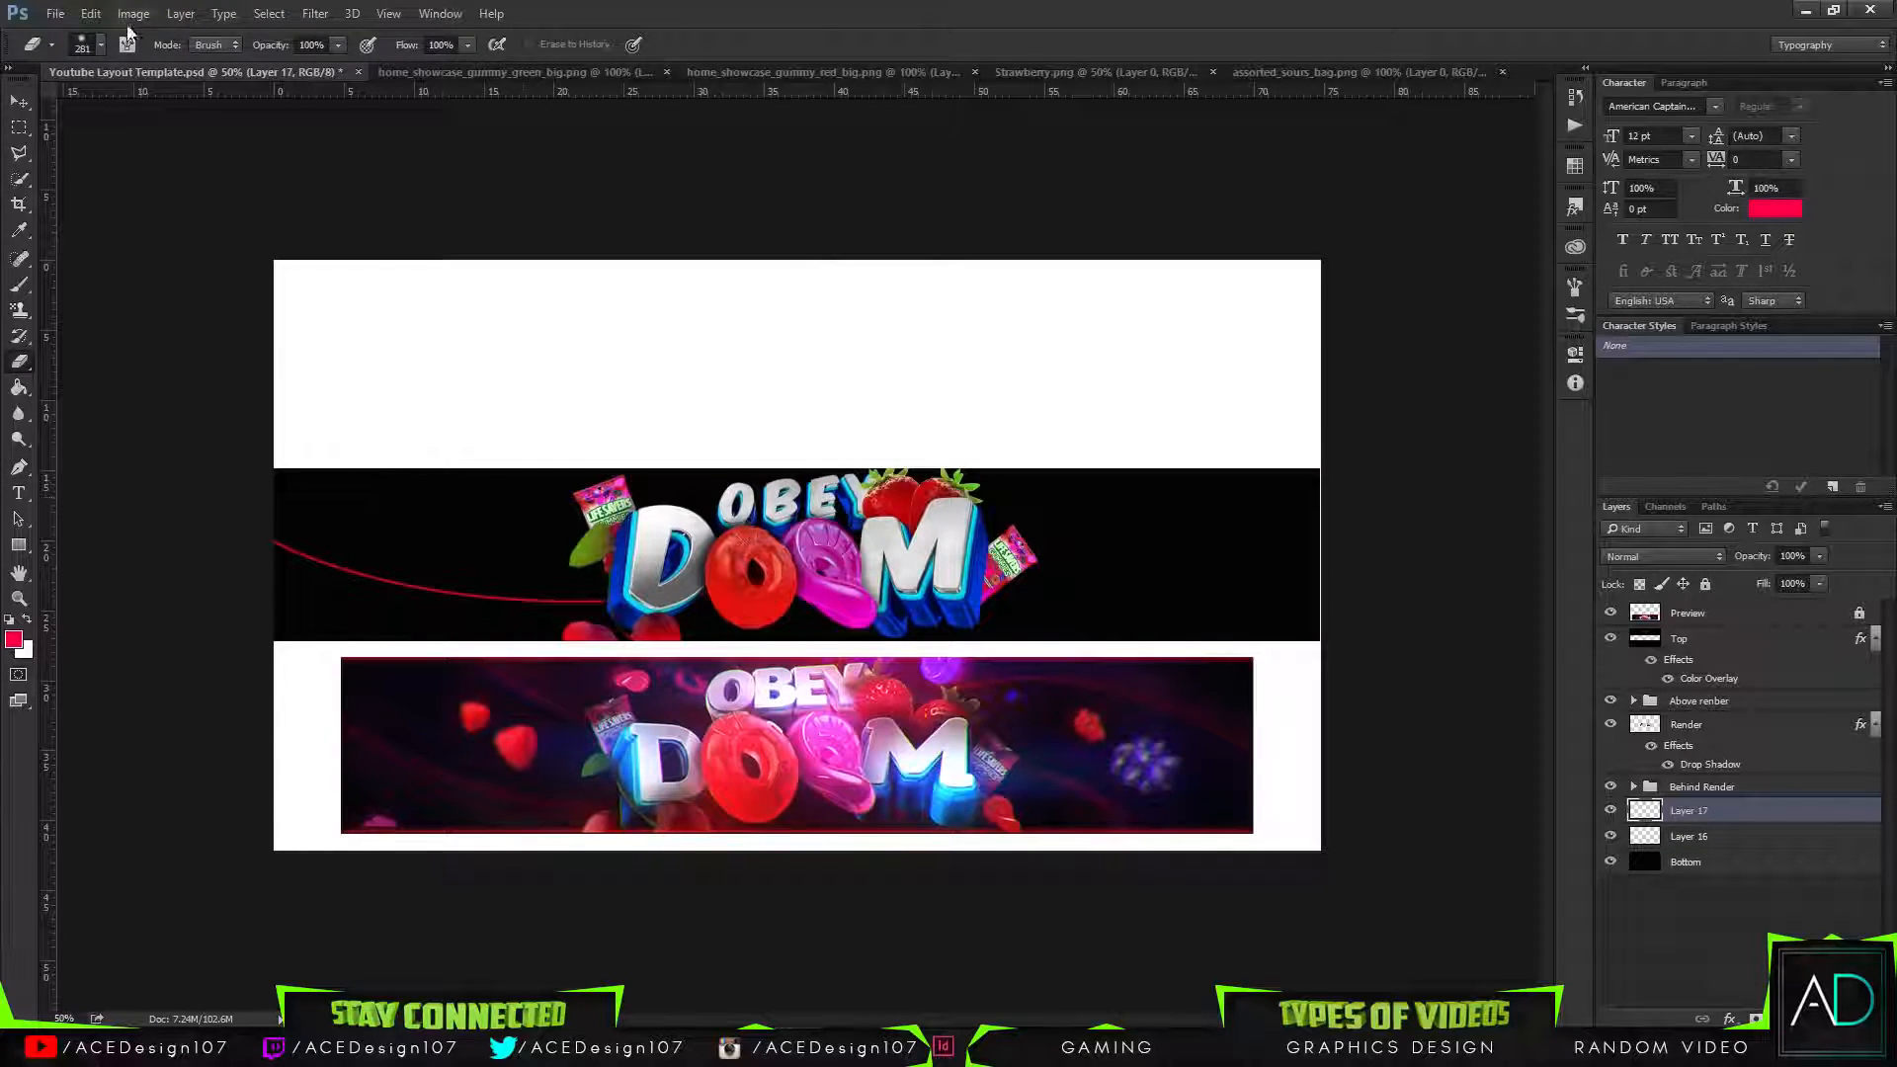
pyautogui.click(101, 45)
pyautogui.moveTo(223, 102); pyautogui.dragTo(221, 101)
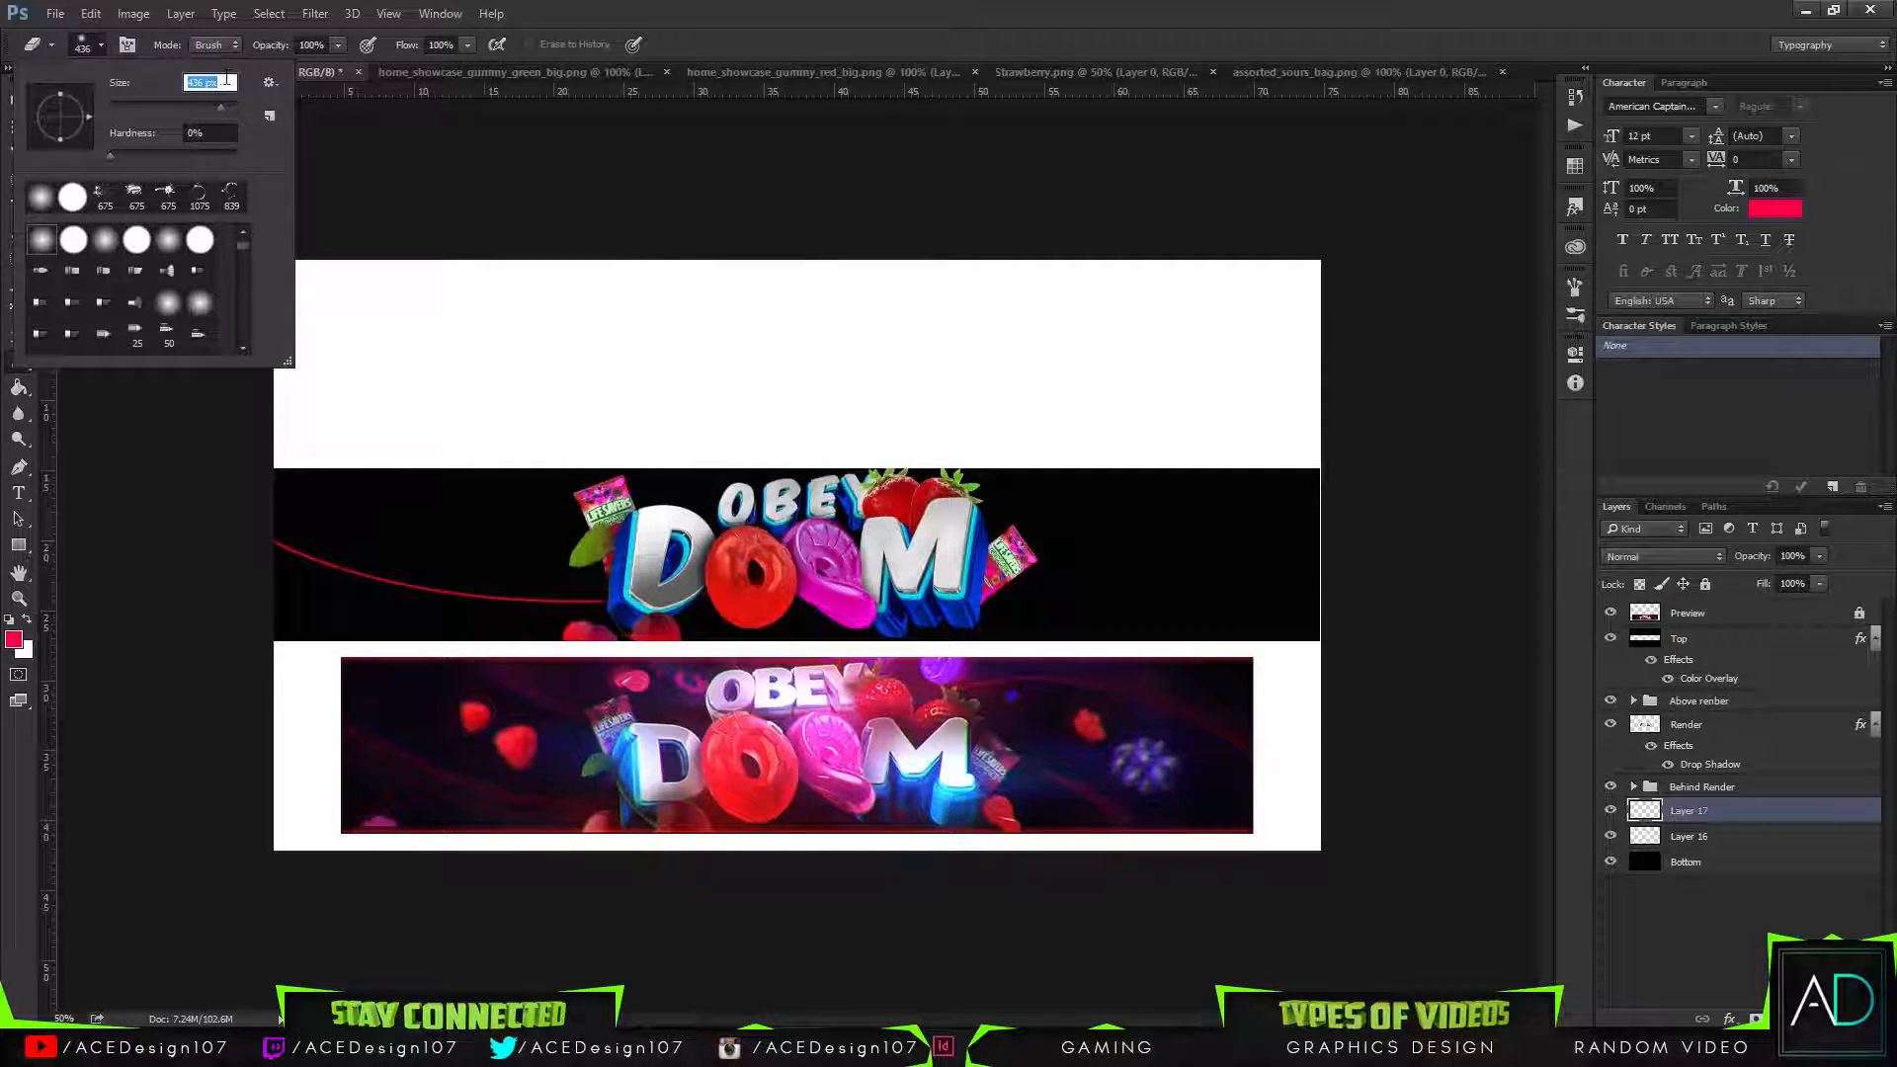
pyautogui.click(225, 81)
pyautogui.write('700')
pyautogui.press('Return')
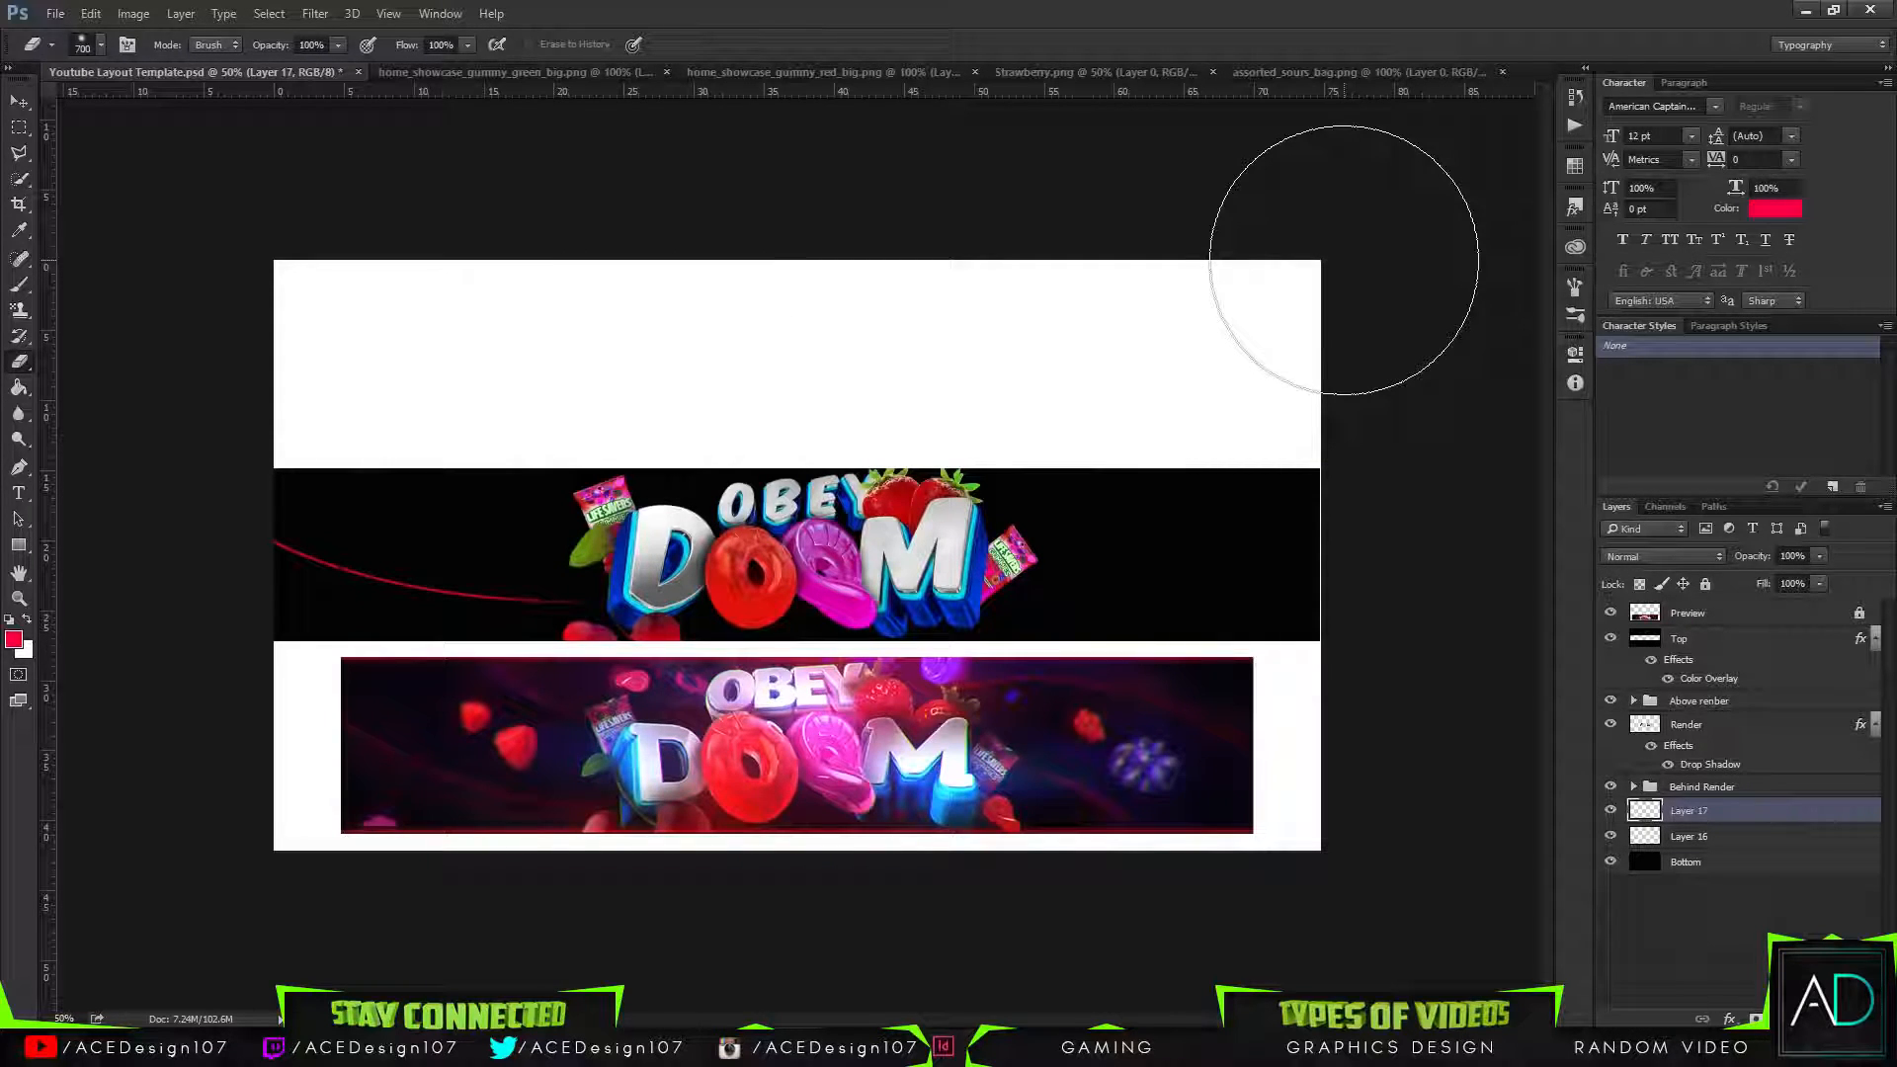
# Draw a curved Pen path from behind the letter M down toward the banner's lower-right area.
pyautogui.press('p')
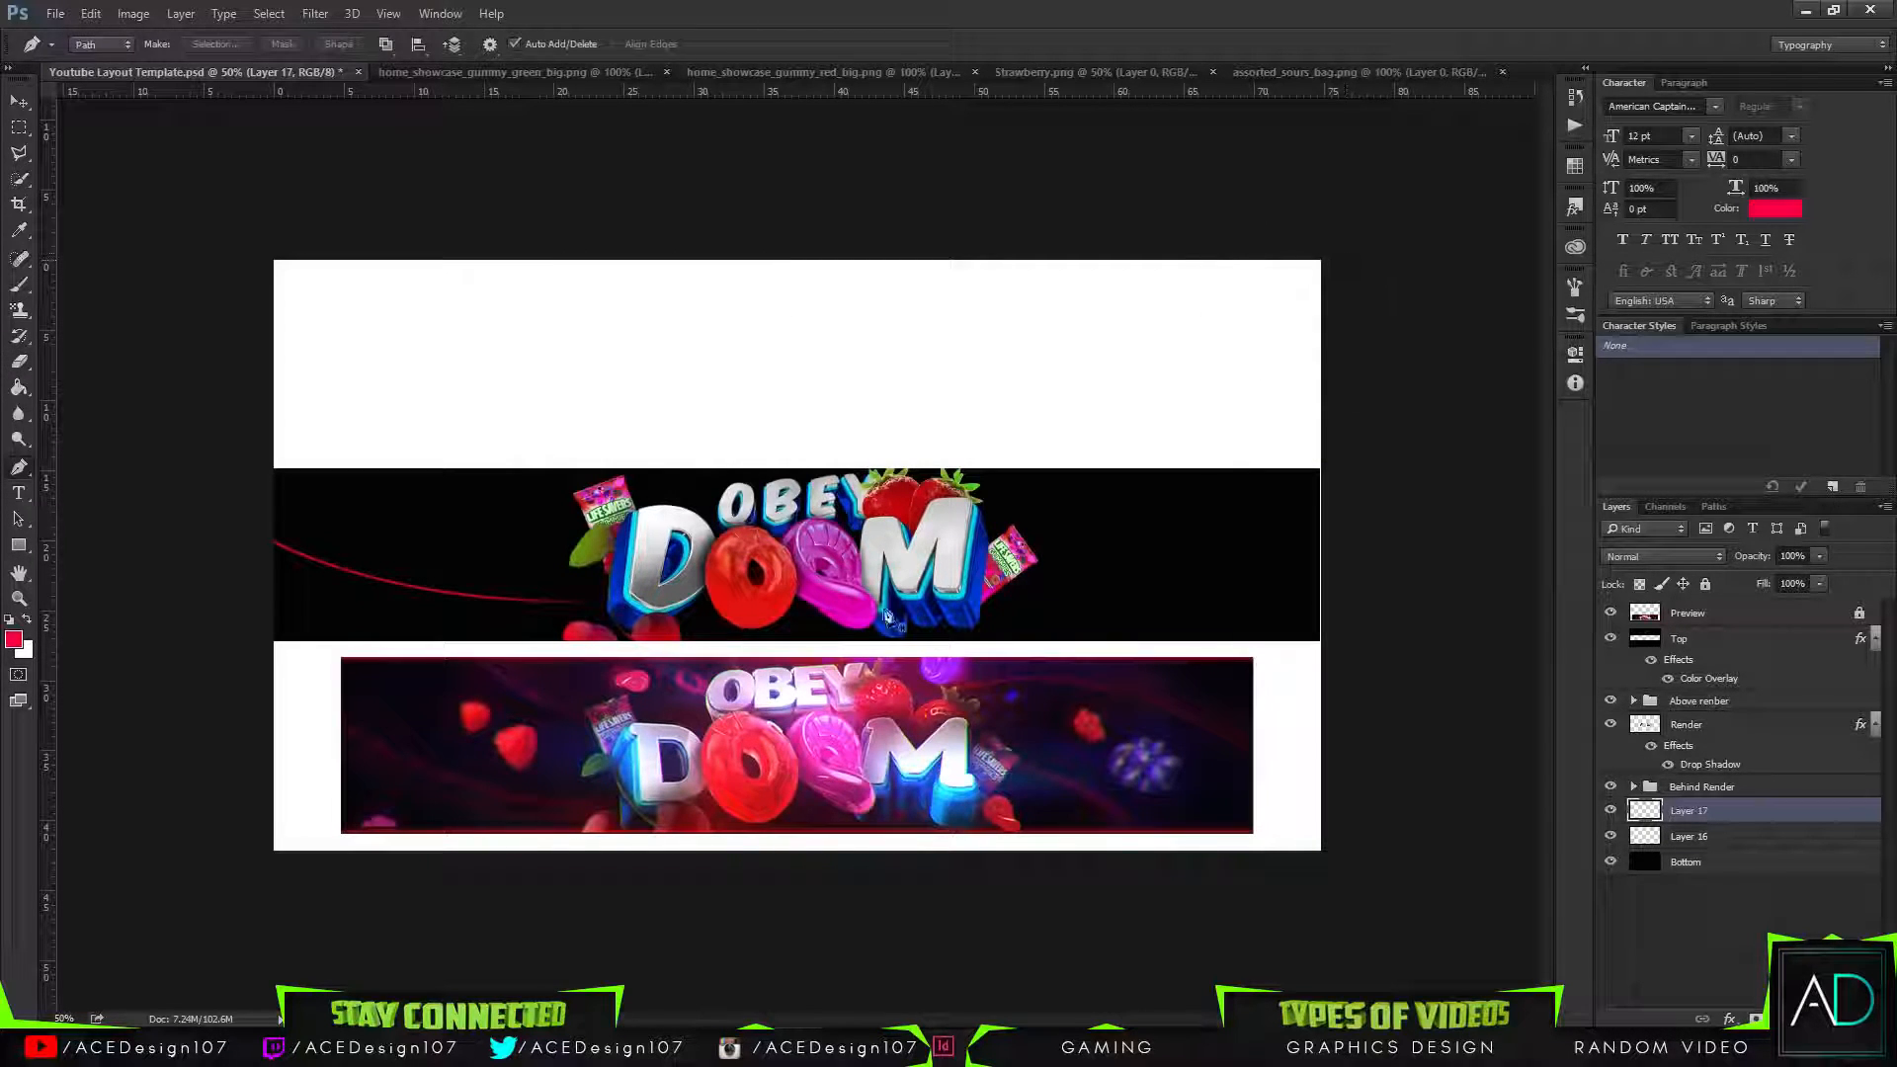
pyautogui.click(935, 560)
pyautogui.moveTo(1195, 607); pyautogui.dragTo(1309, 674)
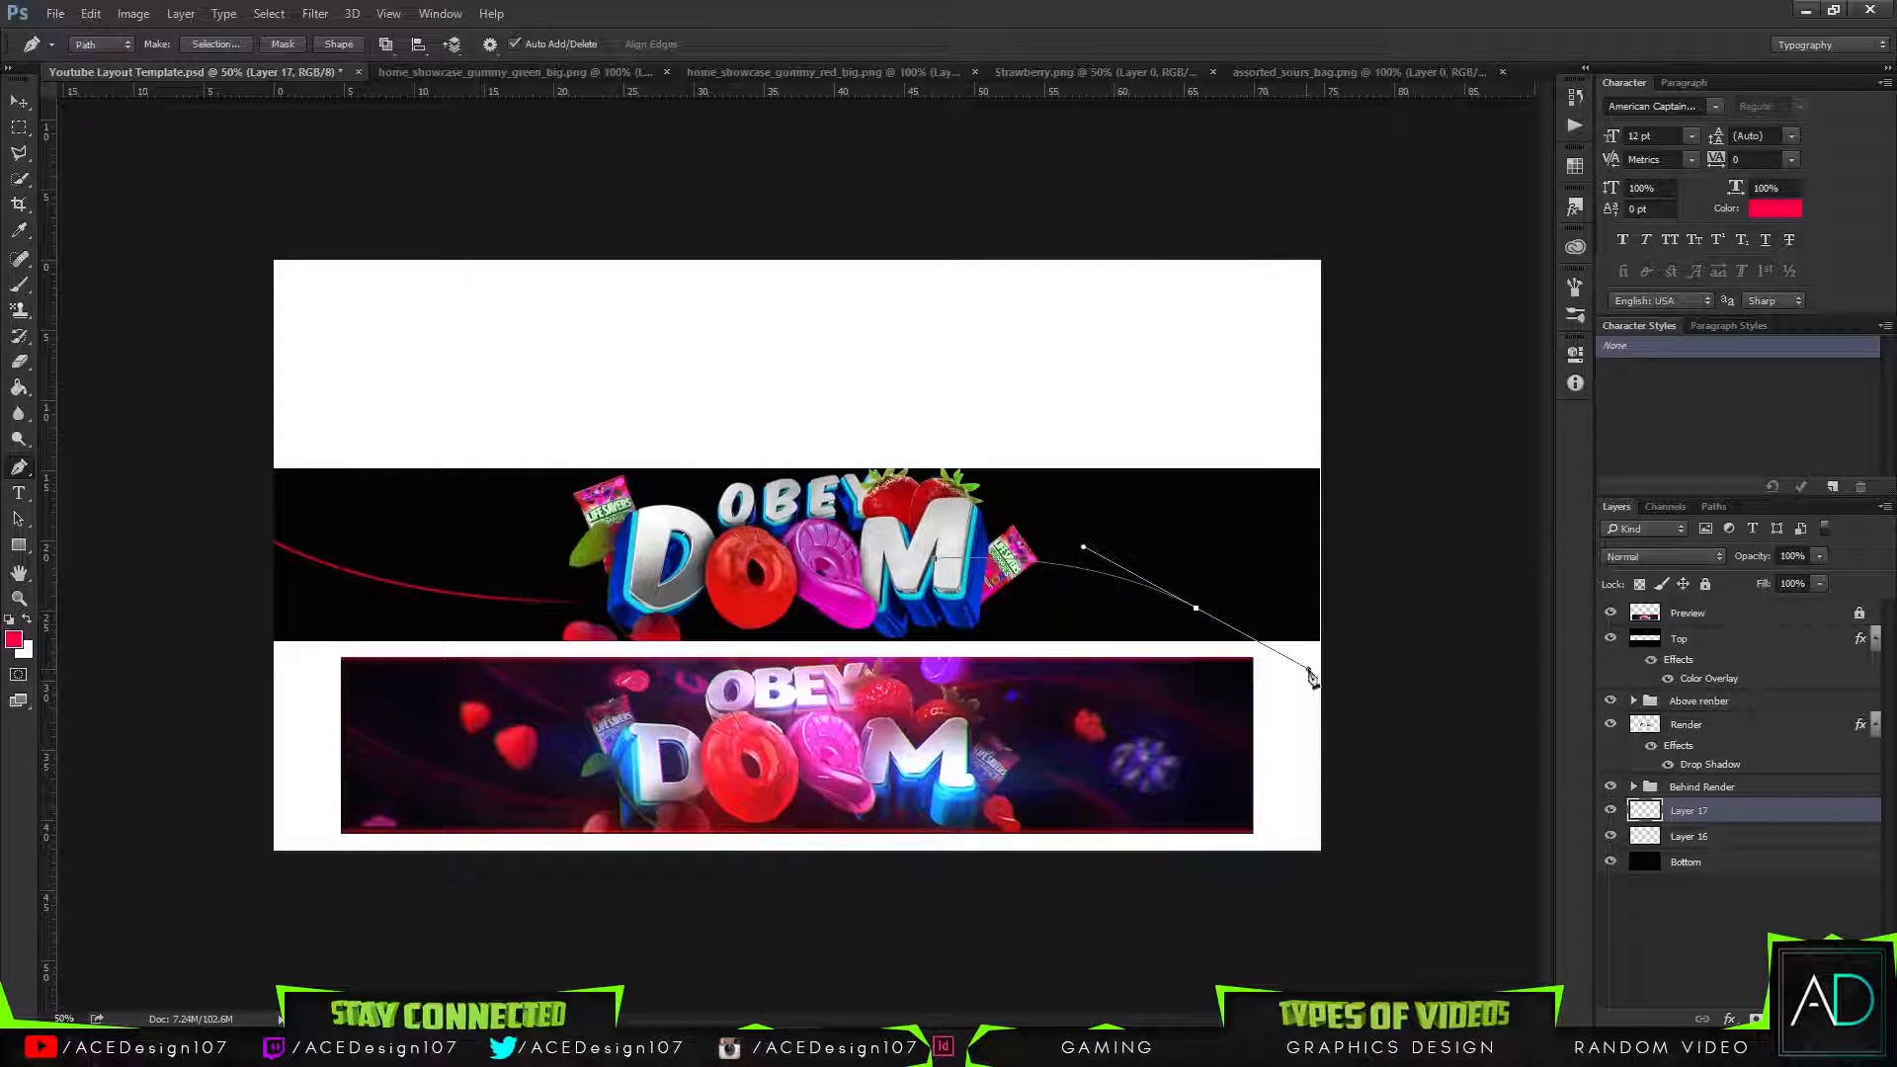
pyautogui.rightClick(1093, 591)
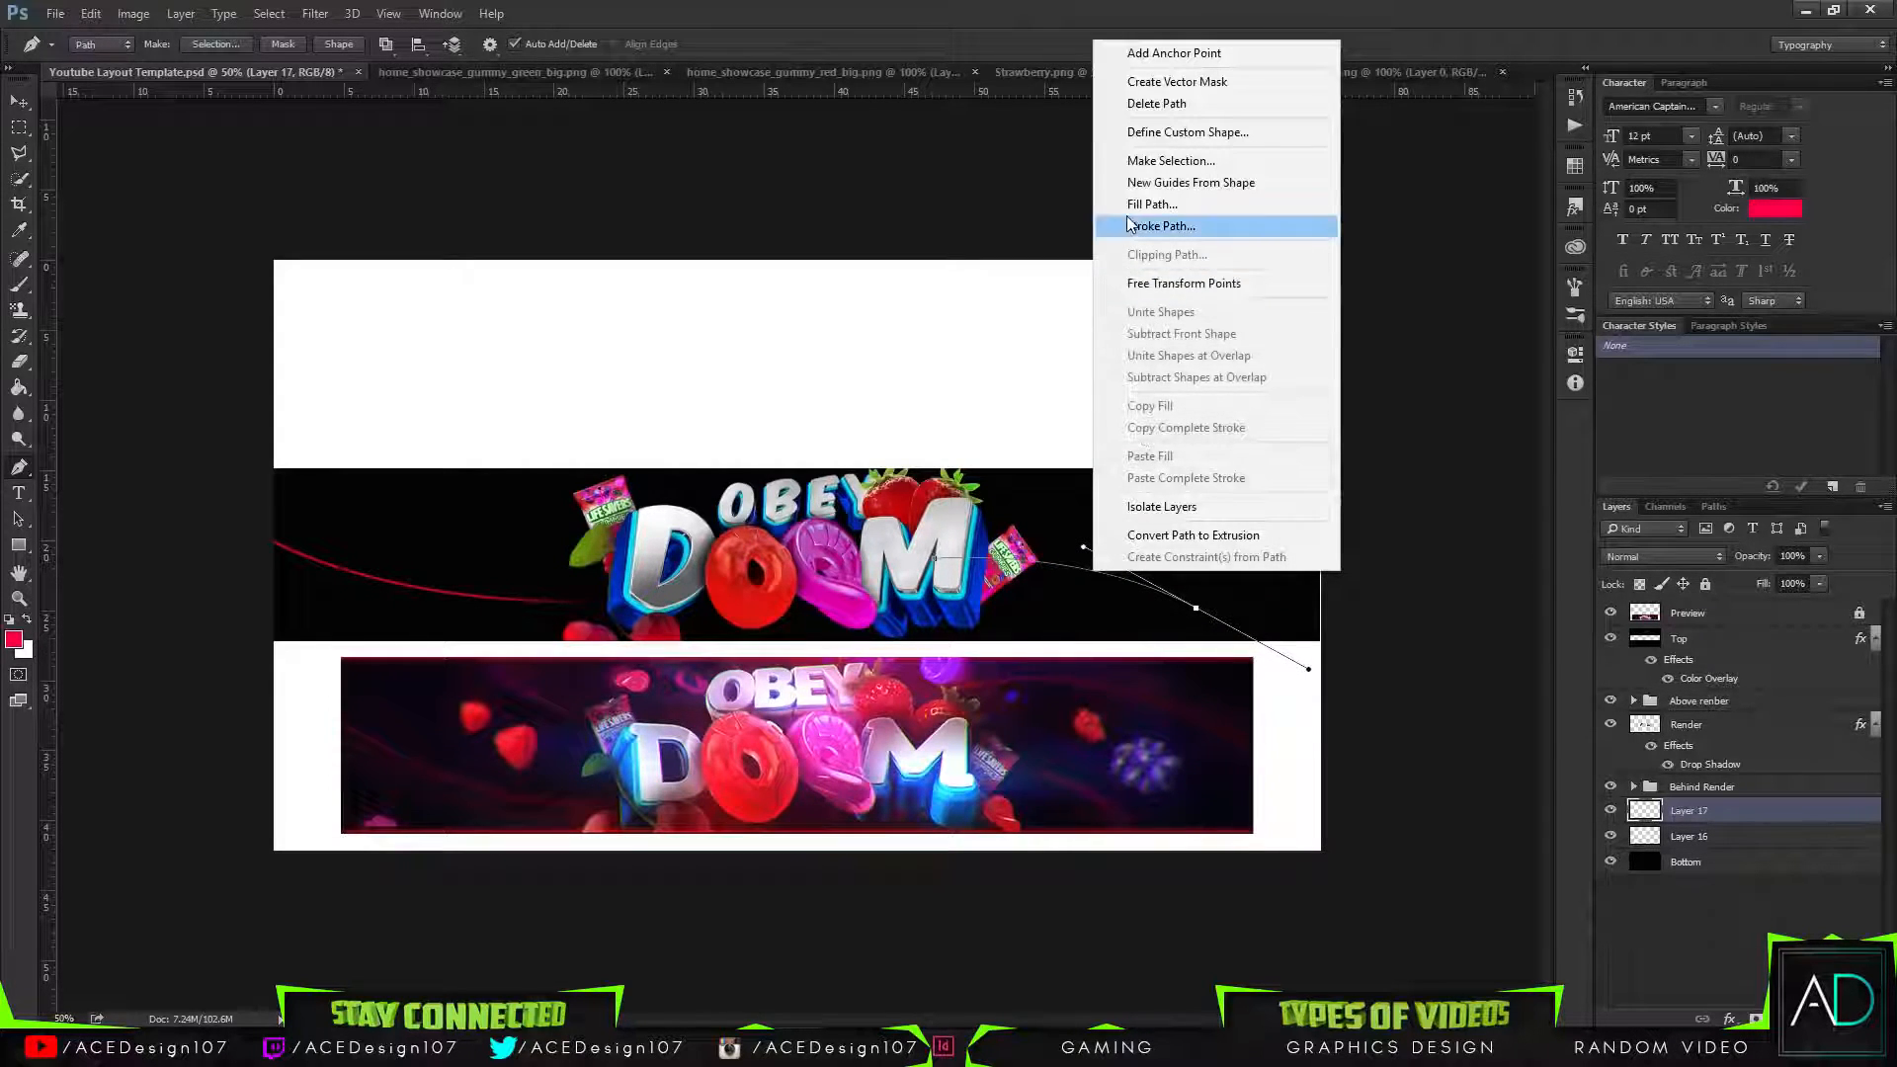
pyautogui.press('Escape')
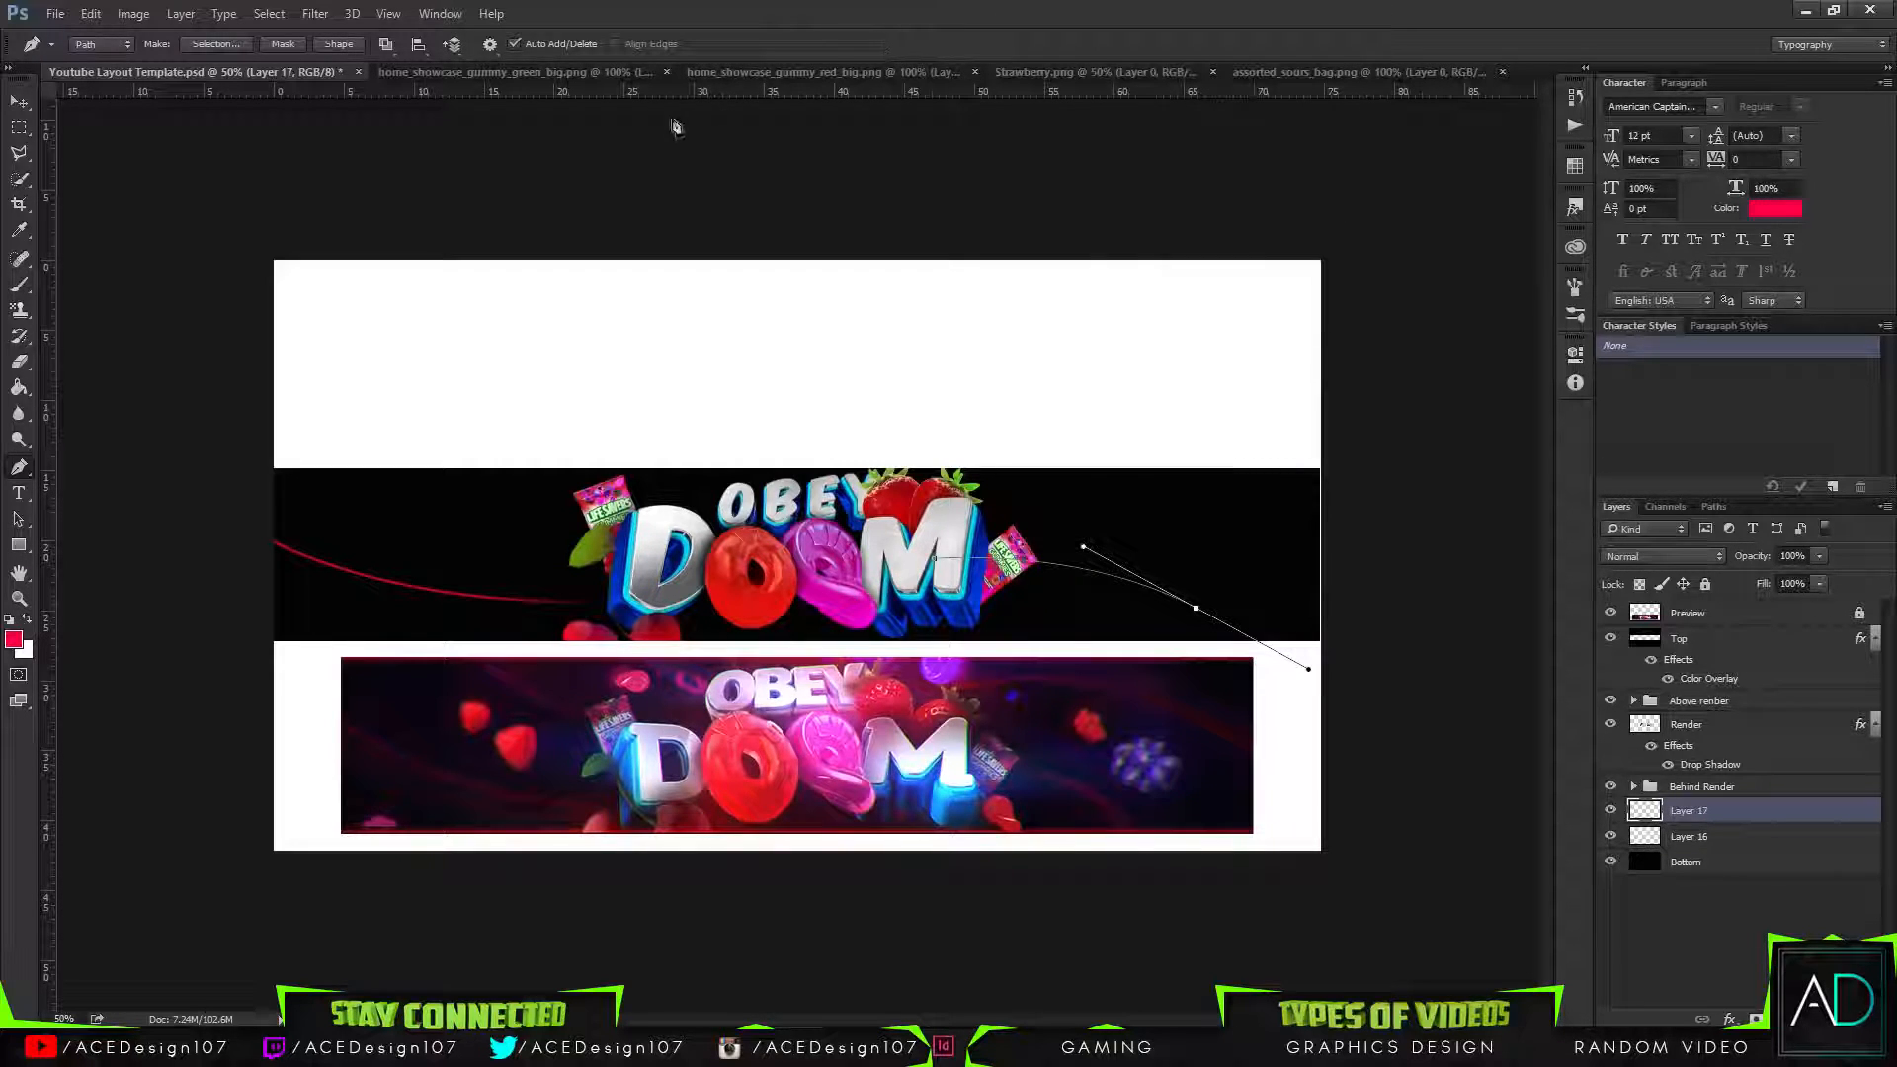
# Set the brush size to 9 px, stroke the right-hand curve with simulated pressure, and dismiss the path.
pyautogui.press('b')
pyautogui.click(100, 44)
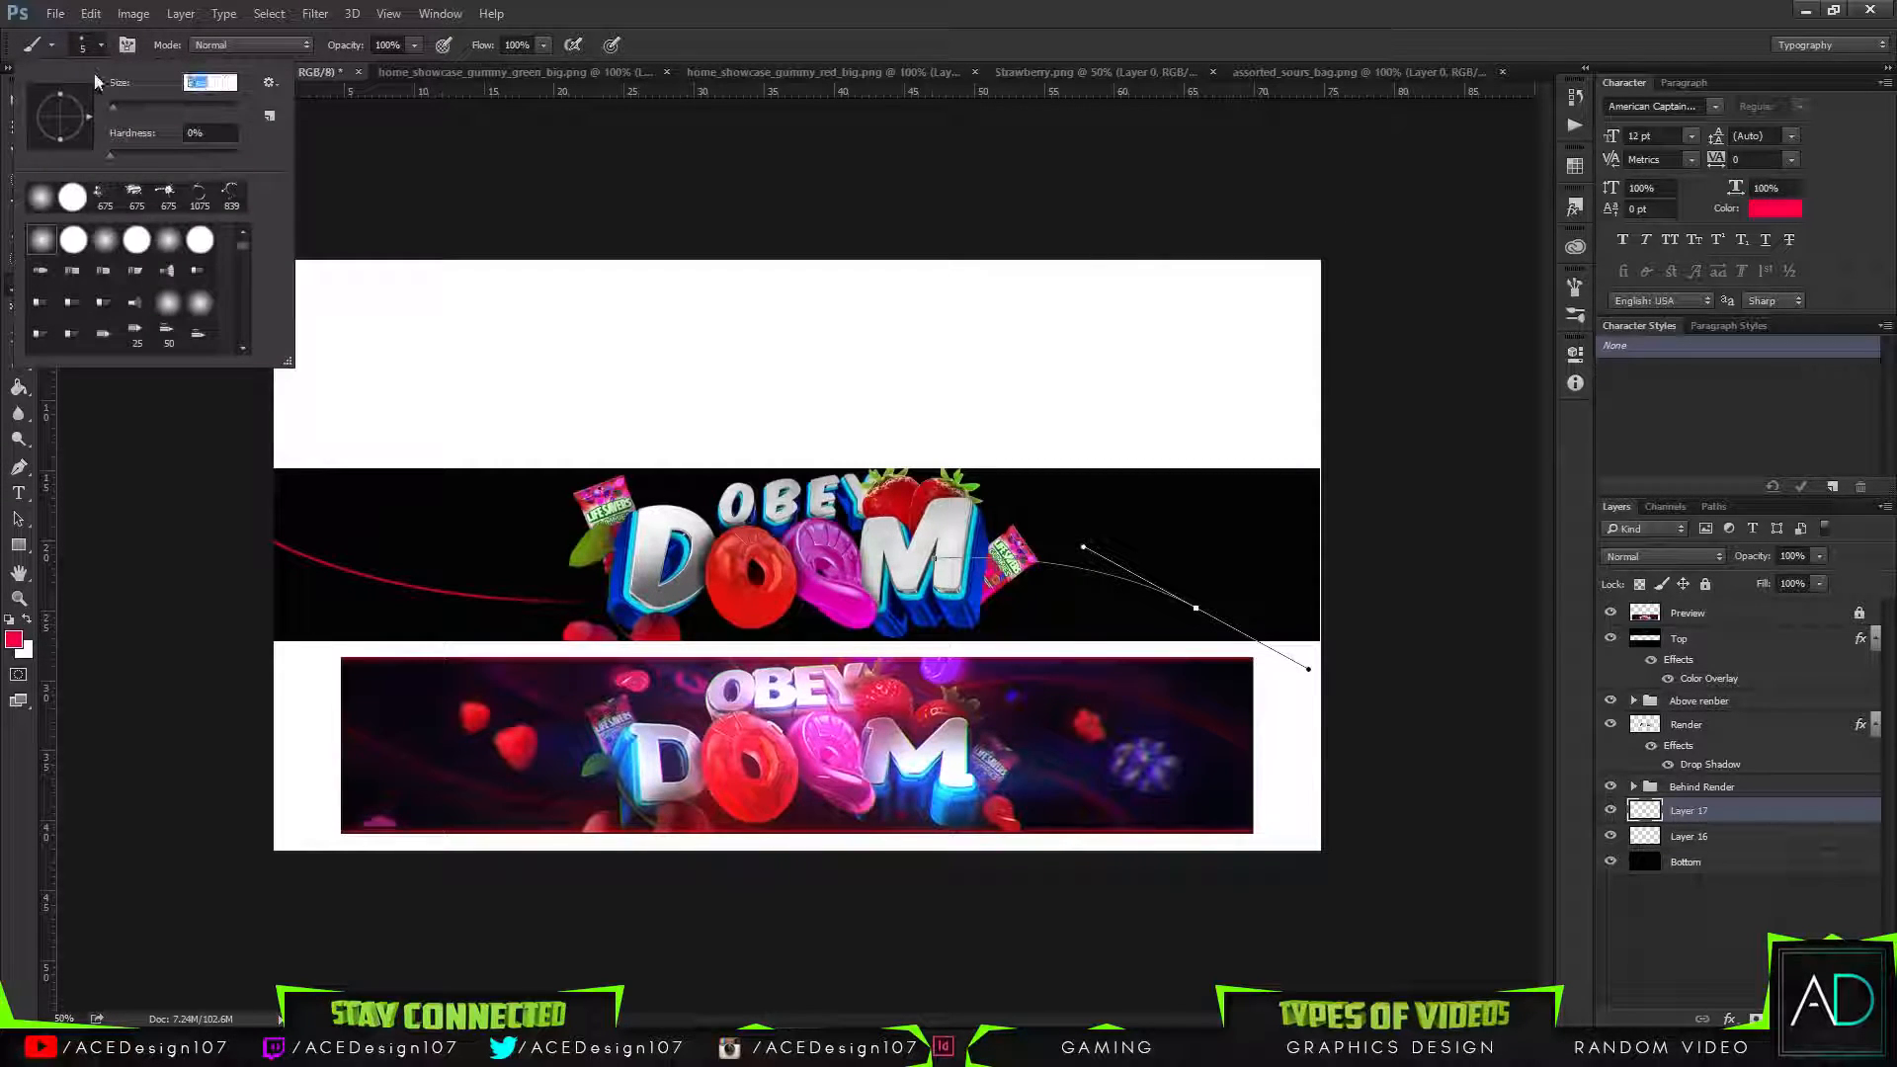
pyautogui.write('9')
pyautogui.press('Return')
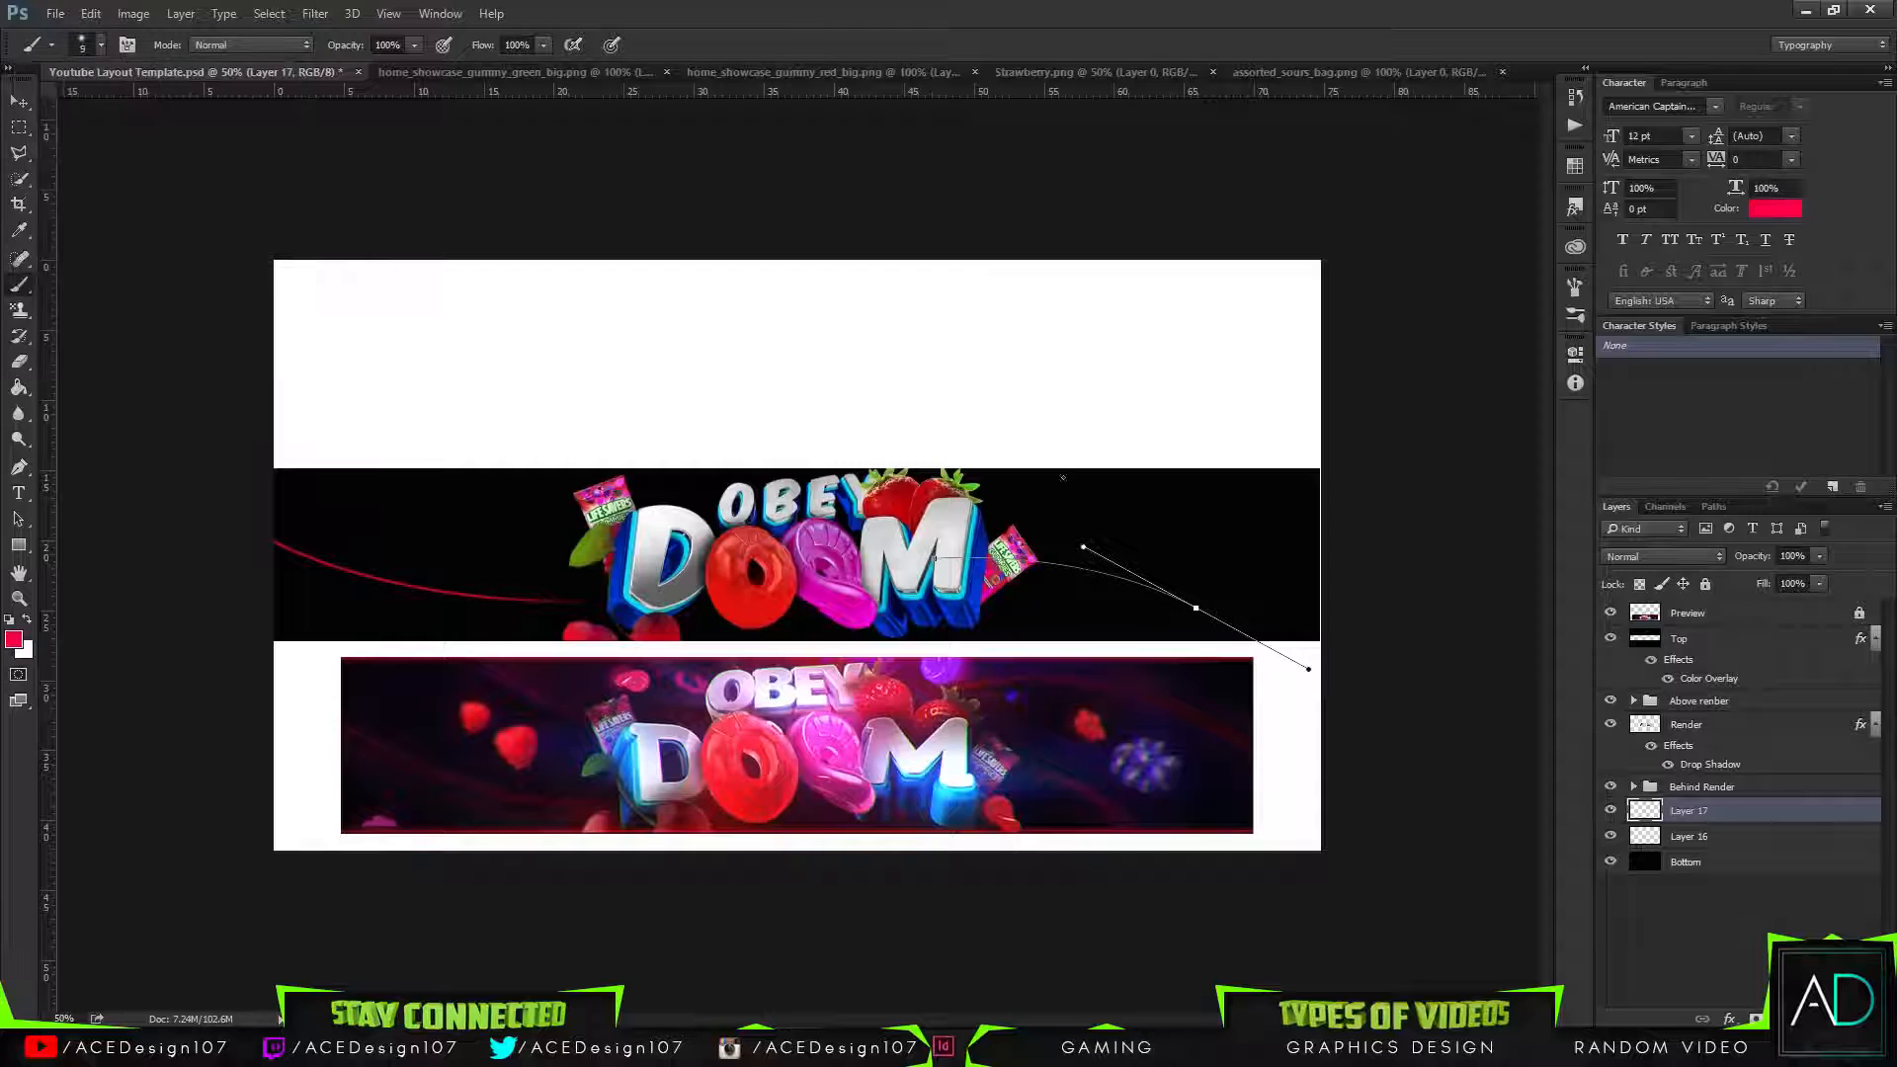
pyautogui.rightClick(1067, 568)
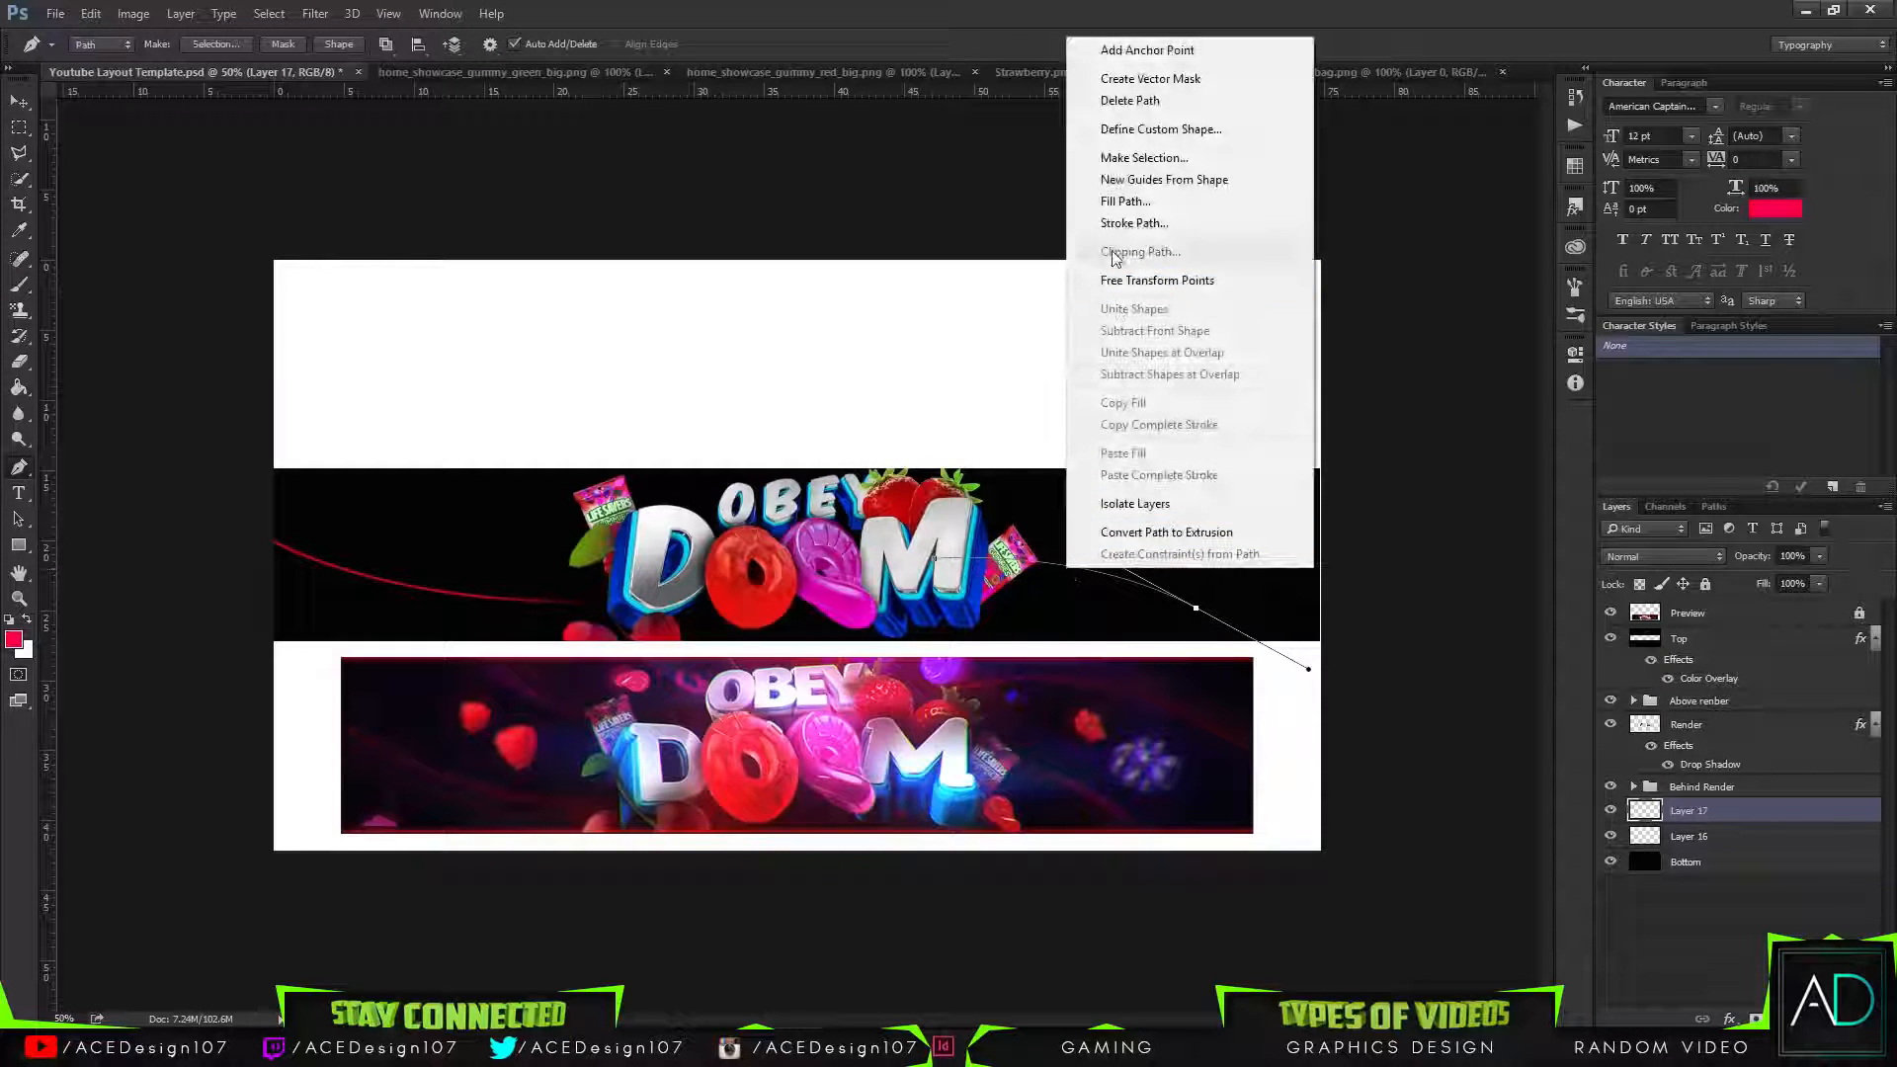
pyautogui.click(1136, 222)
pyautogui.click(1082, 352)
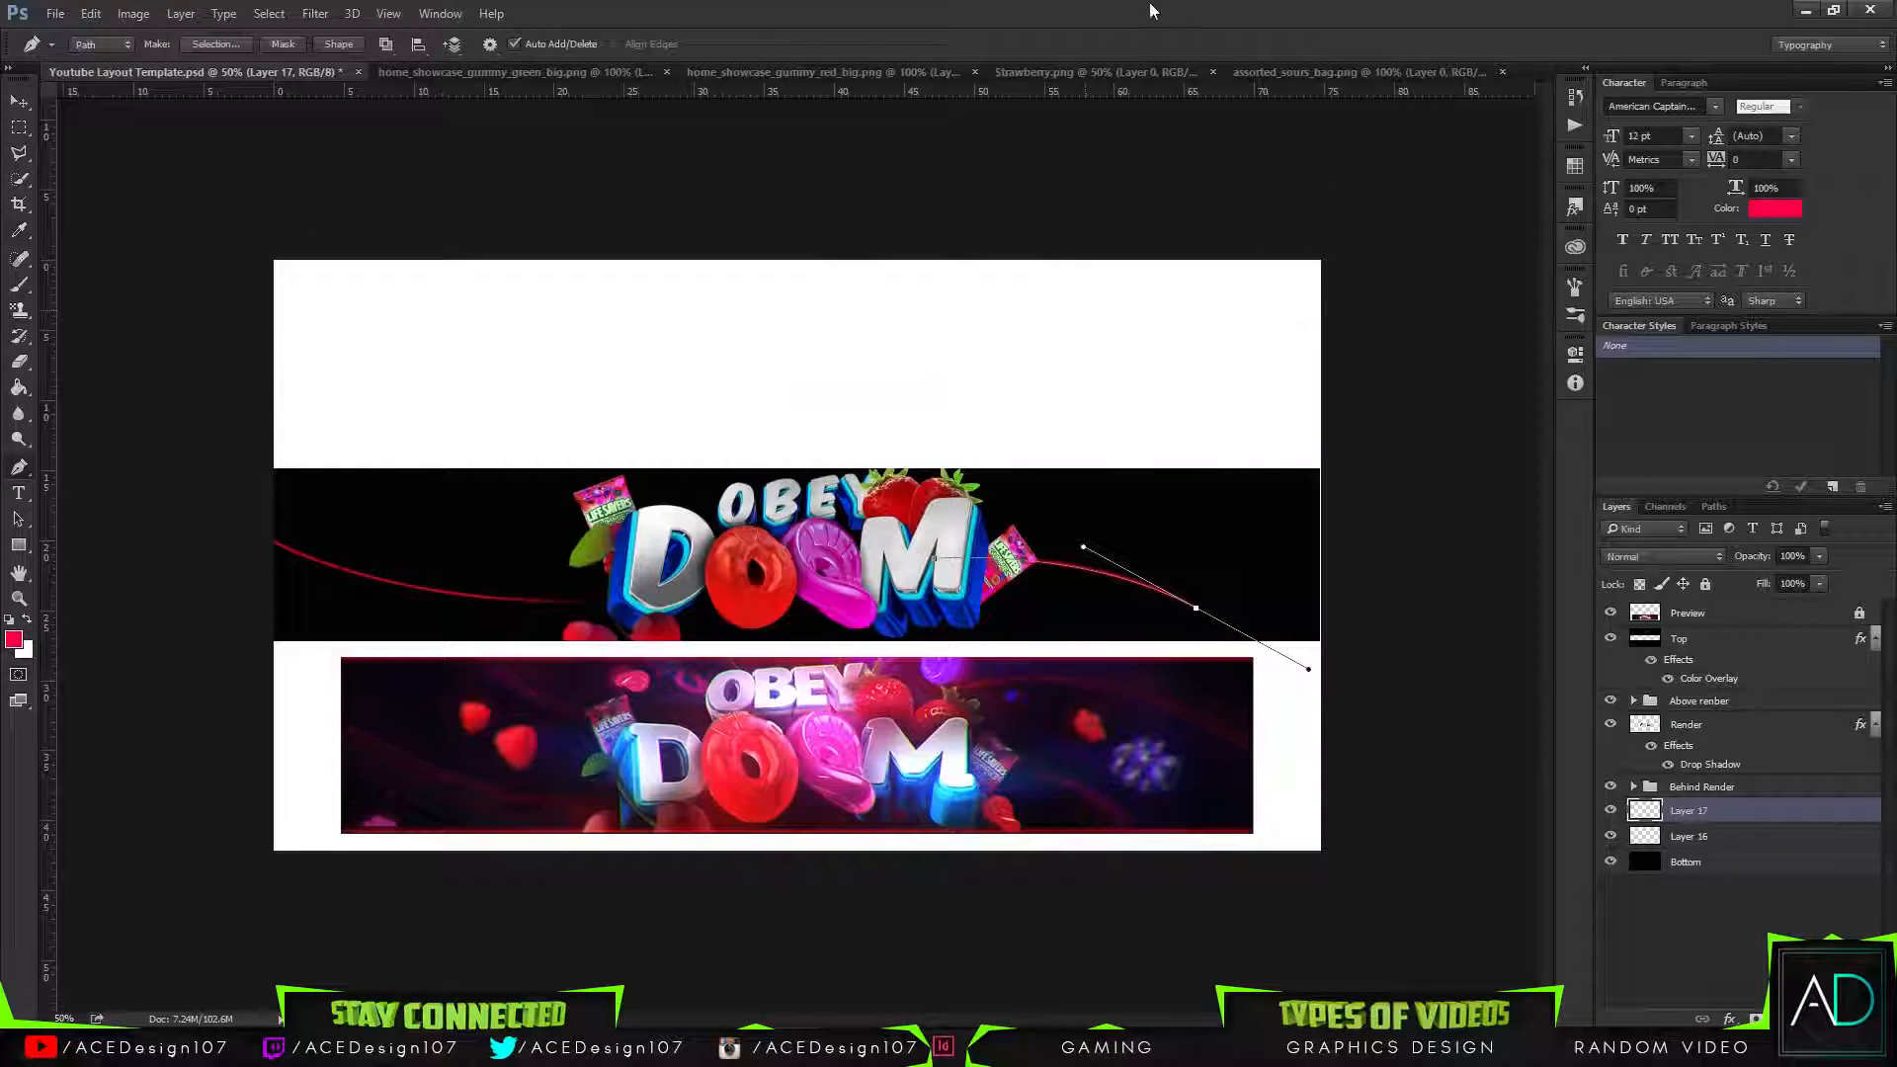
pyautogui.press('Return')
pyautogui.press('e')
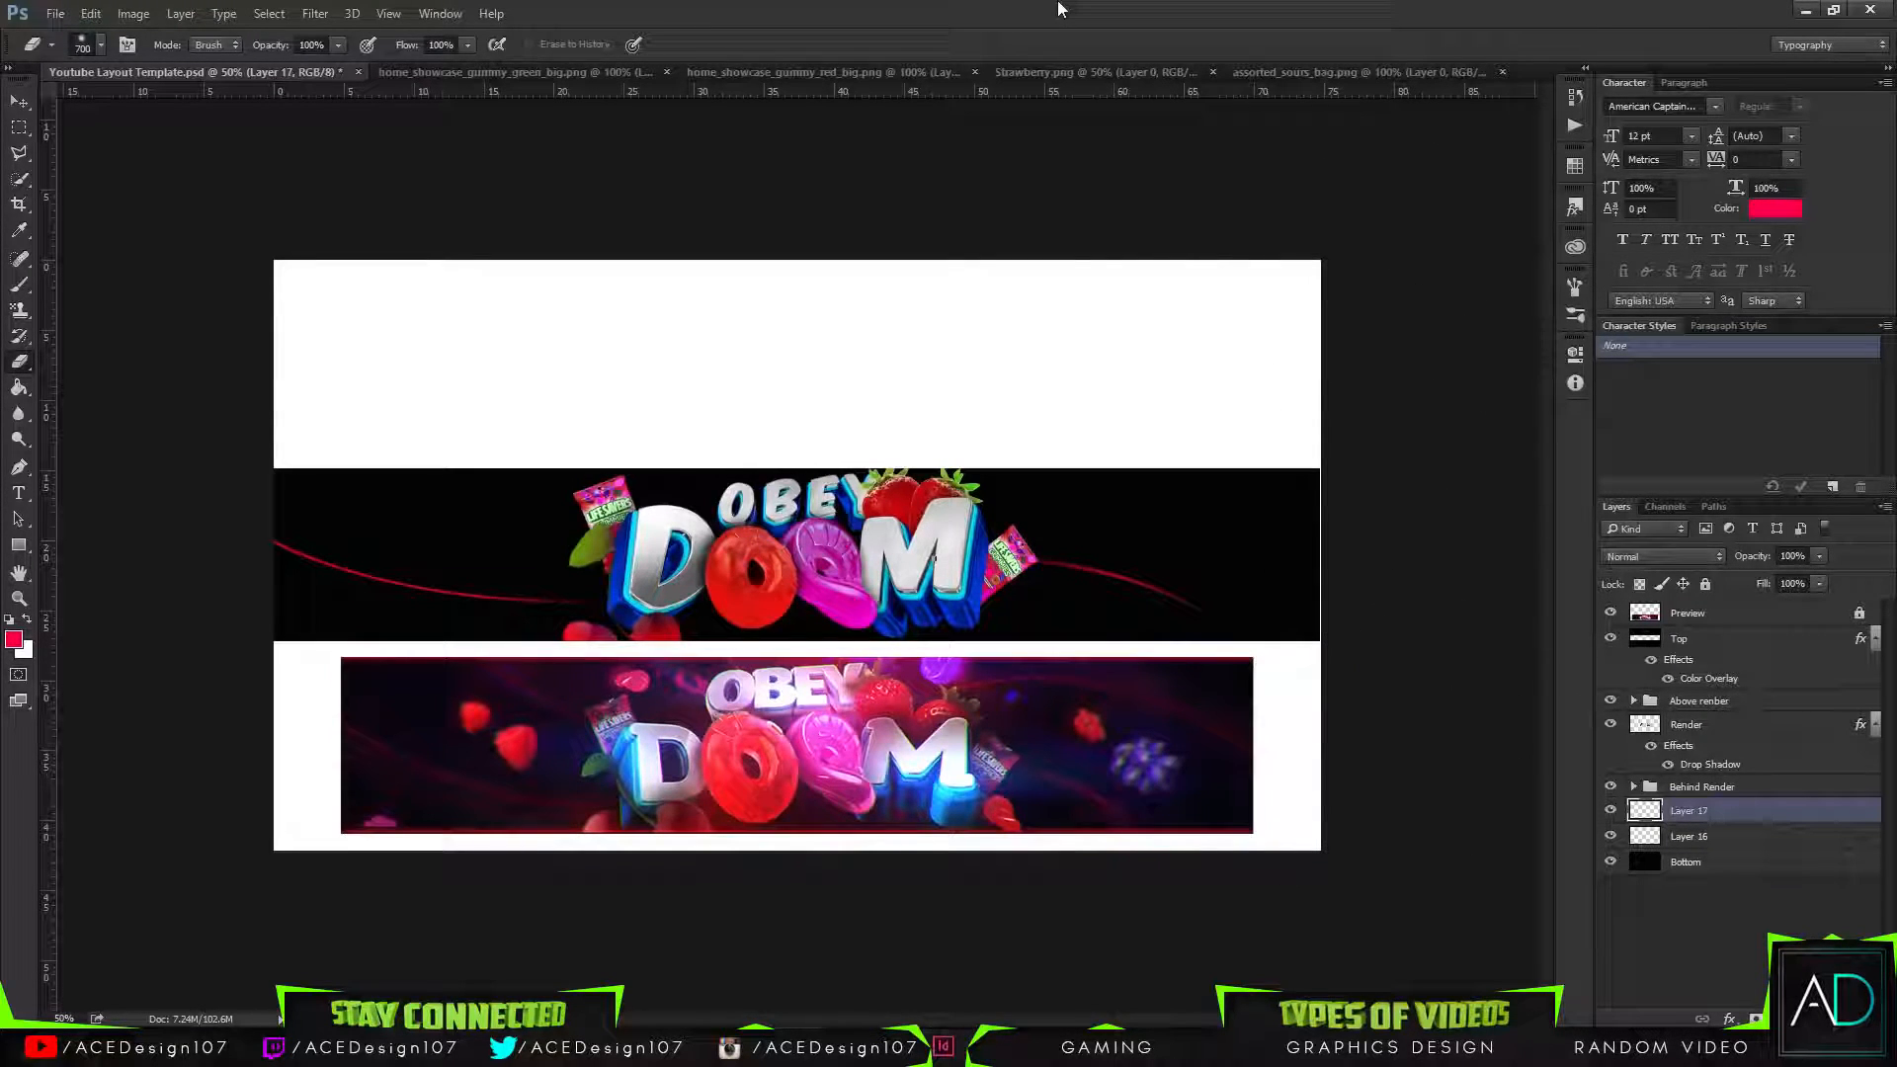
# Add a new layer and draw a short curved path from the banner's lower edge to the right red curve's end.
pyautogui.hotkey('ctrl', 'shift', 'alt', 'n')
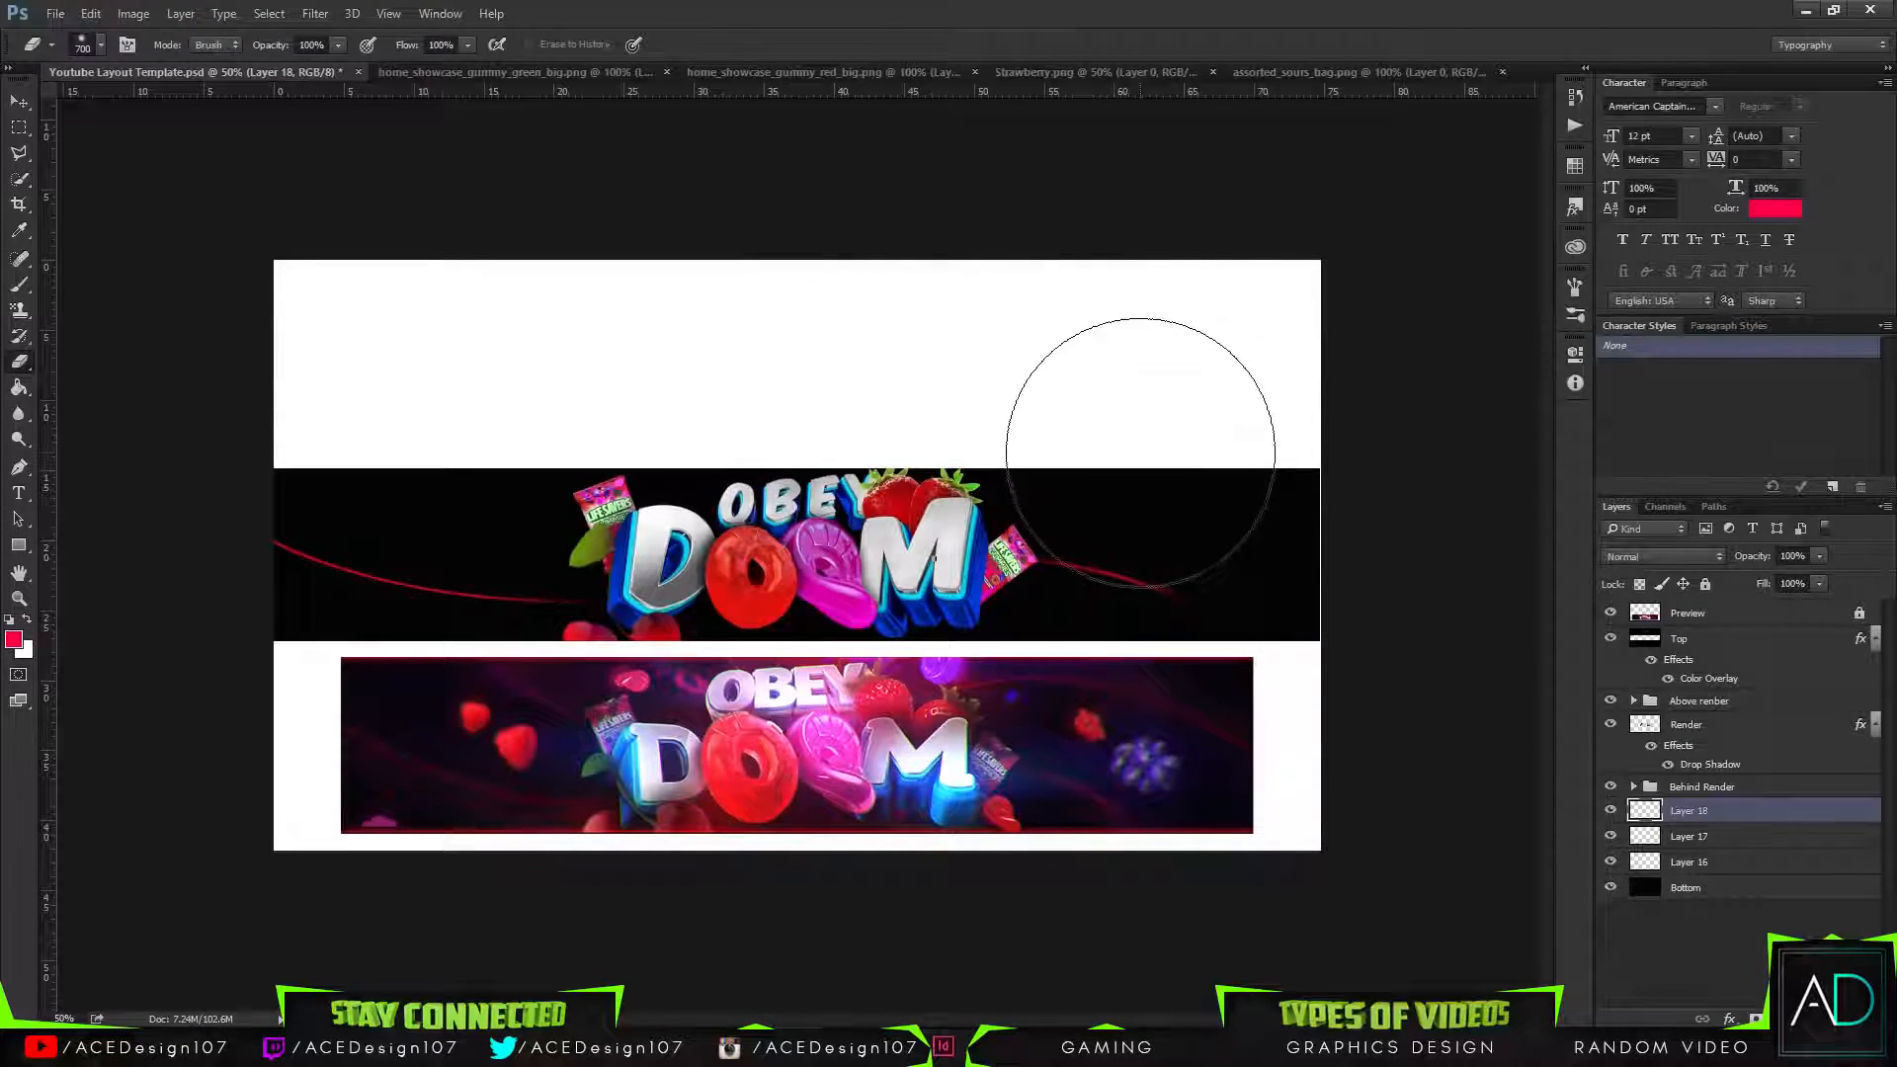
pyautogui.press('p')
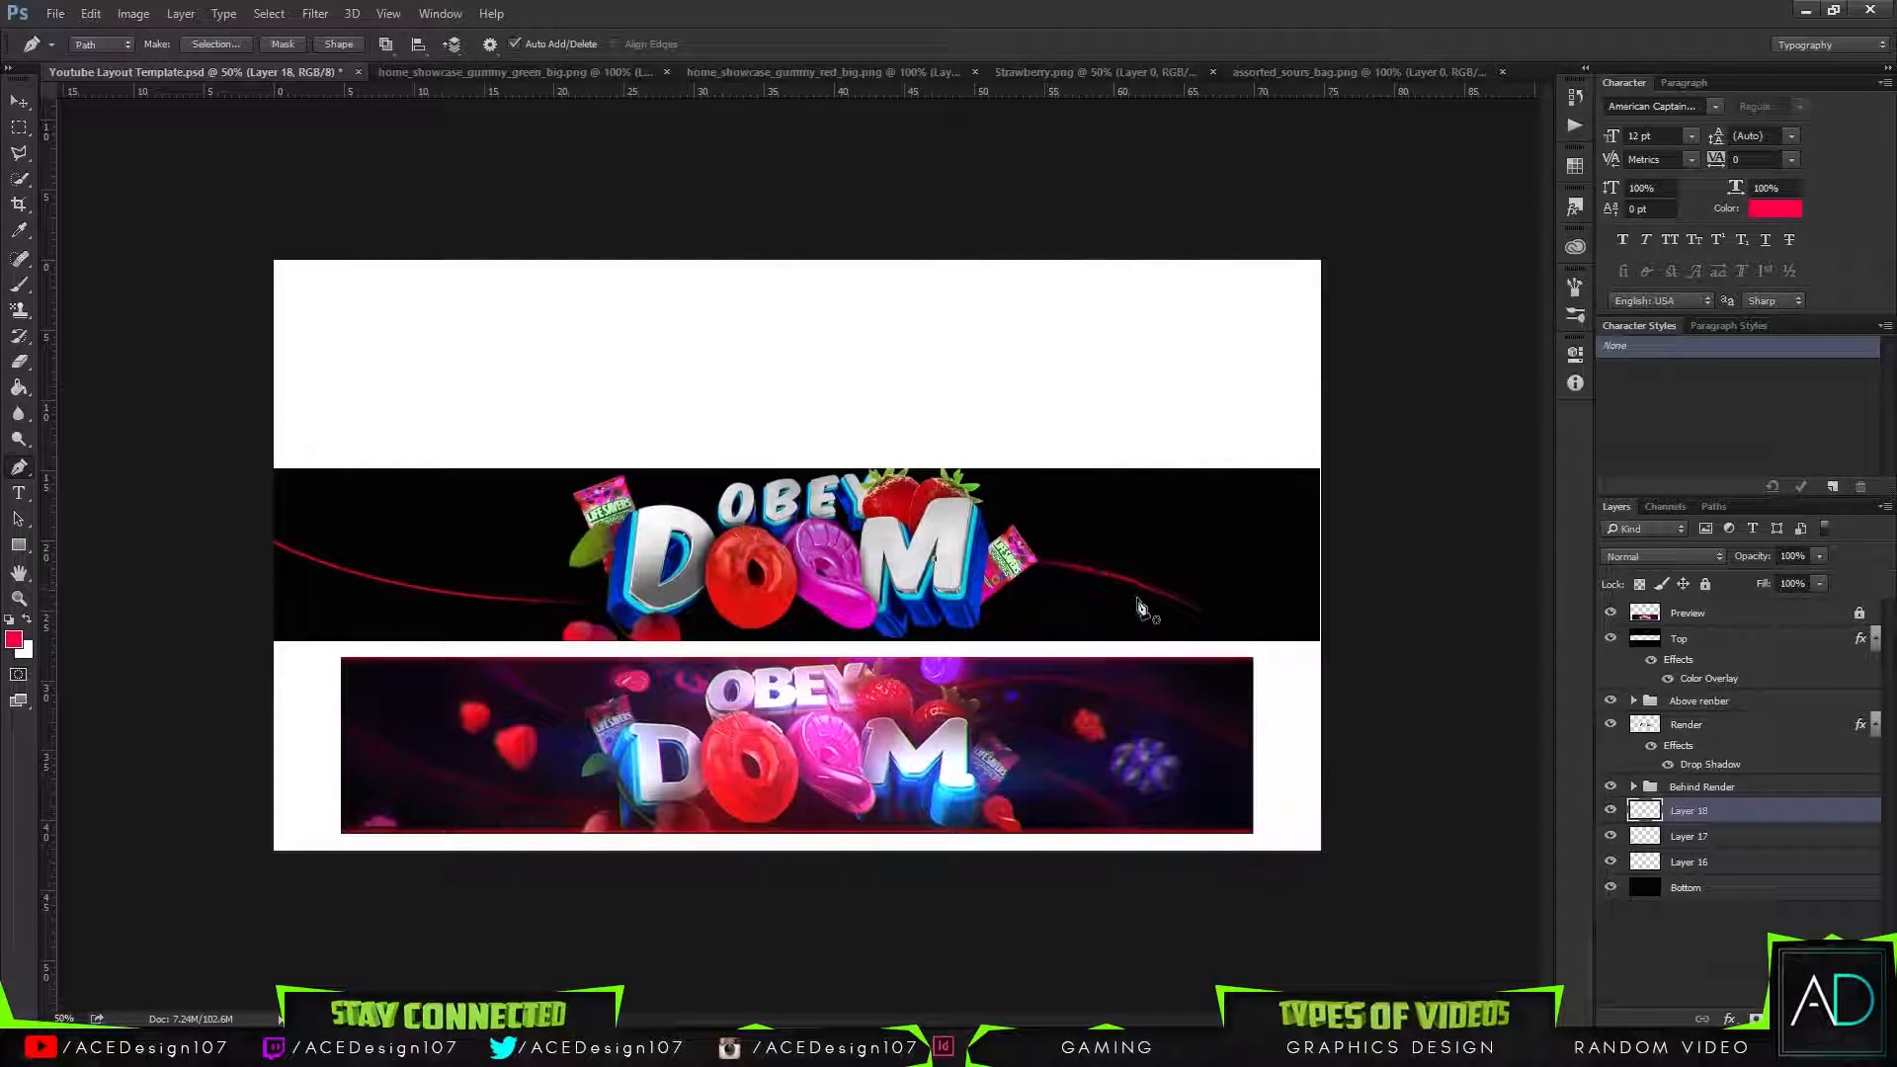
pyautogui.click(1221, 645)
pyautogui.moveTo(1169, 613); pyautogui.dragTo(1129, 598)
pyautogui.moveTo(1157, 614); pyautogui.dragTo(1146, 613)
pyautogui.moveTo(1172, 603); pyautogui.dragTo(1123, 589)
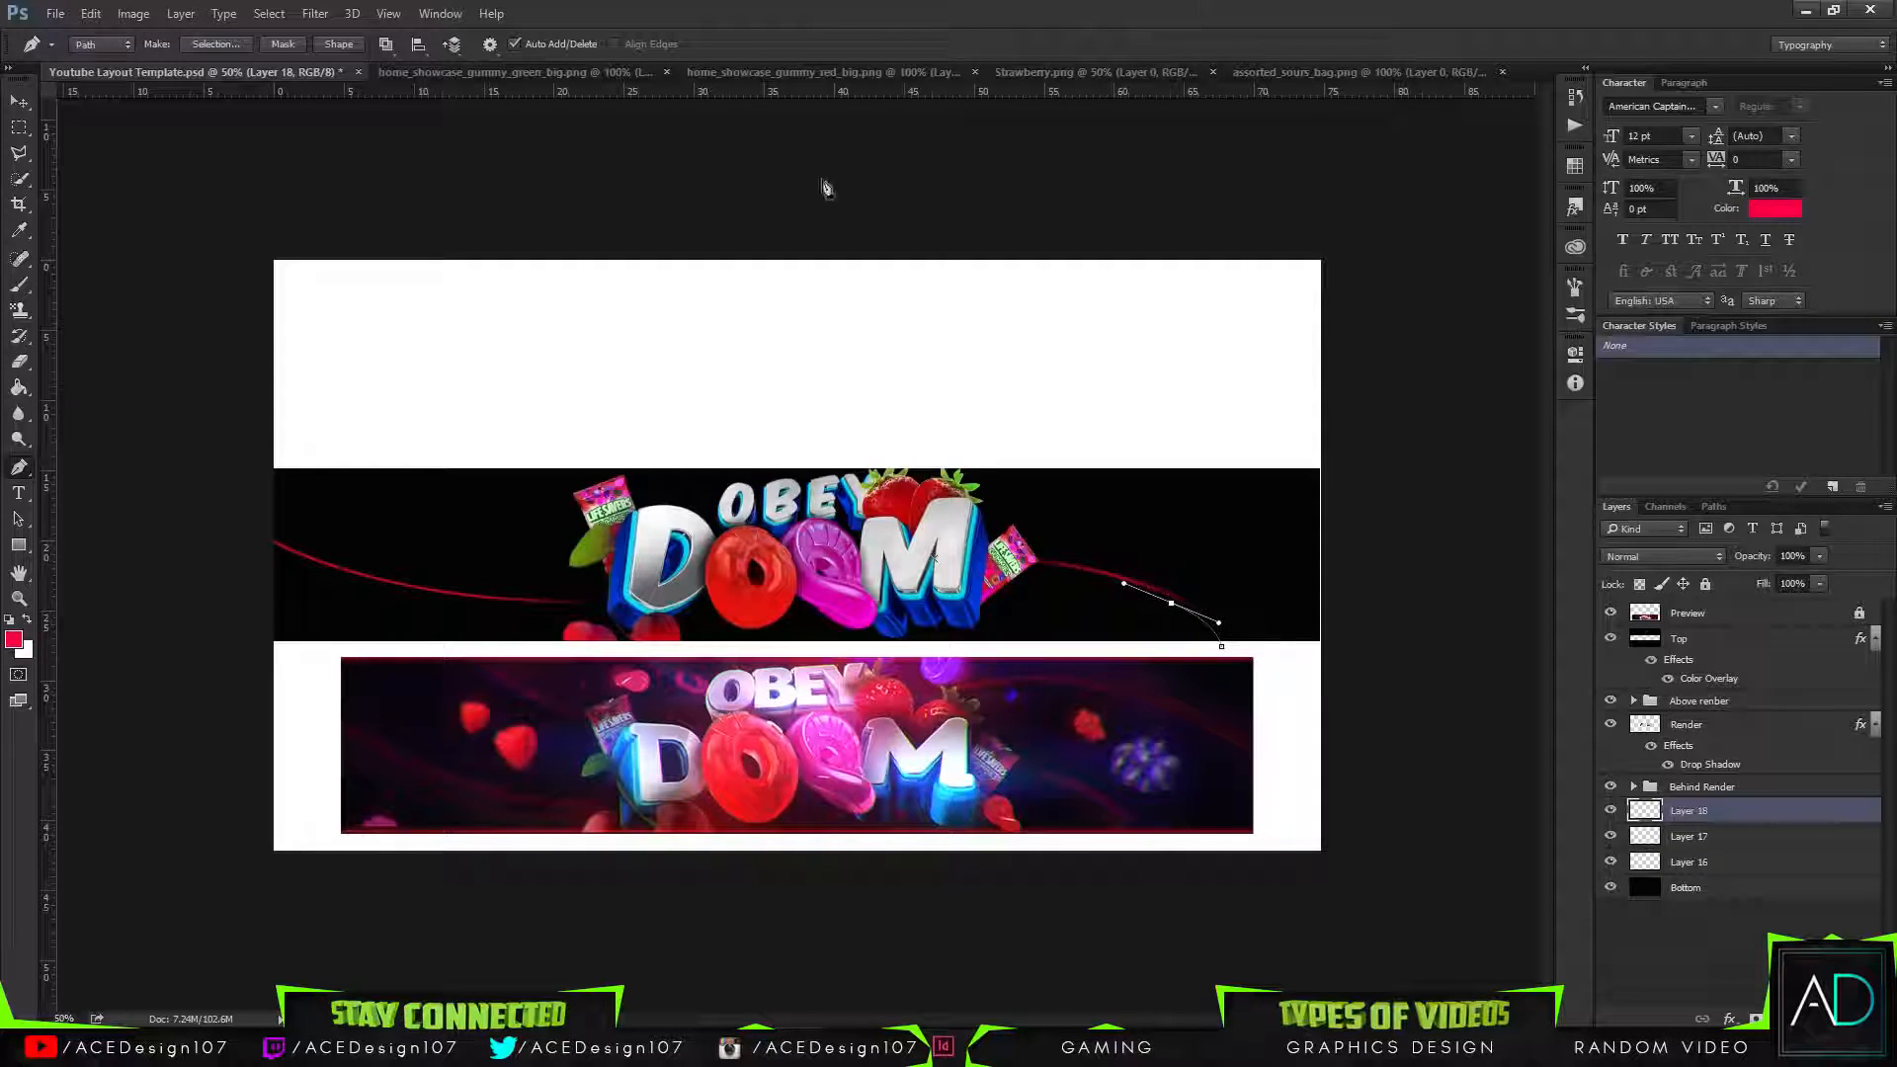
# Set the brush size to 12 px and stroke the short subpath with simulated pressure.
pyautogui.press('b')
pyautogui.click(100, 45)
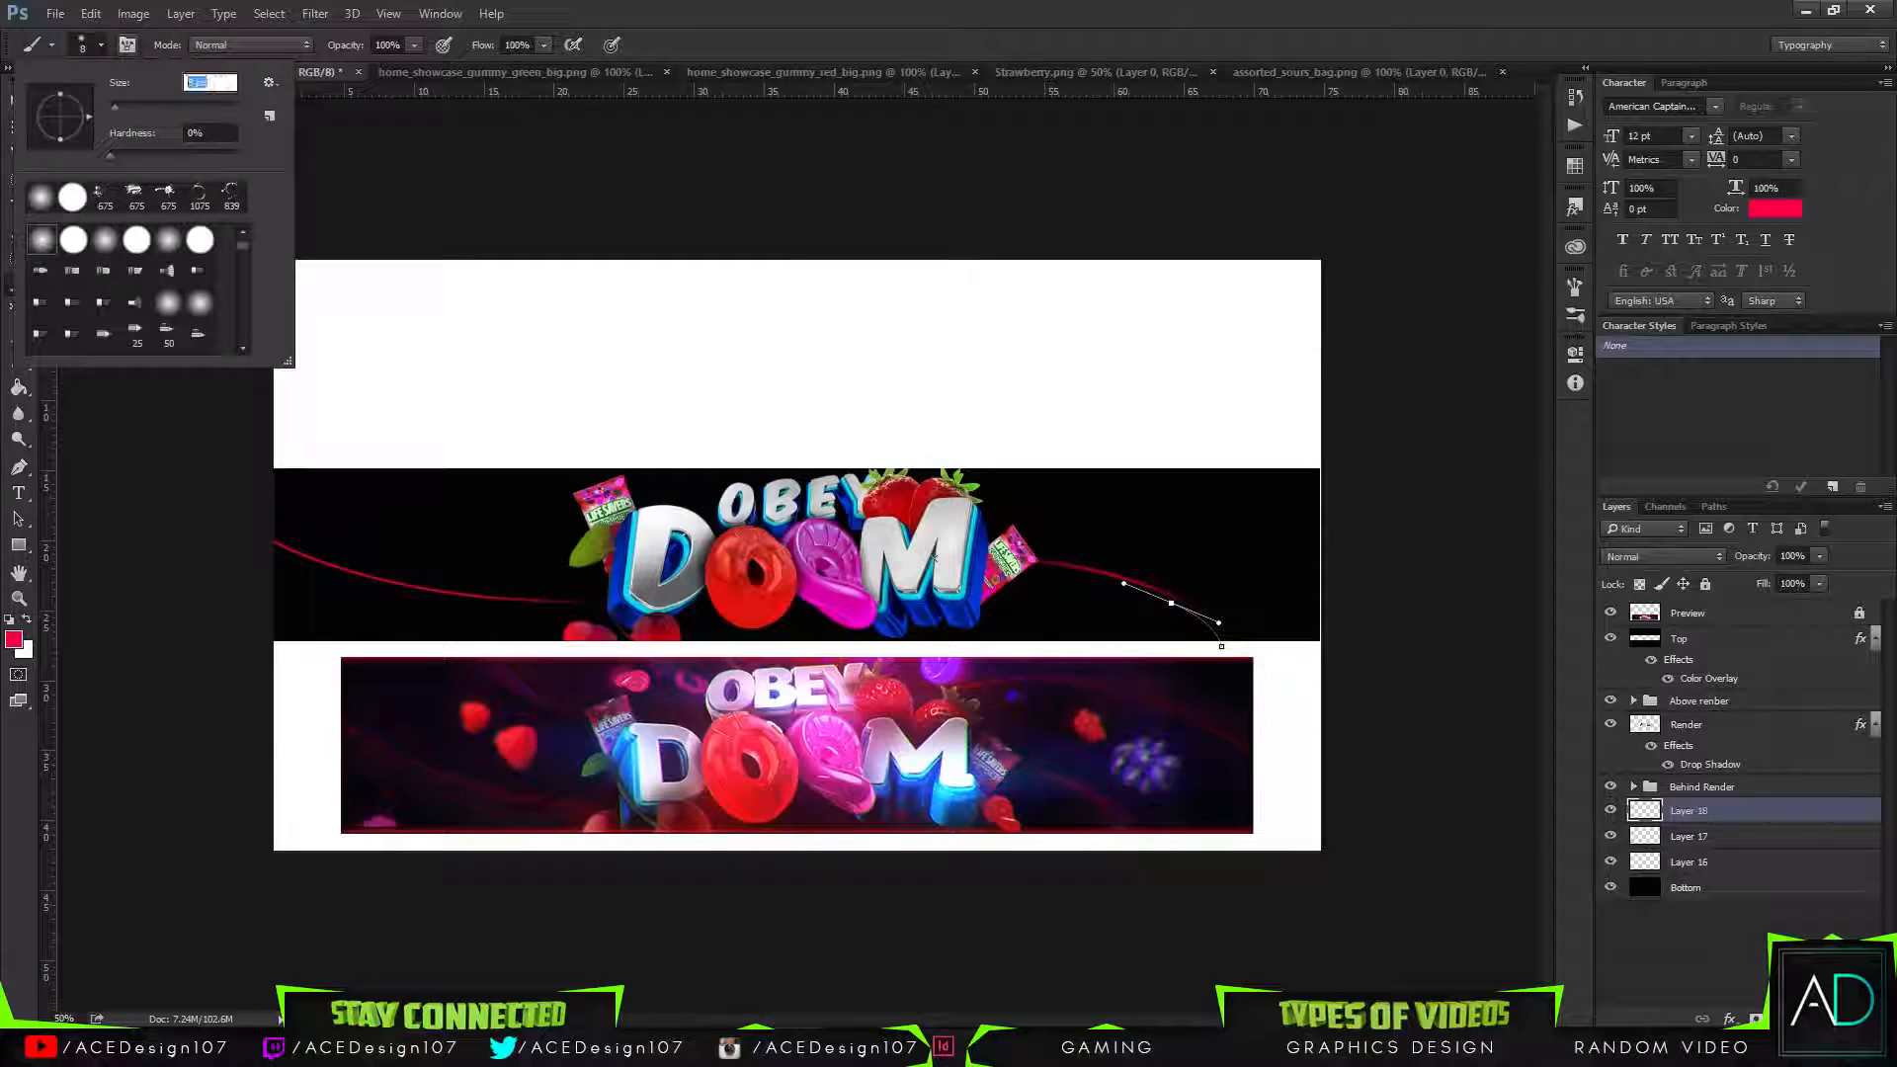
pyautogui.write('12')
pyautogui.press('Return')
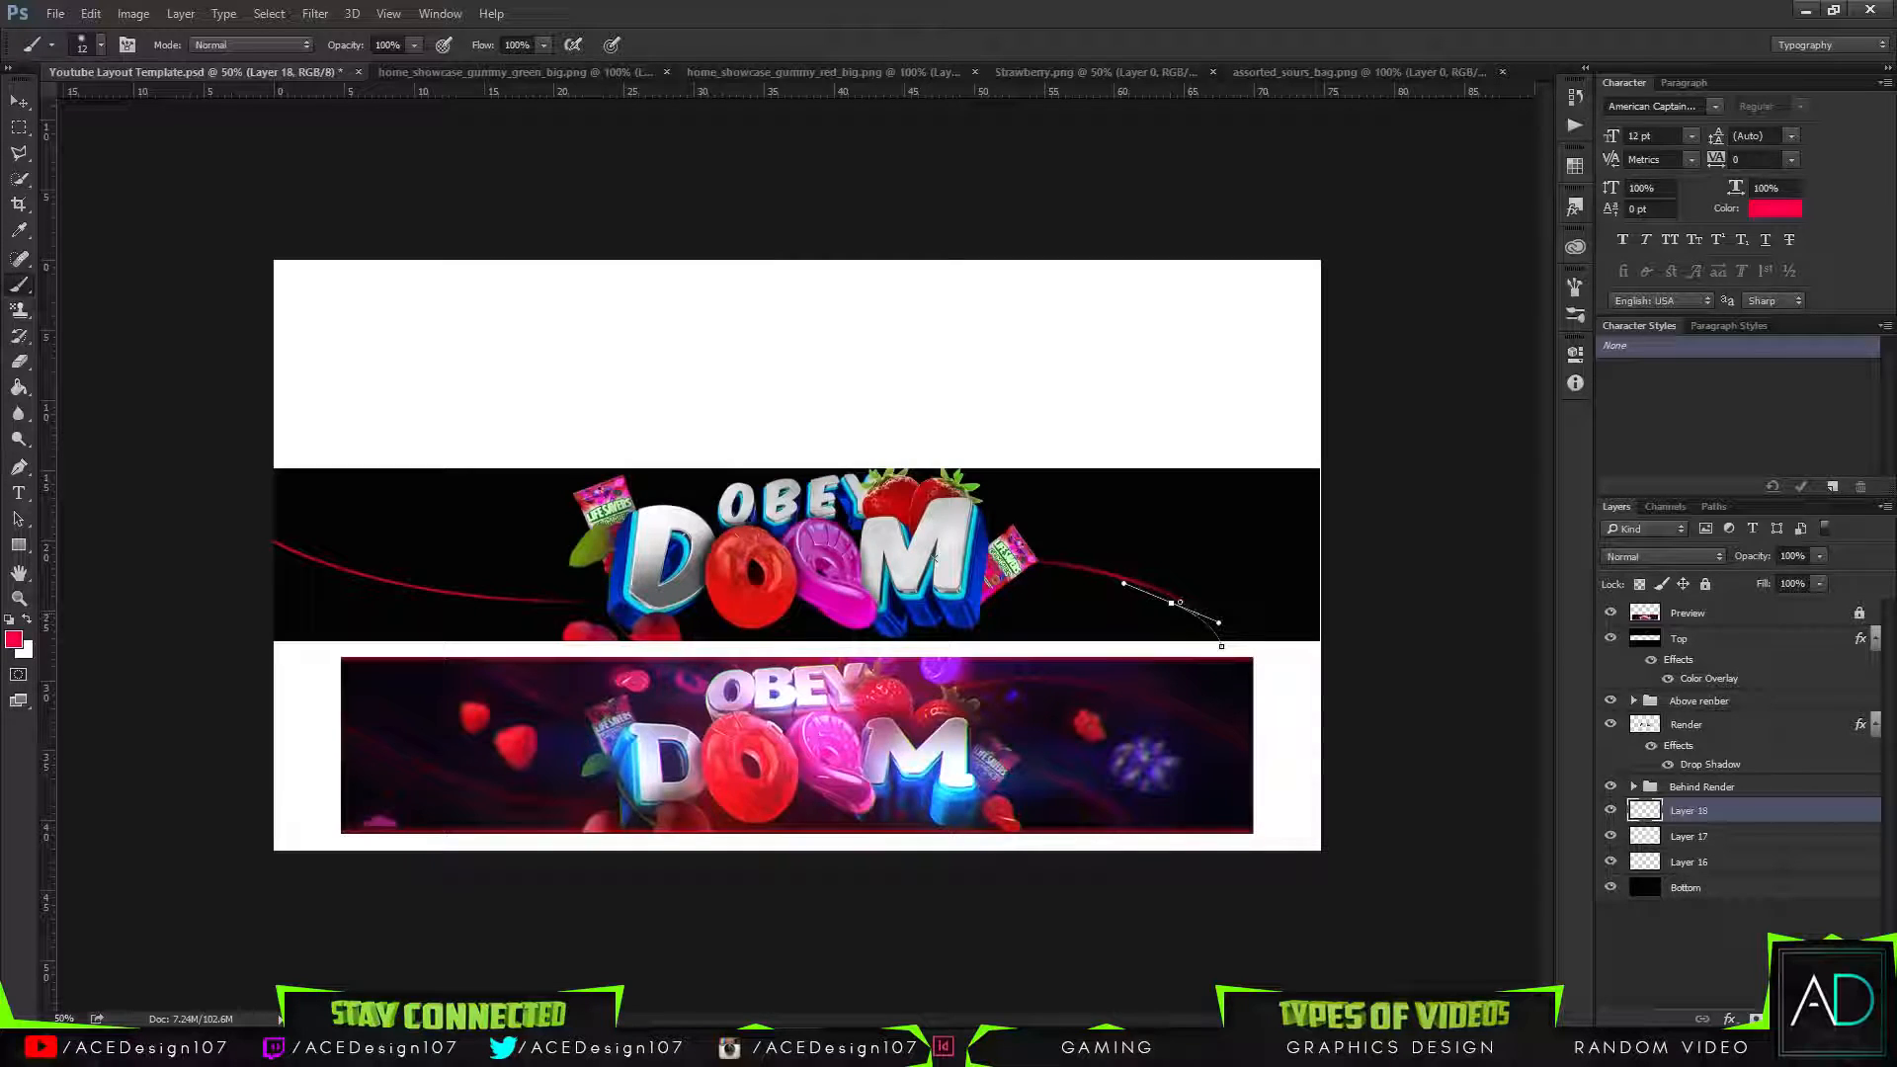
pyautogui.press('p')
pyautogui.rightClick(1151, 596)
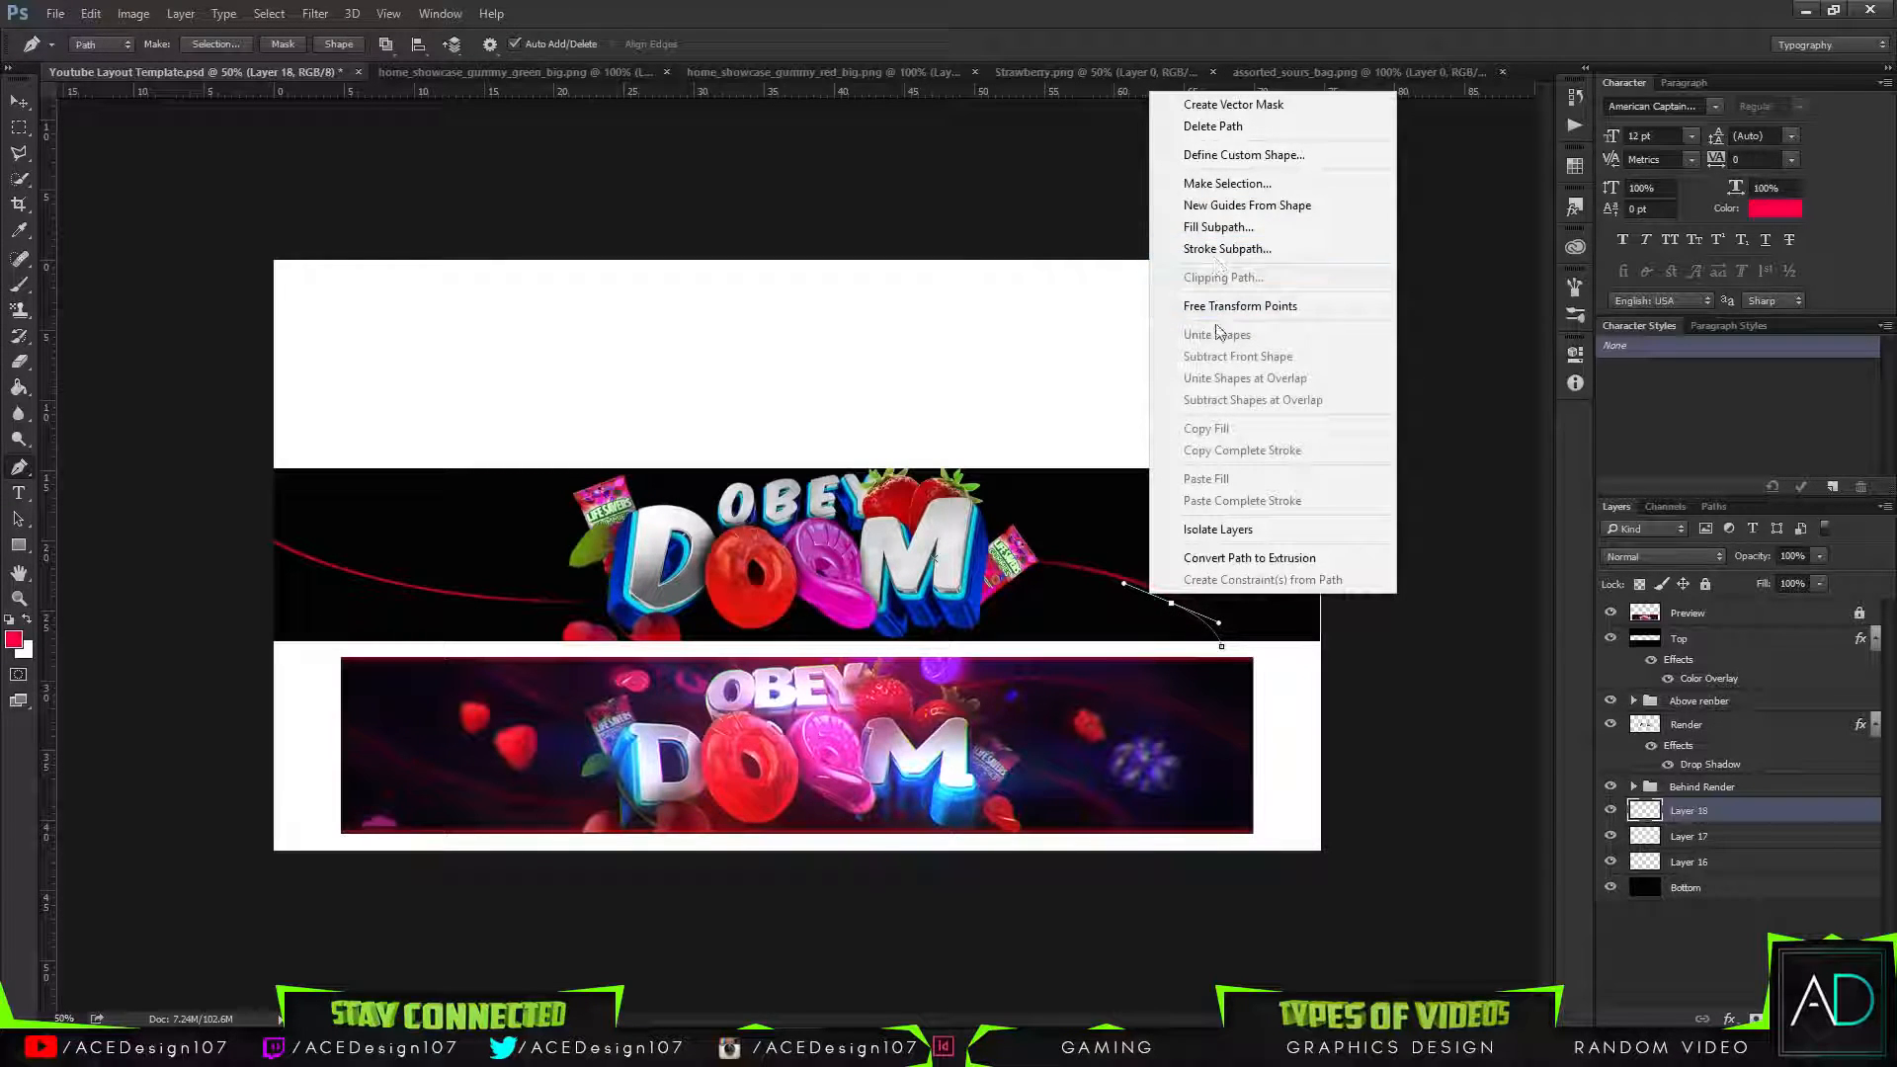
pyautogui.click(1225, 249)
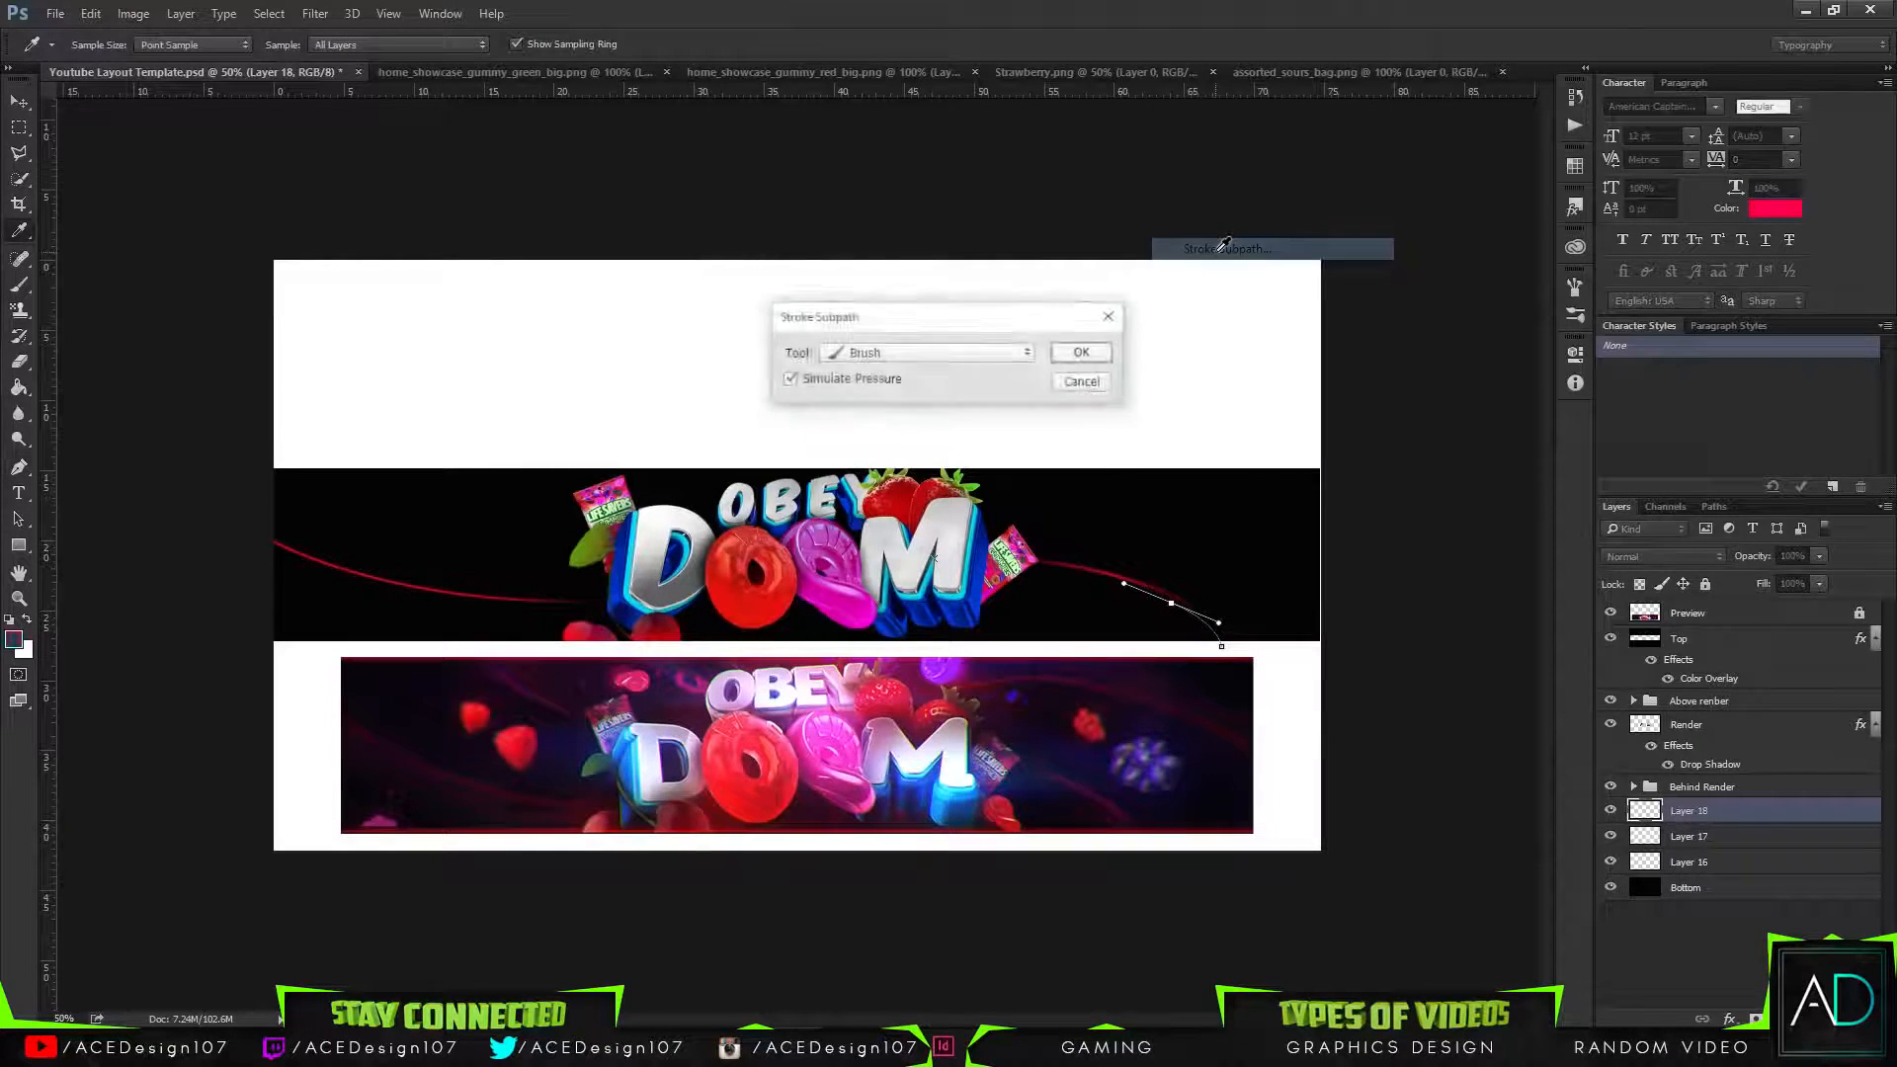
pyautogui.click(1094, 348)
# Delete the short path and merge Layer 18 down into Layer 17.
pyautogui.press('Delete')
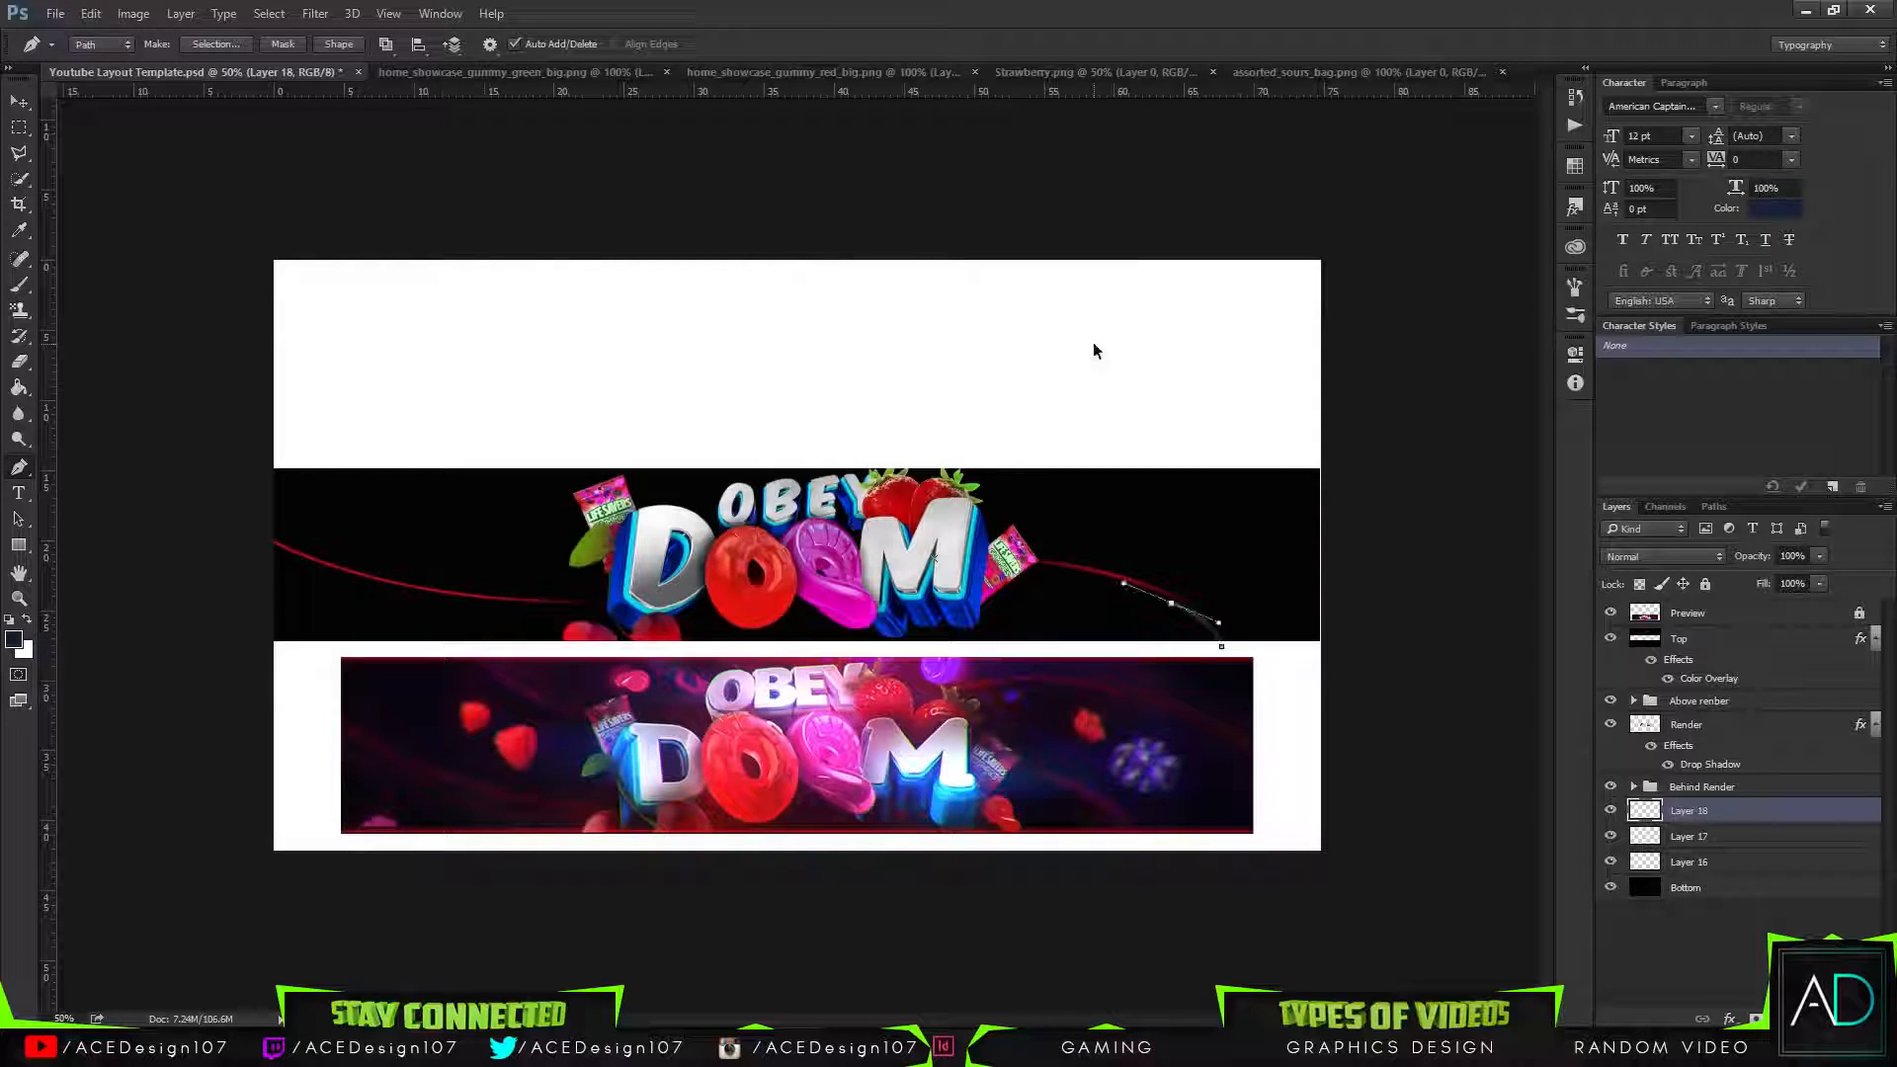
pyautogui.press('Delete')
pyautogui.press('Delete')
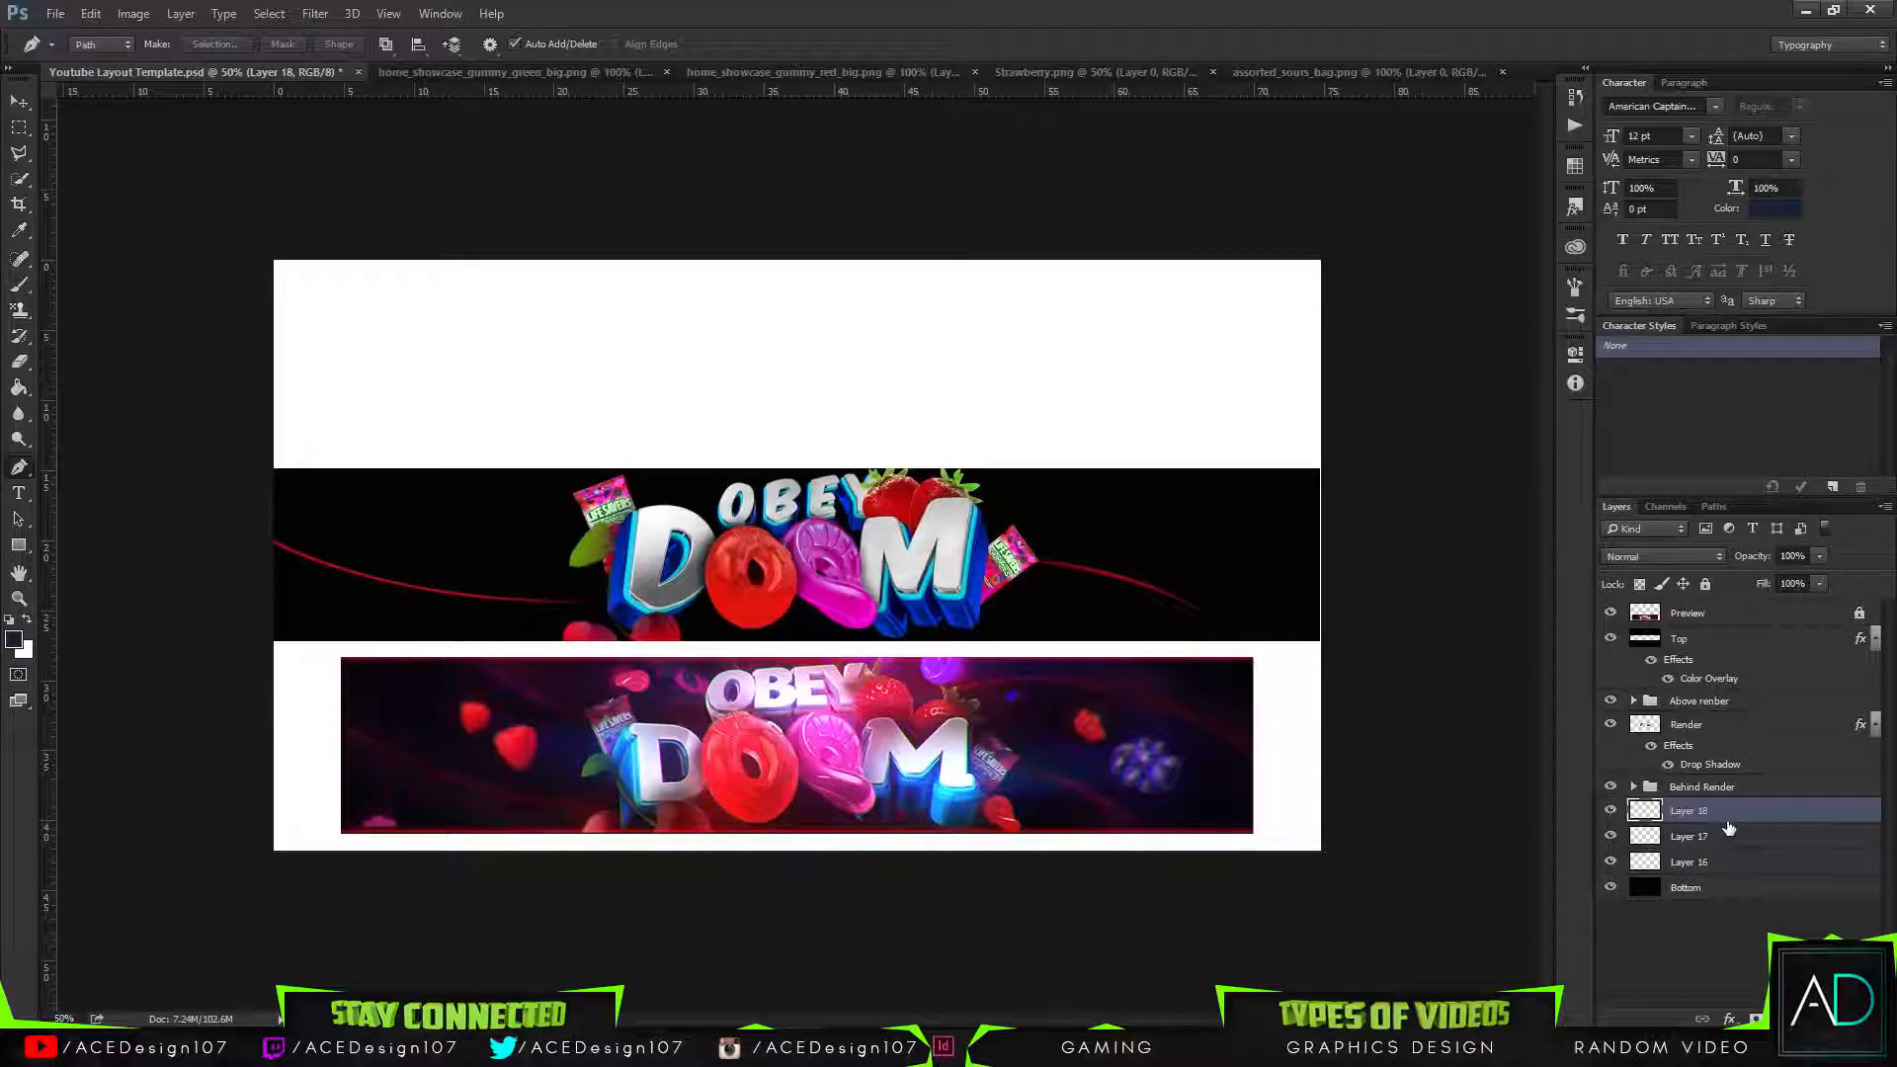
pyautogui.hotkey('ctrl', 'e')
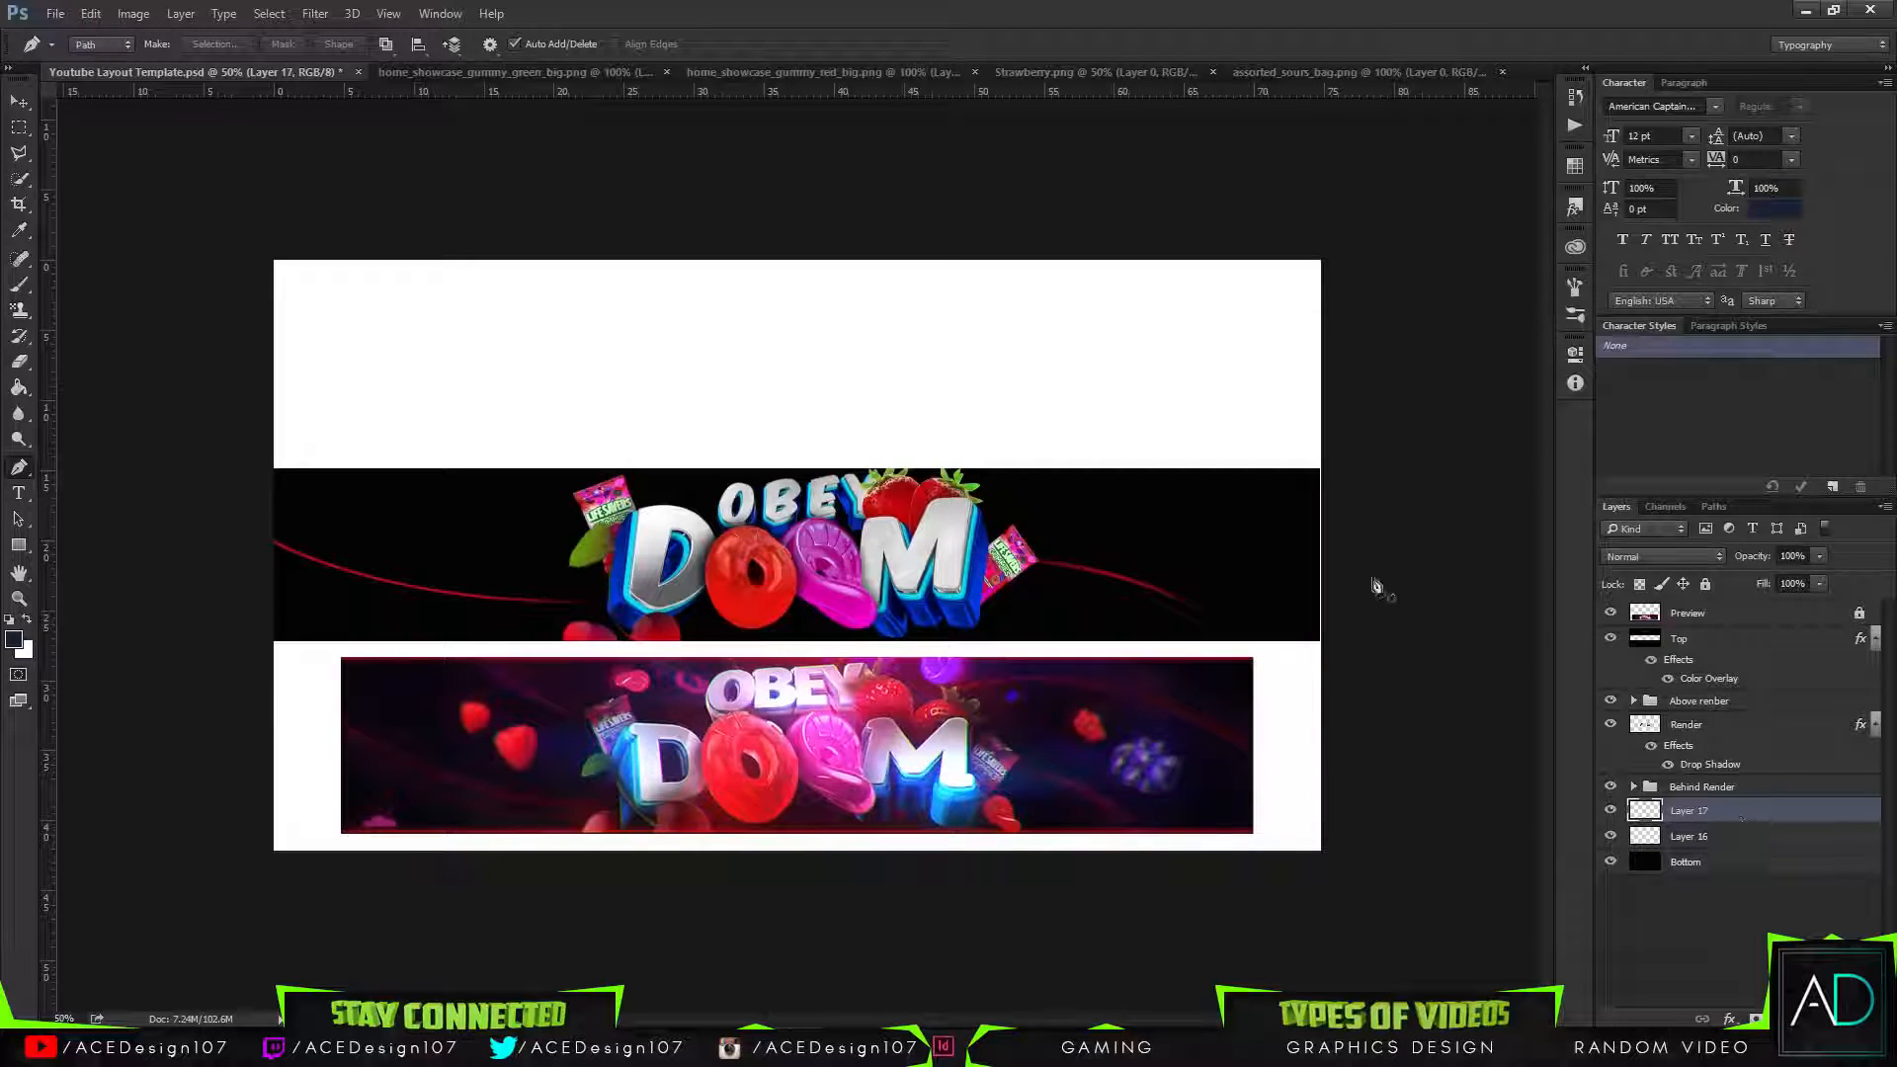
# Redraw the short curved path from just below the banner up to the right red curve's end, and add a new layer.
pyautogui.click(1229, 649)
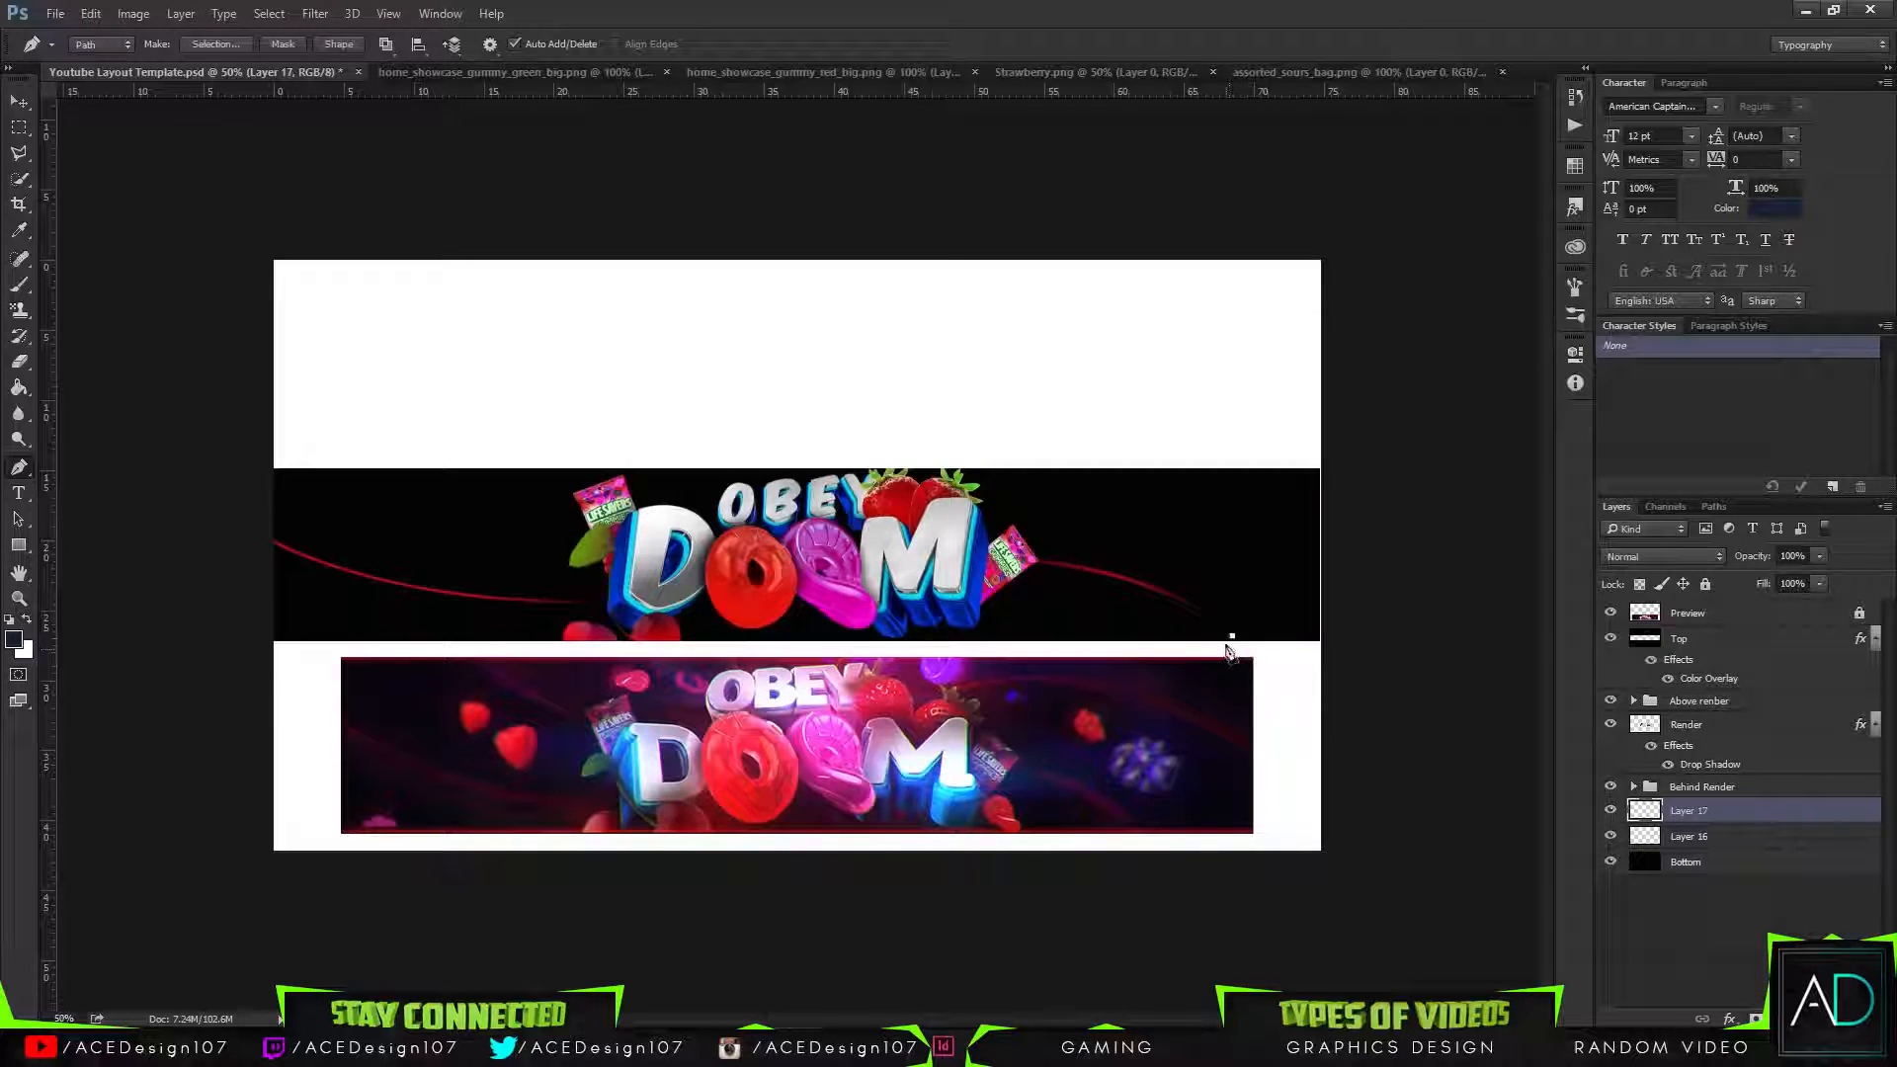
pyautogui.press('Return')
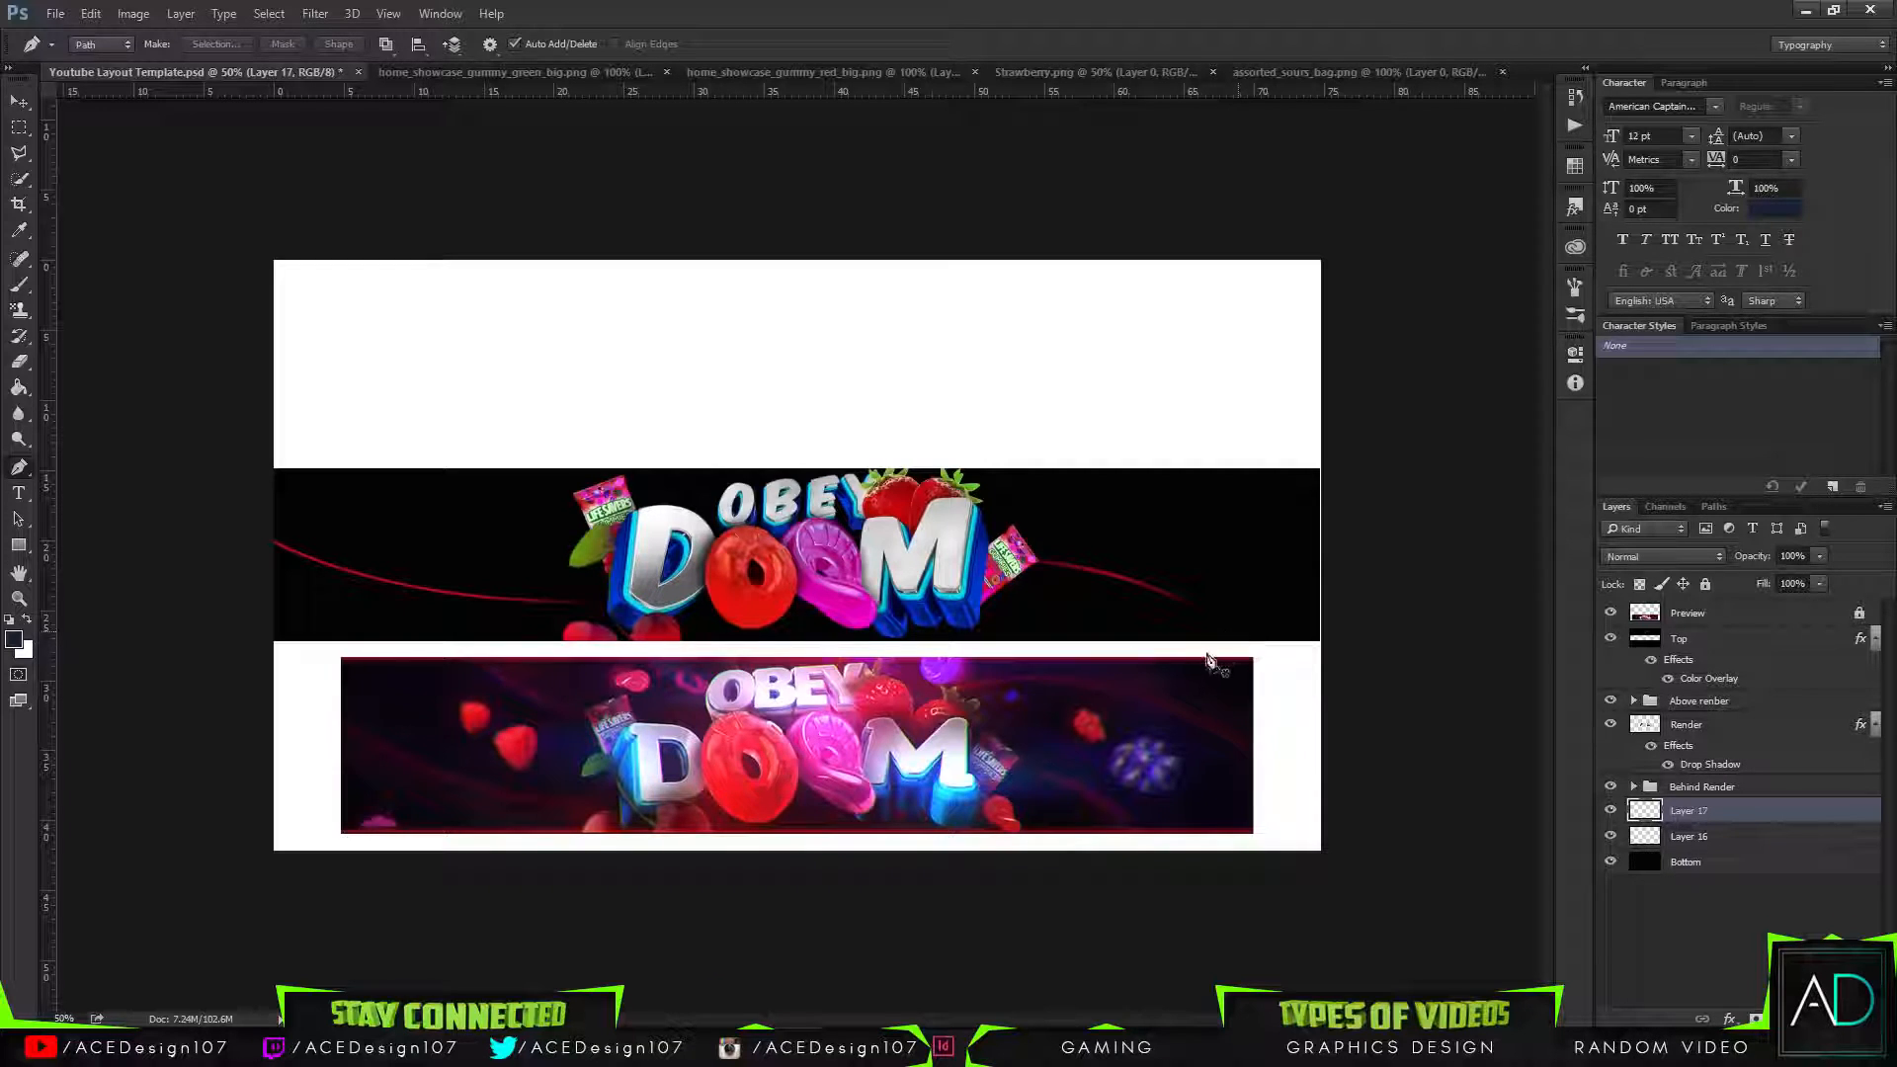
pyautogui.click(1231, 650)
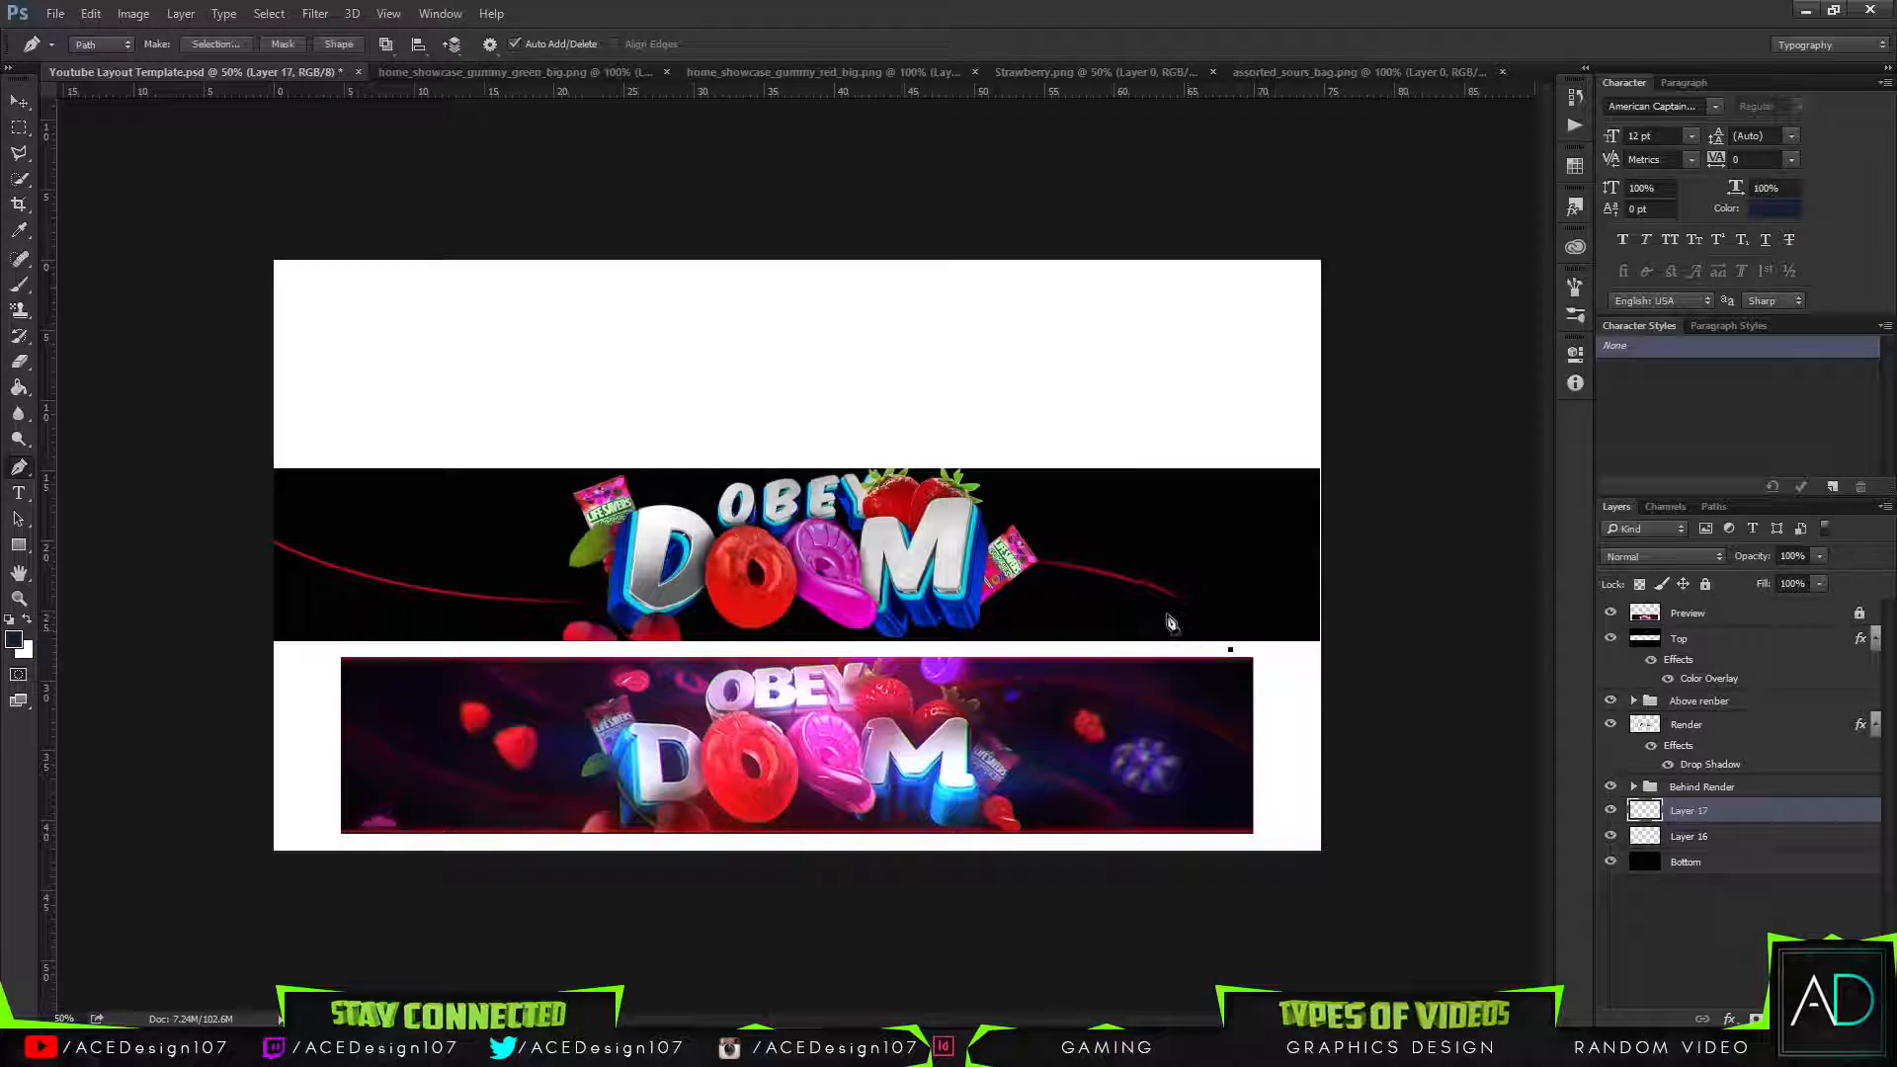
pyautogui.moveTo(1120, 604); pyautogui.dragTo(1118, 599)
pyautogui.hotkey('ctrl', 'z')
pyautogui.moveTo(1155, 612); pyautogui.dragTo(1096, 590)
pyautogui.hotkey('ctrl', 'z')
pyautogui.hotkey('ctrl', 'shift', 'n')
pyautogui.press('Return')
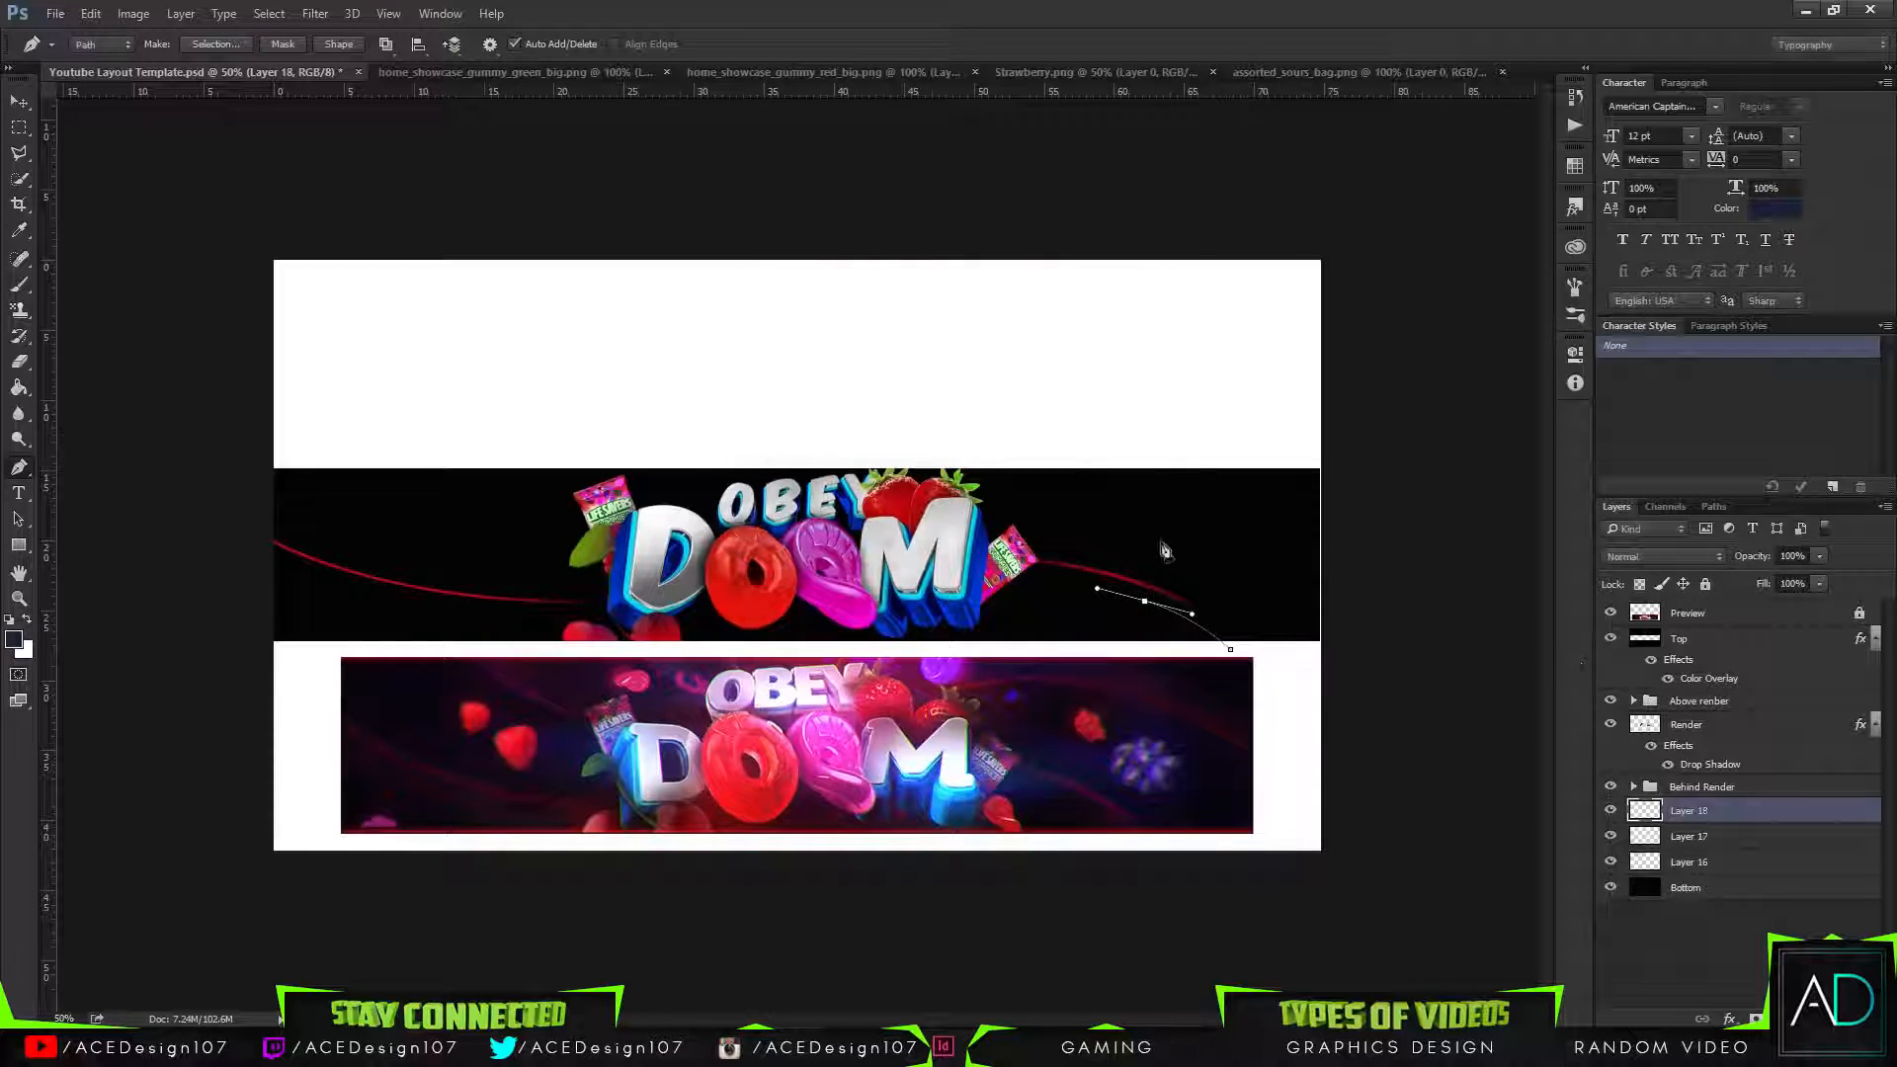
# Stroke the redrawn path with the dark foreground colour, using the brush and simulated pressure.
pyautogui.rightClick(1178, 630)
pyautogui.click(1245, 275)
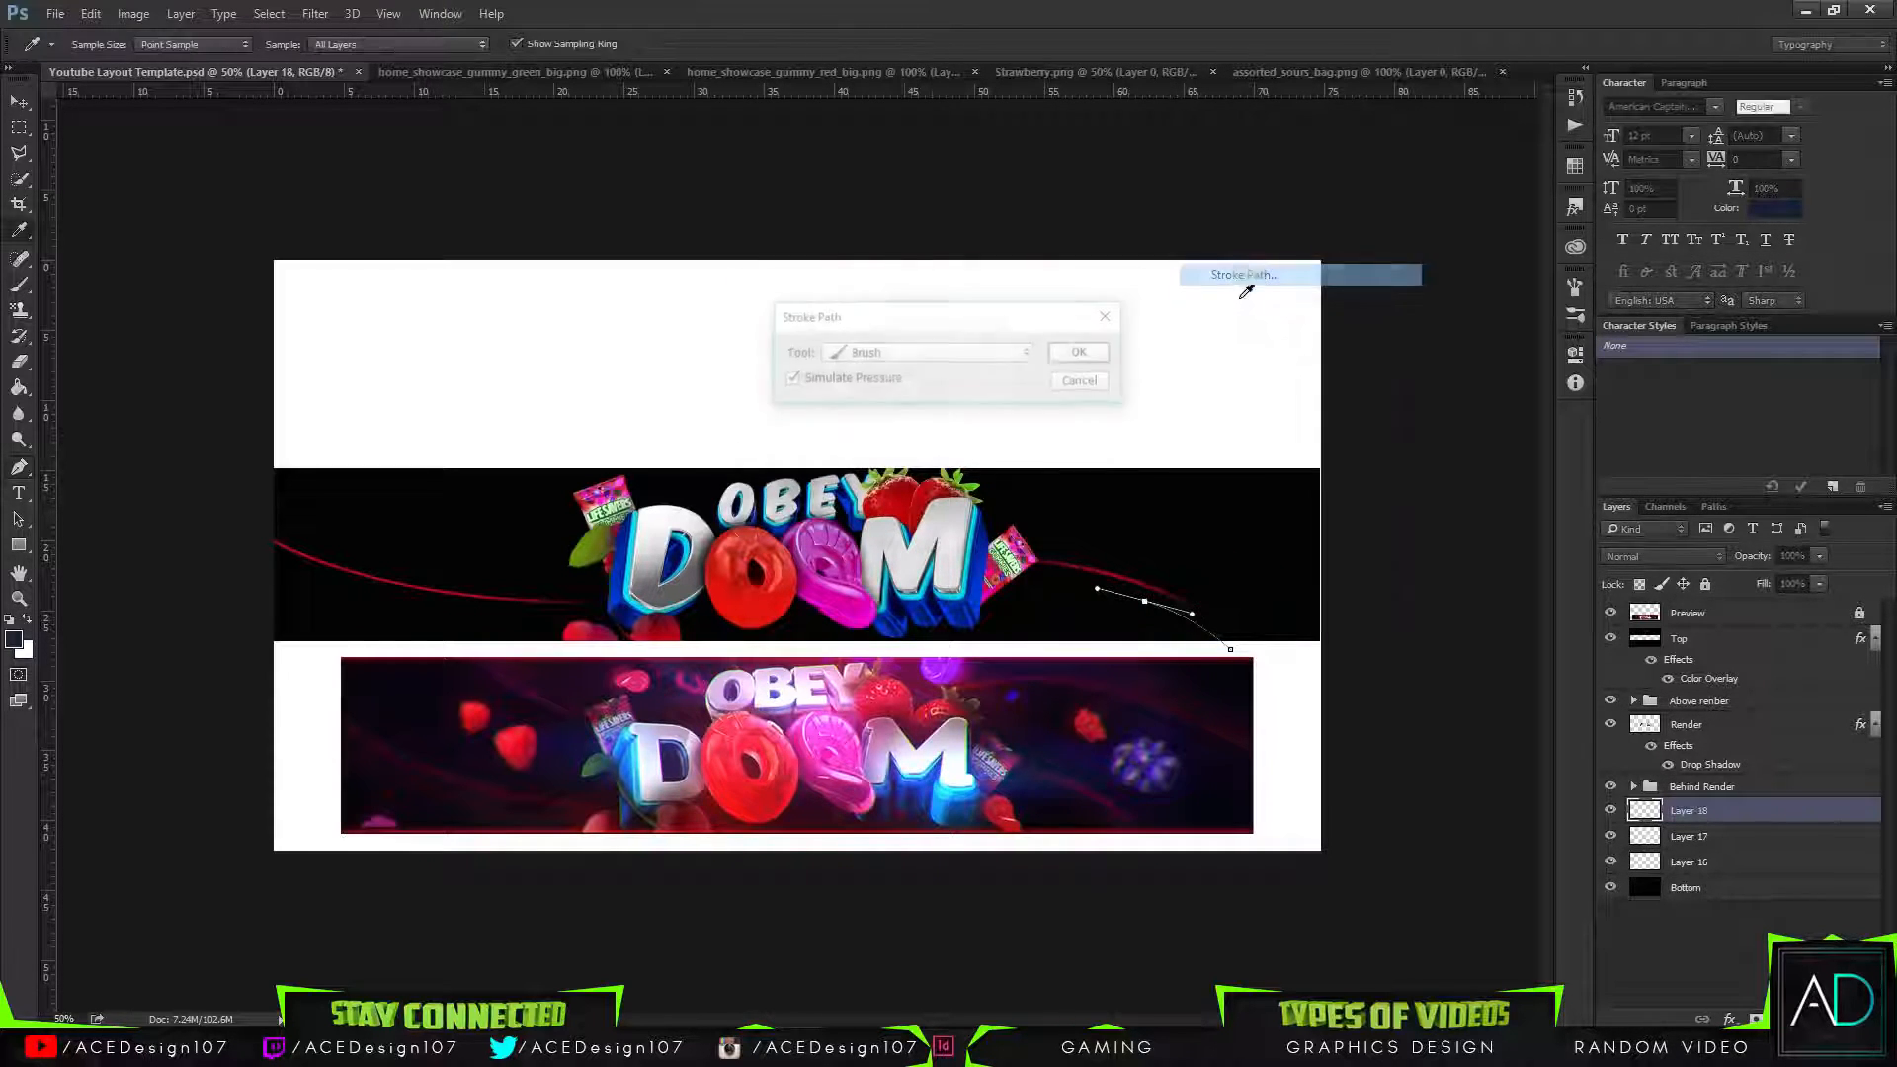
pyautogui.click(1064, 348)
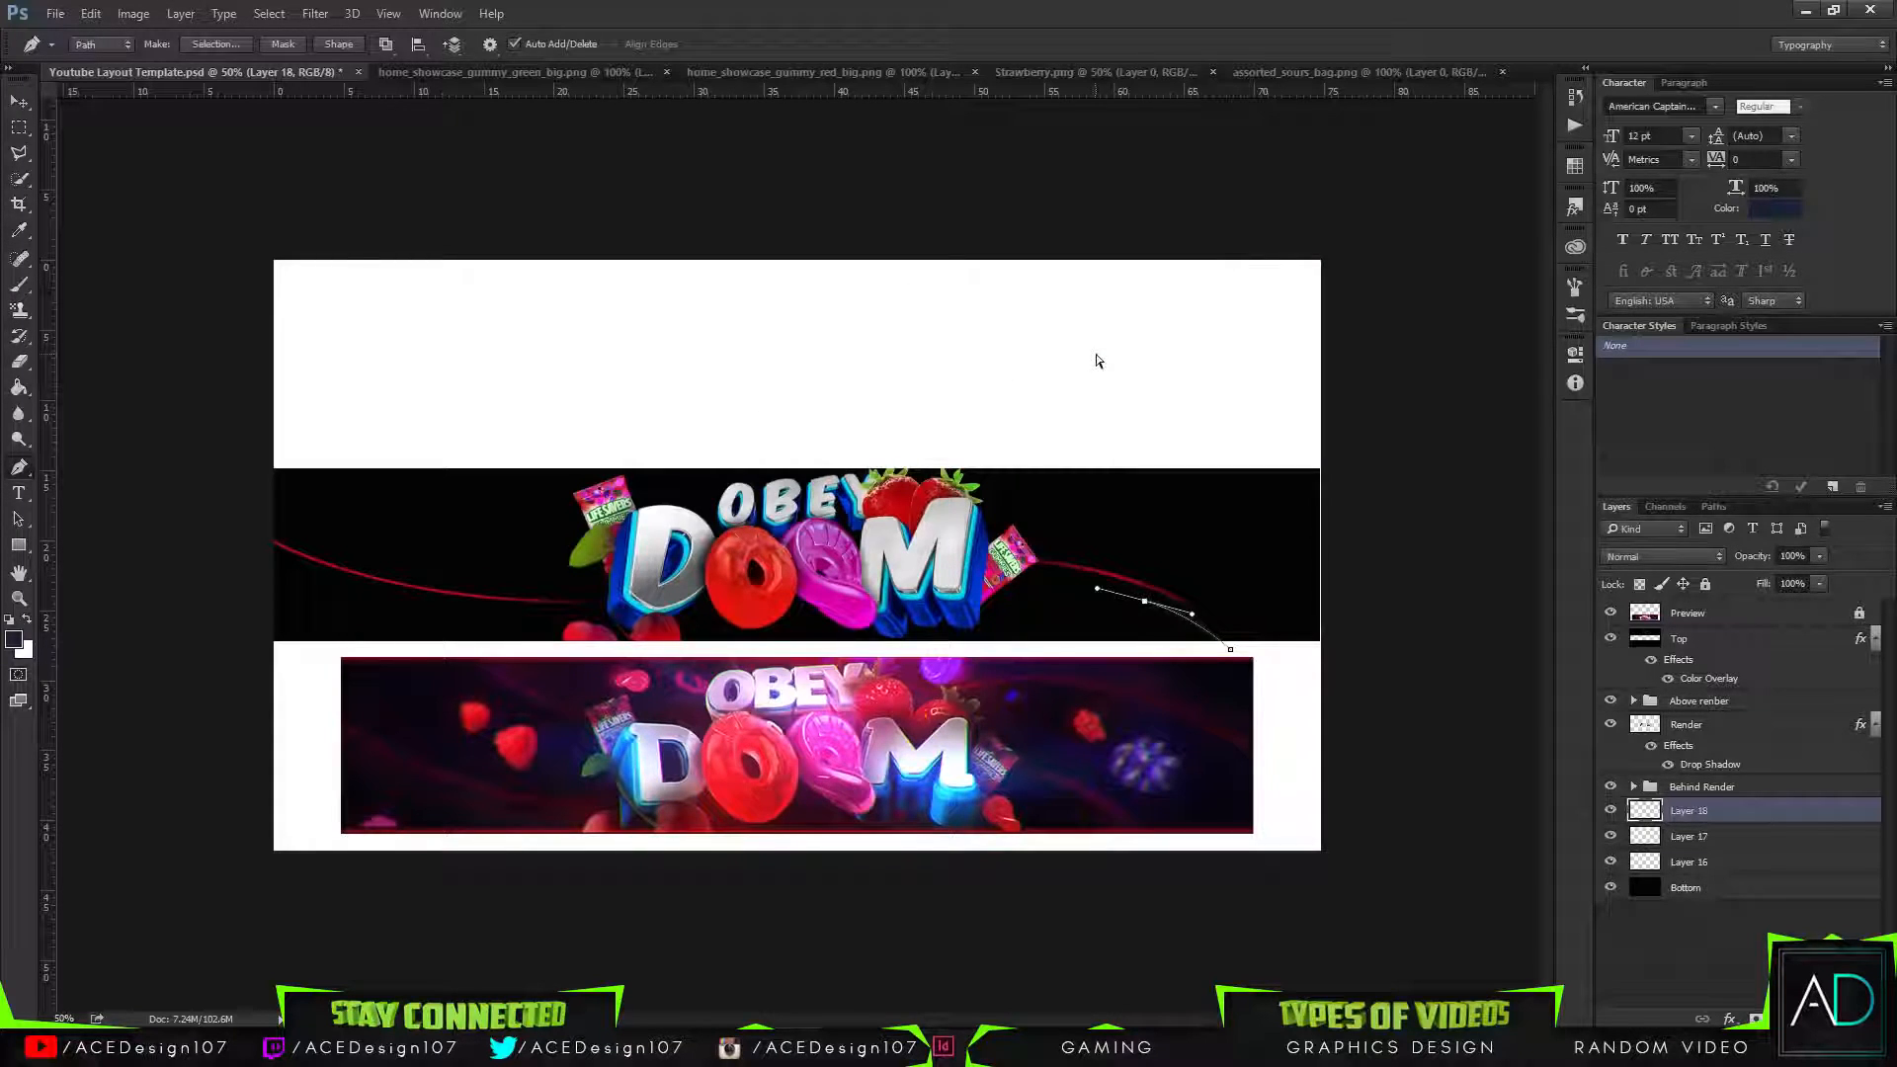
# Change the foreground colour to a fully saturated, bright pinkish red.
pyautogui.click(15, 641)
pyautogui.click(1570, 245)
pyautogui.click(1534, 224)
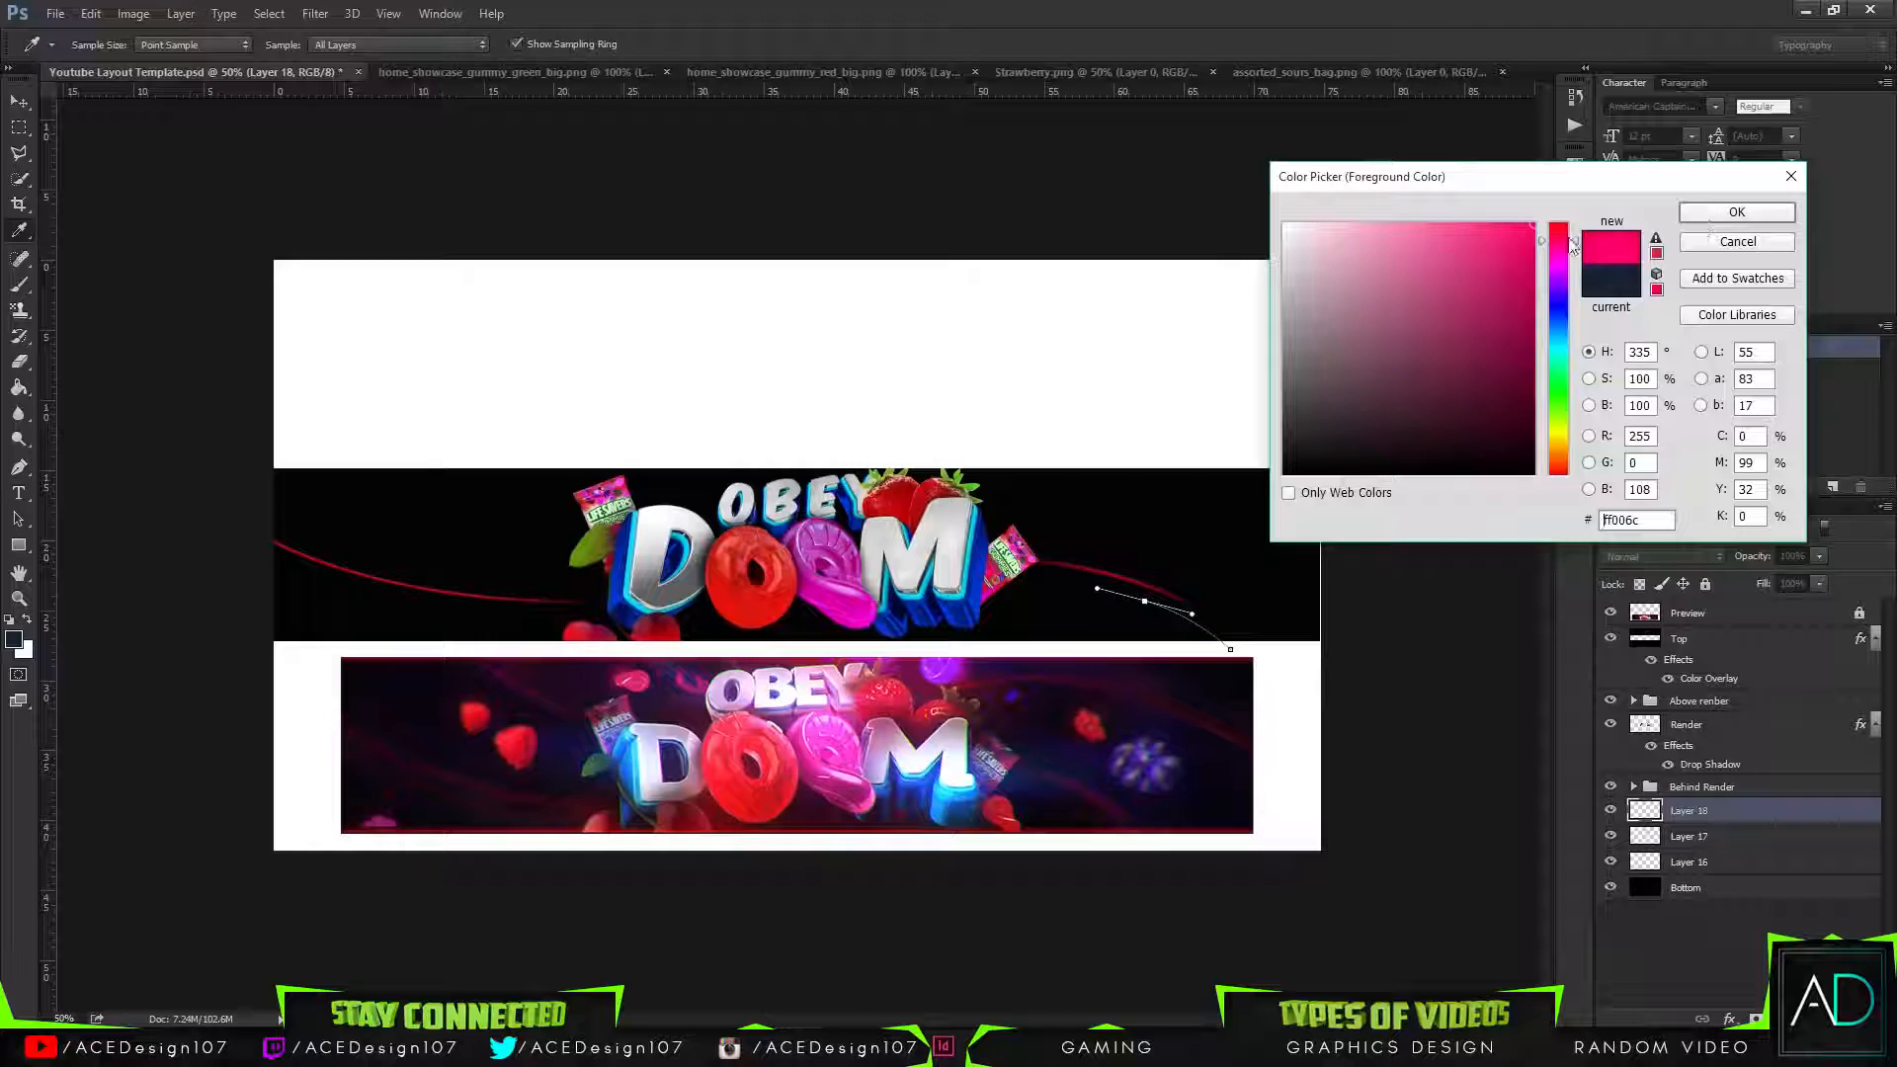
pyautogui.moveTo(1575, 244); pyautogui.dragTo(1575, 233)
pyautogui.click(1736, 212)
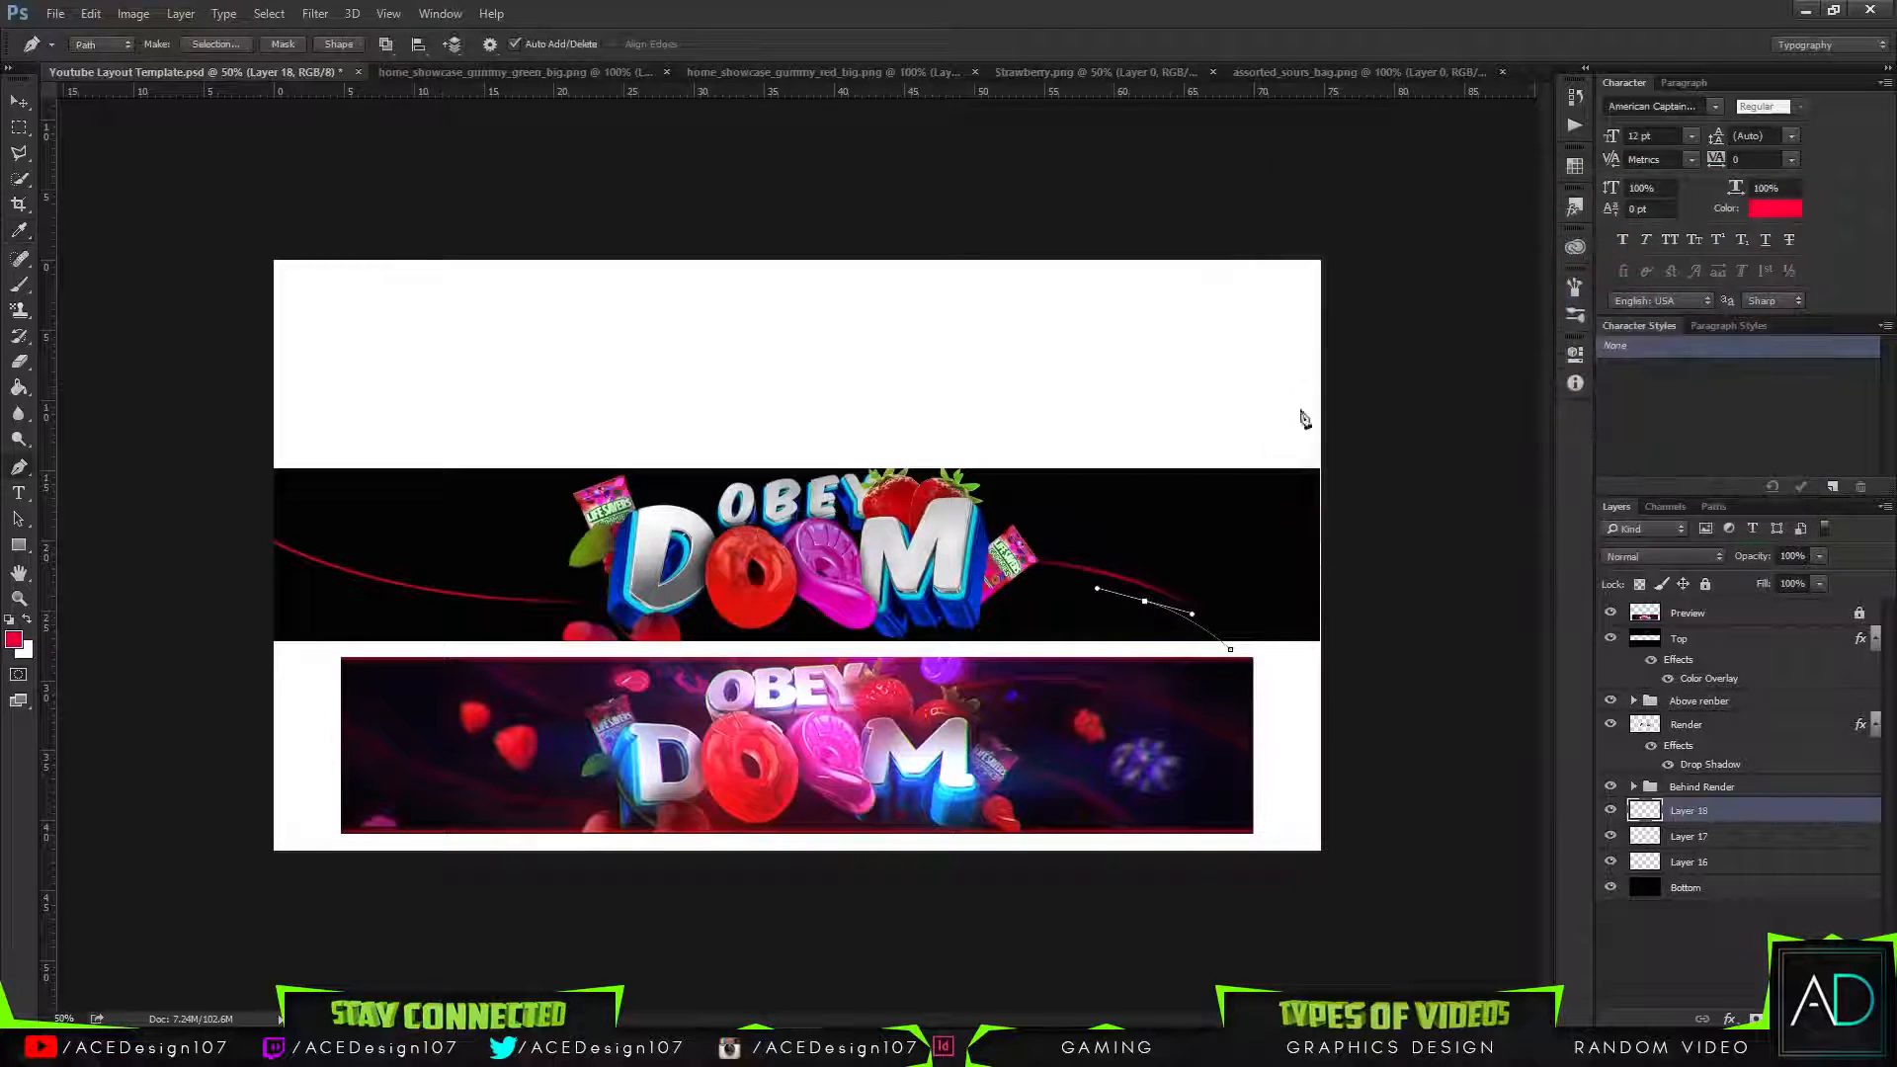
# Stroke the short path again in red on Layer 18 with the brush and simulated pressure.
pyautogui.rightClick(1204, 615)
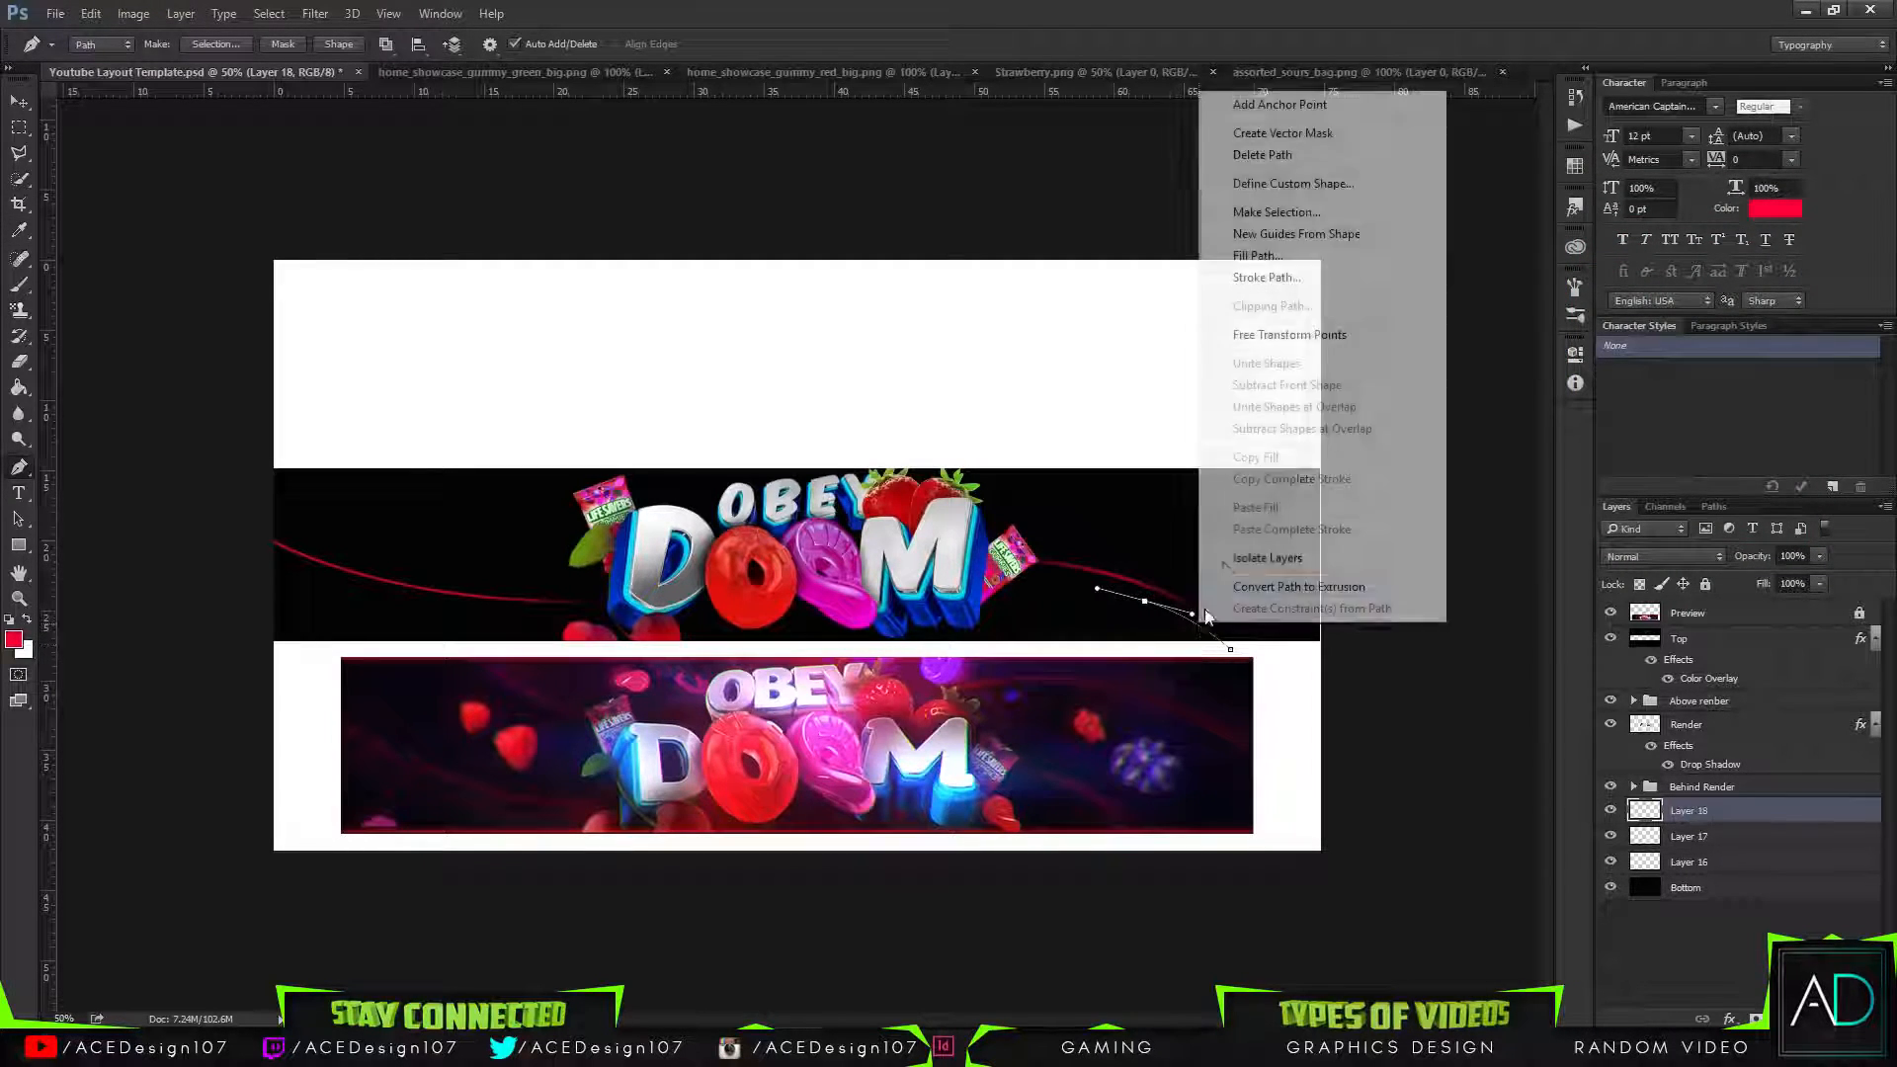
pyautogui.click(1266, 277)
pyautogui.press('Return')
pyautogui.press('Escape')
# Fade the outer end of the left red curve on Layer 17 with the 700 px eraser.
pyautogui.press('e')
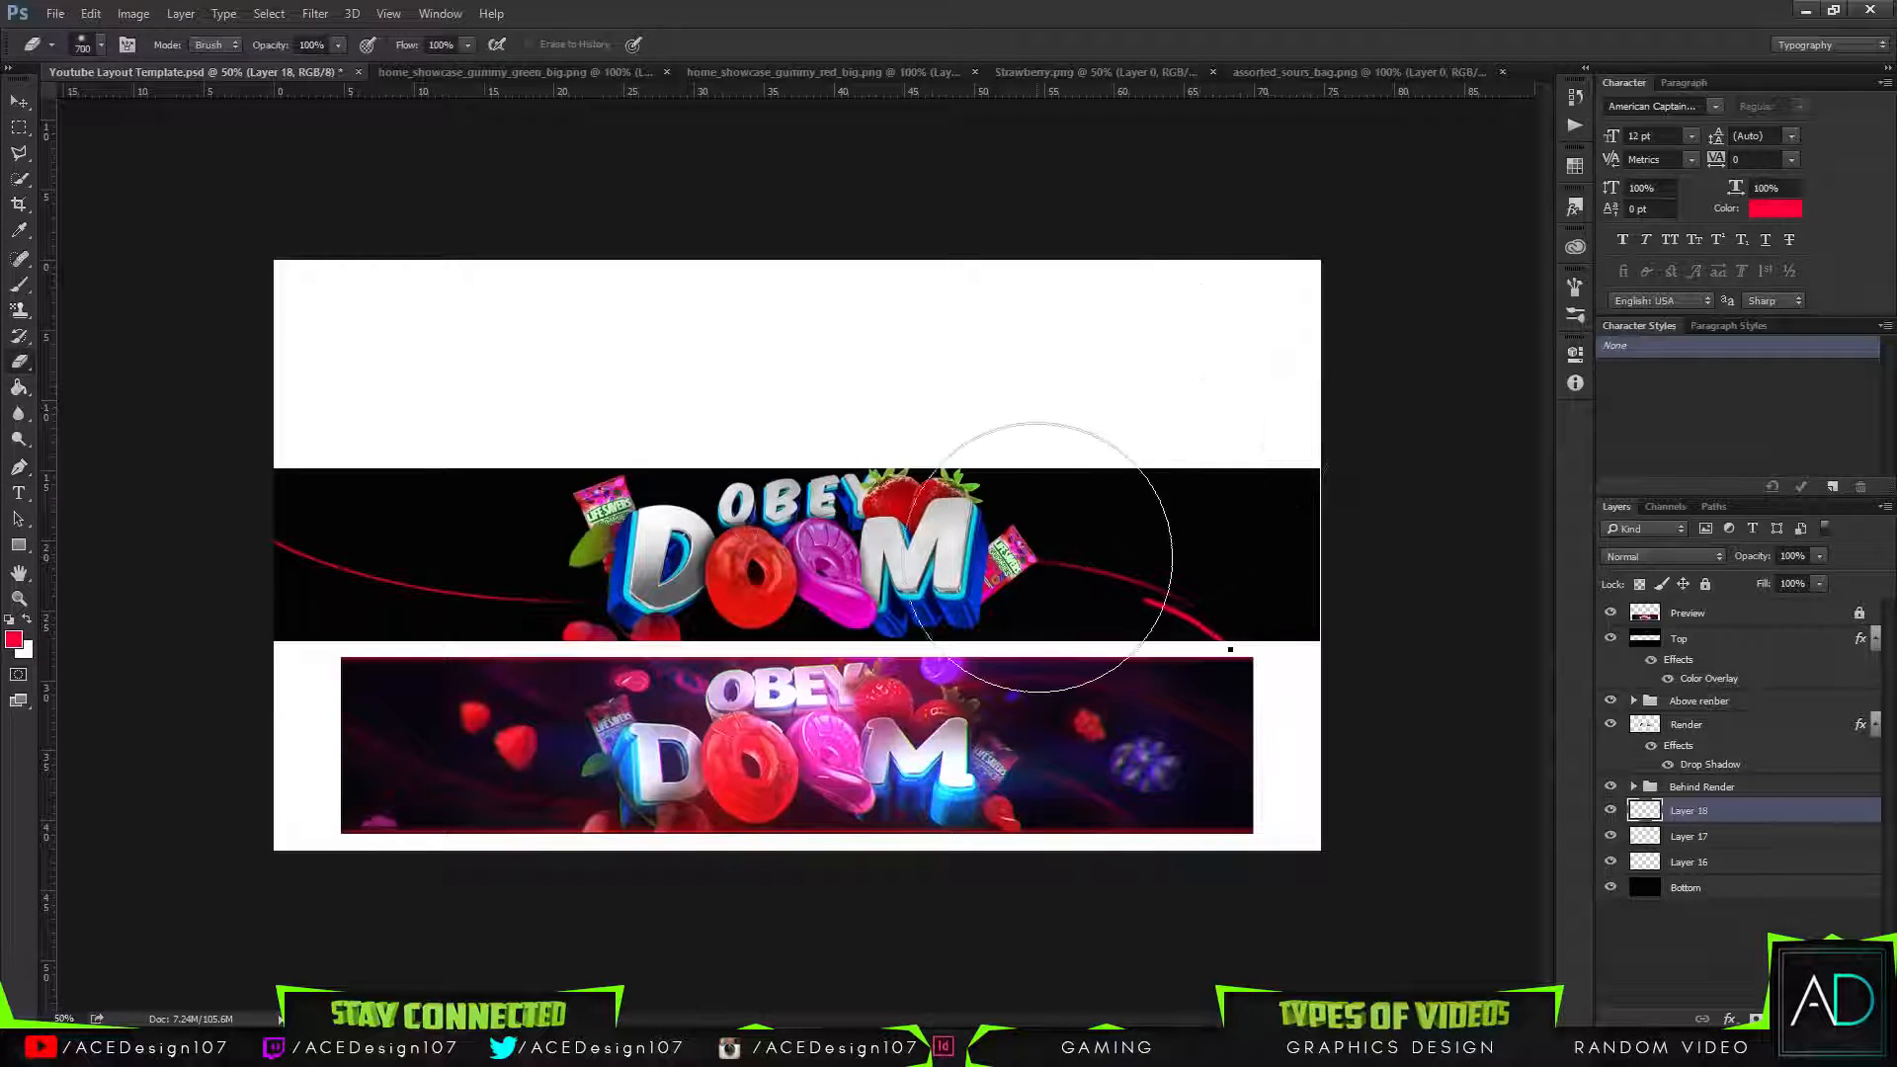
pyautogui.click(1740, 837)
pyautogui.moveTo(169, 402); pyautogui.dragTo(213, 456)
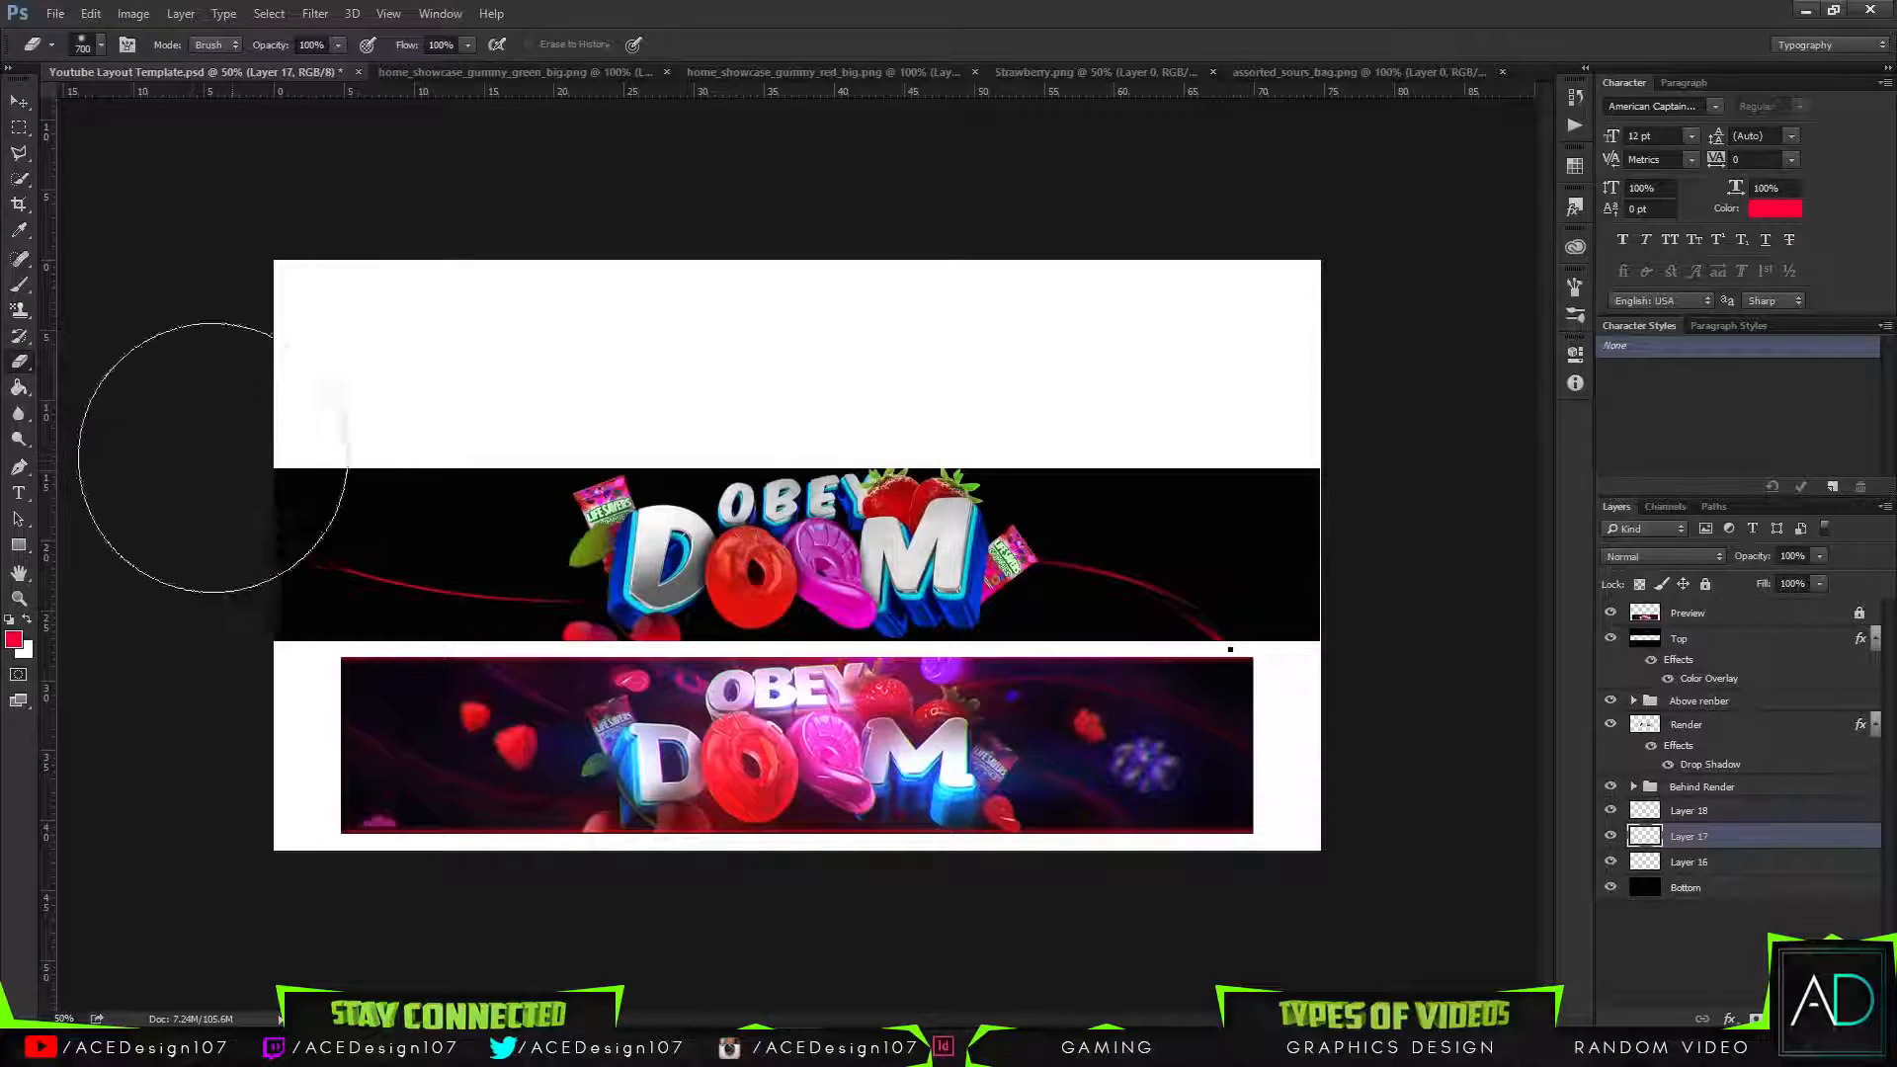
# Merge the red extension stroke on Layer 18 into Layer 17.
pyautogui.click(24, 102)
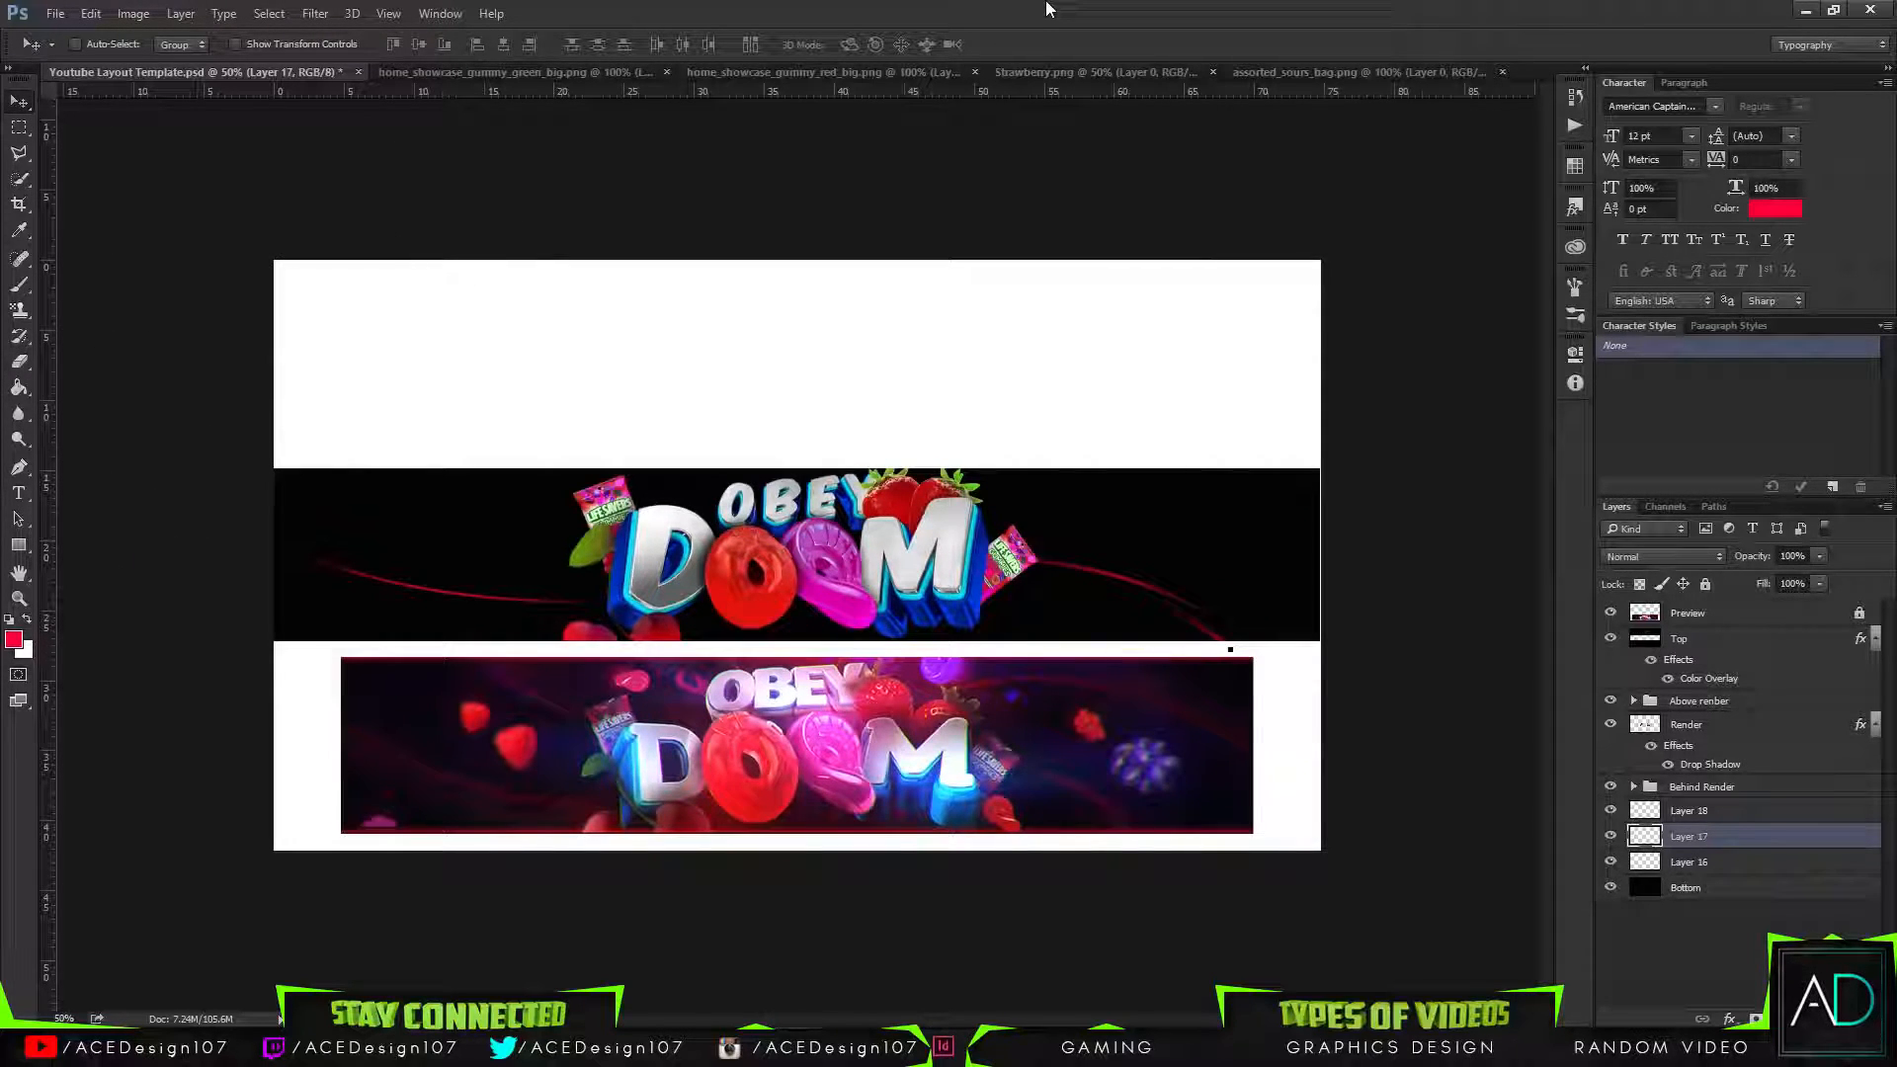
pyautogui.click(1756, 810)
pyautogui.press('Delete')
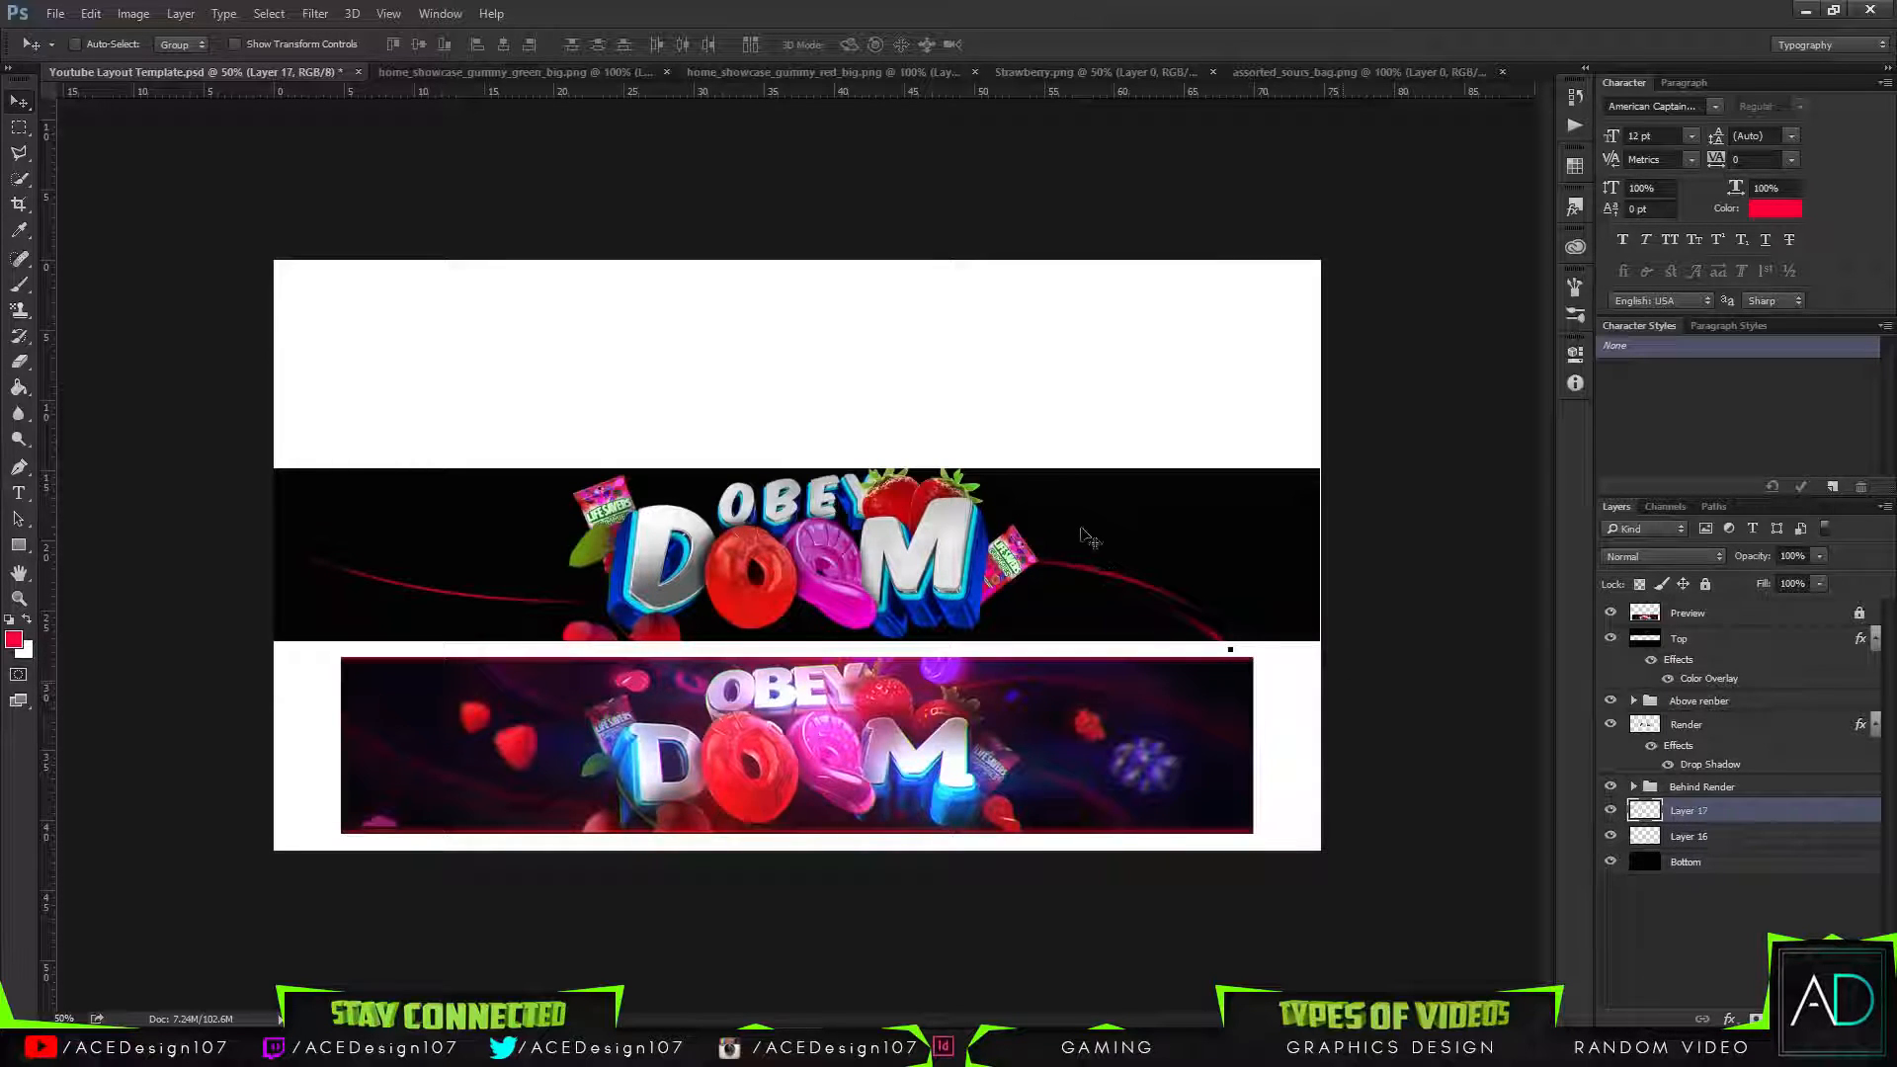
# Trace both red curves from right to left with one Pen path and continue it around the area below them.
pyautogui.press('p')
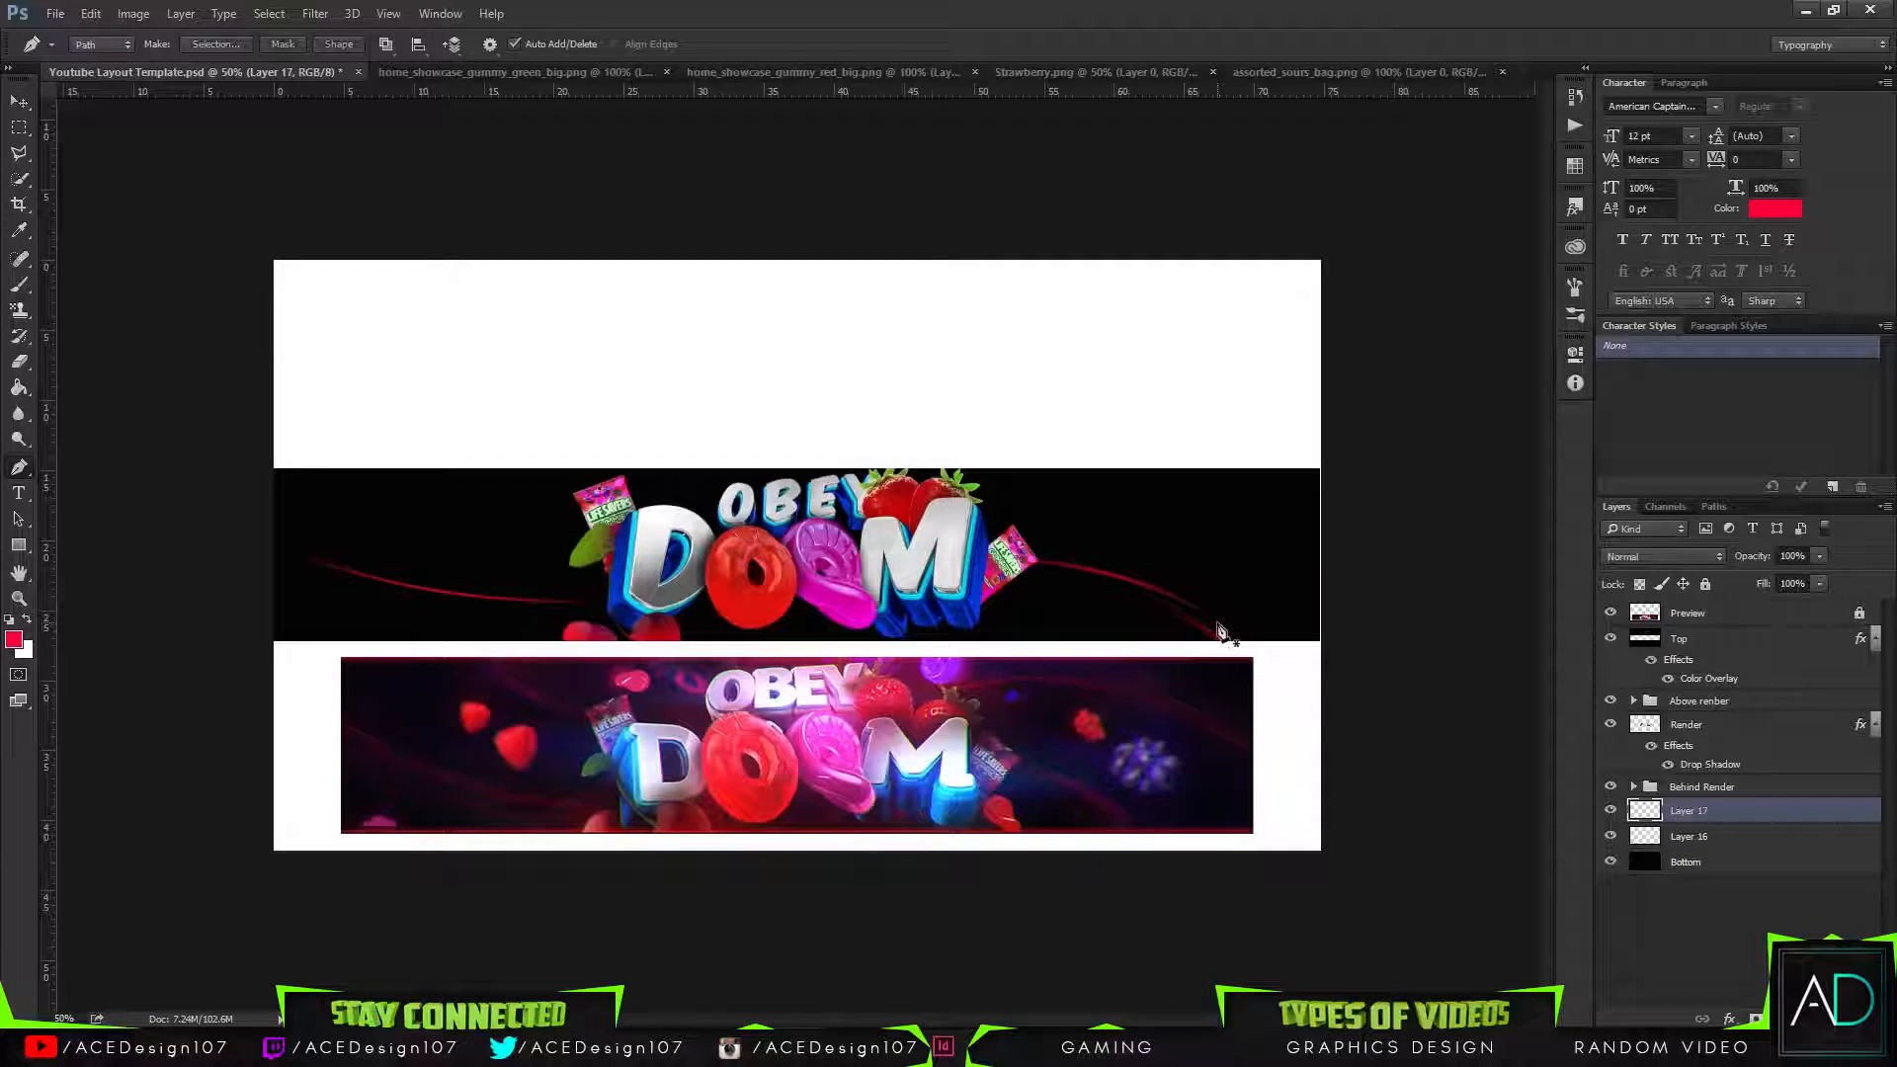
pyautogui.click(1223, 640)
pyautogui.moveTo(850, 557); pyautogui.dragTo(504, 573)
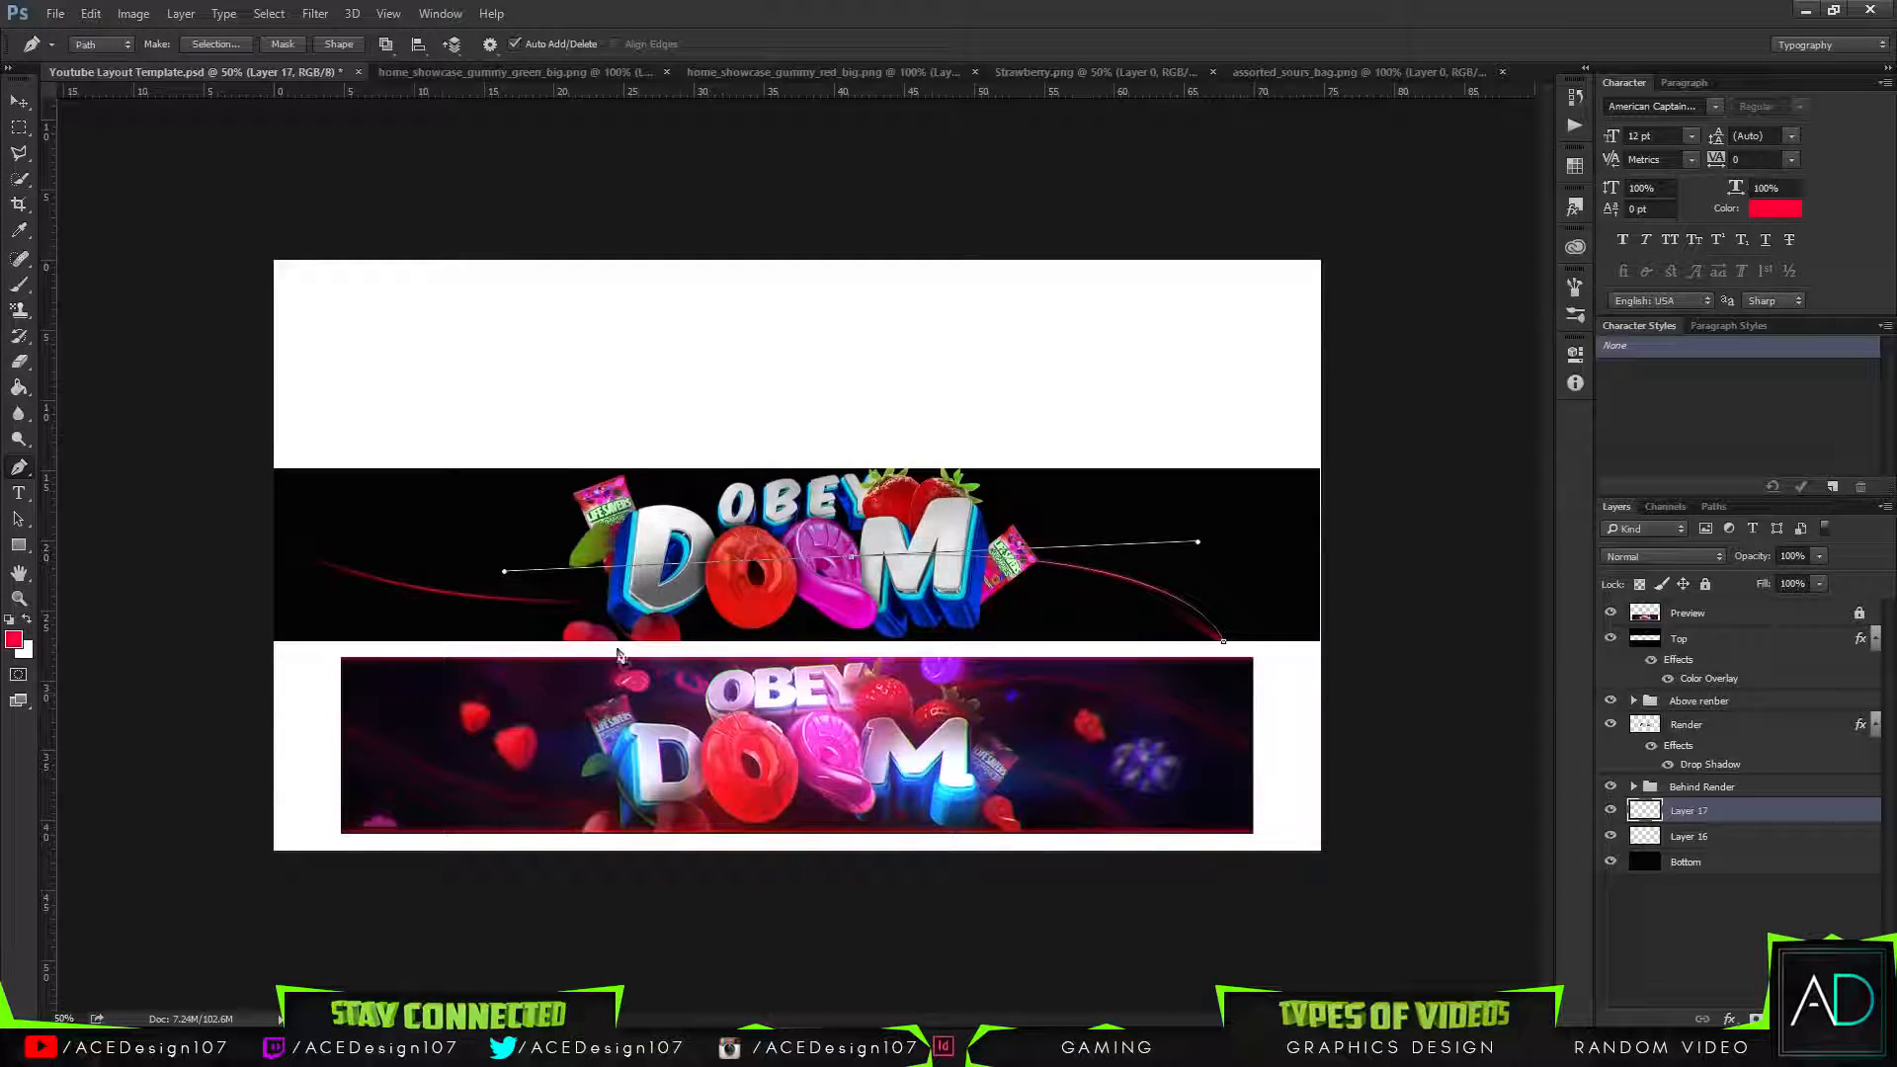
pyautogui.click(854, 561)
pyautogui.click(610, 601)
pyautogui.moveTo(245, 518); pyautogui.dragTo(267, 667)
pyautogui.click(1278, 731)
# Convert the traced path to a selection and activate the Paint Bucket tool.
pyautogui.rightClick(1277, 731)
pyautogui.click(1185, 163)
pyautogui.press('Return')
pyautogui.press('g')
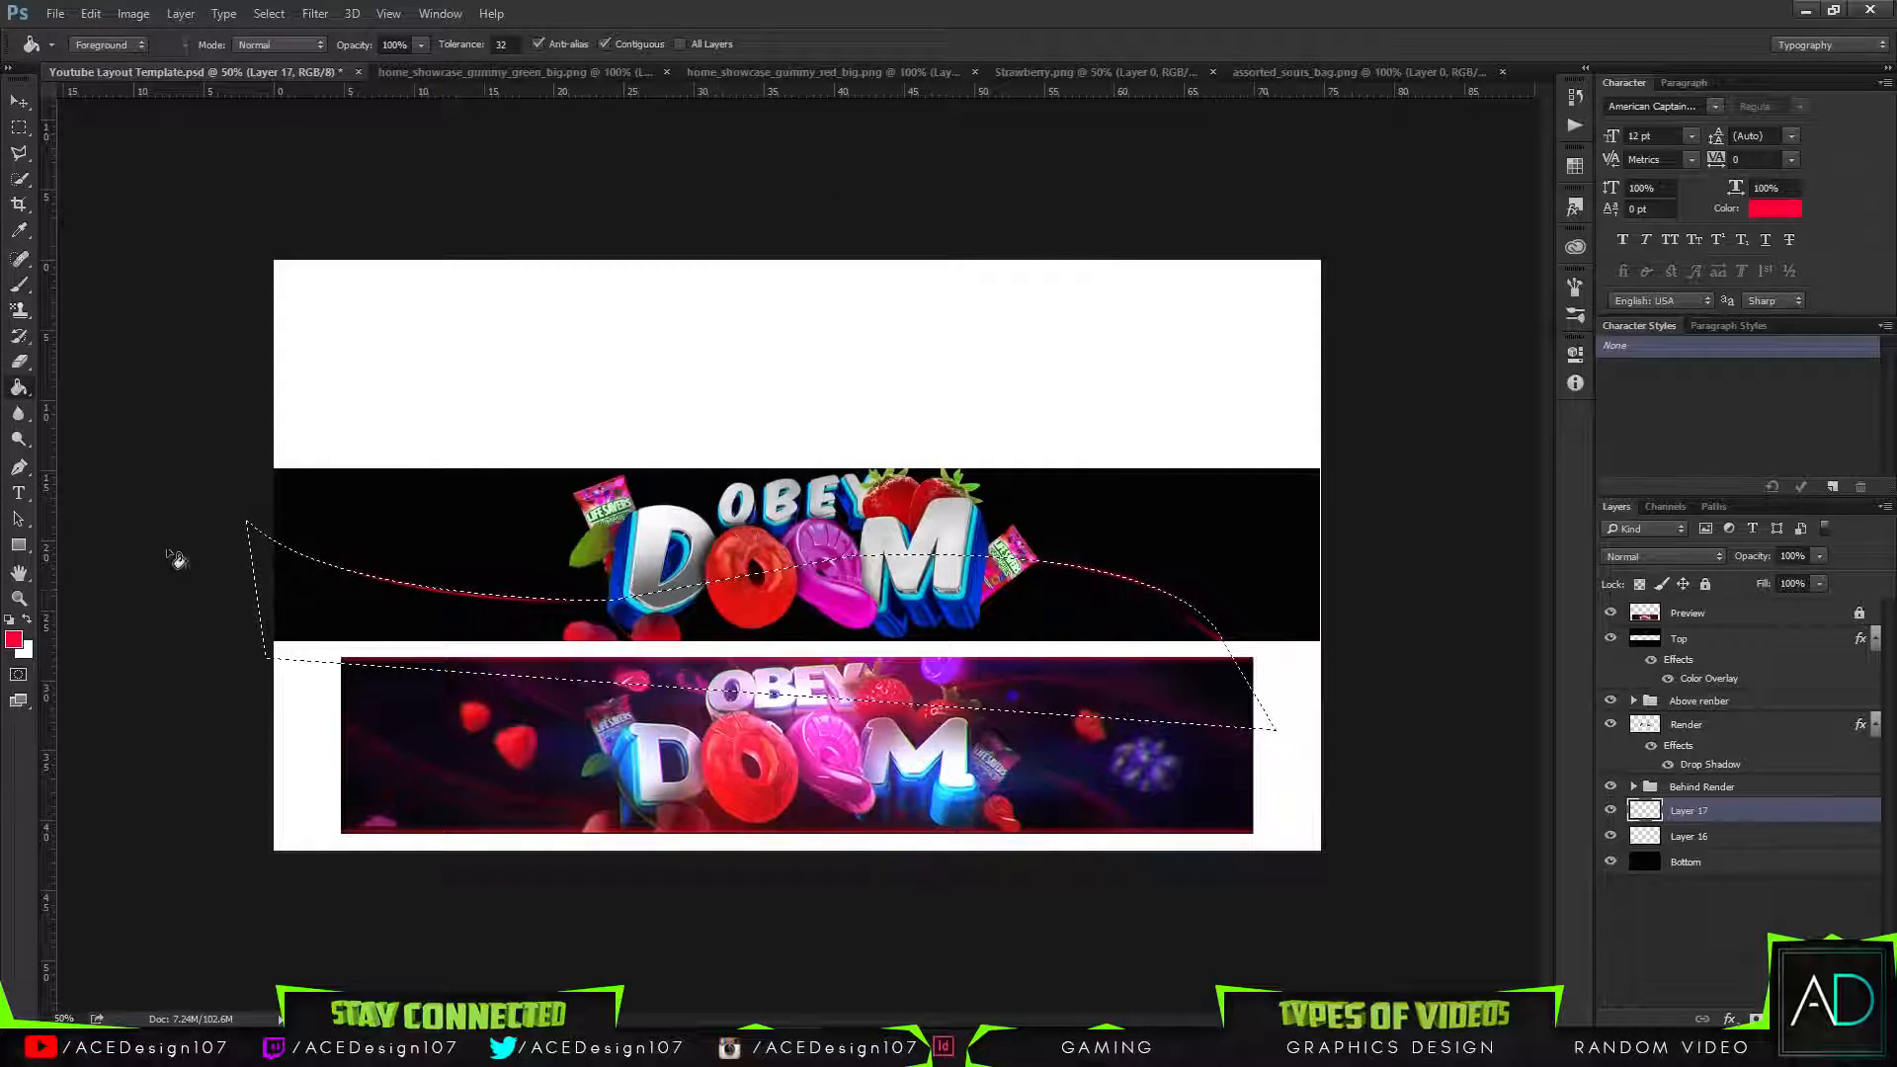
# Set the foreground colour to magenta #ff00d2.
pyautogui.click(13, 639)
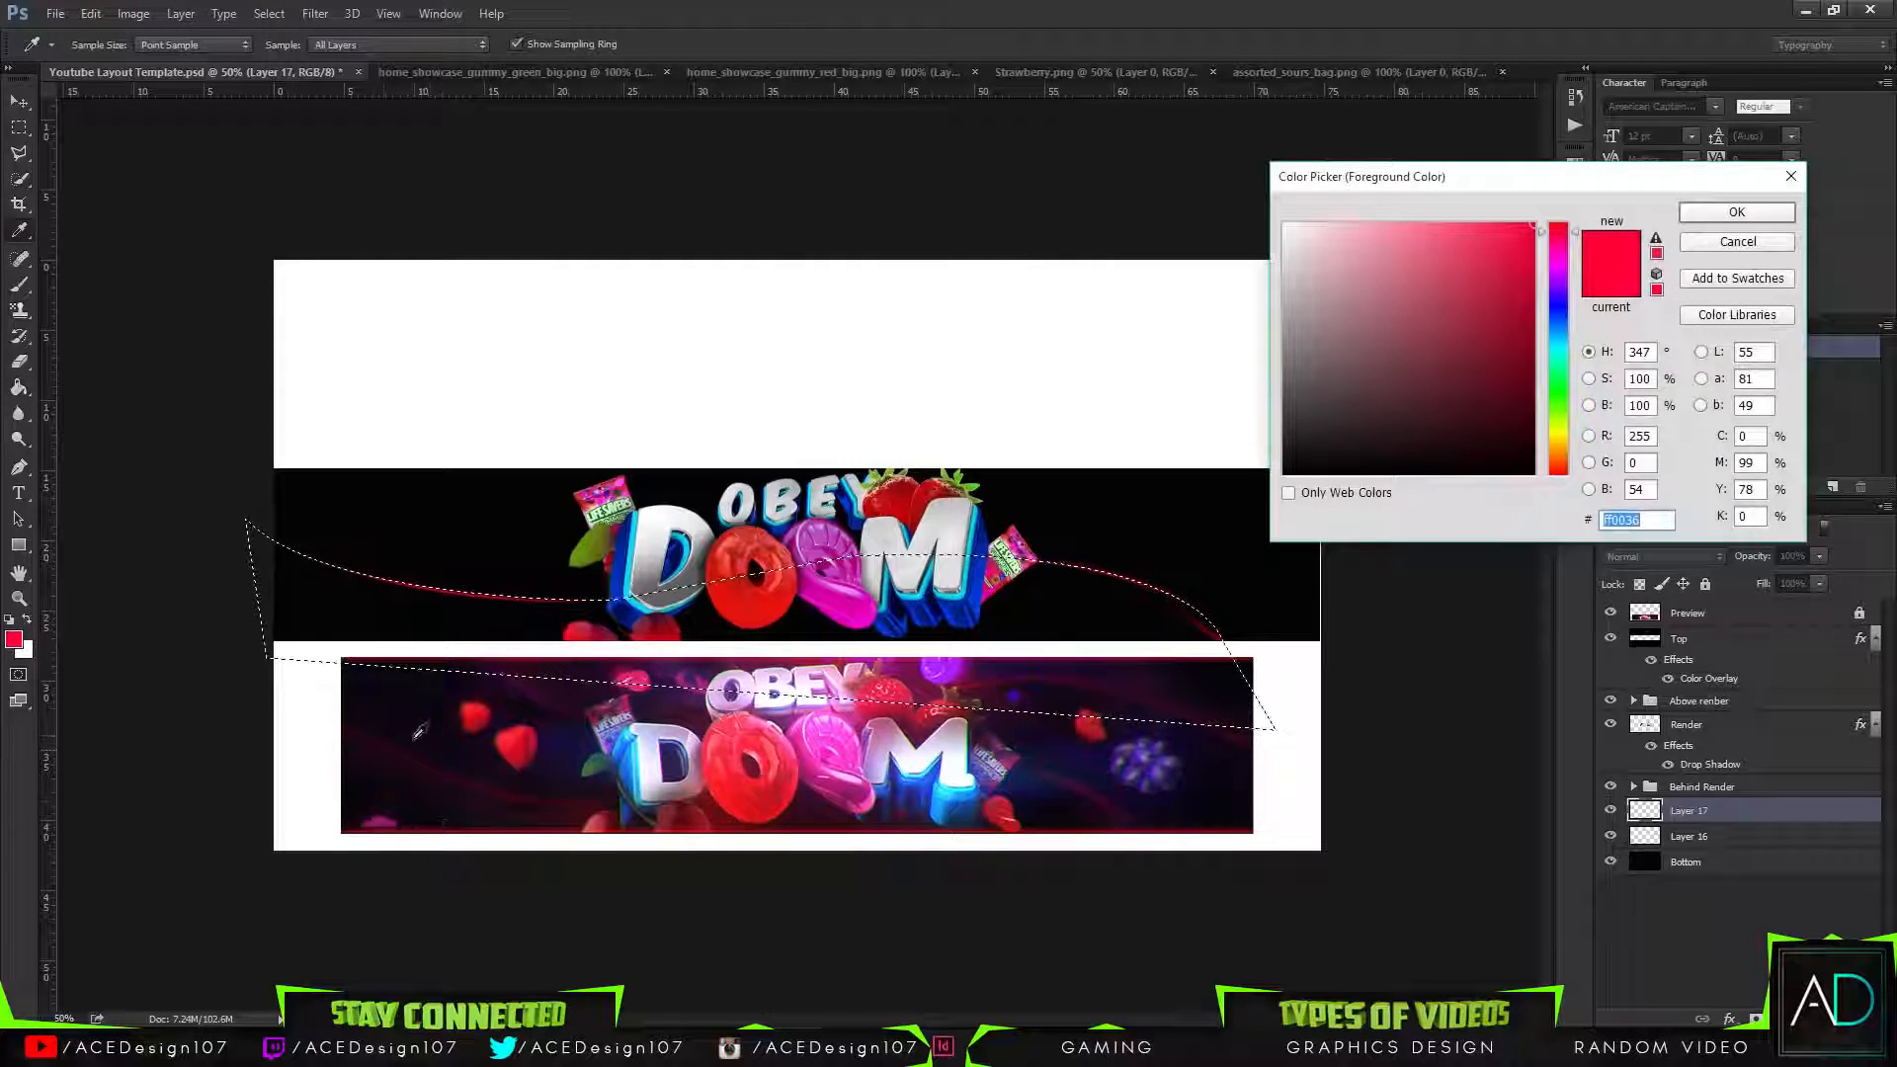
pyautogui.click(1558, 258)
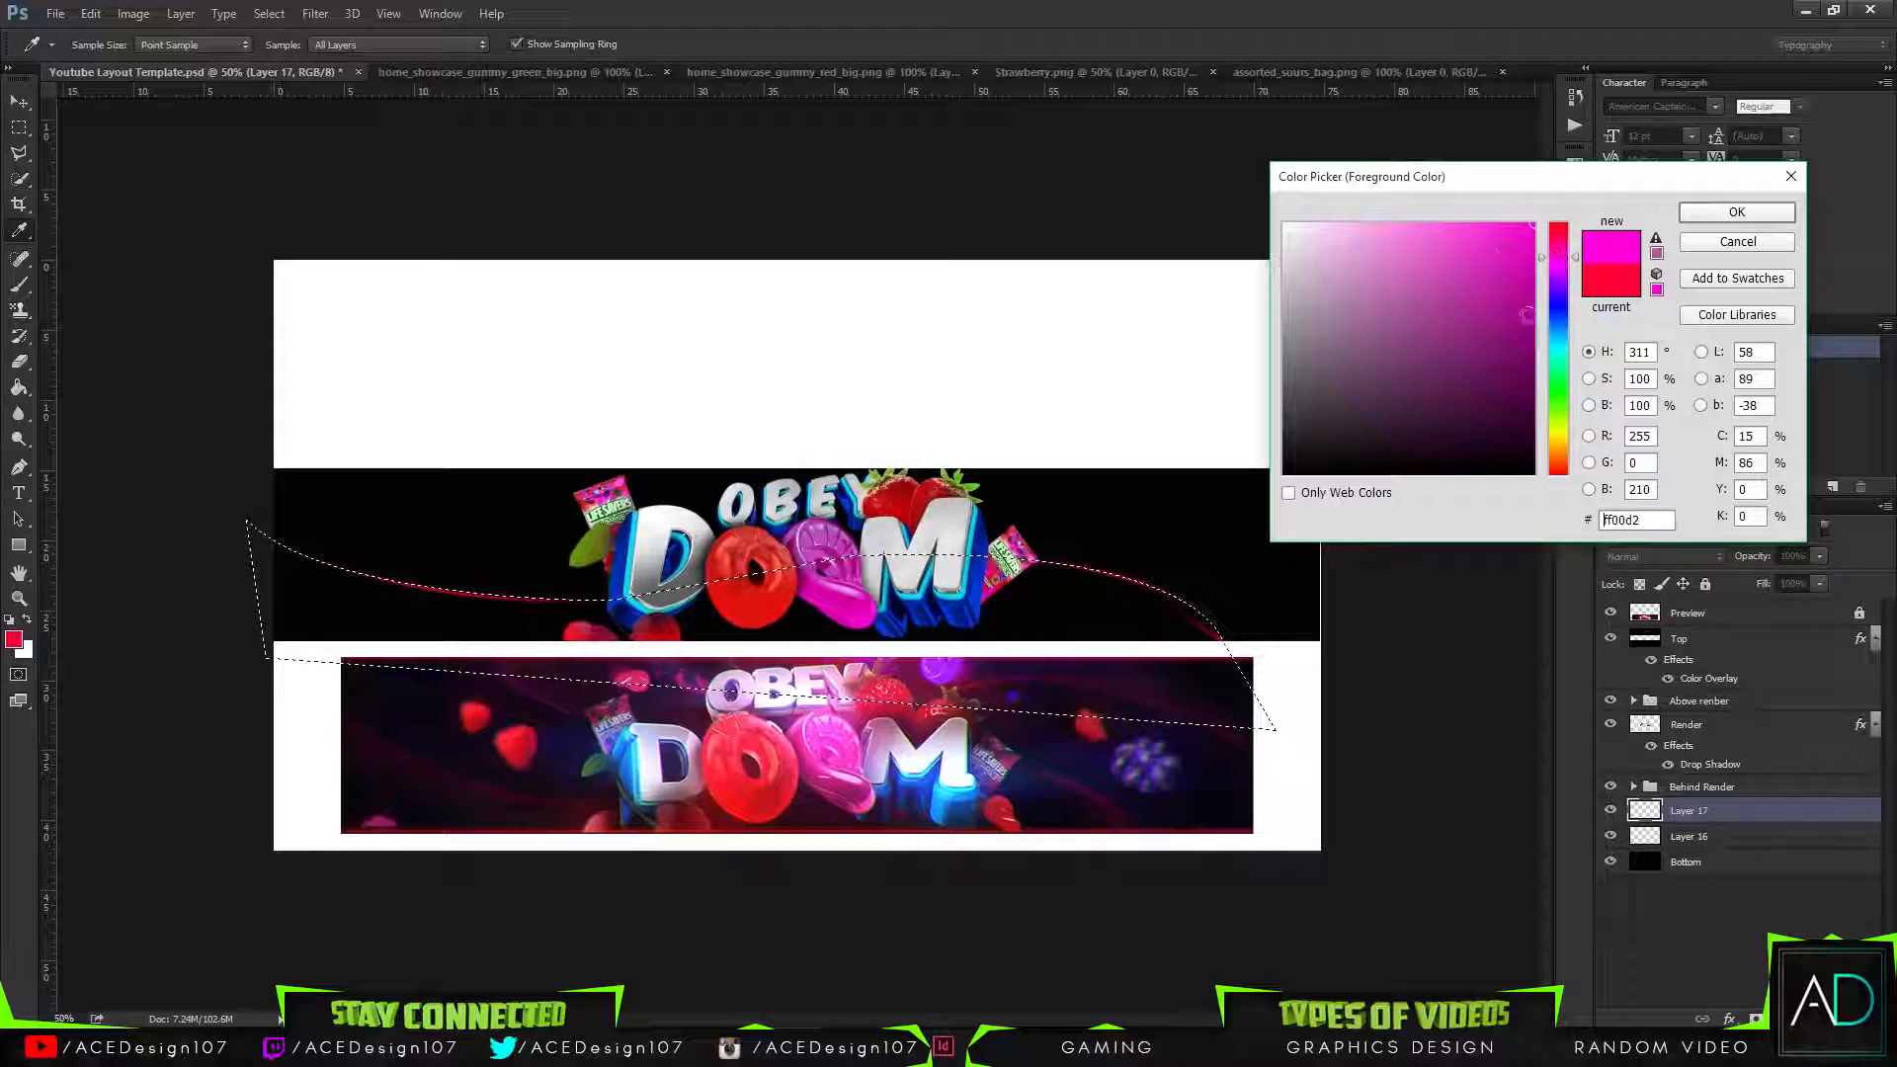
pyautogui.click(1731, 215)
pyautogui.press('f')
pyautogui.press('f')
pyautogui.press('f')
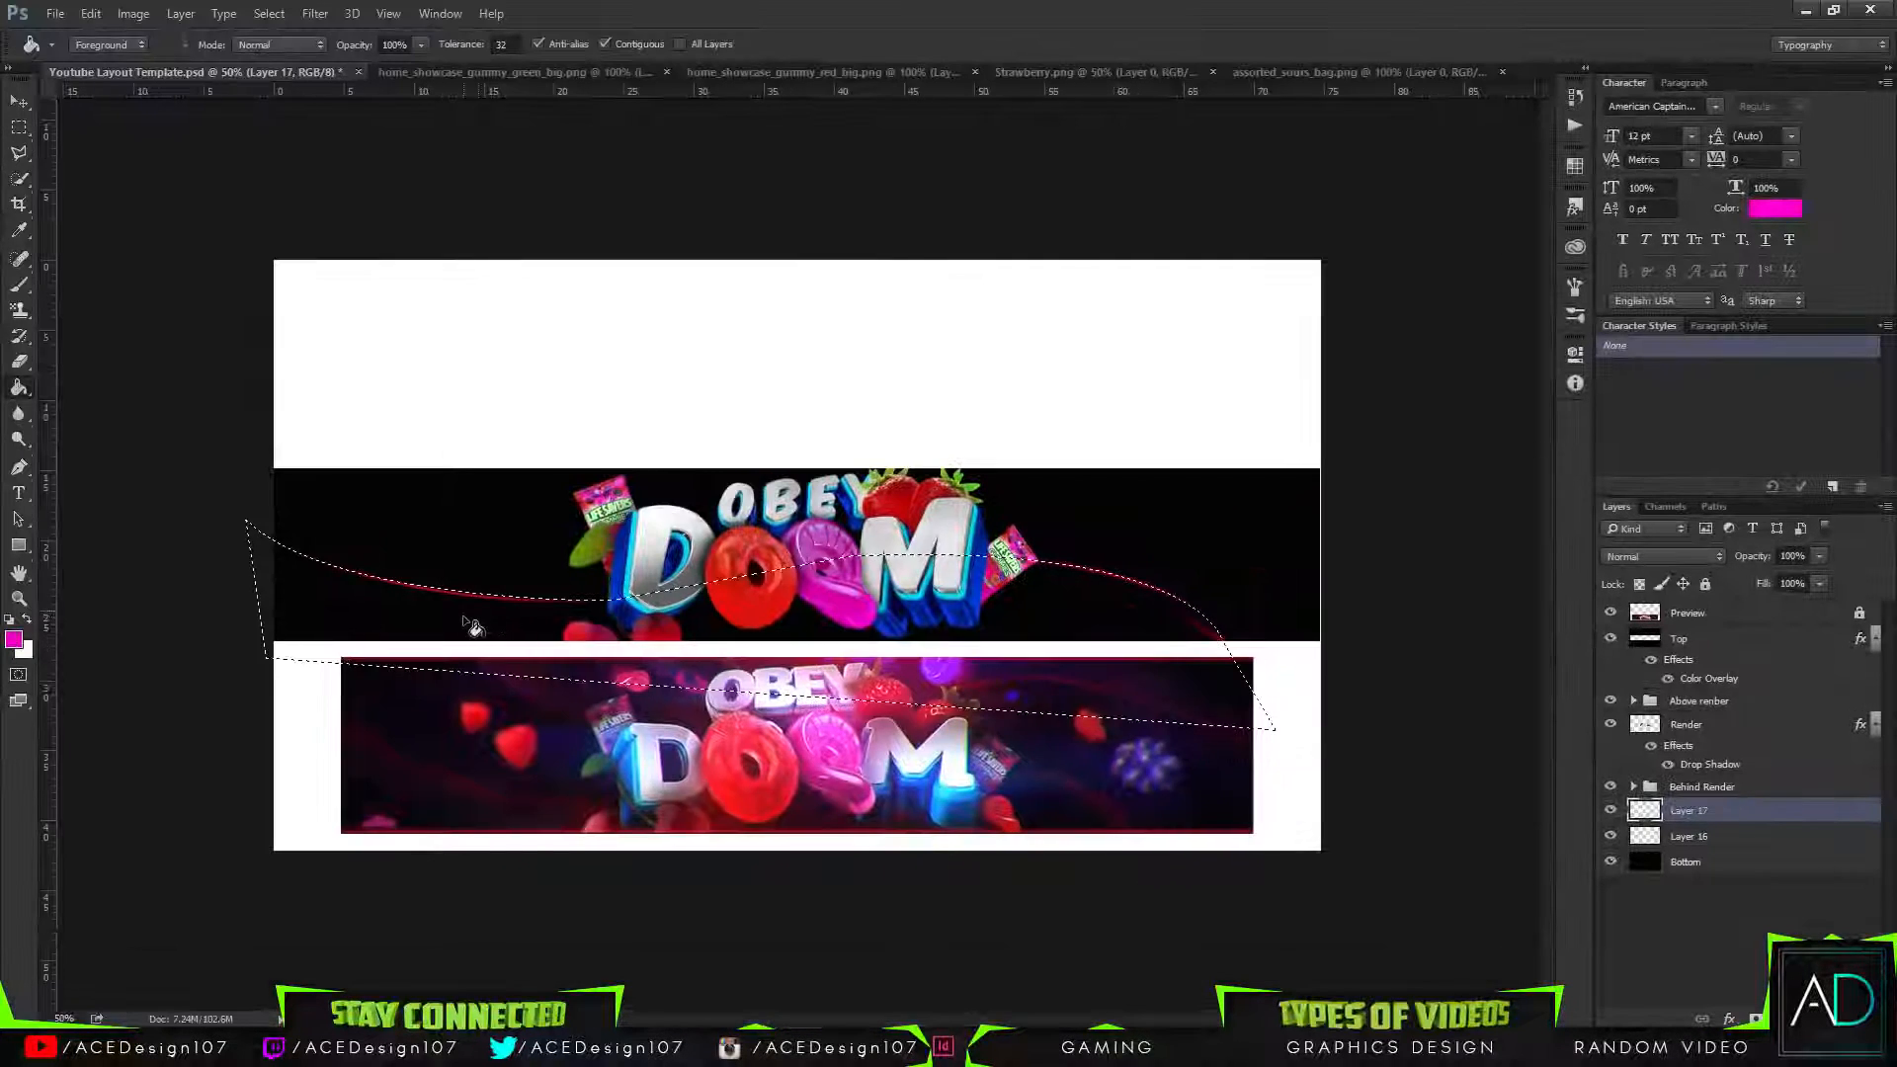
# Try filling the curved selection on Layer 17 with solid magenta, deselect it and adjust the layer's opacity.
pyautogui.click(472, 627)
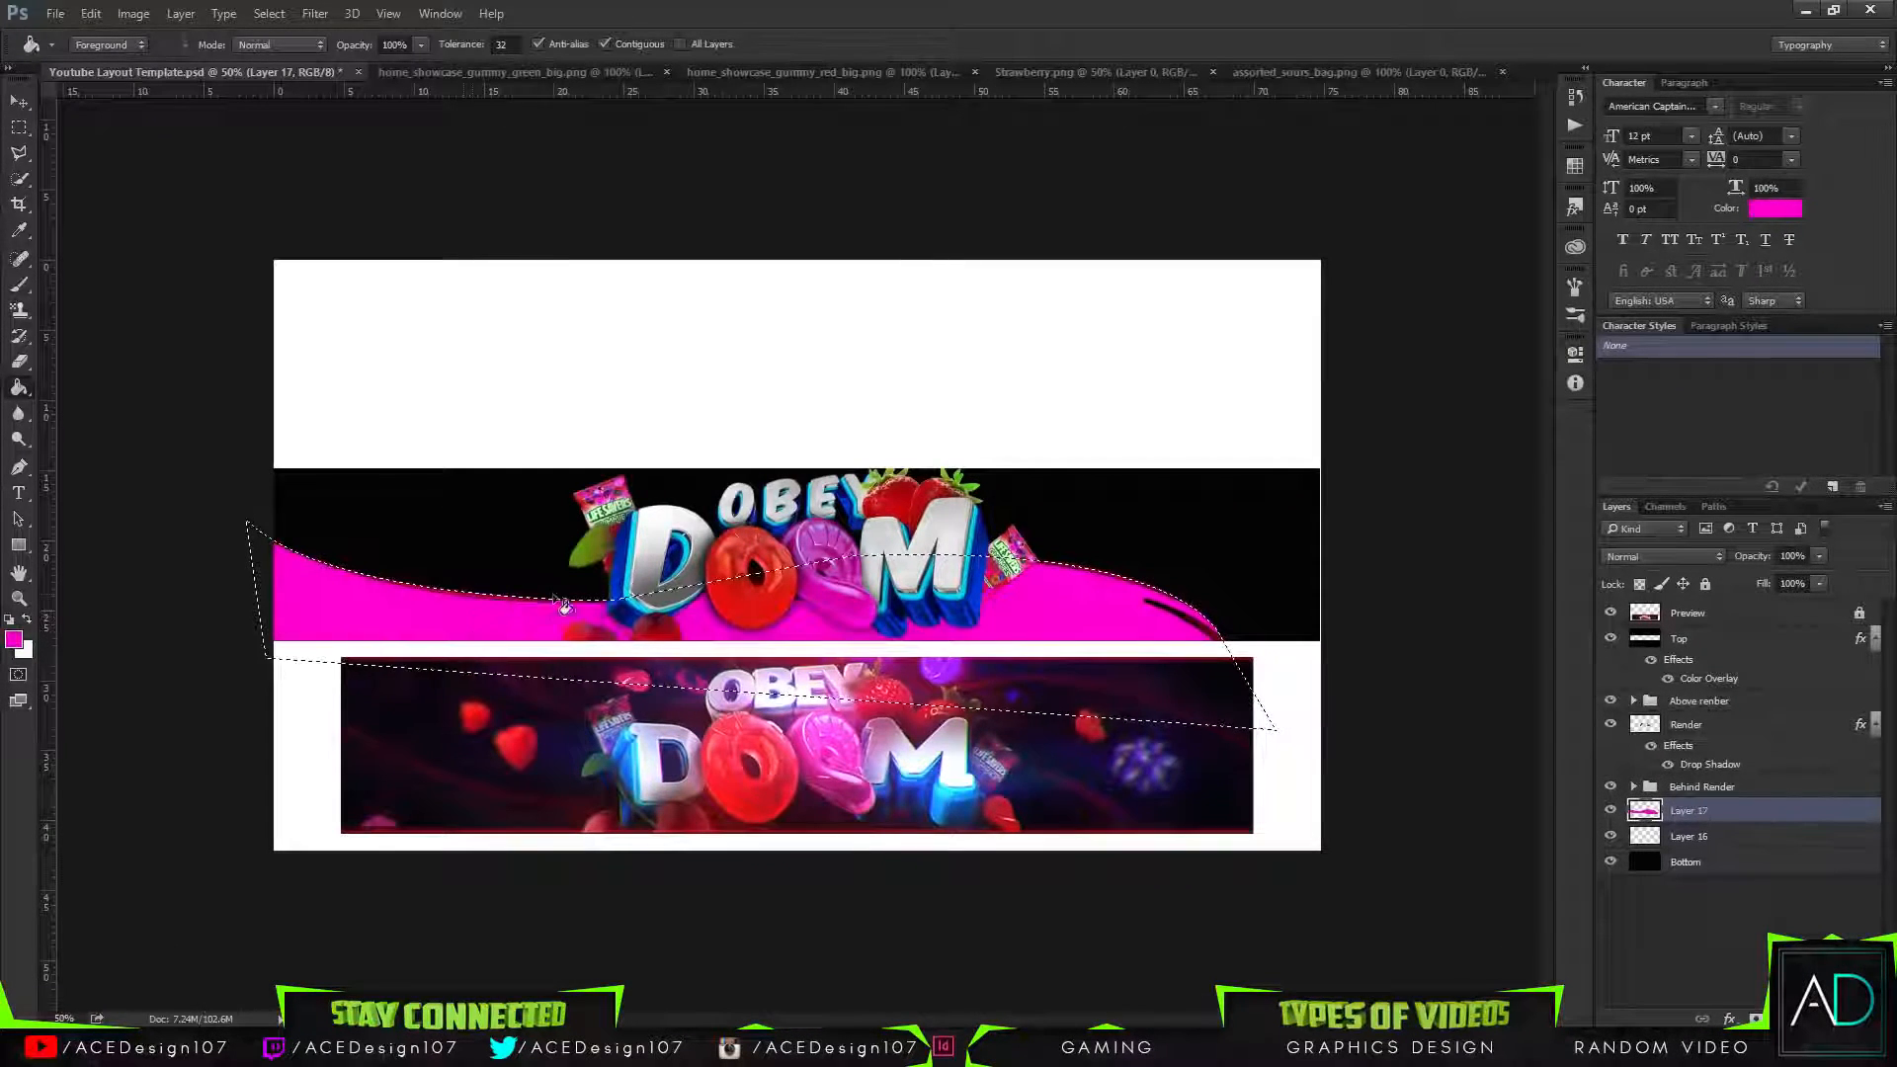
pyautogui.hotkey('ctrl', 'd')
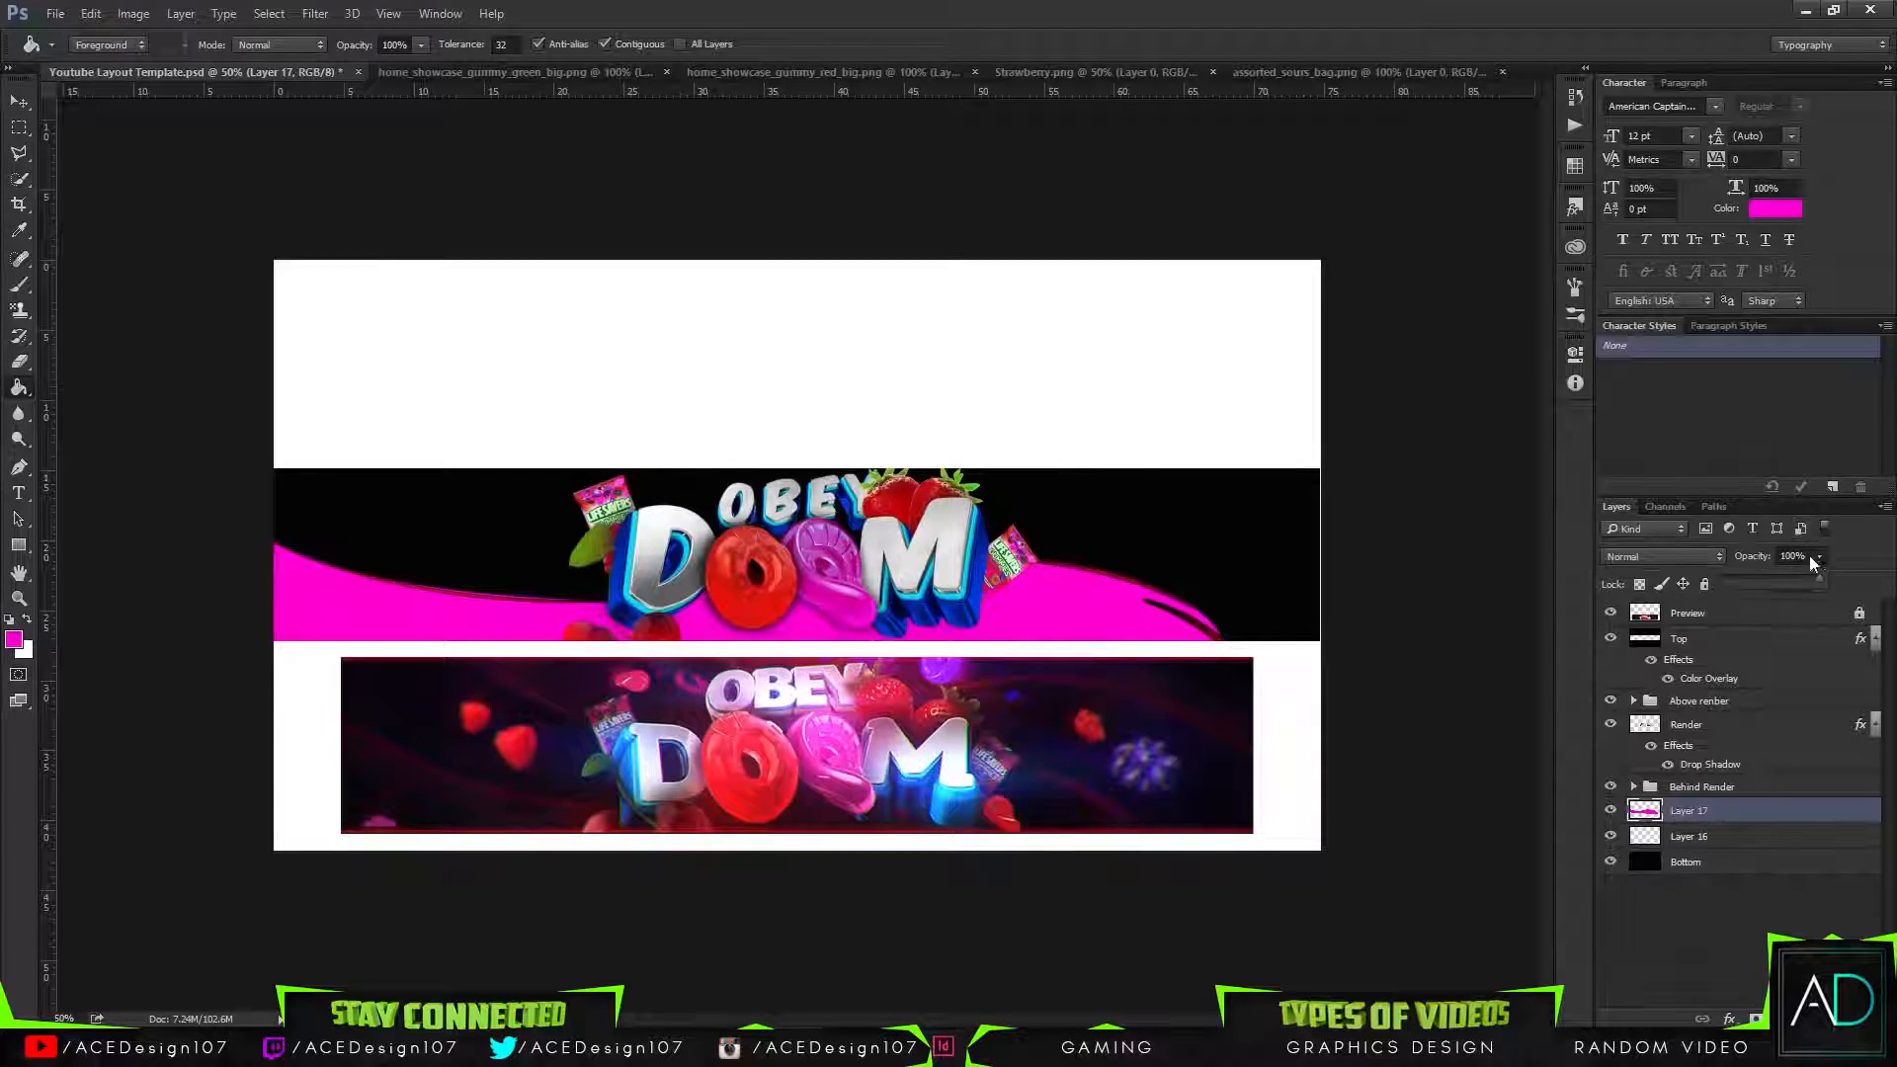
pyautogui.moveTo(1753, 579)
pyautogui.mouseDown()
pyautogui.moveTo(1715, 581)
pyautogui.moveTo(1736, 577)
pyautogui.mouseUp()
pyautogui.click(1714, 812)
# Undo the magenta fill on Layer 17 and restore the curved selection.
pyautogui.hotkey('ctrl', 'alt', 'z')
pyautogui.hotkey('ctrl', 'alt', 'z')
pyautogui.hotkey('ctrl', 'alt', 'z')
pyautogui.hotkey('ctrl', 'alt', 'z')
pyautogui.hotkey('ctrl', 'alt', 'z')
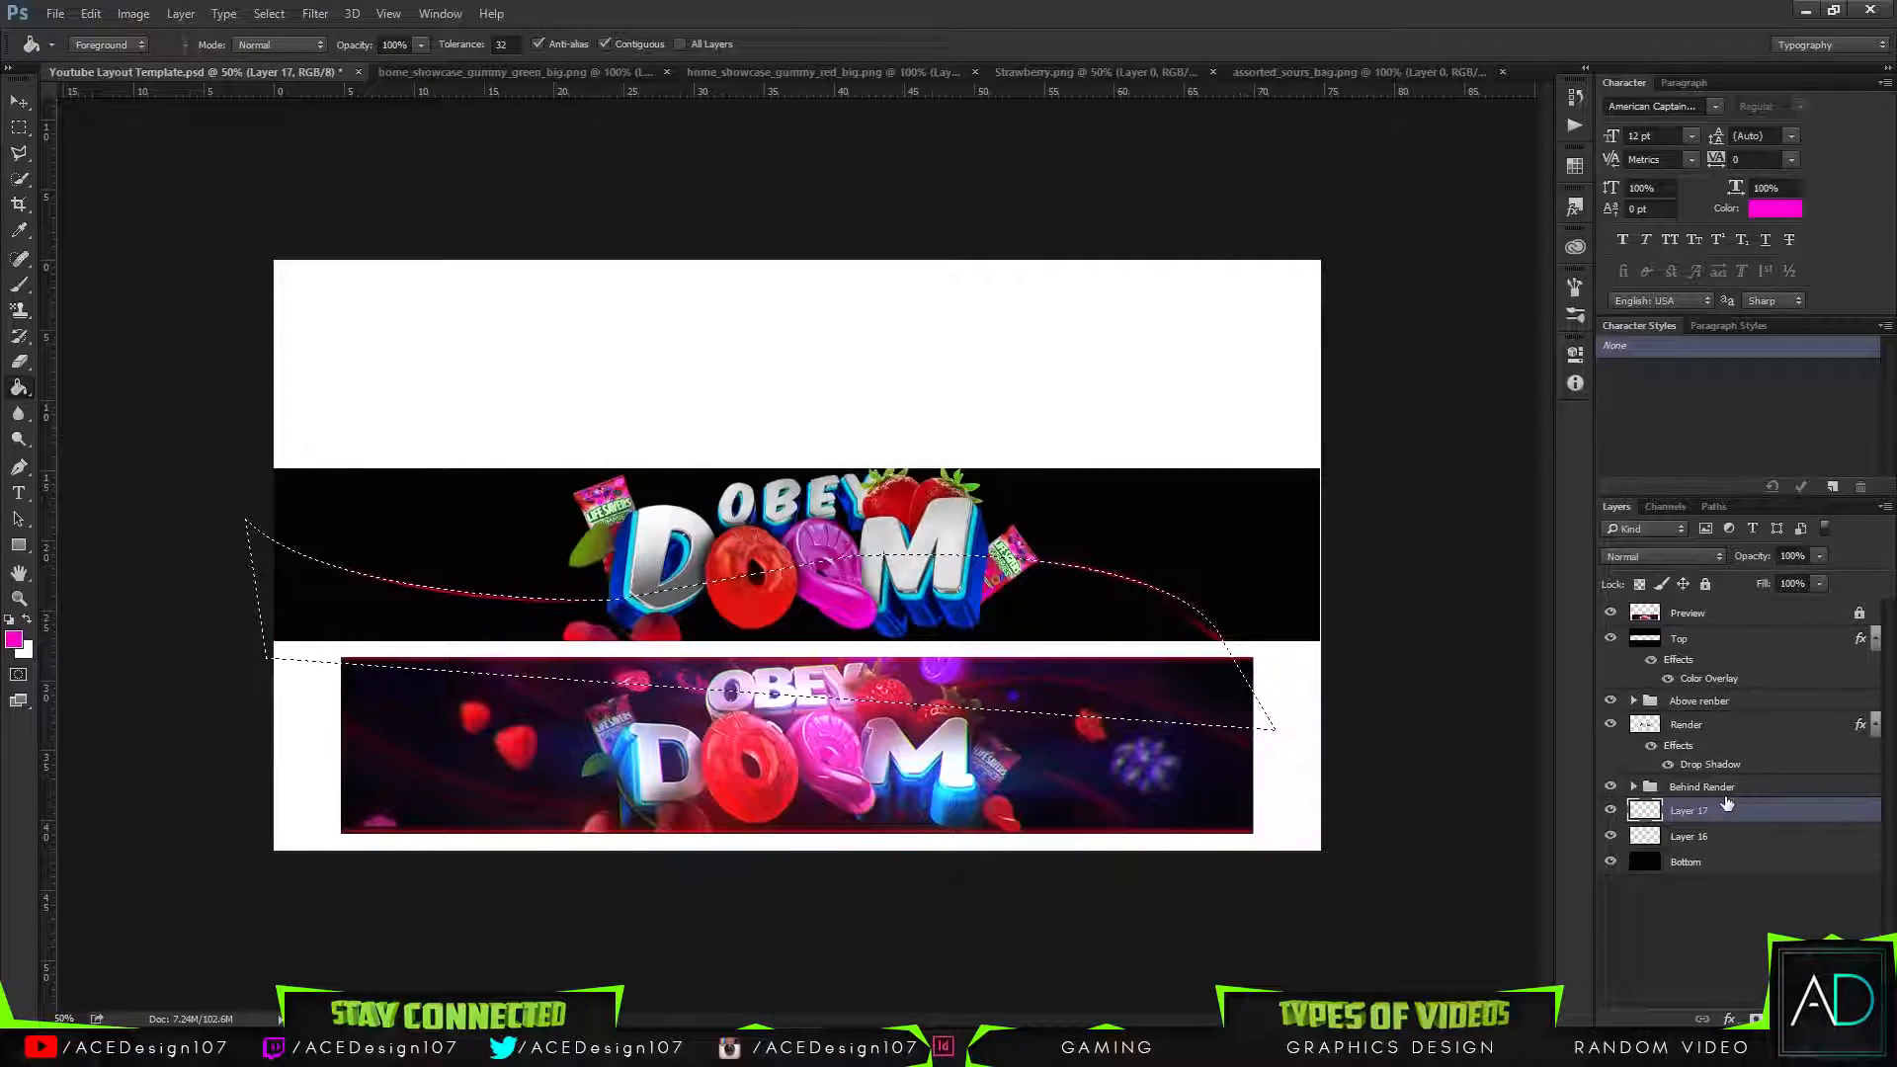
# Create a new Layer 18 and place it directly below Layer 17.
pyautogui.hotkey('ctrl', 'shift', 'n')
pyautogui.press('Return')
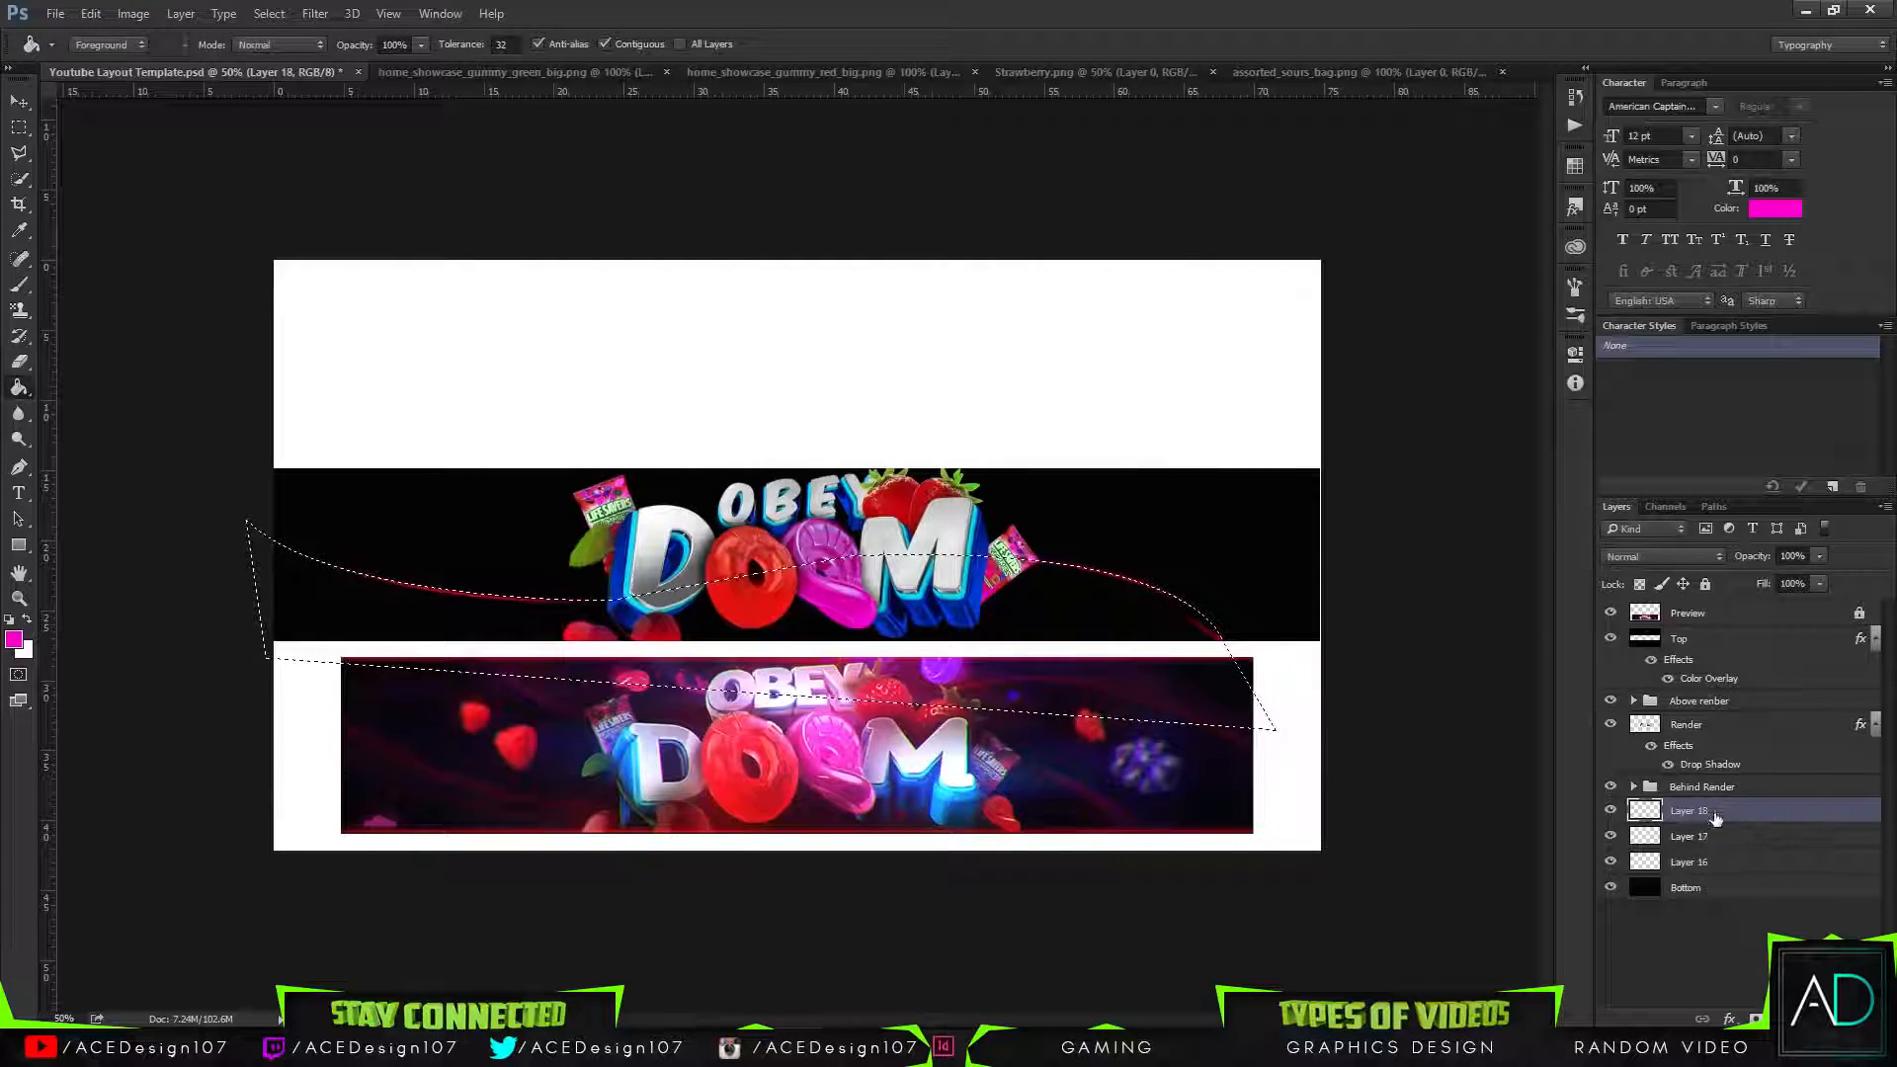
pyautogui.moveTo(1703, 839); pyautogui.dragTo(1703, 845)
# Activate the Gradient tool and change the starting colour stop of its colour-to-transparent gradient to #ff0060.
pyautogui.rightClick(18, 388)
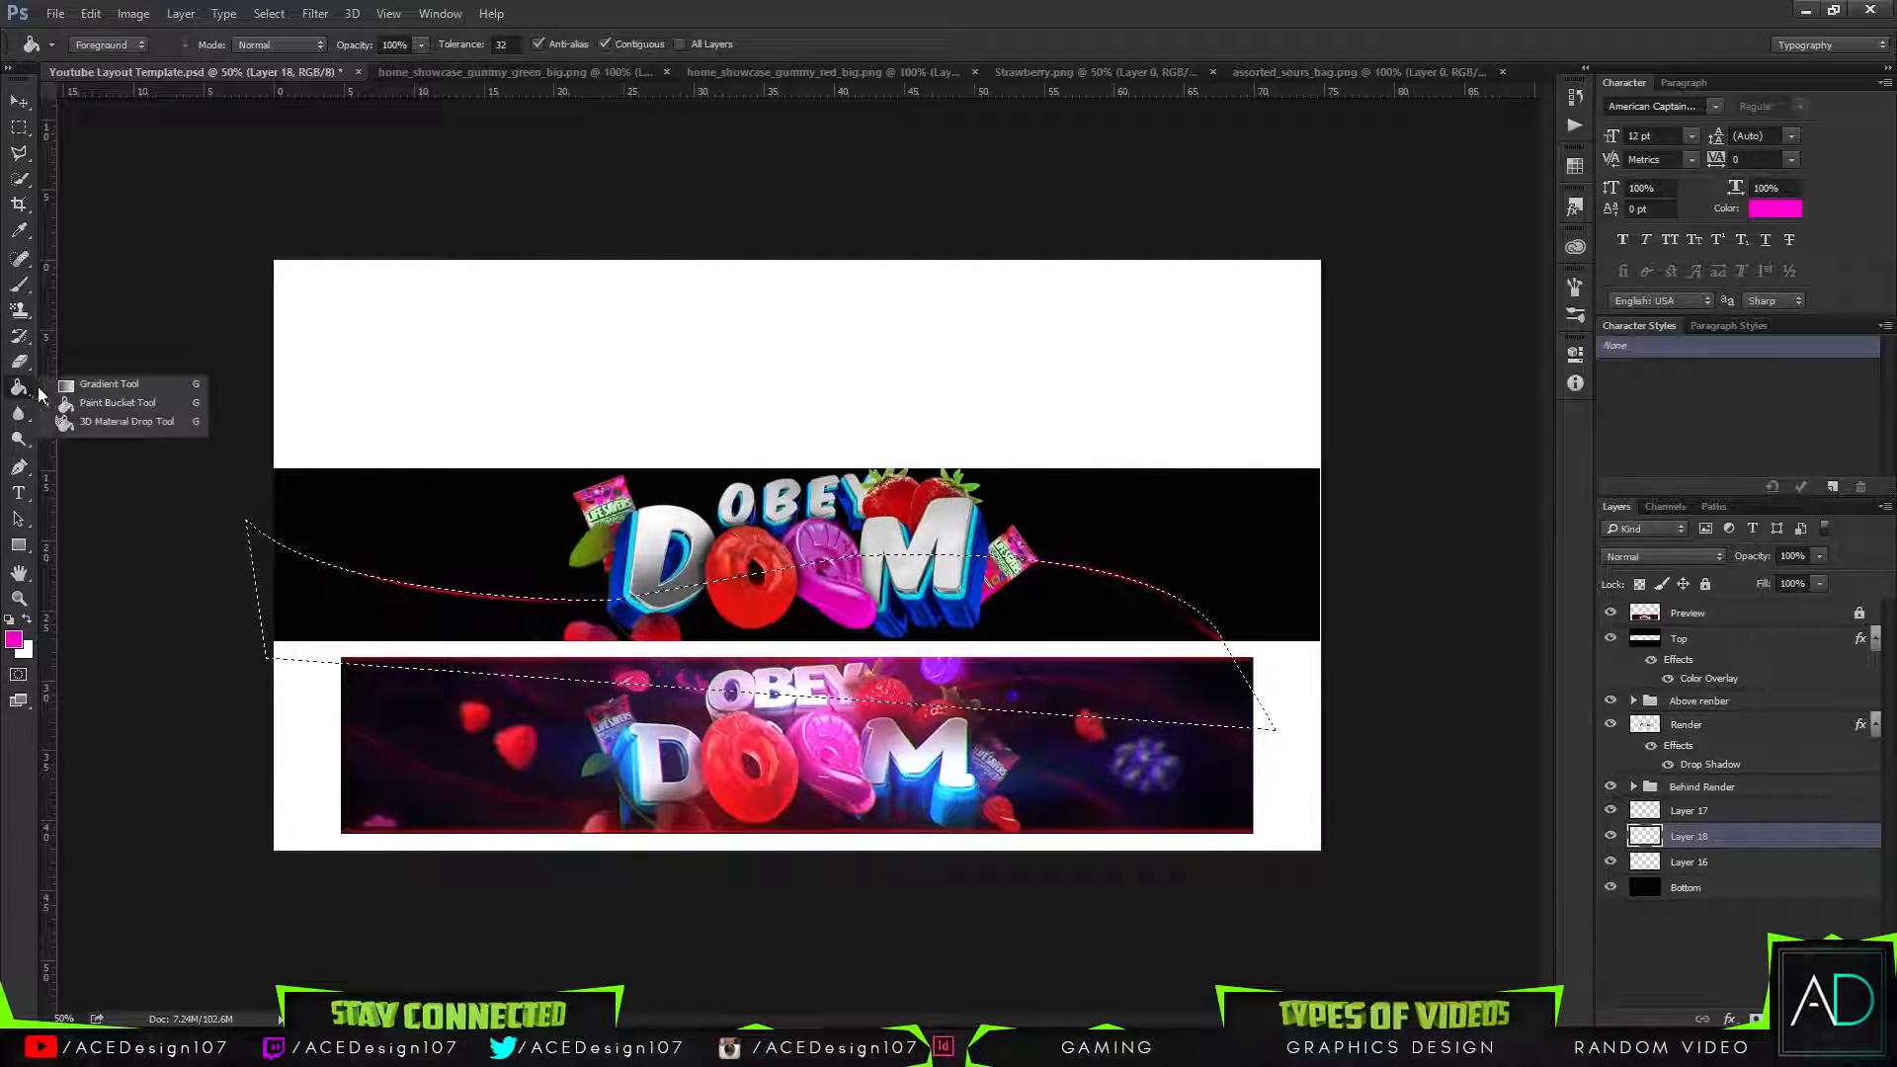
pyautogui.click(108, 384)
pyautogui.click(93, 47)
pyautogui.doubleClick(1059, 438)
pyautogui.moveTo(1566, 268); pyautogui.dragTo(1566, 247)
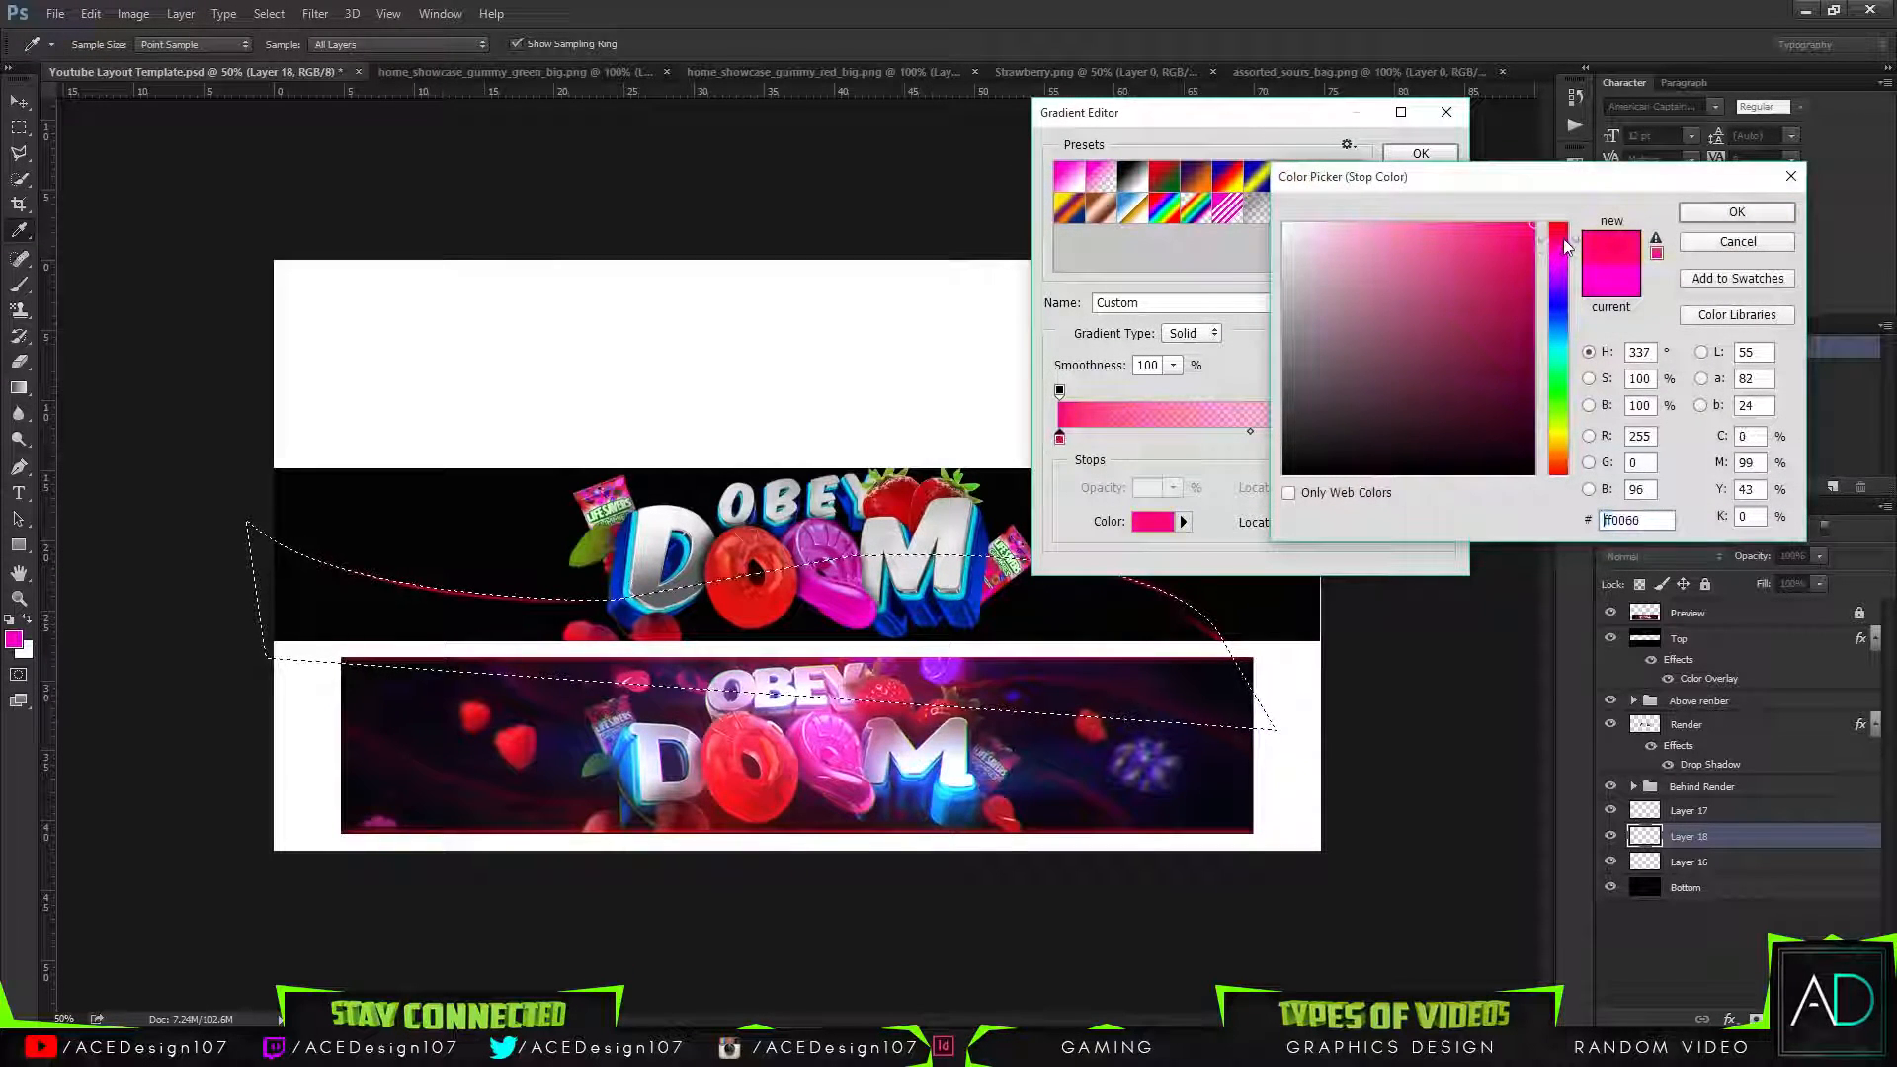
pyautogui.click(1736, 212)
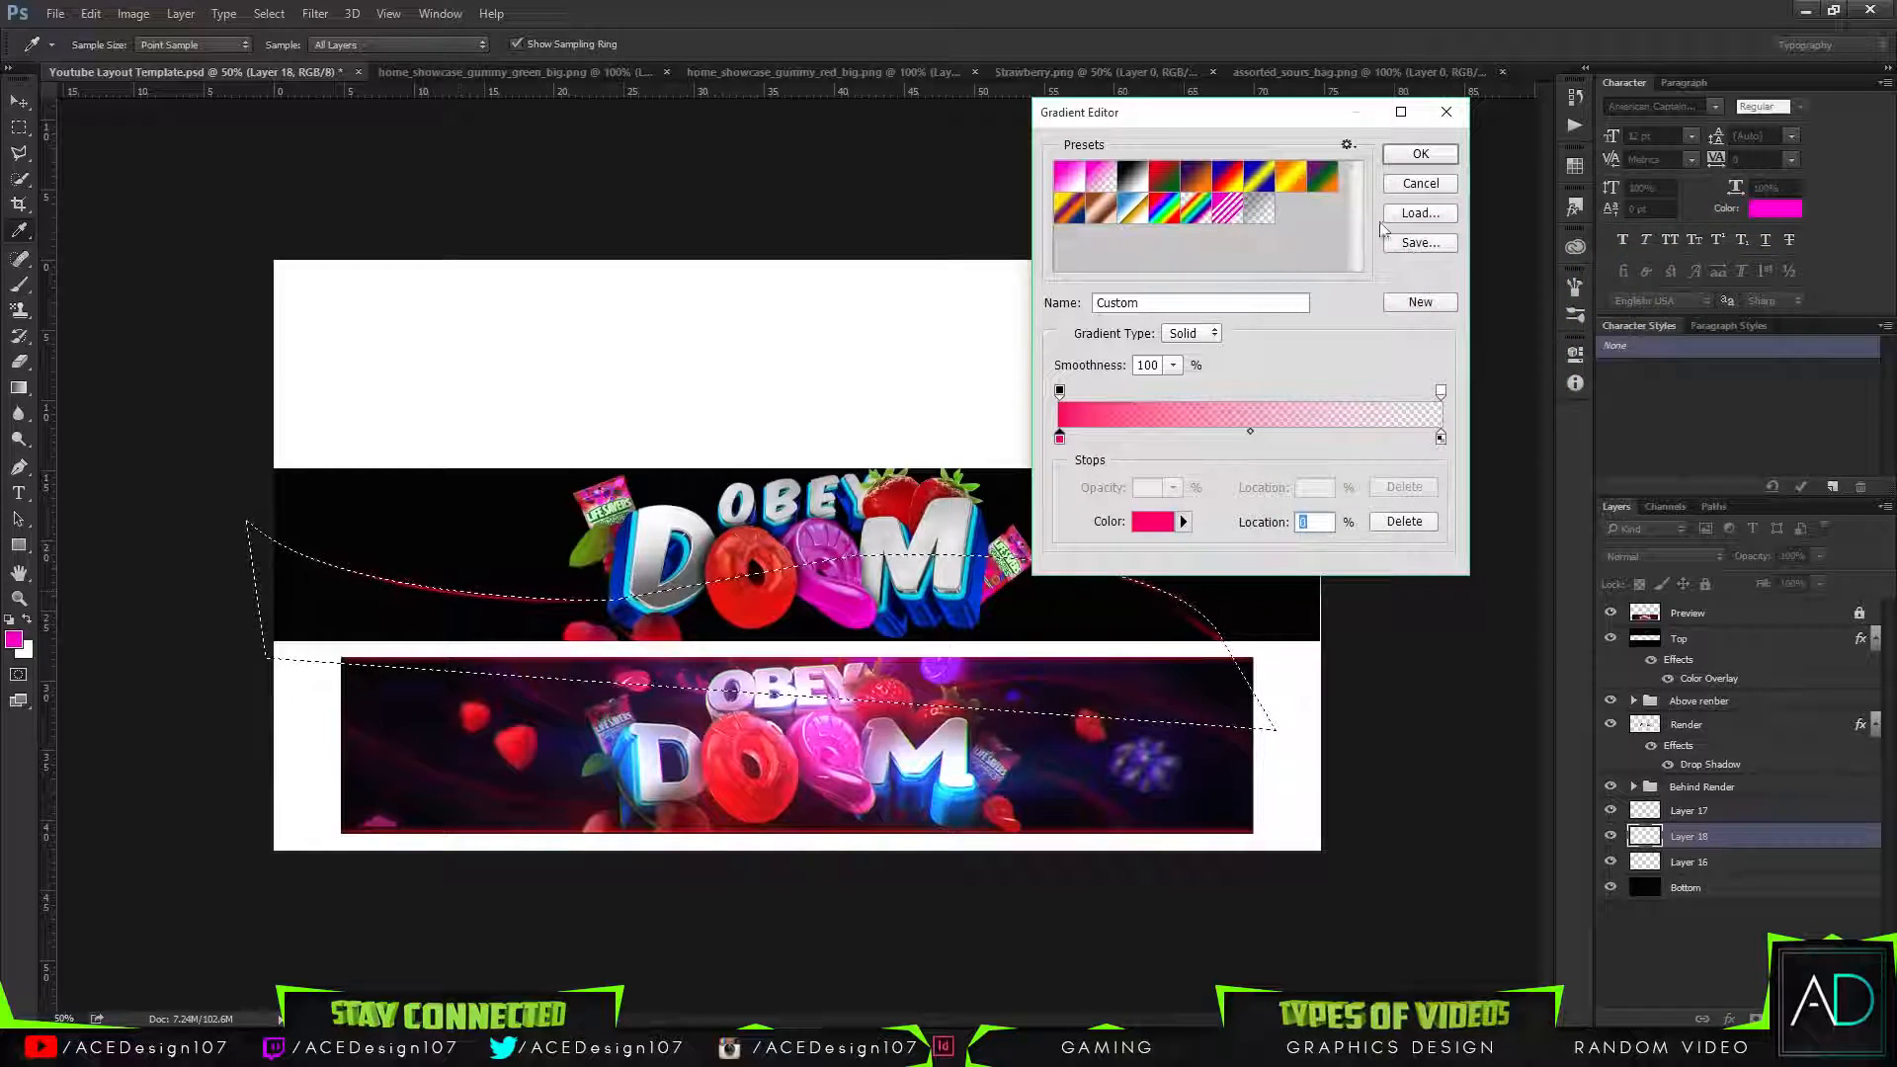
pyautogui.click(1420, 155)
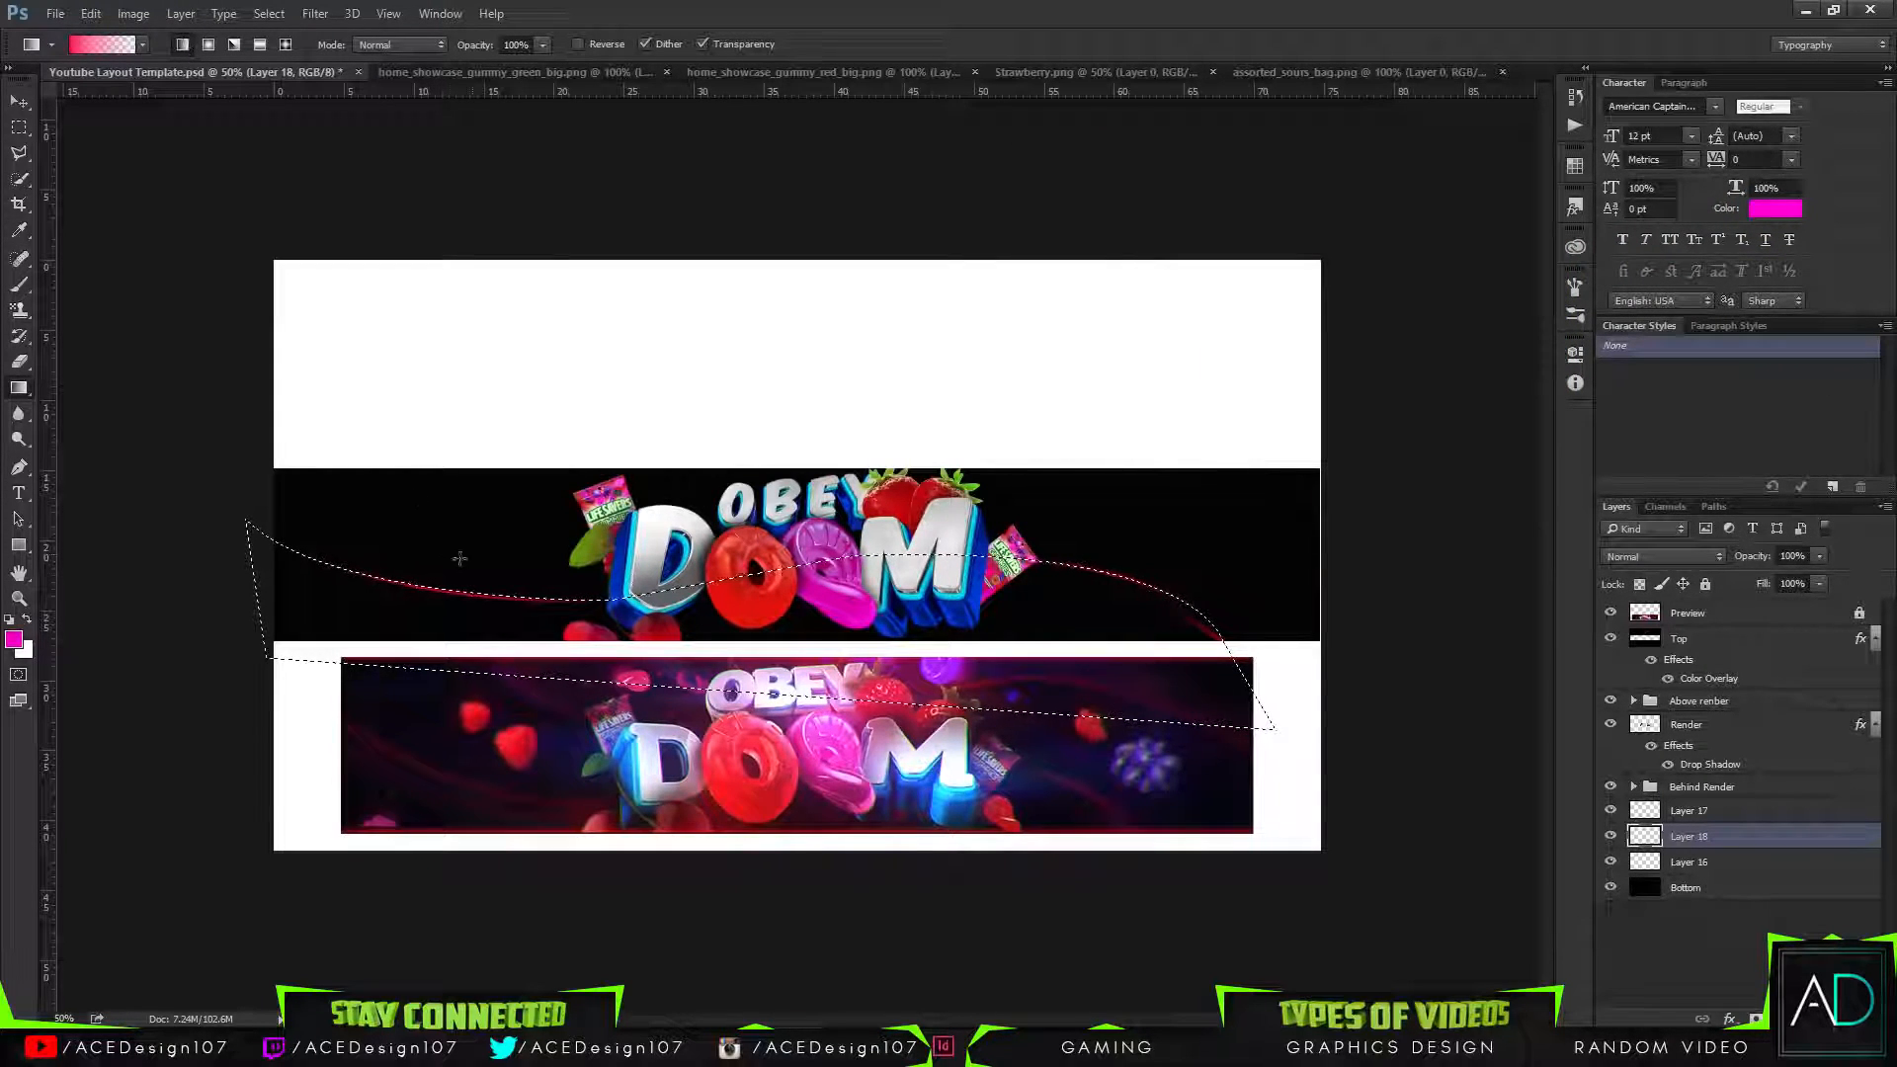
# Fill the curved selection on Layer 18 with a faint downward gradient starting well above the black banner strip, redoing it as needed, and deselect.
pyautogui.moveTo(506, 786); pyautogui.dragTo(506, 786)
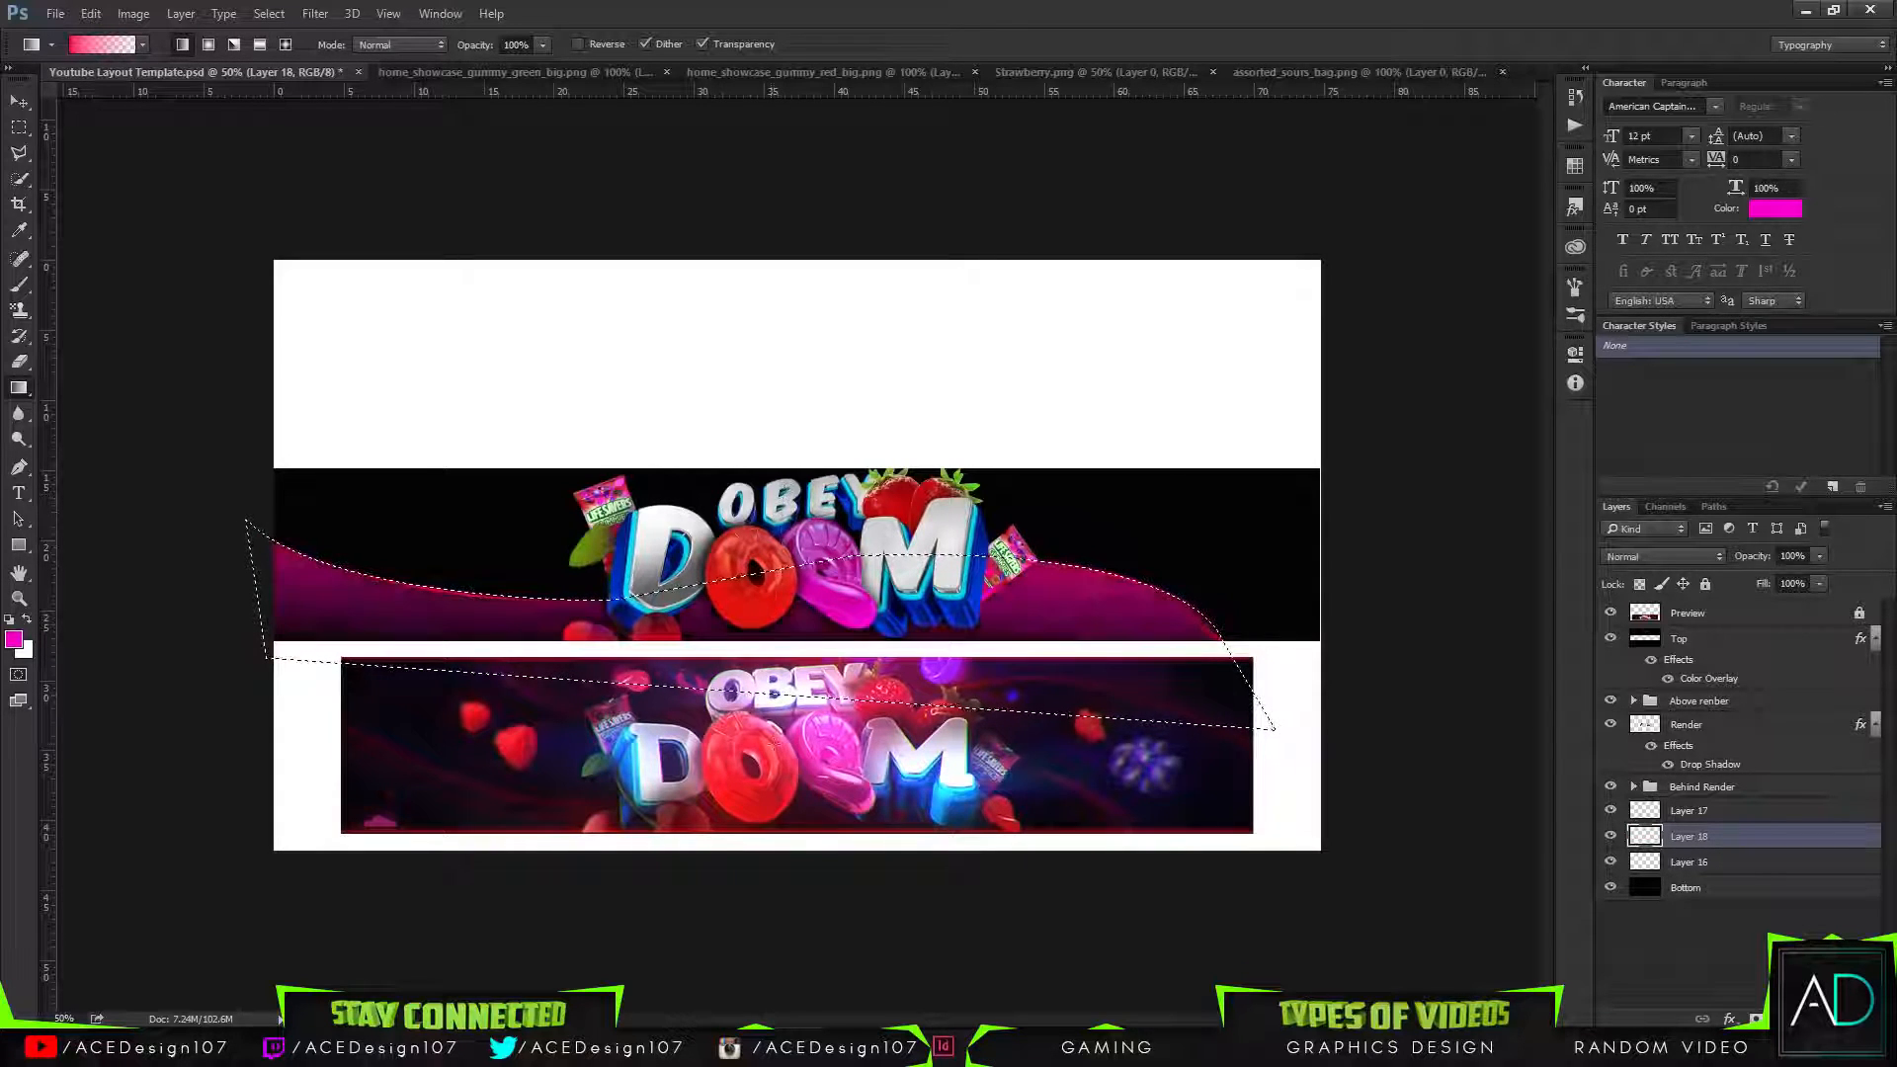
pyautogui.moveTo(754, 469); pyautogui.dragTo(737, 658)
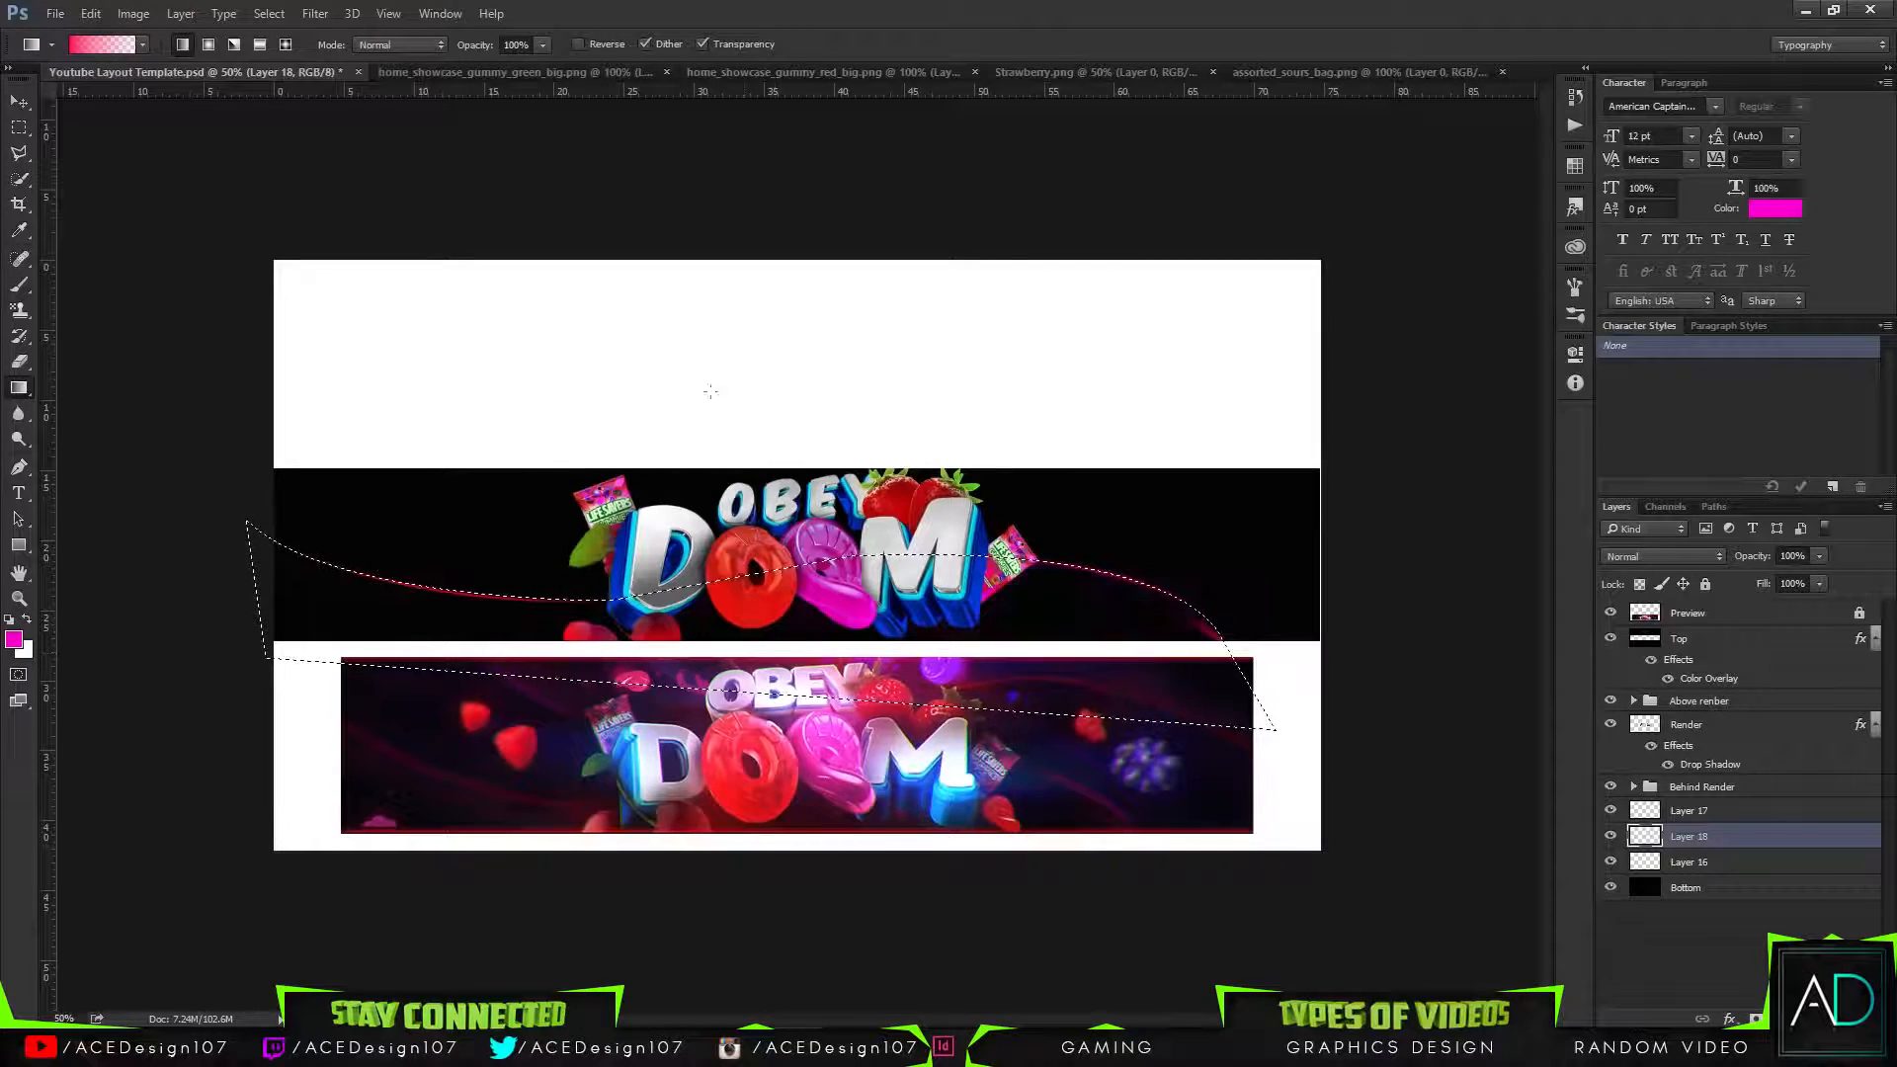
pyautogui.moveTo(824, 468); pyautogui.dragTo(824, 362)
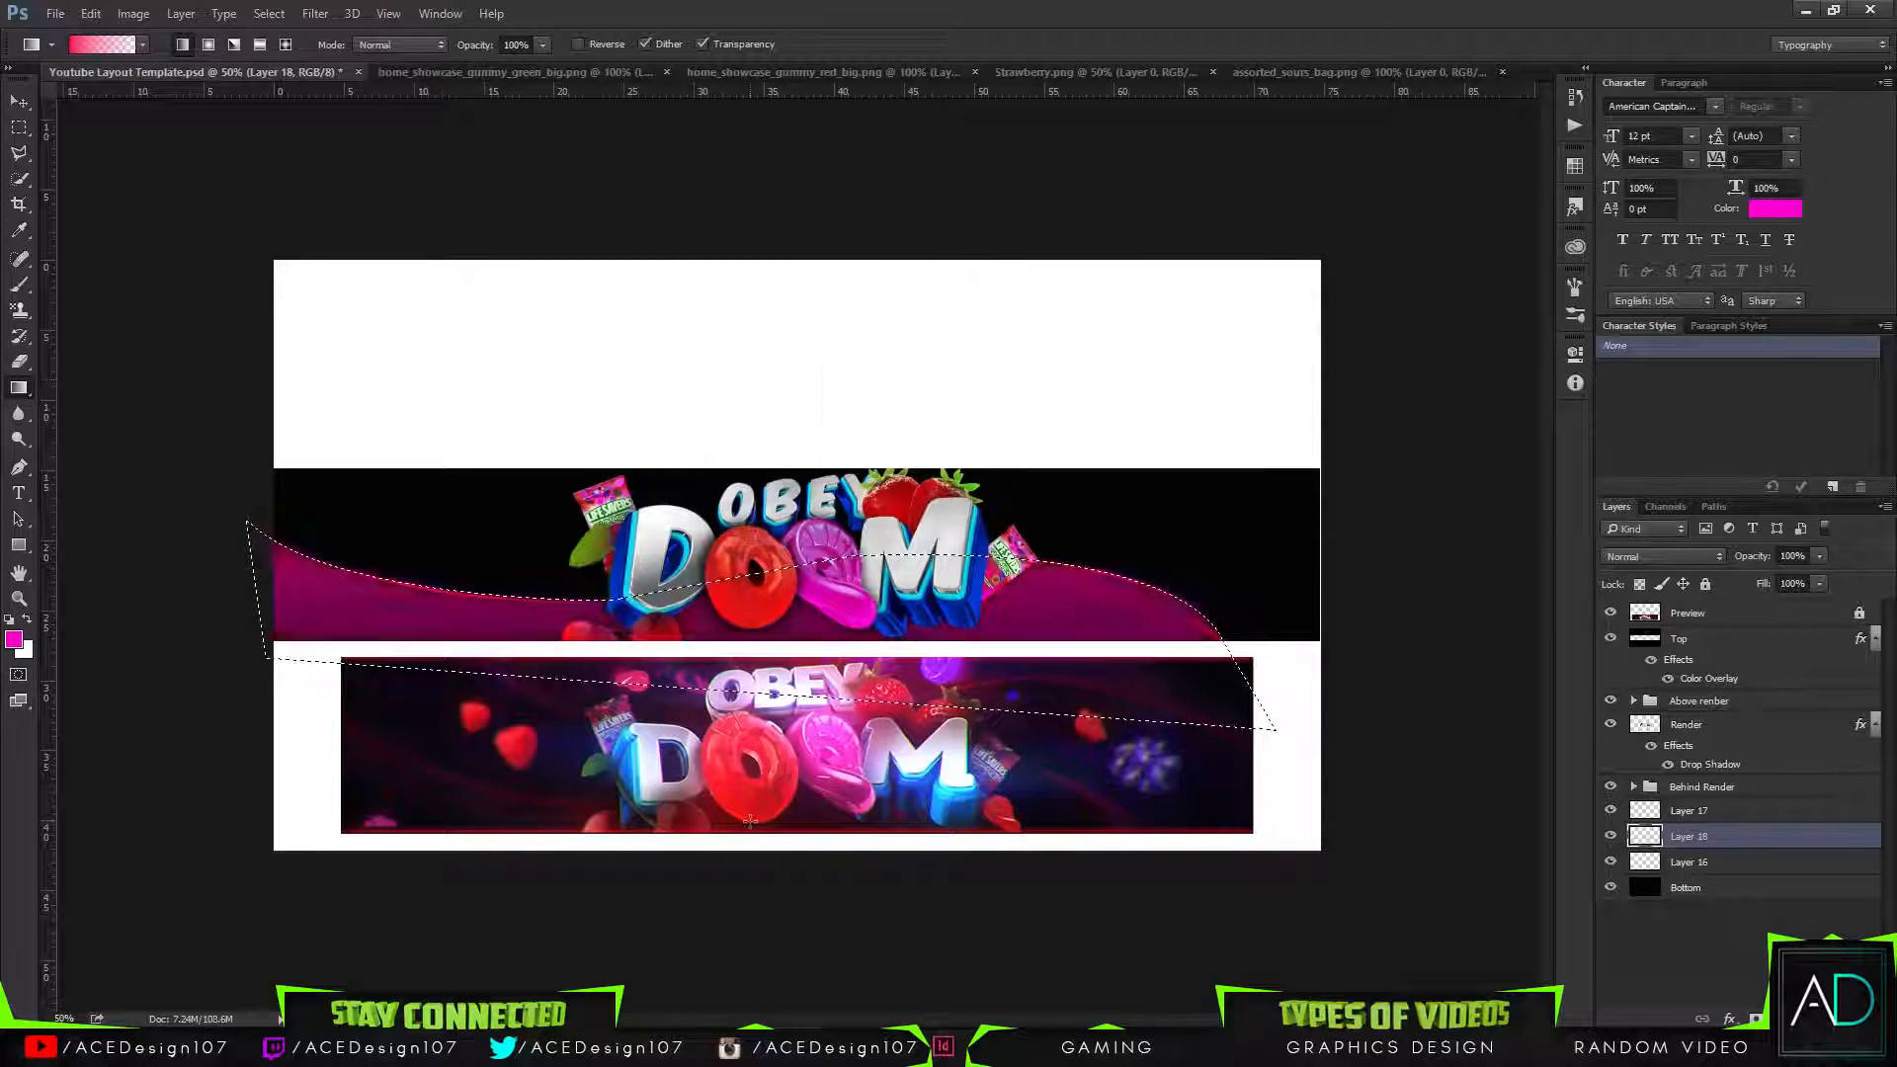
pyautogui.moveTo(732, 271); pyautogui.dragTo(733, 474)
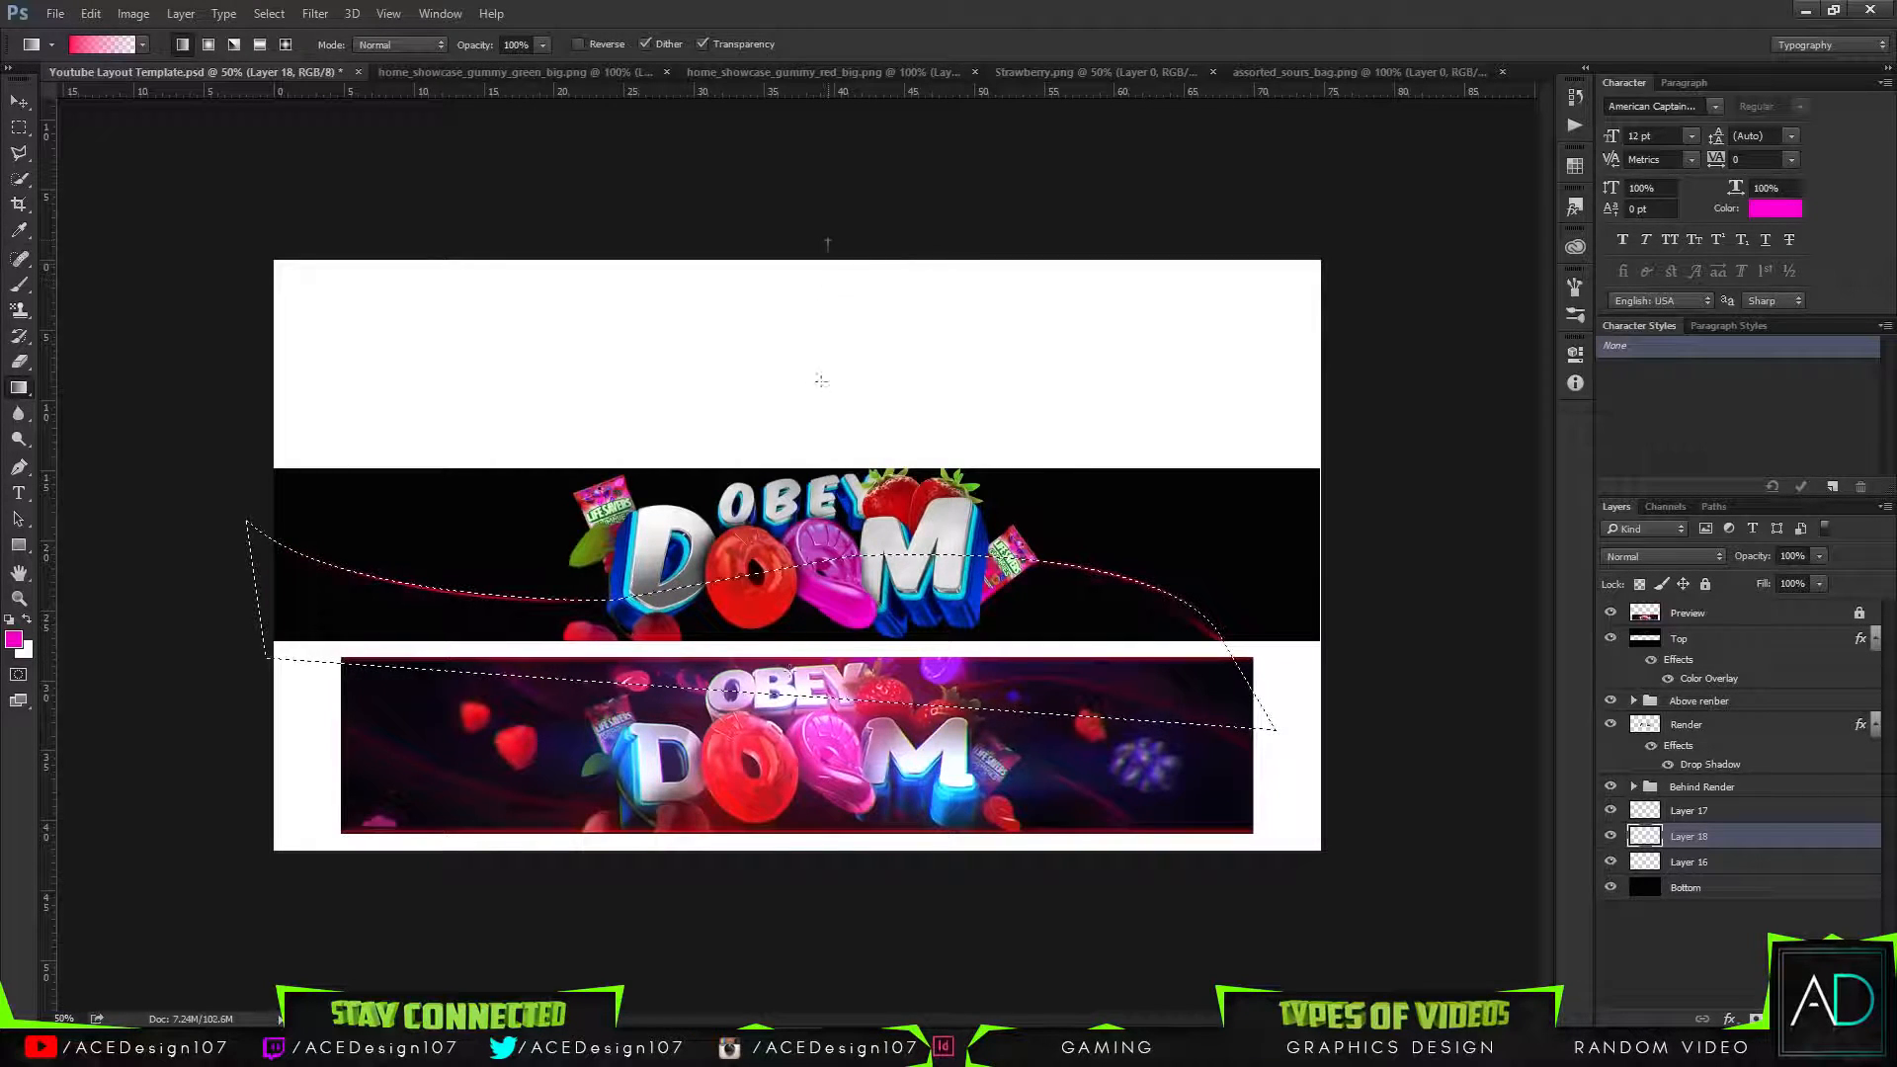
pyautogui.moveTo(828, 276); pyautogui.dragTo(828, 474)
pyautogui.moveTo(778, 290); pyautogui.dragTo(750, 635)
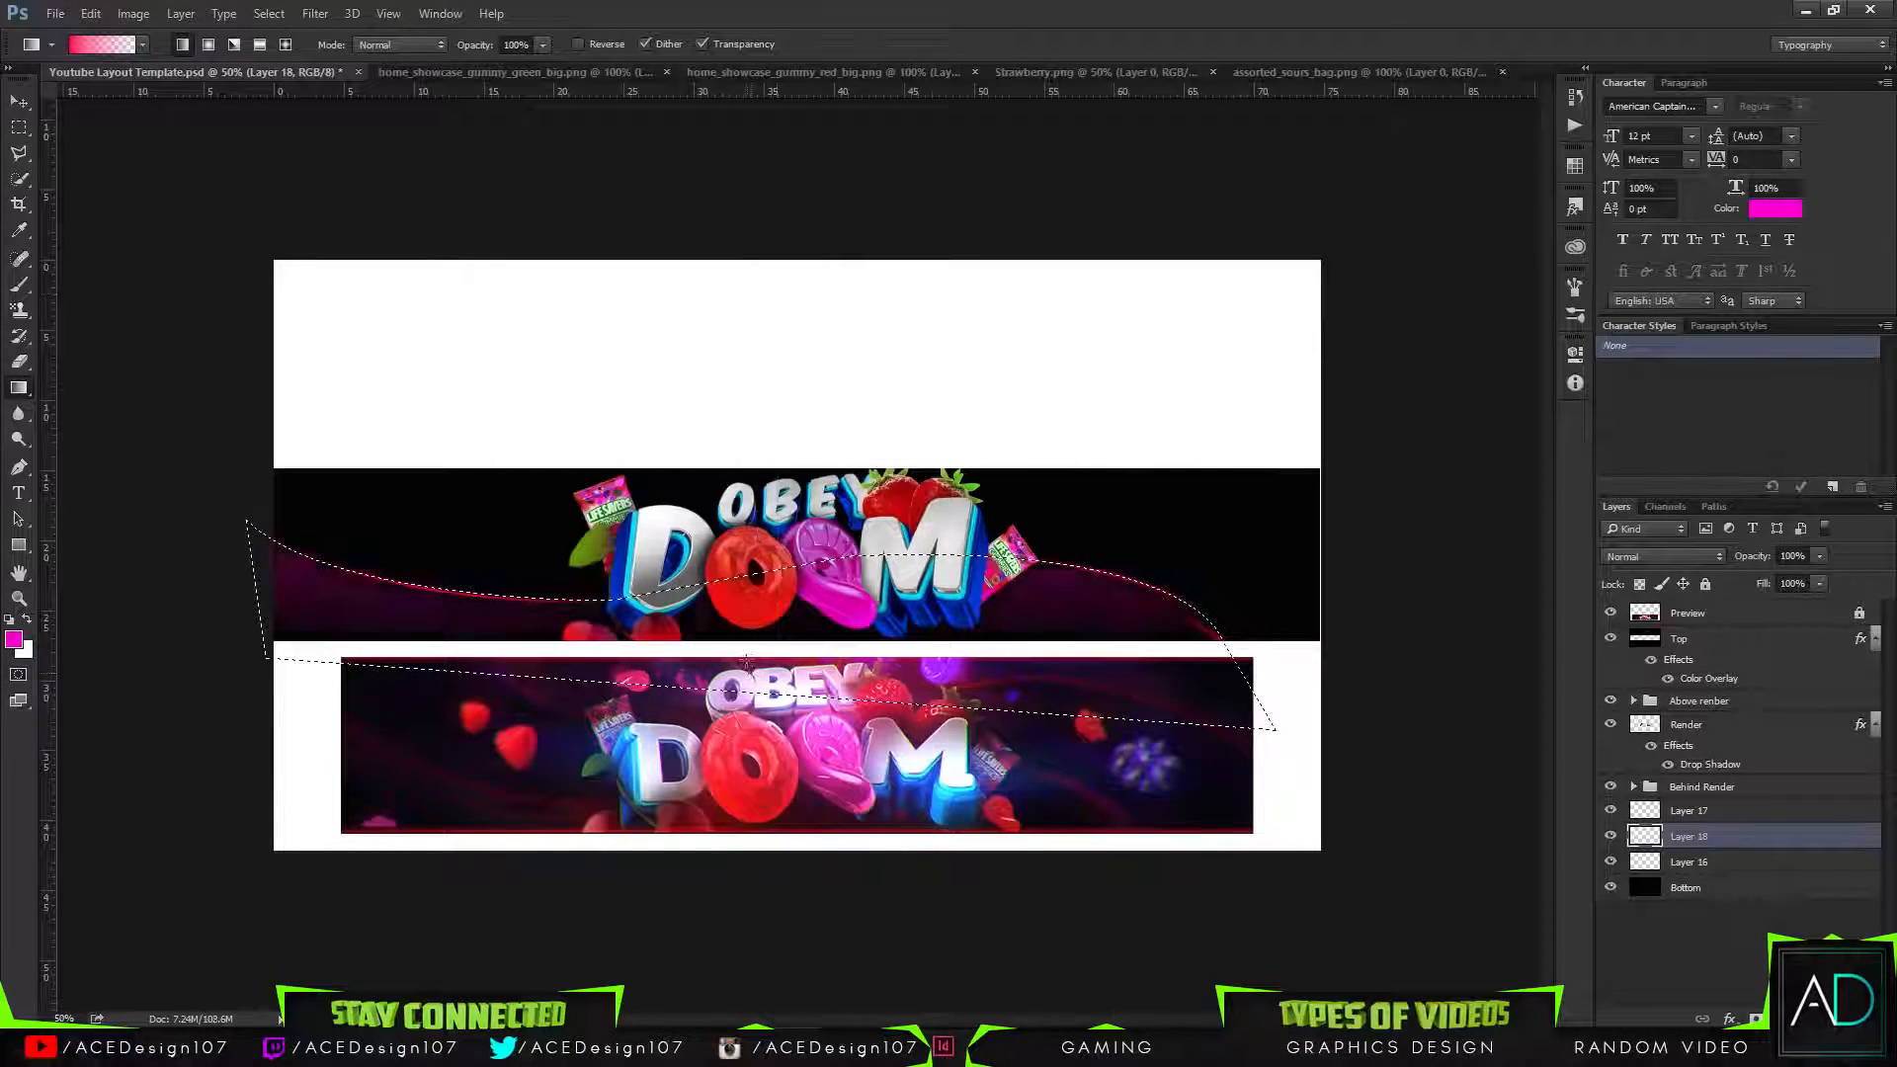
pyautogui.hotkey('ctrl', 'd')
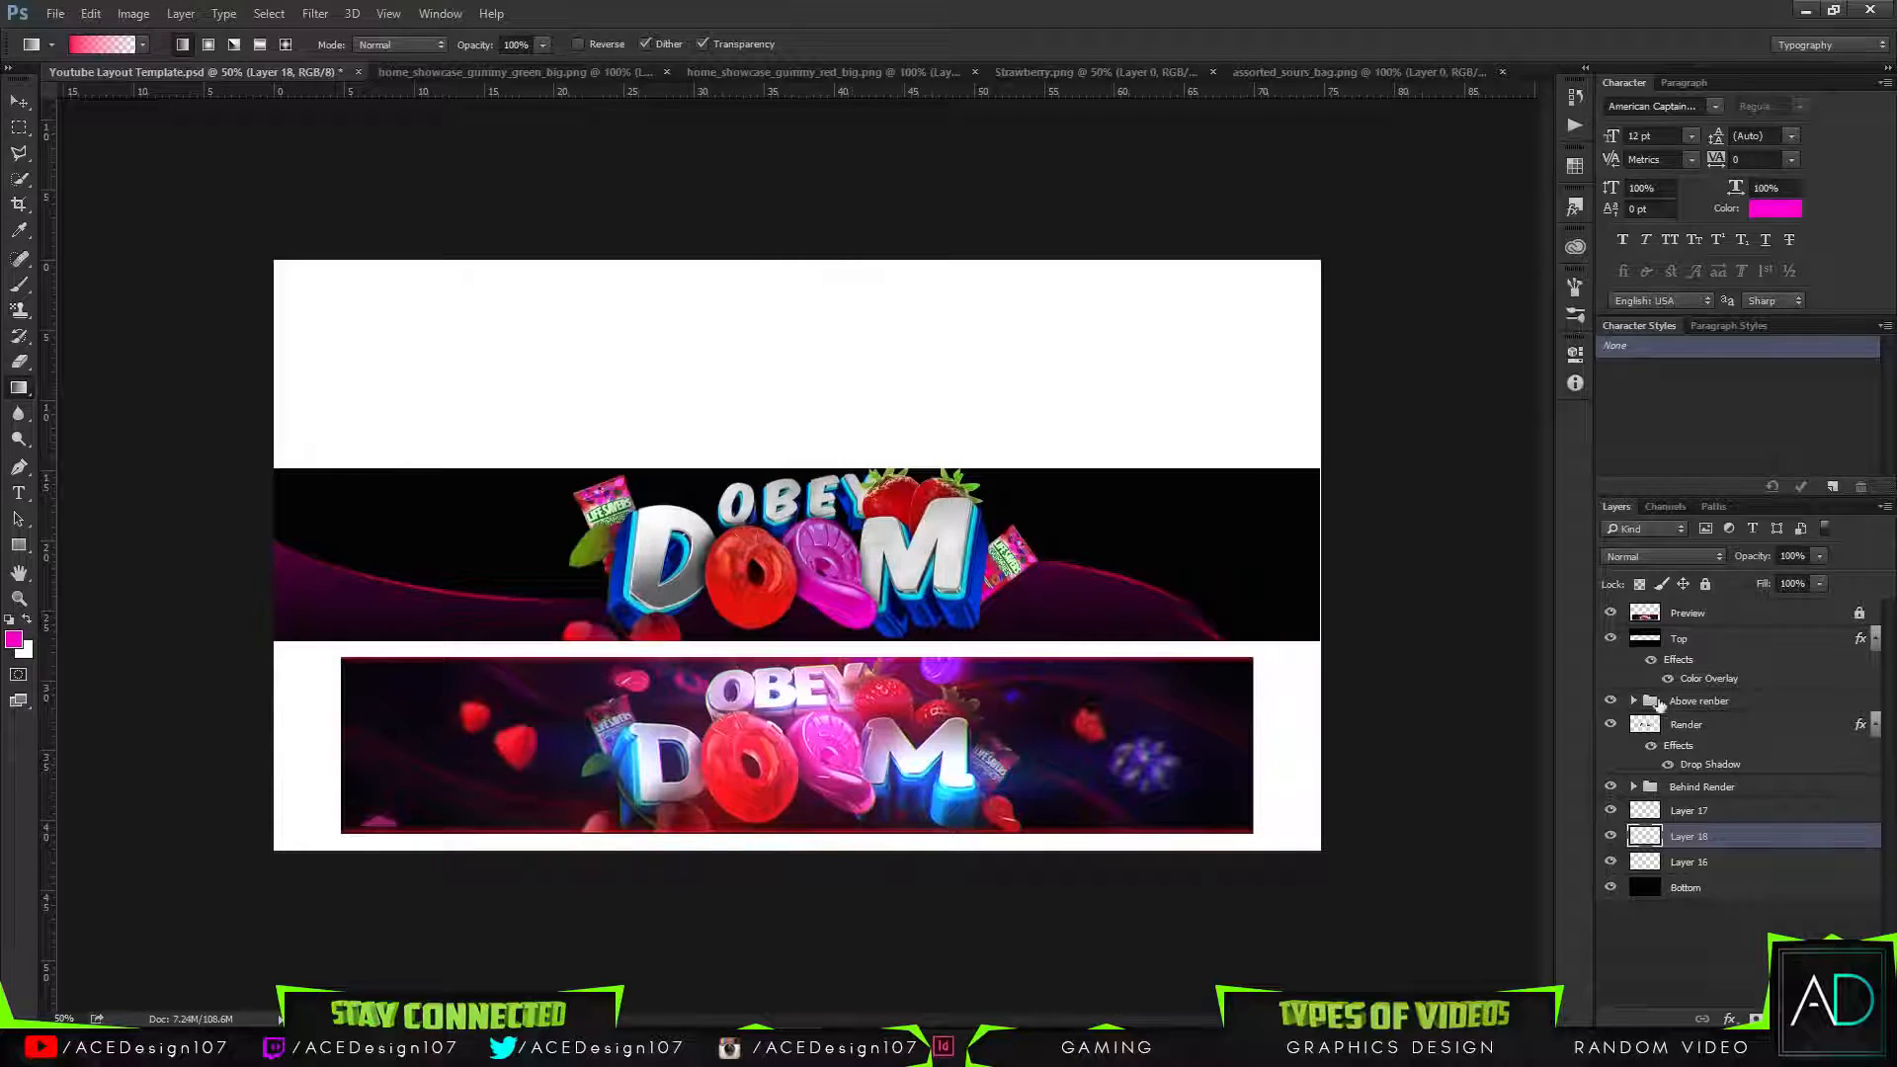
# Lower Layer 18's opacity to 69% and shift the curved fill's hue towards purple with Hue/Saturation.
pyautogui.press('e')
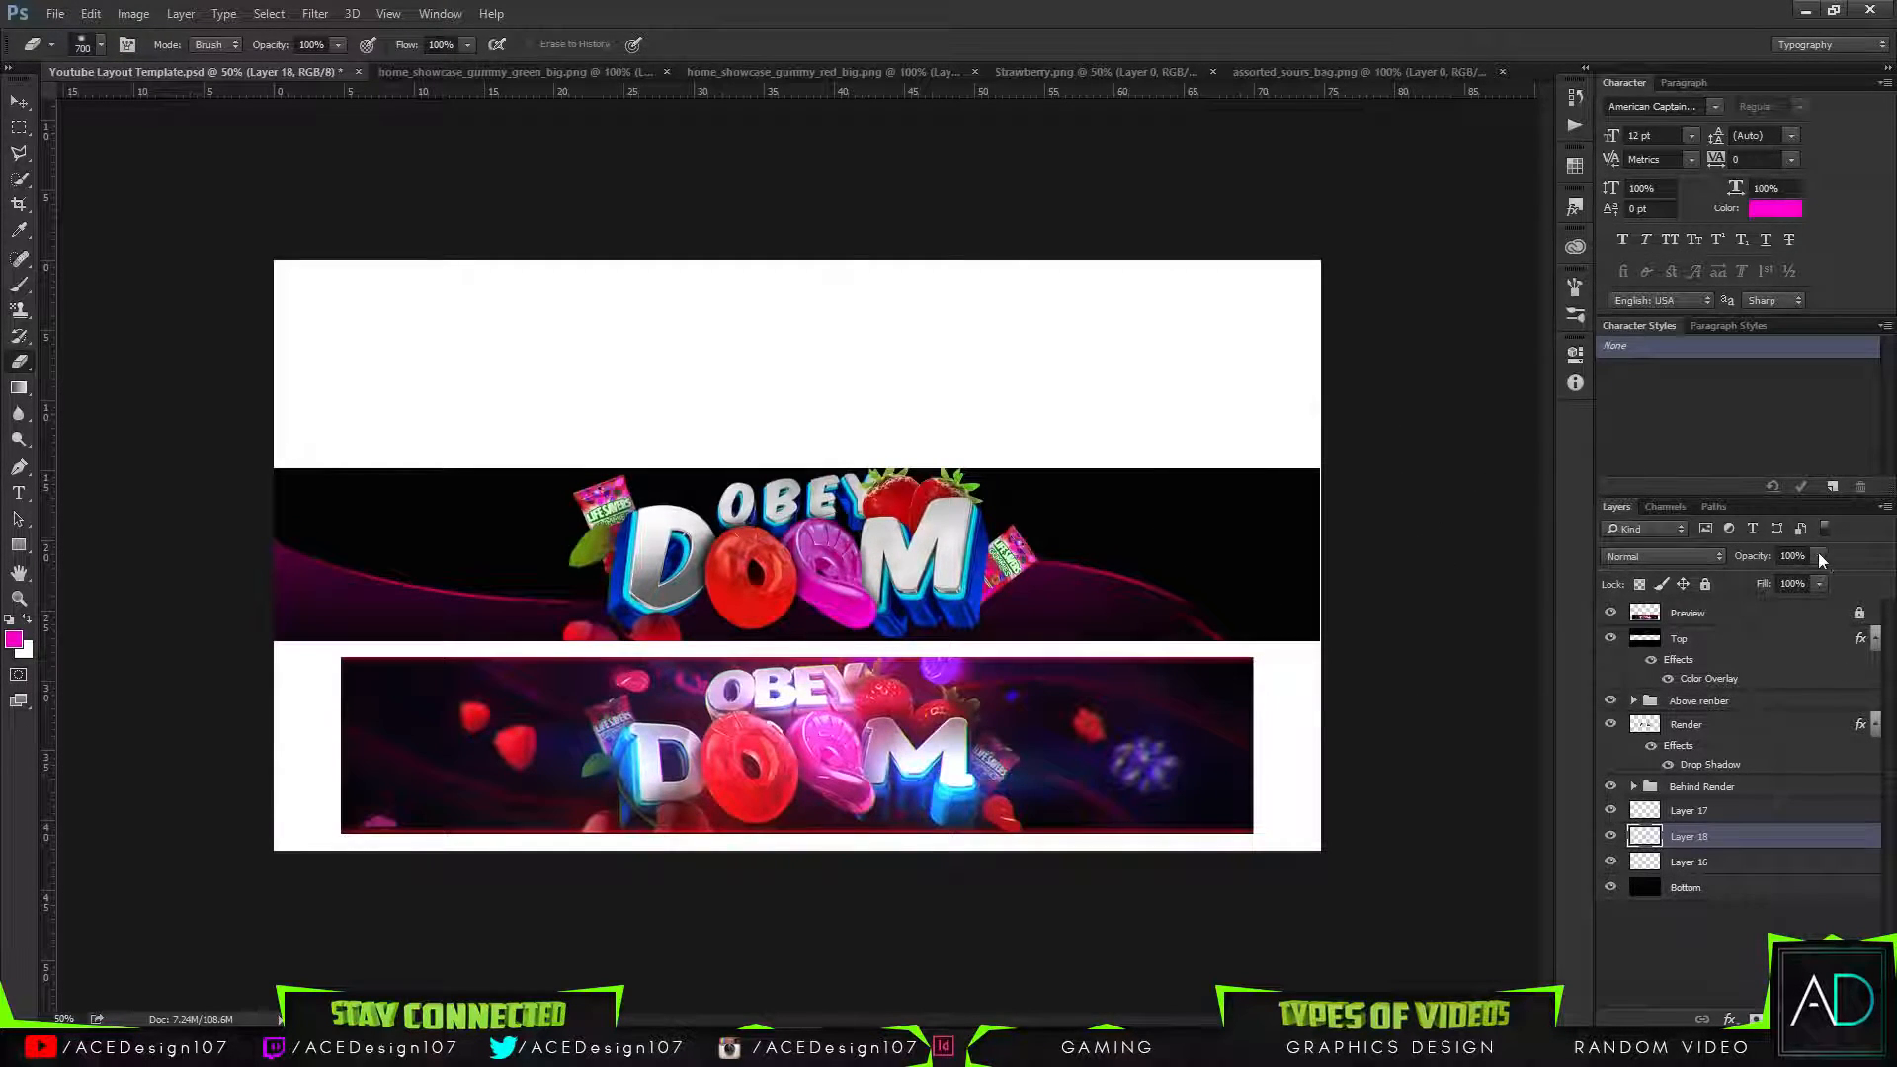
pyautogui.click(1786, 578)
pyautogui.hotkey('ctrl', 'u')
pyautogui.moveTo(1461, 334)
pyautogui.mouseDown()
pyautogui.moveTo(1416, 340)
pyautogui.moveTo(1508, 348)
pyautogui.moveTo(1448, 336)
pyautogui.mouseUp()
pyautogui.click(1693, 238)
pyautogui.press('e')
# Group Layers 17 and 18 and duplicate the group.
pyautogui.keyDown('shift'); pyautogui.click(1728, 813); pyautogui.keyUp('shift')
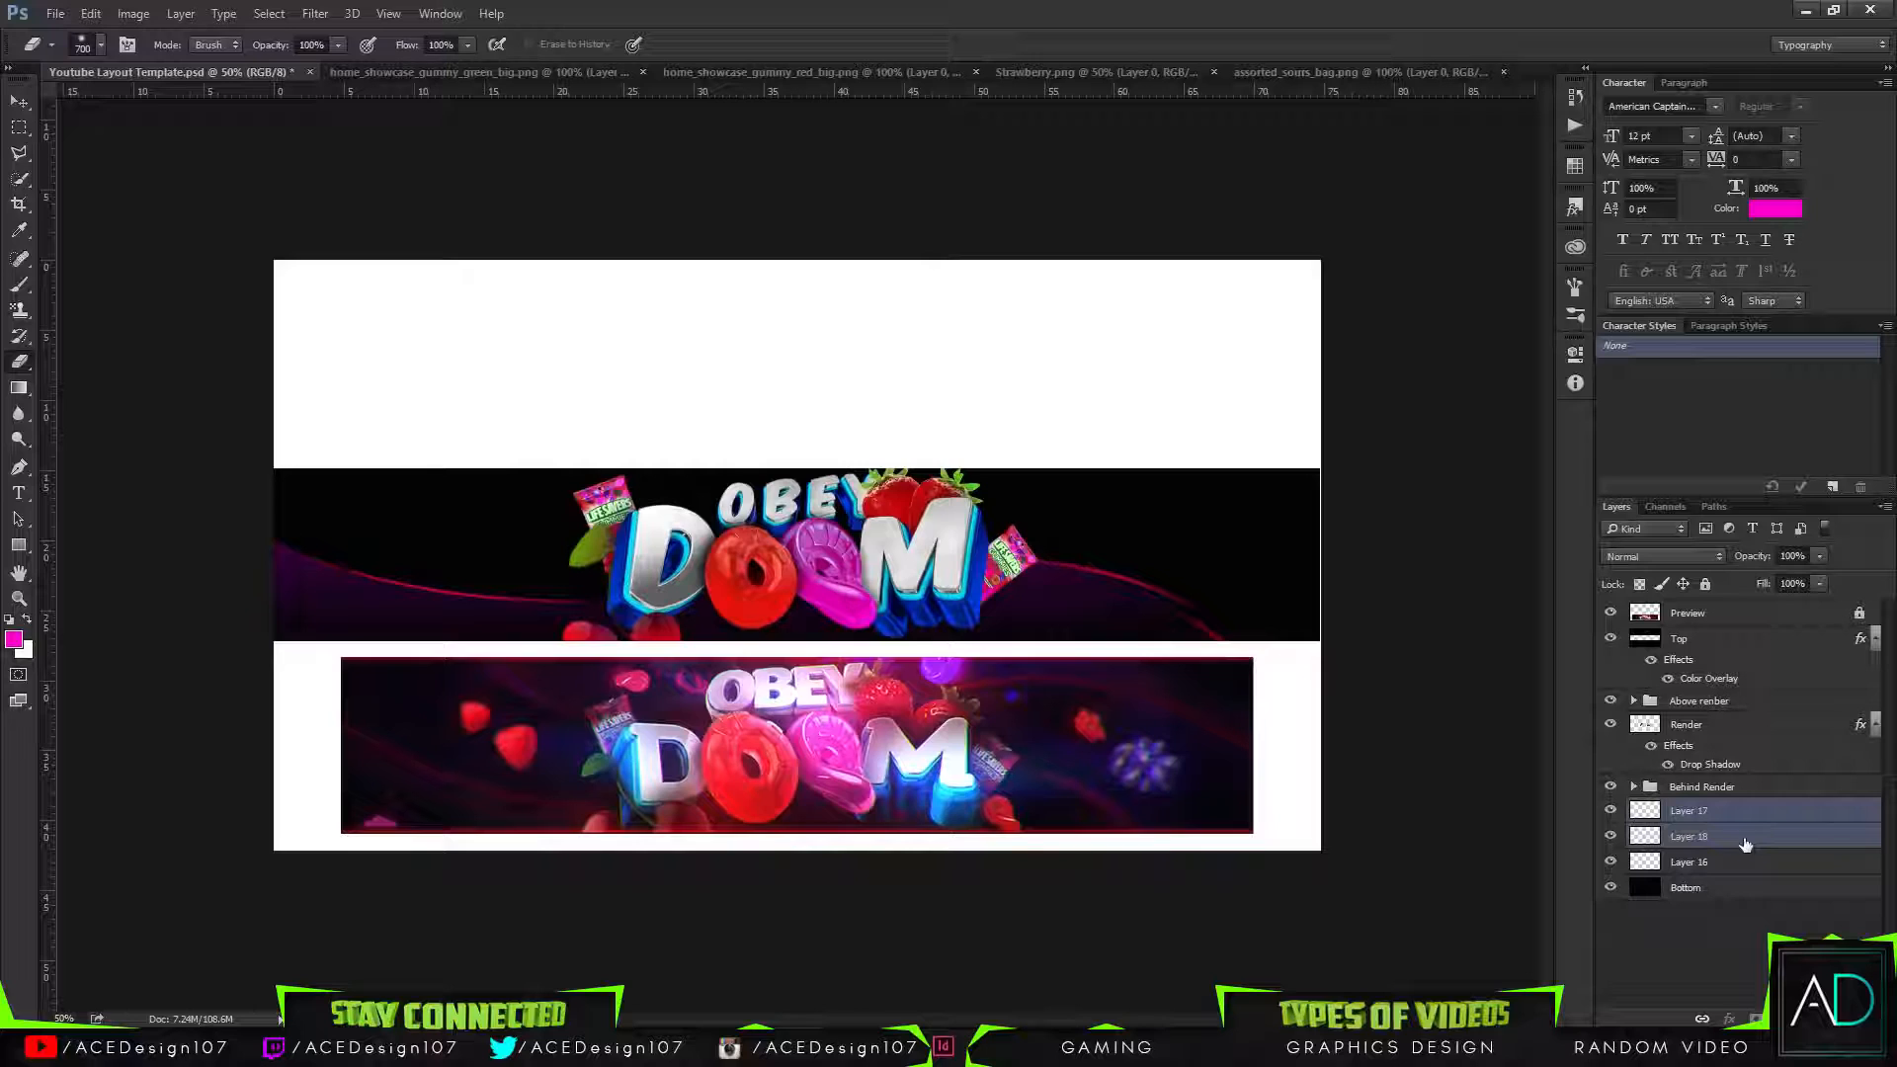
pyautogui.hotkey('ctrl', 'g')
pyautogui.hotkey('ctrl', 'j')
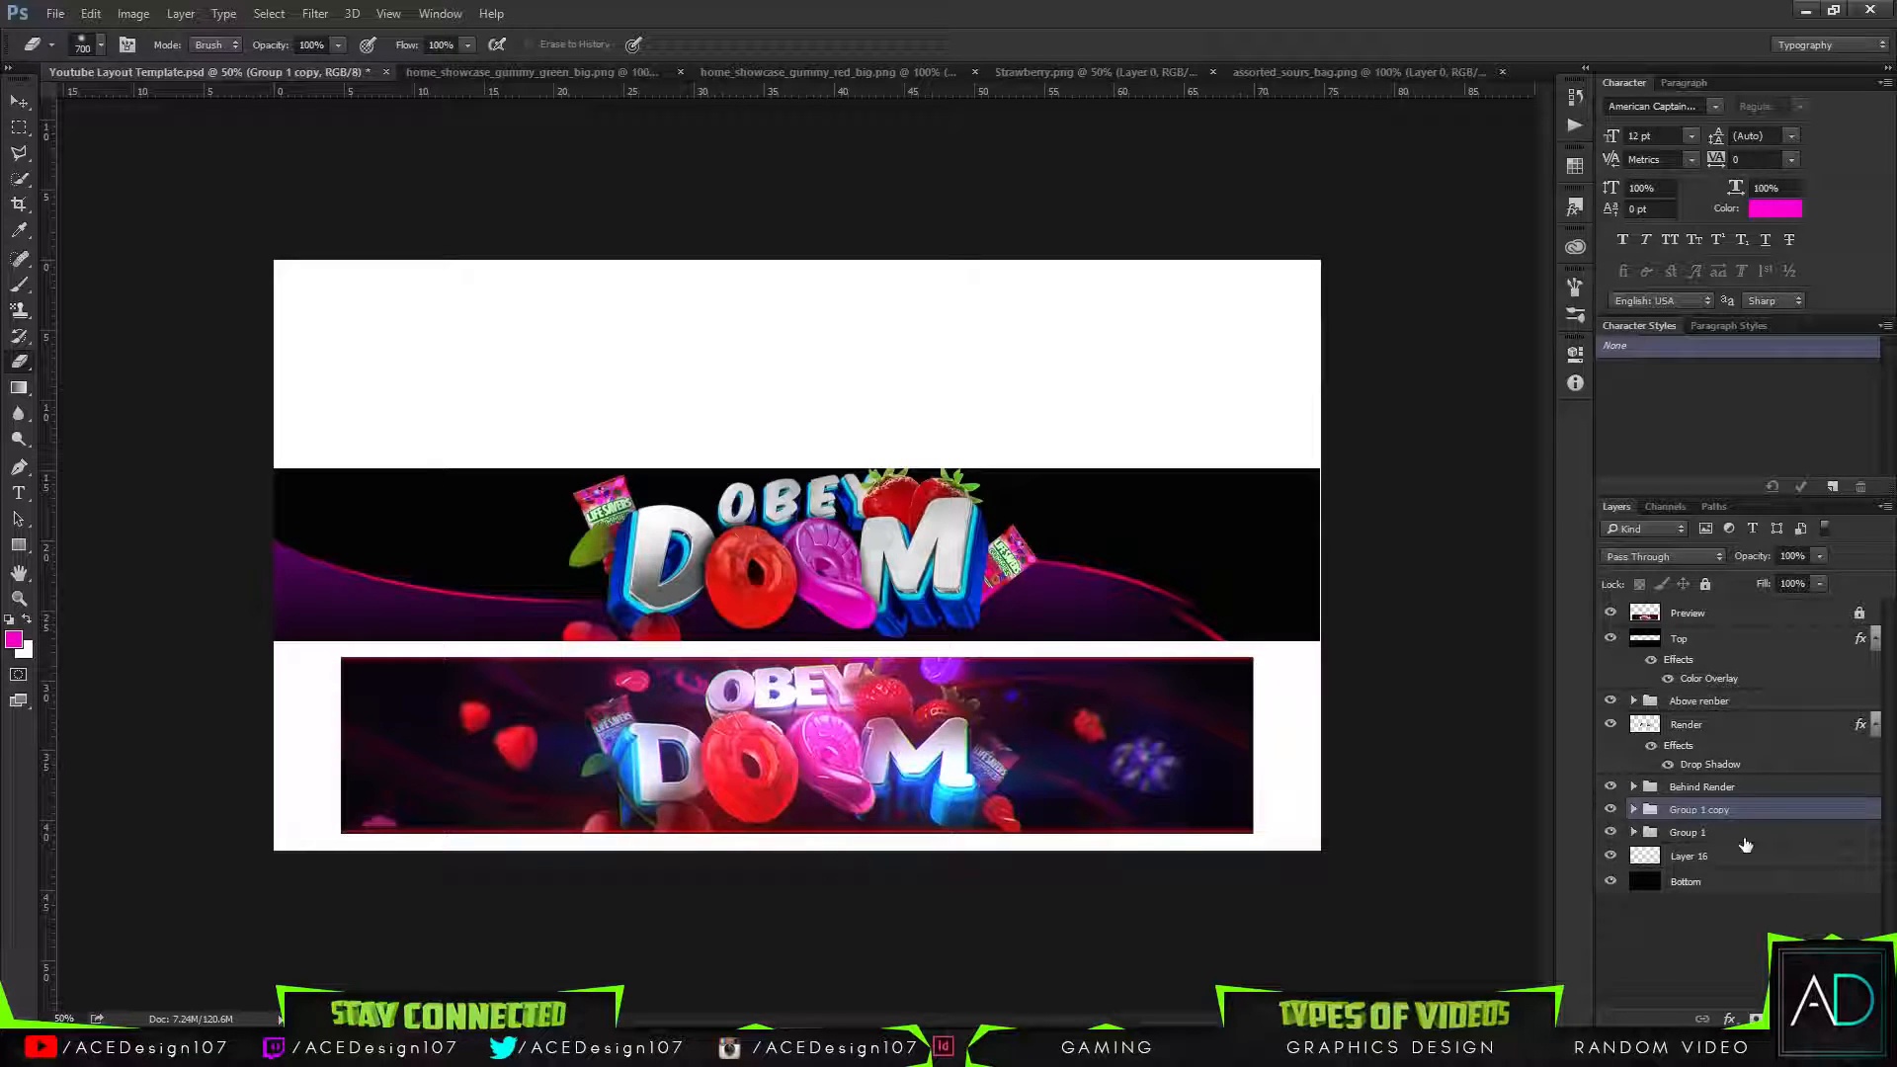
# Flip the Group 1 copy horizontally and vertically and move it up and right across the banner's upper edge.
pyautogui.hotkey('ctrl', 't')
pyautogui.rightClick(1074, 631)
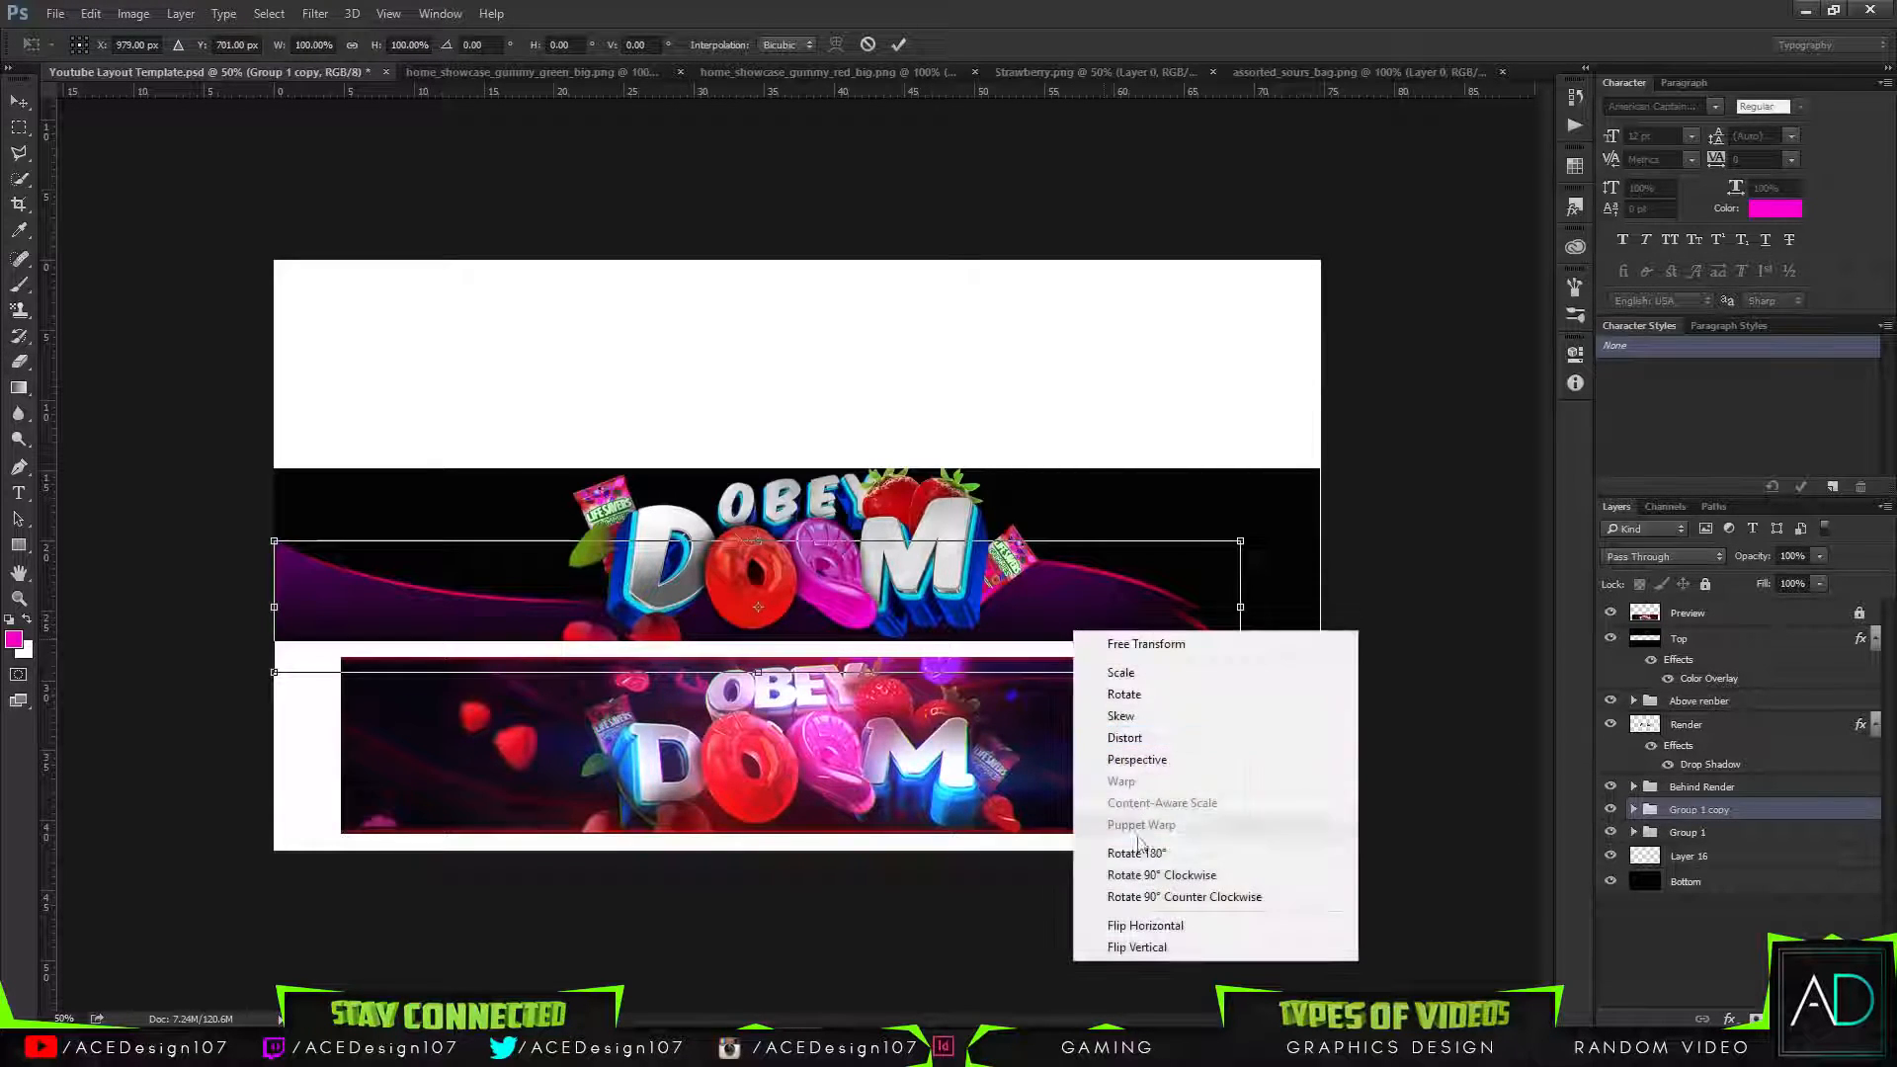
pyautogui.click(1136, 926)
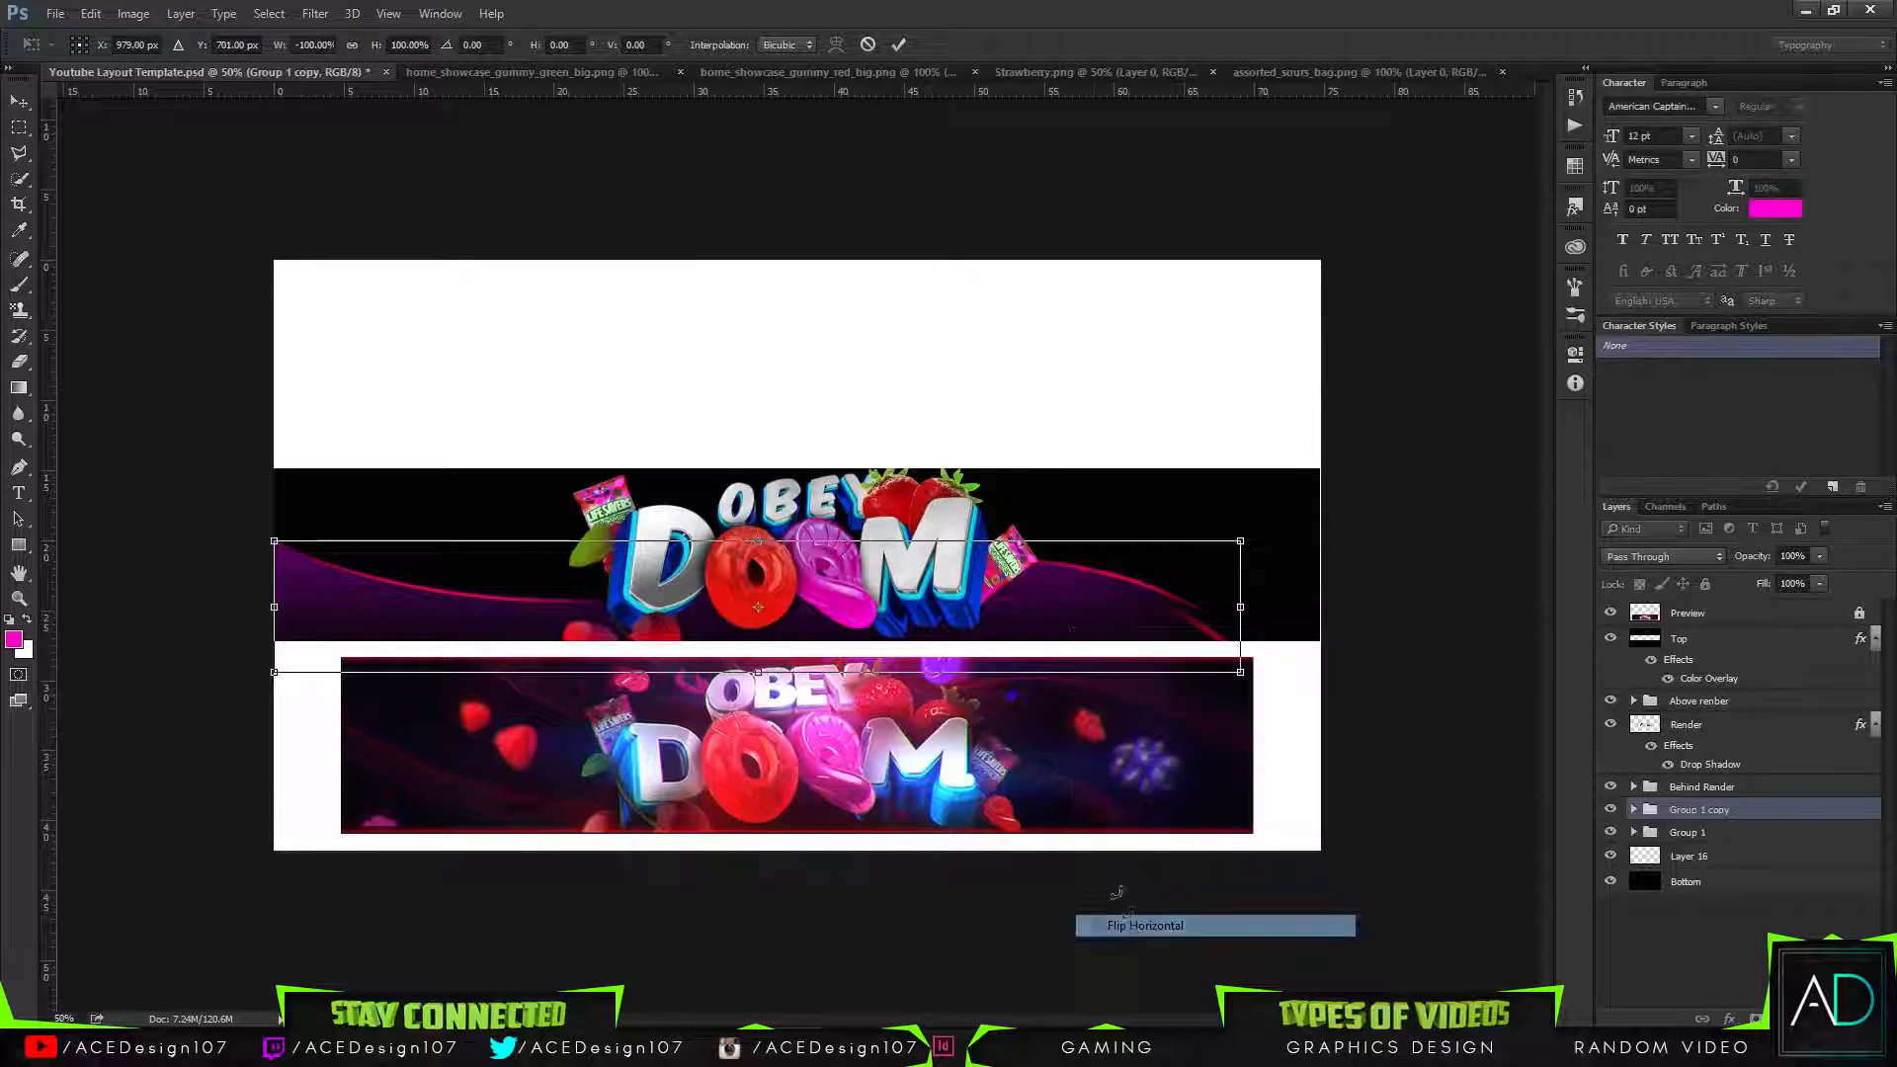
pyautogui.rightClick(1074, 640)
pyautogui.click(1136, 951)
pyautogui.moveTo(989, 573); pyautogui.dragTo(1167, 513)
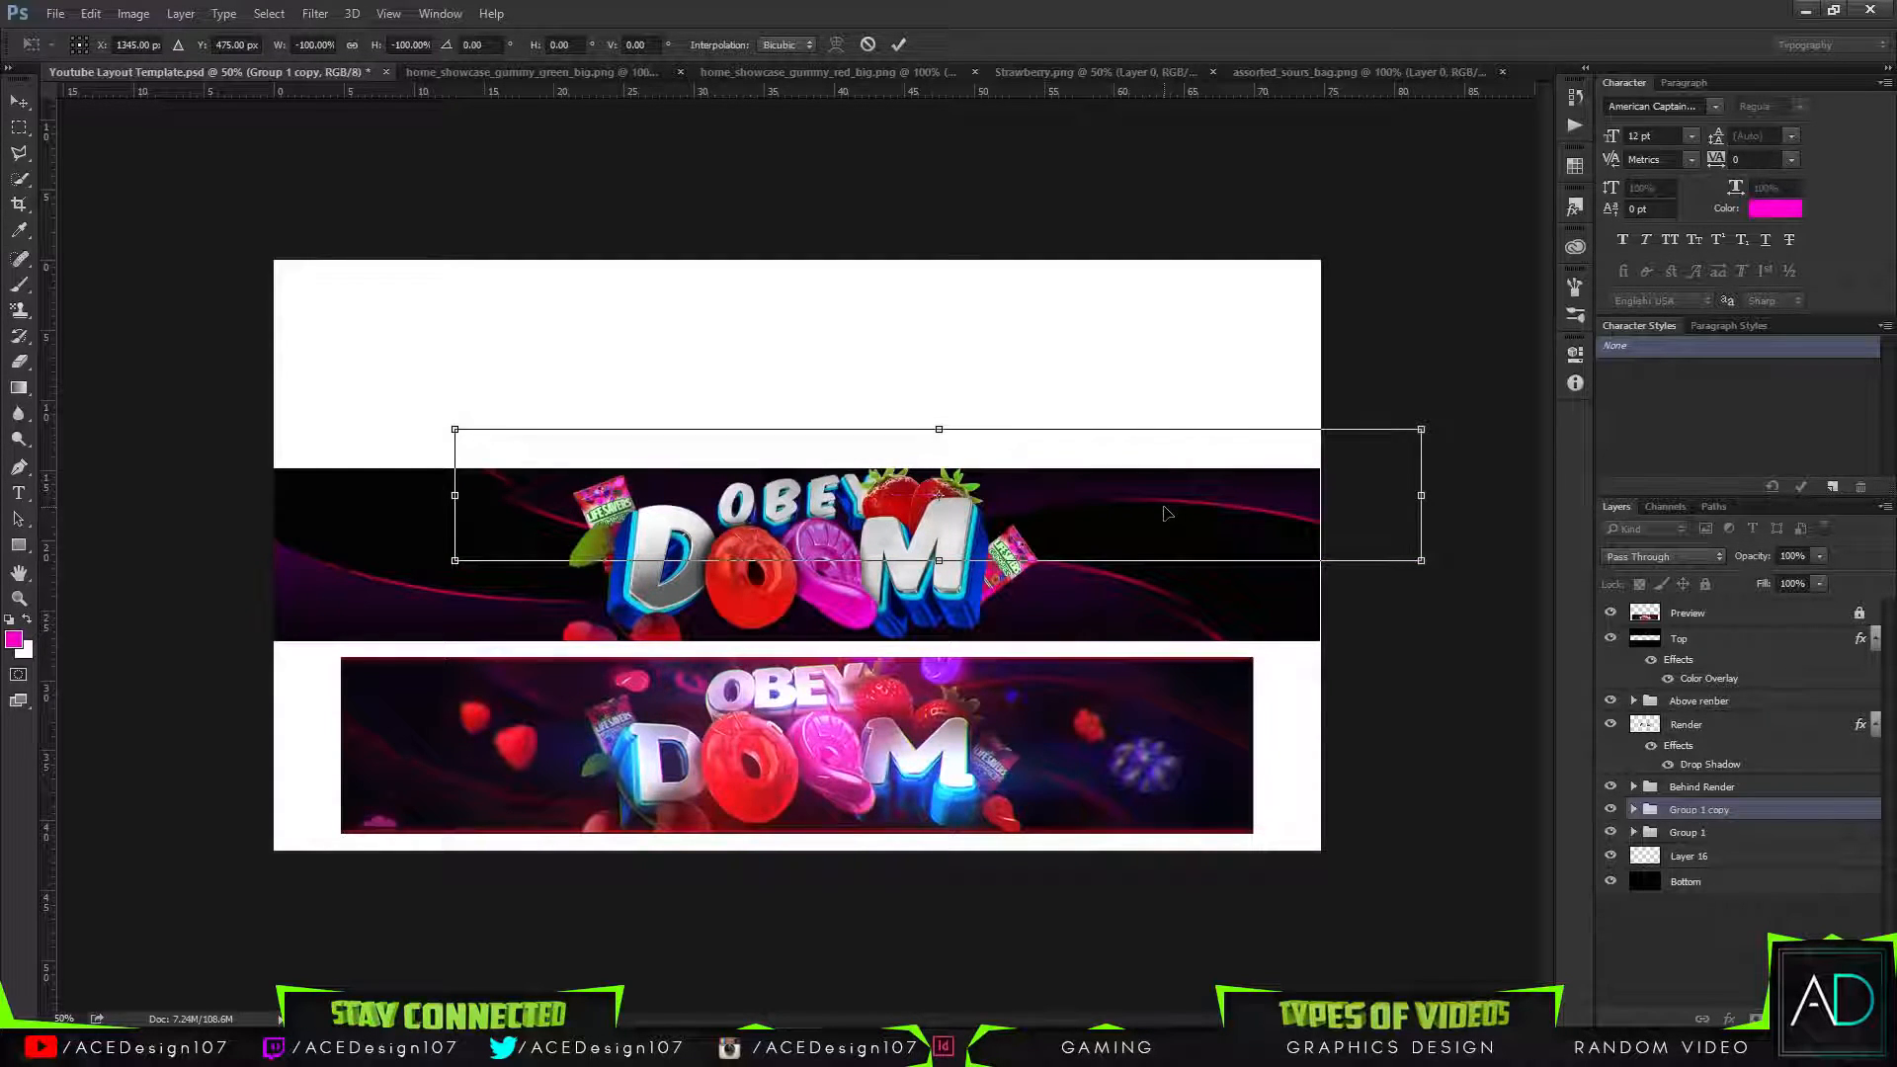
pyautogui.press('Return')
# In the group copy, soften the purple fill on Layer 18 with the 700 px soft eraser and erase the right-hand red curve on Layer 17.
pyautogui.press('e')
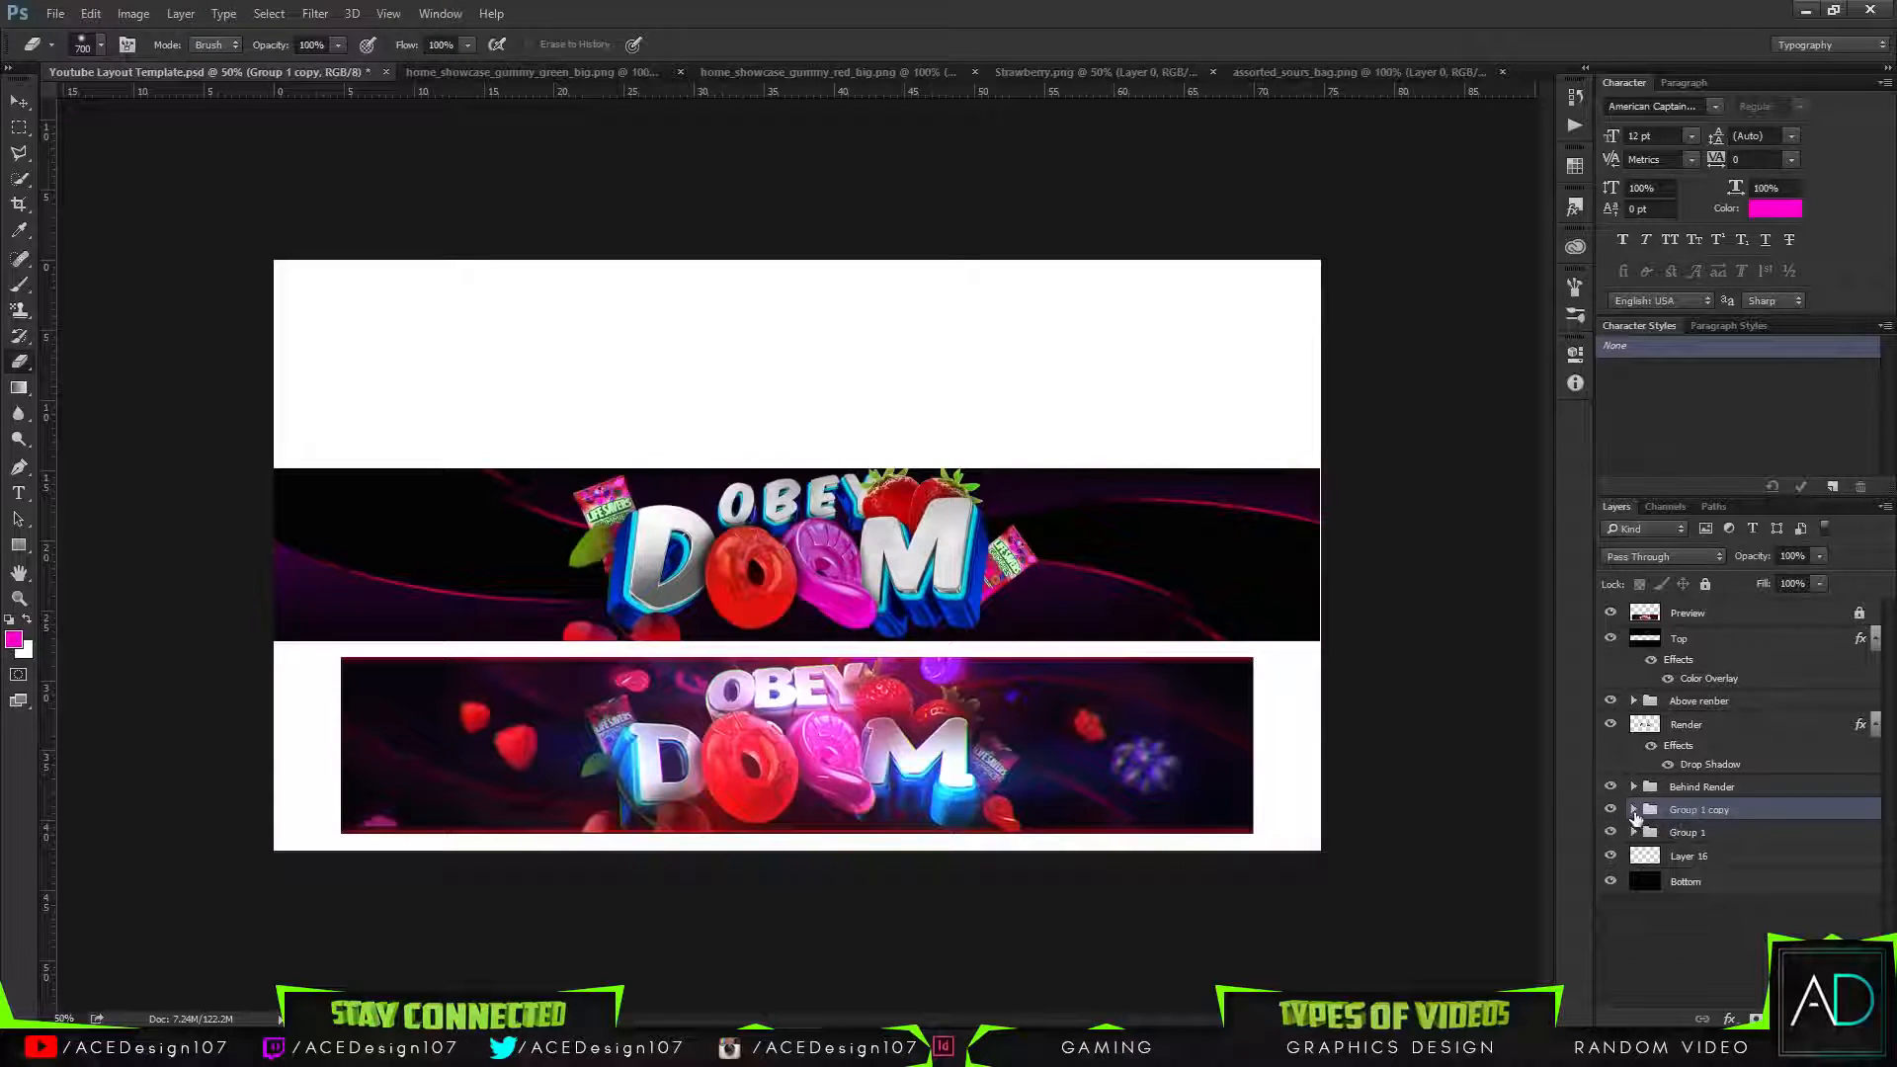
pyautogui.click(1633, 810)
pyautogui.click(1635, 840)
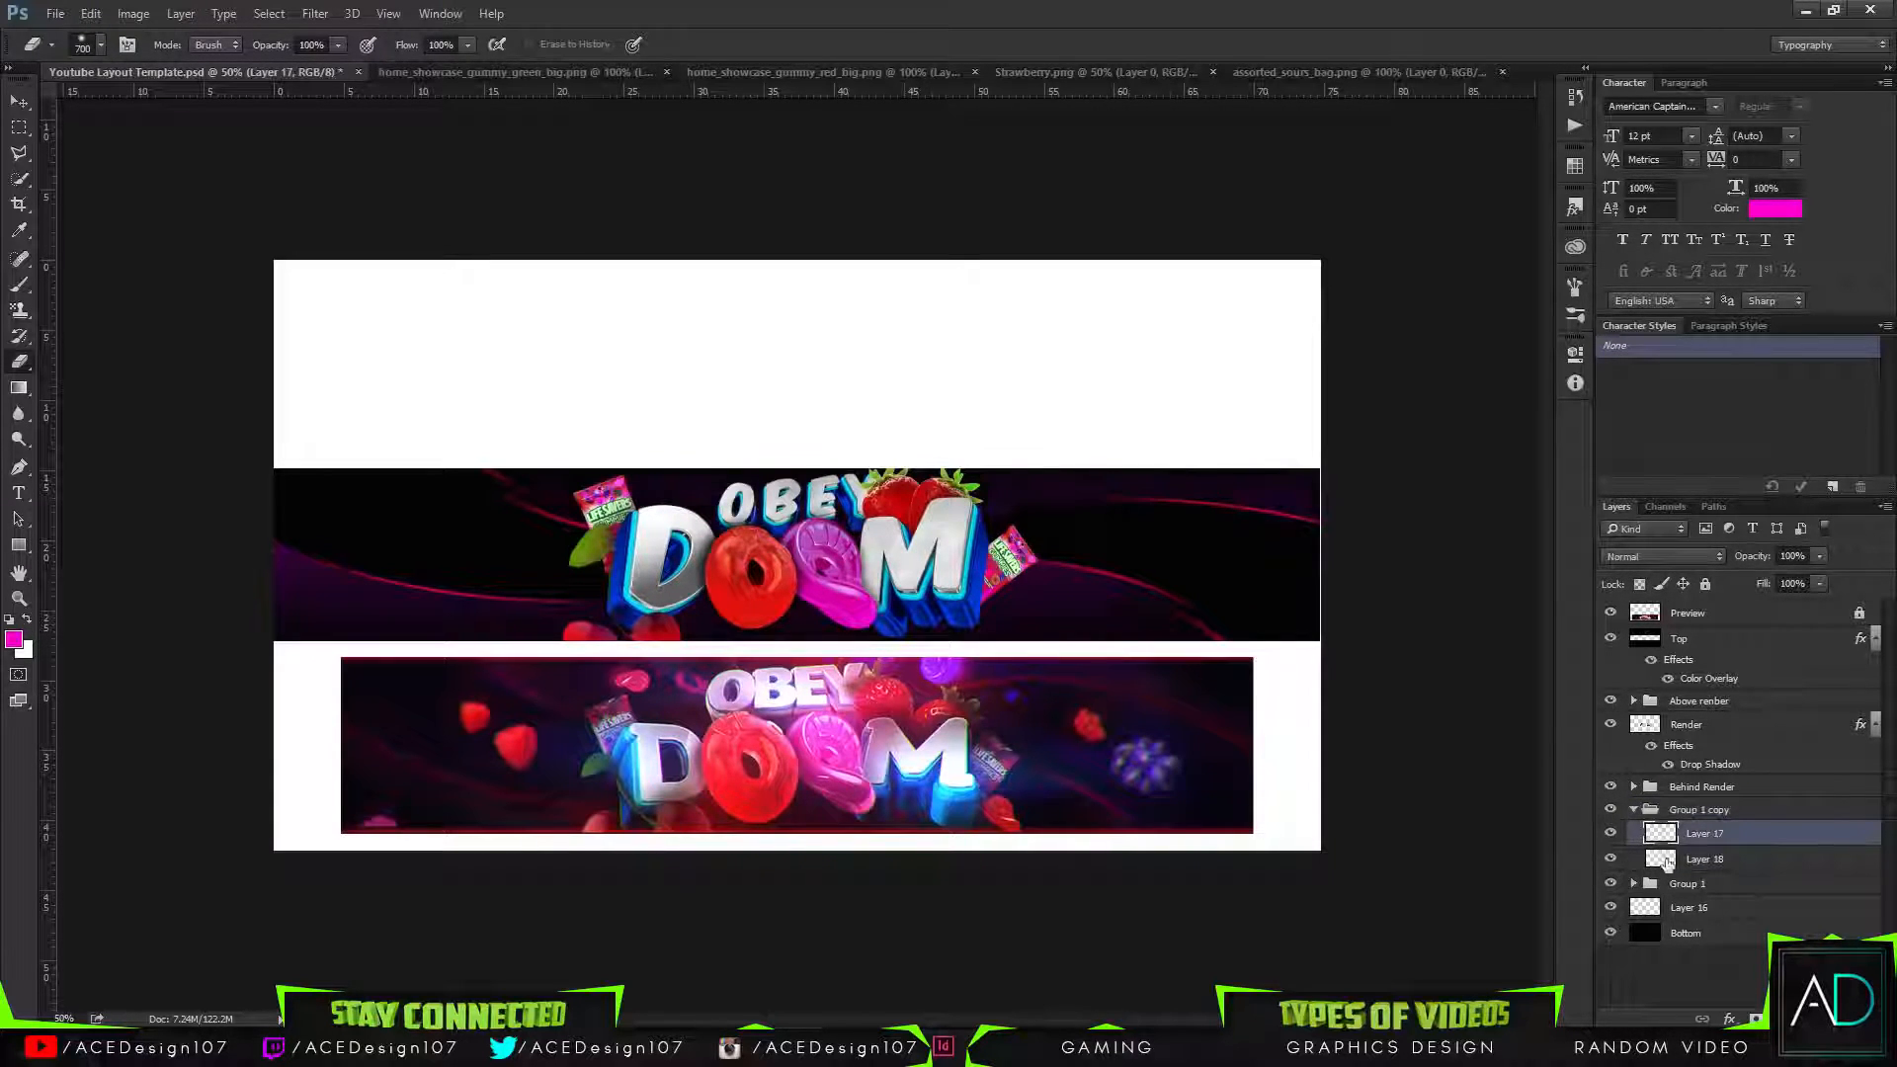
pyautogui.click(1714, 859)
pyautogui.click(1206, 419)
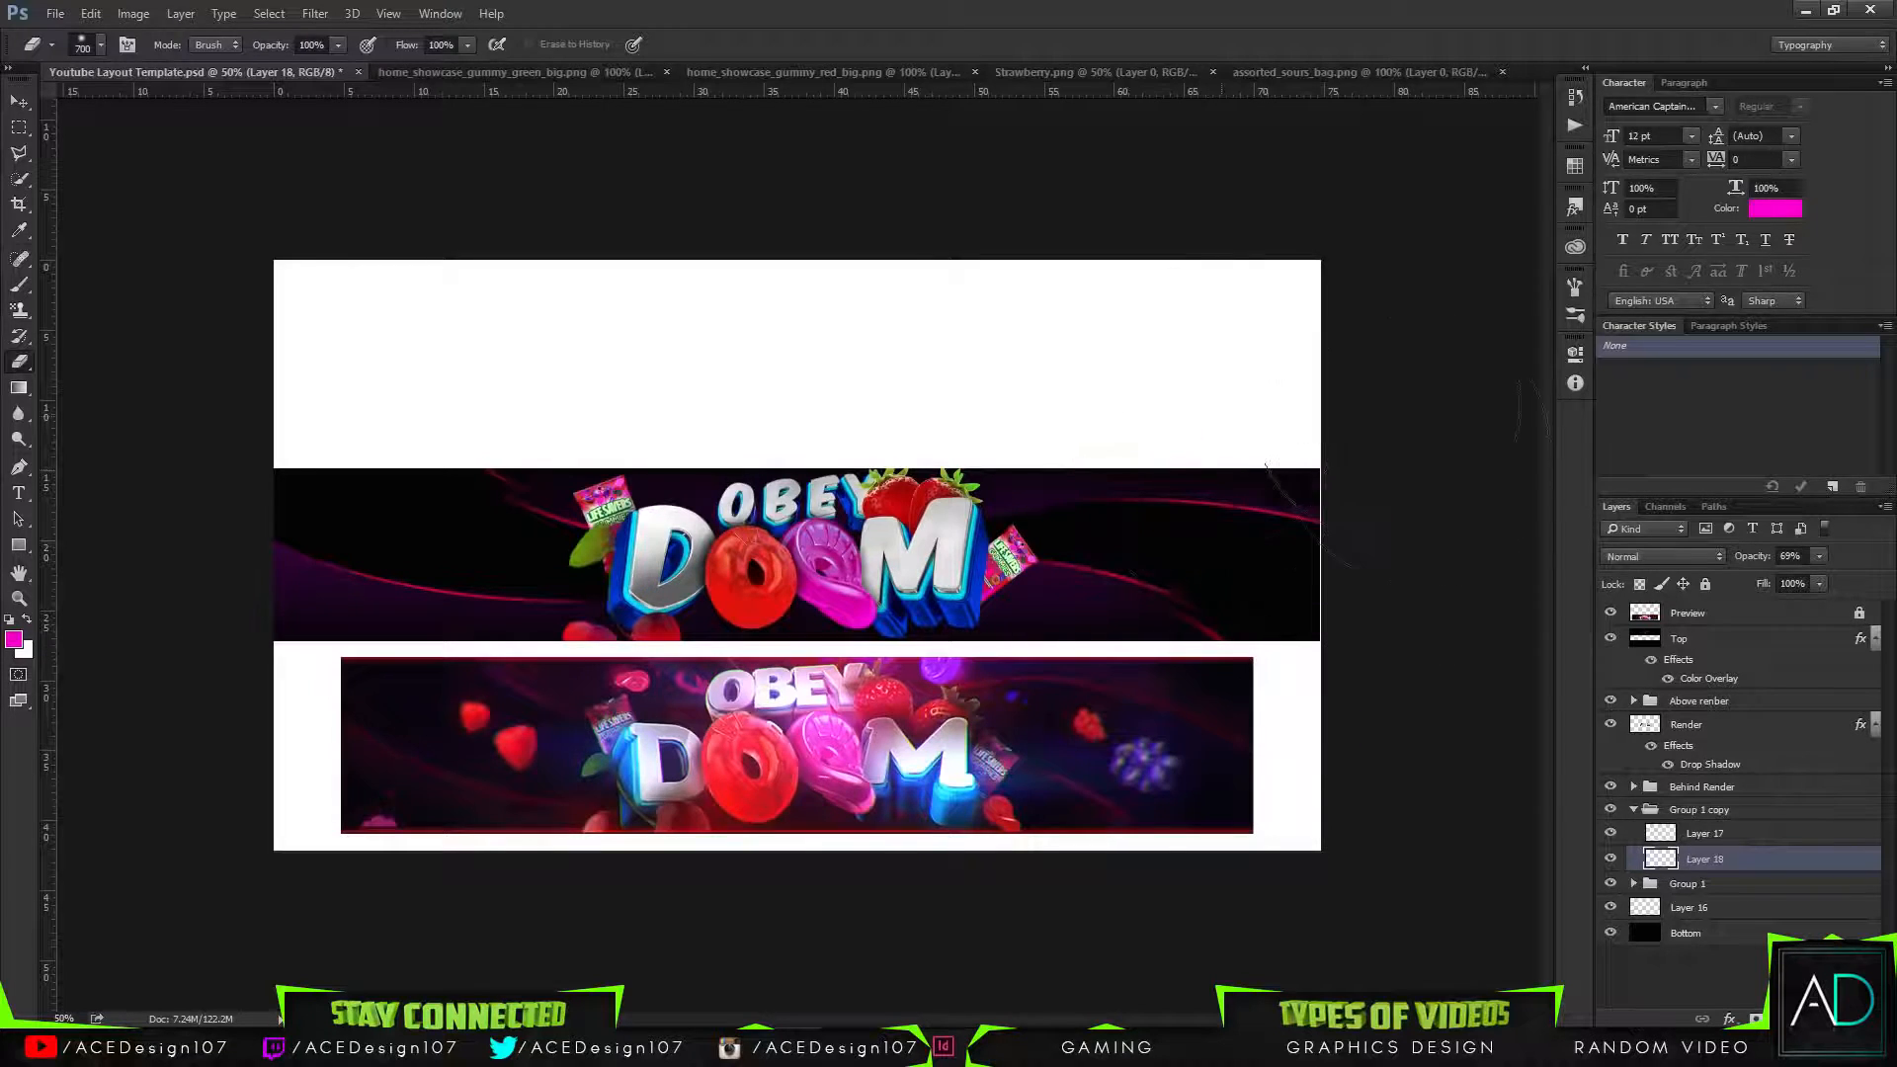
pyautogui.click(102, 46)
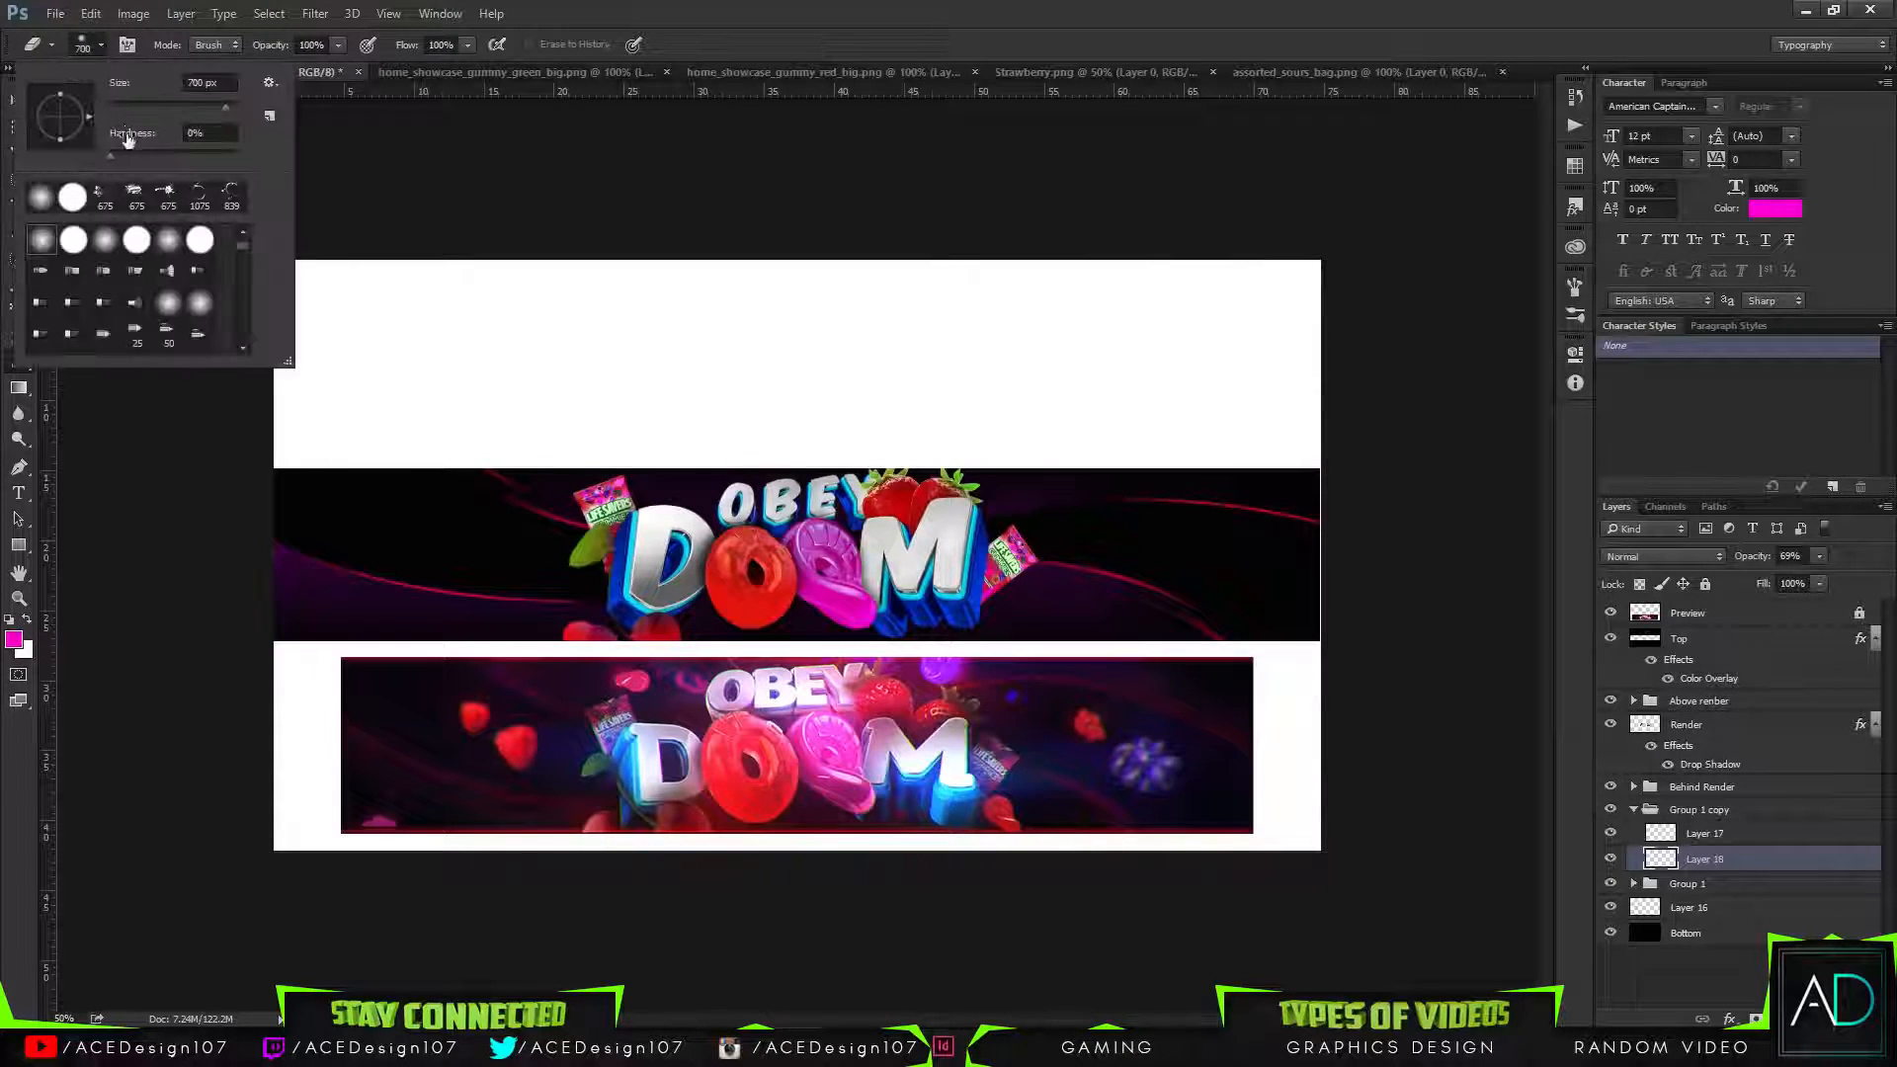
pyautogui.click(1112, 410)
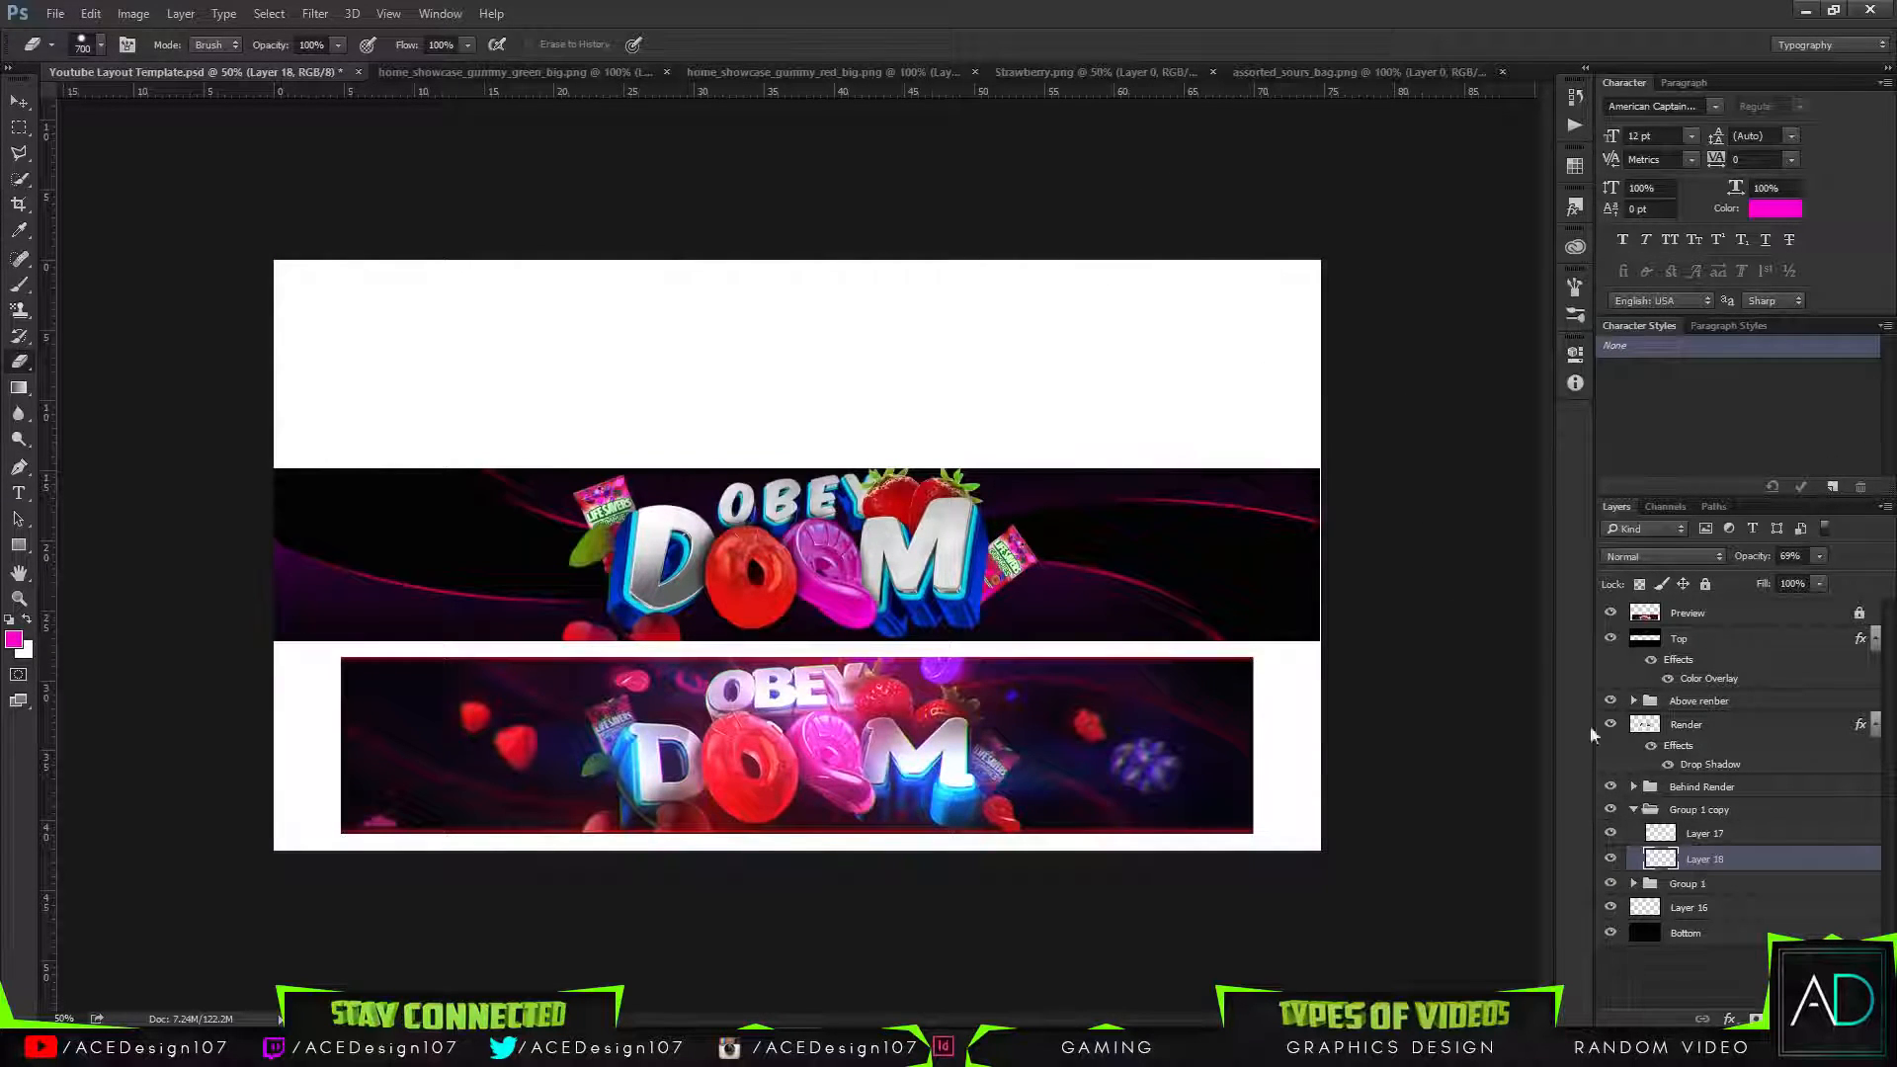
pyautogui.click(1757, 838)
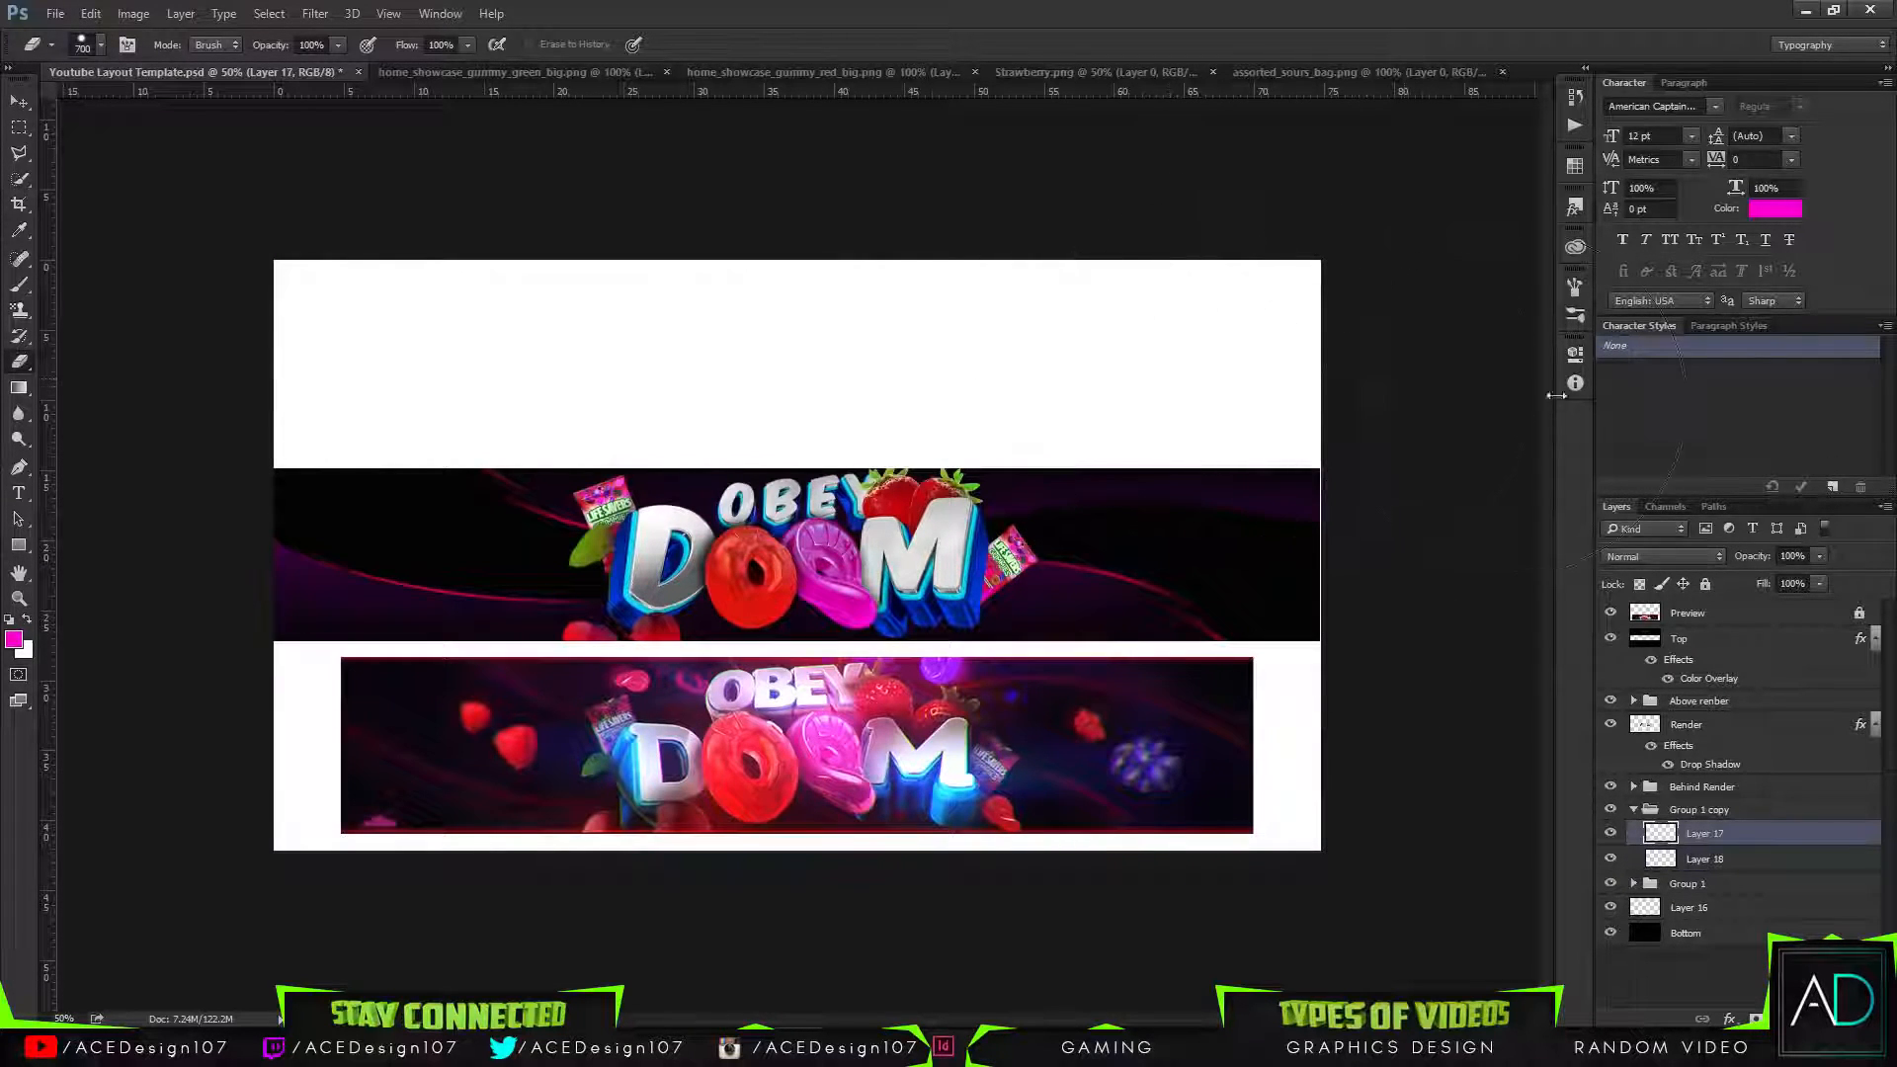
# Draw a curved Pen path along the lower edge of the upper purple fill, from the banner's right edge to behind the DOOM lettering.
pyautogui.press('p')
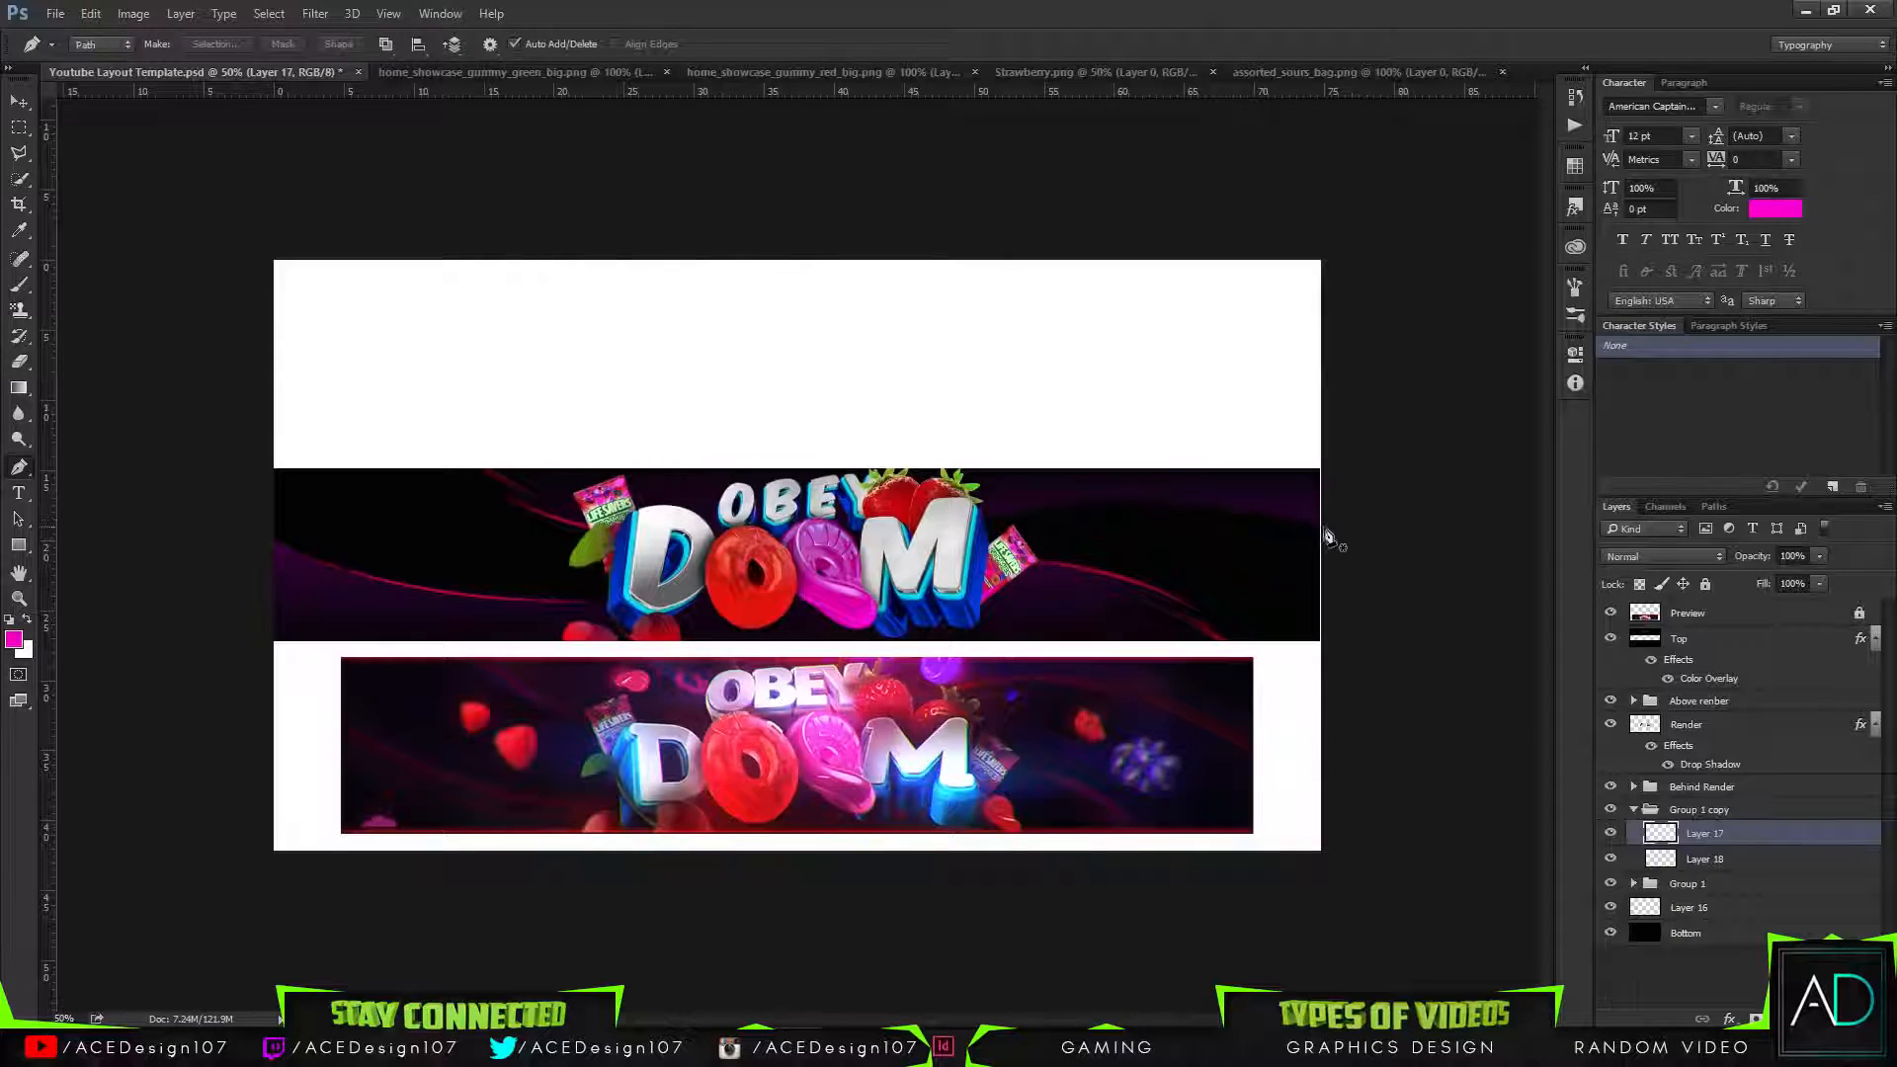
pyautogui.click(1318, 531)
pyautogui.moveTo(961, 523); pyautogui.dragTo(772, 584)
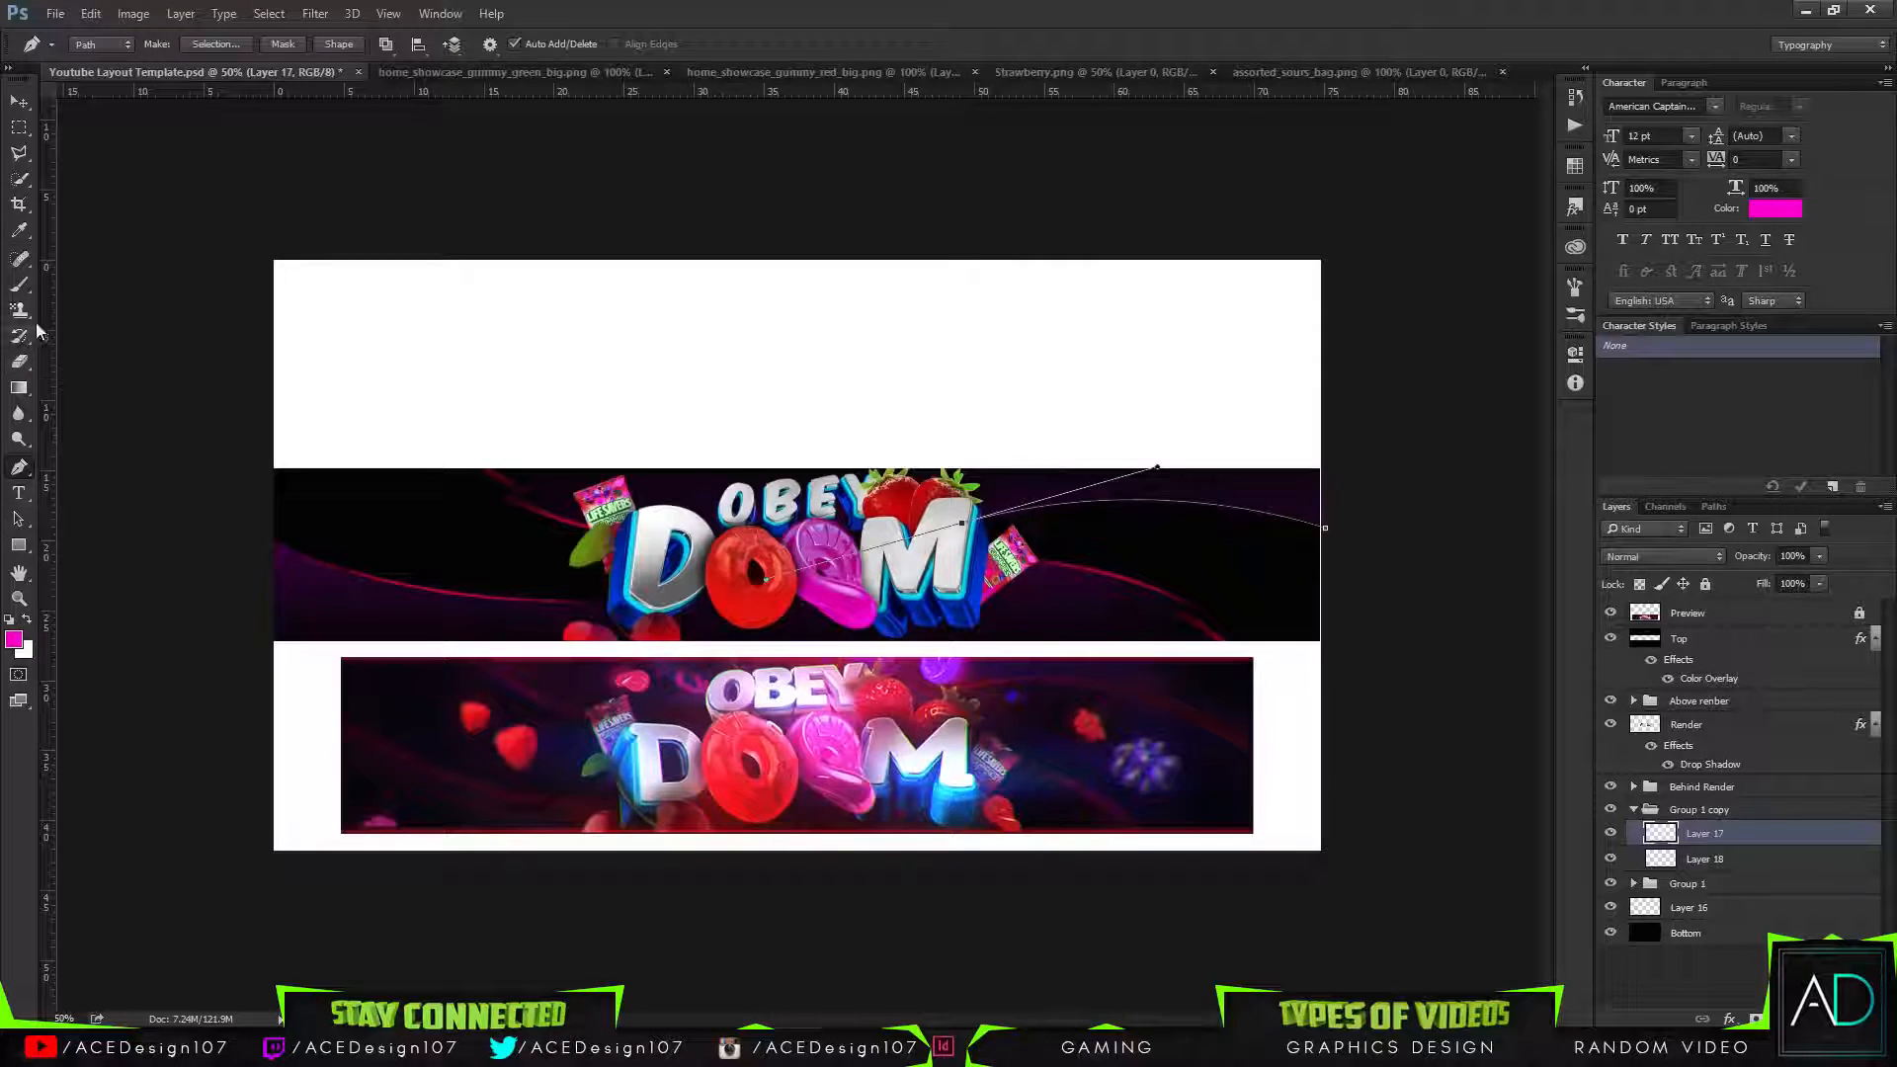
# Set the Brush tool's size to 6 px for stroking the curved path.
pyautogui.click(18, 284)
pyautogui.click(89, 45)
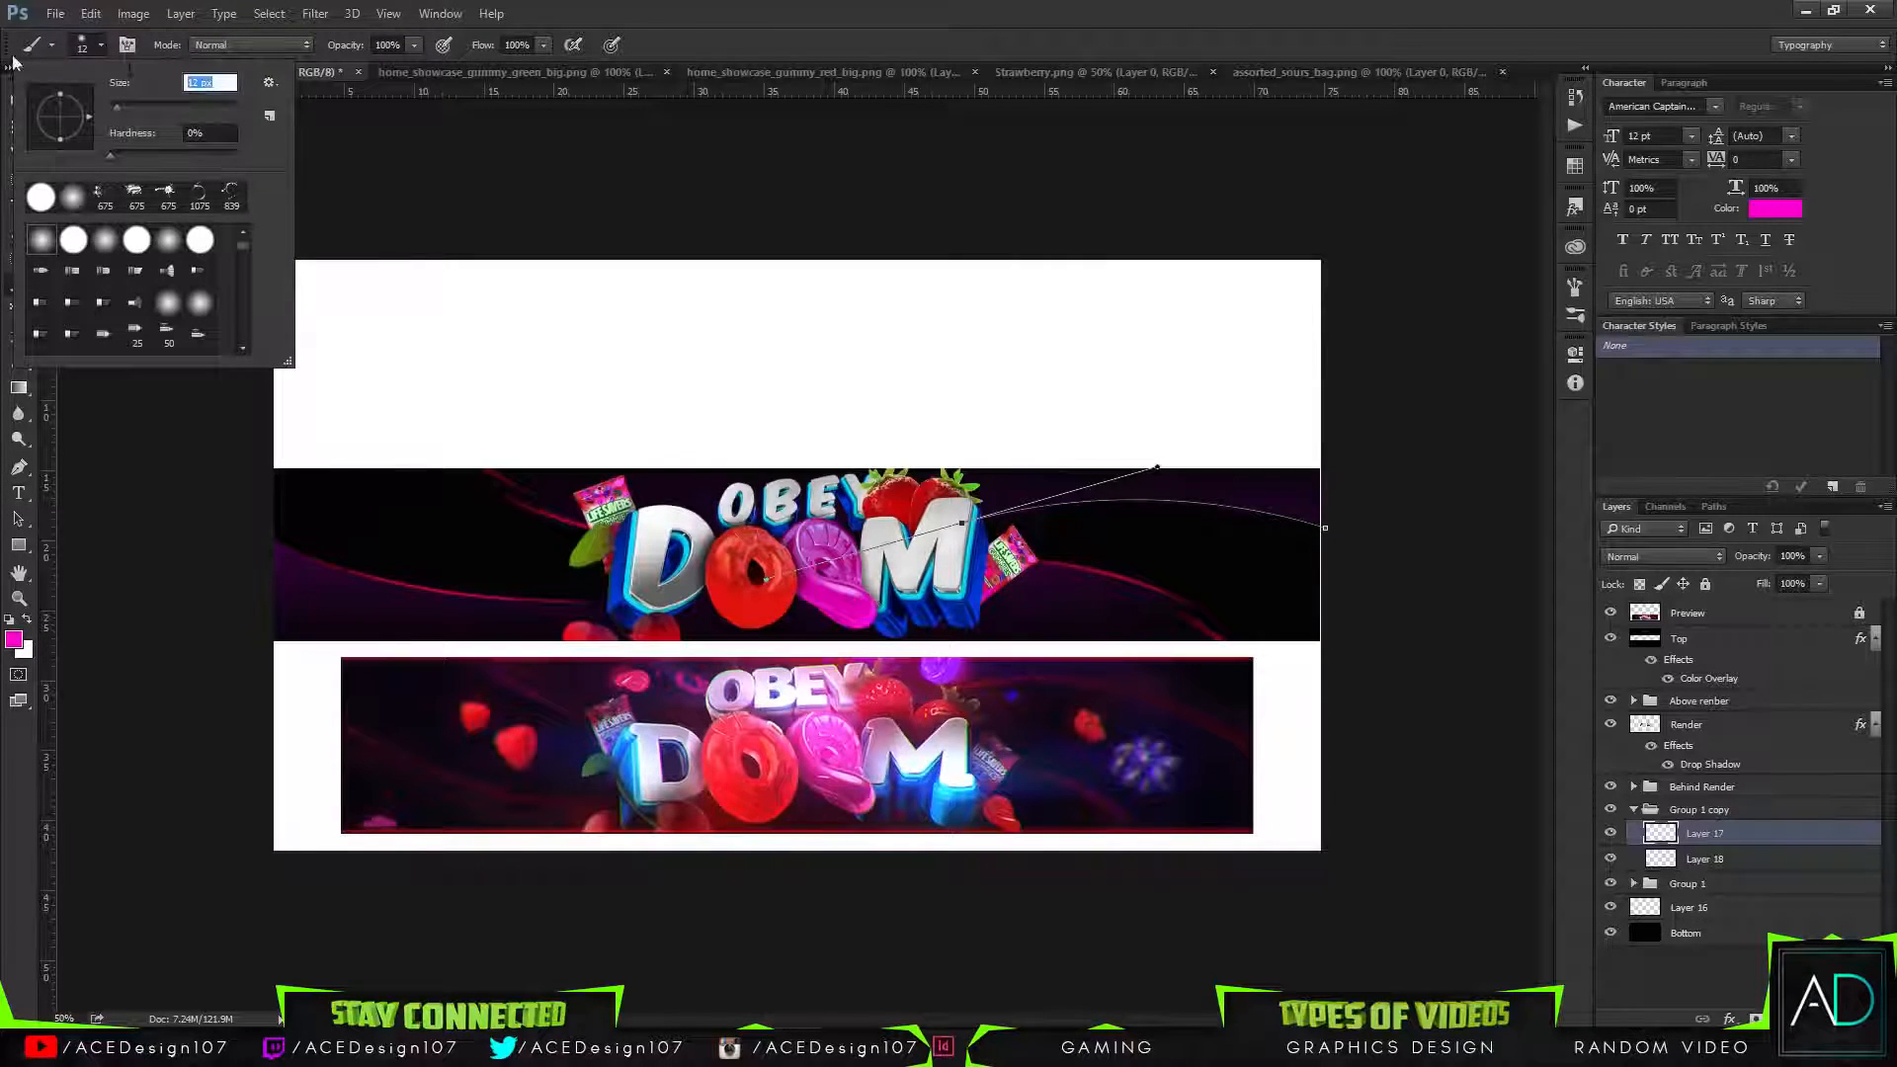
pyautogui.write('6')
pyautogui.press('Return')
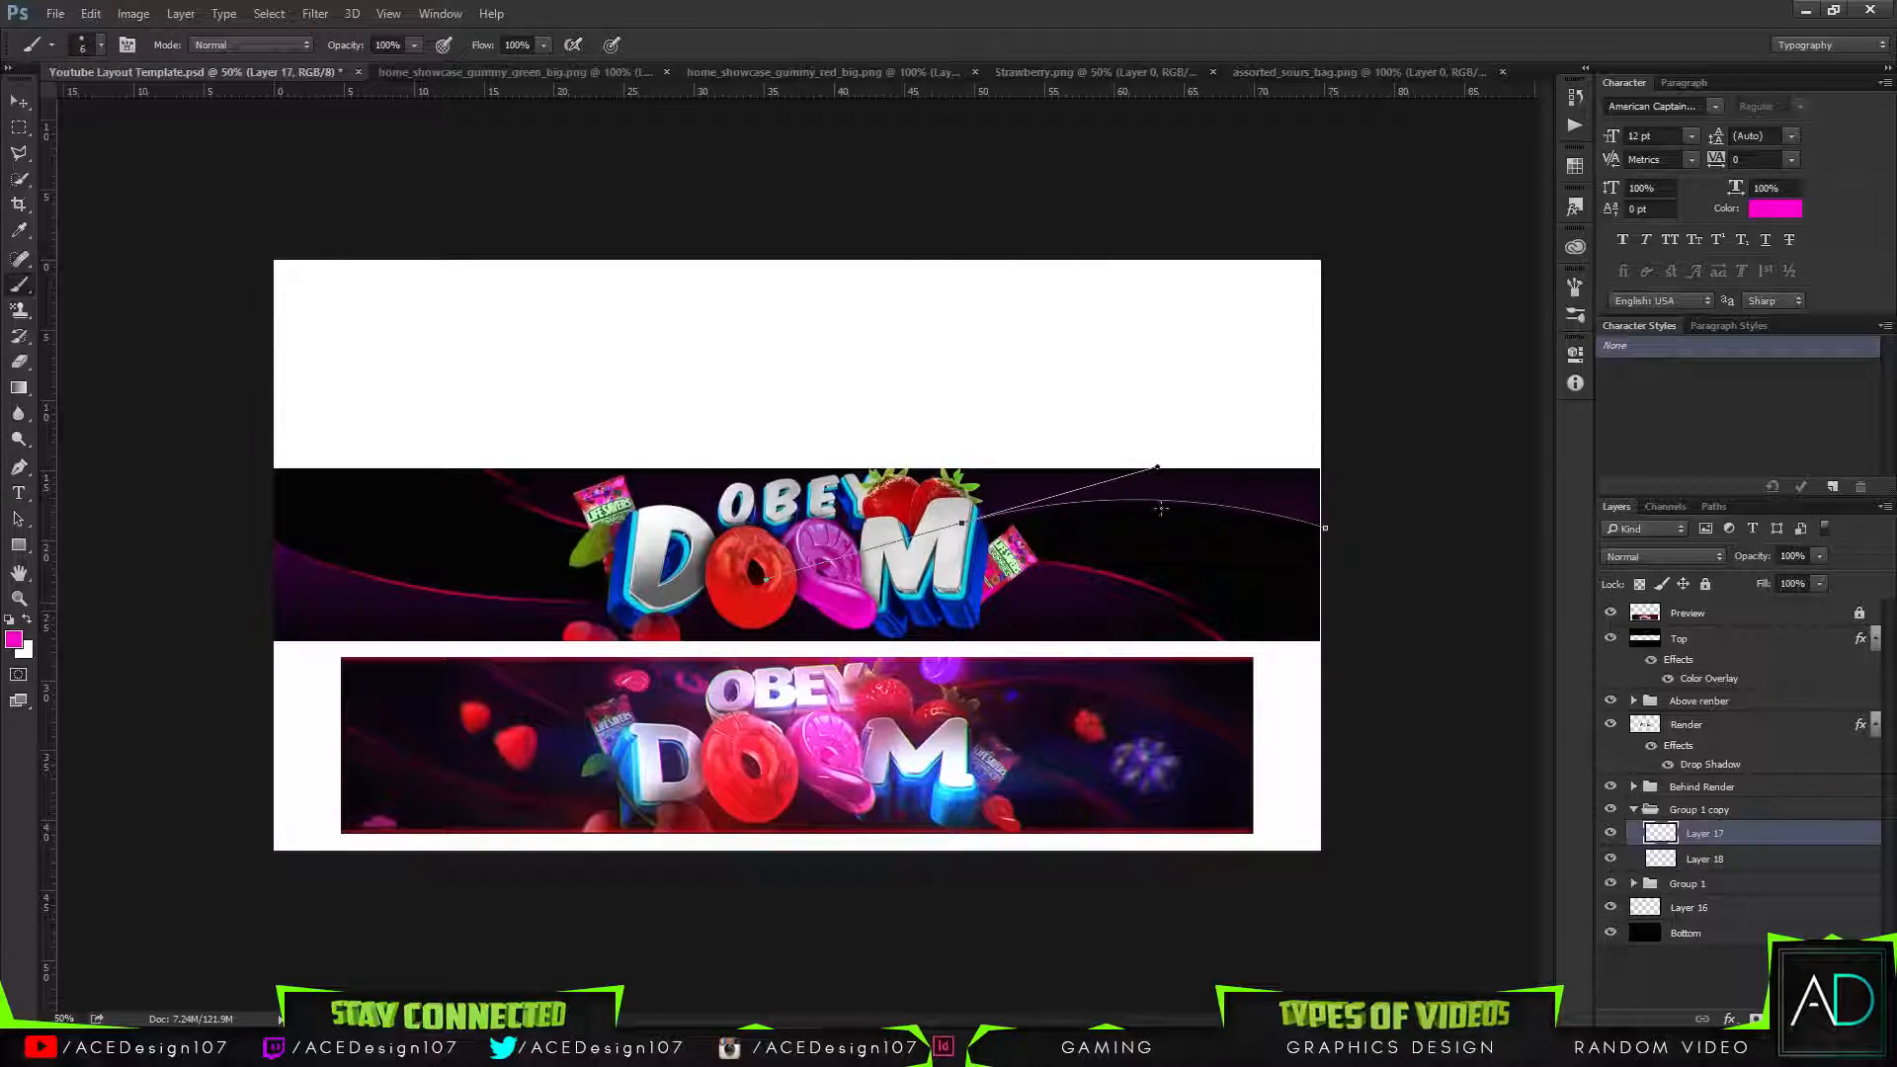
# Try stroking the curved path on Layer 17 with the magenta brush, and undo the stroke.
pyautogui.press('p')
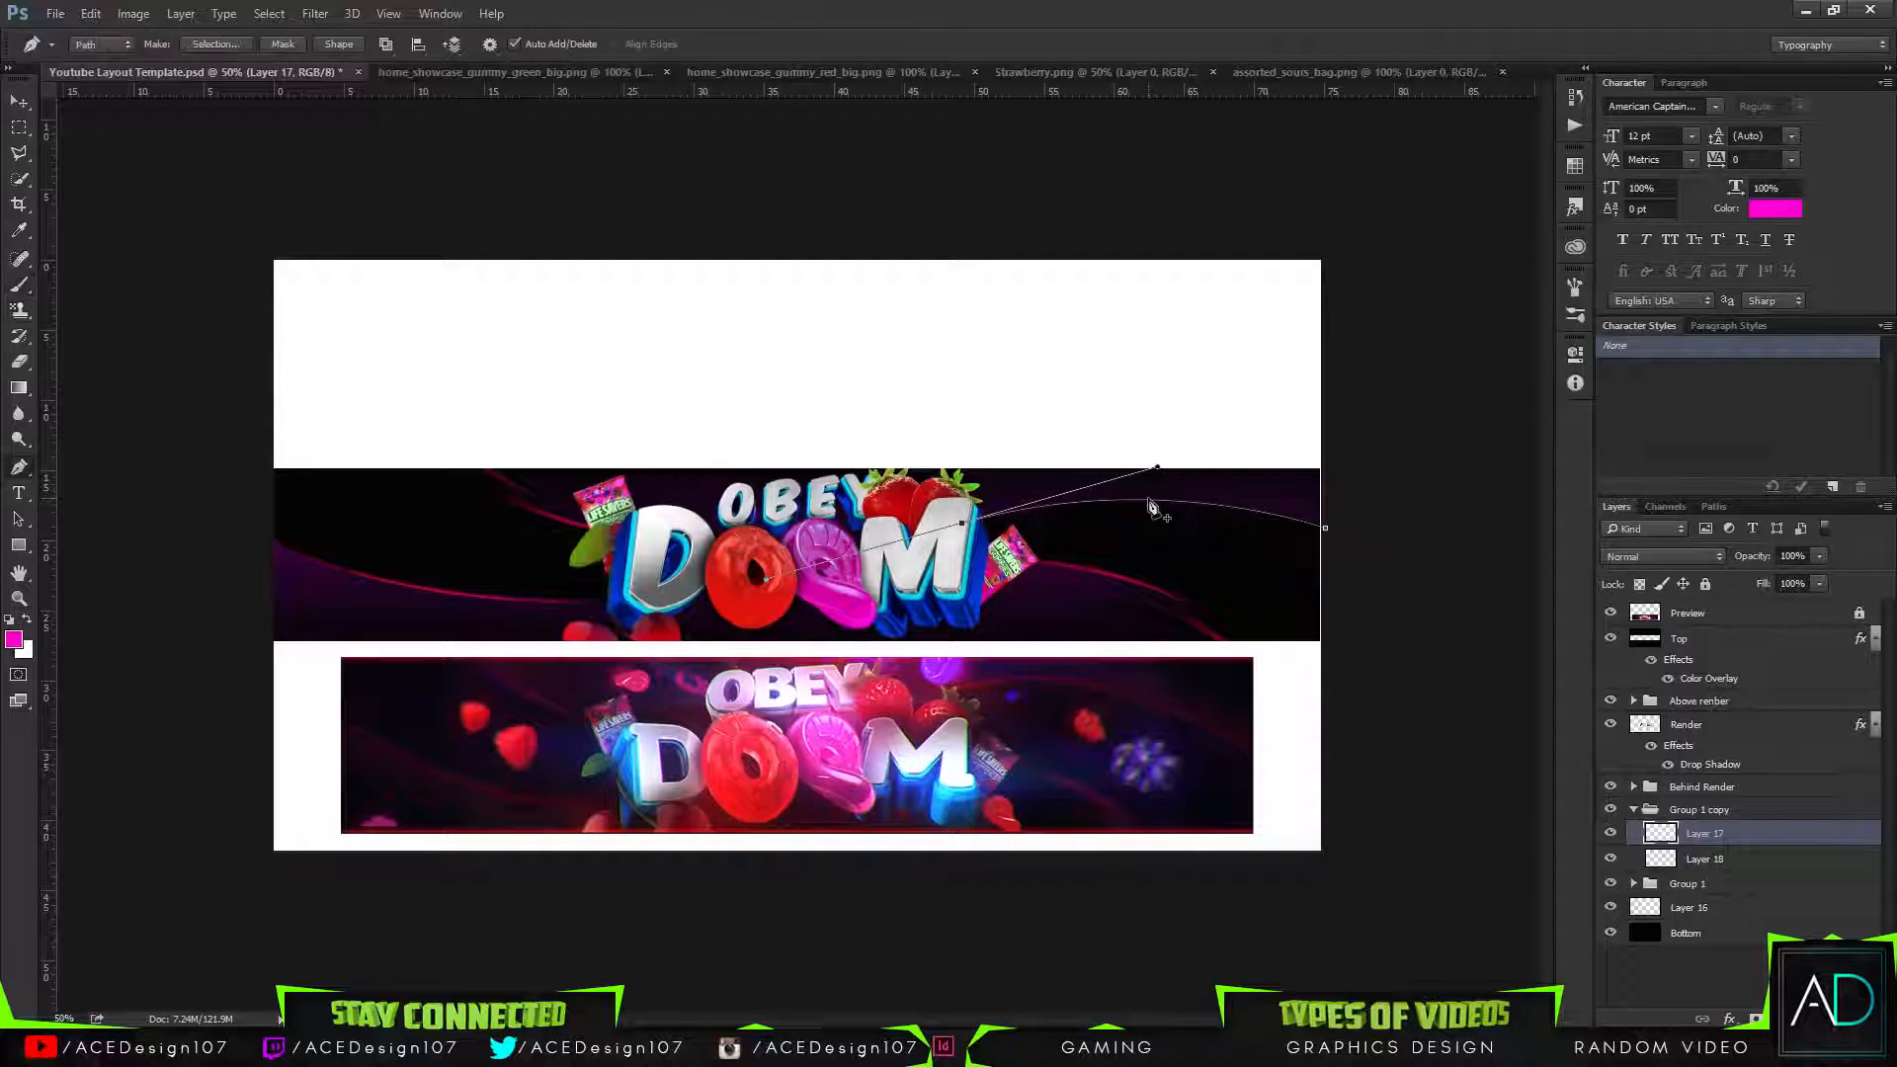
pyautogui.rightClick(1152, 507)
pyautogui.click(1186, 653)
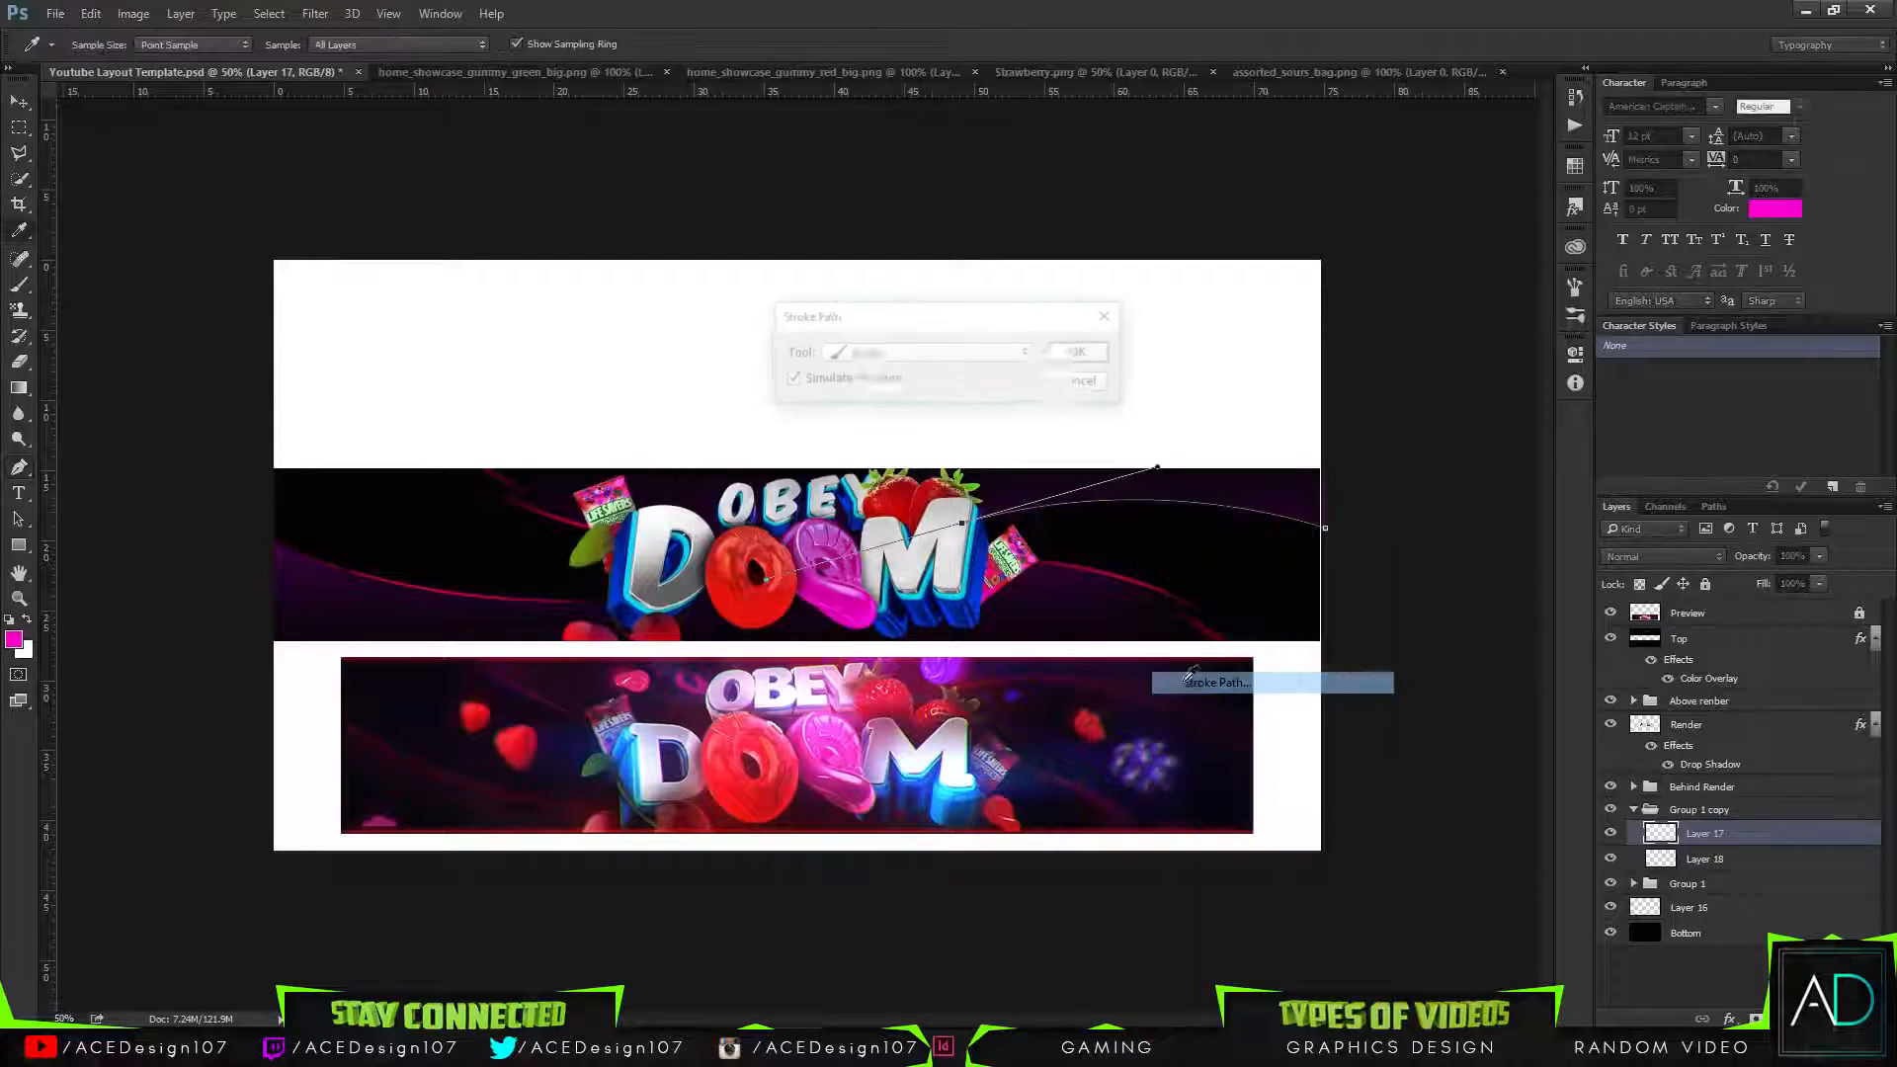
pyautogui.press('Return')
pyautogui.press('Delete')
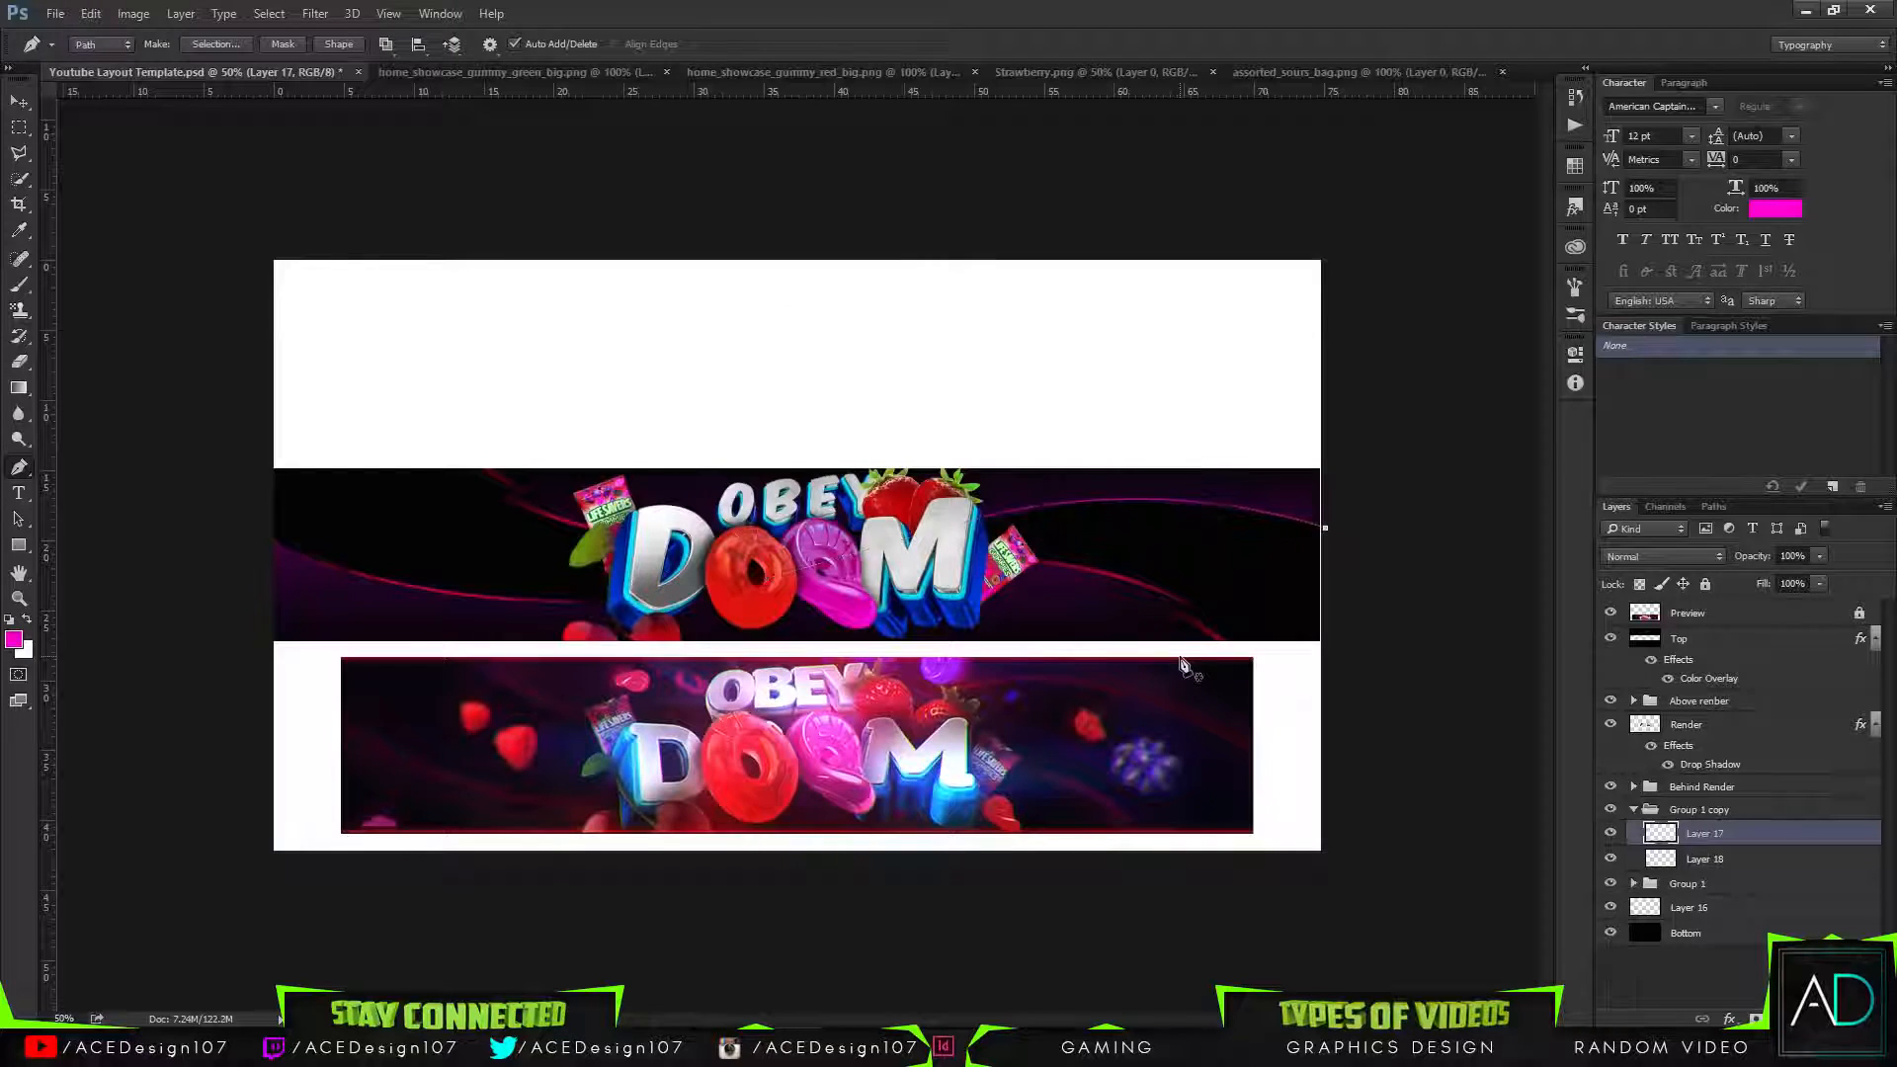
pyautogui.press('Delete')
pyautogui.press('Return')
pyautogui.press('Delete')
pyautogui.press('Return')
pyautogui.press('v')
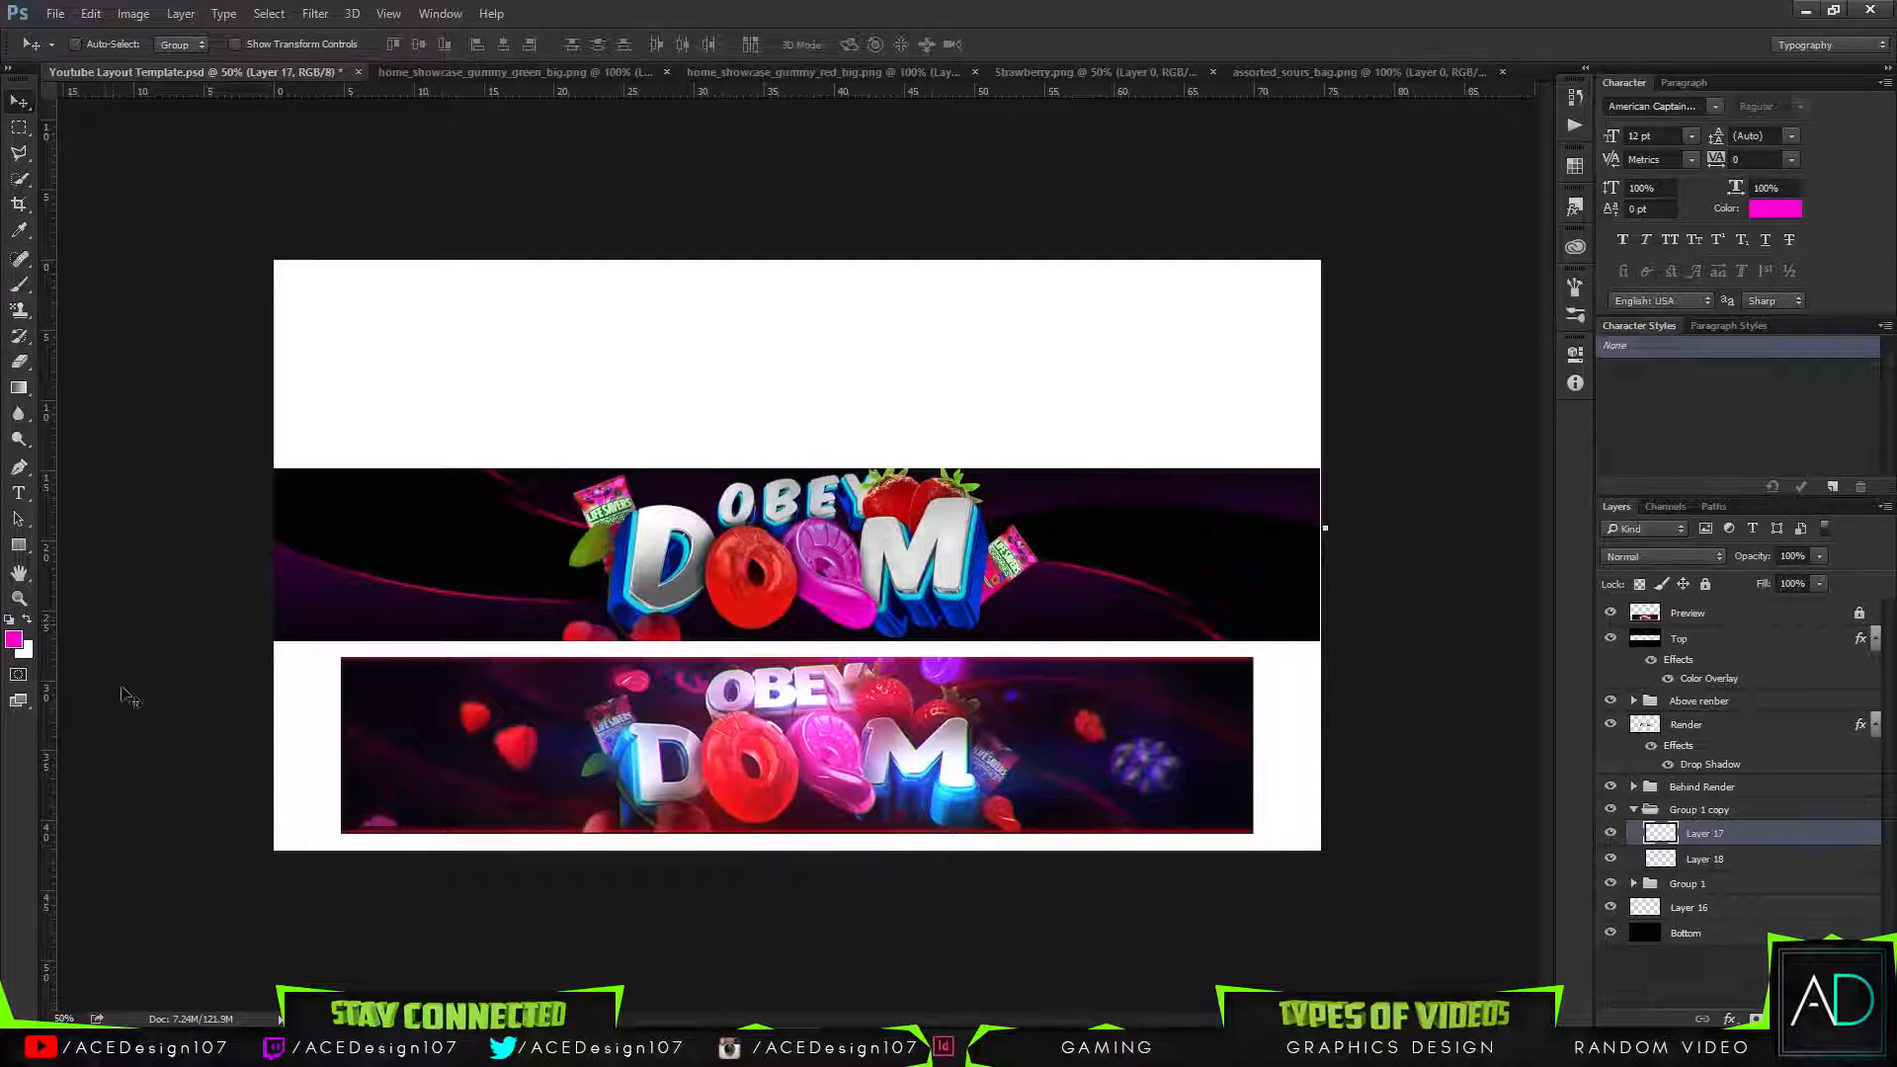
# Set the background color to the pinkish red ff0030.
pyautogui.click(23, 650)
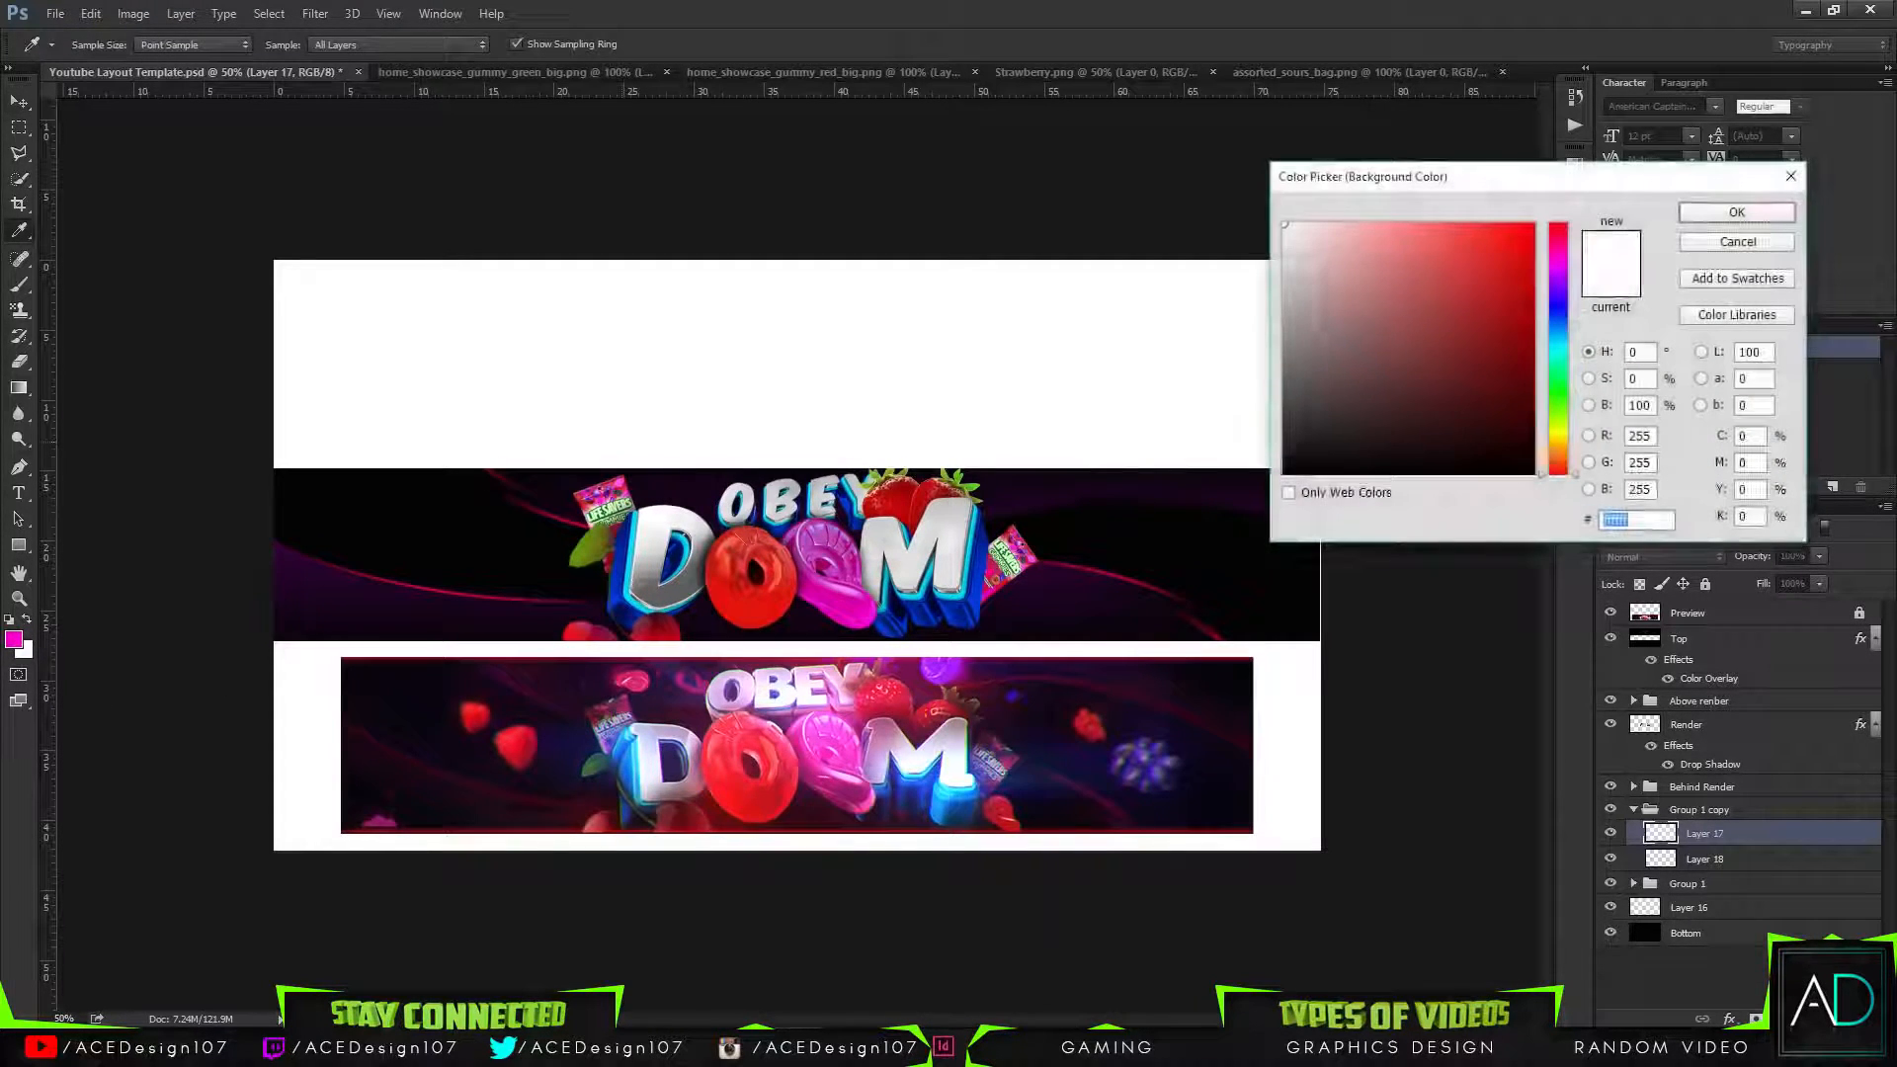
pyautogui.write('ff0000')
pyautogui.click(1571, 229)
pyautogui.click(1557, 234)
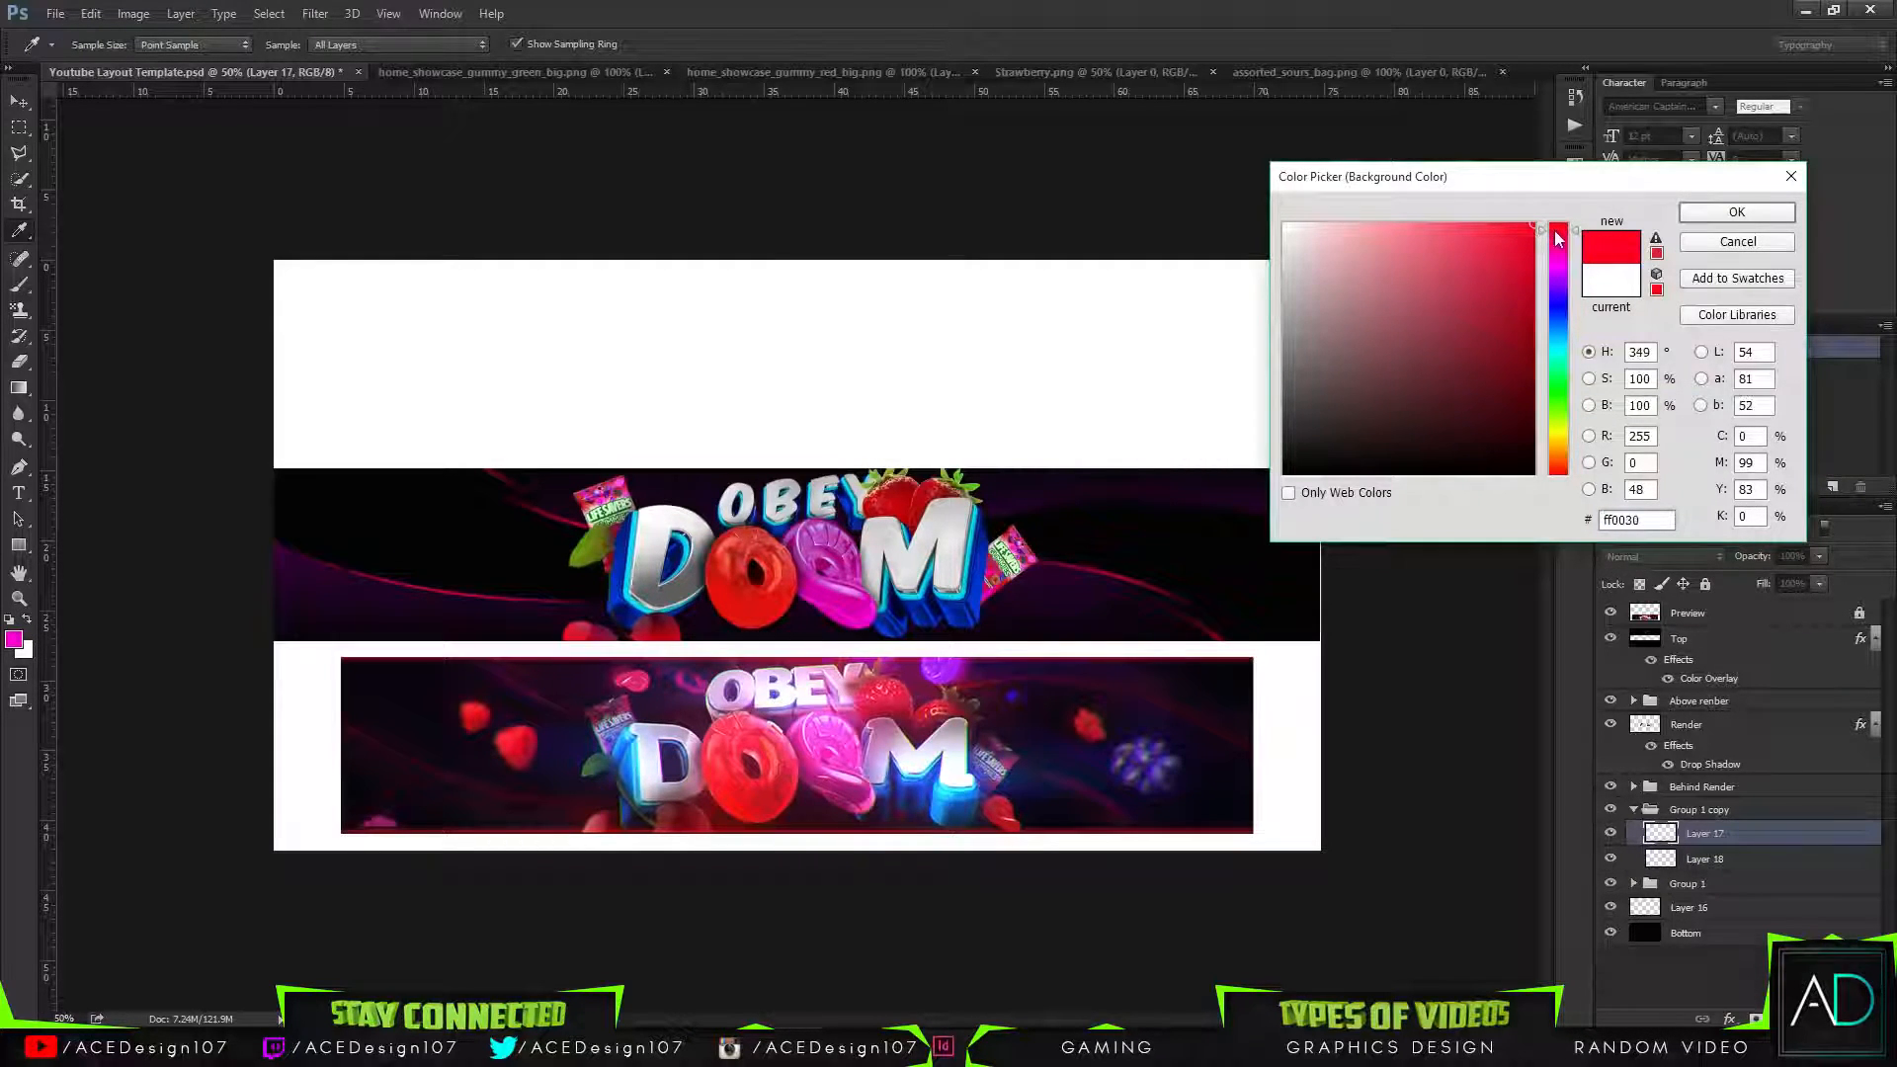
pyautogui.click(1736, 212)
pyautogui.press('v')
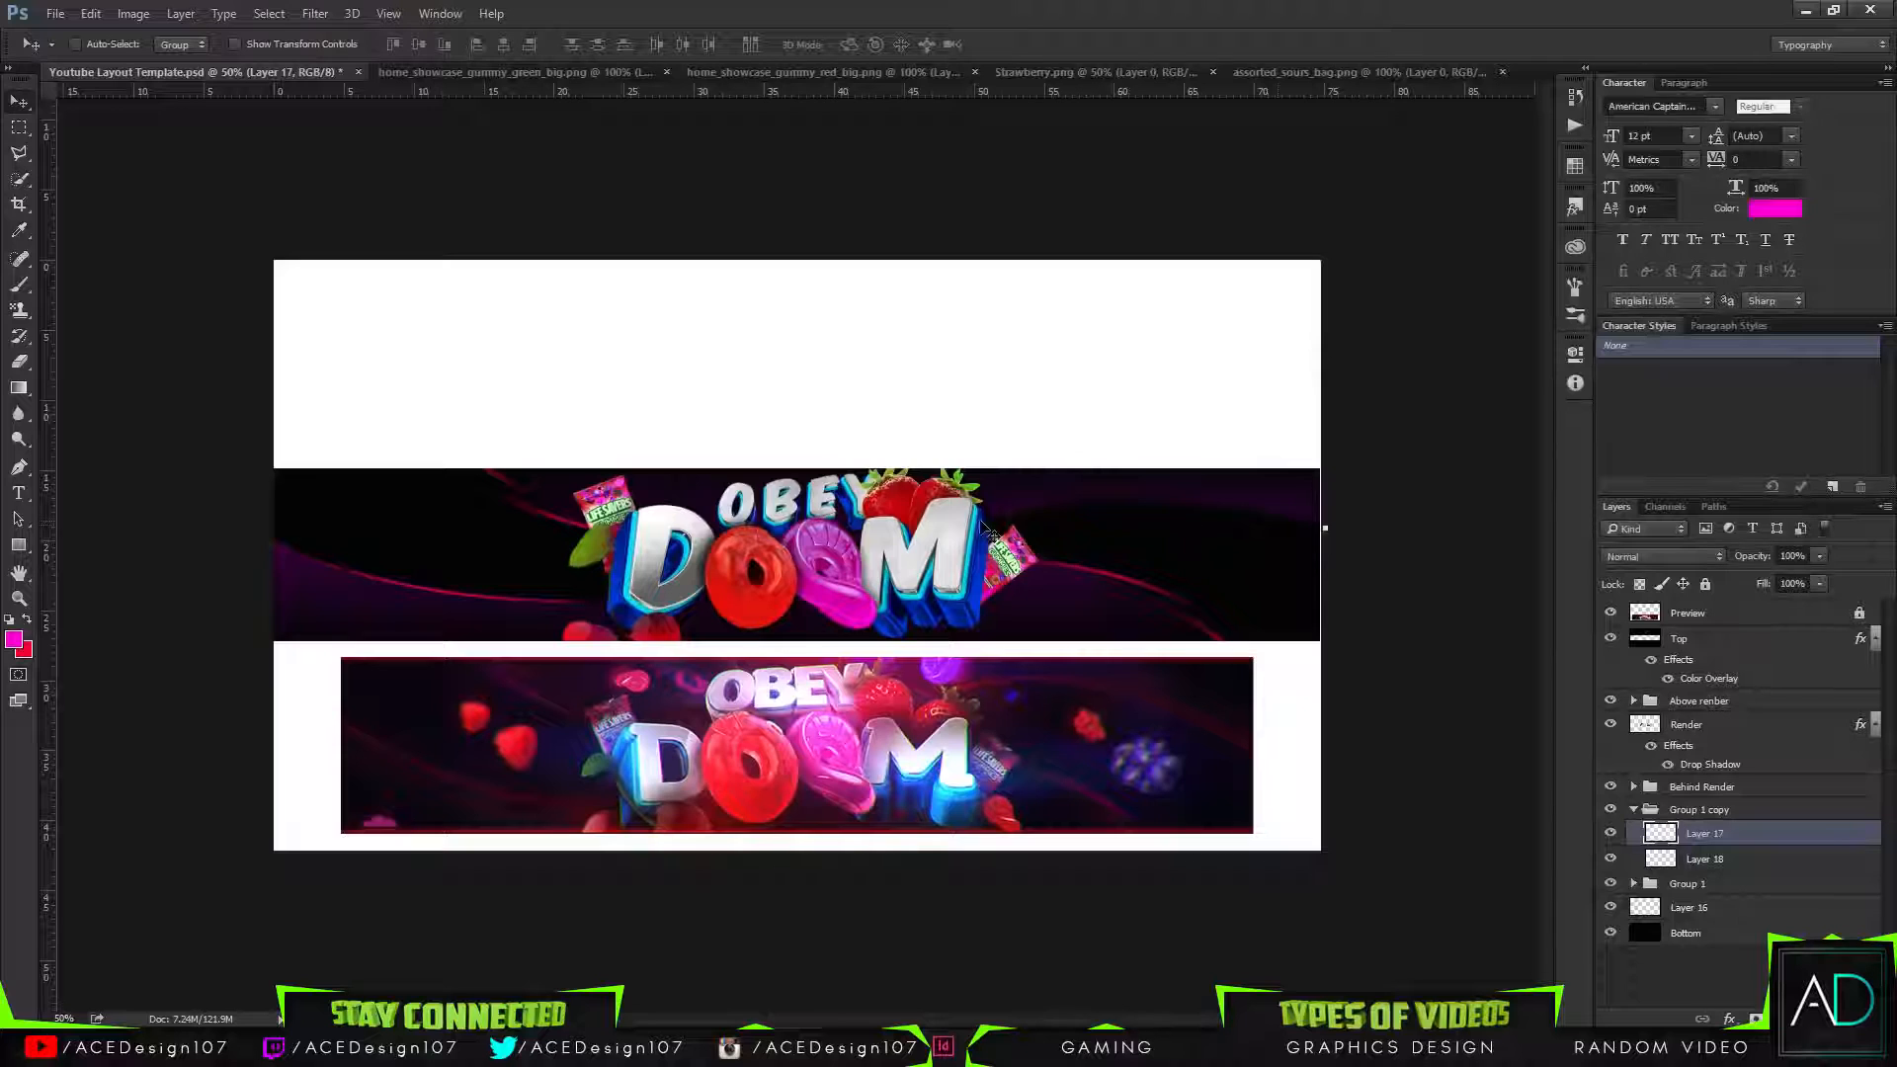
# Redraw the curved Pen path from the anchor at the banner's right edge to behind the M of DOOM.
pyautogui.moveTo(945, 547); pyautogui.dragTo(879, 563)
pyautogui.hotkey('ctrl', 'z')
pyautogui.press('p')
pyautogui.click(980, 524)
pyautogui.moveTo(981, 527); pyautogui.dragTo(834, 563)
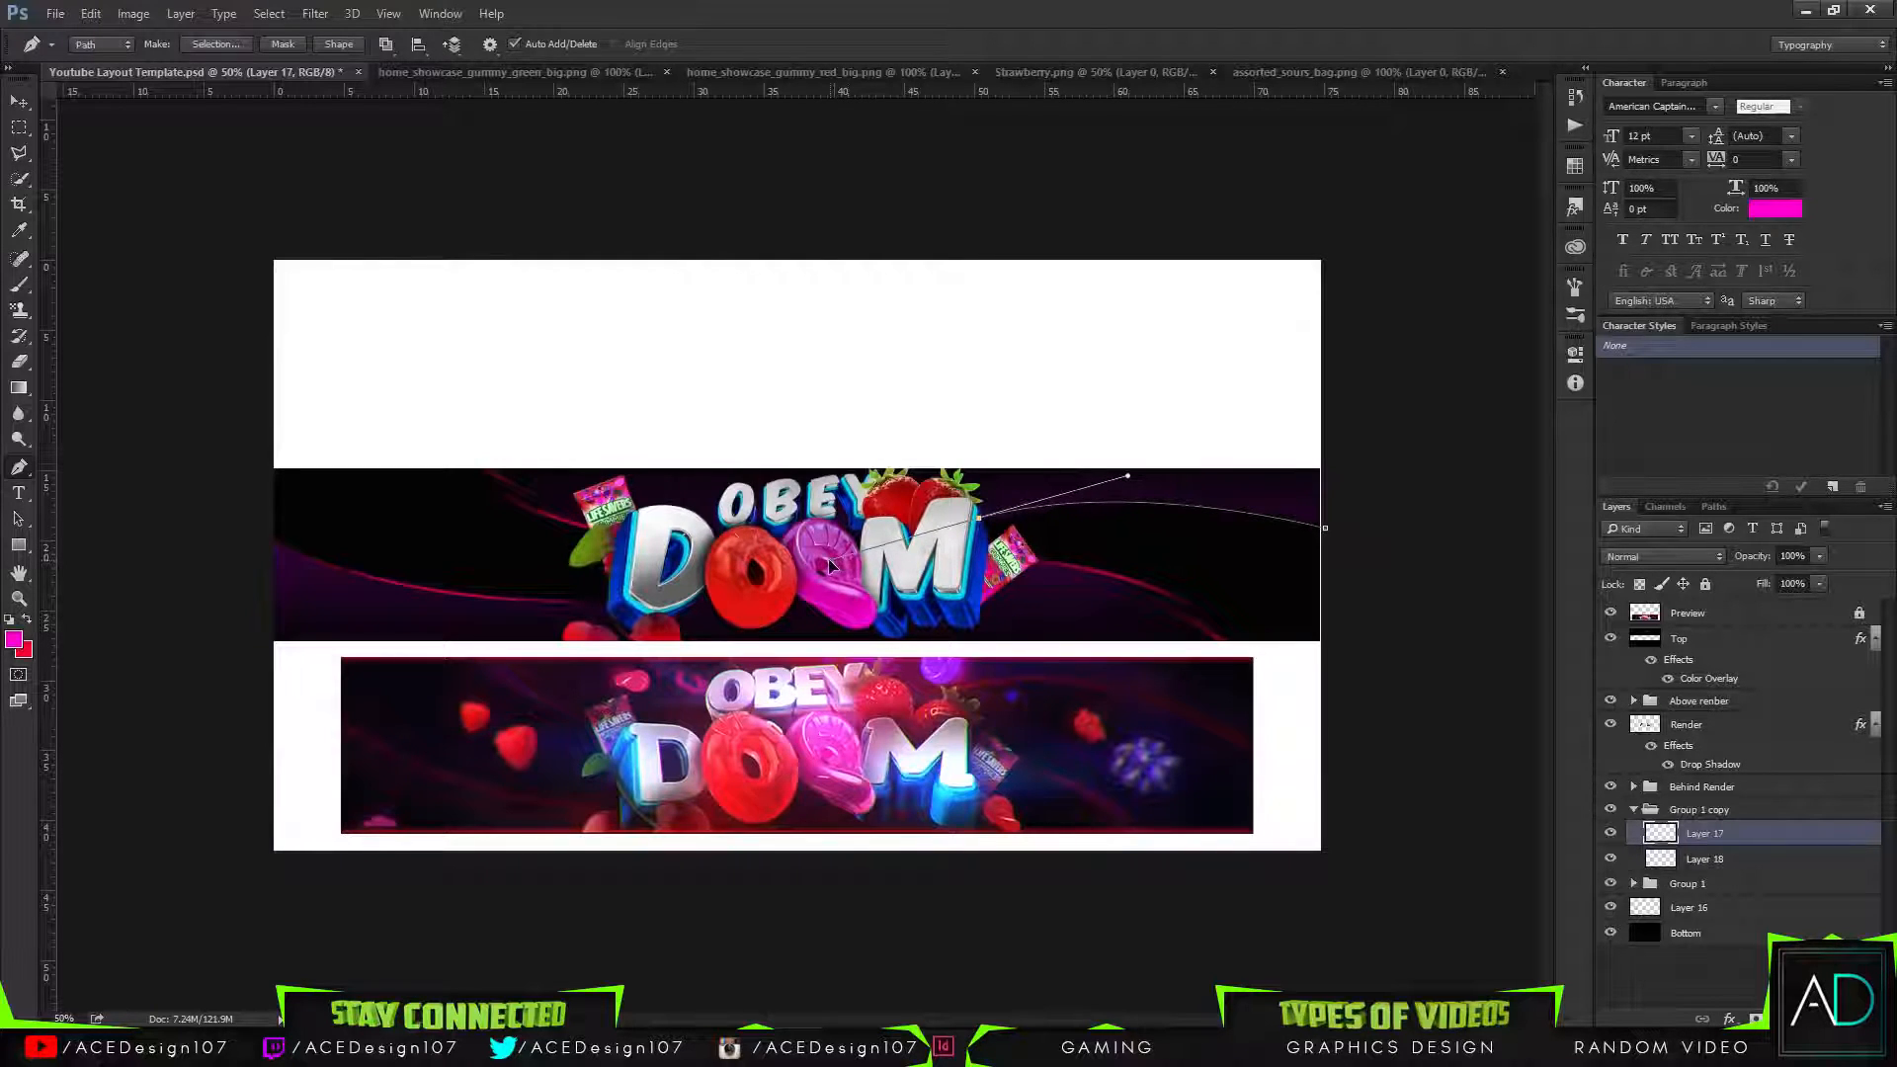
# Try stroking the redrawn path with the magenta foreground color, and undo the stroke.
pyautogui.rightClick(979, 525)
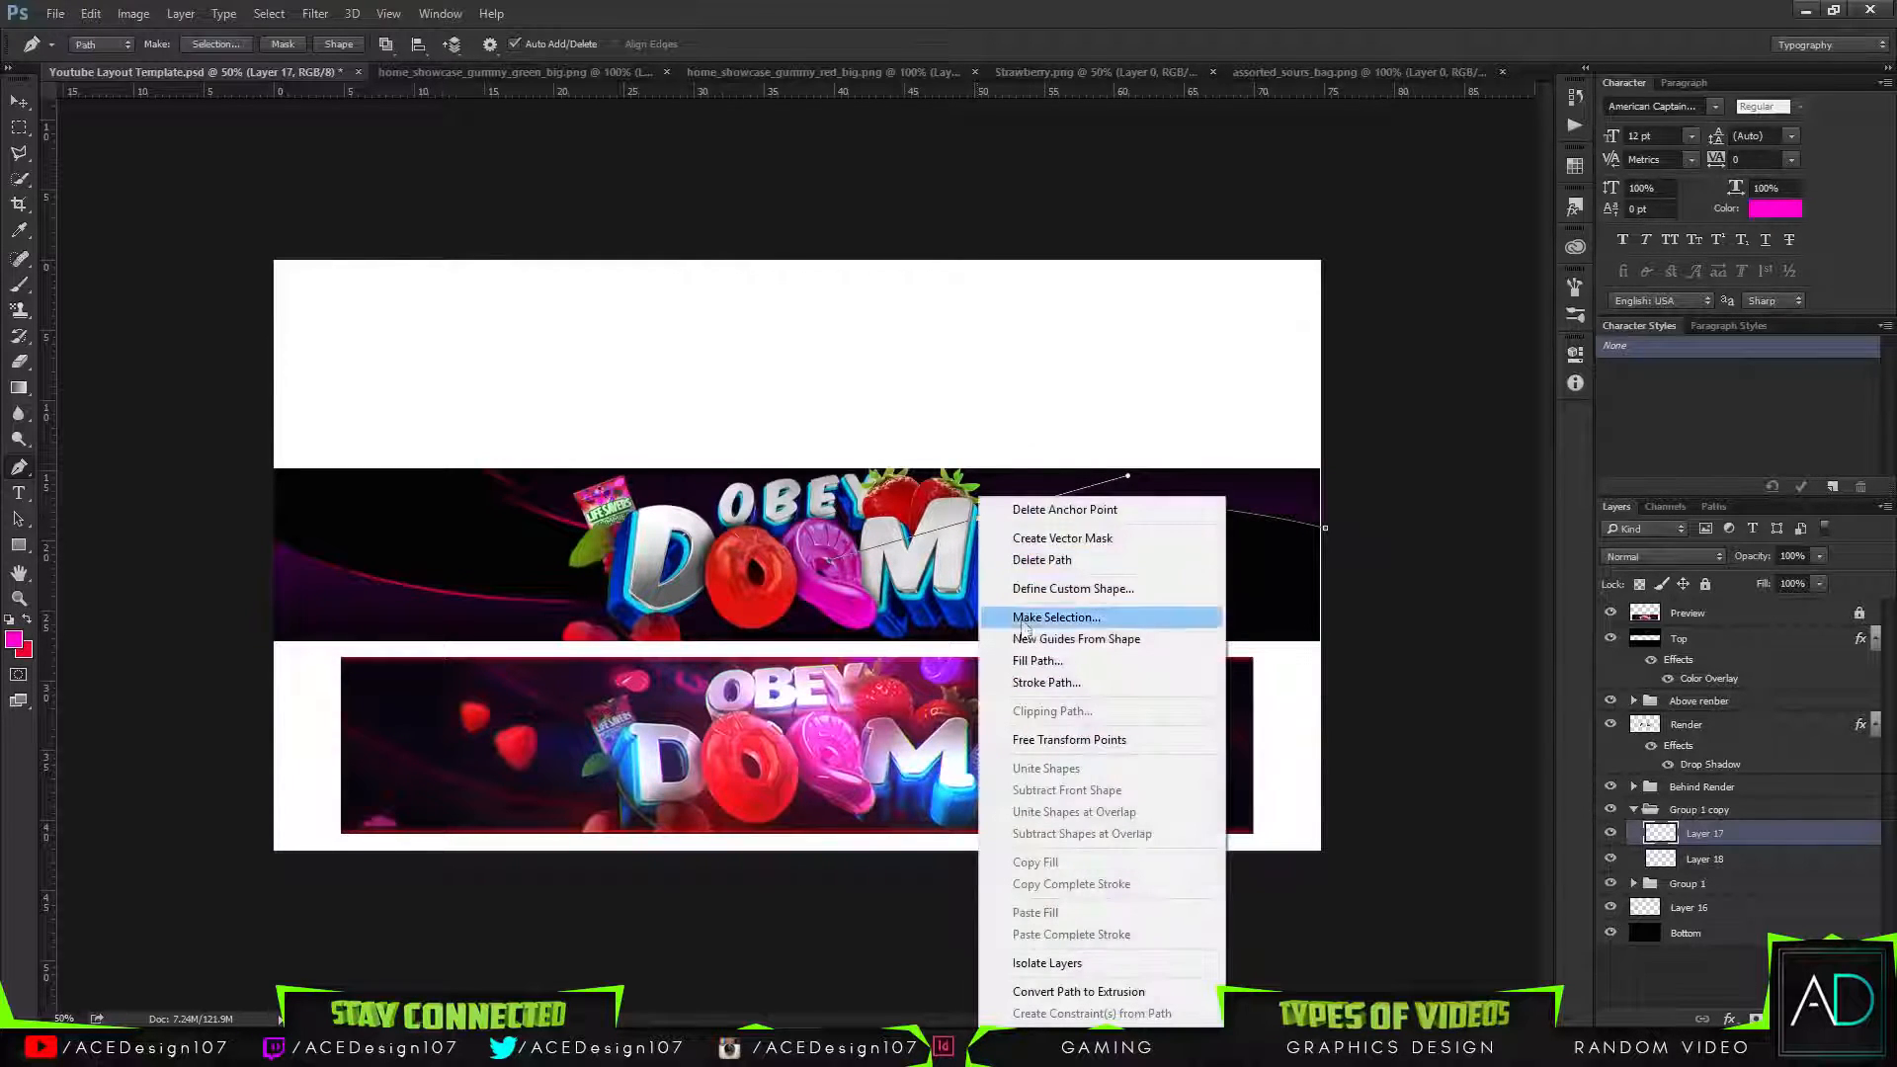
pyautogui.click(1085, 675)
pyautogui.click(1072, 357)
pyautogui.press('Delete')
pyautogui.hotkey('ctrl', 'z')
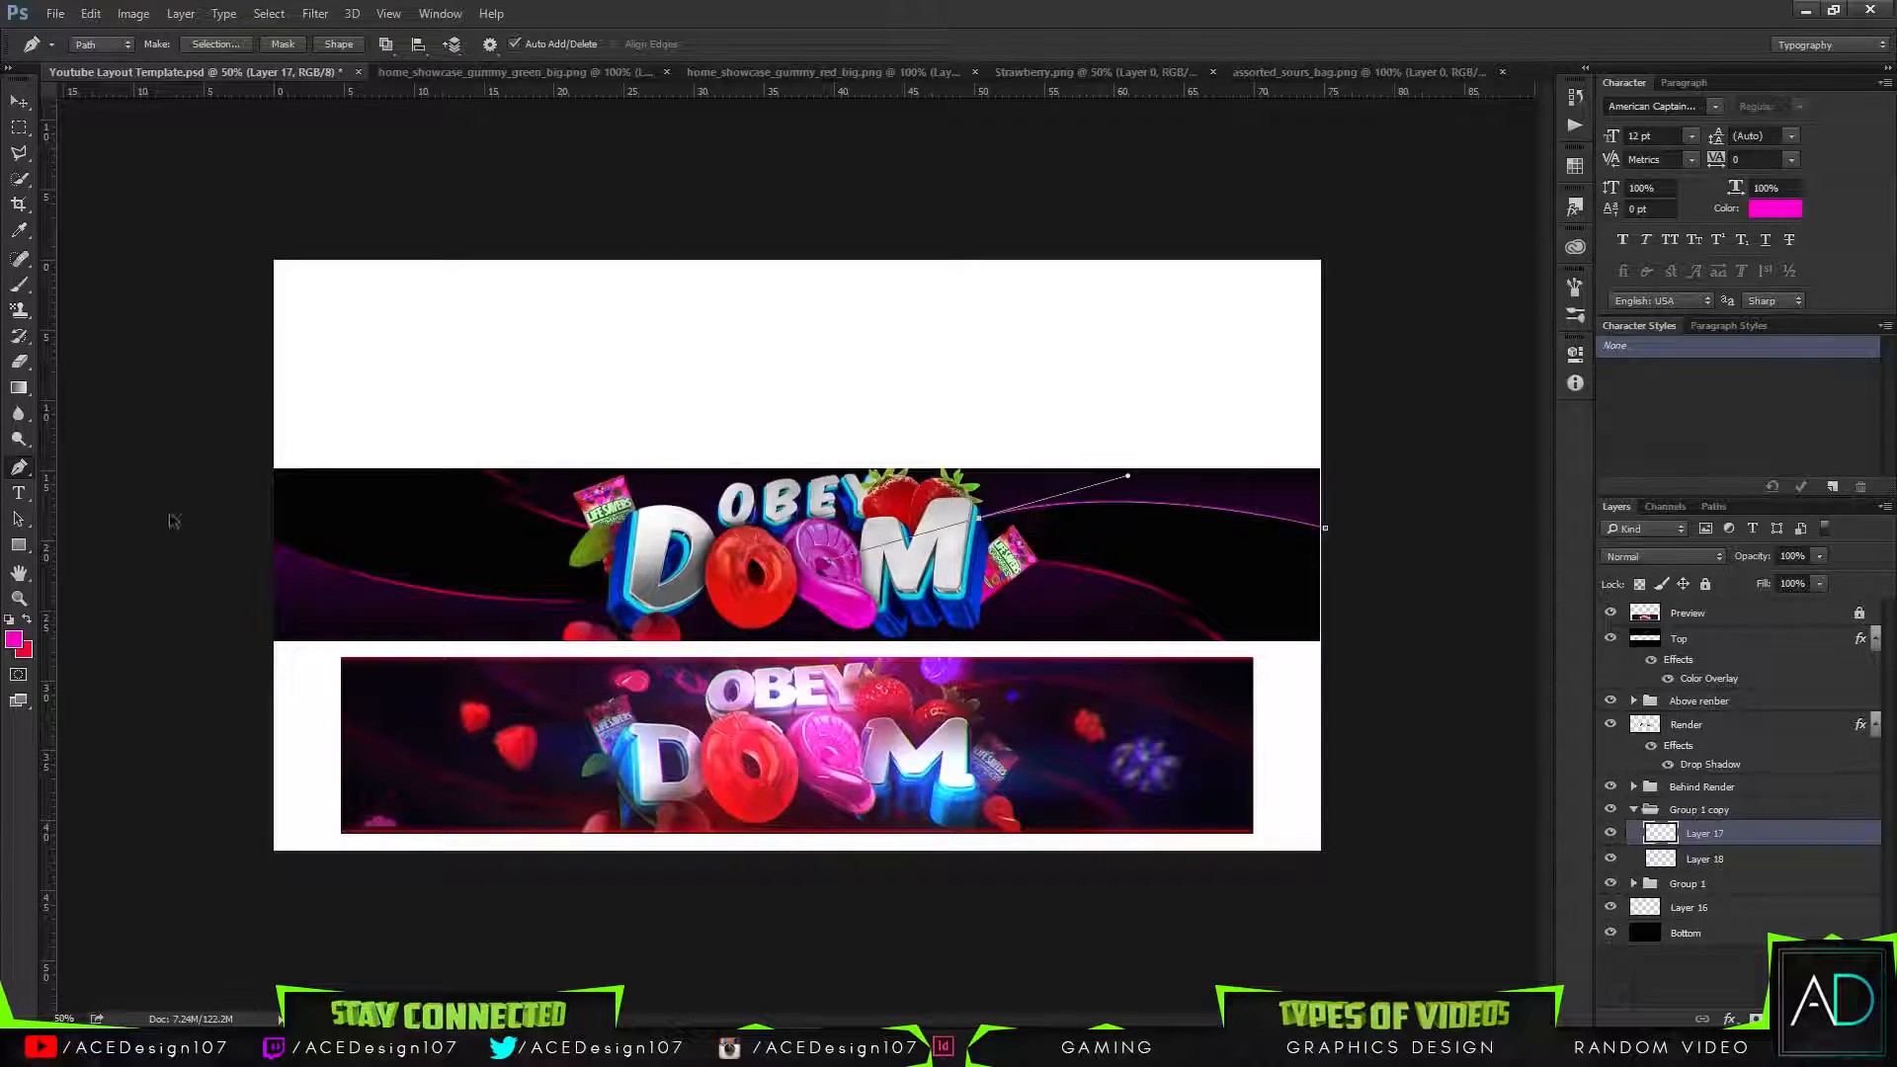
# Swap the foreground and background colors and stroke the curved path on Layer 17 with the red brush.
pyautogui.click(27, 621)
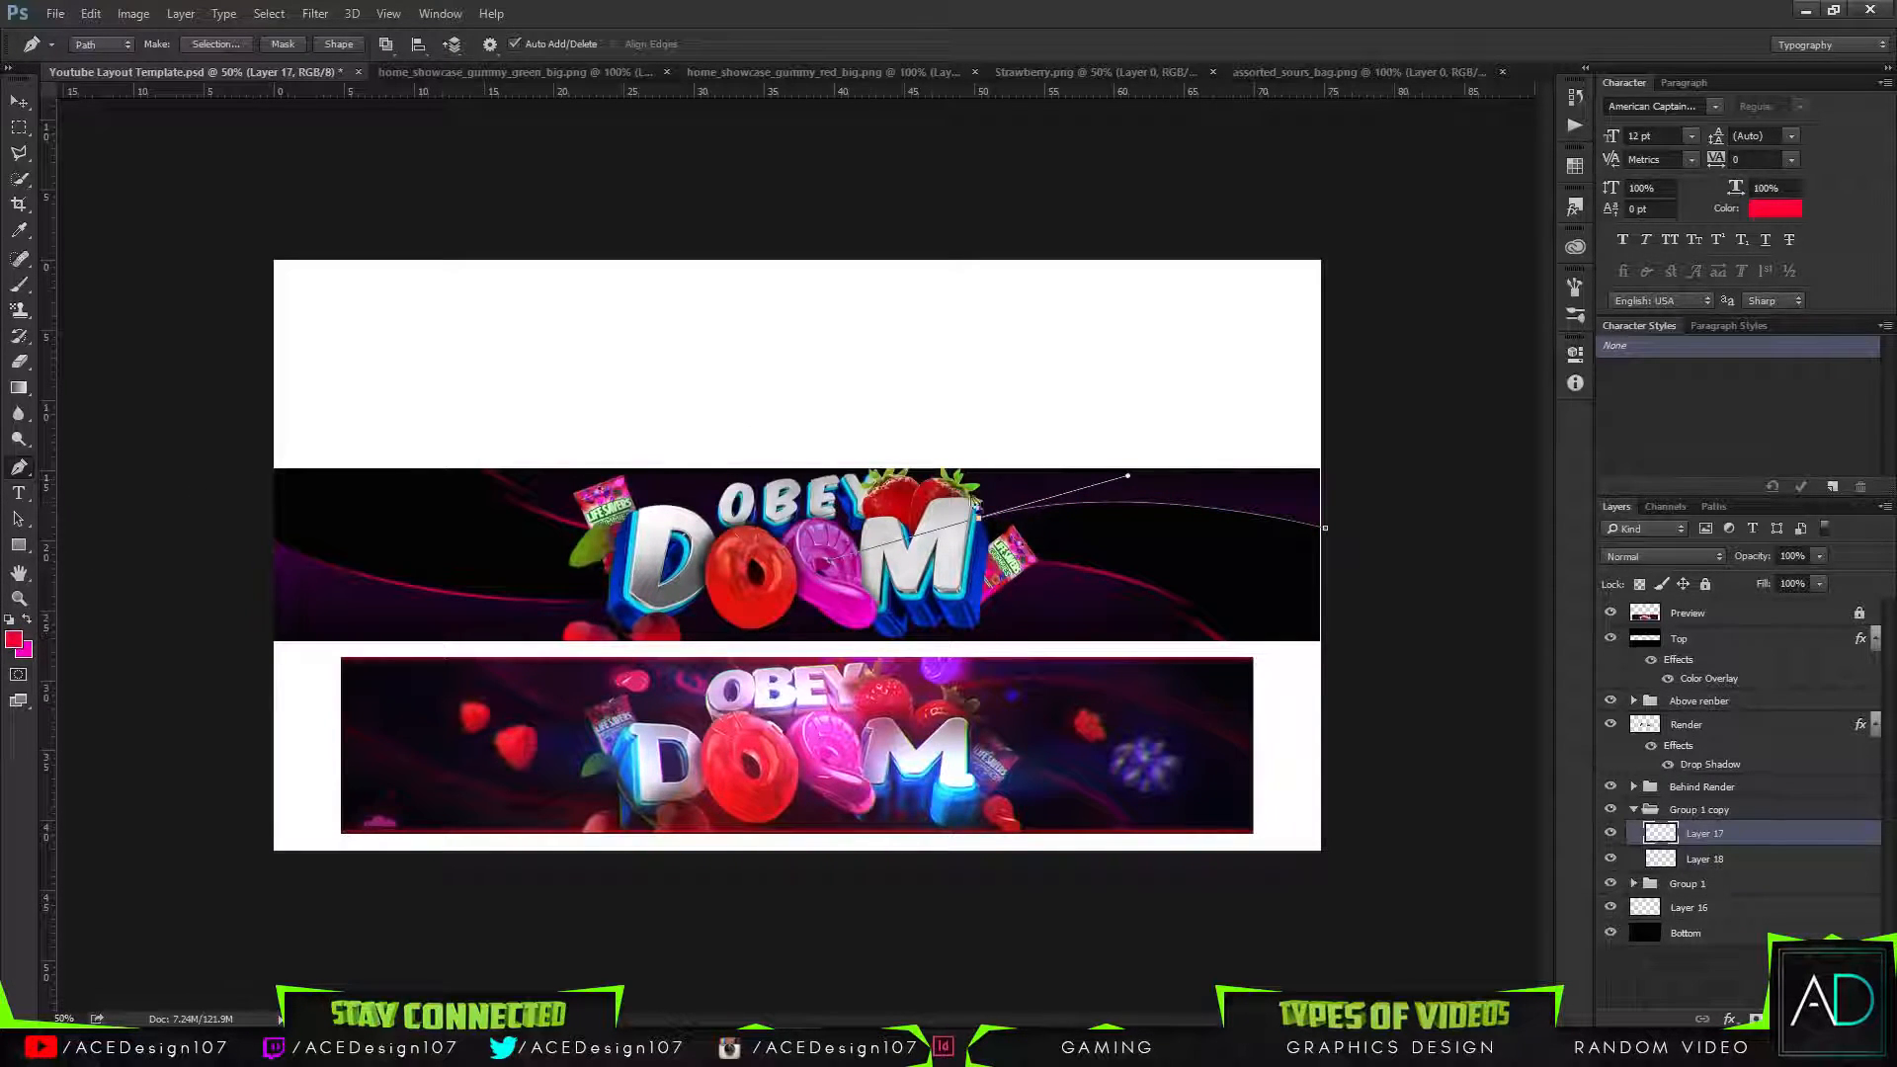
pyautogui.rightClick(1039, 499)
pyautogui.click(1096, 687)
pyautogui.click(1065, 354)
pyautogui.press('Delete')
# Clear the leftover path point so that Layer 17 itself can be transformed.
pyautogui.hotkey('ctrl', 't')
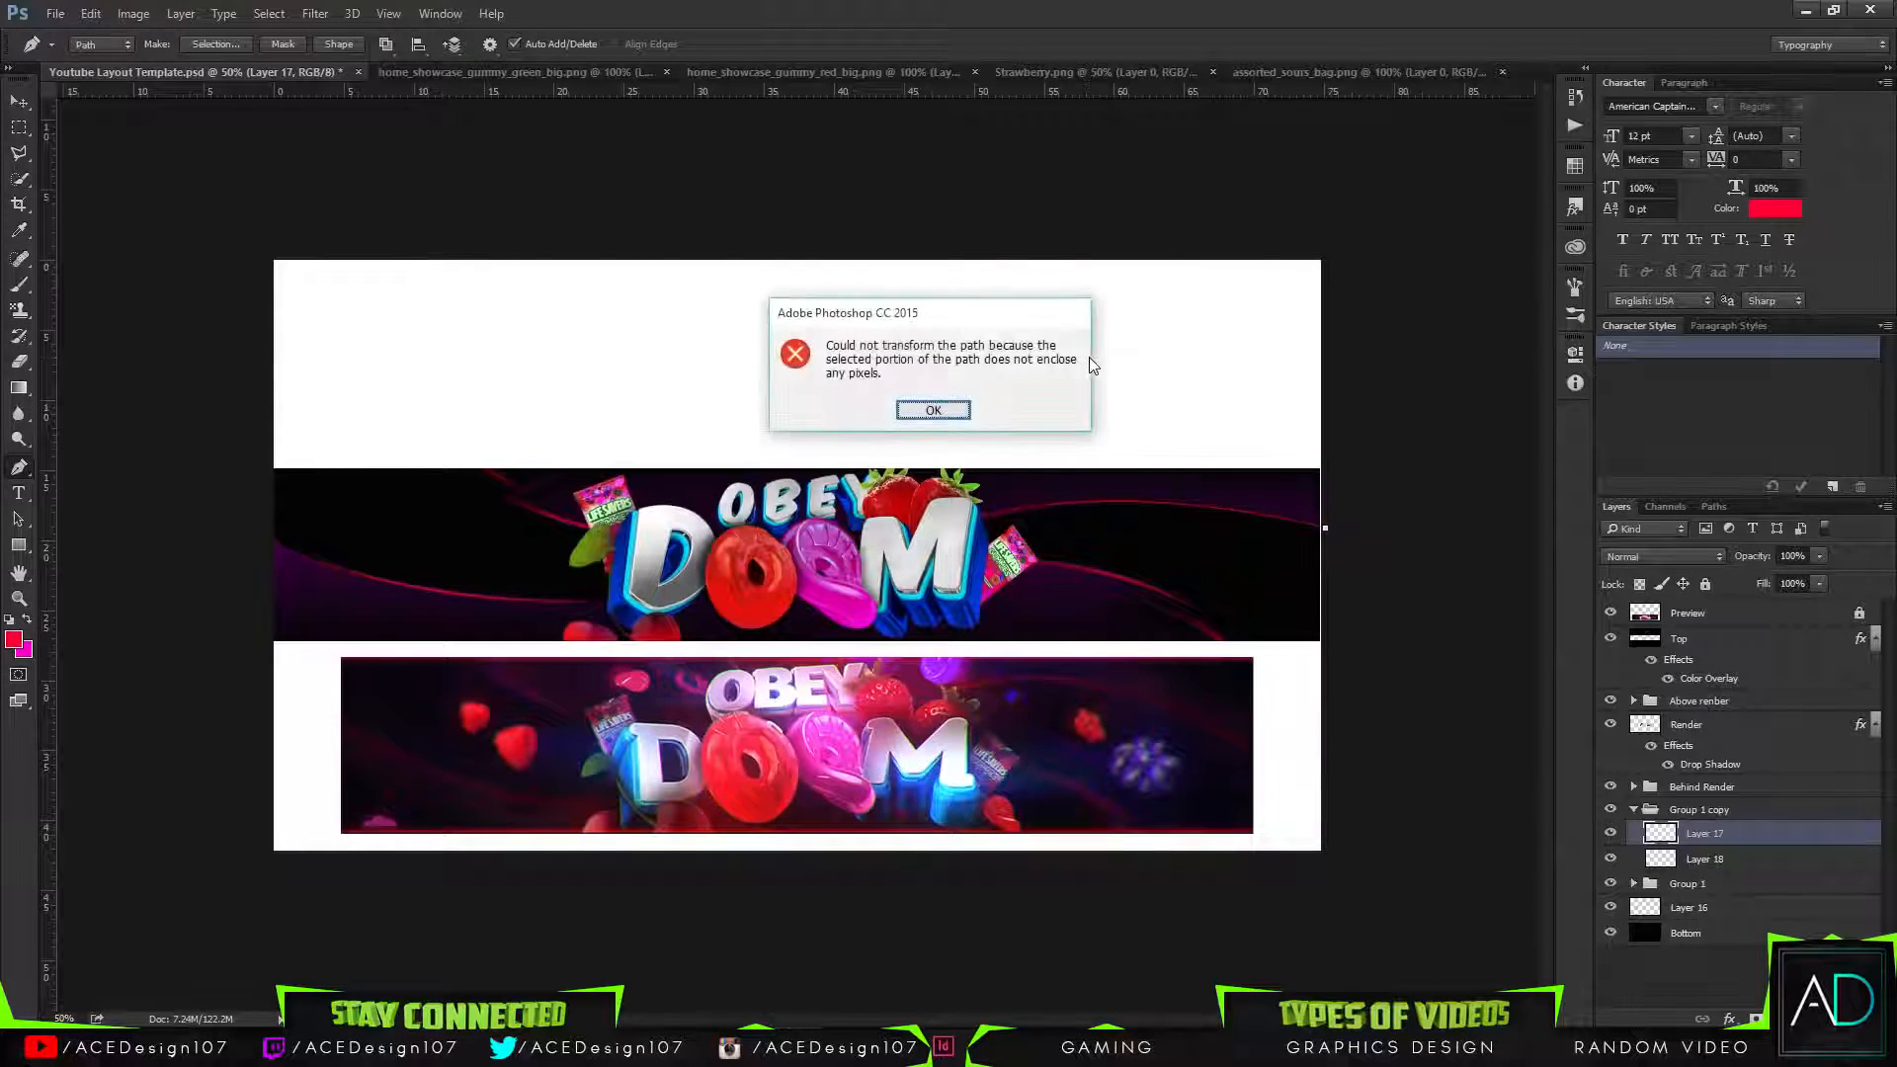
pyautogui.press('Return')
pyautogui.hotkey('ctrl', 'y')
pyautogui.hotkey('ctrl', 't')
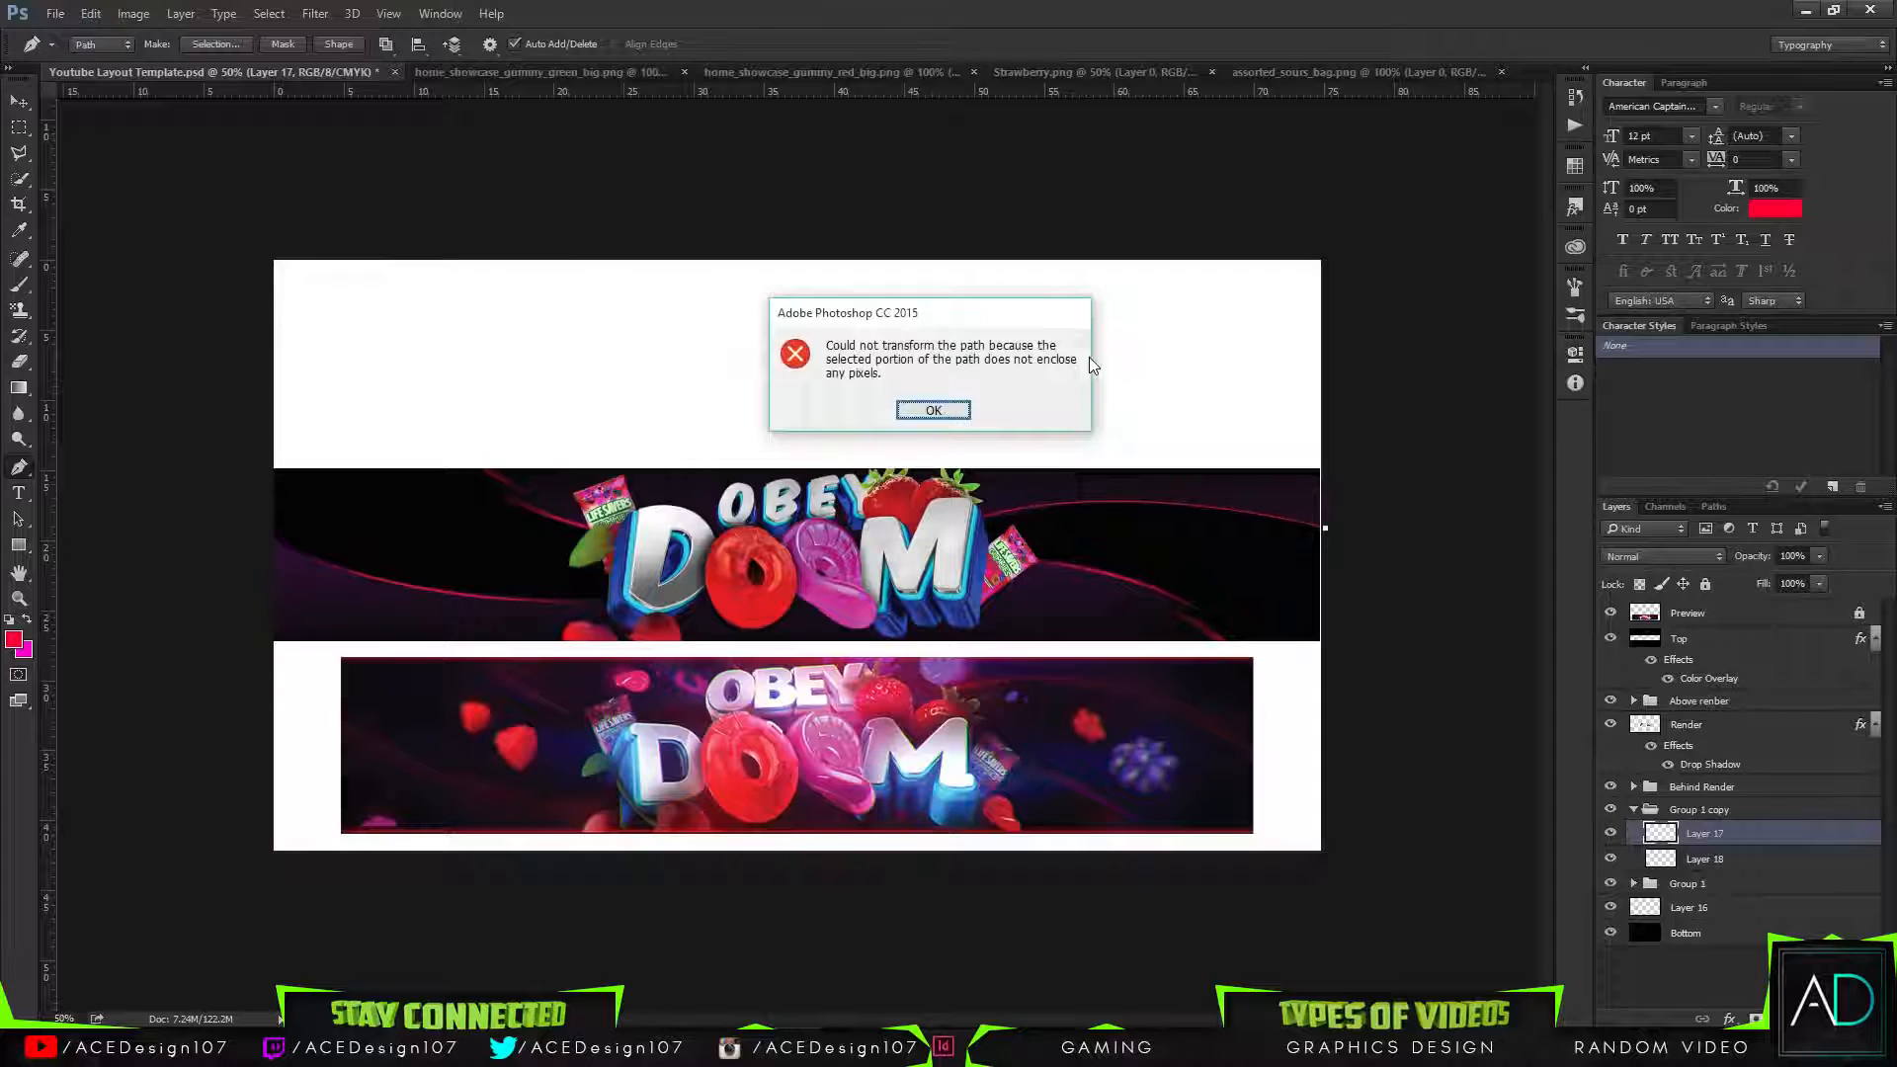
pyautogui.press('Return')
pyautogui.hotkey('ctrl', 'y')
pyautogui.hotkey('ctrl', 't')
pyautogui.press('Return')
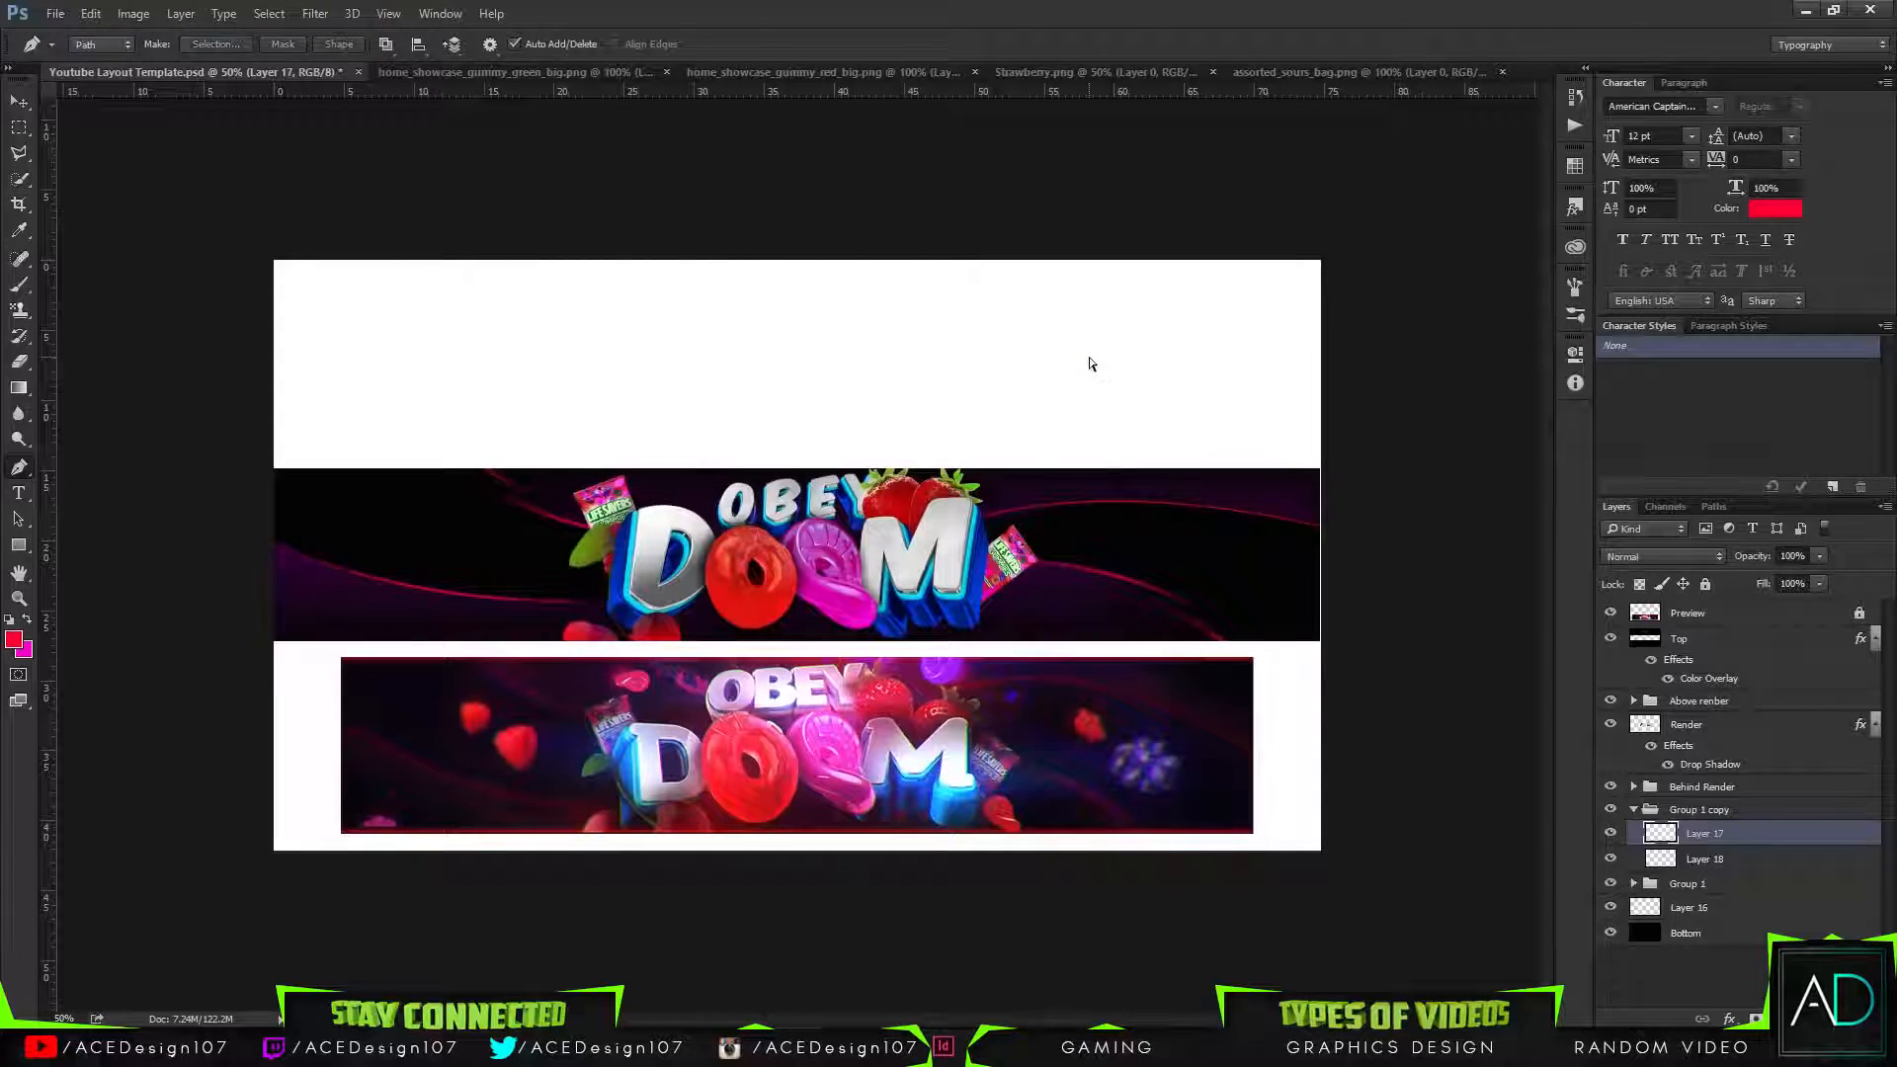
pyautogui.hotkey('ctrl', 't')
pyautogui.press('Escape')
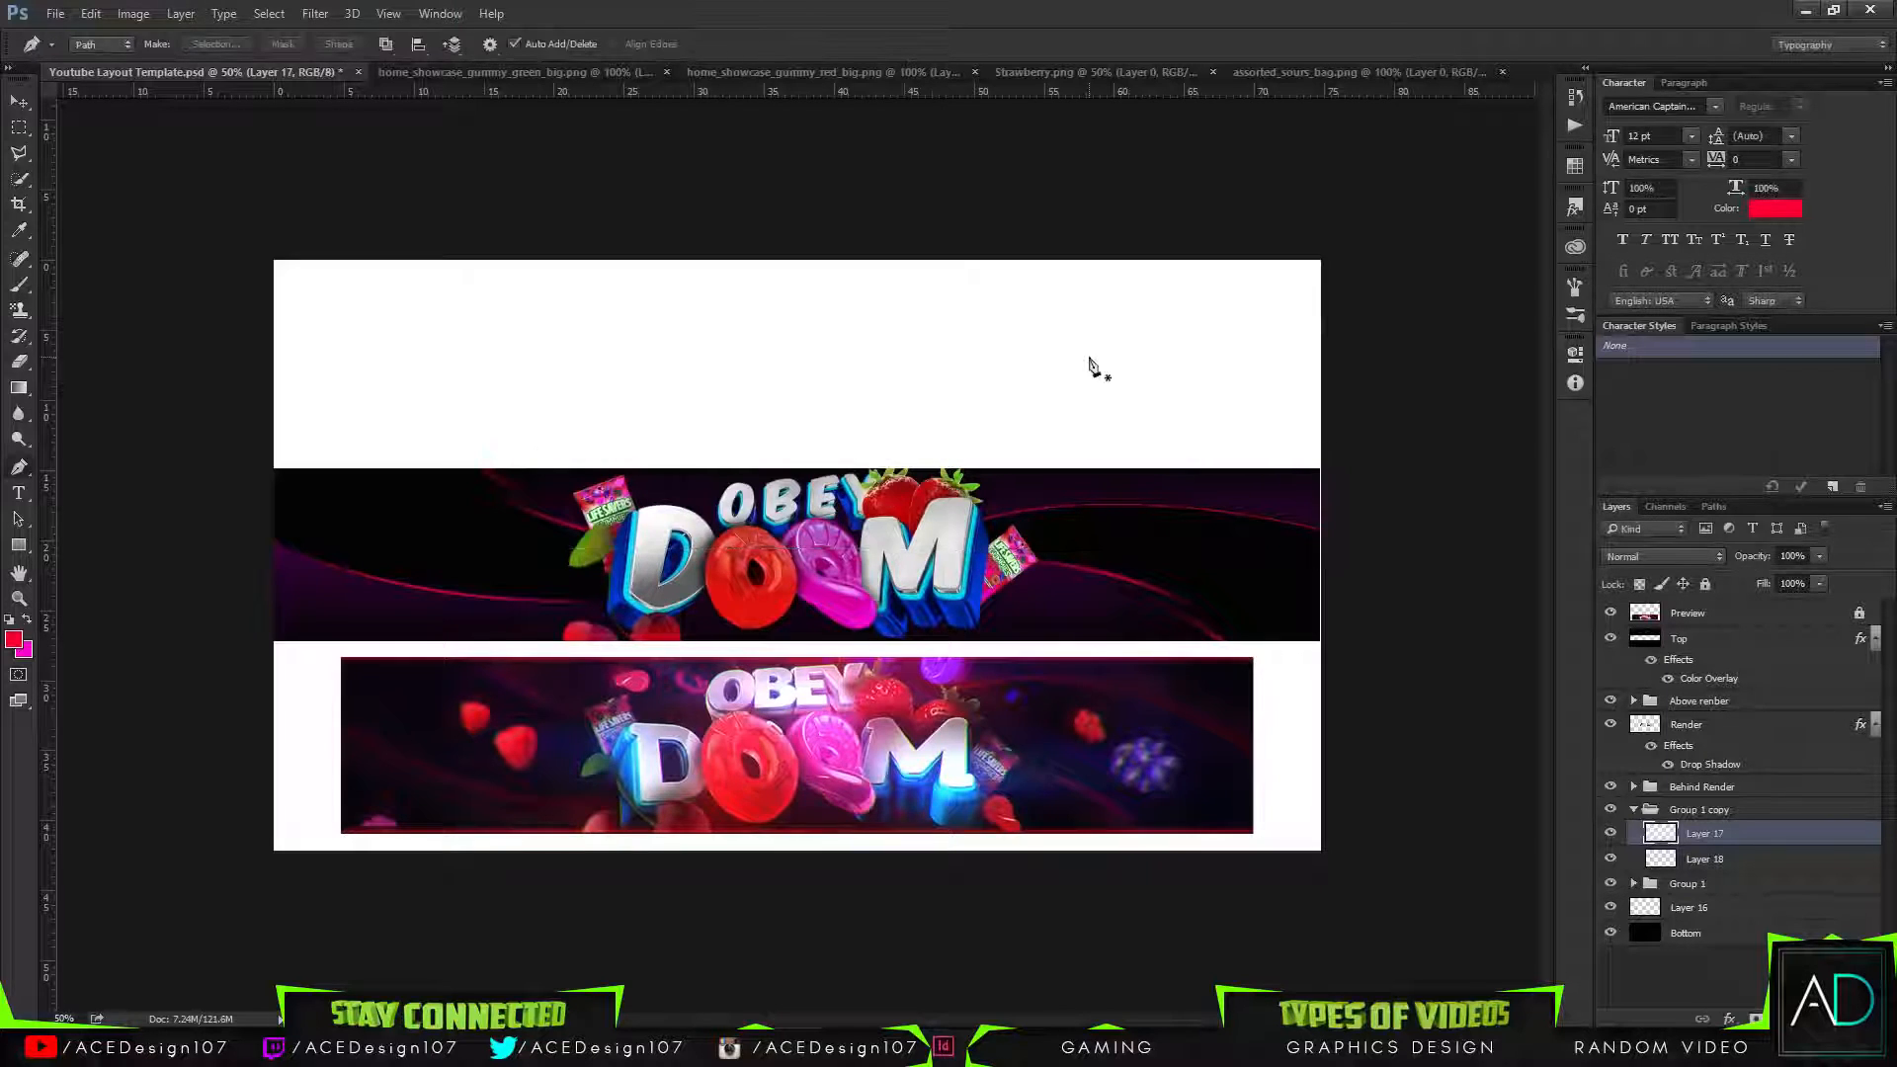
pyautogui.hotkey('ctrl', 'y')
# Transform Layer 17 so the new red curve's end stretches past the banner's right edge.
pyautogui.hotkey('ctrl', 't')
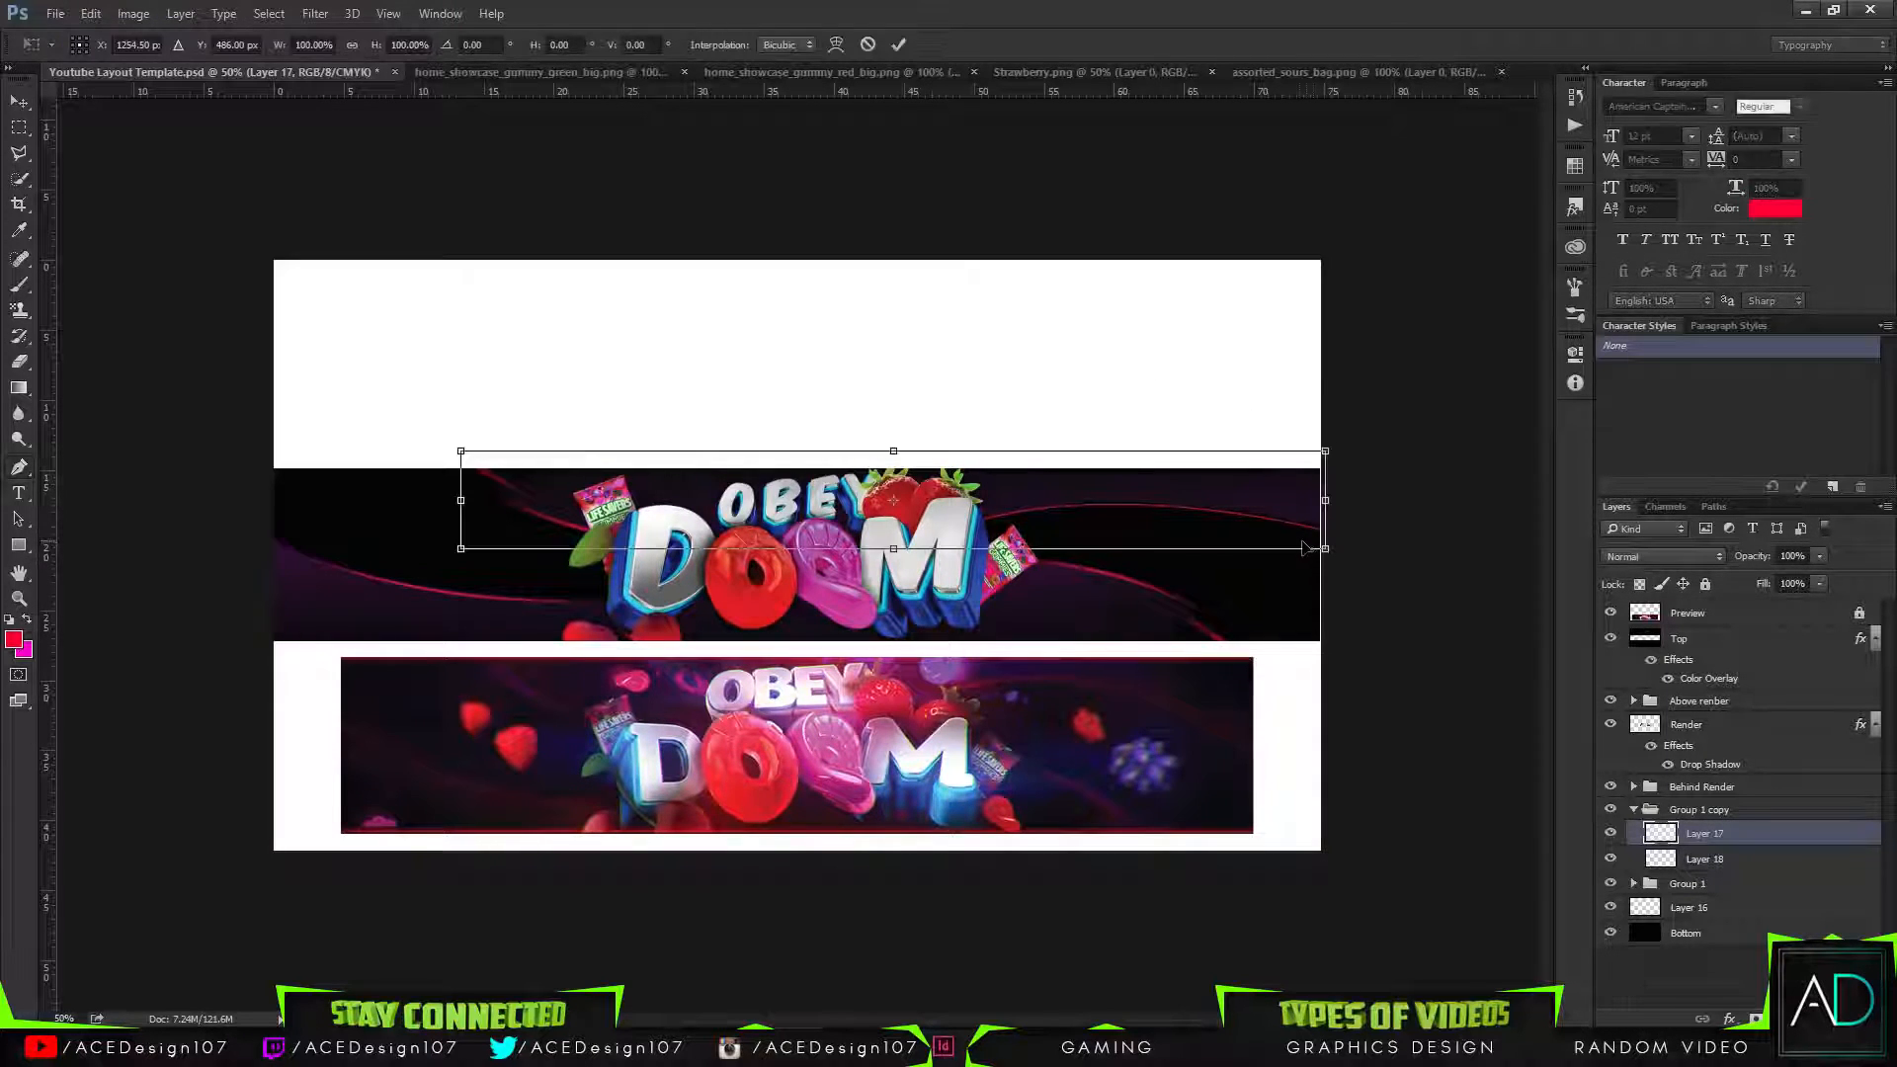
pyautogui.rightClick(1295, 525)
pyautogui.click(1344, 679)
pyautogui.moveTo(1278, 519); pyautogui.dragTo(1295, 519)
pyautogui.press('Escape')
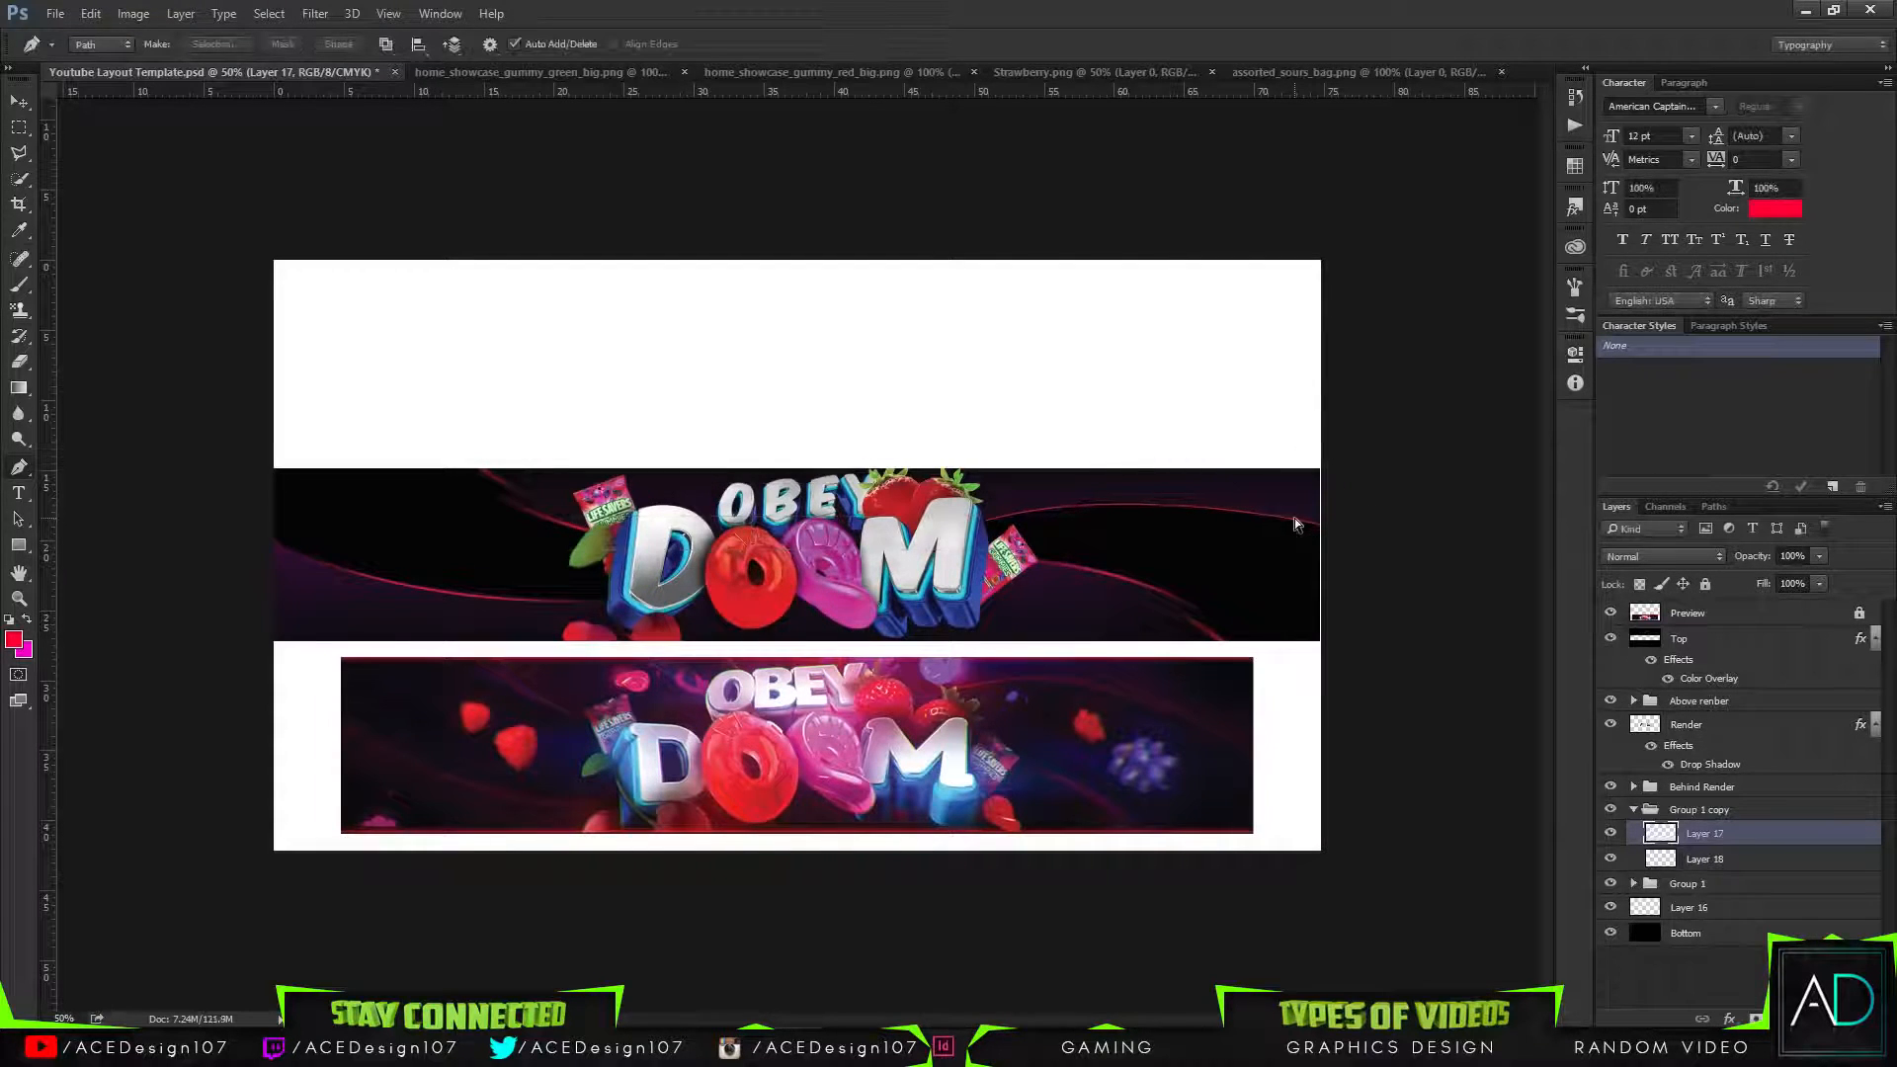
# Nudge Layer 17 up 3 px with Free Transform so the red curve follows the purple fill's edge.
pyautogui.hotkey('ctrl', 'y')
pyautogui.hotkey('ctrl', 't')
pyautogui.press('Up')
pyautogui.press('Up')
pyautogui.press('Up')
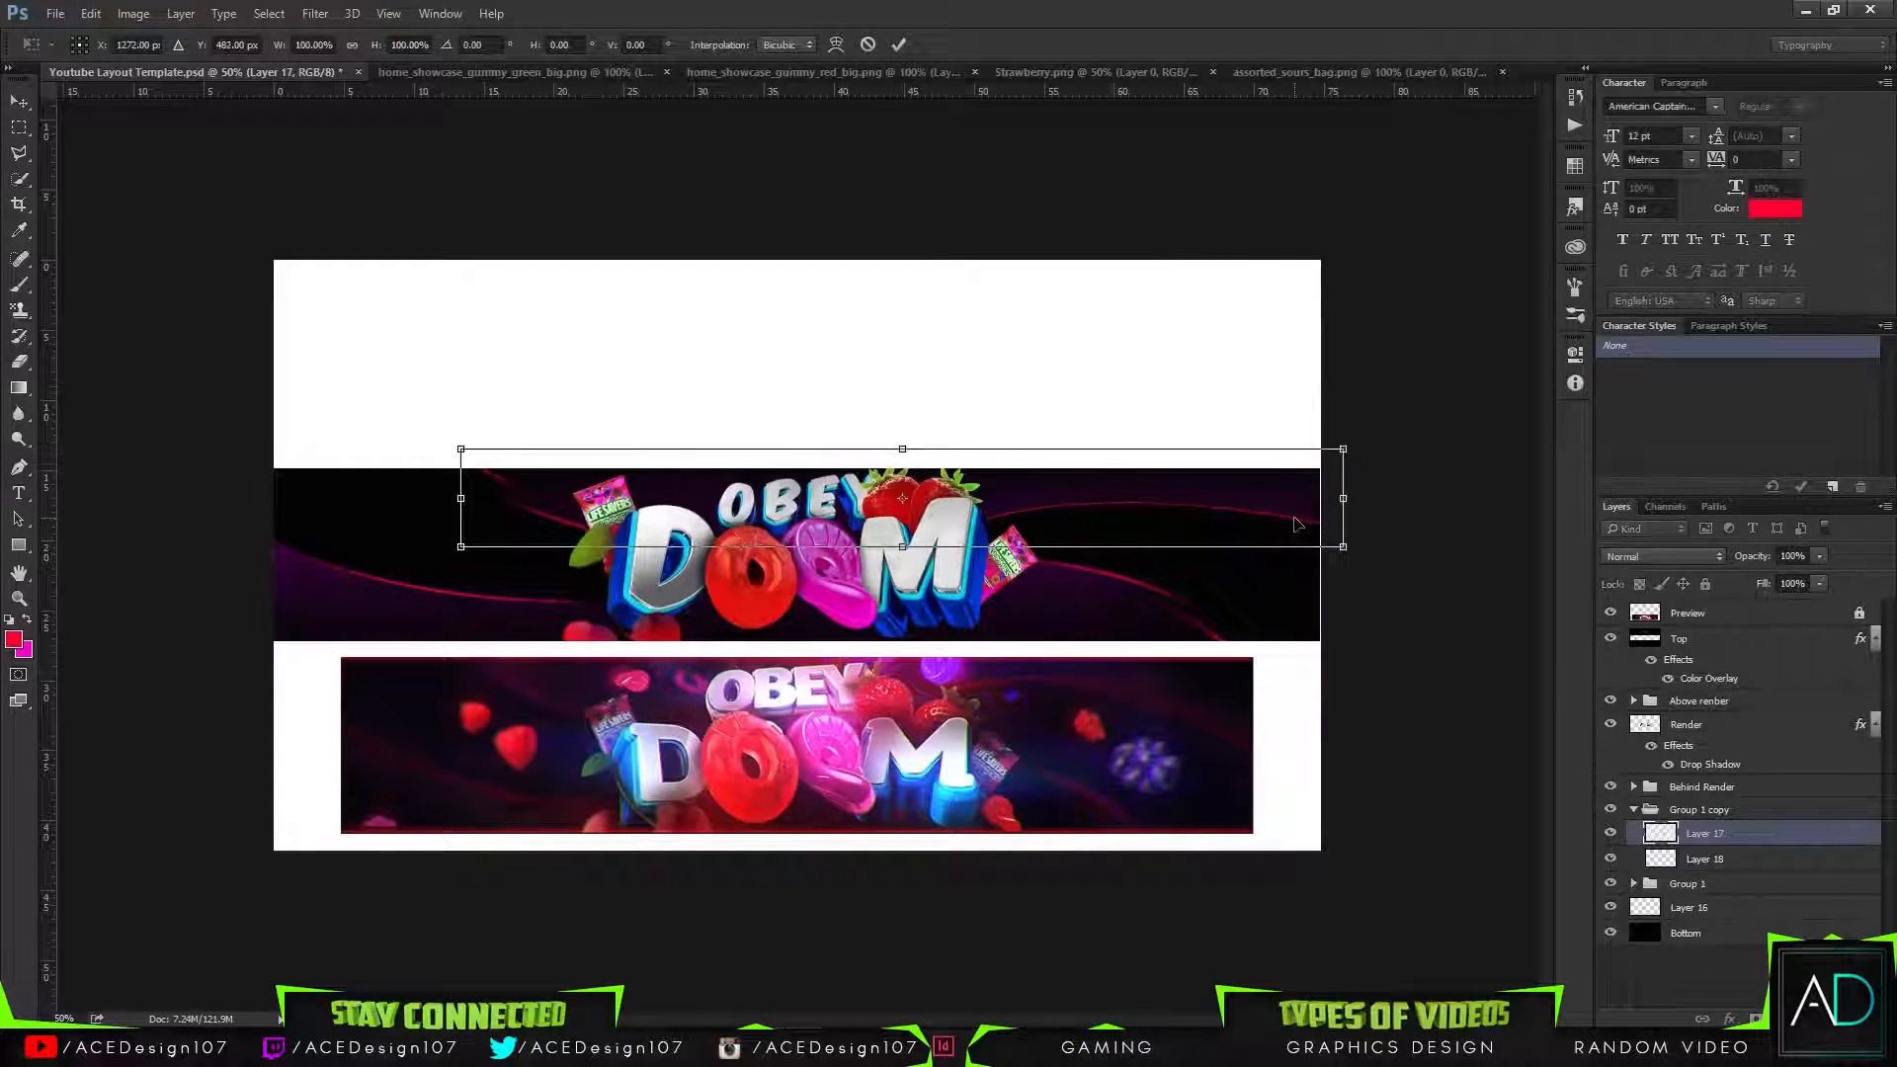
pyautogui.press('Return')
# Soften the 700 px eraser's hardness and fade the red curve's end beside the M of DOOM on Layer 17.
pyautogui.press('p')
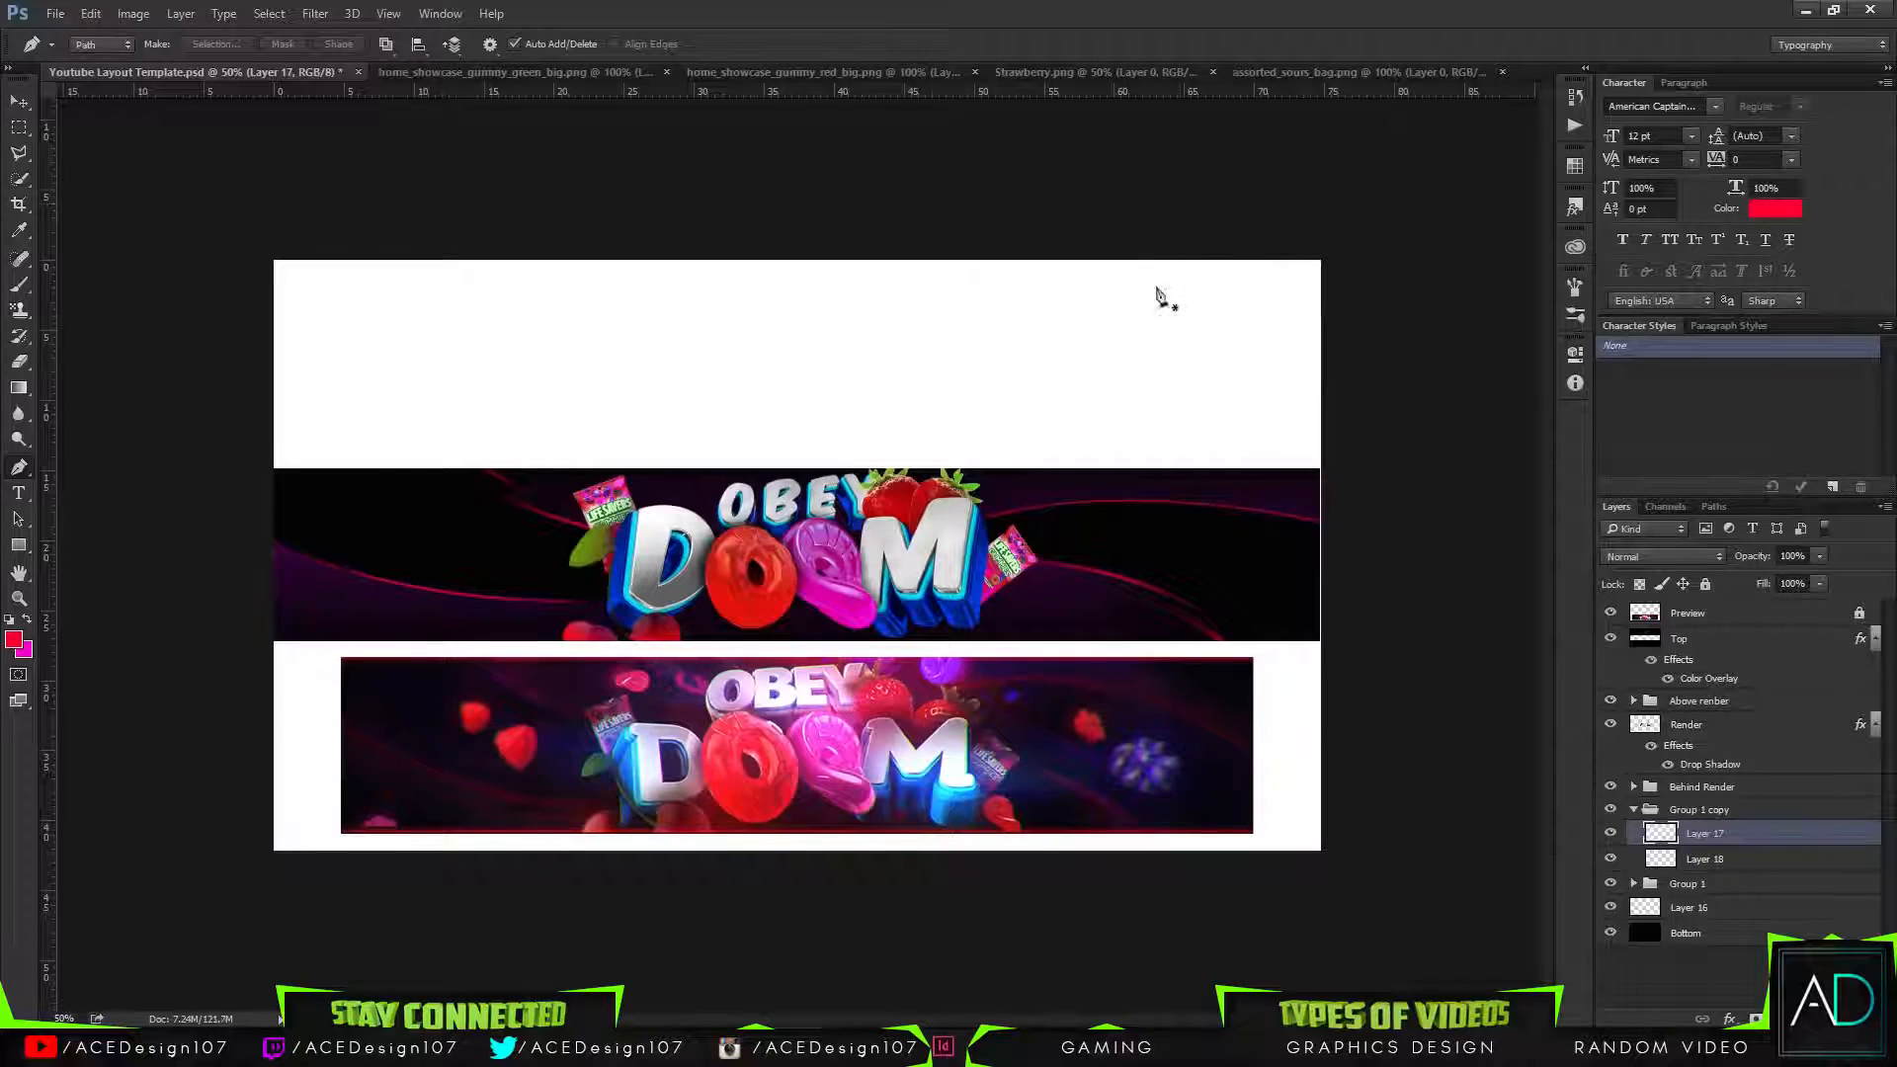
pyautogui.press('e')
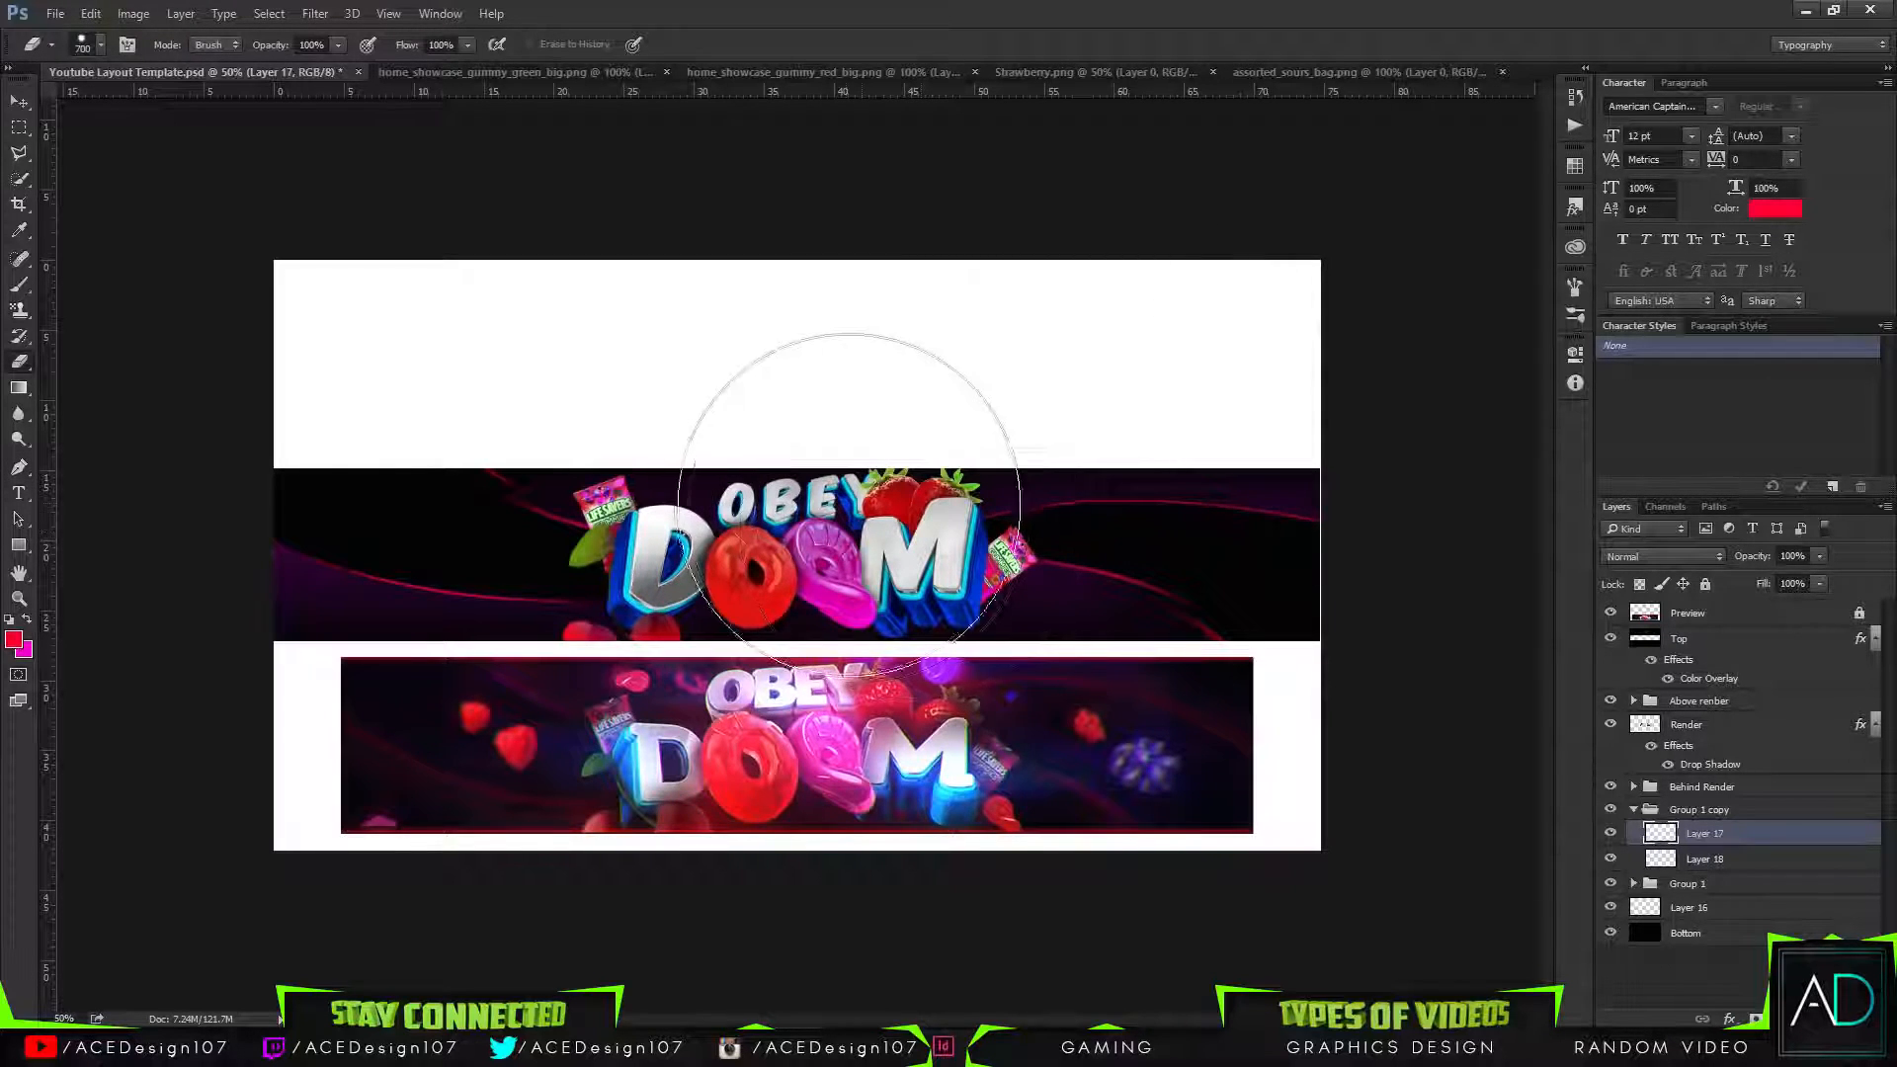
pyautogui.click(100, 44)
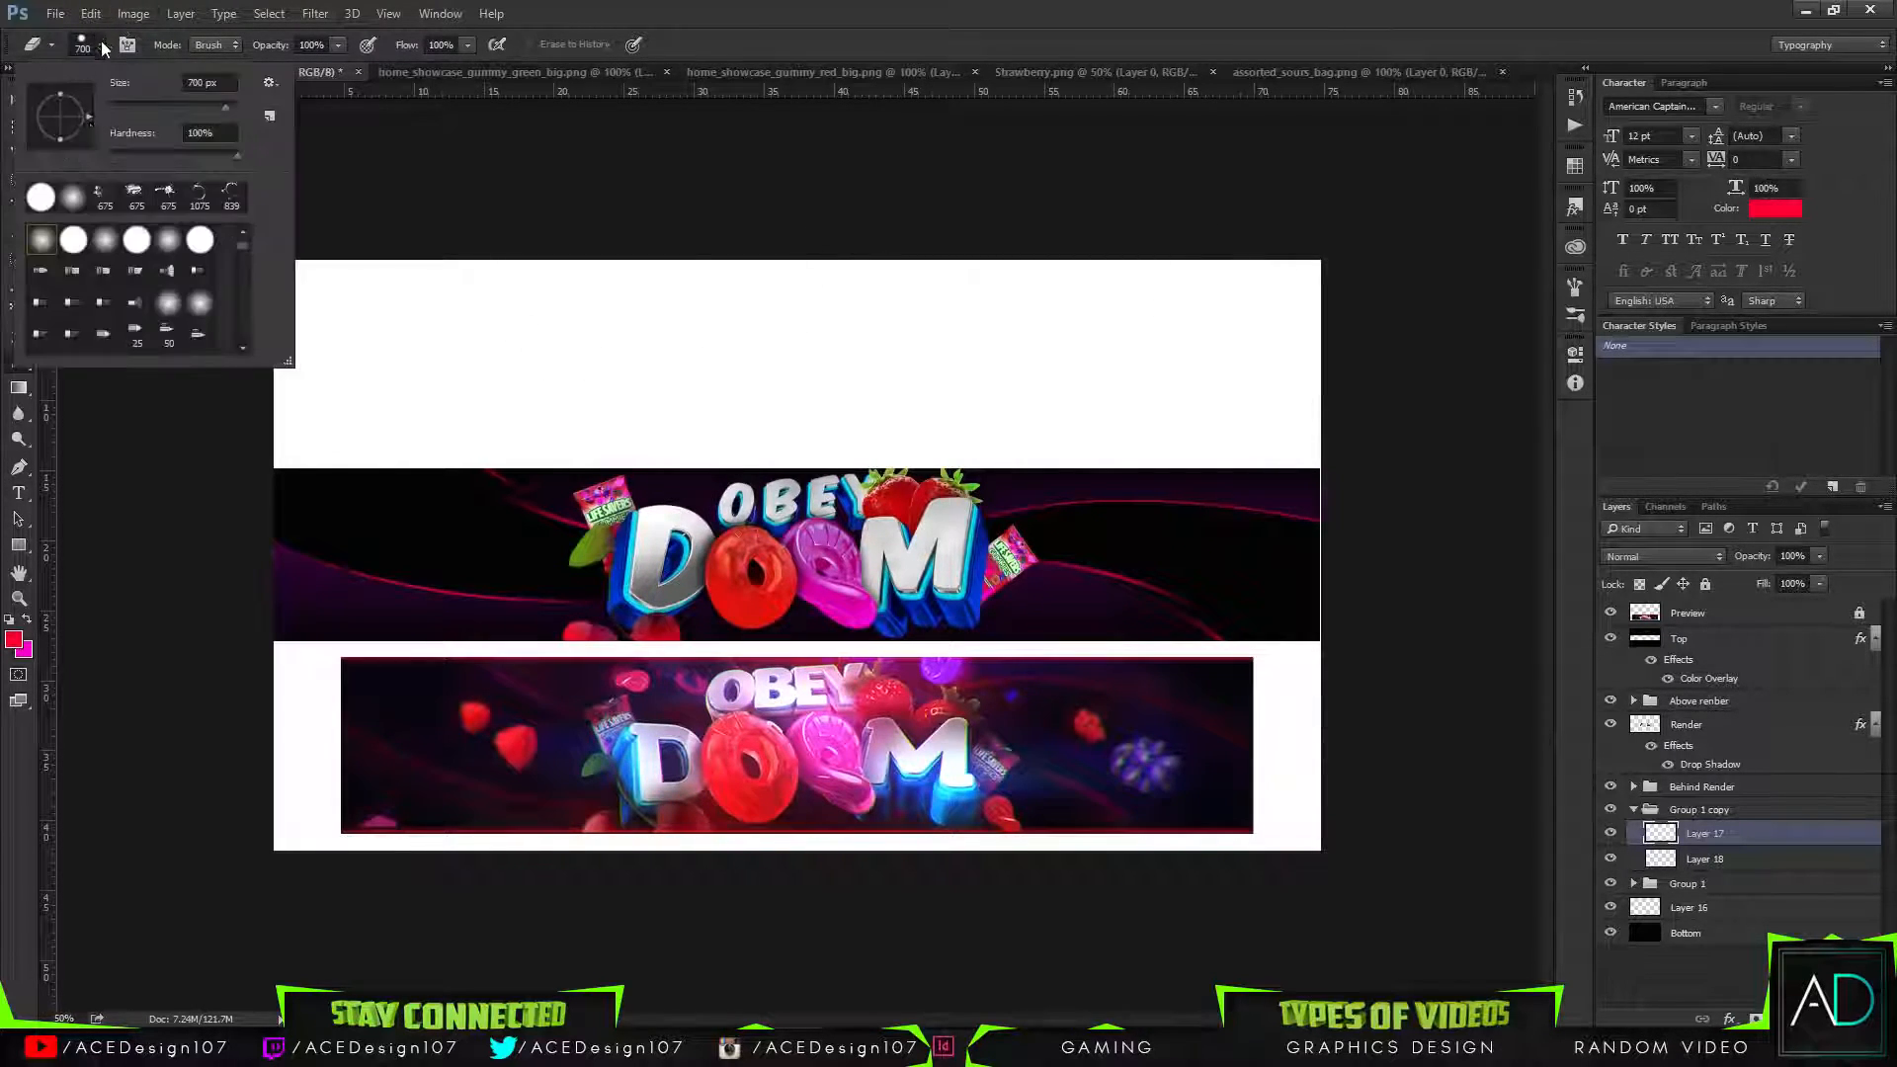
pyautogui.click(210, 132)
pyautogui.click(917, 557)
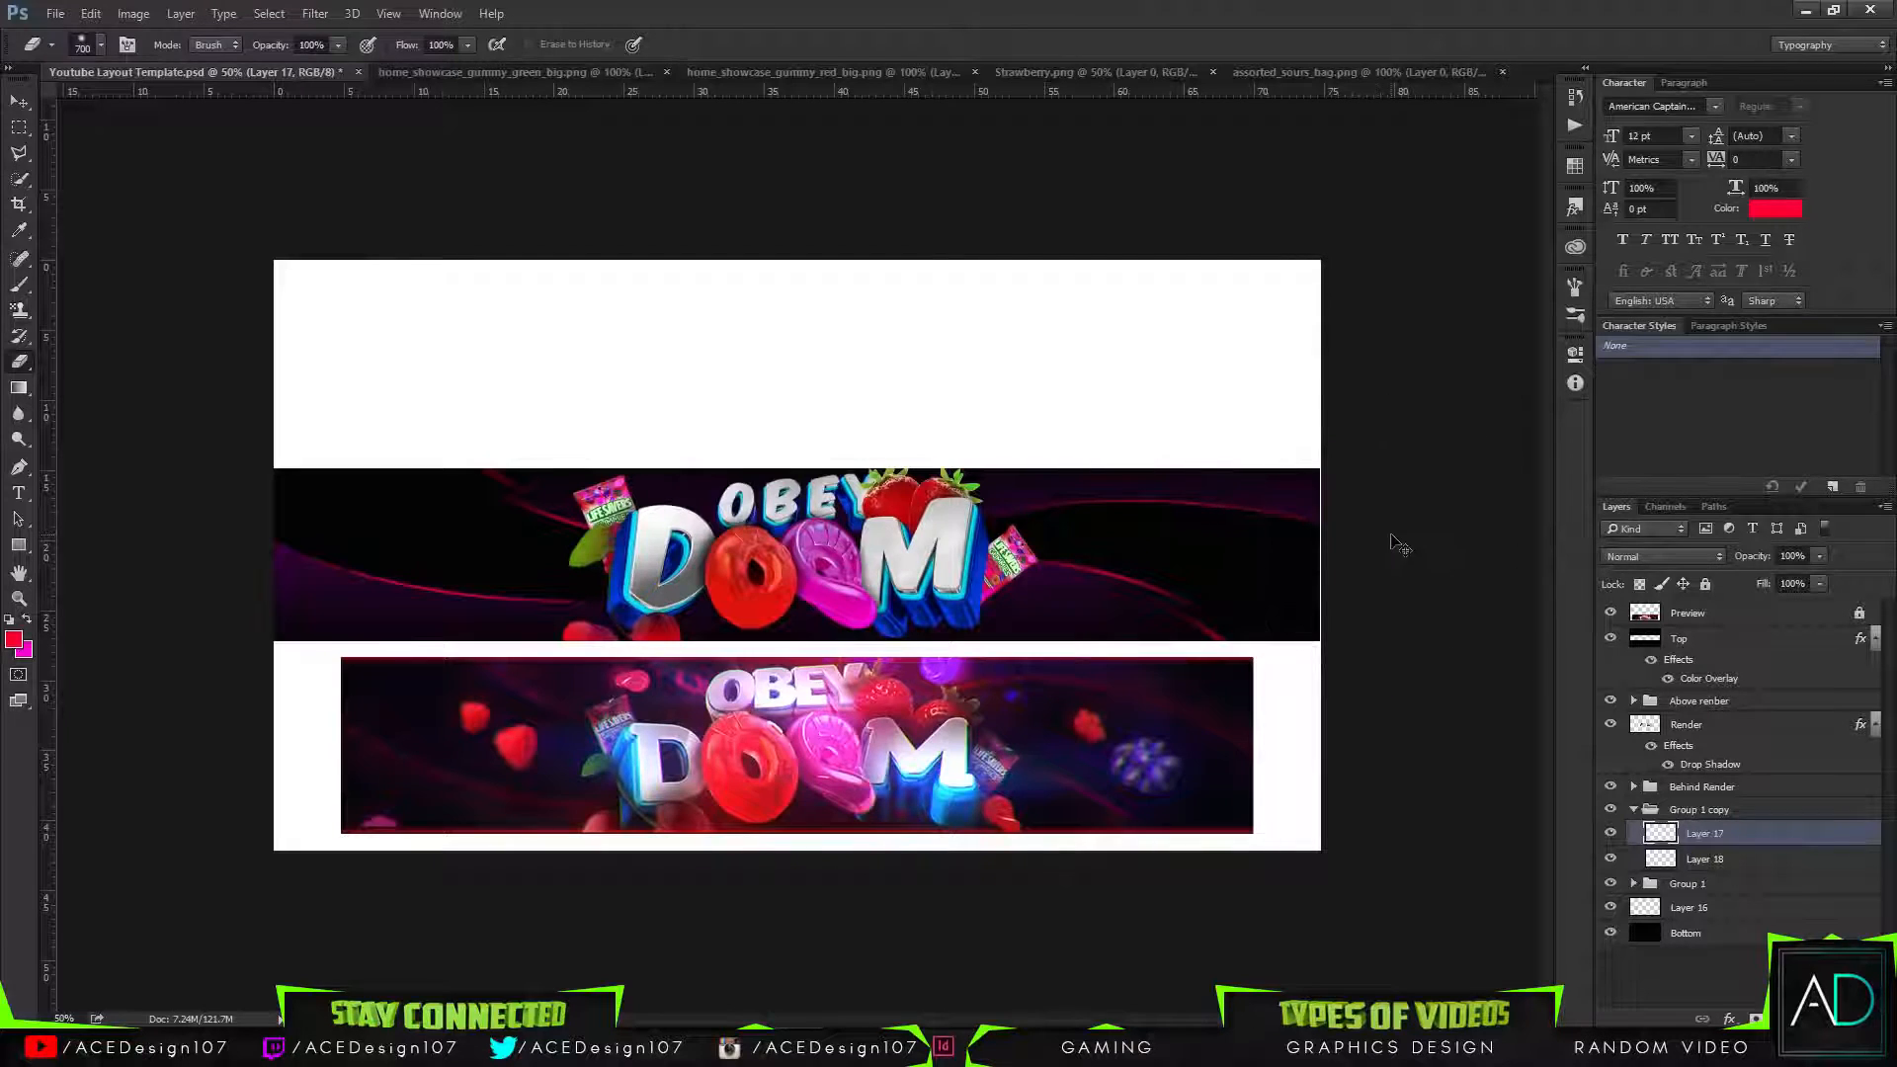
pyautogui.hotkey('ctrl', 't')
pyautogui.press('Return')
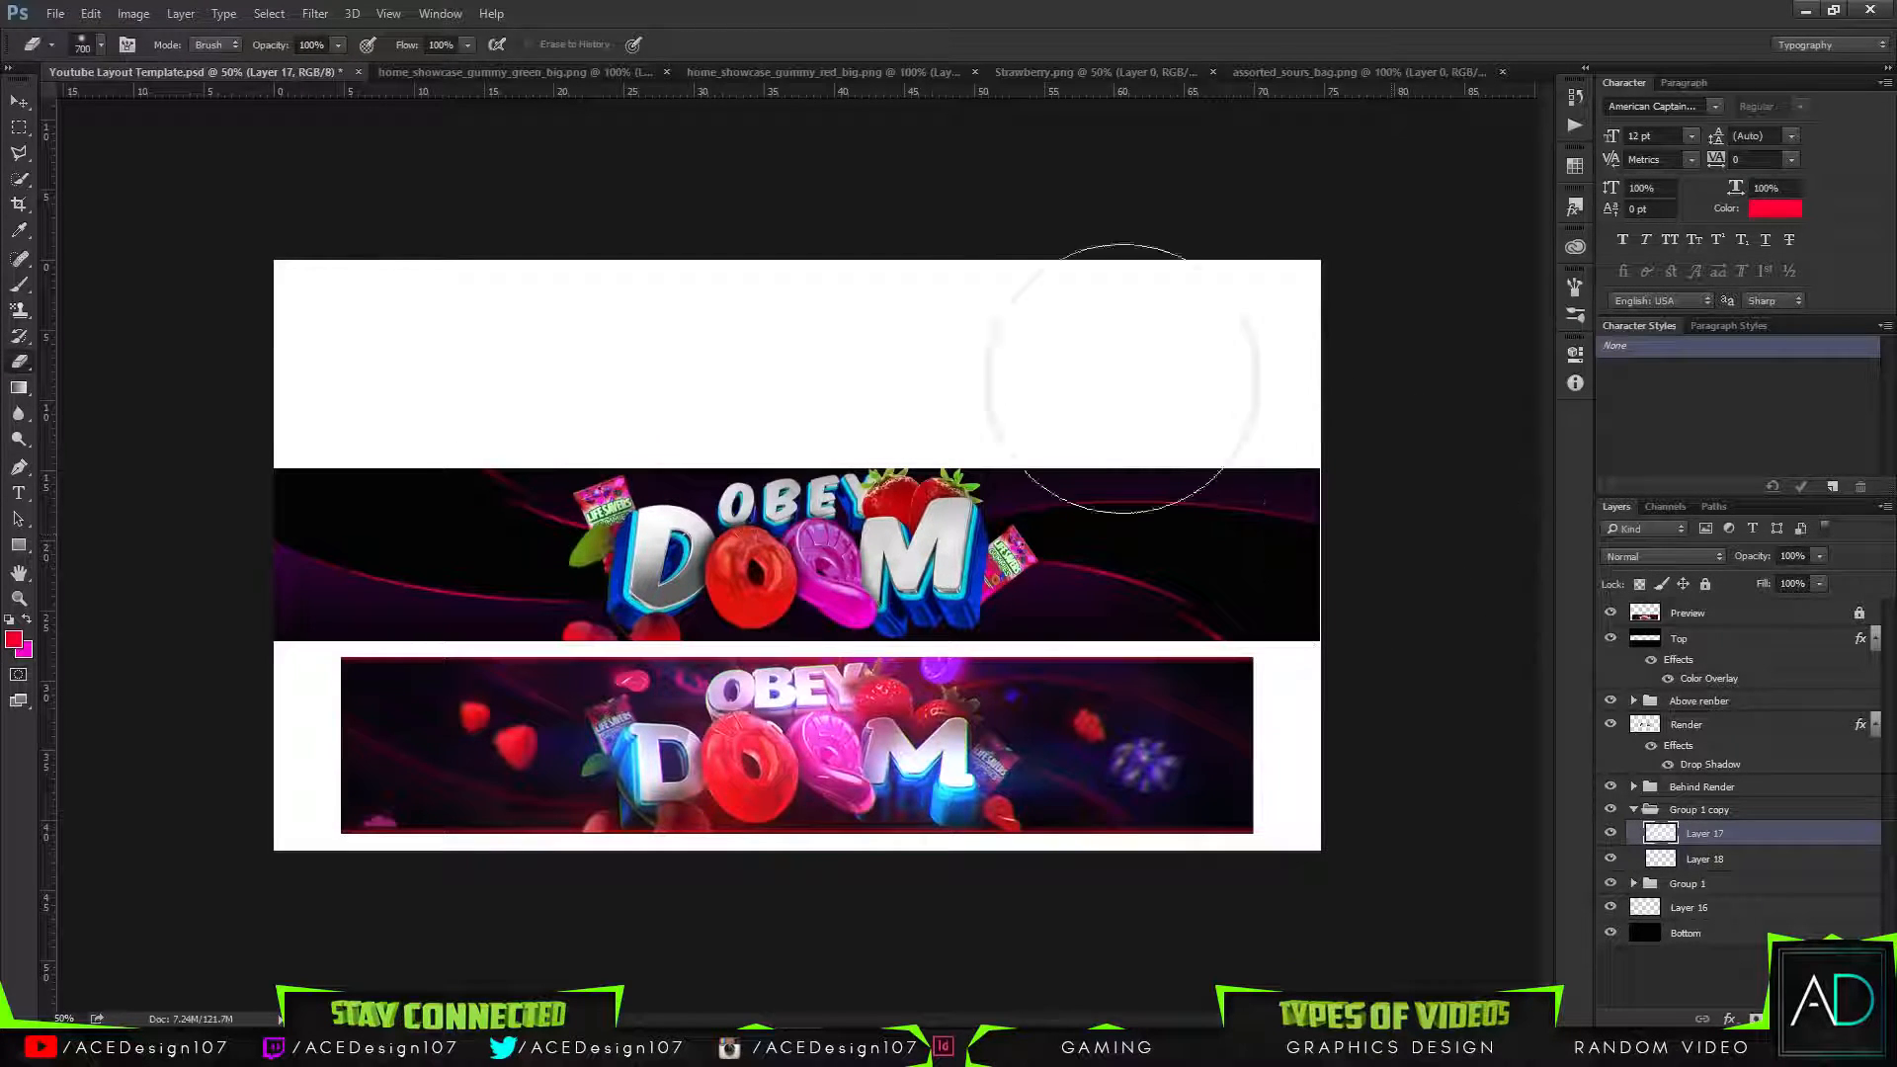
pyautogui.click(17, 100)
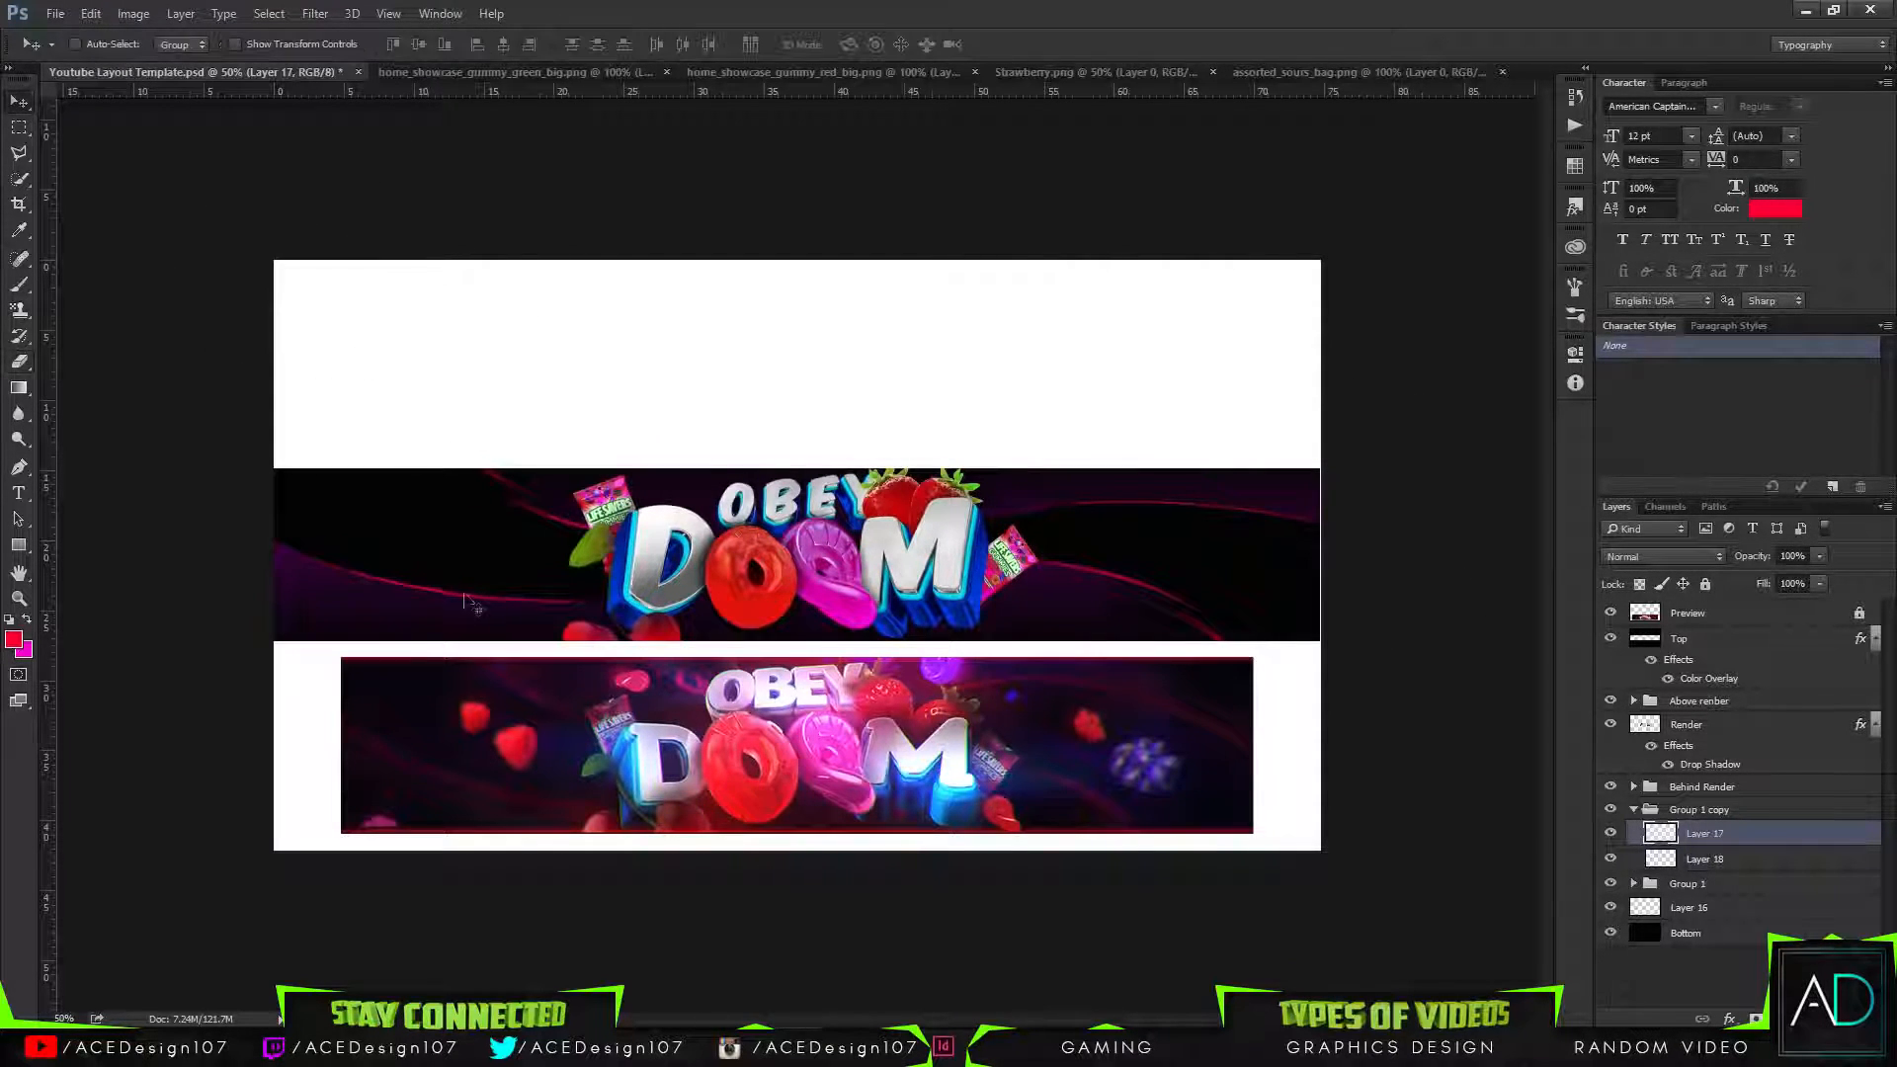
# Select Layer 16 and set the foreground color to red and the background color to black.
pyautogui.click(1758, 933)
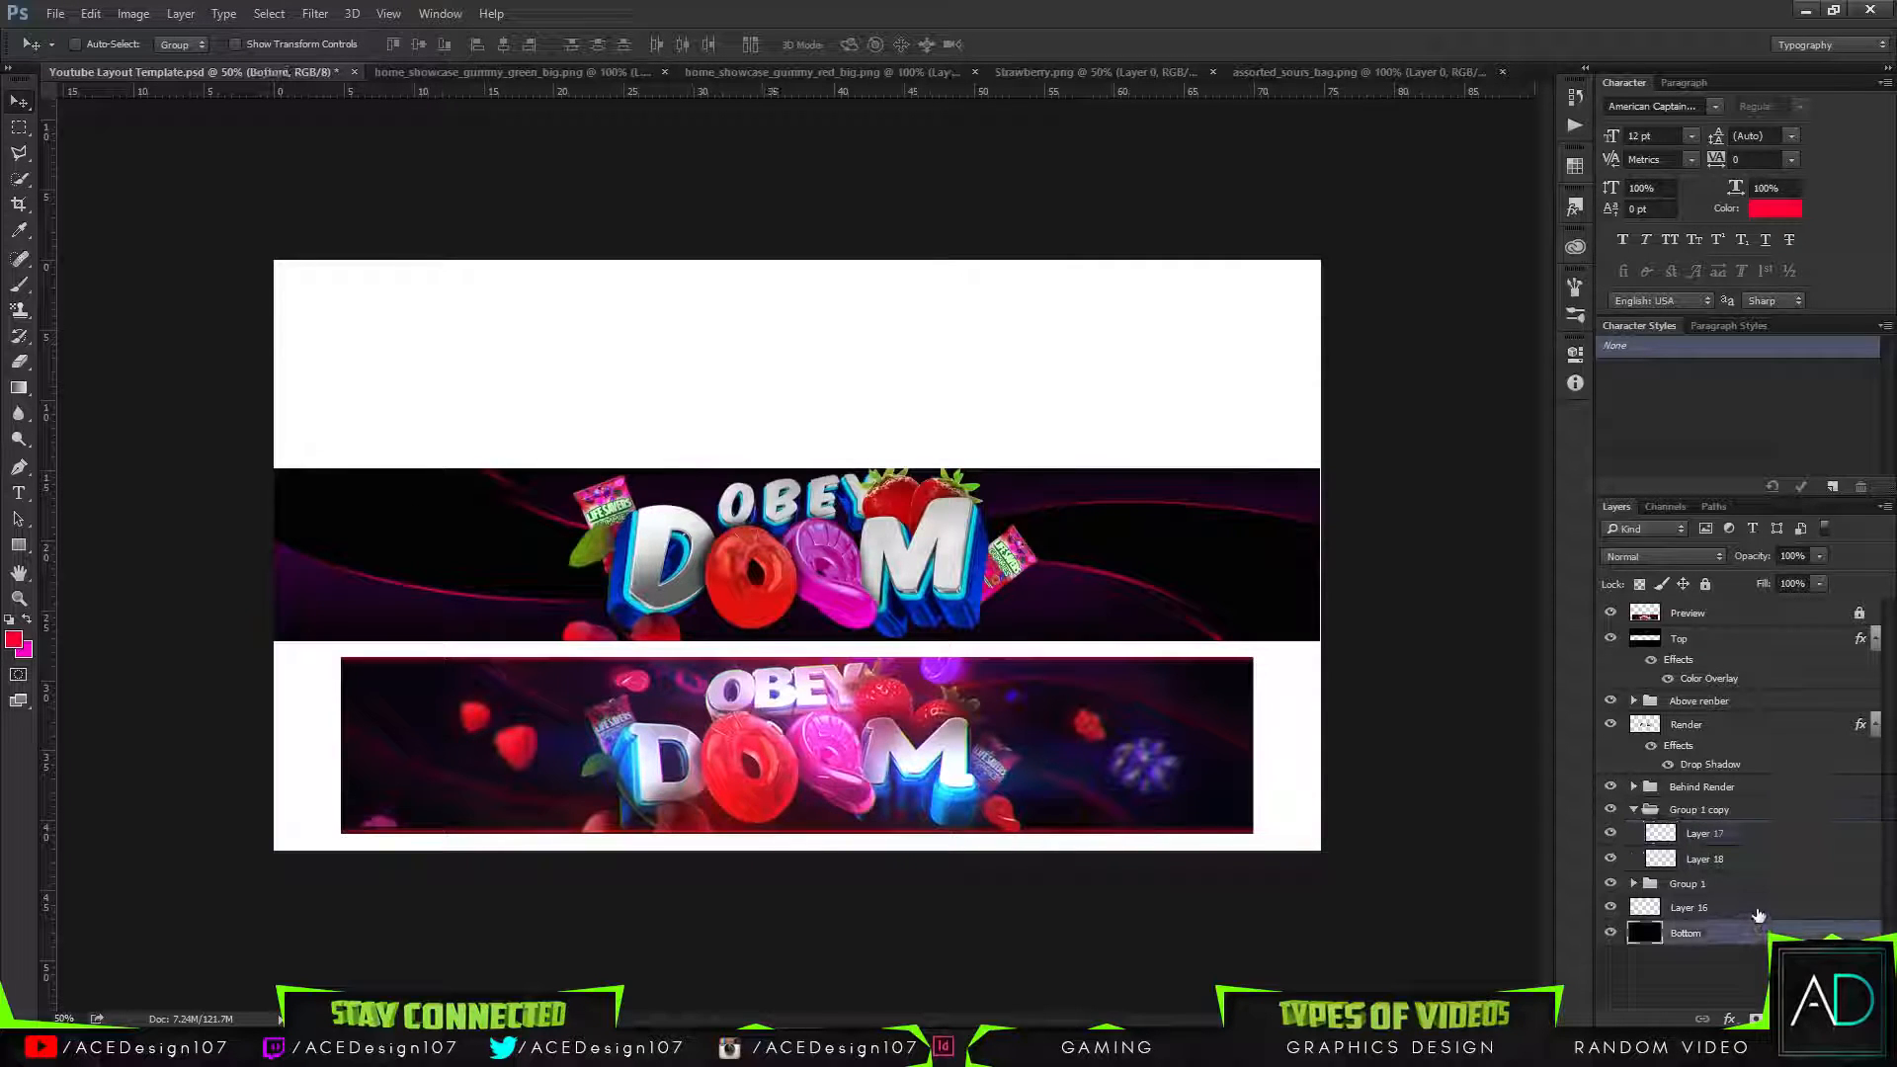
pyautogui.click(1758, 905)
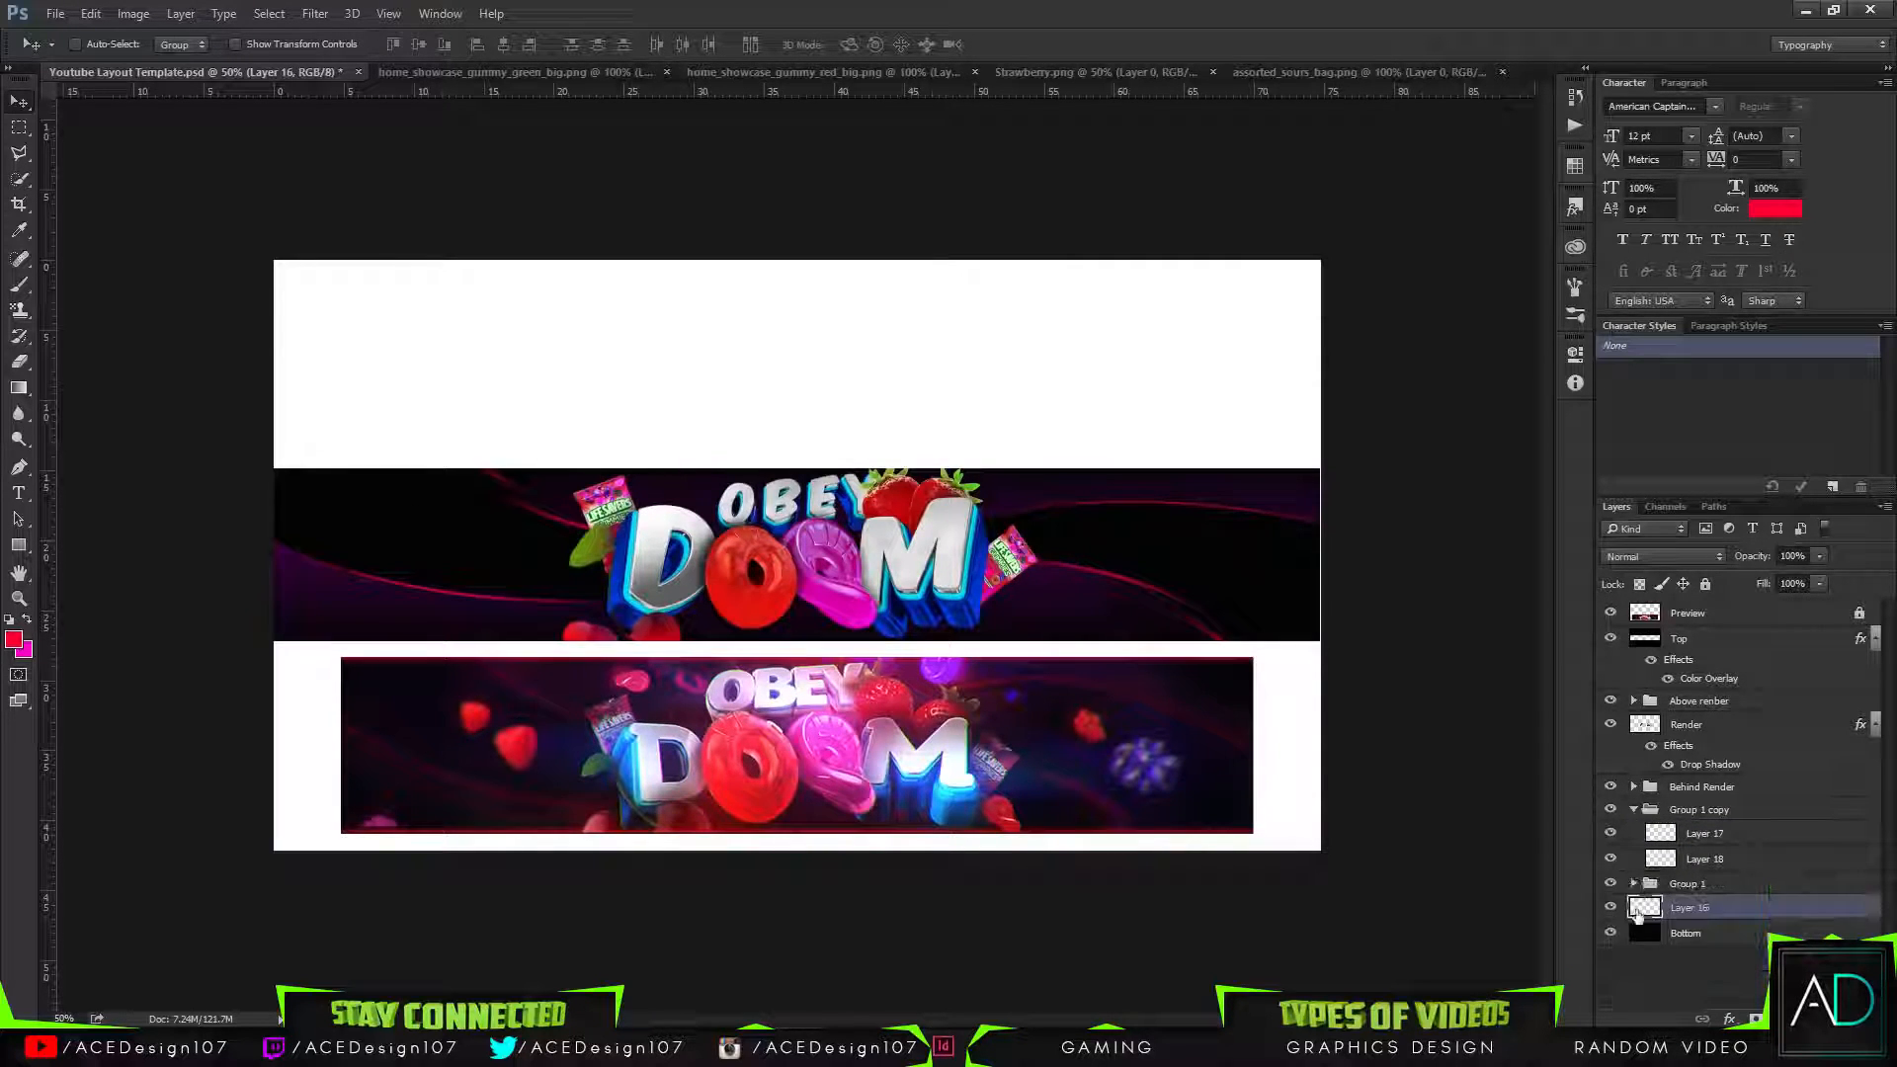
pyautogui.click(26, 622)
pyautogui.click(13, 641)
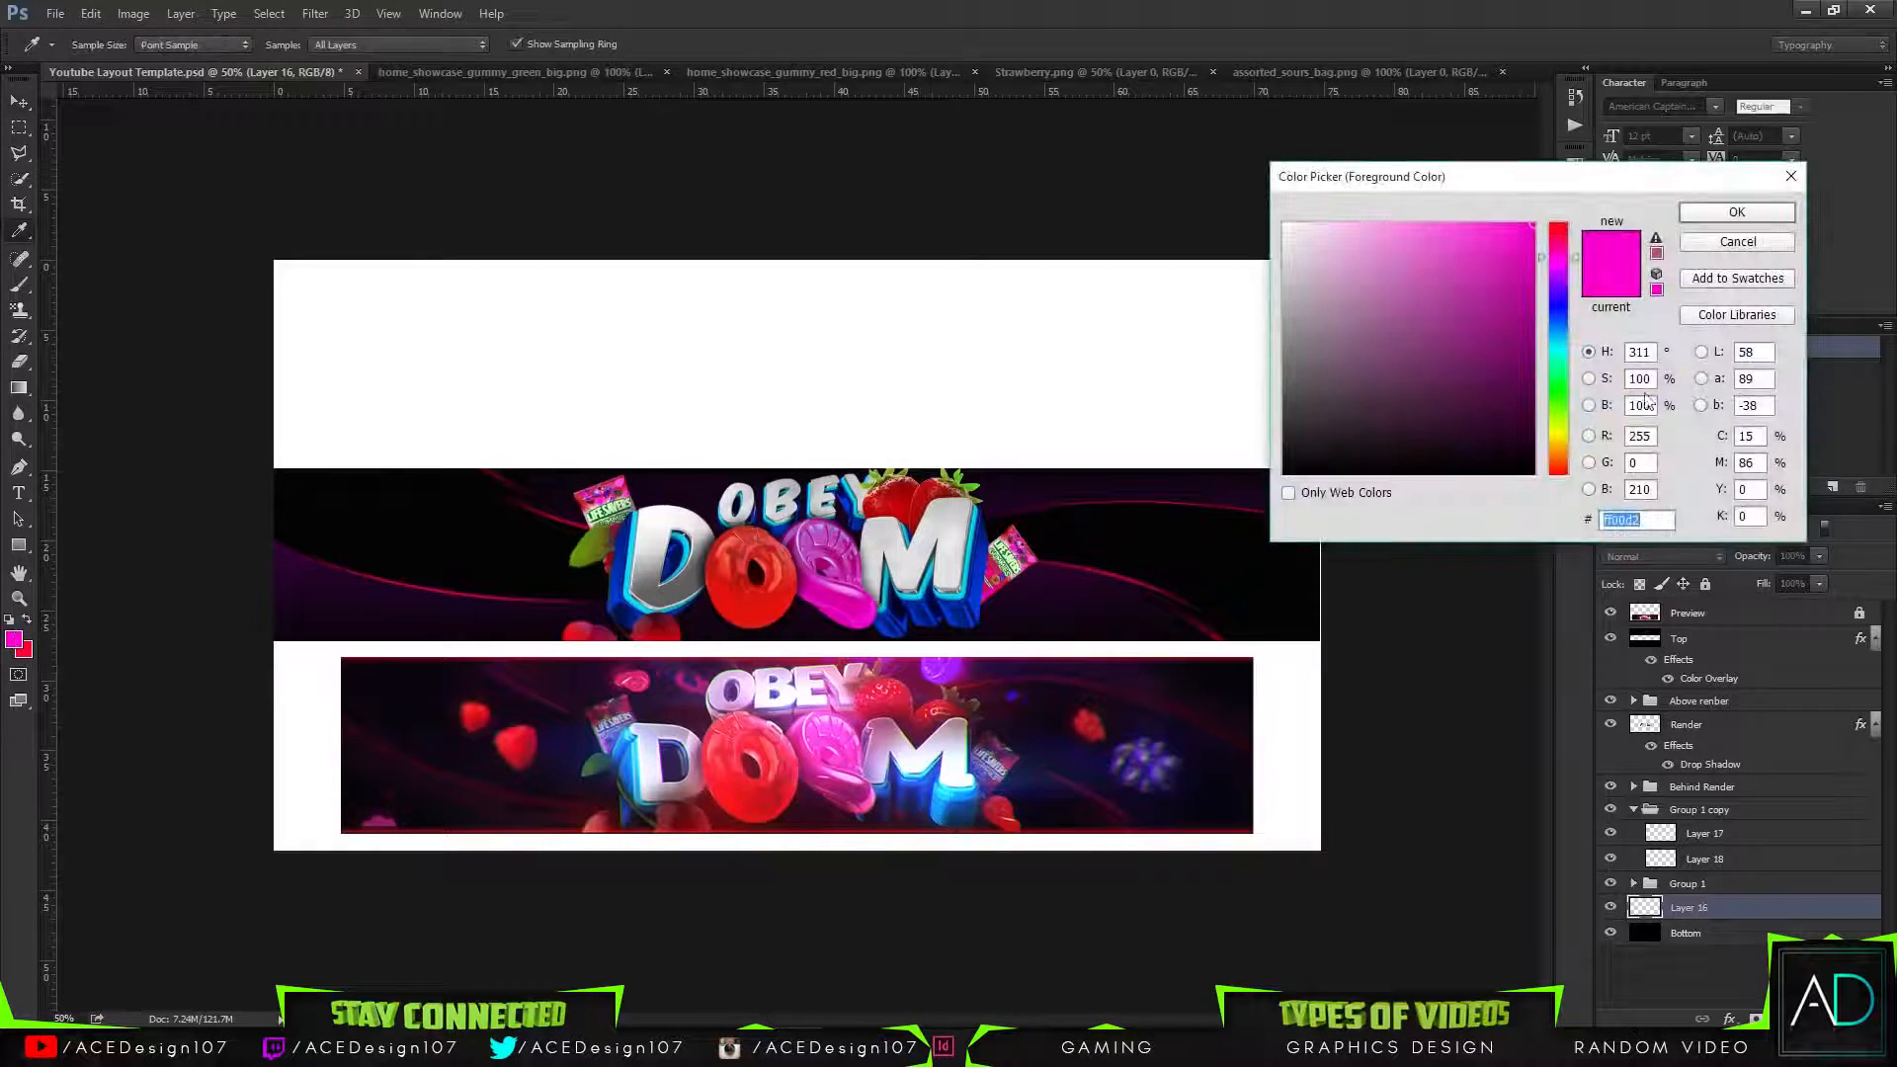
pyautogui.moveTo(1372, 338); pyautogui.dragTo(1284, 472)
pyautogui.click(1728, 213)
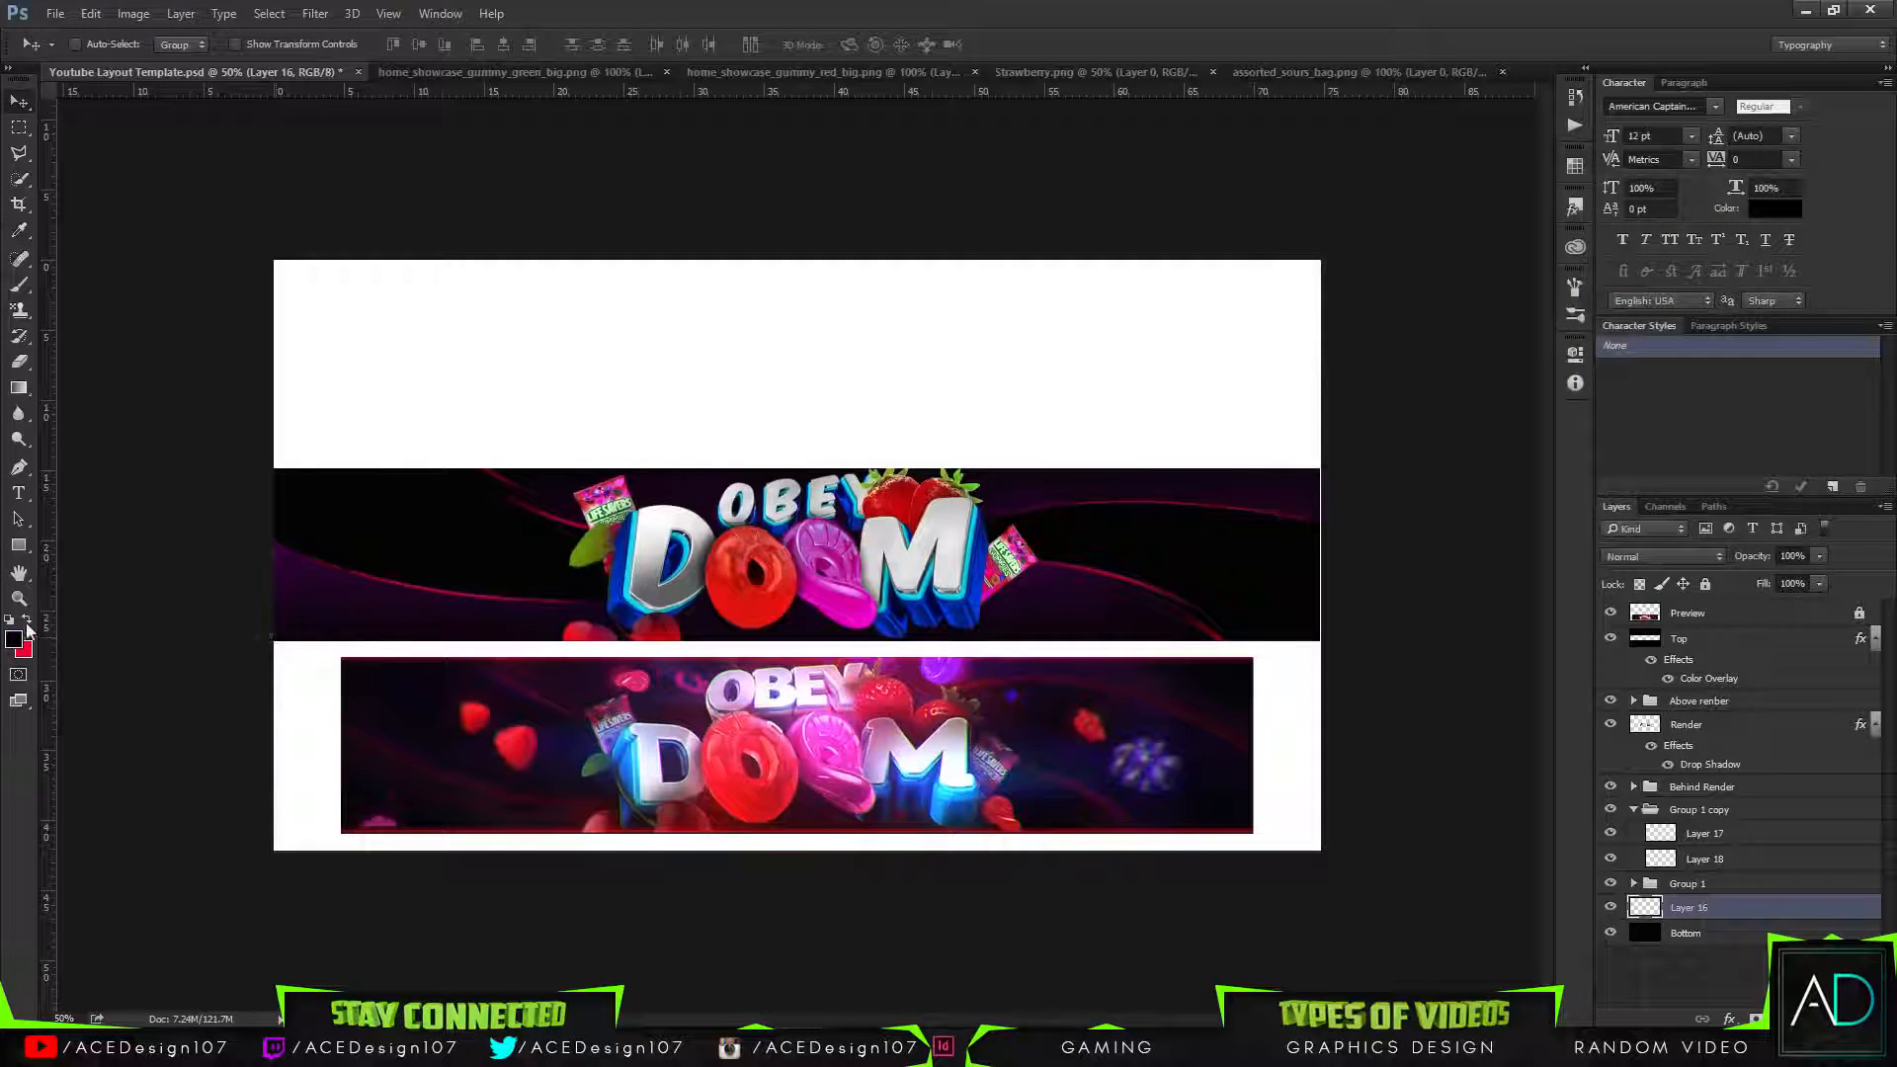
pyautogui.click(26, 620)
# Render Clouds in red and black on Layer 16.
pyautogui.click(326, 14)
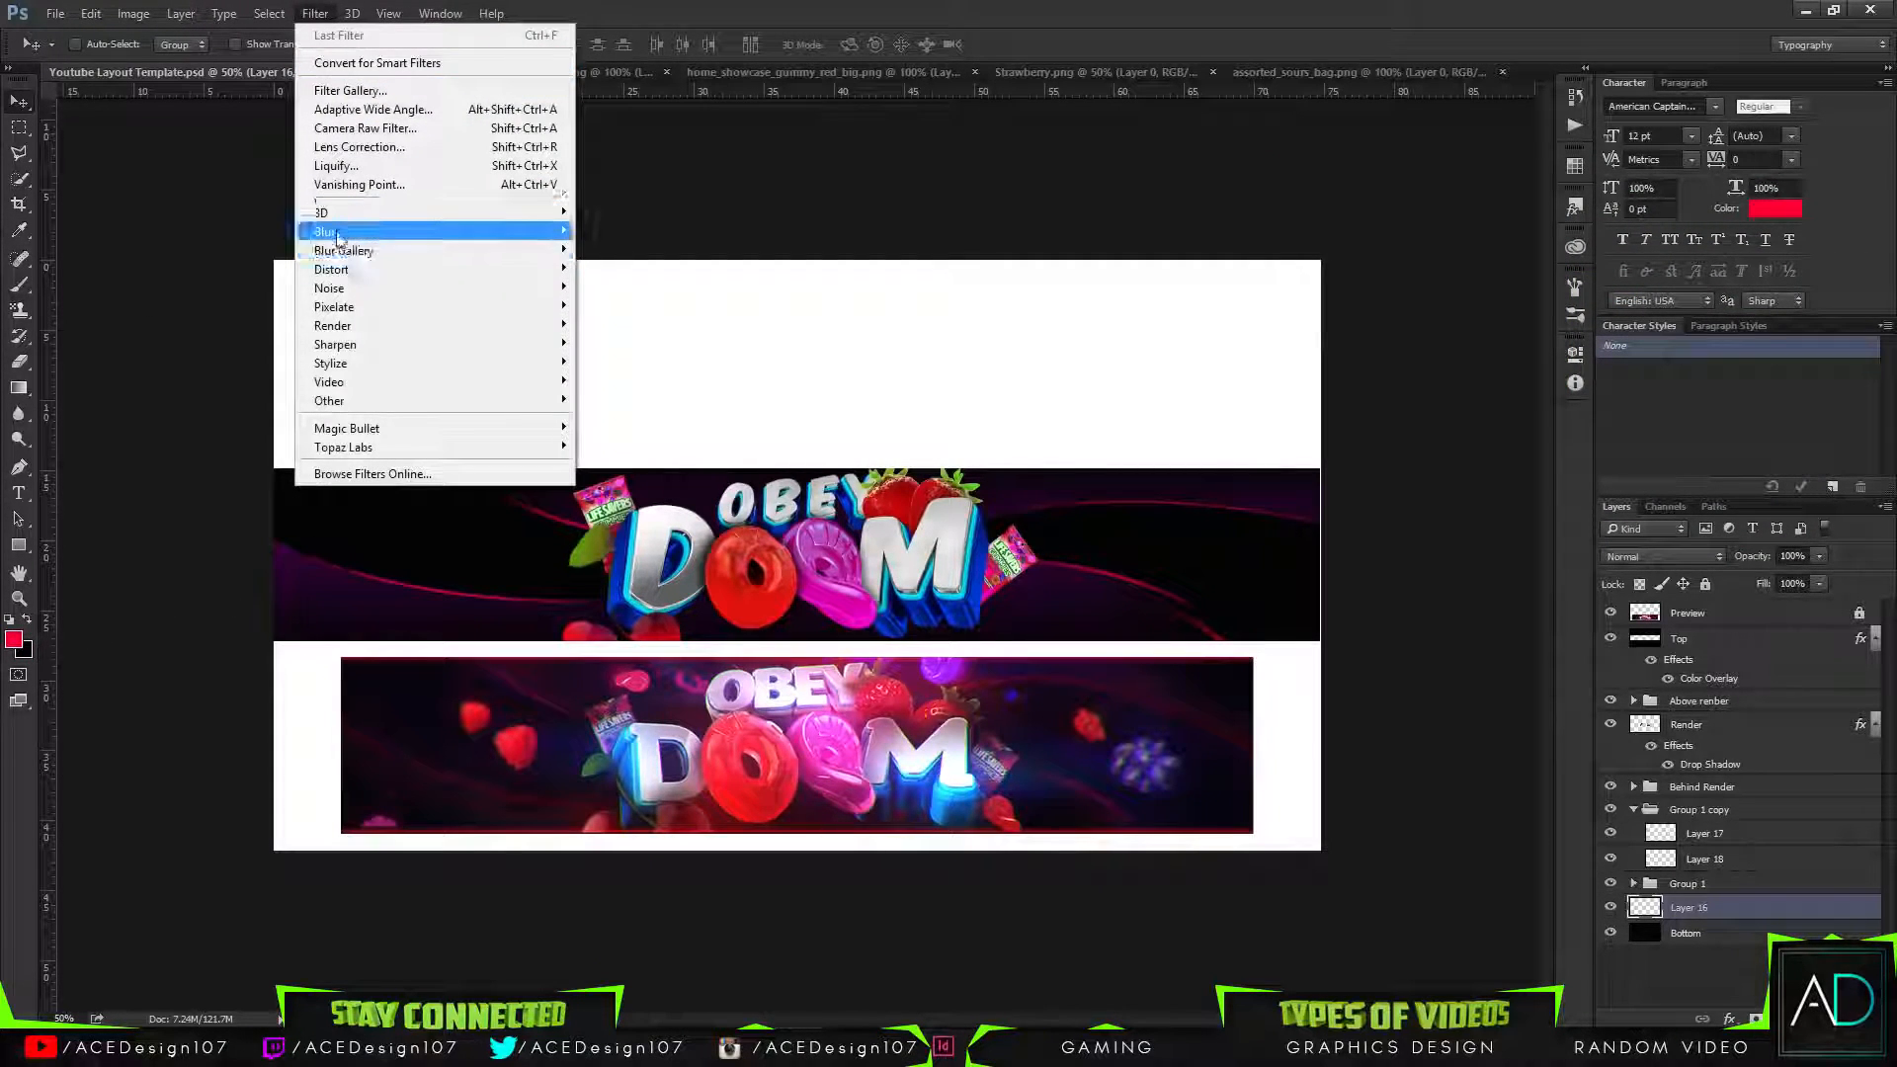
pyautogui.moveTo(334, 328)
pyautogui.click(670, 391)
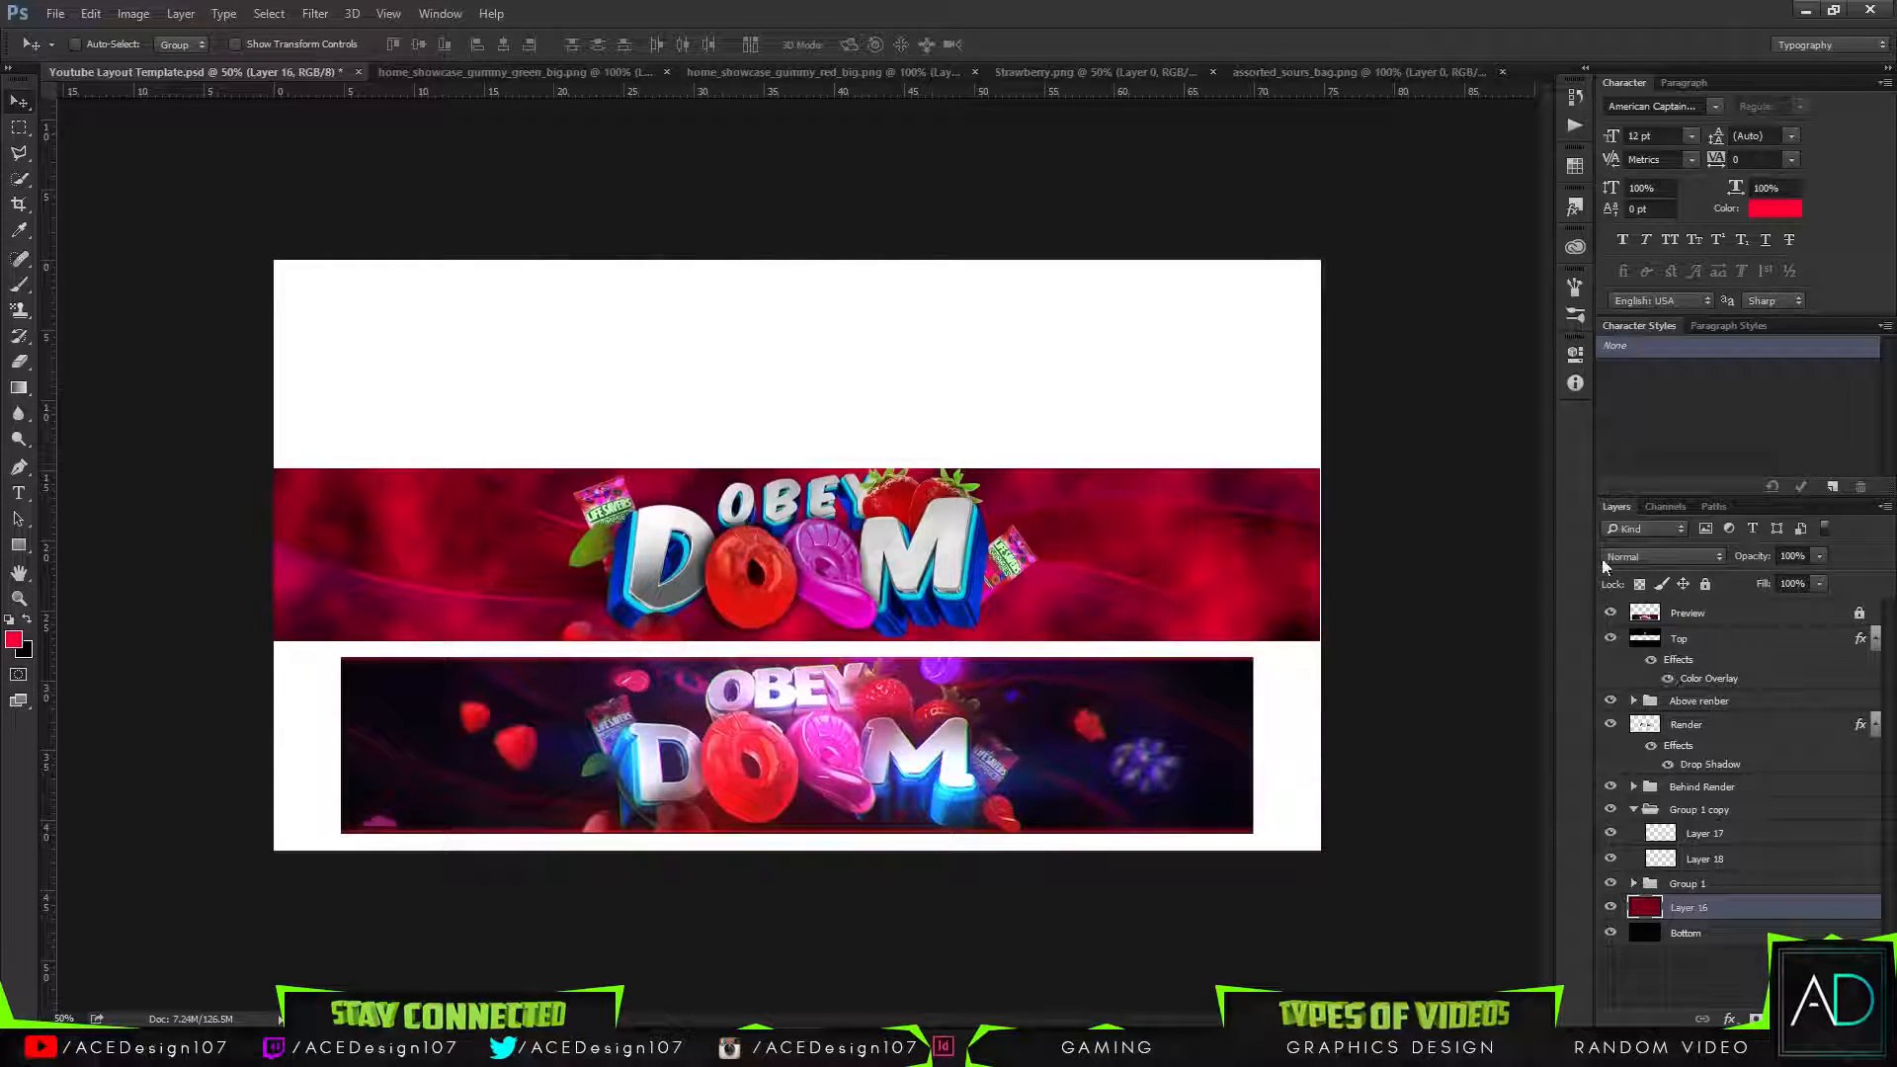
pyautogui.click(1717, 812)
pyautogui.click(1717, 835)
pyautogui.keyDown('ctrl'); pyautogui.click(1657, 838); pyautogui.keyUp('ctrl')
pyautogui.hotkey('ctrl', 'd')
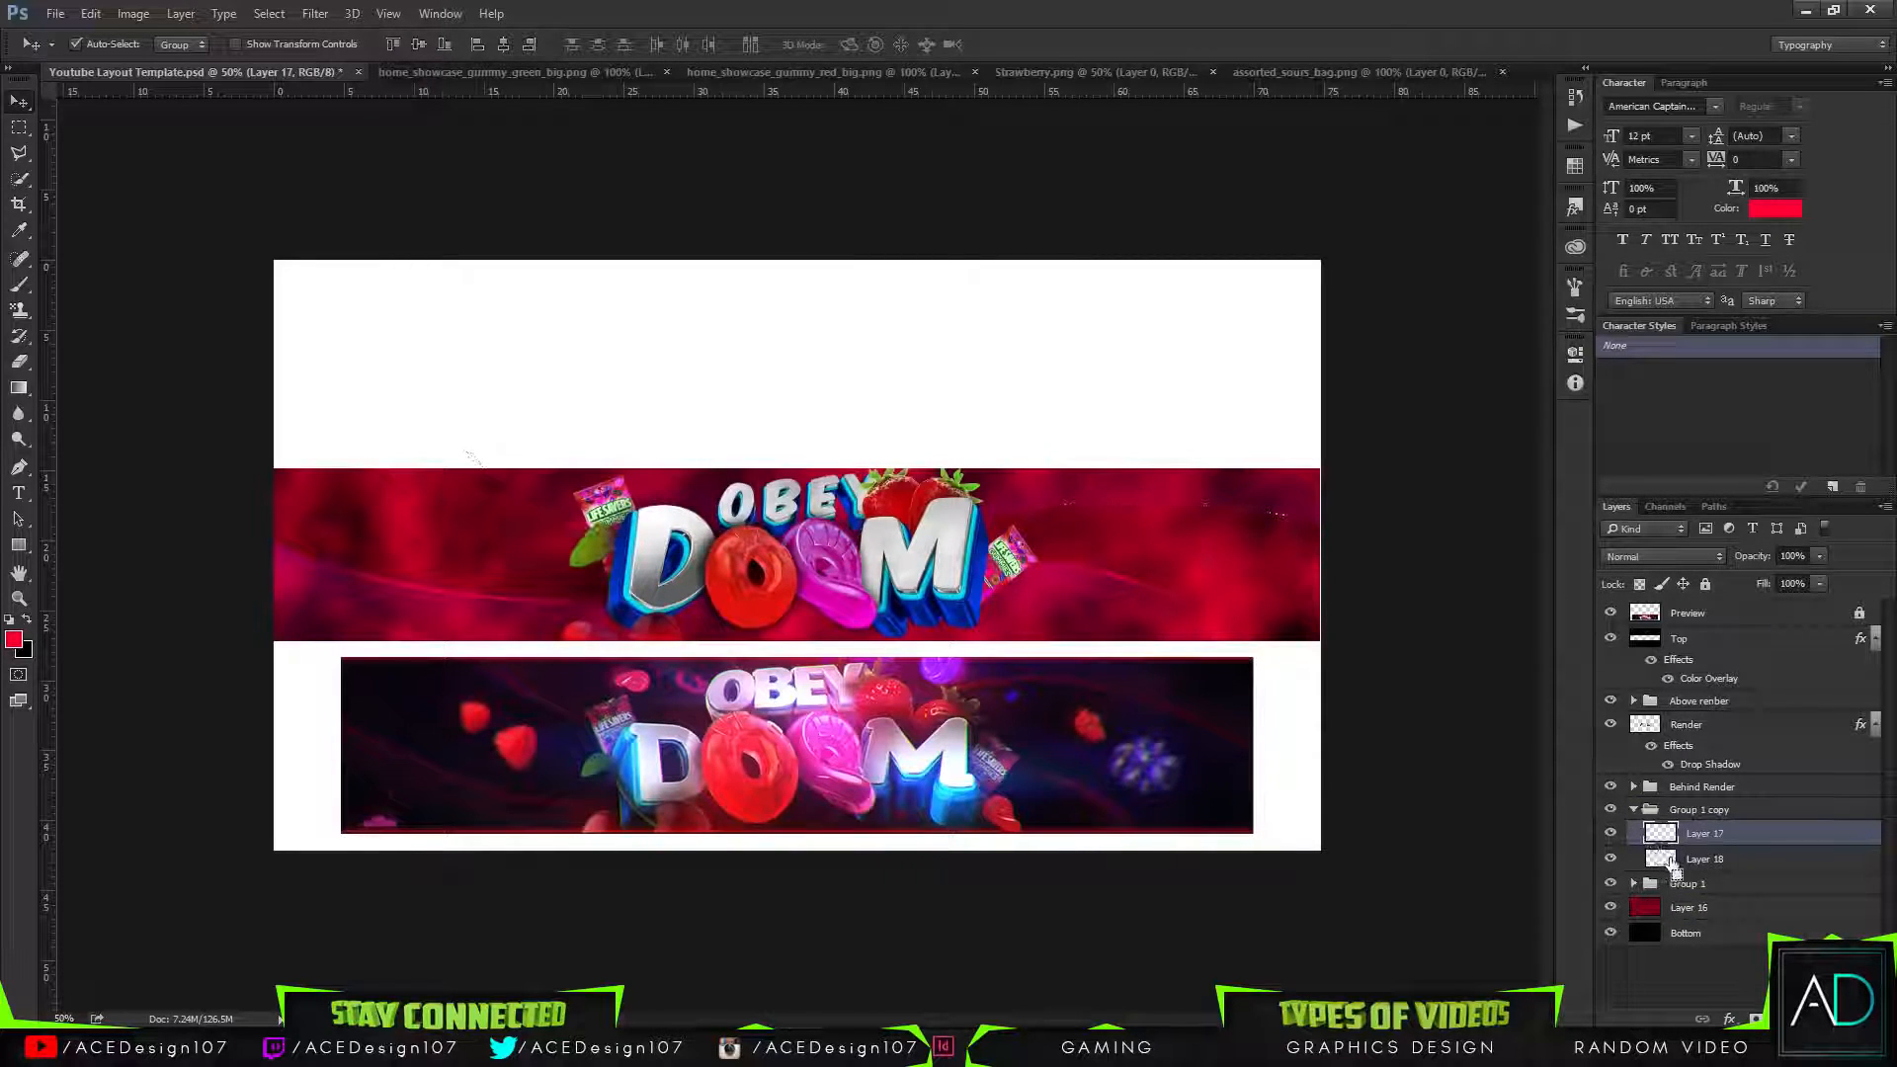
# Activate Layer 18 in the group copy and load its purple fill as a selection.
pyautogui.keyDown('ctrl'); pyautogui.click(1661, 860); pyautogui.keyUp('ctrl')
pyautogui.press('Return')
pyautogui.click(1790, 868)
pyautogui.keyDown('ctrl'); pyautogui.click(1662, 858); pyautogui.keyUp('ctrl')
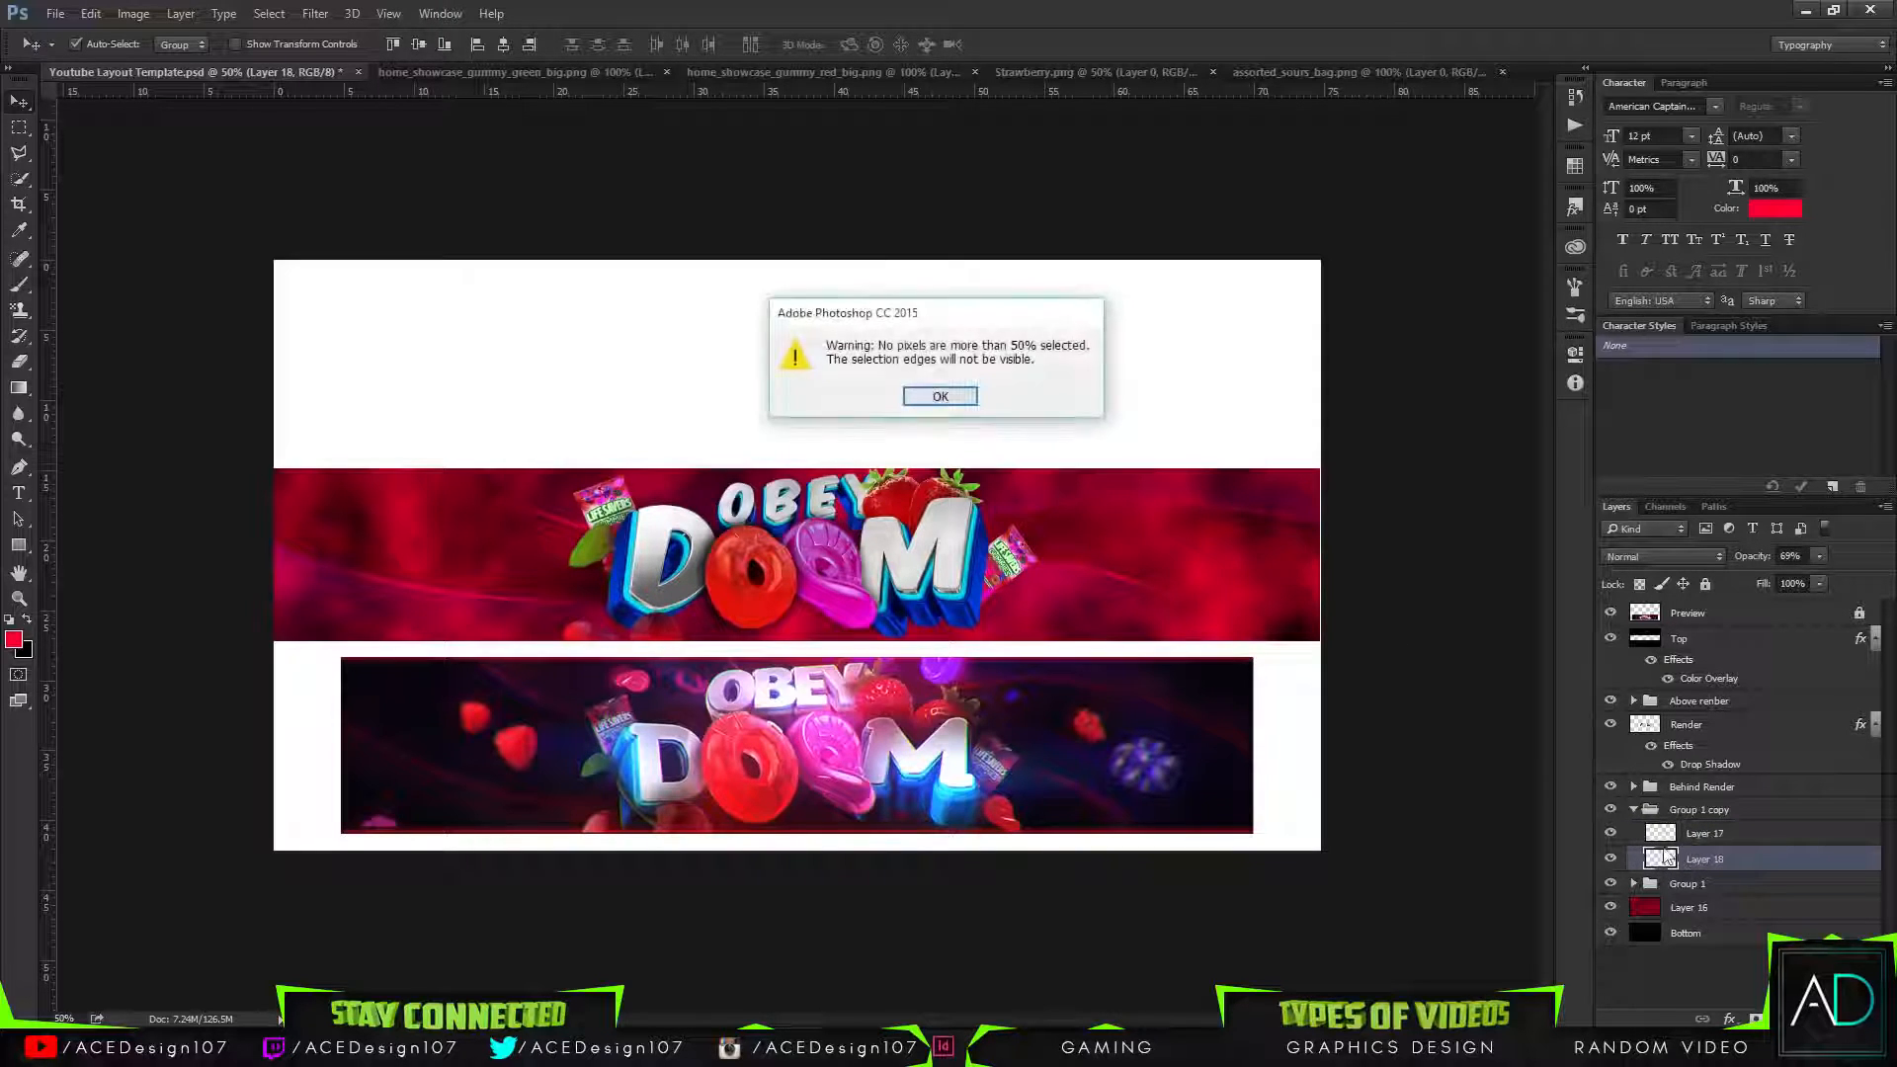
pyautogui.click(934, 398)
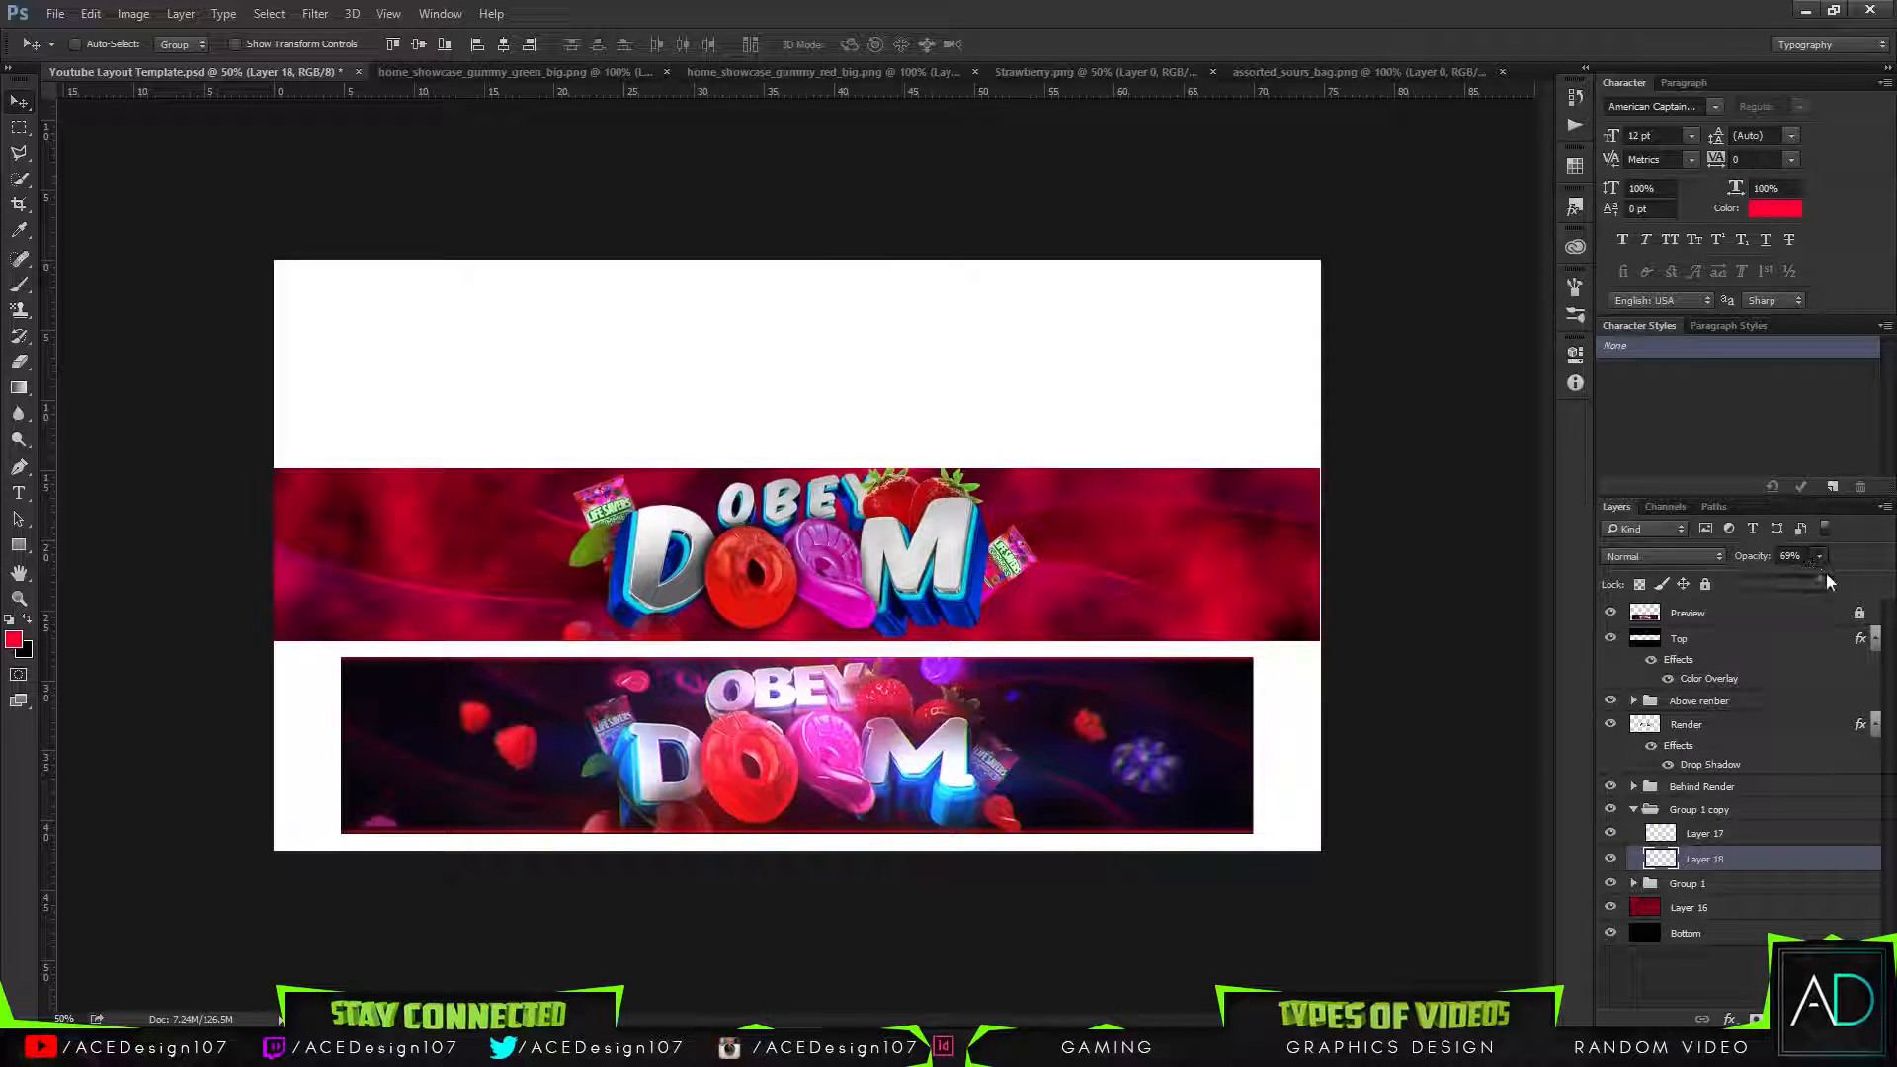
# Load Layer 18's fill in the group copy as a selection and set the layer's opacity to 69%.
pyautogui.keyDown('ctrl'); pyautogui.click(1665, 858); pyautogui.keyUp('ctrl')
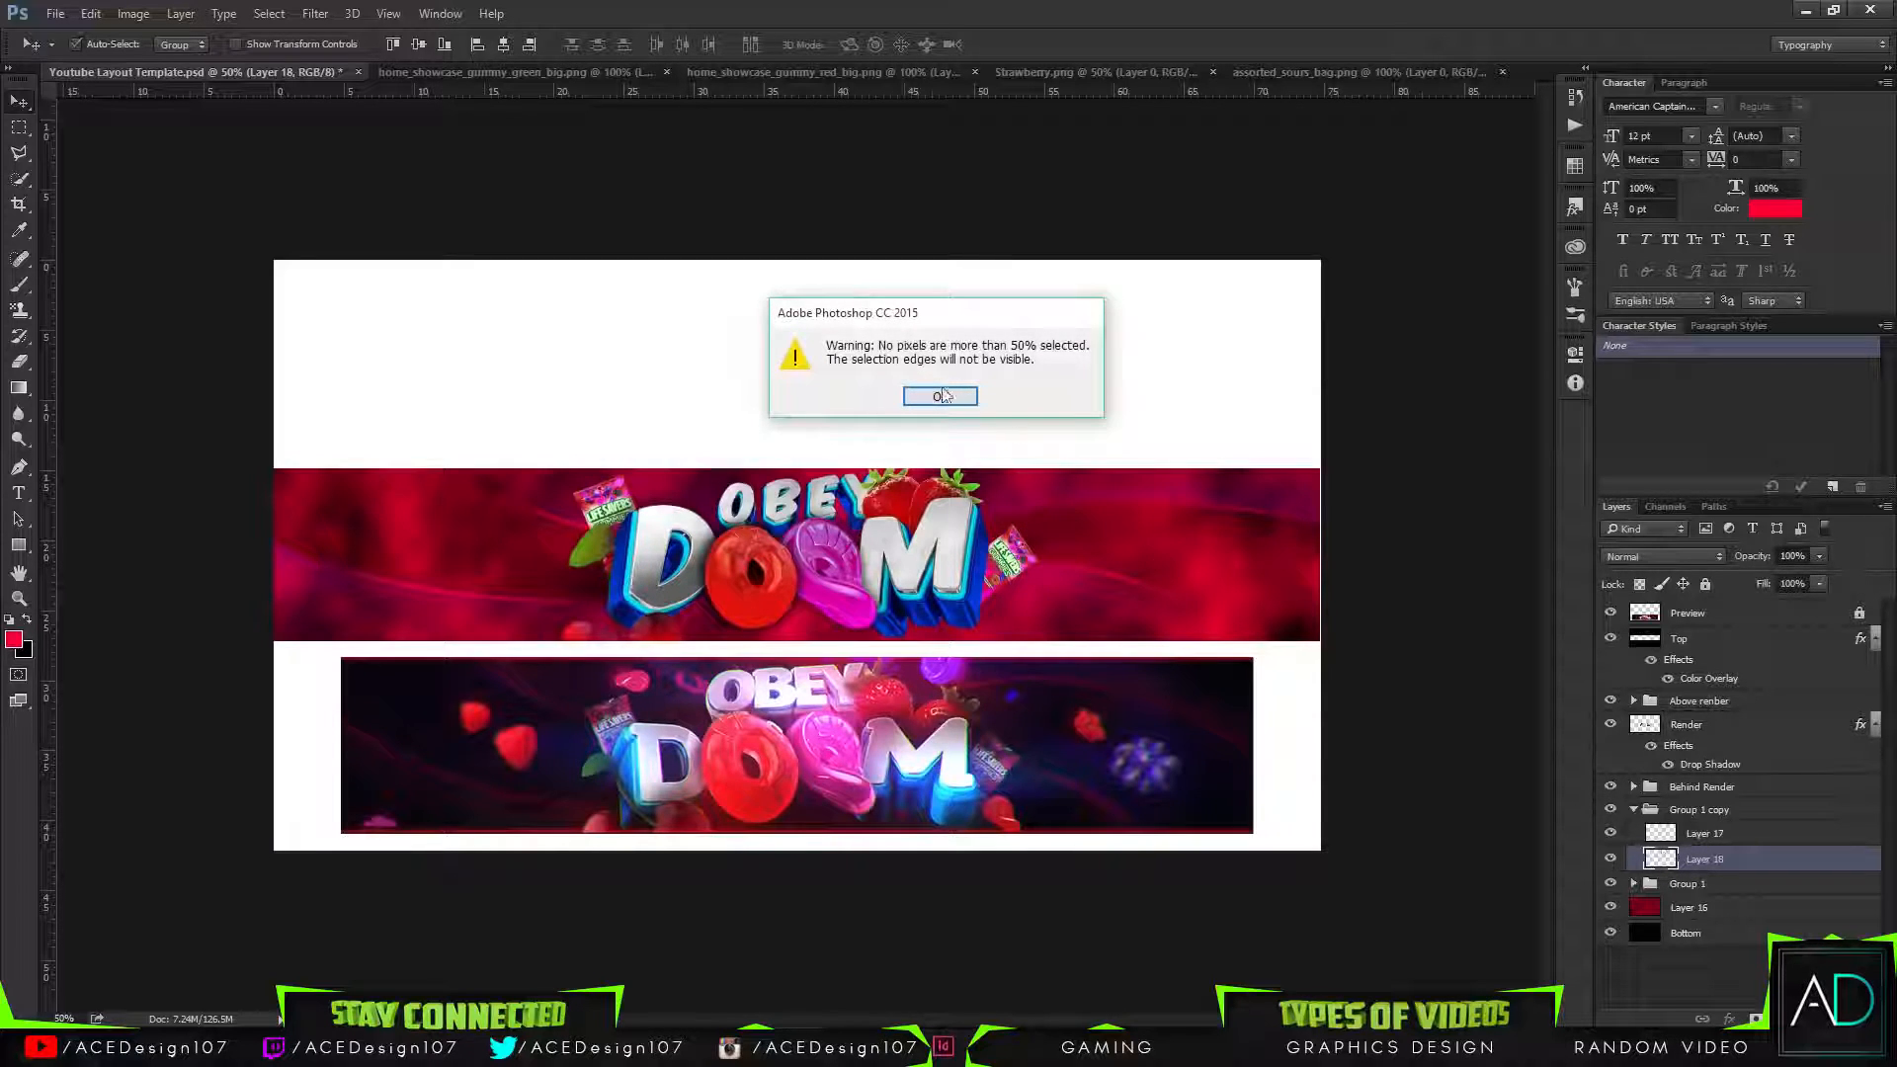
pyautogui.press('Return')
pyautogui.click(934, 398)
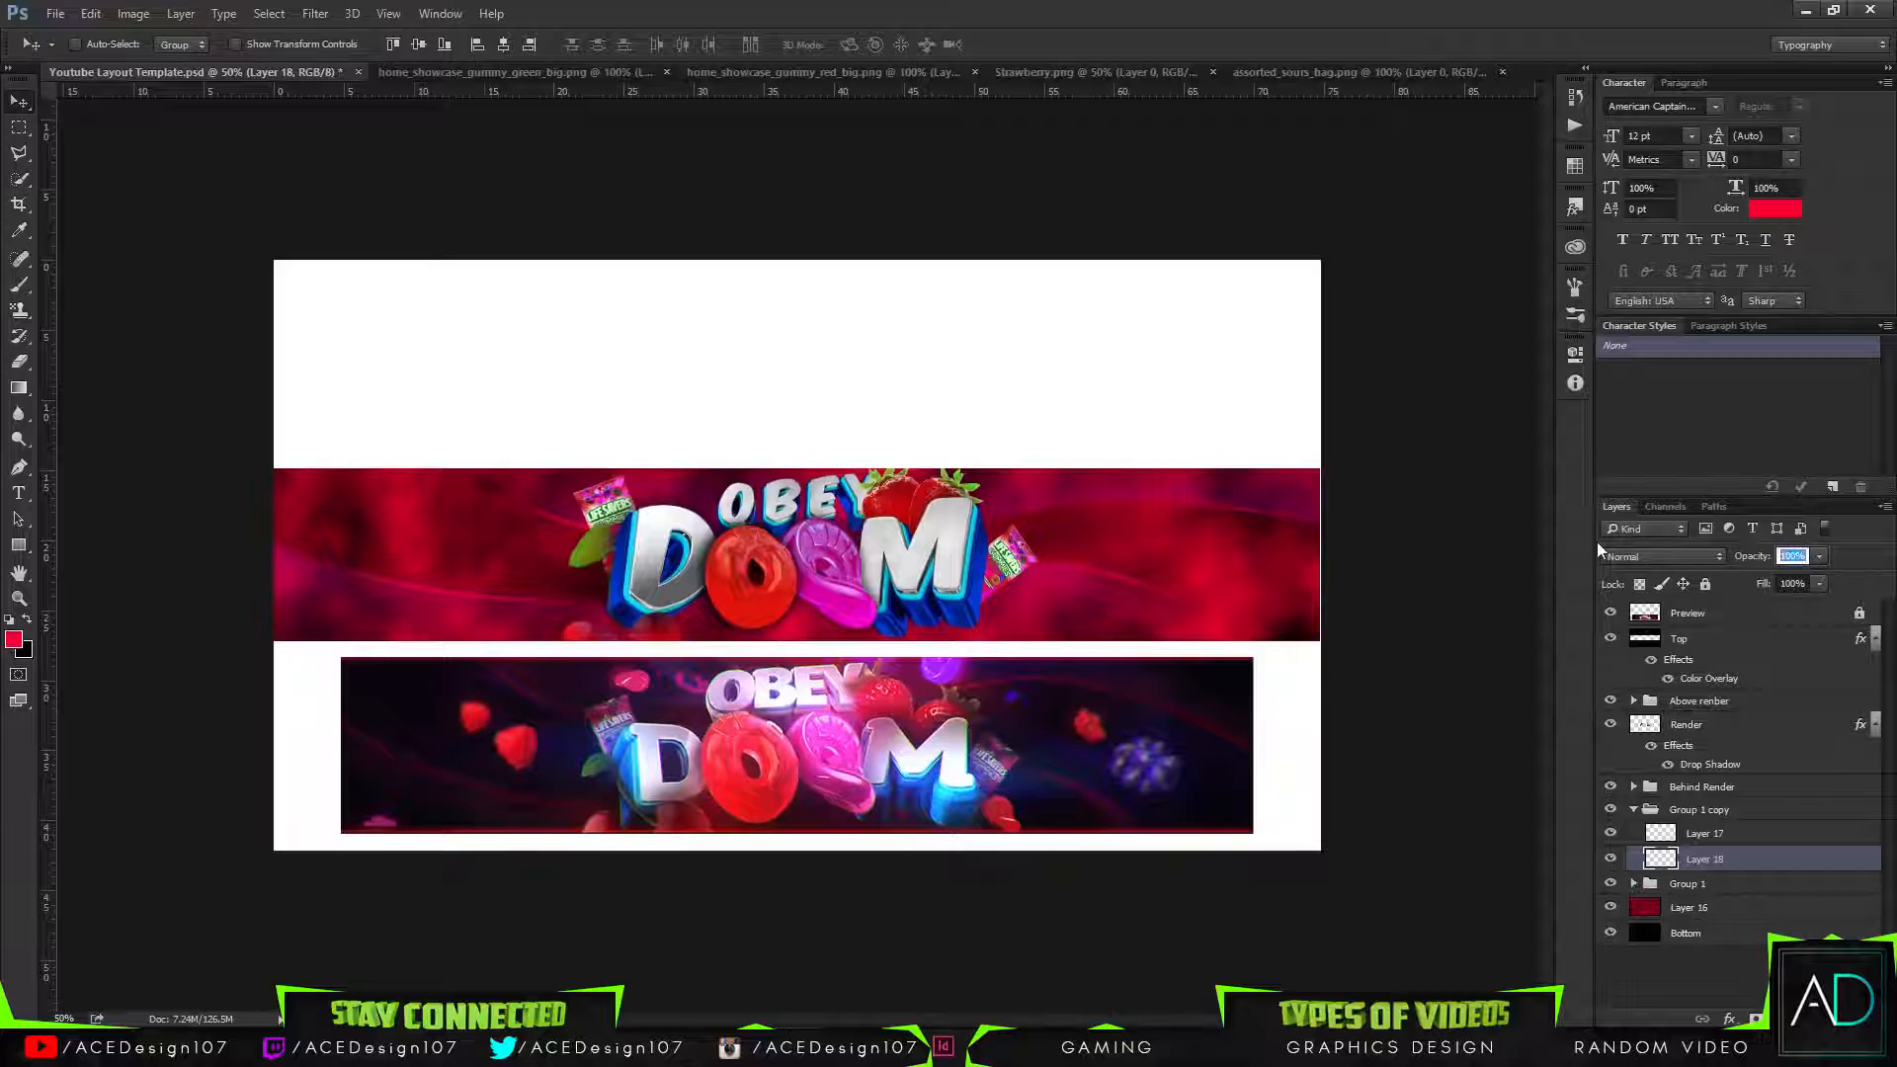
pyautogui.write('69')
# Activate Layer 16, collapse the groups, and draw a wavy Pen path from the banner's left edge across DOOM to below its right part.
pyautogui.click(1686, 909)
pyautogui.click(1633, 883)
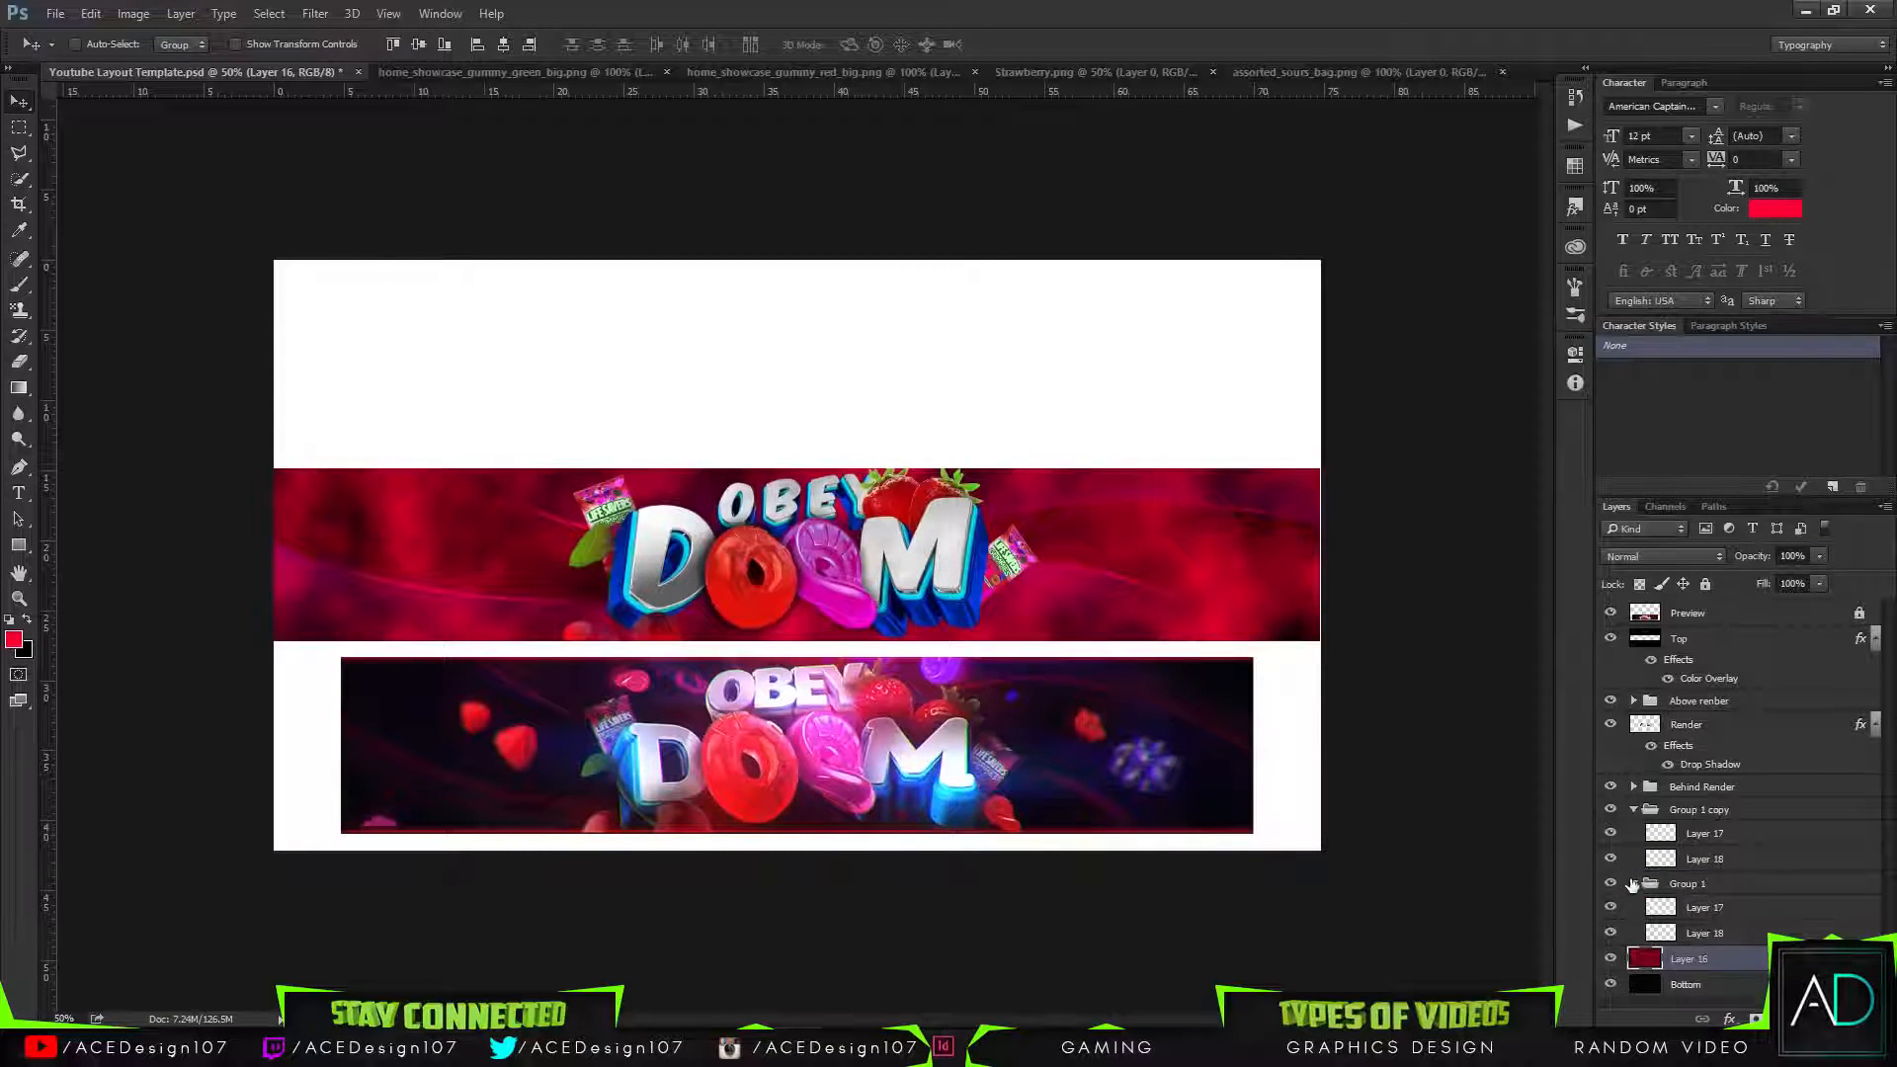
pyautogui.click(1633, 883)
pyautogui.click(1634, 809)
pyautogui.press('p')
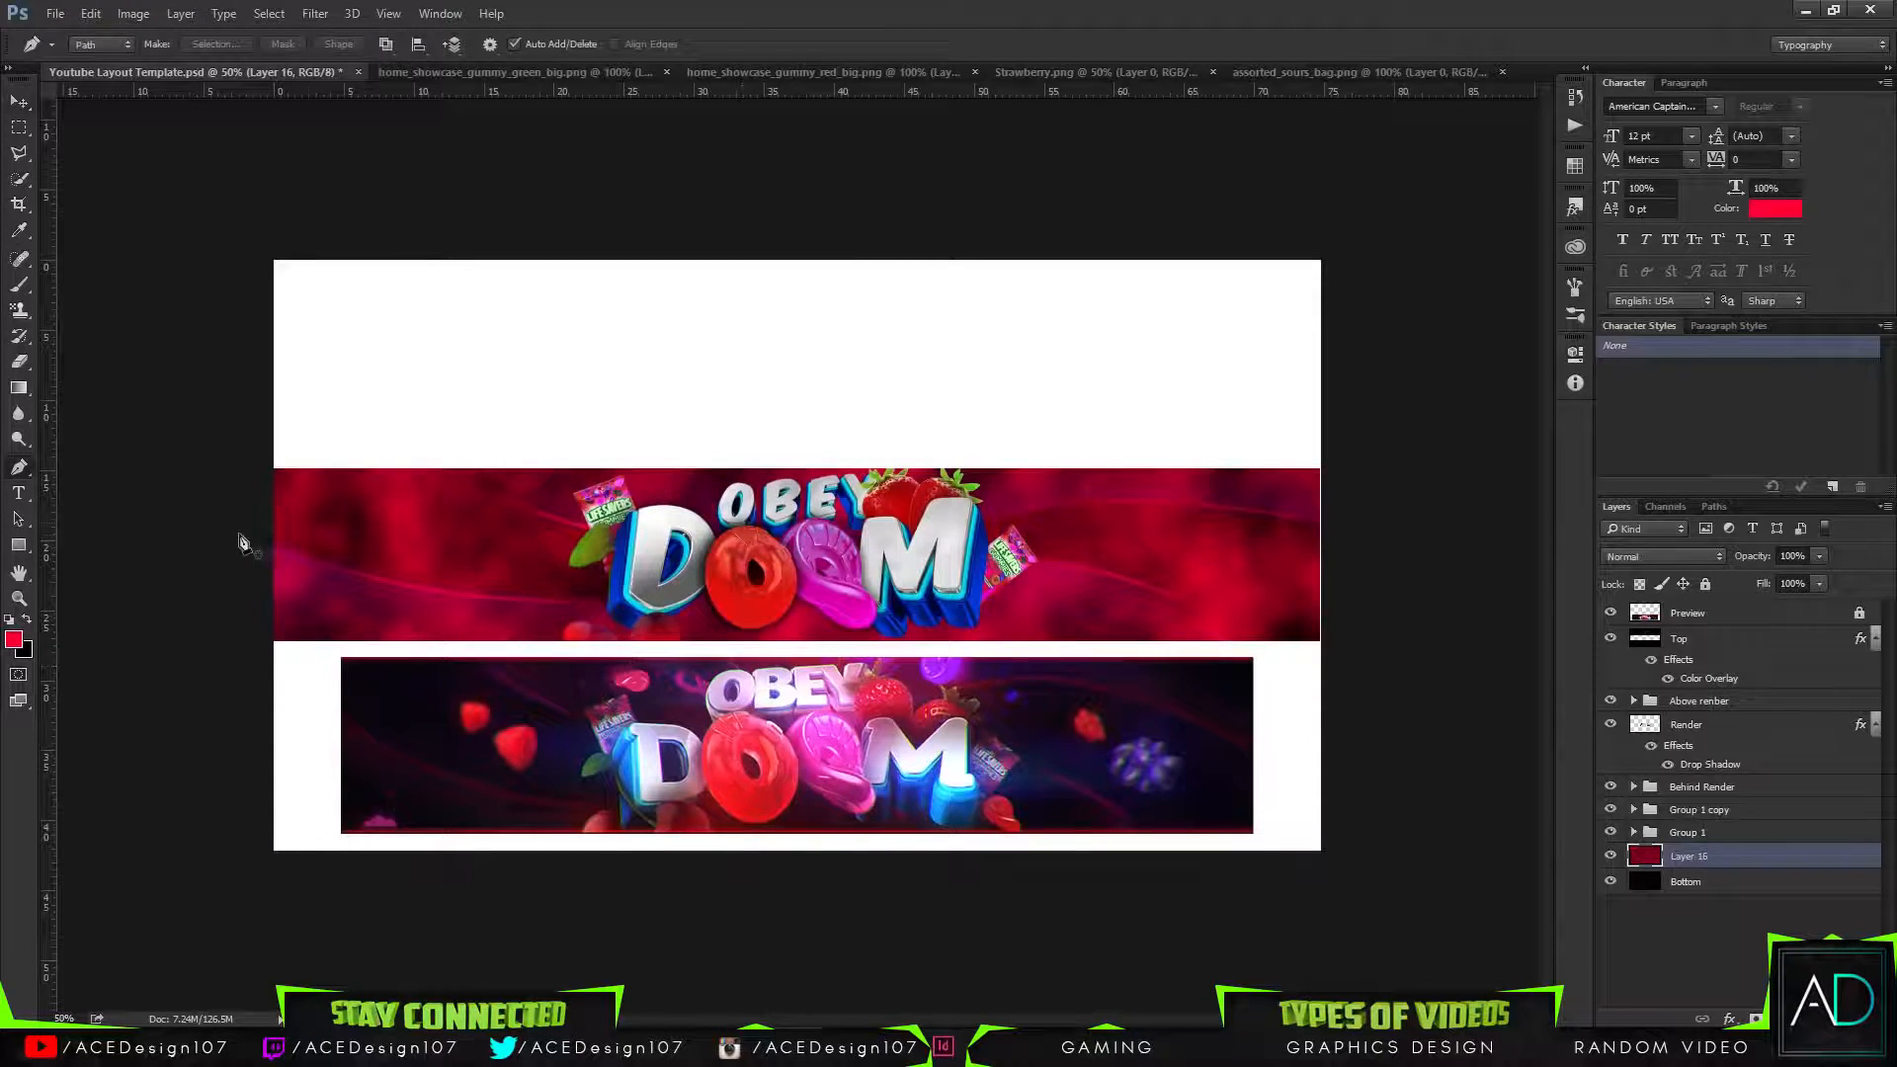
pyautogui.click(270, 538)
pyautogui.moveTo(854, 559); pyautogui.dragTo(1230, 454)
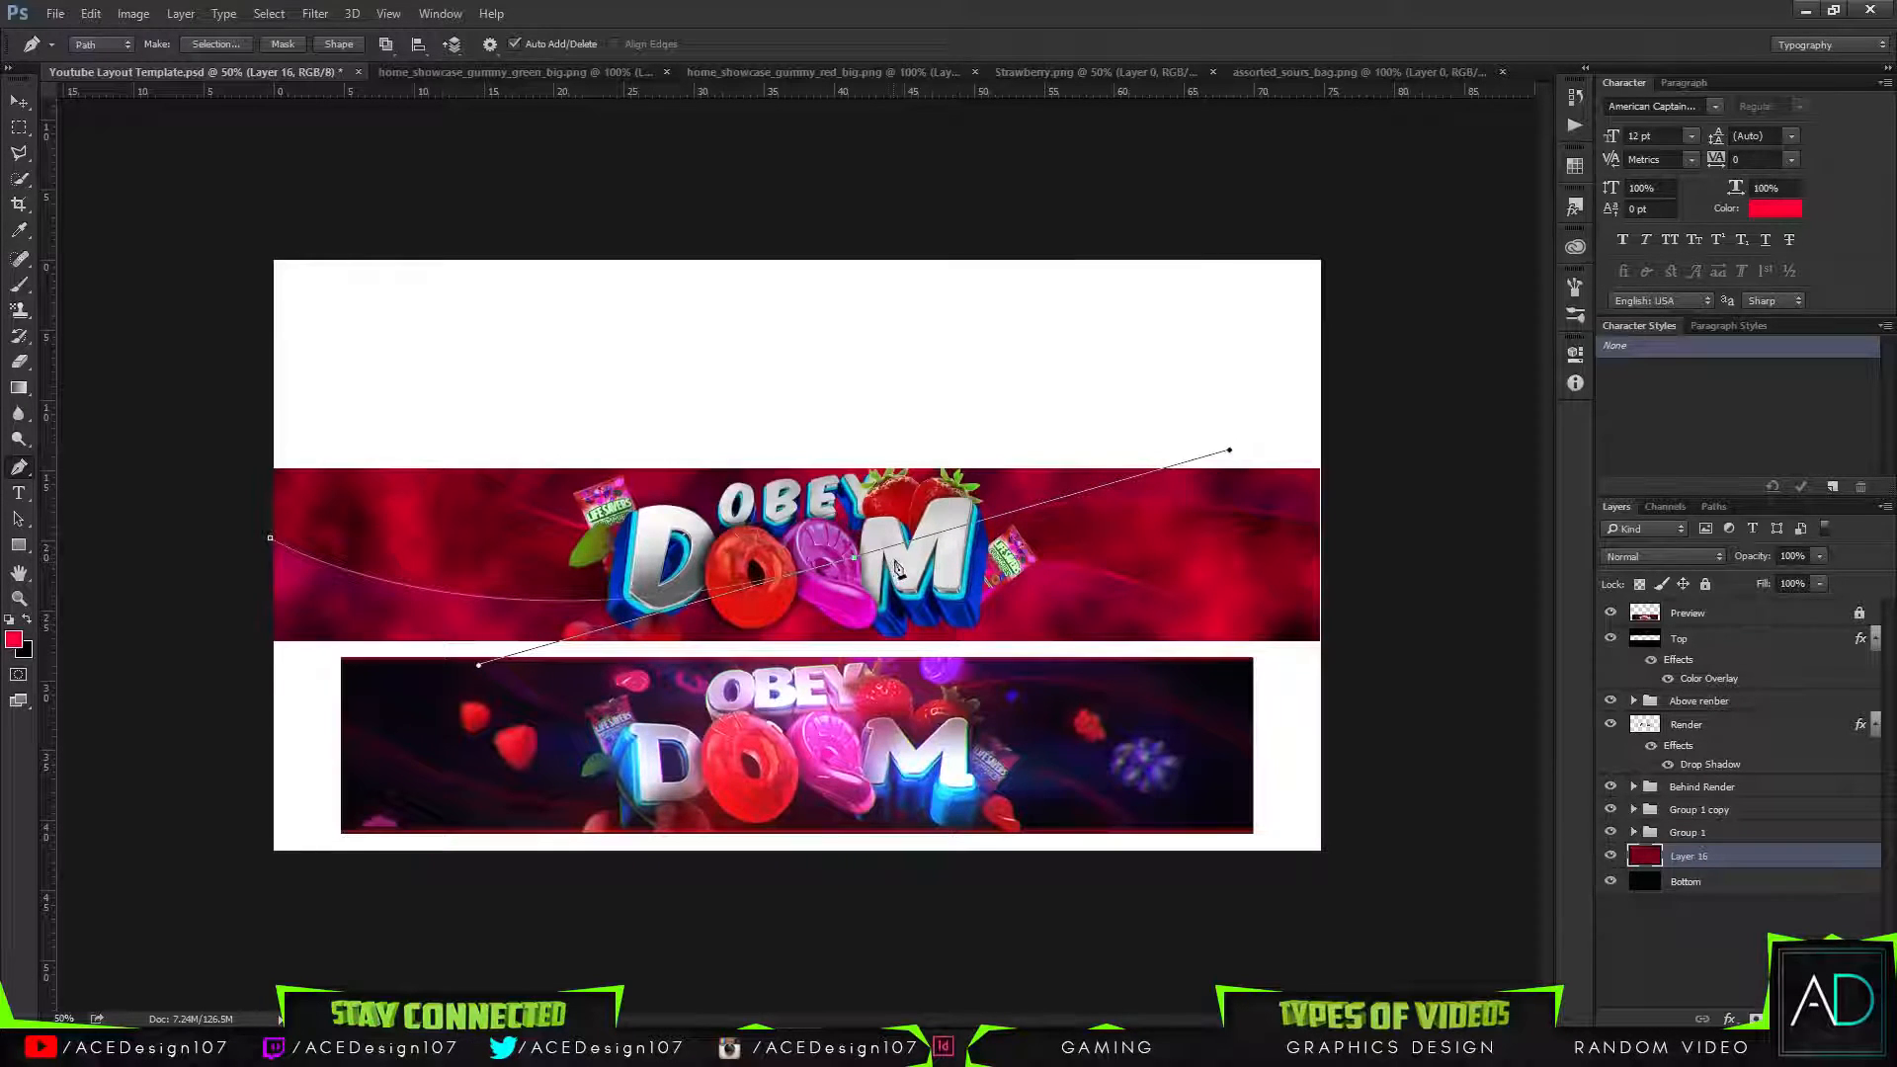
pyautogui.keyDown('alt'); pyautogui.click(856, 560); pyautogui.keyUp('alt')
pyautogui.moveTo(1254, 660); pyautogui.dragTo(1399, 804)
pyautogui.keyDown('alt'); pyautogui.click(1255, 661); pyautogui.keyUp('alt')
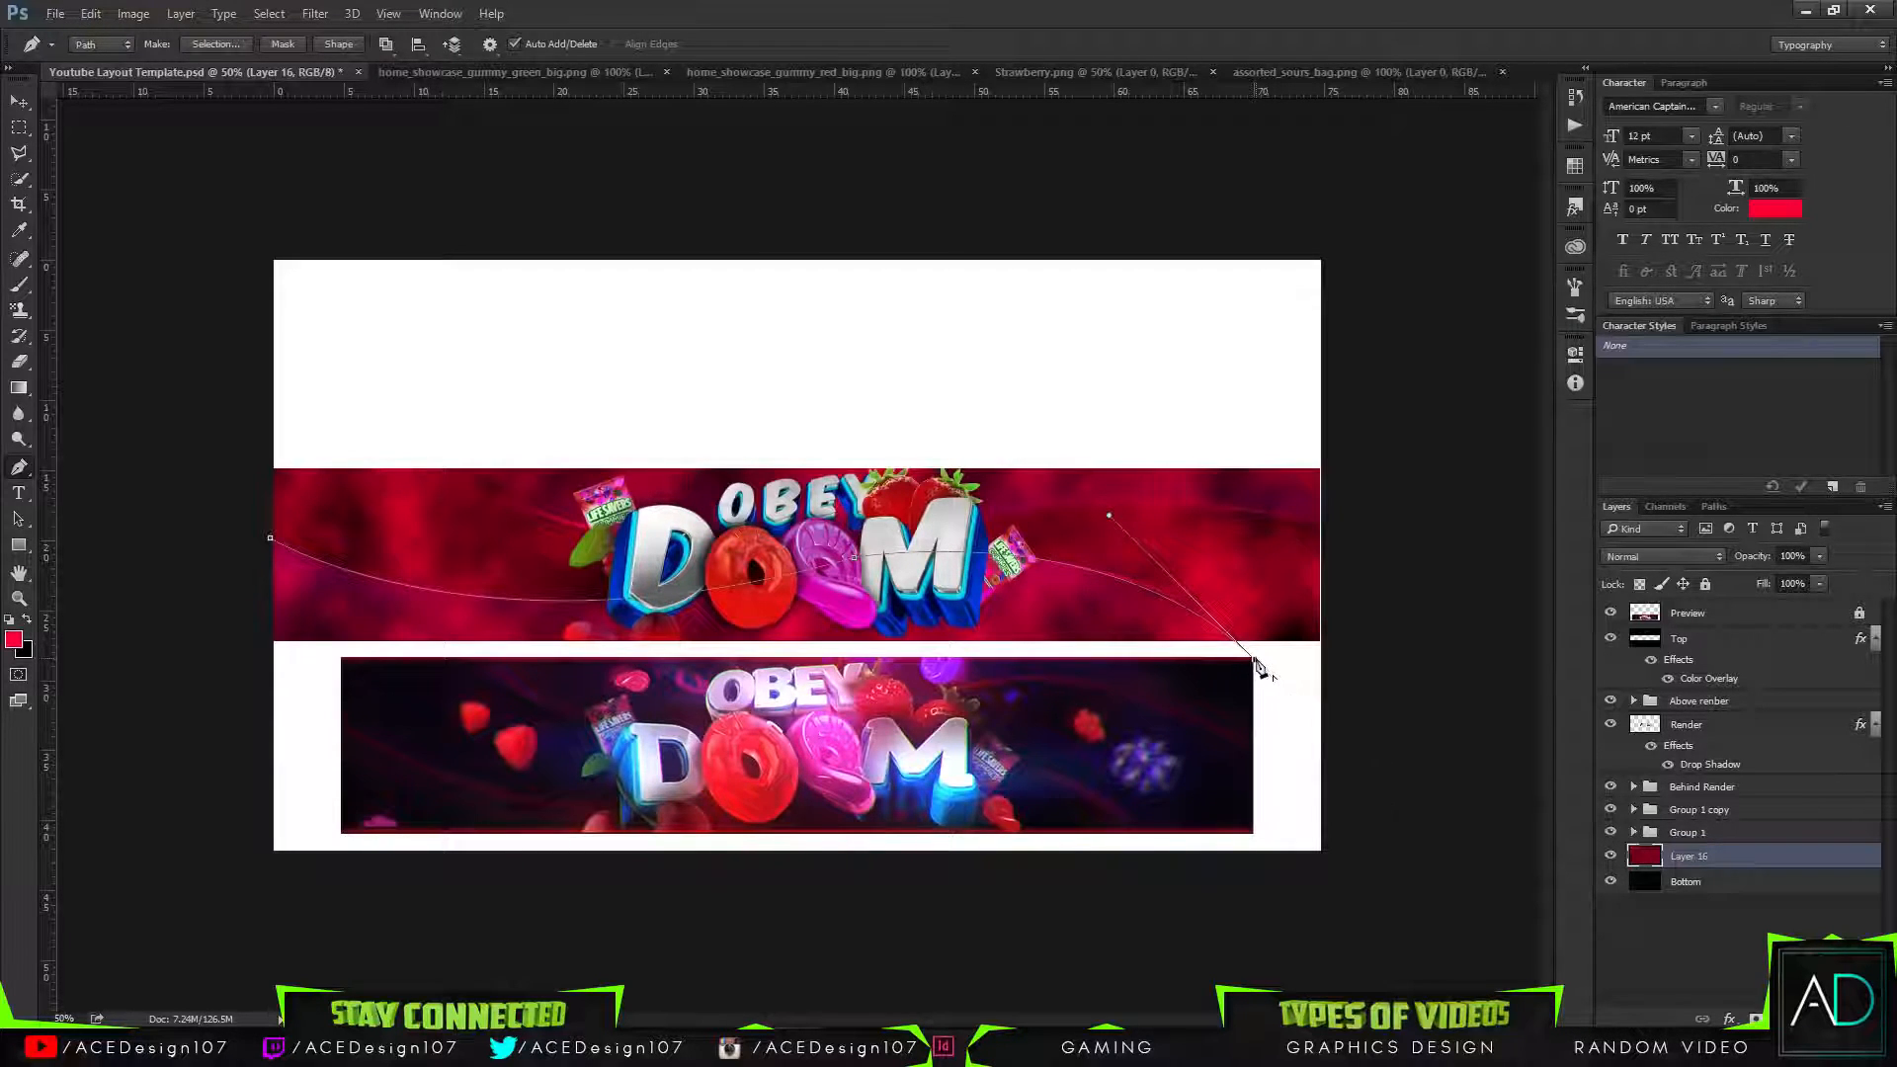
# Close the path below the wave, convert it to a selection and delete that area of clouds from Layer 16.
pyautogui.rightClick(1158, 602)
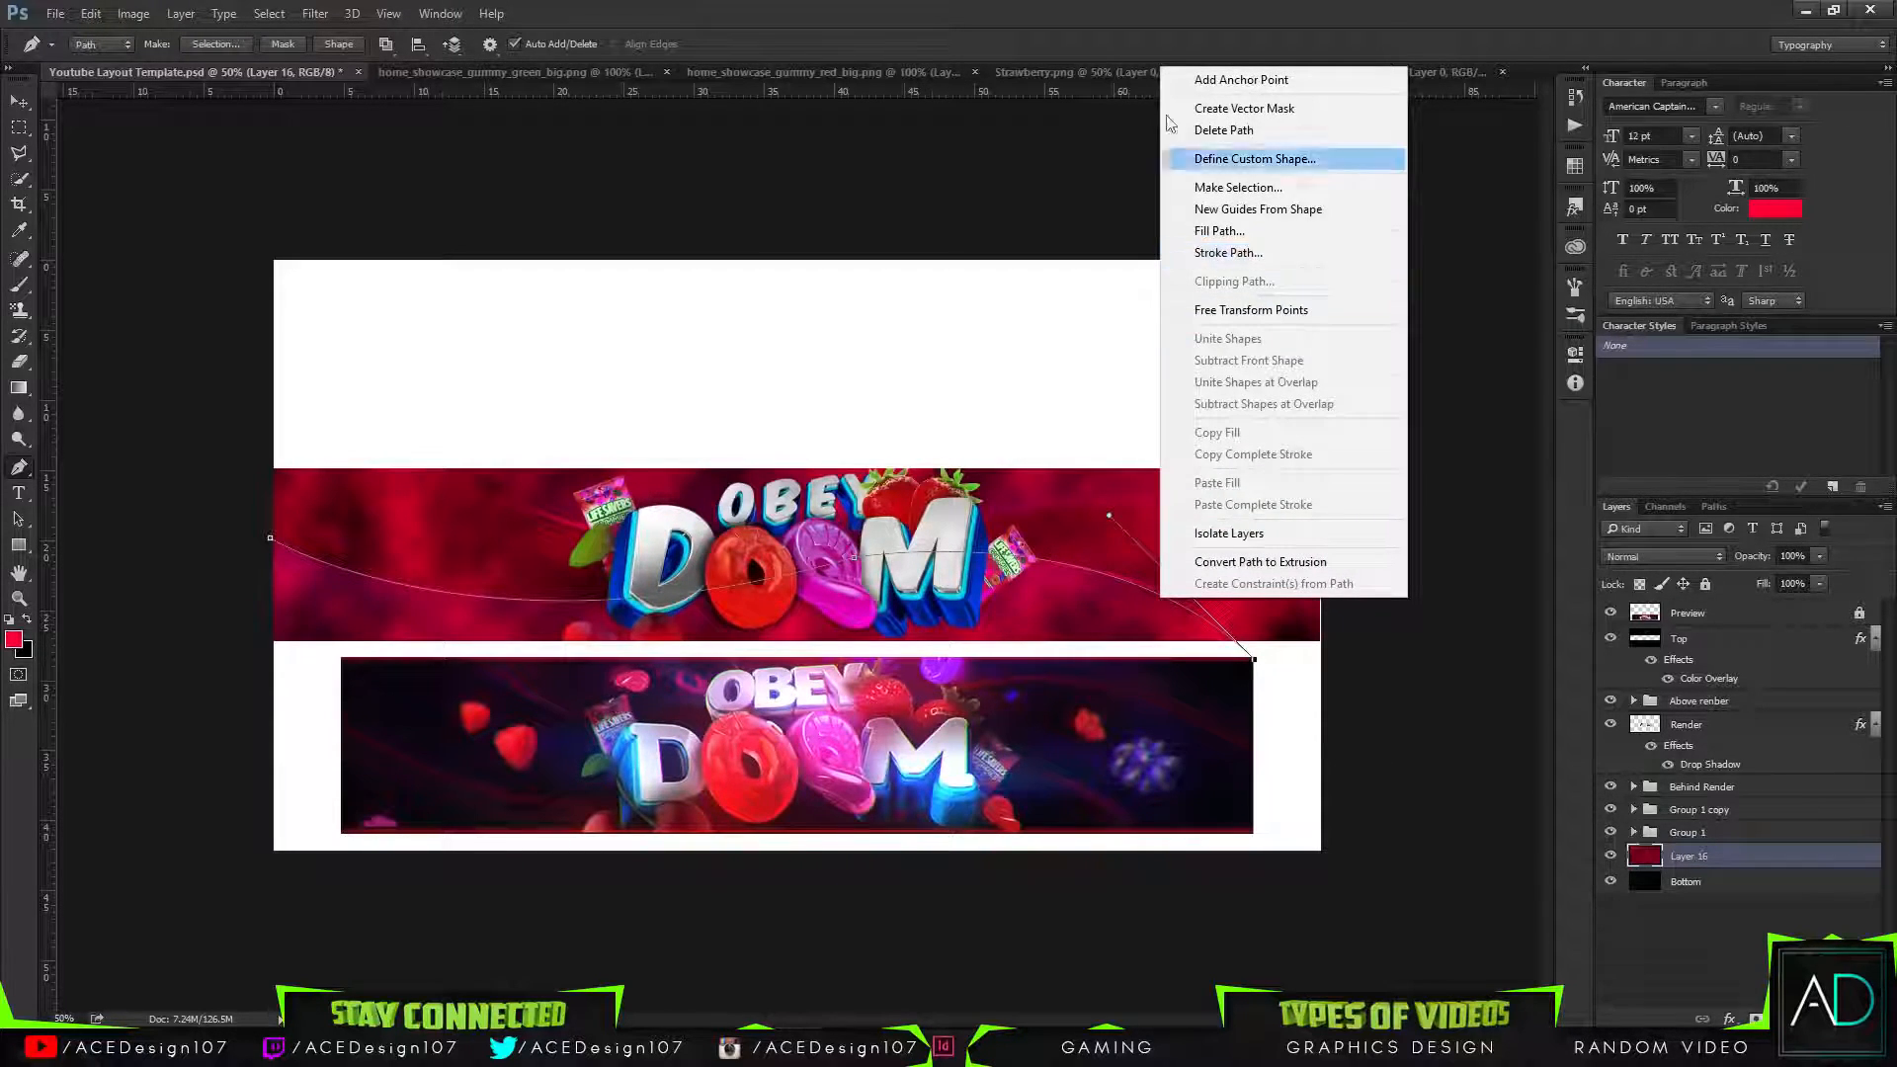
pyautogui.click(1140, 6)
pyautogui.click(198, 700)
pyautogui.click(269, 538)
pyautogui.rightClick(297, 559)
pyautogui.click(390, 145)
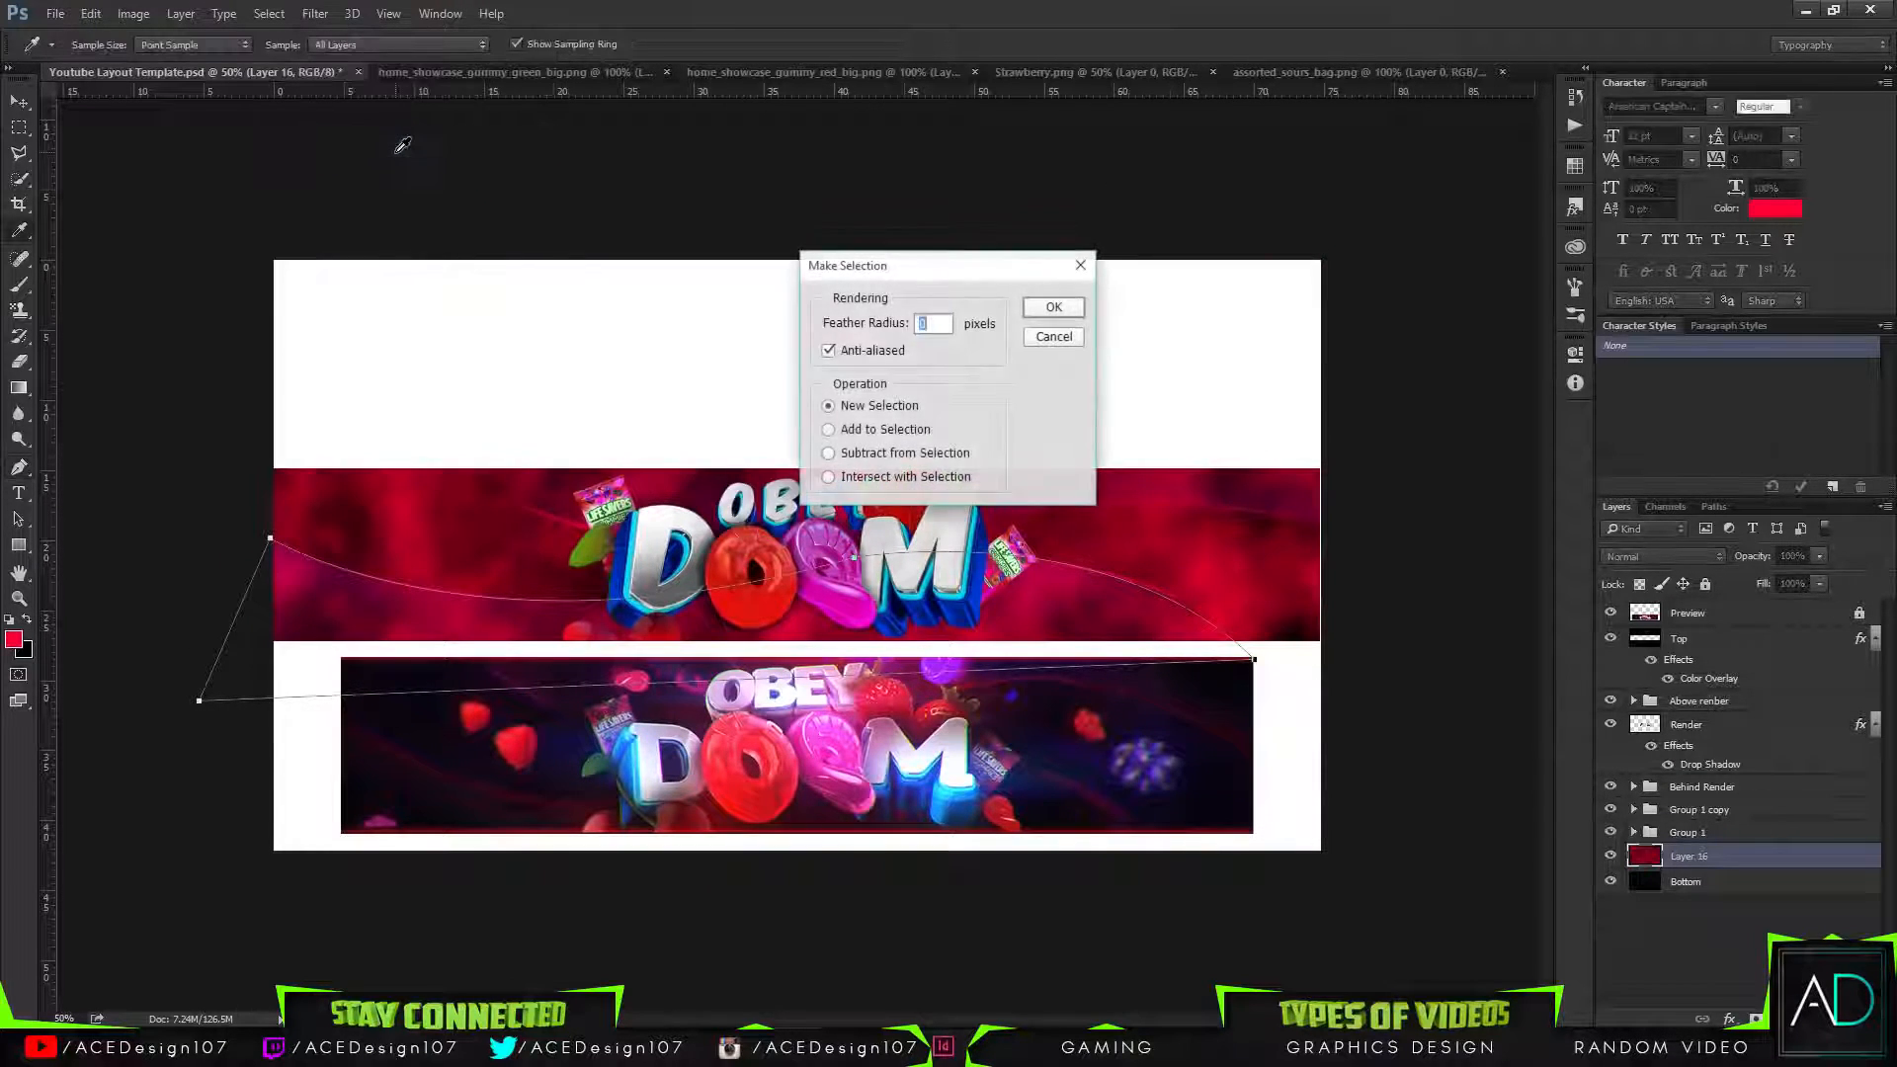
pyautogui.press('Return')
pyautogui.press('Delete')
pyautogui.hotkey('ctrl', 'd')
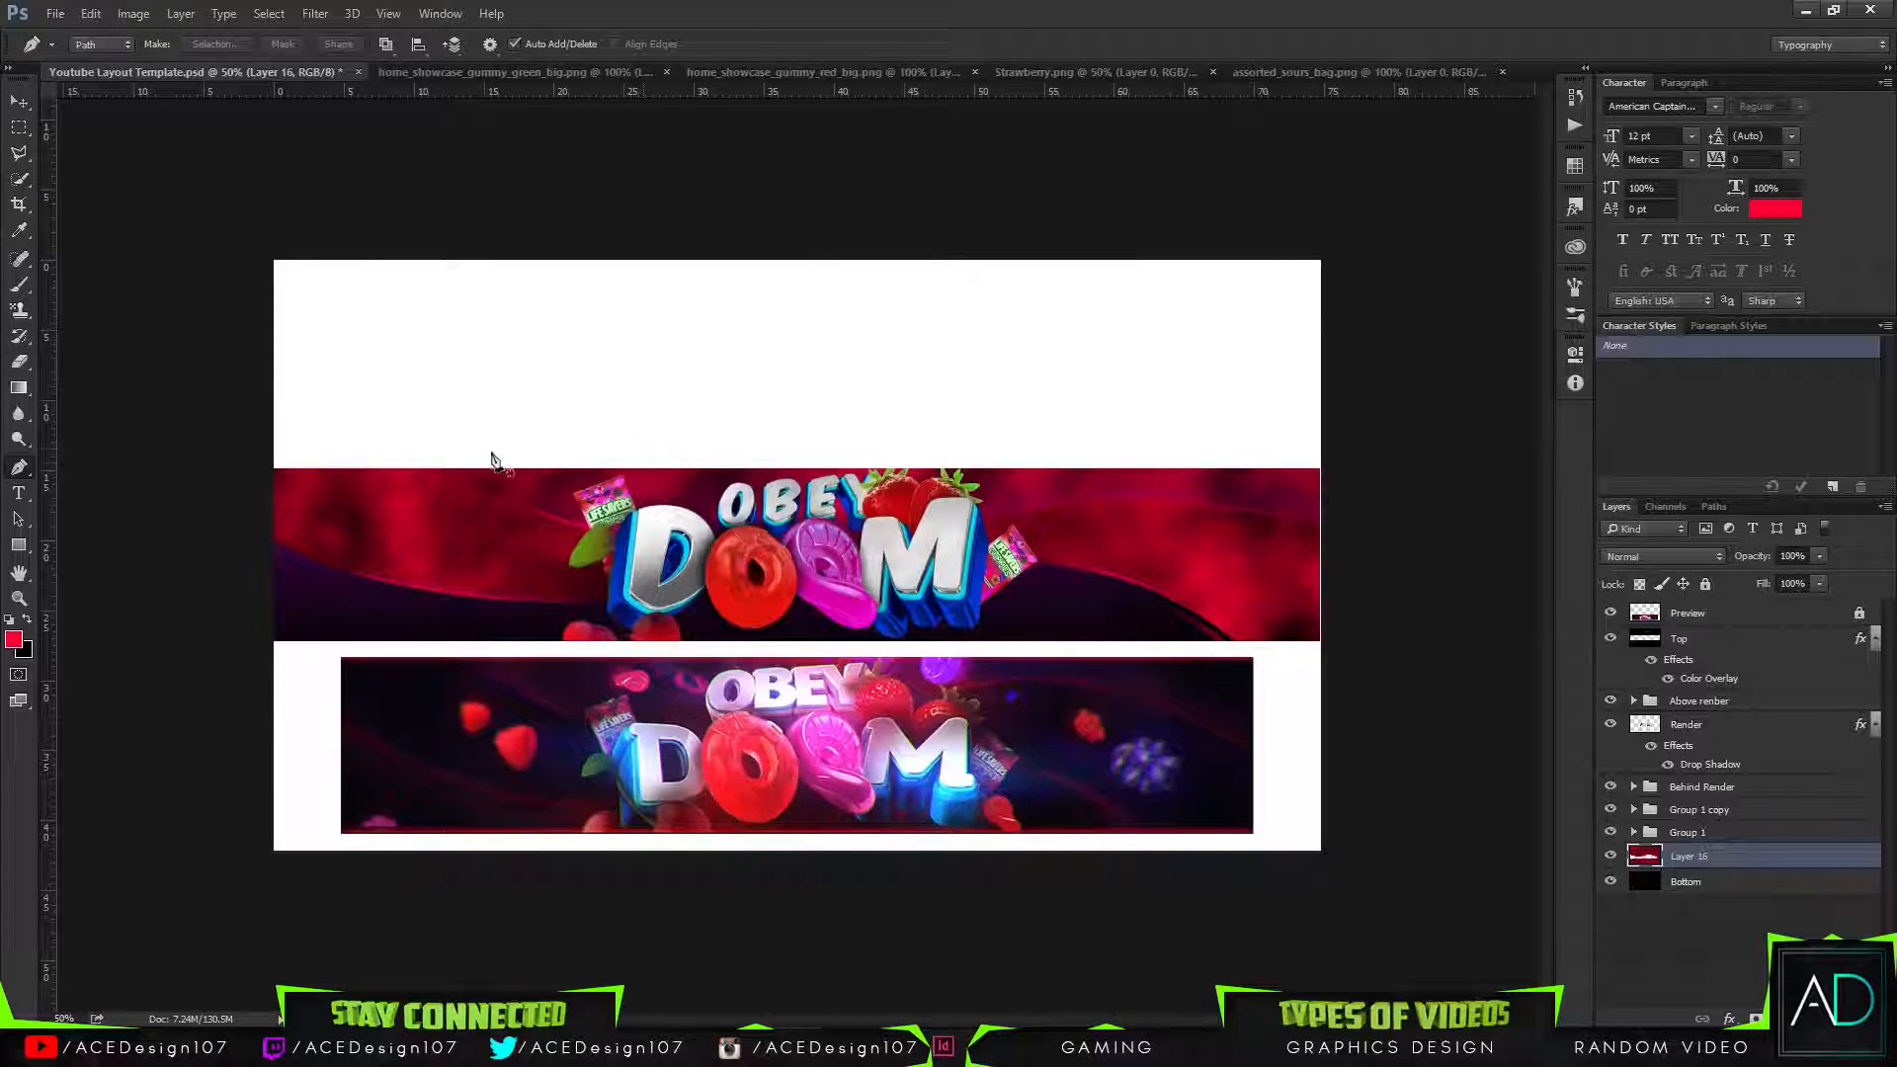
# Outline the area above a second wave across DOOM with the Pen tool and delete it from Layer 16's clouds as a selection.
pyautogui.click(470, 456)
pyautogui.moveTo(995, 517); pyautogui.dragTo(1474, 439)
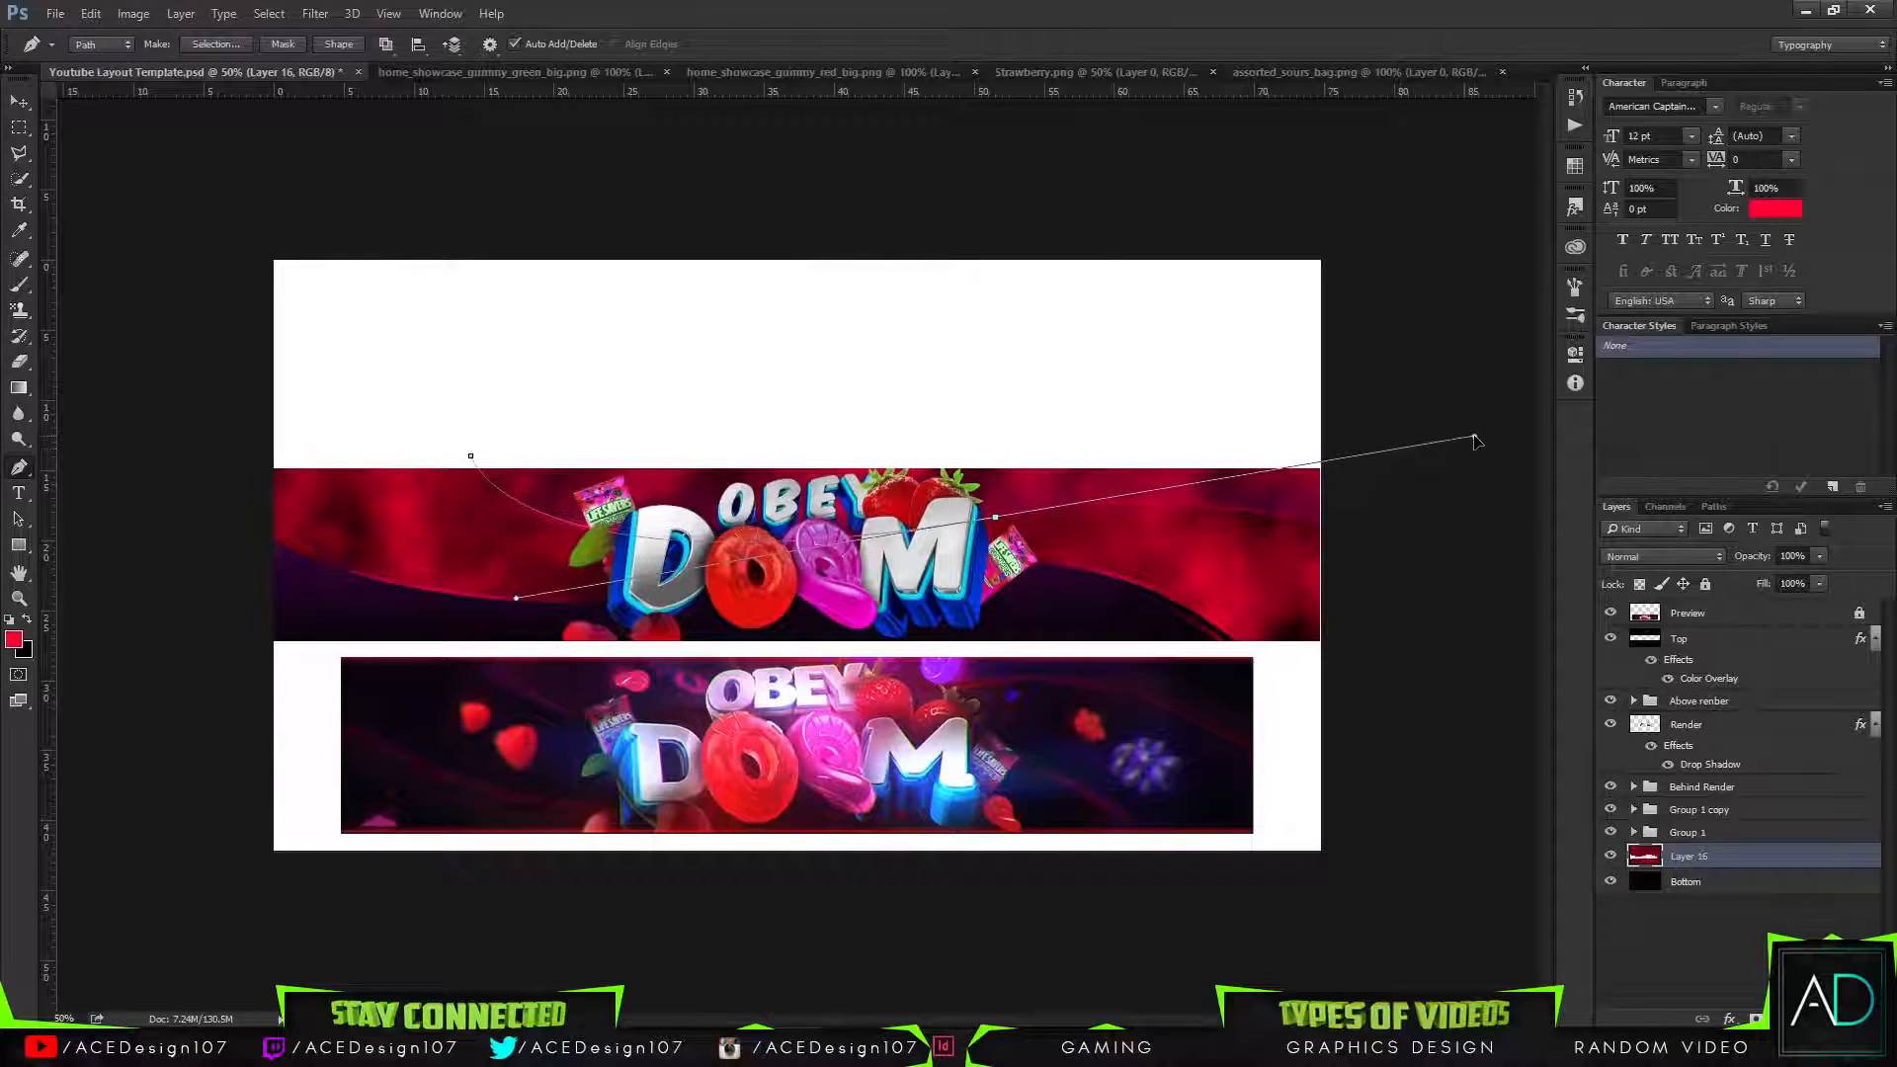
pyautogui.moveTo(1386, 539); pyautogui.dragTo(1650, 608)
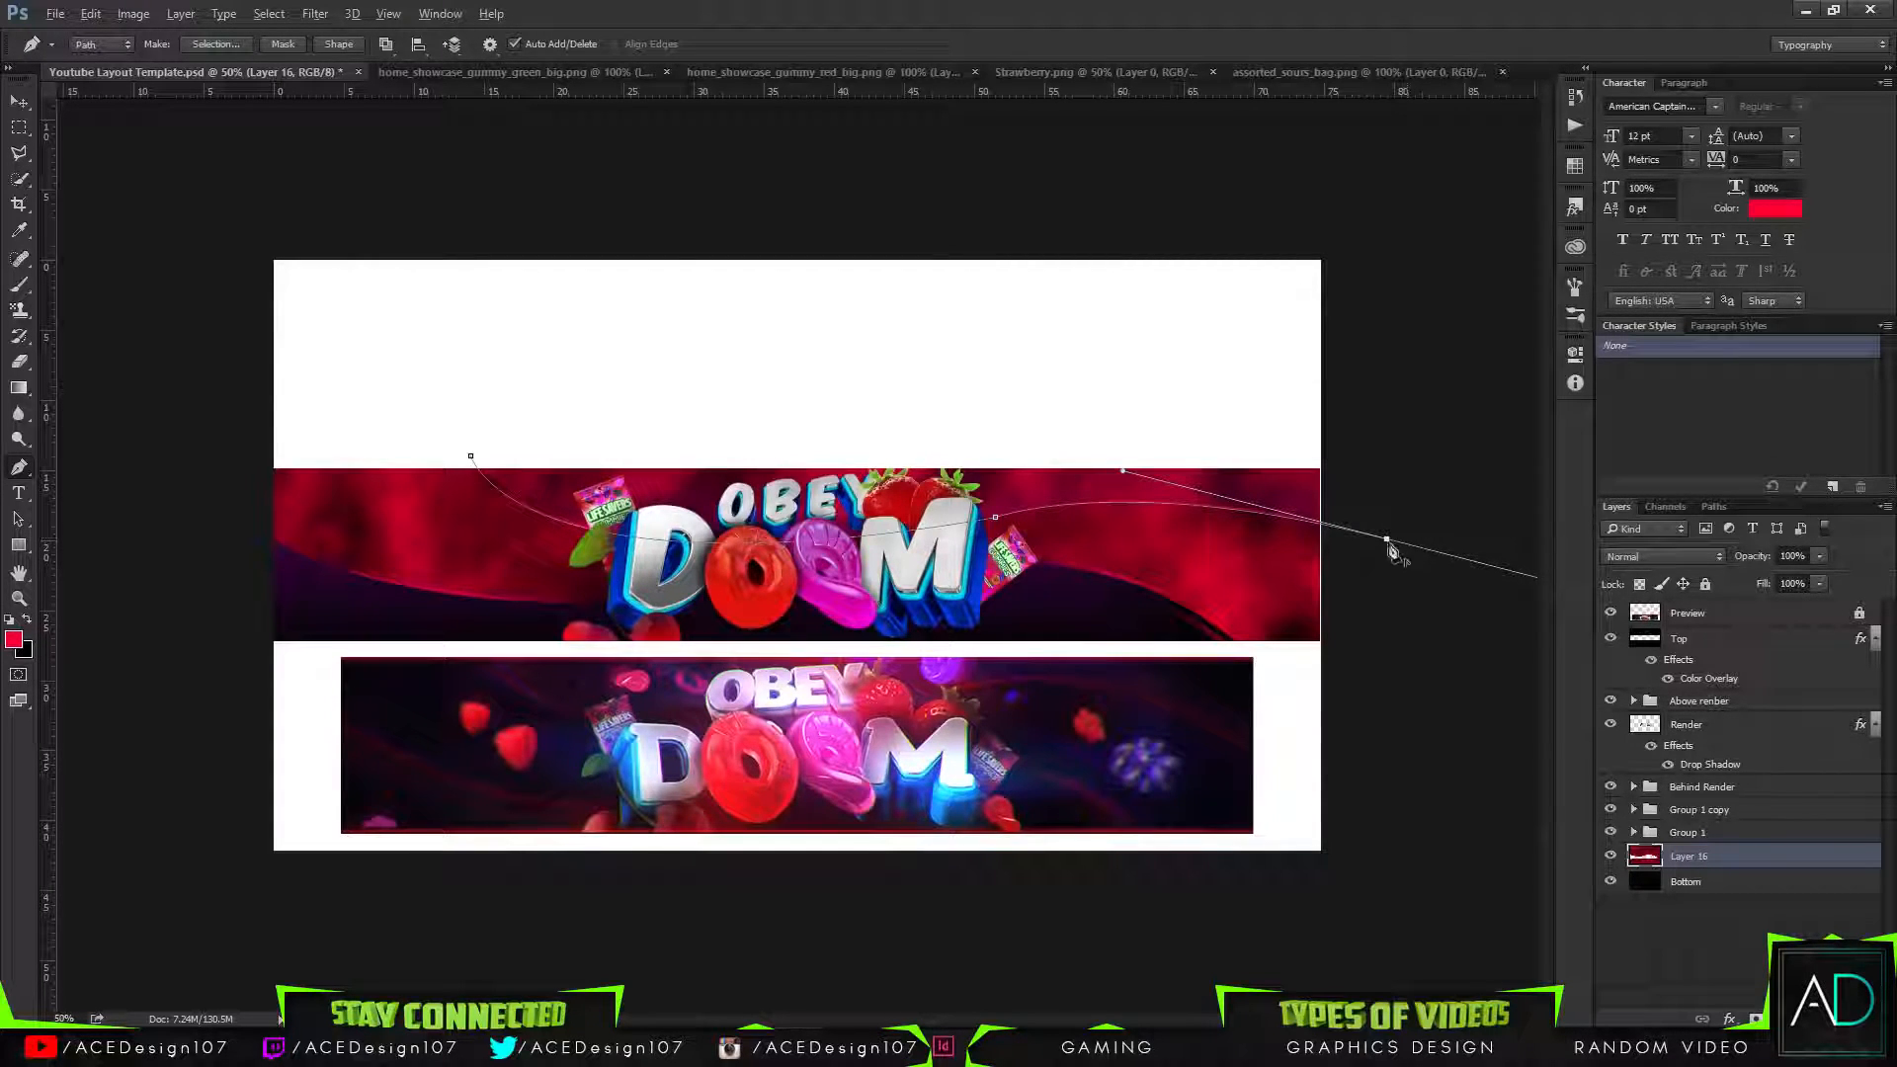
pyautogui.click(1293, 258)
pyautogui.click(487, 429)
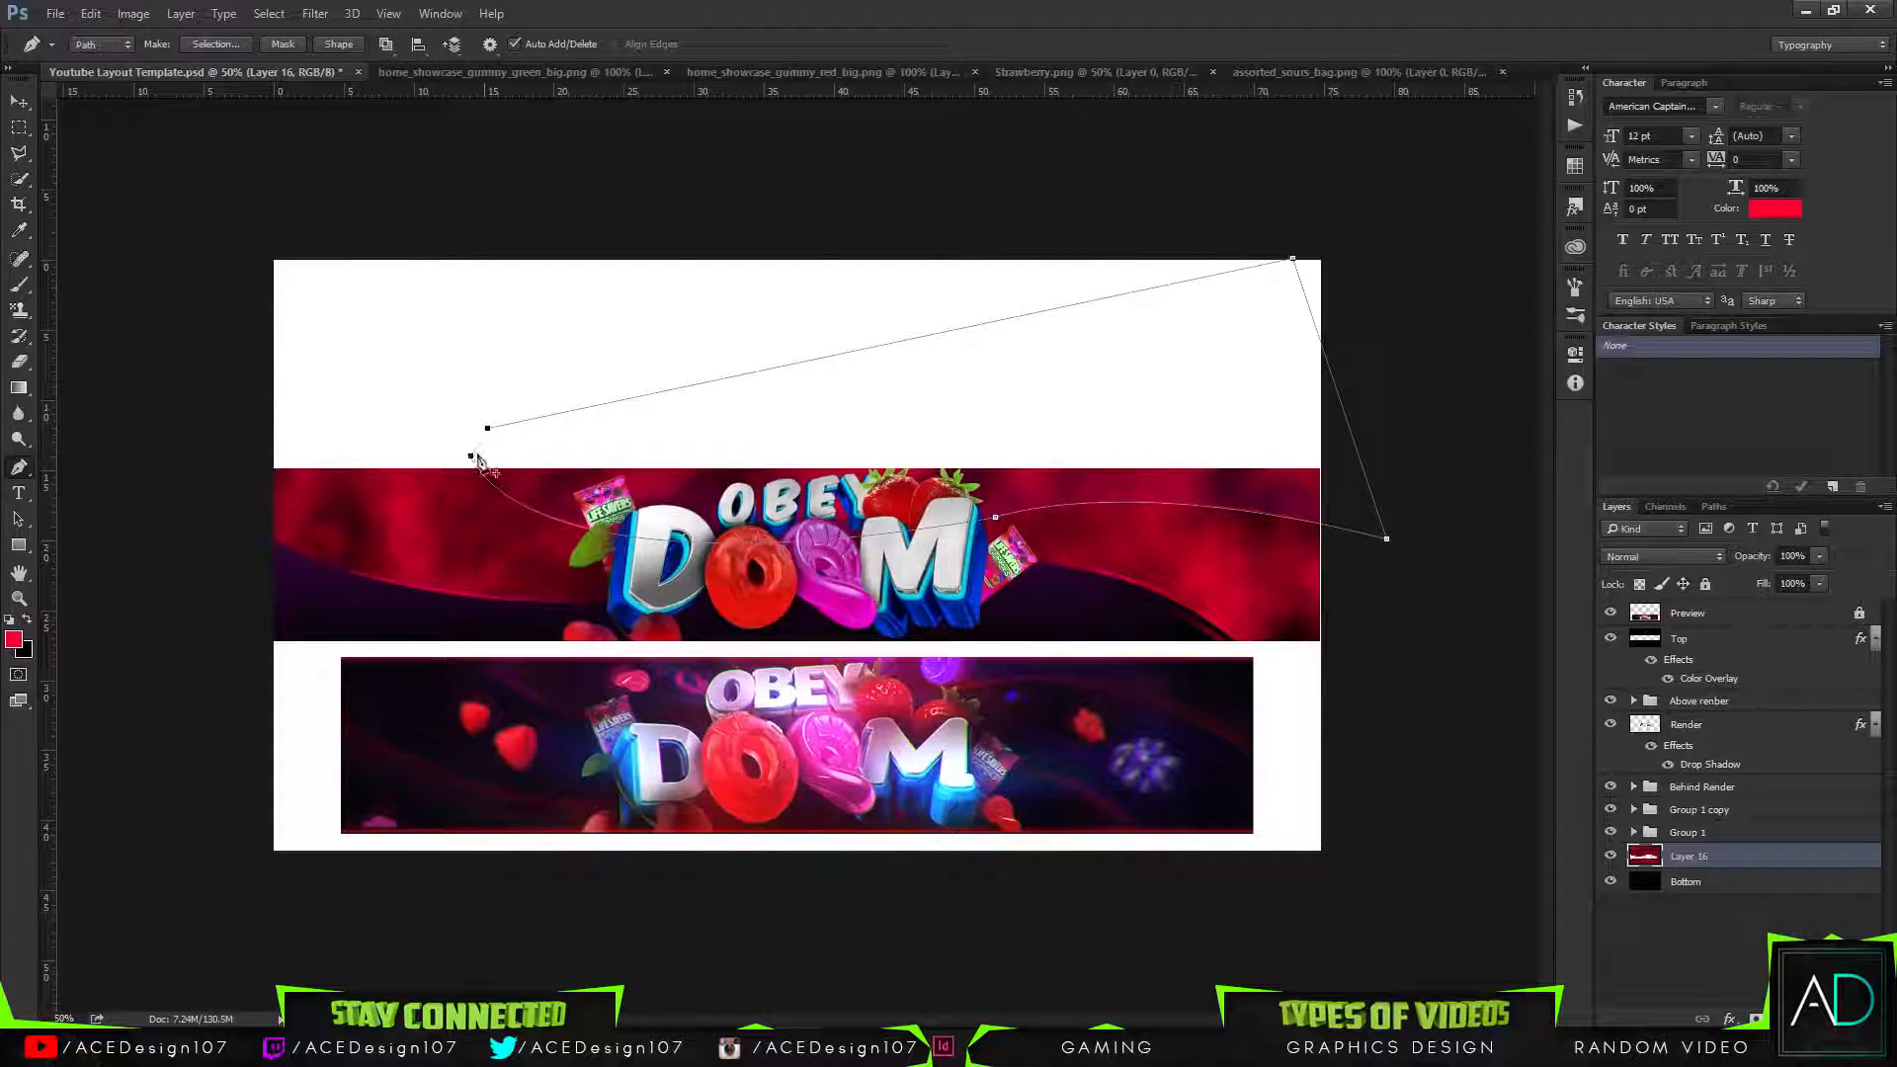
pyautogui.rightClick(477, 431)
pyautogui.click(552, 571)
pyautogui.press('Return')
pyautogui.press('Delete')
pyautogui.hotkey('ctrl', 'd')
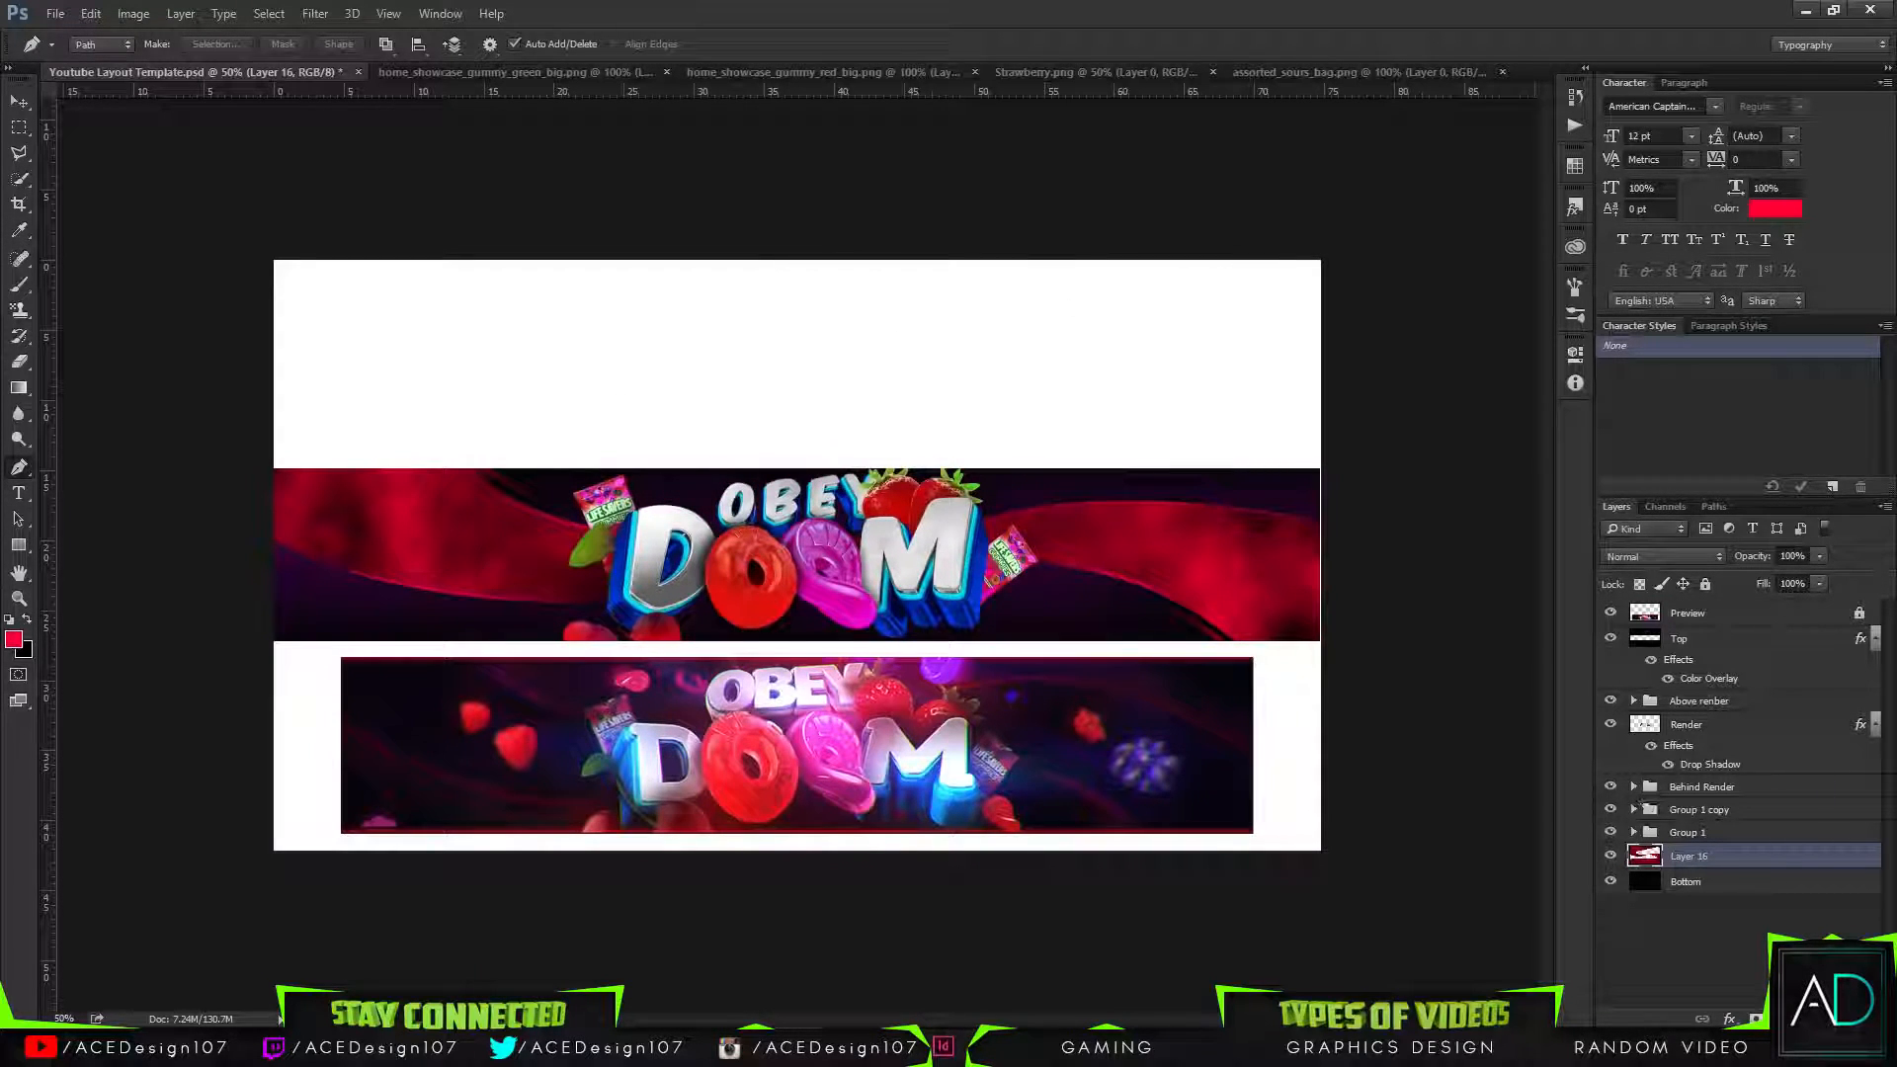
# Lower Layer 16's opacity to 31% and shift its hue from red to violet with Hue/Saturation.
pyautogui.moveTo(1763, 577); pyautogui.dragTo(1749, 588)
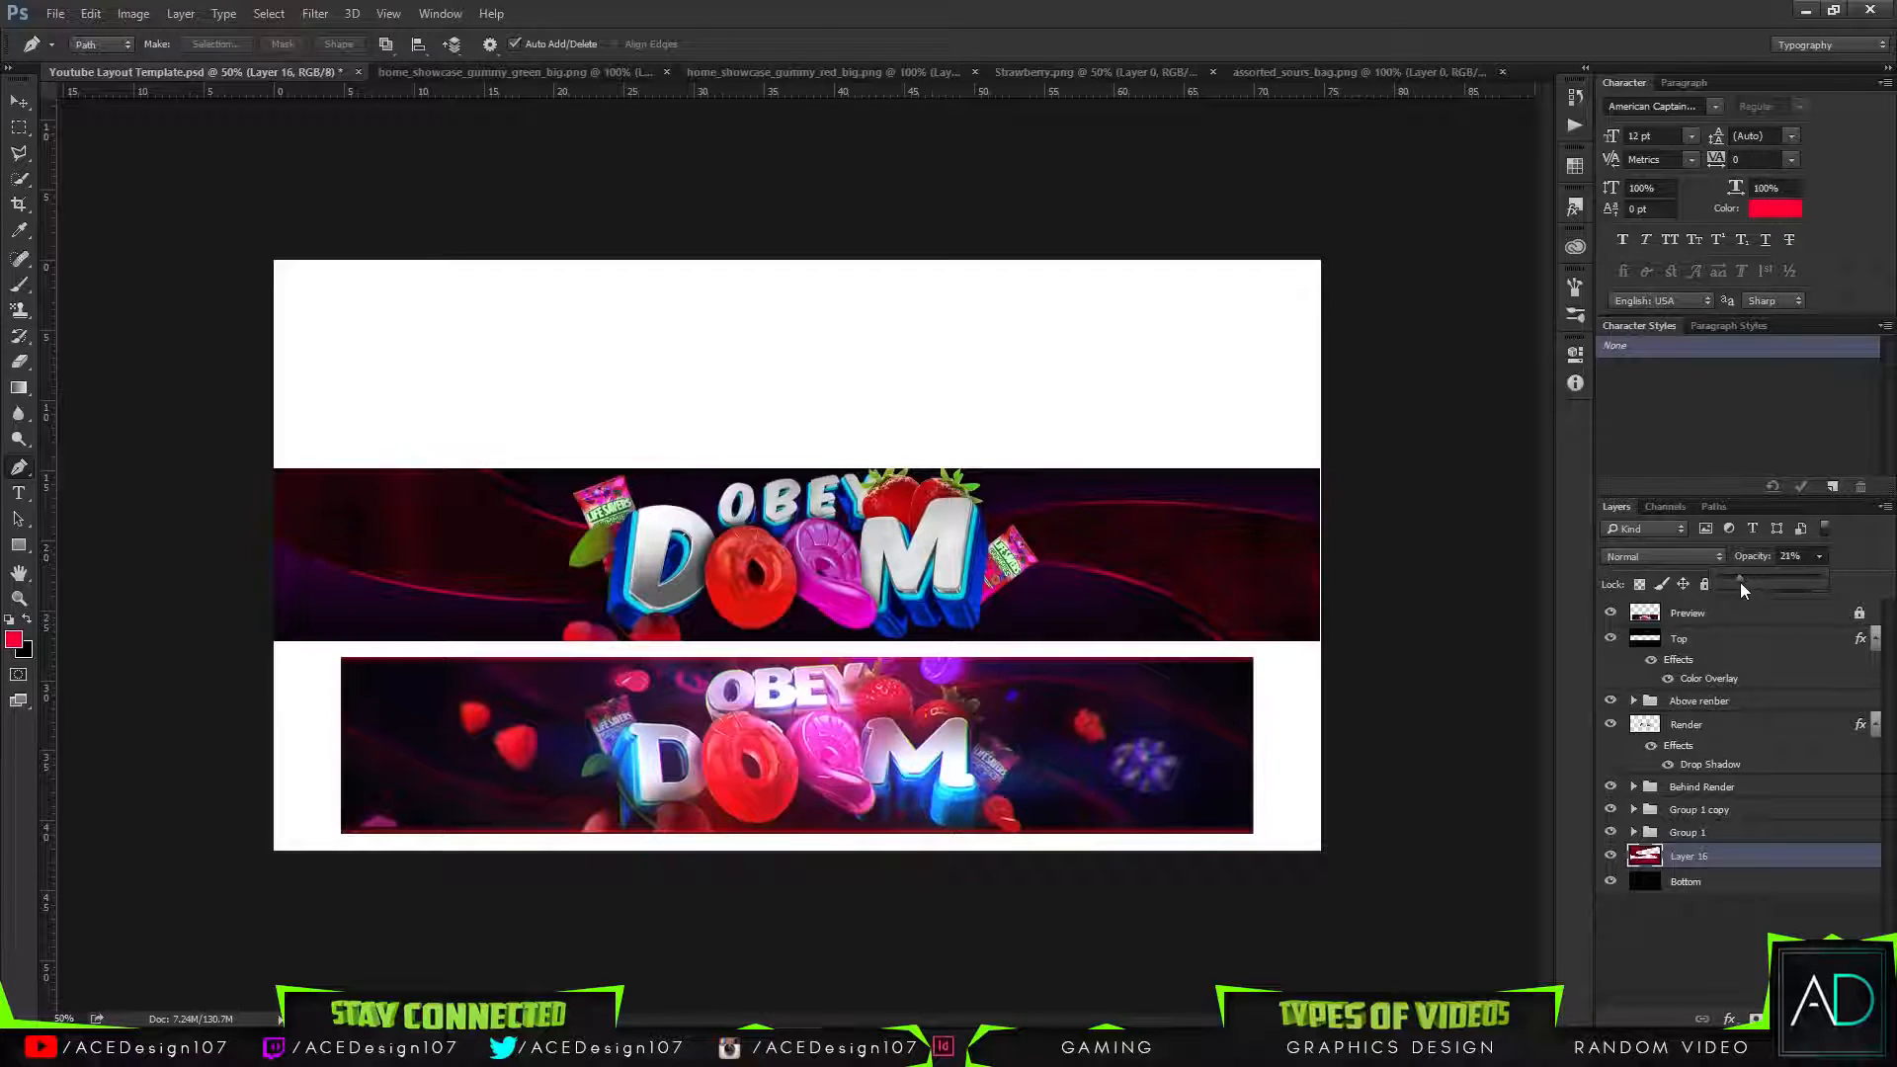
pyautogui.hotkey('ctrl', 'u')
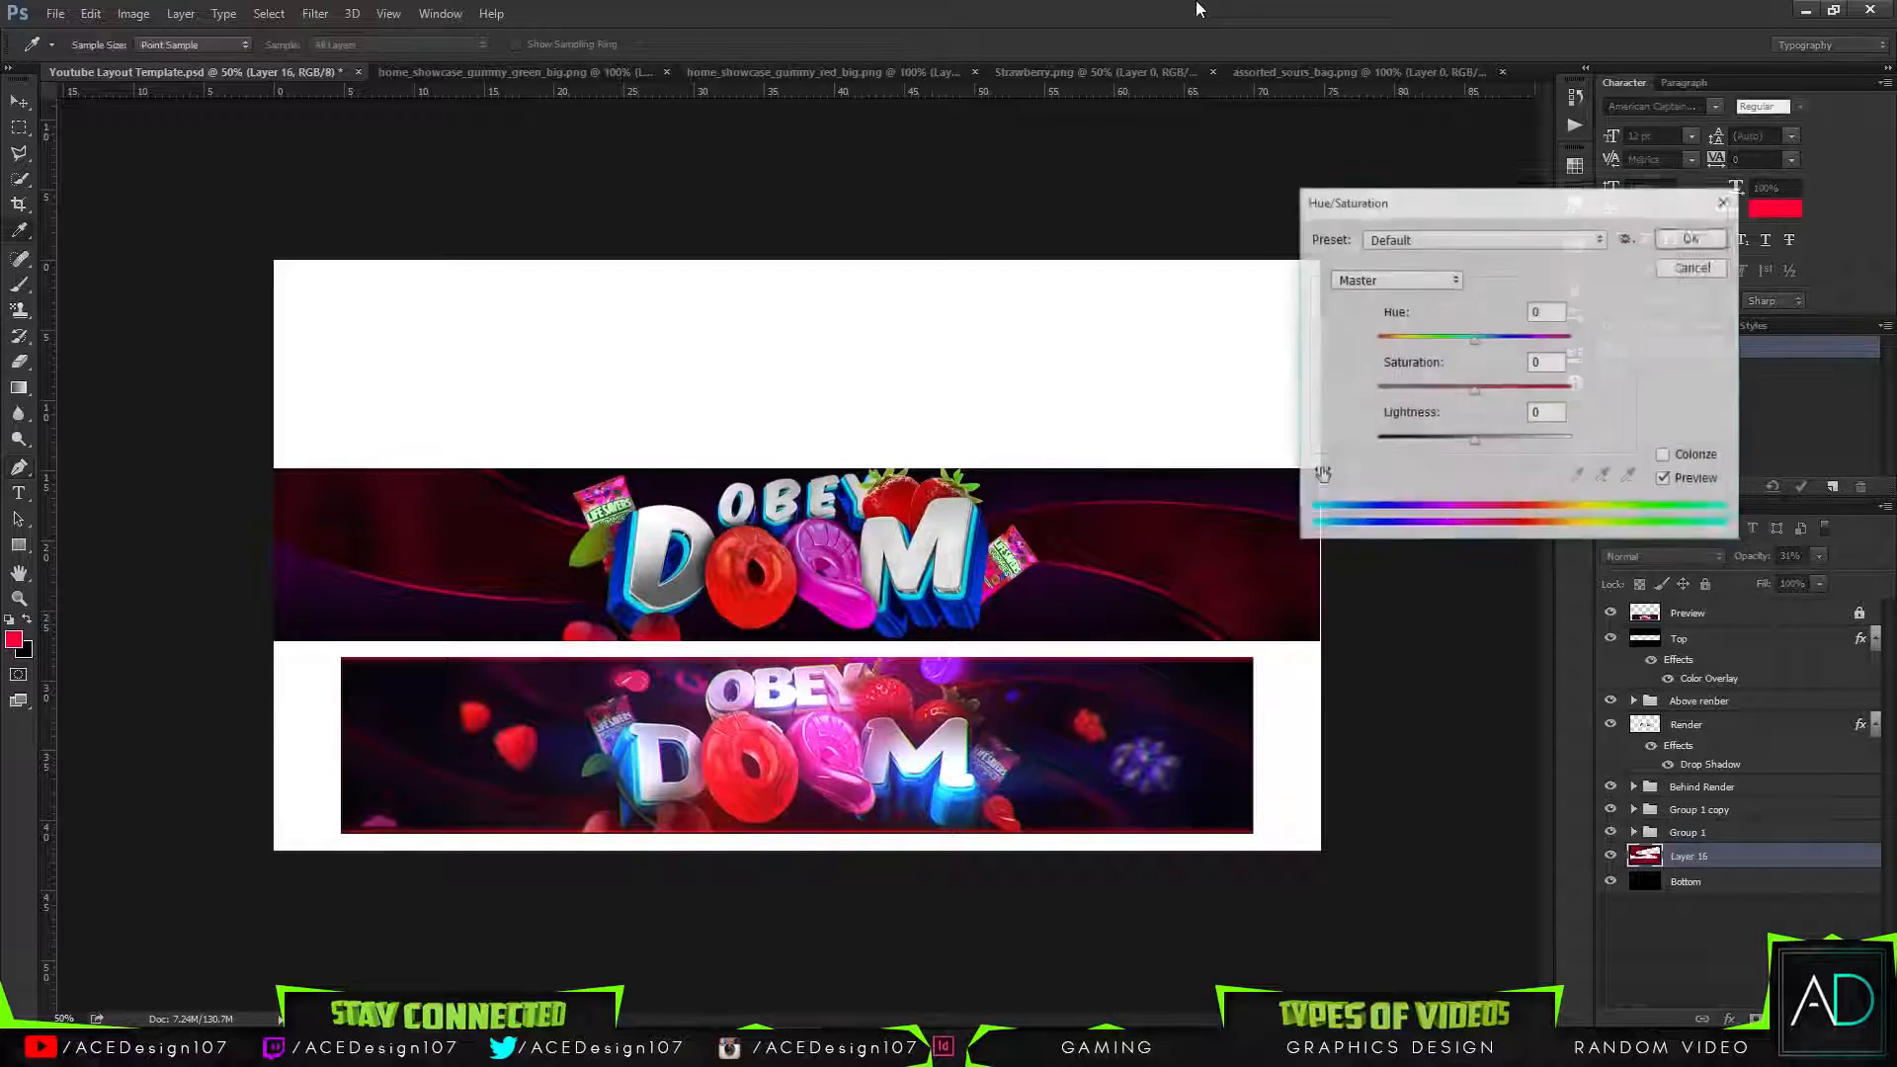
pyautogui.moveTo(1482, 337); pyautogui.dragTo(1417, 337)
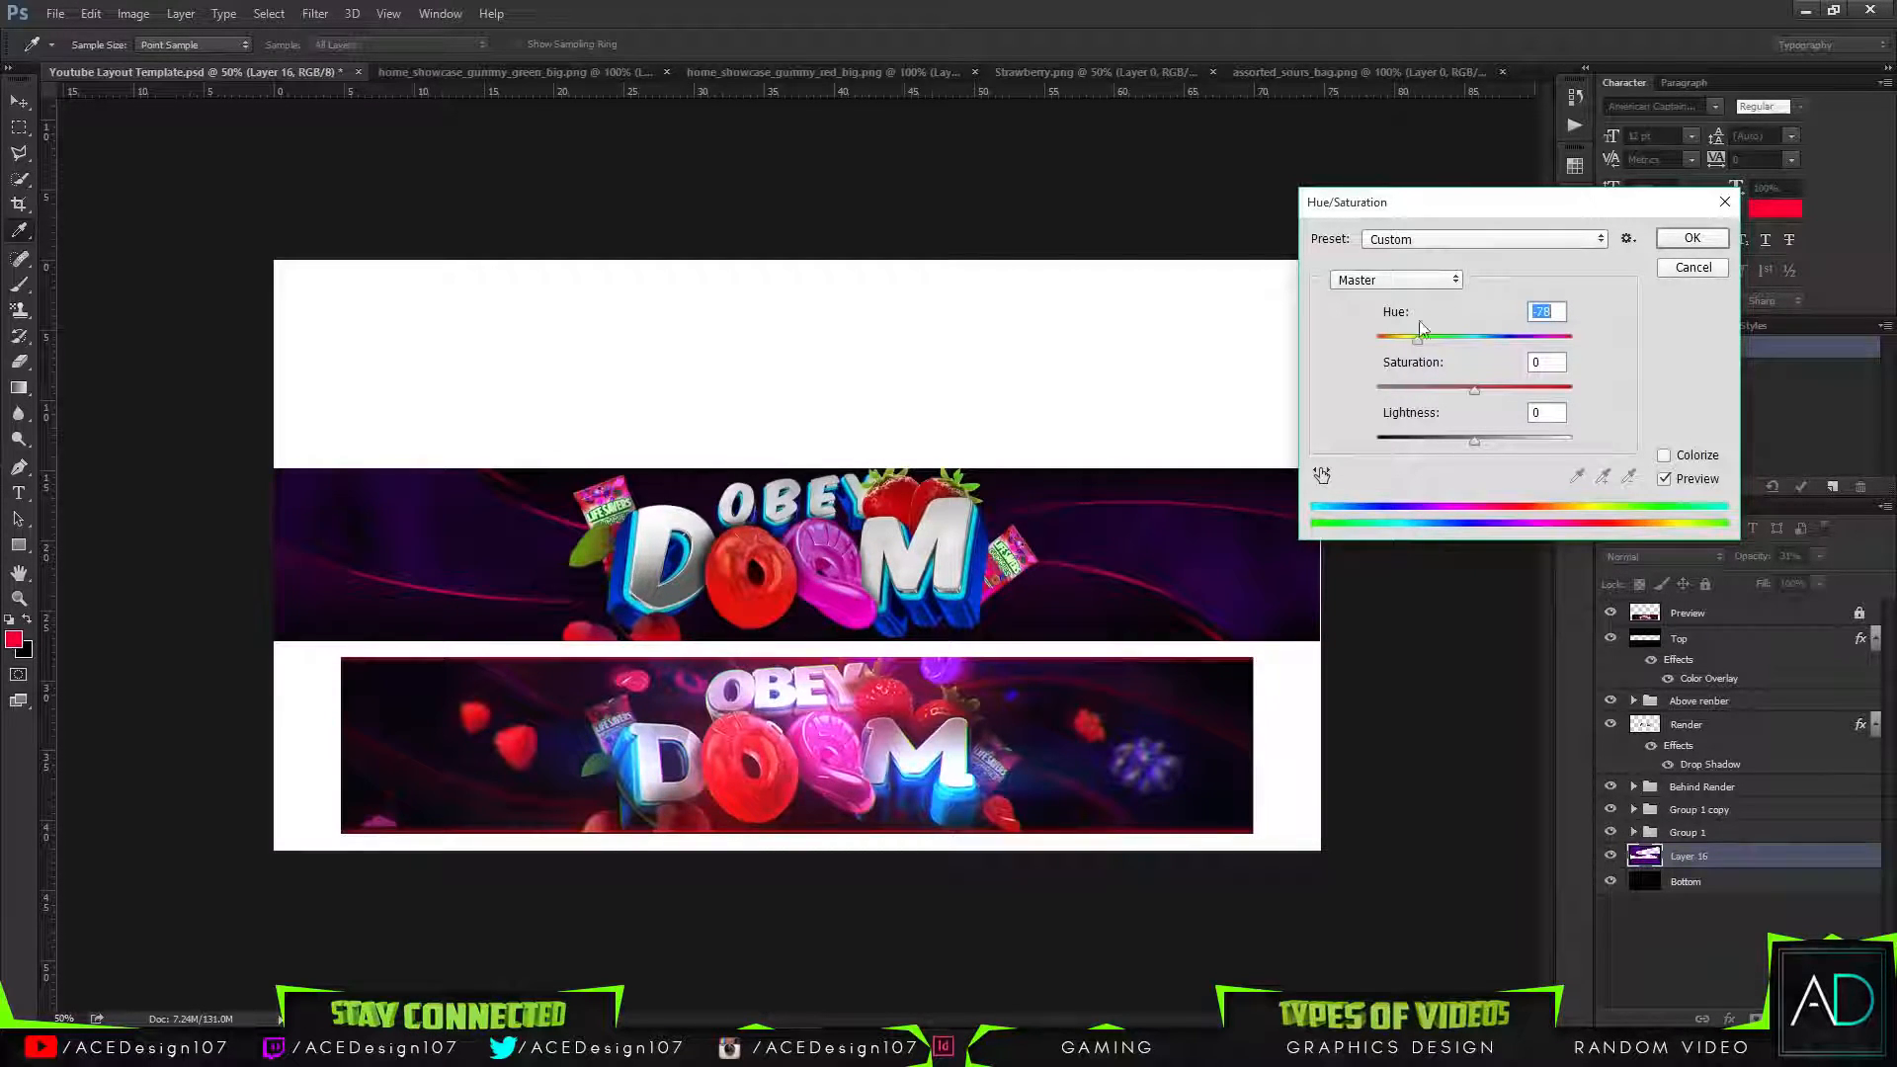
pyautogui.click(1692, 238)
# Reduce the opacity of the violet clouds on Layer 16 to 18%.
pyautogui.click(1818, 557)
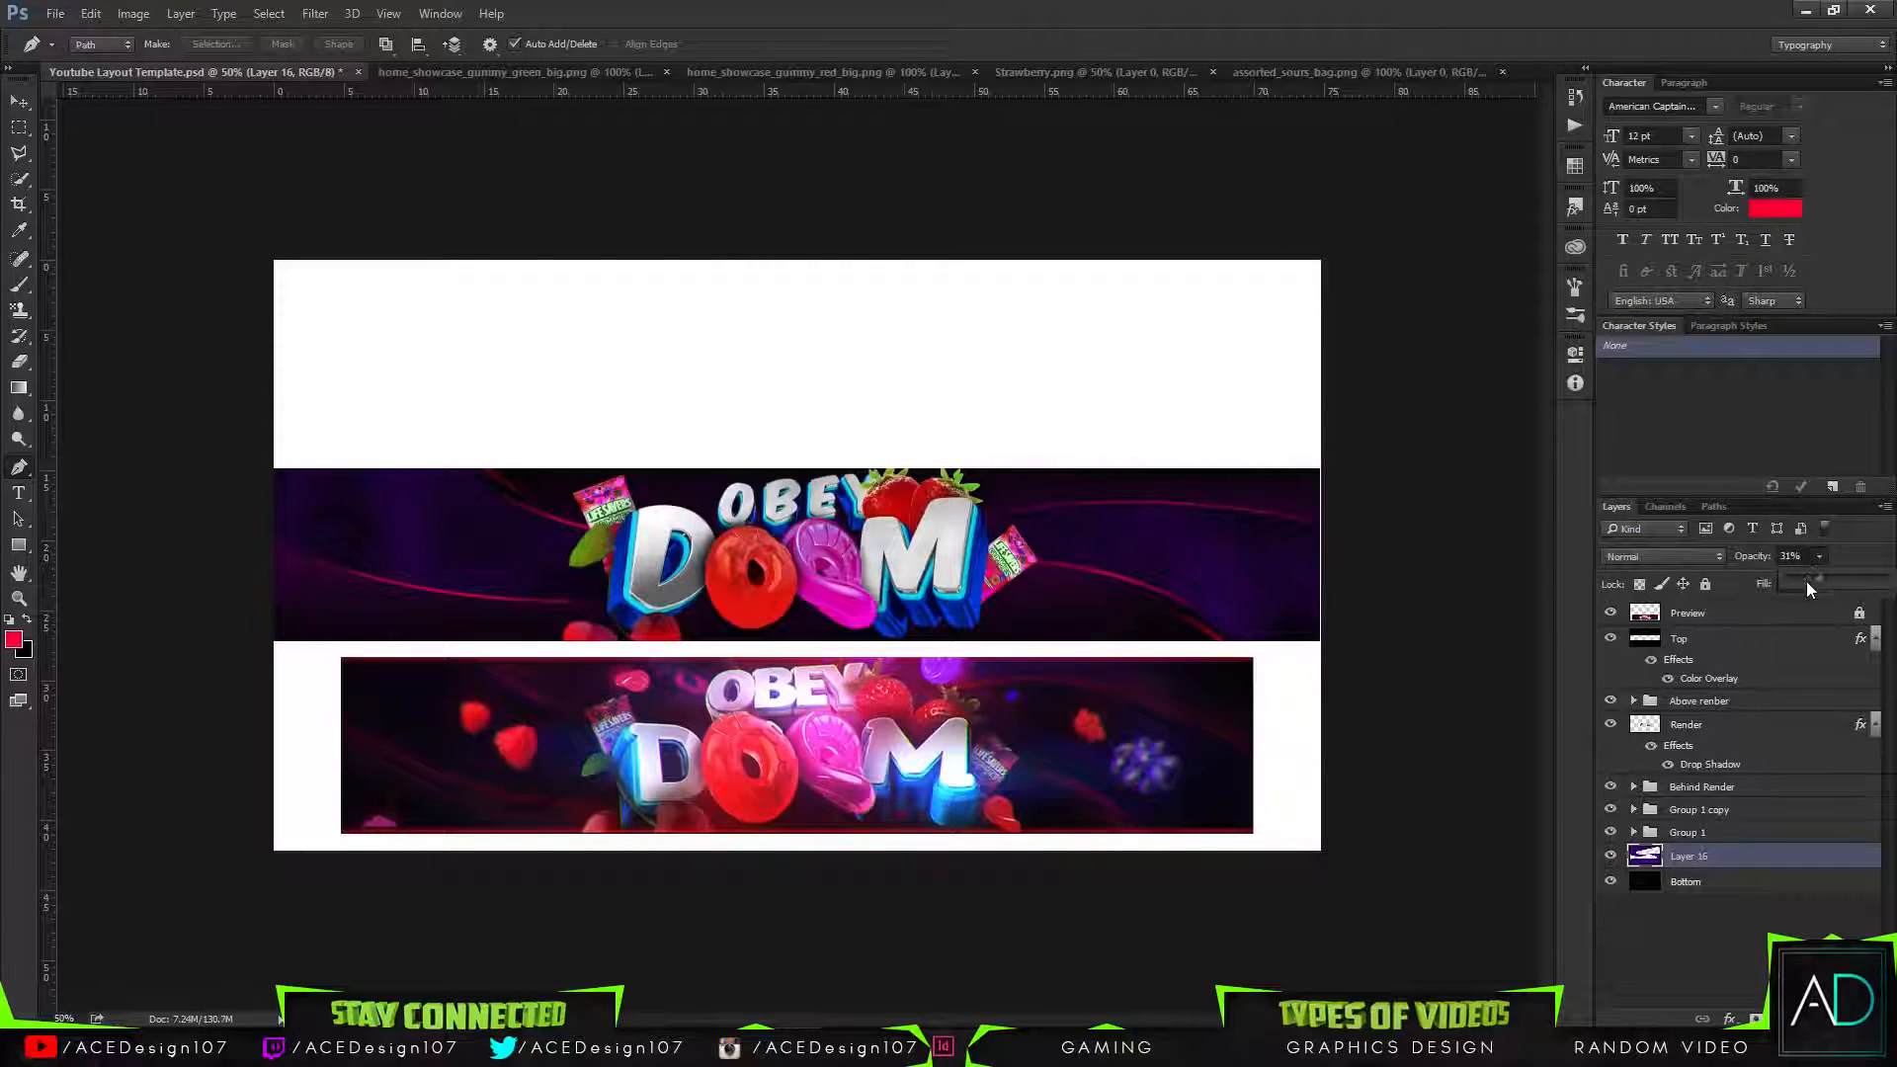
pyautogui.moveTo(1800, 581); pyautogui.dragTo(1804, 578)
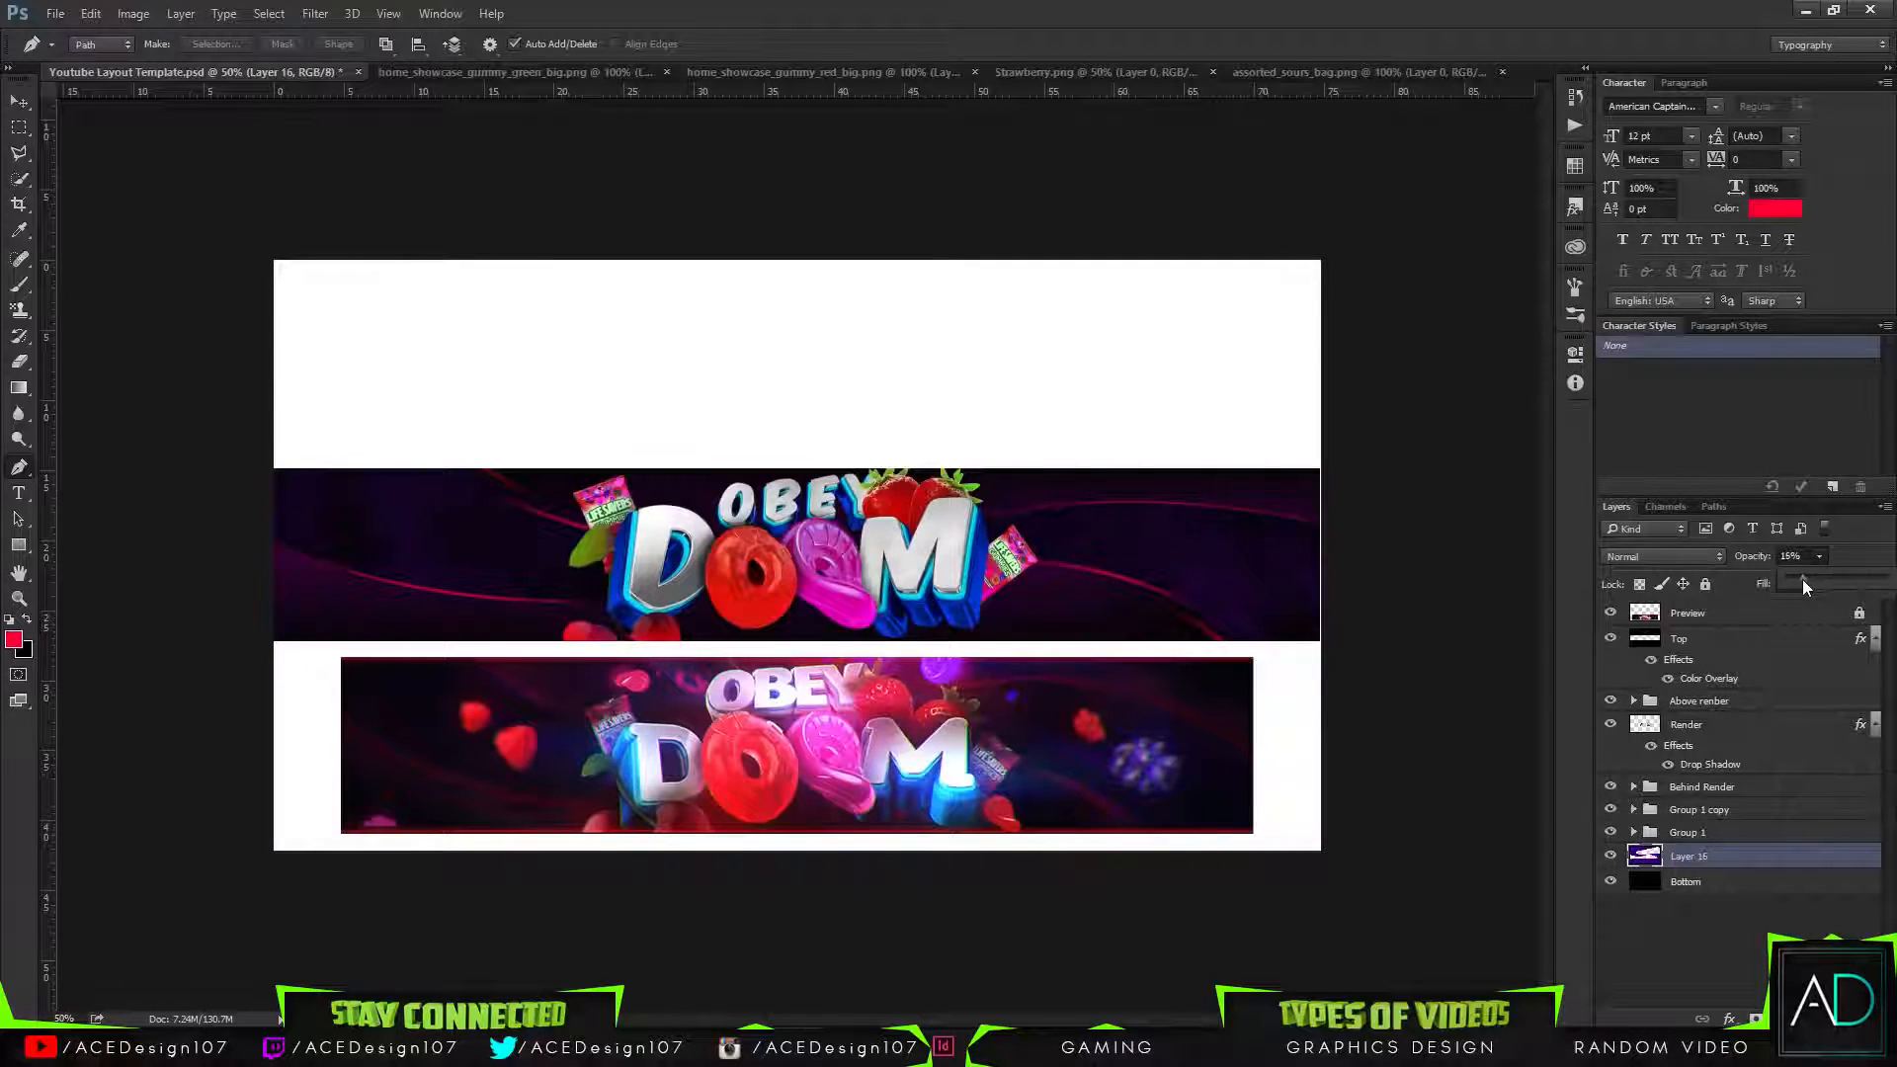
pyautogui.moveTo(1800, 578); pyautogui.dragTo(1798, 578)
pyautogui.moveTo(1804, 578); pyautogui.dragTo(1807, 578)
# Open the raspberry-md.png picture as a separate document.
pyautogui.click(19, 100)
pyautogui.click(55, 14)
pyautogui.click(69, 56)
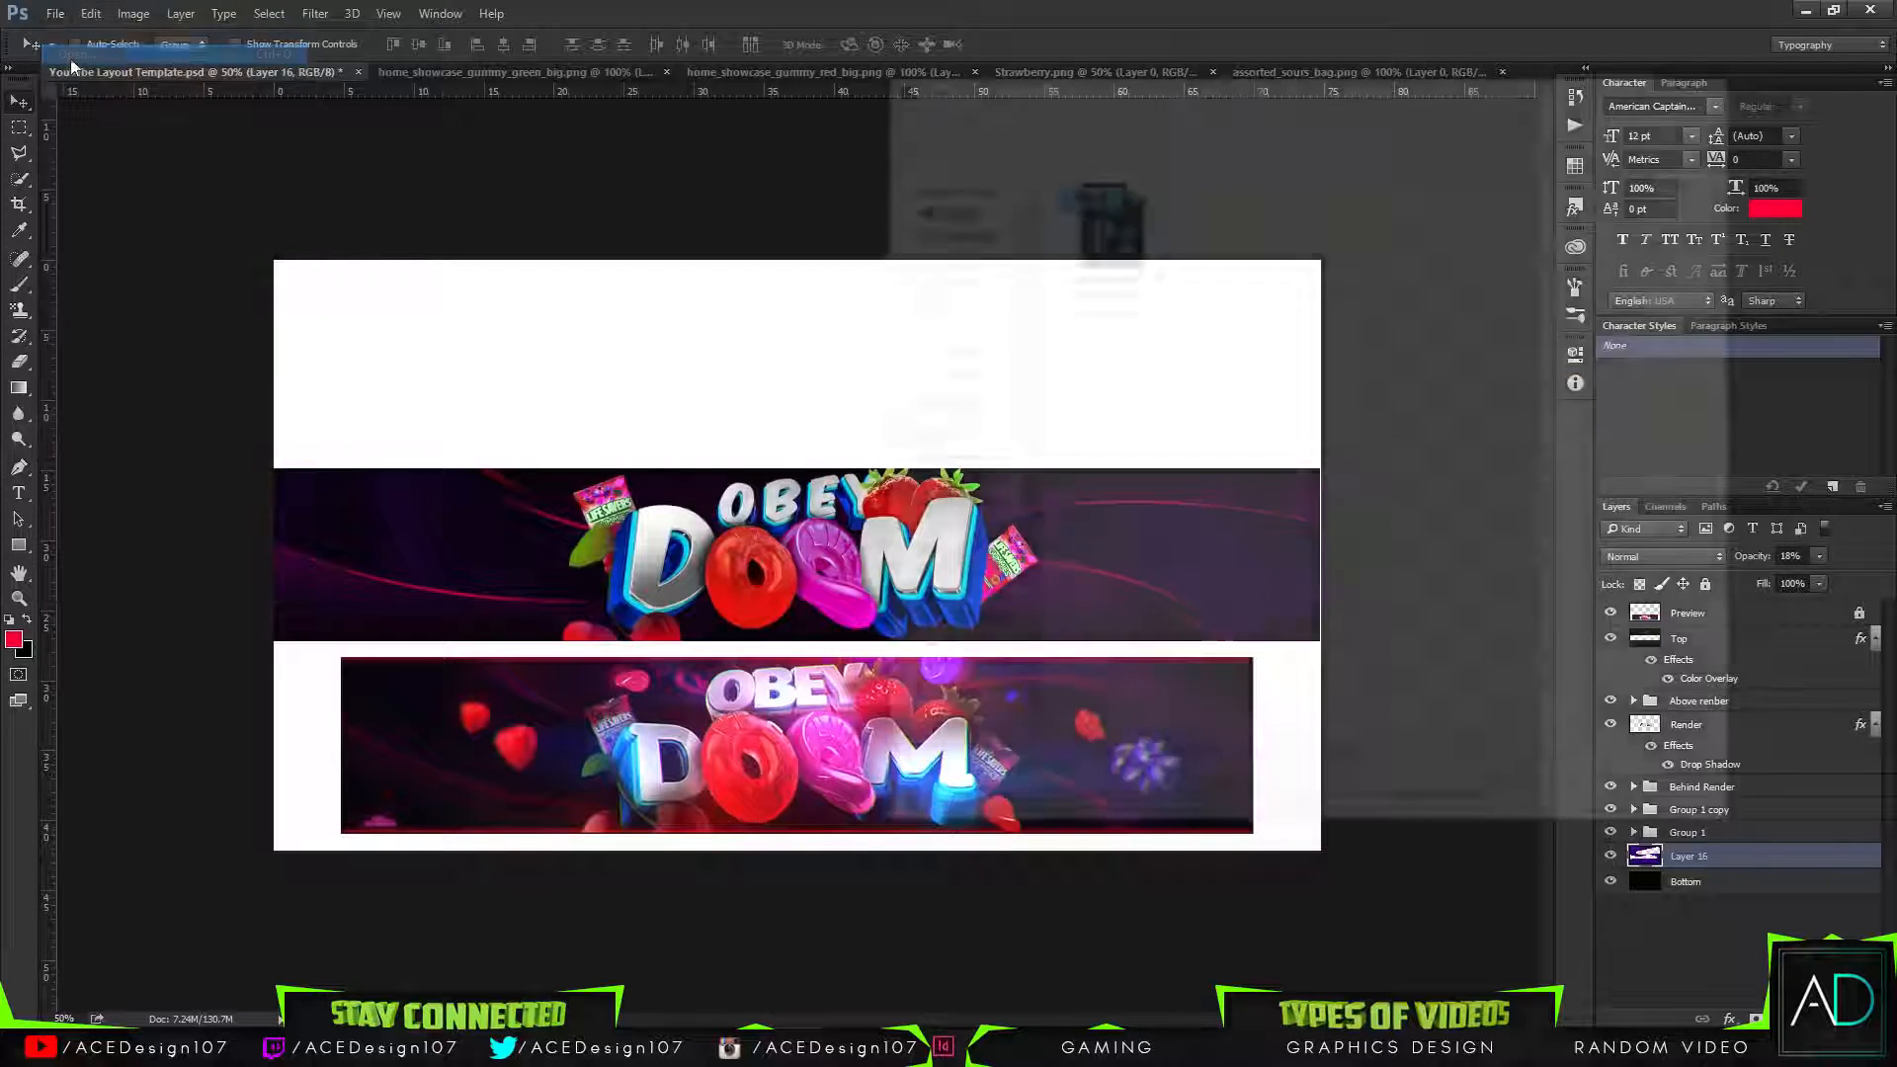
pyautogui.click(1251, 112)
pyautogui.click(1329, 235)
pyautogui.doubleClick(1330, 235)
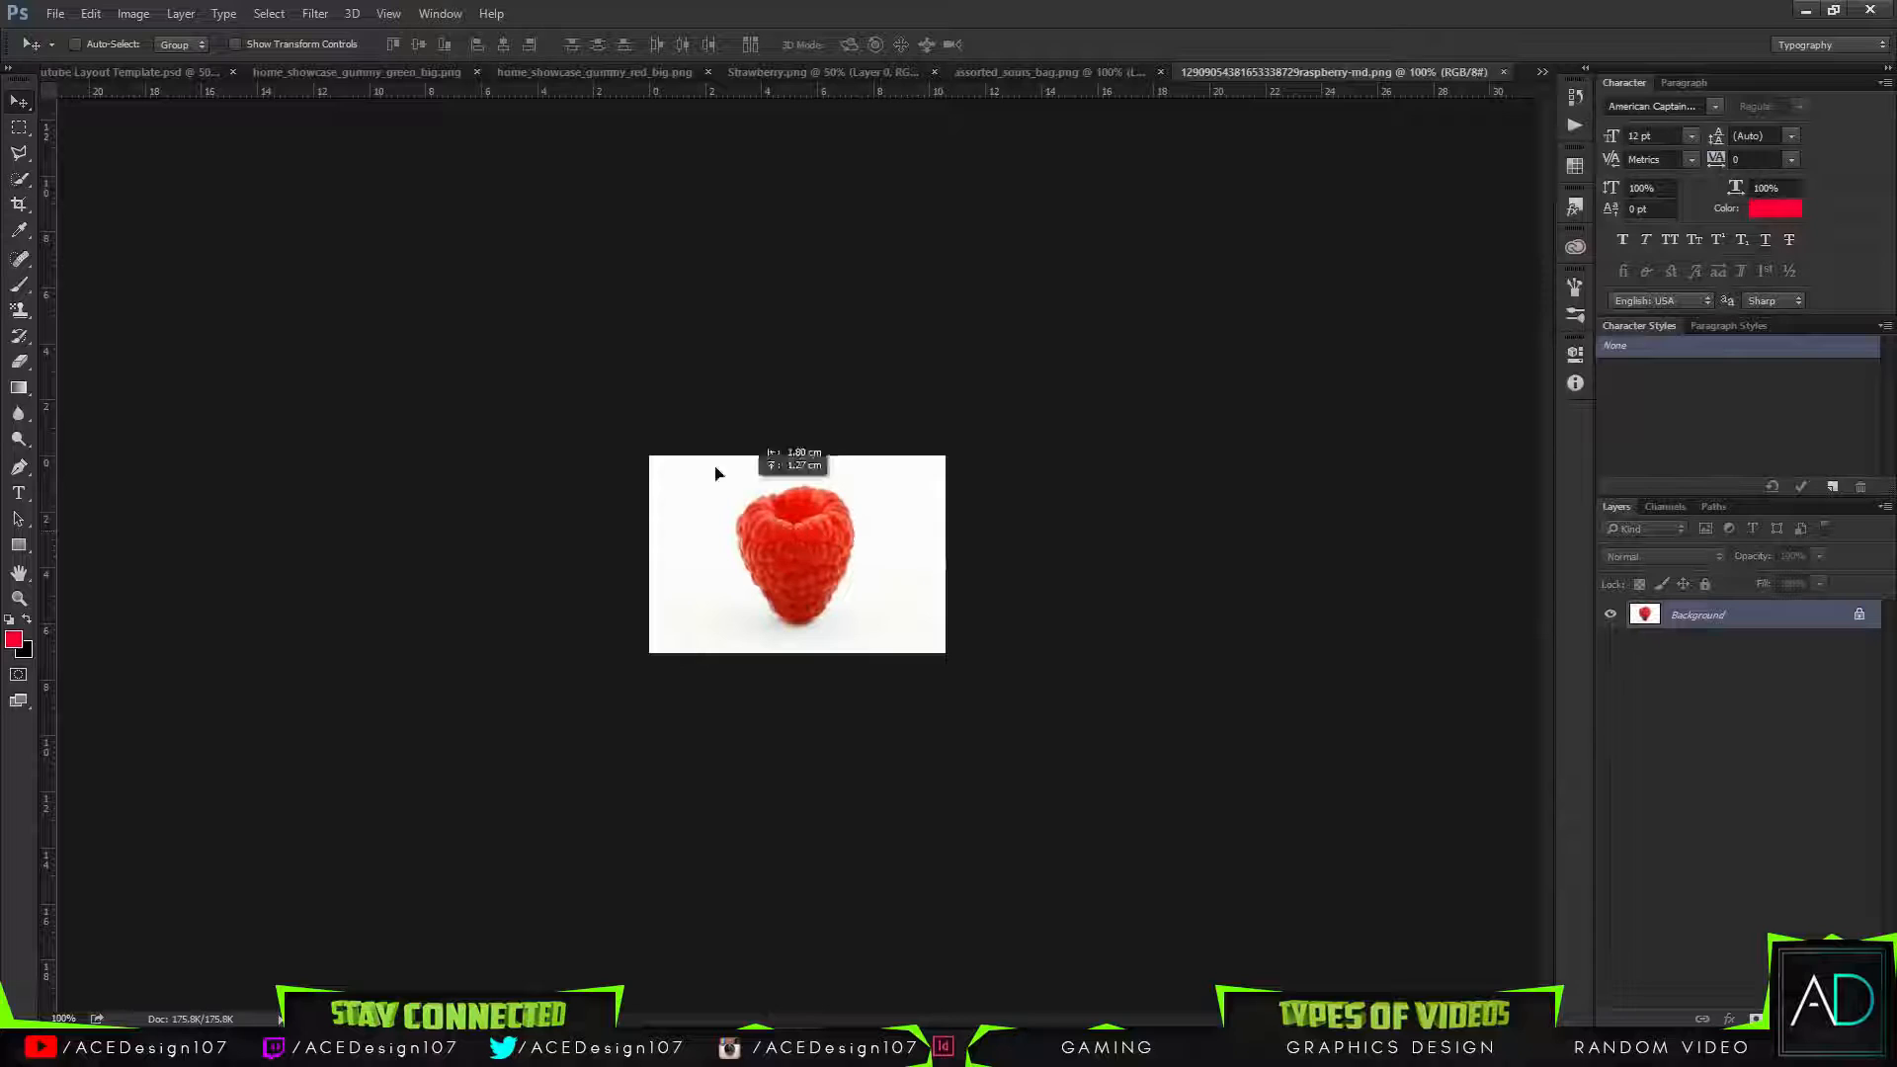
pyautogui.moveTo(138, 79); pyautogui.dragTo(508, 583)
pyautogui.press('w')
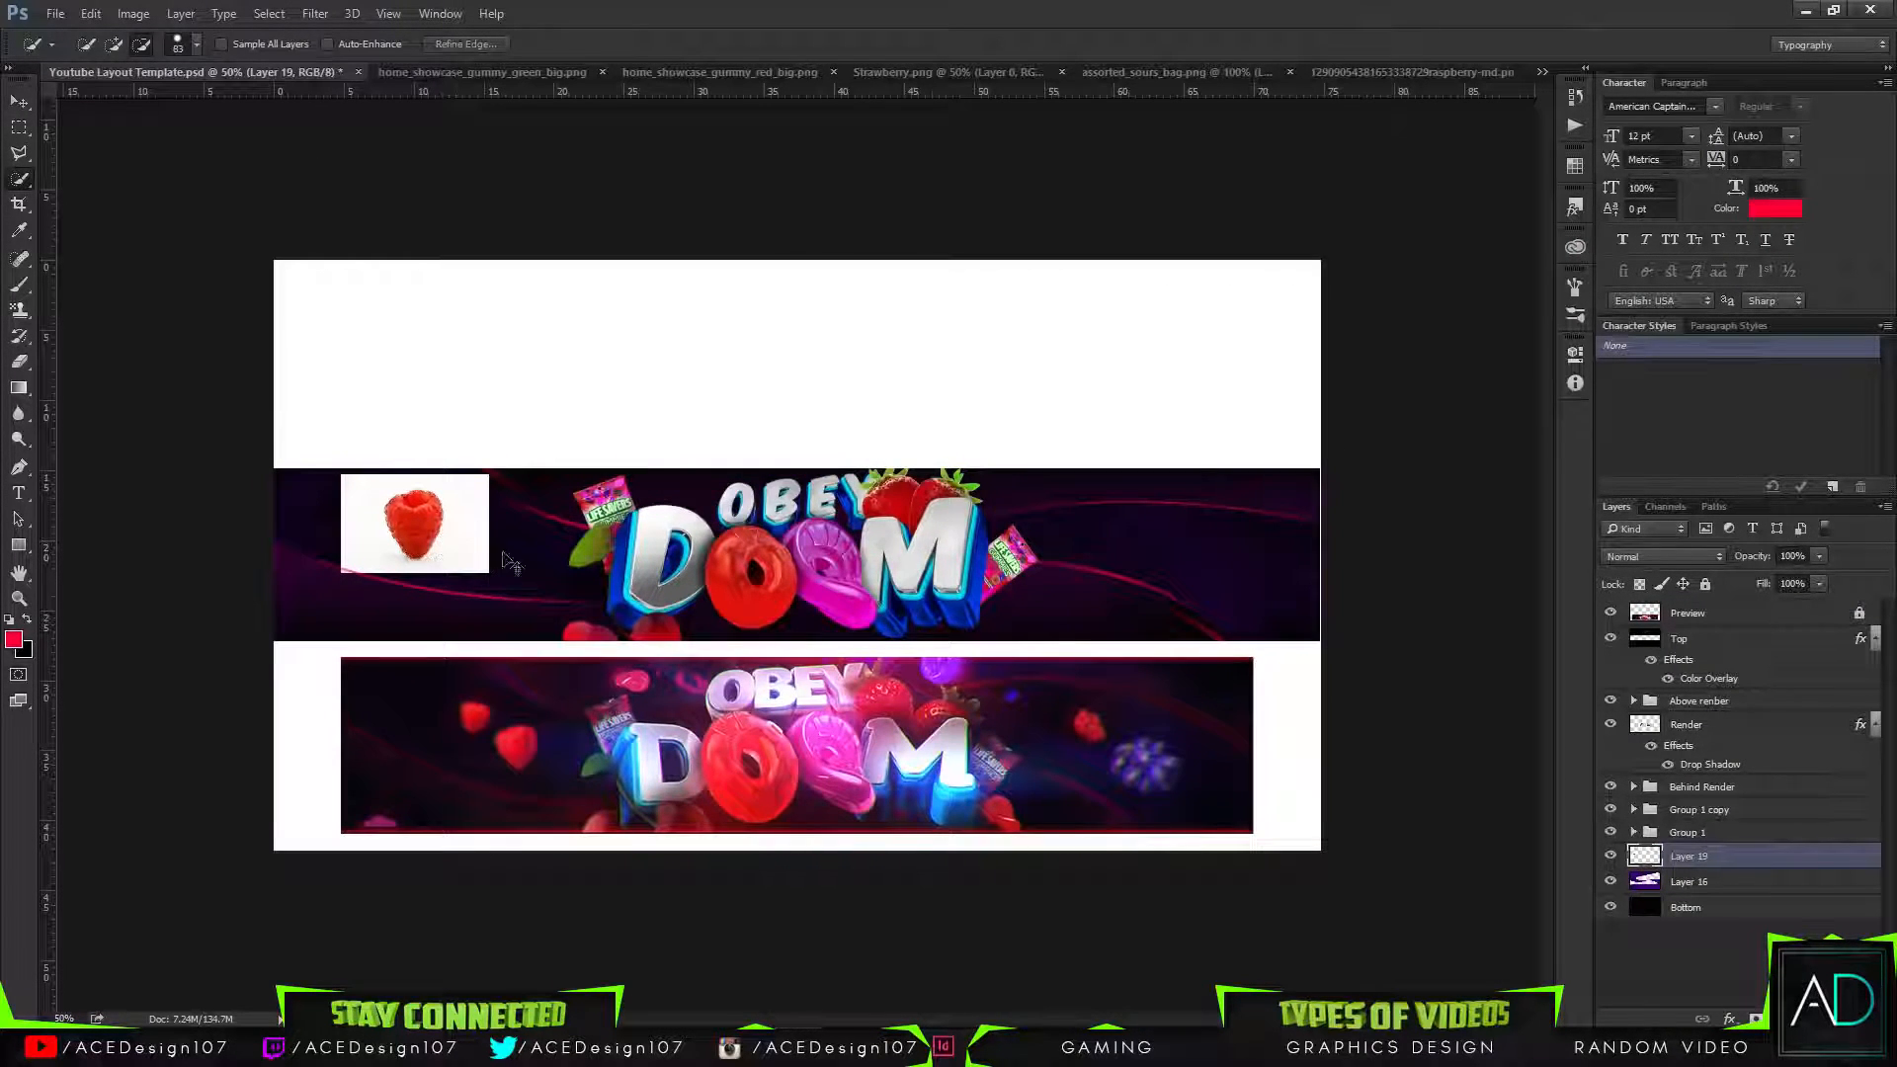
pyautogui.press('Delete')
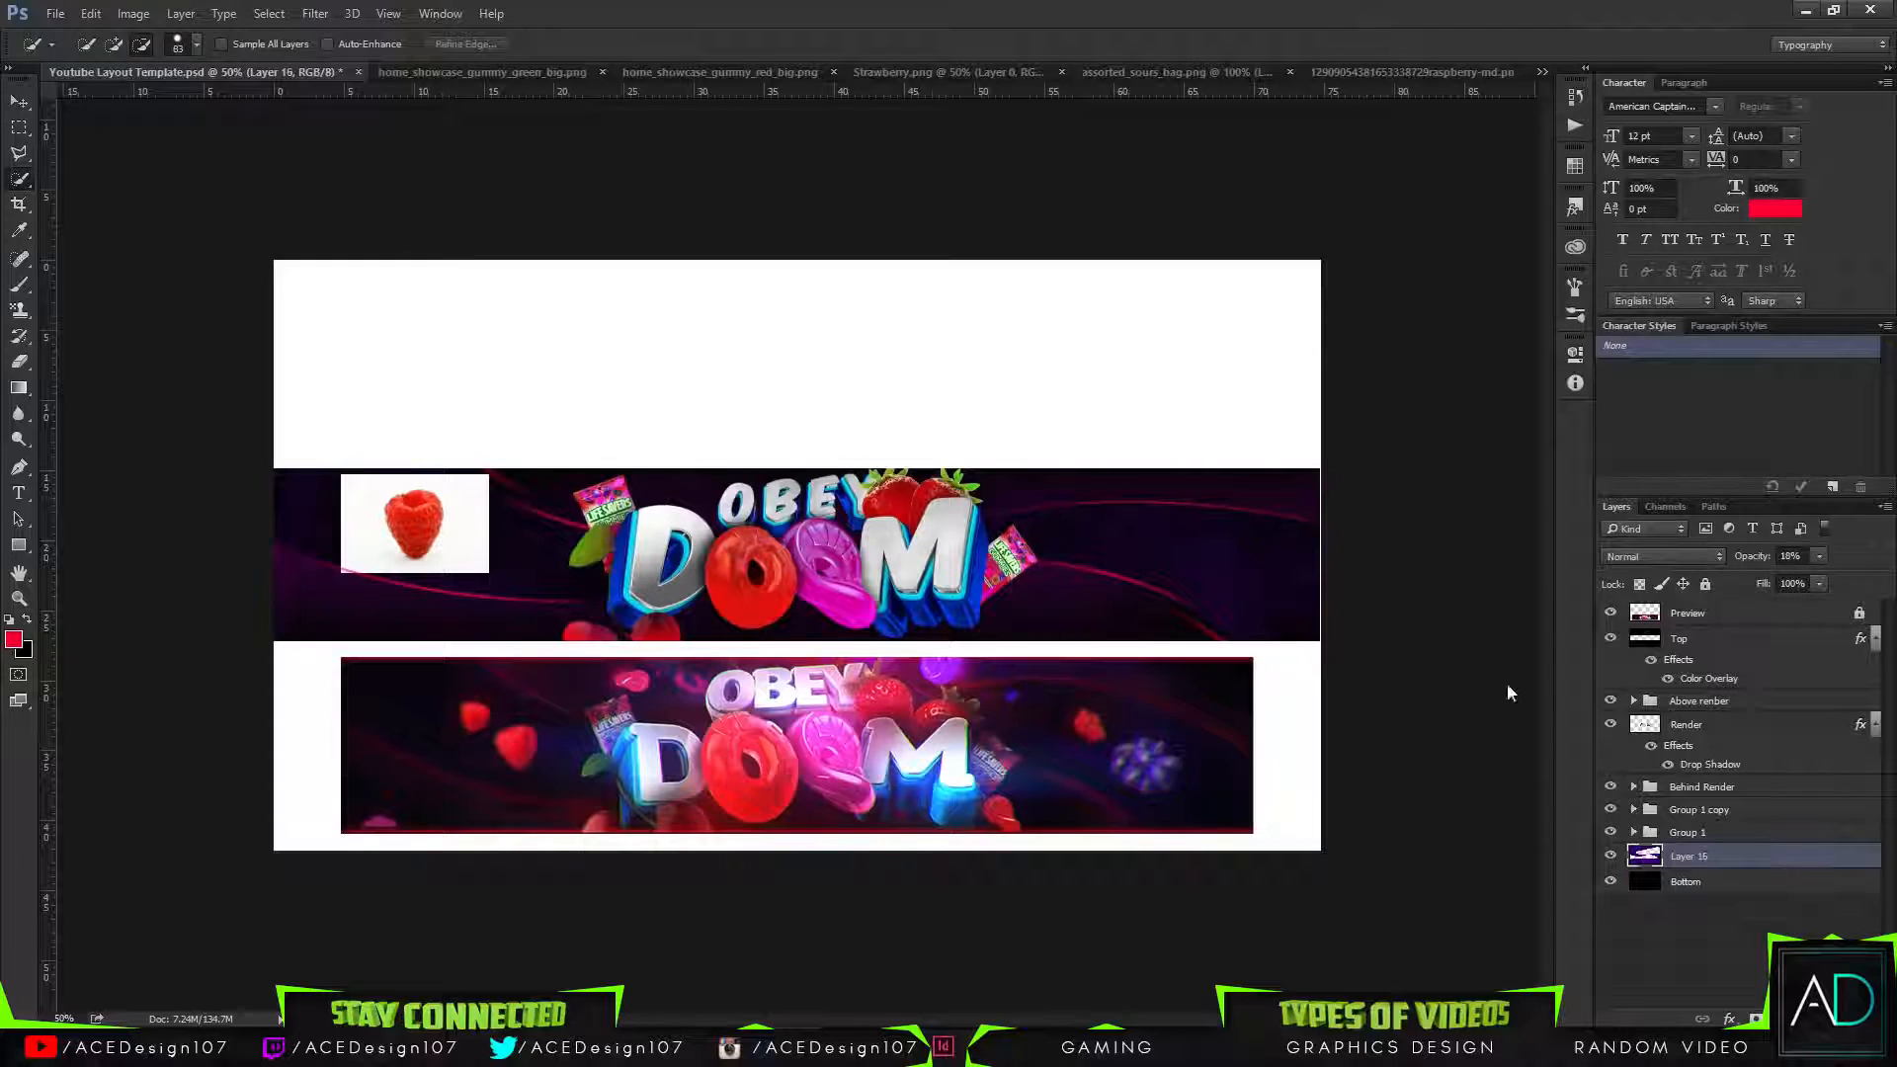
# Save the Youtube Layout Template.psd document.
pyautogui.click(54, 13)
pyautogui.click(71, 212)
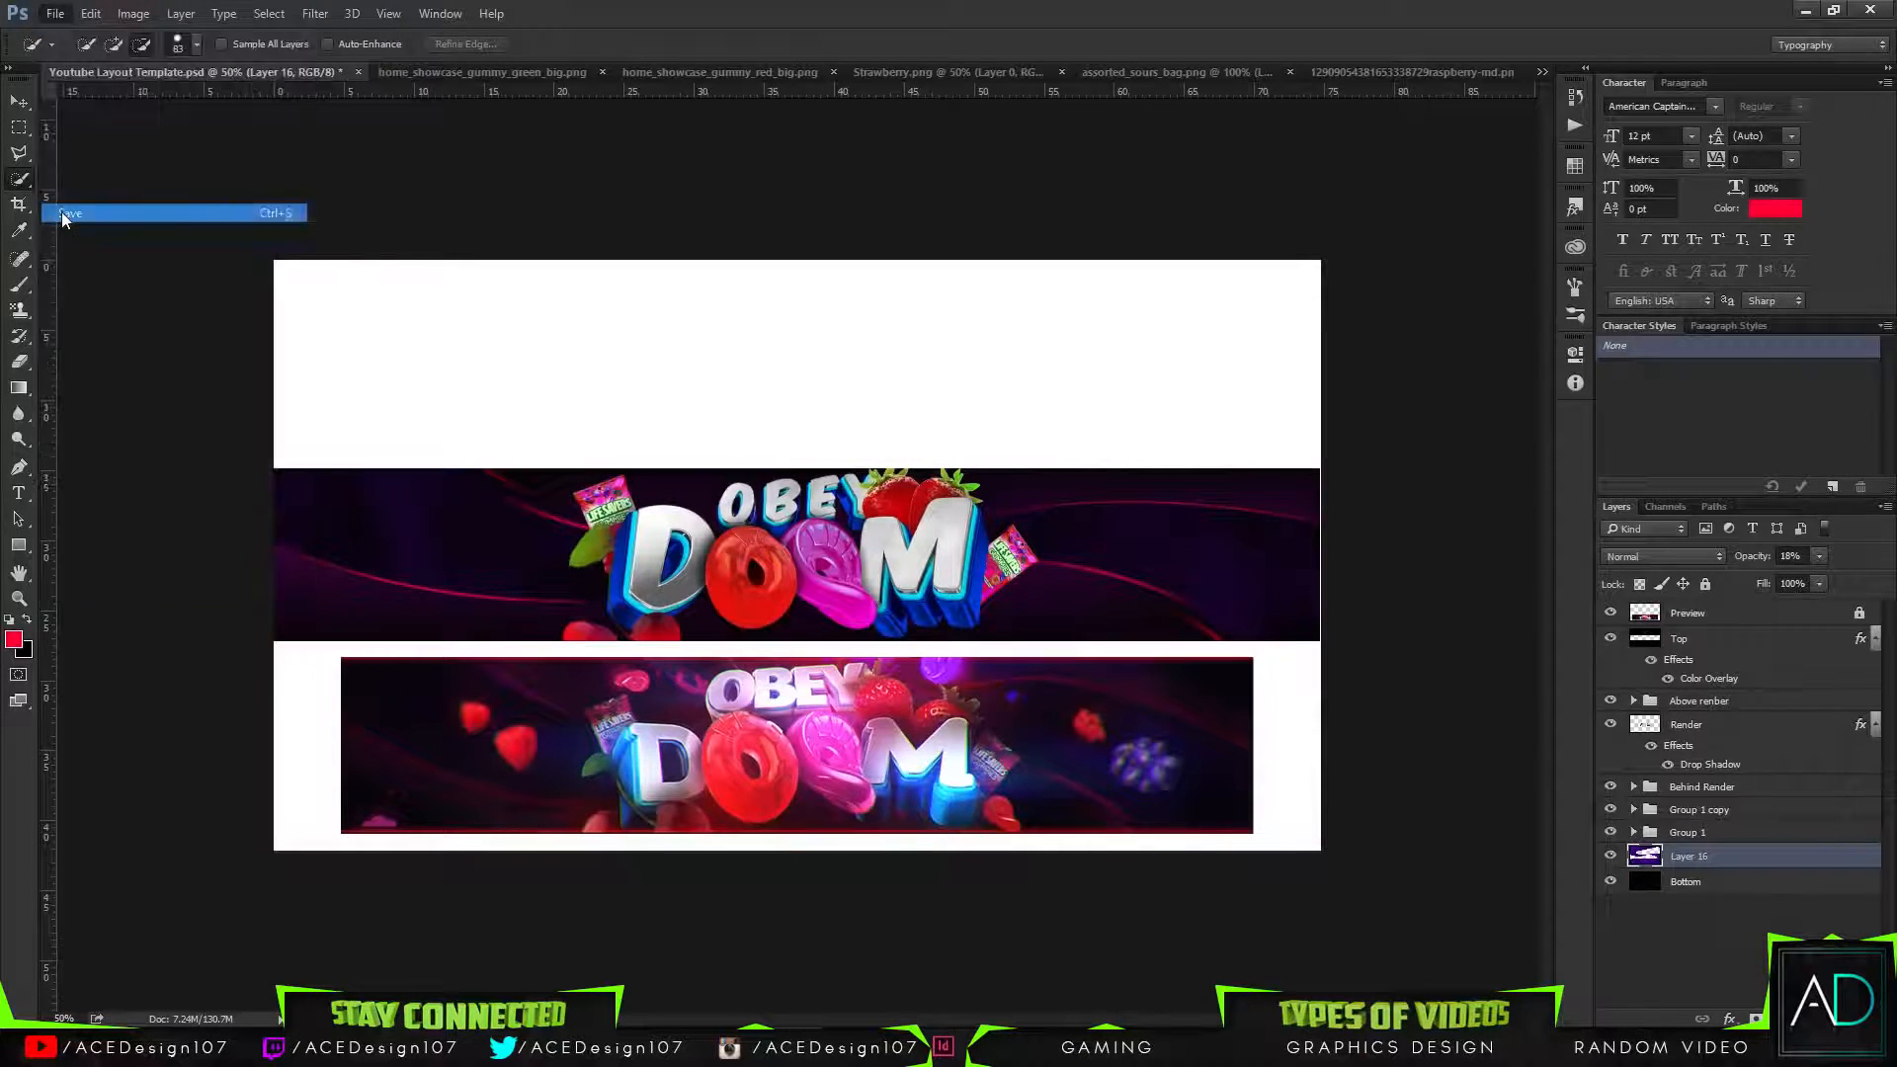
pyautogui.click(713, 1045)
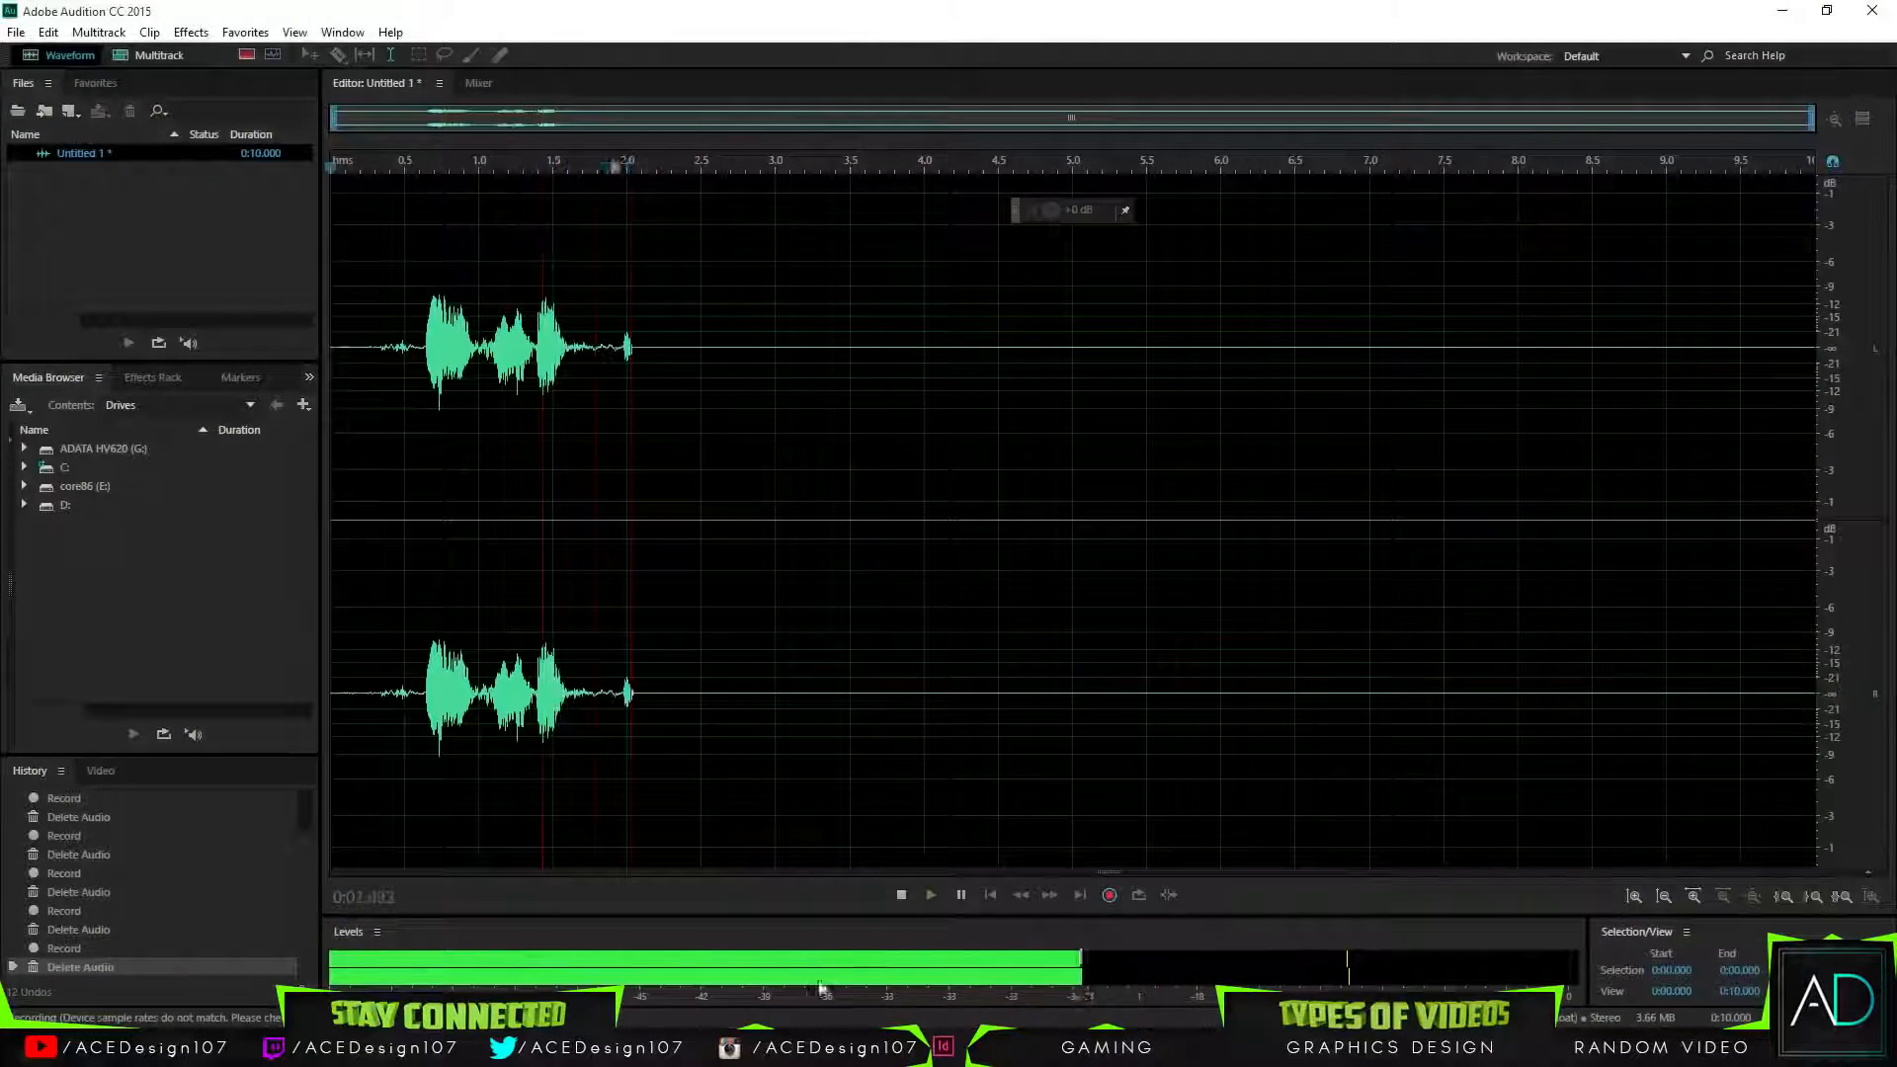
pyautogui.click(460, 1047)
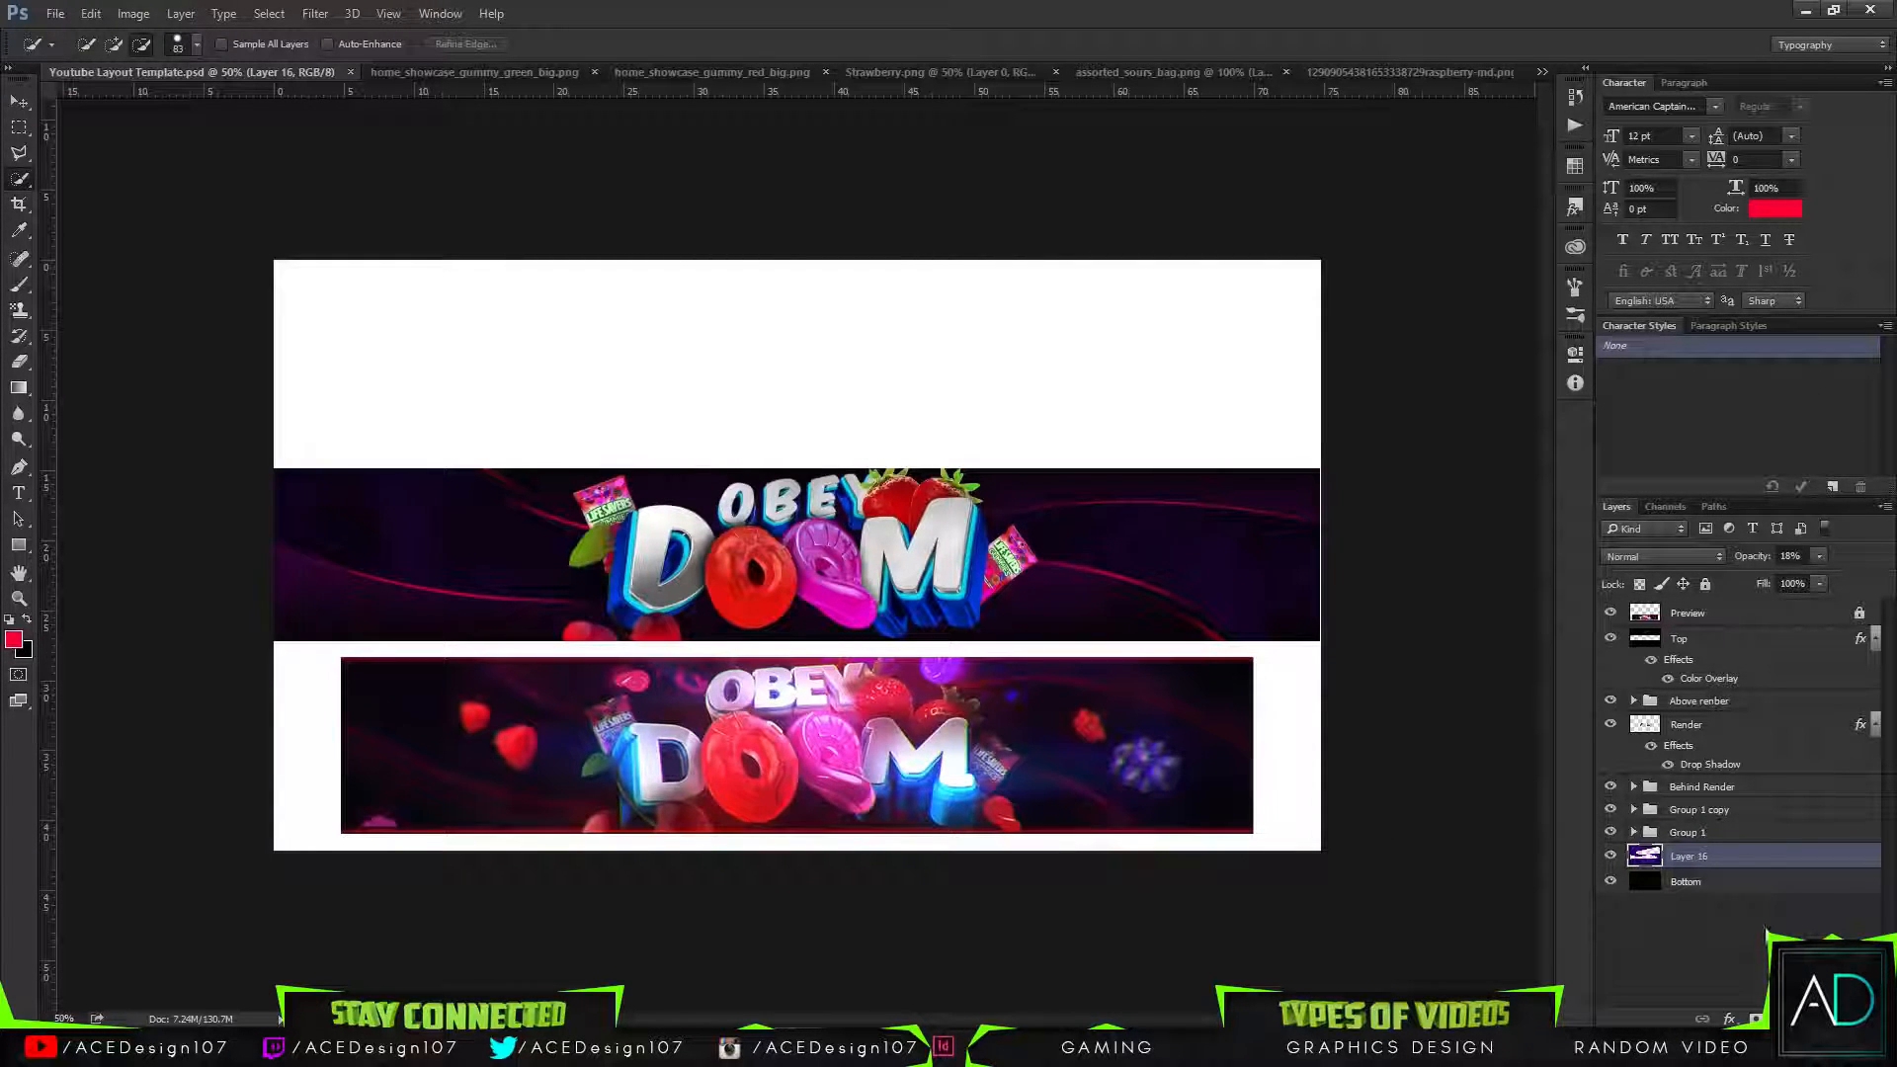
# Expand Group 1 and examine what Layer 17 and Layer 18 contribute by hiding and showing them.
pyautogui.click(1633, 832)
pyautogui.click(1608, 880)
pyautogui.click(1608, 880)
pyautogui.click(1607, 861)
pyautogui.click(1607, 860)
pyautogui.click(1628, 881)
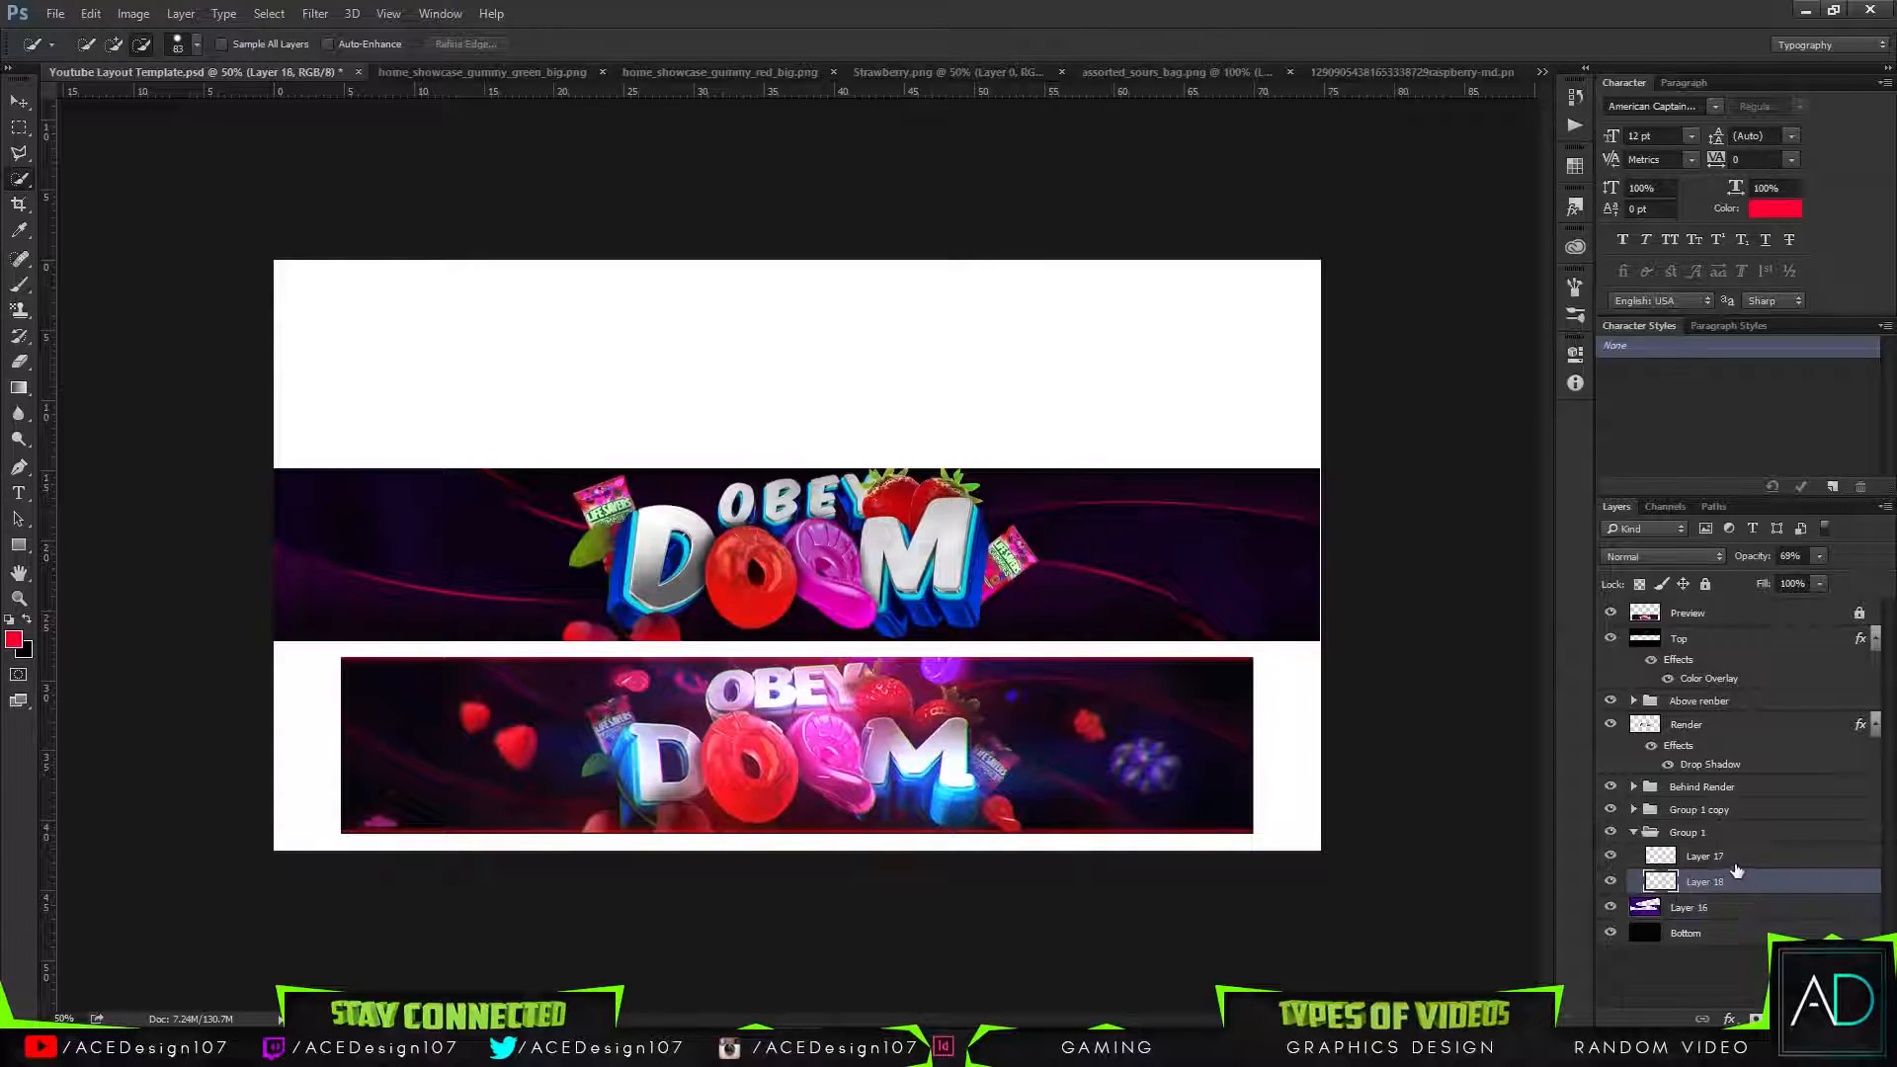
pyautogui.click(1628, 857)
# Activate Layer 16 and compare the banner with and without Group 1's red curve and purple gradient layers.
pyautogui.press('e')
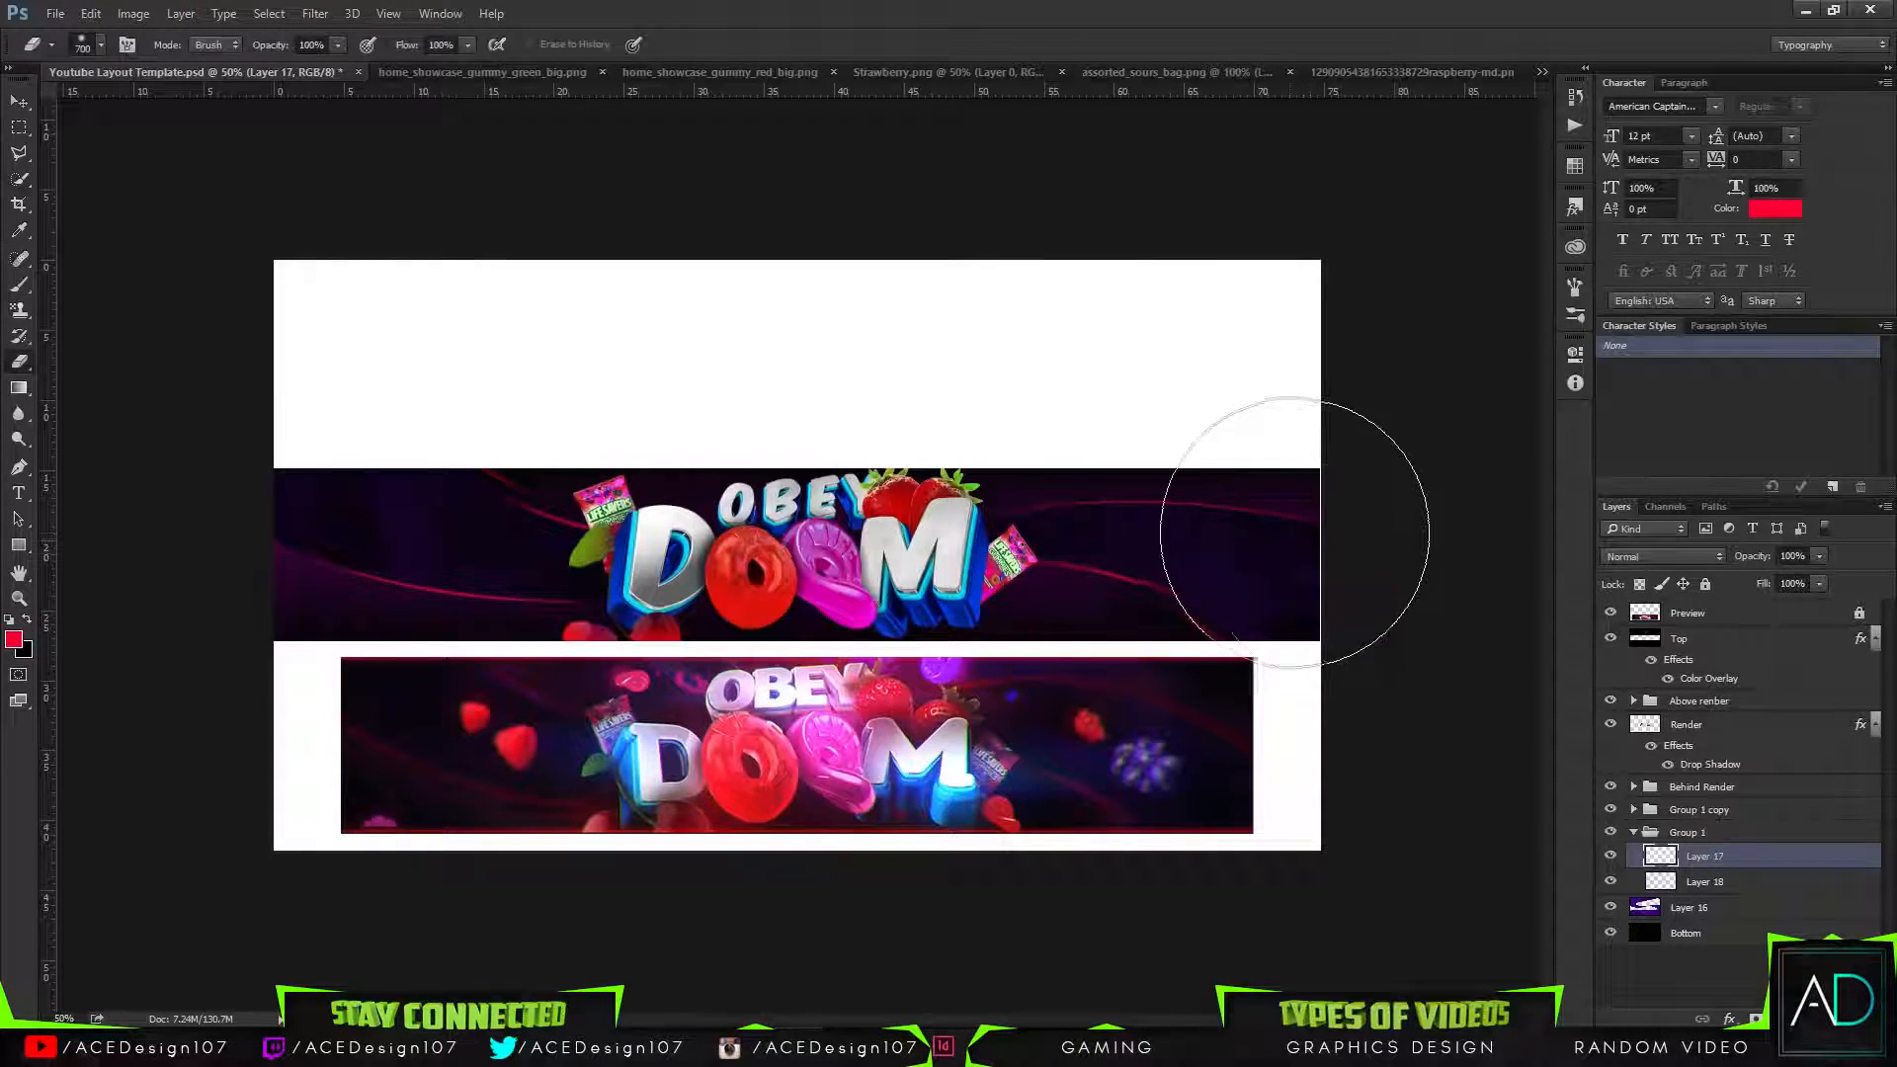
pyautogui.click(1699, 882)
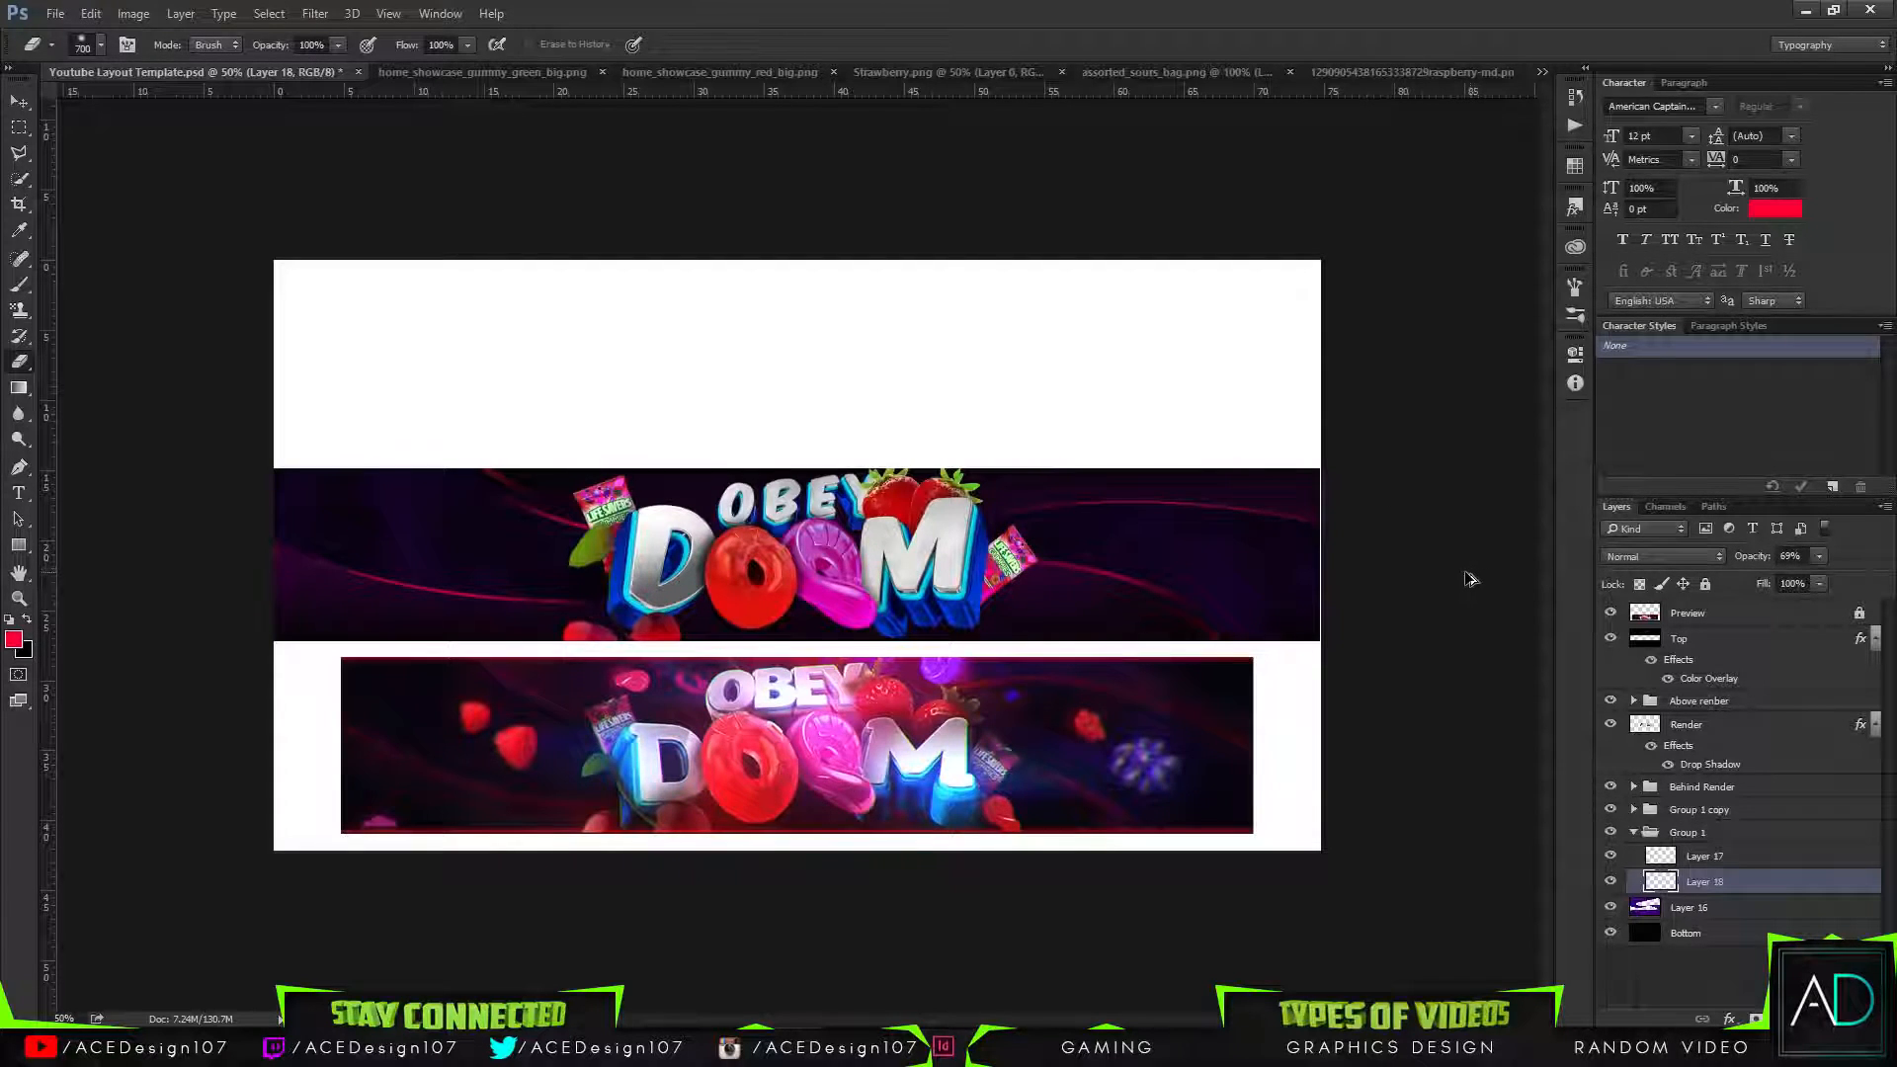
pyautogui.hotkey('alt', '[')
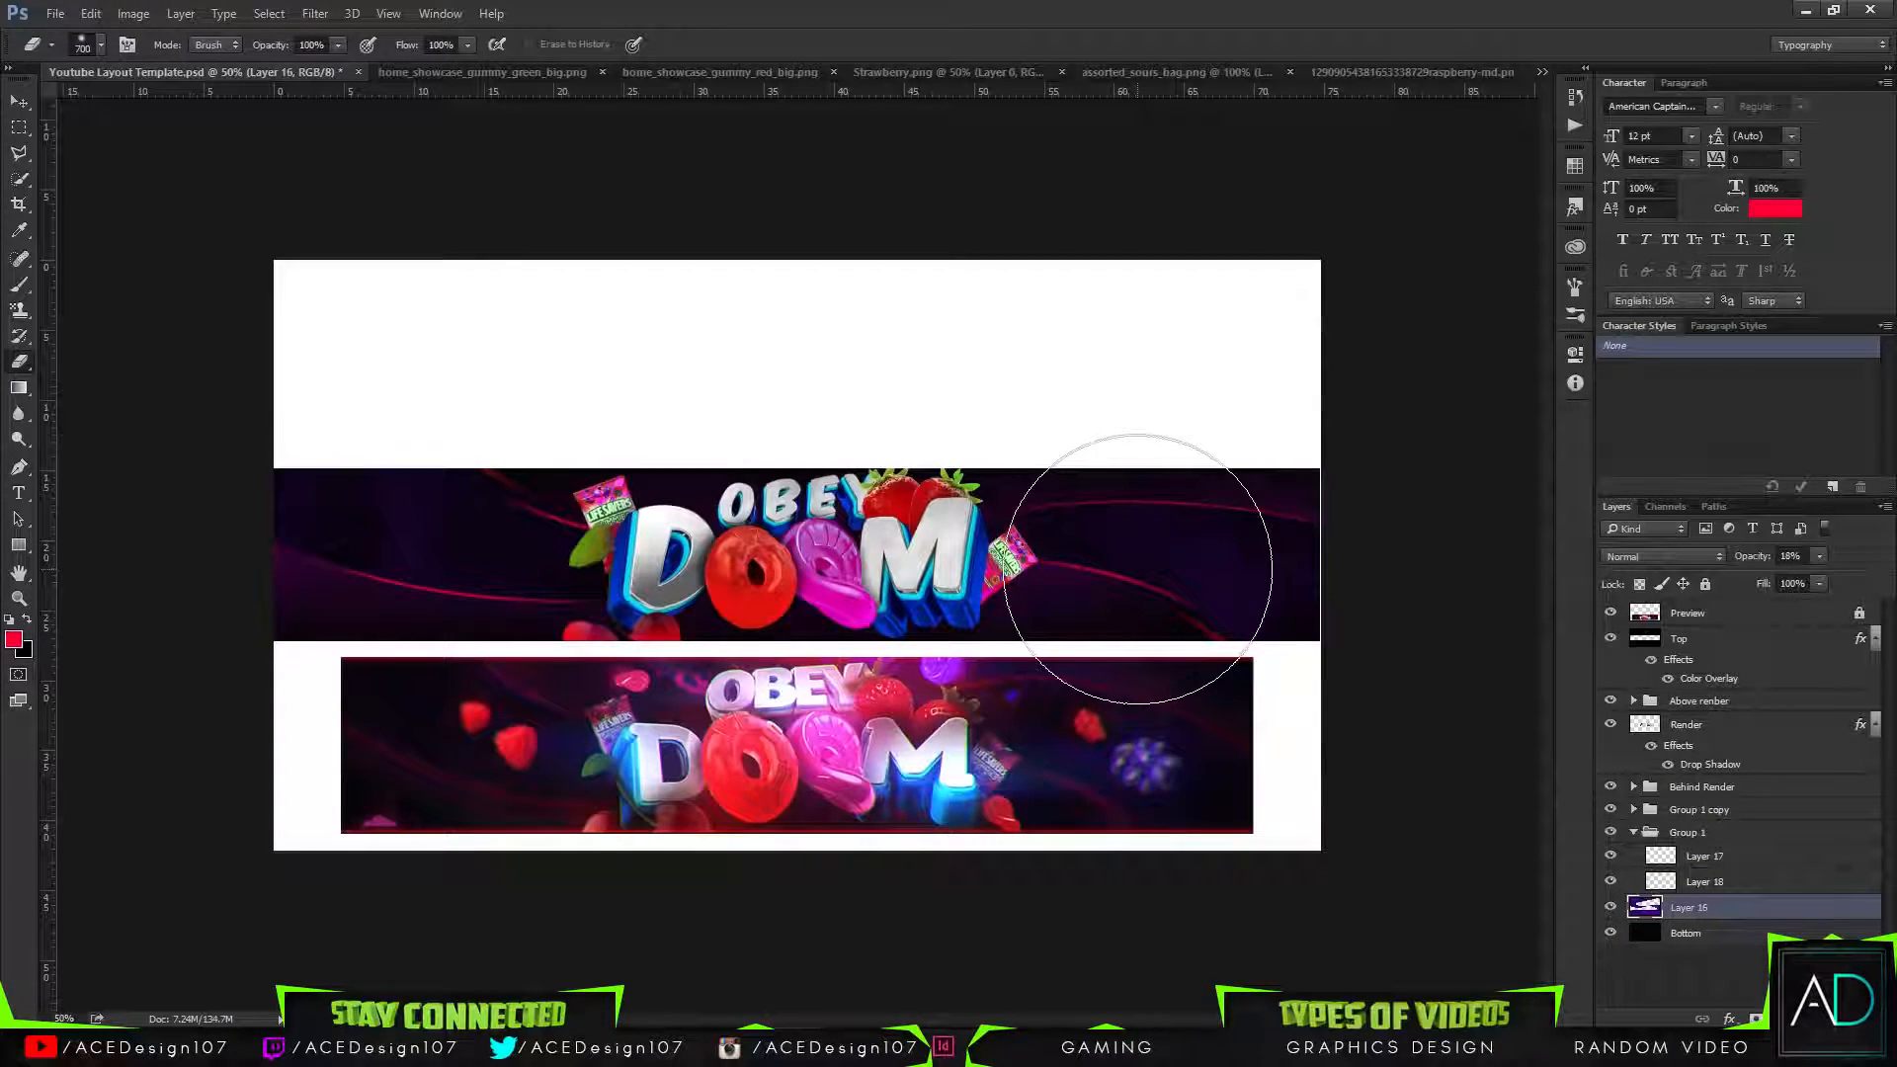
pyautogui.click(1609, 860)
pyautogui.click(1610, 859)
pyautogui.click(1610, 880)
pyautogui.click(1610, 880)
pyautogui.click(1609, 880)
pyautogui.click(1609, 880)
pyautogui.click(1609, 880)
pyautogui.click(1609, 880)
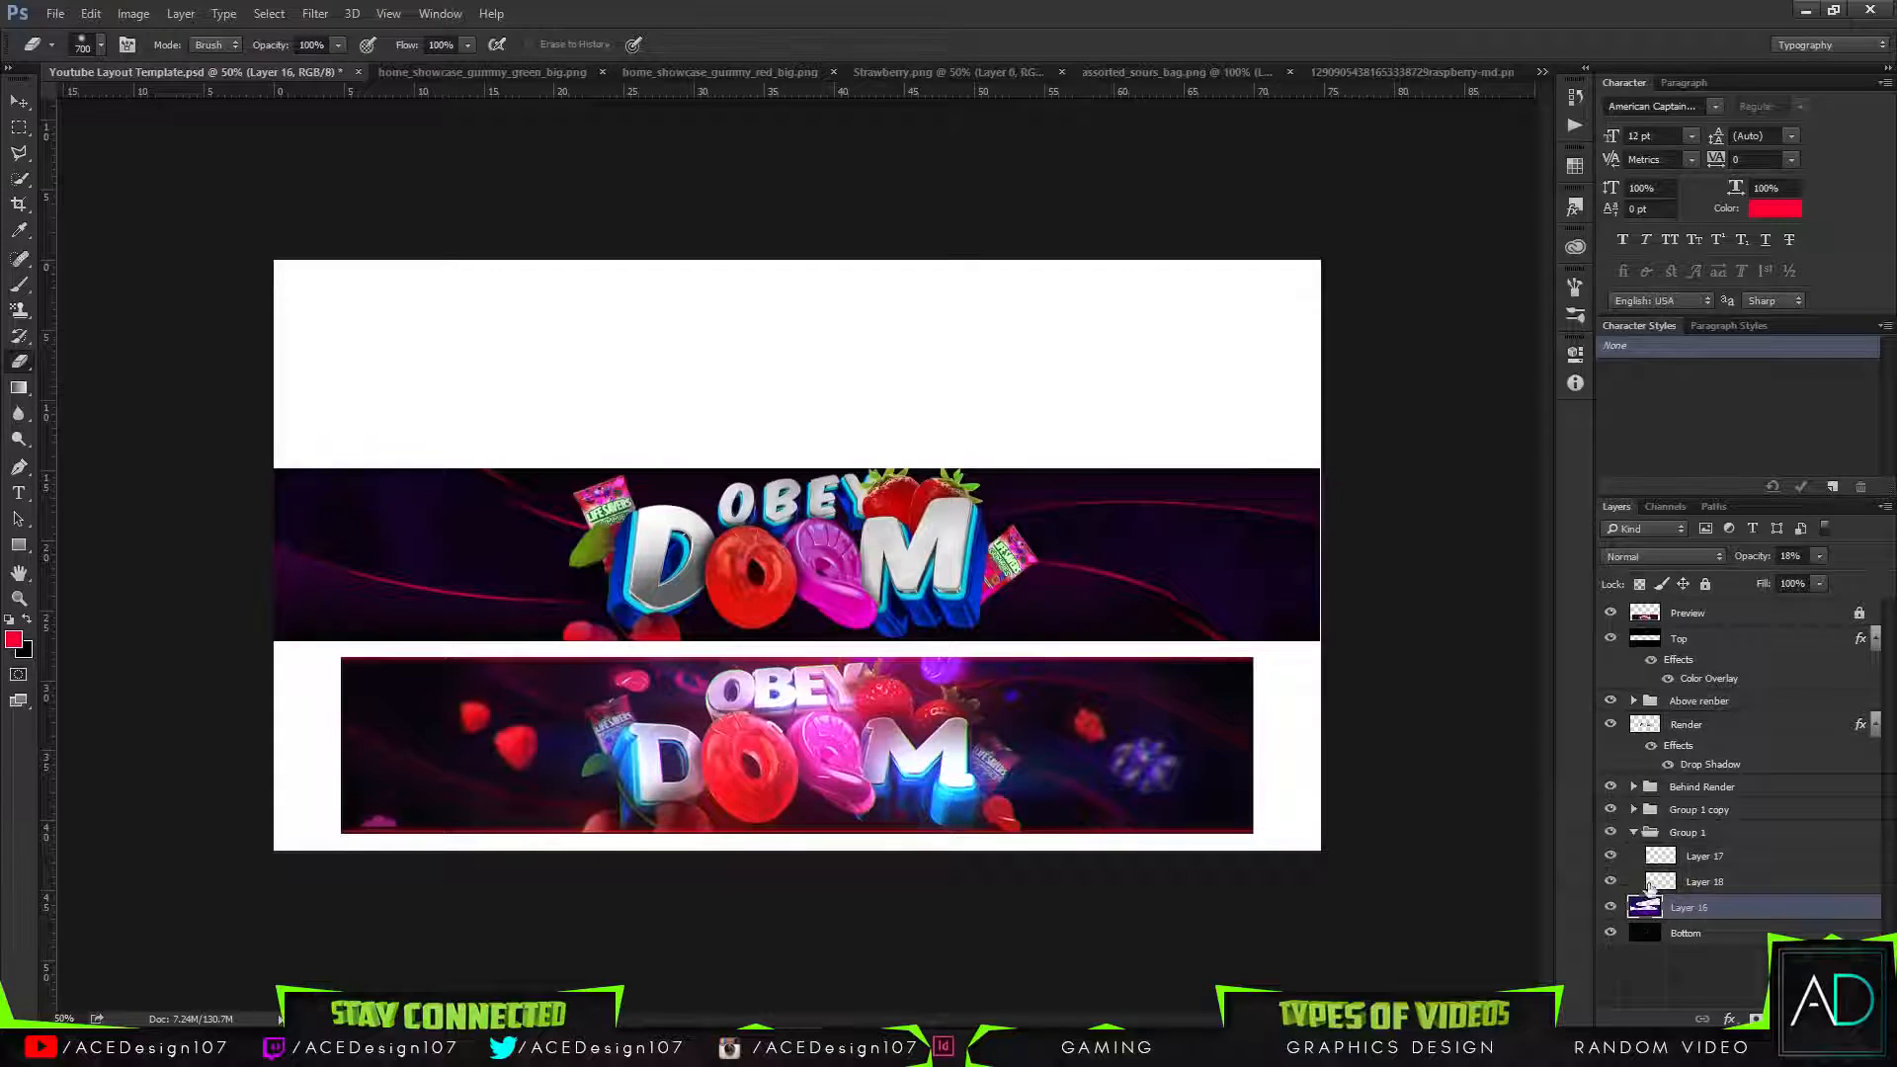
pyautogui.hotkey('ctrl', 't')
pyautogui.rightClick(1182, 624)
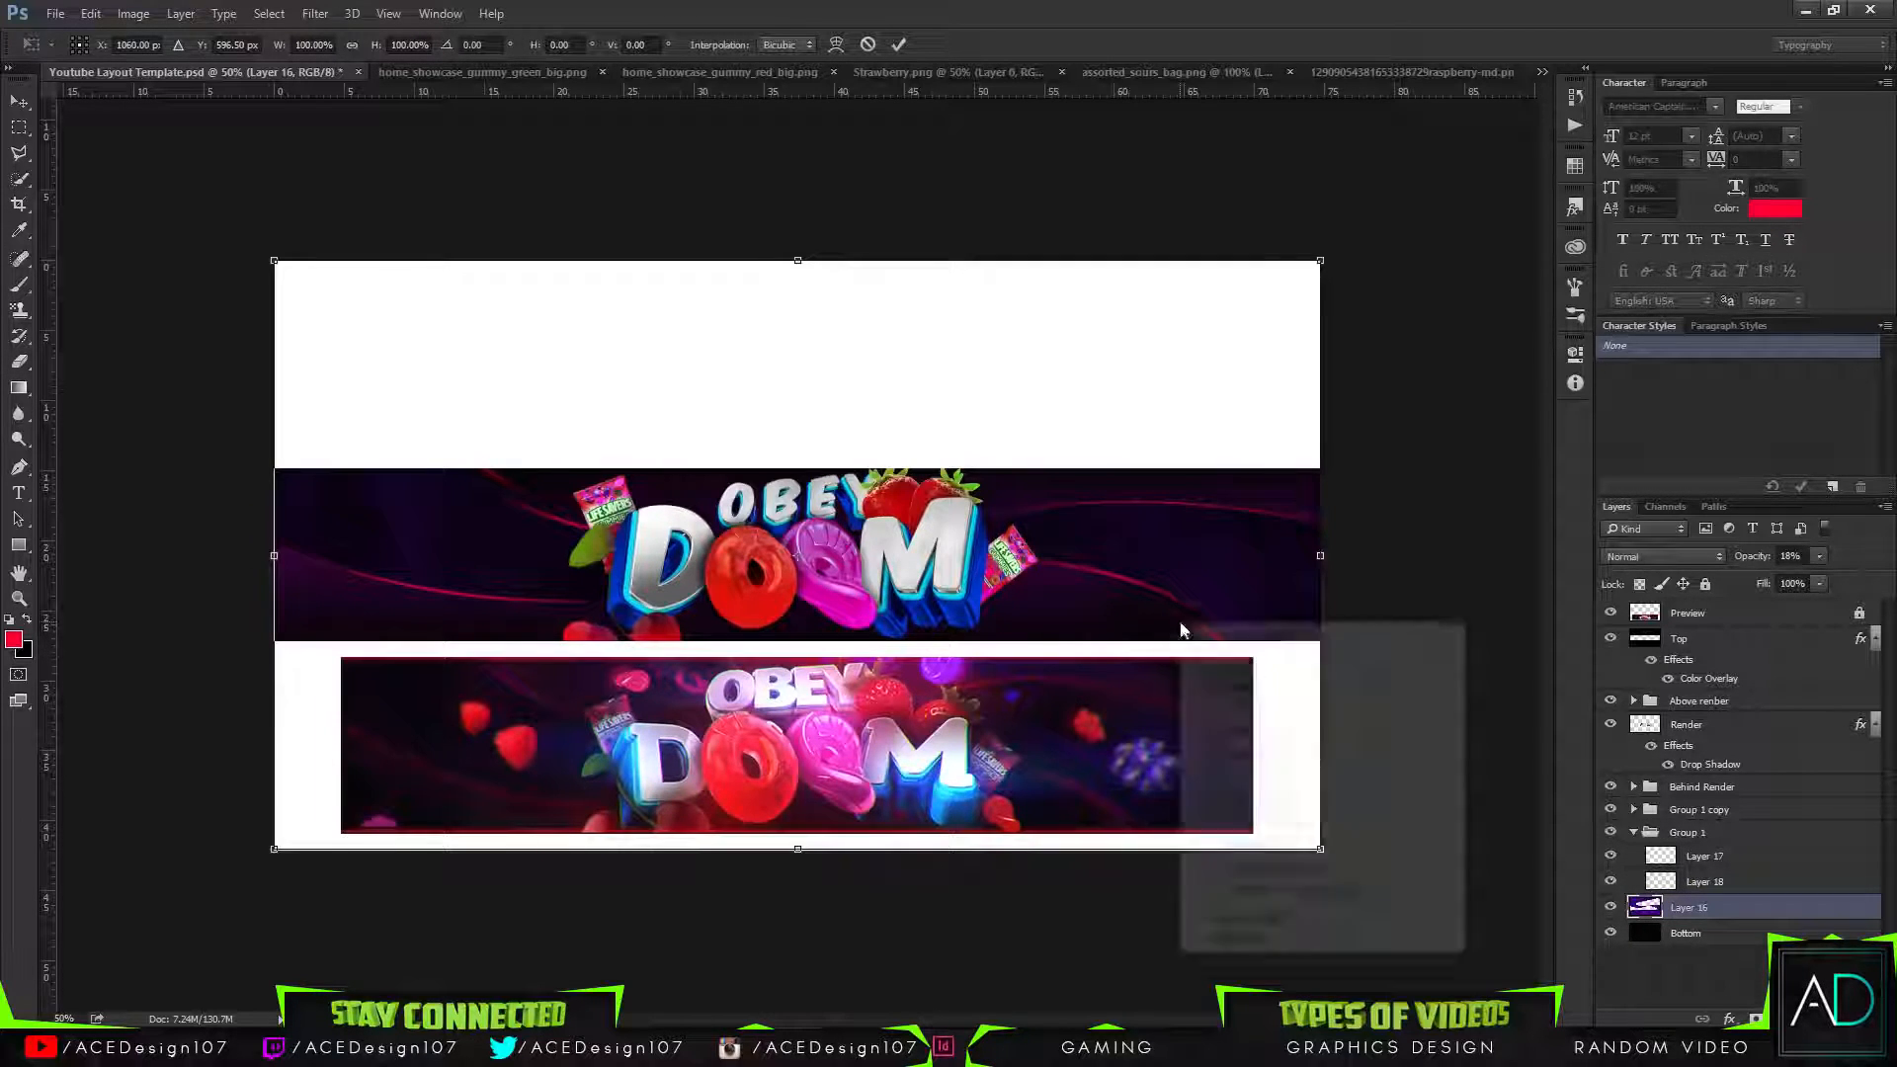
pyautogui.click(1225, 126)
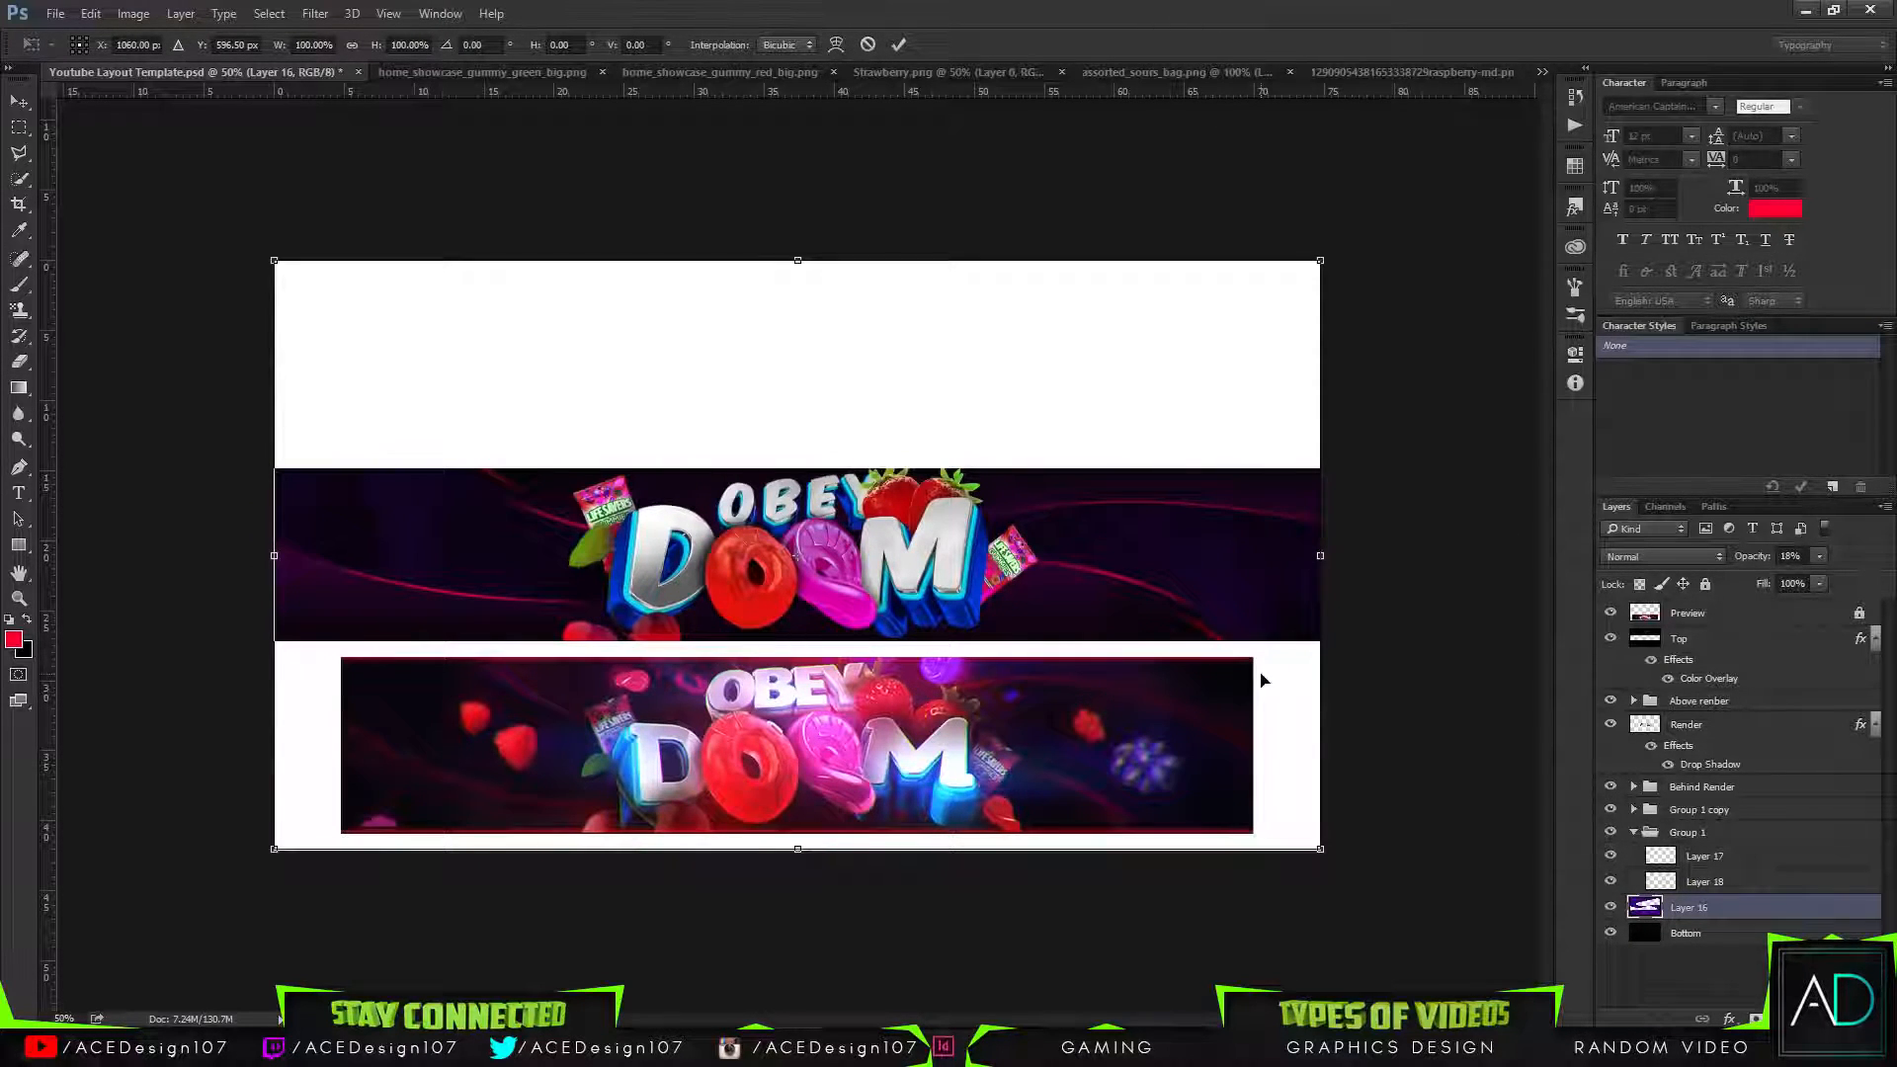
pyautogui.press('Return')
pyautogui.press('e')
# Select the raspberry in the raspberry-md.png document with the Quick Selection tool and invert the selection.
pyautogui.click(19, 101)
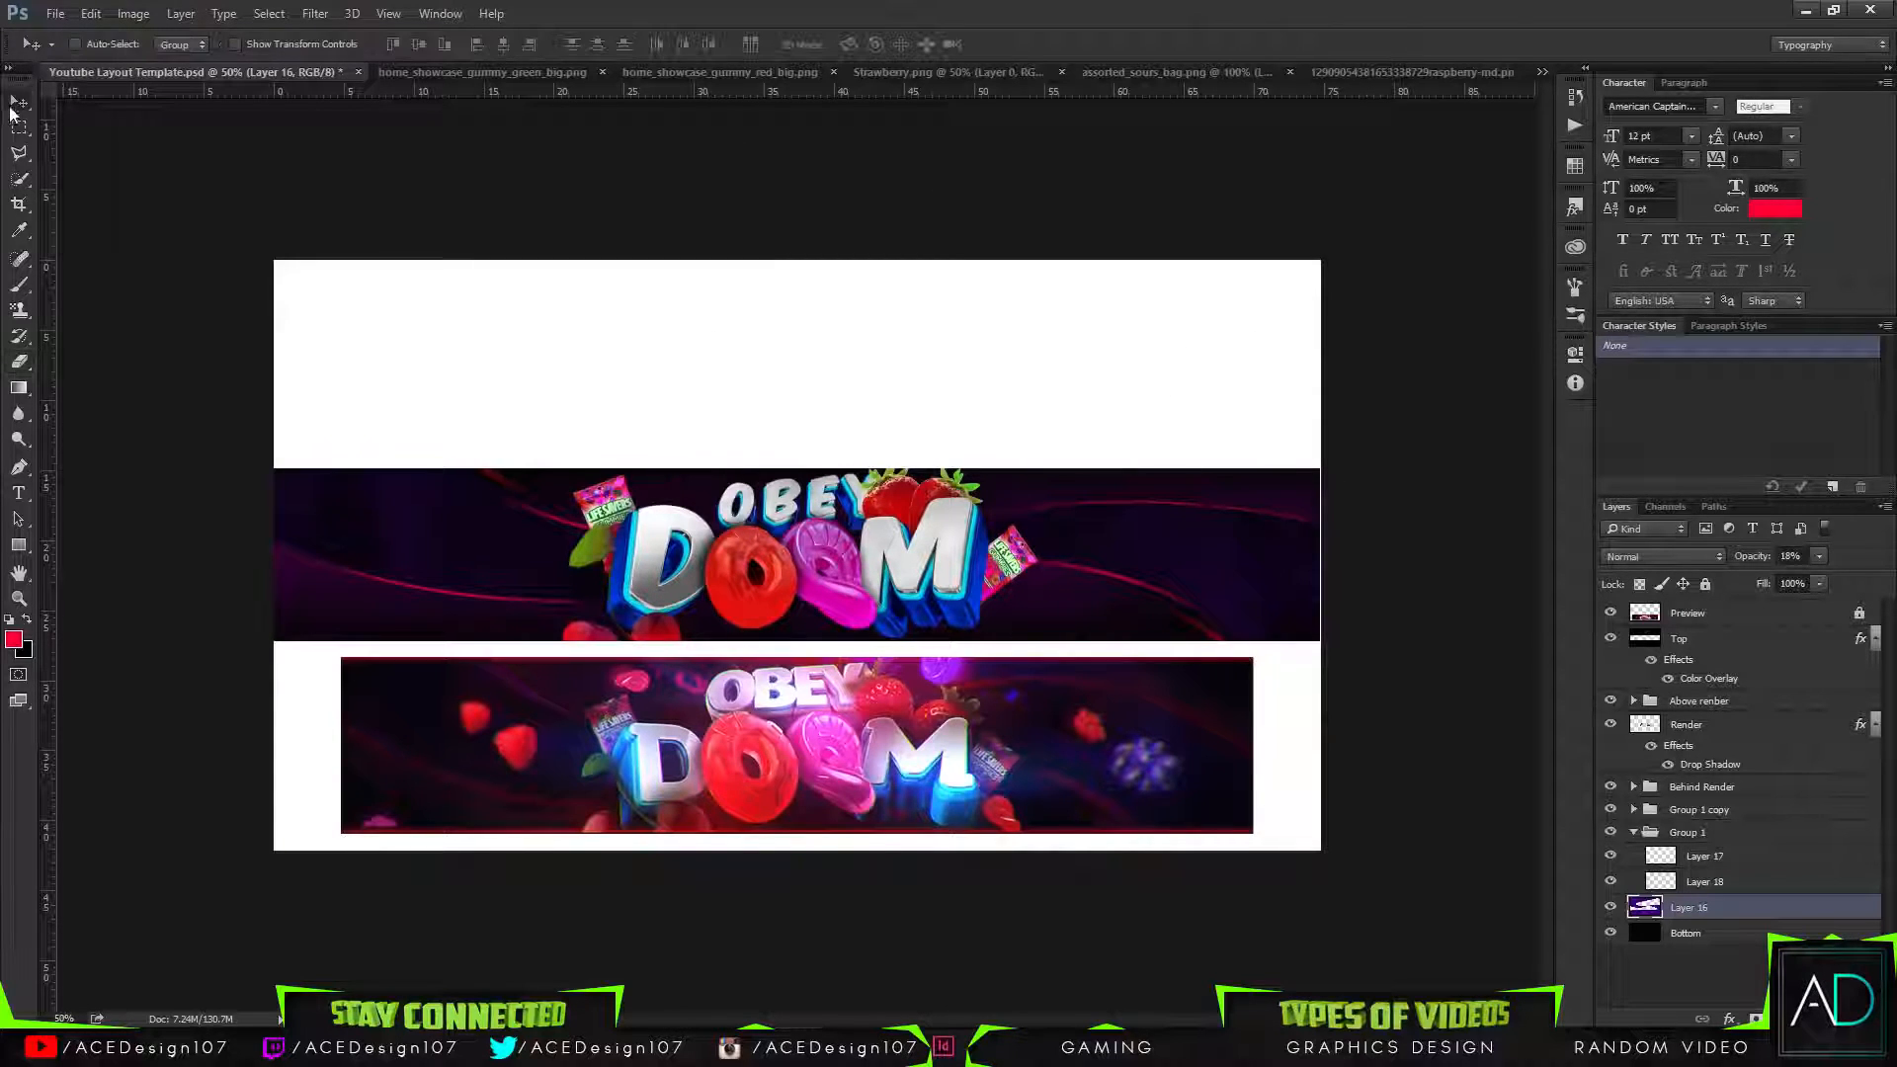
pyautogui.click(1408, 72)
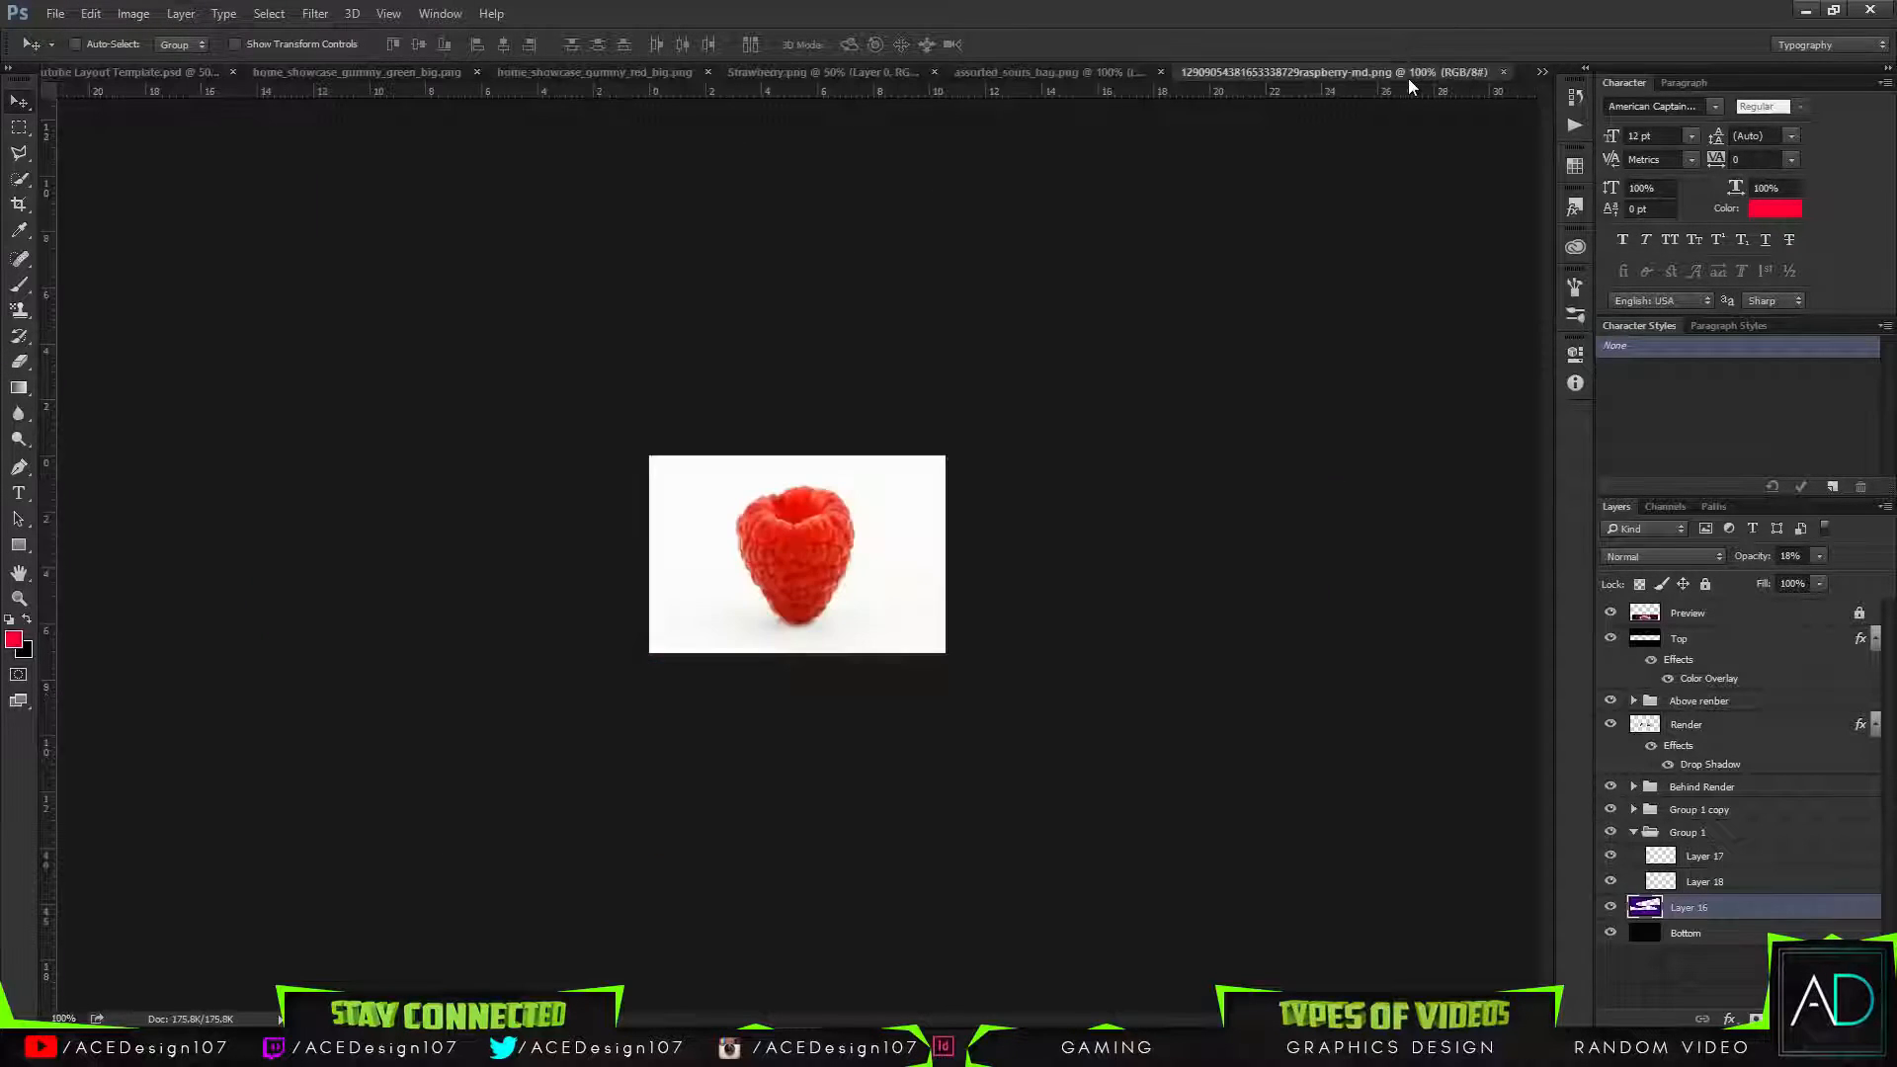
pyautogui.press('w')
pyautogui.moveTo(795, 524); pyautogui.dragTo(793, 573)
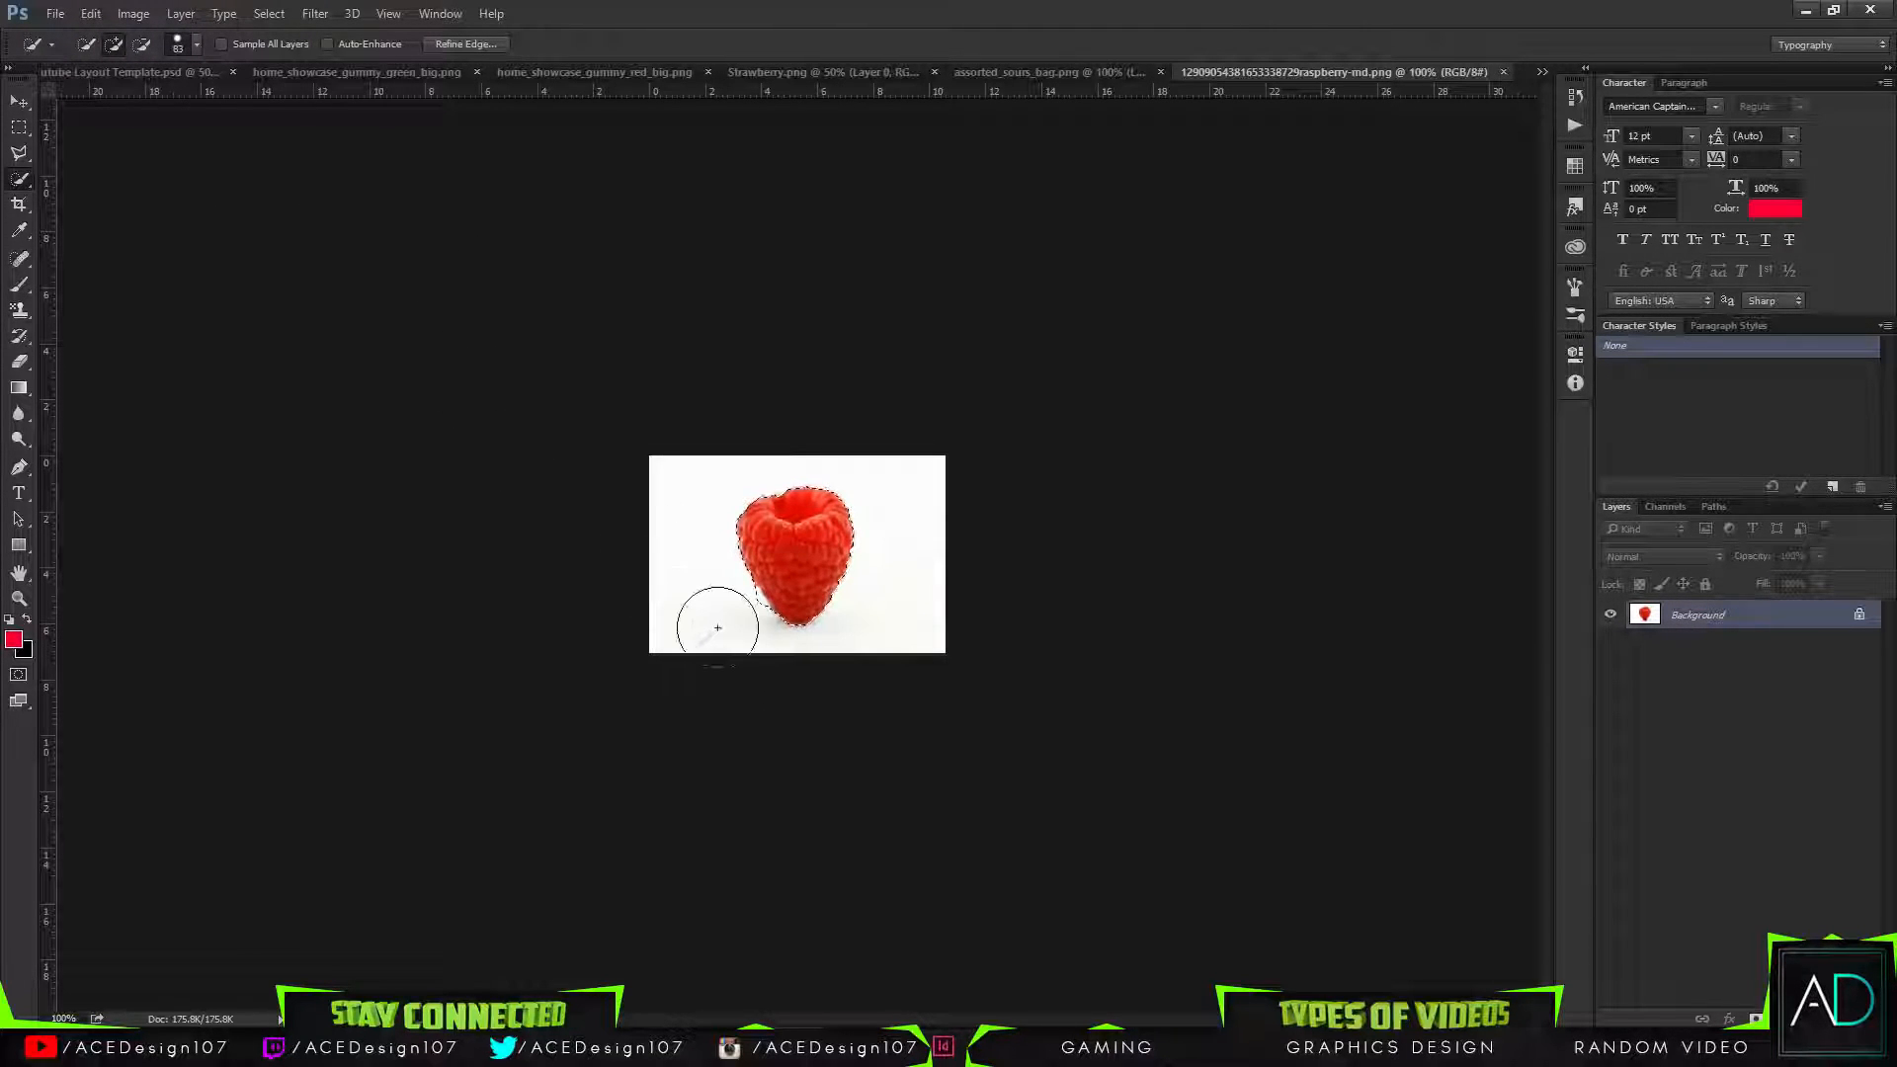
pyautogui.hotkey('ctrl', 'z')
pyautogui.click(141, 43)
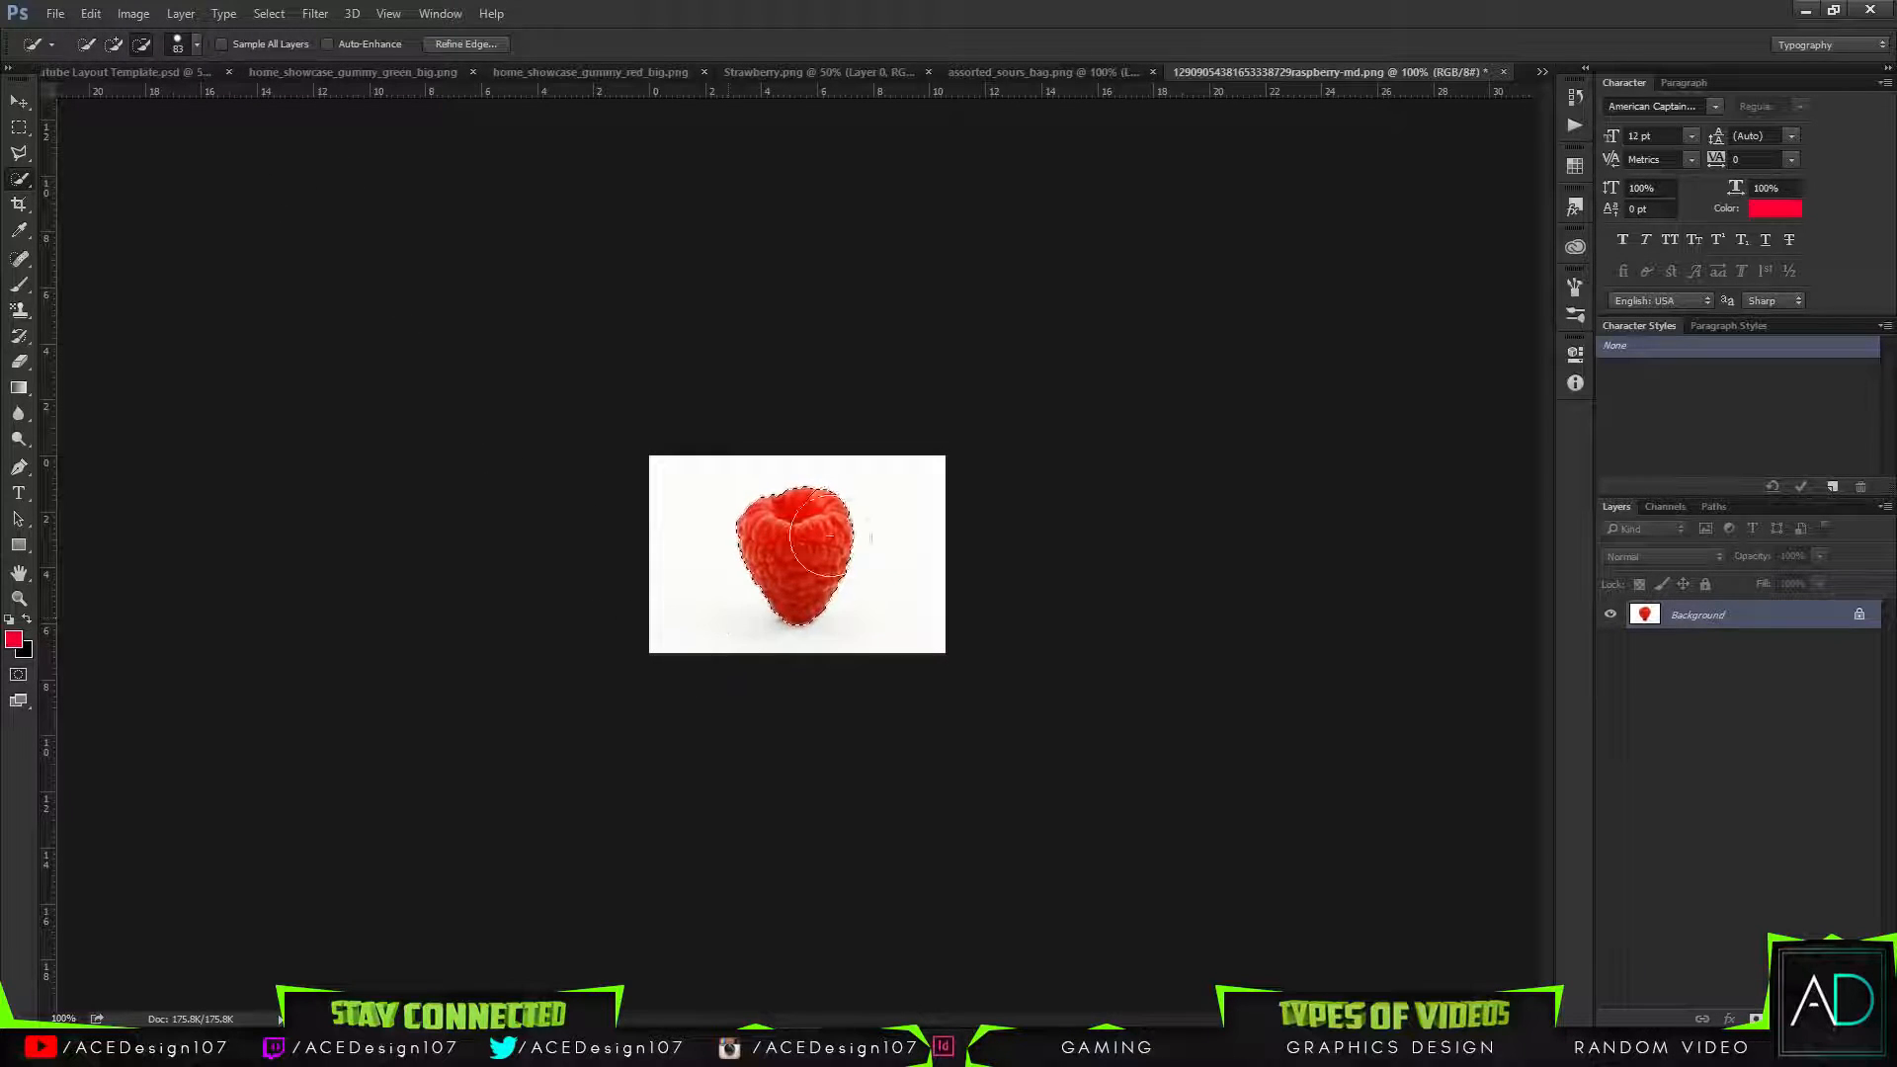
pyautogui.press('Delete')
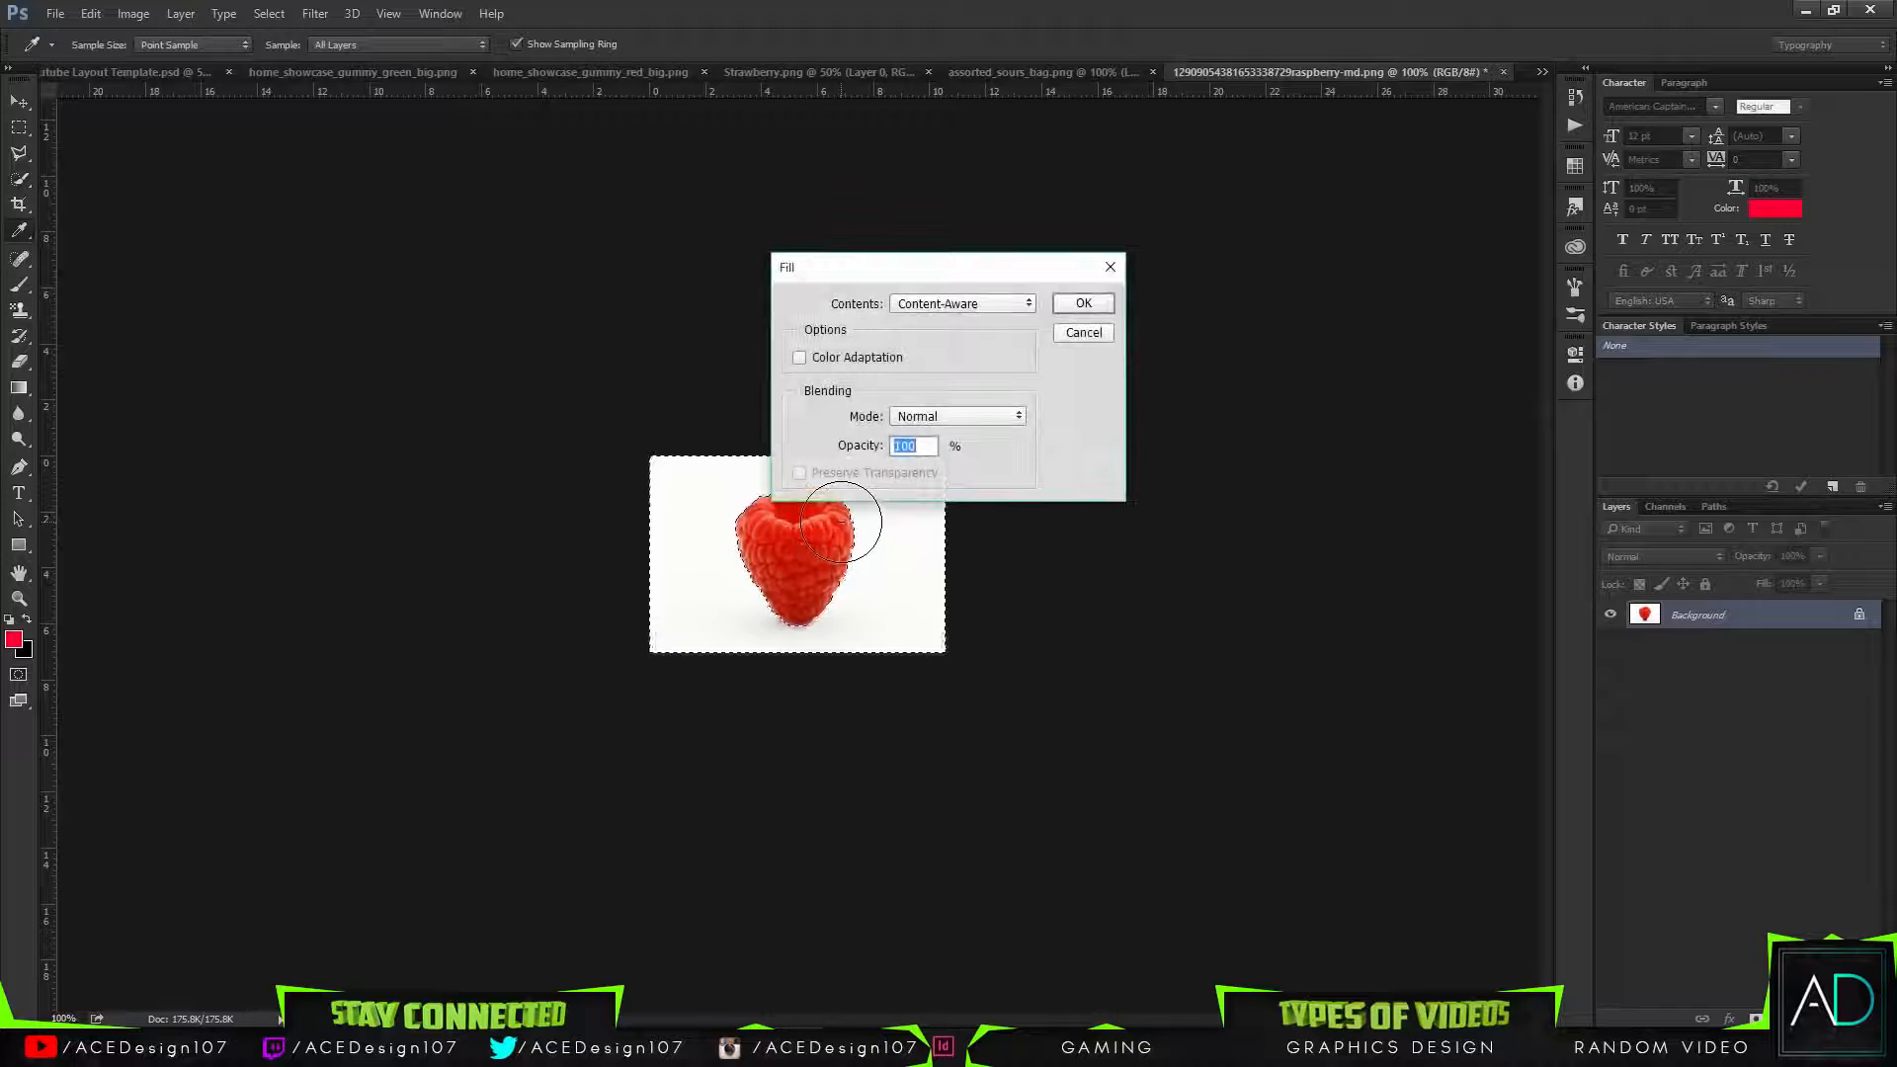
pyautogui.click(1077, 336)
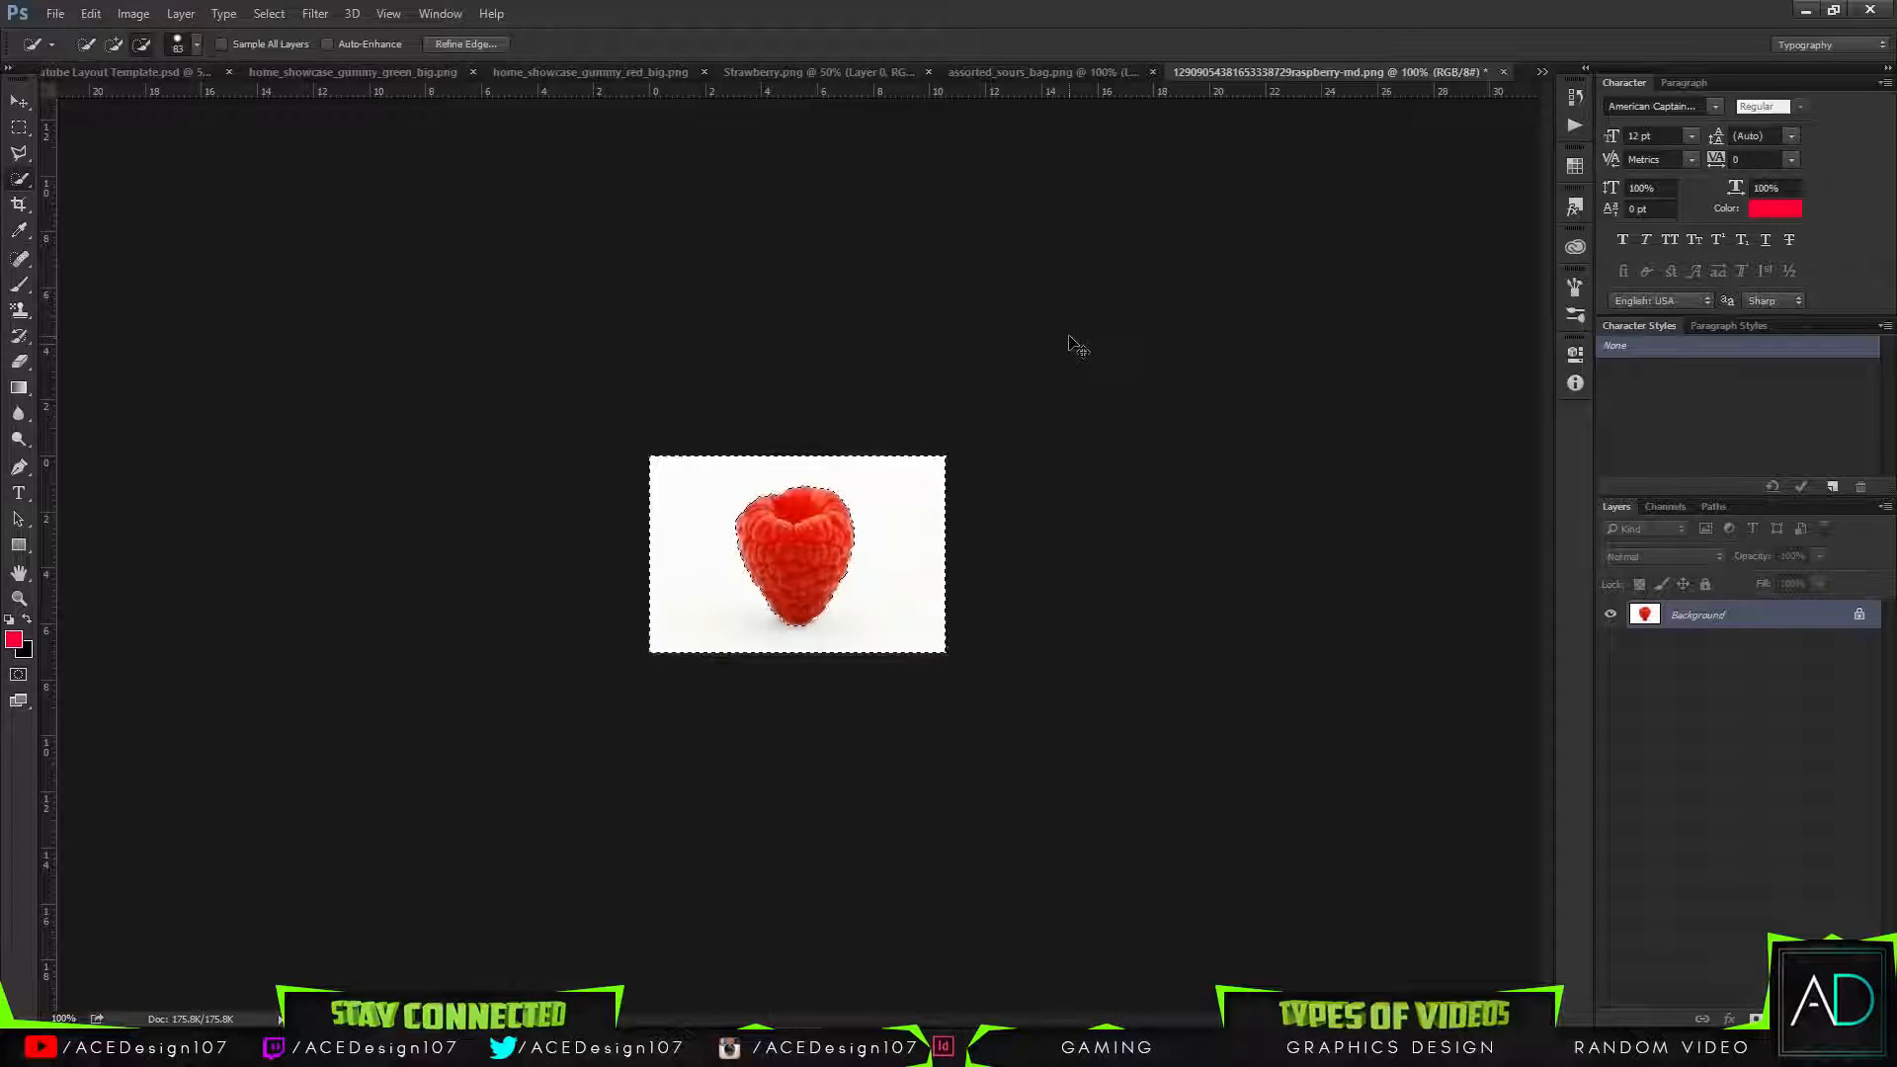
# Add an empty layer, convert the Background into a regular layer and place the empty layer beneath it.
pyautogui.hotkey('ctrl', 'shift', 'alt', 'n')
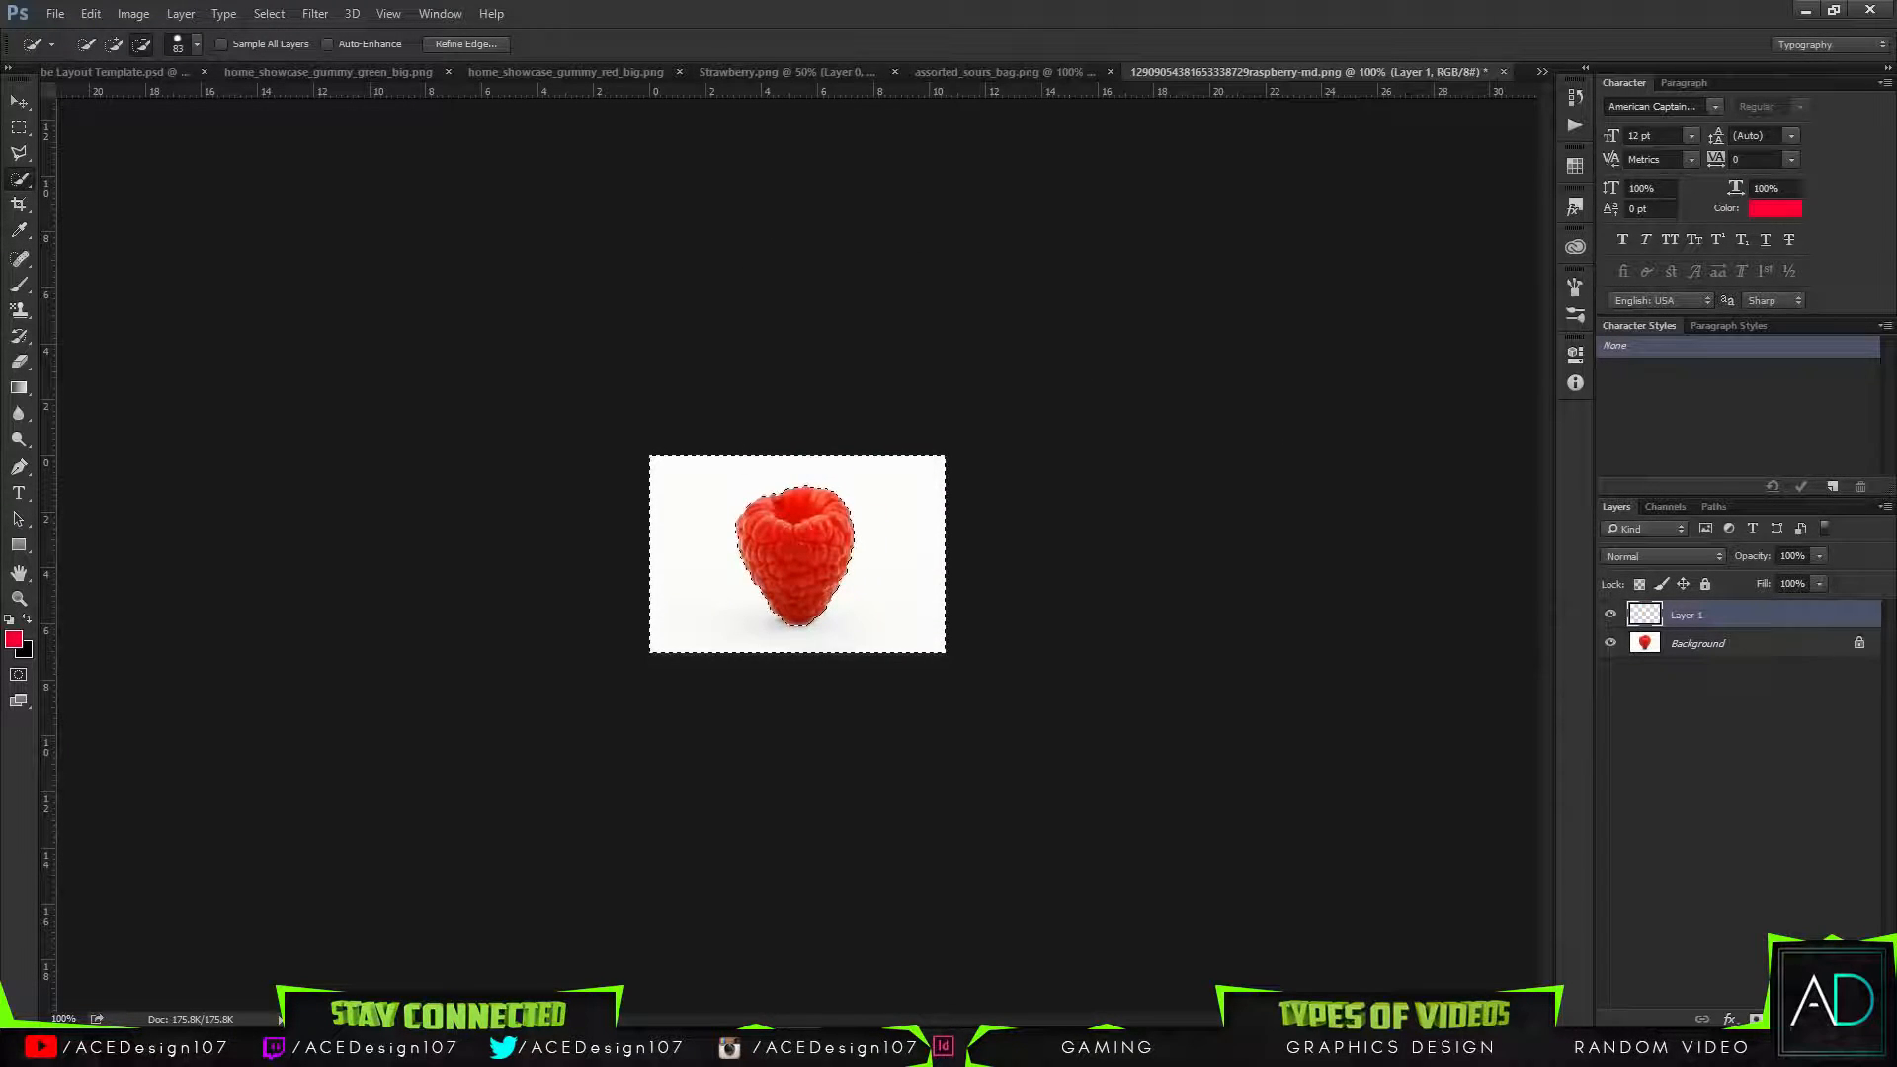
pyautogui.doubleClick(1759, 643)
pyautogui.press('Return')
pyautogui.moveTo(1767, 607); pyautogui.dragTo(1731, 647)
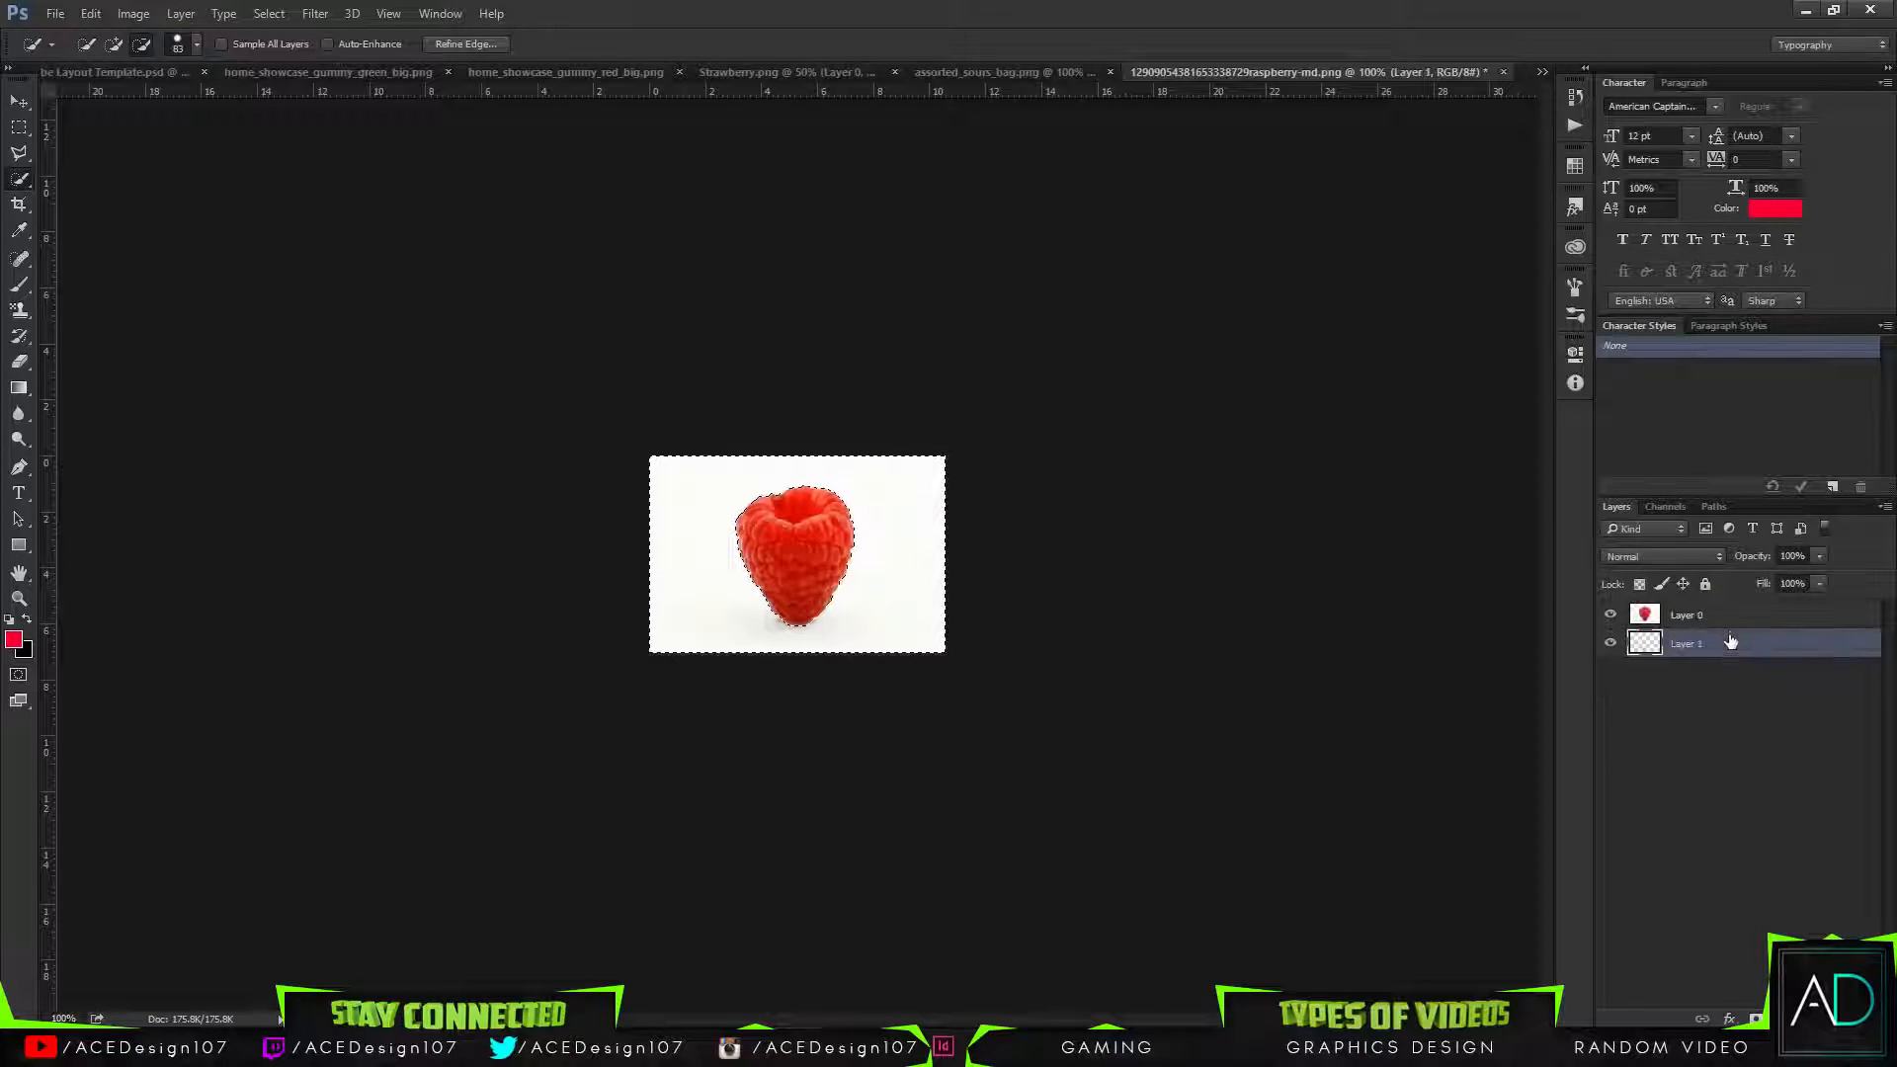
# Delete the white area around the raspberry and bring the cut-out into the Youtube Layout Template.psd document.
pyautogui.click(1727, 618)
pyautogui.press('Delete')
pyautogui.hotkey('ctrl', 'd')
pyautogui.press('v')
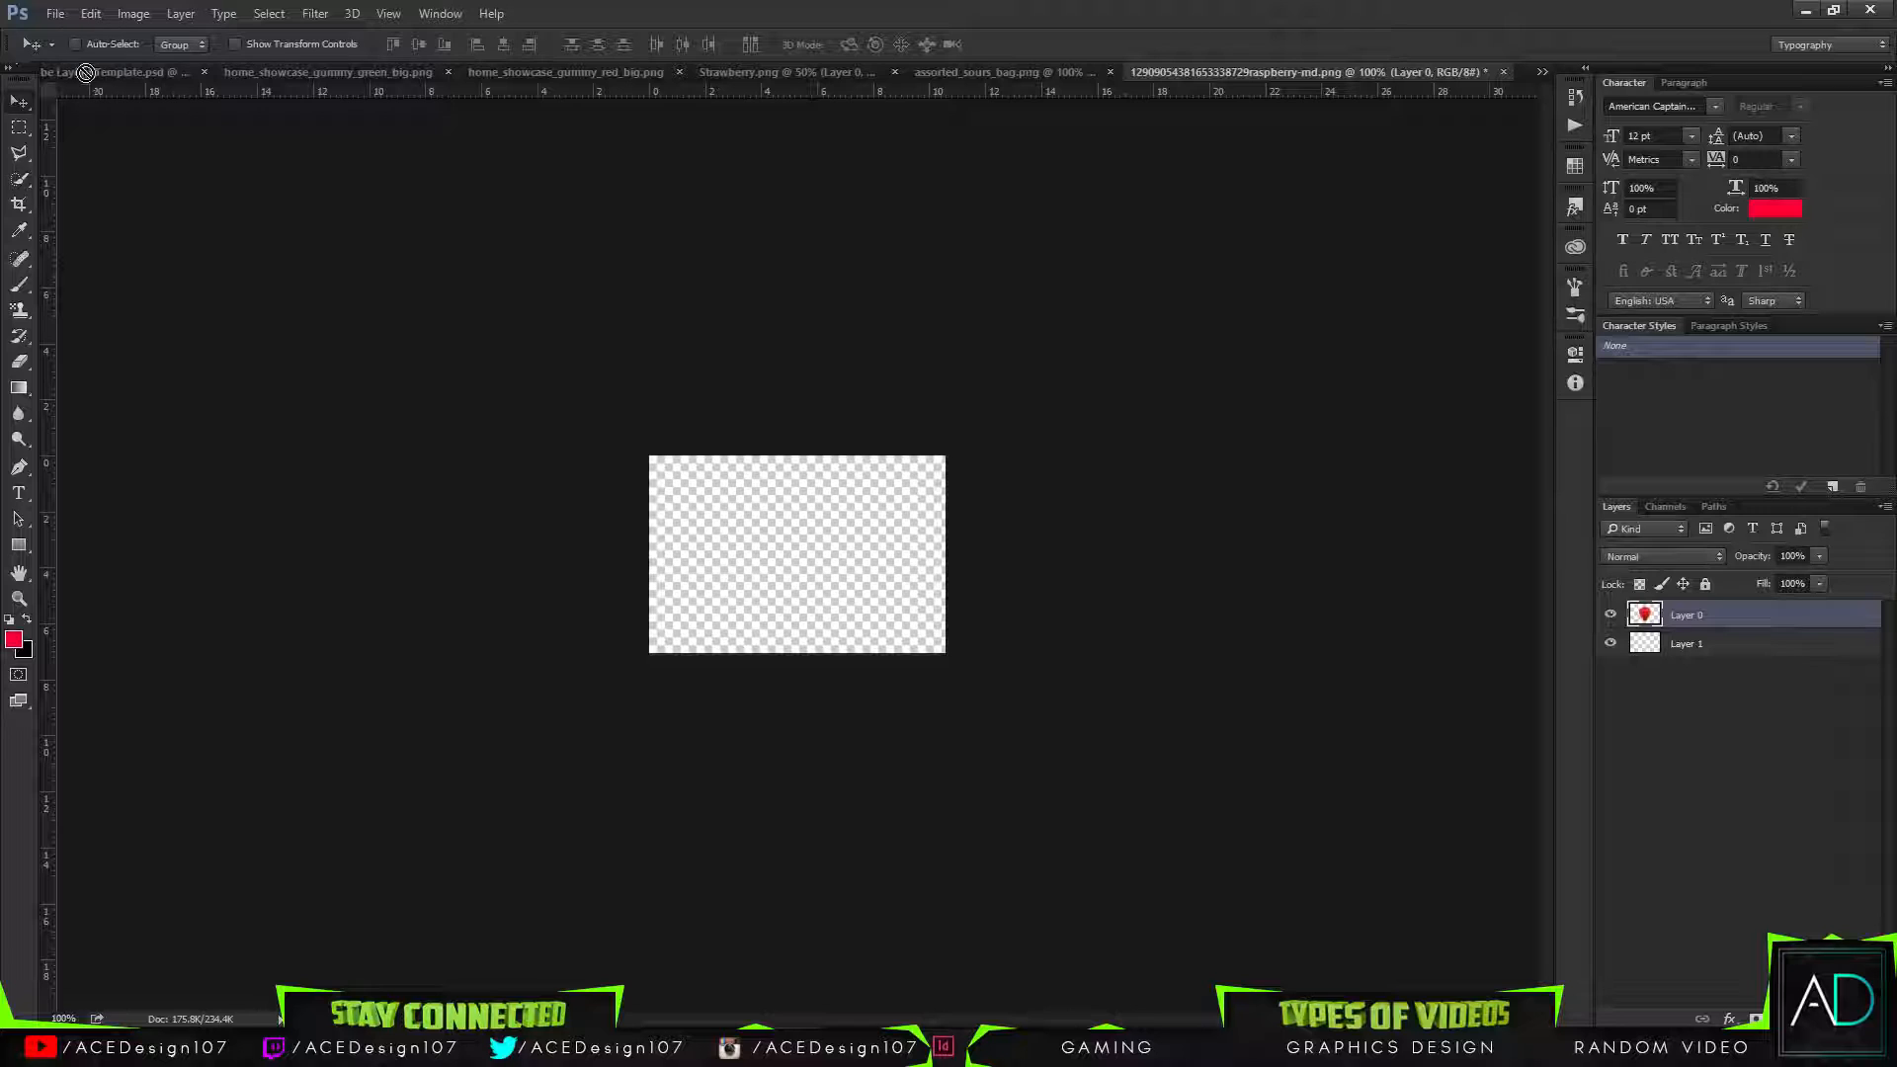
pyautogui.moveTo(84, 73); pyautogui.dragTo(390, 520)
pyautogui.hotkey('ctrl', 't')
pyautogui.press('Return')
# Nudge the raspberry right and up to about X 345.5 px, Y 517 px, between the banner's edge and the letters.
pyautogui.hotkey('ctrl', 't')
pyautogui.hotkey('shift', 'Right')
pyautogui.hotkey('shift', 'Right')
pyautogui.hotkey('shift', 'Right')
pyautogui.hotkey('shift', 'Right')
pyautogui.hotkey('shift', 'Right')
pyautogui.hotkey('shift', 'Right')
pyautogui.hotkey('shift', 'Right')
pyautogui.hotkey('shift', 'Right')
pyautogui.hotkey('shift', 'Right')
pyautogui.hotkey('shift', 'Right')
pyautogui.hotkey('shift', 'Right')
pyautogui.hotkey('shift', 'Right')
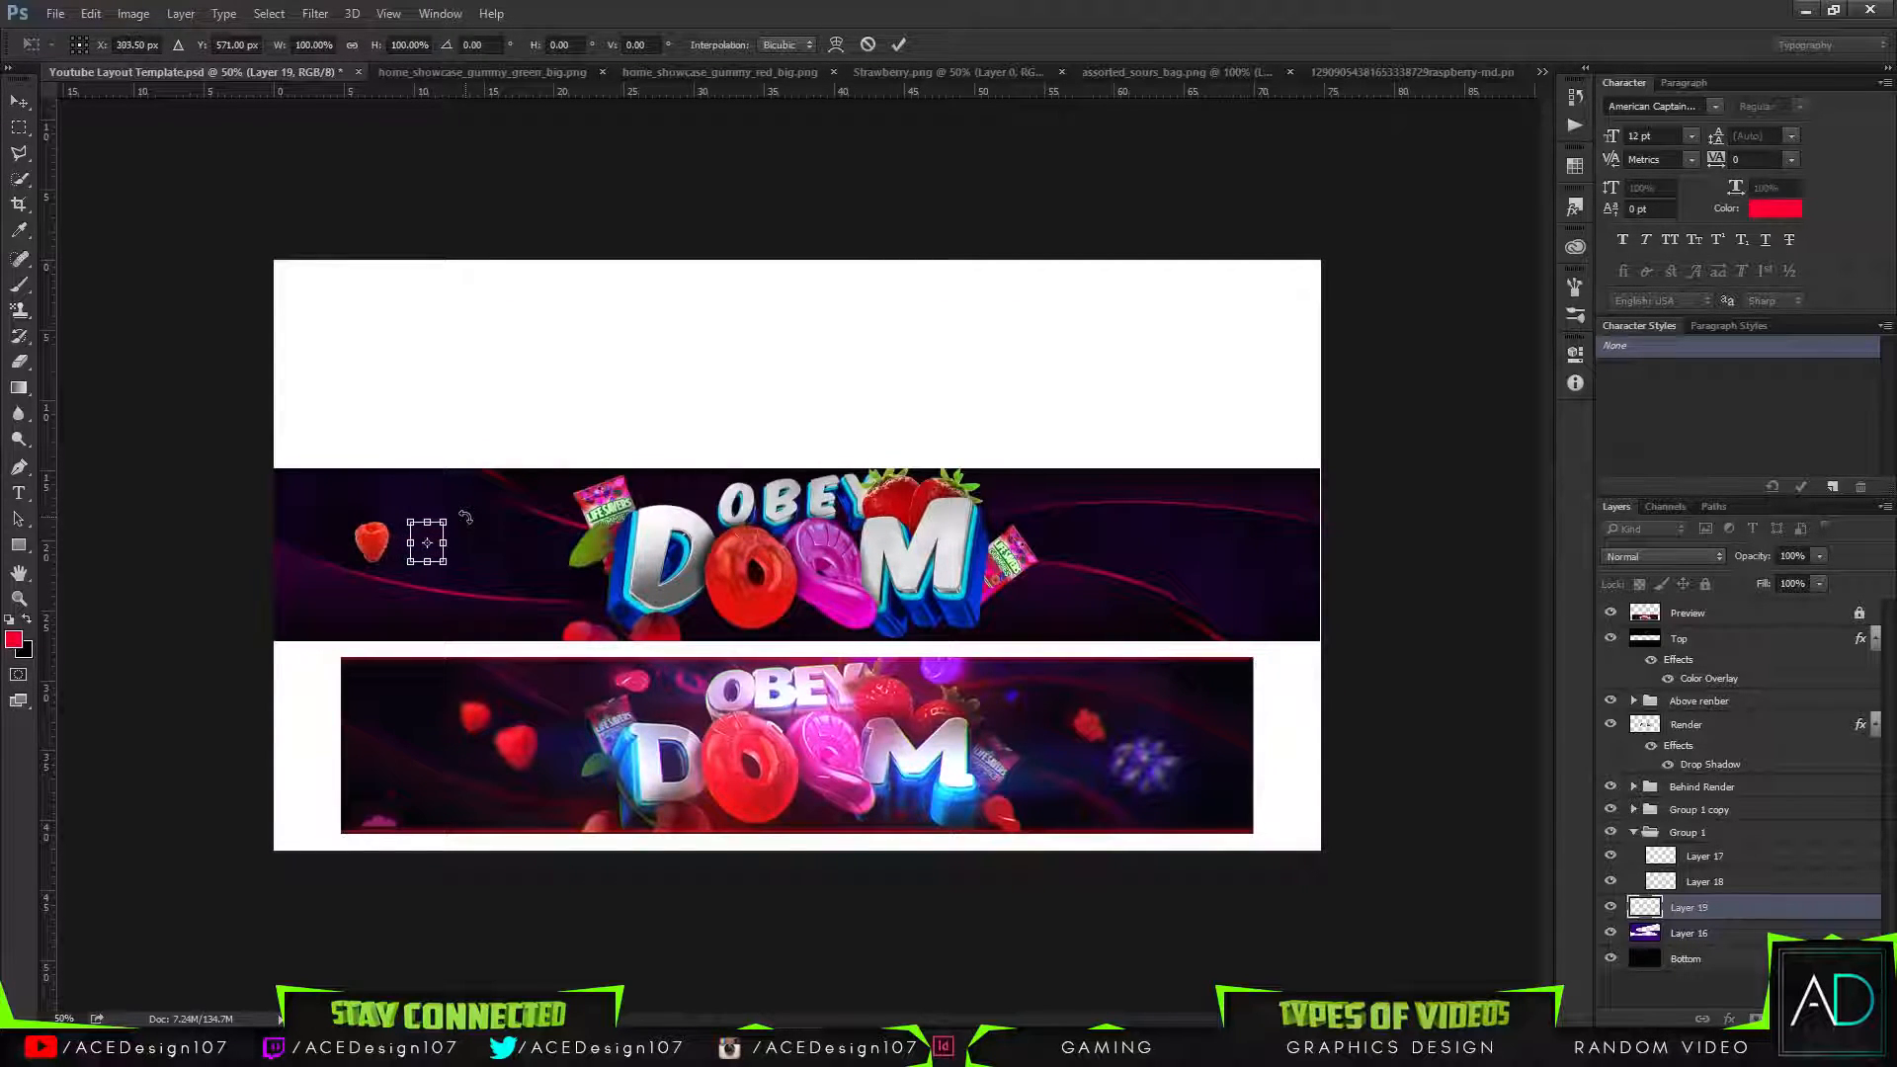
pyautogui.press('Right')
pyautogui.press('Right')
pyautogui.press('Right')
pyautogui.press('Right')
pyautogui.press('Right')
pyautogui.press('Right')
pyautogui.press('Right')
pyautogui.press('Right')
pyautogui.press('Up')
pyautogui.press('Up')
pyautogui.press('Up')
pyautogui.press('Up')
pyautogui.press('Up')
pyautogui.press('Up')
pyautogui.press('Up')
pyautogui.press('Up')
pyautogui.press('Up')
pyautogui.press('Up')
pyautogui.press('Up')
pyautogui.press('Up')
pyautogui.press('Up')
pyautogui.press('Up')
pyautogui.press('Up')
pyautogui.press('Up')
pyautogui.press('Up')
pyautogui.press('Up')
pyautogui.press('Up')
pyautogui.press('Up')
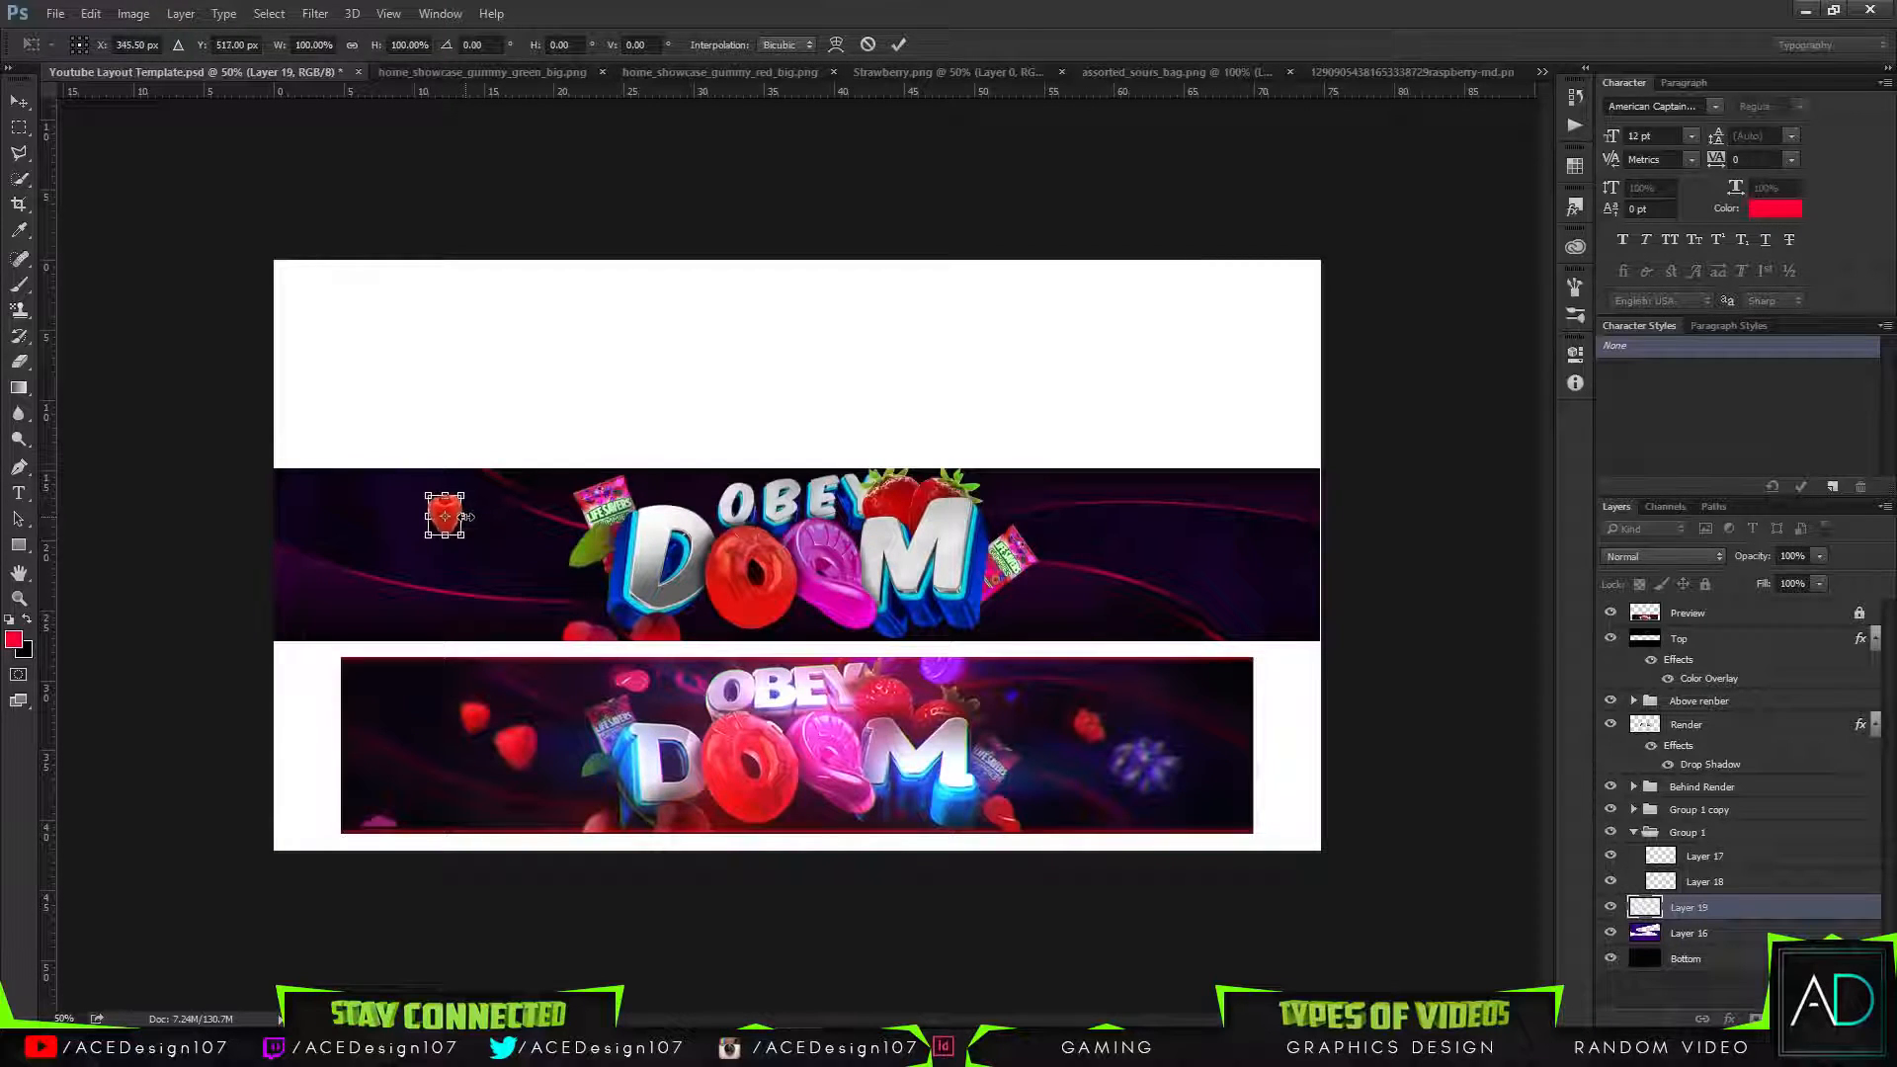
pyautogui.press('Return')
# Enlarge the raspberry to about 116% and tilt it slightly clockwise at about X 366 px, Y 519.5 px.
pyautogui.moveTo(464, 516); pyautogui.dragTo(485, 559)
pyautogui.hotkey('ctrl', 't')
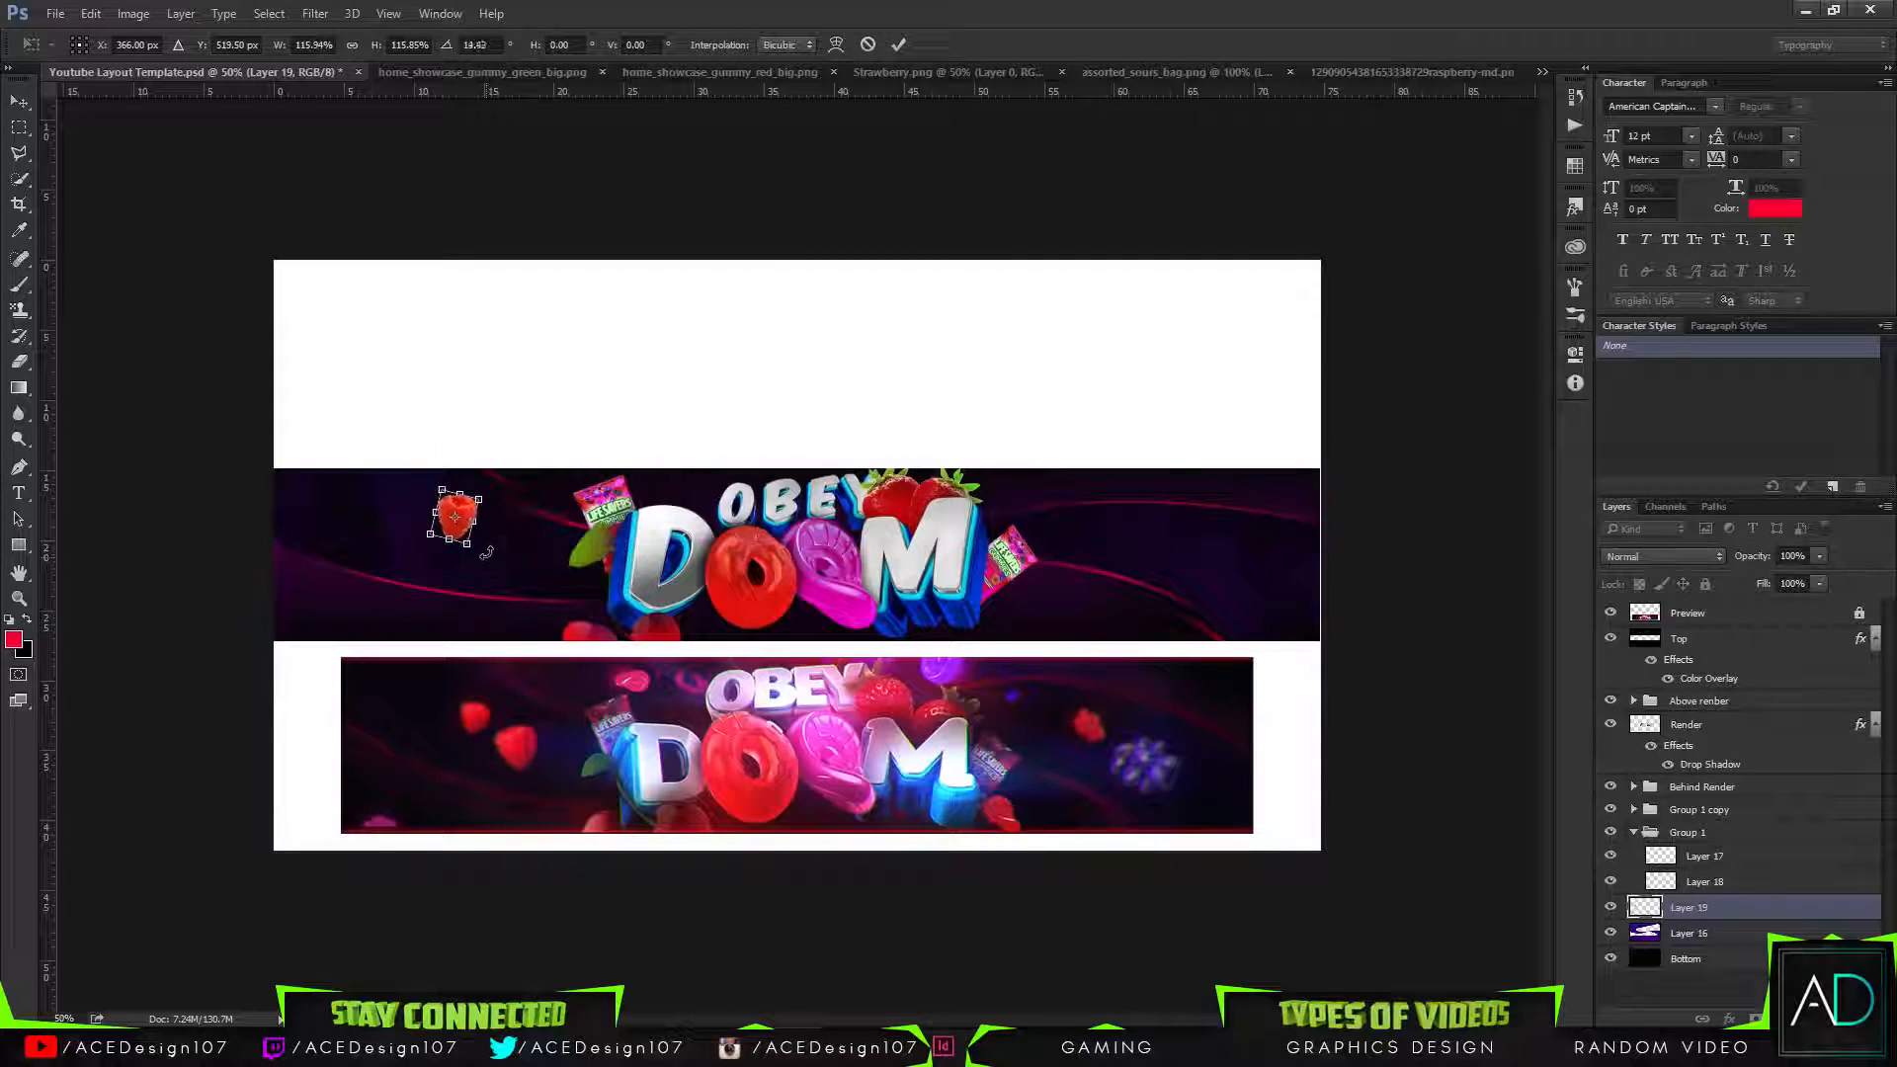
pyautogui.press('Return')
# Duplicate the raspberry and place the copy, slightly enlarged and rotated, just below and to the right of the first.
pyautogui.hotkey('ctrl', 'j')
pyautogui.hotkey('ctrl', 't')
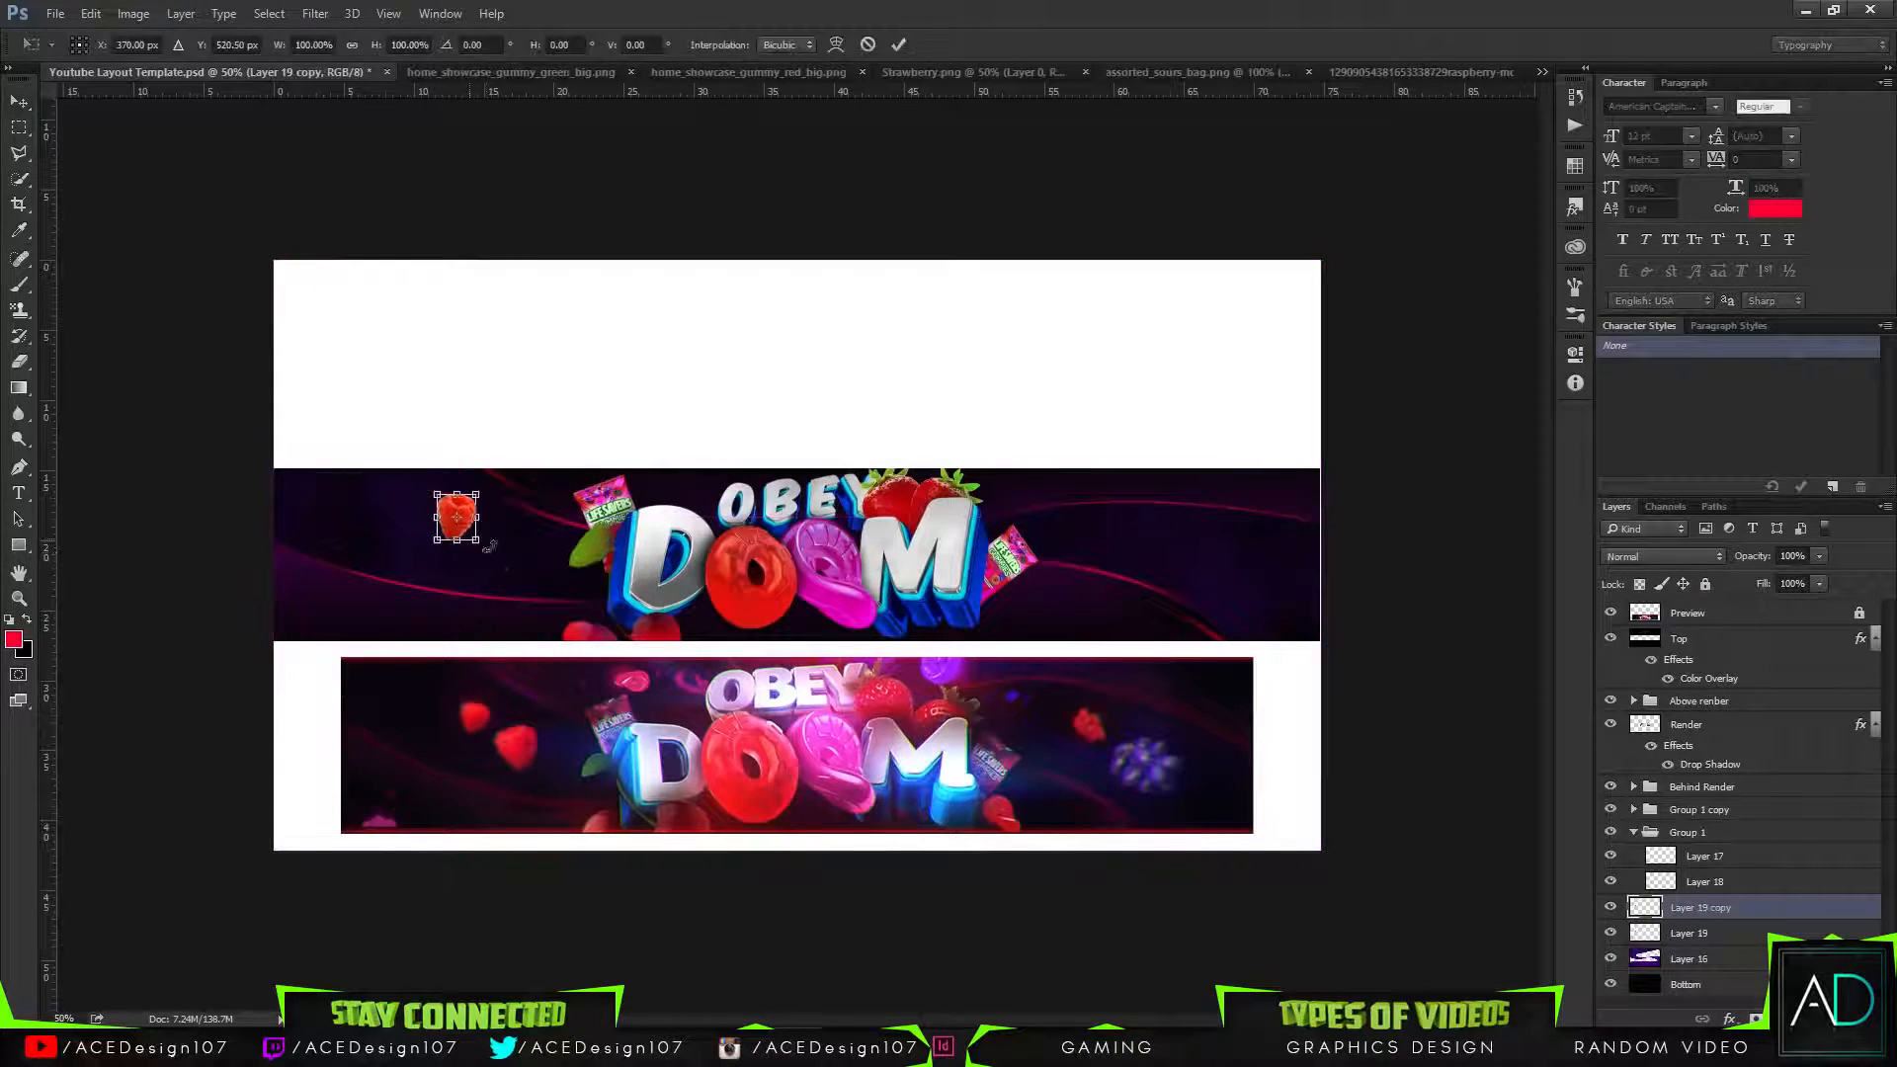
pyautogui.moveTo(475, 540); pyautogui.dragTo(550, 558)
pyautogui.press('Return')
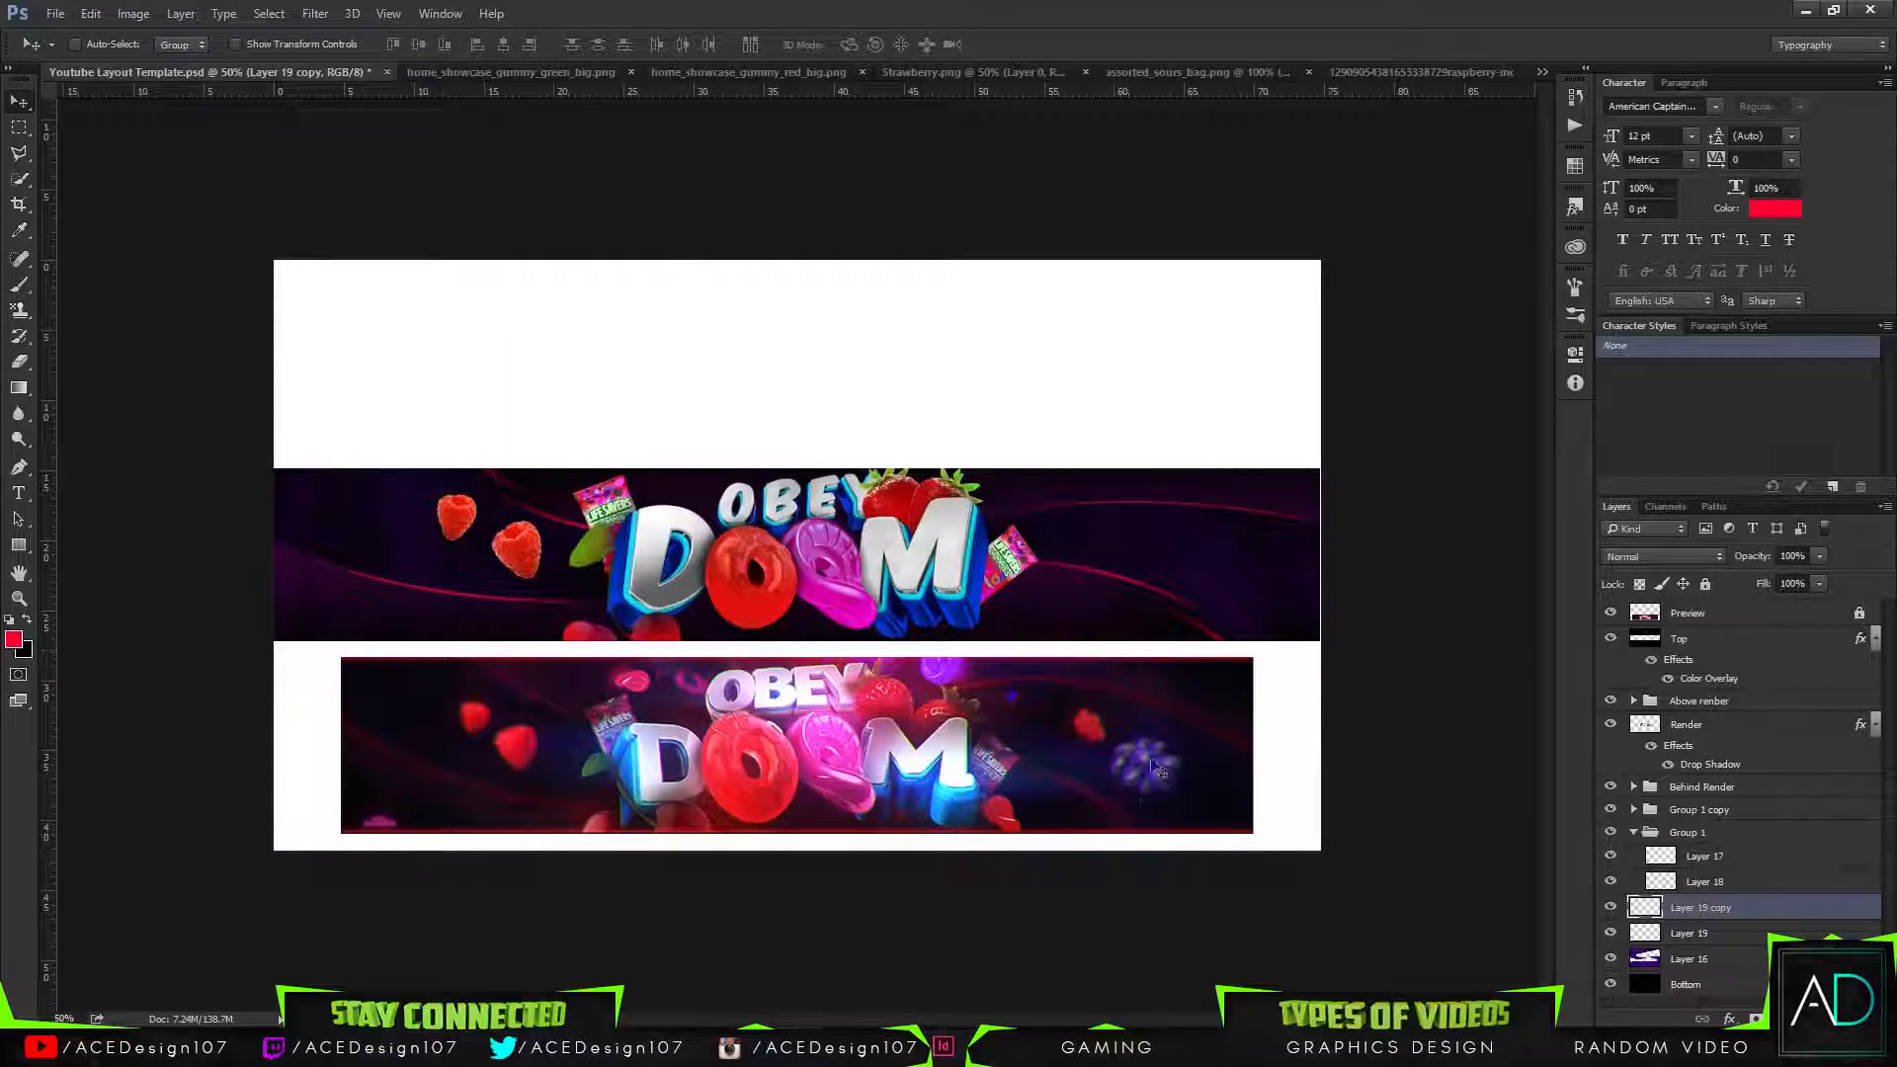
# Duplicate the second raspberry onto the right part of the banner and shrink it to about half size.
pyautogui.hotkey('ctrl', 'j')
pyautogui.moveTo(643, 620); pyautogui.dragTo(1276, 608)
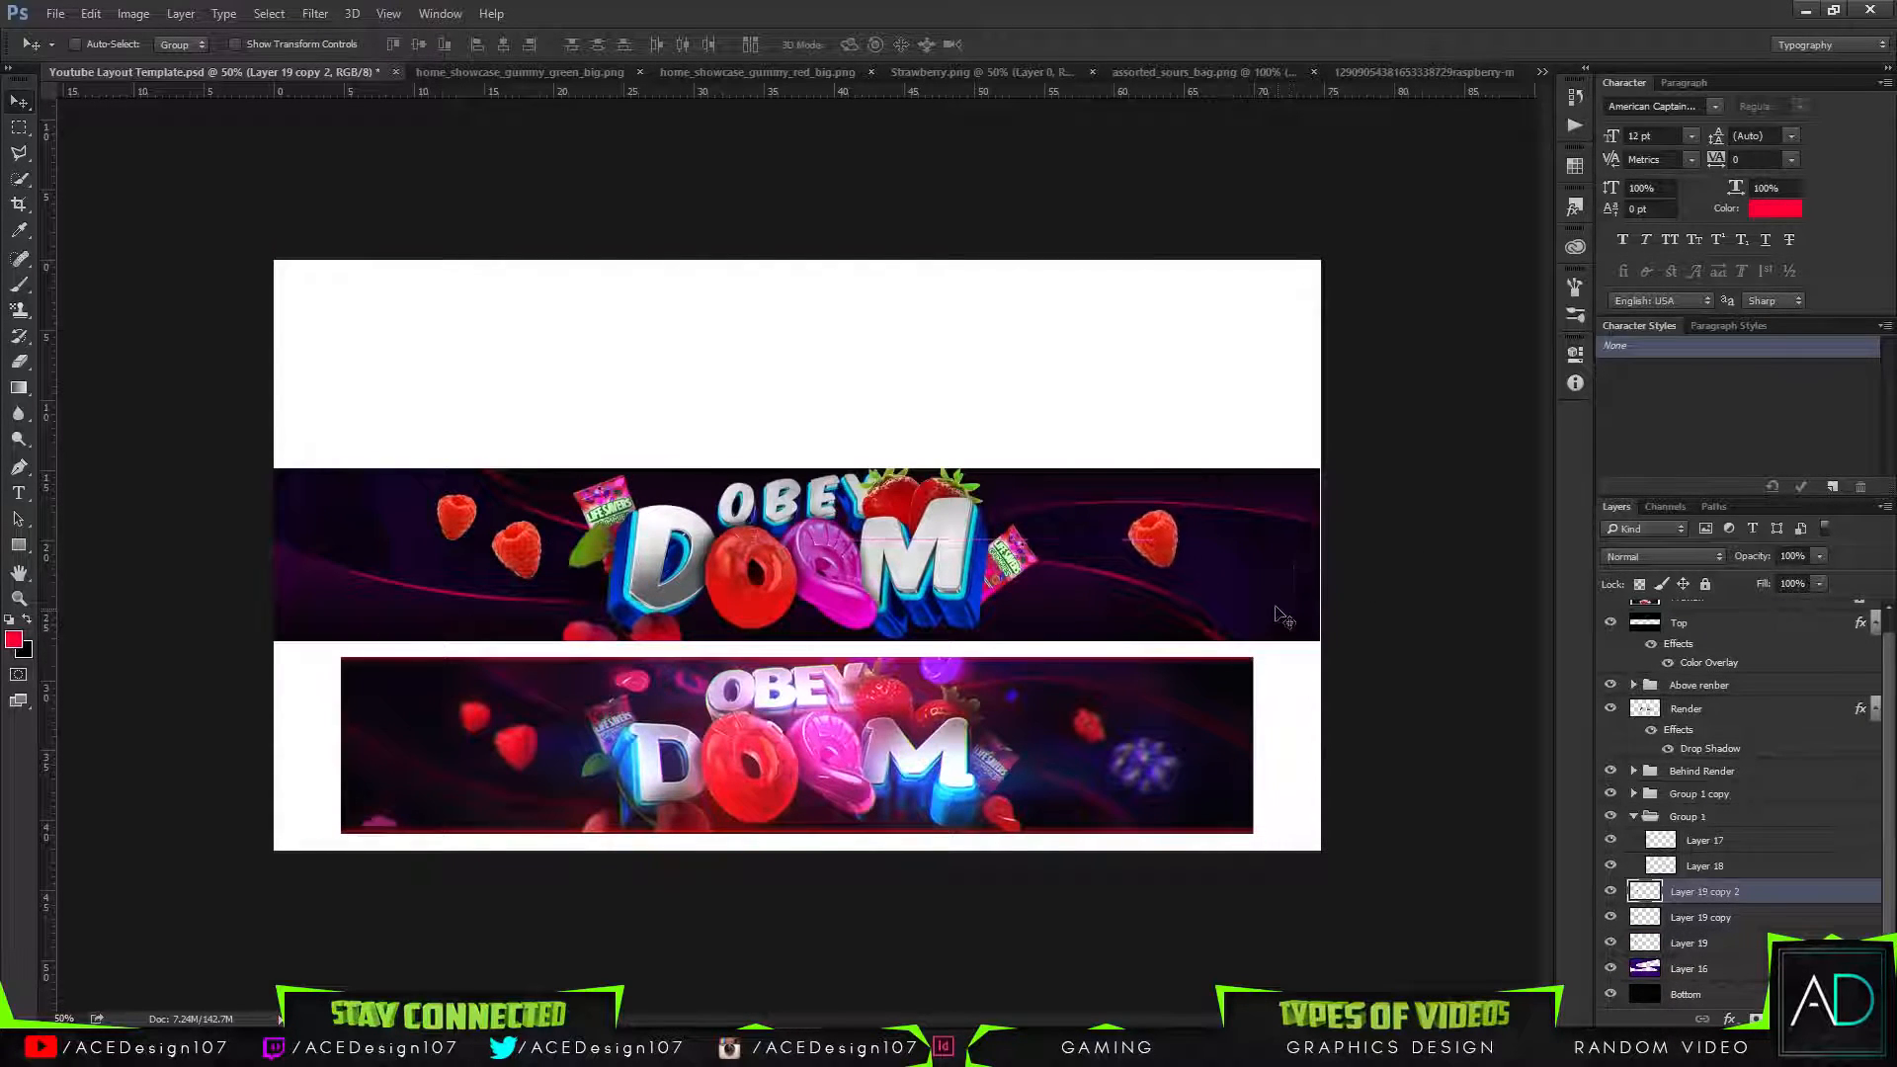
pyautogui.hotkey('ctrl', 't')
pyautogui.moveTo(1180, 570); pyautogui.dragTo(1162, 542)
pyautogui.hotkey('shift', 'Down')
pyautogui.hotkey('shift', 'Down')
pyautogui.press('Return')
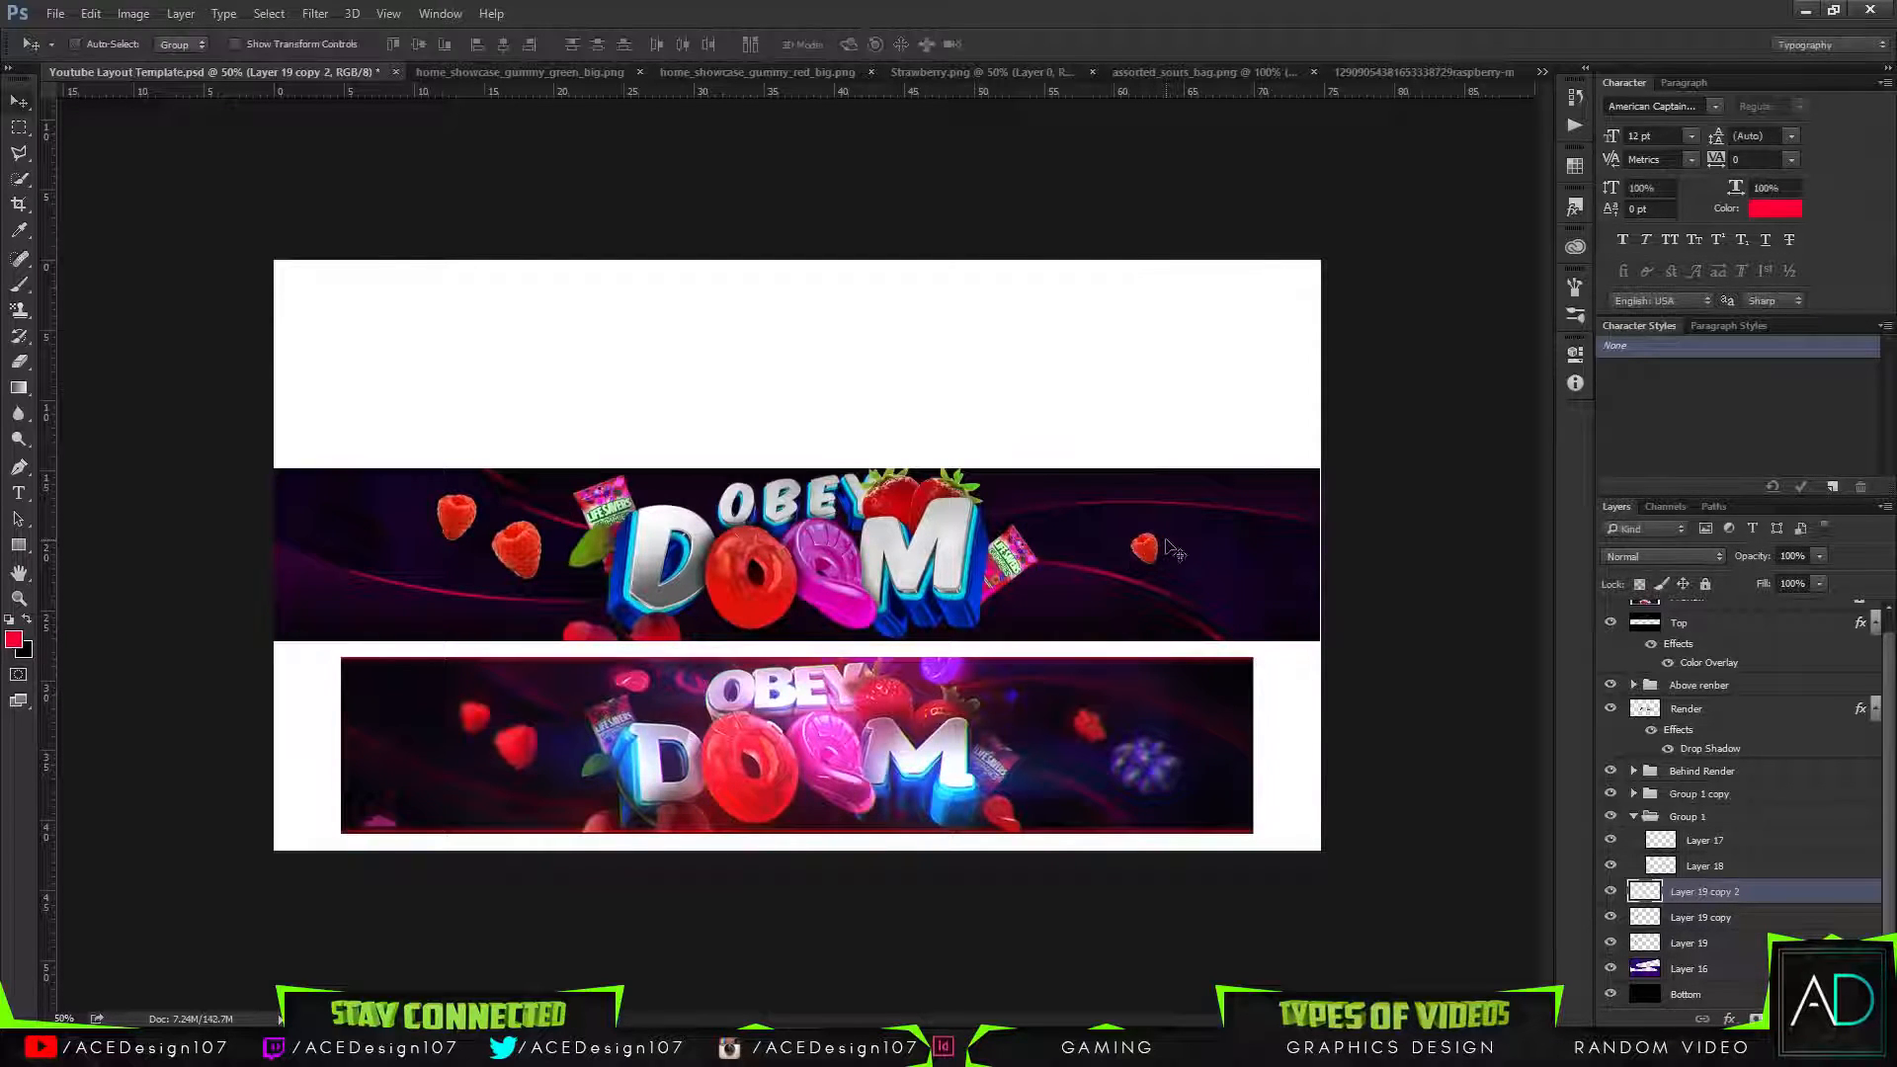
# Duplicate the small raspberry to its right and enlarge the copy to about 232% at about X 1917 px, Y 620.5 px.
pyautogui.keyDown('alt'); pyautogui.click(1166, 425); pyautogui.keyUp('alt')
pyautogui.moveTo(1166, 425); pyautogui.dragTo(1243, 551)
pyautogui.hotkey('ctrl', 't')
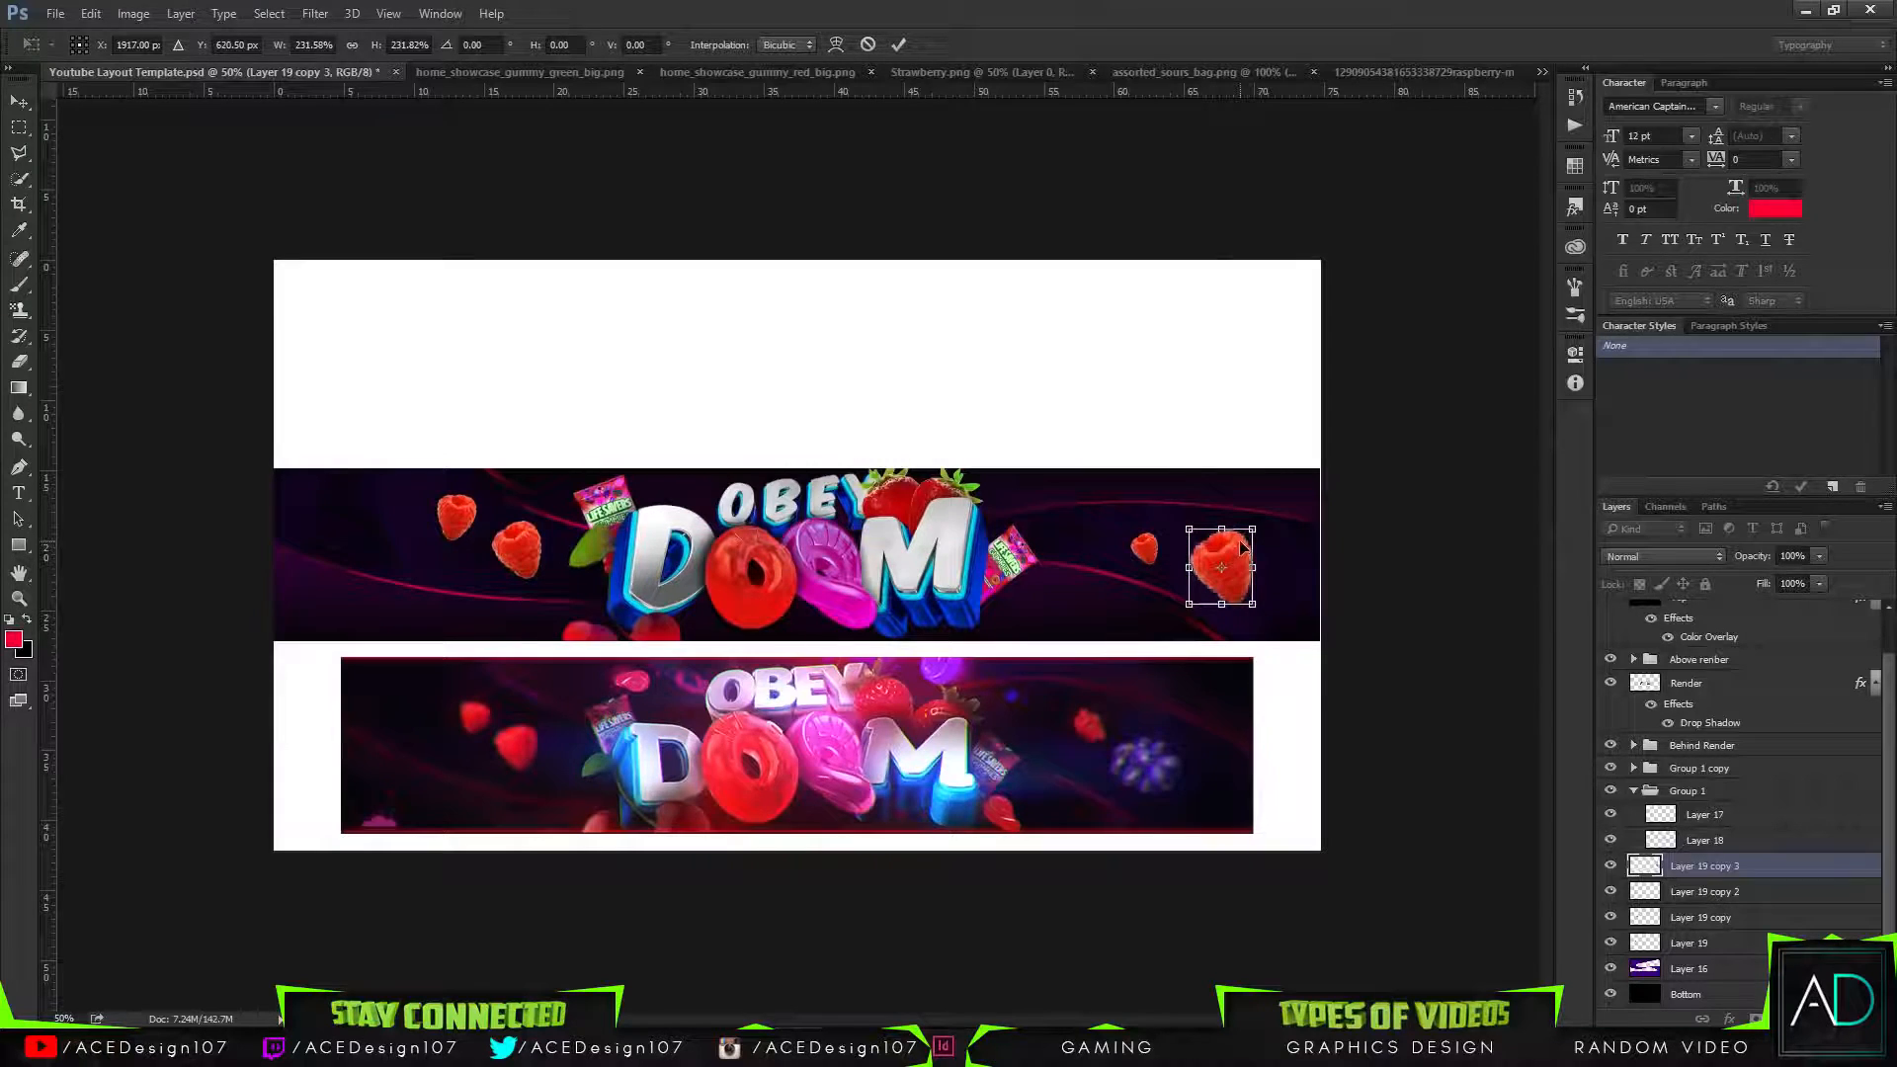
pyautogui.press('Return')
# Shrink the small right-hand raspberry and shift it left, and merge the large right-hand raspberry's layer down into it.
pyautogui.hotkey('ctrl', 'e')
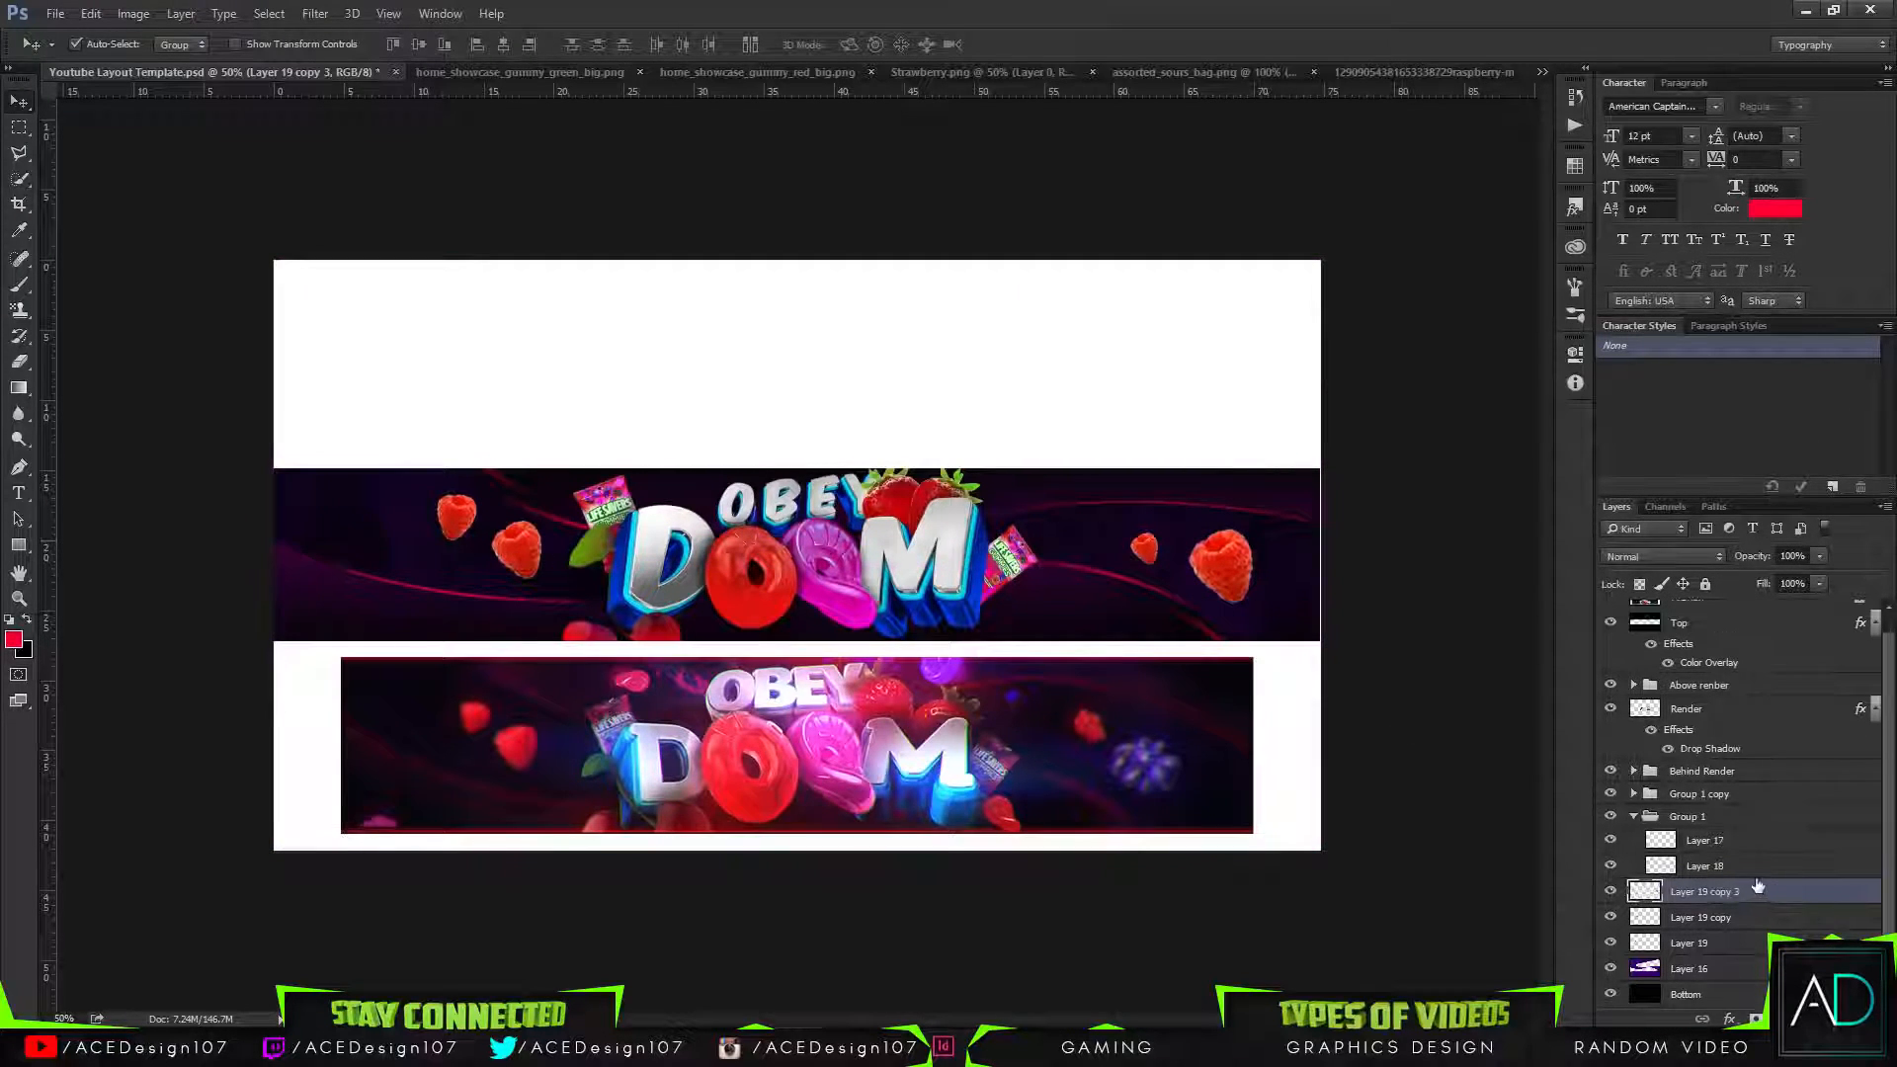
pyautogui.hotkey('ctrl', 'z')
pyautogui.click(1742, 894)
pyautogui.hotkey('ctrl', 't')
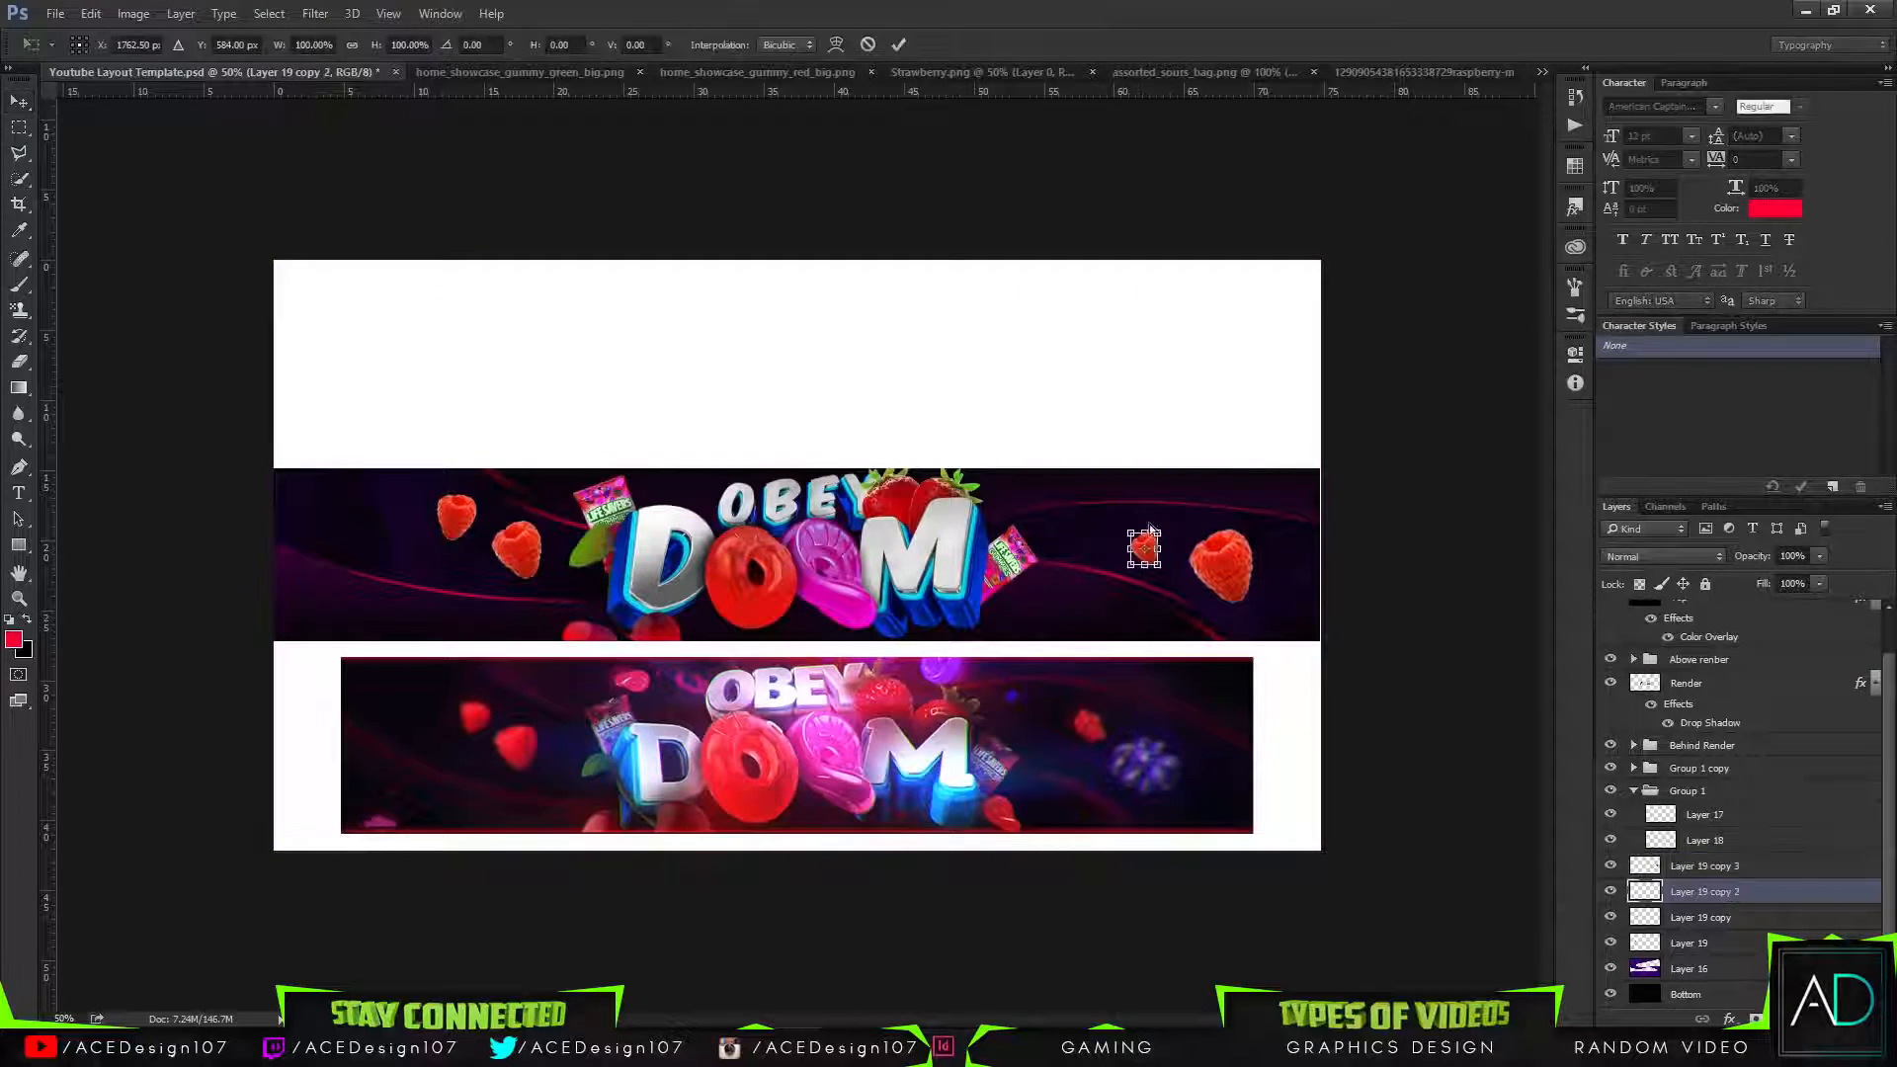
pyautogui.moveTo(1168, 512); pyautogui.dragTo(1121, 546)
pyautogui.press('Return')
pyautogui.click(1757, 873)
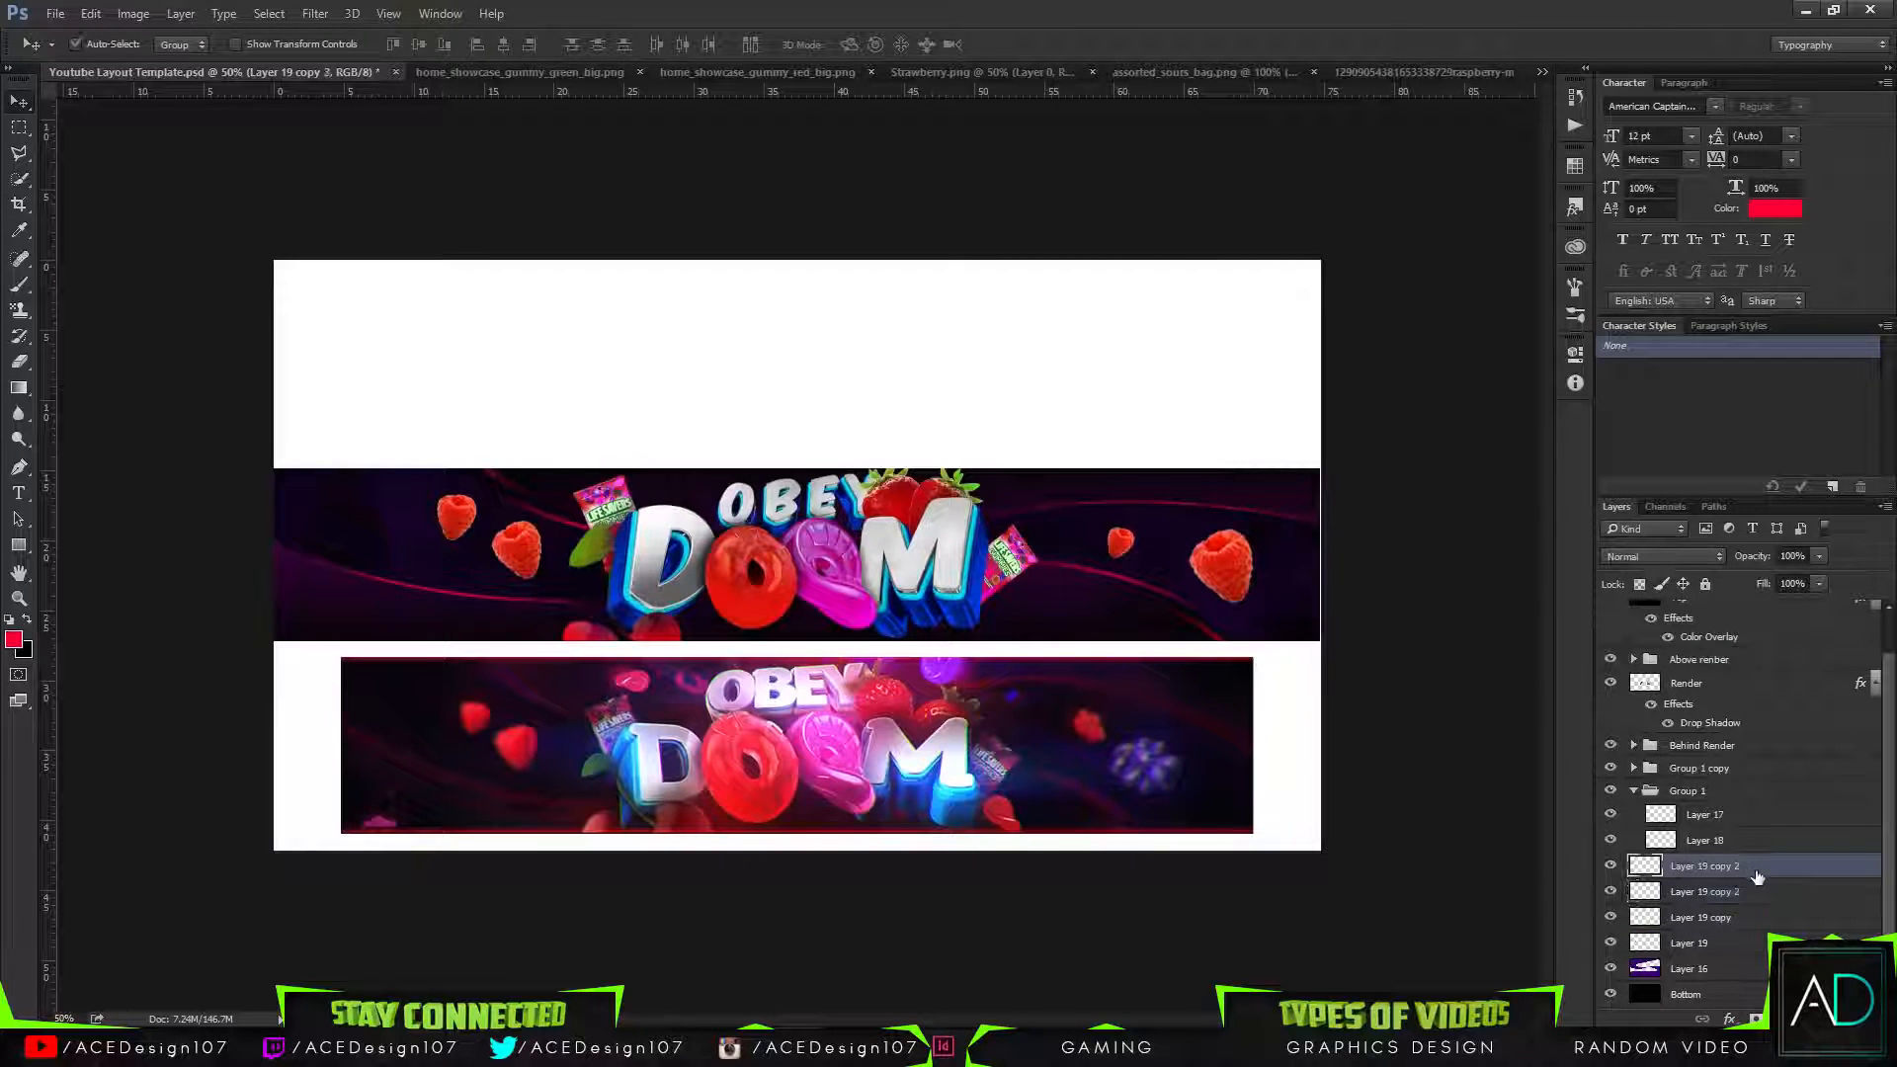
pyautogui.press('Delete')
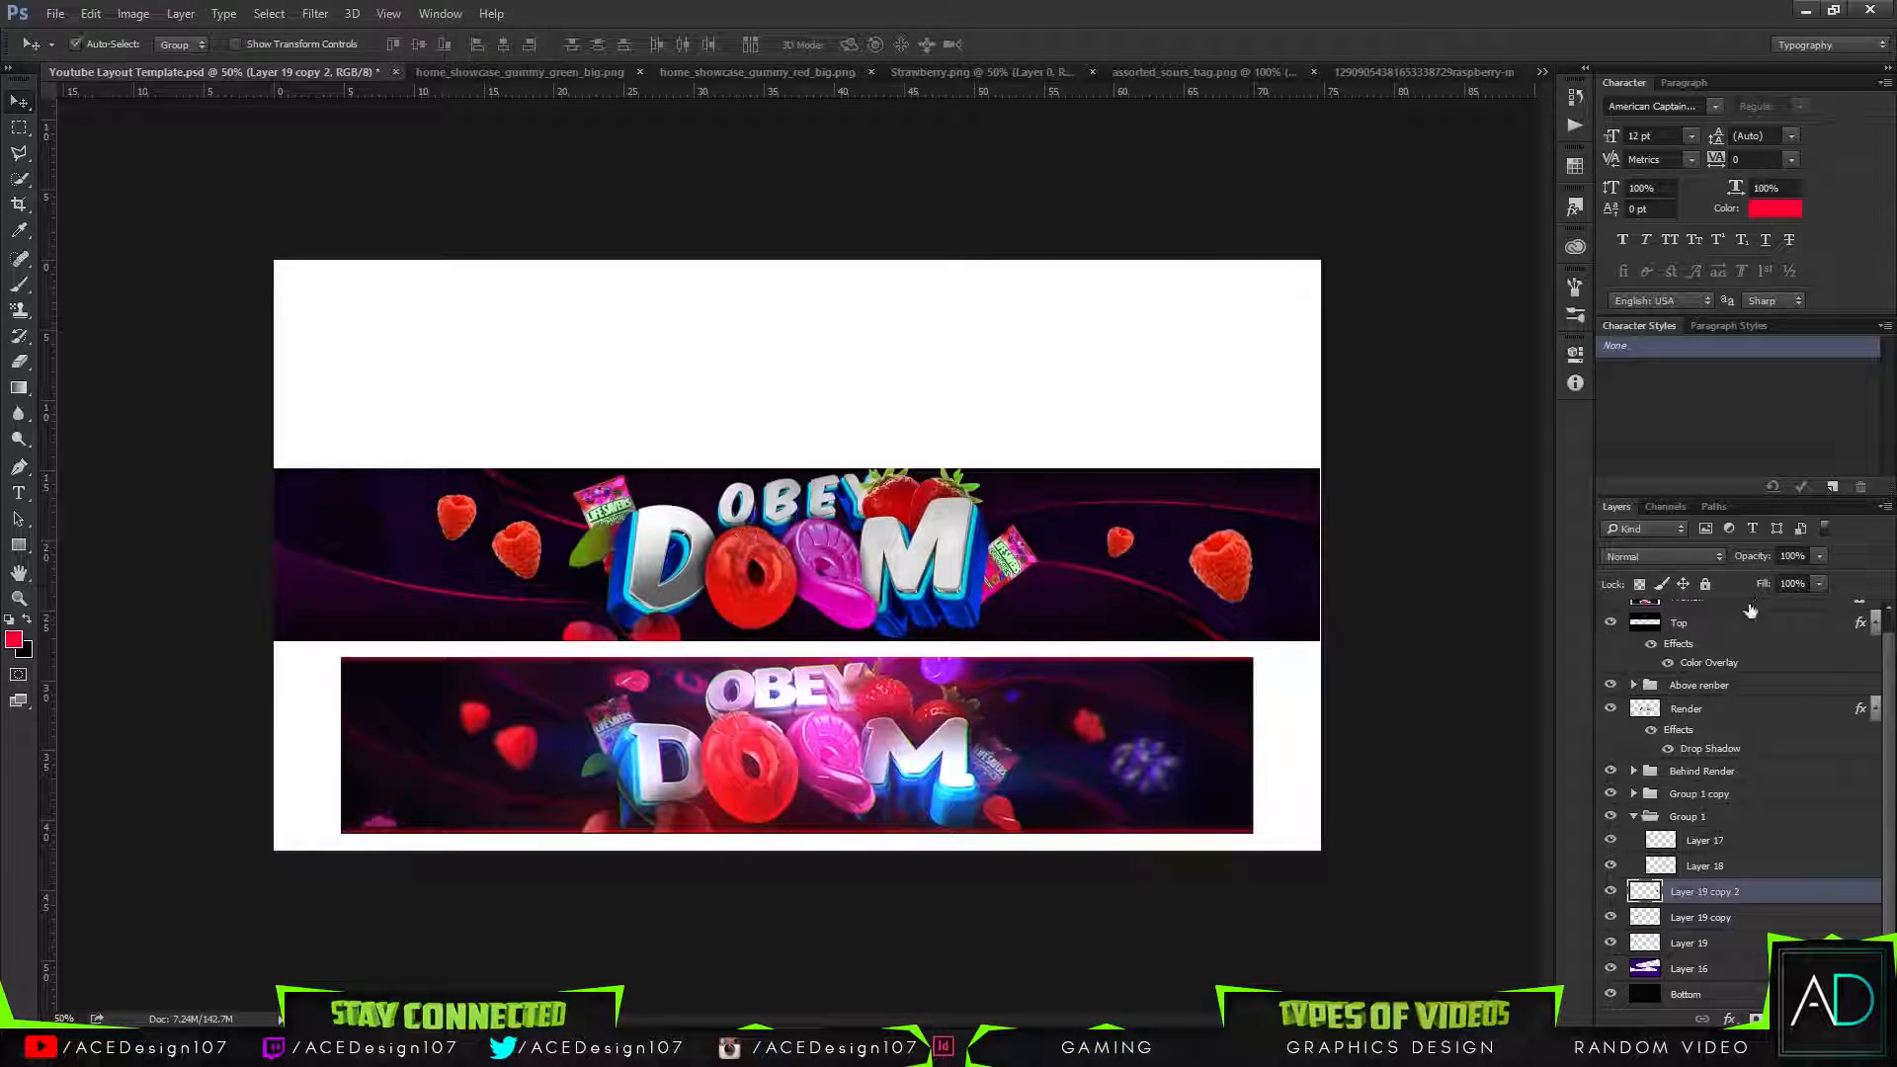
# Recolour the two right-hand raspberries violet with Hue/Saturation and merge all raspberry layers into one.
pyautogui.hotkey('ctrl', 'u')
pyautogui.moveTo(1474, 340); pyautogui.dragTo(1385, 336)
pyautogui.moveTo(1474, 390); pyautogui.dragTo(1518, 389)
pyautogui.moveTo(1443, 441)
pyautogui.mouseDown()
pyautogui.moveTo(1414, 437)
pyautogui.moveTo(1460, 441)
pyautogui.mouseUp()
pyautogui.moveTo(1387, 338); pyautogui.dragTo(1406, 353)
pyautogui.click(1691, 238)
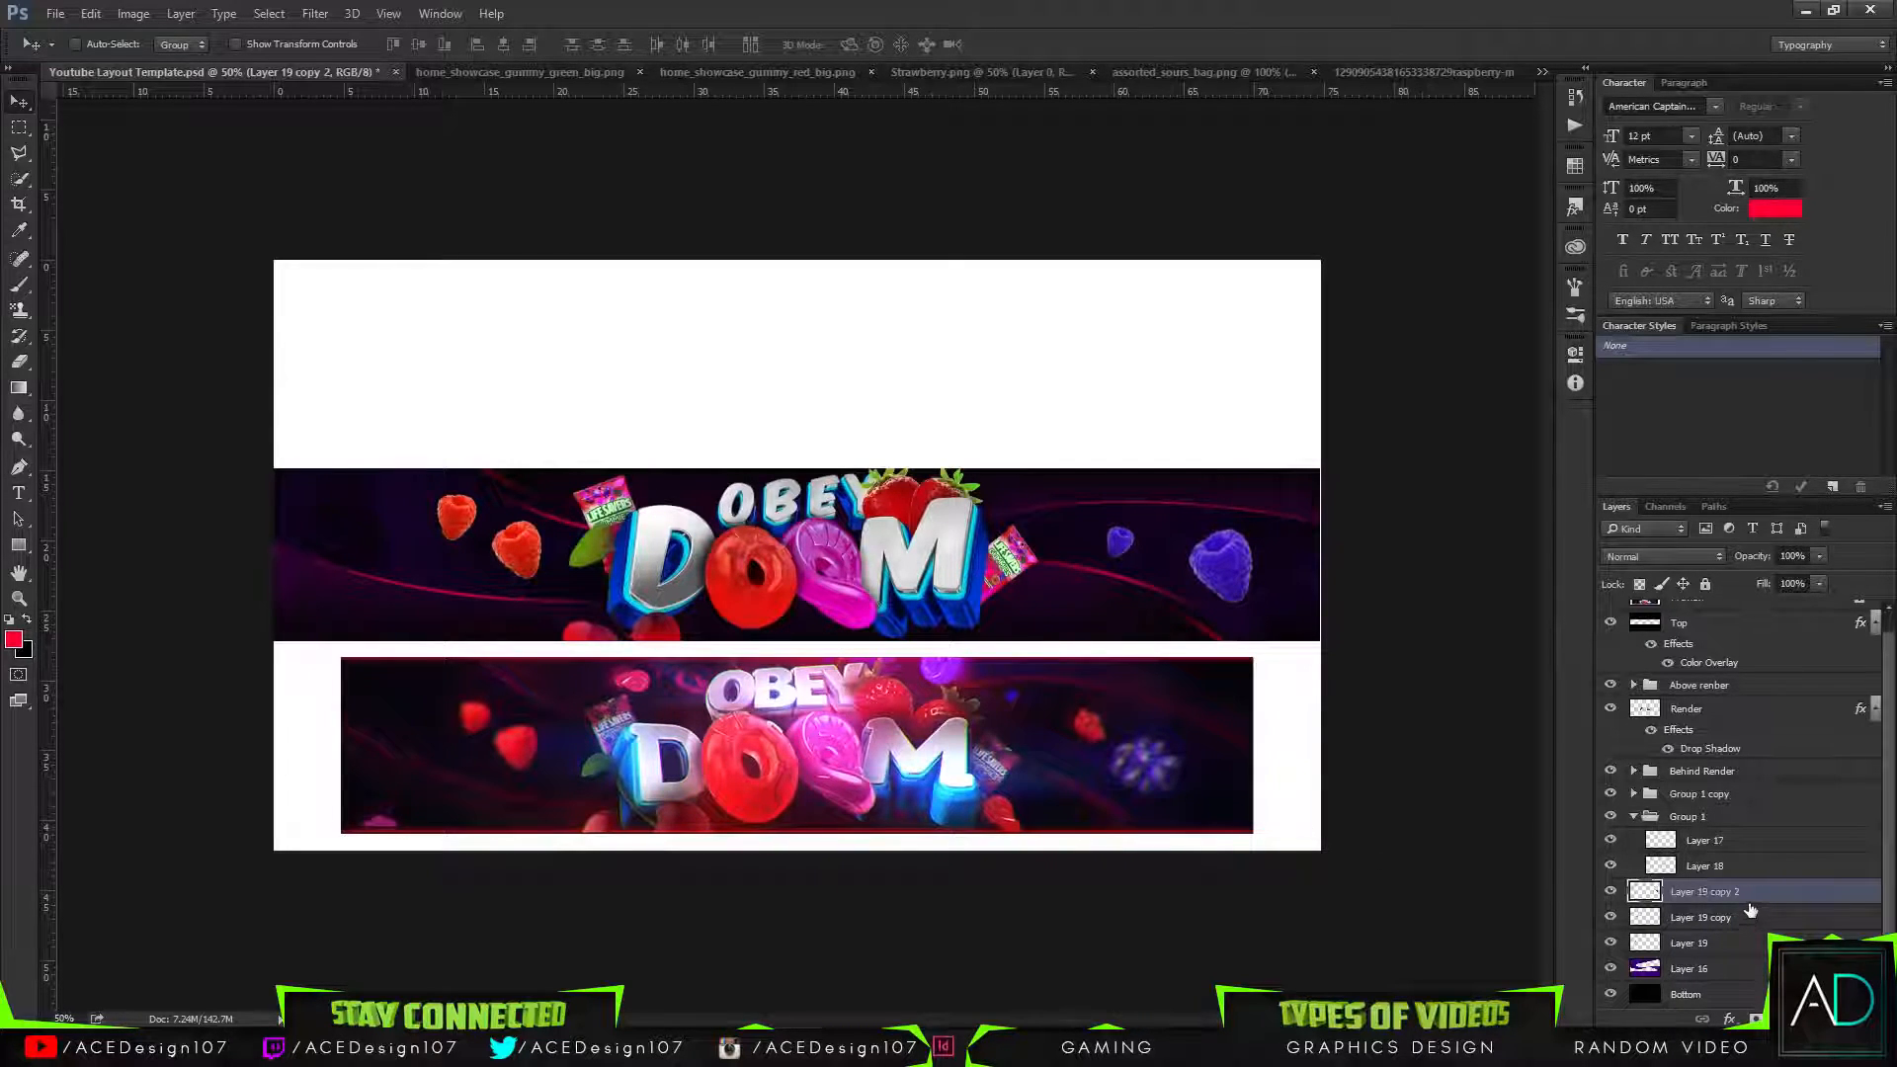
pyautogui.keyDown('ctrl'); pyautogui.click(1727, 946); pyautogui.keyUp('ctrl')
pyautogui.press('Delete')
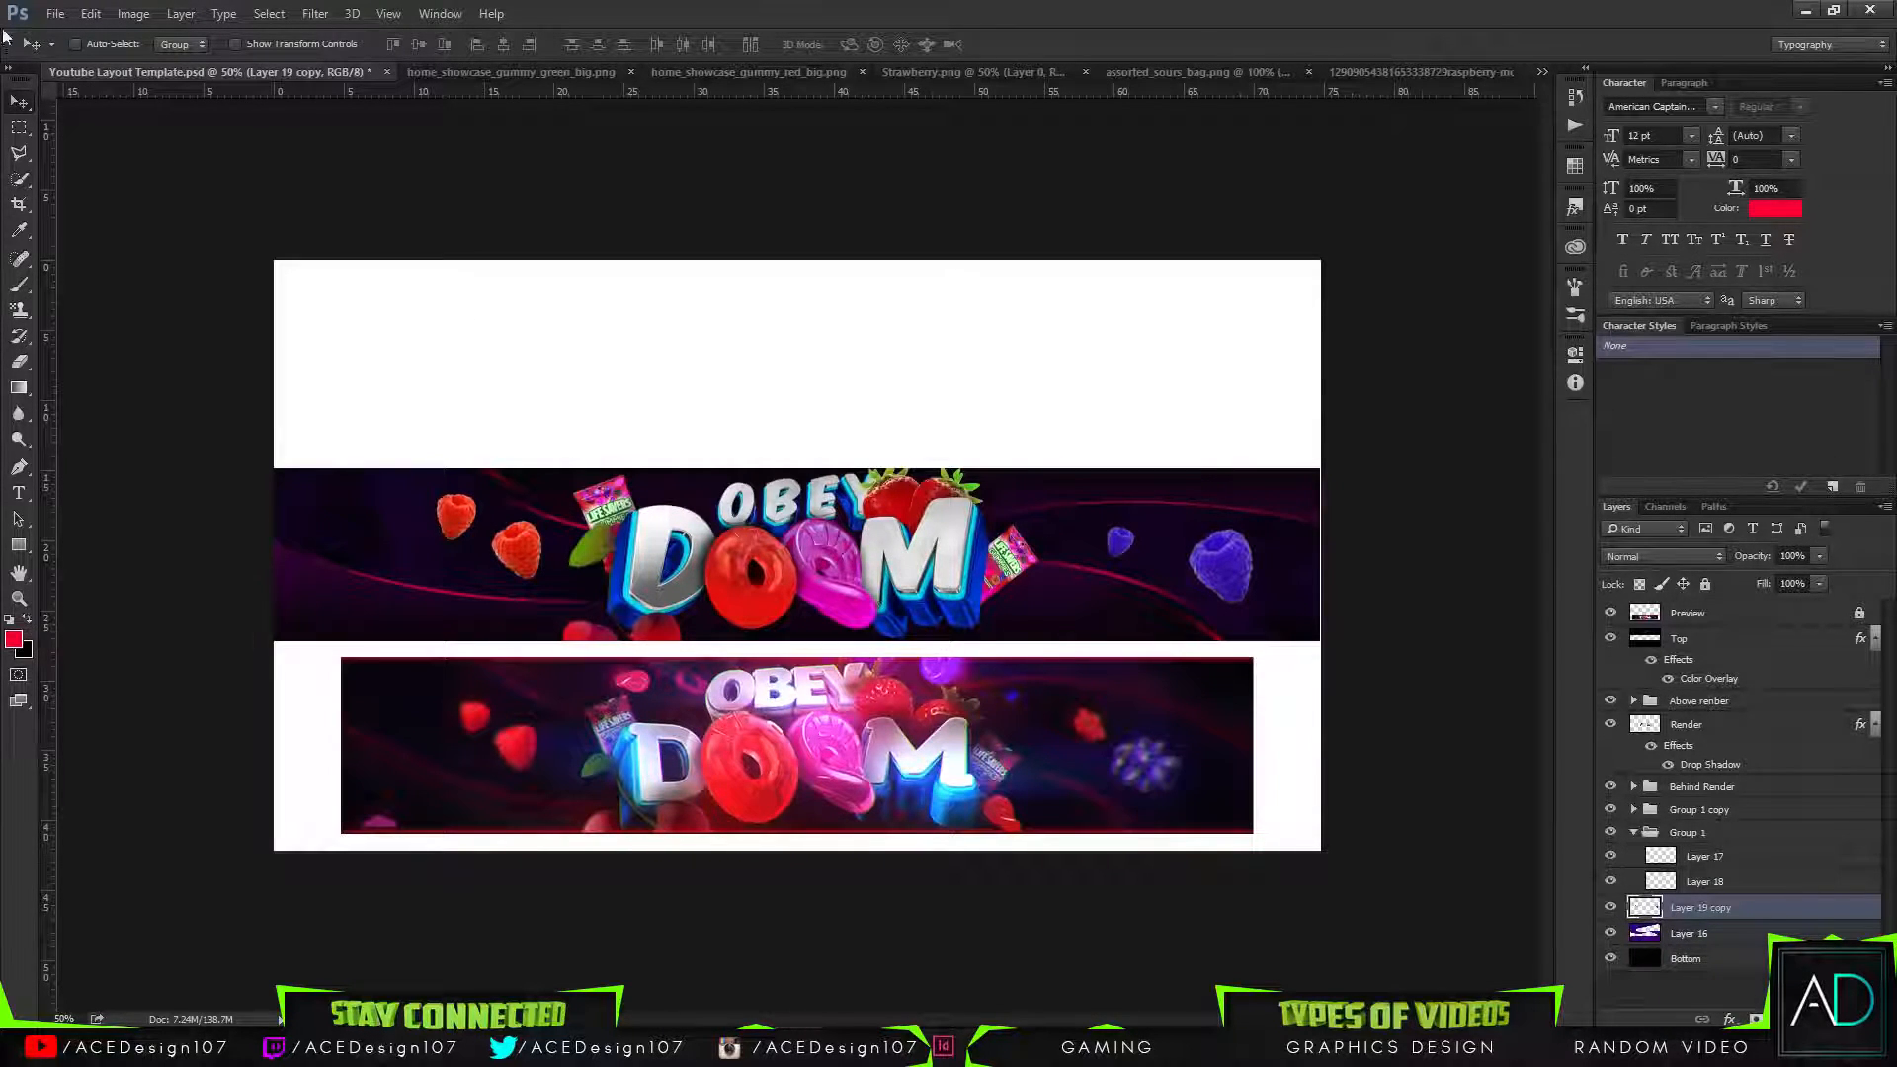
pyautogui.press('b')
pyautogui.click(98, 46)
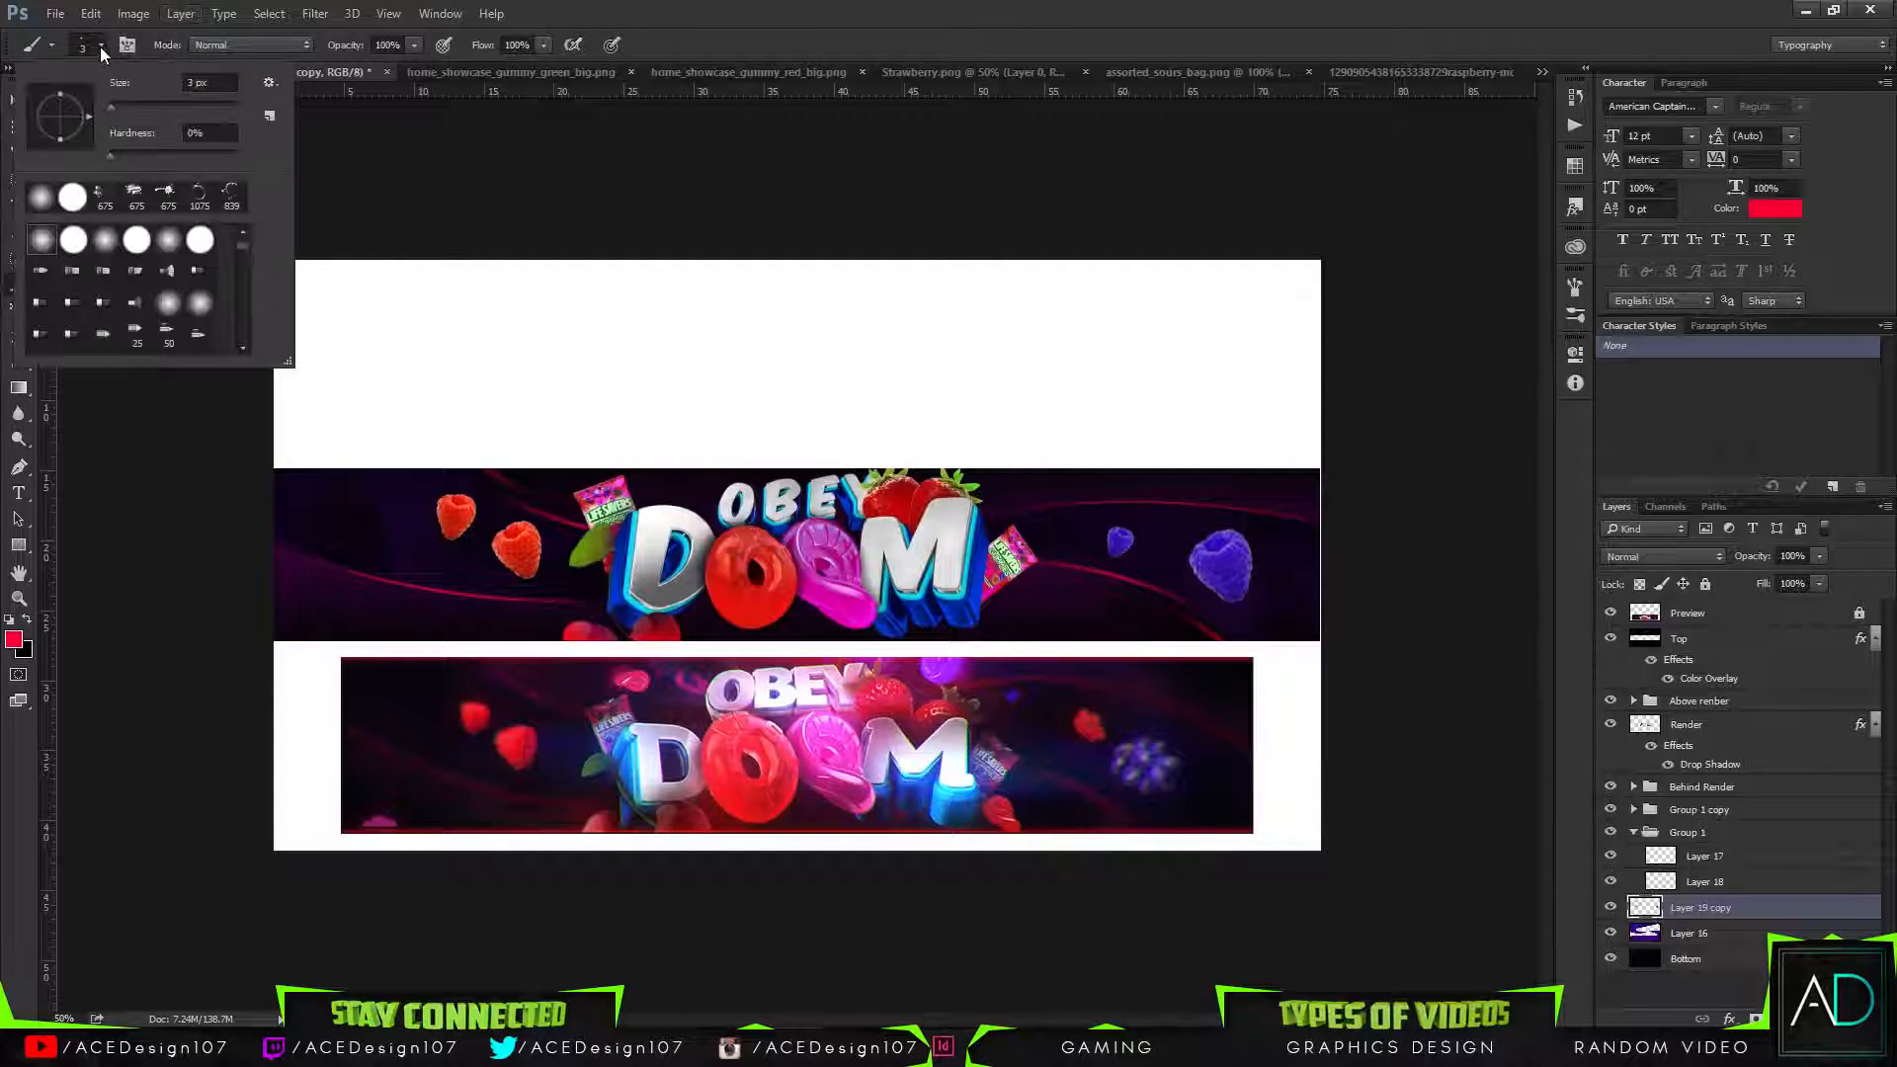
pyautogui.click(269, 83)
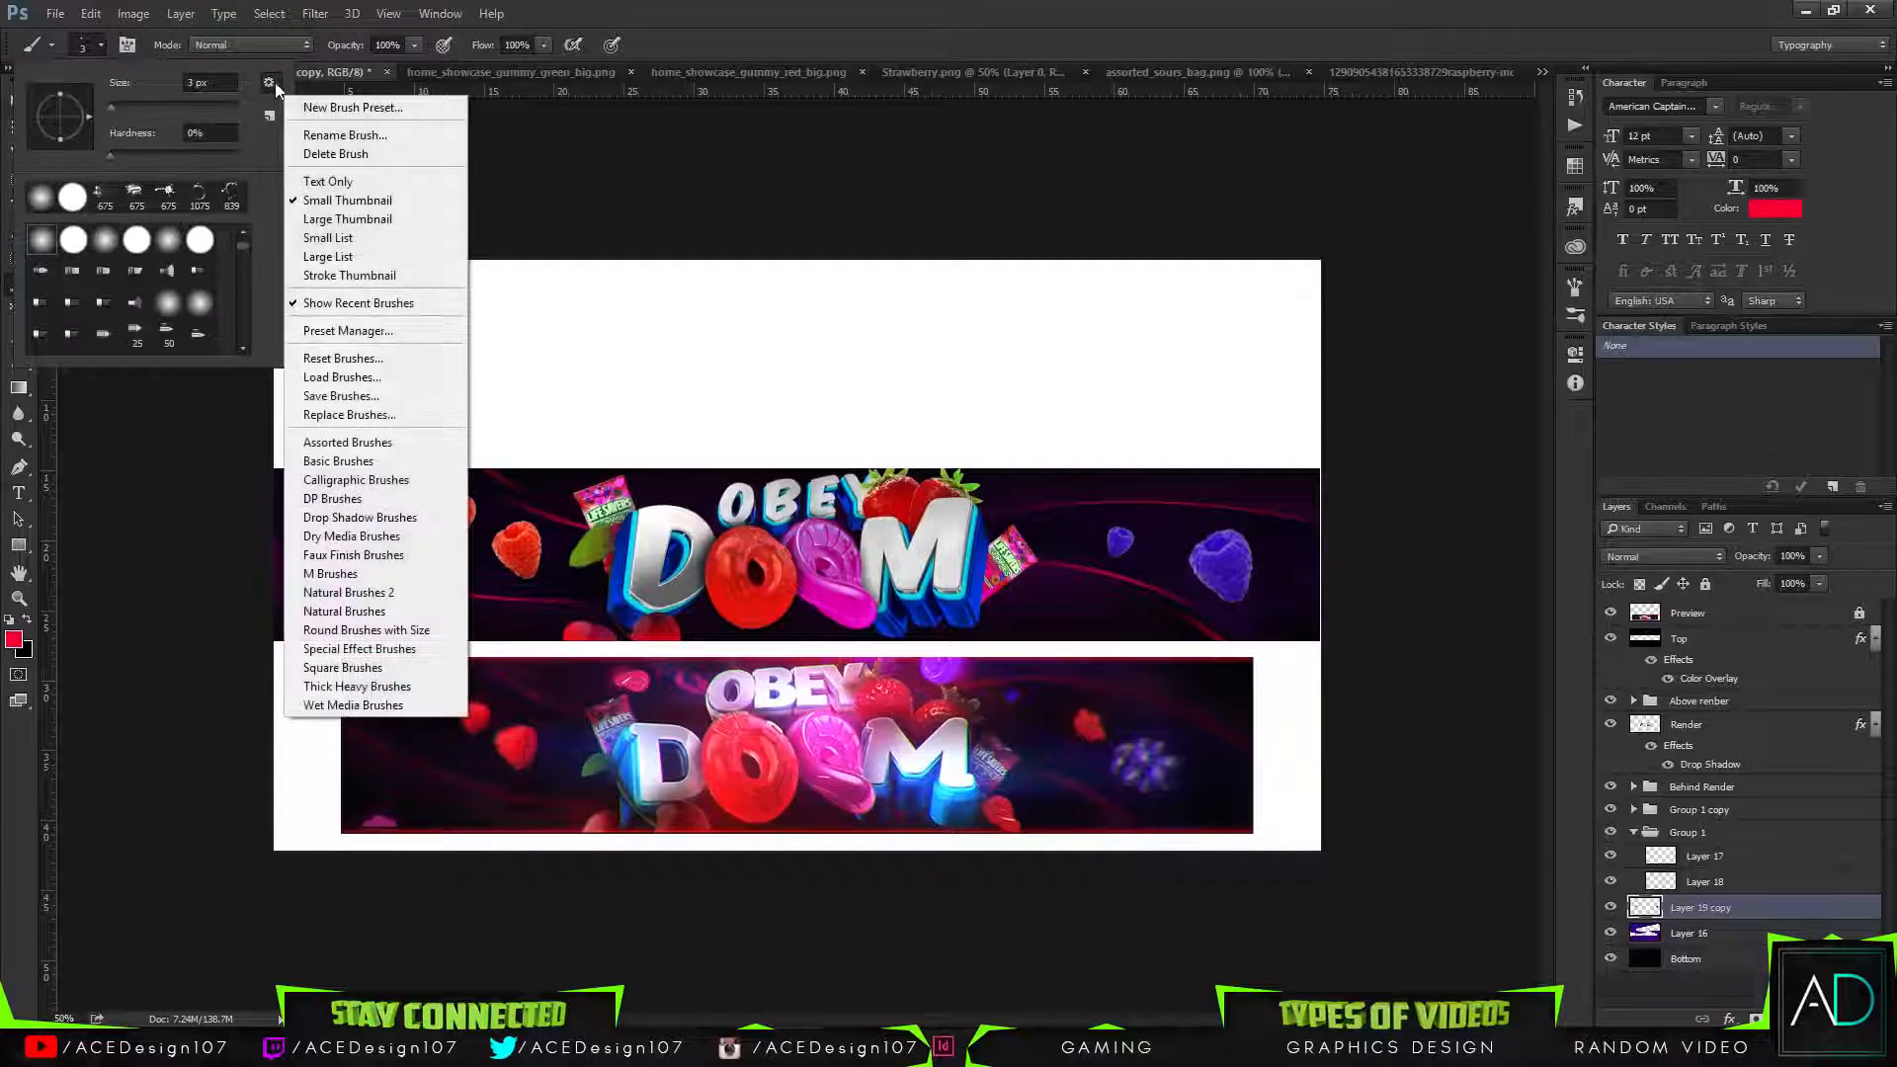
pyautogui.click(350, 378)
pyautogui.click(832, 806)
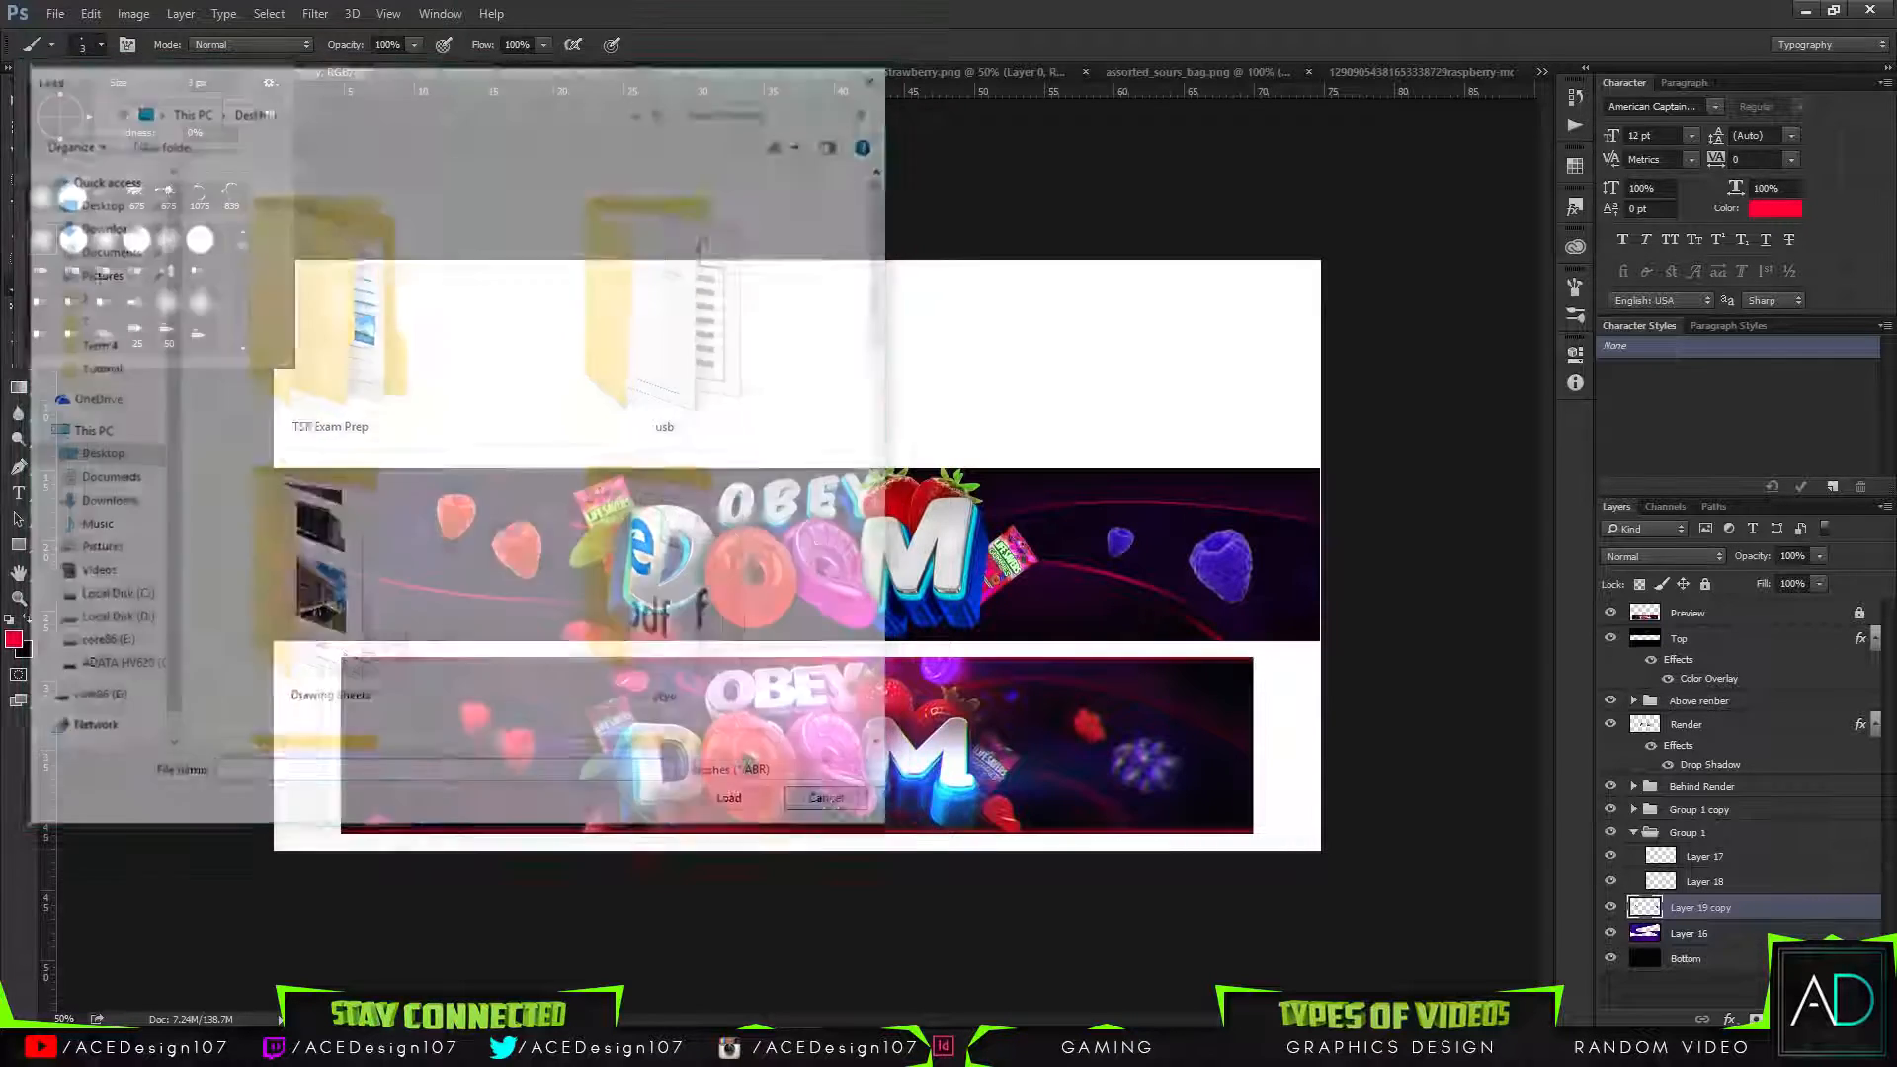
pyautogui.click(772, 6)
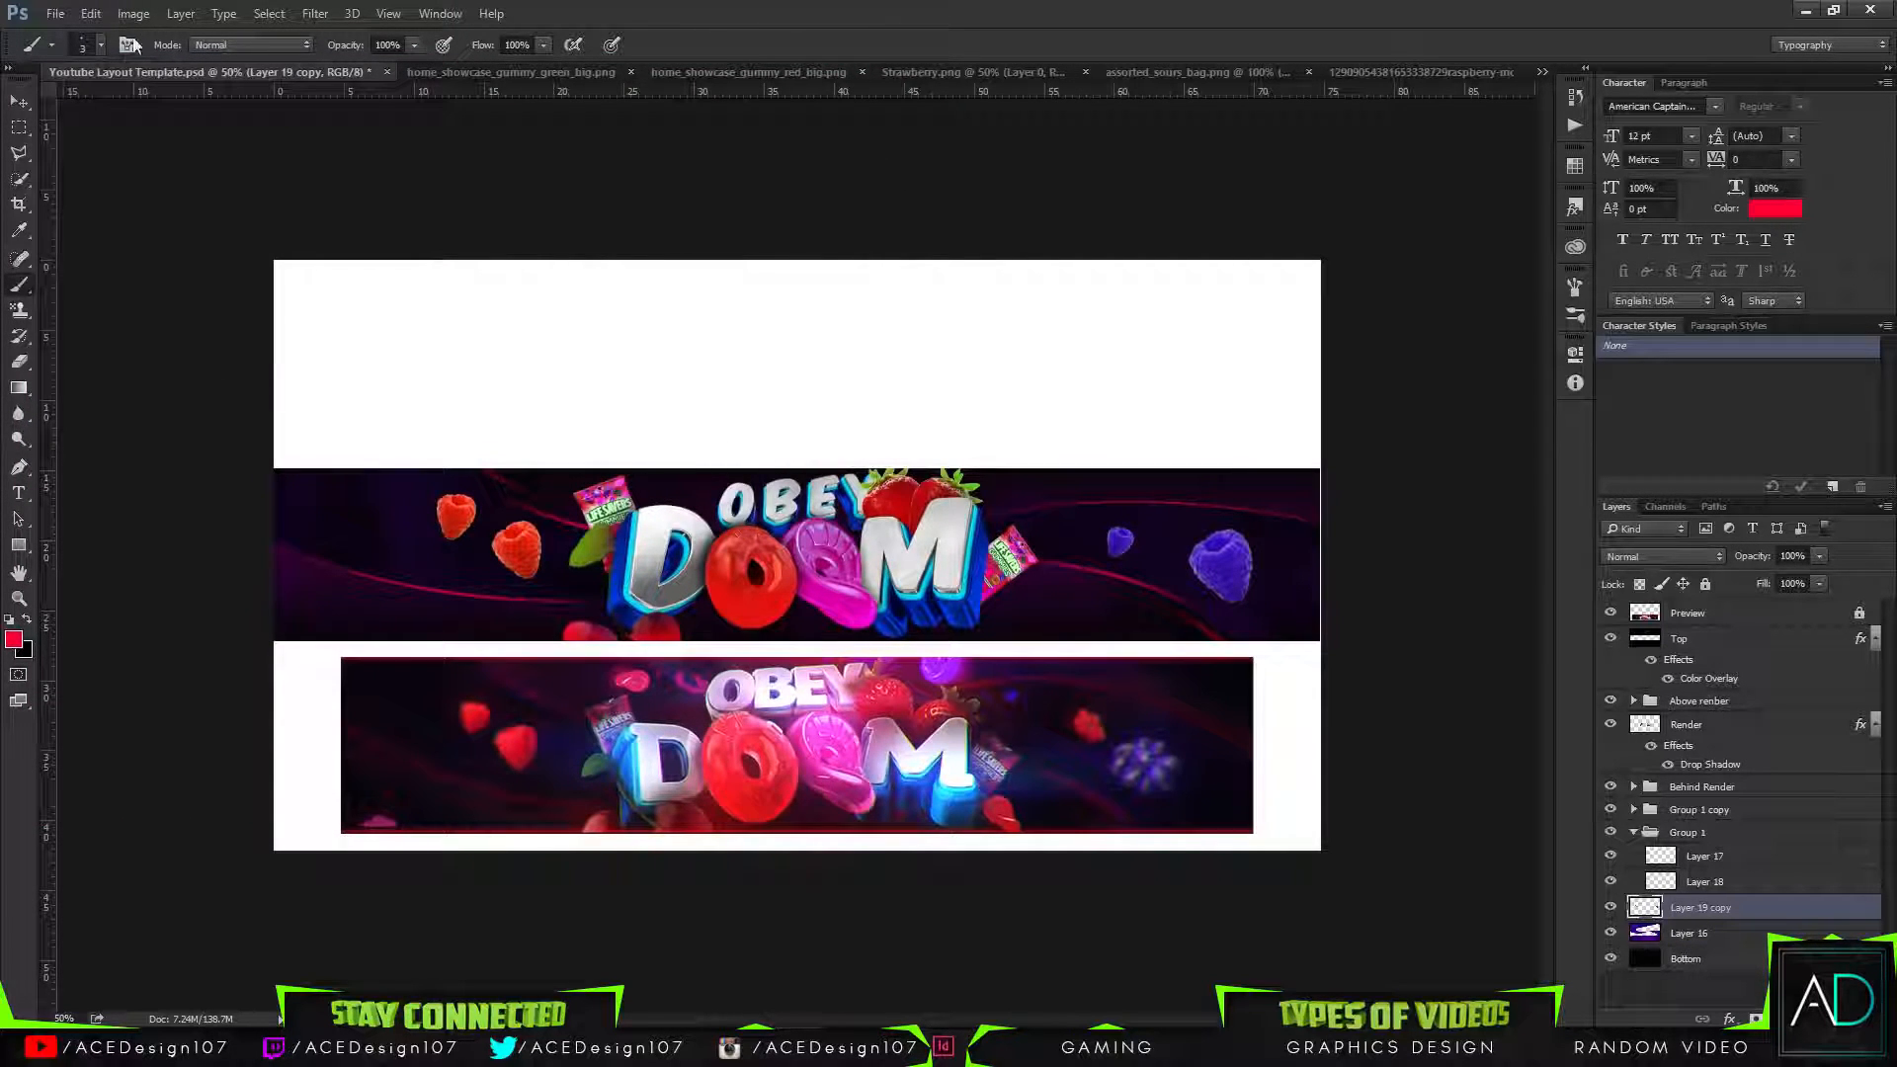
# Bring the red gummy ring from its own document into the banner and shrink it just right of the letters.
pyautogui.click(737, 72)
pyautogui.click(953, 70)
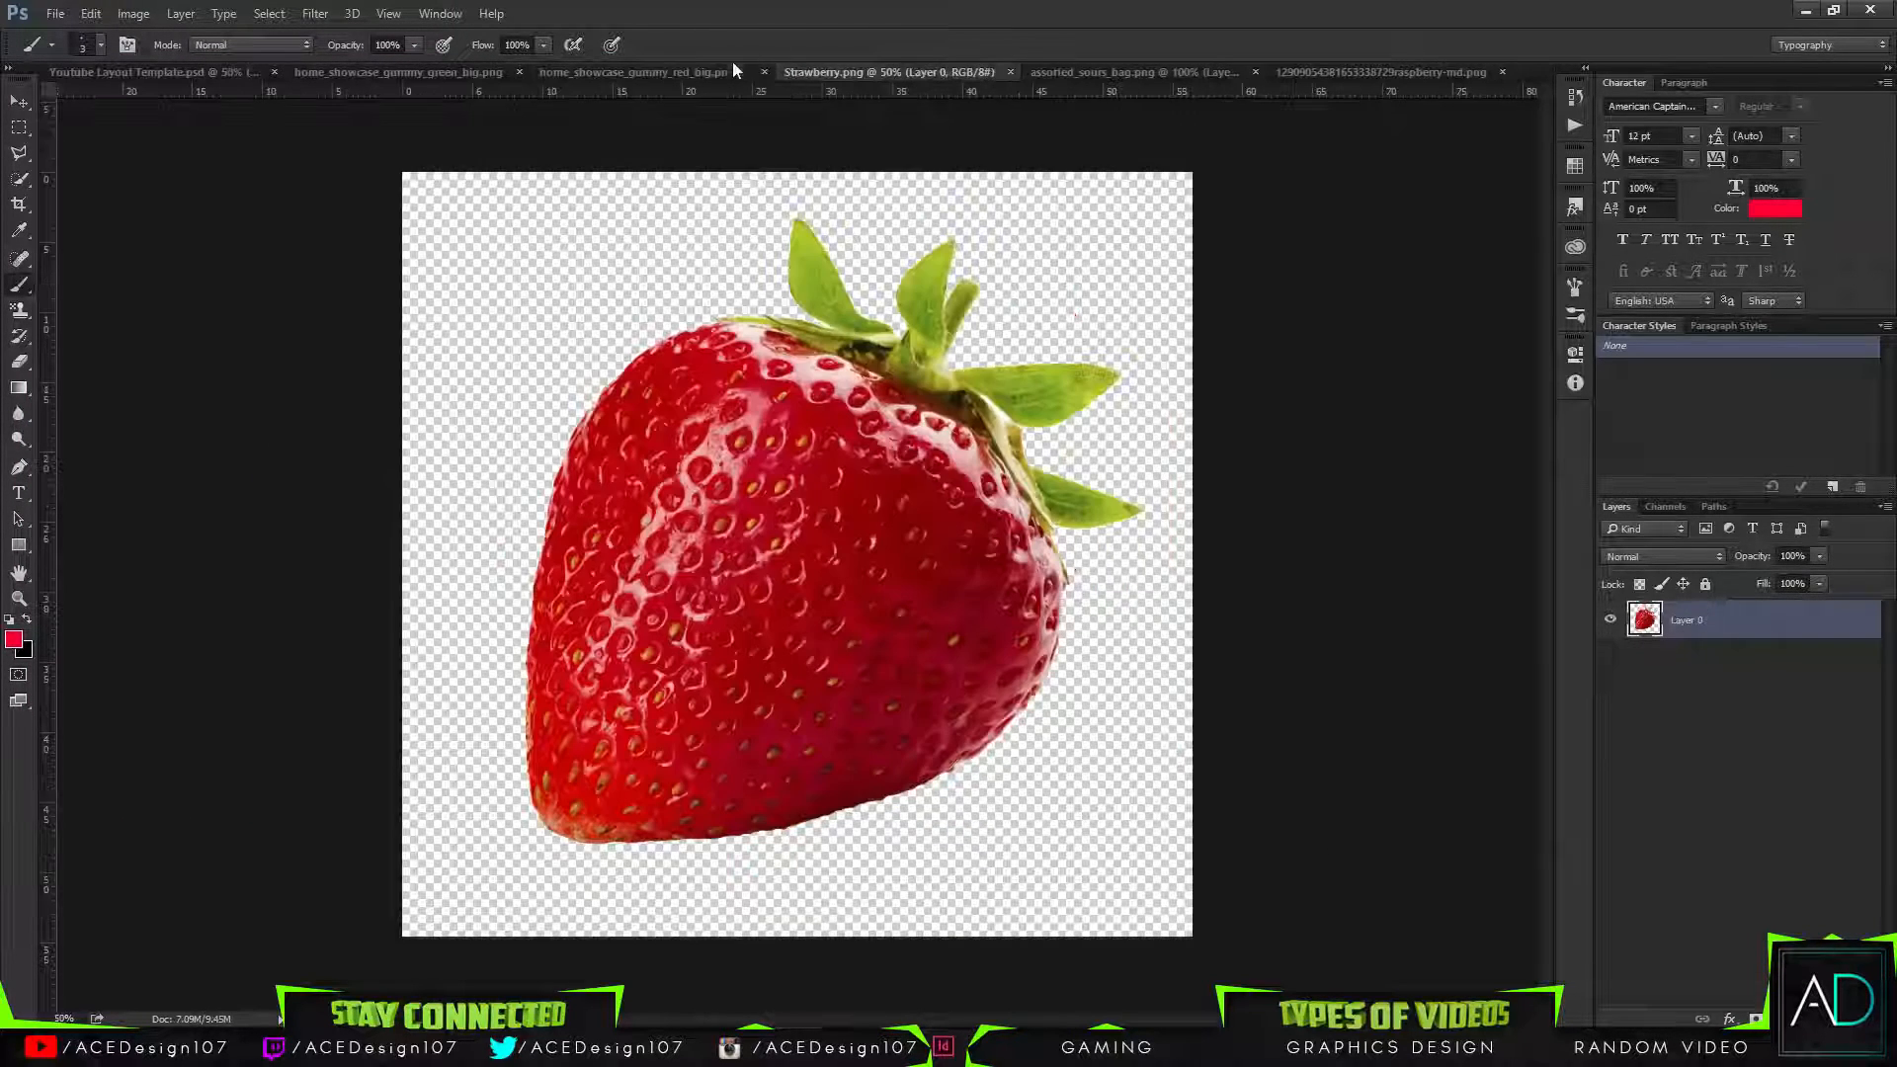
pyautogui.click(624, 72)
pyautogui.click(20, 100)
pyautogui.moveTo(736, 496); pyautogui.dragTo(1277, 670)
pyautogui.hotkey('ctrl', 't')
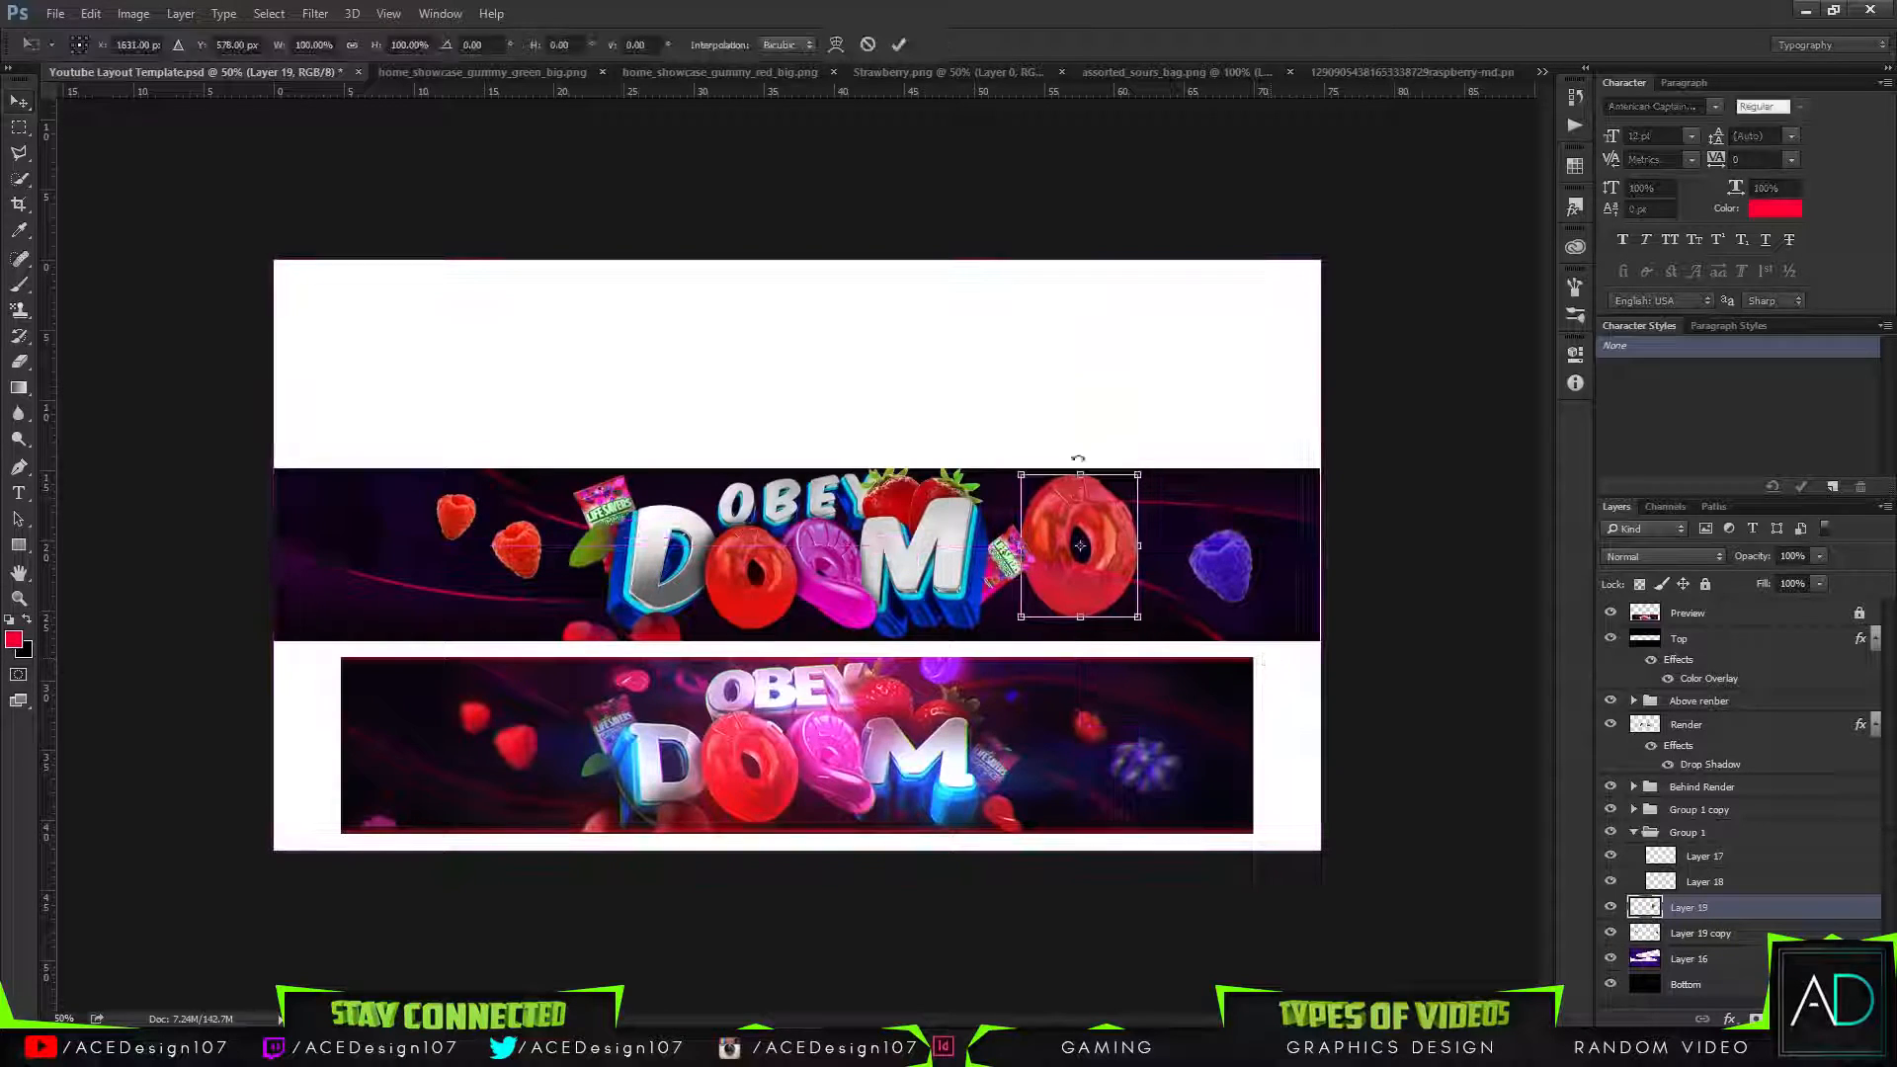
pyautogui.moveTo(1138, 476); pyautogui.dragTo(1085, 505)
pyautogui.press('Return')
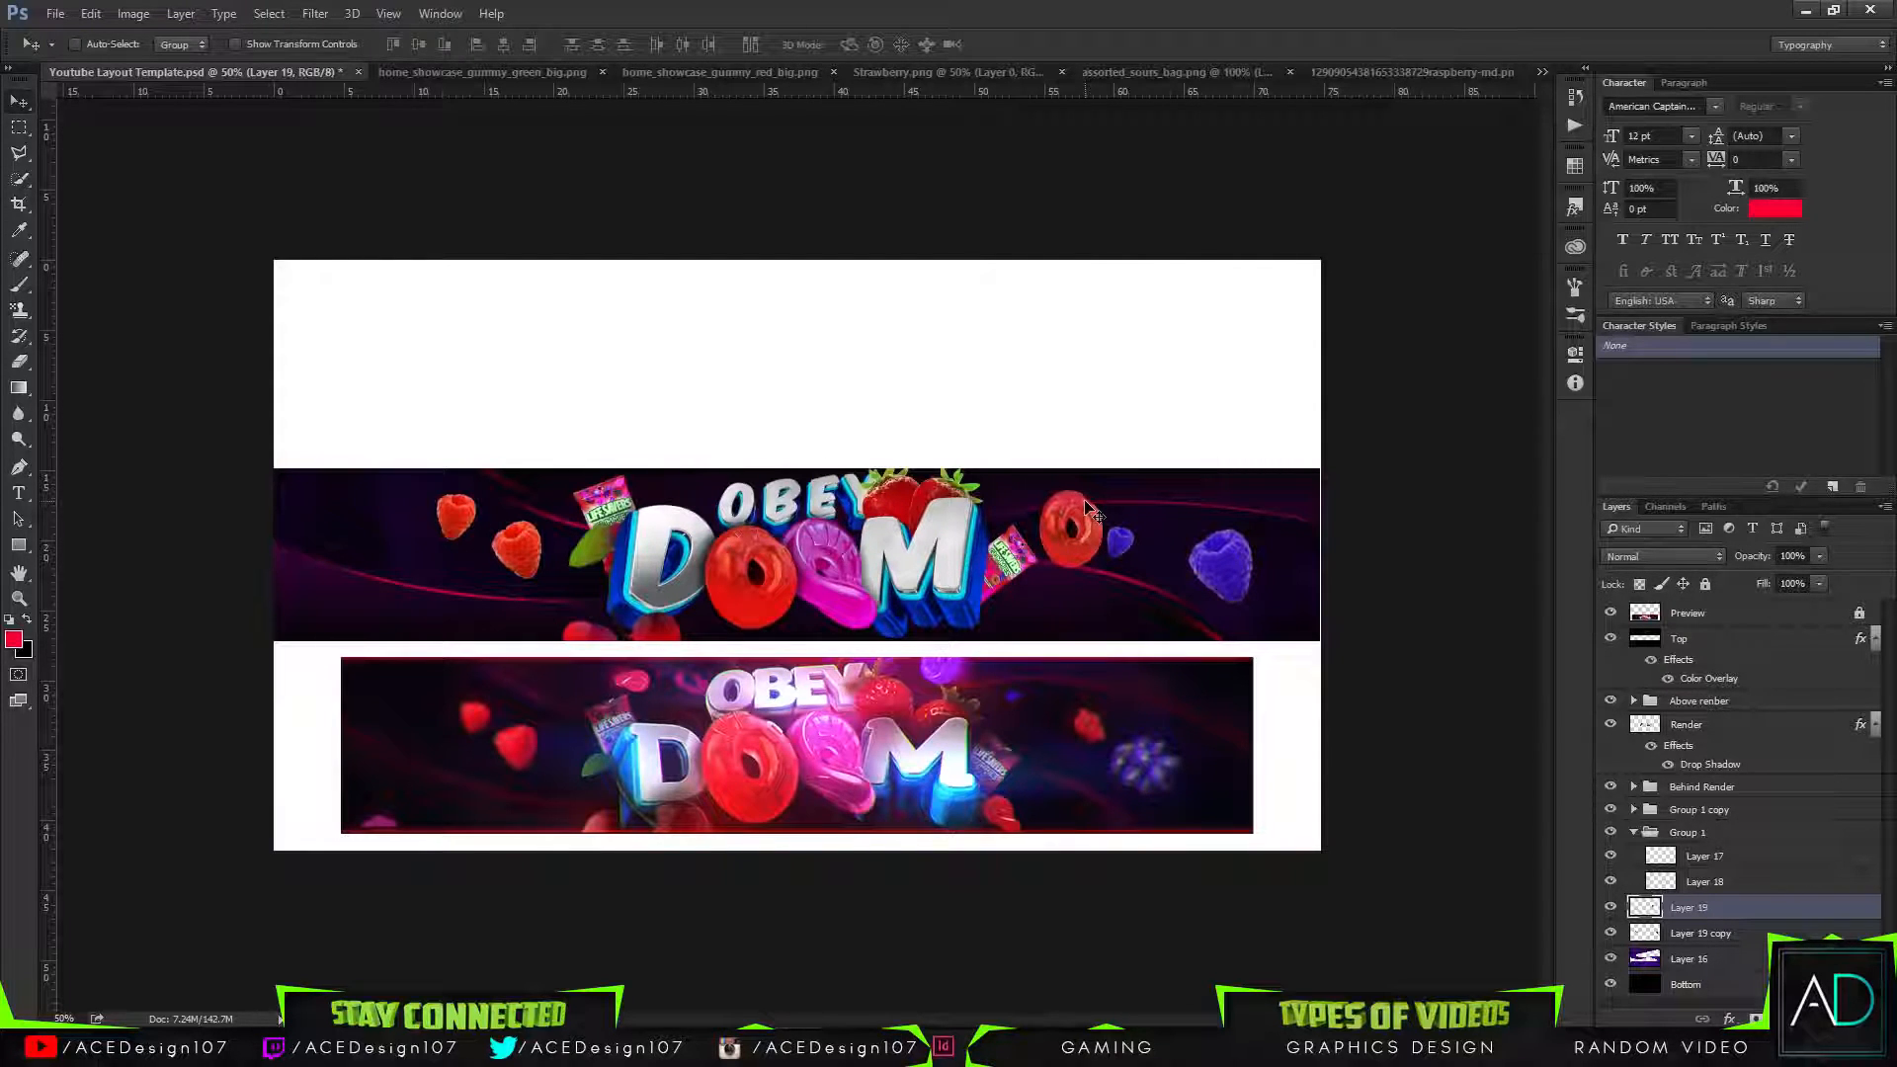
# Duplicate the red gummy ring layer several times.
pyautogui.hotkey('ctrl', 'j')
pyautogui.hotkey('ctrl', 'j')
pyautogui.hotkey('ctrl', 'j')
pyautogui.hotkey('ctrl', 'j')
pyautogui.hotkey('ctrl', 'j')
pyautogui.hotkey('ctrl', 'j')
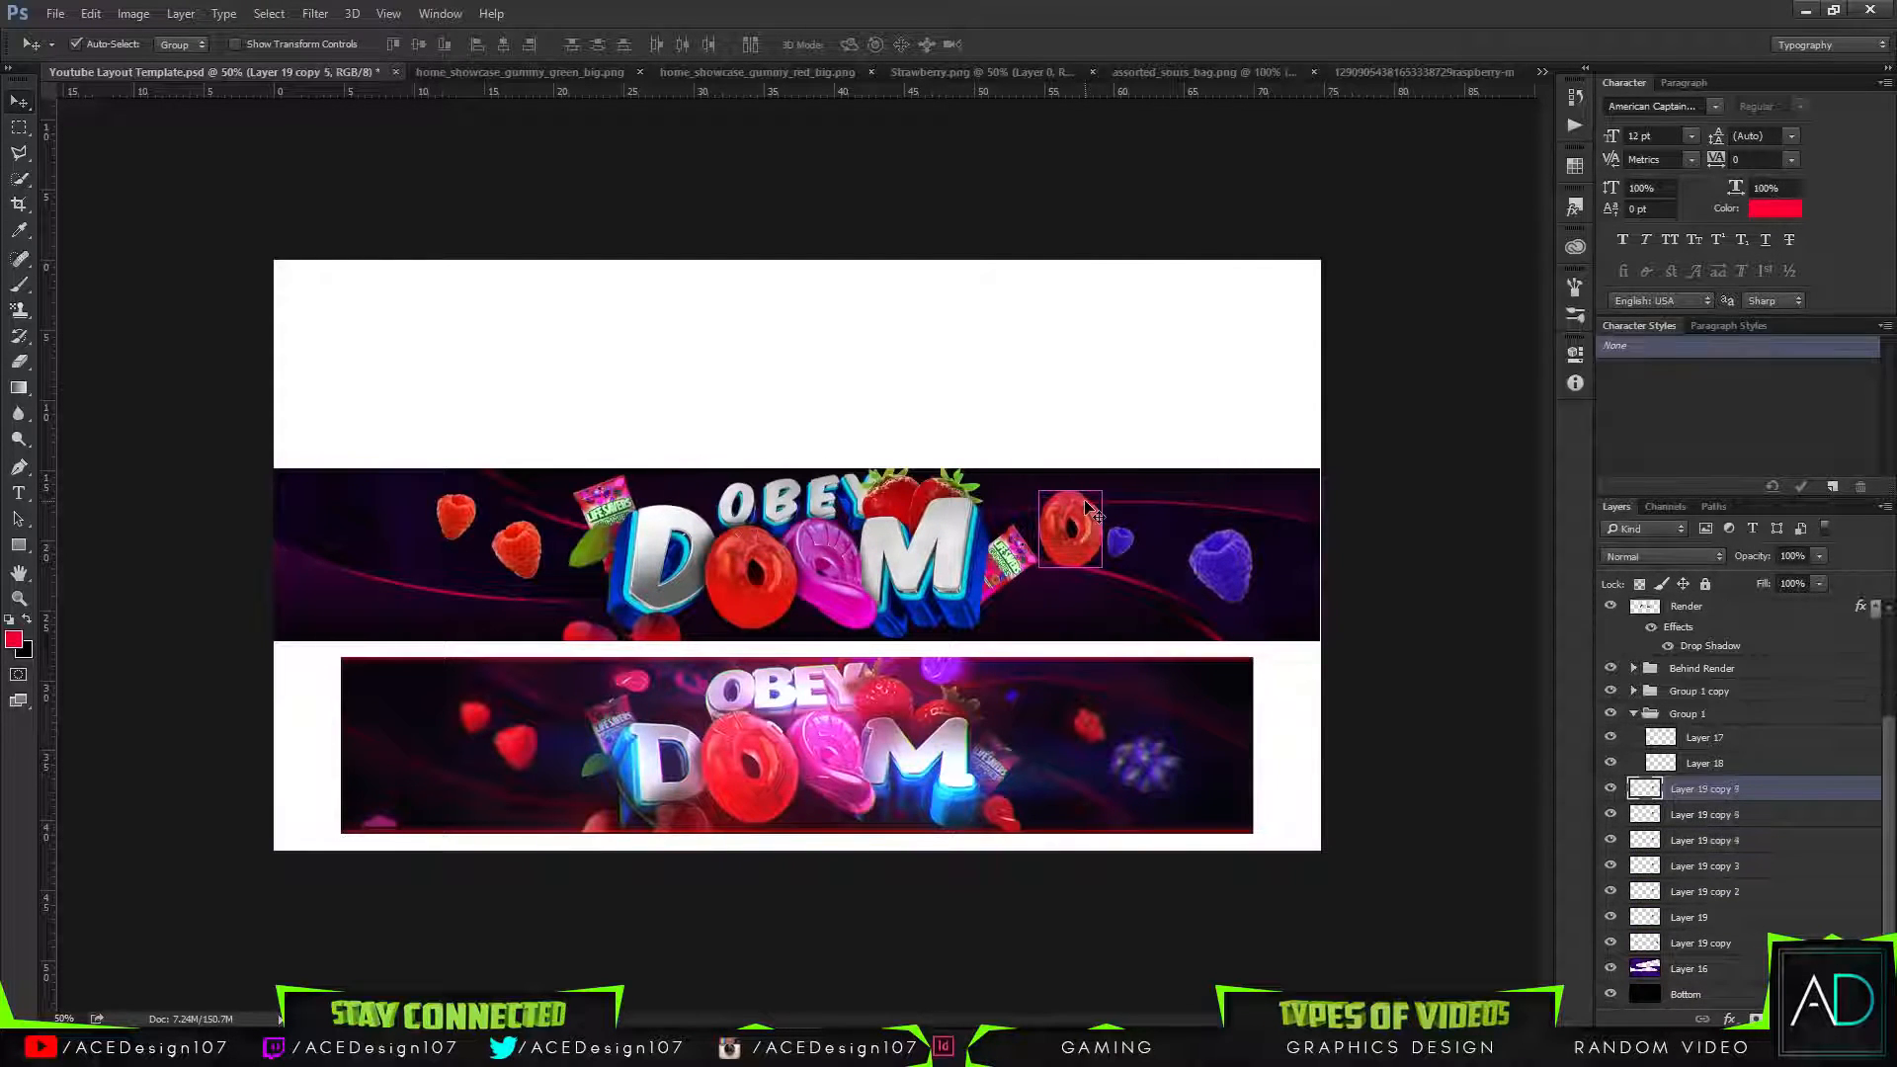
# Undo the extra gummy ring duplicates and delete the remaining gummy ring layers from the banner.
pyautogui.hotkey('ctrl', 'alt', 'z')
pyautogui.hotkey('ctrl', 'alt', 'z')
pyautogui.hotkey('ctrl', 'alt', 'z')
pyautogui.hotkey('ctrl', 'alt', 'z')
pyautogui.hotkey('ctrl', 'alt', 'z')
pyautogui.hotkey('ctrl', 'alt', 'z')
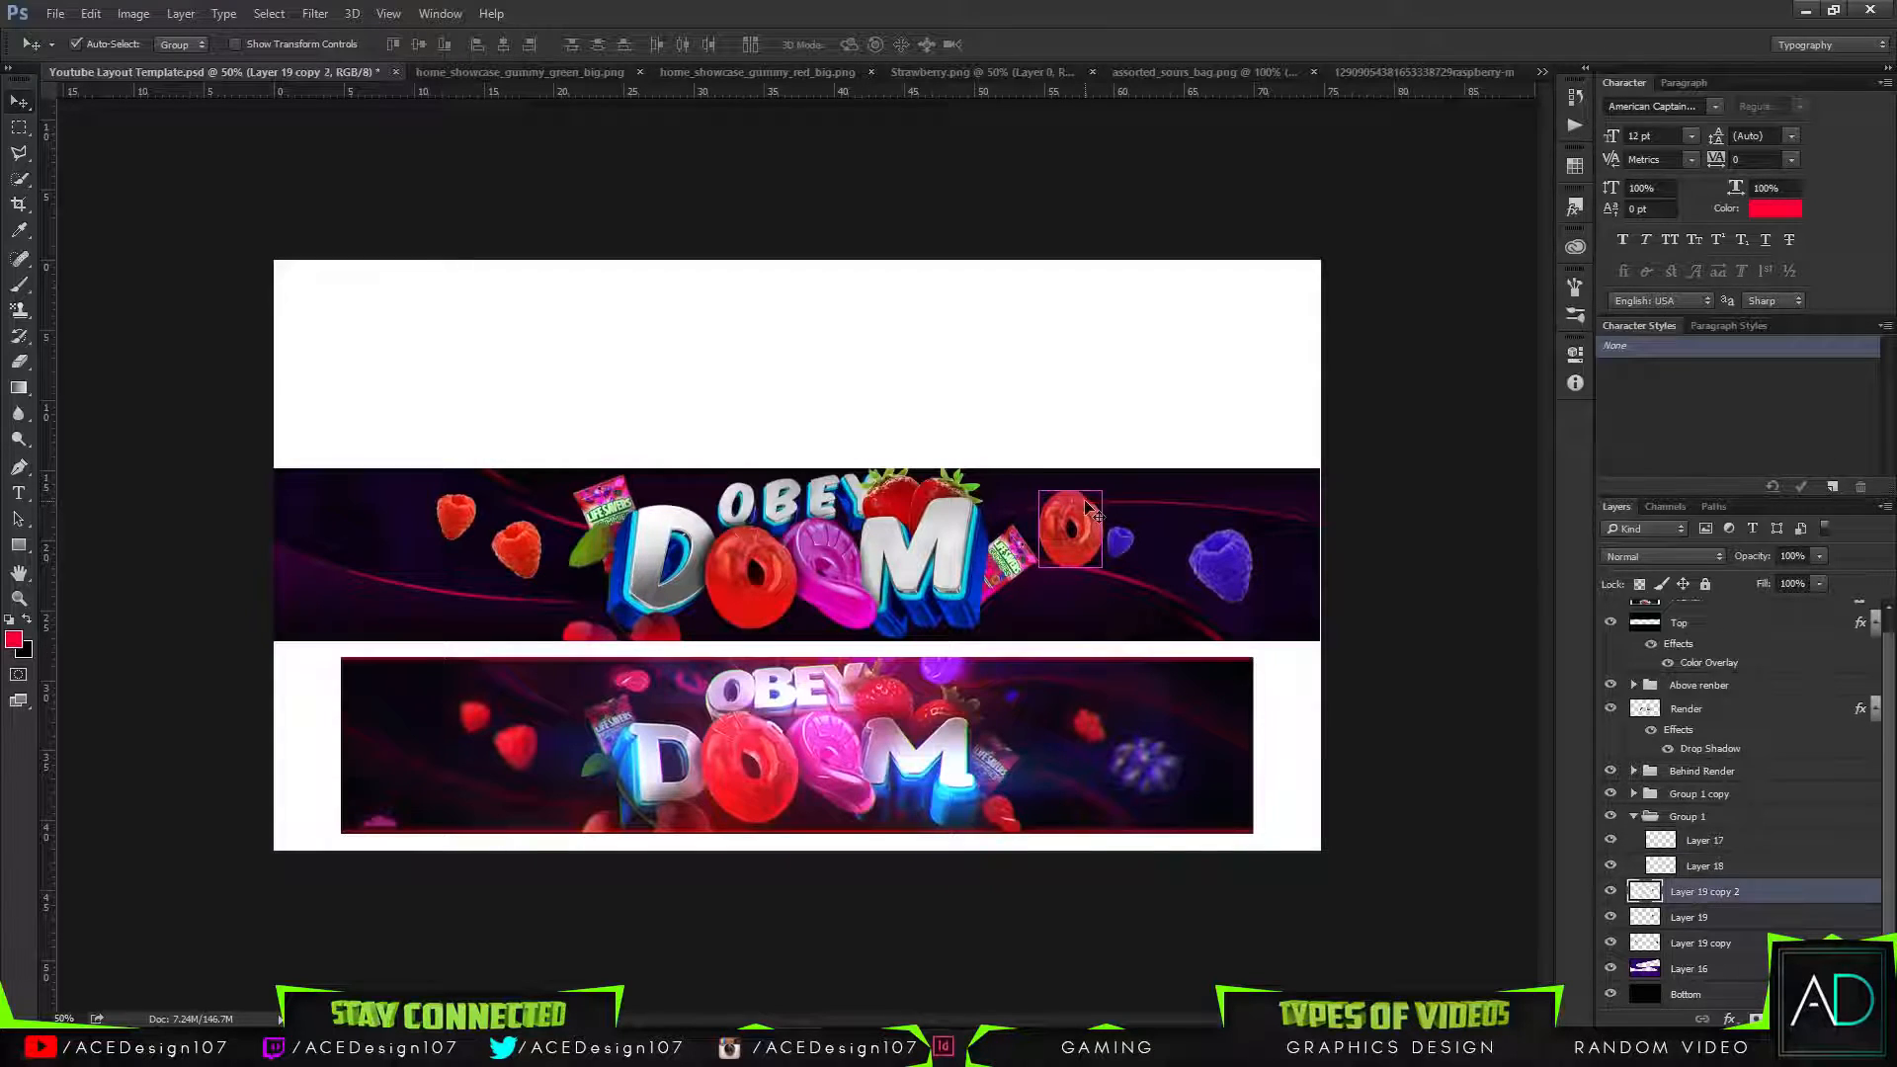
pyautogui.moveTo(1154, 838); pyautogui.dragTo(1156, 840)
pyautogui.moveTo(1067, 555); pyautogui.dragTo(1116, 611)
pyautogui.press('Delete')
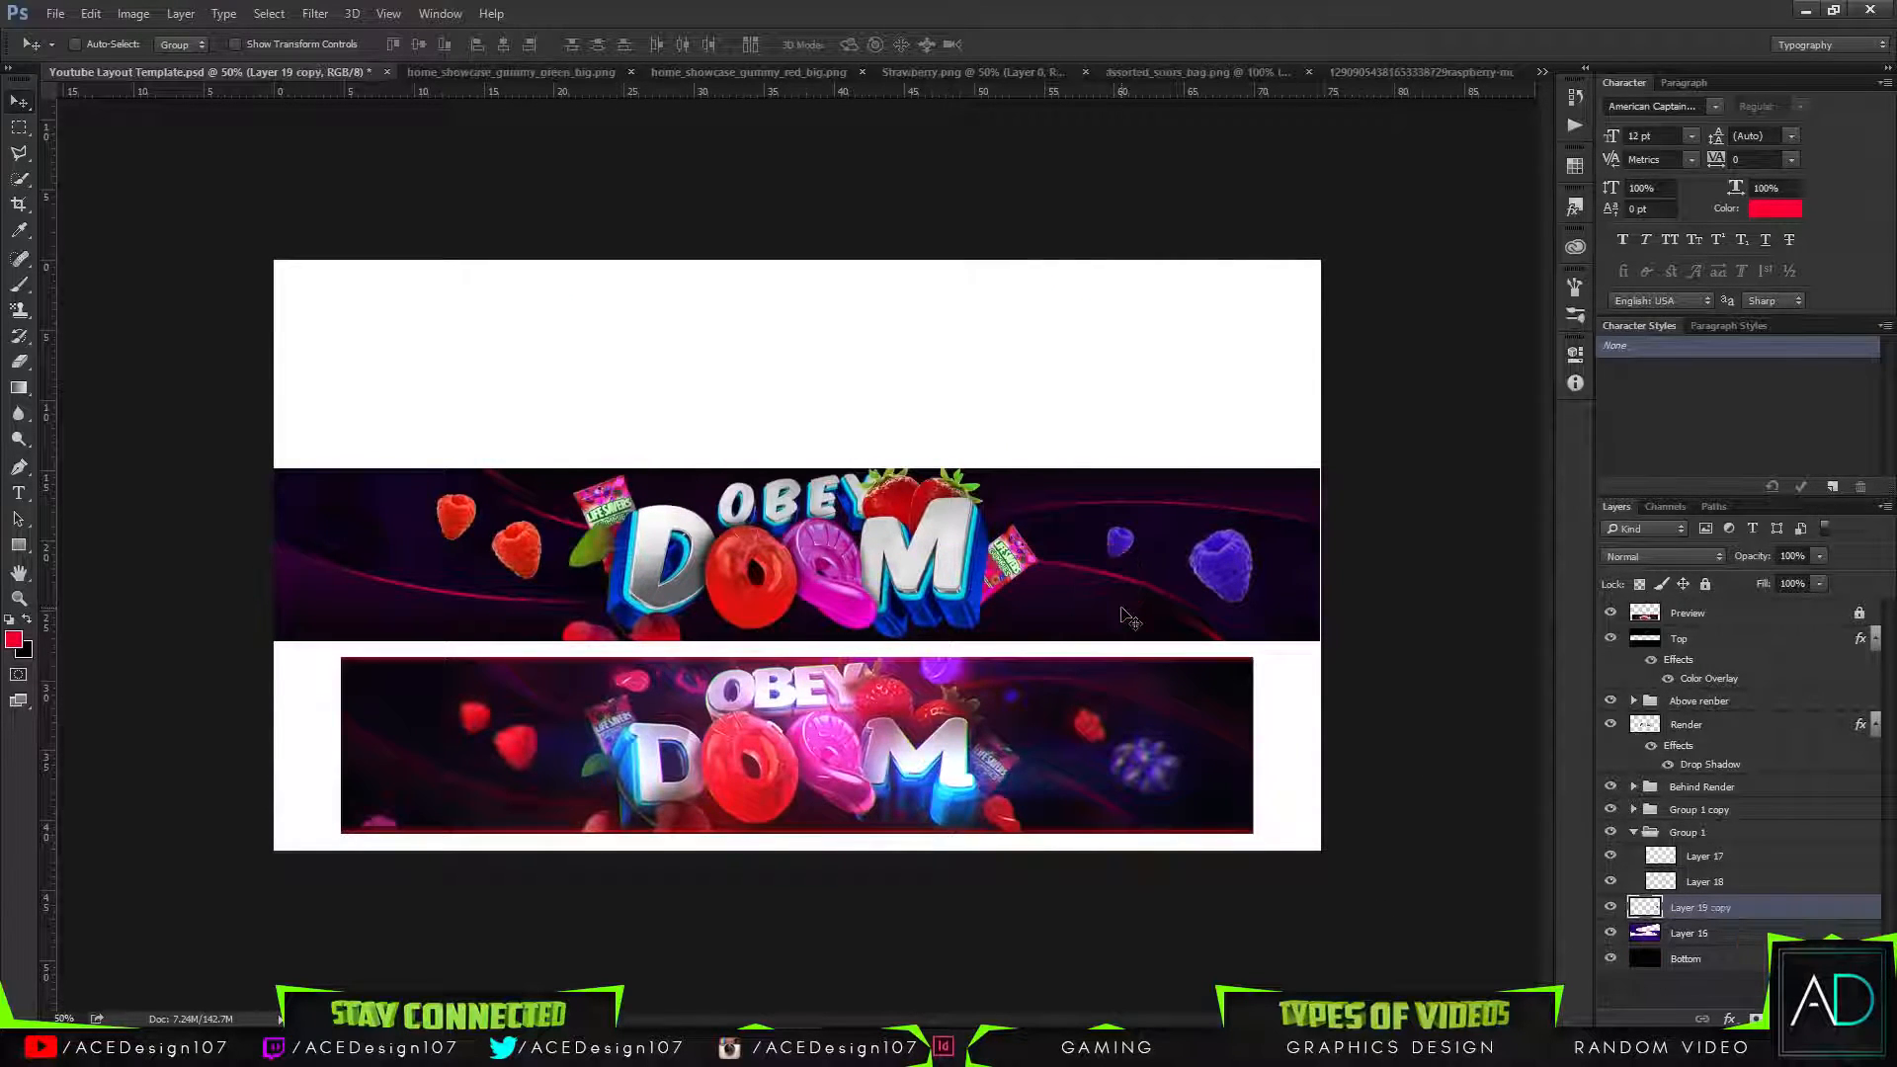
# Examine the contents of the Behind Render and Above render groups, hiding and showing Layer 16 copy.
pyautogui.click(1634, 832)
pyautogui.click(1634, 787)
pyautogui.scroll(-2, 1625, 758)
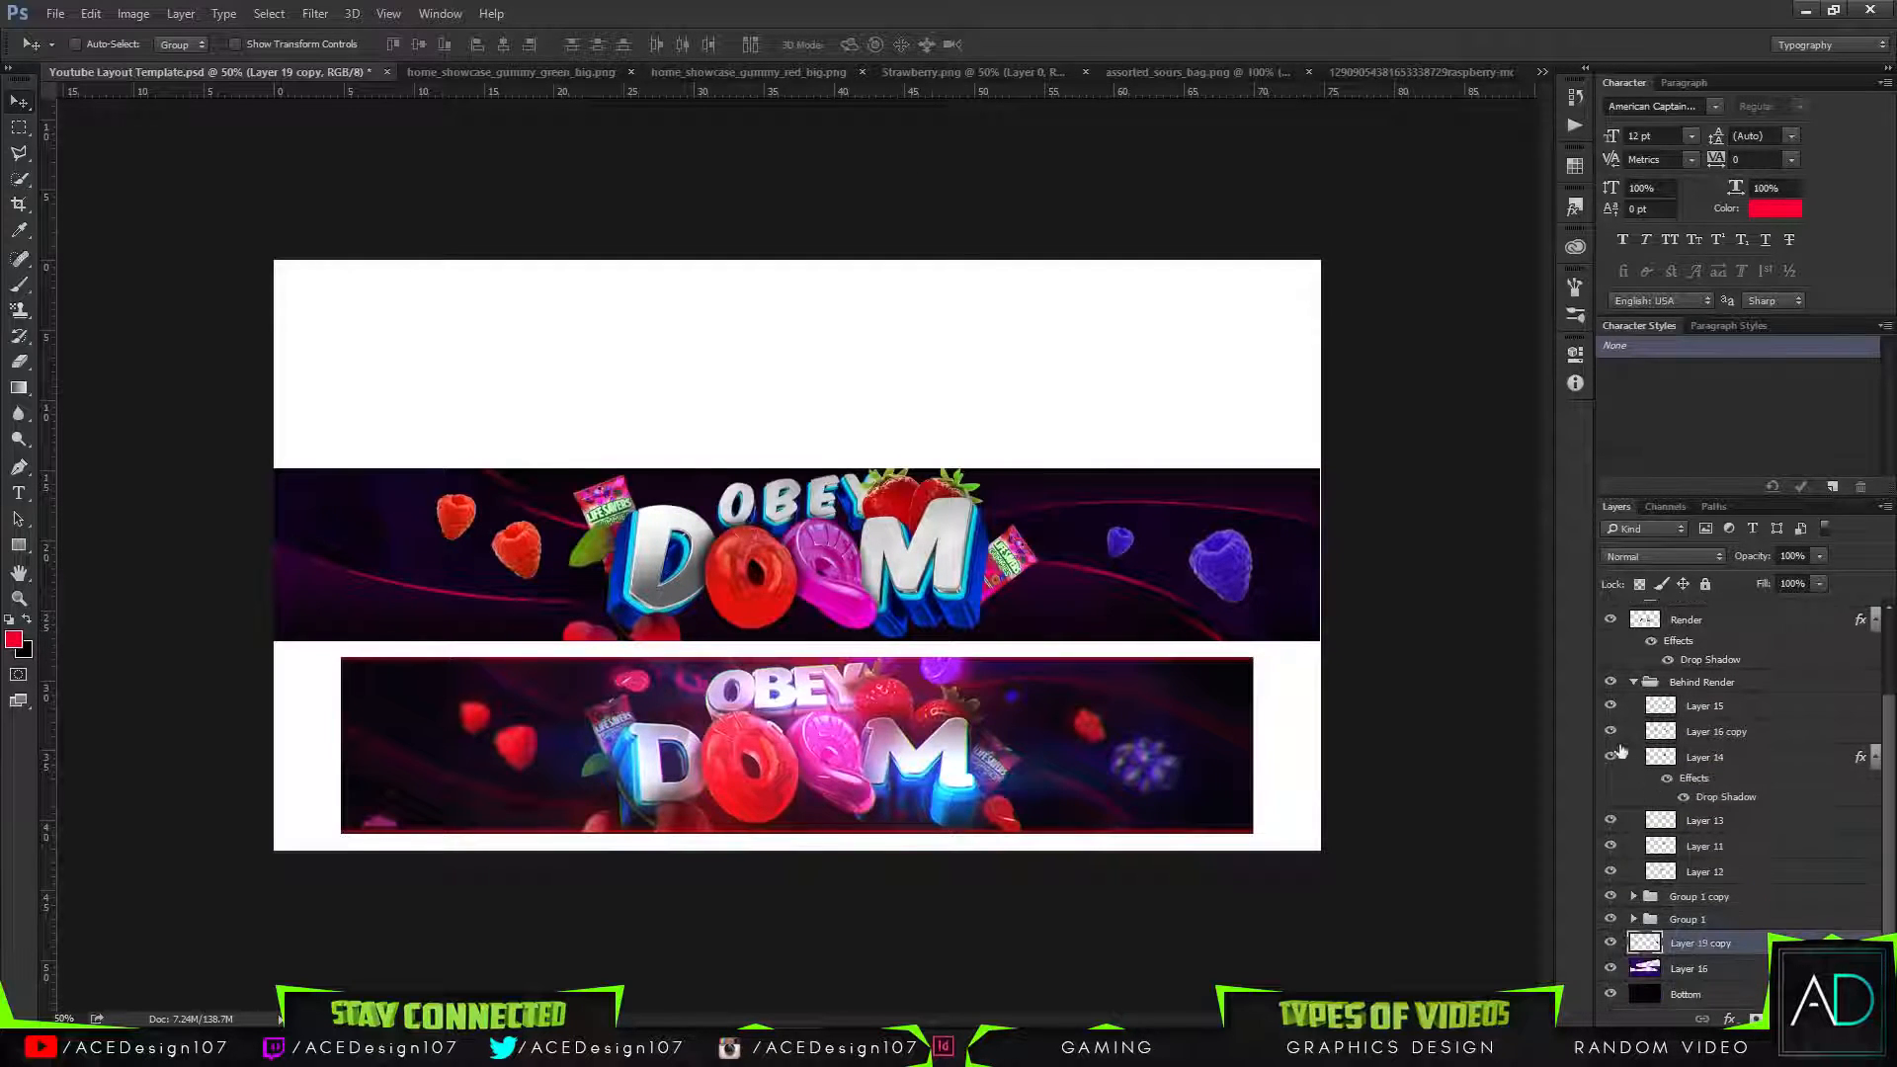
pyautogui.click(1610, 732)
pyautogui.click(1611, 732)
pyautogui.click(1634, 682)
pyautogui.click(1634, 703)
pyautogui.click(1633, 700)
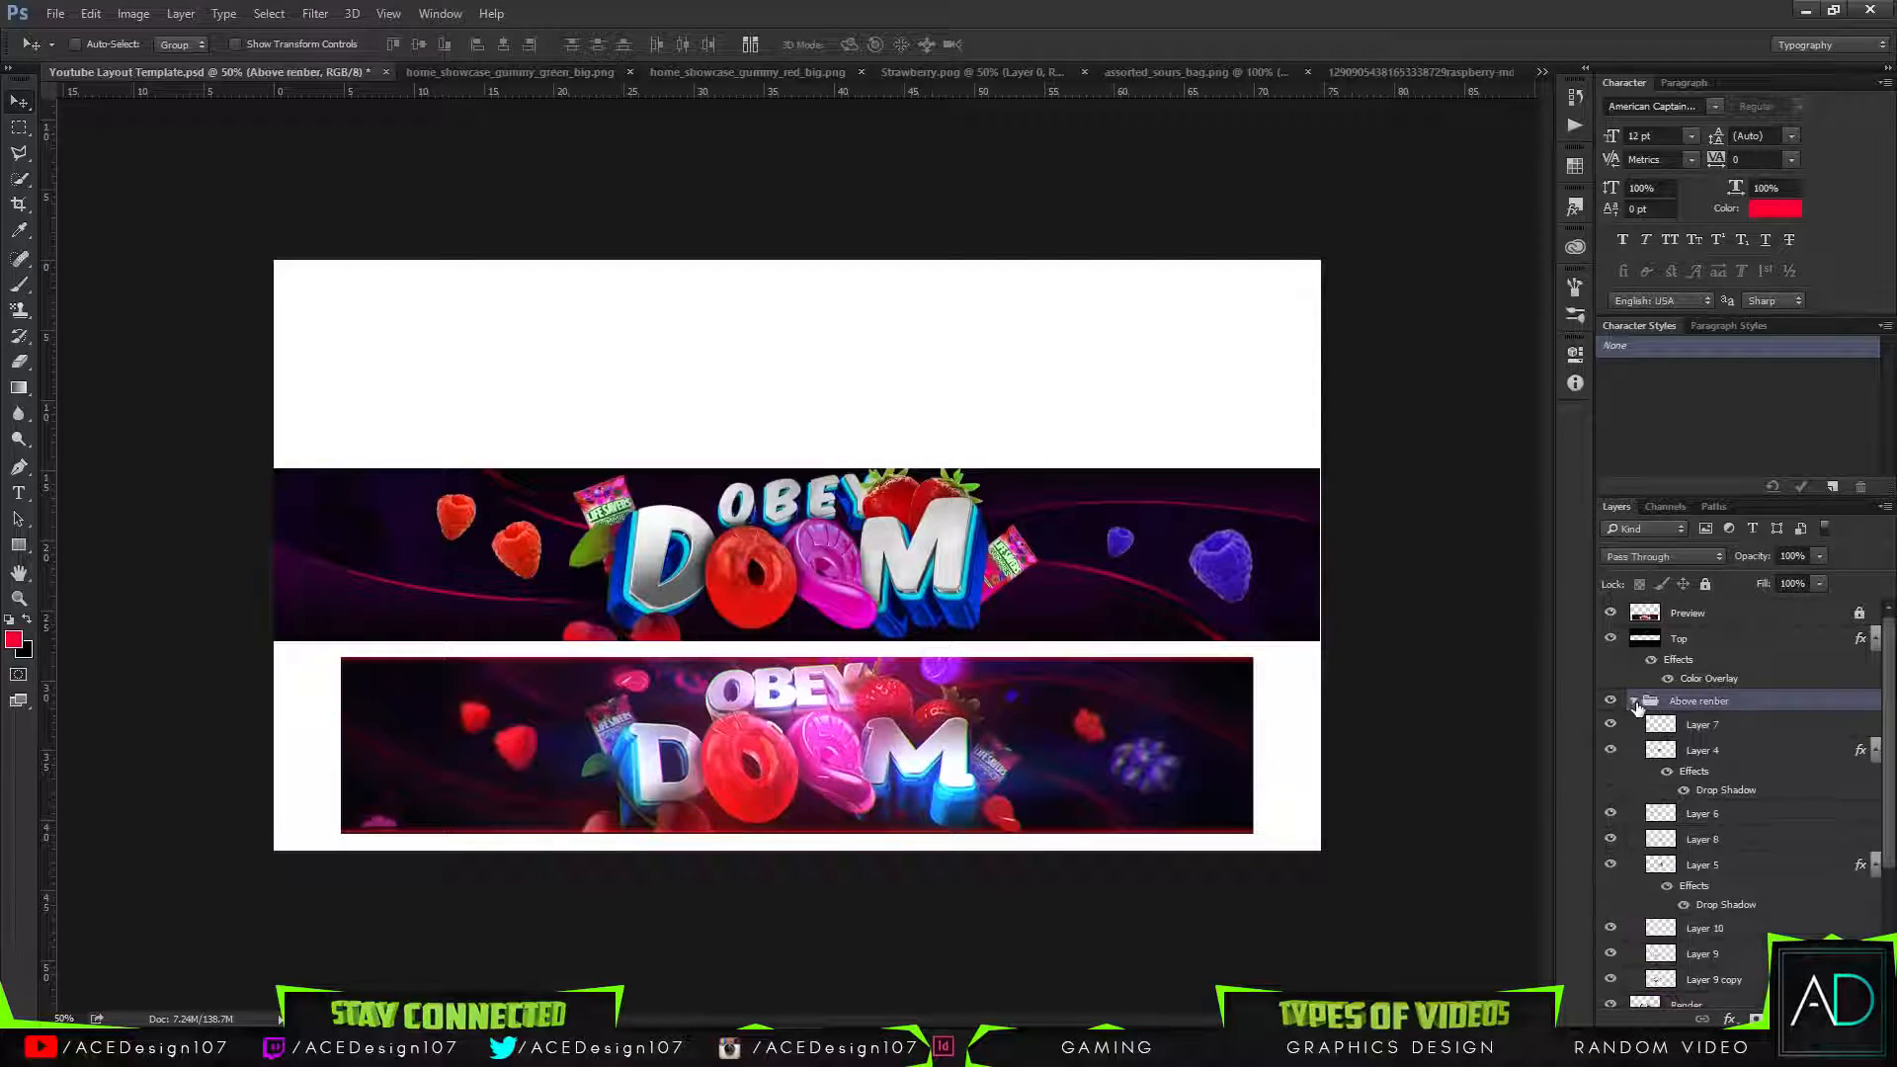
# Try placing a merged duplicate of Layer 7 and Layer 4 above the Above render group, and delete it.
pyautogui.click(1610, 750)
pyautogui.click(1610, 749)
pyautogui.click(1709, 753)
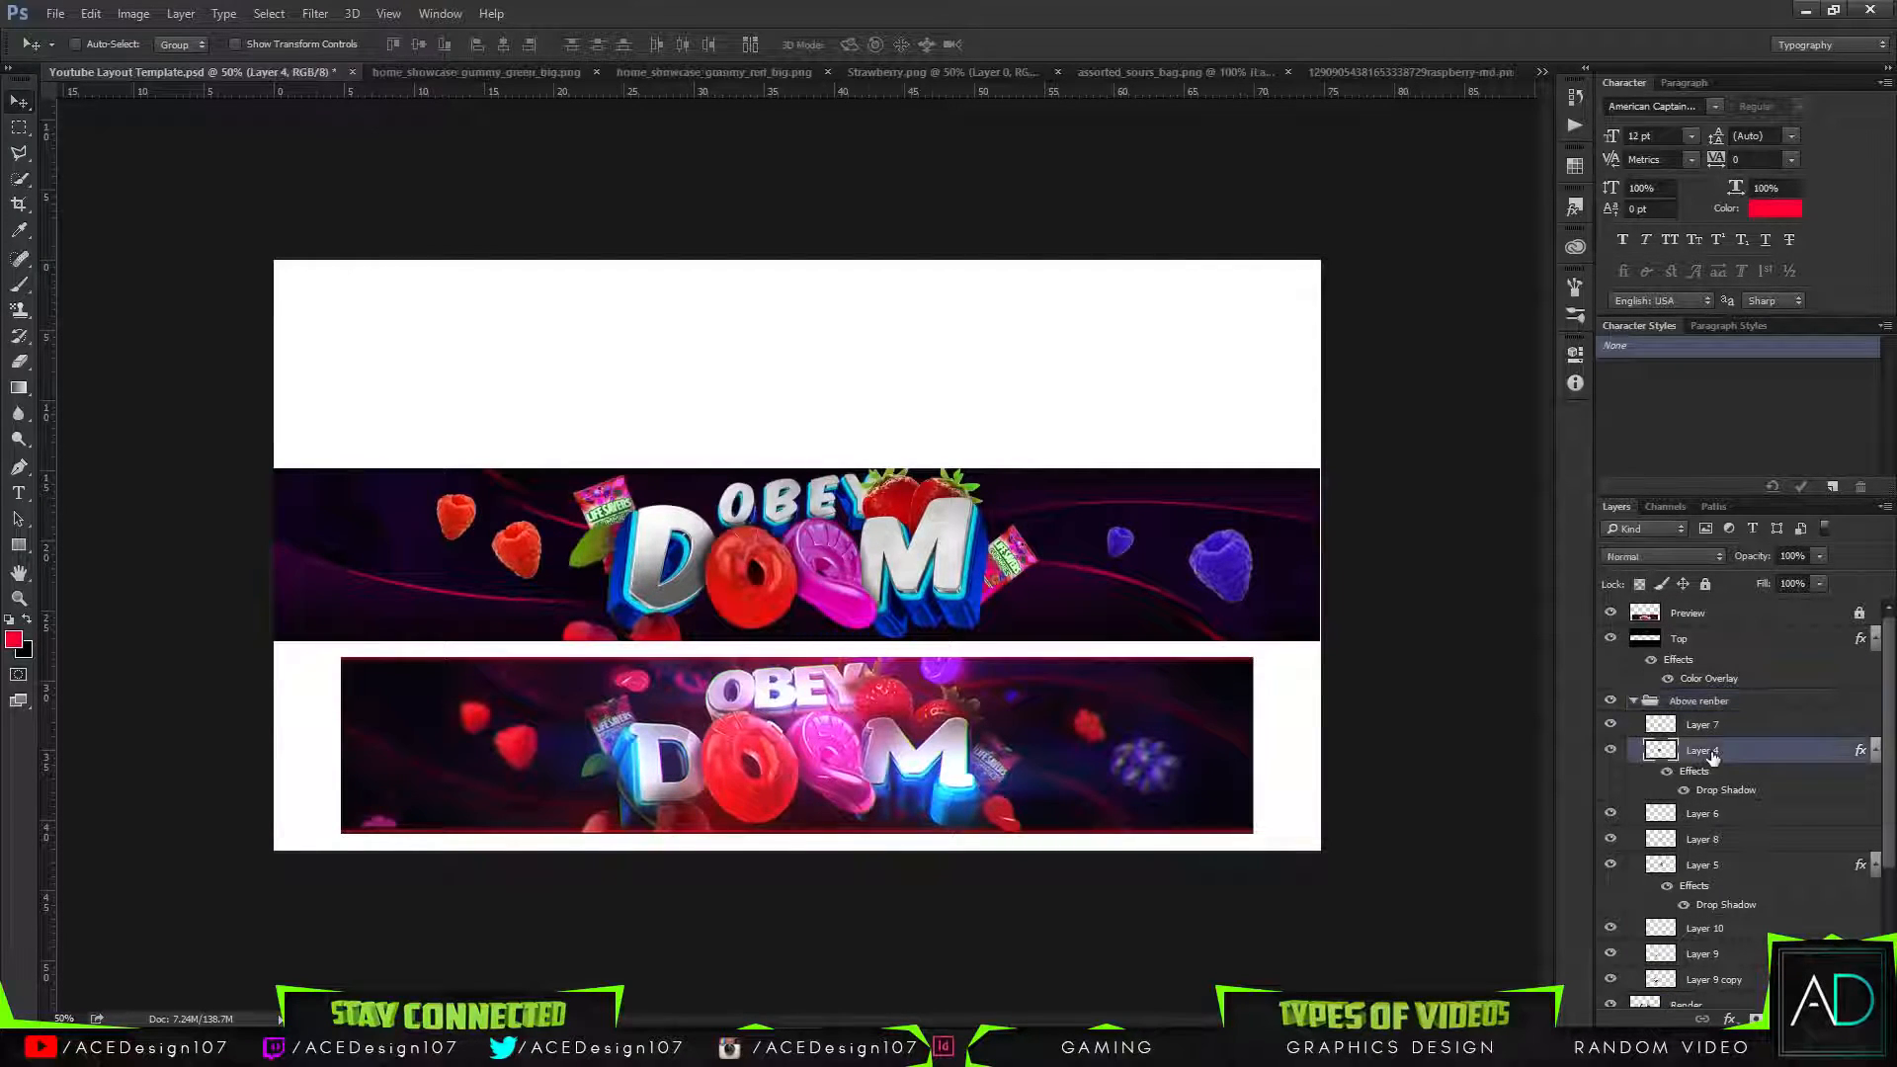
pyautogui.keyDown('ctrl'); pyautogui.click(1749, 727); pyautogui.keyUp('ctrl')
pyautogui.click(1749, 727)
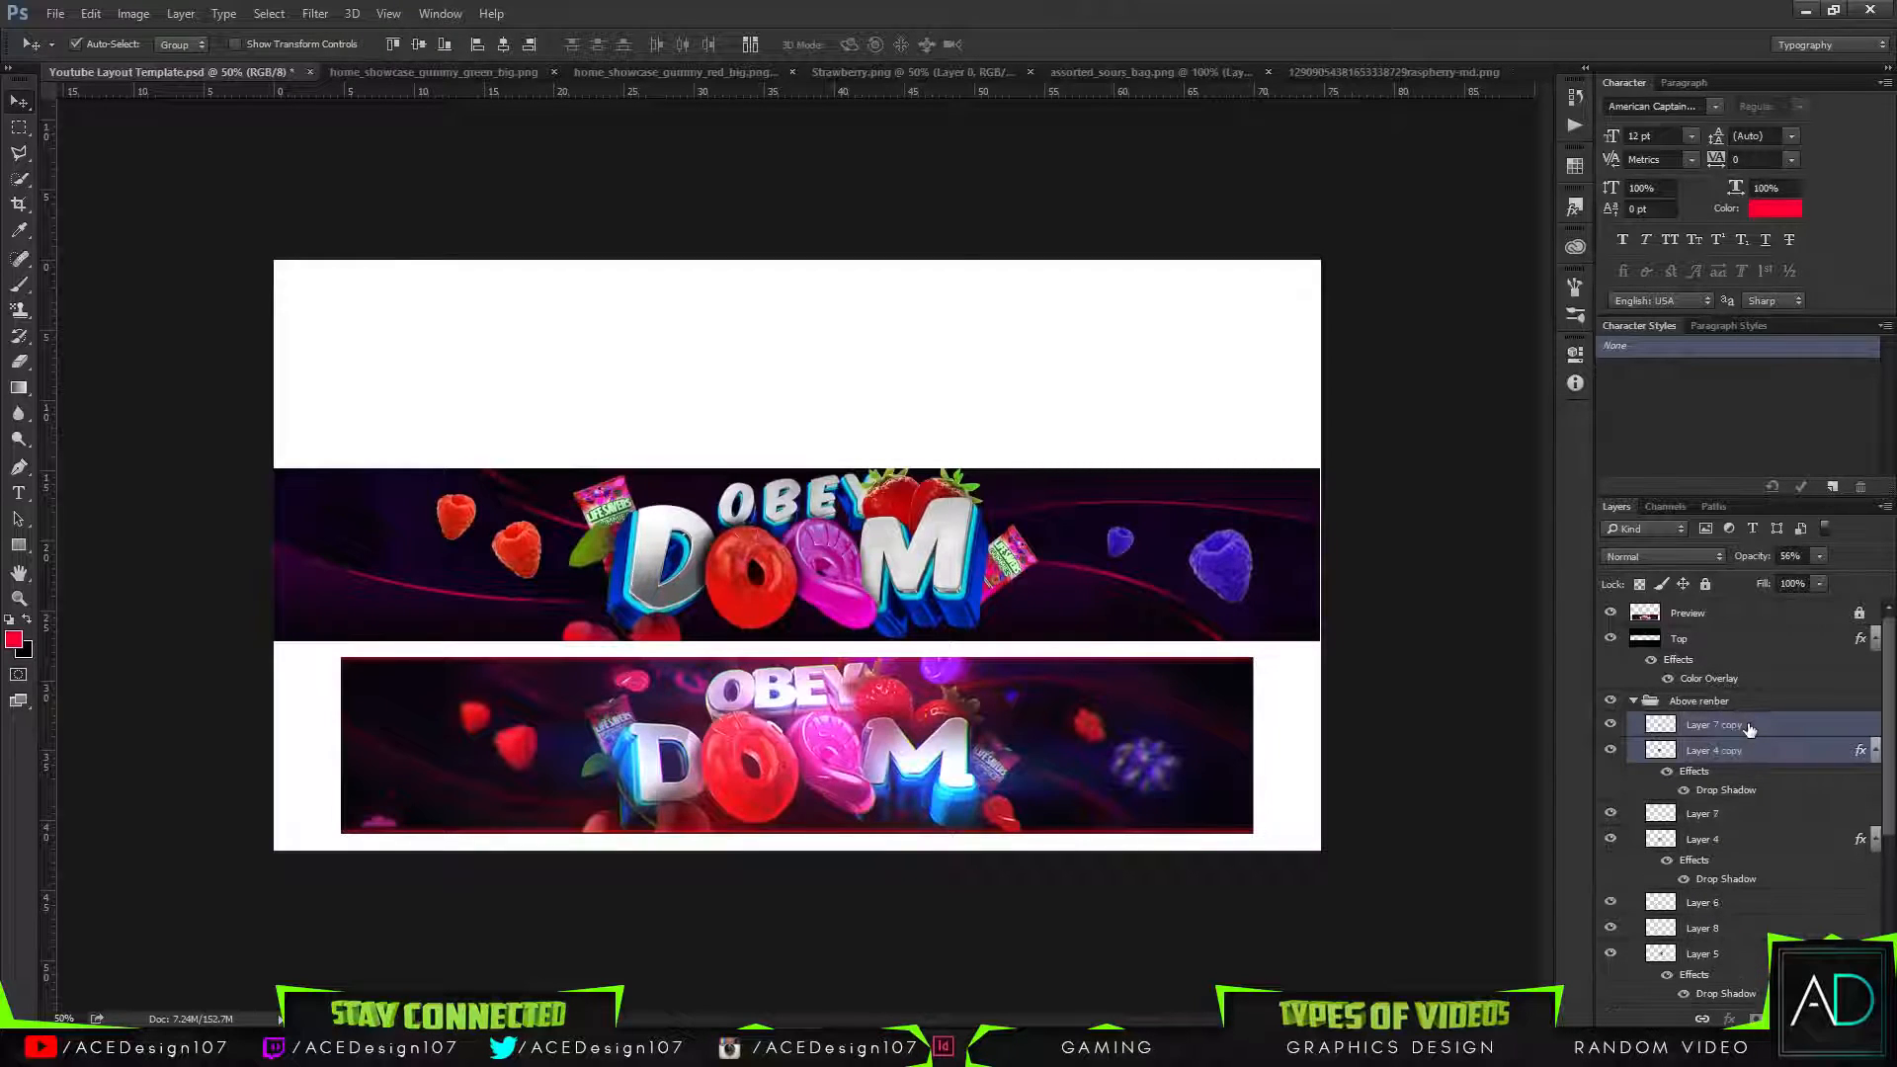
pyautogui.hotkey('ctrl', 'j')
pyautogui.moveTo(1749, 727); pyautogui.dragTo(1751, 697)
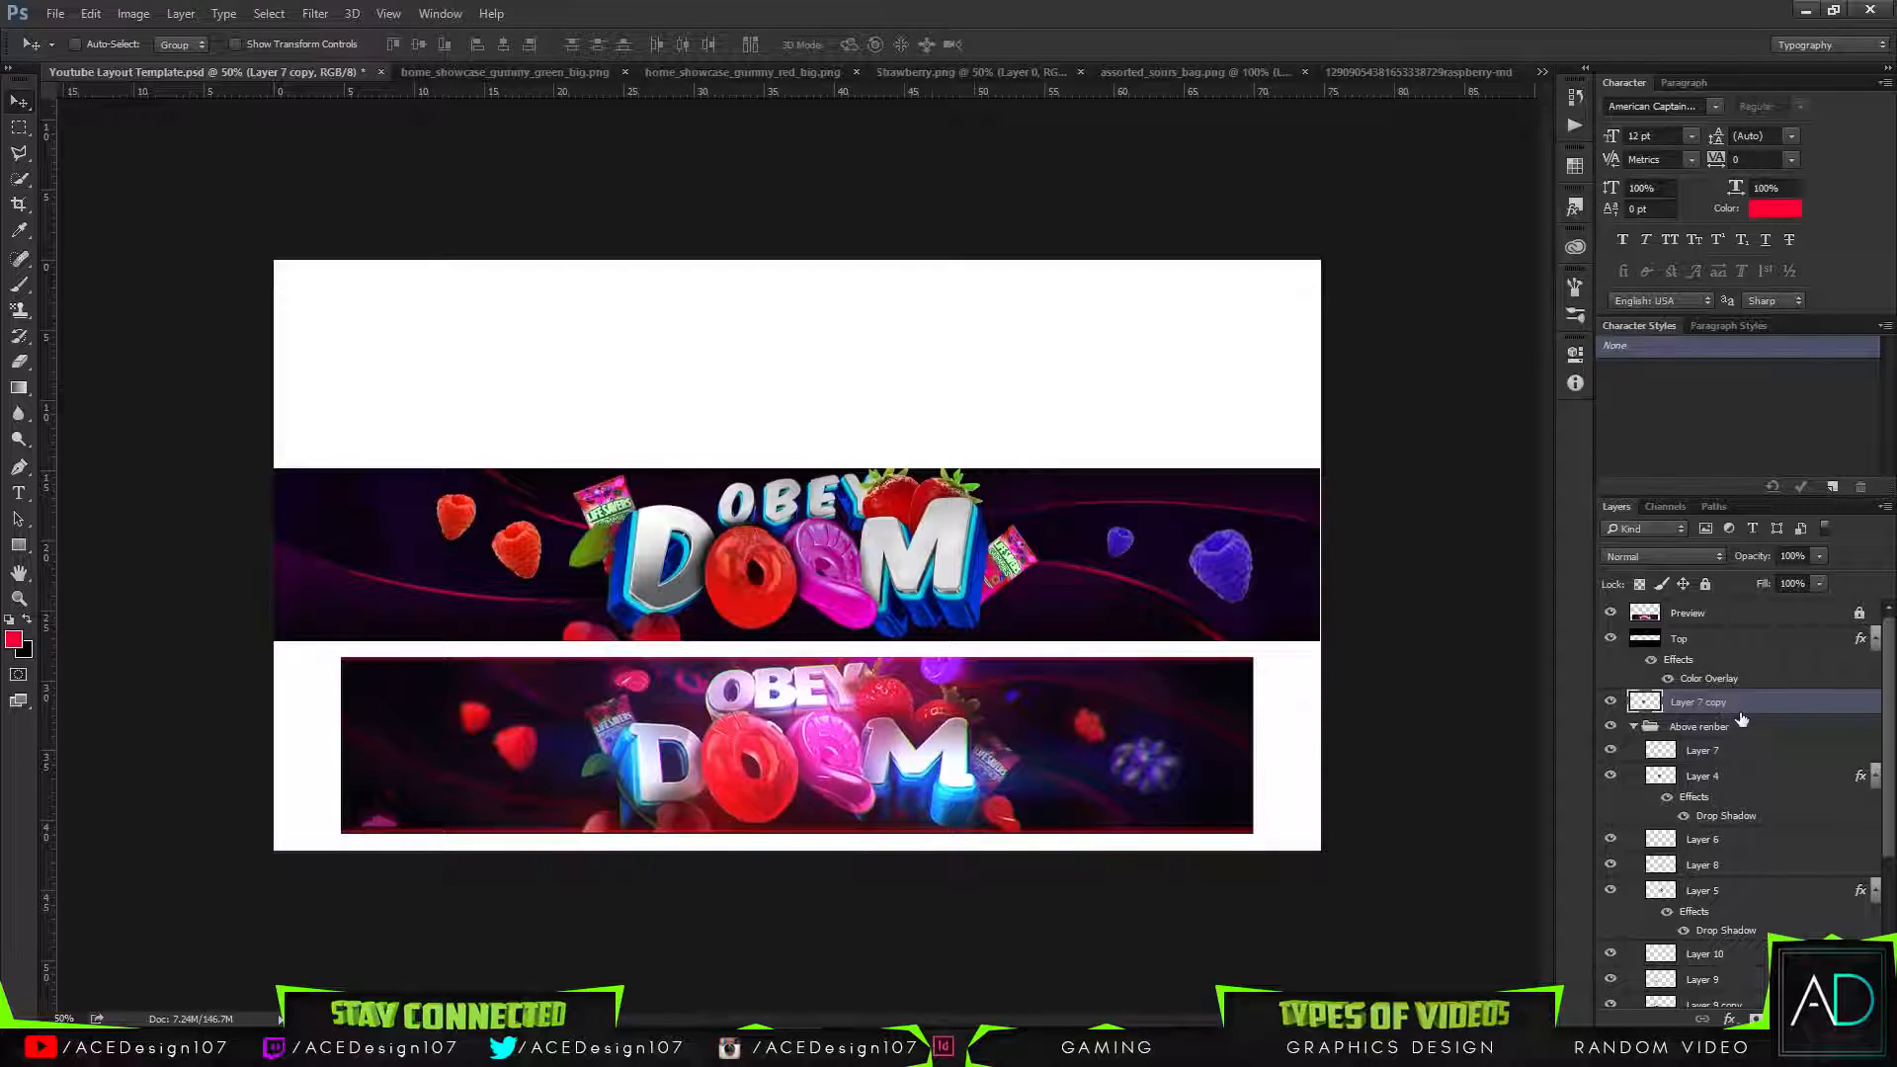
pyautogui.press('Delete')
# Duplicate Layer 8 and Layer 5 inside the Above render group after checking their visibility.
pyautogui.click(1611, 846)
pyautogui.click(1612, 848)
pyautogui.click(1610, 866)
pyautogui.click(1611, 866)
pyautogui.click(1739, 838)
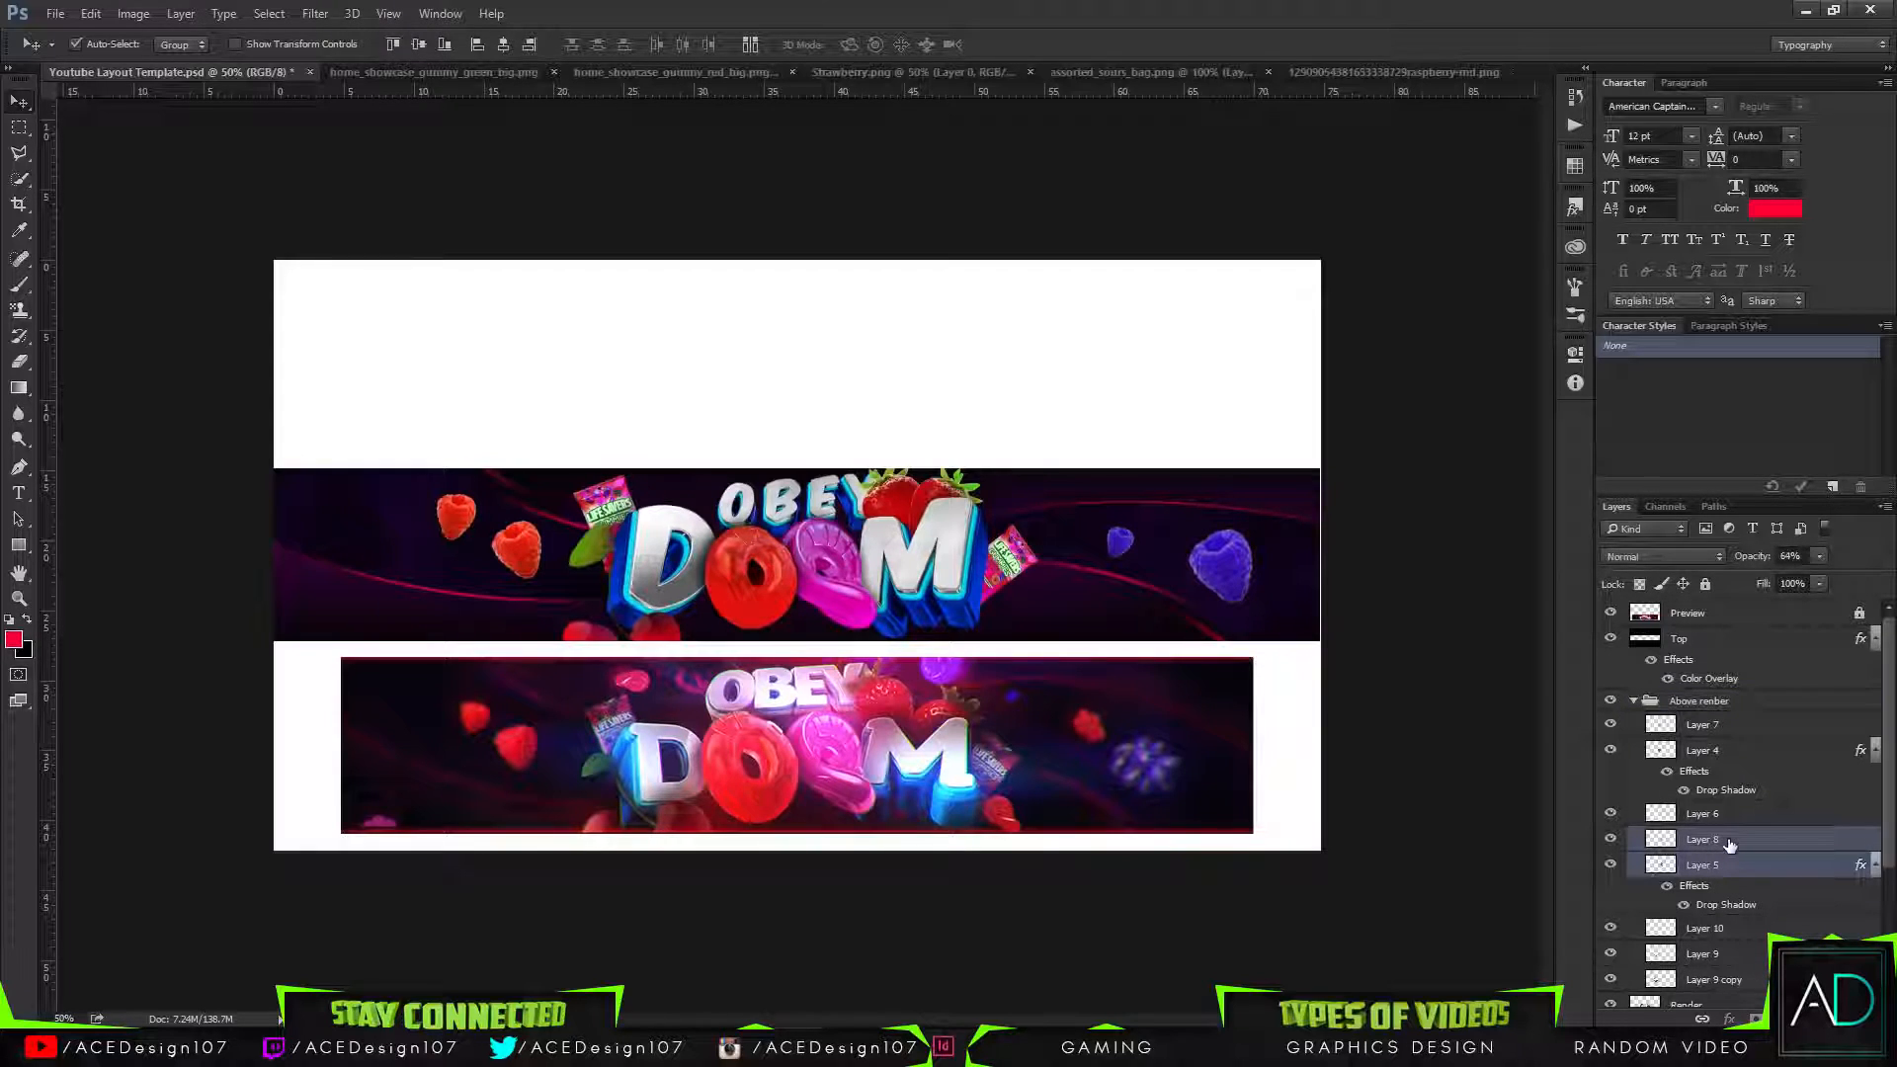
pyautogui.hotkey('ctrl', 'j')
# Try to move the merged copy of Layer 8 and Layer 5 out of the Above render group.
pyautogui.moveTo(1743, 771); pyautogui.dragTo(1636, 729)
pyautogui.hotkey('ctrl', 'z')
pyautogui.moveTo(1784, 774); pyautogui.dragTo(1750, 617)
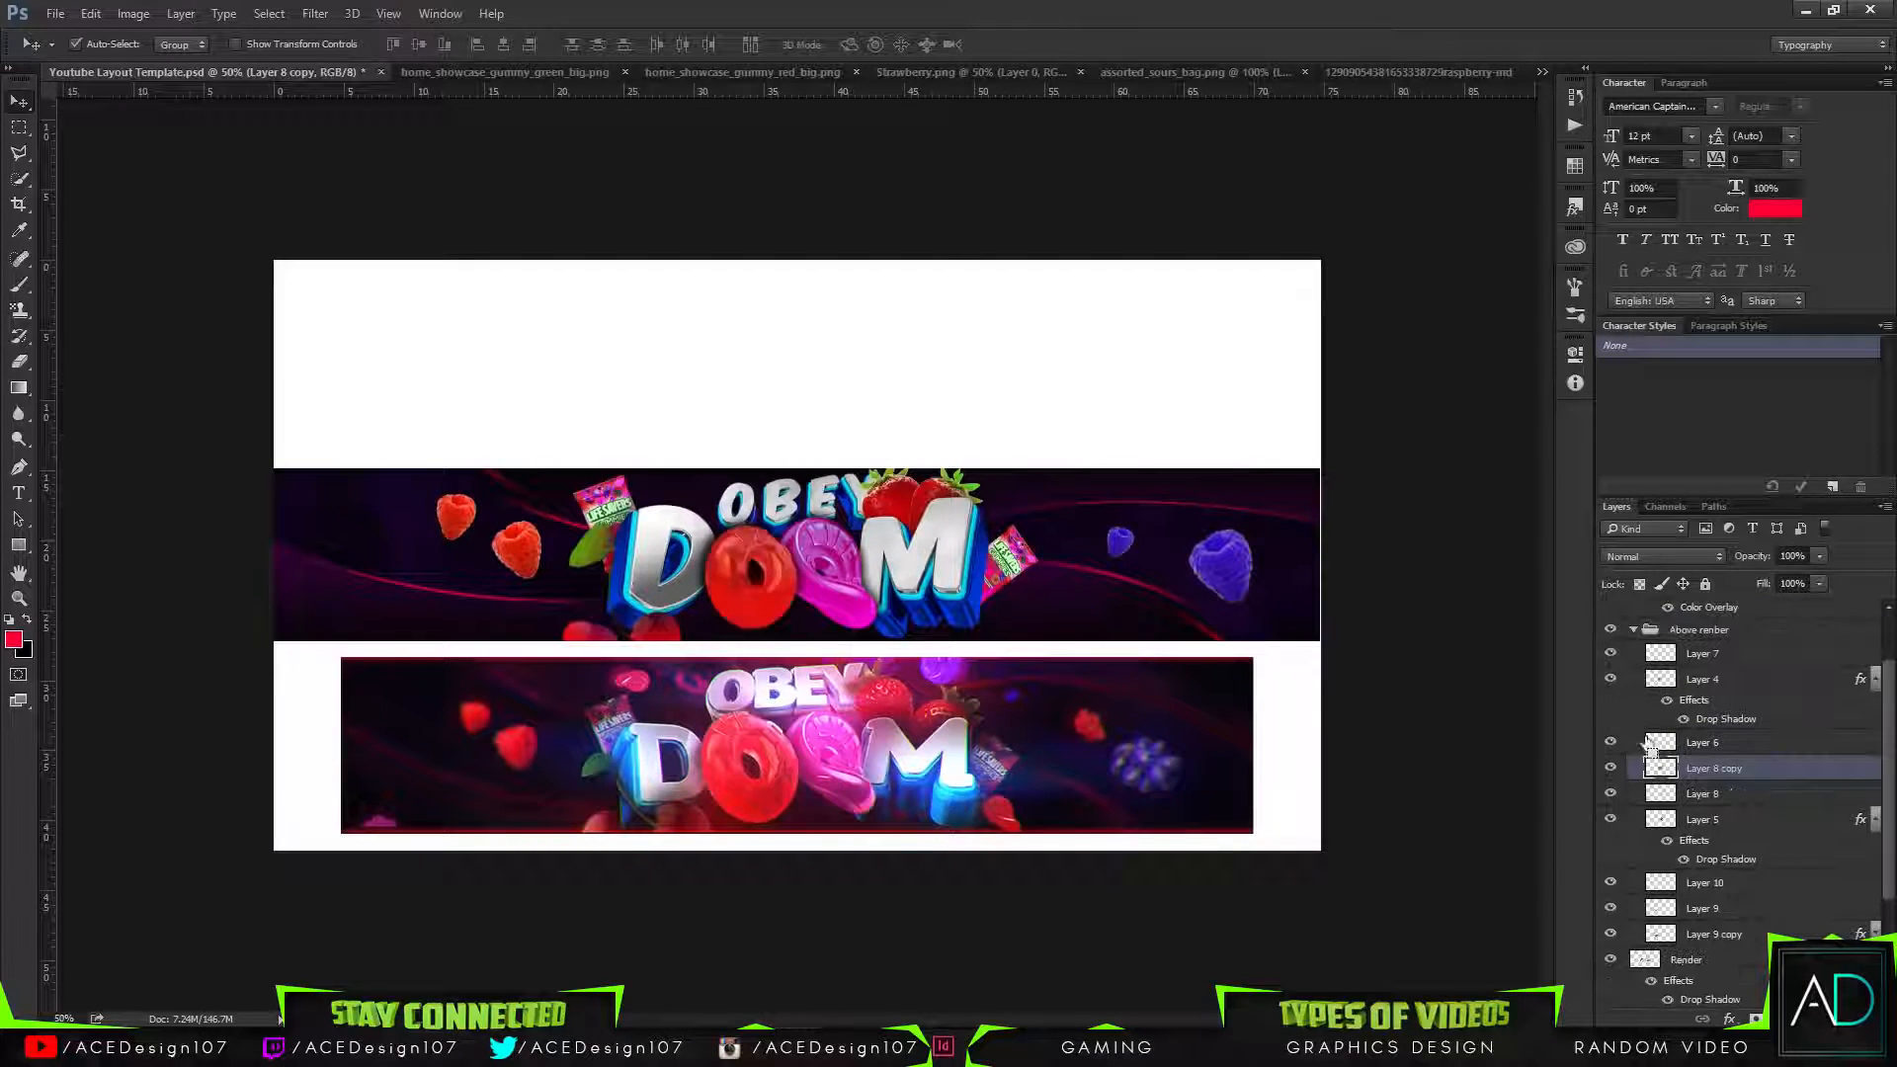
pyautogui.keyDown('ctrl'); pyautogui.click(1688, 800); pyautogui.keyUp('ctrl')
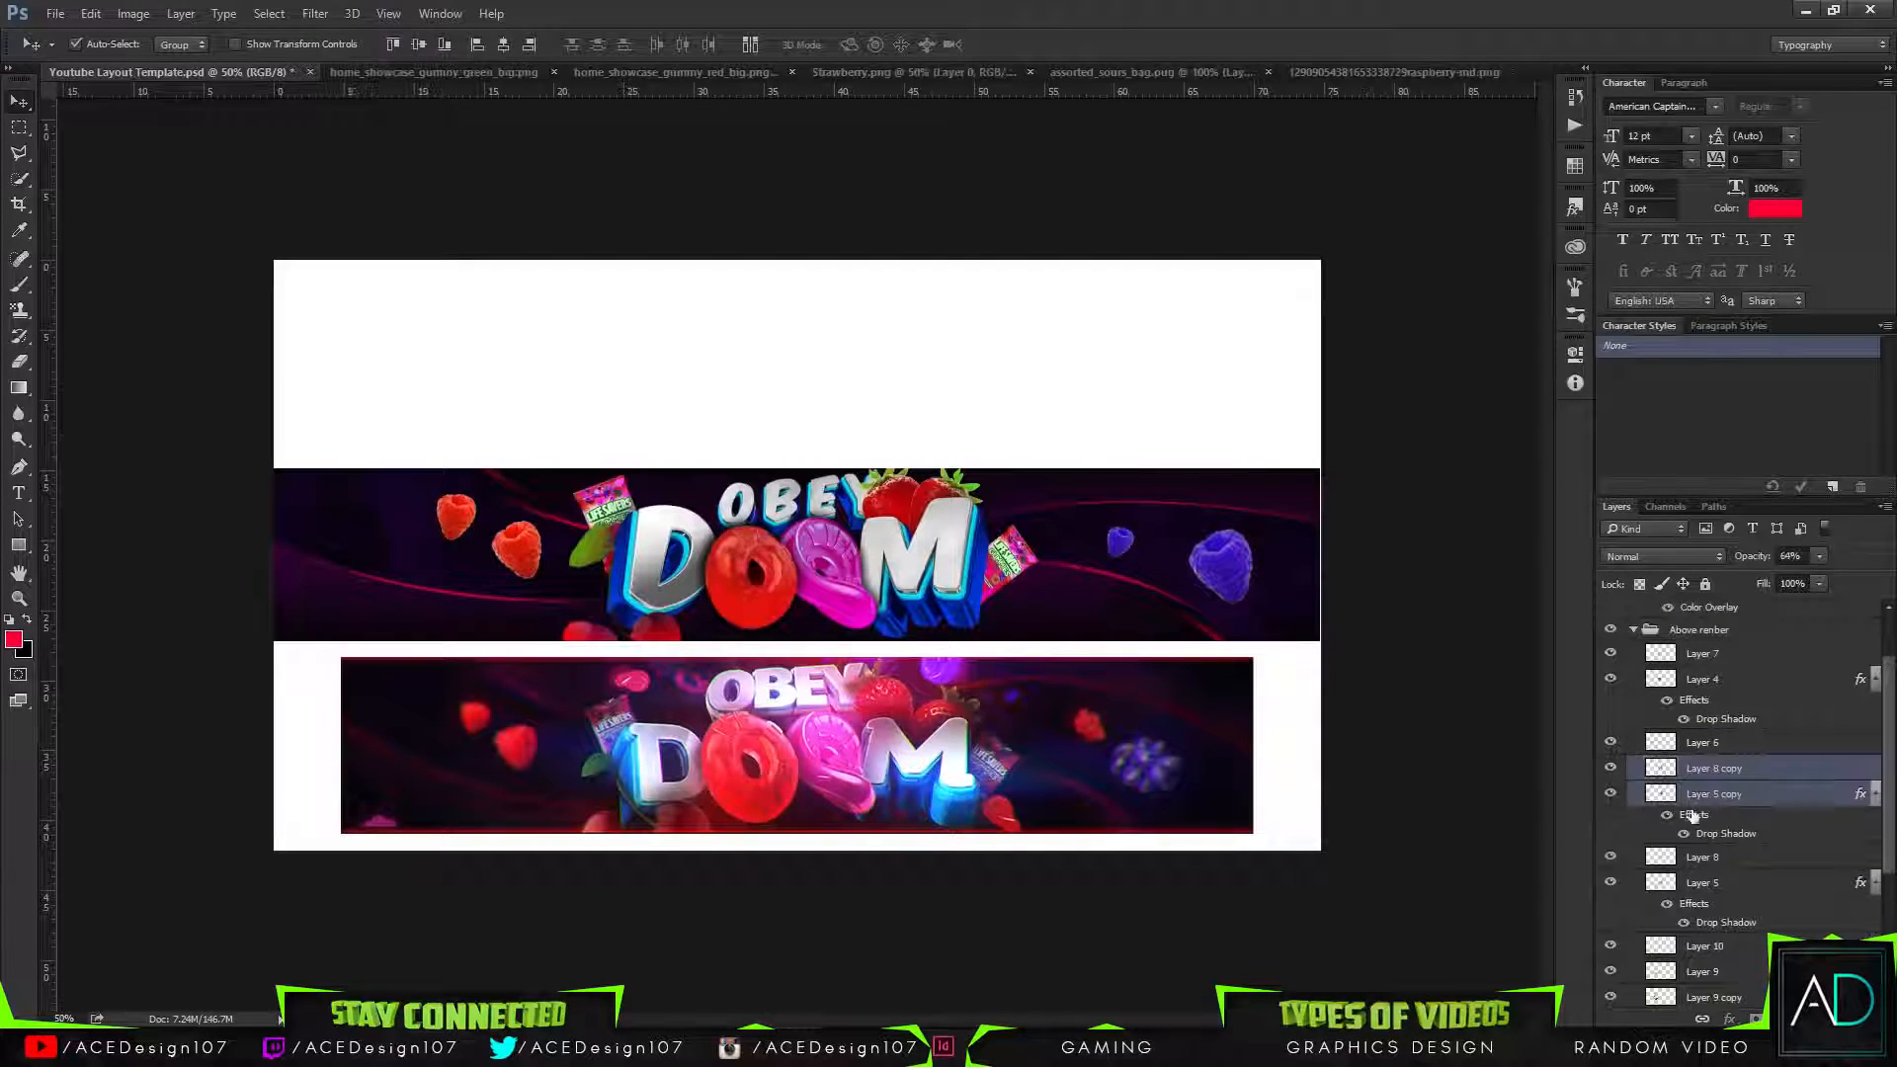
# Check Layer 8 copy and Layer 5 copy by hiding and showing each, and collapse the Above render group.
pyautogui.click(1756, 812)
pyautogui.click(1610, 768)
pyautogui.click(1610, 768)
pyautogui.click(1734, 860)
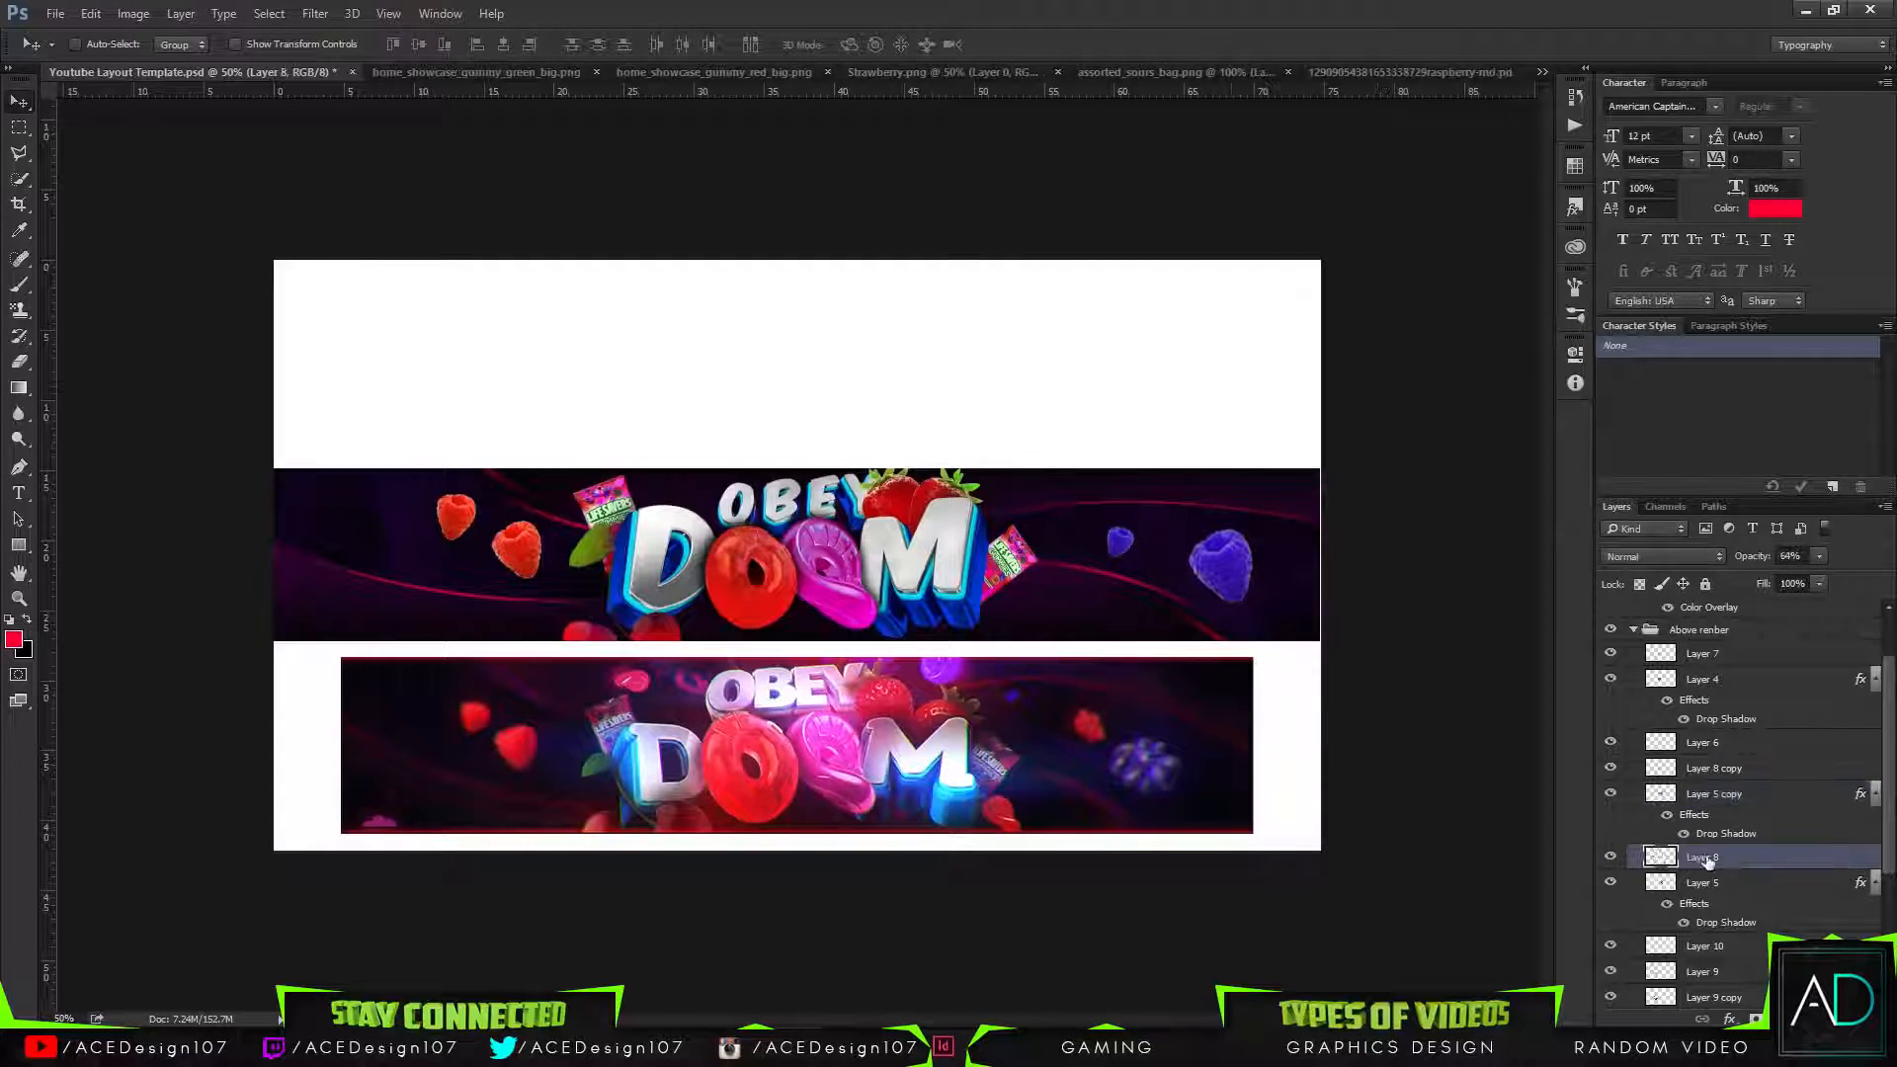
pyautogui.click(1612, 797)
pyautogui.click(1610, 794)
pyautogui.click(1631, 631)
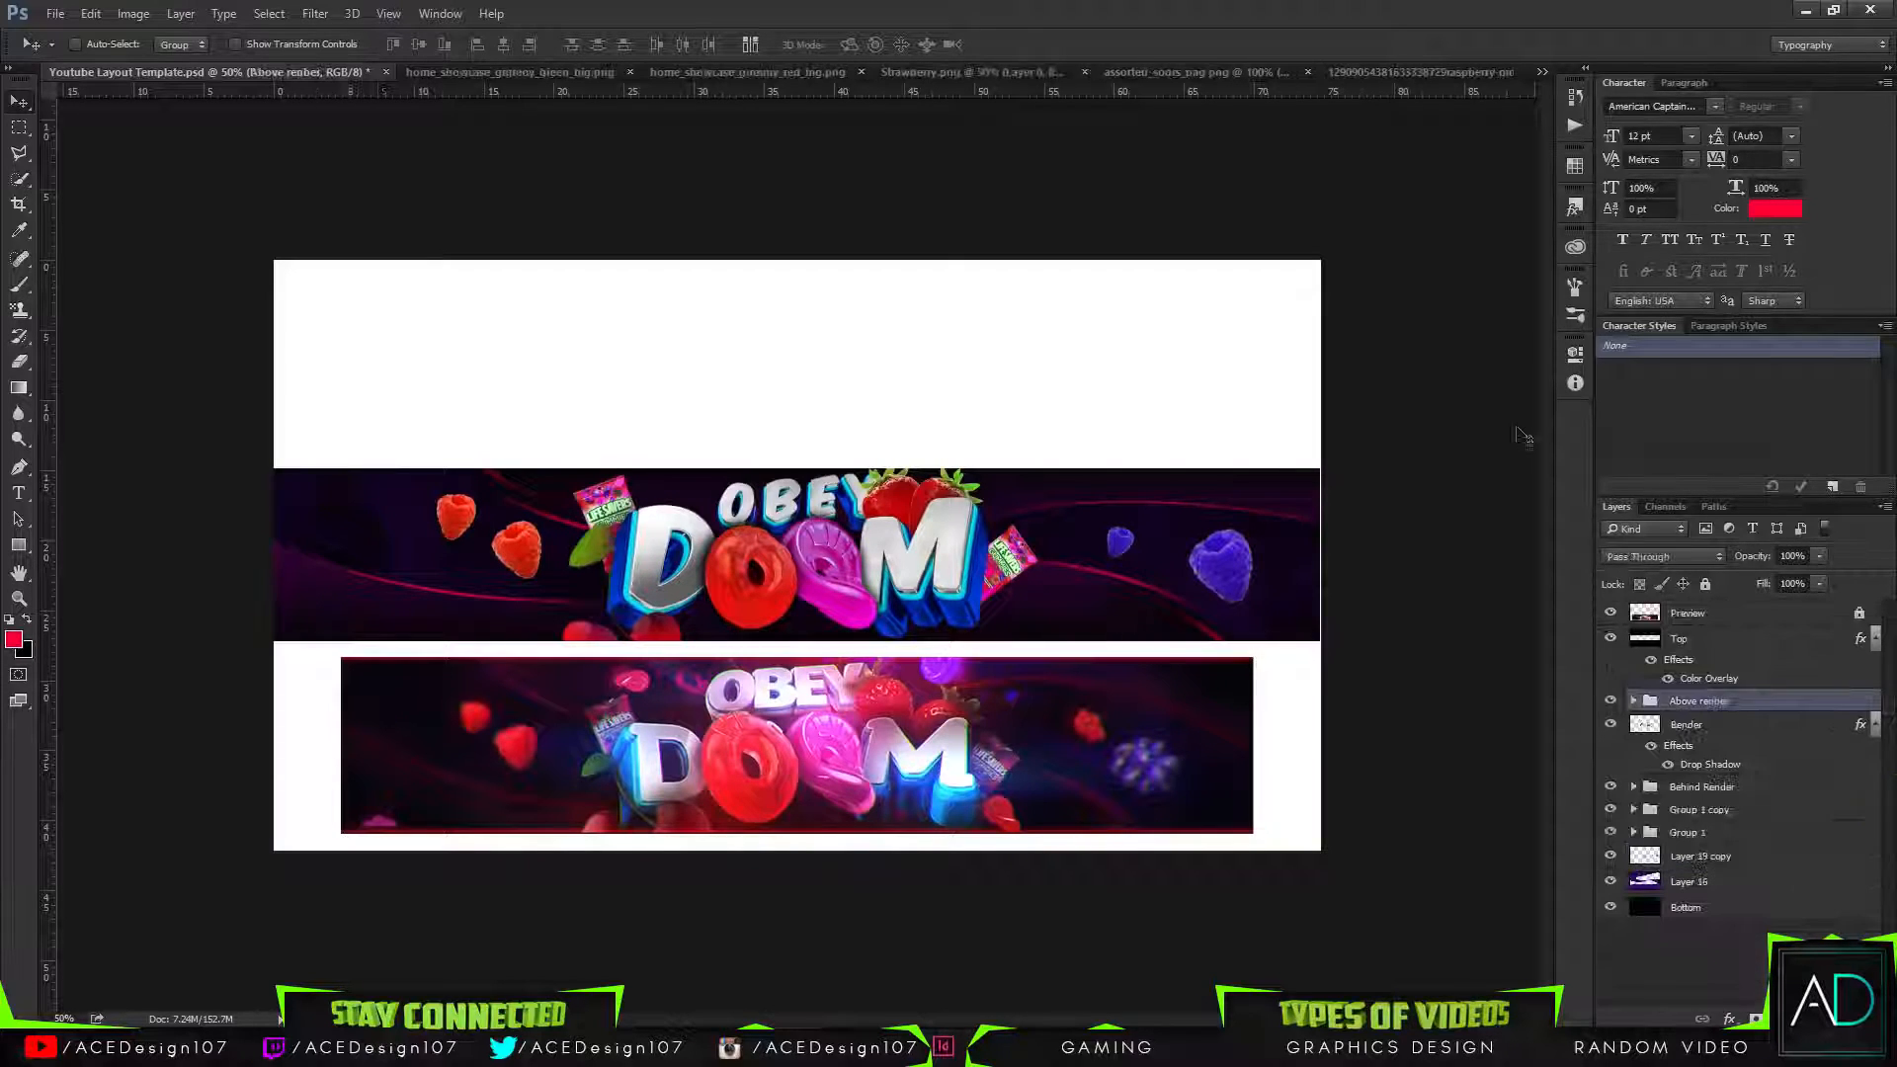
# Switch to the green gummy document and shift the candy's hue to crimson with Hue/Saturation.
pyautogui.click(1150, 73)
pyautogui.click(889, 73)
pyautogui.click(620, 74)
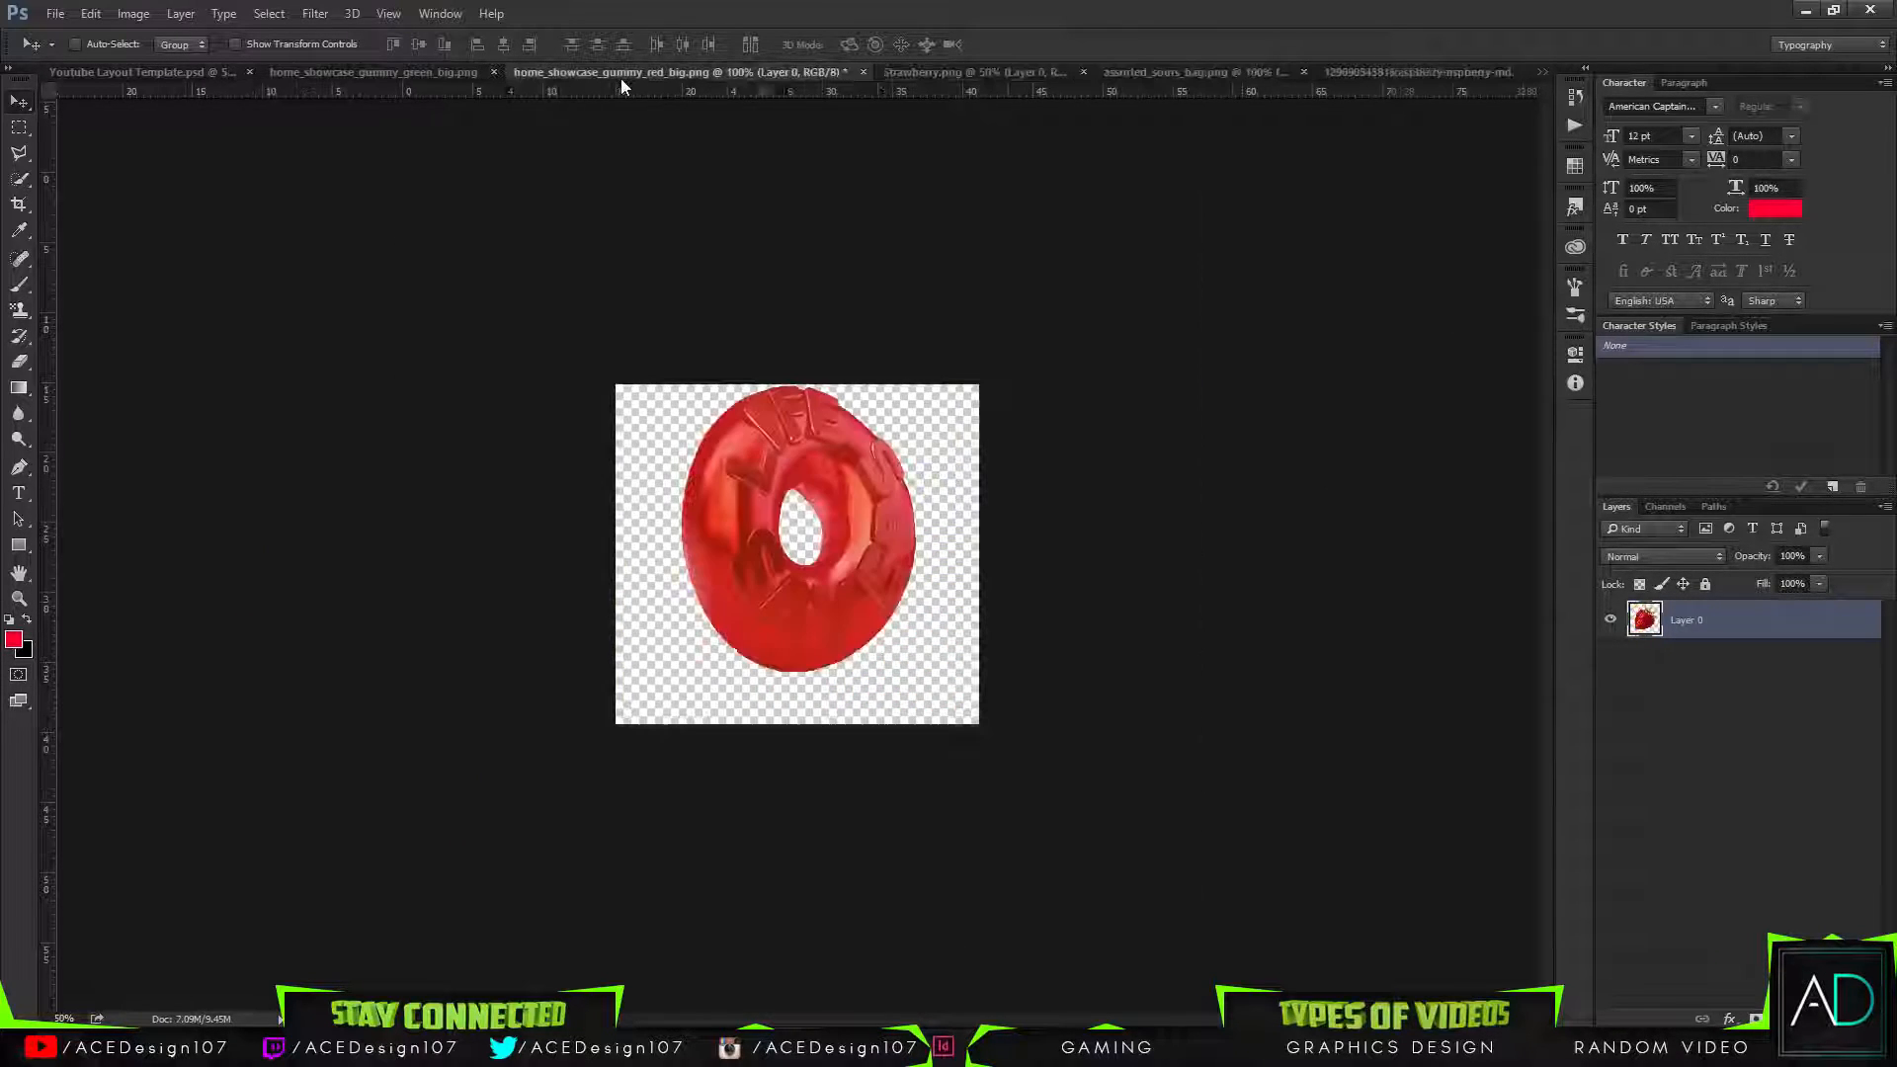
pyautogui.click(429, 73)
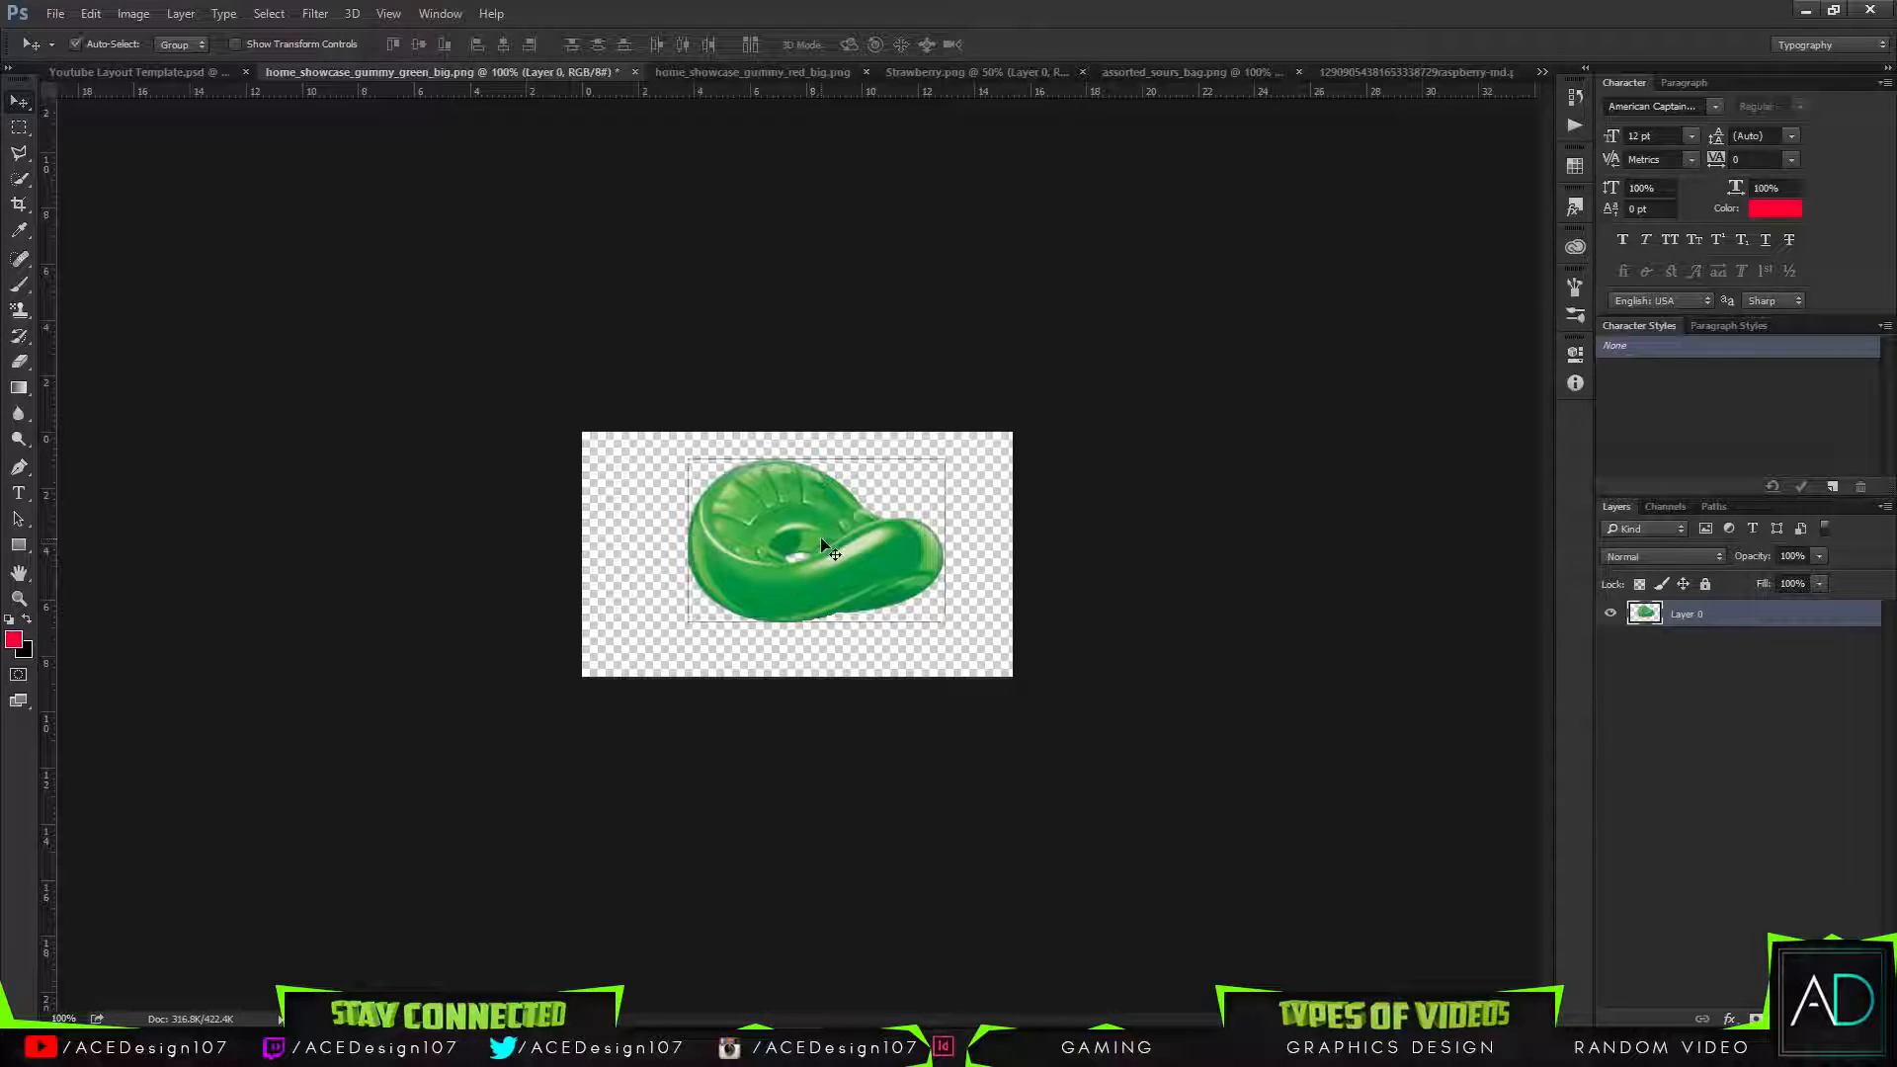
pyautogui.hotkey('ctrl', 'u')
pyautogui.moveTo(1474, 339); pyautogui.dragTo(1387, 346)
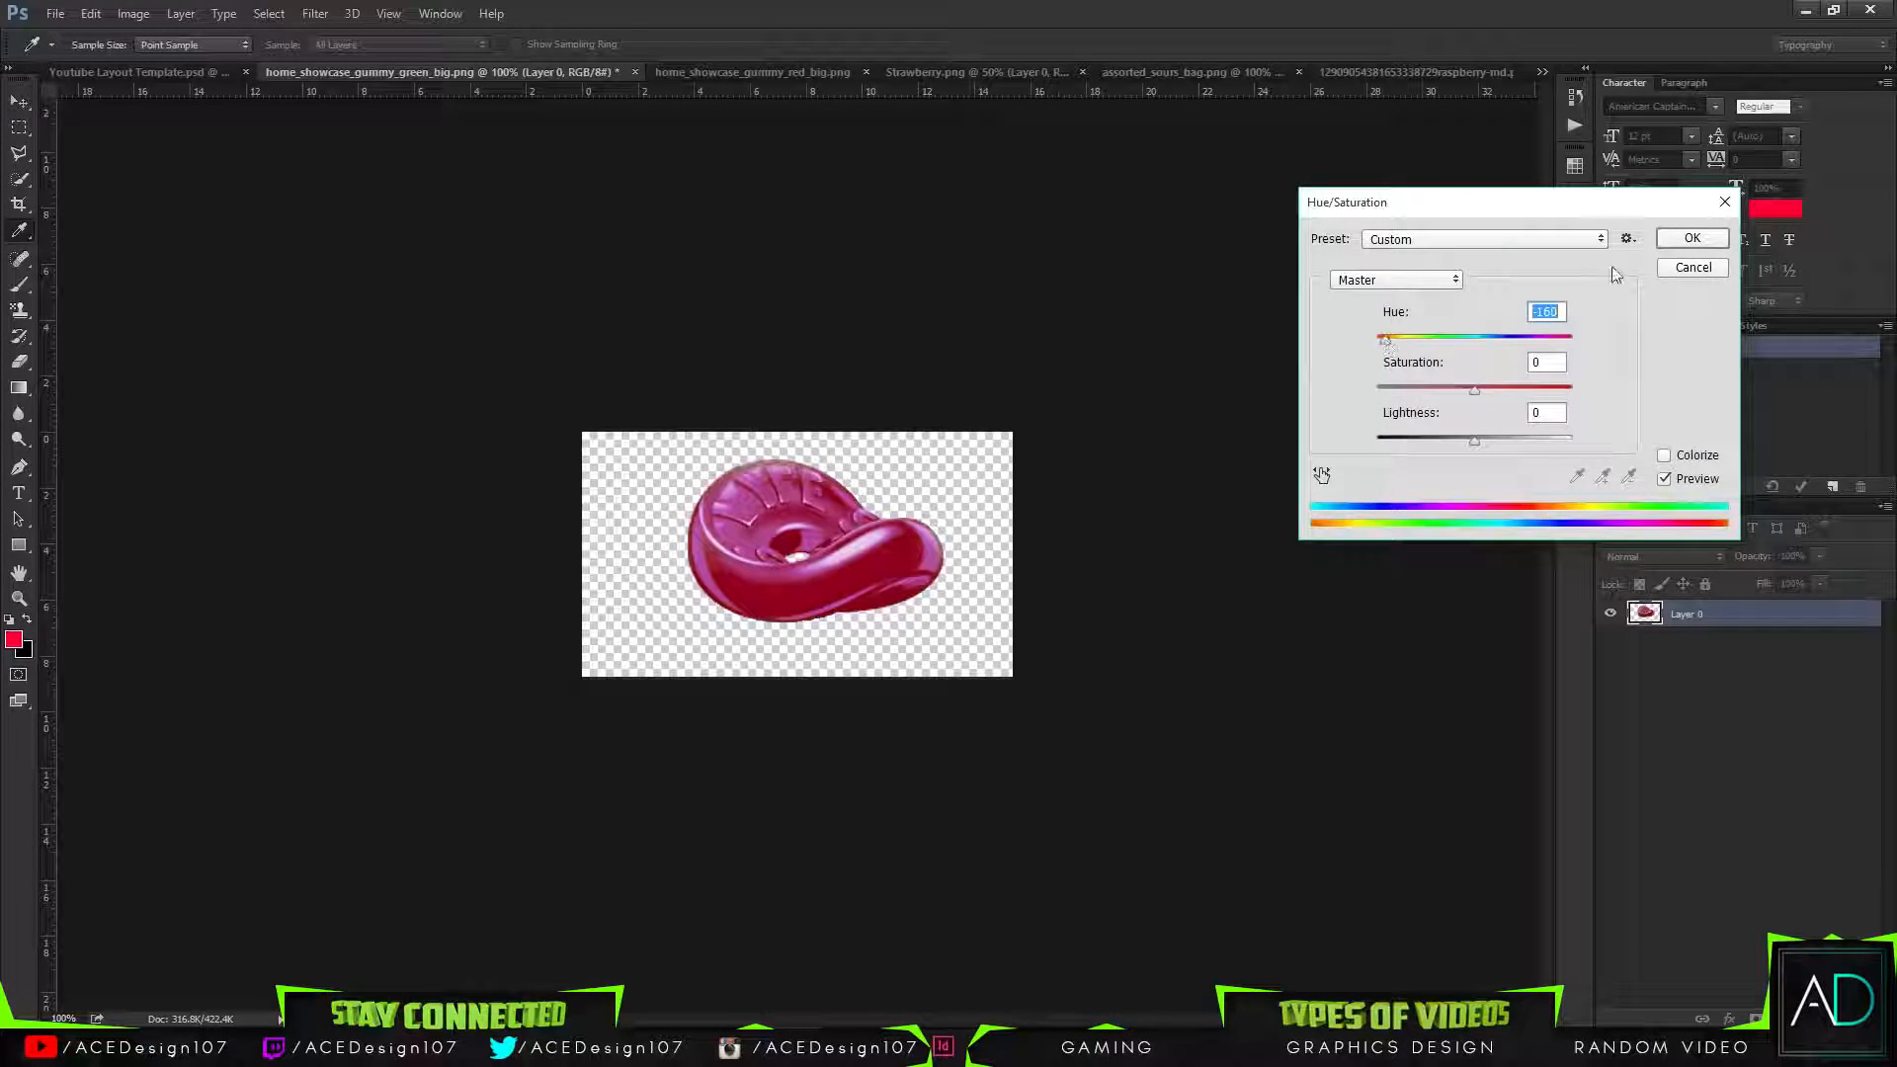
pyautogui.click(1700, 238)
# Bring the crimson gummy into the banner, shrink it to about 25% and rotate it beside the lower right of the M.
pyautogui.moveTo(840, 538); pyautogui.dragTo(1110, 617)
pyautogui.hotkey('ctrl', 't')
pyautogui.moveTo(1089, 539)
pyautogui.mouseDown()
pyautogui.moveTo(1005, 623)
pyautogui.moveTo(1050, 600)
pyautogui.mouseUp()
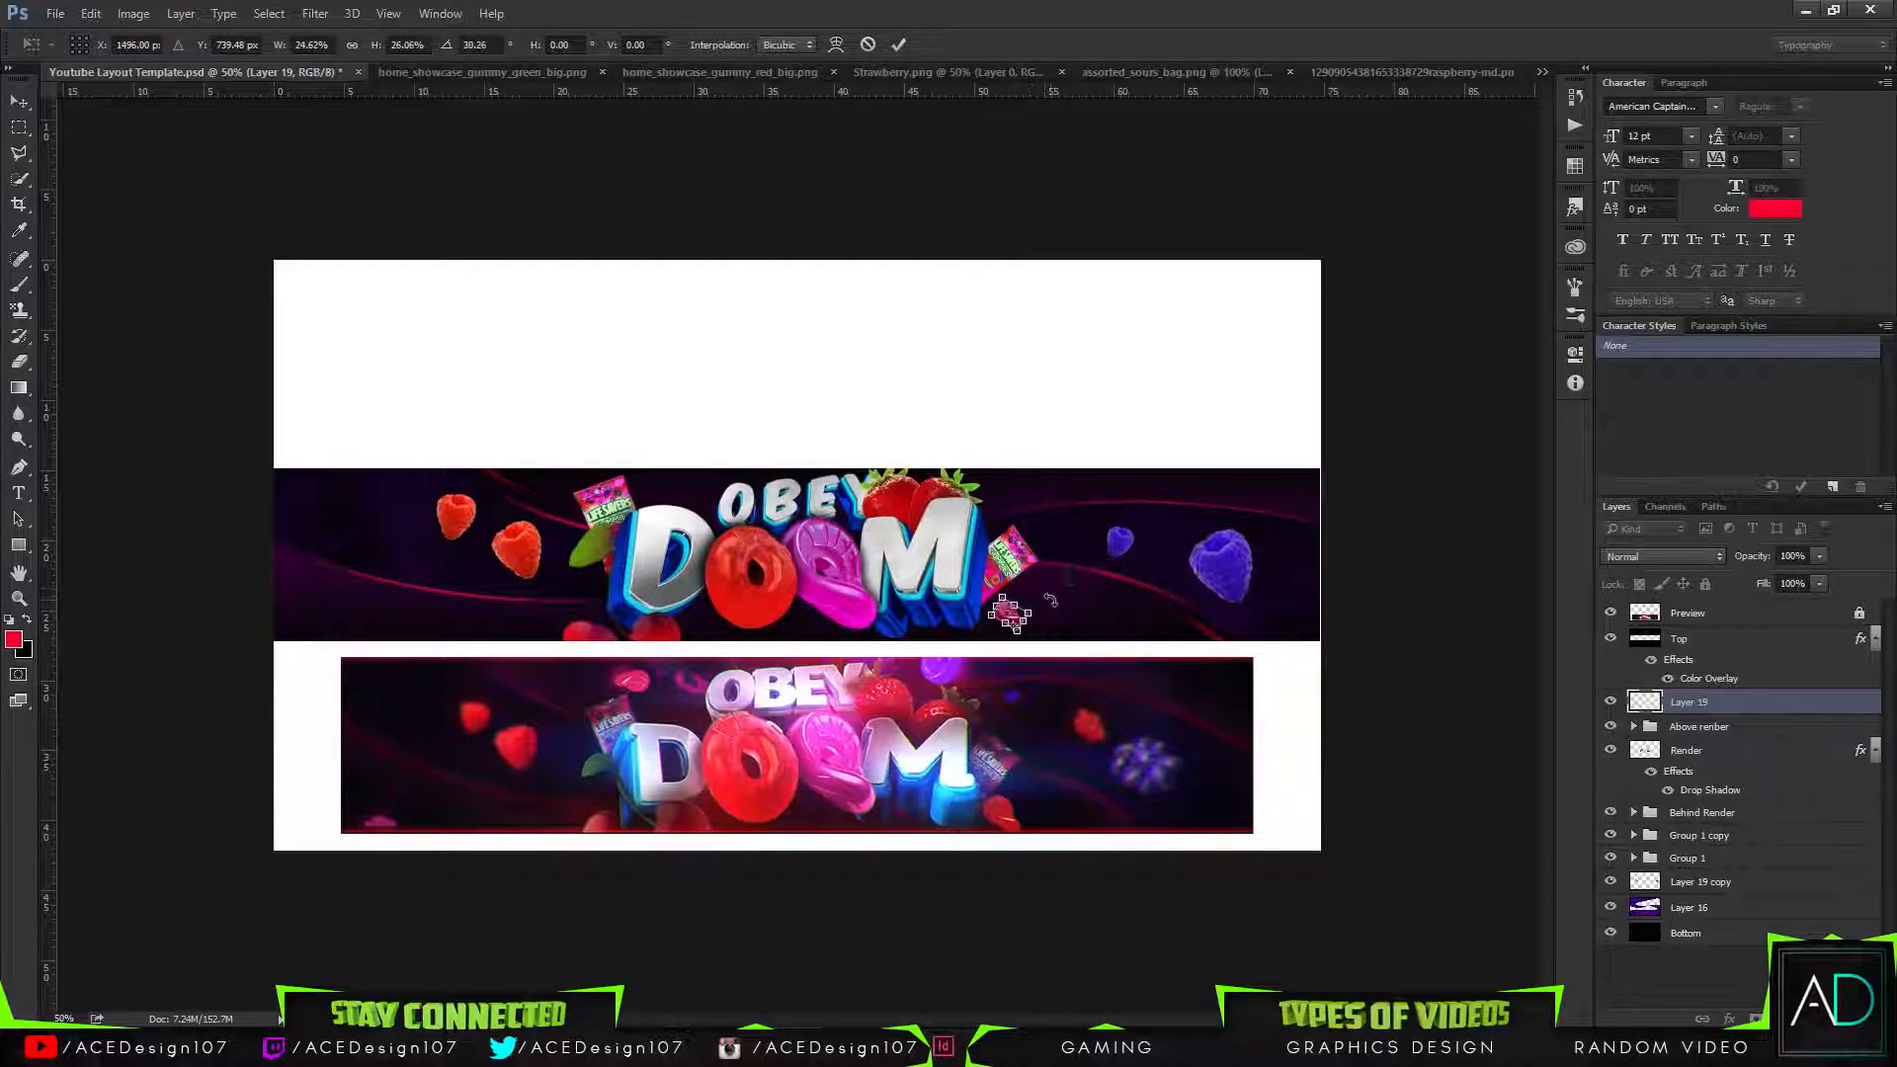
pyautogui.press('Return')
pyautogui.hotkey('ctrl', 't')
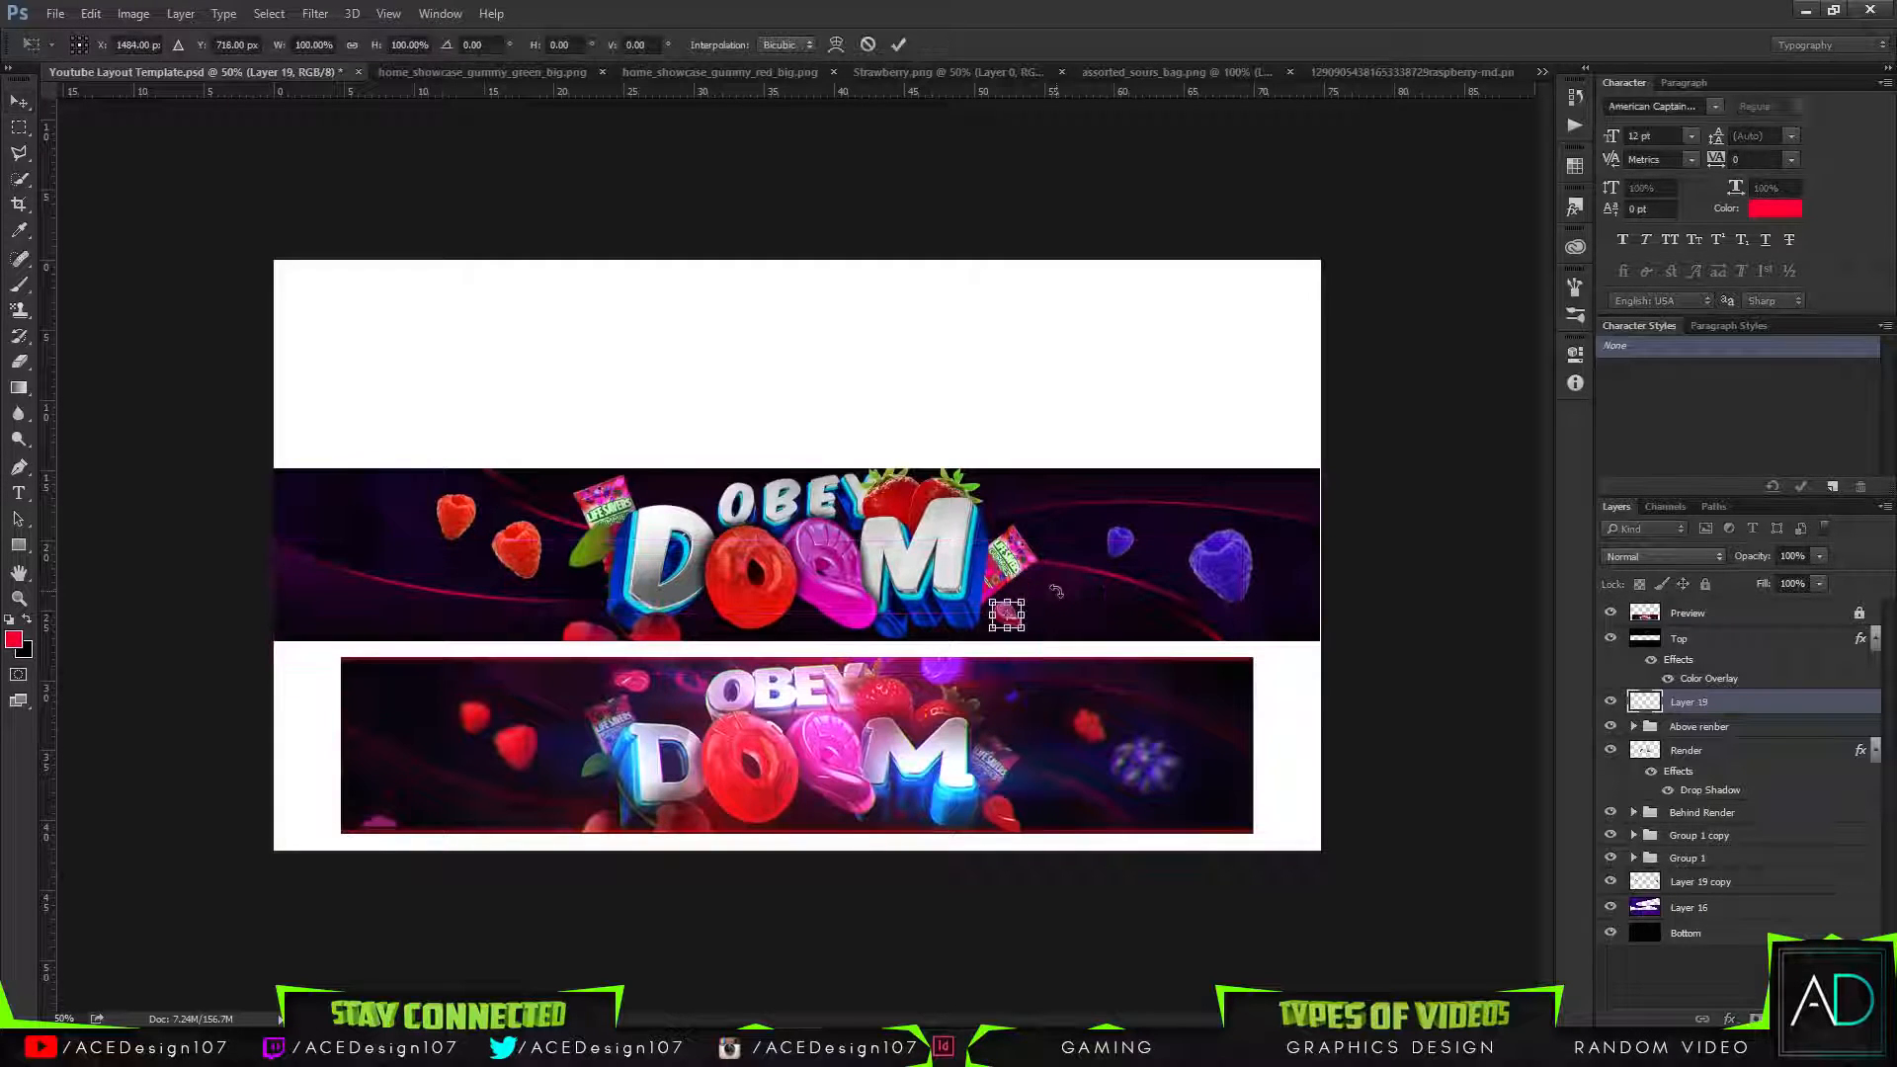
pyautogui.moveTo(1024, 606); pyautogui.dragTo(1035, 597)
pyautogui.press('Return')
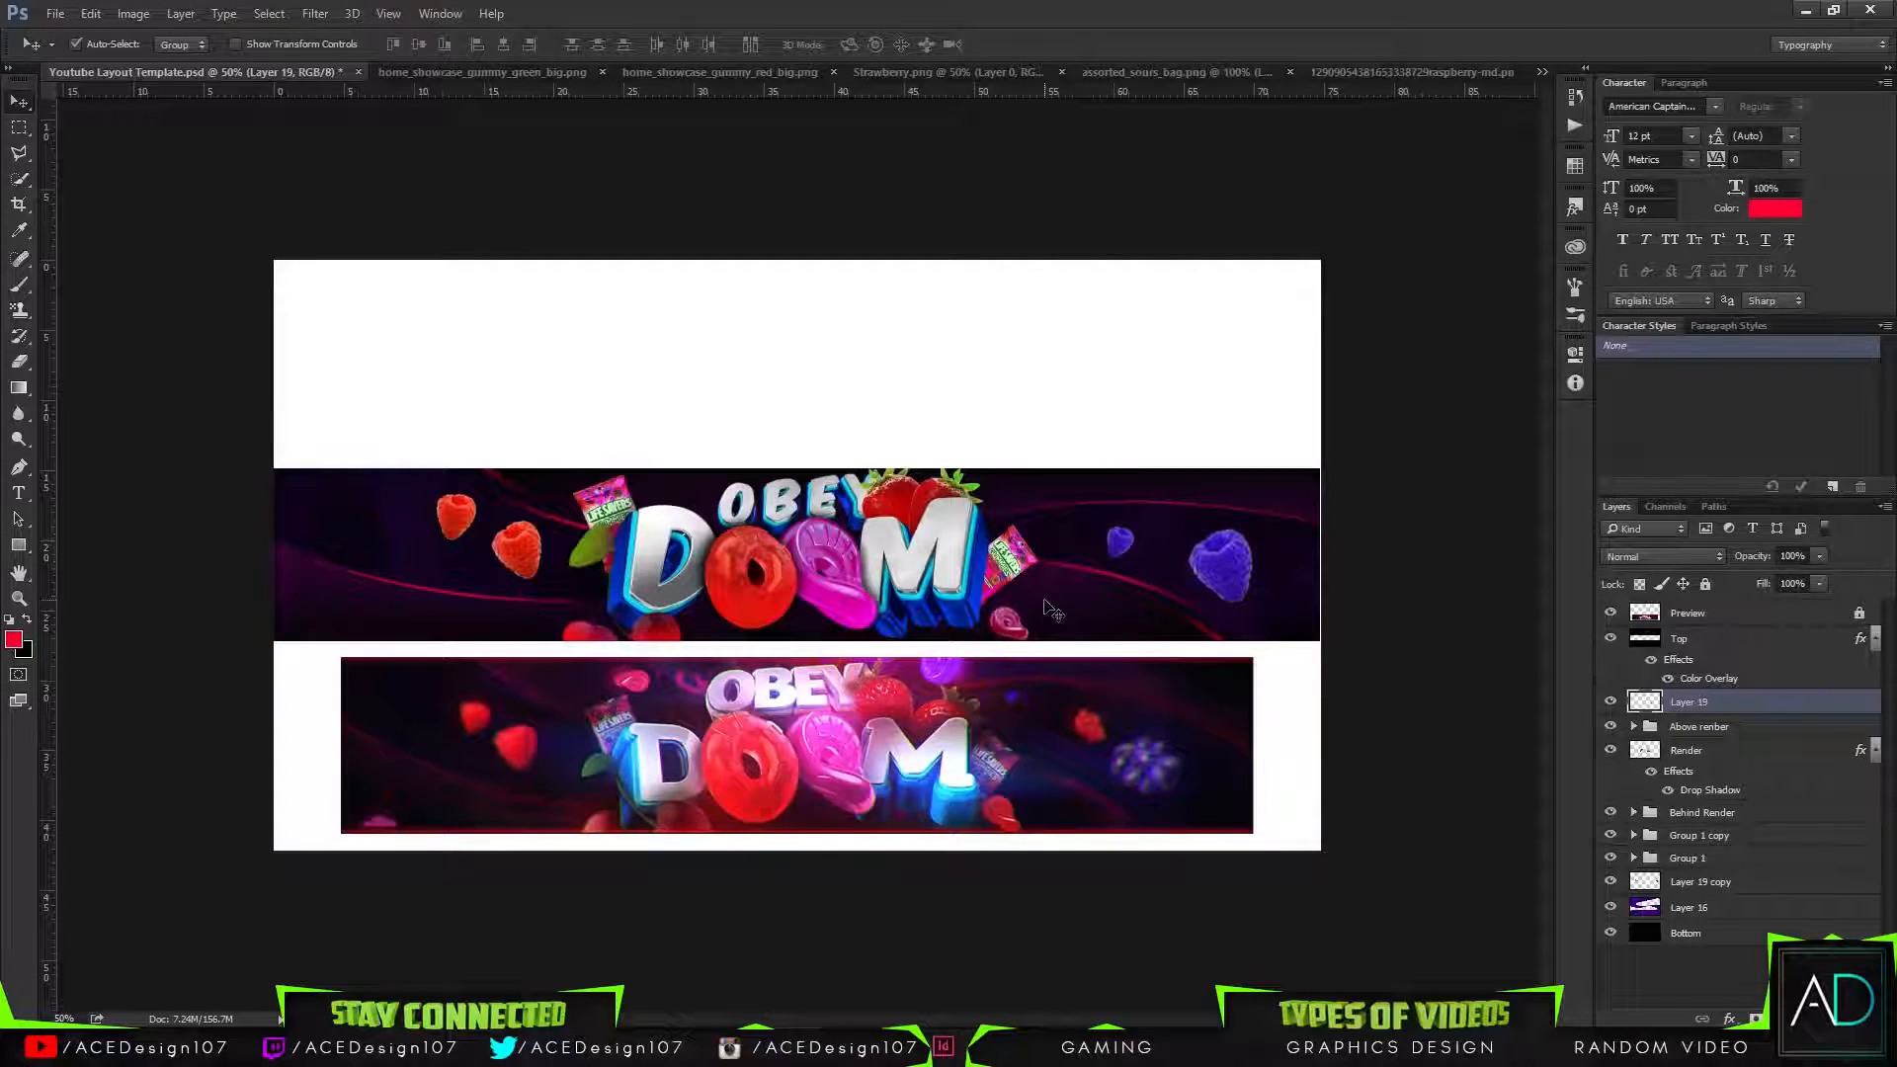
# Duplicate the small crimson gummy beside the left candy bag, above the D, and adjust it with Free Transform.
pyautogui.moveTo(1052, 610); pyautogui.dragTo(652, 486)
pyautogui.hotkey('ctrl', 't')
pyautogui.press('Return')
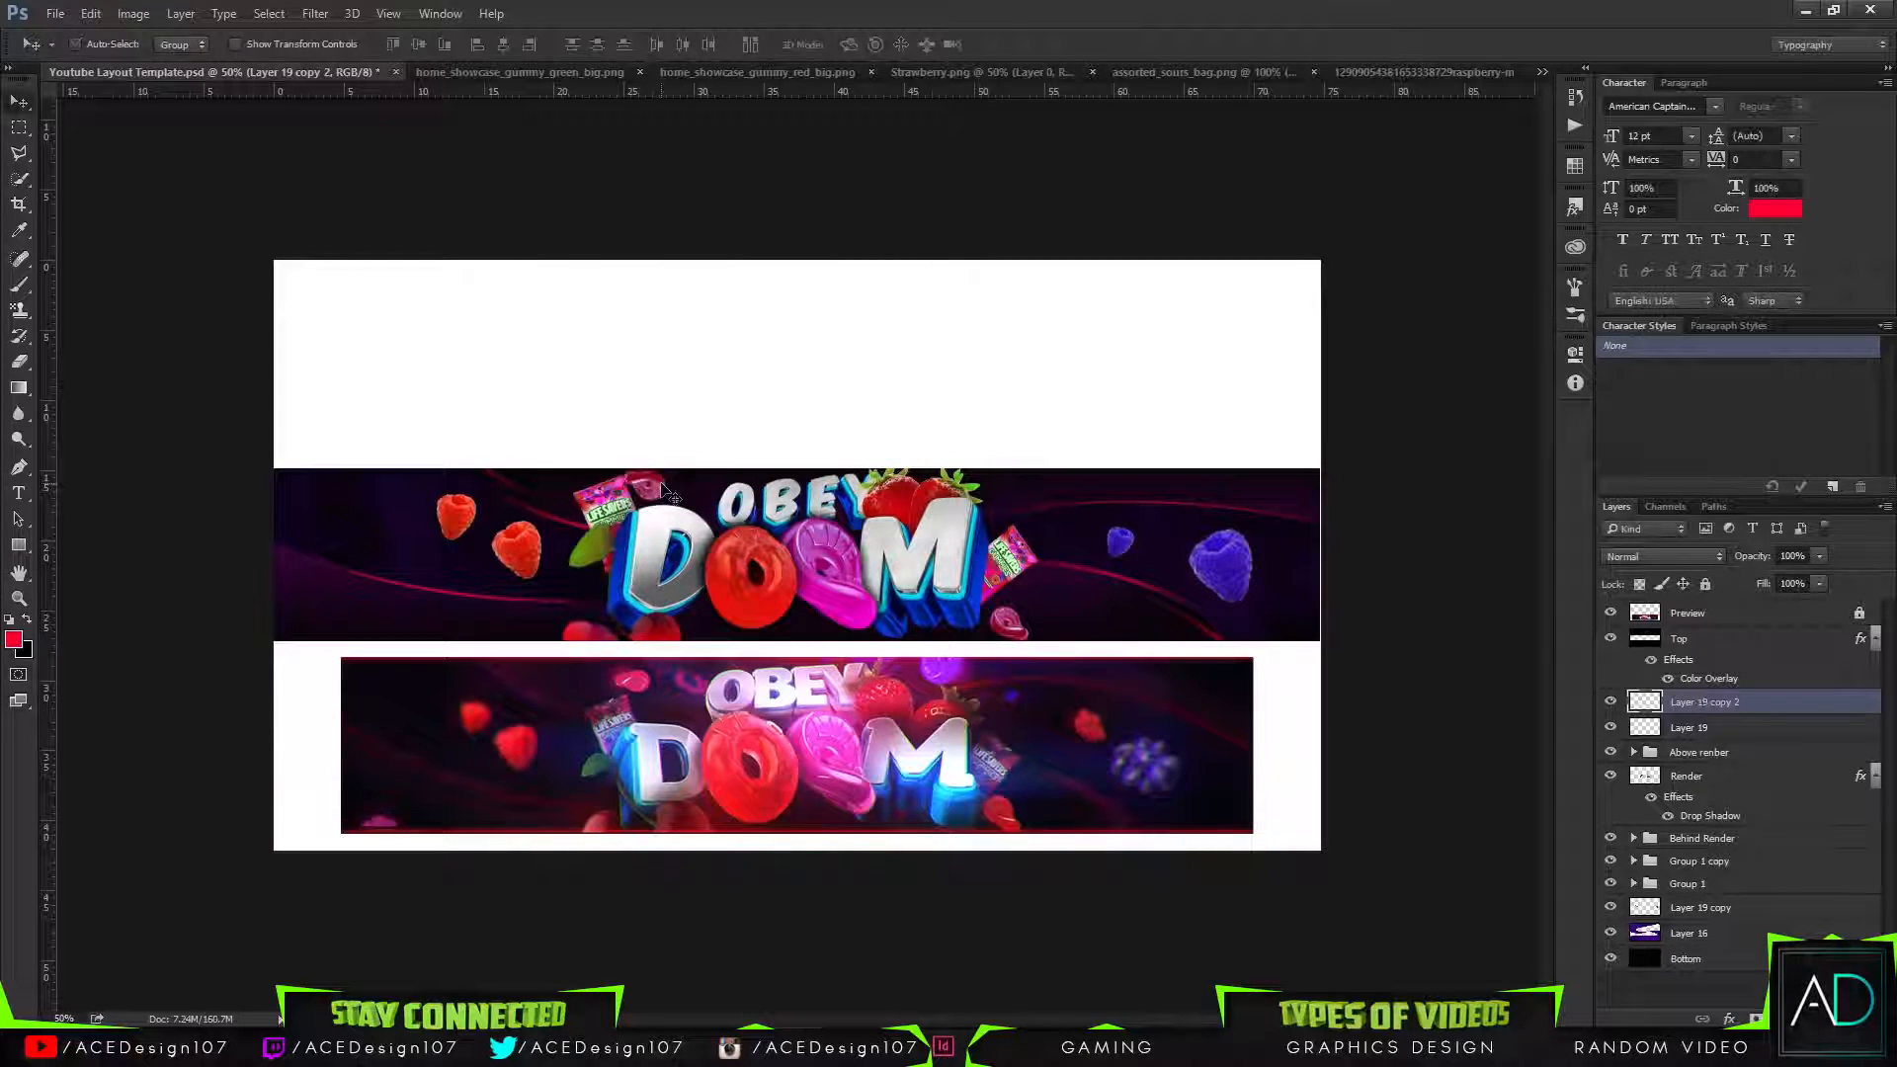
pyautogui.hotkey('ctrl', 't')
pyautogui.moveTo(662, 465); pyautogui.dragTo(651, 479)
pyautogui.press('Return')
# Start opening a file and look through the Documents, Local Disk (D:) and Tutorials folders.
pyautogui.click(55, 14)
pyautogui.click(71, 52)
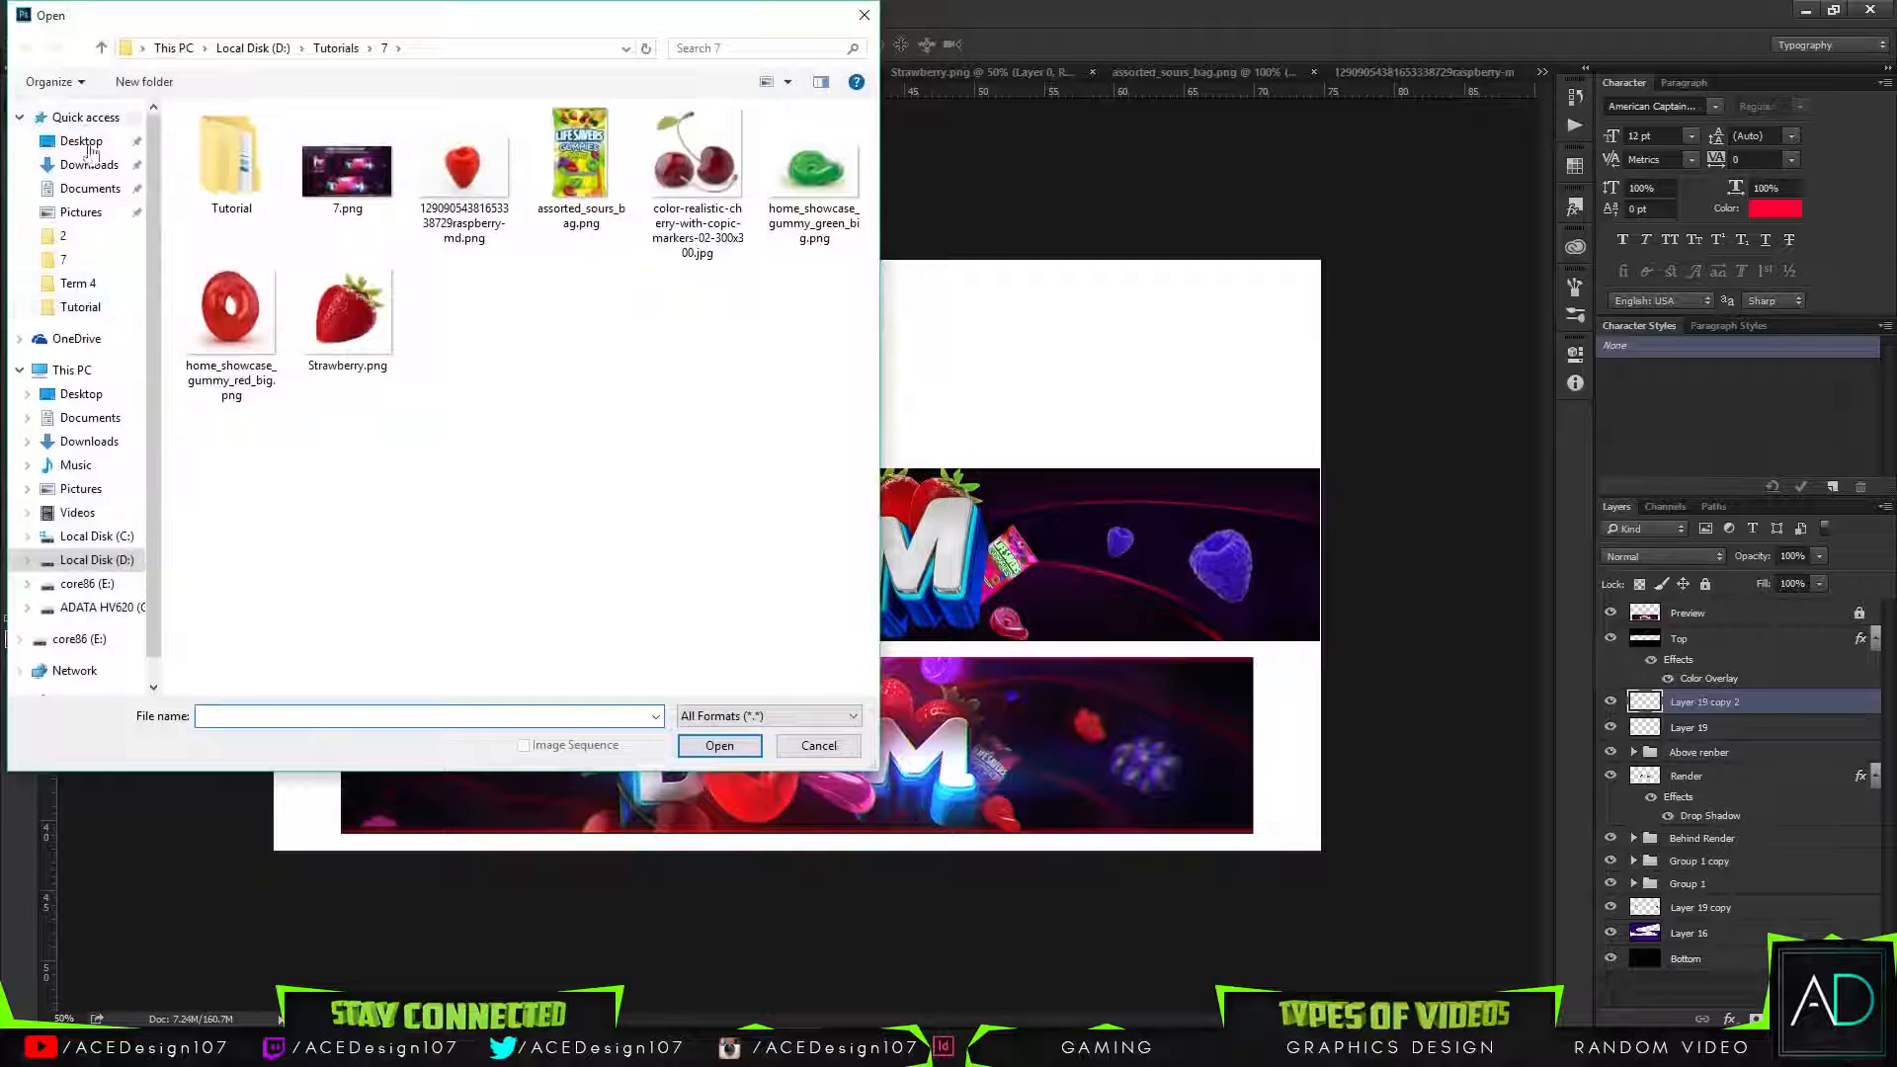
pyautogui.click(89, 187)
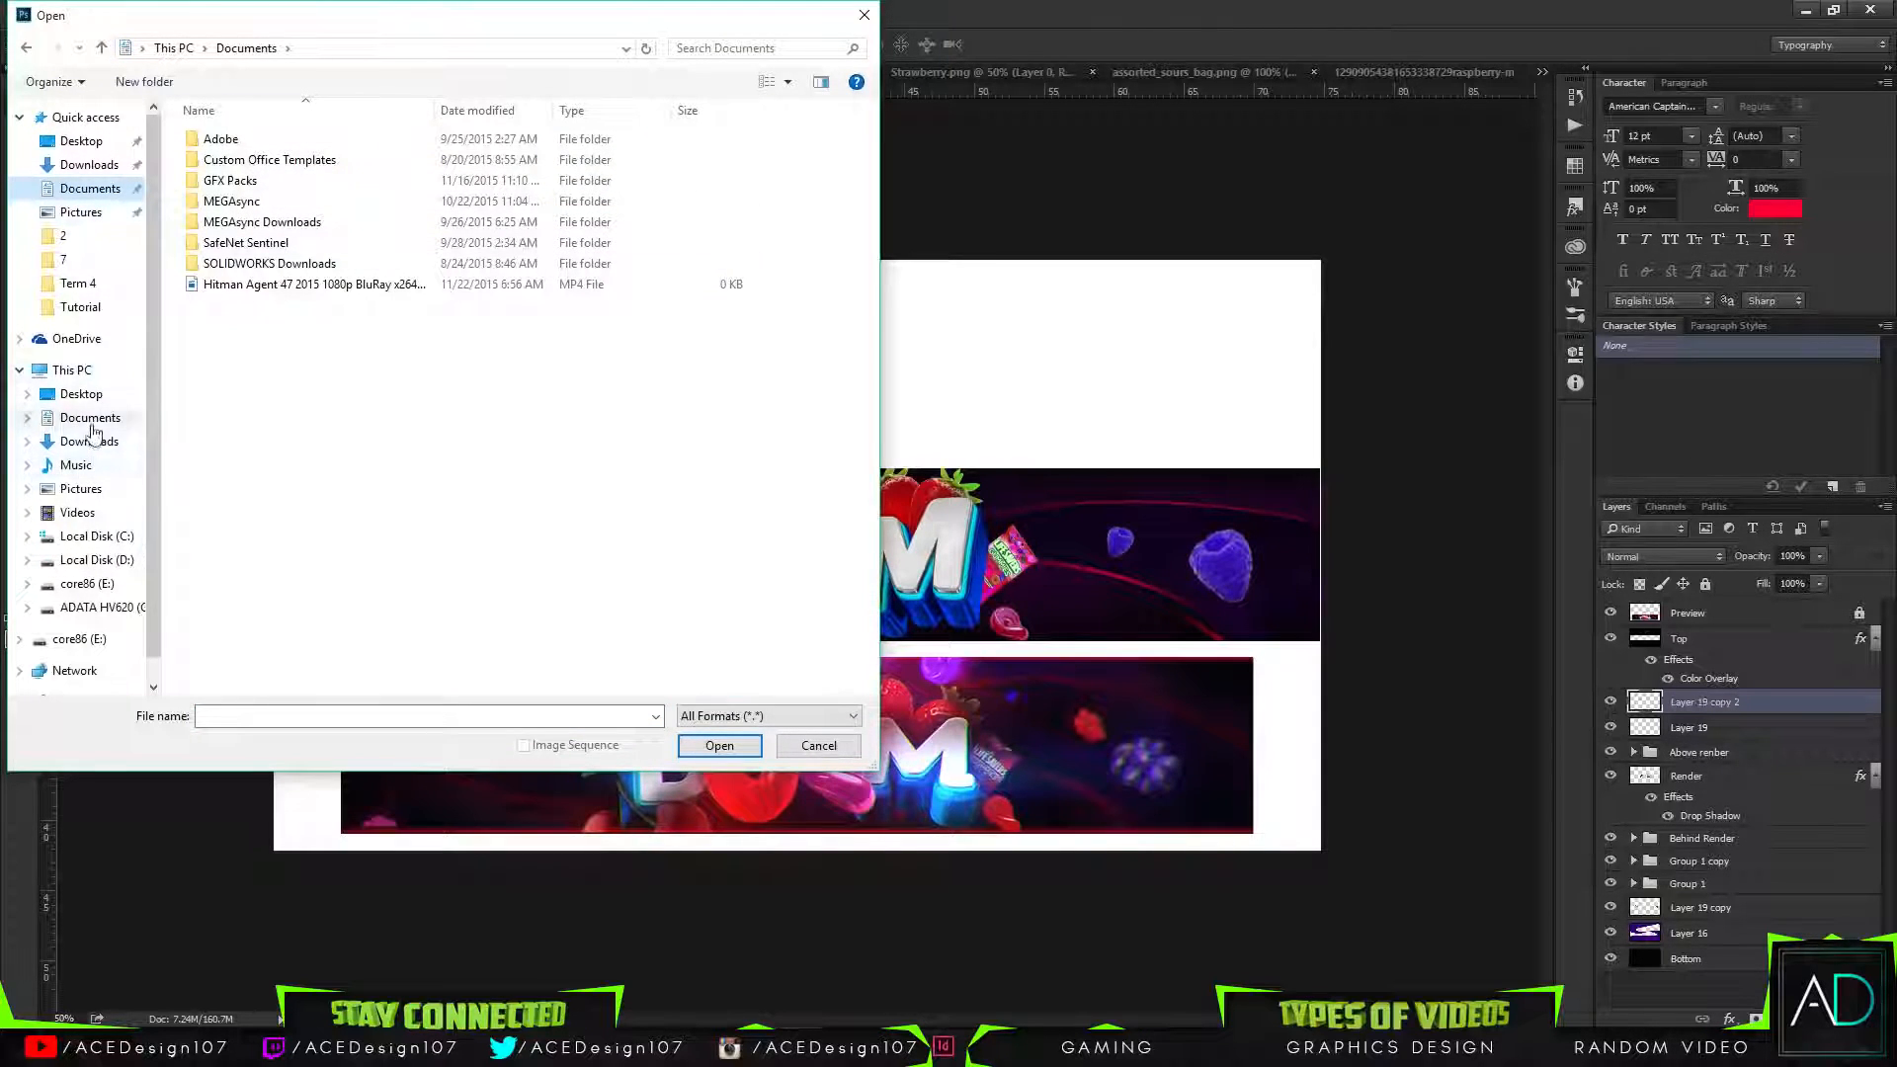
pyautogui.click(97, 560)
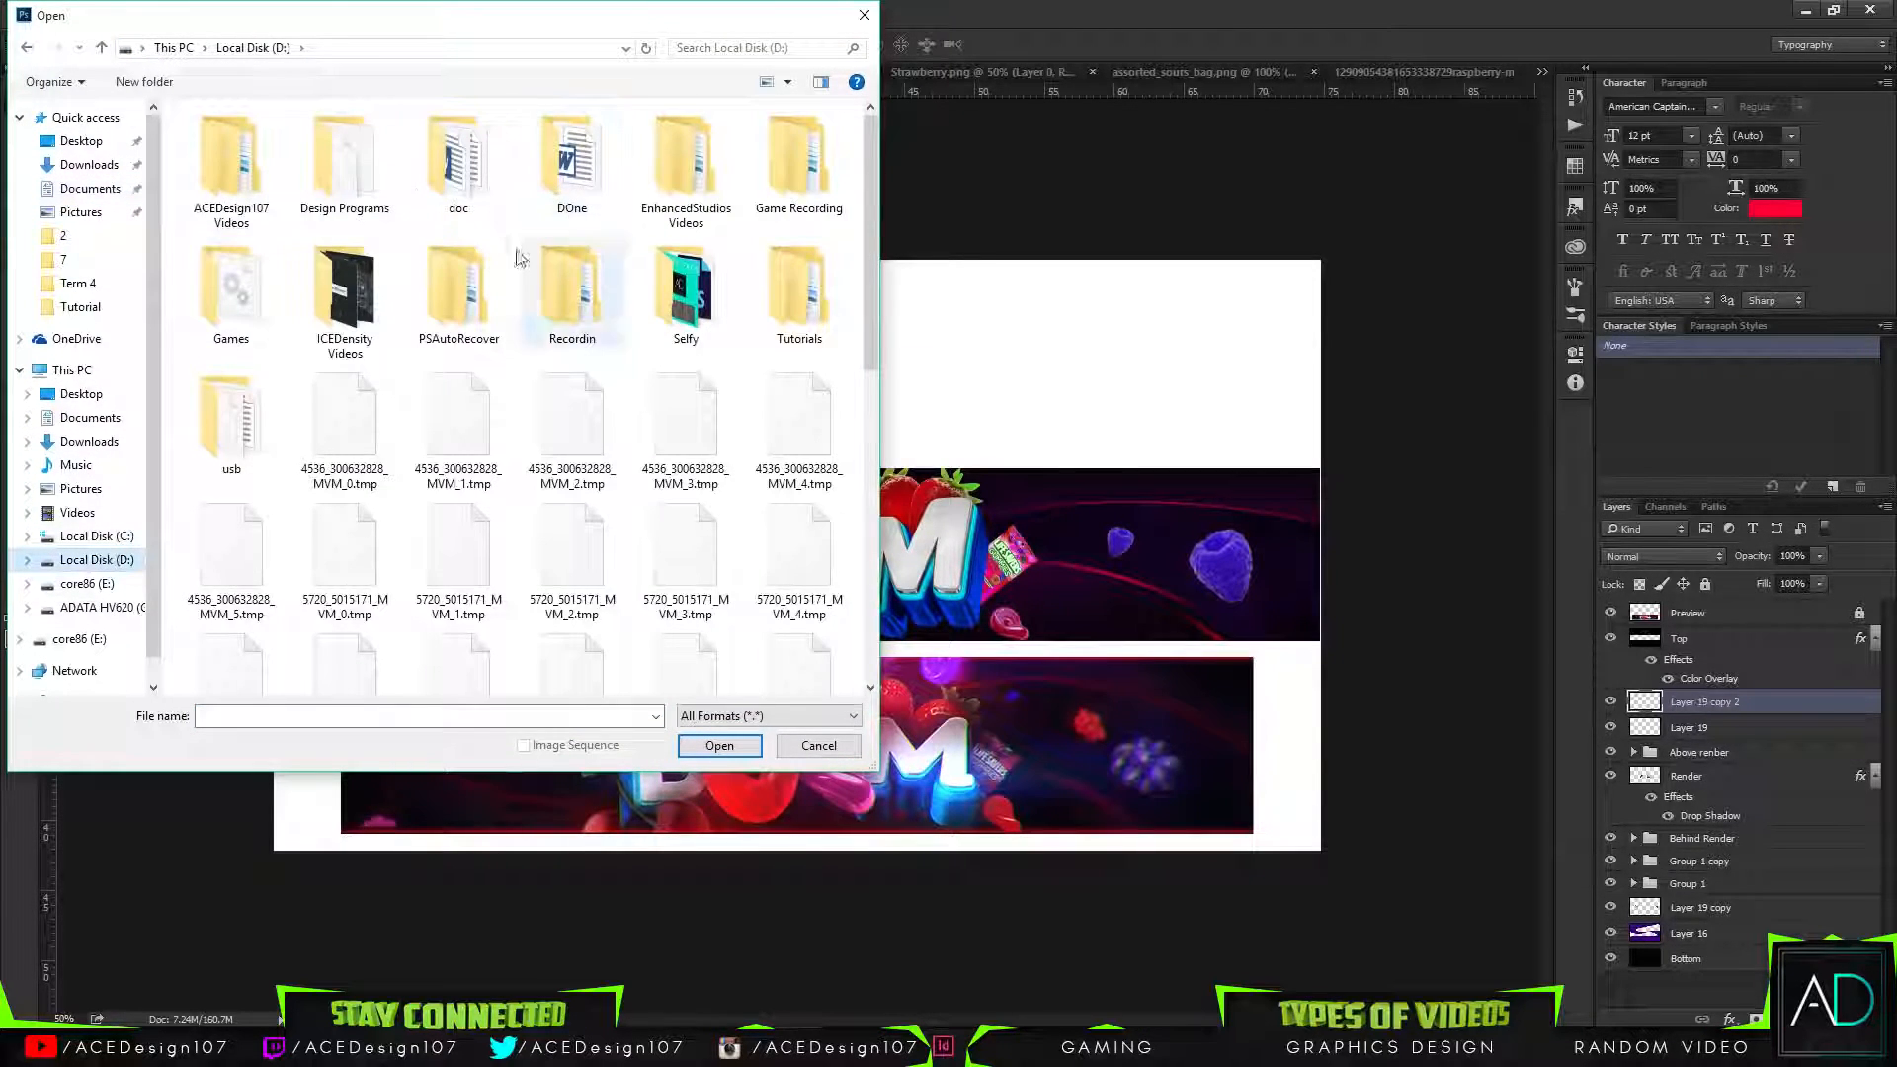
pyautogui.doubleClick(798, 297)
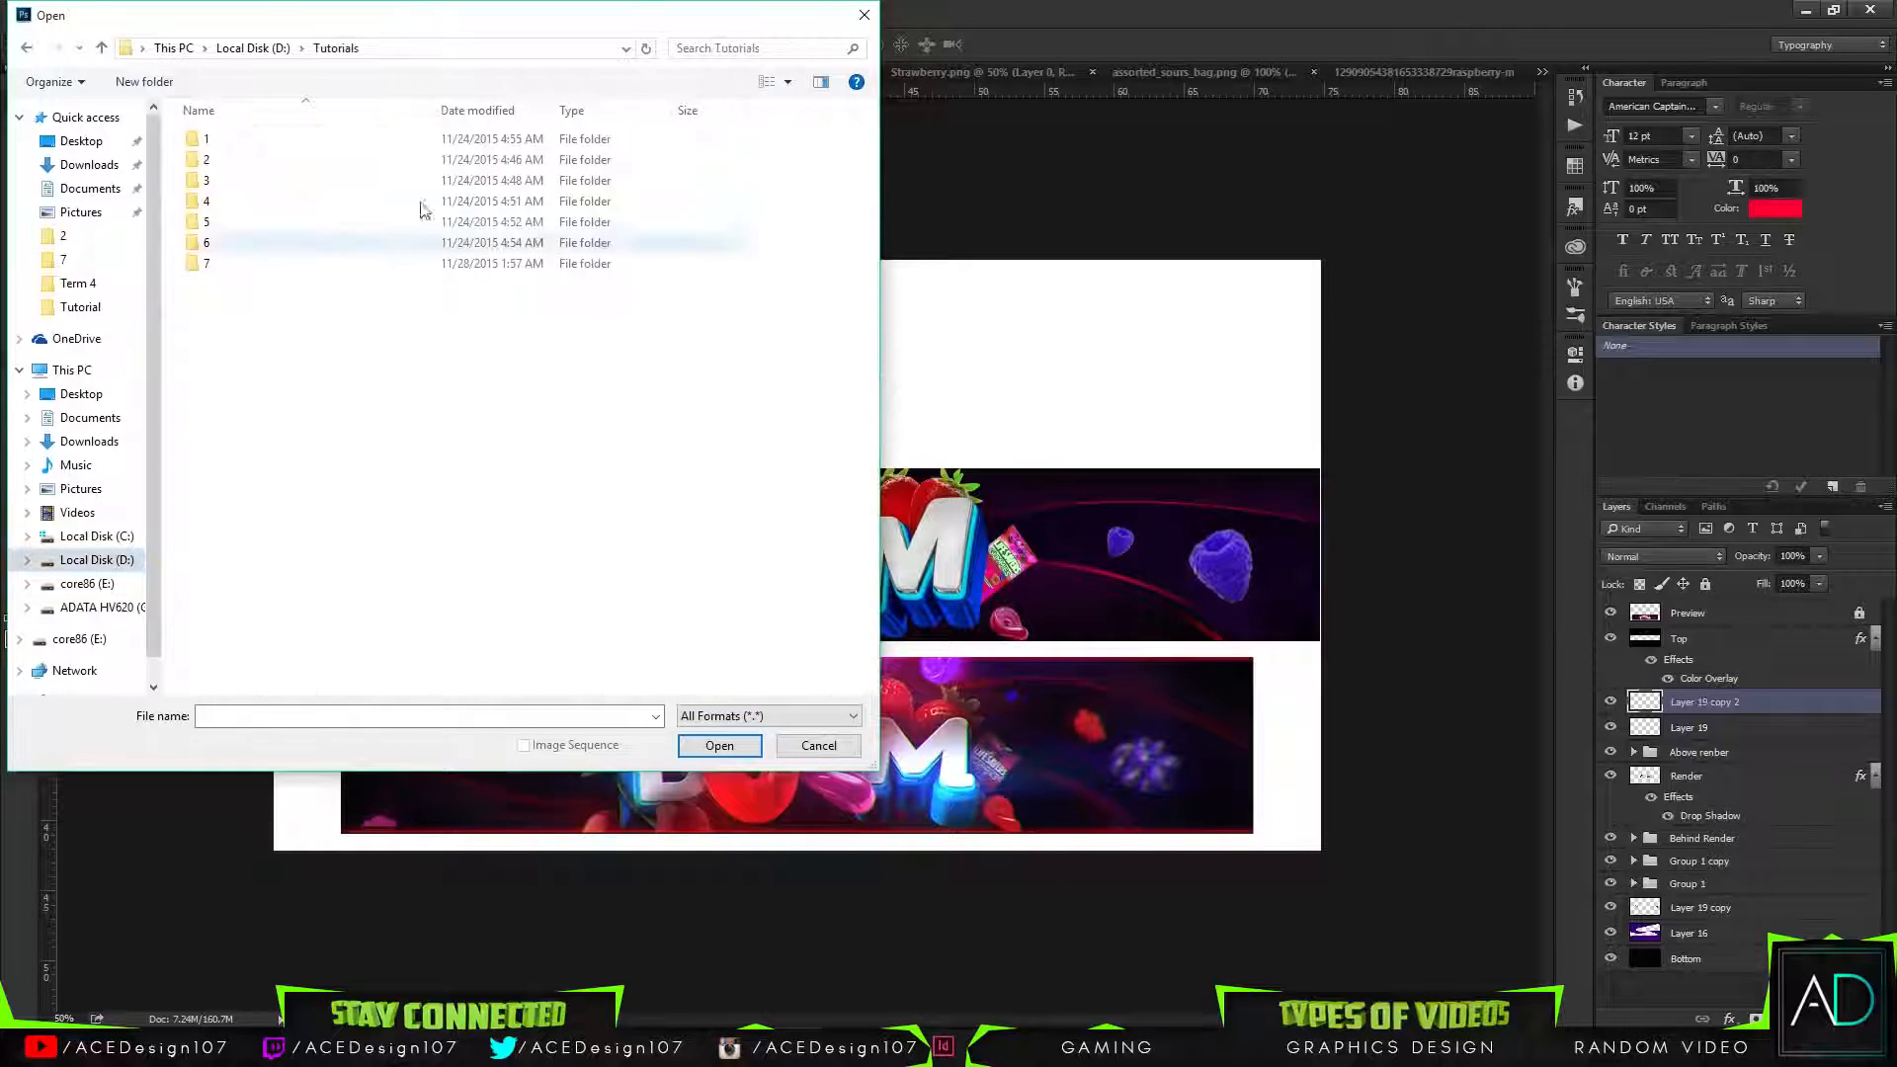
pyautogui.click(254, 49)
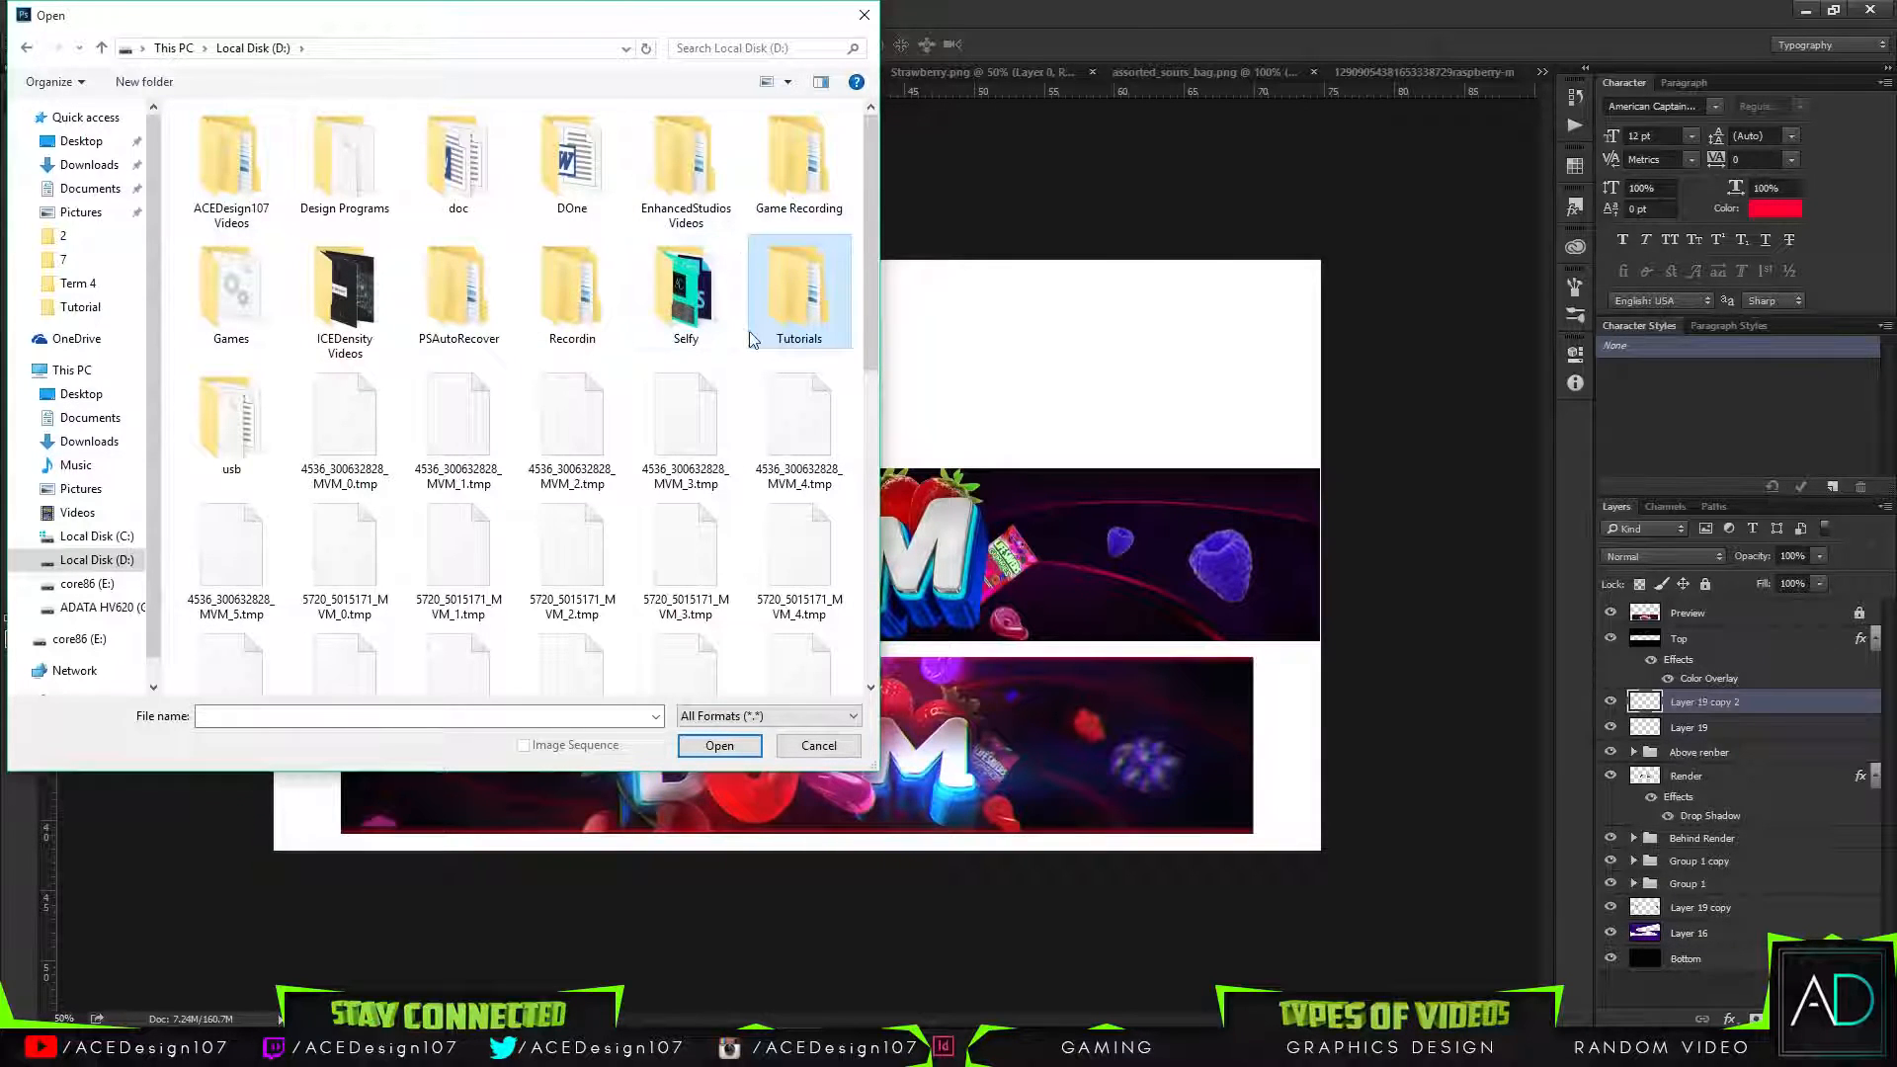
pyautogui.scroll(-3, 842, 328)
pyautogui.scroll(3, 841, 328)
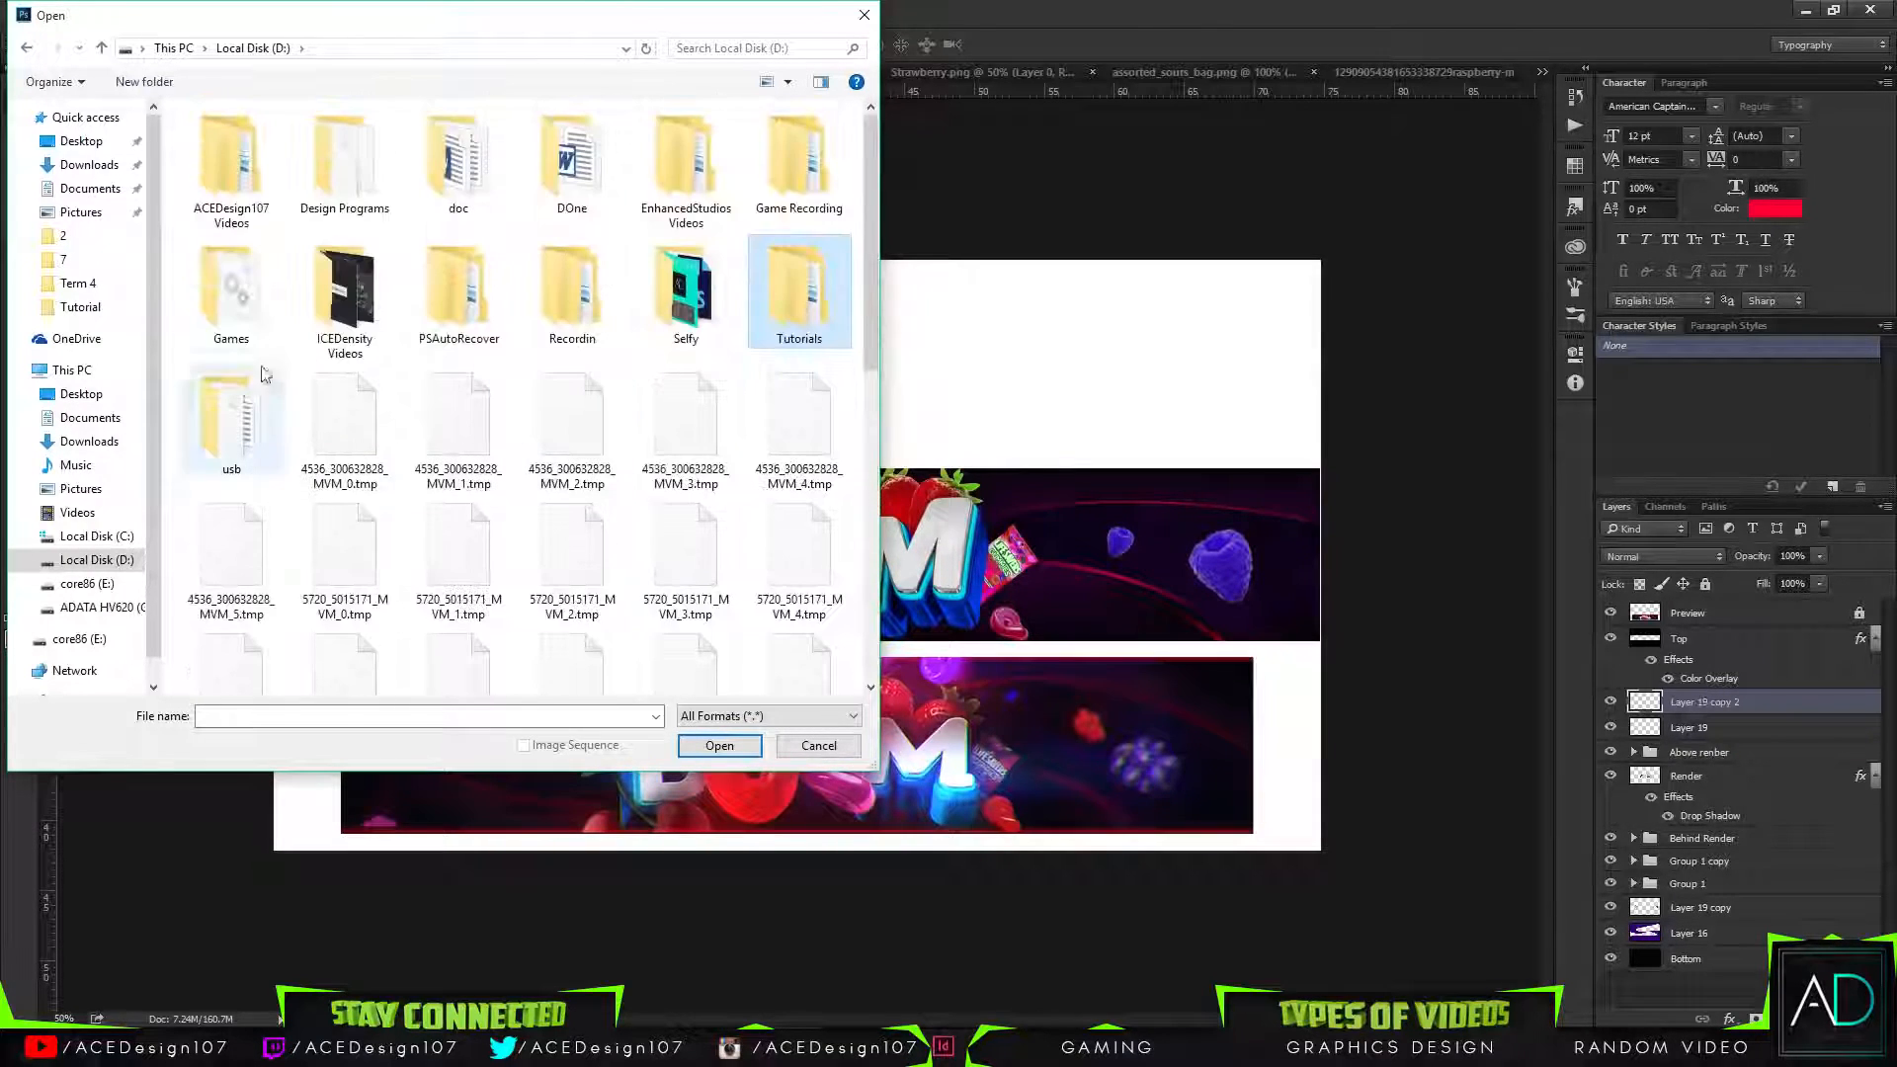
# Open Wolf.psd from the Layer Styles folder inside doc > GFX Packs on Local Disk (D:).
pyautogui.doubleClick(457, 158)
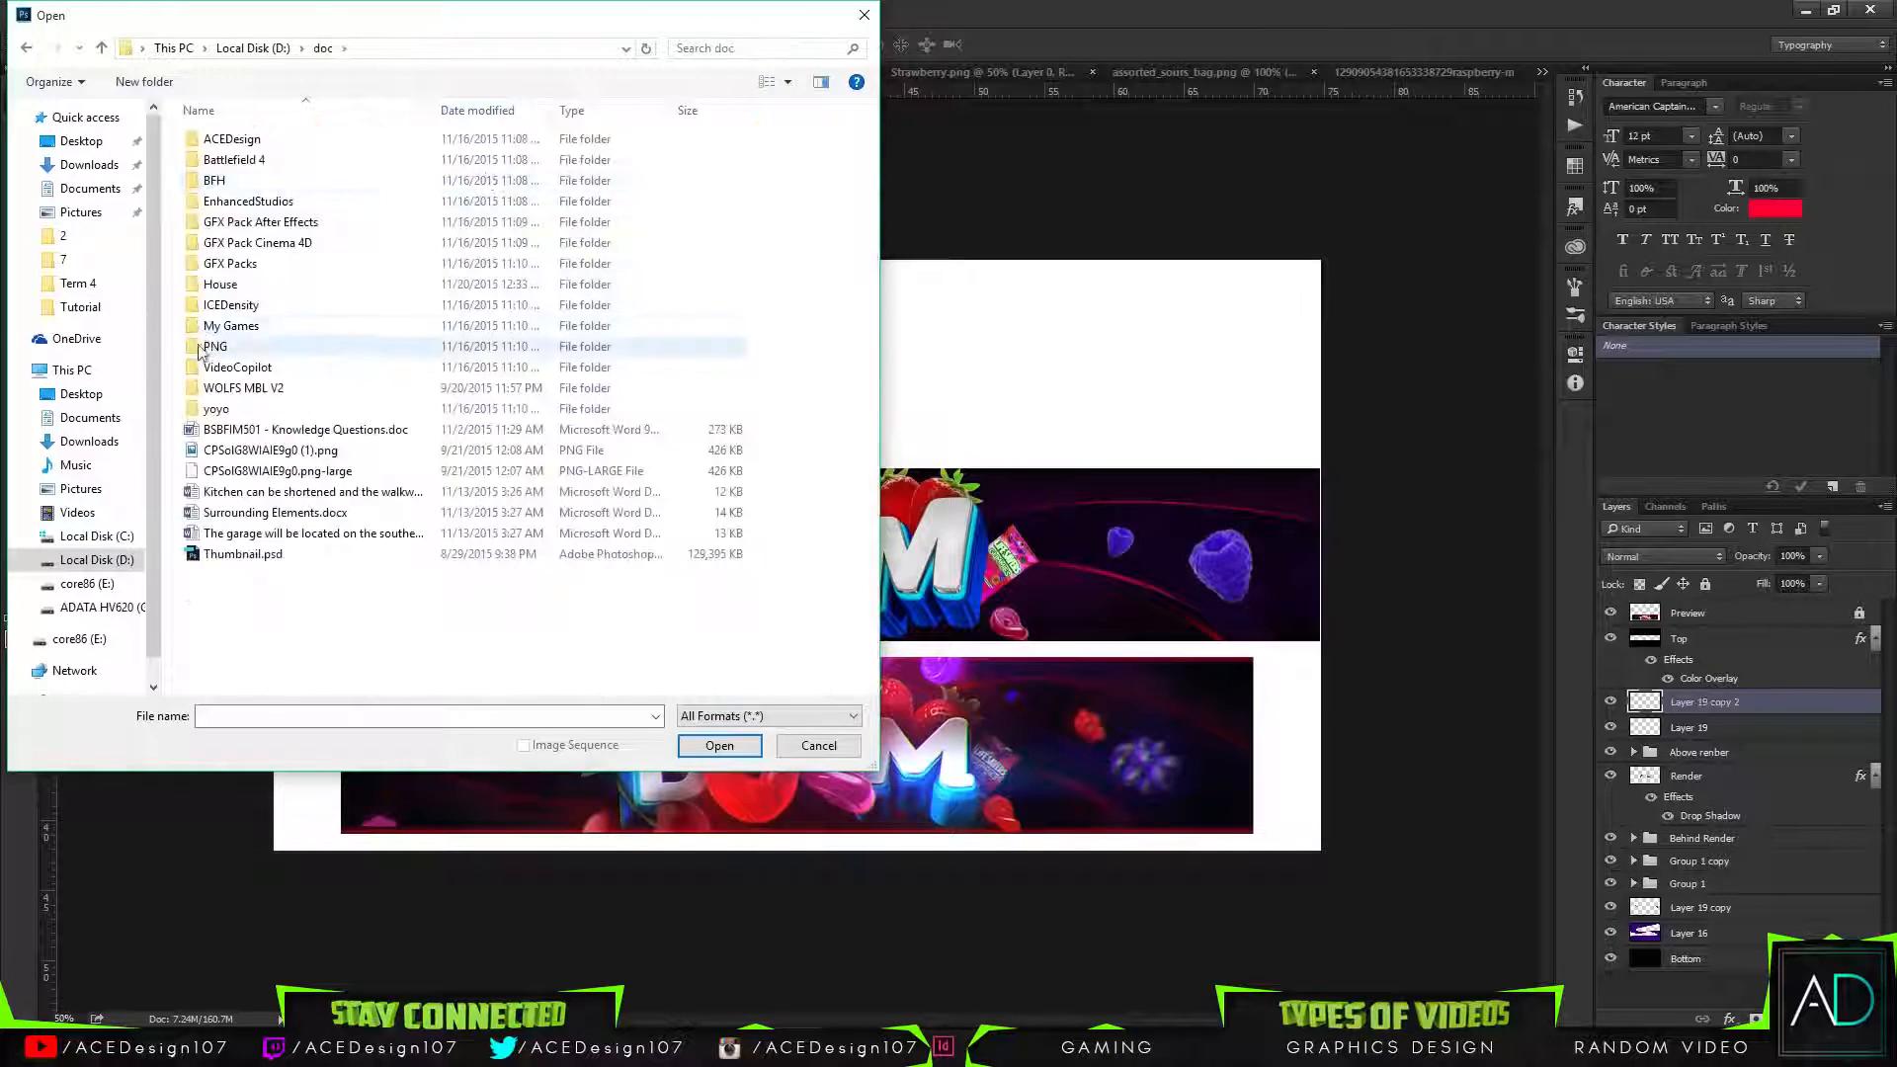
pyautogui.doubleClick(206, 262)
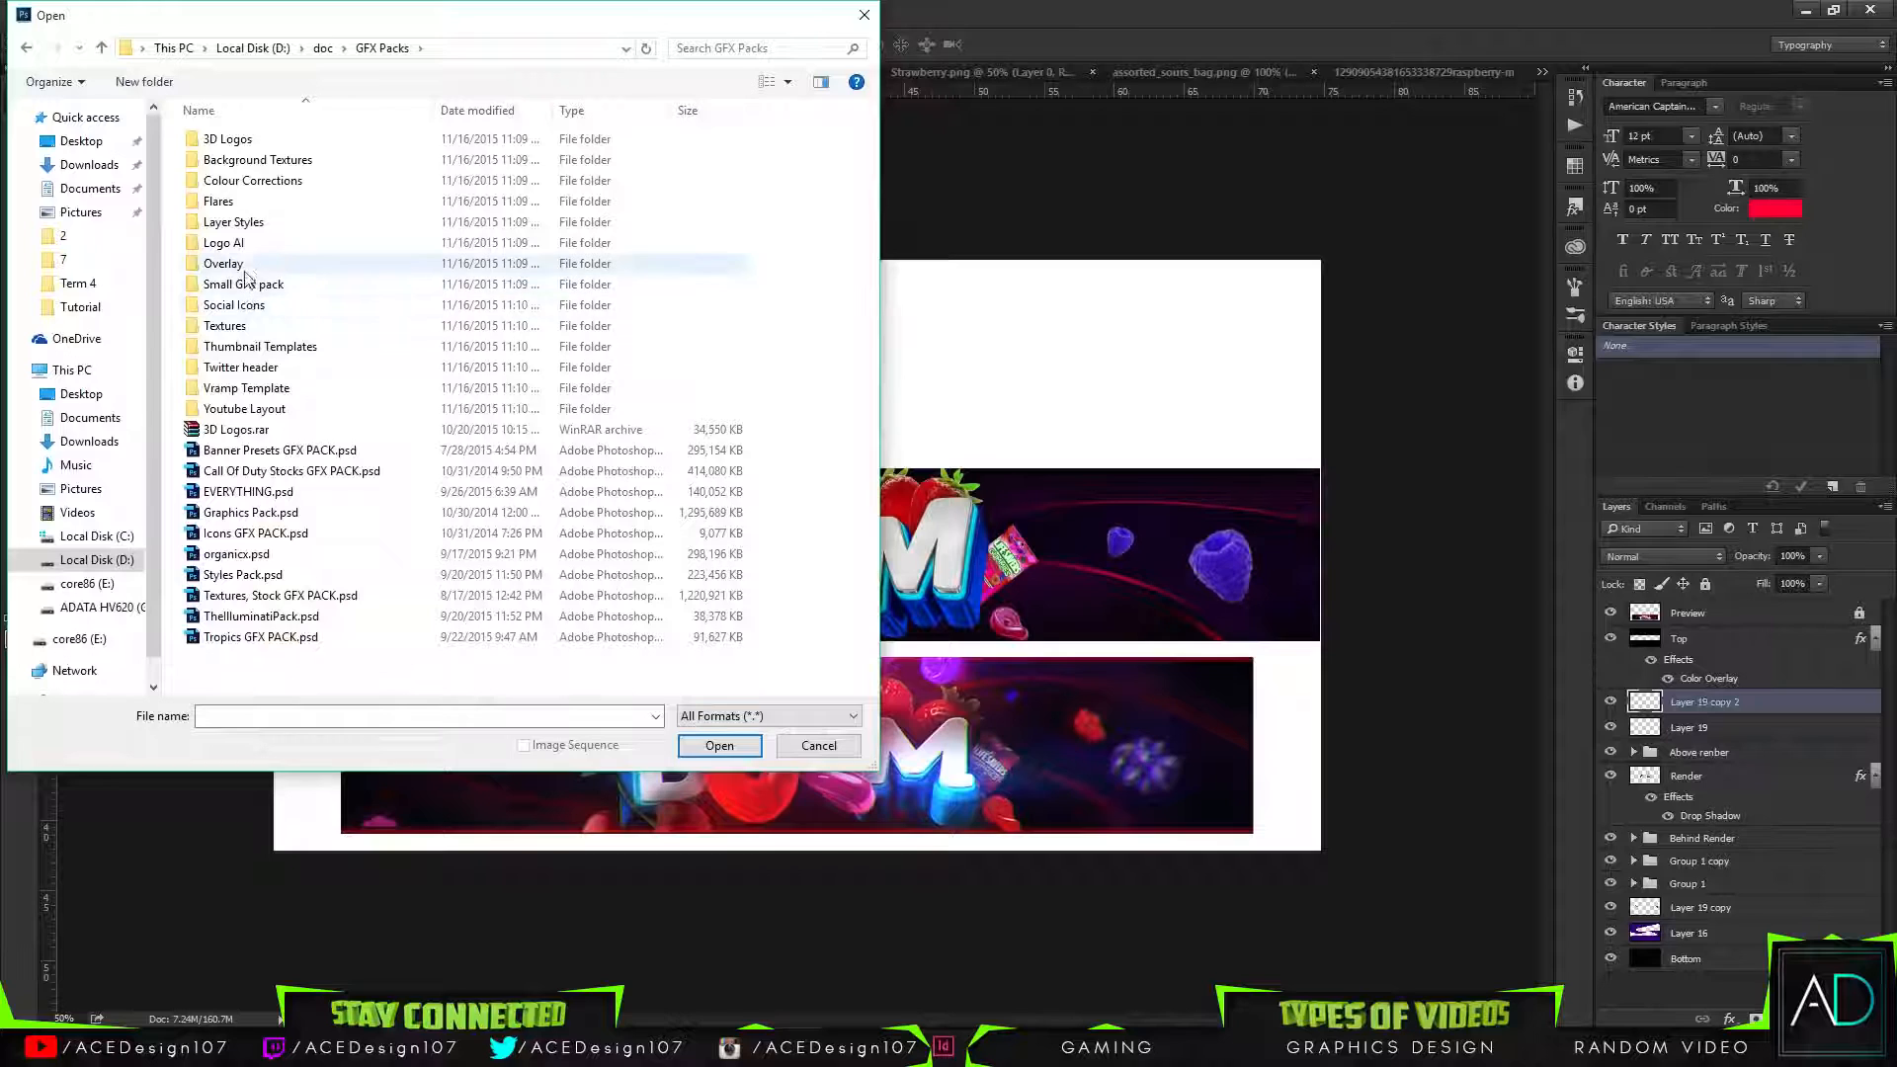
pyautogui.doubleClick(253, 222)
pyautogui.click(554, 197)
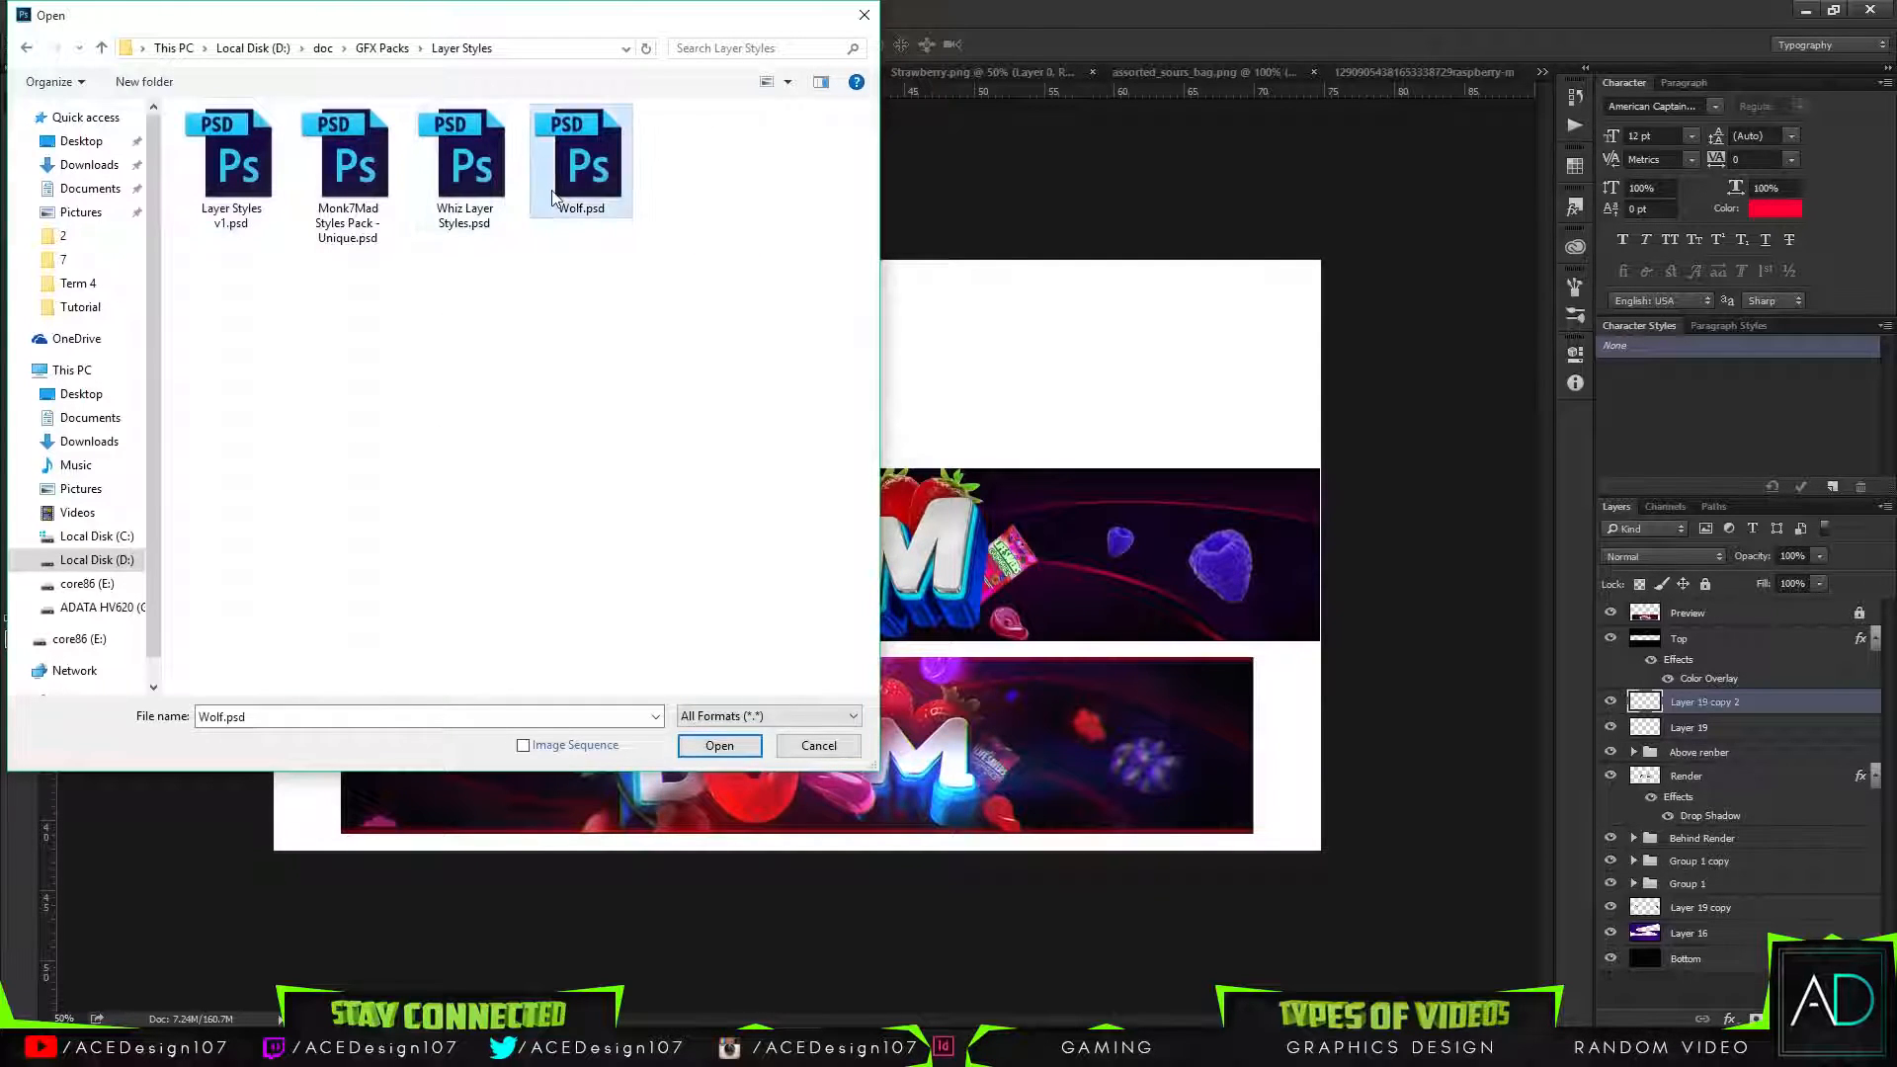
pyautogui.click(723, 752)
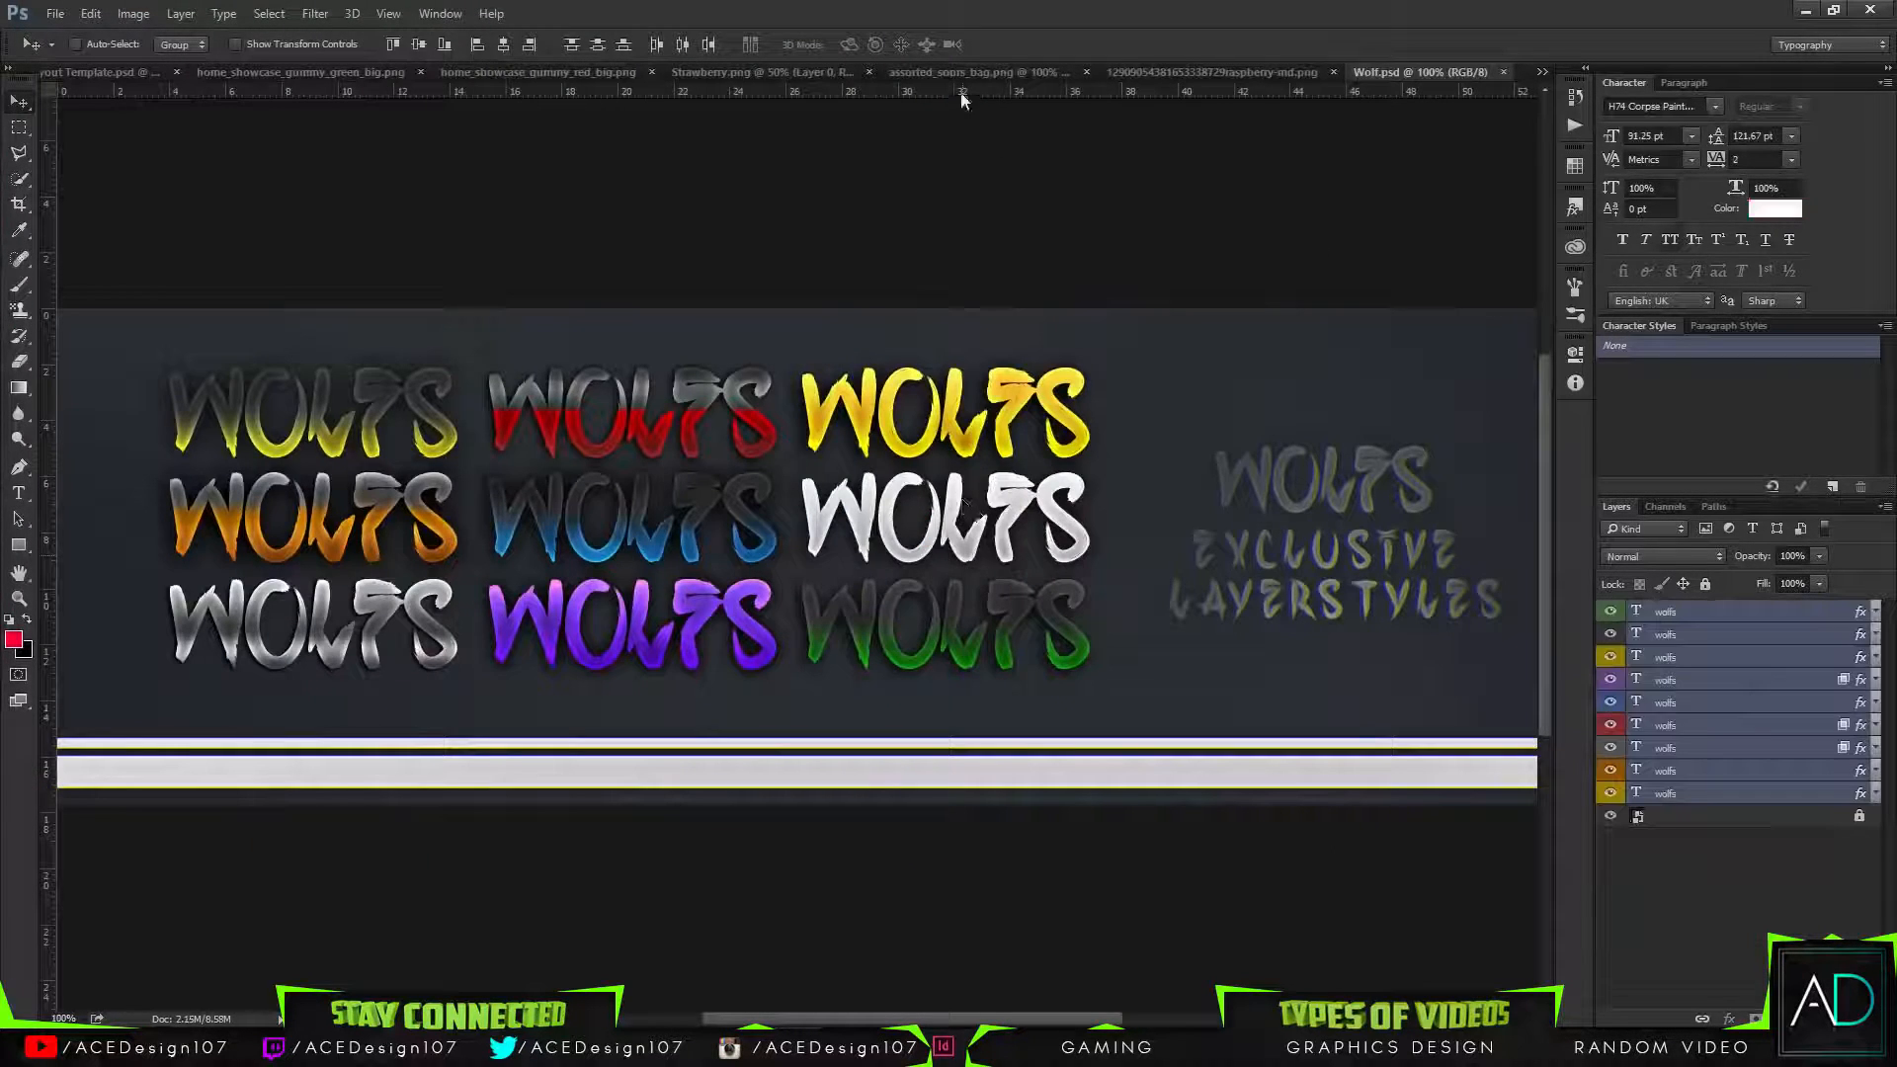
# Return to the Youtube Layout Template document and add a new empty layer above Layer 19 copy 2.
pyautogui.click(101, 74)
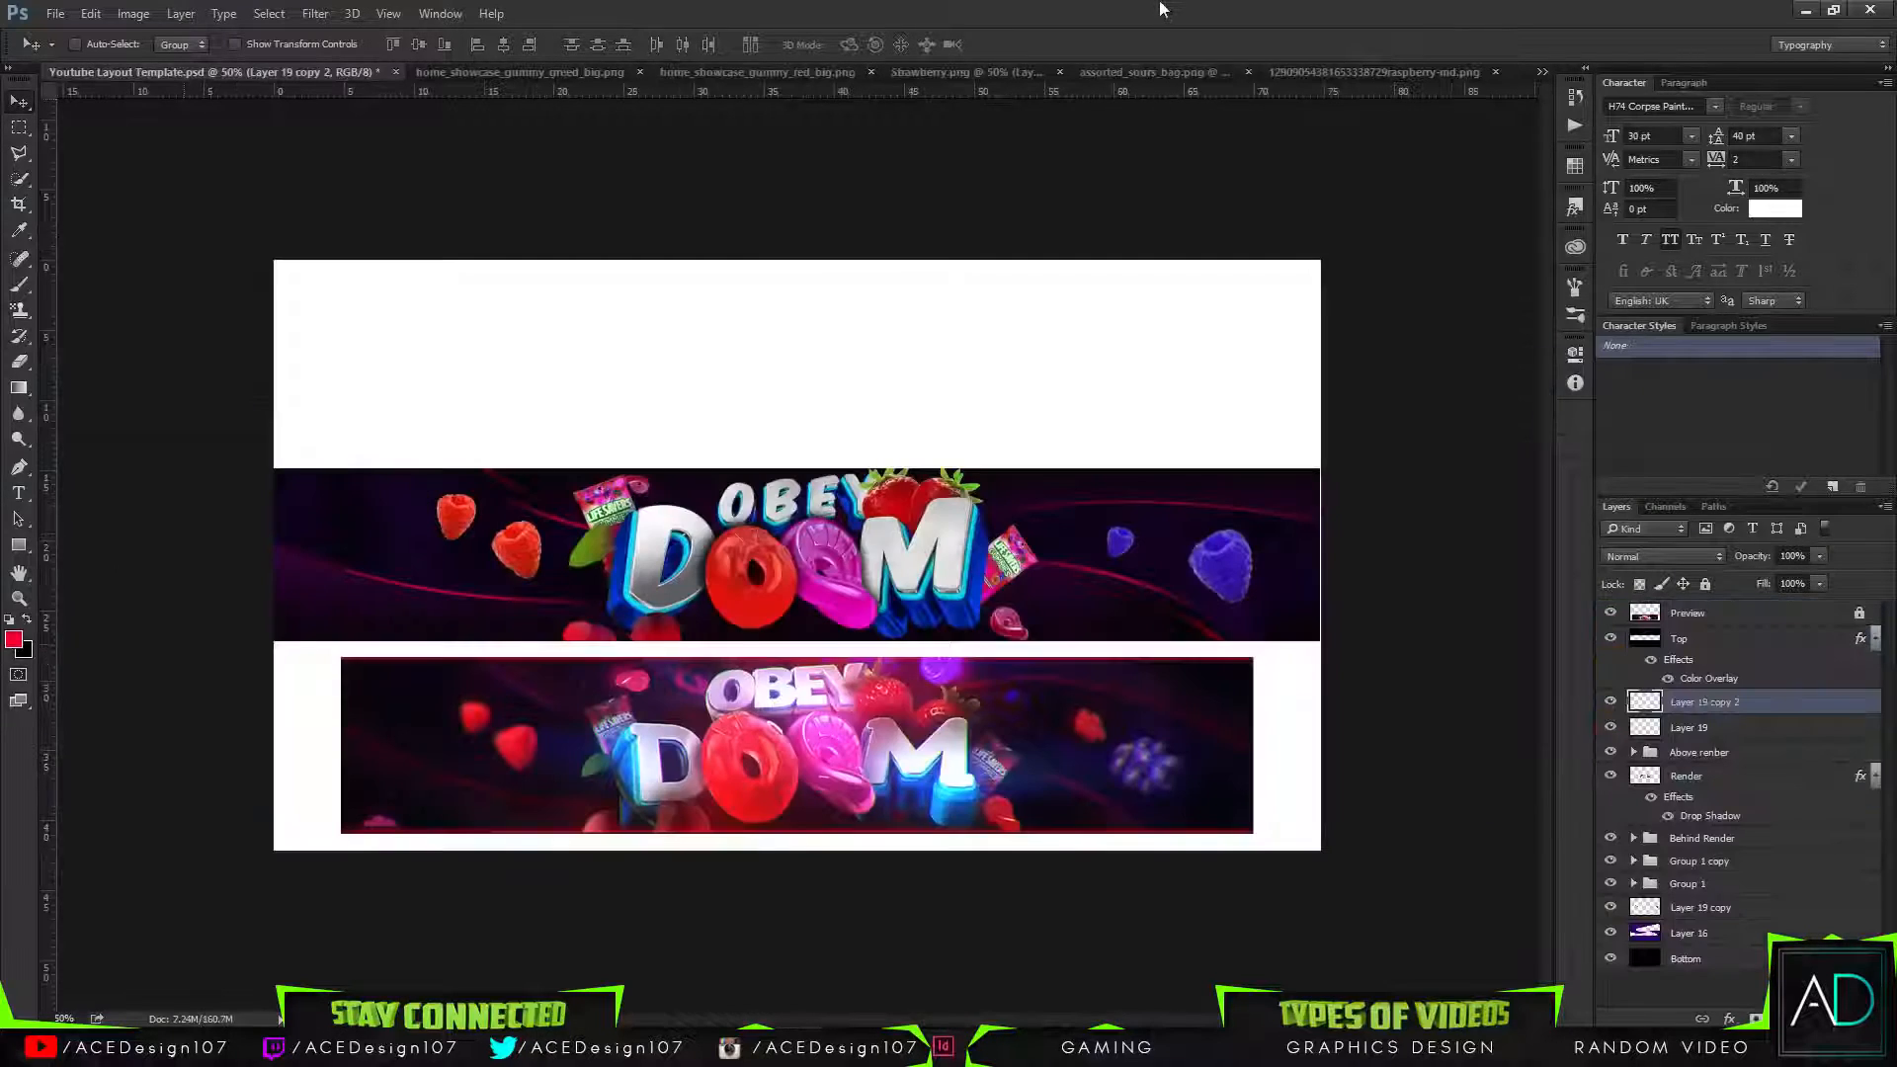
pyautogui.hotkey('ctrl', 'shift', 'n')
pyautogui.press('Return')
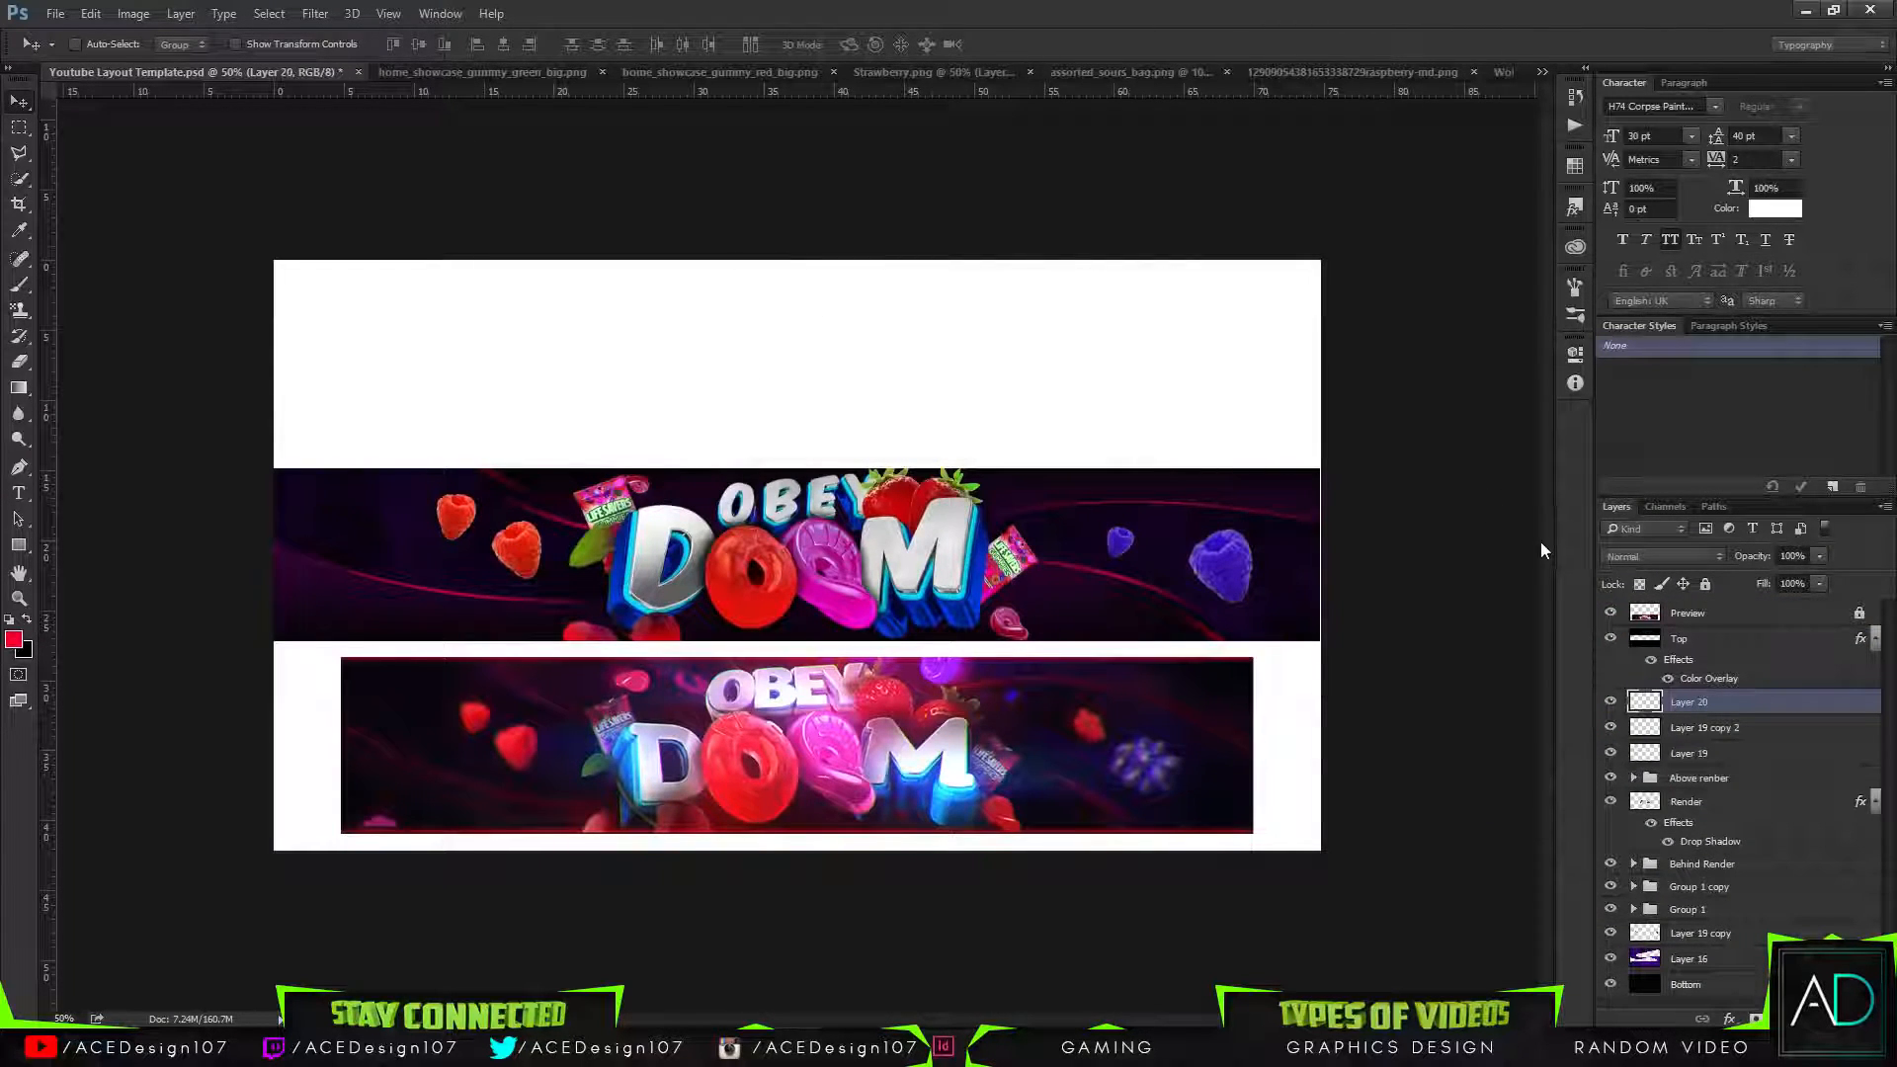
# Try moving Group 1 copy, Group 1, Layer 19 copy and Layer 16 into the Behind Render group.
pyautogui.click(1669, 803)
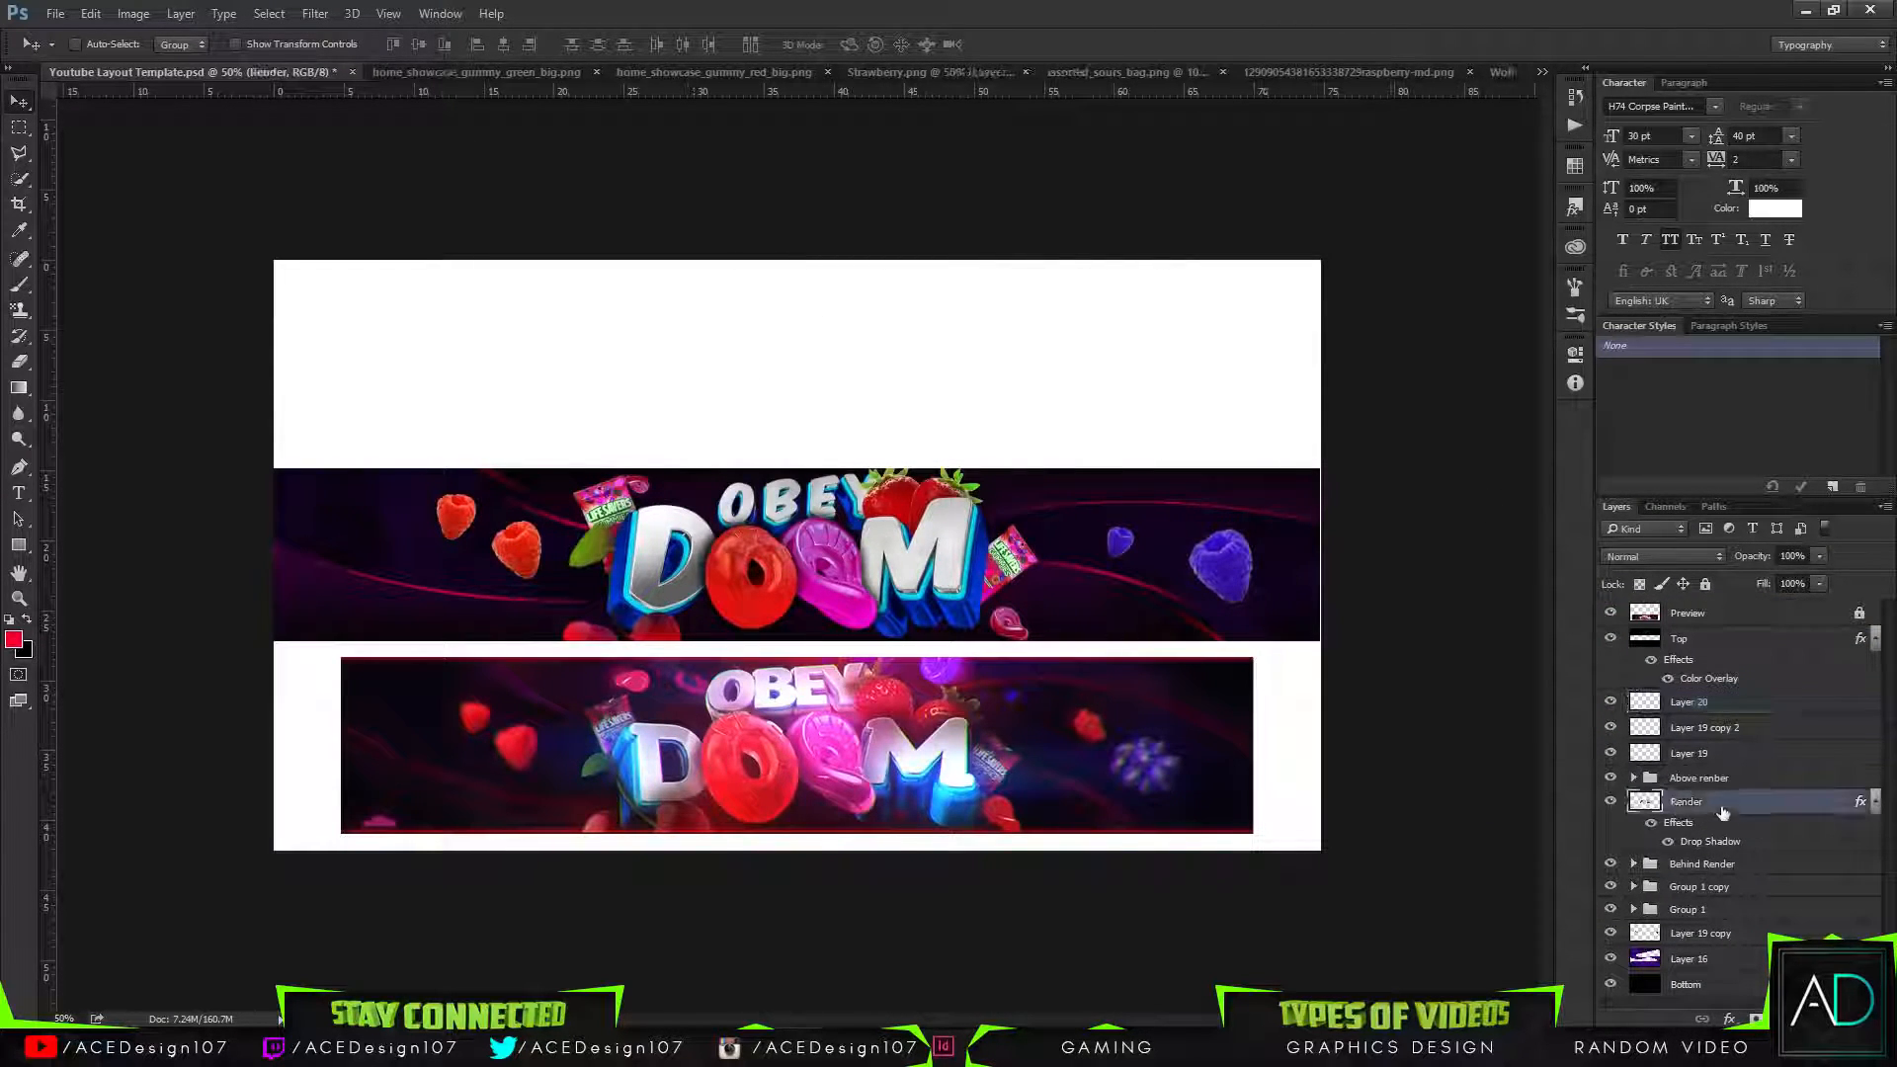
pyautogui.click(1725, 911)
pyautogui.click(1739, 936)
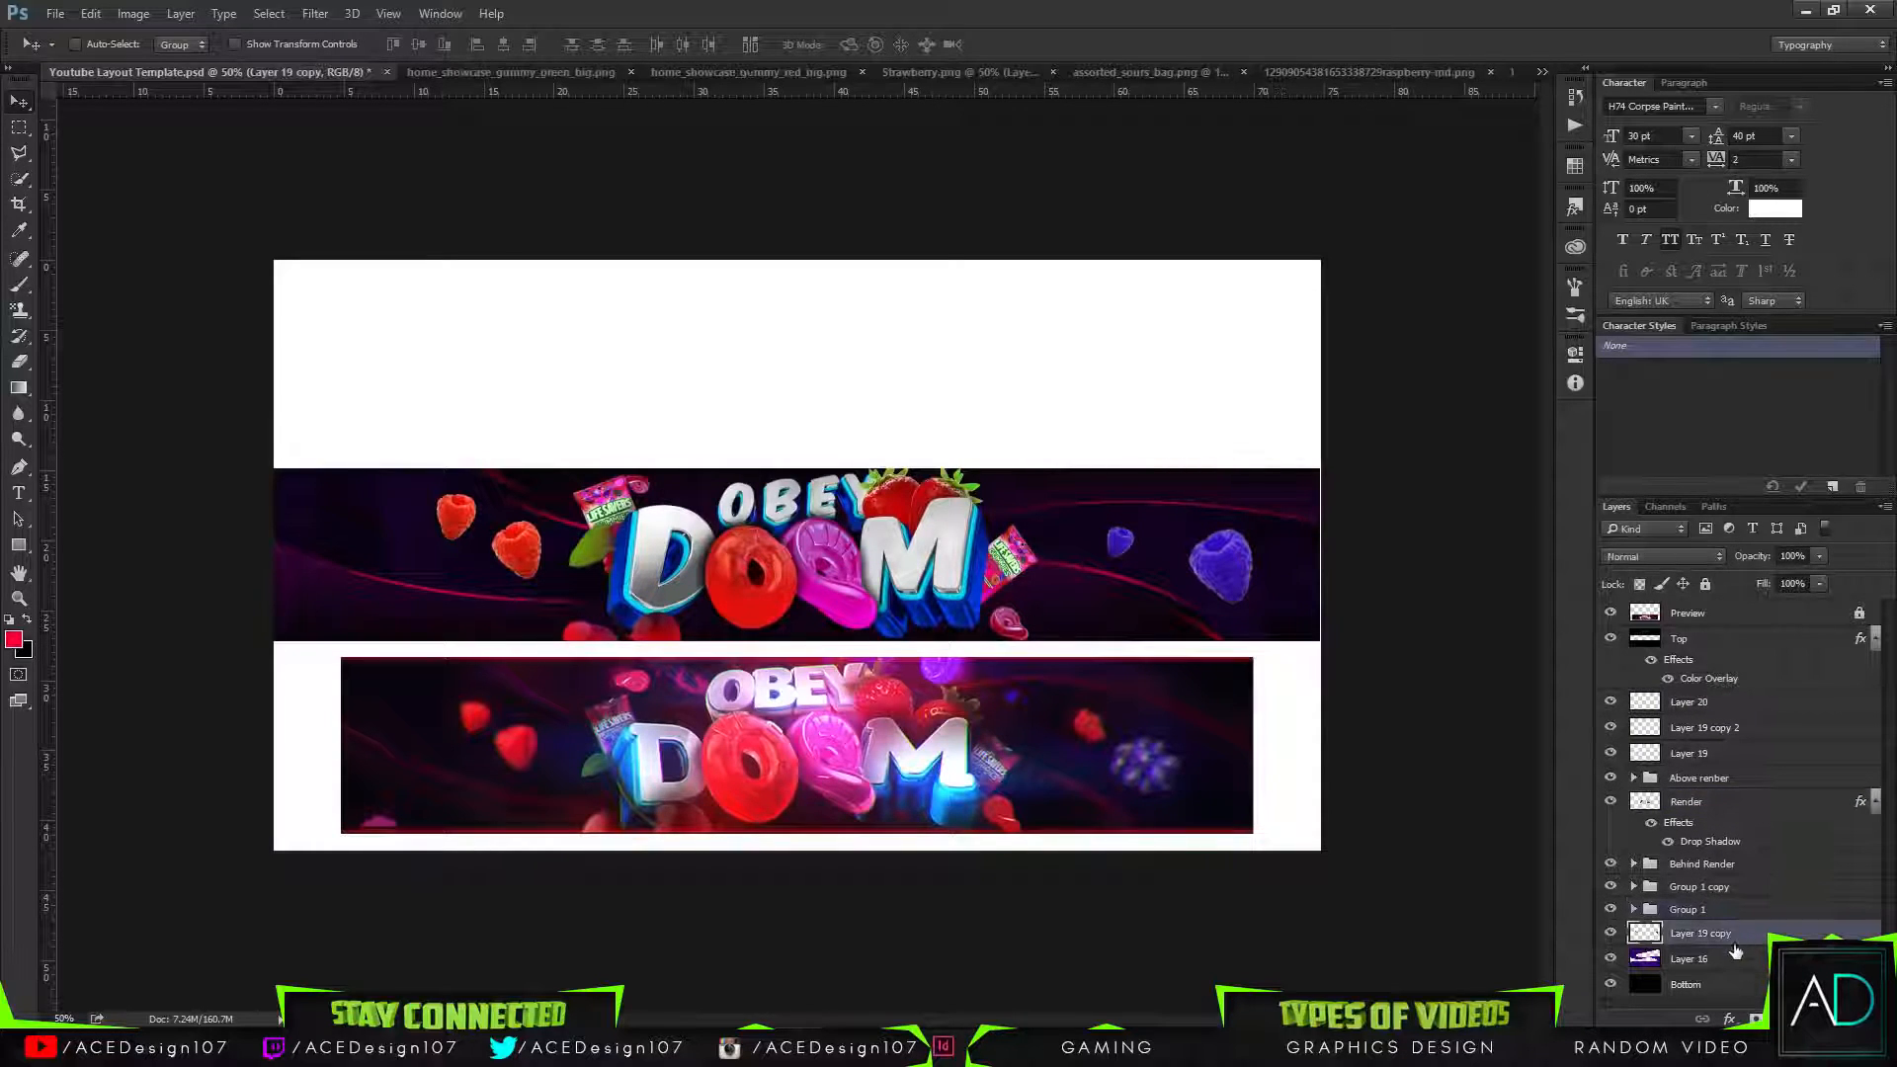
pyautogui.click(1719, 961)
pyautogui.keyDown('shift'); pyautogui.click(1749, 886); pyautogui.keyUp('shift')
pyautogui.moveTo(1749, 886); pyautogui.dragTo(1680, 865)
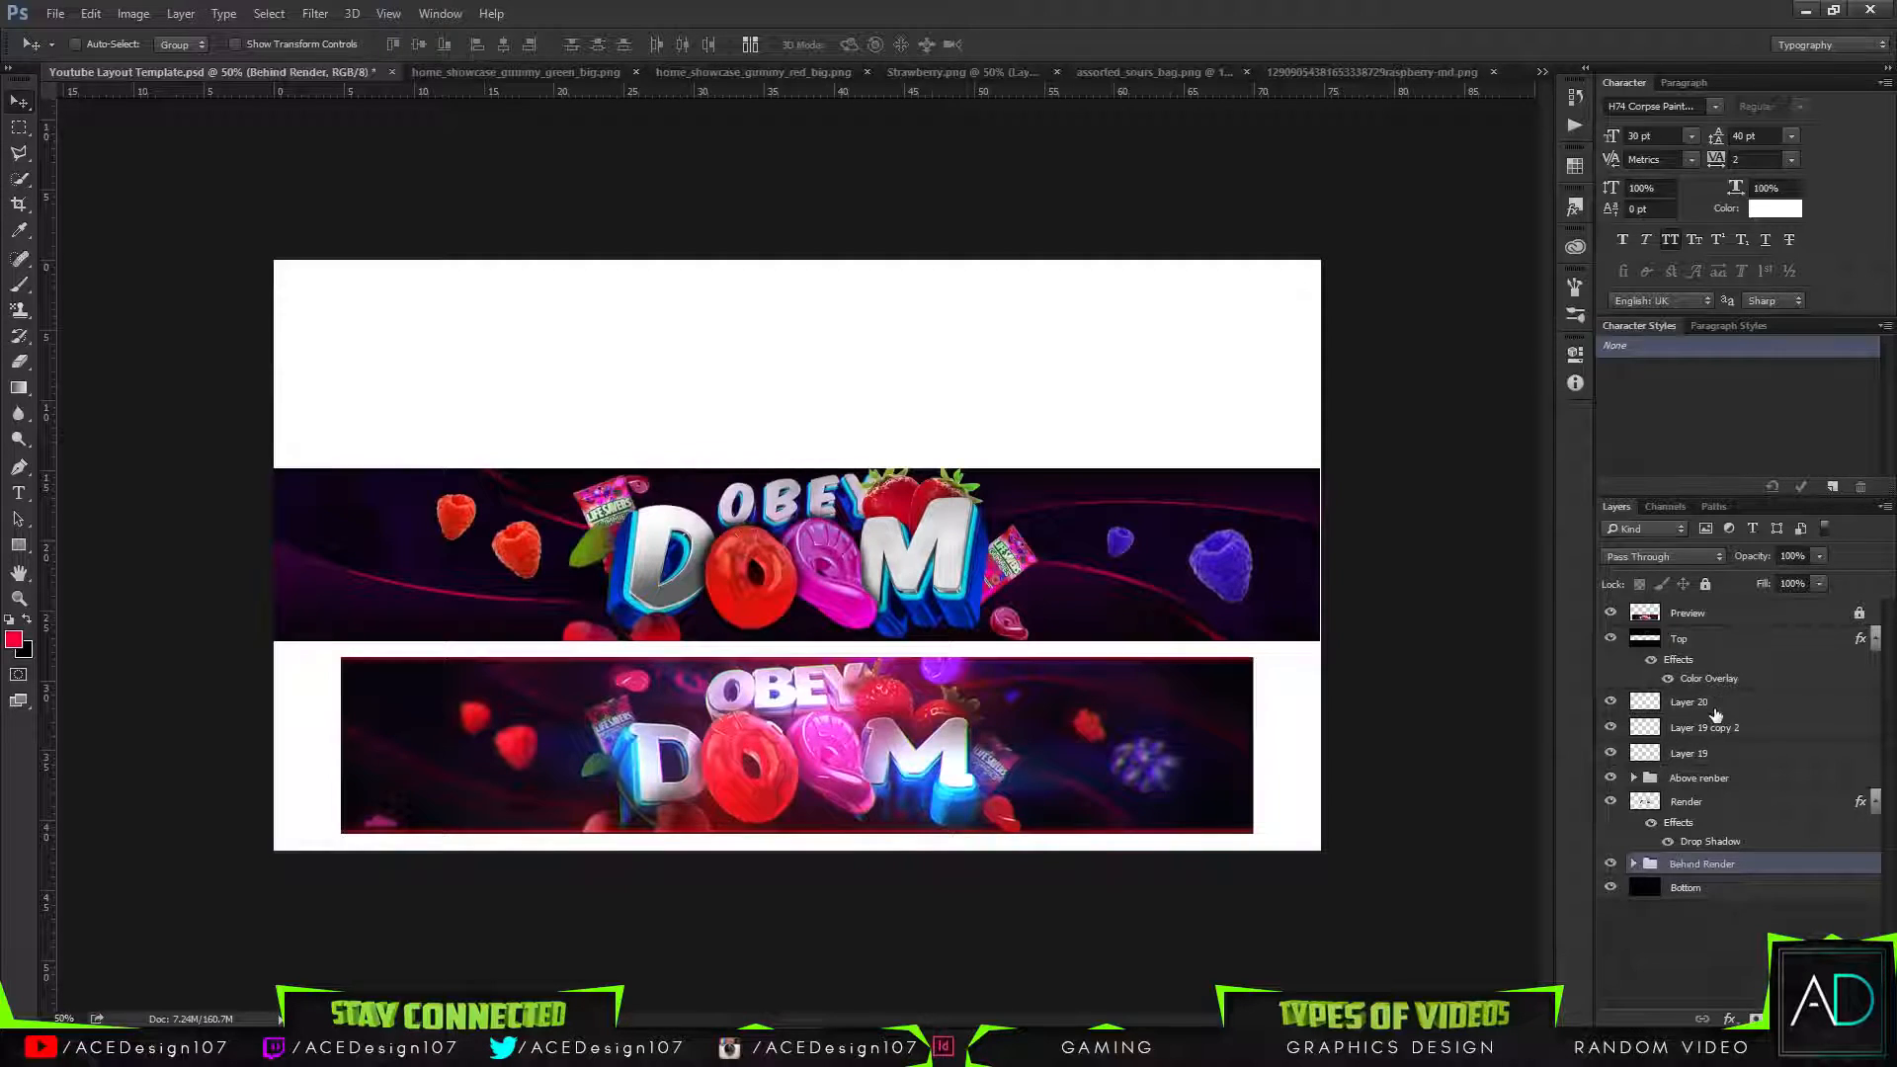
pyautogui.hotkey('ctrl', 'z')
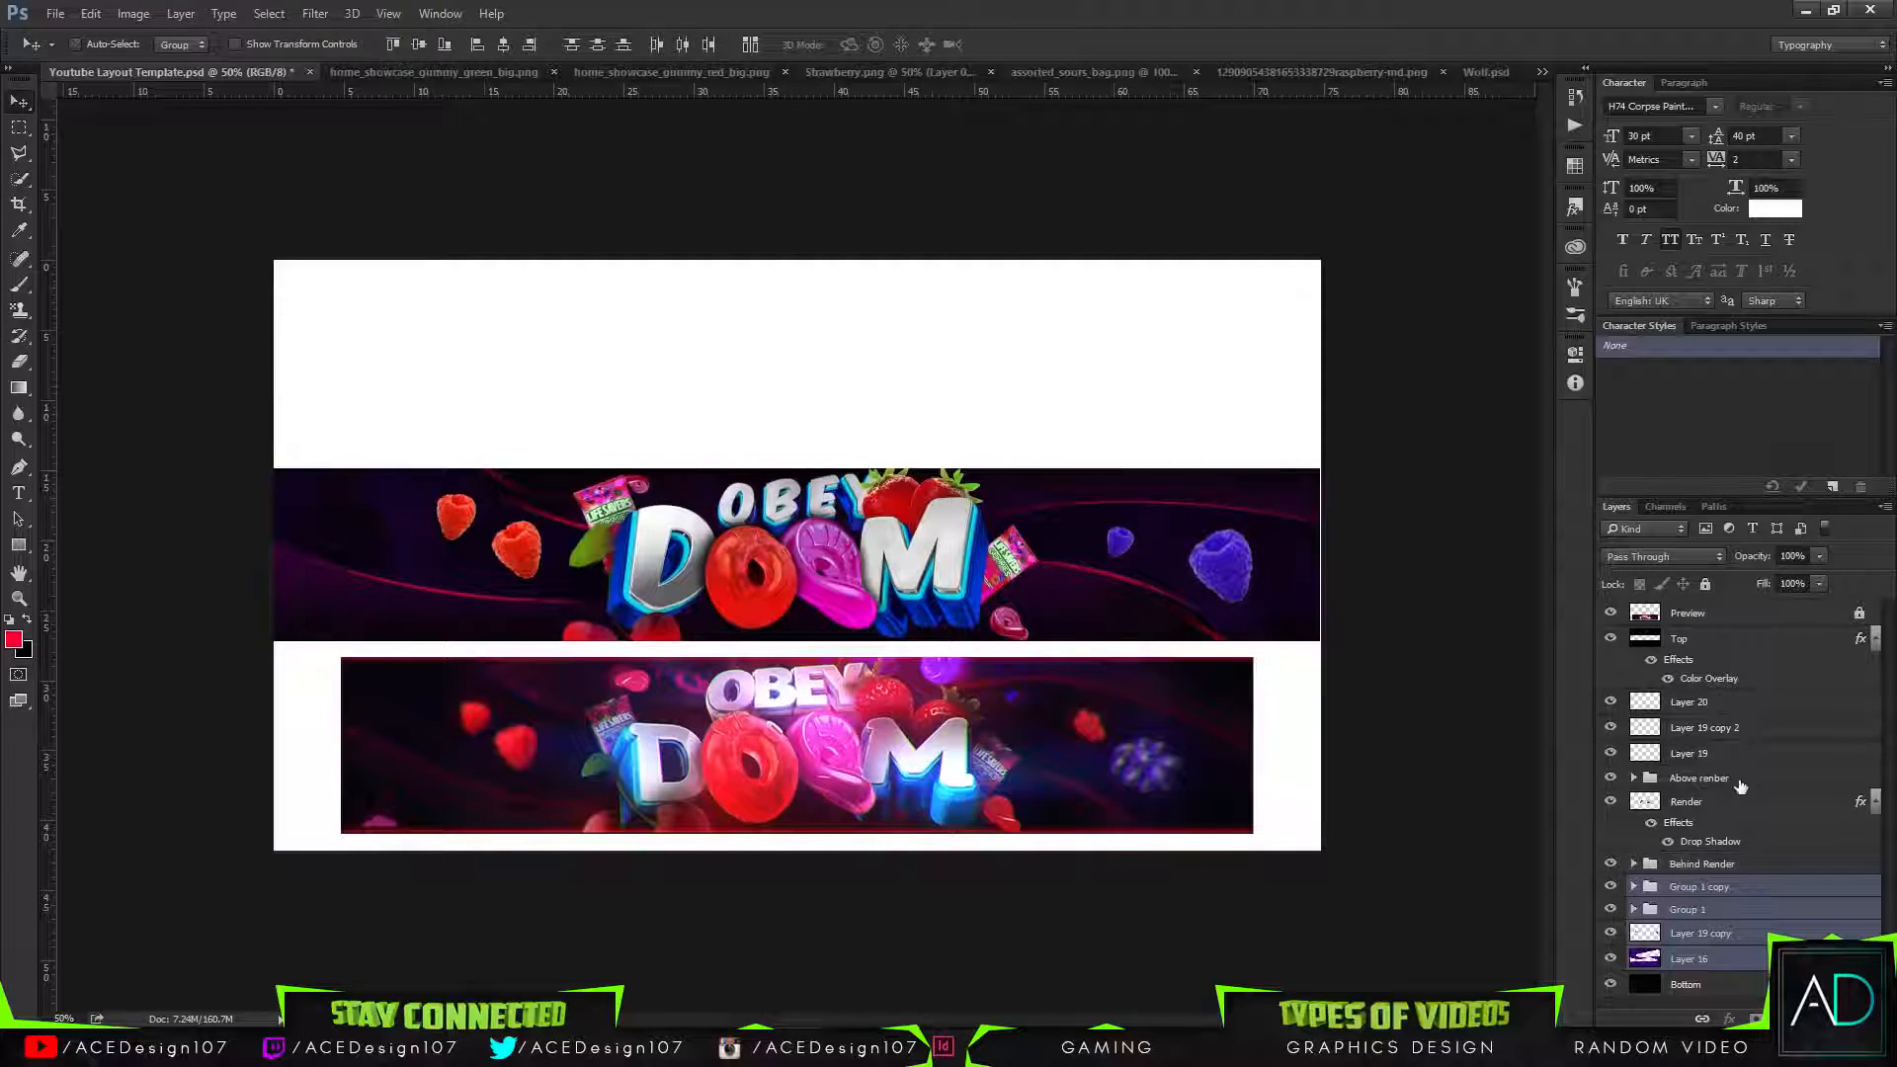
# Move Group 1 copy, Group 1 and Layer 19 copy into the Behind Render group, and expand it to check their order.
pyautogui.click(1739, 939)
pyautogui.keyDown('shift'); pyautogui.click(1743, 886); pyautogui.keyUp('shift')
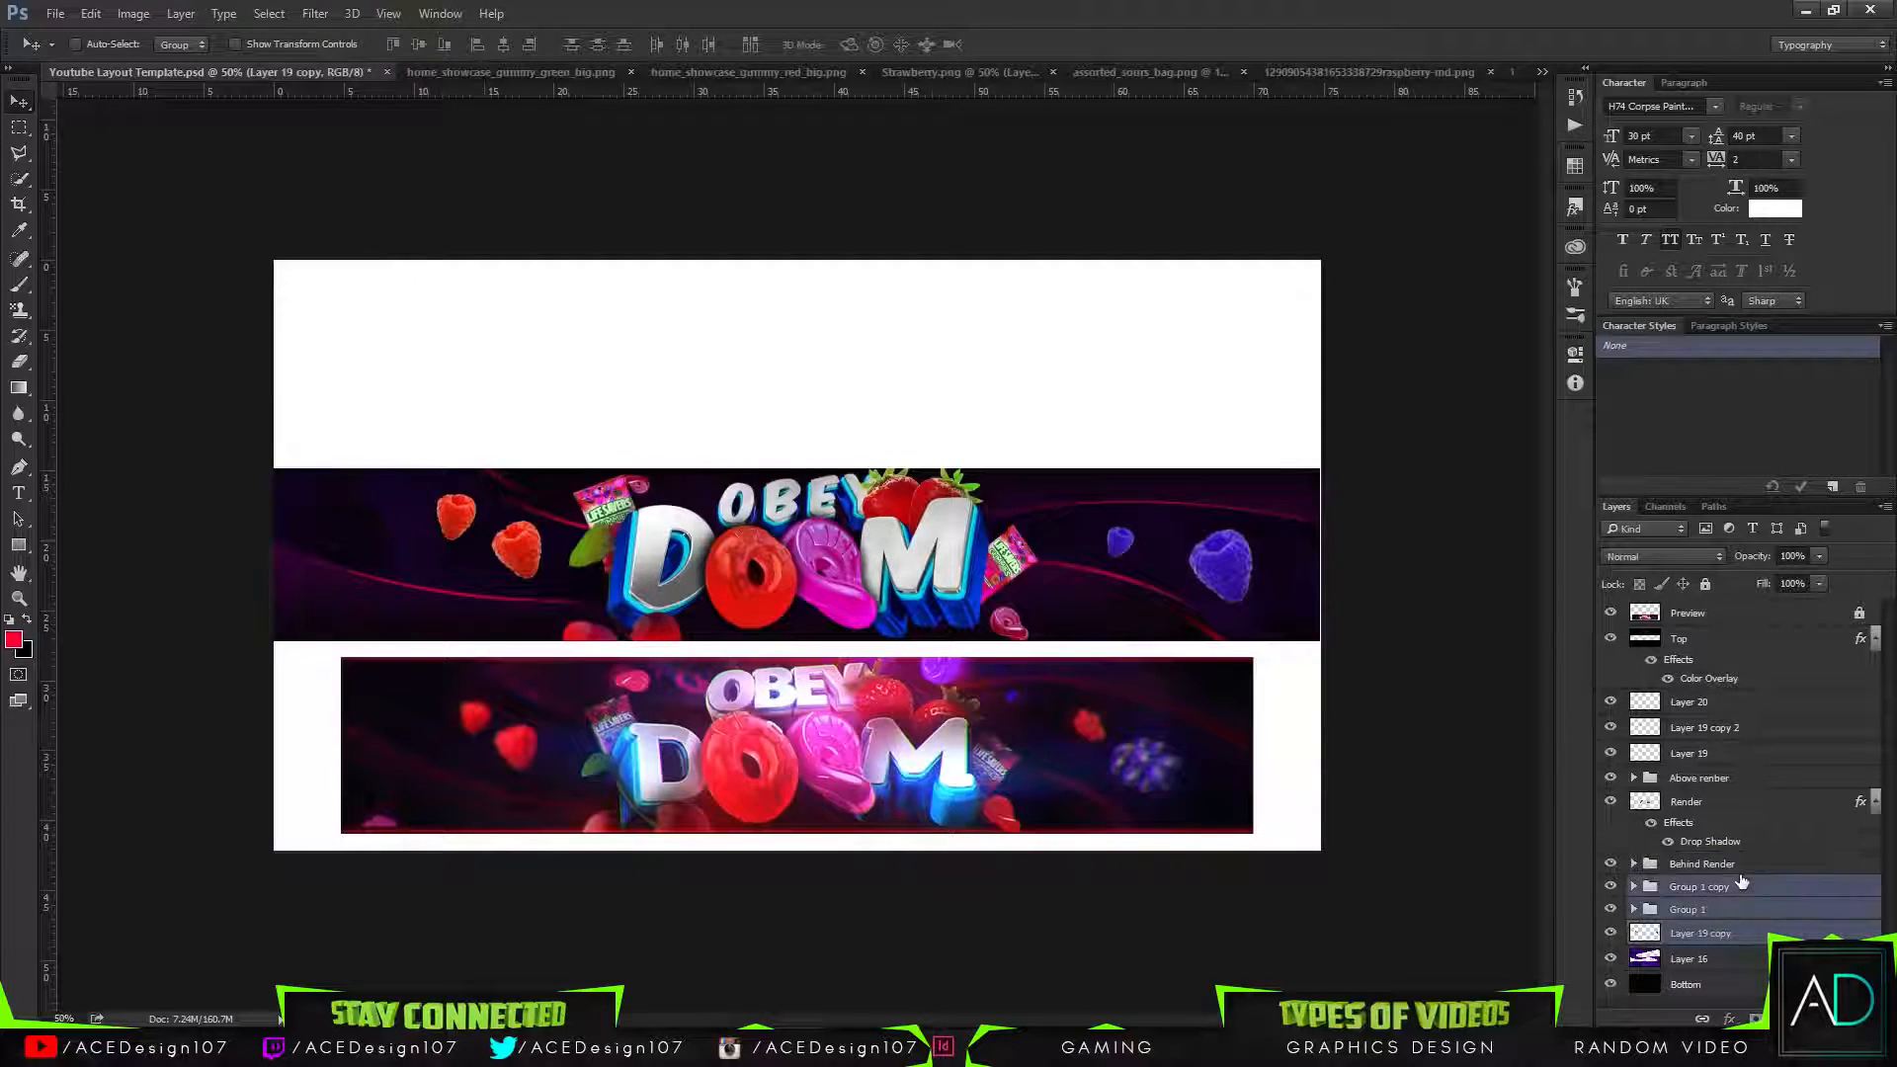
pyautogui.moveTo(1743, 886); pyautogui.dragTo(1750, 868)
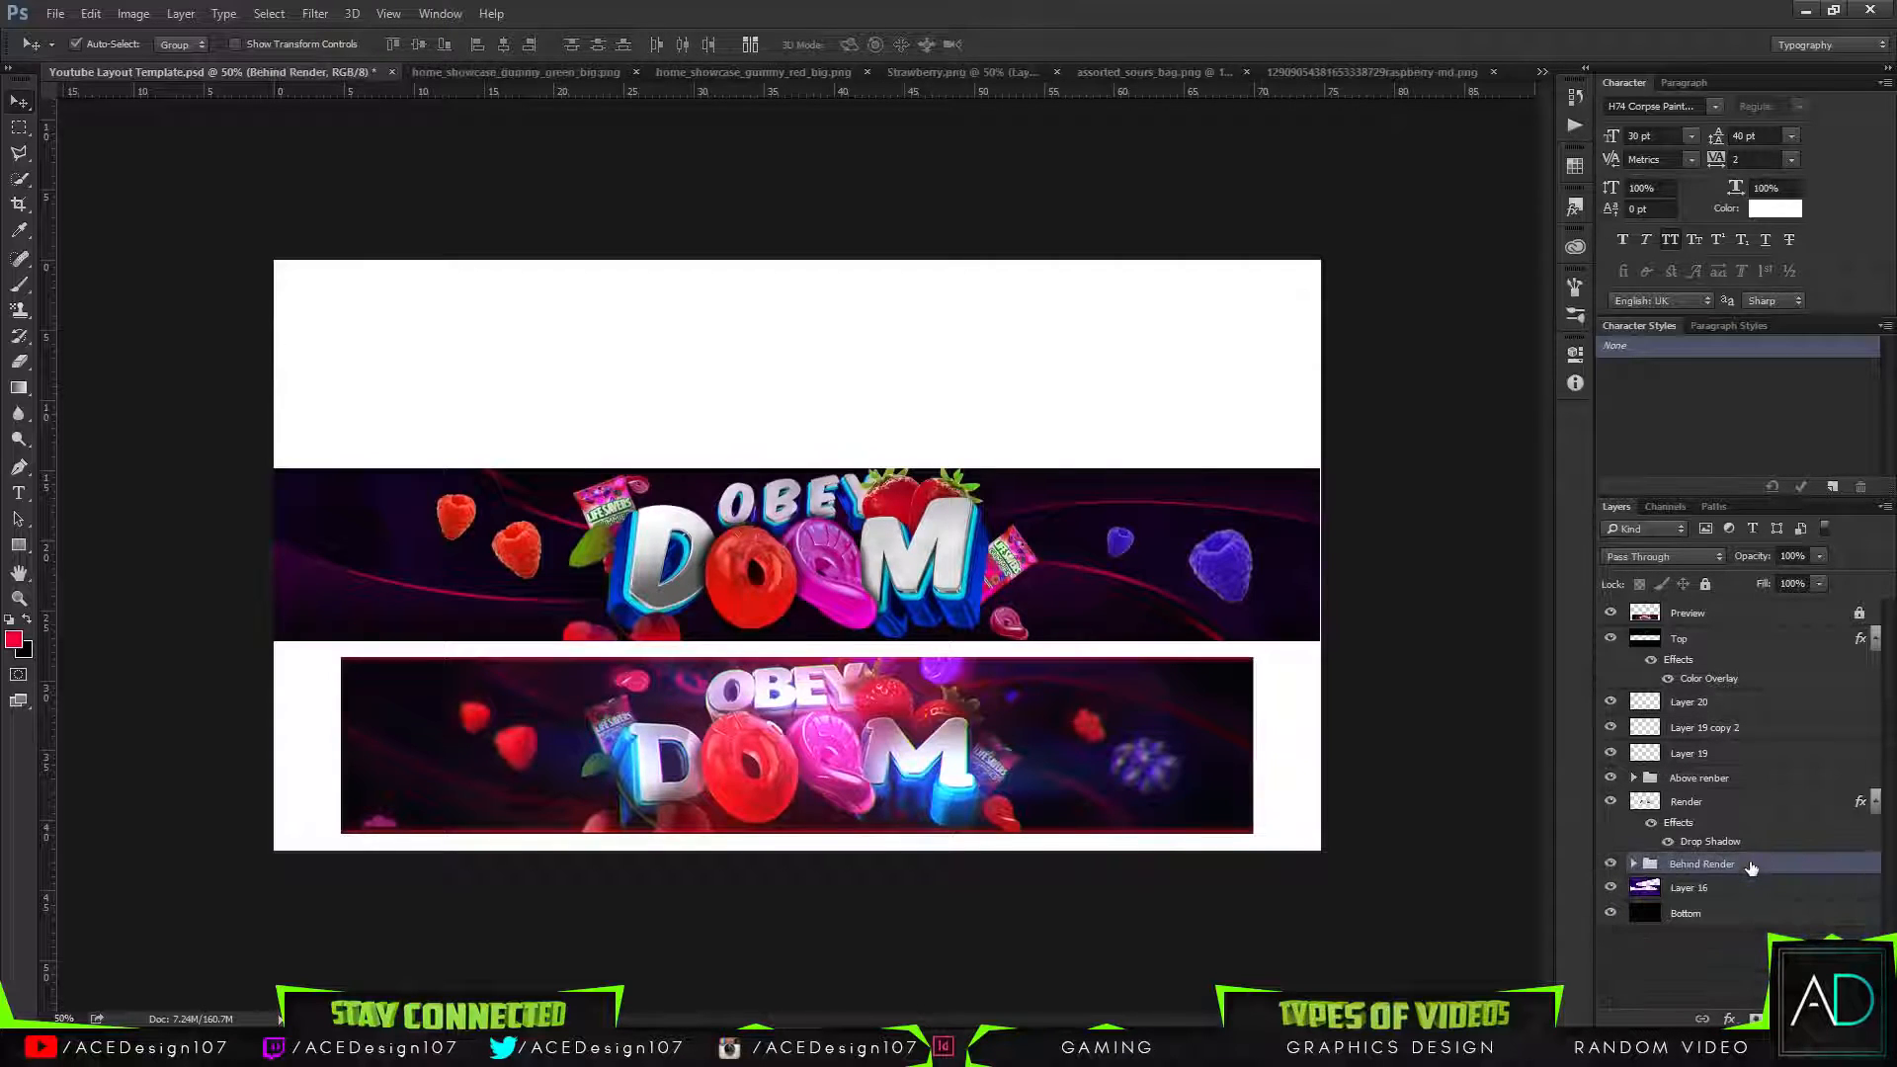
pyautogui.hotkey('ctrl', 'z')
pyautogui.click(1633, 864)
pyautogui.scroll(-4, 1691, 735)
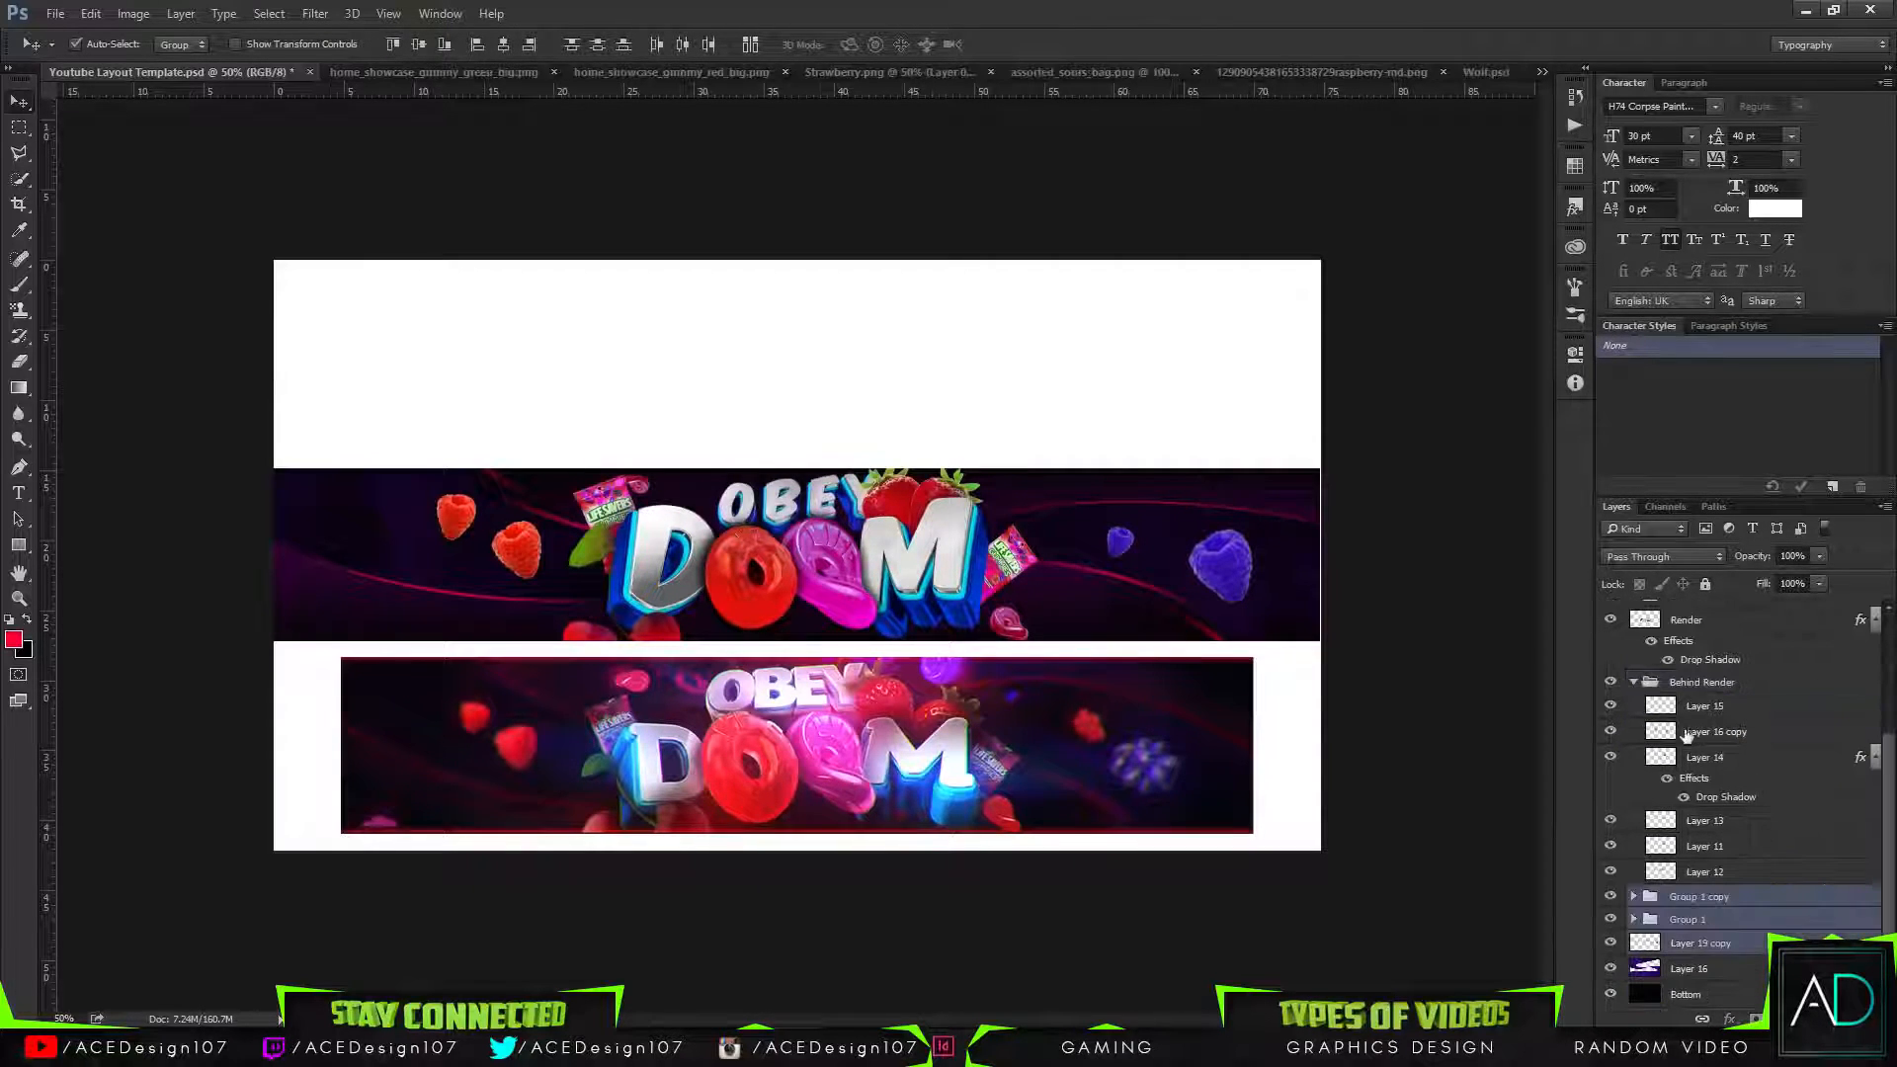
pyautogui.hotkey('ctrl', 'z')
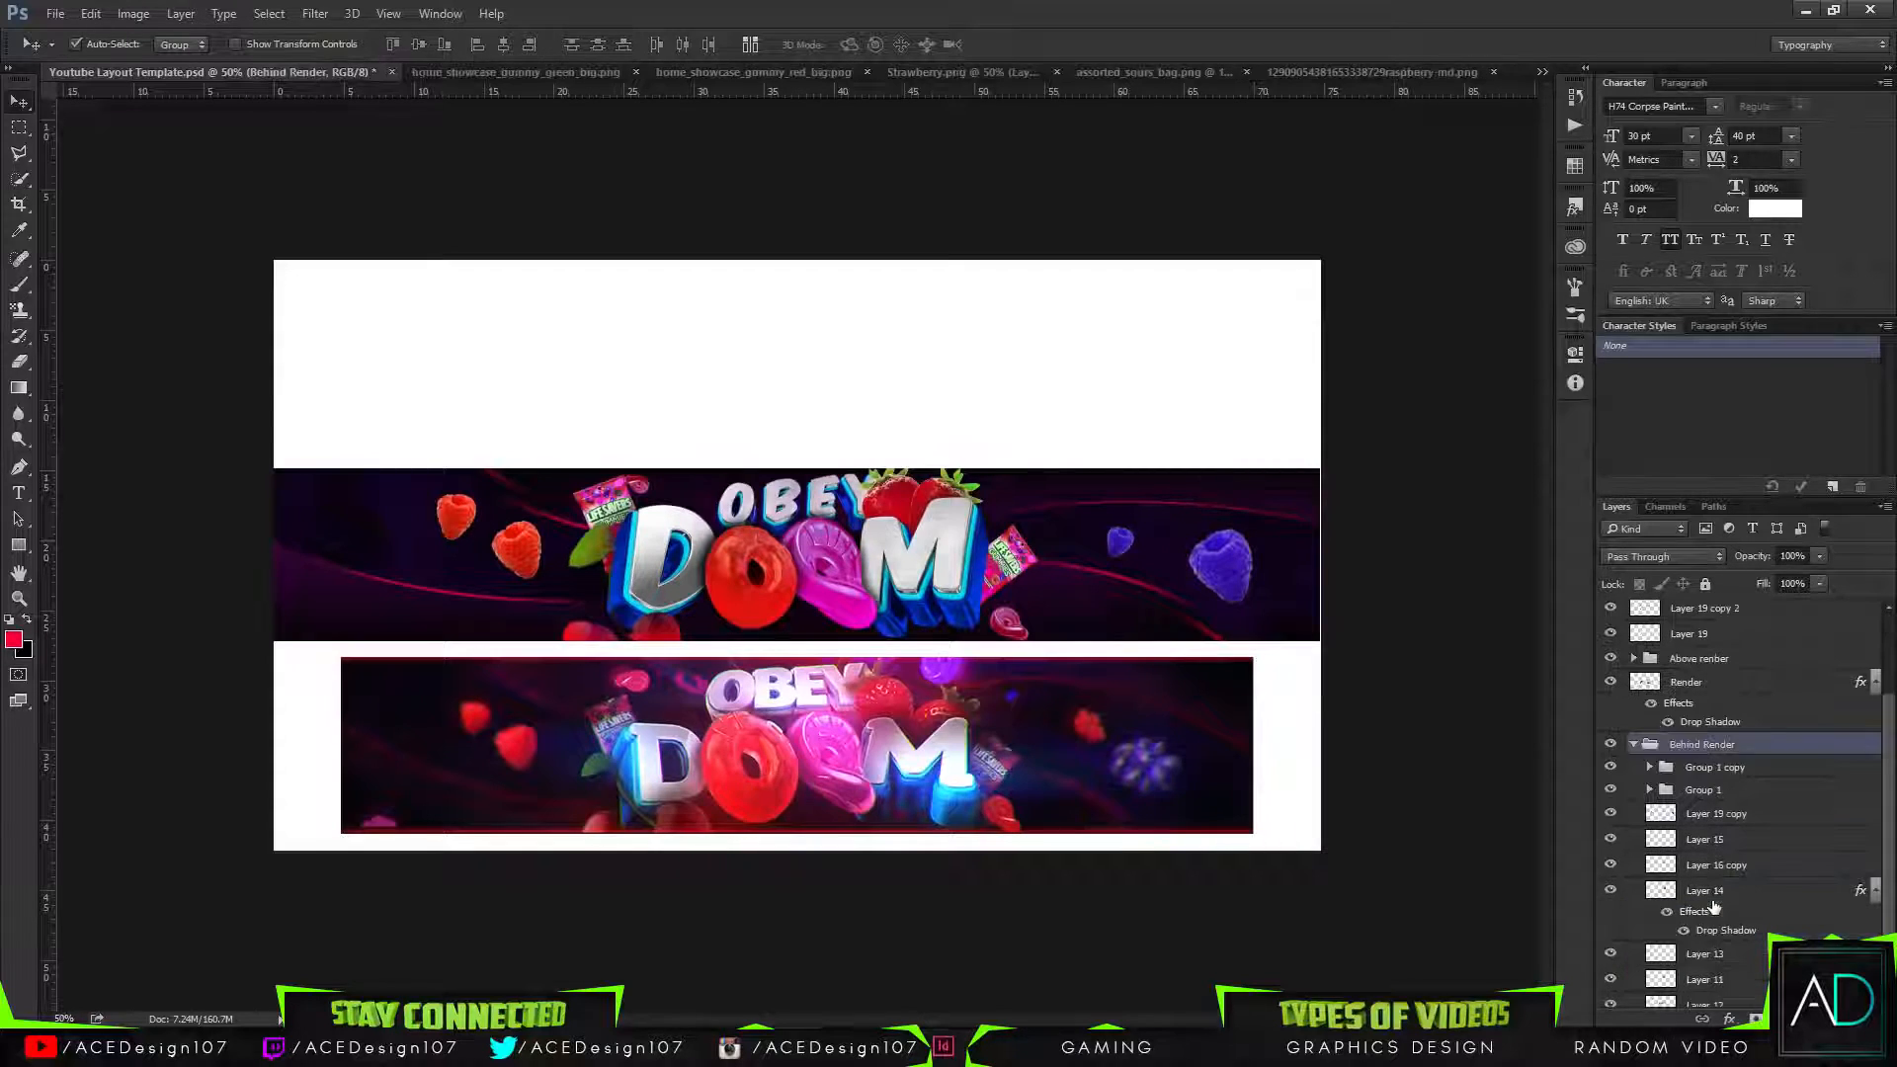
# Undo the last move into Behind Render and group that folder with Group 1 copy, Group 1 and Layer 19 copy.
pyautogui.hotkey('ctrl', 'z')
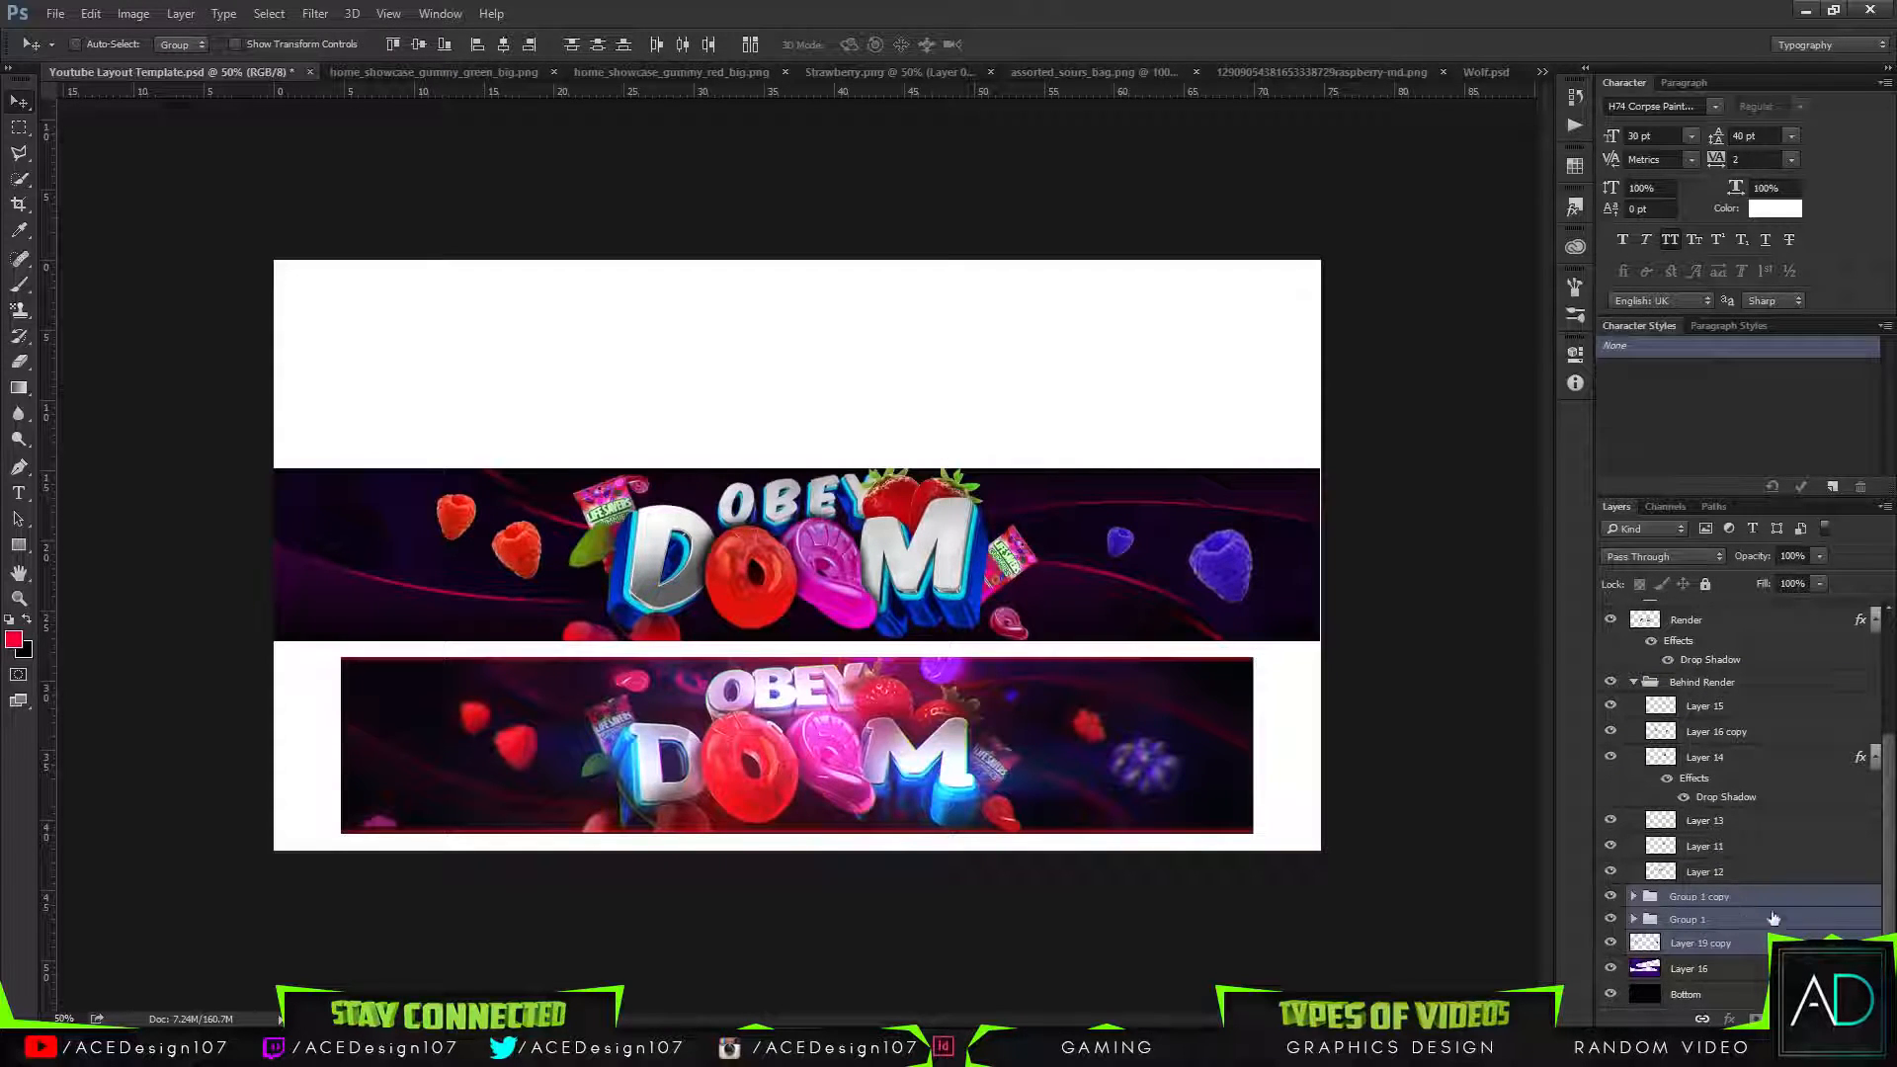
pyautogui.keyDown('ctrl'); pyautogui.click(1747, 682); pyautogui.keyUp('ctrl')
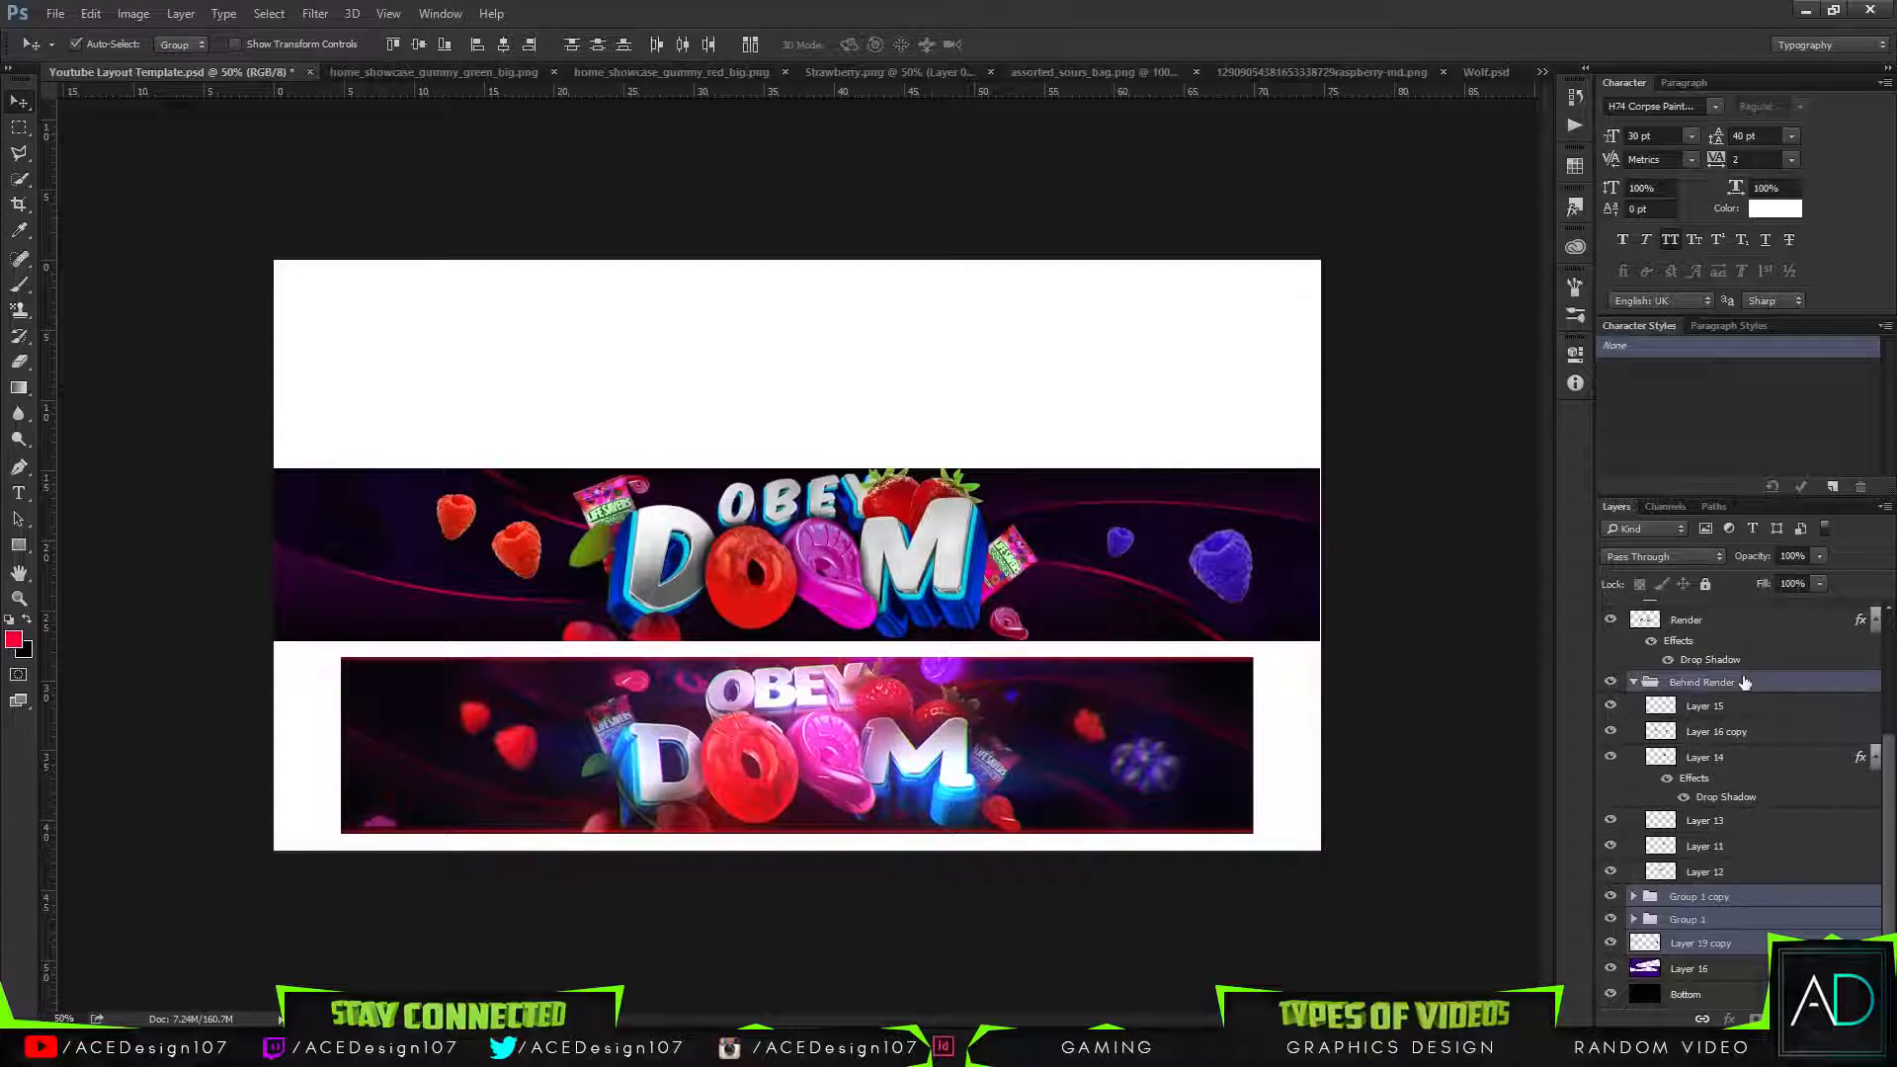
pyautogui.hotkey('ctrl', 'g')
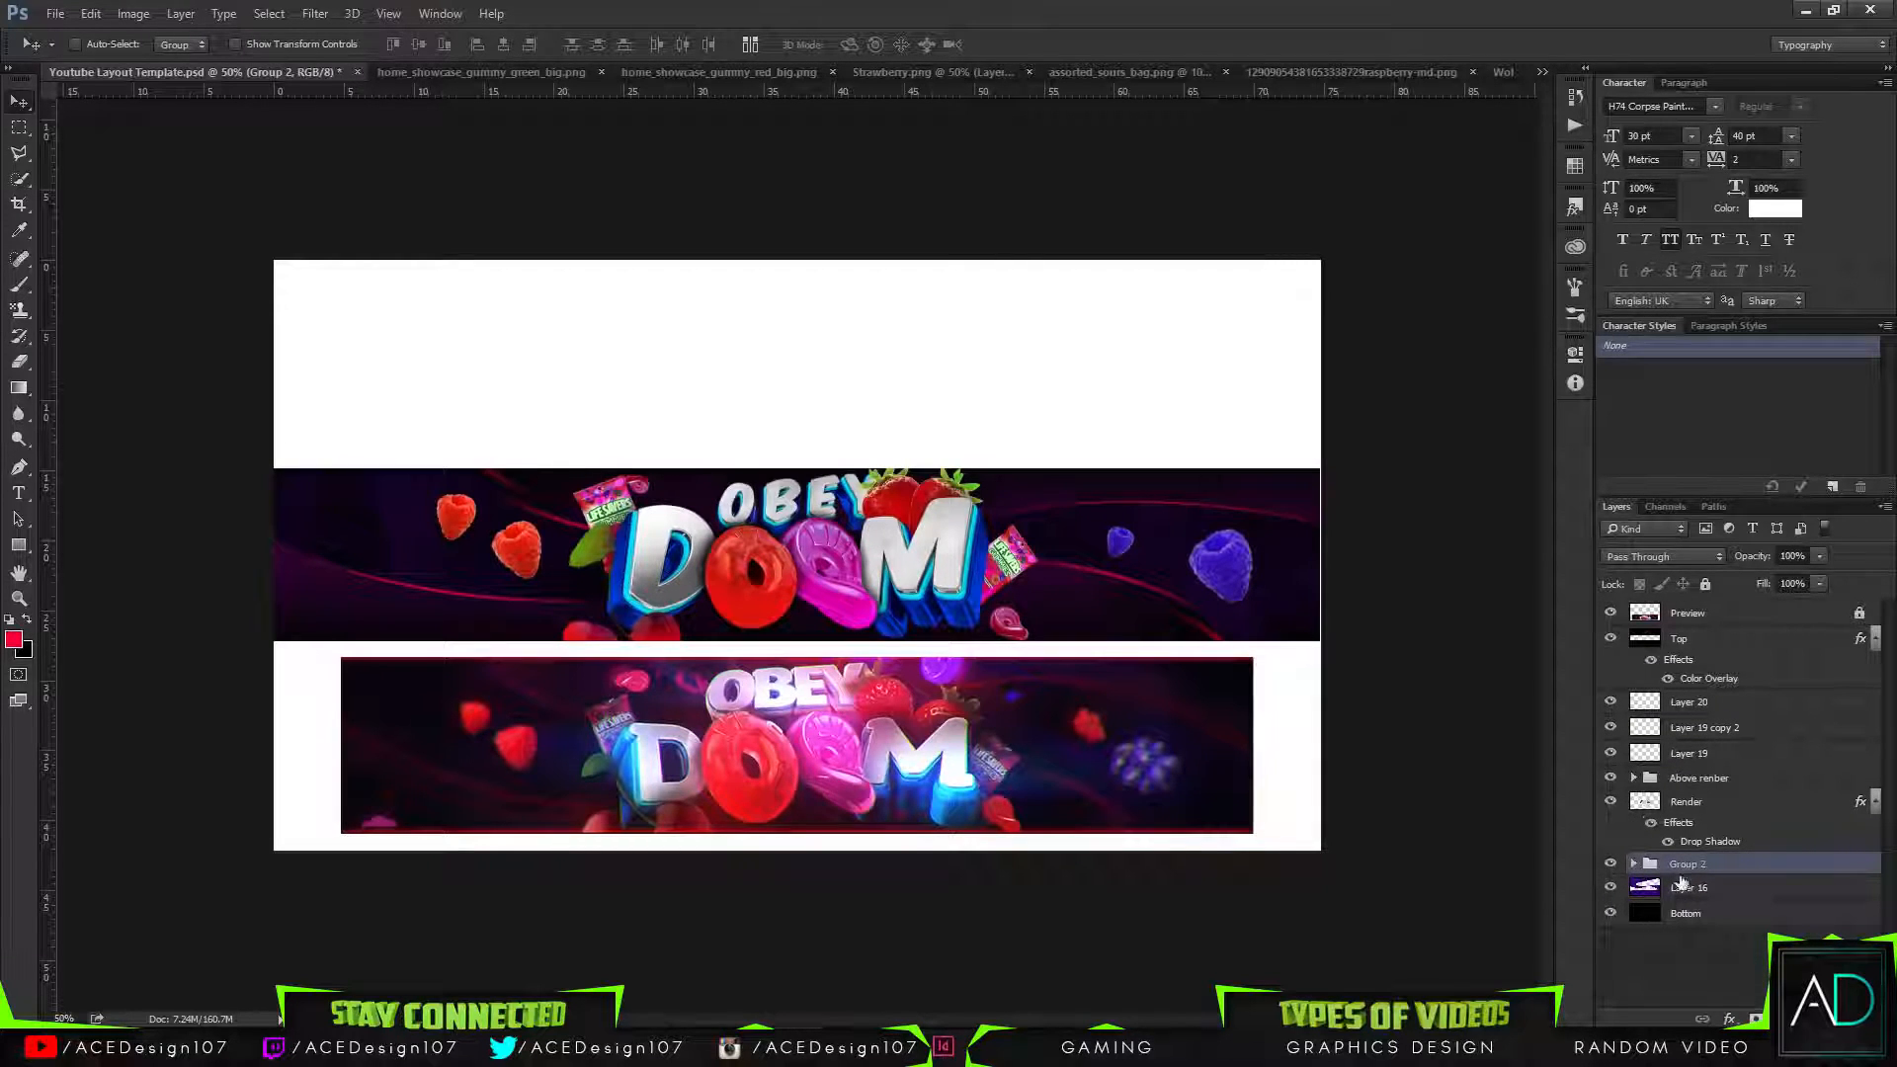
# Group Layer 16 together with Group 2.
pyautogui.click(1699, 888)
pyautogui.keyDown('ctrl'); pyautogui.click(1730, 866); pyautogui.keyUp('ctrl')
pyautogui.hotkey('ctrl', 'g')
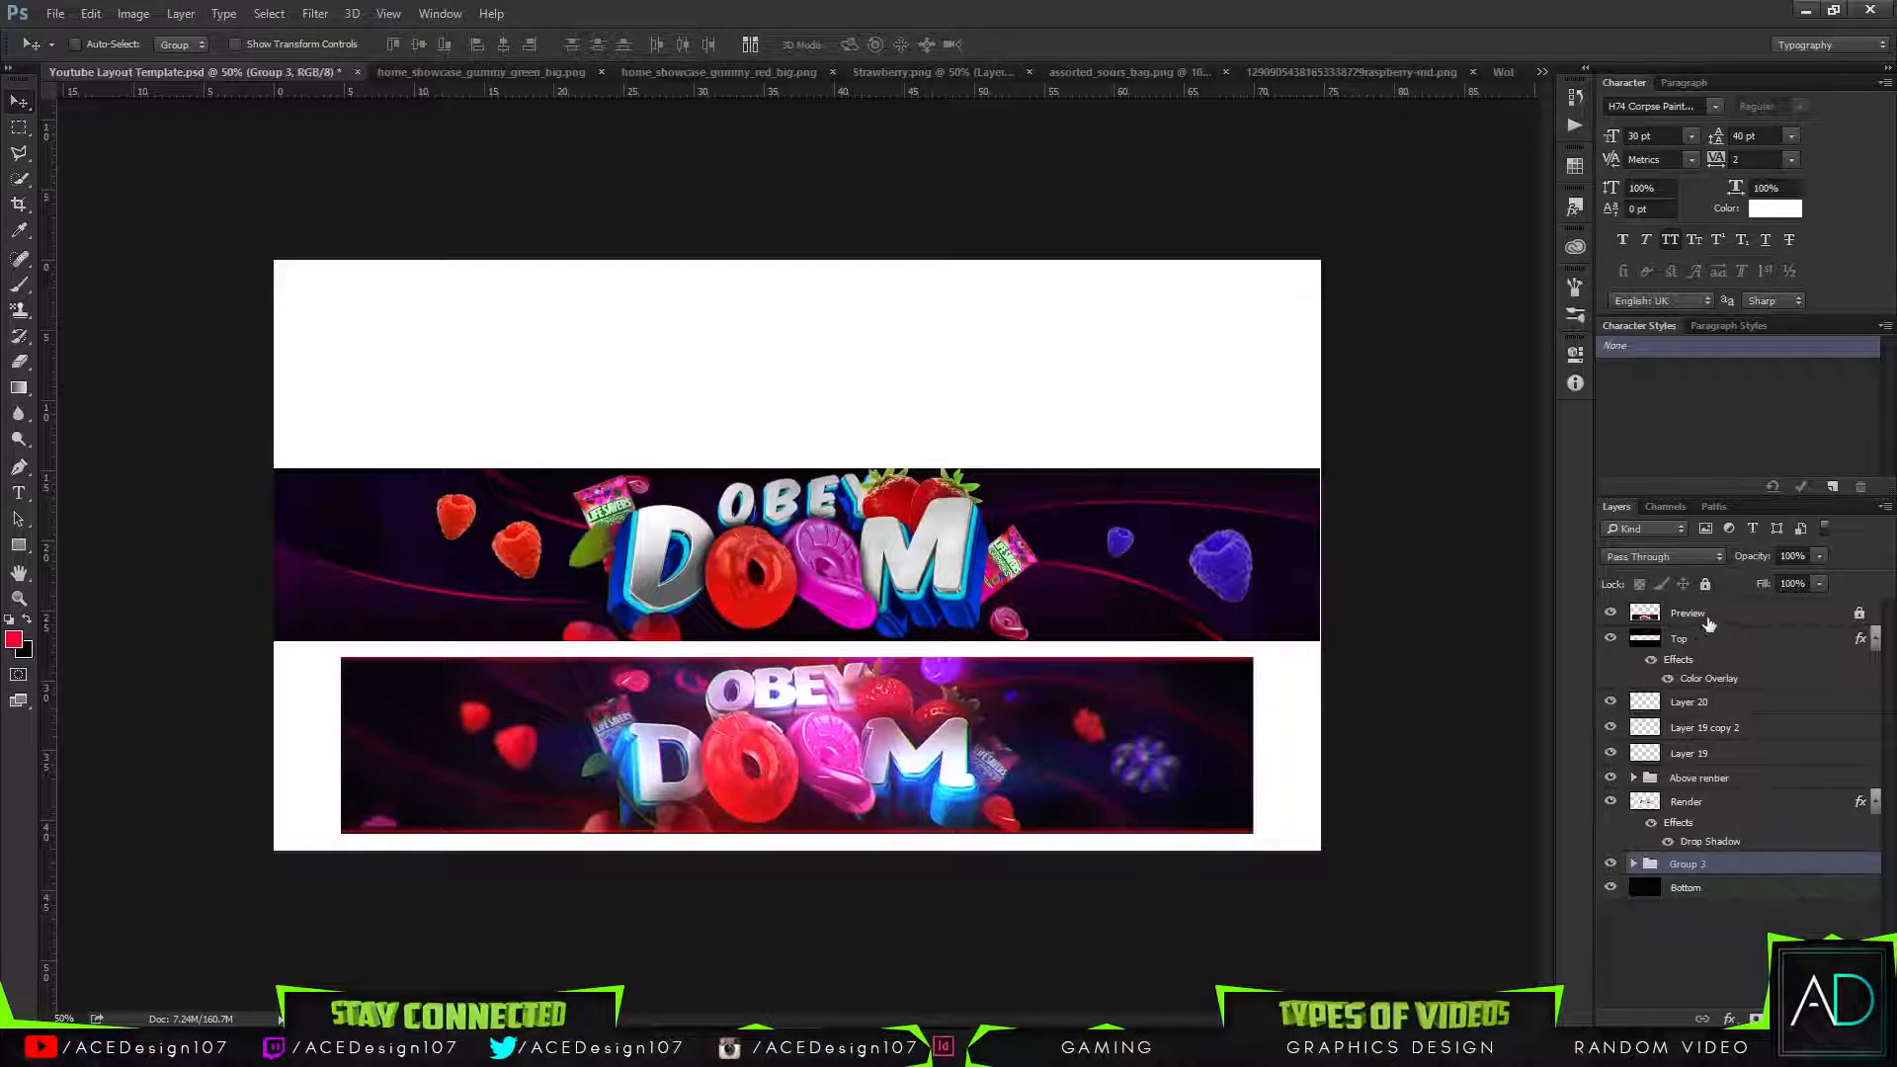
# Group Layer 20, Layer 19 copy 2, Layer 19 and the folder below them, all above the Render layer.
pyautogui.click(1707, 618)
pyautogui.click(1709, 702)
pyautogui.click(1610, 703)
pyautogui.click(1609, 702)
pyautogui.keyDown('ctrl'); pyautogui.click(1729, 755); pyautogui.keyUp('ctrl')
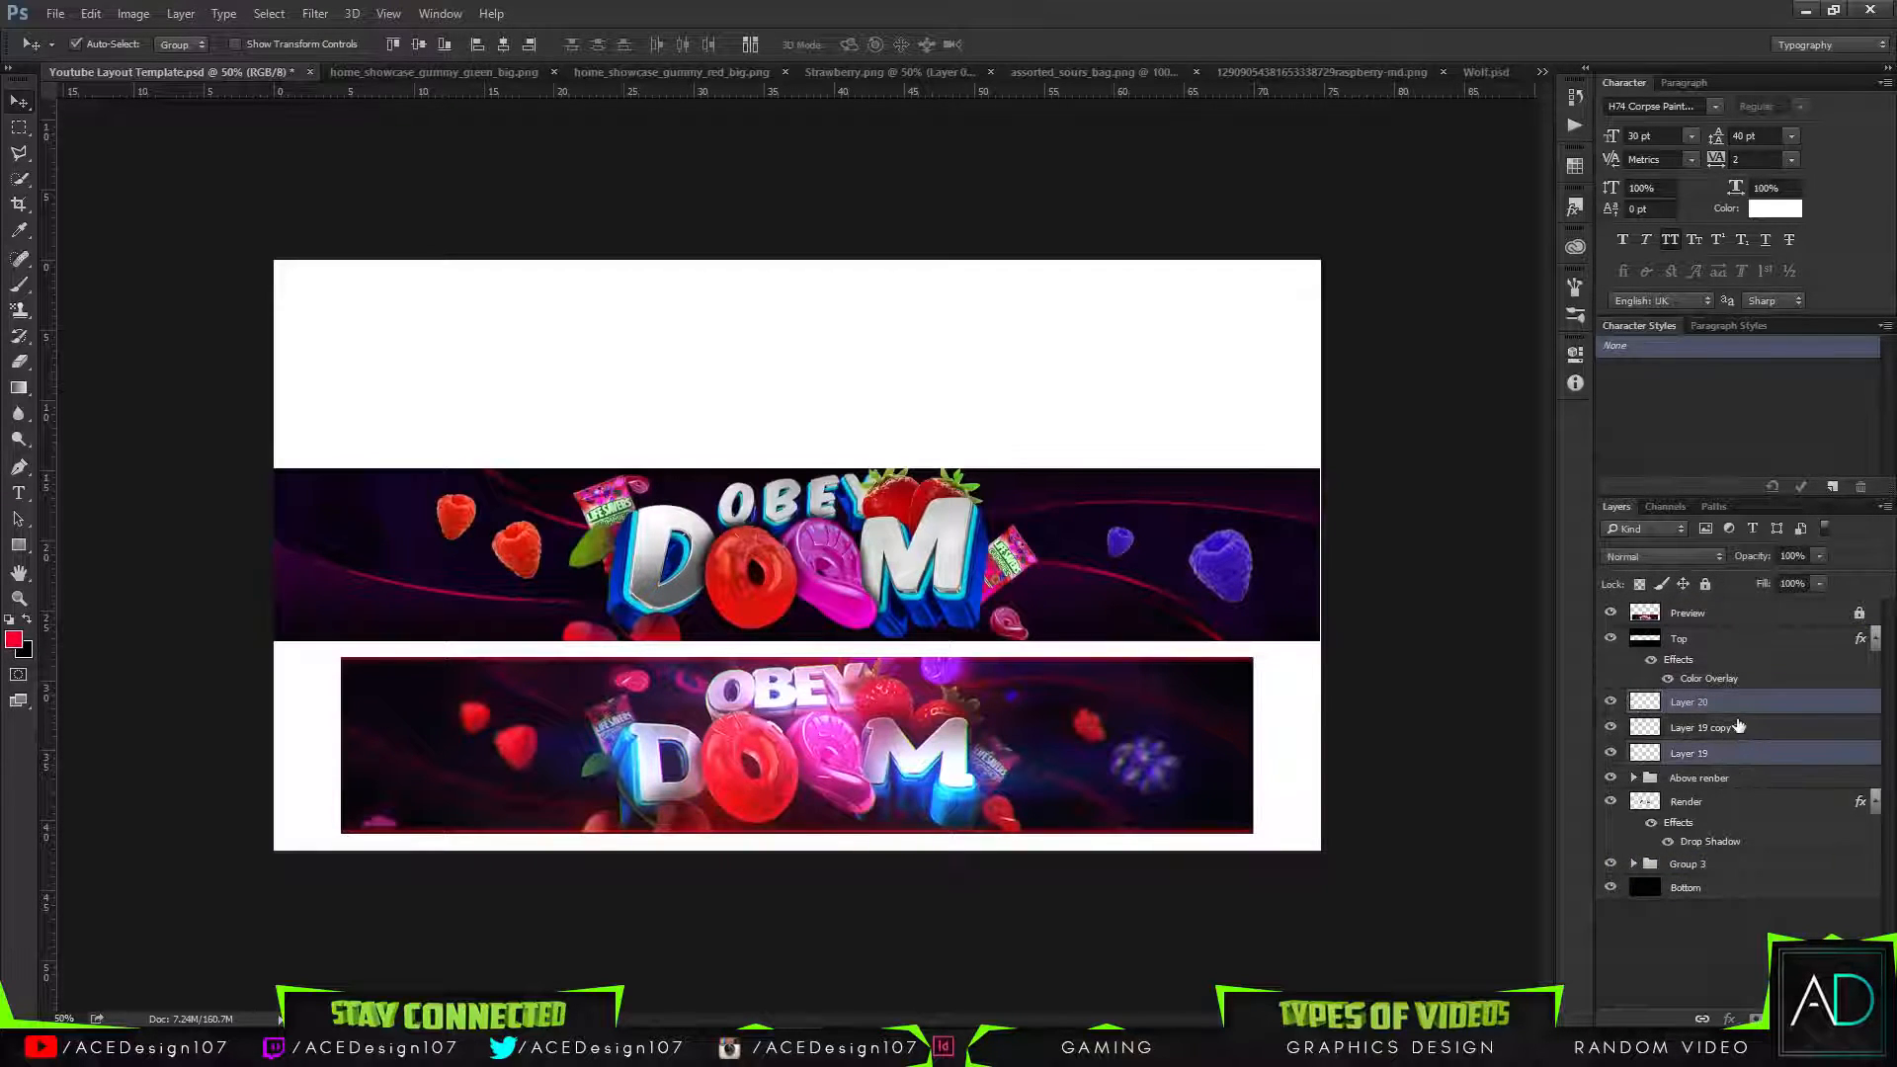
pyautogui.keyDown('ctrl'); pyautogui.click(1739, 729); pyautogui.keyUp('ctrl')
pyautogui.hotkey('ctrl', 'g')
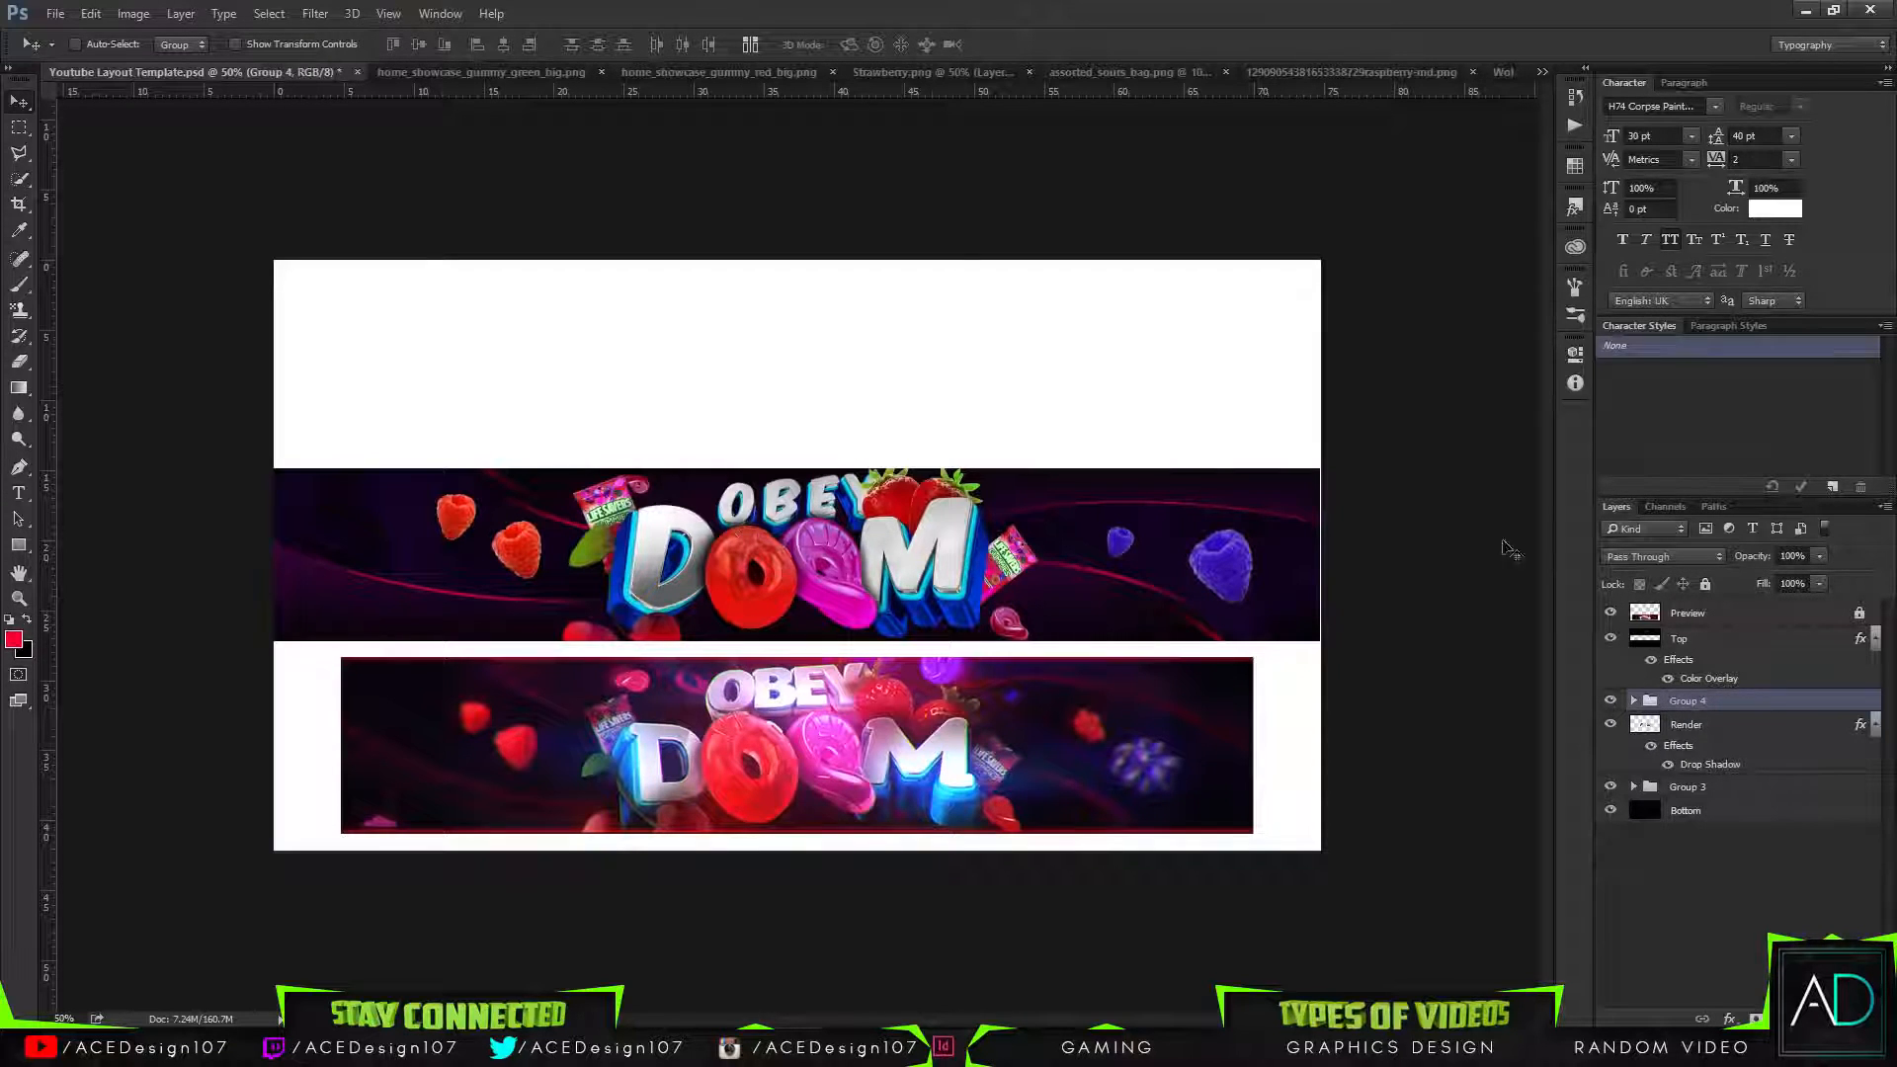
# Collapse the Render layer's effects list and add a new empty layer directly above Bottom.
pyautogui.click(1877, 726)
pyautogui.click(1731, 775)
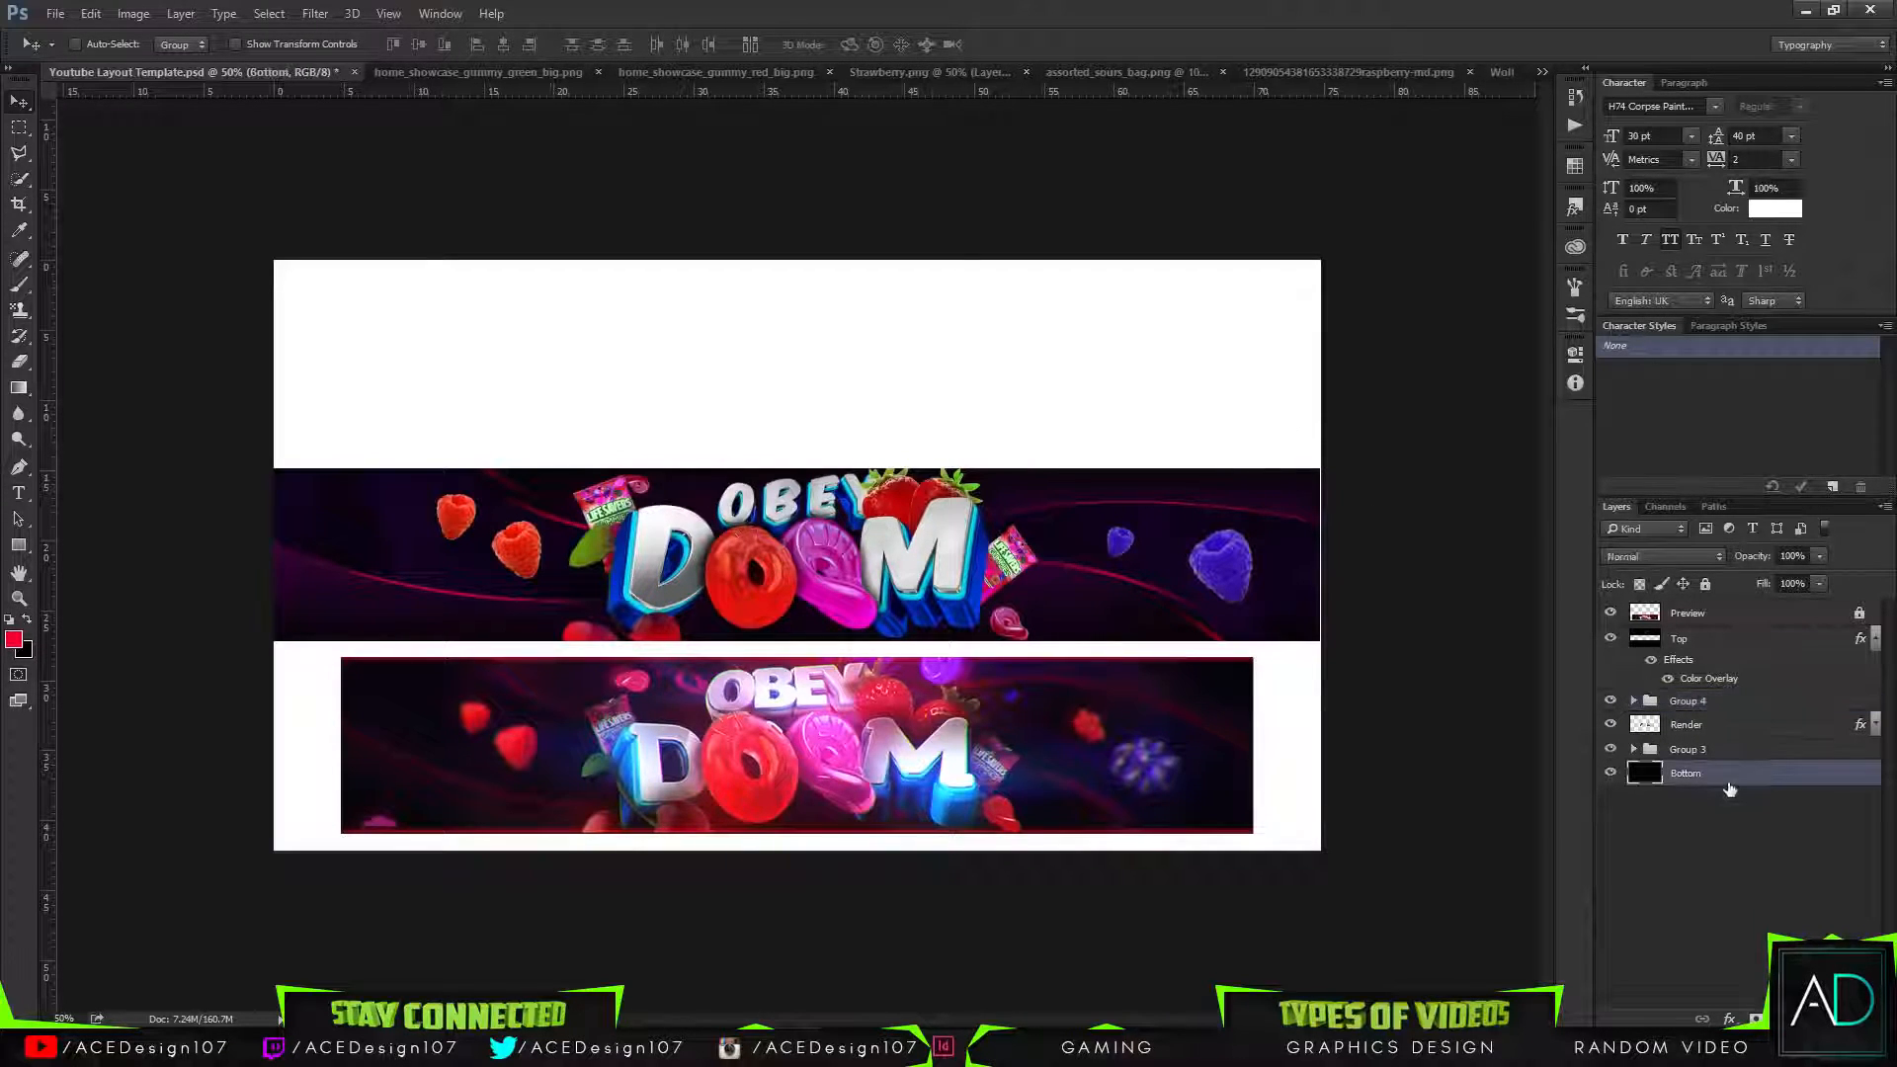
pyautogui.hotkey('ctrl', 'shift', 'n')
pyautogui.press('Return')
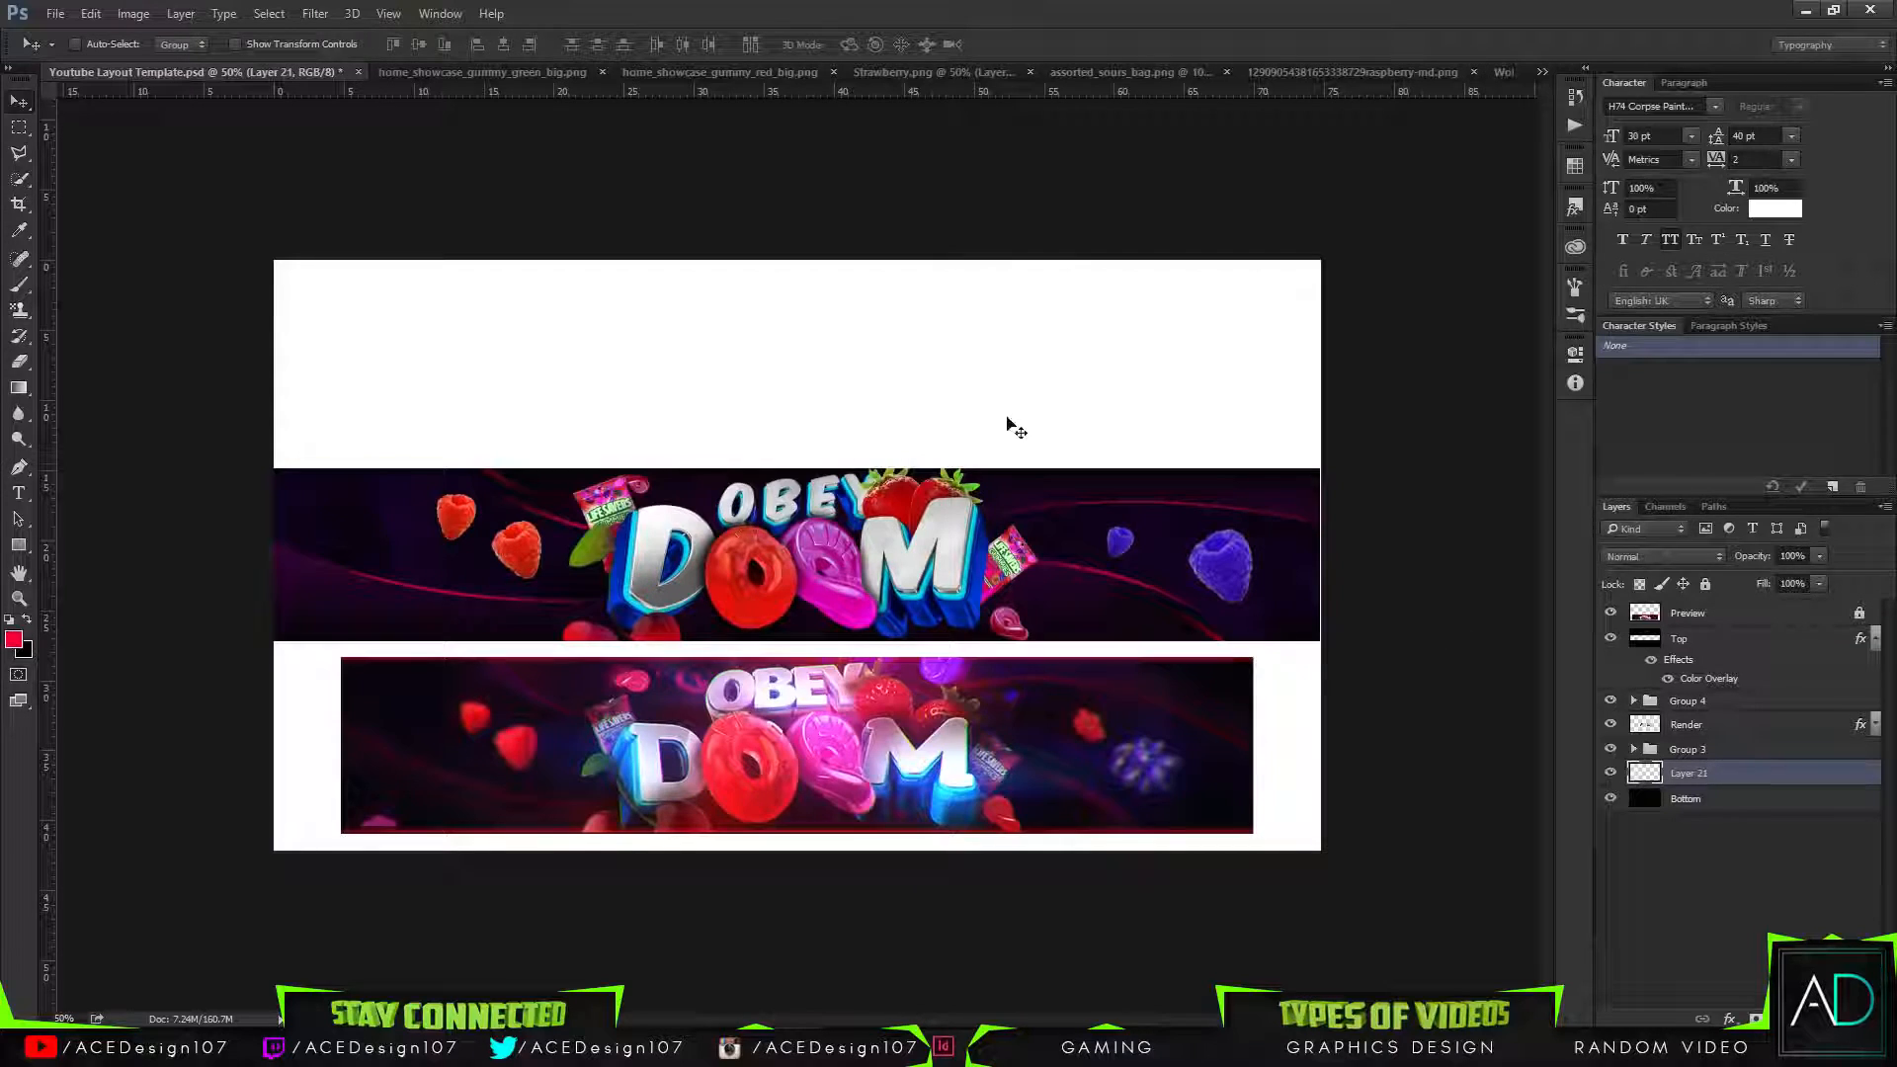
# Paint red splatters behind the OBEY DOOM text on Layer 21 with a 675 px splatter brush.
pyautogui.press('b')
pyautogui.click(101, 45)
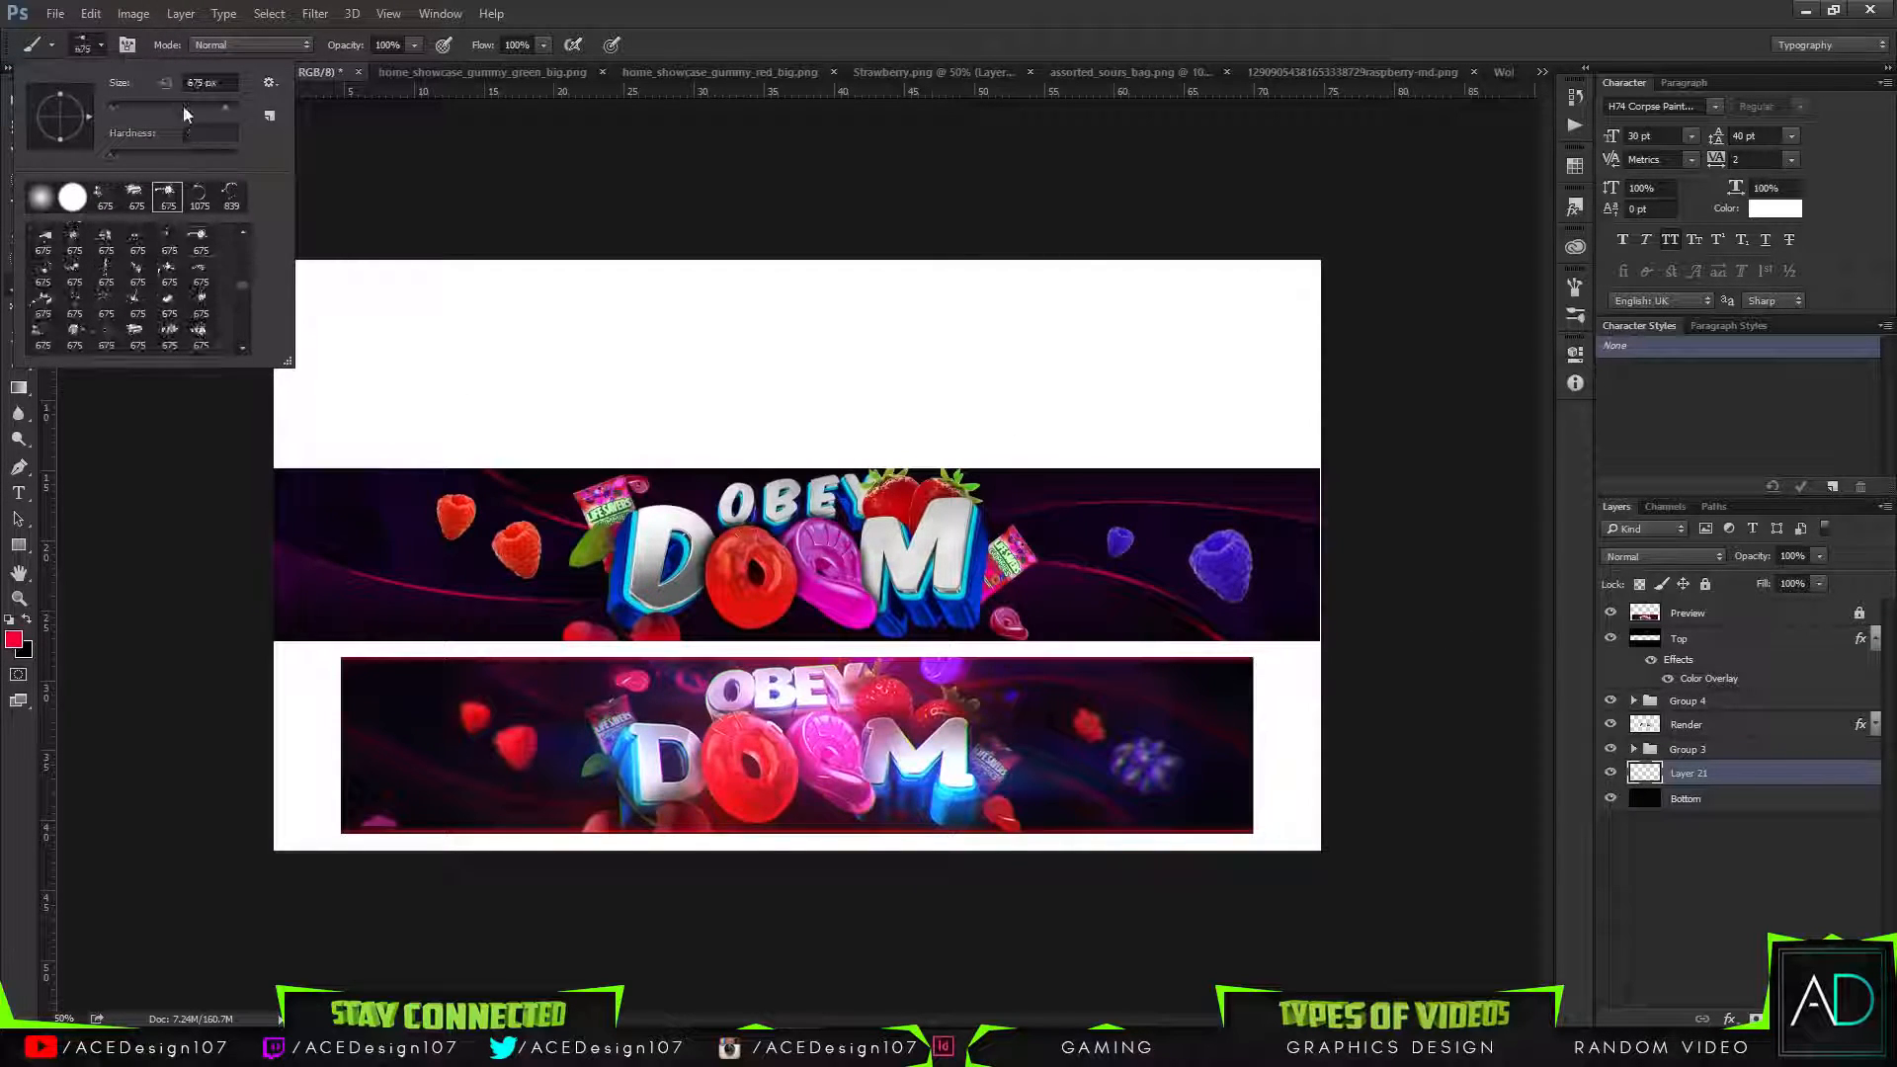
pyautogui.doubleClick(166, 197)
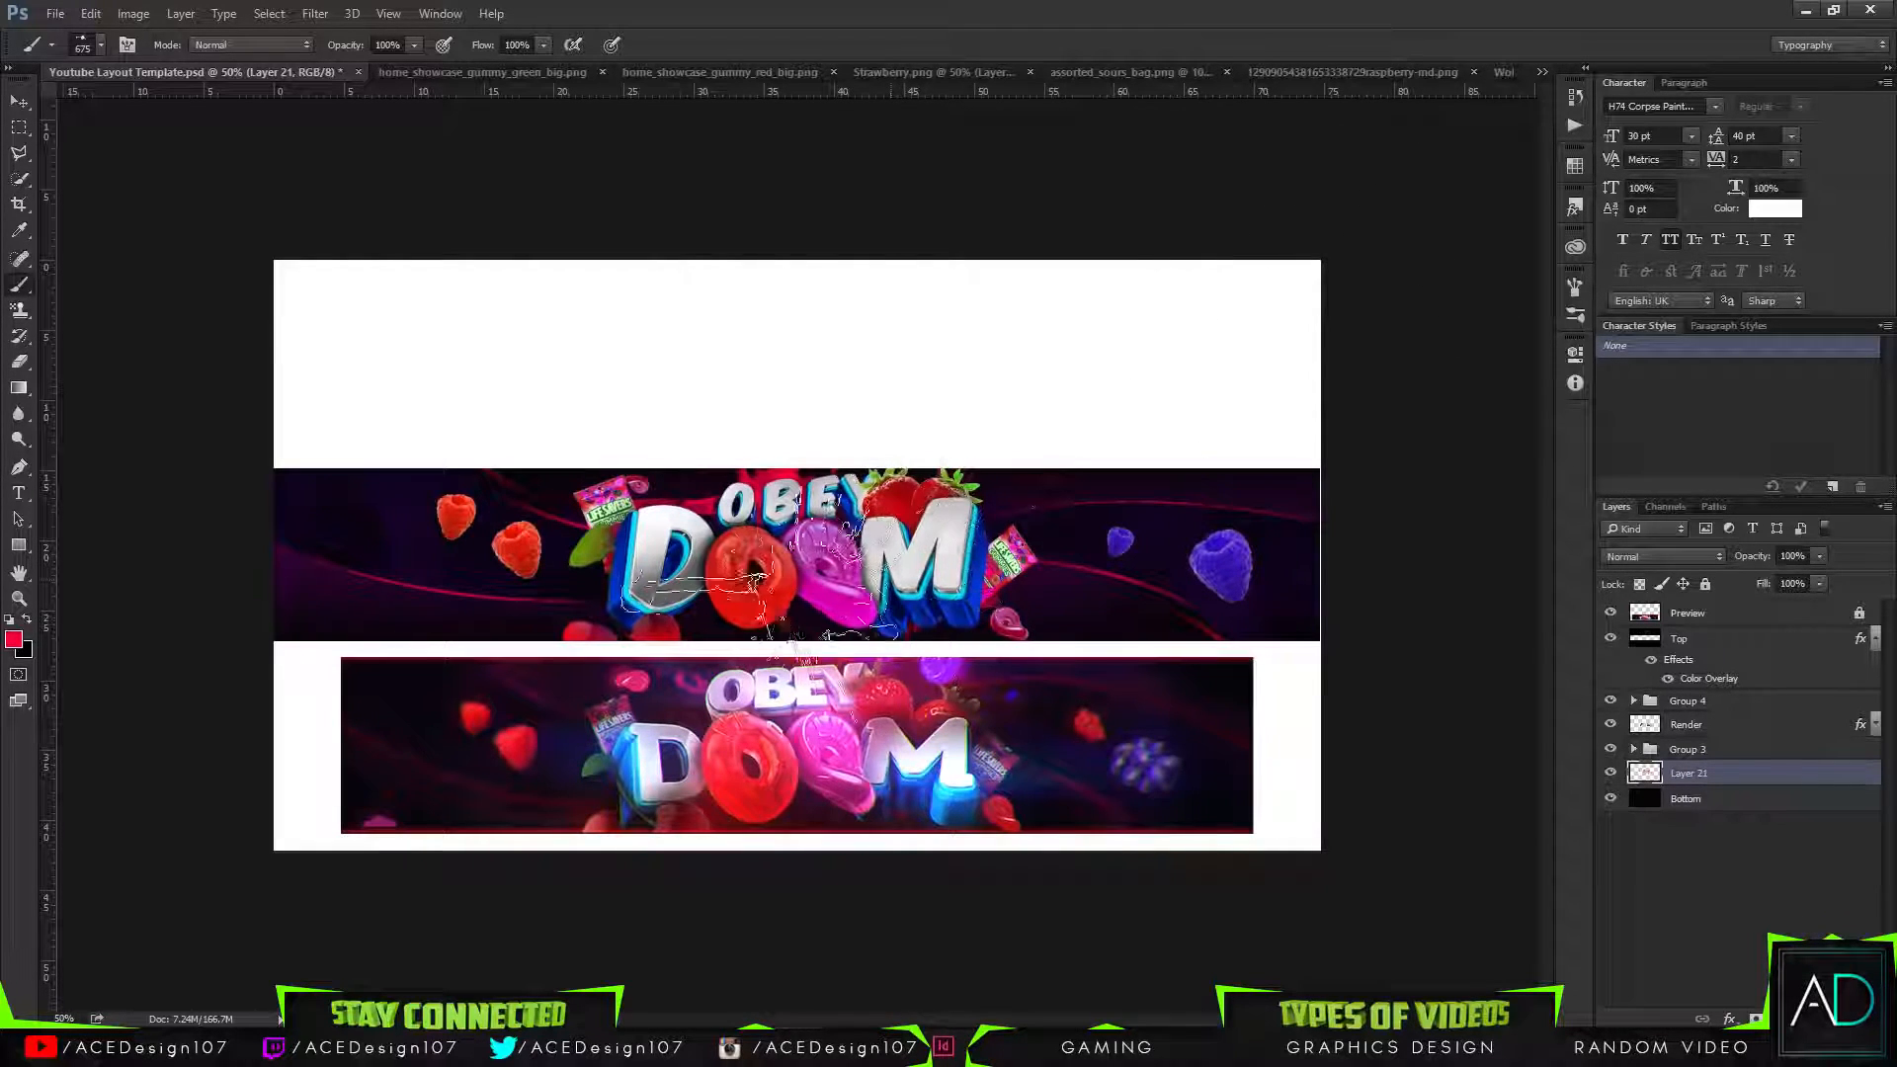
# Copy the layer style of the violet-labelled wolfs layer in Wolf.psd and paste it onto Layer 21 in the Youtube Layout Template.
pyautogui.click(1494, 73)
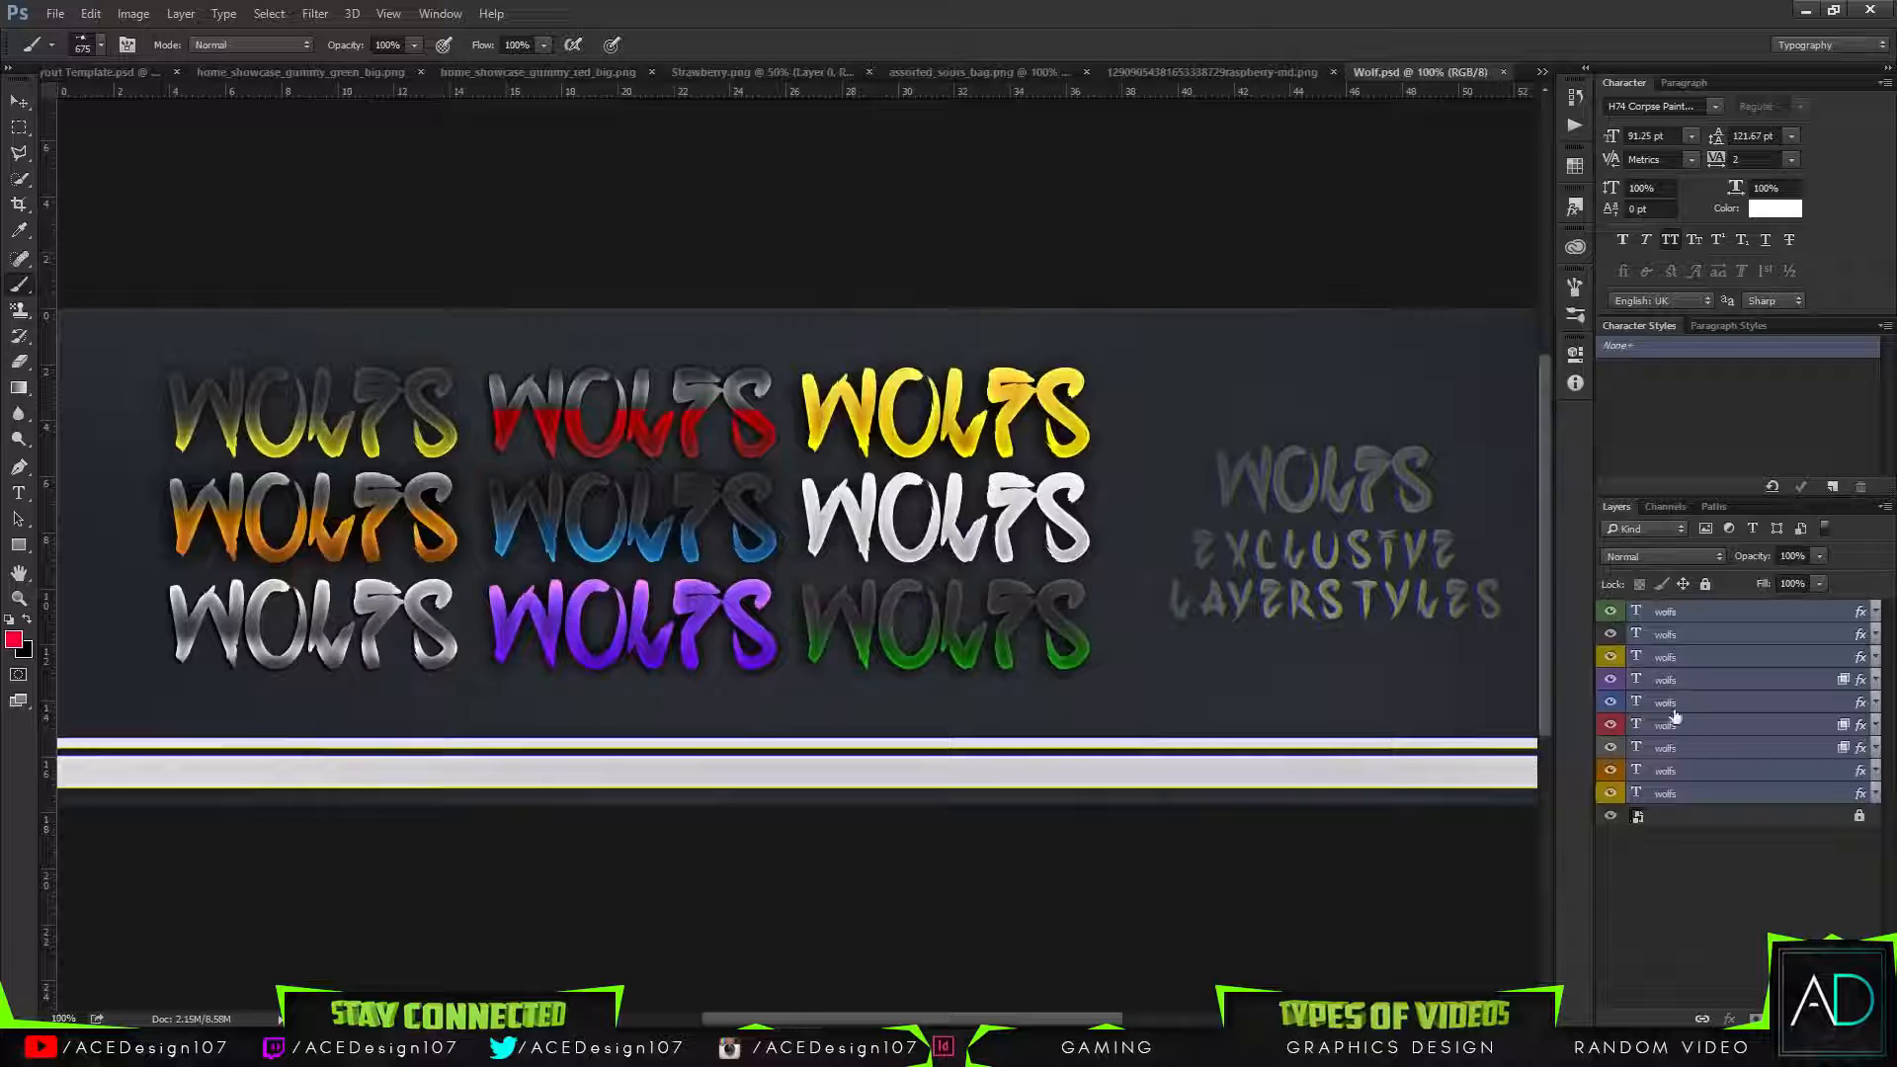
pyautogui.click(1740, 733)
pyautogui.rightClick(1739, 680)
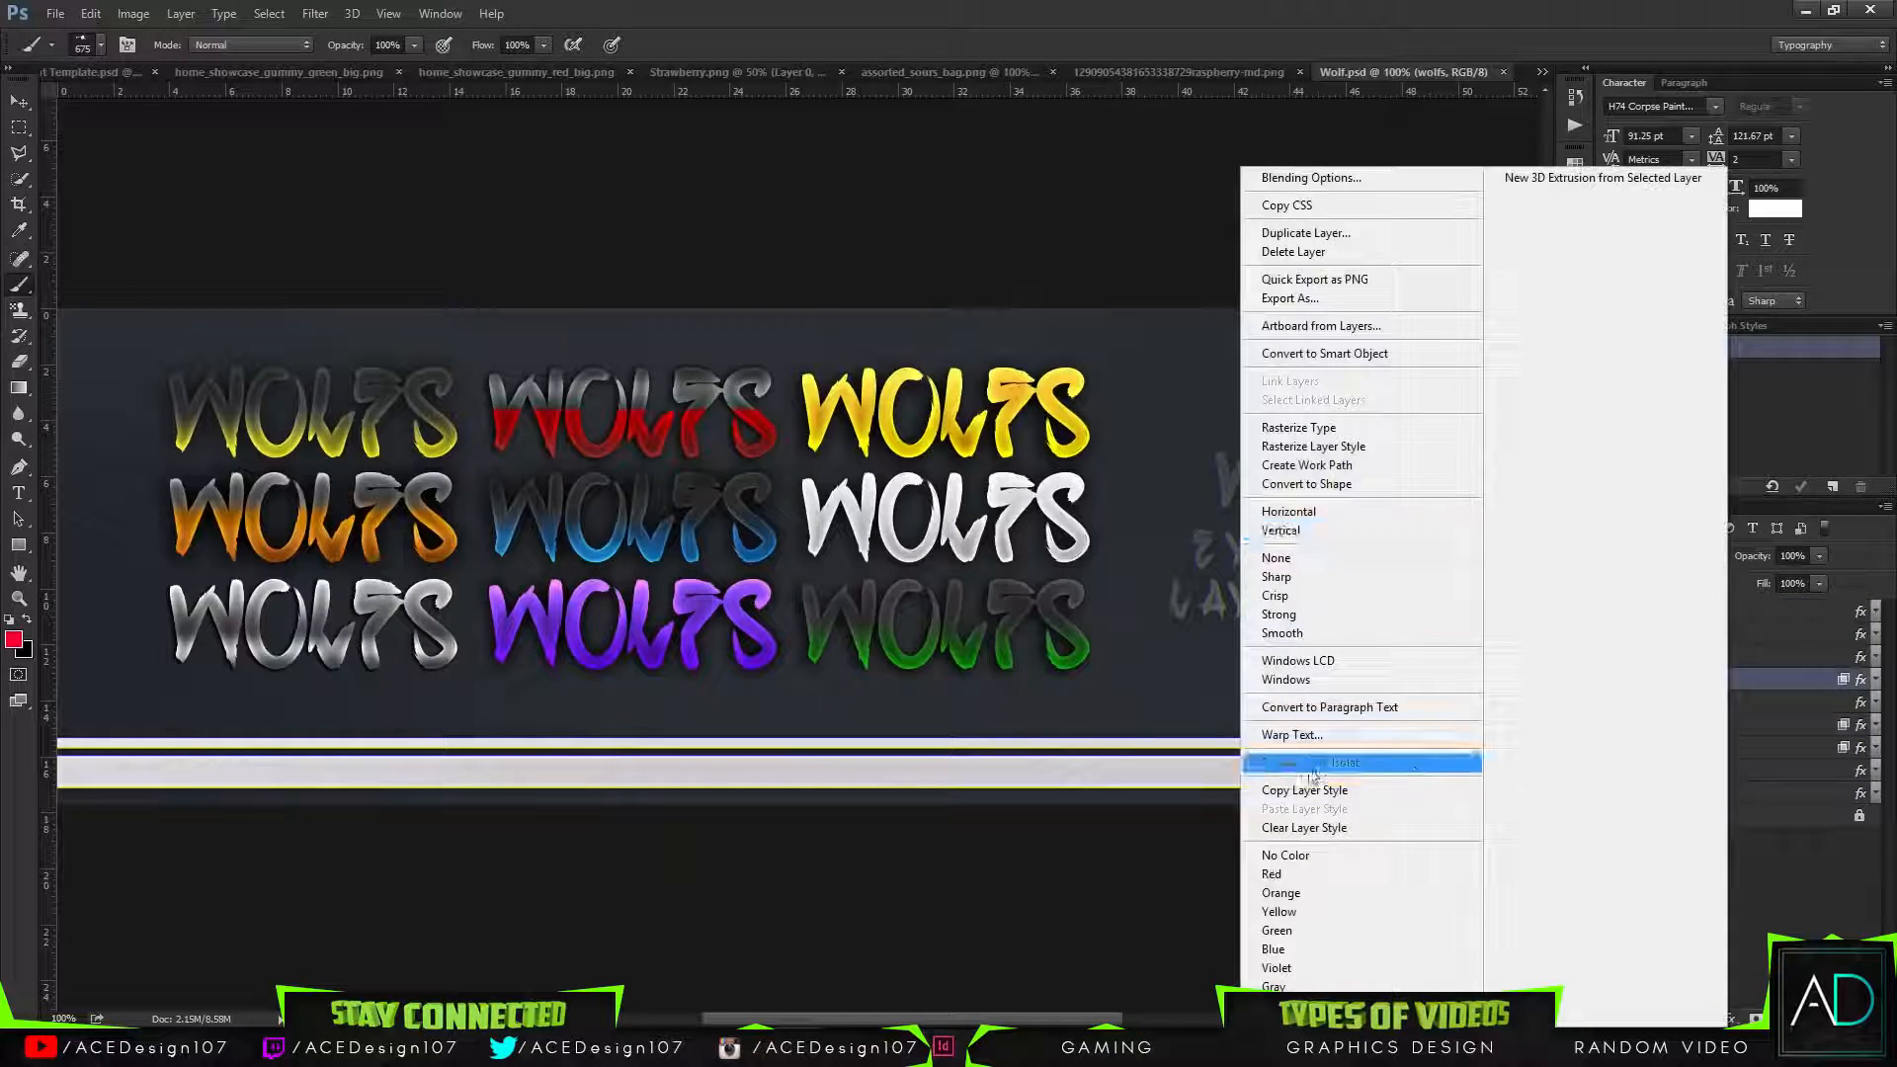
pyautogui.click(1299, 790)
pyautogui.click(101, 67)
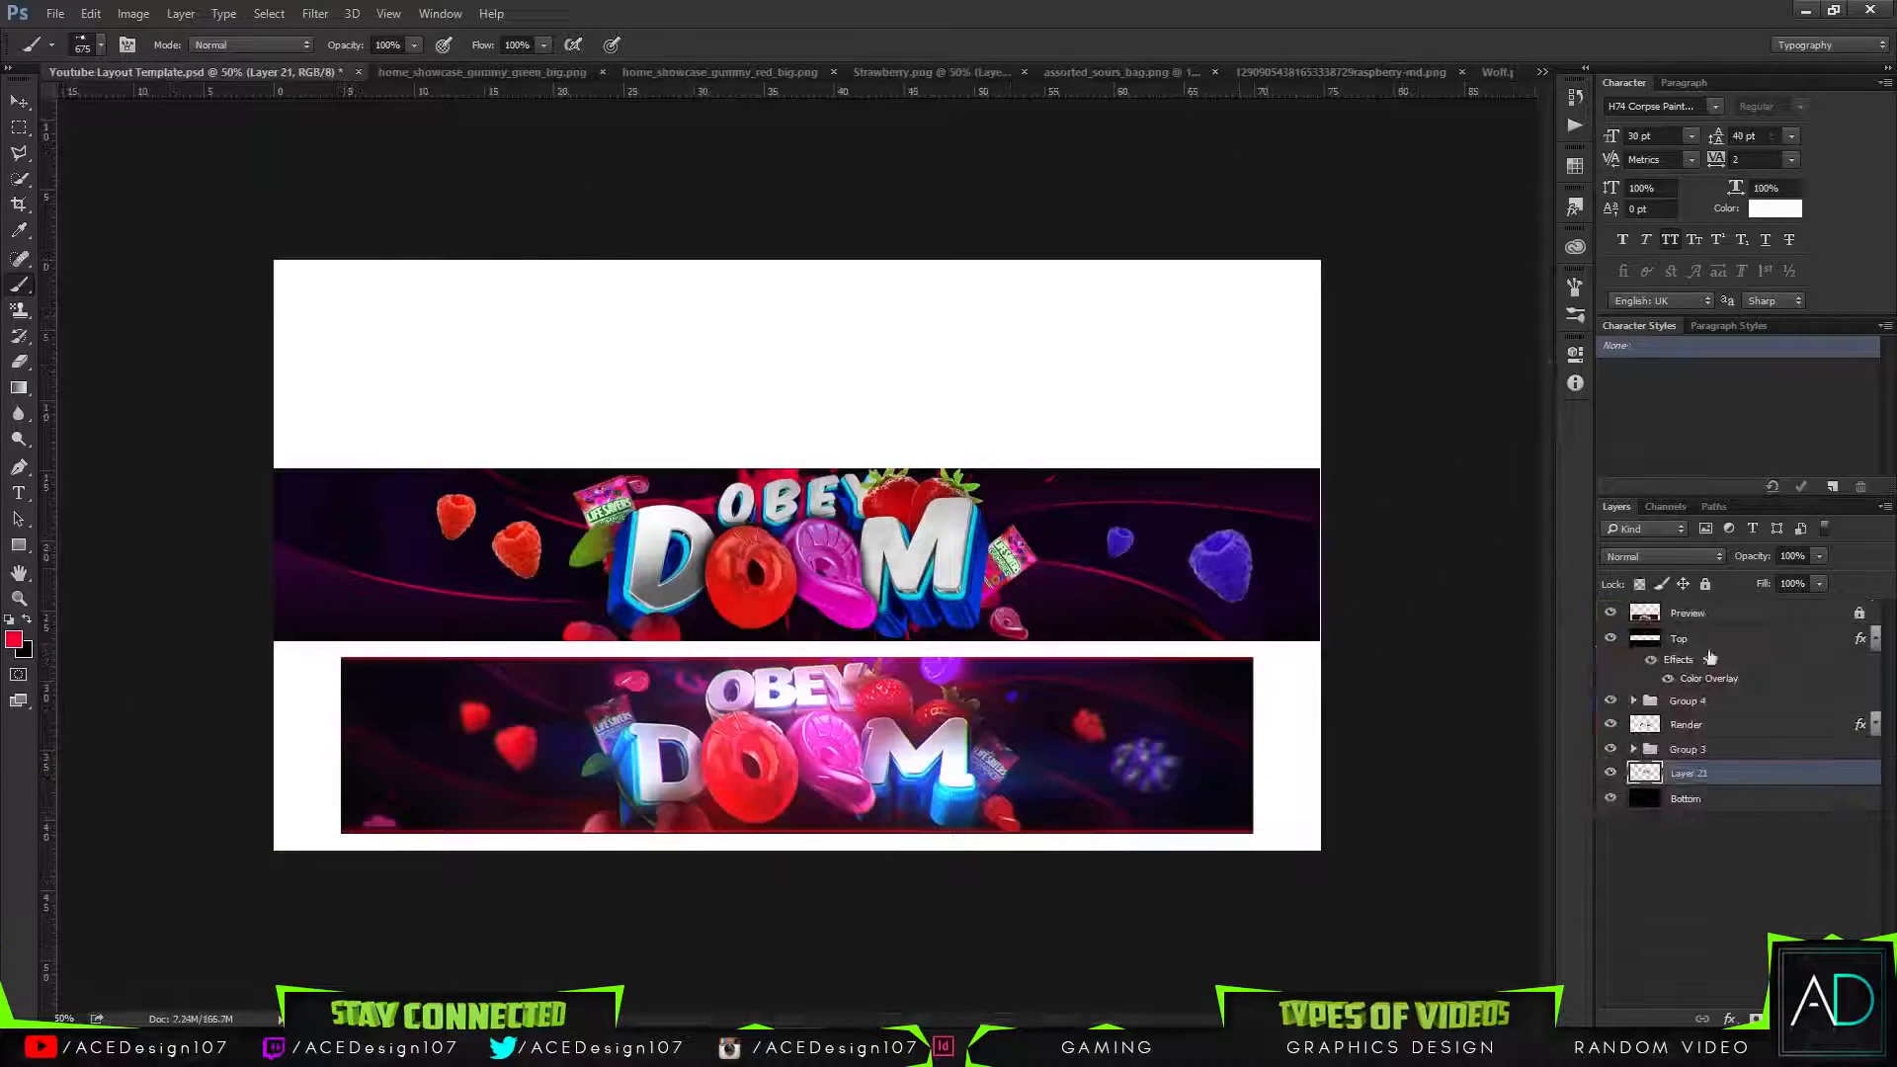
pyautogui.rightClick(1740, 770)
pyautogui.click(1581, 584)
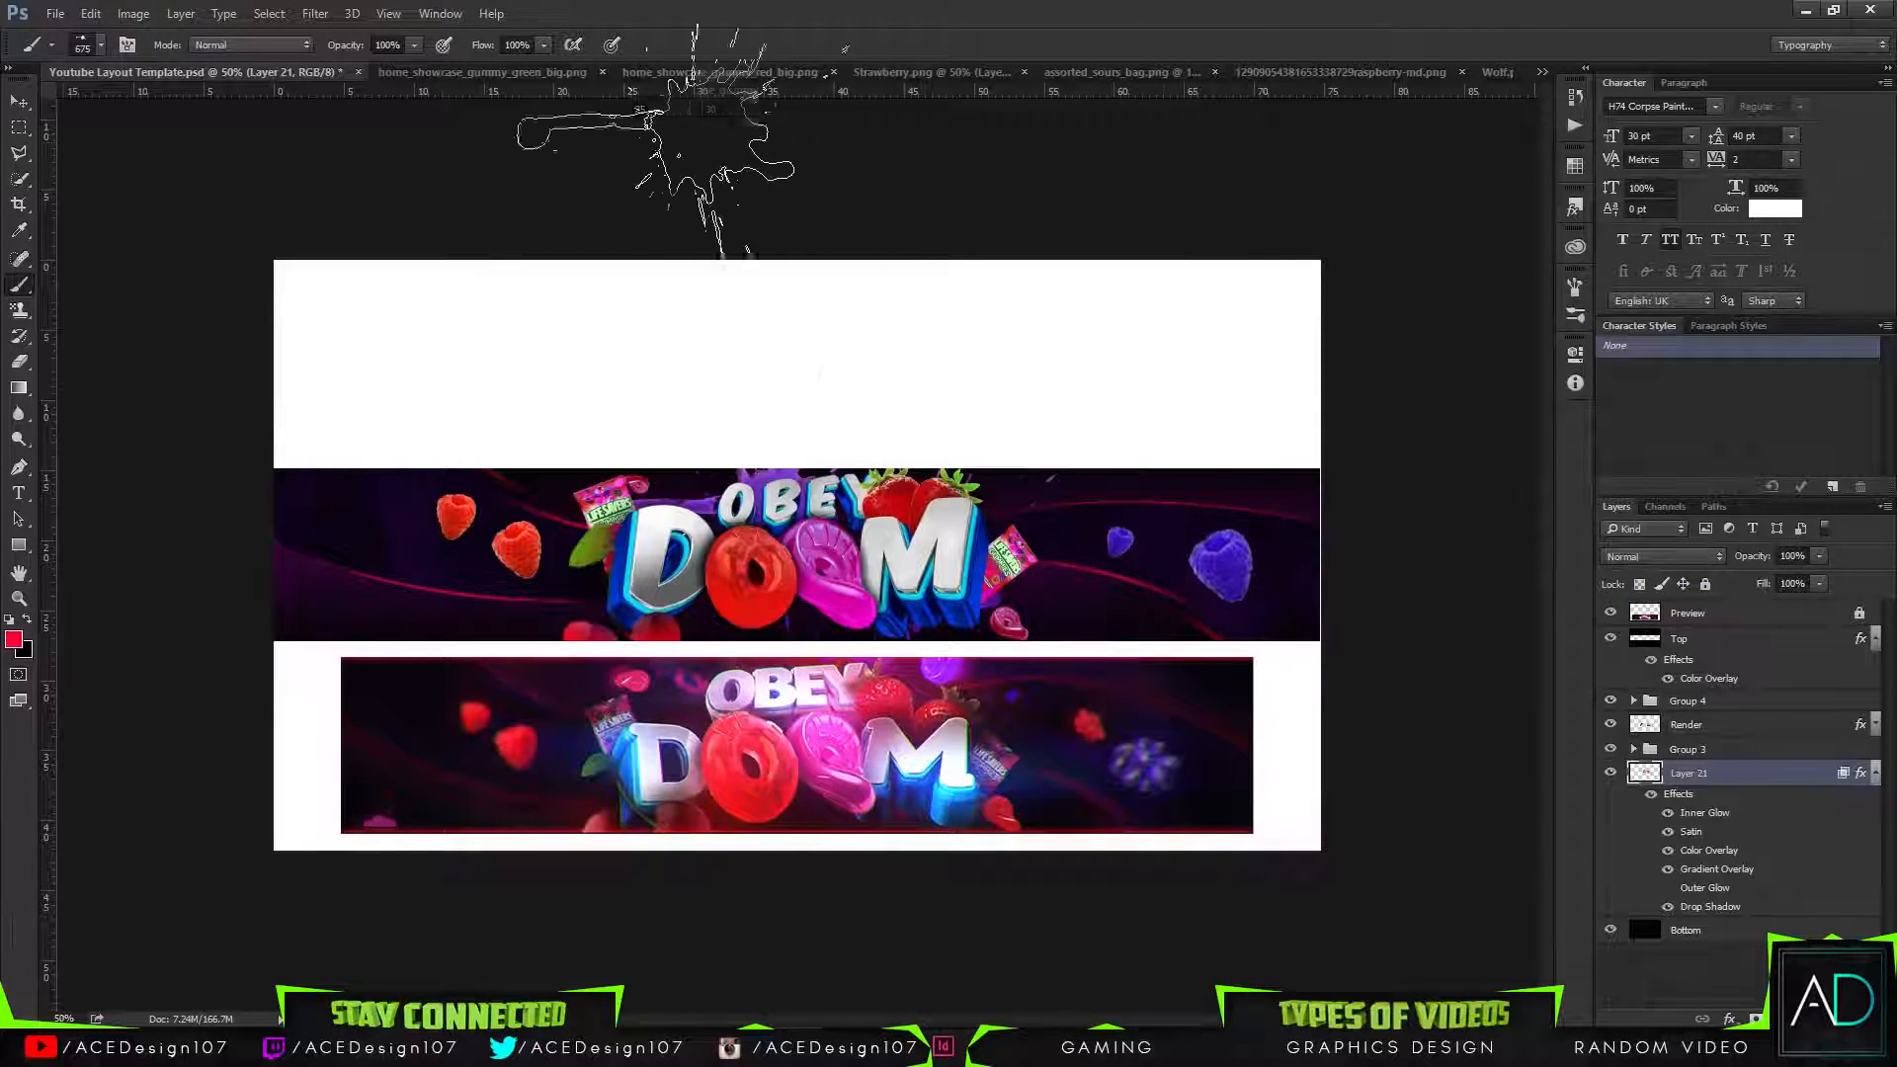
# Choose another 675 px splatter brush and add a new empty layer above Layer 21.
pyautogui.click(102, 44)
pyautogui.click(96, 313)
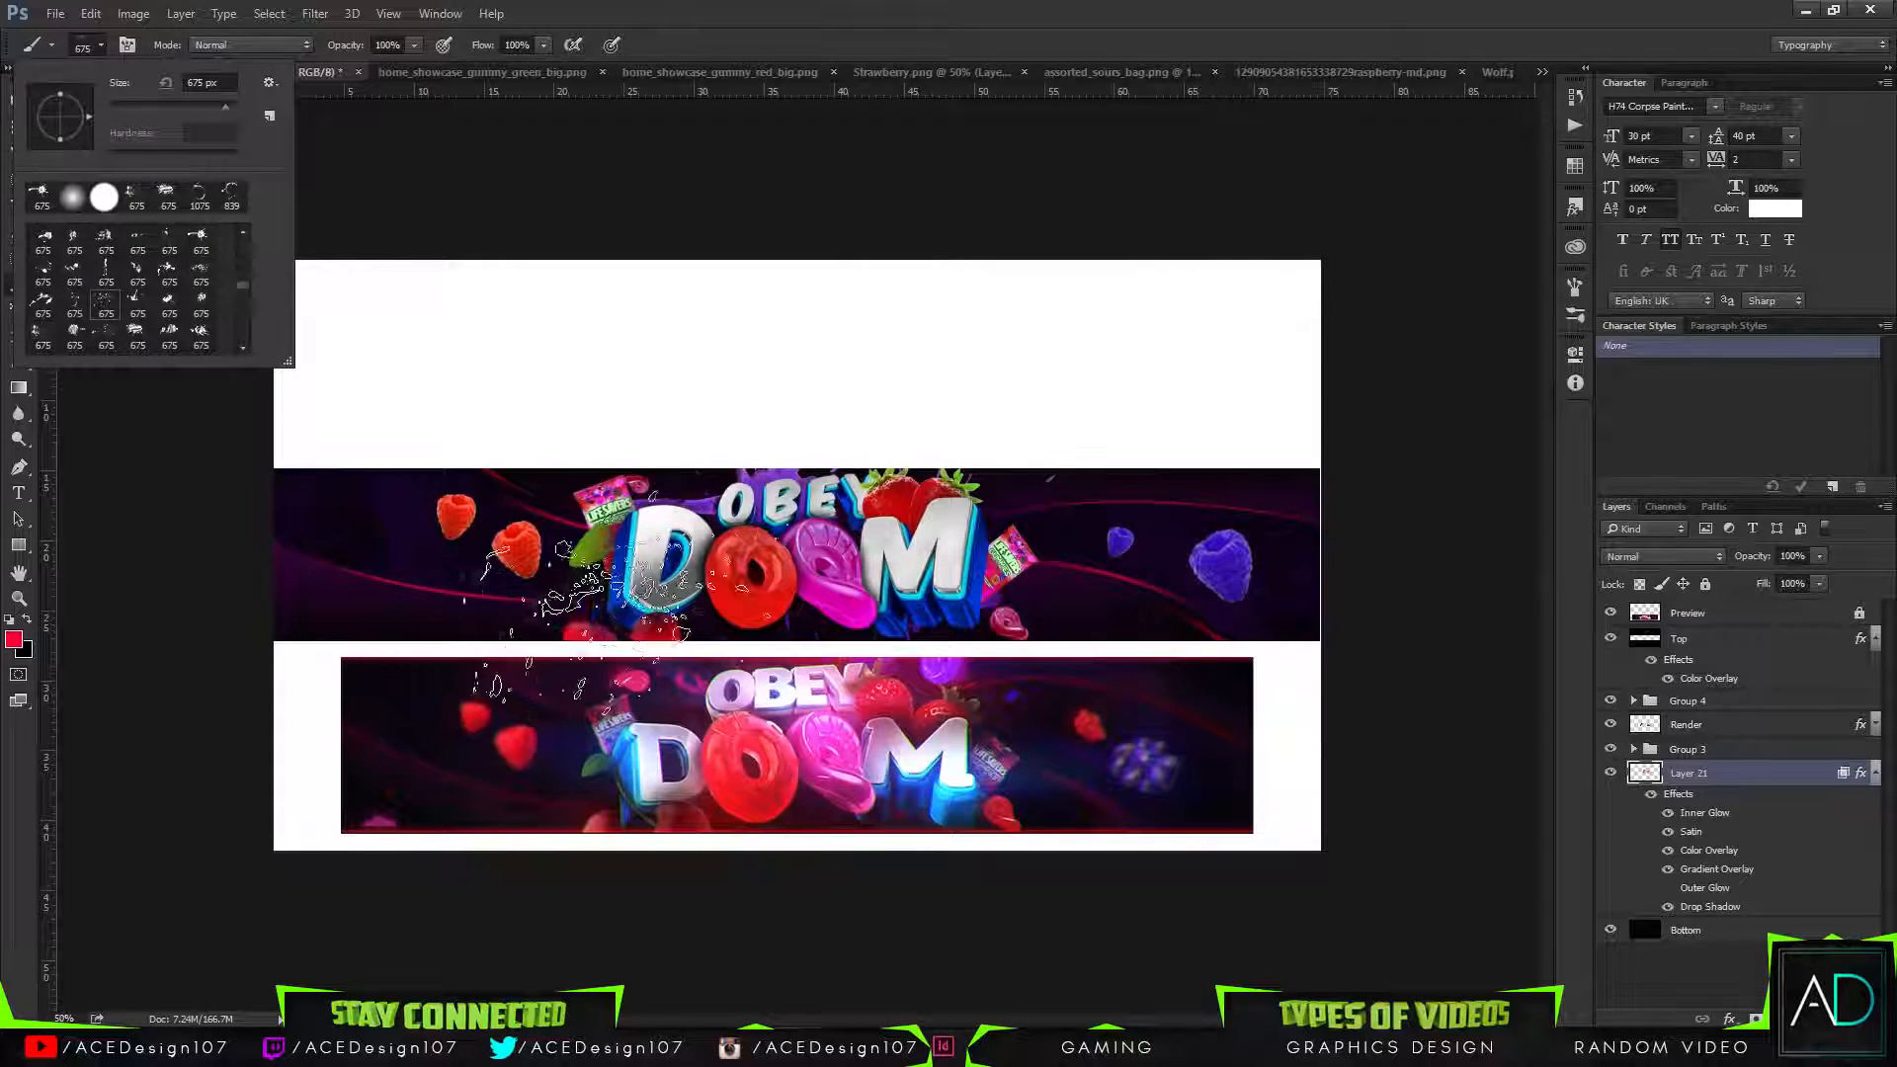
pyautogui.click(1043, 11)
pyautogui.hotkey('ctrl', 'shift', 'n')
pyautogui.press('Return')
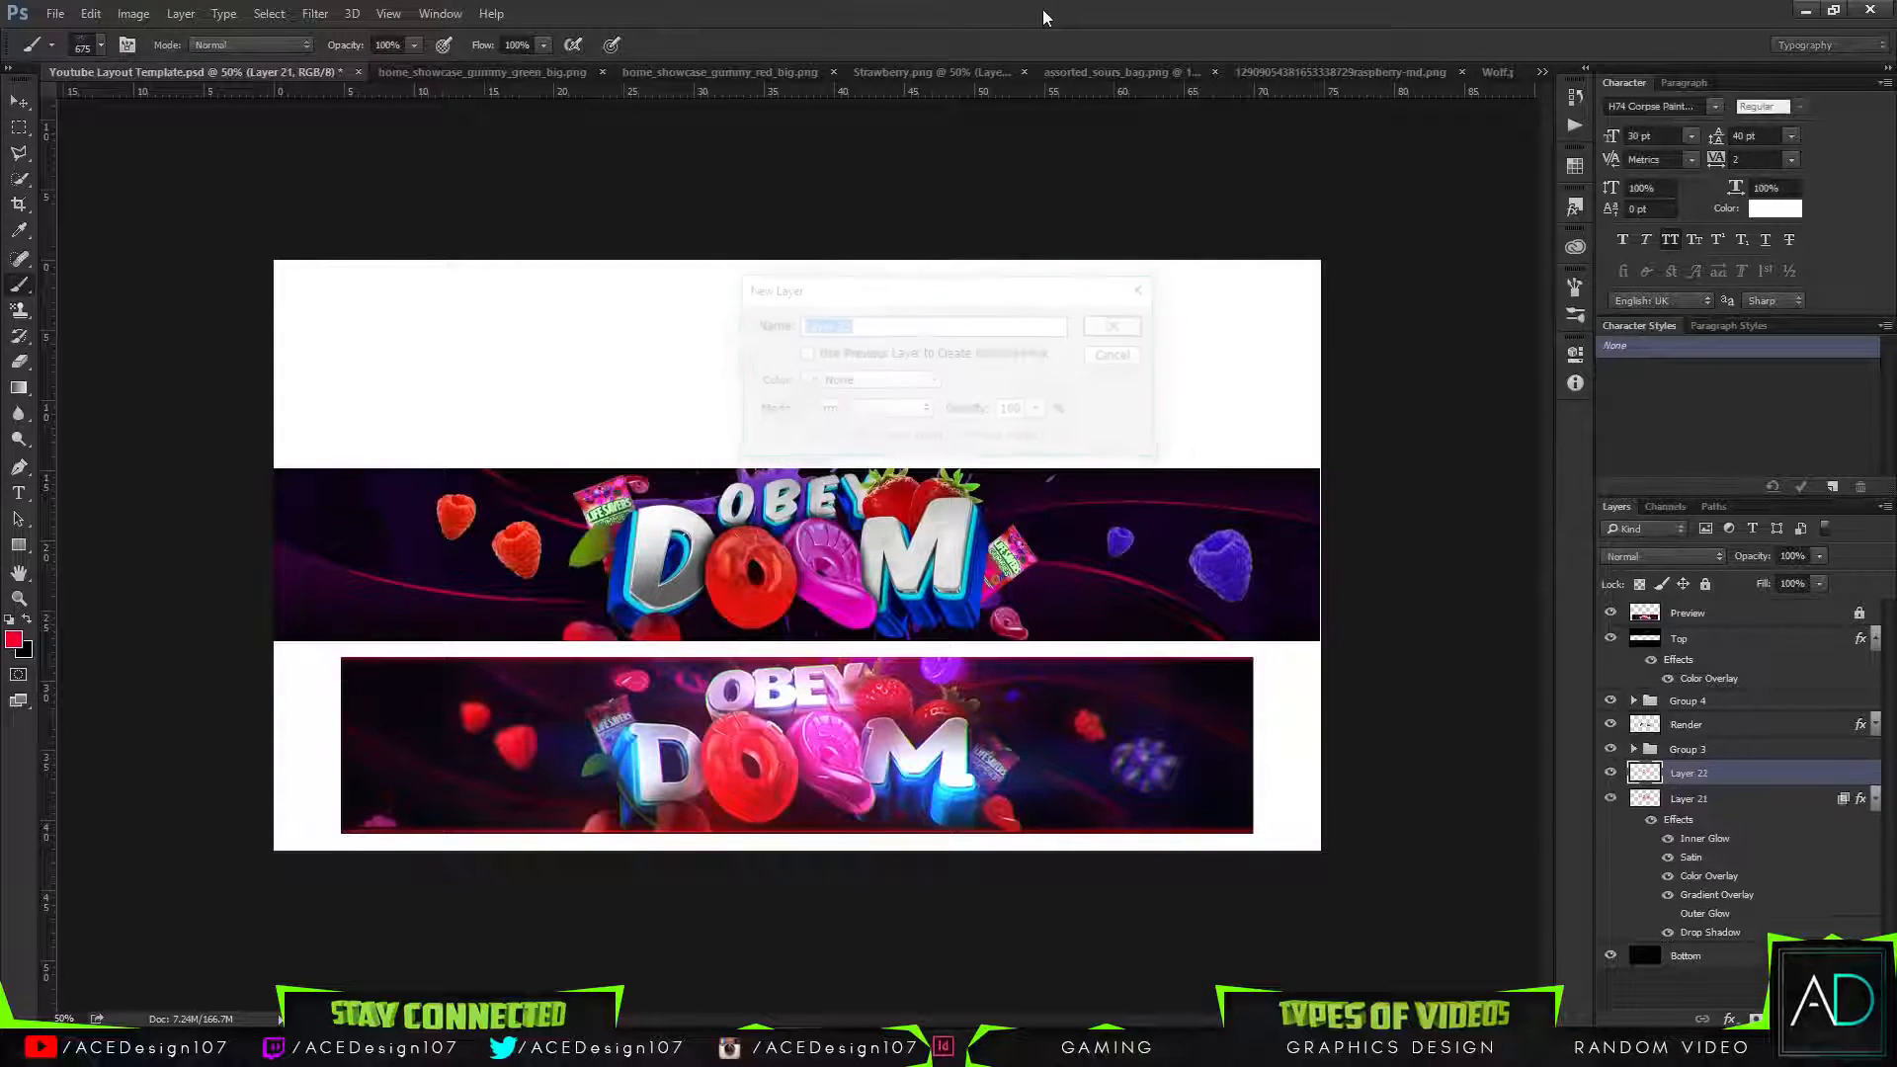
# Set the foreground colour to bright green and paint splatters around the DOOM text on Layer 22.
pyautogui.click(15, 641)
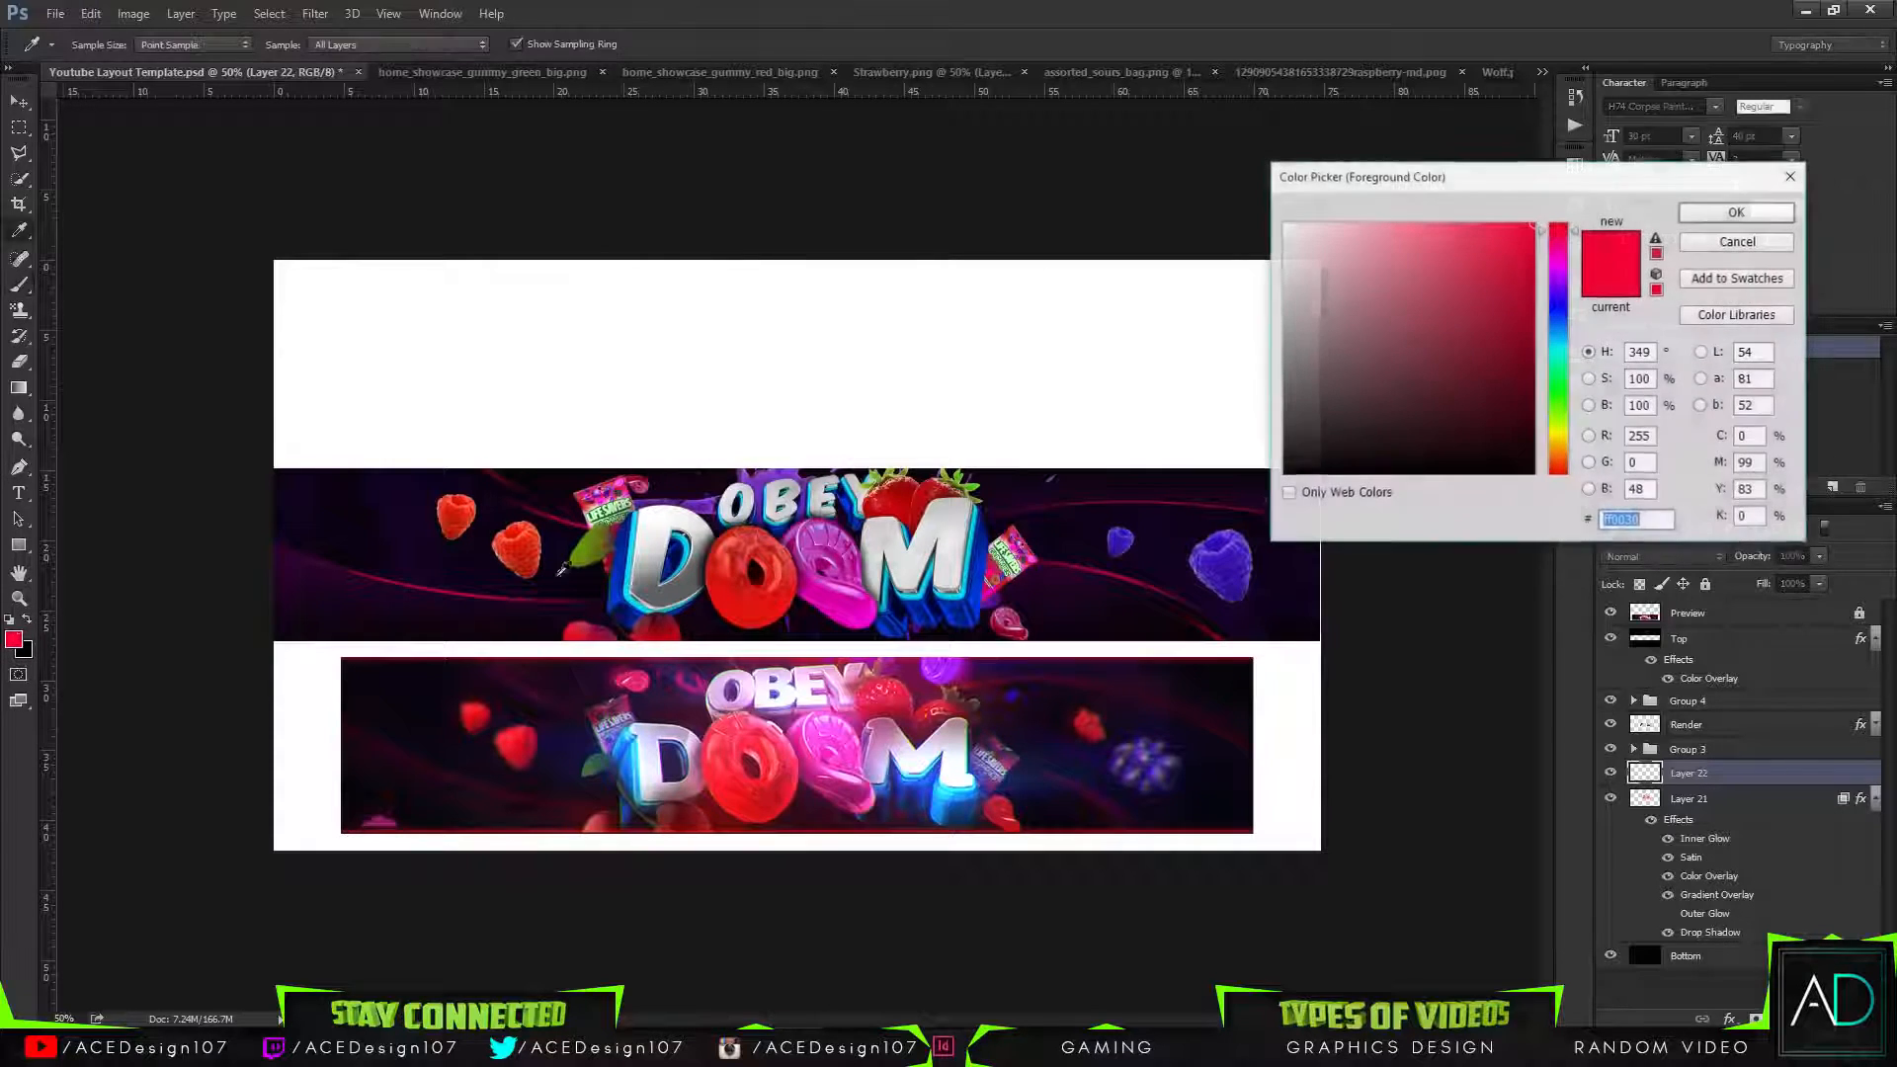
pyautogui.click(1557, 394)
pyautogui.click(1684, 220)
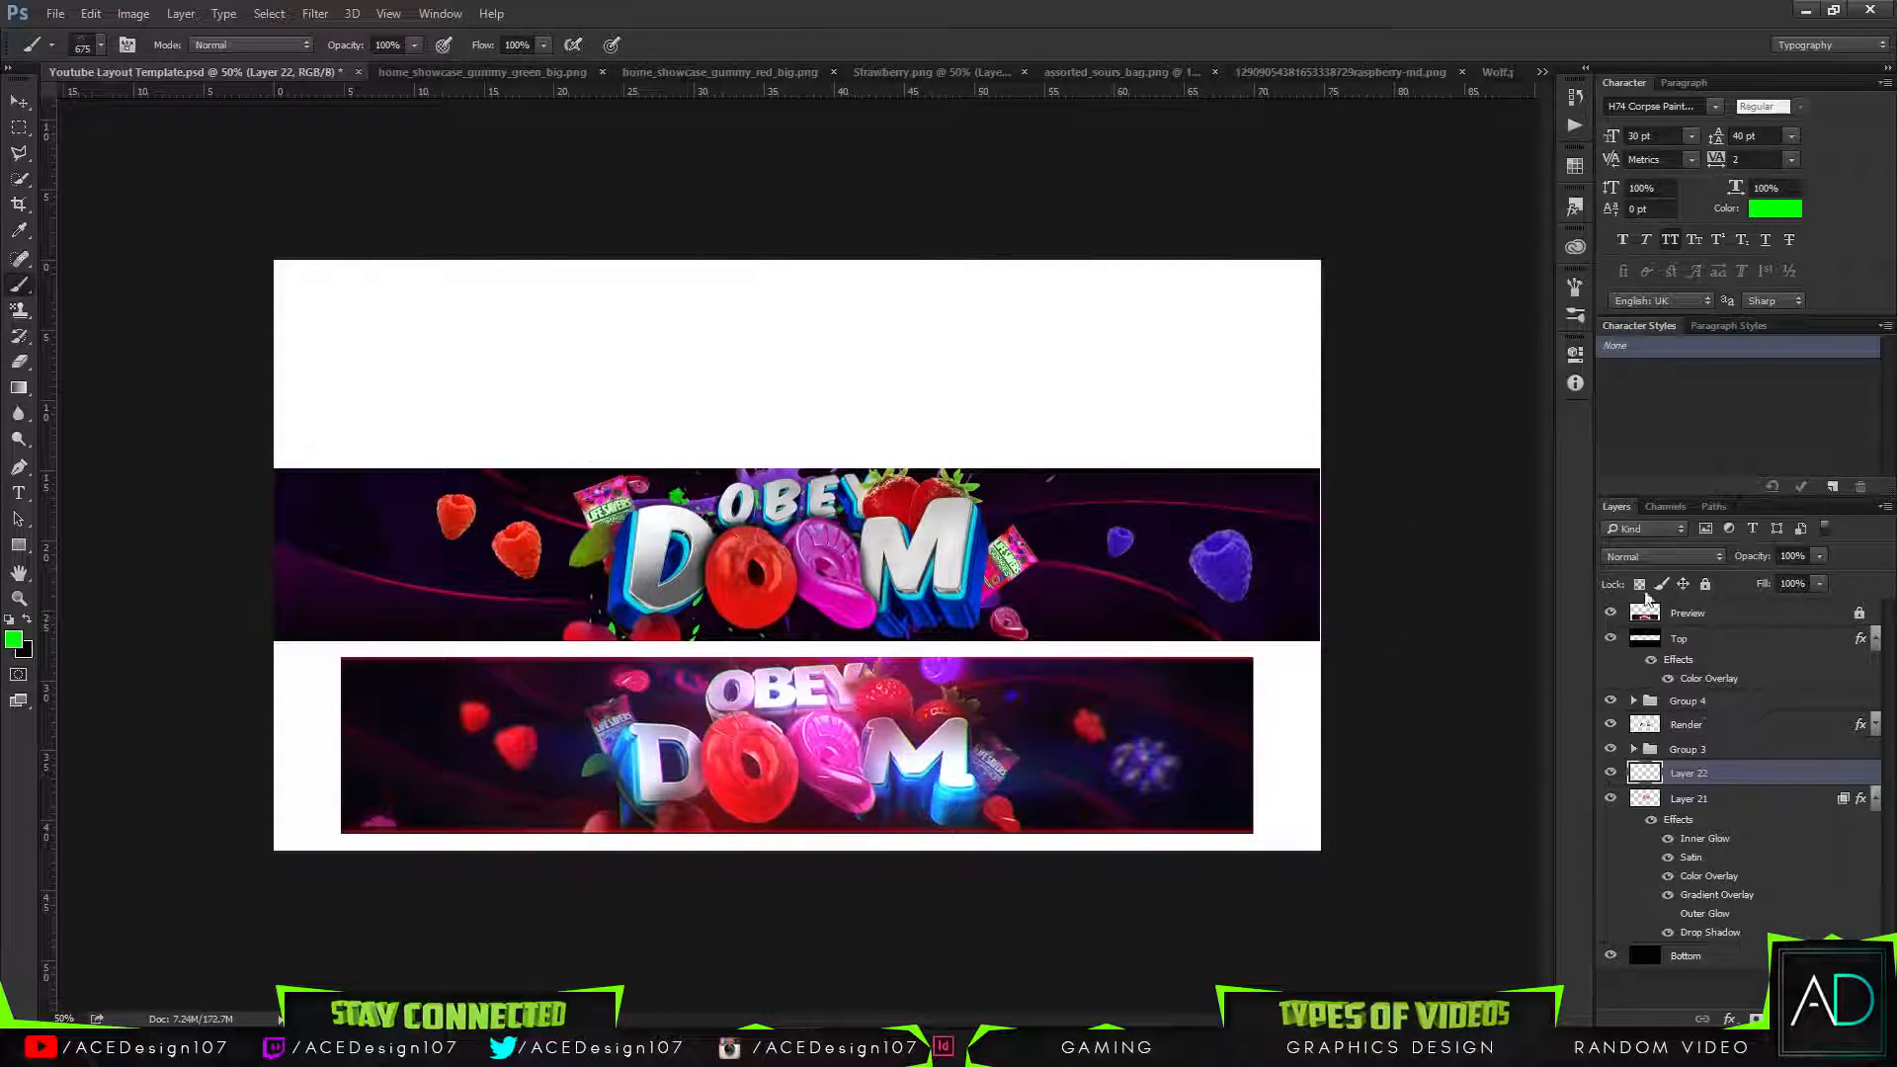
# Copy the layer style of the third, yellow-labelled wolfs layer in Wolf.psd and paste it onto Layer 22 in the banner document.
pyautogui.click(1497, 73)
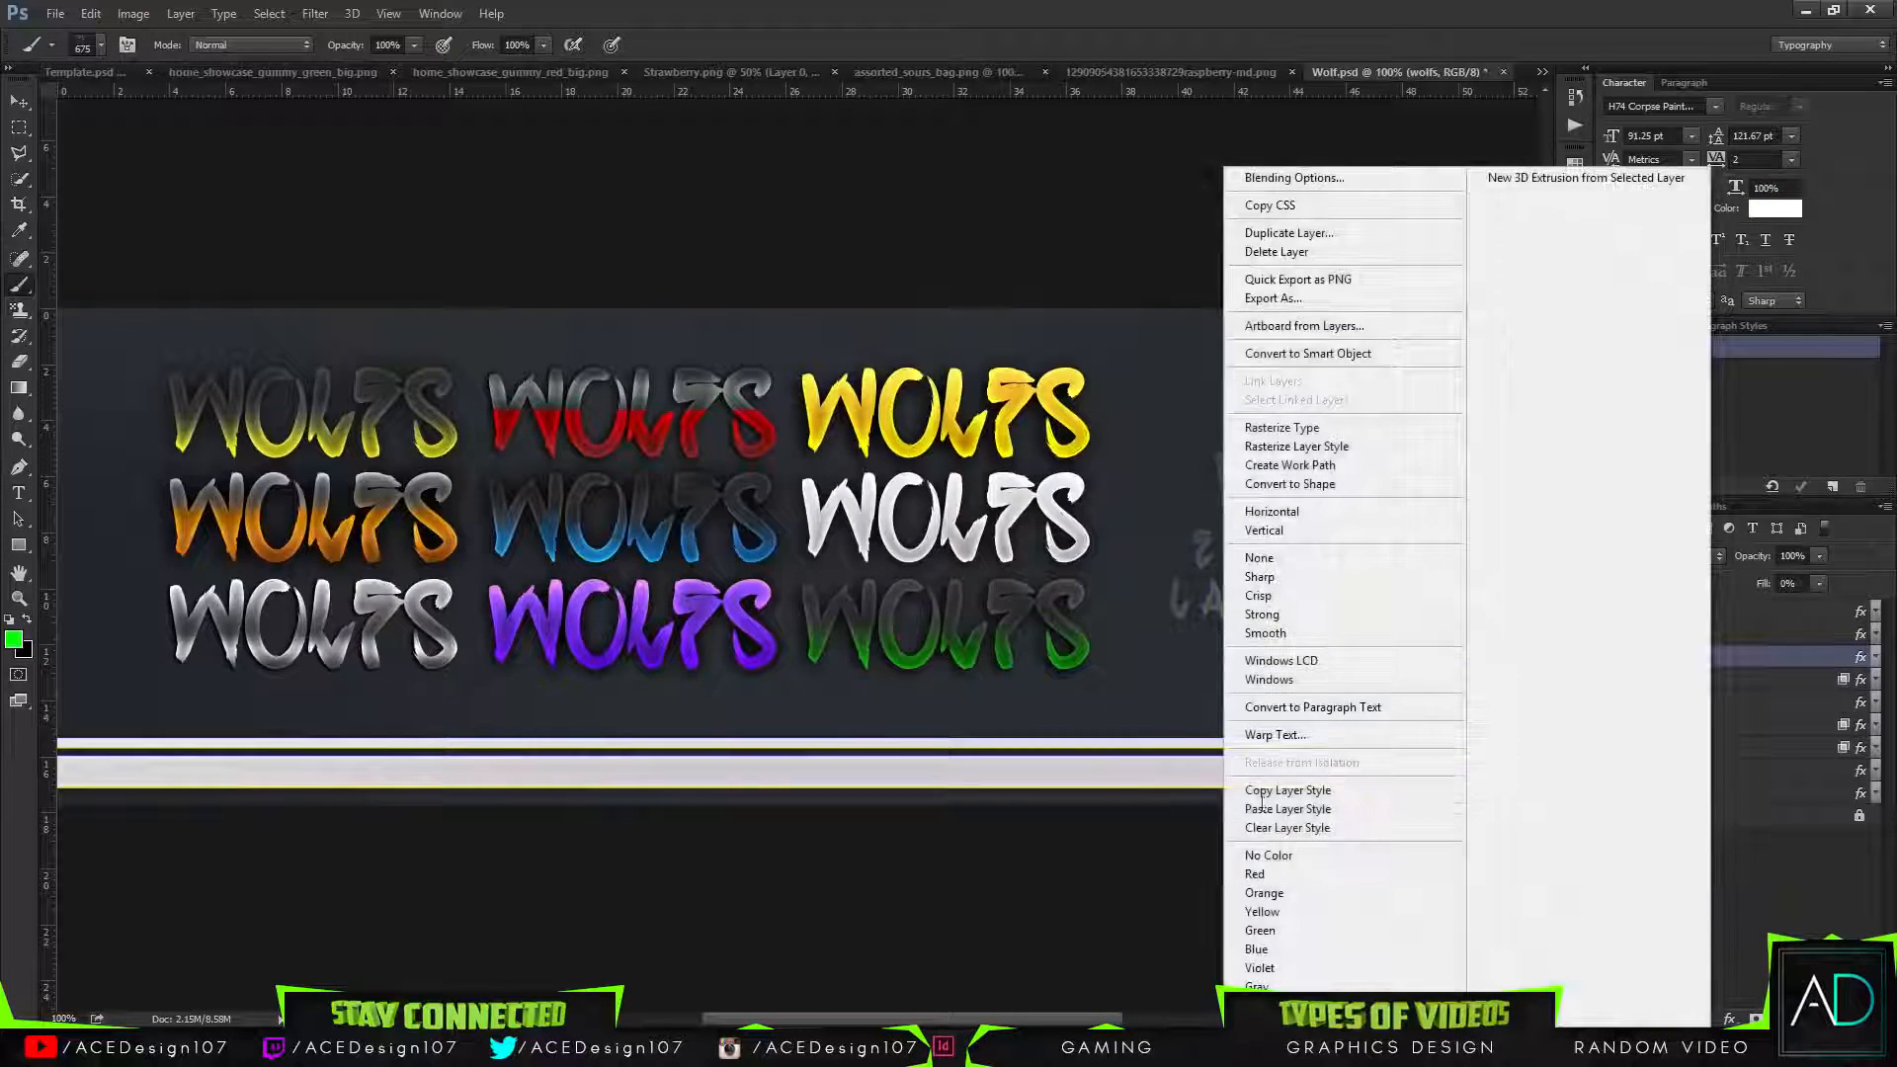
pyautogui.press('Escape')
pyautogui.click(106, 77)
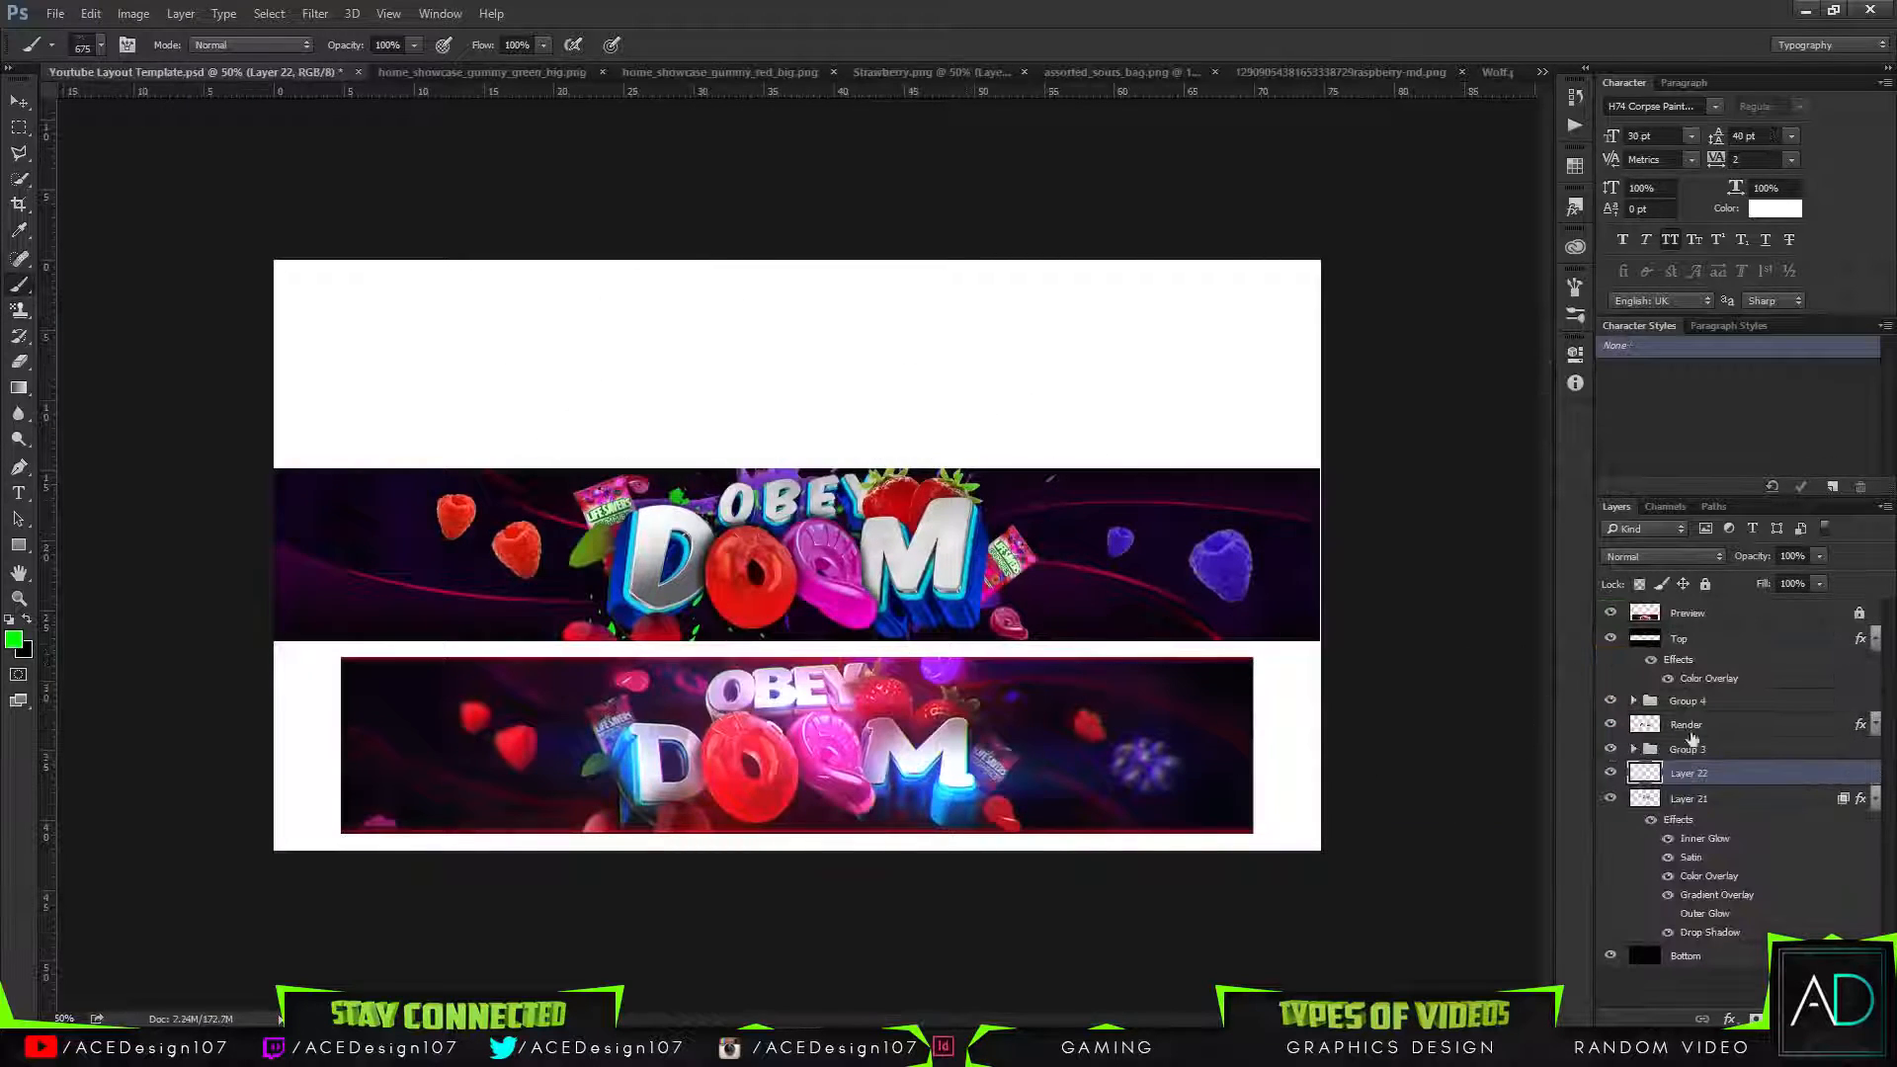
pyautogui.rightClick(1719, 778)
pyautogui.click(1518, 589)
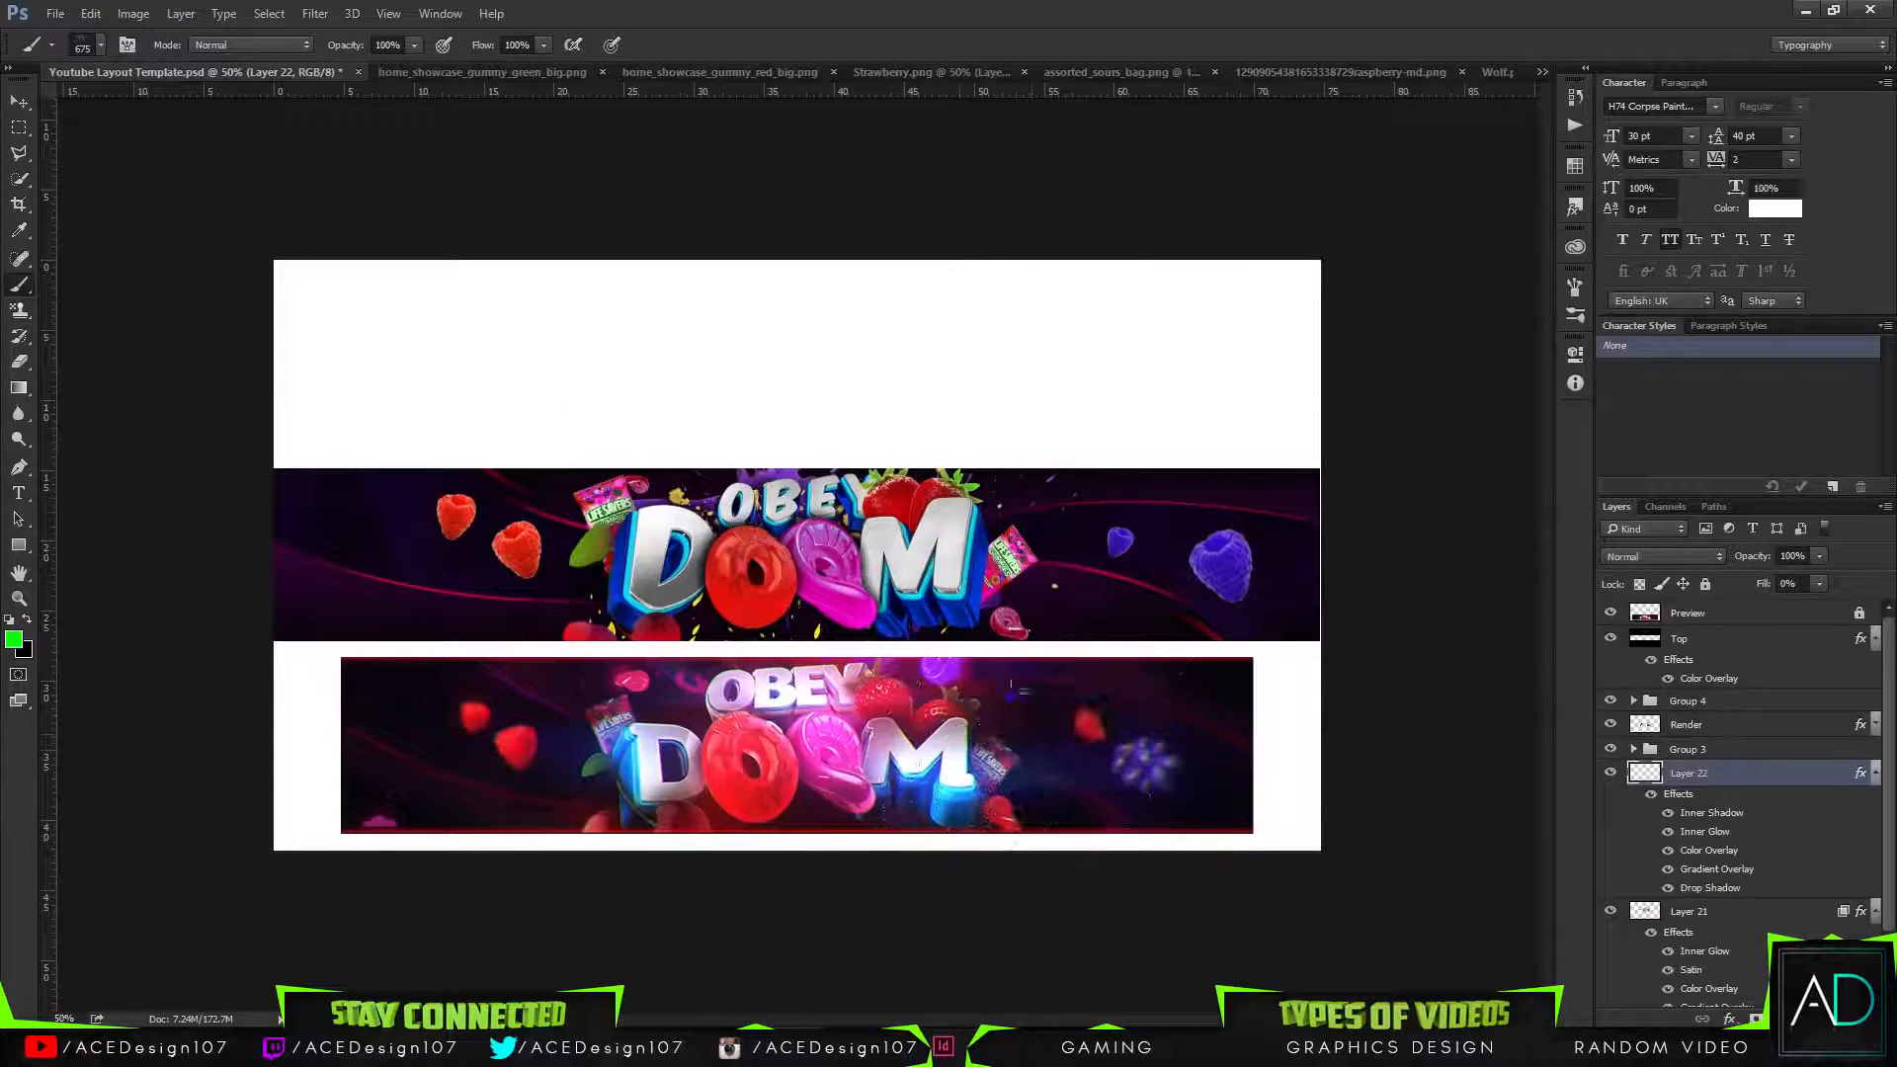
# Erase the yellow splatters above and beside the OBEY DOOM text on Layer 22.
pyautogui.moveTo(1768, 589); pyautogui.dragTo(1740, 580)
pyautogui.press('e')
pyautogui.moveTo(771, 454)
pyautogui.mouseDown()
pyautogui.moveTo(736, 423)
pyautogui.moveTo(1022, 534)
pyautogui.moveTo(841, 429)
pyautogui.moveTo(710, 437)
pyautogui.moveTo(588, 360)
pyautogui.moveTo(817, 404)
pyautogui.moveTo(1044, 511)
pyautogui.moveTo(931, 219)
pyautogui.mouseUp()
pyautogui.click(19, 100)
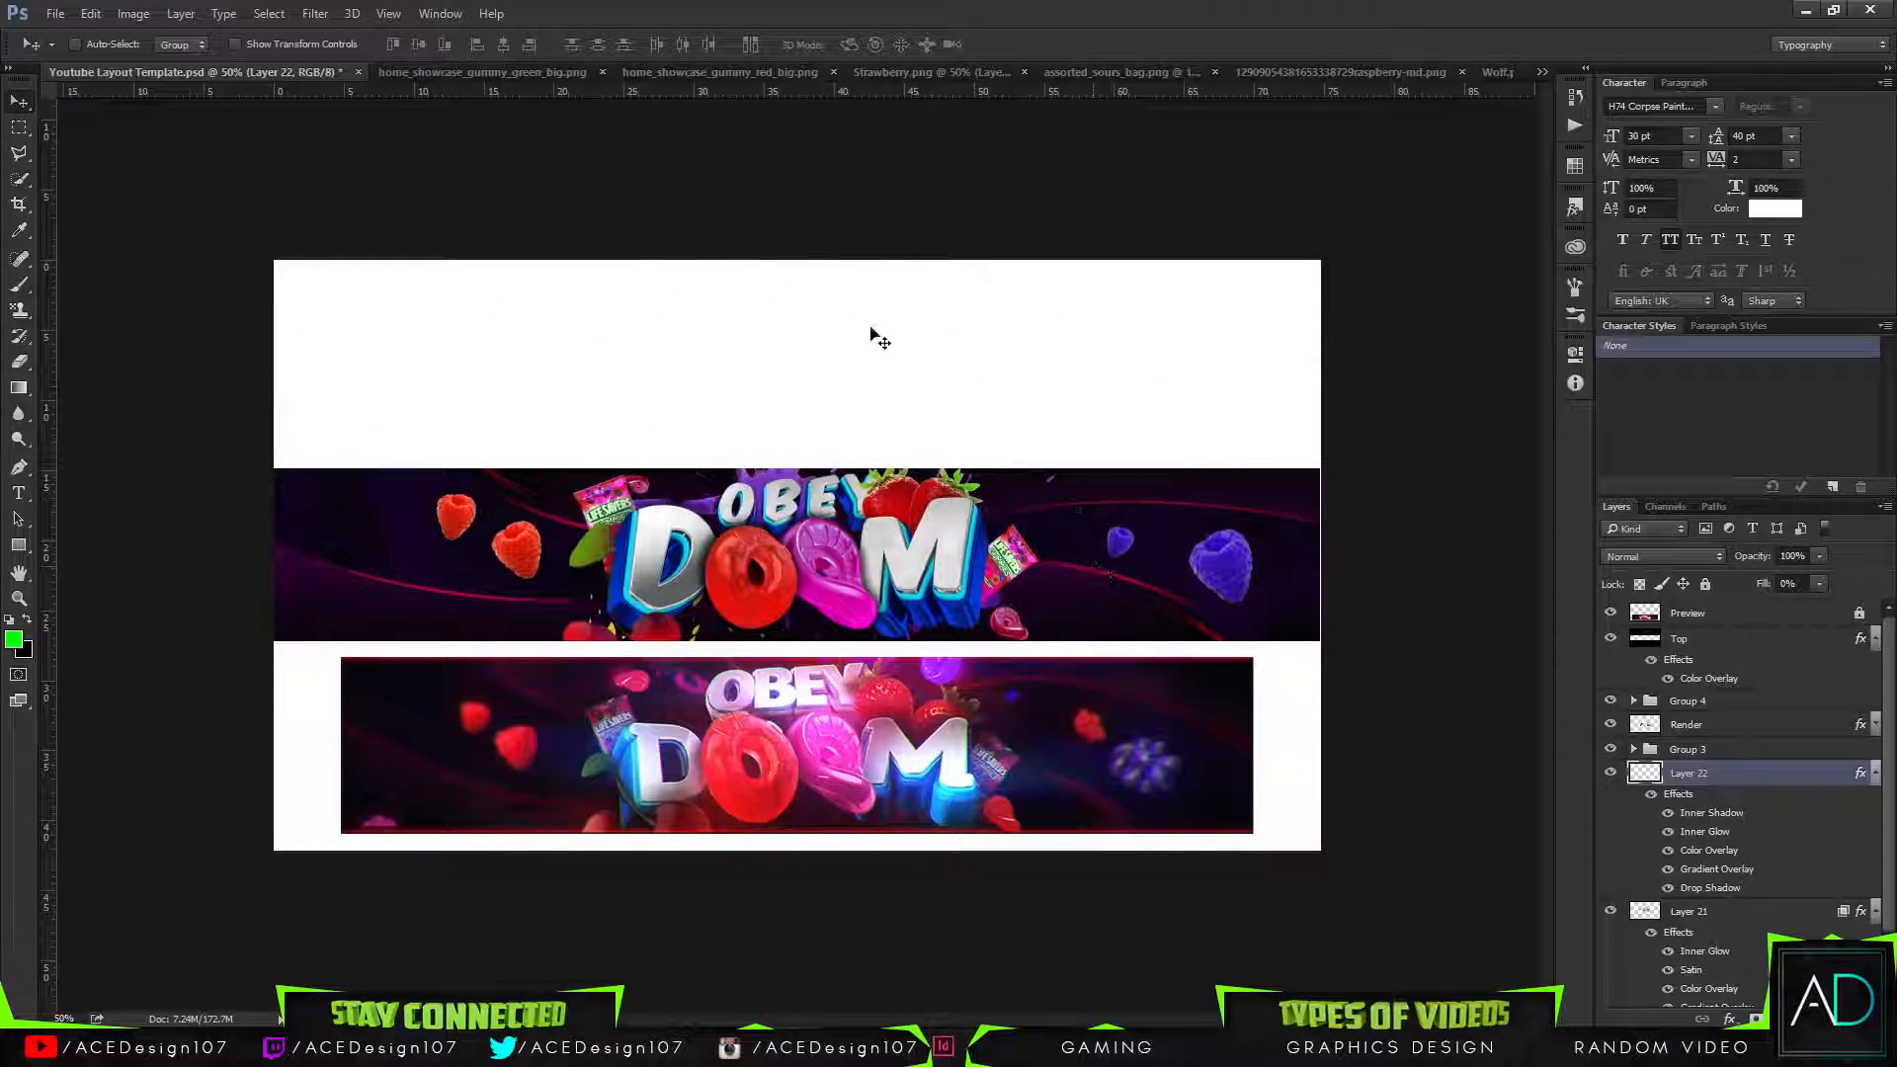
# Try out the splatter brushes and choose a different 675 px liquid splash brush.
pyautogui.press('b')
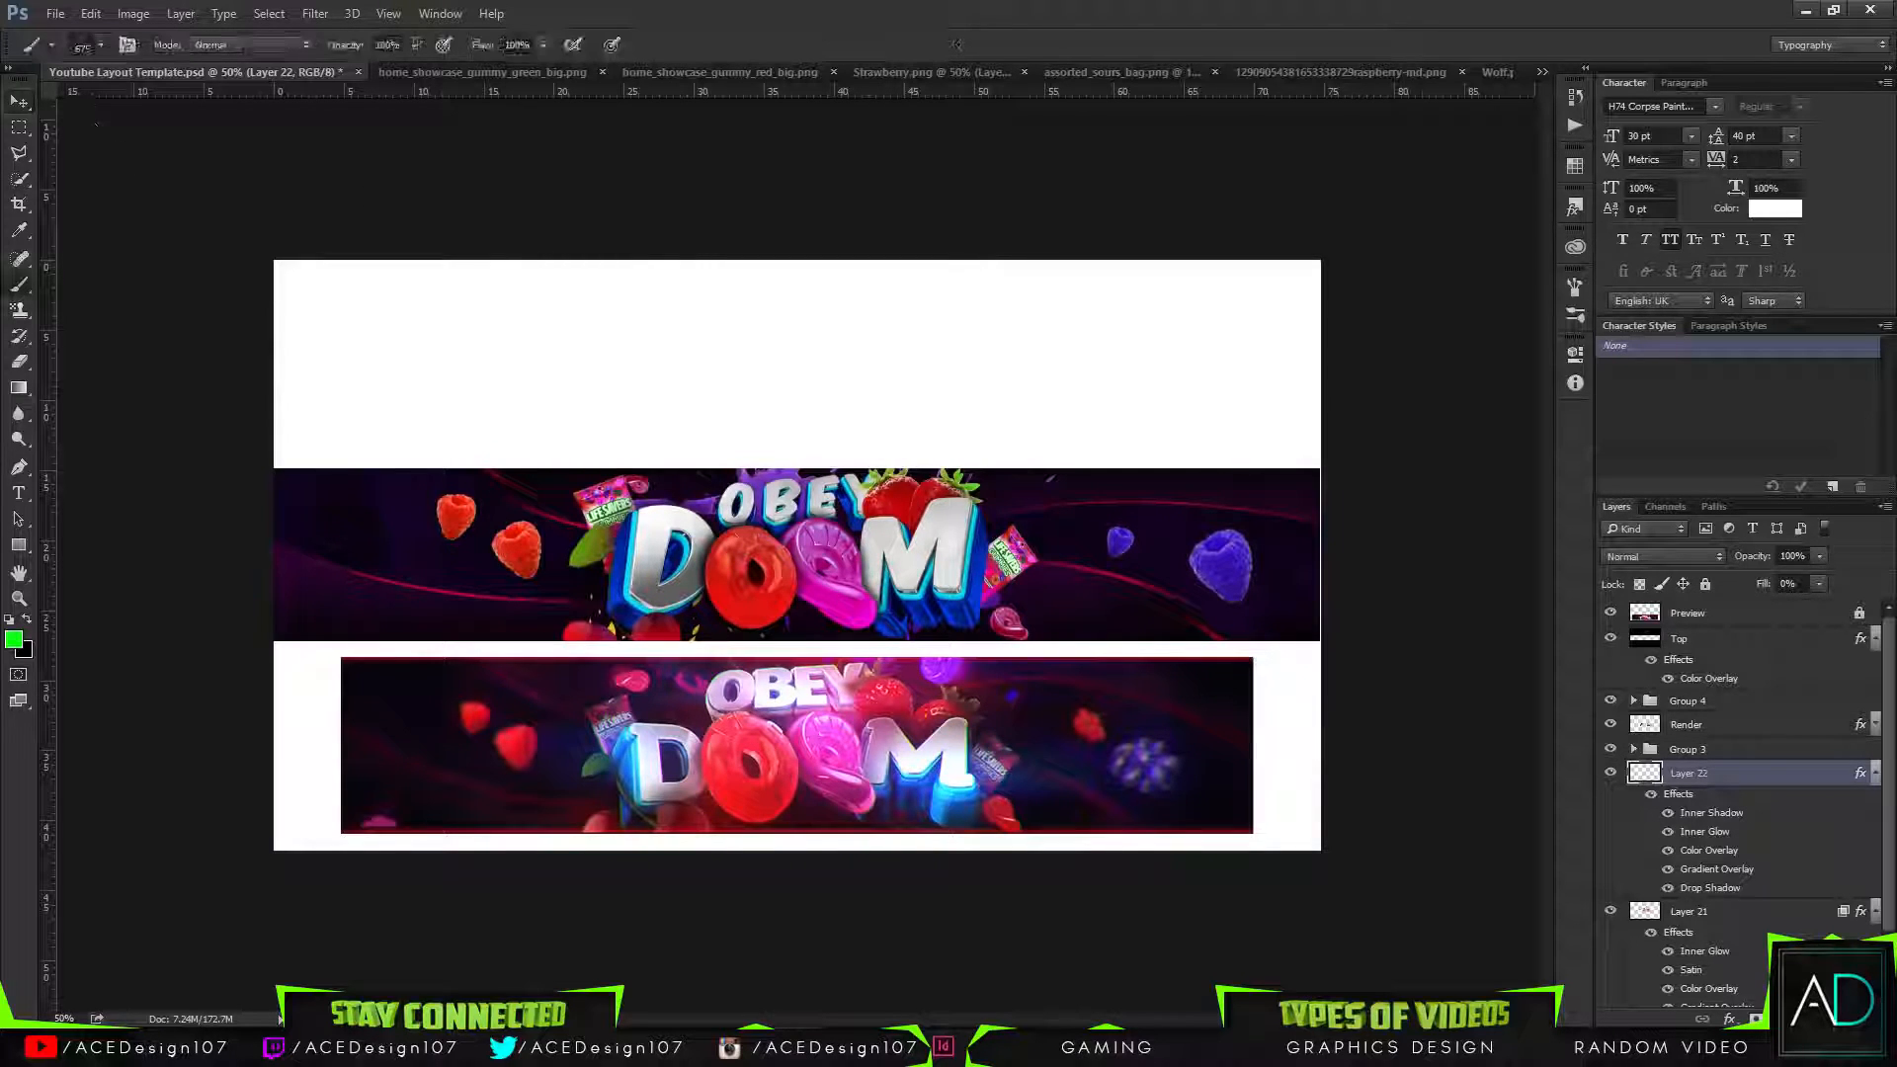
pyautogui.click(97, 45)
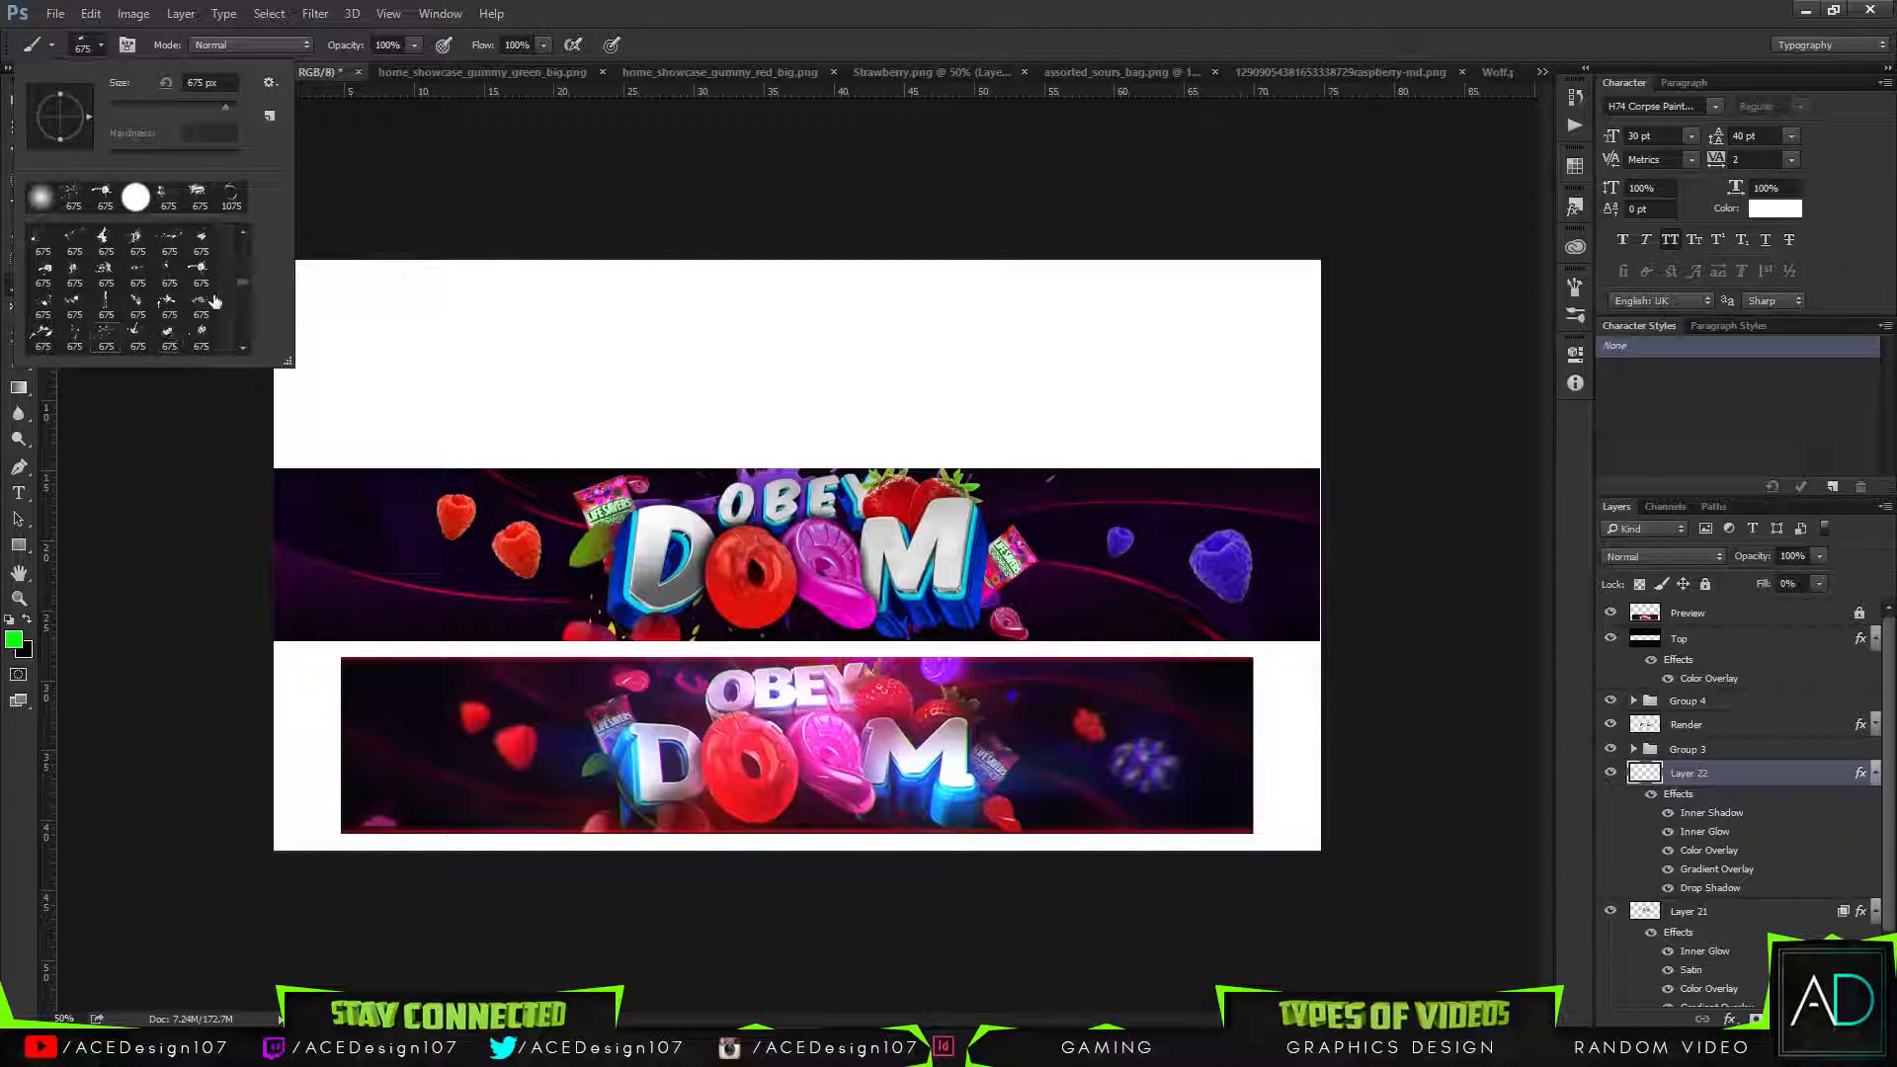
pyautogui.click(104, 301)
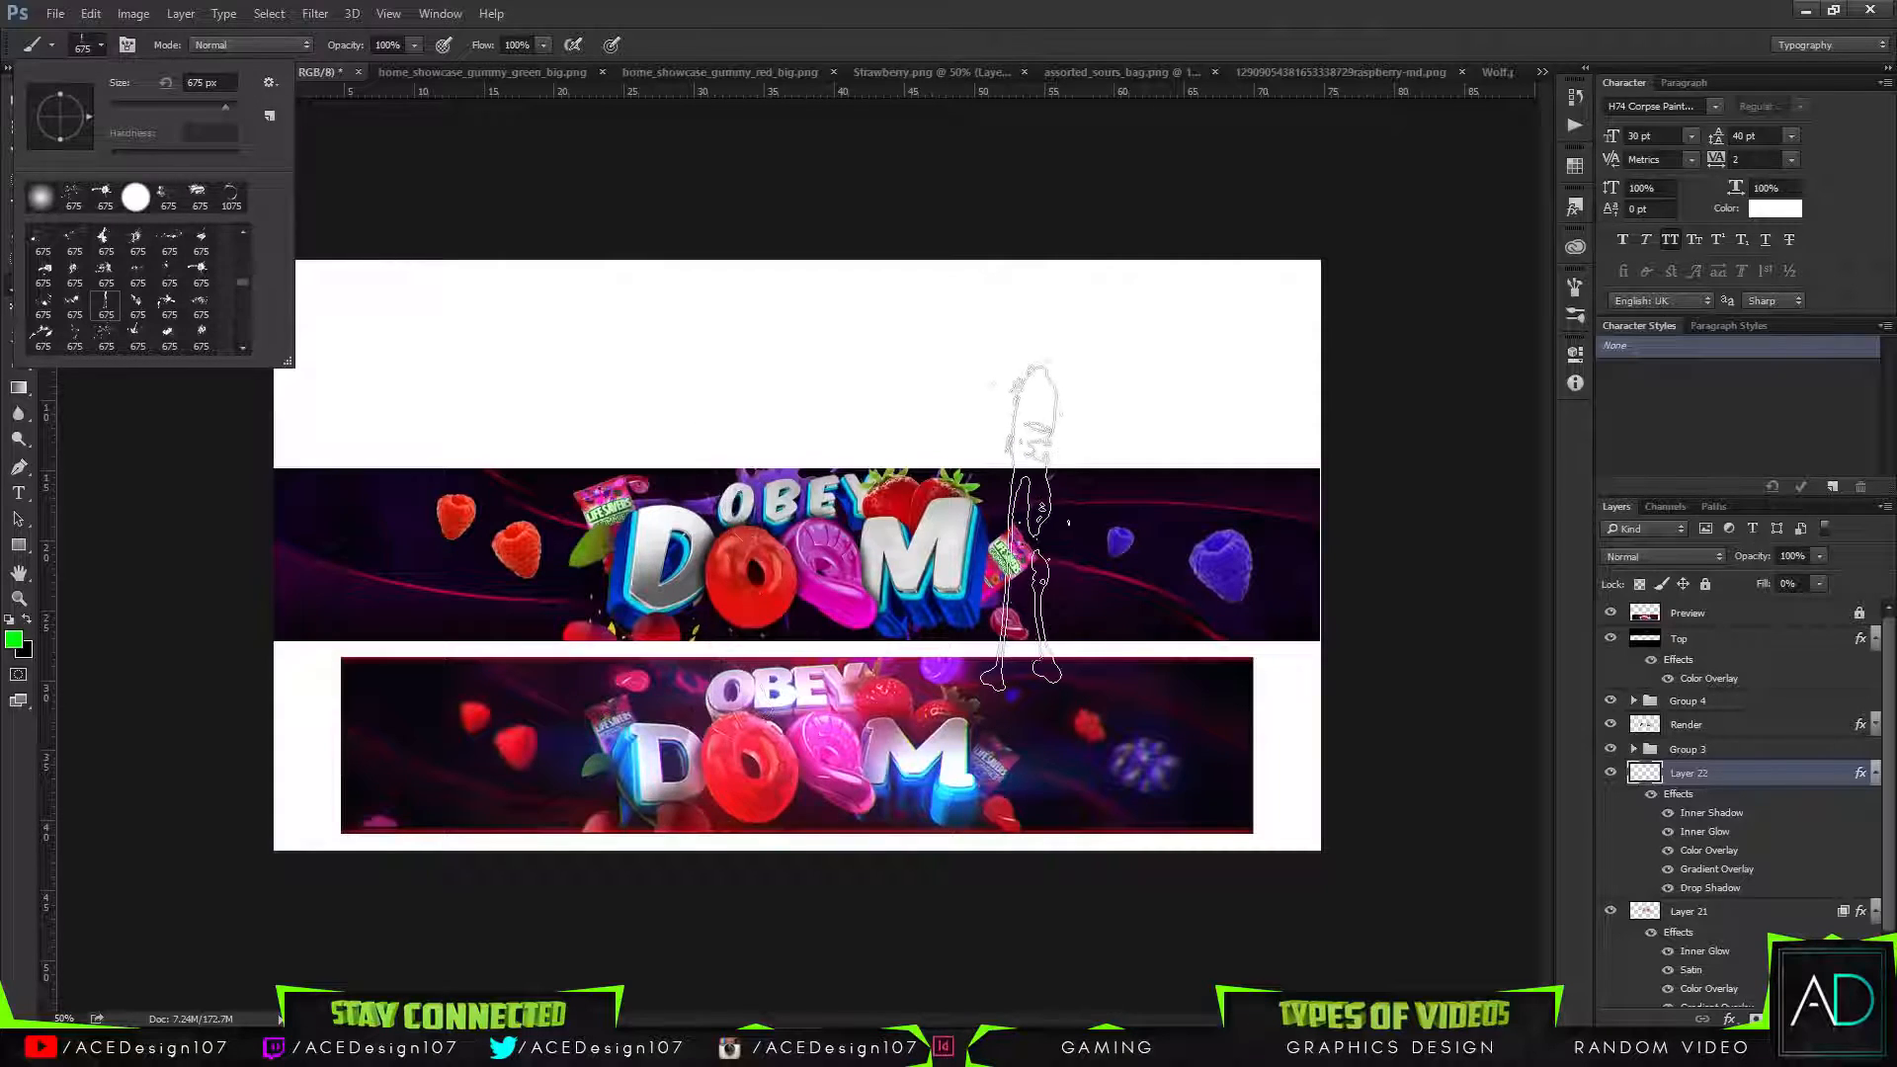
pyautogui.doubleClick(41, 339)
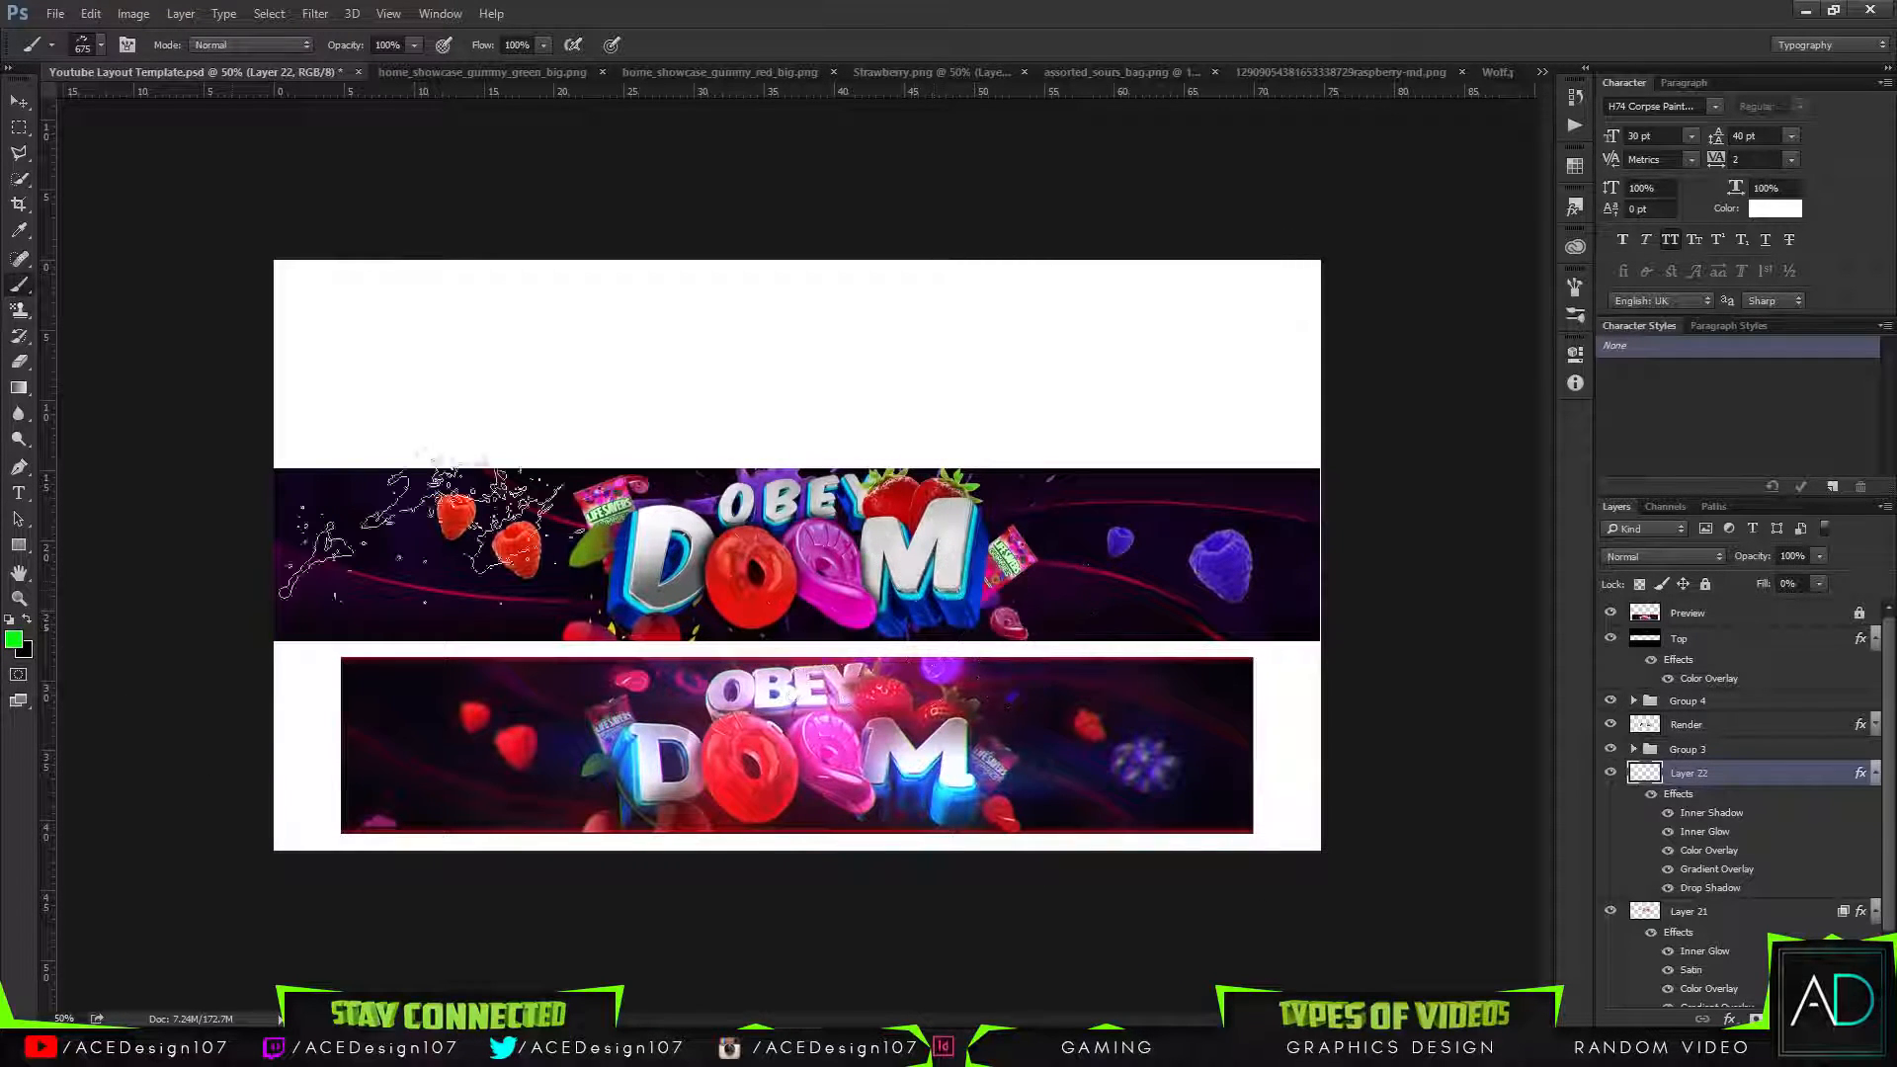
# Set the foreground colour to cyan and add a new empty layer above Layer 22.
pyautogui.click(14, 642)
pyautogui.moveTo(1573, 334); pyautogui.dragTo(1571, 351)
pyautogui.click(1736, 212)
pyautogui.hotkey('ctrl', 'shift', 'n')
pyautogui.press('Return')
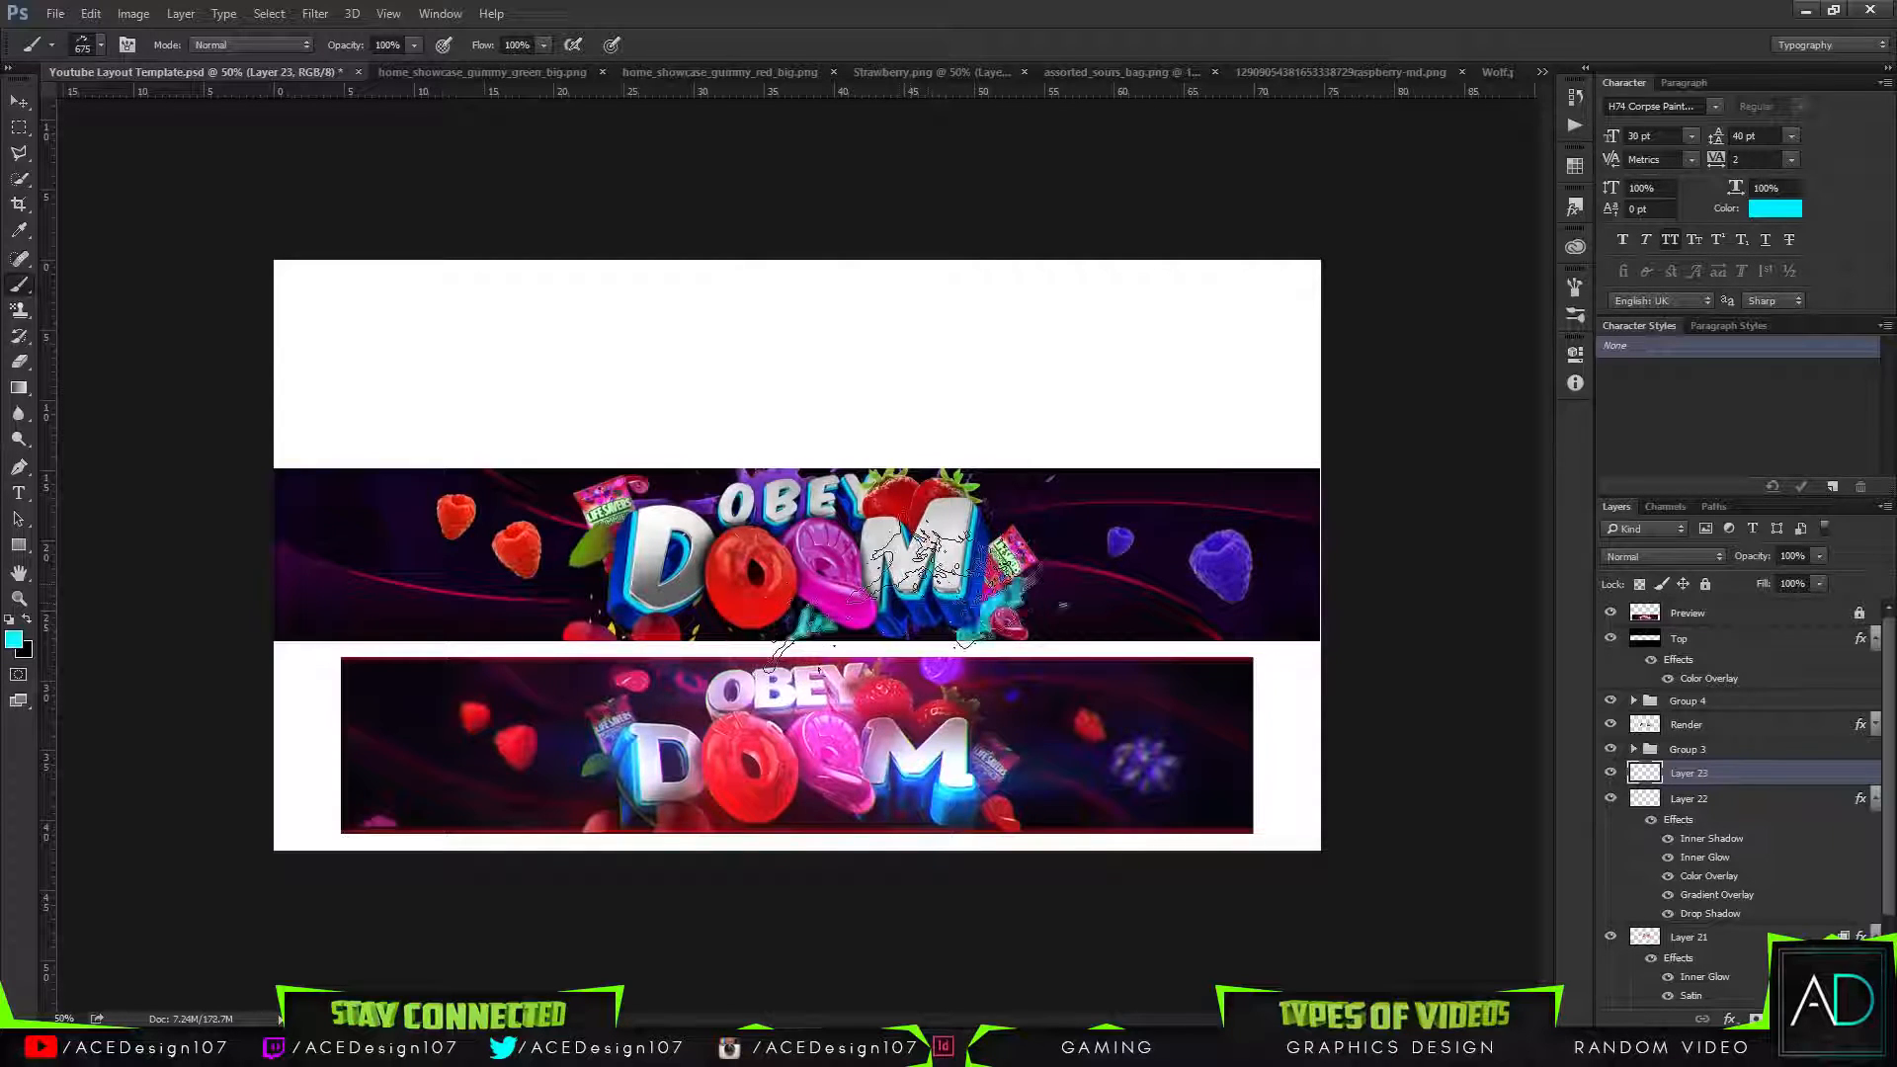
# Paint a cyan splash beside the letter M on Layer 23, and undo the extra splash near the letter D.
pyautogui.click(927, 612)
pyautogui.click(553, 523)
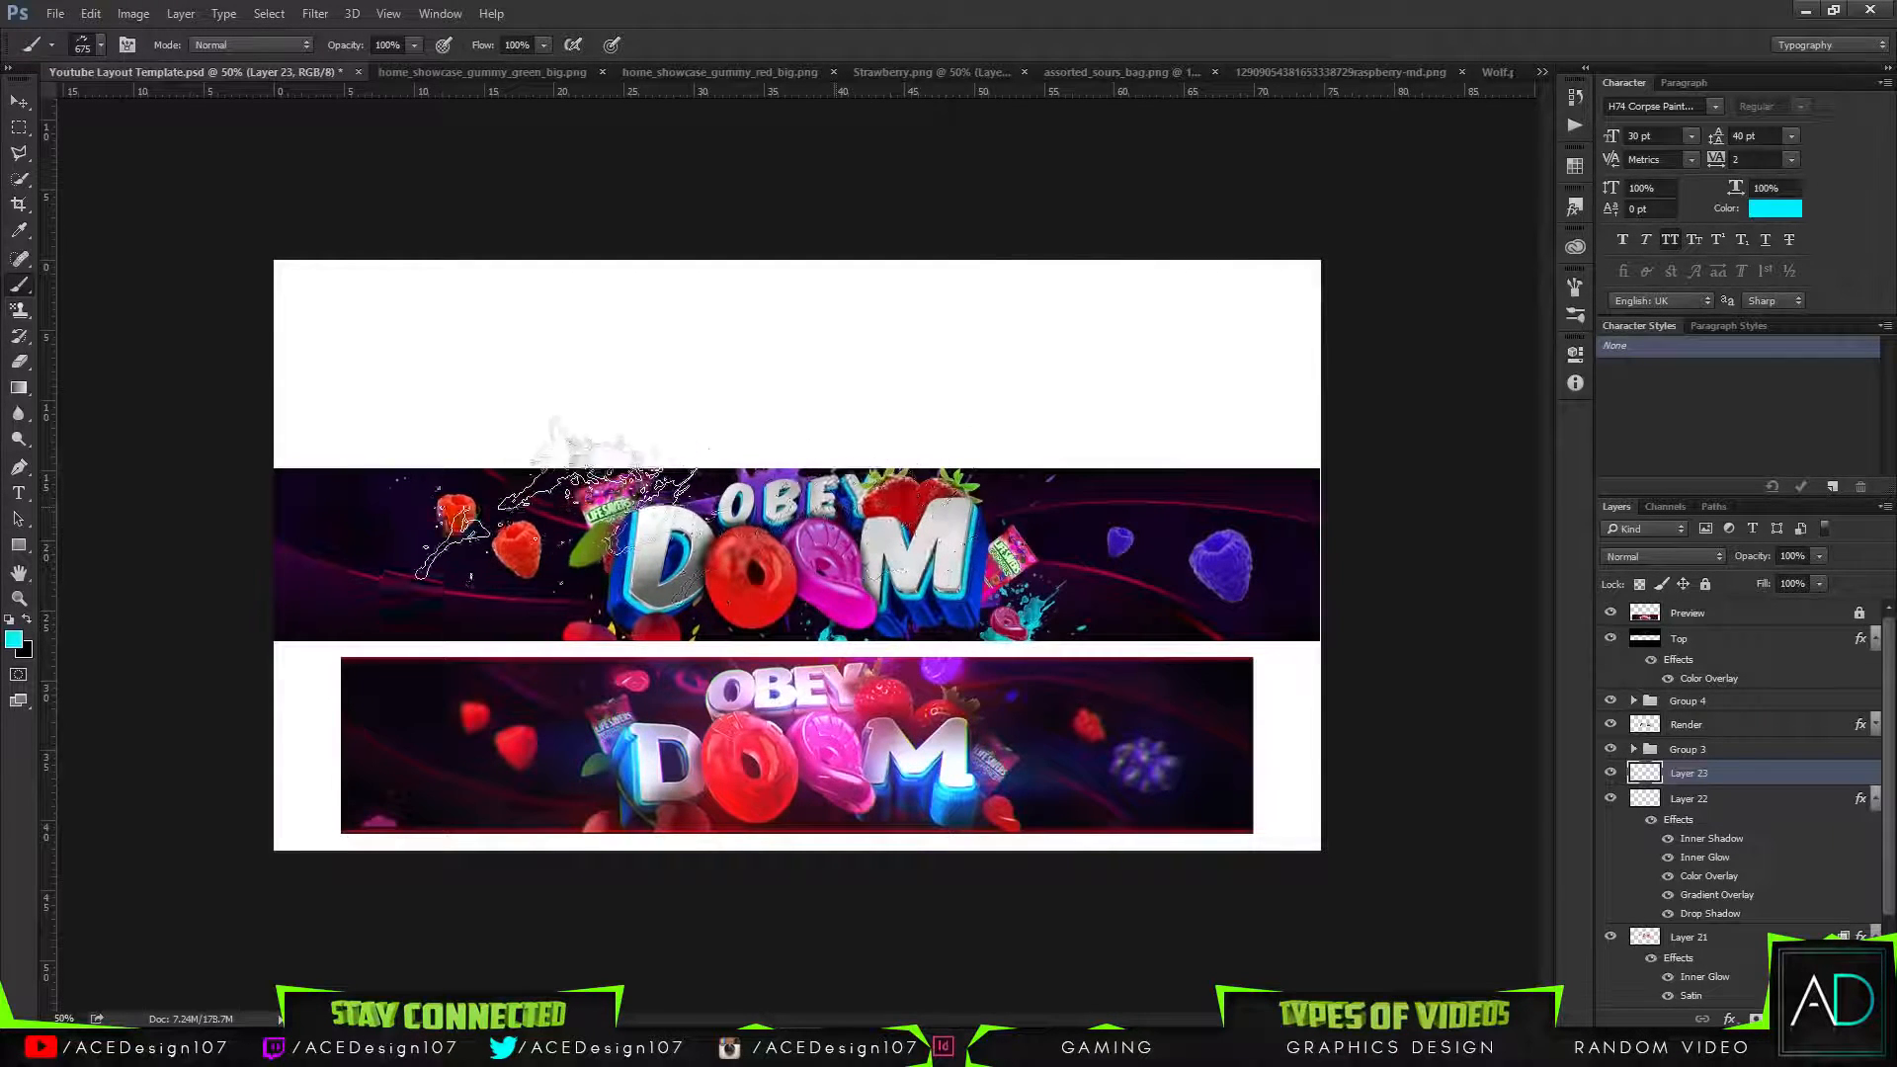
pyautogui.hotkey('ctrl', 'z')
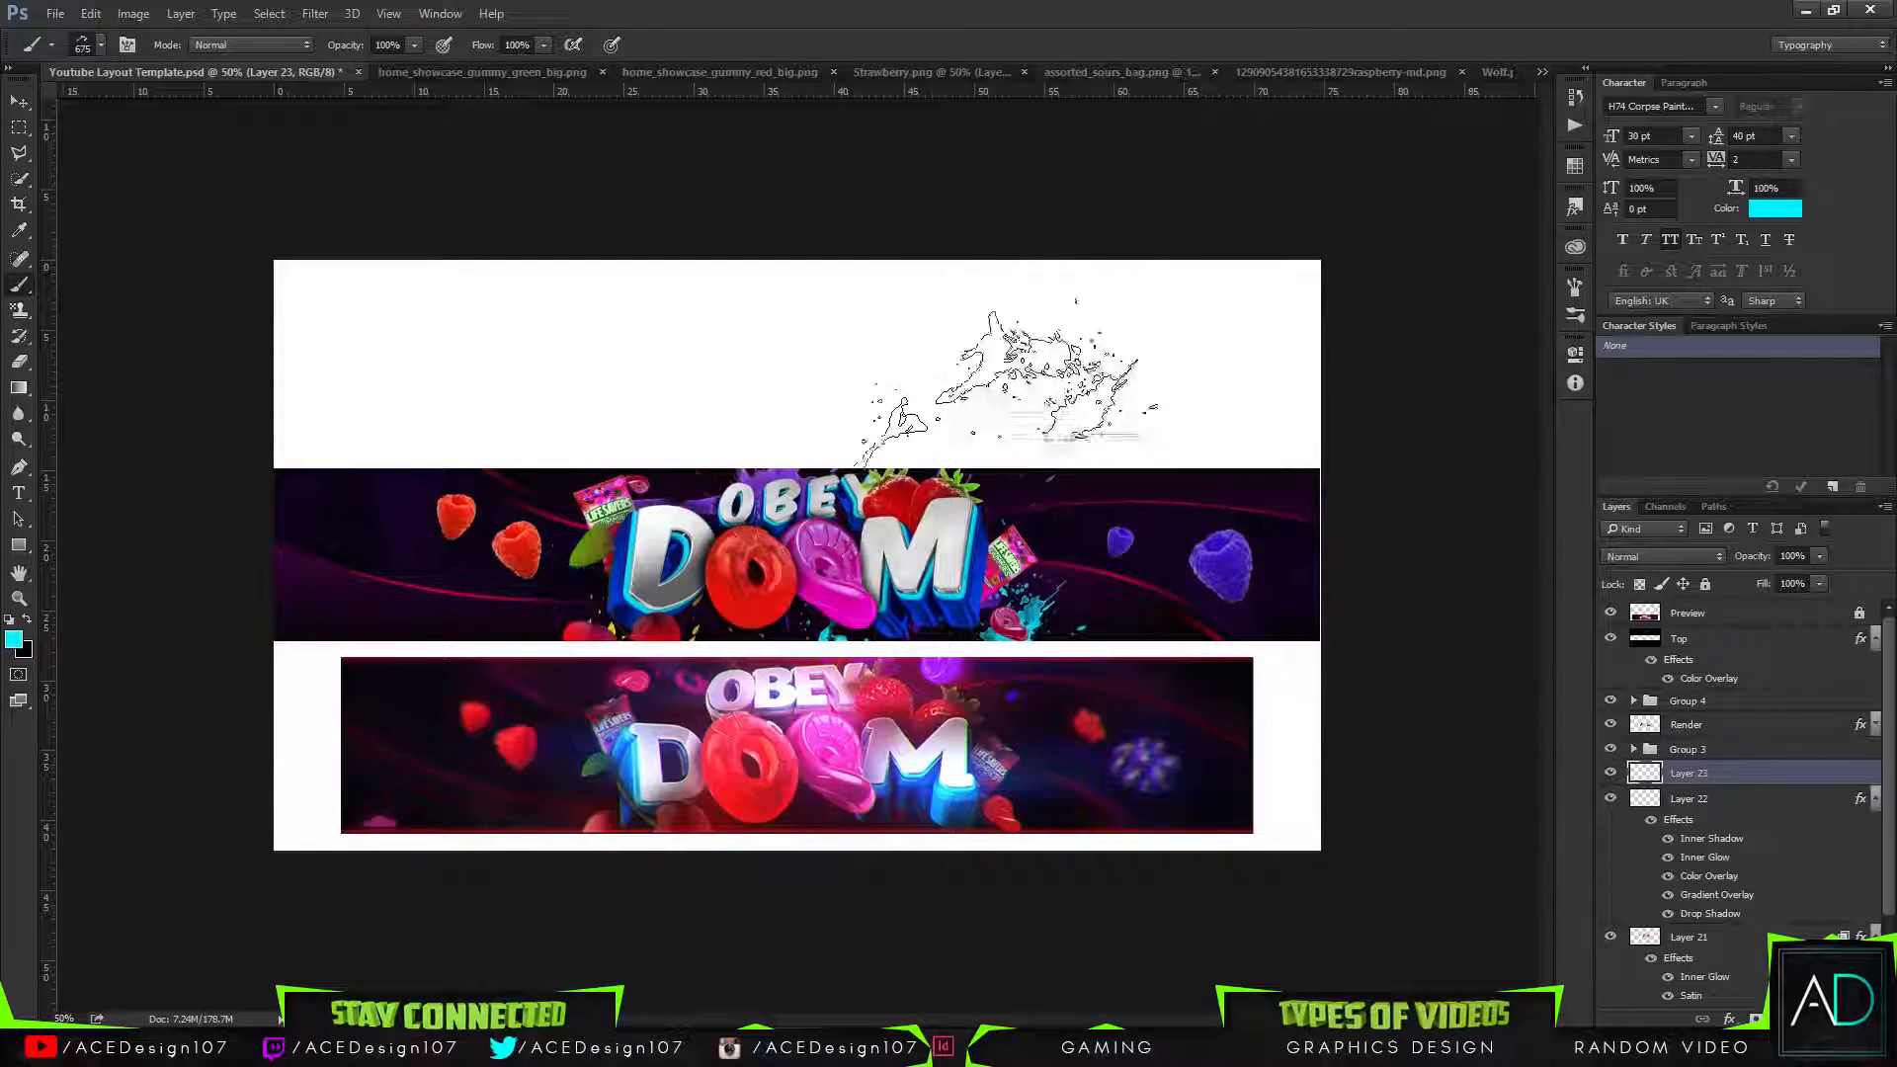
# Copy the layer style of the second wolfs layer in Wolf.psd and paste it onto Layer 23 in the Youtube Layout Template.
pyautogui.click(1500, 65)
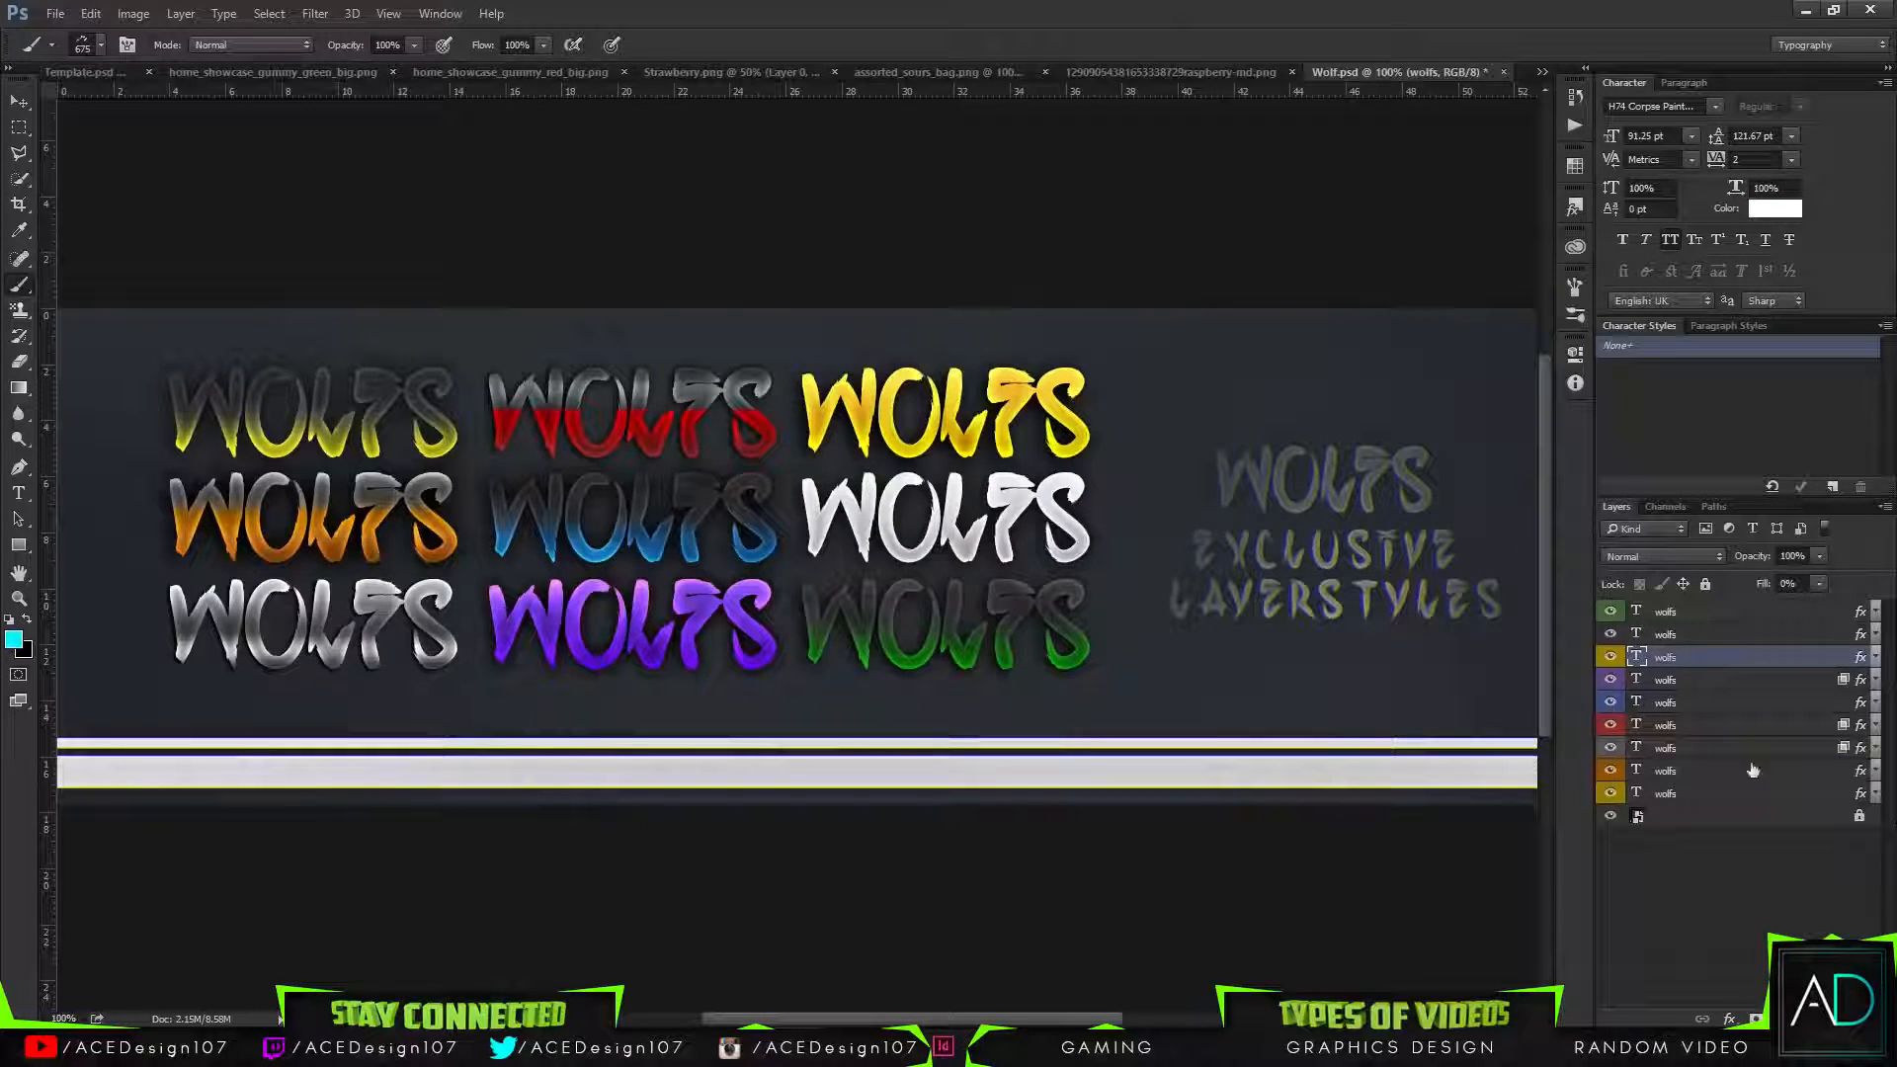
pyautogui.rightClick(1719, 635)
pyautogui.click(1281, 792)
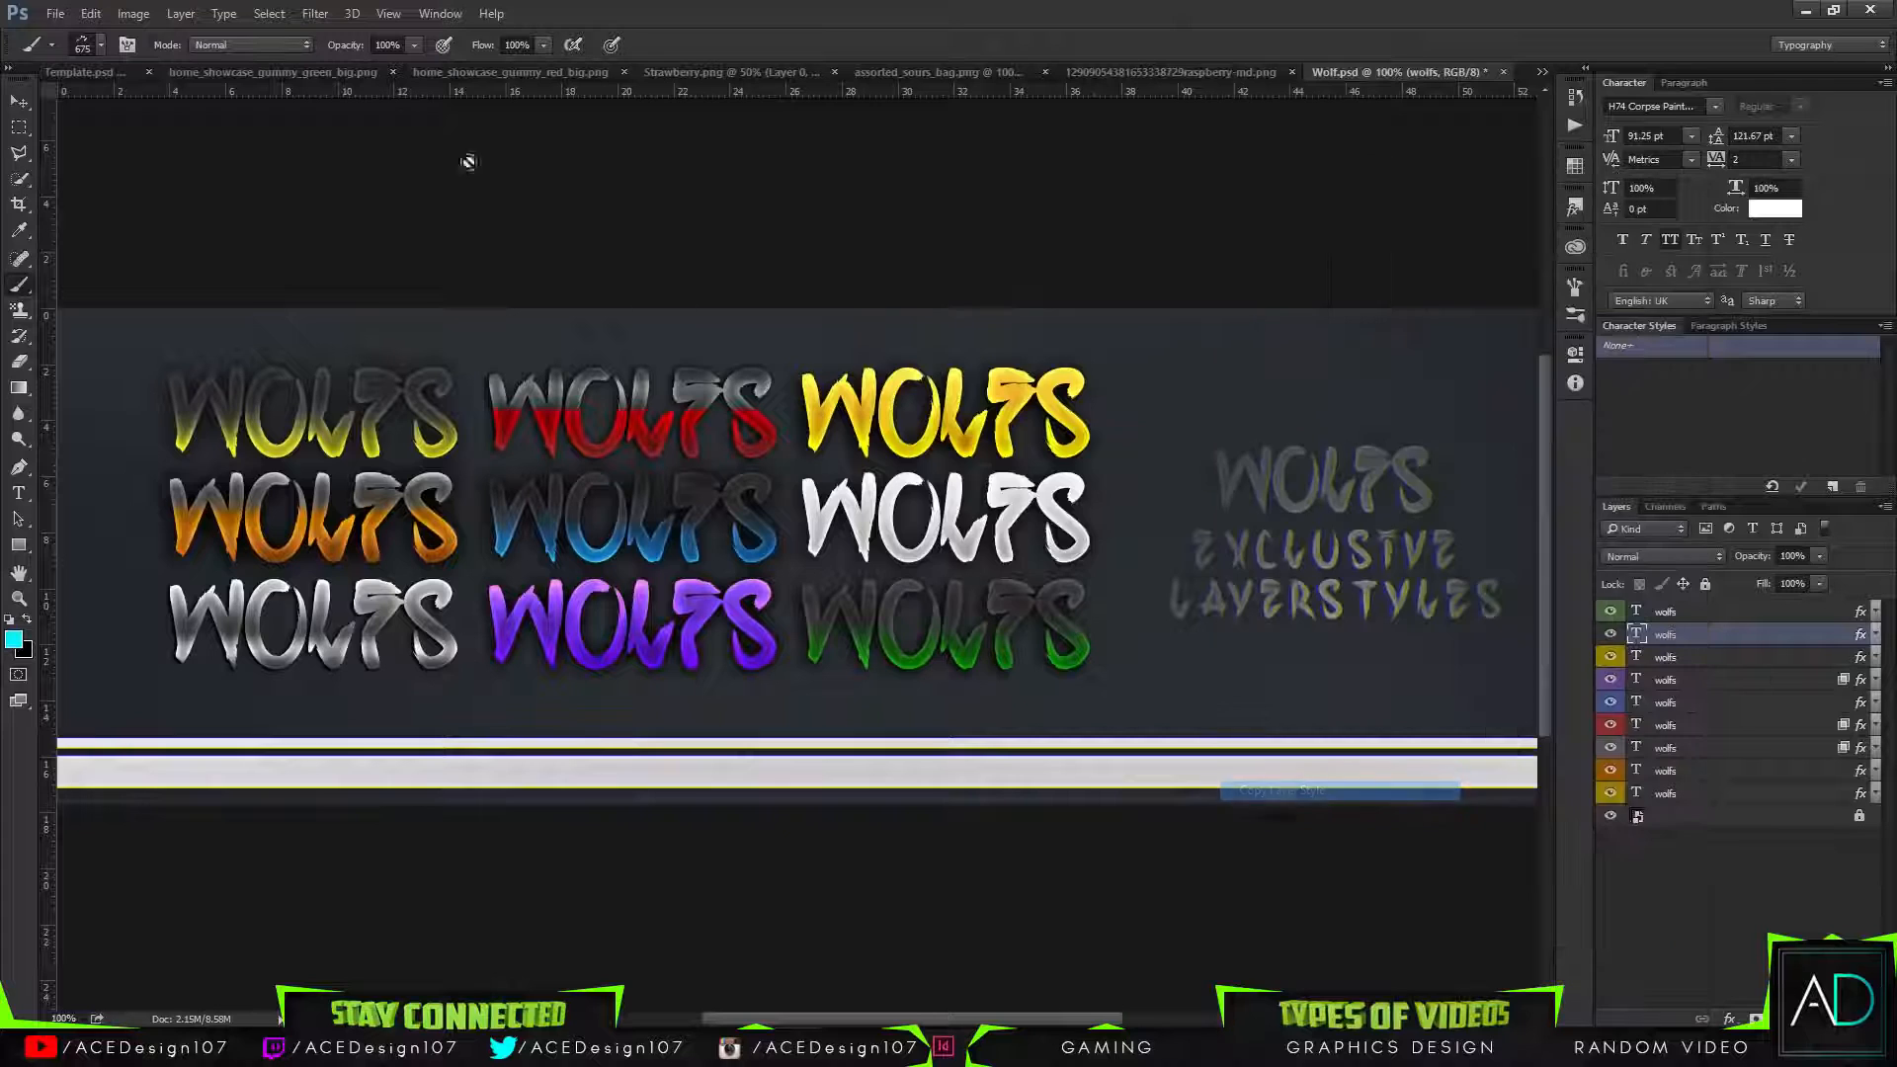
pyautogui.click(89, 72)
pyautogui.rightClick(1794, 774)
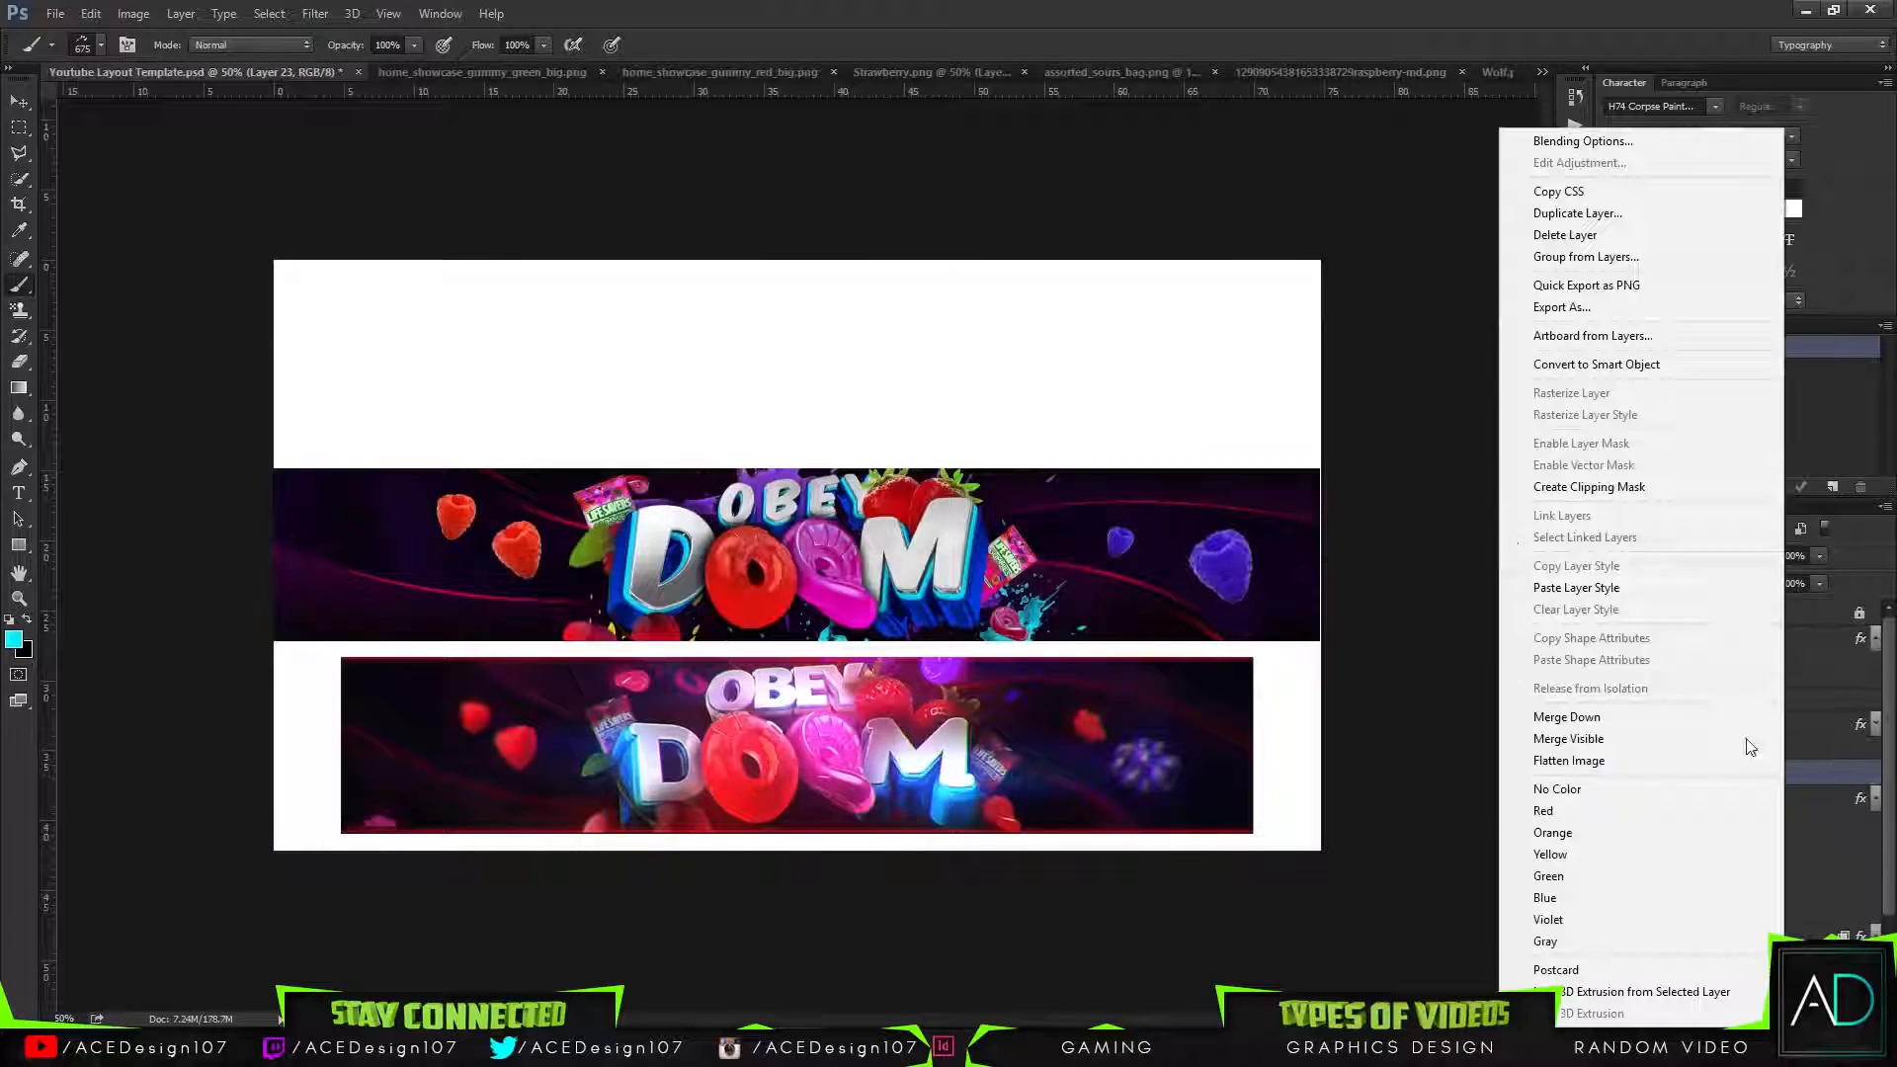
pyautogui.click(1550, 589)
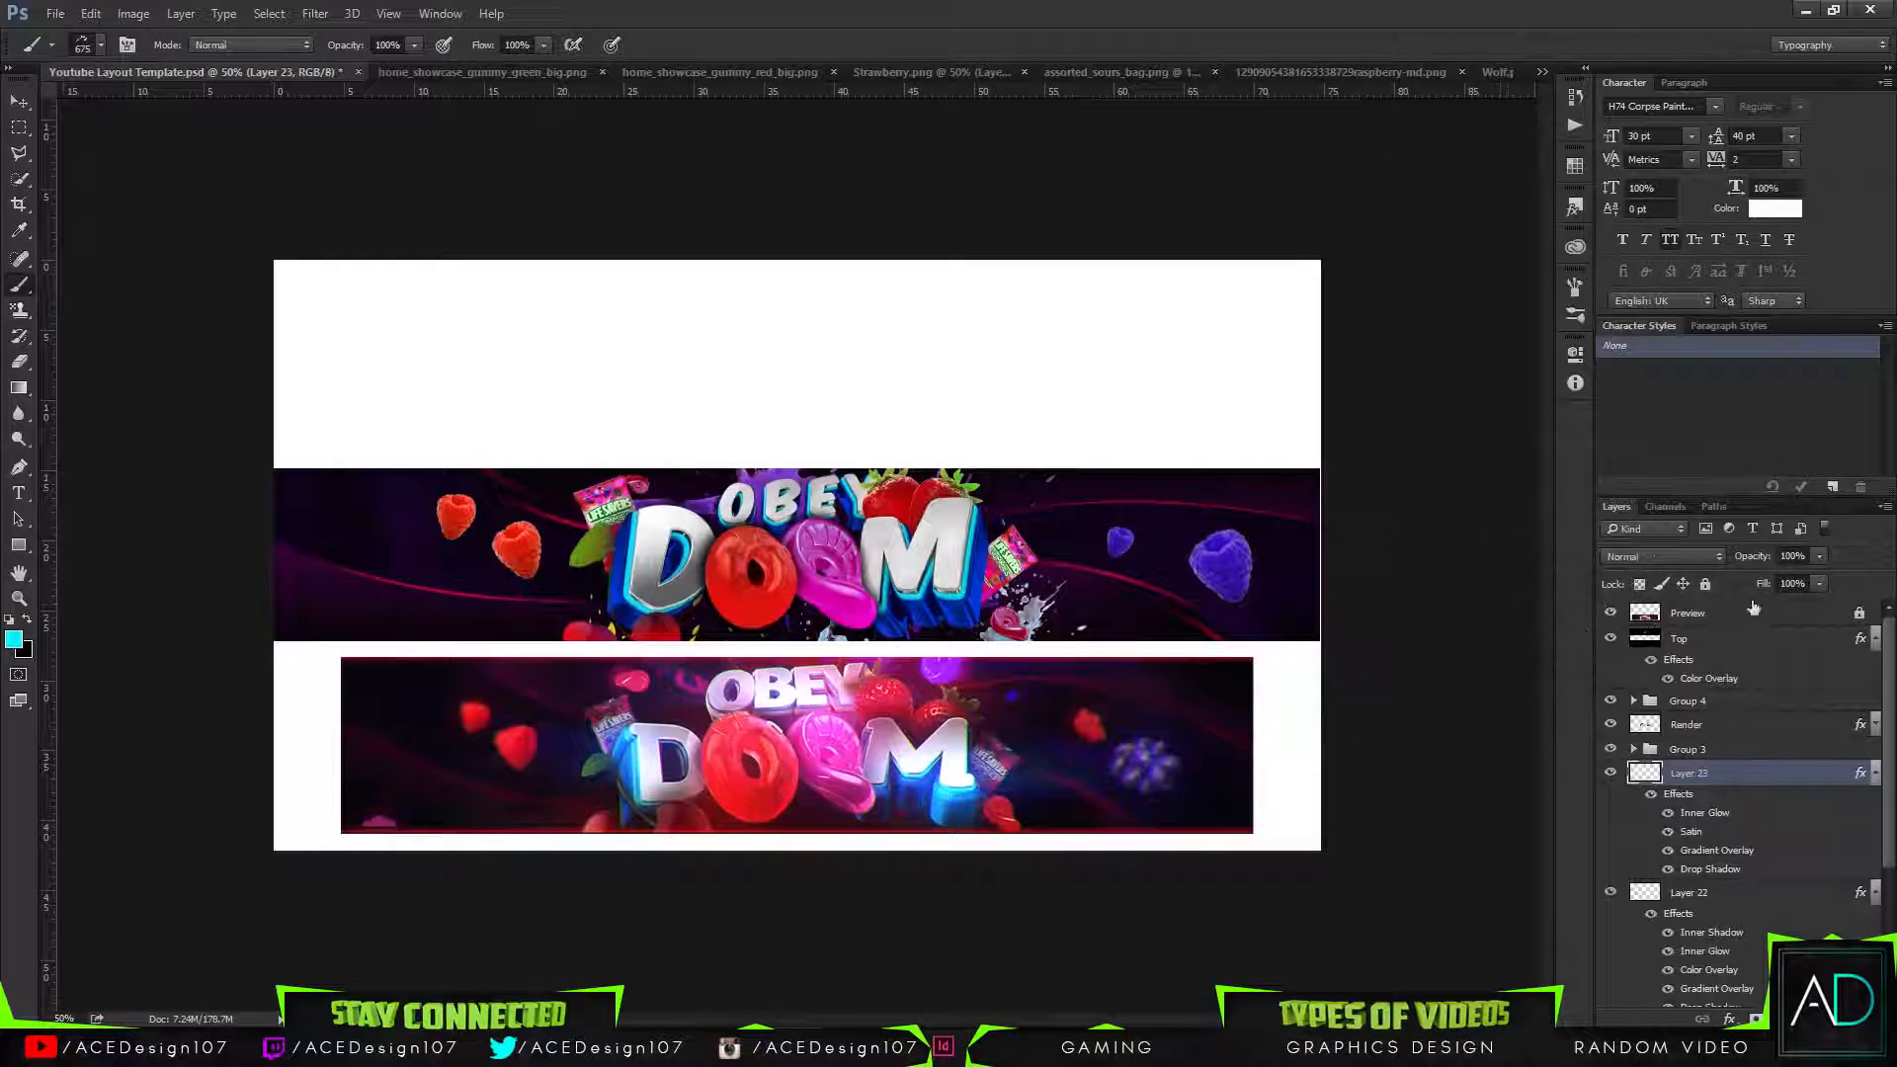
# Set Layer 23's opacity to 30% and Layer 21's opacity to 49%, collapsing Layer 22's effects list.
pyautogui.moveTo(1815, 558); pyautogui.dragTo(1750, 577)
pyautogui.click(885, 19)
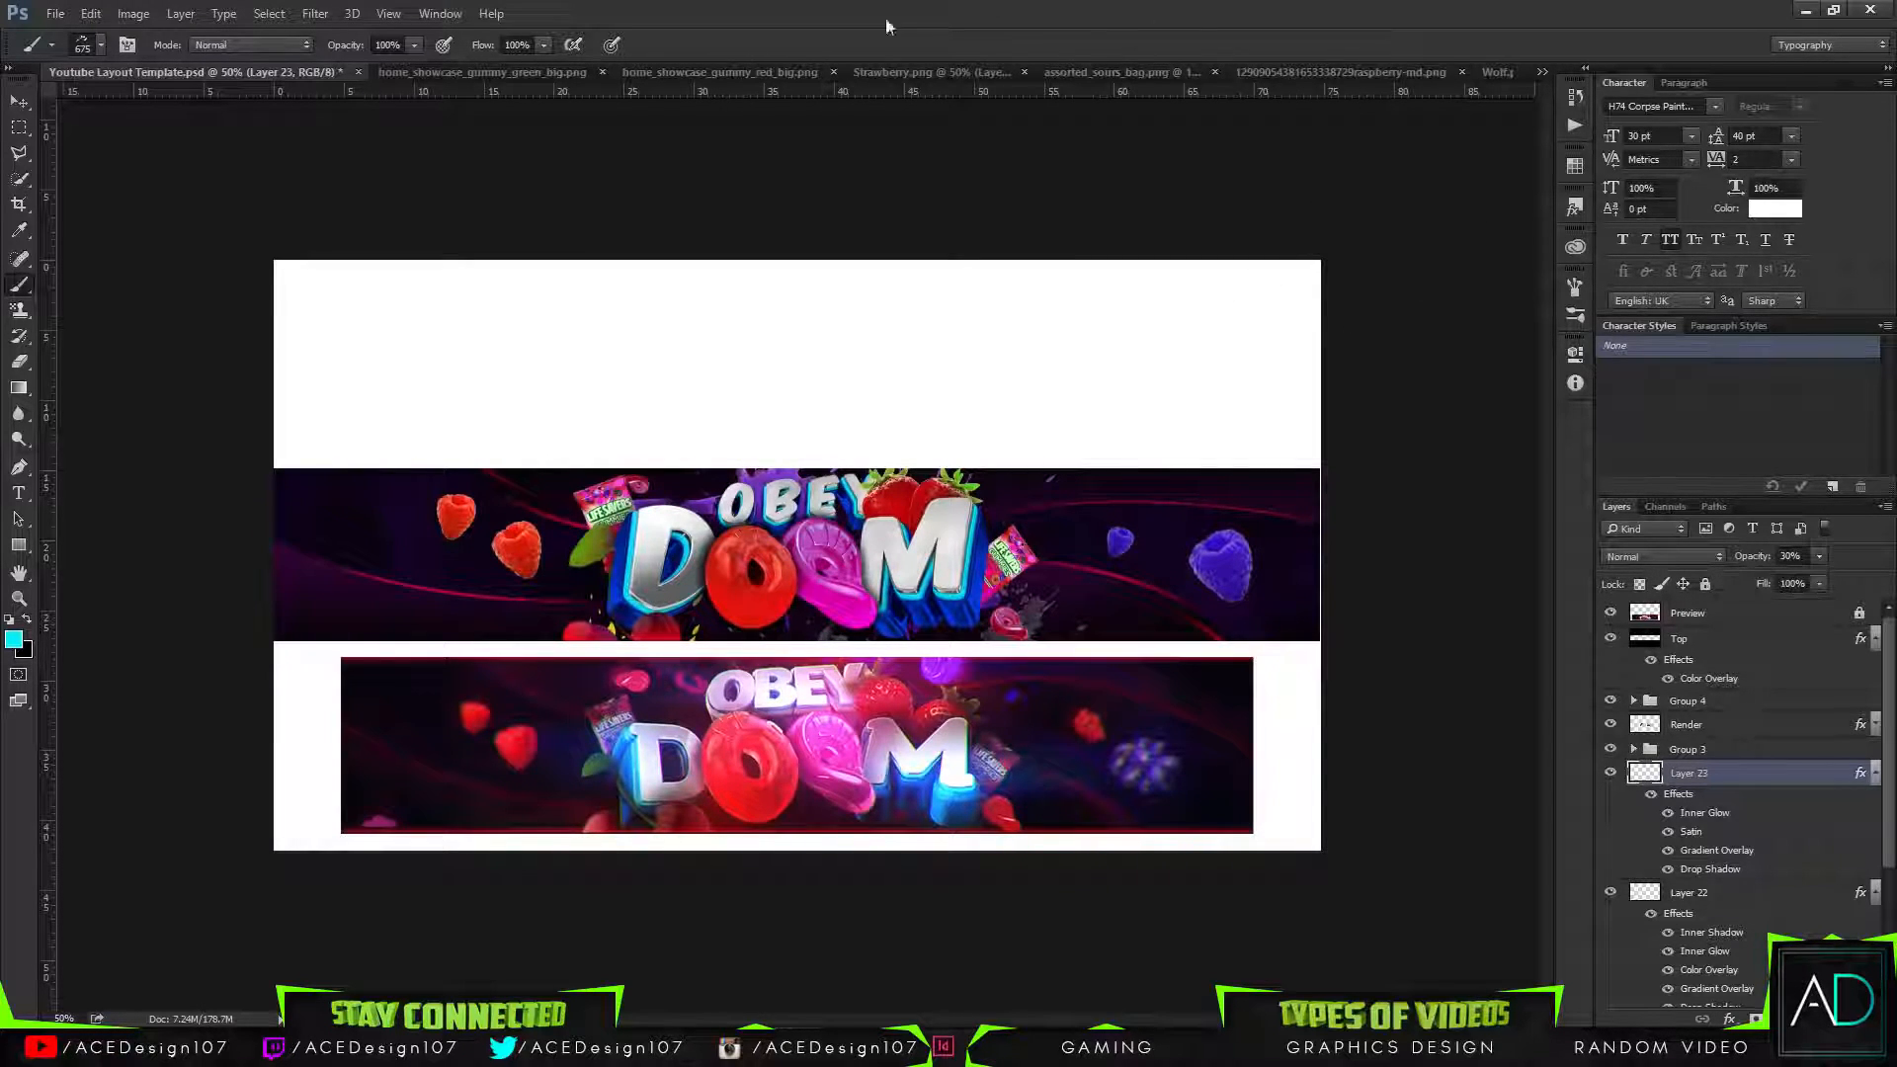
pyautogui.click(1875, 892)
pyautogui.click(1820, 926)
pyautogui.moveTo(1795, 591)
pyautogui.mouseDown()
pyautogui.moveTo(1745, 586)
pyautogui.moveTo(1768, 583)
pyautogui.mouseUp()
pyautogui.click(19, 101)
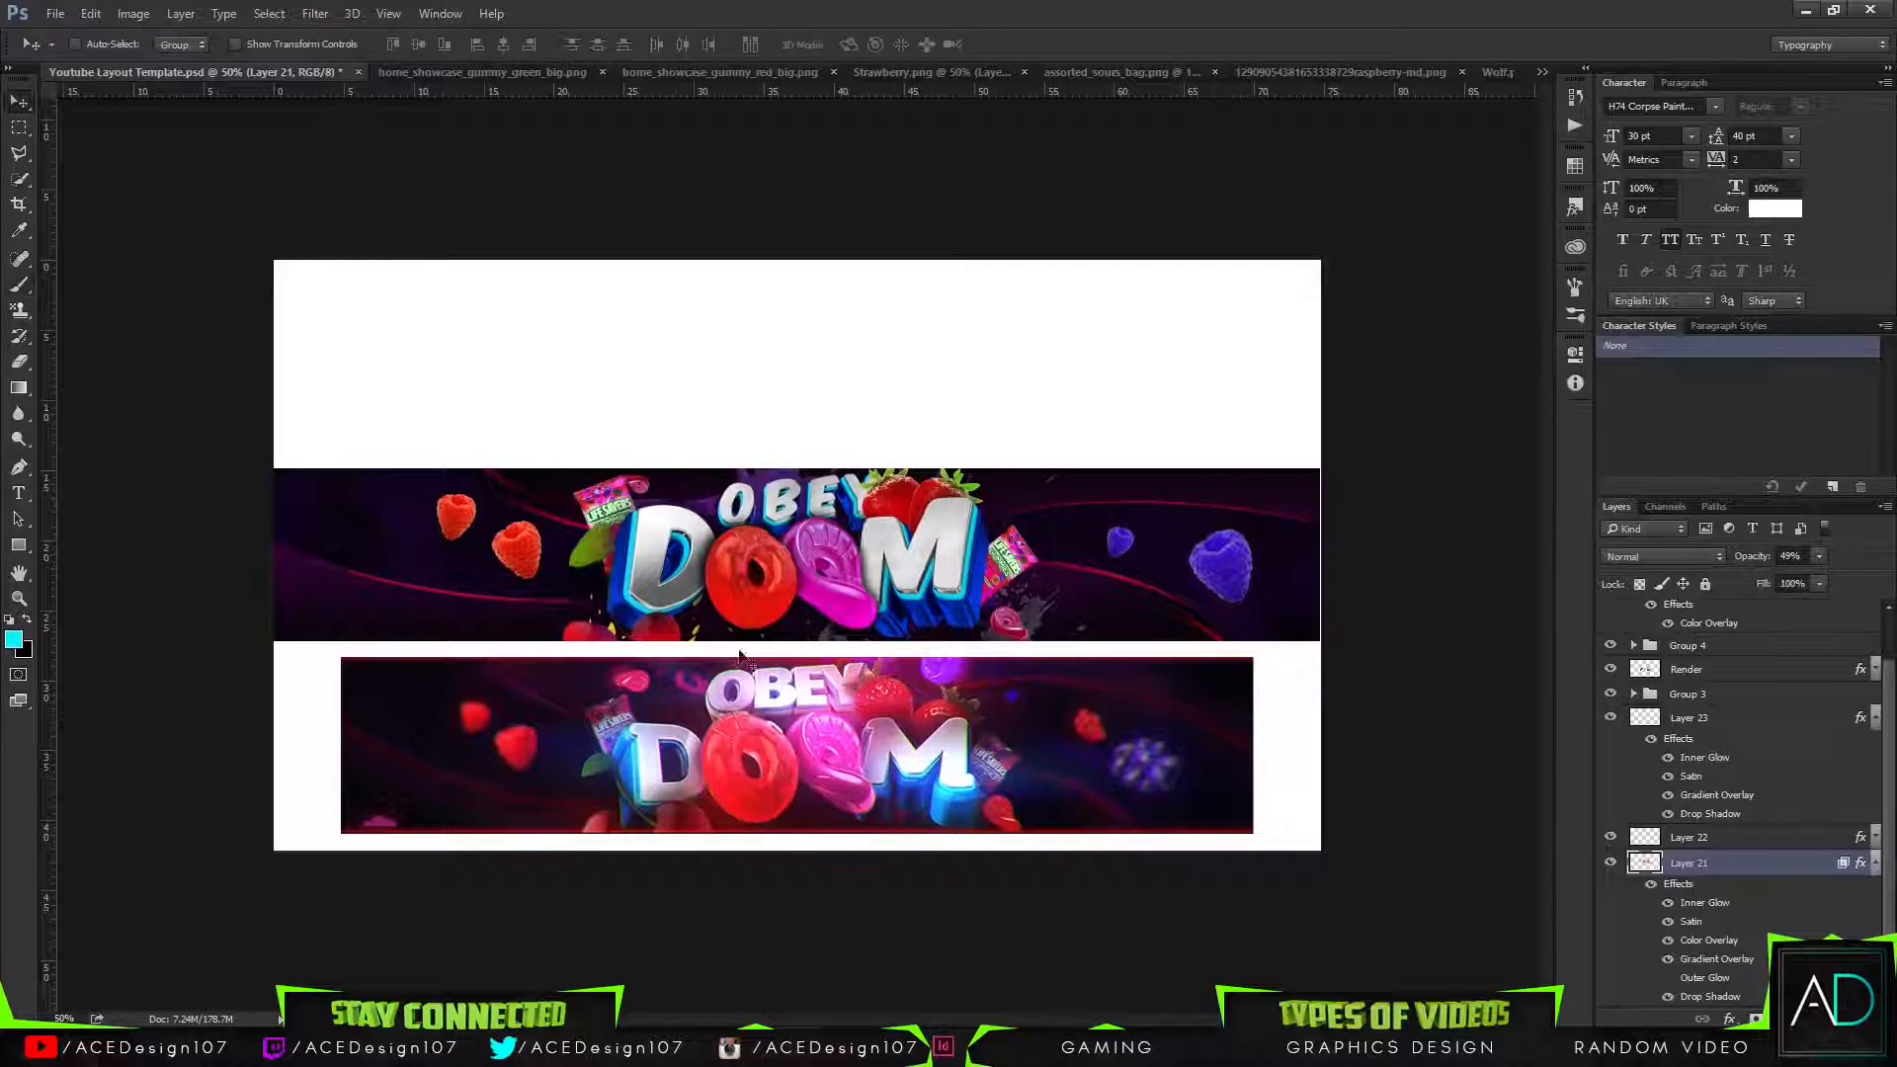
# Collapse the effects lists of Layer 21, Layer 22 and Layer 23.
pyautogui.click(1874, 863)
pyautogui.click(1870, 774)
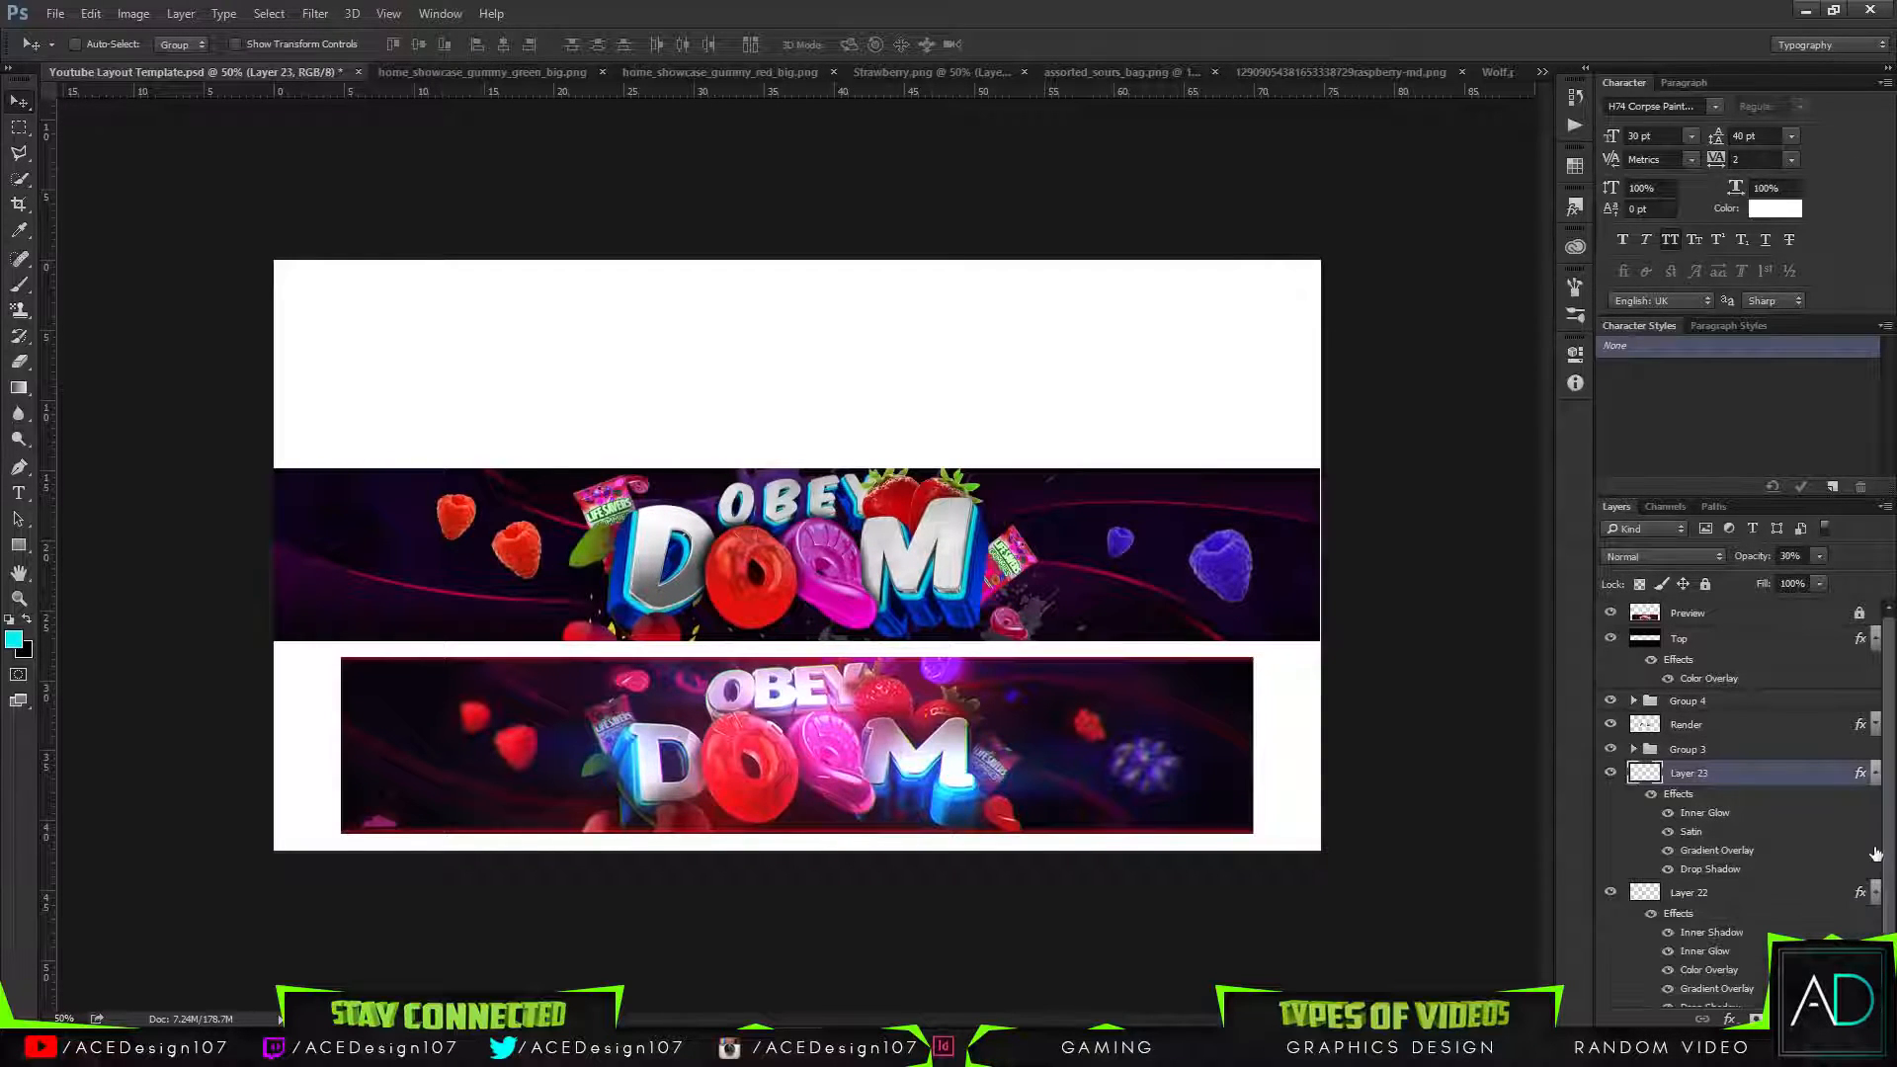
pyautogui.click(1870, 773)
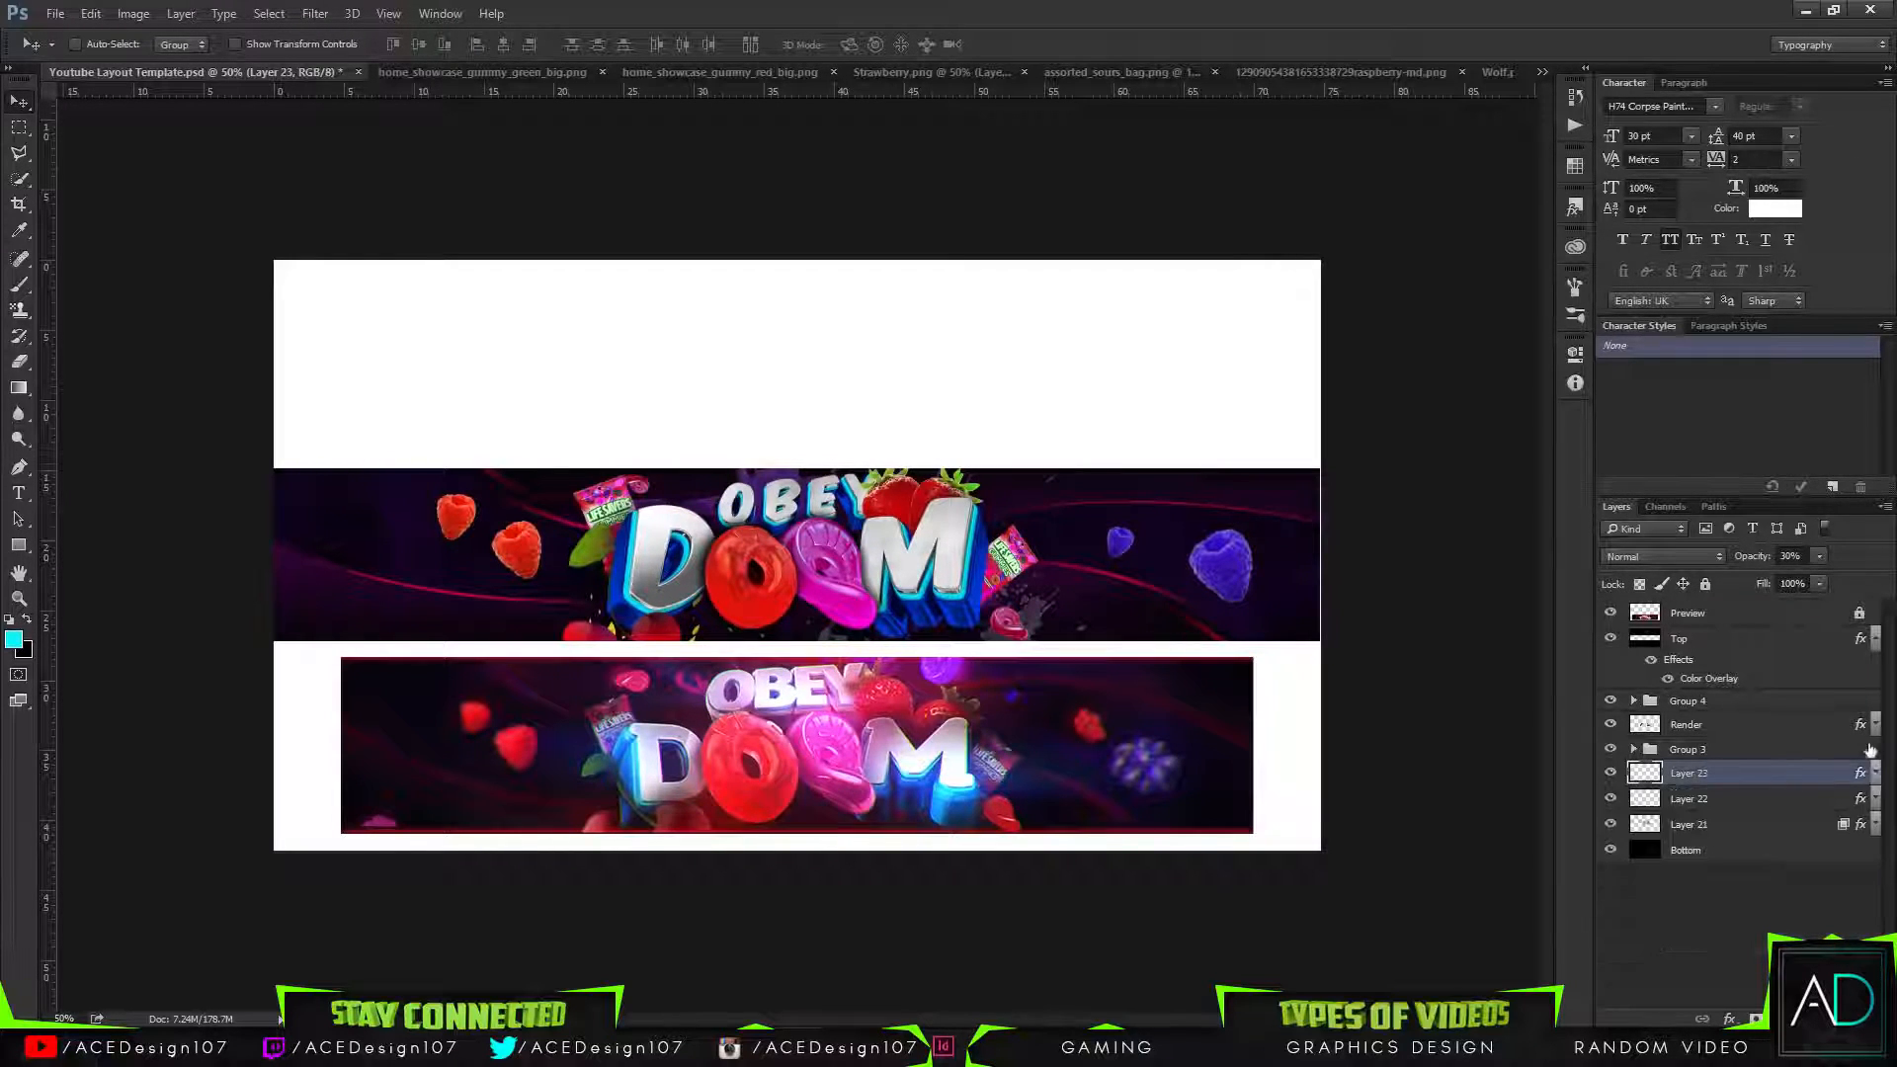
# Expand Group 3, Group 2 and the Behind Render group, and select Layer 15.
pyautogui.click(1690, 747)
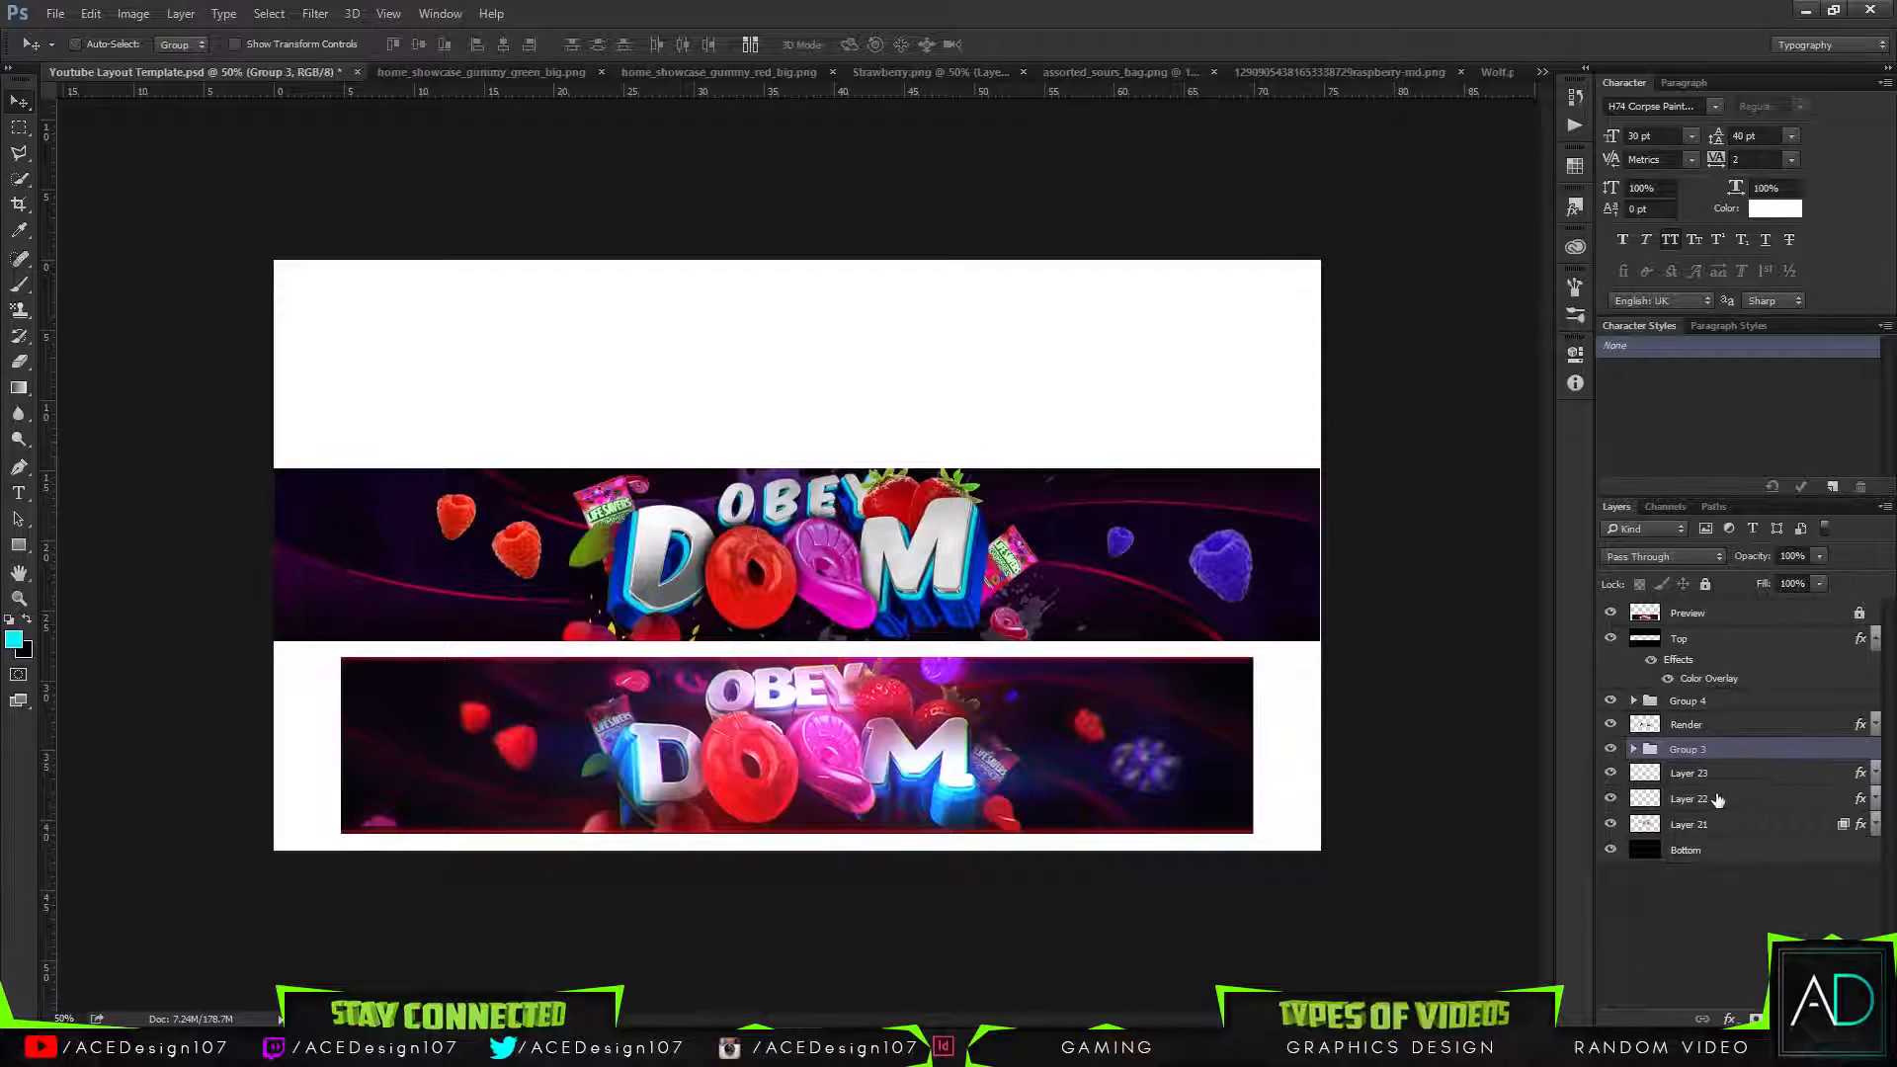
pyautogui.click(1634, 748)
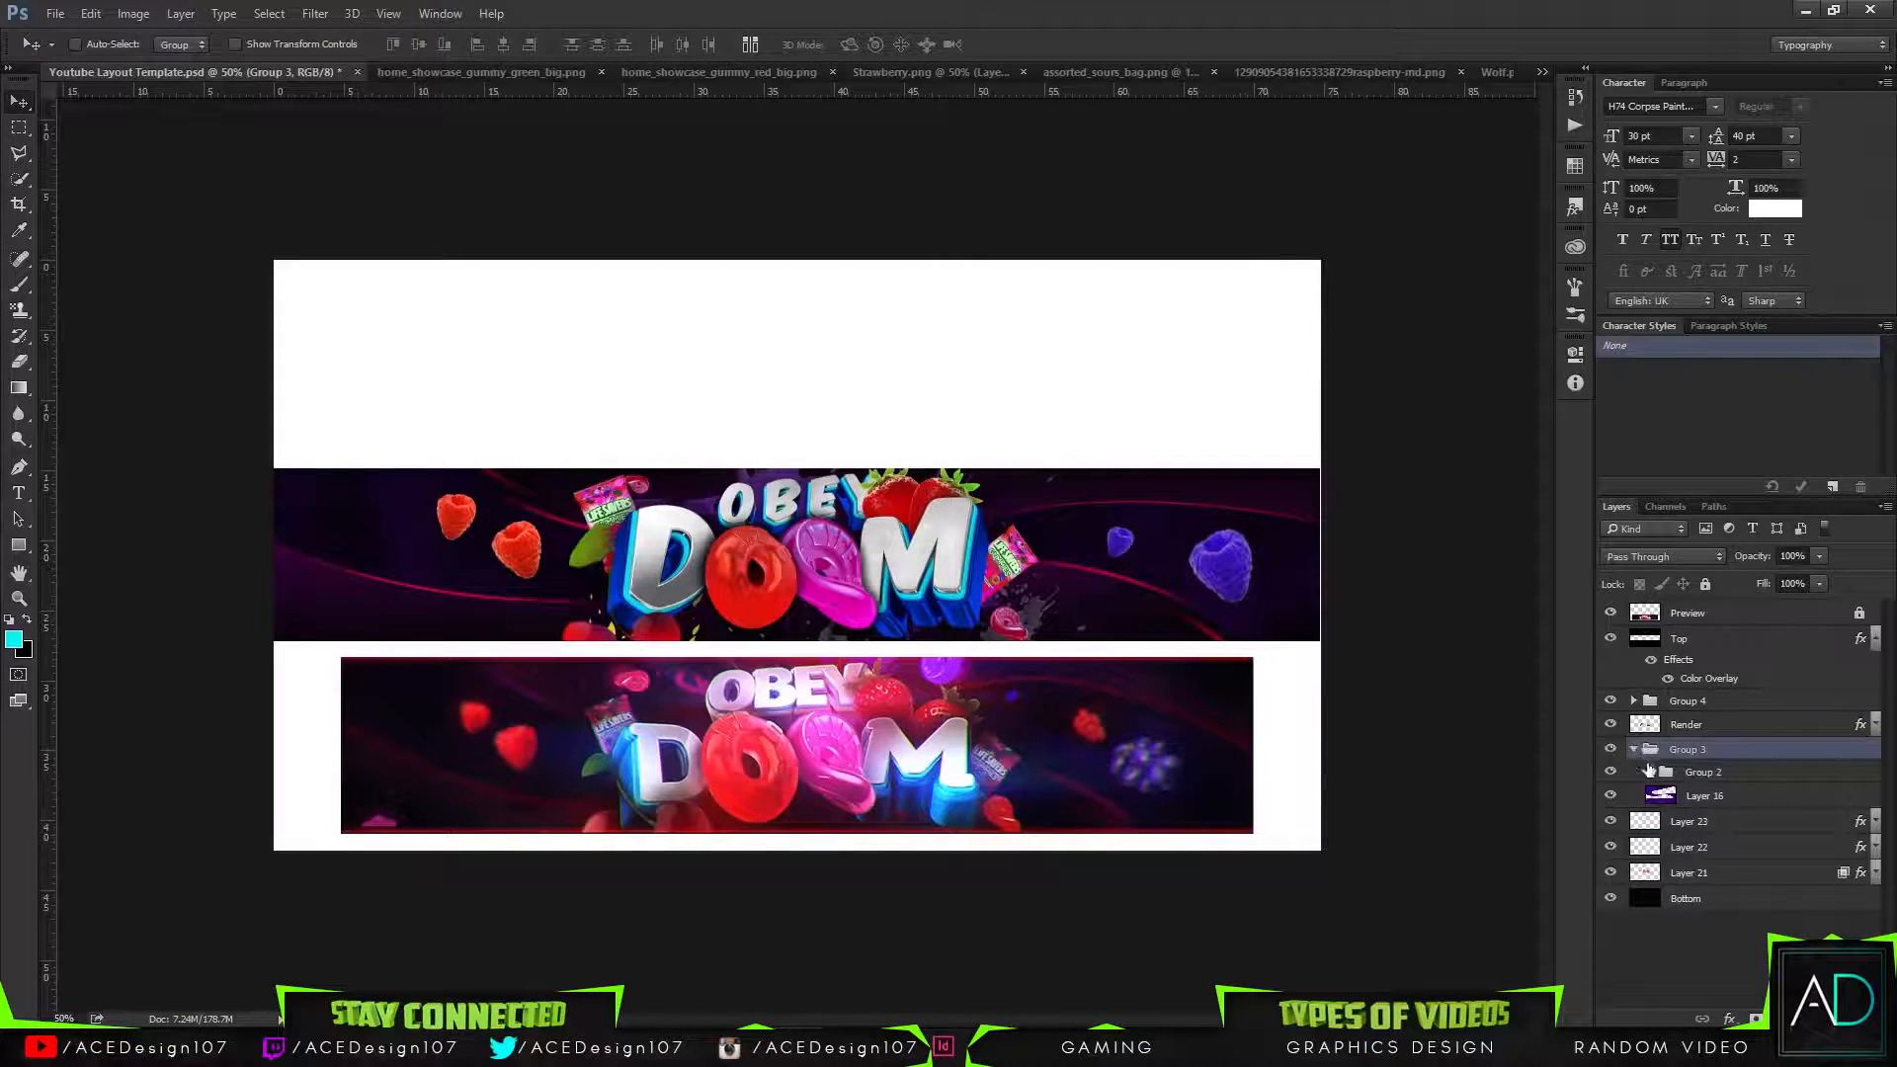
pyautogui.click(1650, 772)
pyautogui.click(1665, 794)
pyautogui.scroll(-2, 1680, 786)
pyautogui.click(1723, 747)
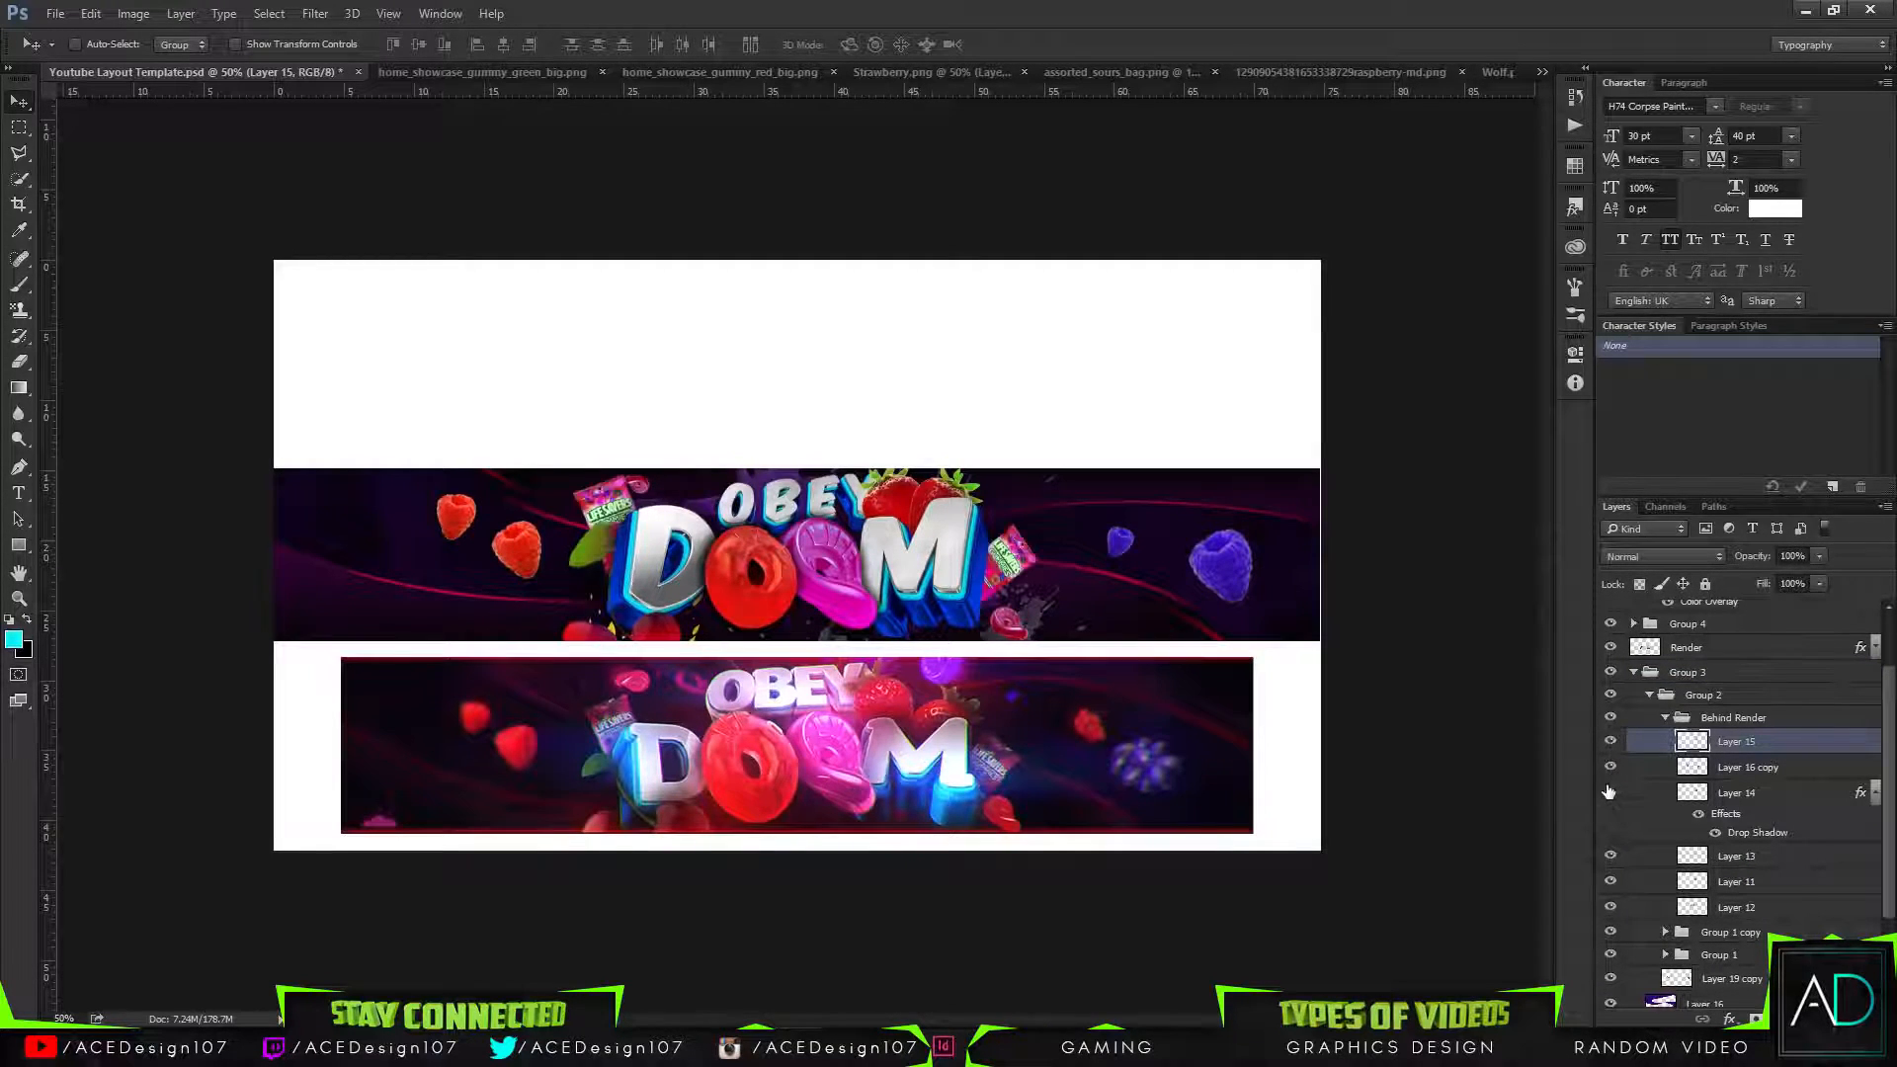
# Check what the layers and subgroups in Group 2 contain, and select Layer 19 copy with the raspberries.
pyautogui.scroll(-2, 1625, 756)
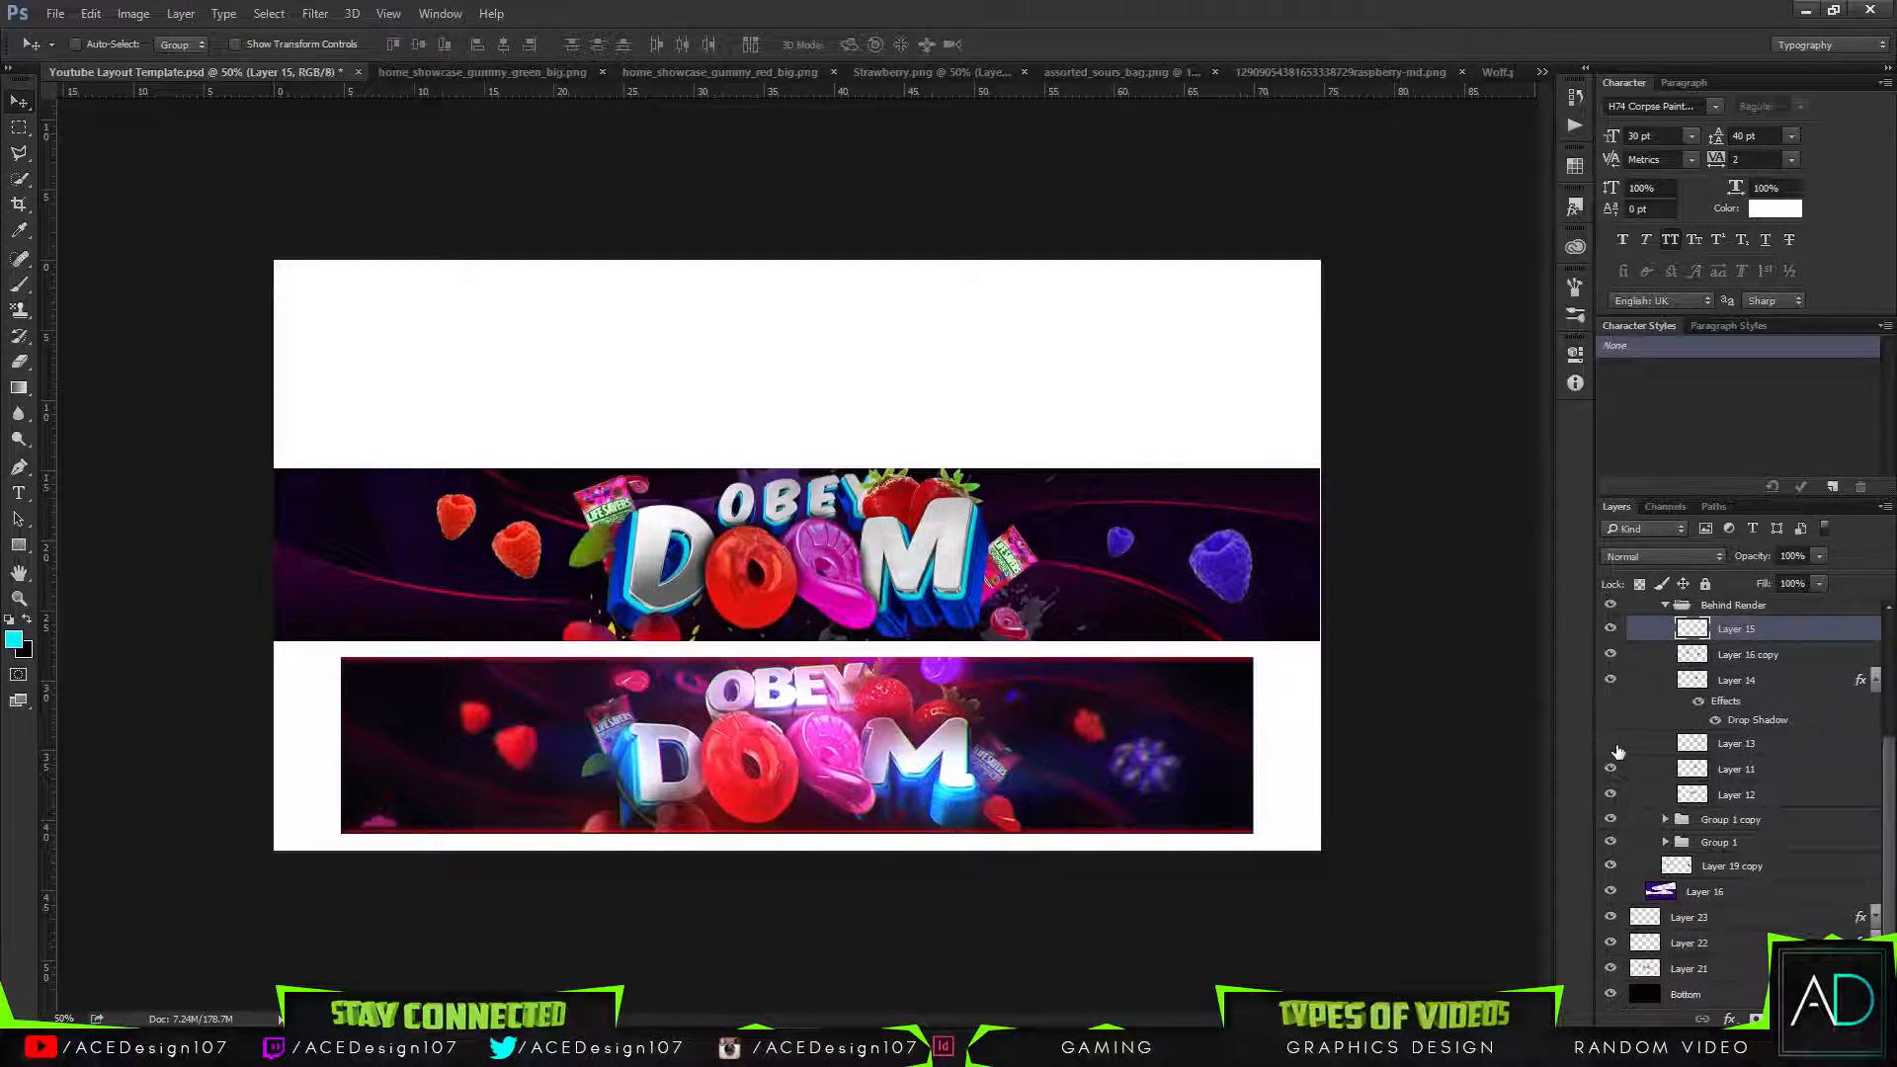
pyautogui.click(1663, 819)
pyautogui.click(1664, 768)
pyautogui.click(1665, 842)
pyautogui.click(1664, 842)
pyautogui.click(1609, 866)
pyautogui.click(1739, 866)
# Apply a Gaussian Blur with a radius of 4.3 pixels to the raspberries on Layer 19 copy.
pyautogui.click(308, 14)
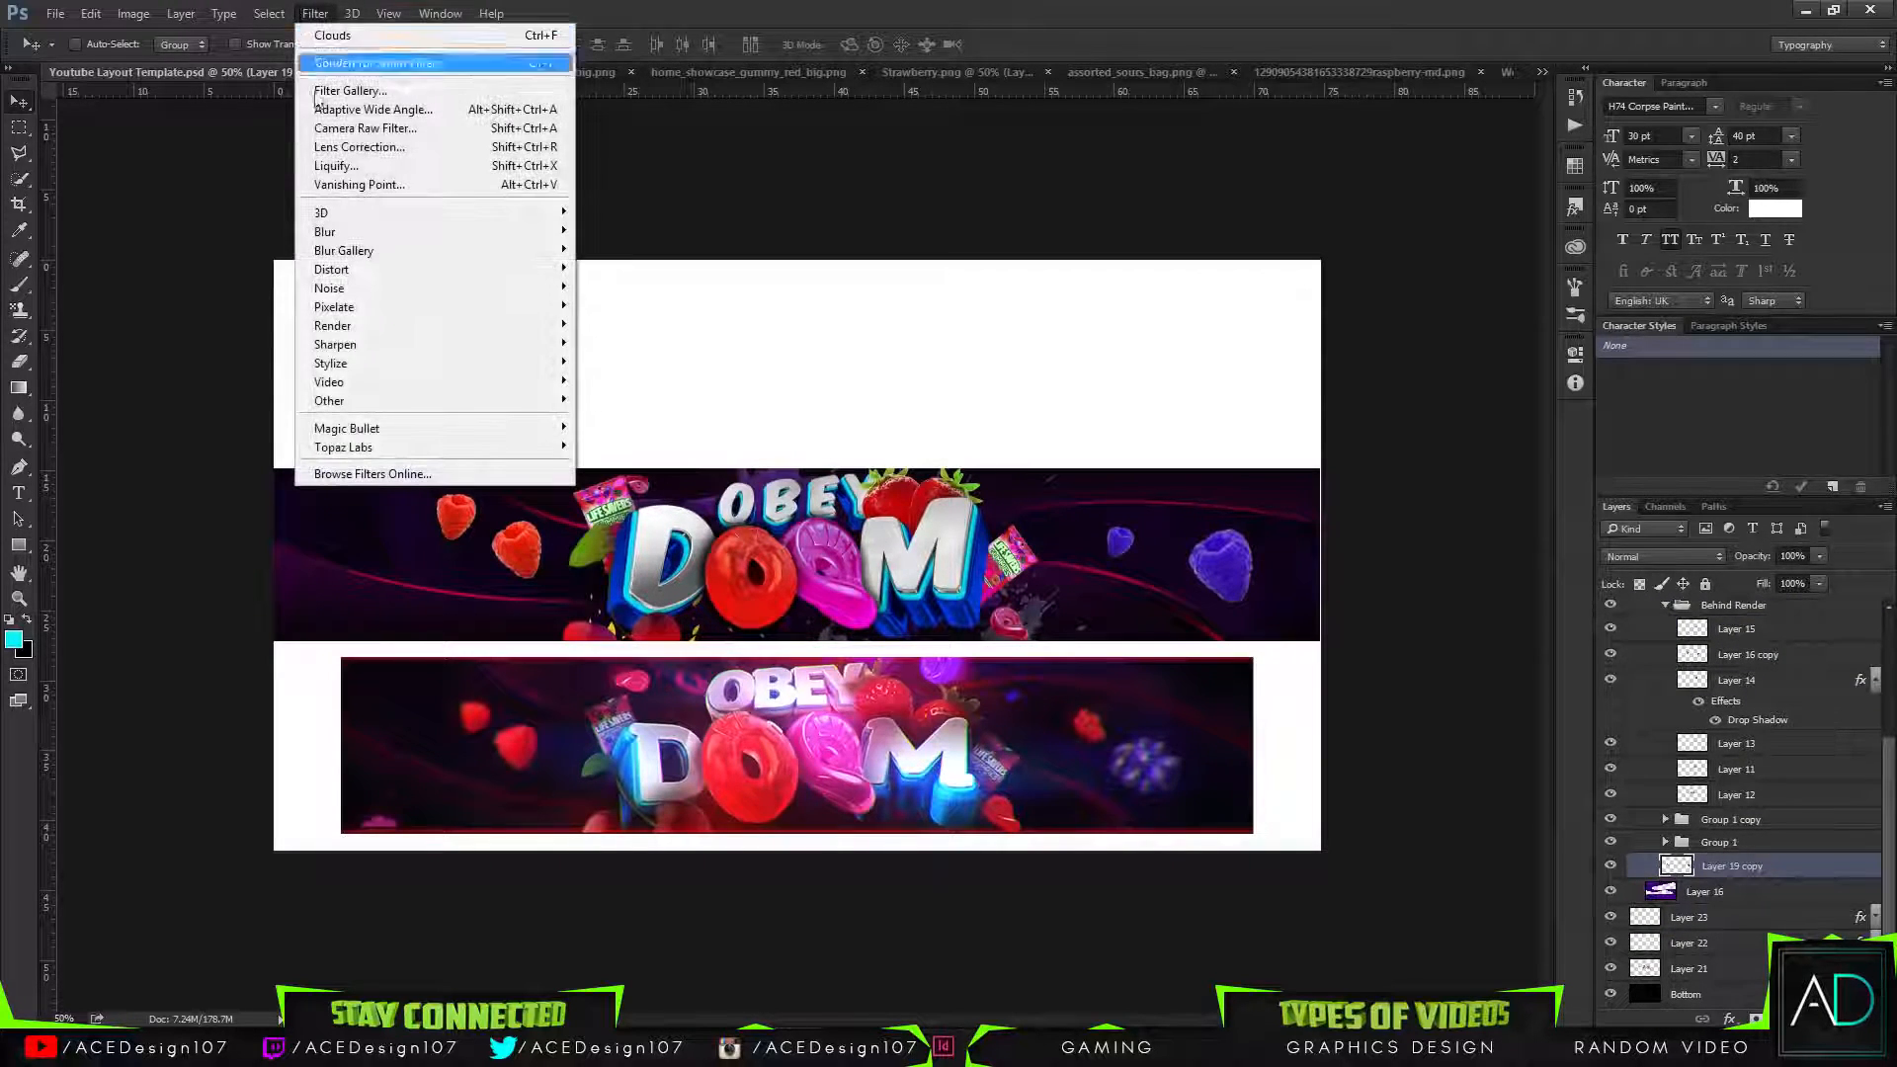
pyautogui.moveTo(514, 231)
pyautogui.click(623, 306)
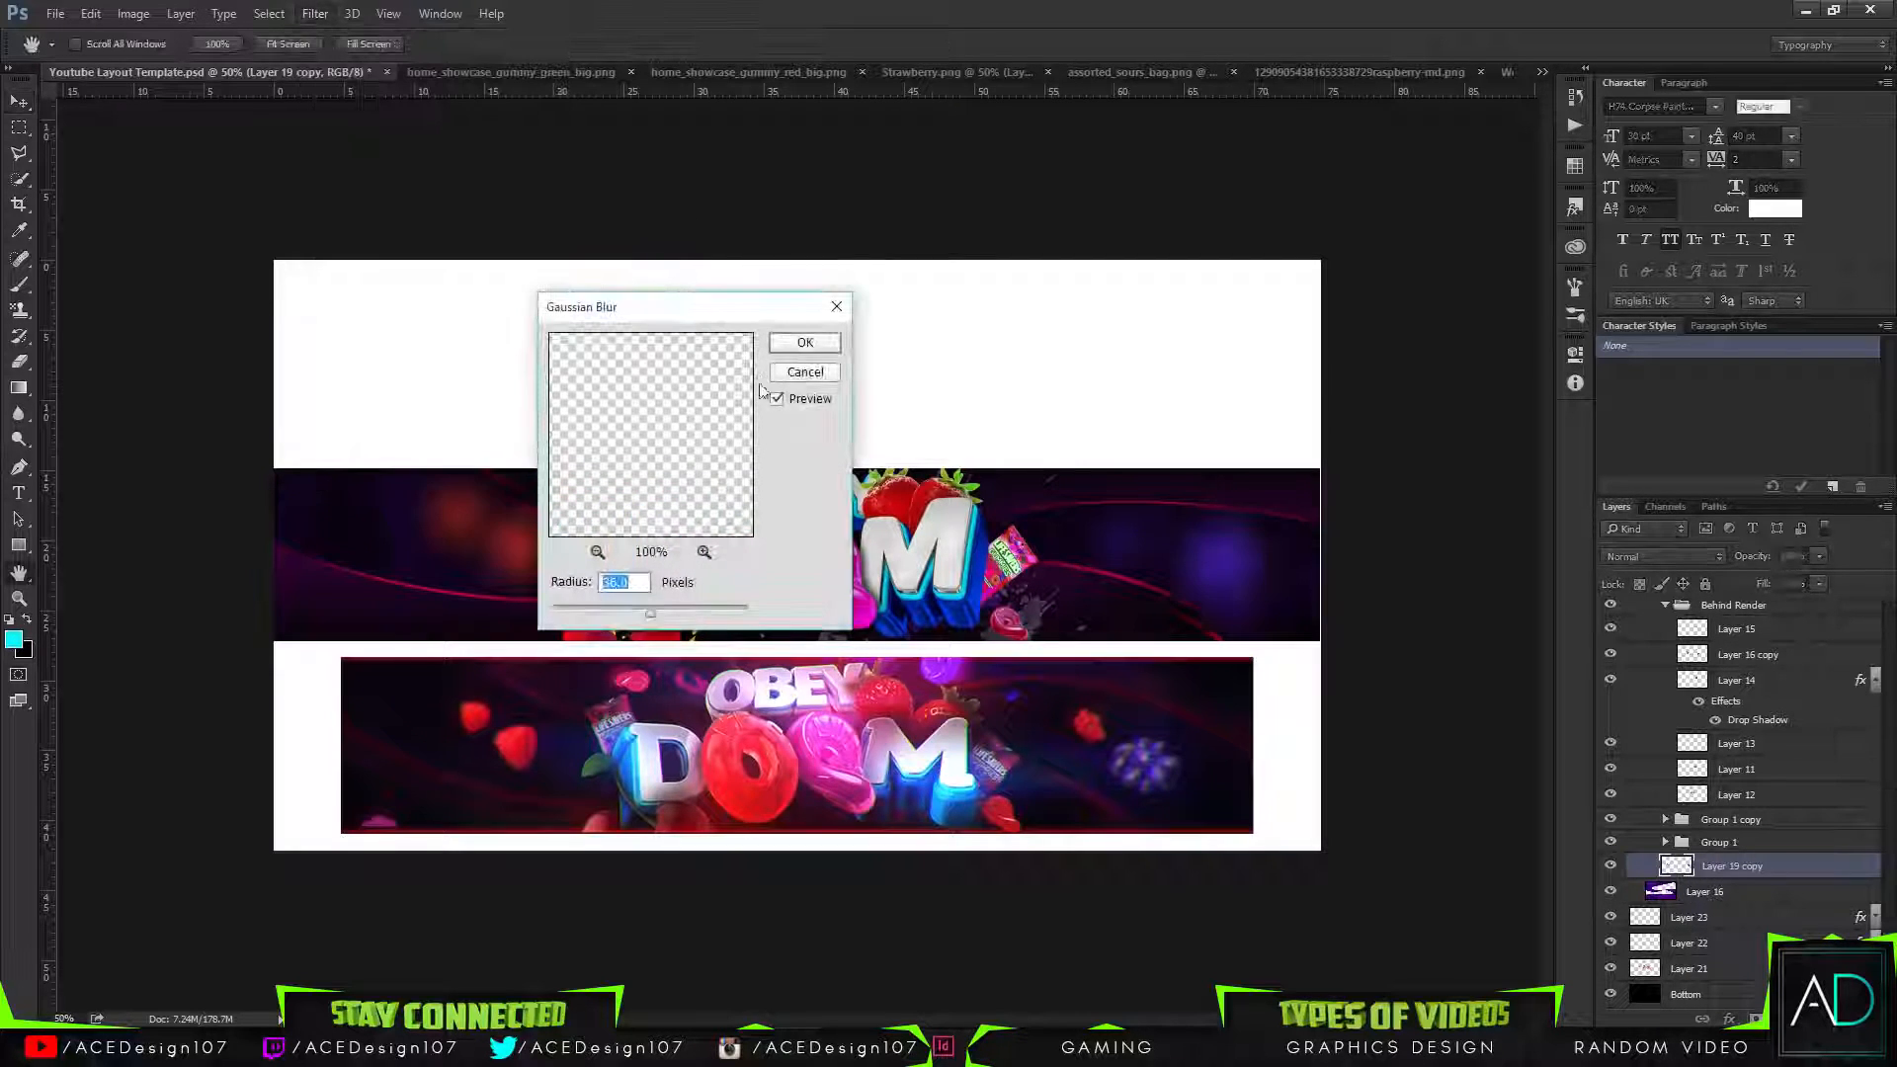
pyautogui.moveTo(583, 610)
pyautogui.mouseDown()
pyautogui.moveTo(566, 604)
pyautogui.moveTo(592, 615)
pyautogui.mouseUp()
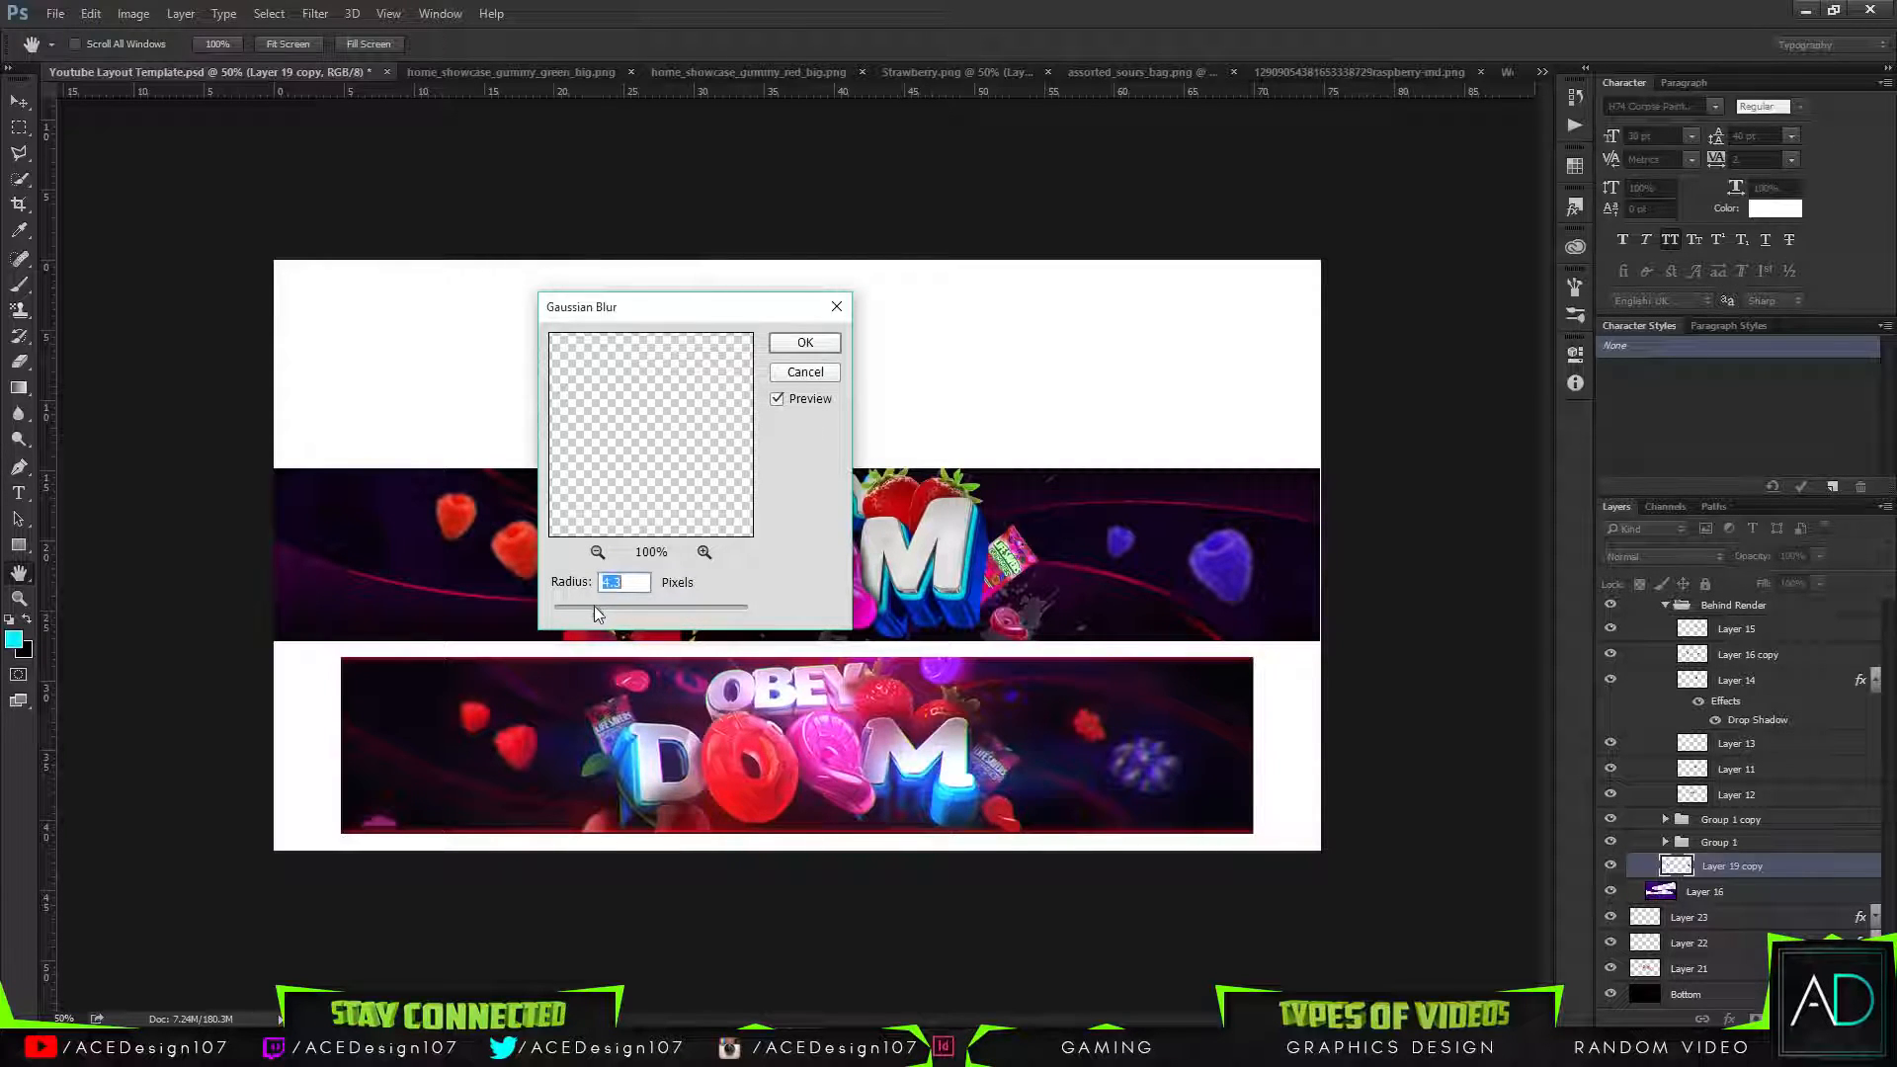
pyautogui.click(828, 343)
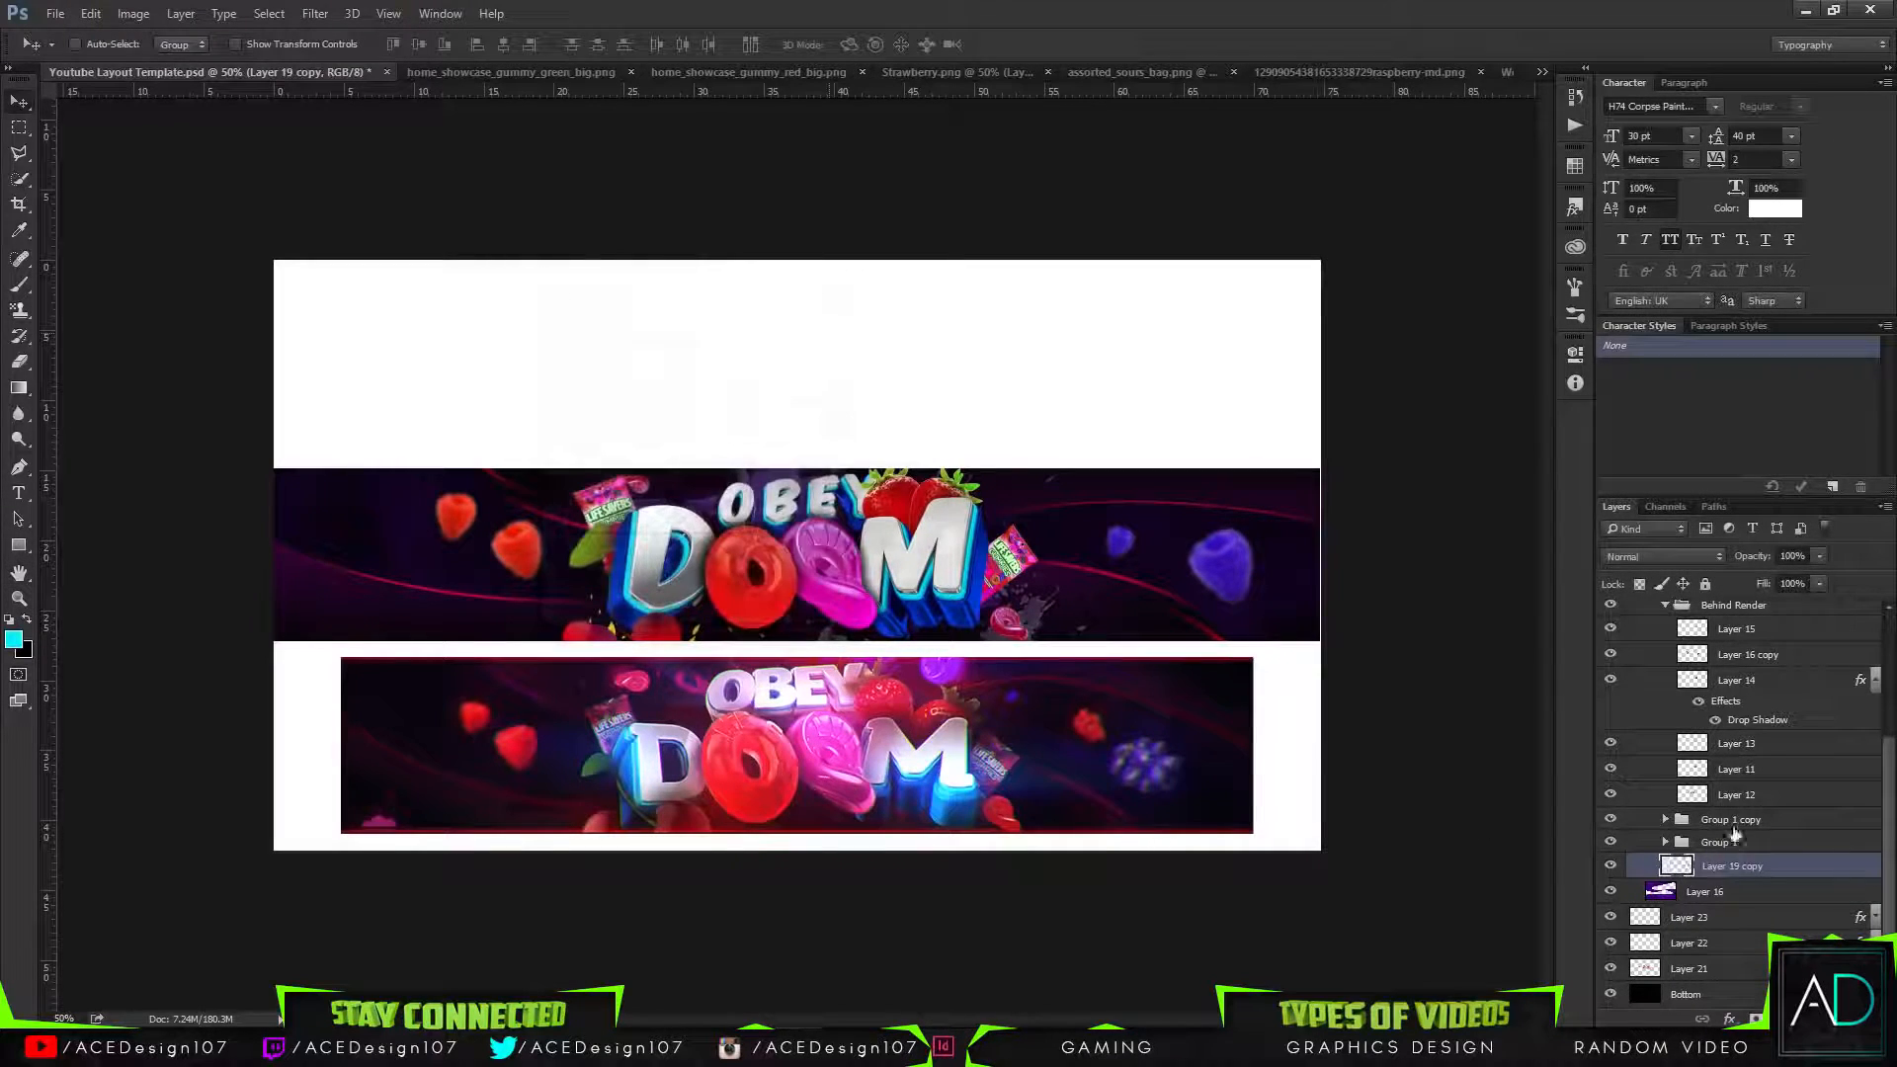
# Collapse the Behind Render group and Group 3, and add a new empty layer between the Top layer and Group 4.
pyautogui.scroll(1, 1668, 691)
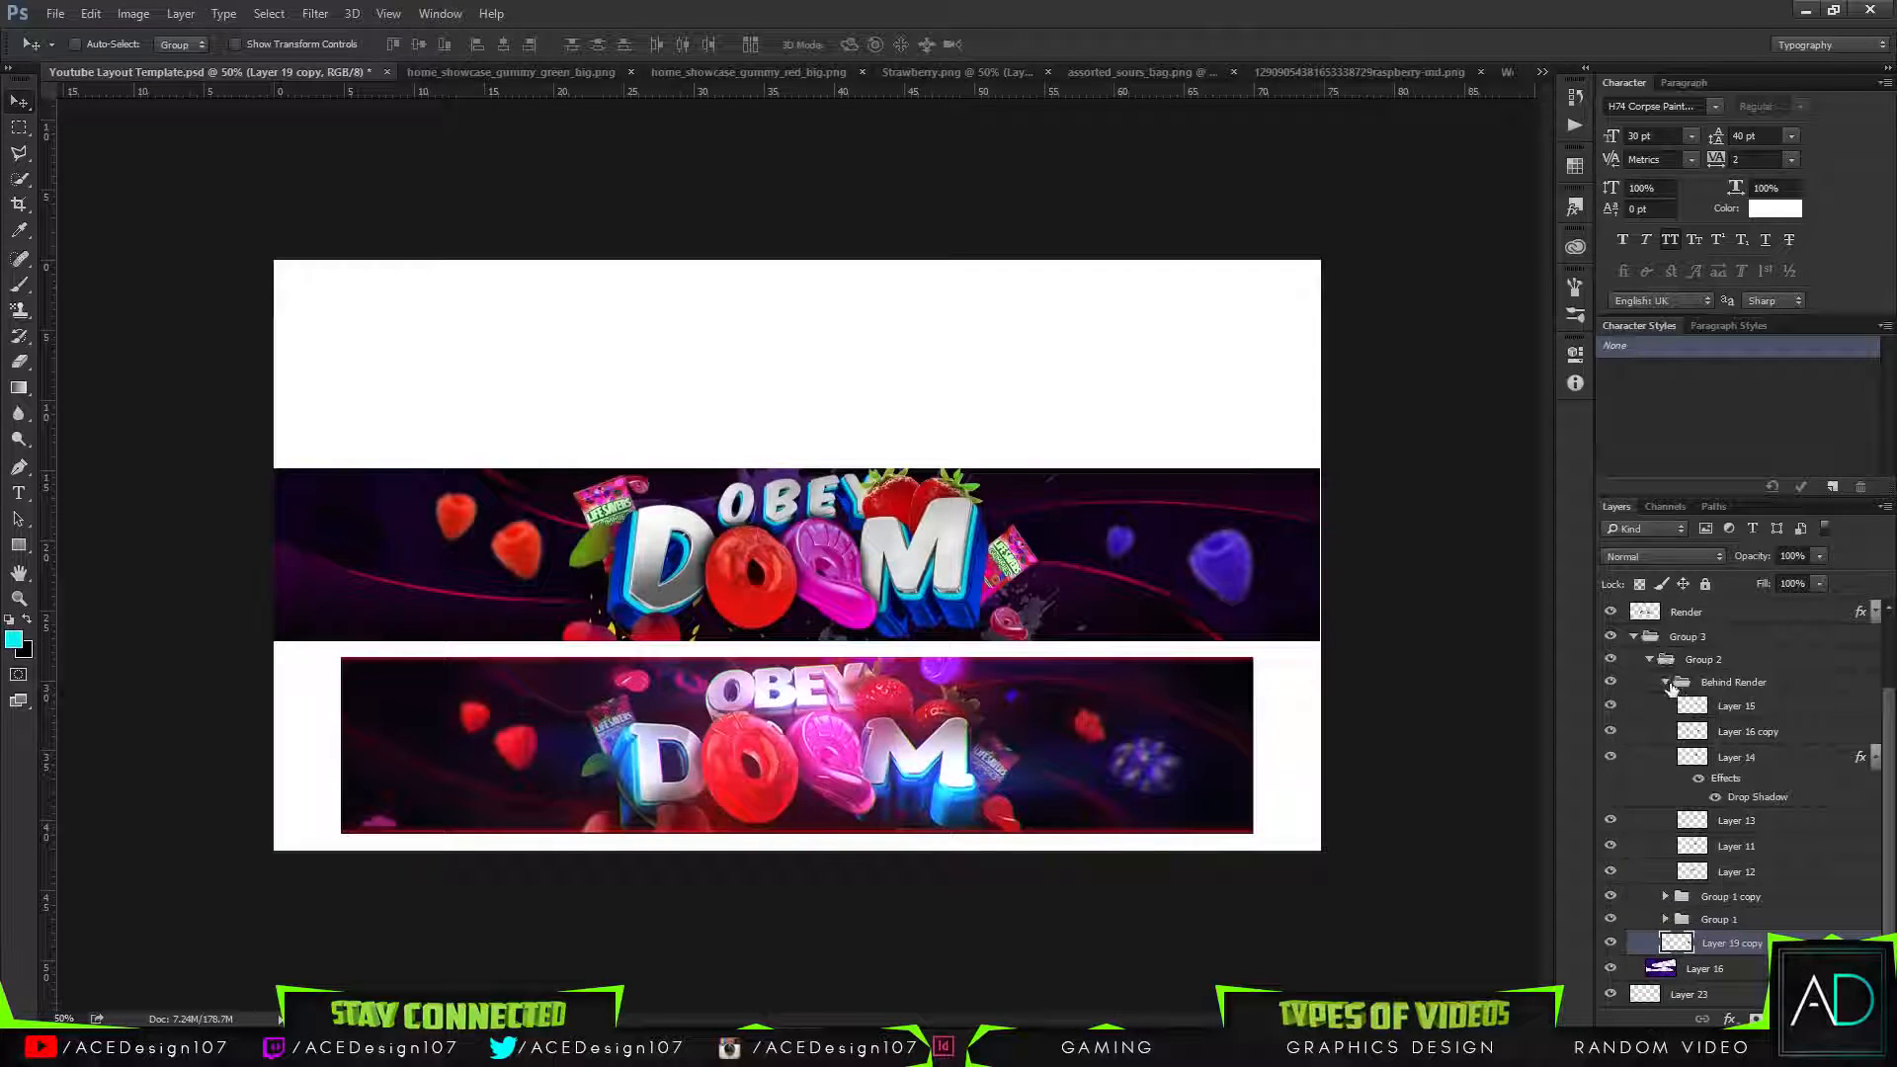
pyautogui.click(1666, 684)
pyautogui.click(1634, 750)
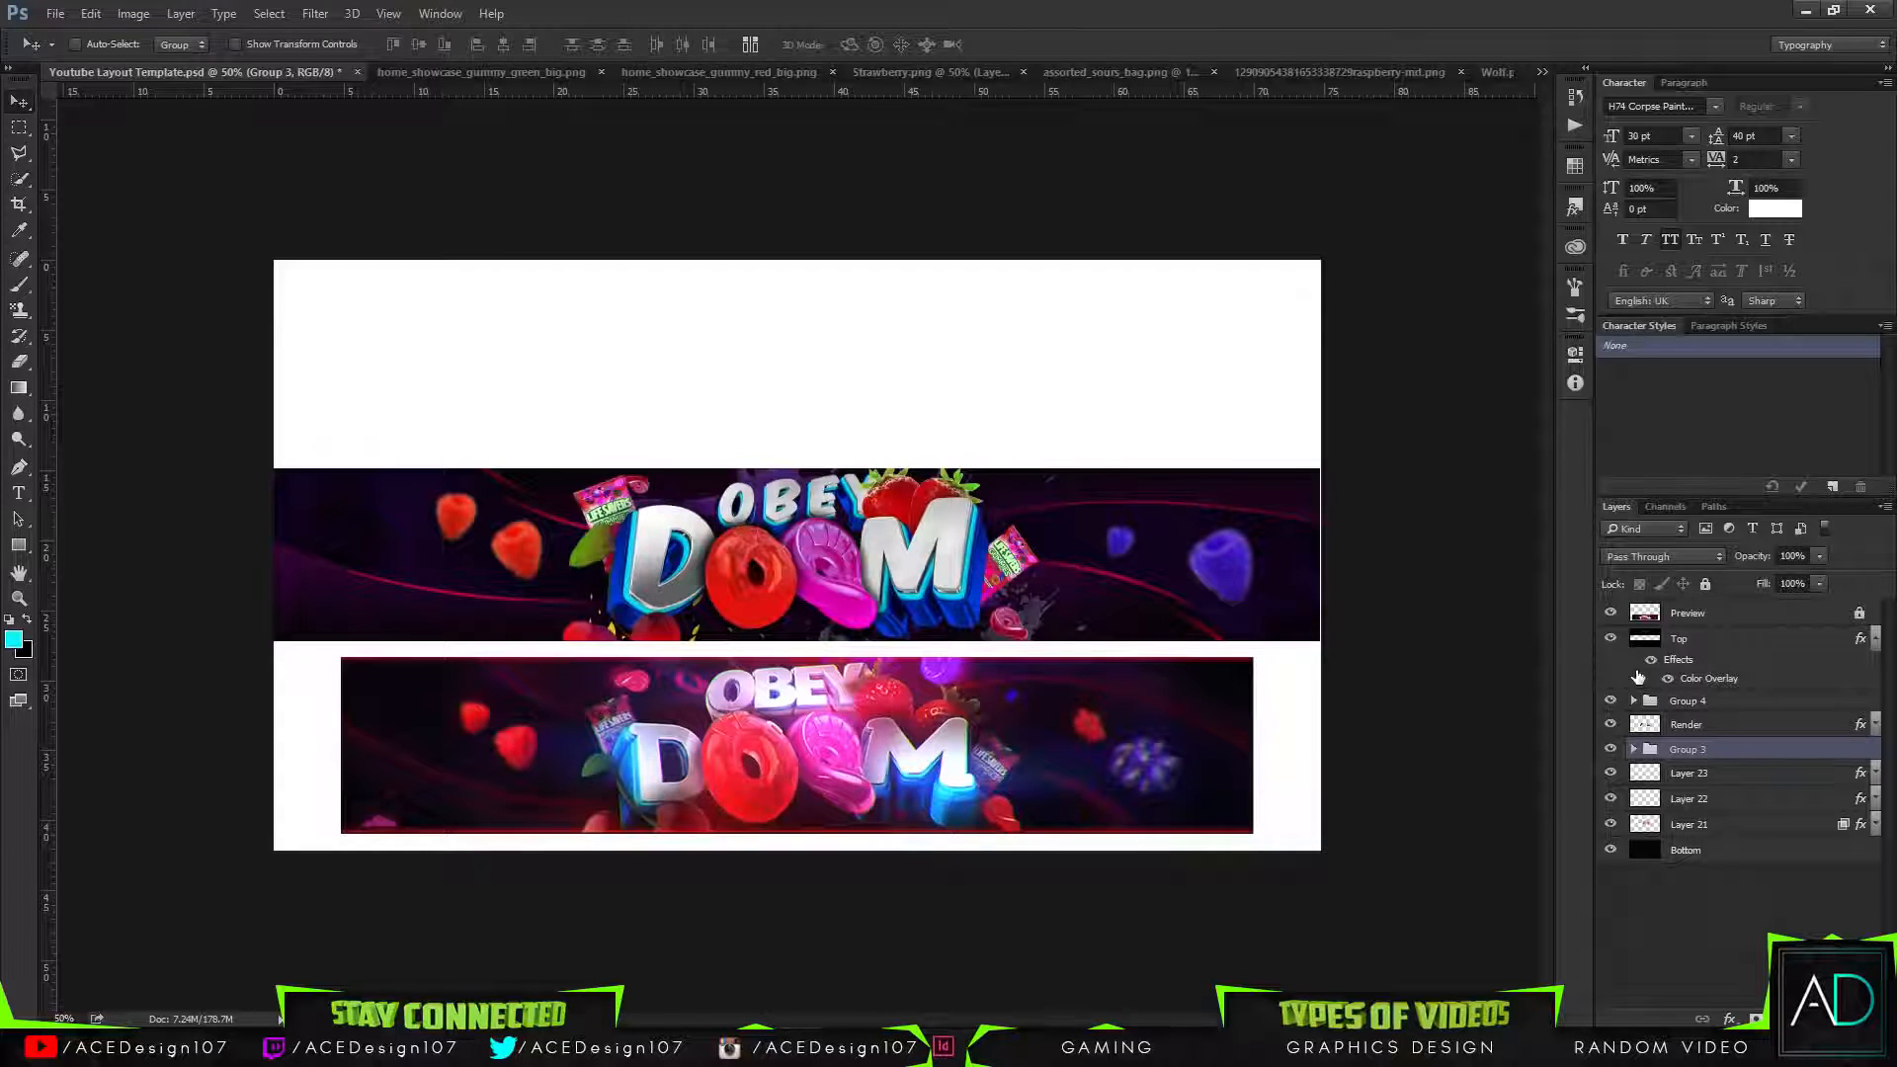
pyautogui.hotkey('ctrl', 'shift', 'n')
pyautogui.press('Return')
pyautogui.moveTo(1743, 756); pyautogui.dragTo(1729, 649)
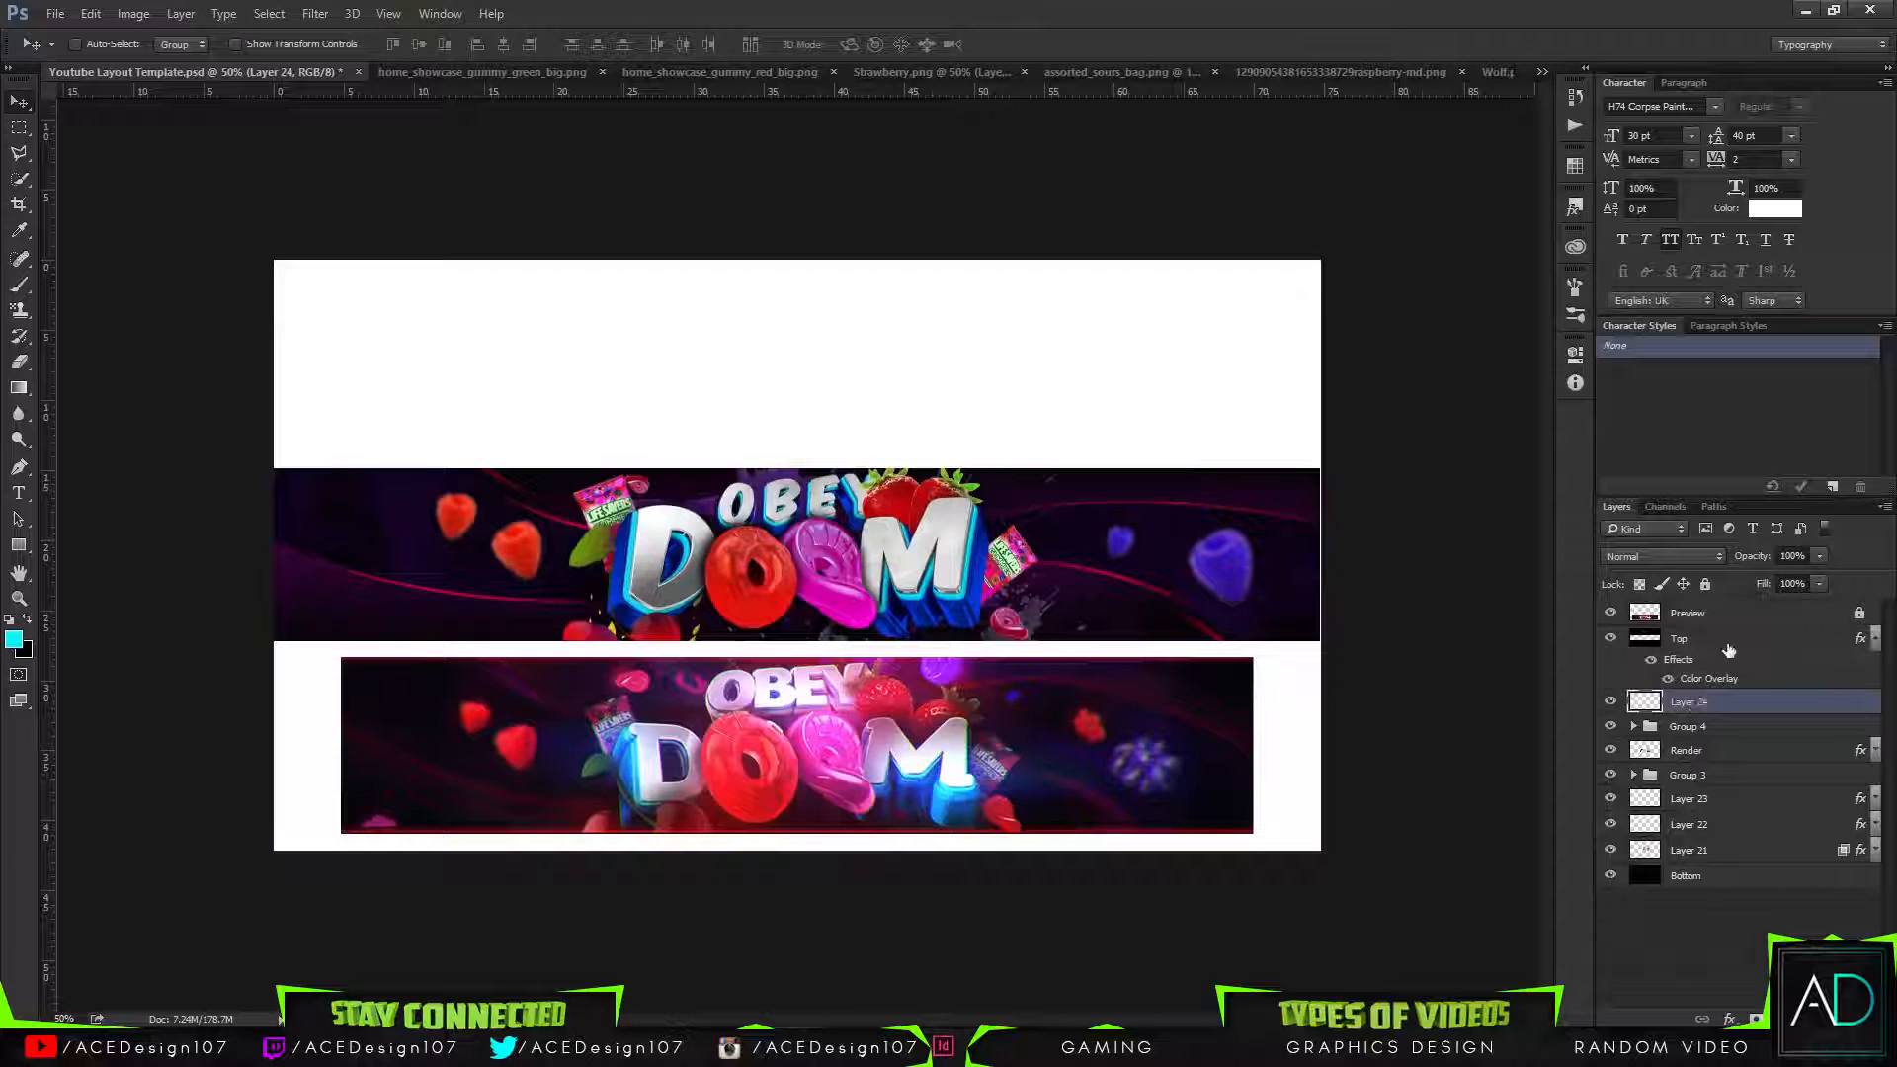
# Set up the Rectangle tool with no fill and a magenta stroke 0.79 pt wide.
pyautogui.press('m')
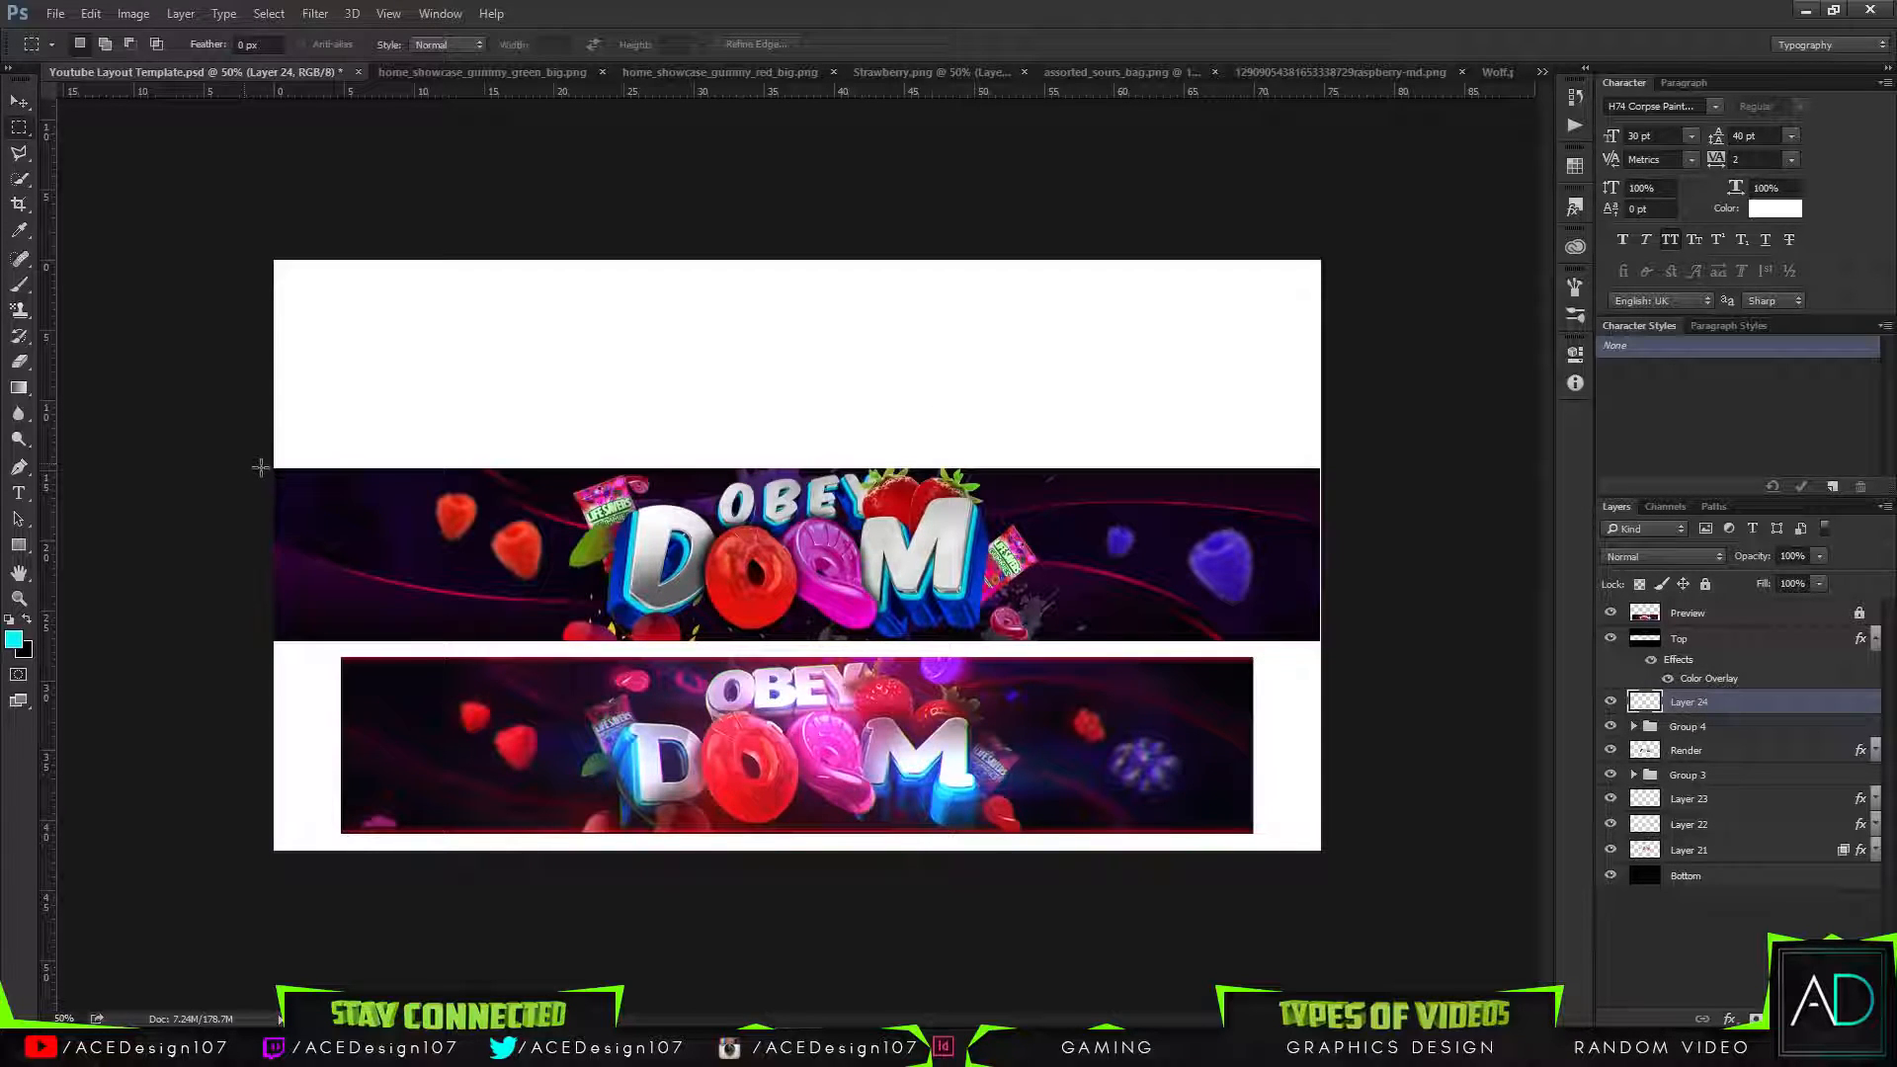
pyautogui.click(19, 545)
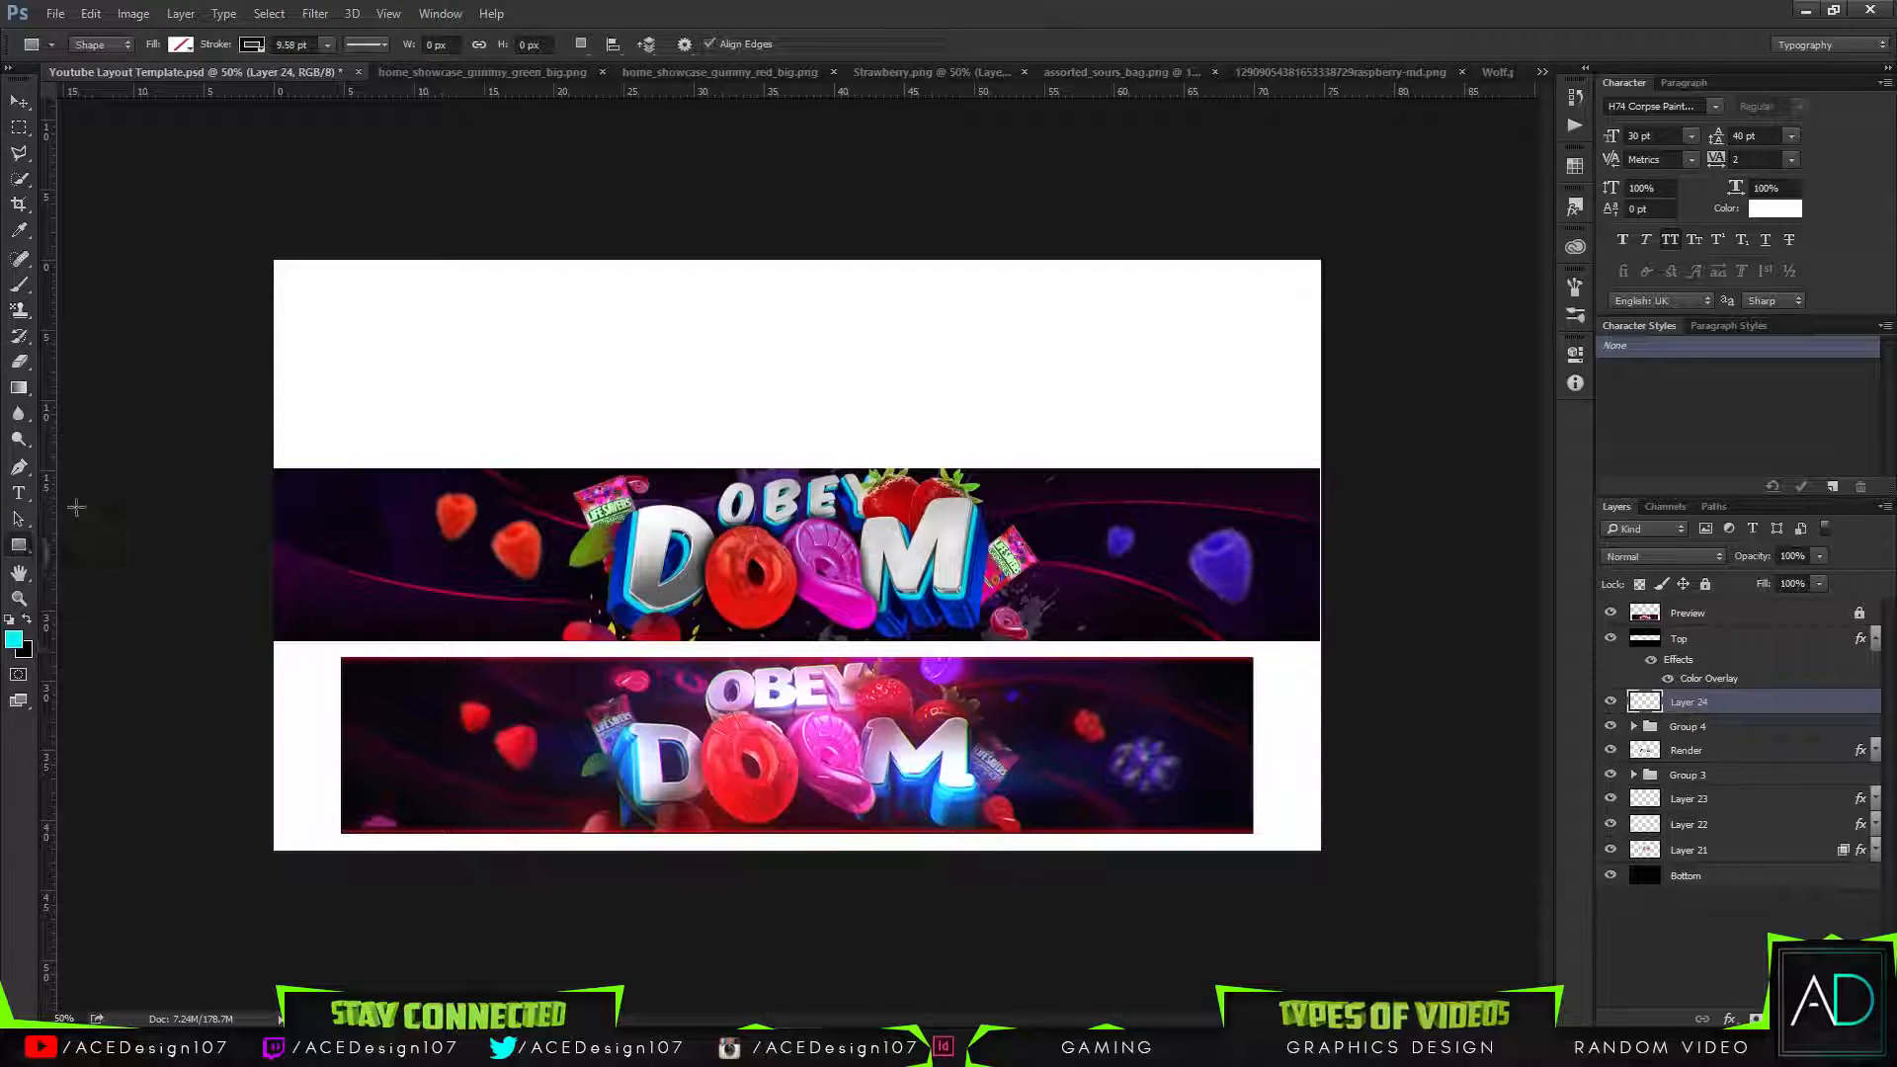
pyautogui.click(247, 47)
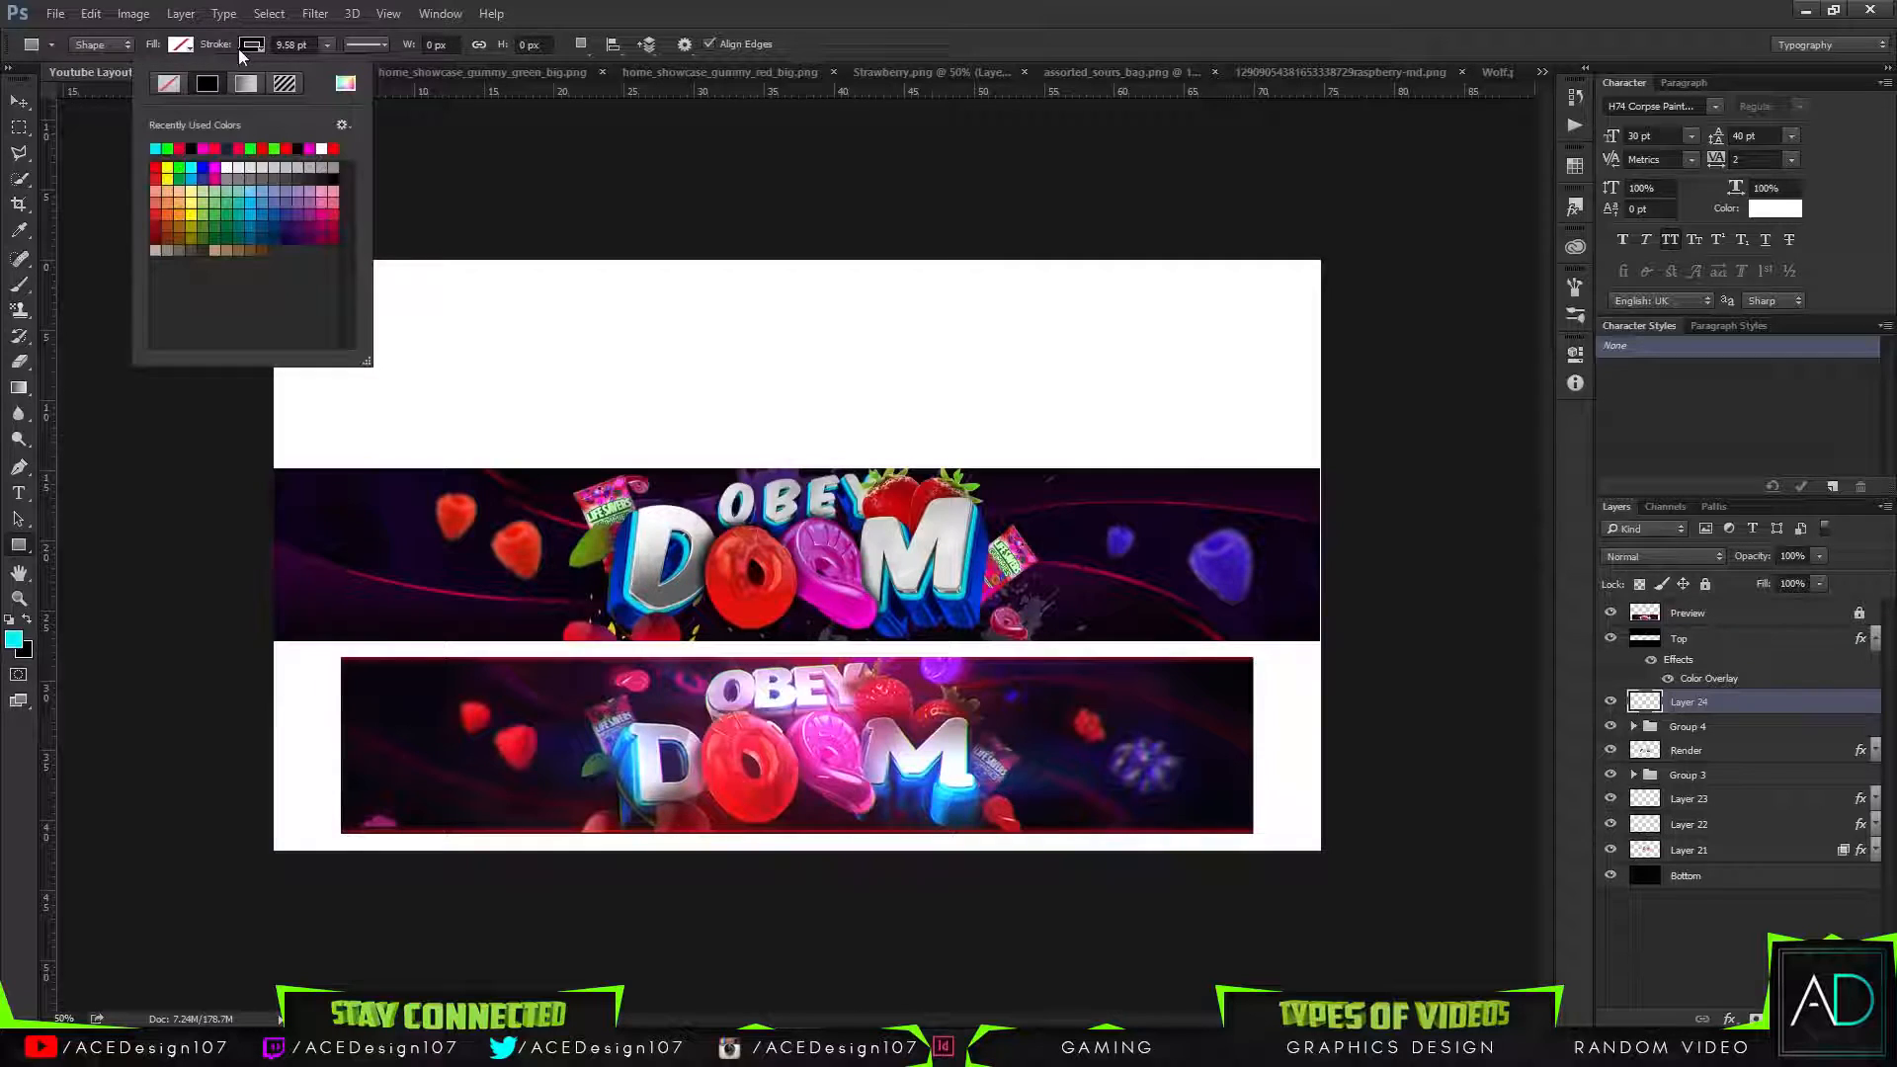
pyautogui.click(223, 166)
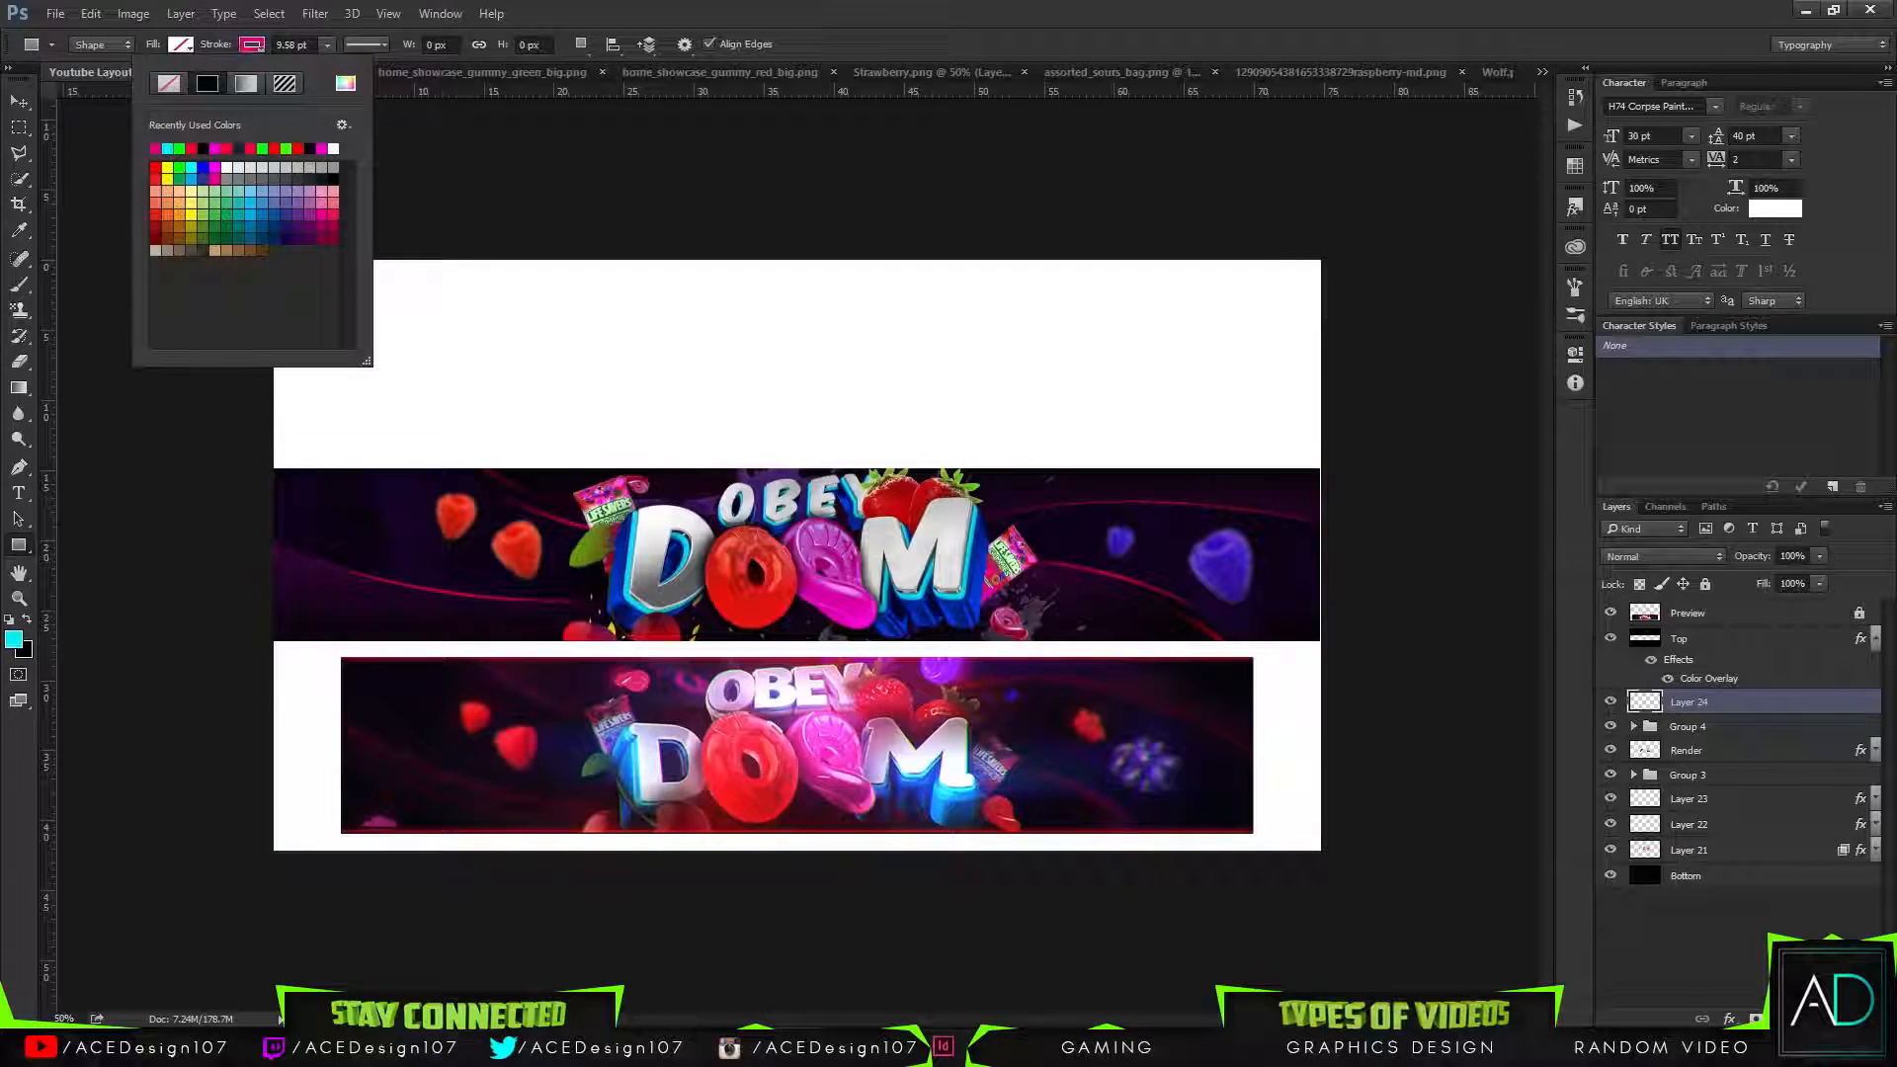
pyautogui.click(326, 44)
pyautogui.click(326, 44)
pyautogui.moveTo(310, 67); pyautogui.dragTo(293, 68)
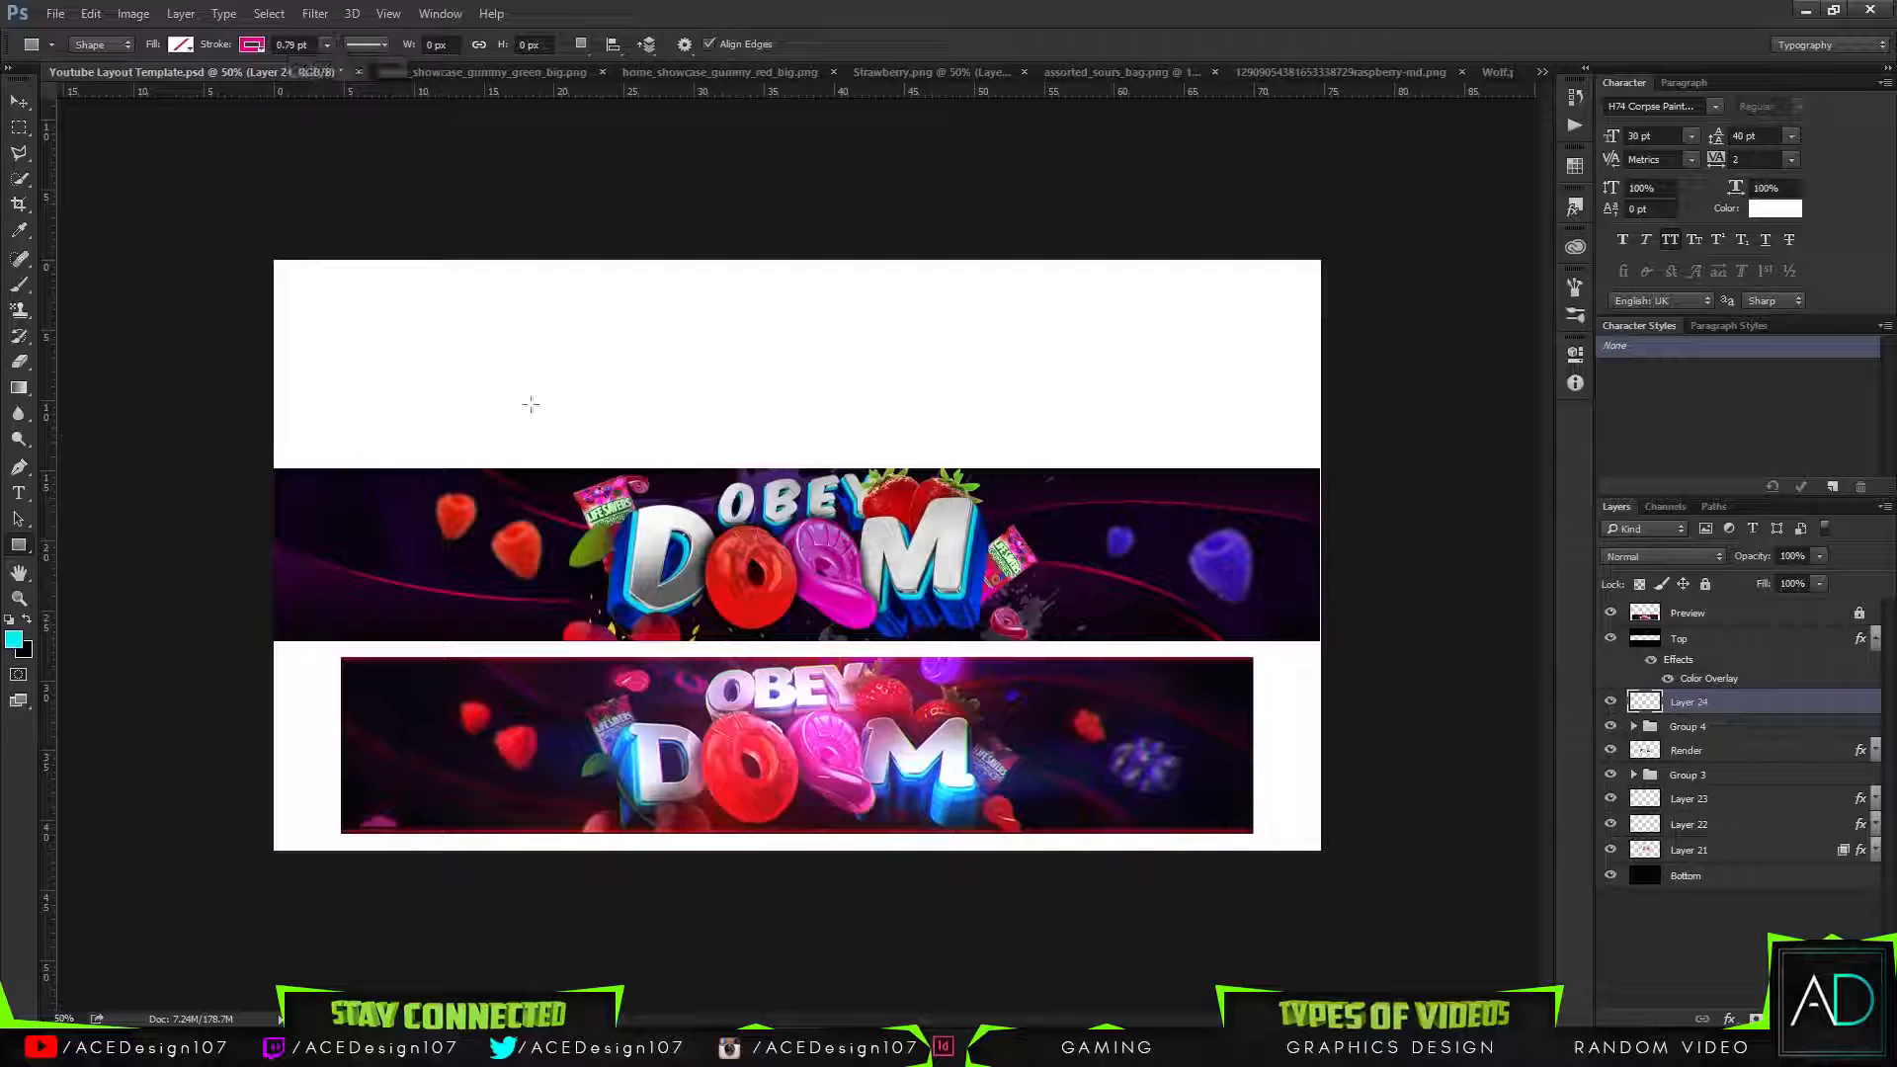
# Create a 100 × 100 px rectangle shape over the banner and close its properties.
pyautogui.click(576, 566)
pyautogui.click(873, 407)
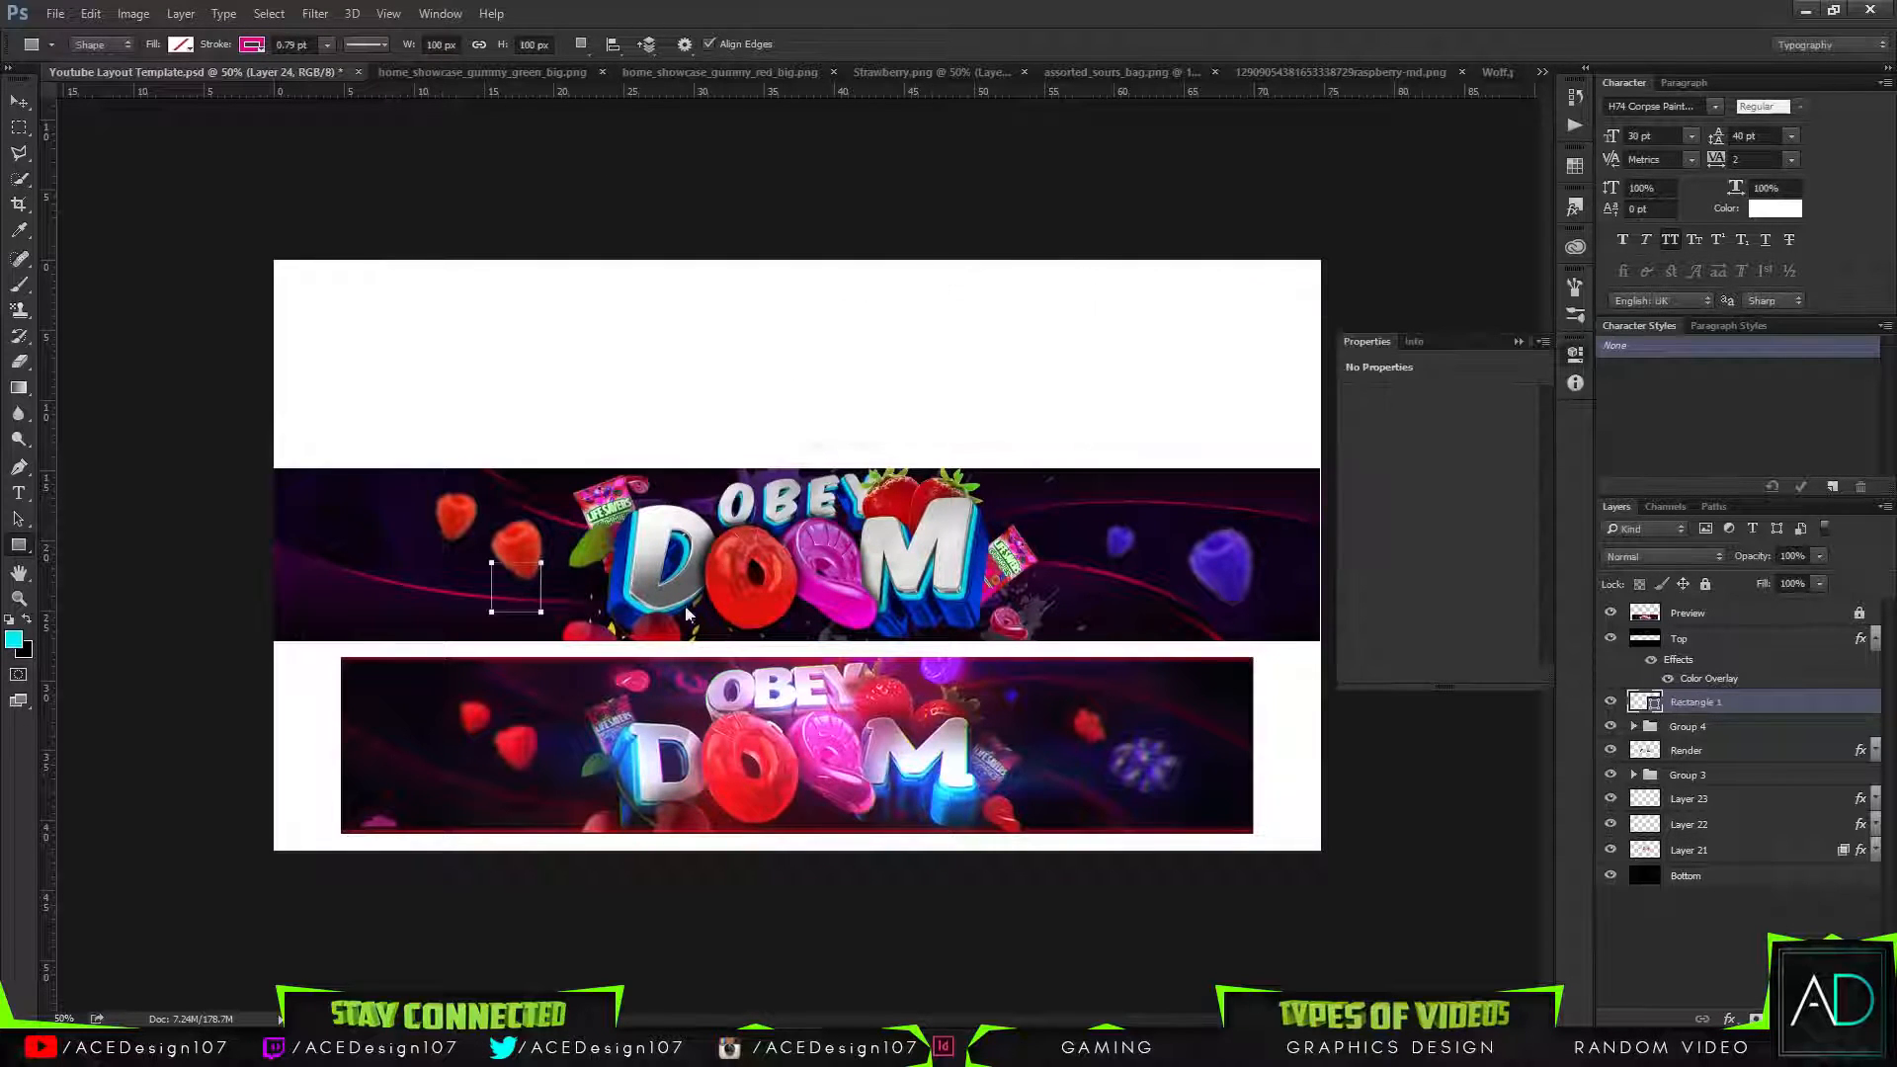
pyautogui.click(1518, 342)
# Move and stretch the rectangle so that it frames the full width and height of the banner.
pyautogui.press('v')
pyautogui.moveTo(583, 578); pyautogui.dragTo(1323, 647)
pyautogui.hotkey('ctrl', 't')
pyautogui.press('Return')
pyautogui.press('Up')
pyautogui.press('Up')
pyautogui.hotkey('ctrl', 't')
pyautogui.press('Return')
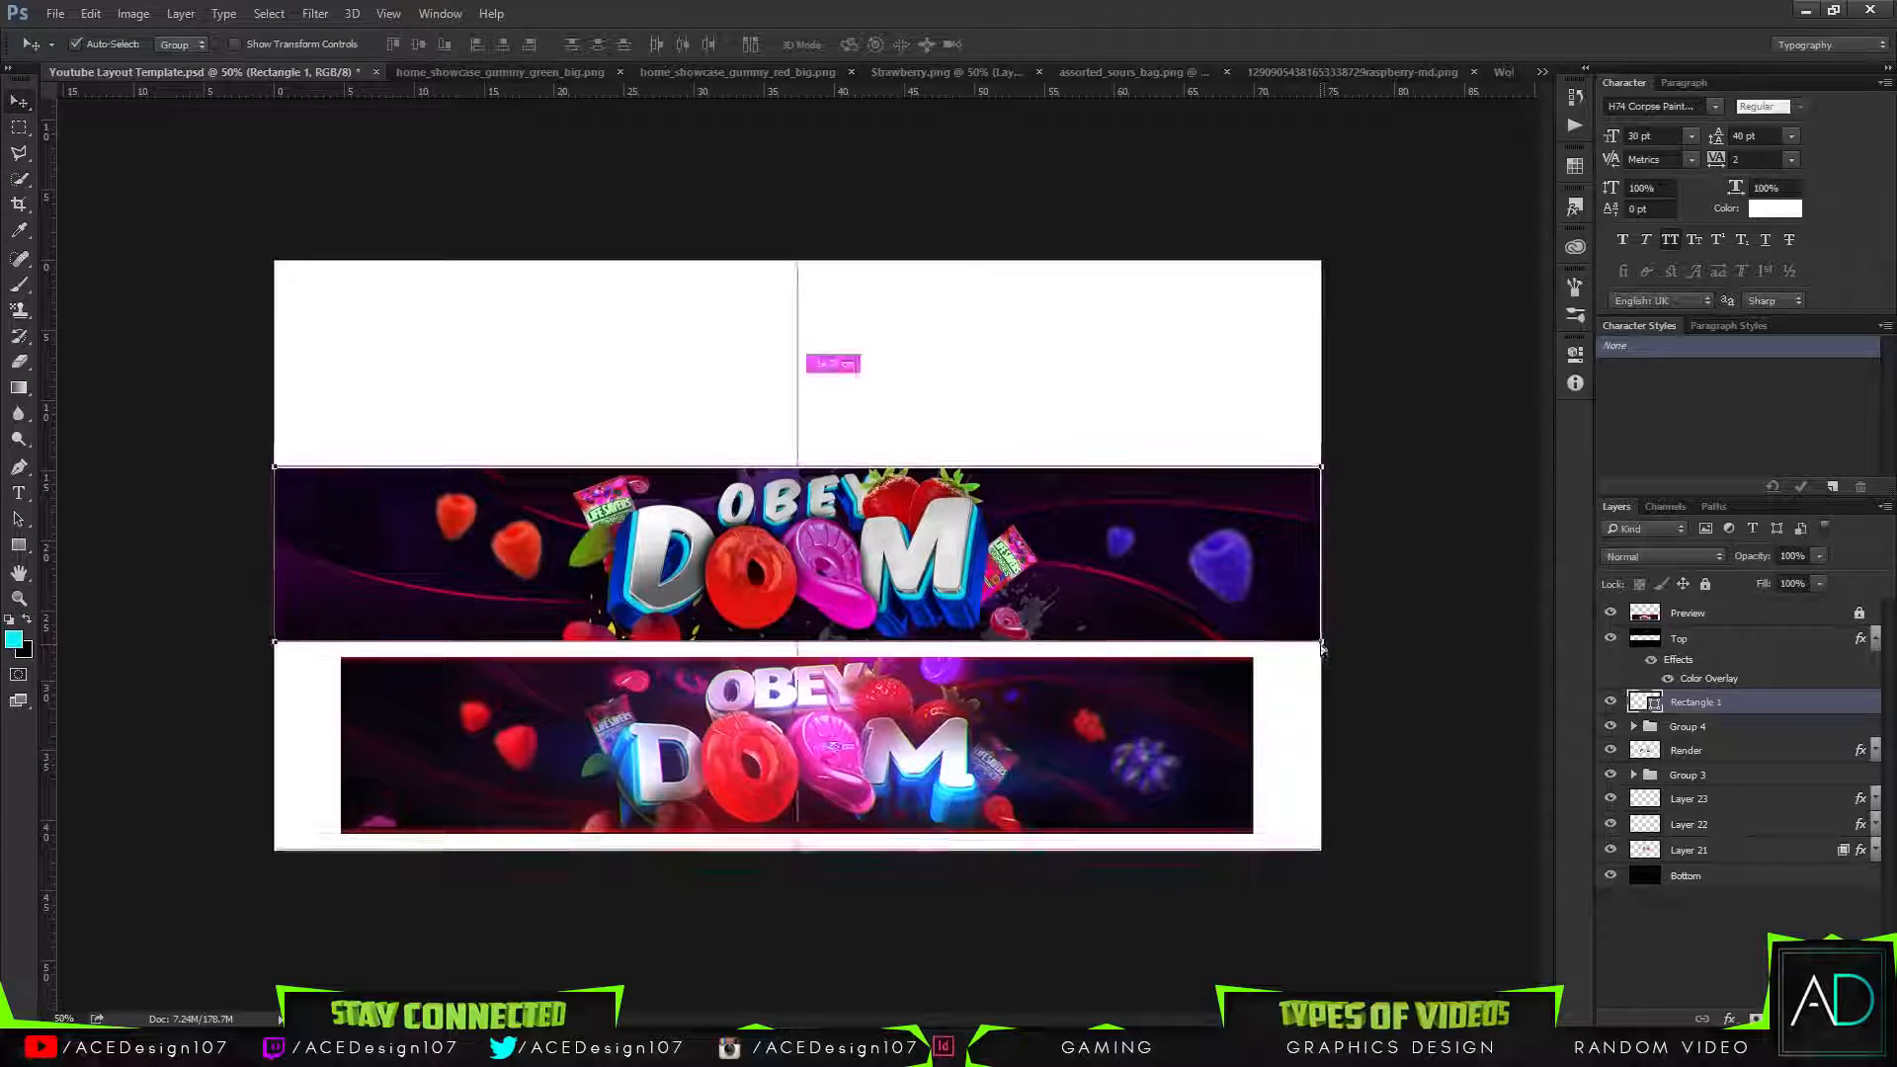
# Lower the rectangle's top edge slightly so that it sits inside the banner area.
pyautogui.hotkey('ctrl', 't')
pyautogui.click(918, 413)
pyautogui.hotkey('ctrl', 't')
pyautogui.moveTo(797, 467); pyautogui.dragTo(799, 473)
pyautogui.press('Return')
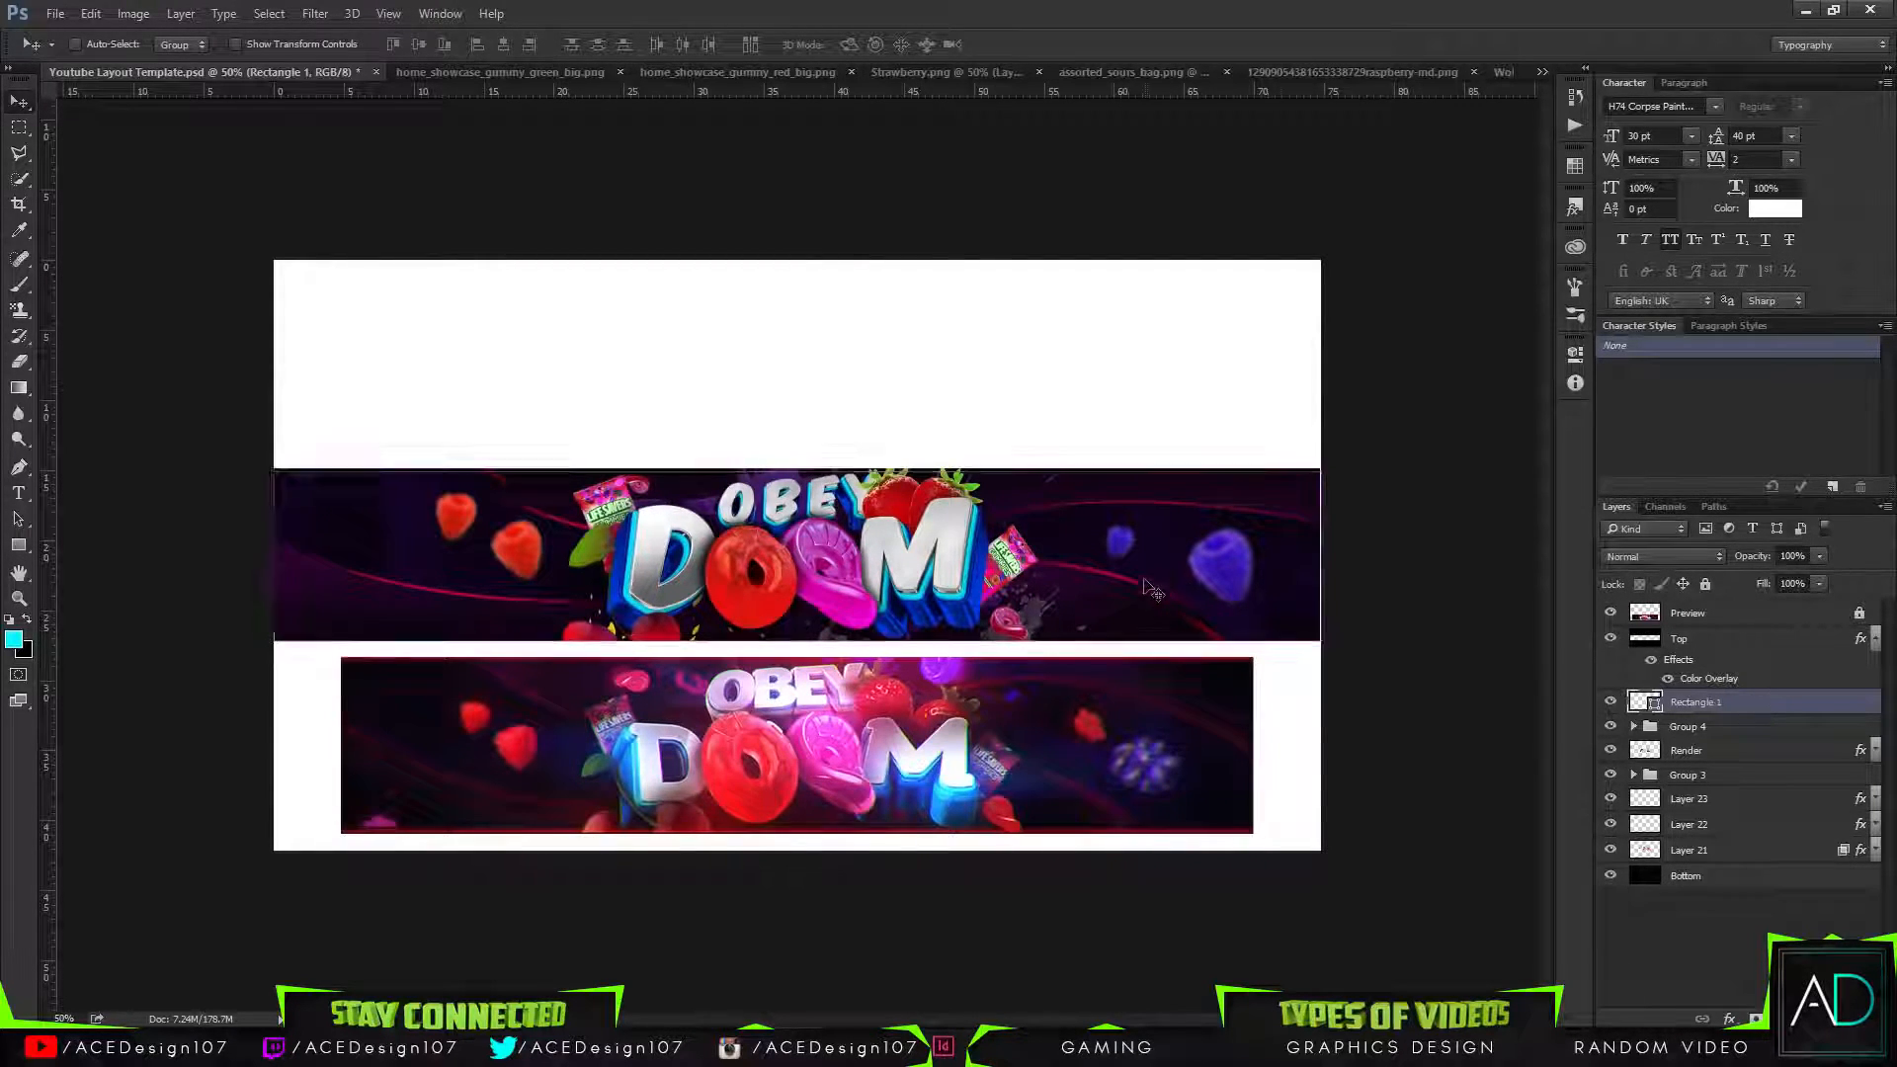
# Thicken the rectangle's magenta stroke and try to fit its top edge to the banner's upper edge.
pyautogui.press('u')
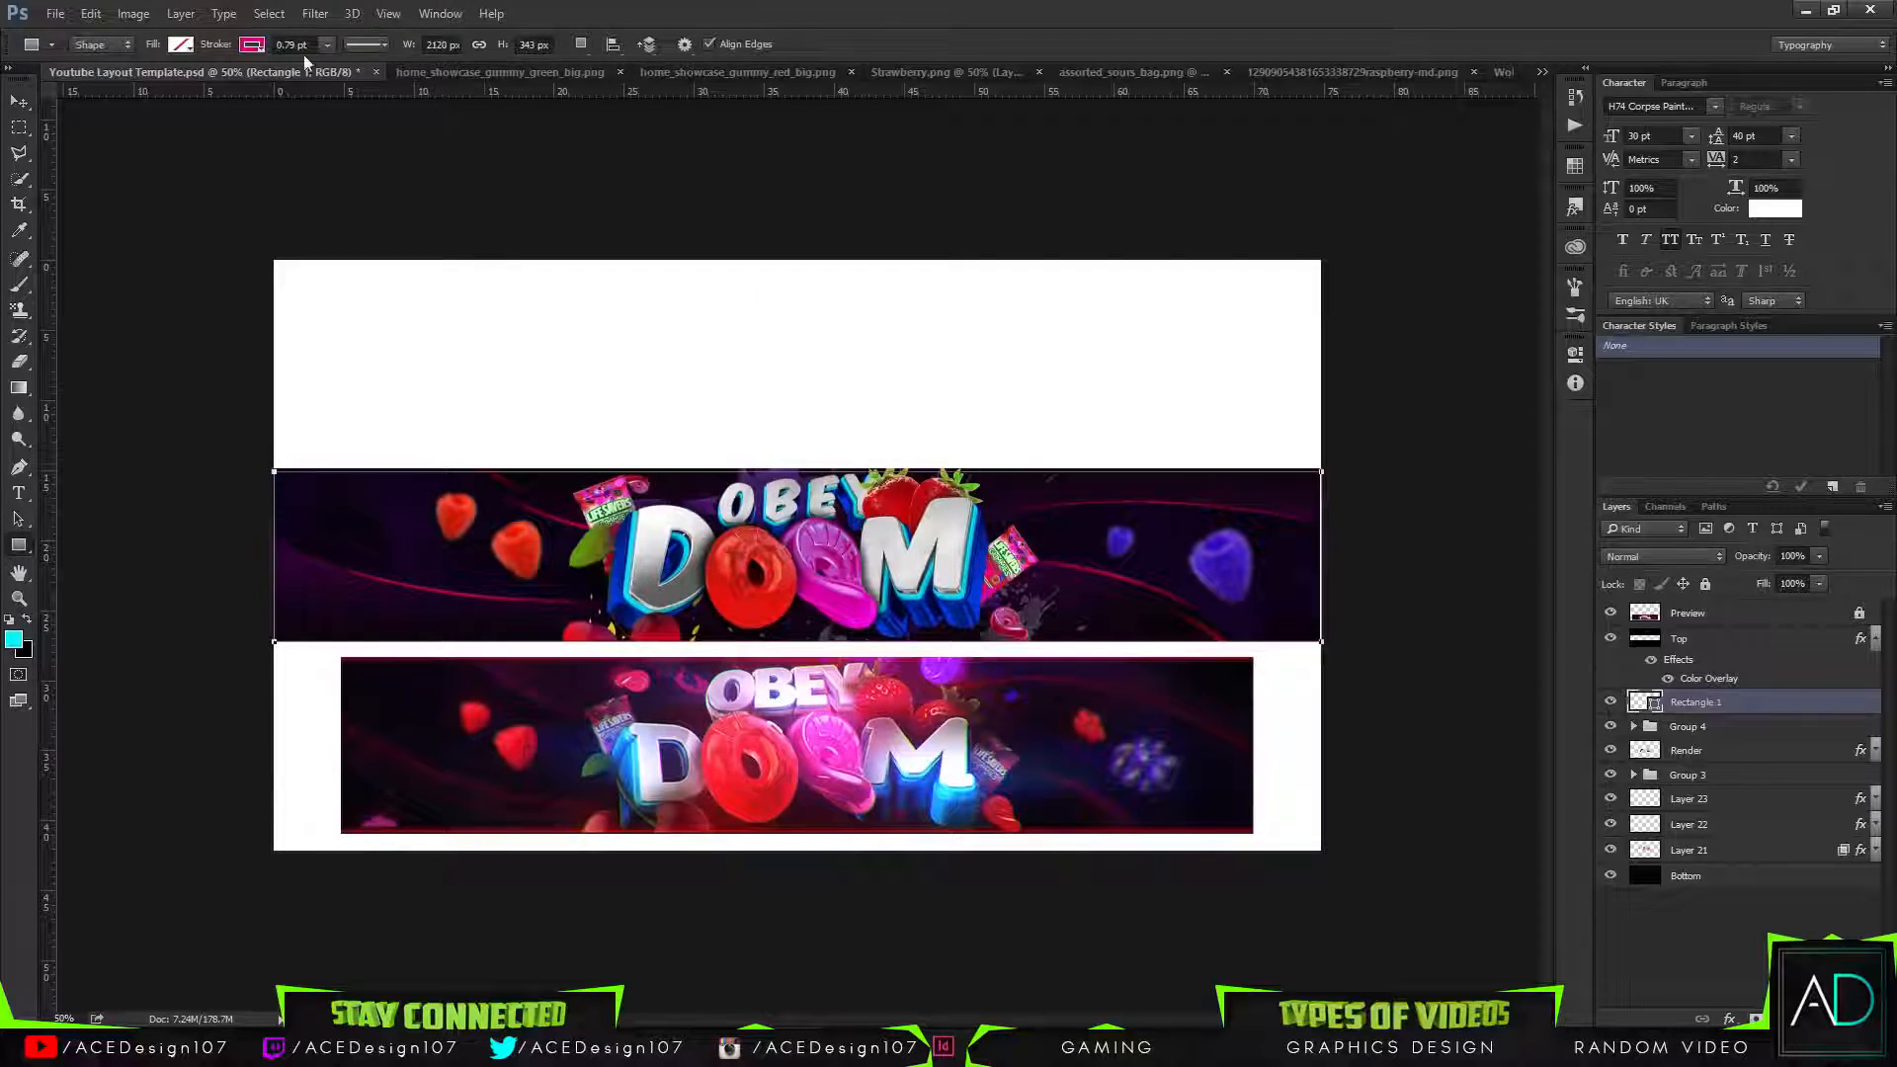
pyautogui.moveTo(331, 67)
pyautogui.mouseDown()
pyautogui.moveTo(356, 75)
pyautogui.moveTo(342, 68)
pyautogui.mouseUp()
pyautogui.press('b')
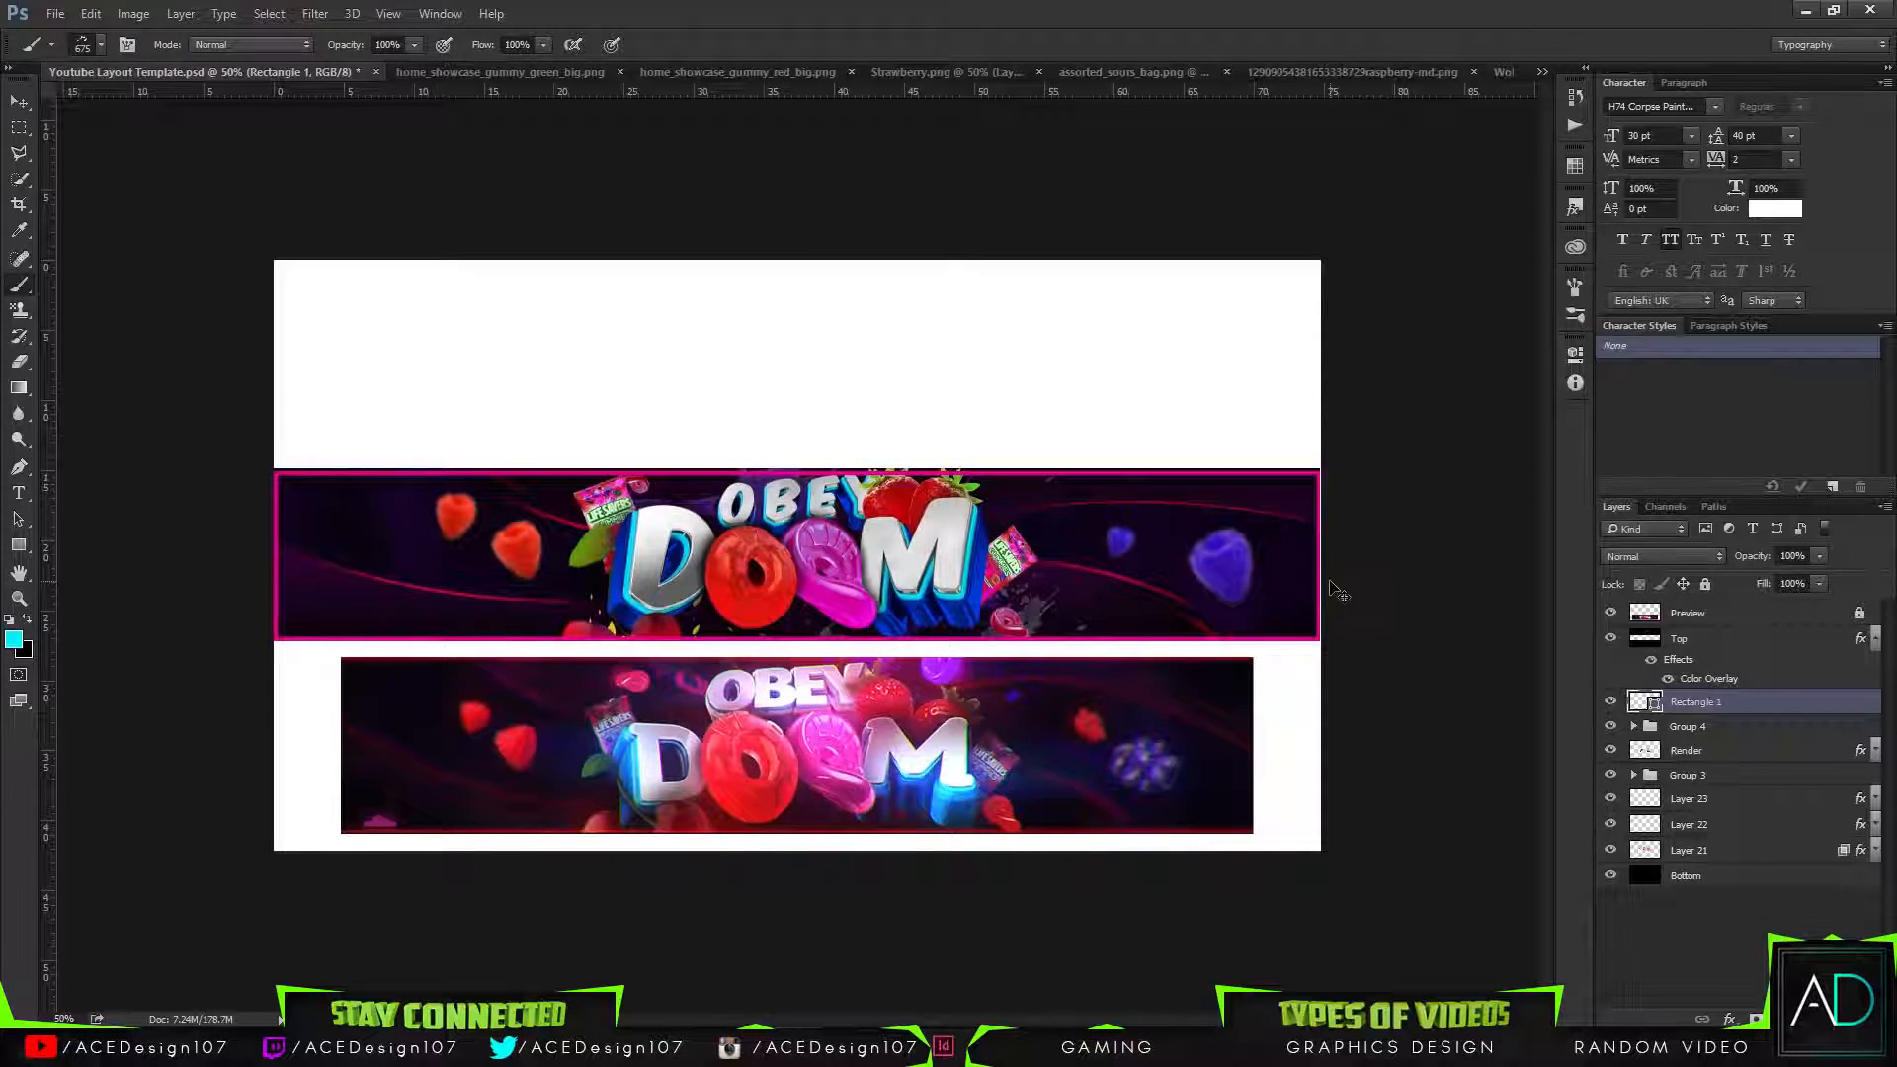
pyautogui.hotkey('ctrl', 't')
pyautogui.moveTo(790, 486); pyautogui.dragTo(801, 470)
pyautogui.press('Return')
# Add a horizontal guide and align it with the banner's top edge, dismissing the guide preferences.
pyautogui.moveTo(773, 91); pyautogui.dragTo(705, 467)
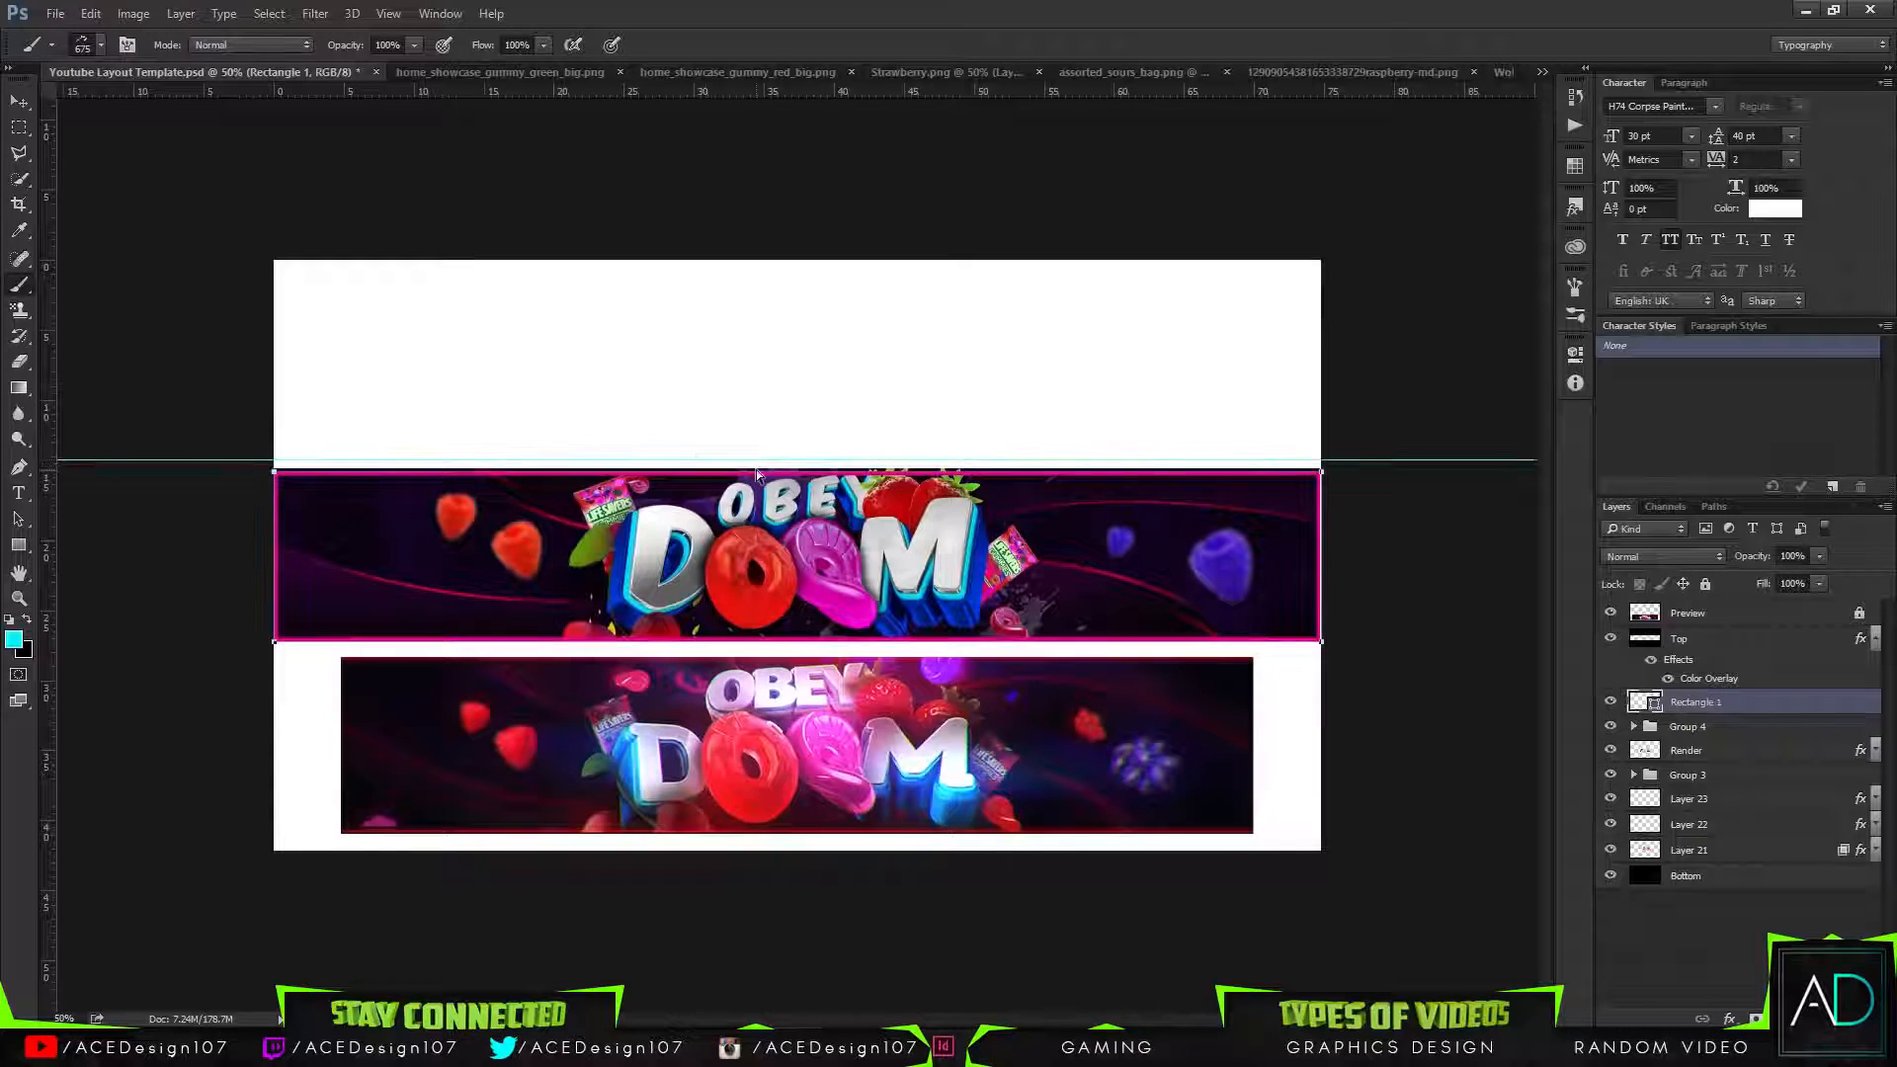
pyautogui.hotkey('ctrl', '+')
pyautogui.hotkey('ctrl', '+')
pyautogui.press('v')
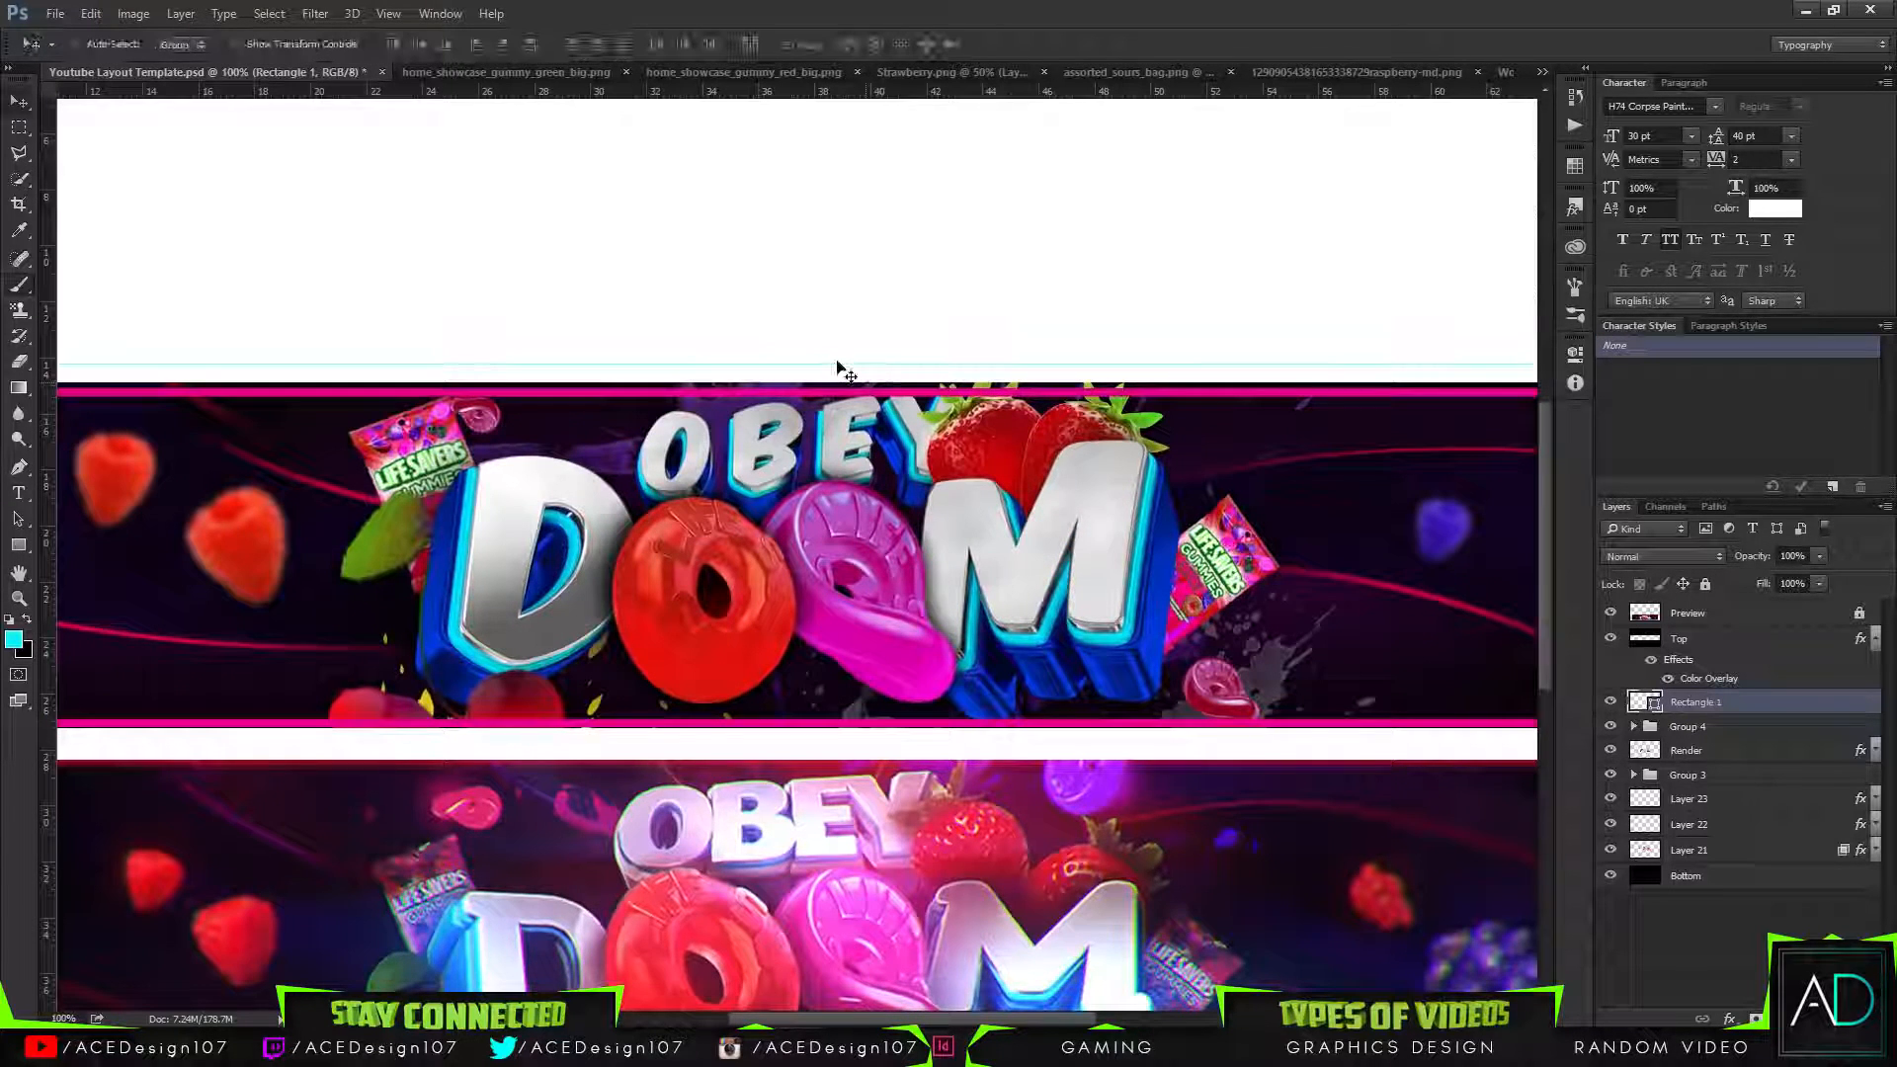
pyautogui.doubleClick(839, 378)
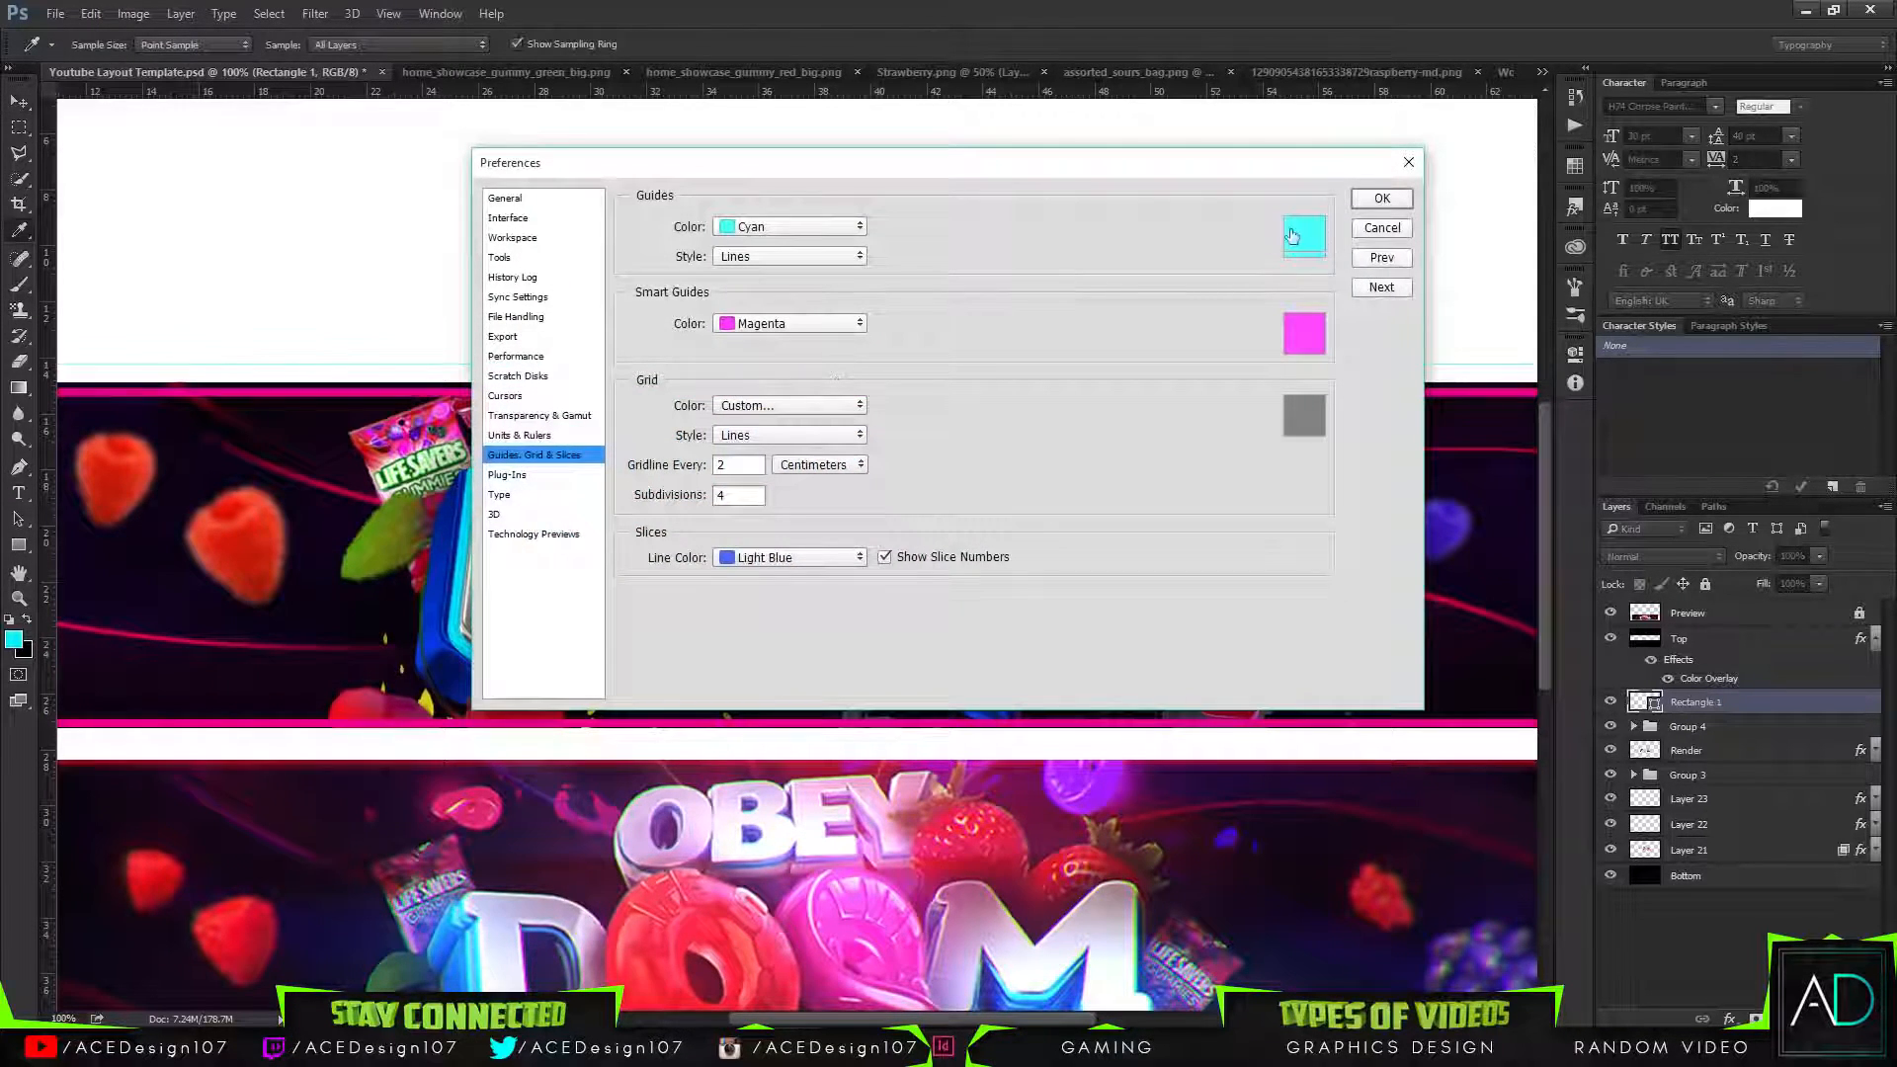
pyautogui.press('Escape')
pyautogui.moveTo(990, 366); pyautogui.dragTo(1006, 380)
# Stretch the rectangle's top edge up to the guide and its bottom edge down to the banner's lower edge.
pyautogui.hotkey('ctrl', 't')
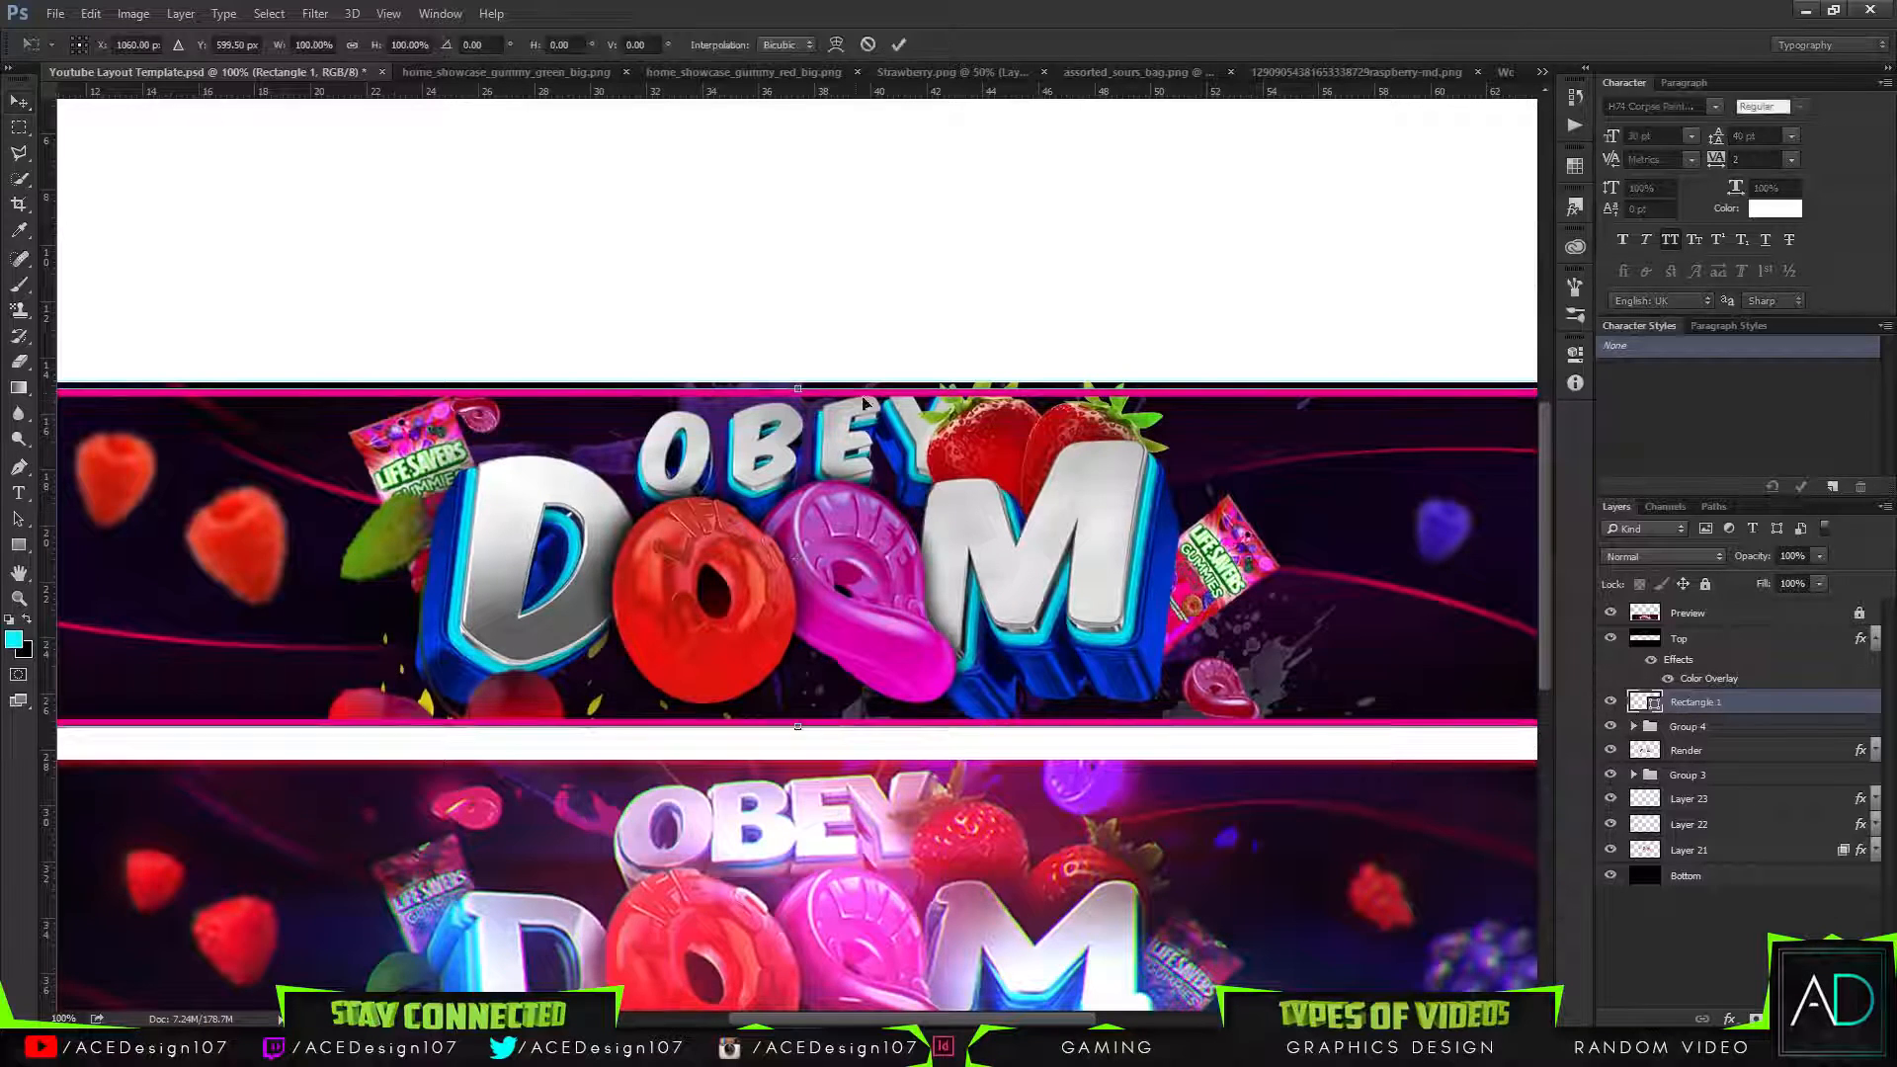
pyautogui.moveTo(798, 390); pyautogui.dragTo(800, 381)
pyautogui.press('Return')
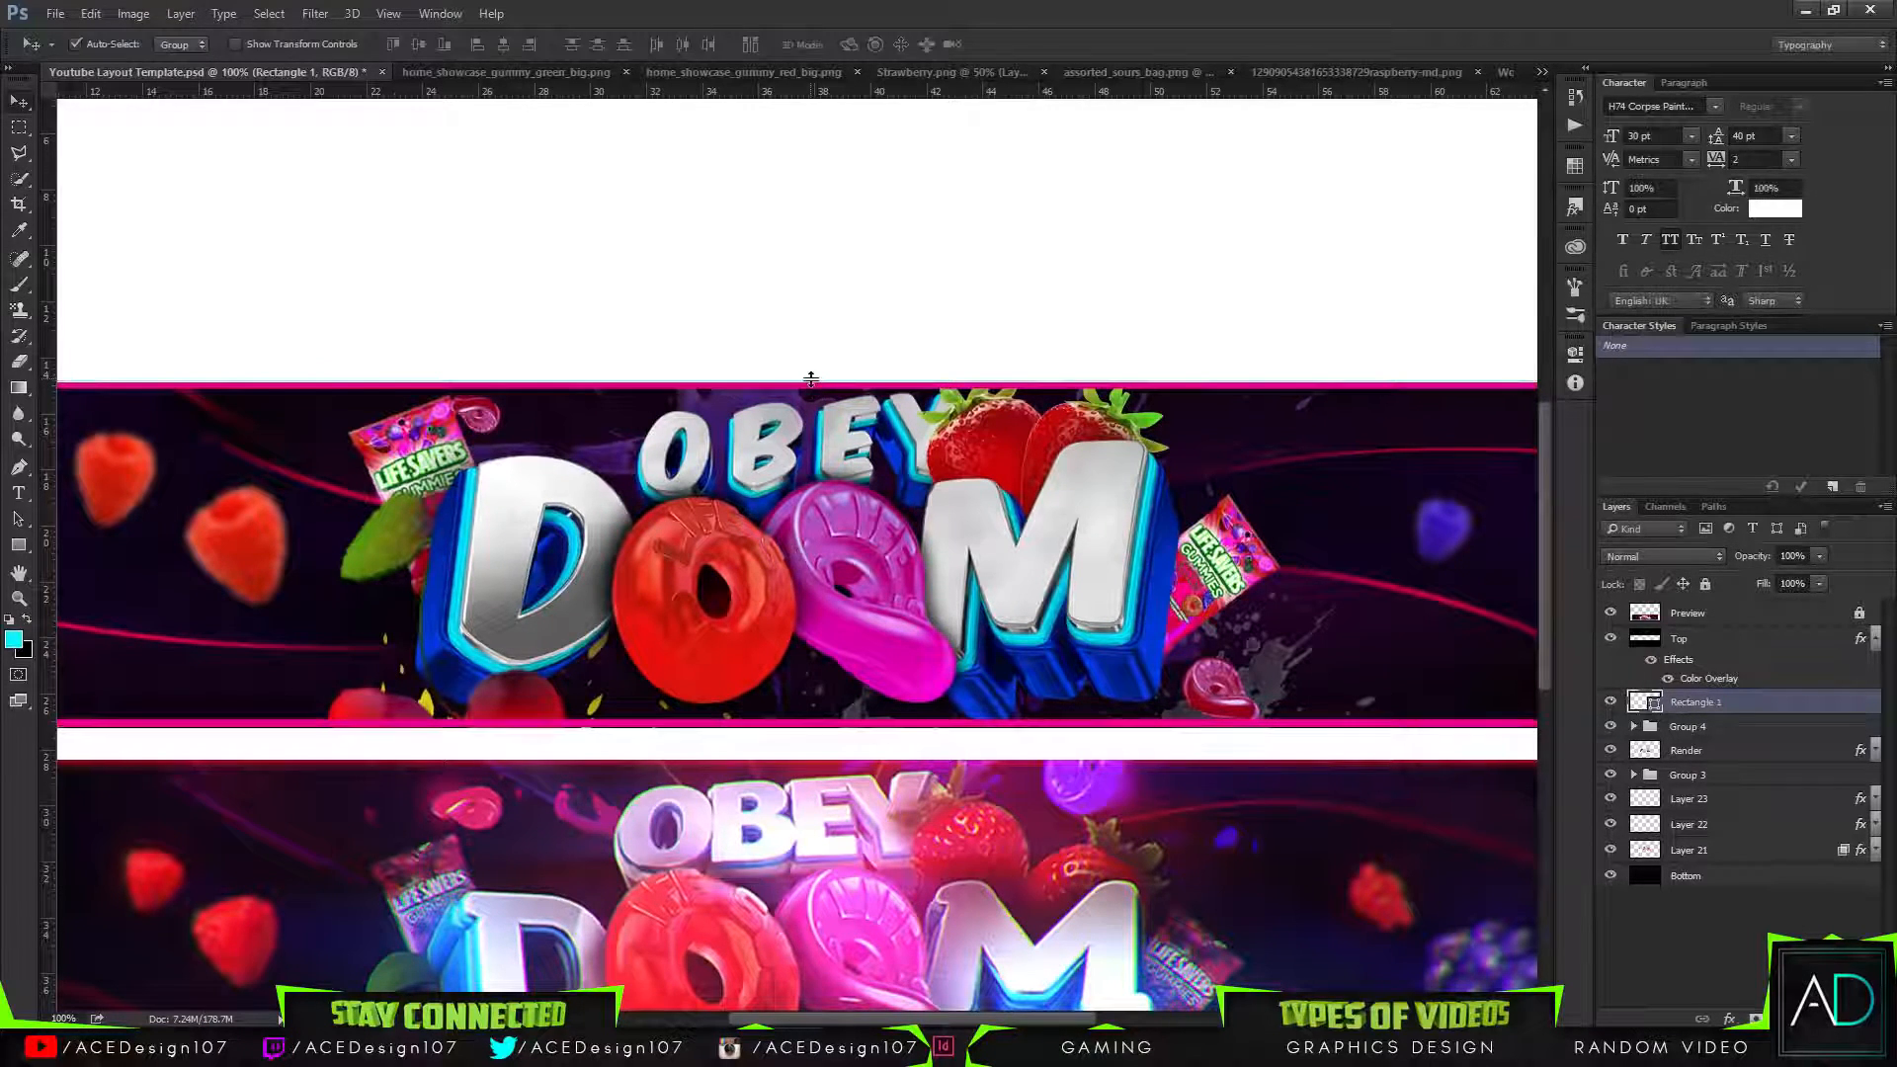
pyautogui.hotkey('ctrl', 't')
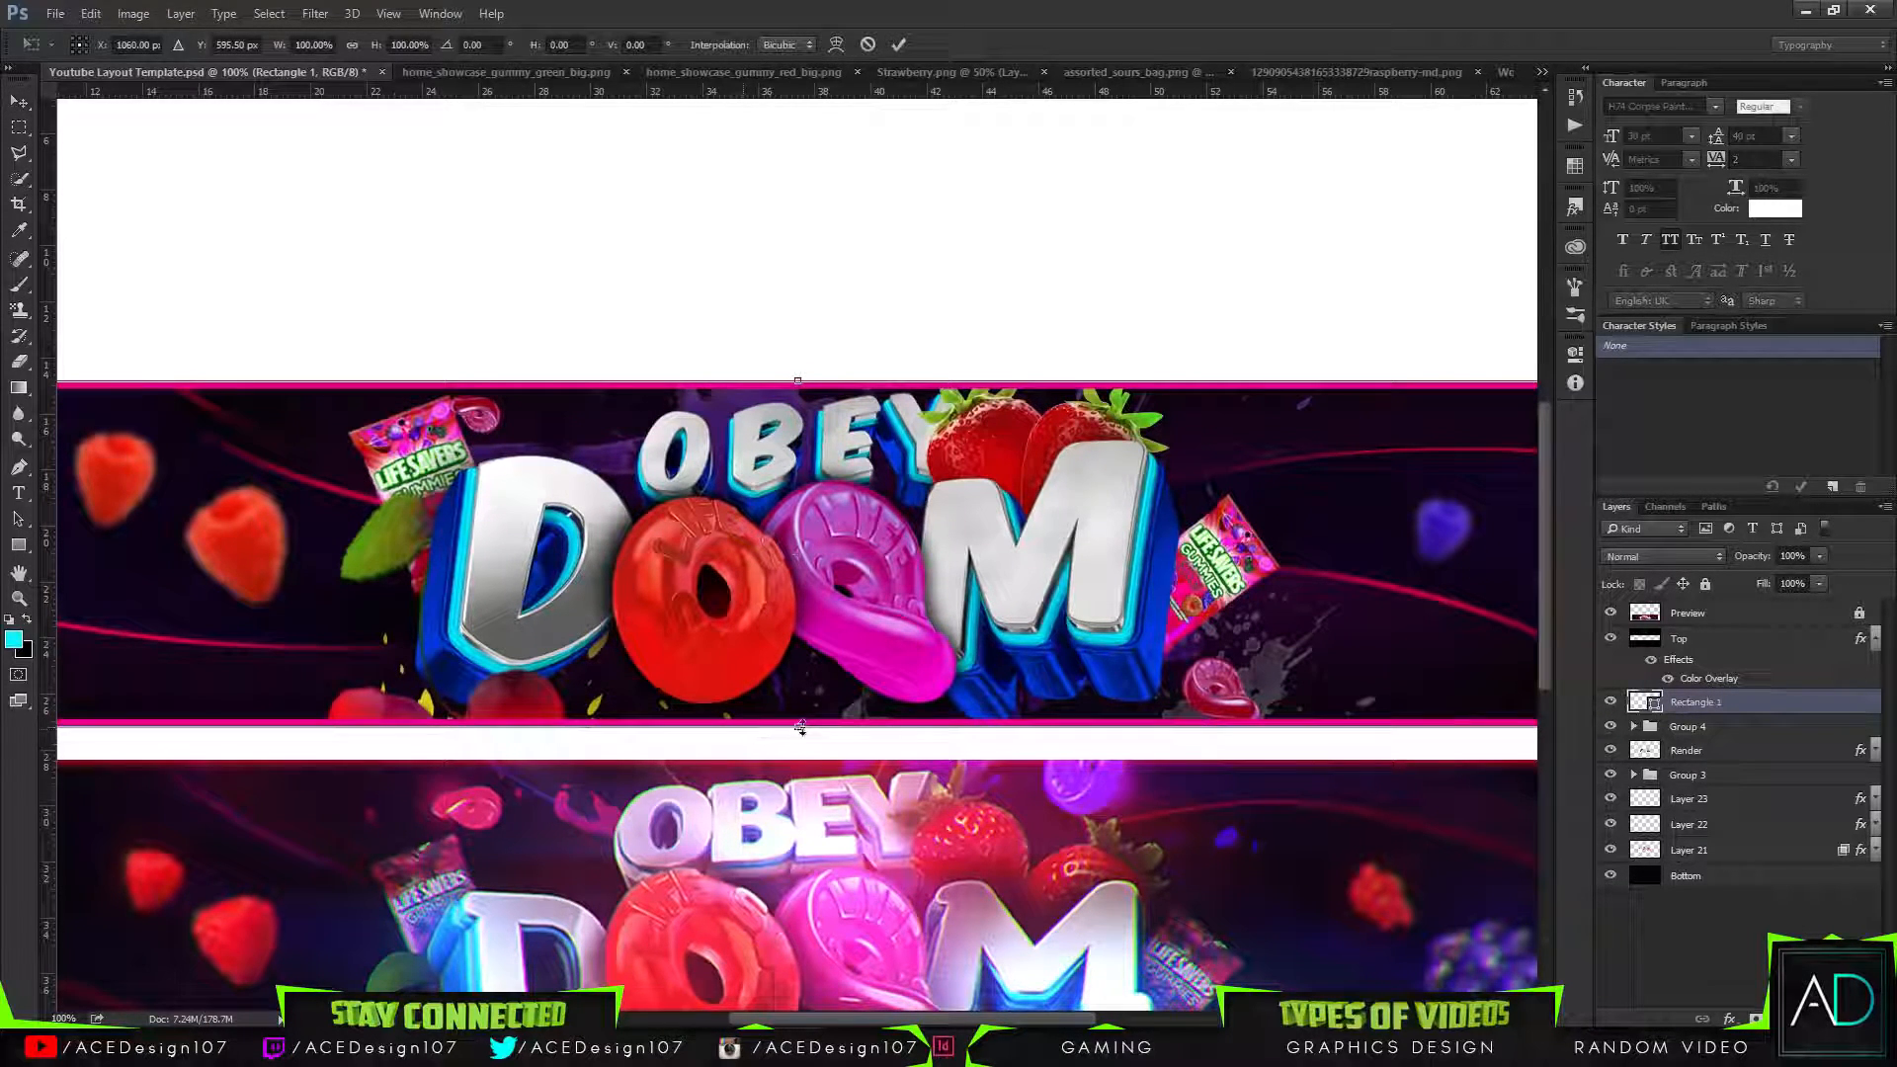
pyautogui.moveTo(799, 726); pyautogui.dragTo(799, 731)
pyautogui.press('Return')
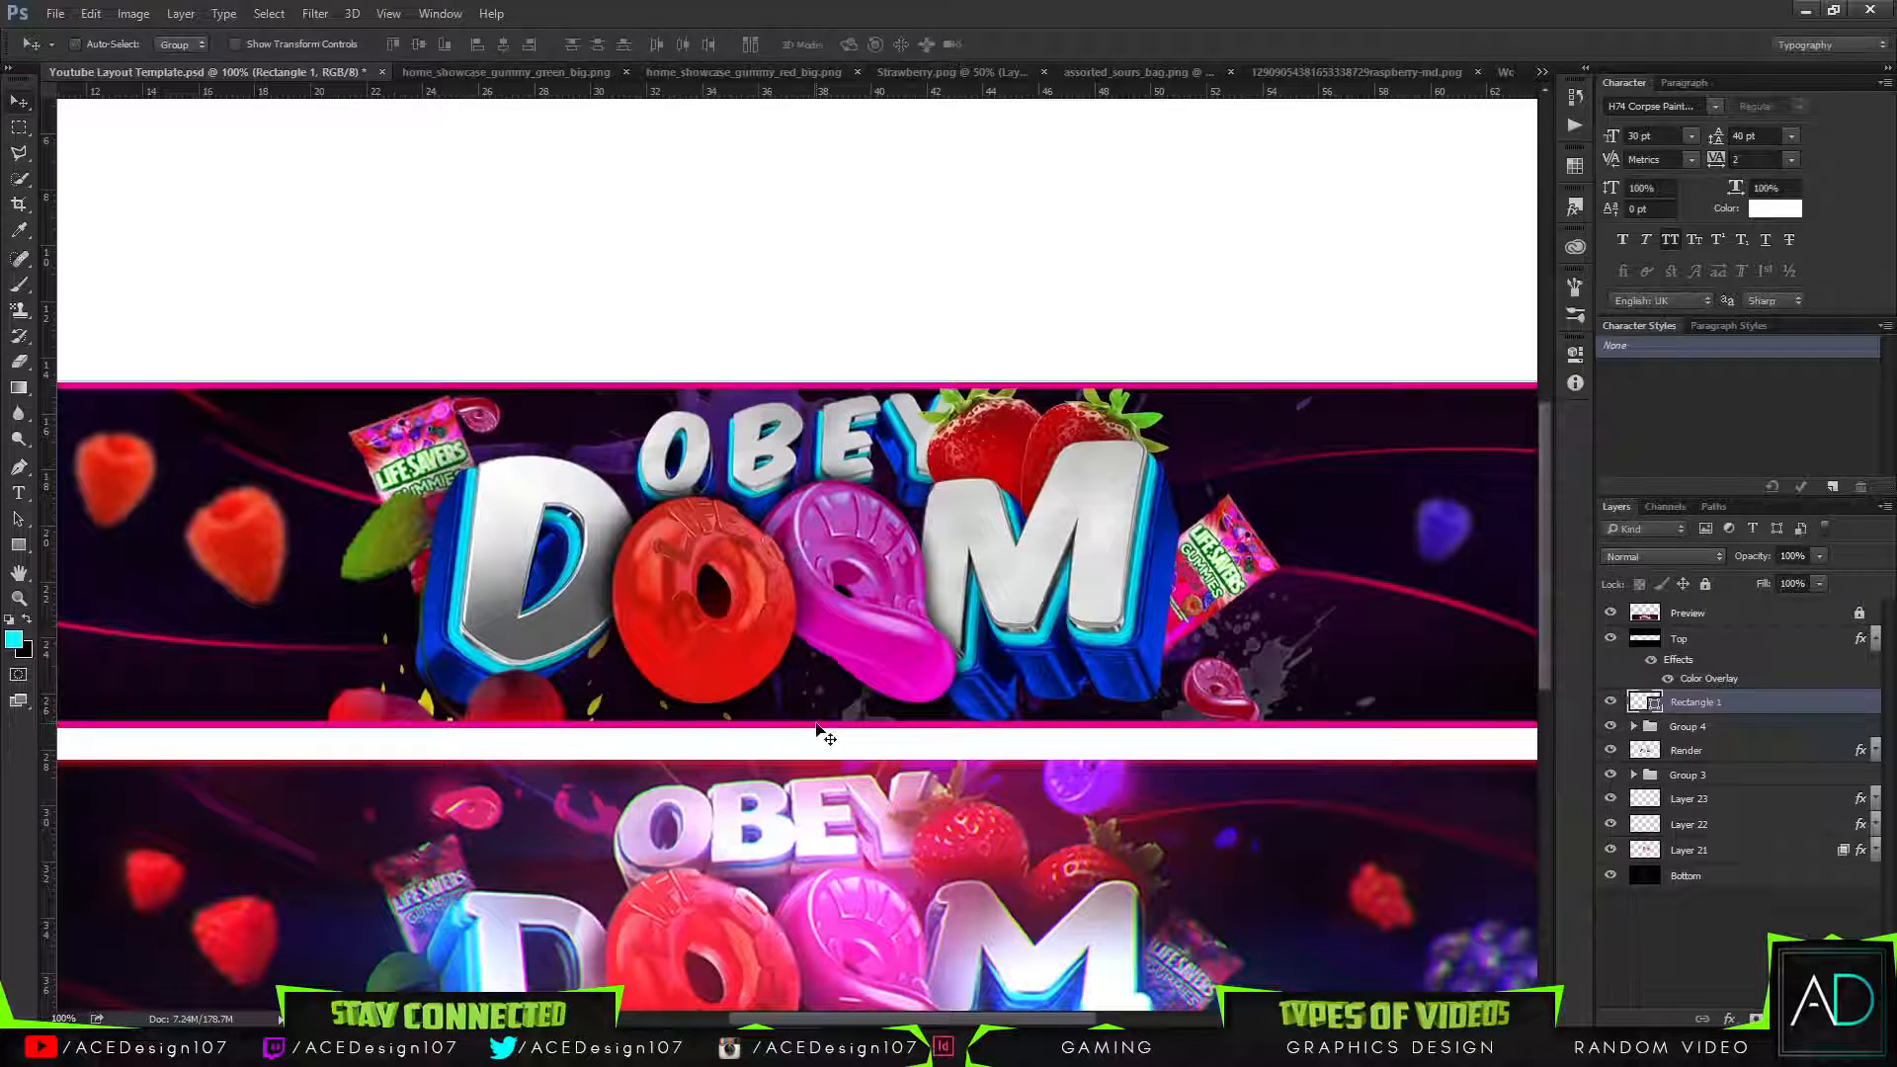
pyautogui.hotkey('ctrl', '0')
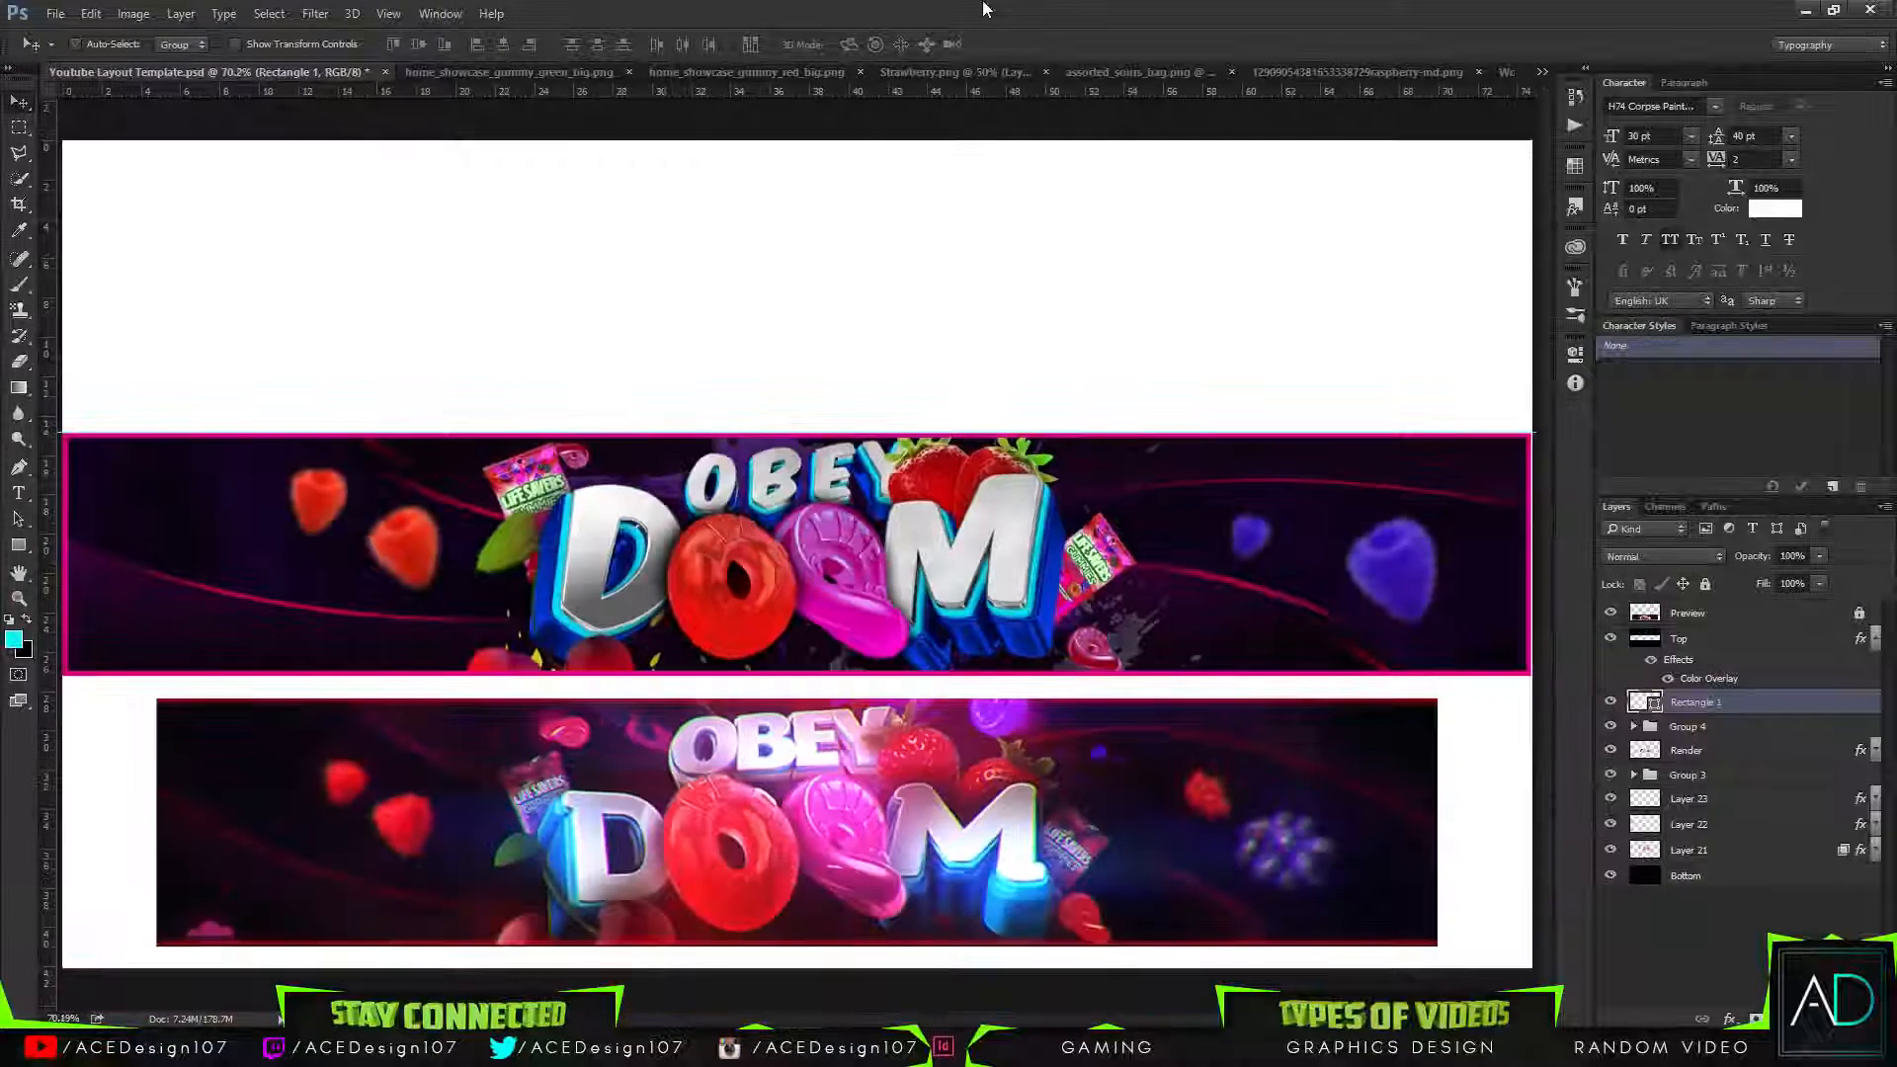
# Lower the magenta rectangle's opacity to 78% and apply a Motion Blur at 89° with a distance of 16 pixels.
pyautogui.moveTo(1753, 584); pyautogui.dragTo(1793, 585)
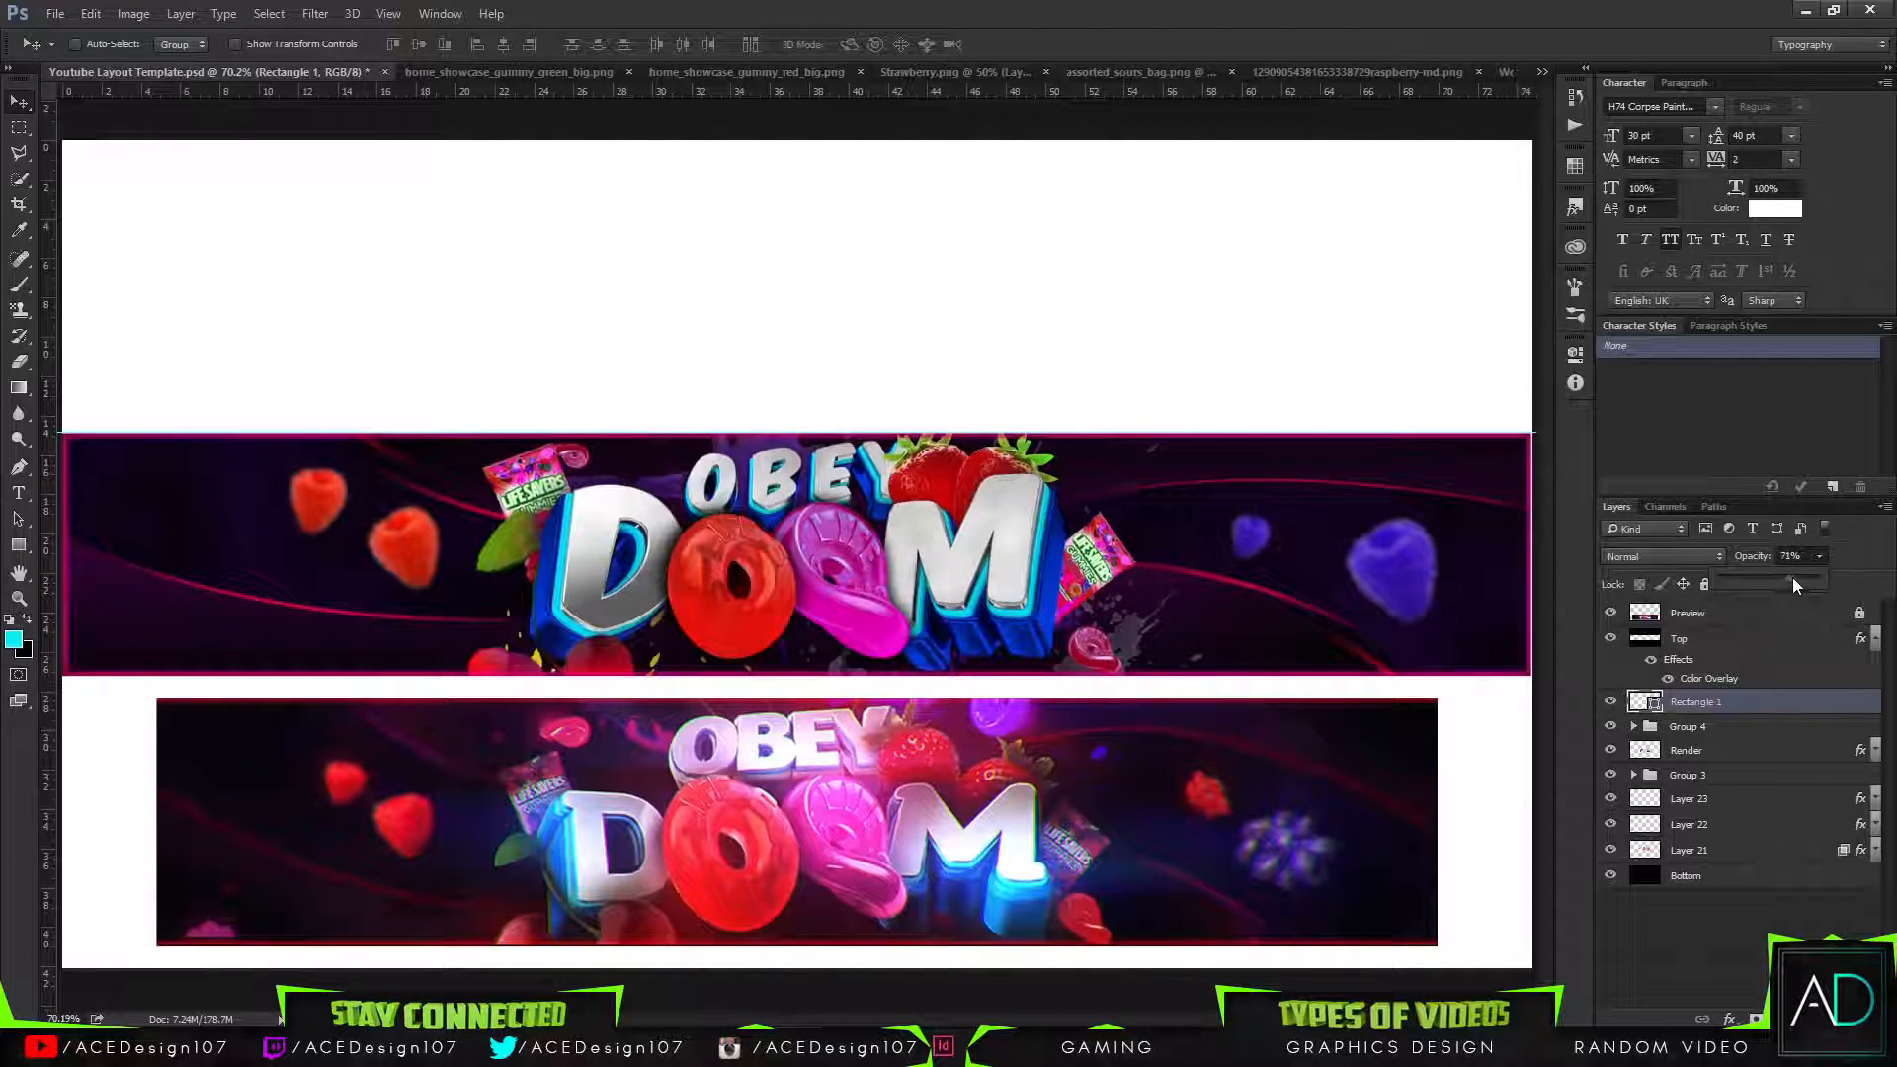
pyautogui.click(312, 13)
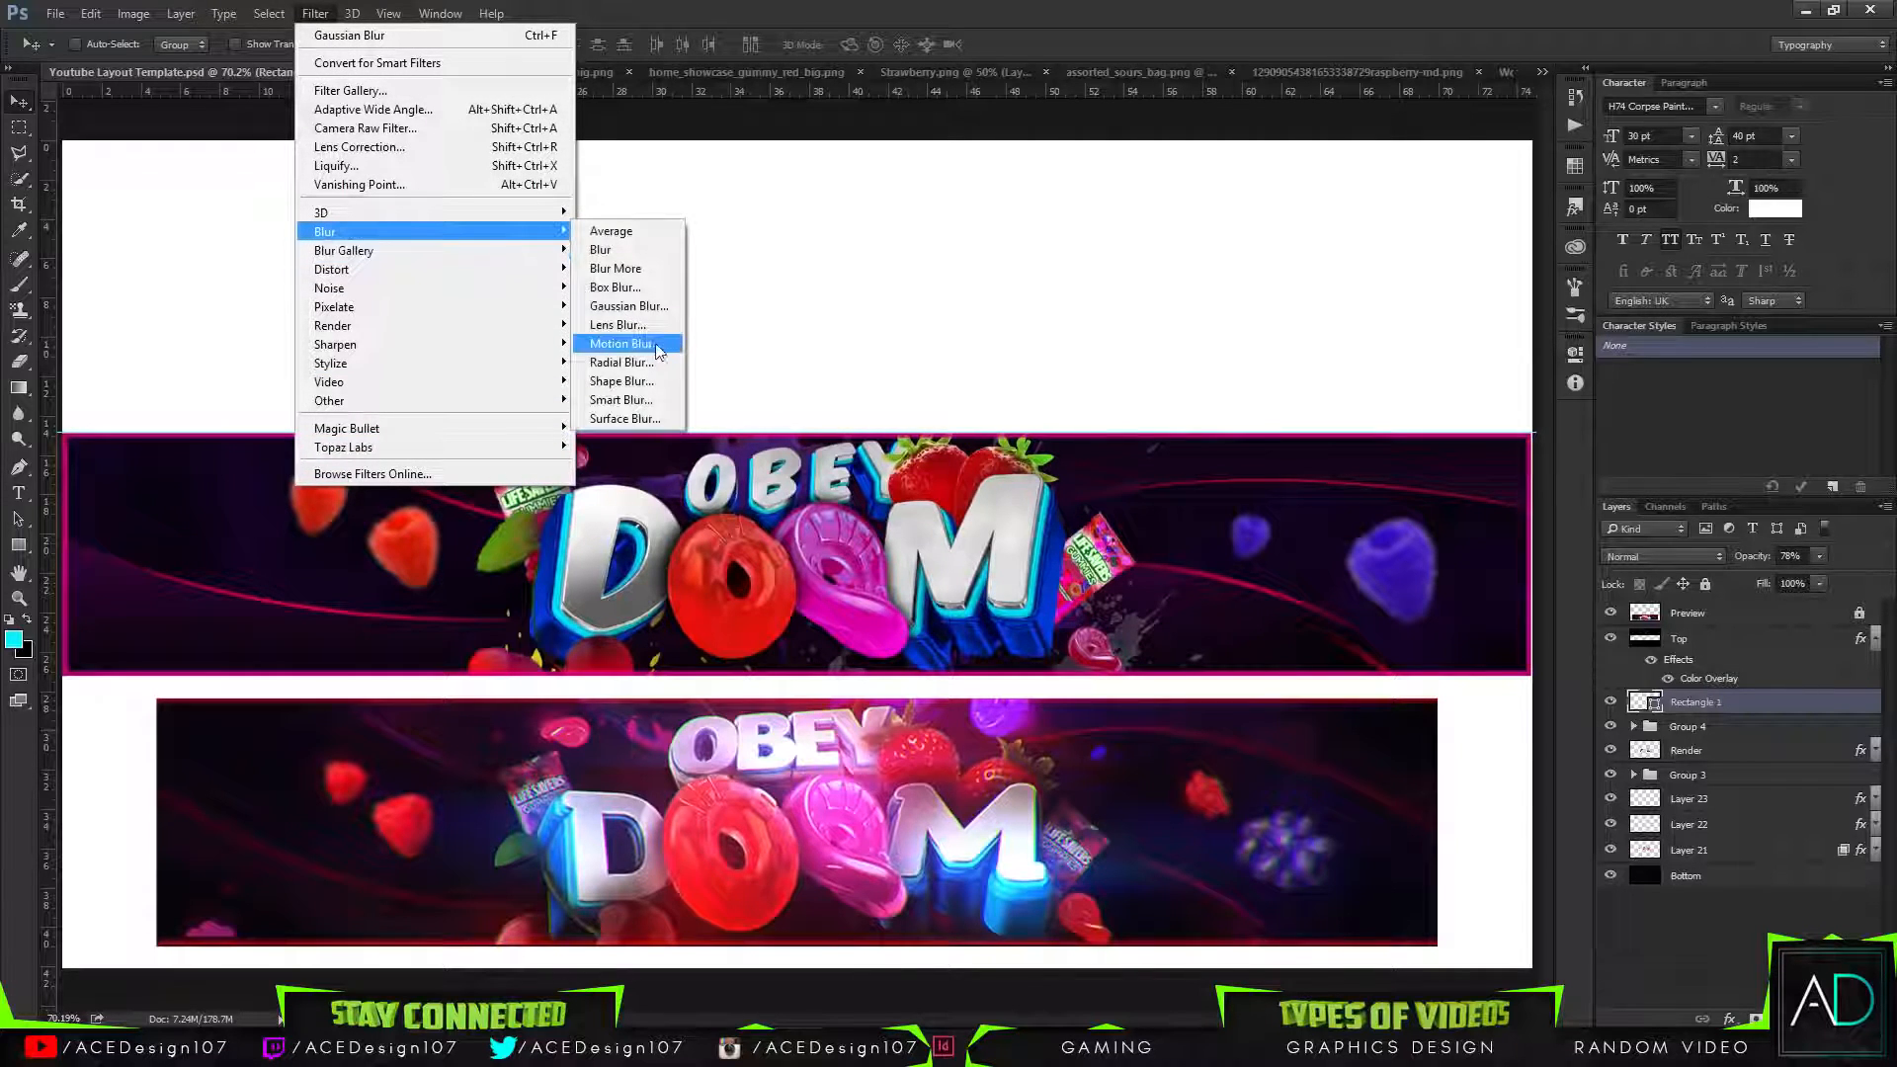
pyautogui.click(625, 343)
pyautogui.click(1082, 391)
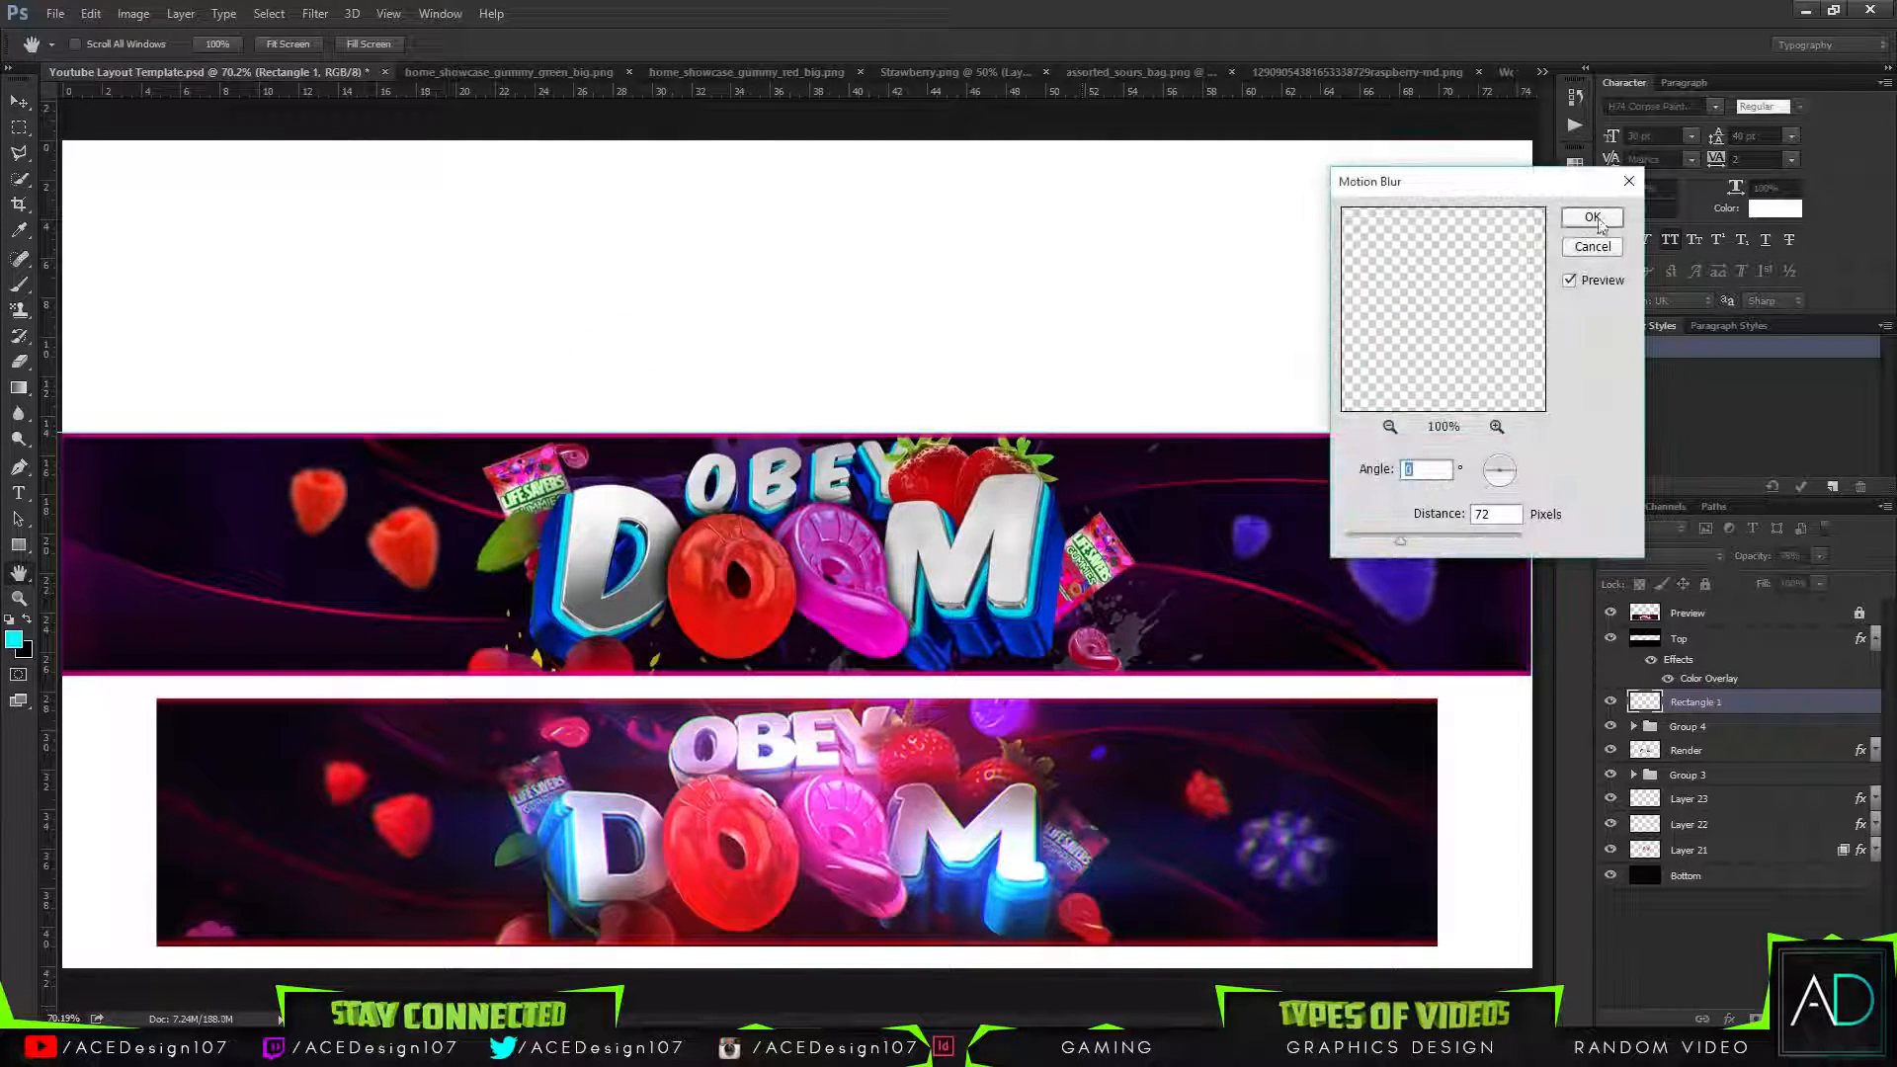
pyautogui.moveTo(1440, 553)
pyautogui.mouseDown()
pyautogui.moveTo(1469, 543)
pyautogui.moveTo(1423, 537)
pyautogui.mouseUp()
pyautogui.click(1498, 462)
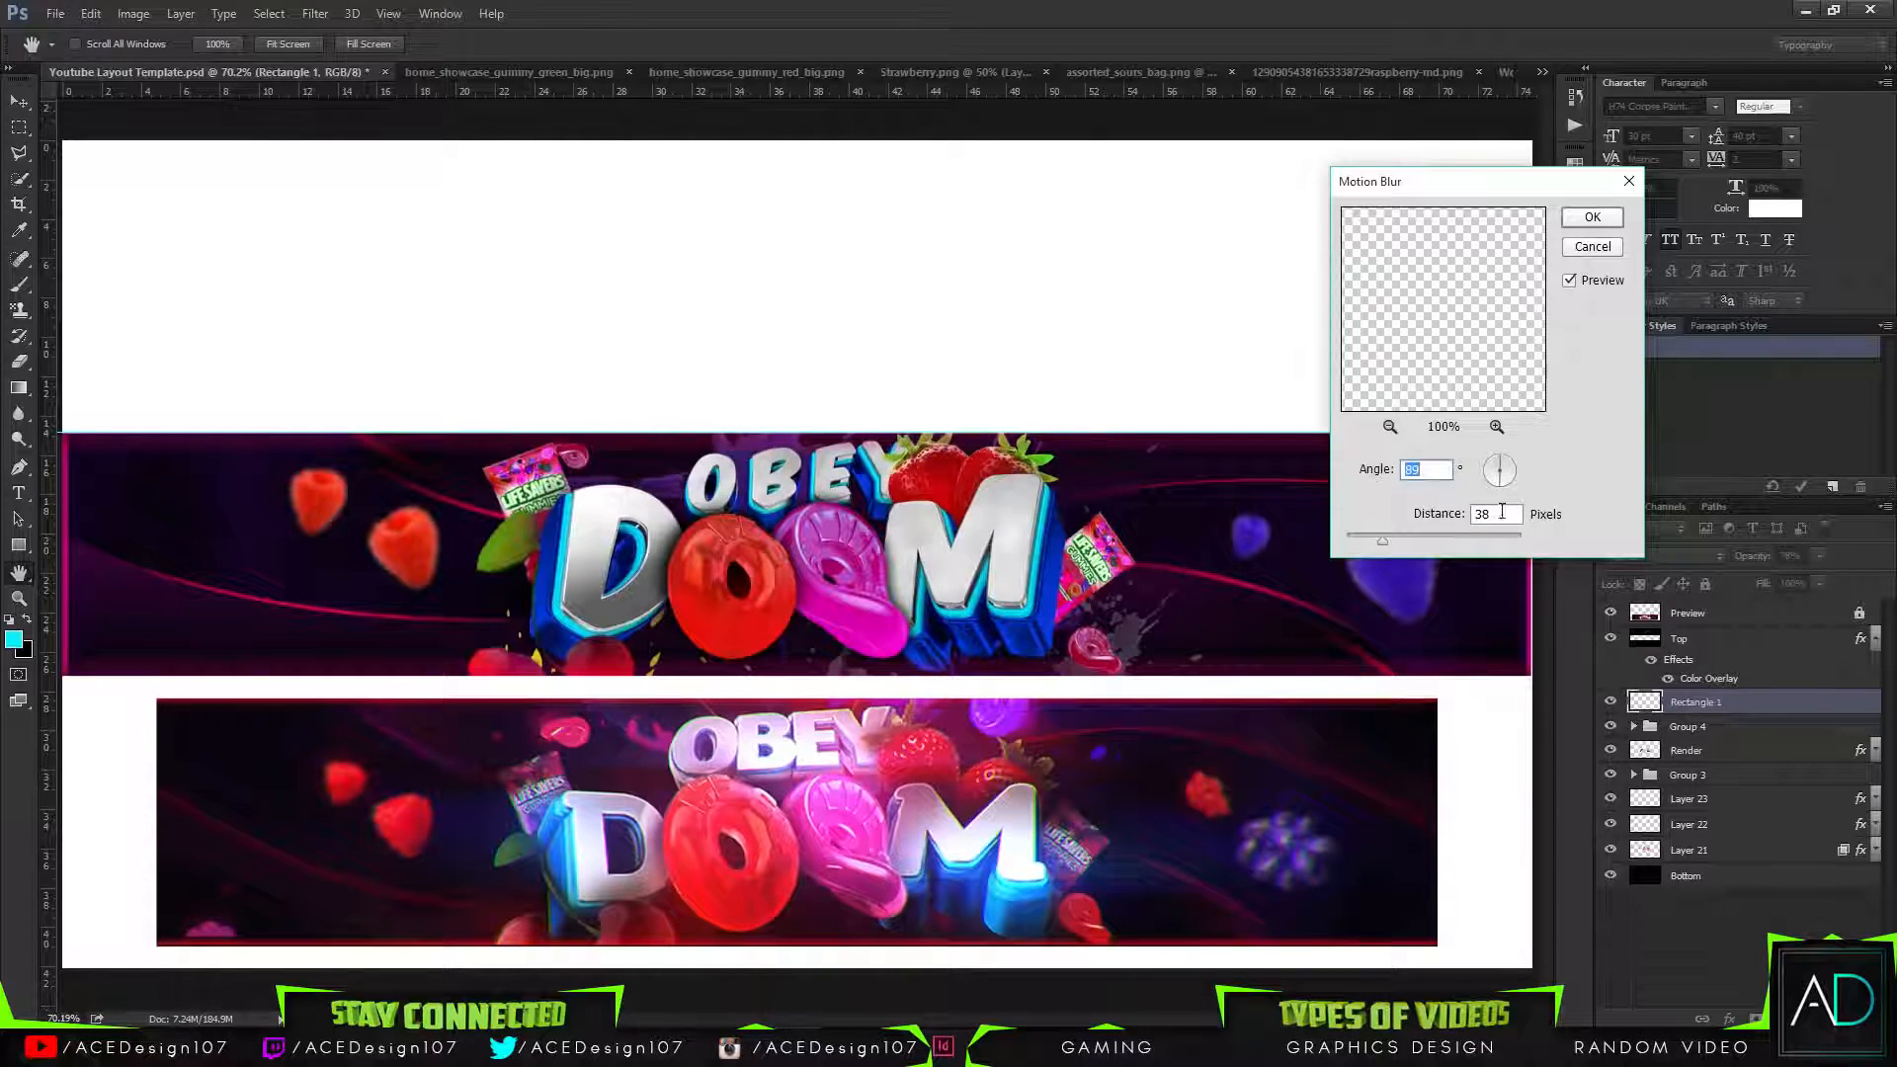
pyautogui.moveTo(1382, 540); pyautogui.dragTo(1355, 543)
pyautogui.moveTo(1349, 544); pyautogui.dragTo(1357, 543)
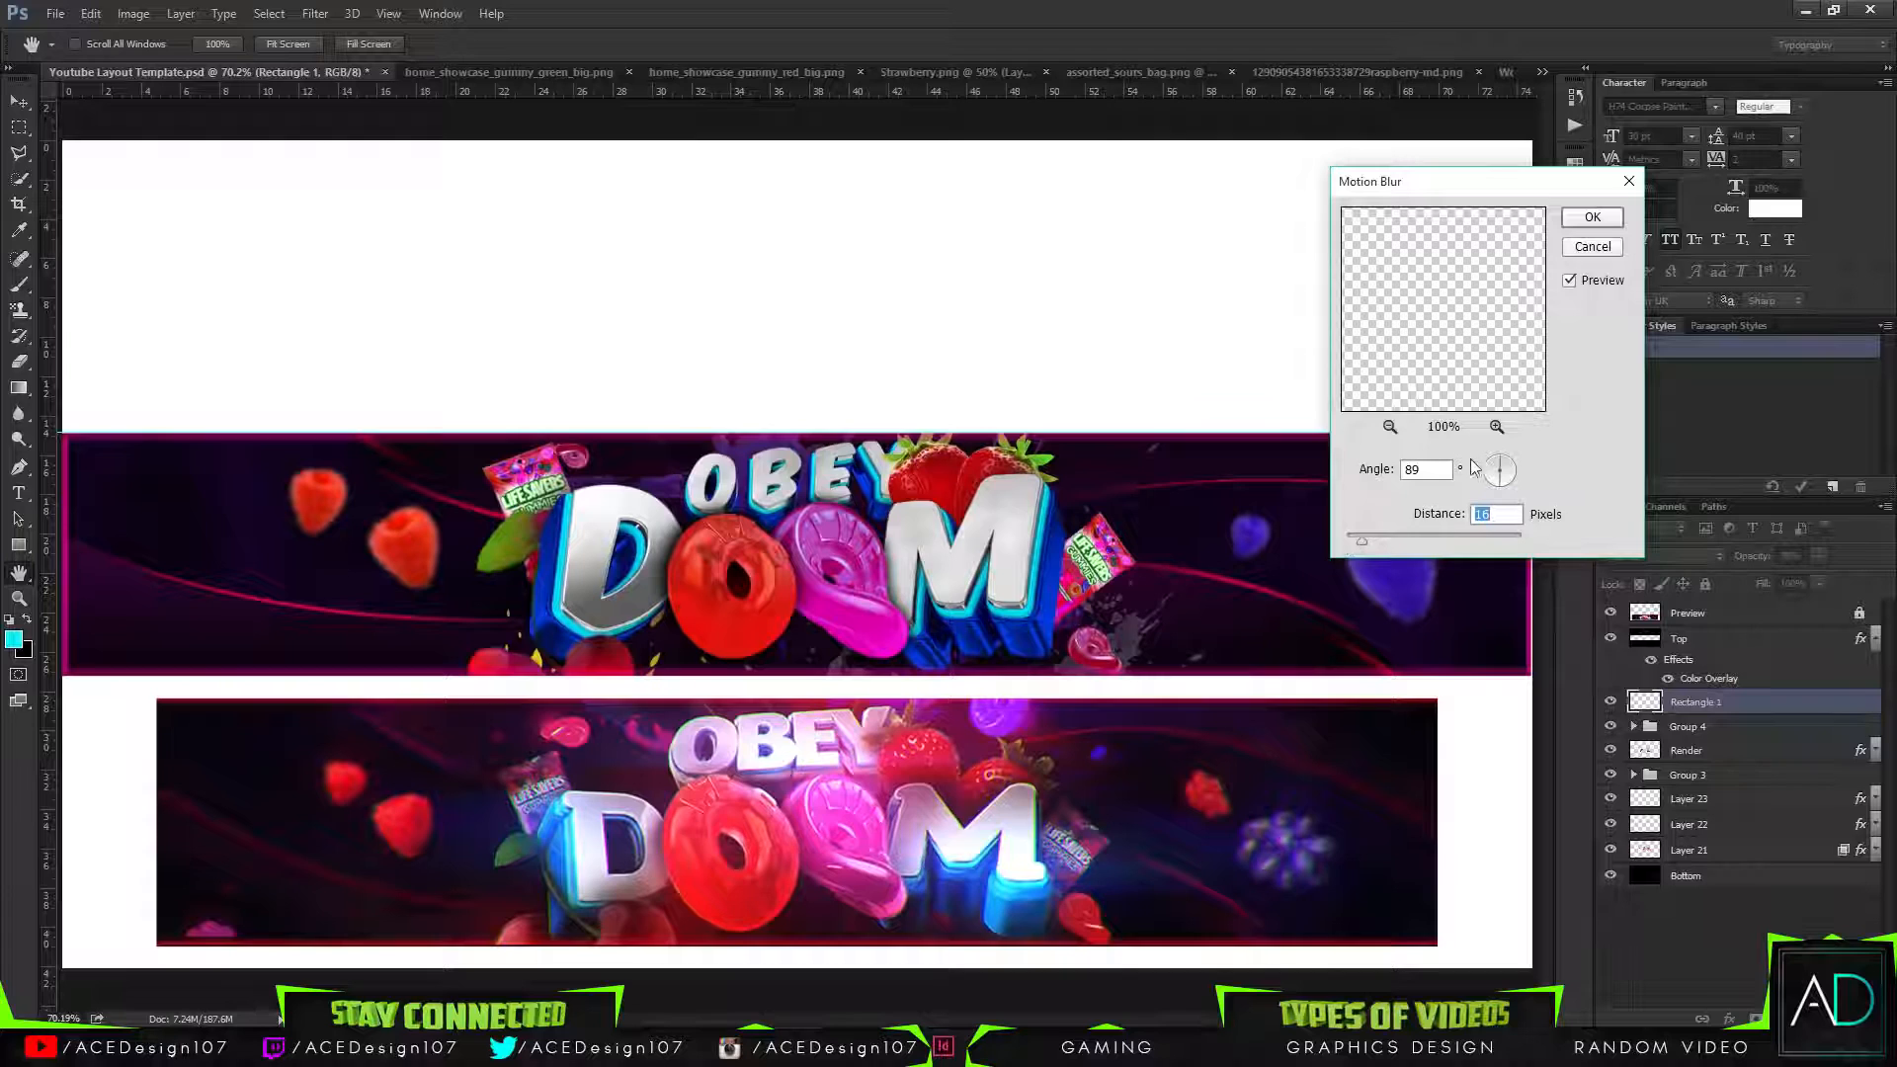
pyautogui.click(1591, 219)
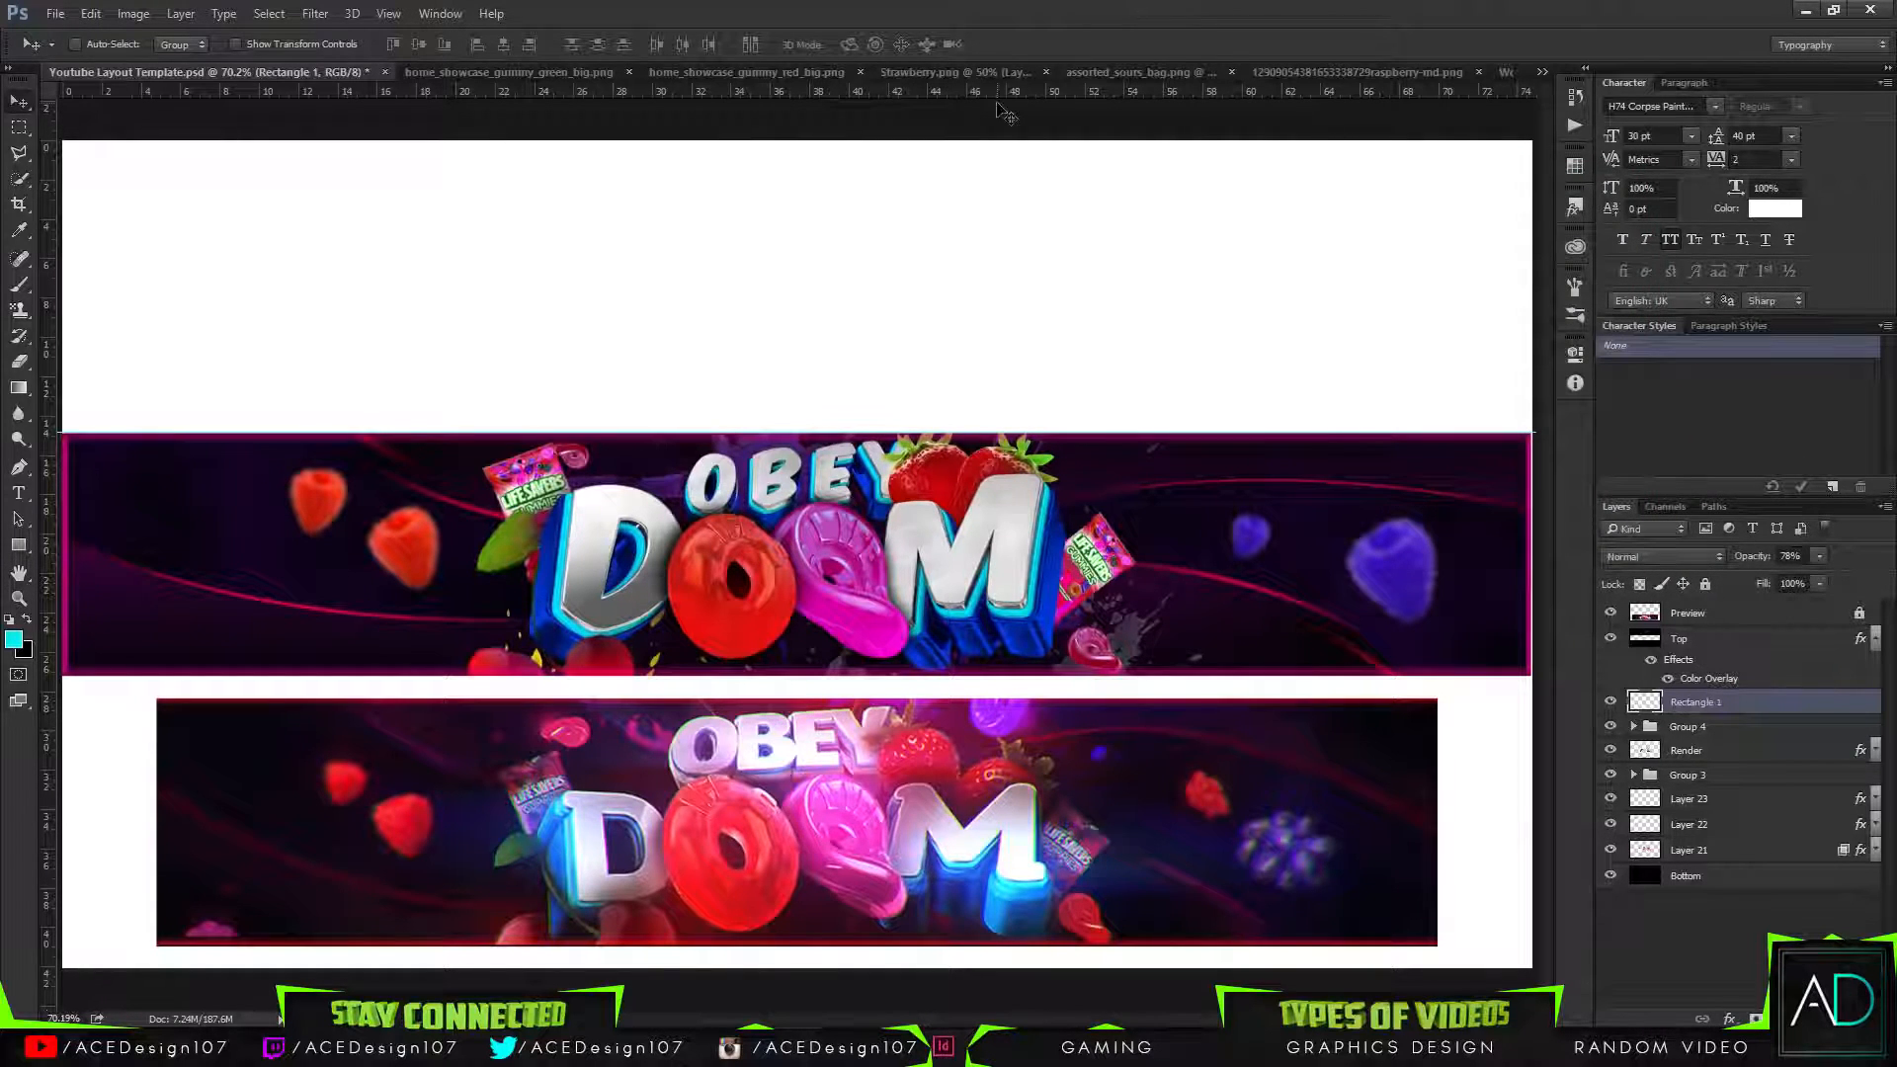
# Apply a near-horizontal Motion Blur of 16 pixels to the magenta rectangle and reduce its opacity to 33%.
pyautogui.click(315, 13)
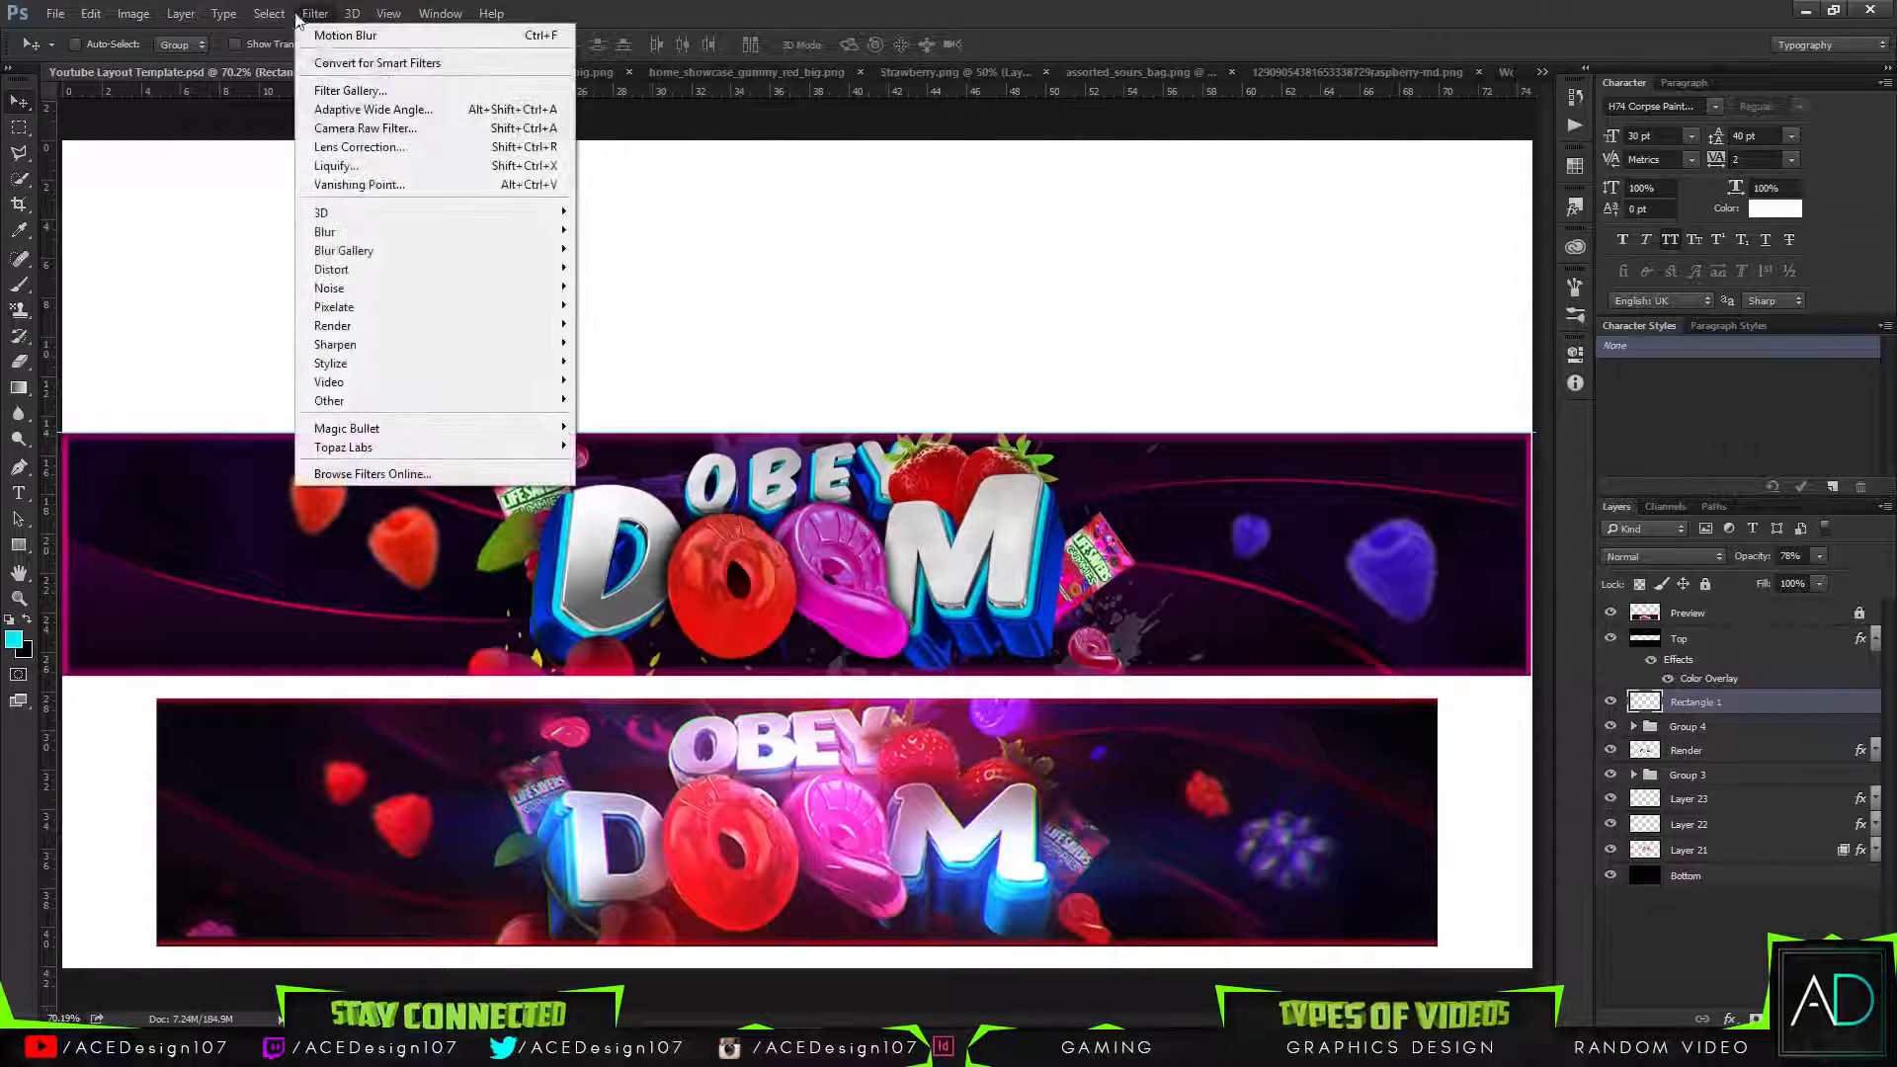
pyautogui.moveTo(376, 233)
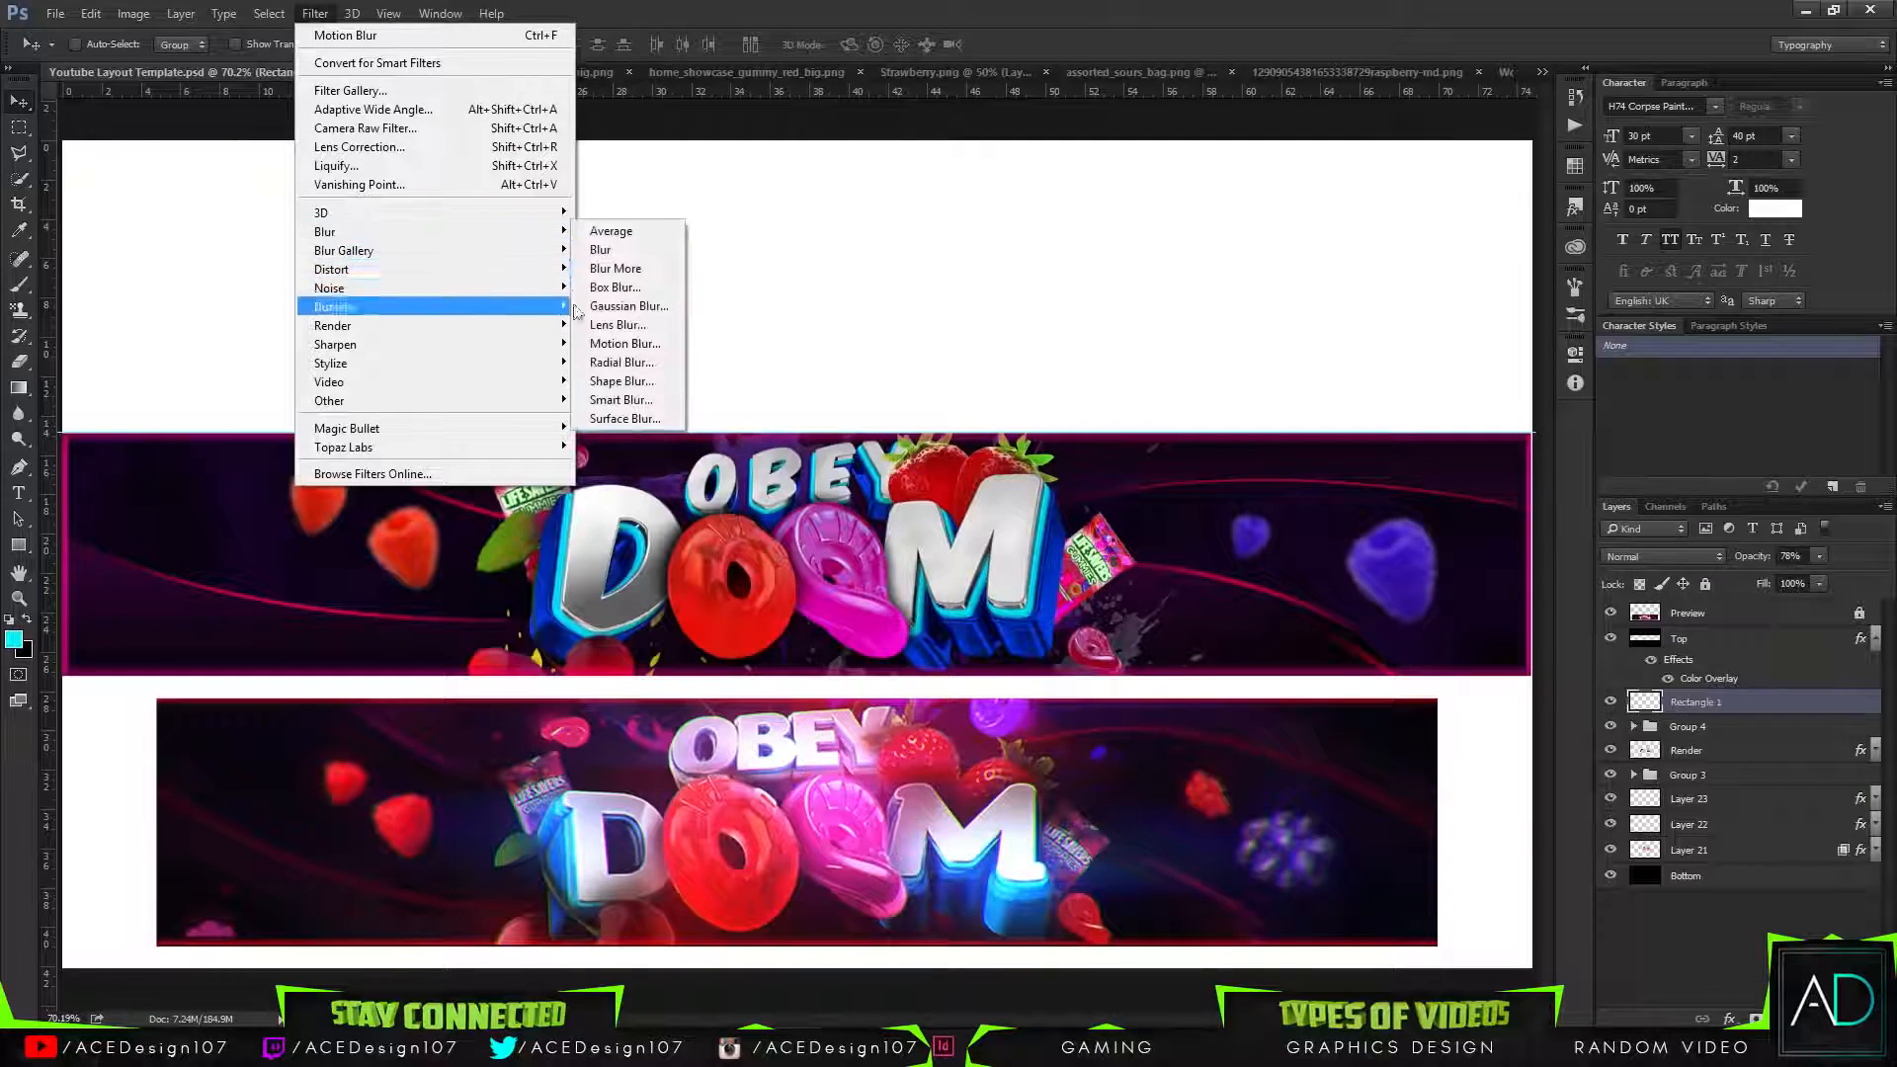
pyautogui.click(611, 343)
pyautogui.moveTo(1510, 469); pyautogui.dragTo(1541, 469)
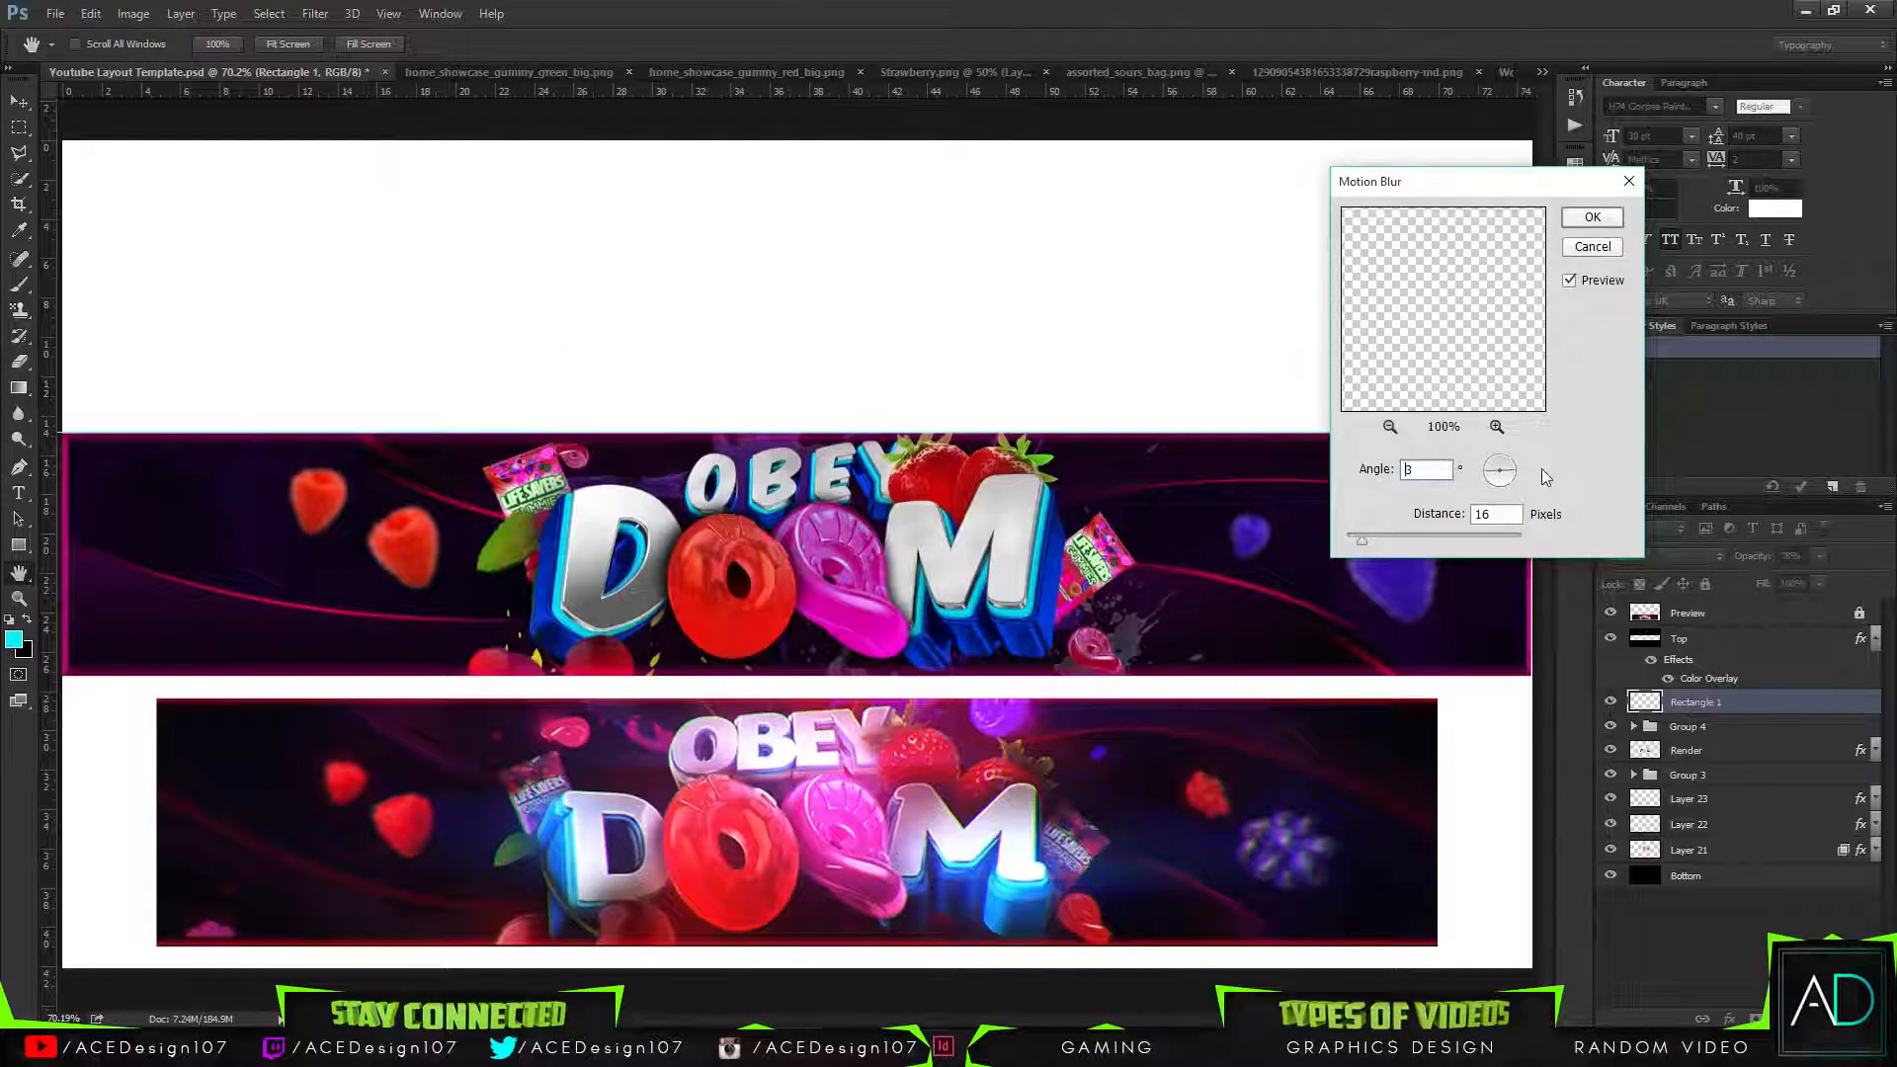
pyautogui.click(1584, 221)
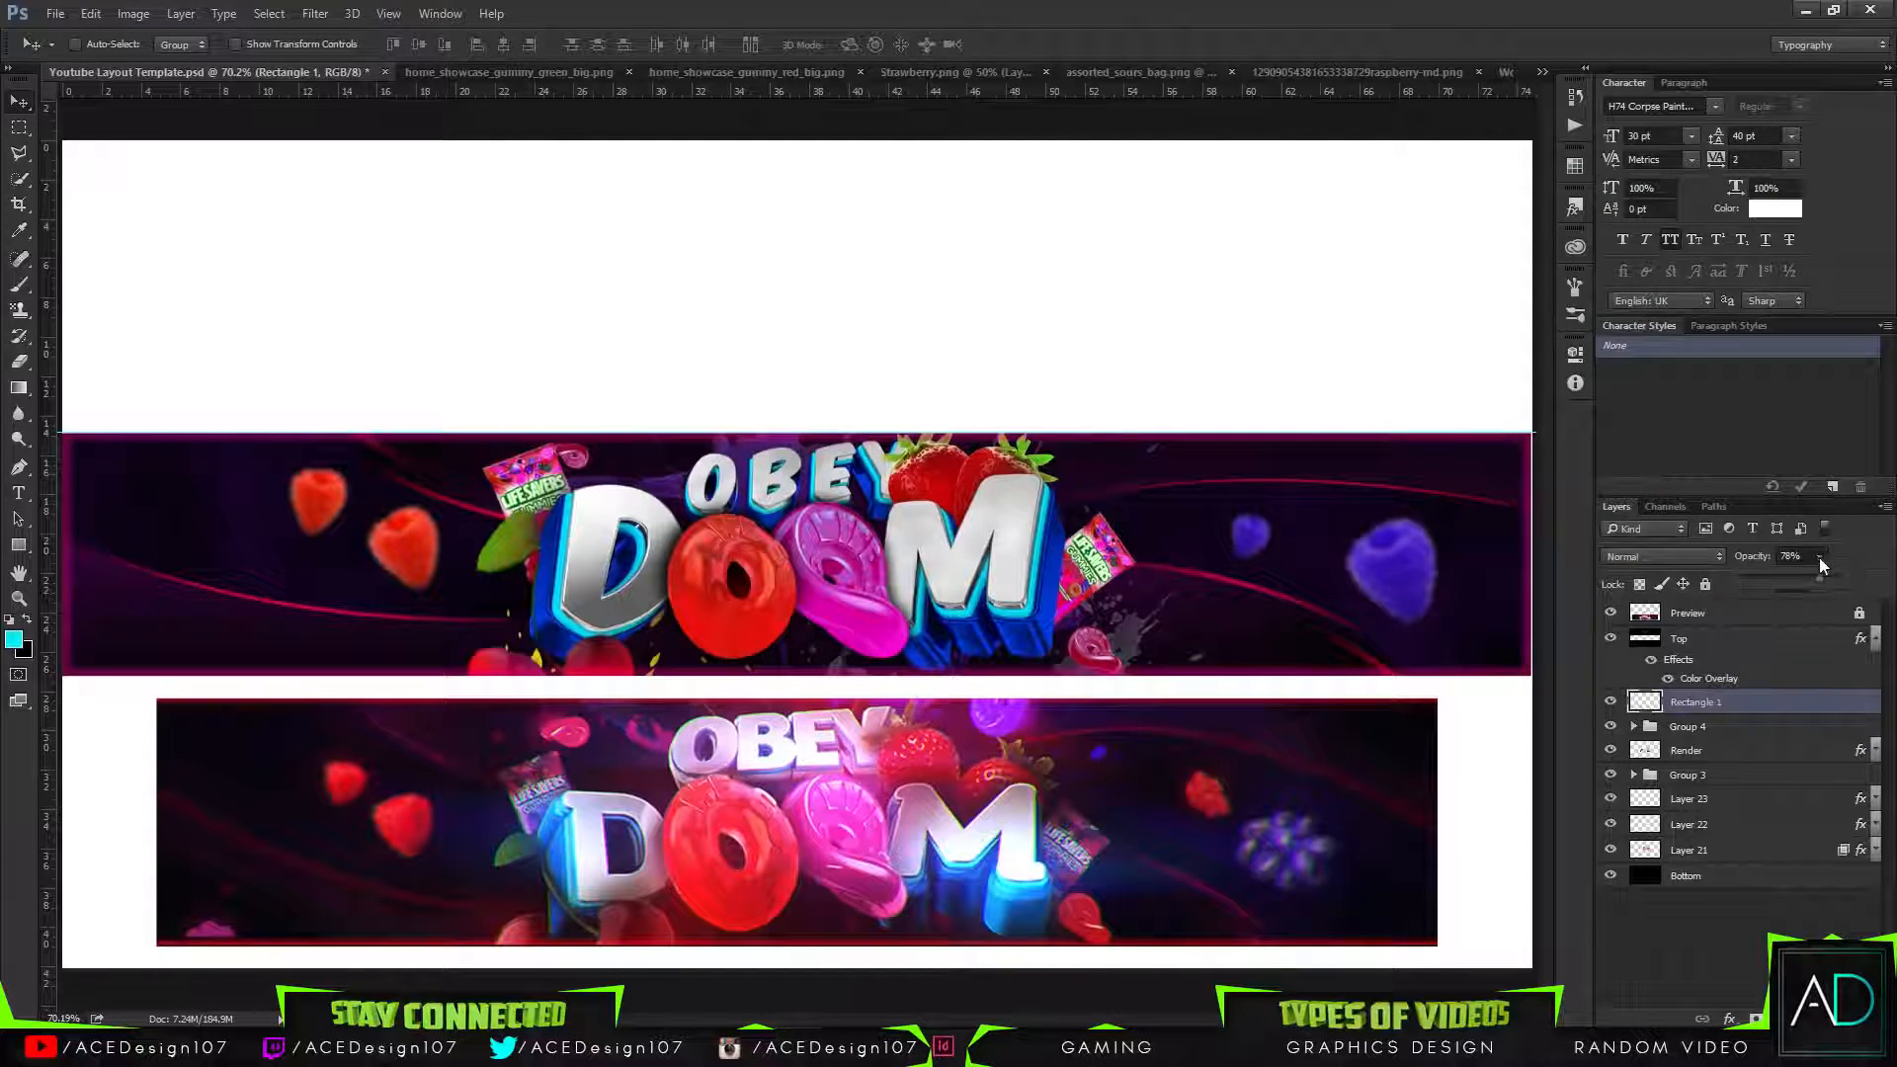
pyautogui.moveTo(1782, 580); pyautogui.dragTo(1774, 579)
pyautogui.click(1444, 171)
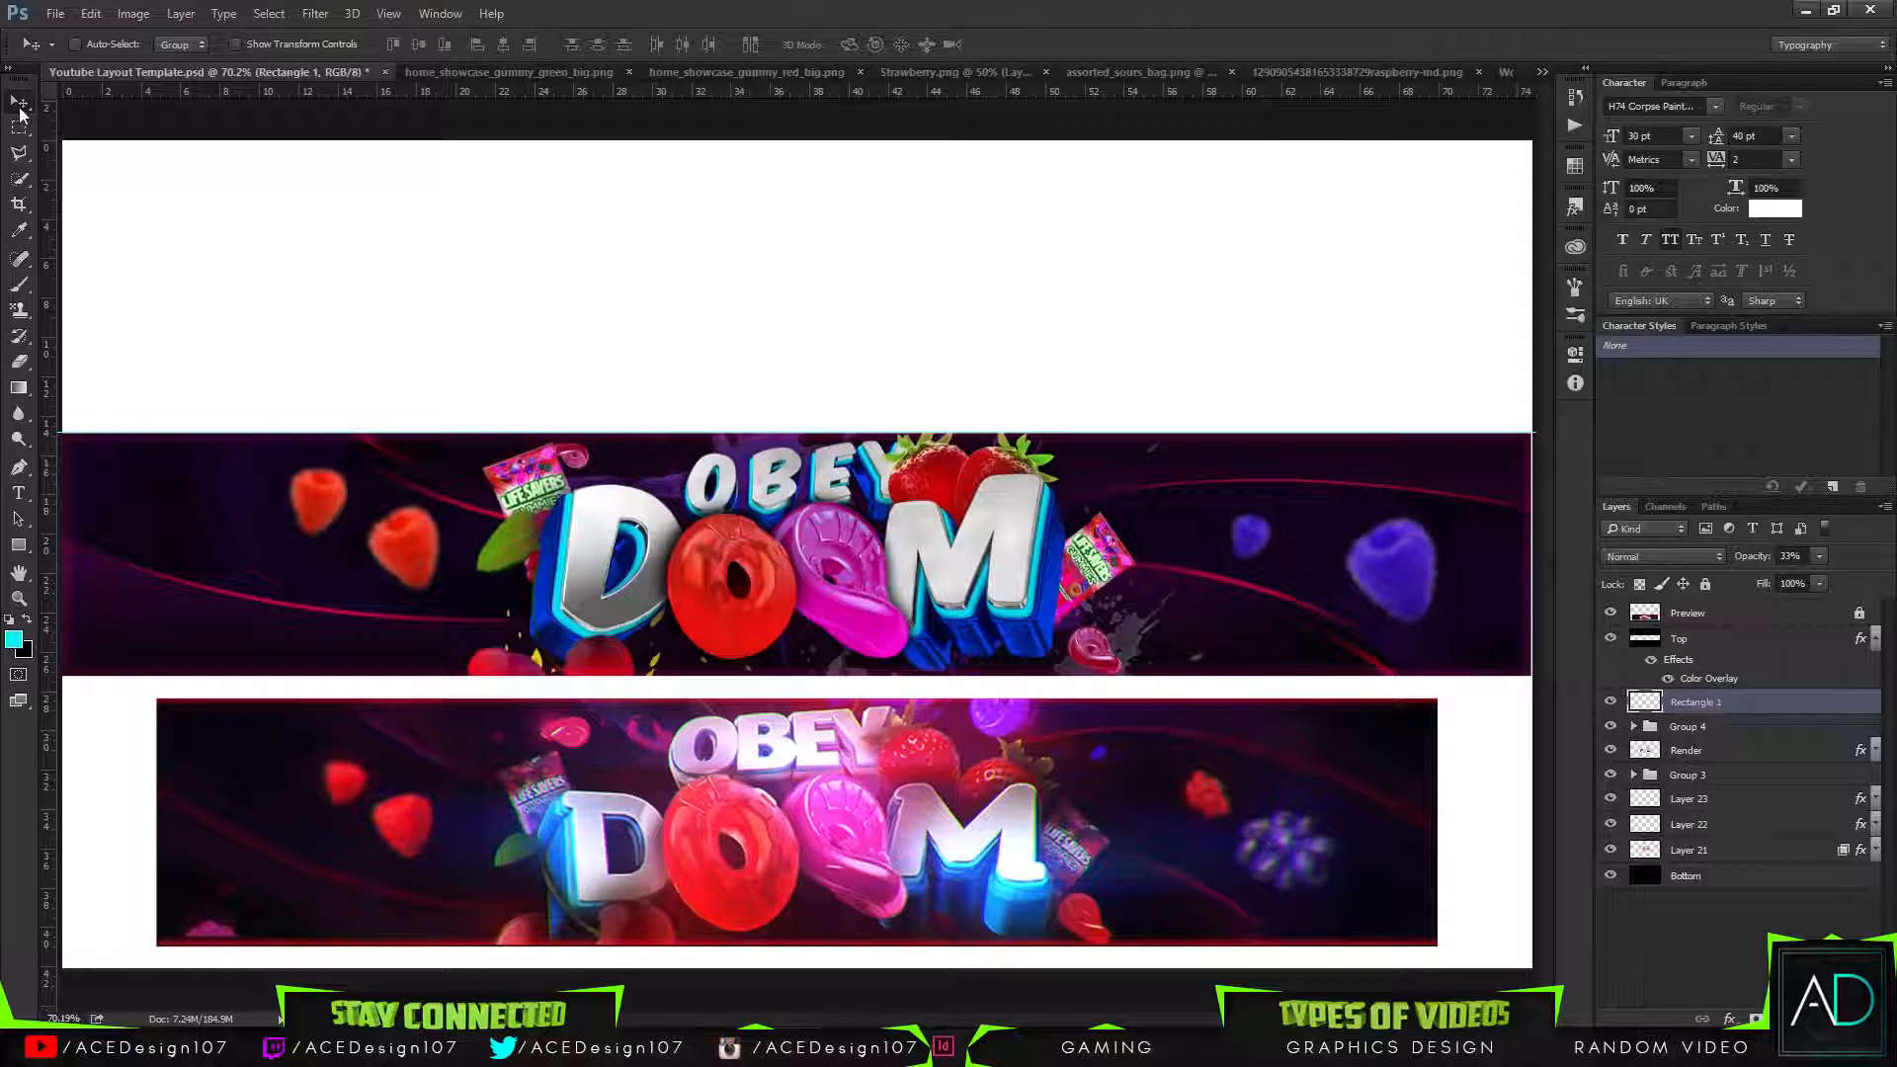
# Group all banner layers from Rectangle 1 down to Layer 21 and name the group Banner.
pyautogui.hotkey('ctrl', '-')
pyautogui.hotkey('ctrl', '-')
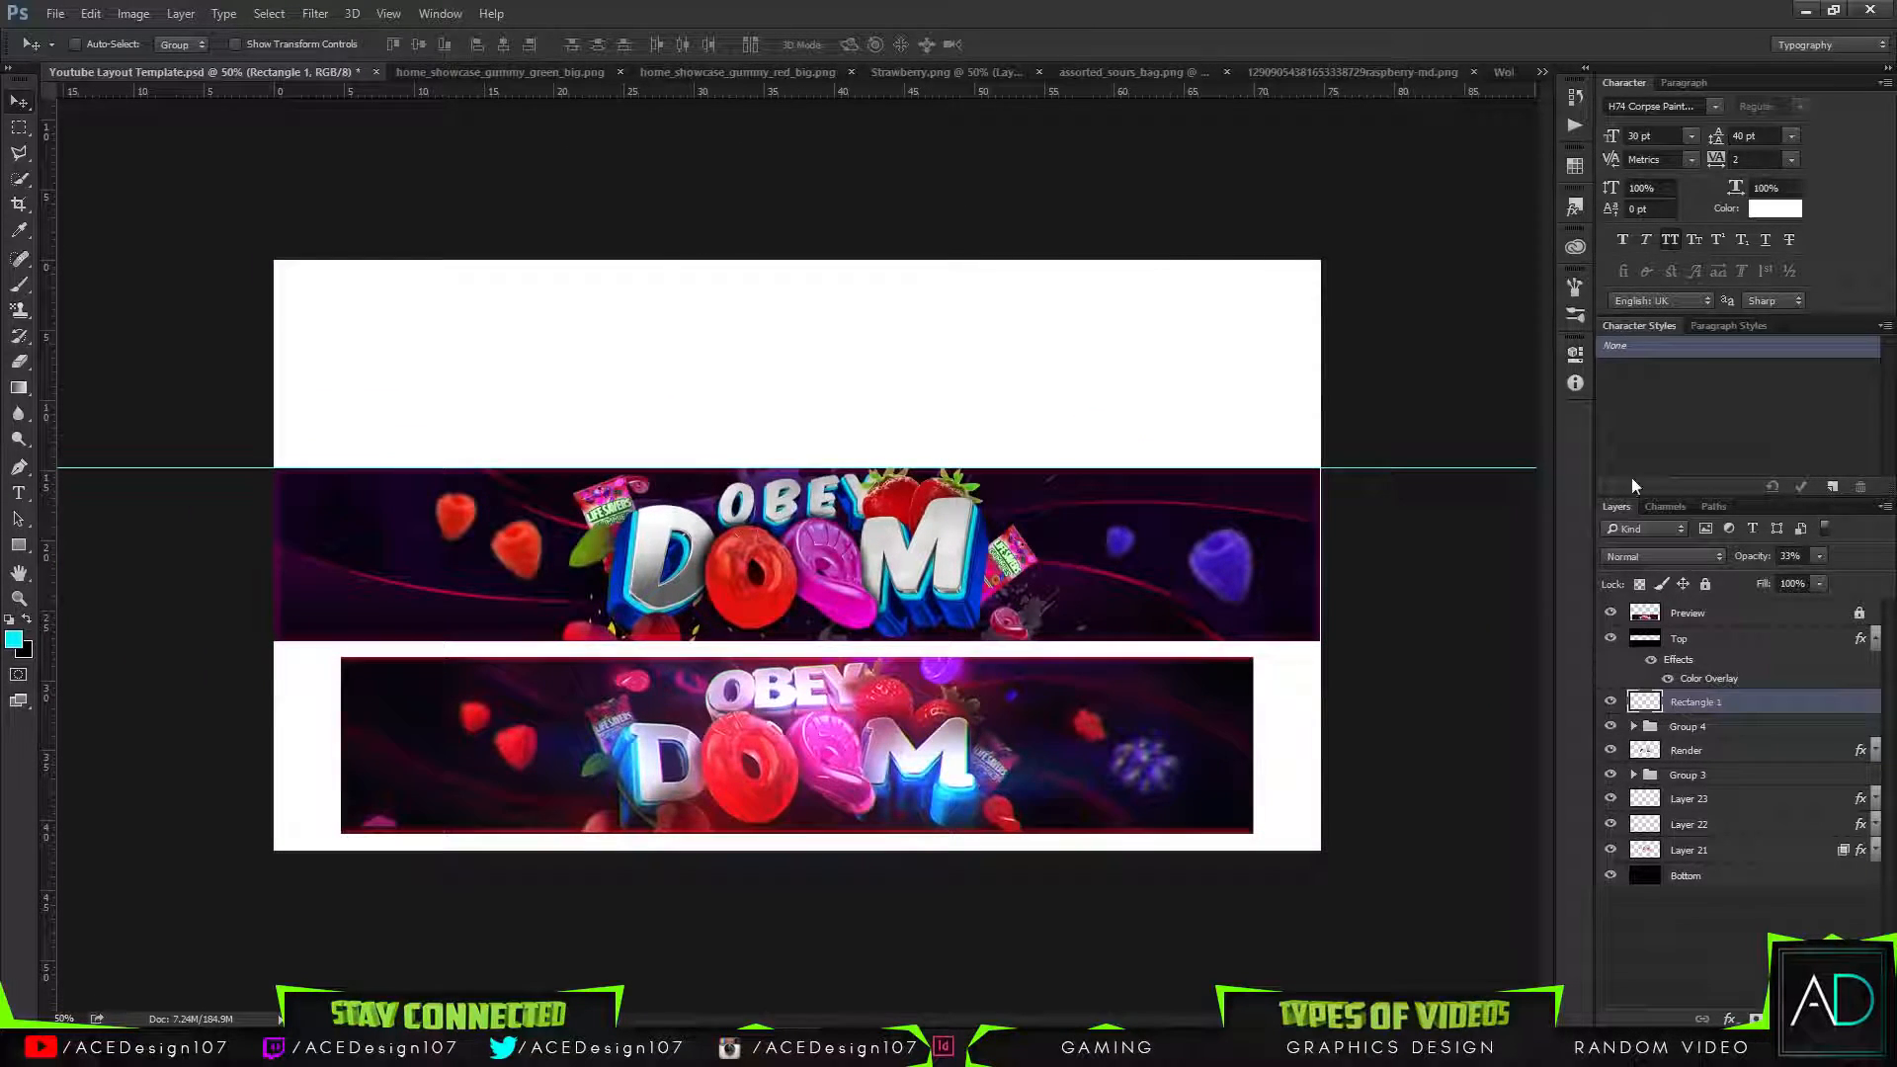
pyautogui.keyDown('ctrl'); pyautogui.click(1732, 849); pyautogui.keyUp('ctrl')
pyautogui.keyDown('ctrl'); pyautogui.click(1736, 728); pyautogui.keyUp('ctrl')
pyautogui.keyDown('ctrl'); pyautogui.click(1729, 752); pyautogui.keyUp('ctrl')
pyautogui.keyDown('ctrl'); pyautogui.click(1728, 755); pyautogui.keyUp('ctrl')
pyautogui.keyDown('ctrl'); pyautogui.click(1727, 793); pyautogui.keyUp('ctrl')
pyautogui.keyDown('ctrl'); pyautogui.click(1728, 755); pyautogui.keyUp('ctrl')
pyautogui.click(1749, 703)
pyautogui.keyDown('shift'); pyautogui.click(1743, 851); pyautogui.keyUp('shift')
pyautogui.hotkey('ctrl', 'g')
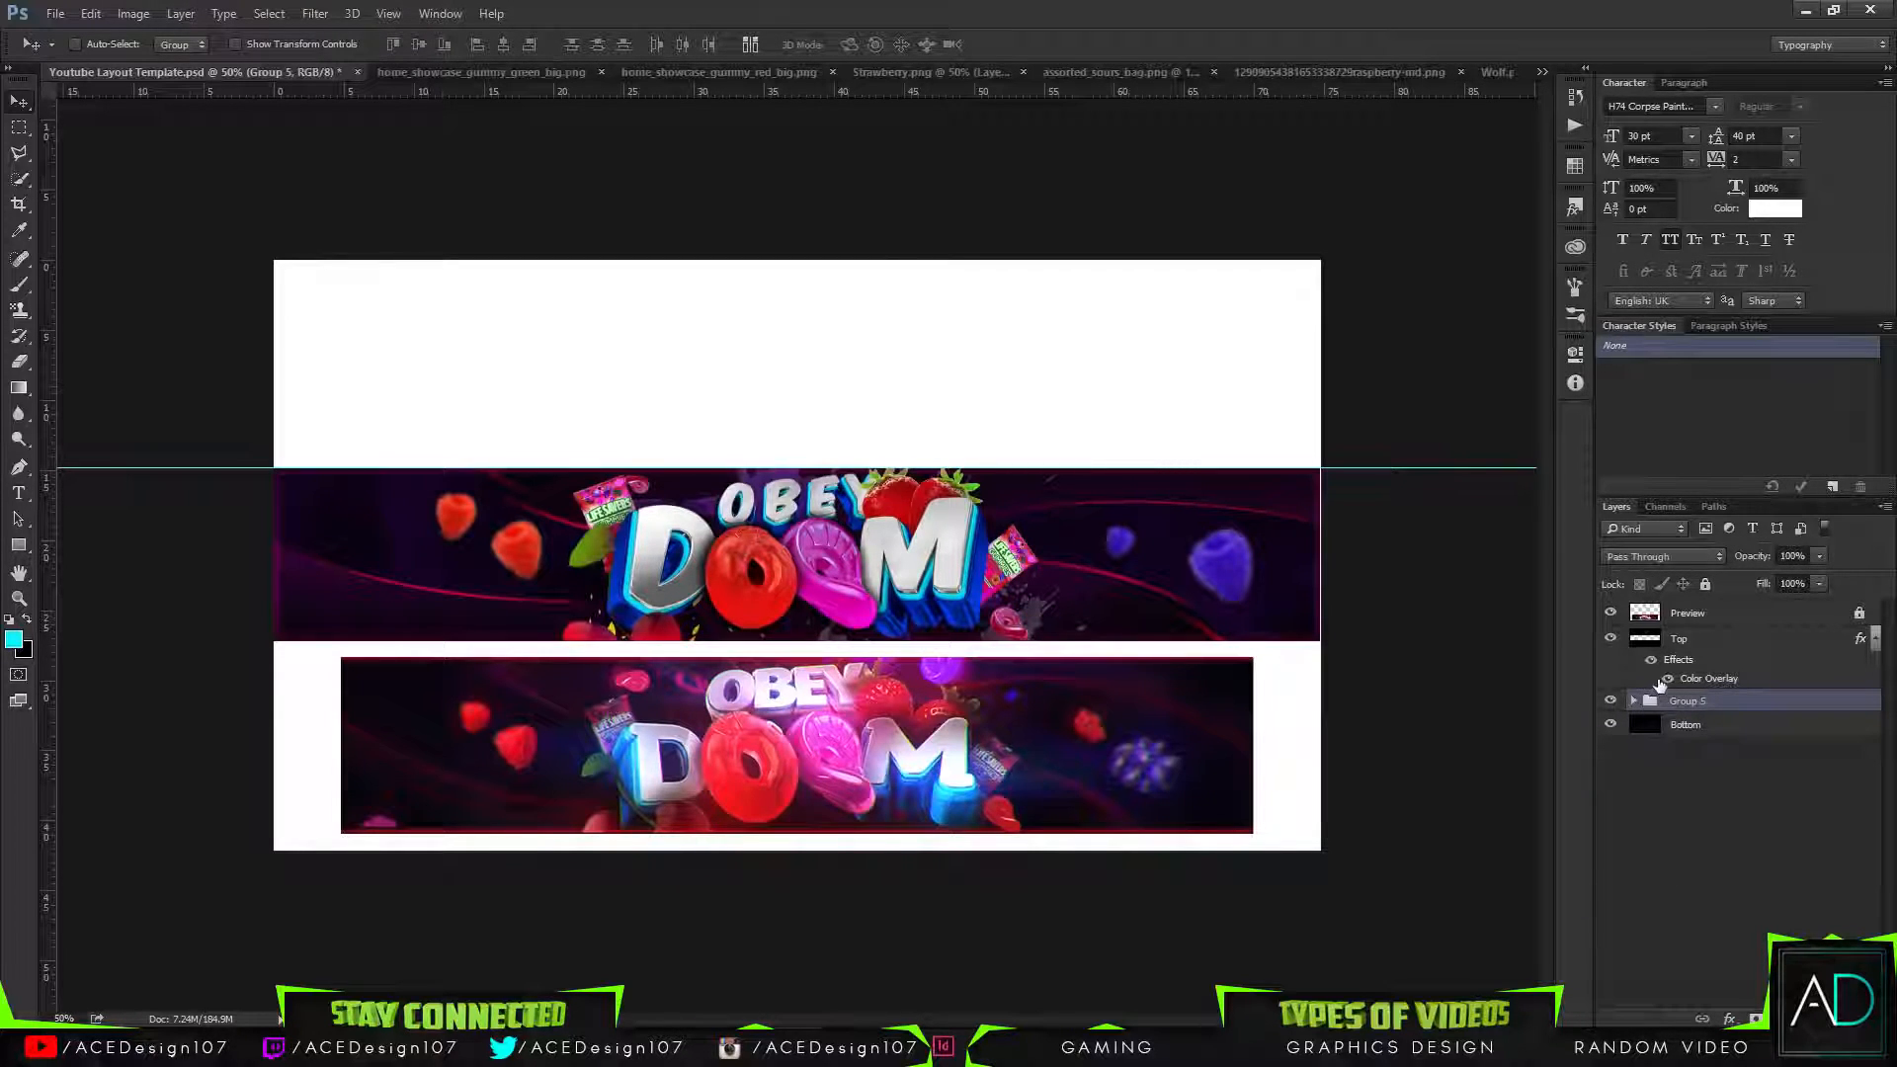
pyautogui.doubleClick(1686, 703)
pyautogui.write('Banner')
pyautogui.press('Return')
# Duplicate the Banner group, merge the copy into a single layer and hide the original group.
pyautogui.hotkey('ctrl', 'j')
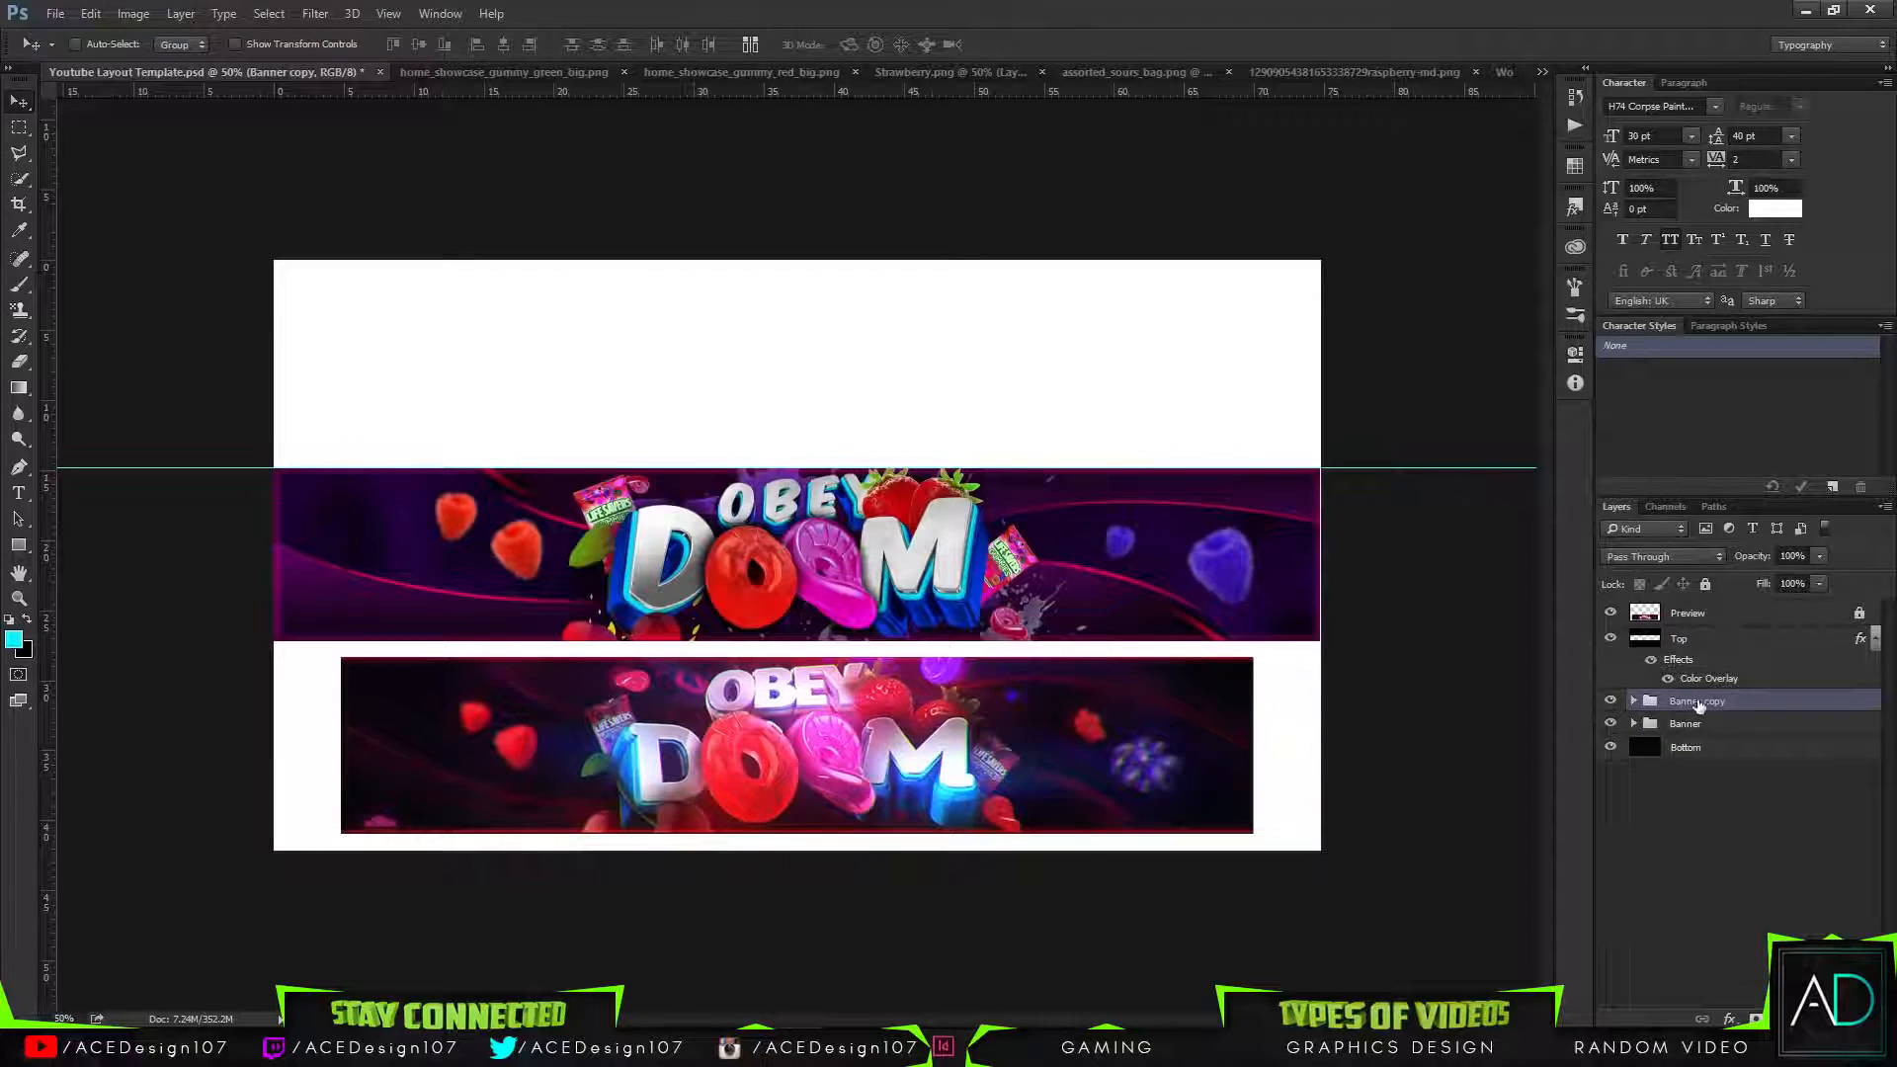
pyautogui.hotkey('ctrl', 'e')
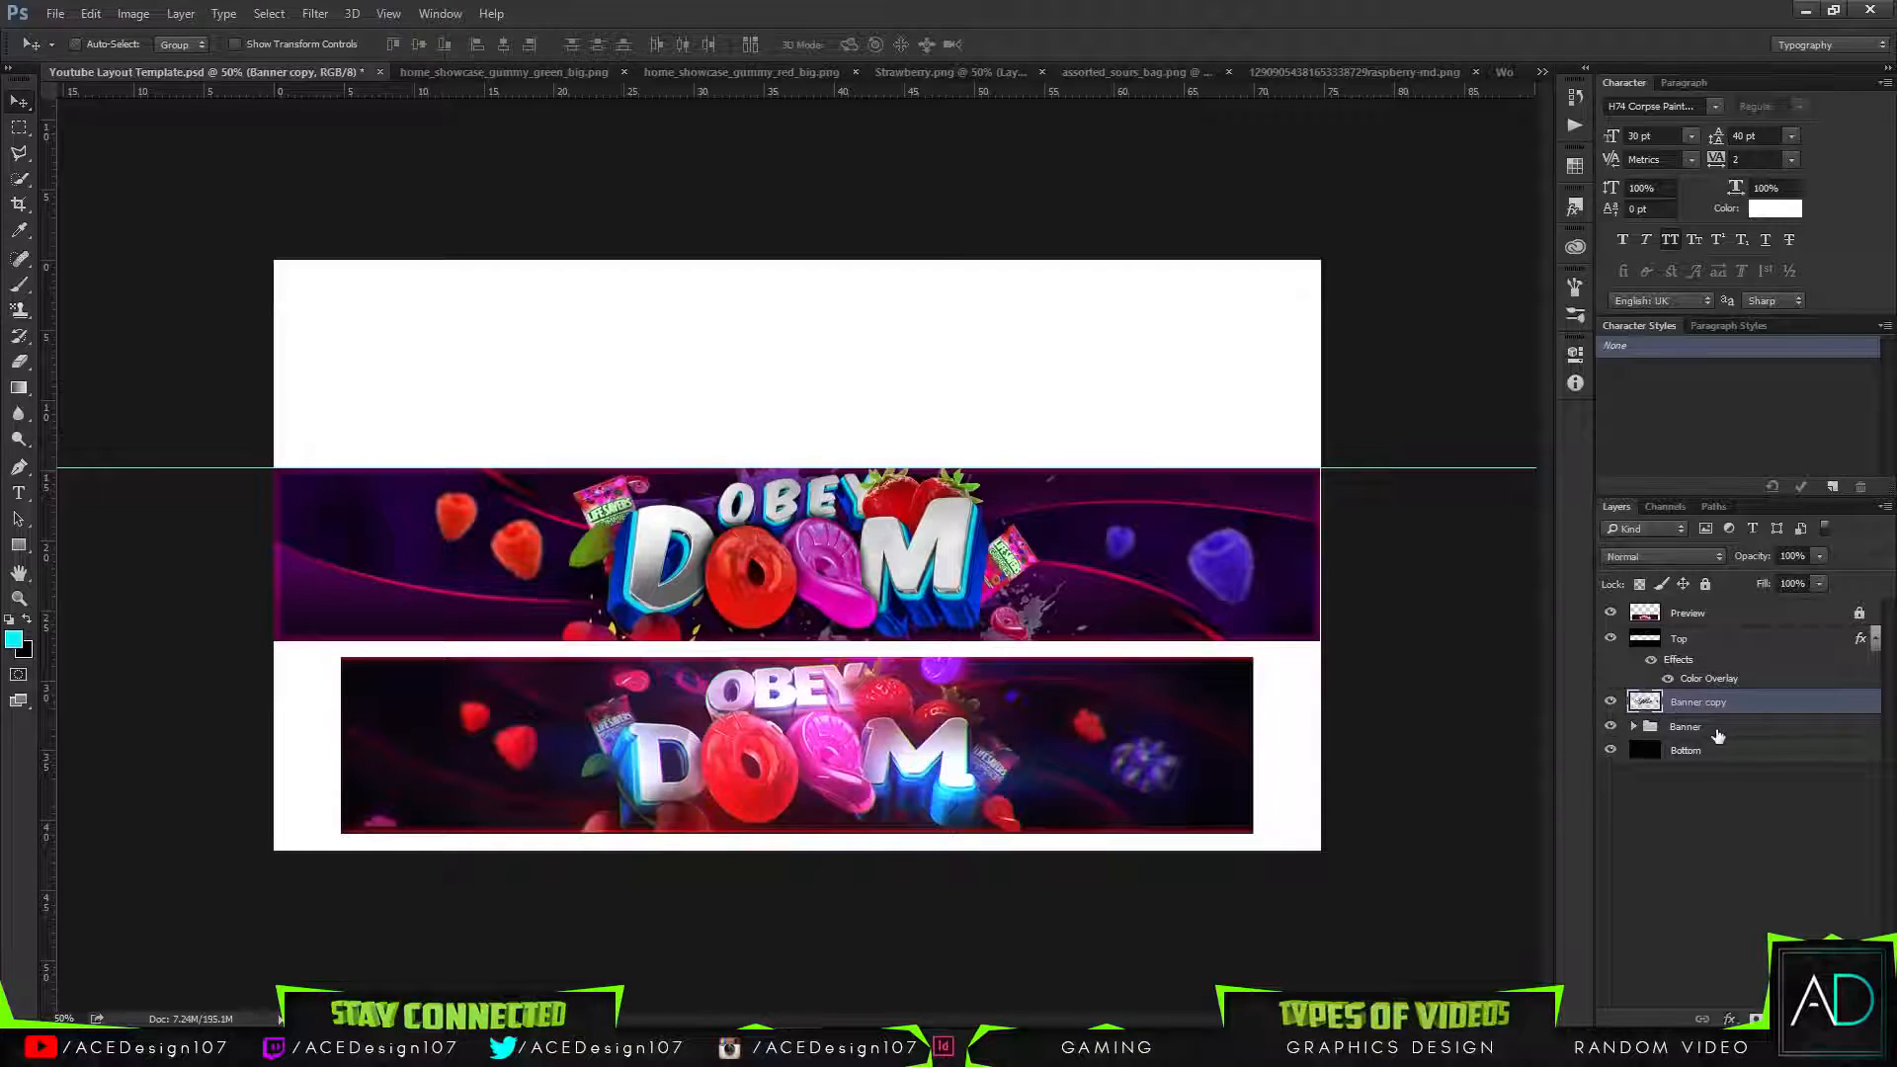
pyautogui.click(1699, 726)
pyautogui.click(1610, 726)
pyautogui.click(1783, 702)
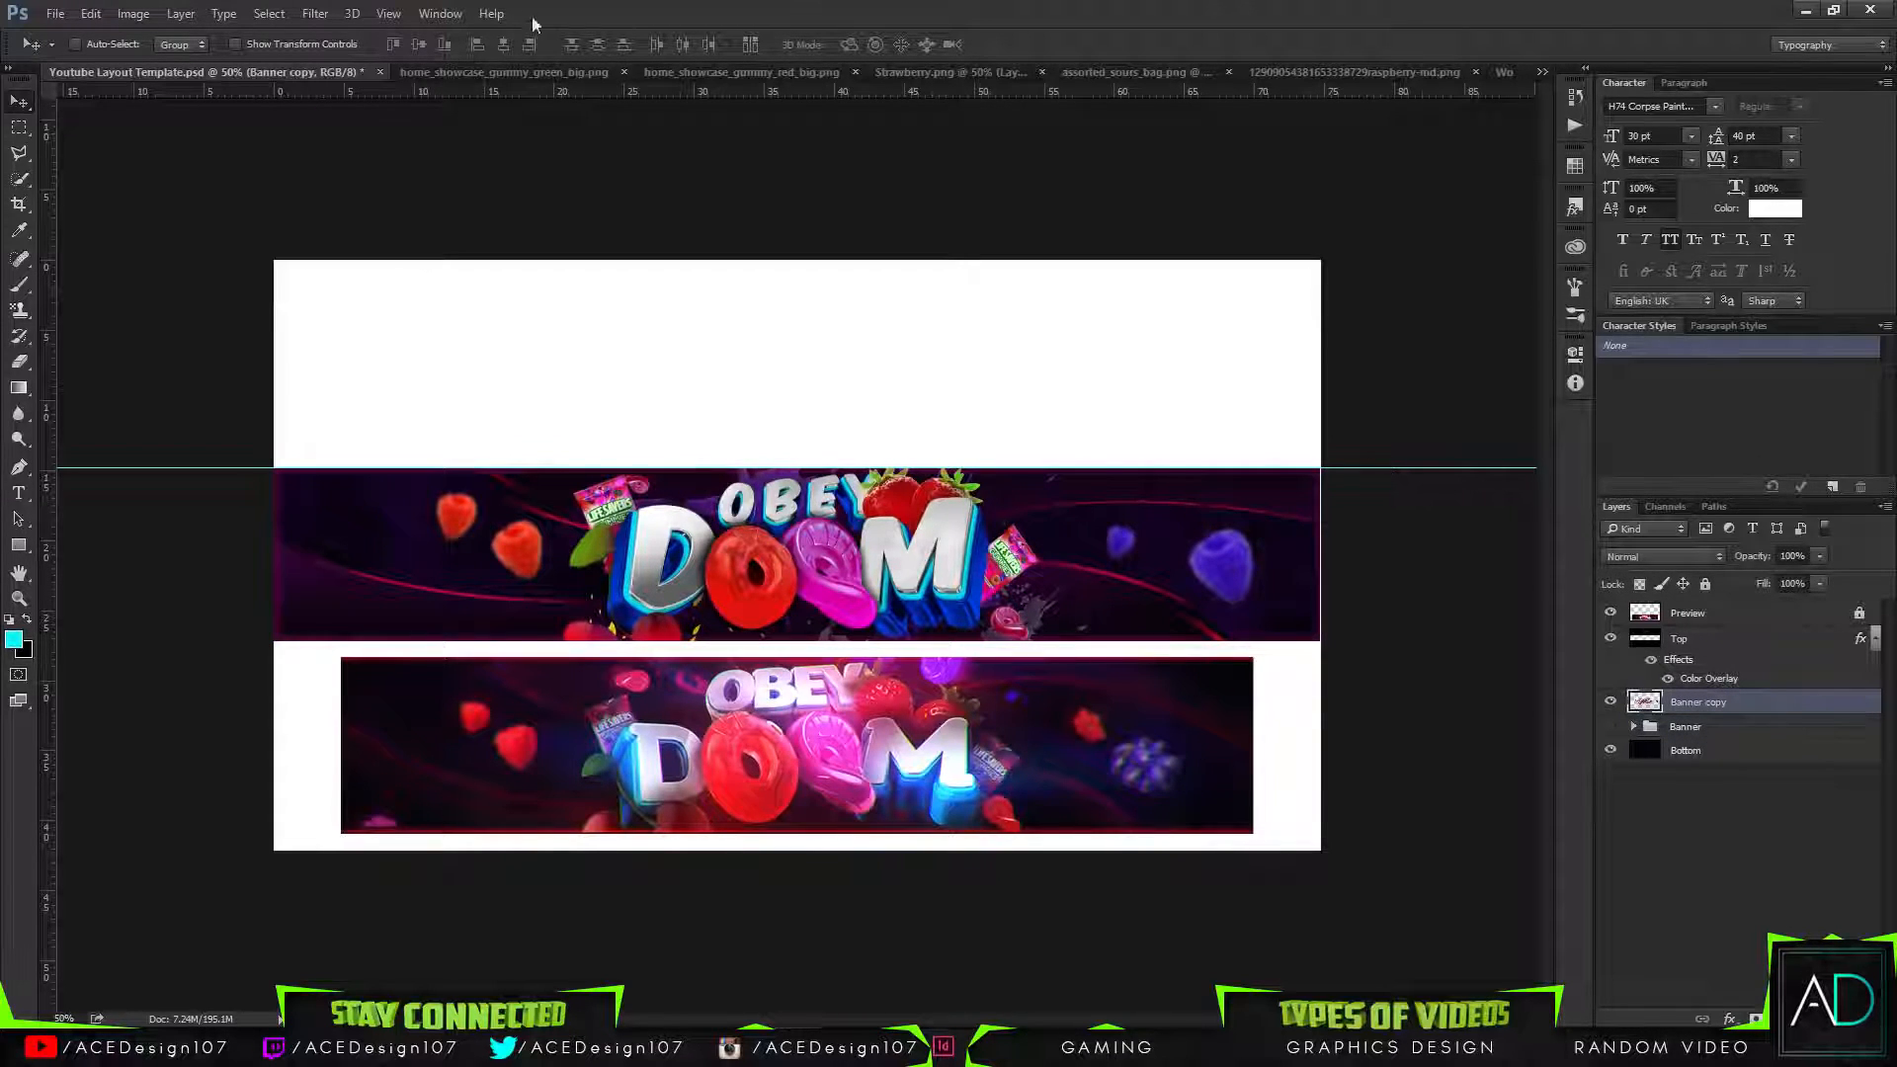
# Open the merged Banner copy in Magic Bullet Looks and choose the Basic White Diffusion look.
pyautogui.click(315, 13)
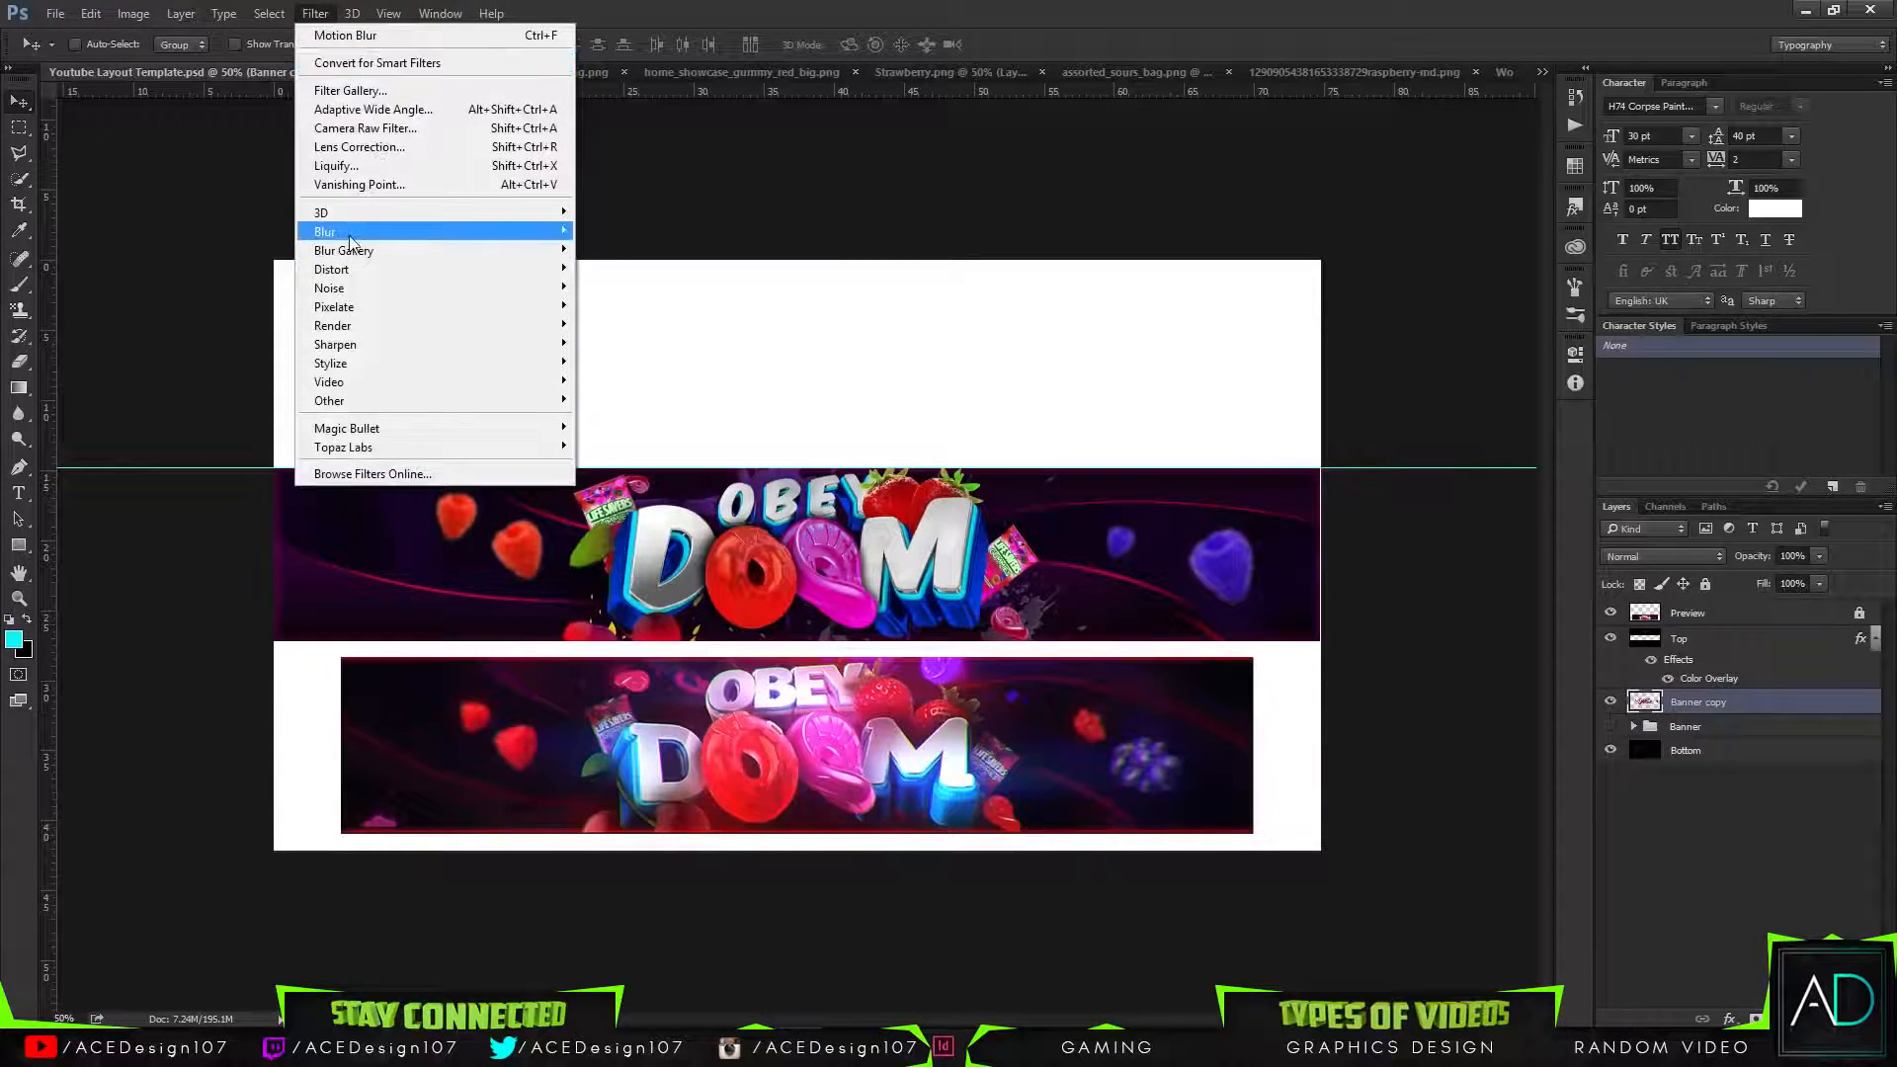
pyautogui.moveTo(376, 428)
pyautogui.click(622, 428)
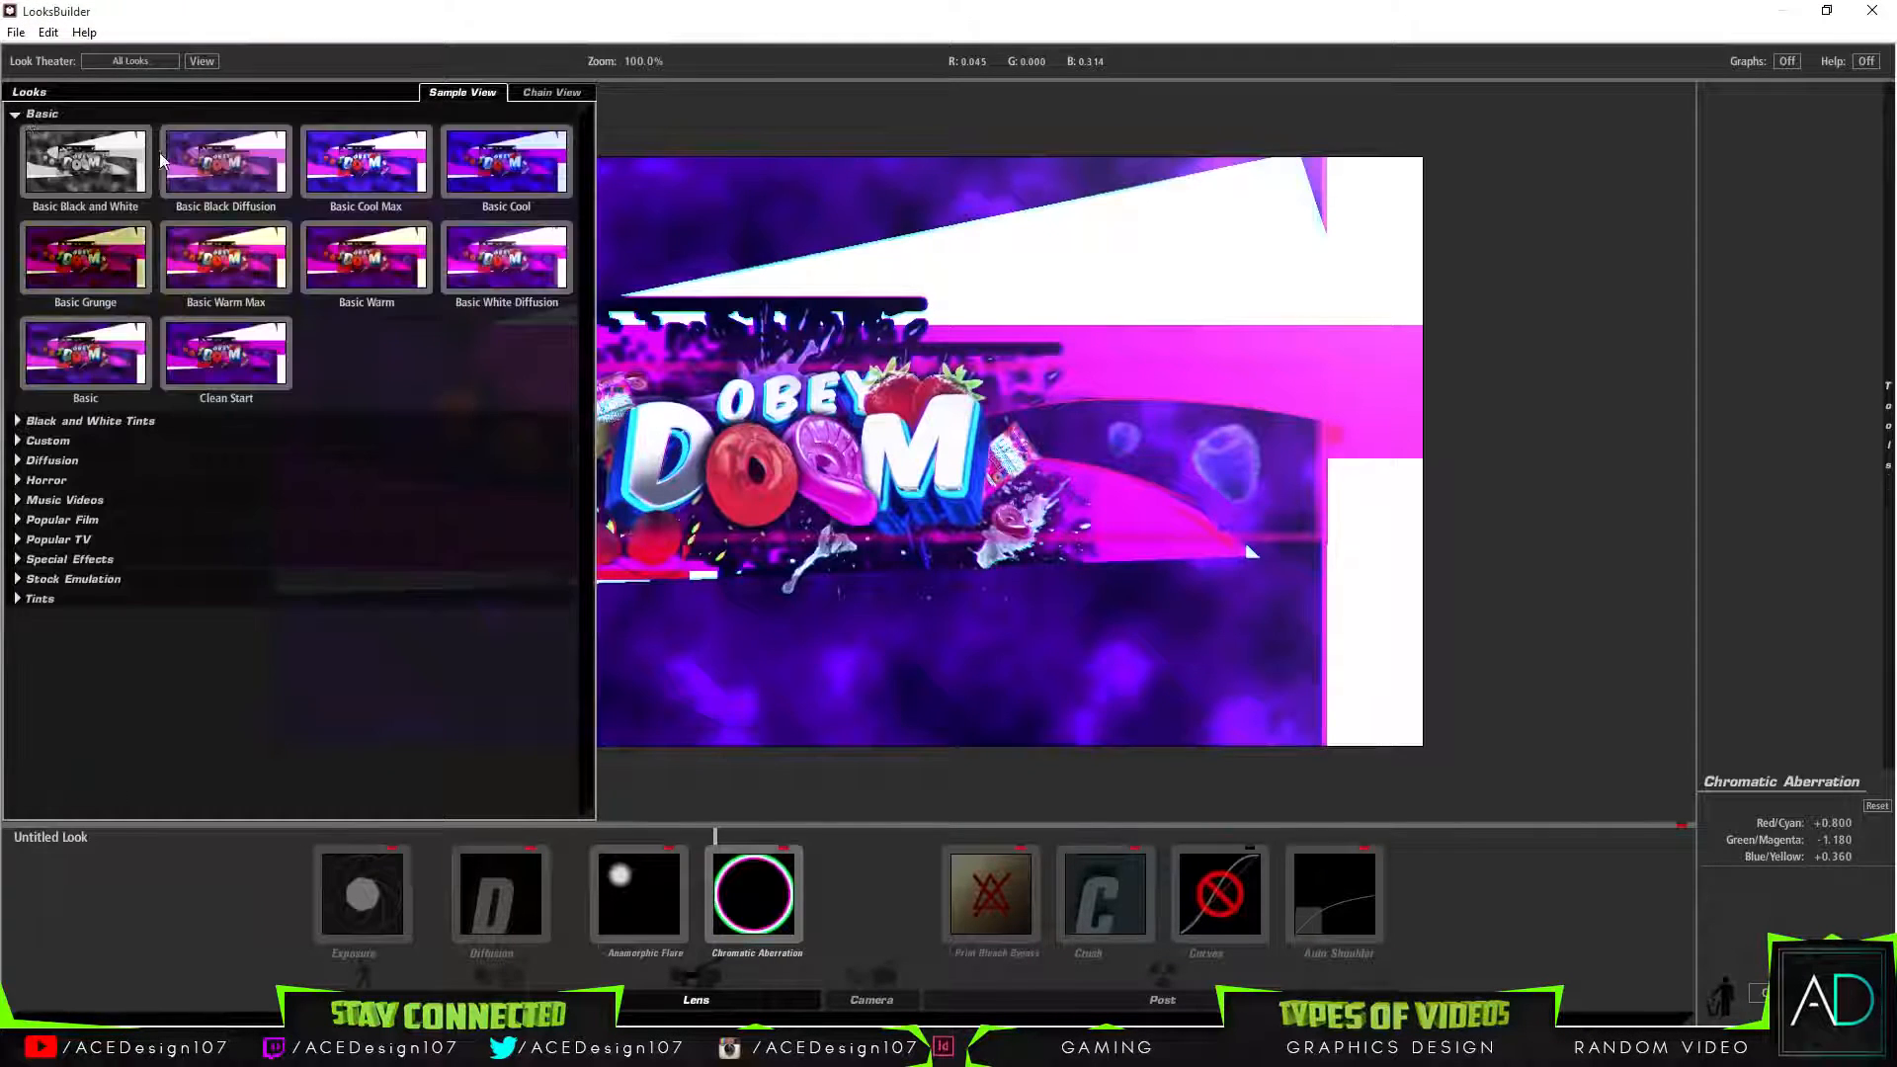
pyautogui.click(405, 170)
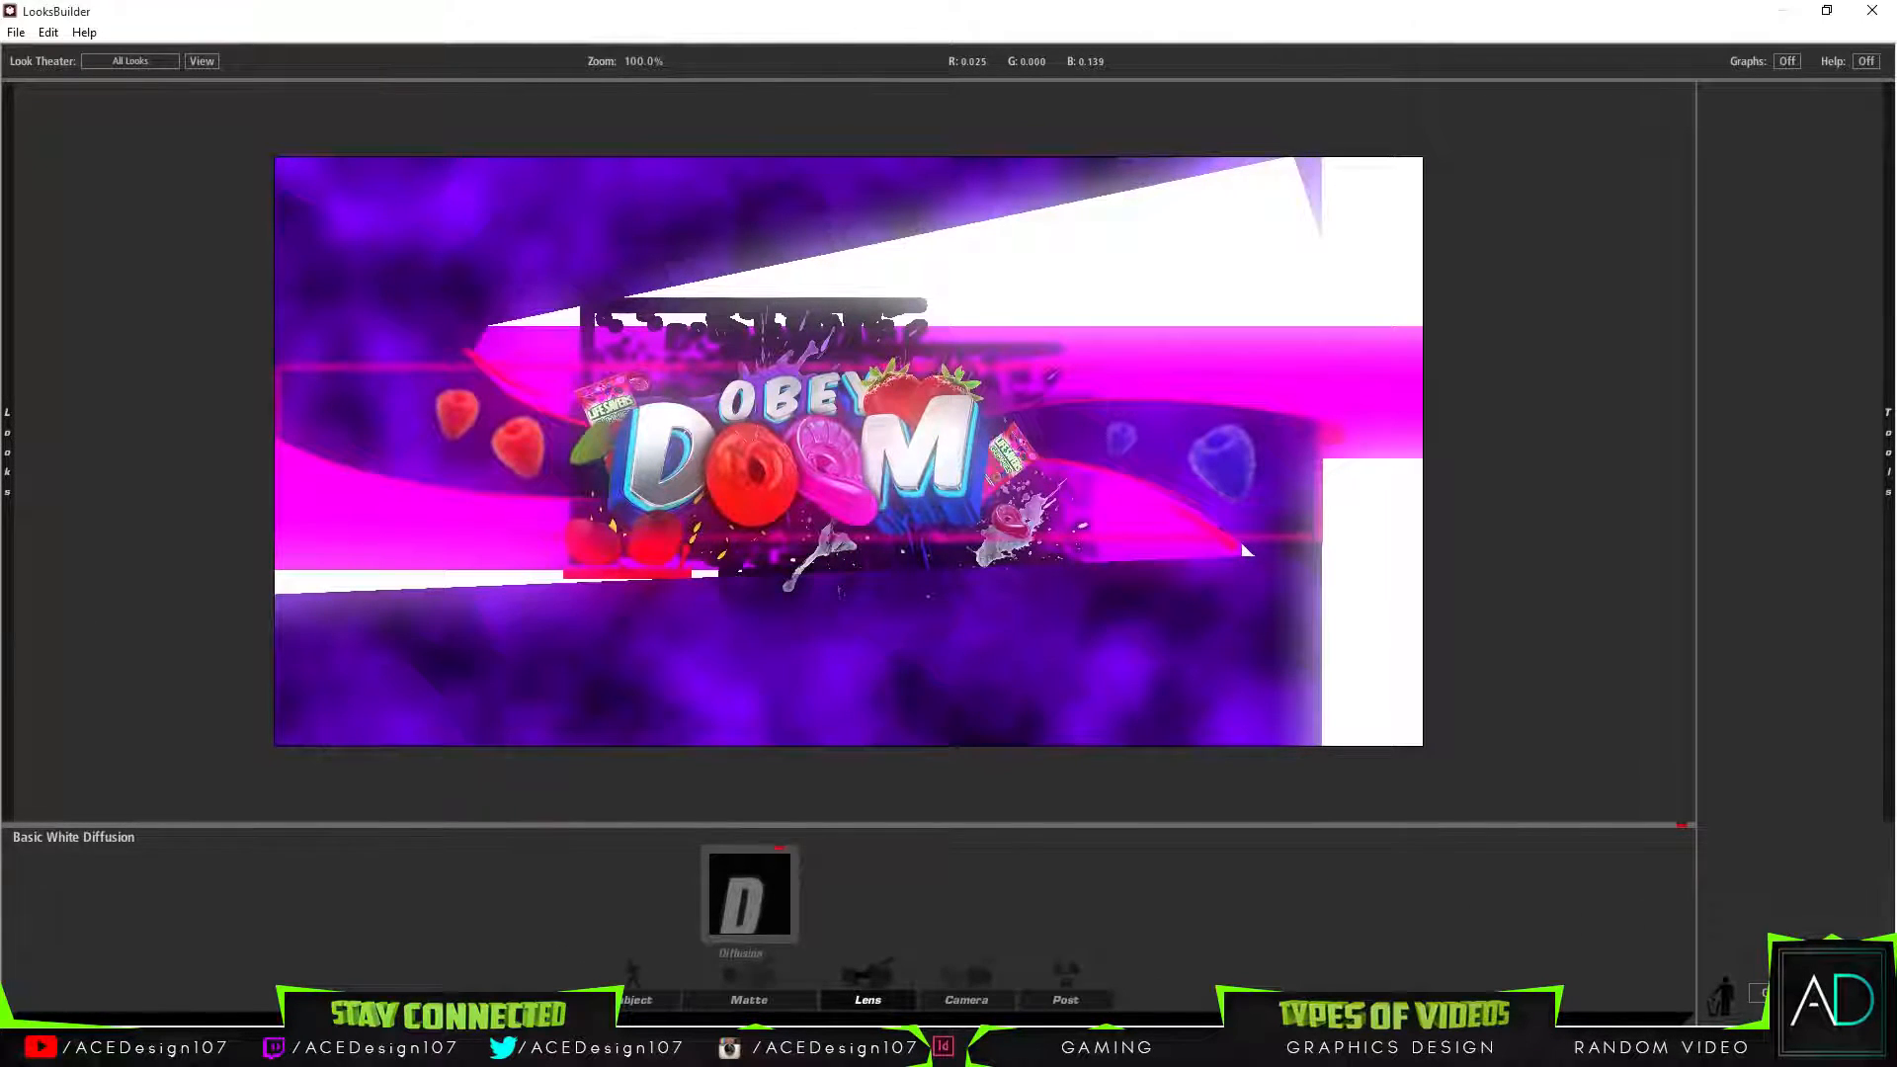
# Add an Edge Softness effect to the look with blur size 0.67%, quality 2 and spread 0.440.
pyautogui.moveTo(1894, 609)
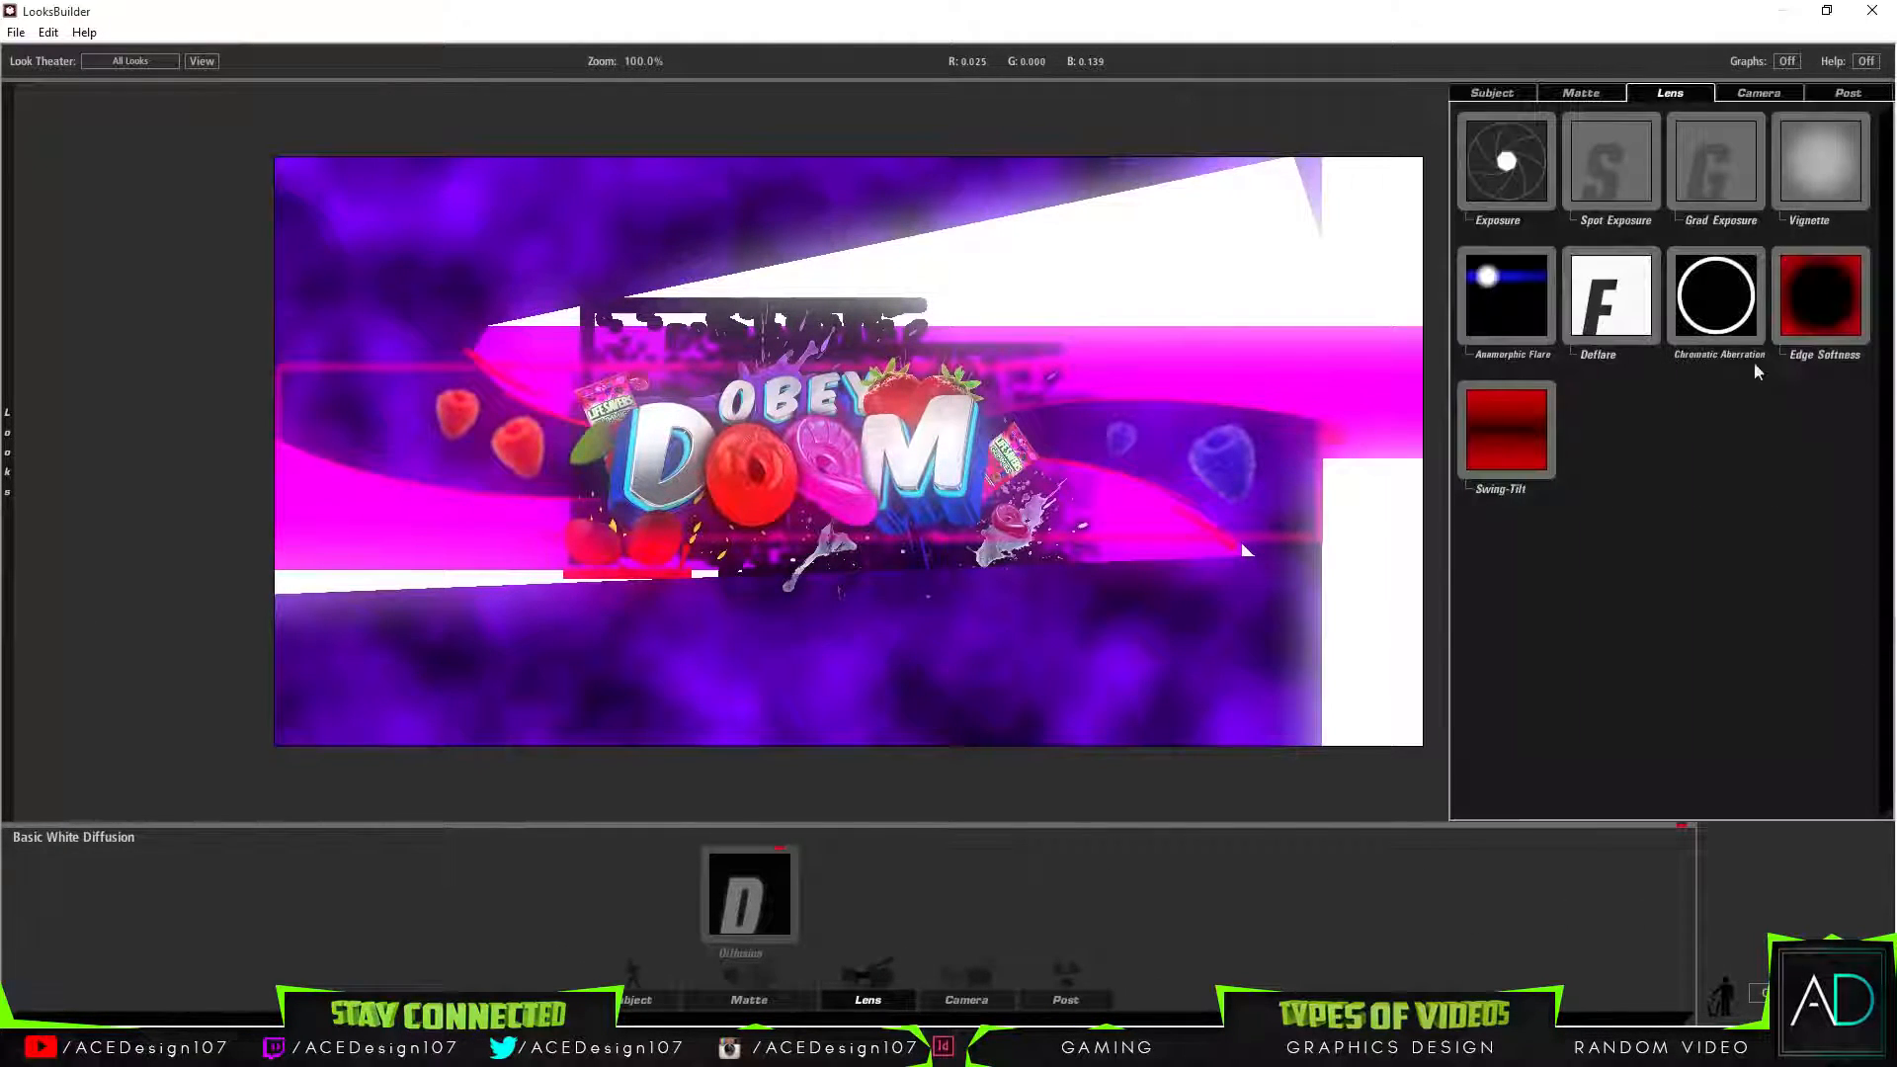
pyautogui.moveTo(1778, 315); pyautogui.dragTo(903, 915)
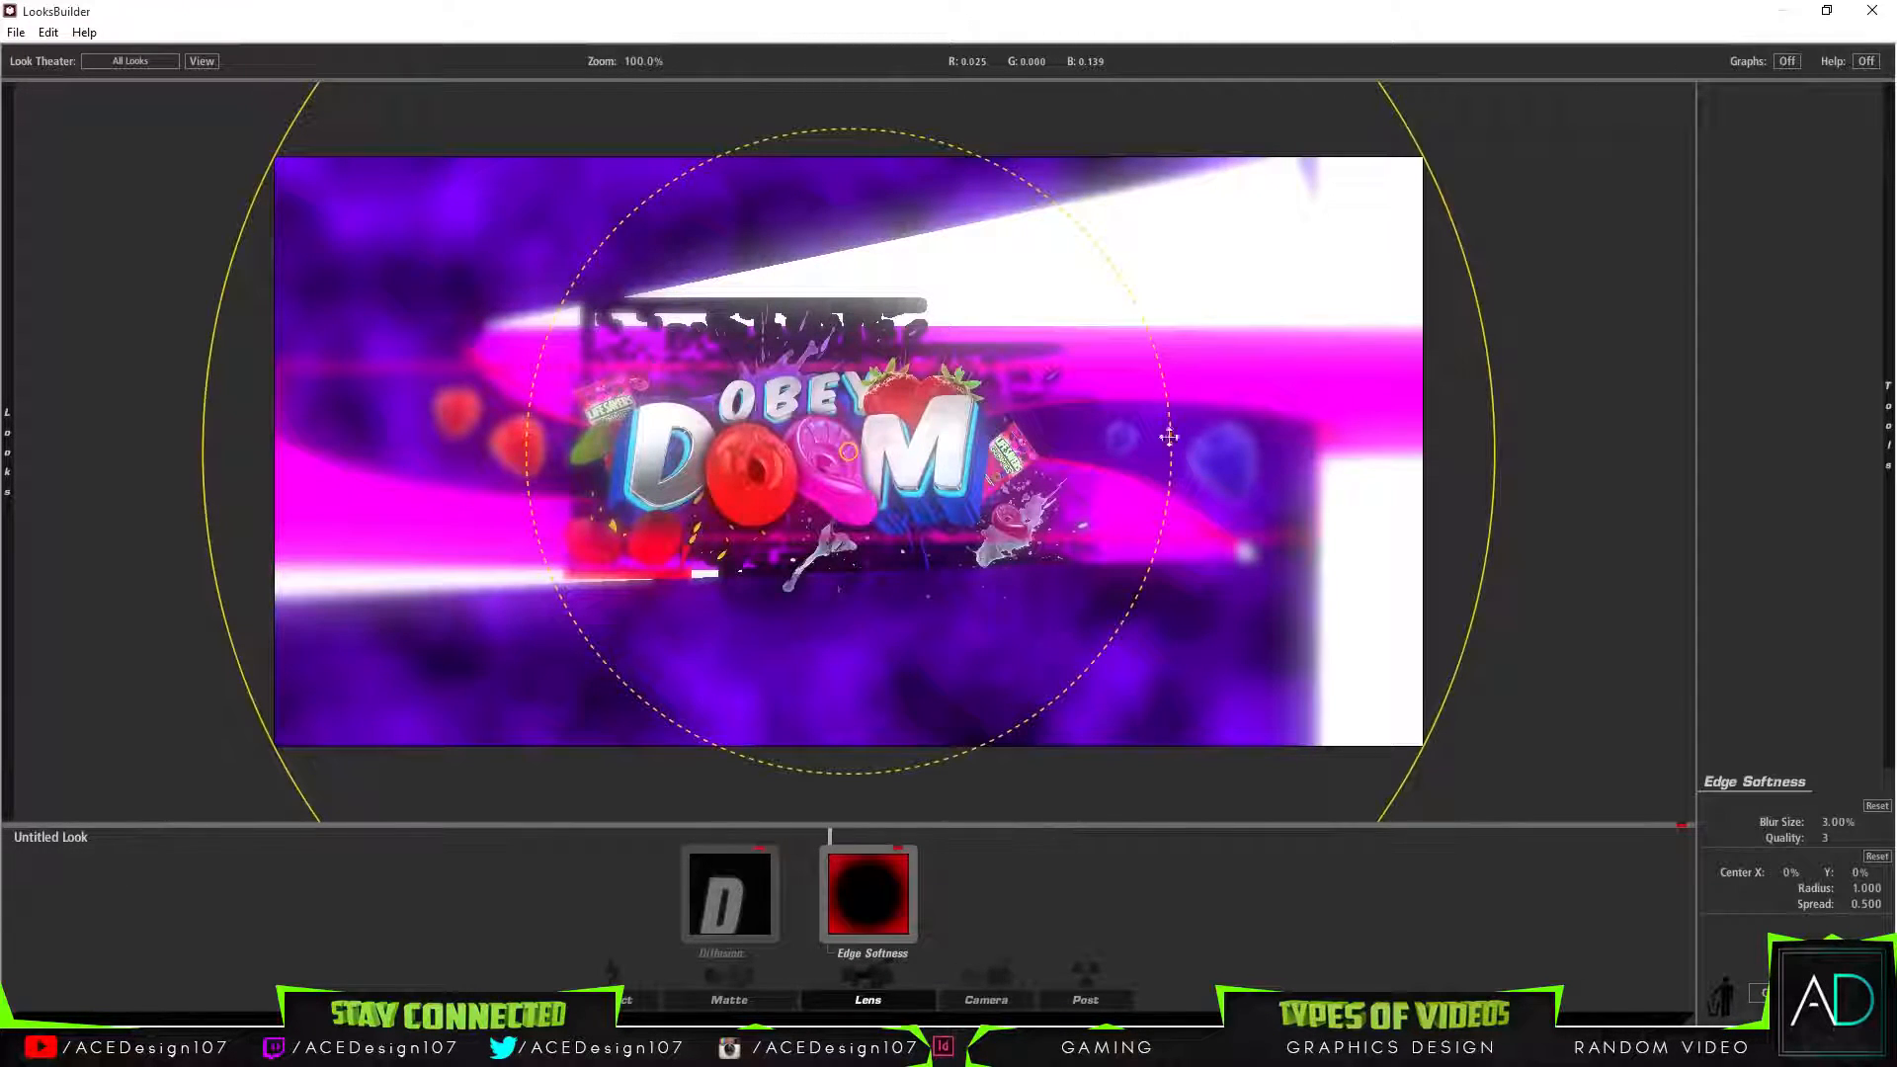
pyautogui.moveTo(1837, 822)
pyautogui.mouseDown()
pyautogui.moveTo(1793, 822)
pyautogui.moveTo(1817, 838)
pyautogui.moveTo(1827, 822)
pyautogui.mouseUp()
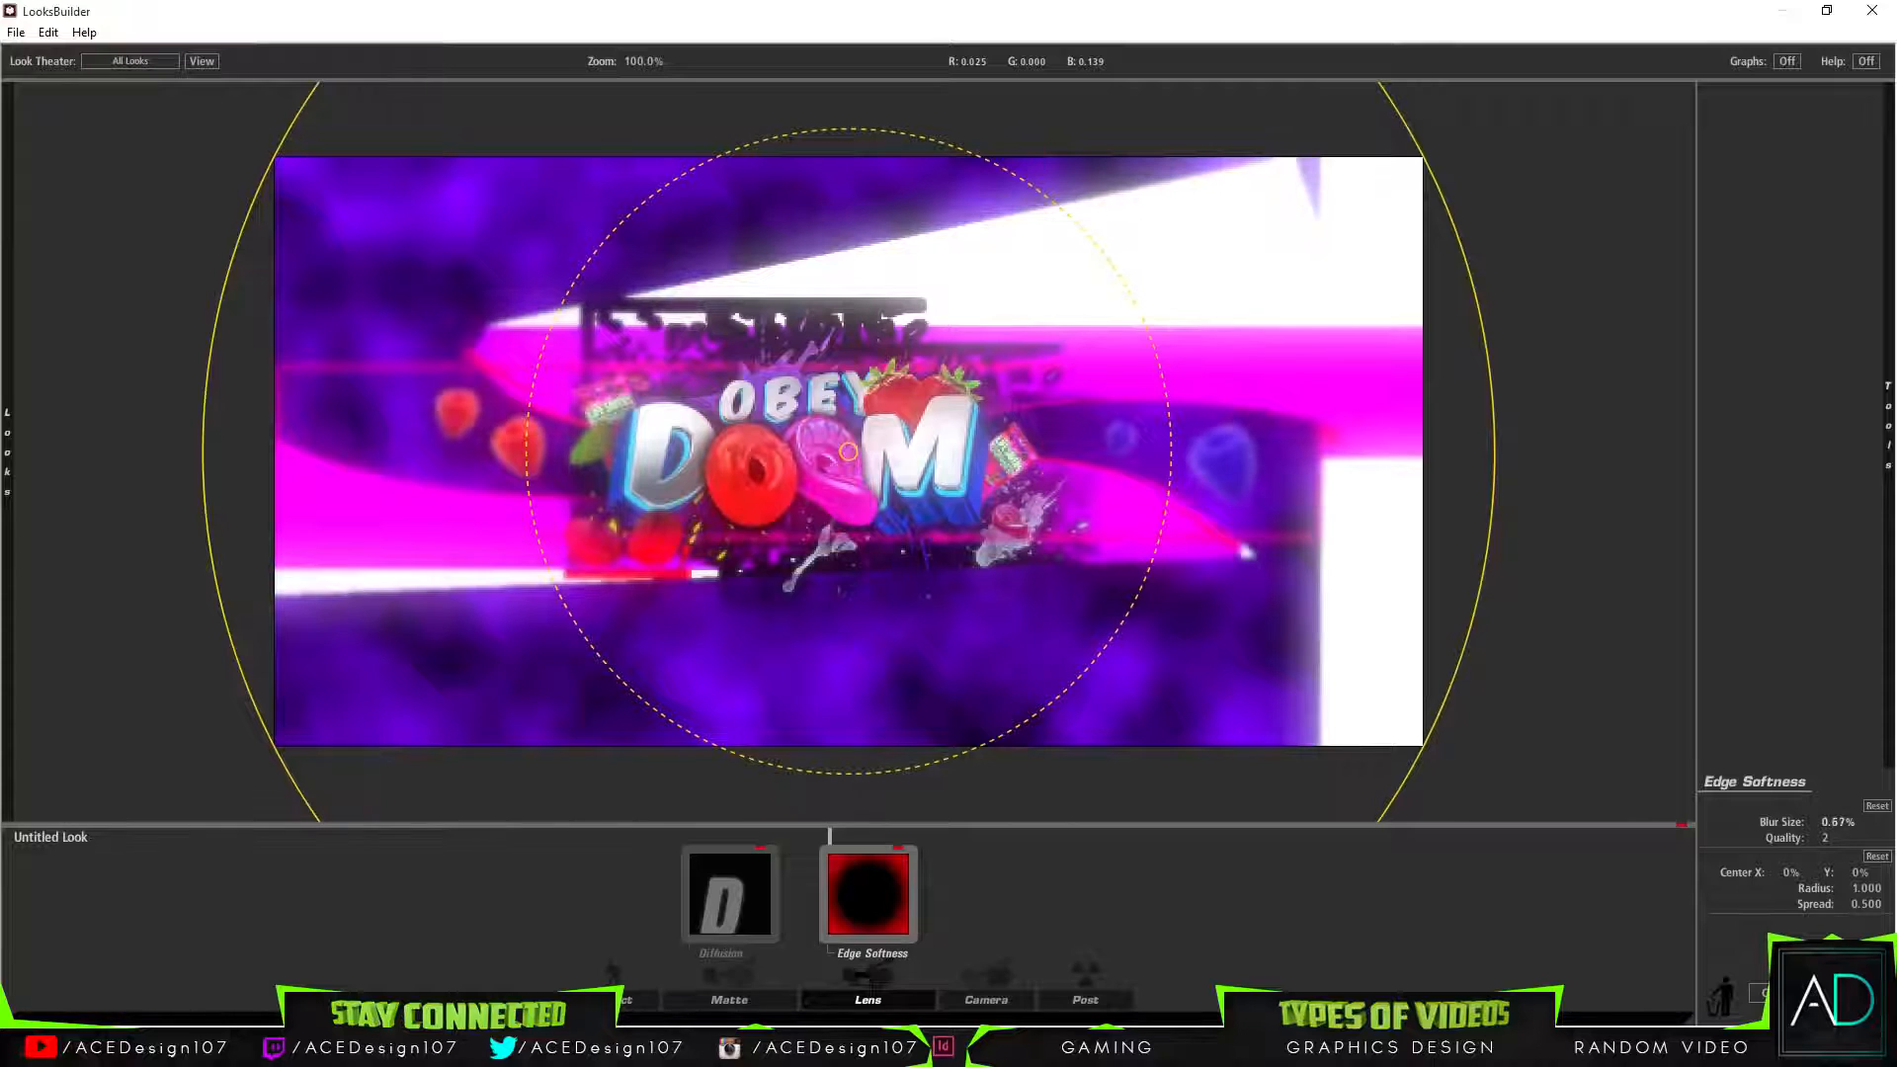
pyautogui.moveTo(1169, 446); pyautogui.dragTo(1211, 465)
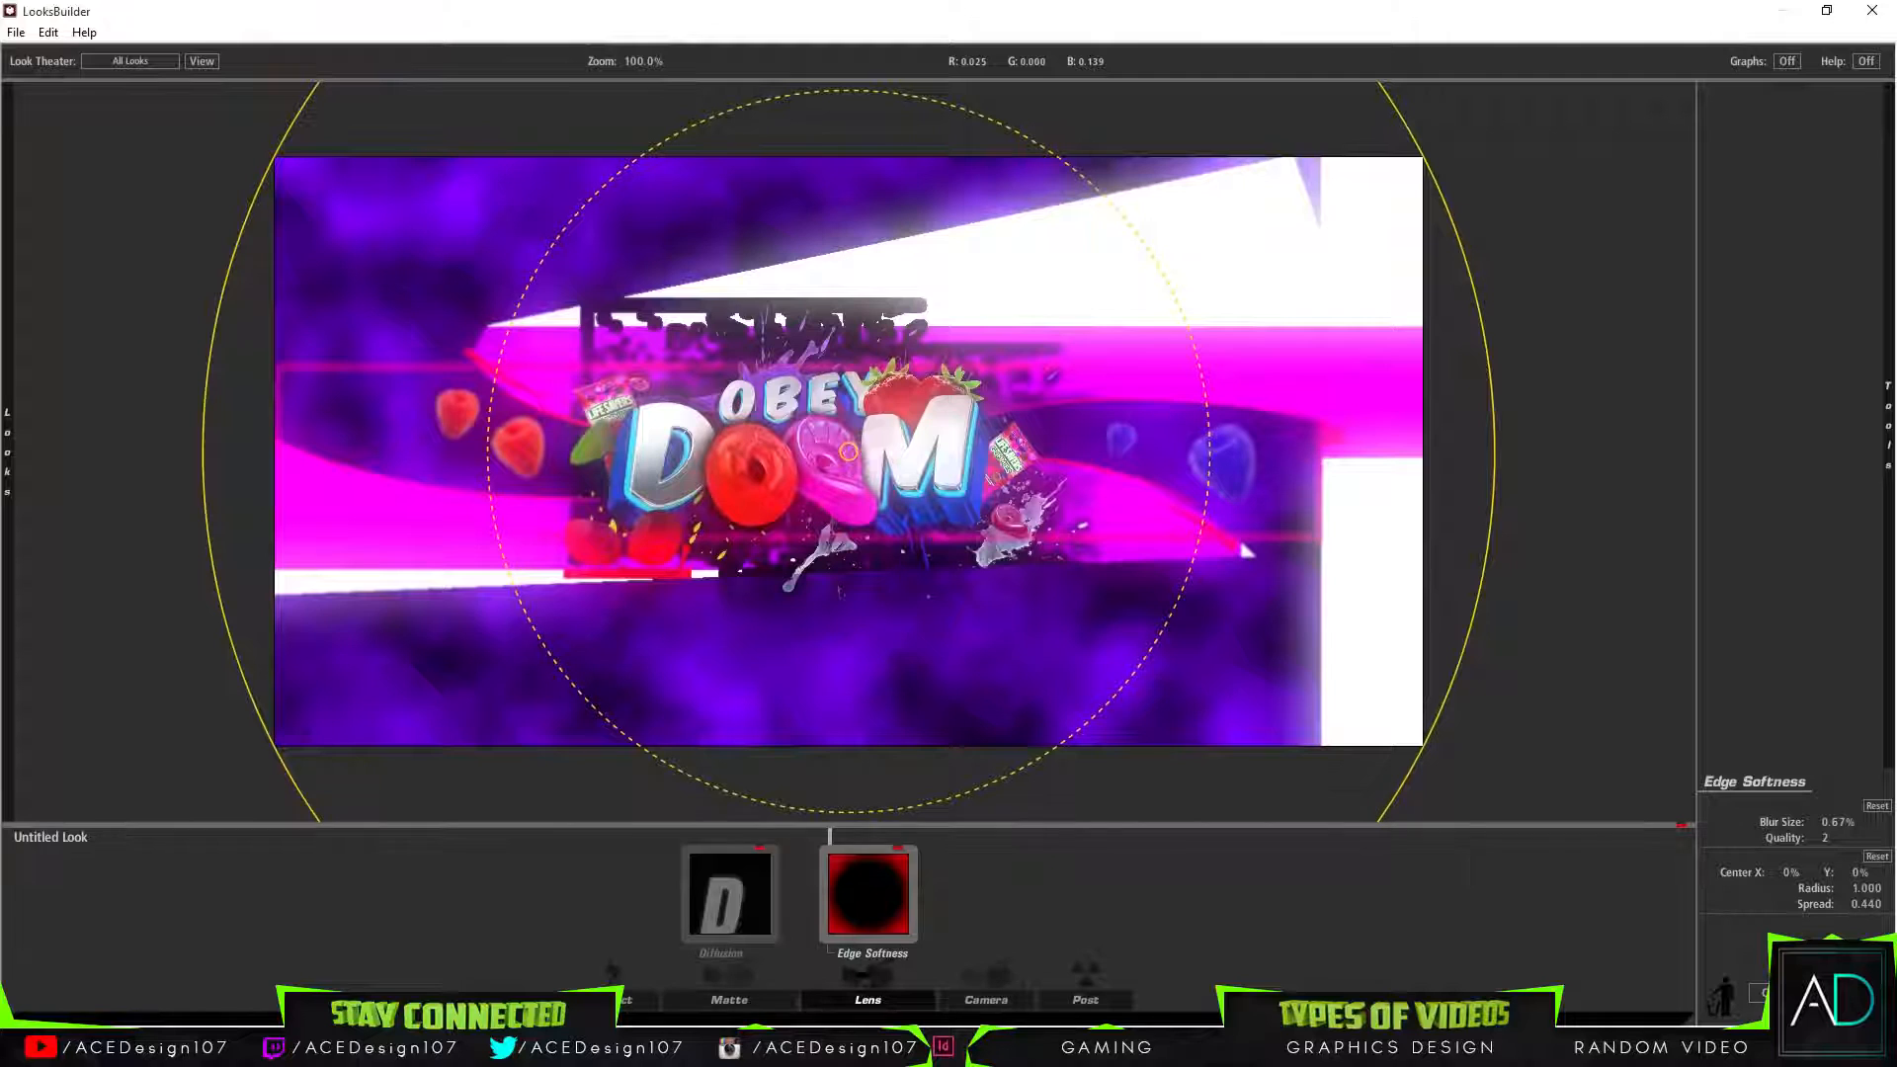
# Add a Chromatic Aberration effect after Edge Softness, adjust its colour shifts and apply the look to the banner copy.
pyautogui.click(1112, 931)
pyautogui.click(907, 905)
pyautogui.moveTo(1889, 438)
pyautogui.moveTo(1739, 326); pyautogui.dragTo(932, 841)
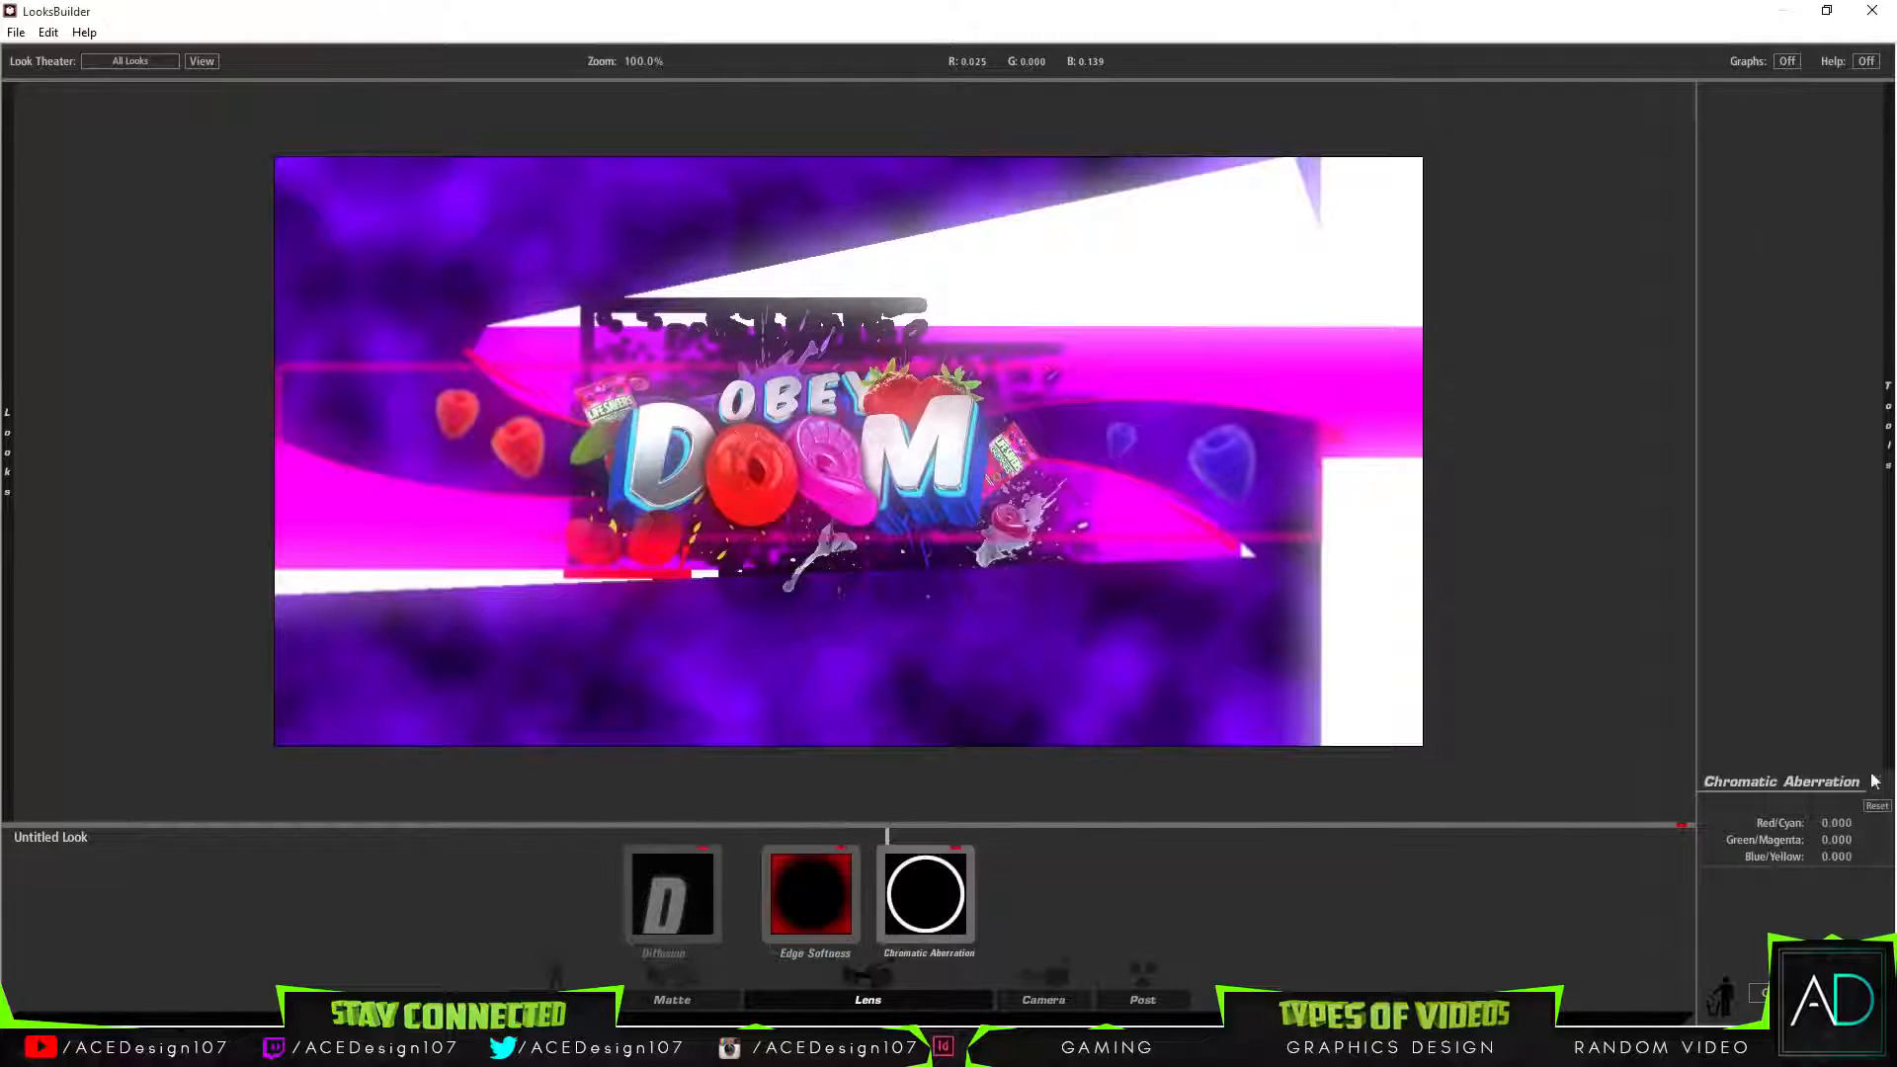
pyautogui.moveTo(1832, 822); pyautogui.dragTo(1814, 856)
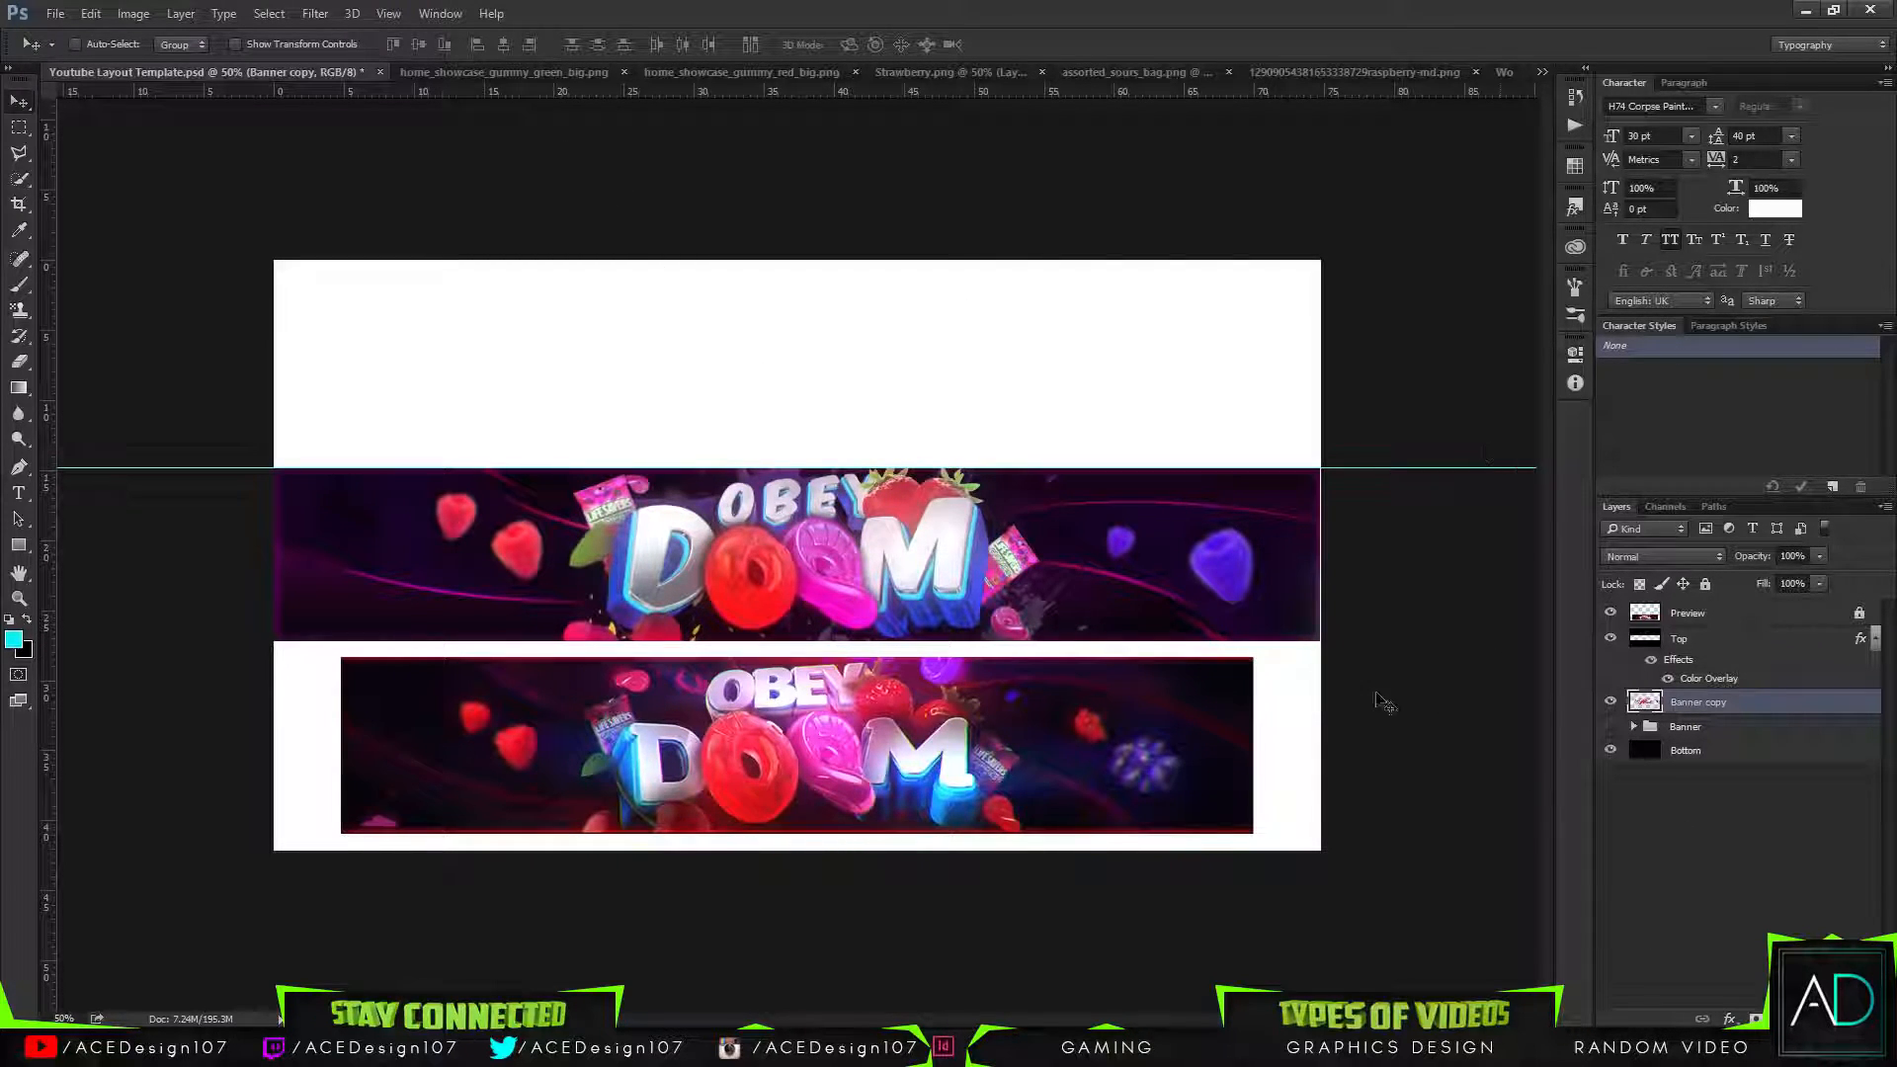
# Collapse the Top layer's effects list and add a new blank layer above the Banner copy.
pyautogui.click(1701, 732)
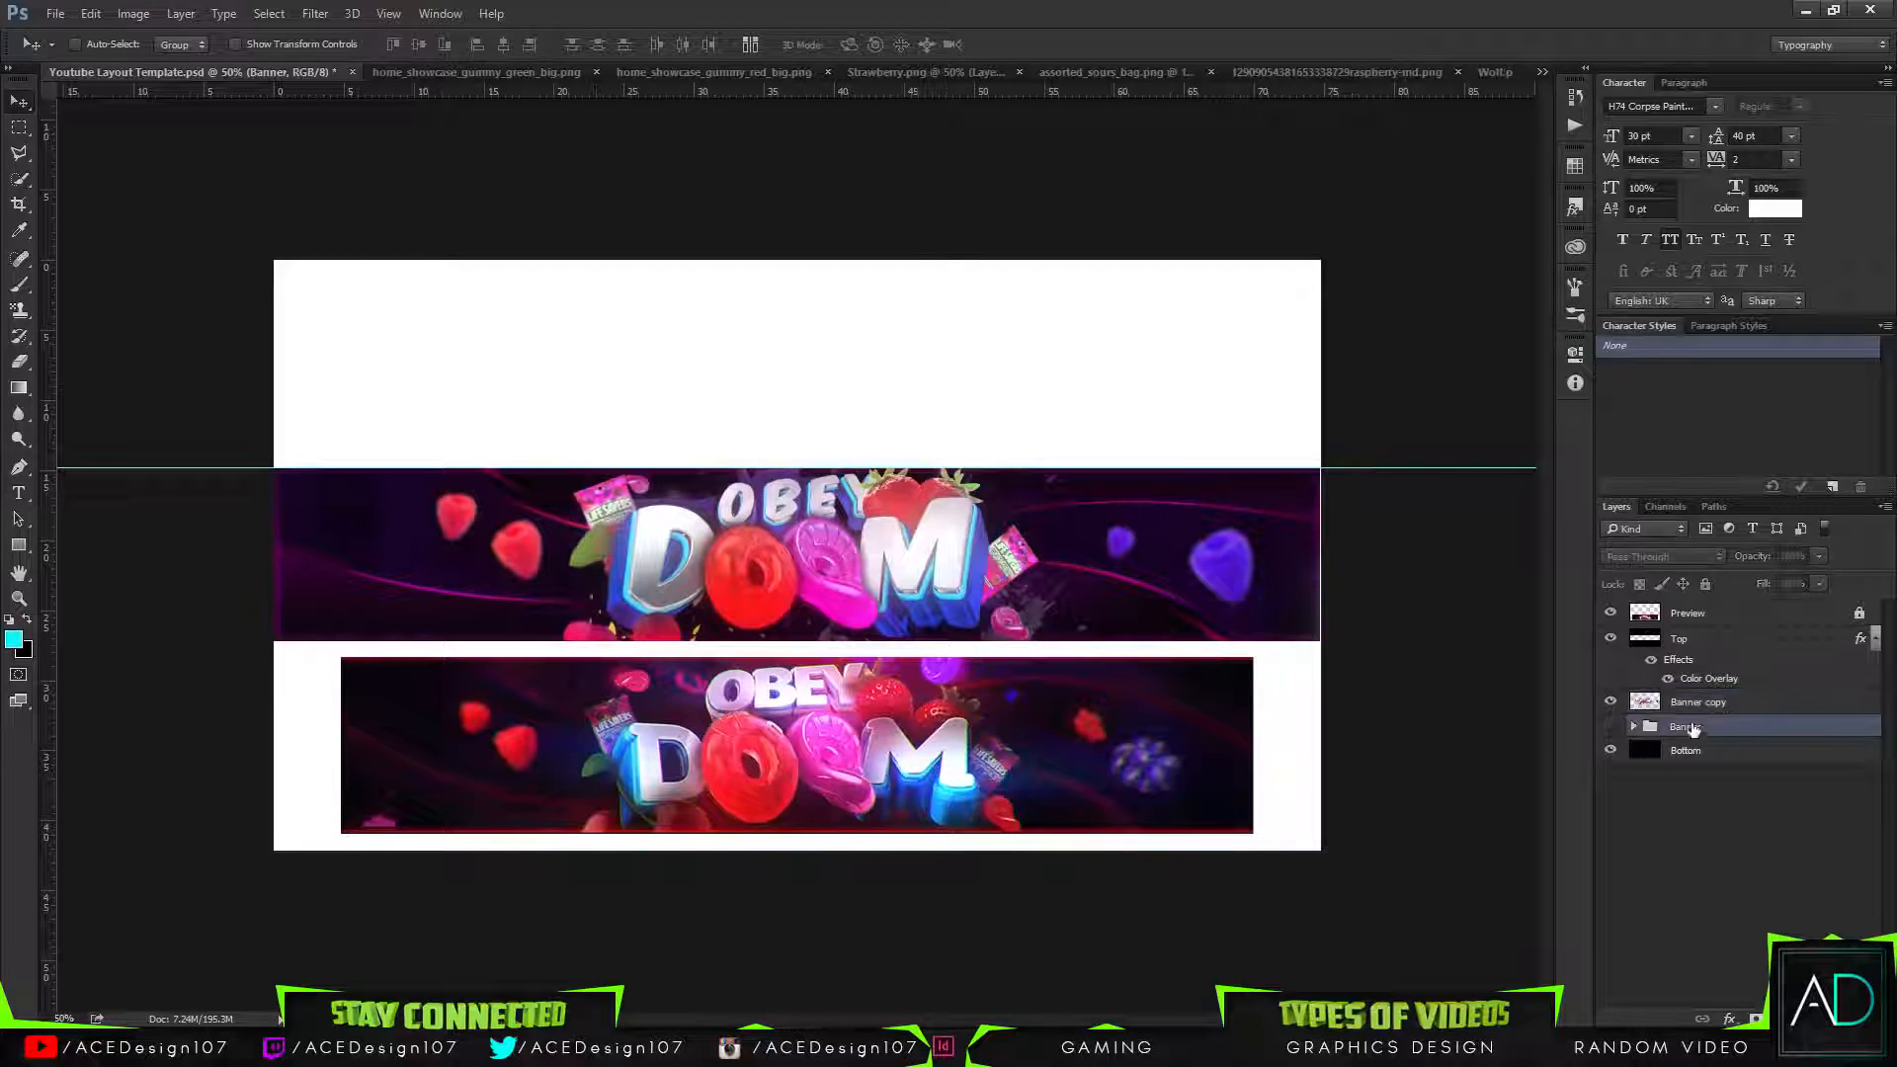
pyautogui.click(1761, 702)
pyautogui.click(1876, 640)
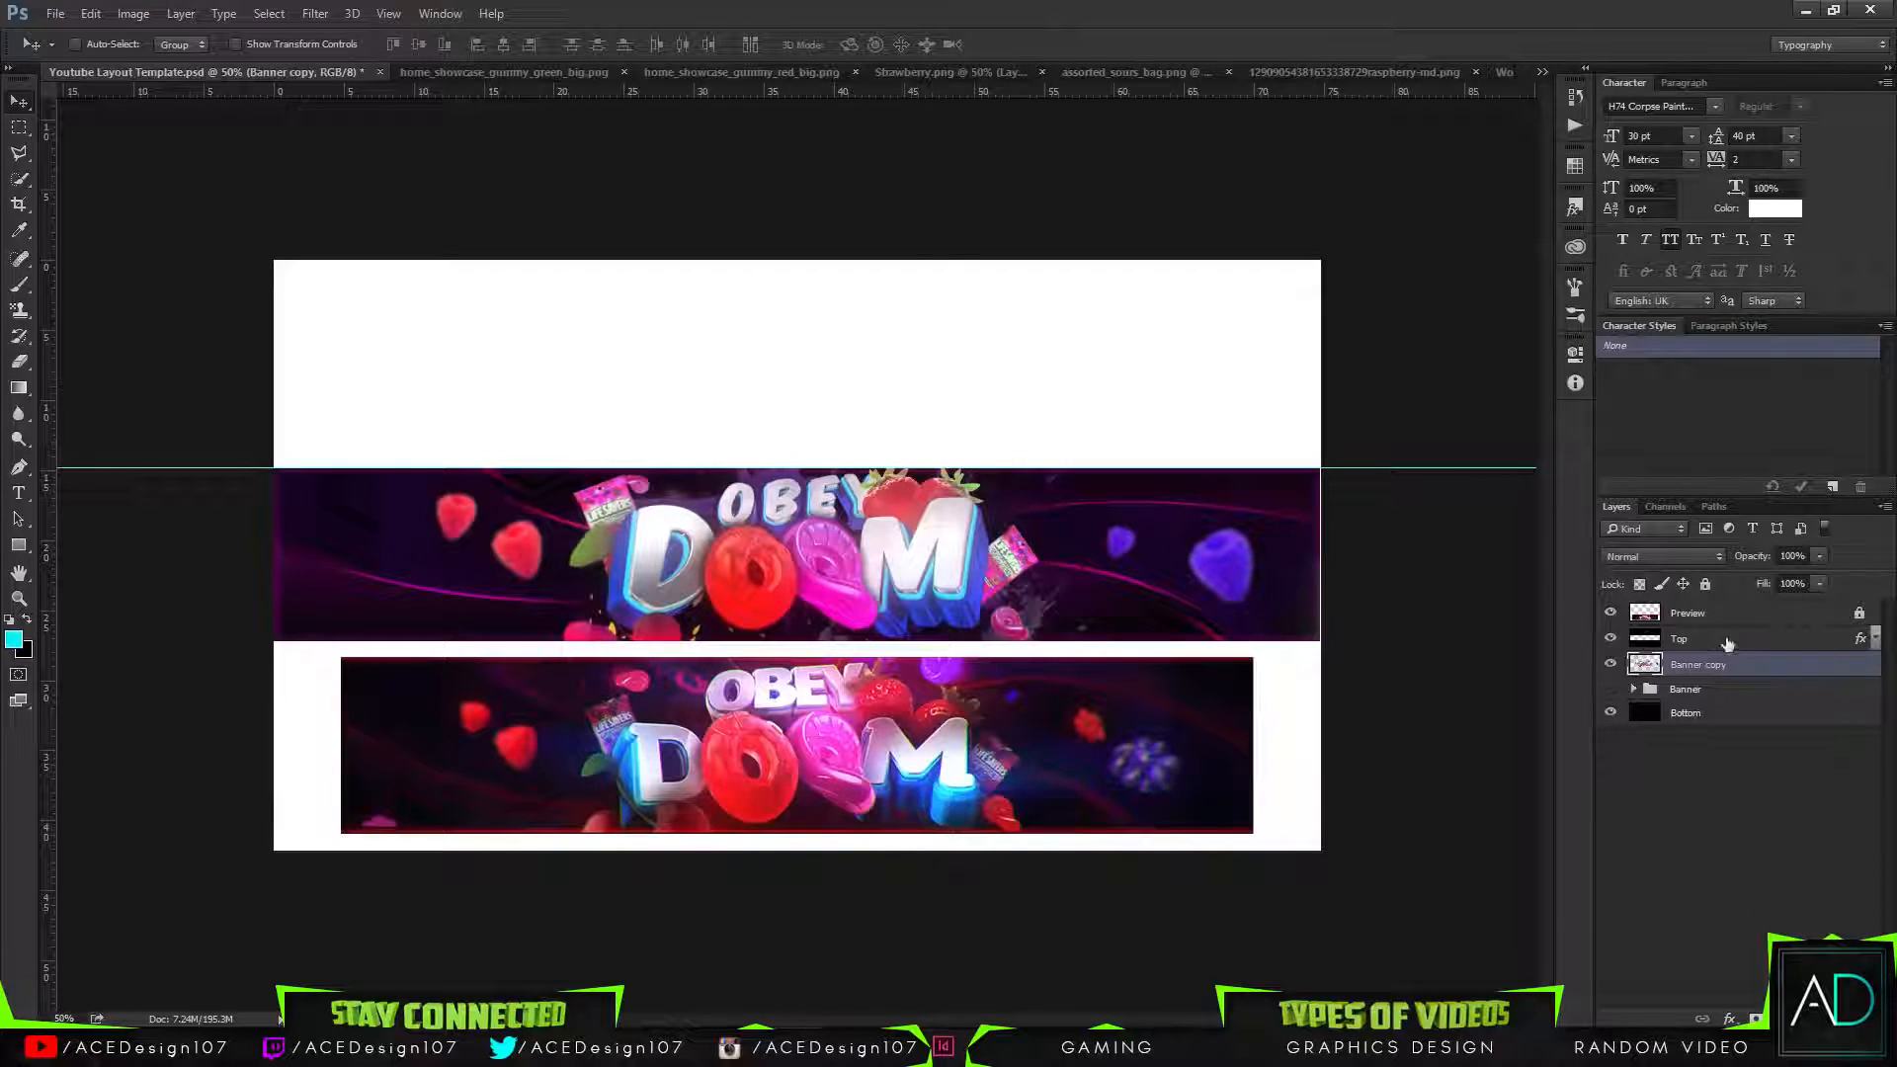
pyautogui.click(1740, 689)
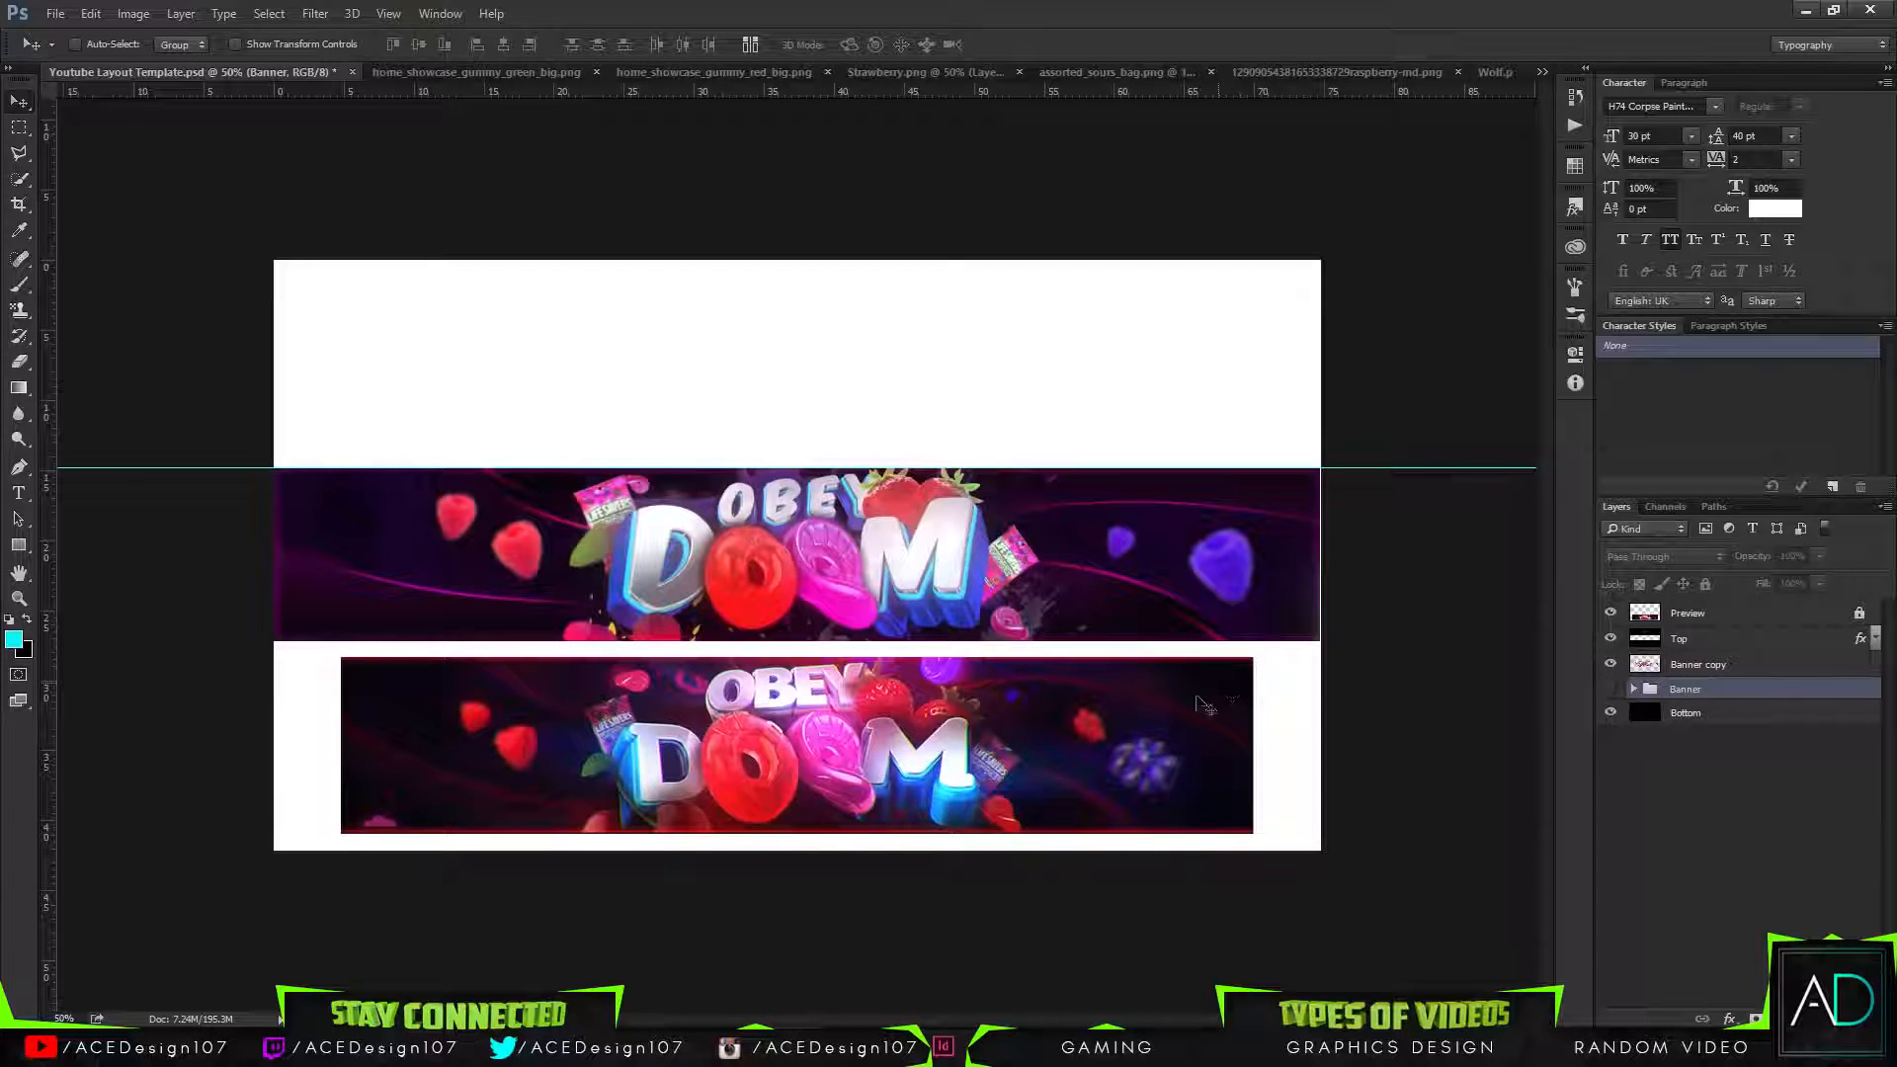
pyautogui.click(1795, 664)
pyautogui.hotkey('ctrl', 'shift', 'n')
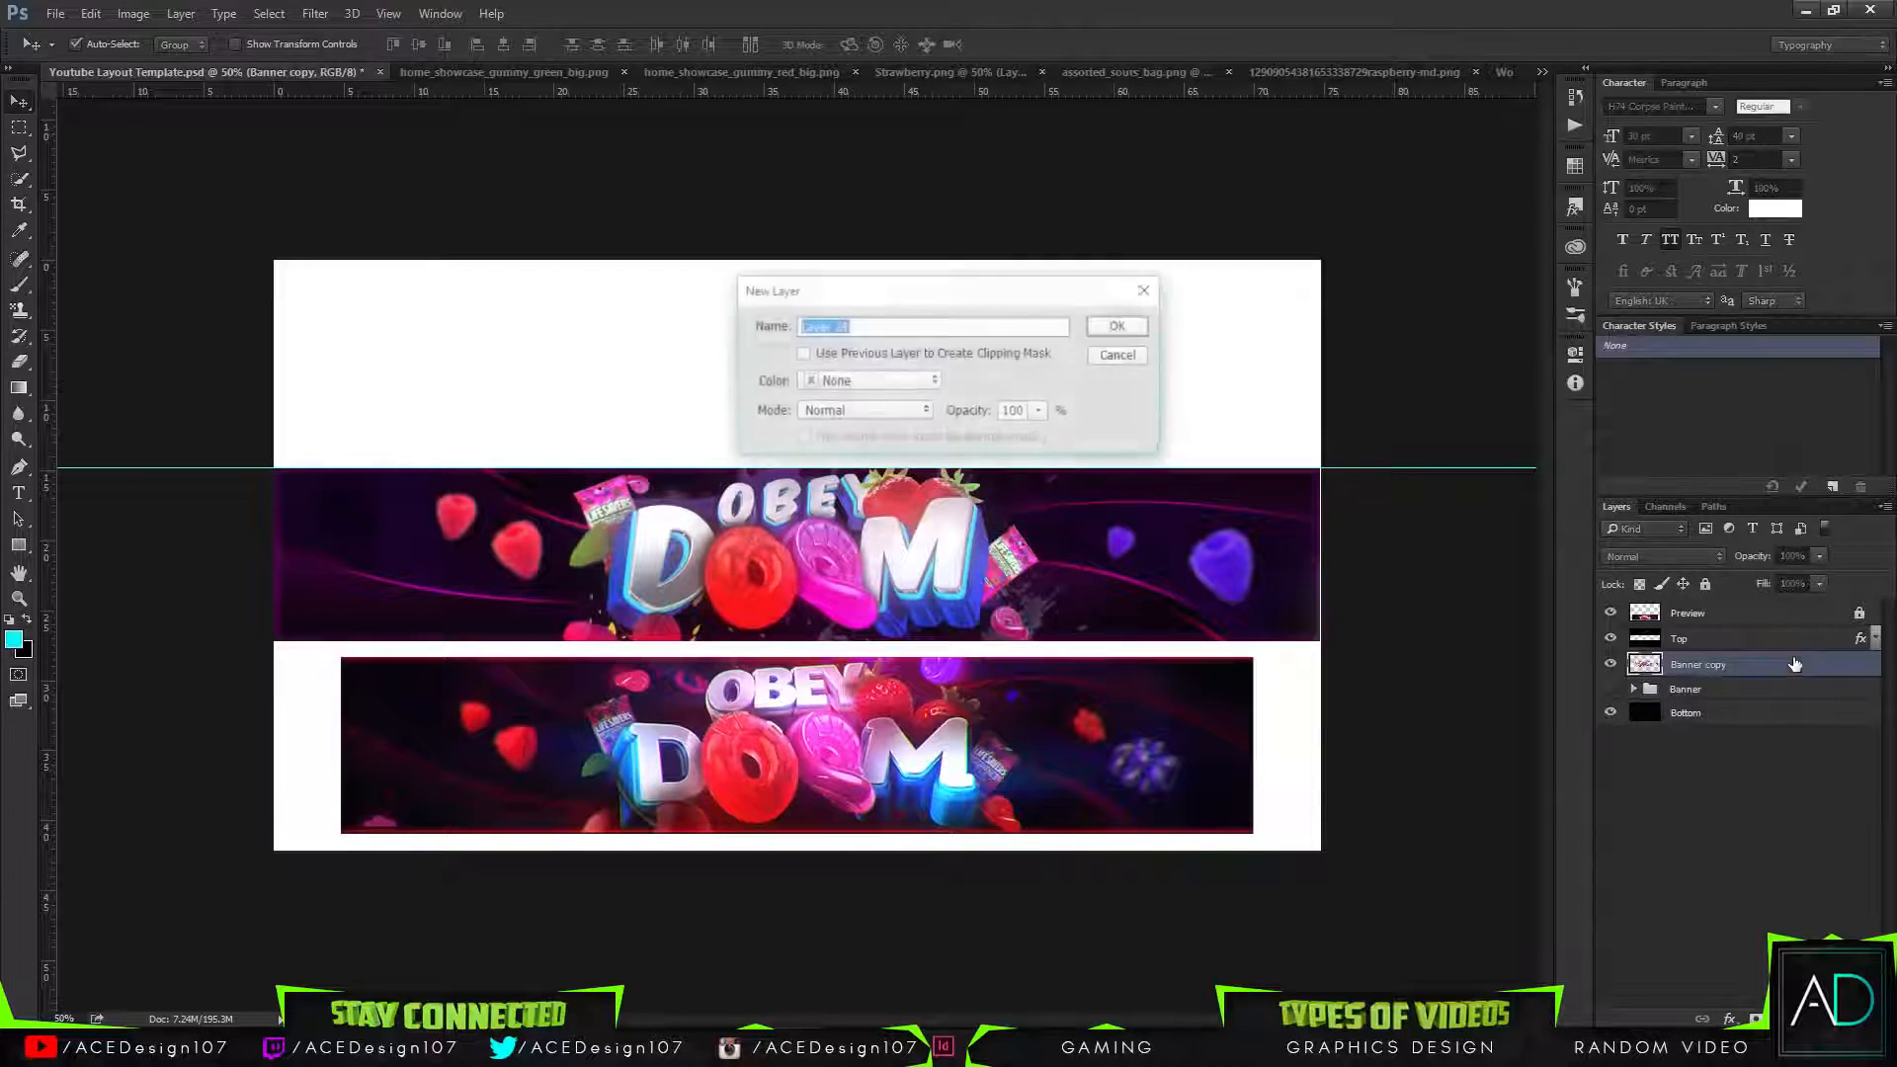
pyautogui.press('Return')
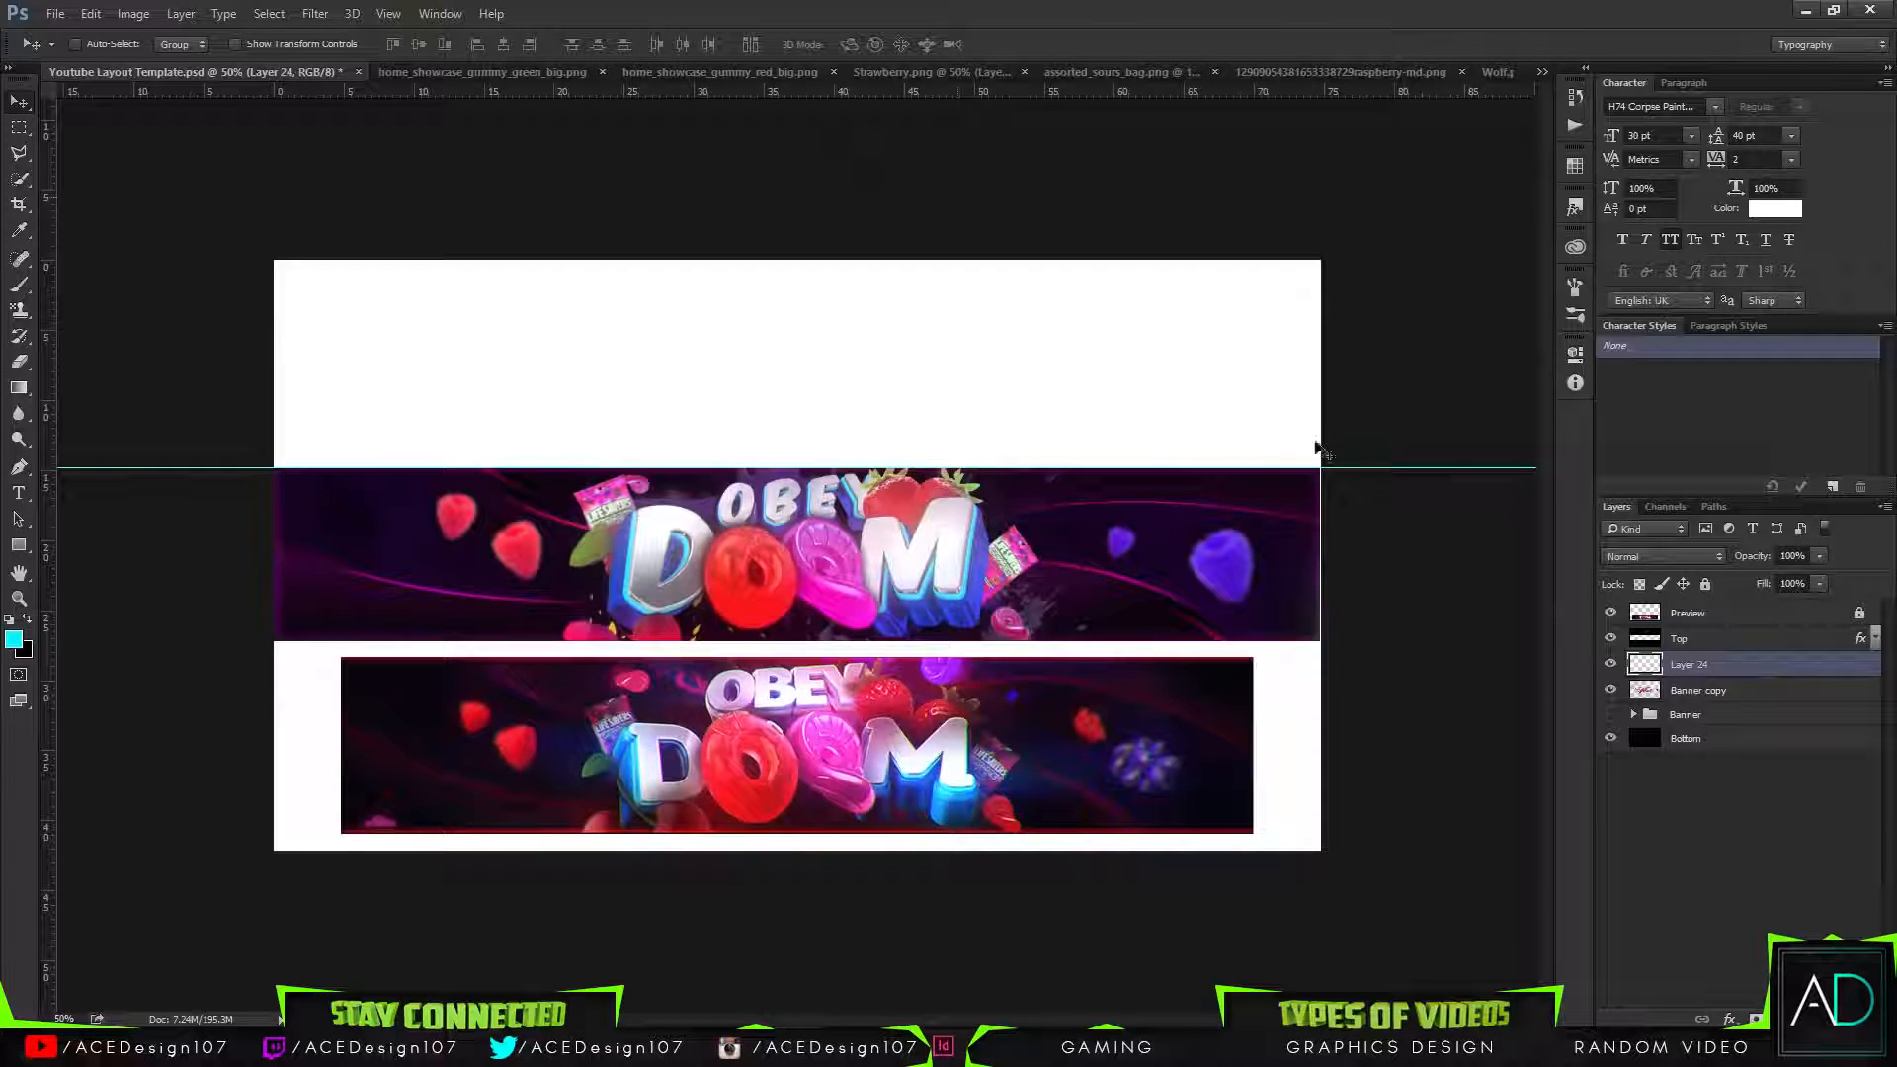
# Turn off the Color Overlay on the Top layer and clear all guides from the document.
pyautogui.click(1750, 642)
pyautogui.rightClick(1750, 647)
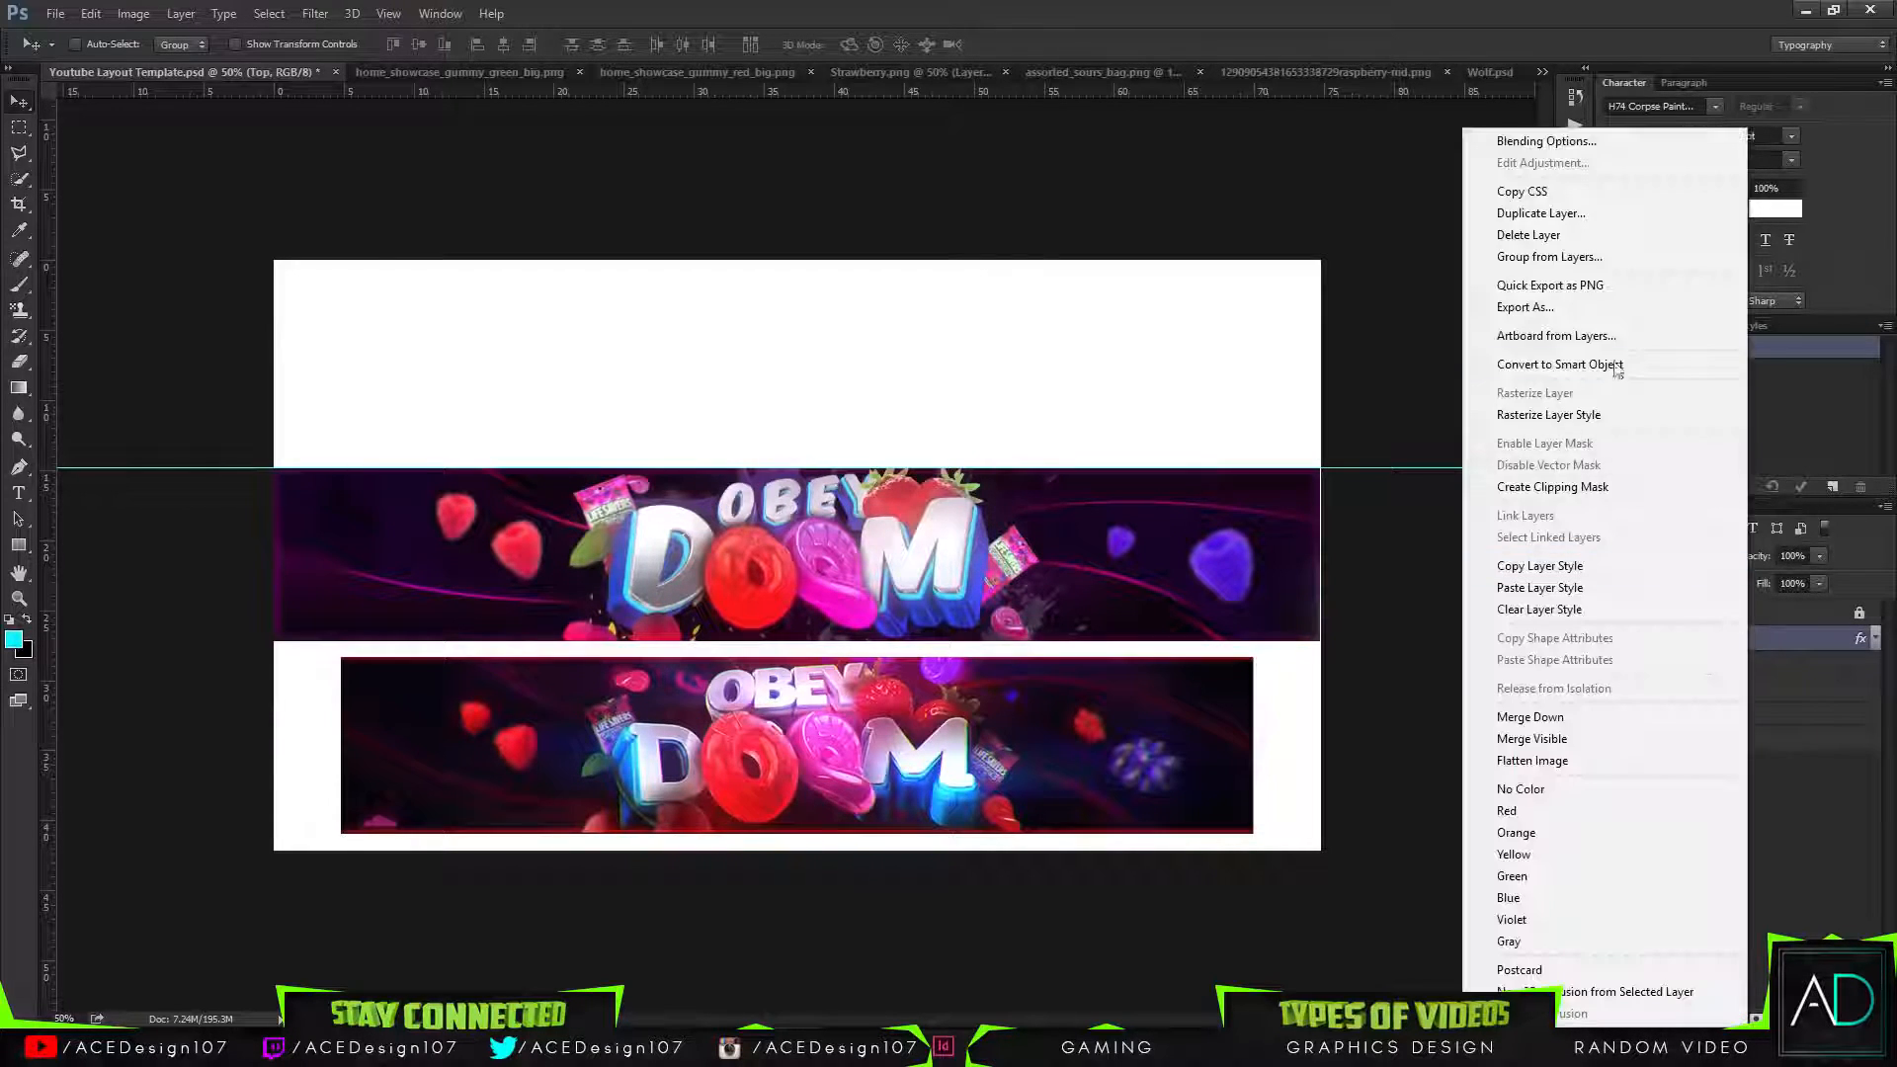
pyautogui.click(1540, 145)
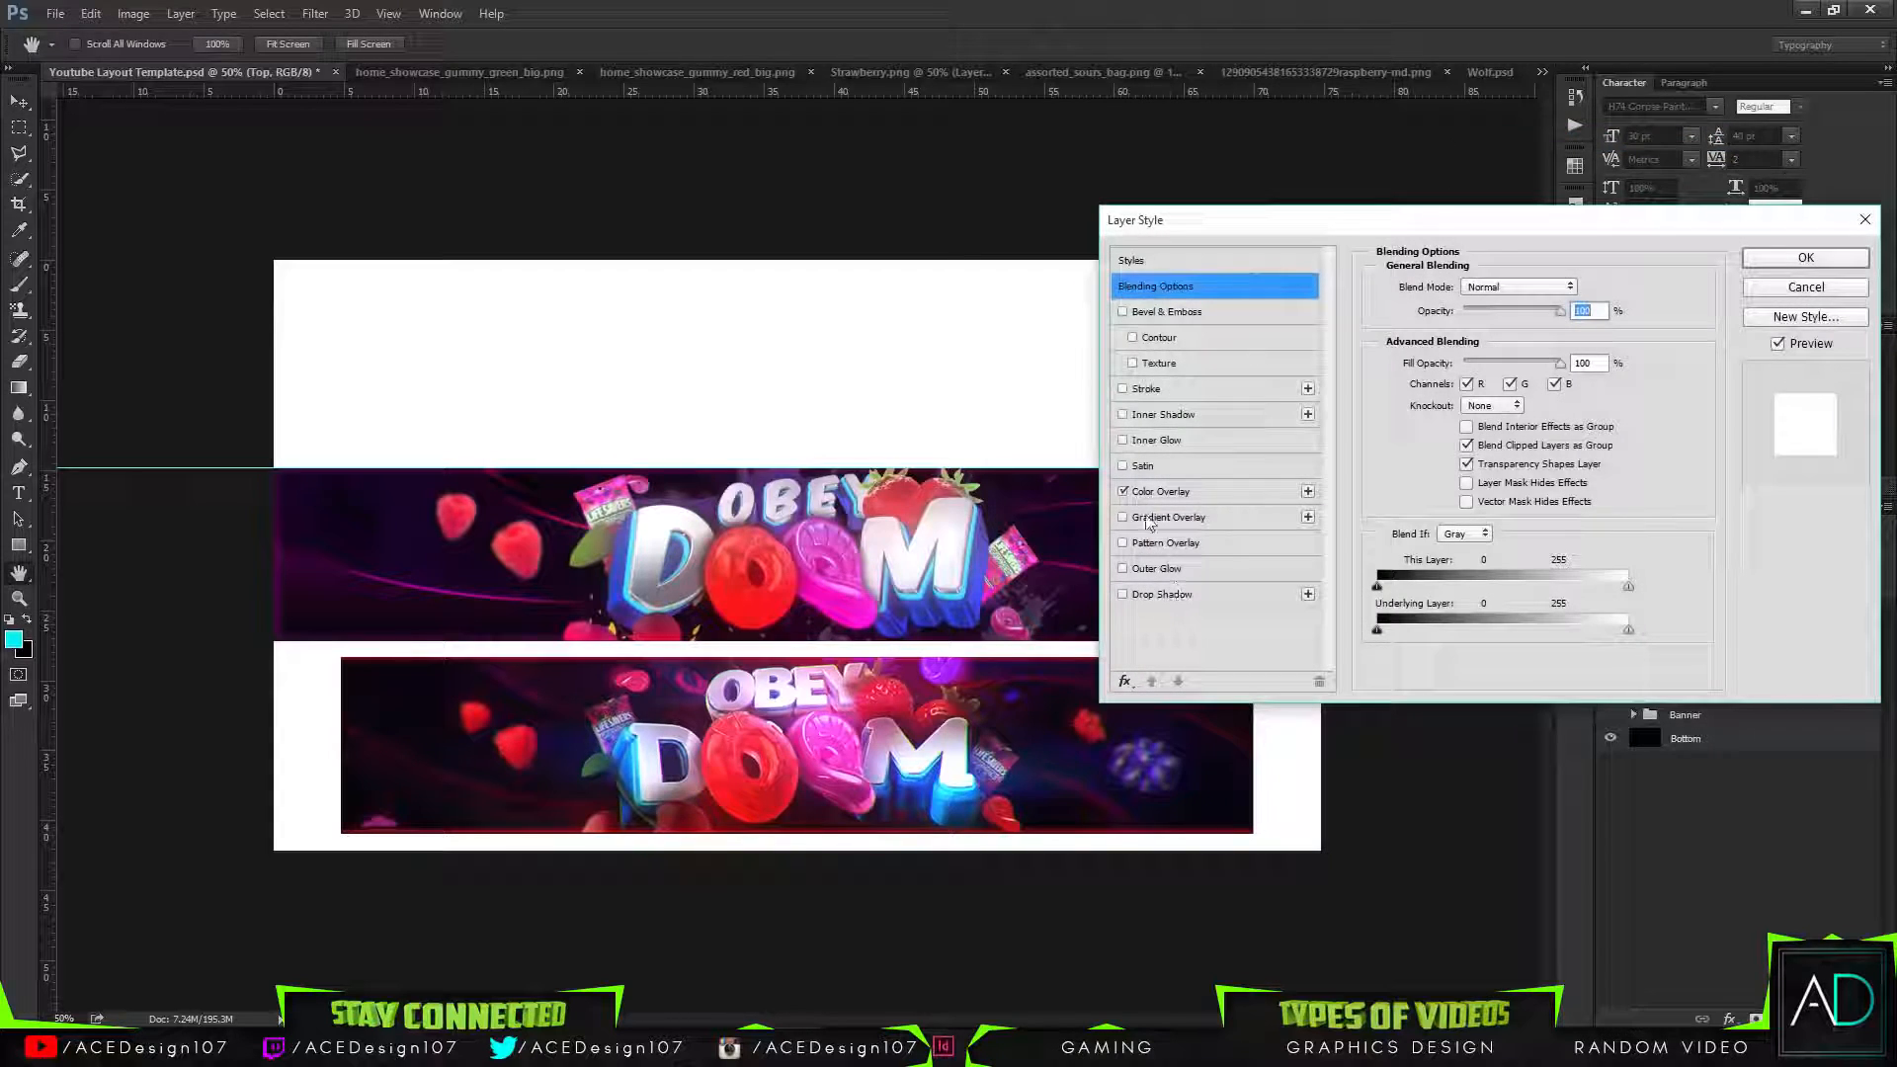
pyautogui.click(1146, 491)
pyautogui.click(1822, 259)
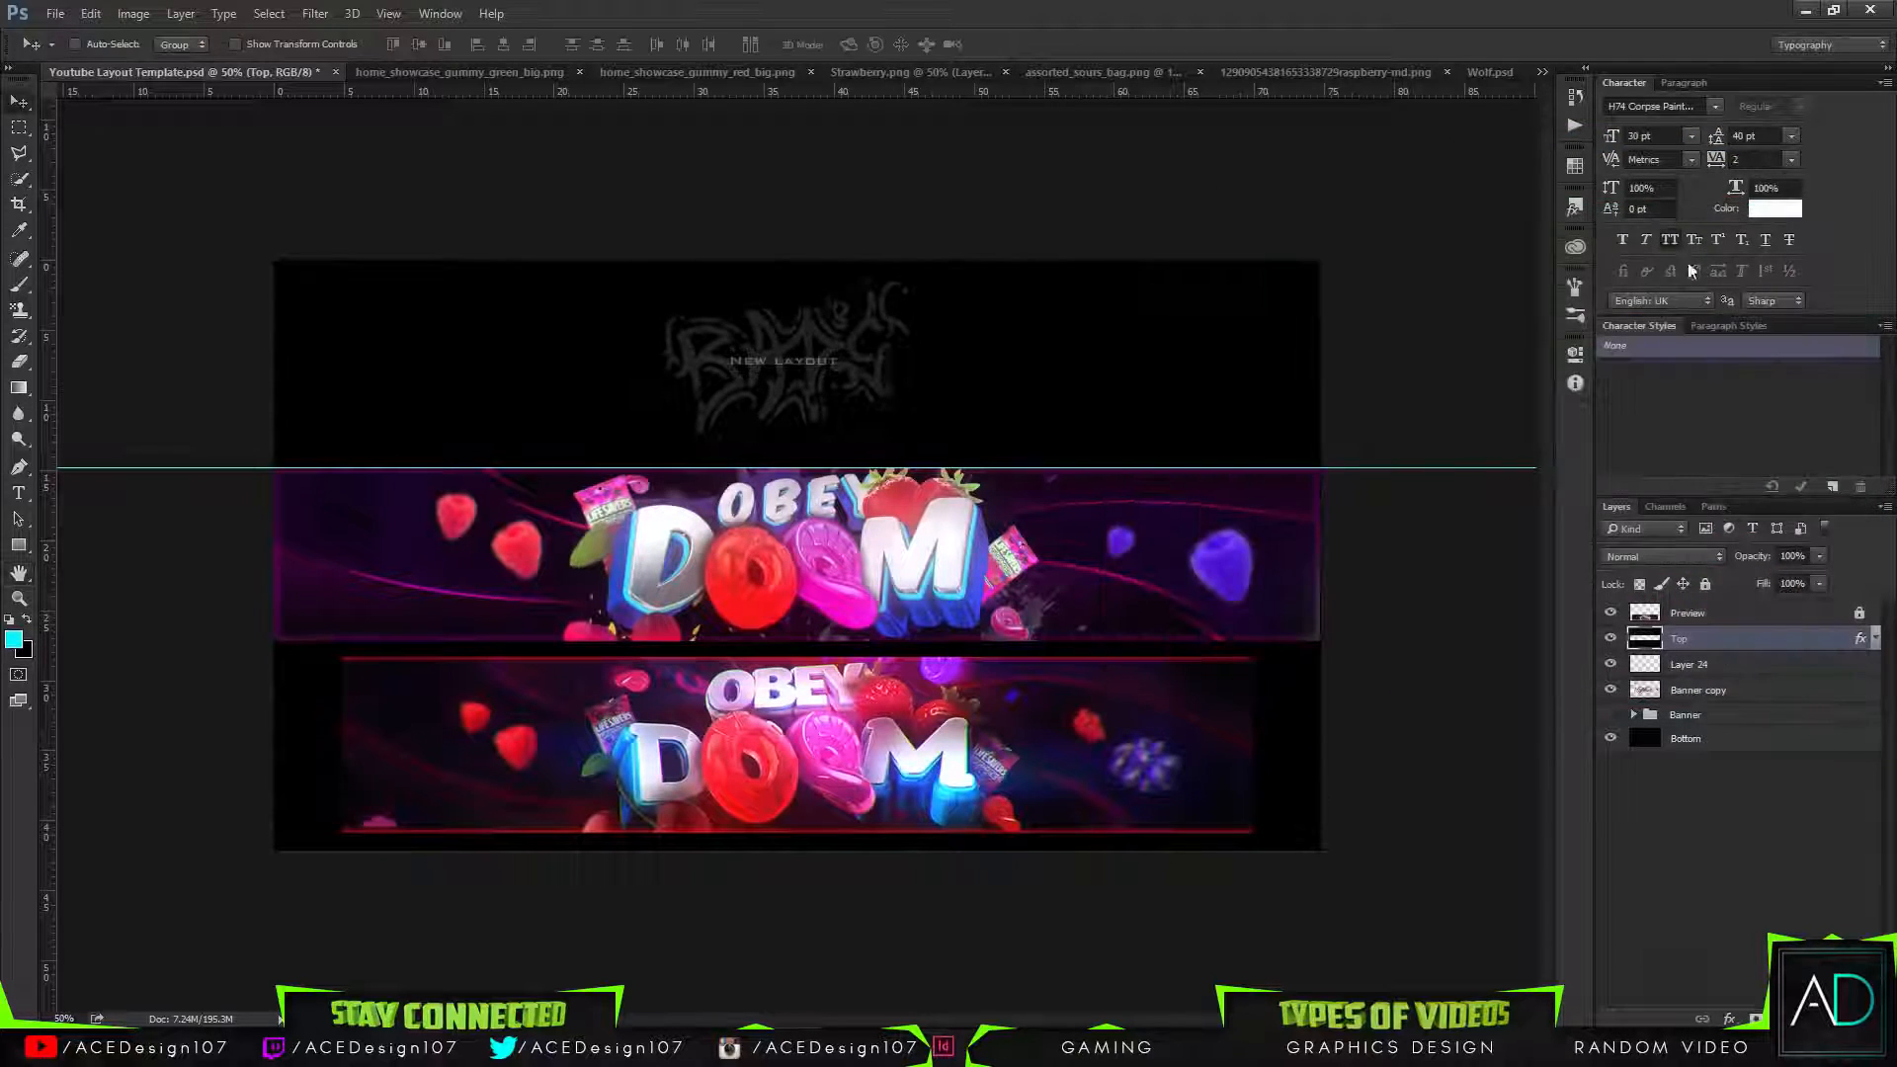
pyautogui.click(386, 13)
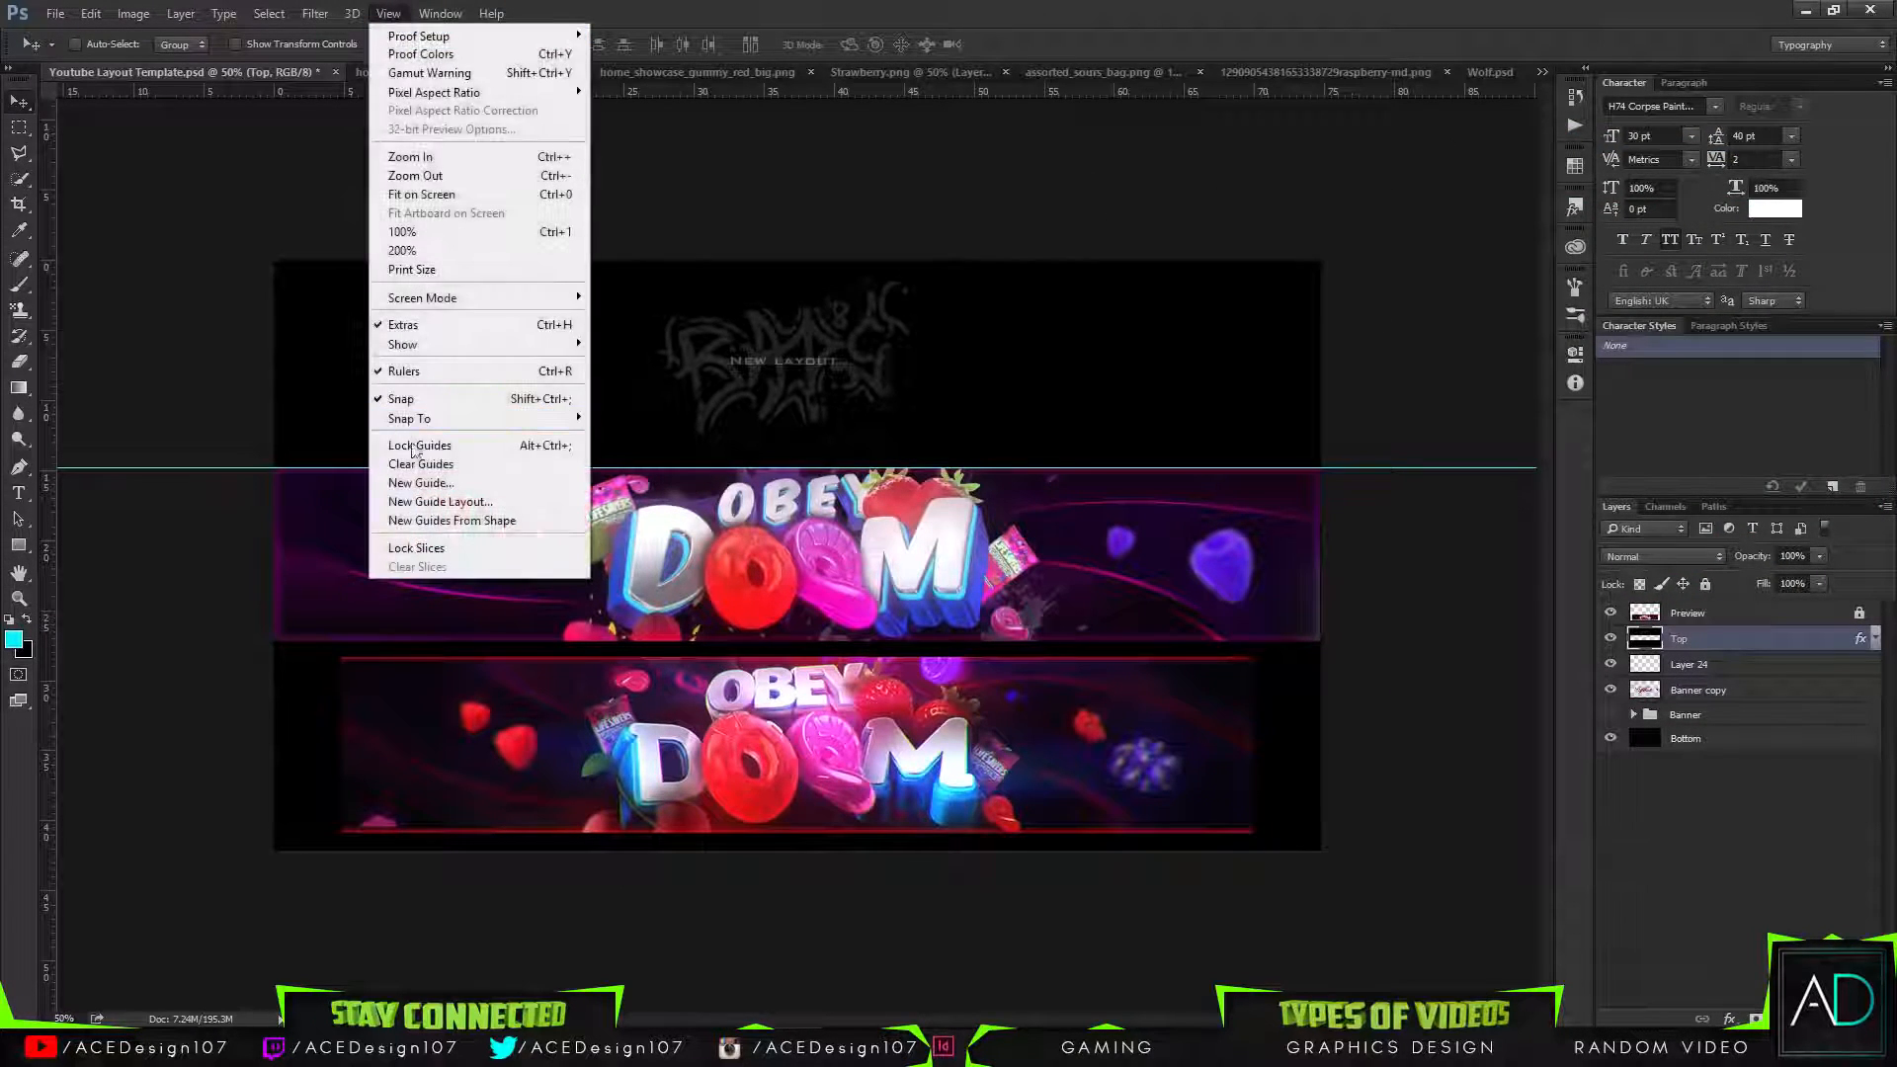
pyautogui.click(434, 472)
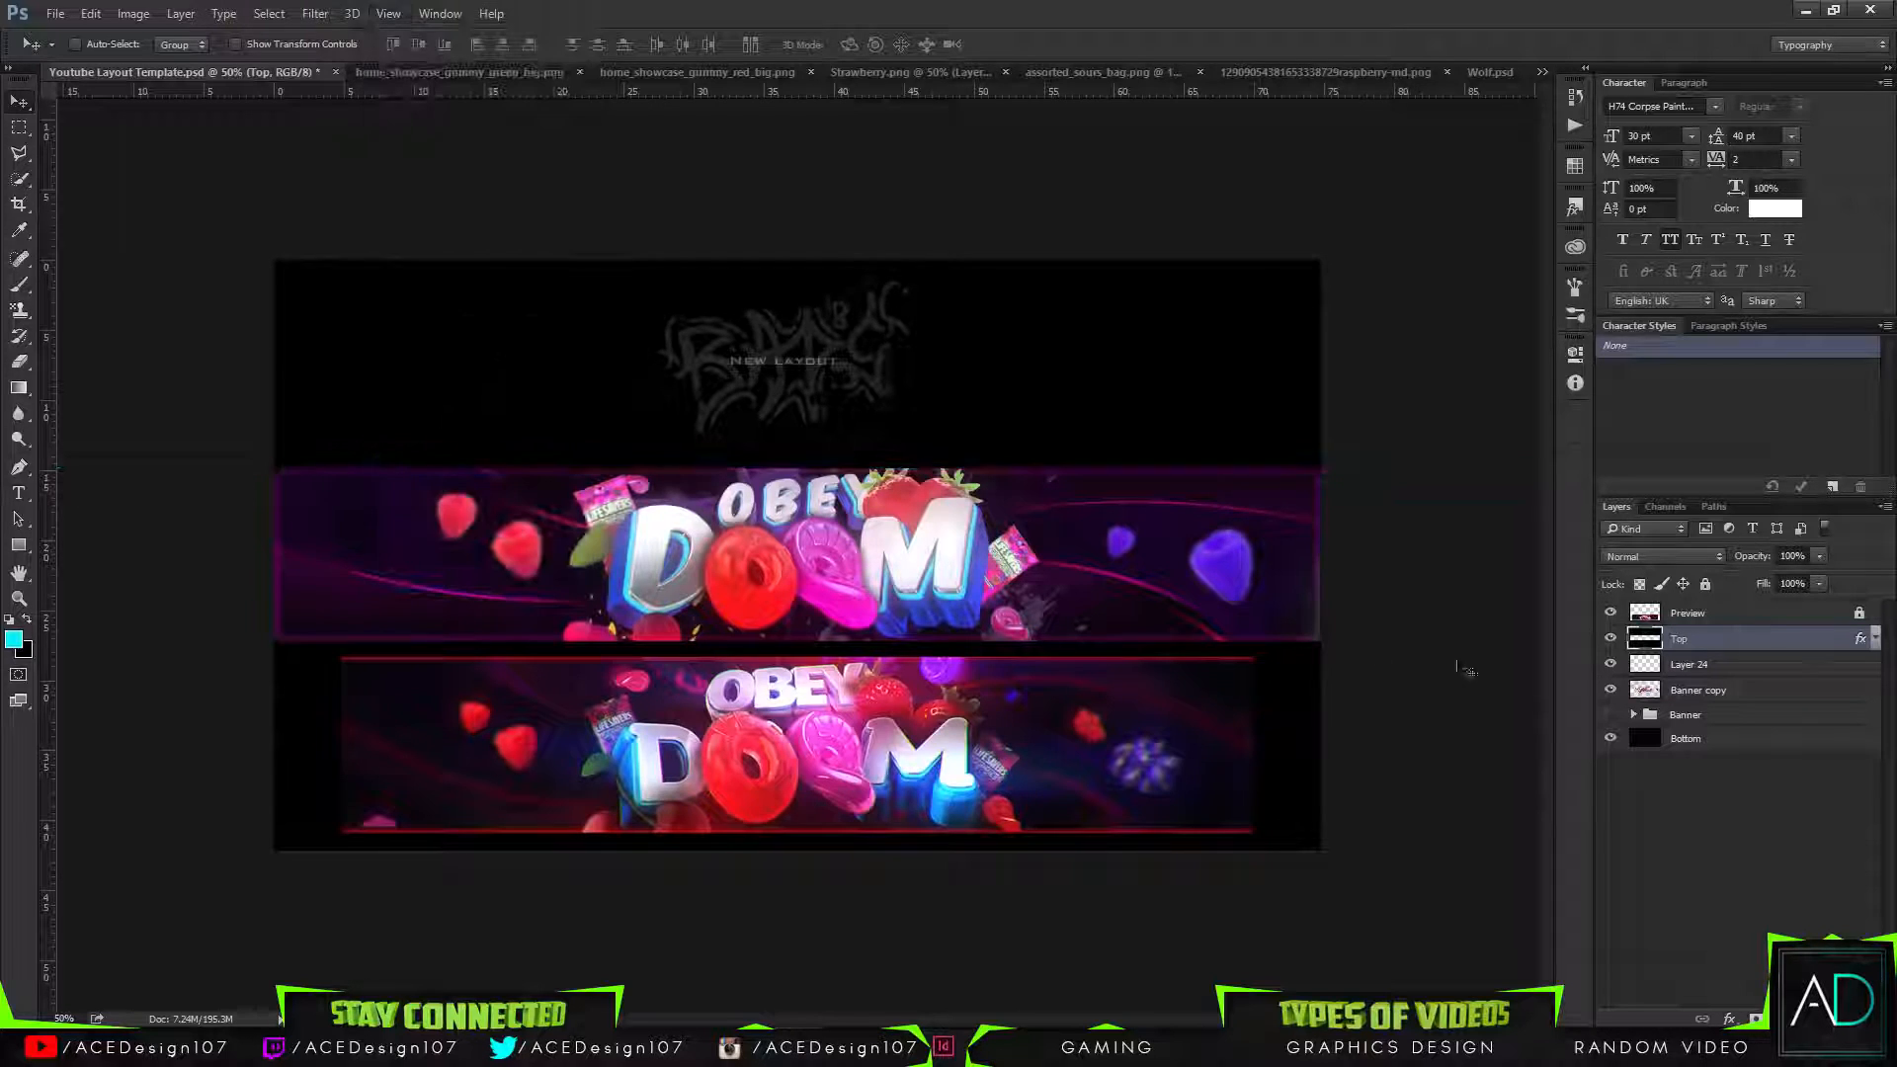
# Hide the Preview layer and save the layout template with the whole canvas in view.
pyautogui.click(1610, 613)
pyautogui.press('ctrl')
pyautogui.hotkey('ctrl', '0')
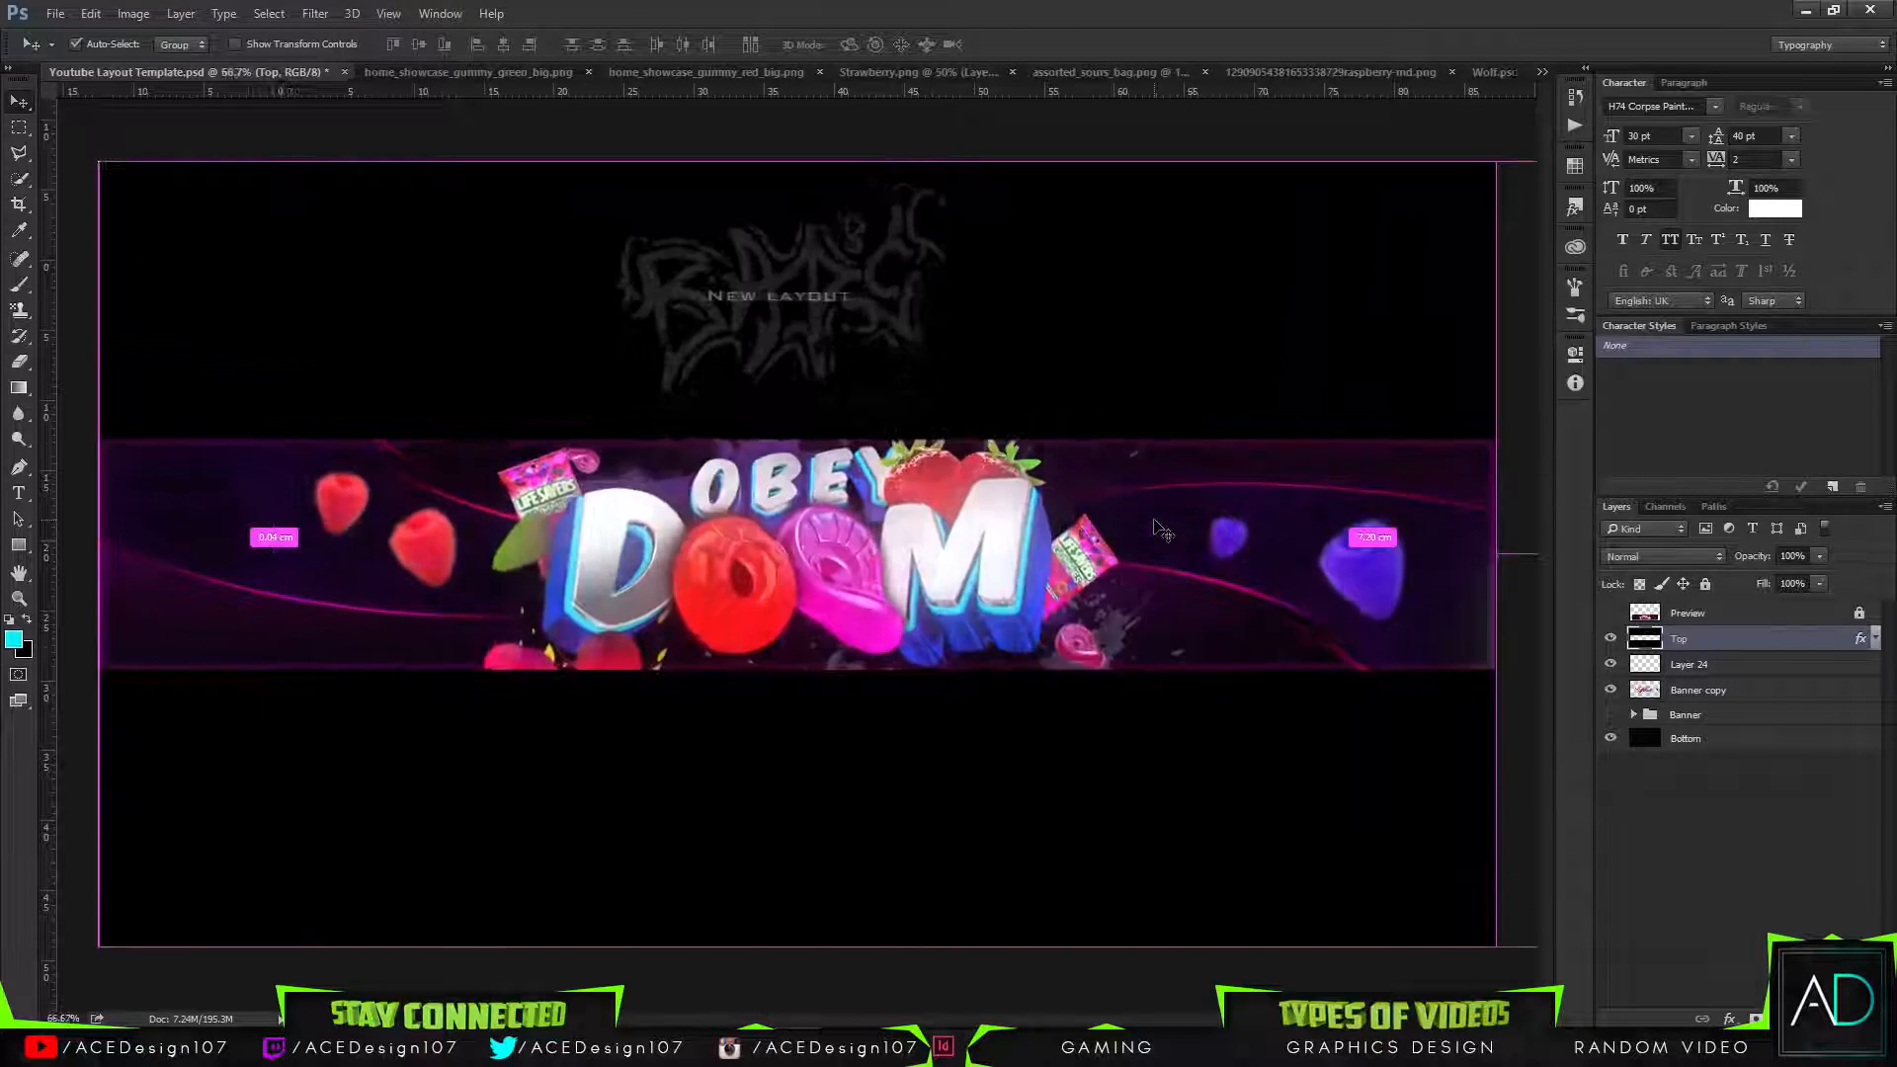
pyautogui.hotkey('ctrl', 's')
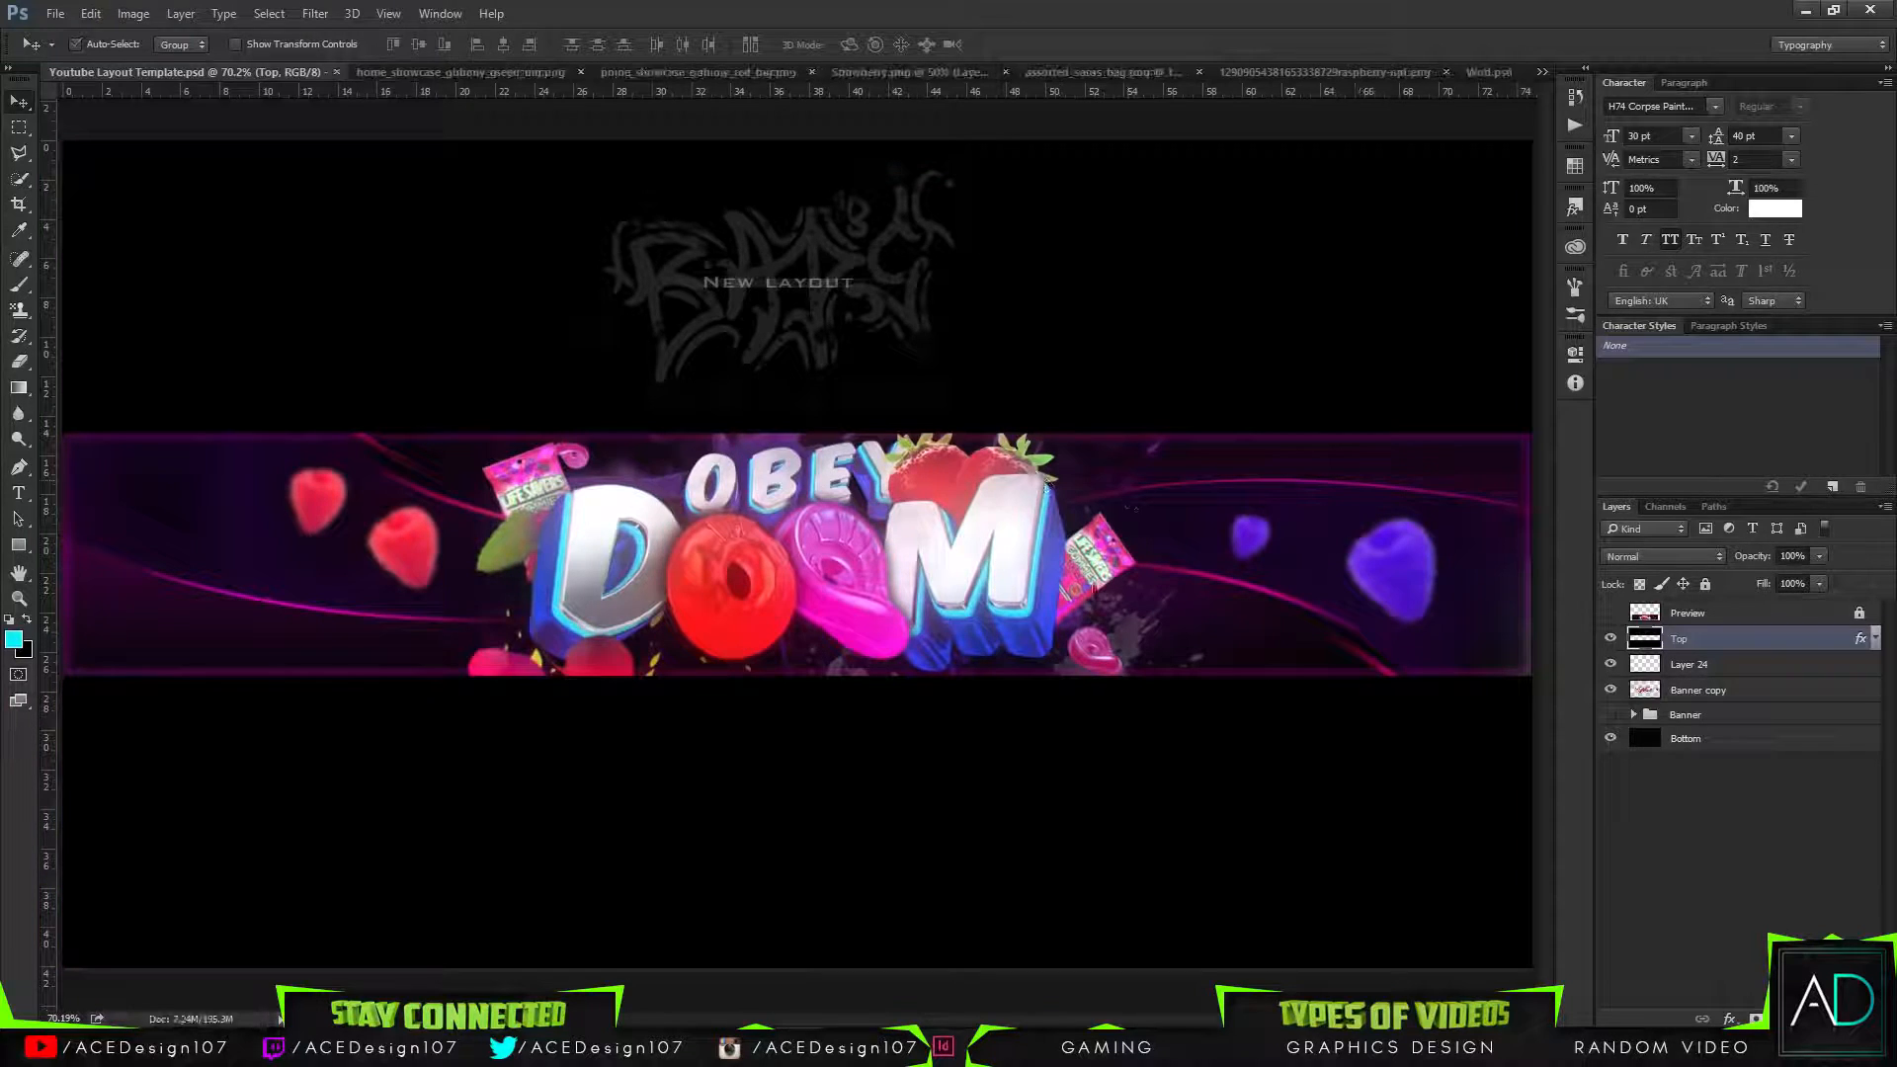